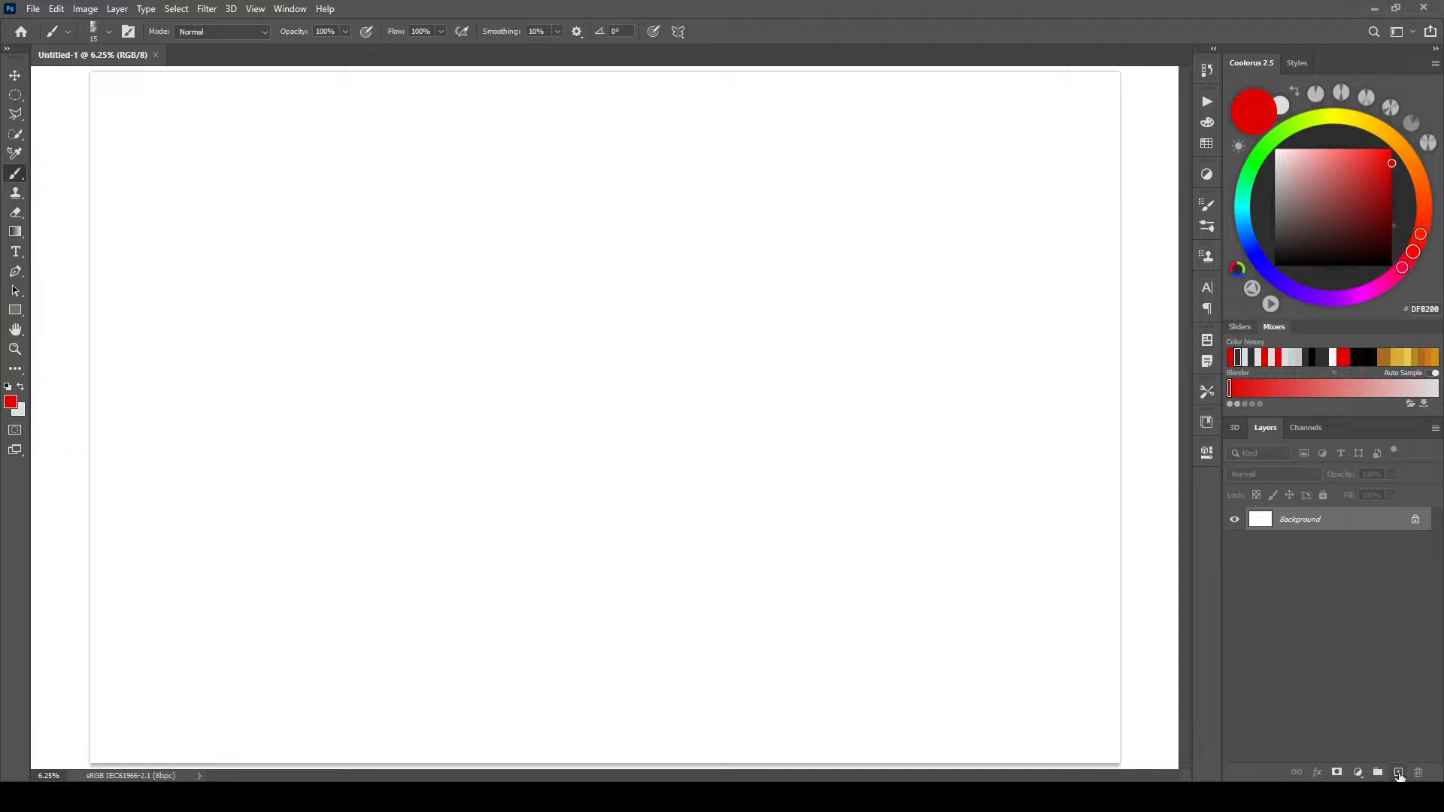
- Add a new layer above the Background and reset the colours to the default black and white
{"action": "left_click", "coordinate": [1399, 774]}
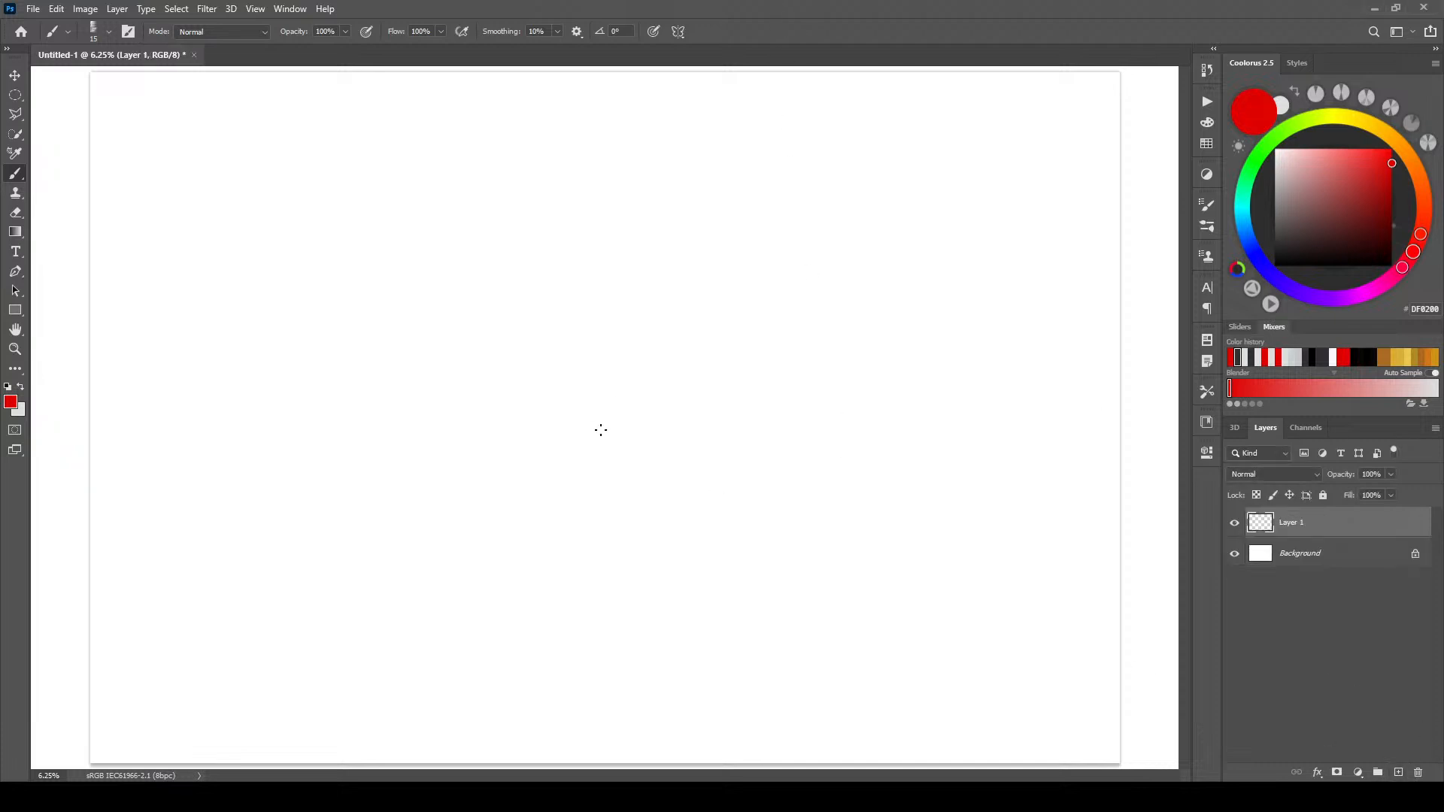
{"action": "key", "text": "d"}
- Browse the brush presets and choose EE Sinful Onion #2
{"action": "right_click", "coordinate": [553, 279]}
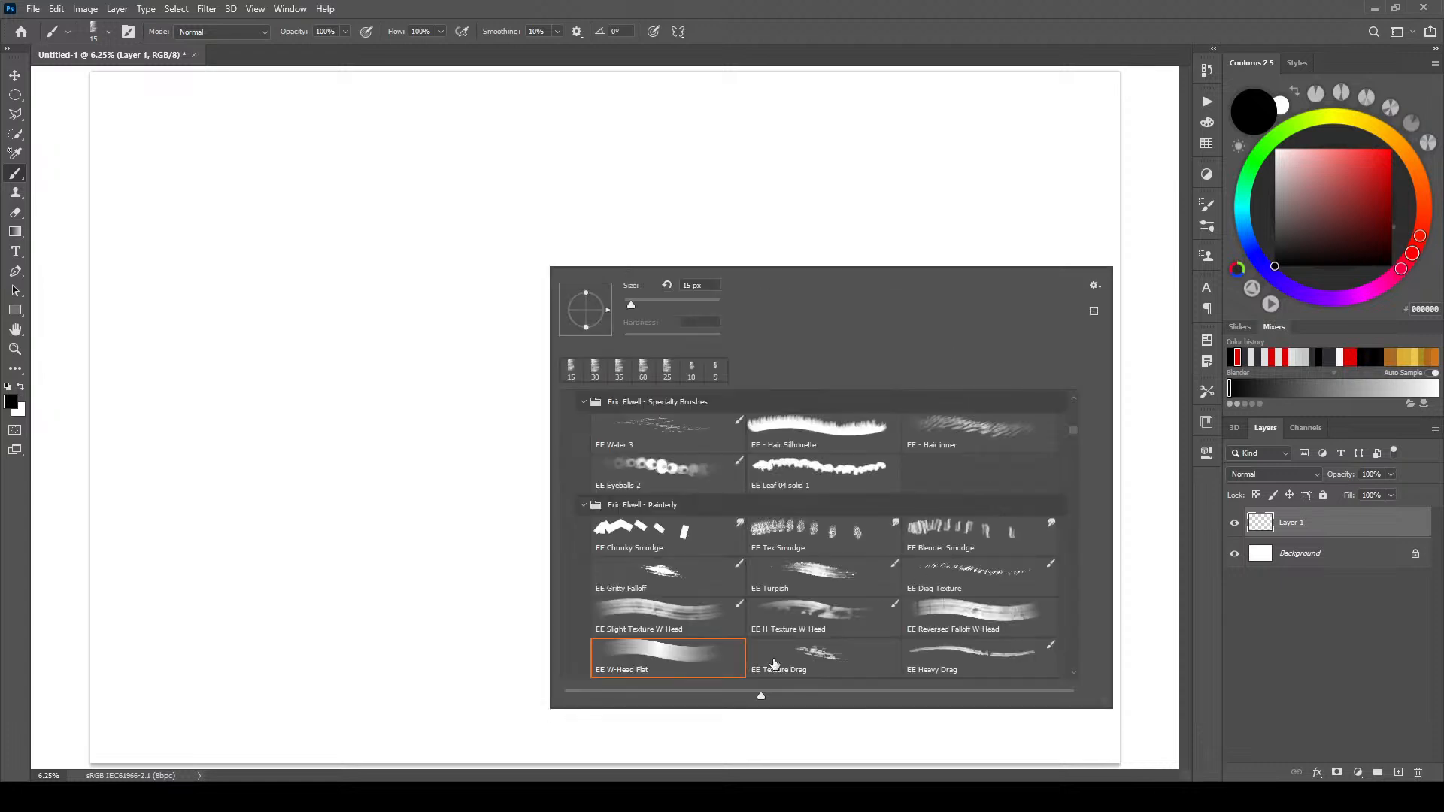
{"action": "scroll", "coordinate": [1072, 438], "scroll_direction": "down", "scroll_amount": 5}
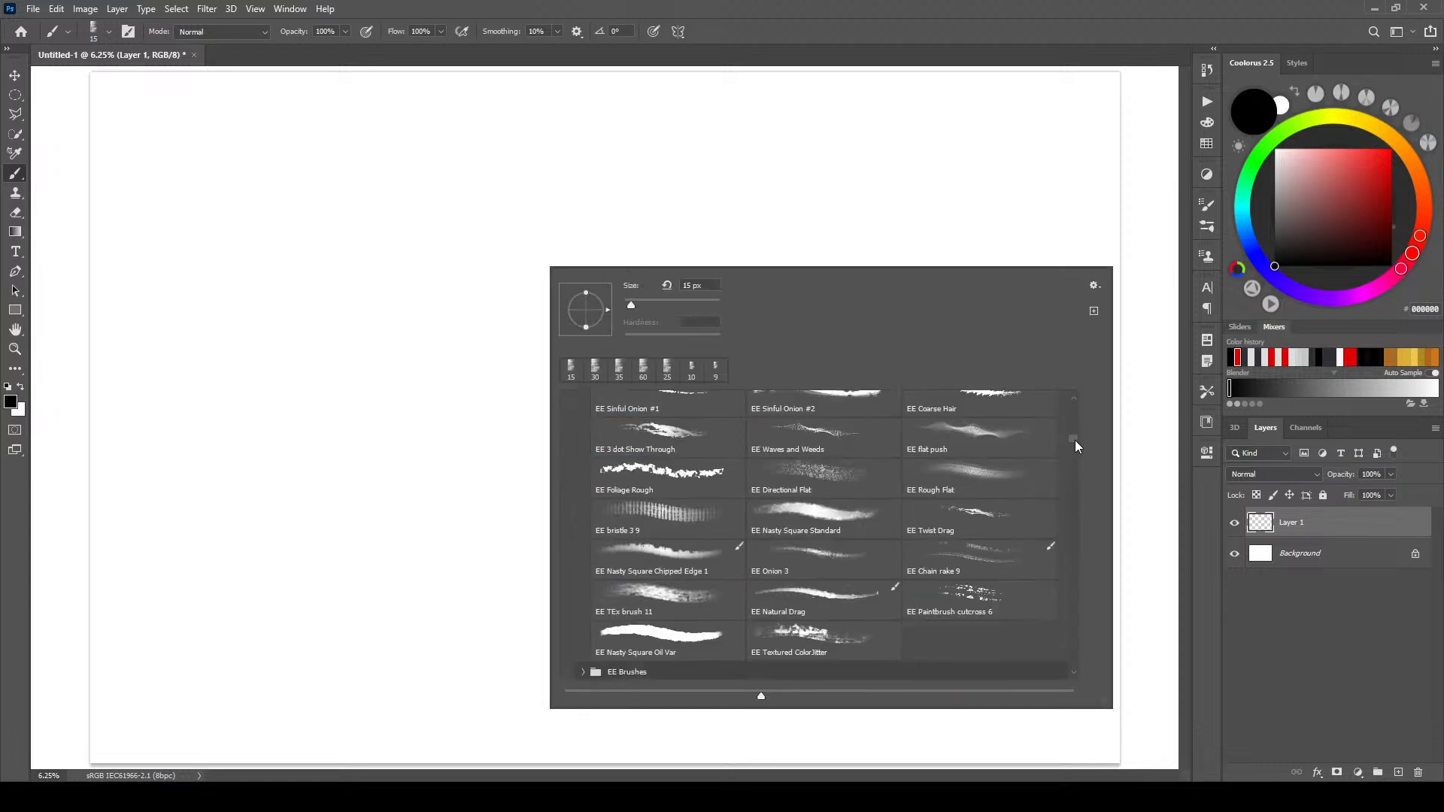
{"action": "scroll", "coordinate": [1074, 447], "scroll_direction": "down", "scroll_amount": 1}
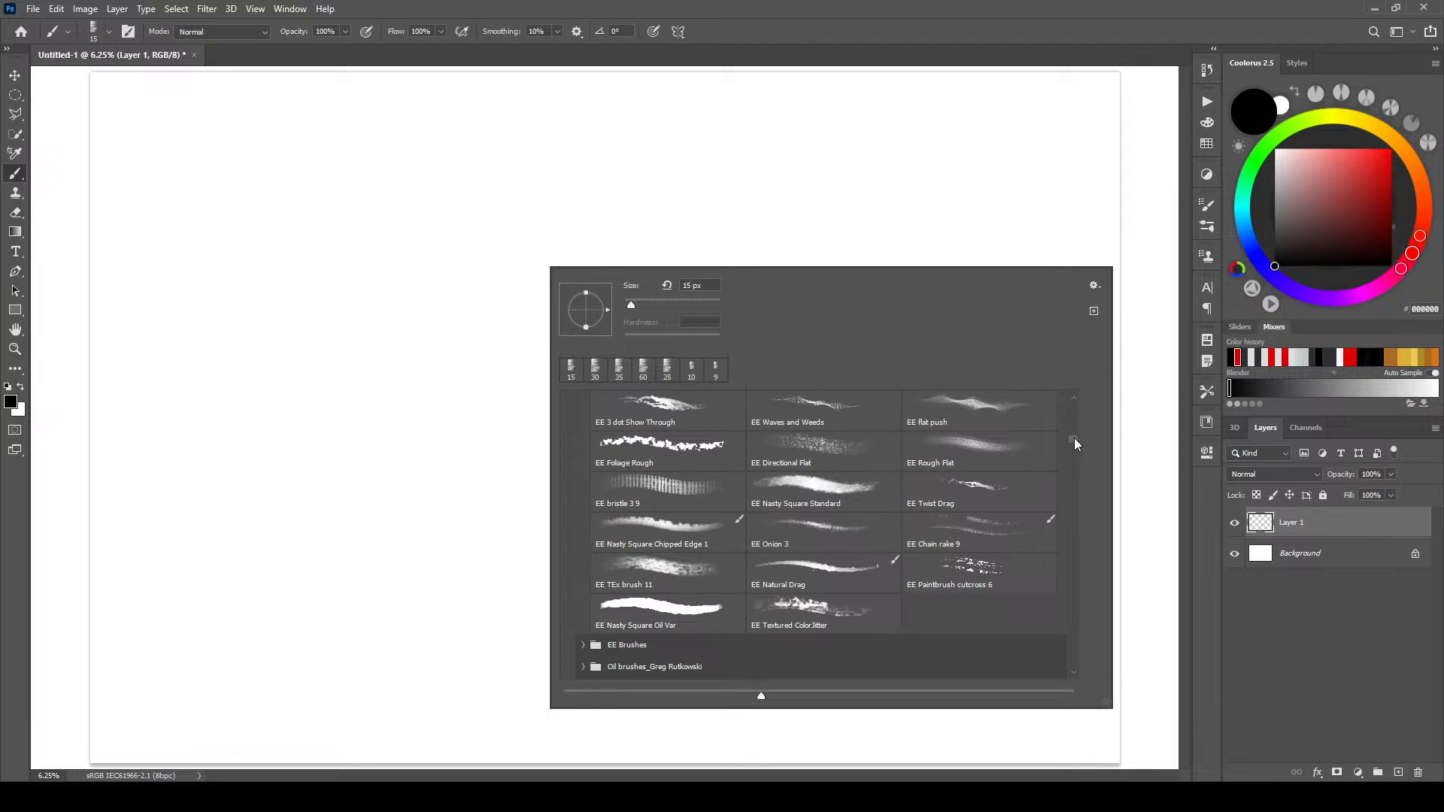
{"action": "scroll", "coordinate": [1072, 439], "scroll_direction": "up", "scroll_amount": 3}
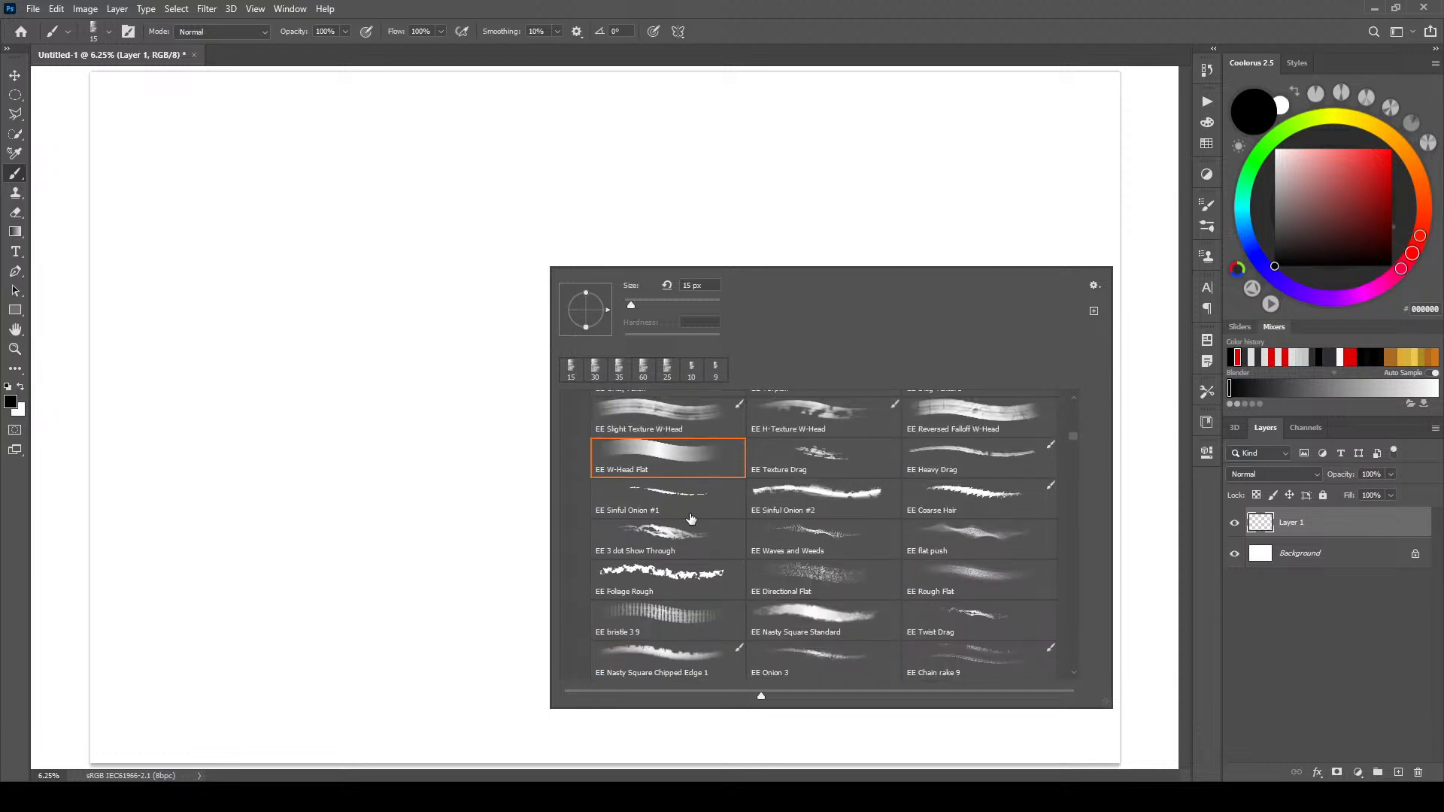
{"action": "left_click", "coordinate": [823, 500]}
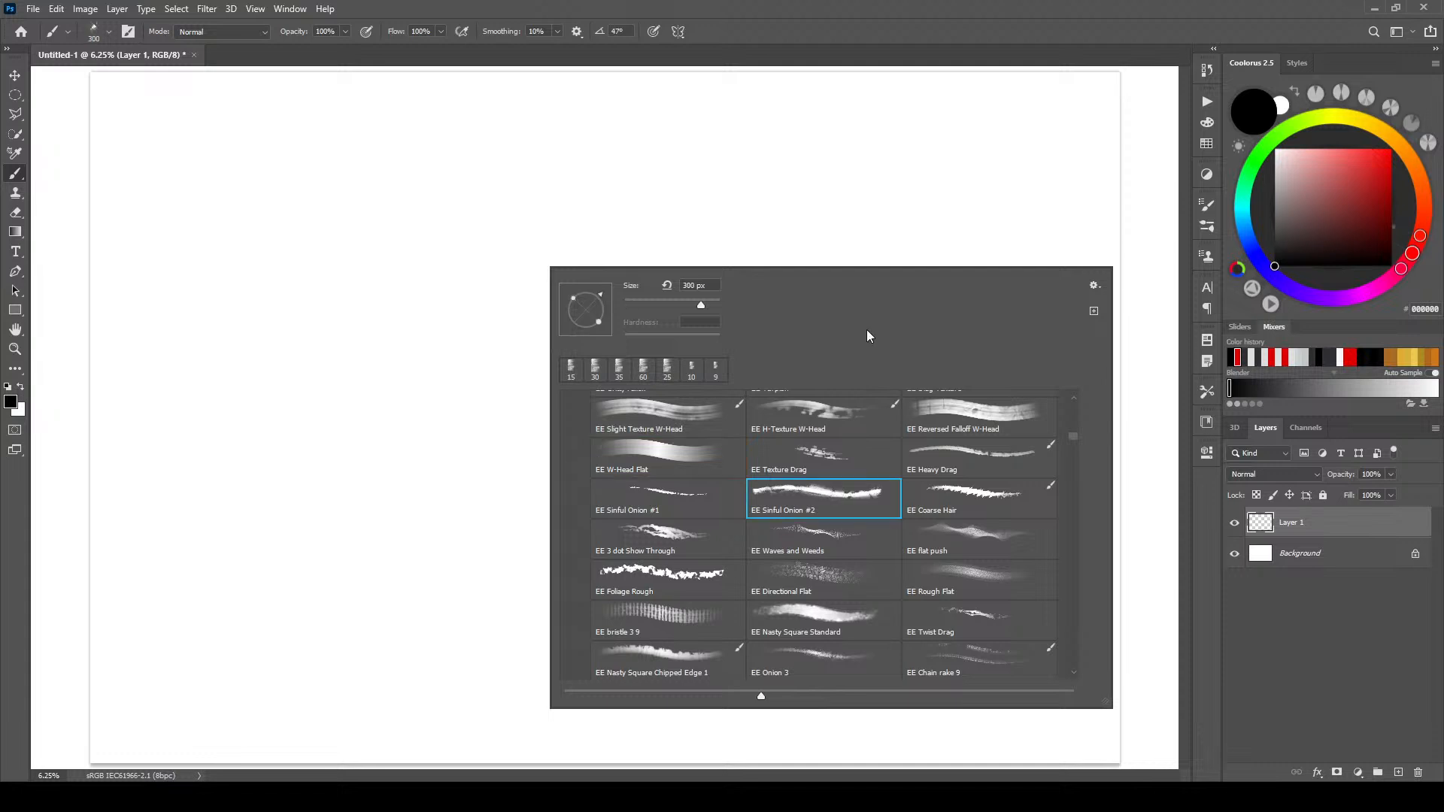
{"action": "left_click", "coordinate": [959, 40]}
- Enlarge the brush to 1600 px and stamp a row of black textured marks across the upper-left and centre of the canvas
{"action": "key", "text": "bracketright"}
{"action": "key", "text": "bracketright"}
{"action": "key", "text": "bracketright"}
{"action": "key", "text": "bracketright"}
{"action": "key", "text": "bracketright"}
{"action": "key", "text": "bracketright"}
{"action": "key", "text": "bracketright"}
{"action": "left_click", "coordinate": [367, 333]}
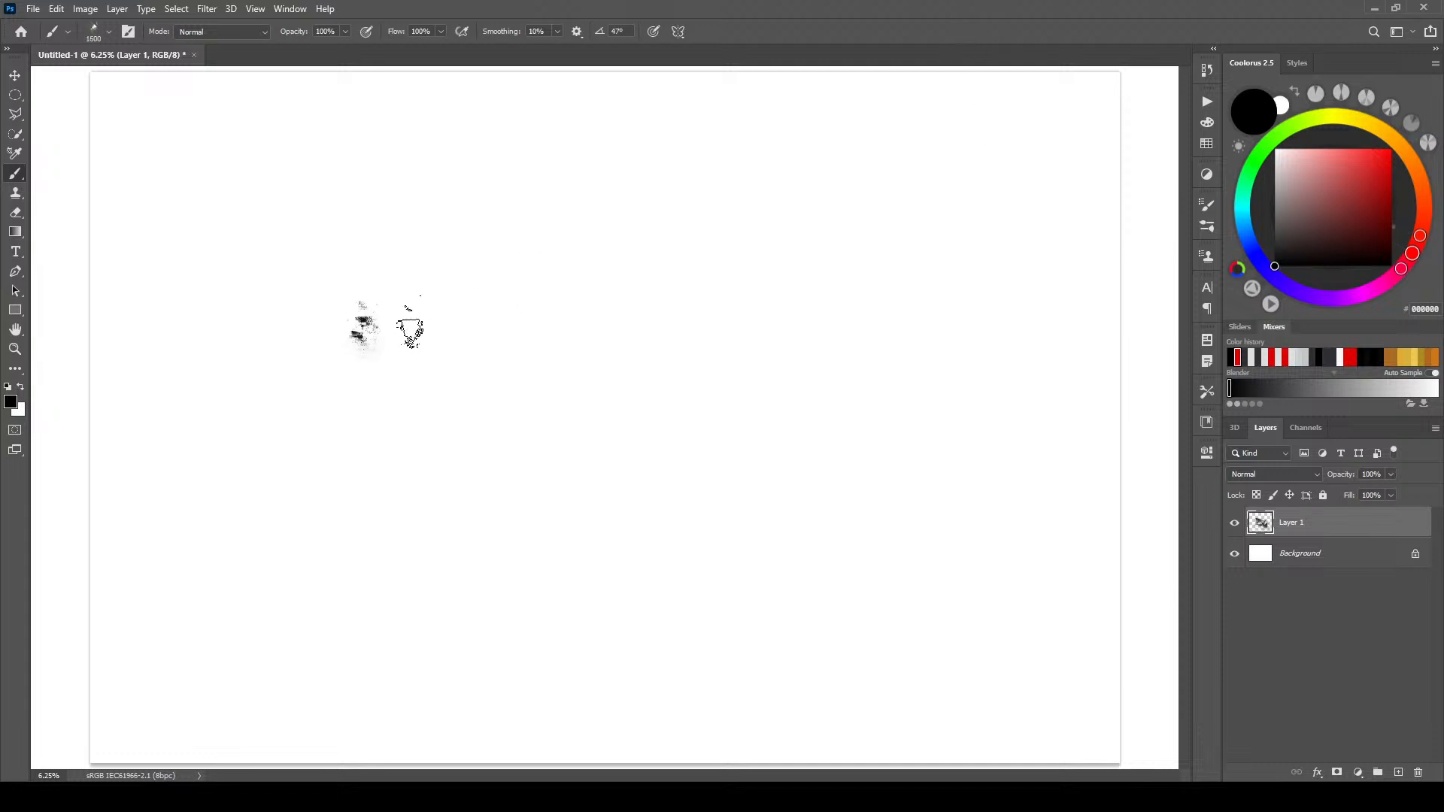
{"action": "left_click_drag", "start_coordinate": [372, 328], "coordinate": [414, 329]}
{"action": "left_click", "coordinate": [467, 330]}
{"action": "left_click", "coordinate": [299, 327]}
{"action": "left_click", "coordinate": [277, 342]}
{"action": "left_click", "coordinate": [209, 335]}
- Shrink the brush and paint a thin, nearly horizontal black line above the left end of the textured marks
{"action": "key", "text": "bracketleft"}
{"action": "key", "text": "bracketleft"}
{"action": "key", "text": "bracketleft"}
{"action": "key", "text": "bracketleft"}
{"action": "key", "text": "bracketleft"}
{"action": "key", "text": "bracketleft"}
{"action": "key", "text": "bracketleft"}
{"action": "key", "text": "bracketleft"}
{"action": "key", "text": "bracketleft"}
{"action": "key", "text": "bracketleft"}
{"action": "left_click_drag", "start_coordinate": [160, 304], "coordinate": [255, 309]}
- Enlarge the brush, add broad texture above the row of marks, and stamp two more black marks at its right end
{"action": "key", "text": "bracketright"}
{"action": "key", "text": "bracketright"}
{"action": "key", "text": "bracketright"}
{"action": "key", "text": "bracketright"}
{"action": "key", "text": "bracketright"}
{"action": "key", "text": "bracketright"}
{"action": "key", "text": "bracketright"}
{"action": "key", "text": "bracketright"}
{"action": "key", "text": "bracketright"}
{"action": "key", "text": "bracketright"}
{"action": "key", "text": "bracketright"}
{"action": "key", "text": "bracketright"}
{"action": "key", "text": "bracketright"}
{"action": "mouse_move", "coordinate": [589, 264]}
{"action": "left_mouse_down"}
{"action": "mouse_move", "coordinate": [549, 332]}
{"action": "mouse_move", "coordinate": [620, 341]}
{"action": "mouse_move", "coordinate": [644, 290]}
{"action": "mouse_move", "coordinate": [636, 261]}
{"action": "mouse_move", "coordinate": [654, 270]}
{"action": "mouse_move", "coordinate": [704, 249]}
{"action": "mouse_move", "coordinate": [719, 270]}
{"action": "mouse_move", "coordinate": [740, 240]}
{"action": "mouse_move", "coordinate": [751, 247]}
{"action": "mouse_move", "coordinate": [746, 207]}
{"action": "mouse_move", "coordinate": [758, 199]}
{"action": "mouse_move", "coordinate": [747, 257]}
{"action": "mouse_move", "coordinate": [756, 220]}
{"action": "mouse_move", "coordinate": [787, 201]}
{"action": "mouse_move", "coordinate": [722, 288]}
{"action": "mouse_move", "coordinate": [733, 230]}
{"action": "mouse_move", "coordinate": [706, 245]}
{"action": "mouse_move", "coordinate": [788, 238]}
{"action": "mouse_move", "coordinate": [684, 275]}
{"action": "mouse_move", "coordinate": [706, 251]}
{"action": "mouse_move", "coordinate": [668, 291]}
{"action": "mouse_move", "coordinate": [743, 261]}
{"action": "mouse_move", "coordinate": [677, 287]}
{"action": "mouse_move", "coordinate": [596, 287]}
{"action": "mouse_move", "coordinate": [568, 254]}
{"action": "mouse_move", "coordinate": [589, 240]}
{"action": "mouse_move", "coordinate": [590, 278]}
{"action": "mouse_move", "coordinate": [537, 282]}
{"action": "mouse_move", "coordinate": [530, 301]}
{"action": "mouse_move", "coordinate": [527, 284]}
{"action": "mouse_move", "coordinate": [513, 310]}
{"action": "mouse_move", "coordinate": [491, 295]}
{"action": "mouse_move", "coordinate": [491, 251]}
{"action": "mouse_move", "coordinate": [499, 276]}
{"action": "mouse_move", "coordinate": [479, 231]}
{"action": "mouse_move", "coordinate": [358, 278]}
{"action": "mouse_move", "coordinate": [294, 248]}
{"action": "left_mouse_up"}
{"action": "left_click", "coordinate": [553, 335]}
{"action": "left_click", "coordinate": [618, 342]}
- With a large Smudge tool, pull the texture above the left marks outward into a soft grey haze
{"action": "key", "text": "bracketright"}
{"action": "key", "text": "bracketright"}
{"action": "key", "text": "bracketright"}
{"action": "key", "text": "bracketright"}
{"action": "key", "text": "bracketright"}
{"action": "key", "text": "bracketright"}
{"action": "key", "text": "bracketright"}
{"action": "key", "text": "bracketright"}
{"action": "key", "text": "bracketright"}
{"action": "key", "text": "bracketright"}
{"action": "key", "text": "bracketright"}
{"action": "key", "text": "bracketright"}
{"action": "key", "text": "bracketright"}
{"action": "key", "text": "r"}
{"action": "key", "text": "bracketright"}
{"action": "key", "text": "bracketright"}
{"action": "key", "text": "bracketright"}
{"action": "key", "text": "bracketright"}
{"action": "key", "text": "bracketright"}
{"action": "key", "text": "bracketright"}
{"action": "key", "text": "bracketright"}
{"action": "key", "text": "bracketright"}
{"action": "key", "text": "bracketright"}
{"action": "key", "text": "bracketright"}
{"action": "key", "text": "bracketright"}
{"action": "key", "text": "bracketright"}
{"action": "key", "text": "bracketleft"}
{"action": "key", "text": "bracketleft"}
{"action": "key", "text": "bracketleft"}
{"action": "key", "text": "bracketleft"}
{"action": "key", "text": "bracketleft"}
{"action": "key", "text": "bracketleft"}
{"action": "key", "text": "bracketleft"}
{"action": "key", "text": "bracketleft"}
{"action": "mouse_move", "coordinate": [378, 232]}
{"action": "left_mouse_down"}
{"action": "mouse_move", "coordinate": [362, 276]}
{"action": "mouse_move", "coordinate": [387, 271]}
{"action": "mouse_move", "coordinate": [406, 292]}
{"action": "mouse_move", "coordinate": [440, 255]}
{"action": "mouse_move", "coordinate": [397, 277]}
{"action": "mouse_move", "coordinate": [339, 253]}
{"action": "mouse_move", "coordinate": [312, 215]}
{"action": "mouse_move", "coordinate": [292, 240]}
{"action": "mouse_move", "coordinate": [406, 249]}
{"action": "mouse_move", "coordinate": [340, 241]}
{"action": "mouse_move", "coordinate": [276, 198]}
{"action": "mouse_move", "coordinate": [237, 223]}
{"action": "mouse_move", "coordinate": [175, 230]}
{"action": "left_mouse_up"}
- With the Smudge tool, lay down two ridged dark strokes sloping from the middle of the canvas toward its left and right edges
{"action": "key", "text": "bracketright"}
{"action": "key", "text": "bracketright"}
{"action": "key", "text": "bracketright"}
{"action": "key", "text": "bracketright"}
{"action": "key", "text": "bracketright"}
{"action": "key", "text": "bracketright"}
{"action": "key", "text": "bracketleft"}
{"action": "key", "text": "bracketleft"}
{"action": "key", "text": "bracketleft"}
{"action": "key", "text": "bracketleft"}
{"action": "key", "text": "bracketleft"}
{"action": "key", "text": "bracketleft"}
{"action": "key", "text": "bracketleft"}
{"action": "key", "text": "bracketleft"}
{"action": "left_click_drag", "start_coordinate": [635, 404], "coordinate": [993, 467]}
{"action": "mouse_move", "coordinate": [261, 389]}
{"action": "left_mouse_down"}
{"action": "mouse_move", "coordinate": [185, 415]}
{"action": "mouse_move", "coordinate": [259, 412]}
{"action": "mouse_move", "coordinate": [199, 428]}
{"action": "mouse_move", "coordinate": [284, 405]}
{"action": "mouse_move", "coordinate": [109, 475]}
{"action": "left_mouse_up"}
- Enlarge the smudge brush, soften the right sloping stroke, and finger-paint and smear black blocks just above it
{"action": "key", "text": "bracketright"}
{"action": "key", "text": "bracketright"}
{"action": "key", "text": "bracketright"}
{"action": "key", "text": "bracketright"}
{"action": "key", "text": "bracketright"}
{"action": "key", "text": "bracketright"}
{"action": "key", "text": "bracketright"}
{"action": "key", "text": "bracketright"}
{"action": "mouse_move", "coordinate": [707, 435]}
{"action": "left_mouse_down"}
{"action": "mouse_move", "coordinate": [634, 419]}
{"action": "mouse_move", "coordinate": [865, 438]}
{"action": "left_mouse_up"}
{"action": "left_click", "coordinate": [771, 373], "text": "alt"}
{"action": "left_click", "coordinate": [884, 366], "text": "alt"}
{"action": "left_click_drag", "start_coordinate": [828, 344], "coordinate": [758, 361]}
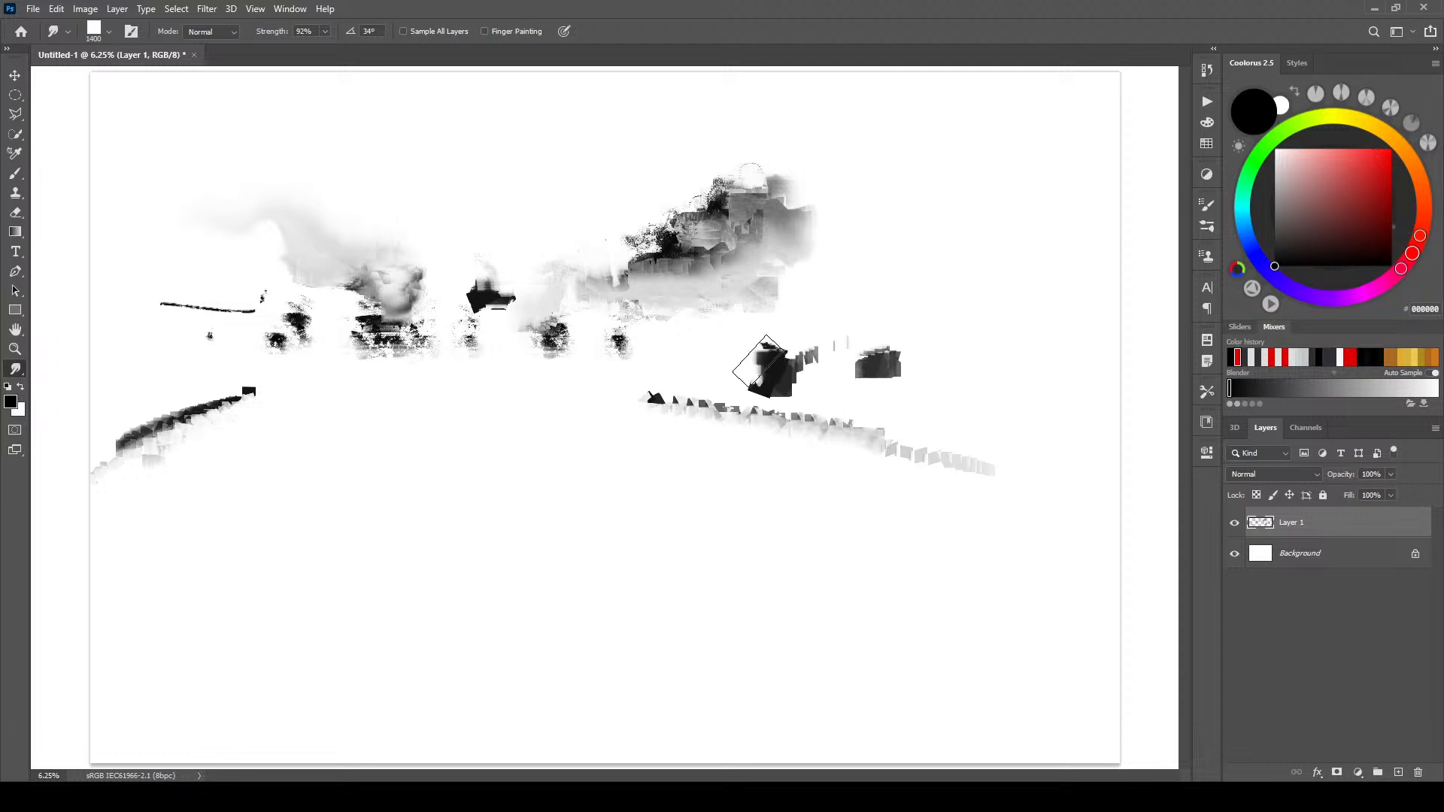
- Finger-paint more black blocks at the far right of the canvas and smear them sideways into grey
{"action": "left_click", "coordinate": [857, 320], "text": "alt"}
{"action": "key", "text": "bracketleft"}
{"action": "key", "text": "bracketleft"}
{"action": "key", "text": "bracketleft"}
{"action": "key", "text": "bracketleft"}
{"action": "key", "text": "bracketleft"}
{"action": "left_click", "coordinate": [943, 353], "text": "alt"}
{"action": "mouse_move", "coordinate": [873, 343]}
{"action": "left_mouse_down"}
{"action": "mouse_move", "coordinate": [896, 384]}
{"action": "mouse_move", "coordinate": [950, 351]}
{"action": "mouse_move", "coordinate": [882, 294]}
{"action": "mouse_move", "coordinate": [847, 292]}
{"action": "mouse_move", "coordinate": [880, 344]}
{"action": "left_mouse_up"}
{"action": "mouse_move", "coordinate": [877, 292]}
{"action": "left_mouse_down"}
{"action": "mouse_move", "coordinate": [846, 294]}
{"action": "mouse_move", "coordinate": [862, 330]}
{"action": "mouse_move", "coordinate": [906, 335]}
{"action": "mouse_move", "coordinate": [924, 290]}
{"action": "mouse_move", "coordinate": [999, 306]}
{"action": "left_mouse_up"}
{"action": "key", "text": "bracketright"}
{"action": "key", "text": "bracketright"}
{"action": "key", "text": "bracketright"}
{"action": "left_click", "coordinate": [927, 296], "text": "alt"}
- Reduce the smudge brush to 400 px and scatter small black dabs across the upper left and beside the right-hand blocks
{"action": "key", "text": "bracketleft"}
{"action": "key", "text": "bracketleft"}
{"action": "key", "text": "bracketleft"}
{"action": "key", "text": "bracketleft"}
{"action": "key", "text": "bracketleft"}
{"action": "left_click", "coordinate": [215, 258], "text": "alt"}
{"action": "left_click", "coordinate": [216, 272], "text": "alt"}
{"action": "key", "text": "bracketleft"}
{"action": "key", "text": "bracketleft"}
{"action": "key", "text": "bracketleft"}
{"action": "left_click", "coordinate": [169, 251], "text": "alt"}
{"action": "left_click", "coordinate": [159, 257], "text": "alt"}
{"action": "left_click", "coordinate": [132, 281], "text": "alt"}
{"action": "left_click", "coordinate": [259, 274], "text": "alt"}
{"action": "left_click", "coordinate": [108, 238], "text": "alt"}
{"action": "left_click", "coordinate": [848, 267], "text": "alt"}
{"action": "left_click", "coordinate": [840, 283], "text": "alt"}
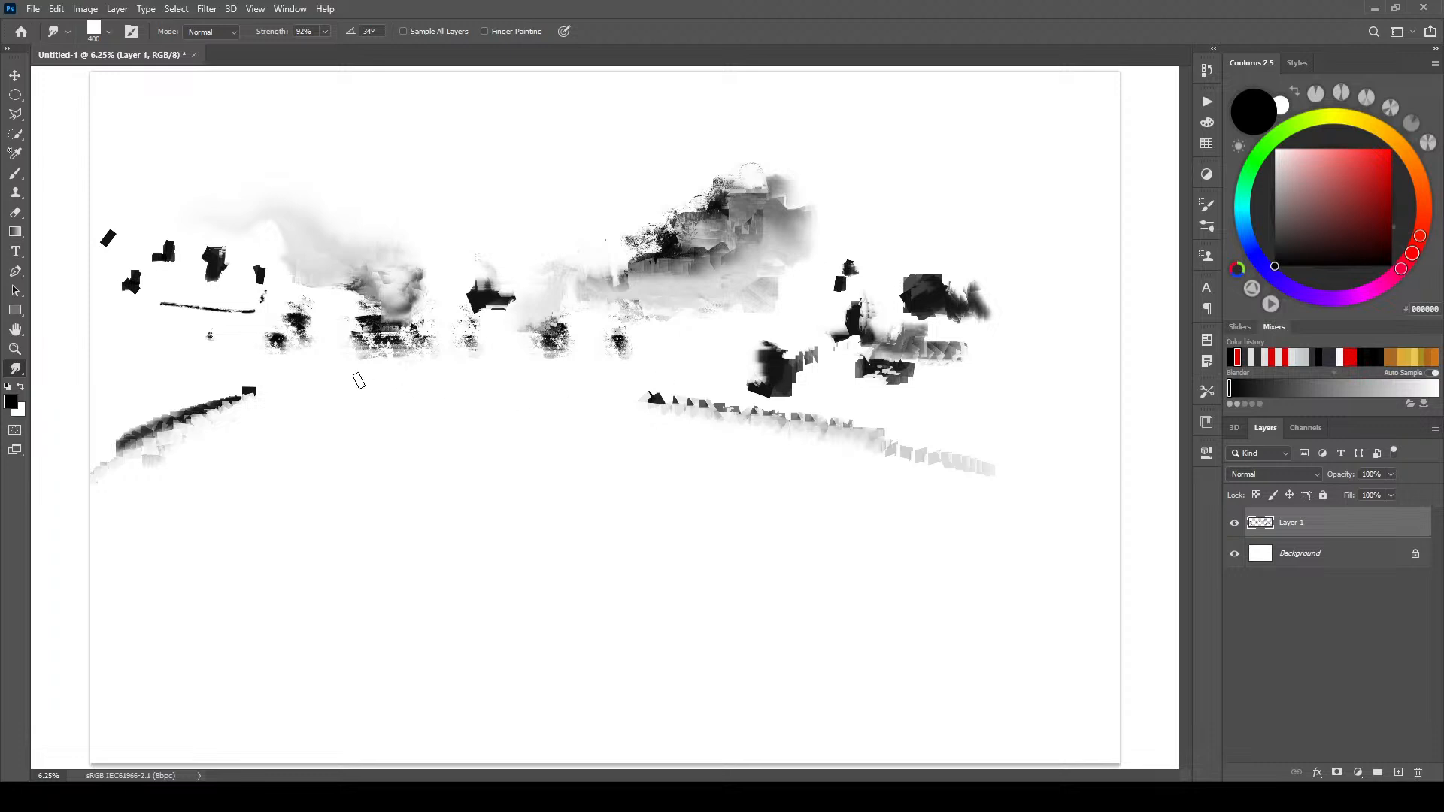
- Smear thin horizontal streaks across the middle between the sloping strokes and dark marks at their left, finishing with a 300 px smudge brush
{"action": "left_click_drag", "start_coordinate": [365, 383], "coordinate": [622, 396]}
{"action": "key", "text": "bracketright"}
{"action": "key", "text": "bracketright"}
{"action": "mouse_move", "coordinate": [334, 393]}
{"action": "left_mouse_down"}
{"action": "mouse_move", "coordinate": [500, 394]}
{"action": "mouse_move", "coordinate": [316, 406]}
{"action": "left_mouse_up"}
{"action": "key", "text": "bracketleft"}
{"action": "key", "text": "bracketleft"}
{"action": "key", "text": "bracketleft"}
{"action": "mouse_move", "coordinate": [561, 387]}
{"action": "left_mouse_down"}
{"action": "mouse_move", "coordinate": [450, 390]}
{"action": "mouse_move", "coordinate": [684, 385]}
{"action": "mouse_move", "coordinate": [444, 390]}
{"action": "left_mouse_up"}
{"action": "left_click_drag", "start_coordinate": [564, 387], "coordinate": [701, 379]}
{"action": "left_click_drag", "start_coordinate": [604, 372], "coordinate": [453, 373]}
{"action": "left_click_drag", "start_coordinate": [598, 372], "coordinate": [745, 363]}
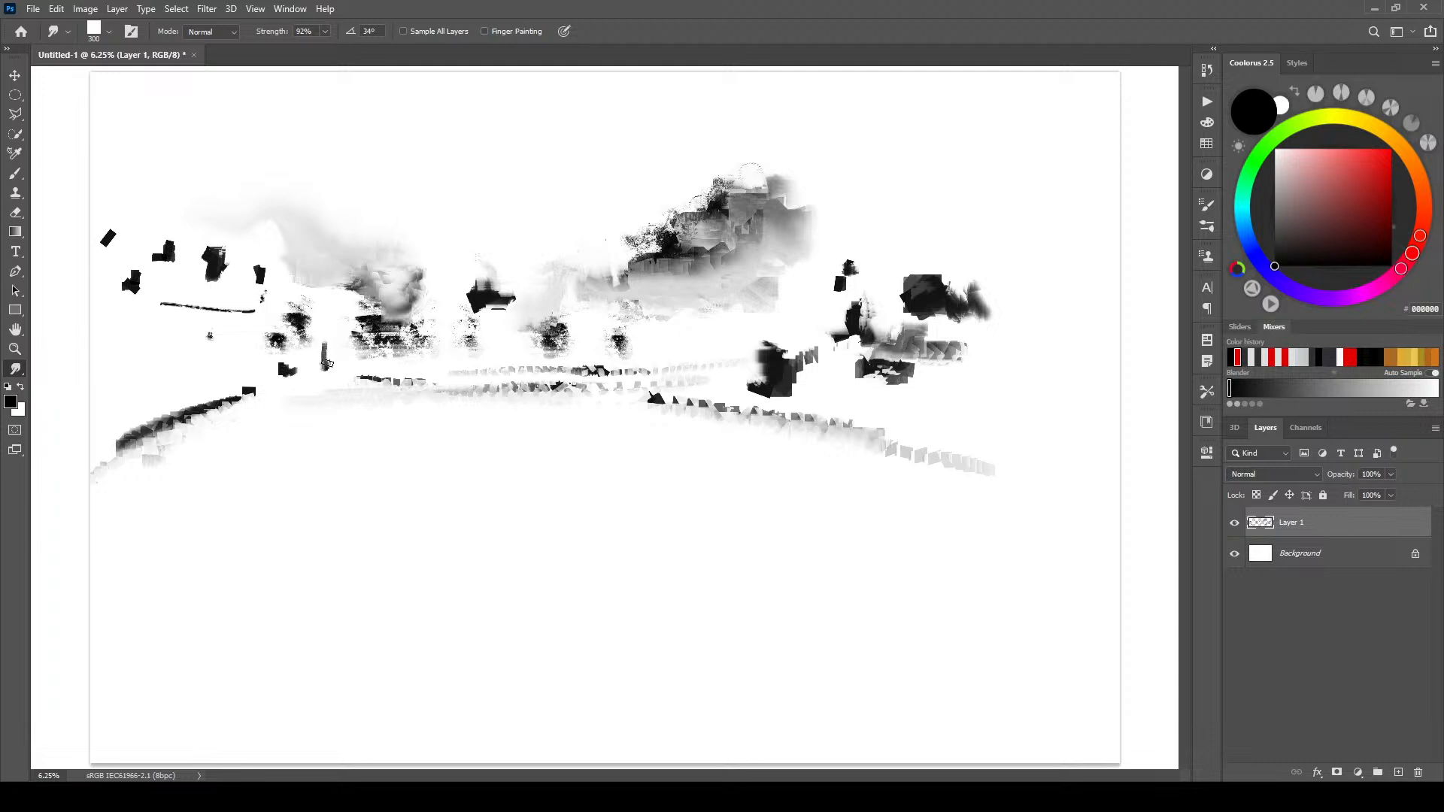
{"action": "left_click_drag", "start_coordinate": [304, 363], "coordinate": [121, 337]}
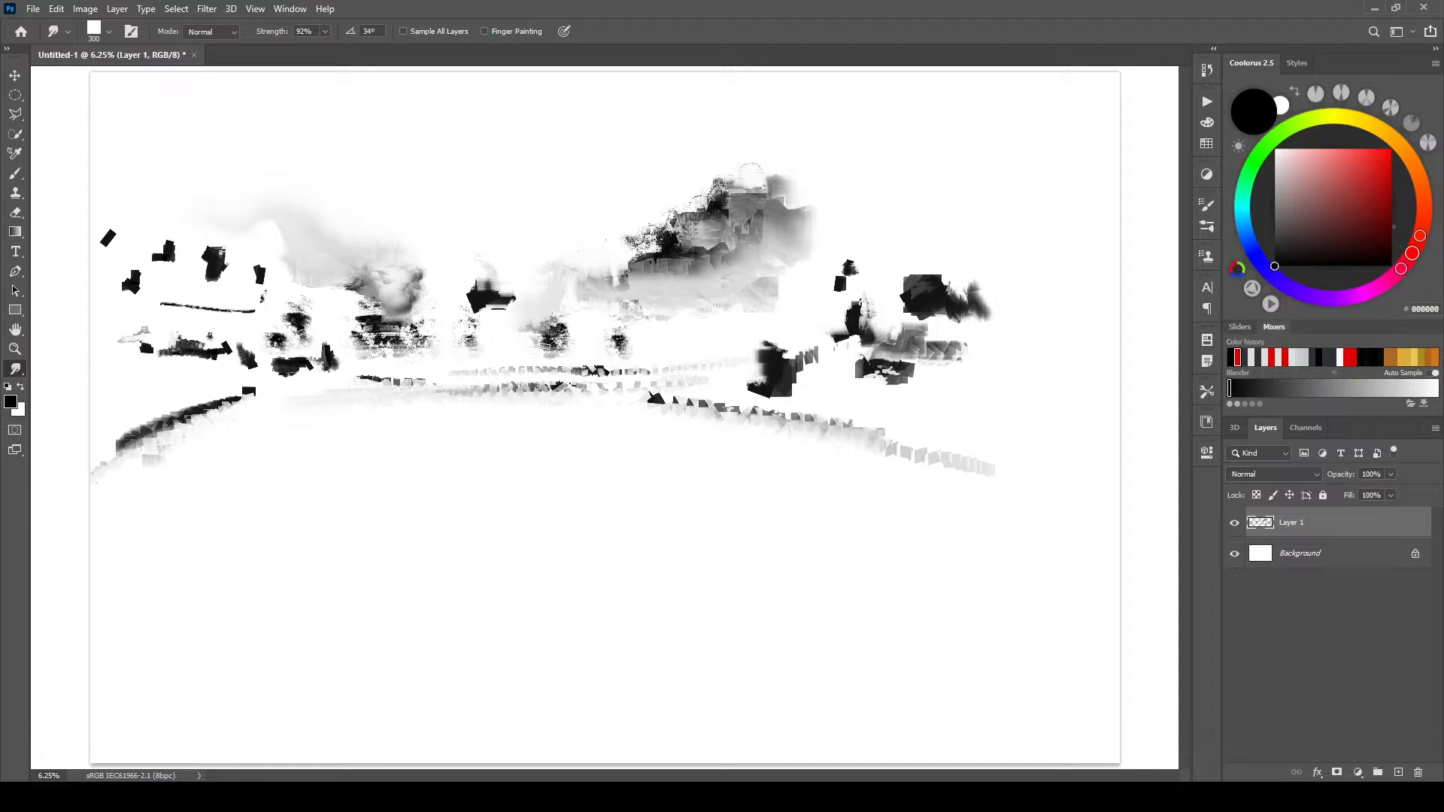
- Switch back to the Brush tool and stamp black textured marks in the upper-right part of the canvas
{"action": "key", "text": "b"}
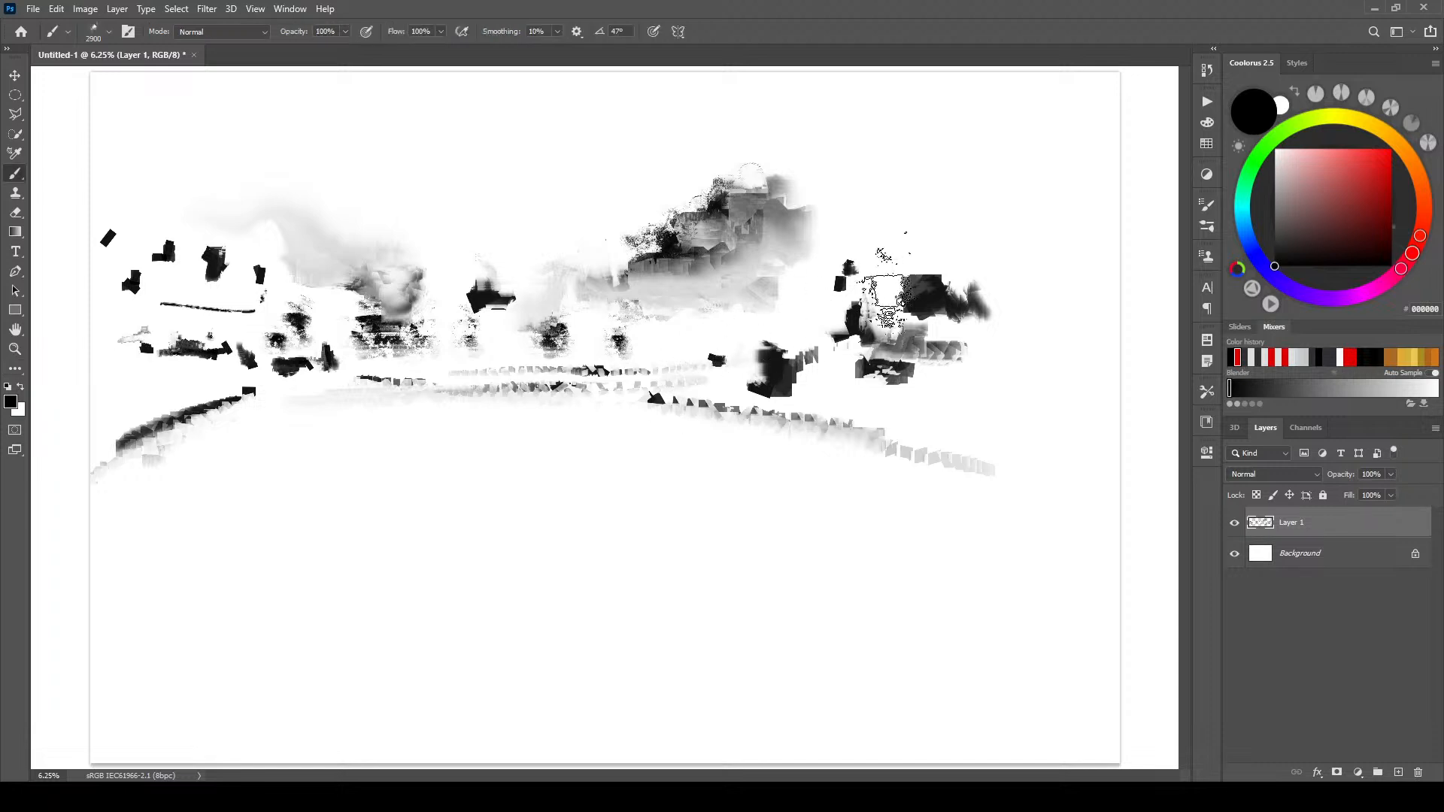
{"action": "left_click", "coordinate": [992, 187]}
{"action": "left_click_drag", "start_coordinate": [923, 184], "coordinate": [900, 185]}
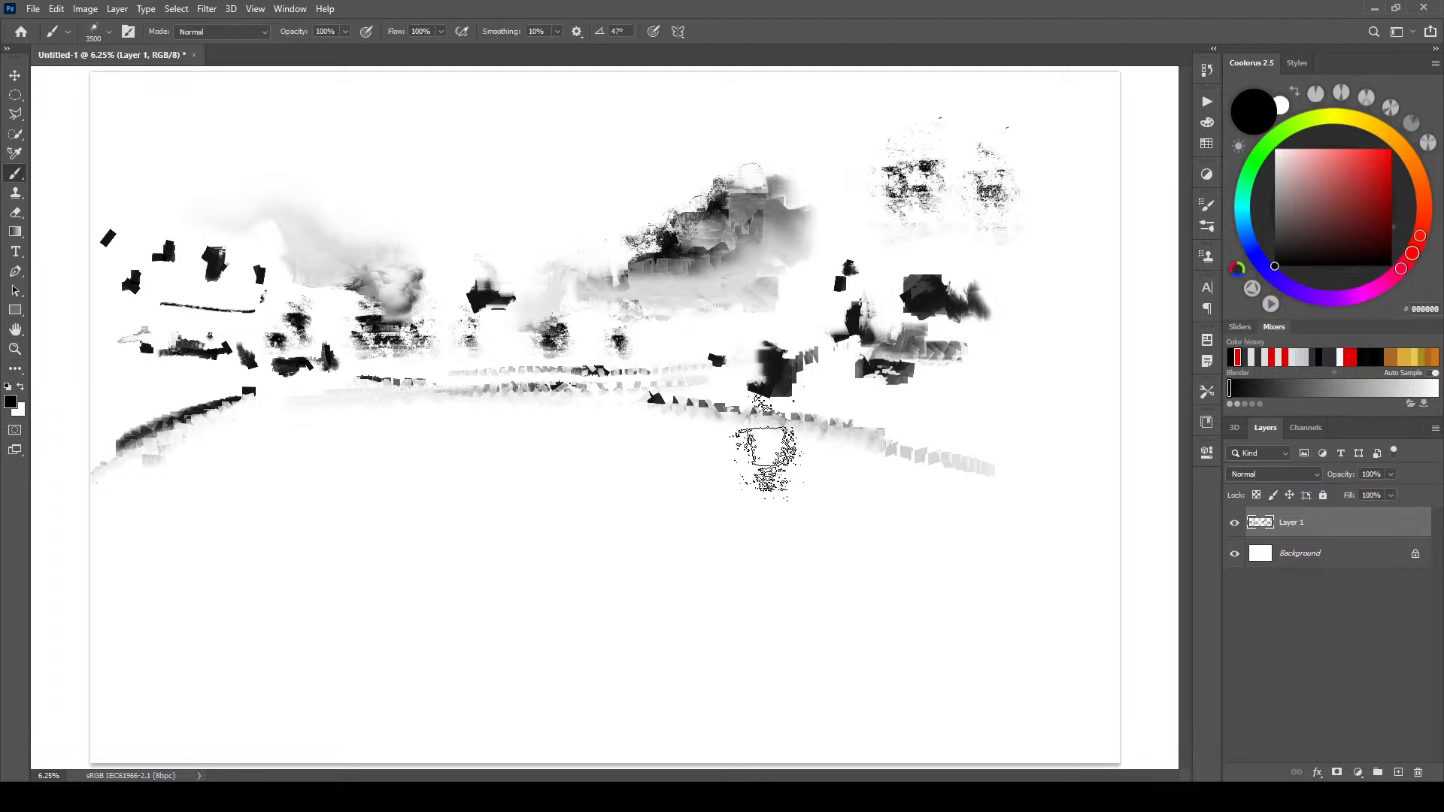
- Enlarge the brush and stamp black textured marks around the centre-right blocks and over the sloping stroke at the lower right
{"action": "key", "text": "]"}
{"action": "key", "text": "]"}
{"action": "left_click", "coordinate": [828, 397]}
{"action": "left_click", "coordinate": [806, 323]}
{"action": "left_click", "coordinate": [710, 340]}
{"action": "left_click", "coordinate": [932, 484]}
{"action": "left_click", "coordinate": [1031, 501]}
- Switch to the Smudge tool, enlarge its brush and smear the lower-right textured marks leftward into pale grey patches
{"action": "key", "text": "r"}
{"action": "key", "text": "]"}
{"action": "key", "text": "]"}
{"action": "key", "text": "]"}
{"action": "key", "text": "]"}
{"action": "key", "text": "]"}
{"action": "key", "text": "]"}
{"action": "key", "text": "]"}
{"action": "key", "text": "]"}
{"action": "key", "text": "]"}
{"action": "key", "text": "]"}
{"action": "key", "text": "]"}
{"action": "key", "text": "]"}
{"action": "key", "text": "]"}
{"action": "key", "text": "]"}
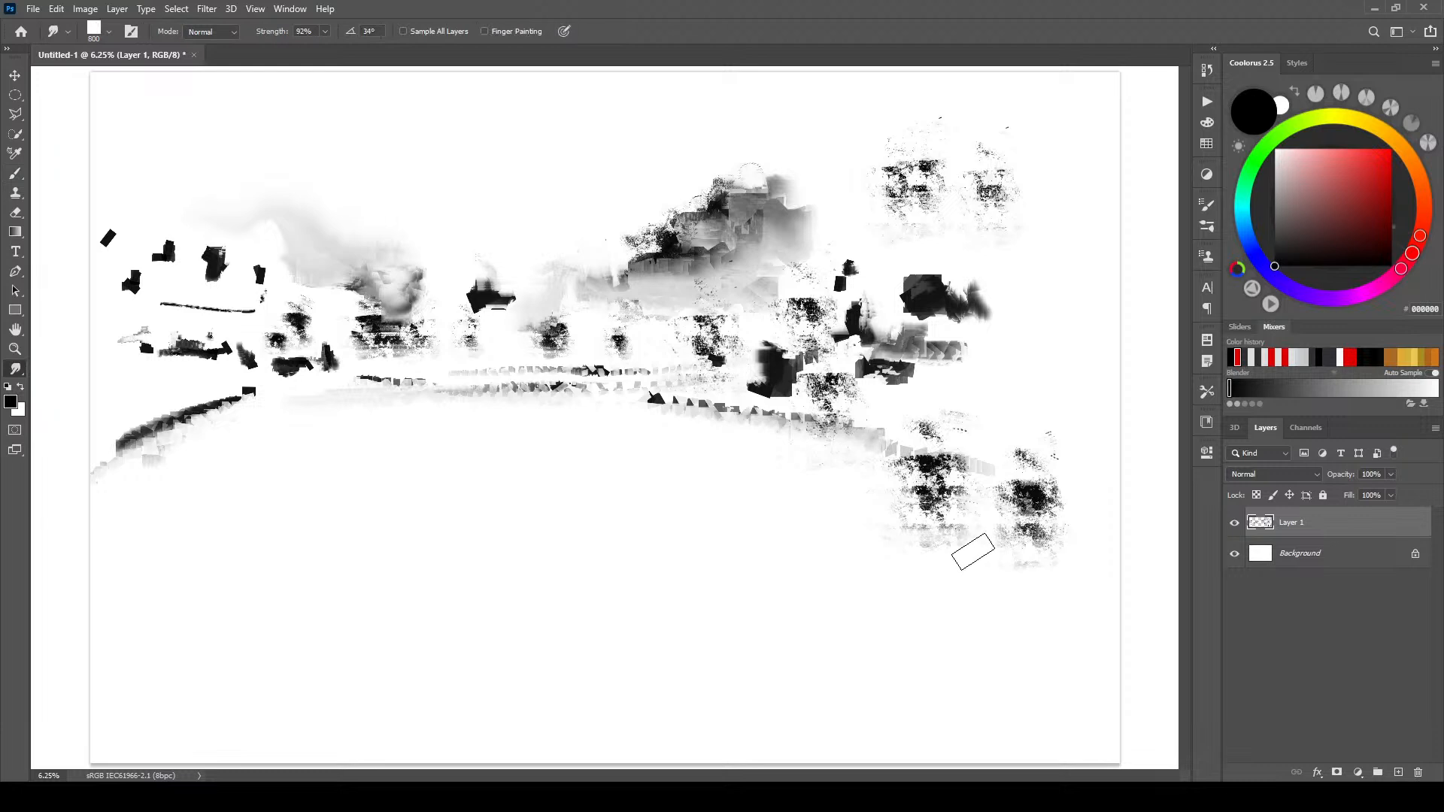
{"action": "mouse_move", "coordinate": [977, 532]}
{"action": "left_mouse_down"}
{"action": "mouse_move", "coordinate": [707, 485]}
{"action": "mouse_move", "coordinate": [666, 447]}
{"action": "left_mouse_up"}
- Reduce the smudge brush and smear horizontal bands through the central textured marks and beside the right-hand blocks, finishing at 600 px
{"action": "key", "text": "["}
{"action": "key", "text": "["}
{"action": "key", "text": "["}
{"action": "key", "text": "["}
{"action": "key", "text": "["}
{"action": "key", "text": "["}
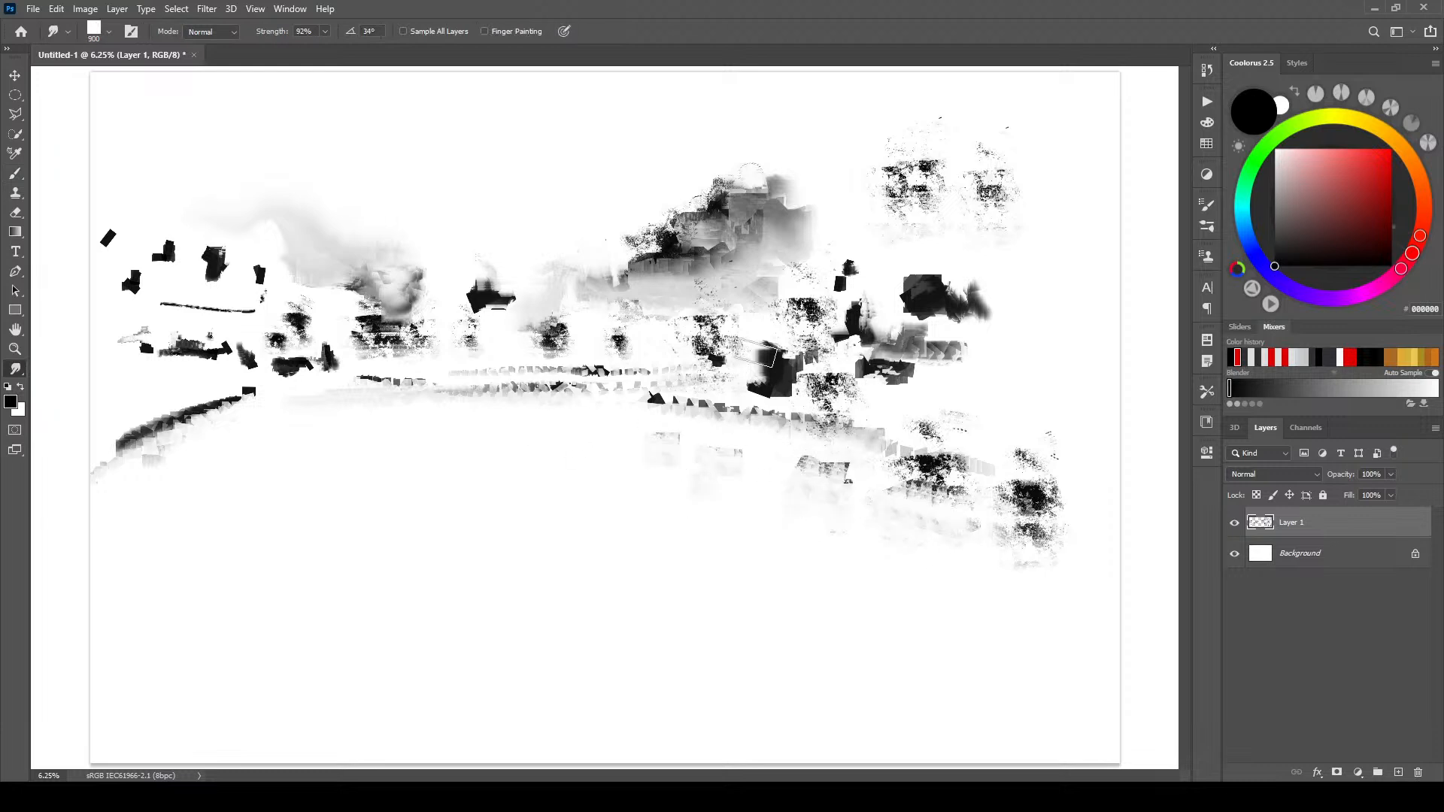
{"action": "mouse_move", "coordinate": [711, 338]}
{"action": "left_mouse_down"}
{"action": "mouse_move", "coordinate": [619, 336]}
{"action": "mouse_move", "coordinate": [797, 335]}
{"action": "mouse_move", "coordinate": [829, 294]}
{"action": "mouse_move", "coordinate": [793, 309]}
{"action": "mouse_move", "coordinate": [805, 278]}
{"action": "left_mouse_up"}
{"action": "left_click_drag", "start_coordinate": [955, 288], "coordinate": [1027, 293]}
{"action": "key", "text": "["}
{"action": "key", "text": "["}
{"action": "mouse_move", "coordinate": [854, 268]}
{"action": "left_mouse_down"}
{"action": "mouse_move", "coordinate": [899, 264]}
{"action": "mouse_move", "coordinate": [862, 246]}
{"action": "mouse_move", "coordinate": [879, 251]}
{"action": "mouse_move", "coordinate": [865, 262]}
{"action": "mouse_move", "coordinate": [1030, 269]}
{"action": "left_mouse_up"}
{"action": "key", "text": "["}
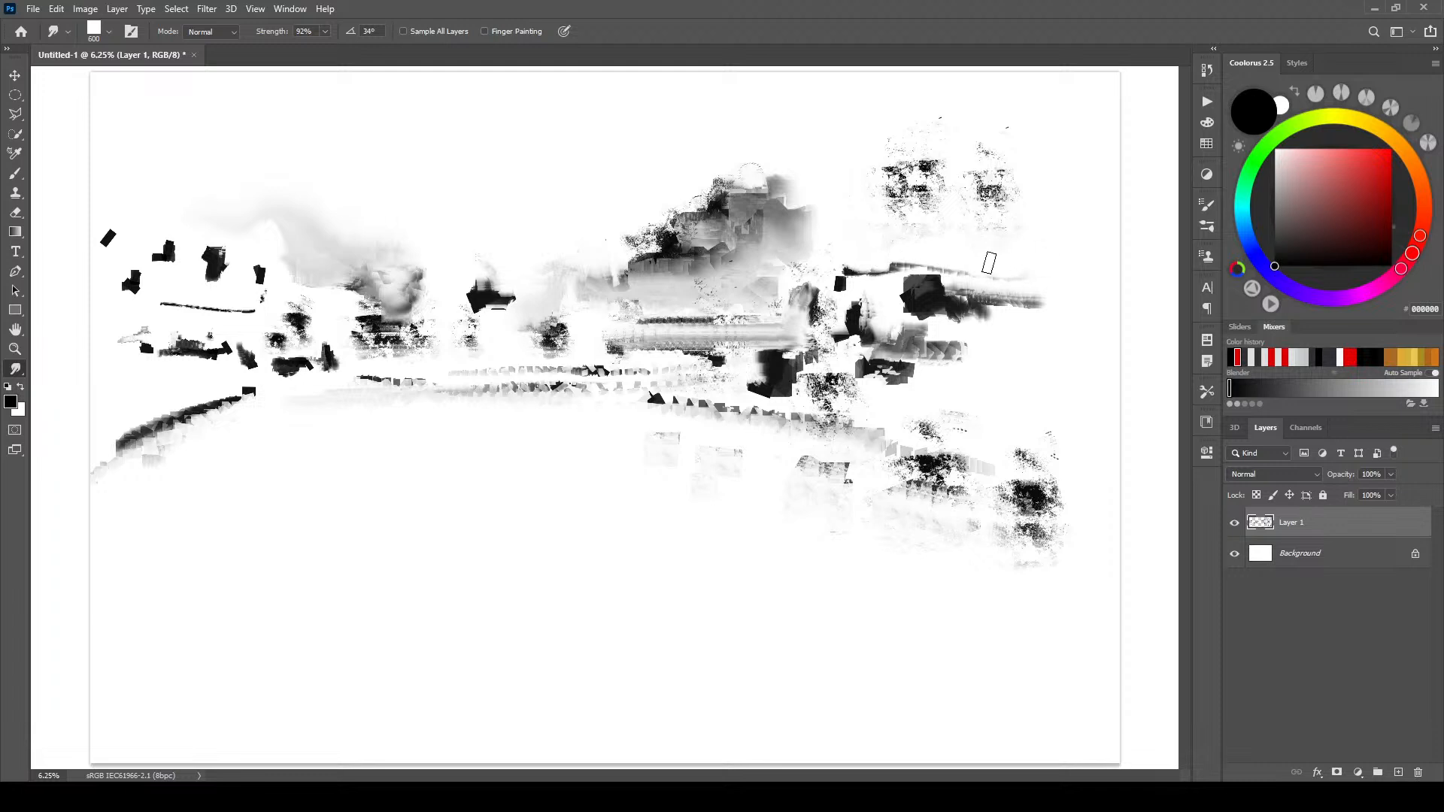
- Smear grey sloping strokes across the left side of the canvas, just above the lower white area
{"action": "key", "text": "]"}
{"action": "key", "text": "]"}
{"action": "mouse_move", "coordinate": [194, 429]}
{"action": "left_mouse_down"}
{"action": "mouse_move", "coordinate": [130, 414]}
{"action": "mouse_move", "coordinate": [139, 406]}
{"action": "mouse_move", "coordinate": [87, 428]}
{"action": "mouse_move", "coordinate": [211, 451]}
{"action": "mouse_move", "coordinate": [455, 439]}
{"action": "mouse_move", "coordinate": [557, 452]}
{"action": "left_mouse_up"}
{"action": "left_click_drag", "start_coordinate": [476, 435], "coordinate": [237, 444]}
- Enlarge the smudge brush to 1100 px and lay a long horizontal grey streak below the left-hand strokes
{"action": "key", "text": "]"}
{"action": "key", "text": "]"}
{"action": "key", "text": "]"}
{"action": "key", "text": "]"}
{"action": "key", "text": "]"}
{"action": "left_click_drag", "start_coordinate": [465, 464], "coordinate": [623, 483]}
{"action": "left_click_drag", "start_coordinate": [497, 485], "coordinate": [197, 497]}
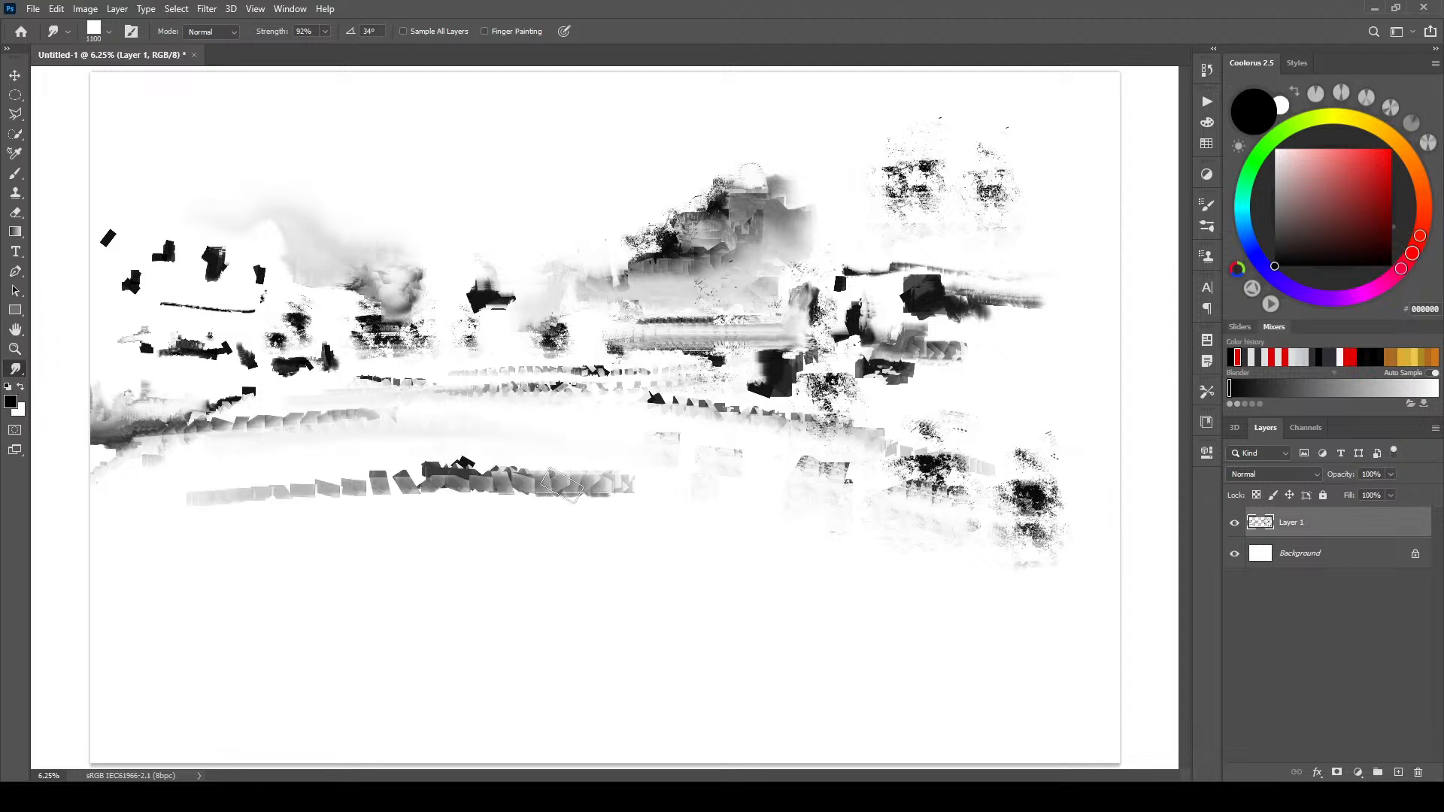
{"action": "left_click_drag", "start_coordinate": [436, 495], "coordinate": [178, 502]}
- Reduce the smudge brush and add small black dabs above the long streak and near the middle-left marks
{"action": "left_click_drag", "start_coordinate": [549, 450], "coordinate": [566, 443]}
{"action": "key", "text": "["}
{"action": "key", "text": "["}
{"action": "key", "text": "["}
{"action": "key", "text": "["}
{"action": "key", "text": "["}
{"action": "key", "text": "["}
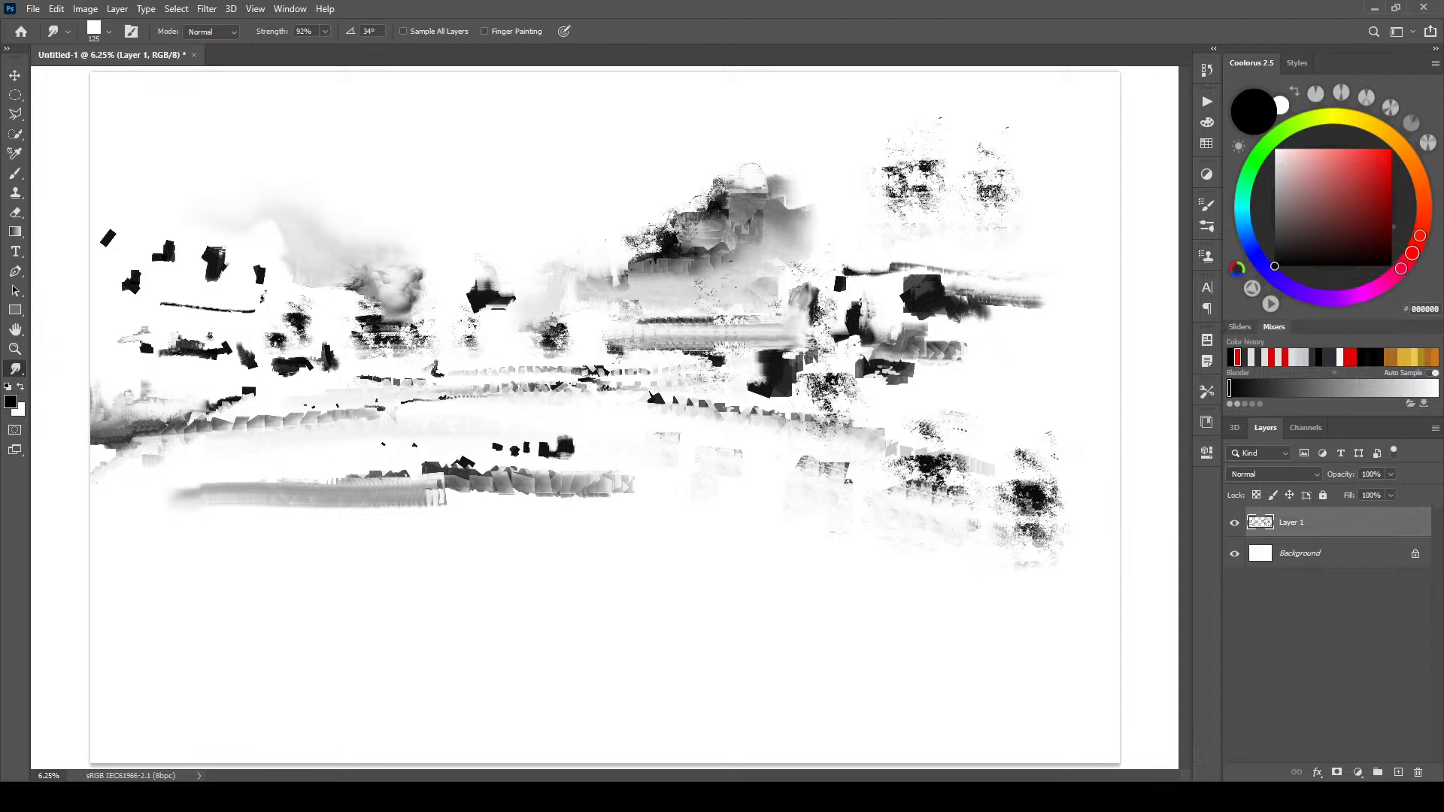
{"action": "left_click_drag", "start_coordinate": [435, 368], "coordinate": [403, 368]}
- Create a new layer and choose the EE W-Head Flat preset for the Brush tool
{"action": "left_click", "coordinate": [1398, 773]}
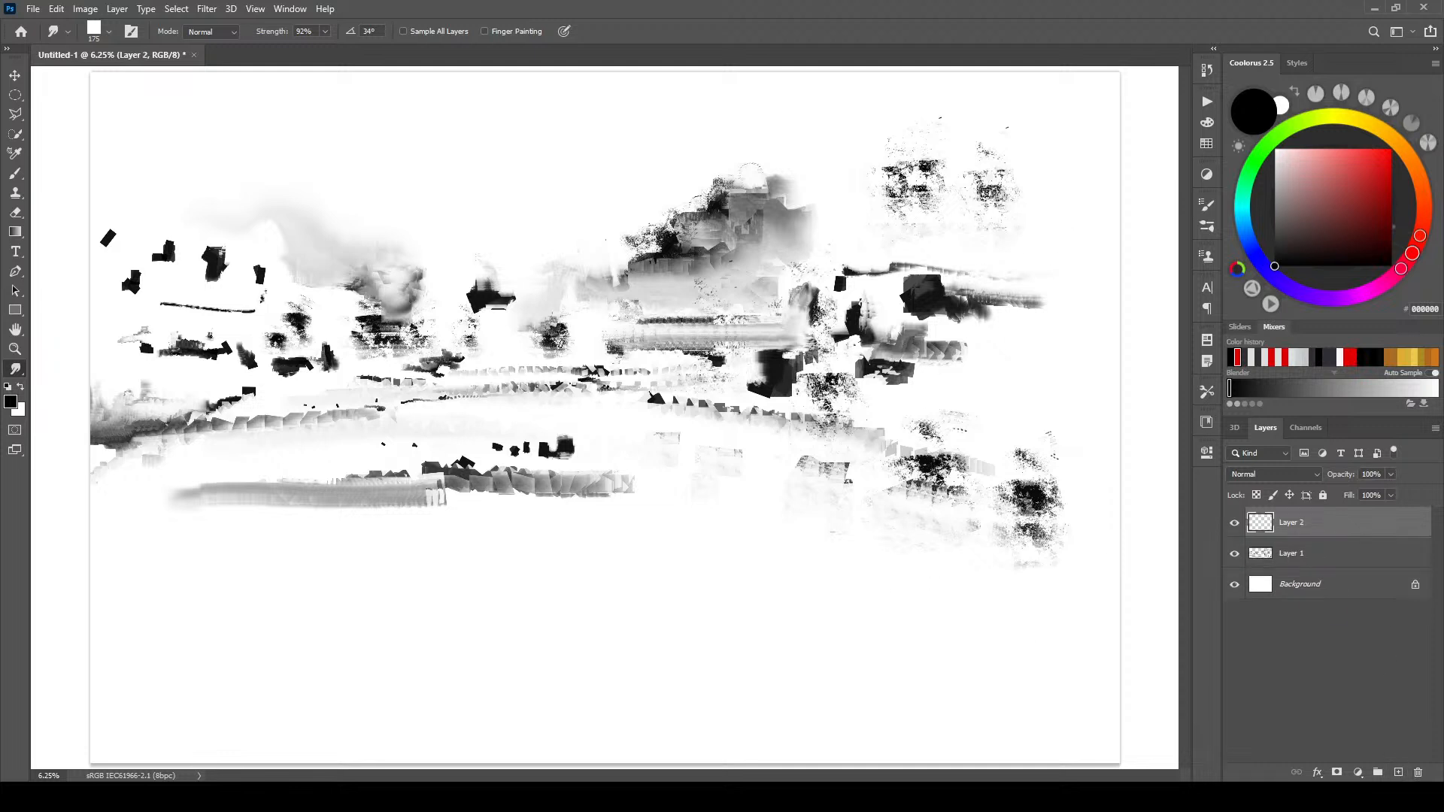
{"action": "key", "text": "b"}
{"action": "right_click", "coordinate": [571, 328]}
{"action": "left_click", "coordinate": [711, 541]}
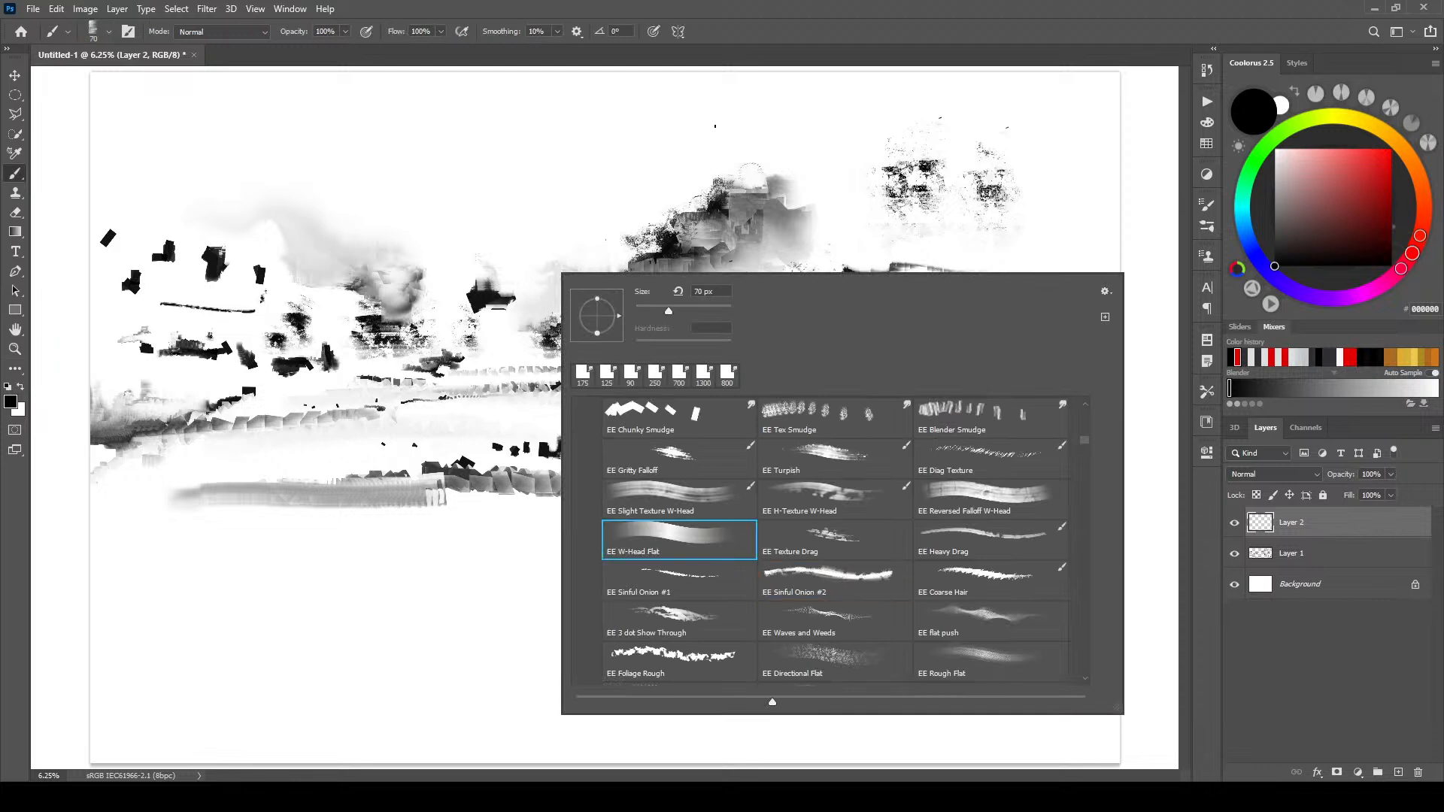
{"action": "left_click", "coordinate": [841, 44]}
- Enlarge the brush to 800 px and paint crossing grey strokes over the upper left, darkening toward the canvas's top-left corner
{"action": "key", "text": "]"}
{"action": "key", "text": "]"}
{"action": "key", "text": "]"}
{"action": "key", "text": "]"}
{"action": "key", "text": "]"}
{"action": "key", "text": "]"}
{"action": "key", "text": "]"}
{"action": "key", "text": "]"}
{"action": "key", "text": "]"}
{"action": "key", "text": "]"}
{"action": "key", "text": "]"}
{"action": "key", "text": "]"}
{"action": "key", "text": "]"}
{"action": "key", "text": "]"}
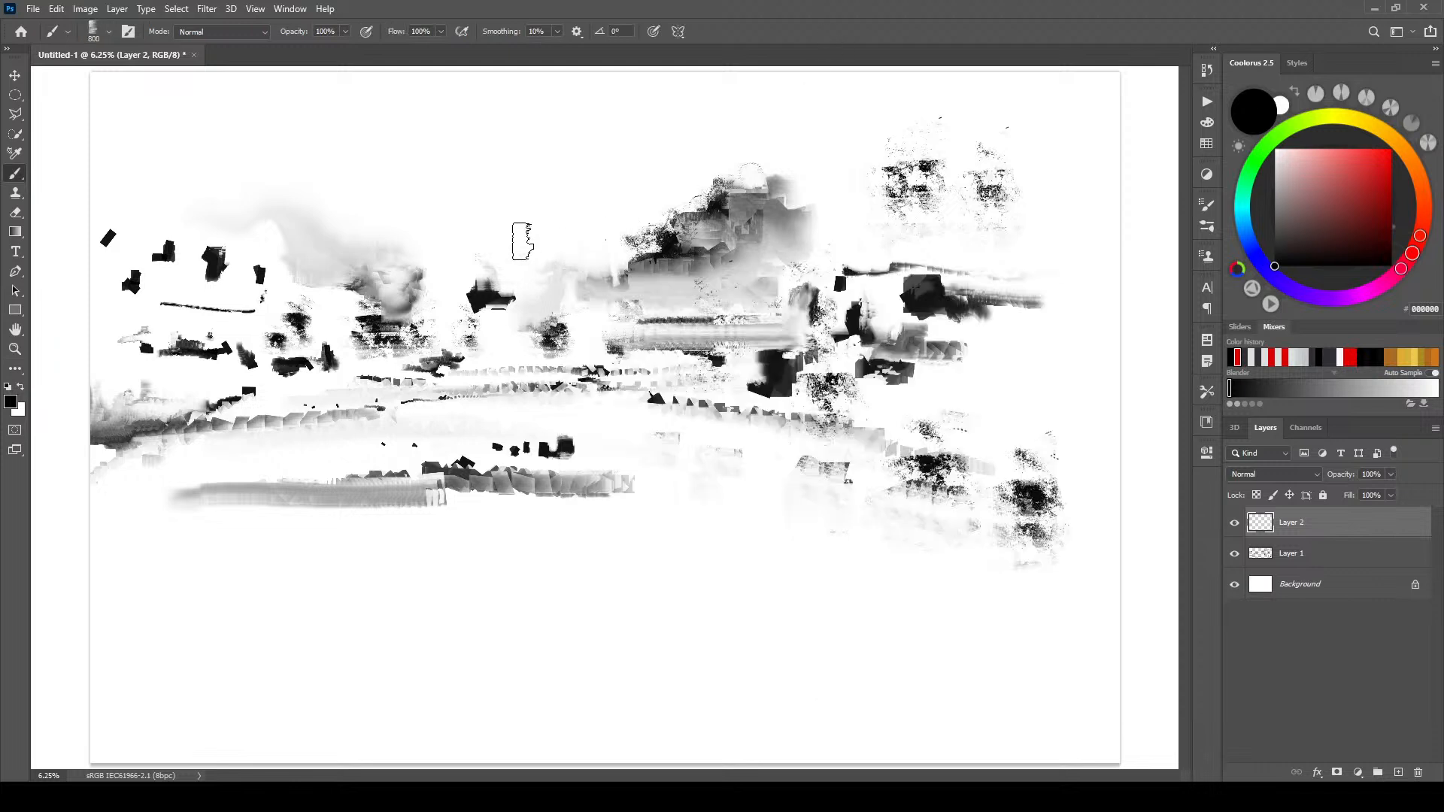
{"action": "left_click_drag", "start_coordinate": [444, 157], "coordinate": [445, 347]}
{"action": "mouse_move", "coordinate": [442, 288]}
{"action": "left_mouse_down"}
{"action": "mouse_move", "coordinate": [453, 159]}
{"action": "mouse_move", "coordinate": [456, 263]}
{"action": "mouse_move", "coordinate": [488, 229]}
{"action": "mouse_move", "coordinate": [495, 183]}
{"action": "mouse_move", "coordinate": [497, 261]}
{"action": "mouse_move", "coordinate": [518, 233]}
{"action": "mouse_move", "coordinate": [539, 303]}
{"action": "mouse_move", "coordinate": [535, 239]}
{"action": "mouse_move", "coordinate": [582, 251]}
{"action": "mouse_move", "coordinate": [651, 177]}
{"action": "mouse_move", "coordinate": [554, 214]}
{"action": "mouse_move", "coordinate": [440, 221]}
{"action": "mouse_move", "coordinate": [458, 206]}
{"action": "mouse_move", "coordinate": [395, 188]}
{"action": "mouse_move", "coordinate": [402, 226]}
{"action": "mouse_move", "coordinate": [346, 222]}
{"action": "mouse_move", "coordinate": [334, 254]}
{"action": "mouse_move", "coordinate": [320, 187]}
{"action": "mouse_move", "coordinate": [225, 168]}
{"action": "mouse_move", "coordinate": [294, 183]}
{"action": "mouse_move", "coordinate": [273, 169]}
{"action": "mouse_move", "coordinate": [268, 209]}
{"action": "mouse_move", "coordinate": [263, 179]}
{"action": "mouse_move", "coordinate": [186, 125]}
{"action": "mouse_move", "coordinate": [171, 85]}
{"action": "mouse_move", "coordinate": [158, 131]}
{"action": "mouse_move", "coordinate": [151, 76]}
{"action": "left_mouse_up"}
- Enlarge the brush further and sweep broad overlapping black and grey strokes along the canvas's top edge, finishing with a 2400 px brush
{"action": "key", "text": "bracketright"}
{"action": "key", "text": "bracketright"}
{"action": "key", "text": "bracketright"}
{"action": "key", "text": "bracketright"}
{"action": "key", "text": "bracketright"}
{"action": "key", "text": "bracketright"}
{"action": "key", "text": "bracketright"}
{"action": "key", "text": "bracketright"}
{"action": "key", "text": "bracketright"}
{"action": "key", "text": "bracketright"}
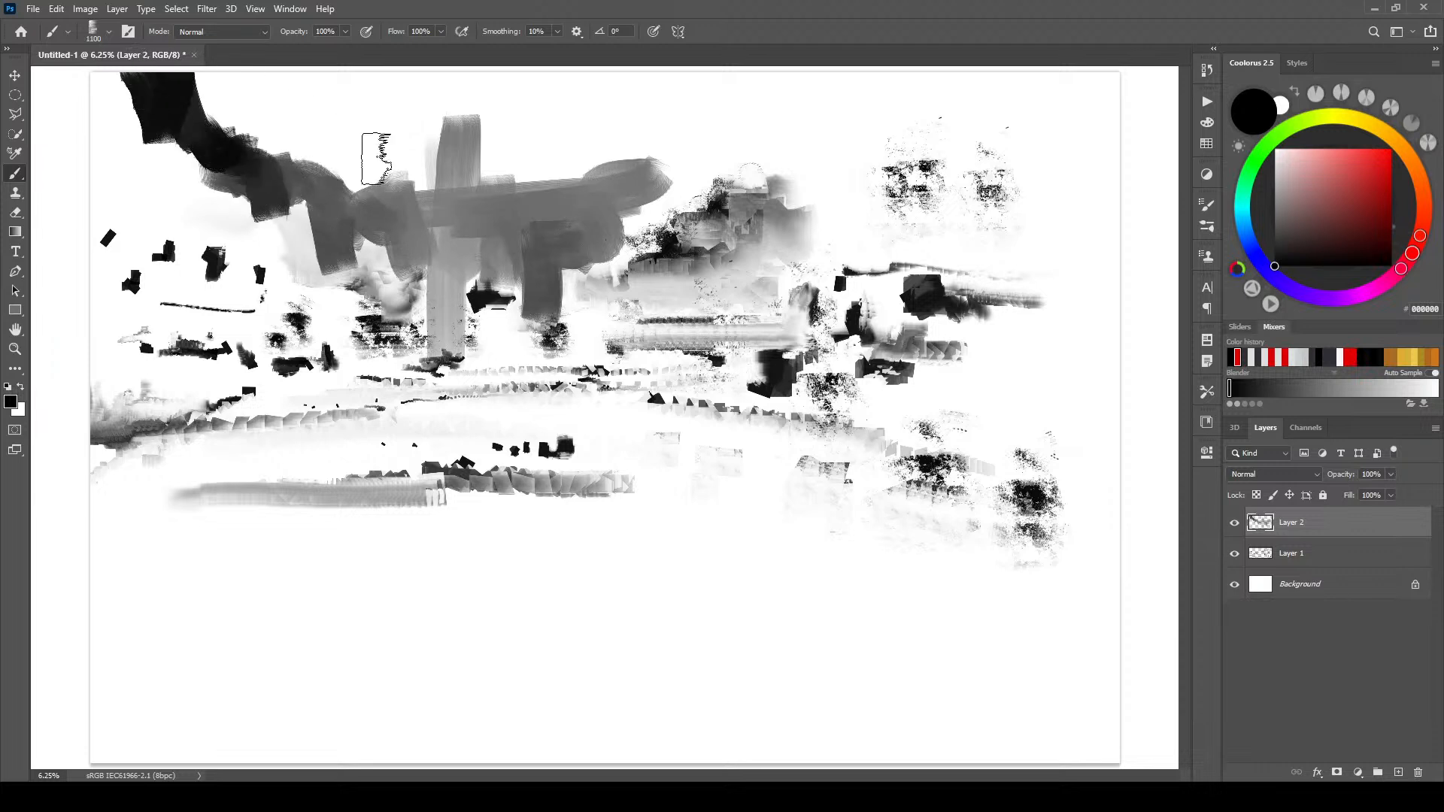
{"action": "mouse_move", "coordinate": [244, 99]}
{"action": "left_mouse_down"}
{"action": "mouse_move", "coordinate": [344, 154]}
{"action": "mouse_move", "coordinate": [299, 124]}
{"action": "mouse_move", "coordinate": [517, 151]}
{"action": "mouse_move", "coordinate": [327, 146]}
{"action": "mouse_move", "coordinate": [698, 145]}
{"action": "mouse_move", "coordinate": [497, 145]}
{"action": "mouse_move", "coordinate": [344, 124]}
{"action": "mouse_move", "coordinate": [665, 90]}
{"action": "mouse_move", "coordinate": [544, 161]}
{"action": "mouse_move", "coordinate": [797, 94]}
{"action": "left_mouse_up"}
{"action": "key", "text": "bracketright"}
{"action": "key", "text": "bracketright"}
{"action": "key", "text": "bracketright"}
{"action": "key", "text": "bracketright"}
{"action": "key", "text": "bracketright"}
{"action": "key", "text": "bracketright"}
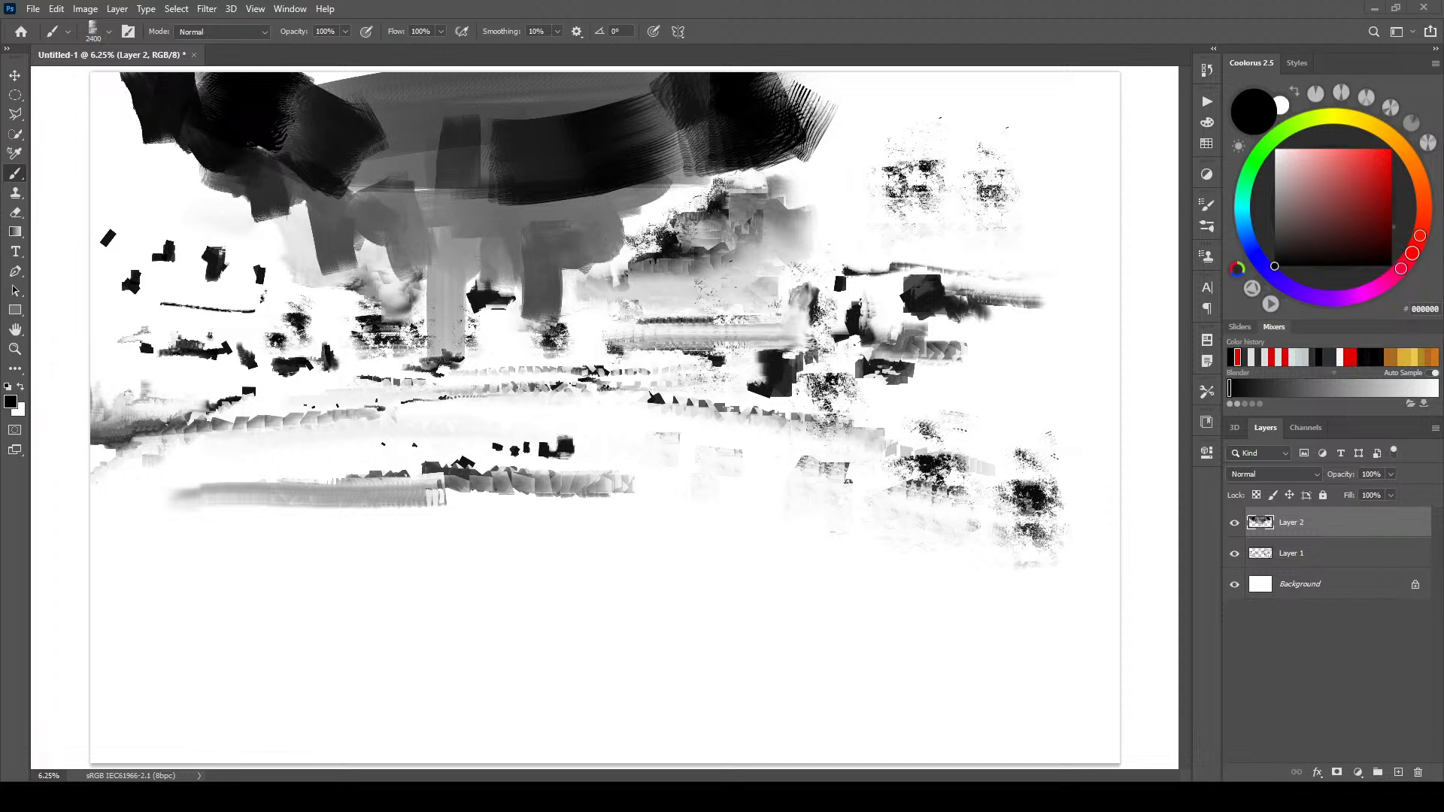
- Extend the dark mass along the top edge with lighter grey strokes at its right end, reducing the brush to 1600 px
{"action": "left_click", "coordinate": [837, 114]}
{"action": "key", "text": "bracketleft"}
{"action": "key", "text": "bracketleft"}
{"action": "key", "text": "bracketleft"}
{"action": "left_click_drag", "start_coordinate": [755, 110], "coordinate": [808, 114]}
{"action": "key", "text": "bracketleft"}
{"action": "key", "text": "bracketleft"}
{"action": "key", "text": "bracketleft"}
{"action": "key", "text": "bracketleft"}
{"action": "key", "text": "bracketleft"}
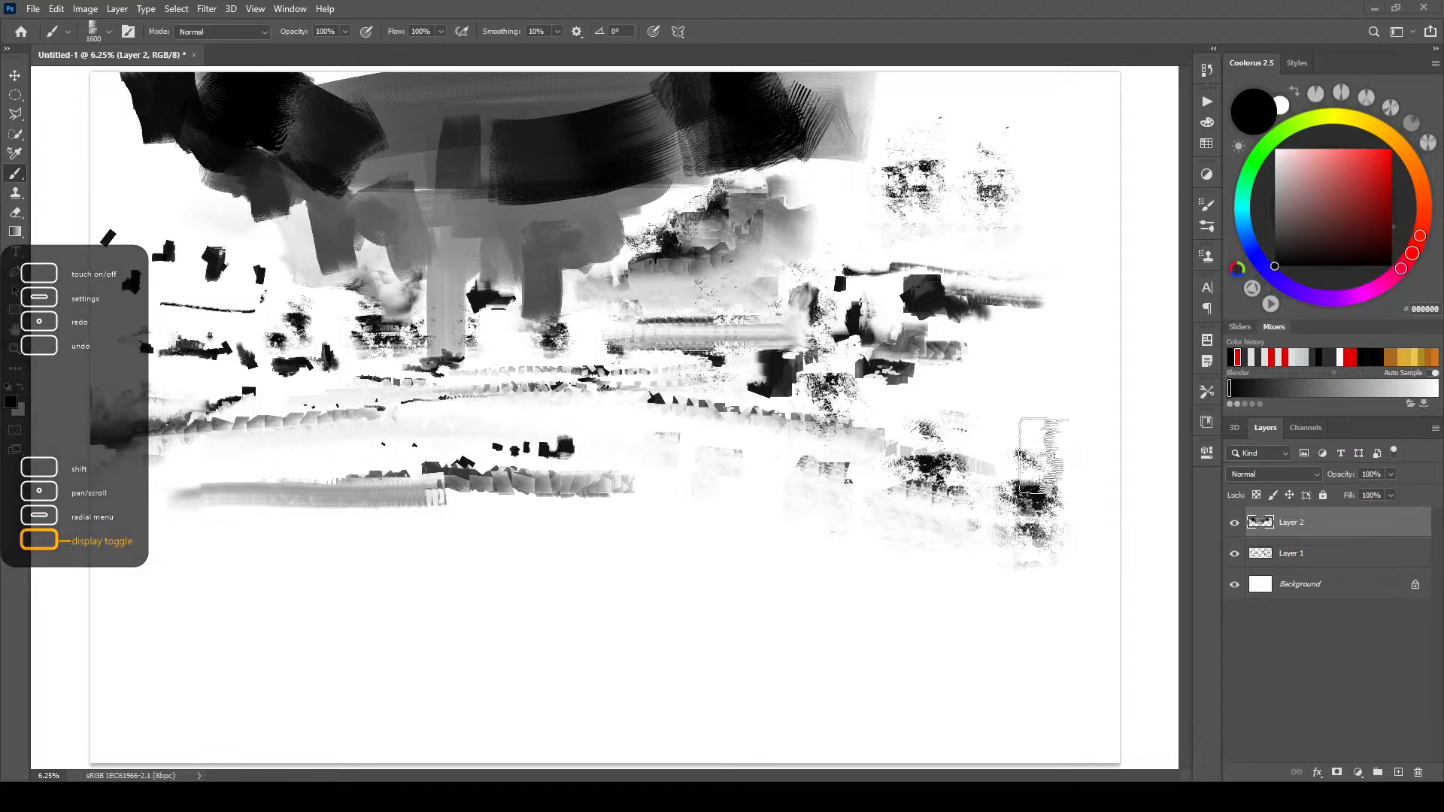
- Reduce the brush to 200 px and dab small black vertical marks beneath the dark mass, left of the central textured shape
{"action": "key", "text": "bracketleft"}
{"action": "key", "text": "bracketleft"}
{"action": "key", "text": "bracketleft"}
{"action": "key", "text": "bracketleft"}
{"action": "key", "text": "bracketleft"}
{"action": "key", "text": "bracketleft"}
{"action": "key", "text": "bracketleft"}
{"action": "key", "text": "bracketleft"}
{"action": "key", "text": "bracketleft"}
{"action": "key", "text": "bracketleft"}
{"action": "key", "text": "bracketleft"}
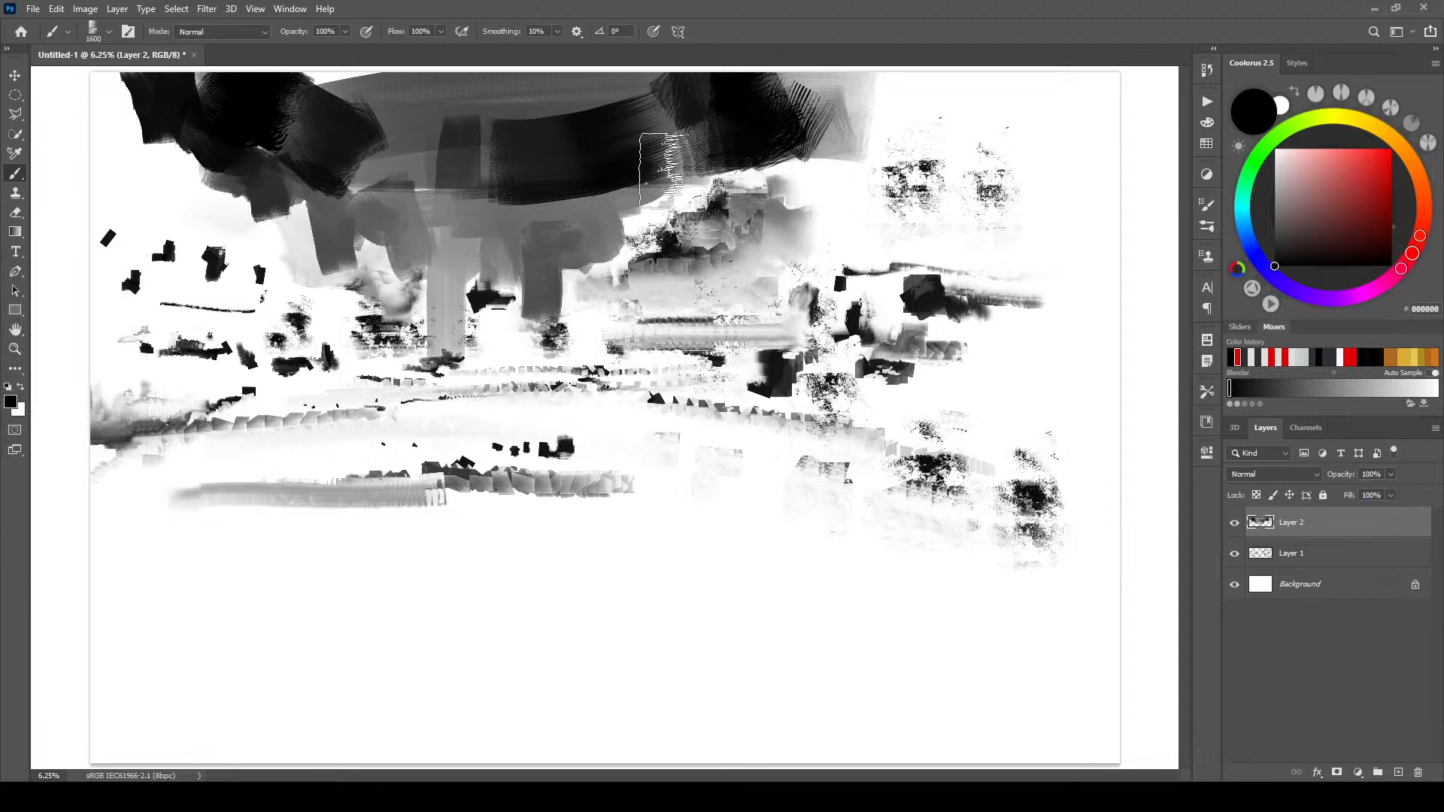
{"action": "key", "text": "bracketleft"}
{"action": "key", "text": "bracketleft"}
{"action": "key", "text": "bracketleft"}
{"action": "key", "text": "bracketleft"}
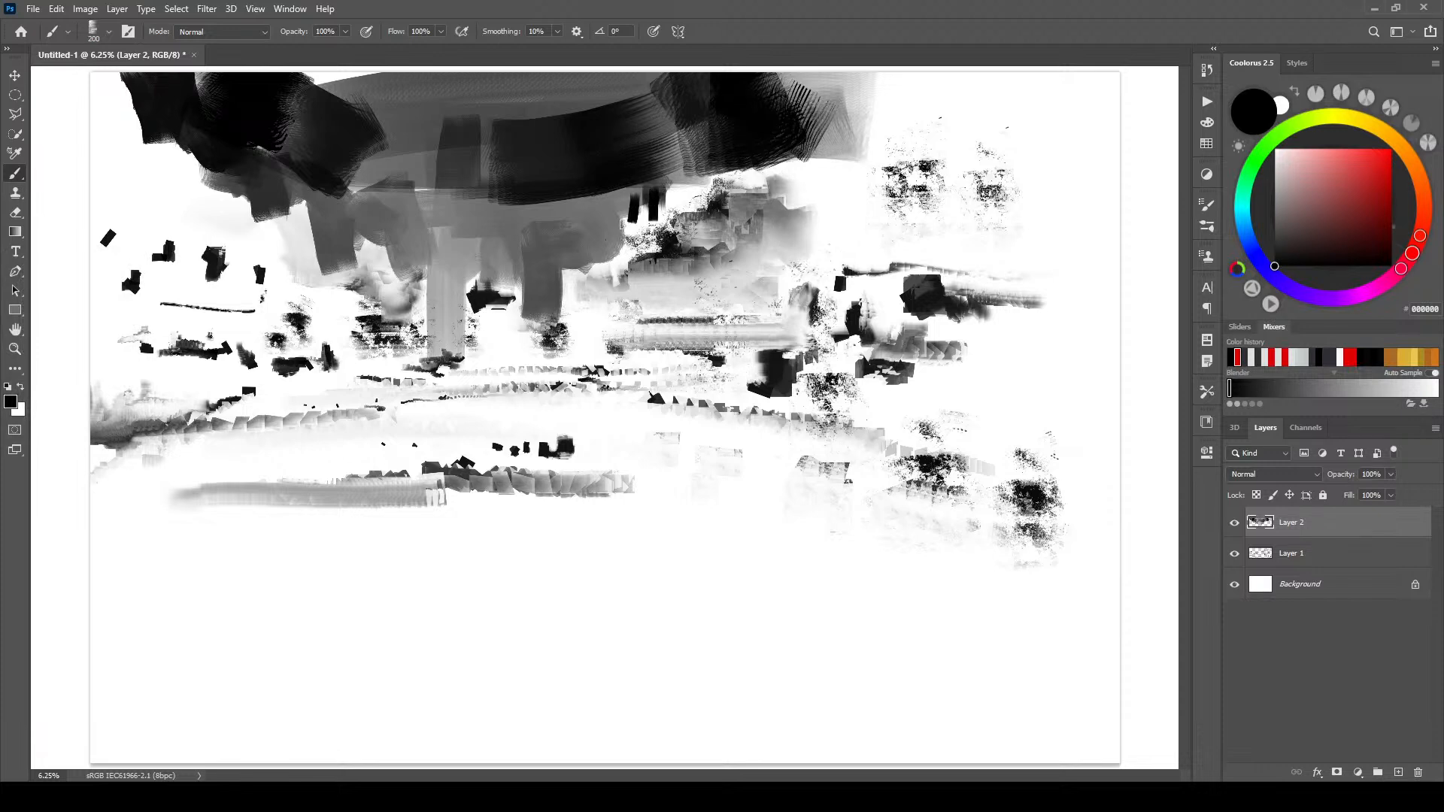
- Paint black strokes extending the dark mass toward the canvas's upper-right corner, enlarging the brush to 1200 px
{"action": "mouse_move", "coordinate": [687, 166]}
{"action": "left_mouse_down"}
{"action": "mouse_move", "coordinate": [697, 177]}
{"action": "mouse_move", "coordinate": [707, 139]}
{"action": "mouse_move", "coordinate": [846, 140]}
{"action": "mouse_move", "coordinate": [946, 94]}
{"action": "left_mouse_up"}
{"action": "key", "text": "bracketright"}
{"action": "key", "text": "bracketright"}
{"action": "key", "text": "bracketright"}
{"action": "key", "text": "bracketright"}
{"action": "key", "text": "bracketright"}
{"action": "key", "text": "bracketright"}
{"action": "key", "text": "bracketright"}
{"action": "key", "text": "bracketright"}
{"action": "left_click_drag", "start_coordinate": [820, 93], "coordinate": [1065, 74]}
{"action": "key", "text": "bracketright"}
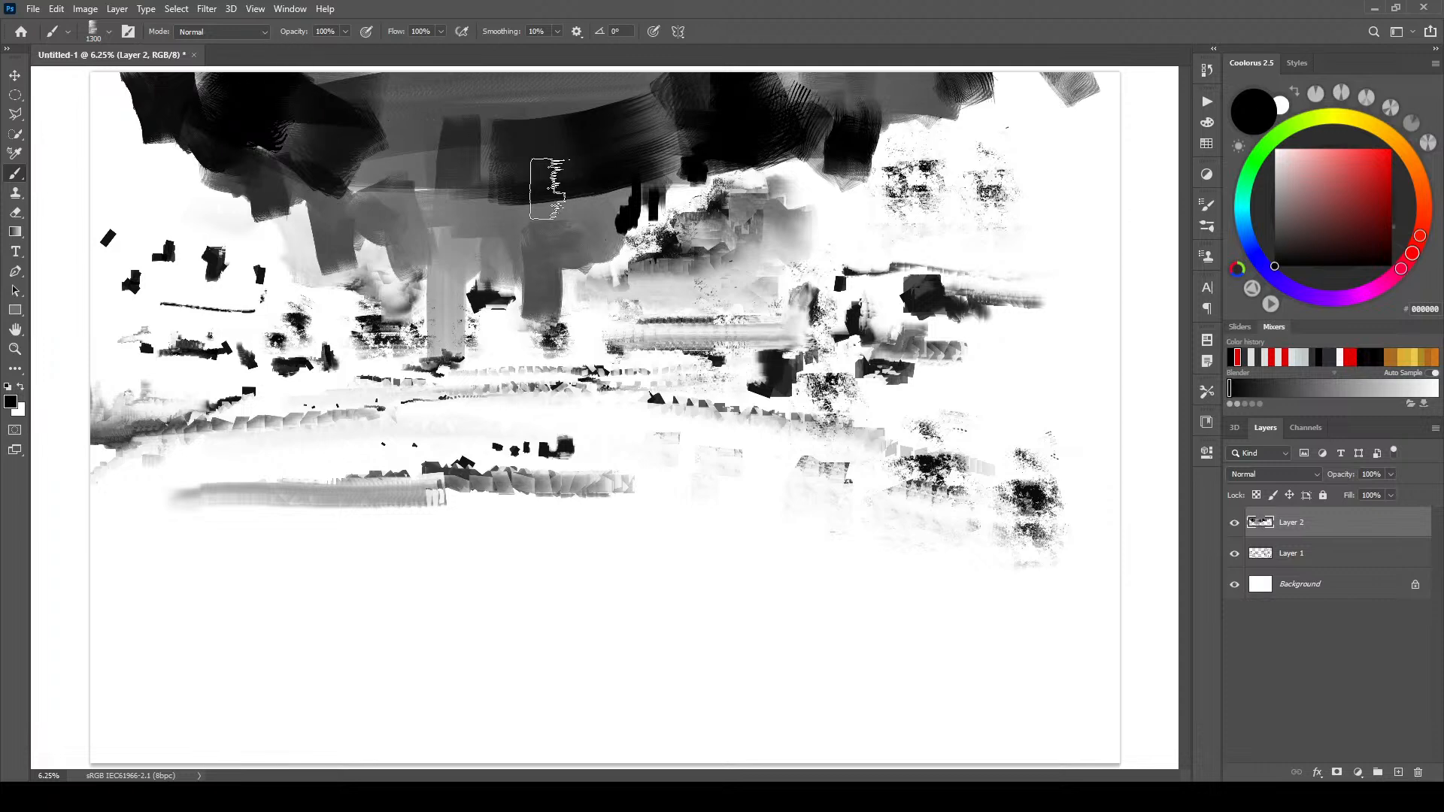
- With a greatly enlarged Smudge tool, blend the hard-edged grey and black strokes in the left half of the dark mass
{"action": "key", "text": "r"}
{"action": "key", "text": "bracketright"}
{"action": "key", "text": "bracketright"}
{"action": "key", "text": "bracketright"}
{"action": "key", "text": "bracketright"}
{"action": "key", "text": "bracketright"}
{"action": "key", "text": "bracketright"}
{"action": "key", "text": "bracketright"}
{"action": "key", "text": "bracketright"}
{"action": "key", "text": "bracketright"}
{"action": "key", "text": "bracketright"}
{"action": "key", "text": "bracketright"}
{"action": "key", "text": "bracketright"}
{"action": "key", "text": "bracketright"}
{"action": "key", "text": "bracketright"}
{"action": "key", "text": "bracketright"}
{"action": "key", "text": "bracketright"}
{"action": "key", "text": "bracketright"}
{"action": "key", "text": "bracketright"}
{"action": "mouse_move", "coordinate": [400, 173]}
{"action": "left_mouse_down"}
{"action": "mouse_move", "coordinate": [357, 174]}
{"action": "mouse_move", "coordinate": [381, 123]}
{"action": "mouse_move", "coordinate": [370, 164]}
{"action": "mouse_move", "coordinate": [420, 183]}
{"action": "left_mouse_up"}
{"action": "key", "text": "bracketleft"}
{"action": "key", "text": "bracketleft"}
{"action": "mouse_move", "coordinate": [341, 133]}
{"action": "left_mouse_down"}
{"action": "mouse_move", "coordinate": [307, 148]}
{"action": "mouse_move", "coordinate": [319, 152]}
{"action": "mouse_move", "coordinate": [268, 140]}
{"action": "mouse_move", "coordinate": [265, 123]}
{"action": "mouse_move", "coordinate": [310, 98]}
{"action": "mouse_move", "coordinate": [306, 82]}
{"action": "mouse_move", "coordinate": [208, 96]}
{"action": "mouse_move", "coordinate": [216, 126]}
{"action": "mouse_move", "coordinate": [193, 78]}
{"action": "left_mouse_up"}
- Enlarge the smudge brush and smear the grey tones across the centre of the dark mass toward the central textured shape
{"action": "key", "text": "bracketleft"}
{"action": "key", "text": "bracketleft"}
{"action": "key", "text": "bracketright"}
{"action": "key", "text": "bracketright"}
{"action": "key", "text": "bracketright"}
{"action": "key", "text": "bracketright"}
{"action": "key", "text": "bracketright"}
{"action": "key", "text": "bracketright"}
{"action": "key", "text": "bracketright"}
{"action": "key", "text": "bracketright"}
{"action": "key", "text": "bracketright"}
{"action": "key", "text": "bracketright"}
{"action": "mouse_move", "coordinate": [464, 163]}
{"action": "left_mouse_down"}
{"action": "mouse_move", "coordinate": [519, 186]}
{"action": "mouse_move", "coordinate": [492, 192]}
{"action": "mouse_move", "coordinate": [507, 175]}
{"action": "mouse_move", "coordinate": [567, 198]}
{"action": "mouse_move", "coordinate": [563, 168]}
{"action": "mouse_move", "coordinate": [607, 175]}
{"action": "left_mouse_up"}
- Resize the smudge brush and pull long strokes rightward along the top of the dark mass, softening its black centre-right area
{"action": "key", "text": "bracketleft"}
{"action": "key", "text": "bracketleft"}
{"action": "key", "text": "bracketleft"}
{"action": "key", "text": "bracketleft"}
{"action": "key", "text": "bracketleft"}
{"action": "key", "text": "bracketleft"}
{"action": "key", "text": "bracketleft"}
{"action": "key", "text": "bracketleft"}
{"action": "key", "text": "bracketleft"}
{"action": "key", "text": "bracketleft"}
{"action": "key", "text": "bracketleft"}
{"action": "key", "text": "bracketleft"}
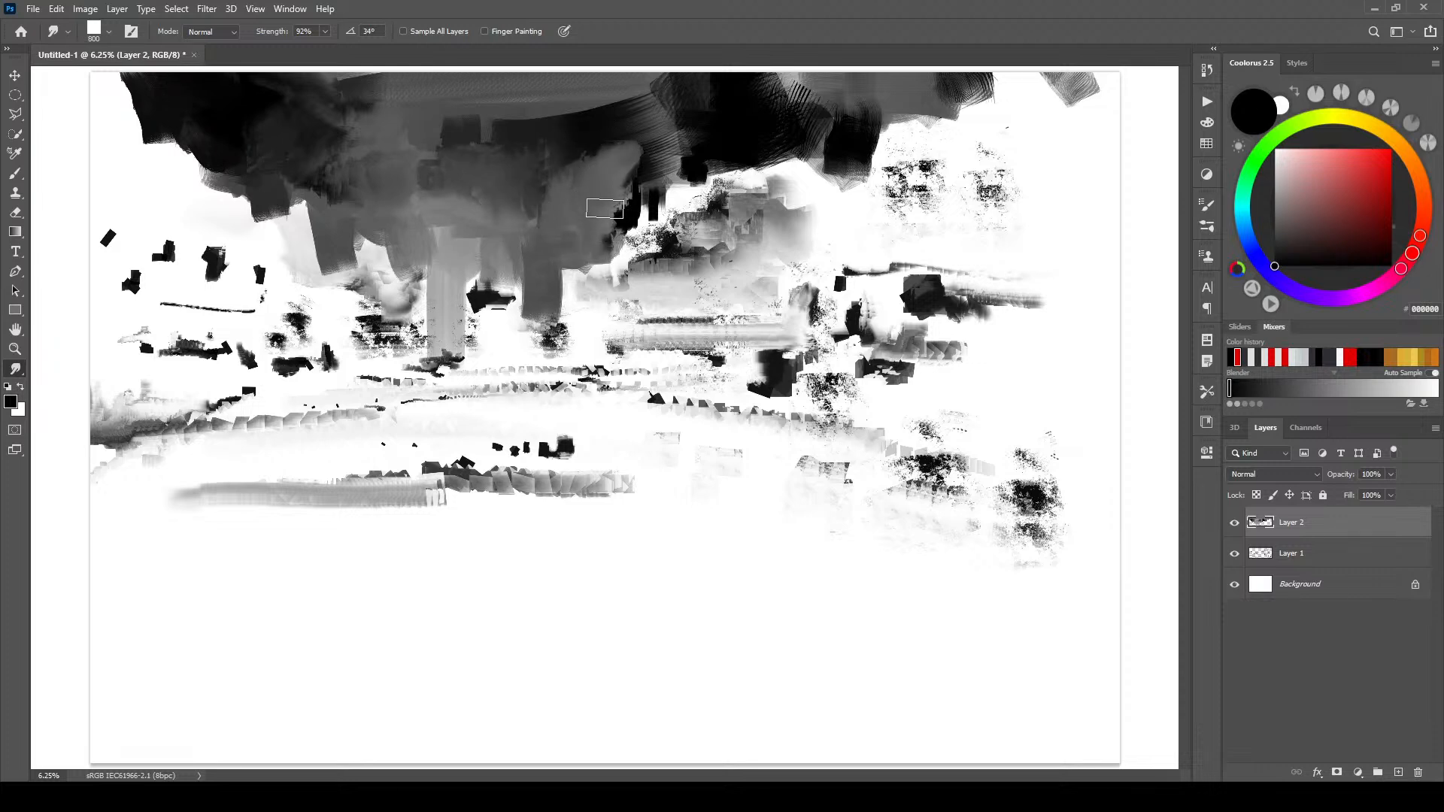
{"action": "key", "text": "bracketright"}
{"action": "key", "text": "bracketright"}
{"action": "key", "text": "bracketright"}
{"action": "key", "text": "bracketright"}
{"action": "key", "text": "bracketright"}
{"action": "key", "text": "bracketright"}
{"action": "mouse_move", "coordinate": [546, 121]}
{"action": "left_mouse_down"}
{"action": "mouse_move", "coordinate": [590, 109]}
{"action": "mouse_move", "coordinate": [465, 120]}
{"action": "mouse_move", "coordinate": [690, 81]}
{"action": "left_mouse_up"}
{"action": "key", "text": "bracketright"}
{"action": "key", "text": "bracketright"}
{"action": "left_click_drag", "start_coordinate": [431, 100], "coordinate": [689, 81]}
- Readjust the smudge brush size and smear the ribbed black strokes at the right end of the mass toward the canvas's upper-right corner
{"action": "key", "text": "bracketleft"}
{"action": "key", "text": "bracketleft"}
{"action": "key", "text": "bracketleft"}
{"action": "key", "text": "bracketleft"}
{"action": "key", "text": "bracketleft"}
{"action": "key", "text": "bracketleft"}
{"action": "key", "text": "bracketleft"}
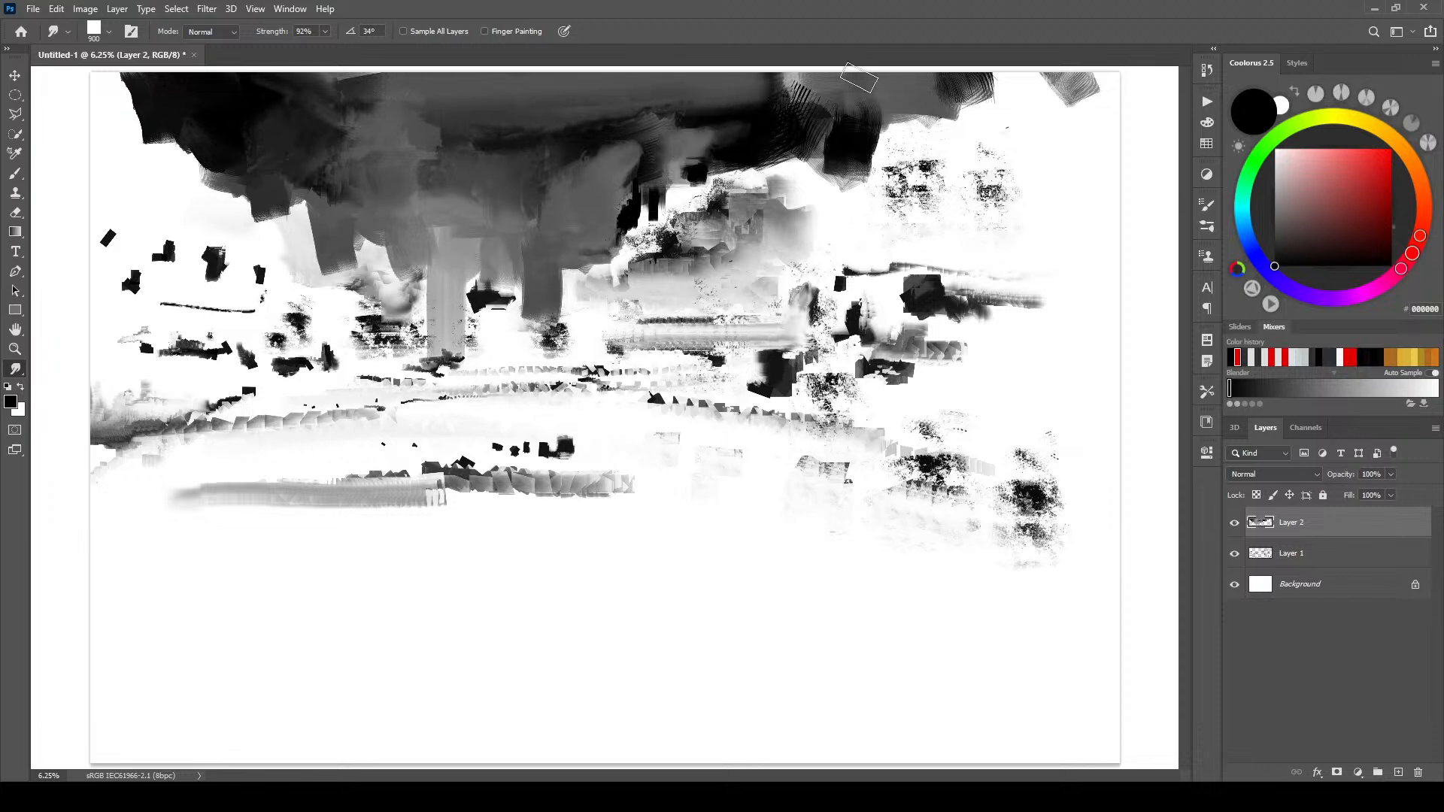
{"action": "key", "text": "bracketright"}
{"action": "key", "text": "bracketright"}
{"action": "mouse_move", "coordinate": [756, 97]}
{"action": "left_mouse_down"}
{"action": "mouse_move", "coordinate": [749, 127]}
{"action": "mouse_move", "coordinate": [799, 63]}
{"action": "left_mouse_up"}
{"action": "key", "text": "bracketright"}
{"action": "mouse_move", "coordinate": [857, 121]}
{"action": "left_mouse_down"}
{"action": "mouse_move", "coordinate": [851, 71]}
{"action": "mouse_move", "coordinate": [871, 111]}
{"action": "mouse_move", "coordinate": [937, 90]}
{"action": "mouse_move", "coordinate": [905, 87]}
{"action": "mouse_move", "coordinate": [847, 118]}
{"action": "mouse_move", "coordinate": [840, 97]}
{"action": "mouse_move", "coordinate": [982, 69]}
{"action": "mouse_move", "coordinate": [969, 81]}
{"action": "mouse_move", "coordinate": [1007, 79]}
{"action": "mouse_move", "coordinate": [1010, 143]}
{"action": "mouse_move", "coordinate": [1005, 65]}
{"action": "mouse_move", "coordinate": [1009, 139]}
{"action": "mouse_move", "coordinate": [1034, 80]}
{"action": "left_mouse_up"}
- Reduce the smudge brush to 500 px and pull a dark vertical streak down from the left end of the mass
{"action": "key", "text": "bracketleft"}
{"action": "key", "text": "bracketleft"}
{"action": "key", "text": "bracketleft"}
{"action": "key", "text": "bracketleft"}
{"action": "key", "text": "bracketleft"}
{"action": "key", "text": "bracketleft"}
{"action": "key", "text": "bracketleft"}
{"action": "left_click_drag", "start_coordinate": [131, 91], "coordinate": [129, 198]}
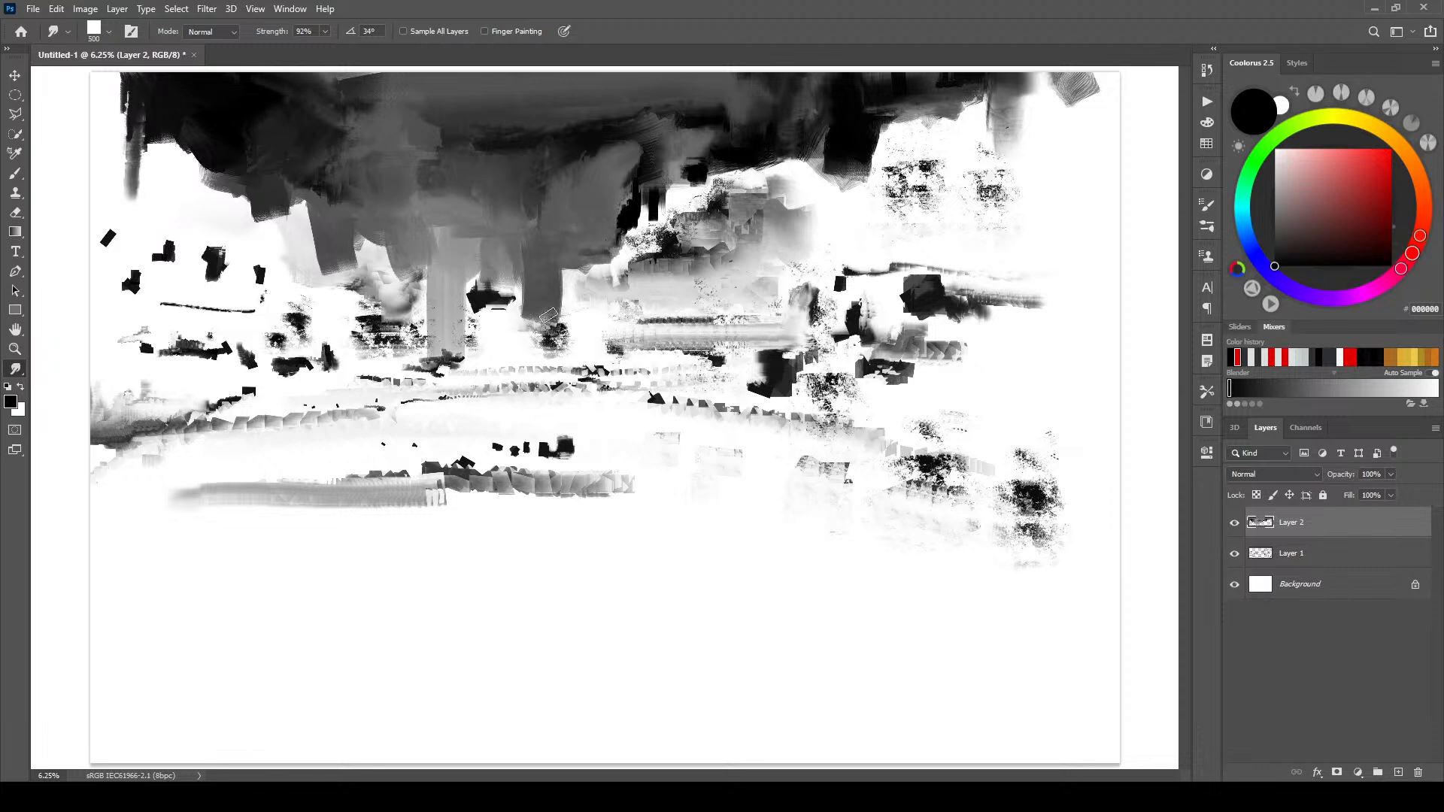
- Enlarge the smudge brush to 1000 px and soften the foot of the light grey vertical bar hanging beneath the mass
{"action": "key", "text": "bracketright"}
{"action": "key", "text": "bracketright"}
{"action": "key", "text": "bracketright"}
{"action": "key", "text": "bracketright"}
{"action": "key", "text": "bracketright"}
{"action": "key", "text": "bracketright"}
{"action": "key", "text": "bracketright"}
{"action": "key", "text": "bracketright"}
{"action": "key", "text": "bracketleft"}
{"action": "left_click_drag", "start_coordinate": [440, 352], "coordinate": [451, 334]}
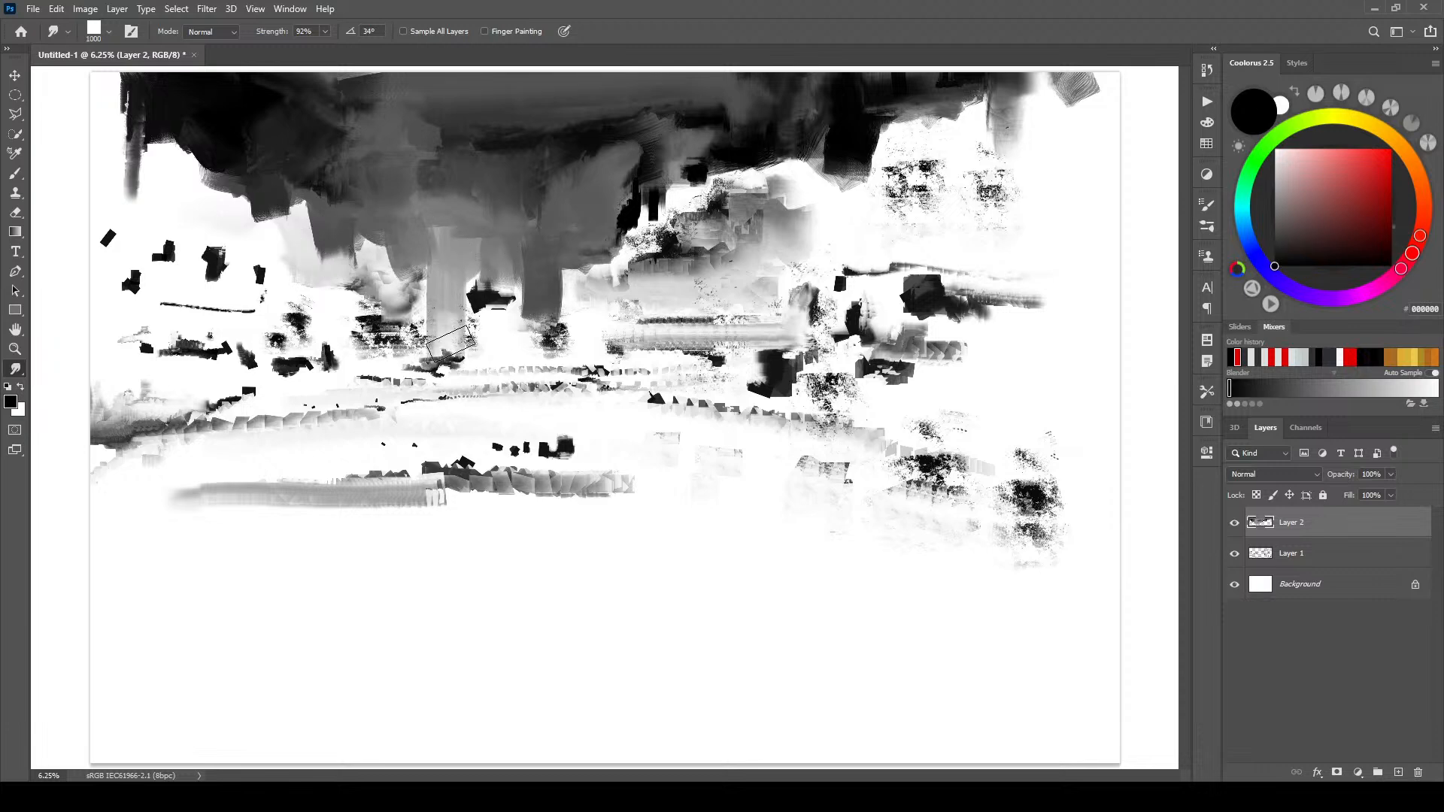
- Enlarge the smudge brush to 1300 px and smear a broad horizontal grey band across the tops of the two hanging vertical bars
{"action": "key", "text": "bracketright"}
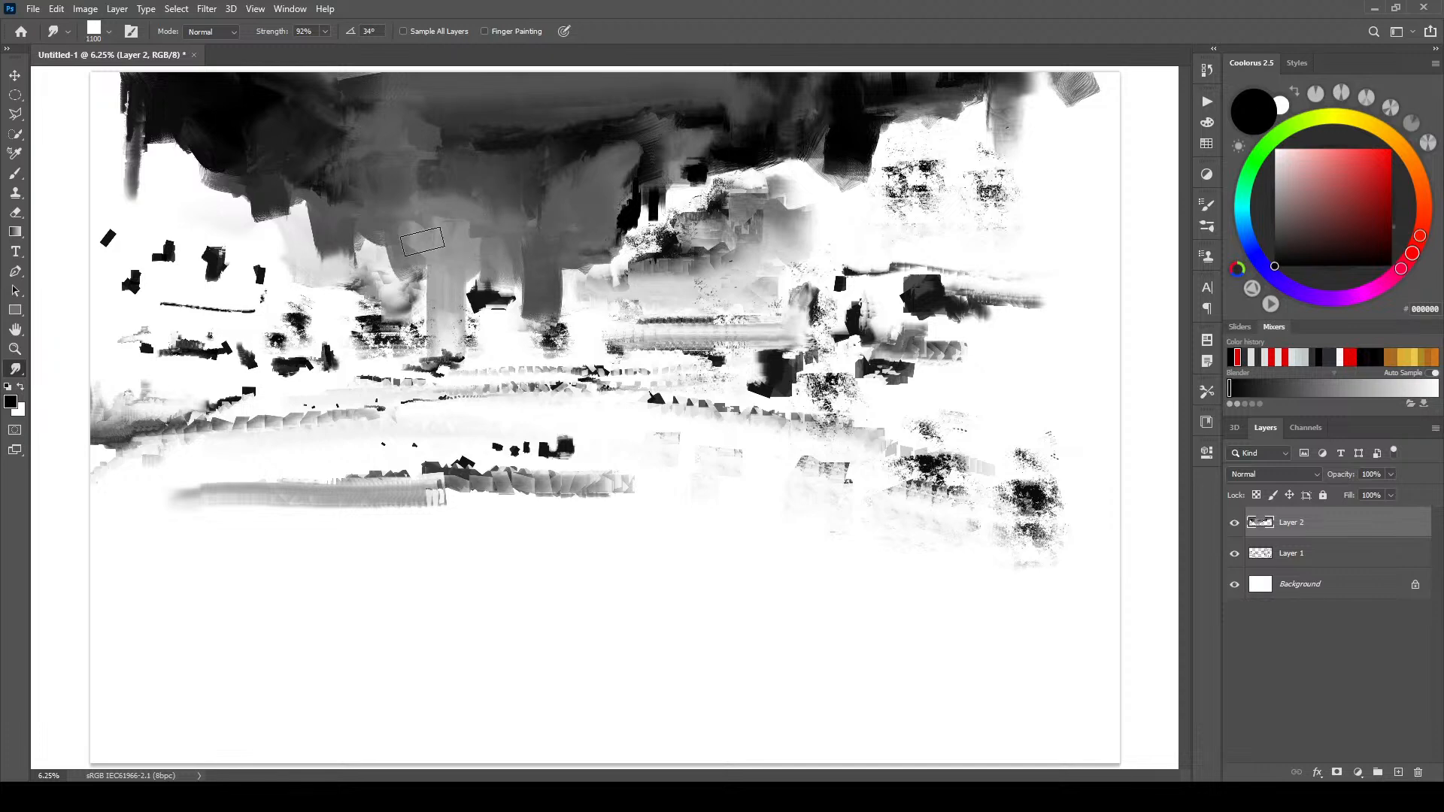
{"action": "mouse_move", "coordinate": [438, 239]}
{"action": "left_mouse_down"}
{"action": "mouse_move", "coordinate": [497, 238]}
{"action": "mouse_move", "coordinate": [405, 219]}
{"action": "mouse_move", "coordinate": [475, 211]}
{"action": "mouse_move", "coordinate": [393, 211]}
{"action": "mouse_move", "coordinate": [540, 220]}
{"action": "left_mouse_up"}
{"action": "key", "text": "bracketright"}
{"action": "key", "text": "bracketright"}
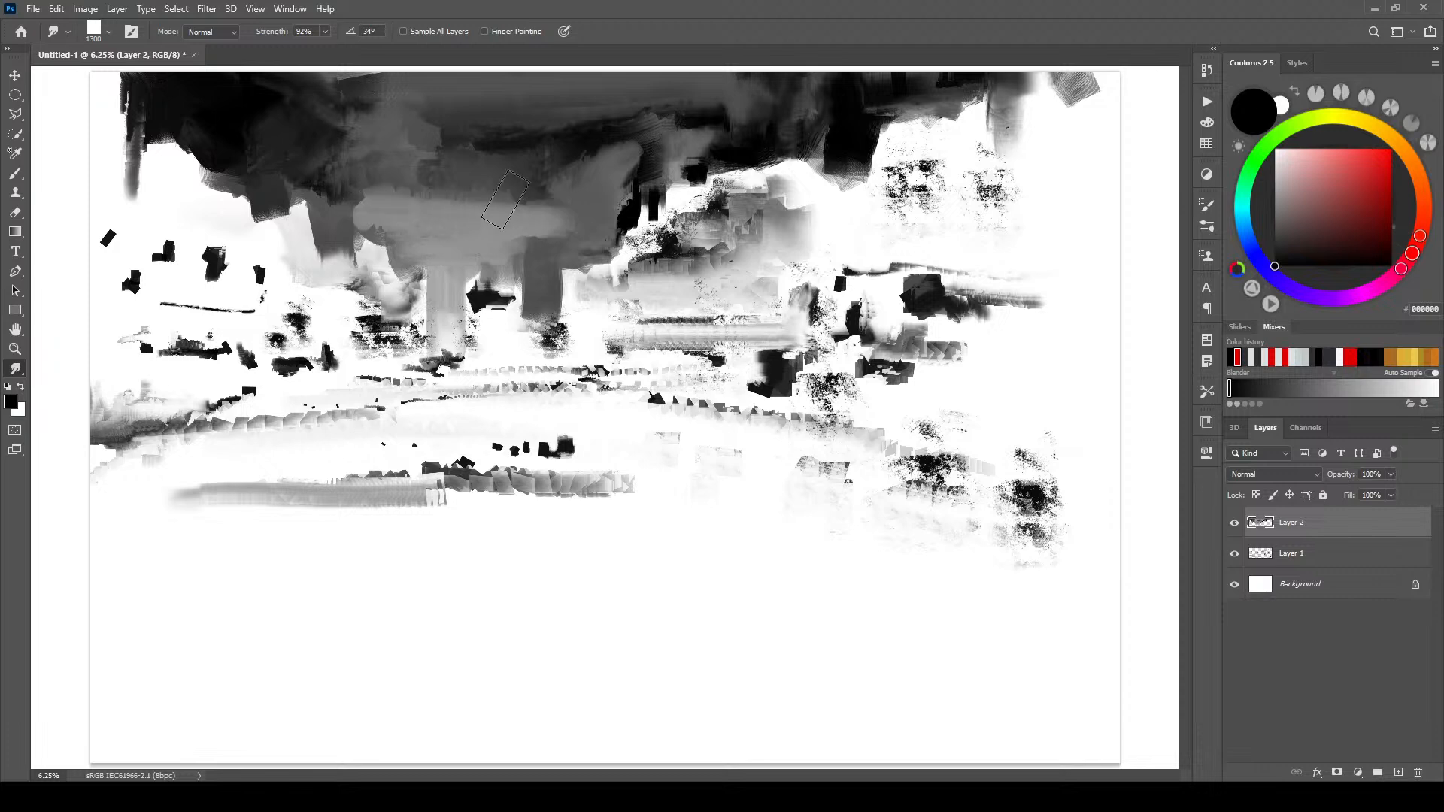
- Resize the smudge brush and drag darker grey diagonally down over the left end of the horizontal grey band
{"action": "key", "text": "bracketleft"}
{"action": "key", "text": "bracketleft"}
{"action": "key", "text": "bracketleft"}
{"action": "key", "text": "bracketleft"}
{"action": "key", "text": "bracketleft"}
{"action": "key", "text": "bracketleft"}
{"action": "key", "text": "bracketleft"}
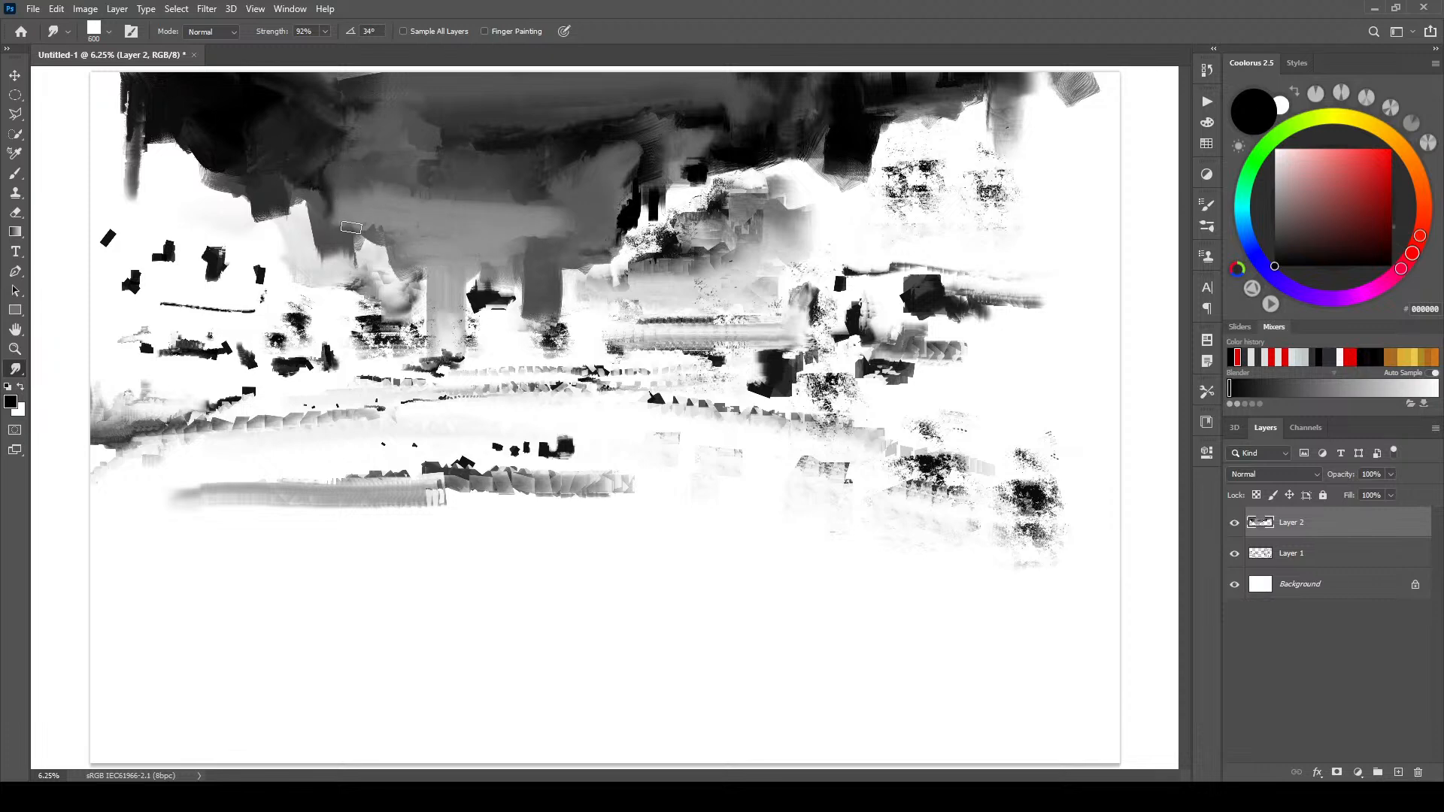
{"action": "key", "text": "bracketright"}
{"action": "key", "text": "bracketright"}
{"action": "key", "text": "bracketright"}
{"action": "key", "text": "bracketright"}
{"action": "key", "text": "bracketright"}
{"action": "key", "text": "bracketright"}
{"action": "mouse_move", "coordinate": [359, 194]}
{"action": "left_mouse_down"}
{"action": "mouse_move", "coordinate": [436, 189]}
{"action": "mouse_move", "coordinate": [413, 188]}
{"action": "mouse_move", "coordinate": [418, 235]}
{"action": "left_mouse_up"}
- Enlarge the smudge brush past 1500 px and push light grey patches from the horizontal band upward into the dark mass
{"action": "key", "text": "bracketright"}
{"action": "key", "text": "bracketright"}
{"action": "key", "text": "bracketright"}
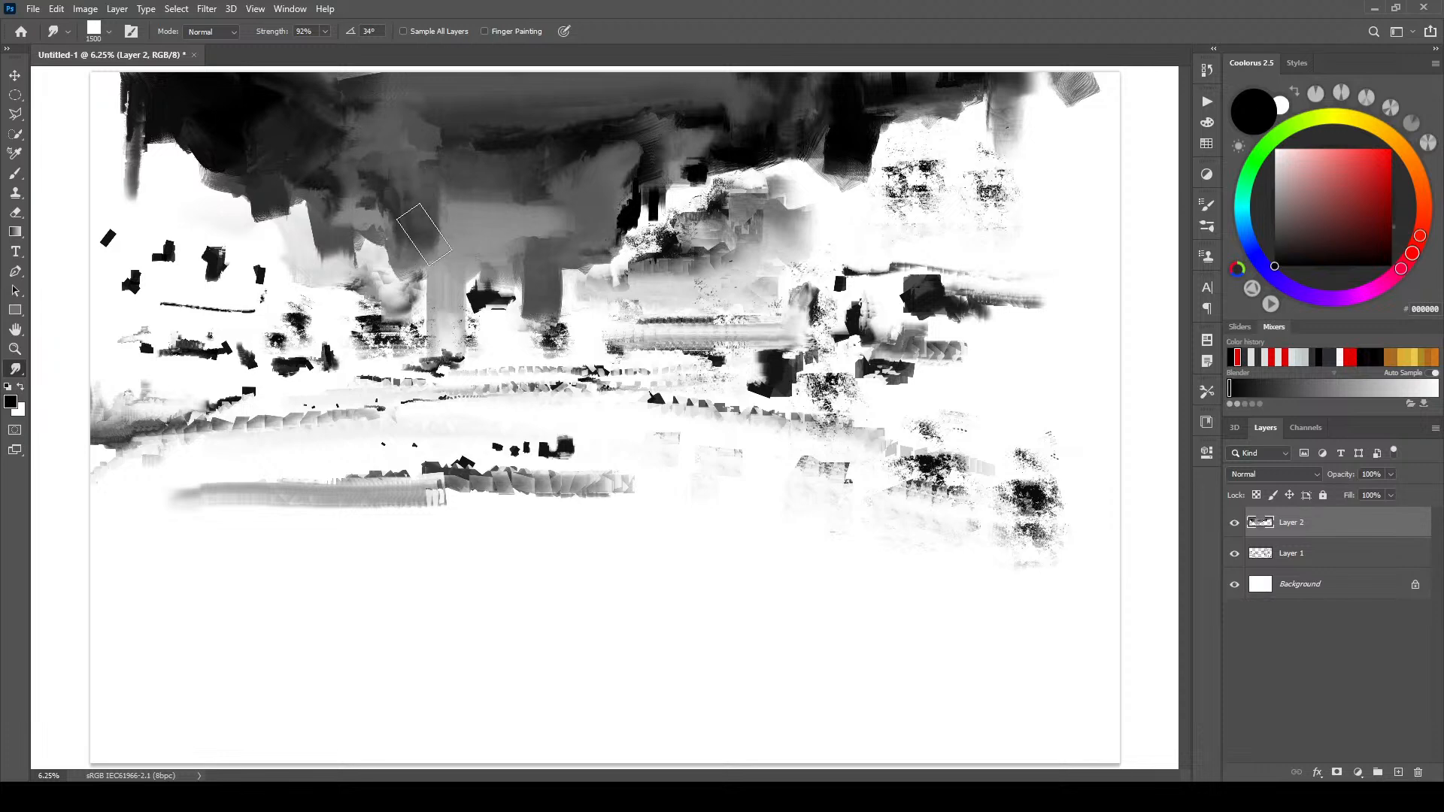
{"action": "key", "text": "bracketright"}
{"action": "key", "text": "bracketright"}
{"action": "key", "text": "bracketright"}
{"action": "mouse_move", "coordinate": [473, 185]}
{"action": "left_mouse_down"}
{"action": "mouse_move", "coordinate": [508, 196]}
{"action": "mouse_move", "coordinate": [477, 232]}
{"action": "mouse_move", "coordinate": [480, 179]}
{"action": "mouse_move", "coordinate": [485, 221]}
{"action": "mouse_move", "coordinate": [515, 206]}
{"action": "mouse_move", "coordinate": [515, 172]}
{"action": "mouse_move", "coordinate": [470, 223]}
{"action": "mouse_move", "coordinate": [471, 184]}
{"action": "mouse_move", "coordinate": [535, 195]}
{"action": "mouse_move", "coordinate": [541, 137]}
{"action": "left_mouse_up"}
- Reduce the smudge brush to 500–700 px and pull short vertical streaks down through the light grey patches at the mass's centre
{"action": "key", "text": "bracketleft"}
{"action": "key", "text": "bracketleft"}
{"action": "key", "text": "bracketleft"}
{"action": "key", "text": "bracketleft"}
{"action": "key", "text": "bracketleft"}
{"action": "key", "text": "bracketleft"}
{"action": "key", "text": "bracketleft"}
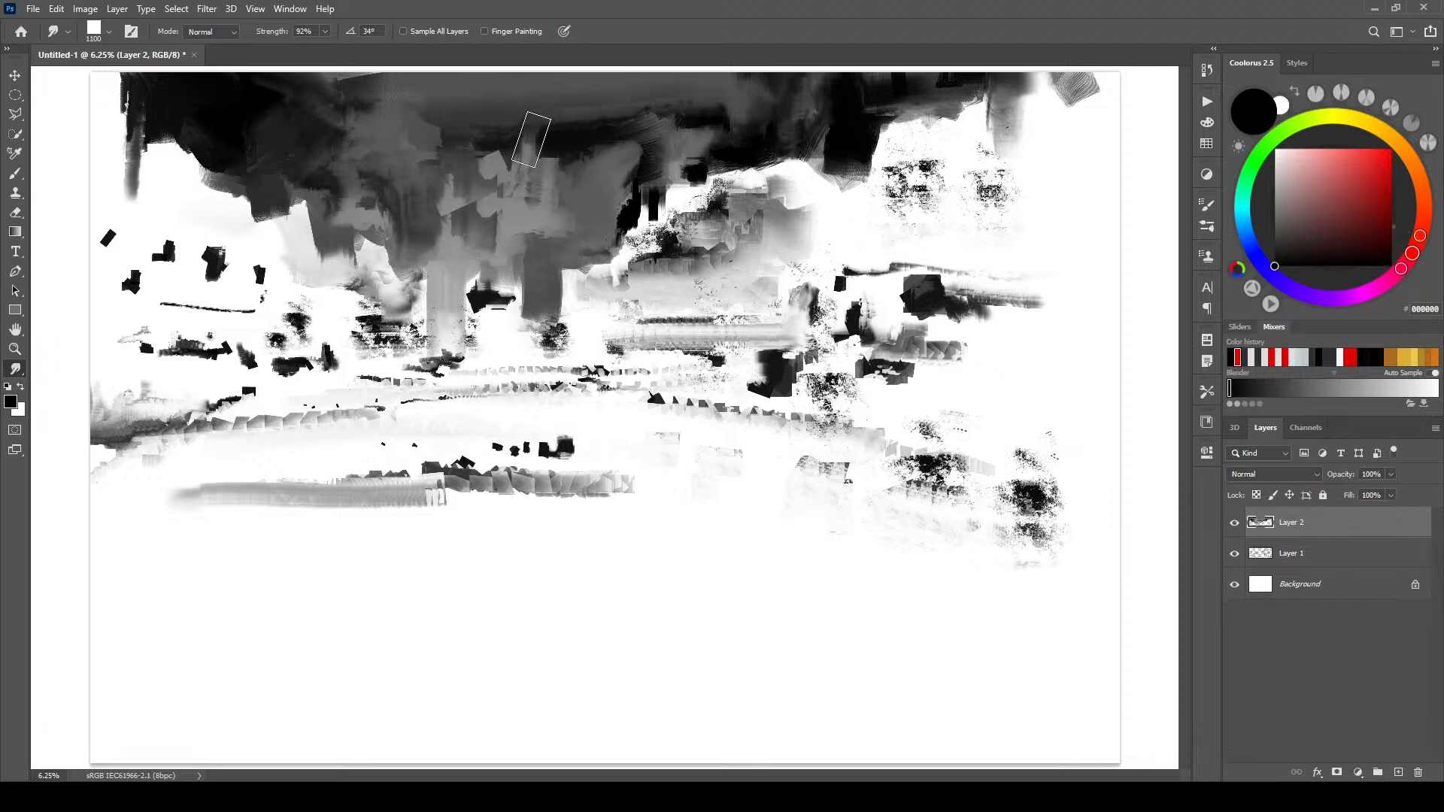
{"action": "key", "text": "bracketleft"}
{"action": "key", "text": "bracketleft"}
{"action": "key", "text": "bracketleft"}
{"action": "key", "text": "bracketleft"}
{"action": "key", "text": "bracketleft"}
{"action": "key", "text": "bracketleft"}
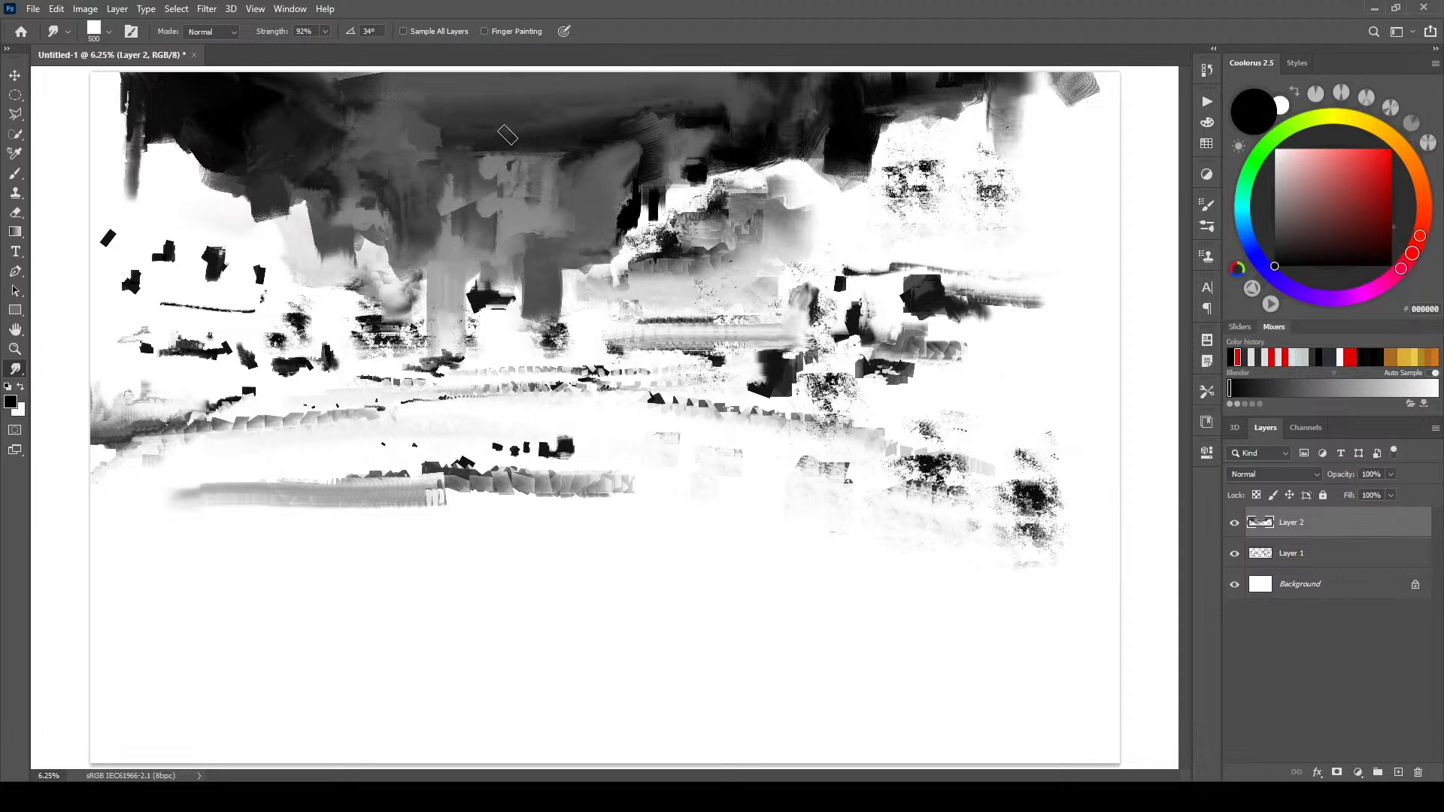
{"action": "key", "text": "bracketright"}
{"action": "mouse_move", "coordinate": [580, 162]}
{"action": "left_mouse_down"}
{"action": "mouse_move", "coordinate": [592, 214]}
{"action": "mouse_move", "coordinate": [575, 236]}
{"action": "mouse_move", "coordinate": [576, 179]}
{"action": "left_mouse_up"}
{"action": "key", "text": "bracketright"}
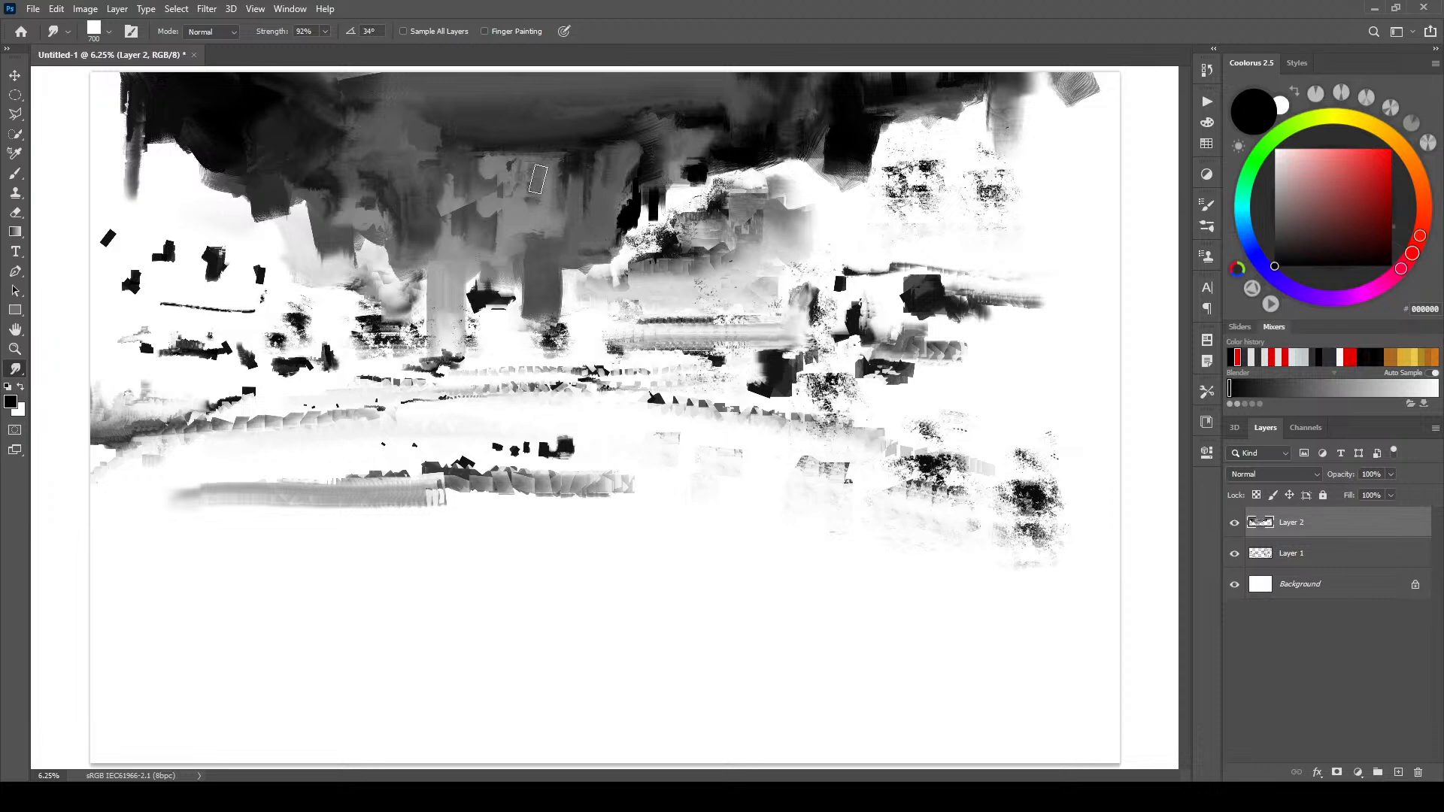
{"action": "left_click_drag", "start_coordinate": [481, 162], "coordinate": [464, 221]}
- Enlarge the smudge brush to 1500 px and blend grey into the black area in the left part of the dark mass
{"action": "key", "text": "bracketright"}
{"action": "key", "text": "bracketright"}
{"action": "key", "text": "bracketright"}
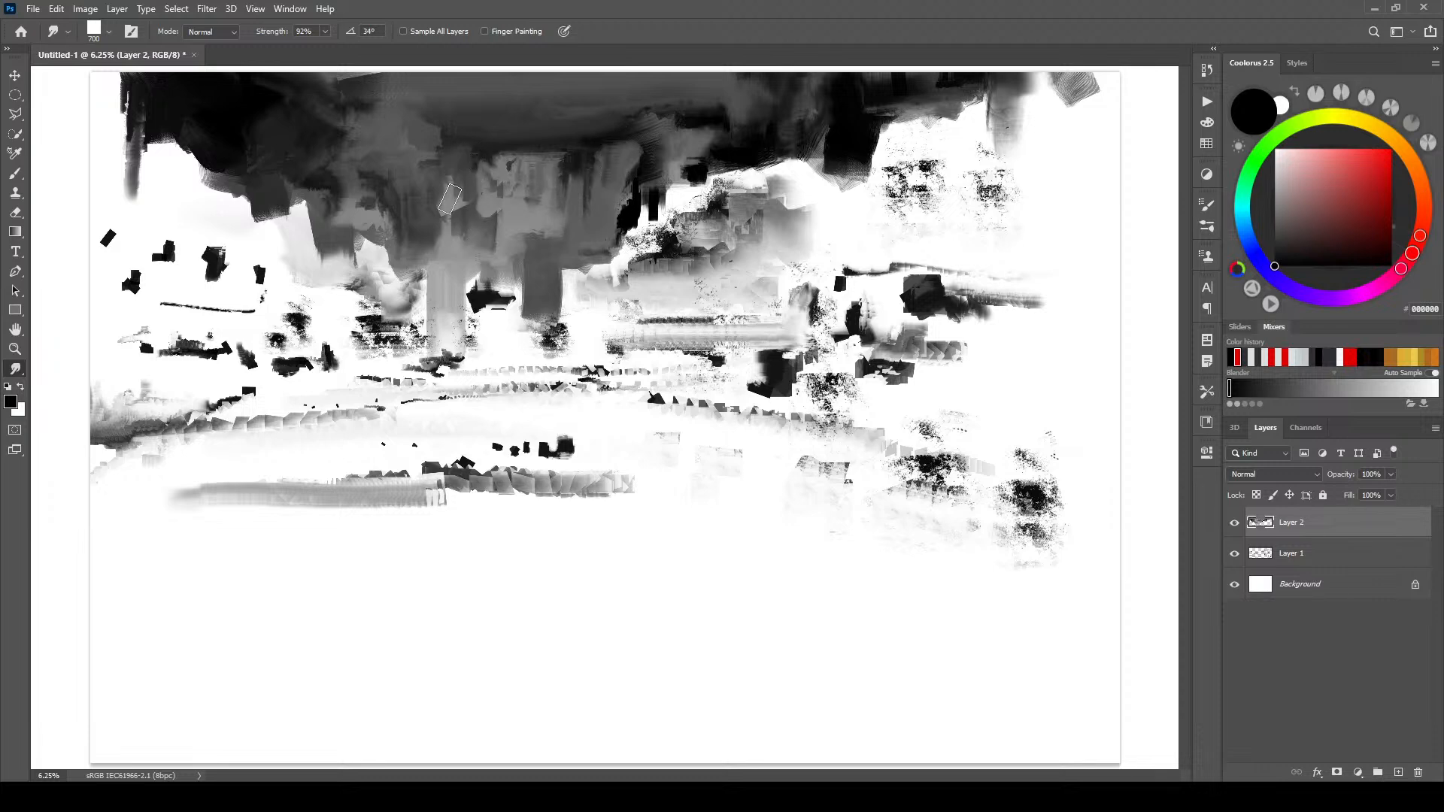
{"action": "key", "text": "bracketleft"}
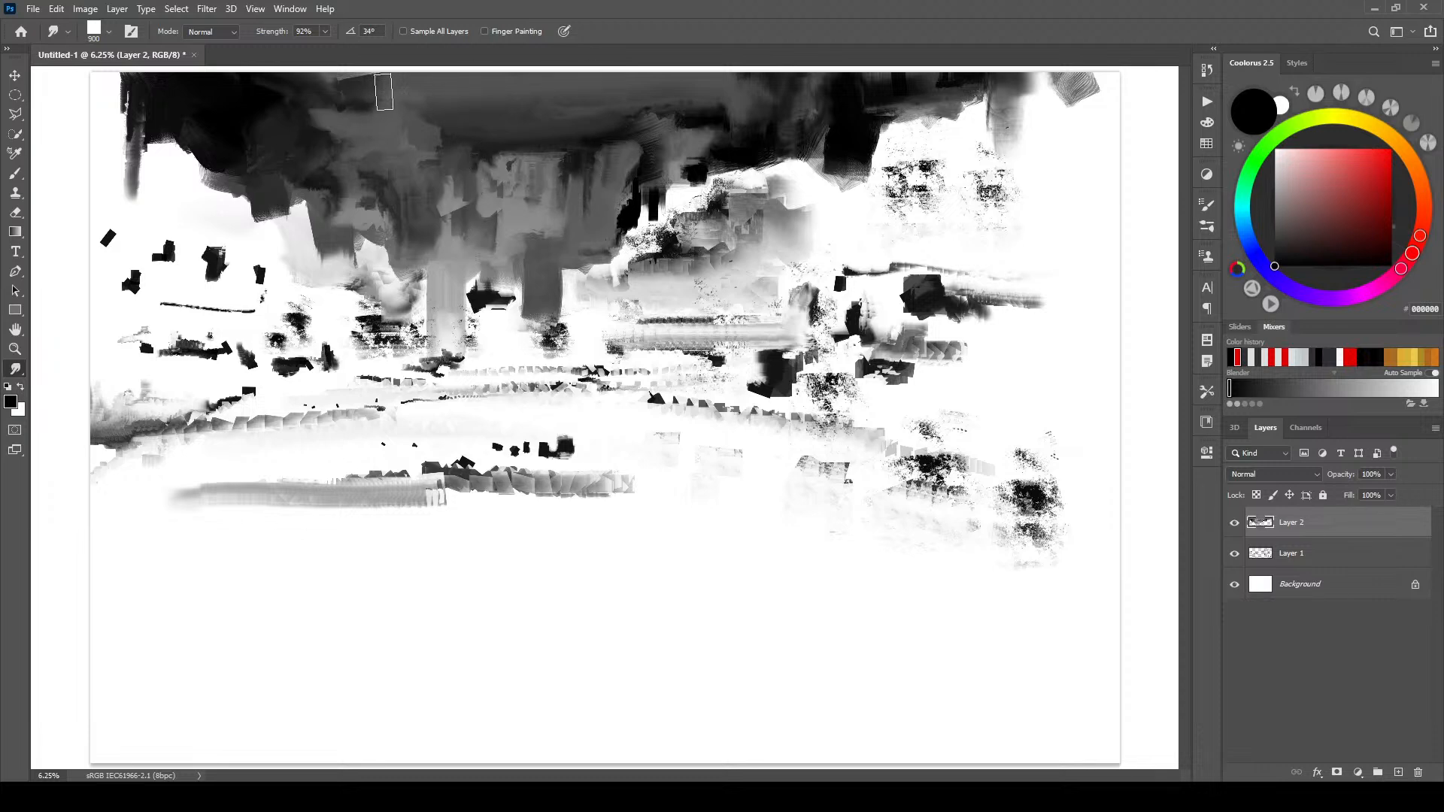
{"action": "key", "text": "bracketright"}
{"action": "key", "text": "bracketright"}
{"action": "key", "text": "bracketright"}
{"action": "key", "text": "bracketright"}
{"action": "key", "text": "bracketright"}
{"action": "key", "text": "bracketright"}
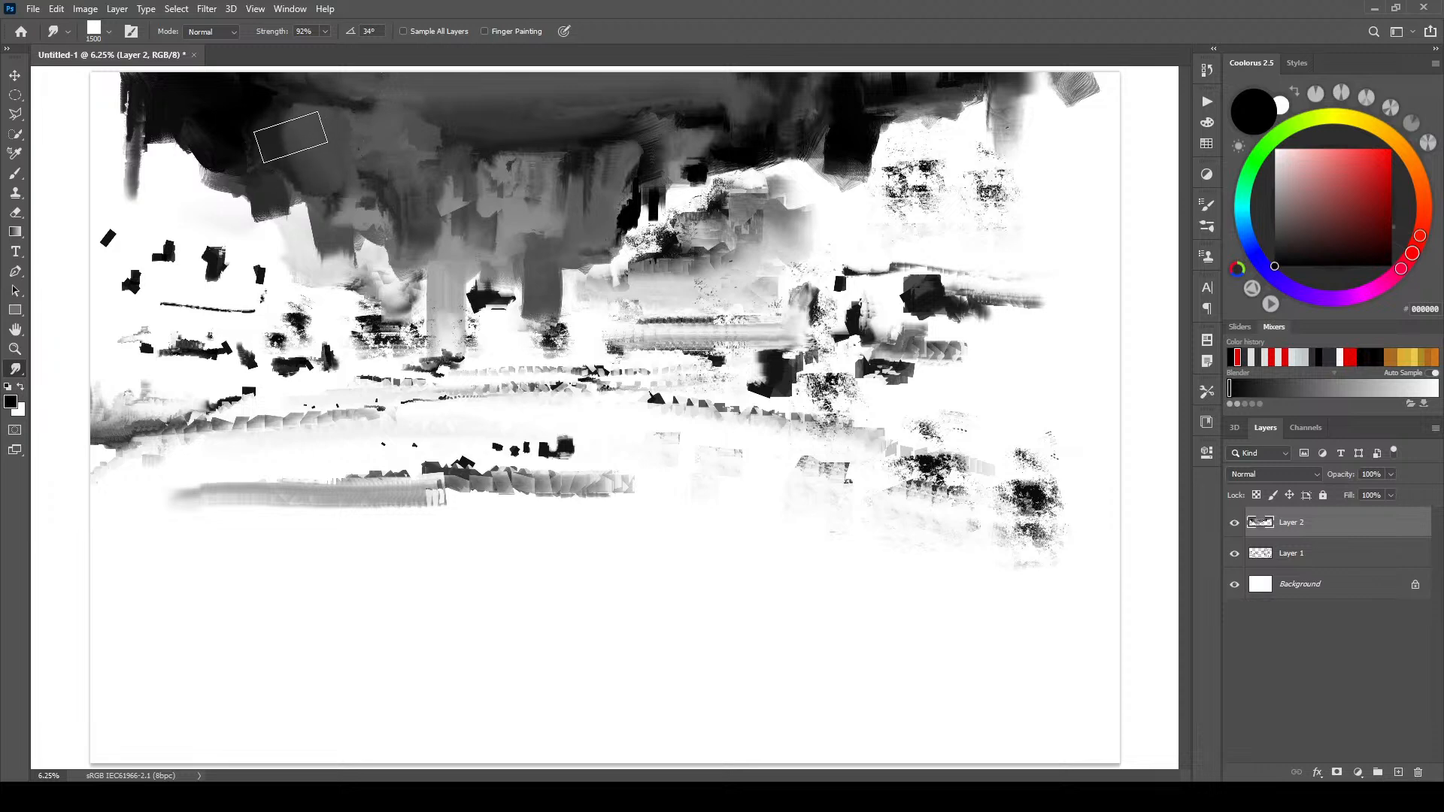
{"action": "left_click_drag", "start_coordinate": [264, 129], "coordinate": [282, 136]}
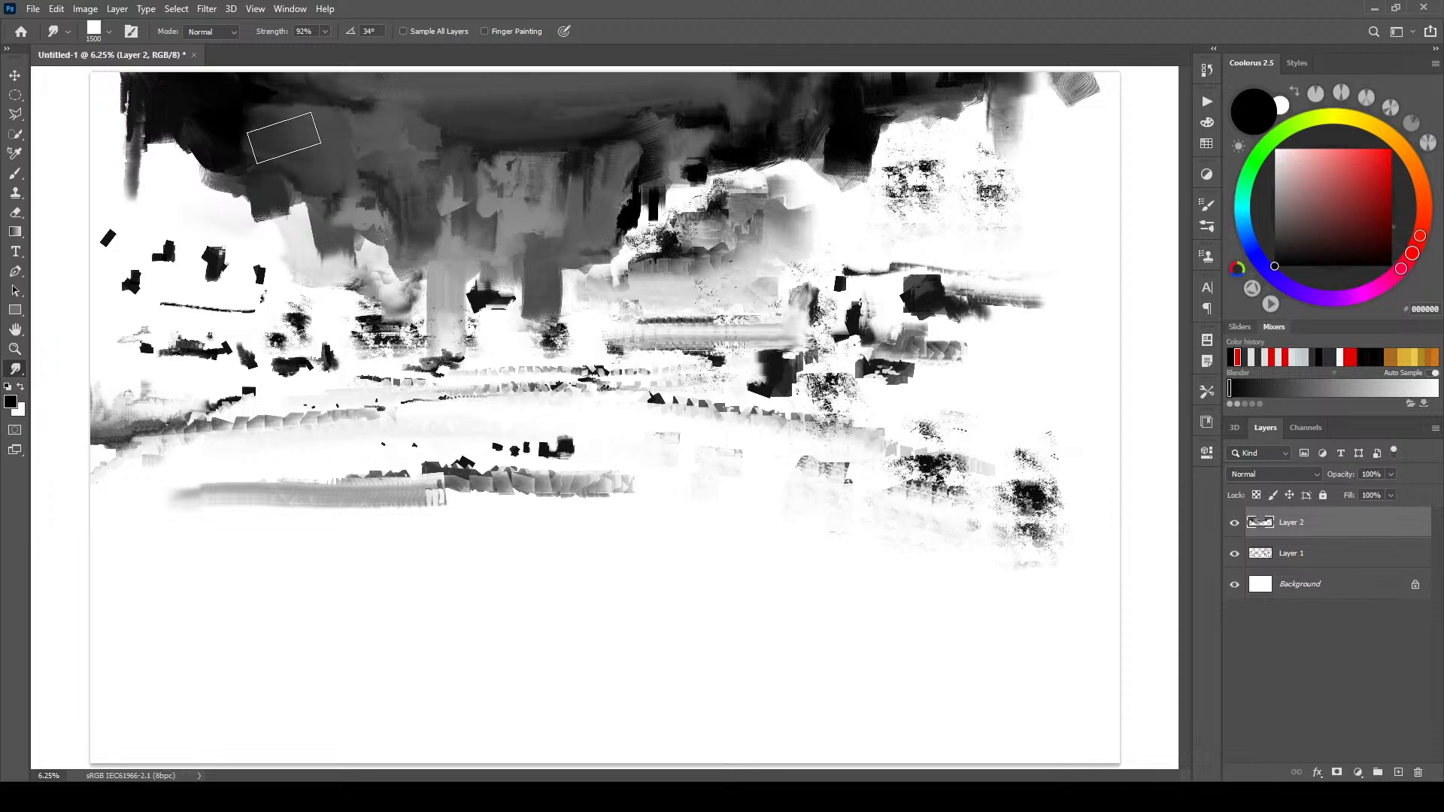
- Reduce the smudge brush to 700 px and smear thin horizontal streaks from the left part of the mass toward its centre
{"action": "key", "text": "bracketleft"}
{"action": "key", "text": "bracketleft"}
{"action": "key", "text": "bracketleft"}
{"action": "key", "text": "bracketleft"}
{"action": "key", "text": "bracketleft"}
{"action": "key", "text": "bracketleft"}
{"action": "key", "text": "bracketleft"}
{"action": "key", "text": "bracketleft"}
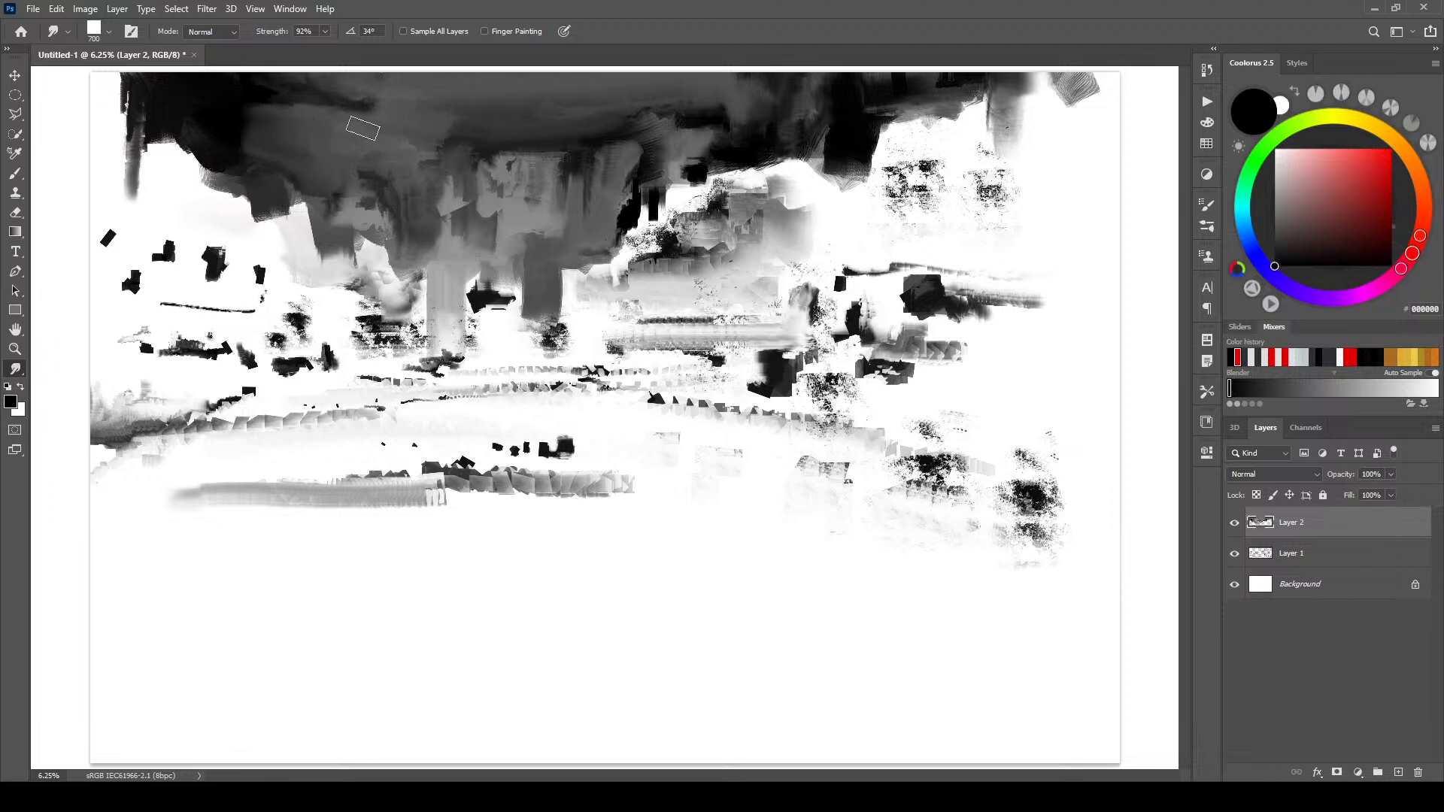
{"action": "mouse_move", "coordinate": [385, 128]}
{"action": "left_mouse_down"}
{"action": "mouse_move", "coordinate": [421, 133]}
{"action": "mouse_move", "coordinate": [331, 134]}
{"action": "mouse_move", "coordinate": [450, 126]}
{"action": "left_mouse_up"}
{"action": "left_click_drag", "start_coordinate": [336, 125], "coordinate": [450, 135]}
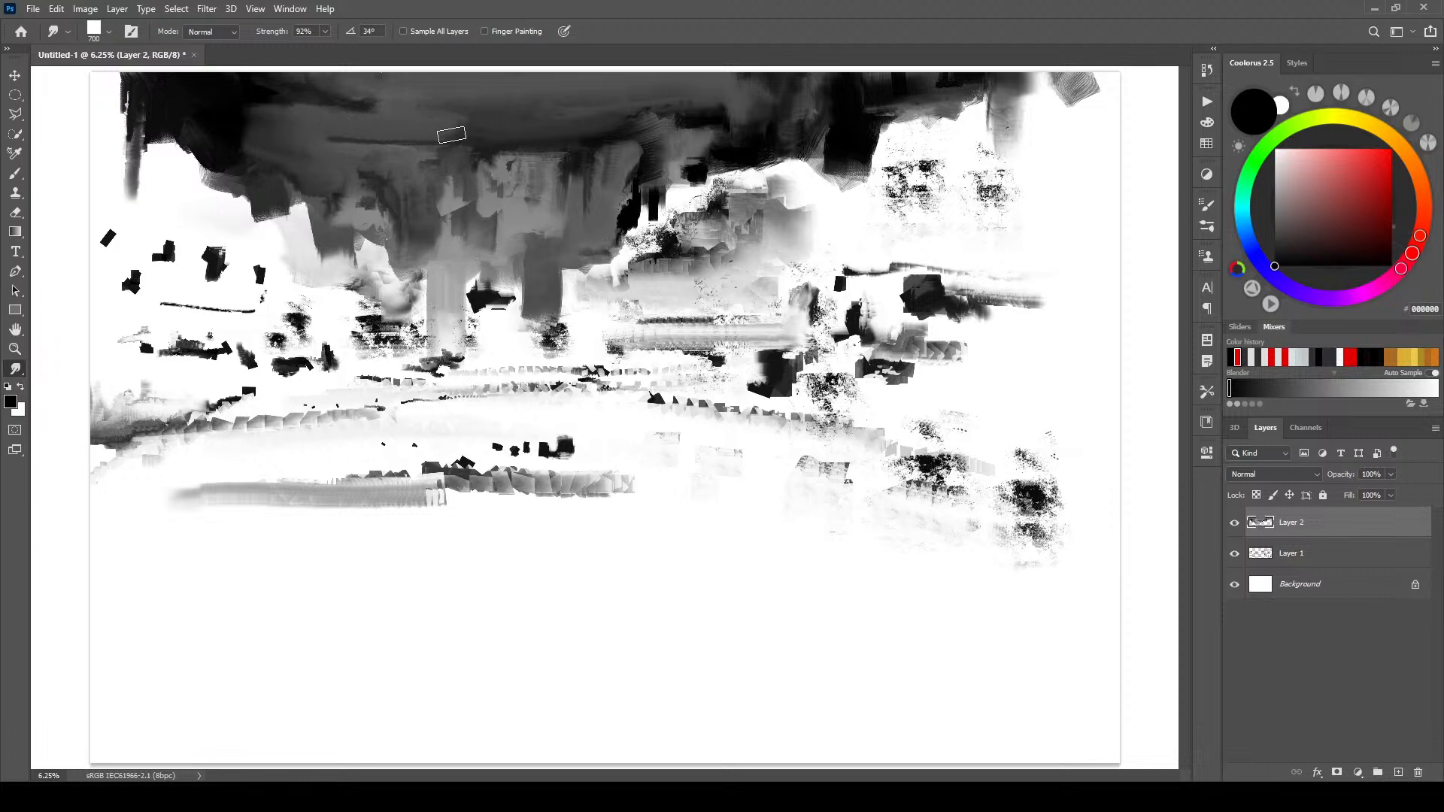
- Vary the smudge brush size down to 300 px and work white patches and short streaks into the lower edges of the dark mass
{"action": "key", "text": "]"}
{"action": "key", "text": "]"}
{"action": "key", "text": "]"}
{"action": "key", "text": "]"}
{"action": "key", "text": "]"}
{"action": "key", "text": "]"}
{"action": "key", "text": "bracketleft"}
{"action": "key", "text": "bracketleft"}
{"action": "key", "text": "bracketleft"}
{"action": "key", "text": "bracketleft"}
{"action": "key", "text": "bracketleft"}
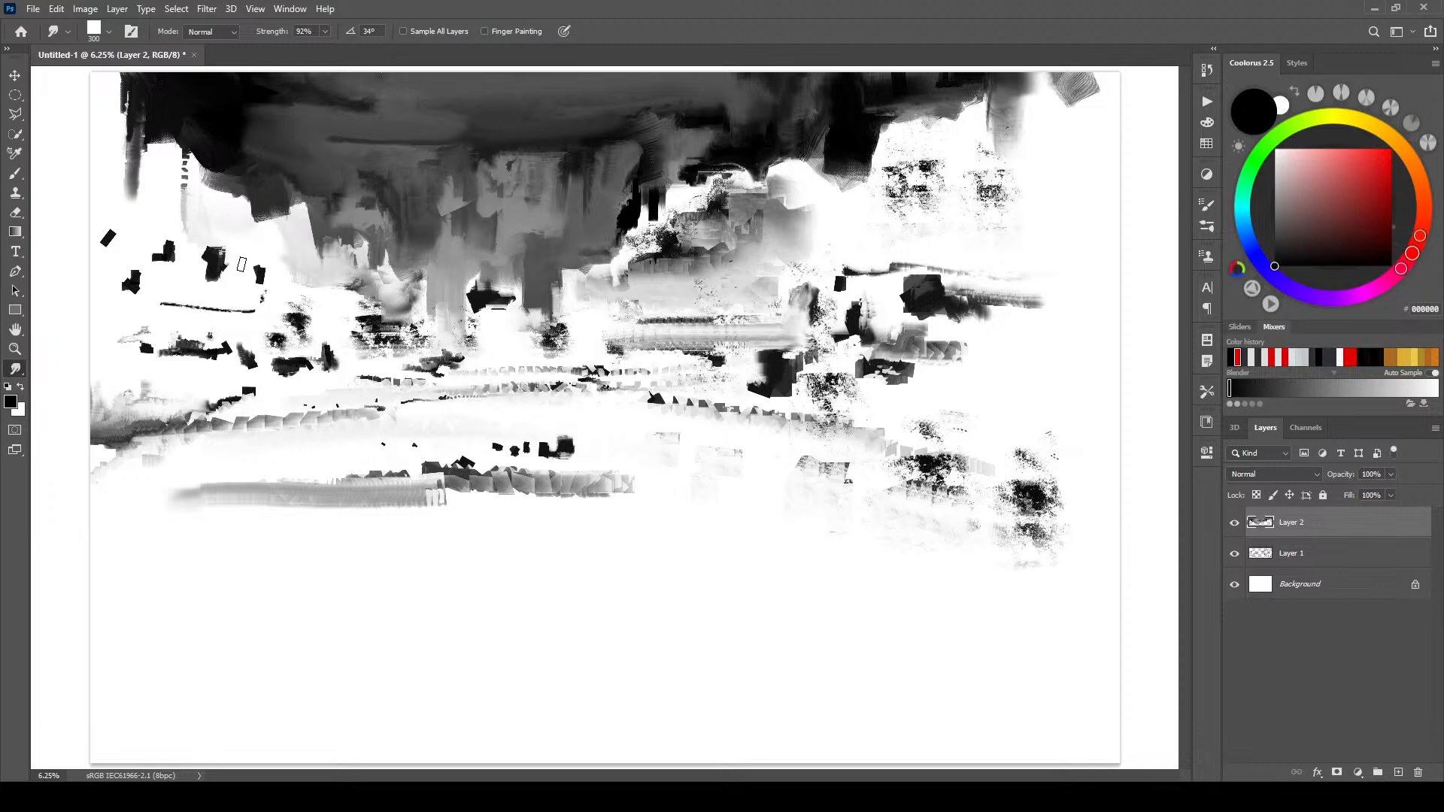
- Smear broad horizontal mid-grey strokes across the centre of the dark mass with the smudge brush at 800–1000 px
{"action": "key", "text": "bracketright"}
{"action": "key", "text": "bracketright"}
{"action": "key", "text": "bracketright"}
{"action": "key", "text": "bracketright"}
{"action": "key", "text": "bracketright"}
{"action": "key", "text": "bracketright"}
{"action": "key", "text": "bracketright"}
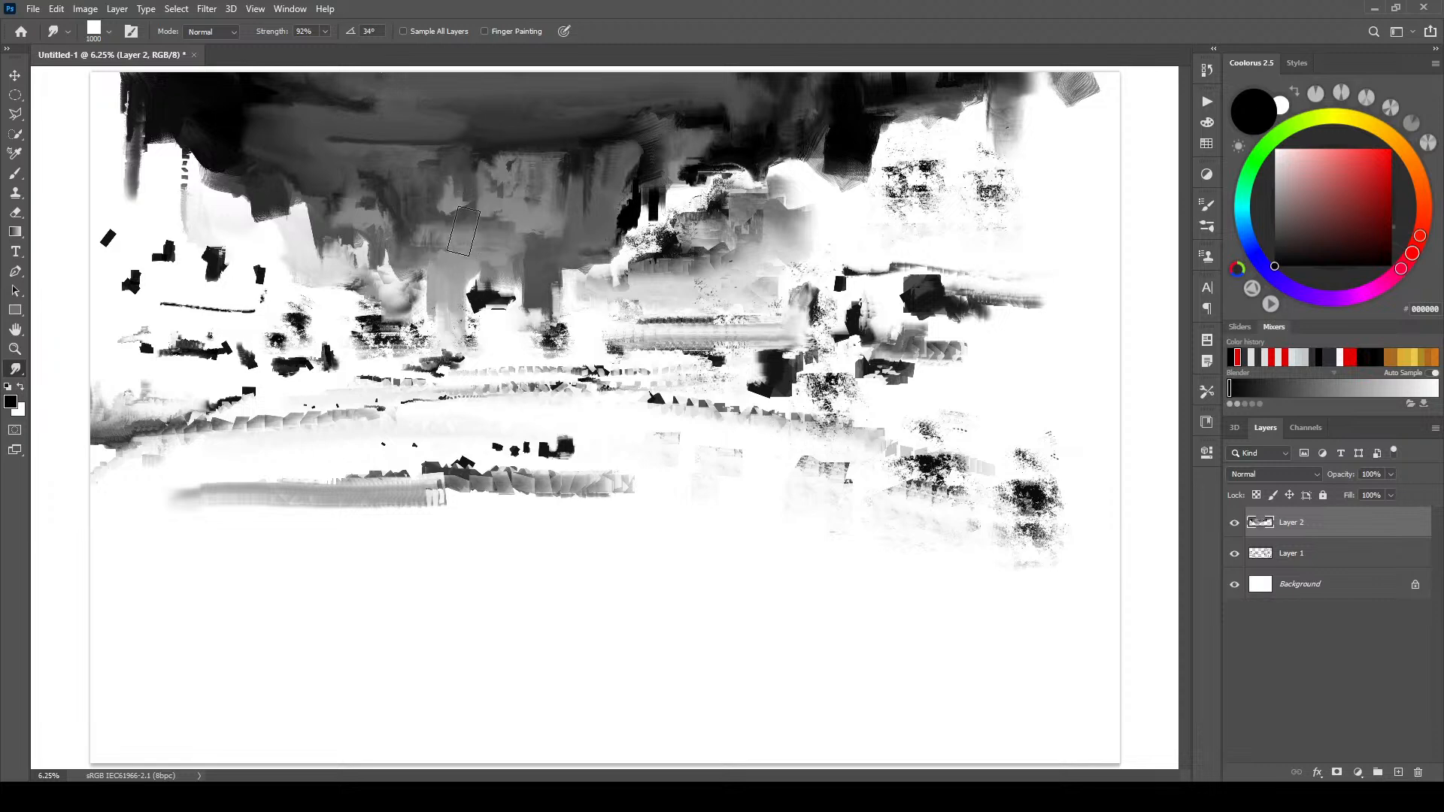
{"action": "key", "text": "bracketleft"}
{"action": "key", "text": "bracketleft"}
{"action": "mouse_move", "coordinate": [506, 226]}
{"action": "left_mouse_down"}
{"action": "mouse_move", "coordinate": [544, 228]}
{"action": "mouse_move", "coordinate": [515, 231]}
{"action": "mouse_move", "coordinate": [518, 263]}
{"action": "mouse_move", "coordinate": [547, 260]}
{"action": "mouse_move", "coordinate": [586, 226]}
{"action": "left_mouse_up"}
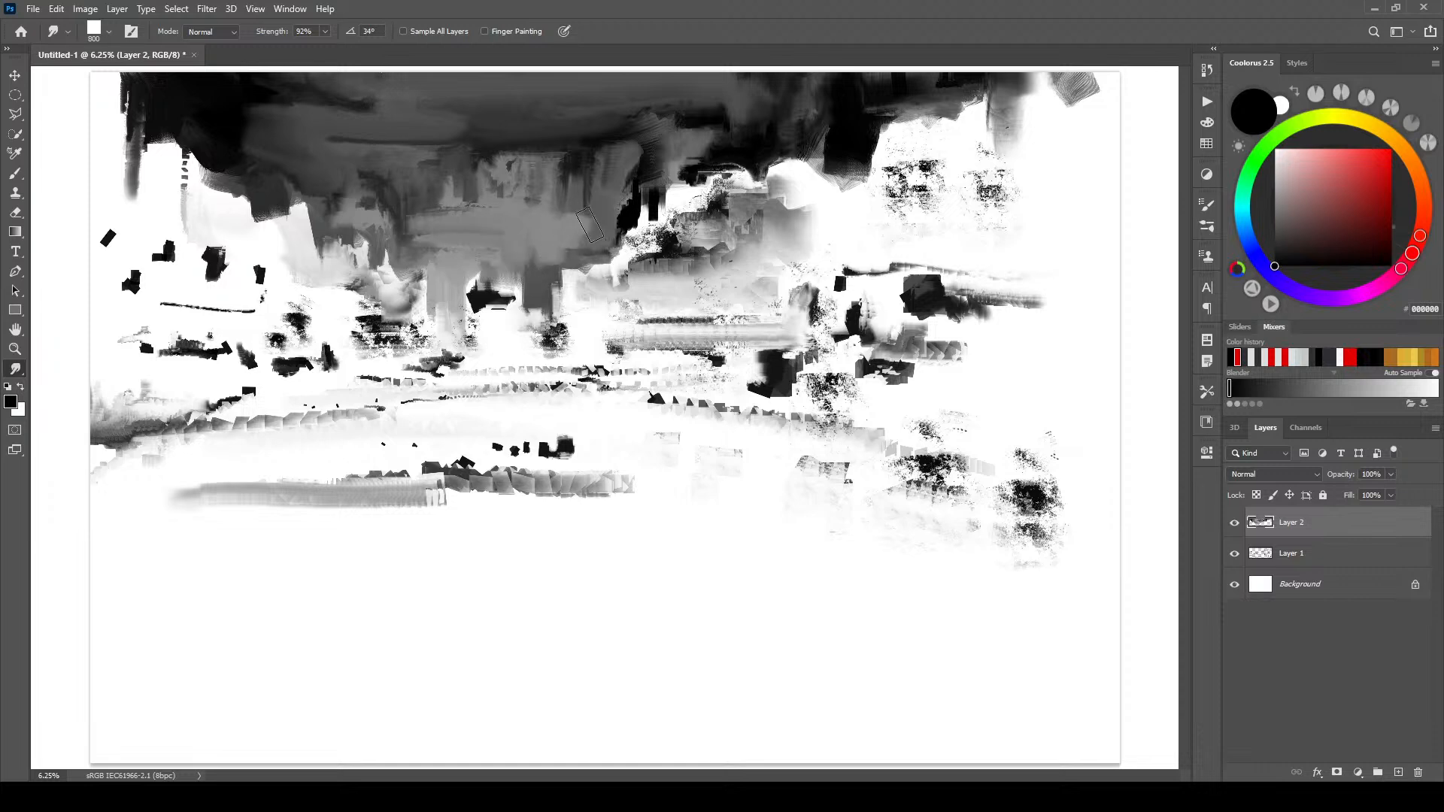
{"action": "mouse_move", "coordinate": [418, 226]}
{"action": "left_mouse_down"}
{"action": "mouse_move", "coordinate": [420, 240]}
{"action": "mouse_move", "coordinate": [418, 209]}
{"action": "mouse_move", "coordinate": [424, 229]}
{"action": "left_mouse_up"}
- Reduce the smudge brush to 400 px and pull a thin dark streak diagonally upward through the right part of the mass
{"action": "key", "text": "bracketright"}
{"action": "key", "text": "bracketright"}
{"action": "key", "text": "bracketright"}
{"action": "key", "text": "bracketleft"}
{"action": "key", "text": "bracketleft"}
{"action": "key", "text": "bracketleft"}
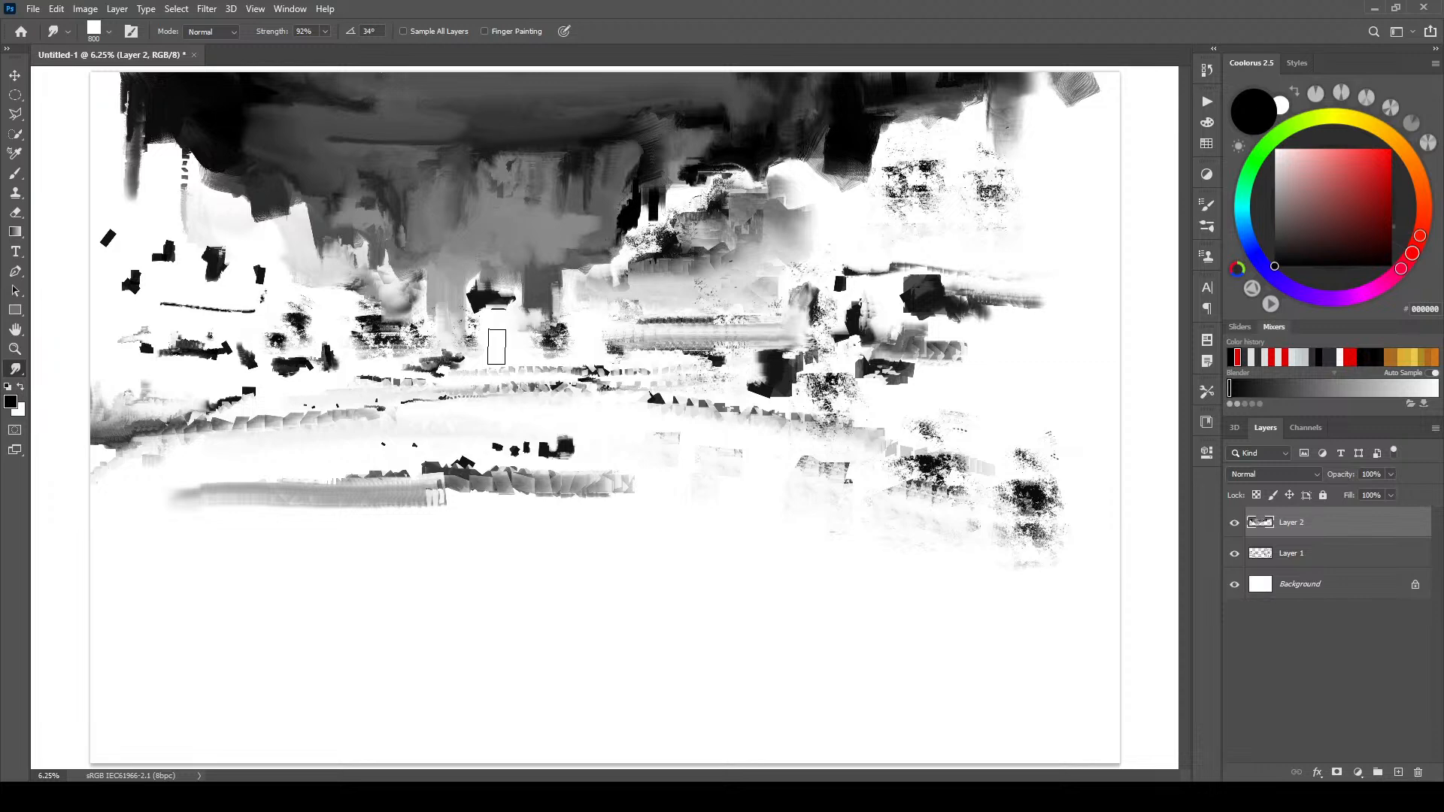
{"action": "key", "text": "bracketleft"}
{"action": "mouse_move", "coordinate": [651, 142]}
{"action": "left_mouse_down"}
{"action": "mouse_move", "coordinate": [626, 126]}
{"action": "mouse_move", "coordinate": [669, 122]}
{"action": "mouse_move", "coordinate": [615, 128]}
{"action": "mouse_move", "coordinate": [741, 111]}
{"action": "left_mouse_up"}
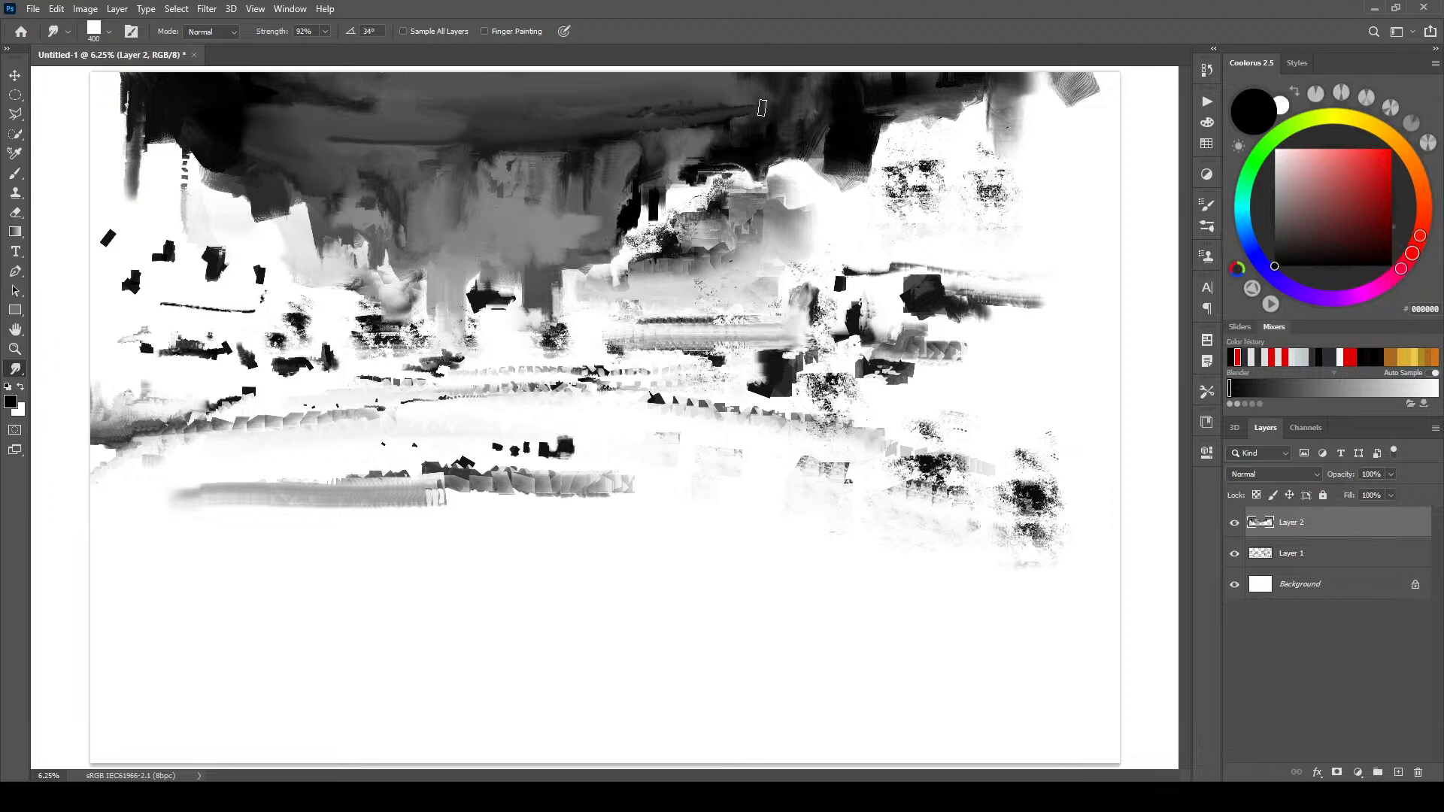
- Reduce the smudge brush to 200–250 px and smear thin streaks through the left and central parts of the dark mass
{"action": "key", "text": "bracketright"}
{"action": "key", "text": "bracketright"}
{"action": "key", "text": "bracketright"}
{"action": "key", "text": "bracketleft"}
{"action": "key", "text": "bracketleft"}
{"action": "key", "text": "bracketleft"}
{"action": "key", "text": "bracketleft"}
{"action": "key", "text": "bracketleft"}
{"action": "key", "text": "bracketleft"}
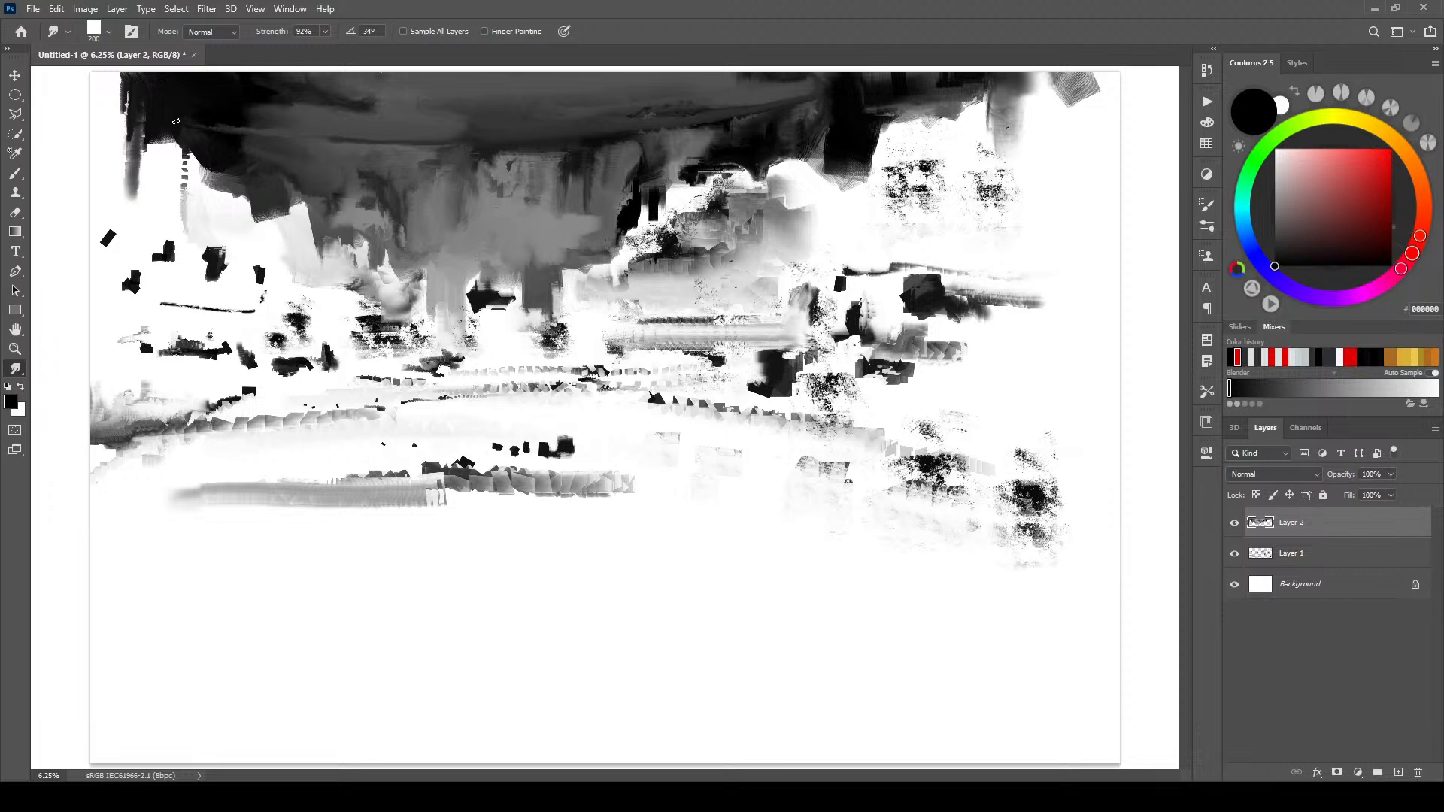
{"action": "key", "text": "bracketright"}
{"action": "key", "text": "bracketright"}
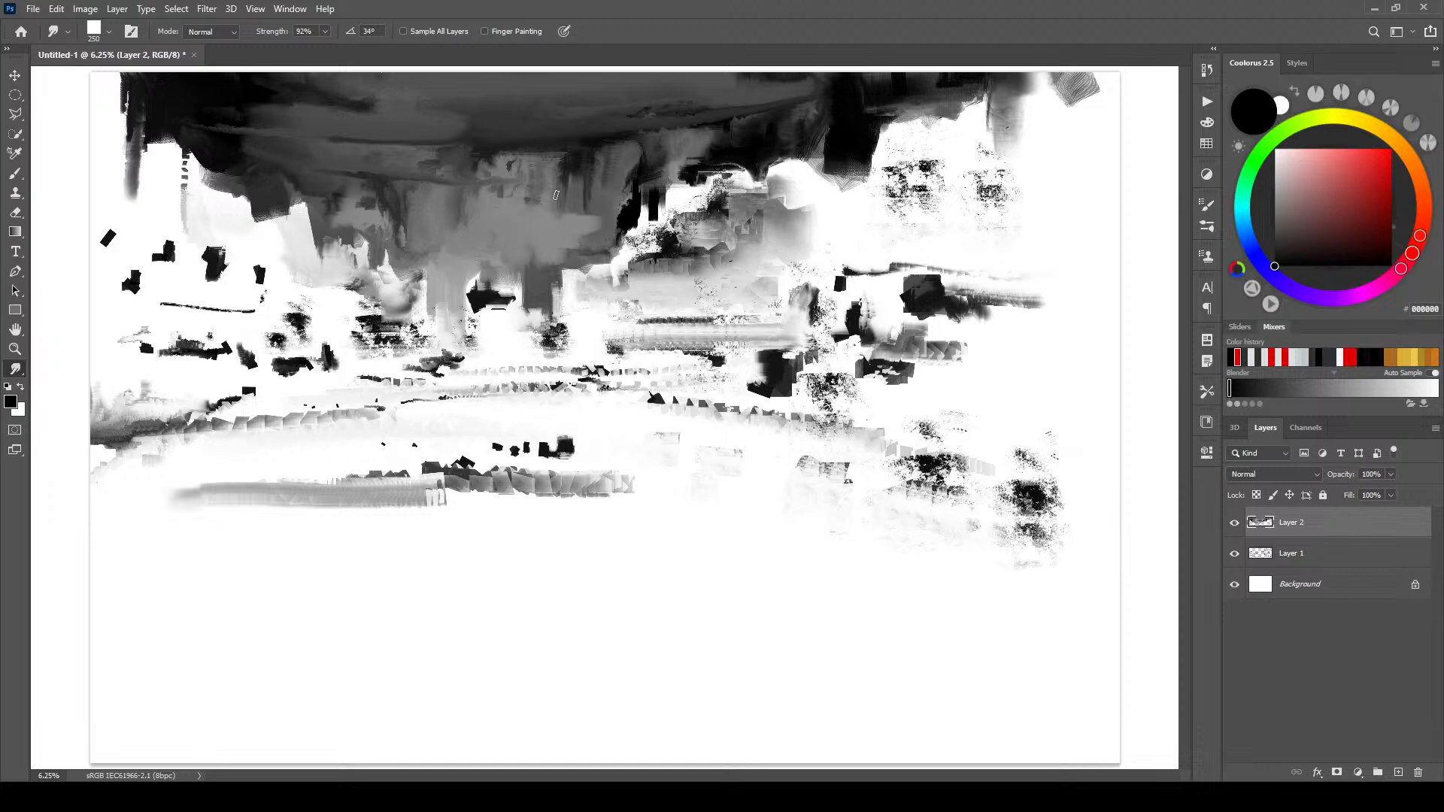
- Enlarge the smudge brush to 700 px and smear horizontal streaks across the mid-grey area below the mass's centre
{"action": "key", "text": "bracketright"}
{"action": "key", "text": "bracketright"}
{"action": "key", "text": "bracketright"}
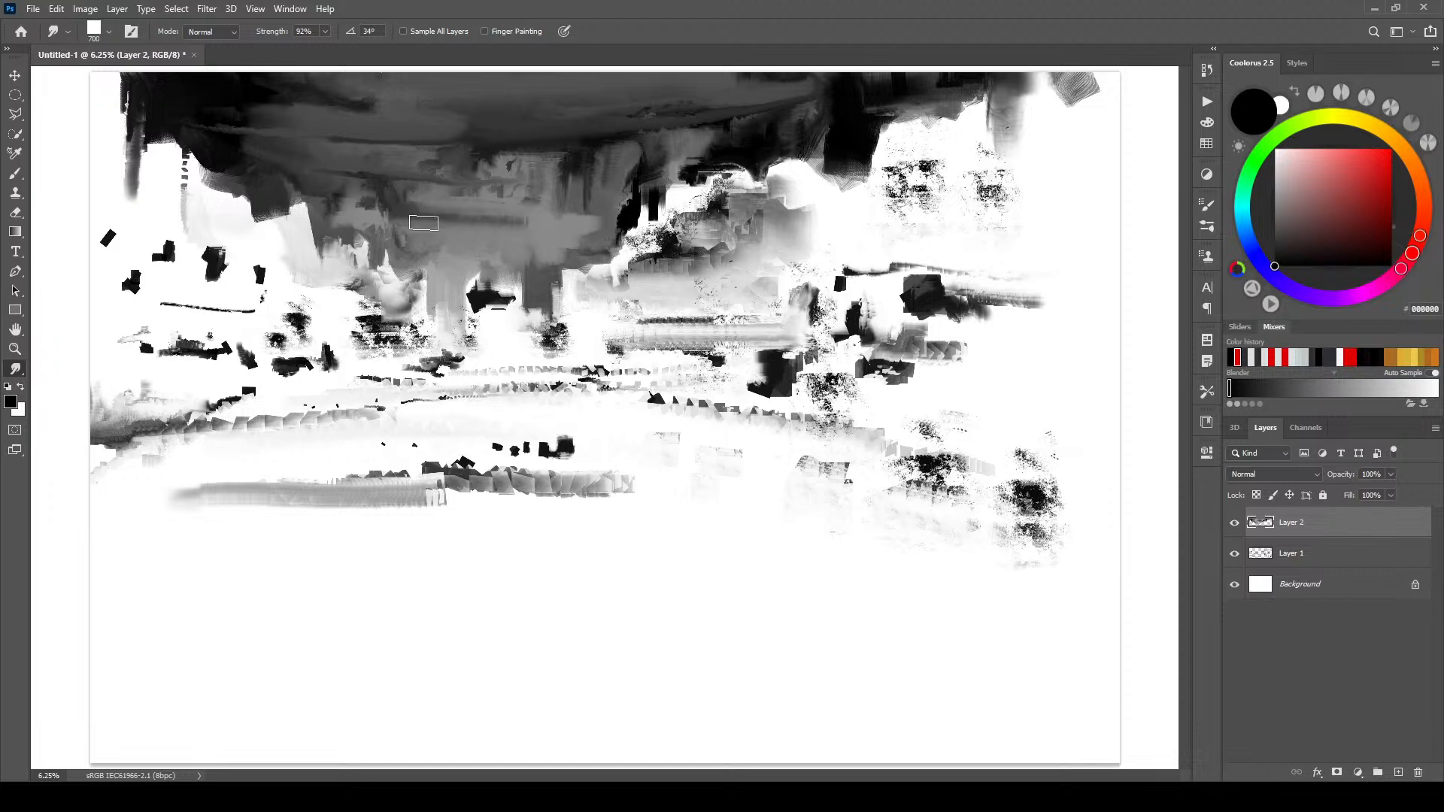
{"action": "key", "text": "bracketleft"}
{"action": "key", "text": "bracketleft"}
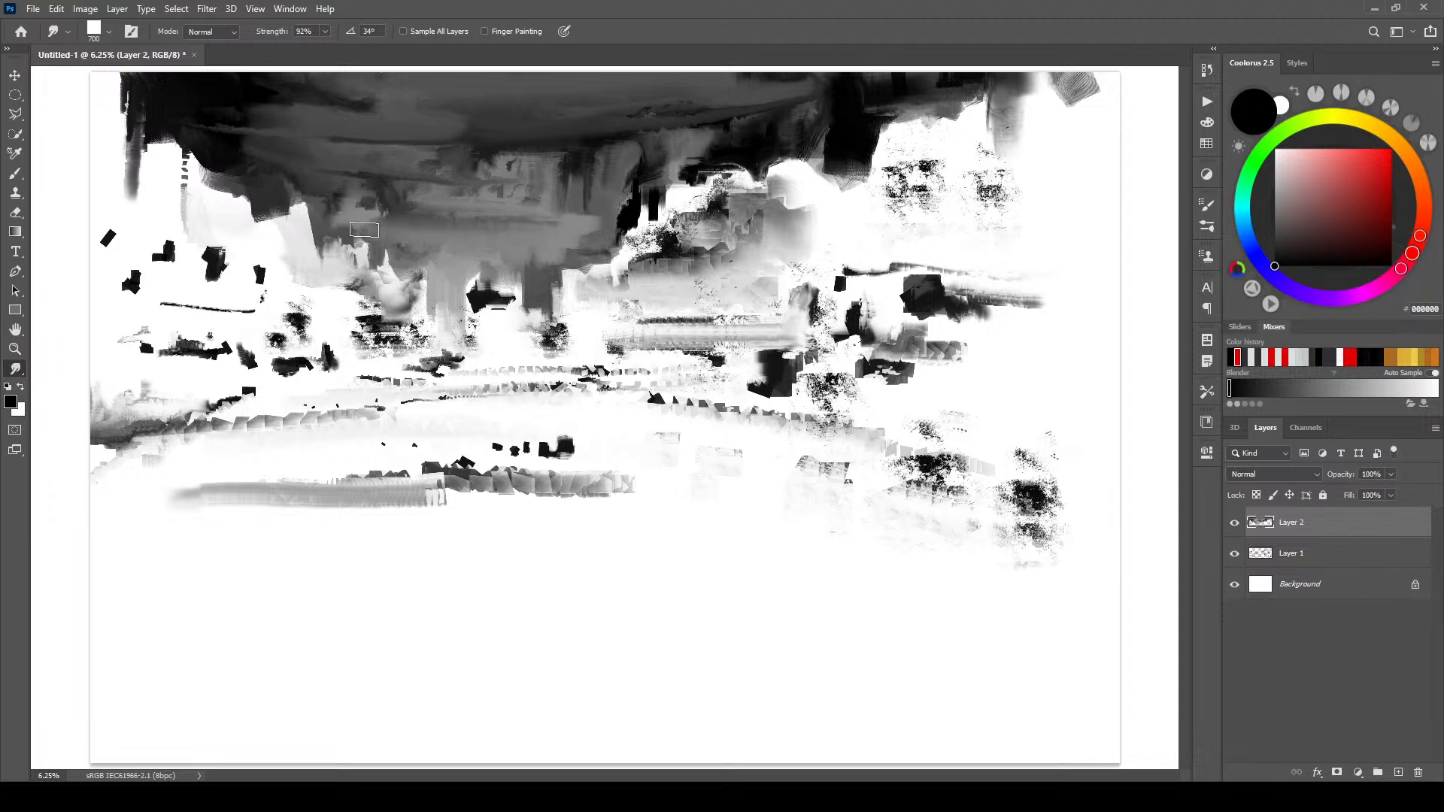
{"action": "mouse_move", "coordinate": [426, 245]}
{"action": "left_mouse_down"}
{"action": "mouse_move", "coordinate": [543, 251]}
{"action": "mouse_move", "coordinate": [426, 258]}
{"action": "mouse_move", "coordinate": [464, 261]}
{"action": "mouse_move", "coordinate": [558, 254]}
{"action": "mouse_move", "coordinate": [453, 257]}
{"action": "left_mouse_up"}
- Set the smudge brush to 900 px and pull the black column at the mass's right end down into the white area
{"action": "key", "text": "bracketright"}
{"action": "key", "text": "bracketright"}
{"action": "key", "text": "bracketleft"}
{"action": "key", "text": "bracketleft"}
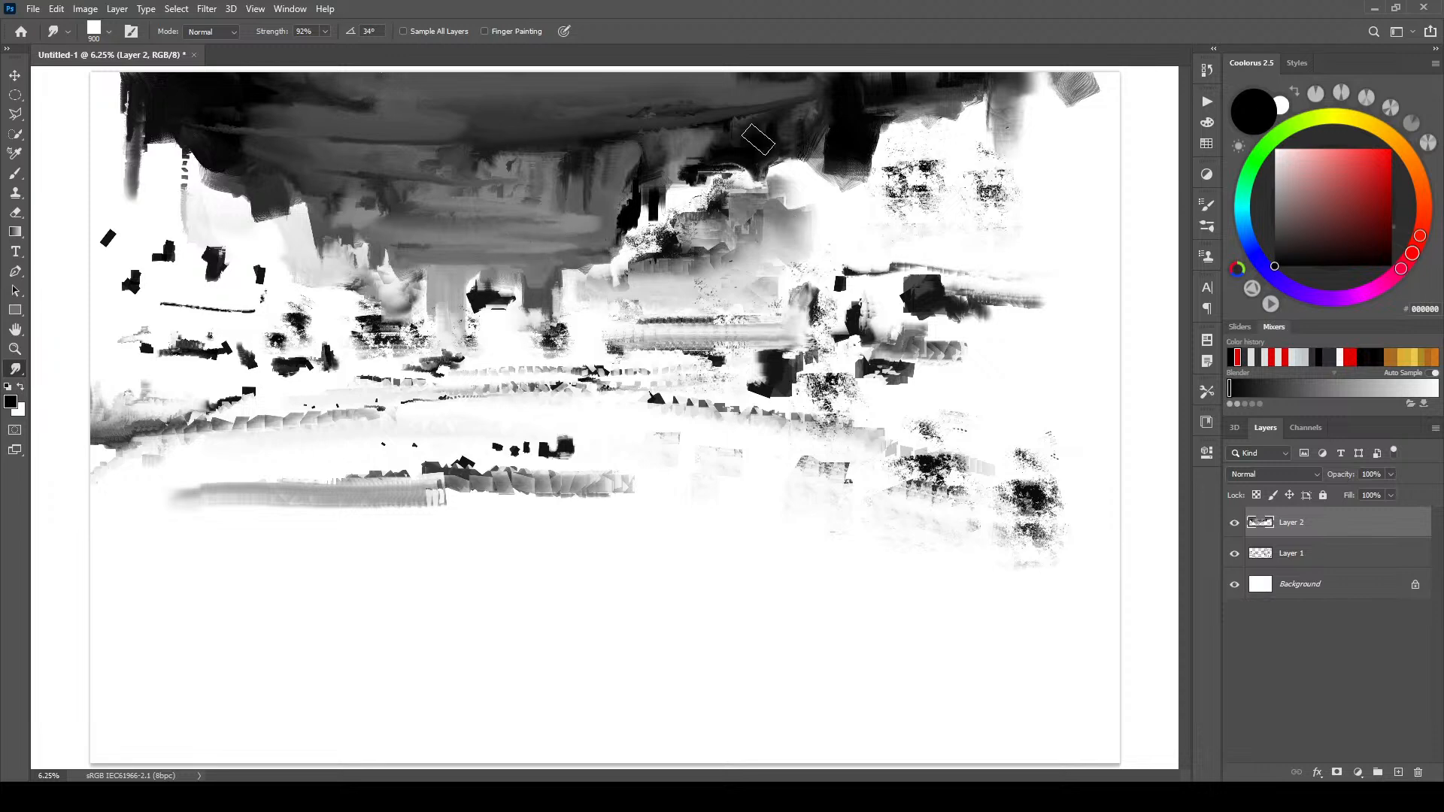
{"action": "left_click_drag", "start_coordinate": [848, 159], "coordinate": [847, 220]}
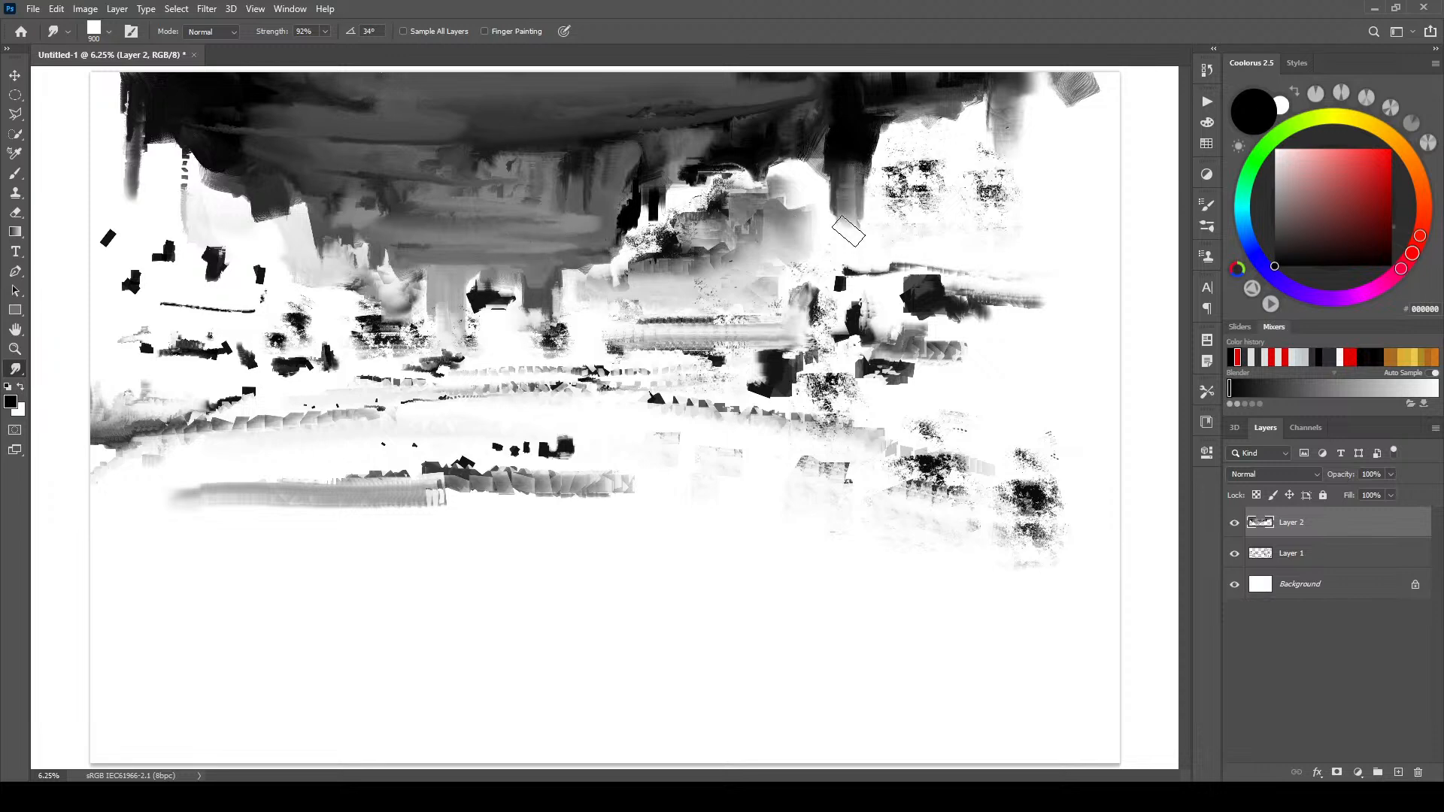
- Reduce the smudge brush to 200–400 px and break up both edges of the extended dark column with short strokes
{"action": "key", "text": "bracketleft"}
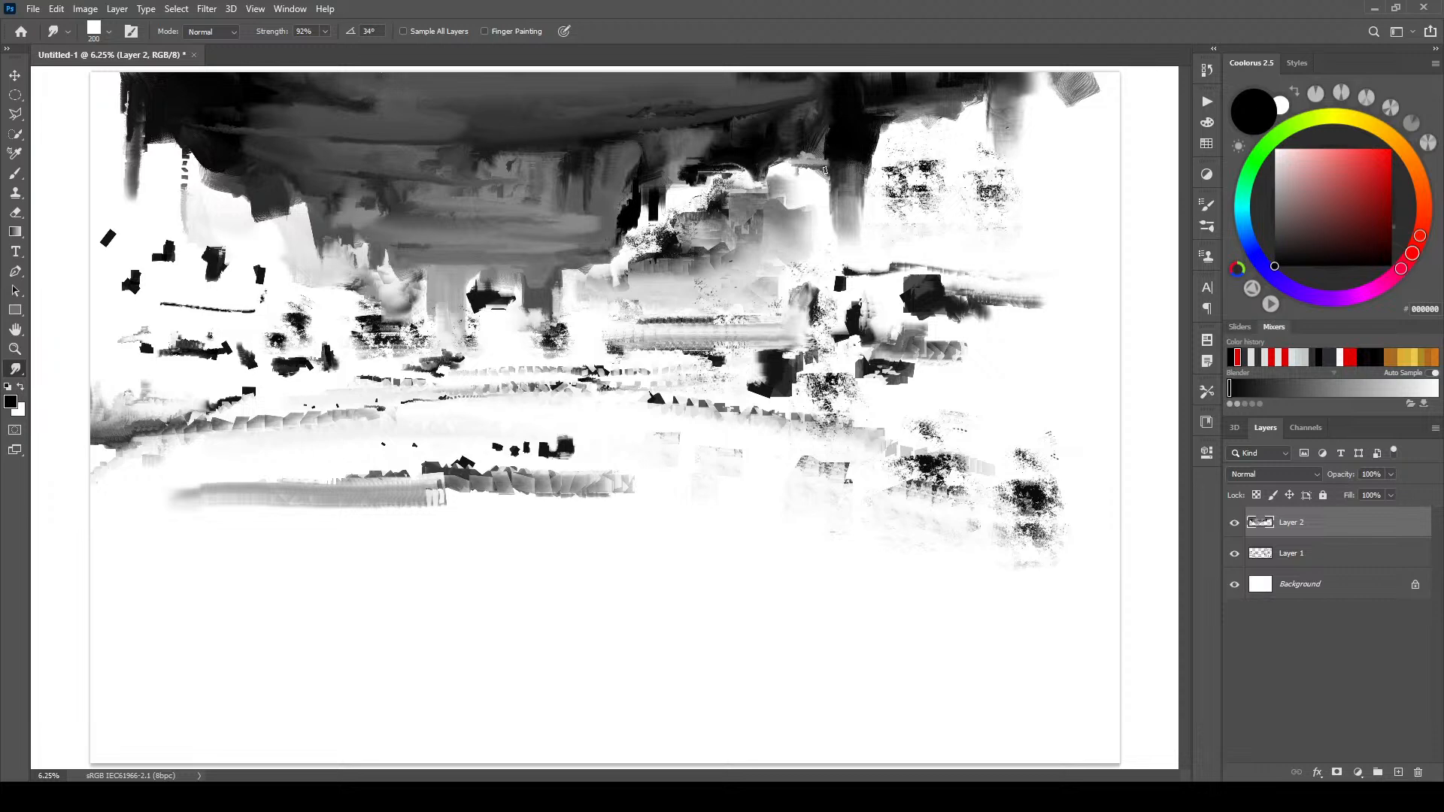
{"action": "mouse_move", "coordinate": [830, 194]}
{"action": "left_mouse_down"}
{"action": "mouse_move", "coordinate": [829, 124]}
{"action": "mouse_move", "coordinate": [829, 187]}
{"action": "left_mouse_up"}
{"action": "left_click_drag", "start_coordinate": [847, 240], "coordinate": [865, 187]}
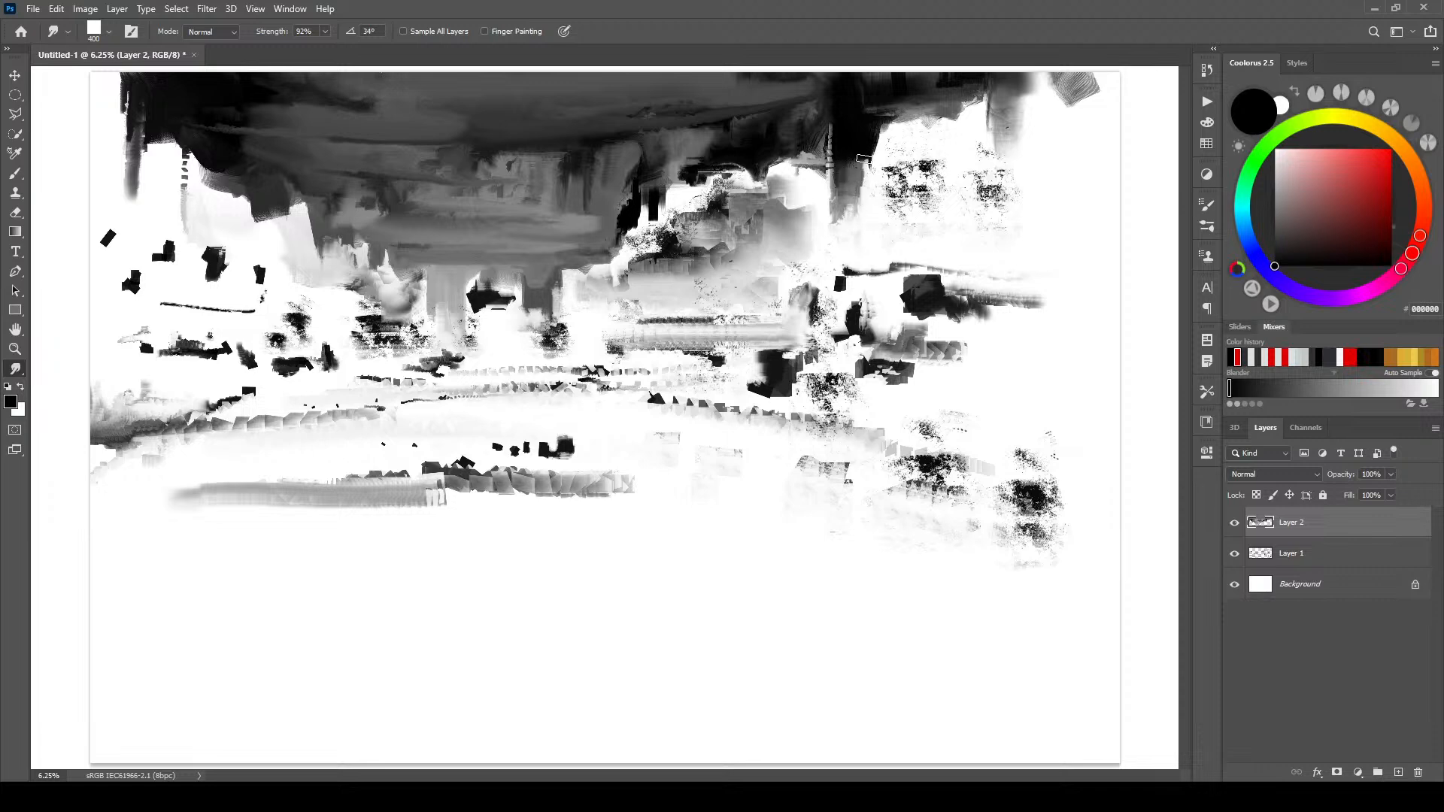
- Smear the grey at the mass's far right outward to fill the canvas's upper-right corner, with the smudge brush around 700 px
{"action": "mouse_move", "coordinate": [1013, 130]}
{"action": "left_mouse_down"}
{"action": "mouse_move", "coordinate": [1050, 142]}
{"action": "mouse_move", "coordinate": [1028, 104]}
{"action": "mouse_move", "coordinate": [1082, 101]}
{"action": "mouse_move", "coordinate": [1018, 76]}
{"action": "mouse_move", "coordinate": [1094, 81]}
{"action": "mouse_move", "coordinate": [1049, 91]}
{"action": "mouse_move", "coordinate": [1082, 110]}
{"action": "mouse_move", "coordinate": [1085, 135]}
{"action": "mouse_move", "coordinate": [1095, 98]}
{"action": "mouse_move", "coordinate": [1094, 158]}
{"action": "left_mouse_up"}
{"action": "key", "text": "bracketright"}
{"action": "key", "text": "bracketright"}
{"action": "key", "text": "bracketleft"}
{"action": "key", "text": "bracketleft"}
{"action": "left_click_drag", "start_coordinate": [1099, 94], "coordinate": [1115, 96]}
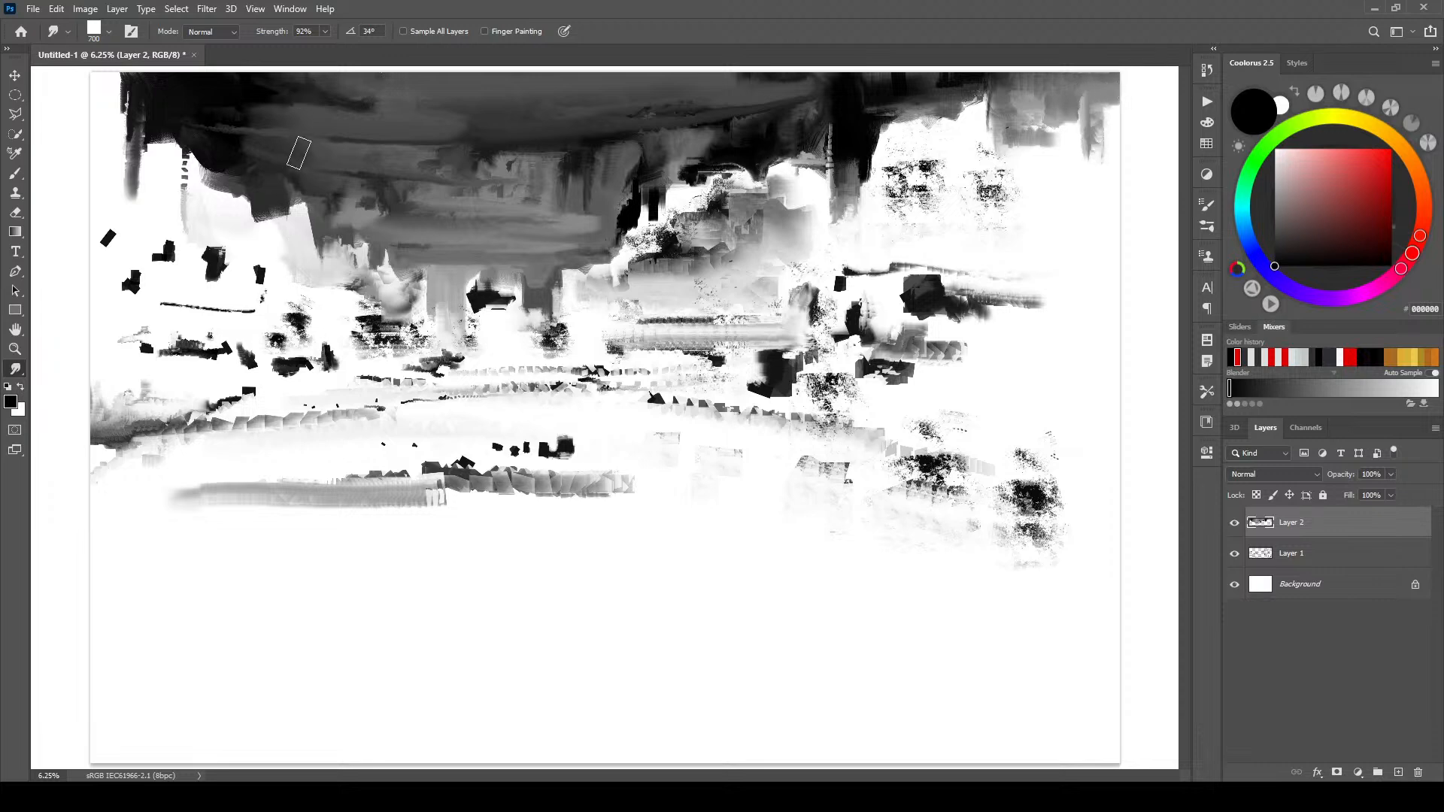
- Push pointed white peaks up into the left underside of the dark mass, reducing the smudge brush to 300 px for the tips
{"action": "mouse_move", "coordinate": [267, 225]}
{"action": "left_mouse_down"}
{"action": "mouse_move", "coordinate": [265, 258]}
{"action": "mouse_move", "coordinate": [265, 185]}
{"action": "mouse_move", "coordinate": [237, 208]}
{"action": "mouse_move", "coordinate": [220, 198]}
{"action": "mouse_move", "coordinate": [222, 229]}
{"action": "mouse_move", "coordinate": [269, 230]}
{"action": "mouse_move", "coordinate": [273, 166]}
{"action": "left_mouse_up"}
{"action": "key", "text": "bracketright"}
{"action": "key", "text": "bracketright"}
{"action": "key", "text": "bracketleft"}
{"action": "key", "text": "bracketleft"}
{"action": "key", "text": "bracketright"}
{"action": "key", "text": "bracketright"}
{"action": "key", "text": "bracketright"}
{"action": "key", "text": "bracketright"}
{"action": "key", "text": "bracketright"}
{"action": "key", "text": "bracketleft"}
{"action": "key", "text": "bracketleft"}
{"action": "key", "text": "bracketleft"}
{"action": "key", "text": "bracketleft"}
{"action": "key", "text": "bracketleft"}
{"action": "key", "text": "bracketleft"}
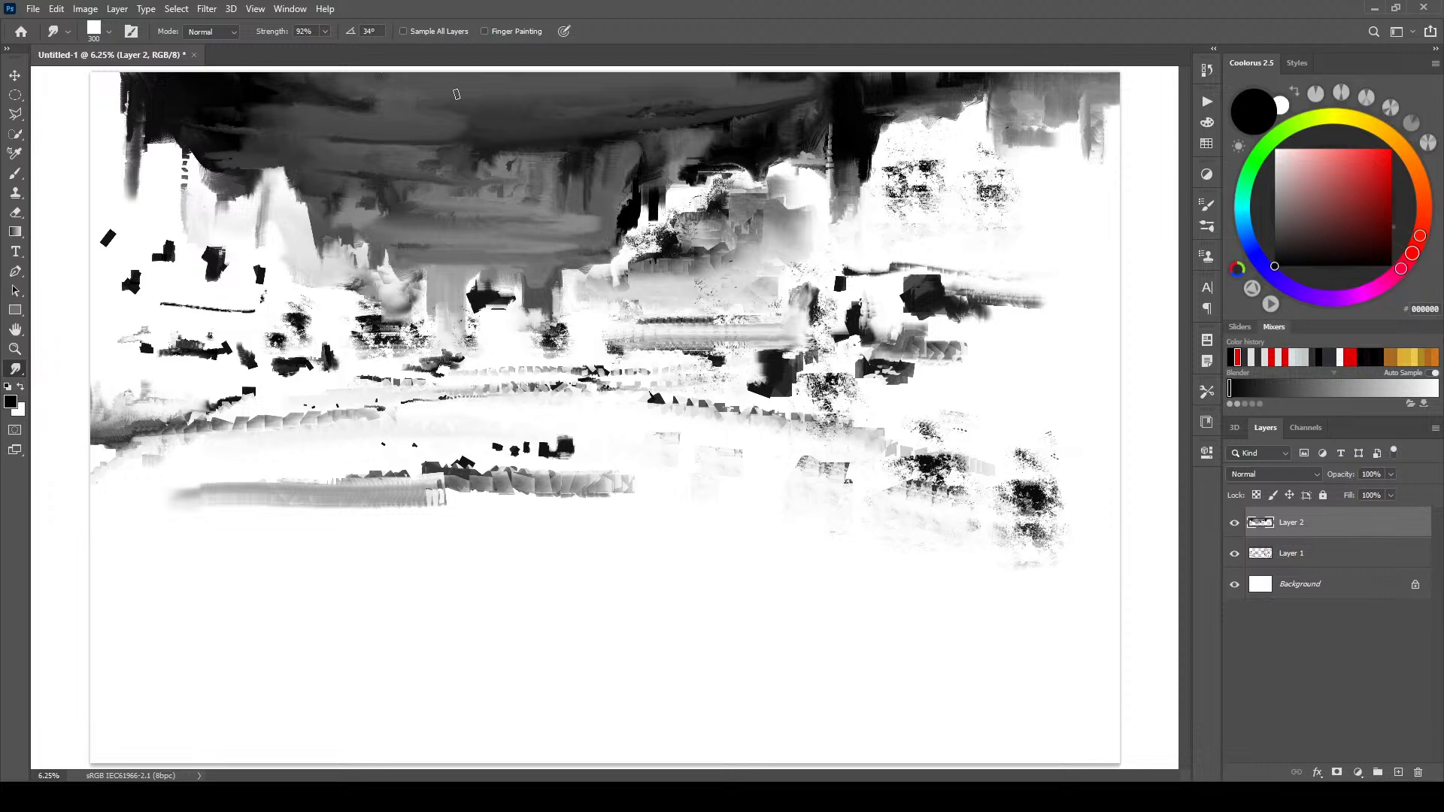
{"action": "left_click_drag", "start_coordinate": [265, 146], "coordinate": [241, 140]}
- Smudge the light grey column below the mass's centre upward and blend its top into the mid-grey with a 300–600 px brush
{"action": "mouse_move", "coordinate": [443, 301]}
{"action": "left_mouse_down"}
{"action": "mouse_move", "coordinate": [455, 247]}
{"action": "mouse_move", "coordinate": [468, 274]}
{"action": "left_mouse_up"}
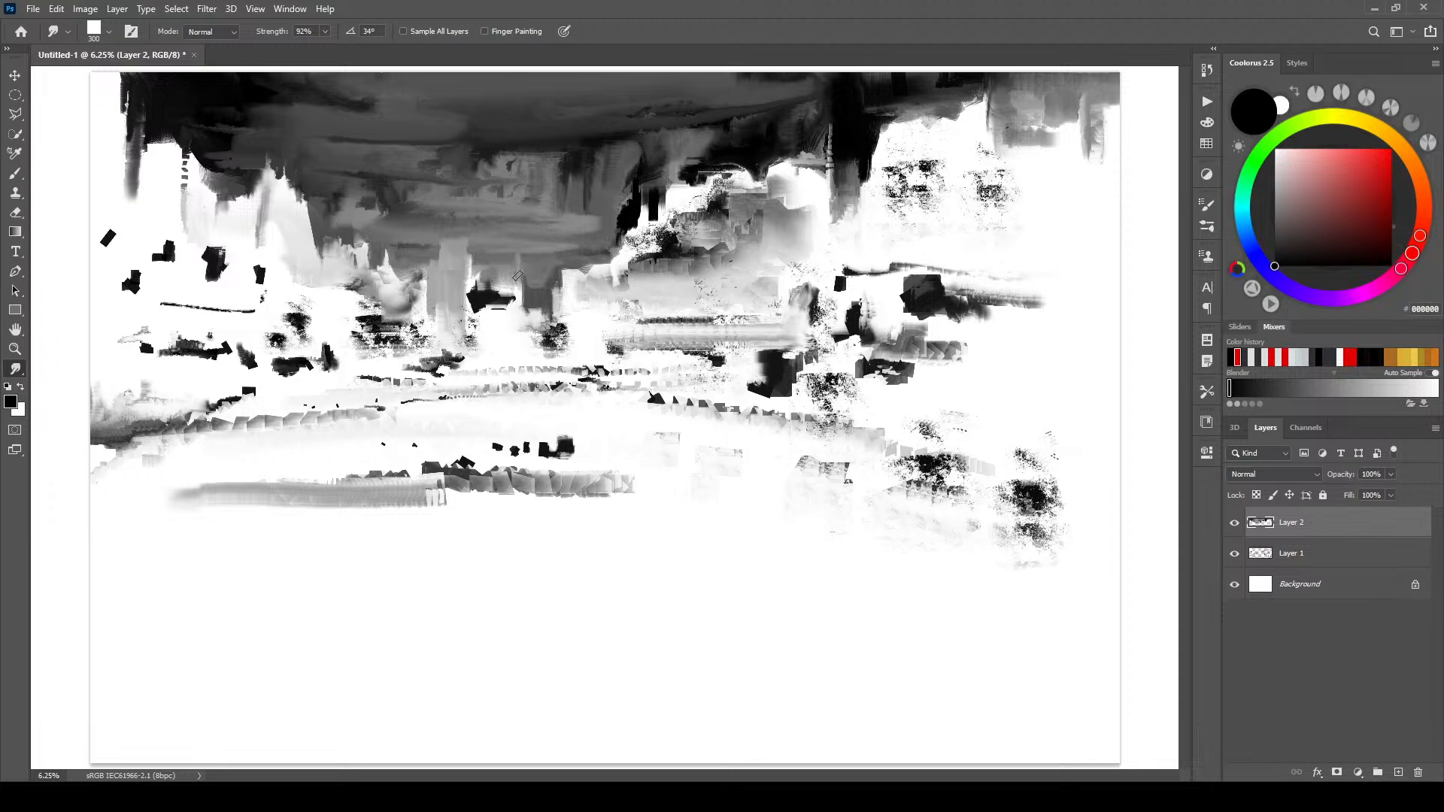
{"action": "mouse_move", "coordinate": [523, 284]}
{"action": "left_mouse_down"}
{"action": "mouse_move", "coordinate": [507, 259]}
{"action": "mouse_move", "coordinate": [530, 293]}
{"action": "mouse_move", "coordinate": [500, 266]}
{"action": "mouse_move", "coordinate": [532, 293]}
{"action": "mouse_move", "coordinate": [496, 267]}
{"action": "mouse_move", "coordinate": [553, 270]}
{"action": "mouse_move", "coordinate": [541, 284]}
{"action": "mouse_move", "coordinate": [550, 274]}
{"action": "mouse_move", "coordinate": [504, 261]}
{"action": "mouse_move", "coordinate": [562, 265]}
{"action": "mouse_move", "coordinate": [510, 261]}
{"action": "mouse_move", "coordinate": [533, 285]}
{"action": "mouse_move", "coordinate": [493, 261]}
{"action": "mouse_move", "coordinate": [532, 285]}
{"action": "mouse_move", "coordinate": [497, 254]}
{"action": "left_mouse_up"}
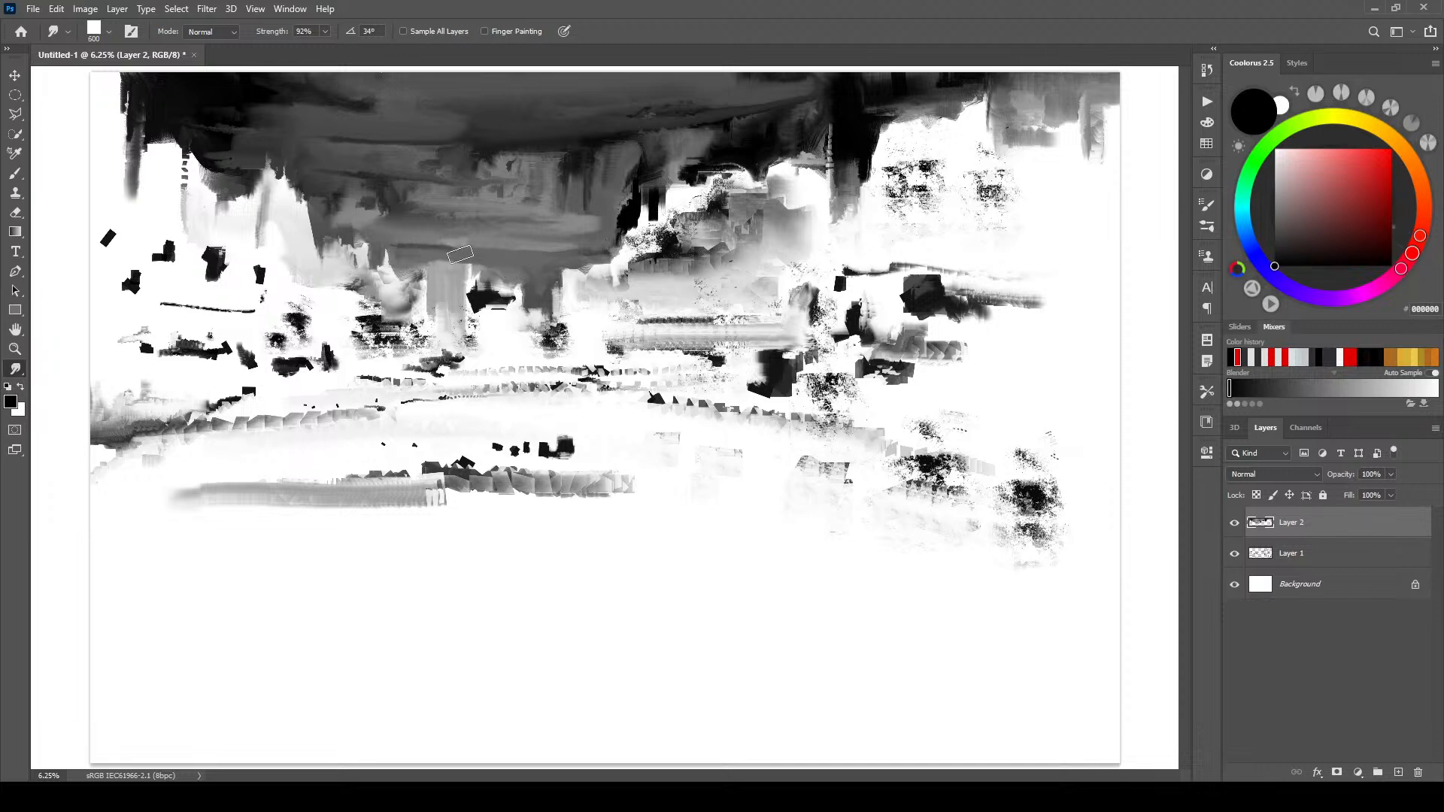
{"action": "key", "text": "bracketright"}
{"action": "key", "text": "bracketright"}
{"action": "key", "text": "bracketleft"}
{"action": "key", "text": "bracketright"}
{"action": "key", "text": "bracketright"}
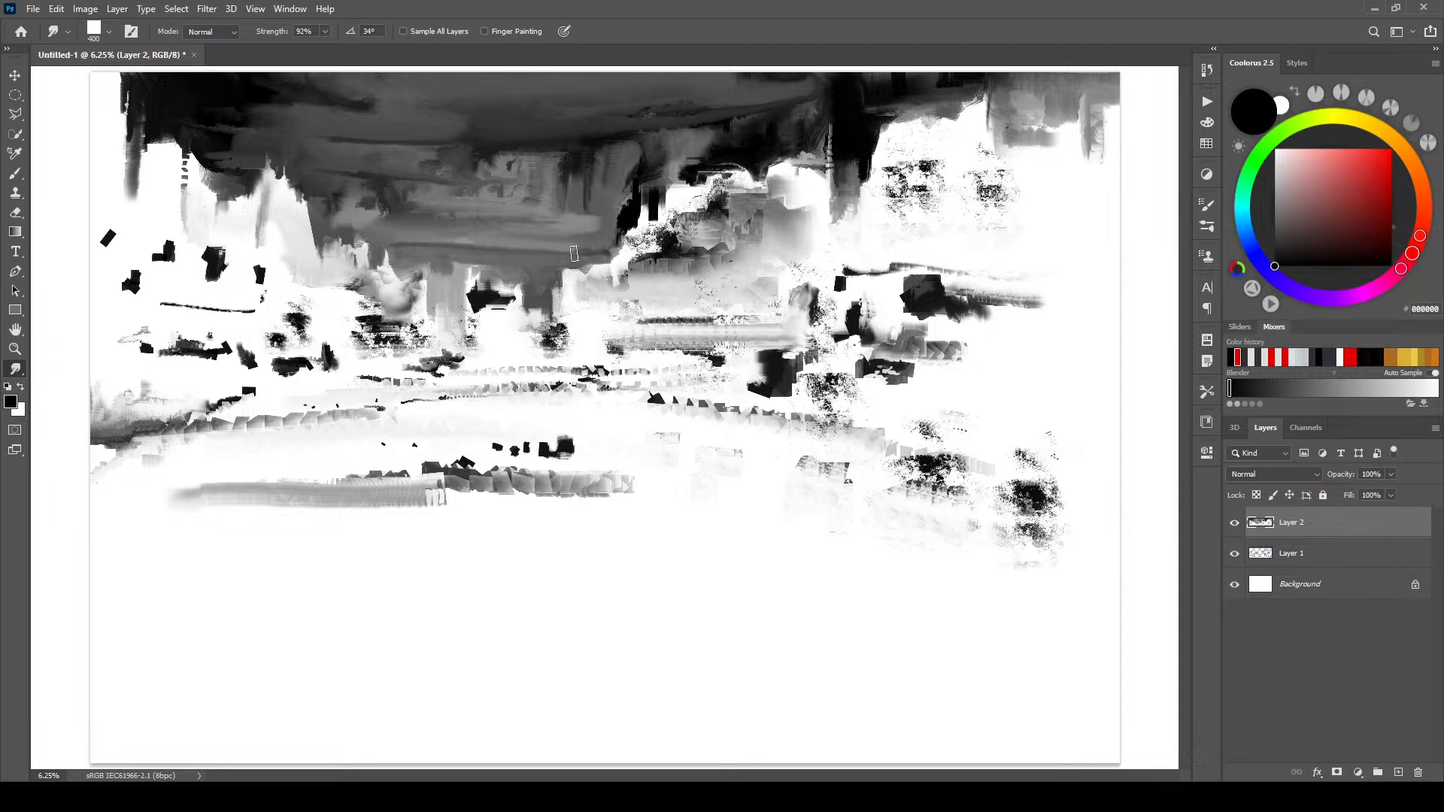
- Vary the smudge brush down to 300 px and smooth the grey along the lower central and right edge of the mass
{"action": "key", "text": "bracketright"}
{"action": "key", "text": "bracketright"}
{"action": "key", "text": "bracketright"}
{"action": "key", "text": "bracketright"}
{"action": "key", "text": "bracketleft"}
{"action": "key", "text": "bracketleft"}
{"action": "key", "text": "bracketleft"}
{"action": "key", "text": "bracketleft"}
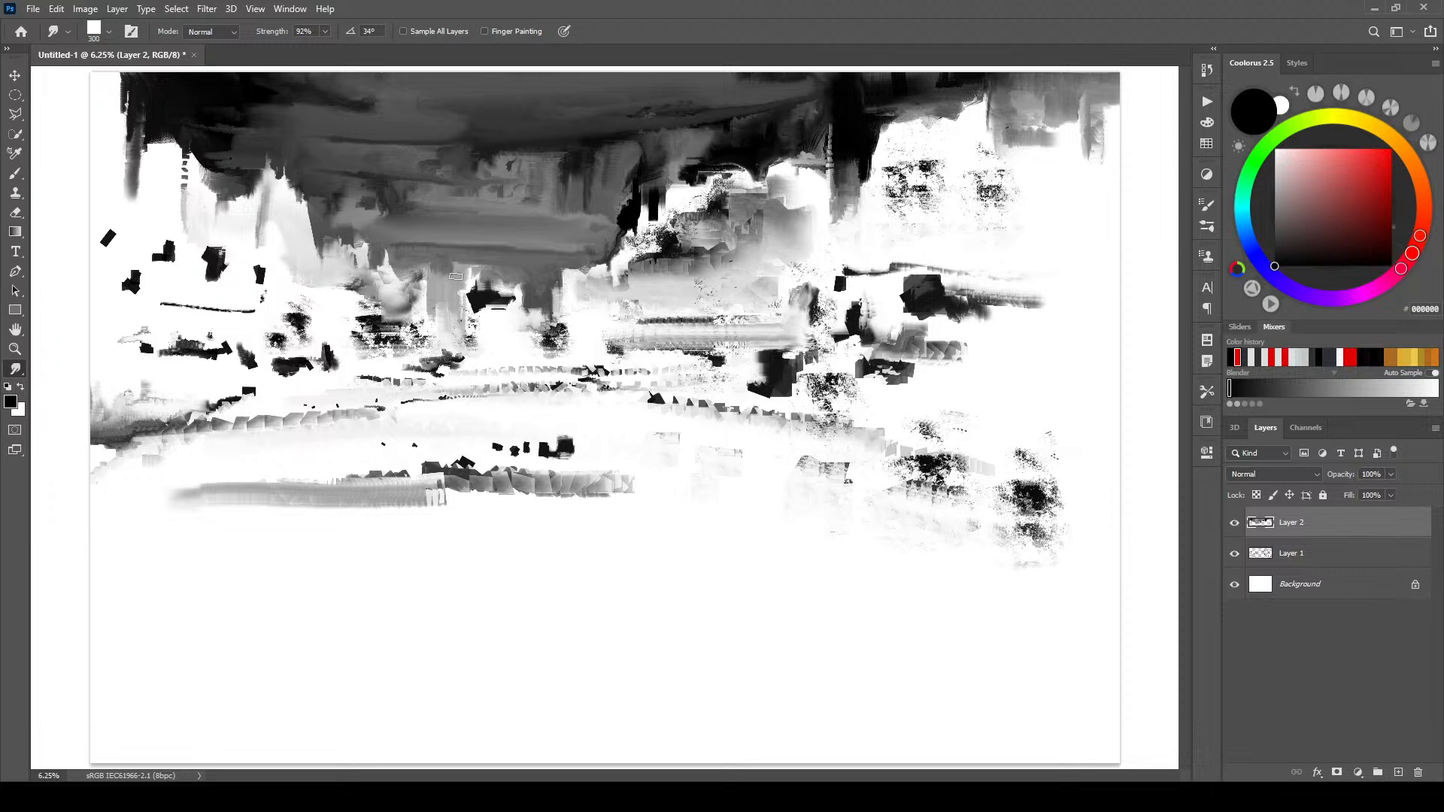
- Enlarge the smudge brush considerably and sweep a broad light grey band horizontally across the lower edge of the dark mass
{"action": "key", "text": "bracketright"}
{"action": "key", "text": "bracketright"}
{"action": "key", "text": "bracketright"}
{"action": "key", "text": "bracketright"}
{"action": "key", "text": "bracketright"}
{"action": "key", "text": "bracketright"}
{"action": "key", "text": "bracketright"}
{"action": "key", "text": "bracketright"}
{"action": "key", "text": "bracketright"}
{"action": "key", "text": "bracketright"}
{"action": "key", "text": "bracketright"}
{"action": "mouse_move", "coordinate": [429, 320]}
{"action": "left_mouse_down"}
{"action": "mouse_move", "coordinate": [413, 261]}
{"action": "mouse_move", "coordinate": [406, 280]}
{"action": "mouse_move", "coordinate": [406, 247]}
{"action": "mouse_move", "coordinate": [384, 269]}
{"action": "mouse_move", "coordinate": [359, 264]}
{"action": "mouse_move", "coordinate": [508, 197]}
{"action": "mouse_move", "coordinate": [370, 260]}
{"action": "mouse_move", "coordinate": [560, 265]}
{"action": "left_mouse_up"}
- Reduce the smudge brush to 250 px and refine the right end of the light band with short horizontal strokes
{"action": "key", "text": "bracketleft"}
{"action": "key", "text": "bracketleft"}
{"action": "key", "text": "bracketleft"}
{"action": "key", "text": "bracketleft"}
{"action": "key", "text": "bracketleft"}
{"action": "key", "text": "bracketleft"}
{"action": "key", "text": "bracketleft"}
{"action": "key", "text": "bracketleft"}
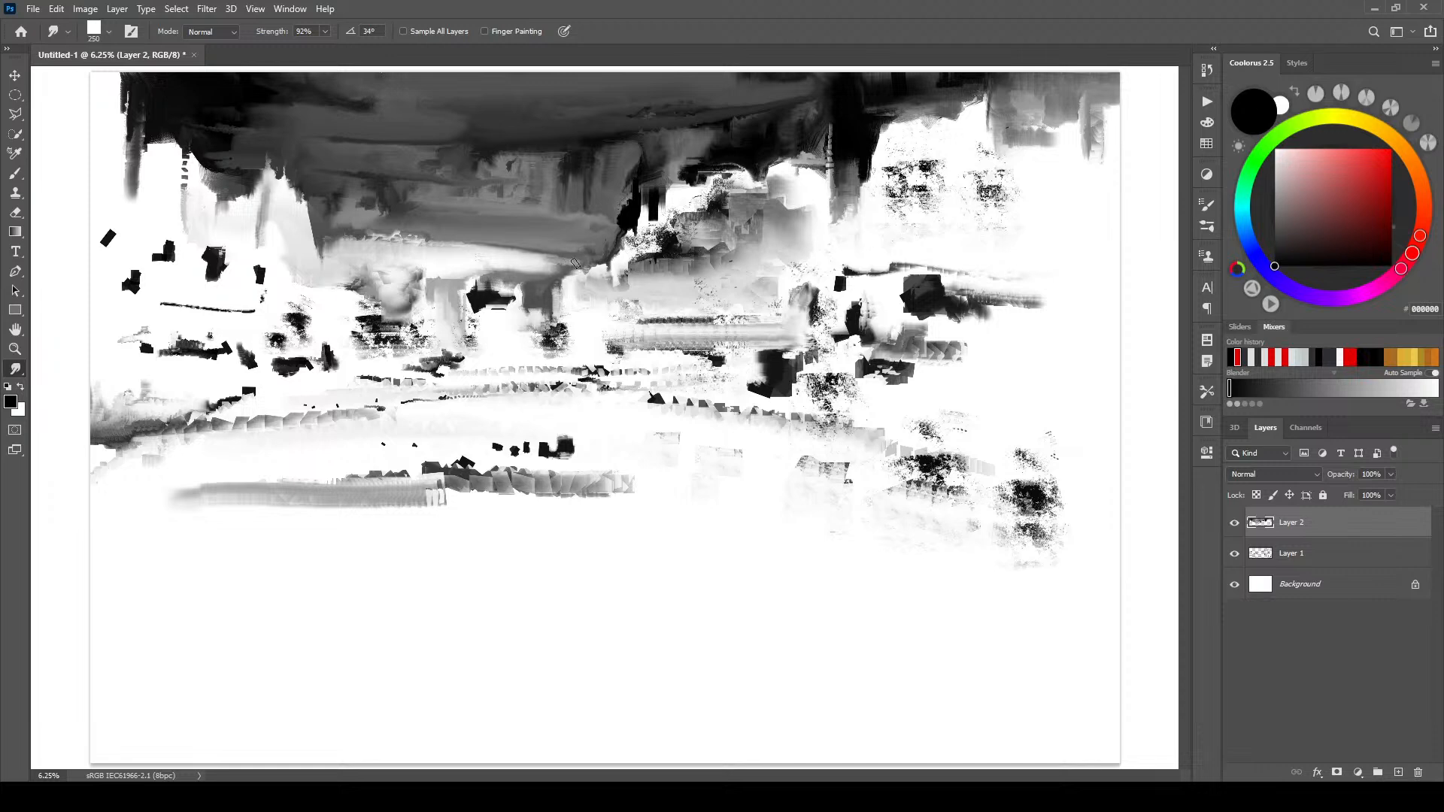
{"action": "left_click_drag", "start_coordinate": [556, 264], "coordinate": [571, 263]}
{"action": "key", "text": "bracketright"}
{"action": "key", "text": "bracketright"}
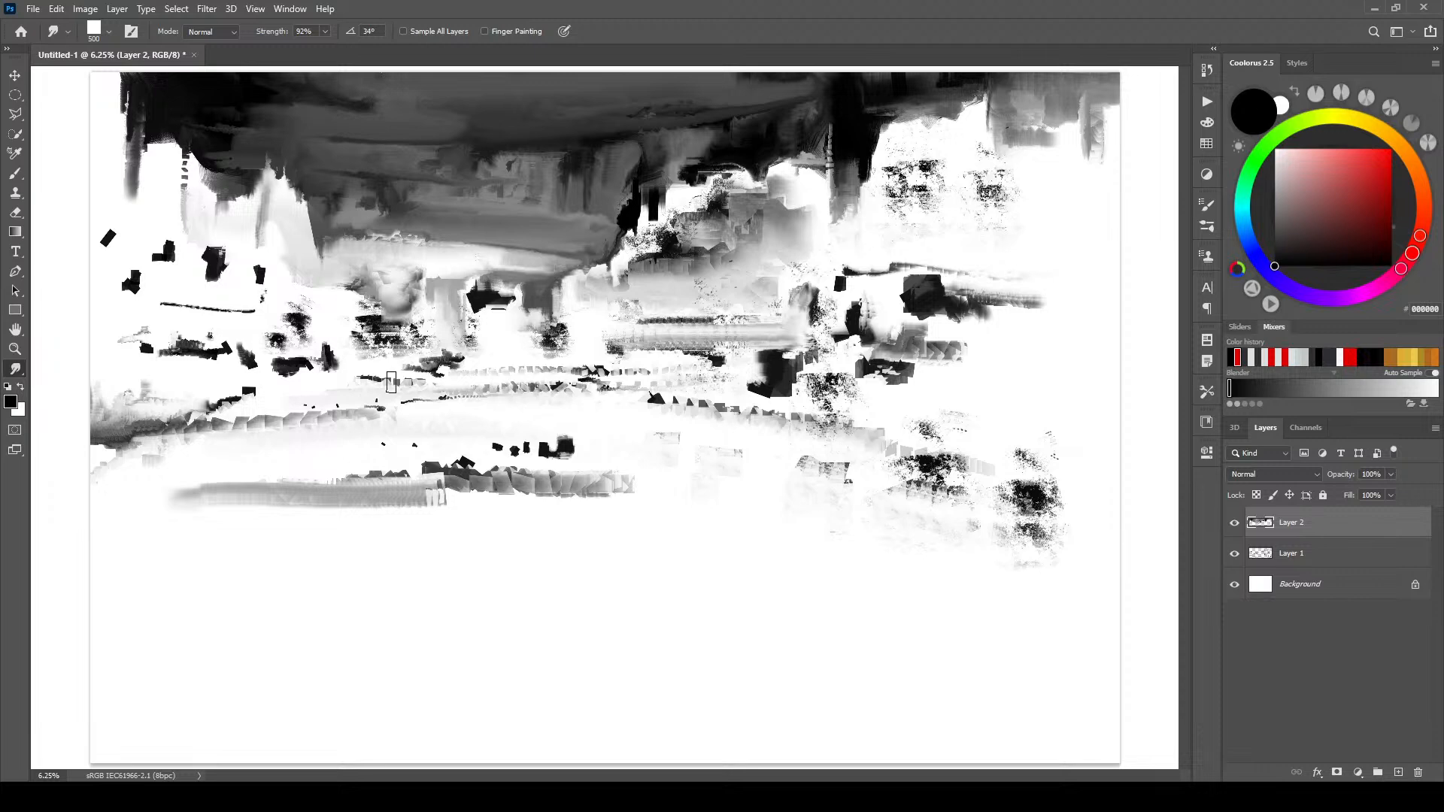
- Vary the smudge brush size to 700 px and soften the textured grey patch below the right part of the mass
{"action": "key", "text": "bracketleft"}
{"action": "key", "text": "bracketleft"}
{"action": "key", "text": "bracketright"}
{"action": "key", "text": "bracketright"}
{"action": "key", "text": "bracketright"}
{"action": "key", "text": "bracketright"}
{"action": "key", "text": "bracketright"}
{"action": "key", "text": "bracketright"}
{"action": "key", "text": "bracketright"}
{"action": "key", "text": "bracketleft"}
{"action": "key", "text": "bracketleft"}
{"action": "key", "text": "bracketleft"}
{"action": "key", "text": "bracketleft"}
{"action": "key", "text": "bracketleft"}
{"action": "key", "text": "bracketleft"}
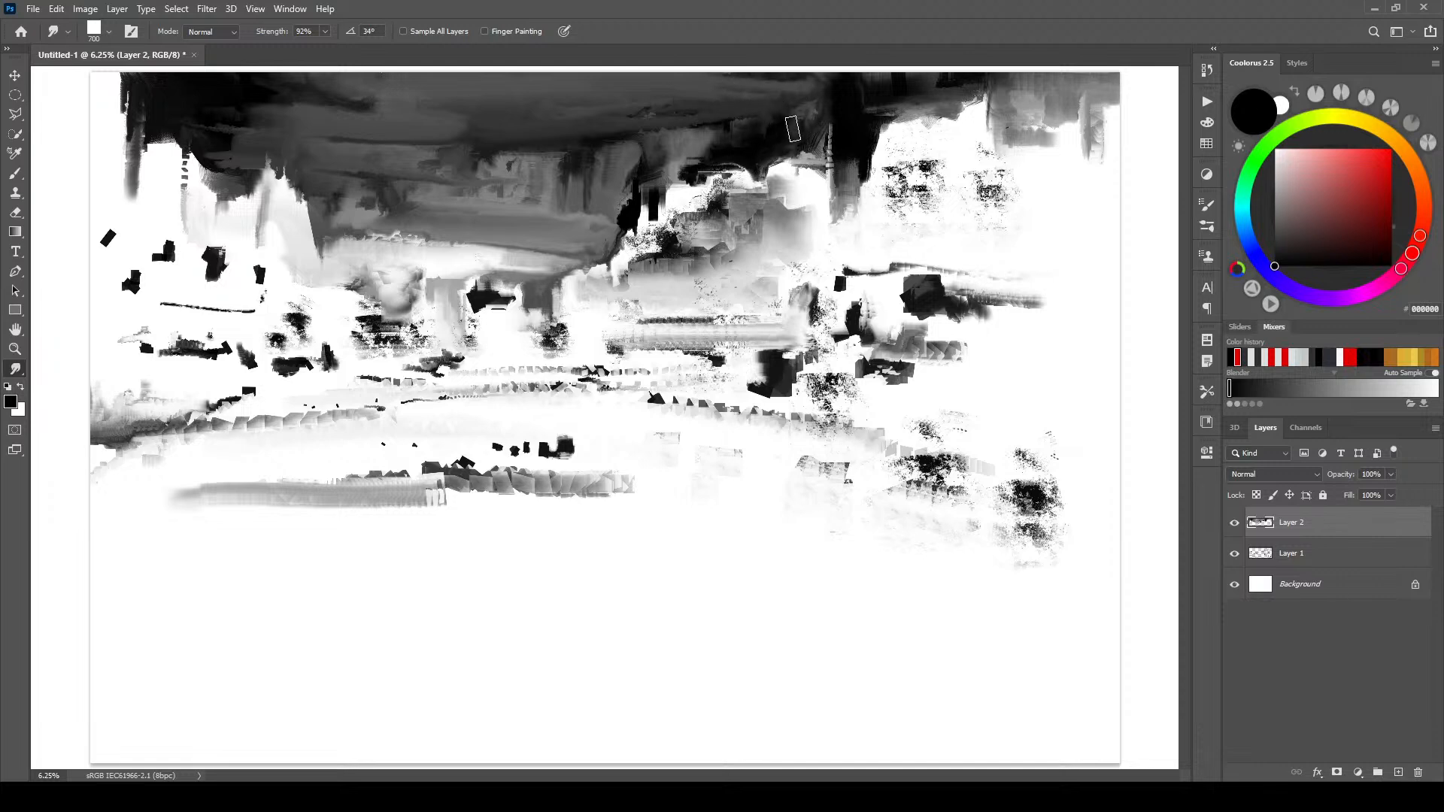
- Enlarge the smudge brush from 700 to 1300 px and blend black across the right part and top edge of the mass
{"action": "key", "text": "bracketright"}
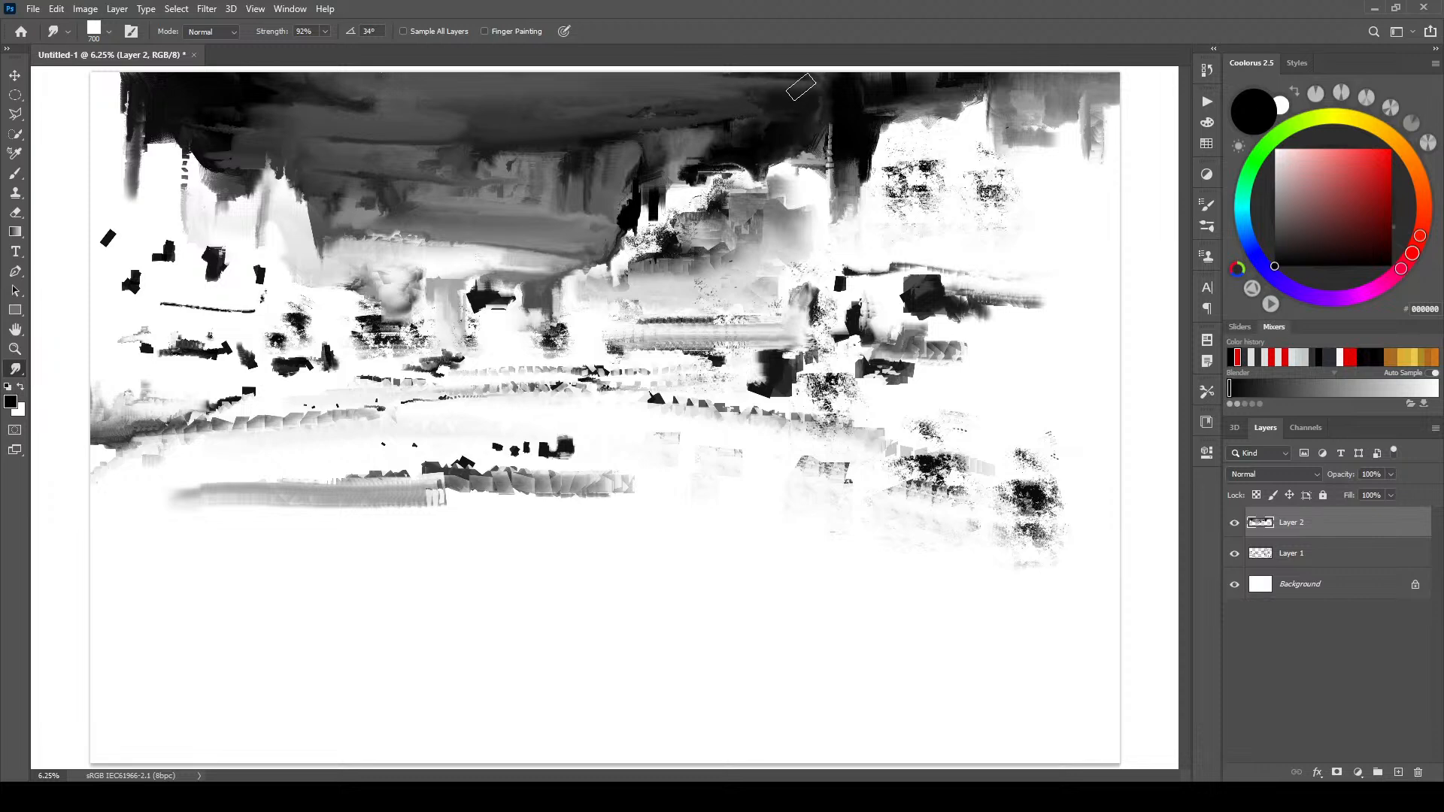
{"action": "key", "text": "bracketright"}
{"action": "key", "text": "bracketright"}
{"action": "key", "text": "bracketright"}
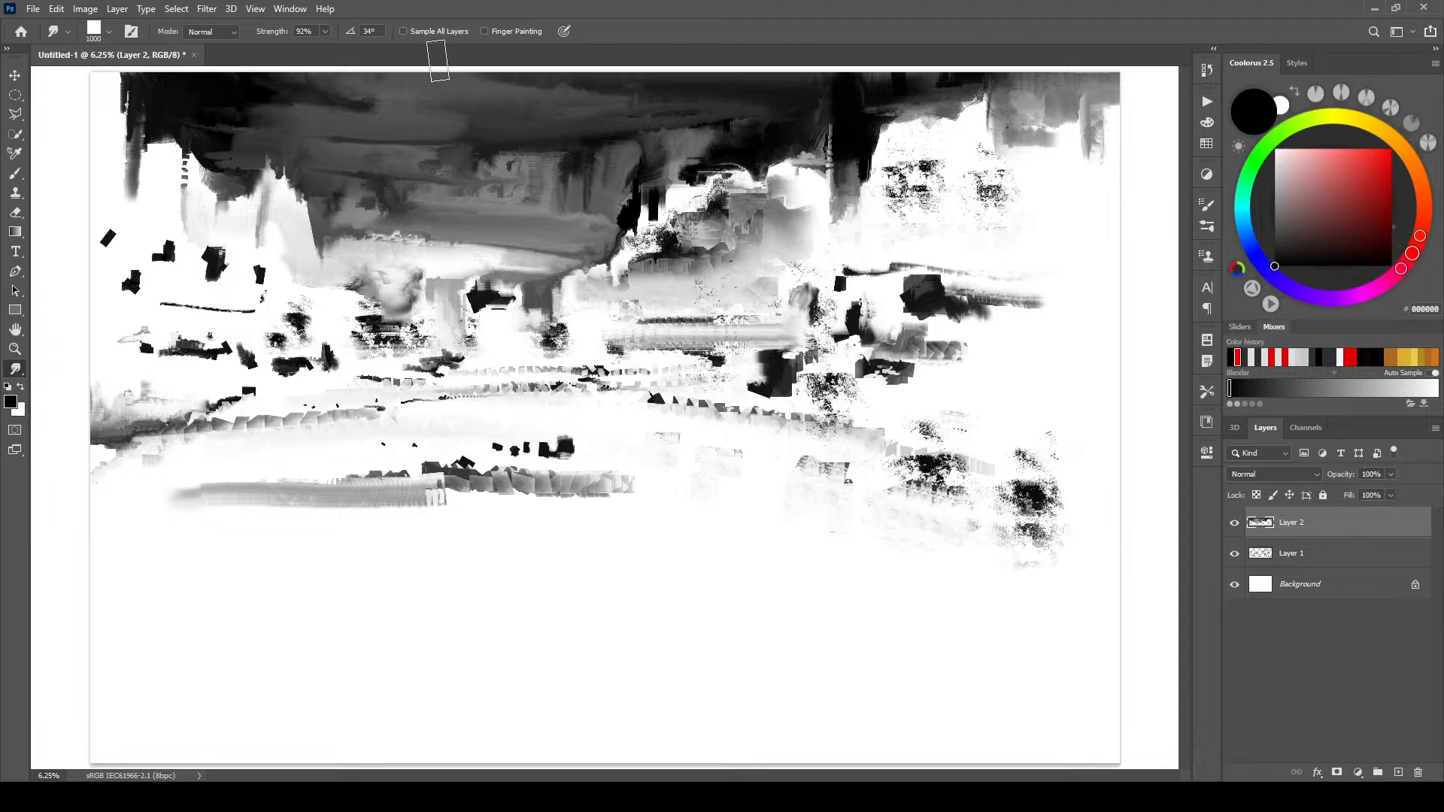
{"action": "key", "text": "bracketright"}
{"action": "key", "text": "bracketright"}
{"action": "key", "text": "bracketright"}
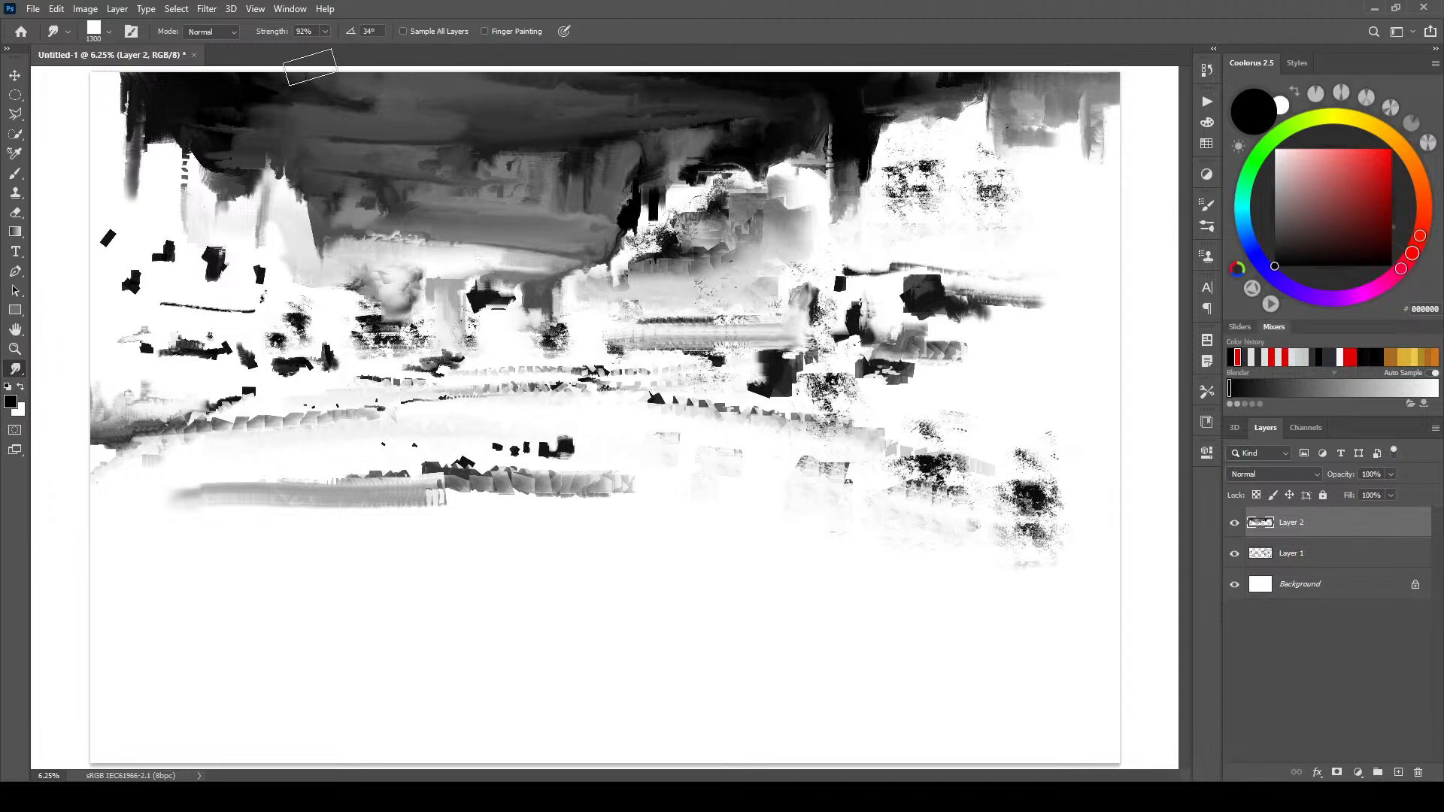
{"action": "key", "text": "bracketleft"}
{"action": "key", "text": "bracketleft"}
{"action": "key", "text": "bracketleft"}
{"action": "key", "text": "bracketleft"}
{"action": "key", "text": "bracketright"}
{"action": "key", "text": "bracketright"}
{"action": "key", "text": "bracketright"}
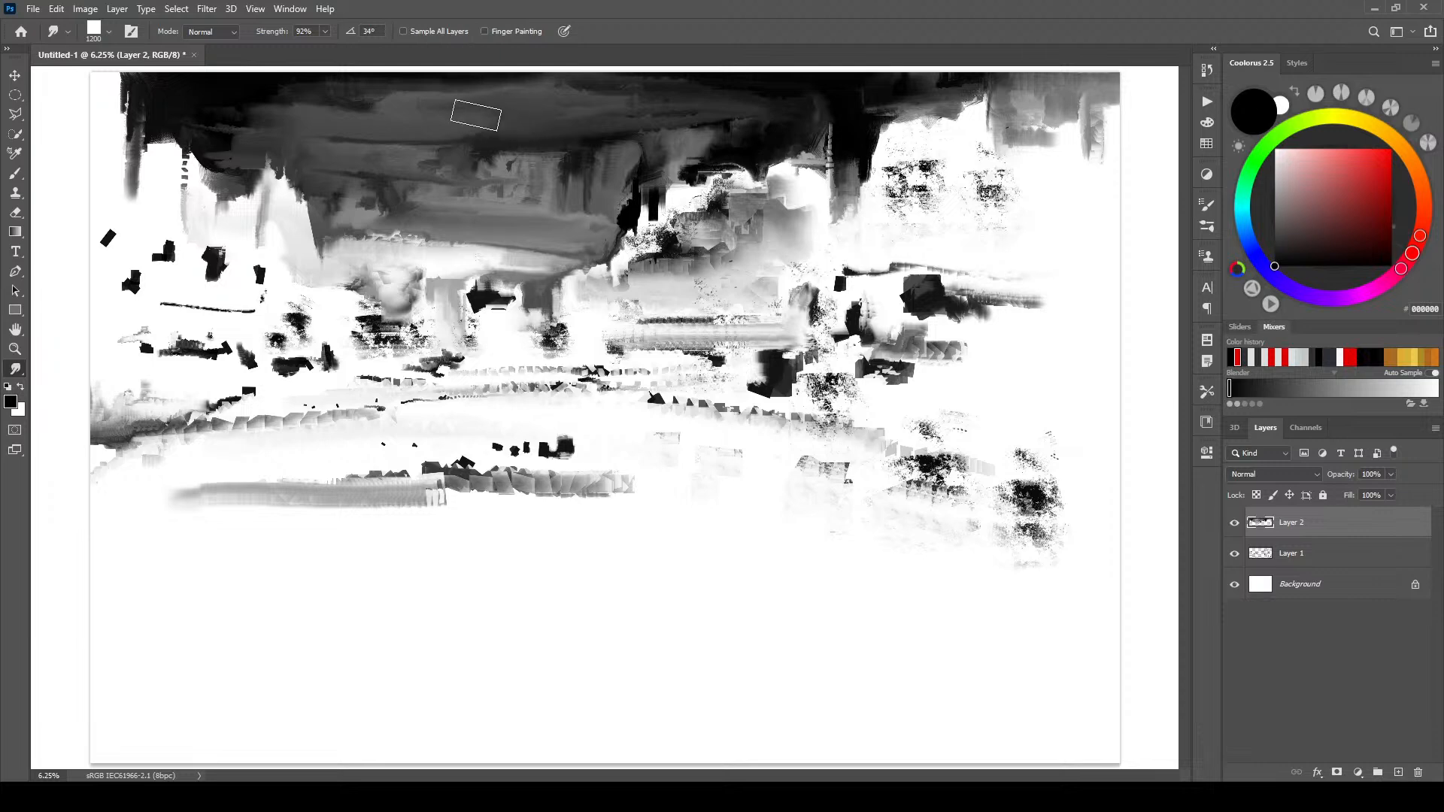
- Reduce the smudge brush to 600–700 px and smear dark horizontal streaks through the upper centre of the mass
{"action": "key", "text": "bracketleft"}
{"action": "key", "text": "bracketleft"}
{"action": "key", "text": "bracketleft"}
{"action": "key", "text": "bracketleft"}
{"action": "key", "text": "bracketleft"}
{"action": "key", "text": "bracketleft"}
{"action": "key", "text": "bracketleft"}
{"action": "key", "text": "bracketleft"}
{"action": "key", "text": "bracketleft"}
{"action": "key", "text": "bracketleft"}
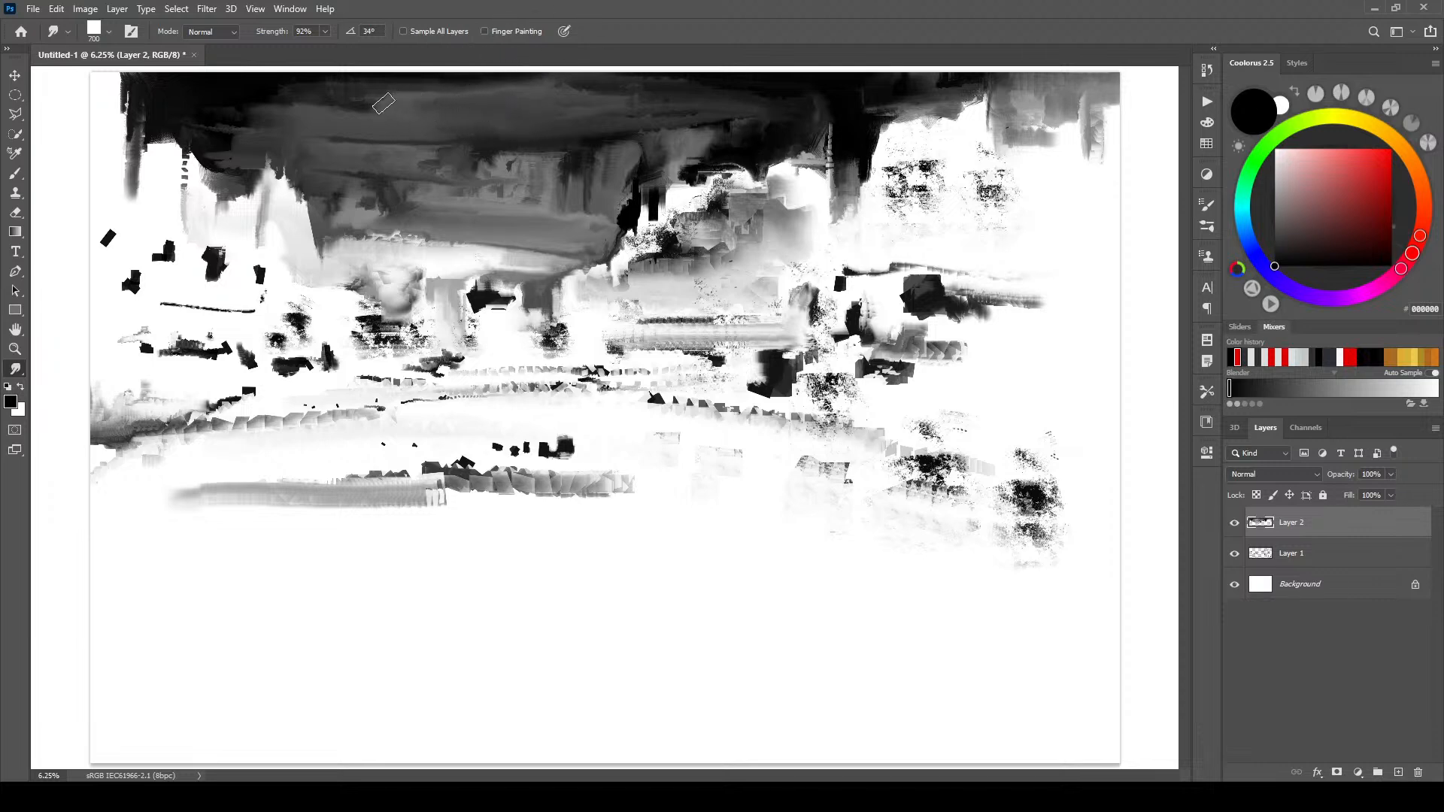
{"action": "mouse_move", "coordinate": [379, 103]}
{"action": "left_mouse_down"}
{"action": "mouse_move", "coordinate": [514, 104]}
{"action": "mouse_move", "coordinate": [484, 110]}
{"action": "left_mouse_up"}
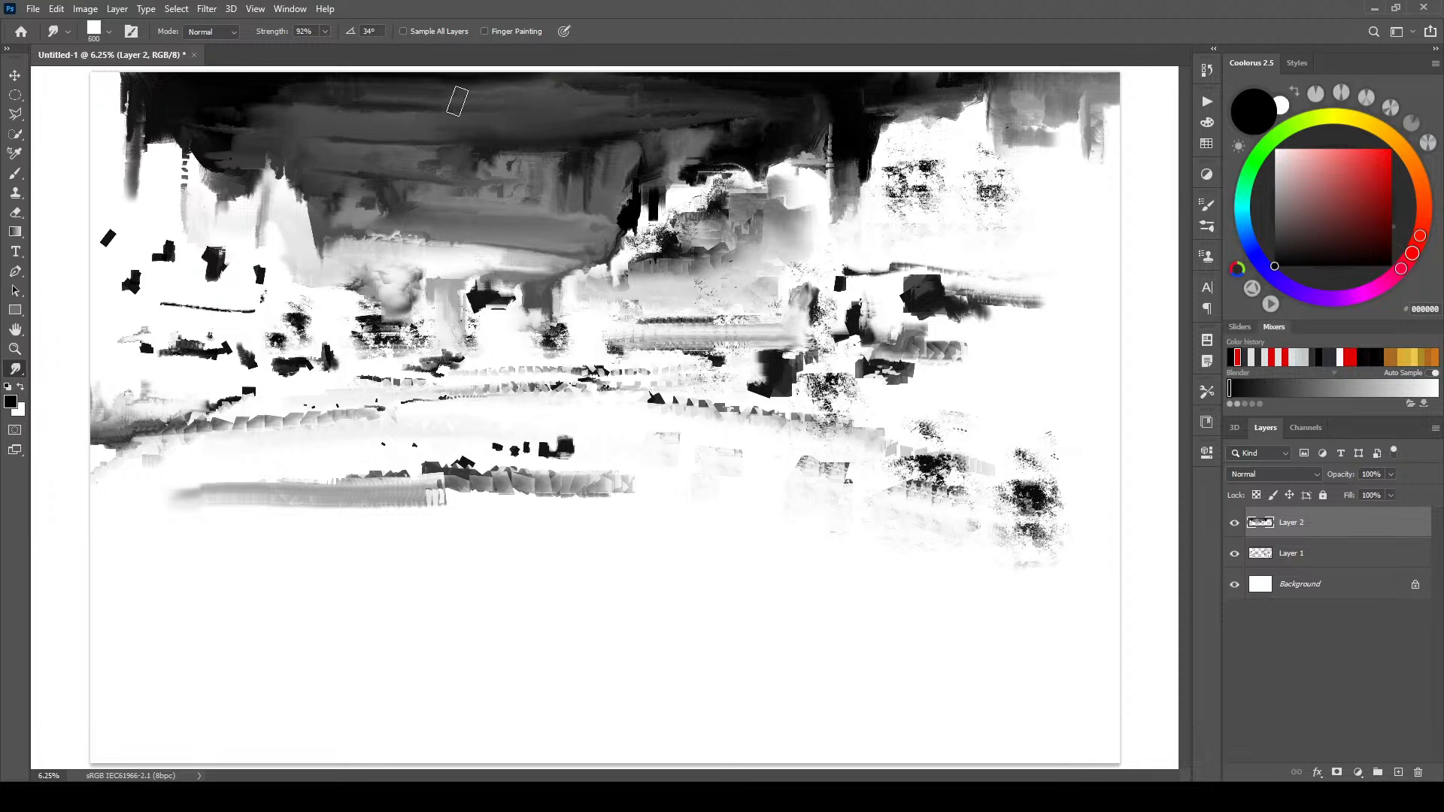
{"action": "key", "text": "bracketright"}
{"action": "key", "text": "bracketright"}
- Add a new empty layer above Layer 2
{"action": "key", "text": "ctrl+shift+alt+n"}
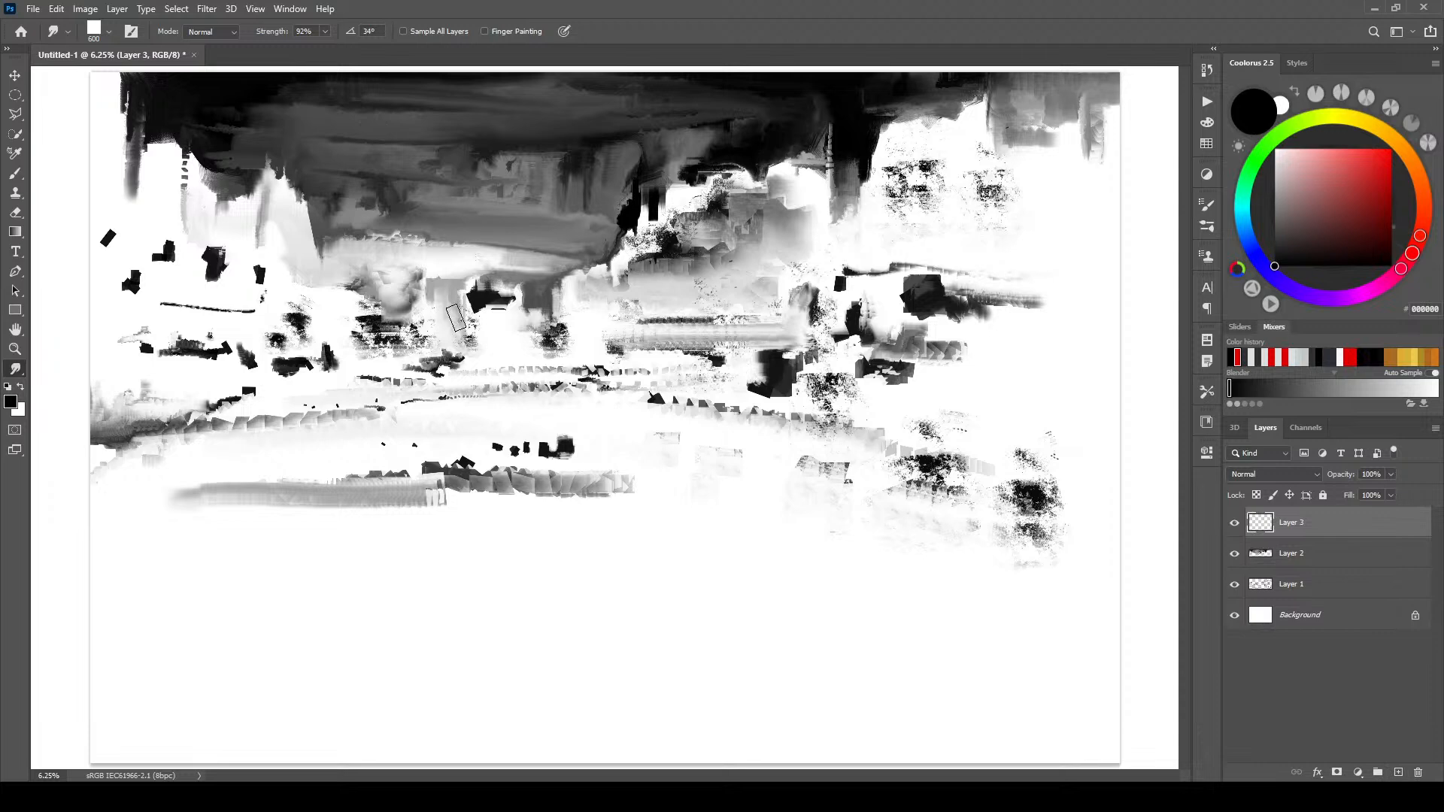
- Paint dark grey over the centre of the dark mass with the Brush at 2000 px, changing the colour from #575252 to bluish #525557
{"action": "key", "text": "b"}
{"action": "left_click", "coordinate": [1281, 225]}
{"action": "key", "text": "bracketright"}
{"action": "key", "text": "bracketright"}
{"action": "key", "text": "bracketright"}
{"action": "key", "text": "bracketright"}
{"action": "key", "text": "bracketright"}
{"action": "key", "text": "bracketright"}
{"action": "key", "text": "bracketright"}
{"action": "key", "text": "bracketright"}
{"action": "key", "text": "bracketright"}
{"action": "key", "text": "bracketright"}
{"action": "key", "text": "bracketright"}
{"action": "key", "text": "bracketright"}
{"action": "key", "text": "bracketleft"}
{"action": "key", "text": "bracketleft"}
{"action": "key", "text": "bracketleft"}
{"action": "key", "text": "bracketleft"}
{"action": "key", "text": "bracketleft"}
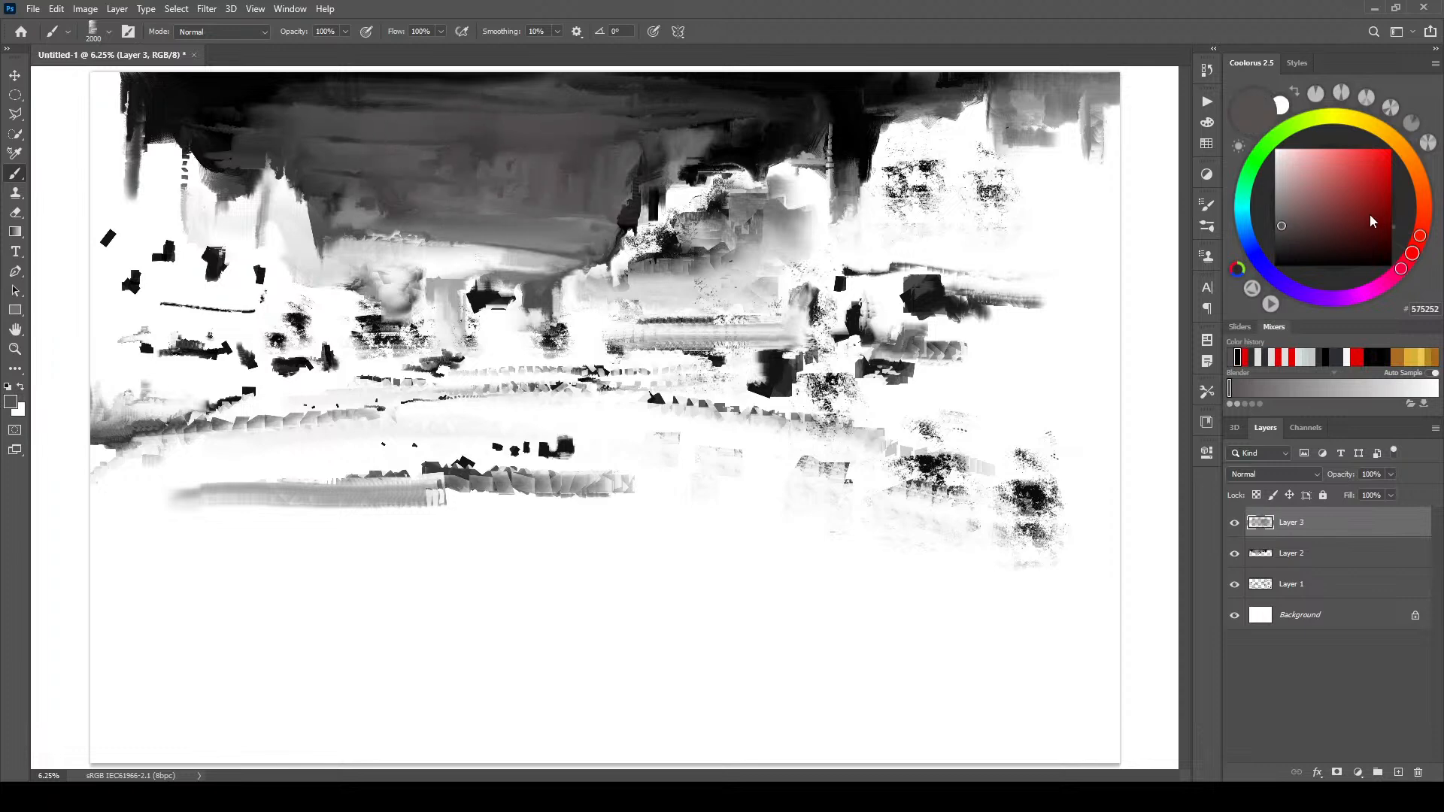
{"action": "left_click", "coordinate": [1242, 255]}
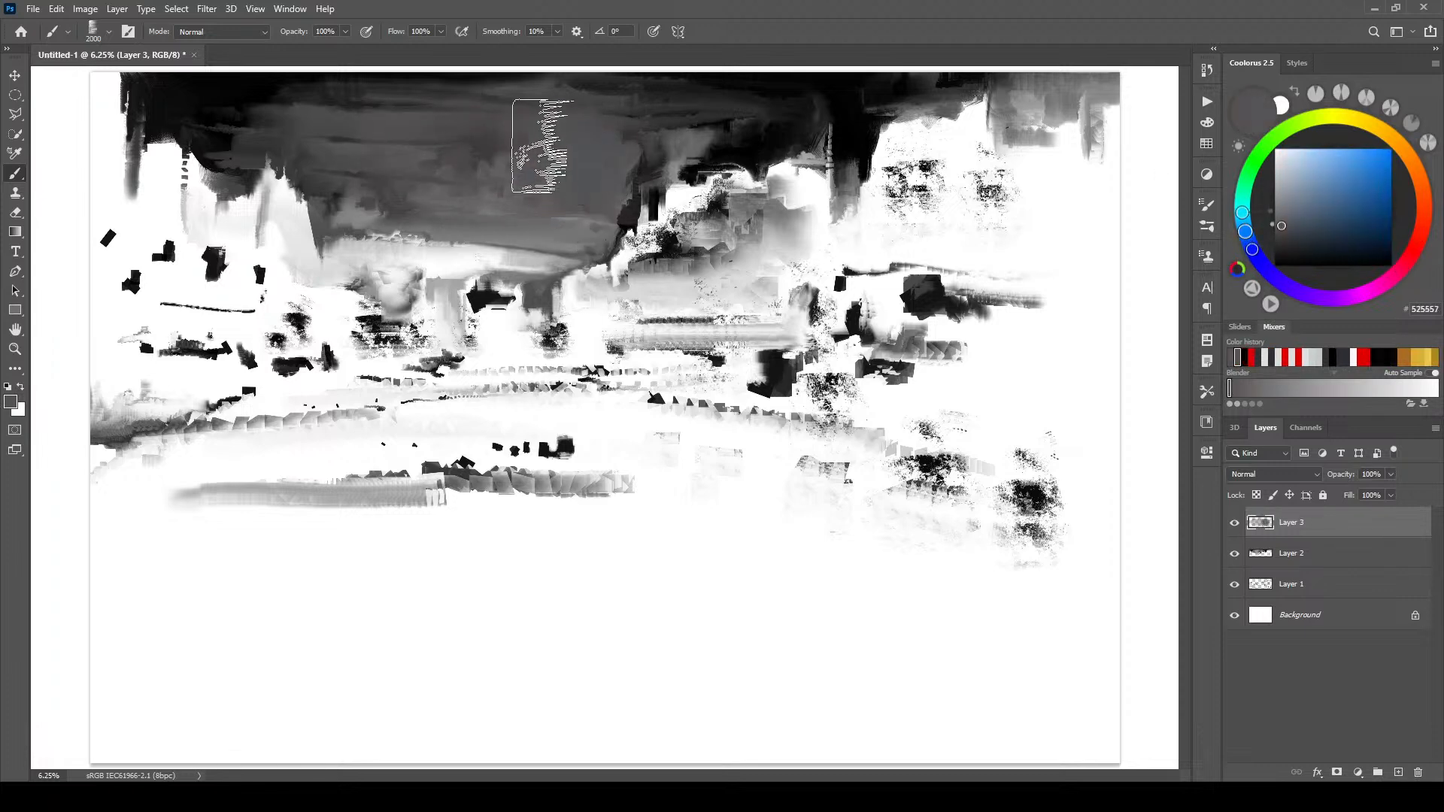
- Choose the EE flat push brush, enlarge it to 1400 px and paint bluish grey over the right side of the mass
{"action": "right_click", "coordinate": [683, 257]}
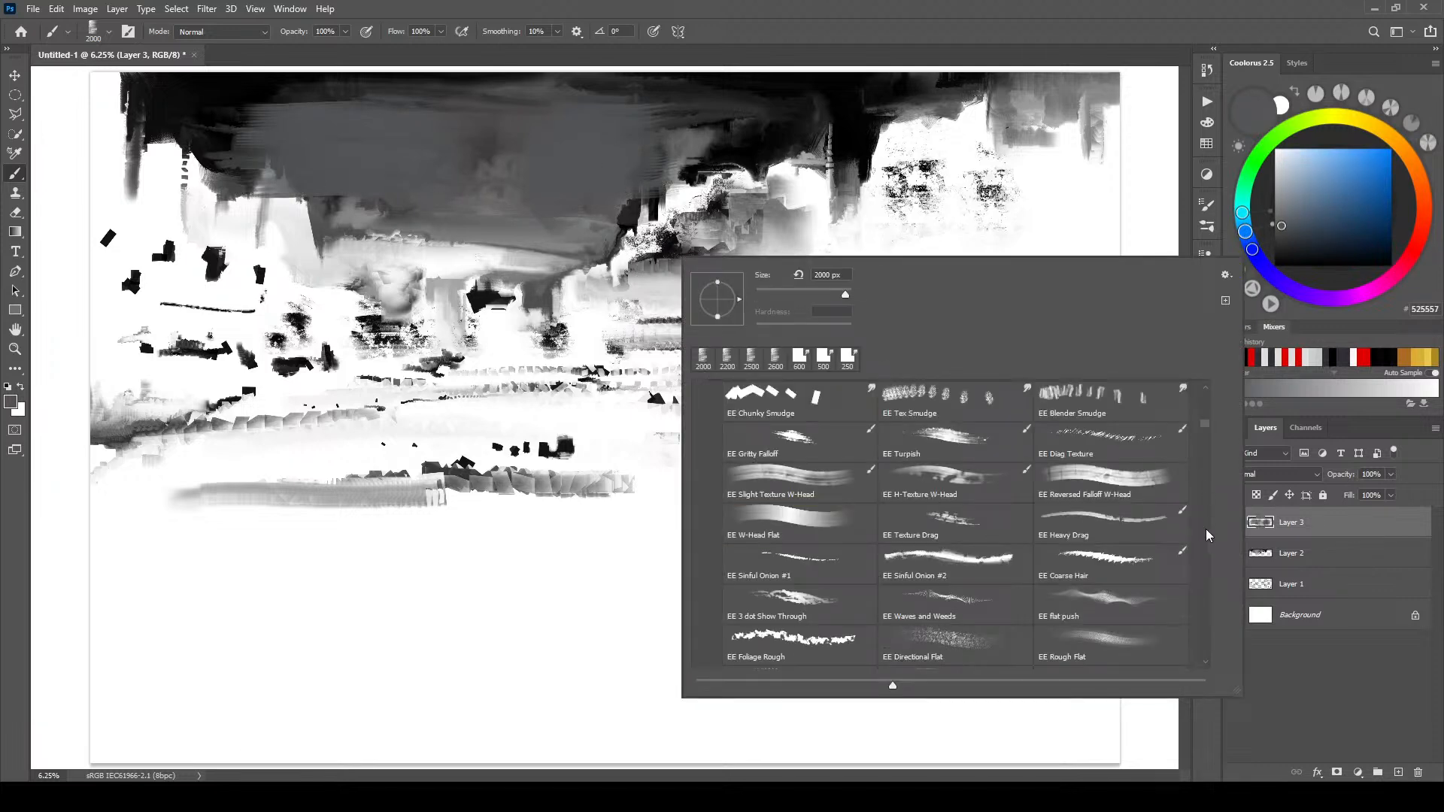
{"action": "left_click", "coordinate": [1150, 611]}
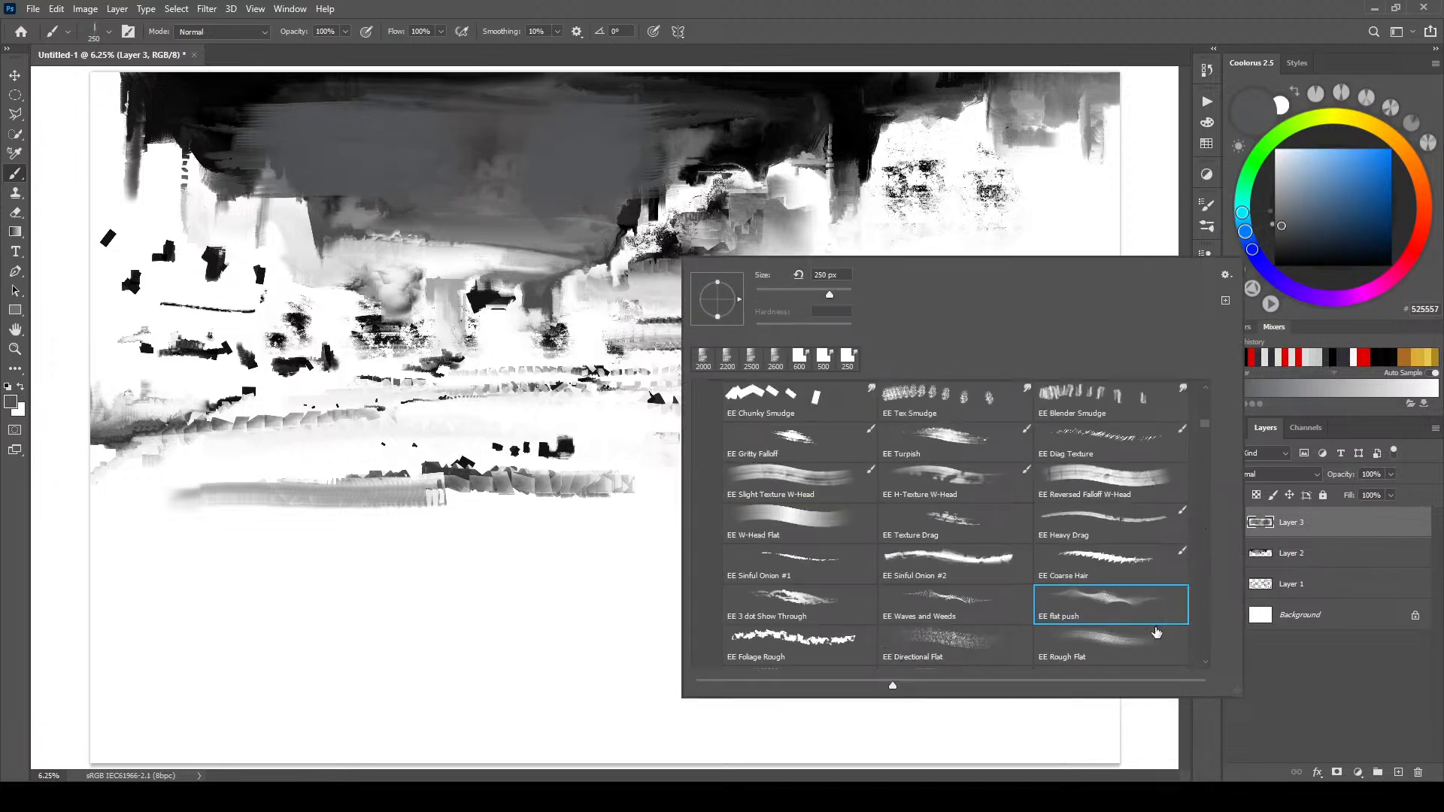
{"action": "left_click", "coordinate": [535, 237]}
{"action": "key", "text": "]"}
{"action": "key", "text": "]"}
{"action": "key", "text": "]"}
{"action": "key", "text": "]"}
{"action": "key", "text": "]"}
{"action": "key", "text": "]"}
{"action": "key", "text": "]"}
{"action": "key", "text": "]"}
{"action": "key", "text": "]"}
{"action": "key", "text": "]"}
{"action": "key", "text": "]"}
{"action": "key", "text": "]"}
{"action": "key", "text": "]"}
{"action": "key", "text": "]"}
{"action": "key", "text": "]"}
{"action": "key", "text": "]"}
{"action": "key", "text": "]"}
{"action": "key", "text": "]"}
{"action": "key", "text": "]"}
{"action": "key", "text": "]"}
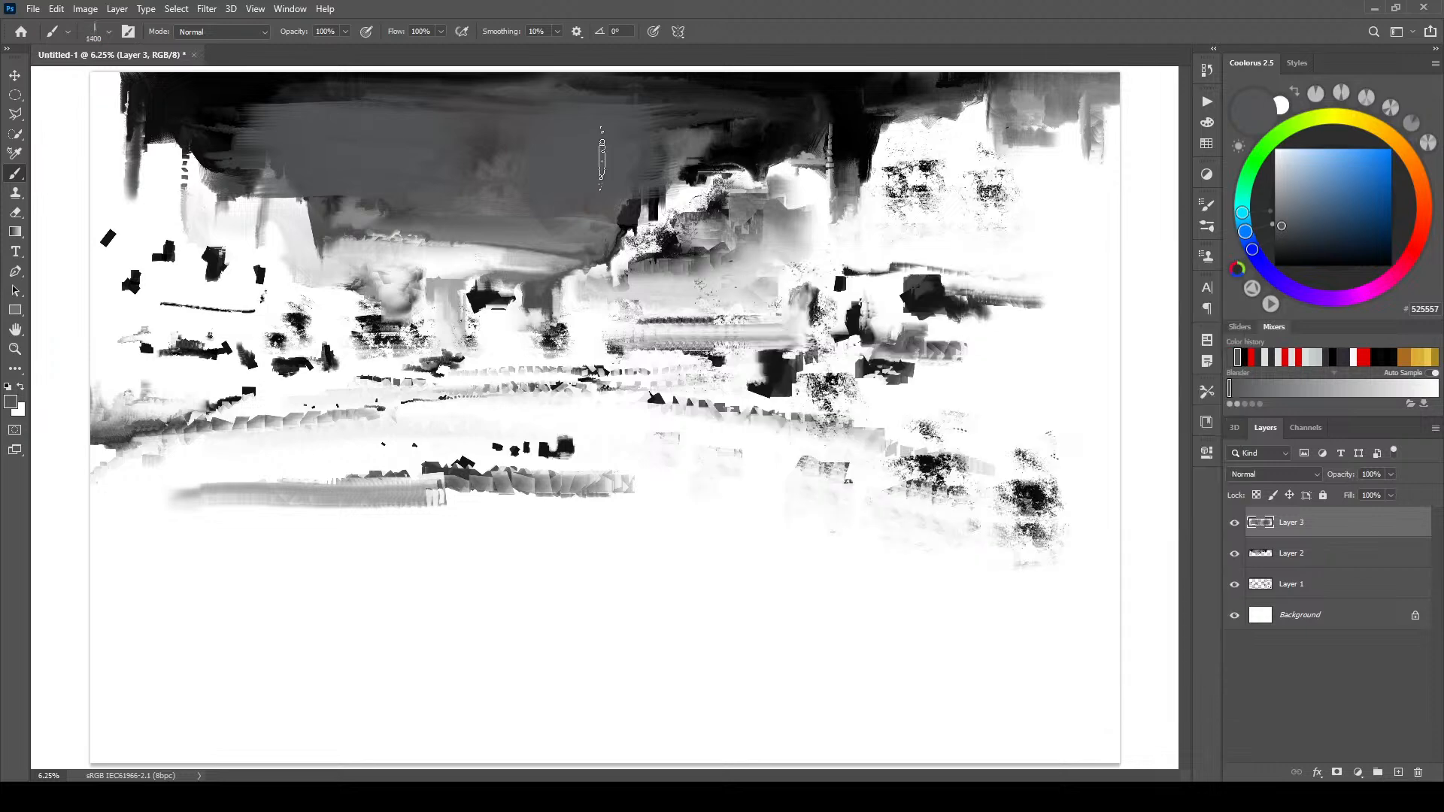
- Blend bluish-grey strokes across the mass from its centre to its left edge with the brush at 1900 px
{"action": "key", "text": "["}
{"action": "key", "text": "["}
{"action": "key", "text": "["}
{"action": "key", "text": "["}
{"action": "key", "text": "["}
{"action": "key", "text": "["}
{"action": "key", "text": "["}
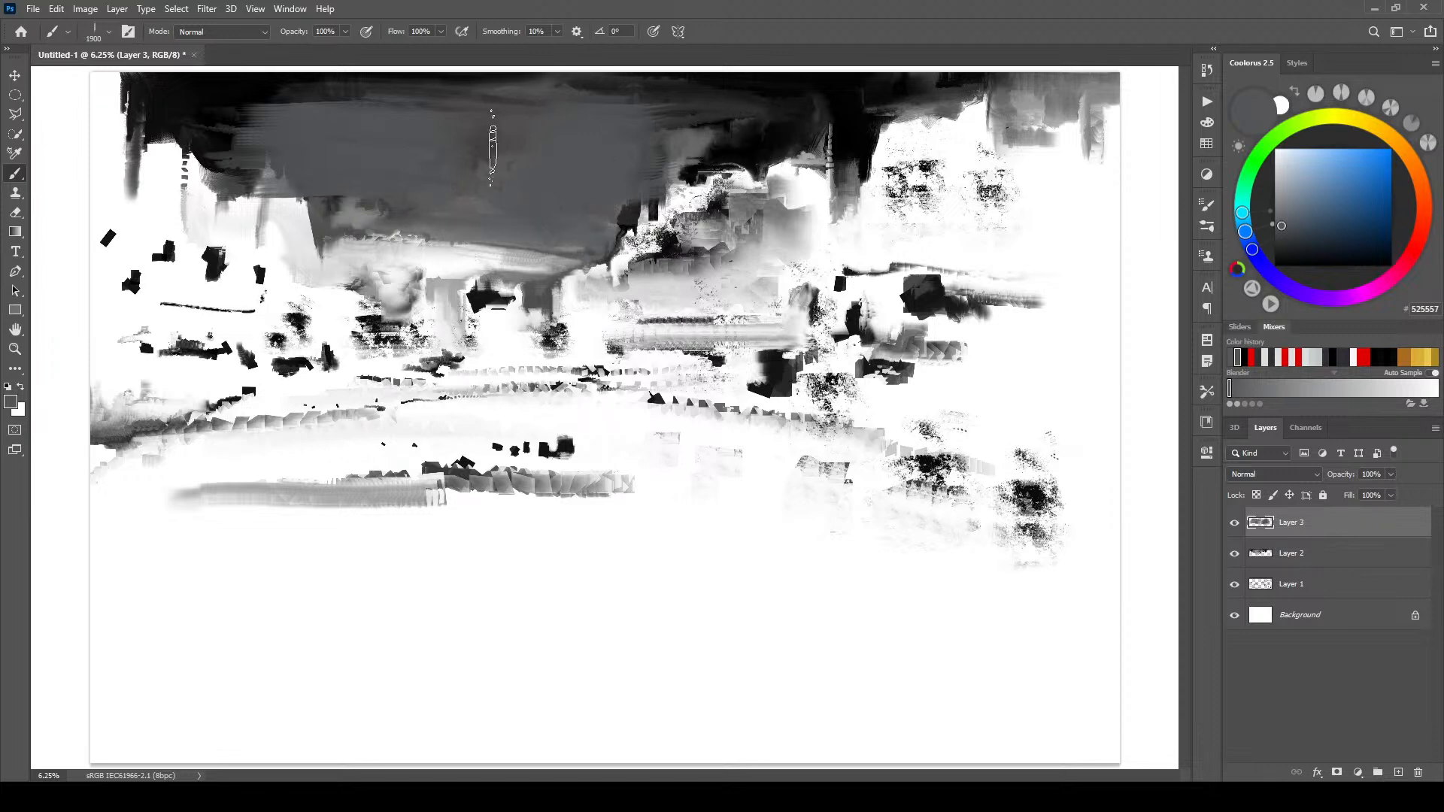
{"action": "left_click_drag", "start_coordinate": [203, 127], "coordinate": [147, 133]}
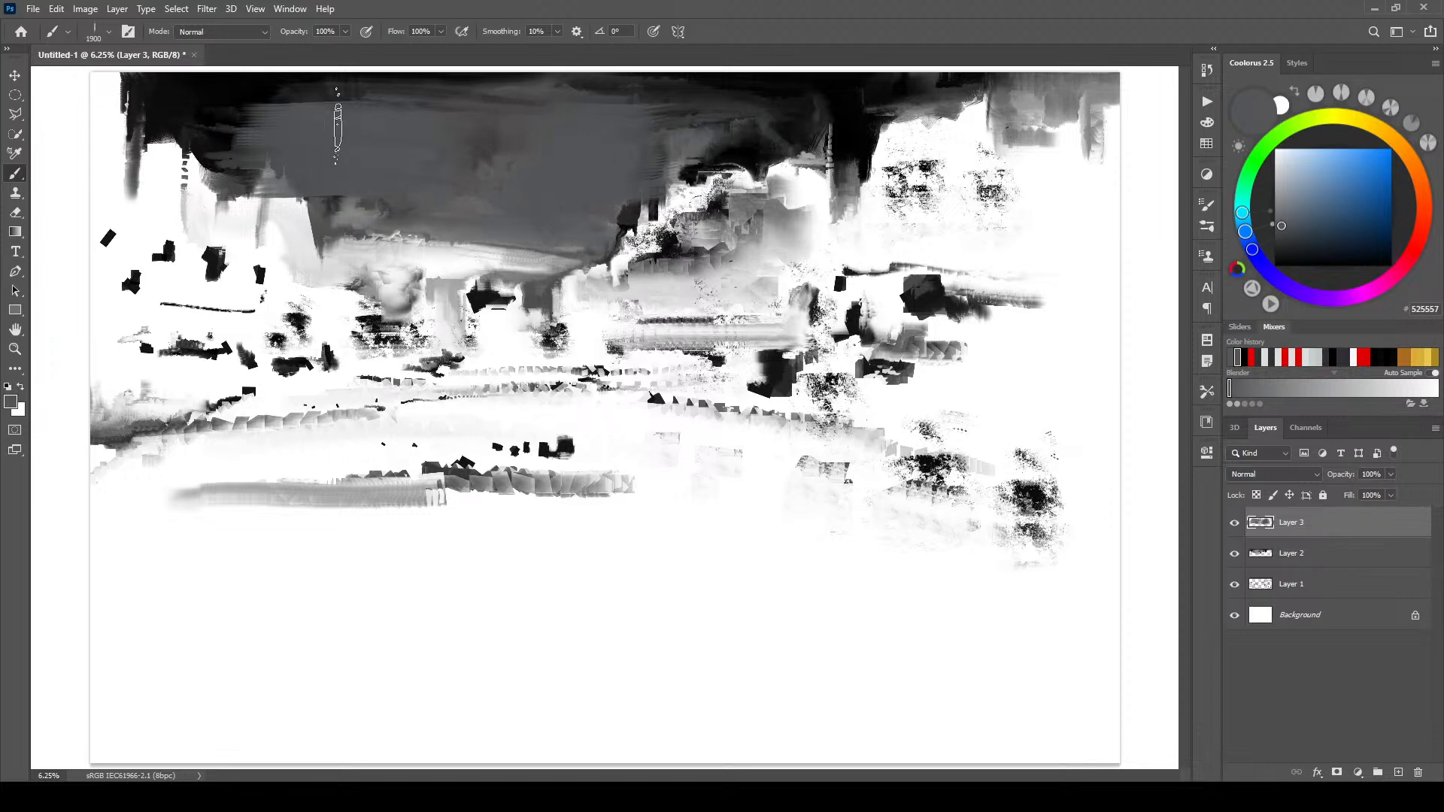
- Reduce the brush to 1100 px and paint fine horizontal grey streaks along the upper band of the mass, from left end to right end
{"action": "key", "text": "["}
{"action": "key", "text": "["}
{"action": "key", "text": "["}
{"action": "key", "text": "["}
{"action": "key", "text": "["}
{"action": "key", "text": "["}
{"action": "key", "text": "["}
{"action": "key", "text": "["}
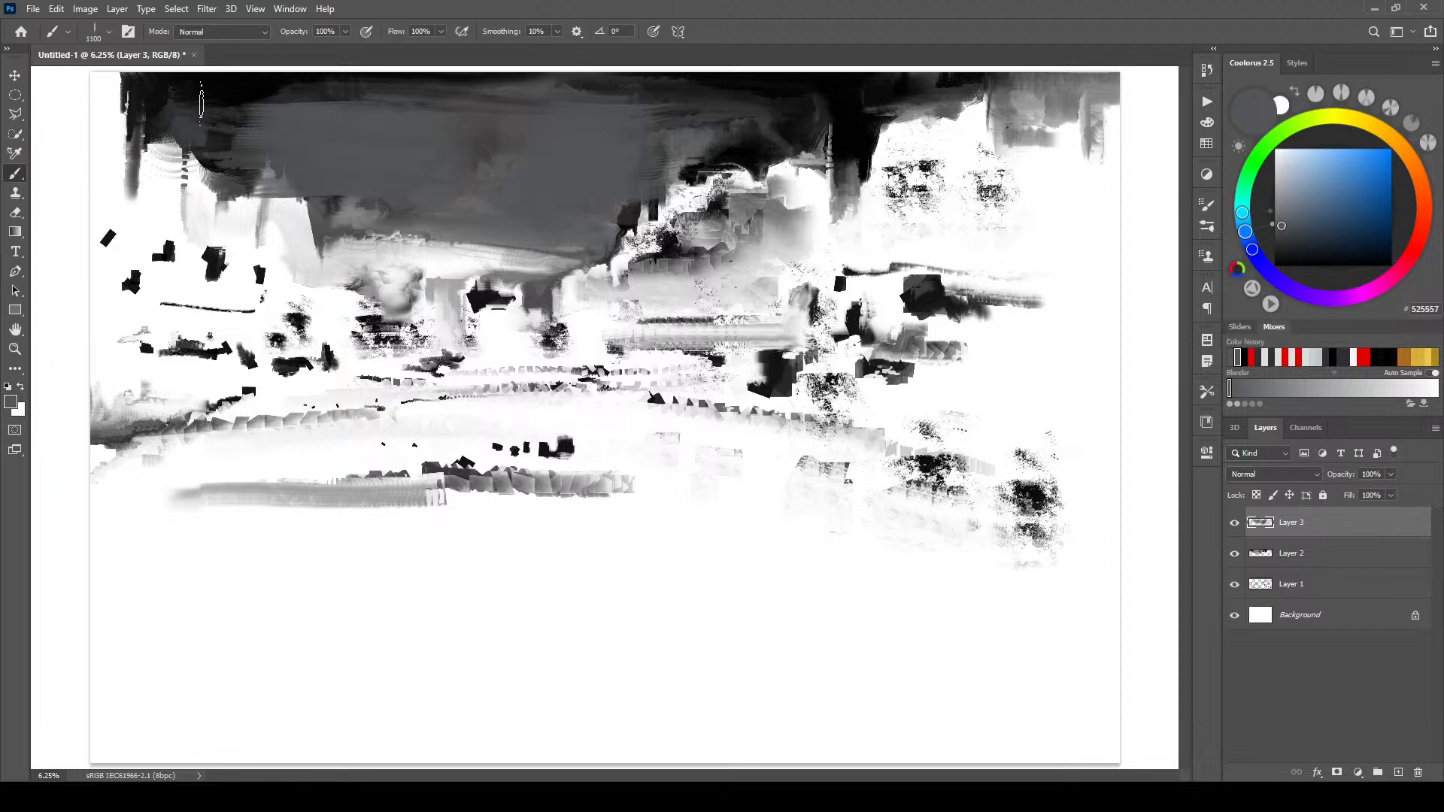
{"action": "left_click_drag", "start_coordinate": [189, 105], "coordinate": [309, 103]}
{"action": "left_click_drag", "start_coordinate": [670, 119], "coordinate": [907, 109]}
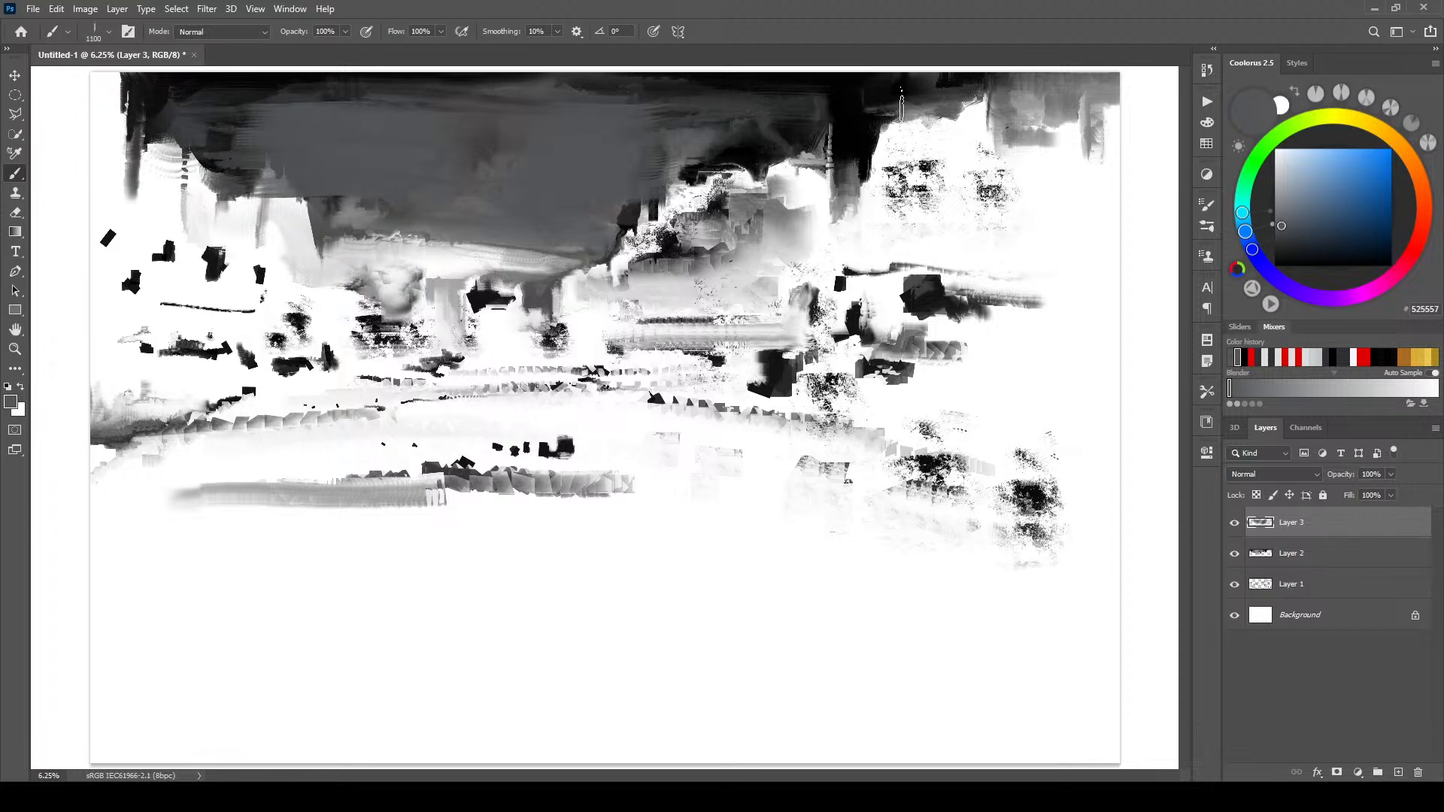
{"action": "left_click_drag", "start_coordinate": [741, 139], "coordinate": [799, 138]}
{"action": "left_click_drag", "start_coordinate": [899, 113], "coordinate": [972, 109]}
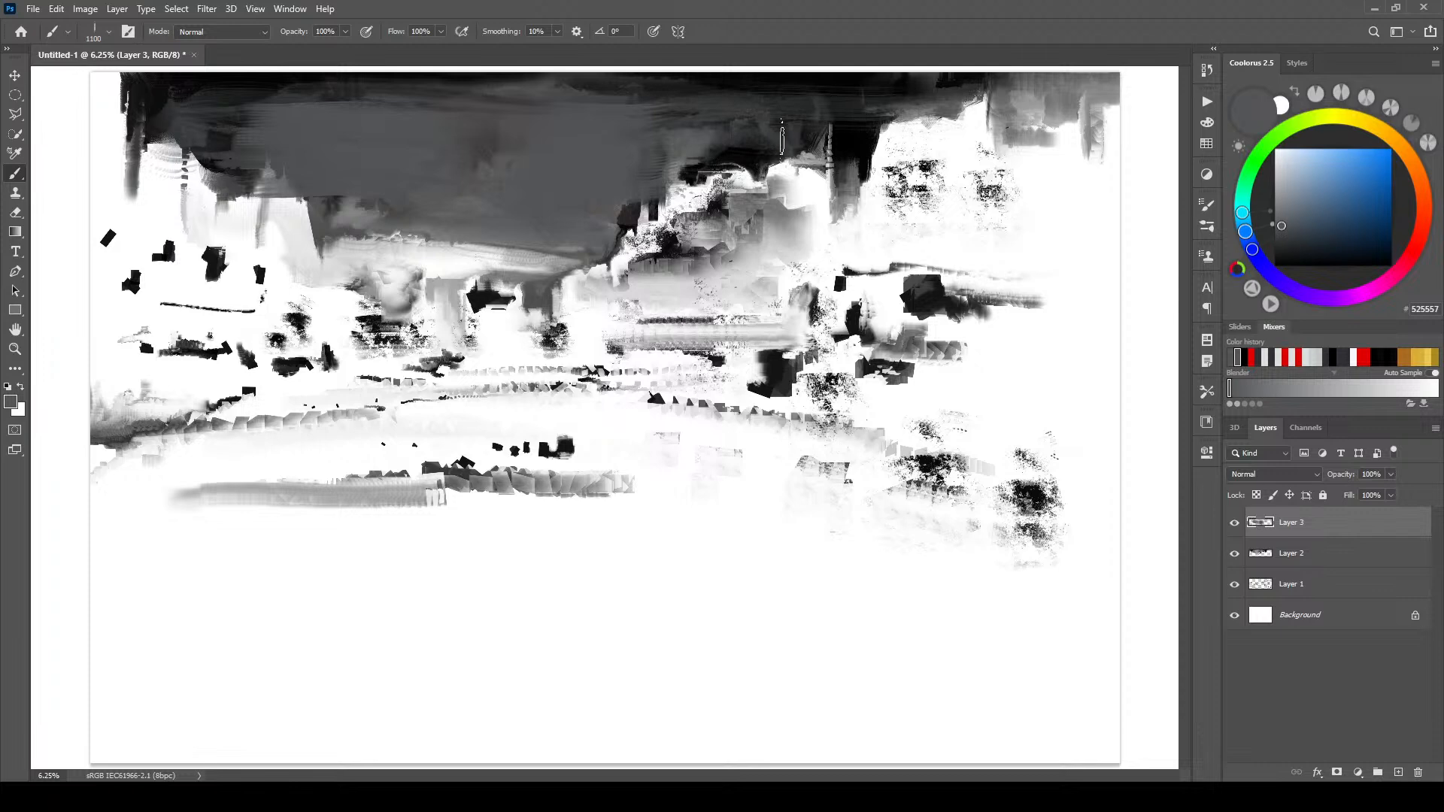
{"action": "mouse_move", "coordinate": [621, 109]}
{"action": "left_mouse_down"}
{"action": "mouse_move", "coordinate": [771, 91]}
{"action": "mouse_move", "coordinate": [311, 80]}
{"action": "left_mouse_up"}
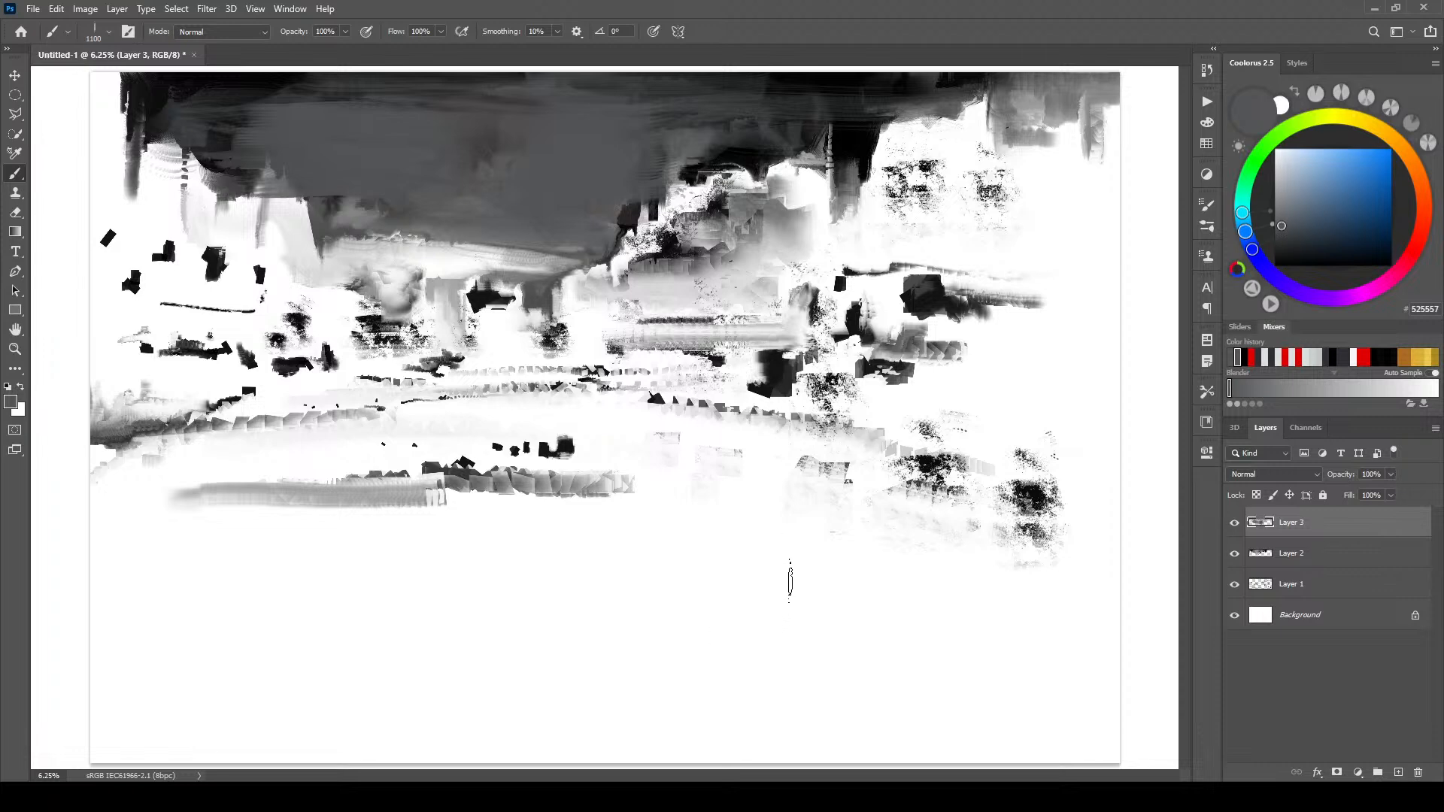
- Enlarge the brush to 1800 px and glaze grey over the light band below the centre of the mass
{"action": "key", "text": "bracketright"}
{"action": "key", "text": "bracketright"}
{"action": "key", "text": "bracketright"}
{"action": "key", "text": "bracketright"}
{"action": "key", "text": "bracketright"}
{"action": "key", "text": "bracketright"}
{"action": "key", "text": "bracketright"}
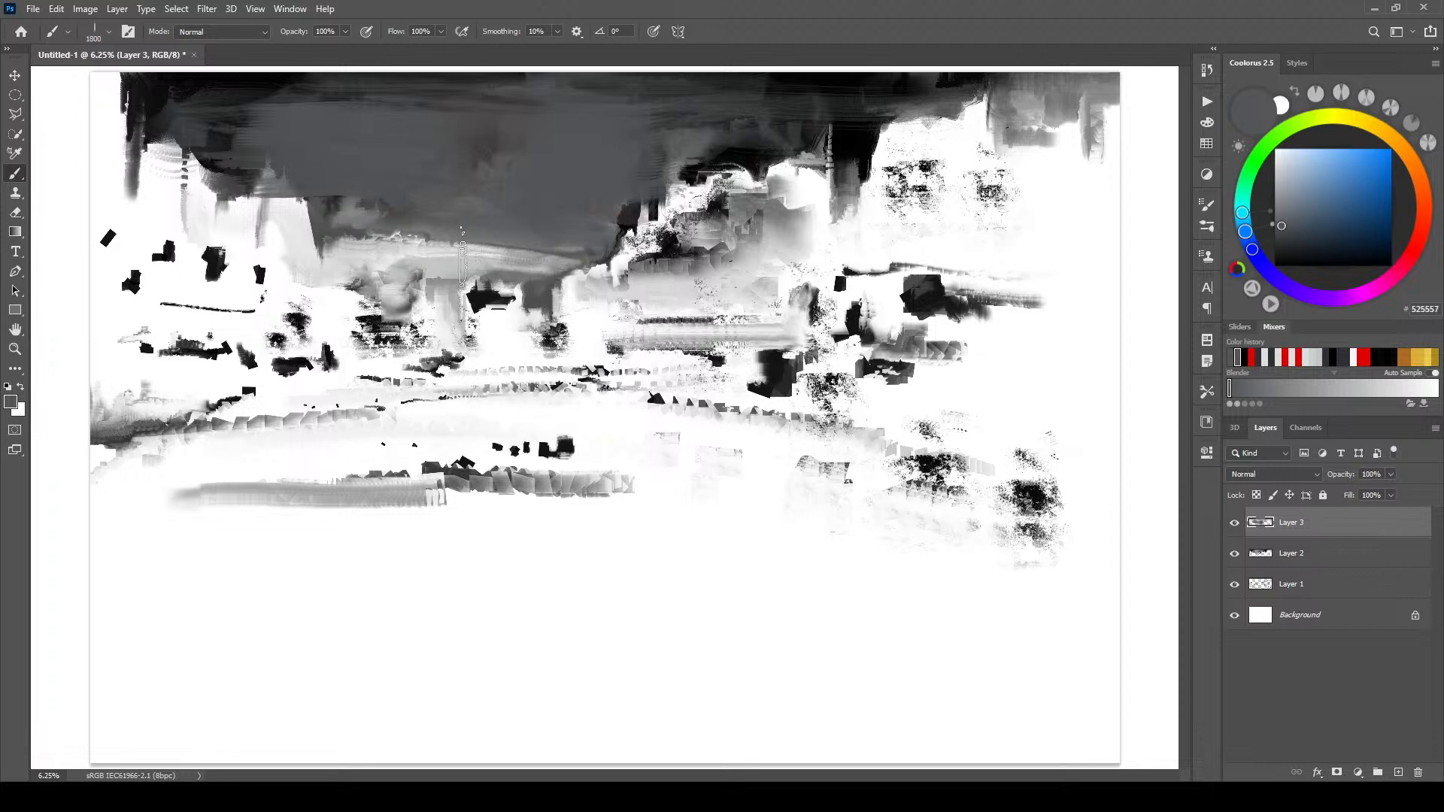
- Reduce the brush to 1300 and 1100 px and darken the light band's right end and the lower-left edge of the mass
{"action": "key", "text": "bracketleft"}
{"action": "key", "text": "bracketleft"}
{"action": "key", "text": "bracketleft"}
{"action": "key", "text": "bracketleft"}
{"action": "key", "text": "bracketleft"}
{"action": "key", "text": "bracketleft"}
{"action": "key", "text": "bracketleft"}
{"action": "key", "text": "bracketleft"}
{"action": "key", "text": "bracketleft"}
{"action": "key", "text": "bracketleft"}
{"action": "key", "text": "bracketleft"}
{"action": "key", "text": "bracketleft"}
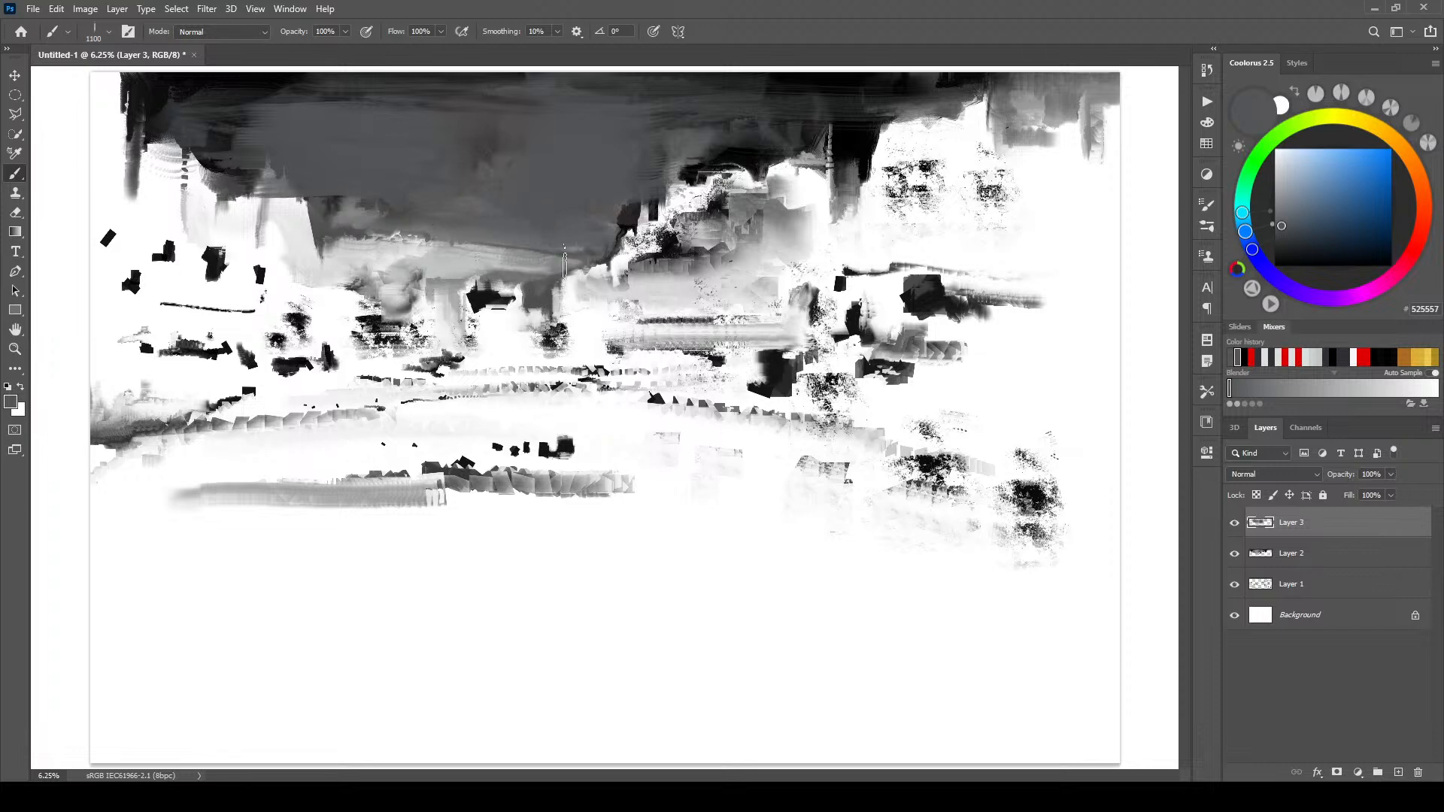
{"action": "key", "text": "bracketright"}
{"action": "key", "text": "bracketright"}
{"action": "key", "text": "bracketright"}
{"action": "key", "text": "bracketright"}
{"action": "key", "text": "bracketright"}
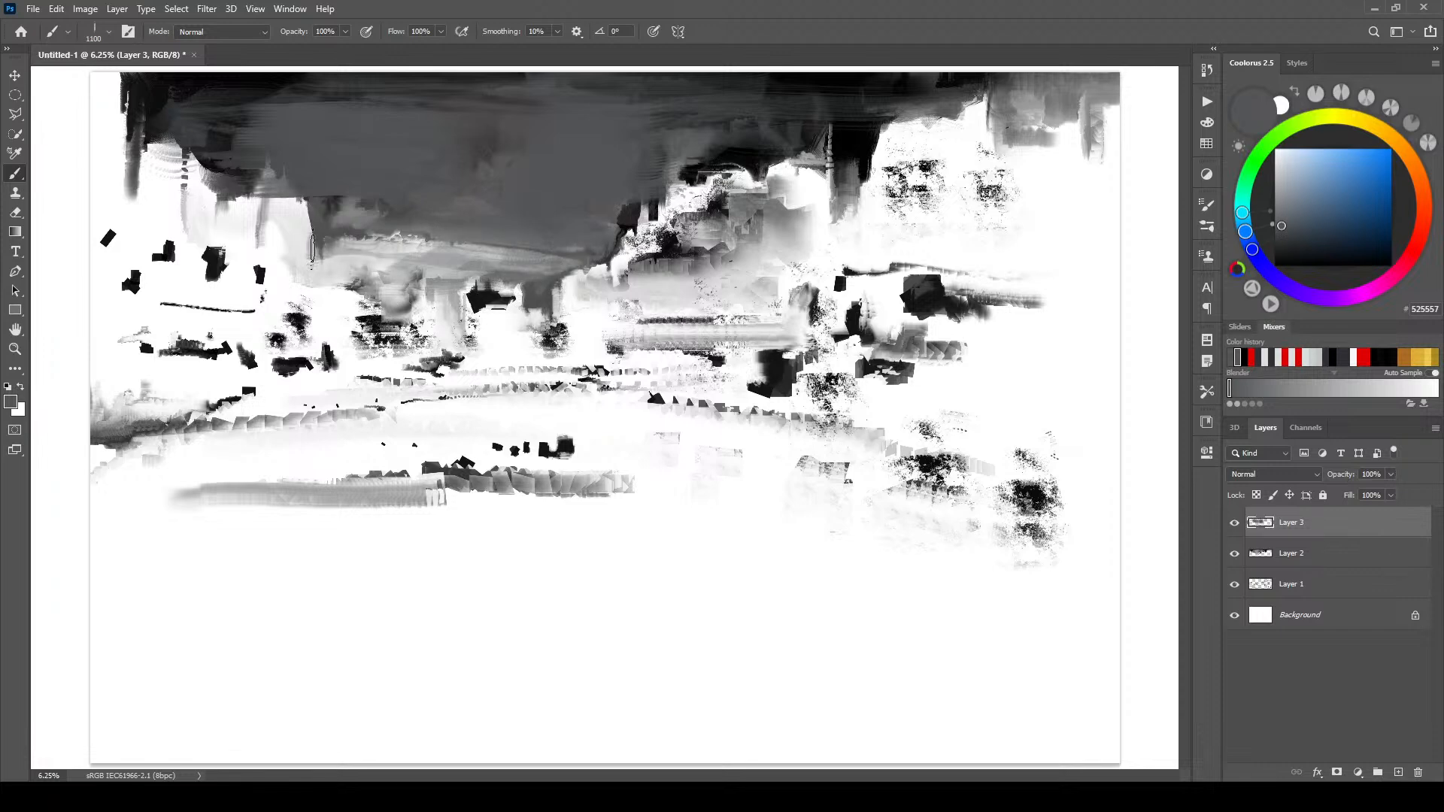
- Sample light grey #CBCBCB, reduce the brush to 250 px and paint thin light cloud edges along the lower part of the mass
{"action": "left_click", "coordinate": [397, 243], "text": "alt"}
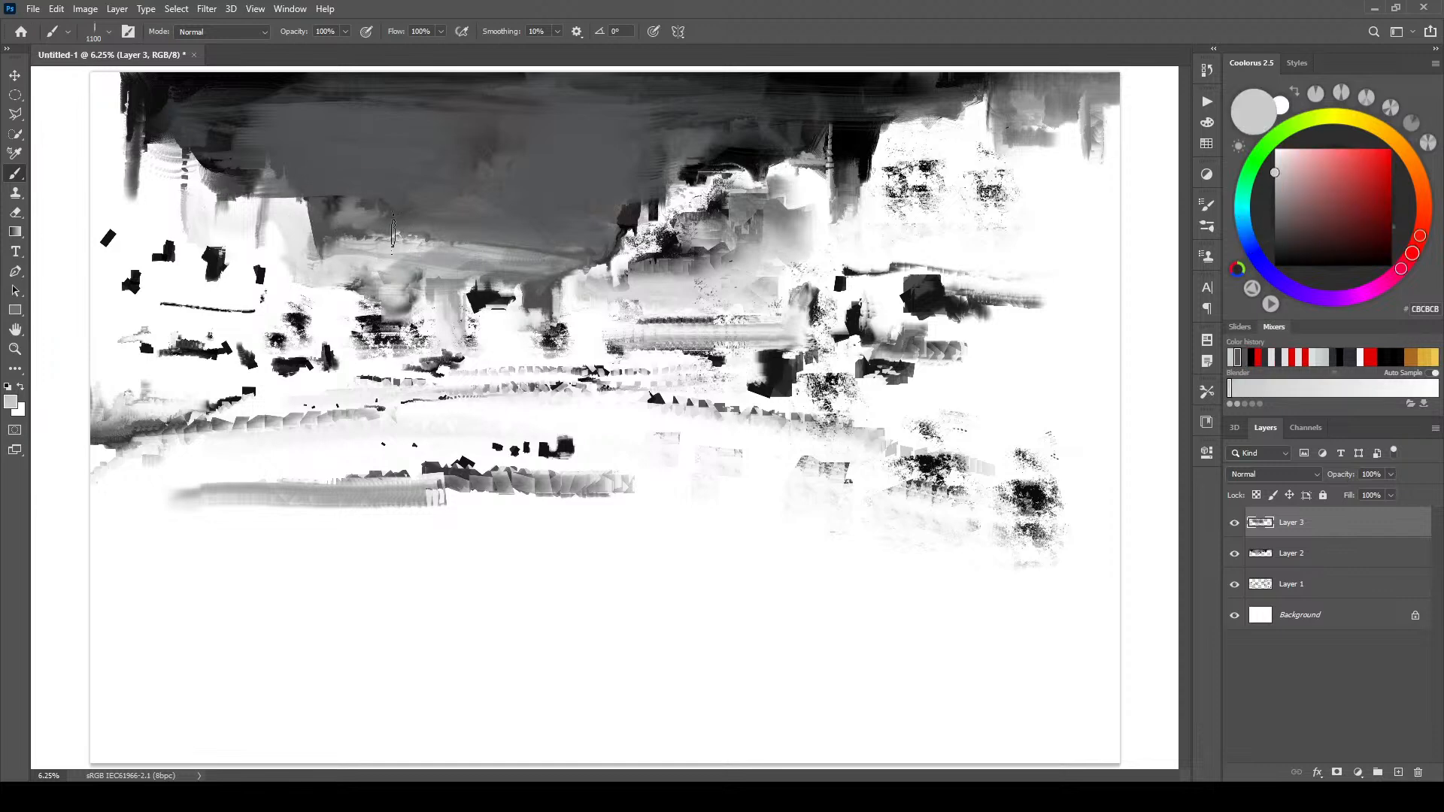
{"action": "left_click_drag", "start_coordinate": [406, 207], "coordinate": [361, 202]}
{"action": "key", "text": "bracketleft"}
{"action": "key", "text": "bracketleft"}
{"action": "key", "text": "bracketleft"}
{"action": "key", "text": "bracketleft"}
{"action": "key", "text": "bracketleft"}
{"action": "key", "text": "bracketleft"}
{"action": "key", "text": "bracketleft"}
{"action": "key", "text": "bracketleft"}
{"action": "key", "text": "bracketleft"}
{"action": "key", "text": "bracketleft"}
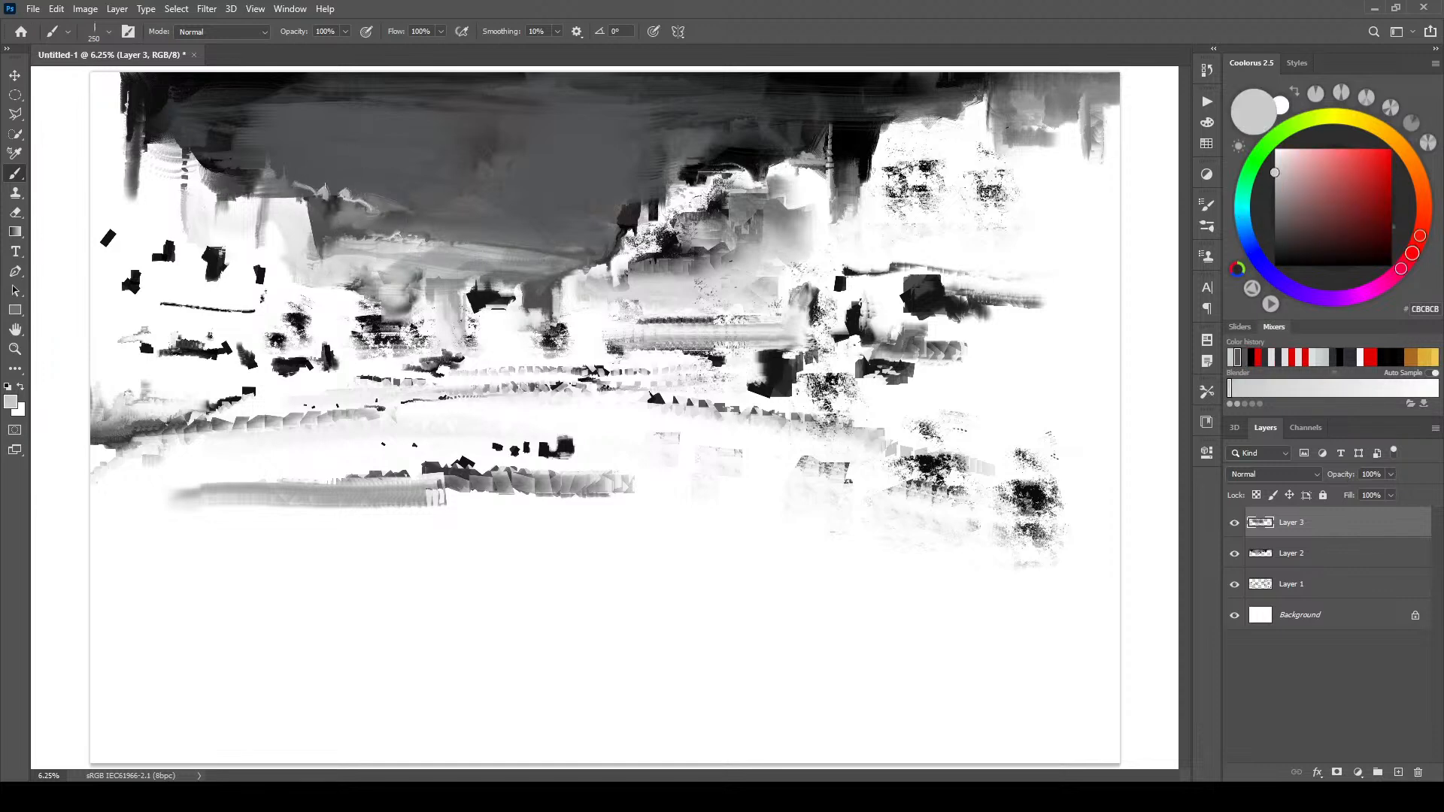
{"action": "left_click_drag", "start_coordinate": [396, 217], "coordinate": [532, 234]}
- Vary the brush size down to 250 px and paint wispy light-grey streaks across the upper part of the mass
{"action": "key", "text": "bracketright"}
{"action": "key", "text": "bracketright"}
{"action": "key", "text": "bracketright"}
{"action": "mouse_move", "coordinate": [207, 146]}
{"action": "left_mouse_down"}
{"action": "mouse_move", "coordinate": [241, 161]}
{"action": "mouse_move", "coordinate": [193, 130]}
{"action": "mouse_move", "coordinate": [292, 143]}
{"action": "mouse_move", "coordinate": [275, 121]}
{"action": "mouse_move", "coordinate": [303, 142]}
{"action": "mouse_move", "coordinate": [351, 142]}
{"action": "mouse_move", "coordinate": [334, 121]}
{"action": "mouse_move", "coordinate": [276, 132]}
{"action": "mouse_move", "coordinate": [634, 141]}
{"action": "mouse_move", "coordinate": [764, 119]}
{"action": "left_mouse_up"}
{"action": "key", "text": "bracketright"}
{"action": "key", "text": "bracketright"}
{"action": "key", "text": "bracketright"}
{"action": "key", "text": "bracketright"}
{"action": "key", "text": "bracketright"}
{"action": "key", "text": "bracketleft"}
{"action": "key", "text": "bracketleft"}
{"action": "key", "text": "bracketleft"}
{"action": "key", "text": "bracketleft"}
{"action": "key", "text": "bracketleft"}
{"action": "key", "text": "bracketleft"}
{"action": "key", "text": "bracketleft"}
{"action": "key", "text": "bracketleft"}
{"action": "key", "text": "bracketleft"}
{"action": "key", "text": "bracketleft"}
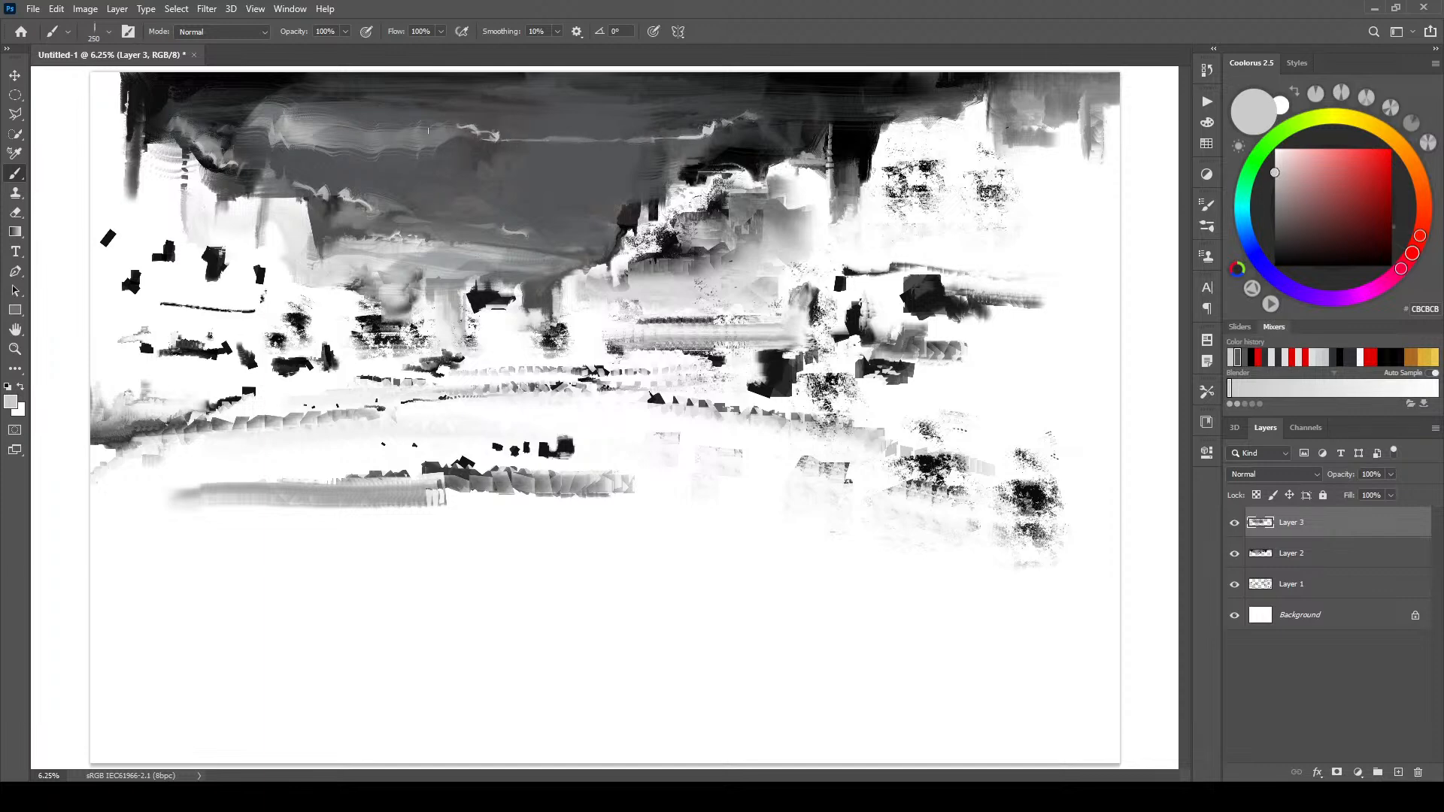
- Add faint light-grey streaks through the lower centre of the mass with a small brush of about 300 px
{"action": "key", "text": "bracketleft"}
{"action": "key", "text": "bracketleft"}
{"action": "mouse_move", "coordinate": [591, 194]}
{"action": "left_mouse_down"}
{"action": "mouse_move", "coordinate": [660, 197]}
{"action": "mouse_move", "coordinate": [574, 212]}
{"action": "mouse_move", "coordinate": [614, 215]}
{"action": "mouse_move", "coordinate": [425, 206]}
{"action": "left_mouse_up"}
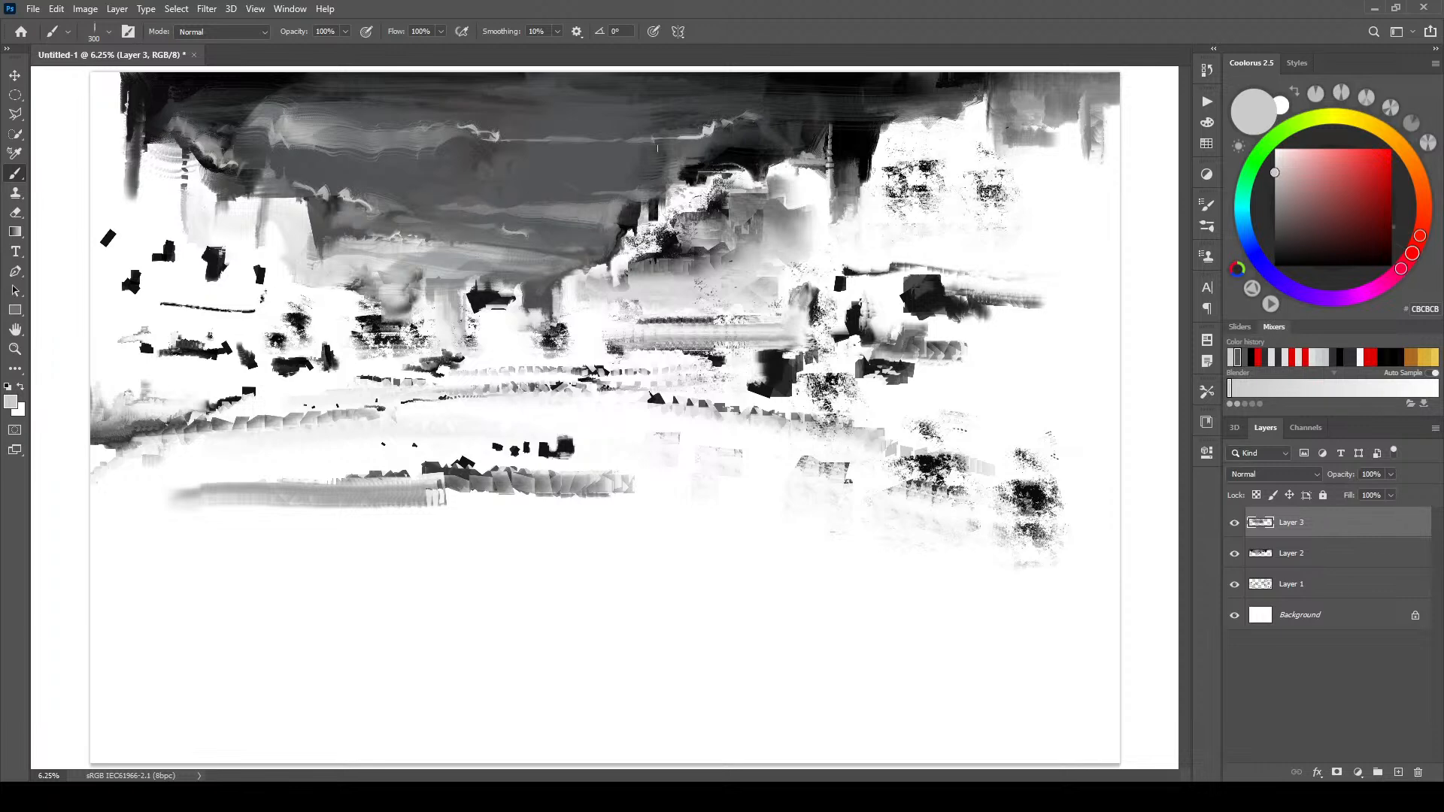
- Sample near-black #212223 and paint dark accents around the right end of the upper light streak, reducing the brush to 300 px
{"action": "left_click", "coordinate": [723, 148], "text": "alt"}
{"action": "key", "text": "bracketright"}
{"action": "key", "text": "bracketright"}
{"action": "key", "text": "bracketright"}
{"action": "key", "text": "bracketright"}
{"action": "key", "text": "bracketright"}
{"action": "left_click_drag", "start_coordinate": [714, 142], "coordinate": [683, 144]}
{"action": "key", "text": "bracketleft"}
{"action": "key", "text": "bracketleft"}
{"action": "key", "text": "bracketleft"}
{"action": "key", "text": "bracketleft"}
{"action": "key", "text": "bracketleft"}
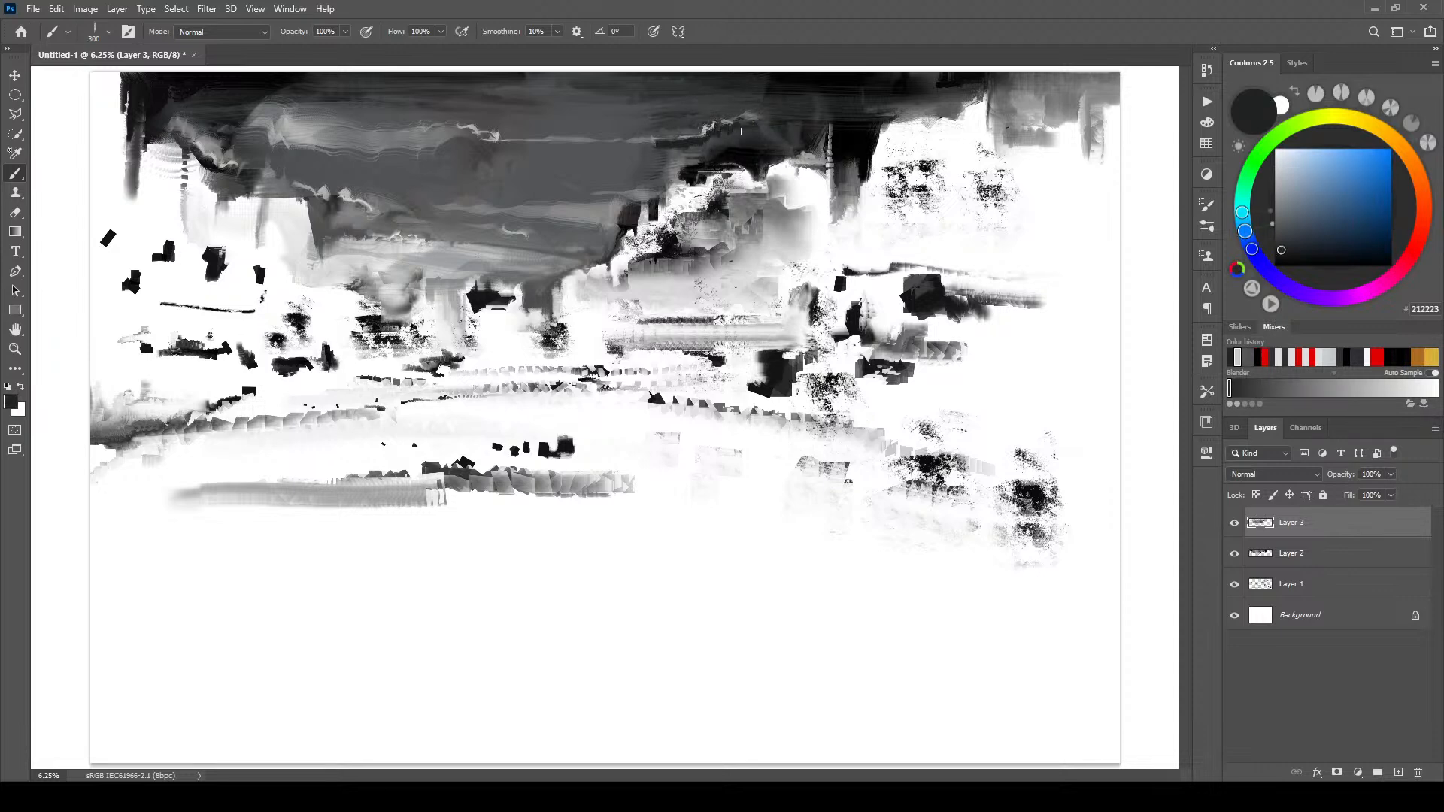
- Extend thin dark strokes leftward along the upper light streak and darken its left end, enlarging the brush to 700 px
{"action": "key", "text": "bracketright"}
{"action": "key", "text": "bracketleft"}
{"action": "key", "text": "bracketleft"}
{"action": "left_click_drag", "start_coordinate": [604, 140], "coordinate": [425, 137]}
{"action": "key", "text": "bracketright"}
{"action": "key", "text": "bracketright"}
{"action": "key", "text": "bracketright"}
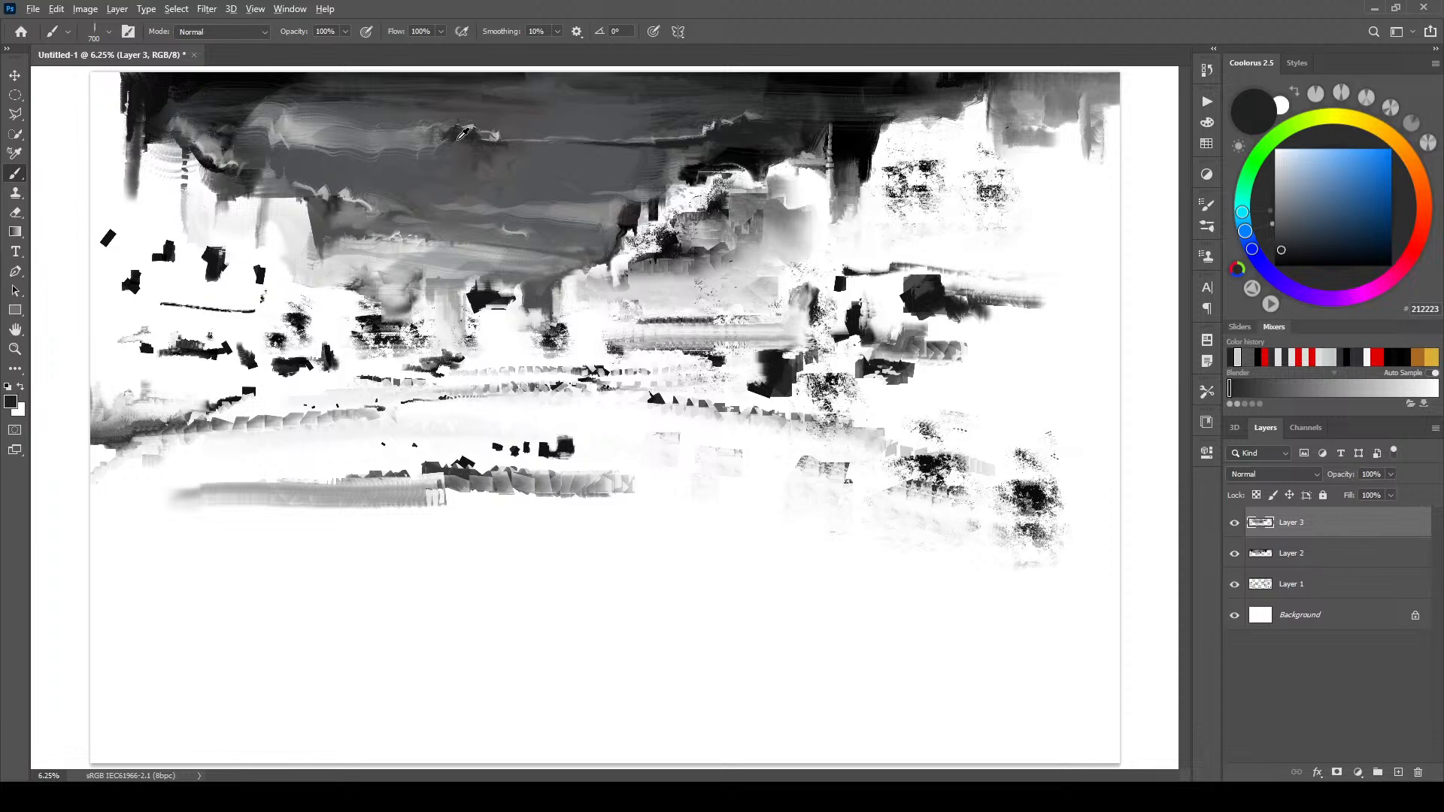
- Sample dark grey #29292A and paint soft shadows below the upper light streak with the brush at 400 to 800 px
{"action": "left_click", "coordinate": [462, 140], "text": "alt"}
{"action": "mouse_move", "coordinate": [451, 162]}
{"action": "left_mouse_down"}
{"action": "mouse_move", "coordinate": [539, 151]}
{"action": "mouse_move", "coordinate": [406, 181]}
{"action": "left_mouse_up"}
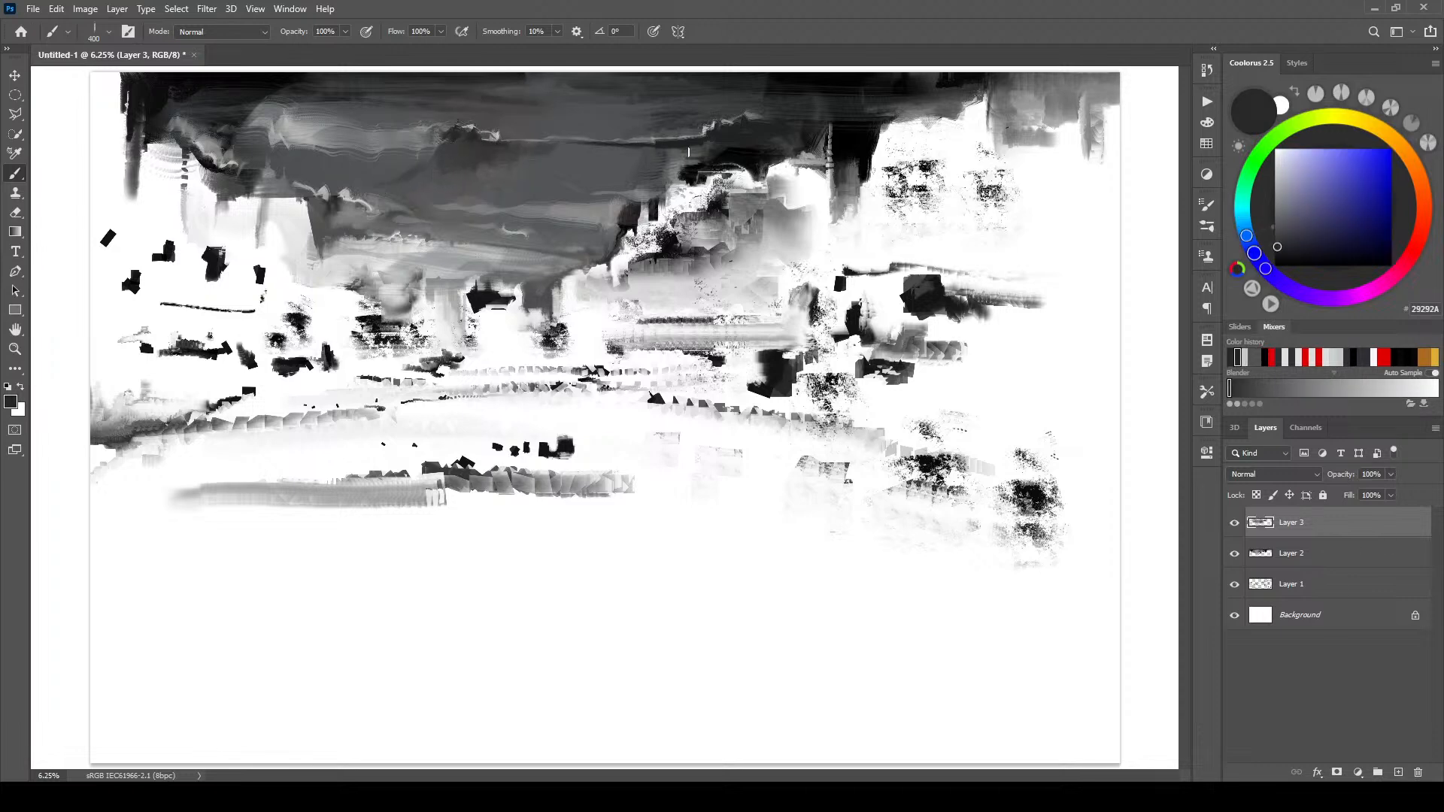
{"action": "mouse_move", "coordinate": [641, 153]}
{"action": "left_mouse_down"}
{"action": "mouse_move", "coordinate": [707, 154]}
{"action": "mouse_move", "coordinate": [627, 176]}
{"action": "mouse_move", "coordinate": [578, 157]}
{"action": "mouse_move", "coordinate": [655, 152]}
{"action": "mouse_move", "coordinate": [524, 155]}
{"action": "left_mouse_up"}
{"action": "key", "text": "bracketright"}
{"action": "key", "text": "bracketright"}
{"action": "key", "text": "bracketright"}
{"action": "key", "text": "bracketright"}
{"action": "mouse_move", "coordinate": [675, 159]}
{"action": "left_mouse_down"}
{"action": "mouse_move", "coordinate": [556, 163]}
{"action": "mouse_move", "coordinate": [623, 177]}
{"action": "mouse_move", "coordinate": [508, 160]}
{"action": "mouse_move", "coordinate": [662, 171]}
{"action": "left_mouse_up"}
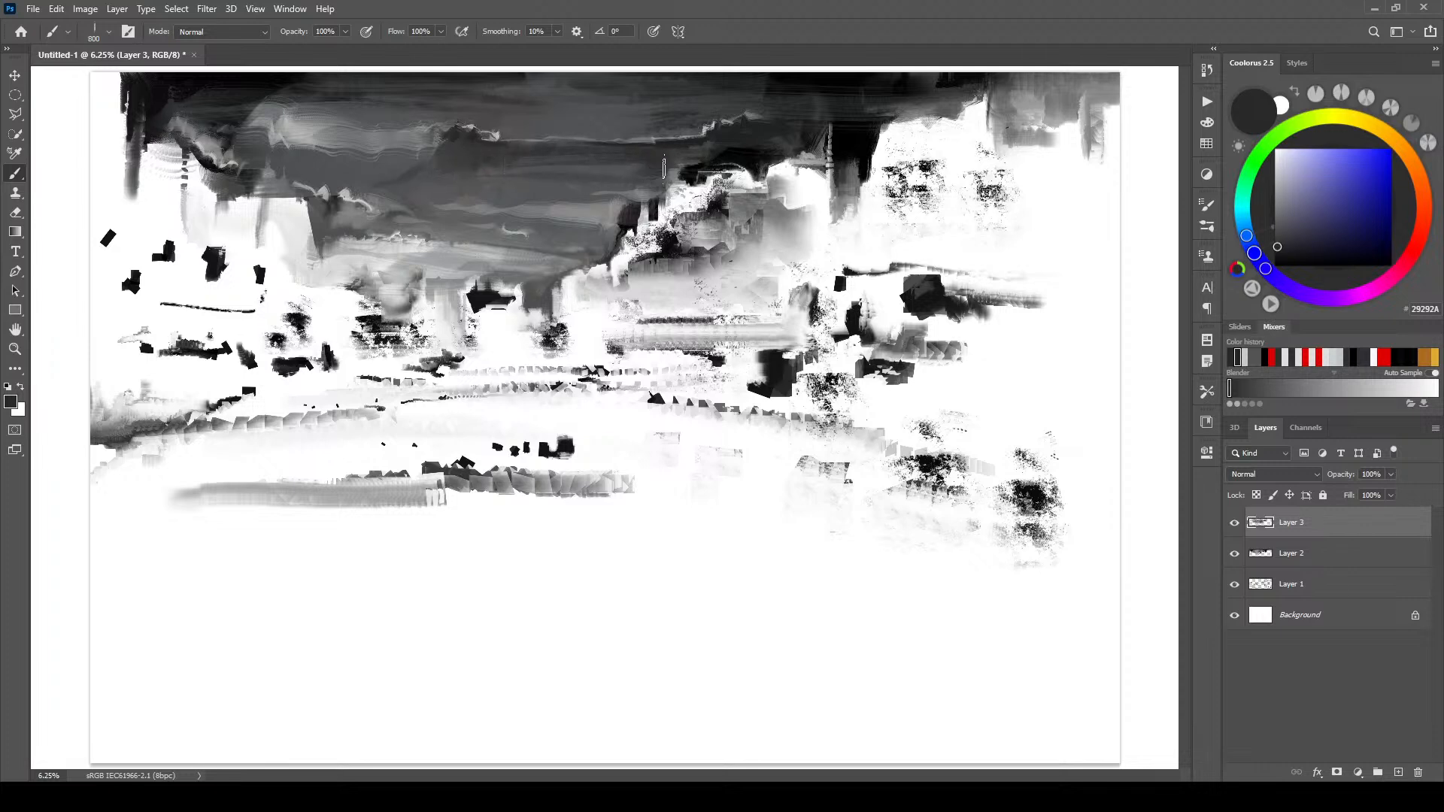
- Sample the mid-dark greys #545455 and #474748 and blend the shadows below the upper light streak into the mass
{"action": "left_click", "coordinate": [504, 181], "text": "alt"}
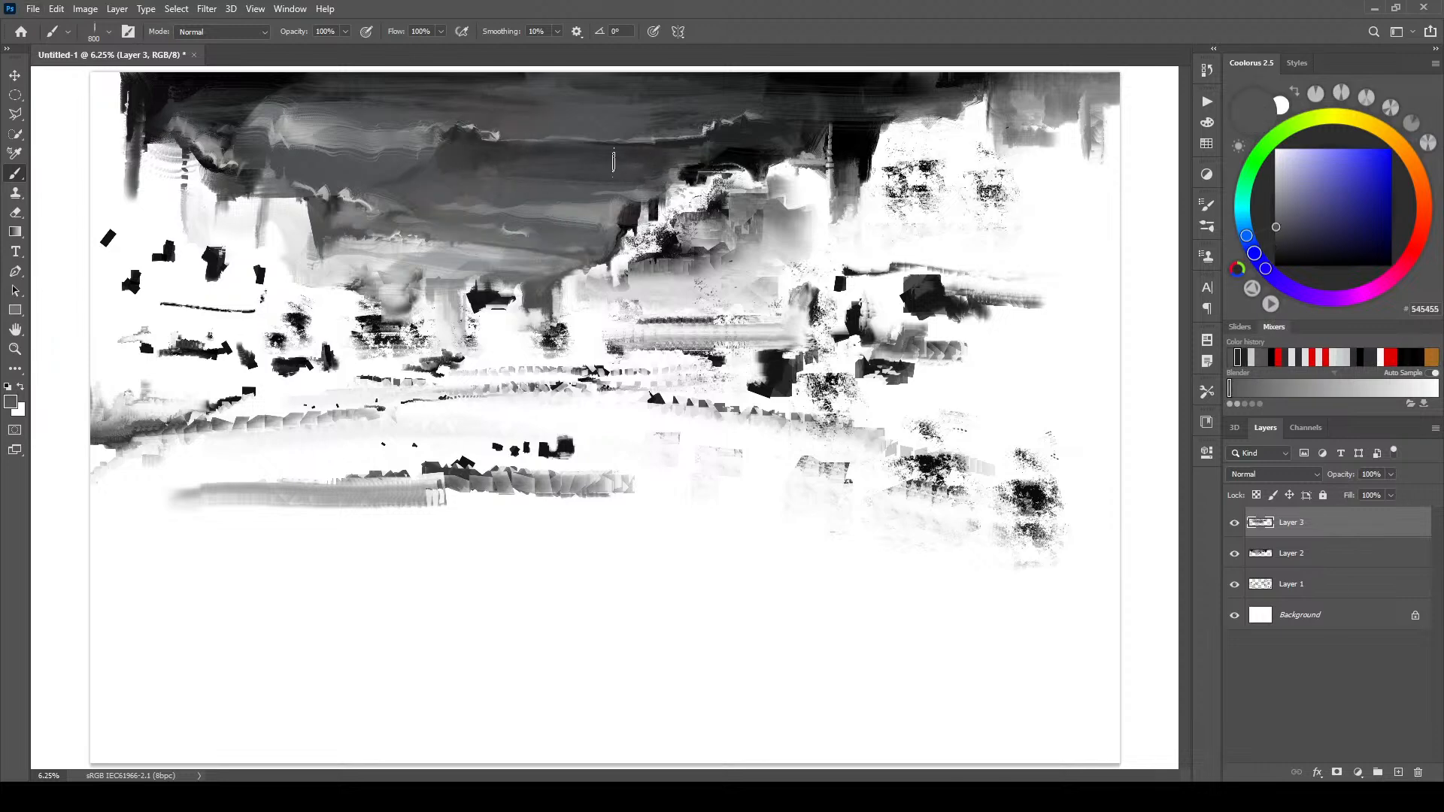
{"action": "left_click", "coordinate": [545, 163], "text": "alt"}
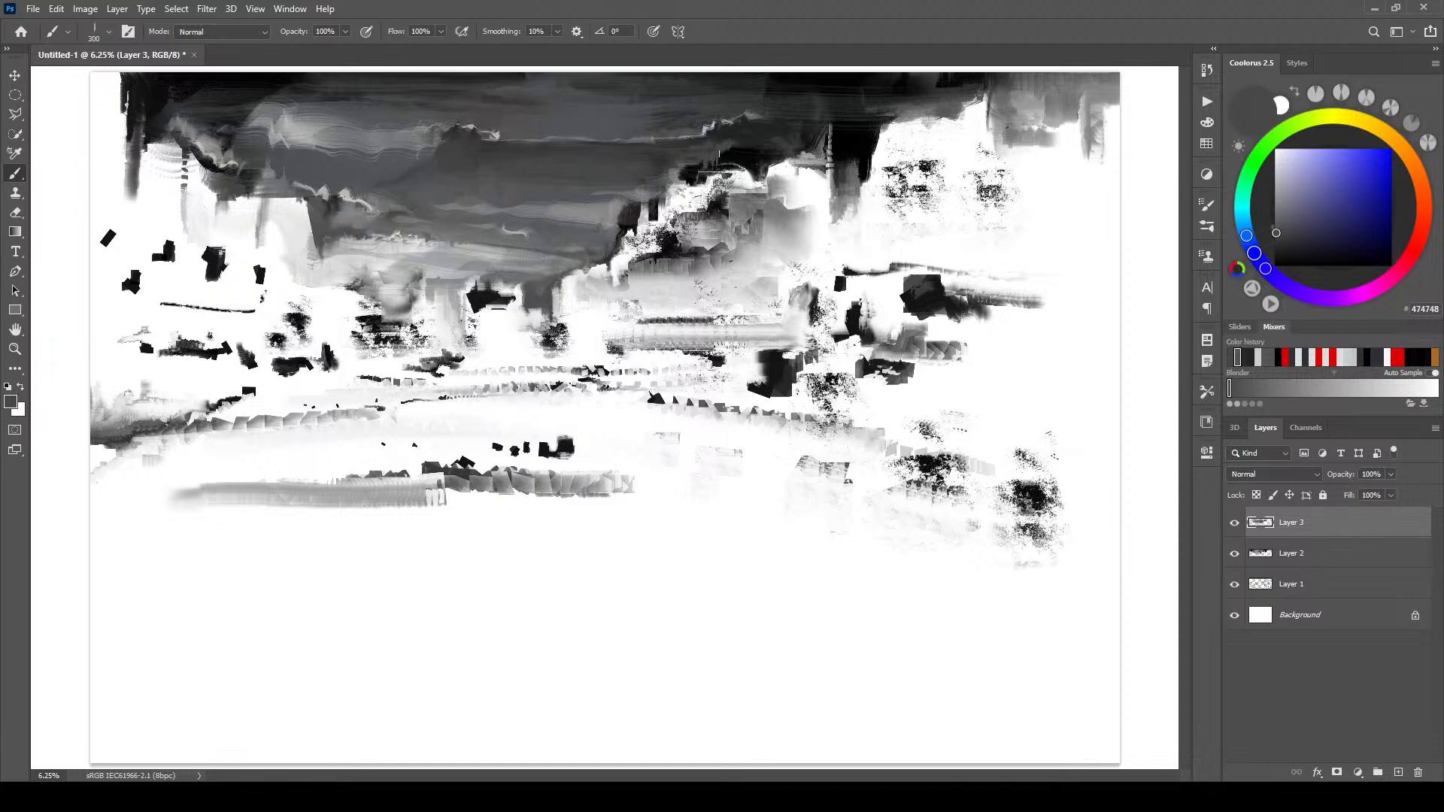
- Sample dark grey #343536 and paint shadows under the central part of the upper light streak with the brush at 400 to 700 px
{"action": "key", "text": "bracketright"}
{"action": "key", "text": "bracketright"}
{"action": "key", "text": "bracketright"}
{"action": "key", "text": "bracketright"}
{"action": "key", "text": "bracketright"}
{"action": "key", "text": "bracketright"}
{"action": "key", "text": "bracketright"}
{"action": "key", "text": "bracketright"}
{"action": "key", "text": "bracketright"}
{"action": "key", "text": "bracketright"}
{"action": "left_click", "coordinate": [743, 139], "text": "alt"}
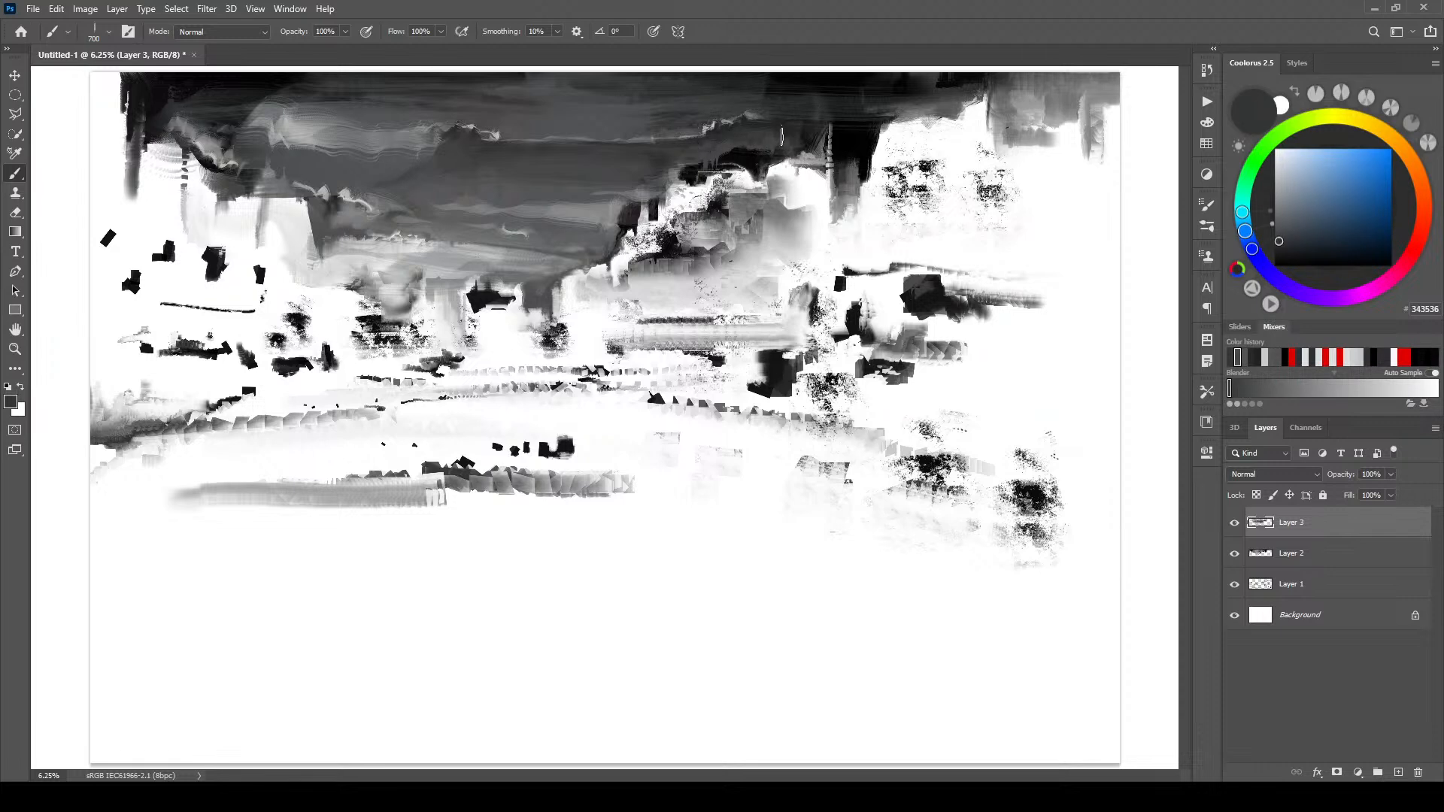
{"action": "key", "text": "bracketleft"}
{"action": "mouse_move", "coordinate": [451, 151]}
{"action": "left_mouse_down"}
{"action": "mouse_move", "coordinate": [413, 170]}
{"action": "mouse_move", "coordinate": [379, 182]}
{"action": "mouse_move", "coordinate": [425, 163]}
{"action": "left_mouse_up"}
{"action": "key", "text": "bracketleft"}
{"action": "key", "text": "bracketleft"}
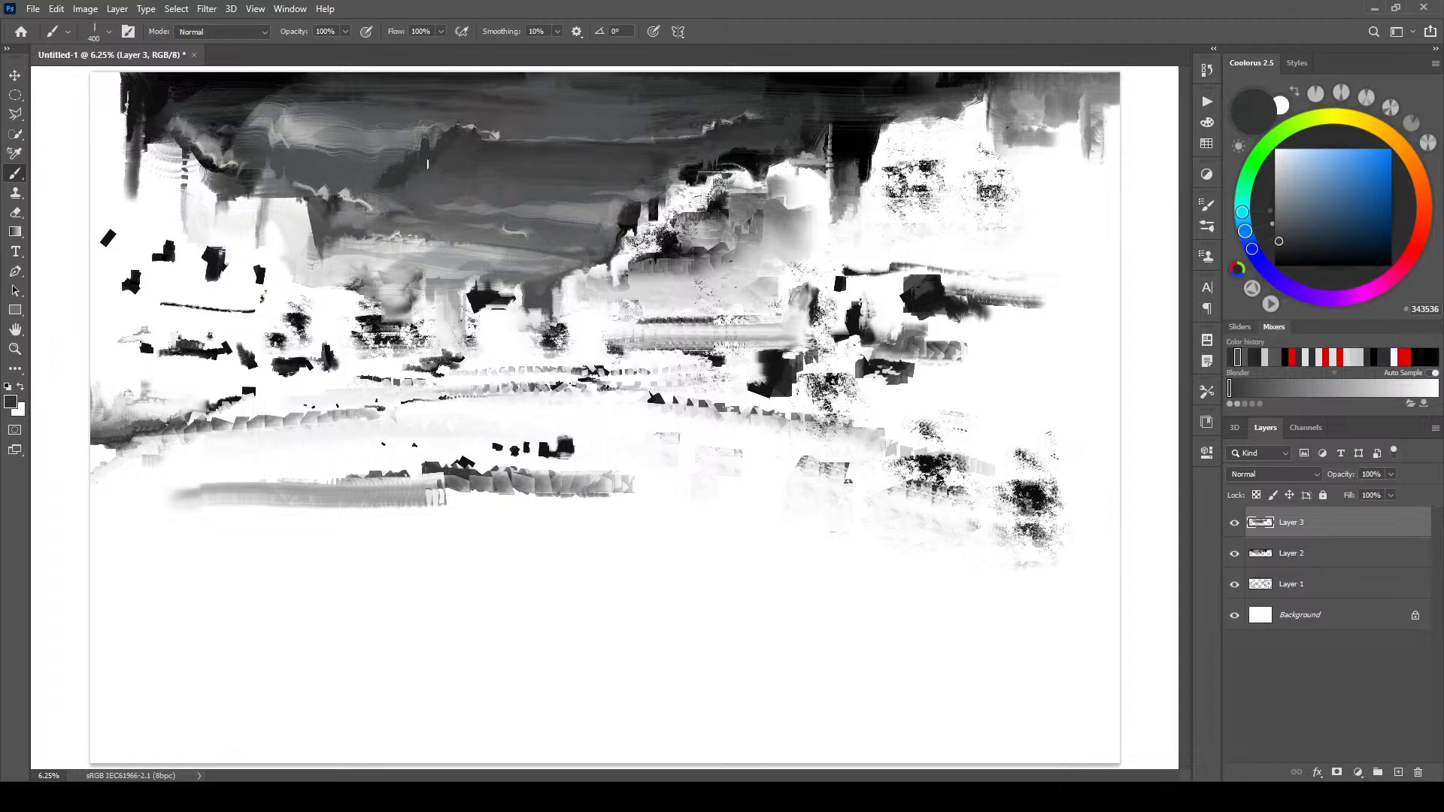
- Paint dark cloud shapes below the left end of the upper light streak with the brush at 800 px
{"action": "key", "text": "bracketright"}
{"action": "key", "text": "bracketright"}
{"action": "key", "text": "bracketright"}
{"action": "key", "text": "bracketright"}
{"action": "key", "text": "bracketright"}
{"action": "key", "text": "bracketright"}
{"action": "key", "text": "bracketright"}
{"action": "key", "text": "bracketleft"}
{"action": "key", "text": "bracketleft"}
{"action": "key", "text": "bracketleft"}
{"action": "key", "text": "bracketleft"}
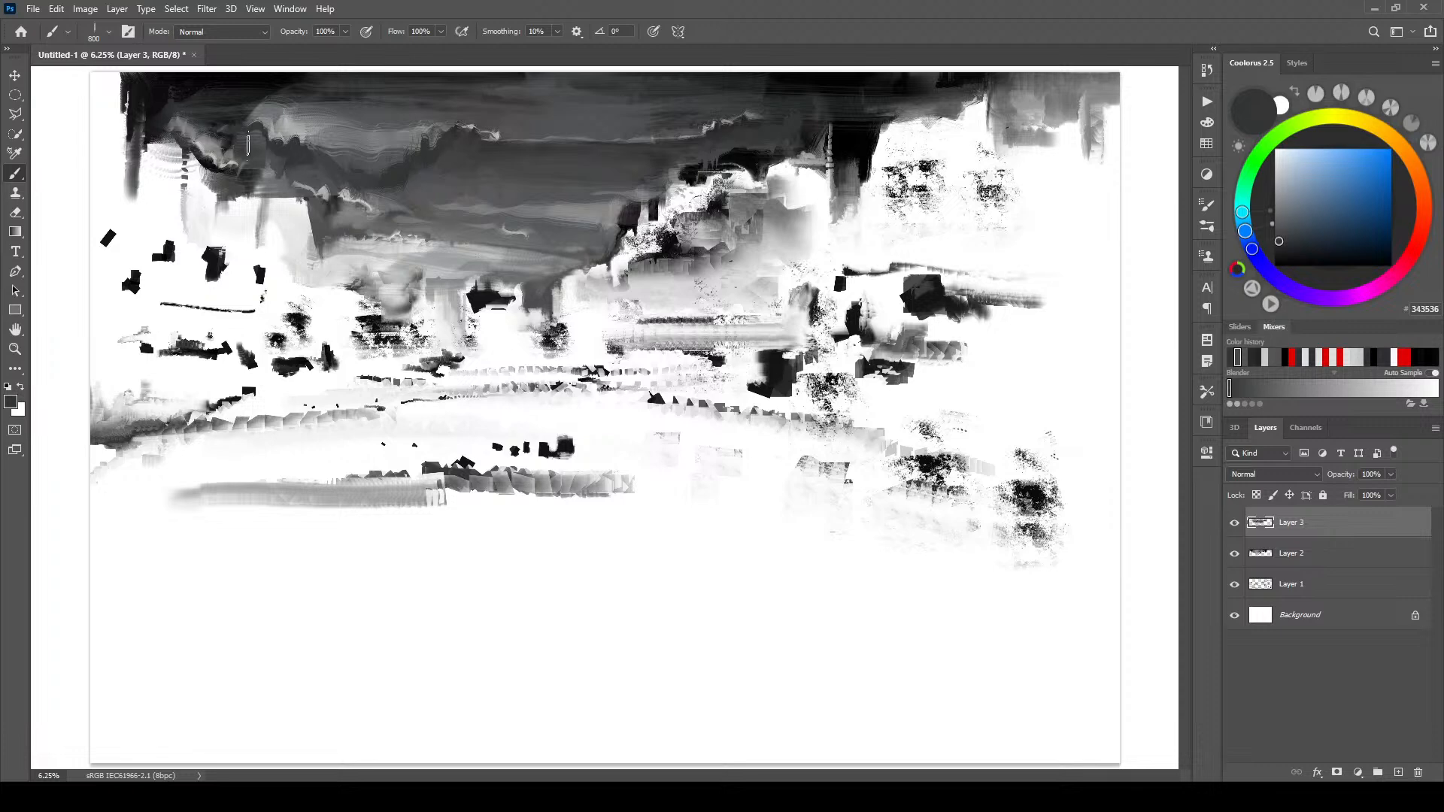
- Sample greys #4C4F50 and #343536 and blend the cloud tones around the upper light streak with the brush at 800 px
{"action": "key", "text": "bracketright"}
{"action": "key", "text": "bracketright"}
{"action": "left_click", "coordinate": [331, 109], "text": "alt"}
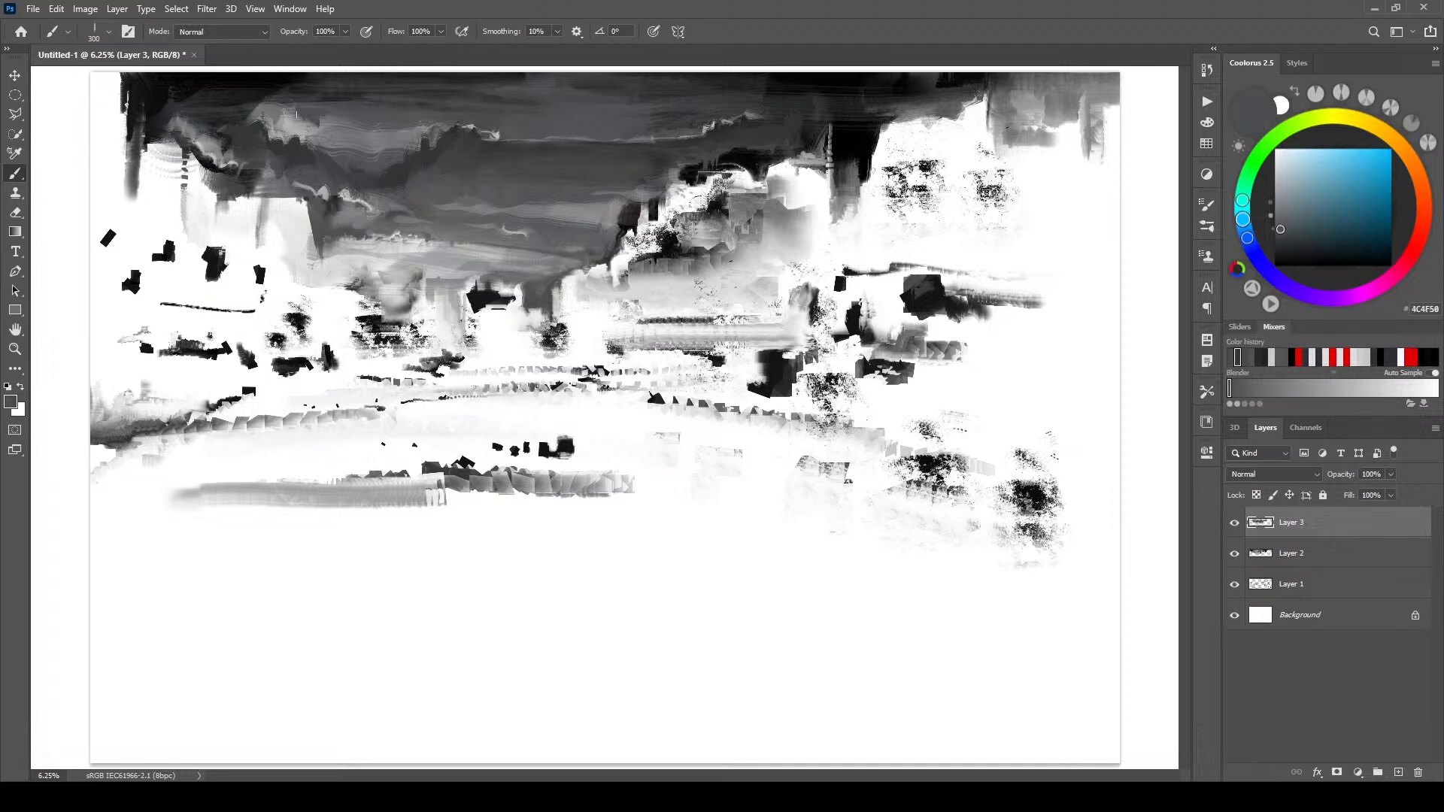
{"action": "key", "text": "bracketright"}
{"action": "key", "text": "bracketright"}
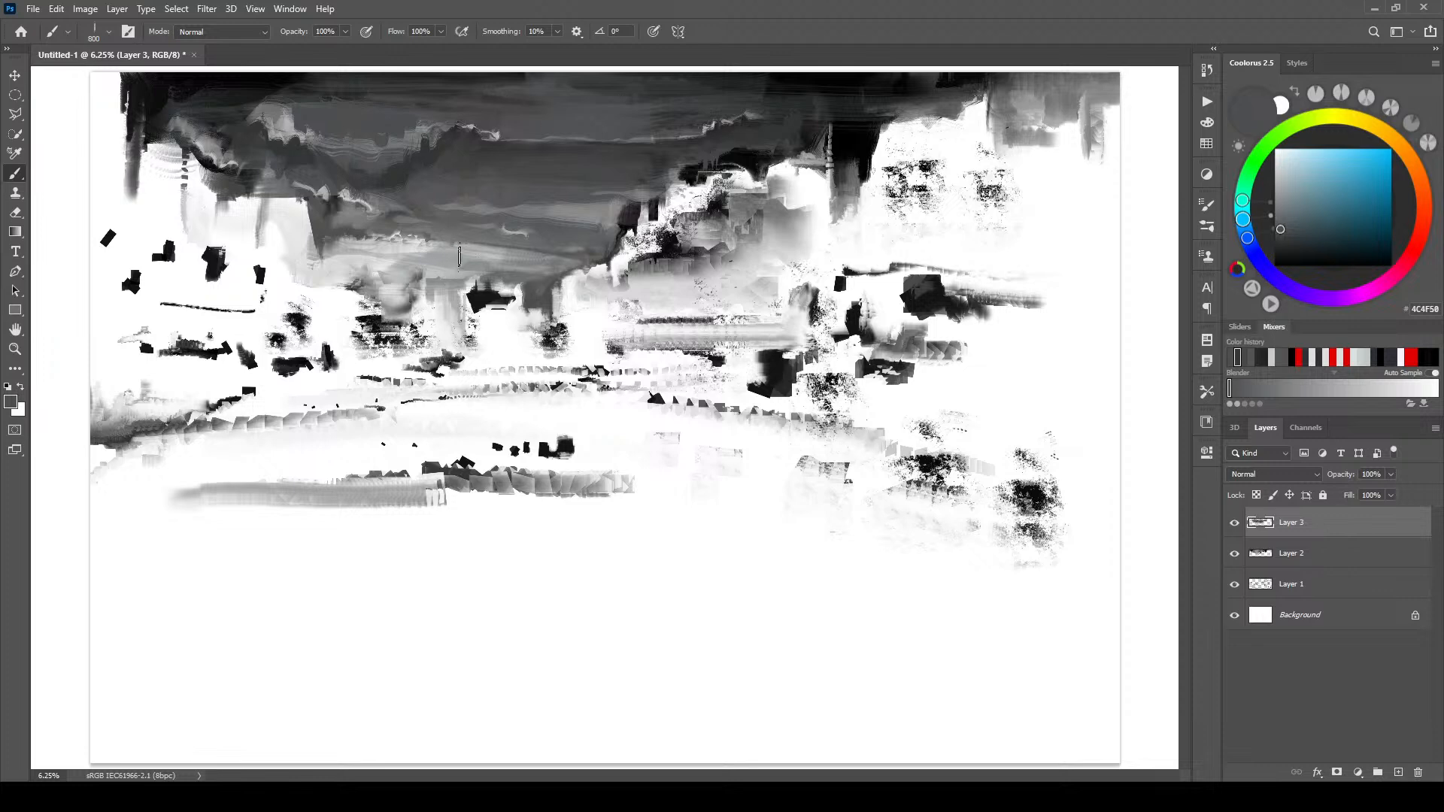
{"action": "left_click", "coordinate": [447, 154], "text": "alt"}
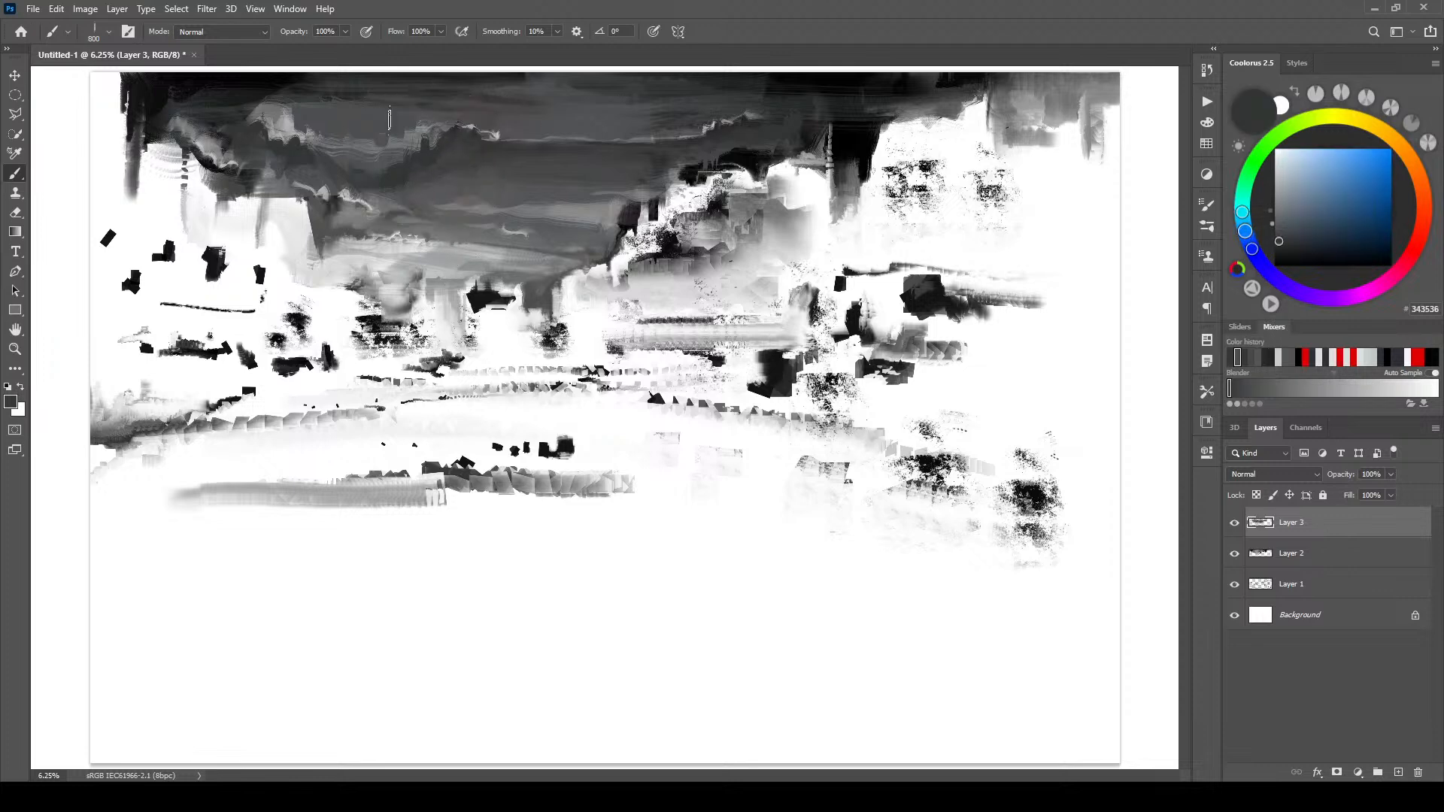
- Sample greys #858788, #5D5F60 and #7F8182 and refine the highlights along the left half of the upper light streak, varying the brush size
{"action": "left_click", "coordinate": [289, 126], "text": "alt"}
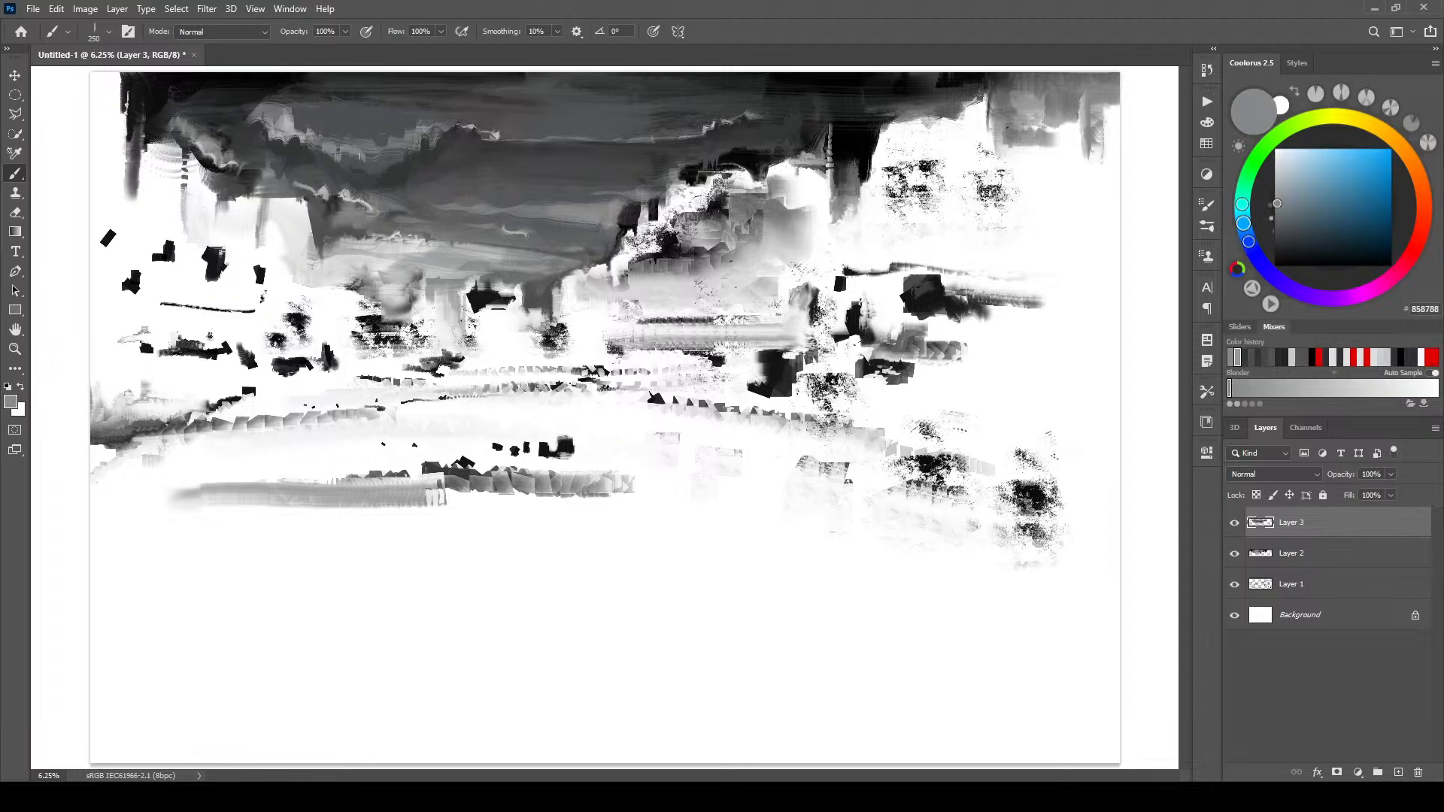
{"action": "key", "text": "bracketleft"}
{"action": "left_click_drag", "start_coordinate": [401, 140], "coordinate": [383, 139]}
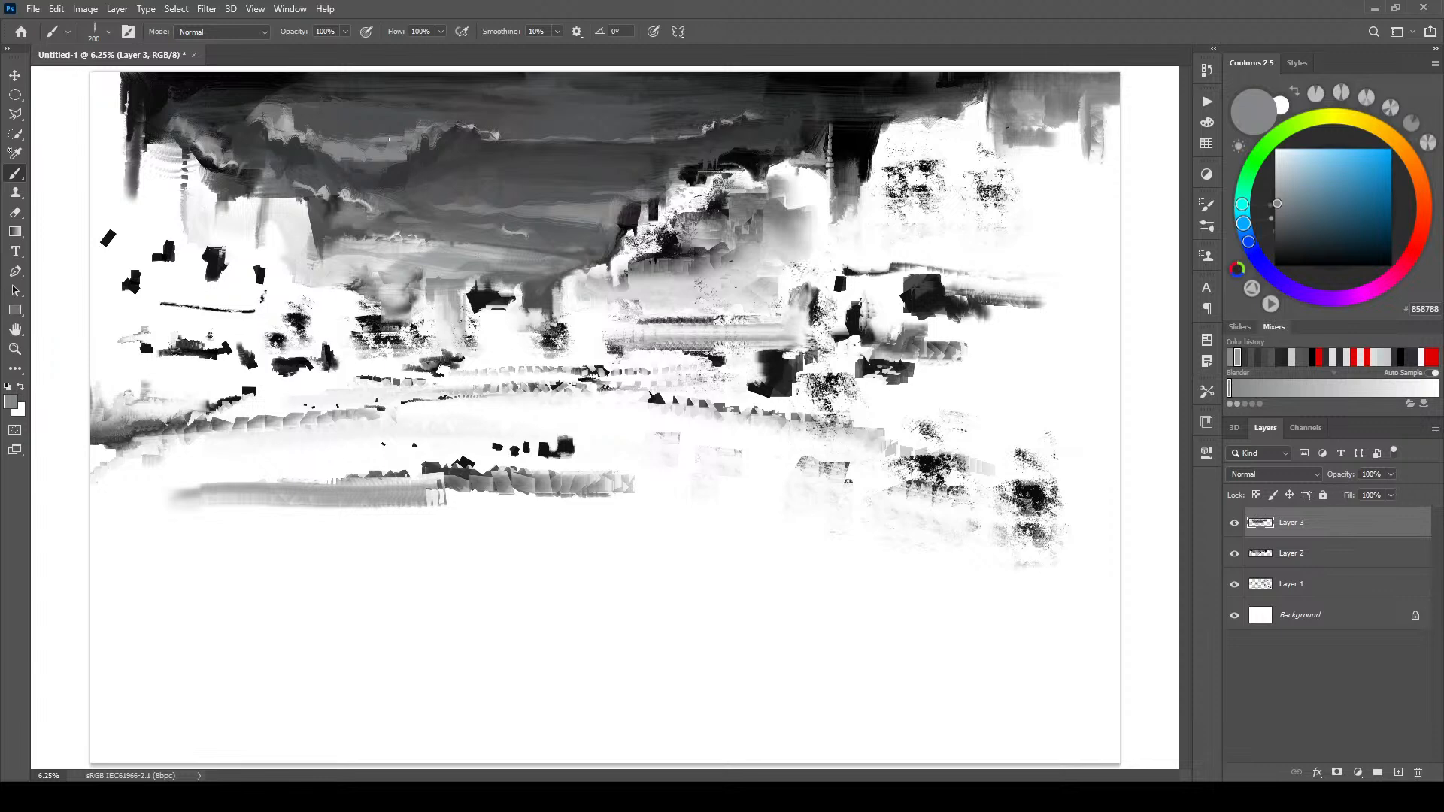
{"action": "left_click", "coordinate": [396, 135], "text": "alt"}
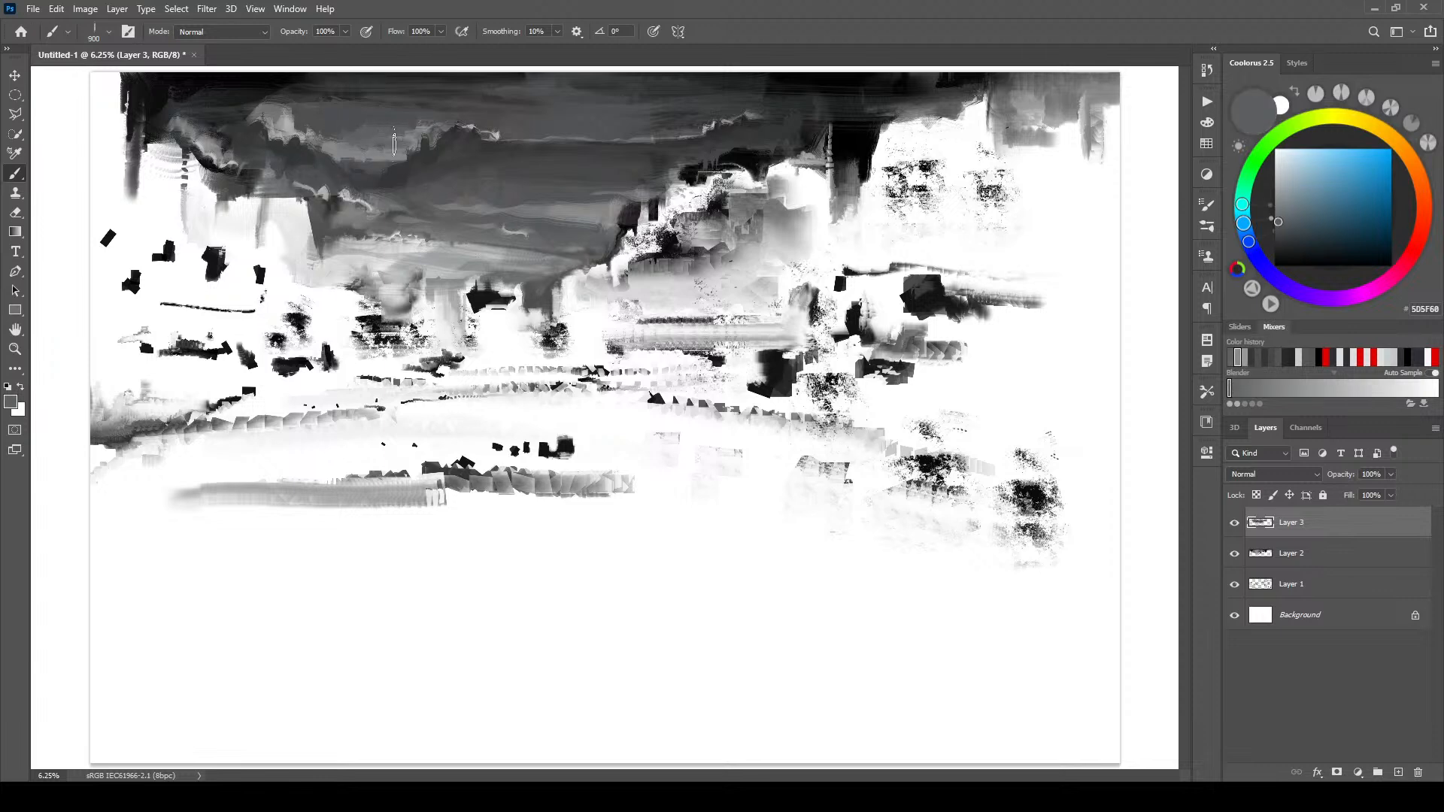
{"action": "key", "text": "bracketright"}
{"action": "left_click", "coordinate": [339, 139], "text": "alt"}
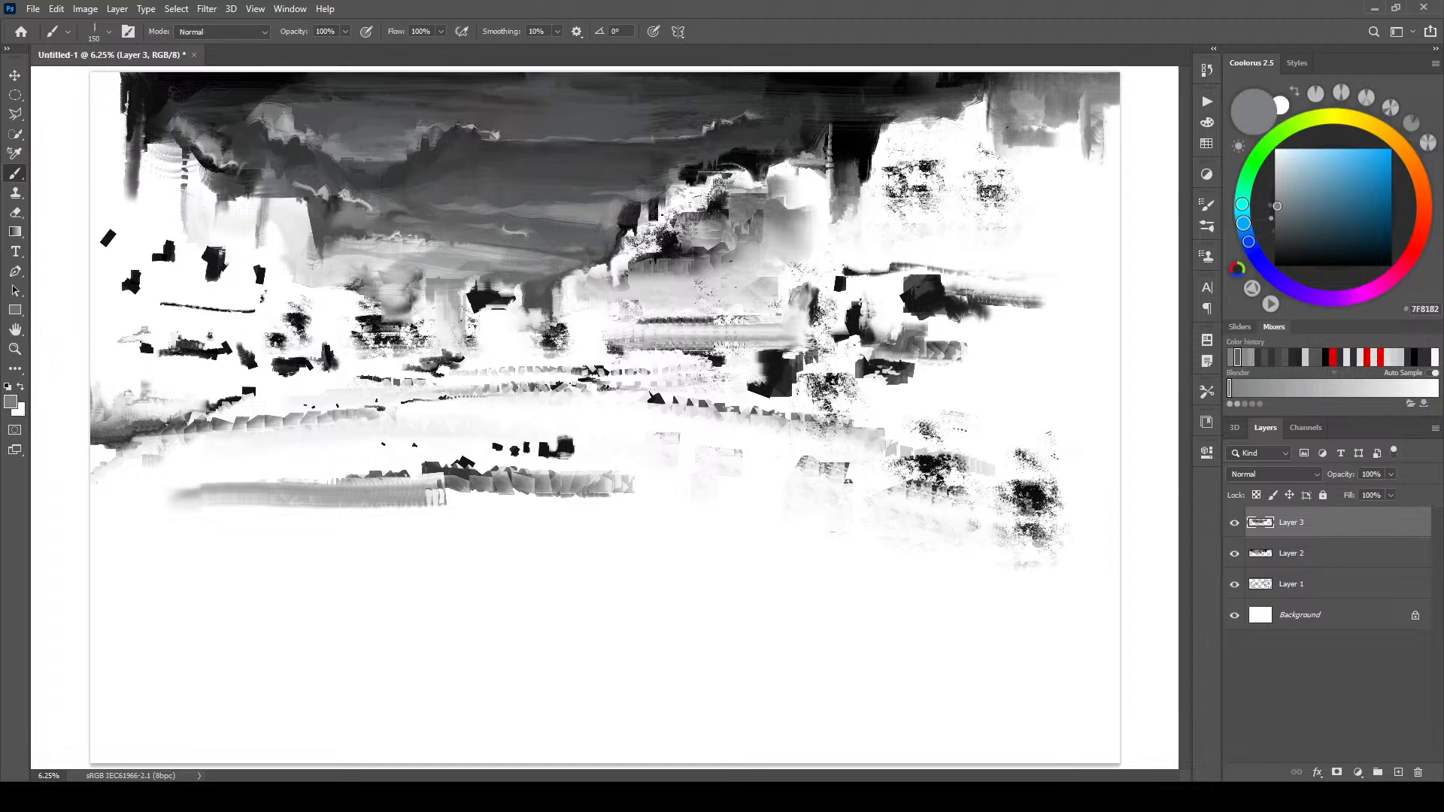
- Sample light grey #C1C2C2 and brighten the right end of the lower light streak, enlarging the brush from 90 to 400 px
{"action": "left_click", "coordinate": [568, 213], "text": "alt"}
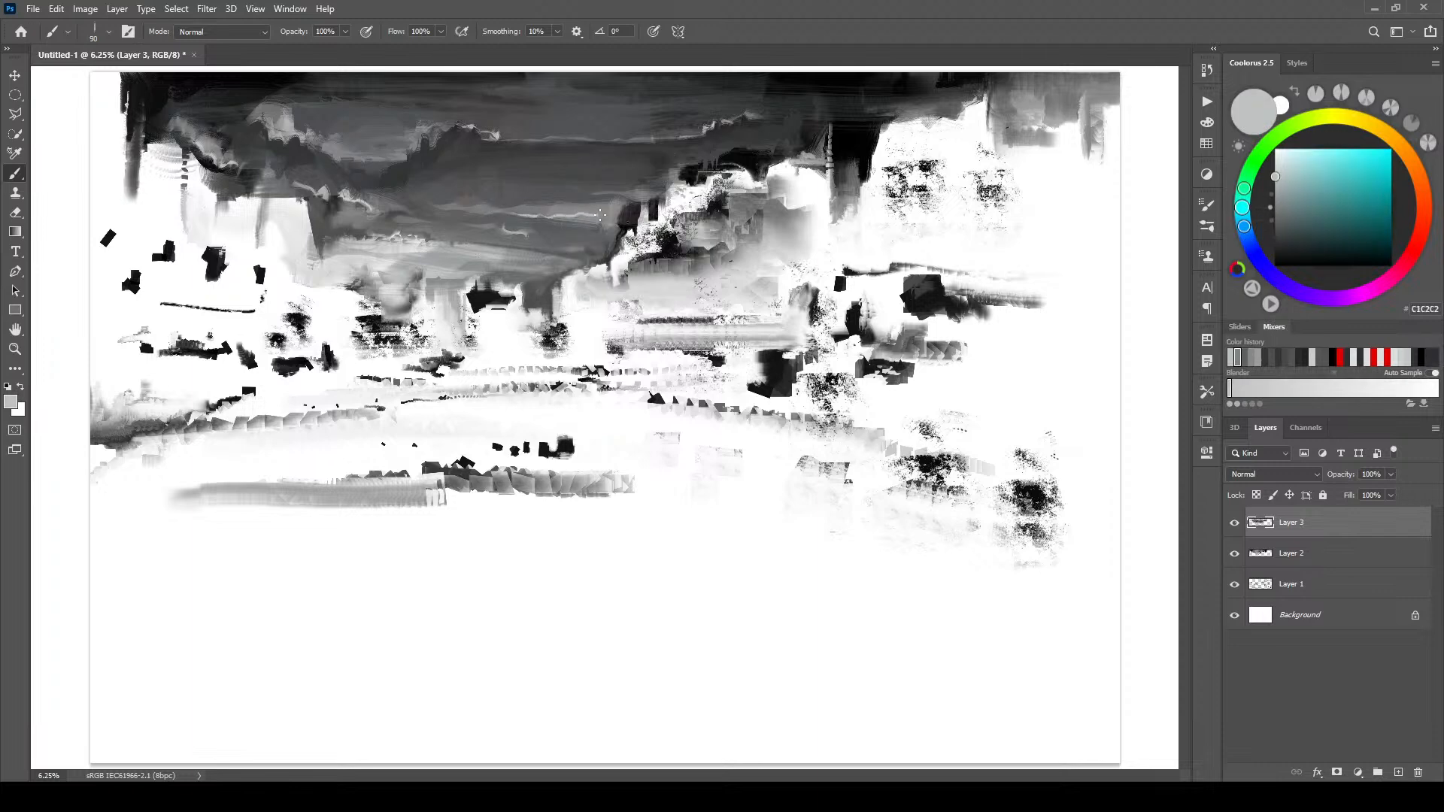
{"action": "key", "text": "bracketright"}
{"action": "key", "text": "bracketright"}
{"action": "key", "text": "bracketright"}
{"action": "key", "text": "bracketright"}
{"action": "key", "text": "bracketright"}
{"action": "key", "text": "bracketright"}
{"action": "key", "text": "bracketright"}
{"action": "key", "text": "bracketright"}
{"action": "key", "text": "bracketleft"}
{"action": "key", "text": "bracketleft"}
{"action": "key", "text": "bracketleft"}
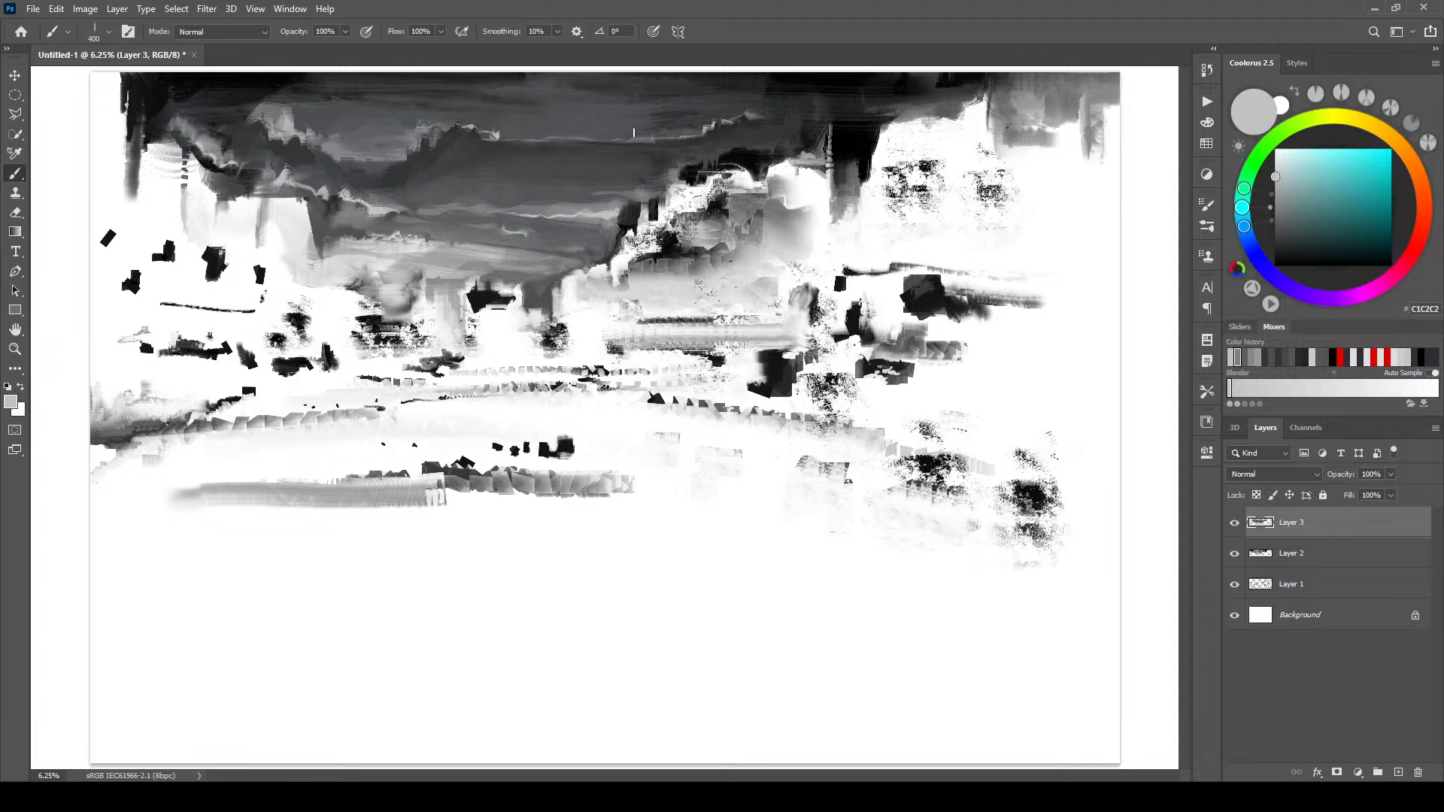
- Paint thin wavy light streaks across the upper right and upper left of the dark mass with the brush at 125 px
{"action": "key", "text": "bracketleft"}
{"action": "key", "text": "bracketleft"}
{"action": "key", "text": "bracketleft"}
{"action": "key", "text": "bracketleft"}
{"action": "left_click_drag", "start_coordinate": [790, 101], "coordinate": [590, 75]}
{"action": "left_click_drag", "start_coordinate": [761, 97], "coordinate": [876, 120]}
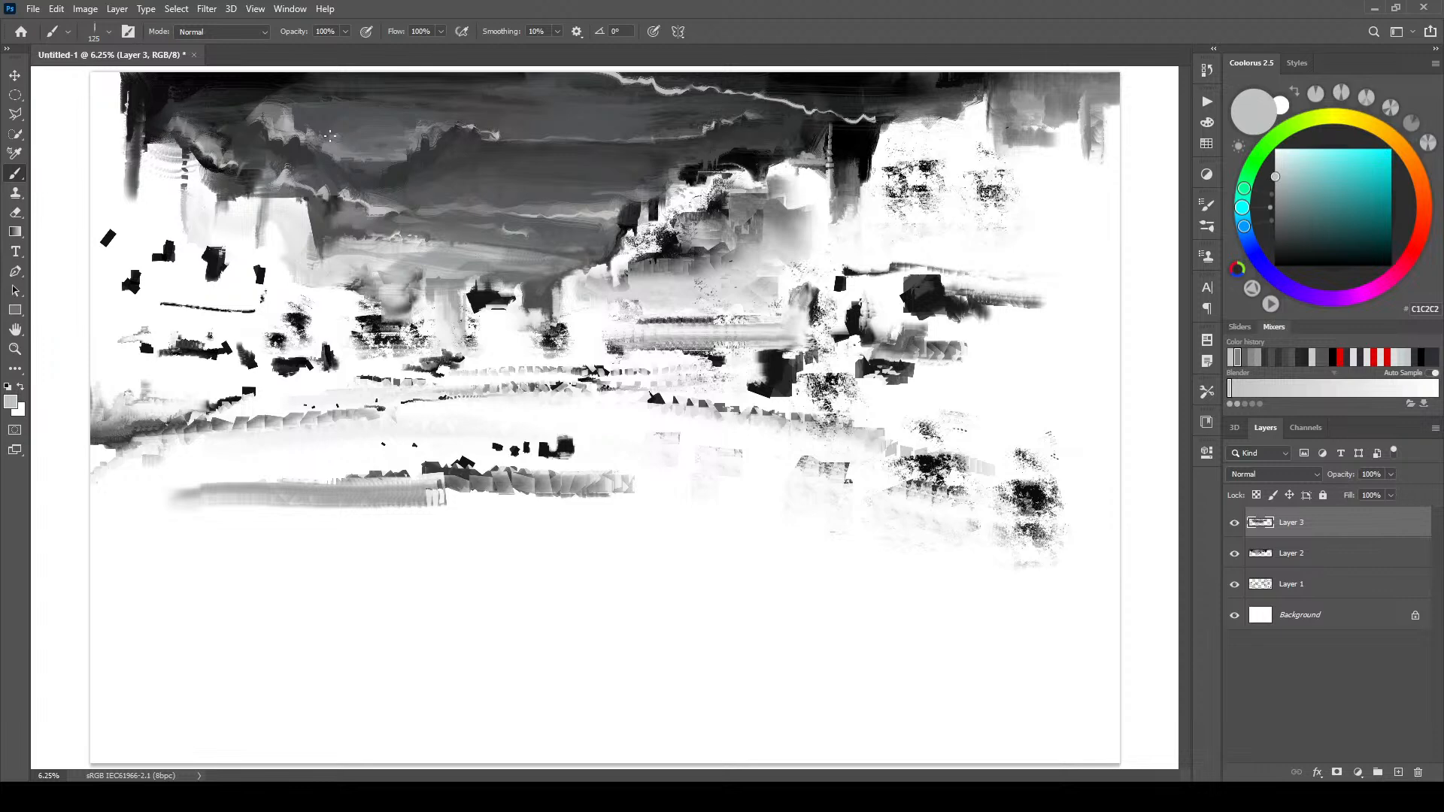
{"action": "mouse_move", "coordinate": [147, 123]}
{"action": "left_mouse_down"}
{"action": "mouse_move", "coordinate": [270, 106]}
{"action": "mouse_move", "coordinate": [323, 86]}
{"action": "mouse_move", "coordinate": [272, 82]}
{"action": "mouse_move", "coordinate": [365, 75]}
{"action": "left_mouse_up"}
- Sample near-black from the top of the mass and darken the surroundings of the upper left streak with the brush at 600 px
{"action": "left_click", "coordinate": [270, 84], "text": "alt"}
{"action": "key", "text": "]"}
{"action": "key", "text": "]"}
{"action": "key", "text": "]"}
{"action": "left_click_drag", "start_coordinate": [240, 100], "coordinate": [159, 111]}
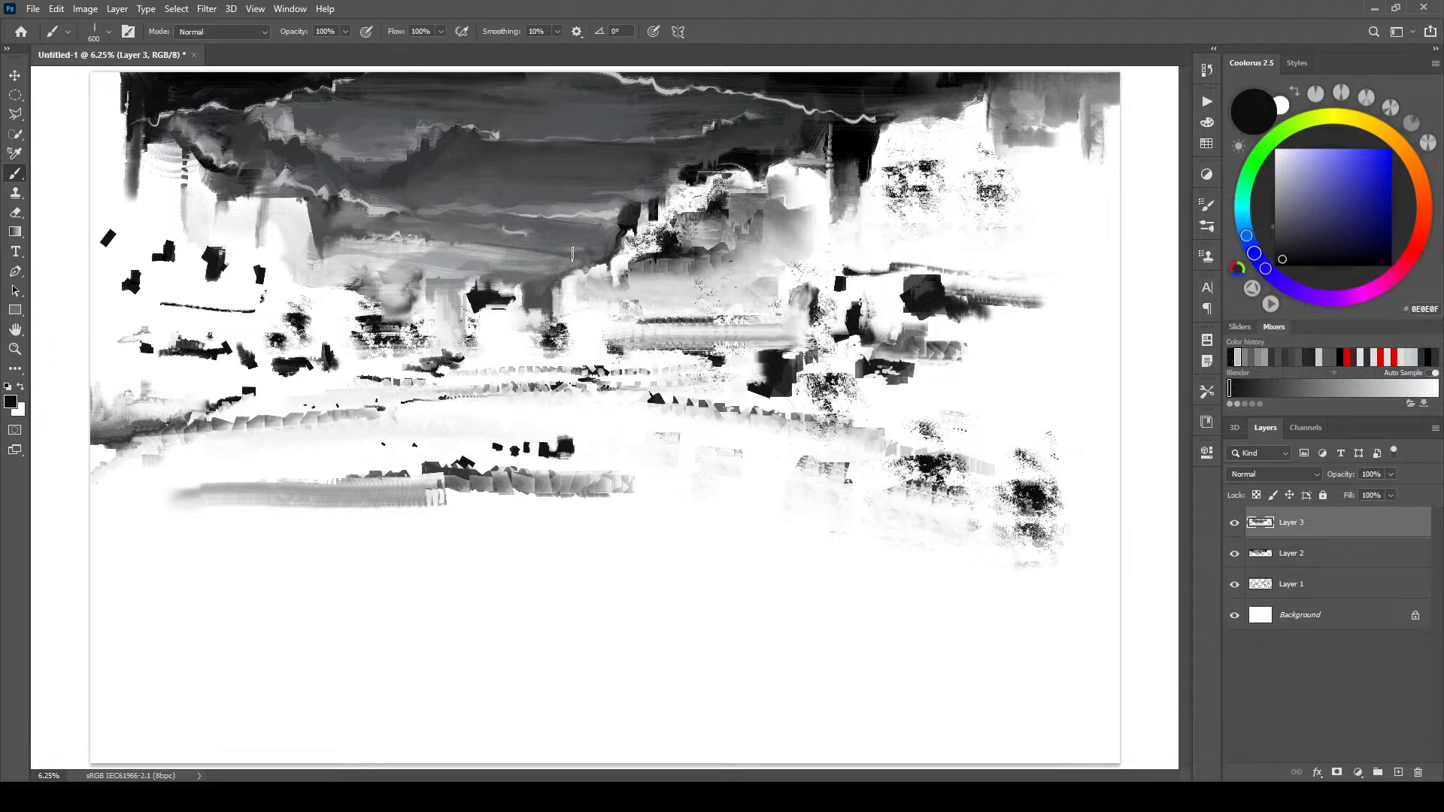
- Paint small near-black accents along the lower edge of the dark mass, reducing the brush to 200 px
{"action": "mouse_move", "coordinate": [530, 293]}
{"action": "left_mouse_down"}
{"action": "mouse_move", "coordinate": [557, 278]}
{"action": "mouse_move", "coordinate": [555, 307]}
{"action": "left_mouse_up"}
{"action": "mouse_move", "coordinate": [573, 252]}
{"action": "left_mouse_down"}
{"action": "mouse_move", "coordinate": [570, 267]}
{"action": "mouse_move", "coordinate": [591, 263]}
{"action": "left_mouse_up"}
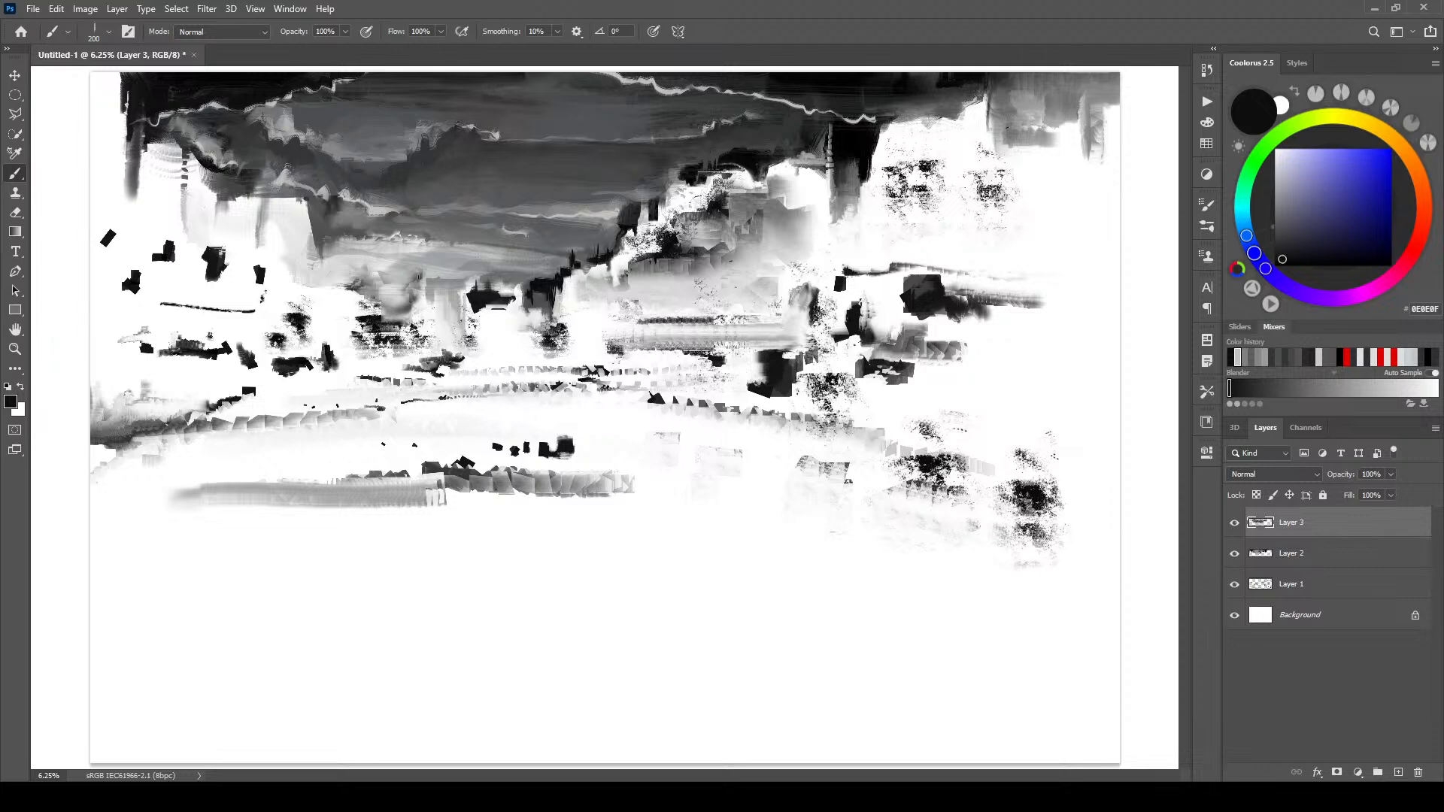
{"action": "mouse_move", "coordinate": [412, 280]}
{"action": "left_mouse_down"}
{"action": "mouse_move", "coordinate": [420, 258]}
{"action": "mouse_move", "coordinate": [385, 281]}
{"action": "mouse_move", "coordinate": [382, 268]}
{"action": "left_mouse_up"}
- Sample mid-grey beneath the dark mass and soften the tones around its lower left accents with the brush at 200 px
{"action": "left_click", "coordinate": [520, 271], "text": "alt"}
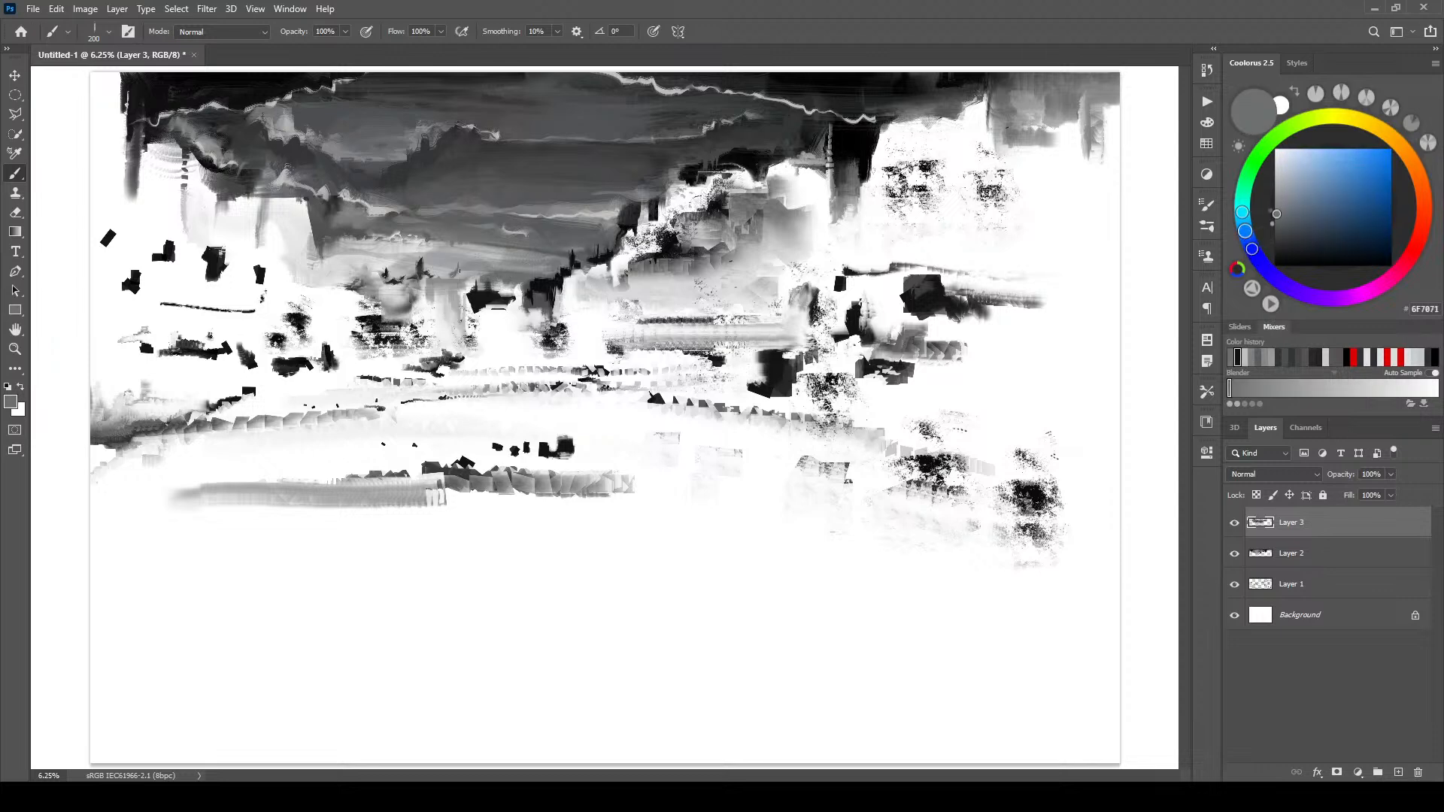
{"action": "left_click_drag", "start_coordinate": [464, 272], "coordinate": [473, 273]}
{"action": "left_click_drag", "start_coordinate": [378, 270], "coordinate": [357, 239]}
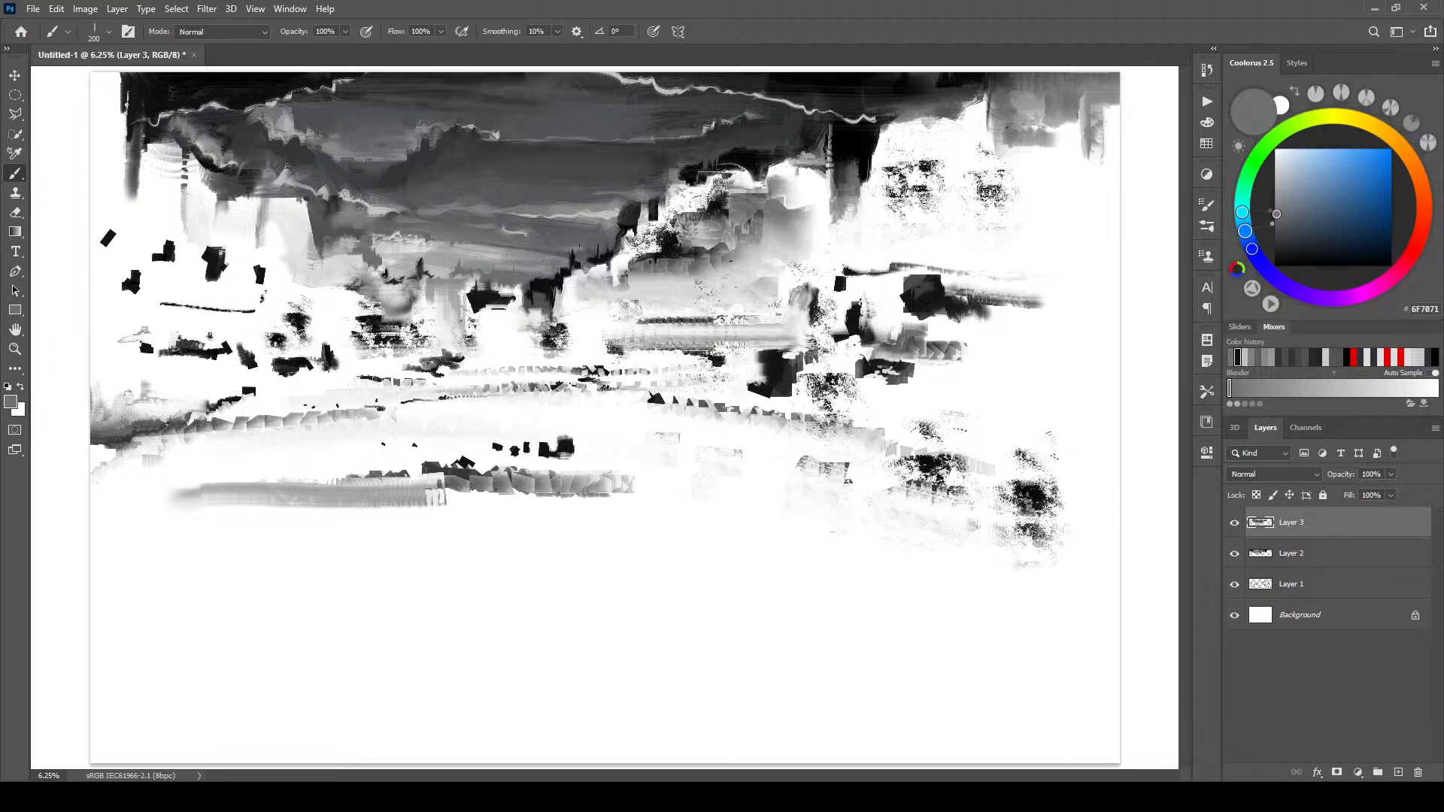
- Sample near-black #171718 and dark grey #454648 and refine the accents at the lower right edge of the dark mass
{"action": "left_click", "coordinate": [583, 239], "text": "alt"}
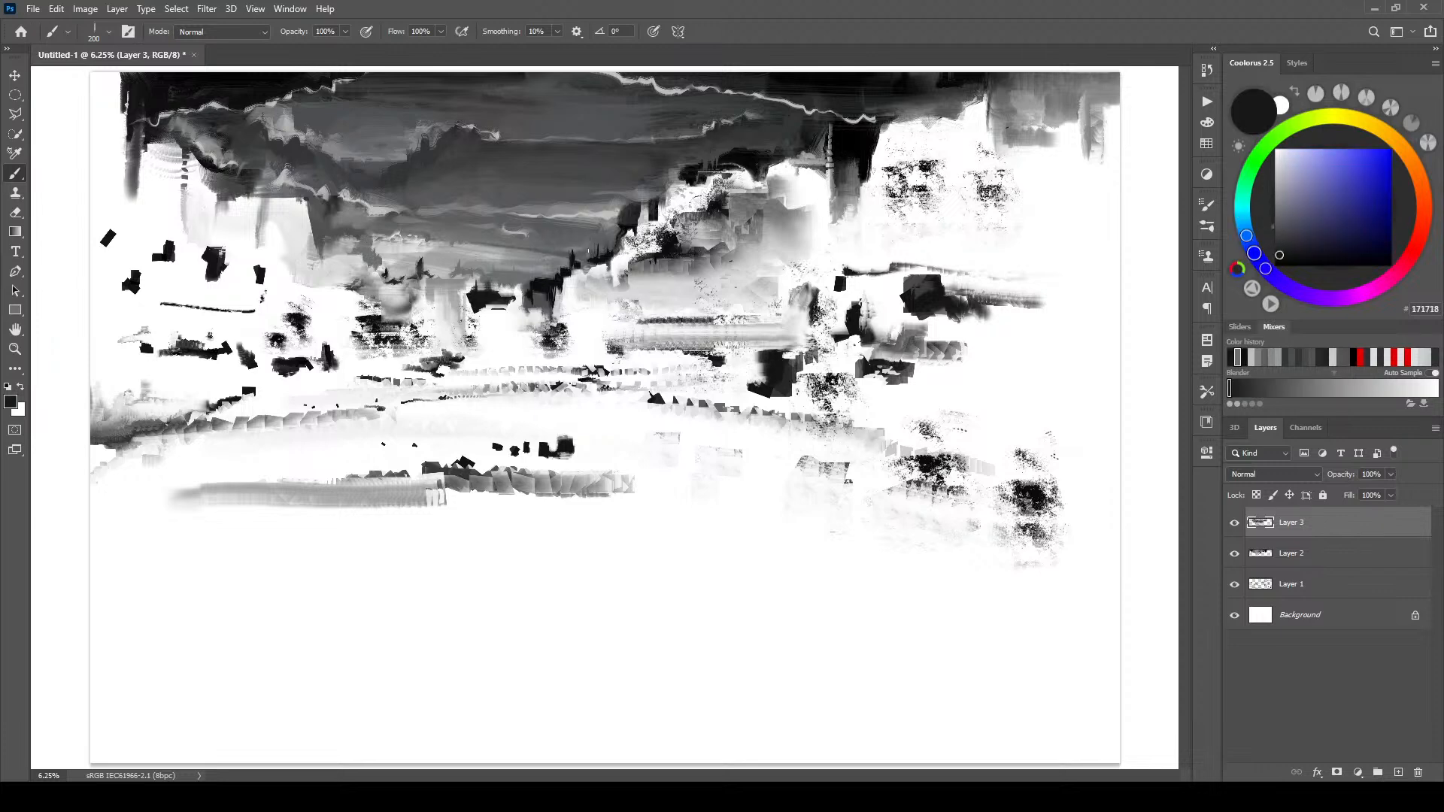
{"action": "left_click_drag", "start_coordinate": [584, 242], "coordinate": [583, 263]}
{"action": "left_click", "coordinate": [567, 229], "text": "alt"}
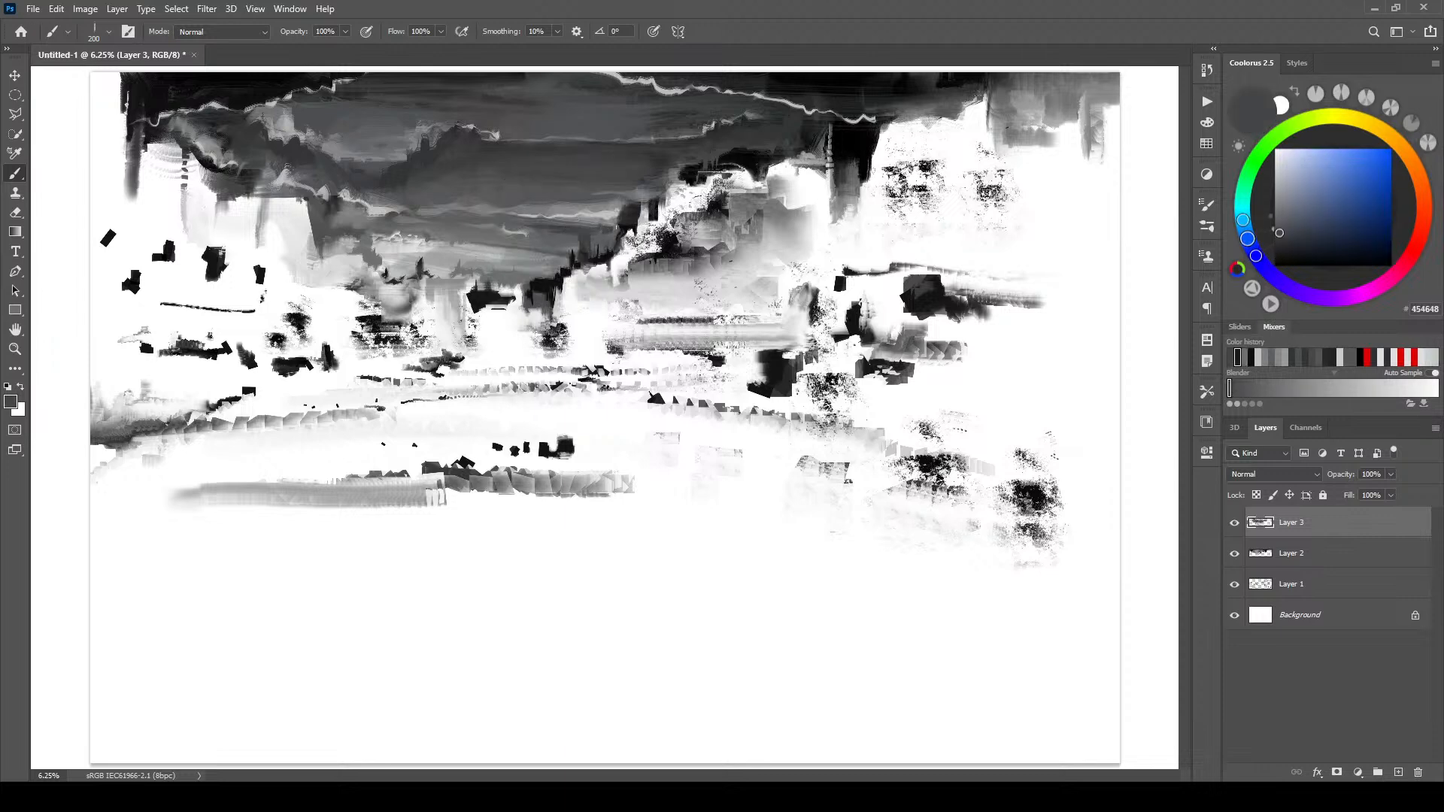
{"action": "left_click_drag", "start_coordinate": [604, 218], "coordinate": [575, 218]}
- Paint a soft grey shape among the dark marks in the left midground with a smaller brush
{"action": "key", "text": "bracketright"}
{"action": "key", "text": "bracketright"}
{"action": "key", "text": "bracketleft"}
{"action": "key", "text": "bracketleft"}
{"action": "key", "text": "bracketleft"}
{"action": "key", "text": "bracketleft"}
{"action": "mouse_move", "coordinate": [283, 390]}
{"action": "left_mouse_down"}
{"action": "mouse_move", "coordinate": [203, 387]}
{"action": "mouse_move", "coordinate": [170, 355]}
{"action": "mouse_move", "coordinate": [200, 367]}
{"action": "left_mouse_up"}
- Paint broad translucent grey strokes across the left, central and right midground with the brush enlarged to 1600 px
{"action": "key", "text": "bracketright"}
{"action": "key", "text": "bracketright"}
{"action": "key", "text": "bracketright"}
{"action": "key", "text": "bracketright"}
{"action": "key", "text": "bracketright"}
{"action": "key", "text": "bracketright"}
{"action": "key", "text": "bracketright"}
{"action": "key", "text": "bracketright"}
{"action": "key", "text": "bracketright"}
{"action": "key", "text": "bracketright"}
{"action": "key", "text": "bracketright"}
{"action": "key", "text": "bracketright"}
{"action": "key", "text": "bracketright"}
{"action": "key", "text": "bracketright"}
{"action": "mouse_move", "coordinate": [99, 323]}
{"action": "left_mouse_down"}
{"action": "mouse_move", "coordinate": [278, 319]}
{"action": "mouse_move", "coordinate": [151, 330]}
{"action": "mouse_move", "coordinate": [352, 360]}
{"action": "left_mouse_up"}
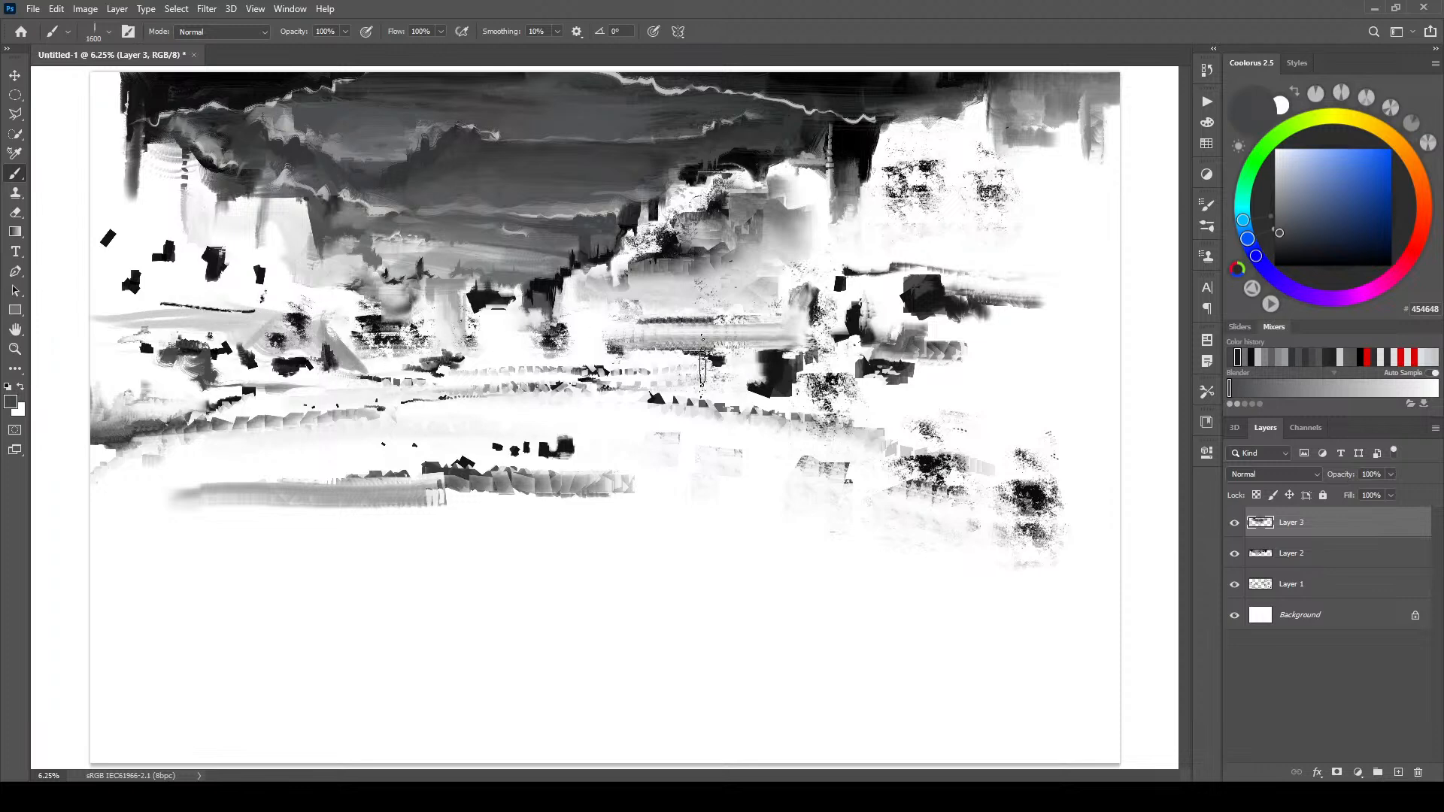
{"action": "left_click_drag", "start_coordinate": [465, 368], "coordinate": [774, 365]}
{"action": "left_click_drag", "start_coordinate": [906, 380], "coordinate": [1007, 357]}
- Paint broad streaky grey bands across the white area at the right side of the composition, varying the brush size
{"action": "key", "text": "bracketleft"}
{"action": "key", "text": "bracketleft"}
{"action": "key", "text": "bracketleft"}
{"action": "key", "text": "bracketleft"}
{"action": "key", "text": "bracketleft"}
{"action": "key", "text": "bracketleft"}
{"action": "key", "text": "bracketleft"}
{"action": "key", "text": "bracketleft"}
{"action": "key", "text": "bracketleft"}
{"action": "key", "text": "bracketleft"}
{"action": "key", "text": "bracketright"}
{"action": "key", "text": "bracketright"}
{"action": "key", "text": "bracketright"}
{"action": "key", "text": "bracketright"}
{"action": "key", "text": "bracketright"}
{"action": "key", "text": "bracketright"}
{"action": "key", "text": "bracketright"}
{"action": "key", "text": "bracketright"}
{"action": "key", "text": "bracketright"}
{"action": "key", "text": "bracketright"}
{"action": "key", "text": "bracketright"}
{"action": "left_click_drag", "start_coordinate": [932, 259], "coordinate": [1139, 267]}
{"action": "key", "text": "bracketright"}
{"action": "key", "text": "bracketright"}
{"action": "key", "text": "bracketright"}
{"action": "key", "text": "bracketright"}
{"action": "mouse_move", "coordinate": [1124, 210]}
{"action": "left_mouse_down"}
{"action": "mouse_move", "coordinate": [949, 216]}
{"action": "mouse_move", "coordinate": [866, 263]}
{"action": "mouse_move", "coordinate": [891, 250]}
{"action": "mouse_move", "coordinate": [738, 295]}
{"action": "left_mouse_up"}
- Add a small grey stroke between the central cloud and the right-hand bands with a reduced brush, then enlarge the brush to 800 px
{"action": "key", "text": "bracketleft"}
{"action": "key", "text": "bracketleft"}
{"action": "key", "text": "bracketleft"}
{"action": "key", "text": "bracketleft"}
{"action": "key", "text": "bracketleft"}
{"action": "key", "text": "bracketleft"}
{"action": "key", "text": "bracketleft"}
{"action": "key", "text": "bracketleft"}
{"action": "key", "text": "bracketleft"}
{"action": "key", "text": "bracketleft"}
{"action": "key", "text": "bracketleft"}
{"action": "key", "text": "bracketleft"}
{"action": "key", "text": "bracketleft"}
{"action": "key", "text": "bracketleft"}
{"action": "key", "text": "bracketleft"}
{"action": "key", "text": "bracketleft"}
{"action": "key", "text": "bracketleft"}
{"action": "key", "text": "bracketleft"}
{"action": "left_click_drag", "start_coordinate": [791, 254], "coordinate": [827, 247]}
{"action": "key", "text": "bracketright"}
{"action": "key", "text": "bracketright"}
{"action": "key", "text": "bracketright"}
{"action": "key", "text": "bracketright"}
{"action": "key", "text": "bracketright"}
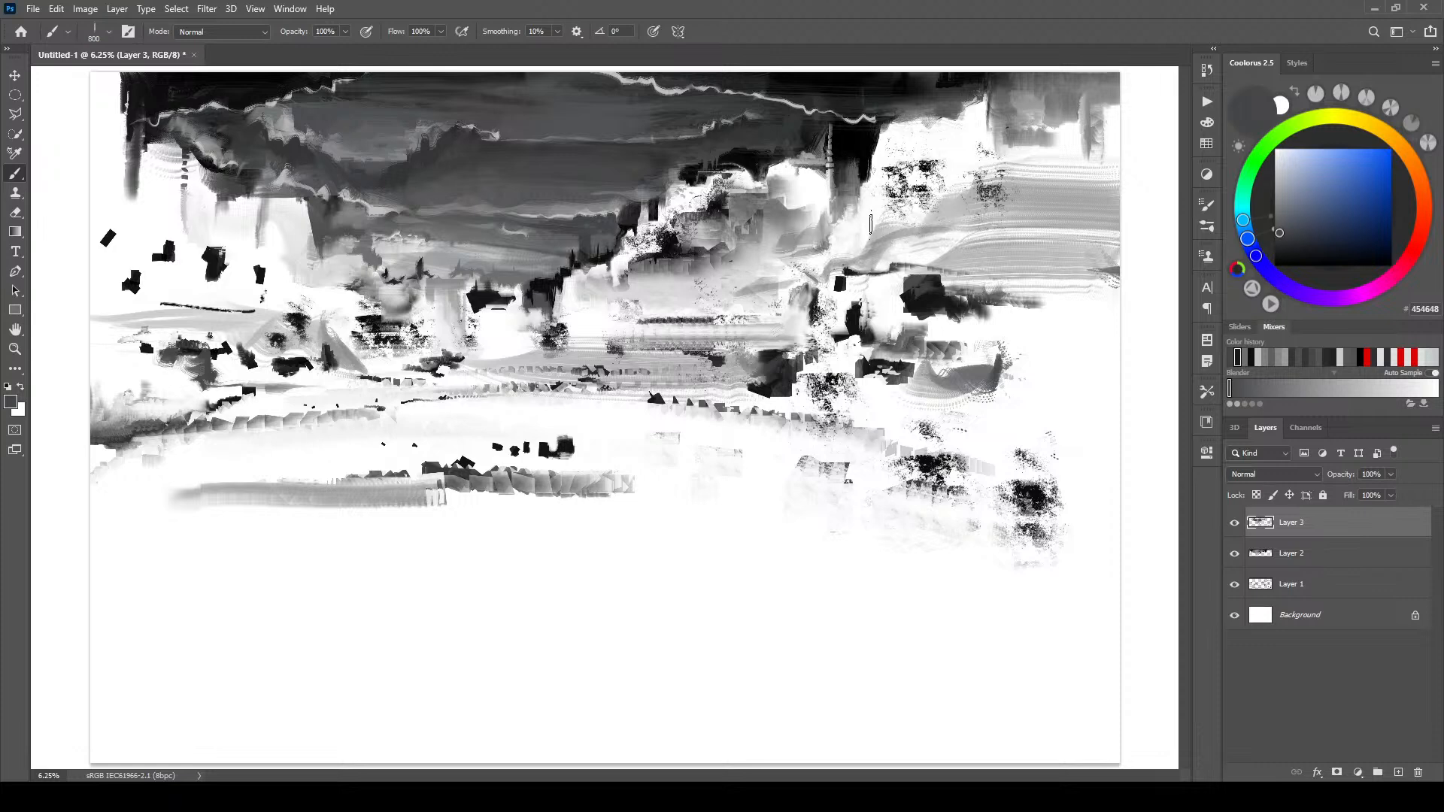
- Paint small dark grey strokes across the central midground below the cloud mass, adjusting the brush size between strokes
{"action": "key", "text": "bracketleft"}
{"action": "key", "text": "bracketleft"}
{"action": "mouse_move", "coordinate": [720, 292]}
{"action": "left_mouse_down"}
{"action": "mouse_move", "coordinate": [670, 316]}
{"action": "mouse_move", "coordinate": [718, 322]}
{"action": "mouse_move", "coordinate": [658, 288]}
{"action": "mouse_move", "coordinate": [681, 305]}
{"action": "mouse_move", "coordinate": [669, 295]}
{"action": "left_mouse_up"}
{"action": "key", "text": "bracketleft"}
{"action": "key", "text": "bracketleft"}
{"action": "key", "text": "bracketleft"}
{"action": "key", "text": "bracketleft"}
{"action": "key", "text": "bracketleft"}
{"action": "key", "text": "bracketleft"}
{"action": "key", "text": "bracketright"}
{"action": "key", "text": "bracketright"}
{"action": "key", "text": "bracketright"}
{"action": "key", "text": "bracketright"}
{"action": "key", "text": "bracketright"}
{"action": "key", "text": "bracketright"}
{"action": "key", "text": "bracketright"}
{"action": "key", "text": "bracketleft"}
{"action": "mouse_move", "coordinate": [651, 319]}
{"action": "left_mouse_down"}
{"action": "mouse_move", "coordinate": [650, 289]}
{"action": "mouse_move", "coordinate": [630, 304]}
{"action": "left_mouse_up"}
{"action": "left_click_drag", "start_coordinate": [616, 328], "coordinate": [592, 313]}
- Add fine dark grey touches on both sides of the central midground formation with a brush reduced to about 300 px
{"action": "key", "text": "bracketleft"}
{"action": "key", "text": "bracketleft"}
{"action": "key", "text": "bracketleft"}
{"action": "mouse_move", "coordinate": [721, 318]}
{"action": "left_mouse_down"}
{"action": "mouse_move", "coordinate": [759, 303]}
{"action": "mouse_move", "coordinate": [778, 252]}
{"action": "left_mouse_up"}
{"action": "key", "text": "bracketleft"}
{"action": "mouse_move", "coordinate": [570, 331]}
{"action": "left_mouse_down"}
{"action": "mouse_move", "coordinate": [597, 334]}
{"action": "mouse_move", "coordinate": [581, 318]}
{"action": "mouse_move", "coordinate": [473, 333]}
{"action": "mouse_move", "coordinate": [534, 315]}
{"action": "left_mouse_up"}
{"action": "key", "text": "bracketright"}
{"action": "key", "text": "bracketright"}
{"action": "key", "text": "bracketleft"}
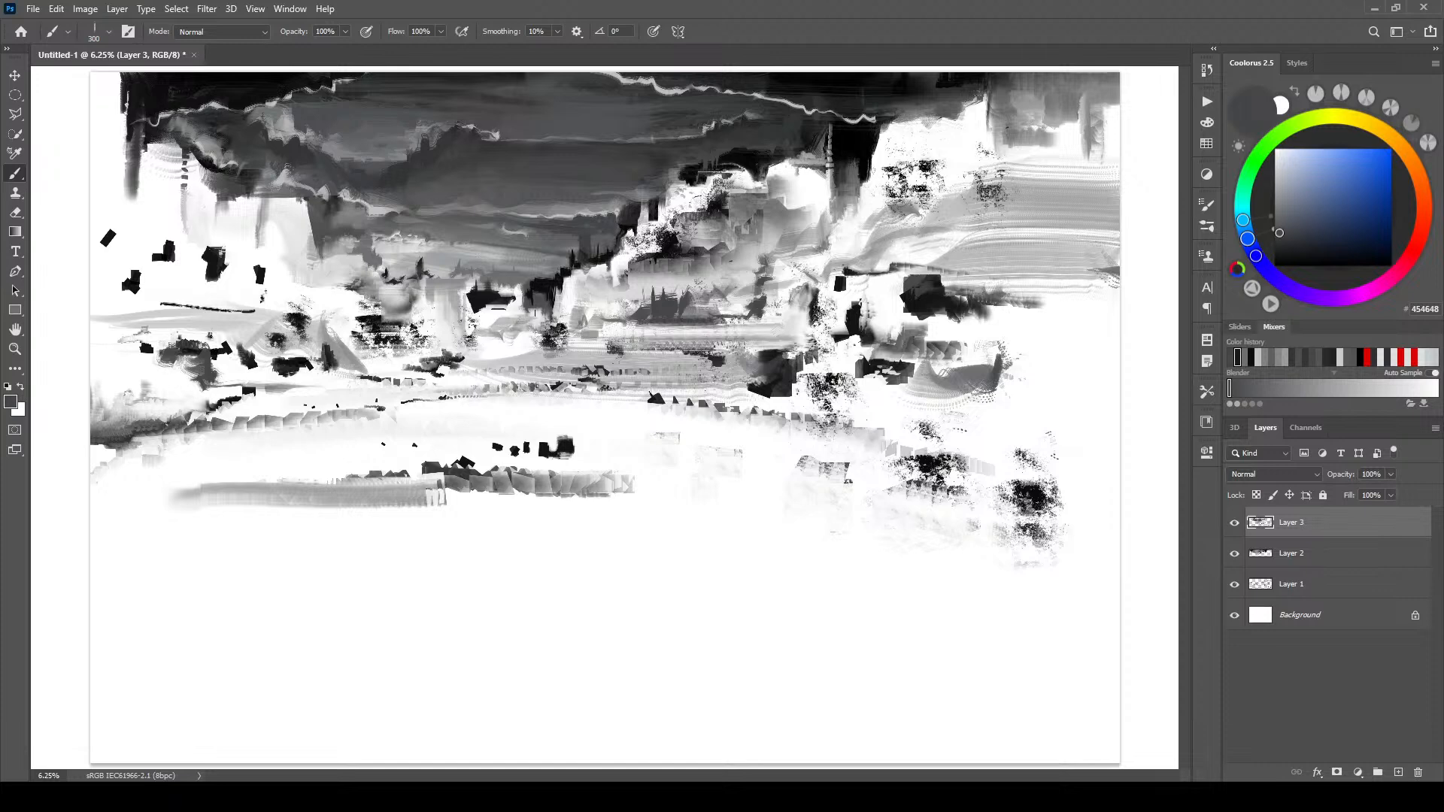
- Sample the light grey #C2C2C3 and paint a short stroke beside the dark marks left of centre, then enlarge the brush to 600 px
{"action": "left_click", "coordinate": [535, 320], "text": "alt"}
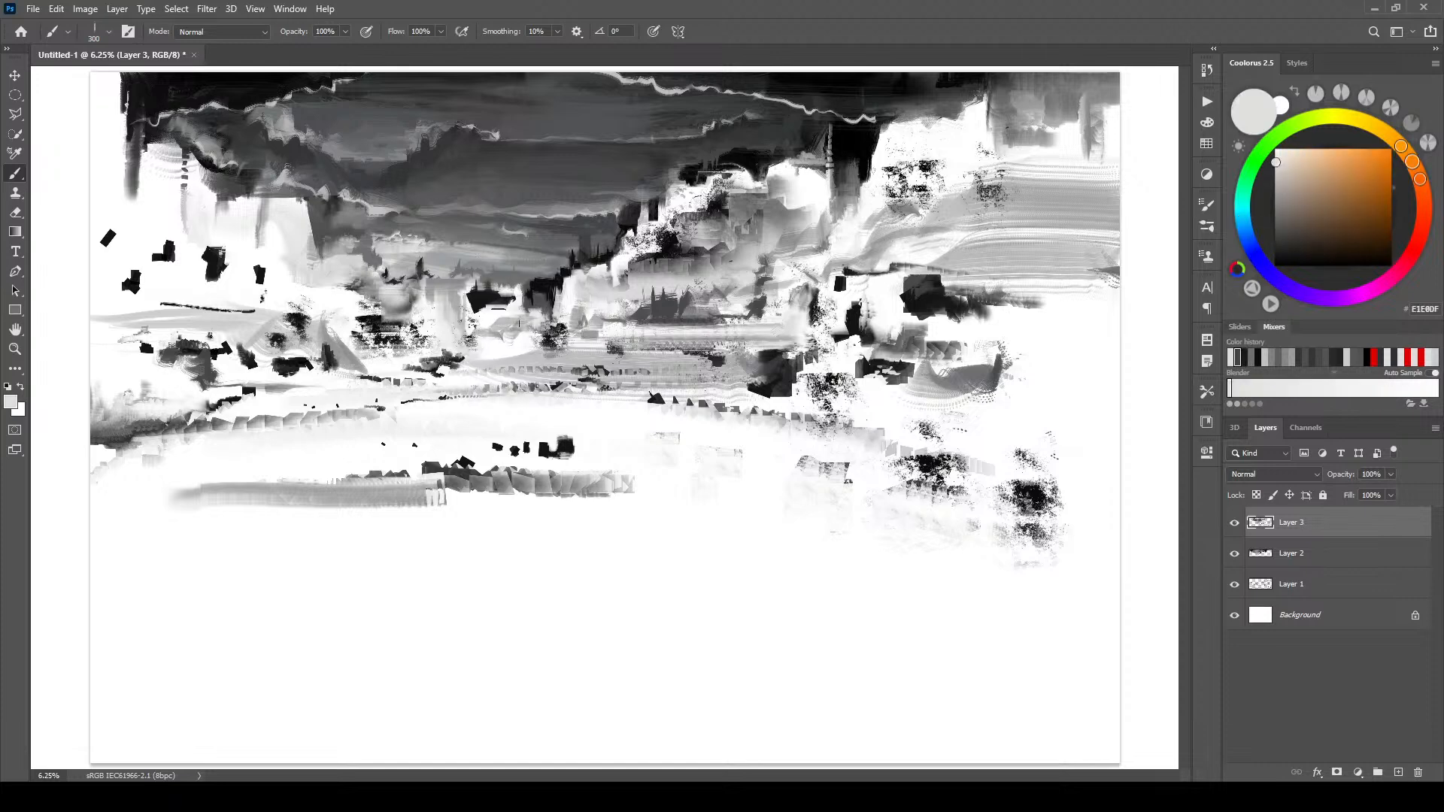
{"action": "left_click", "coordinate": [524, 316], "text": "alt"}
{"action": "left_click", "coordinate": [503, 323], "text": "alt"}
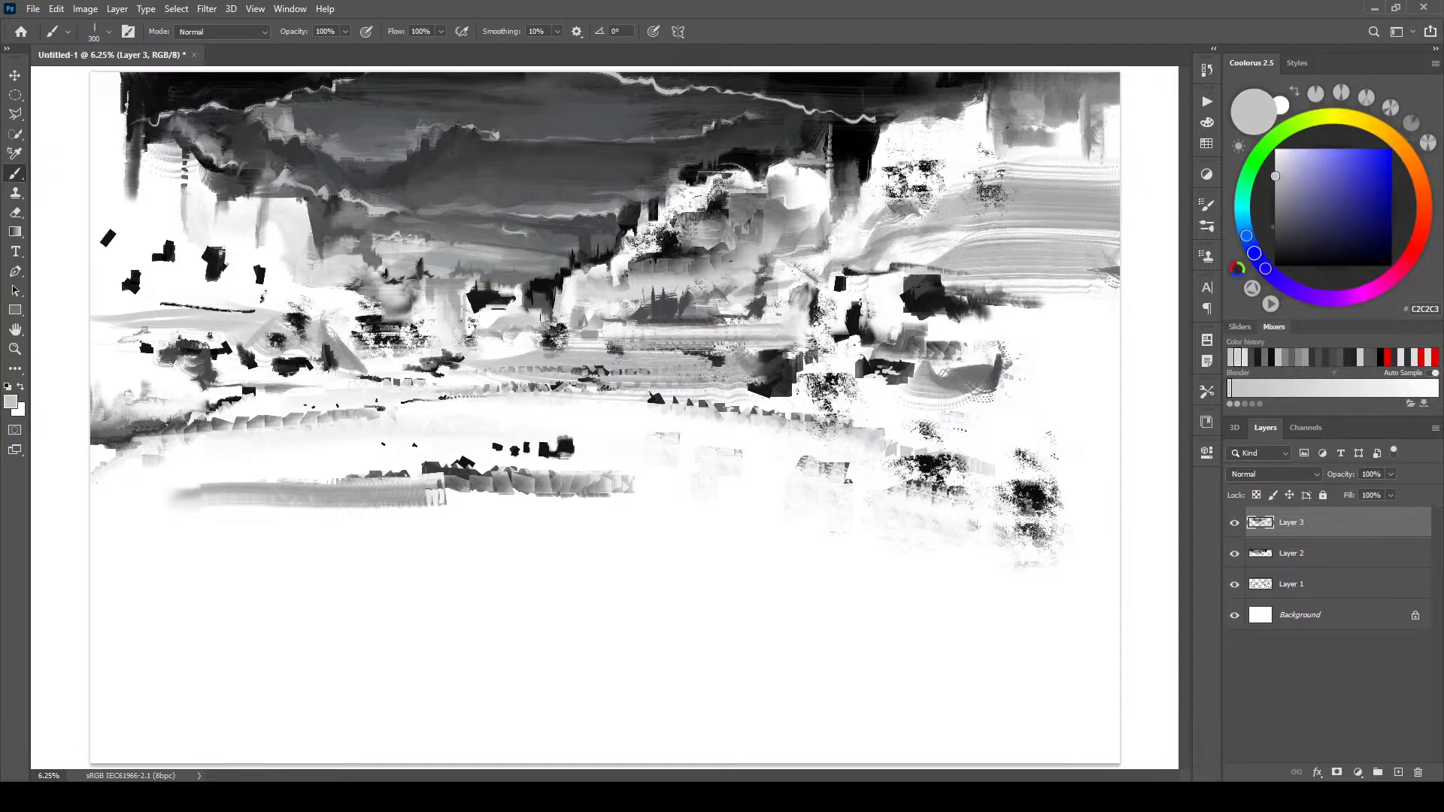
{"action": "mouse_move", "coordinate": [513, 338]}
{"action": "left_mouse_down"}
{"action": "mouse_move", "coordinate": [488, 332]}
{"action": "mouse_move", "coordinate": [507, 318]}
{"action": "left_mouse_up"}
{"action": "key", "text": "bracketright"}
{"action": "key", "text": "bracketright"}
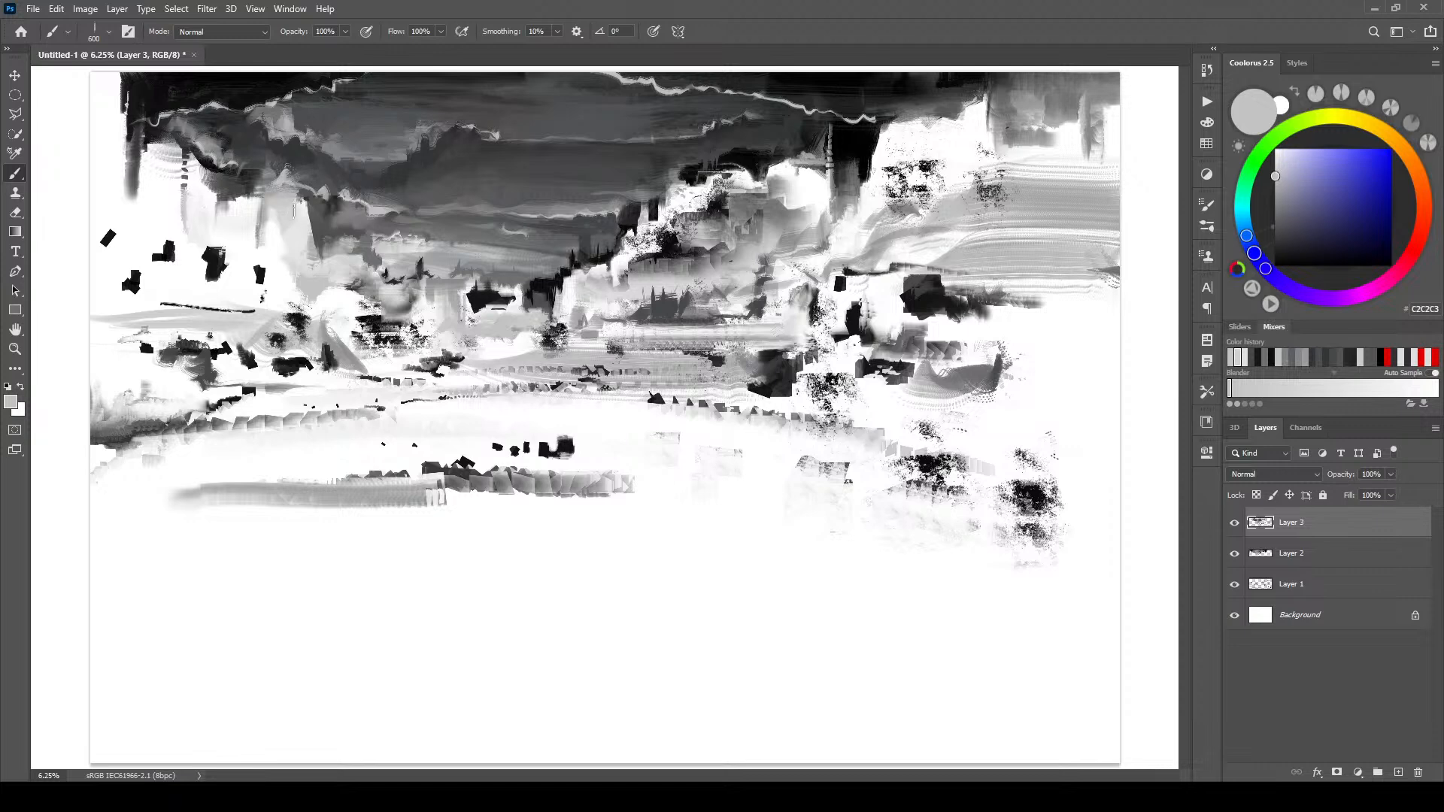
- Paint light grey vertical strokes over the white block at the left of the dark cloud, varying the brush size
{"action": "key", "text": "]"}
{"action": "key", "text": "]"}
{"action": "key", "text": "]"}
{"action": "key", "text": "]"}
{"action": "key", "text": "]"}
{"action": "left_click_drag", "start_coordinate": [301, 186], "coordinate": [293, 158]}
{"action": "key", "text": "]"}
{"action": "key", "text": "]"}
{"action": "key", "text": "["}
{"action": "key", "text": "["}
{"action": "key", "text": "["}
{"action": "key", "text": "["}
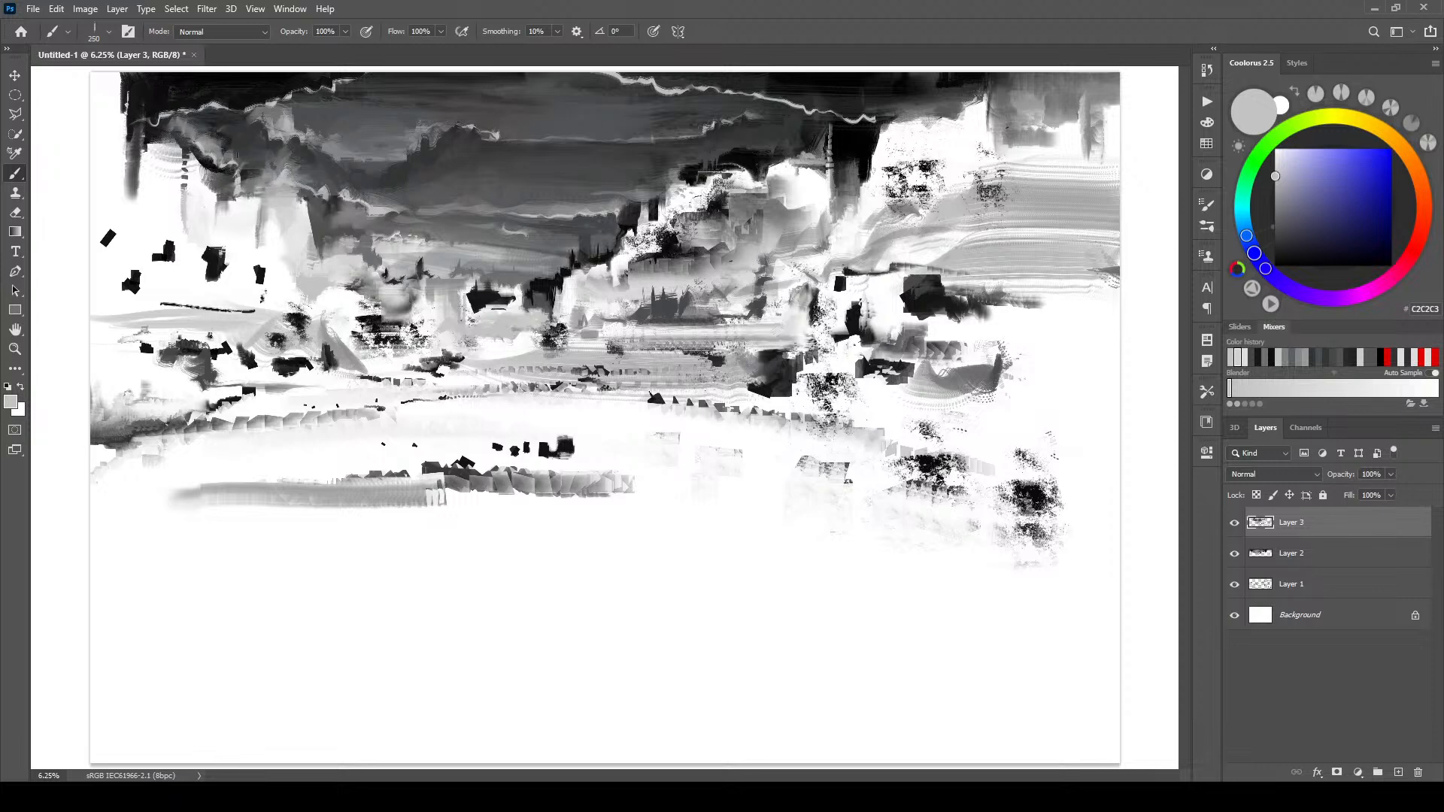
{"action": "key", "text": "]"}
{"action": "key", "text": "]"}
{"action": "key", "text": "]"}
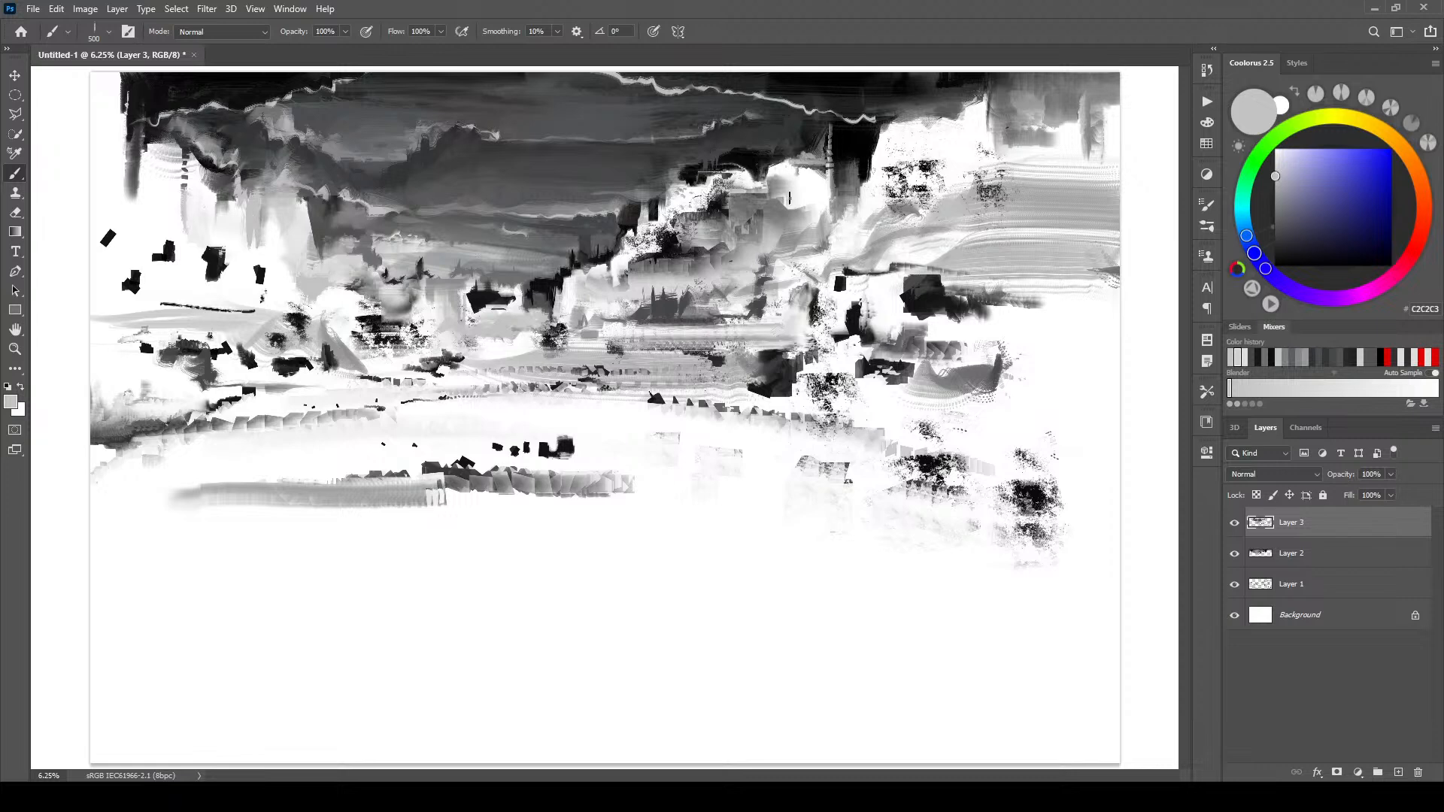
- Reshape the left block beside the cloud with sampled white and slanted dark grey #555555 strokes
{"action": "left_click", "coordinate": [280, 219], "text": "alt"}
{"action": "key", "text": "["}
{"action": "key", "text": "["}
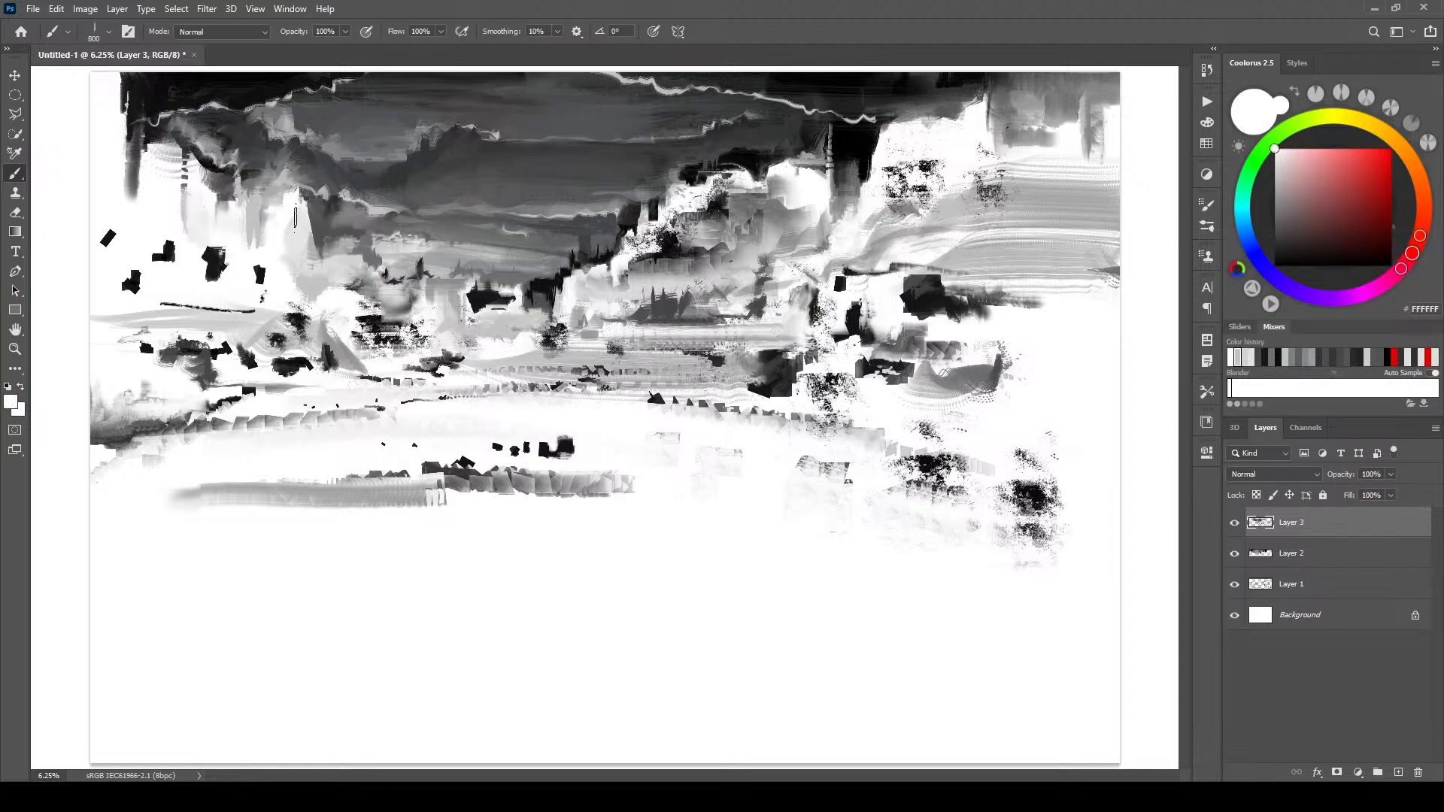
{"action": "left_click", "coordinate": [318, 210], "text": "alt"}
{"action": "key", "text": "]"}
{"action": "key", "text": "]"}
{"action": "key", "text": "]"}
{"action": "key", "text": "]"}
{"action": "key", "text": "]"}
{"action": "mouse_move", "coordinate": [299, 200]}
{"action": "left_mouse_down"}
{"action": "mouse_move", "coordinate": [323, 223]}
{"action": "mouse_move", "coordinate": [320, 255]}
{"action": "mouse_move", "coordinate": [303, 247]}
{"action": "mouse_move", "coordinate": [286, 184]}
{"action": "mouse_move", "coordinate": [328, 257]}
{"action": "left_mouse_up"}
{"action": "key", "text": "["}
{"action": "key", "text": "["}
{"action": "key", "text": "["}
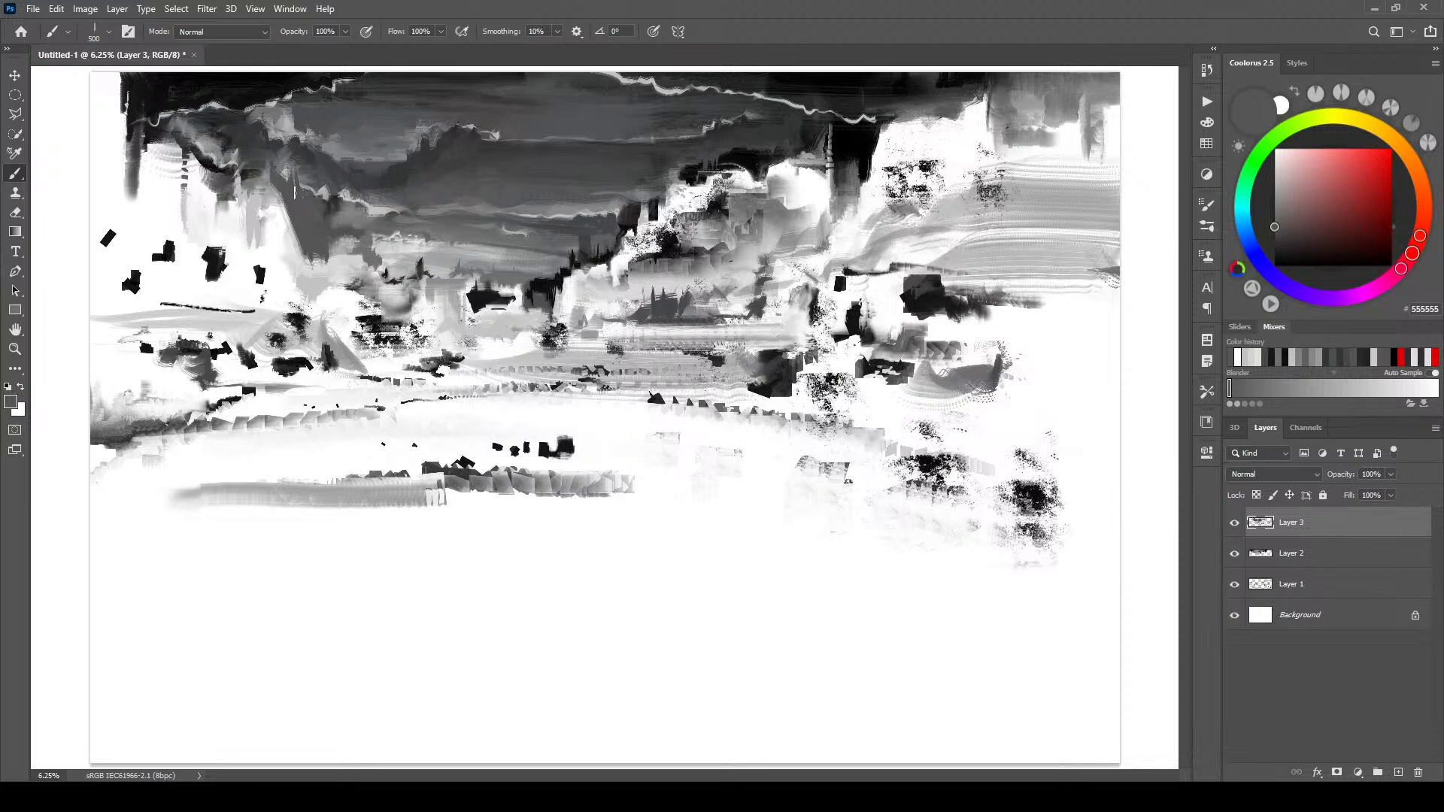
{"action": "mouse_move", "coordinate": [292, 248]}
{"action": "left_mouse_down"}
{"action": "mouse_move", "coordinate": [277, 184]}
{"action": "mouse_move", "coordinate": [294, 248]}
{"action": "left_mouse_up"}
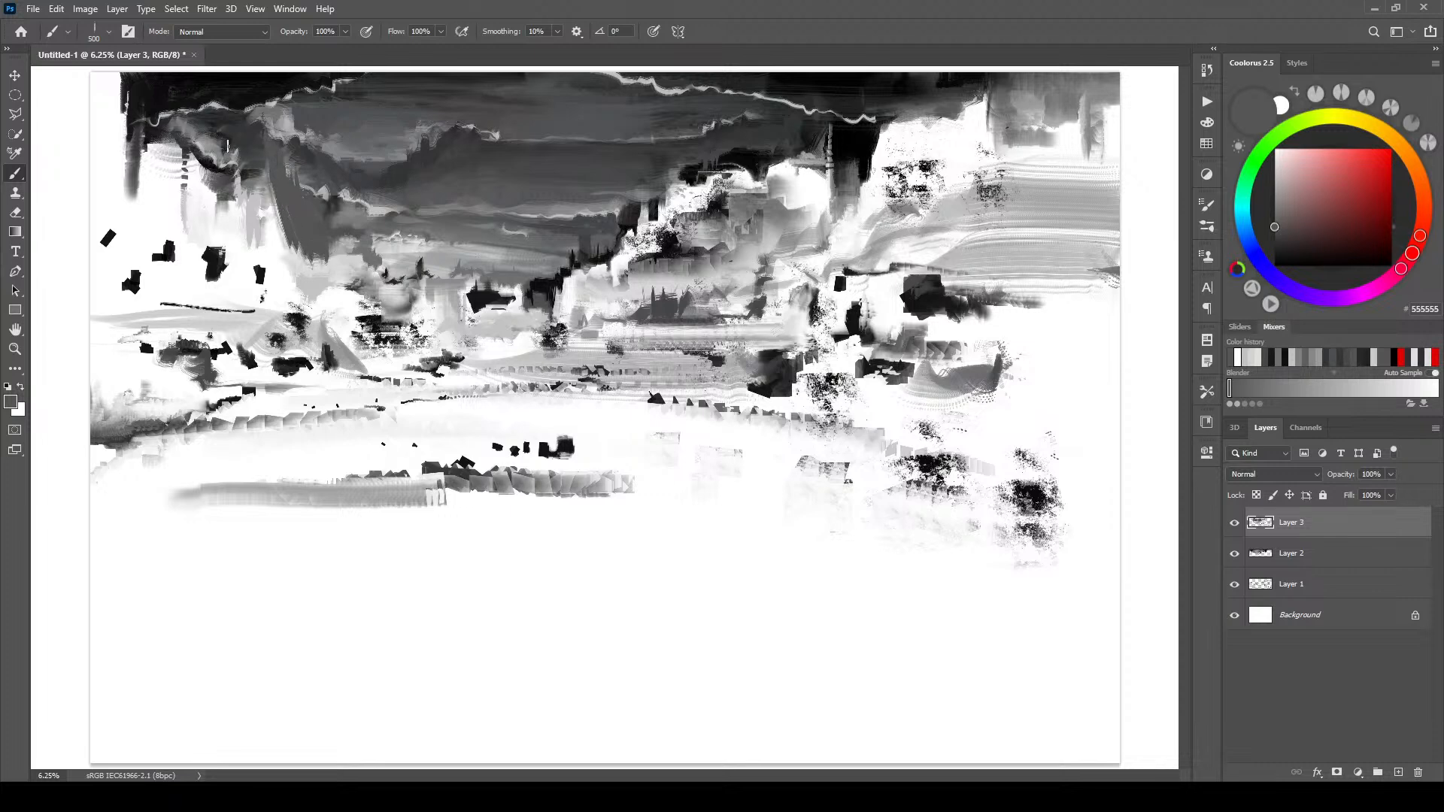
- Sample the near-black #1C1D1D and paint a tapering dark wedge down the left block
{"action": "left_click", "coordinate": [239, 196], "text": "alt"}
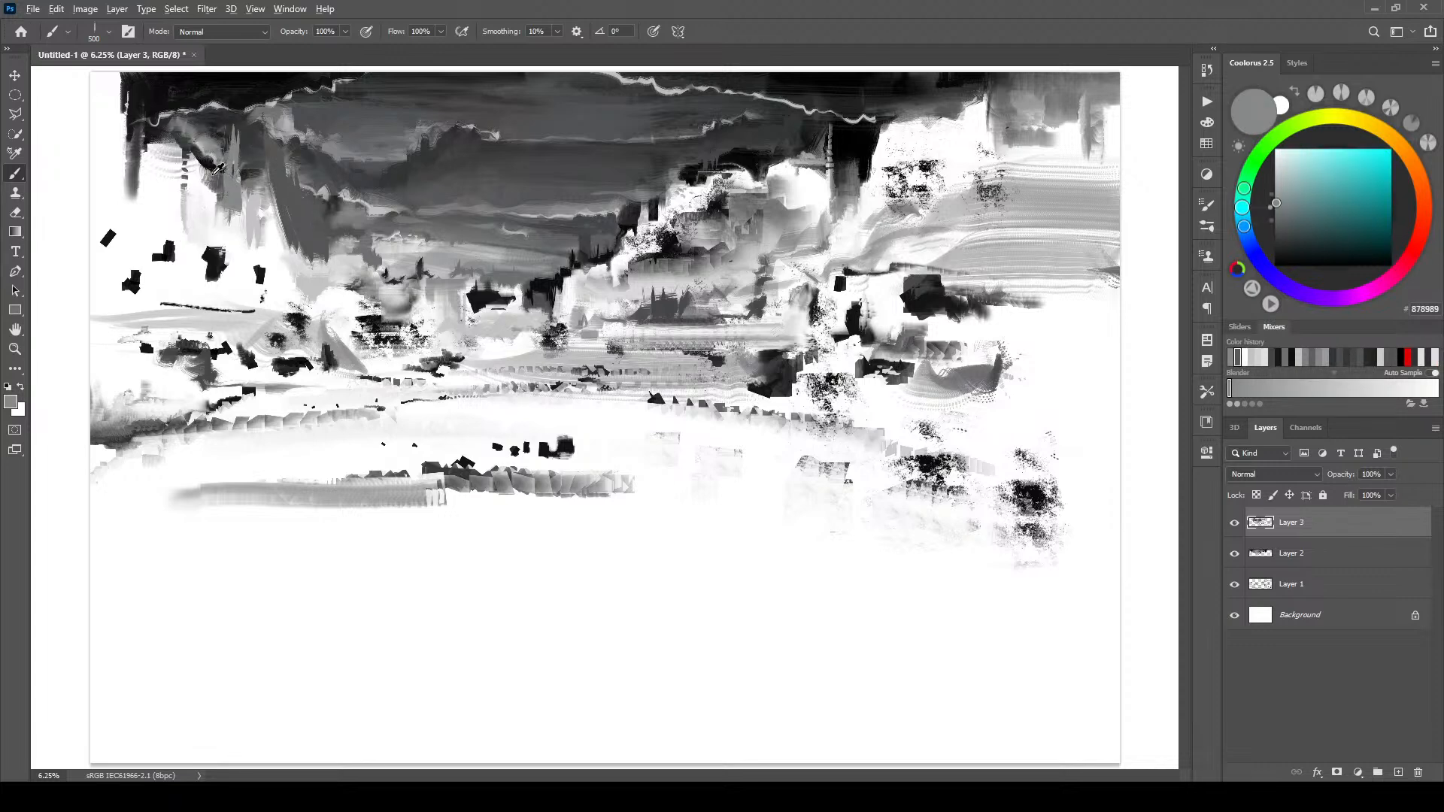
{"action": "left_click", "coordinate": [215, 200], "text": "alt"}
{"action": "left_click", "coordinate": [212, 150], "text": "alt"}
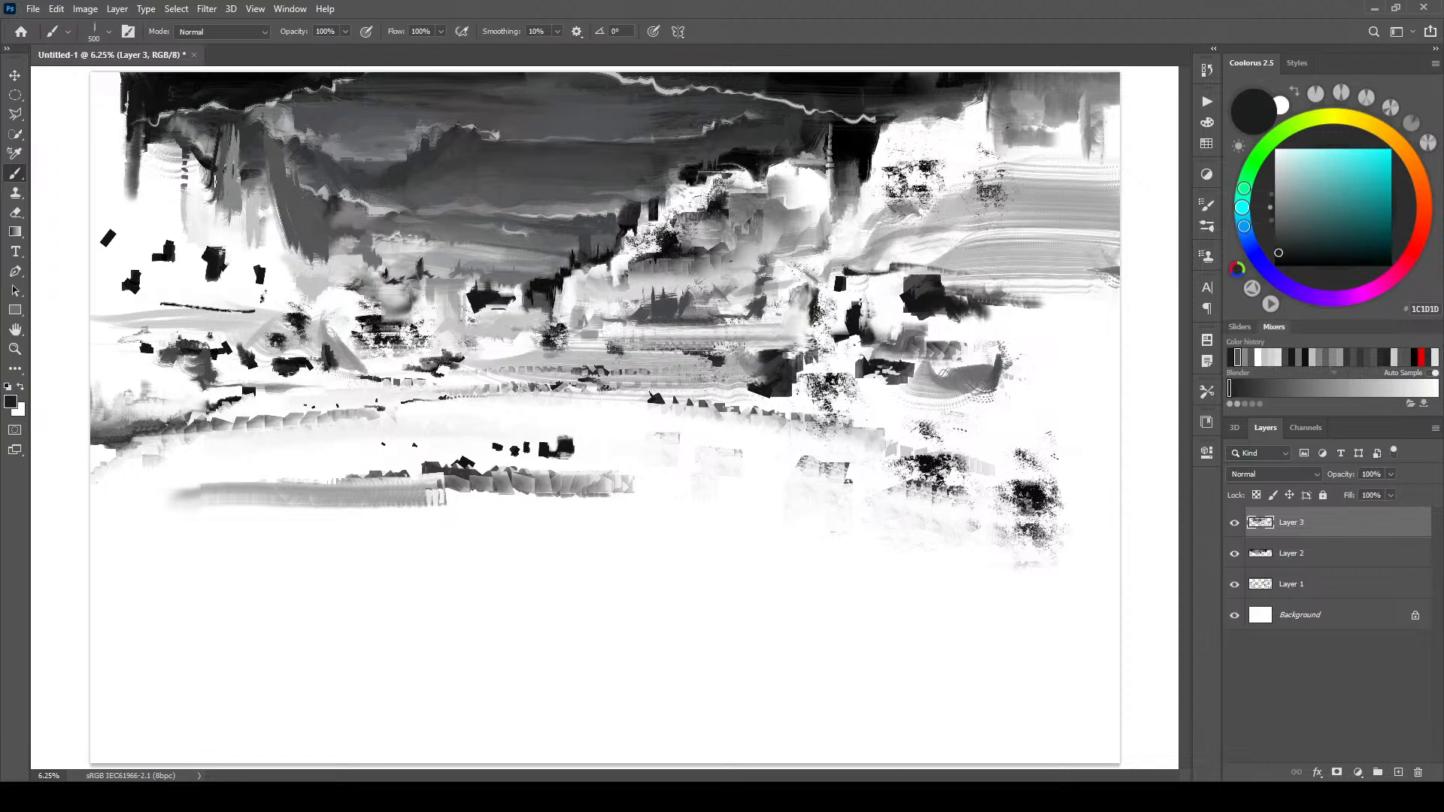
{"action": "key", "text": "bracketright"}
{"action": "mouse_move", "coordinate": [210, 135]}
{"action": "left_mouse_down"}
{"action": "mouse_move", "coordinate": [226, 210]}
{"action": "mouse_move", "coordinate": [237, 128]}
{"action": "mouse_move", "coordinate": [219, 226]}
{"action": "mouse_move", "coordinate": [227, 170]}
{"action": "mouse_move", "coordinate": [239, 272]}
{"action": "mouse_move", "coordinate": [213, 170]}
{"action": "left_mouse_up"}
{"action": "key", "text": "bracketleft"}
{"action": "mouse_move", "coordinate": [221, 218]}
{"action": "left_mouse_down"}
{"action": "mouse_move", "coordinate": [182, 155]}
{"action": "mouse_move", "coordinate": [197, 162]}
{"action": "left_mouse_up"}
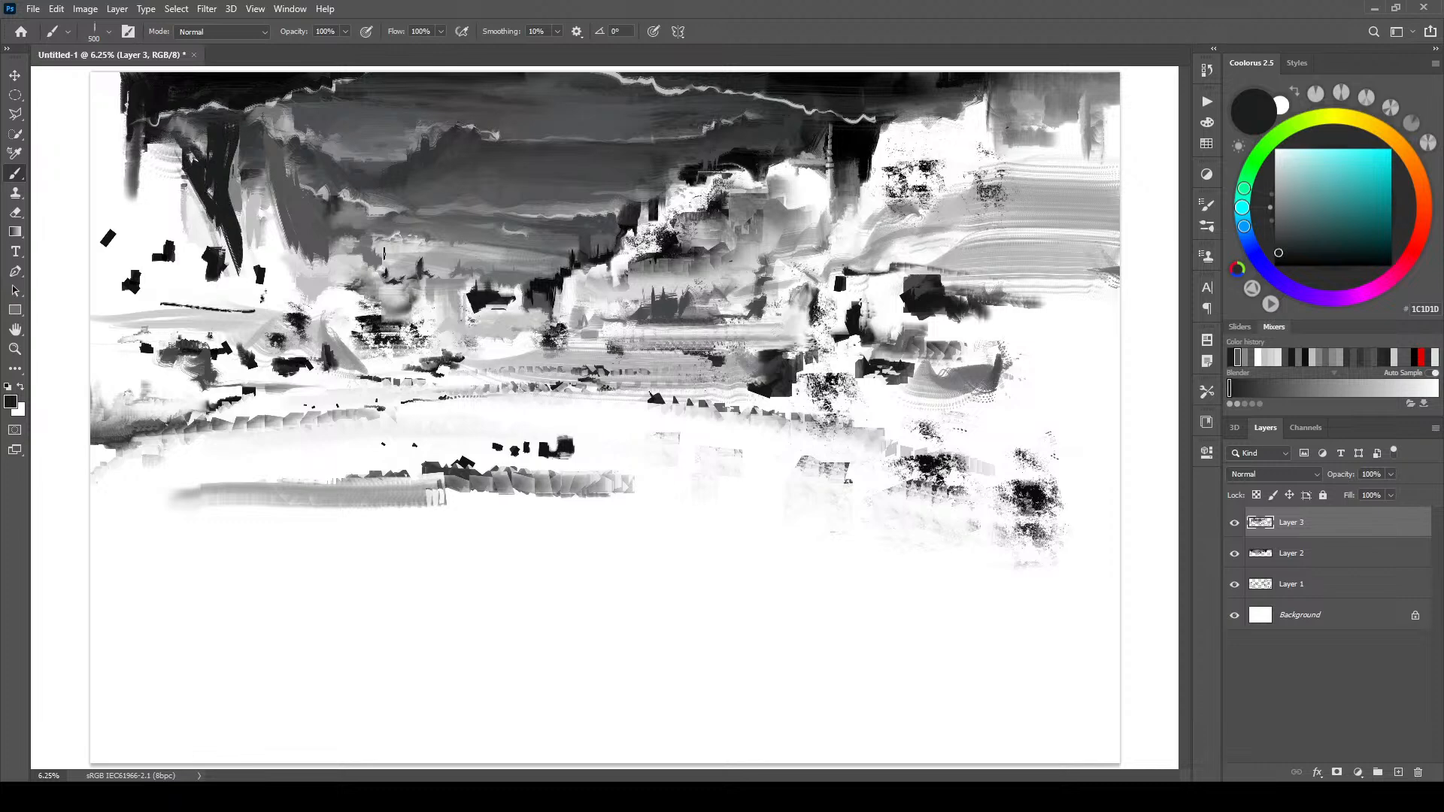
- Set the brush tip to a 59° angle and 92% roundness, with angle jitter controlled by Initial Direction
{"action": "left_click", "coordinate": [1207, 210]}
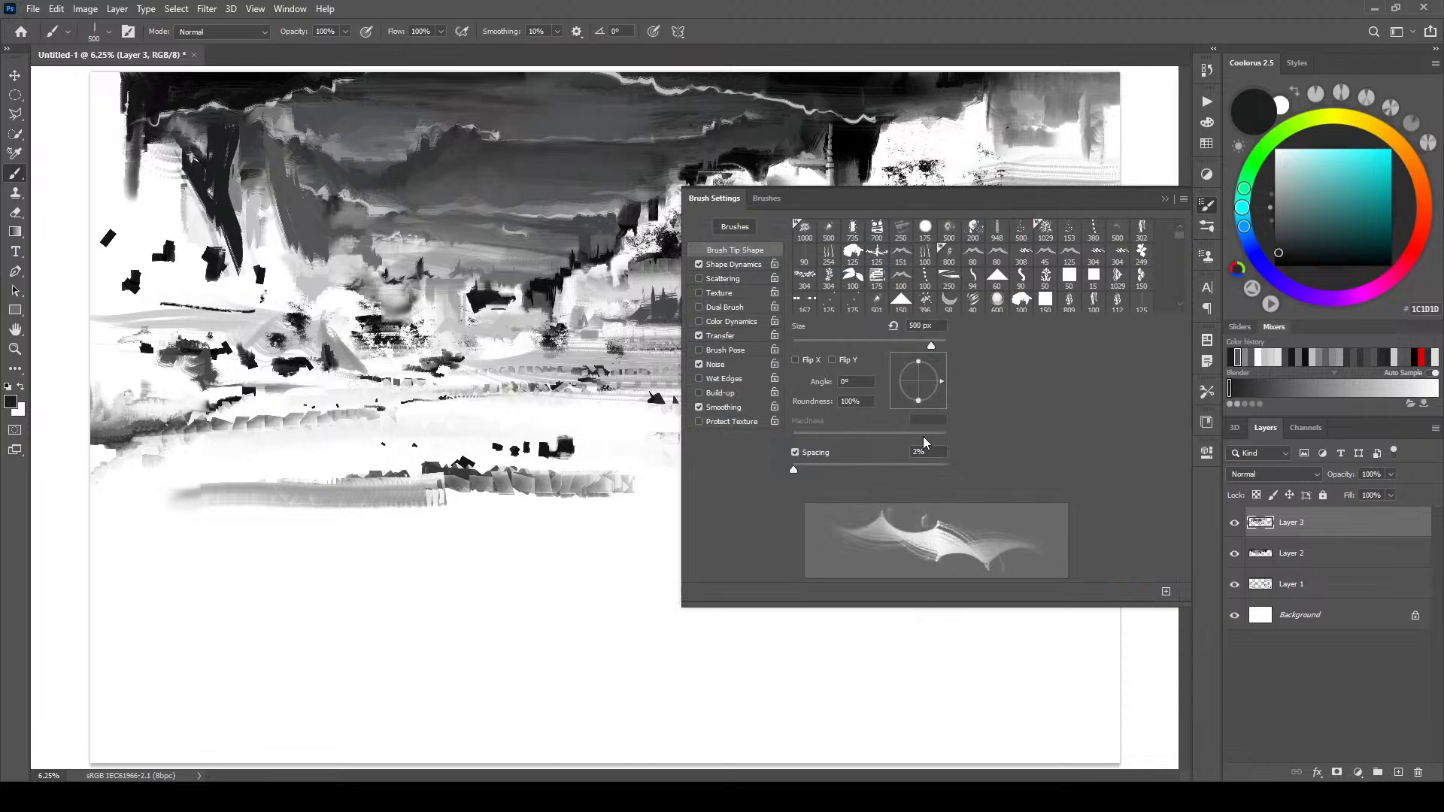
{"action": "mouse_move", "coordinate": [919, 363]}
{"action": "left_mouse_down"}
{"action": "mouse_move", "coordinate": [941, 379]}
{"action": "mouse_move", "coordinate": [931, 364]}
{"action": "left_mouse_up"}
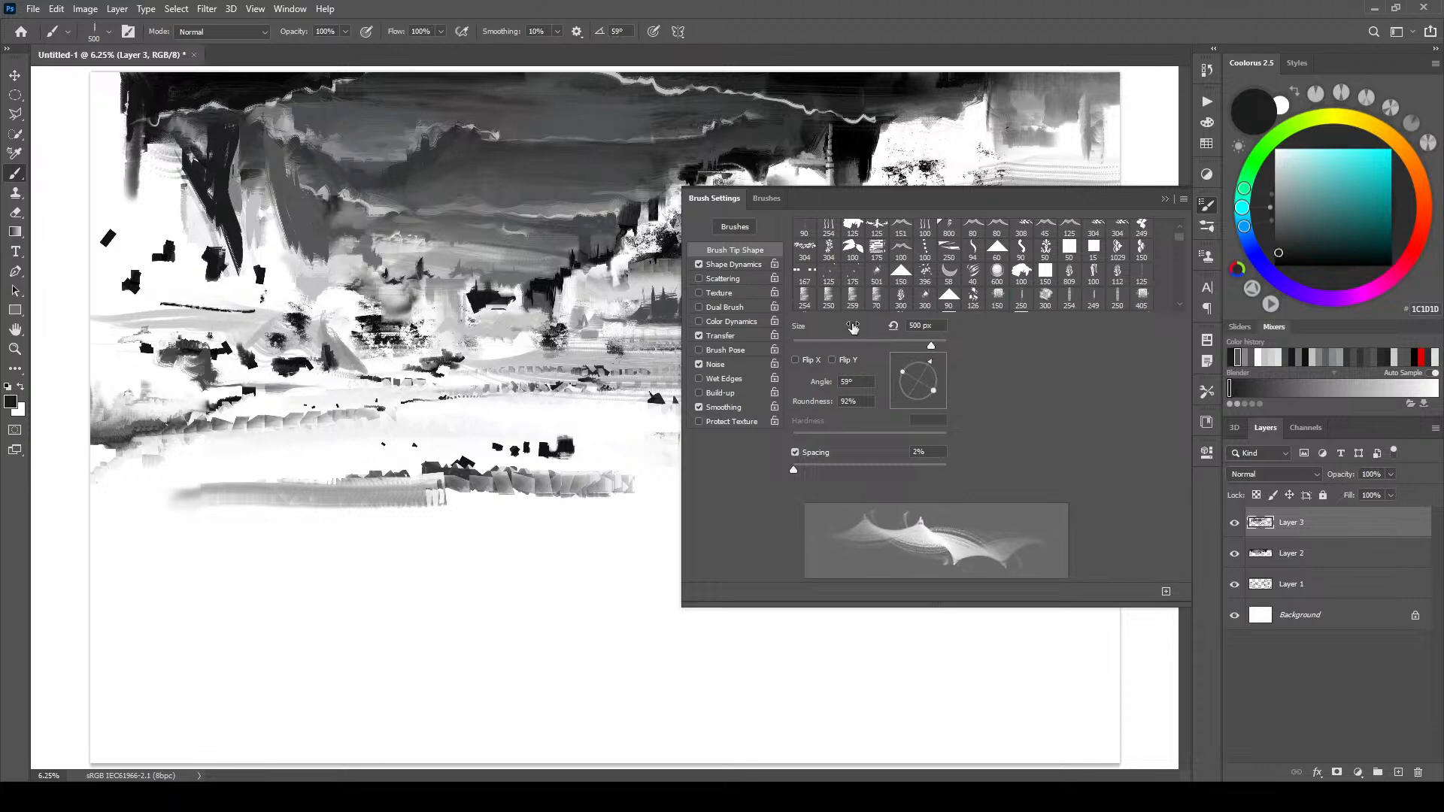
{"action": "left_click", "coordinate": [733, 264]}
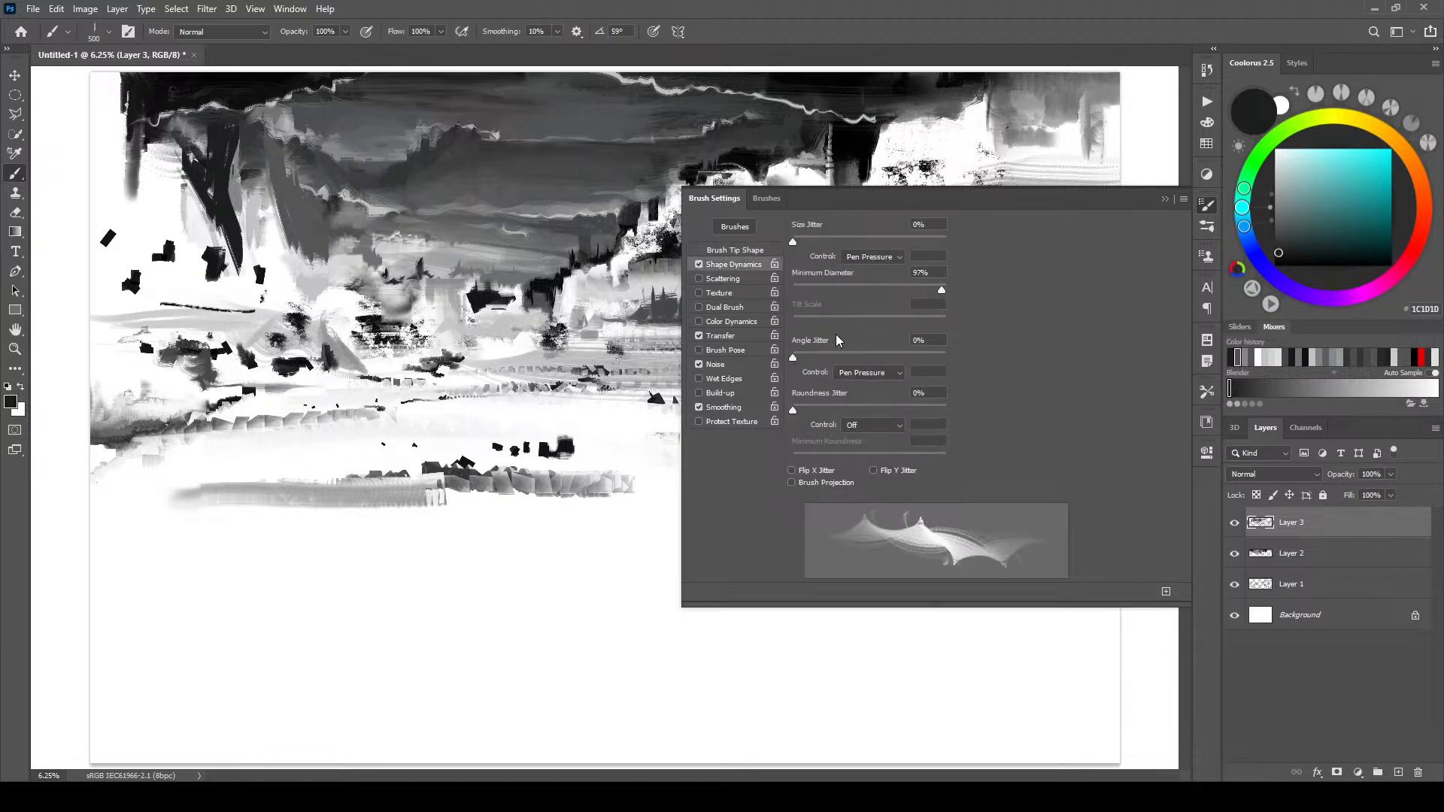
{"action": "left_click", "coordinate": [871, 373]}
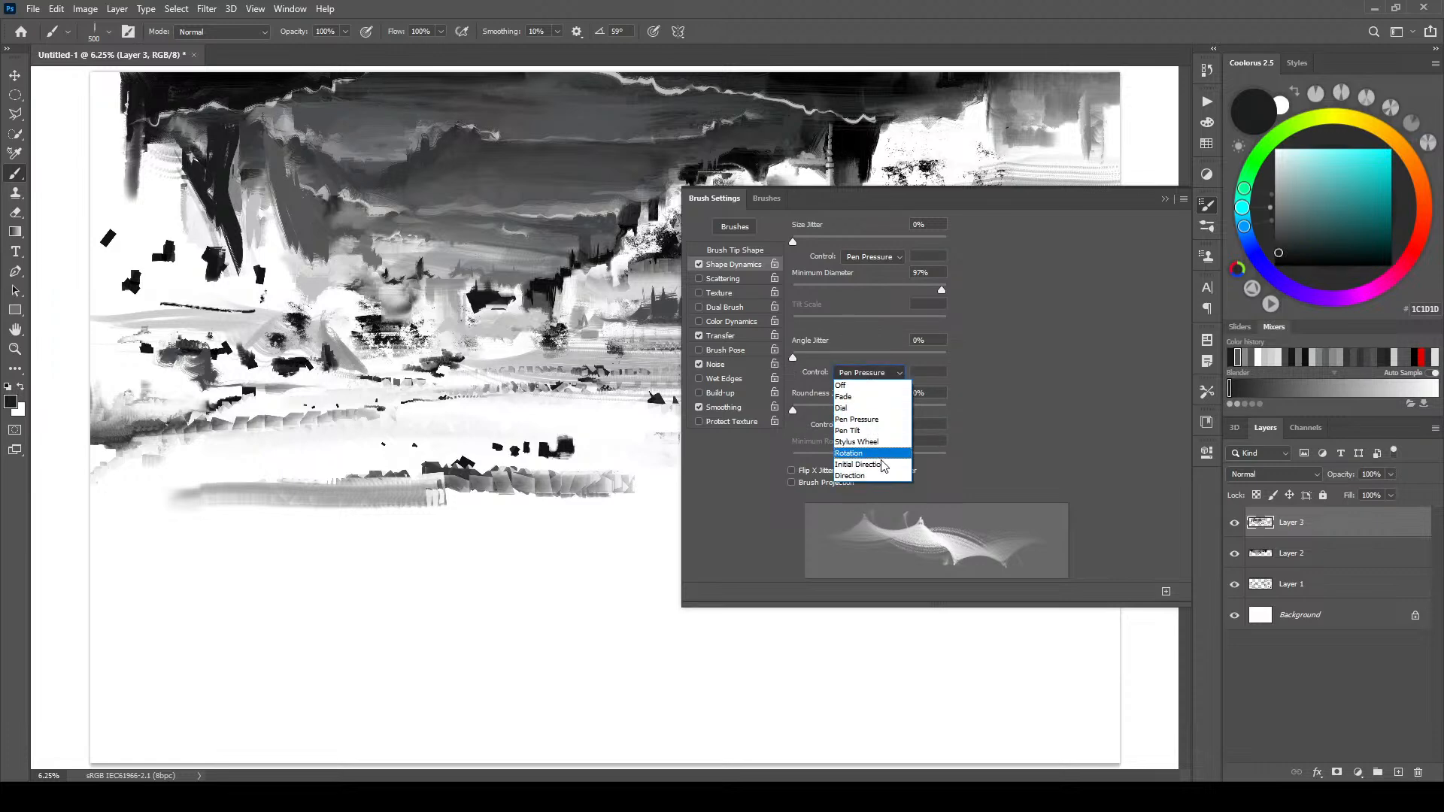
{"action": "left_click", "coordinate": [873, 464]}
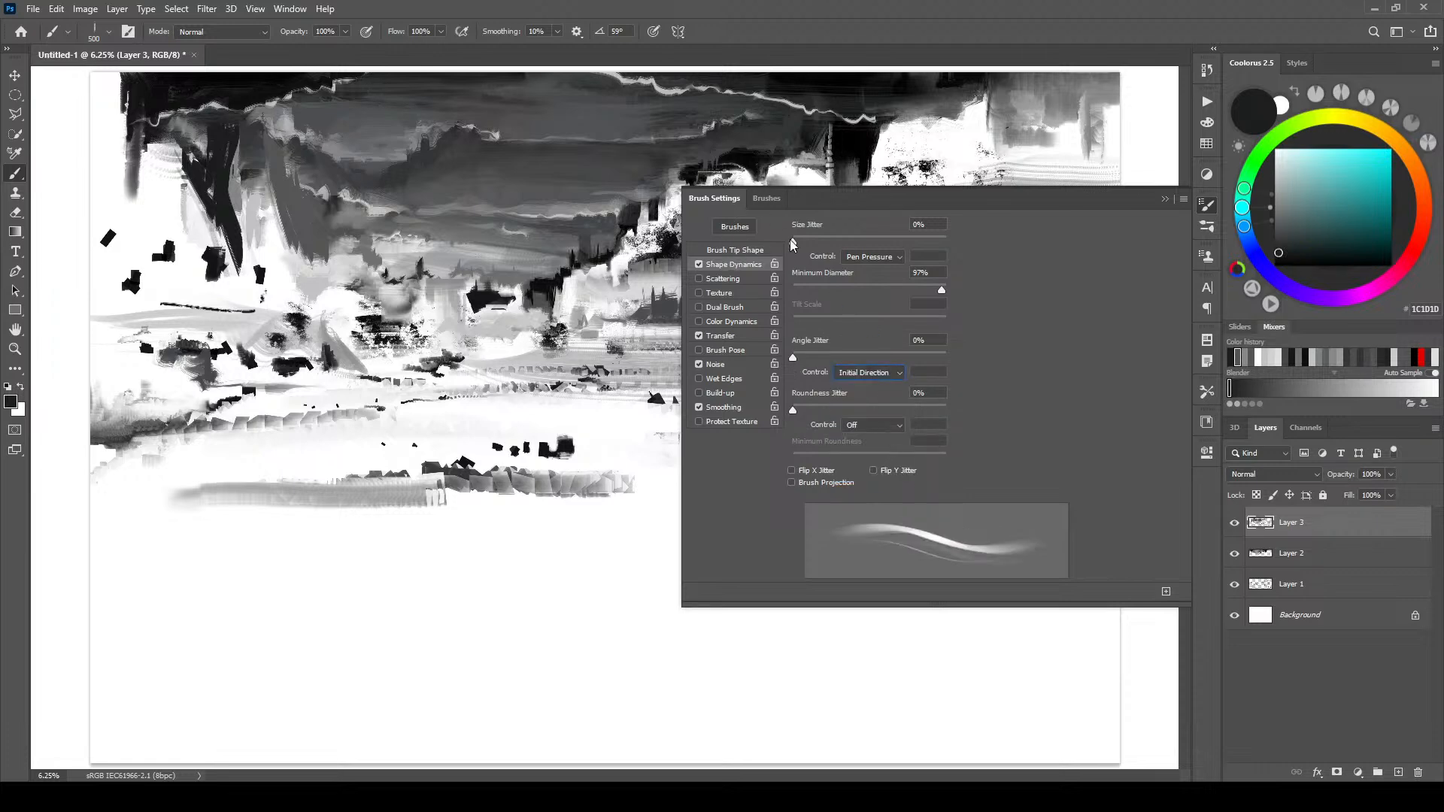
- Rotate the brush tip to a 35° angle, testing it with a short mark on the white foreground
{"action": "left_click", "coordinate": [745, 248]}
{"action": "left_click_drag", "start_coordinate": [930, 364], "coordinate": [935, 382]}
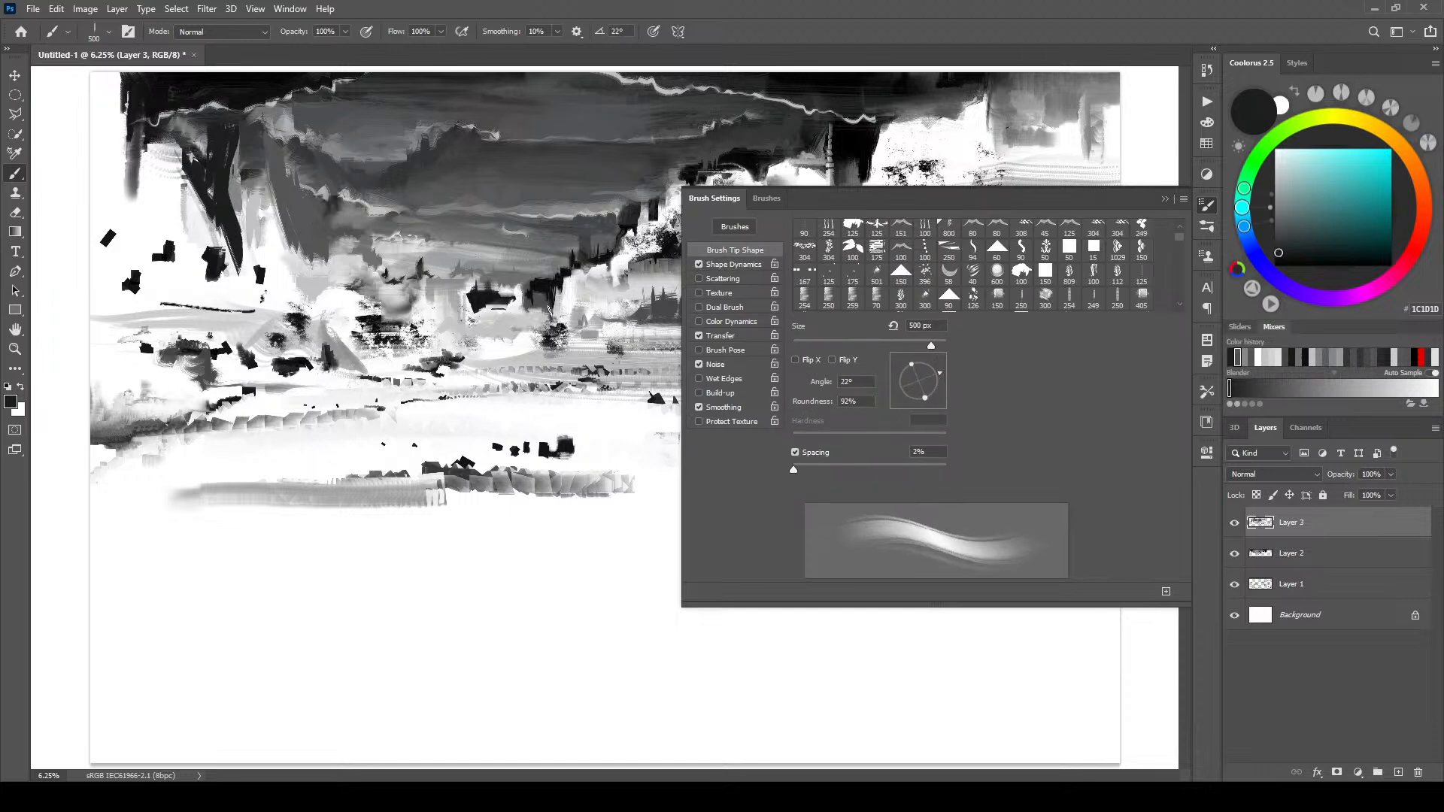
{"action": "left_click", "coordinate": [487, 428]}
{"action": "left_click_drag", "start_coordinate": [927, 359], "coordinate": [940, 370]}
- Try the rotated brush with a few strokes on the white foreground, then undo those test strokes
{"action": "left_click", "coordinate": [426, 421]}
{"action": "left_click_drag", "start_coordinate": [370, 469], "coordinate": [397, 454]}
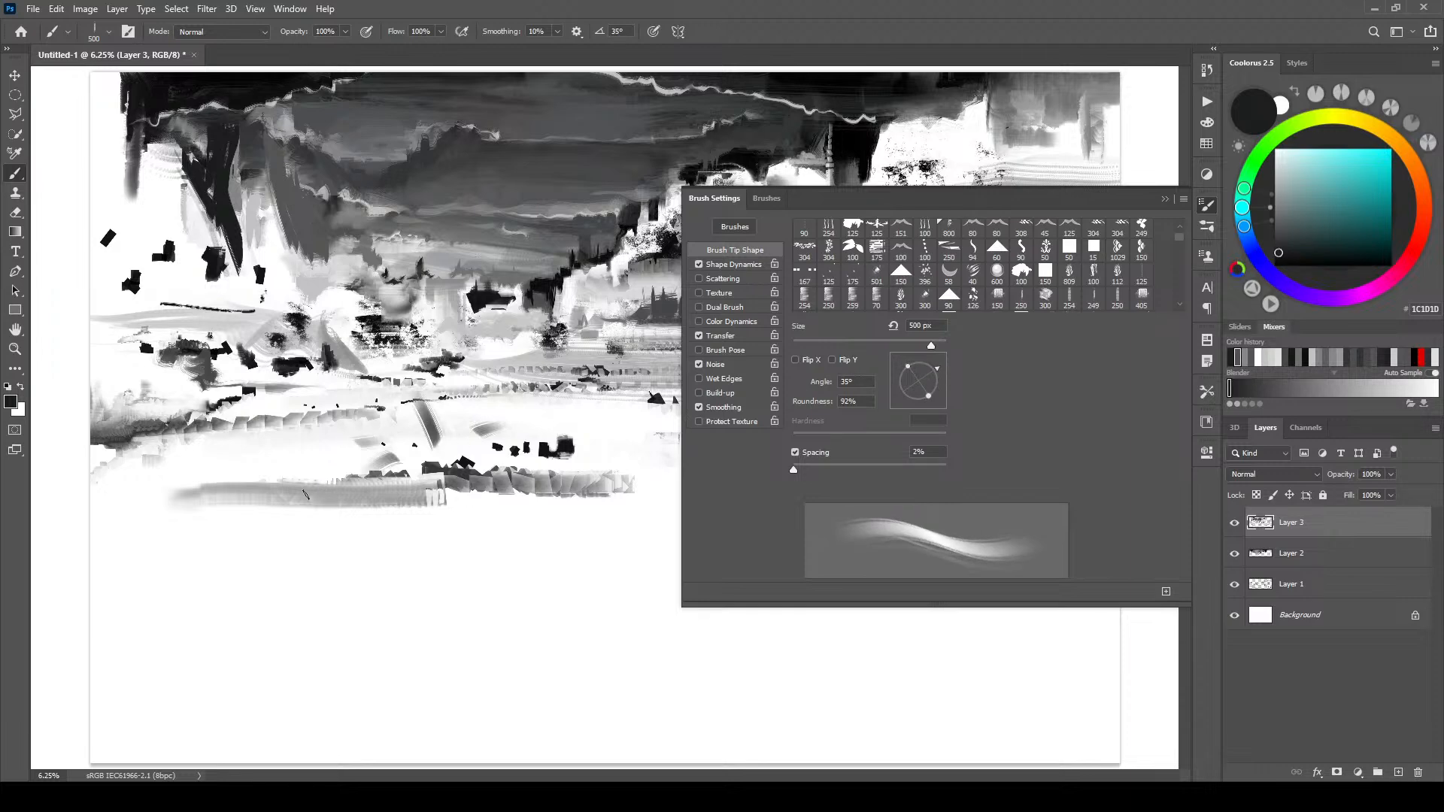
{"action": "left_click_drag", "start_coordinate": [304, 485], "coordinate": [378, 450]}
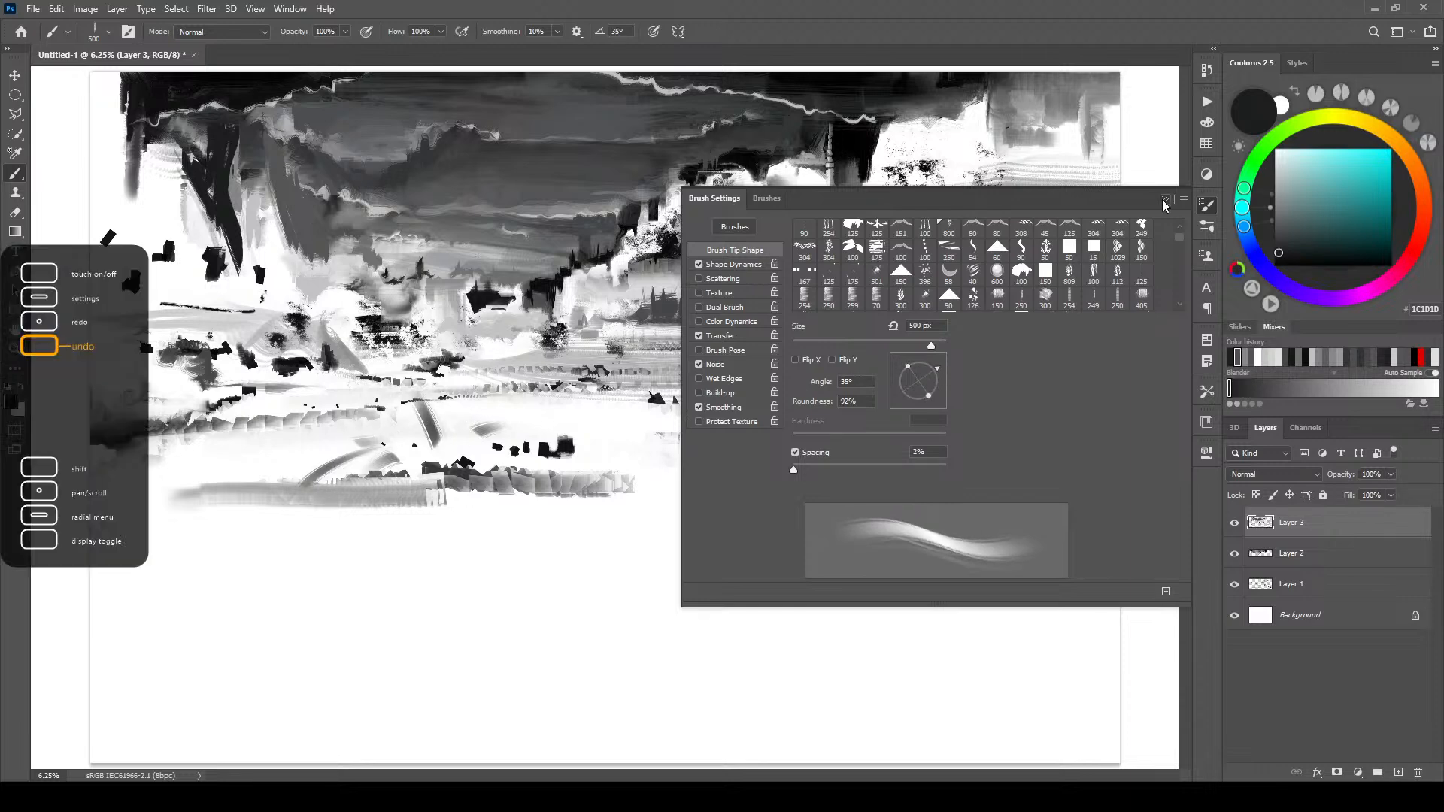
{"action": "key", "text": "F5"}
{"action": "key", "text": "ctrl+z"}
{"action": "key", "text": "ctrl+z"}
{"action": "key", "text": "ctrl+z"}
{"action": "key", "text": "ctrl+z"}
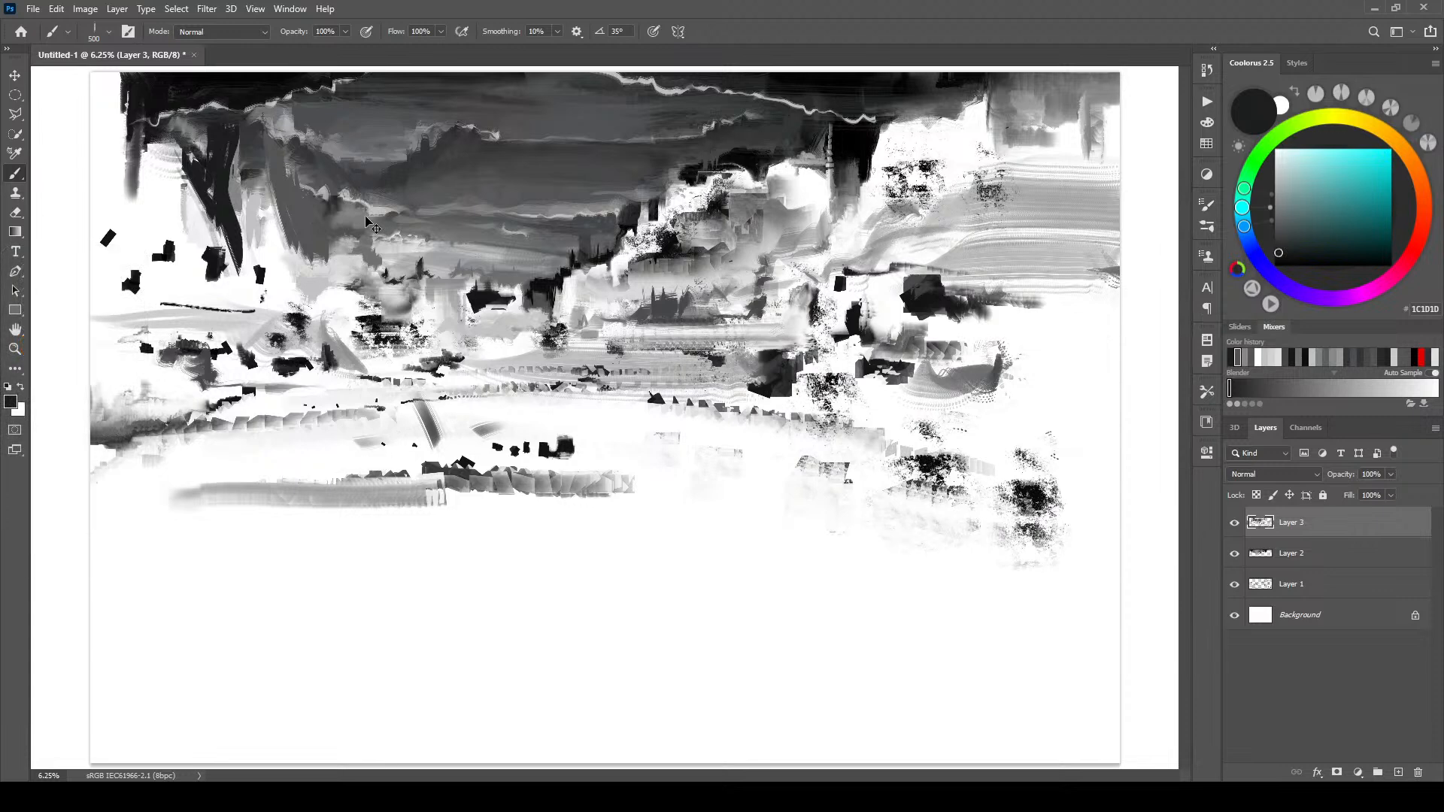
- Paint a near-black slanted edge on the left block and soften its base with sampled light grey using a smaller brush
{"action": "mouse_move", "coordinate": [269, 163]}
{"action": "left_mouse_down"}
{"action": "mouse_move", "coordinate": [299, 267]}
{"action": "mouse_move", "coordinate": [343, 263]}
{"action": "mouse_move", "coordinate": [305, 225]}
{"action": "left_mouse_up"}
{"action": "key", "text": "bracketleft"}
{"action": "key", "text": "bracketleft"}
{"action": "key", "text": "bracketleft"}
{"action": "key", "text": "bracketleft"}
{"action": "left_click", "coordinate": [352, 276], "text": "alt"}
{"action": "mouse_move", "coordinate": [347, 269]}
{"action": "left_mouse_down"}
{"action": "mouse_move", "coordinate": [306, 253]}
{"action": "mouse_move", "coordinate": [281, 173]}
{"action": "mouse_move", "coordinate": [302, 229]}
{"action": "left_mouse_up"}
- Paint broad slanted strokes down the left block and across the cloud's lower-left edge with an enlarged brush and sampled tones
{"action": "key", "text": "bracketright"}
{"action": "key", "text": "bracketright"}
{"action": "key", "text": "bracketright"}
{"action": "key", "text": "bracketright"}
{"action": "key", "text": "bracketright"}
{"action": "key", "text": "bracketright"}
{"action": "left_click_drag", "start_coordinate": [281, 160], "coordinate": [319, 260]}
{"action": "left_click", "coordinate": [276, 149], "text": "alt"}
{"action": "mouse_move", "coordinate": [276, 152]}
{"action": "left_mouse_down"}
{"action": "mouse_move", "coordinate": [321, 273]}
{"action": "mouse_move", "coordinate": [360, 254]}
{"action": "mouse_move", "coordinate": [347, 215]}
{"action": "mouse_move", "coordinate": [356, 253]}
{"action": "mouse_move", "coordinate": [295, 244]}
{"action": "mouse_move", "coordinate": [322, 225]}
{"action": "mouse_move", "coordinate": [322, 243]}
{"action": "mouse_move", "coordinate": [315, 223]}
{"action": "mouse_move", "coordinate": [444, 219]}
{"action": "mouse_move", "coordinate": [444, 234]}
{"action": "left_mouse_up"}
- Extend the dark cloud over the upper part of the left block with sampled grey #424345 and a larger brush
{"action": "left_click", "coordinate": [322, 273], "text": "alt"}
{"action": "key", "text": "bracketleft"}
{"action": "left_click", "coordinate": [410, 219], "text": "alt"}
{"action": "left_click", "coordinate": [387, 217], "text": "alt"}
{"action": "key", "text": "bracketright"}
{"action": "key", "text": "bracketright"}
{"action": "key", "text": "bracketright"}
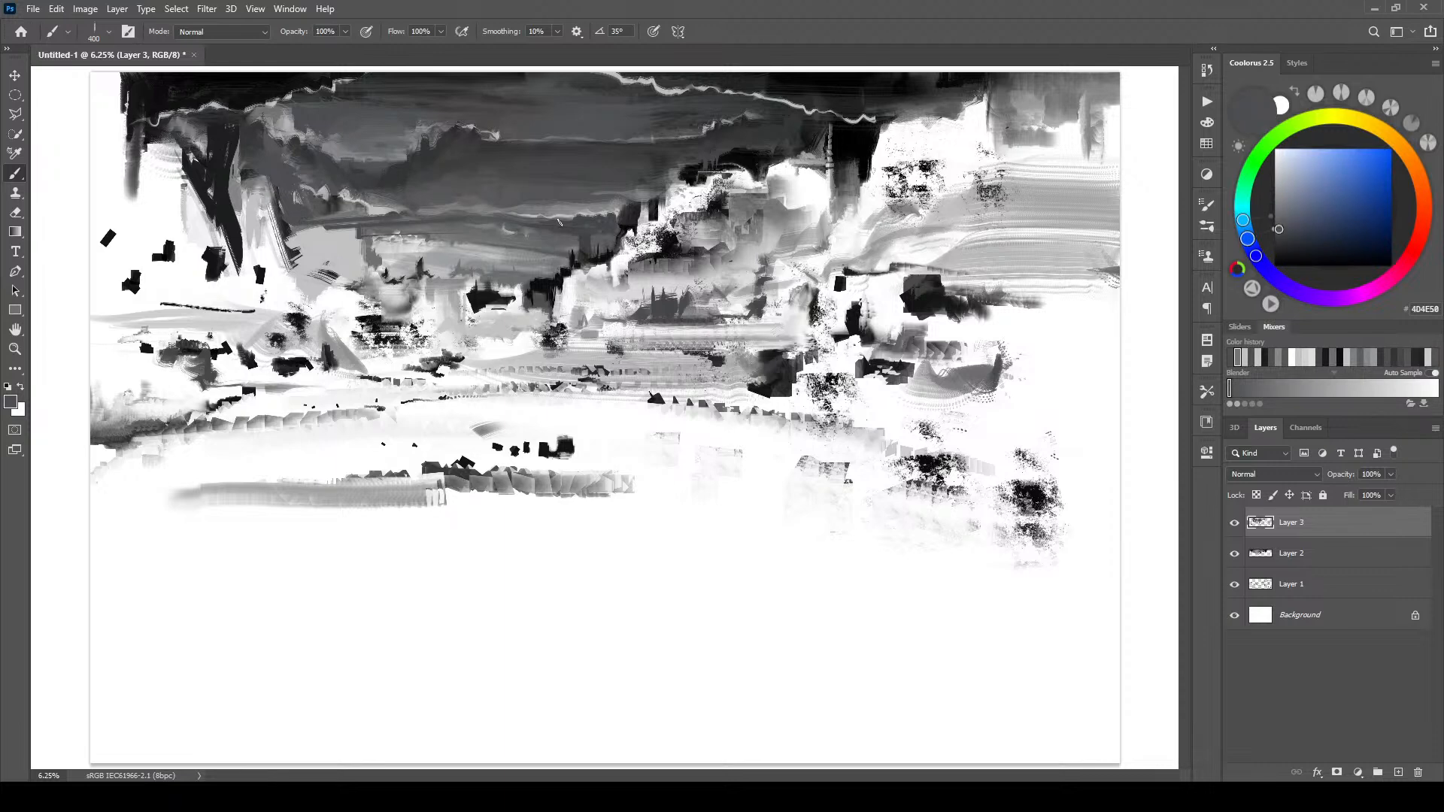
{"action": "left_click", "coordinate": [249, 160], "text": "alt"}
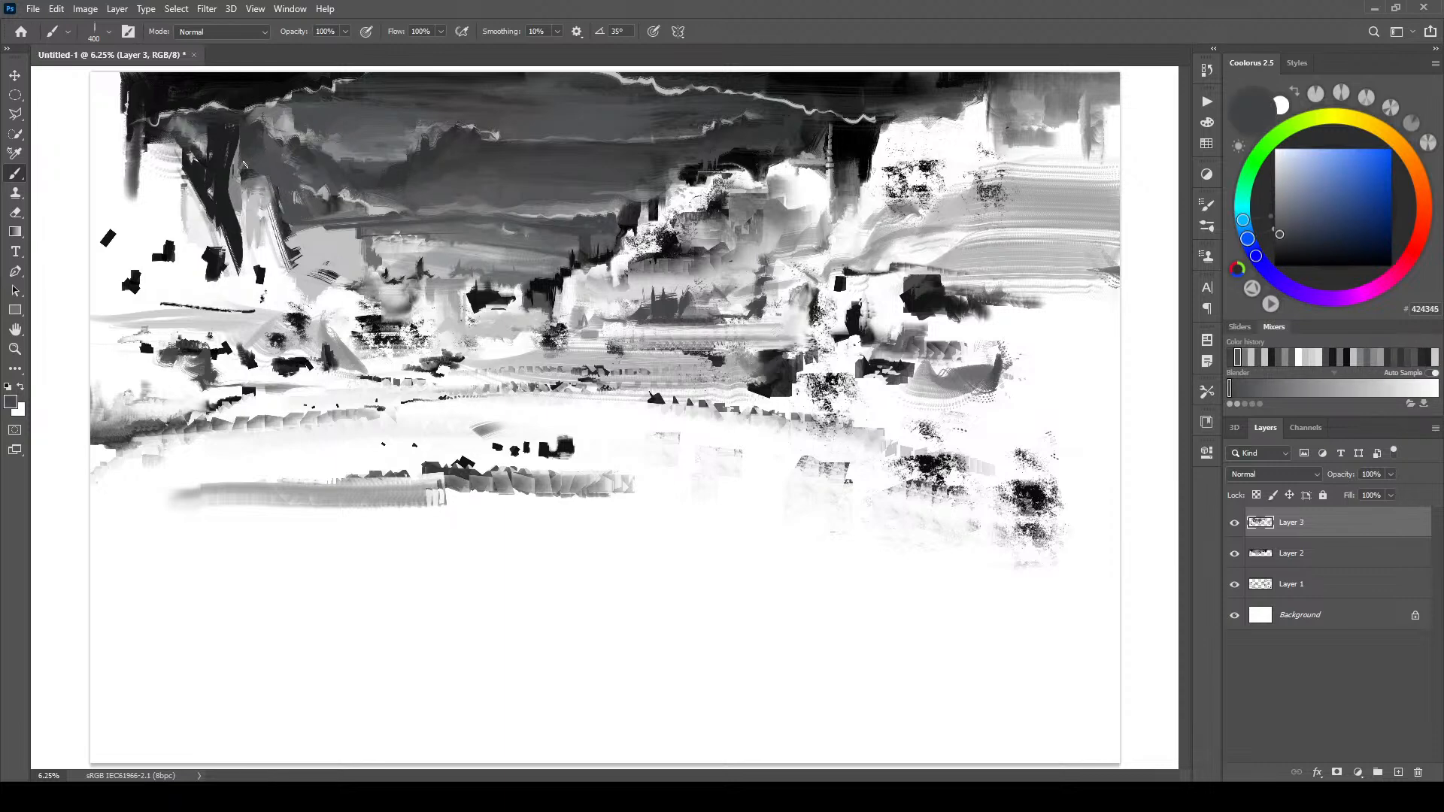
{"action": "mouse_move", "coordinate": [240, 184]}
{"action": "left_mouse_down"}
{"action": "mouse_move", "coordinate": [293, 230]}
{"action": "mouse_move", "coordinate": [203, 147]}
{"action": "mouse_move", "coordinate": [218, 142]}
{"action": "mouse_move", "coordinate": [207, 124]}
{"action": "left_mouse_up"}
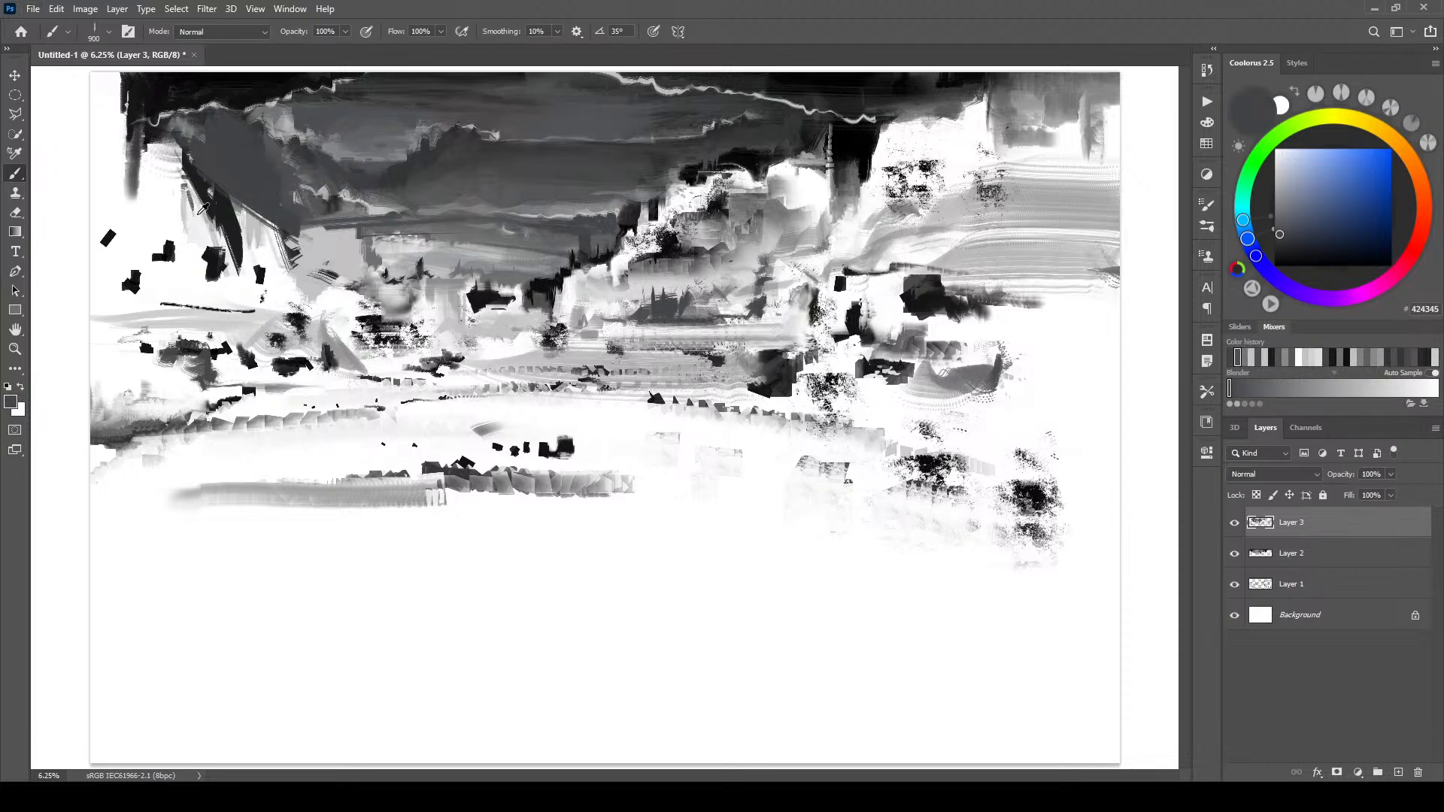
- Sample the off-white #F7F7F7 and paint a descending white slope over the dark wedge, extending it to the left canvas edge
{"action": "left_click", "coordinate": [197, 215], "text": "alt"}
{"action": "mouse_move", "coordinate": [183, 172]}
{"action": "left_mouse_down"}
{"action": "mouse_move", "coordinate": [242, 253]}
{"action": "mouse_move", "coordinate": [208, 192]}
{"action": "mouse_move", "coordinate": [260, 234]}
{"action": "left_mouse_up"}
{"action": "key", "text": "bracketleft"}
{"action": "key", "text": "bracketleft"}
{"action": "key", "text": "bracketleft"}
{"action": "key", "text": "bracketleft"}
{"action": "key", "text": "bracketleft"}
{"action": "key", "text": "bracketleft"}
{"action": "mouse_move", "coordinate": [174, 154]}
{"action": "left_mouse_down"}
{"action": "mouse_move", "coordinate": [269, 233]}
{"action": "mouse_move", "coordinate": [237, 260]}
{"action": "left_mouse_up"}
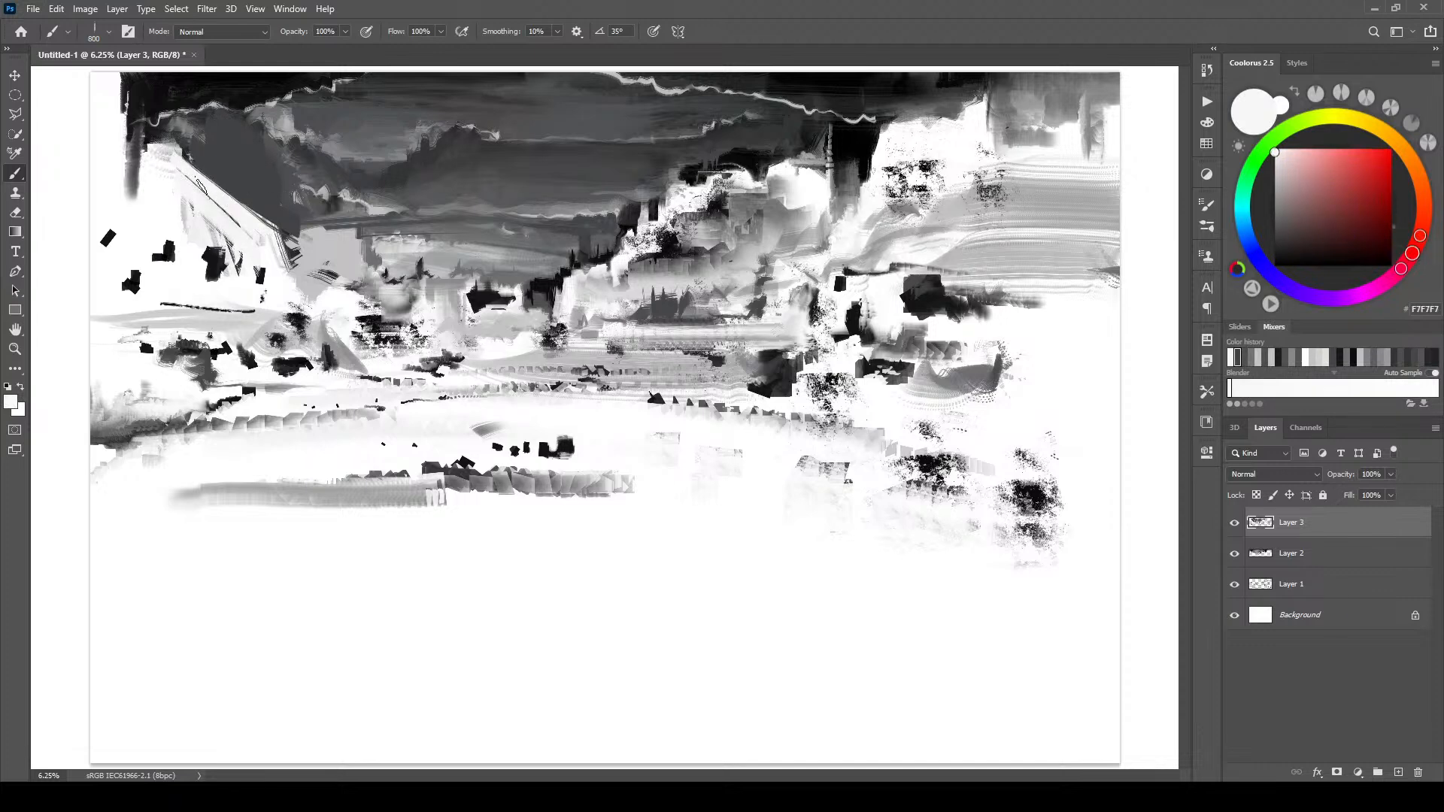
{"action": "mouse_move", "coordinate": [156, 163]}
{"action": "left_mouse_down"}
{"action": "mouse_move", "coordinate": [79, 155]}
{"action": "mouse_move", "coordinate": [157, 148]}
{"action": "mouse_move", "coordinate": [86, 158]}
{"action": "mouse_move", "coordinate": [76, 199]}
{"action": "left_mouse_up"}
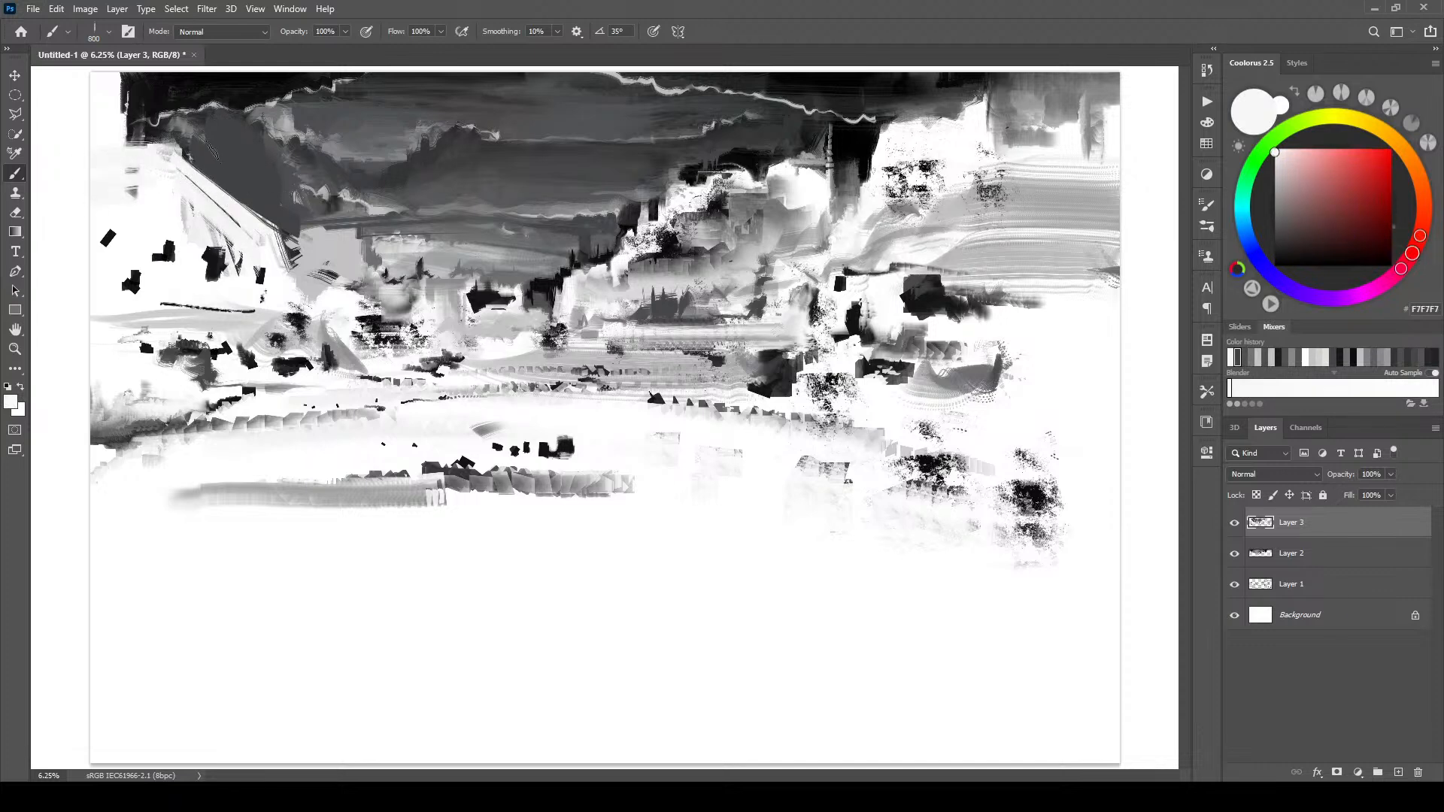
- Paint a dark grey #424345 band above the white slope out to the left canvas edge
{"action": "left_click", "coordinate": [212, 152], "text": "alt"}
{"action": "mouse_move", "coordinate": [109, 153]}
{"action": "left_mouse_down"}
{"action": "mouse_move", "coordinate": [248, 206]}
{"action": "mouse_move", "coordinate": [98, 147]}
{"action": "left_mouse_up"}
{"action": "mouse_move", "coordinate": [120, 149]}
{"action": "left_mouse_down"}
{"action": "mouse_move", "coordinate": [197, 181]}
{"action": "mouse_move", "coordinate": [173, 160]}
{"action": "left_mouse_up"}
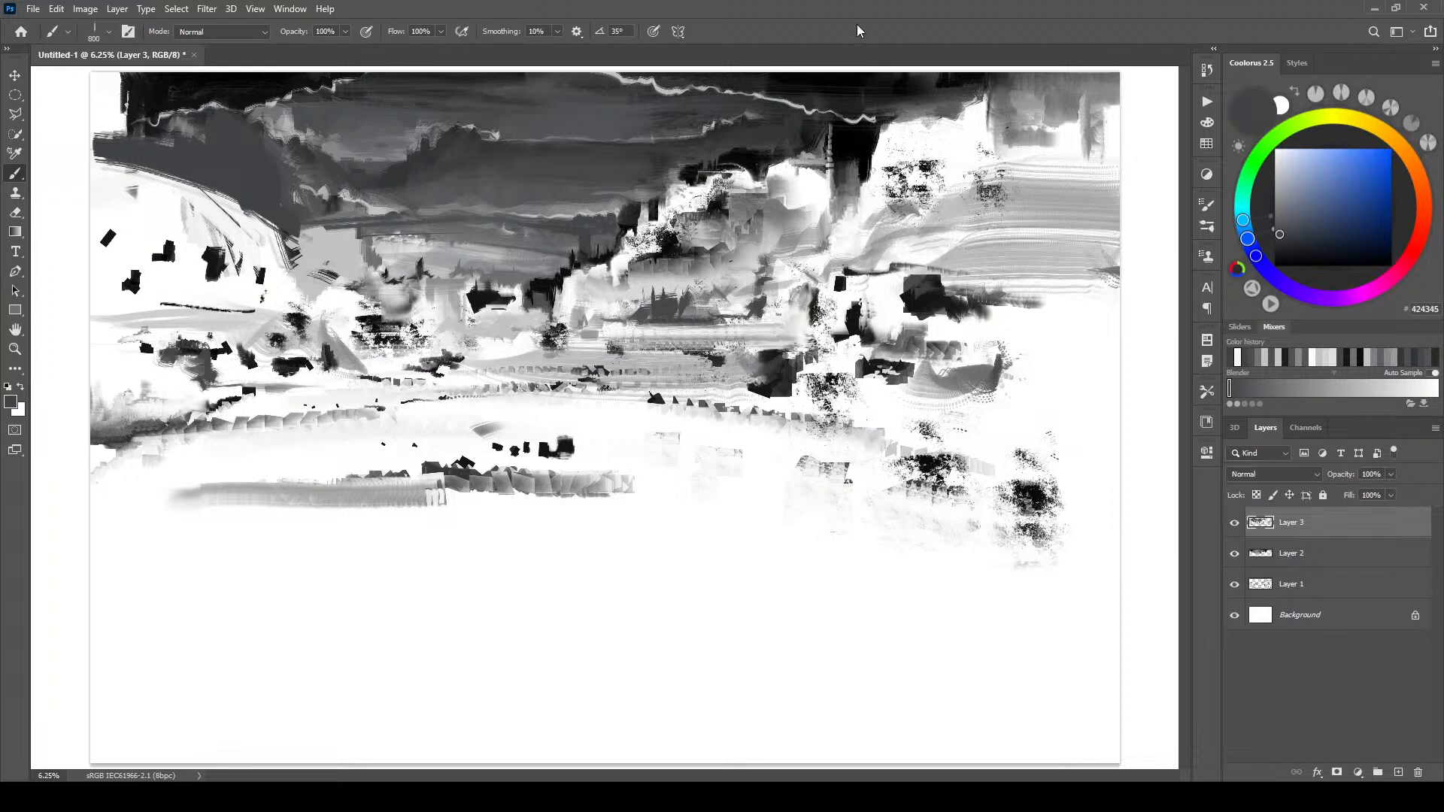
{"action": "left_click", "coordinate": [300, 242], "text": "alt"}
{"action": "left_click", "coordinate": [270, 191], "text": "alt"}
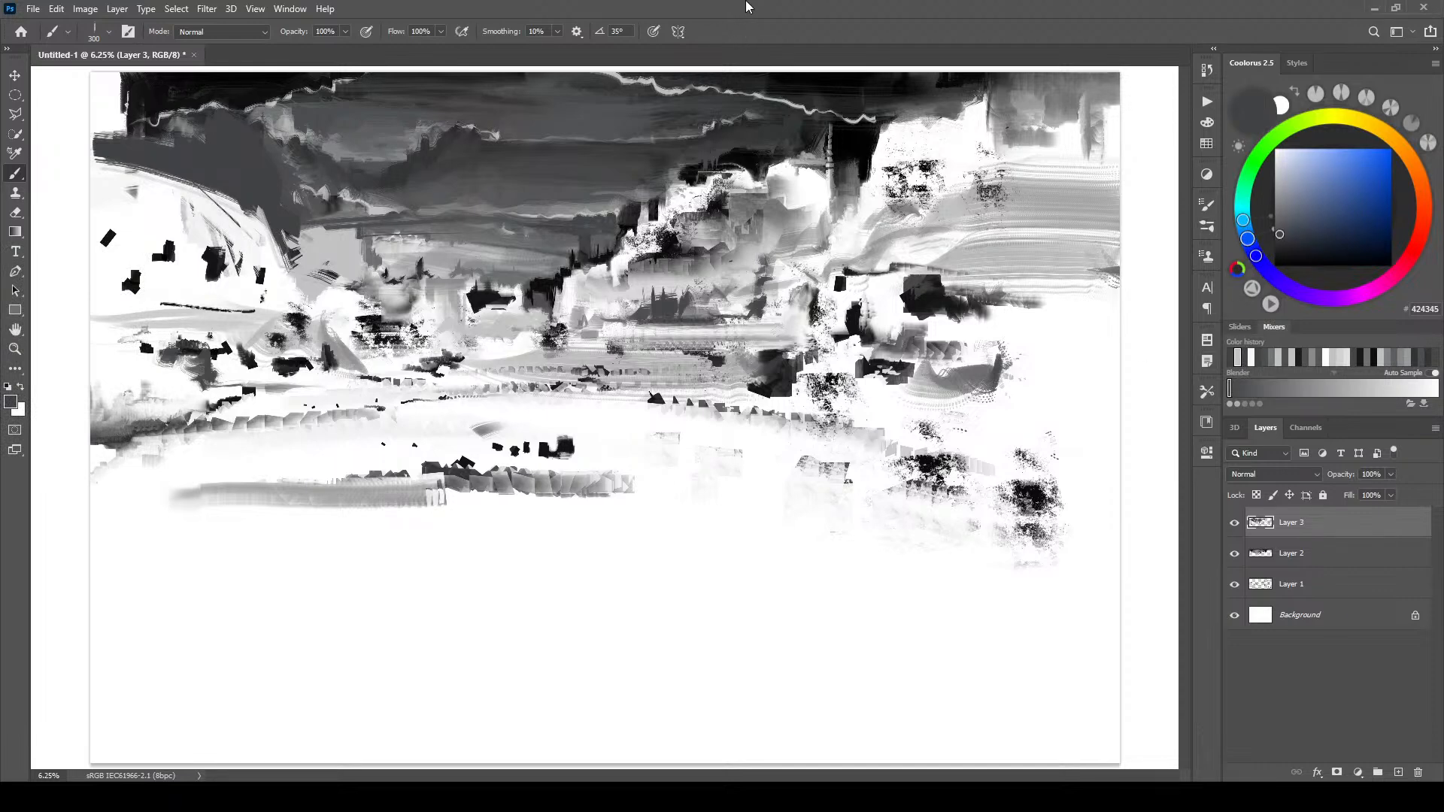
- Fill the white upper-left corner of the canvas with broad strokes of a sampled tone using an enlarged brush
{"action": "left_click", "coordinate": [148, 156], "text": "alt"}
{"action": "key", "text": "bracketright"}
{"action": "key", "text": "bracketright"}
{"action": "key", "text": "bracketright"}
{"action": "key", "text": "bracketright"}
{"action": "key", "text": "bracketright"}
{"action": "key", "text": "bracketright"}
{"action": "key", "text": "bracketright"}
{"action": "key", "text": "bracketright"}
{"action": "mouse_move", "coordinate": [103, 113]}
{"action": "left_mouse_down"}
{"action": "mouse_move", "coordinate": [79, 130]}
{"action": "mouse_move", "coordinate": [126, 140]}
{"action": "mouse_move", "coordinate": [101, 107]}
{"action": "mouse_move", "coordinate": [153, 99]}
{"action": "mouse_move", "coordinate": [118, 124]}
{"action": "mouse_move", "coordinate": [103, 93]}
{"action": "mouse_move", "coordinate": [124, 81]}
{"action": "mouse_move", "coordinate": [164, 97]}
{"action": "mouse_move", "coordinate": [181, 78]}
{"action": "mouse_move", "coordinate": [177, 96]}
{"action": "mouse_move", "coordinate": [127, 70]}
{"action": "mouse_move", "coordinate": [117, 91]}
{"action": "mouse_move", "coordinate": [64, 91]}
{"action": "left_mouse_up"}
- Blend the upper-left corner into the dark sky with sampled dark greys including #212222, varying the brush size up to 900 px
{"action": "left_click", "coordinate": [142, 99], "text": "alt"}
{"action": "left_click", "coordinate": [115, 124], "text": "alt"}
{"action": "key", "text": "bracketleft"}
{"action": "key", "text": "bracketleft"}
{"action": "key", "text": "bracketleft"}
{"action": "key", "text": "bracketleft"}
{"action": "key", "text": "bracketleft"}
{"action": "key", "text": "bracketleft"}
{"action": "left_click", "coordinate": [179, 105], "text": "alt"}
{"action": "key", "text": "bracketright"}
{"action": "key", "text": "bracketright"}
{"action": "key", "text": "bracketright"}
{"action": "key", "text": "bracketright"}
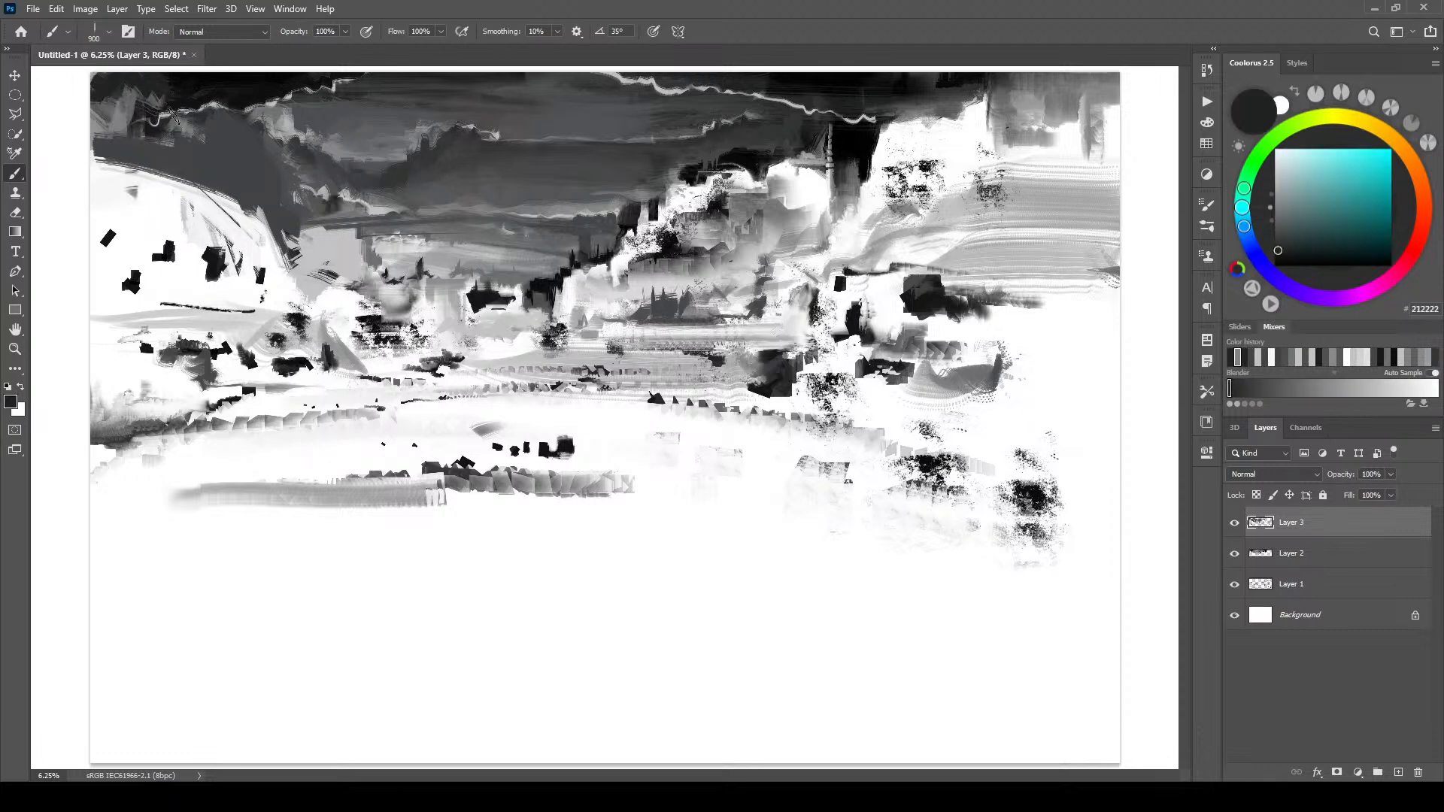
- Sample a light grey and brush soft cloud highlights into the dark band above the white slope
{"action": "key", "text": "bracketleft"}
{"action": "key", "text": "bracketleft"}
{"action": "left_click", "coordinate": [331, 182], "text": "alt"}
{"action": "mouse_move", "coordinate": [283, 179]}
{"action": "left_mouse_down"}
{"action": "mouse_move", "coordinate": [251, 187]}
{"action": "mouse_move", "coordinate": [192, 148]}
{"action": "left_mouse_up"}
{"action": "key", "text": "bracketright"}
{"action": "key", "text": "bracketright"}
{"action": "key", "text": "bracketright"}
{"action": "key", "text": "bracketright"}
{"action": "key", "text": "bracketleft"}
{"action": "key", "text": "bracketleft"}
{"action": "key", "text": "bracketleft"}
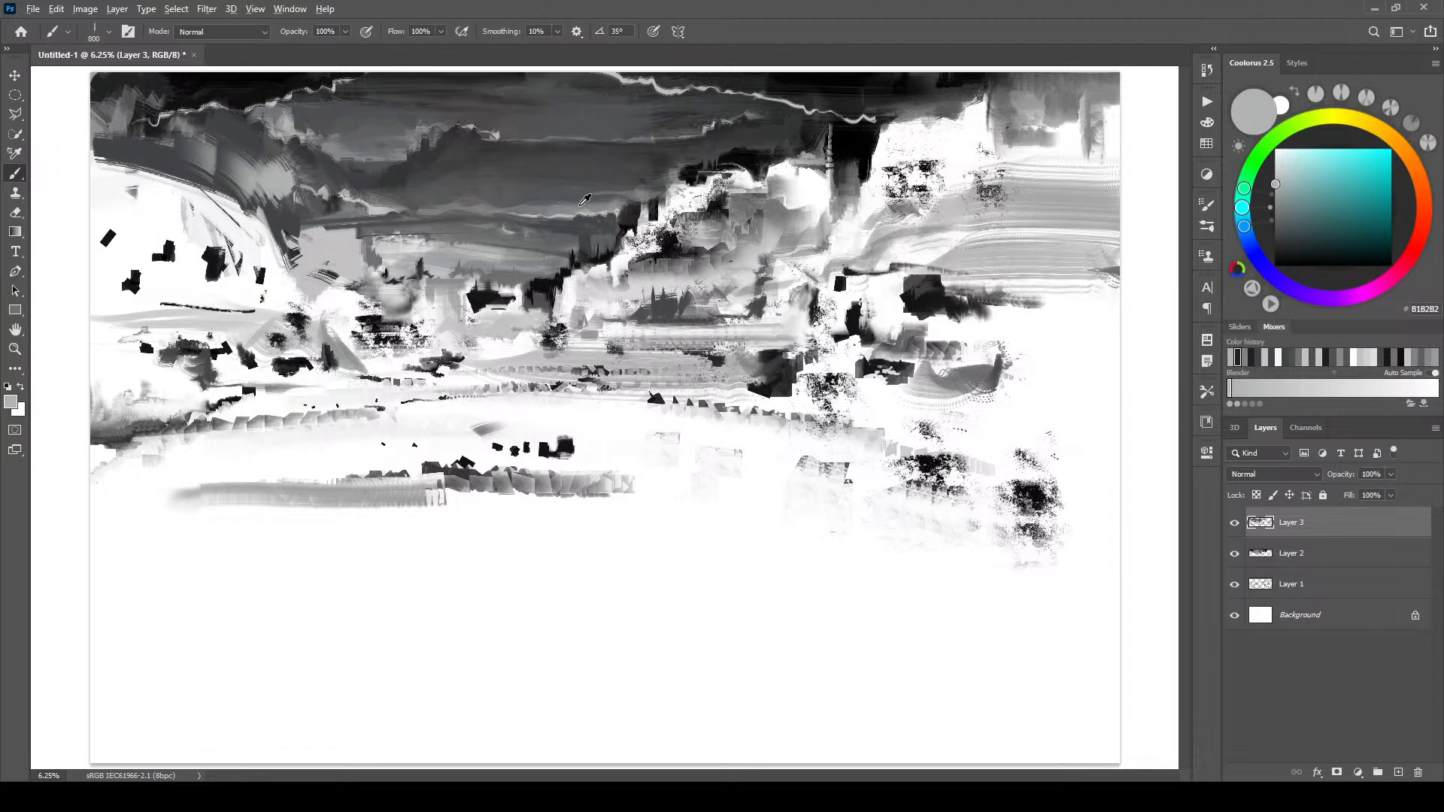
- Rework the dark cloud edge above the central hill with short strokes of sampled greys, including #424243
{"action": "left_click", "coordinate": [580, 201], "text": "alt"}
{"action": "key", "text": "bracketleft"}
{"action": "key", "text": "bracketleft"}
{"action": "key", "text": "bracketleft"}
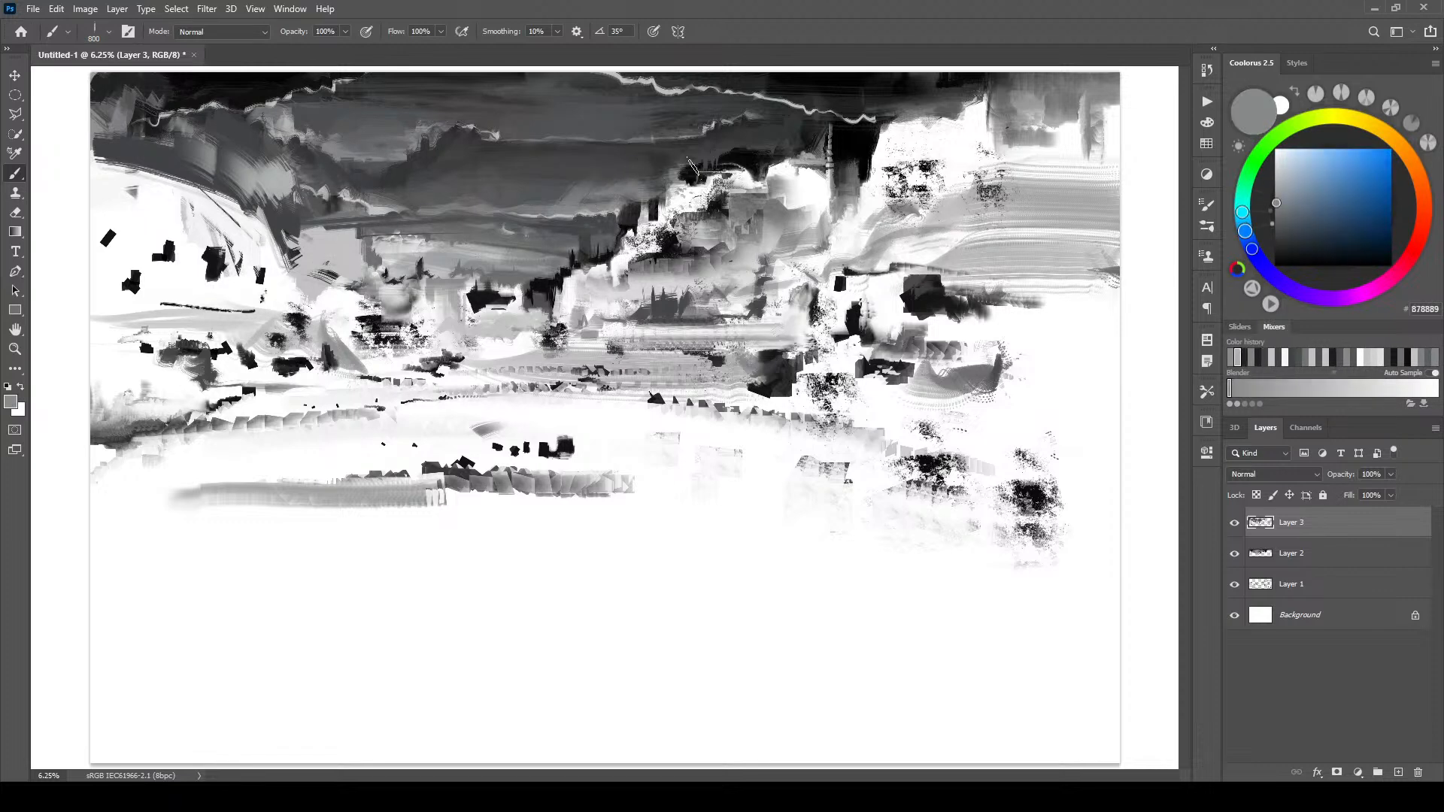
{"action": "left_click_drag", "start_coordinate": [655, 177], "coordinate": [678, 168]}
{"action": "left_click", "coordinate": [676, 170], "text": "alt"}
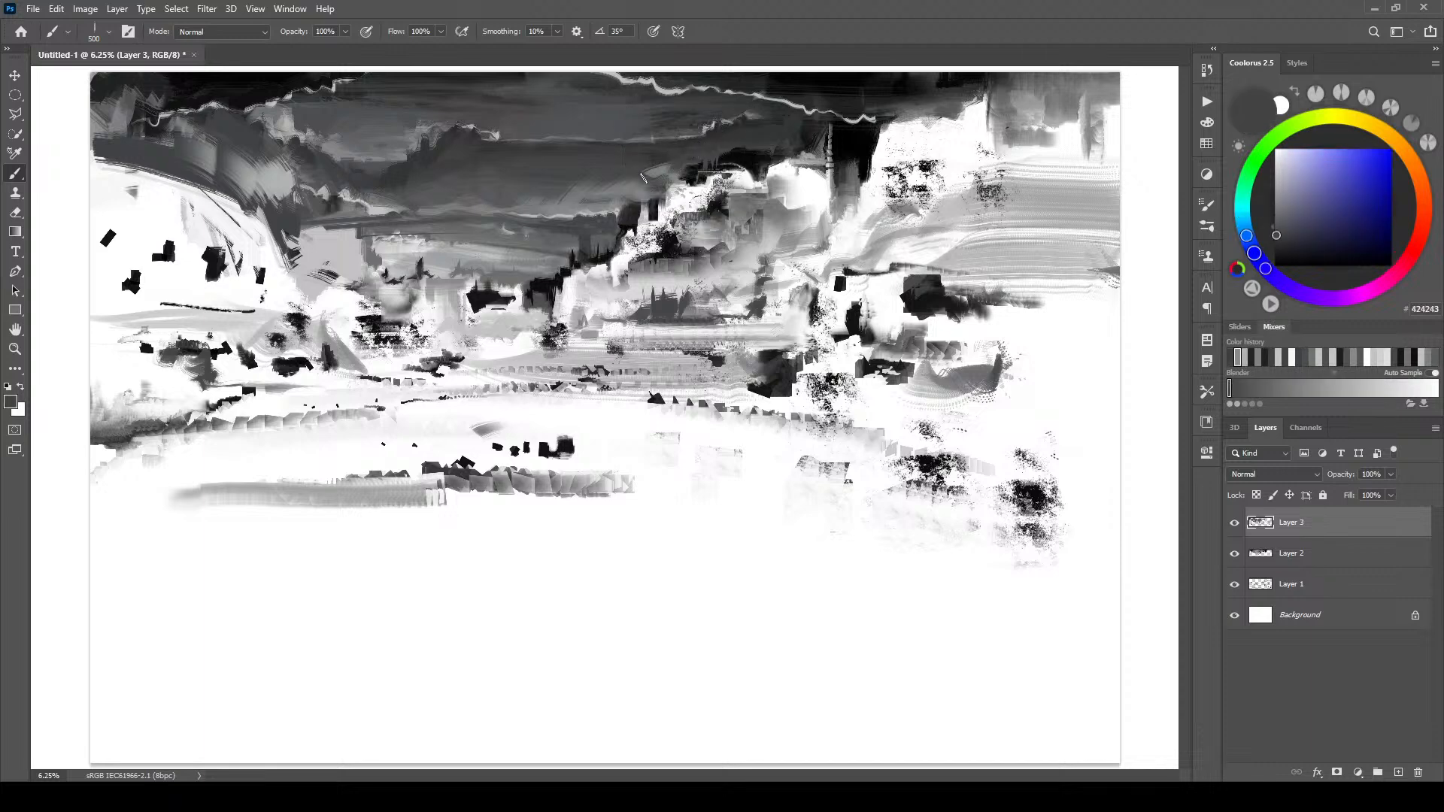
{"action": "left_click", "coordinate": [658, 172], "text": "alt"}
{"action": "mouse_move", "coordinate": [654, 165]}
{"action": "left_mouse_down"}
{"action": "mouse_move", "coordinate": [715, 126]}
{"action": "mouse_move", "coordinate": [650, 172]}
{"action": "mouse_move", "coordinate": [698, 154]}
{"action": "left_mouse_up"}
{"action": "left_click", "coordinate": [656, 165], "text": "alt"}
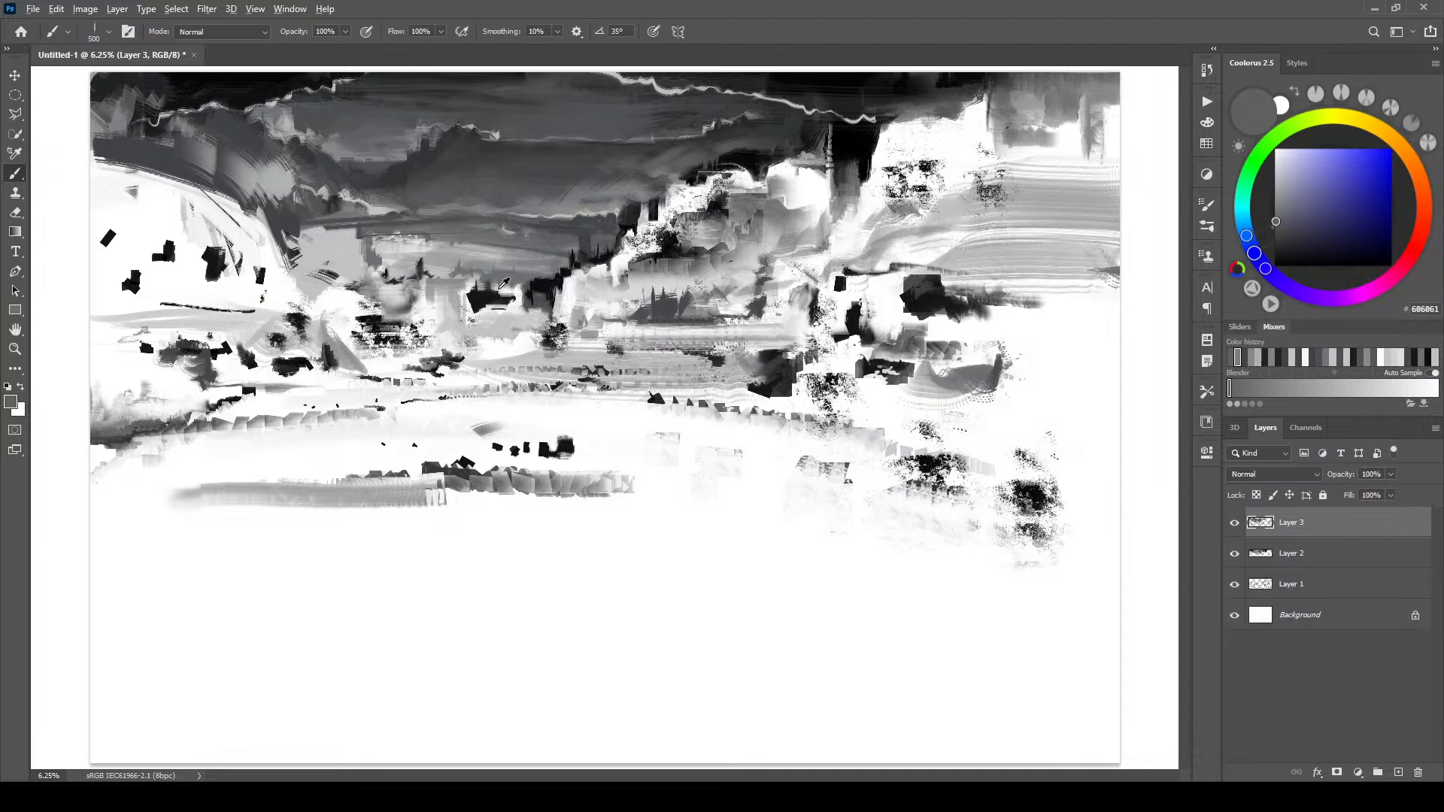
- Sample the mid grey #989999 and paint over the black patches along the horizon between the slope and the central hill
{"action": "left_click", "coordinate": [470, 283], "text": "alt"}
{"action": "key", "text": "]"}
{"action": "key", "text": "]"}
{"action": "key", "text": "]"}
{"action": "key", "text": "]"}
{"action": "key", "text": "]"}
{"action": "key", "text": "]"}
{"action": "mouse_move", "coordinate": [517, 297]}
{"action": "left_mouse_down"}
{"action": "mouse_move", "coordinate": [466, 292]}
{"action": "mouse_move", "coordinate": [545, 301]}
{"action": "left_mouse_up"}
{"action": "key", "text": "["}
{"action": "key", "text": "["}
{"action": "key", "text": "["}
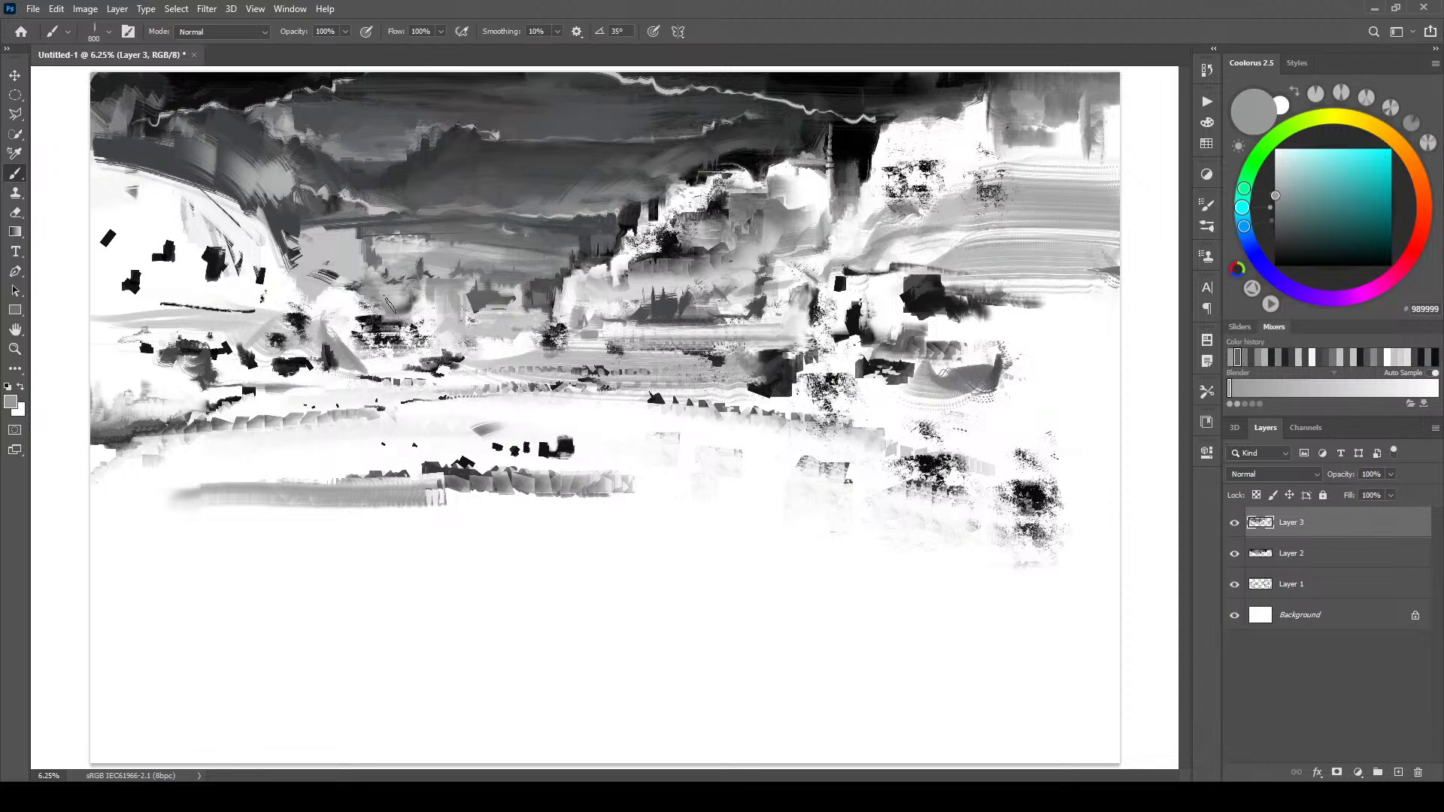
- Sample the dark grey #4D4E50 and add short strokes along the edge of the light cloud beside the white slope
{"action": "key", "text": "bracketleft"}
{"action": "key", "text": "bracketleft"}
{"action": "key", "text": "bracketleft"}
{"action": "key", "text": "bracketleft"}
{"action": "left_click", "coordinate": [358, 227], "text": "alt"}
{"action": "key", "text": "bracketright"}
{"action": "left_click_drag", "start_coordinate": [369, 240], "coordinate": [376, 271]}
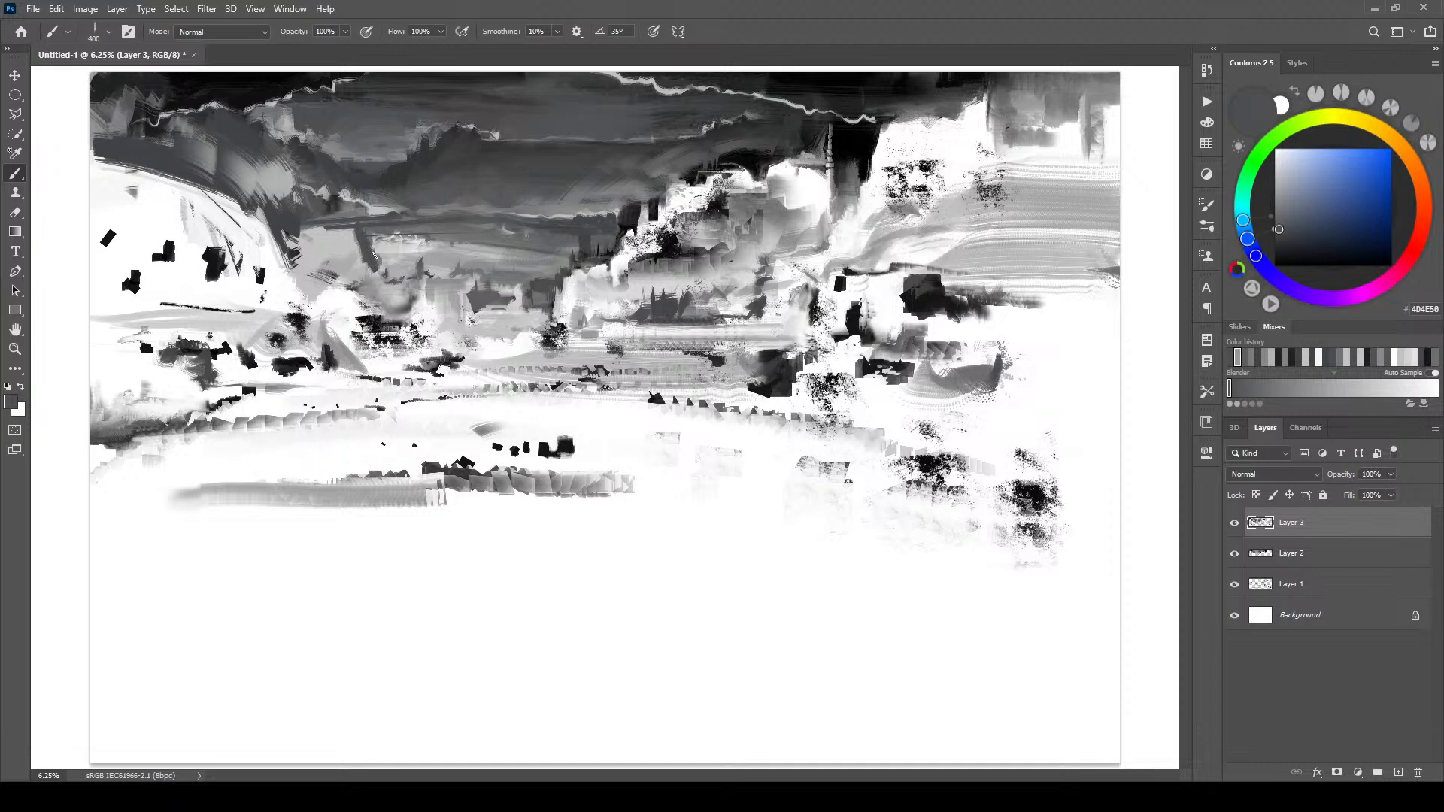
- Sample the pale grey #D4D4D4 and brush highlights into the light cloud, adjusting the brush size to about 500 px
{"action": "key", "text": "bracketright"}
{"action": "key", "text": "bracketright"}
{"action": "key", "text": "bracketright"}
{"action": "key", "text": "bracketright"}
{"action": "key", "text": "bracketright"}
{"action": "key", "text": "bracketright"}
{"action": "left_click", "coordinate": [382, 242], "text": "alt"}
{"action": "key", "text": "bracketleft"}
{"action": "key", "text": "bracketleft"}
{"action": "key", "text": "bracketleft"}
{"action": "key", "text": "bracketleft"}
{"action": "key", "text": "bracketleft"}
{"action": "key", "text": "bracketleft"}
{"action": "key", "text": "bracketleft"}
{"action": "key", "text": "bracketleft"}
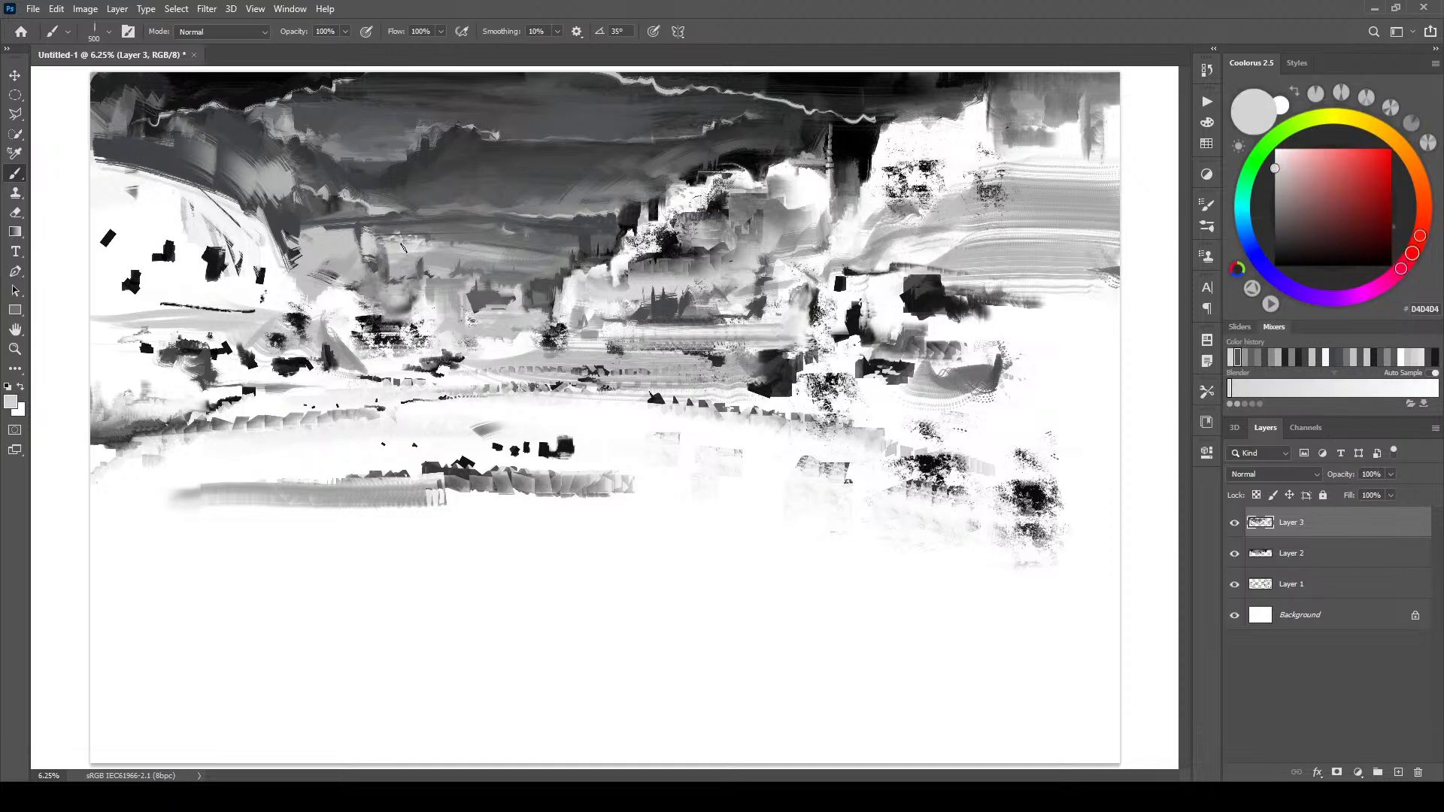
- Carve the edges of the light cloud with sampled darker greys #6C6C6D and #555658, varying the brush size
{"action": "left_click", "coordinate": [365, 224], "text": "alt"}
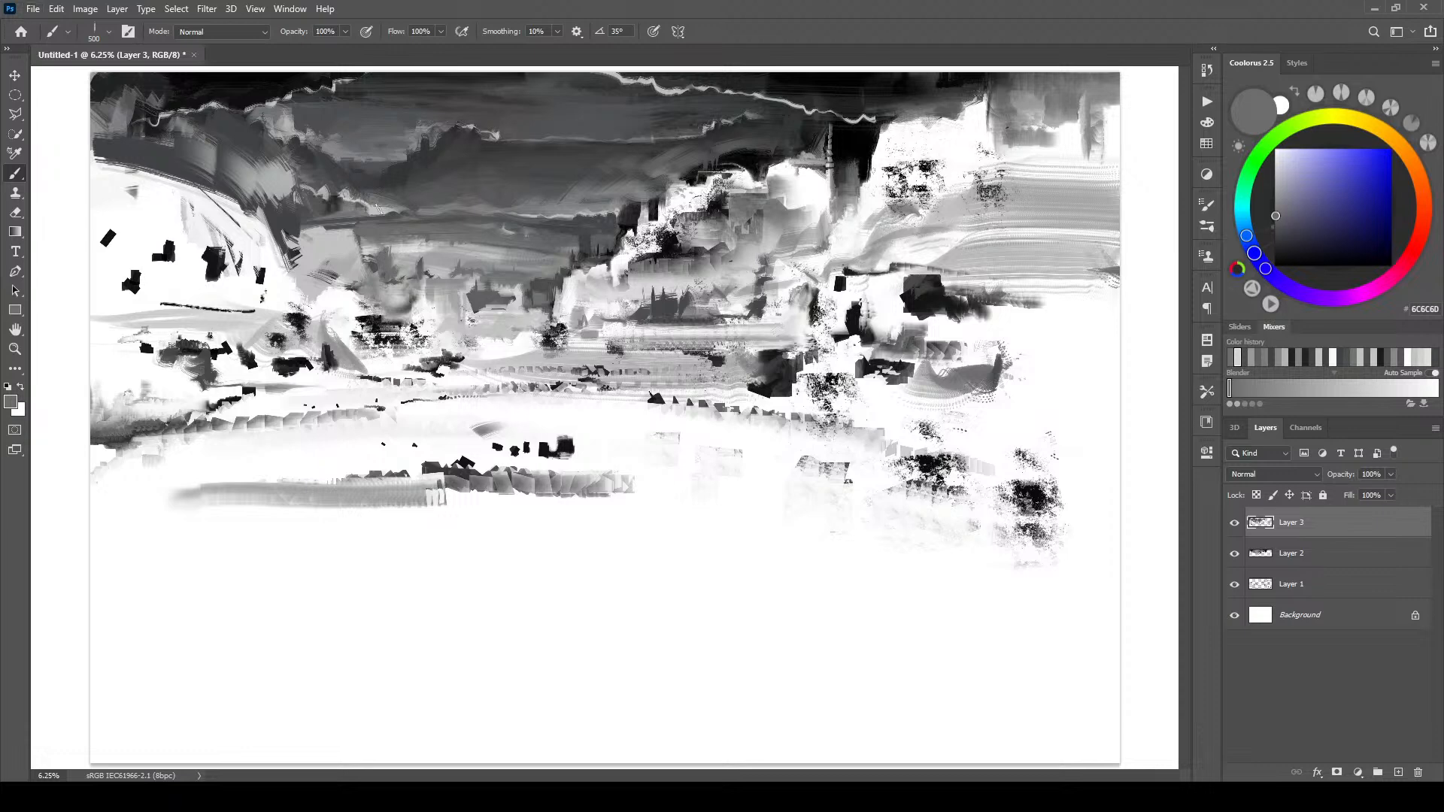
{"action": "left_click", "coordinate": [372, 270], "text": "alt"}
{"action": "key", "text": "bracketleft"}
{"action": "key", "text": "bracketleft"}
{"action": "key", "text": "bracketleft"}
{"action": "key", "text": "bracketleft"}
{"action": "key", "text": "bracketright"}
{"action": "key", "text": "bracketright"}
{"action": "key", "text": "bracketright"}
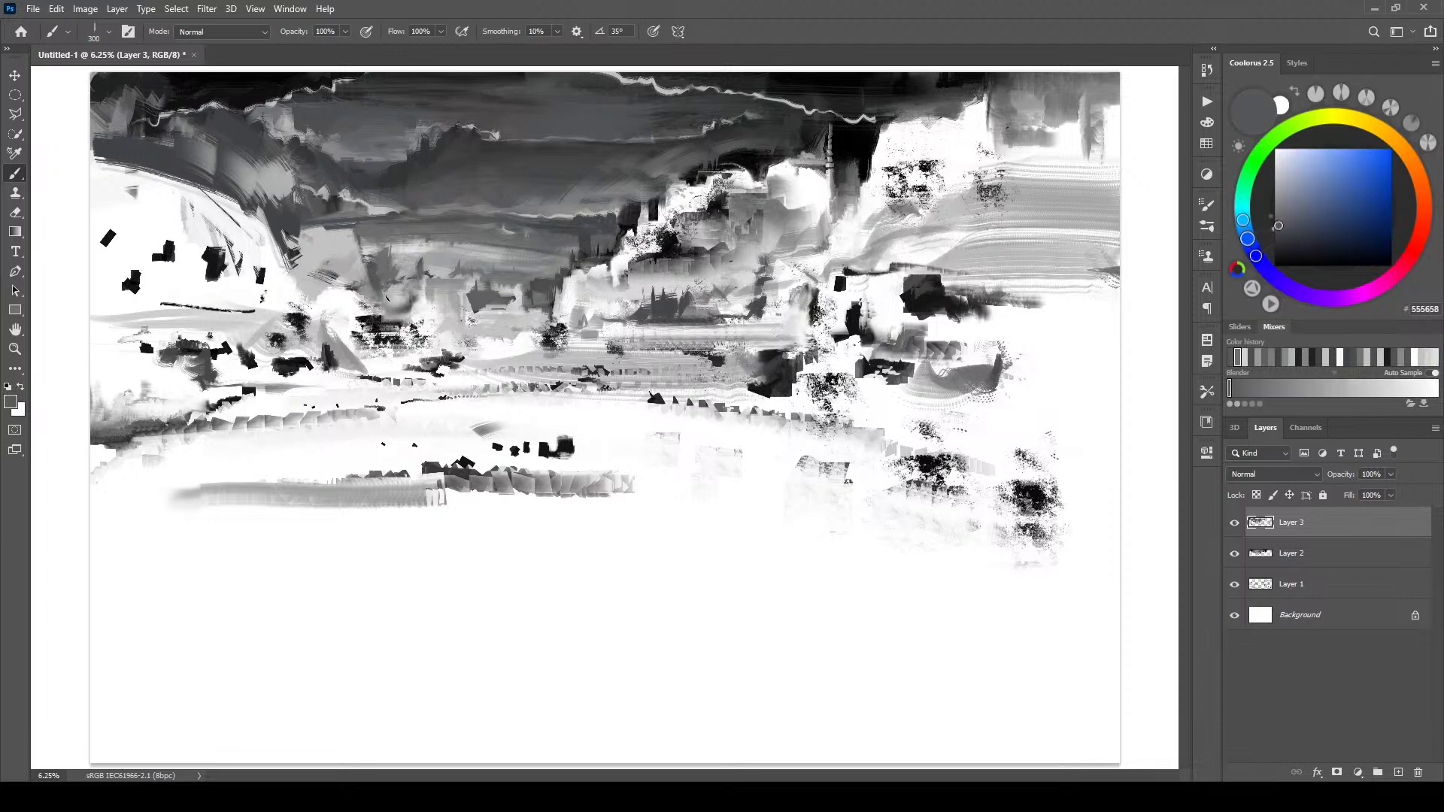
{"action": "key", "text": "bracketright"}
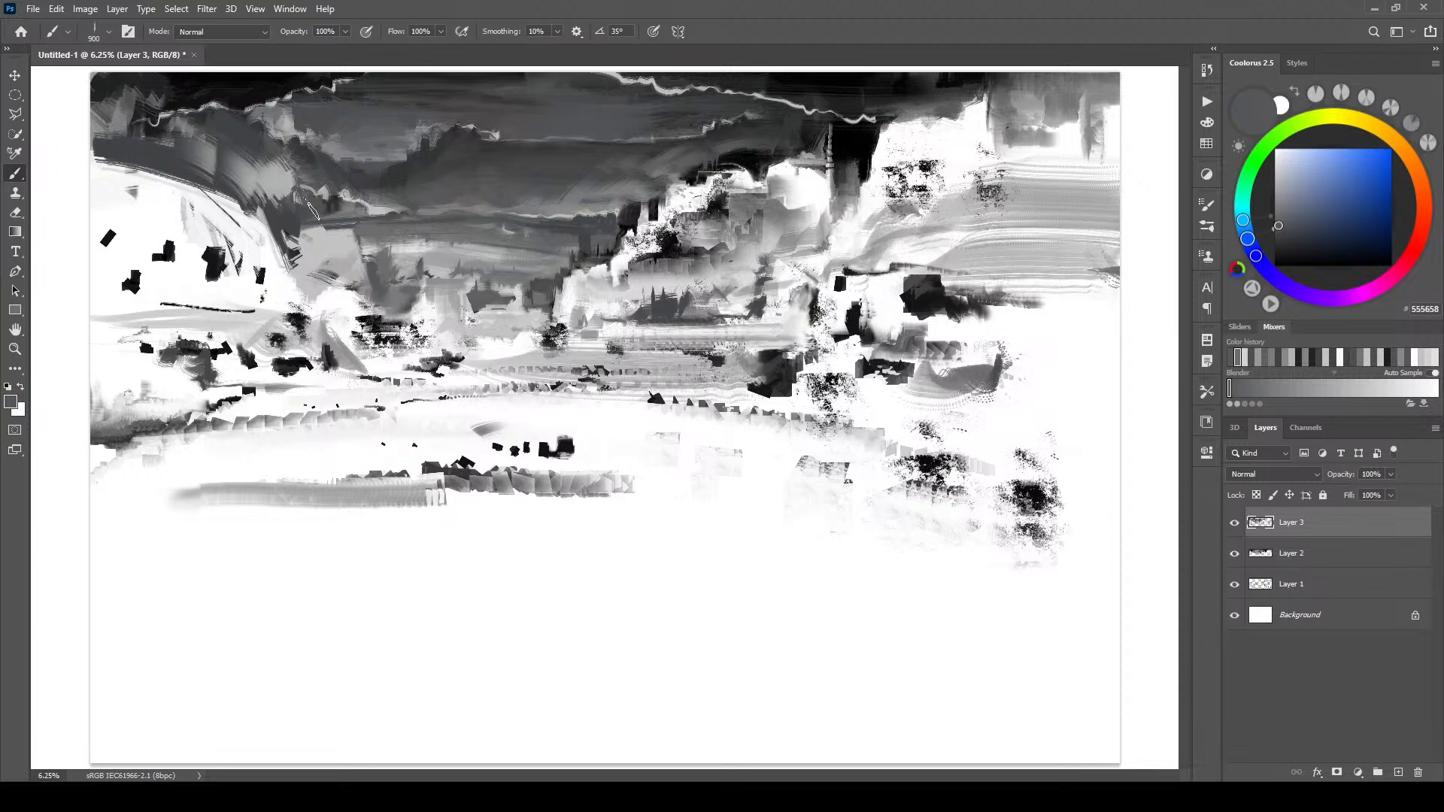
- Sample the dark grey #424345 and paint small strokes over the light cloud's edge next to the white slope
{"action": "left_click", "coordinate": [271, 222], "text": "alt"}
{"action": "key", "text": "bracketleft"}
{"action": "key", "text": "bracketleft"}
{"action": "key", "text": "bracketleft"}
{"action": "key", "text": "bracketleft"}
{"action": "key", "text": "bracketleft"}
{"action": "key", "text": "bracketleft"}
{"action": "key", "text": "bracketleft"}
{"action": "key", "text": "bracketleft"}
{"action": "key", "text": "bracketleft"}
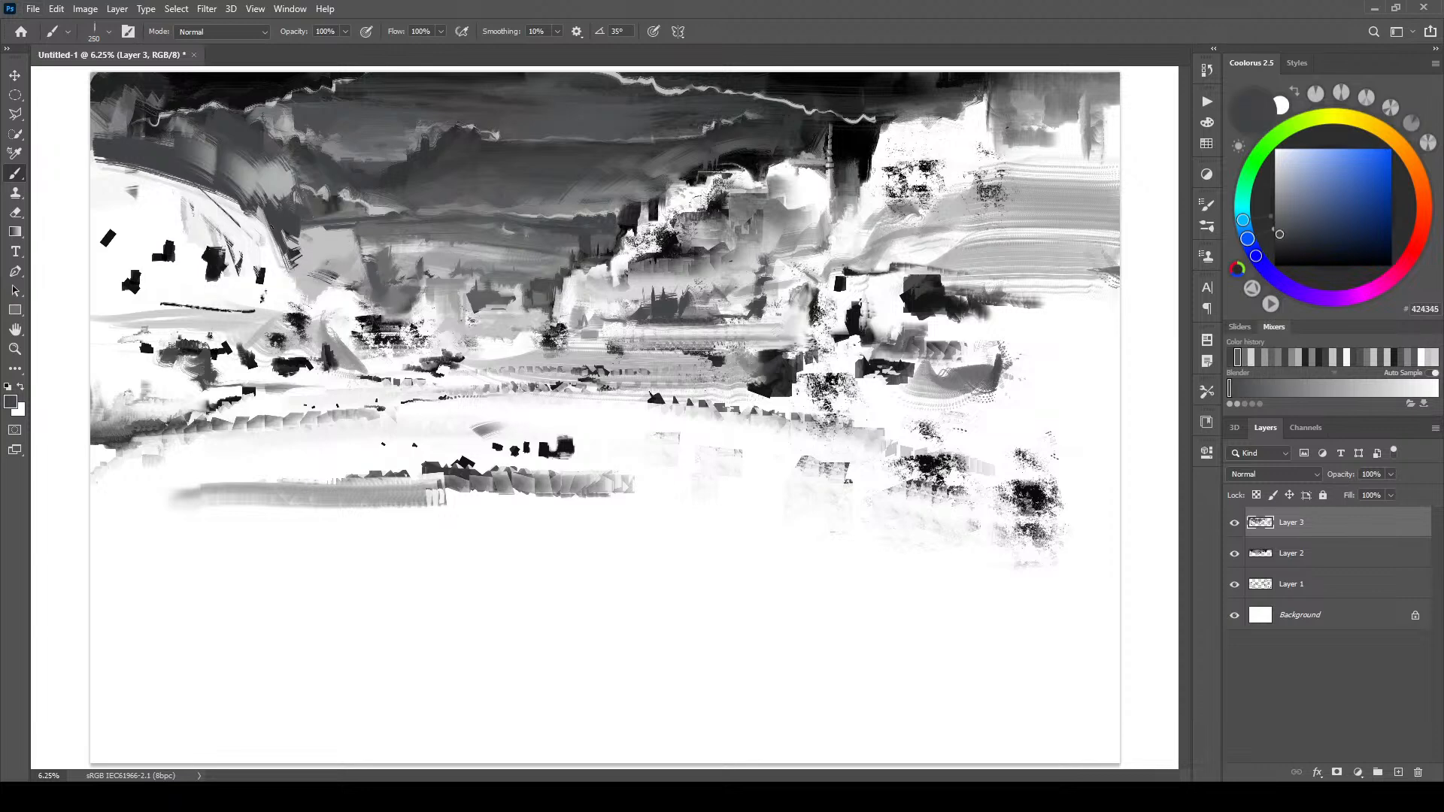
{"action": "left_click_drag", "start_coordinate": [280, 240], "coordinate": [277, 260]}
{"action": "left_click_drag", "start_coordinate": [299, 229], "coordinate": [337, 233]}
{"action": "left_click", "coordinate": [416, 228], "text": "alt"}
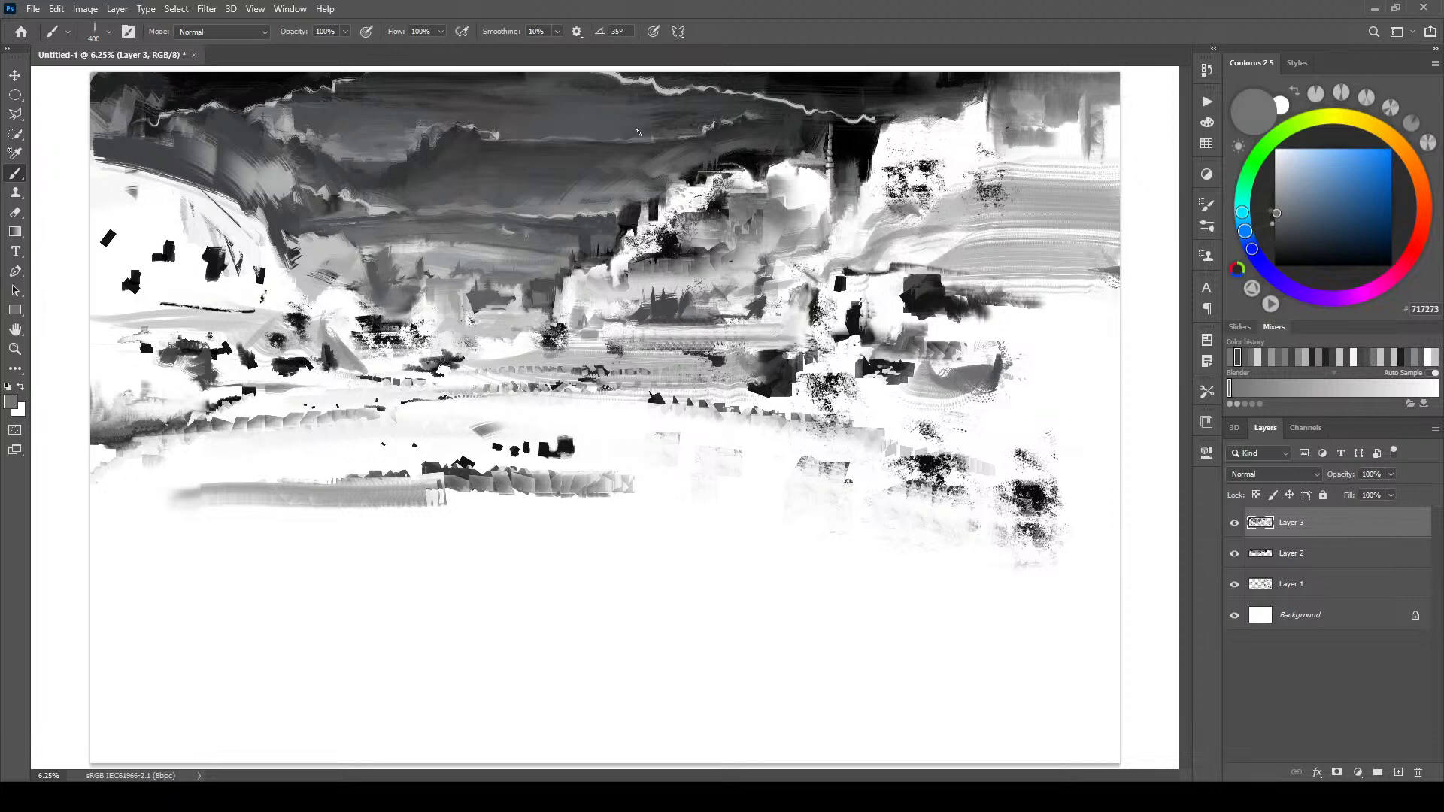
- Darken the jagged silhouette climbing the central hill with sampled dark greys #1F1F20, #4D4D4E, #424242 and #313131
{"action": "left_click", "coordinate": [585, 241], "text": "alt"}
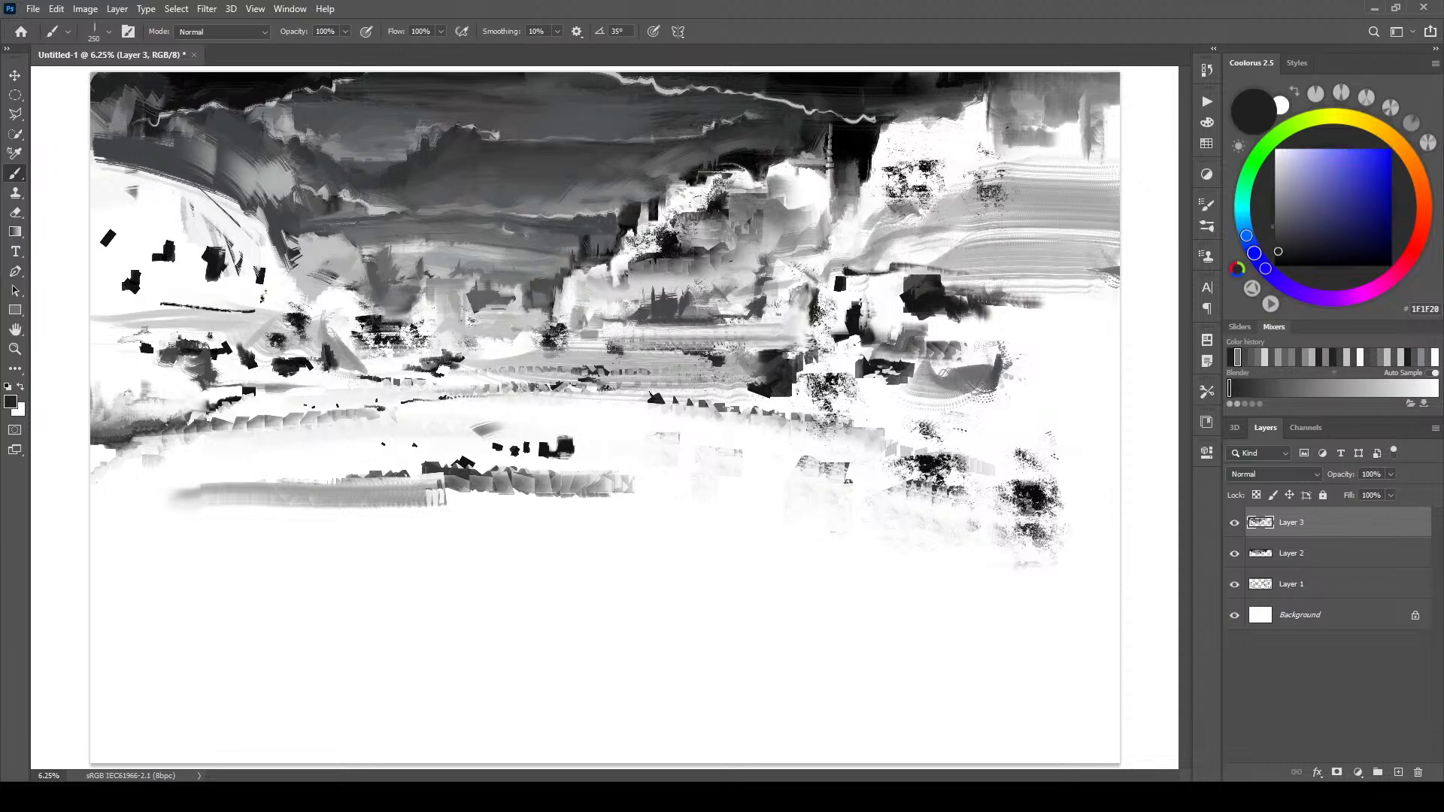
{"action": "left_click", "coordinate": [577, 265], "text": "alt"}
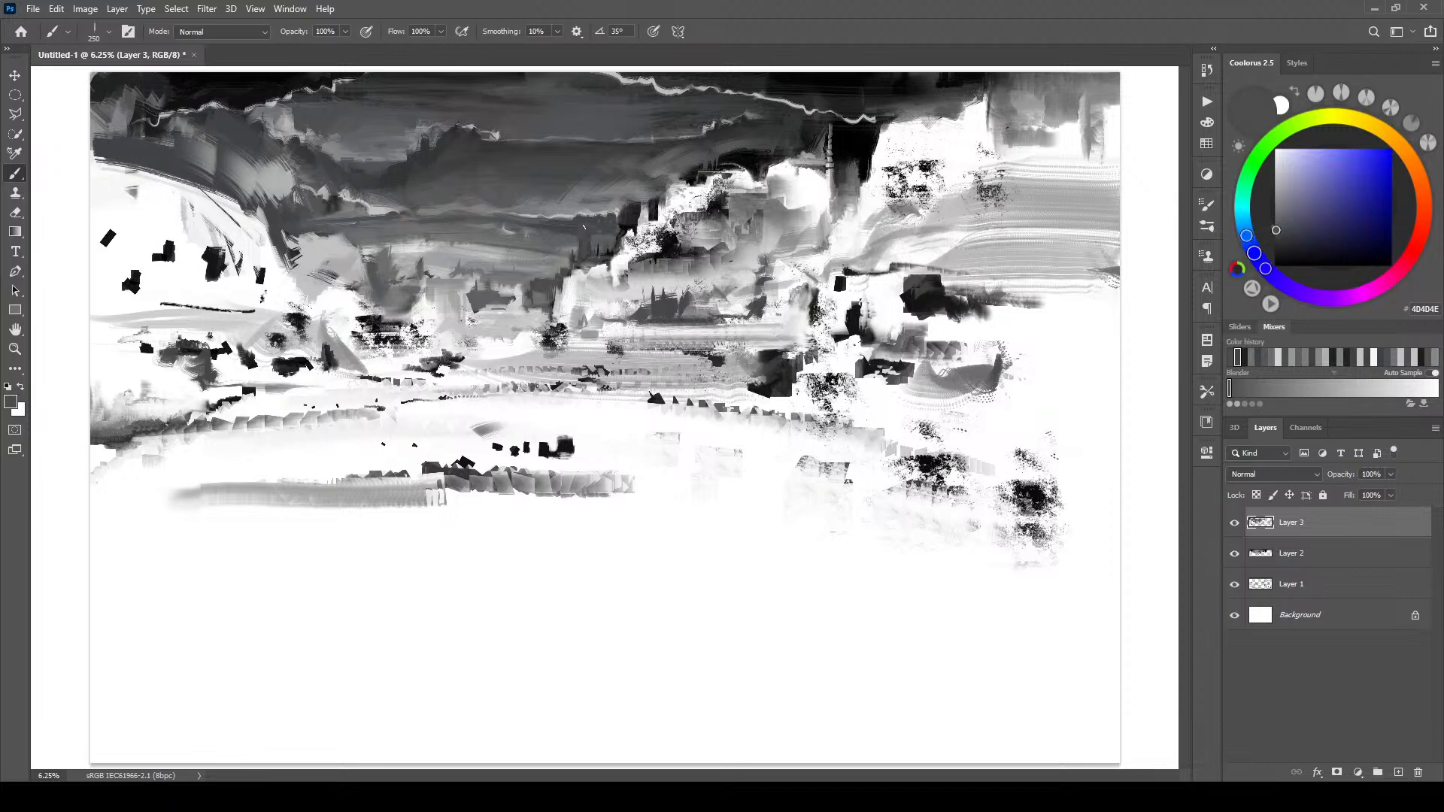
{"action": "key", "text": "bracketleft"}
{"action": "left_click", "coordinate": [622, 229], "text": "alt"}
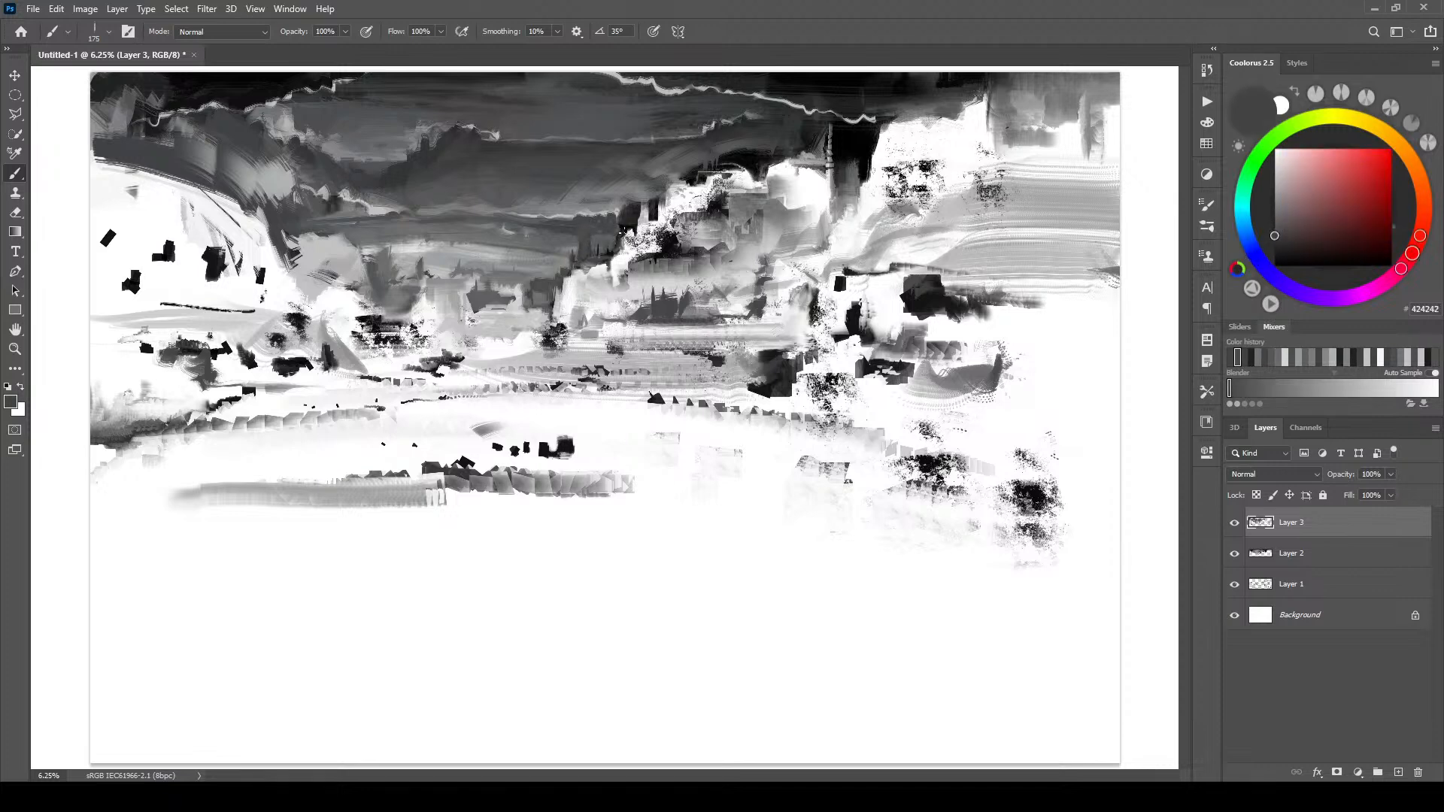
{"action": "left_click", "coordinate": [629, 221], "text": "alt"}
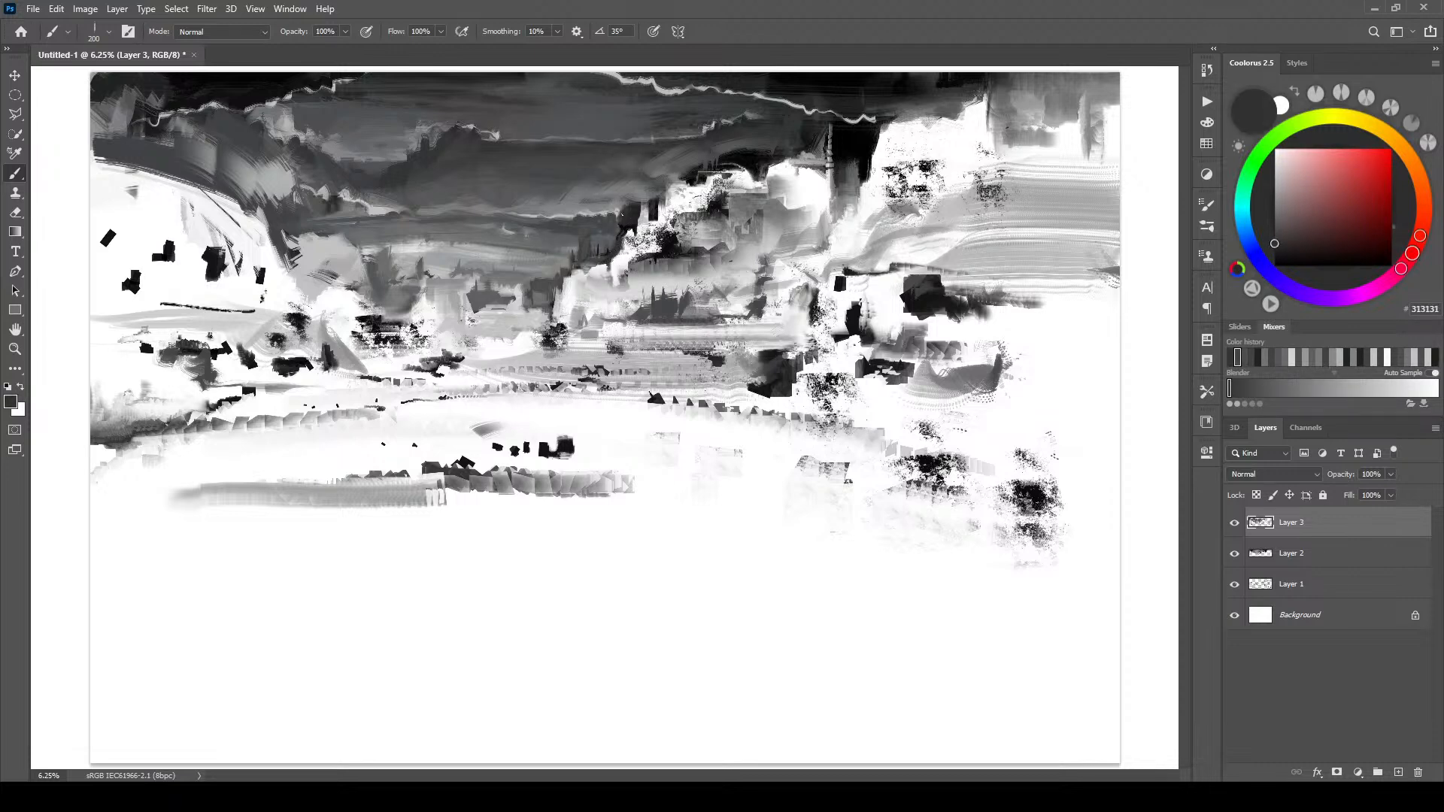
- Sample the near-black #2C2B2C and add small dark accents around the foot of the central hill
{"action": "left_click", "coordinate": [636, 200], "text": "alt"}
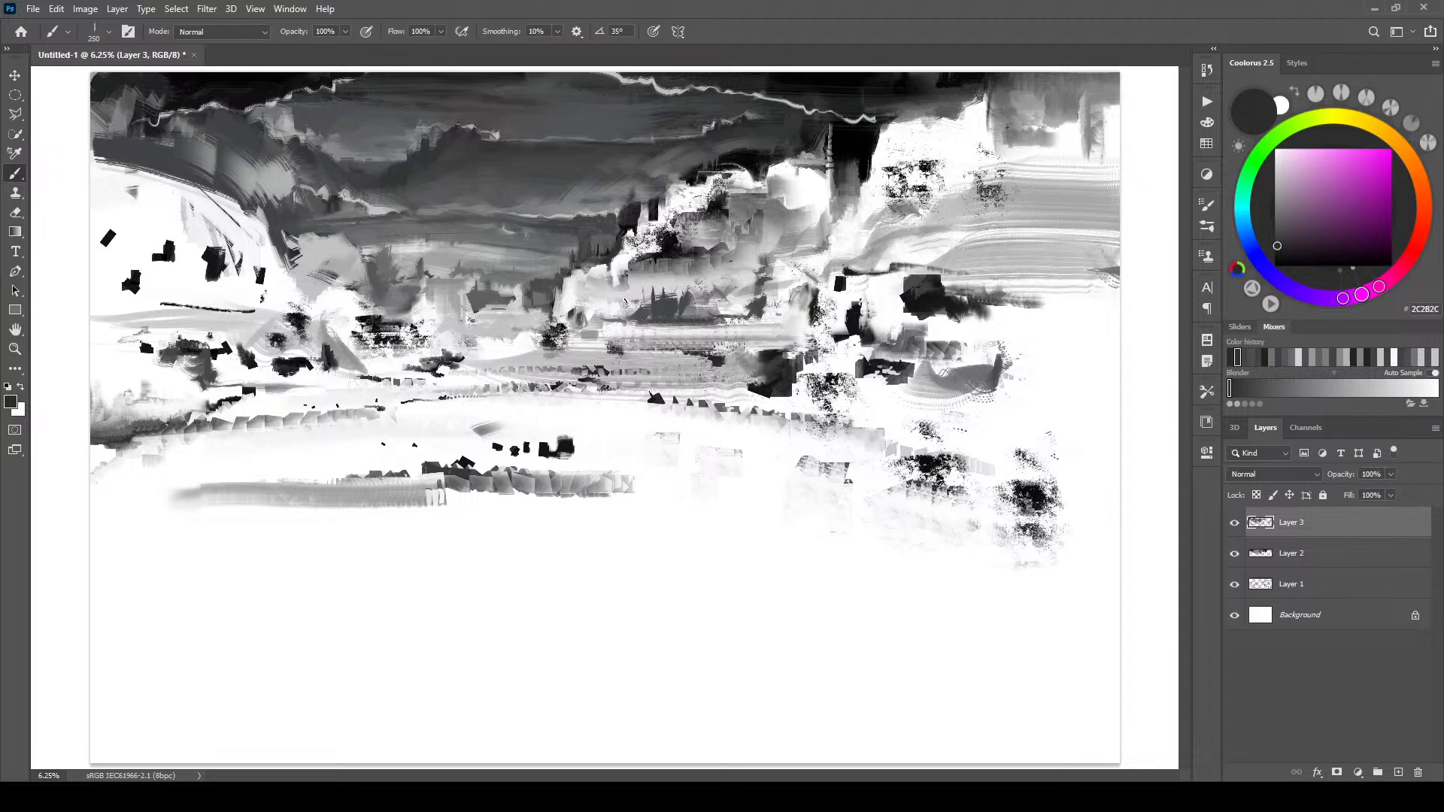
{"action": "key", "text": "bracketright"}
{"action": "key", "text": "bracketright"}
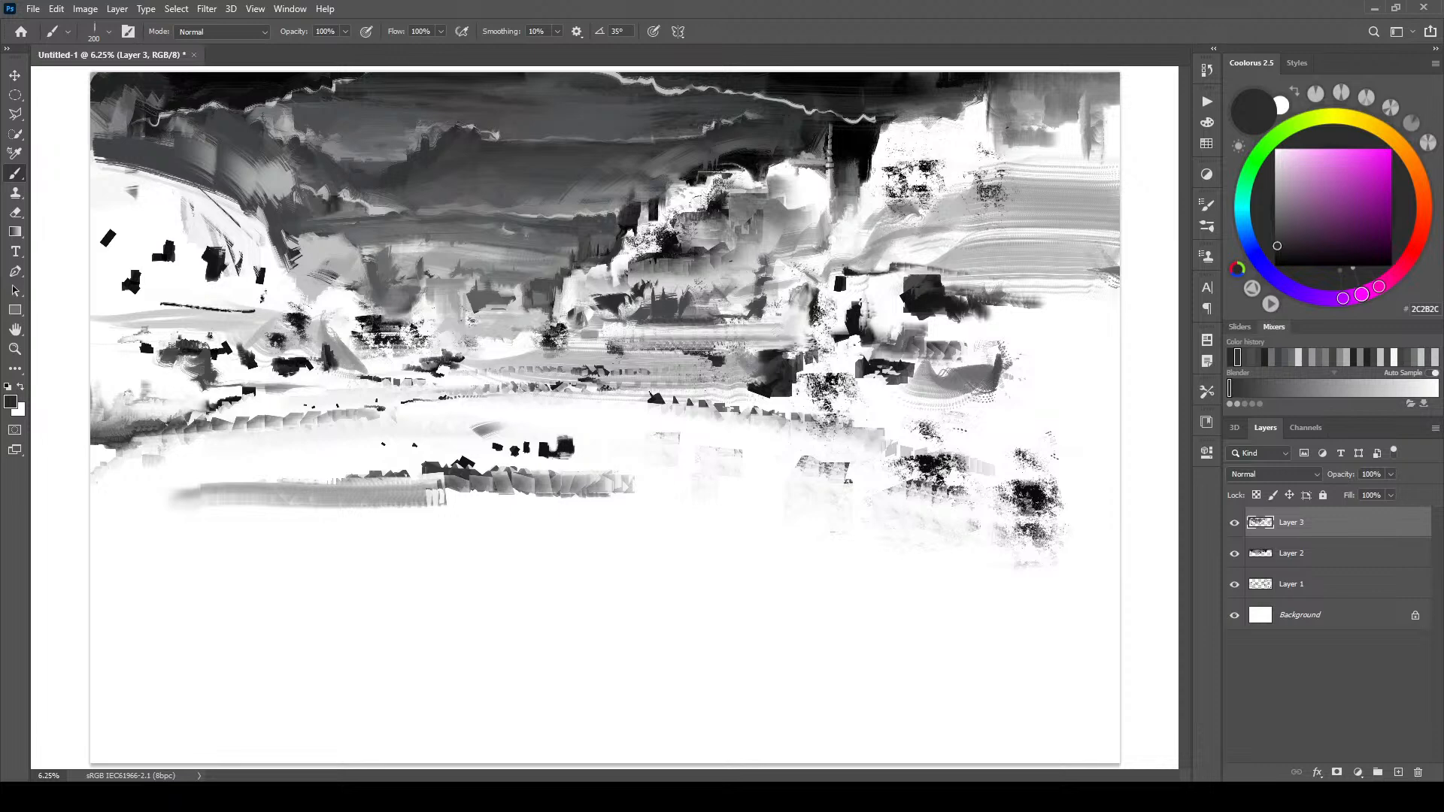
{"action": "key", "text": "bracketright"}
{"action": "key", "text": "bracketright"}
{"action": "key", "text": "bracketright"}
{"action": "key", "text": "bracketright"}
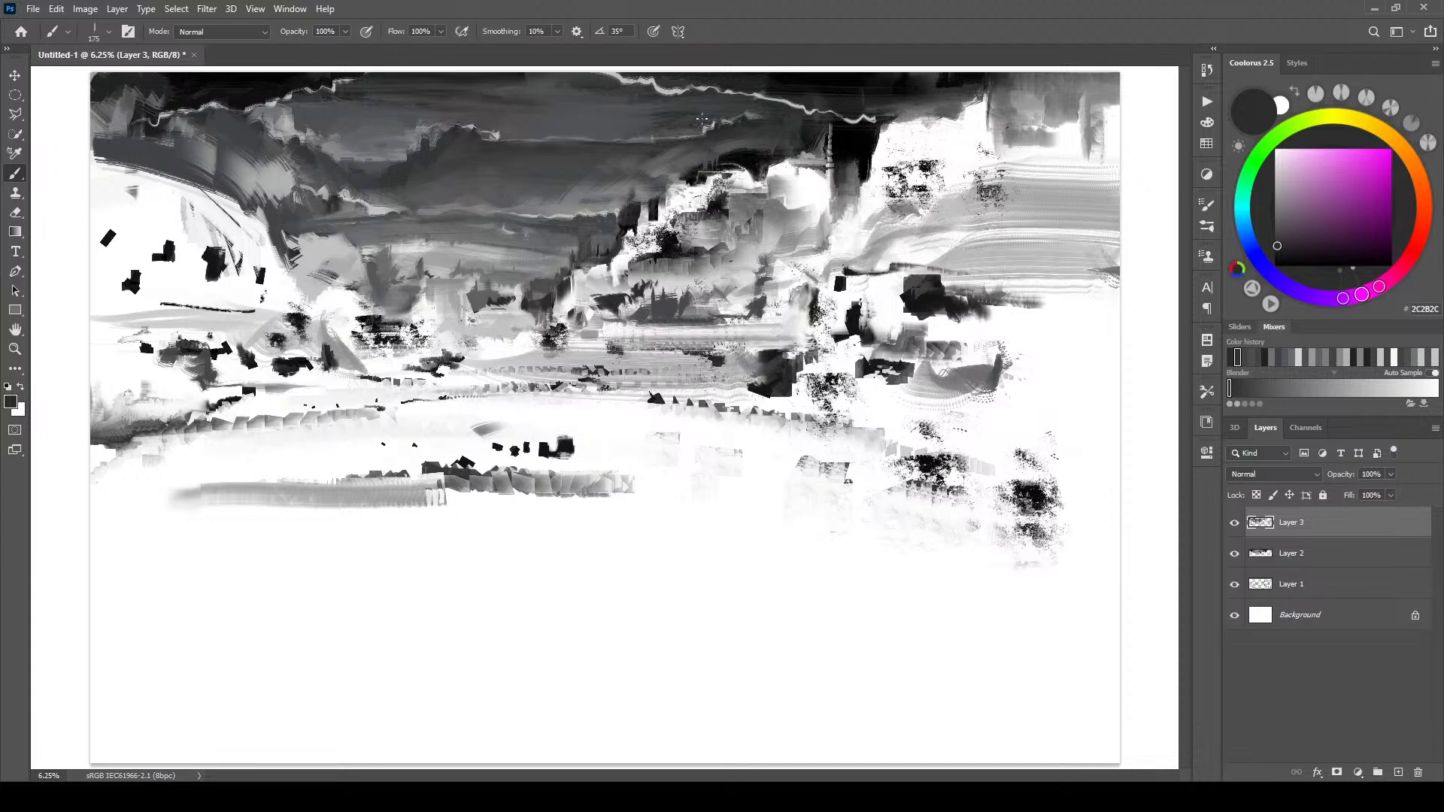
- Paint jagged #2C2B2C patches across the streaky midground below the central hill, varying the brush size
{"action": "left_click_drag", "start_coordinate": [649, 332], "coordinate": [694, 344]}
{"action": "key", "text": "["}
{"action": "key", "text": "["}
{"action": "key", "text": "["}
{"action": "key", "text": "["}
{"action": "key", "text": "]"}
{"action": "mouse_move", "coordinate": [669, 327]}
{"action": "left_mouse_down"}
{"action": "mouse_move", "coordinate": [717, 339]}
{"action": "mouse_move", "coordinate": [773, 300]}
{"action": "mouse_move", "coordinate": [805, 299]}
{"action": "mouse_move", "coordinate": [830, 268]}
{"action": "mouse_move", "coordinate": [880, 283]}
{"action": "mouse_move", "coordinate": [752, 328]}
{"action": "left_mouse_up"}
{"action": "key", "text": "["}
{"action": "key", "text": "]"}
{"action": "key", "text": "bracketleft"}
{"action": "key", "text": "bracketleft"}
{"action": "key", "text": "bracketleft"}
{"action": "key", "text": "bracketleft"}
{"action": "key", "text": "bracketleft"}
{"action": "key", "text": "bracketleft"}
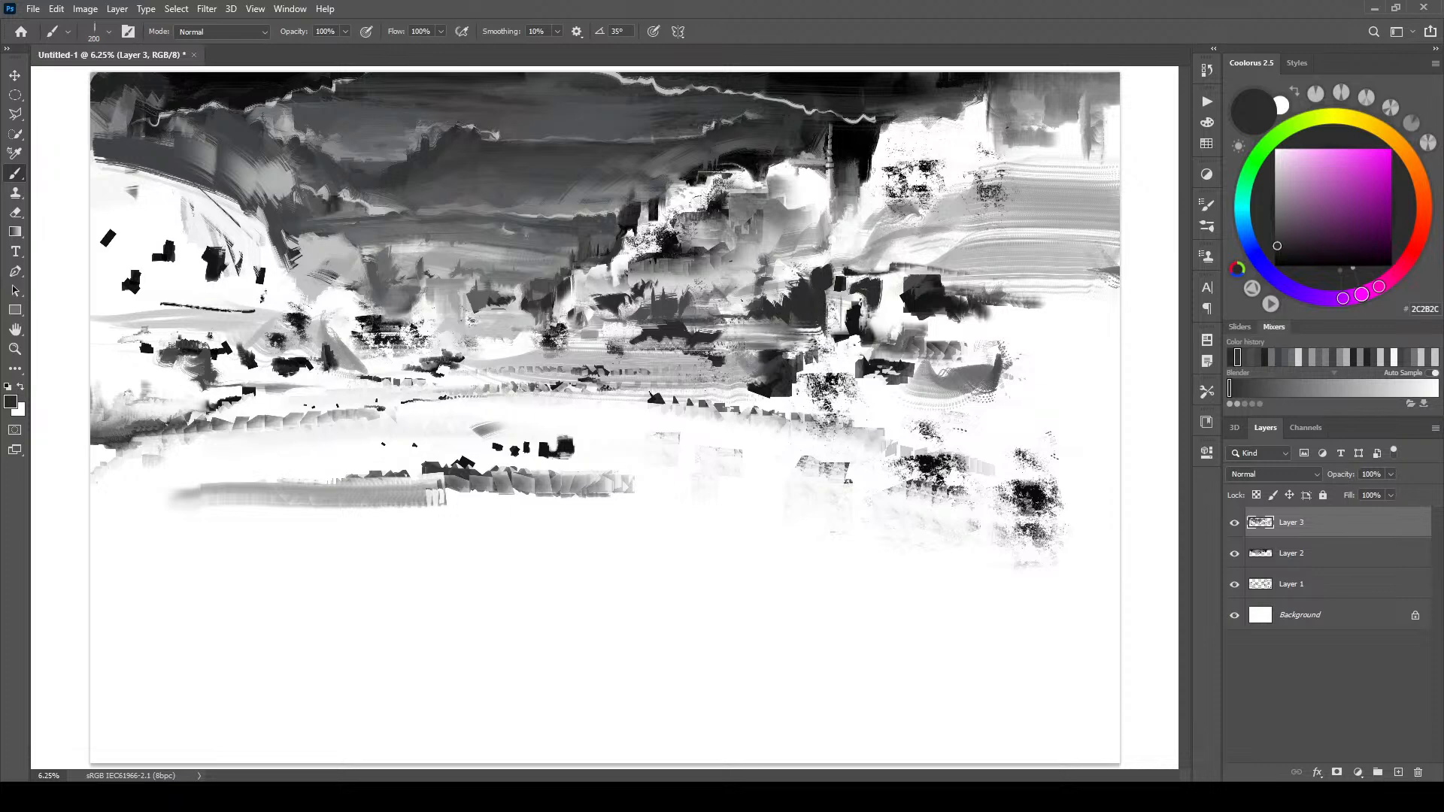
- Build up the dark #2C2B2C mass beside the small tower shape with a smaller brush
{"action": "key", "text": "bracketleft"}
{"action": "key", "text": "bracketleft"}
{"action": "mouse_move", "coordinate": [761, 314]}
{"action": "left_mouse_down"}
{"action": "mouse_move", "coordinate": [787, 321]}
{"action": "mouse_move", "coordinate": [741, 300]}
{"action": "mouse_move", "coordinate": [743, 314]}
{"action": "left_mouse_up"}
{"action": "key", "text": "bracketright"}
{"action": "key", "text": "bracketright"}
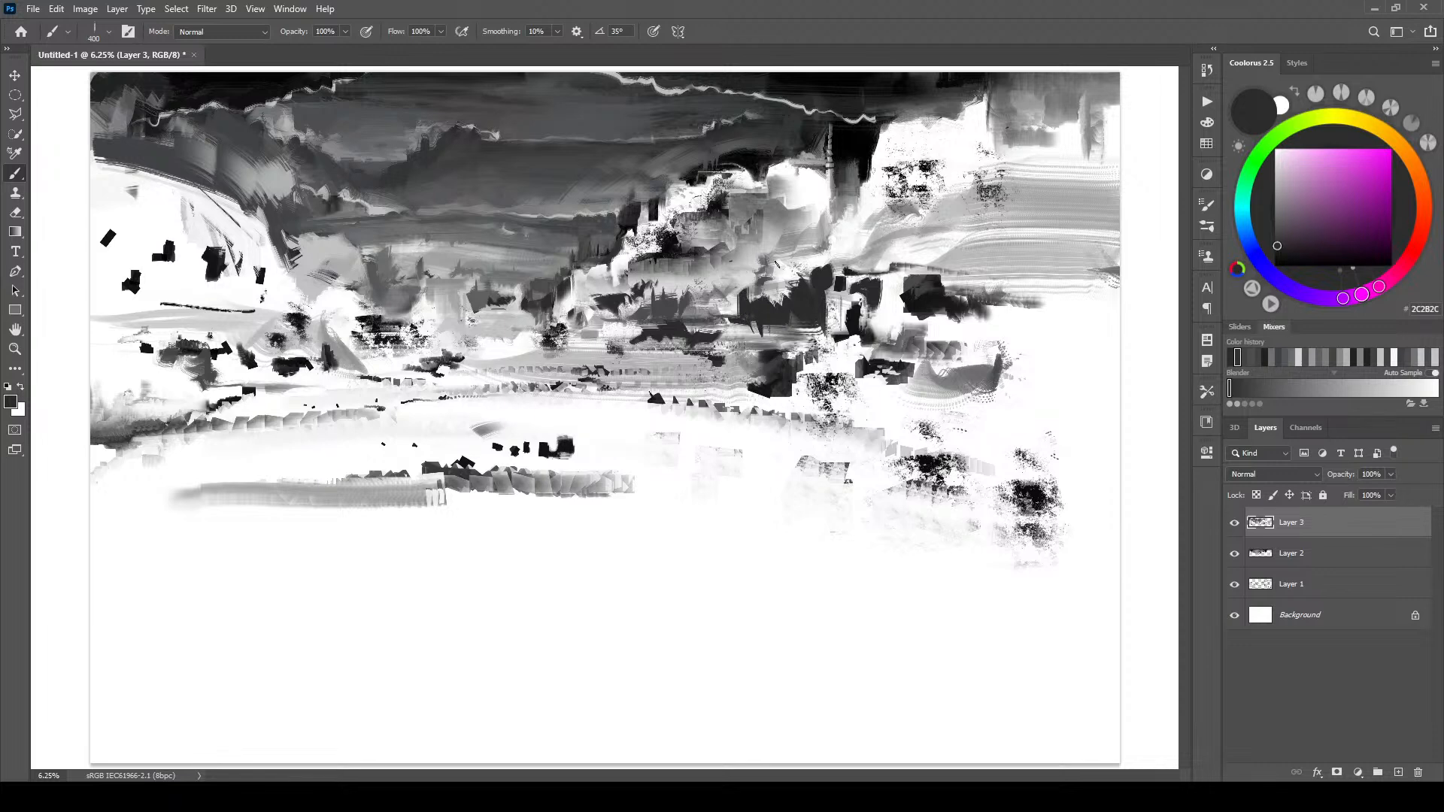
- Sample light tones #DBDBDA and #FBFBFB and cut thin horizontal streaks through the dark midground patches
{"action": "left_click", "coordinate": [775, 294], "text": "alt"}
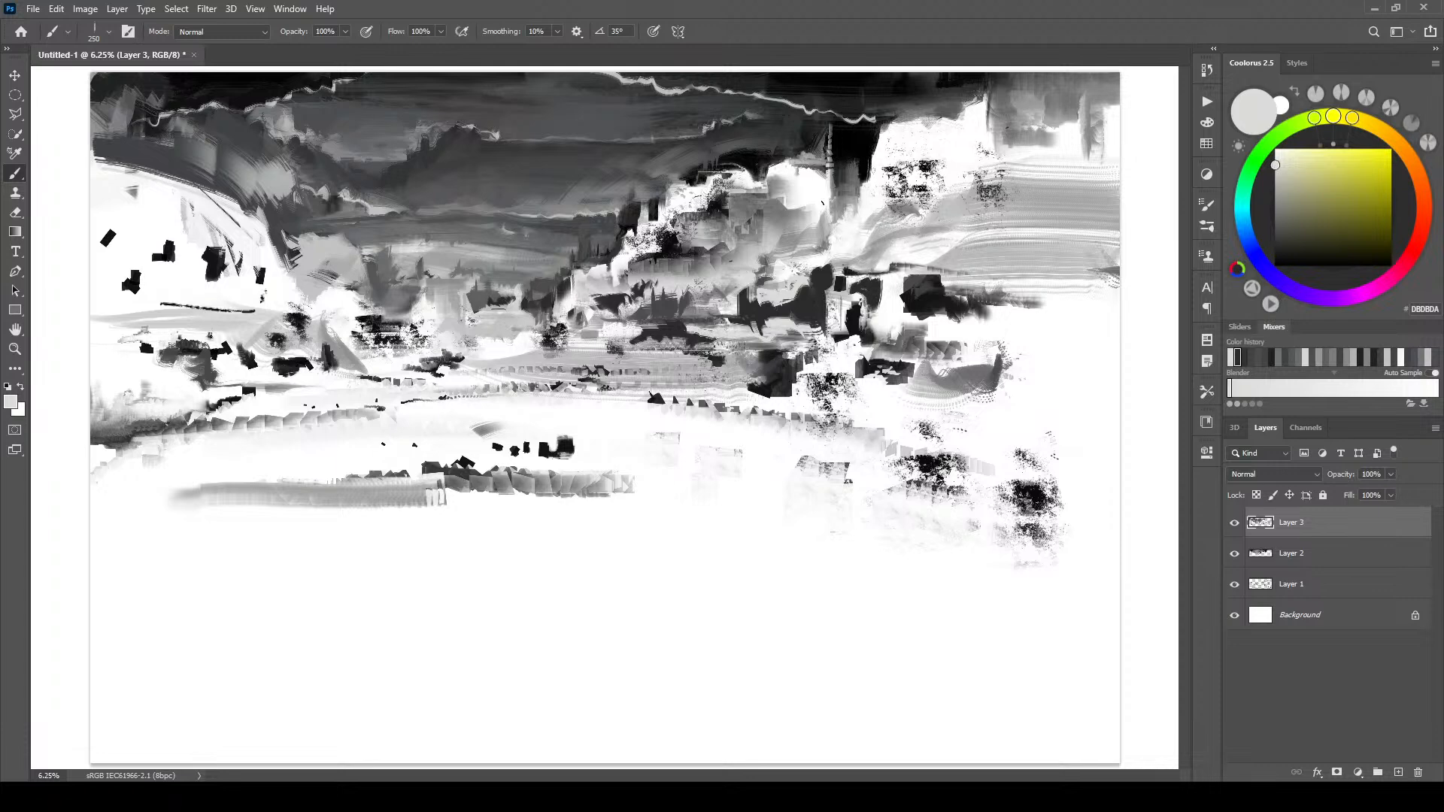
{"action": "left_click", "coordinate": [629, 327], "text": "alt"}
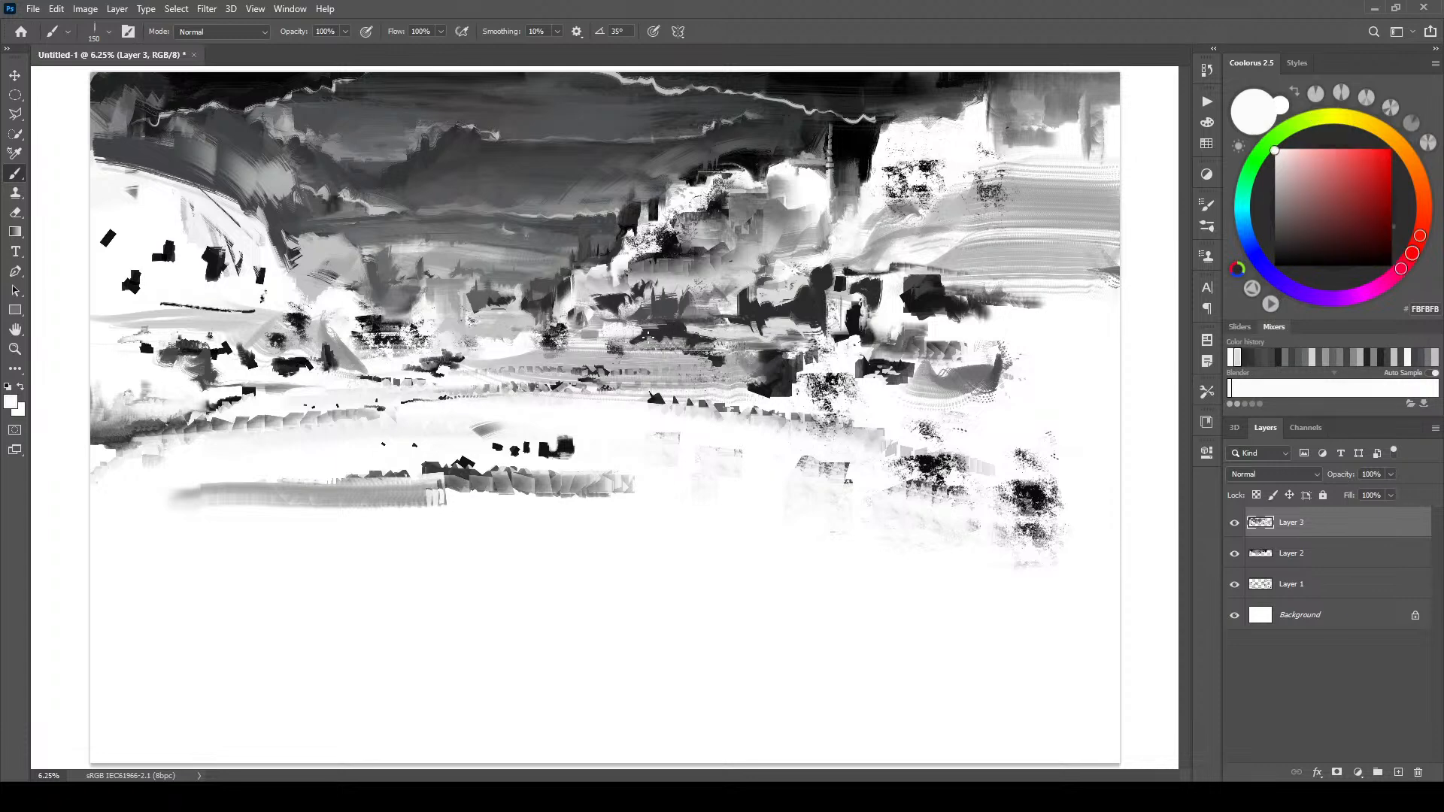
{"action": "key", "text": "bracketright"}
{"action": "key", "text": "bracketright"}
{"action": "key", "text": "bracketright"}
{"action": "key", "text": "bracketright"}
{"action": "key", "text": "bracketleft"}
{"action": "key", "text": "bracketleft"}
{"action": "key", "text": "bracketleft"}
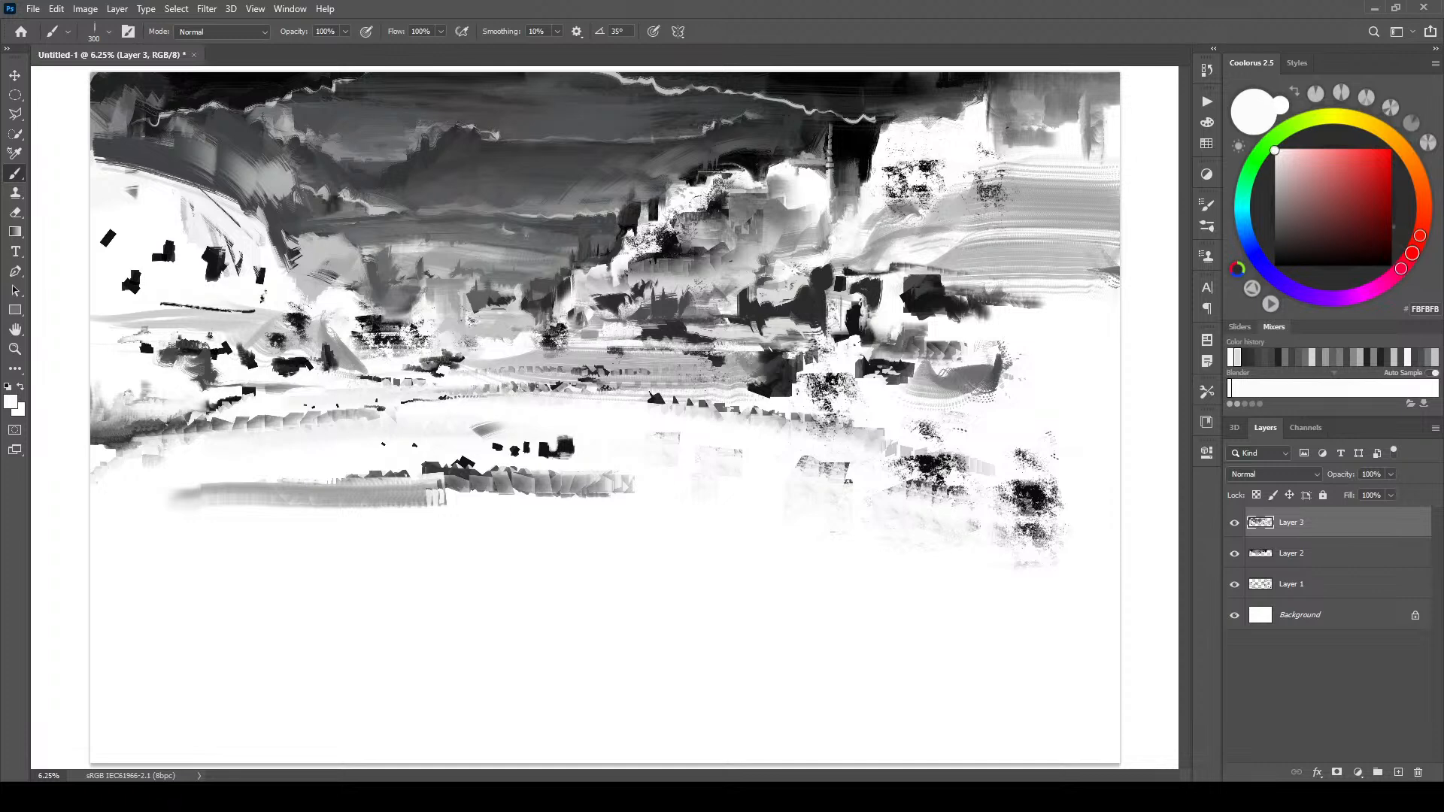
{"action": "left_click_drag", "start_coordinate": [737, 334], "coordinate": [703, 332]}
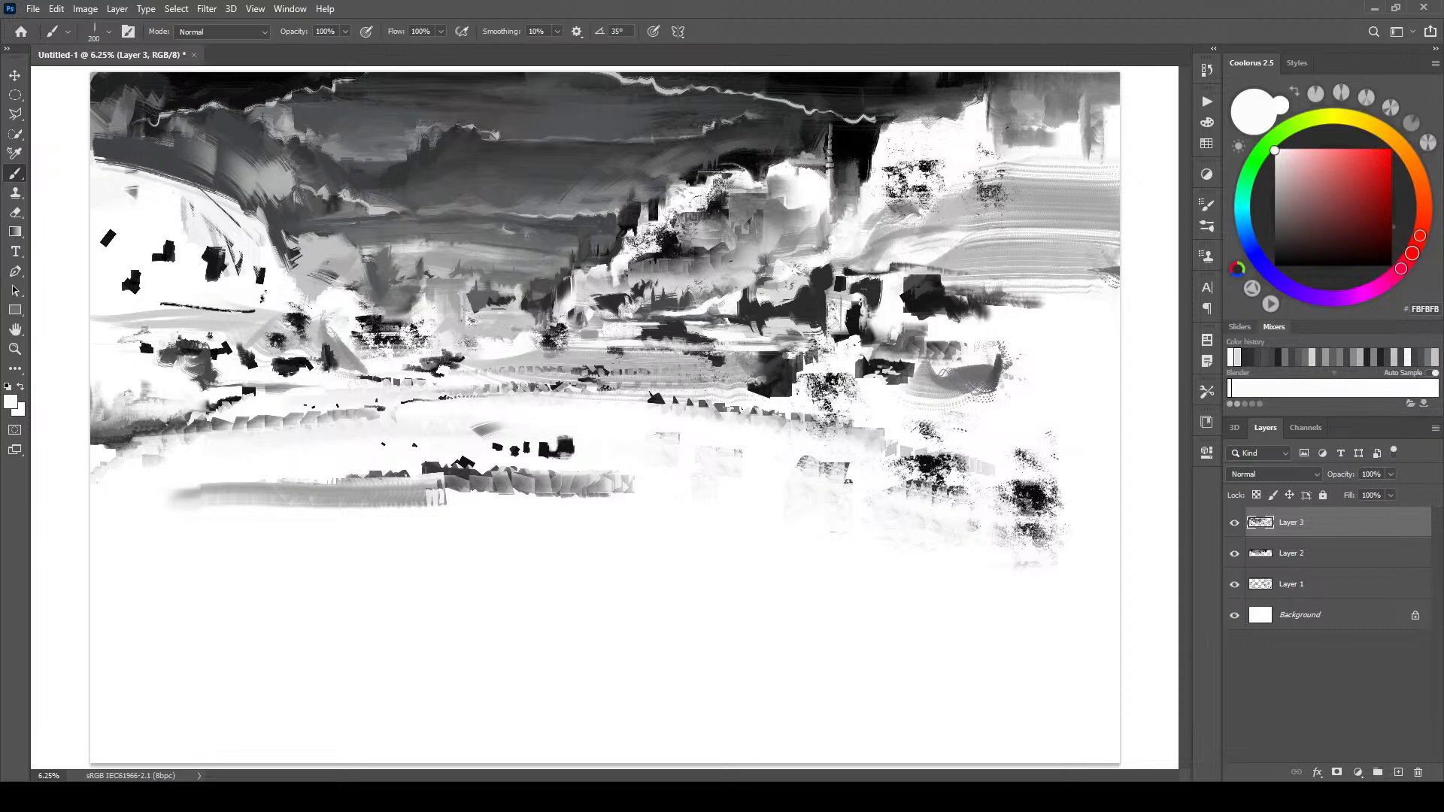
- Sample the light grey #C3C4C4 and soften the dark accents at the central hill's foot with a brush up to 1200 px
{"action": "key", "text": "bracketright"}
{"action": "key", "text": "bracketright"}
{"action": "key", "text": "bracketright"}
{"action": "left_click", "coordinate": [609, 282], "text": "alt"}
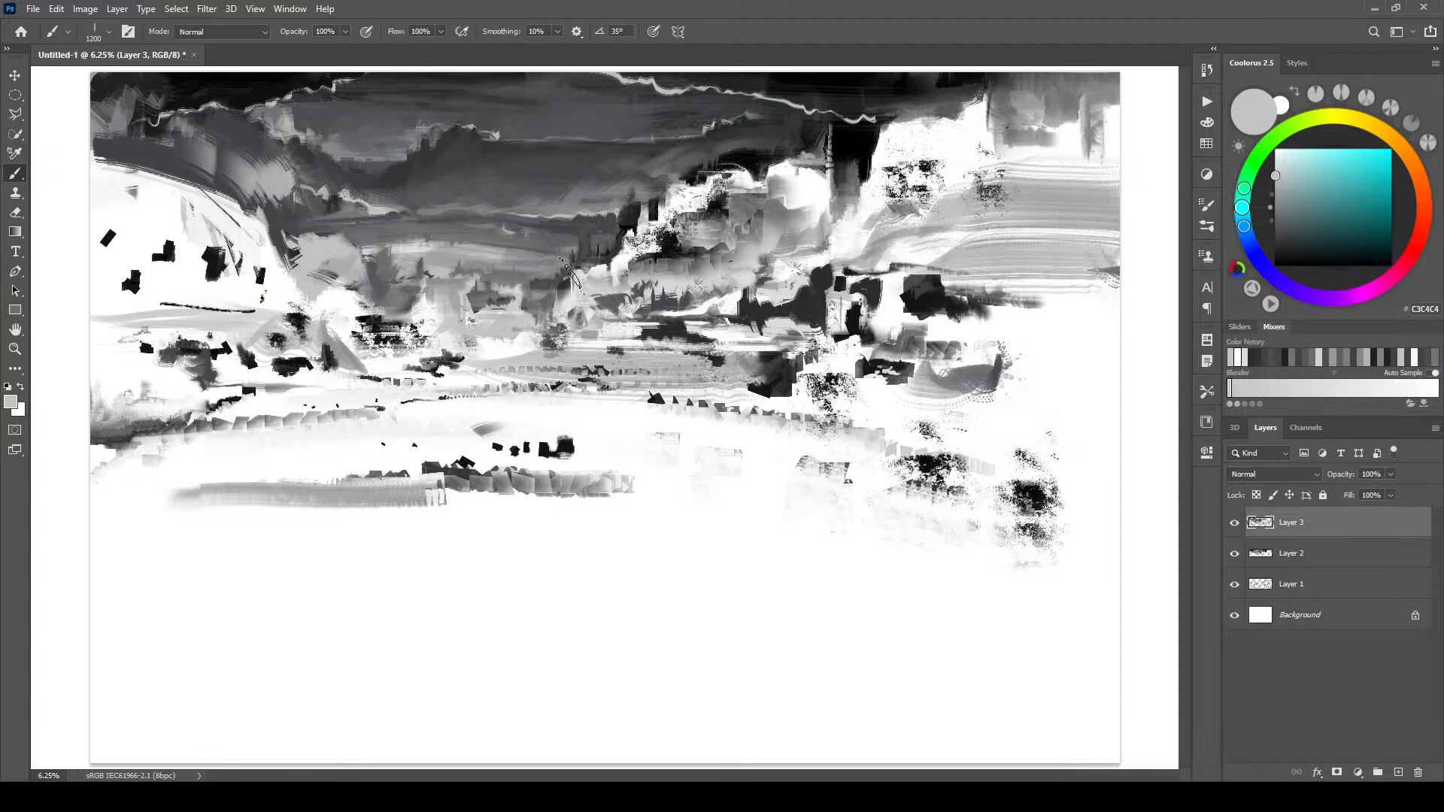
{"action": "key", "text": "bracketleft"}
{"action": "key", "text": "bracketleft"}
{"action": "key", "text": "bracketleft"}
{"action": "key", "text": "bracketleft"}
{"action": "key", "text": "bracketright"}
{"action": "key", "text": "bracketright"}
- Sample the grey #5E5E5F and paint over the white crest of the central hill with a 900 px brush
{"action": "left_click", "coordinate": [679, 167], "text": "alt"}
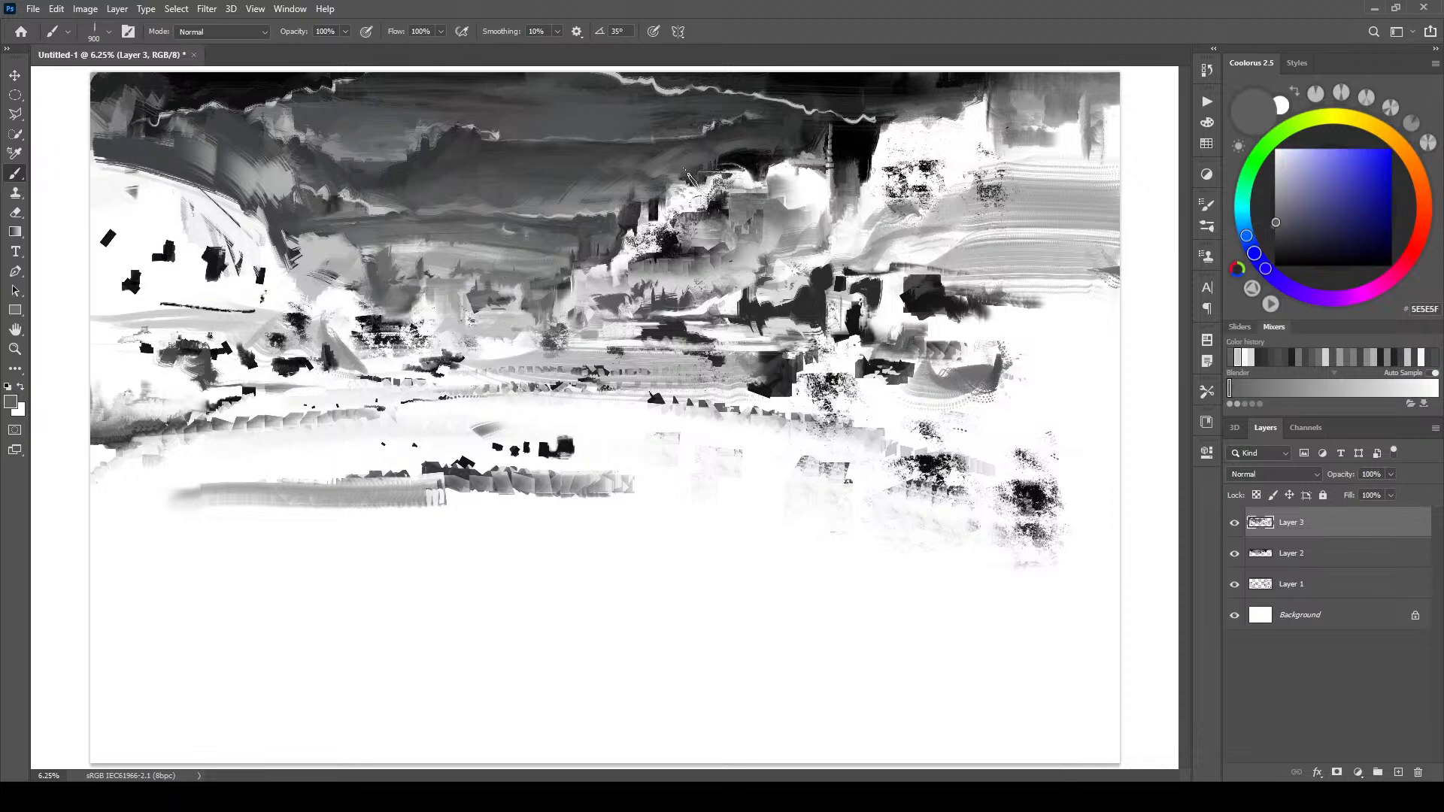
{"action": "key", "text": "bracketright"}
{"action": "key", "text": "bracketright"}
{"action": "key", "text": "bracketright"}
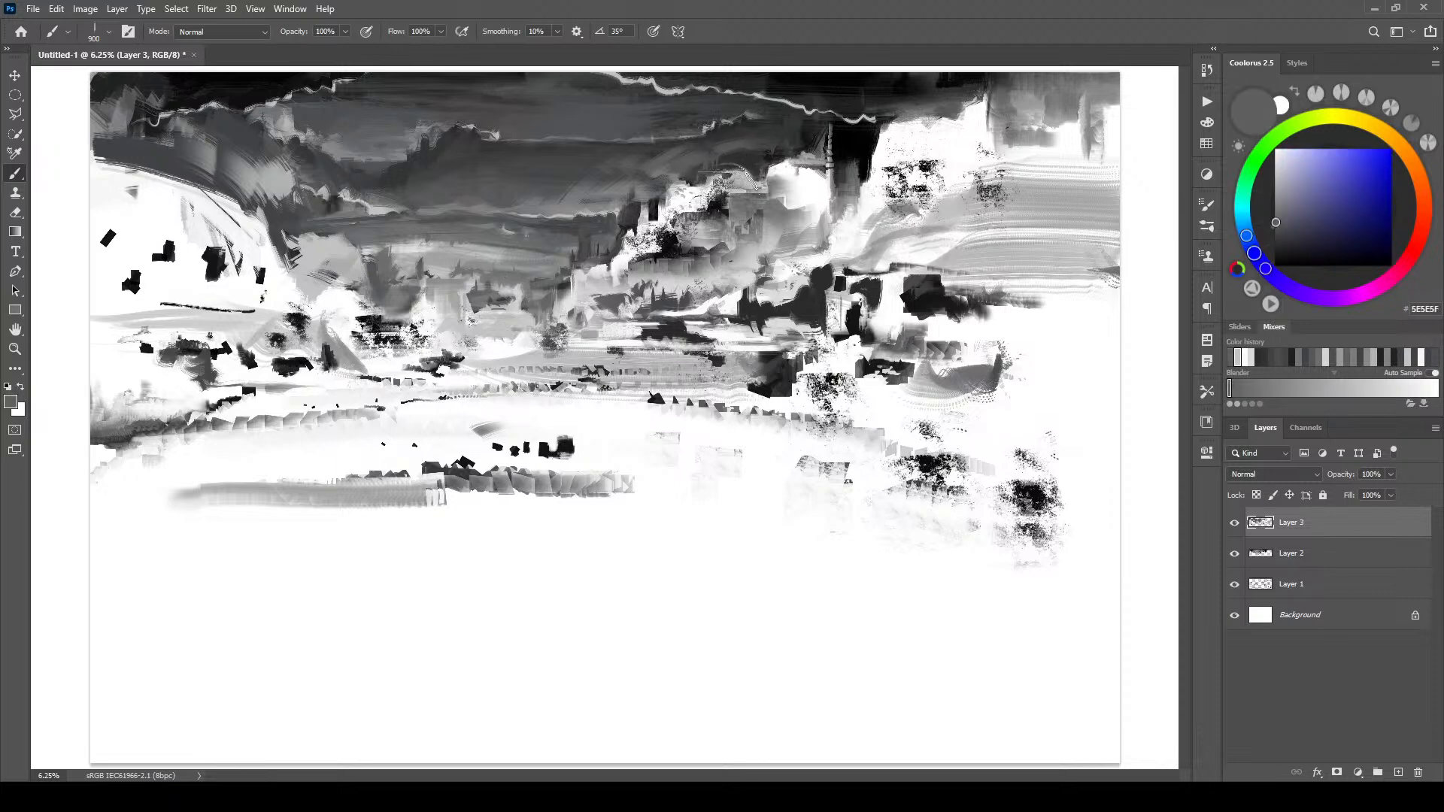
- Sample the near-black #212222 and blend the central hill's crest into the dark sky with a 700 px brush
{"action": "left_click", "coordinate": [725, 182], "text": "alt"}
{"action": "key", "text": "bracketleft"}
{"action": "key", "text": "bracketleft"}
{"action": "key", "text": "bracketleft"}
{"action": "key", "text": "bracketleft"}
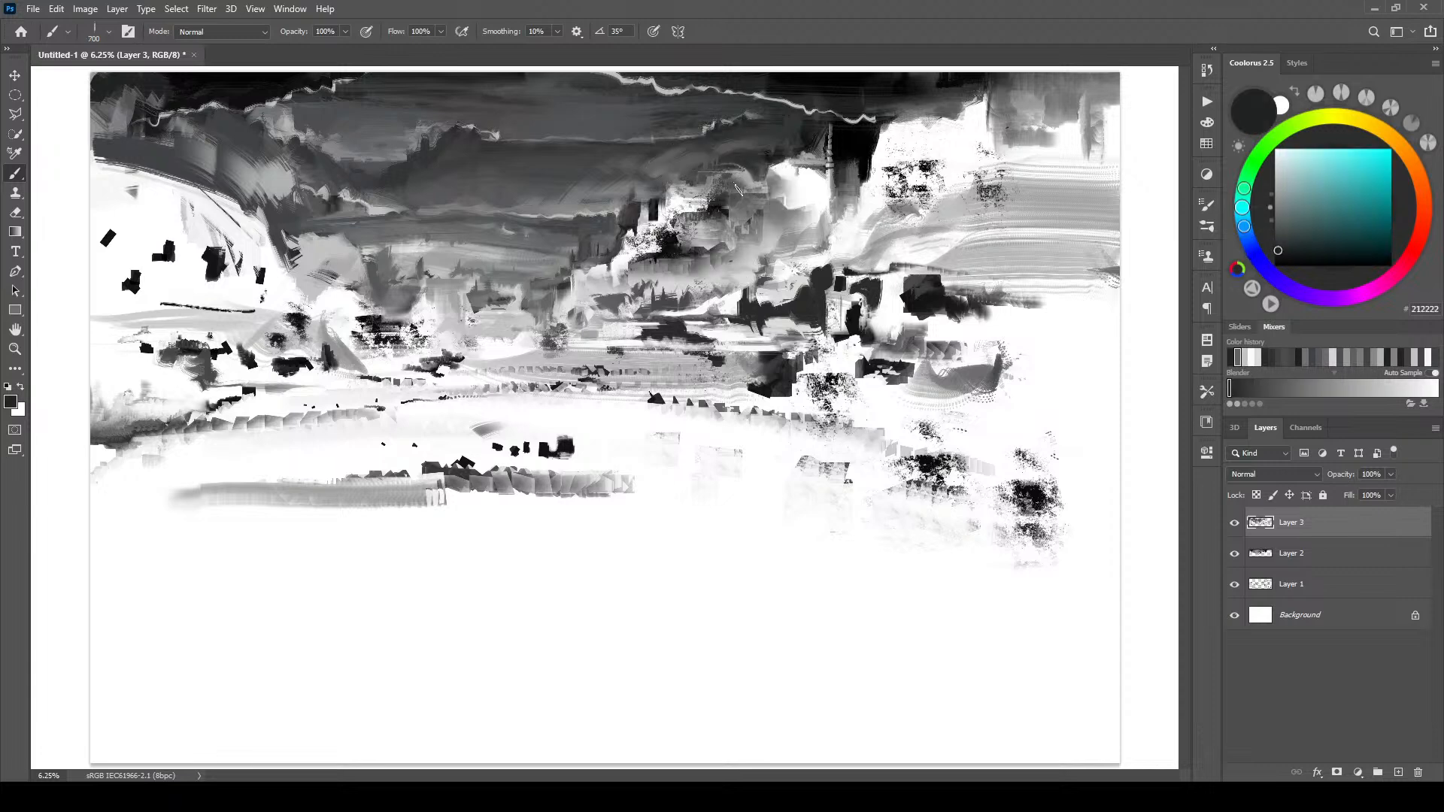
{"action": "key", "text": "bracketleft"}
{"action": "key", "text": "bracketleft"}
{"action": "mouse_move", "coordinate": [718, 177]}
{"action": "left_mouse_down"}
{"action": "mouse_move", "coordinate": [778, 186]}
{"action": "mouse_move", "coordinate": [711, 177]}
{"action": "left_mouse_up"}
{"action": "key", "text": "bracketleft"}
{"action": "key", "text": "bracketleft"}
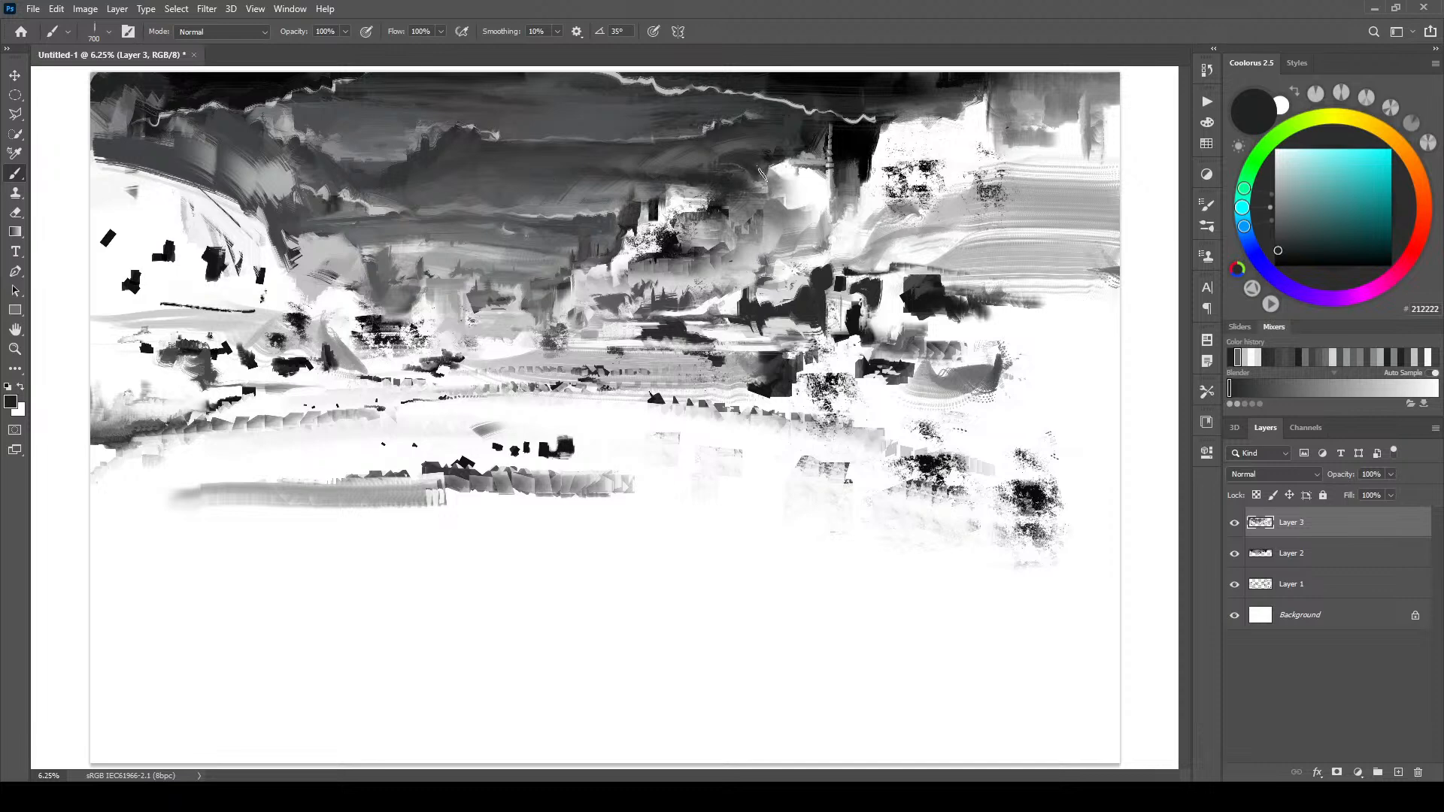
- Extend the dark #212222 sky over the upper part of the white patch beside the black tower, adjusting the brush size
{"action": "key", "text": "bracketright"}
{"action": "key", "text": "bracketright"}
{"action": "key", "text": "bracketright"}
{"action": "key", "text": "bracketright"}
{"action": "key", "text": "bracketright"}
{"action": "key", "text": "bracketright"}
{"action": "key", "text": "bracketleft"}
{"action": "key", "text": "bracketleft"}
{"action": "key", "text": "bracketleft"}
{"action": "key", "text": "bracketleft"}
{"action": "key", "text": "bracketleft"}
{"action": "key", "text": "bracketleft"}
{"action": "key", "text": "bracketleft"}
{"action": "key", "text": "bracketleft"}
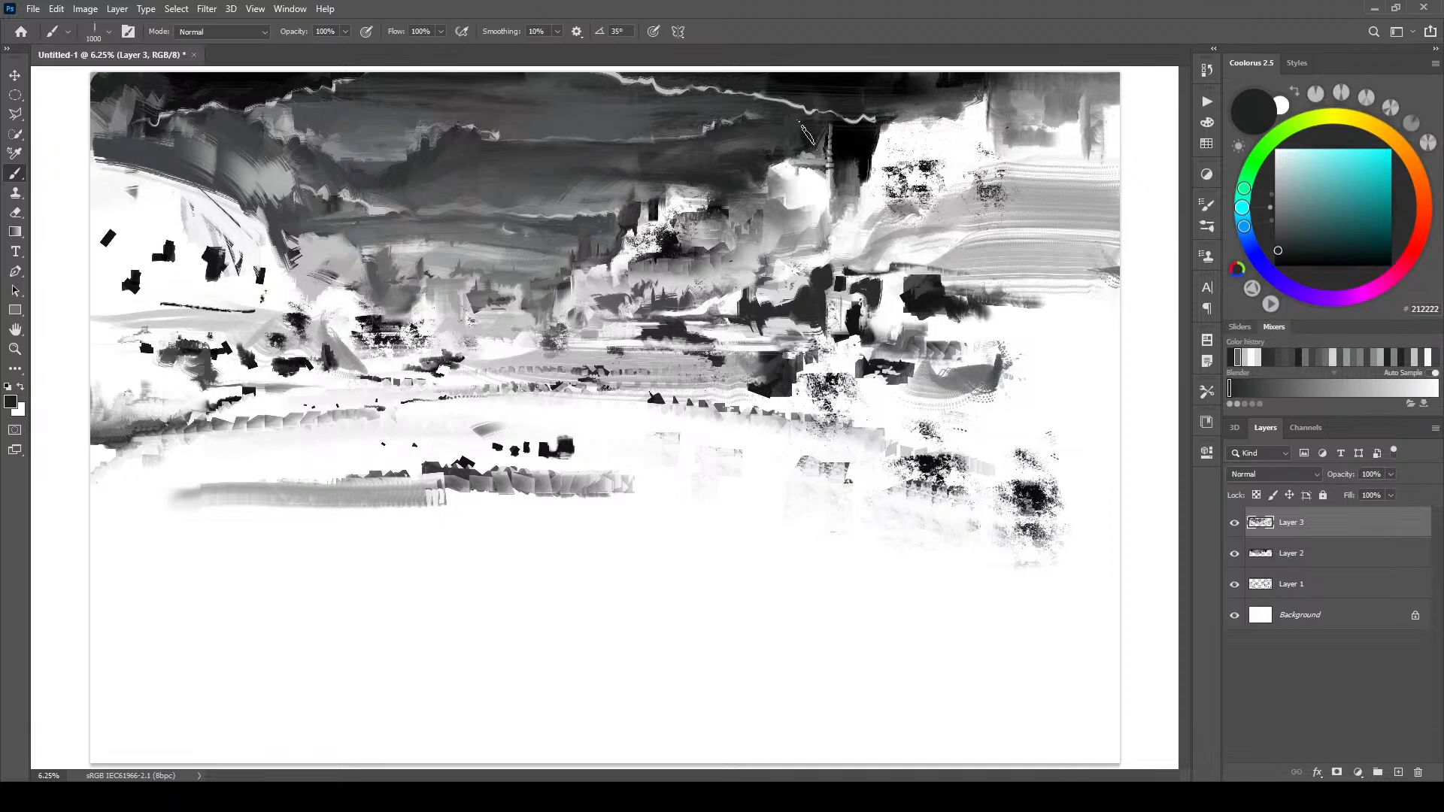
{"action": "left_click_drag", "start_coordinate": [772, 180], "coordinate": [801, 164]}
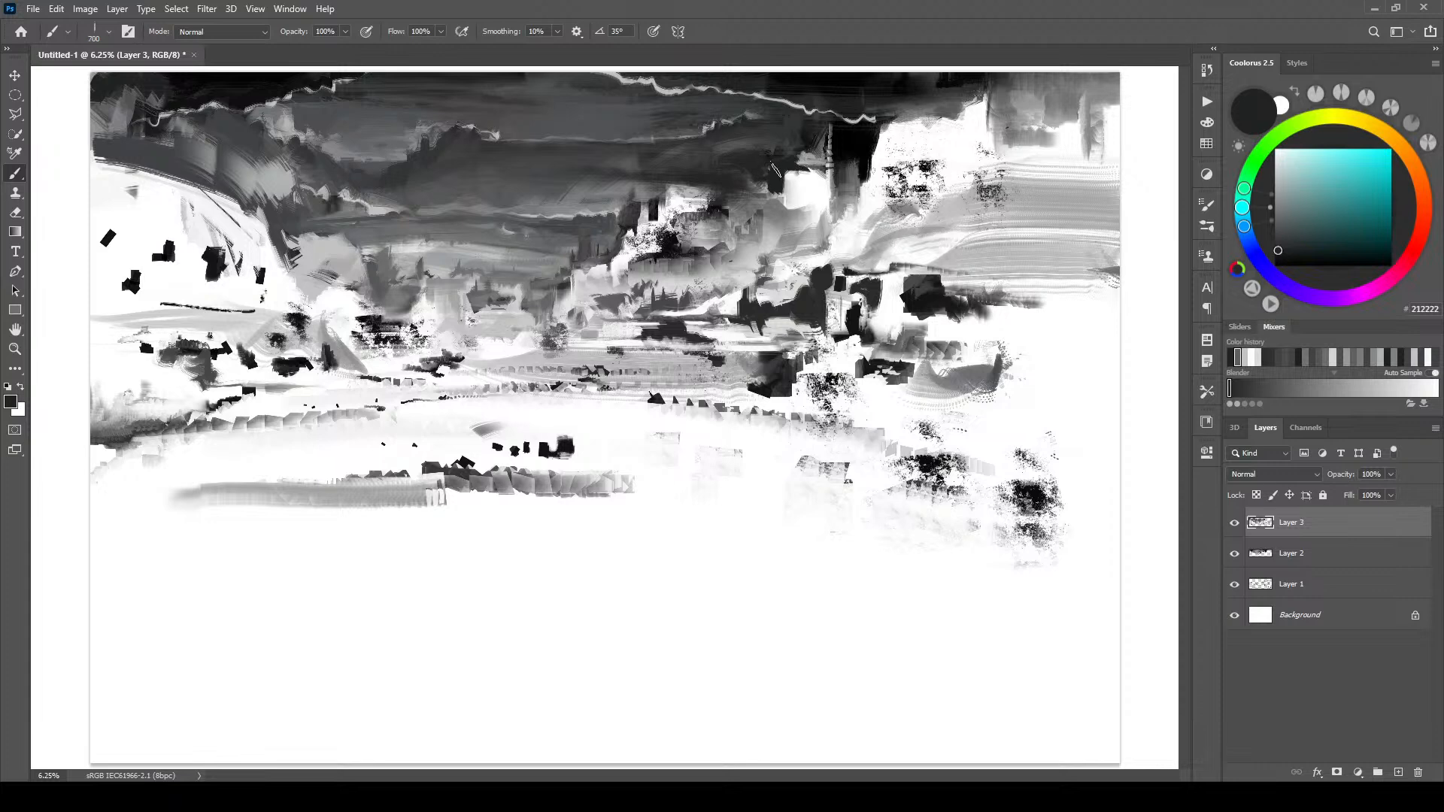
- Blend the white patch beside the black tower into the surrounding greys with an enlarged #212222 brush
{"action": "key", "text": "bracketright"}
{"action": "key", "text": "bracketright"}
{"action": "key", "text": "bracketright"}
{"action": "key", "text": "bracketright"}
{"action": "key", "text": "bracketright"}
{"action": "key", "text": "bracketright"}
{"action": "key", "text": "bracketright"}
{"action": "key", "text": "bracketright"}
{"action": "key", "text": "bracketright"}
- Reset the colours to default black and darken the sky in the canvas's upper-left corner with a brush up to 1600 px
{"action": "key", "text": "d"}
{"action": "key", "text": "bracketleft"}
{"action": "key", "text": "bracketleft"}
{"action": "key", "text": "bracketleft"}
{"action": "key", "text": "bracketleft"}
{"action": "key", "text": "bracketleft"}
{"action": "key", "text": "bracketleft"}
{"action": "key", "text": "bracketleft"}
{"action": "key", "text": "bracketleft"}
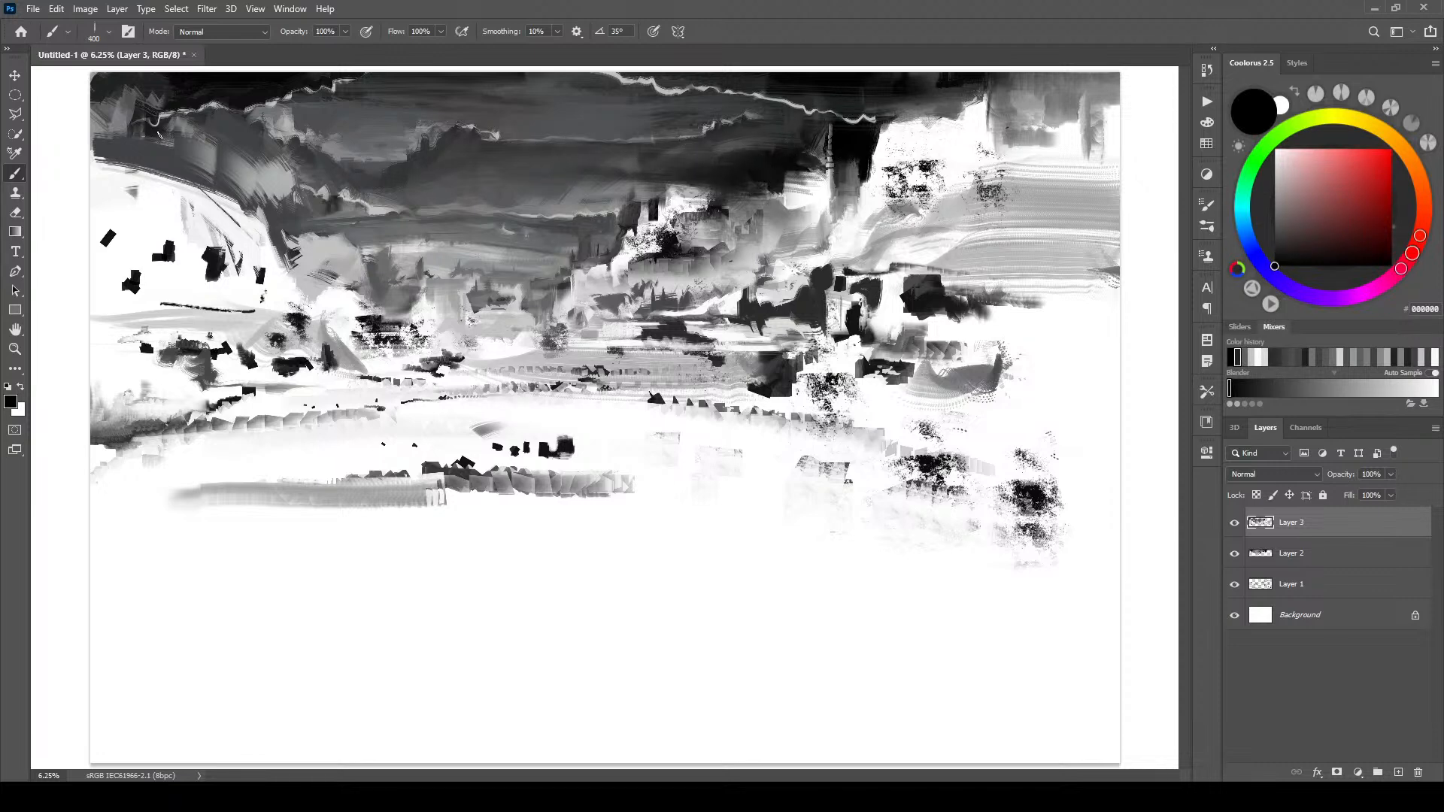
{"action": "key", "text": "bracketright"}
{"action": "key", "text": "bracketright"}
{"action": "key", "text": "bracketright"}
{"action": "key", "text": "bracketright"}
{"action": "key", "text": "bracketright"}
{"action": "key", "text": "bracketright"}
{"action": "key", "text": "bracketright"}
{"action": "key", "text": "bracketright"}
{"action": "key", "text": "bracketright"}
{"action": "key", "text": "bracketright"}
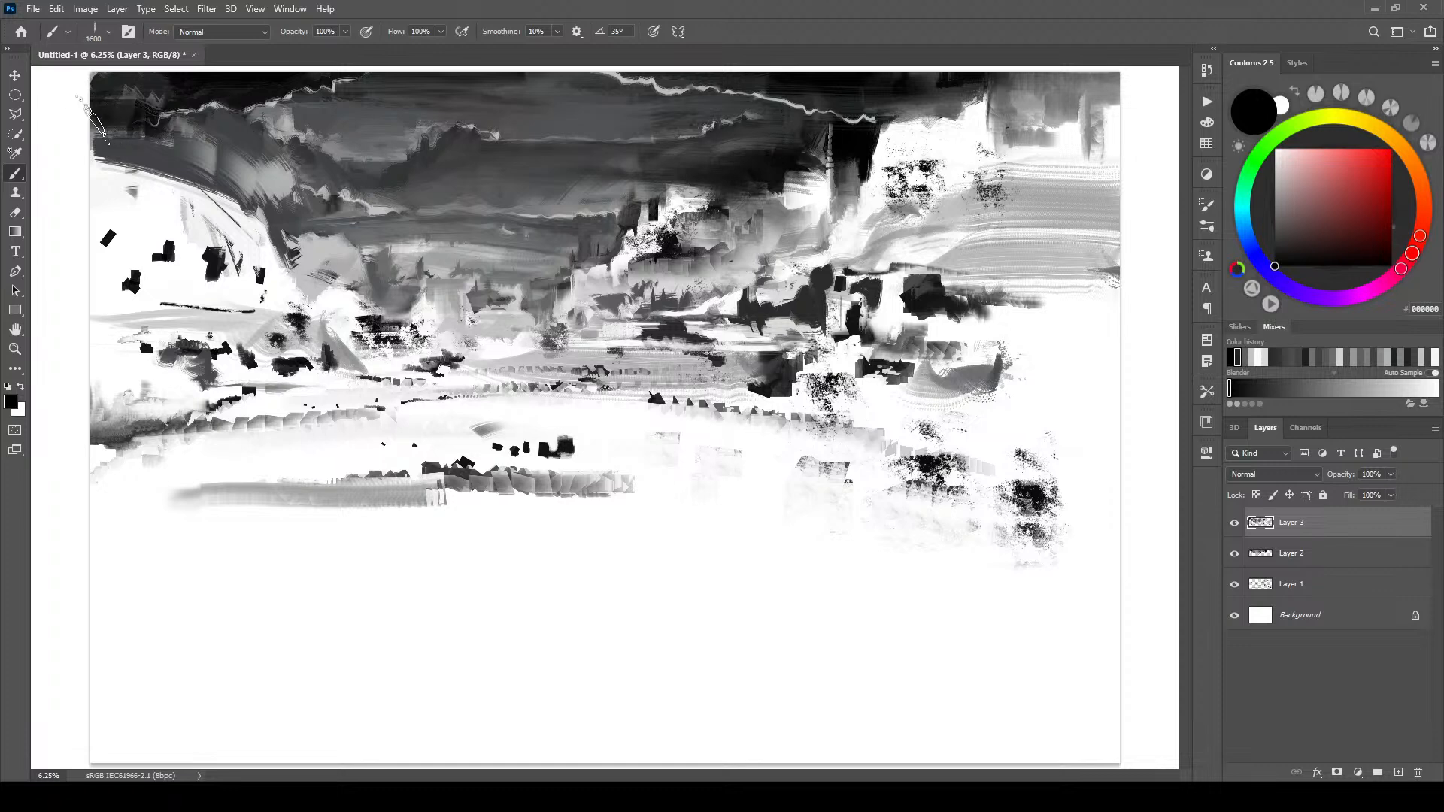
{"action": "key", "text": "bracketleft"}
{"action": "key", "text": "bracketleft"}
{"action": "key", "text": "bracketleft"}
{"action": "key", "text": "bracketleft"}
{"action": "key", "text": "bracketleft"}
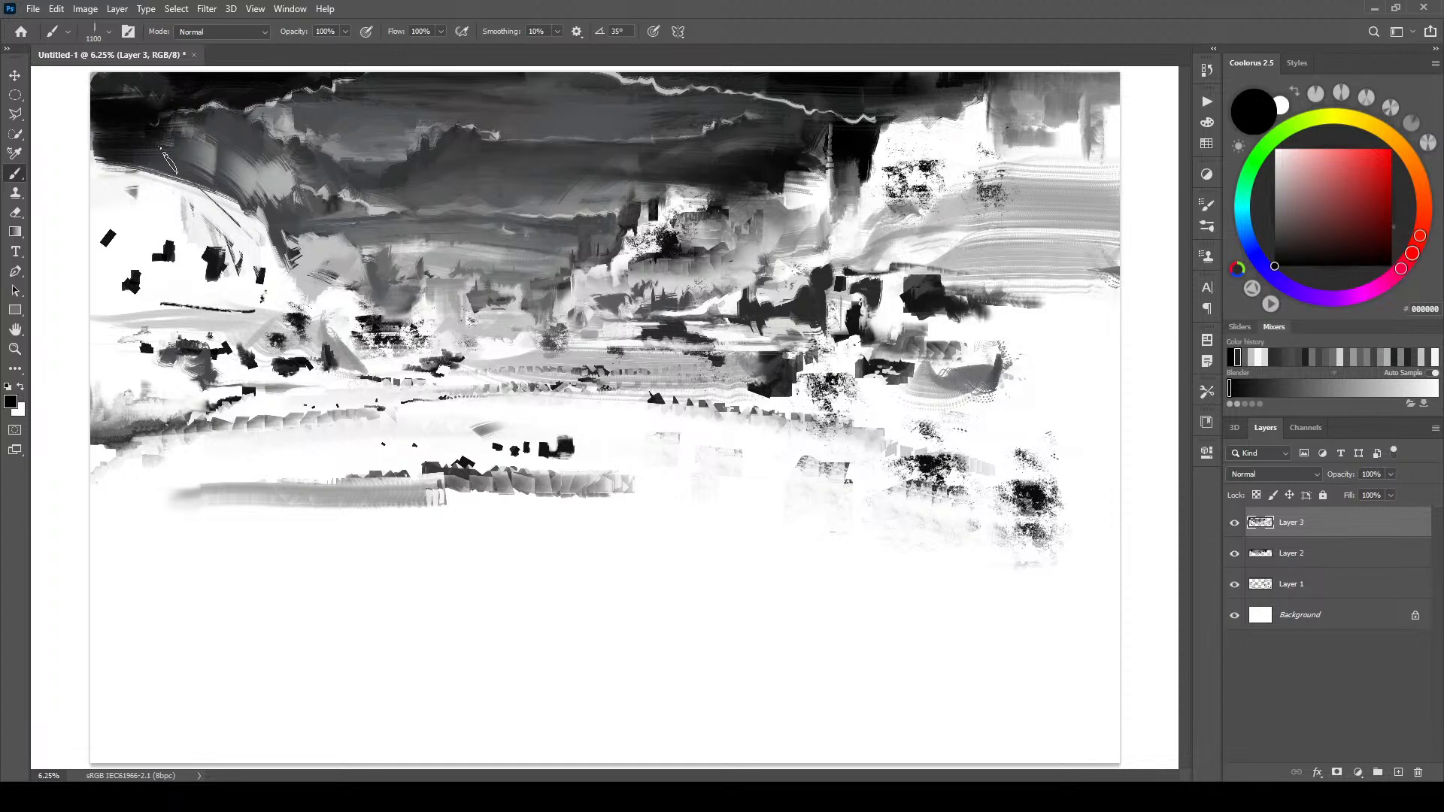
- Enlarge the brush to 2200 px and darken the canvas's left edge down over the side of the white hill
{"action": "key", "text": "bracketright"}
{"action": "key", "text": "bracketright"}
{"action": "key", "text": "bracketright"}
{"action": "key", "text": "bracketright"}
{"action": "key", "text": "bracketright"}
{"action": "key", "text": "bracketright"}
{"action": "key", "text": "bracketright"}
{"action": "key", "text": "bracketright"}
{"action": "key", "text": "bracketright"}
{"action": "key", "text": "bracketright"}
{"action": "key", "text": "bracketright"}
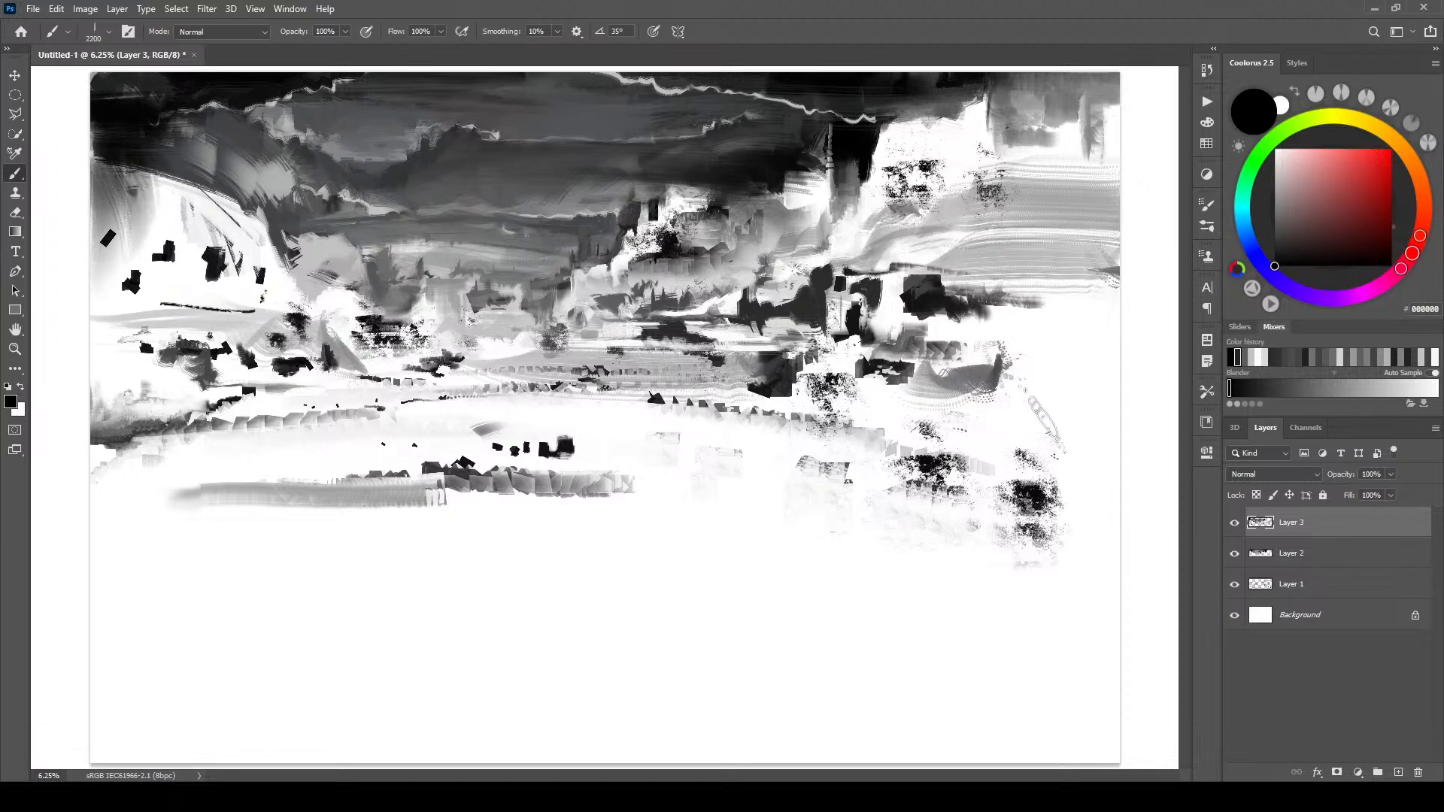
- Reduce the brush and paint a short black stroke over the top of the white cloud beyond the black tower
{"action": "key", "text": "bracketleft"}
{"action": "key", "text": "bracketleft"}
{"action": "key", "text": "bracketleft"}
{"action": "key", "text": "bracketleft"}
{"action": "key", "text": "bracketleft"}
{"action": "key", "text": "bracketleft"}
{"action": "key", "text": "bracketleft"}
{"action": "key", "text": "bracketleft"}
{"action": "key", "text": "bracketleft"}
{"action": "key", "text": "bracketleft"}
{"action": "key", "text": "bracketleft"}
{"action": "key", "text": "bracketleft"}
{"action": "key", "text": "bracketleft"}
{"action": "key", "text": "bracketleft"}
{"action": "key", "text": "bracketleft"}
{"action": "mouse_move", "coordinate": [952, 96]}
{"action": "left_mouse_down"}
{"action": "mouse_move", "coordinate": [956, 156]}
{"action": "mouse_move", "coordinate": [949, 117]}
{"action": "left_mouse_up"}
- Sweep black across the sky toward the canvas's upper-right corner with a 1600 px brush
{"action": "key", "text": "bracketright"}
{"action": "key", "text": "bracketright"}
{"action": "key", "text": "bracketright"}
{"action": "key", "text": "bracketright"}
{"action": "key", "text": "bracketright"}
{"action": "key", "text": "bracketright"}
{"action": "key", "text": "bracketright"}
{"action": "key", "text": "bracketright"}
{"action": "key", "text": "bracketright"}
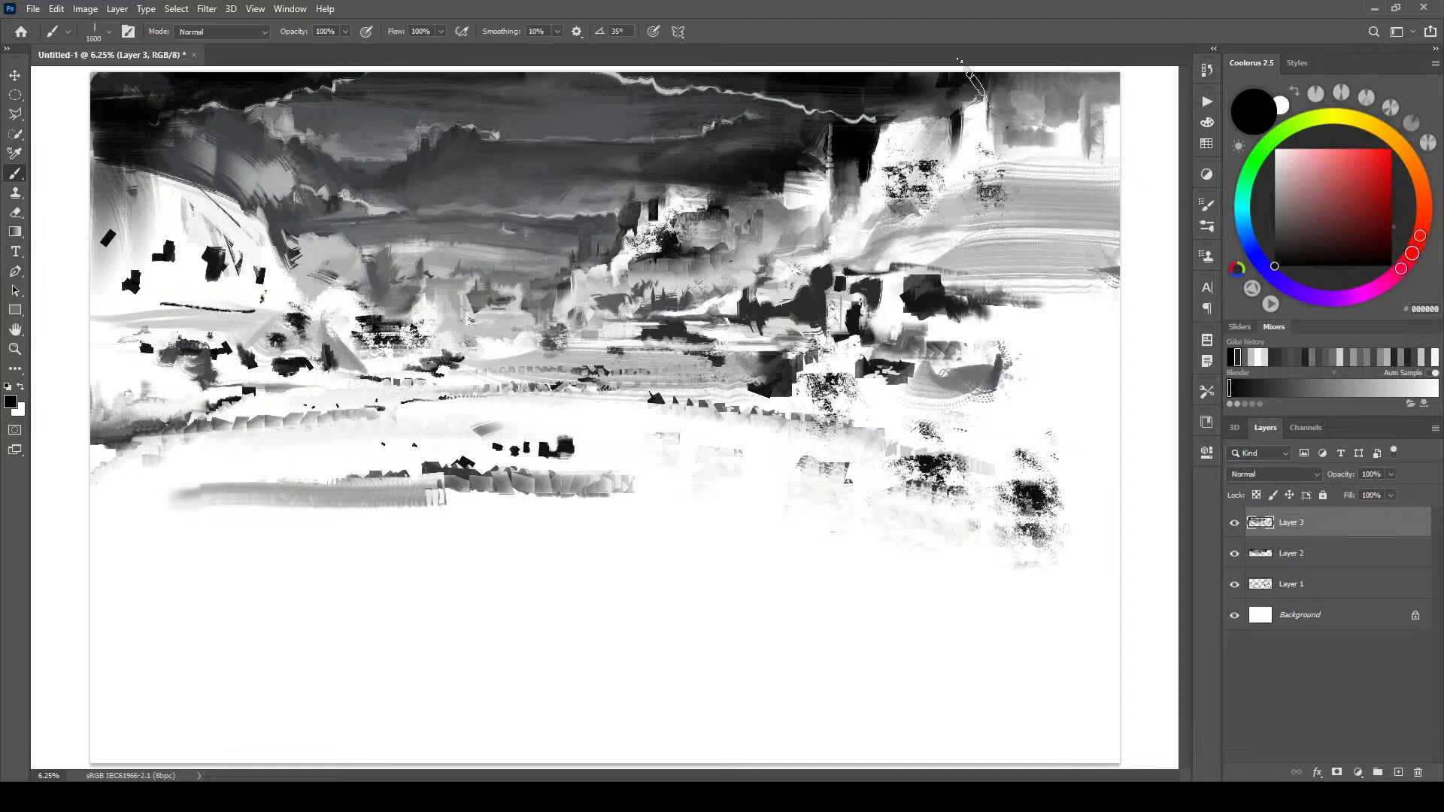
{"action": "mouse_move", "coordinate": [976, 90]}
{"action": "left_mouse_down"}
{"action": "mouse_move", "coordinate": [954, 140]}
{"action": "mouse_move", "coordinate": [963, 70]}
{"action": "mouse_move", "coordinate": [968, 119]}
{"action": "mouse_move", "coordinate": [1026, 98]}
{"action": "mouse_move", "coordinate": [1012, 67]}
{"action": "mouse_move", "coordinate": [996, 120]}
{"action": "mouse_move", "coordinate": [1010, 141]}
{"action": "mouse_move", "coordinate": [974, 151]}
{"action": "mouse_move", "coordinate": [904, 237]}
{"action": "mouse_move", "coordinate": [973, 149]}
{"action": "mouse_move", "coordinate": [944, 137]}
{"action": "mouse_move", "coordinate": [947, 177]}
{"action": "mouse_move", "coordinate": [903, 122]}
{"action": "mouse_move", "coordinate": [965, 88]}
{"action": "mouse_move", "coordinate": [1089, 76]}
{"action": "left_mouse_up"}
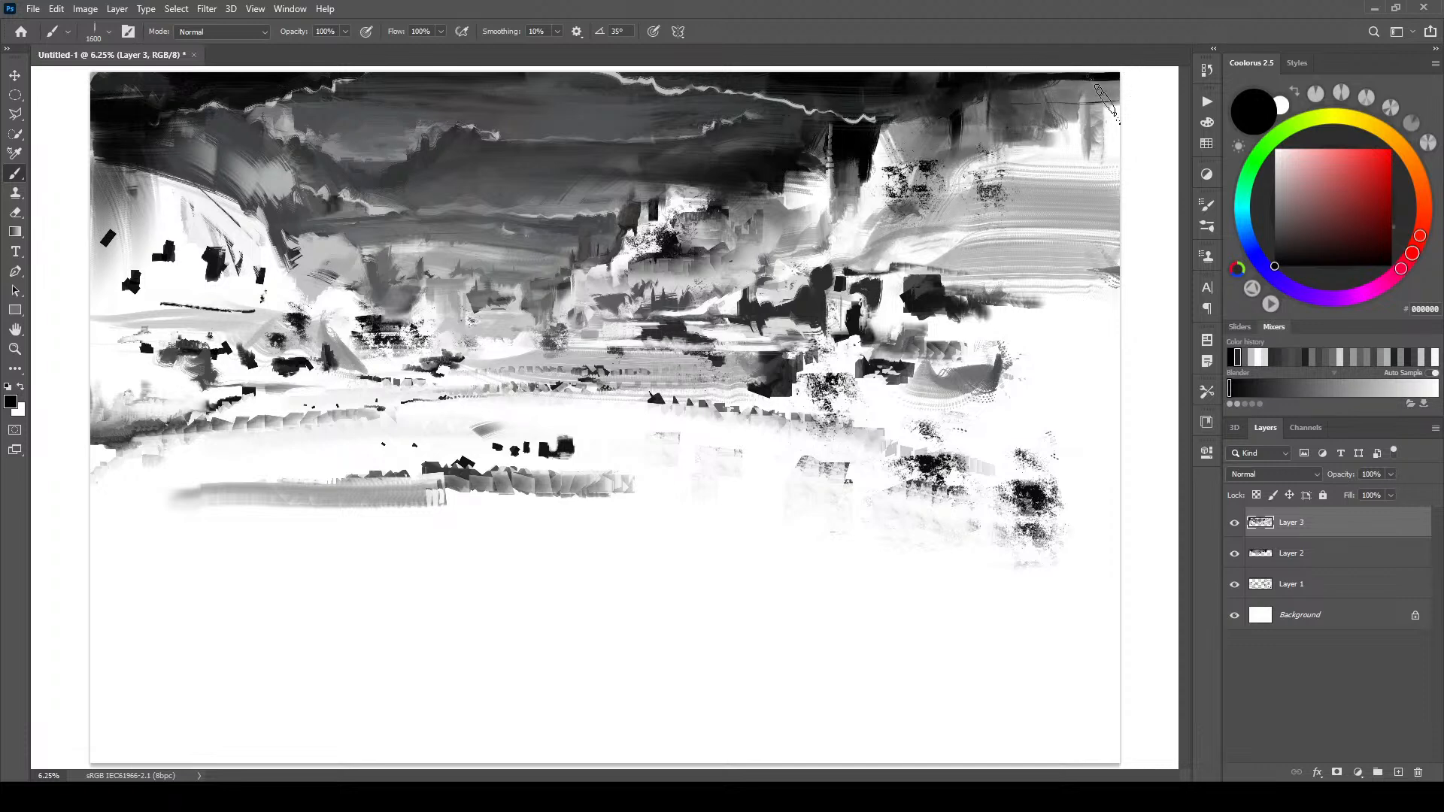
- Deepen the sky's upper-right corner with short black strokes, first with a smaller brush and then a larger one
{"action": "key", "text": "bracketleft"}
{"action": "key", "text": "bracketleft"}
{"action": "key", "text": "bracketleft"}
{"action": "key", "text": "bracketleft"}
{"action": "key", "text": "bracketleft"}
{"action": "left_click_drag", "start_coordinate": [1085, 85], "coordinate": [1057, 86]}
{"action": "key", "text": "bracketright"}
{"action": "key", "text": "bracketright"}
{"action": "key", "text": "bracketright"}
{"action": "key", "text": "bracketright"}
{"action": "key", "text": "bracketright"}
{"action": "key", "text": "bracketright"}
{"action": "key", "text": "bracketright"}
{"action": "left_click_drag", "start_coordinate": [1089, 131], "coordinate": [1087, 88]}
- Extend the black down the canvas's right edge to the midground, adjusting the brush size to 1700 px
{"action": "key", "text": "bracketright"}
{"action": "mouse_move", "coordinate": [1076, 157]}
{"action": "left_mouse_down"}
{"action": "mouse_move", "coordinate": [1139, 84]}
{"action": "mouse_move", "coordinate": [1087, 170]}
{"action": "mouse_move", "coordinate": [1059, 146]}
{"action": "mouse_move", "coordinate": [1121, 183]}
{"action": "mouse_move", "coordinate": [1098, 226]}
{"action": "mouse_move", "coordinate": [1110, 308]}
{"action": "mouse_move", "coordinate": [1121, 233]}
{"action": "mouse_move", "coordinate": [1086, 290]}
{"action": "mouse_move", "coordinate": [1099, 312]}
{"action": "left_mouse_up"}
{"action": "key", "text": "bracketright"}
{"action": "key", "text": "bracketright"}
{"action": "key", "text": "bracketright"}
{"action": "key", "text": "bracketright"}
{"action": "key", "text": "bracketright"}
{"action": "key", "text": "bracketright"}
{"action": "key", "text": "bracketleft"}
{"action": "key", "text": "bracketleft"}
{"action": "key", "text": "bracketleft"}
{"action": "key", "text": "bracketleft"}
{"action": "key", "text": "bracketleft"}
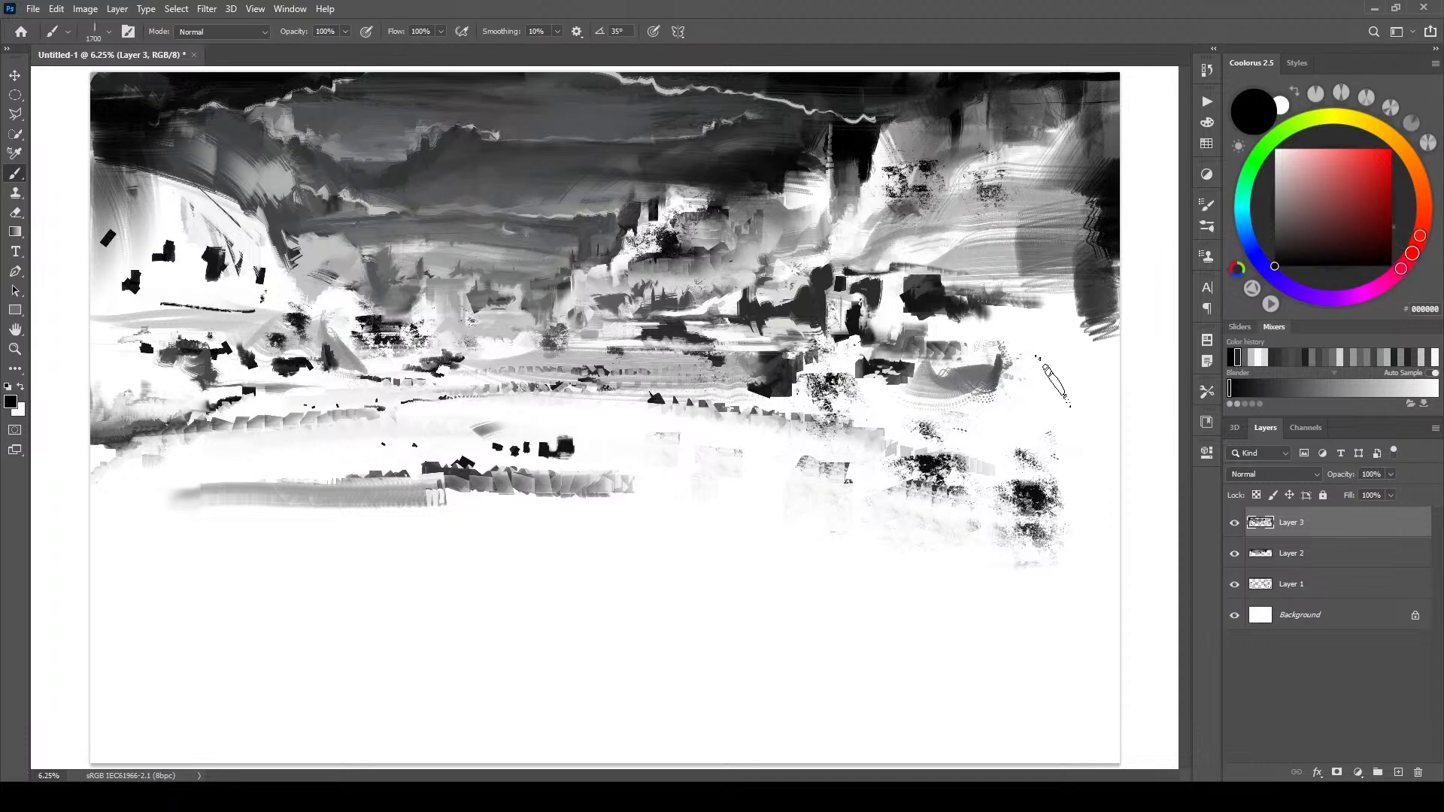
- Sweep broad black curved strokes from the right edge across the lower-right foreground with a brush up to 2500 px
{"action": "key", "text": "bracketright"}
{"action": "key", "text": "bracketright"}
{"action": "key", "text": "bracketright"}
{"action": "mouse_move", "coordinate": [1043, 322]}
{"action": "left_mouse_down"}
{"action": "mouse_move", "coordinate": [1106, 290]}
{"action": "mouse_move", "coordinate": [1084, 346]}
{"action": "mouse_move", "coordinate": [1030, 339]}
{"action": "mouse_move", "coordinate": [1095, 304]}
{"action": "mouse_move", "coordinate": [996, 418]}
{"action": "mouse_move", "coordinate": [1113, 346]}
{"action": "left_mouse_up"}
{"action": "key", "text": "bracketright"}
{"action": "key", "text": "bracketright"}
{"action": "key", "text": "bracketright"}
{"action": "key", "text": "bracketright"}
{"action": "key", "text": "bracketright"}
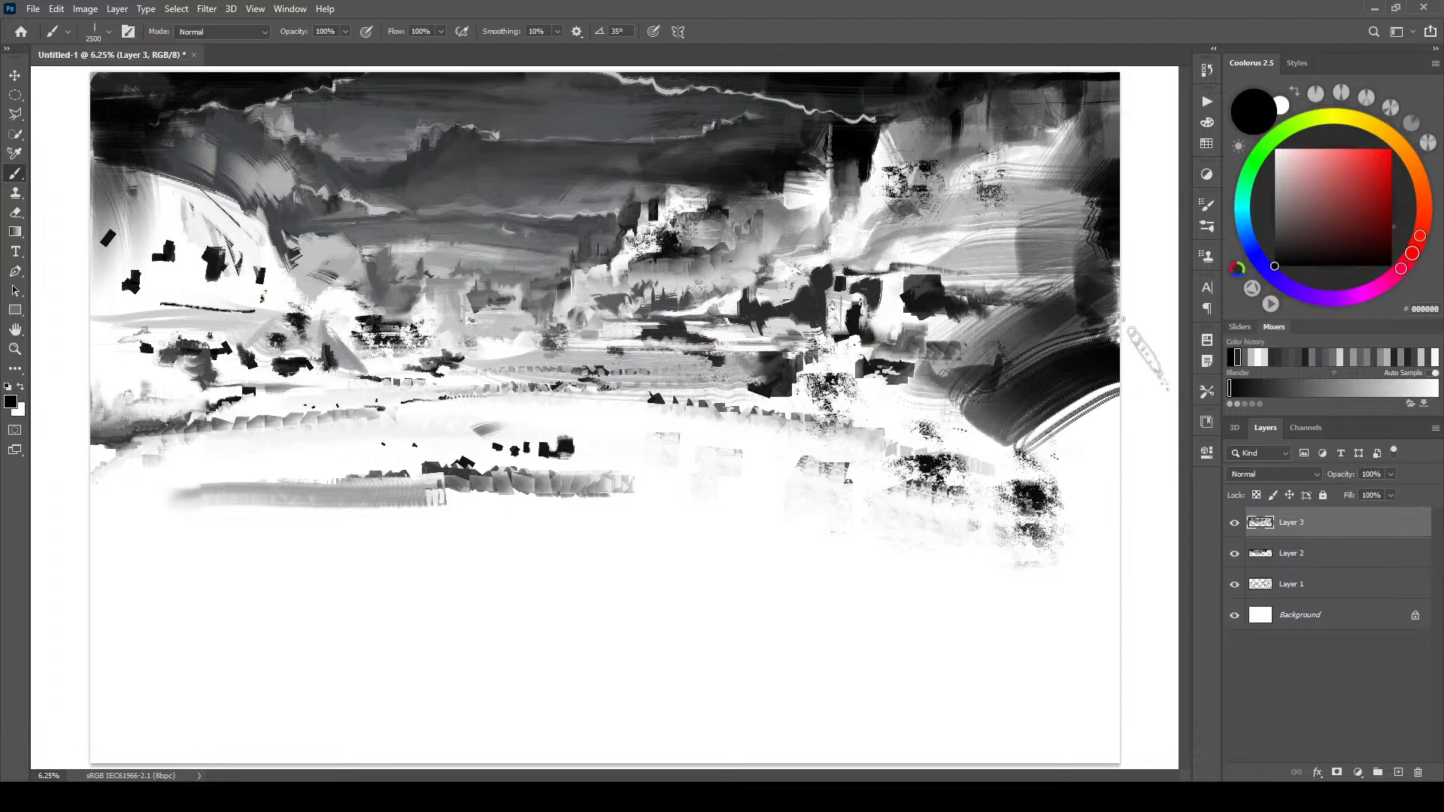
{"action": "mouse_move", "coordinate": [1083, 413]}
{"action": "left_mouse_down"}
{"action": "mouse_move", "coordinate": [916, 537]}
{"action": "mouse_move", "coordinate": [965, 512]}
{"action": "mouse_move", "coordinate": [1173, 463]}
{"action": "mouse_move", "coordinate": [867, 615]}
{"action": "mouse_move", "coordinate": [876, 553]}
{"action": "mouse_move", "coordinate": [970, 613]}
{"action": "left_mouse_up"}
{"action": "left_click_drag", "start_coordinate": [1144, 527], "coordinate": [870, 622]}
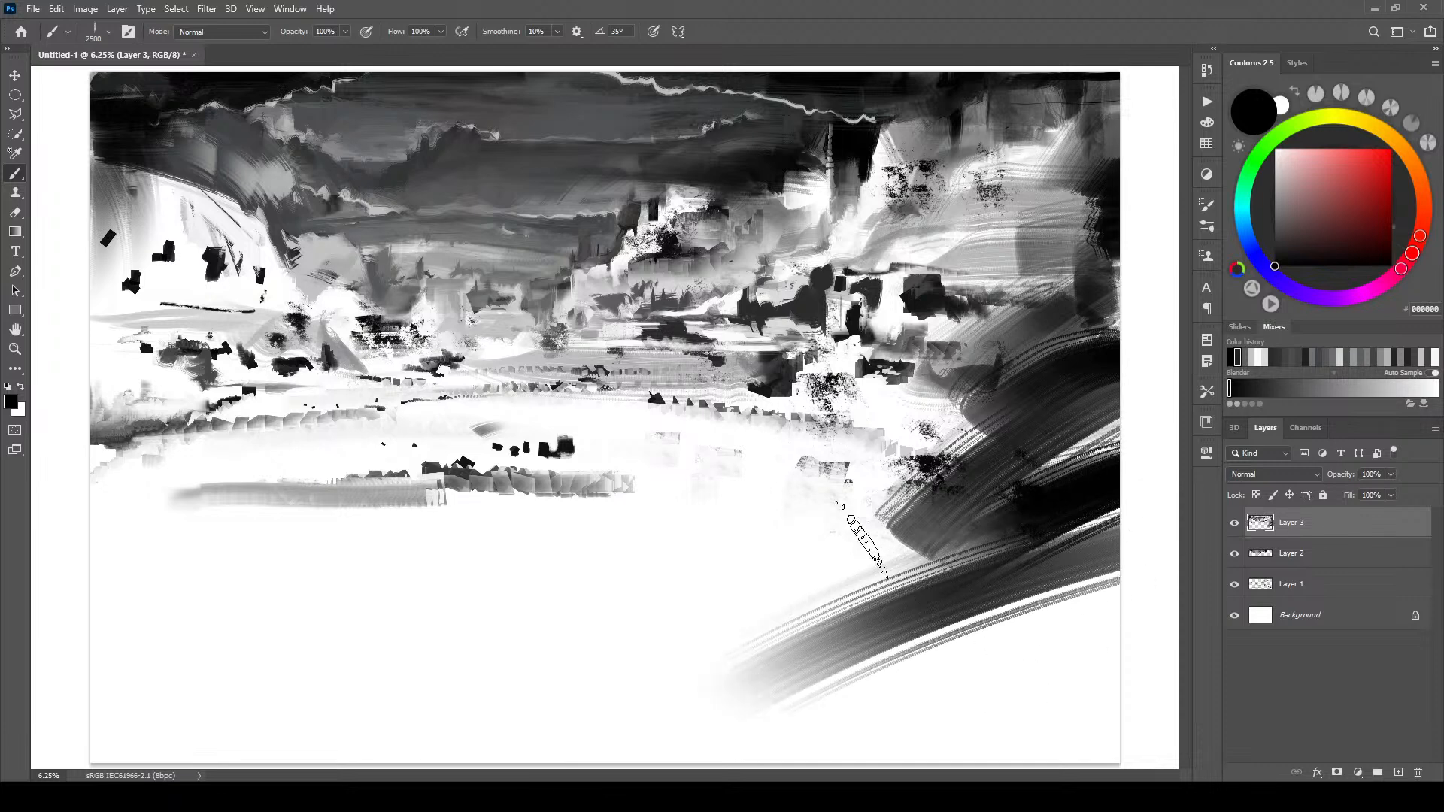
- Paint broad black foreground sweeps sloping in from the left edge and the lower-right corner with a 2300 px brush
{"action": "key", "text": "["}
{"action": "key", "text": "["}
{"action": "key", "text": "["}
{"action": "key", "text": "]"}
{"action": "left_click_drag", "start_coordinate": [74, 483], "coordinate": [555, 612]}
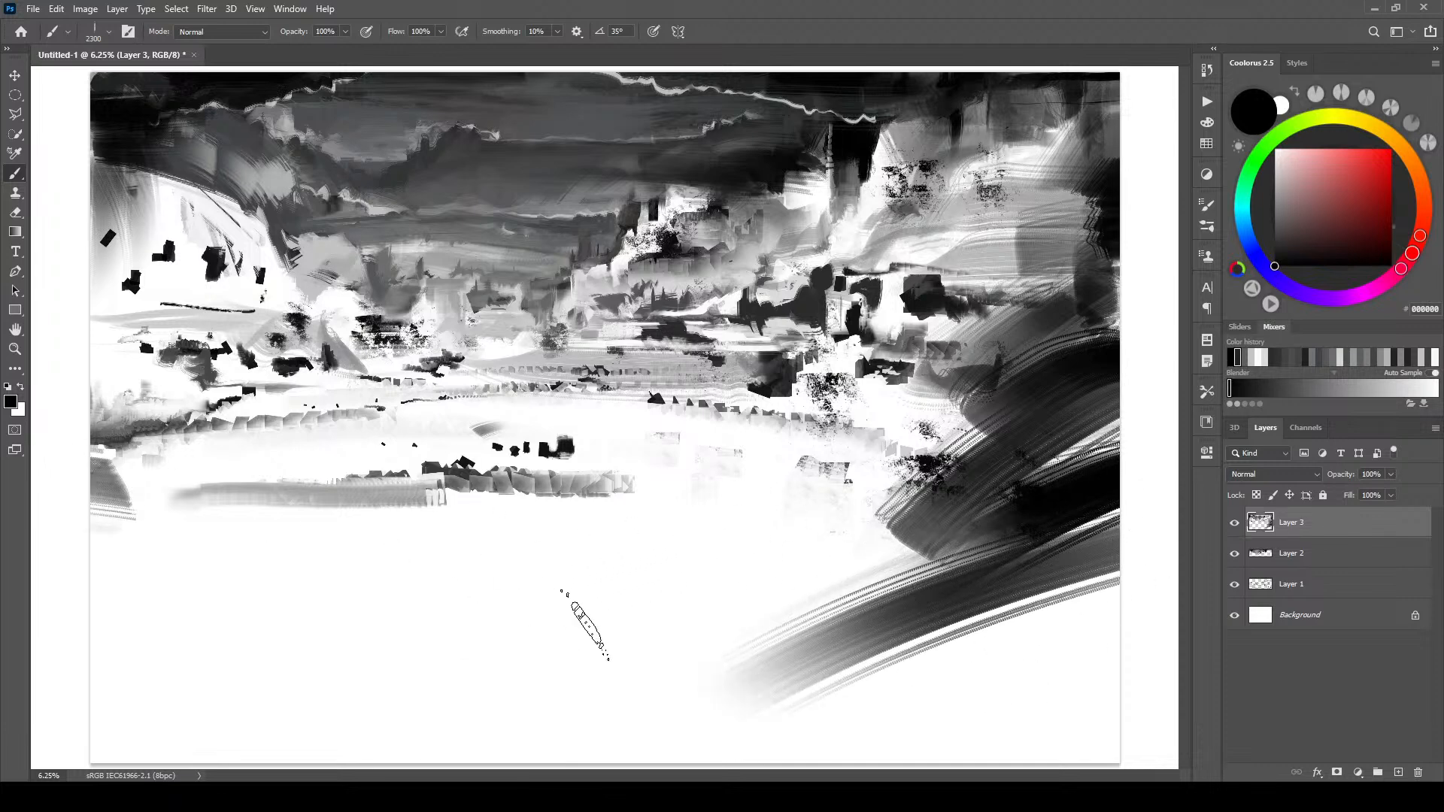
{"action": "left_click_drag", "start_coordinate": [97, 544], "coordinate": [597, 599]}
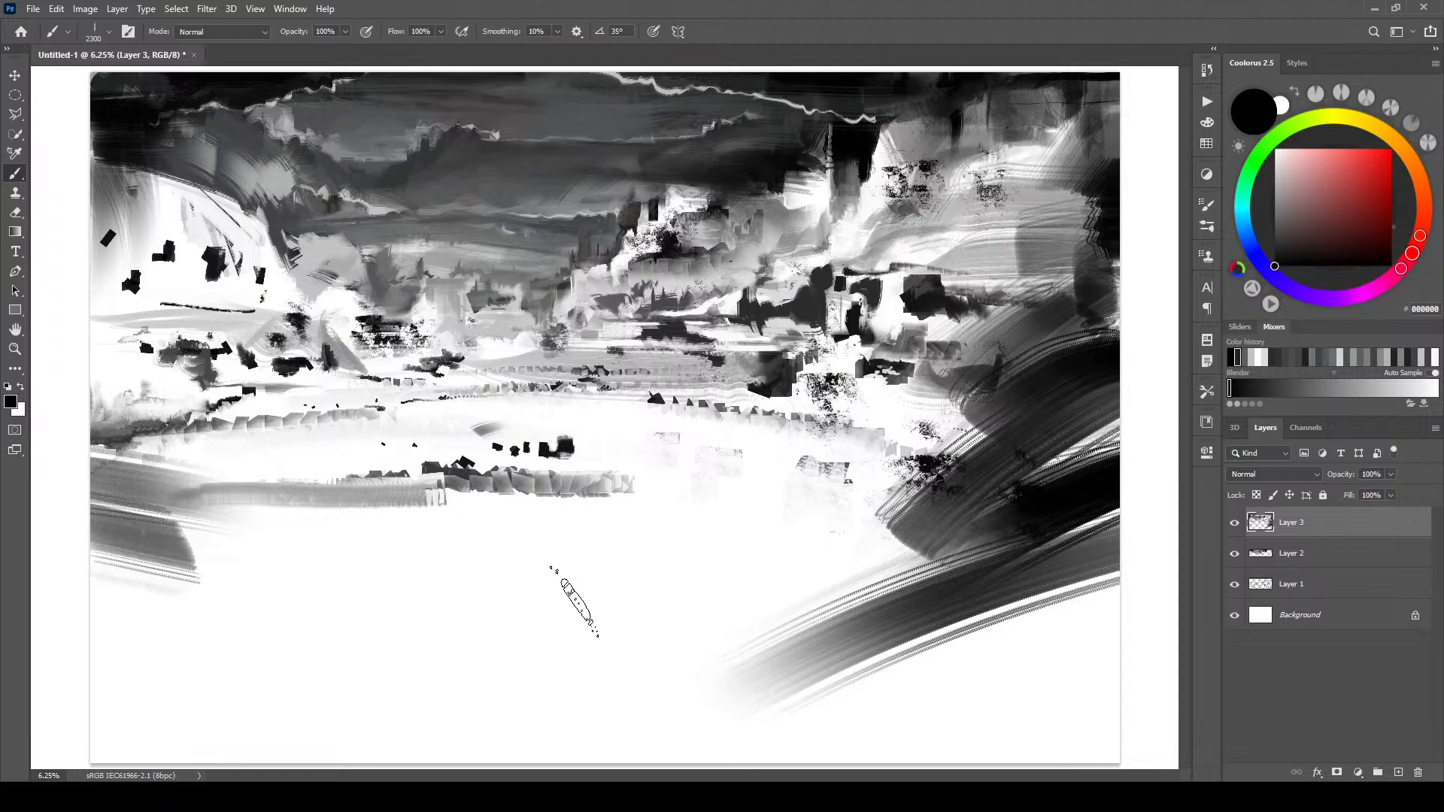
{"action": "left_click_drag", "start_coordinate": [82, 579], "coordinate": [248, 624]}
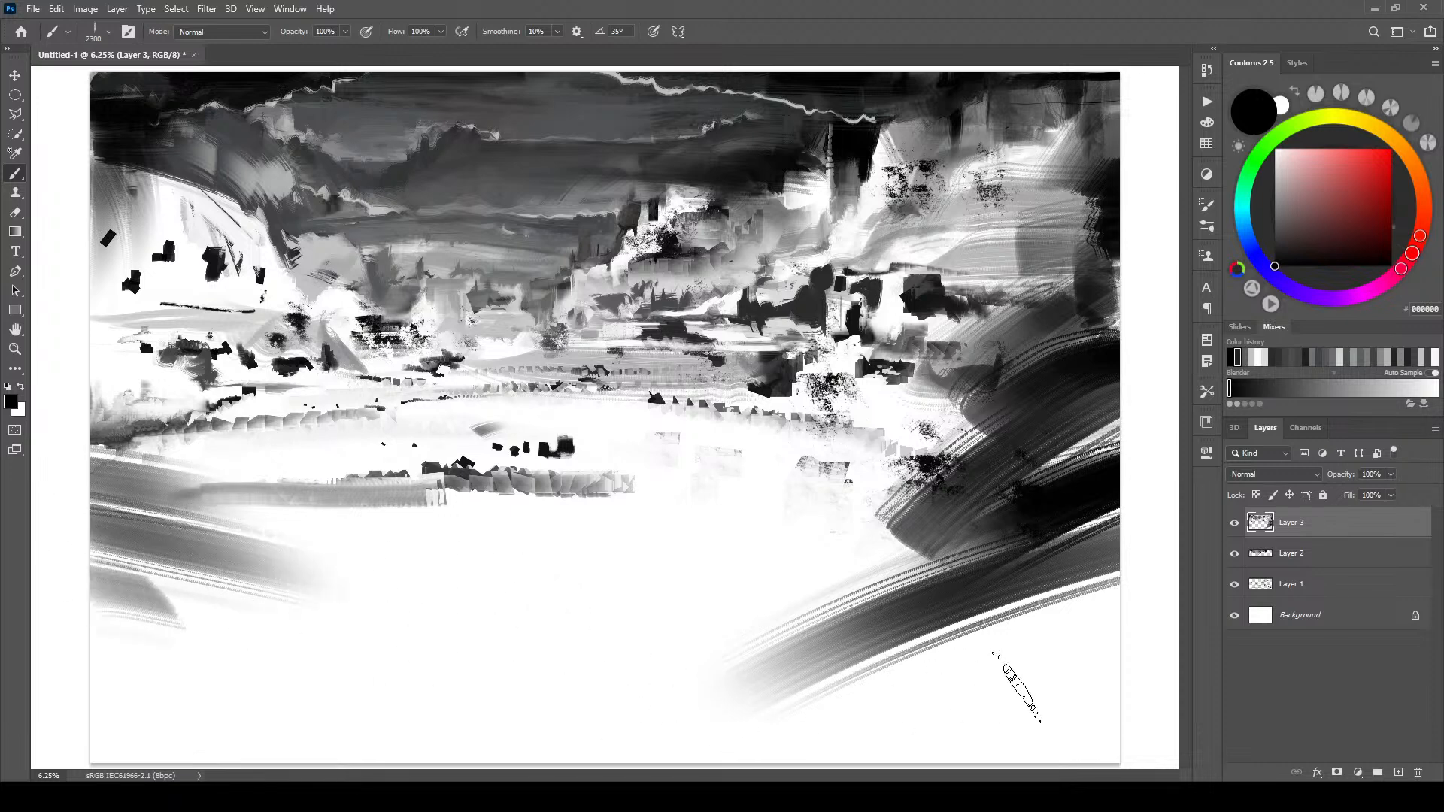
{"action": "left_click_drag", "start_coordinate": [1137, 601], "coordinate": [796, 725]}
- Reduce the brush and paint black accents leftward across the centre of the white foreground, beside the dark right slope
{"action": "key", "text": "["}
{"action": "key", "text": "["}
{"action": "key", "text": "["}
{"action": "key", "text": "["}
{"action": "key", "text": "["}
{"action": "key", "text": "["}
{"action": "key", "text": "["}
{"action": "key", "text": "["}
{"action": "mouse_move", "coordinate": [782, 507]}
{"action": "left_mouse_down"}
{"action": "mouse_move", "coordinate": [757, 534]}
{"action": "mouse_move", "coordinate": [721, 508]}
{"action": "mouse_move", "coordinate": [673, 518]}
{"action": "left_mouse_up"}
- Extend the black accents to the dark right slope and to the end of the grey foreground strip, adjusting the brush size
{"action": "key", "text": "["}
{"action": "key", "text": "["}
{"action": "key", "text": "["}
{"action": "key", "text": "["}
{"action": "key", "text": "["}
{"action": "key", "text": "]"}
{"action": "key", "text": "]"}
{"action": "key", "text": "]"}
{"action": "key", "text": "]"}
{"action": "mouse_move", "coordinate": [828, 511]}
{"action": "left_mouse_down"}
{"action": "mouse_move", "coordinate": [813, 526]}
{"action": "mouse_move", "coordinate": [919, 519]}
{"action": "left_mouse_up"}
{"action": "key", "text": "]"}
{"action": "mouse_move", "coordinate": [635, 505]}
{"action": "left_mouse_down"}
{"action": "mouse_move", "coordinate": [606, 519]}
{"action": "mouse_move", "coordinate": [633, 522]}
{"action": "mouse_move", "coordinate": [611, 517]}
{"action": "left_mouse_up"}
{"action": "mouse_move", "coordinate": [608, 498]}
{"action": "left_mouse_down"}
{"action": "mouse_move", "coordinate": [584, 518]}
{"action": "mouse_move", "coordinate": [662, 530]}
{"action": "left_mouse_up"}
- Add small black accents over the left end of the grey foreground strip and reduce the brush to 500 px
{"action": "key", "text": "["}
{"action": "key", "text": "["}
{"action": "key", "text": "["}
{"action": "key", "text": "["}
{"action": "key", "text": "["}
{"action": "mouse_move", "coordinate": [255, 468]}
{"action": "left_mouse_down"}
{"action": "mouse_move", "coordinate": [236, 496]}
{"action": "mouse_move", "coordinate": [290, 482]}
{"action": "mouse_move", "coordinate": [155, 495]}
{"action": "left_mouse_up"}
{"action": "key", "text": "["}
{"action": "key", "text": "["}
{"action": "key", "text": "["}
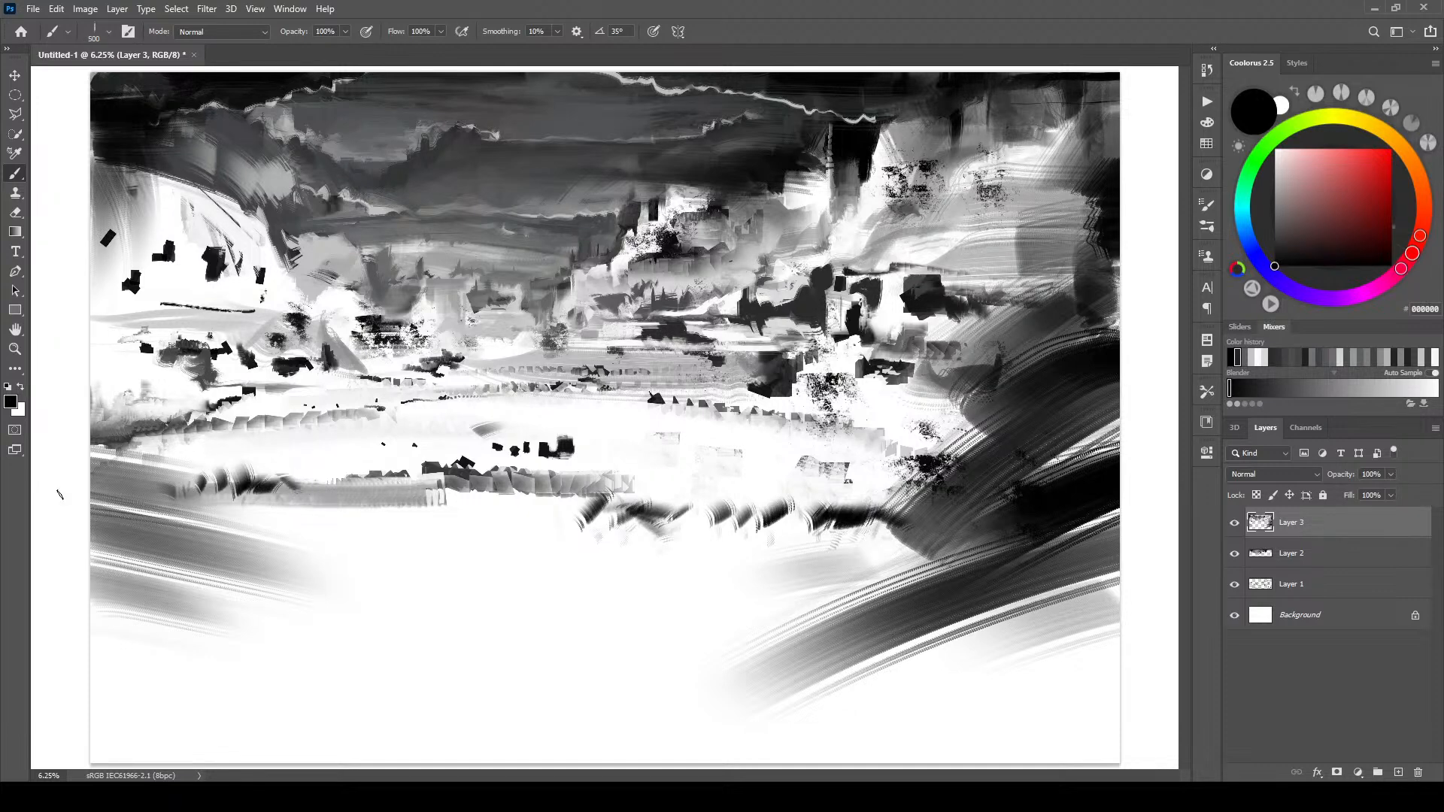
{"action": "key", "text": "]"}
{"action": "key", "text": "]"}
{"action": "key", "text": "]"}
{"action": "key", "text": "]"}
{"action": "mouse_move", "coordinate": [825, 444]}
{"action": "left_mouse_down"}
{"action": "mouse_move", "coordinate": [764, 470]}
{"action": "mouse_move", "coordinate": [808, 460]}
{"action": "mouse_move", "coordinate": [839, 482]}
{"action": "mouse_move", "coordinate": [826, 462]}
{"action": "mouse_move", "coordinate": [805, 481]}
{"action": "mouse_move", "coordinate": [787, 463]}
{"action": "mouse_move", "coordinate": [859, 483]}
{"action": "mouse_move", "coordinate": [849, 459]}
{"action": "mouse_move", "coordinate": [878, 458]}
{"action": "mouse_move", "coordinate": [738, 470]}
{"action": "left_mouse_up"}
{"action": "key", "text": "ctrl+z"}
- Enlarge the brush and paint feathered black accents in the white foreground, leftward from the dark right slope above the existing accent row
{"action": "key", "text": "]"}
{"action": "key", "text": "]"}
{"action": "key", "text": "]"}
{"action": "left_click_drag", "start_coordinate": [924, 458], "coordinate": [885, 473]}
{"action": "key", "text": "]"}
{"action": "key", "text": "]"}
{"action": "key", "text": "]"}
{"action": "key", "text": "]"}
{"action": "key", "text": "]"}
{"action": "key", "text": "]"}
{"action": "left_click_drag", "start_coordinate": [781, 478], "coordinate": [678, 482]}
- Reduce the brush to 700 px and paint feathered black accents above the left end of the grey foreground strip
{"action": "key", "text": "bracketleft"}
{"action": "key", "text": "bracketleft"}
{"action": "key", "text": "bracketleft"}
{"action": "key", "text": "bracketleft"}
{"action": "key", "text": "bracketleft"}
{"action": "key", "text": "bracketleft"}
{"action": "key", "text": "bracketleft"}
{"action": "key", "text": "bracketleft"}
{"action": "key", "text": "bracketleft"}
{"action": "key", "text": "bracketleft"}
{"action": "key", "text": "bracketleft"}
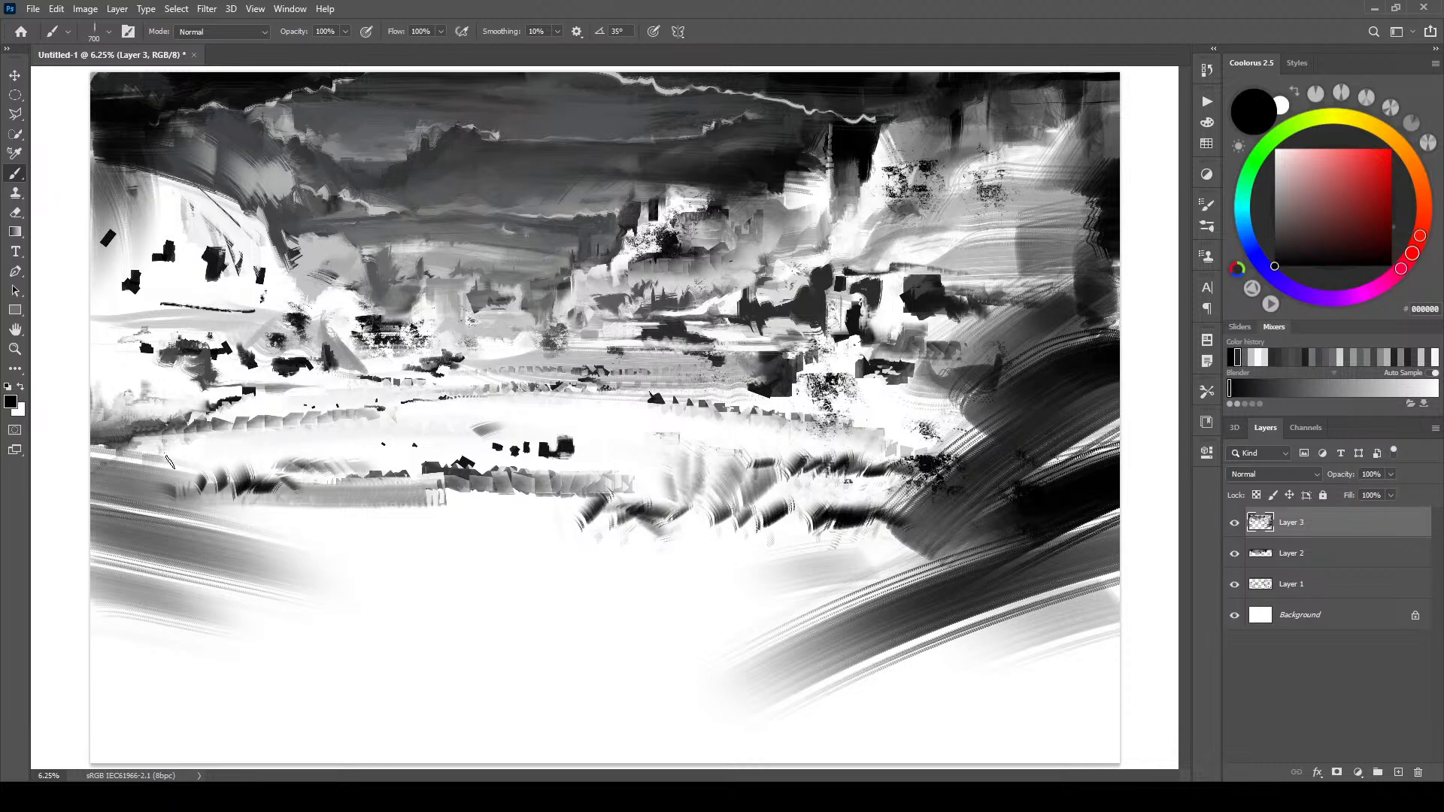
{"action": "left_click_drag", "start_coordinate": [180, 455], "coordinate": [240, 460]}
- Switch to white and paint thin curved streaks over the dark patches at the left hill's foot with a 90 px brush
{"action": "key", "text": "bracketleft"}
{"action": "key", "text": "bracketleft"}
{"action": "key", "text": "bracketleft"}
{"action": "key", "text": "x"}
{"action": "left_click_drag", "start_coordinate": [271, 368], "coordinate": [299, 369]}
{"action": "key", "text": "bracketleft"}
{"action": "key", "text": "bracketleft"}
{"action": "key", "text": "bracketleft"}
{"action": "left_click_drag", "start_coordinate": [275, 360], "coordinate": [334, 373]}
{"action": "left_click_drag", "start_coordinate": [245, 330], "coordinate": [289, 351]}
{"action": "left_click_drag", "start_coordinate": [216, 319], "coordinate": [341, 372]}
{"action": "mouse_move", "coordinate": [263, 335]}
{"action": "left_mouse_down"}
{"action": "mouse_move", "coordinate": [367, 358]}
{"action": "mouse_move", "coordinate": [318, 327]}
{"action": "left_mouse_up"}
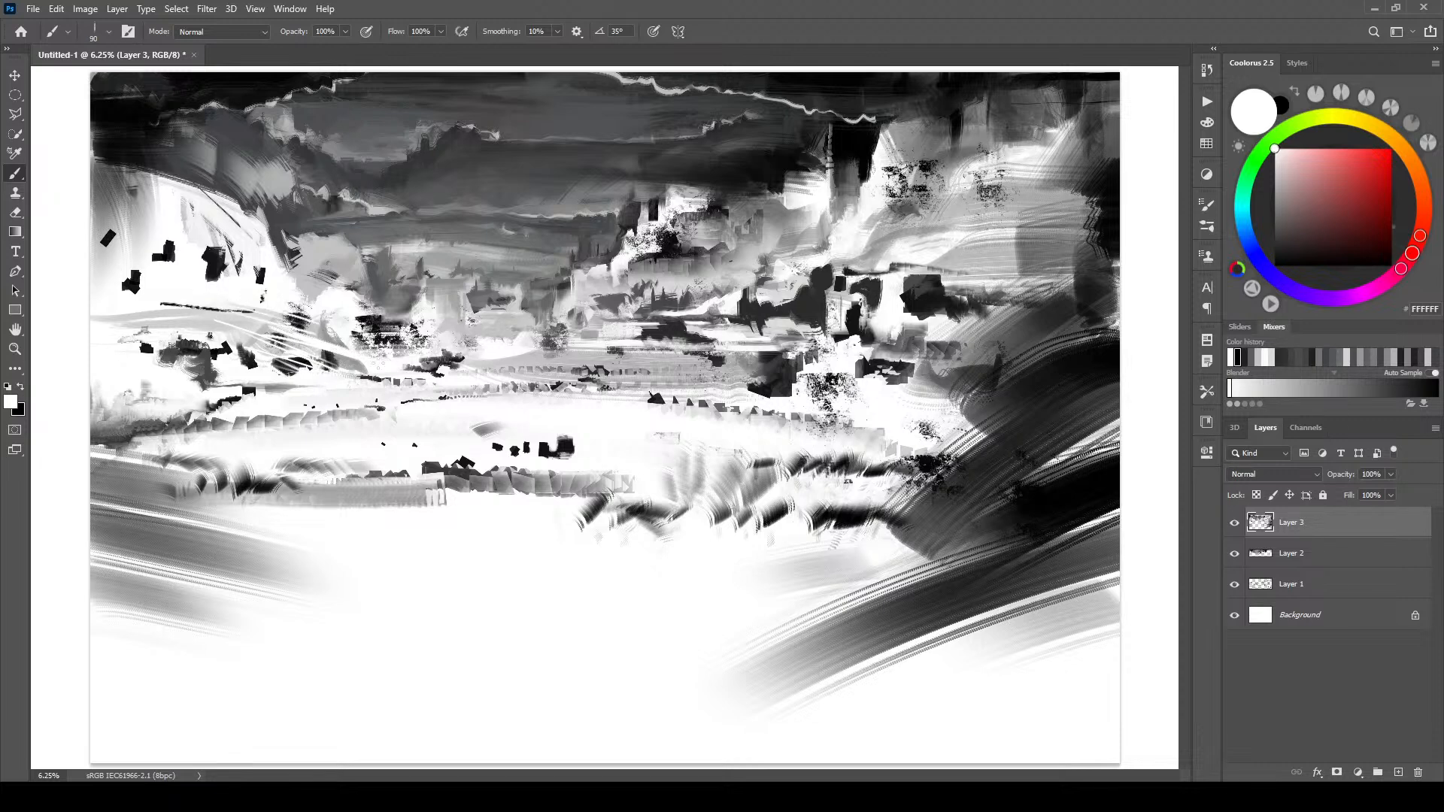
- Add slightly wider white streaks across the dark marks below the left hill and along the grey midground bands
{"action": "key", "text": "bracketright"}
{"action": "left_click_drag", "start_coordinate": [158, 358], "coordinate": [226, 347]}
{"action": "mouse_move", "coordinate": [368, 367]}
{"action": "left_mouse_down"}
{"action": "mouse_move", "coordinate": [485, 369]}
{"action": "mouse_move", "coordinate": [407, 364]}
{"action": "mouse_move", "coordinate": [535, 359]}
{"action": "mouse_move", "coordinate": [568, 342]}
{"action": "mouse_move", "coordinate": [482, 353]}
{"action": "mouse_move", "coordinate": [560, 346]}
{"action": "mouse_move", "coordinate": [570, 357]}
{"action": "mouse_move", "coordinate": [530, 360]}
{"action": "mouse_move", "coordinate": [622, 363]}
{"action": "left_mouse_up"}
- Enlarge the brush and brighten the misty area in the central midground with a short white stroke
{"action": "key", "text": "bracketright"}
{"action": "key", "text": "bracketright"}
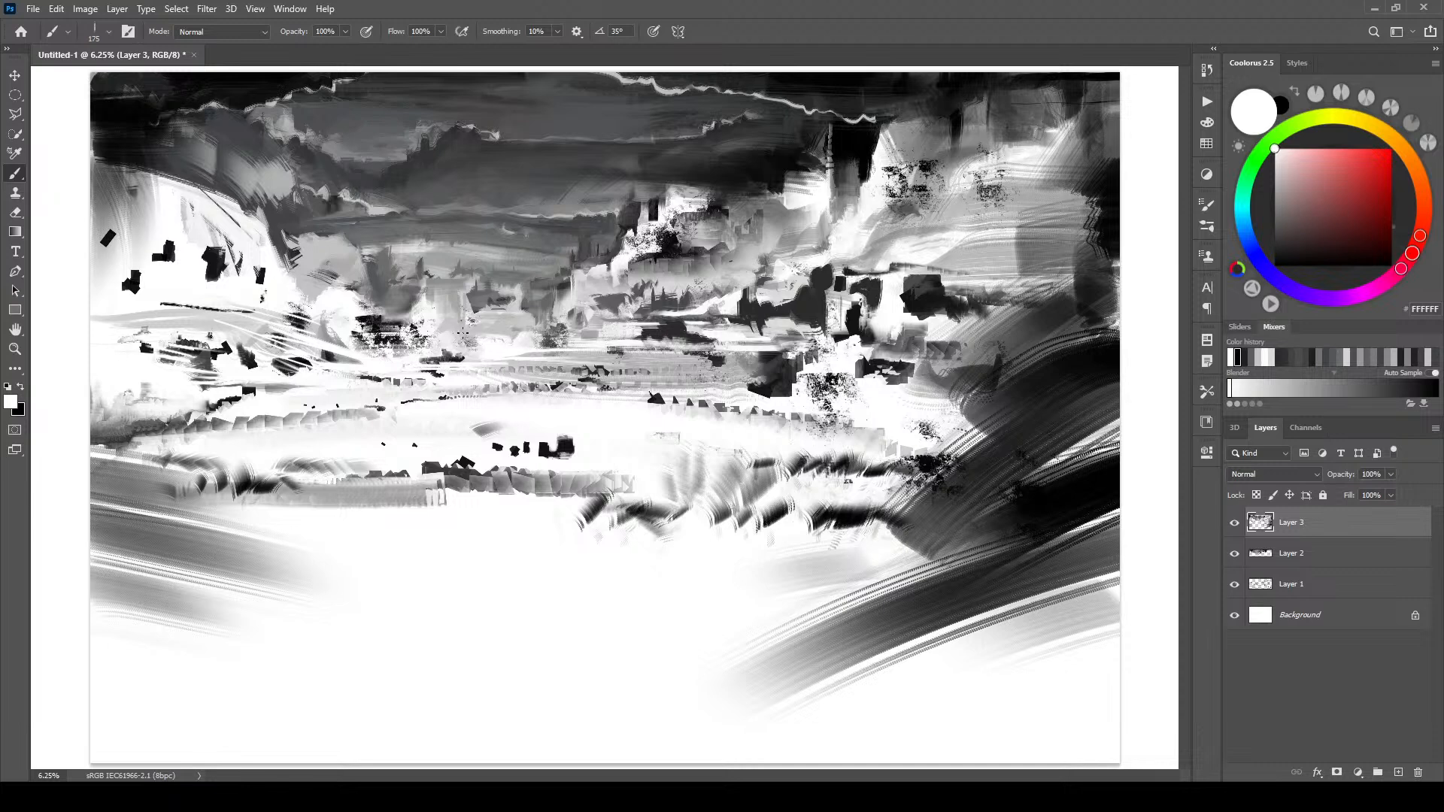
{"action": "key", "text": "bracketleft"}
{"action": "key", "text": "bracketleft"}
{"action": "key", "text": "bracketleft"}
{"action": "key", "text": "bracketright"}
{"action": "key", "text": "bracketright"}
{"action": "key", "text": "bracketright"}
{"action": "key", "text": "bracketright"}
{"action": "key", "text": "bracketright"}
{"action": "key", "text": "bracketright"}
{"action": "key", "text": "bracketright"}
{"action": "key", "text": "bracketright"}
{"action": "key", "text": "bracketright"}
{"action": "key", "text": "bracketright"}
{"action": "key", "text": "bracketright"}
{"action": "key", "text": "bracketright"}
{"action": "key", "text": "bracketright"}
{"action": "key", "text": "bracketright"}
{"action": "mouse_move", "coordinate": [493, 327]}
{"action": "left_mouse_down"}
{"action": "mouse_move", "coordinate": [505, 324]}
{"action": "mouse_move", "coordinate": [486, 334]}
{"action": "mouse_move", "coordinate": [454, 311]}
{"action": "left_mouse_up"}
- Reduce the brush to 200 px, switch to black and add a small accent in the central misty area
{"action": "key", "text": "bracketleft"}
{"action": "key", "text": "bracketleft"}
{"action": "key", "text": "bracketleft"}
{"action": "key", "text": "bracketleft"}
{"action": "key", "text": "bracketleft"}
{"action": "key", "text": "bracketleft"}
{"action": "key", "text": "bracketleft"}
{"action": "key", "text": "bracketleft"}
{"action": "key", "text": "bracketleft"}
{"action": "key", "text": "bracketleft"}
{"action": "key", "text": "x"}
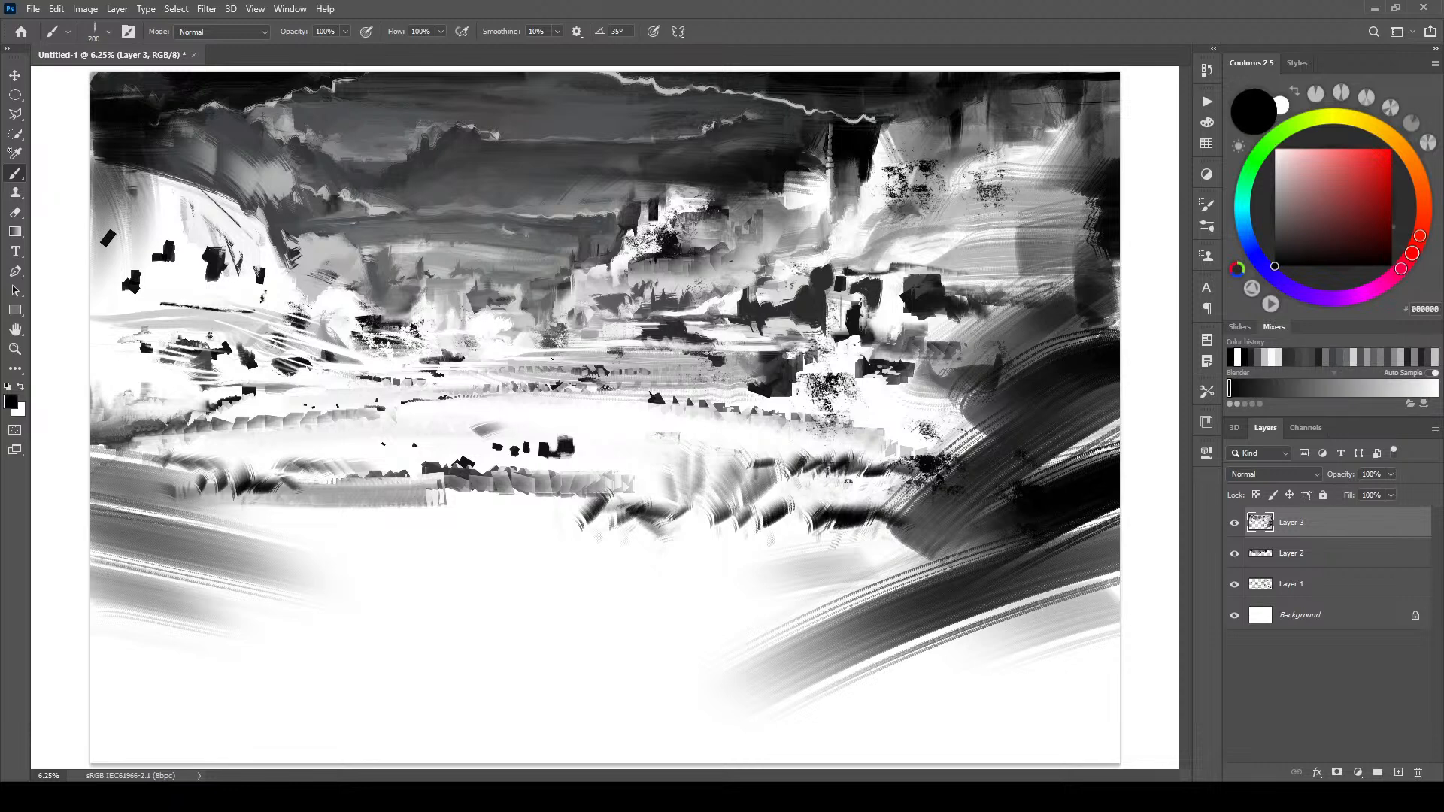
{"action": "left_click_drag", "start_coordinate": [517, 323], "coordinate": [490, 334]}
- Enlarge the brush to 1800 px and darken the midground band leftward from the buildings below the hill castle
{"action": "key", "text": "bracketright"}
{"action": "key", "text": "bracketright"}
{"action": "key", "text": "bracketright"}
{"action": "key", "text": "bracketright"}
{"action": "key", "text": "bracketright"}
{"action": "key", "text": "bracketright"}
{"action": "key", "text": "bracketright"}
{"action": "key", "text": "bracketright"}
{"action": "key", "text": "bracketright"}
{"action": "key", "text": "bracketright"}
{"action": "key", "text": "bracketright"}
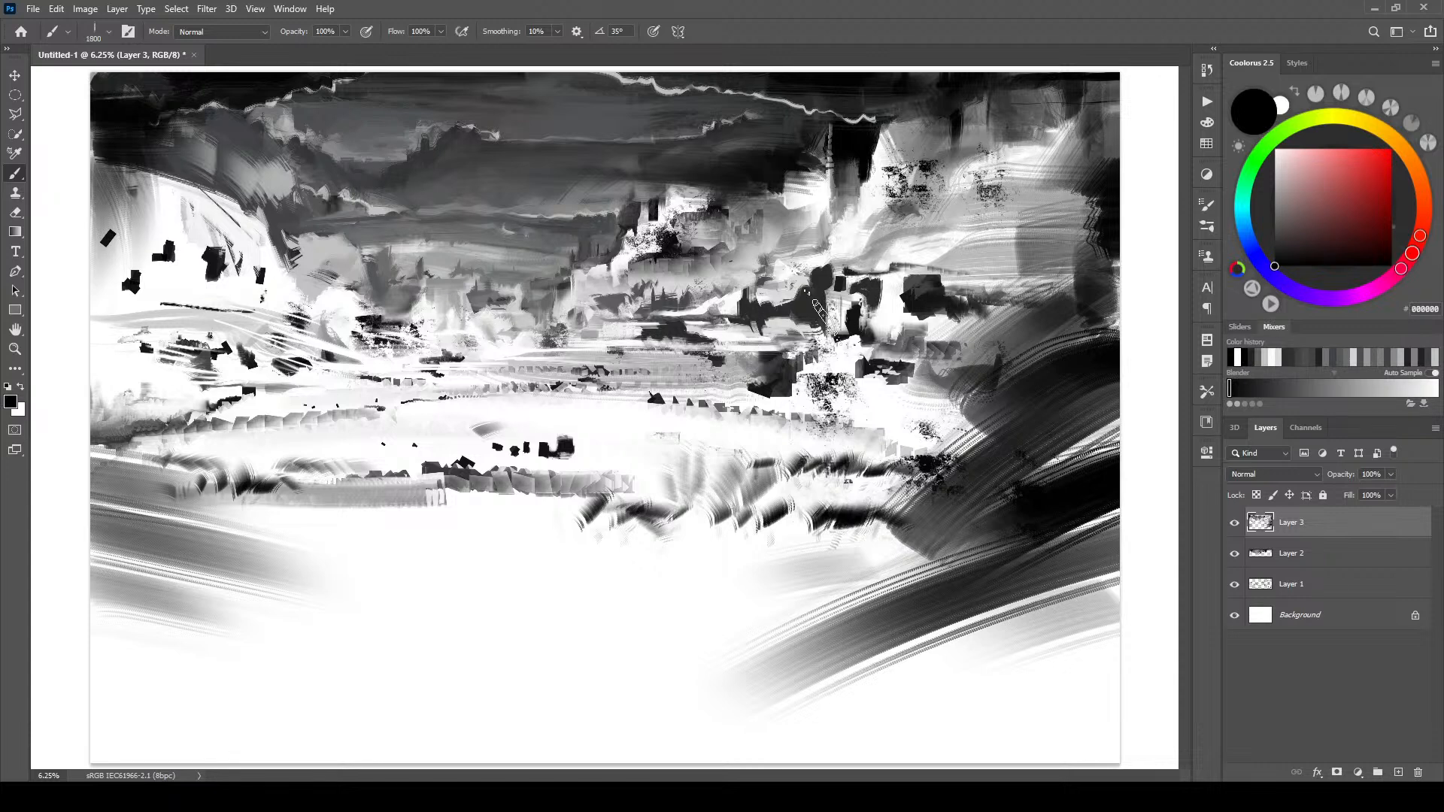
{"action": "mouse_move", "coordinate": [784, 317]}
{"action": "left_mouse_down"}
{"action": "mouse_move", "coordinate": [578, 341]}
{"action": "mouse_move", "coordinate": [624, 344]}
{"action": "left_mouse_up"}
- Reduce the brush and extend the dark tower downward into the hill with a black stroke
{"action": "key", "text": "bracketleft"}
{"action": "key", "text": "bracketleft"}
{"action": "key", "text": "bracketleft"}
{"action": "key", "text": "bracketleft"}
{"action": "key", "text": "bracketleft"}
{"action": "key", "text": "bracketleft"}
{"action": "mouse_move", "coordinate": [829, 162]}
{"action": "left_mouse_down"}
{"action": "mouse_move", "coordinate": [839, 192]}
{"action": "mouse_move", "coordinate": [847, 166]}
{"action": "mouse_move", "coordinate": [815, 243]}
{"action": "mouse_move", "coordinate": [777, 252]}
{"action": "mouse_move", "coordinate": [765, 243]}
{"action": "mouse_move", "coordinate": [781, 227]}
{"action": "mouse_move", "coordinate": [723, 270]}
{"action": "mouse_move", "coordinate": [788, 250]}
{"action": "mouse_move", "coordinate": [789, 263]}
{"action": "mouse_move", "coordinate": [792, 221]}
{"action": "mouse_move", "coordinate": [839, 216]}
{"action": "mouse_move", "coordinate": [854, 180]}
{"action": "mouse_move", "coordinate": [857, 201]}
{"action": "mouse_move", "coordinate": [868, 117]}
{"action": "mouse_move", "coordinate": [855, 233]}
{"action": "left_mouse_up"}
- Paint a dark slope rising from below the castle to the tower's foot with a 900 px black brush
{"action": "key", "text": "bracketleft"}
{"action": "key", "text": "bracketleft"}
{"action": "key", "text": "bracketleft"}
{"action": "key", "text": "bracketleft"}
{"action": "key", "text": "bracketleft"}
{"action": "key", "text": "bracketleft"}
{"action": "key", "text": "bracketleft"}
{"action": "key", "text": "bracketleft"}
{"action": "mouse_move", "coordinate": [723, 275]}
{"action": "left_mouse_down"}
{"action": "mouse_move", "coordinate": [696, 305]}
{"action": "mouse_move", "coordinate": [752, 274]}
{"action": "mouse_move", "coordinate": [771, 222]}
{"action": "mouse_move", "coordinate": [778, 239]}
{"action": "mouse_move", "coordinate": [817, 221]}
{"action": "mouse_move", "coordinate": [798, 215]}
{"action": "mouse_move", "coordinate": [840, 220]}
{"action": "left_mouse_up"}
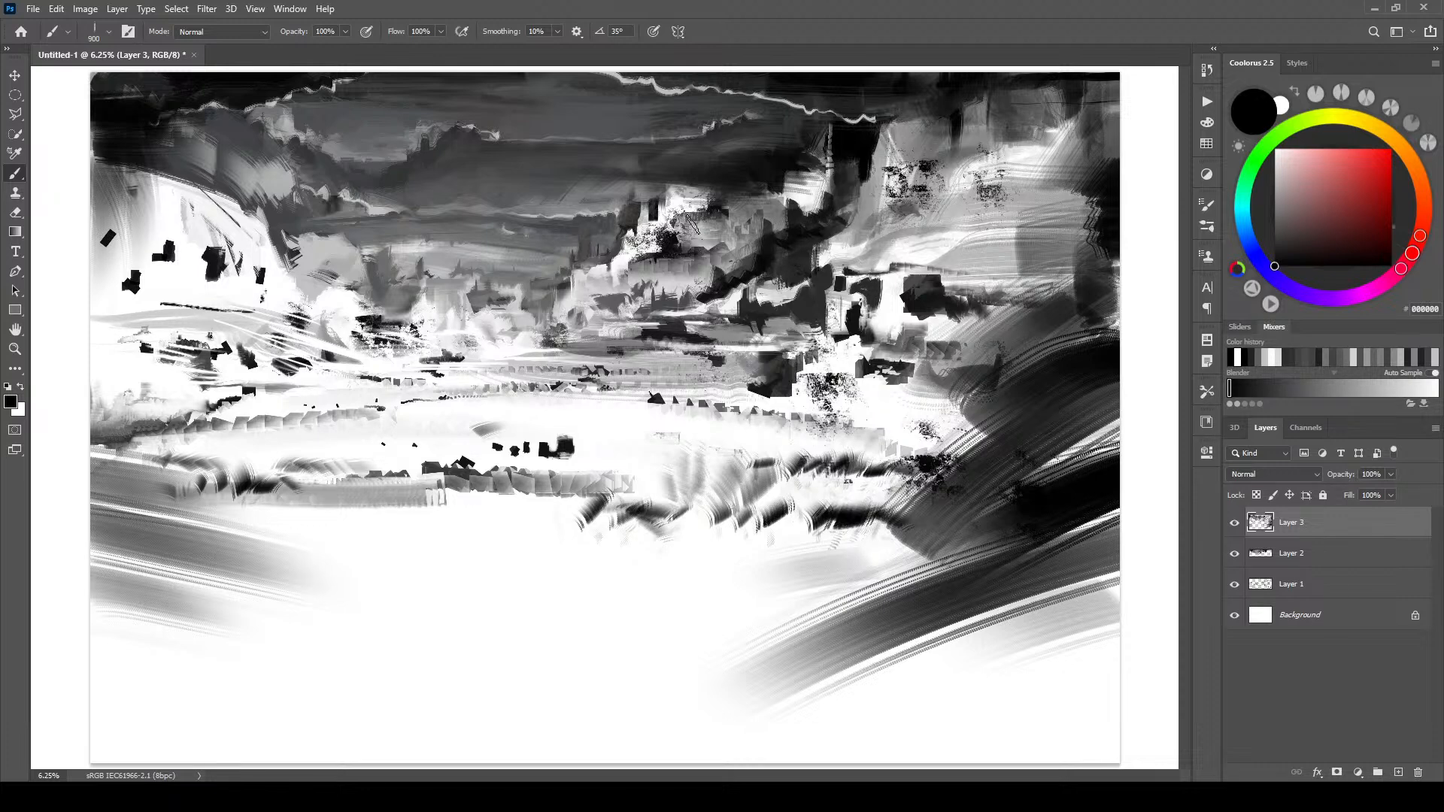
- Reduce the brush to 500 px and darken the lower slope and left foot of the castle hill
{"action": "key", "text": "bracketleft"}
{"action": "key", "text": "bracketleft"}
{"action": "key", "text": "bracketleft"}
{"action": "mouse_move", "coordinate": [643, 282]}
{"action": "left_mouse_down"}
{"action": "mouse_move", "coordinate": [673, 267]}
{"action": "mouse_move", "coordinate": [606, 295]}
{"action": "left_mouse_up"}
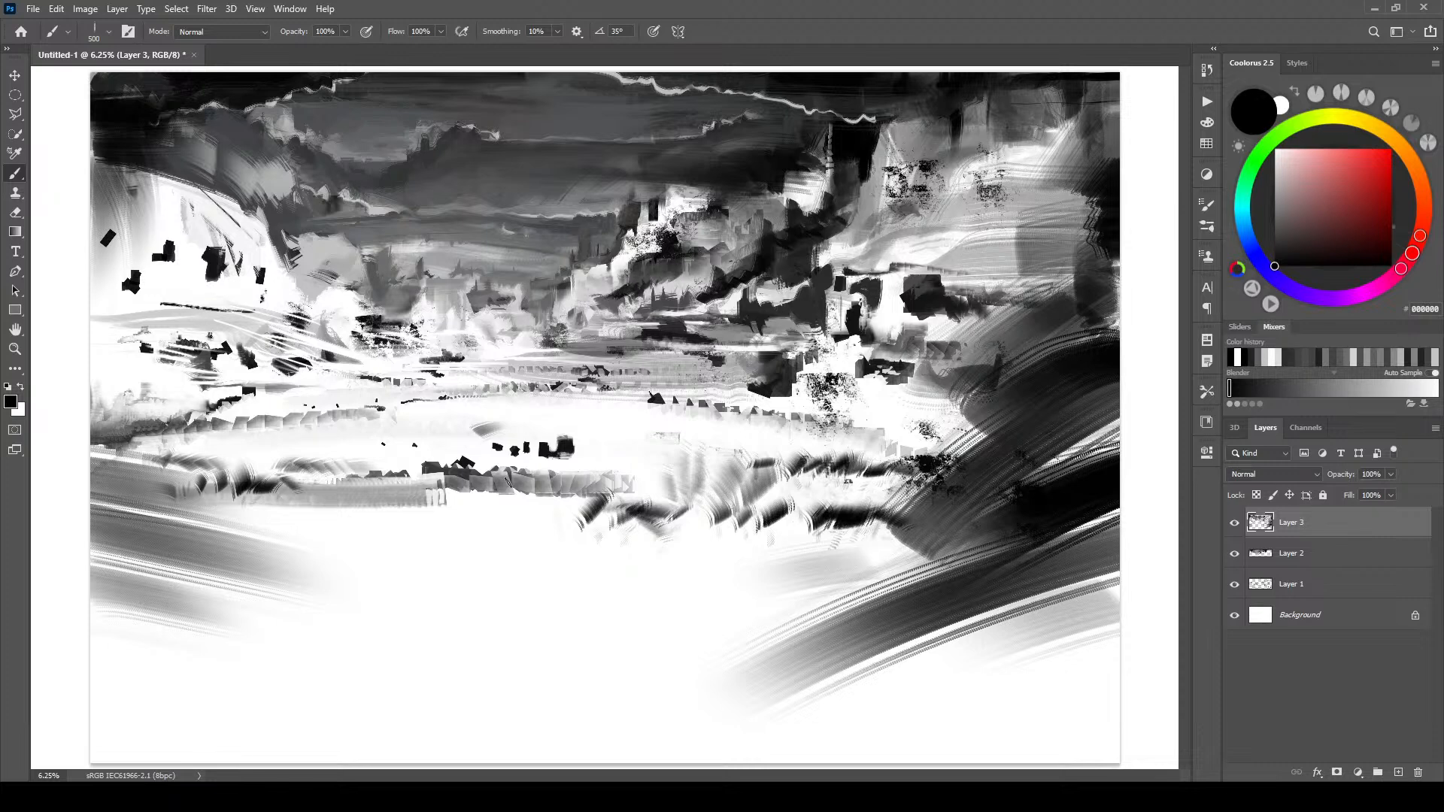
{"action": "key", "text": "bracketright"}
{"action": "mouse_move", "coordinate": [562, 290]}
{"action": "left_mouse_down"}
{"action": "mouse_move", "coordinate": [566, 322]}
{"action": "mouse_move", "coordinate": [589, 309]}
{"action": "mouse_move", "coordinate": [579, 300]}
{"action": "mouse_move", "coordinate": [608, 295]}
{"action": "mouse_move", "coordinate": [611, 319]}
{"action": "mouse_move", "coordinate": [698, 311]}
{"action": "left_mouse_up"}
- Reduce the brush below 400 px and add dark accents beyond the left foot of the castle hill
{"action": "key", "text": "bracketleft"}
{"action": "key", "text": "bracketleft"}
{"action": "key", "text": "bracketleft"}
{"action": "key", "text": "bracketleft"}
{"action": "key", "text": "bracketleft"}
{"action": "key", "text": "bracketleft"}
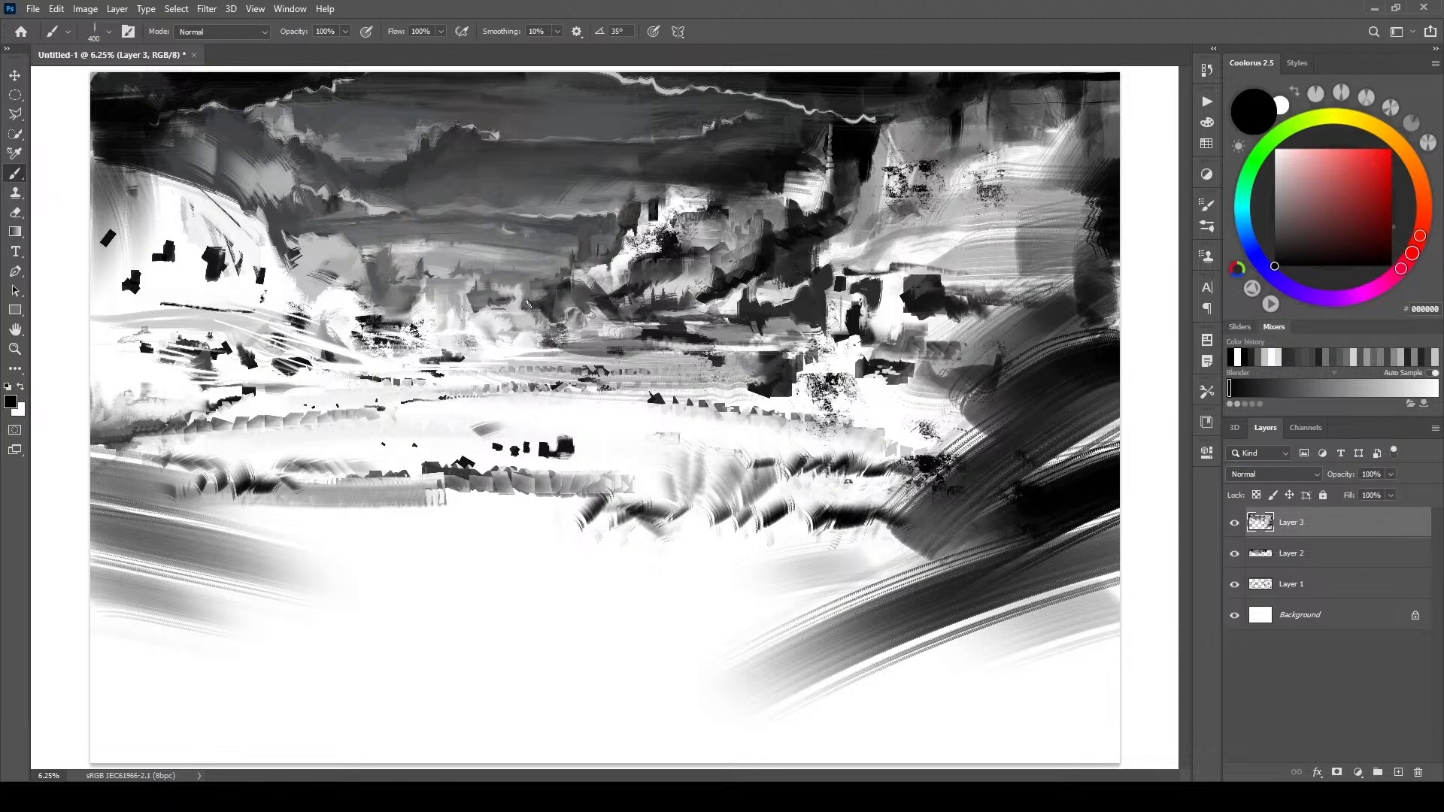
{"action": "key", "text": "bracketleft"}
{"action": "mouse_move", "coordinate": [529, 293]}
{"action": "left_mouse_down"}
{"action": "mouse_move", "coordinate": [548, 289]}
{"action": "mouse_move", "coordinate": [508, 293]}
{"action": "left_mouse_up"}
- Paint small black accents along the castle hill's left foot and ridge with a 250 px brush
{"action": "key", "text": "bracketleft"}
{"action": "key", "text": "bracketleft"}
{"action": "key", "text": "bracketleft"}
{"action": "key", "text": "bracketleft"}
{"action": "key", "text": "bracketleft"}
{"action": "key", "text": "bracketleft"}
{"action": "key", "text": "bracketright"}
{"action": "left_click_drag", "start_coordinate": [555, 298], "coordinate": [587, 312]}
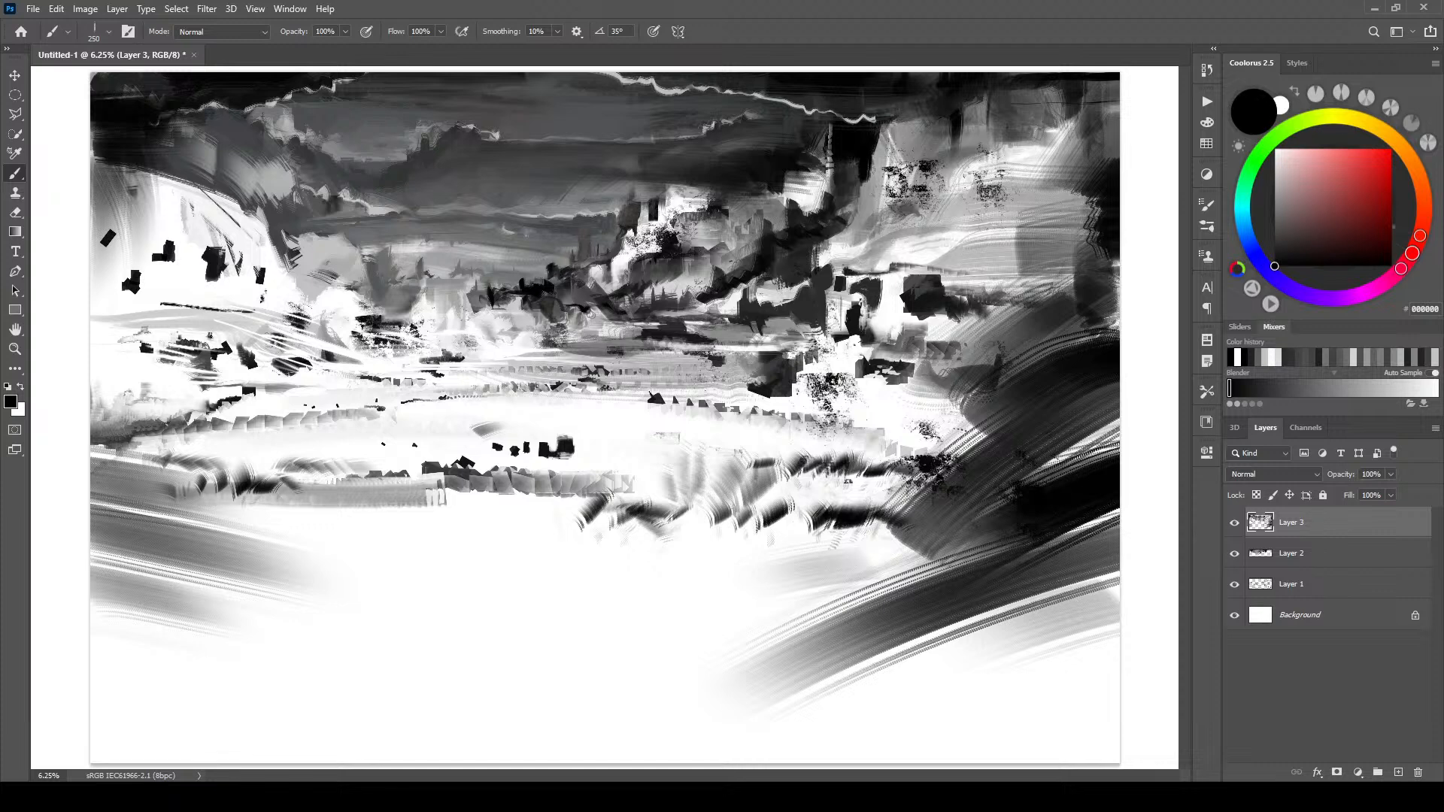
{"action": "left_click_drag", "start_coordinate": [585, 275], "coordinate": [607, 263]}
- Adjust the brush to 200 px and add small black marks beside the existing ones on the white hill
{"action": "key", "text": "bracketright"}
{"action": "key", "text": "bracketright"}
{"action": "key", "text": "bracketright"}
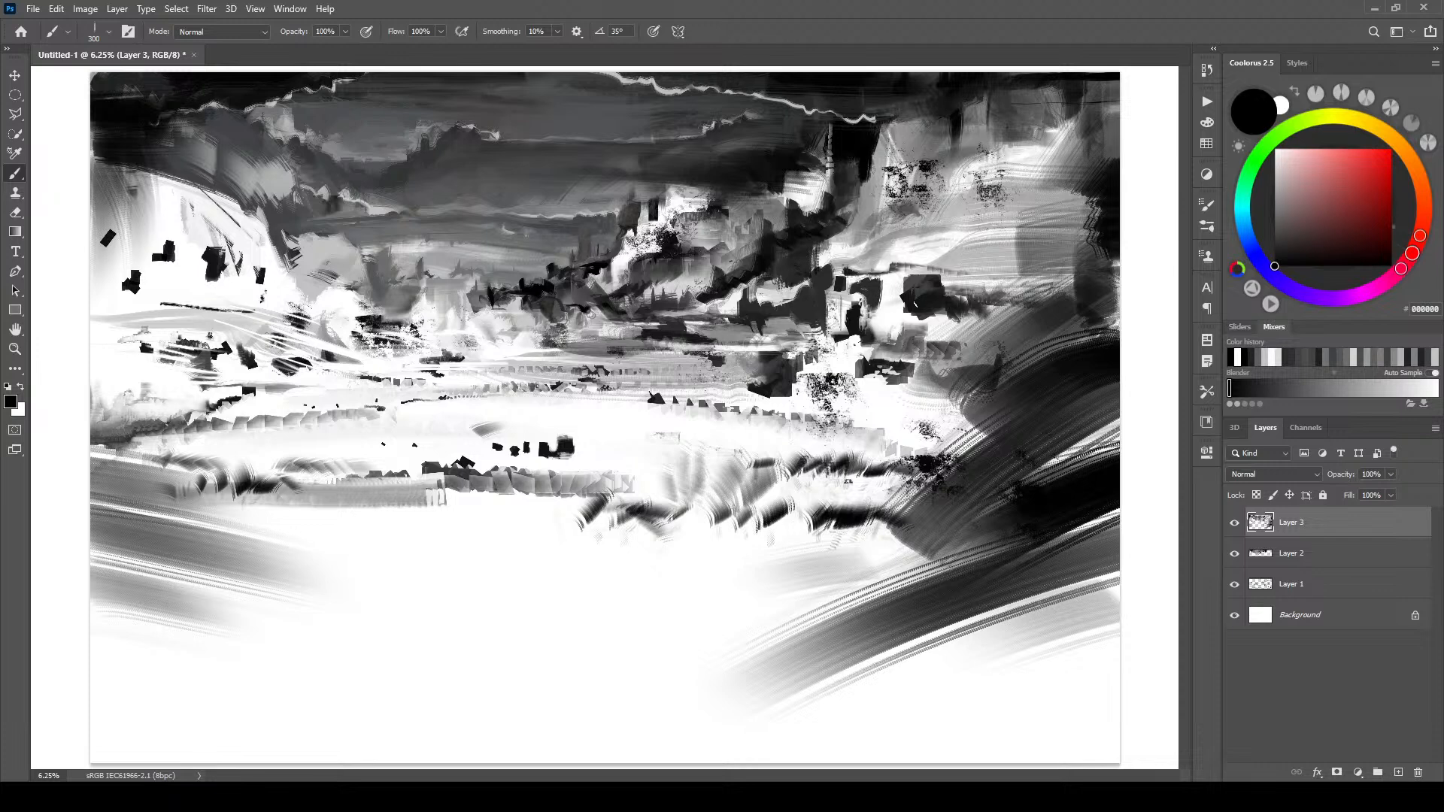
{"action": "key", "text": "]"}
{"action": "key", "text": "]"}
{"action": "key", "text": "]"}
{"action": "key", "text": "]"}
{"action": "key", "text": "bracketleft"}
{"action": "key", "text": "bracketleft"}
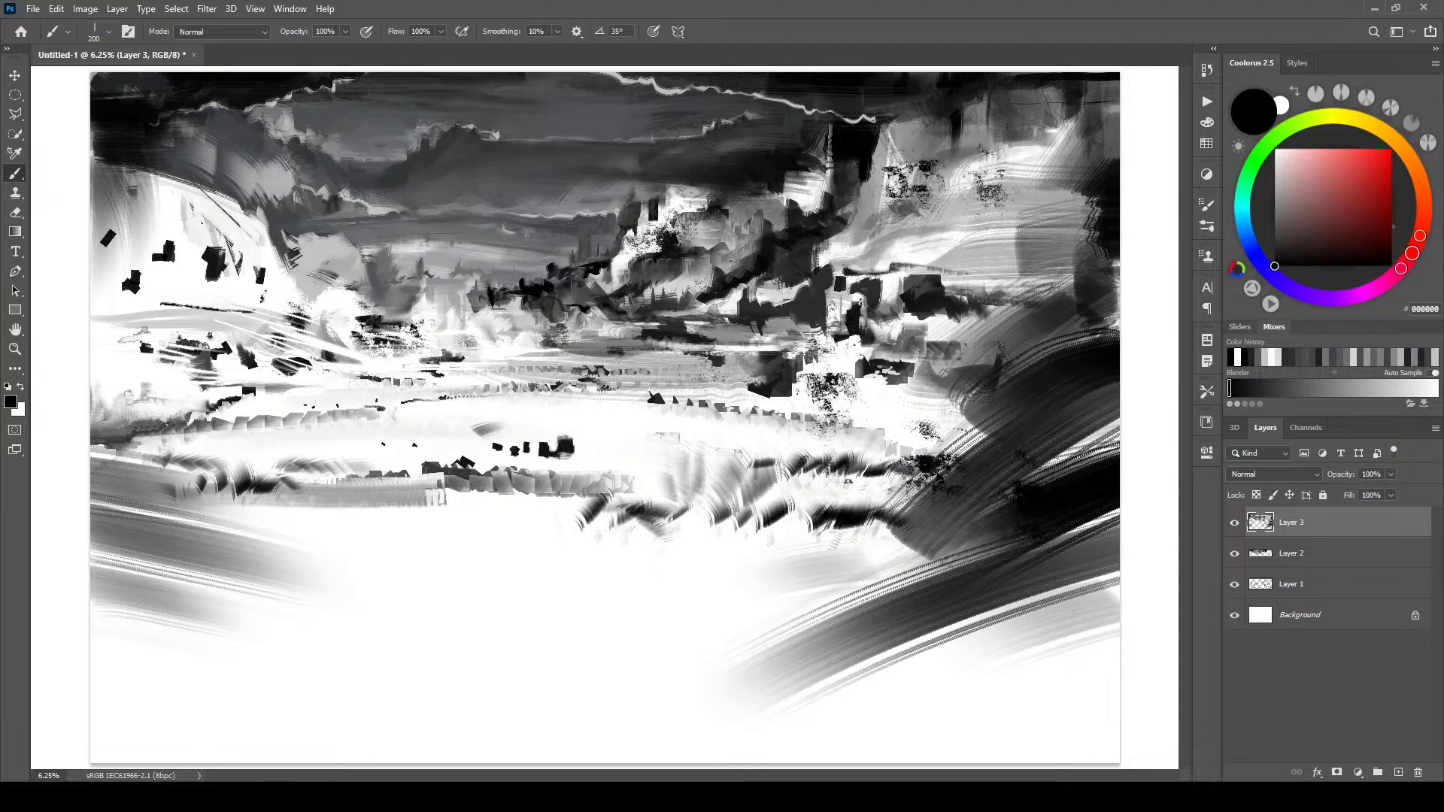
{"action": "key", "text": "bracketright"}
{"action": "key", "text": "bracketright"}
{"action": "key", "text": "bracketright"}
{"action": "left_click_drag", "start_coordinate": [121, 285], "coordinate": [100, 234]}
{"action": "mouse_move", "coordinate": [261, 289]}
{"action": "left_mouse_down"}
{"action": "mouse_move", "coordinate": [264, 312]}
{"action": "mouse_move", "coordinate": [230, 266]}
{"action": "left_mouse_up"}
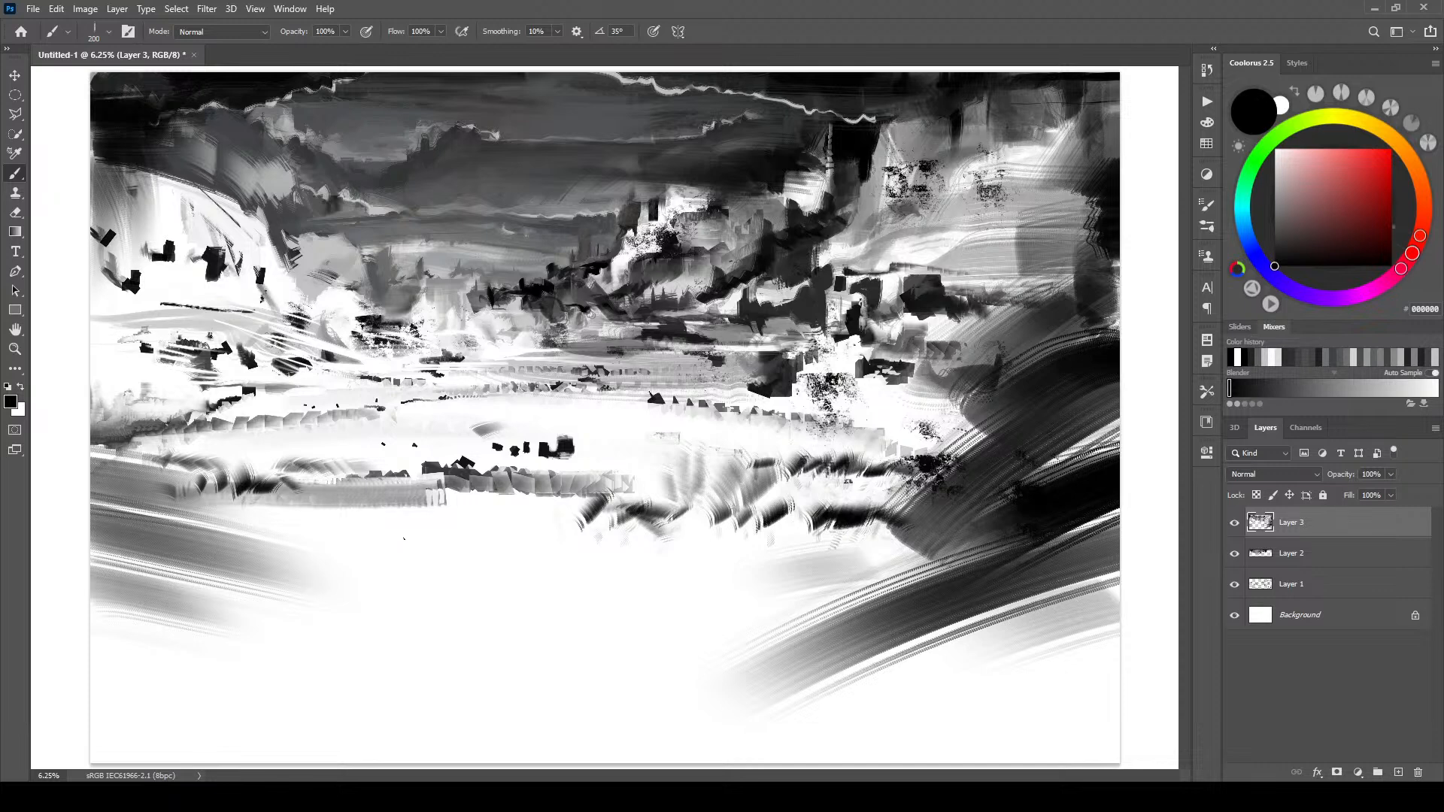
- Switch to white, highlight the building below the tower and streak across the dark patch and midground beneath it
{"action": "key", "text": "x"}
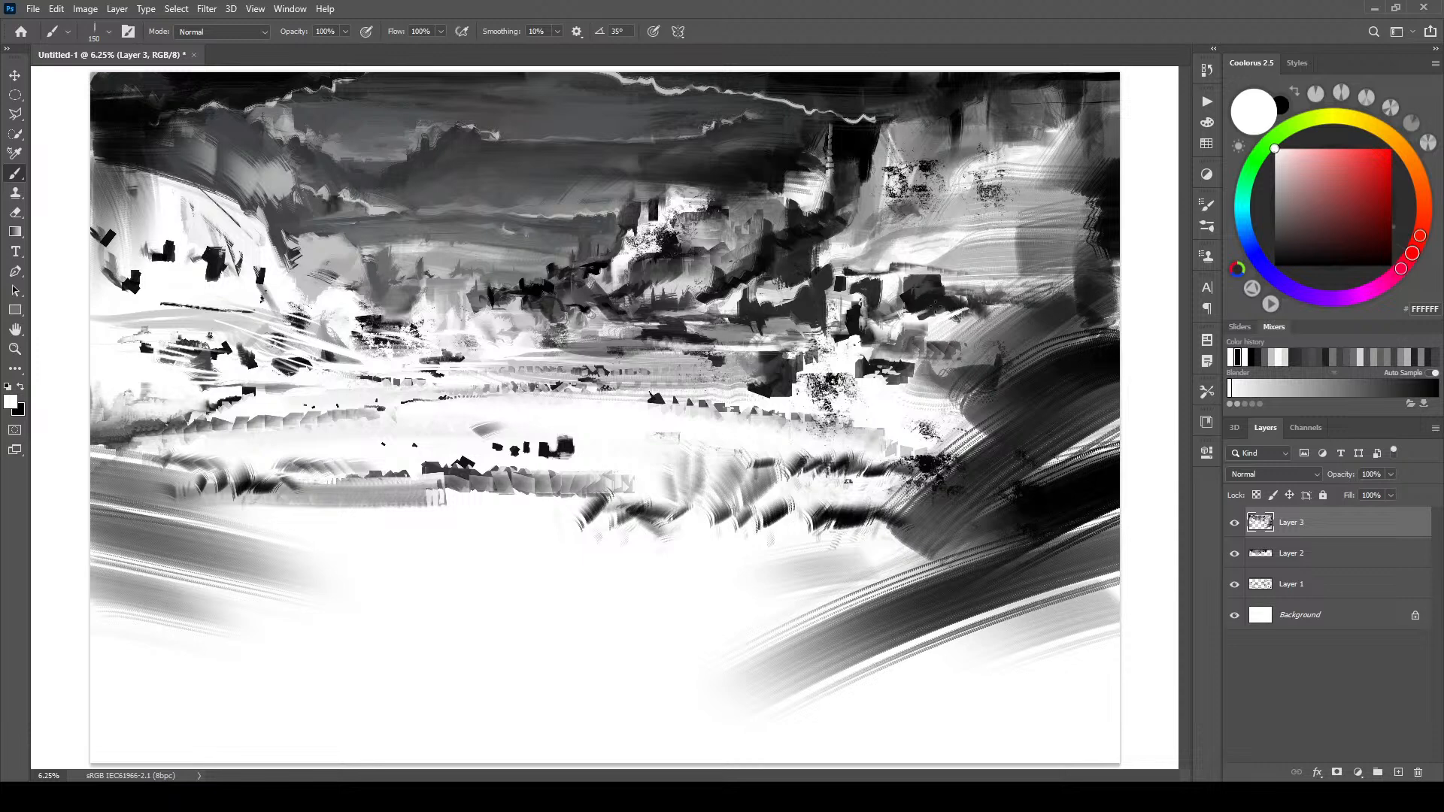
{"action": "mouse_move", "coordinate": [865, 324]}
{"action": "left_mouse_down"}
{"action": "mouse_move", "coordinate": [905, 296]}
{"action": "mouse_move", "coordinate": [887, 300]}
{"action": "left_mouse_up"}
{"action": "key", "text": "bracketleft"}
{"action": "key", "text": "bracketright"}
{"action": "key", "text": "bracketright"}
{"action": "key", "text": "bracketright"}
{"action": "key", "text": "bracketright"}
{"action": "left_click_drag", "start_coordinate": [791, 387], "coordinate": [650, 368]}
- Enlarge the brush and paint broader horizontal white streaks through the midground bands left of the dark patch
{"action": "key", "text": "bracketright"}
{"action": "key", "text": "bracketright"}
{"action": "key", "text": "bracketright"}
{"action": "key", "text": "bracketright"}
{"action": "left_click_drag", "start_coordinate": [790, 352], "coordinate": [702, 363]}
{"action": "left_click_drag", "start_coordinate": [763, 353], "coordinate": [616, 366]}
- Reduce the brush from 250 px to 125 px while adding finer white streaks across the central midground bands
{"action": "key", "text": "bracketleft"}
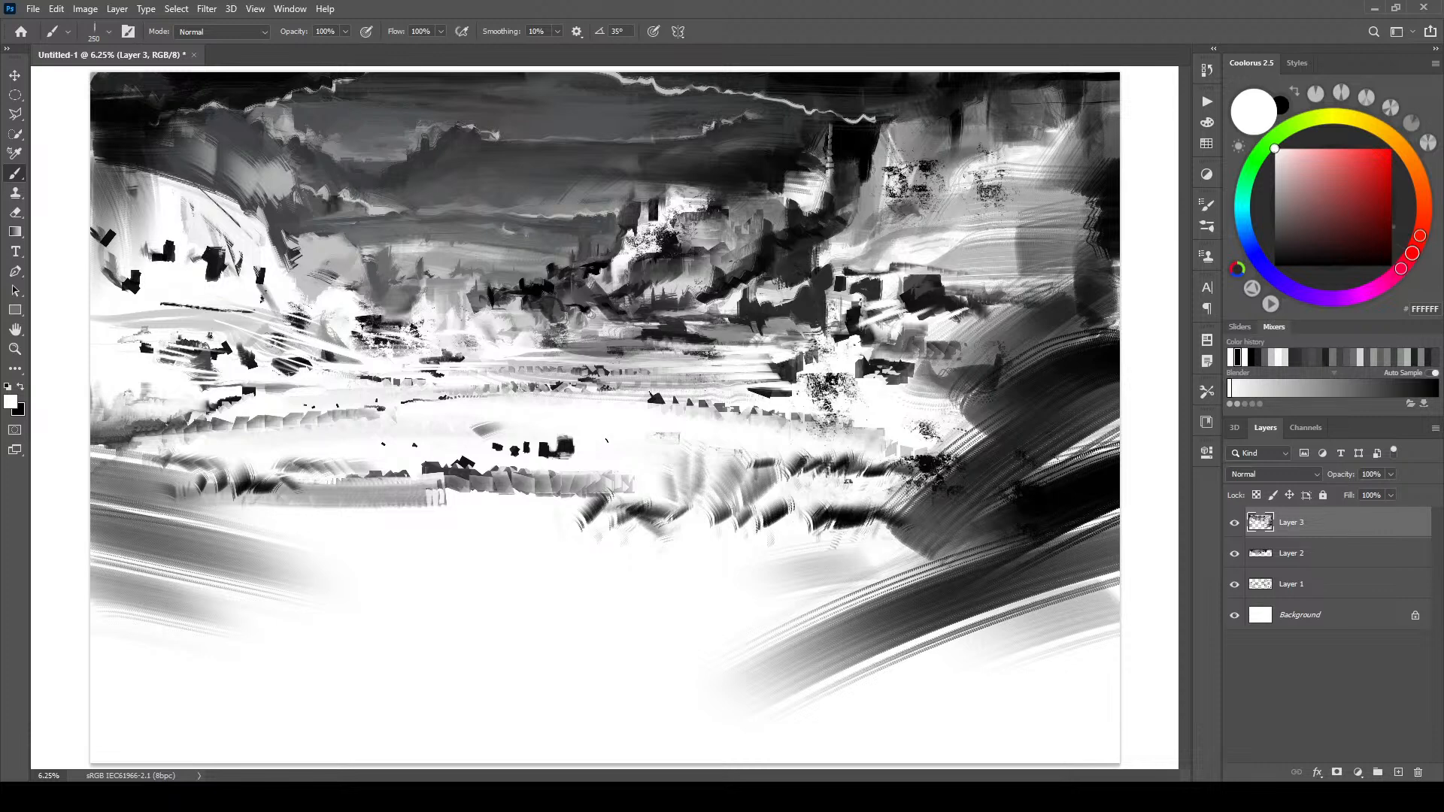
{"action": "left_click_drag", "start_coordinate": [549, 385], "coordinate": [482, 372]}
{"action": "key", "text": "bracketleft"}
{"action": "mouse_move", "coordinate": [695, 376]}
{"action": "left_mouse_down"}
{"action": "mouse_move", "coordinate": [596, 377]}
{"action": "mouse_move", "coordinate": [636, 371]}
{"action": "mouse_move", "coordinate": [548, 354]}
{"action": "left_mouse_up"}
{"action": "mouse_move", "coordinate": [643, 352]}
{"action": "left_mouse_down"}
{"action": "mouse_move", "coordinate": [616, 354]}
{"action": "mouse_move", "coordinate": [637, 355]}
{"action": "left_mouse_up"}
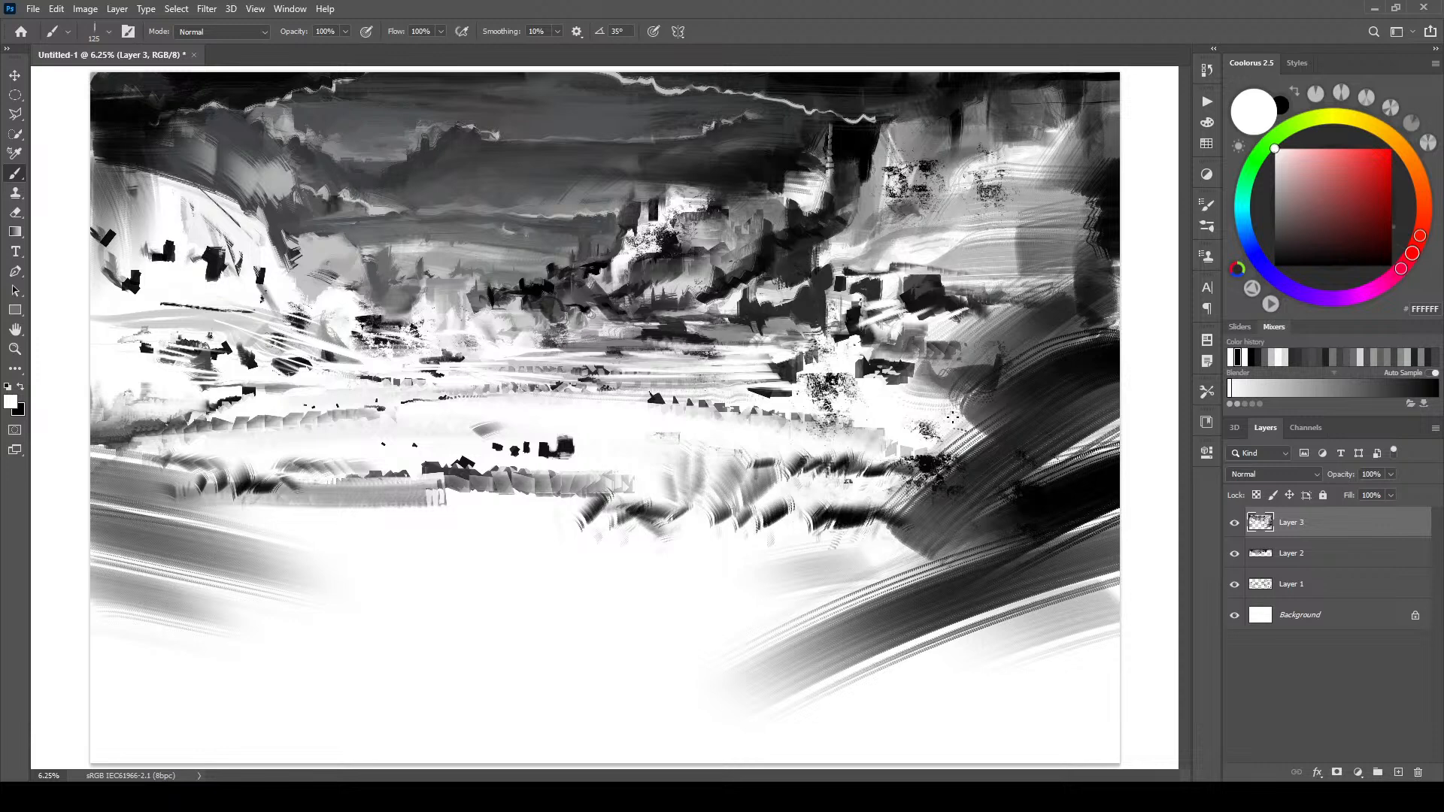
- Switch to black and add small dark marks along the distant treeline left of the castle hill with a brush around 200 px
{"action": "key", "text": "x"}
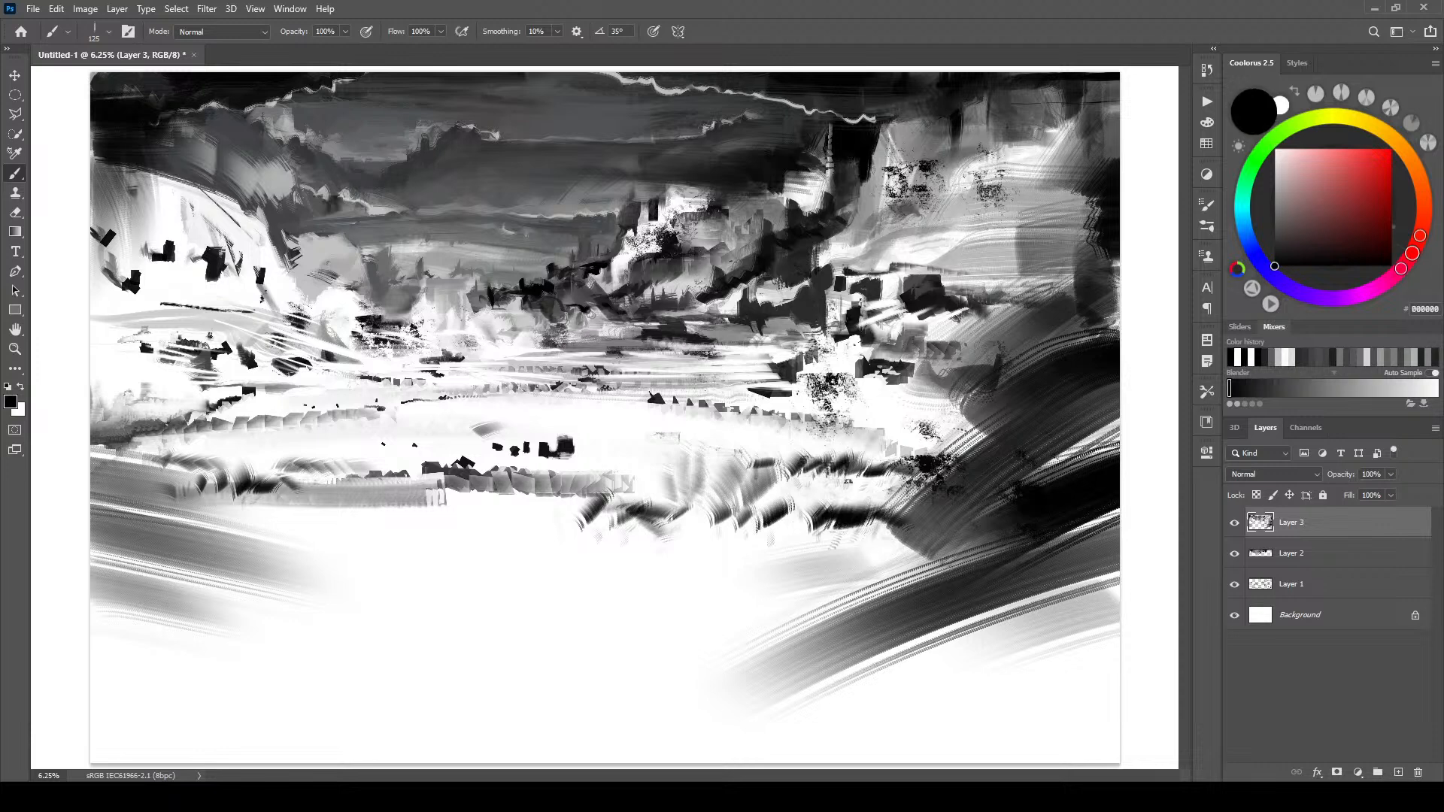
{"action": "key", "text": "bracketright"}
{"action": "mouse_move", "coordinate": [491, 312]}
{"action": "left_mouse_down"}
{"action": "mouse_move", "coordinate": [512, 309]}
{"action": "mouse_move", "coordinate": [511, 322]}
{"action": "mouse_move", "coordinate": [494, 315]}
{"action": "mouse_move", "coordinate": [516, 309]}
{"action": "mouse_move", "coordinate": [439, 307]}
{"action": "mouse_move", "coordinate": [433, 286]}
{"action": "mouse_move", "coordinate": [449, 288]}
{"action": "mouse_move", "coordinate": [383, 308]}
{"action": "left_mouse_up"}
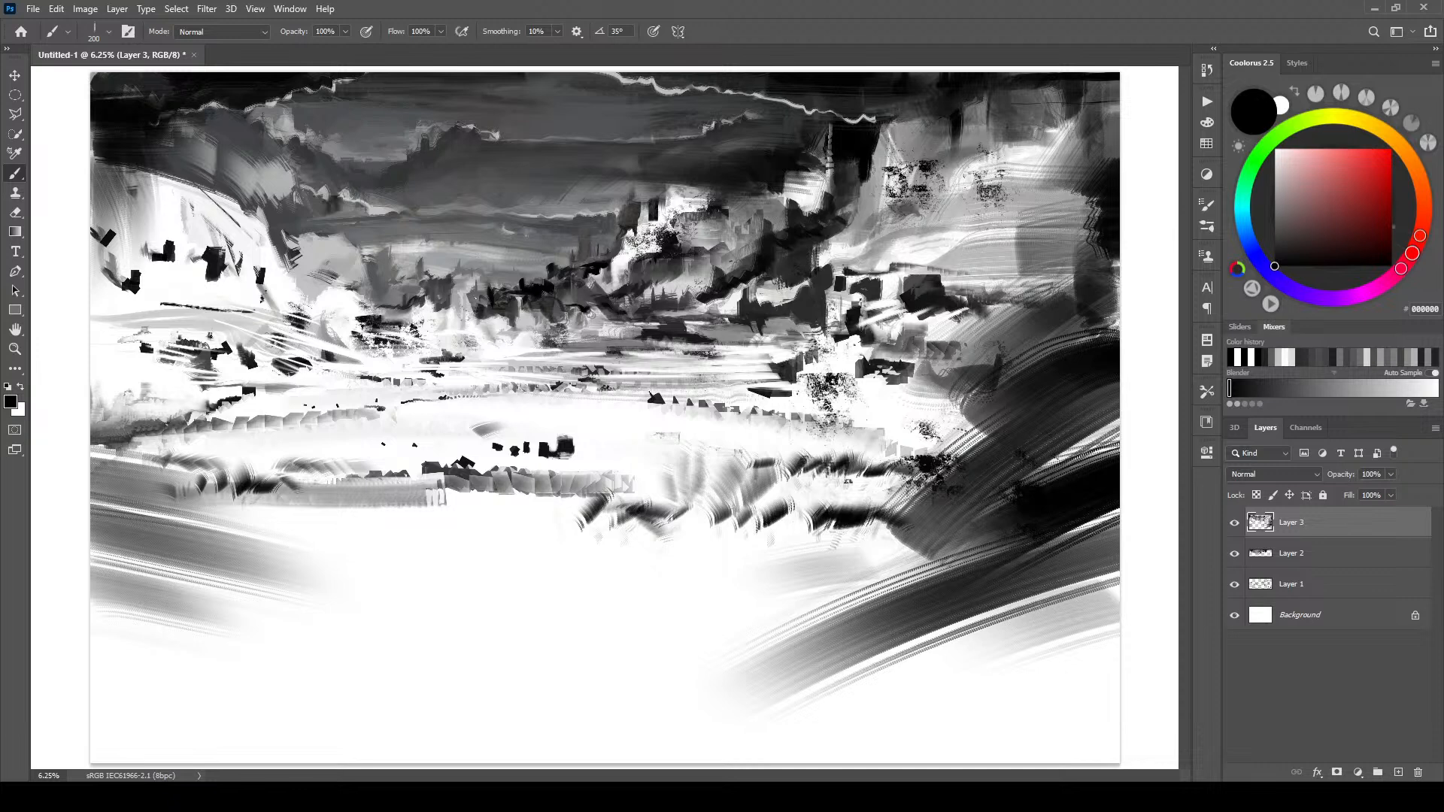
{"action": "left_click_drag", "start_coordinate": [468, 282], "coordinate": [477, 282]}
{"action": "left_click_drag", "start_coordinate": [492, 275], "coordinate": [494, 285]}
{"action": "key", "text": "bracketleft"}
{"action": "left_click_drag", "start_coordinate": [503, 263], "coordinate": [507, 276]}
- Sample the near-black sky tone 111212 and paint a dark 500 px cloud stroke above the castle hill
{"action": "key", "text": "bracketright"}
{"action": "key", "text": "bracketright"}
{"action": "key", "text": "bracketright"}
{"action": "key", "text": "bracketright"}
{"action": "key", "text": "bracketright"}
{"action": "key", "text": "bracketright"}
{"action": "key", "text": "bracketright"}
{"action": "key", "text": "bracketright"}
{"action": "key", "text": "bracketleft"}
{"action": "key", "text": "bracketleft"}
{"action": "key", "text": "bracketleft"}
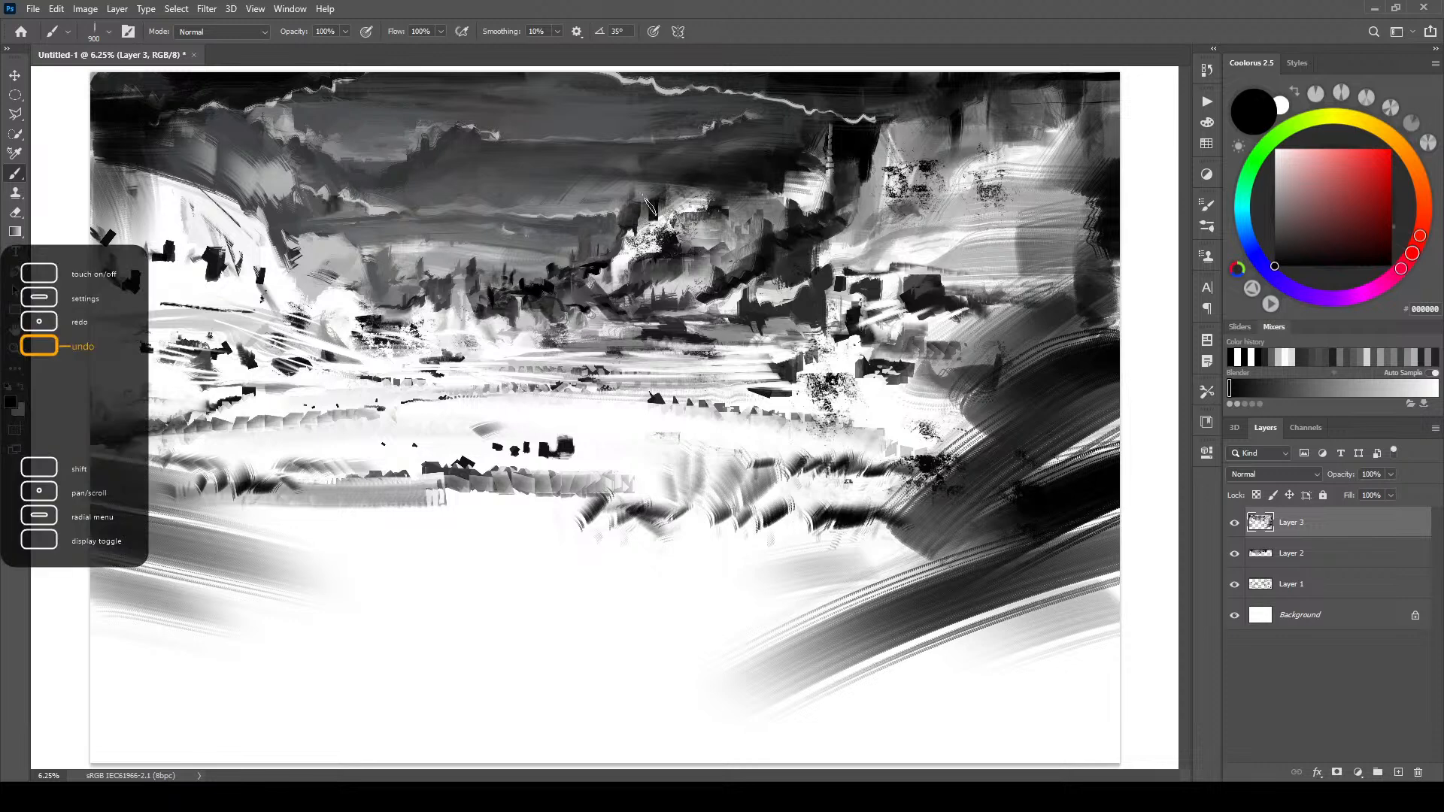
{"action": "left_click", "coordinate": [675, 194], "text": "alt"}
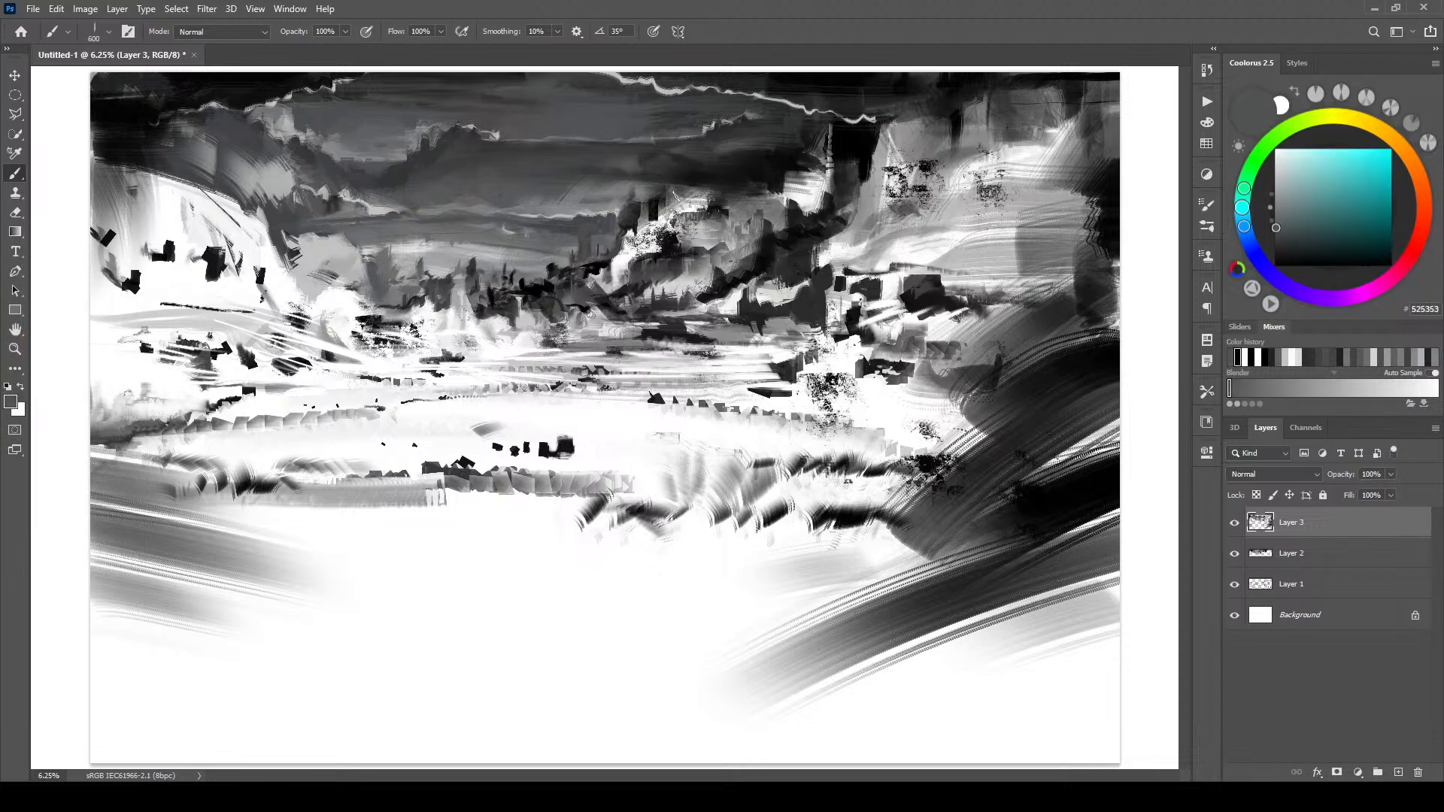
{"action": "left_click", "coordinate": [679, 167], "text": "alt"}
{"action": "key", "text": "bracketright"}
{"action": "key", "text": "bracketright"}
{"action": "key", "text": "bracketright"}
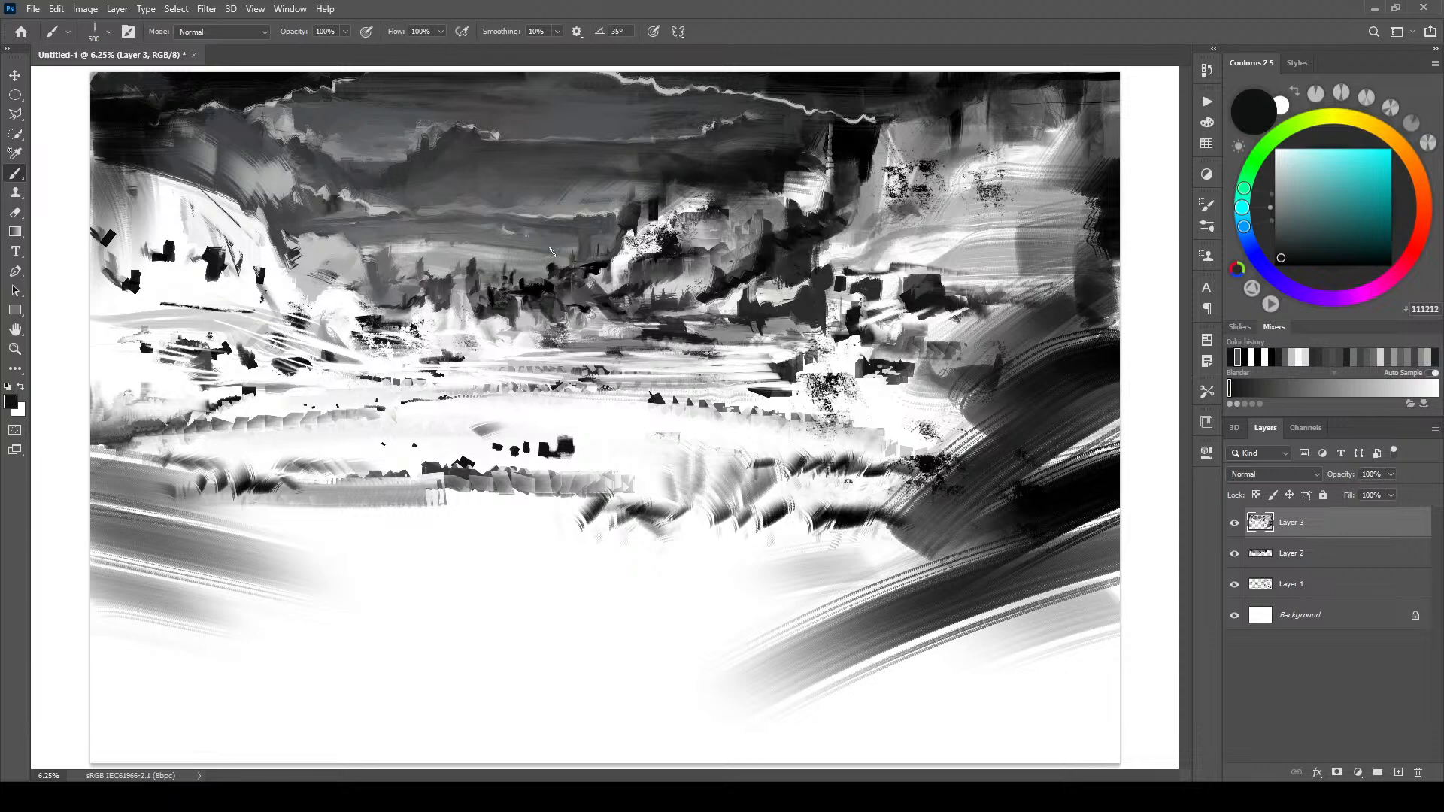
{"action": "key", "text": "bracketleft"}
{"action": "key", "text": "bracketleft"}
{"action": "key", "text": "bracketleft"}
{"action": "key", "text": "bracketright"}
{"action": "key", "text": "bracketright"}
{"action": "key", "text": "bracketright"}
{"action": "mouse_move", "coordinate": [646, 164]}
{"action": "left_mouse_down"}
{"action": "mouse_move", "coordinate": [553, 163]}
{"action": "mouse_move", "coordinate": [673, 166]}
{"action": "left_mouse_up"}
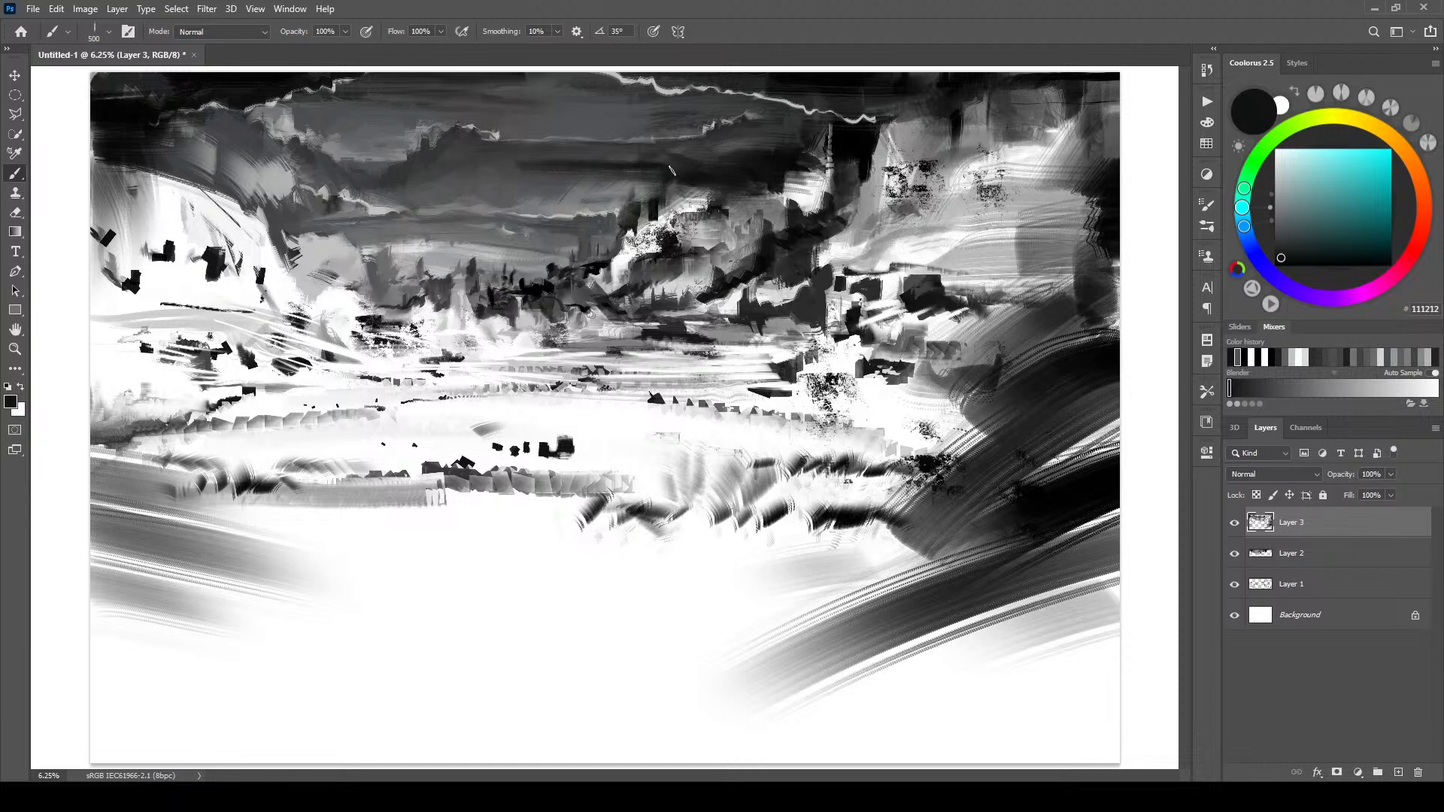
- Sample dark grey 1C1D1D, reduce the brush and paint a horizontal stroke beneath the dark cloud left of the castle
{"action": "left_click", "coordinate": [594, 160], "text": "alt"}
{"action": "key", "text": "bracketleft"}
{"action": "key", "text": "bracketleft"}
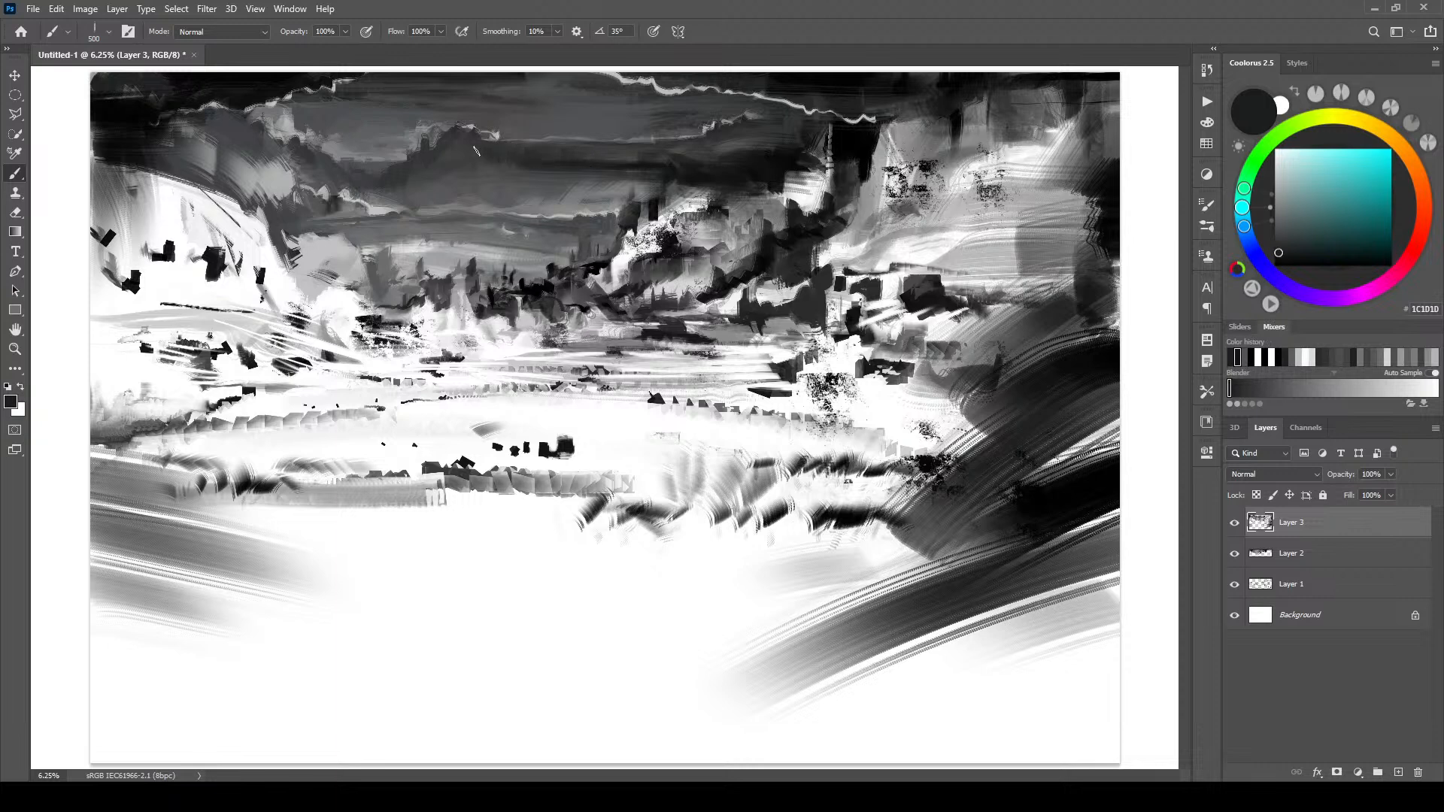
{"action": "key", "text": "bracketright"}
{"action": "key", "text": "bracketright"}
{"action": "key", "text": "bracketleft"}
{"action": "key", "text": "bracketleft"}
{"action": "key", "text": "bracketleft"}
{"action": "key", "text": "bracketleft"}
{"action": "key", "text": "bracketleft"}
{"action": "left_click_drag", "start_coordinate": [623, 177], "coordinate": [560, 179]}
- Sample softer cloud greys, including 353636, and blend the underside of the cloud with a 400 px brush
{"action": "left_click", "coordinate": [623, 188], "text": "alt"}
{"action": "key", "text": "bracketright"}
{"action": "key", "text": "bracketright"}
{"action": "key", "text": "bracketright"}
{"action": "key", "text": "bracketright"}
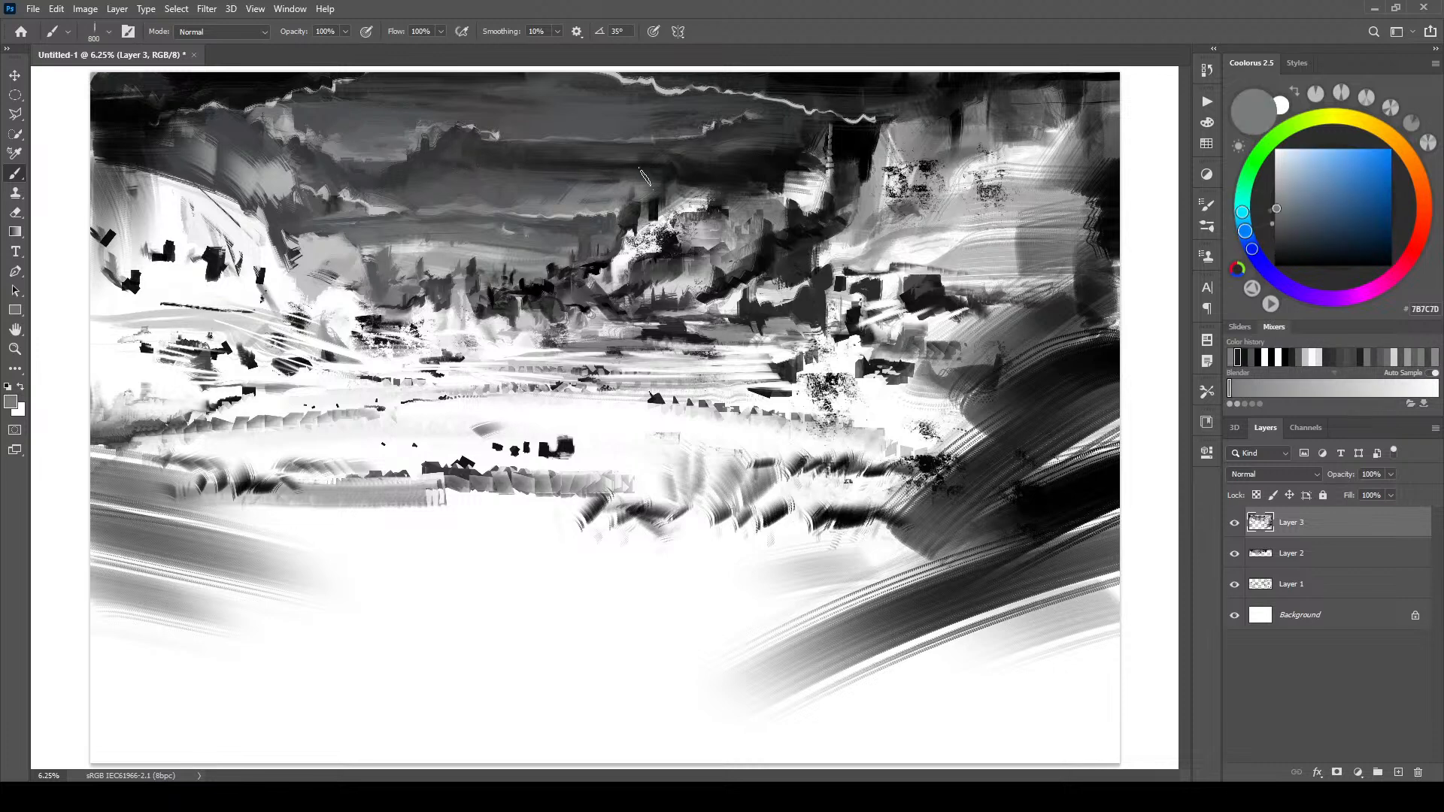
{"action": "left_click", "coordinate": [657, 170], "text": "alt"}
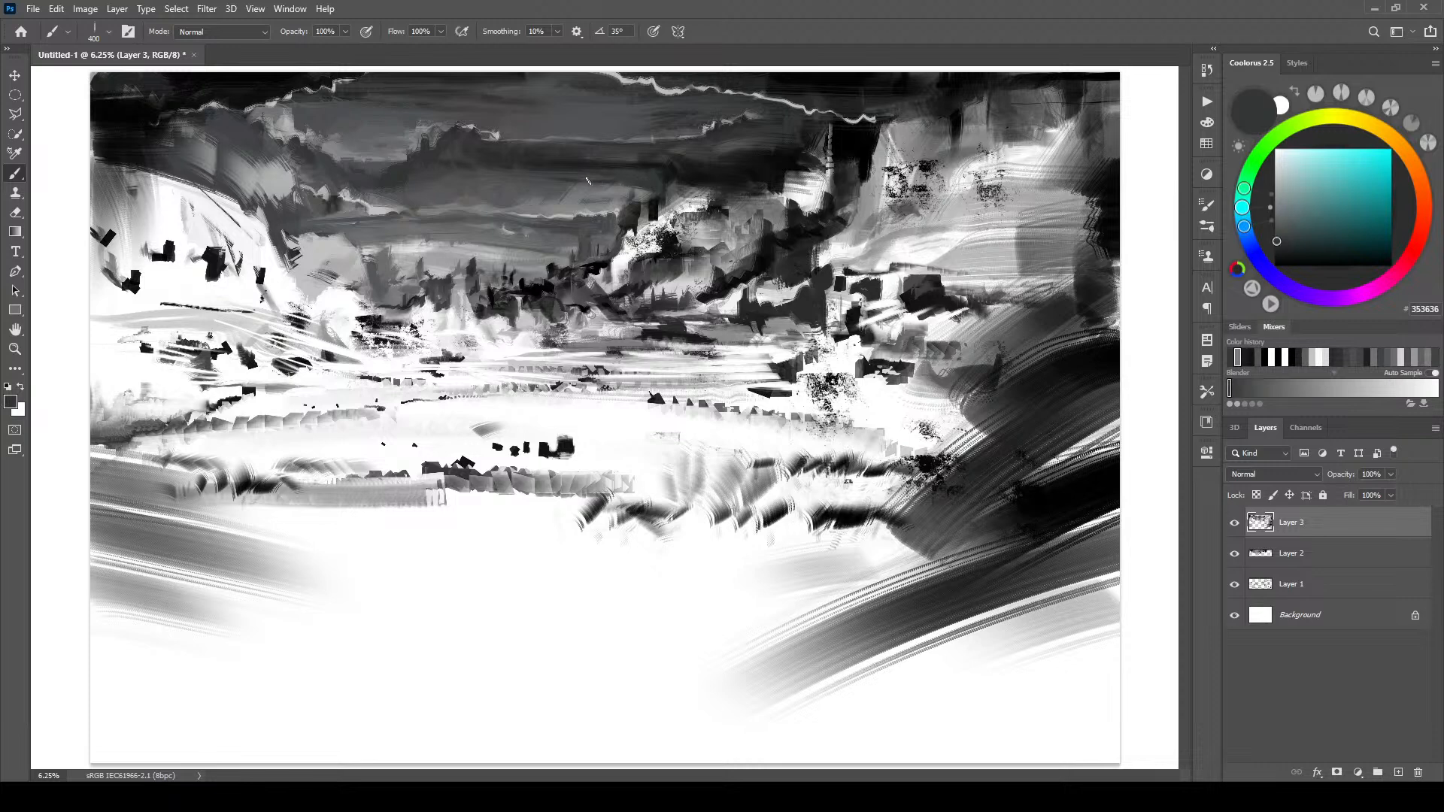
{"action": "left_click_drag", "start_coordinate": [619, 191], "coordinate": [596, 191]}
- Sample dark grey 212222 and extend the dark cloud band above the castle hill at 500 px
{"action": "left_click", "coordinate": [686, 181], "text": "alt"}
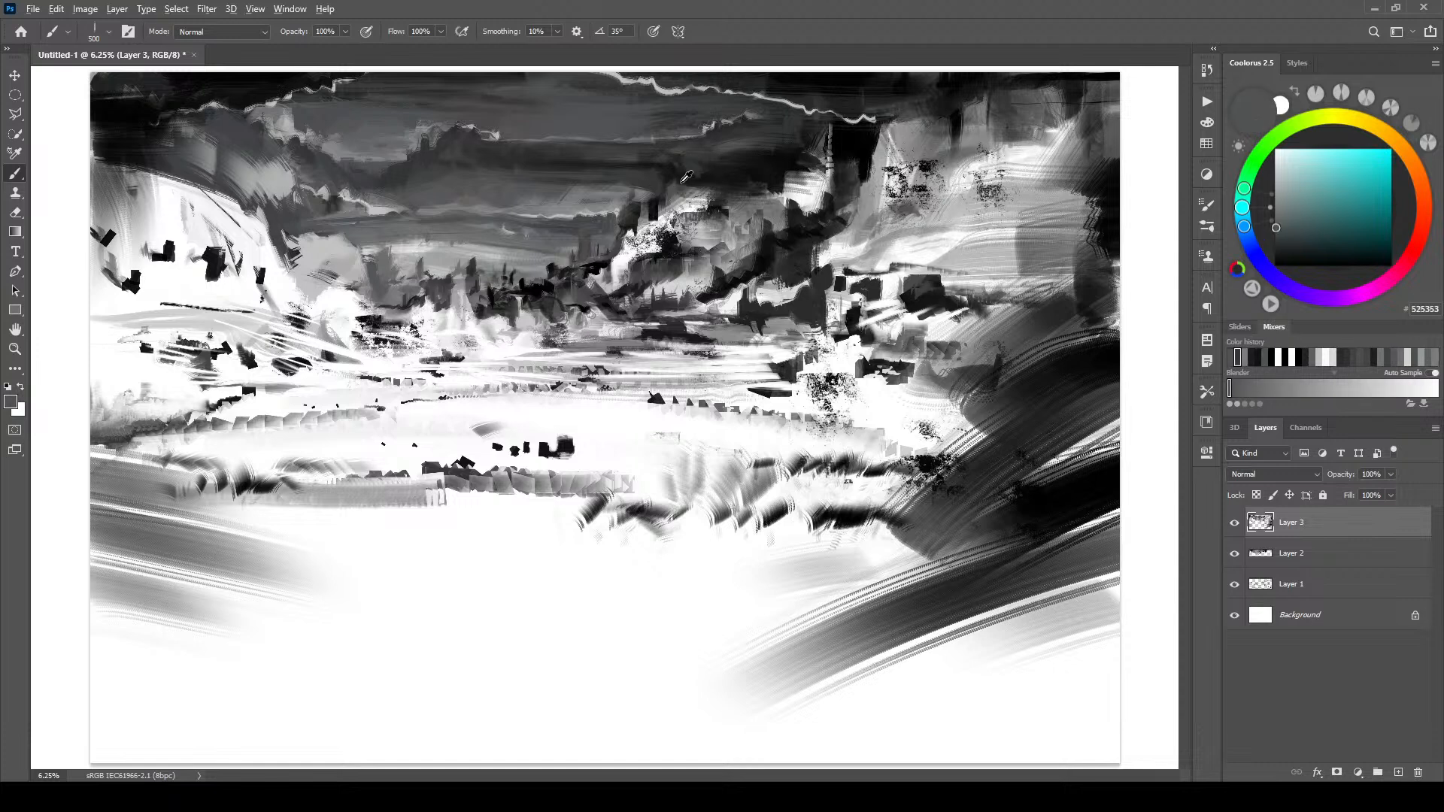
{"action": "left_click", "coordinate": [687, 178], "text": "alt"}
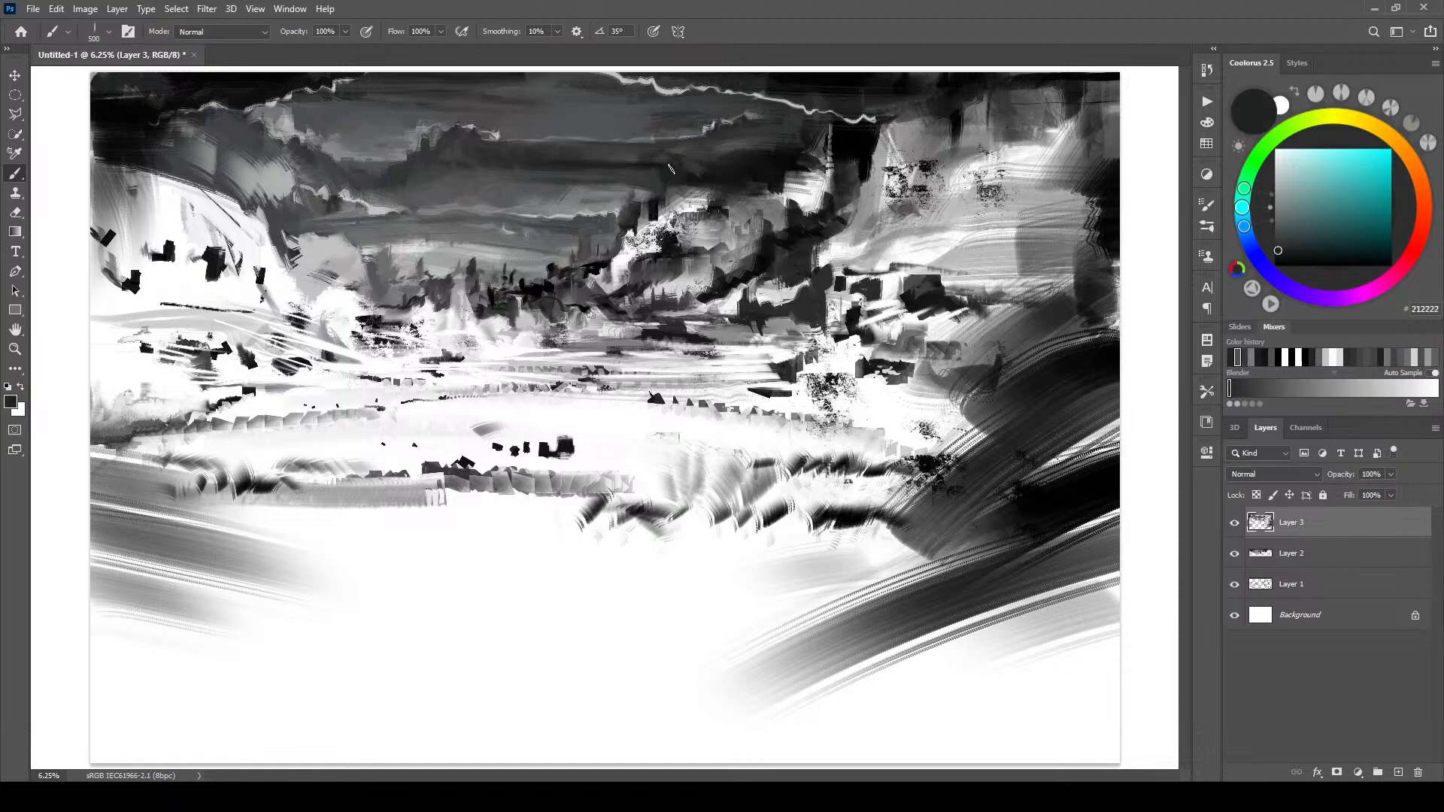
{"action": "mouse_move", "coordinate": [717, 161]}
{"action": "left_mouse_down"}
{"action": "mouse_move", "coordinate": [642, 157]}
{"action": "mouse_move", "coordinate": [761, 154]}
{"action": "mouse_move", "coordinate": [591, 154]}
{"action": "left_mouse_up"}
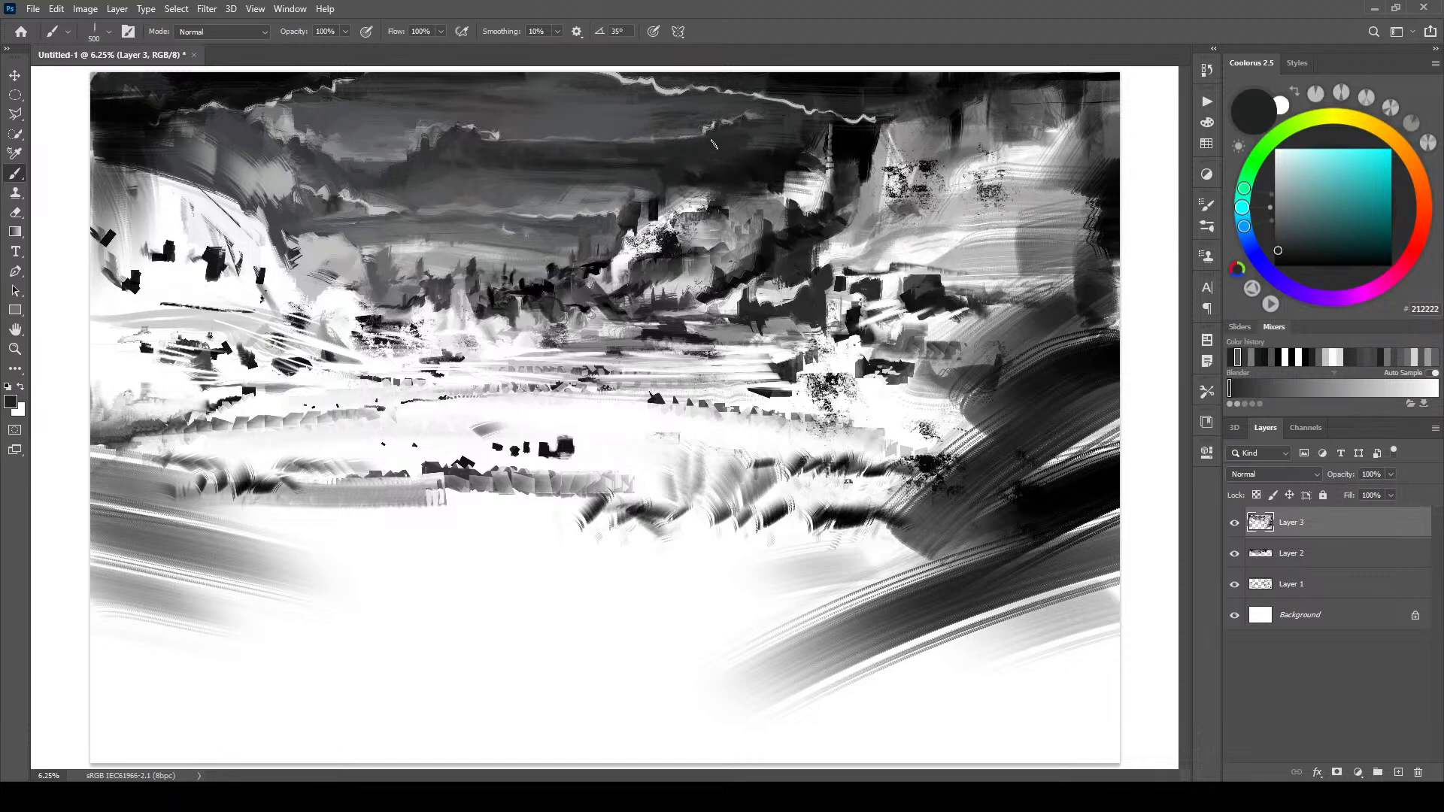
{"action": "left_click", "coordinate": [759, 146]}
- Vary the brush between about 300 and 500 px while painting darker cloud masses in the upper-left sky
{"action": "key", "text": "bracketright"}
{"action": "key", "text": "bracketright"}
{"action": "key", "text": "bracketright"}
{"action": "key", "text": "bracketleft"}
{"action": "key", "text": "bracketleft"}
{"action": "key", "text": "bracketleft"}
{"action": "key", "text": "bracketleft"}
{"action": "key", "text": "bracketleft"}
{"action": "key", "text": "bracketleft"}
{"action": "mouse_move", "coordinate": [290, 139]}
{"action": "left_mouse_down"}
{"action": "mouse_move", "coordinate": [316, 143]}
{"action": "mouse_move", "coordinate": [322, 162]}
{"action": "mouse_move", "coordinate": [299, 158]}
{"action": "mouse_move", "coordinate": [322, 171]}
{"action": "left_mouse_up"}
{"action": "key", "text": "bracketright"}
{"action": "key", "text": "bracketright"}
{"action": "key", "text": "bracketright"}
{"action": "key", "text": "bracketright"}
{"action": "key", "text": "bracketright"}
{"action": "key", "text": "bracketright"}
{"action": "key", "text": "bracketright"}
{"action": "key", "text": "bracketleft"}
{"action": "key", "text": "bracketleft"}
{"action": "key", "text": "bracketleft"}
{"action": "key", "text": "bracketleft"}
{"action": "key", "text": "bracketleft"}
{"action": "key", "text": "bracketleft"}
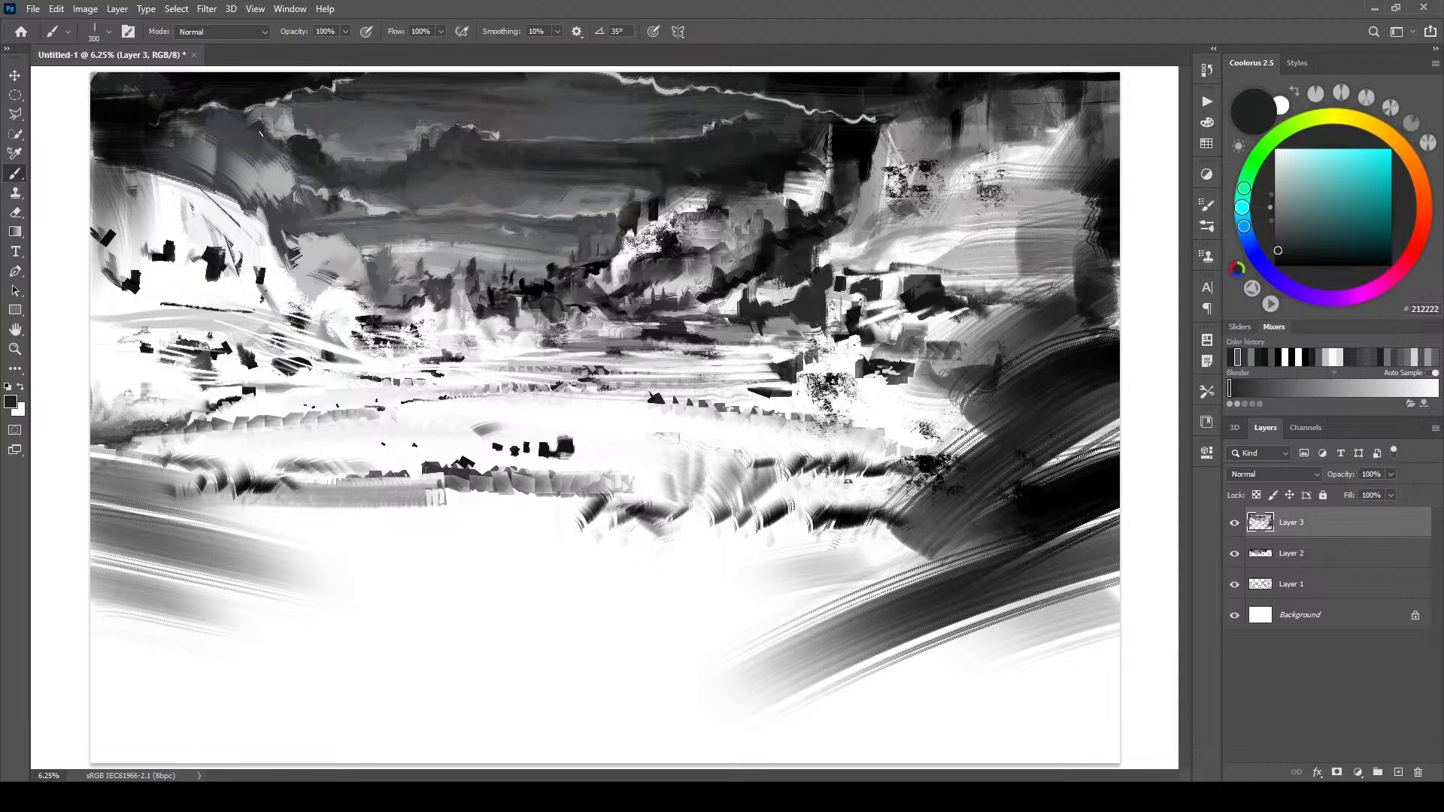
{"action": "key", "text": "bracketright"}
{"action": "key", "text": "bracketright"}
{"action": "key", "text": "bracketright"}
{"action": "key", "text": "bracketright"}
{"action": "key", "text": "bracketright"}
{"action": "key", "text": "bracketright"}
{"action": "key", "text": "bracketright"}
{"action": "key", "text": "bracketleft"}
{"action": "key", "text": "bracketleft"}
{"action": "key", "text": "bracketleft"}
{"action": "key", "text": "bracketleft"}
{"action": "key", "text": "bracketleft"}
- Sample mid grey 707273 and draw a 200 px horizontal streak under the central cloud
{"action": "left_click", "coordinate": [382, 157], "text": "alt"}
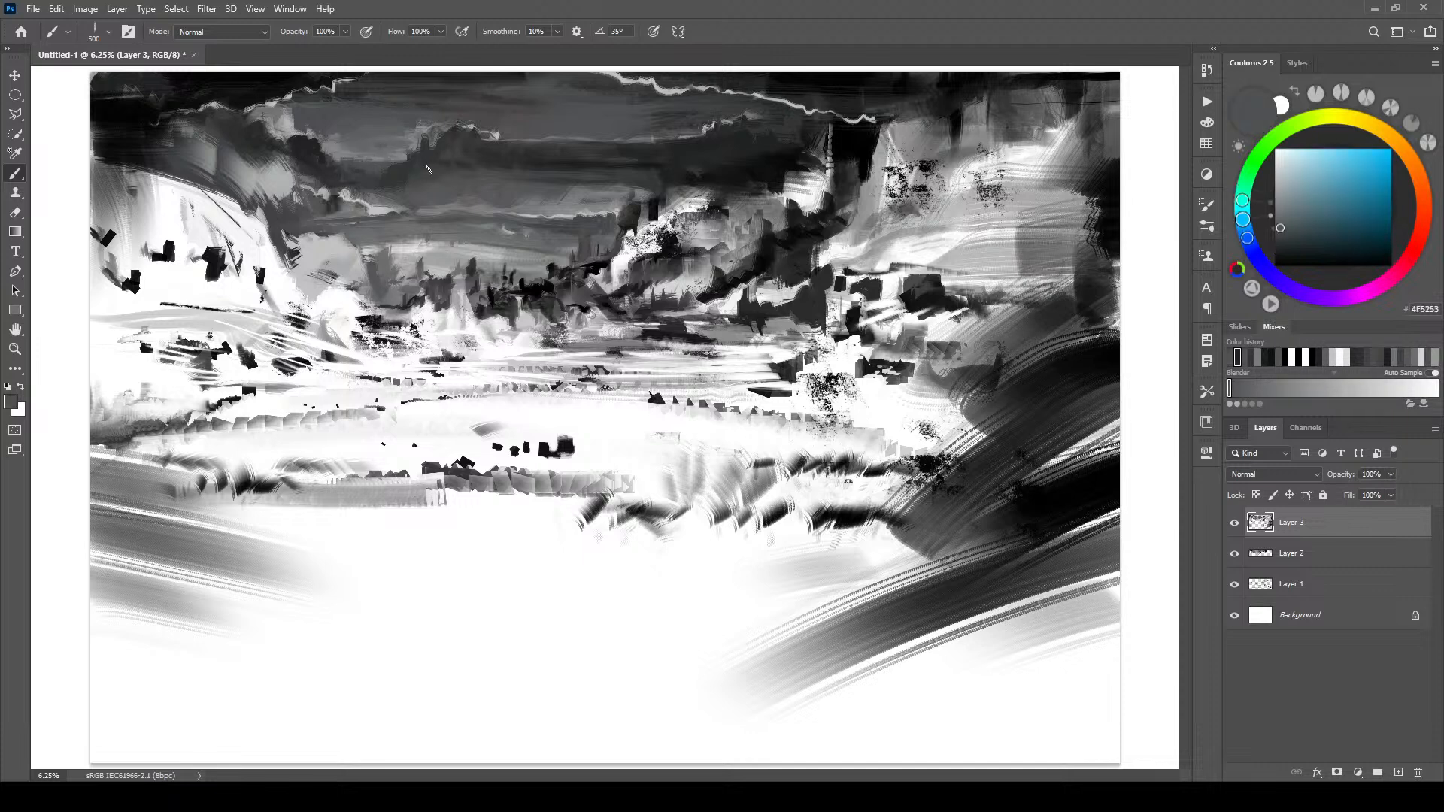
{"action": "key", "text": "bracketleft"}
{"action": "key", "text": "bracketleft"}
{"action": "key", "text": "bracketleft"}
{"action": "left_click", "coordinate": [381, 157], "text": "alt"}
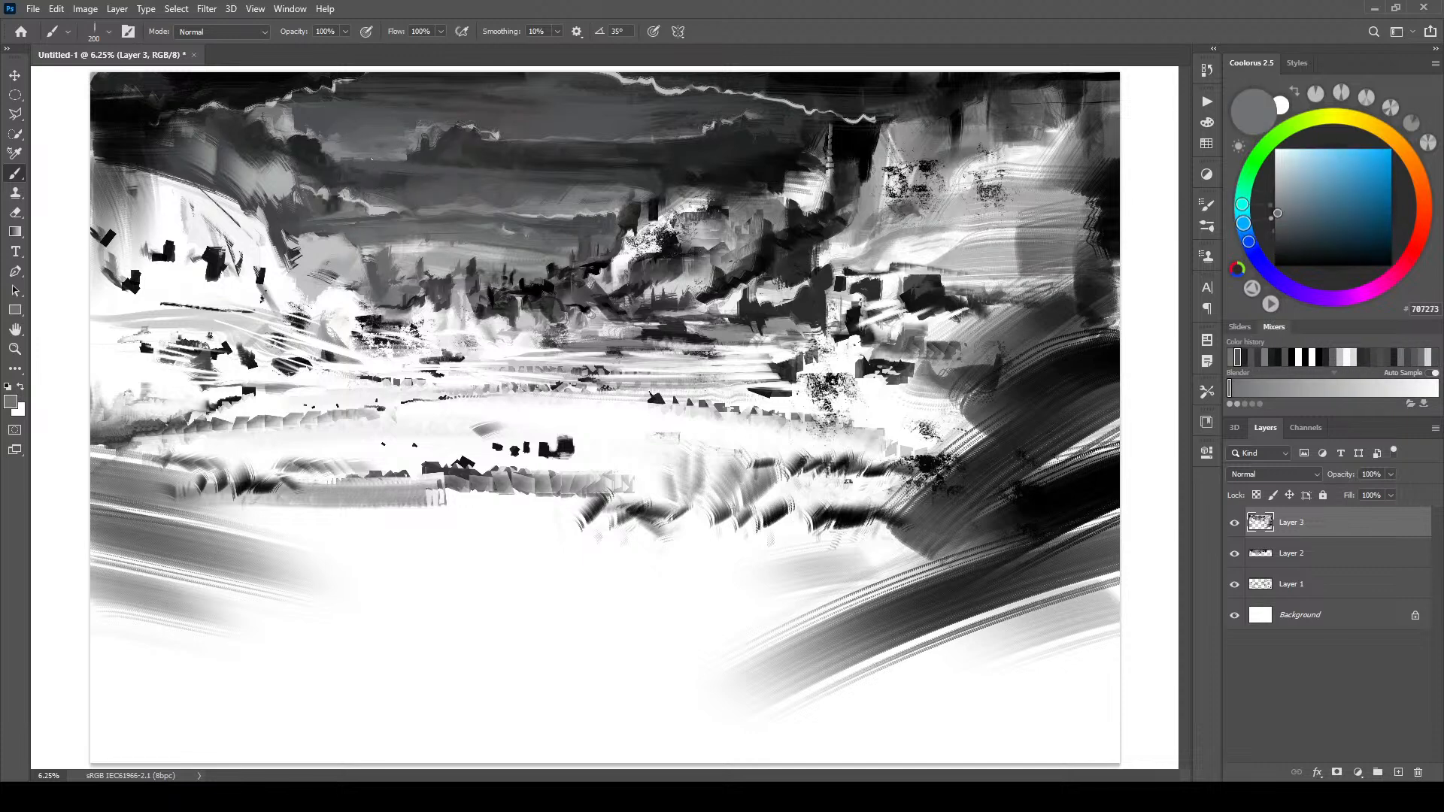
{"action": "left_click_drag", "start_coordinate": [391, 157], "coordinate": [541, 163]}
- Sample dark grey 353637 from the clouds and paint a 250 px dark band below the central streak
{"action": "left_click", "coordinate": [485, 155], "text": "alt"}
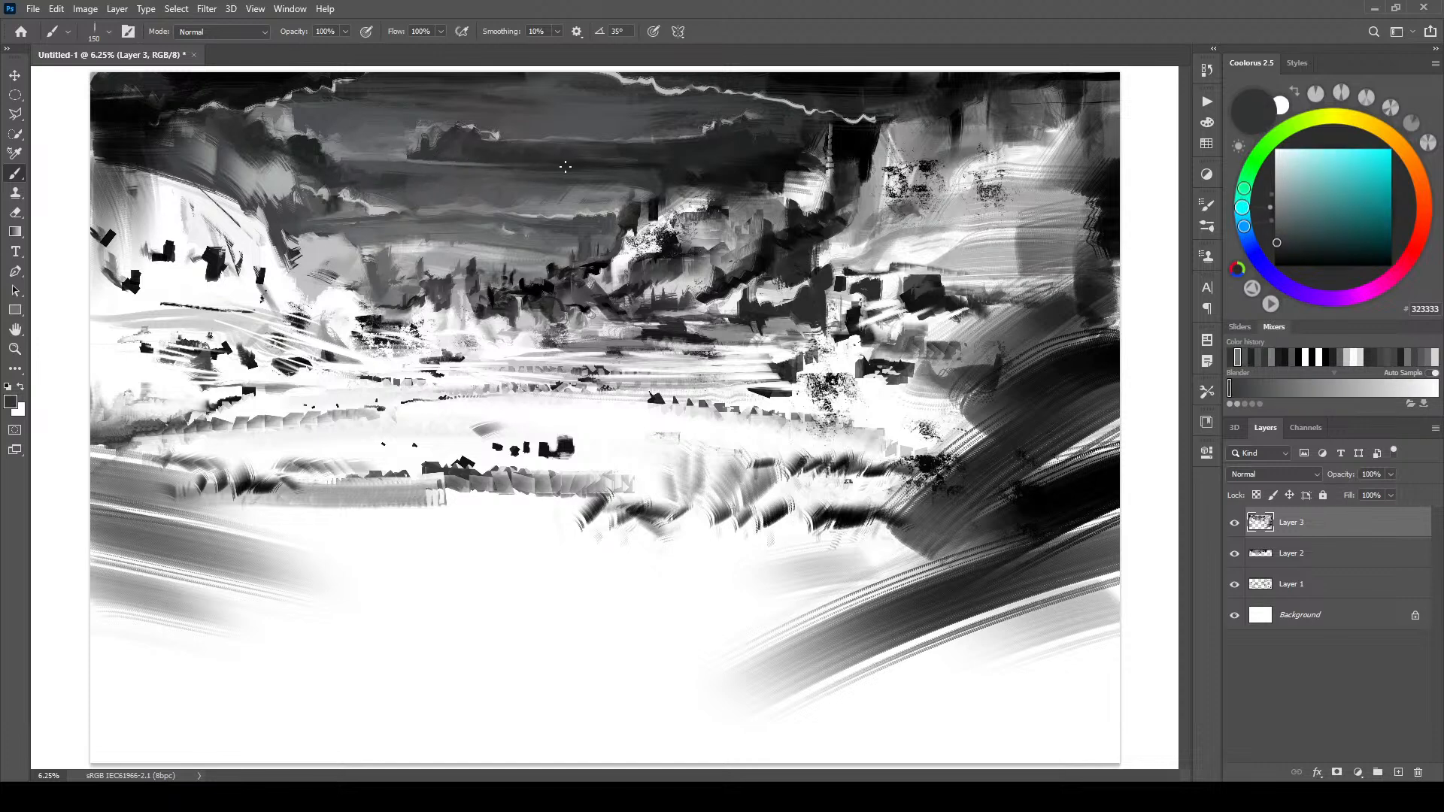
{"action": "left_click", "coordinate": [418, 161], "text": "alt"}
{"action": "left_click", "coordinate": [420, 156], "text": "alt"}
{"action": "left_click", "coordinate": [391, 179], "text": "alt"}
{"action": "key", "text": "]"}
{"action": "key", "text": "]"}
{"action": "key", "text": "]"}
{"action": "left_click_drag", "start_coordinate": [357, 170], "coordinate": [524, 179]}
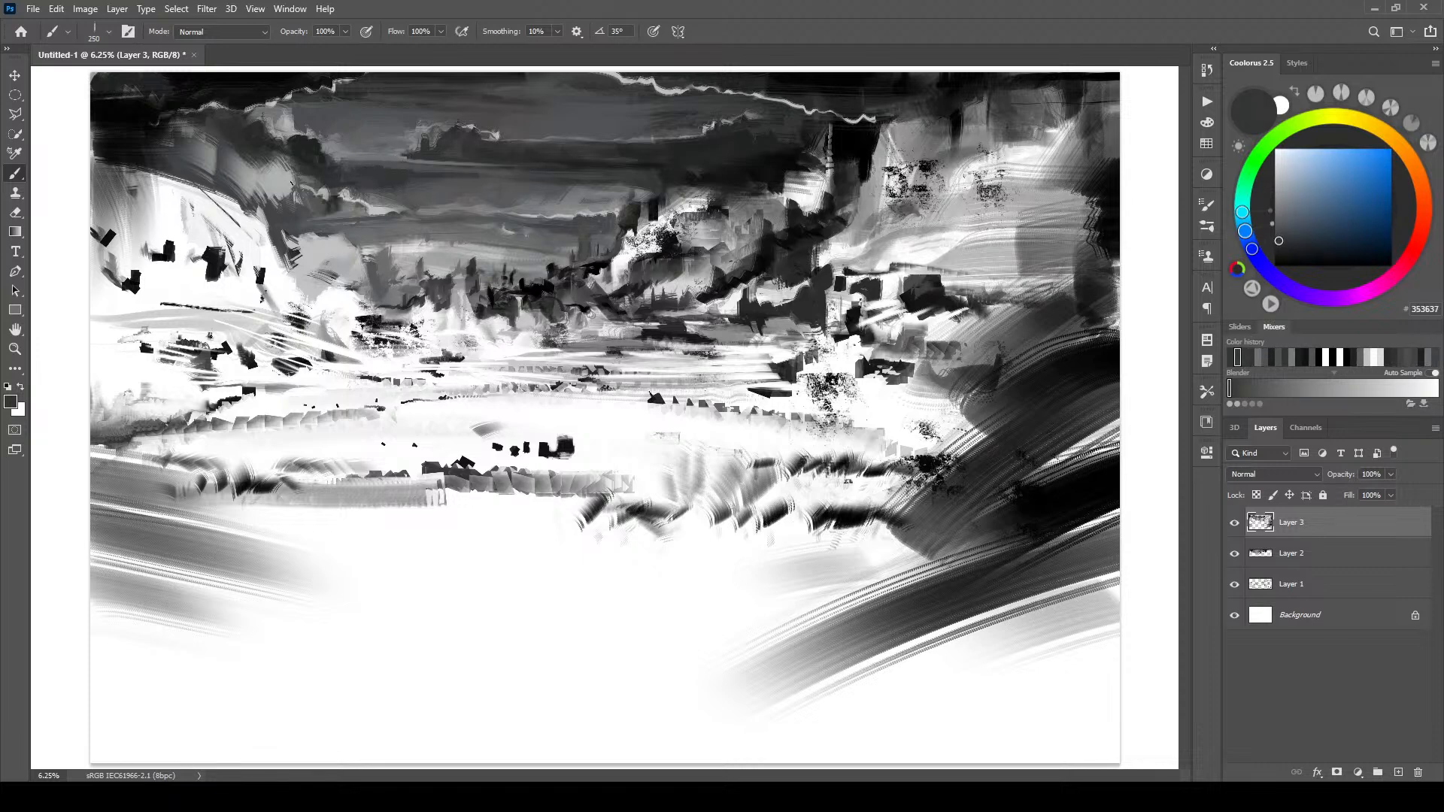
- Draw a thin light-grey highlight along the cloud edge left of the central cloud with a 100 px brush
{"action": "left_click", "coordinate": [394, 160], "text": "alt"}
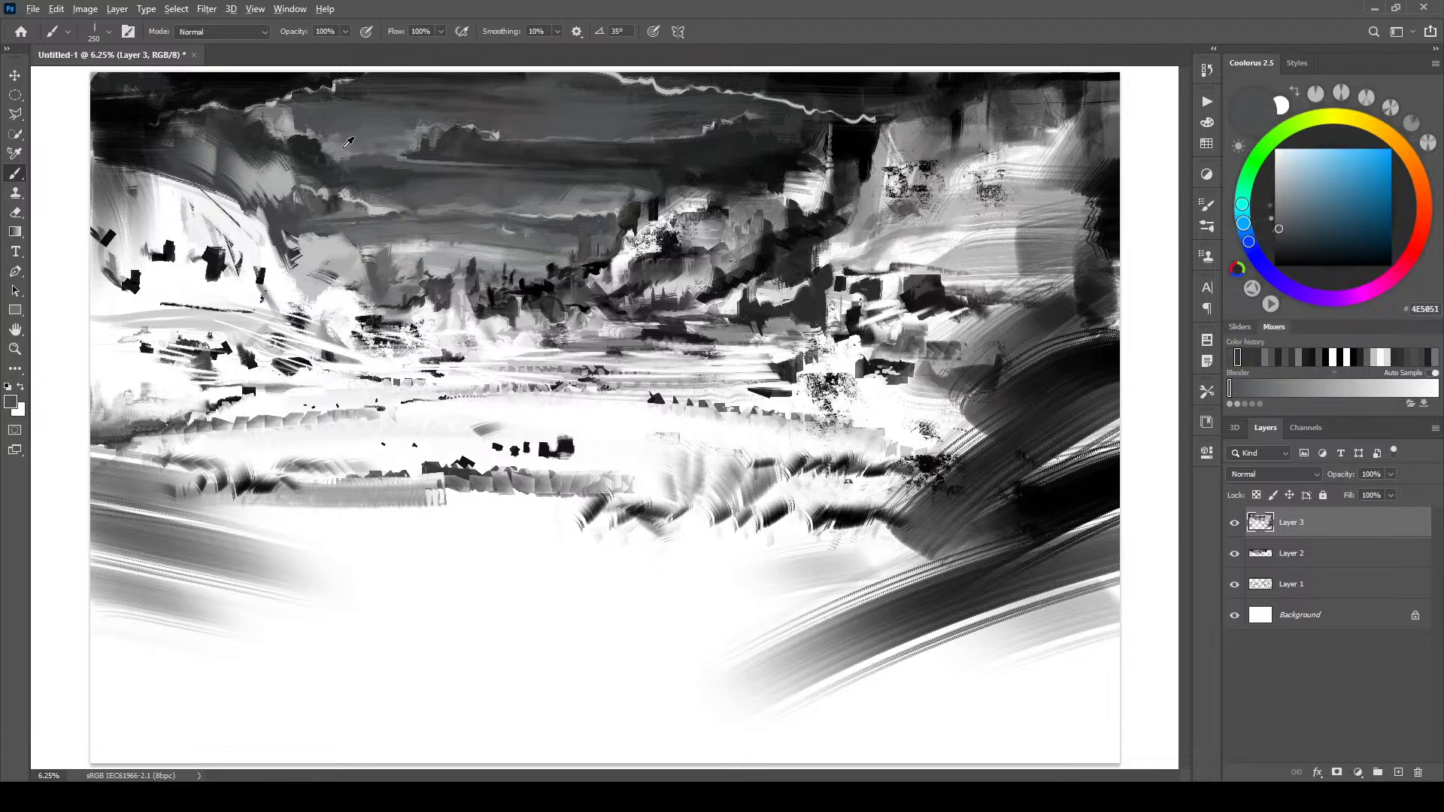
{"action": "left_click", "coordinate": [385, 149], "text": "alt"}
{"action": "left_click_drag", "start_coordinate": [331, 146], "coordinate": [416, 163]}
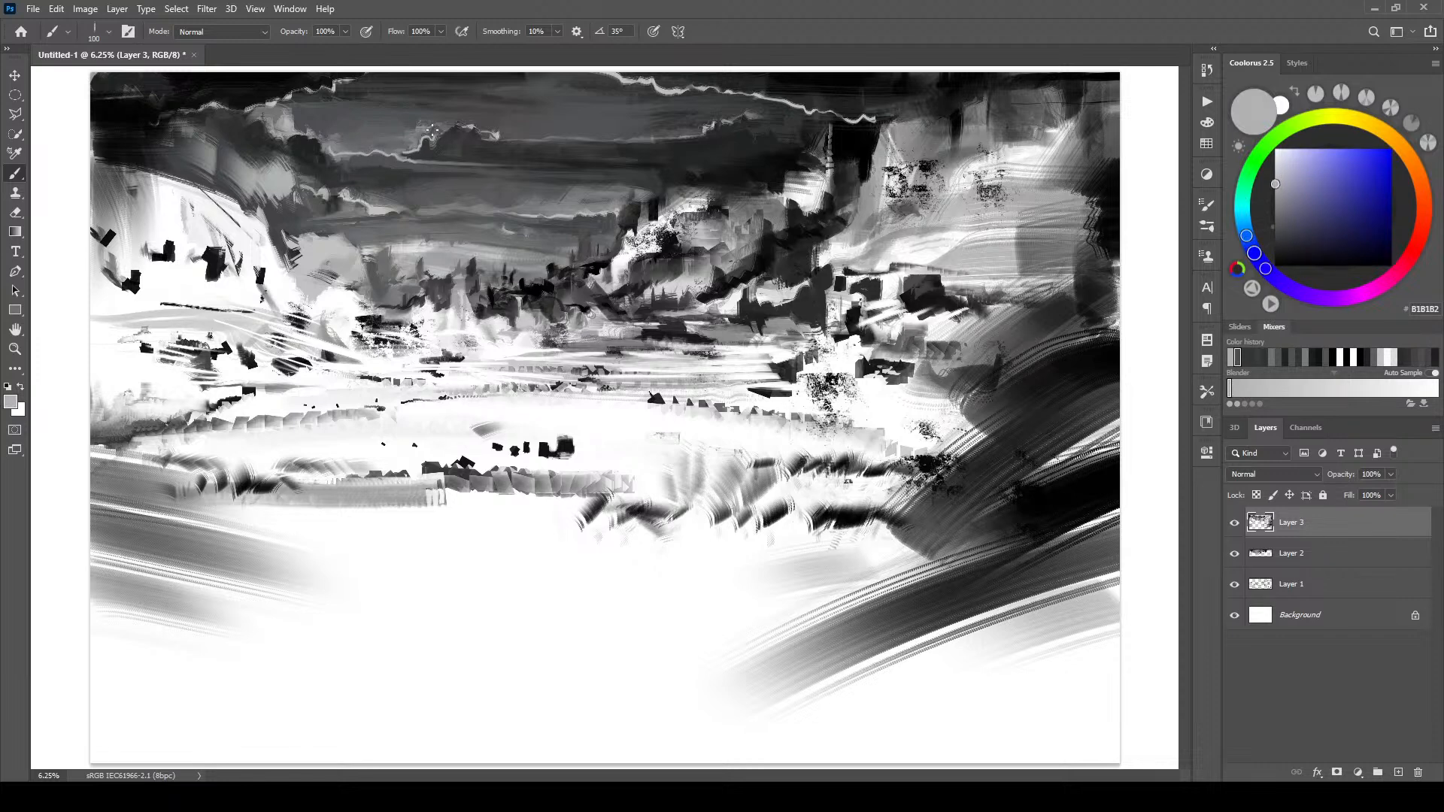
- Sample light grey ABABAC, enlarge the brush and paint a soft stroke above the highlighted cloud edge
{"action": "left_click", "coordinate": [427, 130], "text": "alt"}
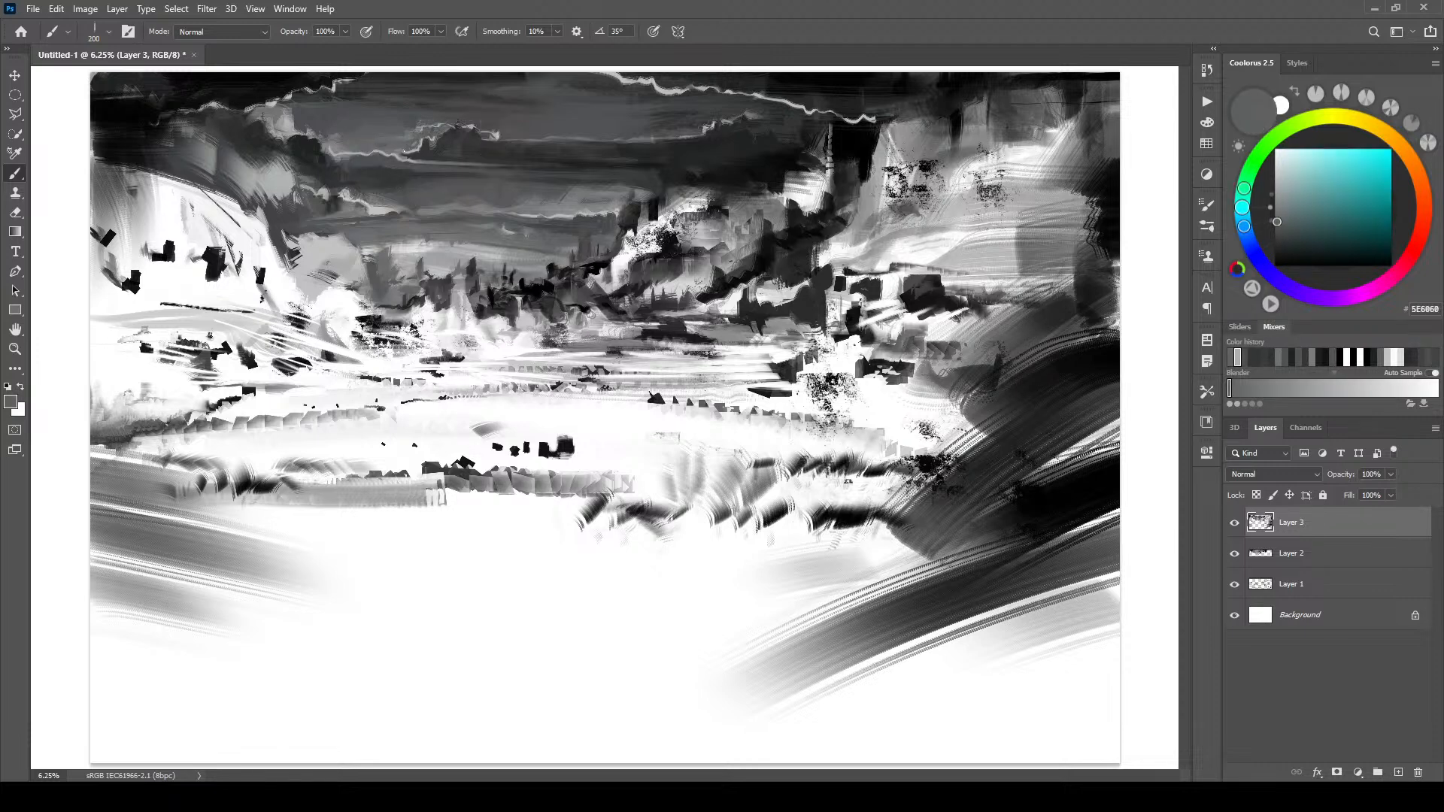
{"action": "left_click", "coordinate": [423, 124], "text": "alt"}
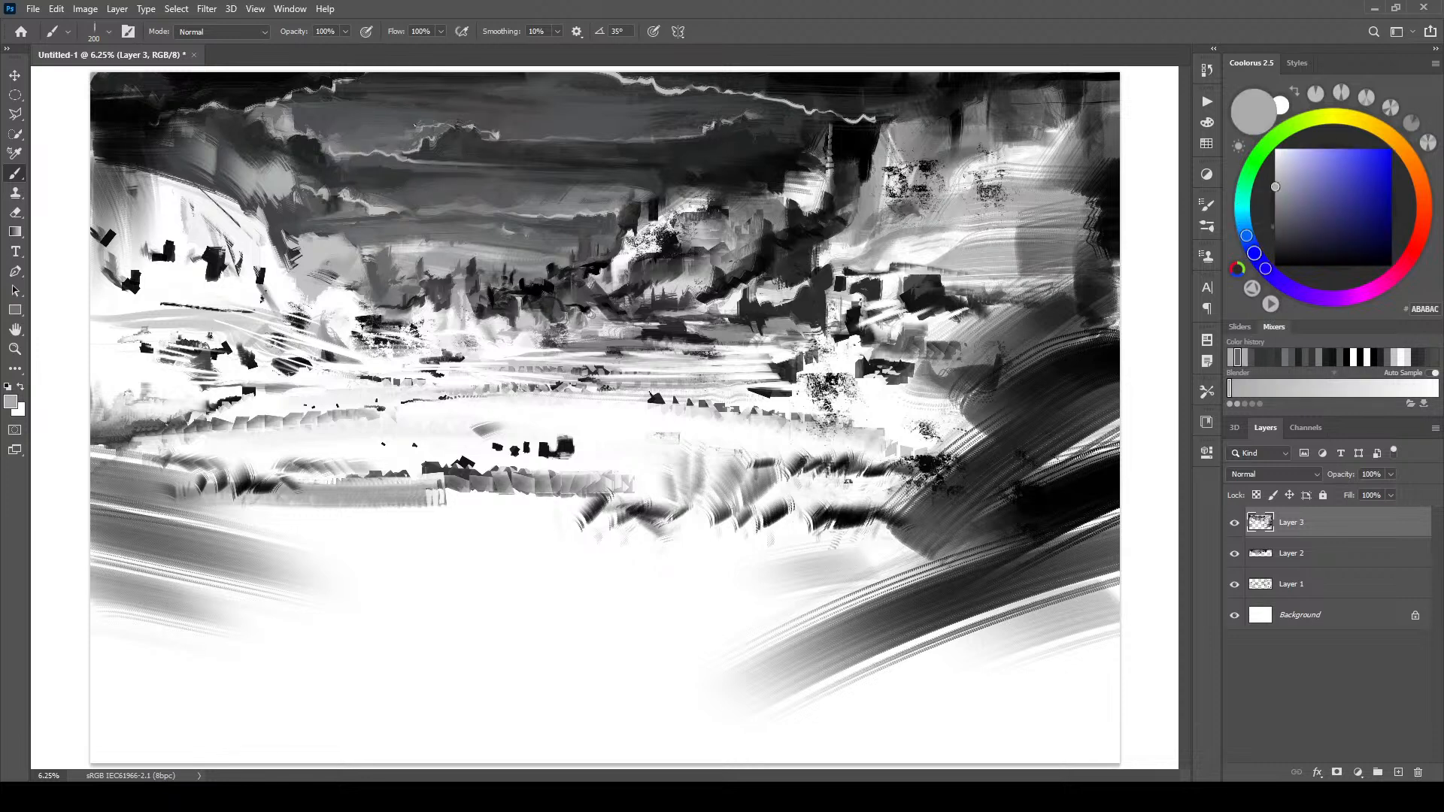
{"action": "key", "text": "]"}
{"action": "key", "text": "]"}
{"action": "key", "text": "]"}
{"action": "key", "text": "]"}
{"action": "key", "text": "]"}
{"action": "key", "text": "]"}
{"action": "key", "text": "]"}
{"action": "key", "text": "]"}
{"action": "key", "text": "]"}
{"action": "key", "text": "]"}
{"action": "key", "text": "]"}
{"action": "key", "text": "]"}
{"action": "key", "text": "]"}
{"action": "left_click_drag", "start_coordinate": [392, 130], "coordinate": [415, 124]}
- Reduce the brush to 500 px, sample grey 757576 and paint over the sky above the central cloud
{"action": "key", "text": "bracketleft"}
{"action": "key", "text": "bracketleft"}
{"action": "key", "text": "bracketleft"}
{"action": "key", "text": "bracketleft"}
{"action": "key", "text": "bracketleft"}
{"action": "left_click", "coordinate": [415, 116], "text": "alt"}
{"action": "mouse_move", "coordinate": [411, 117]}
{"action": "left_mouse_down"}
{"action": "mouse_move", "coordinate": [387, 128]}
{"action": "mouse_move", "coordinate": [408, 110]}
{"action": "mouse_move", "coordinate": [373, 106]}
{"action": "left_mouse_up"}
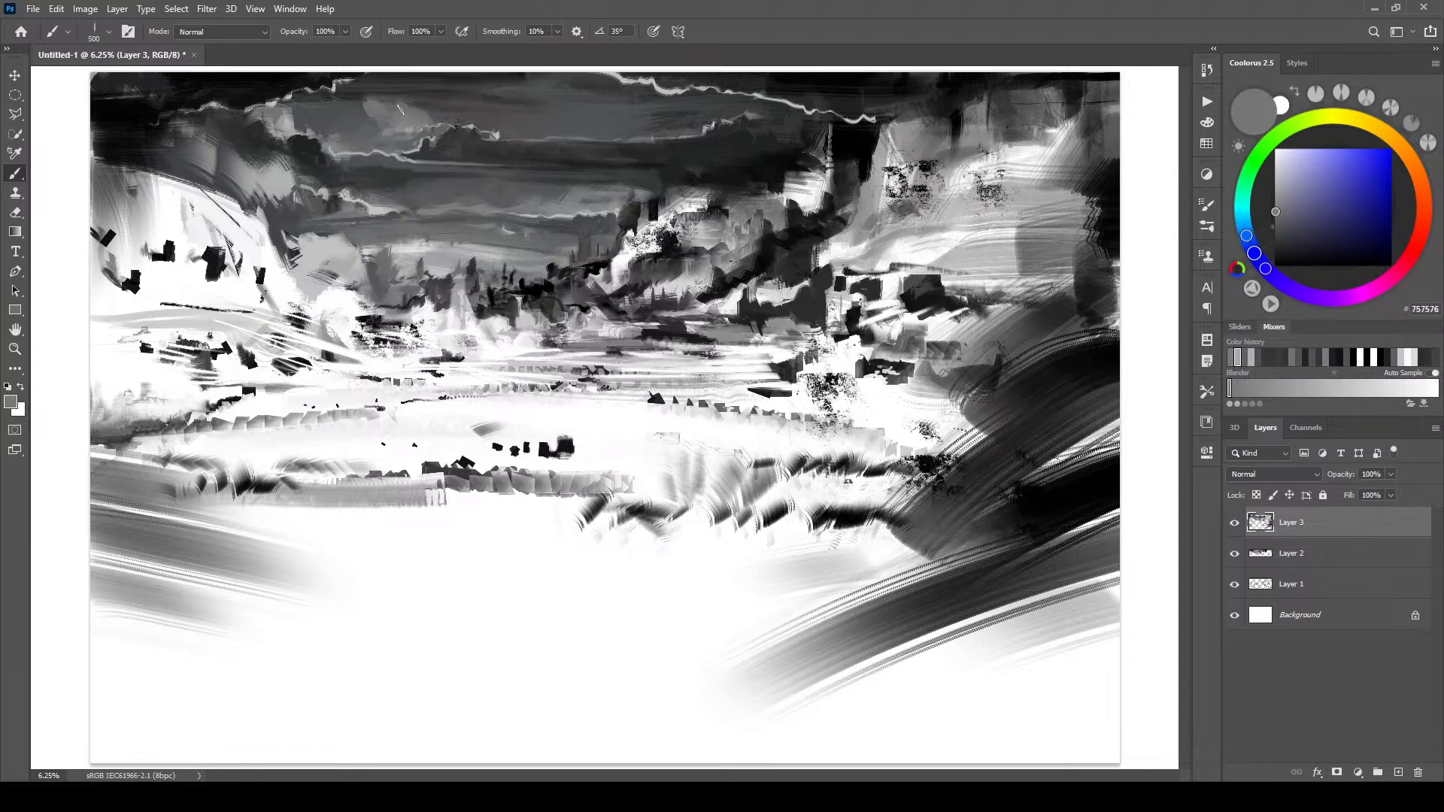
- Sample greys 4C4F50 and 737374 and work tonal strokes into the upper sky, changing the brush from 250 to 500 px
{"action": "key", "text": "bracketleft"}
{"action": "key", "text": "bracketleft"}
{"action": "left_click", "coordinate": [336, 113], "text": "alt"}
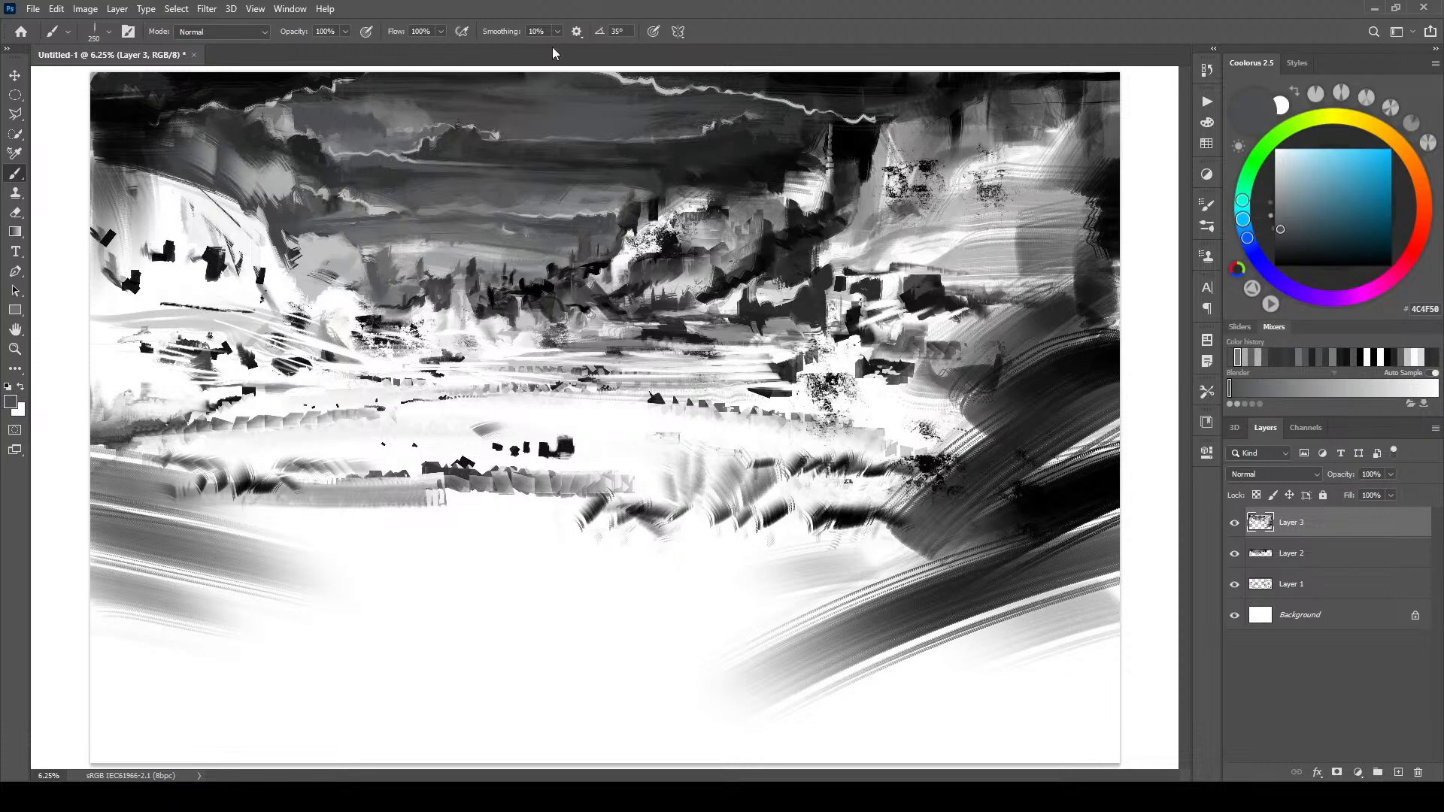
{"action": "left_click", "coordinate": [443, 113], "text": "alt"}
{"action": "key", "text": "bracketright"}
{"action": "key", "text": "bracketright"}
{"action": "key", "text": "bracketright"}
{"action": "key", "text": "bracketright"}
{"action": "key", "text": "bracketright"}
{"action": "key", "text": "bracketright"}
{"action": "key", "text": "bracketright"}
{"action": "key", "text": "bracketright"}
{"action": "key", "text": "bracketright"}
{"action": "key", "text": "bracketright"}
{"action": "key", "text": "bracketright"}
{"action": "key", "text": "bracketleft"}
{"action": "key", "text": "bracketleft"}
{"action": "key", "text": "bracketleft"}
{"action": "key", "text": "bracketleft"}
{"action": "key", "text": "bracketleft"}
{"action": "left_click", "coordinate": [396, 114], "text": "alt"}
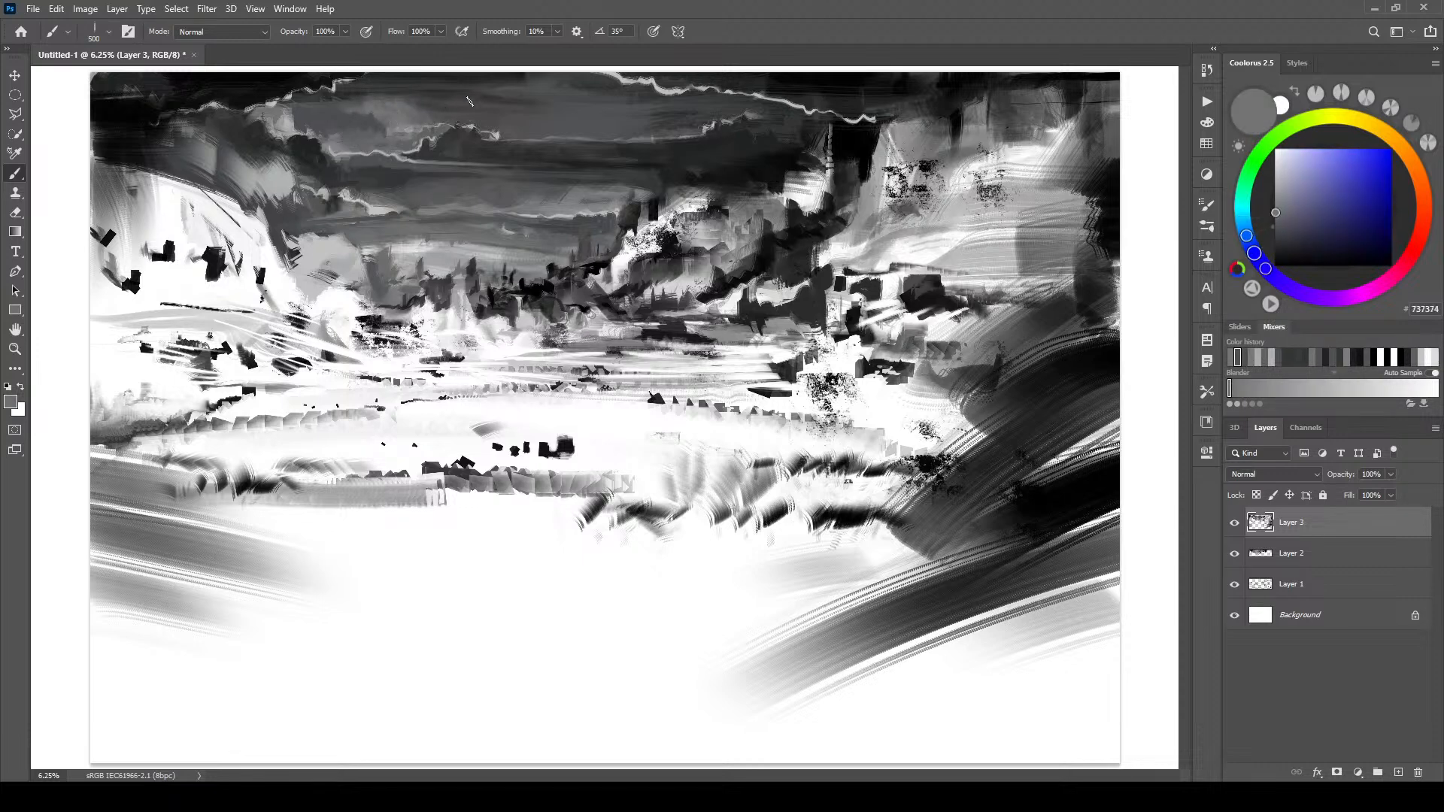
- Sample dark grey 363838 and dab over the start of the bright cloud edge at the canvas top with a 175 px brush
{"action": "key", "text": "bracketleft"}
{"action": "left_click", "coordinate": [663, 81], "text": "alt"}
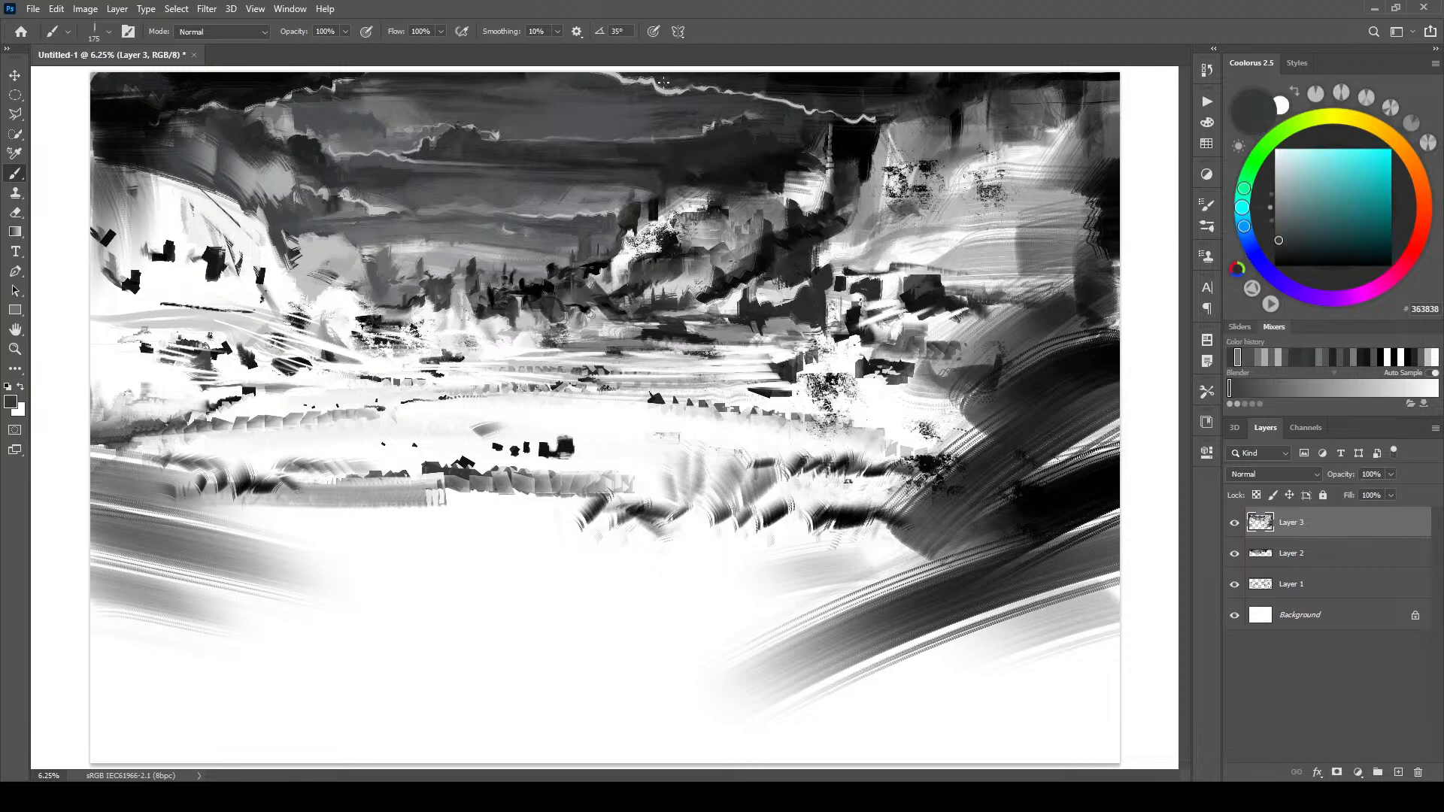
{"action": "left_click", "coordinate": [655, 84]}
{"action": "left_click", "coordinate": [665, 90]}
{"action": "left_click", "coordinate": [674, 89]}
{"action": "left_click", "coordinate": [629, 77]}
- Sample light grey B9BABA and near-black 101010 and paint tonal strokes beside the castle tower with a 500 px brush
{"action": "left_click", "coordinate": [874, 119], "text": "alt"}
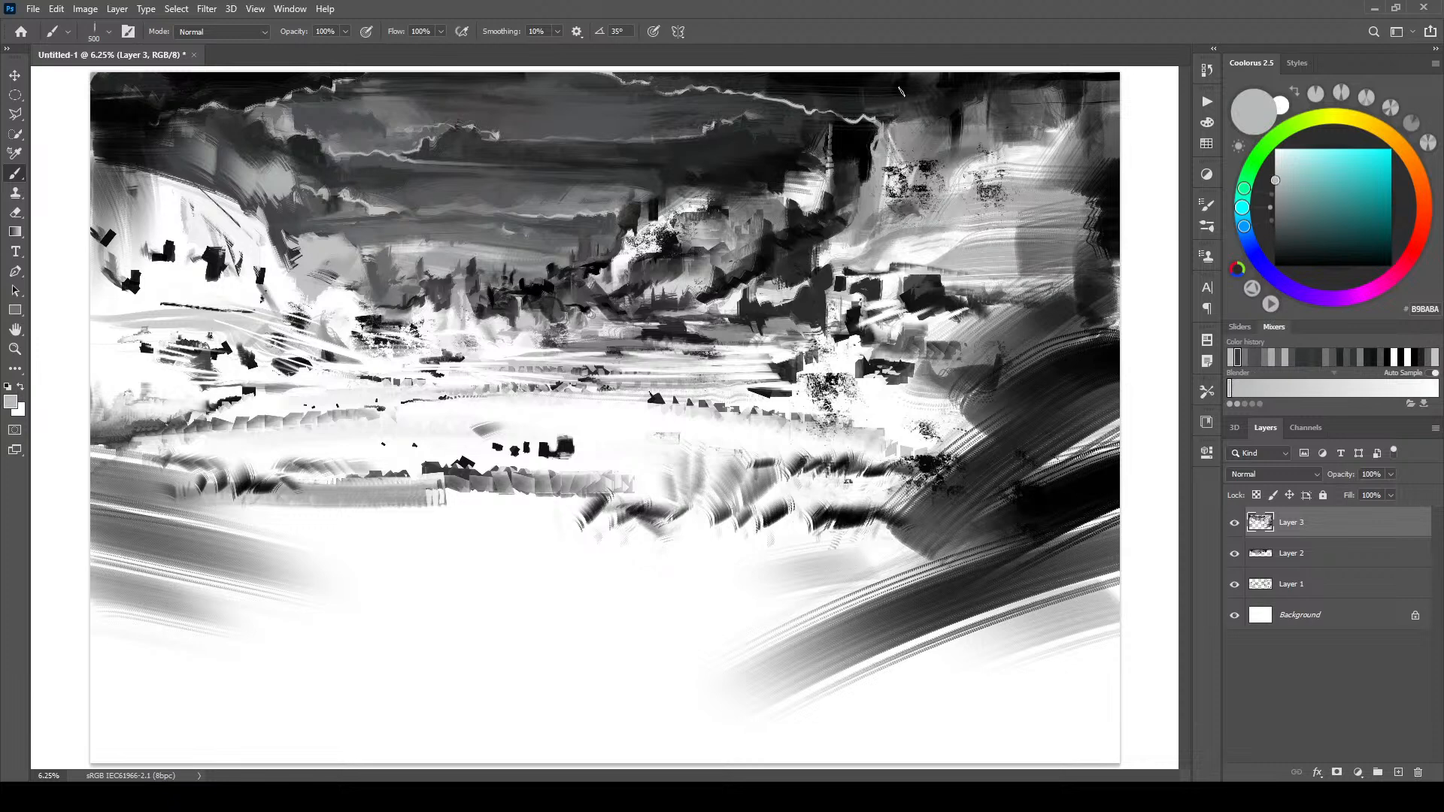
{"action": "key", "text": "bracketleft"}
{"action": "key", "text": "bracketleft"}
{"action": "key", "text": "bracketleft"}
{"action": "left_click", "coordinate": [916, 84], "text": "alt"}
{"action": "key", "text": "bracketright"}
{"action": "left_click", "coordinate": [910, 82], "text": "alt"}
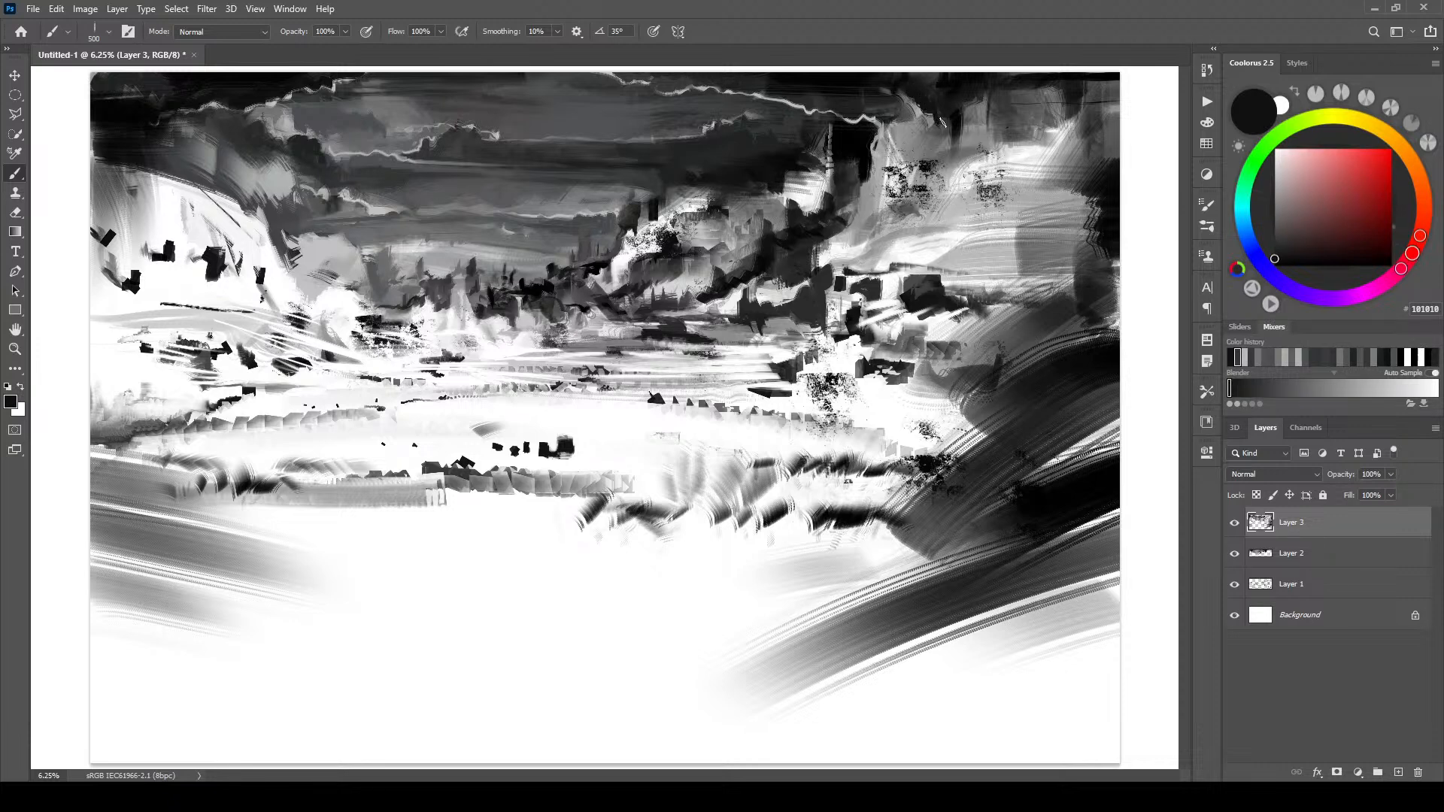
{"action": "left_click_drag", "start_coordinate": [918, 118], "coordinate": [929, 149]}
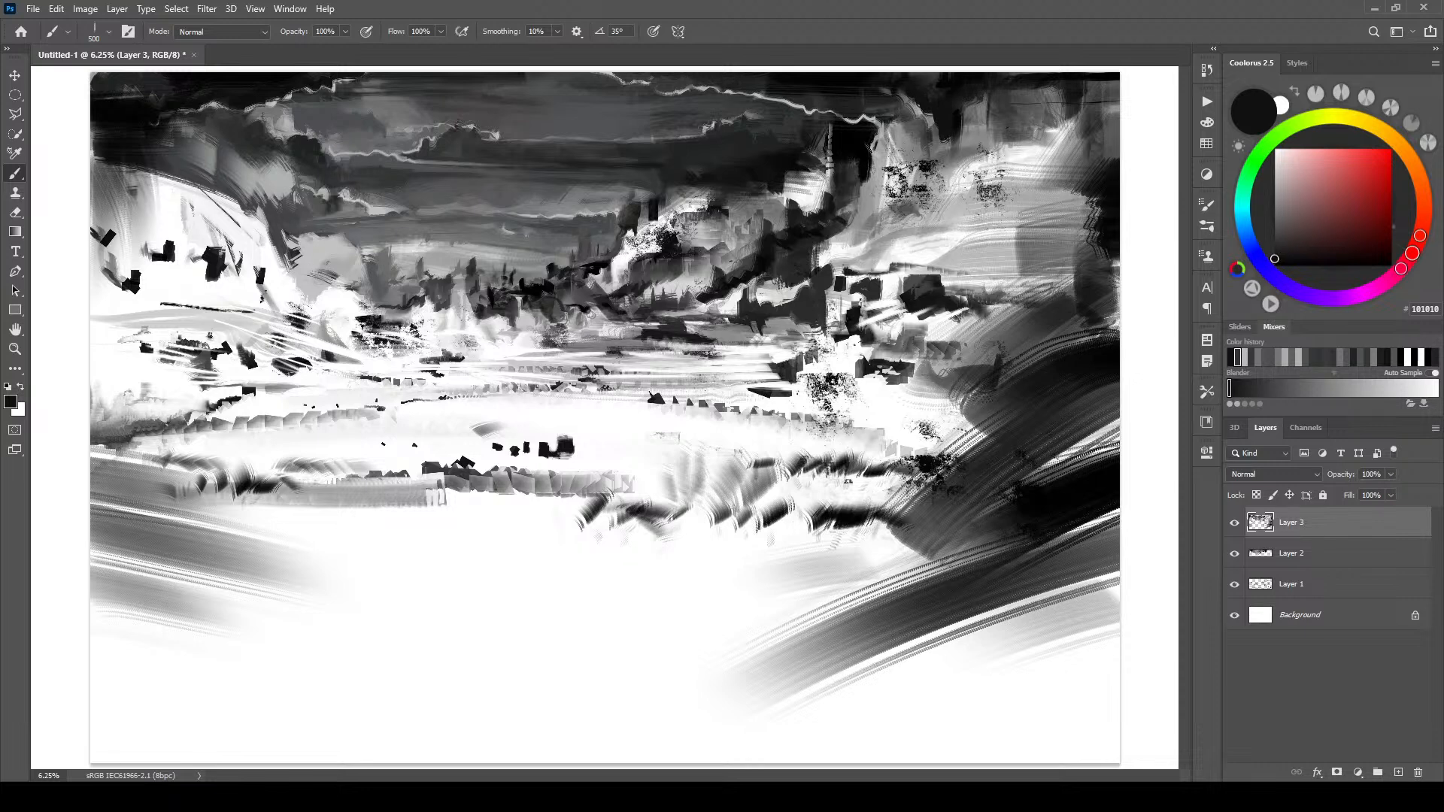
- Darken the castle slope below the tower with 101010, and paint thin FFFFFF edges along the hill with a 250 px brush
{"action": "mouse_move", "coordinate": [837, 145]}
{"action": "left_mouse_down"}
{"action": "mouse_move", "coordinate": [793, 203]}
{"action": "mouse_move", "coordinate": [813, 188]}
{"action": "mouse_move", "coordinate": [805, 199]}
{"action": "mouse_move", "coordinate": [807, 163]}
{"action": "mouse_move", "coordinate": [761, 199]}
{"action": "mouse_move", "coordinate": [768, 222]}
{"action": "mouse_move", "coordinate": [749, 225]}
{"action": "mouse_move", "coordinate": [773, 223]}
{"action": "left_mouse_up"}
{"action": "key", "text": "bracketright"}
{"action": "key", "text": "bracketright"}
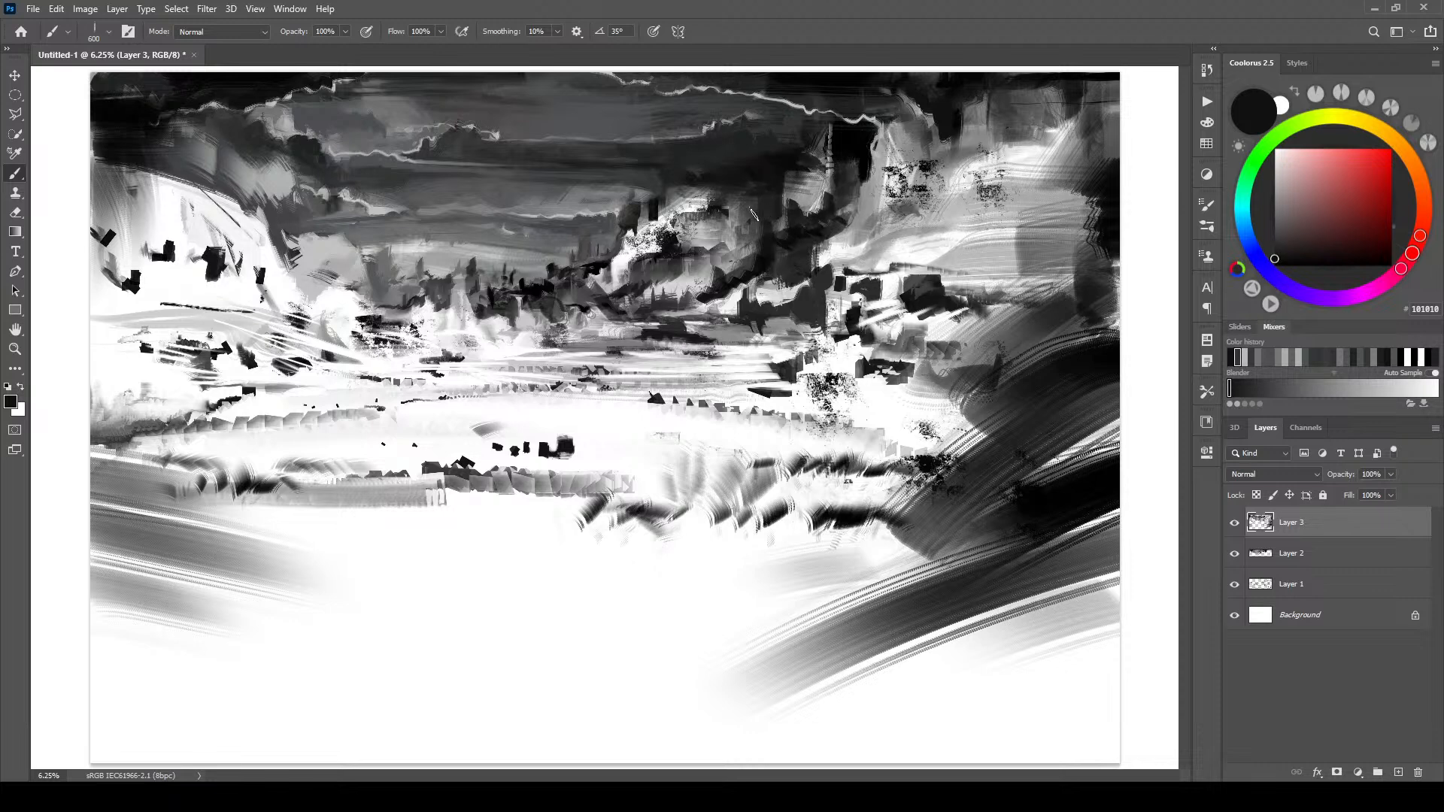
{"action": "left_click", "coordinate": [839, 238], "text": "alt"}
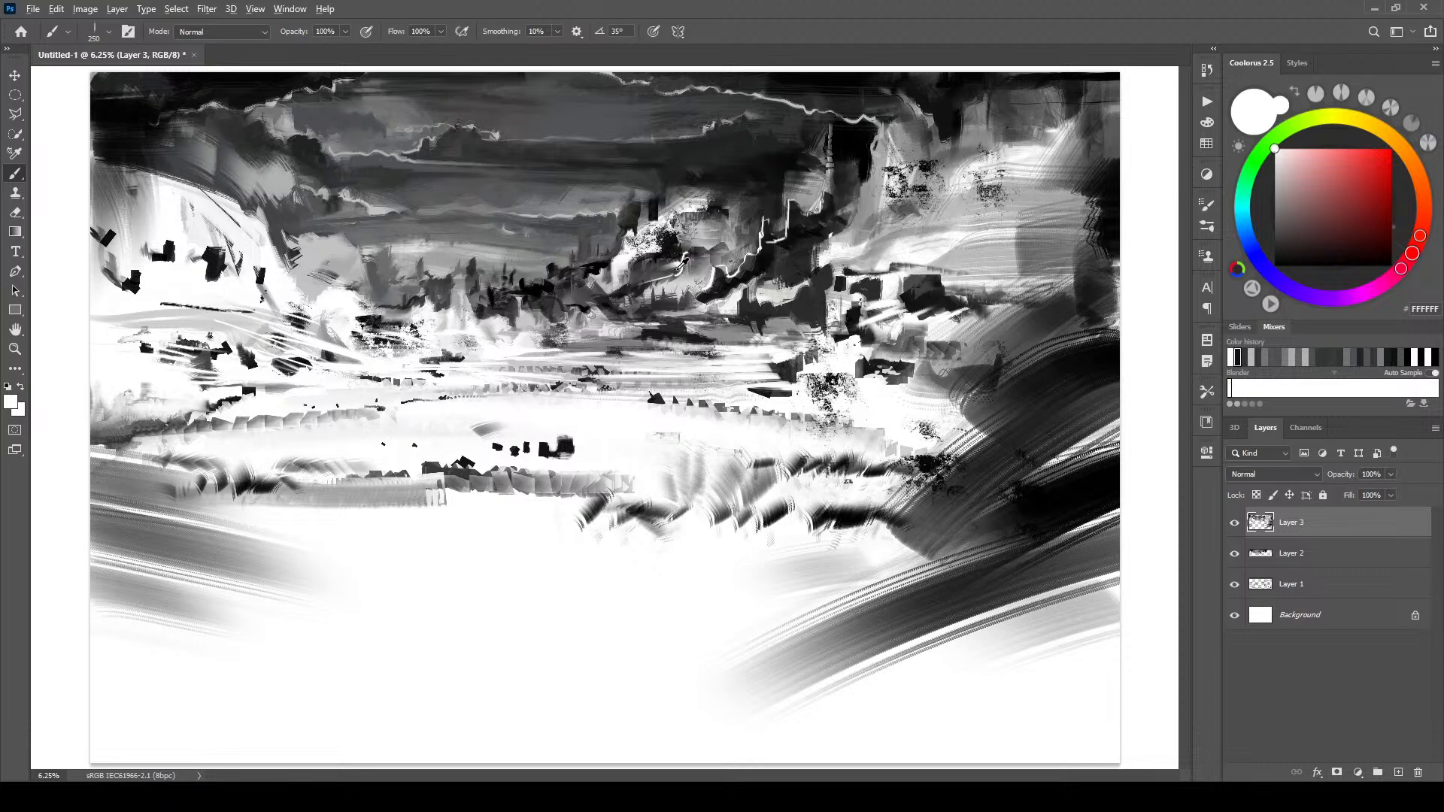
{"action": "left_click", "coordinate": [685, 259], "text": "alt"}
- Sample near-black 070707, paint a dark accent on the hillside beyond the tower and reduce the brush to 200 px
{"action": "left_click", "coordinate": [801, 231], "text": "alt"}
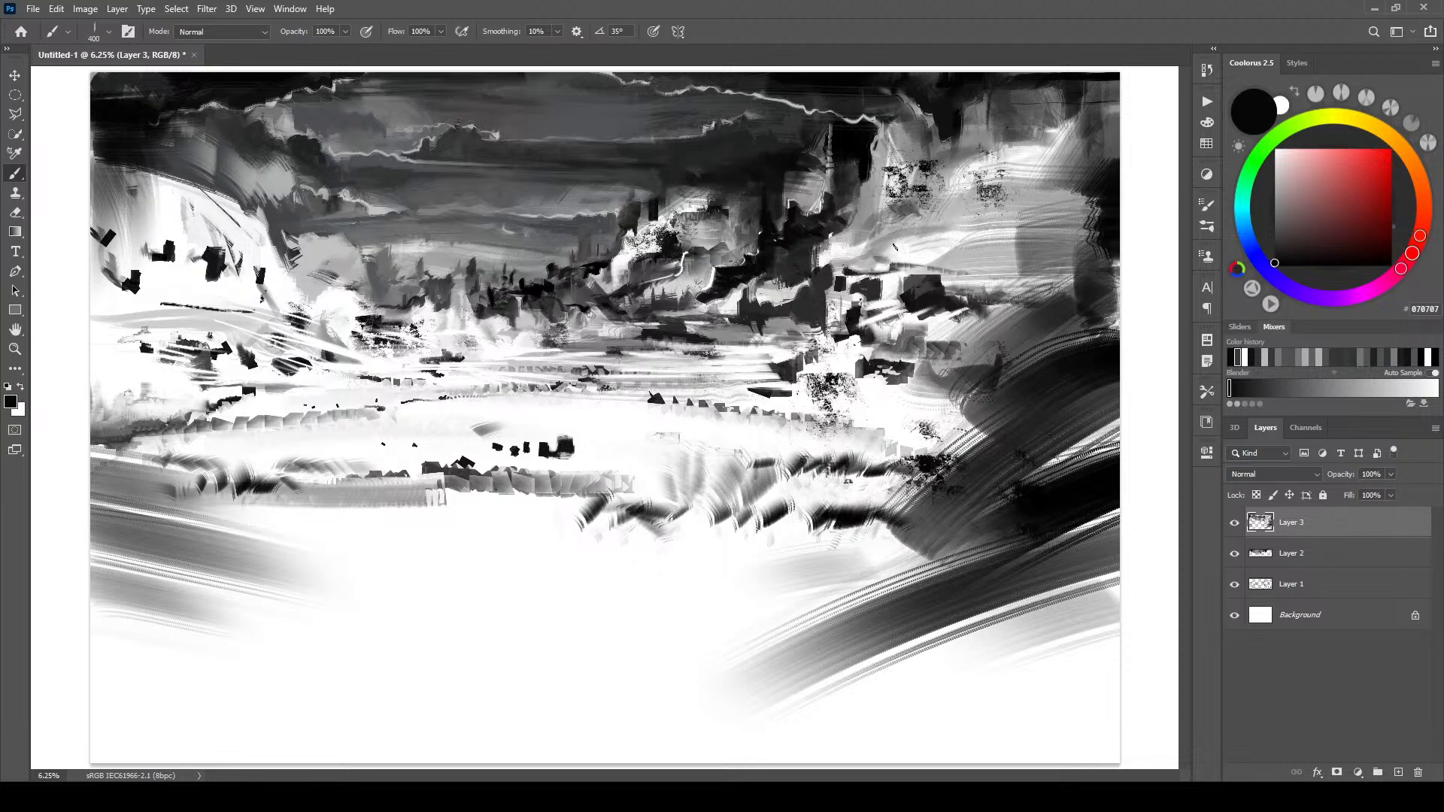
{"action": "key", "text": "bracketleft"}
{"action": "key", "text": "bracketleft"}
{"action": "key", "text": "bracketleft"}
{"action": "left_click_drag", "start_coordinate": [896, 246], "coordinate": [953, 226]}
{"action": "key", "text": "bracketleft"}
{"action": "key", "text": "bracketleft"}
{"action": "key", "text": "bracketleft"}
{"action": "key", "text": "bracketleft"}
{"action": "key", "text": "bracketleft"}
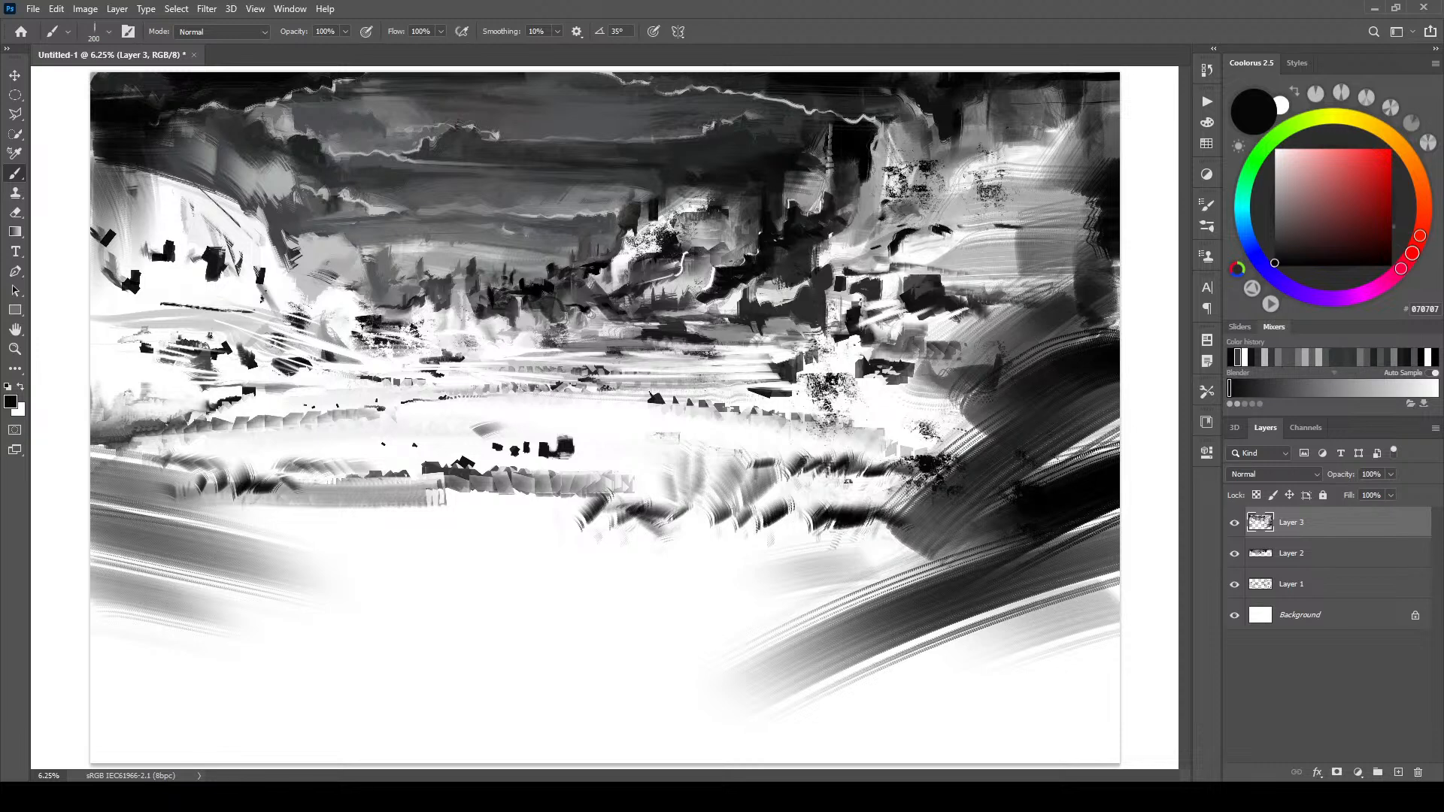
- Enlarge the brush to 1100 px and paint a dark 070707 mass along the white mountain's valley-facing slope
{"action": "key", "text": "bracketright"}
{"action": "key", "text": "bracketright"}
{"action": "mouse_move", "coordinate": [322, 265]}
{"action": "left_mouse_down"}
{"action": "mouse_move", "coordinate": [269, 206]}
{"action": "mouse_move", "coordinate": [302, 272]}
{"action": "mouse_move", "coordinate": [283, 229]}
{"action": "mouse_move", "coordinate": [302, 249]}
{"action": "mouse_move", "coordinate": [324, 244]}
{"action": "mouse_move", "coordinate": [389, 318]}
{"action": "mouse_move", "coordinate": [326, 285]}
{"action": "mouse_move", "coordinate": [306, 257]}
{"action": "mouse_move", "coordinate": [312, 220]}
{"action": "mouse_move", "coordinate": [301, 253]}
{"action": "mouse_move", "coordinate": [316, 268]}
{"action": "mouse_move", "coordinate": [334, 246]}
{"action": "mouse_move", "coordinate": [388, 304]}
{"action": "left_mouse_up"}
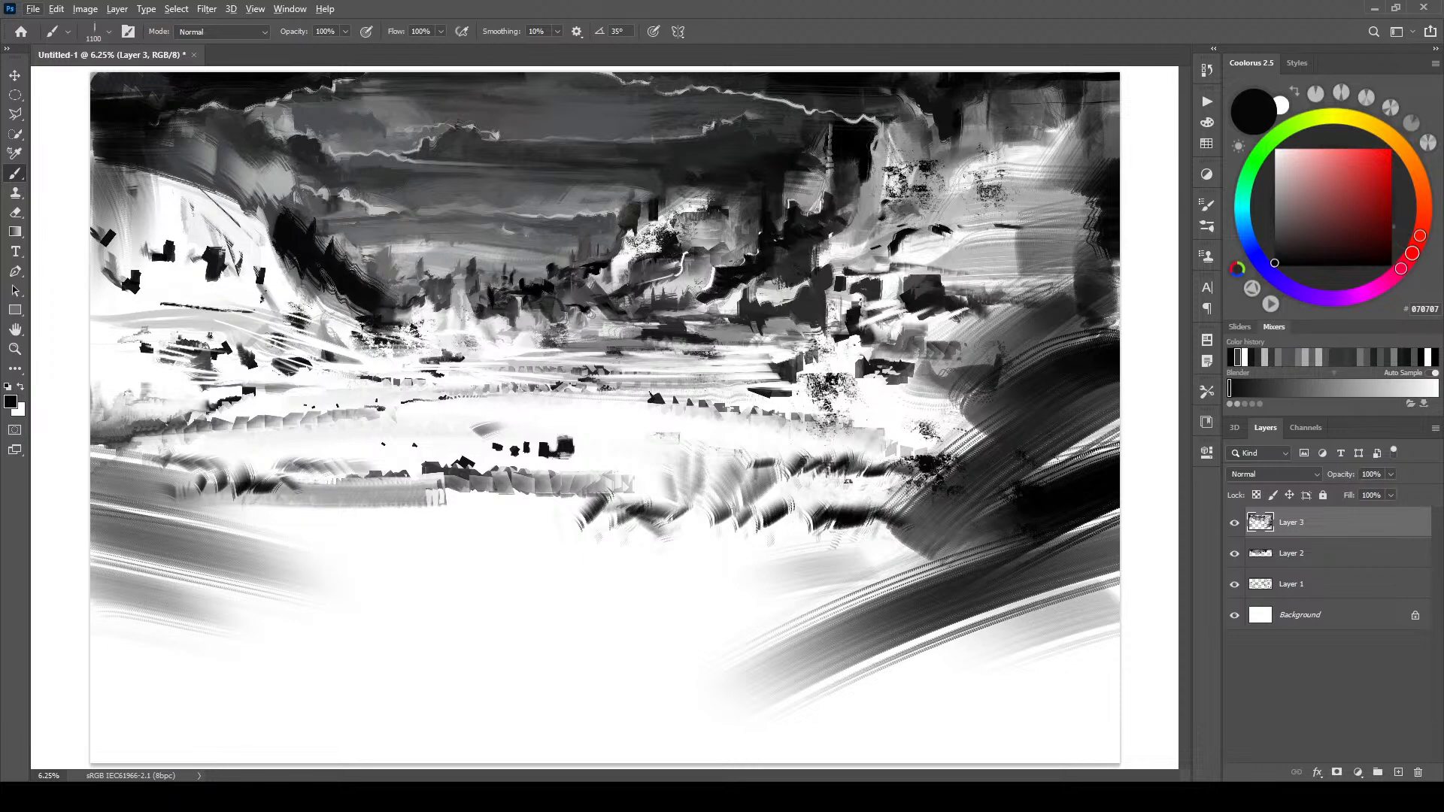
{"action": "left_click_drag", "start_coordinate": [280, 230], "coordinate": [242, 190]}
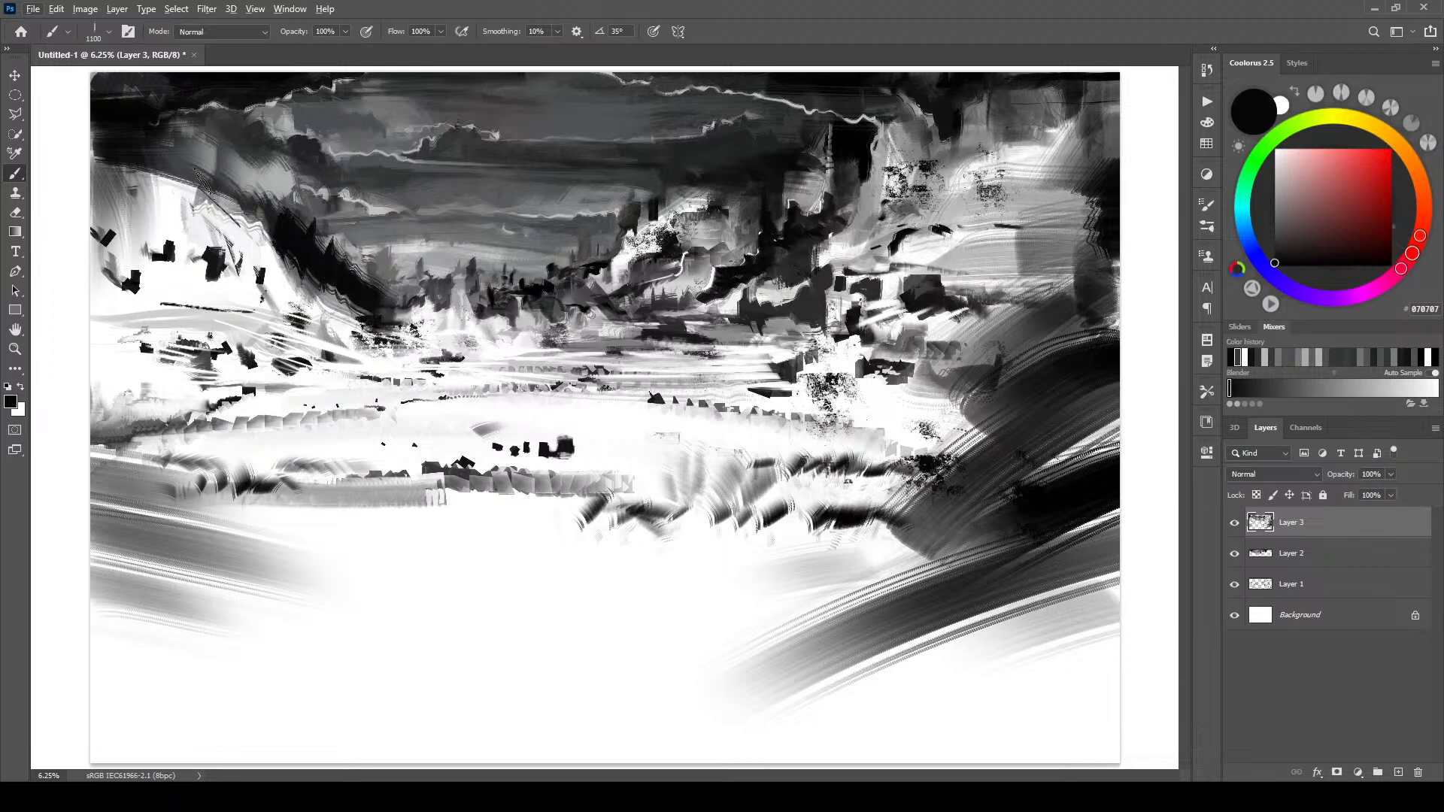
- Sample white FFFFFF, undo the first trial stroke and extend the white mountain upward into a tall, sharp peak
{"action": "key", "text": "bracketleft"}
{"action": "key", "text": "bracketleft"}
{"action": "left_click", "coordinate": [212, 226], "text": "alt"}
{"action": "key", "text": "bracketright"}
{"action": "key", "text": "bracketright"}
{"action": "key", "text": "bracketright"}
{"action": "mouse_move", "coordinate": [194, 188]}
{"action": "left_mouse_down"}
{"action": "mouse_move", "coordinate": [204, 211]}
{"action": "mouse_move", "coordinate": [226, 193]}
{"action": "mouse_move", "coordinate": [242, 230]}
{"action": "mouse_move", "coordinate": [274, 240]}
{"action": "mouse_move", "coordinate": [249, 226]}
{"action": "mouse_move", "coordinate": [267, 260]}
{"action": "mouse_move", "coordinate": [304, 275]}
{"action": "mouse_move", "coordinate": [271, 259]}
{"action": "mouse_move", "coordinate": [269, 226]}
{"action": "mouse_move", "coordinate": [282, 263]}
{"action": "mouse_move", "coordinate": [239, 186]}
{"action": "mouse_move", "coordinate": [272, 222]}
{"action": "mouse_move", "coordinate": [248, 188]}
{"action": "mouse_move", "coordinate": [324, 305]}
{"action": "mouse_move", "coordinate": [239, 148]}
{"action": "left_mouse_up"}
{"action": "left_click", "coordinate": [181, 207], "text": "alt"}
{"action": "key", "text": "ctrl+z"}
{"action": "mouse_move", "coordinate": [245, 203]}
{"action": "left_mouse_down"}
{"action": "mouse_move", "coordinate": [209, 183]}
{"action": "mouse_move", "coordinate": [234, 182]}
{"action": "mouse_move", "coordinate": [228, 140]}
{"action": "mouse_move", "coordinate": [260, 122]}
{"action": "mouse_move", "coordinate": [220, 111]}
{"action": "left_mouse_up"}
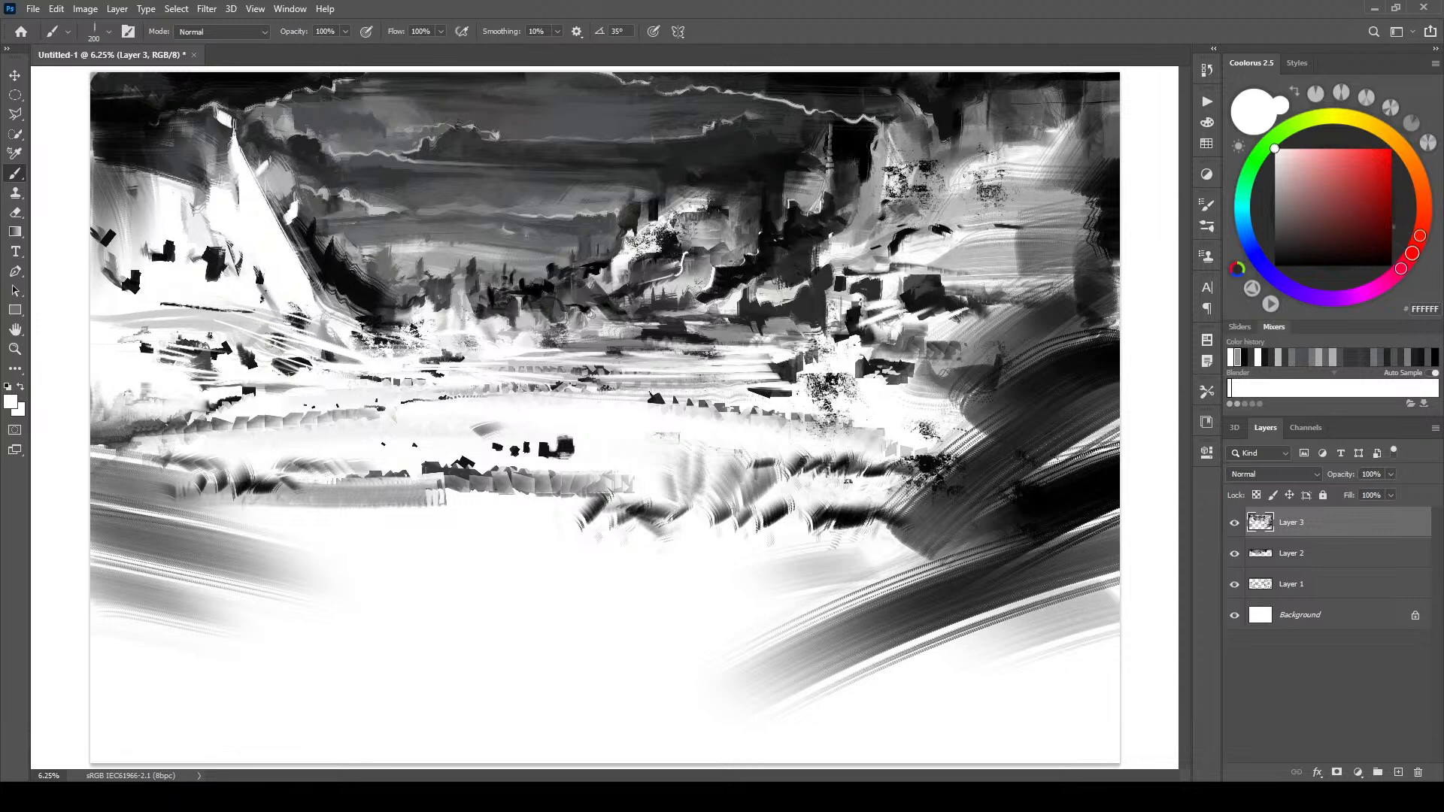
- Dab white beside the mountain slope, sample grey 545454 and work tonal strokes around the peak with a 400 px brush
{"action": "mouse_move", "coordinate": [299, 200]}
{"action": "left_mouse_down"}
{"action": "mouse_move", "coordinate": [310, 227]}
{"action": "mouse_move", "coordinate": [293, 199]}
{"action": "left_mouse_up"}
{"action": "left_click", "coordinate": [324, 192], "text": "alt"}
{"action": "key", "text": "bracketleft"}
{"action": "key", "text": "bracketleft"}
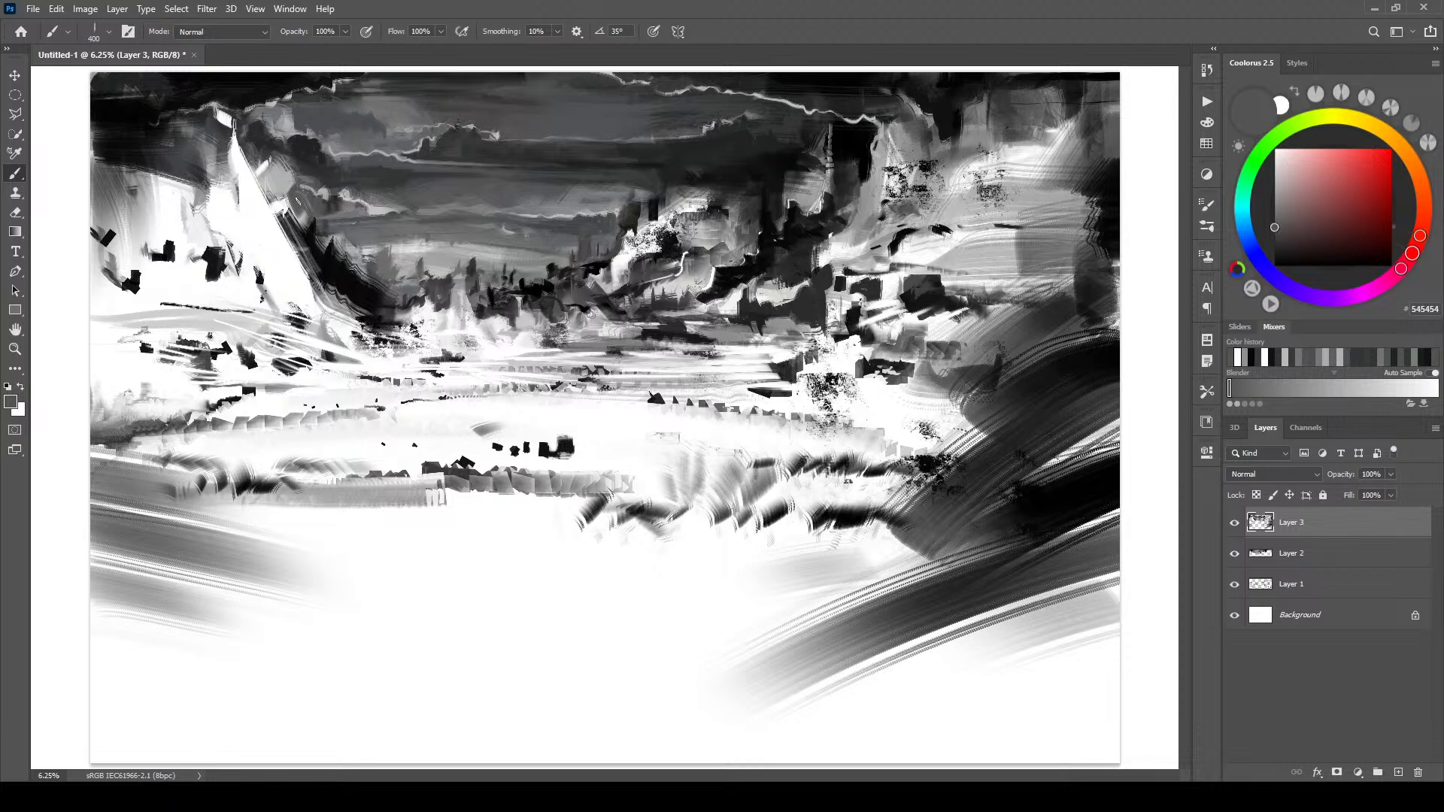
{"action": "left_click_drag", "start_coordinate": [286, 194], "coordinate": [275, 172]}
- Sample greys B1B2B2, 545454, 7A7B7B and 2C2D2D and blend the sky next to the white peak with an 800 px brush
{"action": "left_click", "coordinate": [290, 173], "text": "alt"}
{"action": "key", "text": "bracketright"}
{"action": "key", "text": "bracketright"}
{"action": "key", "text": "bracketright"}
{"action": "key", "text": "bracketright"}
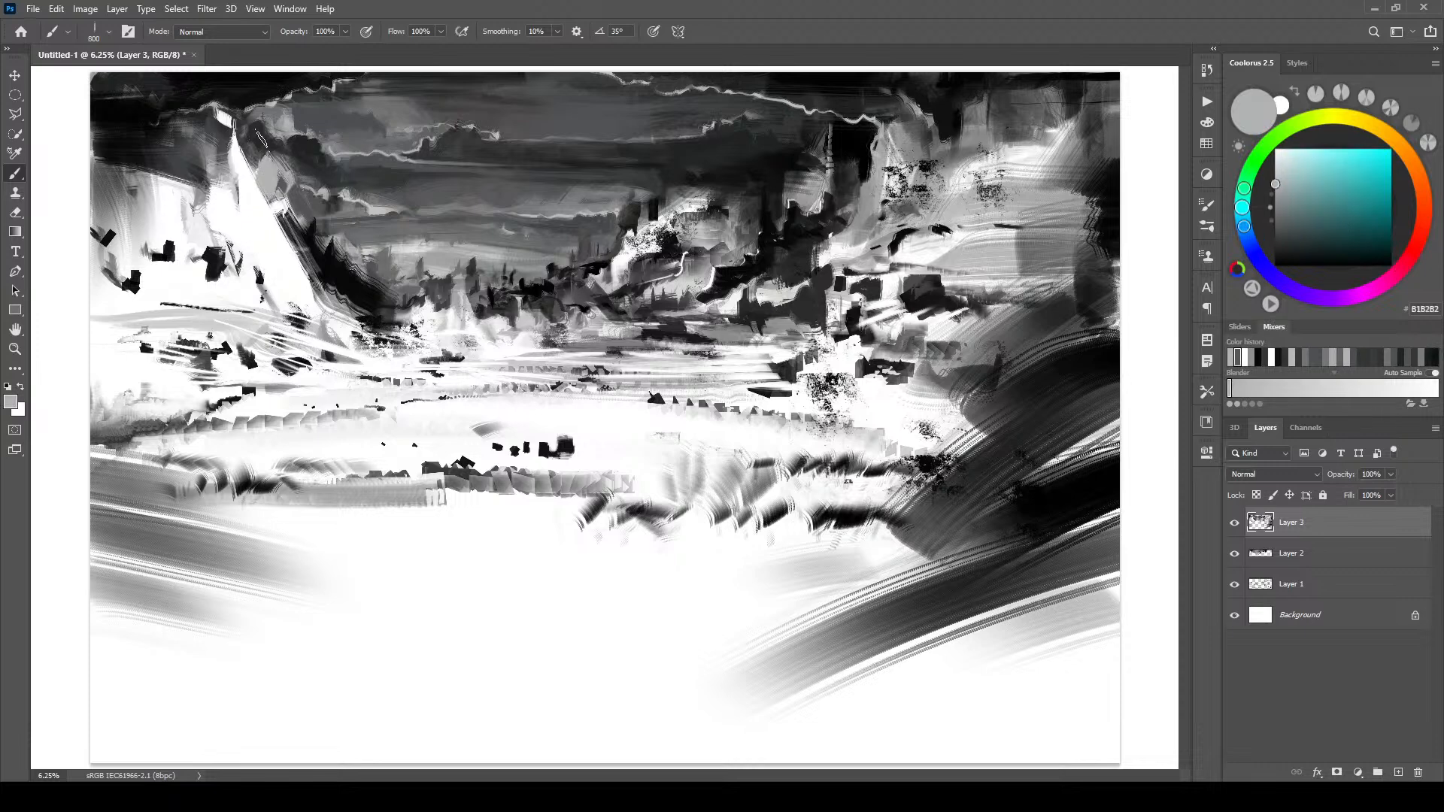
{"action": "left_click", "coordinate": [293, 181], "text": "alt"}
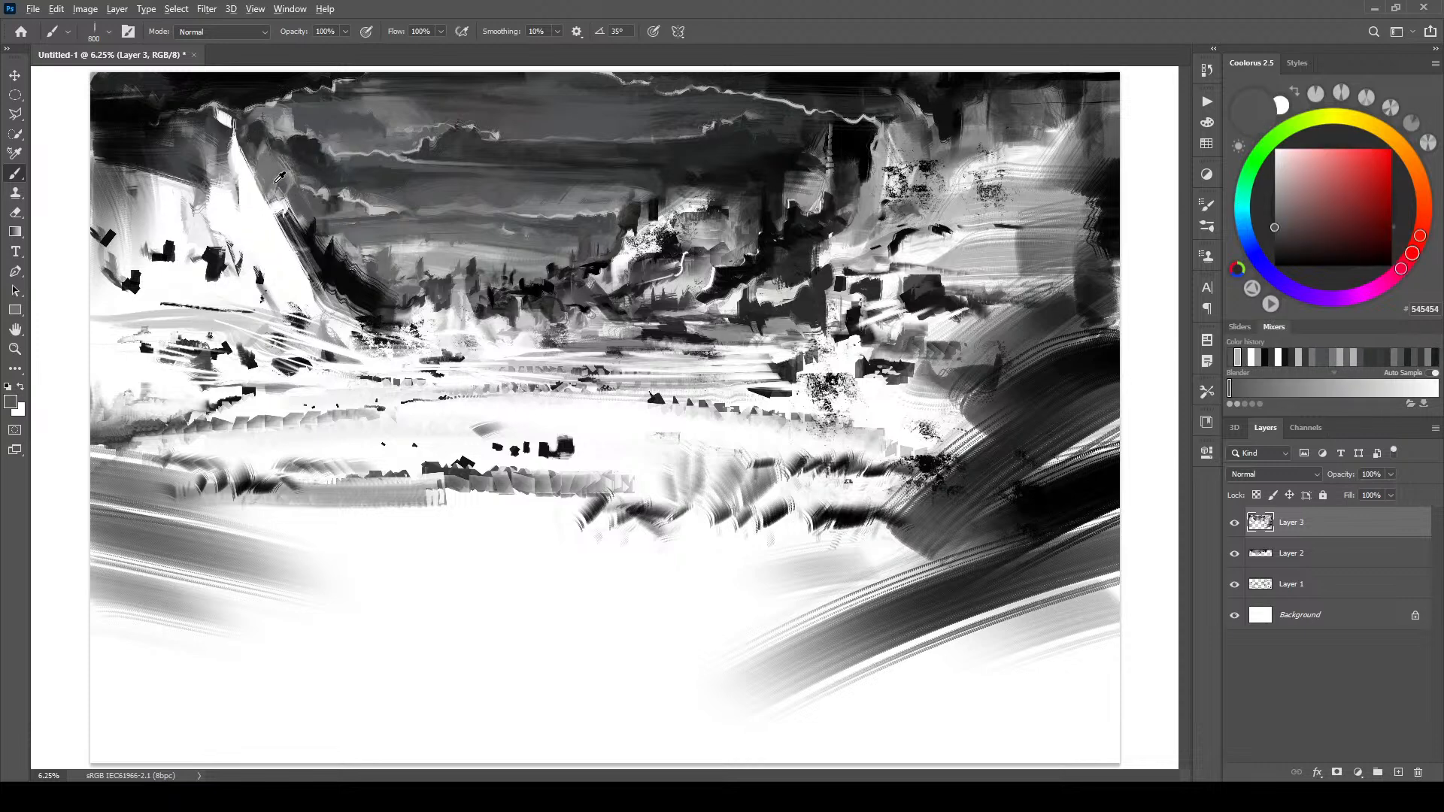
{"action": "left_click", "coordinate": [272, 188], "text": "alt"}
{"action": "mouse_move", "coordinate": [263, 181]}
{"action": "left_mouse_down"}
{"action": "mouse_move", "coordinate": [271, 192]}
{"action": "mouse_move", "coordinate": [275, 157]}
{"action": "mouse_move", "coordinate": [293, 149]}
{"action": "left_mouse_up"}
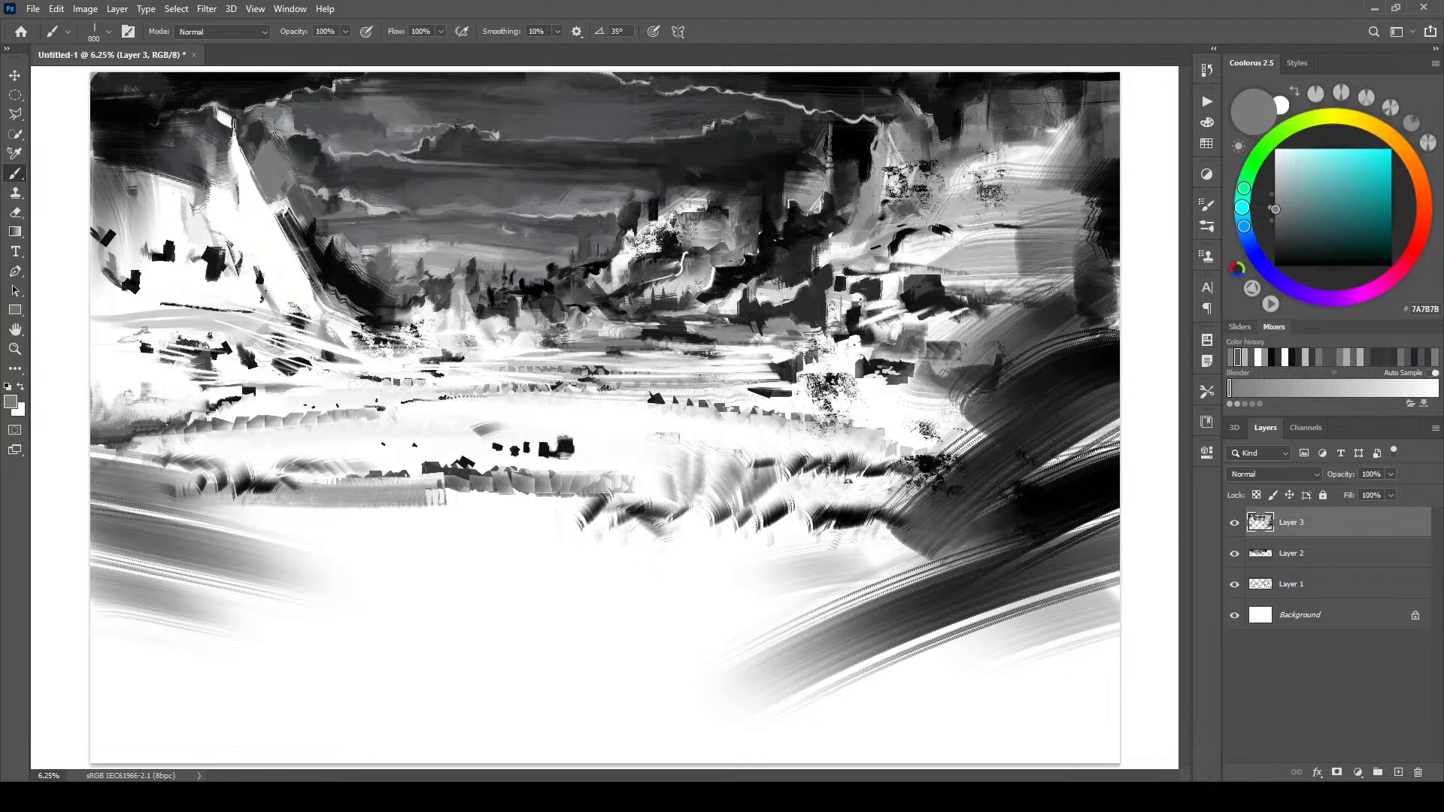
{"action": "left_click", "coordinate": [252, 135], "text": "alt"}
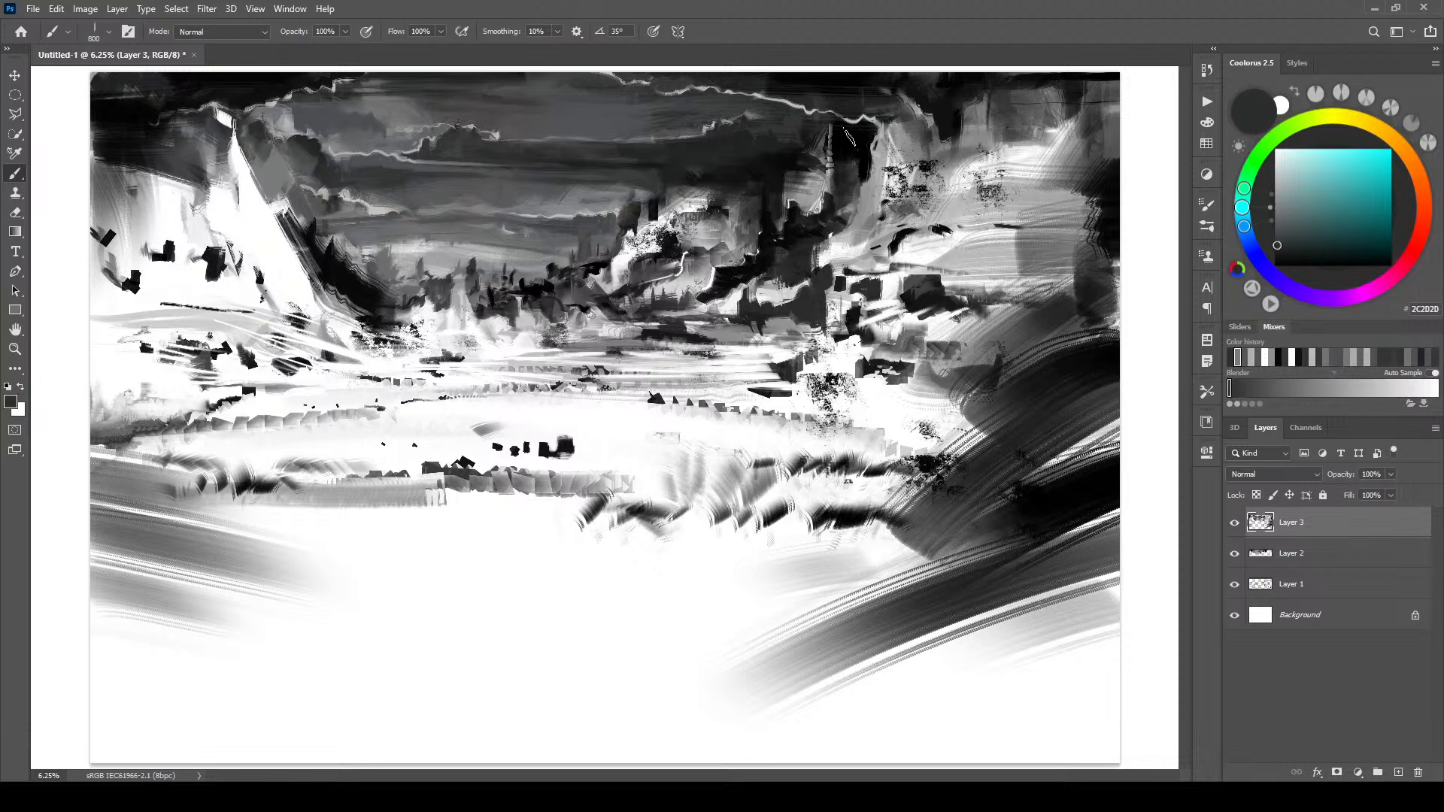
- Sample near-black 0C0D0D and block in a large dark cliff mass around the castle tower, enlarging the brush from 800 to 1100 px
{"action": "left_click", "coordinate": [763, 154], "text": "alt"}
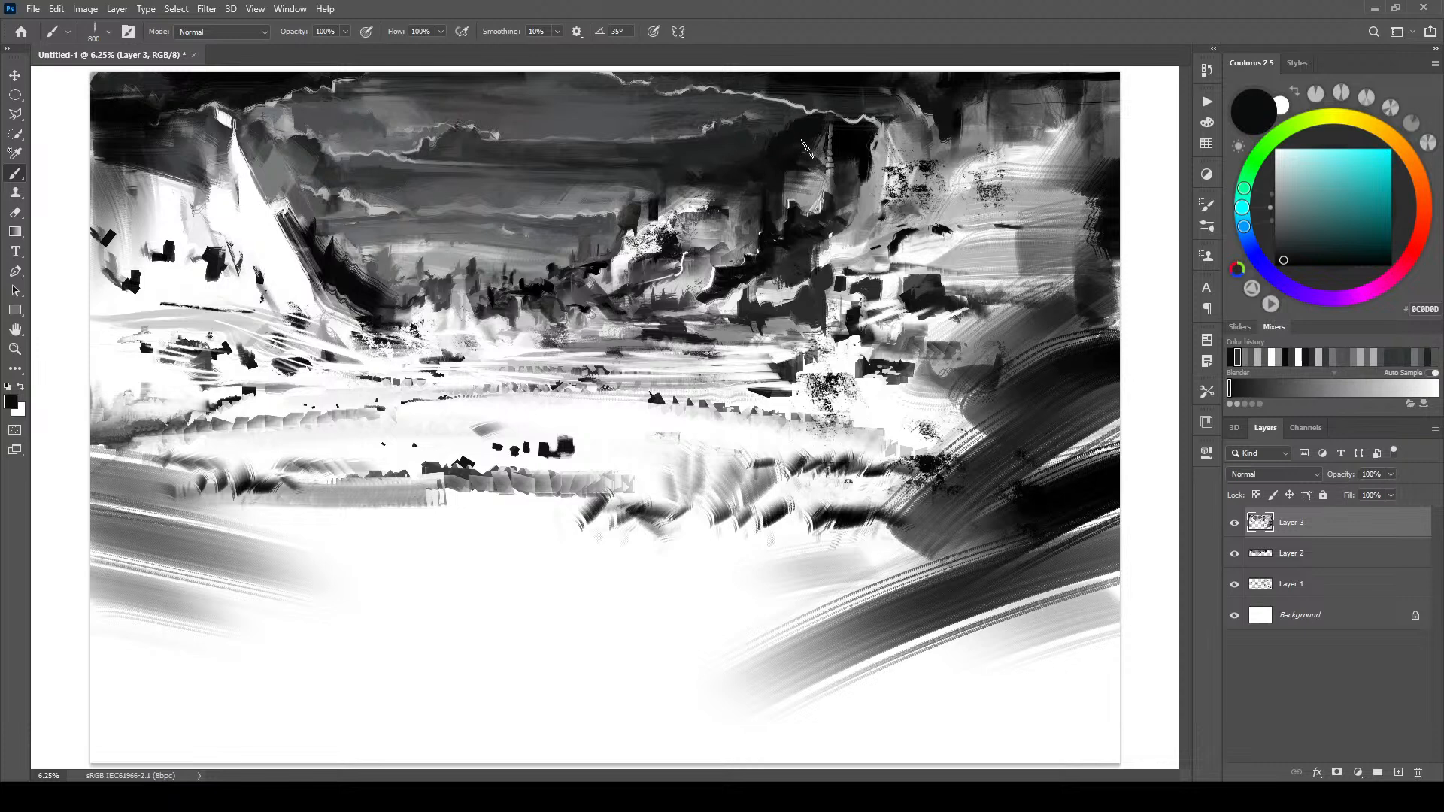
{"action": "mouse_move", "coordinate": [809, 124]}
{"action": "left_mouse_down"}
{"action": "mouse_move", "coordinate": [758, 99]}
{"action": "mouse_move", "coordinate": [735, 137]}
{"action": "mouse_move", "coordinate": [764, 116]}
{"action": "mouse_move", "coordinate": [718, 86]}
{"action": "mouse_move", "coordinate": [744, 154]}
{"action": "left_mouse_up"}
{"action": "key", "text": "bracketleft"}
{"action": "key", "text": "bracketleft"}
{"action": "key", "text": "bracketleft"}
{"action": "key", "text": "bracketleft"}
{"action": "key", "text": "bracketleft"}
{"action": "key", "text": "bracketright"}
{"action": "key", "text": "bracketright"}
{"action": "key", "text": "bracketright"}
{"action": "key", "text": "bracketright"}
{"action": "key", "text": "bracketright"}
{"action": "key", "text": "bracketright"}
{"action": "key", "text": "bracketright"}
{"action": "key", "text": "bracketright"}
{"action": "key", "text": "bracketright"}
{"action": "key", "text": "bracketright"}
{"action": "mouse_move", "coordinate": [776, 207]}
{"action": "left_mouse_down"}
{"action": "mouse_move", "coordinate": [813, 187]}
{"action": "mouse_move", "coordinate": [827, 107]}
{"action": "mouse_move", "coordinate": [851, 173]}
{"action": "left_mouse_up"}
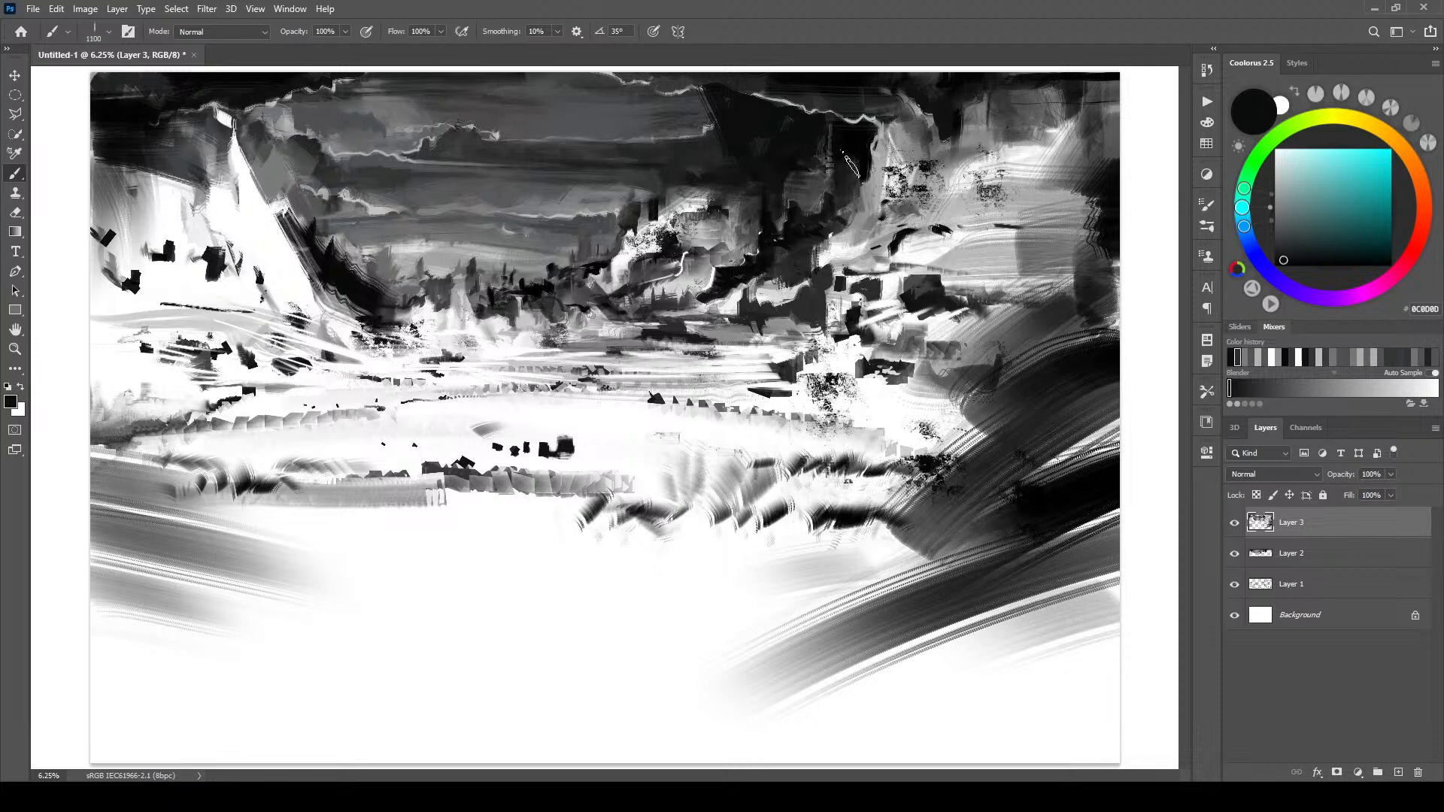
{"action": "mouse_move", "coordinate": [751, 240]}
{"action": "left_mouse_down"}
{"action": "mouse_move", "coordinate": [667, 268]}
{"action": "mouse_move", "coordinate": [729, 219]}
{"action": "left_mouse_up"}
{"action": "mouse_move", "coordinate": [728, 167]}
{"action": "left_mouse_down"}
{"action": "mouse_move", "coordinate": [768, 174]}
{"action": "mouse_move", "coordinate": [791, 144]}
{"action": "left_mouse_up"}
- Enlarge the brush to 2500 px and sweep a broad 0C0D0D foreground band across the lower canvas
{"action": "key", "text": "bracketright"}
{"action": "key", "text": "bracketright"}
{"action": "key", "text": "bracketright"}
{"action": "key", "text": "bracketright"}
{"action": "key", "text": "bracketright"}
{"action": "key", "text": "bracketright"}
{"action": "key", "text": "bracketright"}
{"action": "key", "text": "bracketright"}
{"action": "key", "text": "bracketright"}
{"action": "key", "text": "bracketright"}
{"action": "key", "text": "bracketright"}
{"action": "key", "text": "bracketright"}
{"action": "key", "text": "bracketright"}
{"action": "mouse_move", "coordinate": [96, 516]}
{"action": "left_mouse_down"}
{"action": "mouse_move", "coordinate": [323, 509]}
{"action": "mouse_move", "coordinate": [95, 588]}
{"action": "mouse_move", "coordinate": [264, 529]}
{"action": "mouse_move", "coordinate": [399, 508]}
{"action": "mouse_move", "coordinate": [126, 619]}
{"action": "mouse_move", "coordinate": [474, 508]}
{"action": "mouse_move", "coordinate": [201, 624]}
{"action": "mouse_move", "coordinate": [524, 558]}
{"action": "mouse_move", "coordinate": [282, 648]}
{"action": "mouse_move", "coordinate": [585, 575]}
{"action": "mouse_move", "coordinate": [377, 650]}
{"action": "mouse_move", "coordinate": [620, 596]}
{"action": "mouse_move", "coordinate": [433, 665]}
{"action": "mouse_move", "coordinate": [734, 594]}
{"action": "mouse_move", "coordinate": [570, 660]}
{"action": "mouse_move", "coordinate": [826, 621]}
{"action": "mouse_move", "coordinate": [673, 650]}
{"action": "mouse_move", "coordinate": [944, 654]}
{"action": "left_mouse_up"}
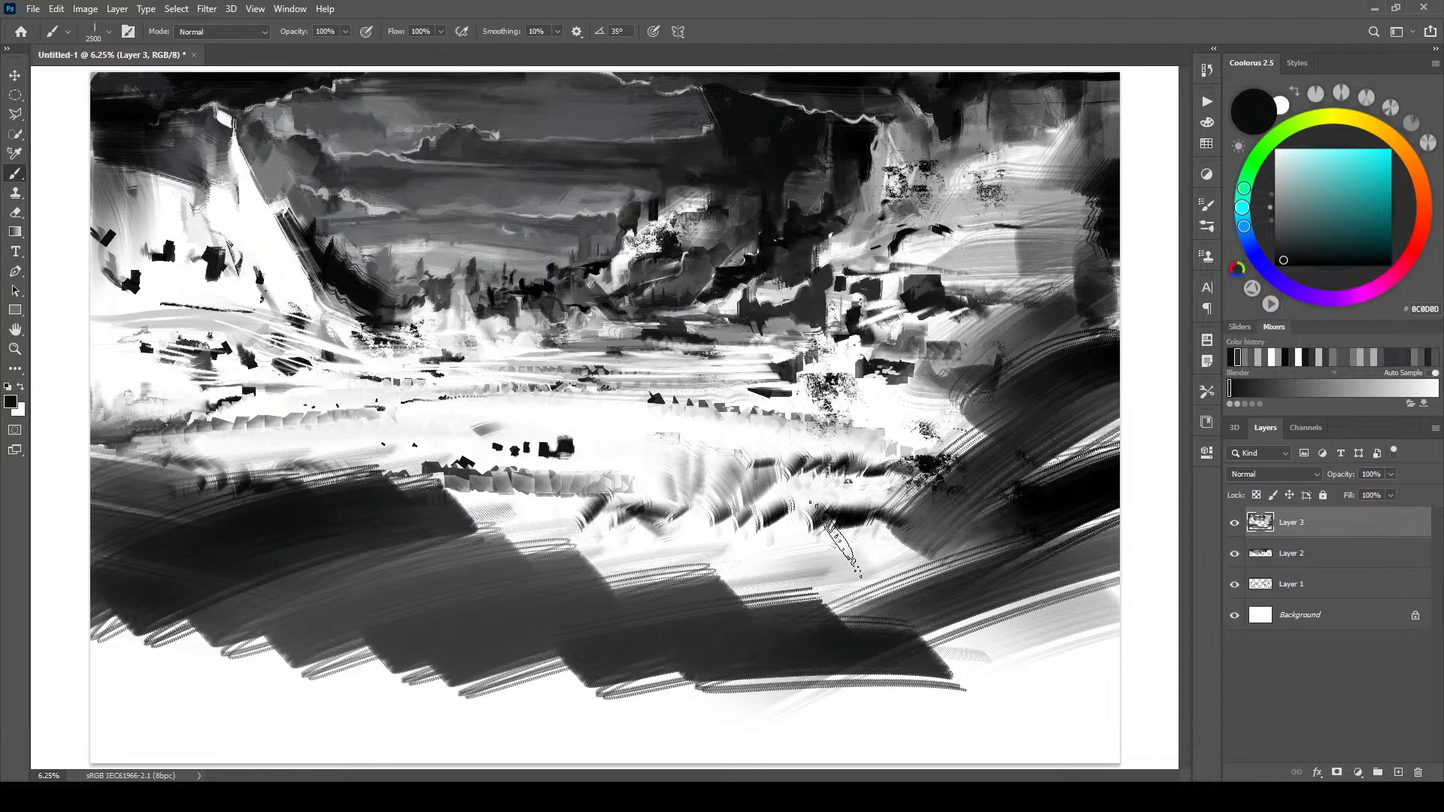
- Switch to the EE Turpish brush preset after trying EE Sinful Onion #2
{"action": "right_click", "coordinate": [705, 410]}
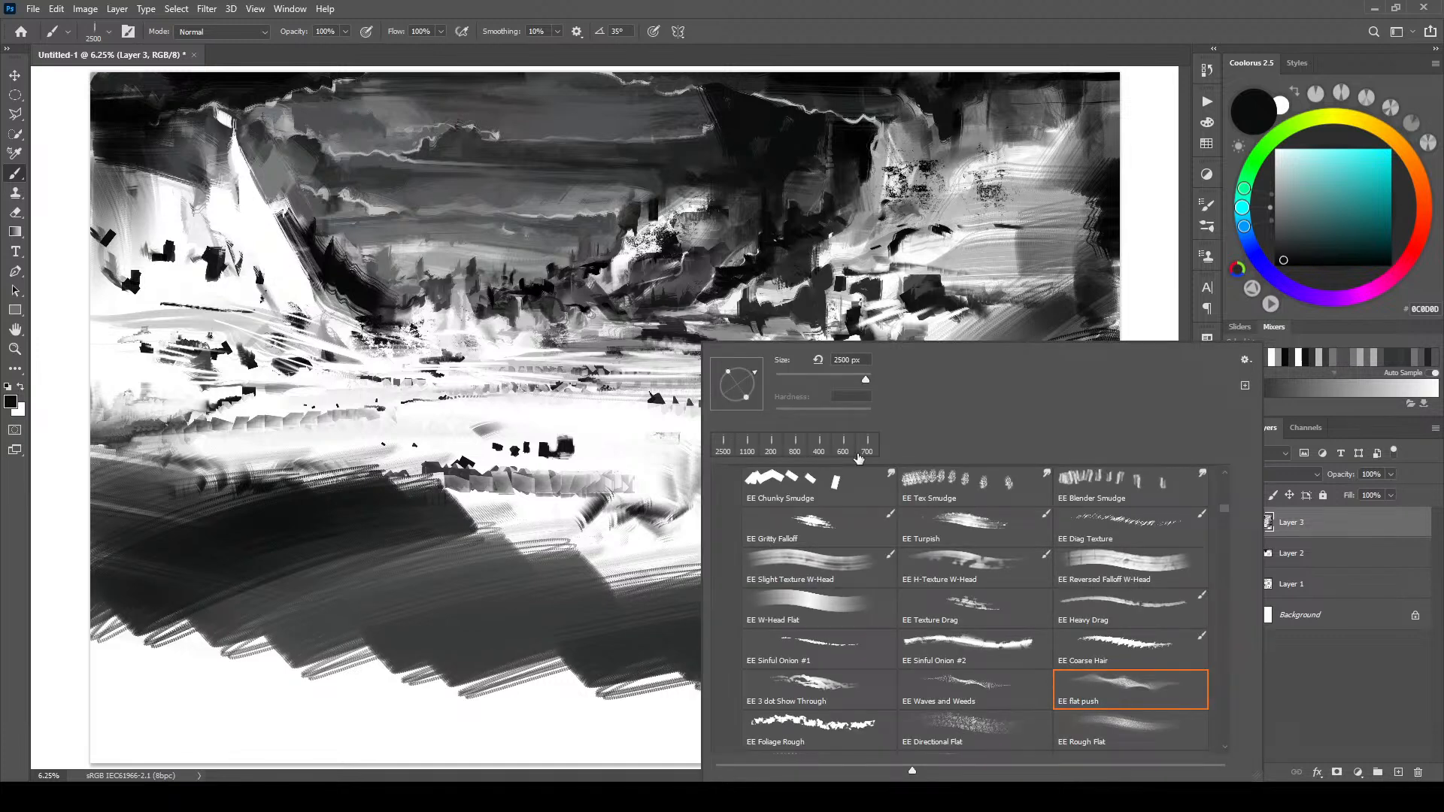
{"action": "left_click", "coordinate": [996, 650]}
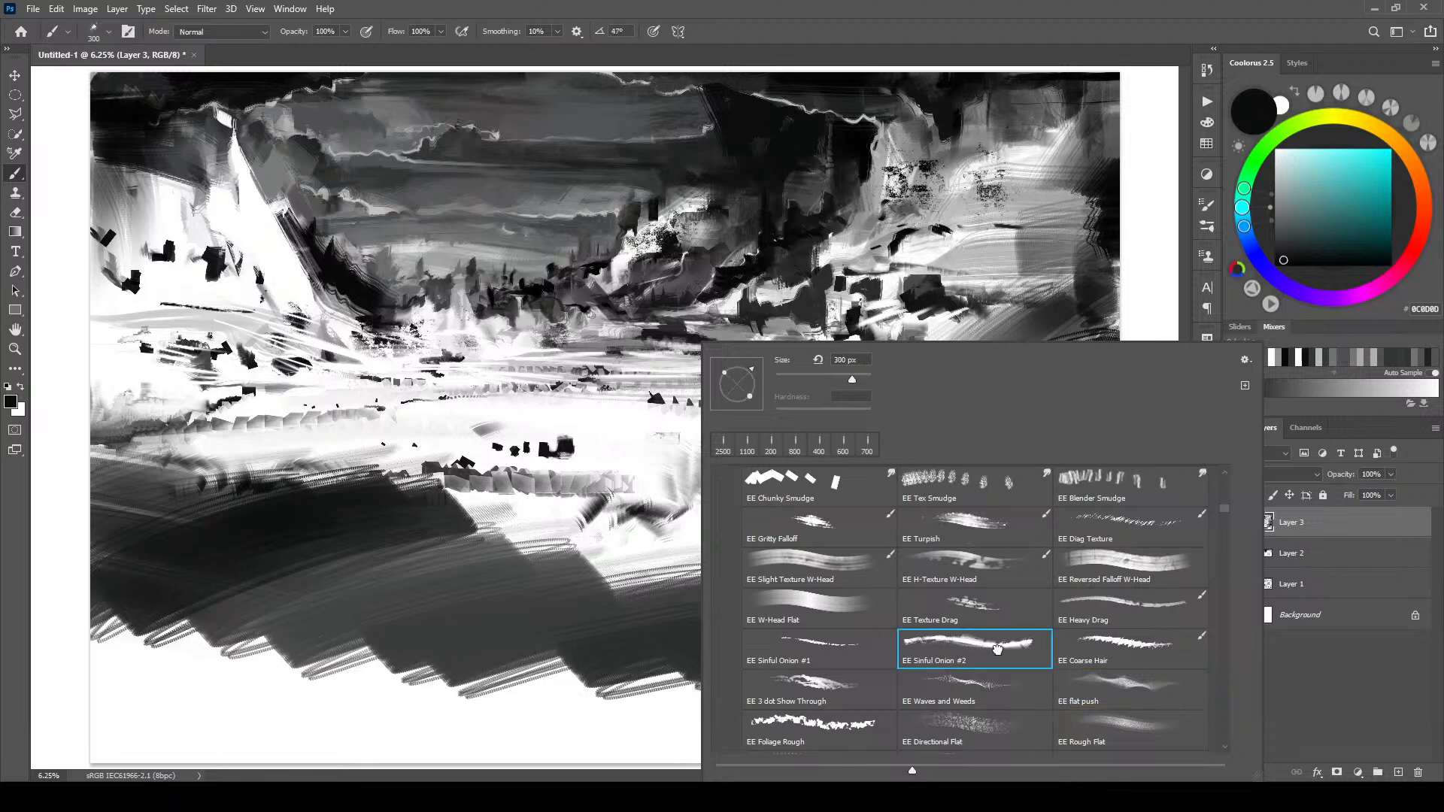
{"action": "left_click", "coordinate": [985, 527]}
{"action": "left_click", "coordinate": [481, 625]}
- Enlarge the EE Turpish brush and make a small textured mark at the near edge of the dark foreground
{"action": "key", "text": "bracketright"}
{"action": "key", "text": "bracketright"}
{"action": "key", "text": "bracketright"}
{"action": "key", "text": "bracketright"}
{"action": "key", "text": "bracketright"}
{"action": "key", "text": "bracketright"}
{"action": "key", "text": "bracketright"}
{"action": "key", "text": "bracketright"}
{"action": "key", "text": "bracketright"}
{"action": "key", "text": "bracketright"}
{"action": "key", "text": "bracketright"}
{"action": "key", "text": "bracketright"}
{"action": "key", "text": "bracketright"}
{"action": "key", "text": "bracketright"}
{"action": "key", "text": "bracketright"}
{"action": "key", "text": "bracketright"}
{"action": "left_click_drag", "start_coordinate": [84, 651], "coordinate": [141, 641]}
- Enlarge the brush to 2000 px and paint textured near-black strokes along the base of the canvas below the foreground band
{"action": "key", "text": "bracketright"}
{"action": "key", "text": "bracketright"}
{"action": "key", "text": "bracketright"}
{"action": "key", "text": "bracketright"}
{"action": "key", "text": "bracketright"}
{"action": "key", "text": "bracketright"}
{"action": "key", "text": "bracketright"}
{"action": "key", "text": "bracketright"}
{"action": "key", "text": "bracketright"}
{"action": "key", "text": "bracketright"}
{"action": "key", "text": "bracketright"}
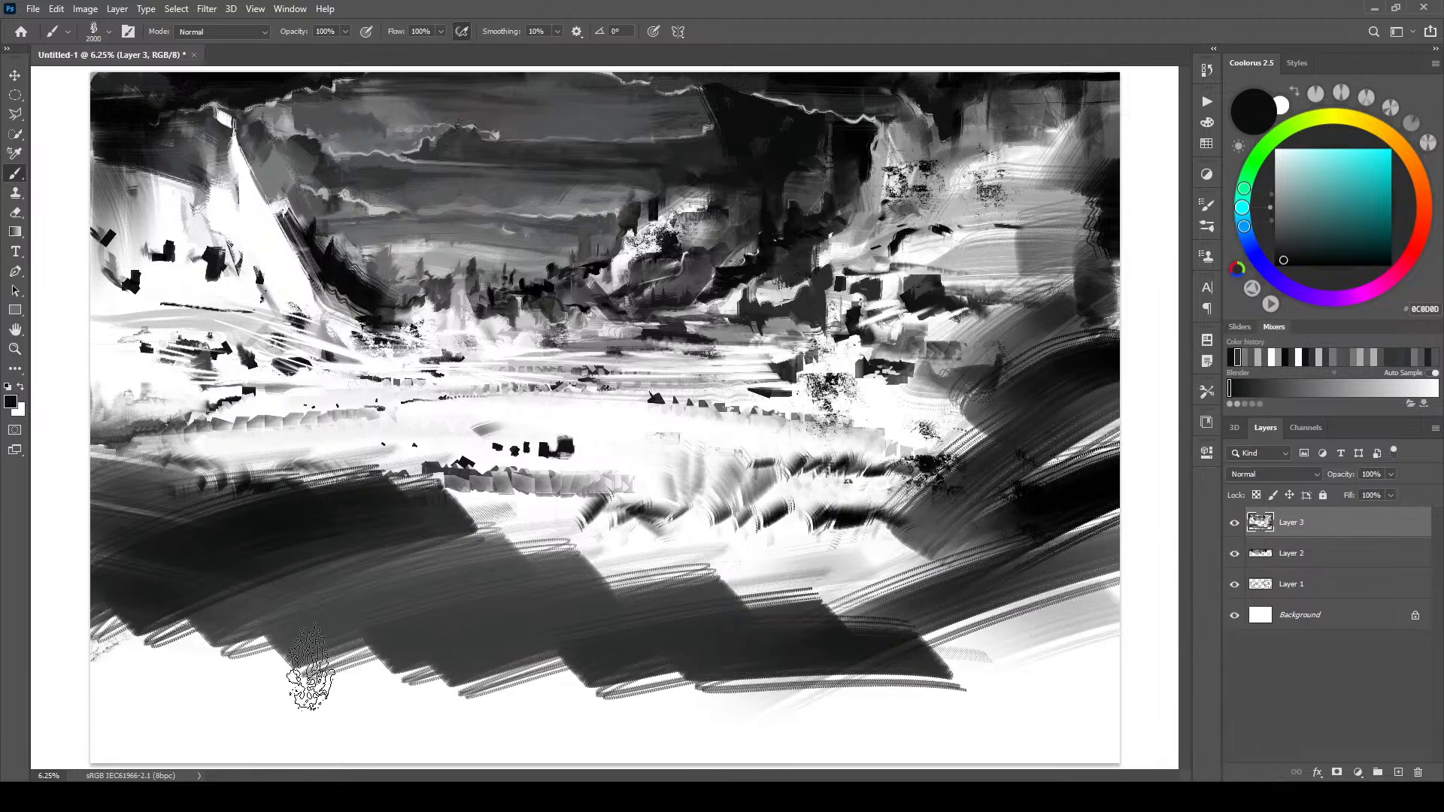
{"action": "left_click_drag", "start_coordinate": [216, 673], "coordinate": [98, 680]}
{"action": "left_click_drag", "start_coordinate": [211, 699], "coordinate": [120, 639]}
{"action": "mouse_move", "coordinate": [106, 729]}
{"action": "left_mouse_down"}
{"action": "mouse_move", "coordinate": [338, 709]}
{"action": "mouse_move", "coordinate": [188, 719]}
{"action": "mouse_move", "coordinate": [441, 722]}
{"action": "mouse_move", "coordinate": [467, 703]}
{"action": "mouse_move", "coordinate": [513, 718]}
{"action": "mouse_move", "coordinate": [574, 709]}
{"action": "mouse_move", "coordinate": [461, 715]}
{"action": "mouse_move", "coordinate": [639, 722]}
{"action": "mouse_move", "coordinate": [645, 699]}
{"action": "mouse_move", "coordinate": [662, 721]}
{"action": "mouse_move", "coordinate": [649, 681]}
{"action": "mouse_move", "coordinate": [654, 699]}
{"action": "mouse_move", "coordinate": [645, 693]}
{"action": "mouse_move", "coordinate": [703, 721]}
{"action": "left_mouse_up"}
- Set the brush to 1900 px and darken the textured strip at the canvas base with a long horizontal stroke
{"action": "key", "text": "bracketleft"}
{"action": "key", "text": "bracketleft"}
{"action": "key", "text": "bracketleft"}
{"action": "key", "text": "bracketleft"}
{"action": "key", "text": "bracketleft"}
{"action": "key", "text": "bracketleft"}
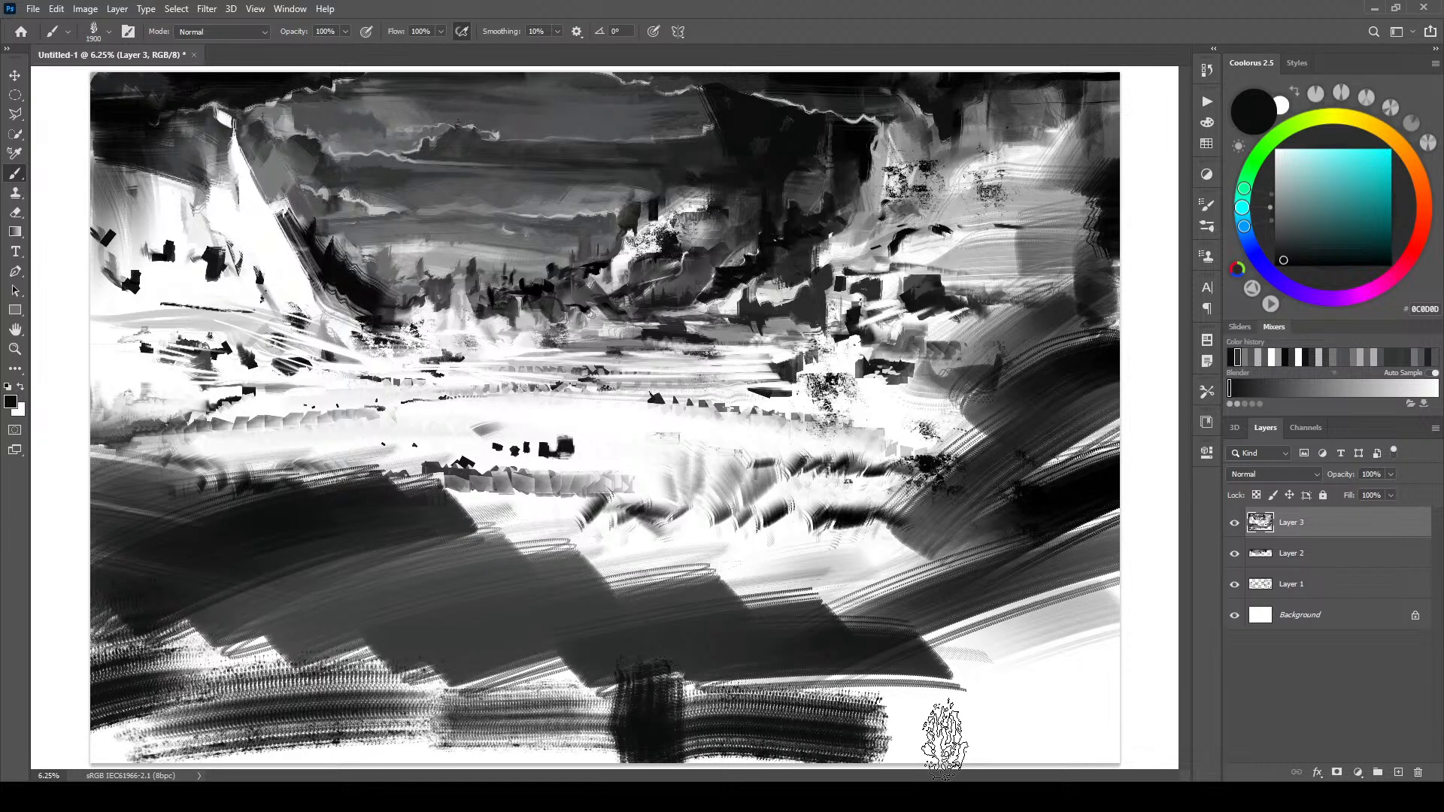
{"action": "mouse_move", "coordinate": [944, 740]}
{"action": "left_mouse_down"}
{"action": "mouse_move", "coordinate": [453, 727]}
{"action": "mouse_move", "coordinate": [508, 745]}
{"action": "mouse_move", "coordinate": [634, 745]}
{"action": "mouse_move", "coordinate": [165, 738]}
{"action": "left_mouse_up"}
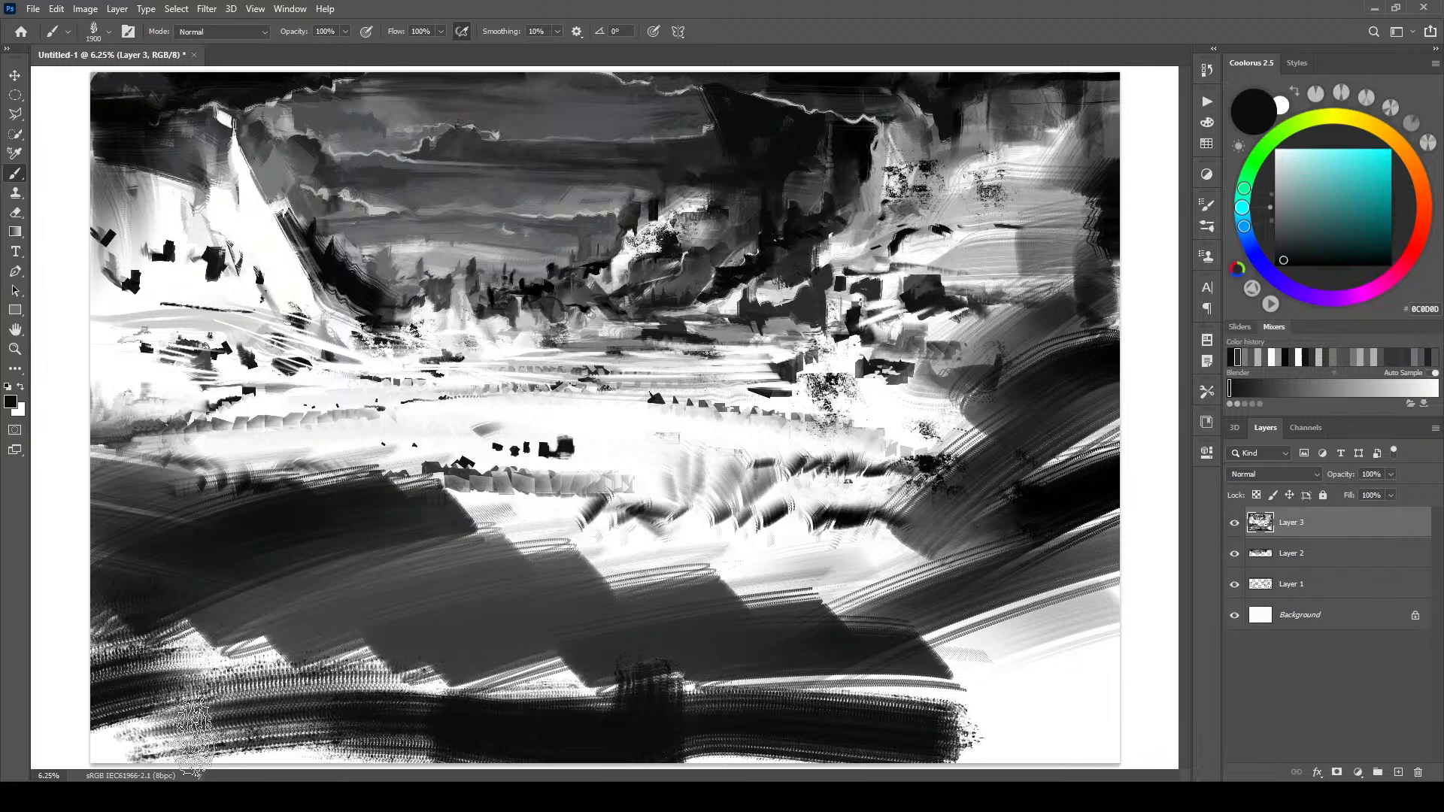
- Paint dark textured clumps over the white gaps between the foreground band and the base strip, progressively shrinking the brush
{"action": "left_click_drag", "start_coordinate": [239, 650], "coordinate": [368, 662]}
{"action": "key", "text": "bracketleft"}
{"action": "key", "text": "bracketleft"}
{"action": "key", "text": "bracketleft"}
{"action": "key", "text": "bracketleft"}
{"action": "key", "text": "bracketleft"}
{"action": "key", "text": "bracketleft"}
{"action": "mouse_move", "coordinate": [194, 641]}
{"action": "left_mouse_down"}
{"action": "mouse_move", "coordinate": [203, 609]}
{"action": "mouse_move", "coordinate": [176, 663]}
{"action": "left_mouse_up"}
{"action": "key", "text": "bracketleft"}
{"action": "mouse_move", "coordinate": [291, 663]}
{"action": "left_mouse_down"}
{"action": "mouse_move", "coordinate": [376, 642]}
{"action": "mouse_move", "coordinate": [434, 669]}
{"action": "left_mouse_up"}
- Shrink the brush to 125 px and paint dark bush-like clumps along the upper edge of the white-streaked near foreground
{"action": "key", "text": "bracketleft"}
{"action": "key", "text": "bracketleft"}
{"action": "key", "text": "bracketleft"}
{"action": "key", "text": "bracketleft"}
{"action": "key", "text": "bracketleft"}
{"action": "key", "text": "bracketleft"}
{"action": "key", "text": "bracketleft"}
{"action": "key", "text": "bracketleft"}
{"action": "key", "text": "bracketleft"}
{"action": "key", "text": "bracketleft"}
{"action": "key", "text": "bracketleft"}
{"action": "key", "text": "bracketleft"}
{"action": "key", "text": "bracketleft"}
{"action": "key", "text": "bracketleft"}
{"action": "key", "text": "bracketleft"}
{"action": "key", "text": "bracketleft"}
{"action": "key", "text": "bracketleft"}
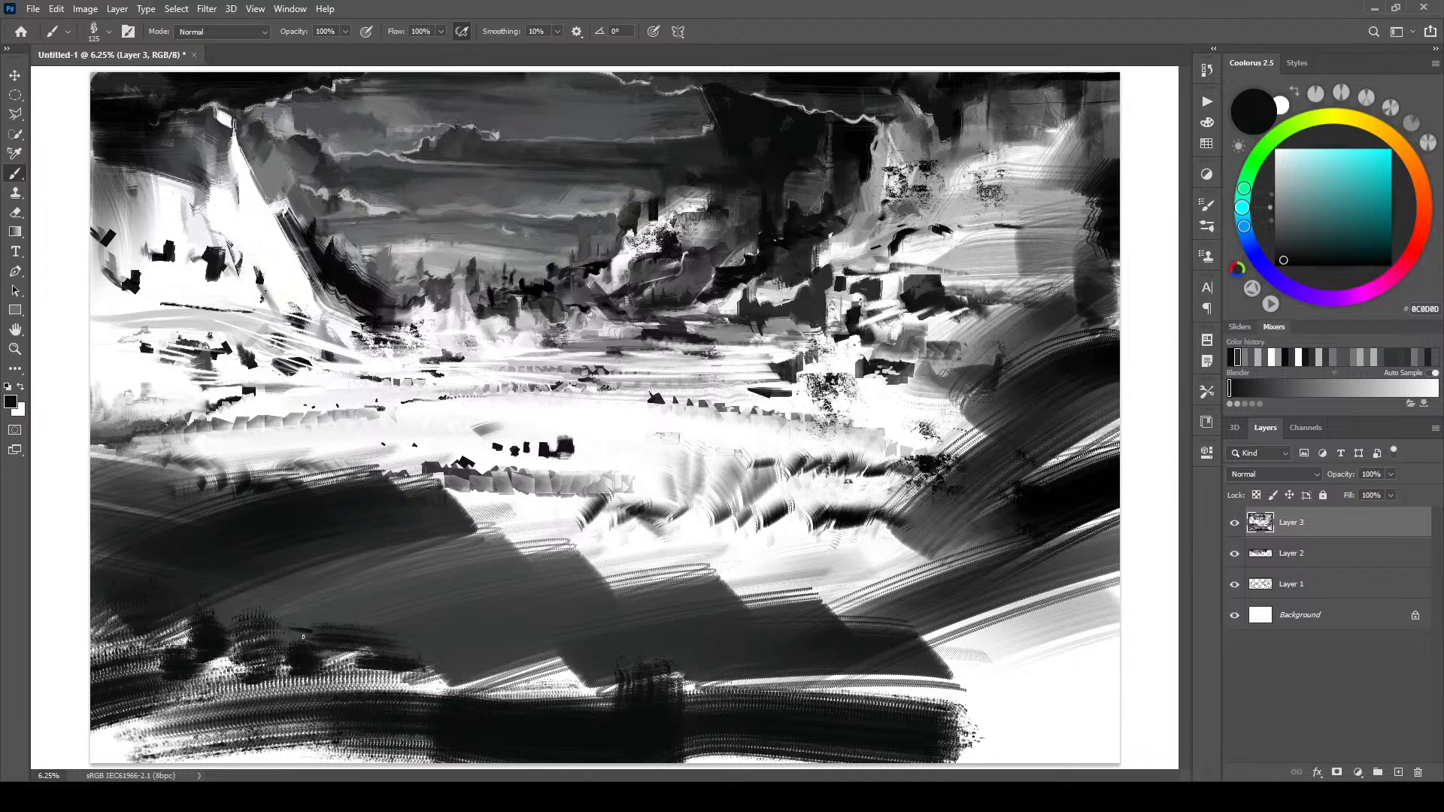
{"action": "left_click_drag", "start_coordinate": [212, 615], "coordinate": [185, 630]}
{"action": "mouse_move", "coordinate": [474, 677]}
{"action": "left_mouse_down"}
{"action": "mouse_move", "coordinate": [401, 676]}
{"action": "mouse_move", "coordinate": [524, 636]}
{"action": "mouse_move", "coordinate": [411, 653]}
{"action": "left_mouse_up"}
- Vary the brush between about 200 and 300 px and paint dark clumps and spiky leaf strokes along the foreground edge
{"action": "key", "text": "bracketright"}
{"action": "key", "text": "bracketright"}
{"action": "key", "text": "bracketright"}
{"action": "key", "text": "bracketright"}
{"action": "key", "text": "bracketright"}
{"action": "key", "text": "bracketright"}
{"action": "key", "text": "bracketleft"}
{"action": "key", "text": "bracketleft"}
{"action": "key", "text": "bracketleft"}
{"action": "key", "text": "bracketleft"}
{"action": "key", "text": "bracketleft"}
{"action": "key", "text": "bracketleft"}
{"action": "key", "text": "bracketleft"}
{"action": "key", "text": "bracketleft"}
{"action": "key", "text": "bracketleft"}
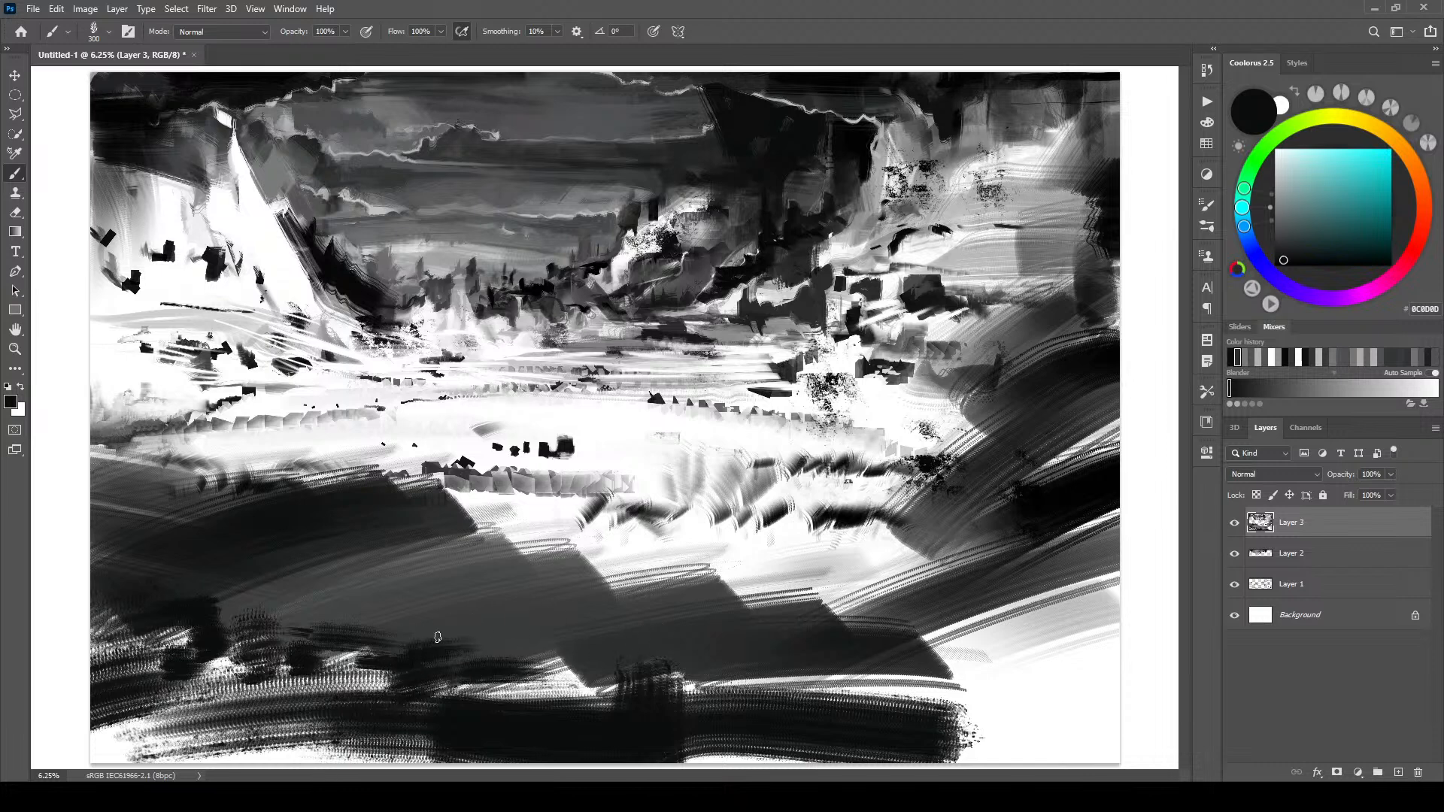
{"action": "key", "text": "bracketright"}
{"action": "key", "text": "bracketright"}
{"action": "key", "text": "bracketright"}
{"action": "key", "text": "bracketright"}
{"action": "key", "text": "bracketright"}
{"action": "key", "text": "bracketright"}
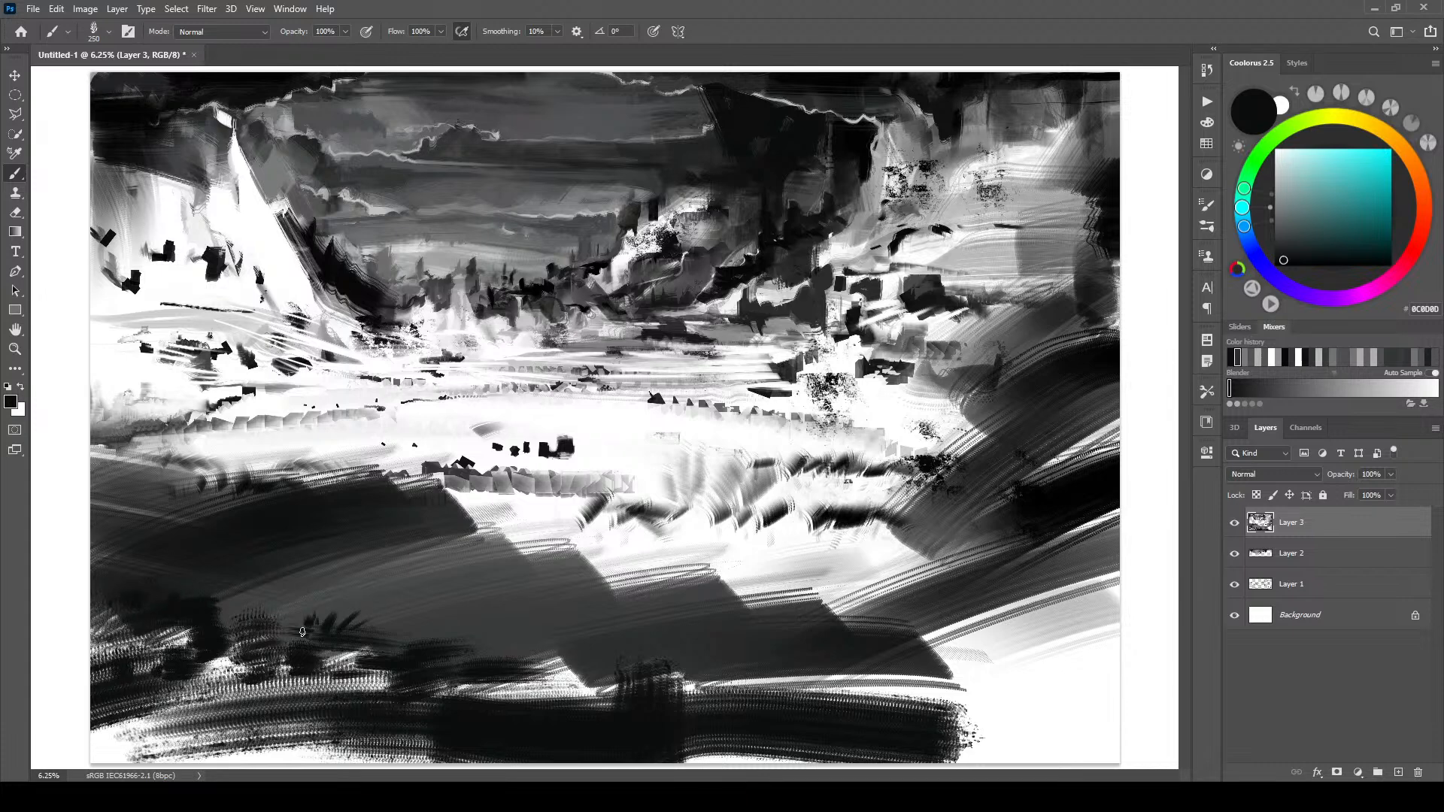
{"action": "key", "text": "bracketright"}
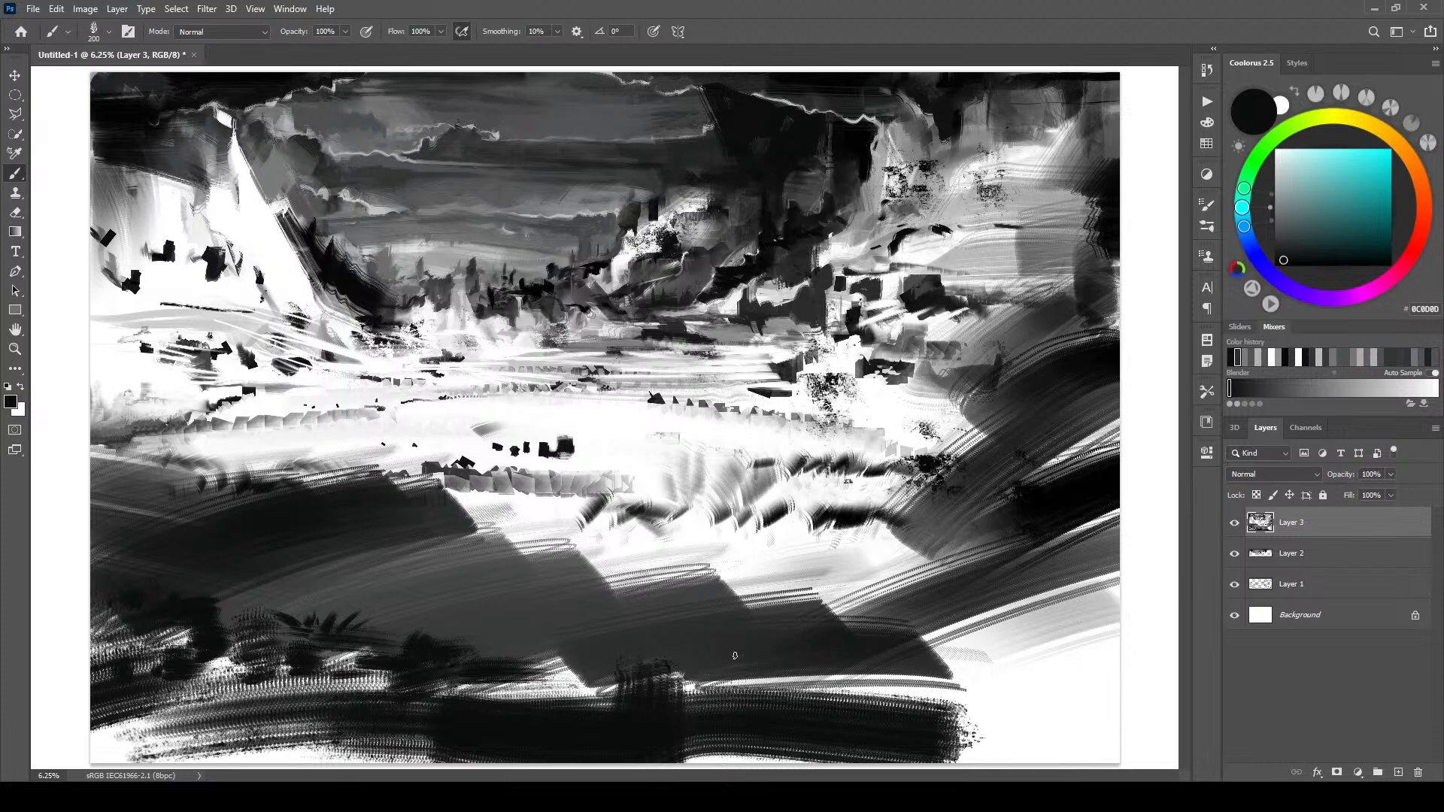
- Dab small dark bush clumps over the thin white gap between the grey foreground and the base strip
{"action": "key", "text": "bracketright"}
{"action": "key", "text": "bracketright"}
{"action": "left_click_drag", "start_coordinate": [819, 691], "coordinate": [785, 693]}
{"action": "left_click", "coordinate": [703, 675]}
{"action": "left_click", "coordinate": [895, 692]}
{"action": "left_click", "coordinate": [978, 704]}
- Enlarge the brush to 1800 px or more and fill the canvas's lower-right corner and bank with near-black strokes
{"action": "key", "text": "bracketright"}
{"action": "key", "text": "bracketright"}
{"action": "key", "text": "bracketright"}
{"action": "key", "text": "bracketright"}
{"action": "key", "text": "bracketright"}
{"action": "key", "text": "bracketright"}
{"action": "key", "text": "bracketright"}
{"action": "mouse_move", "coordinate": [1096, 692]}
{"action": "left_mouse_down"}
{"action": "mouse_move", "coordinate": [895, 722]}
{"action": "mouse_move", "coordinate": [1187, 755]}
{"action": "mouse_move", "coordinate": [920, 748]}
{"action": "mouse_move", "coordinate": [850, 714]}
{"action": "left_mouse_up"}
{"action": "mouse_move", "coordinate": [1127, 739]}
{"action": "left_mouse_down"}
{"action": "mouse_move", "coordinate": [1139, 728]}
{"action": "mouse_move", "coordinate": [937, 743]}
{"action": "left_mouse_up"}
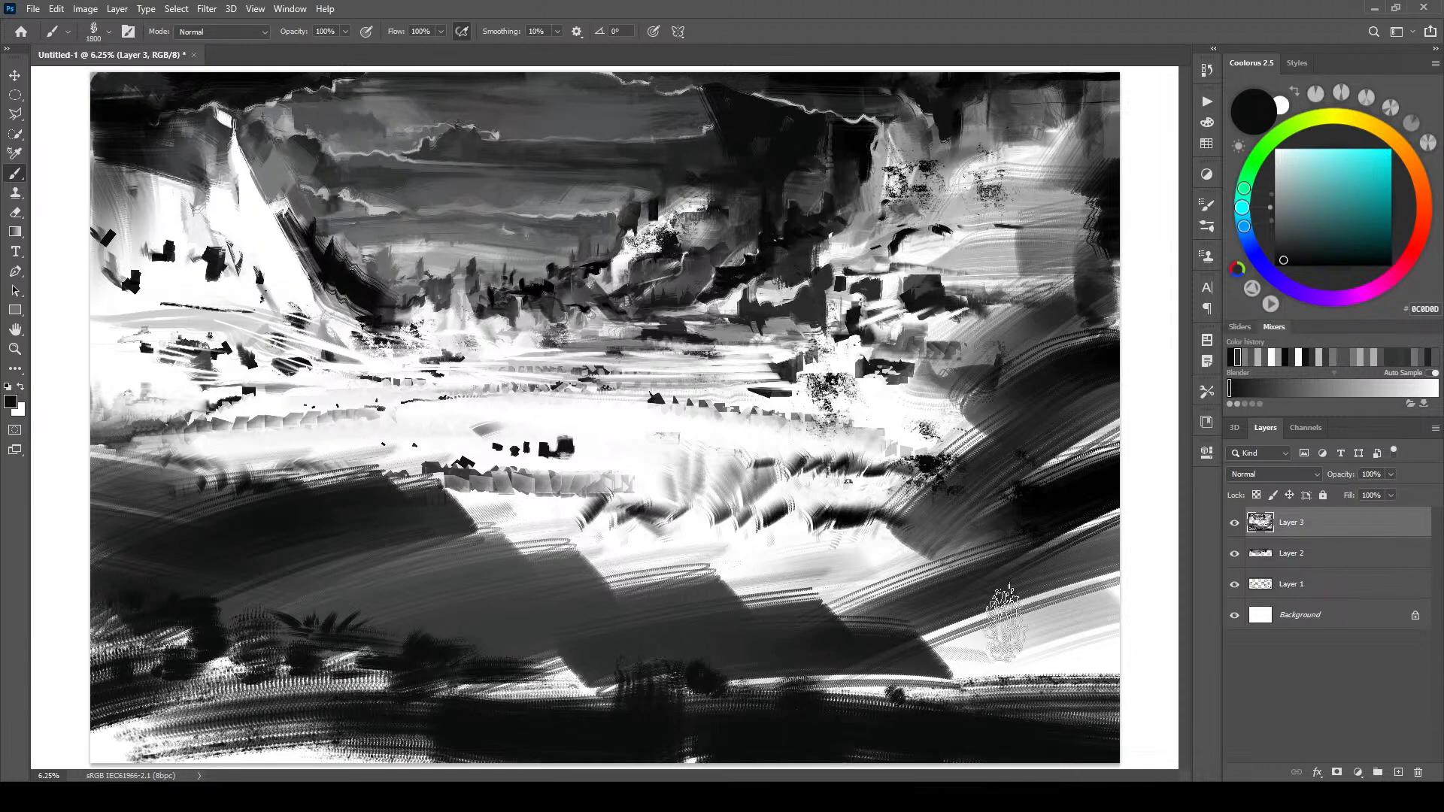
{"action": "left_click_drag", "start_coordinate": [1098, 662], "coordinate": [857, 681]}
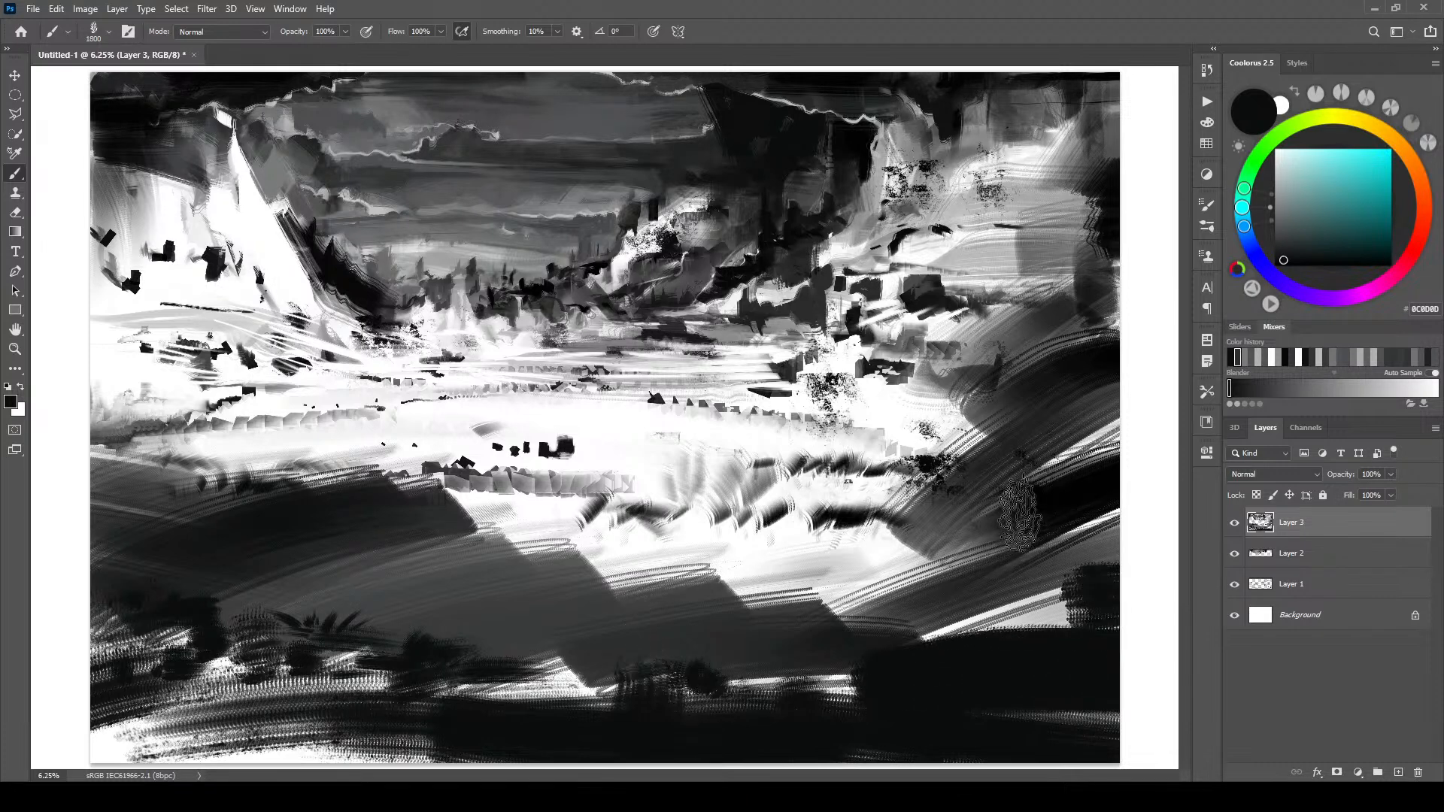
{"action": "key", "text": "]"}
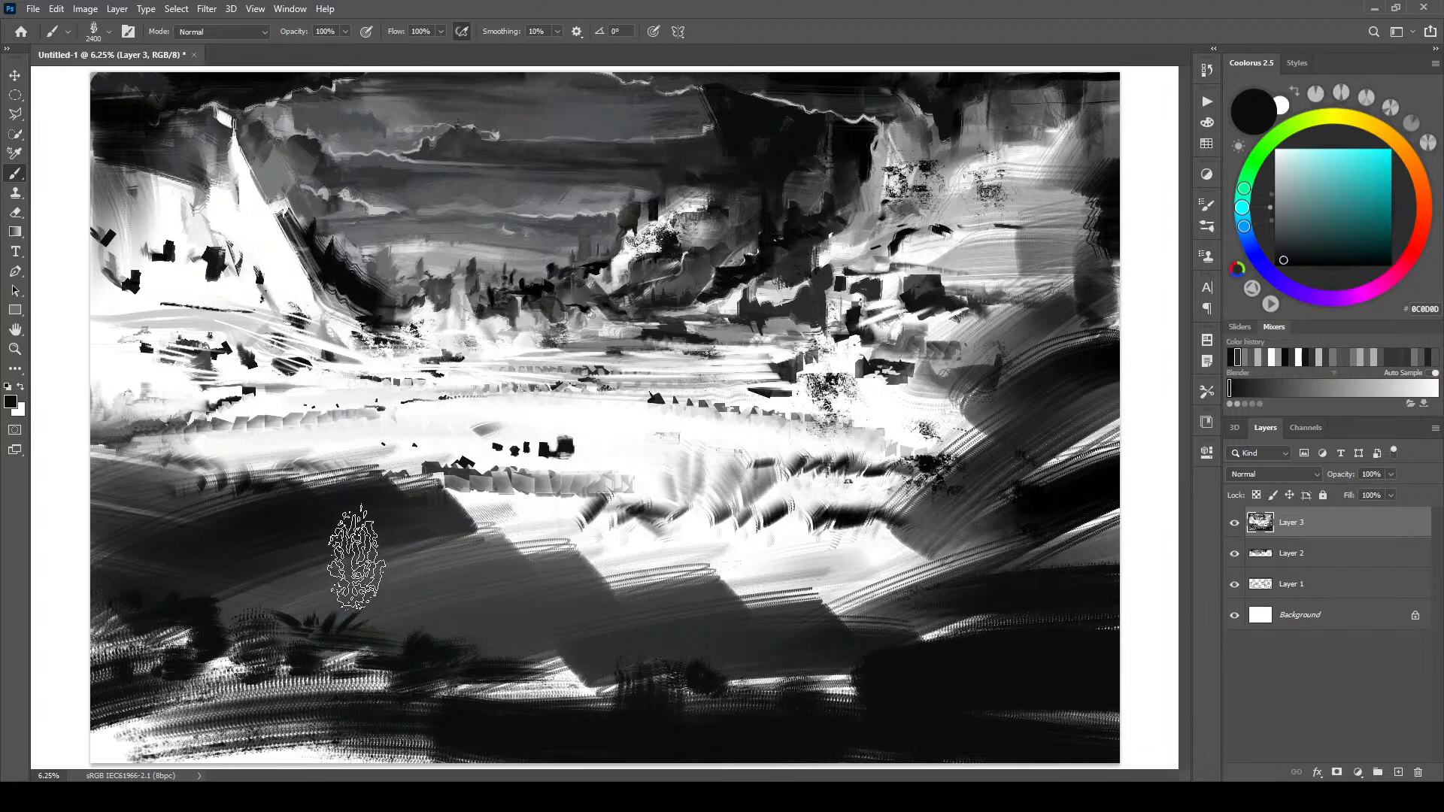
- Set the brush to 2100 px, darken the canvas's lower-left corner and dab dark texture specks over the grey foreground
{"action": "key", "text": "]"}
{"action": "key", "text": "]"}
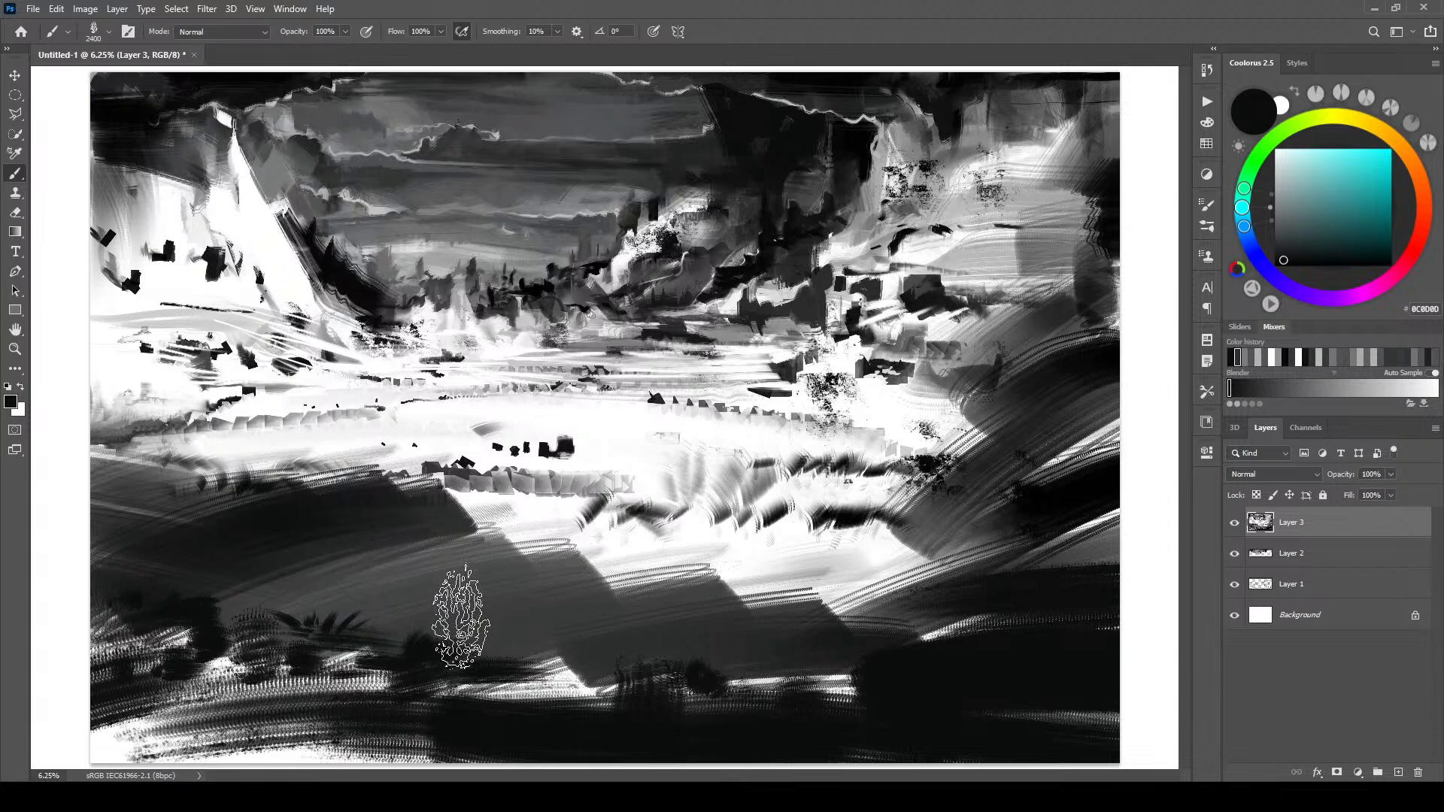
{"action": "key", "text": "["}
{"action": "key", "text": "["}
{"action": "key", "text": "["}
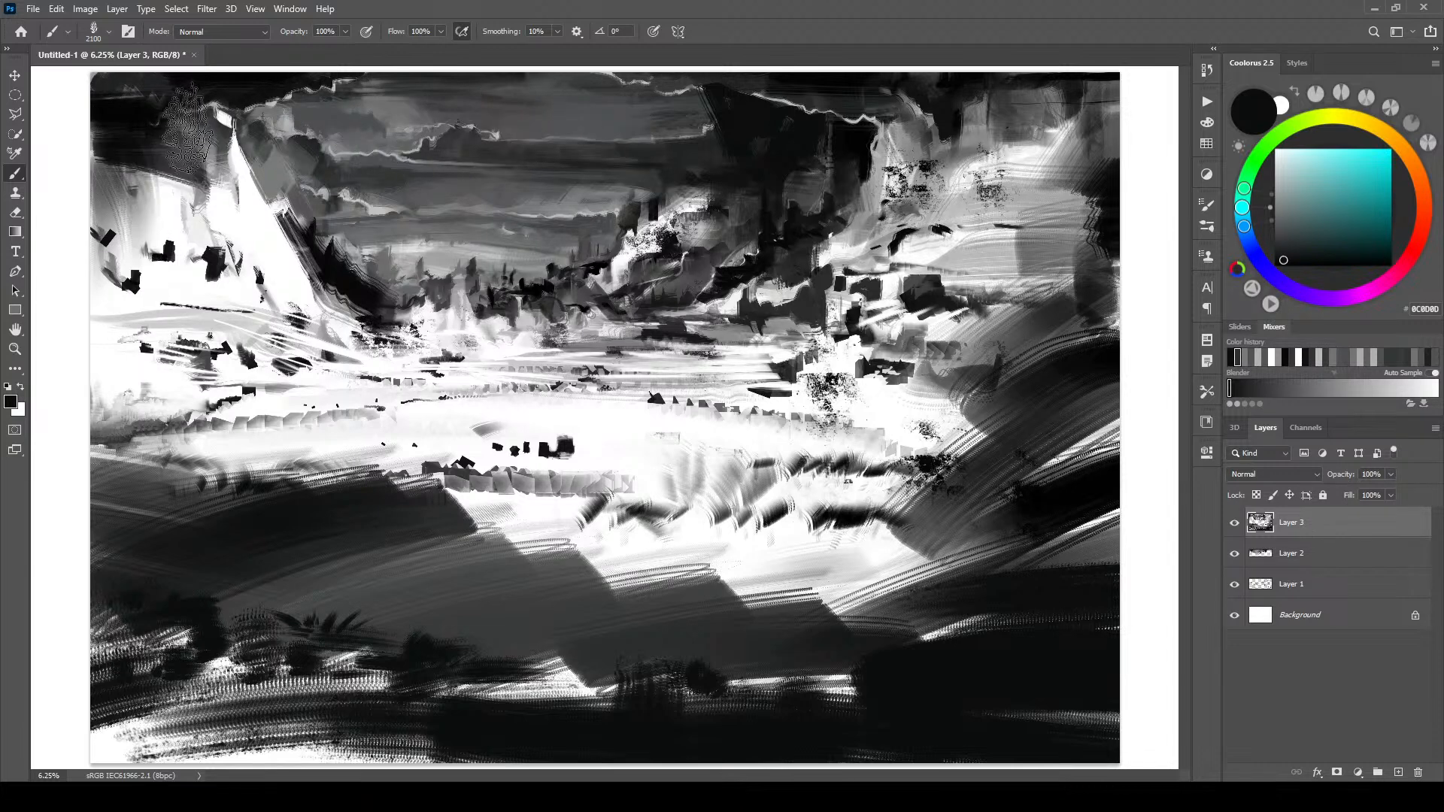
{"action": "left_click_drag", "start_coordinate": [55, 754], "coordinate": [124, 740]}
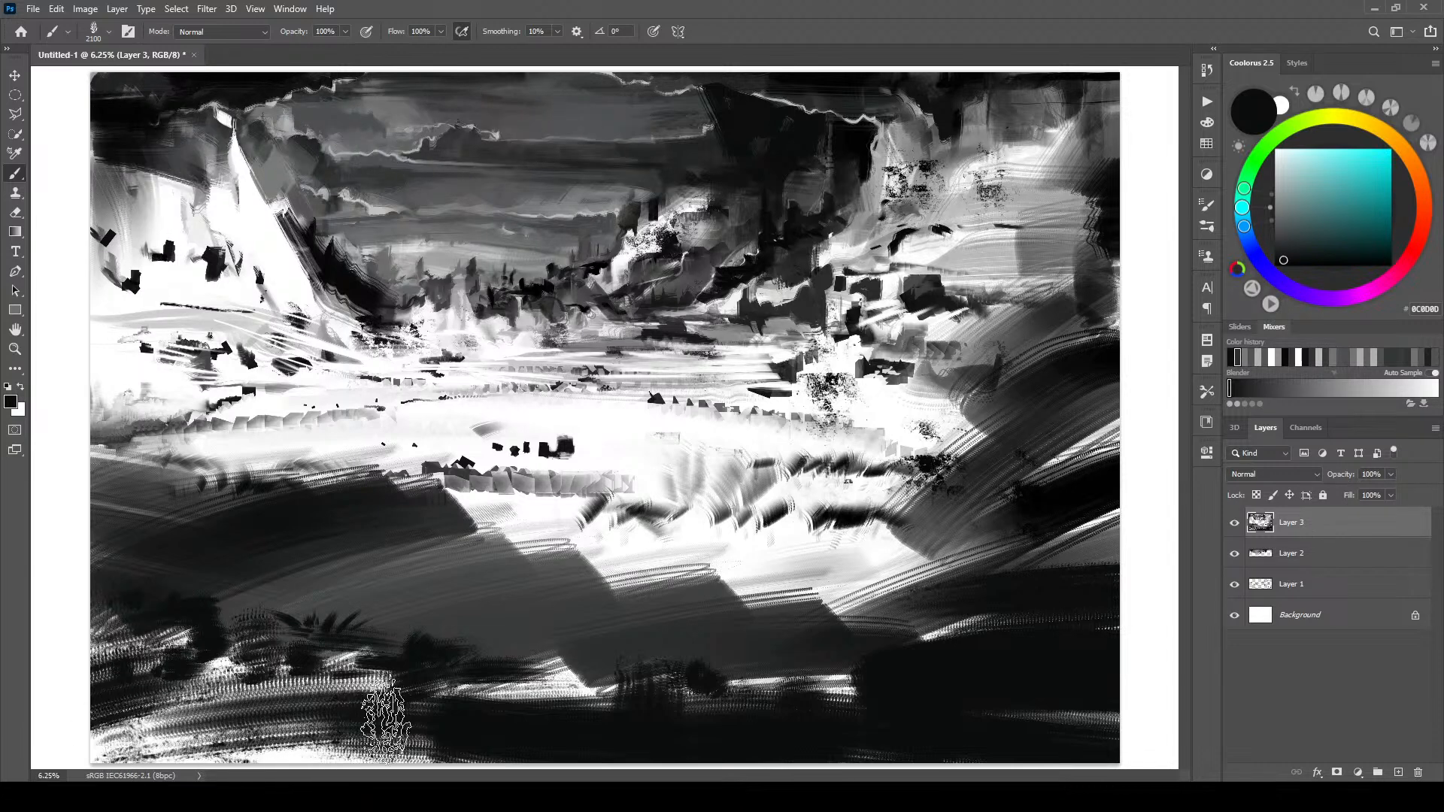
{"action": "left_click", "coordinate": [391, 639]}
{"action": "left_click", "coordinate": [492, 629]}
{"action": "left_click", "coordinate": [302, 595]}
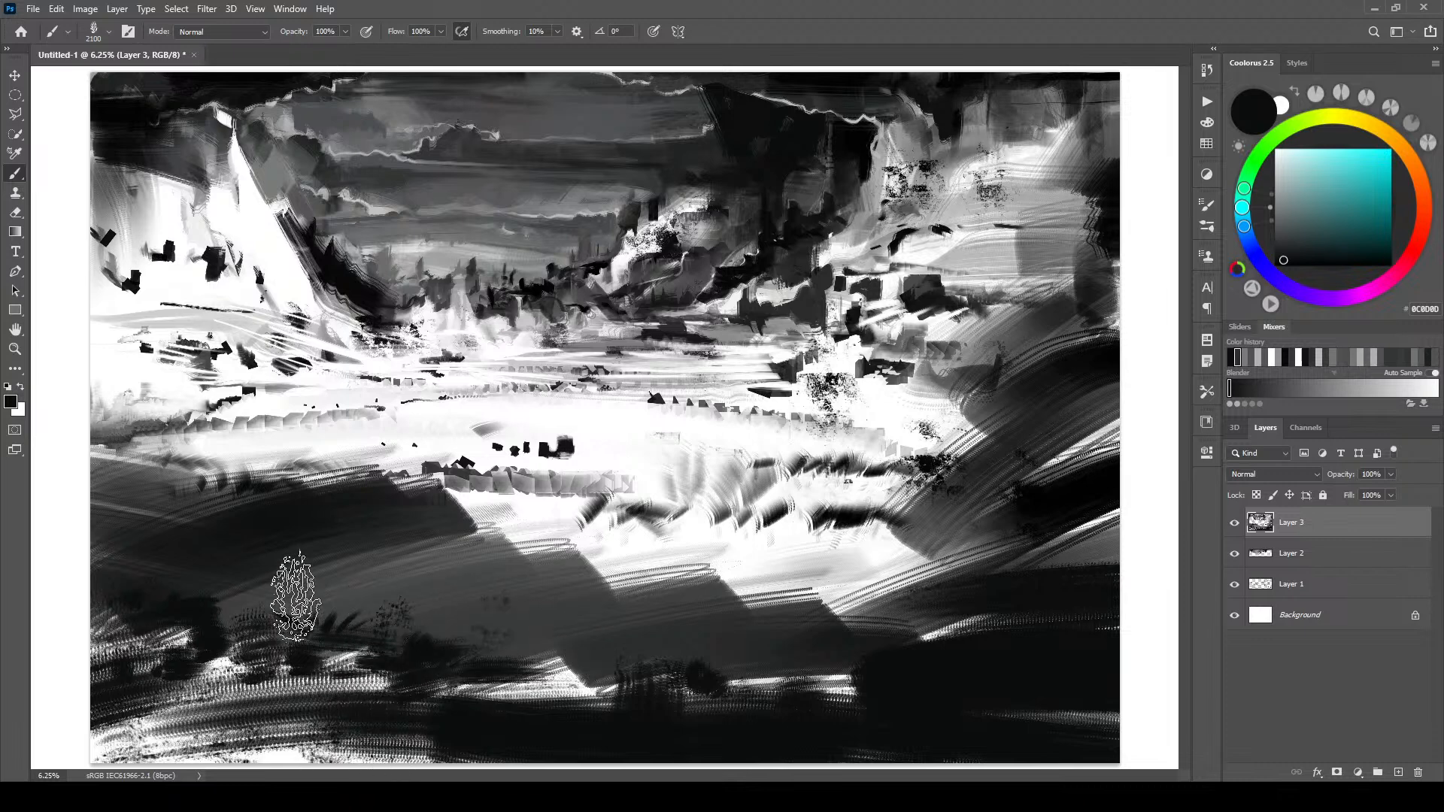
{"action": "left_click", "coordinate": [564, 631]}
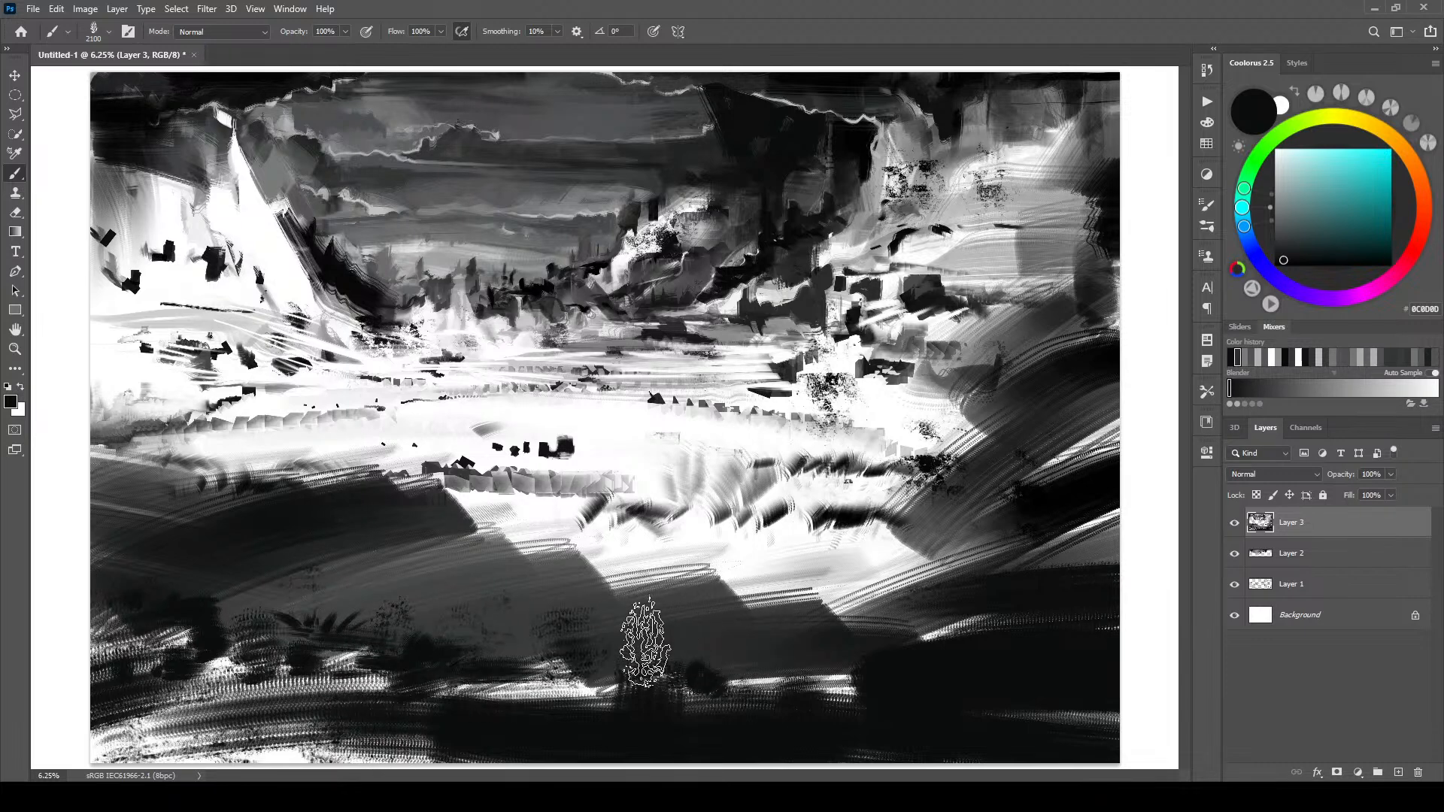
- Choose the EE Sinful Onion #2 brush preset
{"action": "right_click", "coordinate": [500, 398]}
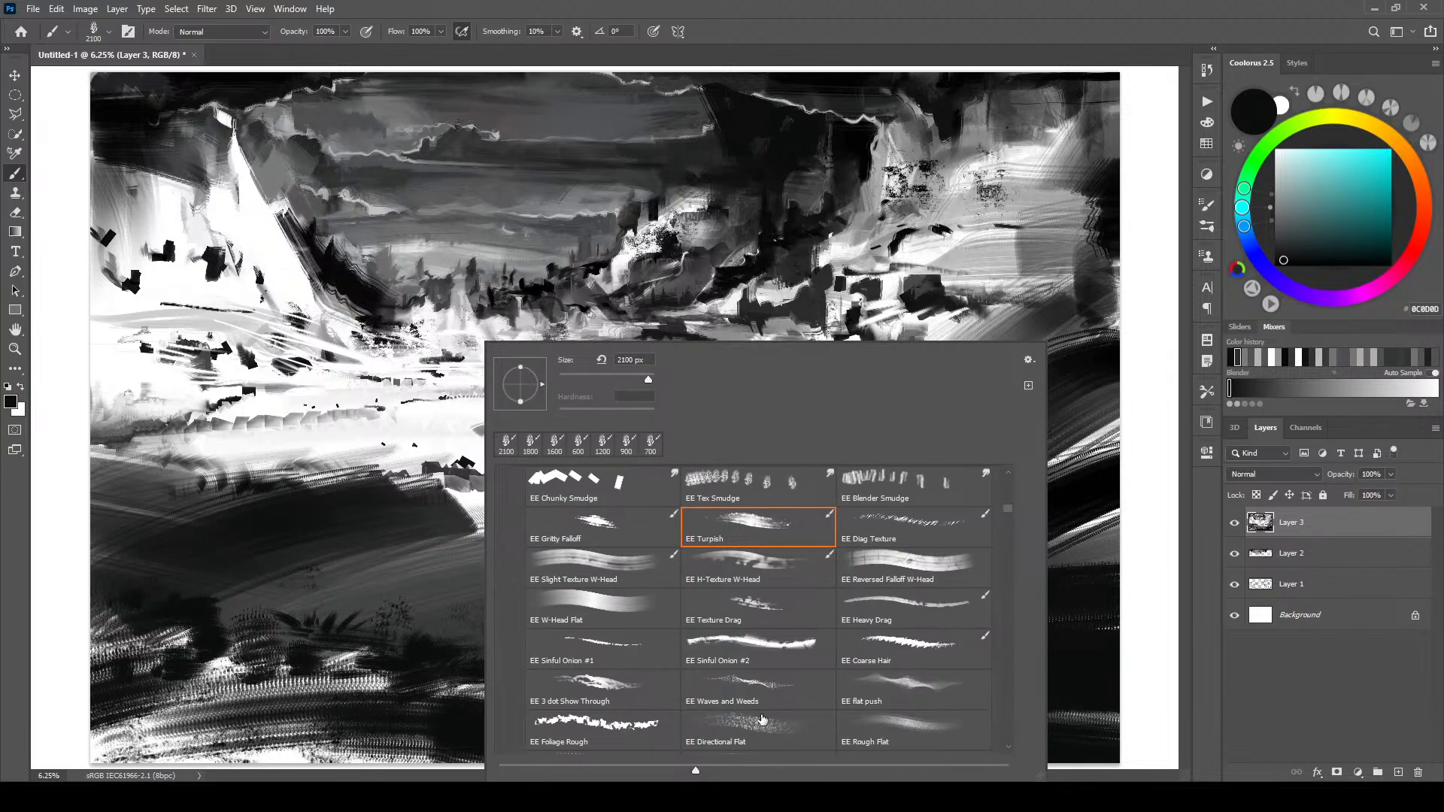
{"action": "left_click", "coordinate": [763, 645]}
{"action": "left_click", "coordinate": [788, 17]}
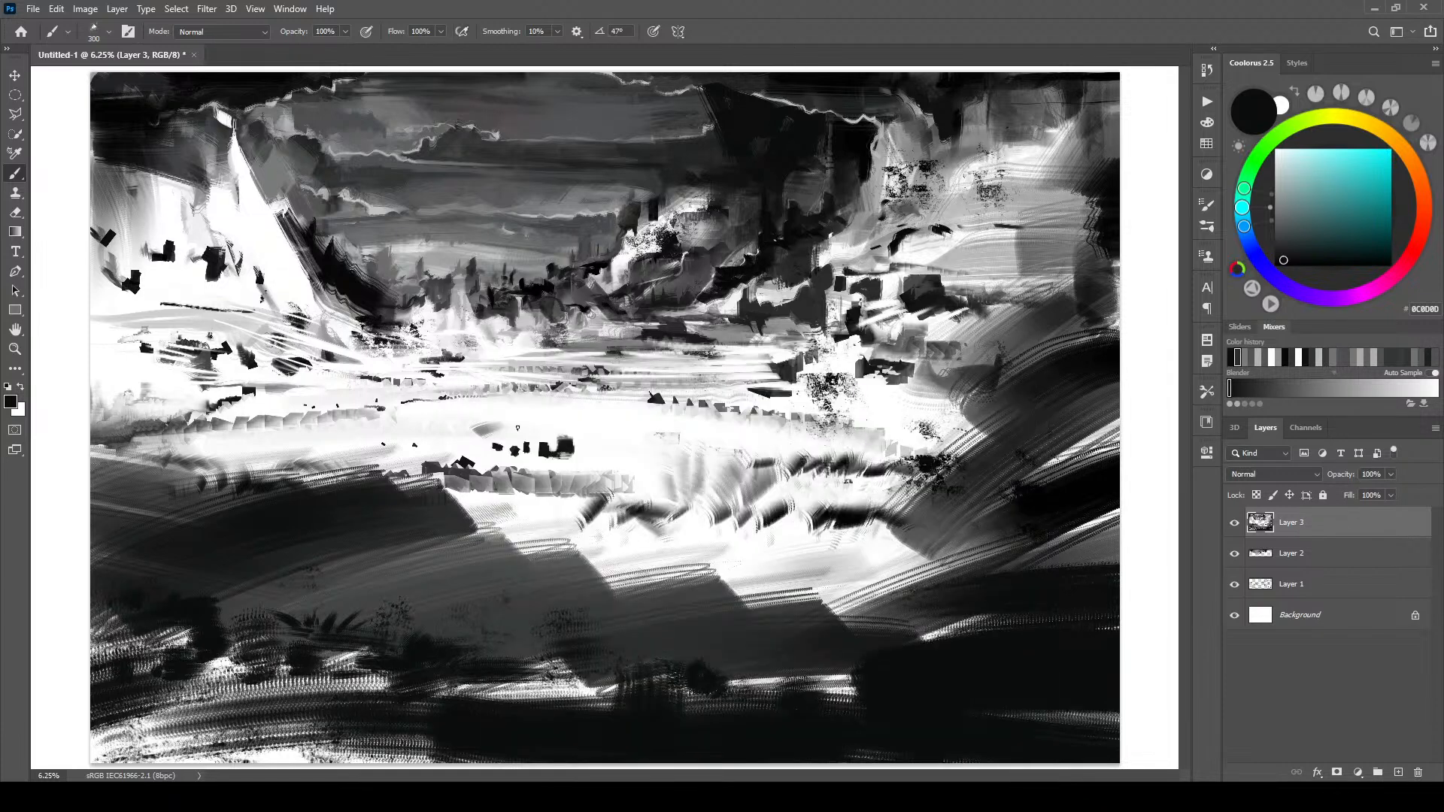
- With the Smudge tool enlarged to 1100 px, smear the white water horizontally over the stepped edge of the dark foreground
{"action": "key", "text": "r"}
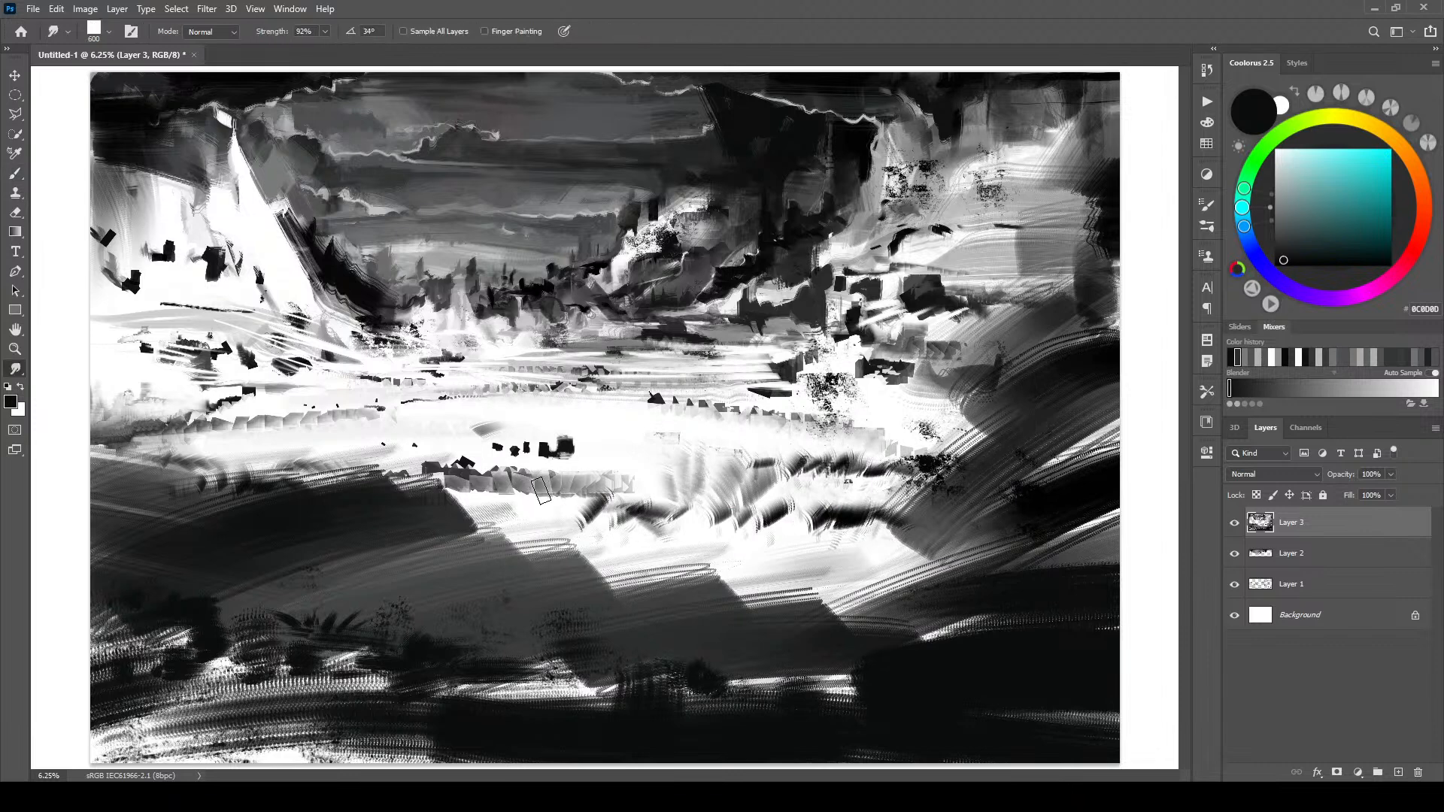
{"action": "key", "text": "bracketright"}
{"action": "key", "text": "bracketright"}
{"action": "key", "text": "bracketright"}
{"action": "mouse_move", "coordinate": [523, 552]}
{"action": "left_mouse_down"}
{"action": "mouse_move", "coordinate": [728, 580]}
{"action": "mouse_move", "coordinate": [725, 606]}
{"action": "mouse_move", "coordinate": [740, 590]}
{"action": "left_mouse_up"}
{"action": "key", "text": "bracketright"}
{"action": "key", "text": "bracketright"}
{"action": "mouse_move", "coordinate": [881, 584]}
{"action": "left_mouse_down"}
{"action": "mouse_move", "coordinate": [936, 598]}
{"action": "mouse_move", "coordinate": [925, 587]}
{"action": "left_mouse_up"}
{"action": "left_click_drag", "start_coordinate": [880, 542], "coordinate": [1061, 552]}
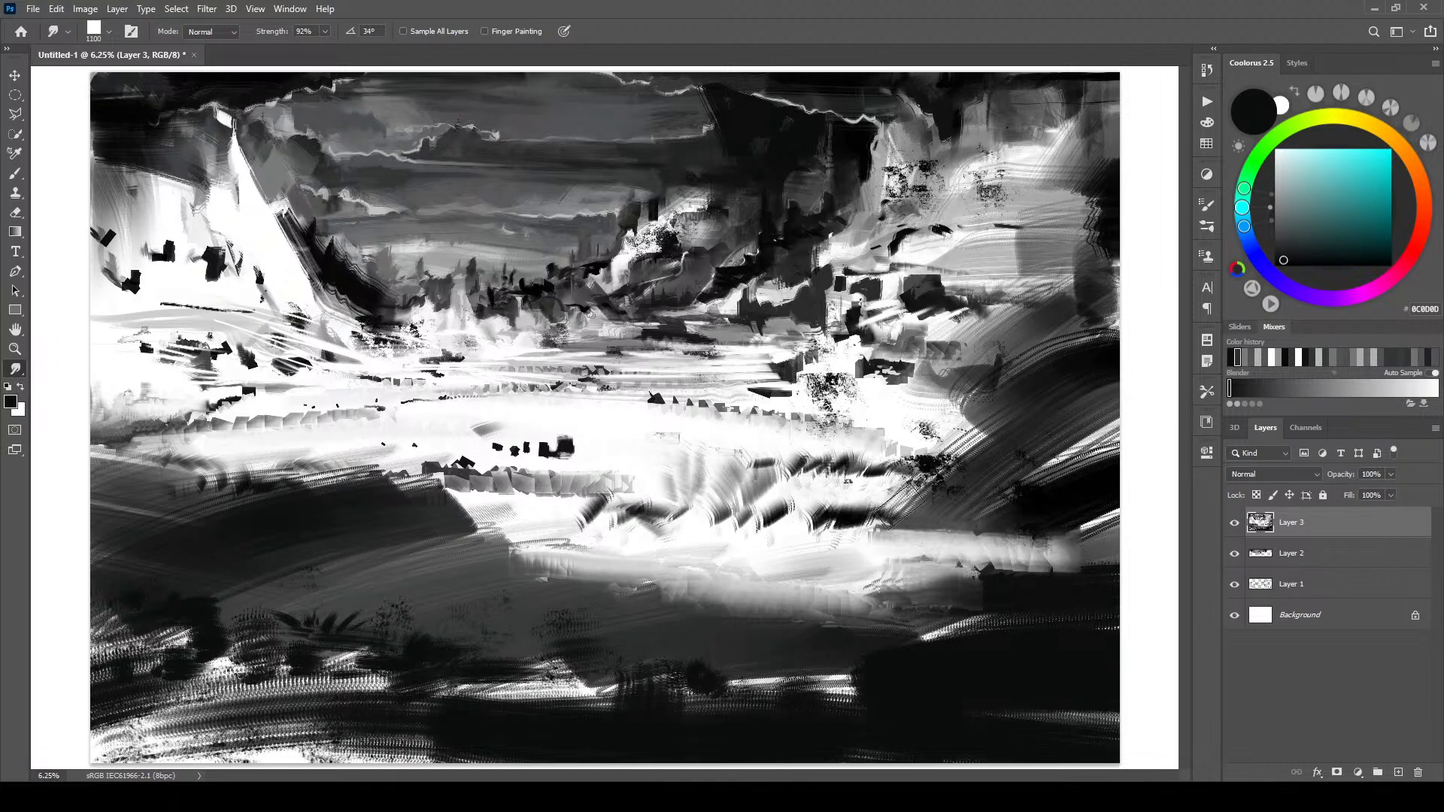
- Smudge broad light bands of water horizontally into the dark bank at the canvas's right edge, varying the brush size
{"action": "left_click_drag", "start_coordinate": [897, 502], "coordinate": [979, 508]}
{"action": "key", "text": "bracketleft"}
{"action": "key", "text": "bracketleft"}
{"action": "key", "text": "bracketleft"}
{"action": "left_click_drag", "start_coordinate": [950, 427], "coordinate": [1098, 430]}
{"action": "key", "text": "bracketright"}
{"action": "key", "text": "bracketright"}
{"action": "key", "text": "bracketright"}
{"action": "key", "text": "bracketright"}
{"action": "key", "text": "bracketright"}
{"action": "key", "text": "bracketright"}
{"action": "key", "text": "bracketright"}
{"action": "key", "text": "bracketright"}
{"action": "key", "text": "bracketright"}
{"action": "left_click_drag", "start_coordinate": [946, 425], "coordinate": [1132, 462]}
{"action": "left_click_drag", "start_coordinate": [1006, 449], "coordinate": [1147, 474]}
{"action": "key", "text": "bracketleft"}
{"action": "key", "text": "bracketleft"}
{"action": "key", "text": "bracketleft"}
{"action": "left_click_drag", "start_coordinate": [978, 386], "coordinate": [1000, 421]}
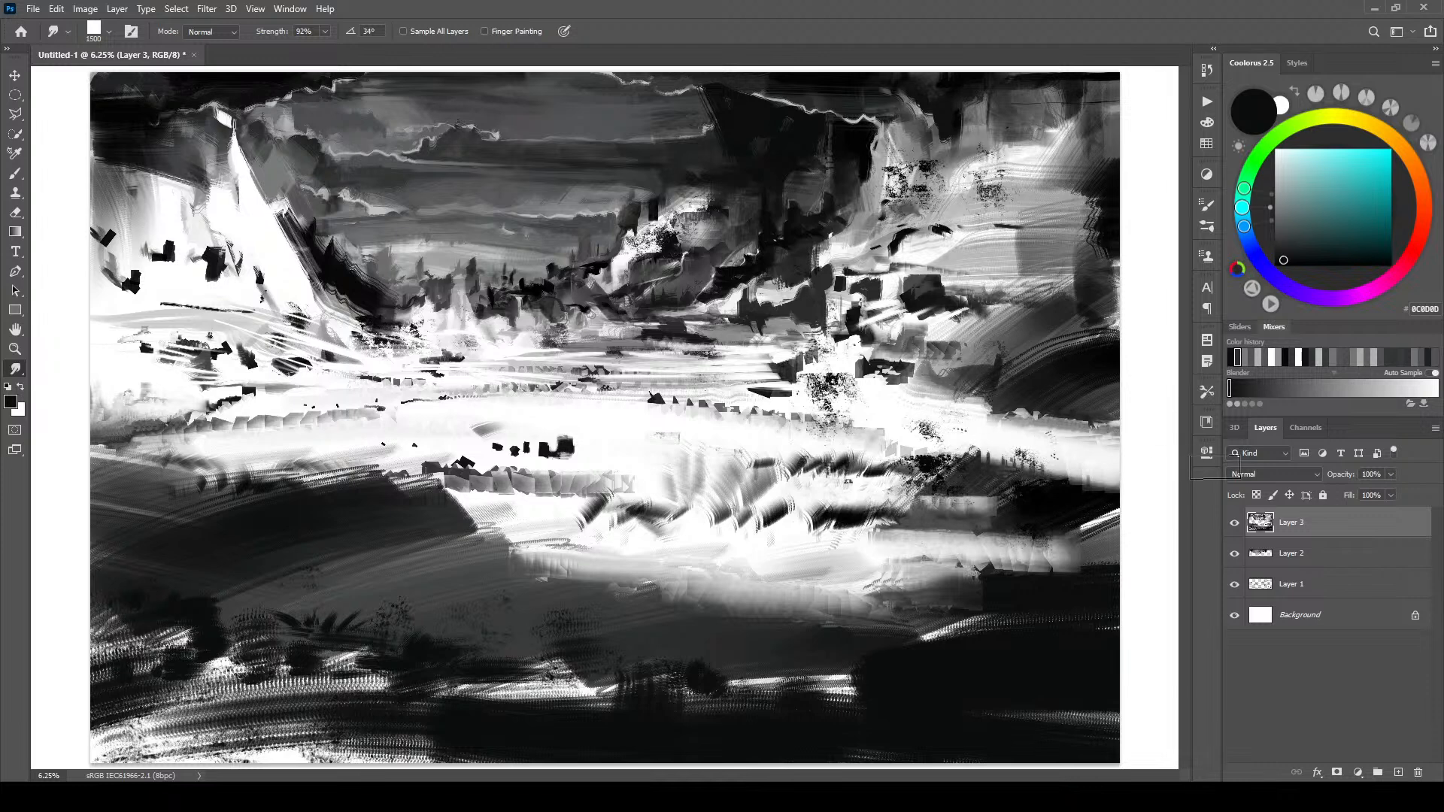
- Enlarge the Smudge brush to 2100 px and smear light tones upward over the dark upper-right cliff
{"action": "key", "text": "bracketright"}
{"action": "key", "text": "bracketright"}
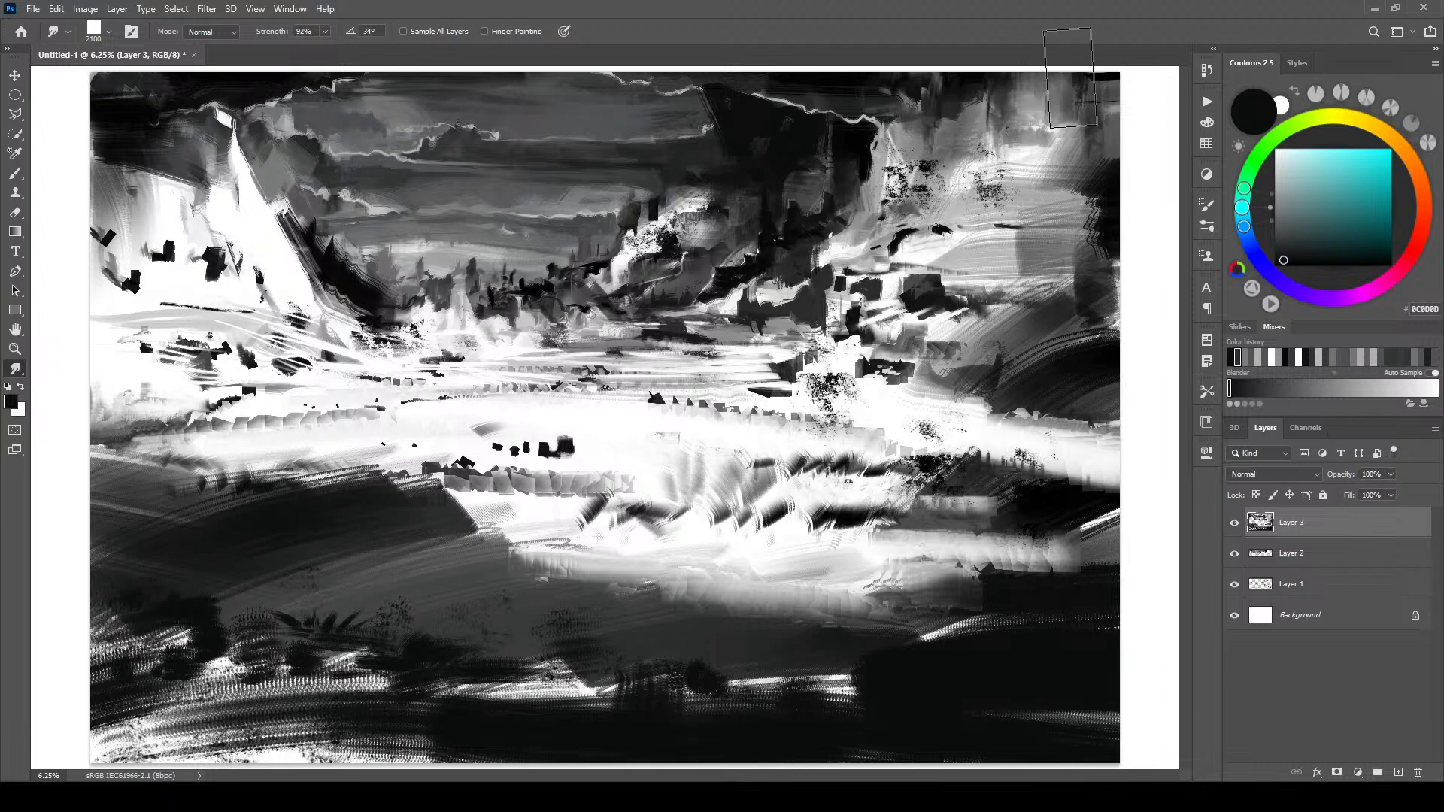
{"action": "mouse_move", "coordinate": [1102, 164]}
{"action": "left_mouse_down"}
{"action": "mouse_move", "coordinate": [1075, 193]}
{"action": "mouse_move", "coordinate": [1114, 192]}
{"action": "mouse_move", "coordinate": [1117, 107]}
{"action": "mouse_move", "coordinate": [1054, 173]}
{"action": "mouse_move", "coordinate": [1111, 203]}
{"action": "mouse_move", "coordinate": [1095, 109]}
{"action": "mouse_move", "coordinate": [1069, 157]}
{"action": "mouse_move", "coordinate": [1070, 206]}
{"action": "mouse_move", "coordinate": [1066, 138]}
{"action": "mouse_move", "coordinate": [1073, 188]}
{"action": "mouse_move", "coordinate": [1089, 192]}
{"action": "mouse_move", "coordinate": [1090, 105]}
{"action": "left_mouse_up"}
- Smudge light blocky shapes across the left side's dark hill crest, progressively shrinking the brush toward the canvas edge
{"action": "mouse_move", "coordinate": [474, 539]}
{"action": "left_mouse_down"}
{"action": "mouse_move", "coordinate": [436, 500]}
{"action": "mouse_move", "coordinate": [297, 508]}
{"action": "mouse_move", "coordinate": [323, 526]}
{"action": "mouse_move", "coordinate": [226, 518]}
{"action": "left_mouse_up"}
{"action": "key", "text": "bracketleft"}
{"action": "key", "text": "bracketleft"}
{"action": "key", "text": "bracketleft"}
{"action": "key", "text": "bracketleft"}
{"action": "key", "text": "bracketleft"}
{"action": "key", "text": "bracketleft"}
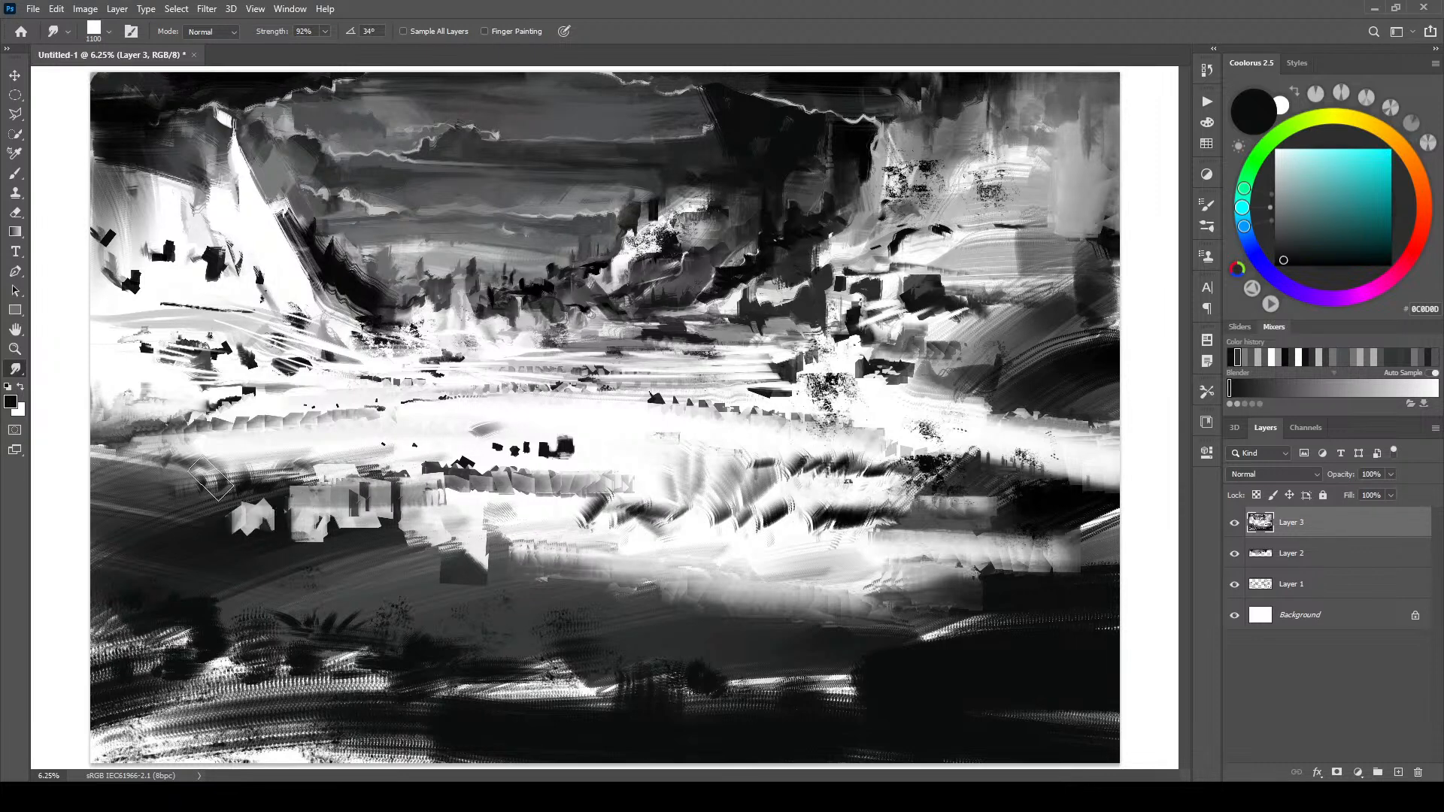
{"action": "key", "text": "bracketleft"}
{"action": "key", "text": "bracketleft"}
{"action": "key", "text": "bracketleft"}
{"action": "key", "text": "bracketleft"}
{"action": "mouse_move", "coordinate": [151, 472]}
{"action": "left_mouse_down"}
{"action": "mouse_move", "coordinate": [85, 457]}
{"action": "mouse_move", "coordinate": [142, 467]}
{"action": "mouse_move", "coordinate": [105, 496]}
{"action": "left_mouse_up"}
- Enlarge the Smudge brush to 2100 px and smear the dark hill upward along the canvas's left edge
{"action": "key", "text": "bracketright"}
{"action": "key", "text": "bracketright"}
{"action": "key", "text": "bracketright"}
{"action": "key", "text": "bracketright"}
{"action": "key", "text": "bracketright"}
{"action": "key", "text": "bracketright"}
{"action": "key", "text": "bracketright"}
{"action": "key", "text": "bracketright"}
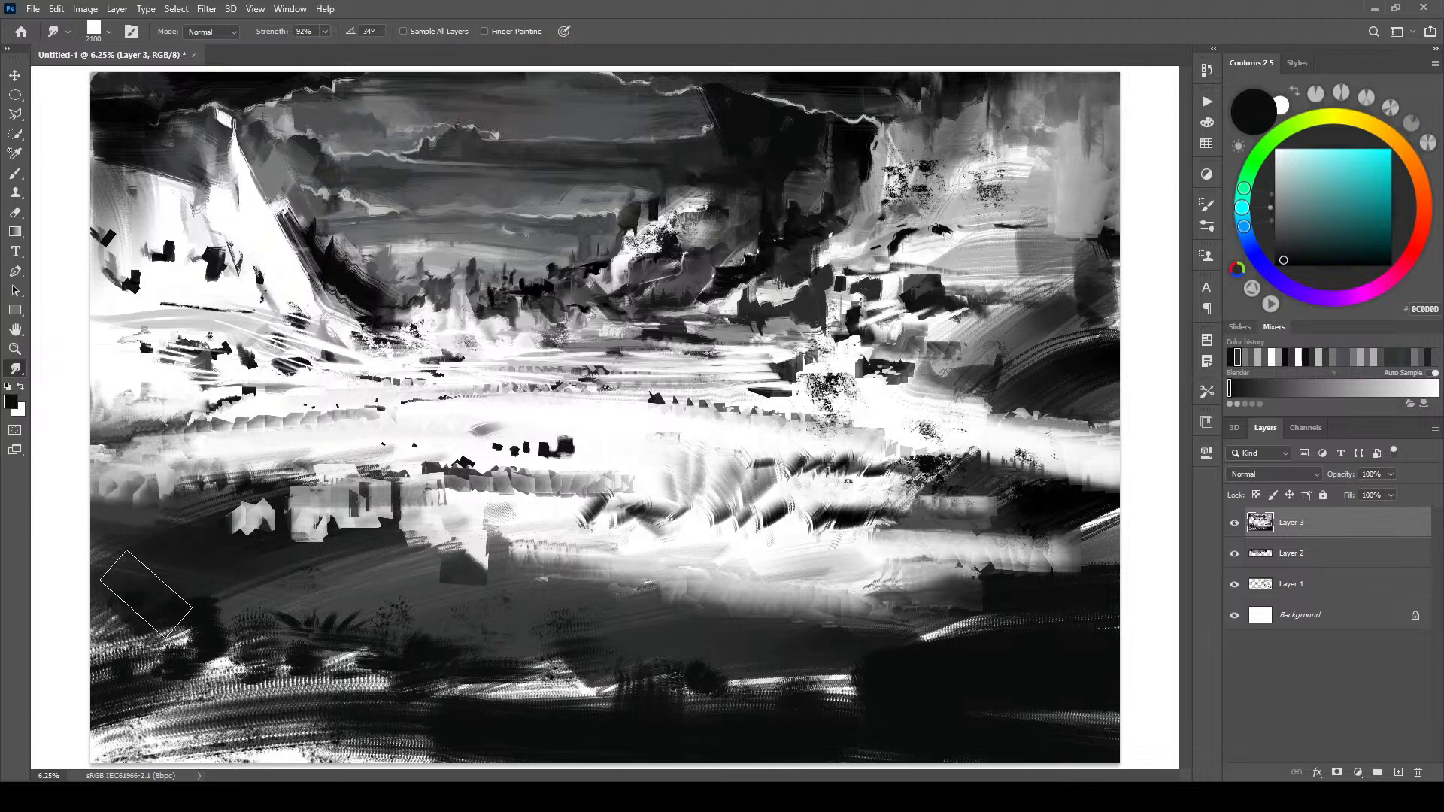
{"action": "left_click_drag", "start_coordinate": [97, 573], "coordinate": [132, 481]}
{"action": "key", "text": "bracketleft"}
{"action": "mouse_move", "coordinate": [96, 329]}
{"action": "left_mouse_down"}
{"action": "mouse_move", "coordinate": [122, 358]}
{"action": "mouse_move", "coordinate": [109, 199]}
{"action": "mouse_move", "coordinate": [143, 297]}
{"action": "mouse_move", "coordinate": [171, 323]}
{"action": "mouse_move", "coordinate": [173, 346]}
{"action": "mouse_move", "coordinate": [139, 376]}
{"action": "mouse_move", "coordinate": [402, 463]}
{"action": "left_mouse_up"}
{"action": "key", "text": "ctrl+z"}
- Reduce the Smudge brush and soften the light water bands with horizontal strokes across the middle distance
{"action": "key", "text": "bracketleft"}
{"action": "key", "text": "bracketleft"}
{"action": "key", "text": "bracketleft"}
{"action": "key", "text": "bracketleft"}
{"action": "key", "text": "bracketleft"}
{"action": "key", "text": "bracketleft"}
{"action": "left_click_drag", "start_coordinate": [194, 418], "coordinate": [522, 424]}
{"action": "mouse_move", "coordinate": [210, 422]}
{"action": "left_mouse_down"}
{"action": "mouse_move", "coordinate": [606, 429]}
{"action": "mouse_move", "coordinate": [301, 413]}
{"action": "left_mouse_up"}
{"action": "mouse_move", "coordinate": [614, 444]}
{"action": "left_mouse_down"}
{"action": "mouse_move", "coordinate": [221, 430]}
{"action": "mouse_move", "coordinate": [633, 438]}
{"action": "left_mouse_up"}
- Set the Smudge brush to 600 px and break up the left shoreline where the water meets the dark hill
{"action": "key", "text": "bracketright"}
{"action": "key", "text": "bracketright"}
{"action": "key", "text": "bracketleft"}
{"action": "key", "text": "bracketleft"}
{"action": "key", "text": "bracketleft"}
{"action": "mouse_move", "coordinate": [146, 453]}
{"action": "left_mouse_down"}
{"action": "mouse_move", "coordinate": [126, 479]}
{"action": "mouse_move", "coordinate": [159, 456]}
{"action": "mouse_move", "coordinate": [176, 480]}
{"action": "mouse_move", "coordinate": [102, 485]}
{"action": "left_mouse_up"}
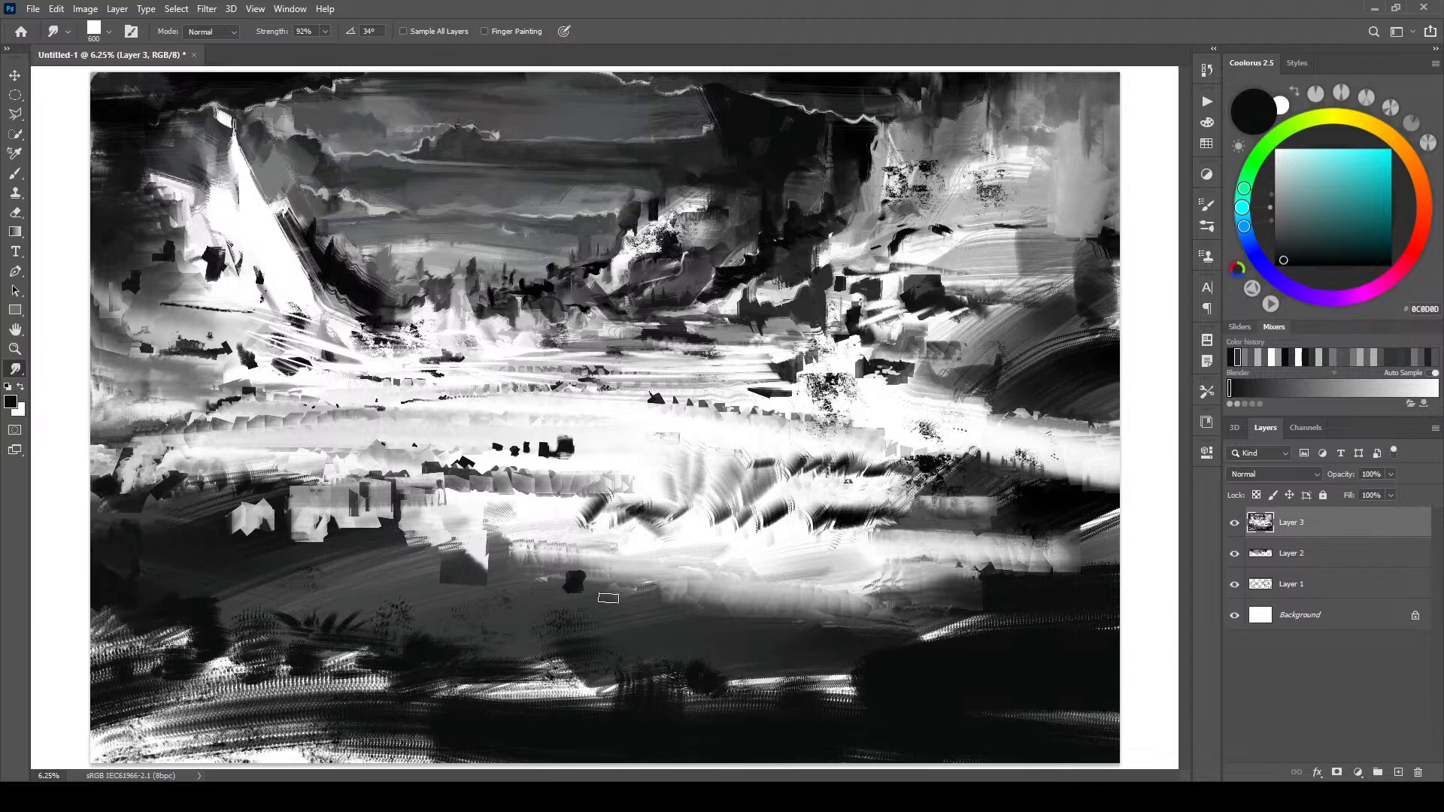
- Smudge small dark rock-like marks and thin streaks across the water and its near shore with a 300 px brush
{"action": "mouse_move", "coordinate": [704, 590]}
{"action": "left_mouse_down"}
{"action": "mouse_move", "coordinate": [752, 591]}
{"action": "mouse_move", "coordinate": [761, 565]}
{"action": "left_mouse_up"}
{"action": "left_click_drag", "start_coordinate": [664, 565], "coordinate": [750, 576]}
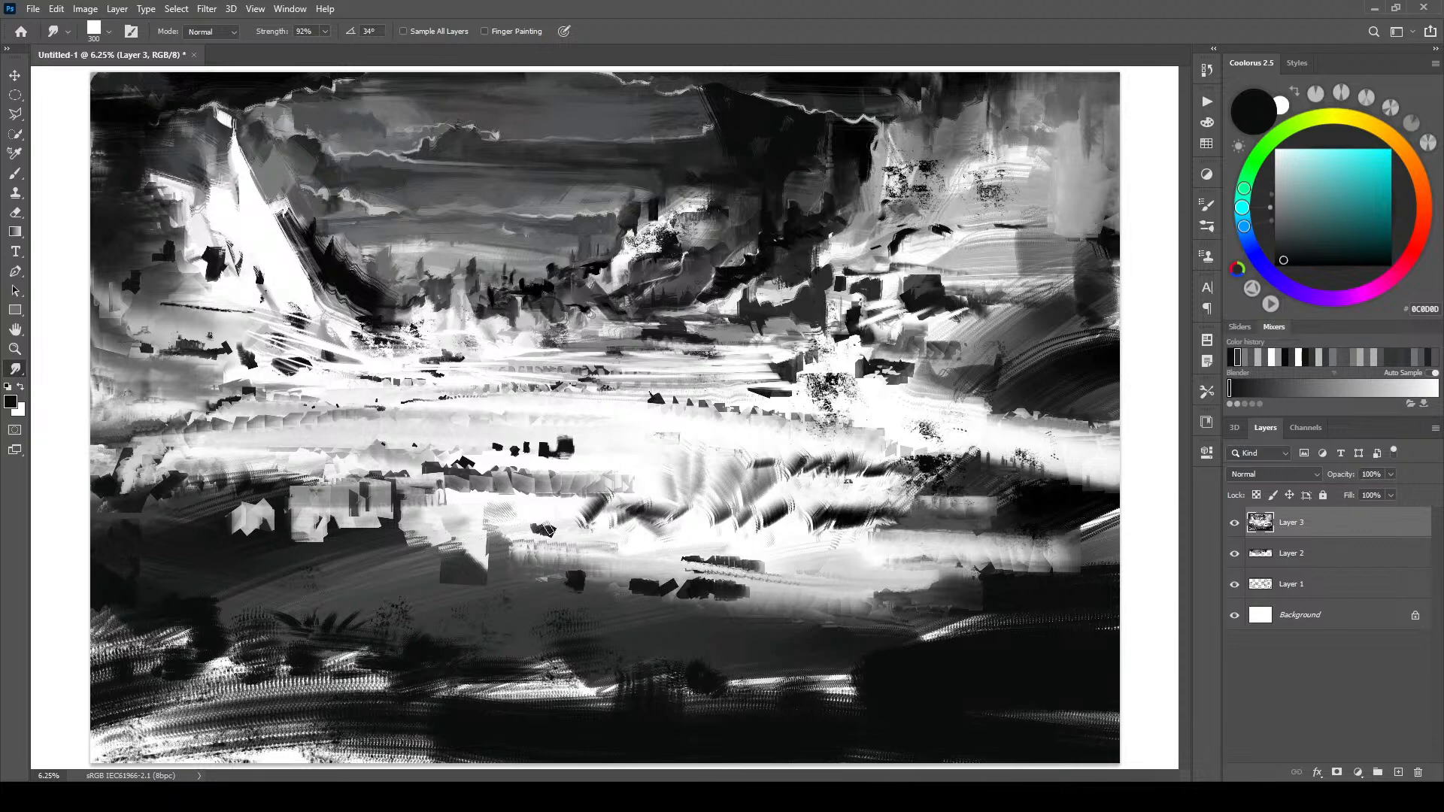
{"action": "left_click_drag", "start_coordinate": [560, 516], "coordinate": [433, 515]}
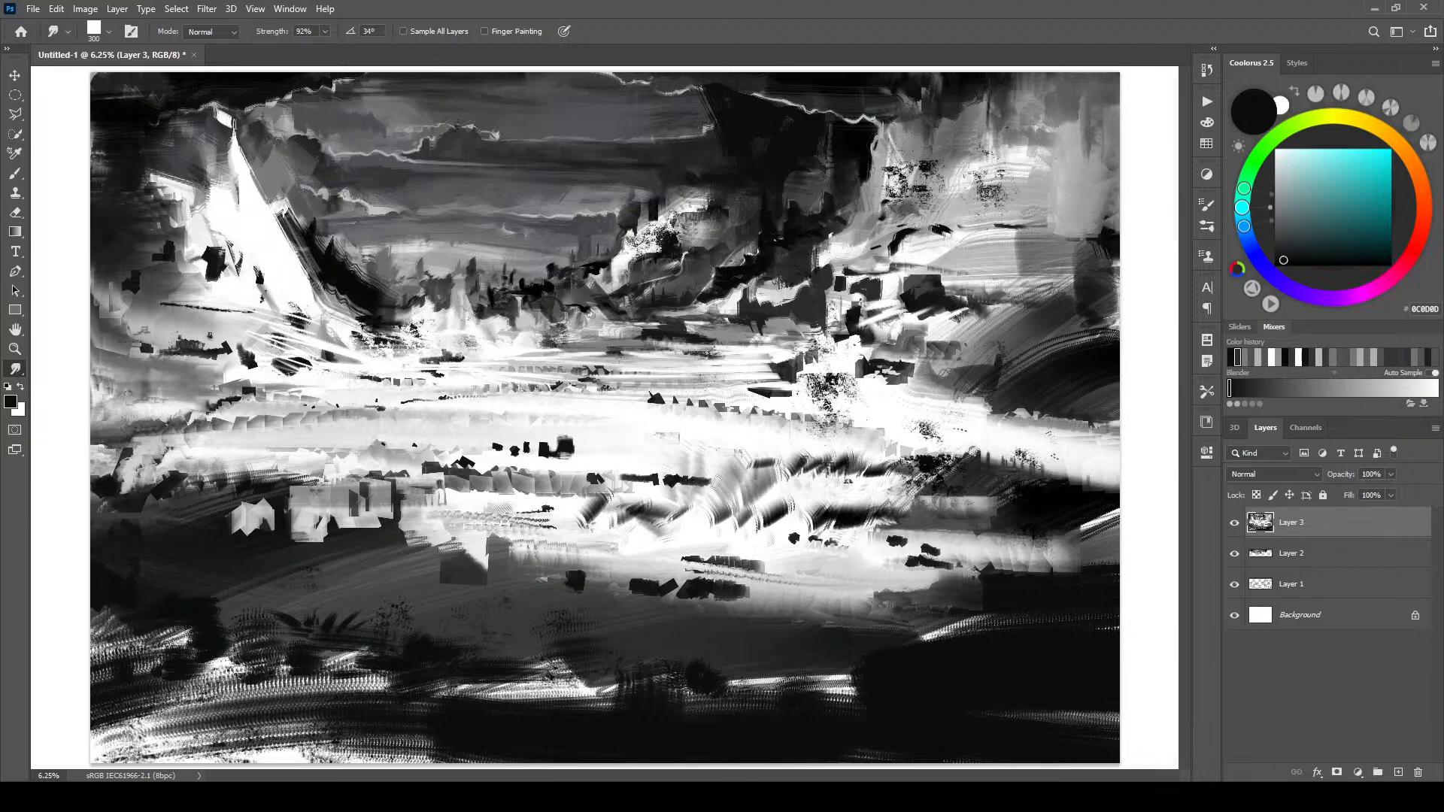
{"action": "left_click_drag", "start_coordinate": [346, 444], "coordinate": [290, 451]}
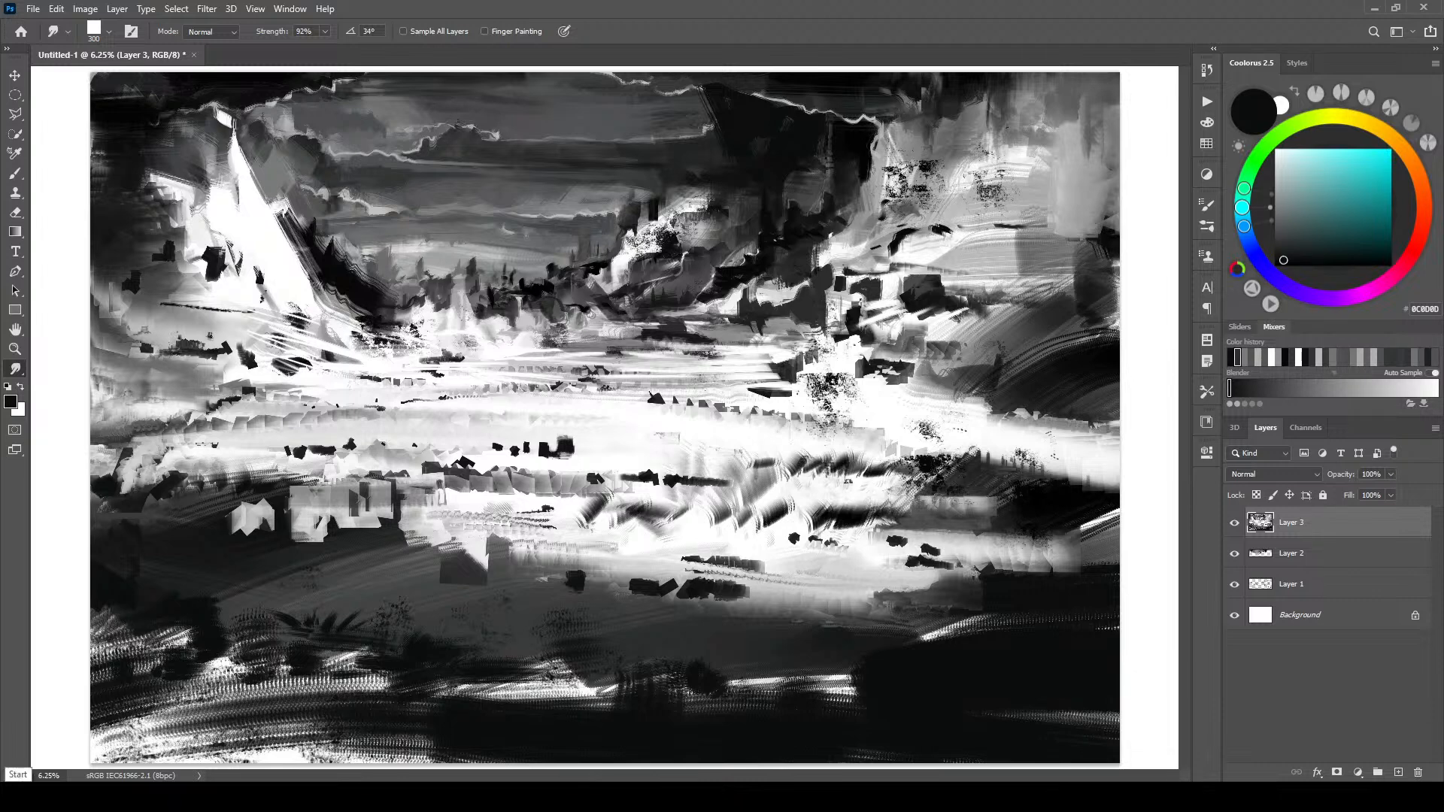
- Add a new empty layer above Layer 3
{"action": "left_click", "coordinate": [1399, 773]}
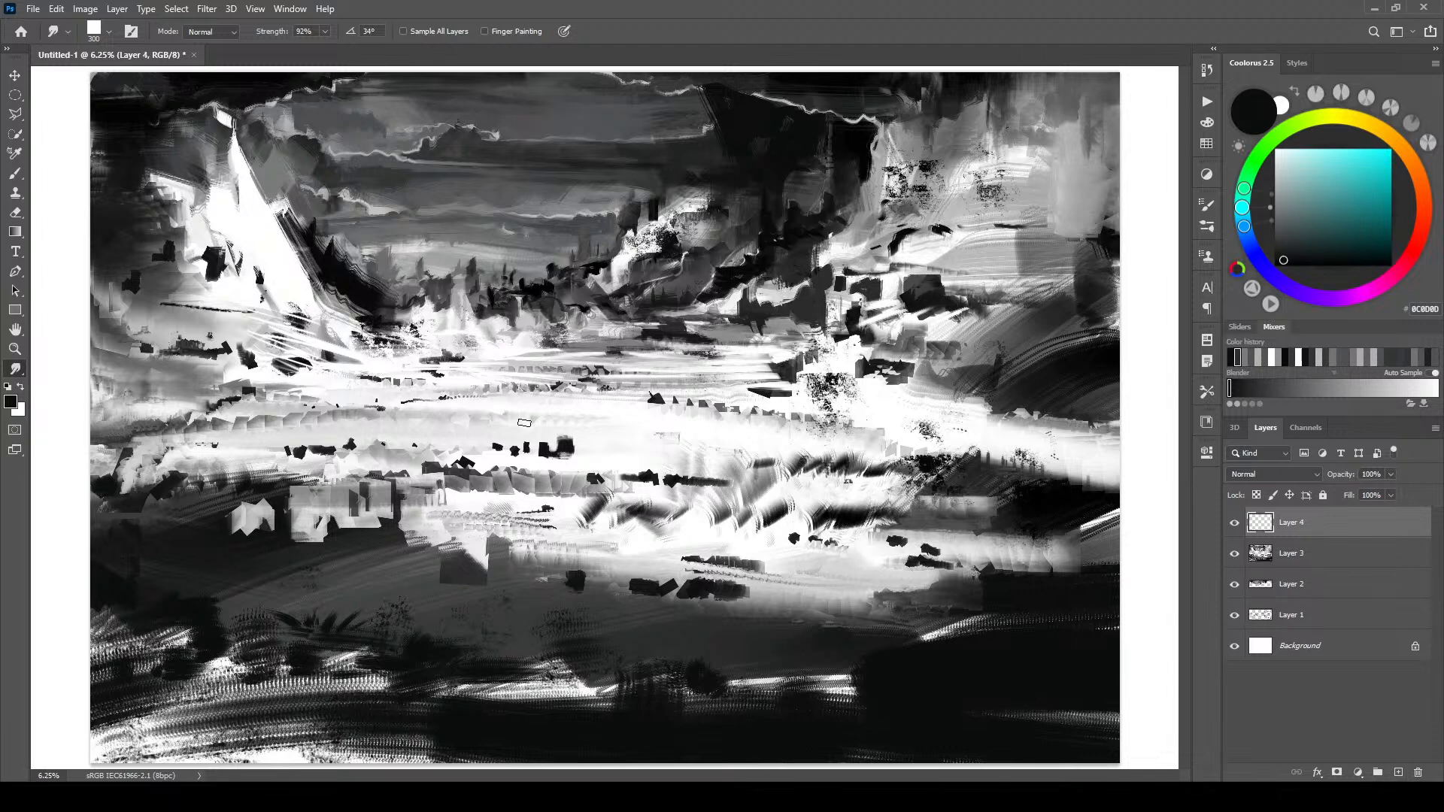
- Brush a long white curve from the foreground up to the far bank and add white textured strokes across the dark foreground
{"action": "key", "text": "b"}
{"action": "key", "text": "x"}
{"action": "mouse_move", "coordinate": [643, 715]}
{"action": "left_mouse_down"}
{"action": "mouse_move", "coordinate": [976, 428]}
{"action": "mouse_move", "coordinate": [943, 498]}
{"action": "mouse_move", "coordinate": [938, 628]}
{"action": "mouse_move", "coordinate": [968, 627]}
{"action": "mouse_move", "coordinate": [976, 602]}
{"action": "mouse_move", "coordinate": [932, 500]}
{"action": "mouse_move", "coordinate": [981, 419]}
{"action": "mouse_move", "coordinate": [1030, 412]}
{"action": "mouse_move", "coordinate": [1052, 361]}
{"action": "mouse_move", "coordinate": [1048, 280]}
{"action": "mouse_move", "coordinate": [1025, 312]}
{"action": "left_mouse_up"}
{"action": "left_click_drag", "start_coordinate": [707, 611], "coordinate": [575, 661]}
{"action": "key", "text": "bracketright"}
{"action": "key", "text": "bracketright"}
{"action": "key", "text": "bracketright"}
{"action": "key", "text": "bracketright"}
{"action": "left_click_drag", "start_coordinate": [750, 596], "coordinate": [453, 647]}
- Reduce the brush and paint white strokes along the near shore to the right of the white curve
{"action": "key", "text": "bracketleft"}
{"action": "key", "text": "bracketleft"}
{"action": "key", "text": "bracketleft"}
{"action": "key", "text": "bracketleft"}
{"action": "key", "text": "bracketleft"}
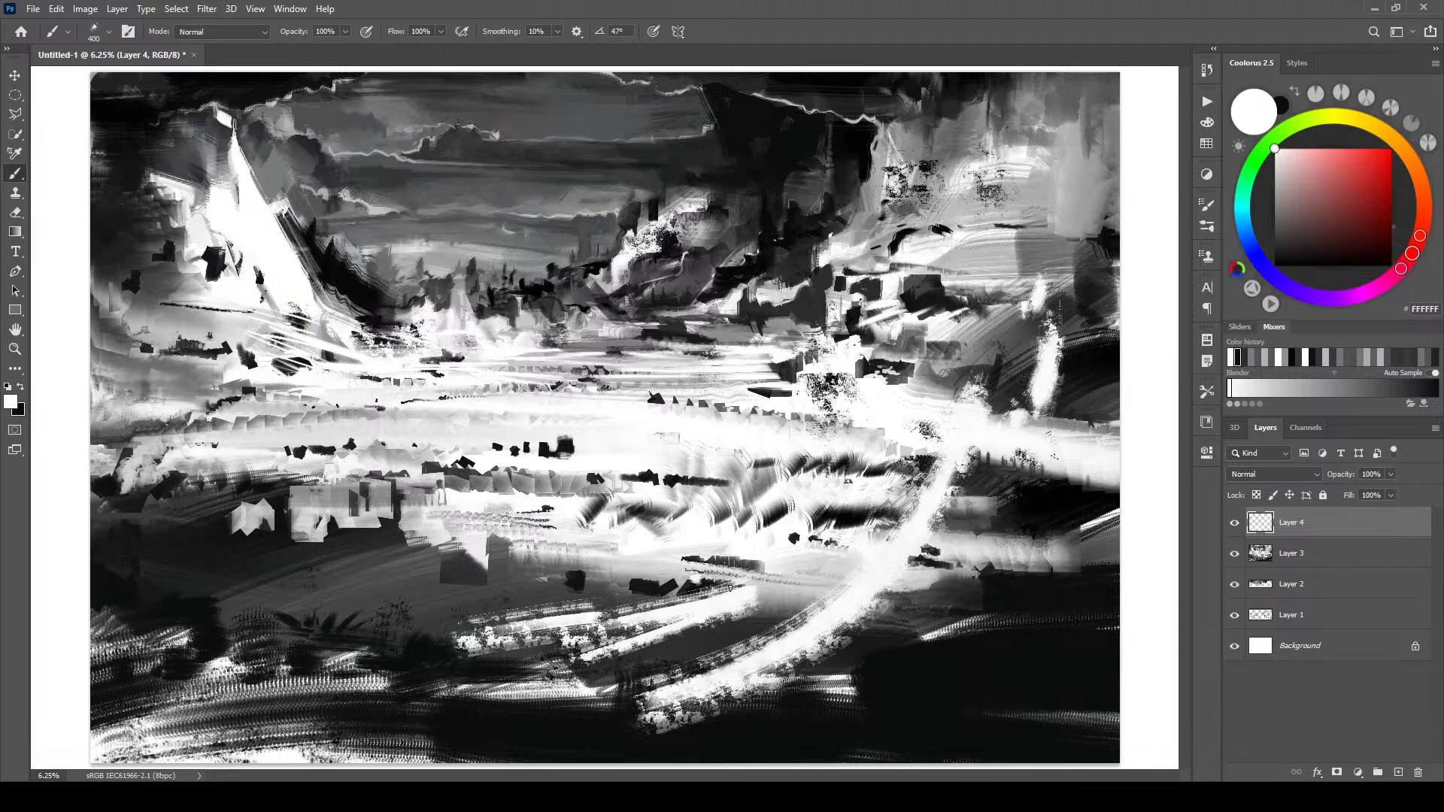
{"action": "mouse_move", "coordinate": [921, 575]}
{"action": "left_mouse_down"}
{"action": "mouse_move", "coordinate": [850, 619]}
{"action": "mouse_move", "coordinate": [941, 593]}
{"action": "mouse_move", "coordinate": [814, 673]}
{"action": "left_mouse_up"}
{"action": "left_click_drag", "start_coordinate": [997, 530], "coordinate": [981, 550]}
- Paint long, thin white streaks across the dark foreground and along the near edge of the water
{"action": "key", "text": "bracketleft"}
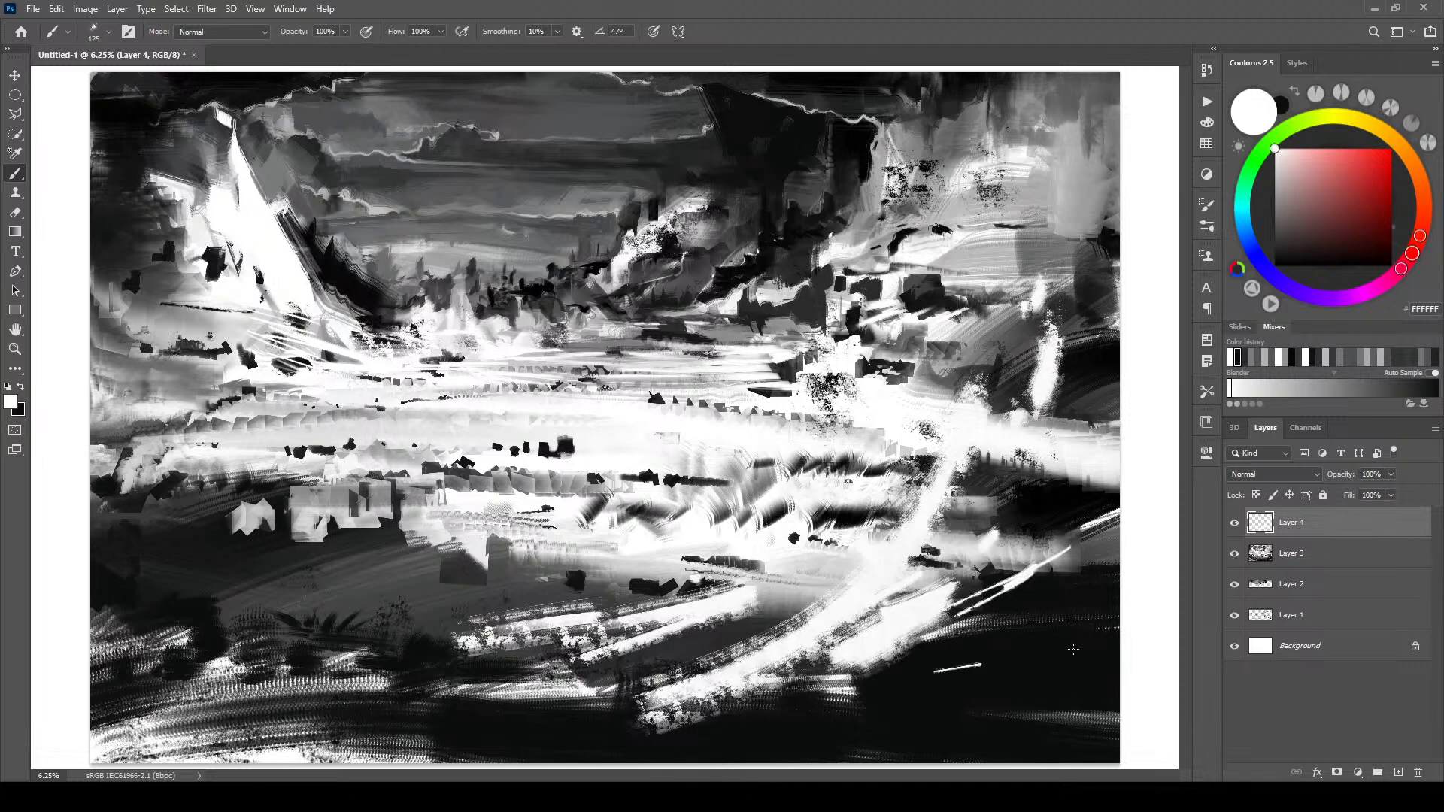
{"action": "mouse_move", "coordinate": [933, 666]}
{"action": "left_mouse_down"}
{"action": "mouse_move", "coordinate": [658, 693]}
{"action": "mouse_move", "coordinate": [433, 686]}
{"action": "left_mouse_up"}
{"action": "key", "text": "bracketright"}
{"action": "key", "text": "bracketright"}
{"action": "mouse_move", "coordinate": [581, 608]}
{"action": "left_mouse_down"}
{"action": "mouse_move", "coordinate": [388, 587]}
{"action": "mouse_move", "coordinate": [768, 611]}
{"action": "left_mouse_up"}
{"action": "left_click_drag", "start_coordinate": [512, 558], "coordinate": [569, 562]}
- Add fine white diagonal lines where the water meets the dark foreground, using a much smaller brush
{"action": "key", "text": "bracketleft"}
{"action": "key", "text": "bracketleft"}
{"action": "key", "text": "bracketleft"}
{"action": "key", "text": "bracketleft"}
{"action": "key", "text": "bracketleft"}
{"action": "key", "text": "bracketleft"}
{"action": "key", "text": "bracketleft"}
{"action": "key", "text": "bracketleft"}
{"action": "key", "text": "bracketleft"}
{"action": "key", "text": "bracketleft"}
{"action": "key", "text": "bracketleft"}
{"action": "key", "text": "bracketleft"}
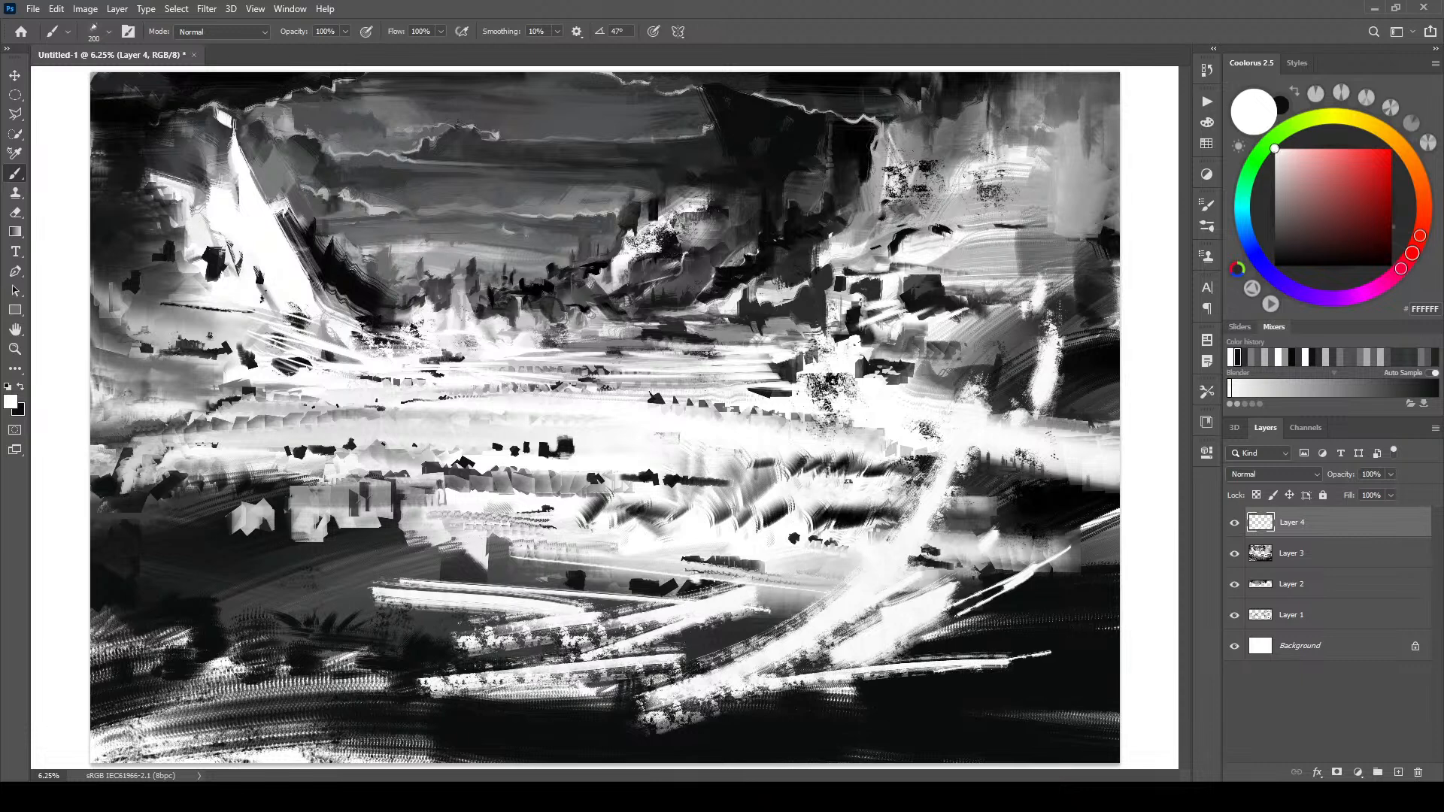
{"action": "left_click_drag", "start_coordinate": [727, 594], "coordinate": [688, 582]}
{"action": "left_click_drag", "start_coordinate": [600, 572], "coordinate": [782, 639]}
{"action": "left_click_drag", "start_coordinate": [782, 639], "coordinate": [404, 547]}
- Enlarge the brush and paint white over the dark ripples in the centre of the water
{"action": "key", "text": "bracketright"}
{"action": "key", "text": "bracketright"}
{"action": "key", "text": "bracketright"}
{"action": "key", "text": "bracketright"}
{"action": "key", "text": "bracketright"}
{"action": "key", "text": "bracketright"}
{"action": "key", "text": "bracketright"}
{"action": "key", "text": "bracketright"}
{"action": "left_click", "coordinate": [816, 580]}
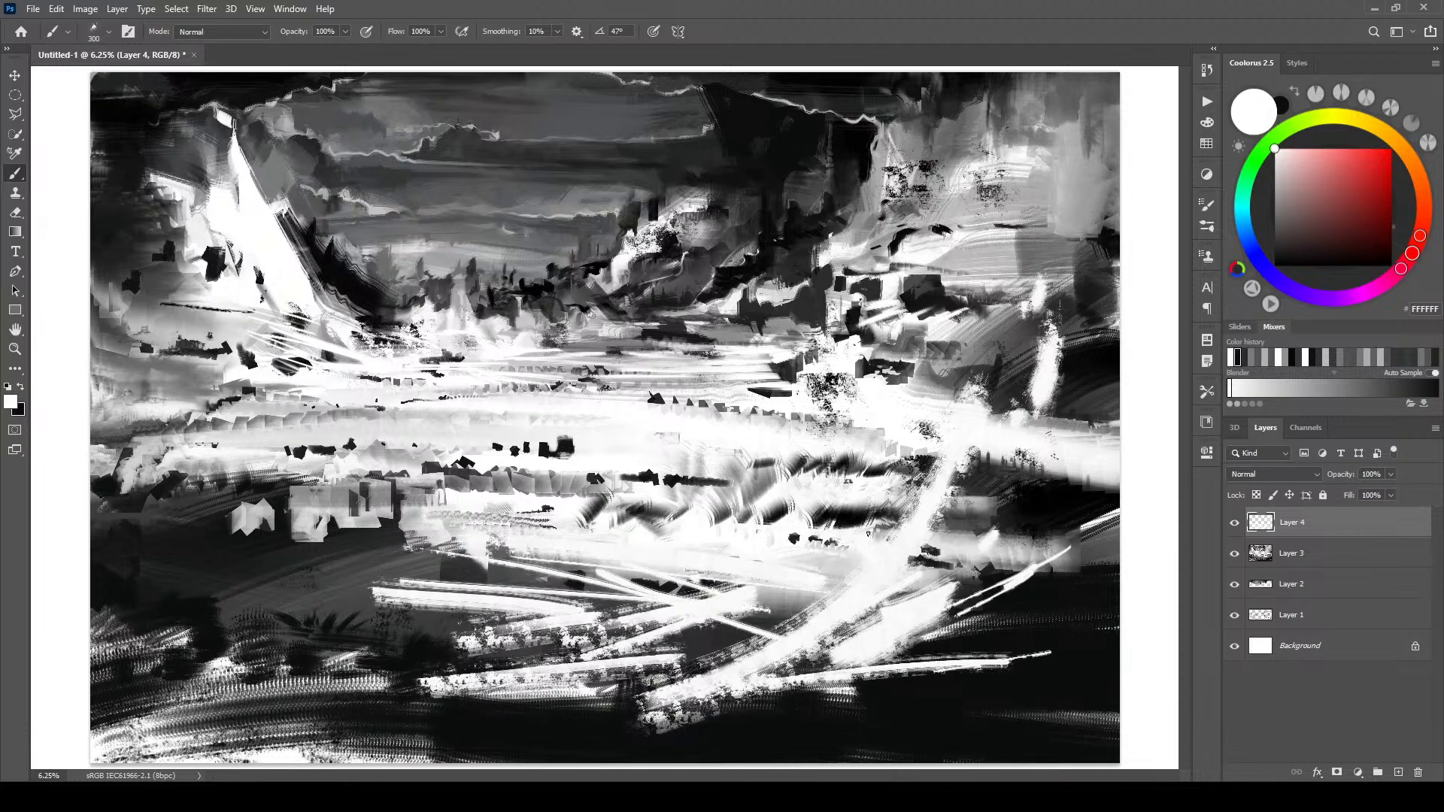
{"action": "mouse_move", "coordinate": [875, 529]}
{"action": "left_mouse_down"}
{"action": "mouse_move", "coordinate": [587, 513]}
{"action": "mouse_move", "coordinate": [620, 515]}
{"action": "left_mouse_up"}
{"action": "key", "text": "bracketright"}
{"action": "key", "text": "bracketright"}
{"action": "key", "text": "bracketright"}
{"action": "left_click_drag", "start_coordinate": [736, 477], "coordinate": [767, 485]}
- Reduce the brush and add thin white streaks across the dark patch at the water's right edge
{"action": "key", "text": "bracketleft"}
{"action": "key", "text": "bracketleft"}
{"action": "key", "text": "bracketleft"}
{"action": "key", "text": "bracketleft"}
{"action": "key", "text": "bracketleft"}
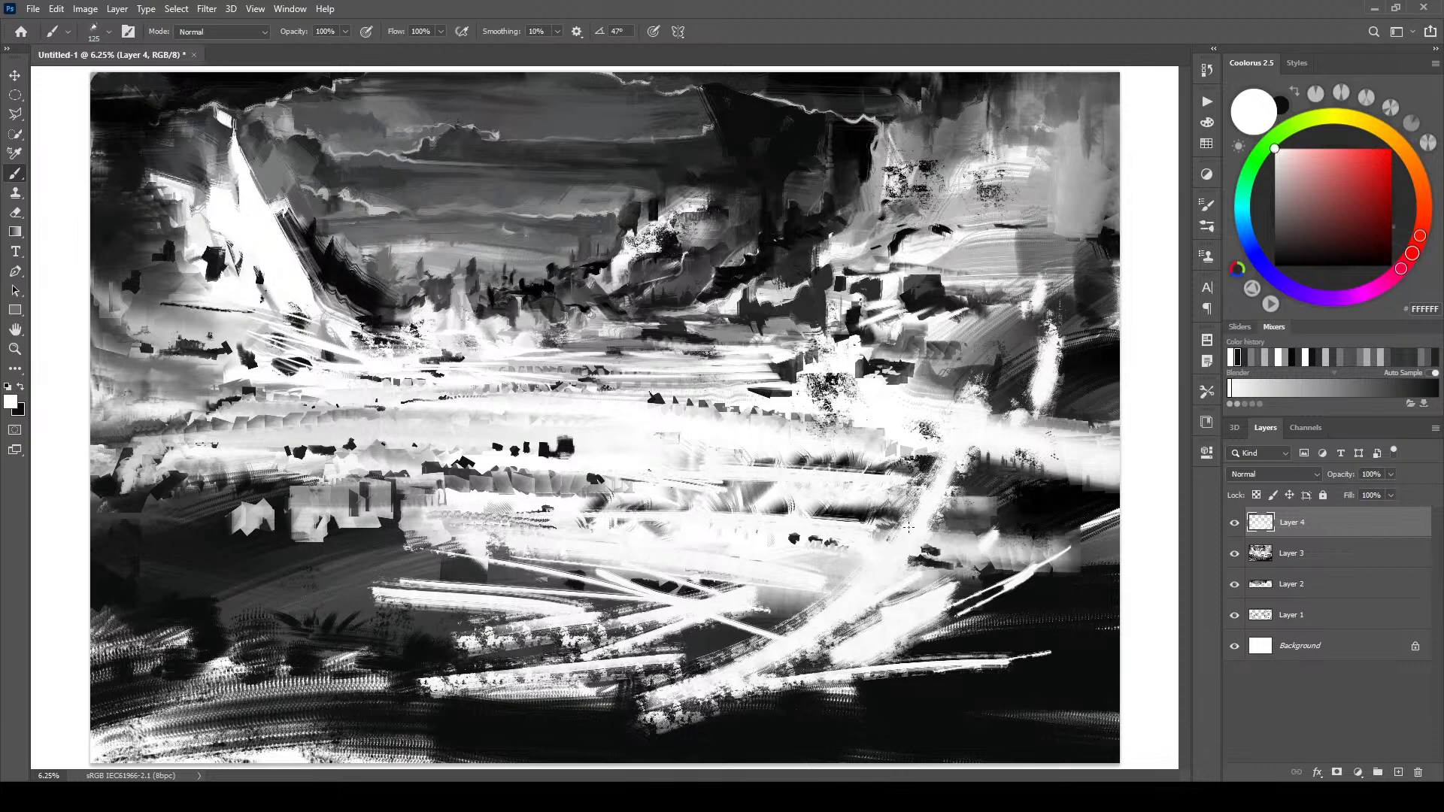
{"action": "left_click_drag", "start_coordinate": [1055, 516], "coordinate": [1092, 521]}
- Cover the small dark marks in the middle of the water with white strokes using a 400 px brush
{"action": "key", "text": "bracketleft"}
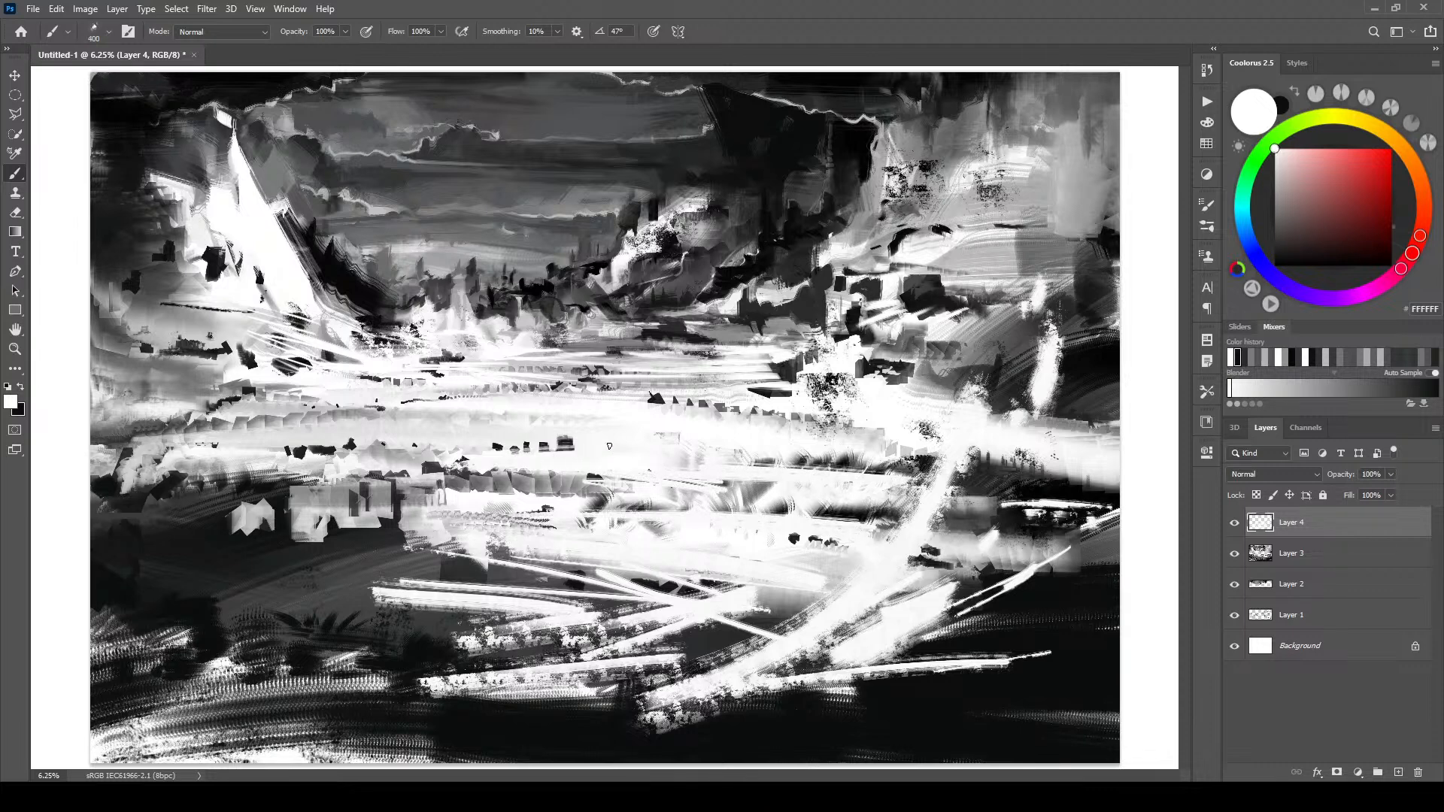
{"action": "left_click_drag", "start_coordinate": [448, 425], "coordinate": [583, 444]}
{"action": "left_click_drag", "start_coordinate": [441, 438], "coordinate": [324, 451]}
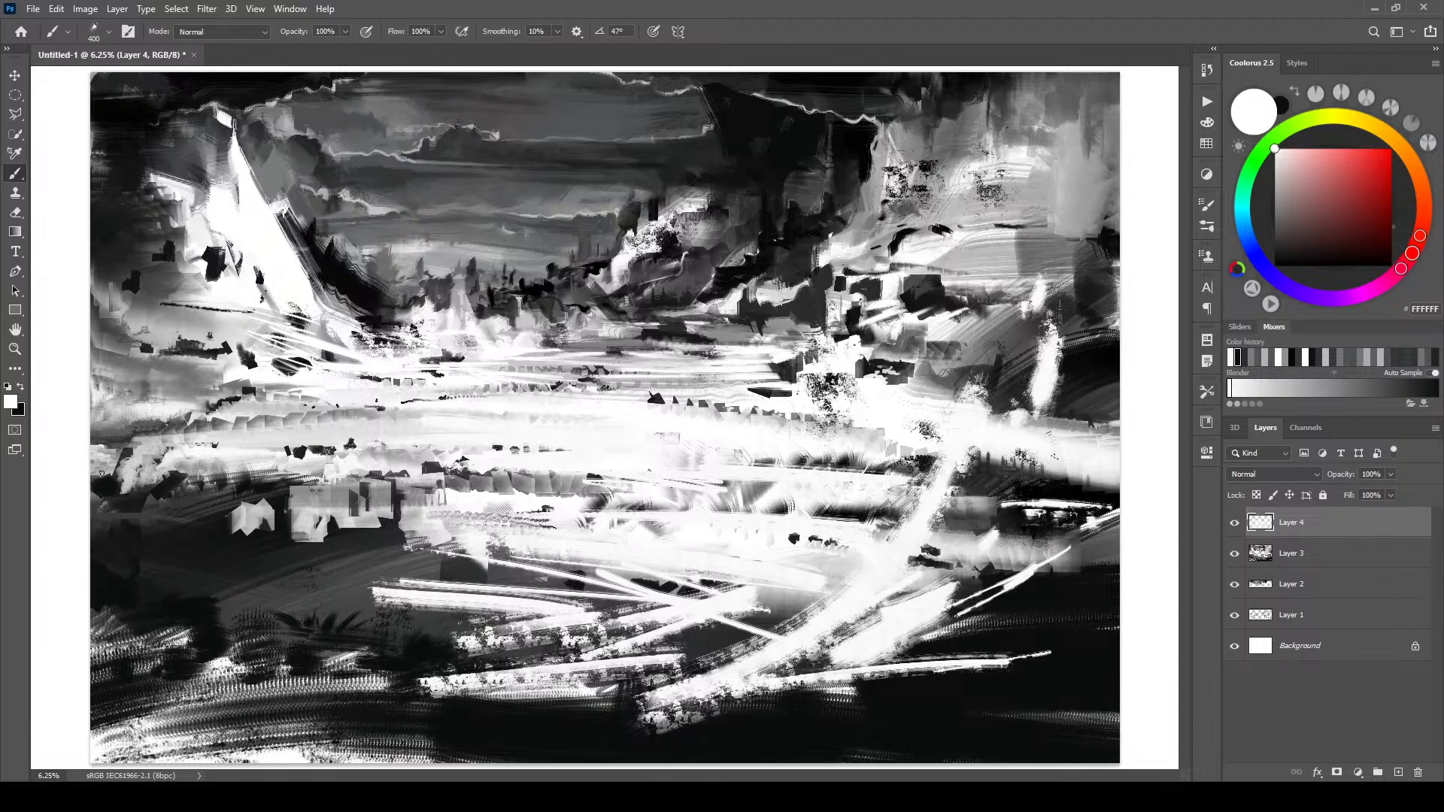
- Paint a broad white band across the lower-right foreground and thin slanted white lines below it with a 100 px brush
{"action": "mouse_move", "coordinate": [1073, 700]}
{"action": "left_mouse_down"}
{"action": "mouse_move", "coordinate": [841, 710]}
{"action": "mouse_move", "coordinate": [1049, 763]}
{"action": "left_mouse_up"}
{"action": "key", "text": "bracketleft"}
{"action": "key", "text": "bracketleft"}
{"action": "key", "text": "bracketleft"}
{"action": "key", "text": "bracketleft"}
{"action": "key", "text": "bracketleft"}
{"action": "key", "text": "bracketleft"}
{"action": "key", "text": "bracketleft"}
{"action": "key", "text": "bracketleft"}
{"action": "left_click_drag", "start_coordinate": [767, 724], "coordinate": [906, 762]}
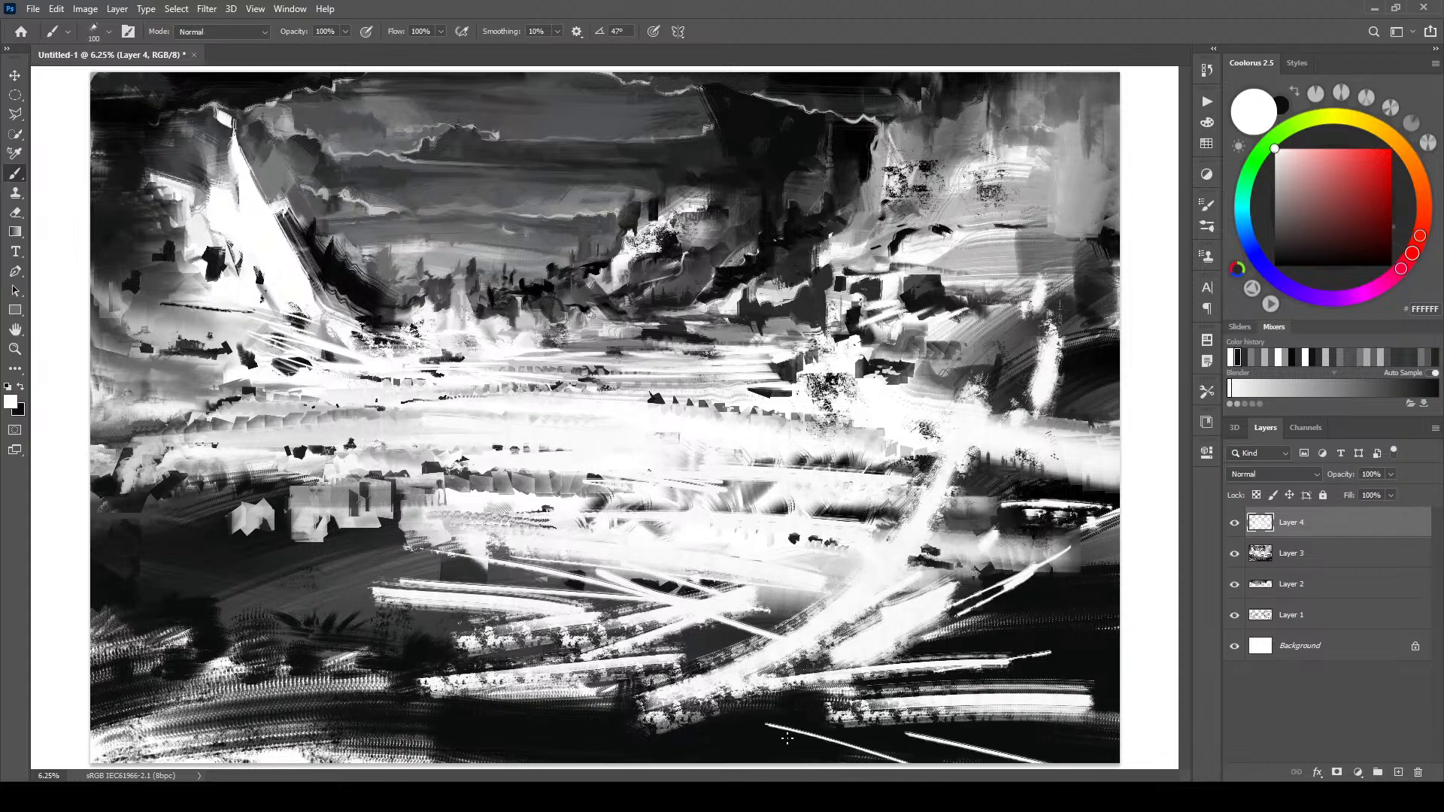
- Add steep white diagonal strokes fanning out through the lower centre of the dark foreground
{"action": "left_click_drag", "start_coordinate": [803, 767], "coordinate": [737, 712]}
{"action": "mouse_move", "coordinate": [758, 765]}
{"action": "left_mouse_down"}
{"action": "mouse_move", "coordinate": [640, 667]}
{"action": "mouse_move", "coordinate": [627, 745]}
{"action": "mouse_move", "coordinate": [605, 774]}
{"action": "mouse_move", "coordinate": [613, 652]}
{"action": "left_mouse_up"}
{"action": "left_click_drag", "start_coordinate": [565, 591], "coordinate": [605, 645]}
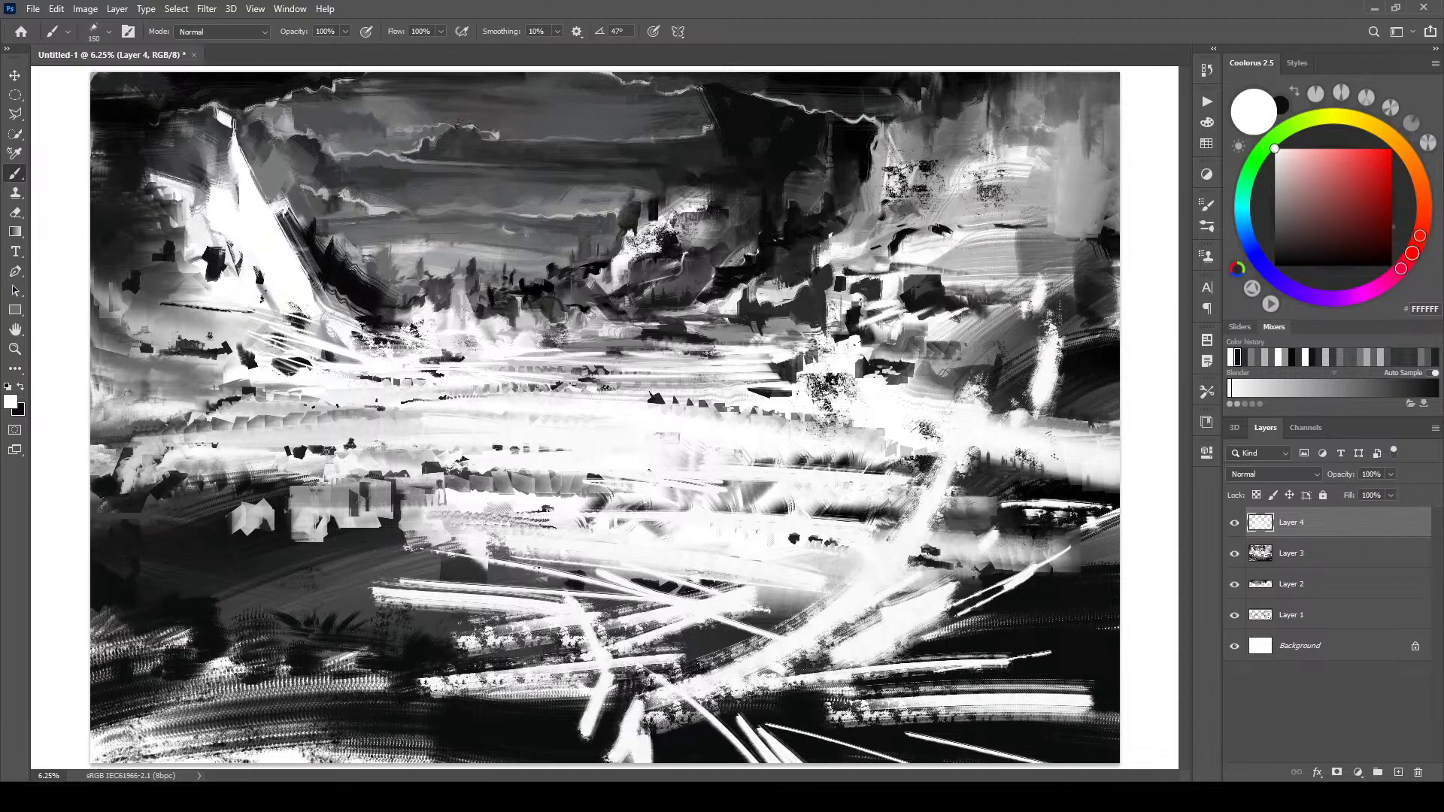
- Extend the white water over the dark left bank with angled strokes and thin streaks below the grey blocks
{"action": "mouse_move", "coordinate": [596, 593]}
{"action": "left_mouse_down"}
{"action": "mouse_move", "coordinate": [495, 537]}
{"action": "mouse_move", "coordinate": [436, 531]}
{"action": "mouse_move", "coordinate": [488, 545]}
{"action": "left_mouse_up"}
{"action": "key", "text": "]"}
{"action": "mouse_move", "coordinate": [412, 523]}
{"action": "left_mouse_down"}
{"action": "mouse_move", "coordinate": [470, 543]}
{"action": "mouse_move", "coordinate": [426, 553]}
{"action": "mouse_move", "coordinate": [462, 570]}
{"action": "mouse_move", "coordinate": [589, 592]}
{"action": "mouse_move", "coordinate": [331, 567]}
{"action": "left_mouse_up"}
{"action": "mouse_move", "coordinate": [331, 568]}
{"action": "left_mouse_down"}
{"action": "mouse_move", "coordinate": [429, 576]}
{"action": "mouse_move", "coordinate": [355, 546]}
{"action": "mouse_move", "coordinate": [333, 559]}
{"action": "mouse_move", "coordinate": [392, 565]}
{"action": "mouse_move", "coordinate": [342, 562]}
{"action": "mouse_move", "coordinate": [438, 540]}
{"action": "mouse_move", "coordinate": [227, 573]}
{"action": "left_mouse_up"}
{"action": "key", "text": "["}
{"action": "key", "text": "["}
{"action": "key", "text": "["}
{"action": "key", "text": "["}
{"action": "key", "text": "["}
{"action": "left_click_drag", "start_coordinate": [302, 537], "coordinate": [188, 550]}
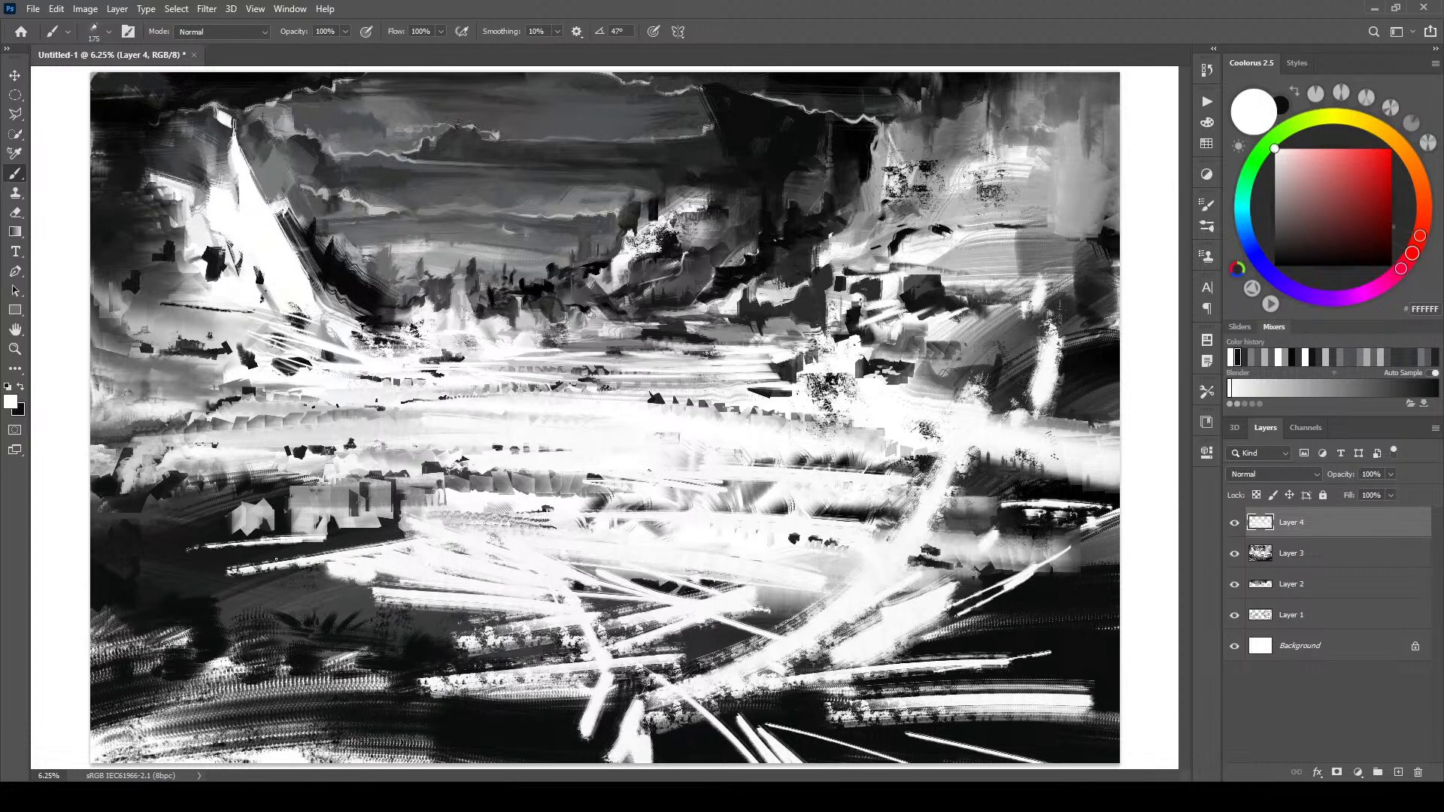
- Switch to near-black and paint a tall dark cliff mass over the right bank with an enlarged brush
{"action": "key", "text": "x"}
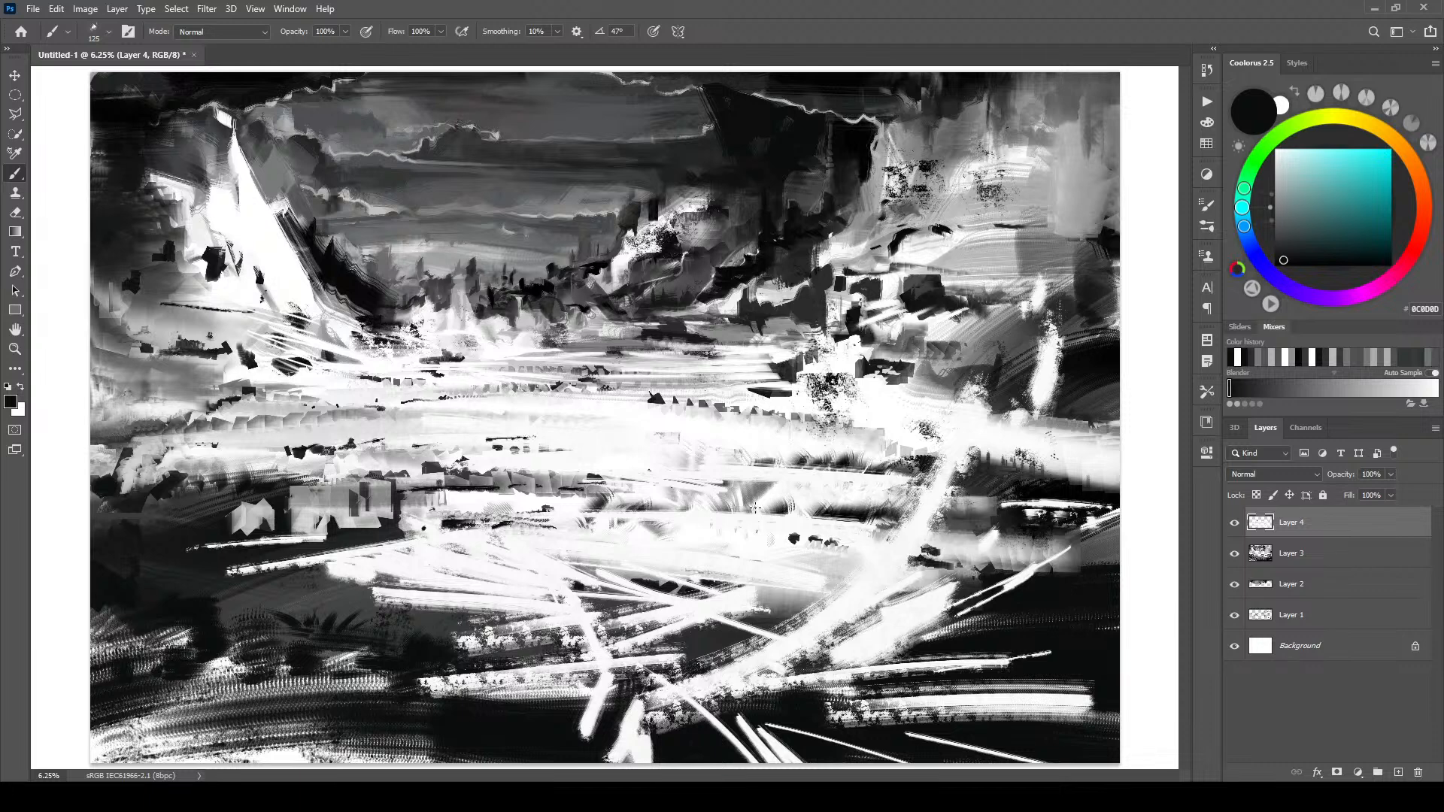
{"action": "mouse_move", "coordinate": [860, 225]}
{"action": "left_mouse_down"}
{"action": "mouse_move", "coordinate": [823, 304]}
{"action": "mouse_move", "coordinate": [879, 250]}
{"action": "mouse_move", "coordinate": [879, 206]}
{"action": "mouse_move", "coordinate": [870, 279]}
{"action": "mouse_move", "coordinate": [846, 184]}
{"action": "mouse_move", "coordinate": [843, 323]}
{"action": "mouse_move", "coordinate": [858, 271]}
{"action": "mouse_move", "coordinate": [824, 357]}
{"action": "mouse_move", "coordinate": [848, 331]}
{"action": "left_mouse_up"}
{"action": "key", "text": "bracketright"}
{"action": "key", "text": "bracketright"}
{"action": "key", "text": "bracketright"}
{"action": "key", "text": "bracketright"}
{"action": "key", "text": "bracketright"}
{"action": "key", "text": "bracketright"}
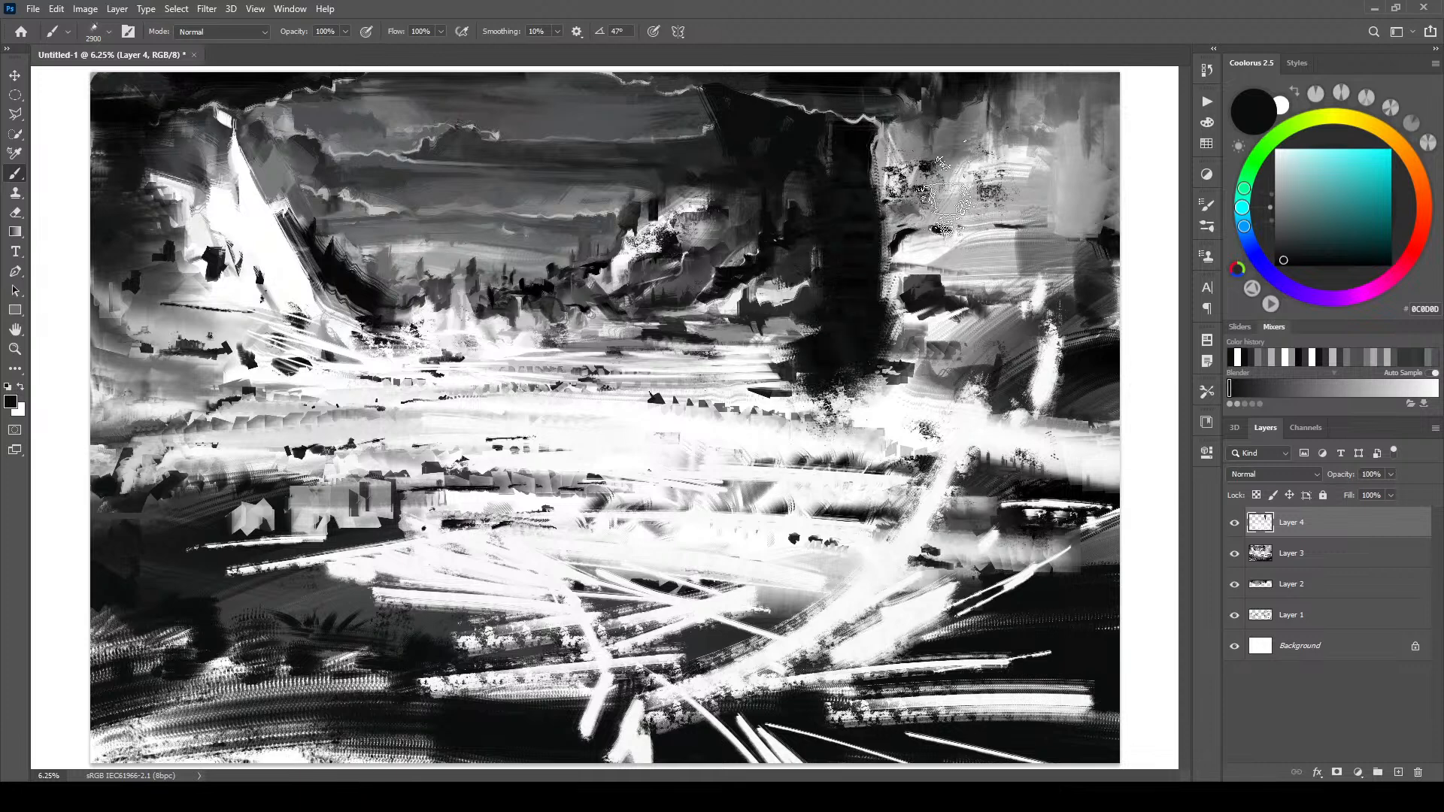
{"action": "mouse_move", "coordinate": [939, 188]}
{"action": "left_mouse_down"}
{"action": "mouse_move", "coordinate": [955, 136]}
{"action": "mouse_move", "coordinate": [934, 197]}
{"action": "mouse_move", "coordinate": [946, 249]}
{"action": "left_mouse_up"}
{"action": "key", "text": "bracketleft"}
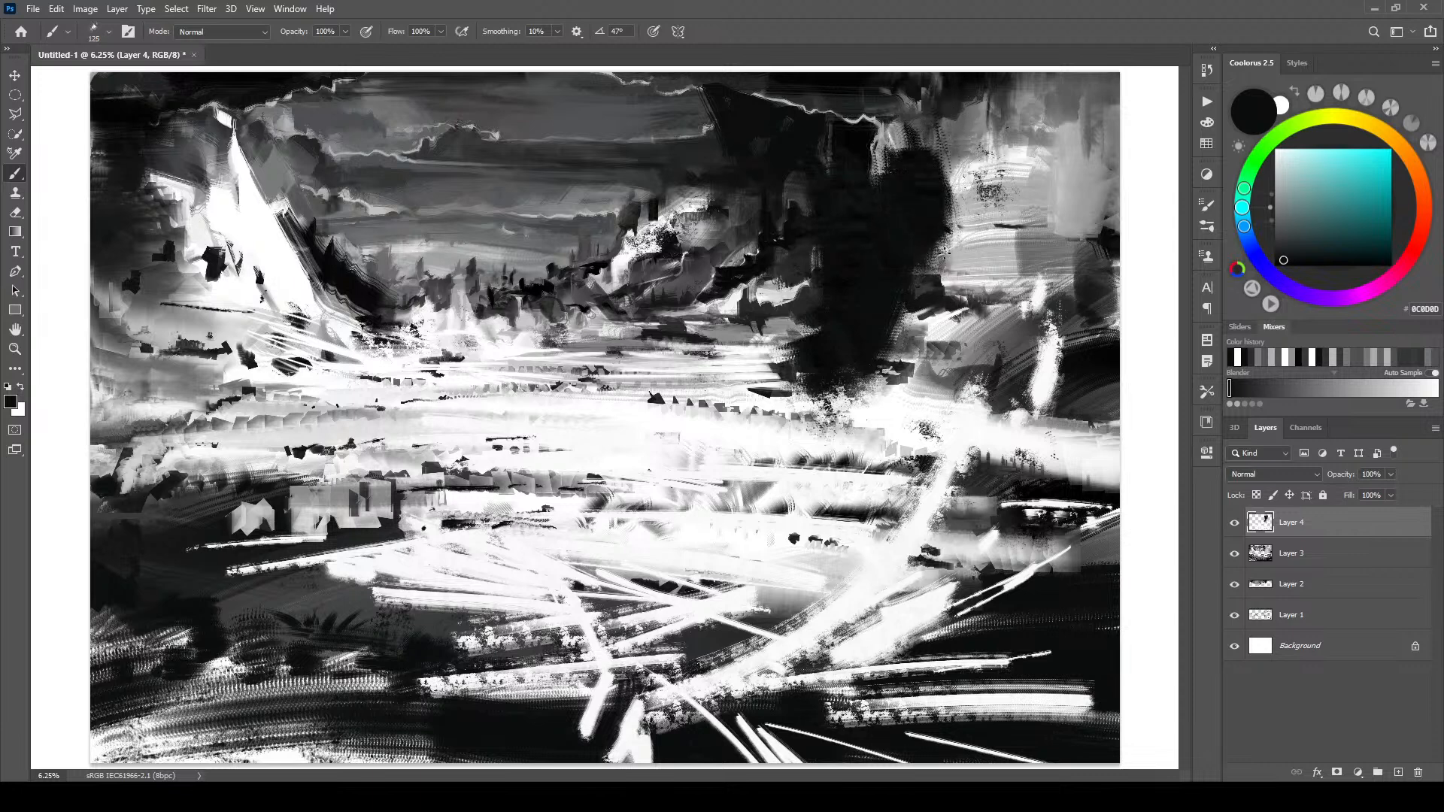
{"action": "mouse_move", "coordinate": [961, 210]}
{"action": "left_mouse_down"}
{"action": "mouse_move", "coordinate": [961, 267]}
{"action": "mouse_move", "coordinate": [967, 211]}
{"action": "mouse_move", "coordinate": [956, 259]}
{"action": "mouse_move", "coordinate": [959, 204]}
{"action": "mouse_move", "coordinate": [934, 162]}
{"action": "mouse_move", "coordinate": [871, 141]}
{"action": "mouse_move", "coordinate": [898, 108]}
{"action": "mouse_move", "coordinate": [969, 112]}
{"action": "mouse_move", "coordinate": [921, 254]}
{"action": "left_mouse_up"}
{"action": "key", "text": "bracketright"}
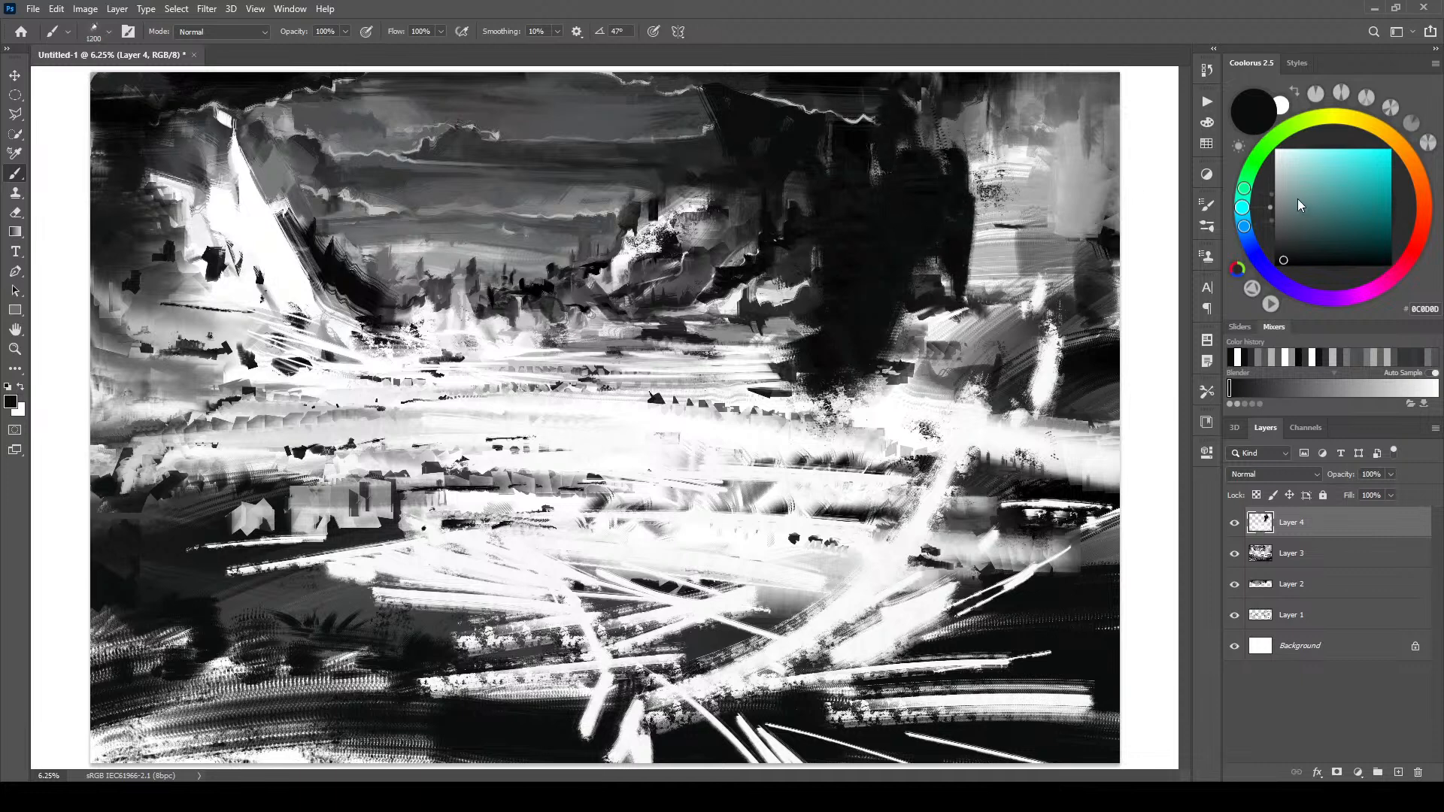
- Choose the mid-grey 5D5E61 and paint broad grey faces on the tall dark cliff
{"action": "left_click", "coordinate": [1279, 221]}
{"action": "key", "text": "bracketright"}
{"action": "mouse_move", "coordinate": [924, 187]}
{"action": "left_mouse_down"}
{"action": "mouse_move", "coordinate": [947, 248]}
{"action": "mouse_move", "coordinate": [930, 169]}
{"action": "mouse_move", "coordinate": [949, 252]}
{"action": "mouse_move", "coordinate": [977, 162]}
{"action": "left_mouse_up"}
{"action": "key", "text": "bracketright"}
{"action": "left_click", "coordinate": [1246, 228]}
{"action": "left_click", "coordinate": [1249, 240]}
{"action": "mouse_move", "coordinate": [919, 180]}
{"action": "left_mouse_down"}
{"action": "mouse_move", "coordinate": [924, 242]}
{"action": "mouse_move", "coordinate": [947, 237]}
{"action": "mouse_move", "coordinate": [918, 261]}
{"action": "mouse_move", "coordinate": [858, 224]}
{"action": "left_mouse_up"}
- Reduce the brush and add narrow vertical grey strokes to the lower face and right edge of the cliff
{"action": "key", "text": "bracketleft"}
{"action": "key", "text": "bracketleft"}
{"action": "key", "text": "bracketleft"}
{"action": "key", "text": "bracketleft"}
{"action": "key", "text": "bracketleft"}
{"action": "key", "text": "bracketleft"}
{"action": "key", "text": "bracketleft"}
{"action": "key", "text": "bracketleft"}
{"action": "key", "text": "bracketleft"}
{"action": "key", "text": "bracketleft"}
{"action": "key", "text": "bracketleft"}
{"action": "left_click_drag", "start_coordinate": [862, 282], "coordinate": [863, 324]}
{"action": "mouse_move", "coordinate": [985, 188]}
{"action": "left_mouse_down"}
{"action": "mouse_move", "coordinate": [984, 143]}
{"action": "mouse_move", "coordinate": [993, 211]}
{"action": "mouse_move", "coordinate": [1000, 199]}
{"action": "mouse_move", "coordinate": [975, 151]}
{"action": "mouse_move", "coordinate": [988, 263]}
{"action": "left_mouse_up"}
- Enlarge the brush and spread grey from the cliff's lower face down along its base at the water
{"action": "key", "text": "bracketright"}
{"action": "key", "text": "bracketright"}
{"action": "key", "text": "bracketright"}
{"action": "key", "text": "bracketright"}
{"action": "key", "text": "bracketright"}
{"action": "mouse_move", "coordinate": [856, 252]}
{"action": "left_mouse_down"}
{"action": "mouse_move", "coordinate": [853, 347]}
{"action": "mouse_move", "coordinate": [763, 370]}
{"action": "mouse_move", "coordinate": [786, 395]}
{"action": "mouse_move", "coordinate": [714, 406]}
{"action": "left_mouse_up"}
{"action": "key", "text": "bracketright"}
{"action": "key", "text": "bracketright"}
{"action": "key", "text": "bracketright"}
{"action": "key", "text": "bracketright"}
- Smudge the cliff's grey base into the shoreline and bright water with a 1400 px brush
{"action": "key", "text": "r"}
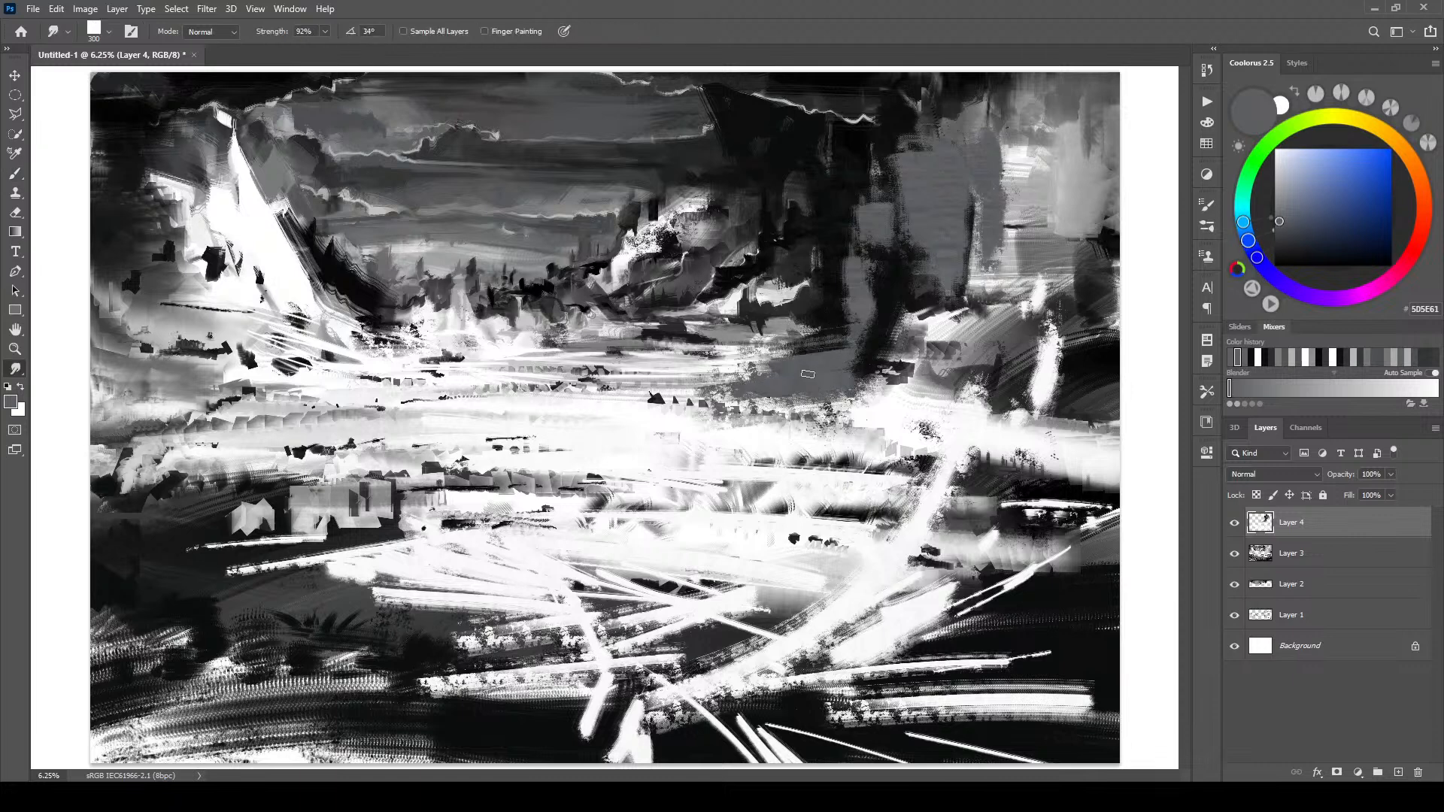
{"action": "key", "text": "bracketright"}
{"action": "key", "text": "bracketright"}
{"action": "key", "text": "bracketright"}
{"action": "key", "text": "bracketright"}
{"action": "key", "text": "bracketright"}
{"action": "key", "text": "bracketright"}
{"action": "key", "text": "bracketright"}
{"action": "key", "text": "bracketright"}
{"action": "key", "text": "bracketright"}
{"action": "key", "text": "bracketright"}
{"action": "key", "text": "bracketright"}
{"action": "key", "text": "bracketright"}
{"action": "mouse_move", "coordinate": [849, 359]}
{"action": "left_mouse_down"}
{"action": "mouse_move", "coordinate": [810, 371]}
{"action": "mouse_move", "coordinate": [880, 396]}
{"action": "mouse_move", "coordinate": [760, 400]}
{"action": "mouse_move", "coordinate": [891, 424]}
{"action": "mouse_move", "coordinate": [613, 428]}
{"action": "left_mouse_up"}
{"action": "mouse_move", "coordinate": [613, 427]}
{"action": "left_mouse_down"}
{"action": "mouse_move", "coordinate": [900, 424]}
{"action": "mouse_move", "coordinate": [989, 403]}
{"action": "left_mouse_up"}
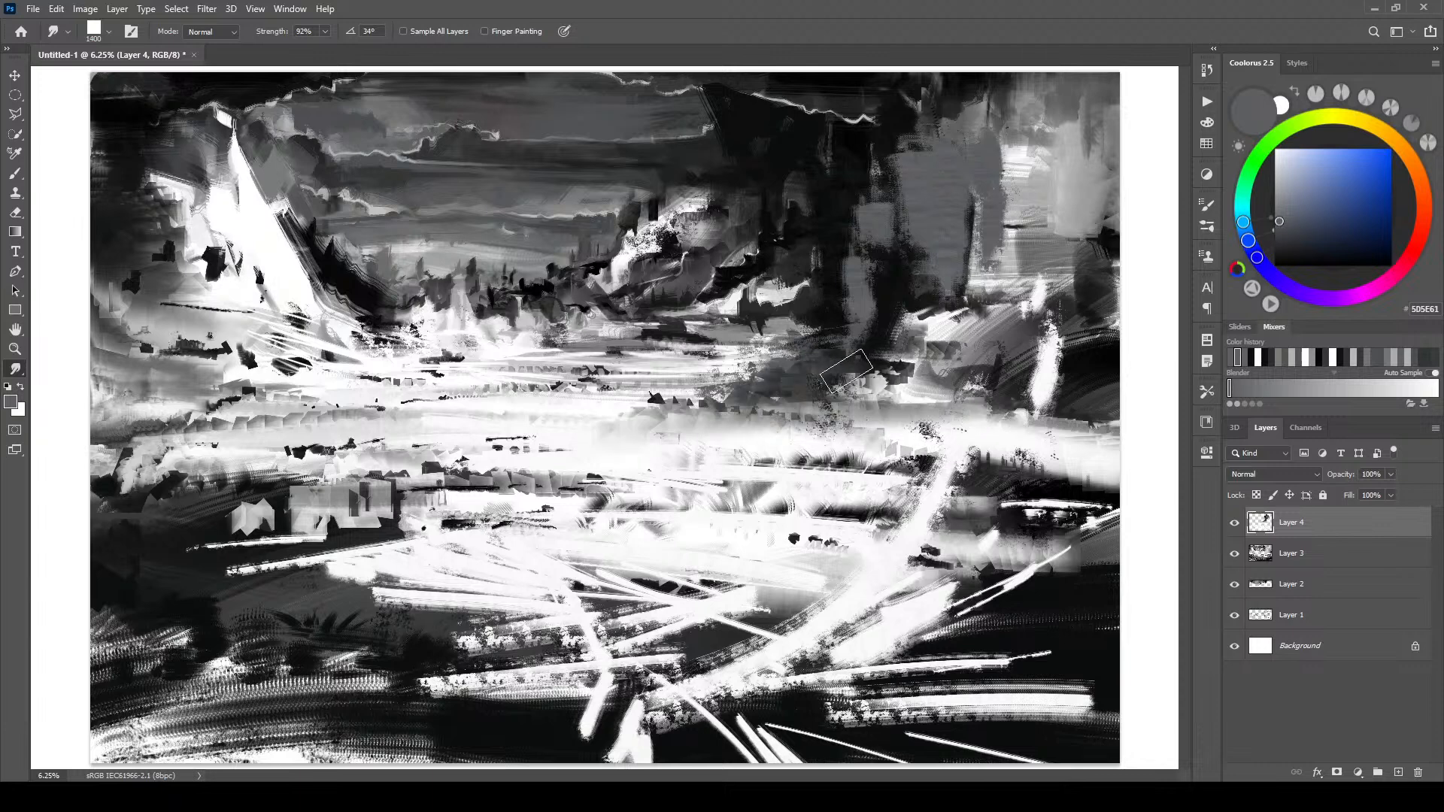
- Smudge the cliff's upper part into the sky and blend its right side downwards with vertical strokes
{"action": "key", "text": "bracketright"}
{"action": "key", "text": "bracketright"}
{"action": "mouse_move", "coordinate": [851, 215]}
{"action": "left_mouse_down"}
{"action": "mouse_move", "coordinate": [856, 307]}
{"action": "mouse_move", "coordinate": [877, 224]}
{"action": "mouse_move", "coordinate": [854, 216]}
{"action": "mouse_move", "coordinate": [848, 303]}
{"action": "mouse_move", "coordinate": [833, 241]}
{"action": "mouse_move", "coordinate": [833, 331]}
{"action": "mouse_move", "coordinate": [847, 208]}
{"action": "mouse_move", "coordinate": [871, 161]}
{"action": "mouse_move", "coordinate": [851, 188]}
{"action": "mouse_move", "coordinate": [856, 122]}
{"action": "mouse_move", "coordinate": [871, 145]}
{"action": "mouse_move", "coordinate": [904, 103]}
{"action": "mouse_move", "coordinate": [917, 113]}
{"action": "mouse_move", "coordinate": [903, 82]}
{"action": "mouse_move", "coordinate": [723, 77]}
{"action": "mouse_move", "coordinate": [964, 122]}
{"action": "mouse_move", "coordinate": [955, 98]}
{"action": "mouse_move", "coordinate": [1030, 140]}
{"action": "mouse_move", "coordinate": [1017, 140]}
{"action": "mouse_move", "coordinate": [1051, 140]}
{"action": "mouse_move", "coordinate": [1056, 232]}
{"action": "mouse_move", "coordinate": [1063, 64]}
{"action": "left_mouse_up"}
{"action": "left_click_drag", "start_coordinate": [1042, 149], "coordinate": [1045, 320]}
{"action": "key", "text": "["}
{"action": "key", "text": "["}
{"action": "key", "text": "["}
{"action": "key", "text": "["}
{"action": "mouse_move", "coordinate": [981, 226]}
{"action": "left_mouse_down"}
{"action": "mouse_move", "coordinate": [993, 284]}
{"action": "mouse_move", "coordinate": [1001, 177]}
{"action": "mouse_move", "coordinate": [1015, 272]}
{"action": "mouse_move", "coordinate": [1014, 178]}
{"action": "mouse_move", "coordinate": [1005, 365]}
{"action": "mouse_move", "coordinate": [961, 293]}
{"action": "mouse_move", "coordinate": [946, 298]}
{"action": "mouse_move", "coordinate": [930, 436]}
{"action": "mouse_move", "coordinate": [922, 307]}
{"action": "mouse_move", "coordinate": [934, 414]}
{"action": "left_mouse_up"}
- Smudge a tall grey column down the cliff's left side and a grey patch into the water with a 1500 px brush
{"action": "key", "text": "bracketright"}
{"action": "key", "text": "bracketright"}
{"action": "left_click_drag", "start_coordinate": [857, 348], "coordinate": [823, 559]}
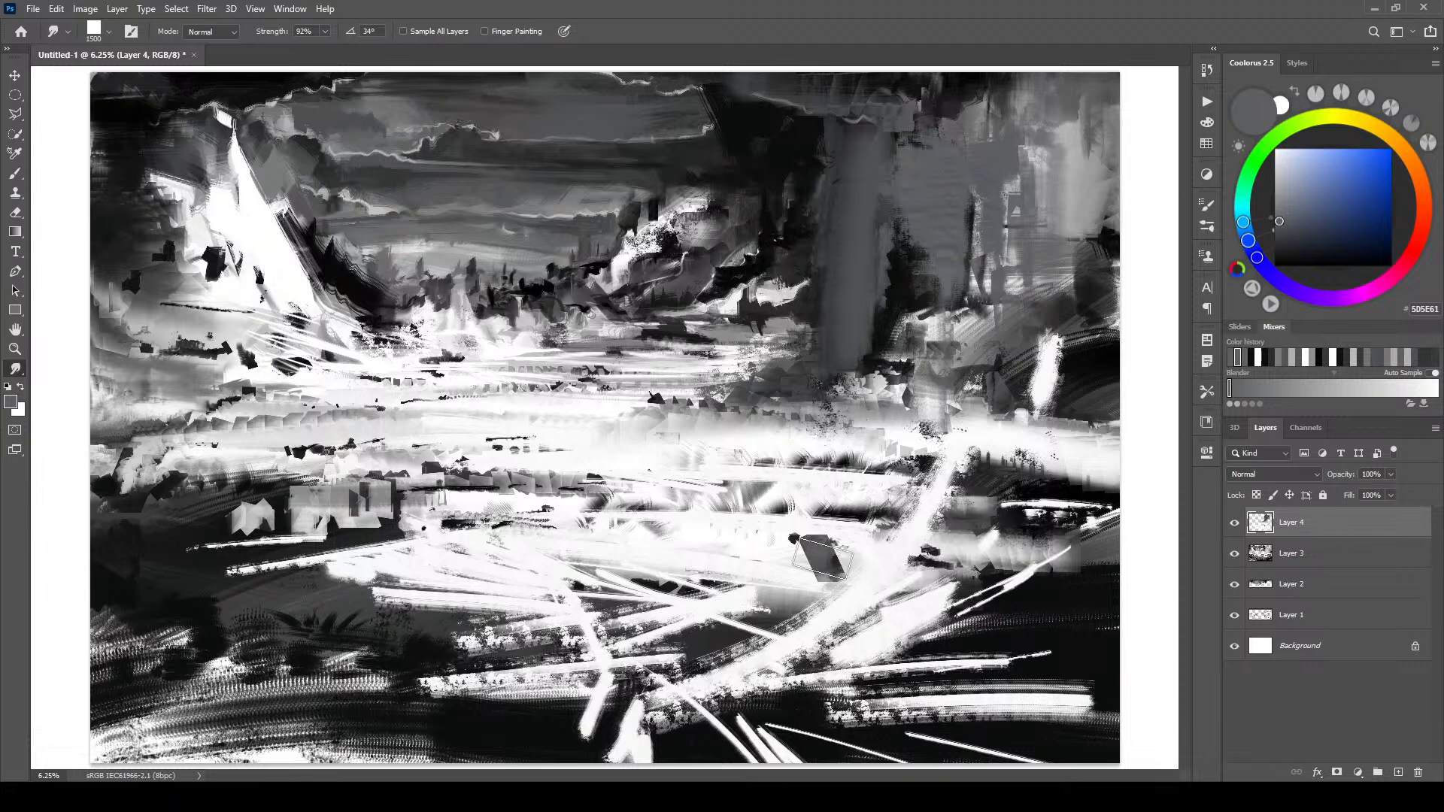
- Shrink the smudge brush, blend the grey patch into the bright water and spread the column's grey base left across the shoreline
{"action": "key", "text": "bracketleft"}
{"action": "key", "text": "bracketleft"}
{"action": "key", "text": "bracketleft"}
{"action": "key", "text": "bracketleft"}
{"action": "mouse_move", "coordinate": [826, 568]}
{"action": "left_mouse_down"}
{"action": "mouse_move", "coordinate": [723, 534]}
{"action": "mouse_move", "coordinate": [855, 561]}
{"action": "left_mouse_up"}
{"action": "mouse_move", "coordinate": [818, 306]}
{"action": "left_mouse_down"}
{"action": "mouse_move", "coordinate": [760, 354]}
{"action": "mouse_move", "coordinate": [799, 312]}
{"action": "mouse_move", "coordinate": [778, 301]}
{"action": "mouse_move", "coordinate": [745, 320]}
{"action": "mouse_move", "coordinate": [761, 294]}
{"action": "mouse_move", "coordinate": [737, 345]}
{"action": "mouse_move", "coordinate": [752, 352]}
{"action": "mouse_move", "coordinate": [721, 353]}
{"action": "left_mouse_up"}
- Smudge dark, ragged rock shapes into the grey area between the cliff and castle hill with a 1400 px brush
{"action": "key", "text": "bracketright"}
{"action": "key", "text": "bracketright"}
{"action": "key", "text": "bracketright"}
{"action": "key", "text": "bracketright"}
{"action": "key", "text": "bracketright"}
{"action": "key", "text": "bracketleft"}
{"action": "key", "text": "bracketleft"}
{"action": "key", "text": "bracketleft"}
{"action": "key", "text": "bracketleft"}
{"action": "key", "text": "bracketleft"}
{"action": "key", "text": "bracketleft"}
{"action": "key", "text": "bracketleft"}
{"action": "key", "text": "bracketleft"}
{"action": "key", "text": "bracketleft"}
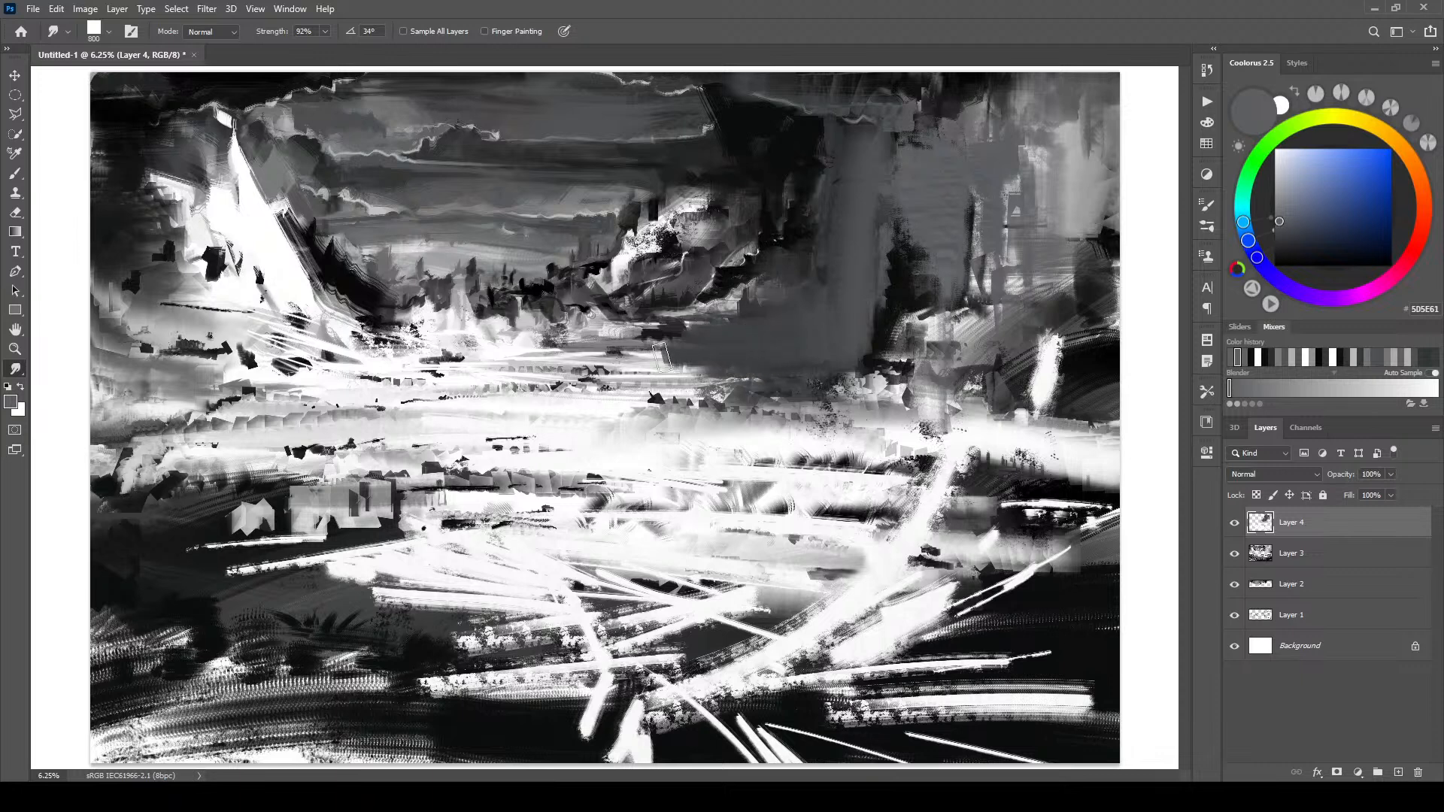
{"action": "key", "text": "bracketright"}
{"action": "key", "text": "bracketright"}
{"action": "key", "text": "bracketright"}
{"action": "key", "text": "bracketright"}
{"action": "key", "text": "bracketright"}
{"action": "key", "text": "bracketright"}
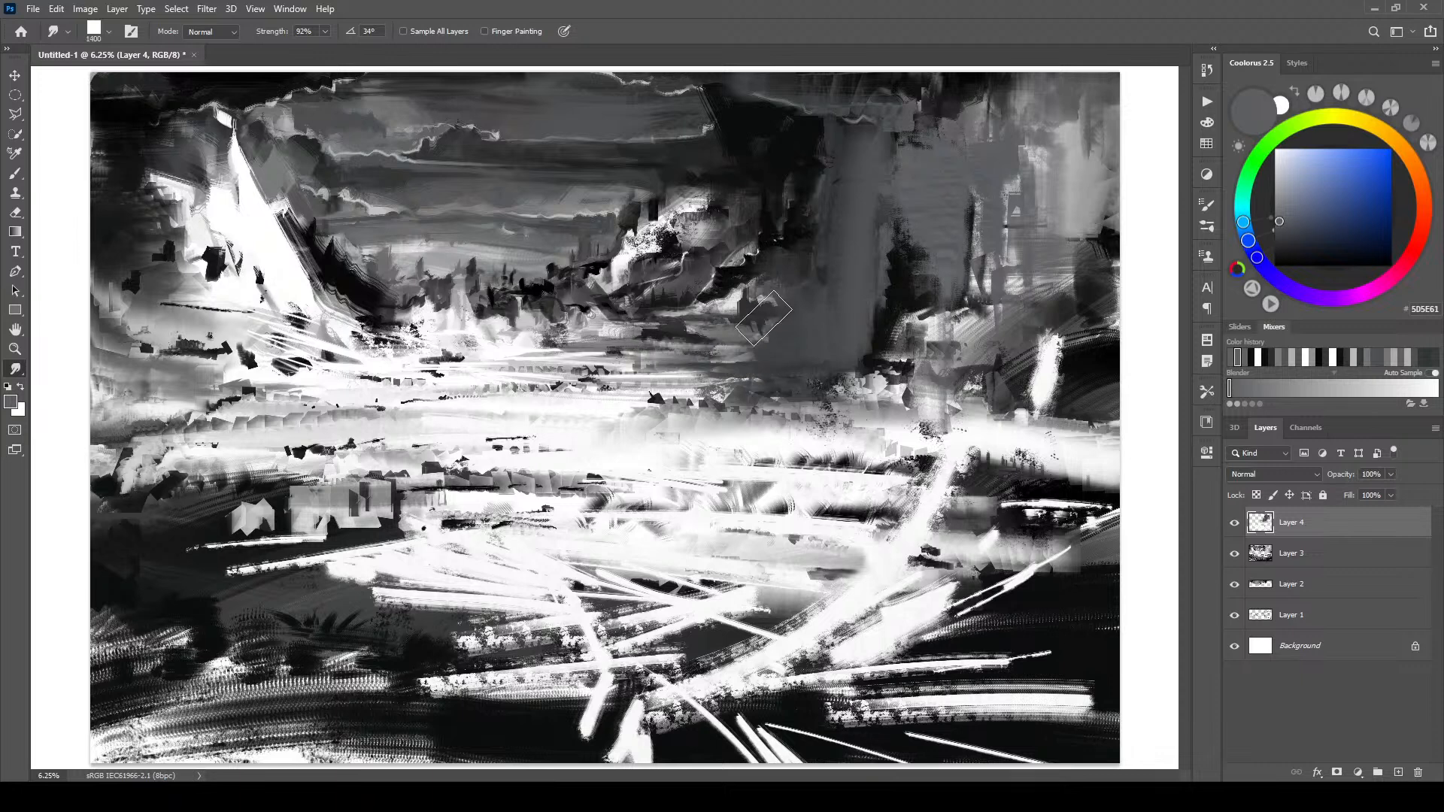
{"action": "left_click_drag", "start_coordinate": [769, 311], "coordinate": [718, 295]}
- Smudge the dark slope beside the cliff upwards and into the sky above the castle hill with a 1200 px brush
{"action": "key", "text": "bracketleft"}
{"action": "key", "text": "bracketleft"}
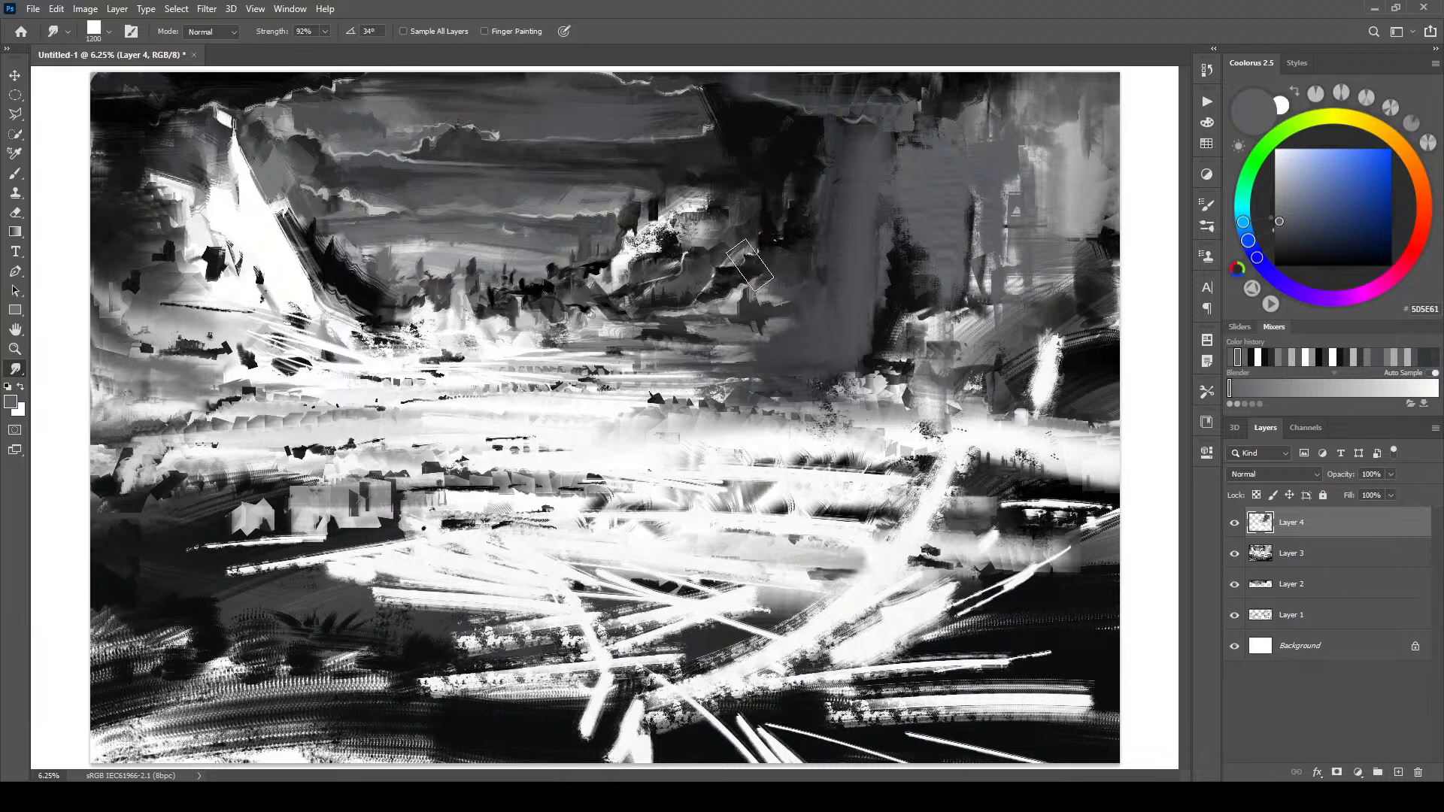
{"action": "mouse_move", "coordinate": [766, 222]}
{"action": "left_mouse_down"}
{"action": "mouse_move", "coordinate": [776, 238]}
{"action": "mouse_move", "coordinate": [756, 213]}
{"action": "mouse_move", "coordinate": [706, 267]}
{"action": "mouse_move", "coordinate": [767, 189]}
{"action": "mouse_move", "coordinate": [690, 159]}
{"action": "left_mouse_up"}
- Smudge the cloud band above the castle hill leftwards with a 1300 px brush
{"action": "key", "text": "bracketleft"}
{"action": "key", "text": "bracketleft"}
{"action": "key", "text": "bracketleft"}
{"action": "key", "text": "bracketleft"}
{"action": "key", "text": "bracketleft"}
{"action": "key", "text": "bracketleft"}
{"action": "key", "text": "bracketleft"}
{"action": "key", "text": "bracketleft"}
{"action": "key", "text": "bracketright"}
{"action": "key", "text": "bracketright"}
{"action": "key", "text": "bracketright"}
{"action": "key", "text": "bracketright"}
{"action": "key", "text": "bracketright"}
{"action": "key", "text": "bracketright"}
{"action": "key", "text": "bracketright"}
{"action": "key", "text": "bracketright"}
{"action": "key", "text": "bracketright"}
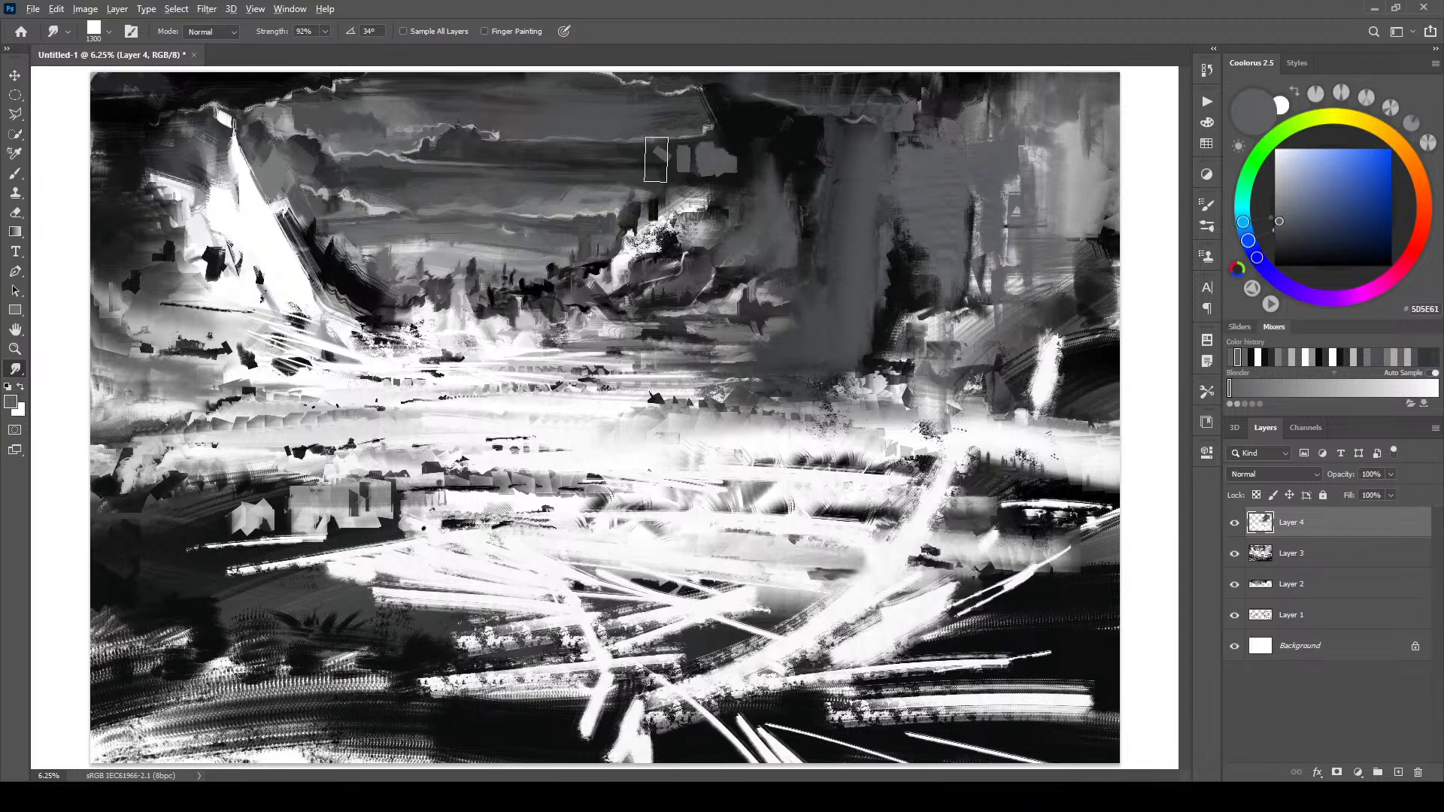
{"action": "mouse_move", "coordinate": [632, 164]}
{"action": "left_mouse_down"}
{"action": "mouse_move", "coordinate": [598, 160]}
{"action": "mouse_move", "coordinate": [592, 132]}
{"action": "mouse_move", "coordinate": [568, 156]}
{"action": "mouse_move", "coordinate": [532, 159]}
{"action": "left_mouse_up"}
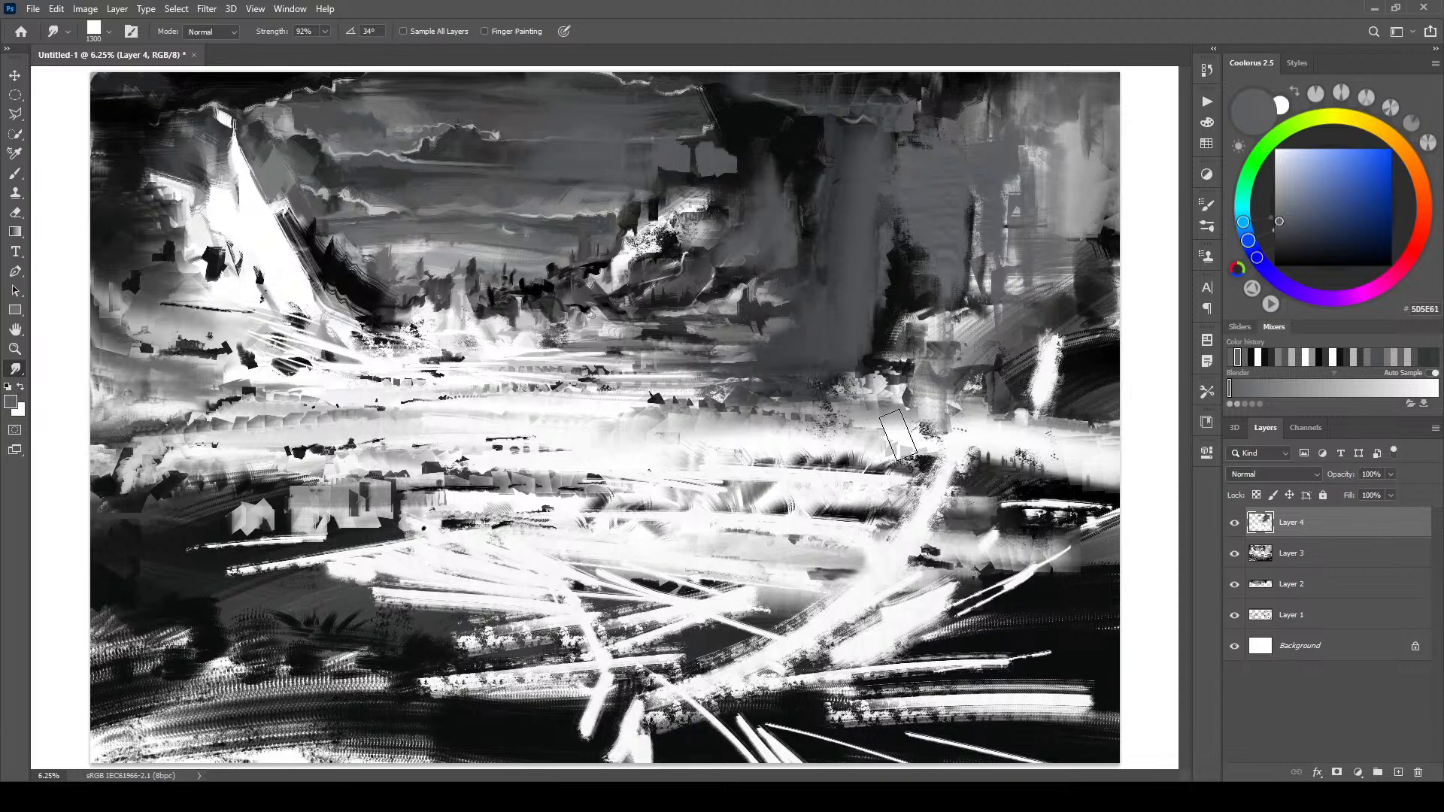
- Select the Background layer and smudge rough strokes across the middle of the landscape, varying the tool size
{"action": "key", "text": "bracketleft"}
{"action": "key", "text": "alt+bracketright"}
{"action": "key", "text": "bracketright"}
{"action": "key", "text": "bracketright"}
{"action": "key", "text": "bracketright"}
{"action": "key", "text": "bracketright"}
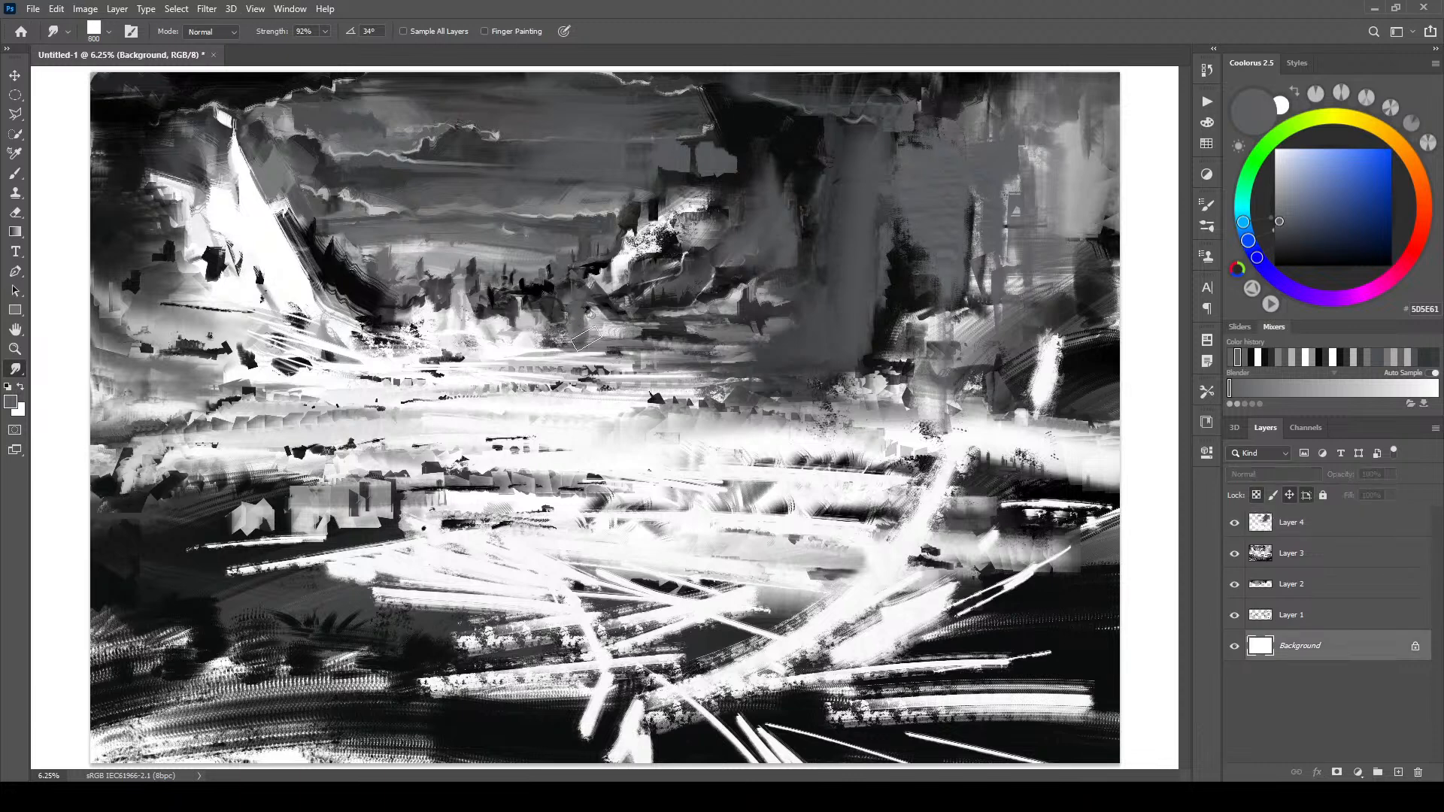
{"action": "left_click_drag", "start_coordinate": [589, 317], "coordinate": [617, 319]}
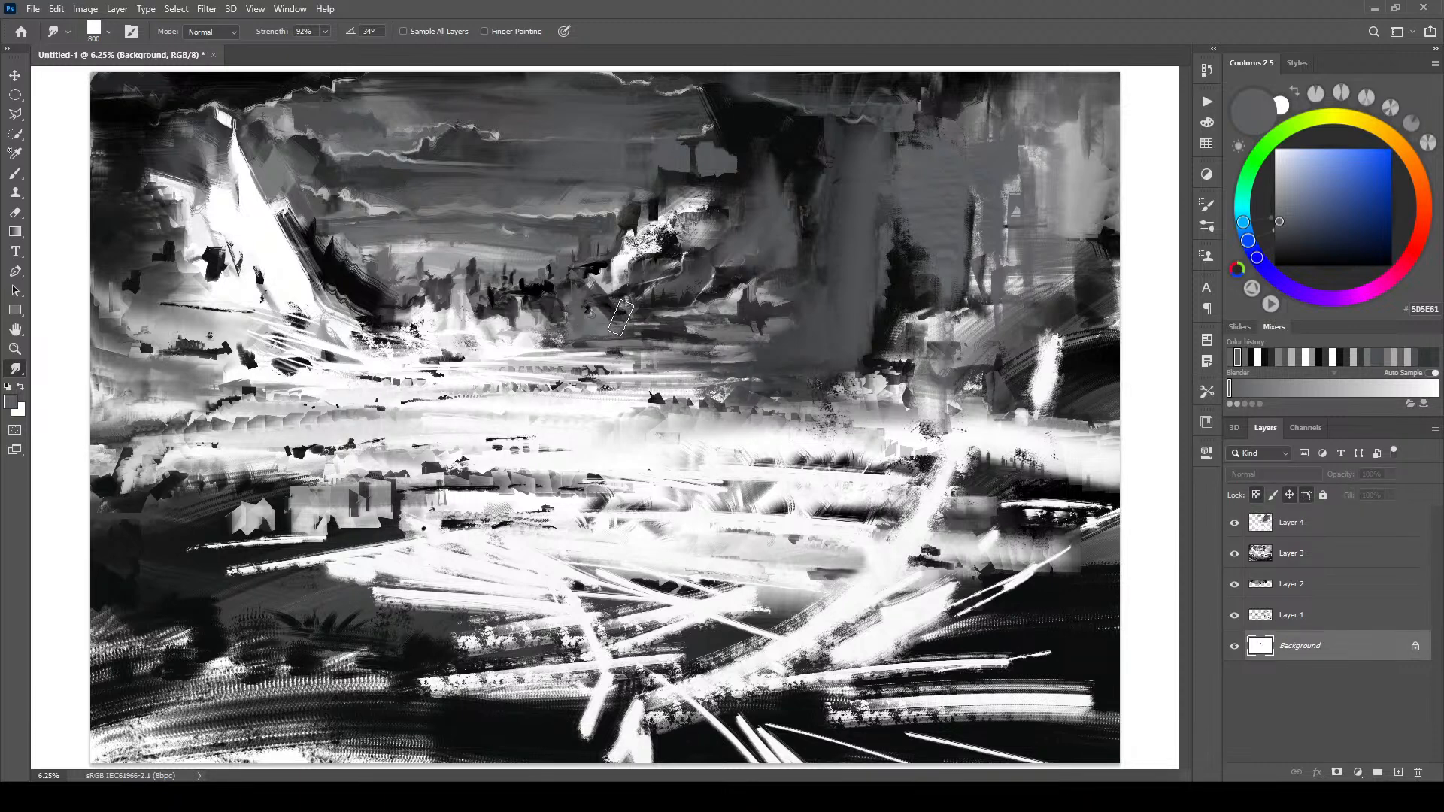
{"action": "key", "text": "bracketleft"}
{"action": "mouse_move", "coordinate": [517, 401]}
{"action": "left_mouse_down"}
{"action": "mouse_move", "coordinate": [485, 391]}
{"action": "mouse_move", "coordinate": [526, 406]}
{"action": "mouse_move", "coordinate": [493, 380]}
{"action": "mouse_move", "coordinate": [410, 409]}
{"action": "mouse_move", "coordinate": [361, 391]}
{"action": "left_mouse_up"}
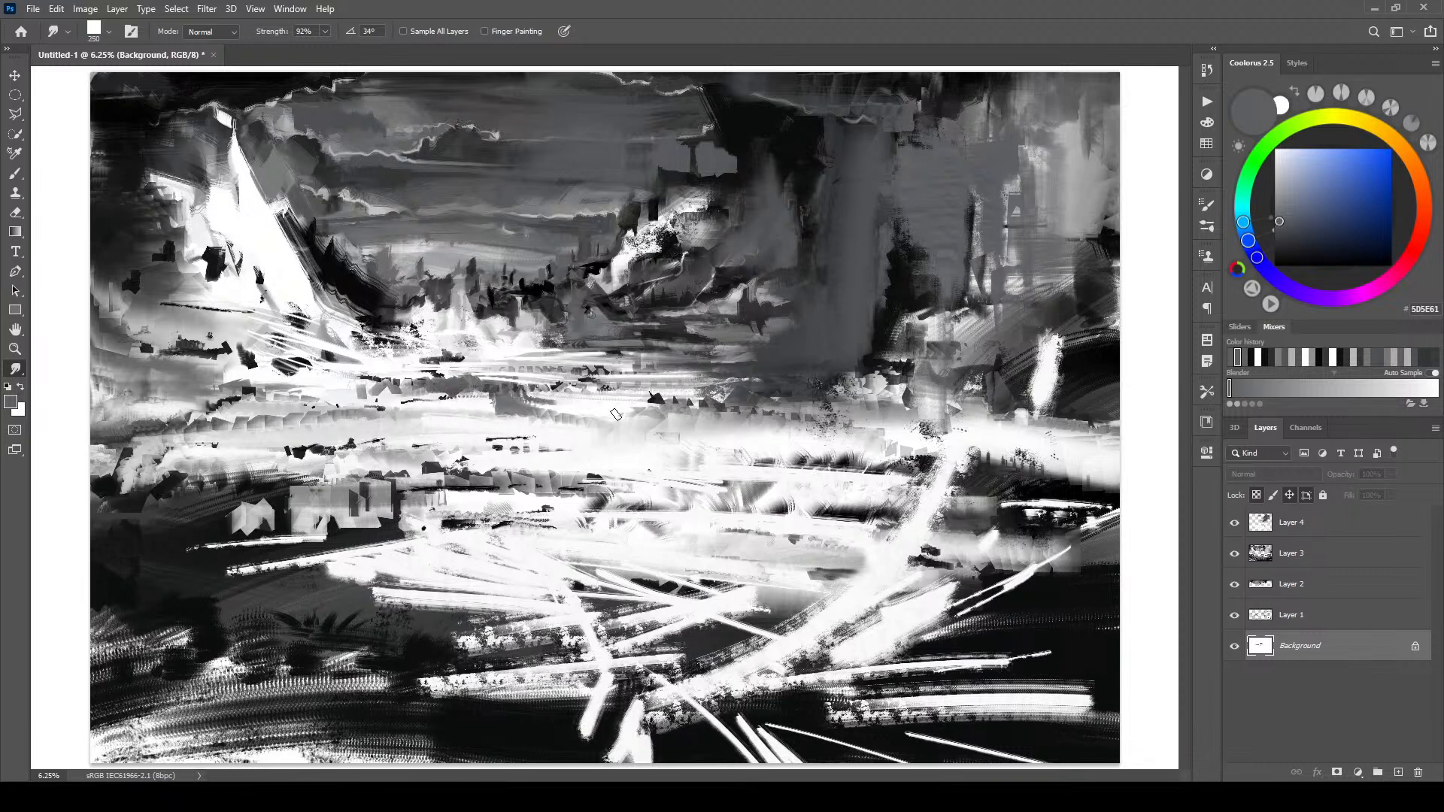
{"action": "mouse_move", "coordinate": [615, 429]}
{"action": "left_mouse_down"}
{"action": "mouse_move", "coordinate": [685, 440]}
{"action": "mouse_move", "coordinate": [690, 454]}
{"action": "mouse_move", "coordinate": [779, 451]}
{"action": "left_mouse_up"}
- Add a new layer above Layer 4 and smudge dark grey horizontal streaks through the bright middle ground
{"action": "left_click", "coordinate": [1300, 531]}
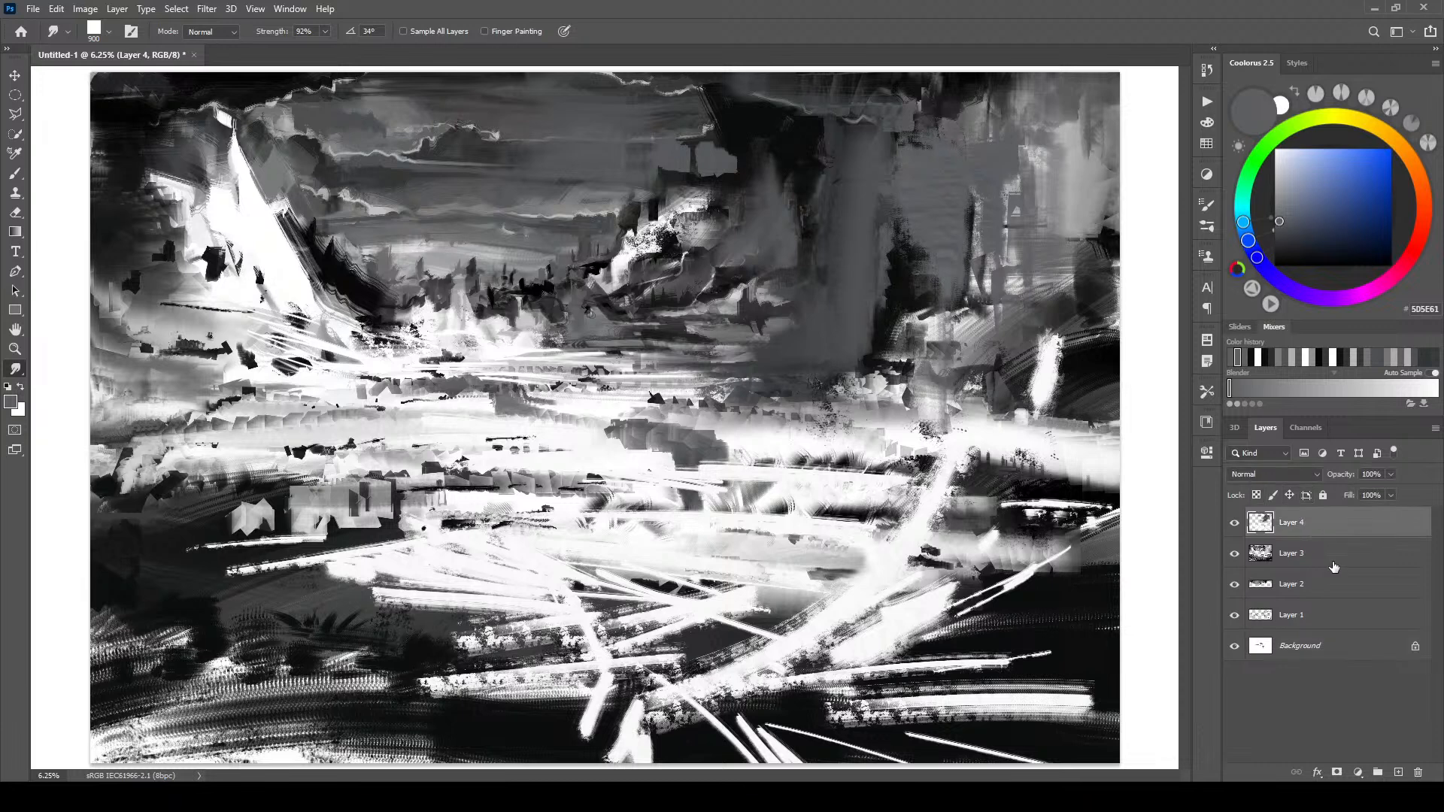
{"action": "left_click", "coordinate": [1398, 771]}
{"action": "left_click_drag", "start_coordinate": [700, 447], "coordinate": [790, 450]}
{"action": "left_click_drag", "start_coordinate": [604, 427], "coordinate": [574, 421]}
{"action": "left_click_drag", "start_coordinate": [755, 446], "coordinate": [956, 444]}
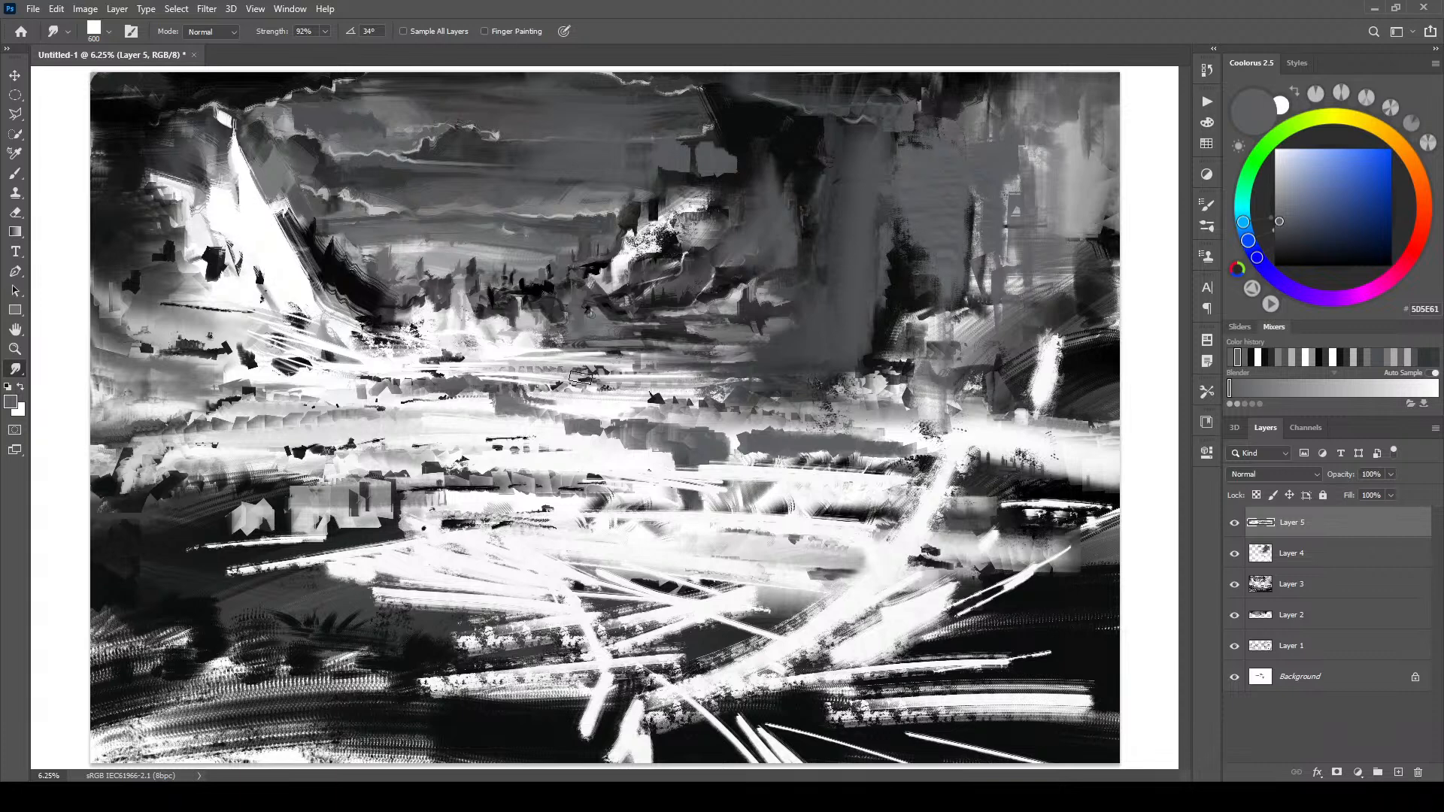
- Enlarge the Smudge tool and lay broad grey horizontal bands across the centre, just above the foreground
{"action": "key", "text": "]"}
{"action": "key", "text": "]"}
{"action": "key", "text": "]"}
{"action": "key", "text": "]"}
{"action": "key", "text": "]"}
{"action": "key", "text": "]"}
{"action": "key", "text": "]"}
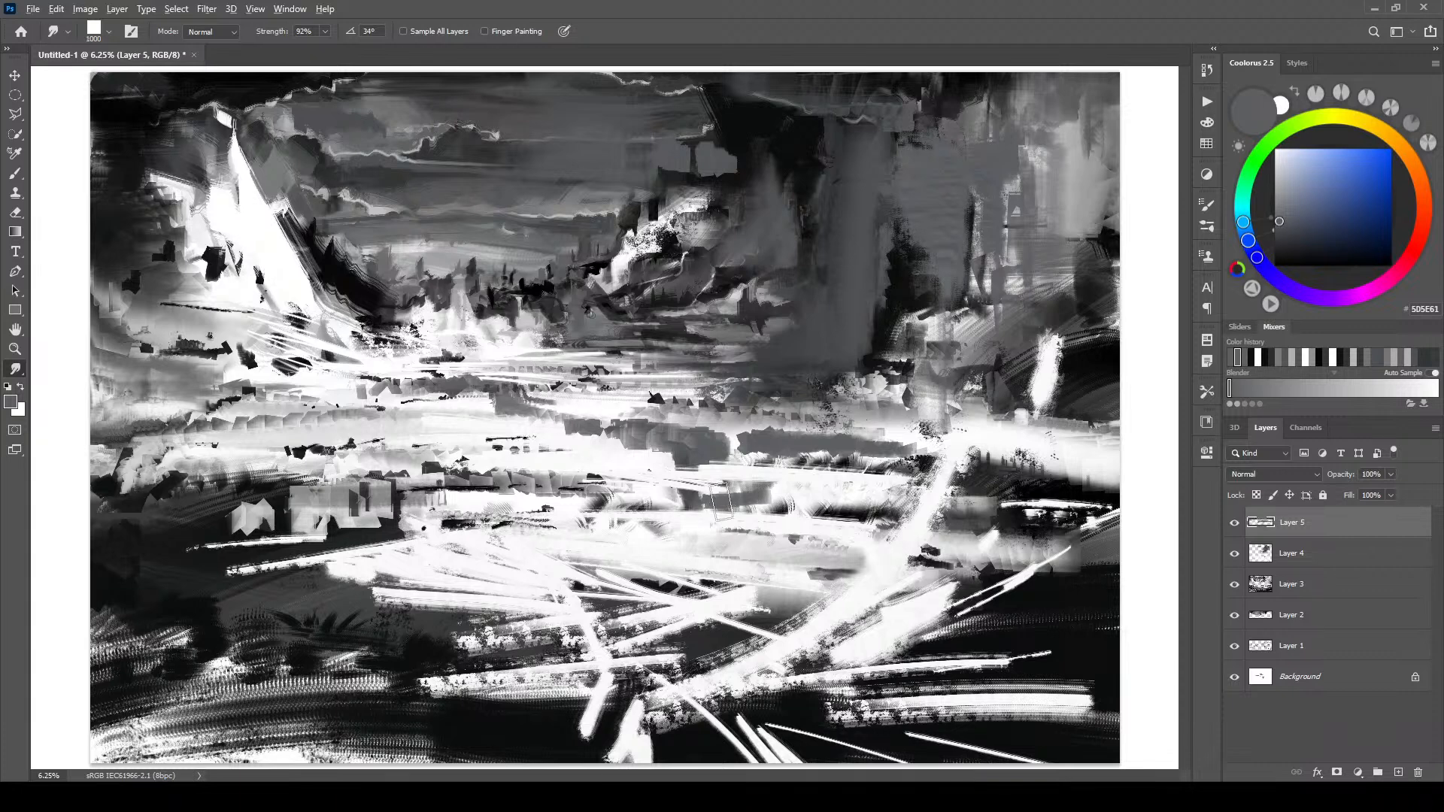
{"action": "left_click_drag", "start_coordinate": [722, 501], "coordinate": [817, 506]}
{"action": "mouse_move", "coordinate": [718, 506]}
{"action": "left_mouse_down"}
{"action": "mouse_move", "coordinate": [754, 534]}
{"action": "mouse_move", "coordinate": [892, 523]}
{"action": "mouse_move", "coordinate": [537, 521]}
{"action": "left_mouse_up"}
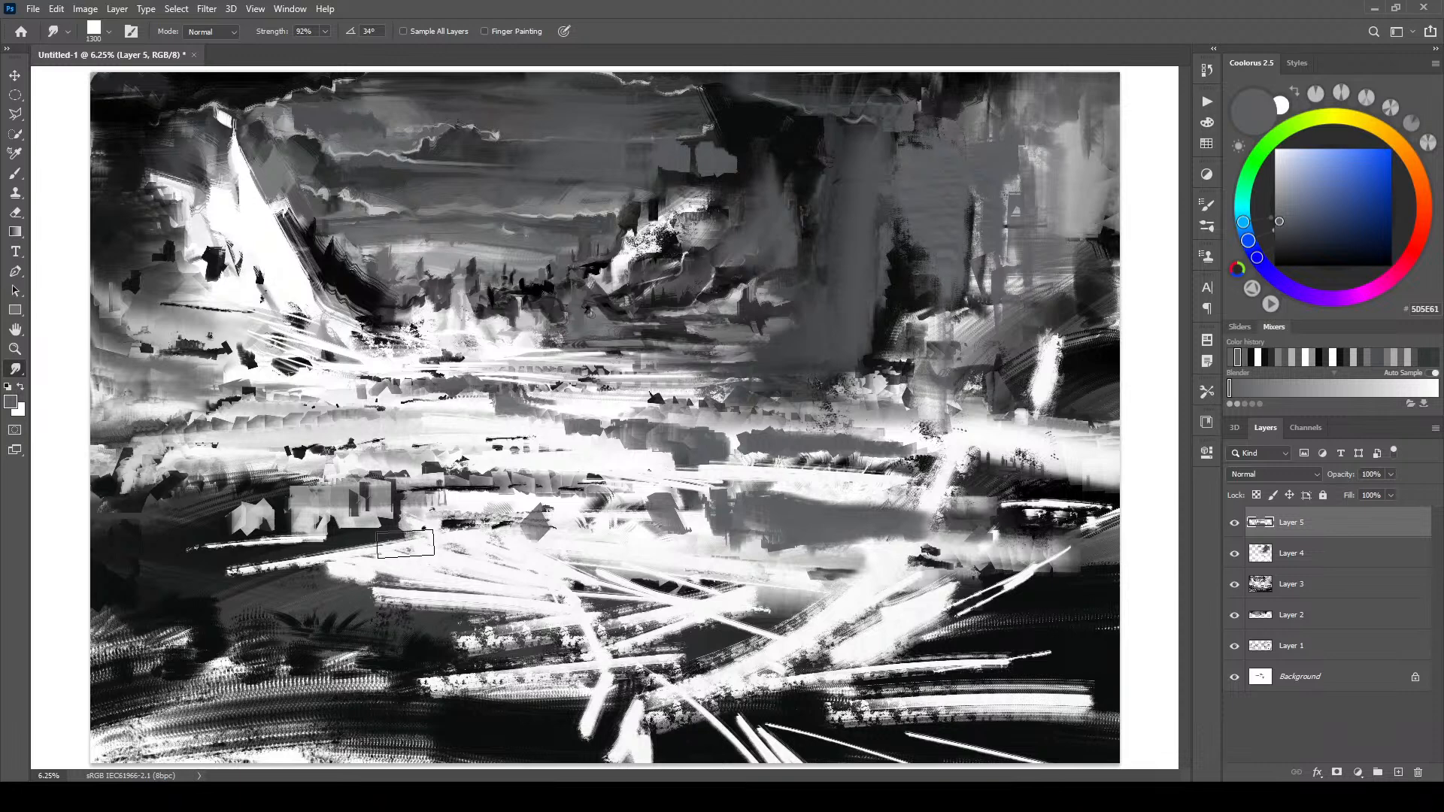
- Swap the foreground colour to white and add blocky white patches over the dark lower-left foreground
{"action": "key", "text": "x"}
{"action": "mouse_move", "coordinate": [199, 611]}
{"action": "left_mouse_down"}
{"action": "mouse_move", "coordinate": [220, 646]}
{"action": "mouse_move", "coordinate": [114, 633]}
{"action": "mouse_move", "coordinate": [218, 657]}
{"action": "mouse_move", "coordinate": [157, 611]}
{"action": "mouse_move", "coordinate": [92, 606]}
{"action": "left_mouse_up"}
{"action": "key", "text": "bracketleft"}
{"action": "key", "text": "bracketleft"}
{"action": "key", "text": "bracketleft"}
{"action": "left_click", "coordinate": [216, 585]}
{"action": "left_click_drag", "start_coordinate": [259, 576], "coordinate": [286, 582]}
{"action": "left_click", "coordinate": [338, 579]}
- Add a small white stroke at the painting's left edge and a larger one near its lower-left corner
{"action": "key", "text": "bracketleft"}
{"action": "key", "text": "bracketleft"}
{"action": "key", "text": "bracketleft"}
{"action": "mouse_move", "coordinate": [115, 570]}
{"action": "left_mouse_down"}
{"action": "mouse_move", "coordinate": [265, 550]}
{"action": "mouse_move", "coordinate": [84, 557]}
{"action": "left_mouse_up"}
{"action": "key", "text": "bracketright"}
{"action": "key", "text": "bracketright"}
{"action": "key", "text": "bracketright"}
{"action": "key", "text": "bracketright"}
{"action": "left_click_drag", "start_coordinate": [151, 702], "coordinate": [79, 721]}
{"action": "key", "text": "bracketleft"}
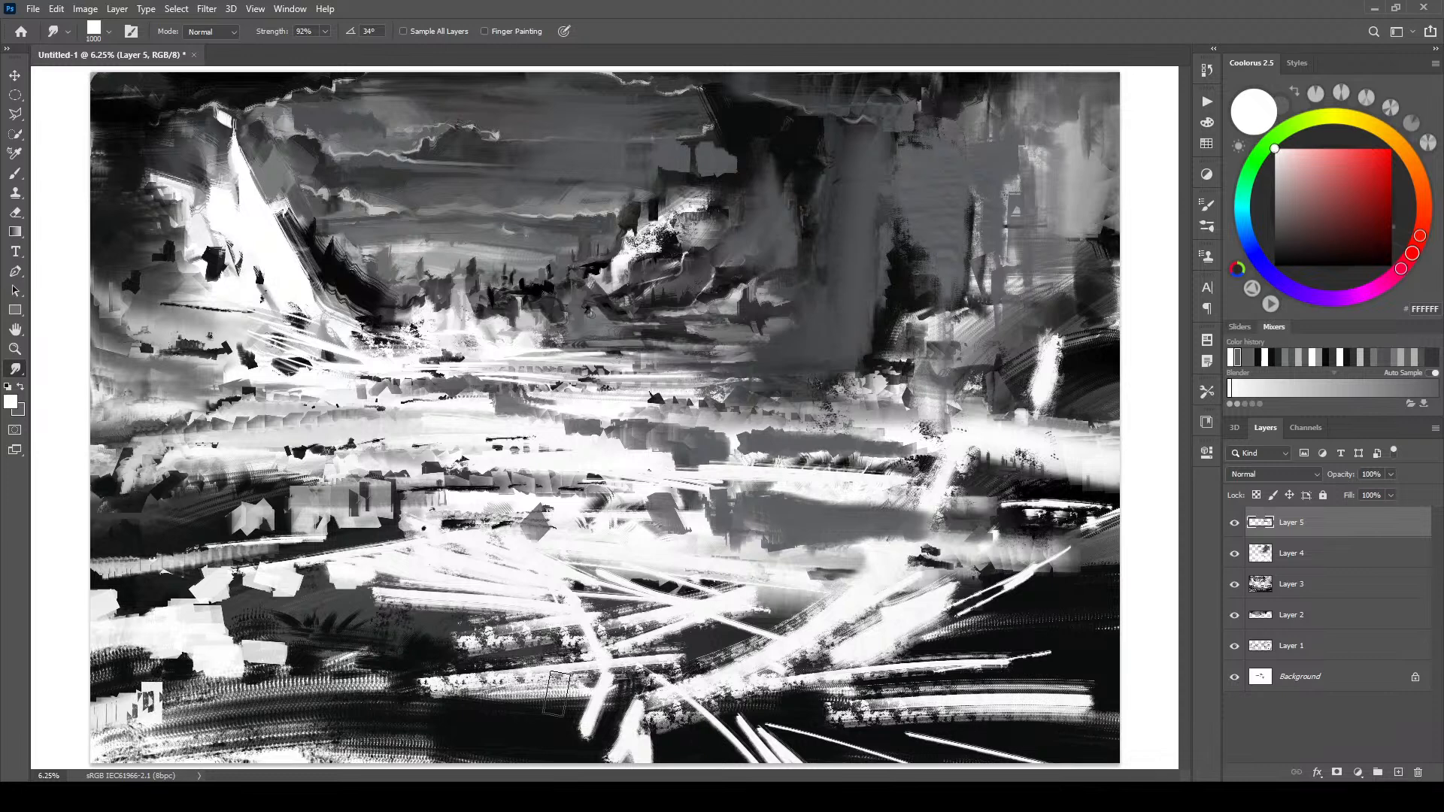
- Reduce the Smudge size to 300 and streak the dark band in the left middle ground horizontally
{"action": "key", "text": "bracketleft"}
{"action": "key", "text": "bracketleft"}
{"action": "key", "text": "bracketleft"}
{"action": "key", "text": "bracketleft"}
{"action": "key", "text": "bracketleft"}
{"action": "key", "text": "bracketleft"}
{"action": "key", "text": "bracketleft"}
{"action": "mouse_move", "coordinate": [242, 517]}
{"action": "left_mouse_down"}
{"action": "mouse_move", "coordinate": [25, 516]}
{"action": "mouse_move", "coordinate": [219, 508]}
{"action": "mouse_move", "coordinate": [123, 510]}
{"action": "left_mouse_up"}
{"action": "left_click_drag", "start_coordinate": [290, 503], "coordinate": [18, 492]}
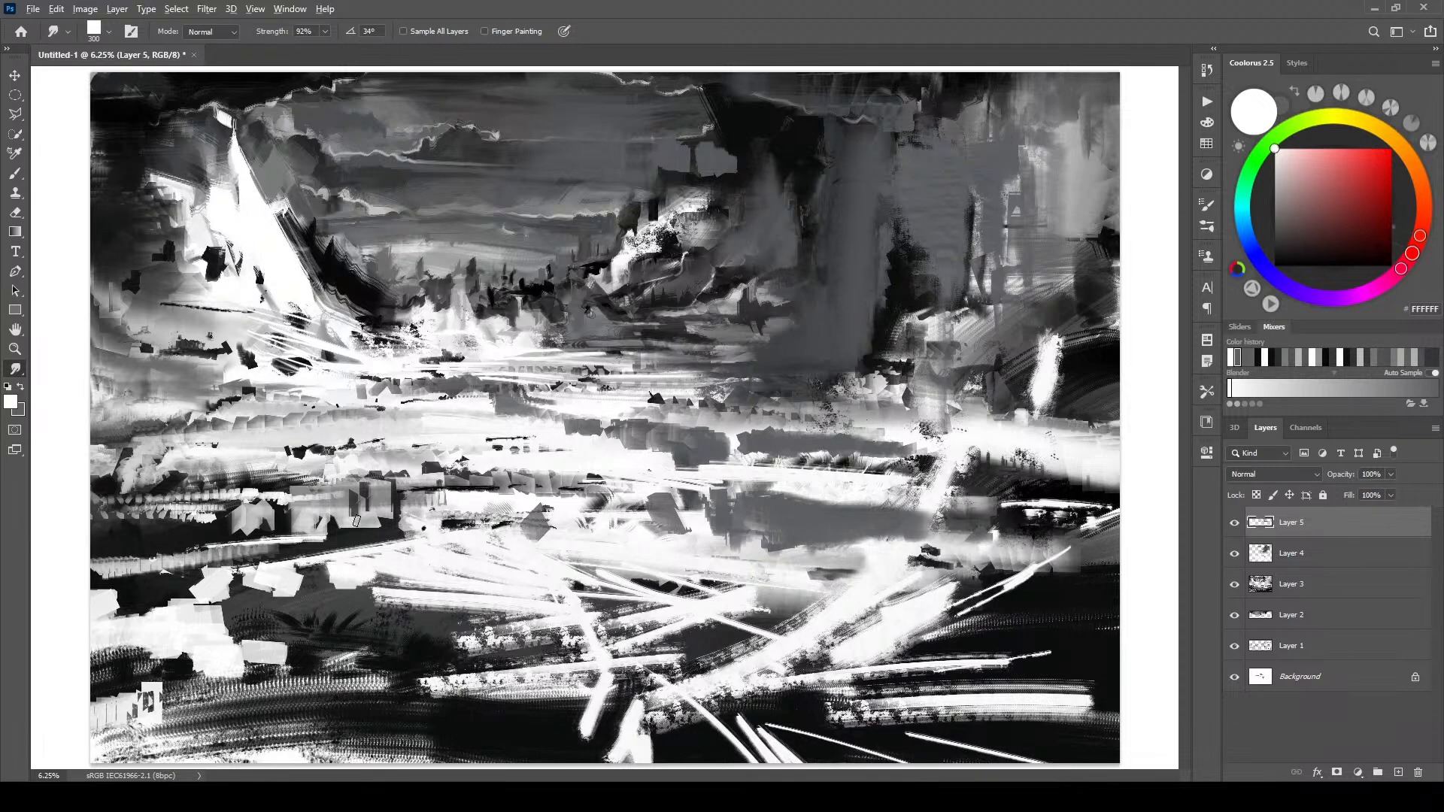
{"action": "left_click_drag", "start_coordinate": [448, 509], "coordinate": [339, 510]}
- Reduce the Smudge size below 90 and pull thin horizontal streaks along the left and central middle ground
{"action": "key", "text": "["}
{"action": "key", "text": "["}
{"action": "key", "text": "["}
{"action": "key", "text": "["}
{"action": "key", "text": "["}
{"action": "key", "text": "["}
{"action": "key", "text": "["}
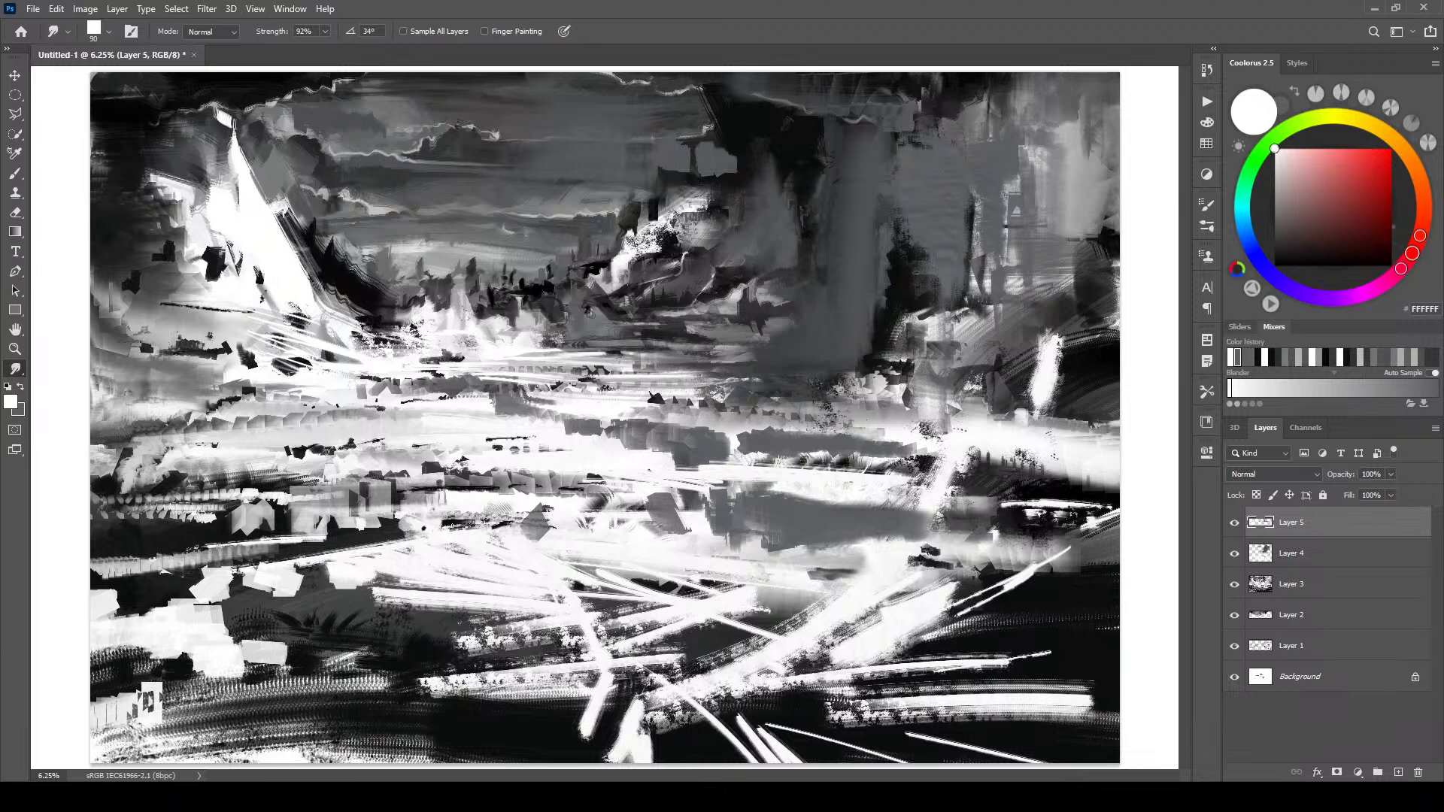
{"action": "left_click_drag", "start_coordinate": [439, 528], "coordinate": [476, 522]}
{"action": "key", "text": "["}
{"action": "left_click_drag", "start_coordinate": [377, 485], "coordinate": [333, 486]}
{"action": "left_click_drag", "start_coordinate": [438, 482], "coordinate": [263, 489]}
{"action": "left_click_drag", "start_coordinate": [378, 483], "coordinate": [290, 485]}
{"action": "left_click_drag", "start_coordinate": [359, 480], "coordinate": [230, 487]}
{"action": "left_click_drag", "start_coordinate": [452, 482], "coordinate": [615, 491]}
- Enlarge the Smudge tool and blend a diagonal stroke beneath the grey band right of centre
{"action": "key", "text": "bracketright"}
{"action": "key", "text": "bracketright"}
{"action": "key", "text": "bracketright"}
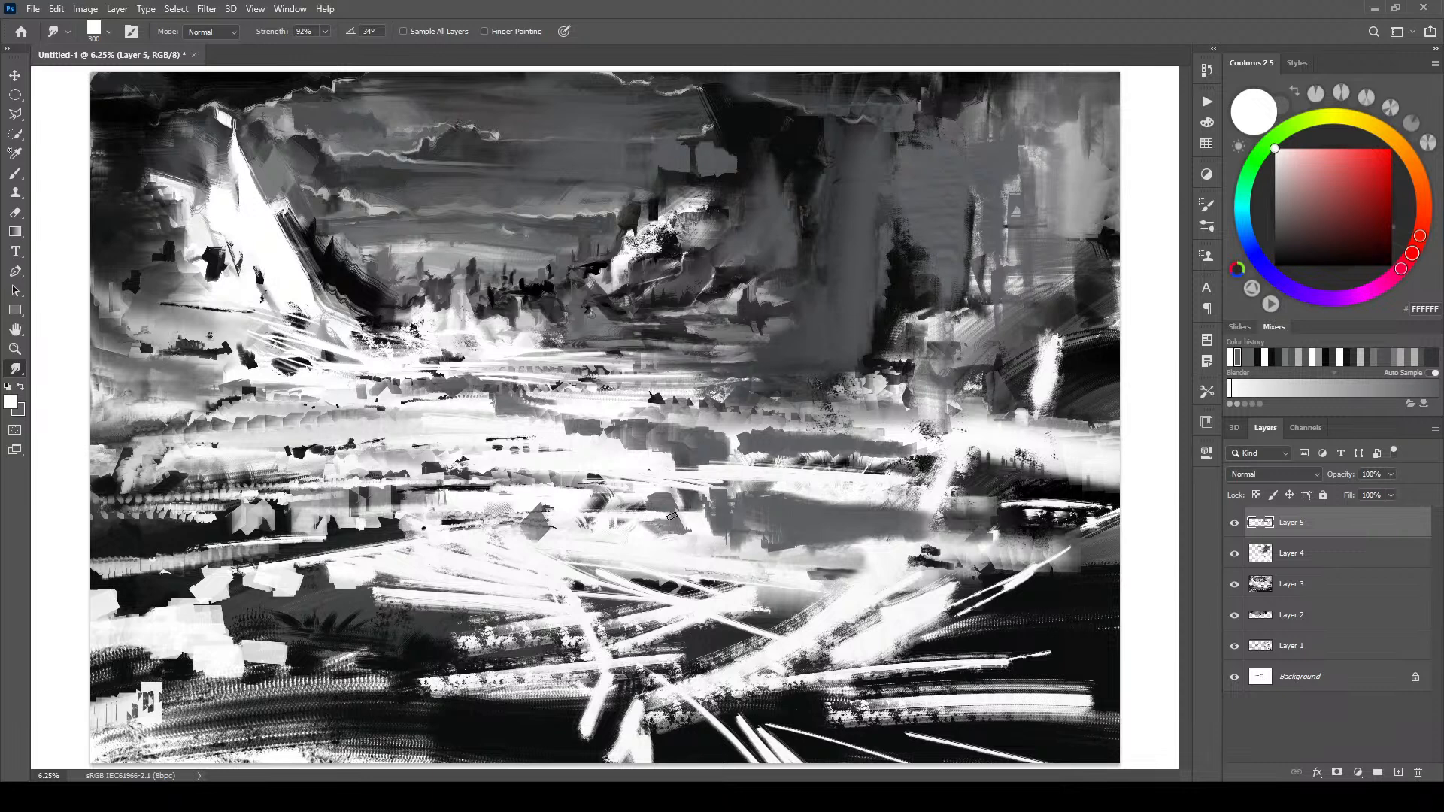
{"action": "key", "text": "bracketright"}
{"action": "key", "text": "bracketright"}
{"action": "mouse_move", "coordinate": [721, 526]}
{"action": "left_mouse_down"}
{"action": "mouse_move", "coordinate": [840, 536]}
{"action": "mouse_move", "coordinate": [790, 543]}
{"action": "mouse_move", "coordinate": [904, 562]}
{"action": "left_mouse_up"}
{"action": "key", "text": "bracketright"}
{"action": "key", "text": "bracketright"}
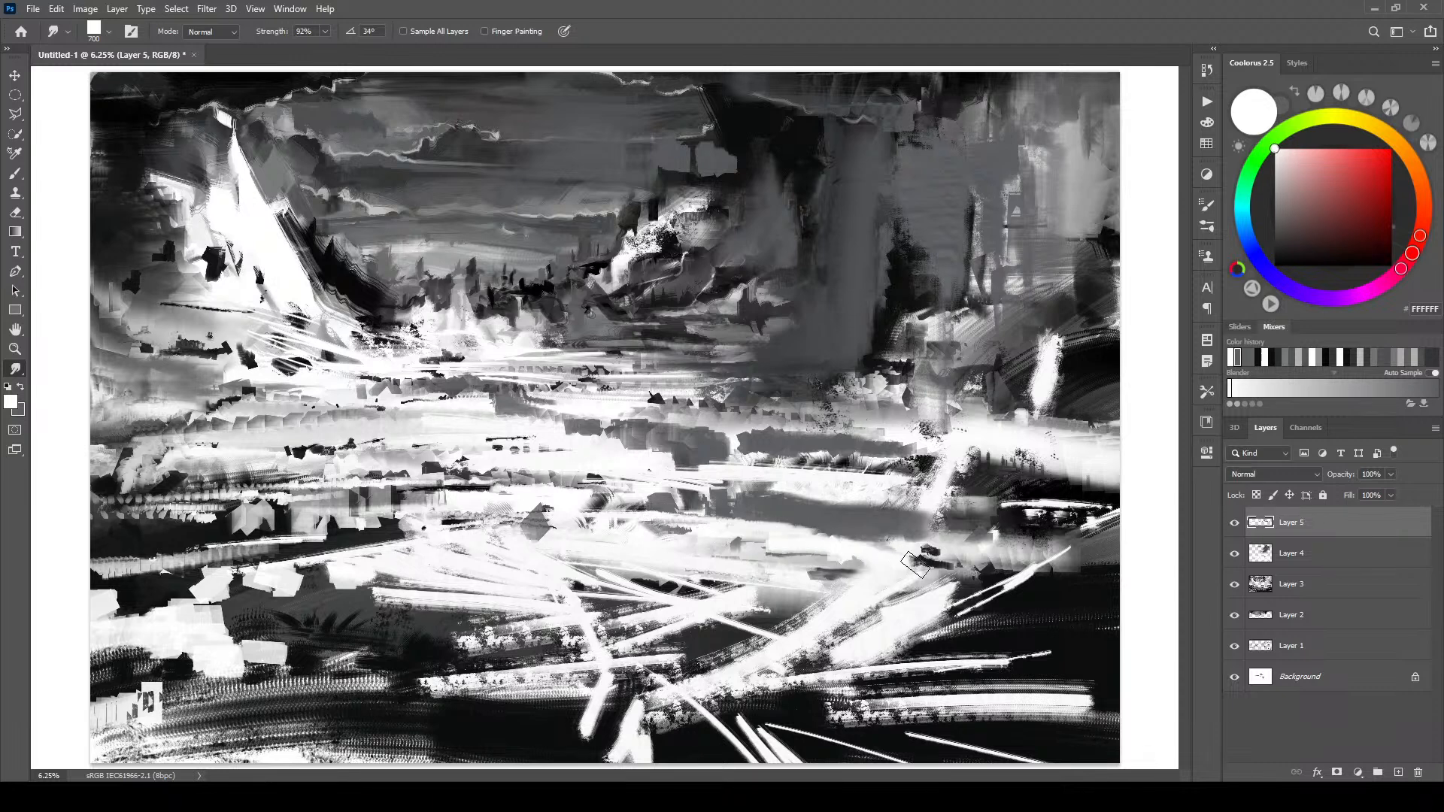
- Reduce the Smudge size to about 125 and break up the grey bands right of centre and the upper streaks
{"action": "key", "text": "bracketleft"}
{"action": "key", "text": "bracketleft"}
{"action": "key", "text": "bracketleft"}
{"action": "key", "text": "bracketleft"}
{"action": "mouse_move", "coordinate": [848, 505]}
{"action": "left_mouse_down"}
{"action": "mouse_move", "coordinate": [806, 498]}
{"action": "mouse_move", "coordinate": [921, 512]}
{"action": "left_mouse_up"}
{"action": "key", "text": "bracketleft"}
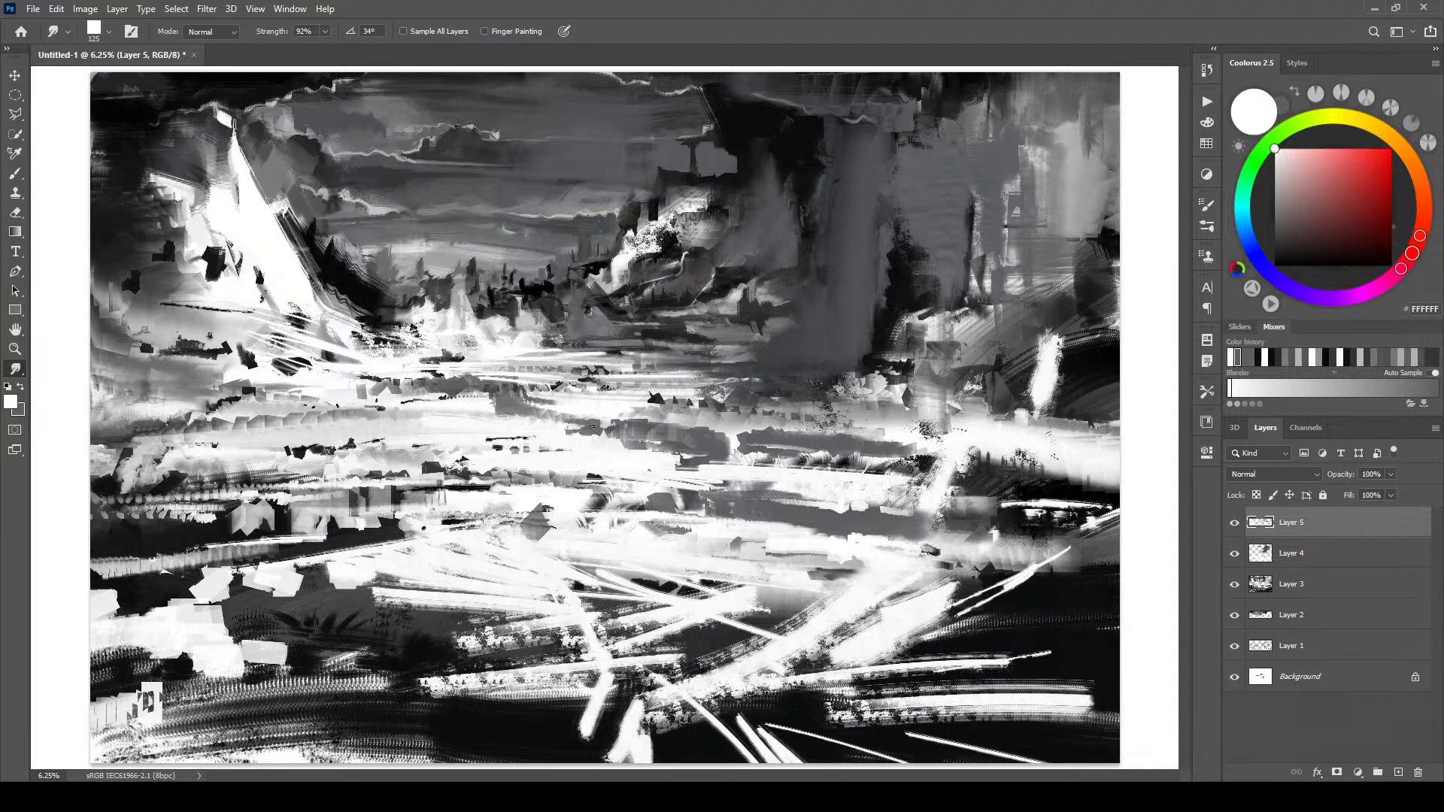
{"action": "left_click_drag", "start_coordinate": [495, 404], "coordinate": [544, 419]}
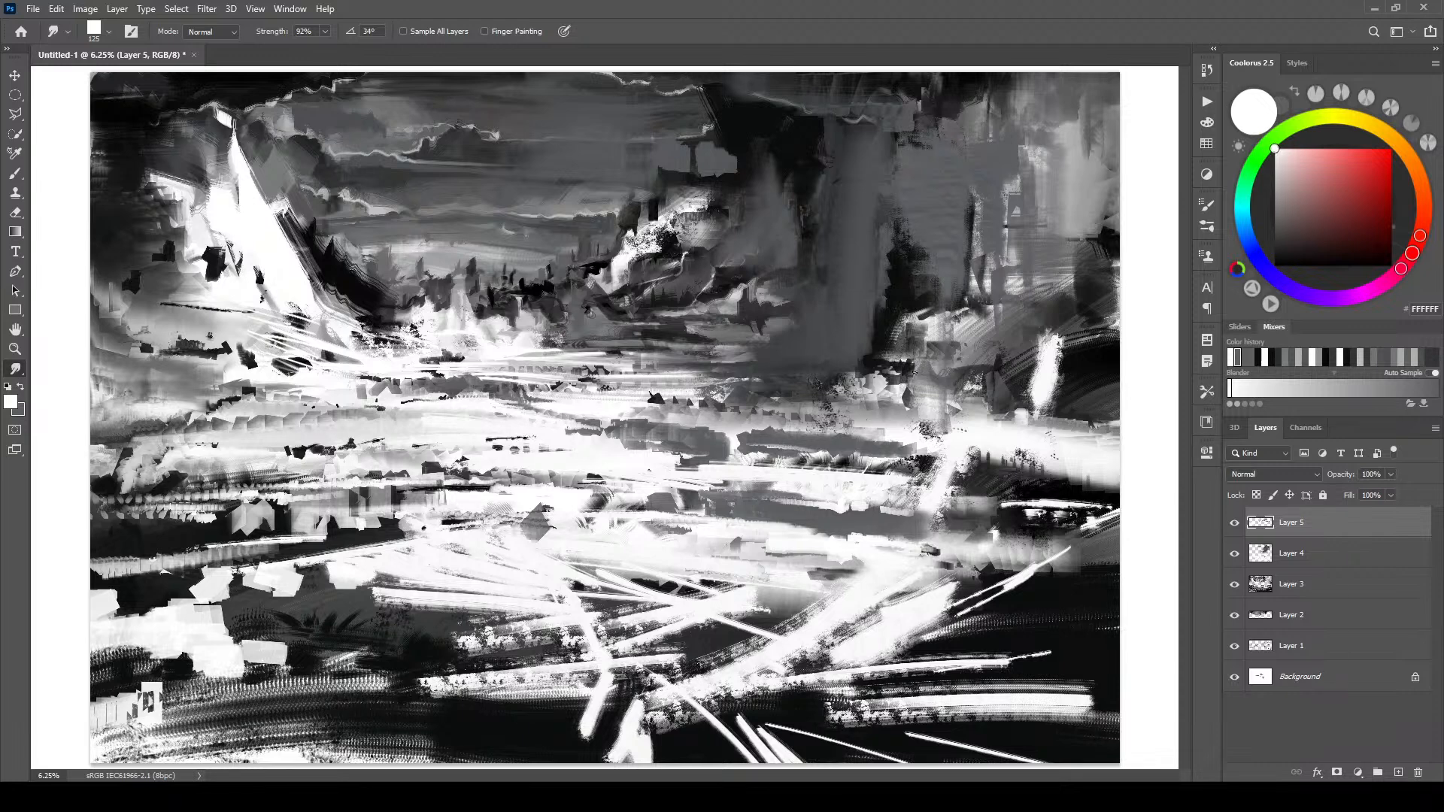
- Add a new layer above Layer 5 and set the Smudge size to 1200
{"action": "key", "text": "bracketright"}
{"action": "key", "text": "bracketright"}
{"action": "key", "text": "bracketright"}
{"action": "key", "text": "bracketright"}
{"action": "key", "text": "bracketright"}
{"action": "key", "text": "bracketright"}
{"action": "key", "text": "bracketright"}
{"action": "key", "text": "bracketright"}
{"action": "key", "text": "bracketright"}
{"action": "key", "text": "bracketright"}
{"action": "key", "text": "bracketright"}
{"action": "key", "text": "bracketright"}
{"action": "key", "text": "bracketright"}
{"action": "key", "text": "bracketright"}
{"action": "left_click", "coordinate": [1398, 773]}
{"action": "key", "text": "bracketleft"}
{"action": "key", "text": "bracketleft"}
{"action": "key", "text": "bracketleft"}
{"action": "key", "text": "bracketleft"}
{"action": "key", "text": "bracketleft"}
{"action": "key", "text": "bracketleft"}
{"action": "key", "text": "bracketleft"}
{"action": "key", "text": "bracketleft"}
{"action": "key", "text": "bracketleft"}
{"action": "key", "text": "bracketleft"}
{"action": "key", "text": "bracketleft"}
{"action": "key", "text": "bracketleft"}
{"action": "key", "text": "bracketleft"}
{"action": "key", "text": "bracketleft"}
{"action": "key", "text": "bracketleft"}
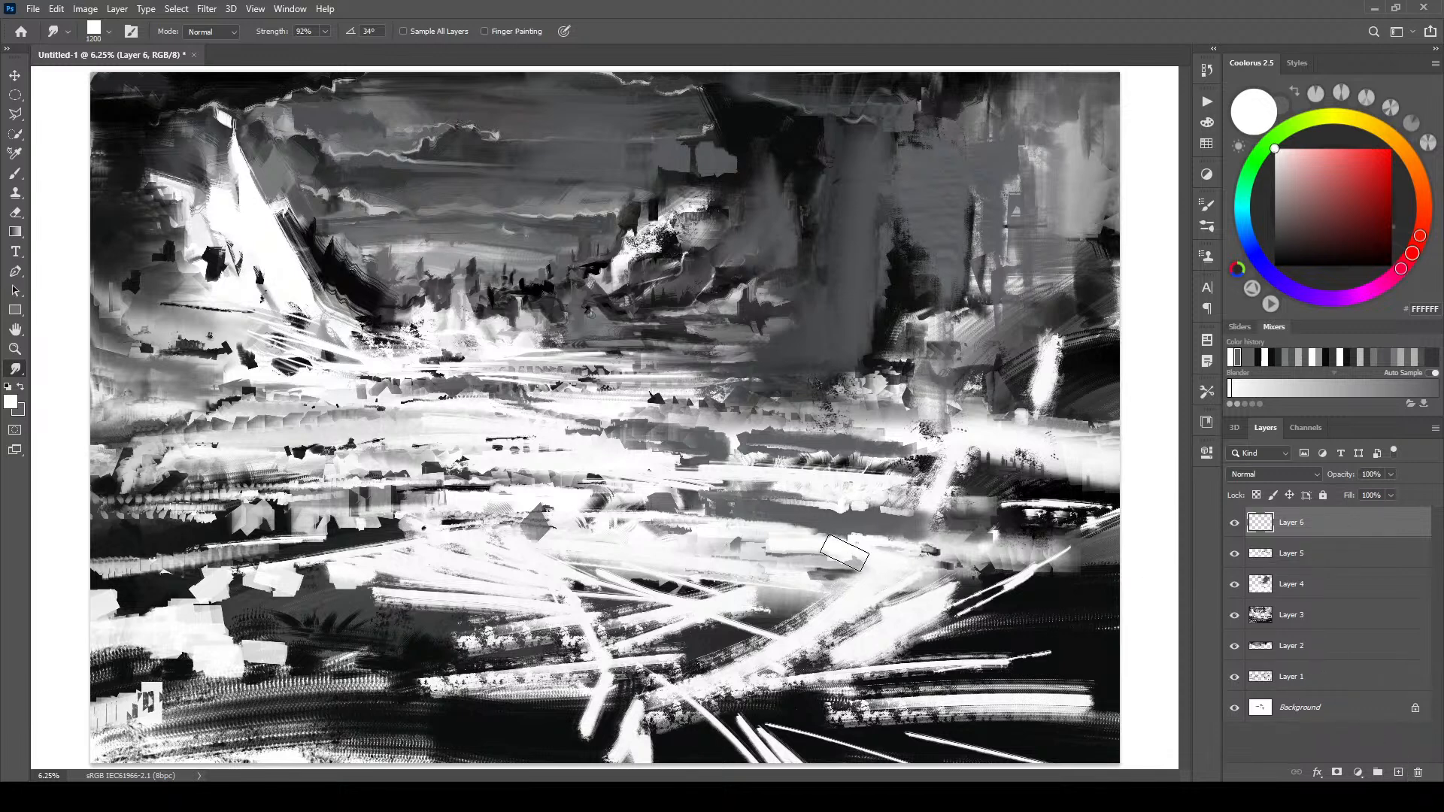
- Switch to the Brush tool and reduce its size to 400
{"action": "key", "text": "b"}
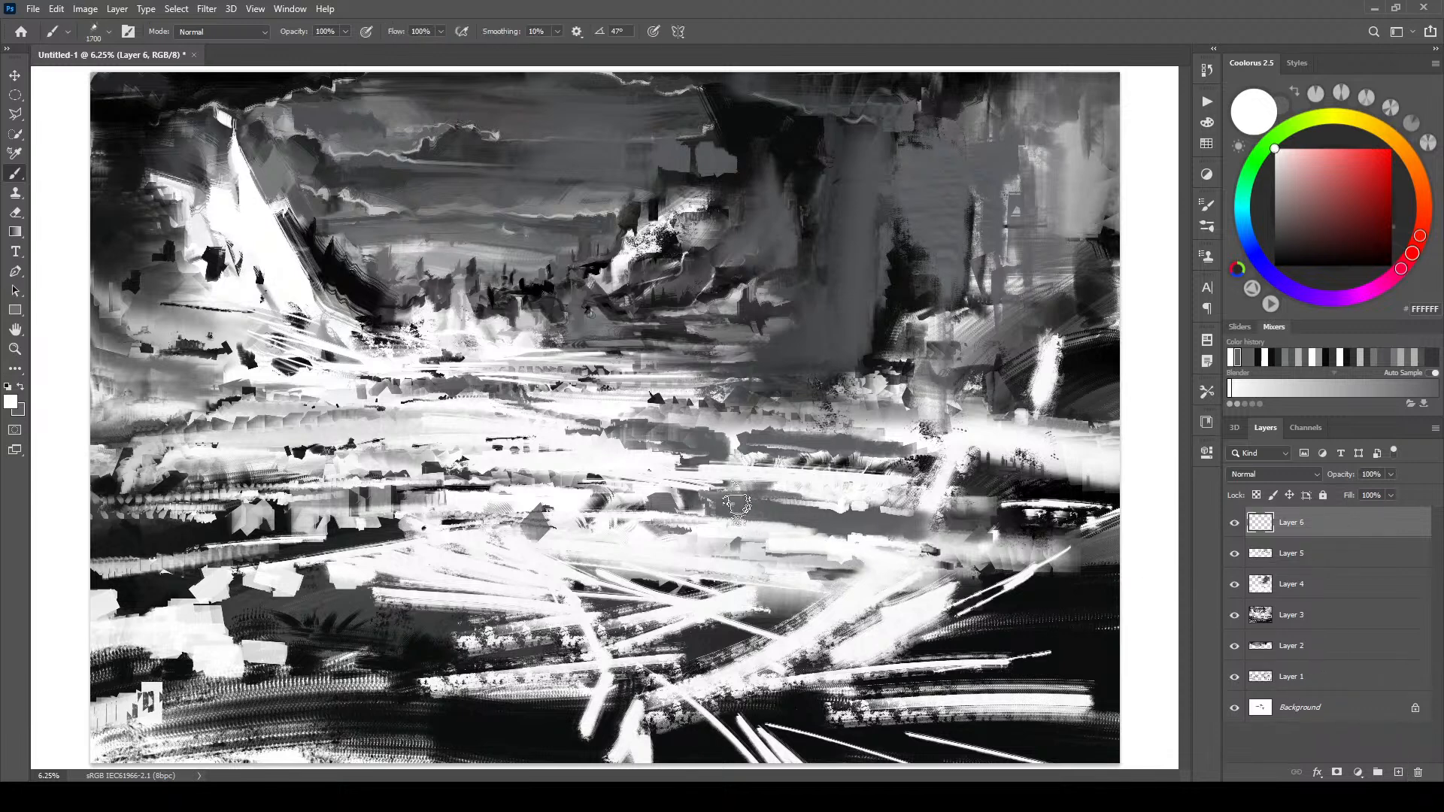
{"action": "key", "text": "bracketleft"}
{"action": "key", "text": "bracketleft"}
{"action": "key", "text": "bracketleft"}
{"action": "key", "text": "bracketleft"}
{"action": "key", "text": "bracketleft"}
{"action": "key", "text": "bracketleft"}
{"action": "key", "text": "bracketleft"}
{"action": "key", "text": "bracketleft"}
{"action": "key", "text": "bracketleft"}
{"action": "key", "text": "bracketleft"}
{"action": "key", "text": "bracketleft"}
{"action": "key", "text": "bracketleft"}
{"action": "key", "text": "bracketleft"}
- Add a Curves adjustment layer, map input 161 to output 151, lower the white output to about 233 and raise the black output to 8
{"action": "left_click", "coordinate": [1358, 773]}
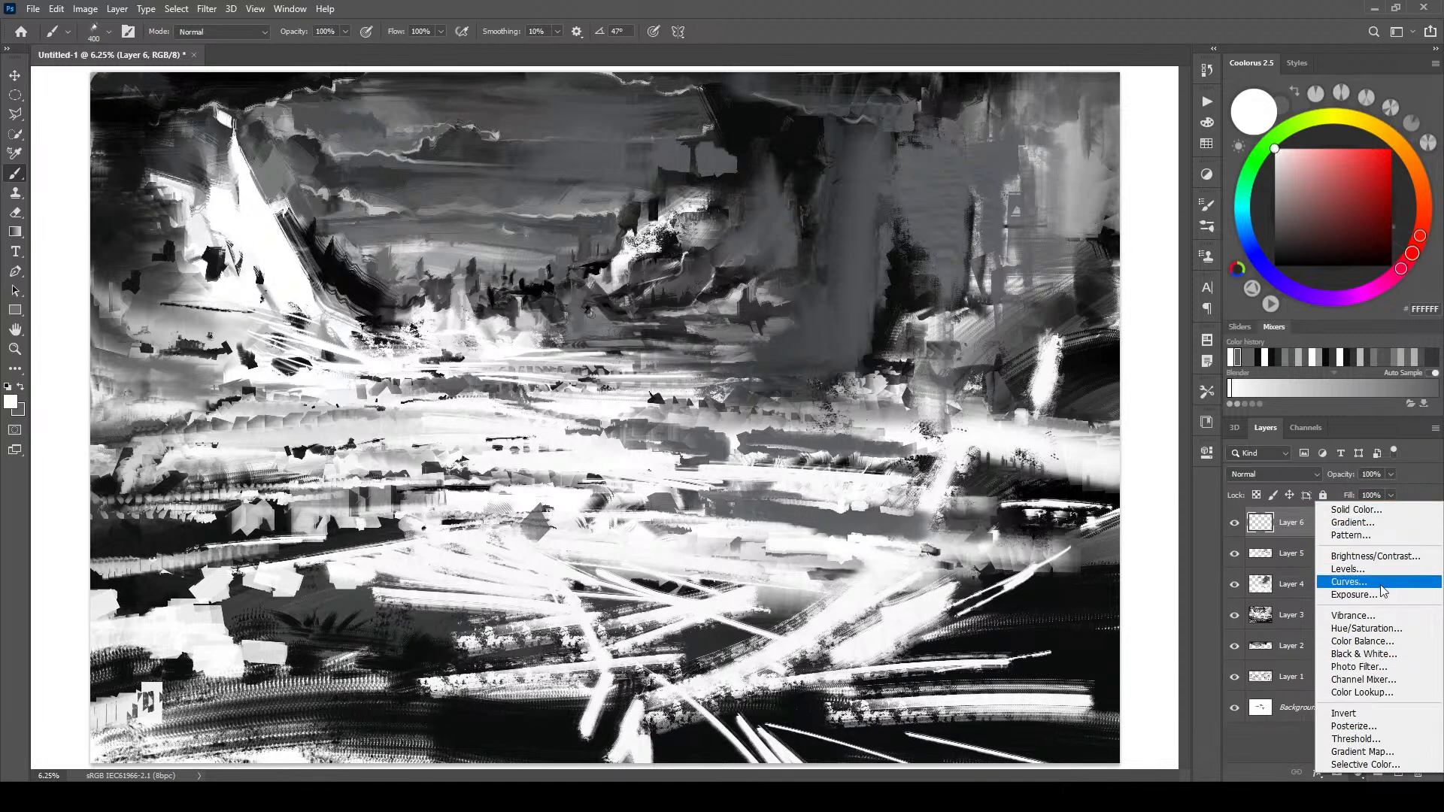
{"action": "left_click", "coordinate": [1352, 582]}
{"action": "mouse_move", "coordinate": [1053, 558]}
{"action": "left_mouse_down"}
{"action": "mouse_move", "coordinate": [1061, 547]}
{"action": "mouse_move", "coordinate": [1058, 568]}
{"action": "left_mouse_up"}
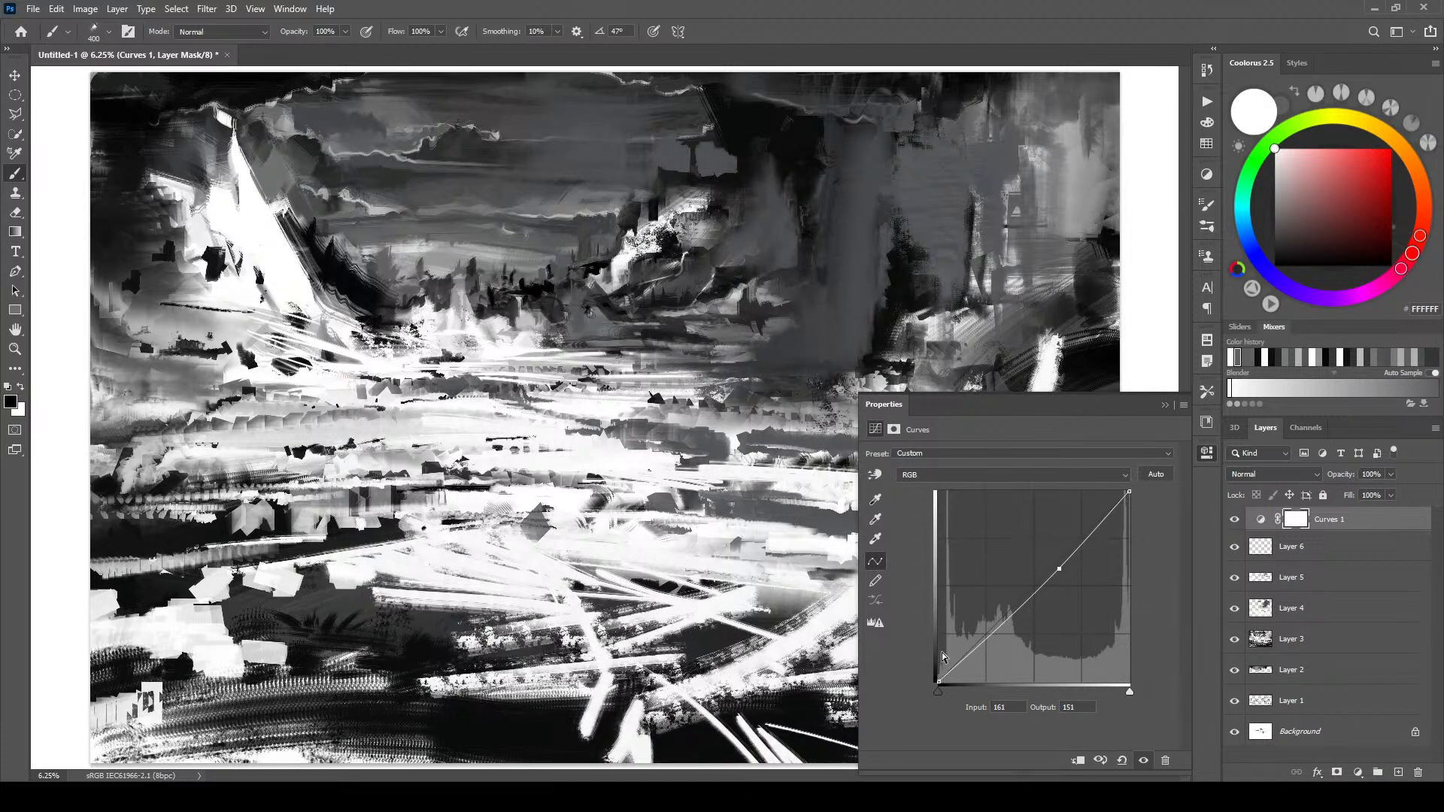
{"action": "left_click", "coordinate": [938, 681]}
{"action": "left_click_drag", "start_coordinate": [1129, 491], "coordinate": [1133, 508]}
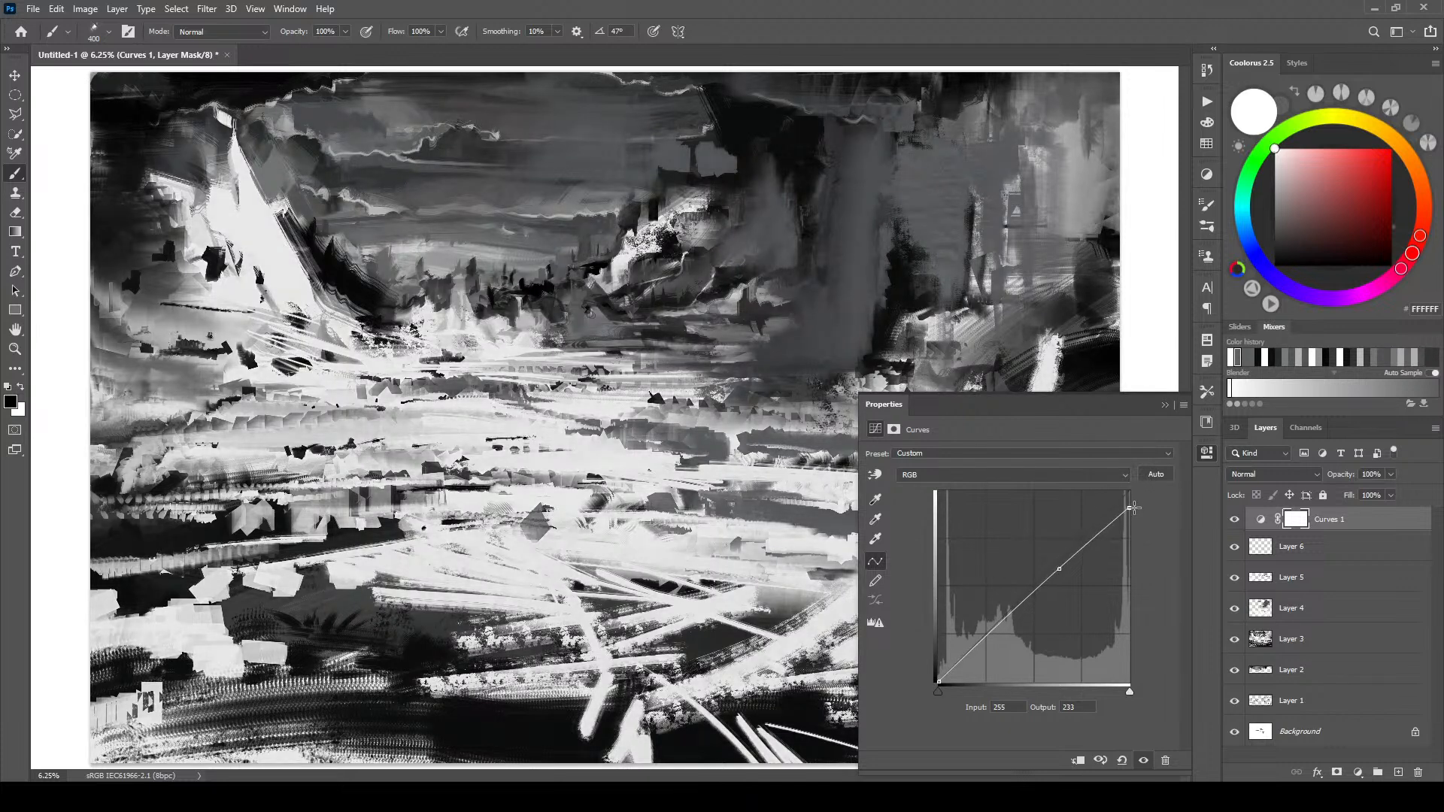
{"action": "left_click_drag", "start_coordinate": [938, 681], "coordinate": [936, 675]}
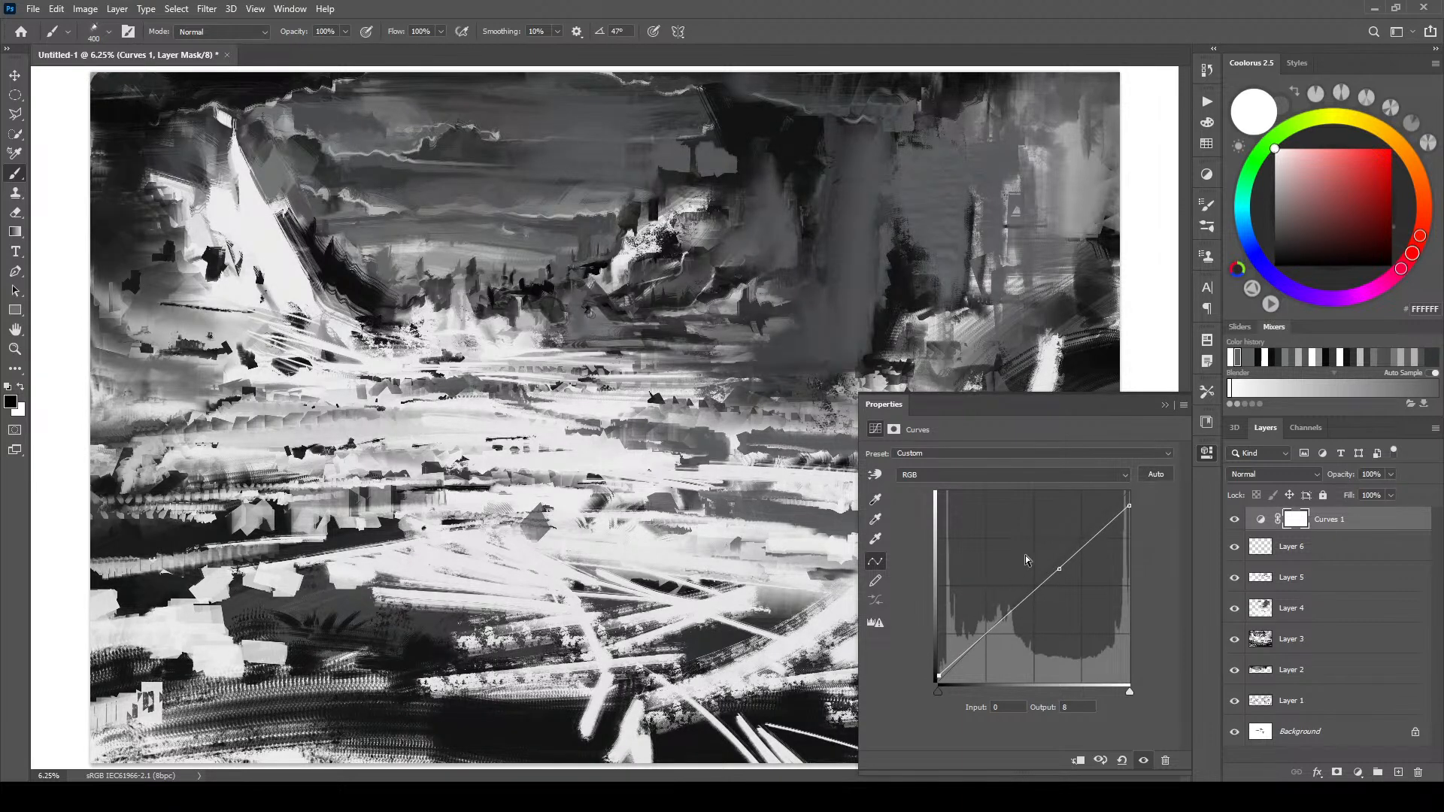
- Lift the curve's shadows from input 61 to output 77, refine its highlight and midtone points, and collapse the curve settings
{"action": "mouse_move", "coordinate": [1001, 620]}
{"action": "left_mouse_down"}
{"action": "mouse_move", "coordinate": [953, 655]}
{"action": "mouse_move", "coordinate": [985, 625]}
{"action": "left_mouse_up"}
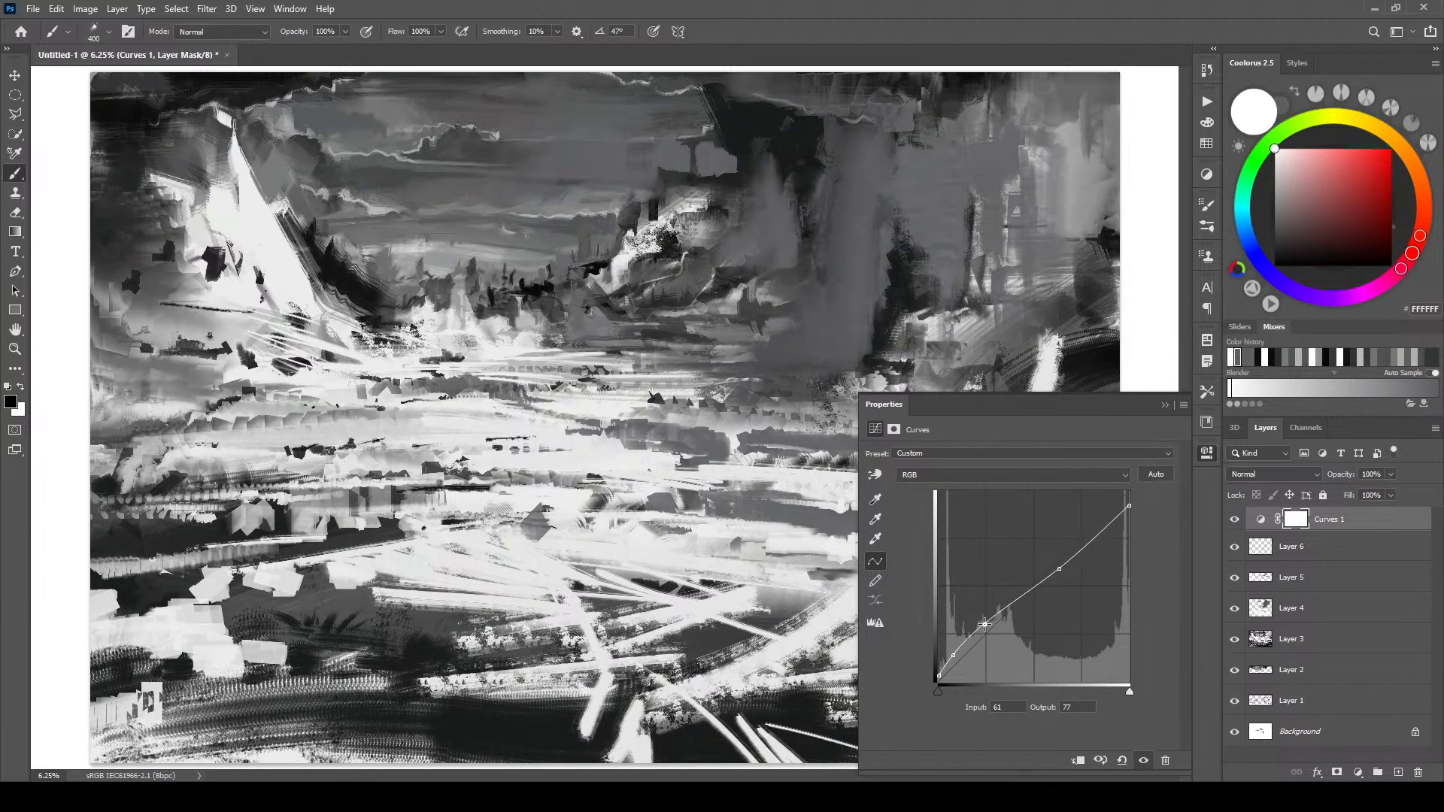
{"action": "left_click_drag", "start_coordinate": [1117, 524], "coordinate": [1053, 571]}
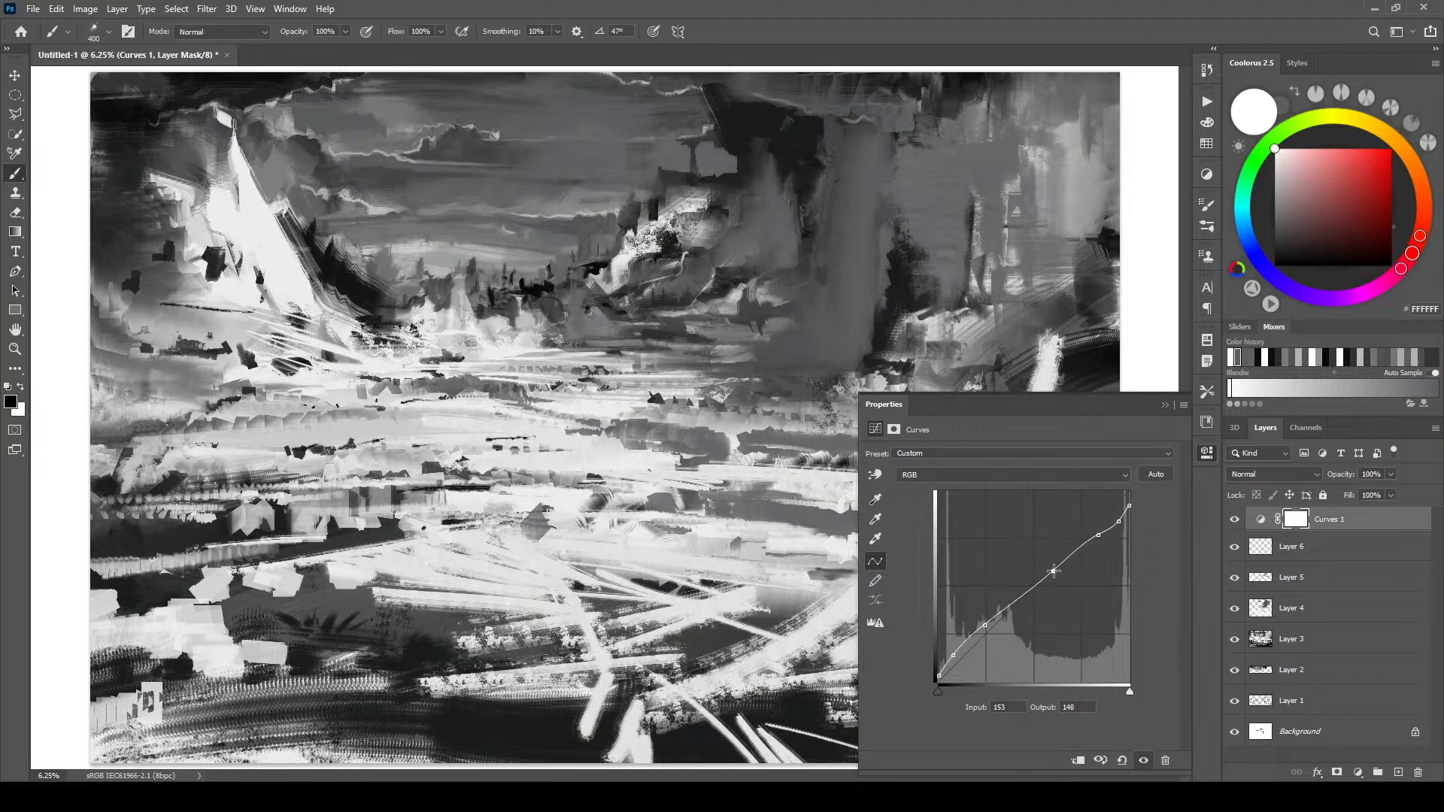
{"action": "left_click", "coordinate": [1028, 592]}
{"action": "left_click_drag", "start_coordinate": [1028, 593], "coordinate": [1029, 590]}
{"action": "left_click", "coordinate": [1164, 406]}
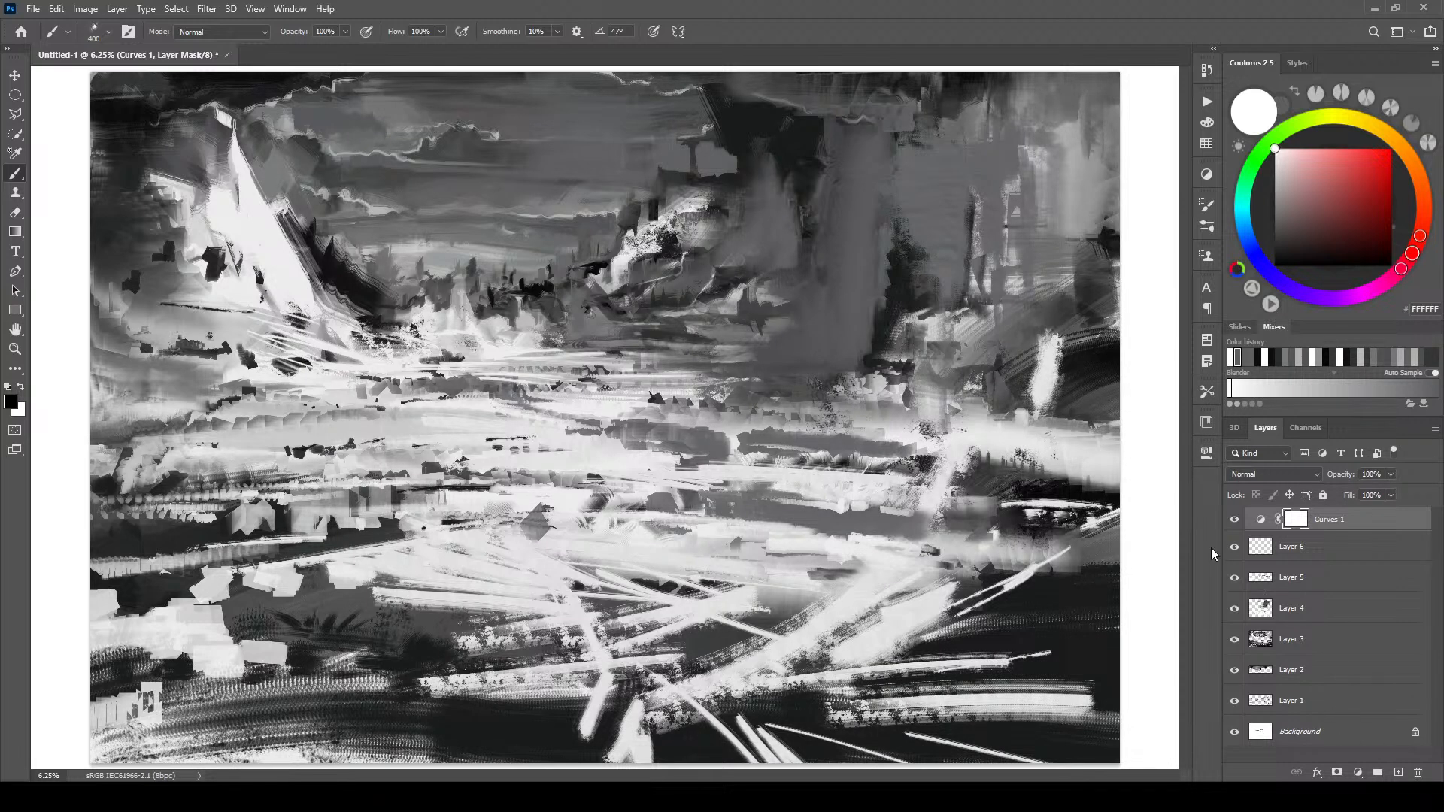
- Add a dark reddish-brown Solid Color fill layer above the curves and set its blend mode to Pin Light
{"action": "left_click", "coordinate": [1357, 773]}
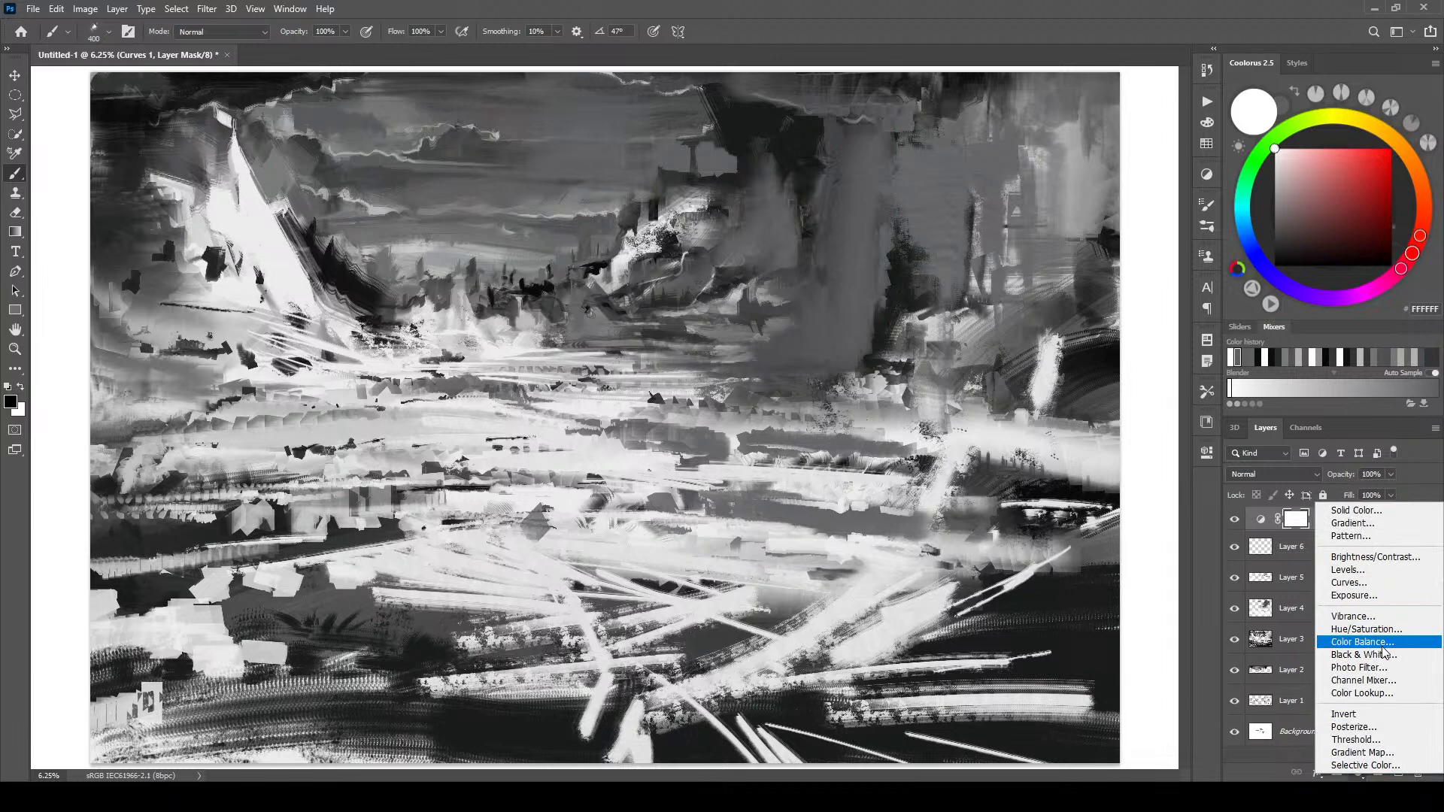
{"action": "left_click", "coordinate": [1379, 517]}
{"action": "left_click_drag", "start_coordinate": [1180, 210], "coordinate": [1092, 272]}
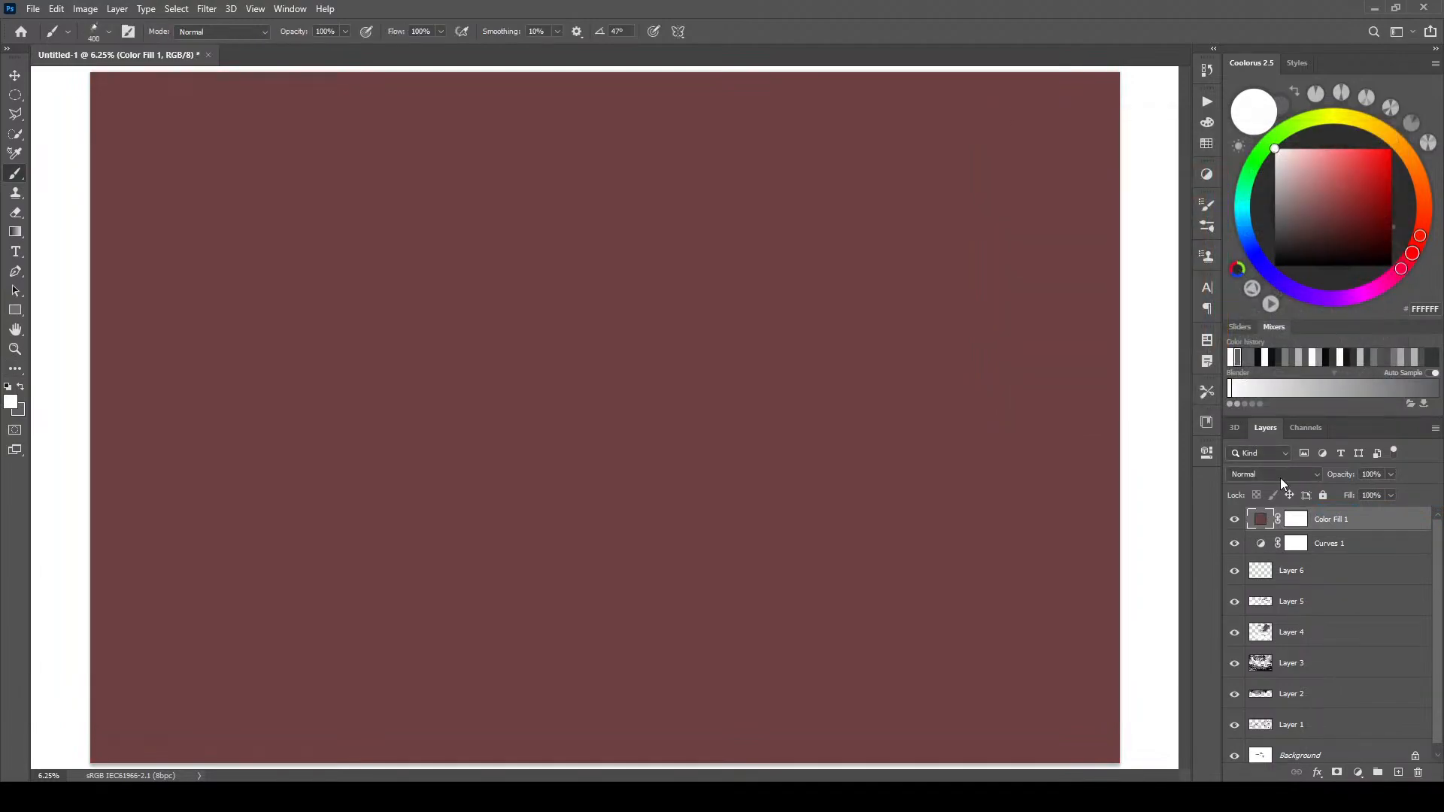
{"action": "left_click", "coordinate": [1280, 477]}
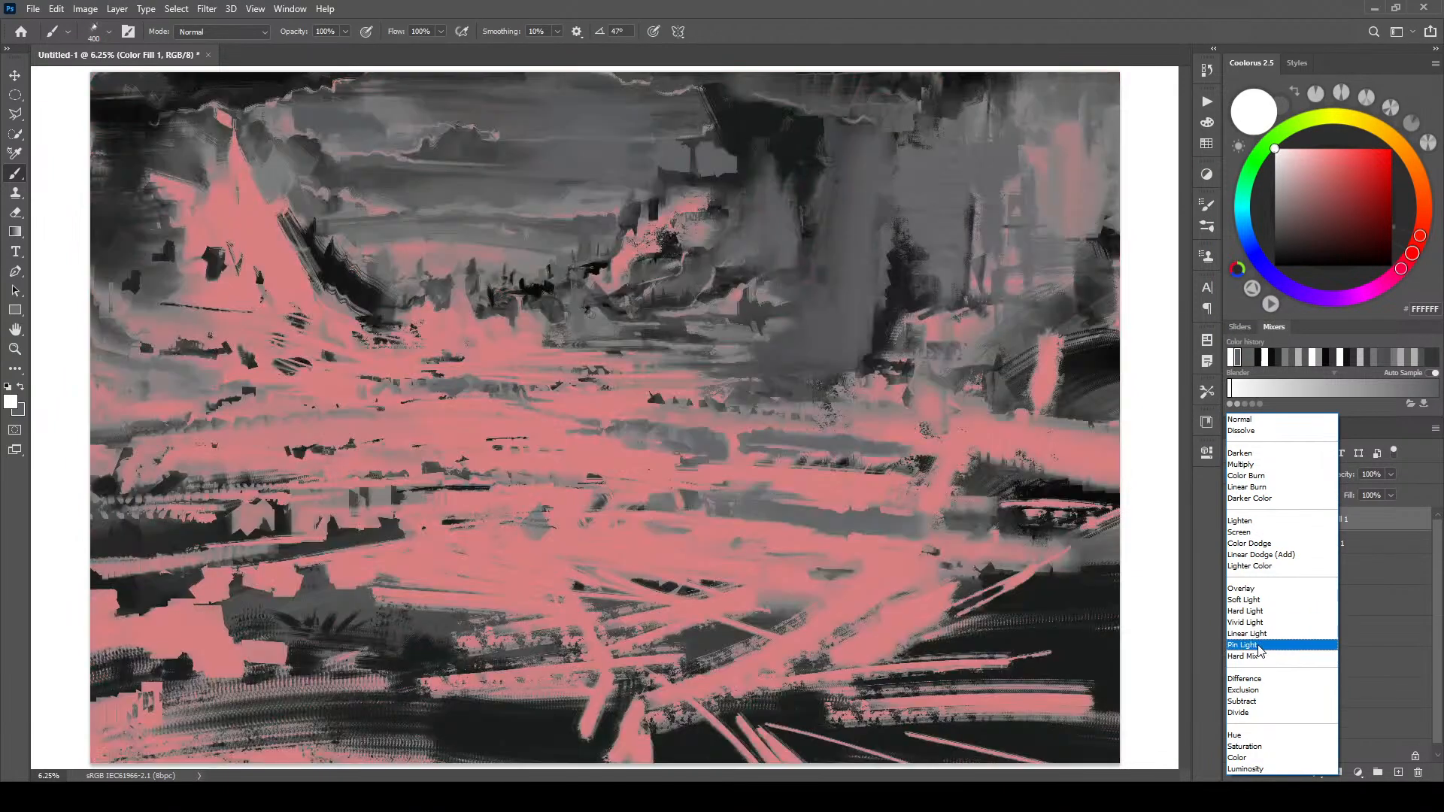
{"action": "left_click", "coordinate": [1260, 646]}
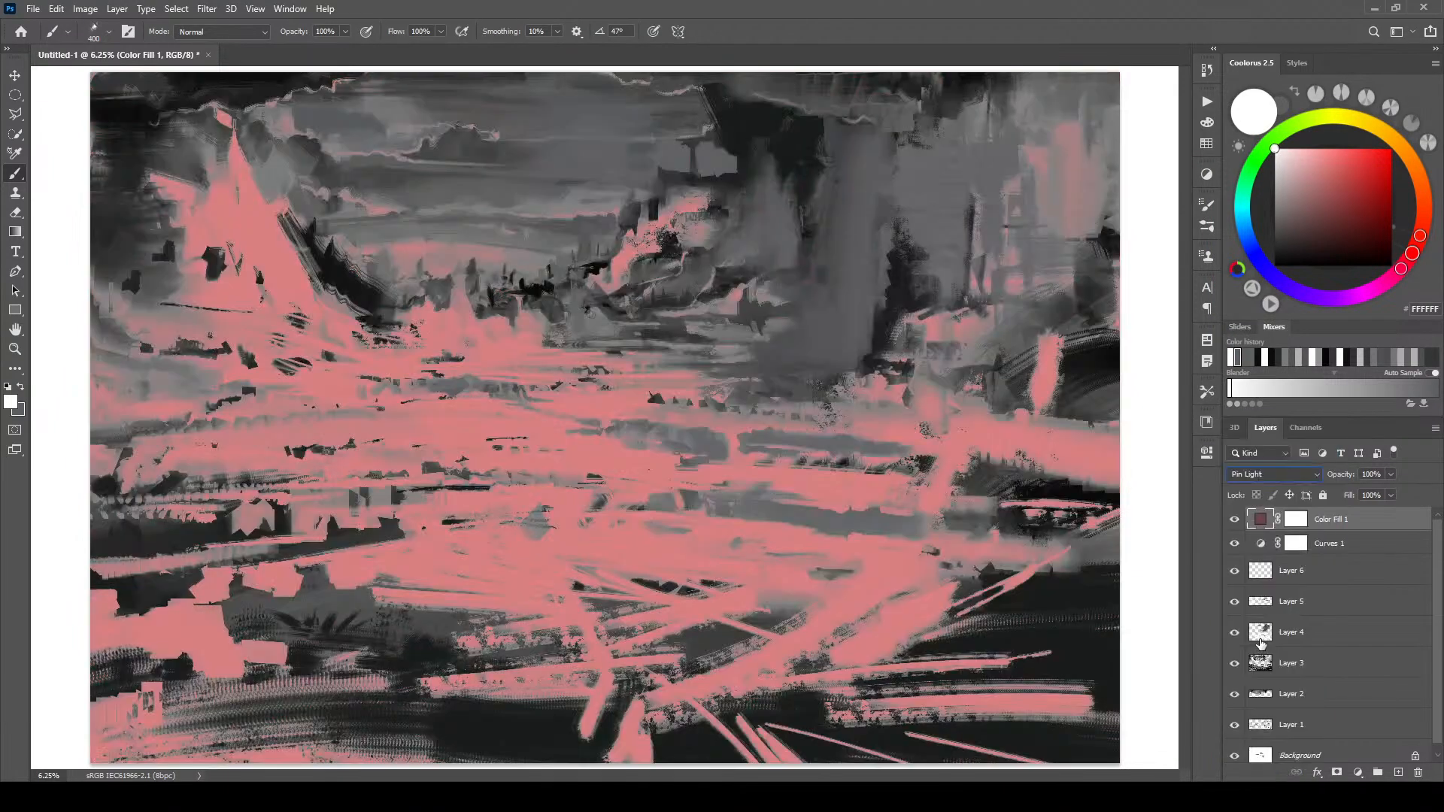
- Change the Pin Light fill layer's colour to a lighter, muted greyish pink
{"action": "double_click", "coordinate": [1260, 522]}
{"action": "left_click_drag", "start_coordinate": [1105, 335], "coordinate": [1104, 206]}
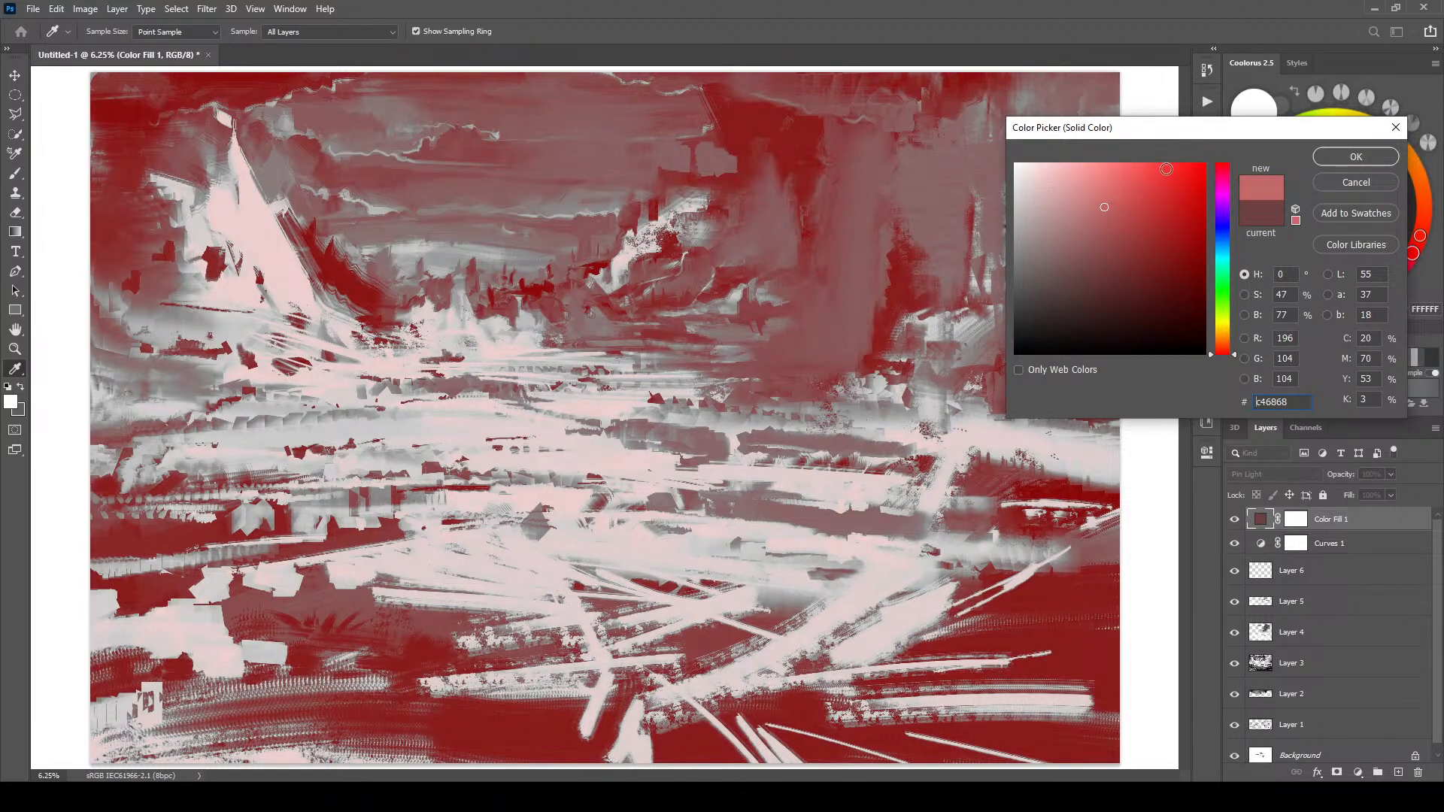
{"action": "left_click_drag", "start_coordinate": [1093, 209], "coordinate": [1047, 210]}
{"action": "left_click", "coordinate": [1355, 157]}
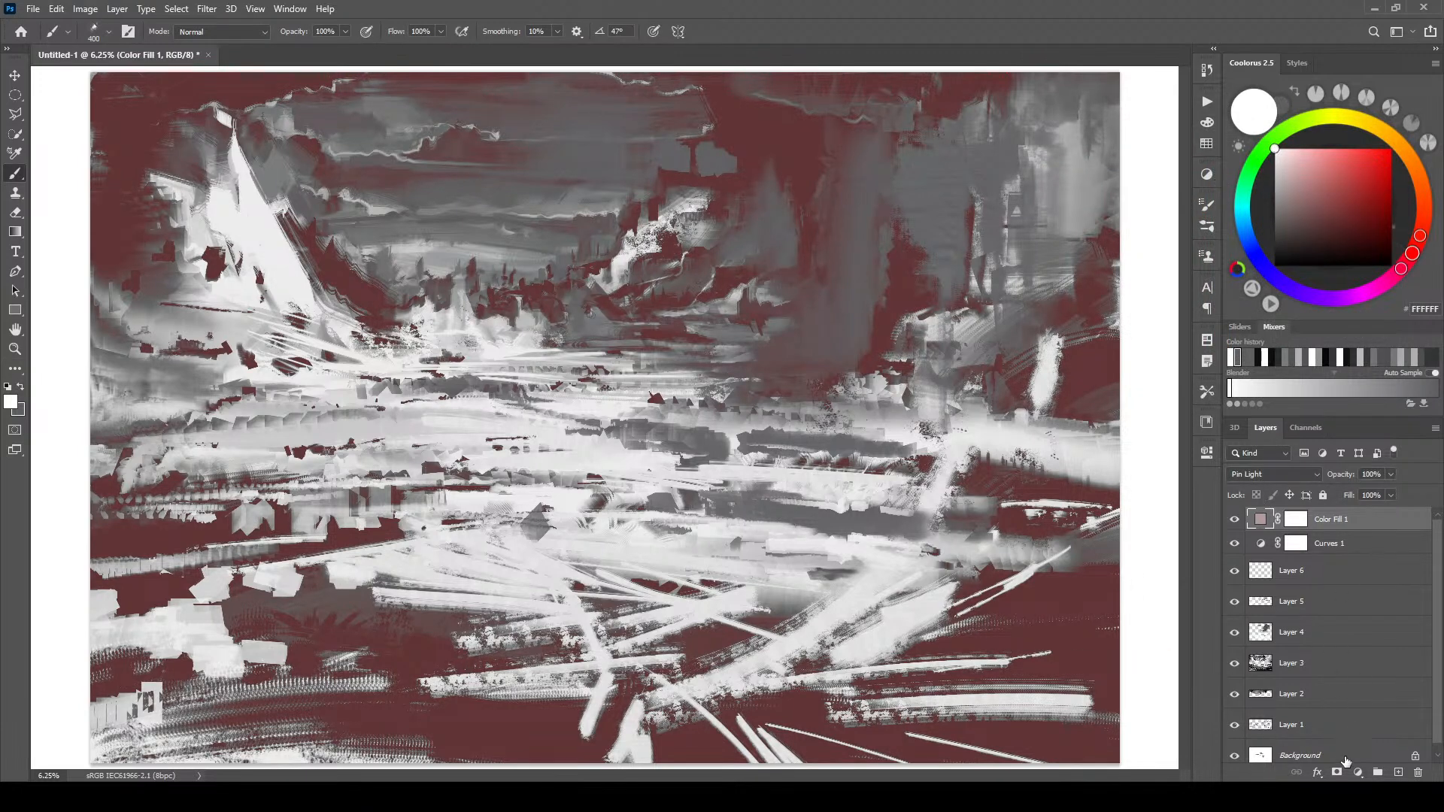
- Add a second Solid Color fill layer in a muted greyish mauve above the first one
{"action": "left_click", "coordinate": [1357, 773]}
{"action": "left_click", "coordinate": [1375, 516]}
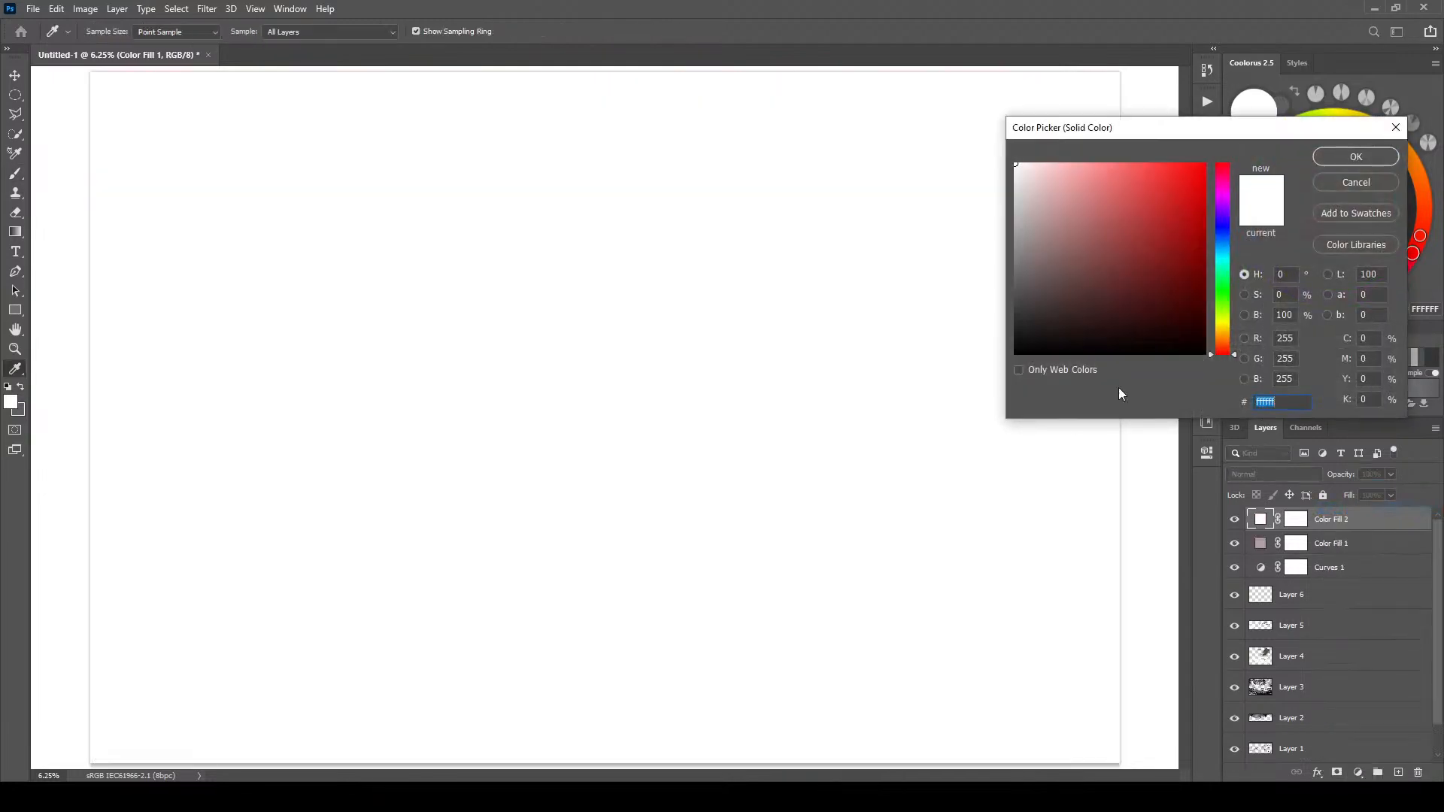
{"action": "left_click_drag", "start_coordinate": [1173, 220], "coordinate": [1038, 257]}
{"action": "left_click", "coordinate": [1347, 160]}
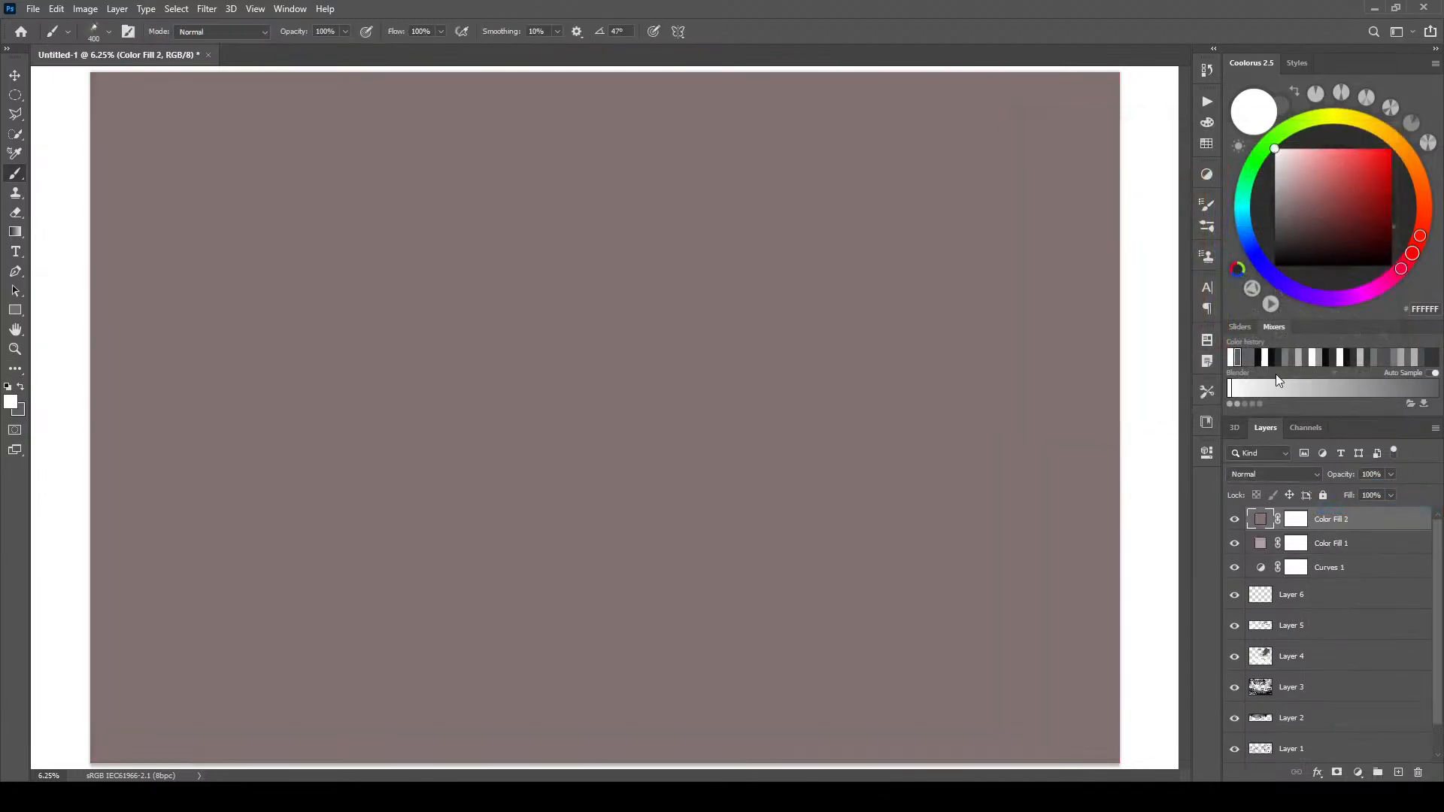
- Try the Difference blend mode on the second colour fill layer and adjust its fill amount
{"action": "left_click", "coordinate": [1263, 474]}
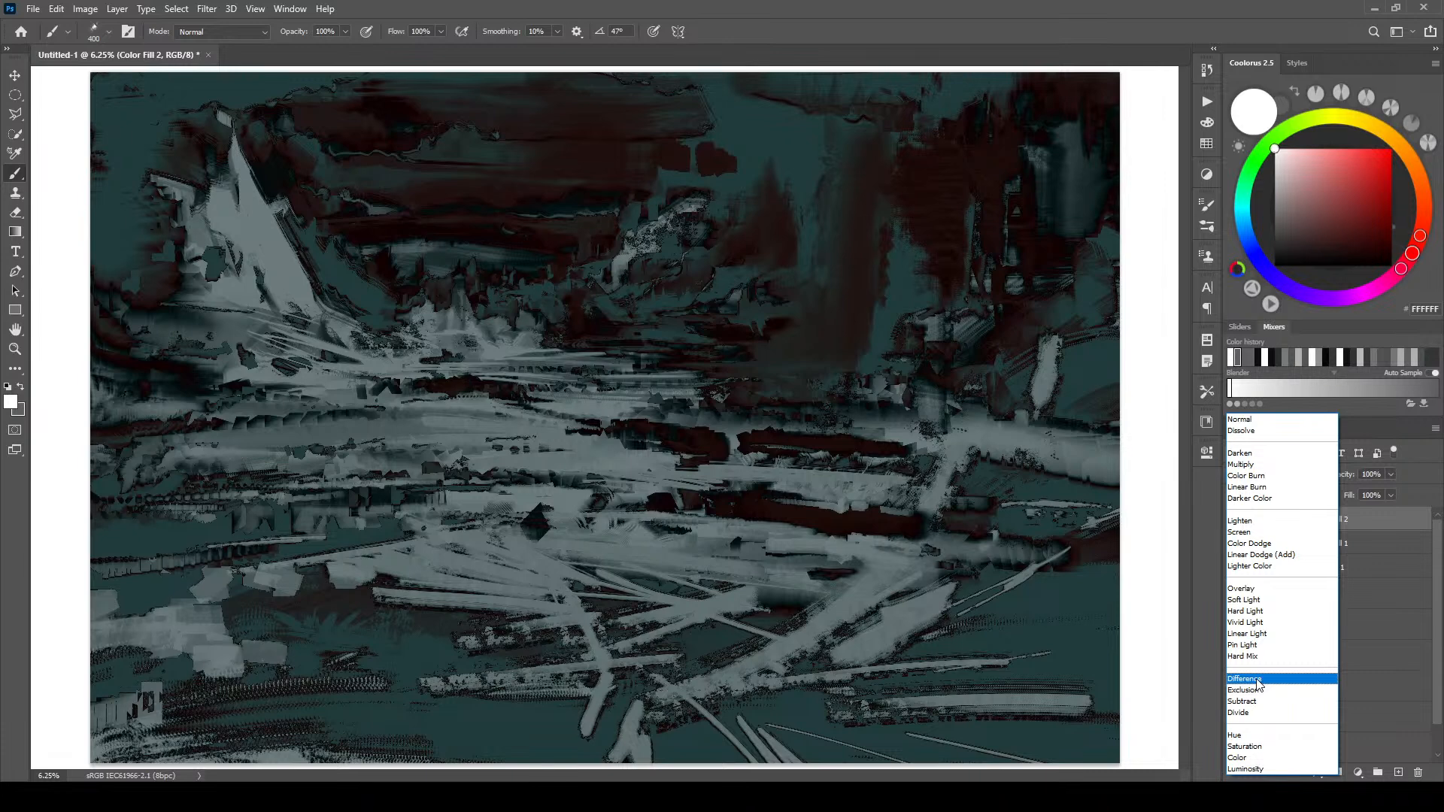
{"action": "left_click", "coordinate": [1257, 680]}
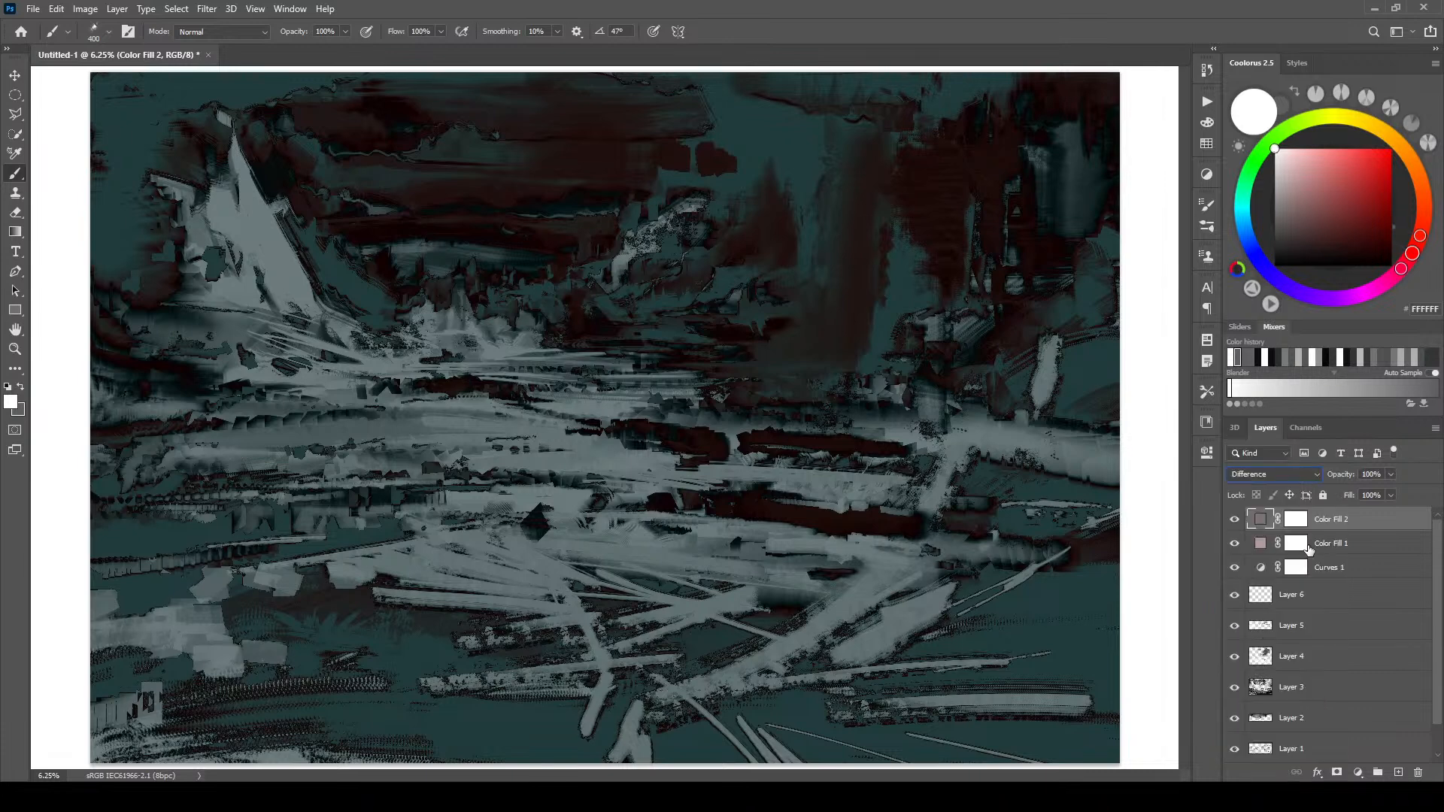
{"action": "left_click", "coordinate": [1390, 495]}
{"action": "mouse_move", "coordinate": [1396, 513]}
{"action": "left_mouse_down"}
{"action": "mouse_move", "coordinate": [1321, 513]}
{"action": "mouse_move", "coordinate": [1399, 508]}
{"action": "mouse_move", "coordinate": [1404, 535]}
{"action": "mouse_move", "coordinate": [1415, 527]}
{"action": "left_mouse_up"}
- Set the second colour fill layer's blend mode to Multiply
{"action": "left_click", "coordinate": [1276, 476]}
{"action": "left_click", "coordinate": [1273, 492]}
{"action": "left_click", "coordinate": [1274, 476]}
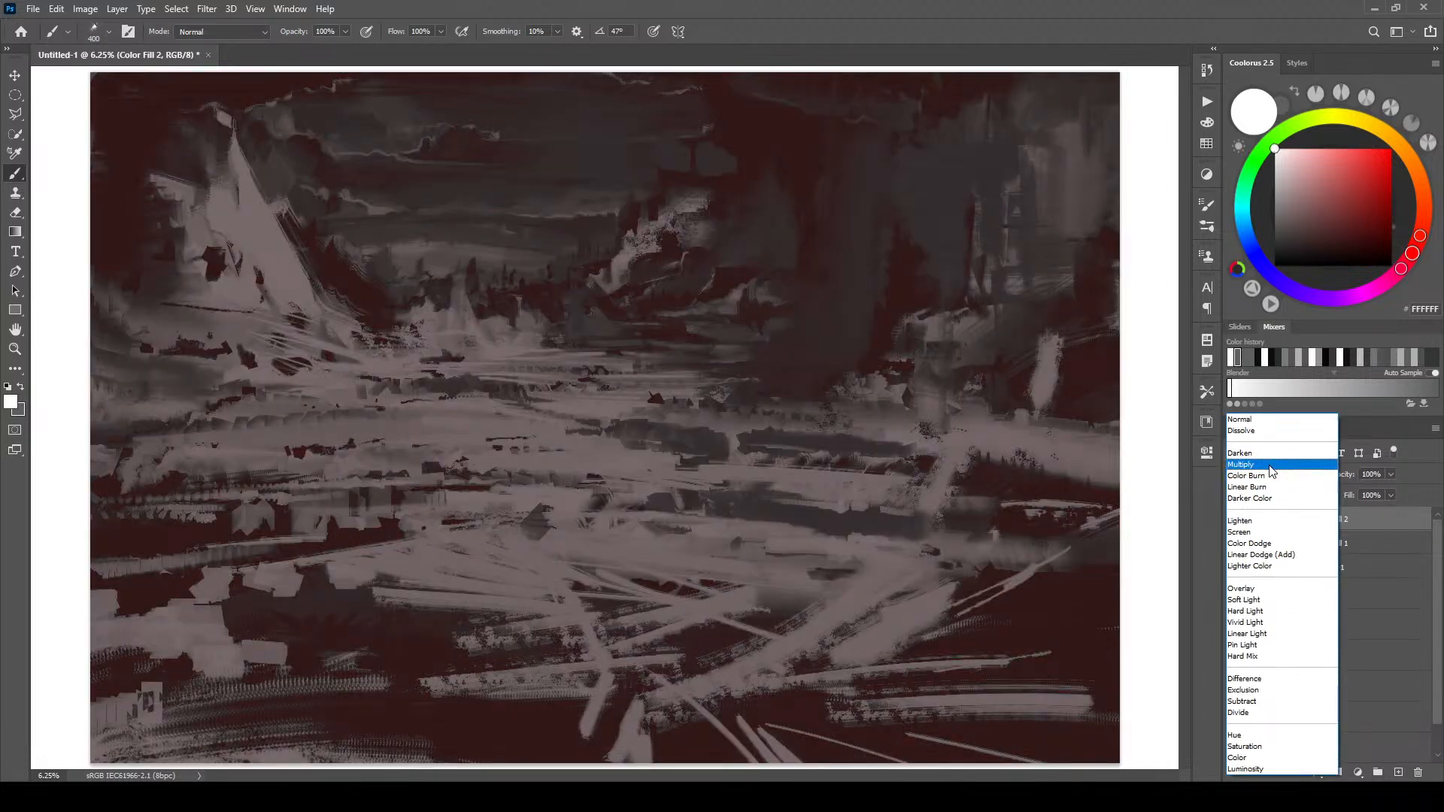
{"action": "left_click", "coordinate": [1271, 466]}
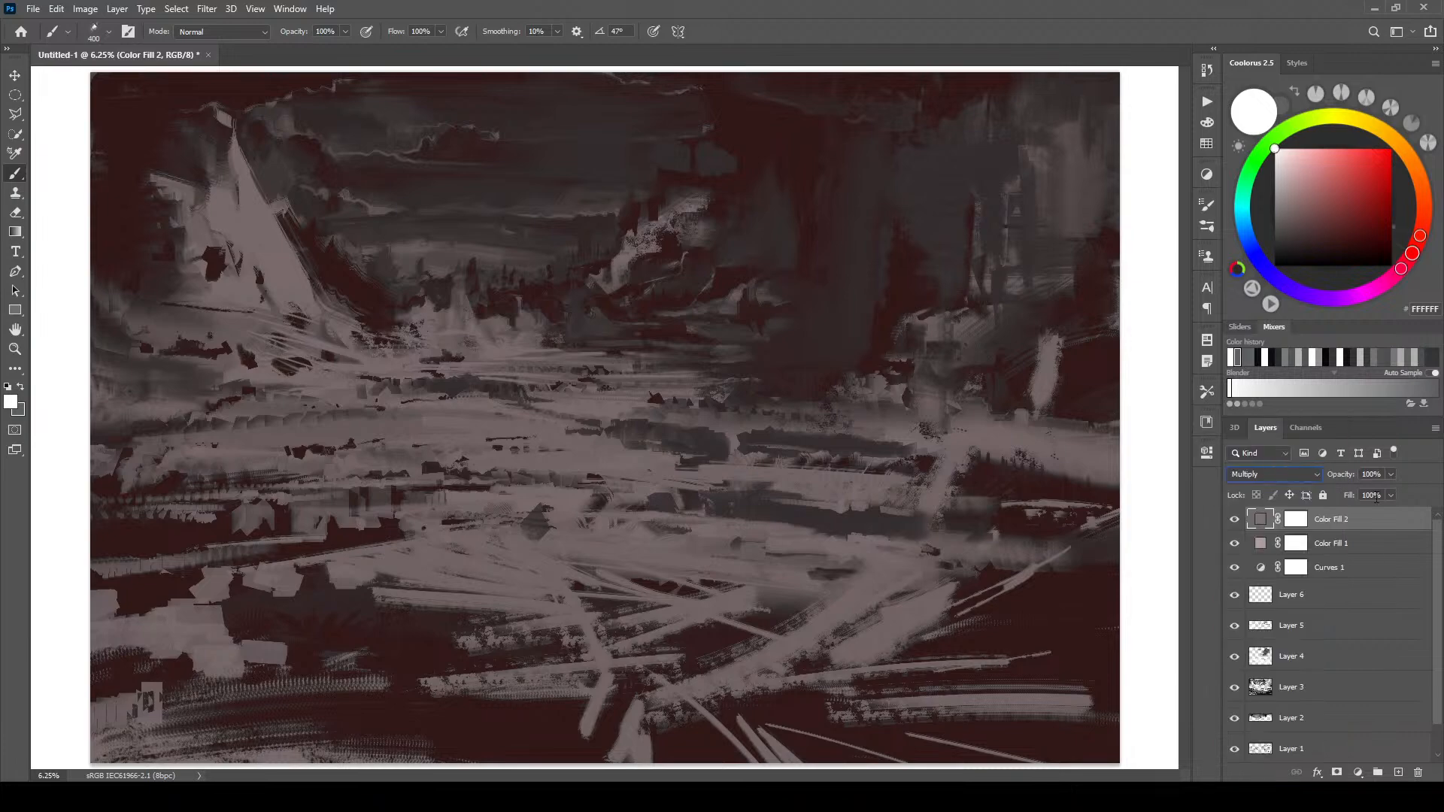
- Set the second colour fill layer's blend mode to Darker Color and change its colour to a pale greyish blue
{"action": "left_click", "coordinate": [1297, 475]}
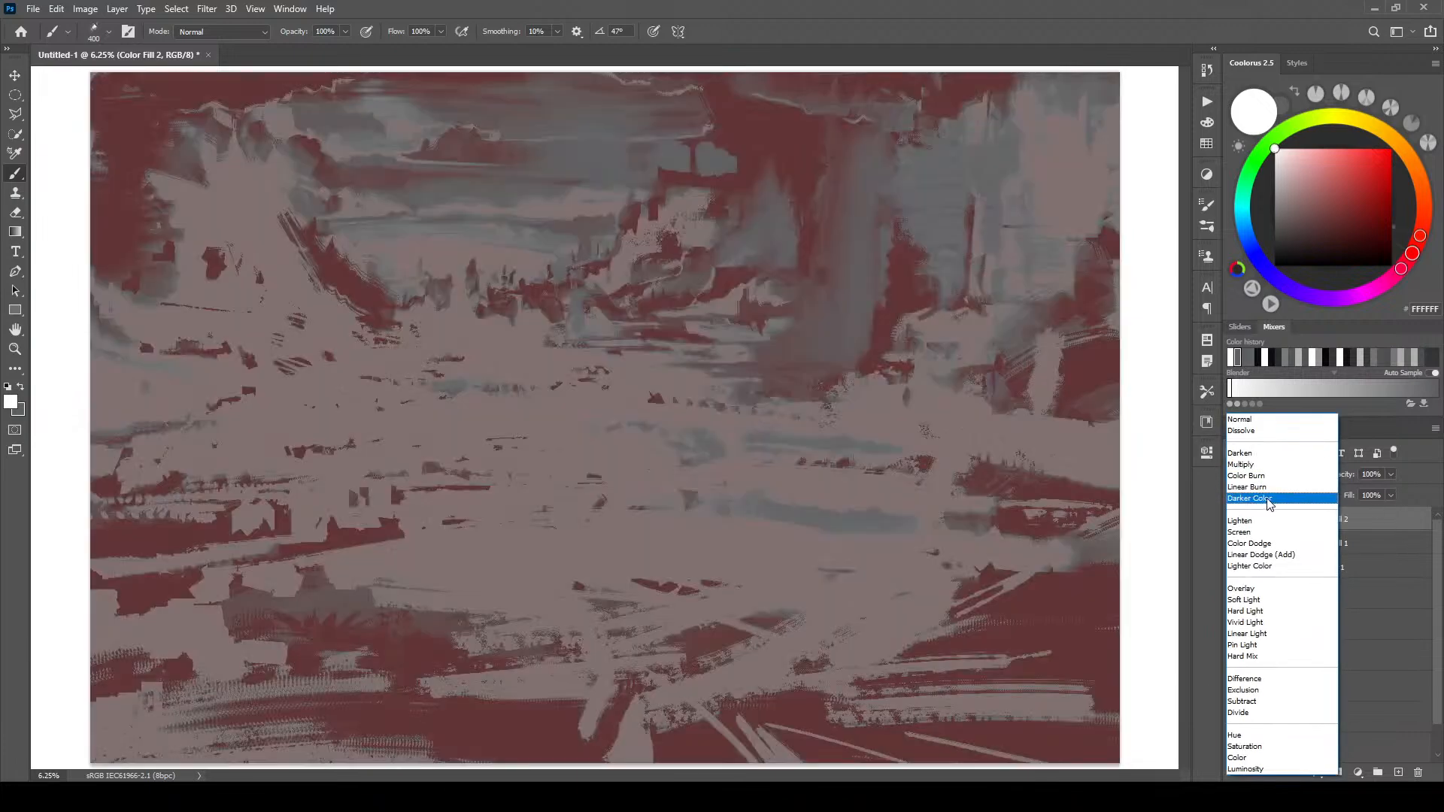
{"action": "left_click", "coordinate": [1270, 499]}
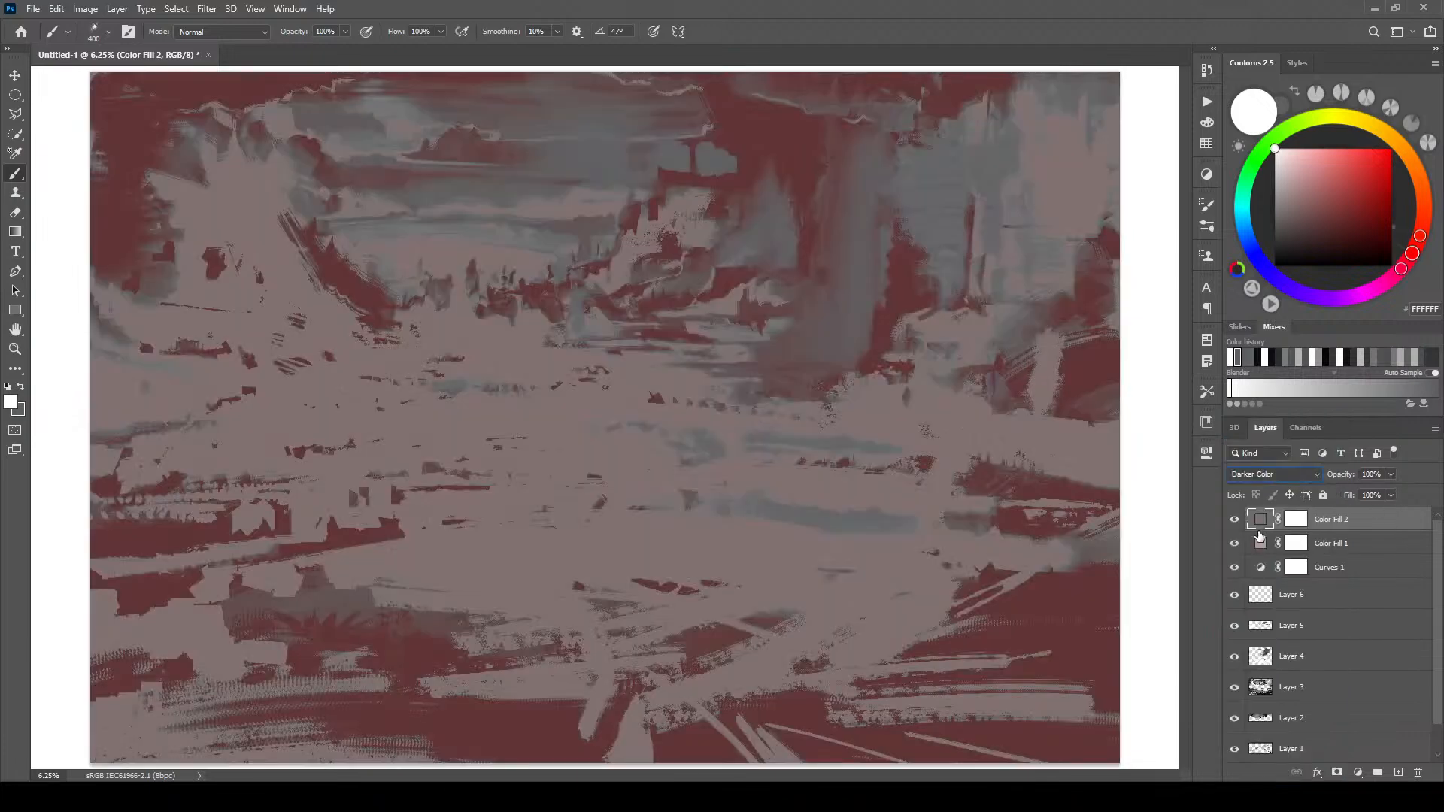
{"action": "double_click", "coordinate": [1261, 519]}
{"action": "left_click_drag", "start_coordinate": [1083, 308], "coordinate": [980, 113]}
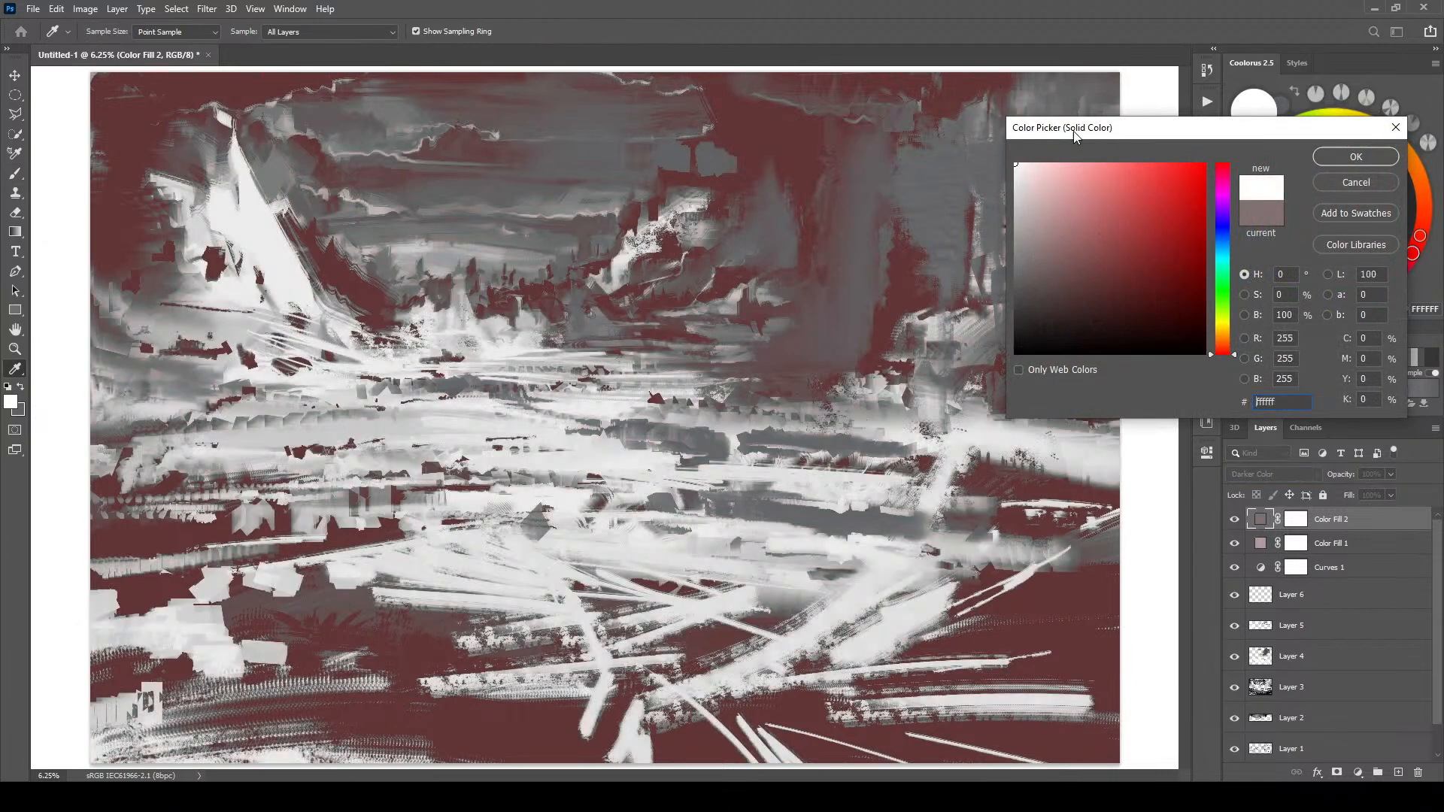
{"action": "left_click", "coordinate": [1227, 302]}
{"action": "left_click_drag", "start_coordinate": [1020, 178], "coordinate": [1045, 206]}
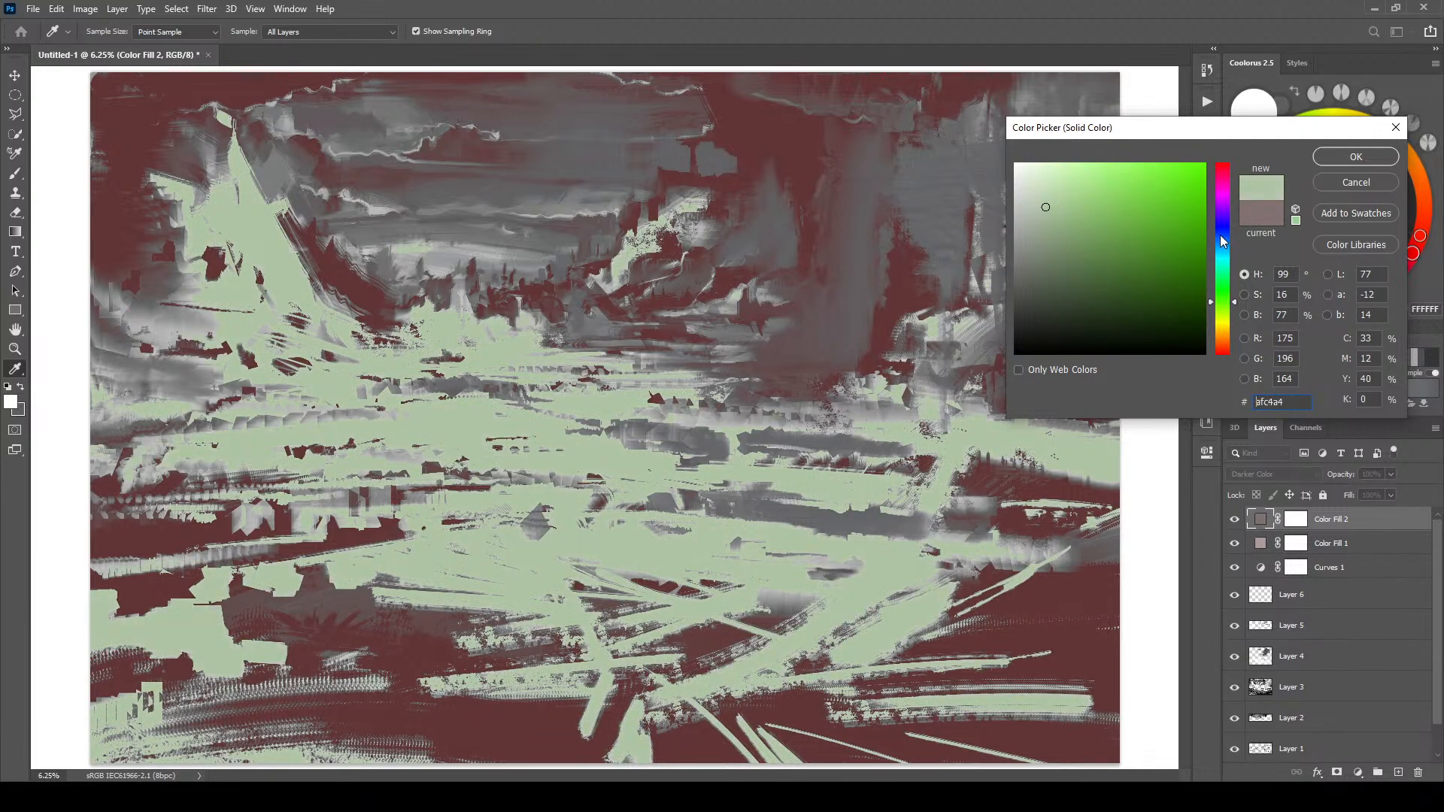
{"action": "left_click", "coordinate": [1224, 230]}
{"action": "left_click_drag", "start_coordinate": [1225, 229], "coordinate": [1230, 234]}
{"action": "left_click", "coordinate": [1365, 156]}
- Try lowering the fill or opacity of the two colour fill layers and toggle the first one's visibility to compare
{"action": "left_click", "coordinate": [1391, 497]}
{"action": "mouse_move", "coordinate": [1359, 491]}
{"action": "left_mouse_down"}
{"action": "mouse_move", "coordinate": [1320, 493]}
{"action": "mouse_move", "coordinate": [1356, 492]}
{"action": "left_mouse_up"}
{"action": "left_click", "coordinate": [1234, 543]}
{"action": "left_click", "coordinate": [1234, 542]}
{"action": "left_click", "coordinate": [1349, 546]}
{"action": "left_click", "coordinate": [1389, 474]}
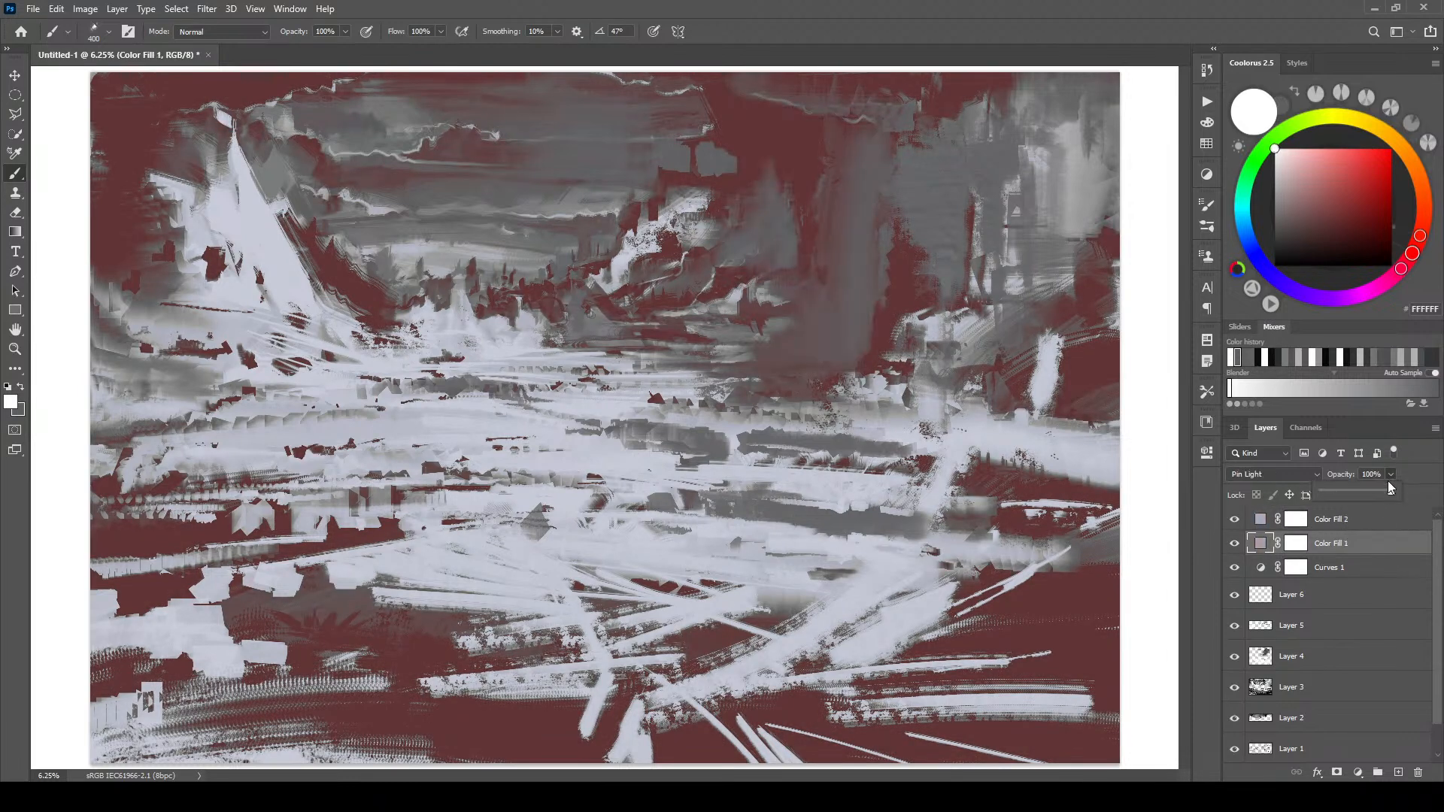
{"action": "left_click_drag", "start_coordinate": [1383, 490], "coordinate": [1400, 497]}
{"action": "left_click", "coordinate": [1378, 519]}
- Add a Color Balance adjustment above the first colour fill, with shadows at -23 cyan-red, +5 magenta-green and -12 yellow-blue
{"action": "left_click", "coordinate": [1376, 546]}
{"action": "left_click", "coordinate": [1358, 773]}
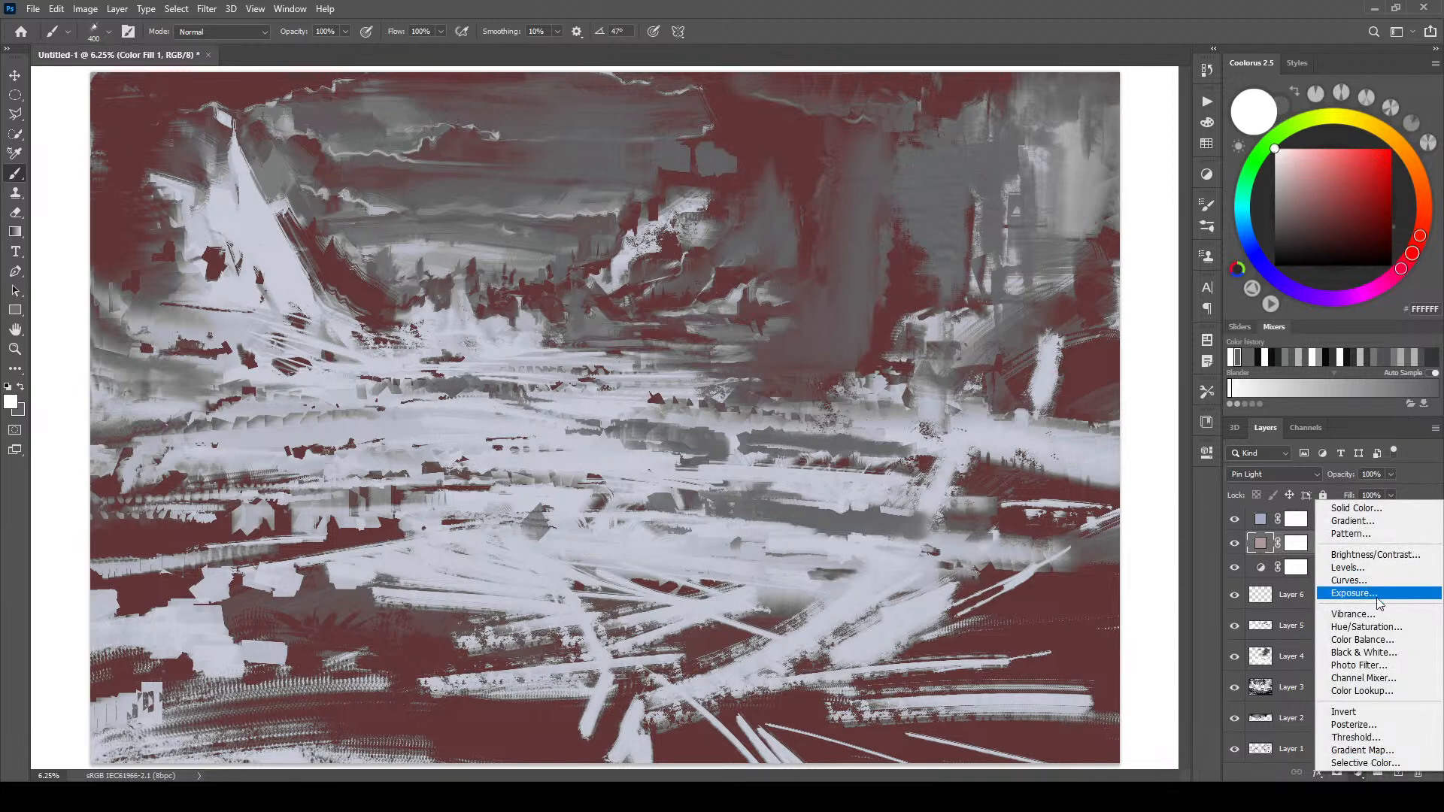
{"action": "left_click", "coordinate": [1361, 639]}
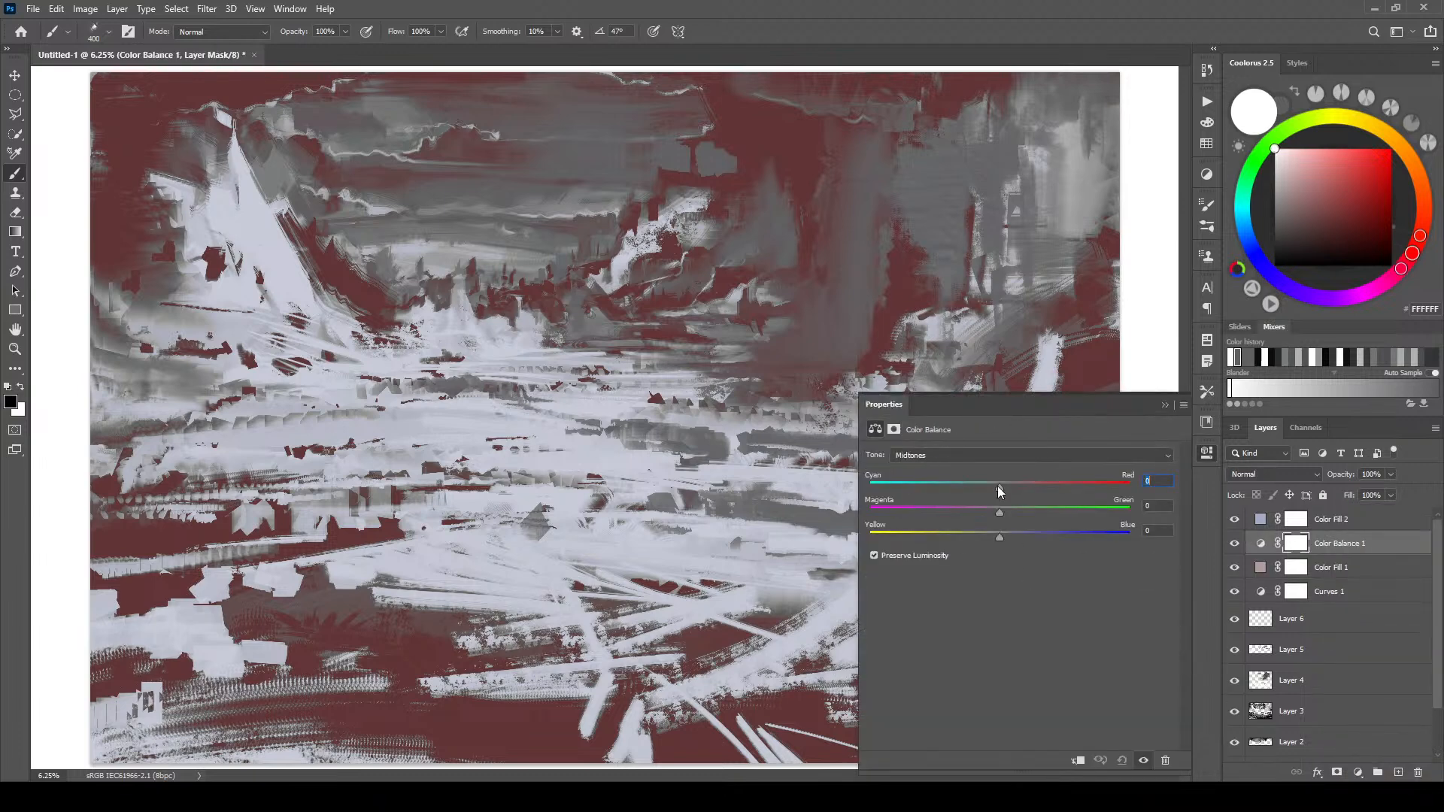
{"action": "left_click_drag", "start_coordinate": [994, 486], "coordinate": [995, 533]}
{"action": "left_click", "coordinate": [951, 459]}
{"action": "left_click", "coordinate": [936, 467]}
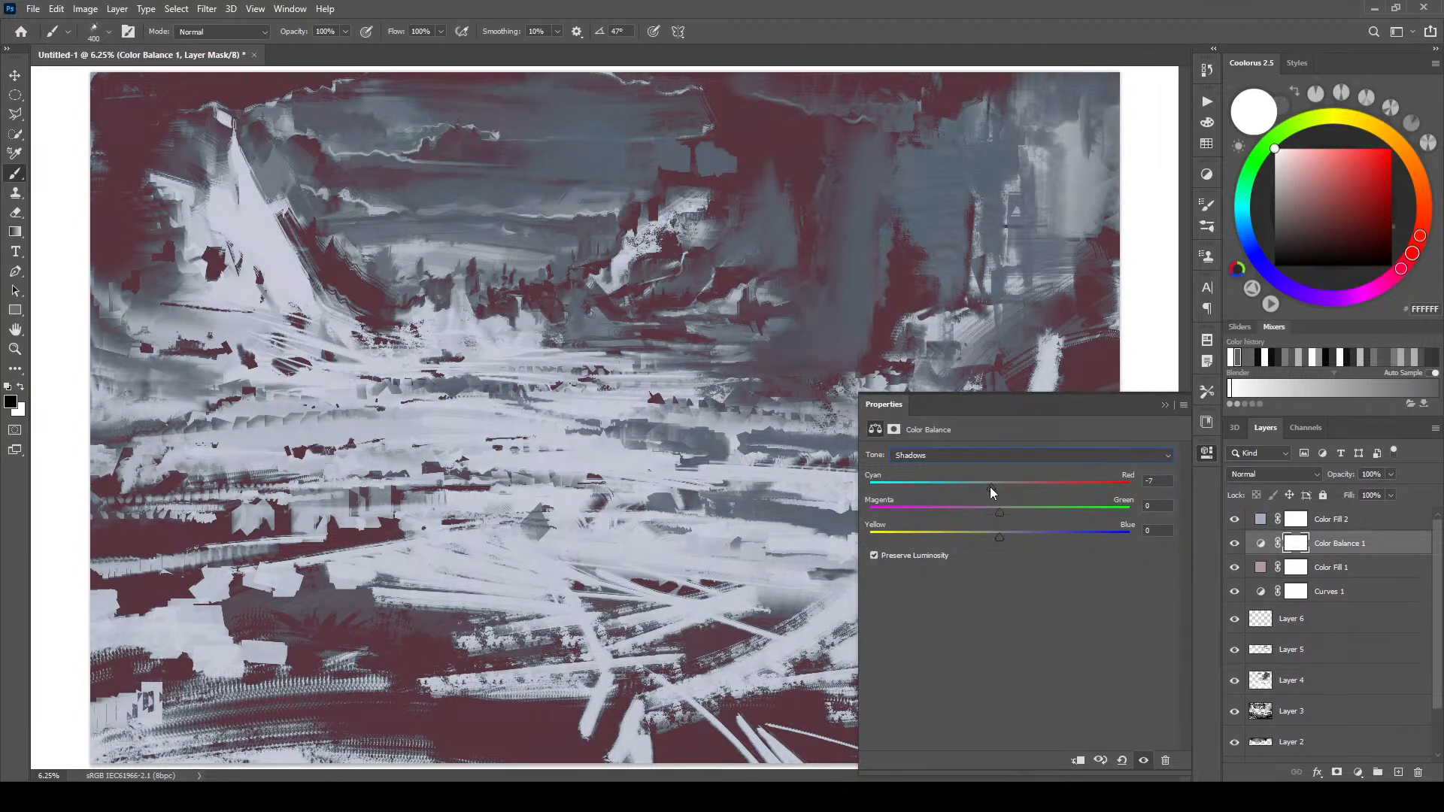
{"action": "mouse_move", "coordinate": [998, 513]}
{"action": "left_mouse_down"}
{"action": "mouse_move", "coordinate": [978, 513]}
{"action": "mouse_move", "coordinate": [1007, 511]}
{"action": "left_mouse_up"}
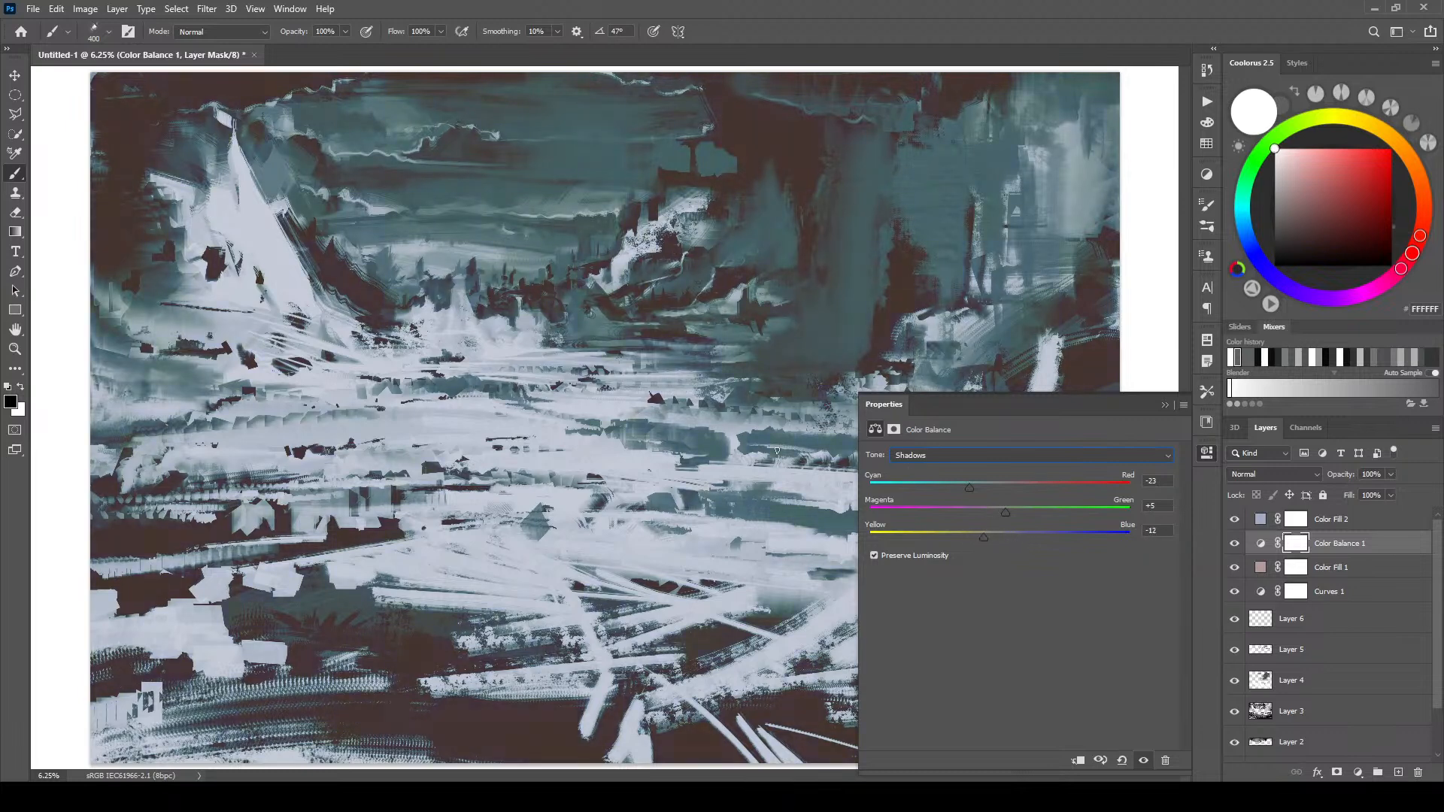
- Shift the Color Balance highlights toward cyan and compare the painting with and without the adjustment
{"action": "left_click", "coordinate": [949, 456]}
{"action": "left_click", "coordinate": [954, 488]}
{"action": "mouse_move", "coordinate": [971, 487]}
{"action": "left_mouse_down"}
{"action": "mouse_move", "coordinate": [1004, 488]}
{"action": "mouse_move", "coordinate": [980, 494]}
{"action": "mouse_move", "coordinate": [961, 536]}
{"action": "mouse_move", "coordinate": [1035, 536]}
{"action": "mouse_move", "coordinate": [1027, 512]}
{"action": "mouse_move", "coordinate": [989, 512]}
{"action": "mouse_move", "coordinate": [1053, 490]}
{"action": "mouse_move", "coordinate": [900, 494]}
{"action": "mouse_move", "coordinate": [1039, 490]}
{"action": "mouse_move", "coordinate": [982, 489]}
{"action": "left_mouse_up"}
{"action": "left_click", "coordinate": [1165, 405]}
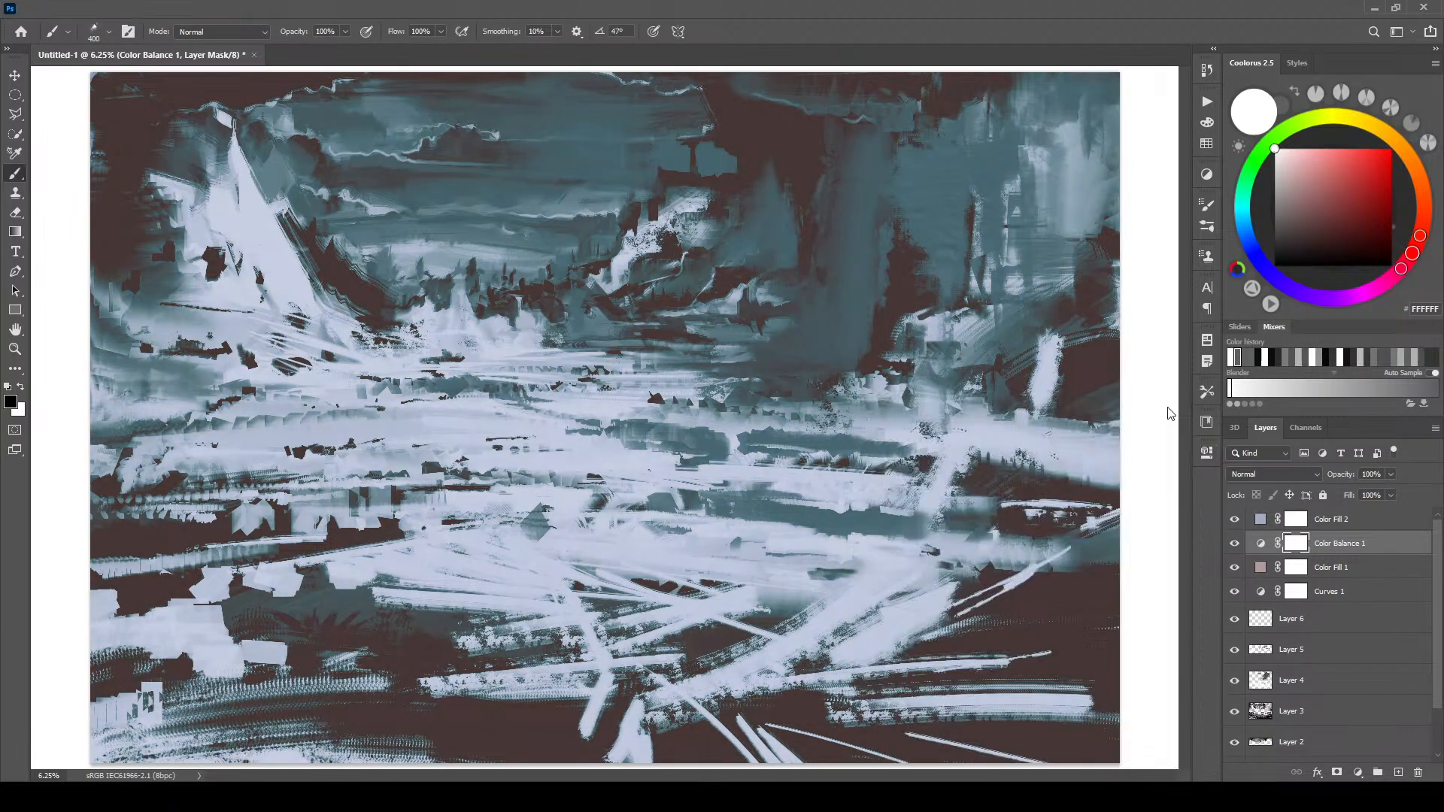
{"action": "left_click", "coordinate": [1233, 544]}
{"action": "left_click", "coordinate": [1233, 544]}
- Move the Color Balance layer above the second colour fill and set its opacity to 82%
{"action": "left_click_drag", "start_coordinate": [1284, 545], "coordinate": [1391, 496]}
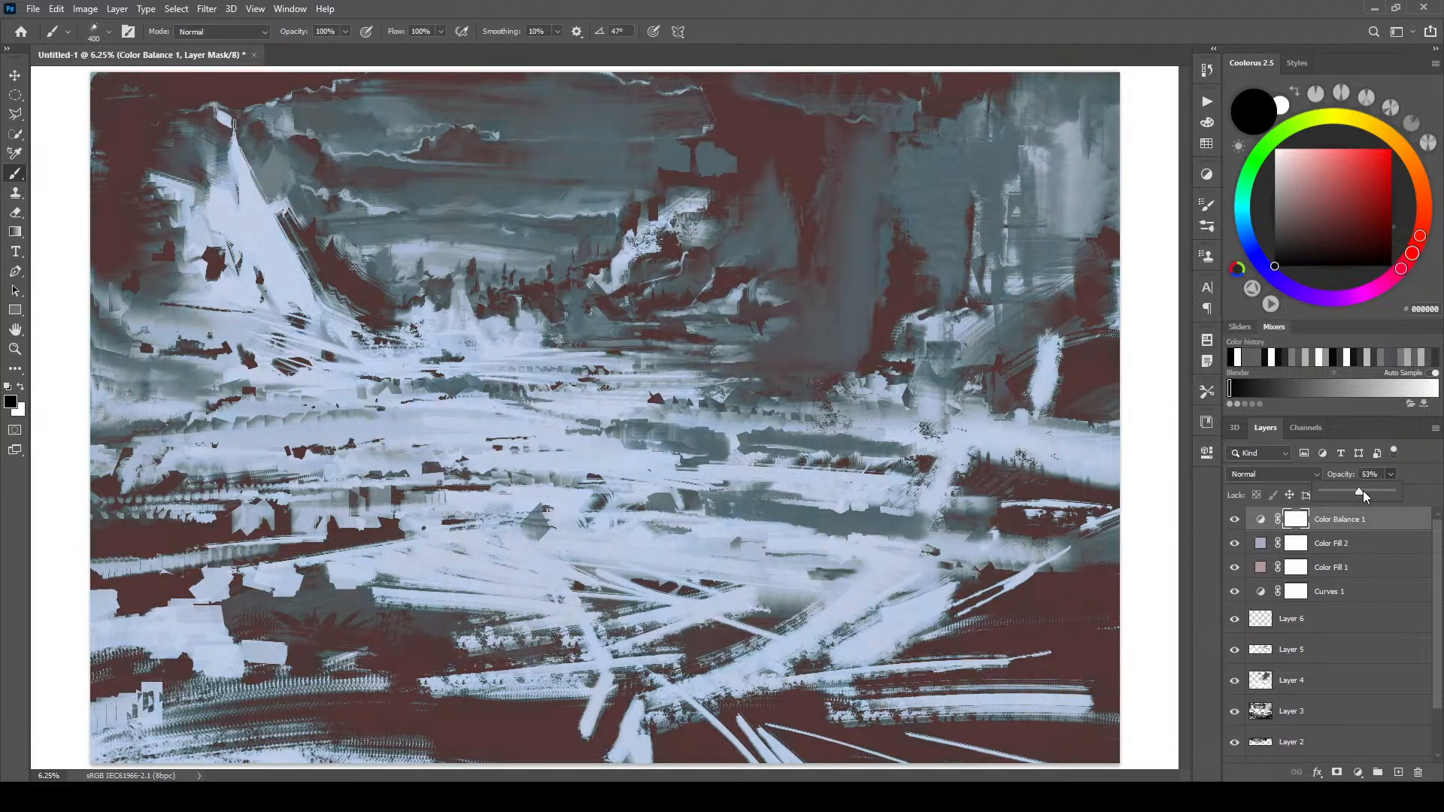
{"action": "left_click_drag", "start_coordinate": [1381, 493], "coordinate": [1378, 493]}
{"action": "left_click", "coordinate": [1359, 527]}
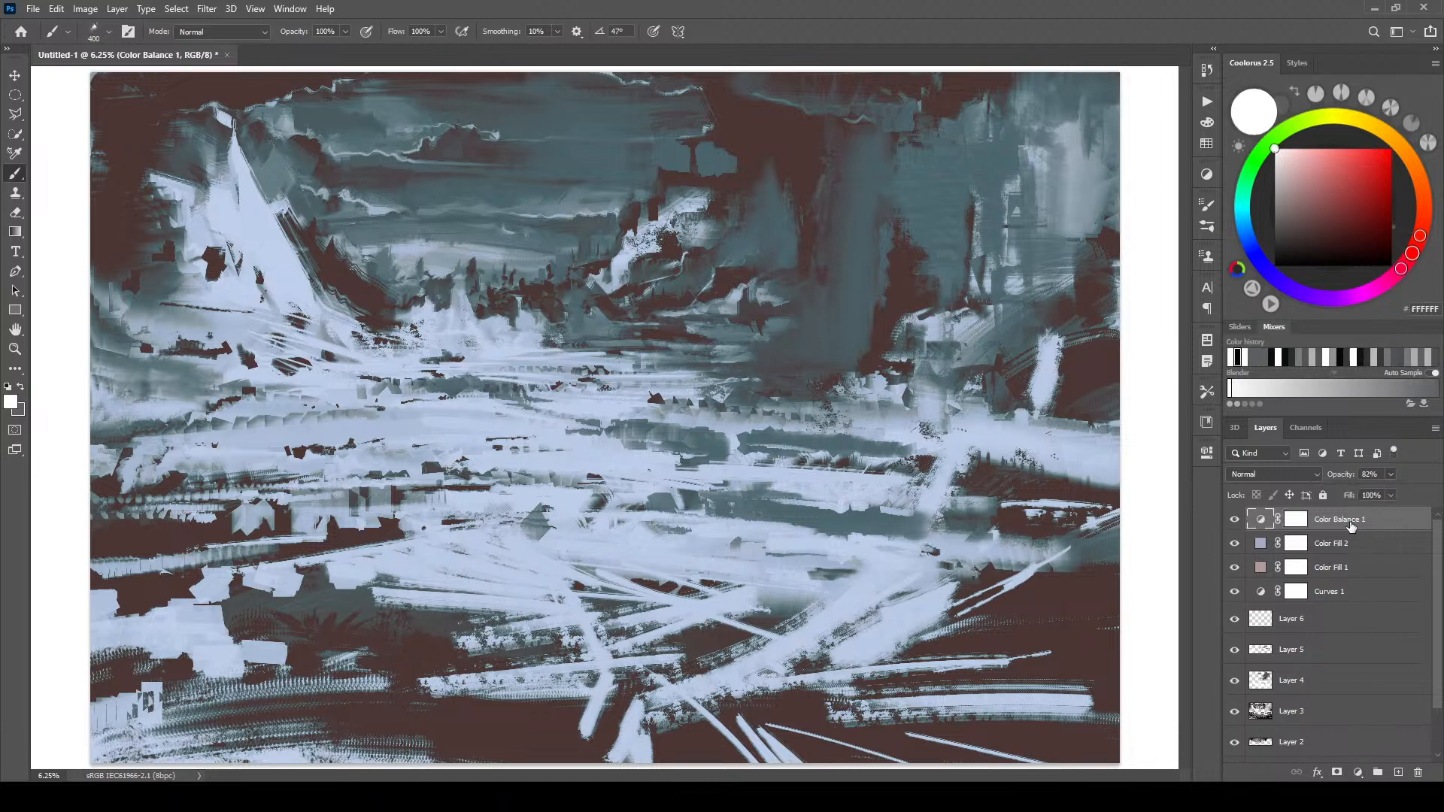
- Add a Curves adjustment layer on top and shape its RGB curve with several points, lowering the midtones and keeping the highlights bright
{"action": "left_click", "coordinate": [1358, 772]}
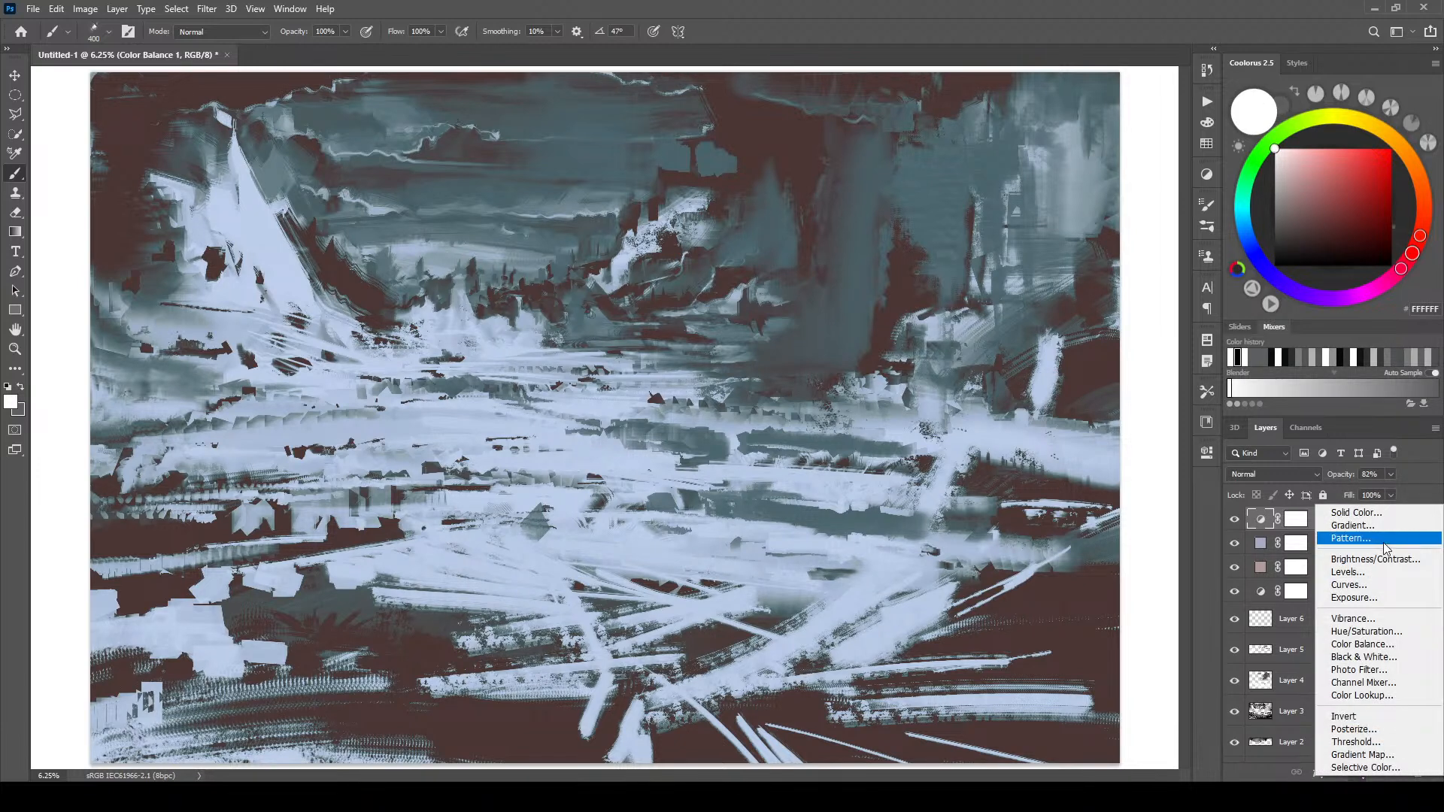
{"action": "left_click", "coordinate": [1376, 586]}
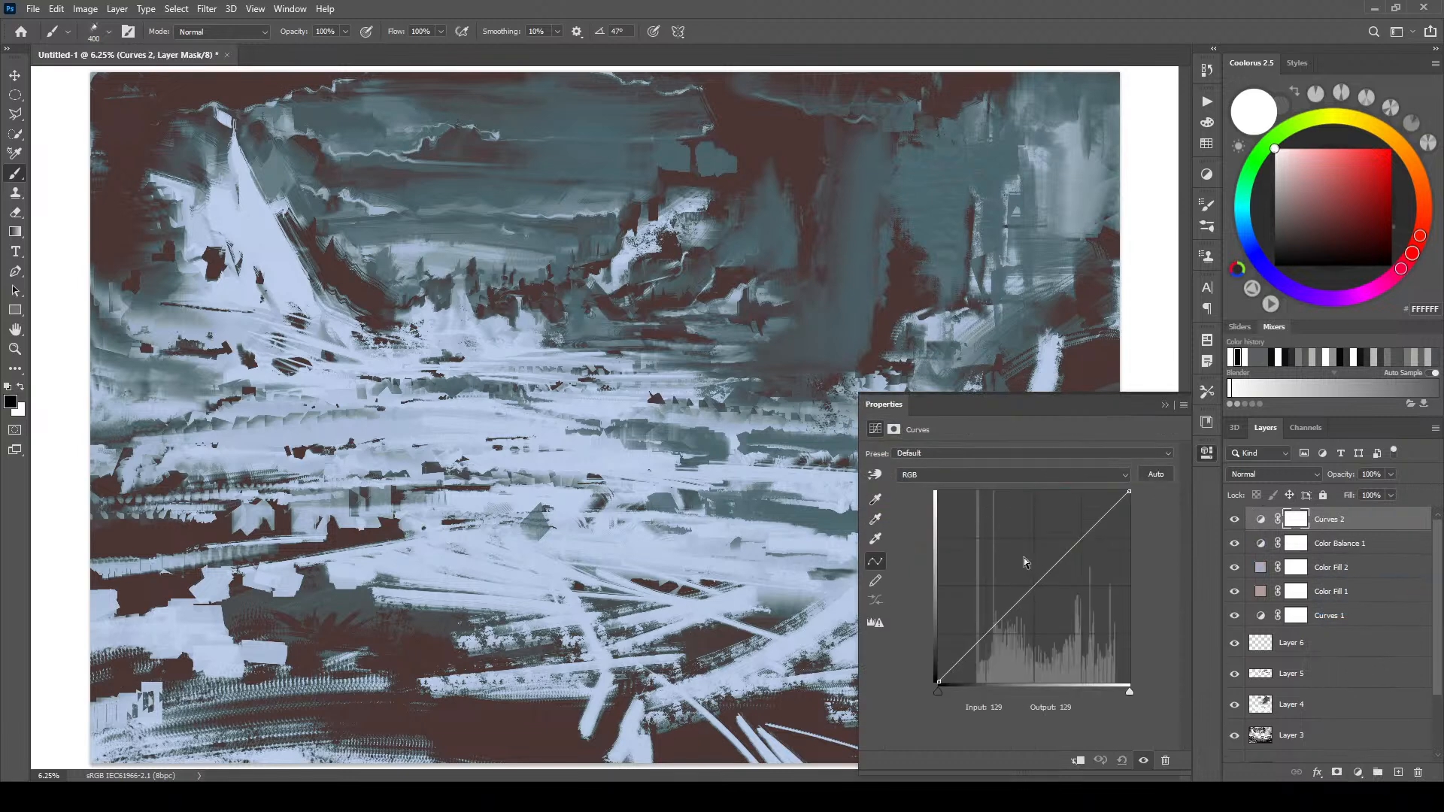
{"action": "left_click_drag", "start_coordinate": [1000, 619], "coordinate": [1025, 616]}
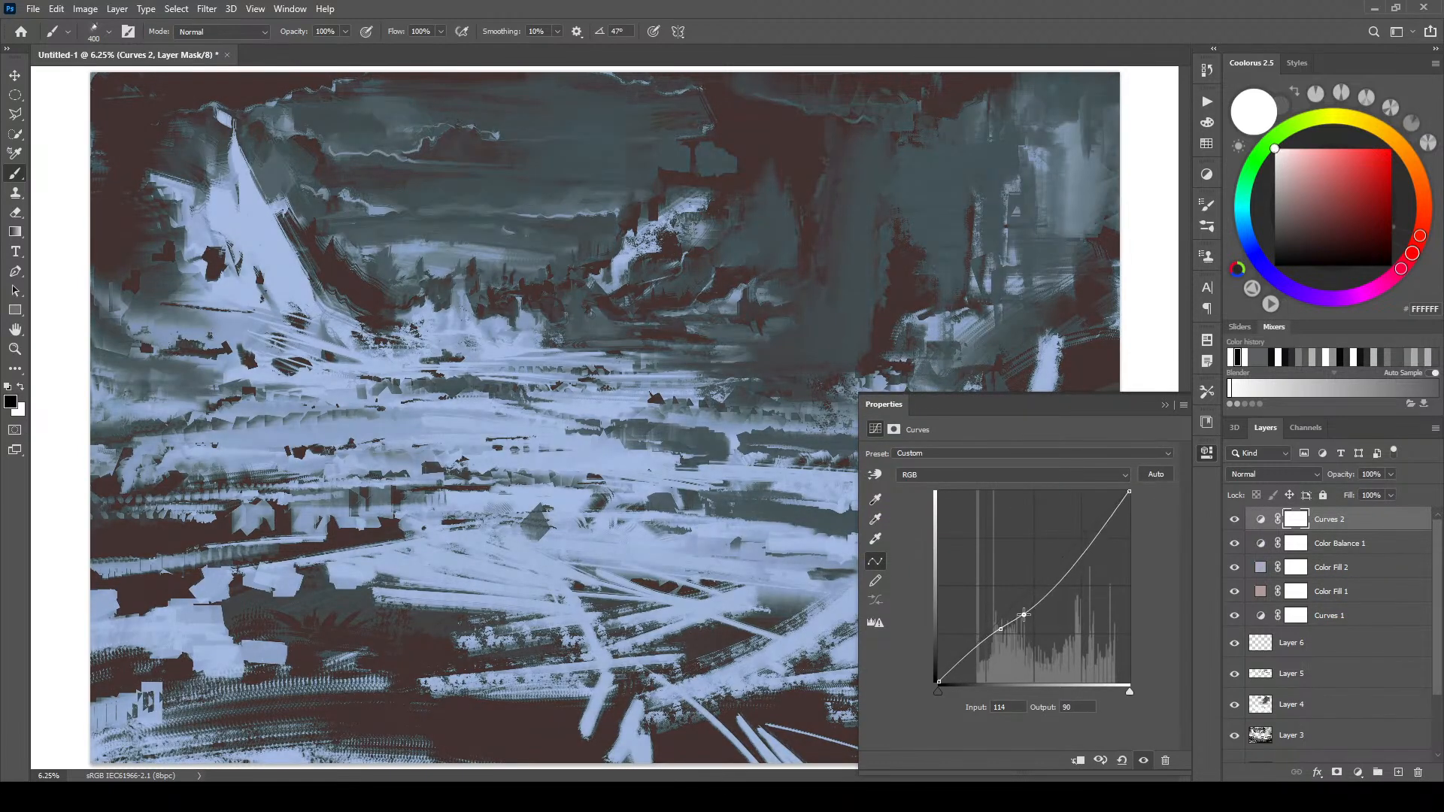
{"action": "mouse_move", "coordinate": [1066, 571]}
{"action": "left_mouse_down"}
{"action": "mouse_move", "coordinate": [1082, 571]}
{"action": "mouse_move", "coordinate": [1050, 583]}
{"action": "left_mouse_up"}
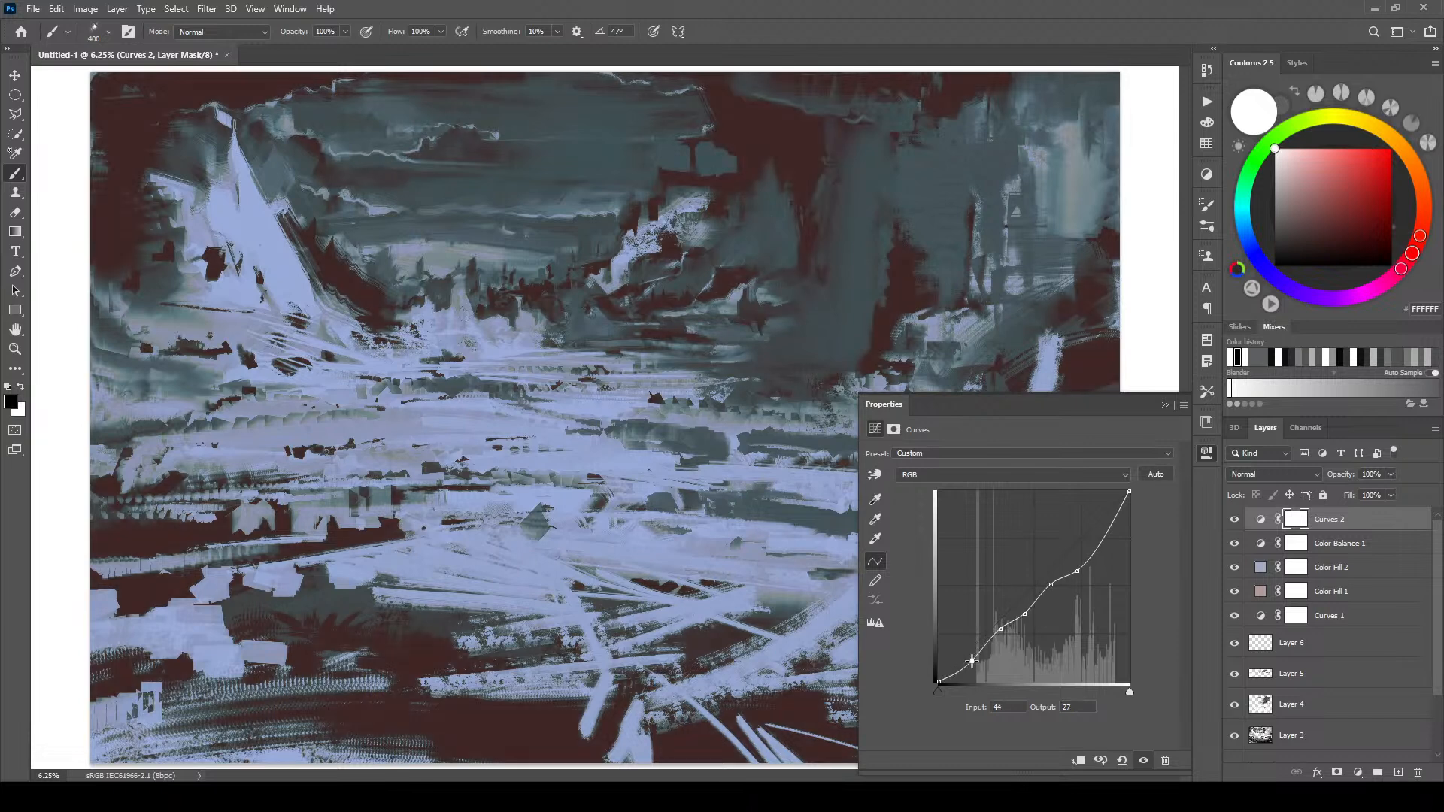
{"action": "left_click_drag", "start_coordinate": [969, 653], "coordinate": [968, 648]}
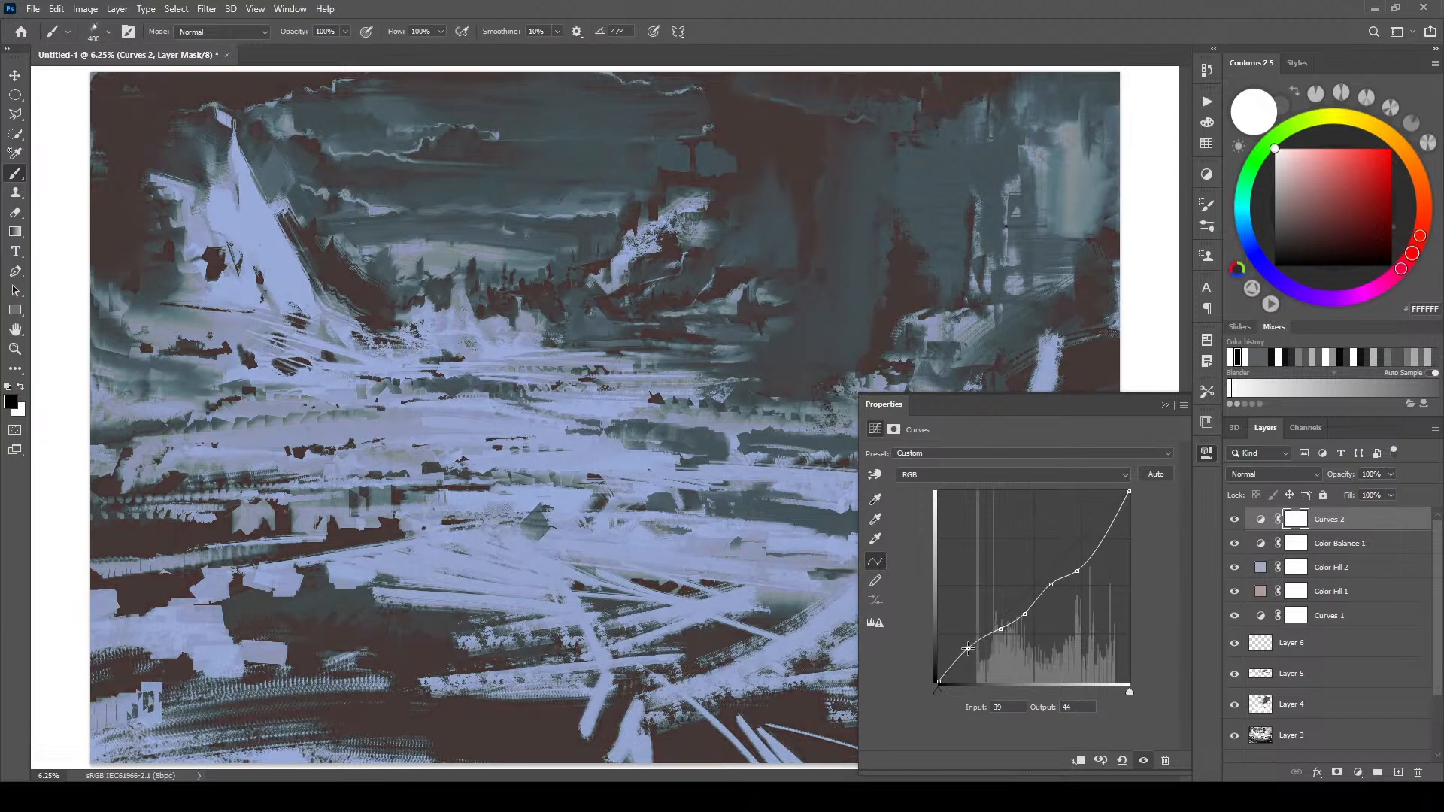
{"action": "left_click_drag", "start_coordinate": [1110, 532], "coordinate": [1108, 522]}
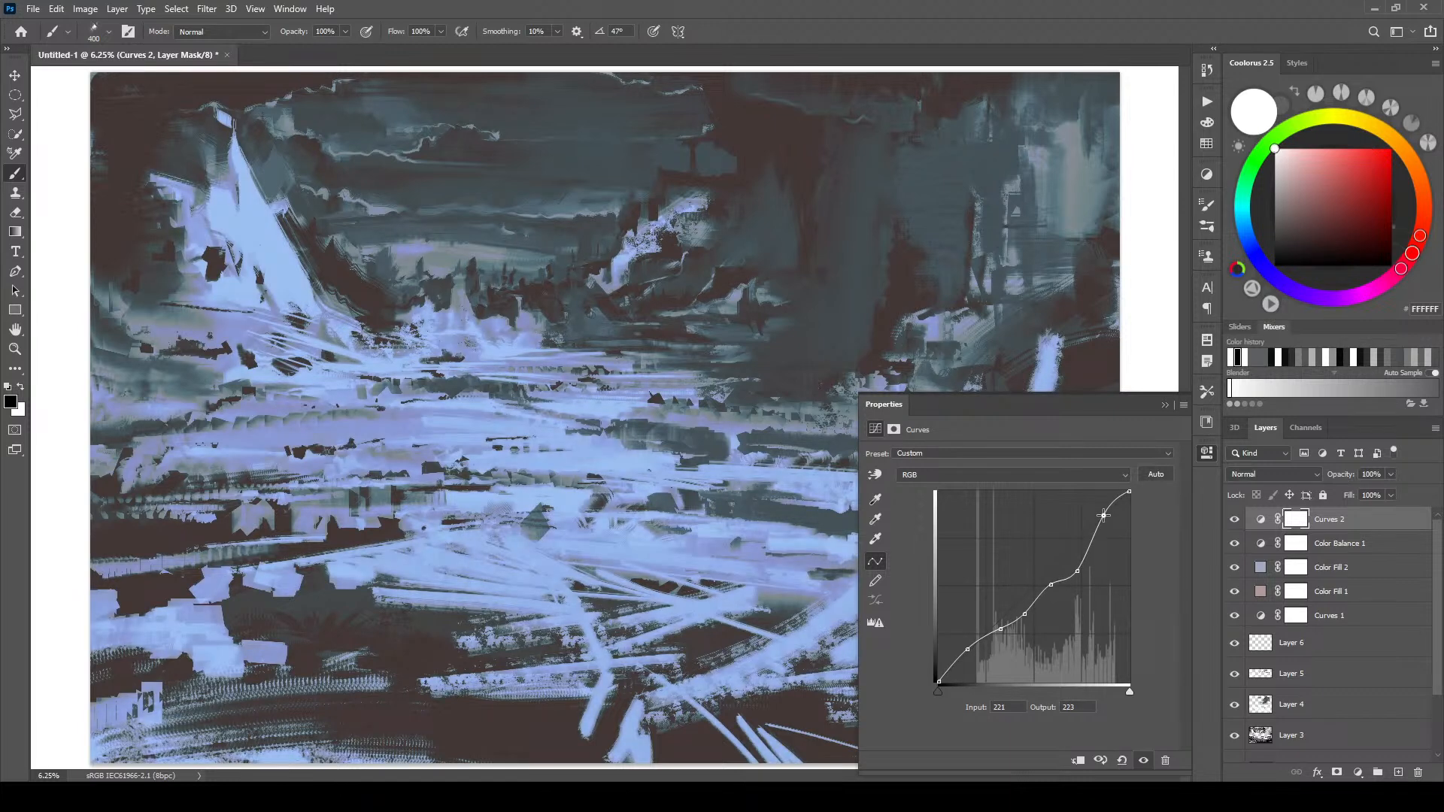
{"action": "left_click_drag", "start_coordinate": [1103, 514], "coordinate": [1106, 520]}
{"action": "left_click", "coordinate": [1165, 404]}
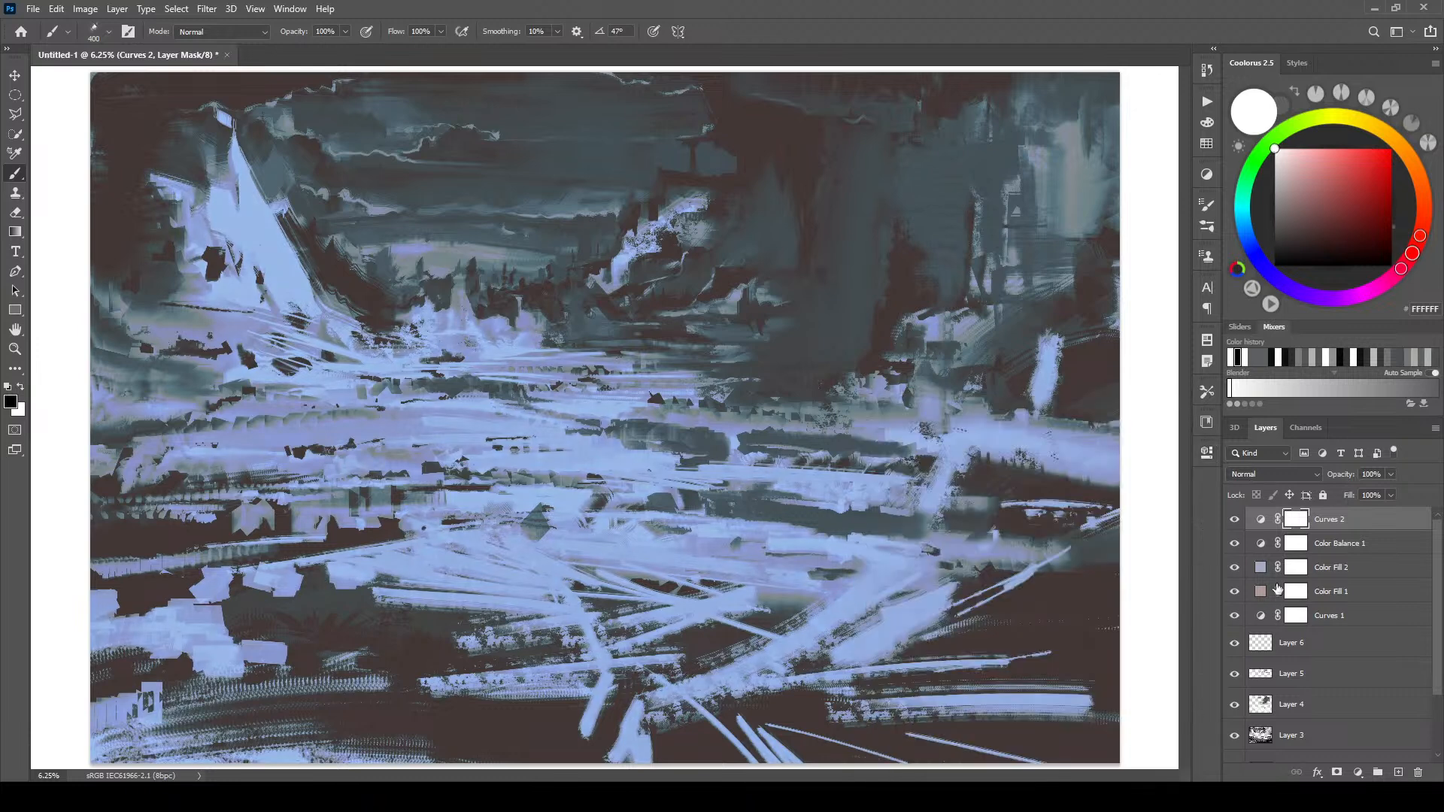
- Add a second Color Balance adjustment on top and shift its shadows toward red by about +18
{"action": "left_click", "coordinate": [1360, 772]}
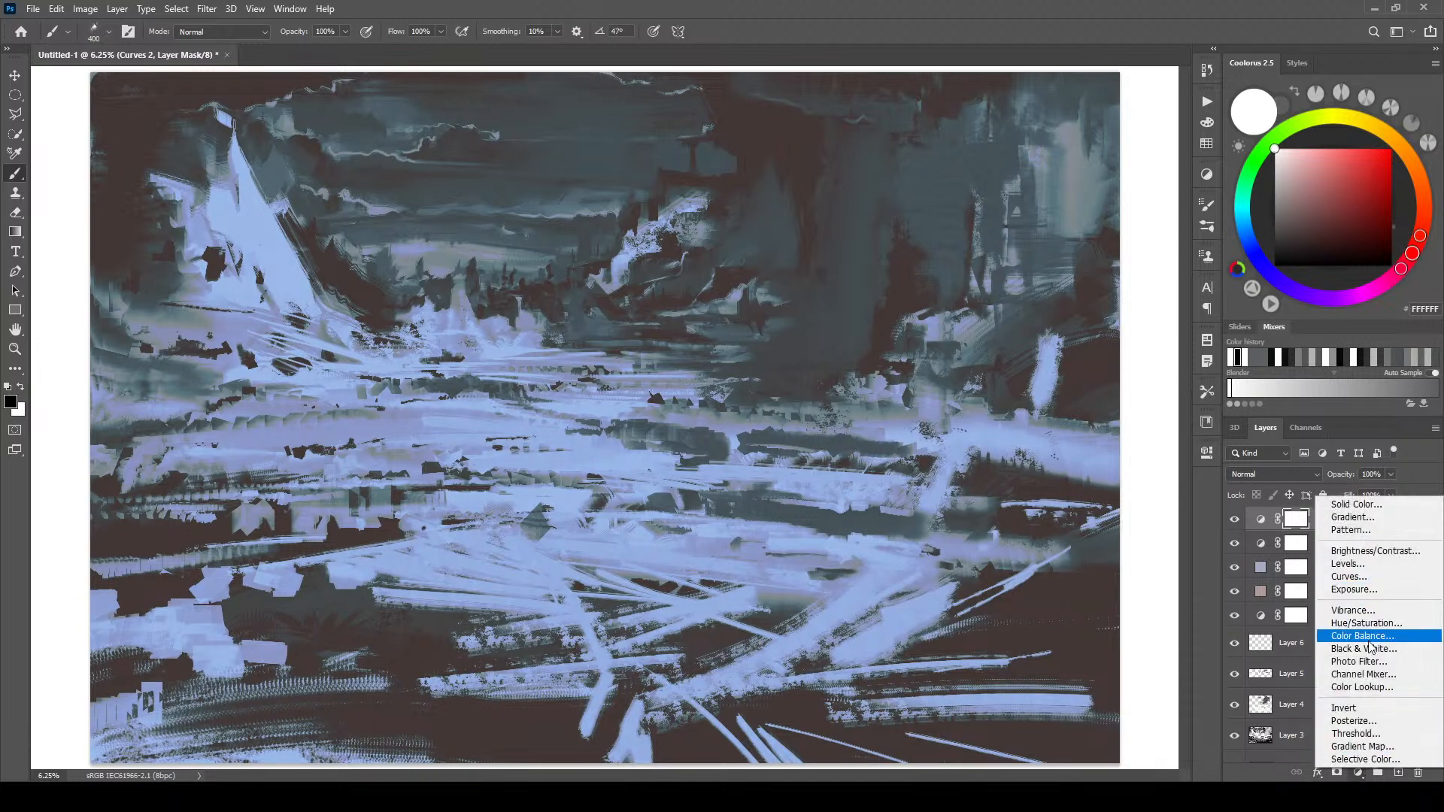
{"action": "left_click", "coordinate": [1379, 643]}
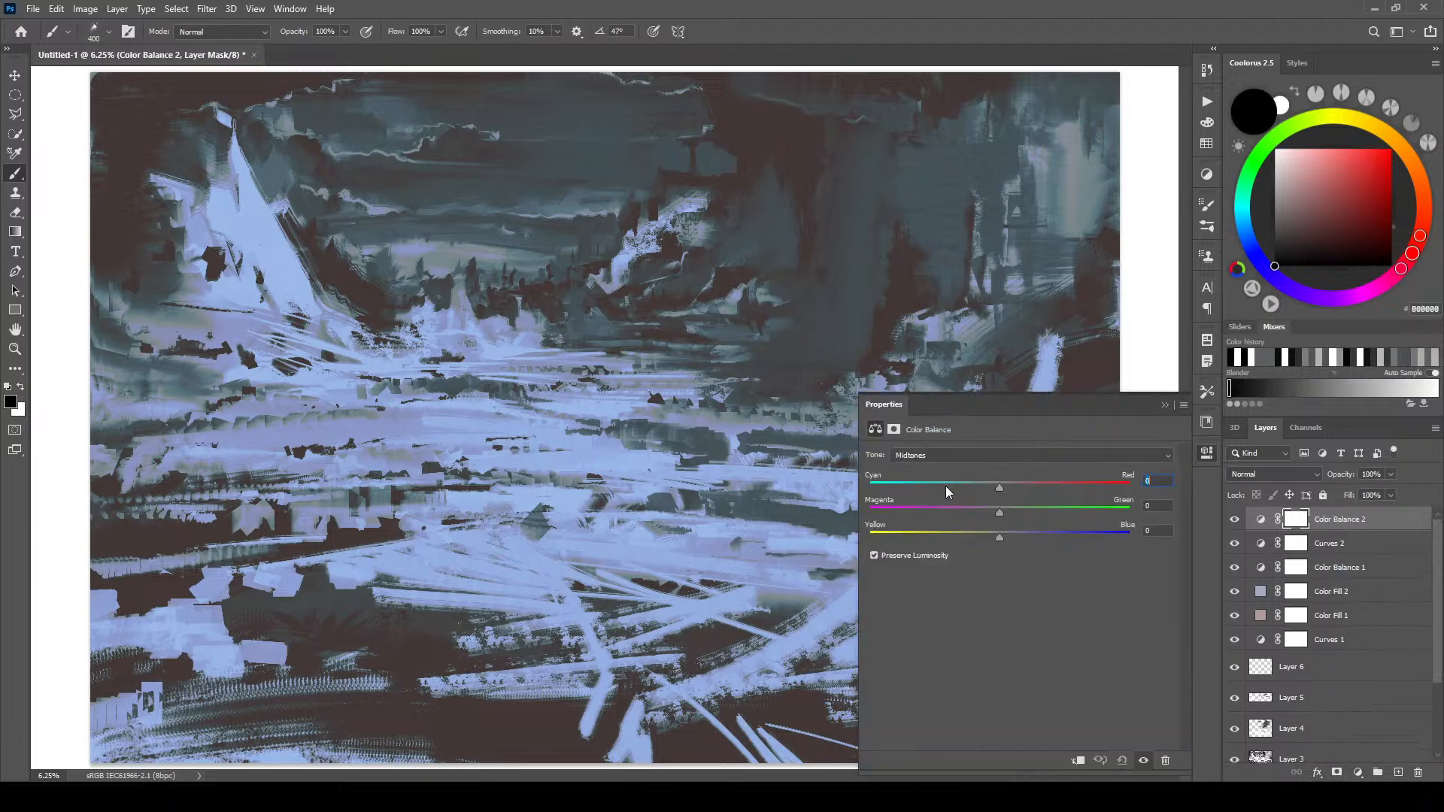
{"action": "left_click", "coordinate": [949, 456]}
{"action": "left_click", "coordinate": [944, 468]}
{"action": "left_click_drag", "start_coordinate": [1001, 488], "coordinate": [1026, 486]}
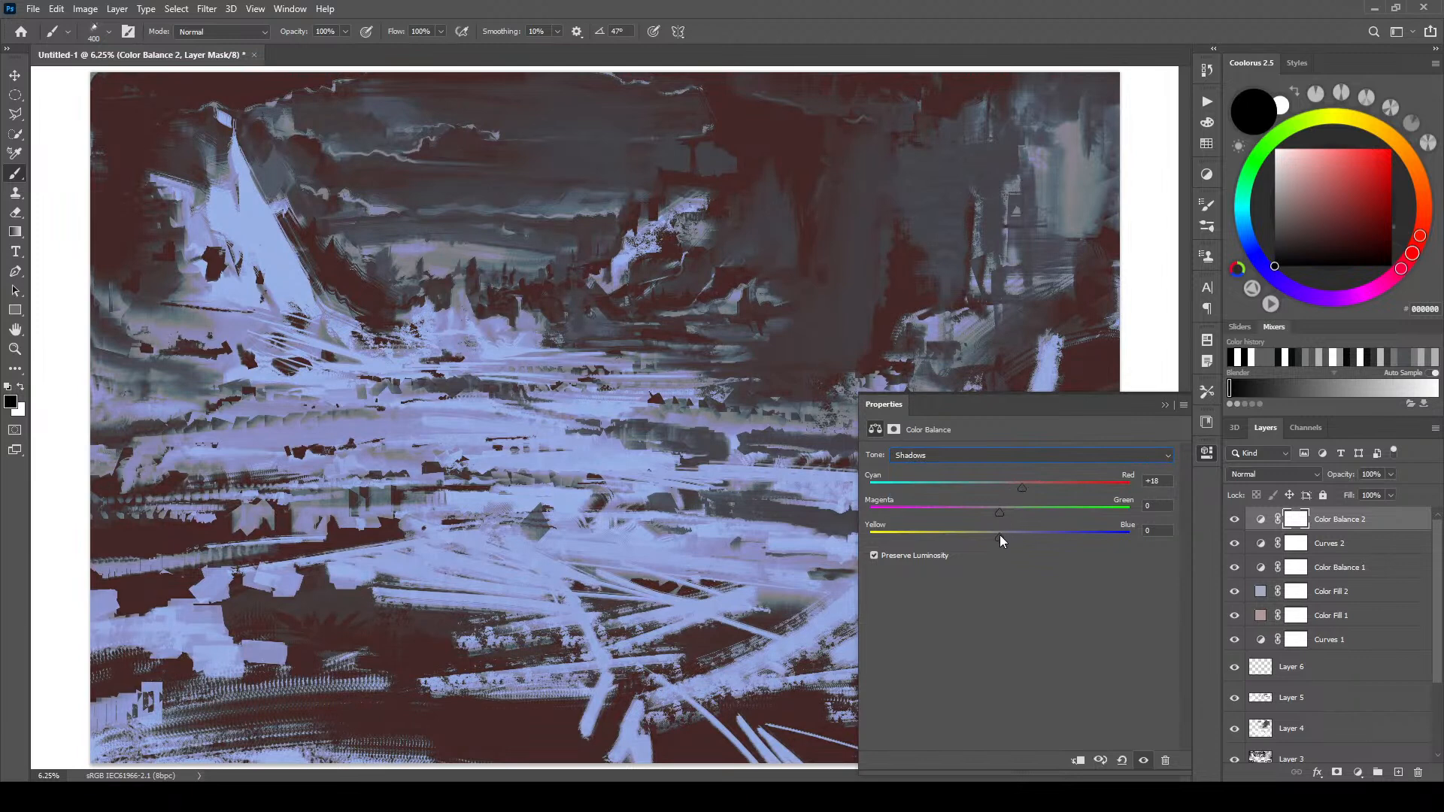
{"action": "left_click_drag", "start_coordinate": [998, 512], "coordinate": [999, 512]}
- Adjust the midtones of the second Color Balance layer, shifting them toward yellow and rebalancing magenta-green and cyan-red
{"action": "left_click", "coordinate": [959, 449]}
{"action": "left_click", "coordinate": [1008, 482]}
{"action": "mouse_move", "coordinate": [1000, 536]}
{"action": "left_mouse_down"}
{"action": "mouse_move", "coordinate": [1026, 535]}
{"action": "mouse_move", "coordinate": [979, 534]}
{"action": "mouse_move", "coordinate": [1010, 534]}
{"action": "mouse_move", "coordinate": [1015, 512]}
{"action": "mouse_move", "coordinate": [986, 508]}
{"action": "mouse_move", "coordinate": [990, 535]}
{"action": "mouse_move", "coordinate": [1021, 535]}
{"action": "mouse_move", "coordinate": [982, 538]}
{"action": "left_mouse_up"}
{"action": "mouse_move", "coordinate": [981, 517]}
{"action": "left_mouse_down"}
{"action": "mouse_move", "coordinate": [1026, 538]}
{"action": "mouse_move", "coordinate": [991, 539]}
{"action": "left_mouse_up"}
{"action": "left_click_drag", "start_coordinate": [962, 482], "coordinate": [980, 518]}
- Shift the highlights of the second Color Balance layer toward magenta, about -14, and yellow, about -22
{"action": "left_click", "coordinate": [970, 456]}
{"action": "left_click", "coordinate": [994, 494]}
{"action": "mouse_move", "coordinate": [995, 494]}
{"action": "left_mouse_down"}
{"action": "mouse_move", "coordinate": [1027, 484]}
{"action": "mouse_move", "coordinate": [962, 481]}
{"action": "mouse_move", "coordinate": [1026, 512]}
{"action": "mouse_move", "coordinate": [981, 516]}
{"action": "left_mouse_up"}
{"action": "left_click_drag", "start_coordinate": [1004, 537], "coordinate": [1038, 539]}
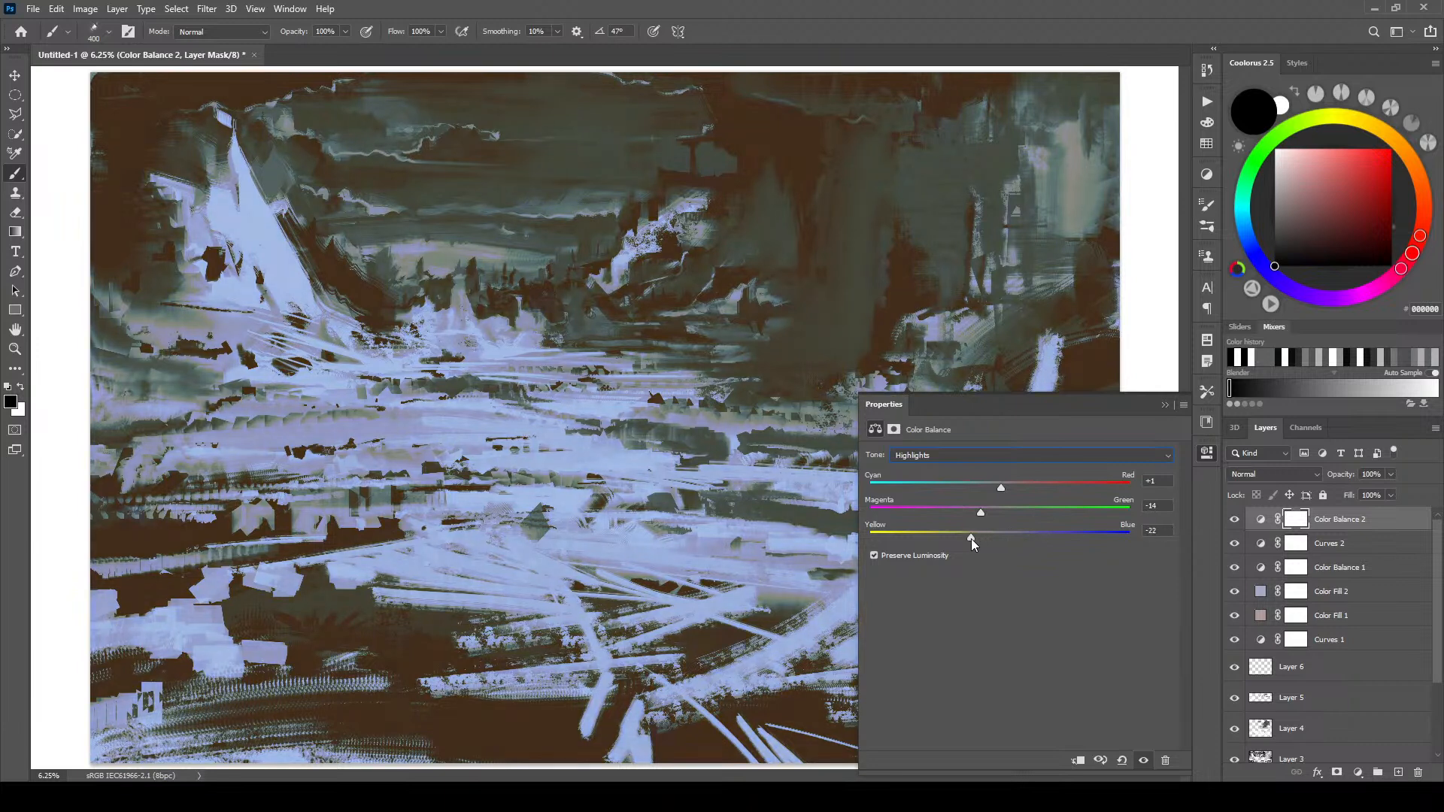
{"action": "left_click_drag", "start_coordinate": [980, 513], "coordinate": [976, 516]}
{"action": "left_click", "coordinate": [1165, 406]}
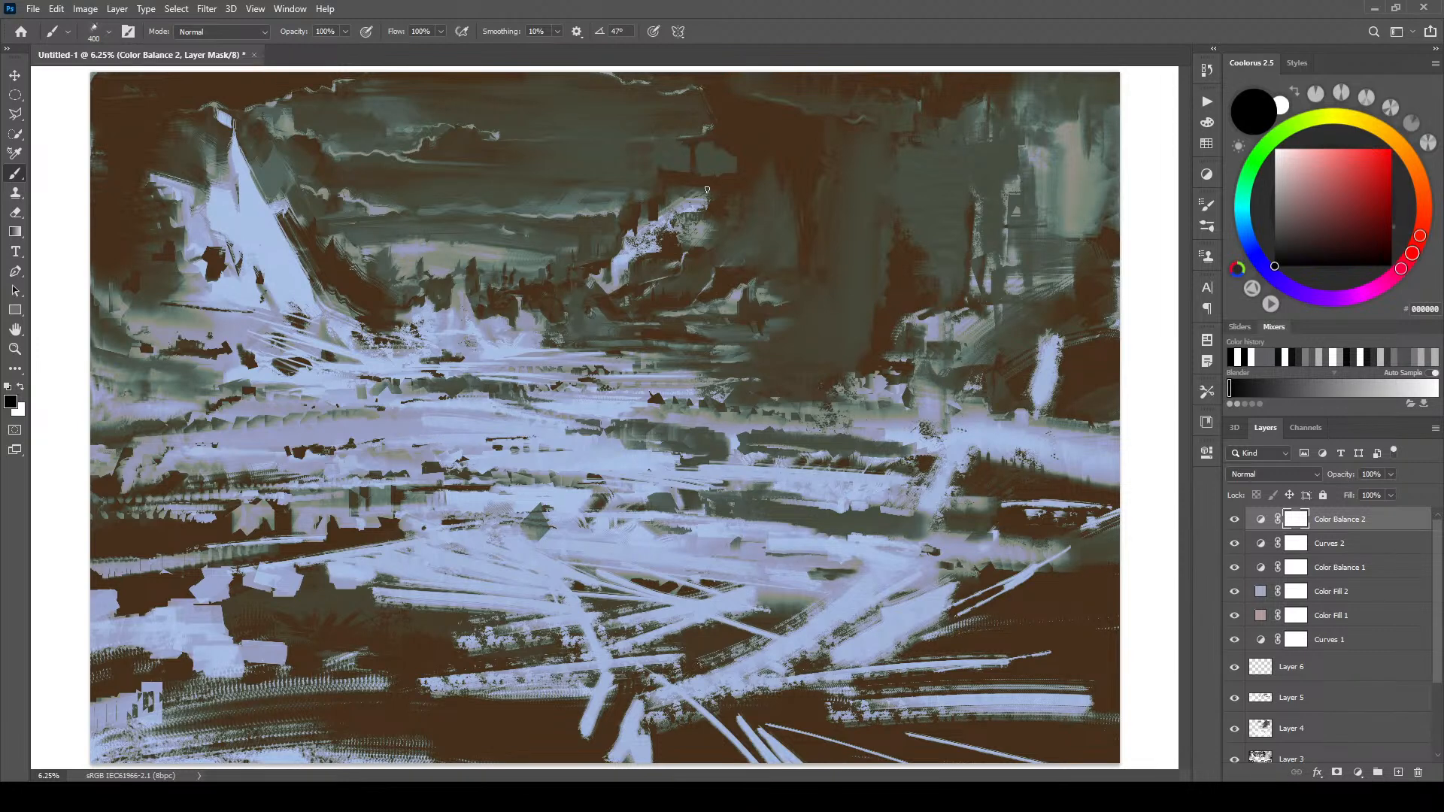
- Add a new empty layer above all adjustments and sample the dark grey 5D5E61 from the painting as the brush colour
{"action": "left_click", "coordinate": [1260, 519]}
{"action": "key", "text": "x"}
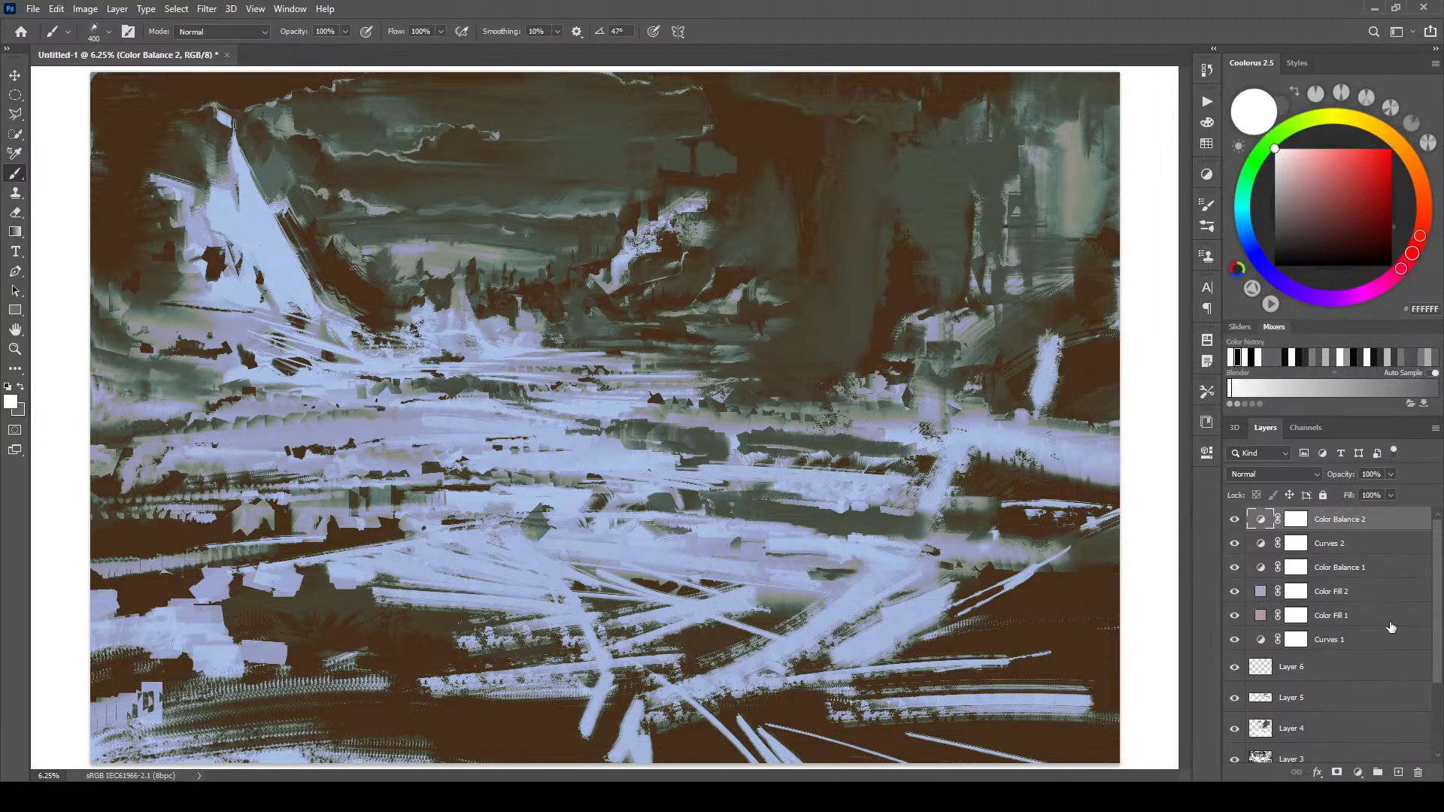
{"action": "left_click", "coordinate": [1395, 771]}
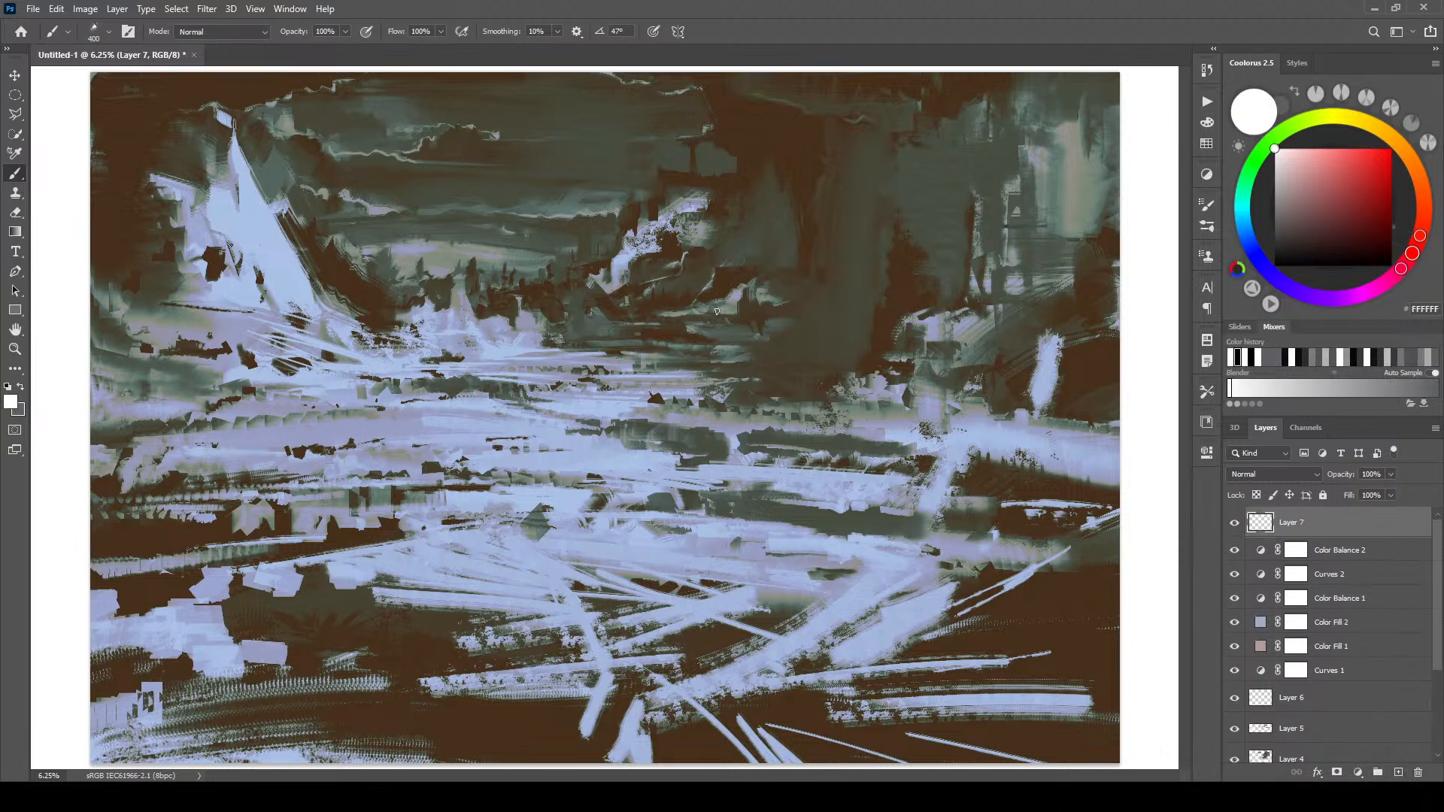
{"action": "left_click", "coordinate": [581, 294], "text": "alt"}
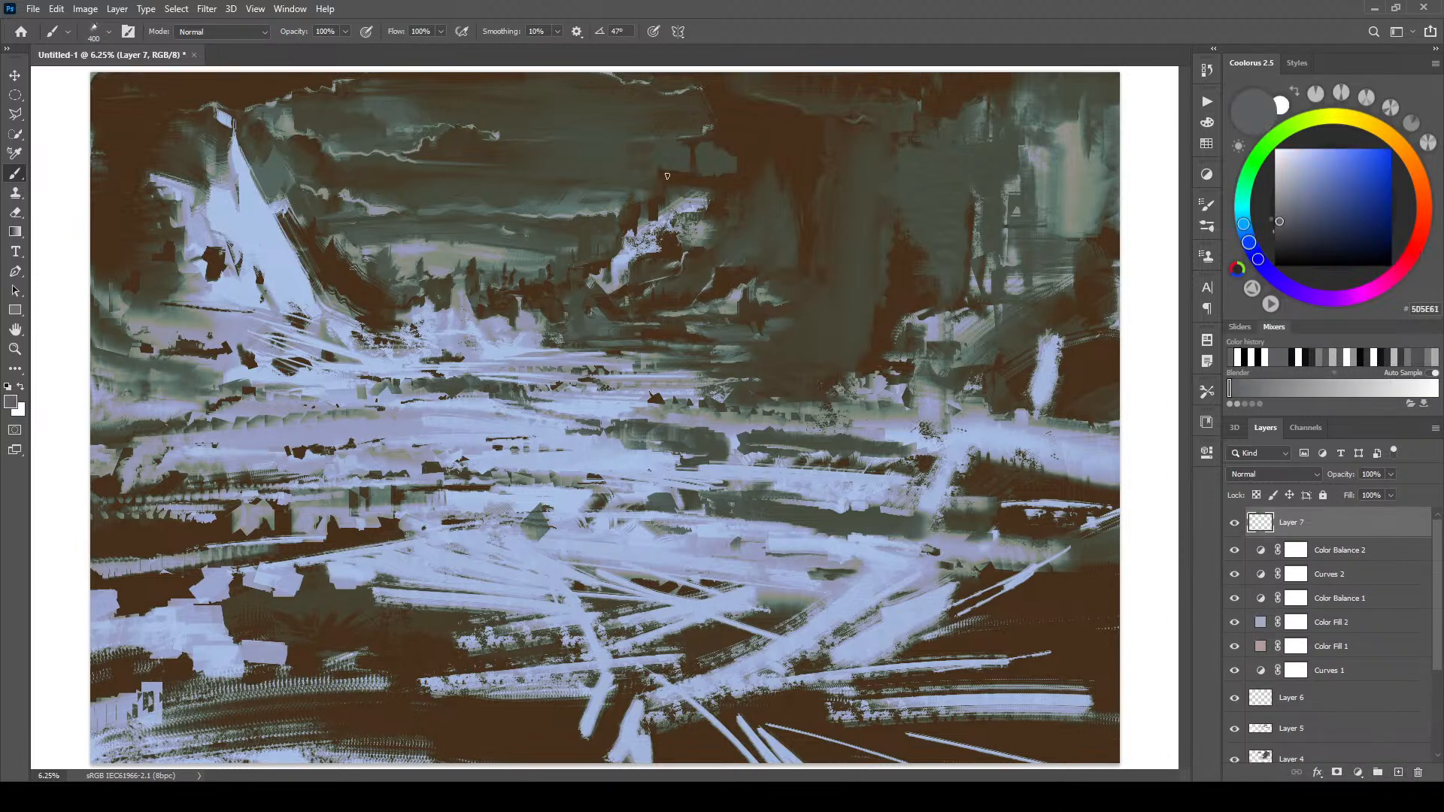
- Enlarge the textured brush and dab dark grey over the upper centre and the dark mass right of centre
{"action": "mouse_move", "coordinate": [738, 169]}
{"action": "left_mouse_down"}
{"action": "mouse_move", "coordinate": [723, 189]}
{"action": "mouse_move", "coordinate": [764, 188]}
{"action": "mouse_move", "coordinate": [767, 171]}
{"action": "left_mouse_up"}
{"action": "key", "text": "bracketright"}
{"action": "key", "text": "bracketright"}
{"action": "key", "text": "bracketright"}
{"action": "key", "text": "bracketright"}
{"action": "key", "text": "bracketright"}
{"action": "key", "text": "bracketright"}
{"action": "key", "text": "bracketright"}
{"action": "key", "text": "bracketright"}
{"action": "key", "text": "bracketright"}
{"action": "key", "text": "bracketright"}
{"action": "left_click", "coordinate": [762, 149]}
{"action": "key", "text": "bracketright"}
{"action": "key", "text": "bracketright"}
{"action": "key", "text": "bracketright"}
{"action": "key", "text": "bracketright"}
{"action": "key", "text": "bracketright"}
{"action": "key", "text": "bracketright"}
{"action": "key", "text": "bracketright"}
{"action": "key", "text": "bracketright"}
{"action": "key", "text": "bracketright"}
{"action": "key", "text": "bracketright"}
{"action": "mouse_move", "coordinate": [816, 355]}
{"action": "left_mouse_down"}
{"action": "mouse_move", "coordinate": [865, 353]}
{"action": "mouse_move", "coordinate": [753, 372]}
{"action": "left_mouse_up"}
{"action": "left_click", "coordinate": [846, 331]}
- Dab dark grey texture beside the foot of the pale peak, along the left edge and over the right middle ground
{"action": "left_click_drag", "start_coordinate": [308, 293], "coordinate": [372, 310]}
{"action": "key", "text": "bracketleft"}
{"action": "key", "text": "bracketleft"}
{"action": "key", "text": "bracketleft"}
{"action": "key", "text": "bracketleft"}
{"action": "key", "text": "bracketleft"}
{"action": "key", "text": "bracketright"}
{"action": "mouse_move", "coordinate": [139, 323]}
{"action": "left_mouse_down"}
{"action": "mouse_move", "coordinate": [94, 293]}
{"action": "mouse_move", "coordinate": [131, 289]}
{"action": "left_mouse_up"}
{"action": "left_click_drag", "start_coordinate": [986, 414], "coordinate": [1010, 387]}
{"action": "key", "text": "bracketleft"}
{"action": "key", "text": "bracketleft"}
{"action": "key", "text": "bracketleft"}
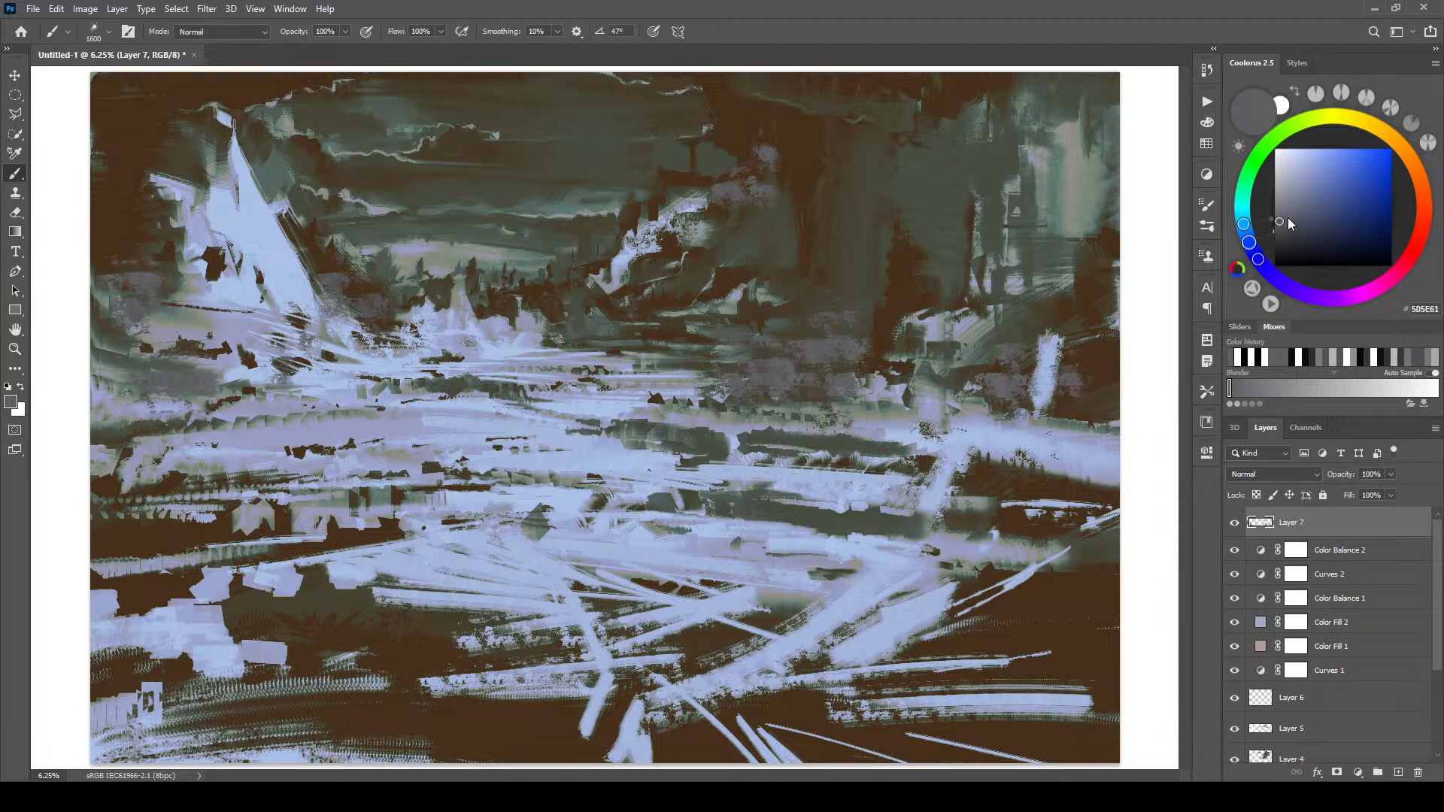
- Add more dark grey dabs right of centre and lower on the right, using a brush of about 2000 to 2400 px
{"action": "key", "text": "bracketright"}
{"action": "key", "text": "bracketright"}
{"action": "key", "text": "bracketright"}
{"action": "key", "text": "bracketright"}
{"action": "key", "text": "bracketright"}
{"action": "key", "text": "bracketright"}
{"action": "key", "text": "bracketright"}
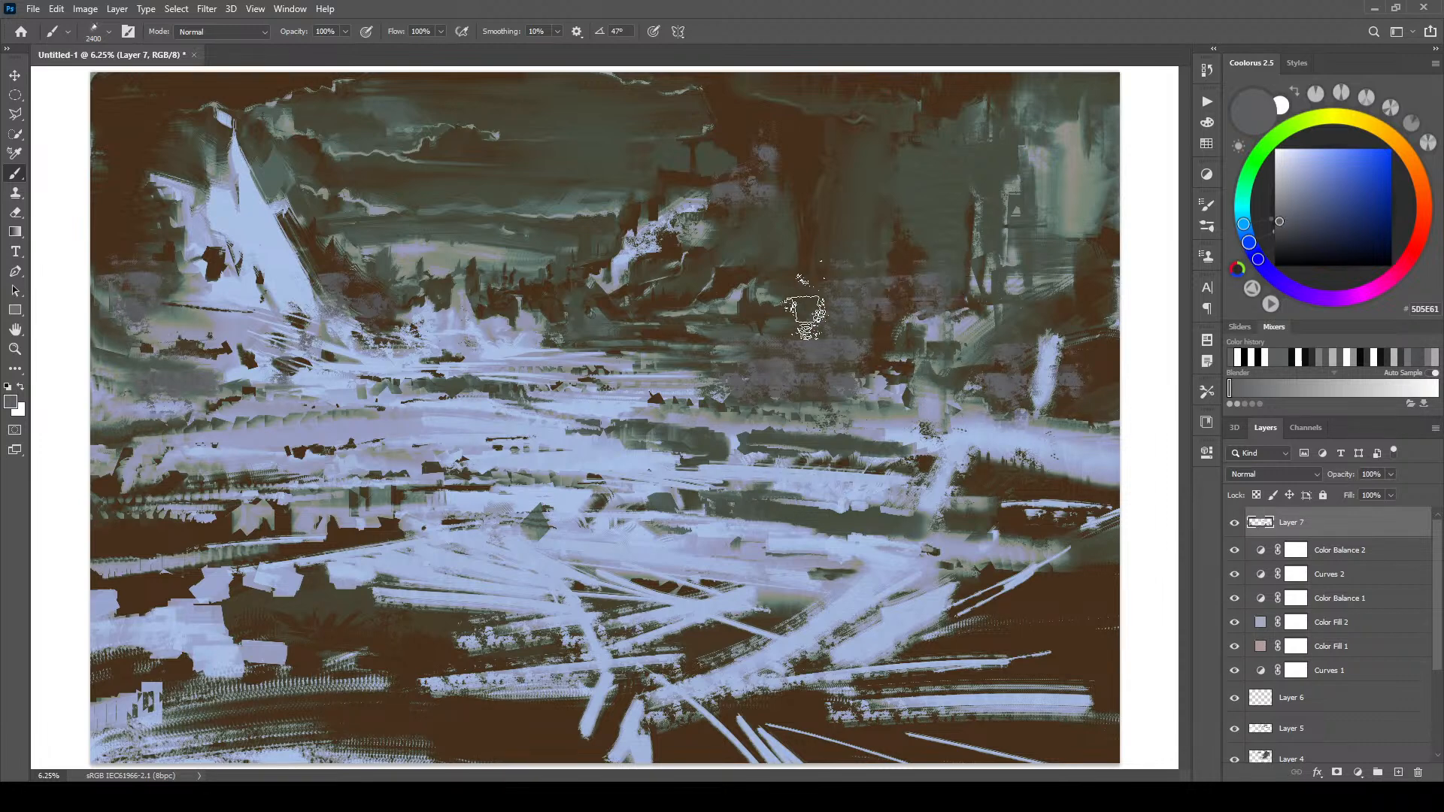
{"action": "key", "text": "bracketleft"}
{"action": "key", "text": "bracketleft"}
{"action": "key", "text": "bracketleft"}
{"action": "key", "text": "bracketleft"}
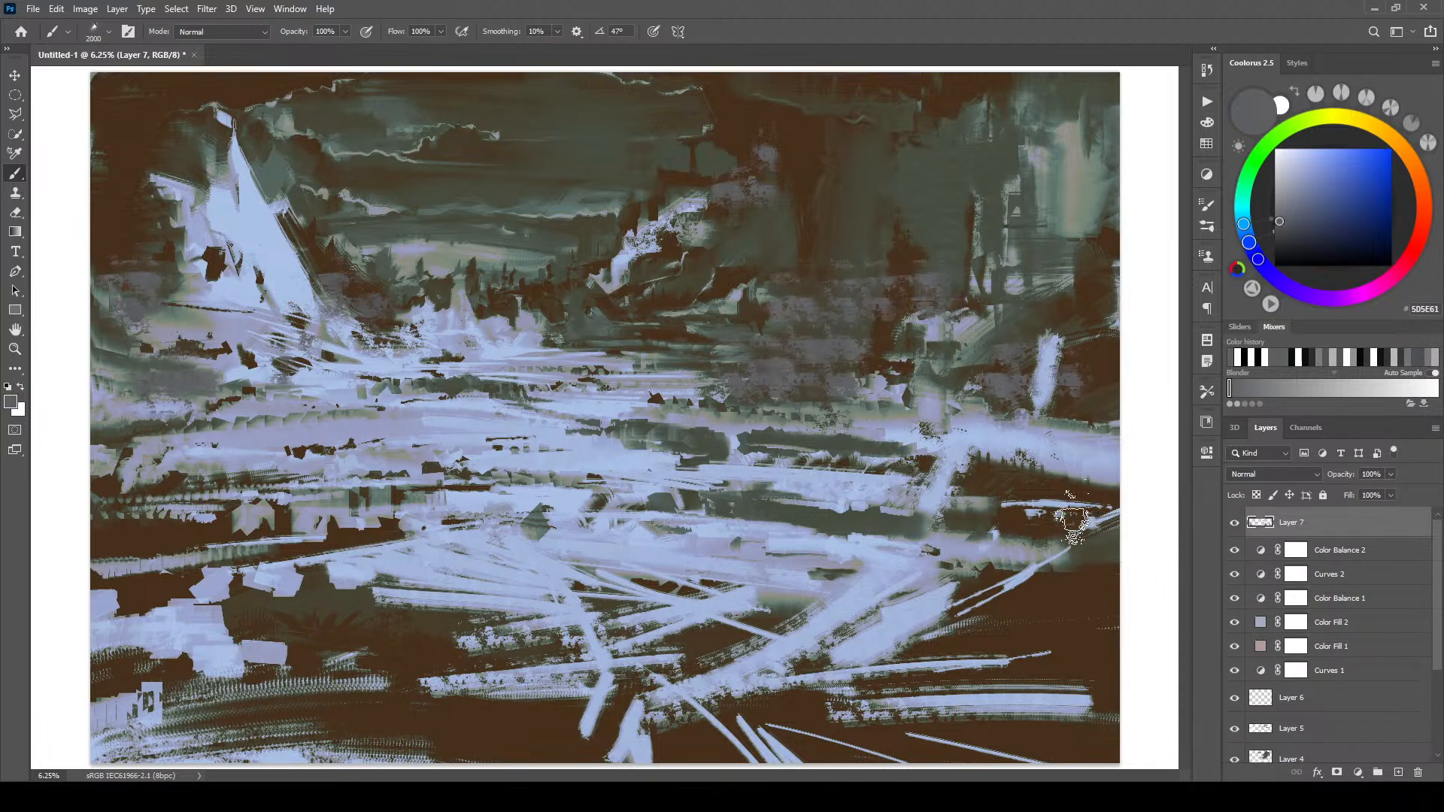
{"action": "key", "text": "bracketleft"}
{"action": "key", "text": "bracketleft"}
{"action": "key", "text": "bracketleft"}
{"action": "key", "text": "bracketleft"}
{"action": "key", "text": "bracketleft"}
{"action": "key", "text": "bracketleft"}
{"action": "key", "text": "bracketleft"}
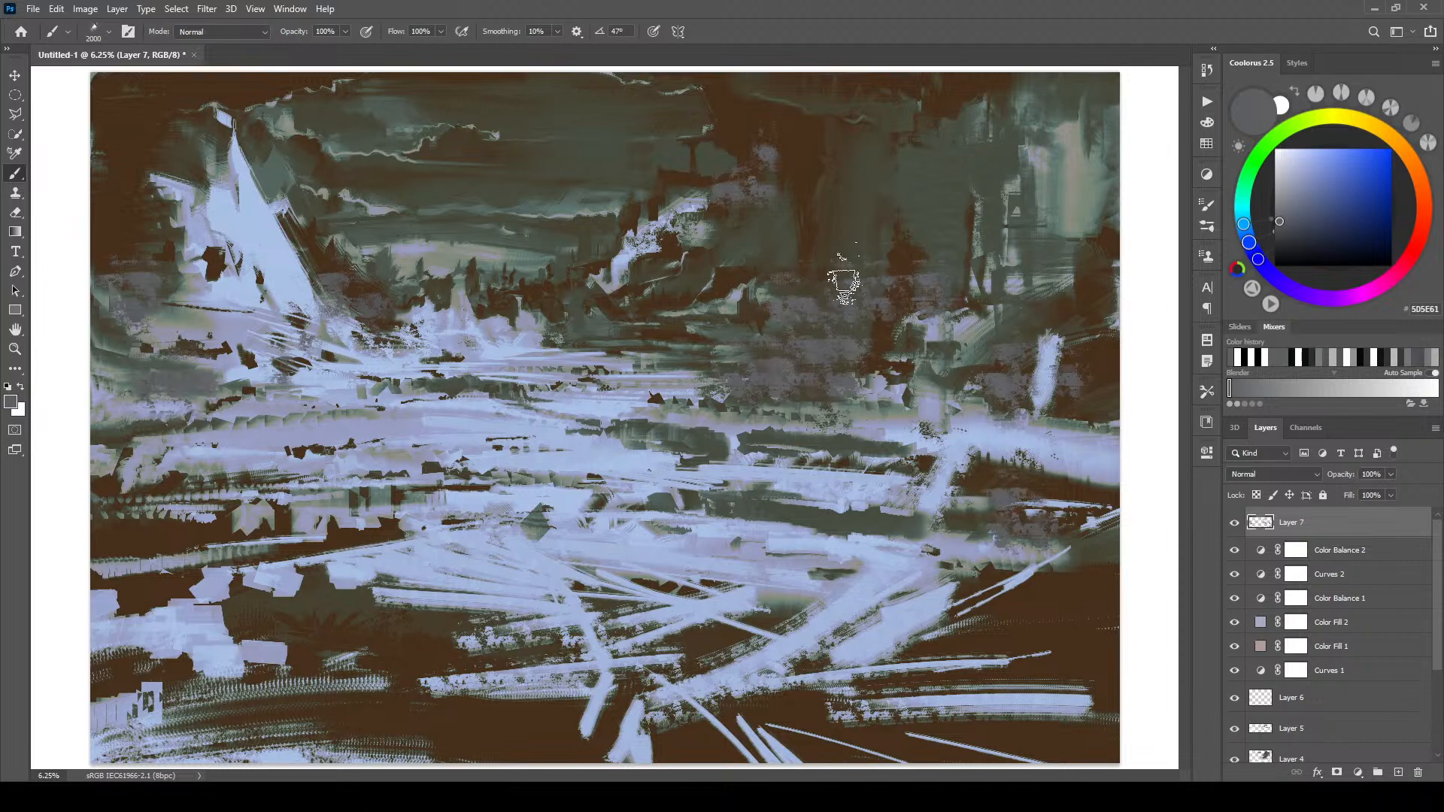
- Vary the brush between about 1200 and 2200 px and dab dark grey below and onto the pale peak
{"action": "key", "text": "bracketleft"}
{"action": "key", "text": "bracketleft"}
{"action": "key", "text": "bracketleft"}
{"action": "key", "text": "bracketleft"}
{"action": "key", "text": "bracketleft"}
{"action": "key", "text": "bracketleft"}
{"action": "key", "text": "bracketleft"}
{"action": "key", "text": "bracketleft"}
{"action": "key", "text": "bracketright"}
{"action": "key", "text": "bracketright"}
{"action": "key", "text": "bracketright"}
{"action": "key", "text": "bracketright"}
{"action": "key", "text": "bracketright"}
{"action": "key", "text": "bracketright"}
{"action": "key", "text": "bracketright"}
{"action": "key", "text": "bracketright"}
{"action": "key", "text": "bracketright"}
{"action": "key", "text": "bracketright"}
{"action": "key", "text": "bracketright"}
{"action": "key", "text": "bracketright"}
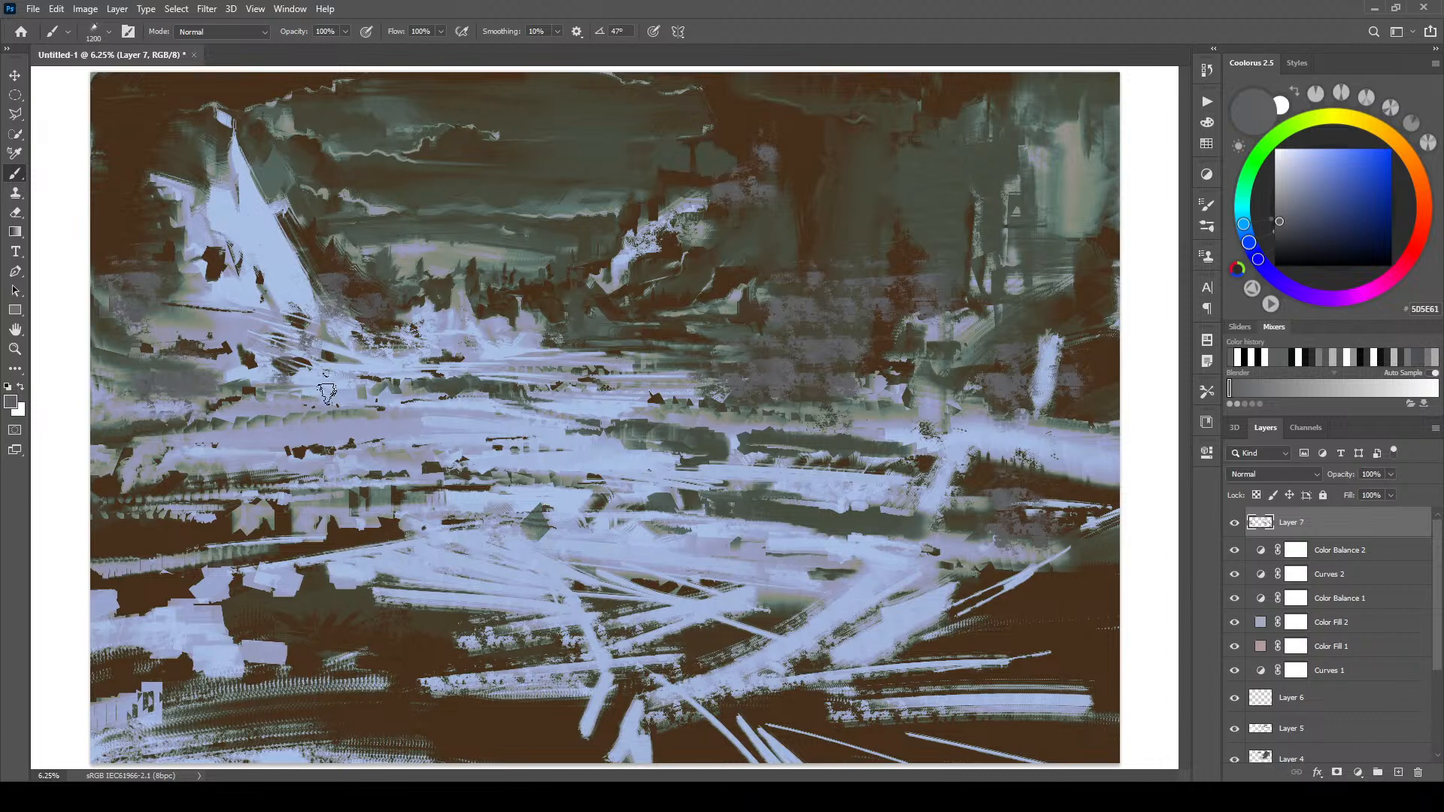
{"action": "key", "text": "bracketright"}
{"action": "key", "text": "bracketright"}
{"action": "key", "text": "bracketright"}
{"action": "key", "text": "bracketright"}
{"action": "key", "text": "bracketright"}
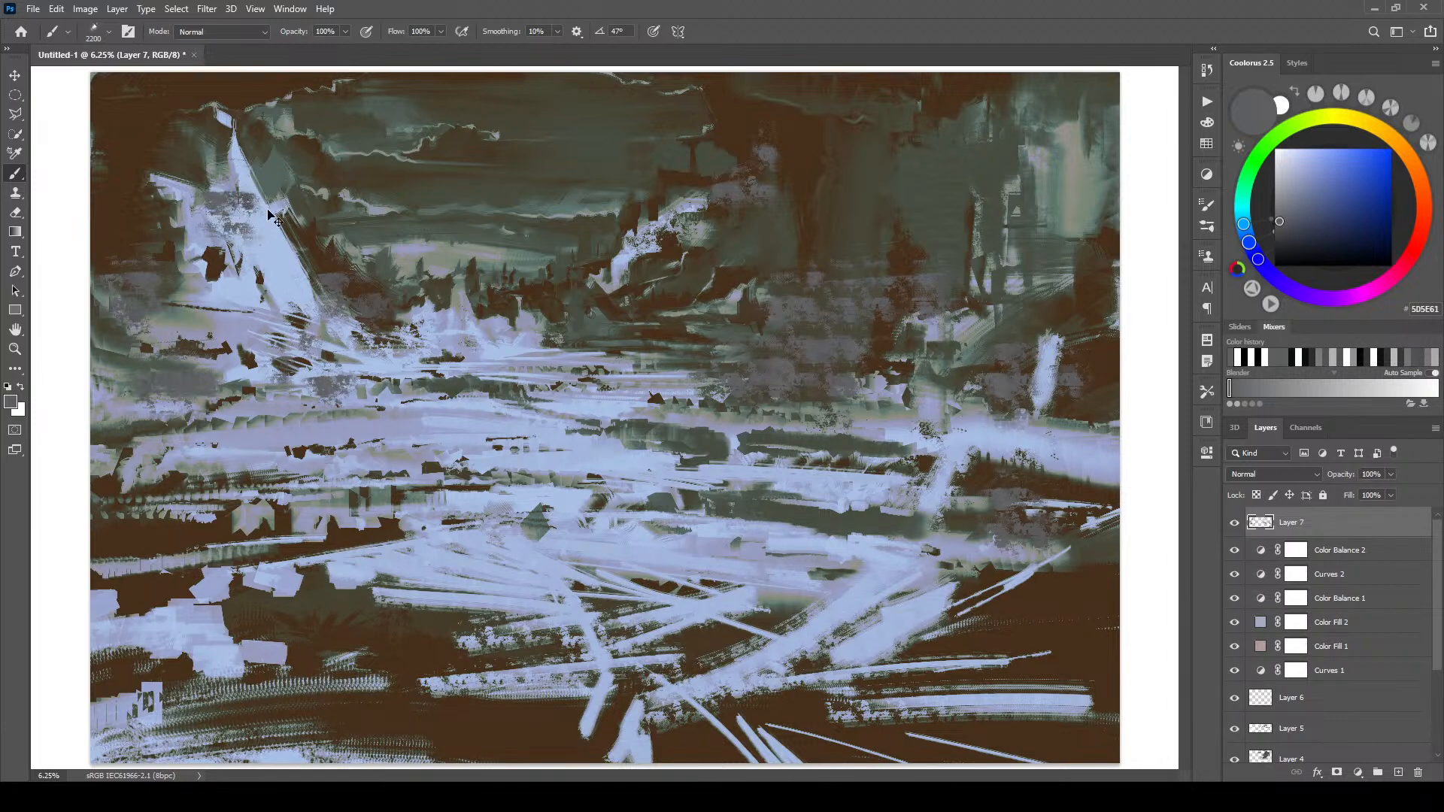
- Lighten the brush colour to grey 84868C and texture the pale peak and the bright patch near the upper centre, varying the brush size
{"action": "left_click", "coordinate": [1281, 203]}
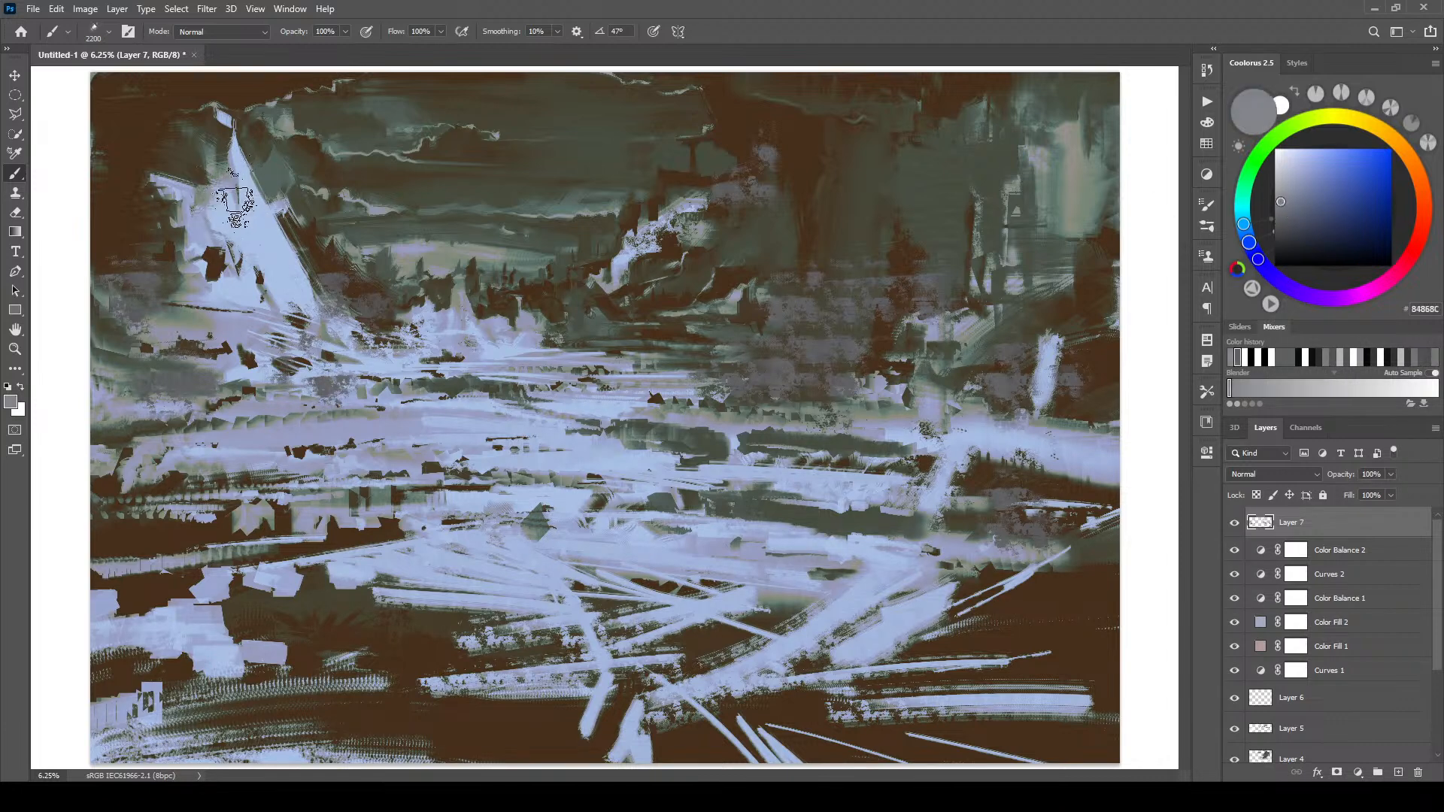
{"action": "mouse_move", "coordinate": [225, 225]}
{"action": "left_mouse_down"}
{"action": "mouse_move", "coordinate": [240, 184]}
{"action": "mouse_move", "coordinate": [235, 102]}
{"action": "left_mouse_up"}
{"action": "key", "text": "bracketright"}
{"action": "key", "text": "bracketright"}
{"action": "key", "text": "bracketleft"}
{"action": "key", "text": "bracketleft"}
{"action": "key", "text": "bracketleft"}
{"action": "key", "text": "bracketleft"}
{"action": "key", "text": "bracketleft"}
{"action": "key", "text": "bracketleft"}
{"action": "key", "text": "bracketleft"}
{"action": "key", "text": "bracketleft"}
{"action": "key", "text": "bracketleft"}
{"action": "key", "text": "bracketleft"}
{"action": "key", "text": "bracketleft"}
{"action": "key", "text": "bracketleft"}
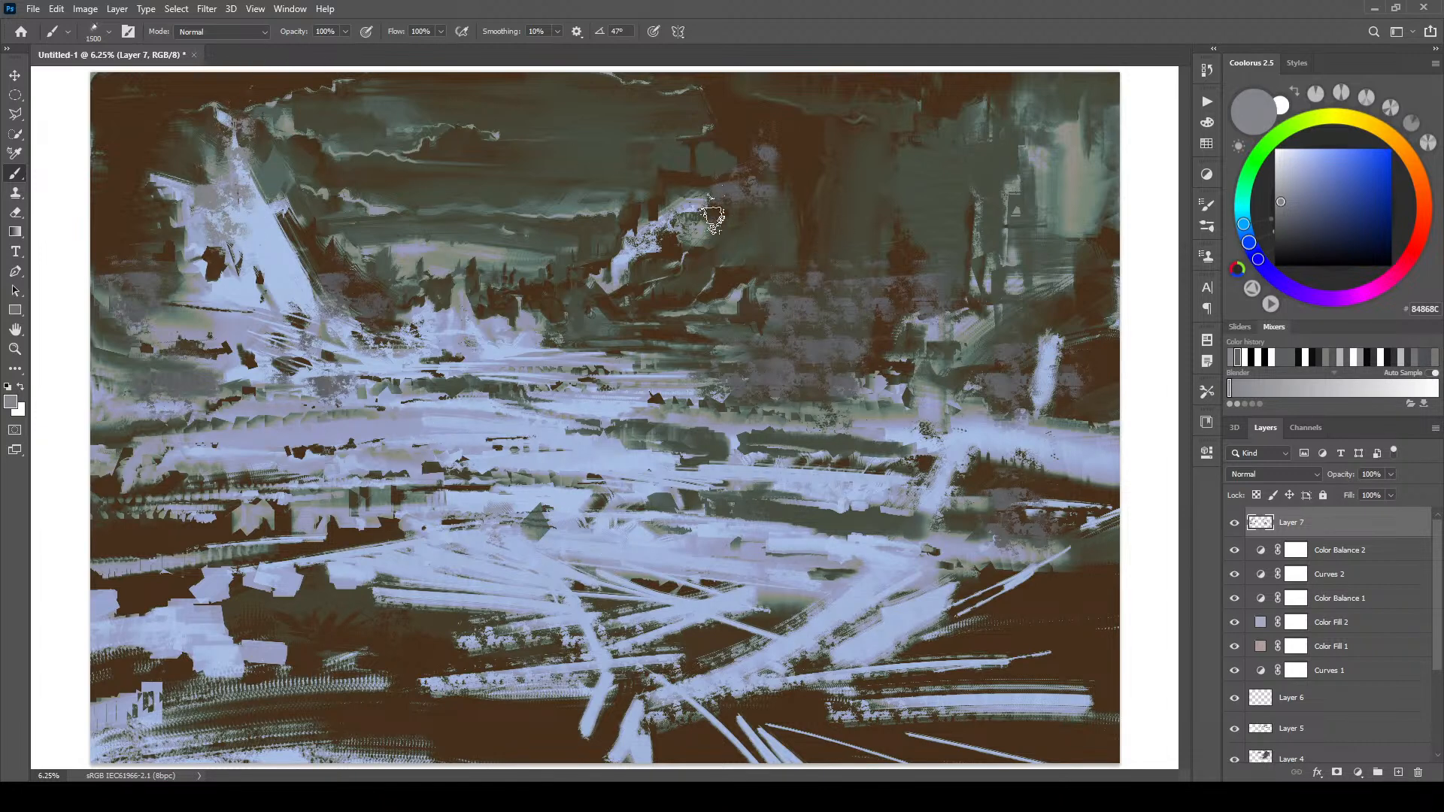
- Darken the brush colour to a deep grey at about 600 px and texture over the bright patch near the upper centre
{"action": "left_click", "coordinate": [1279, 214]}
{"action": "key", "text": "bracketleft"}
{"action": "key", "text": "bracketleft"}
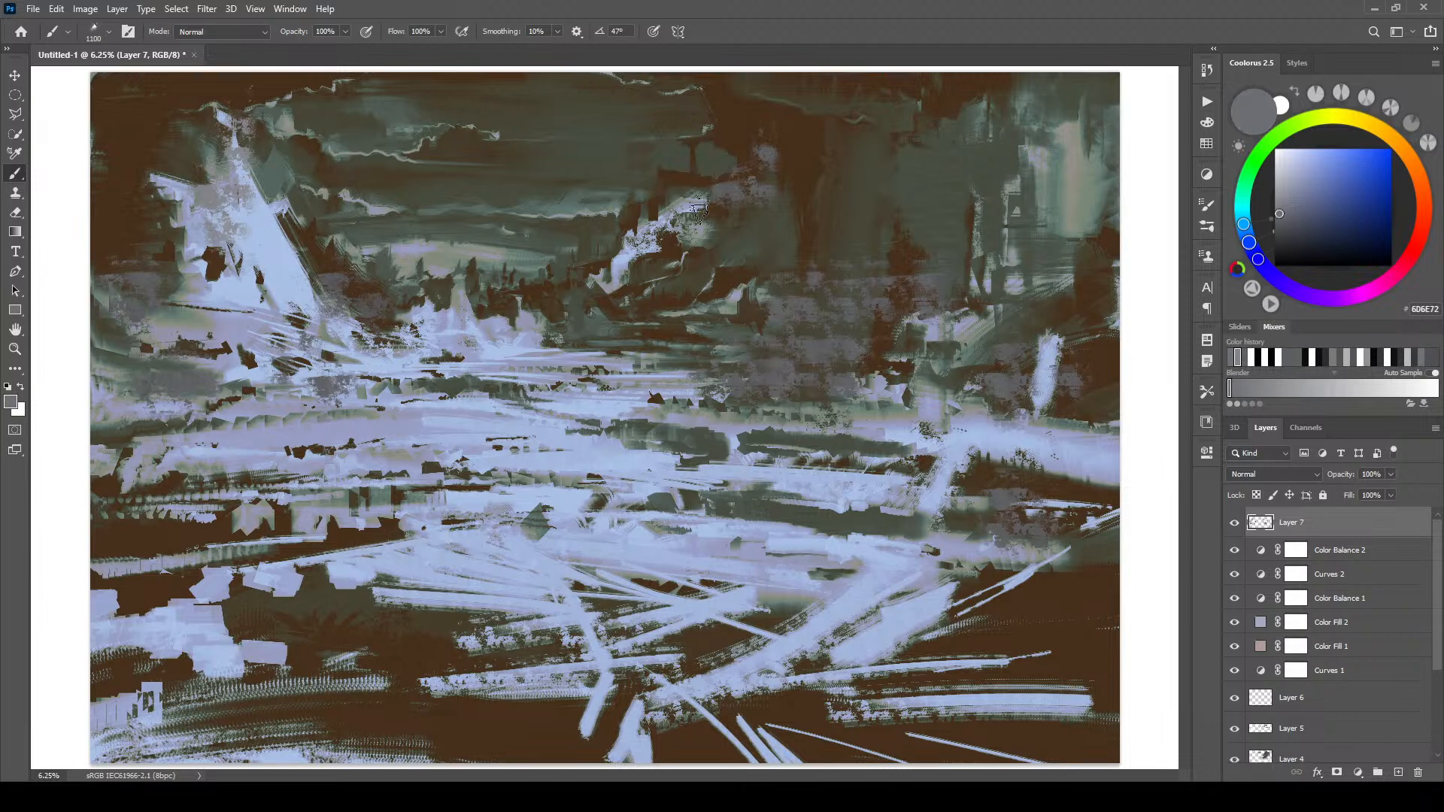
{"action": "key", "text": "bracketleft"}
{"action": "key", "text": "bracketleft"}
{"action": "key", "text": "bracketleft"}
{"action": "key", "text": "bracketleft"}
{"action": "left_click", "coordinate": [1276, 230]}
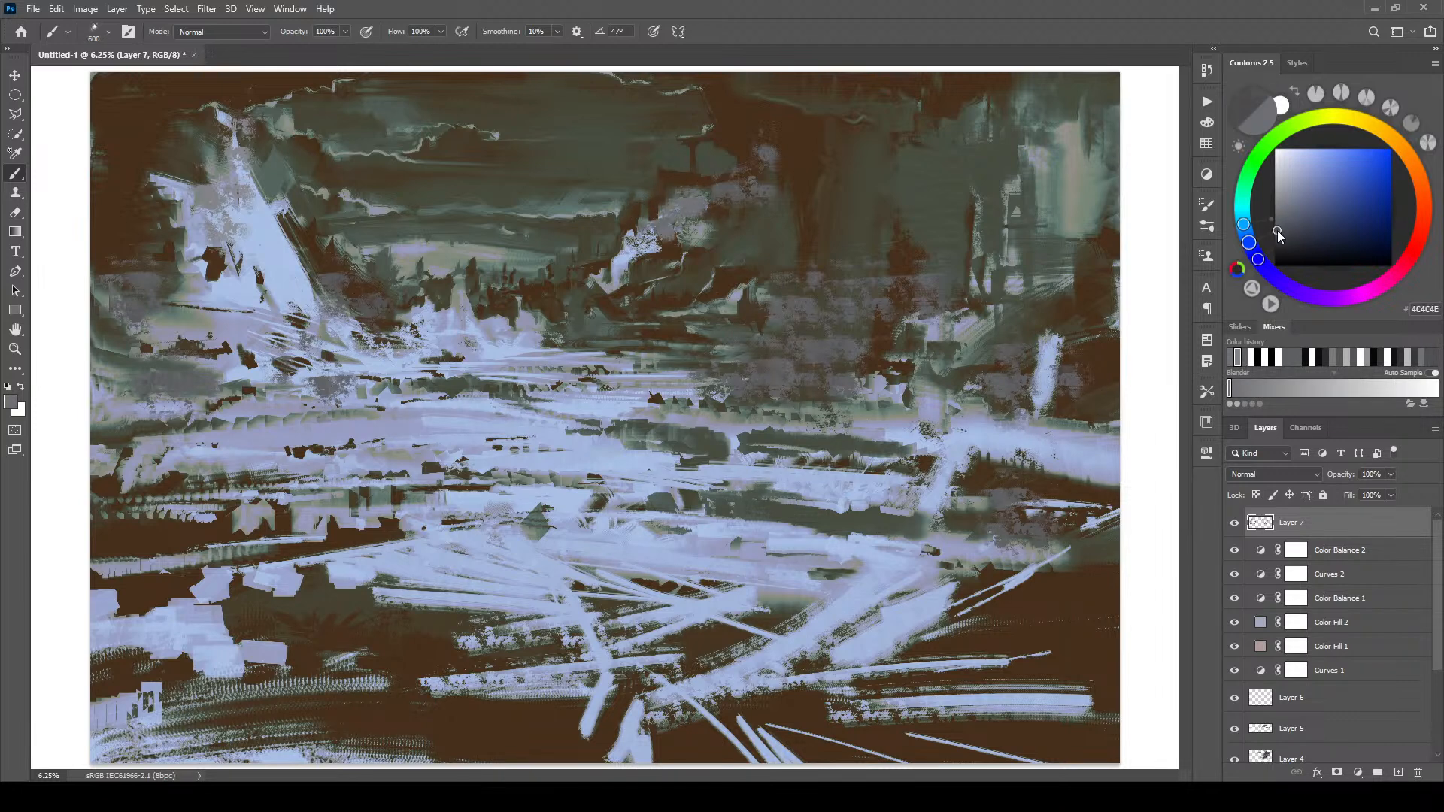
{"action": "mouse_move", "coordinate": [652, 243]}
{"action": "left_mouse_down"}
{"action": "mouse_move", "coordinate": [680, 225]}
{"action": "mouse_move", "coordinate": [639, 244]}
{"action": "mouse_move", "coordinate": [700, 195]}
{"action": "mouse_move", "coordinate": [699, 235]}
{"action": "mouse_move", "coordinate": [680, 194]}
{"action": "mouse_move", "coordinate": [619, 277]}
{"action": "left_mouse_up"}
- Lighten the brush gradually to grey 898A8D at about 1000 px and rework the left side of the upper-centre patch
{"action": "left_click", "coordinate": [1278, 219]}
{"action": "key", "text": "bracketright"}
{"action": "key", "text": "bracketright"}
{"action": "key", "text": "bracketright"}
{"action": "key", "text": "bracketright"}
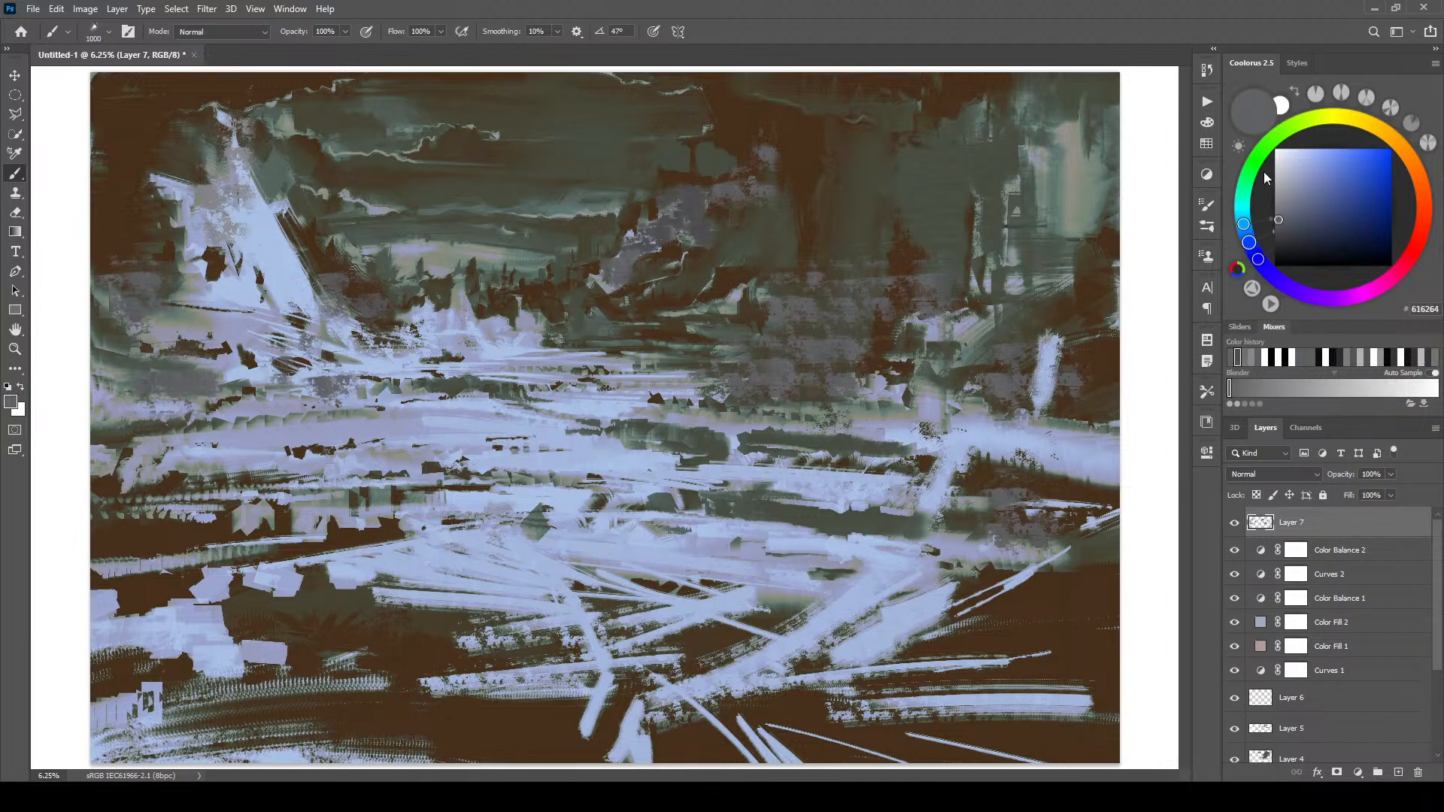
{"action": "left_click", "coordinate": [1278, 210]}
{"action": "left_click_drag", "start_coordinate": [610, 298], "coordinate": [626, 265]}
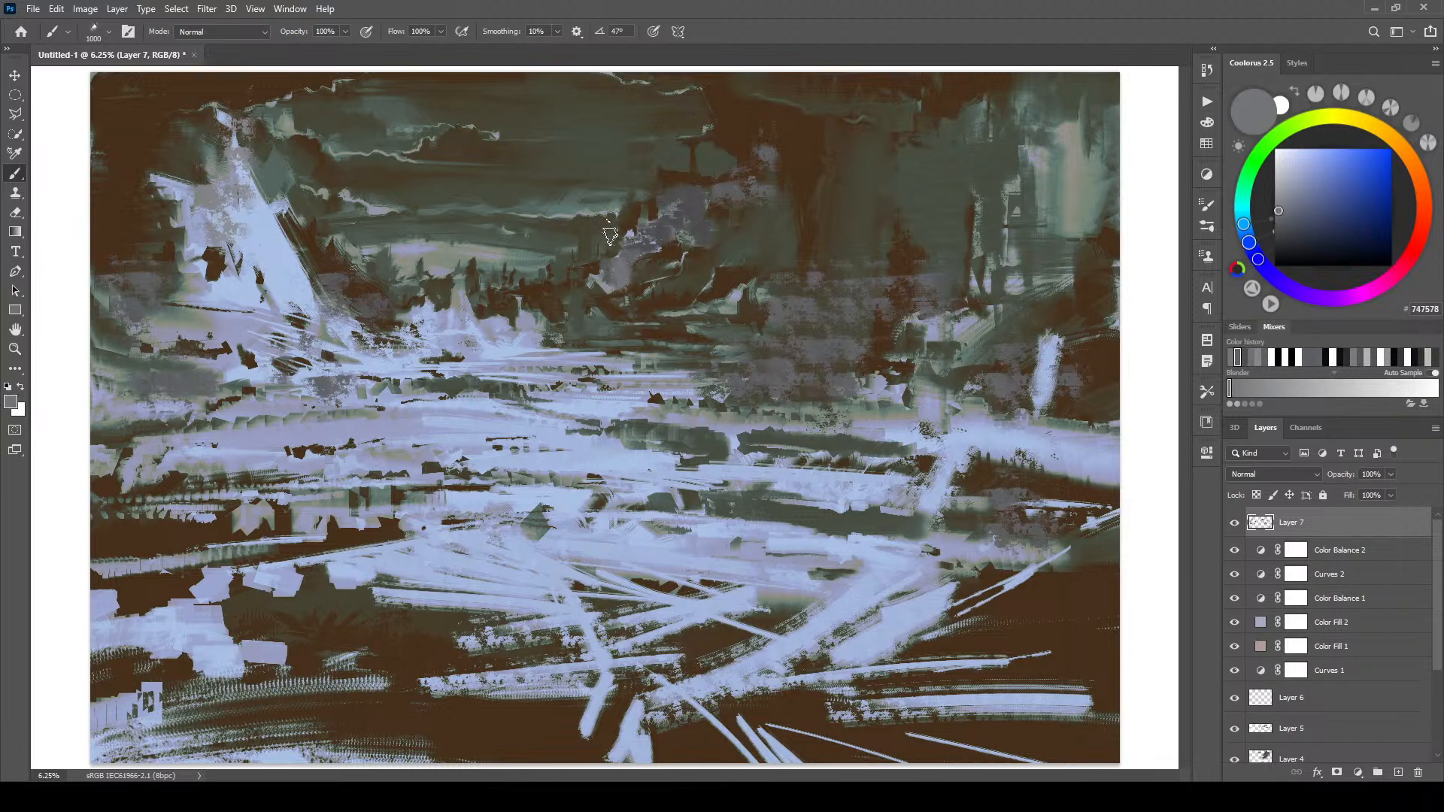
{"action": "left_click", "coordinate": [1278, 201]}
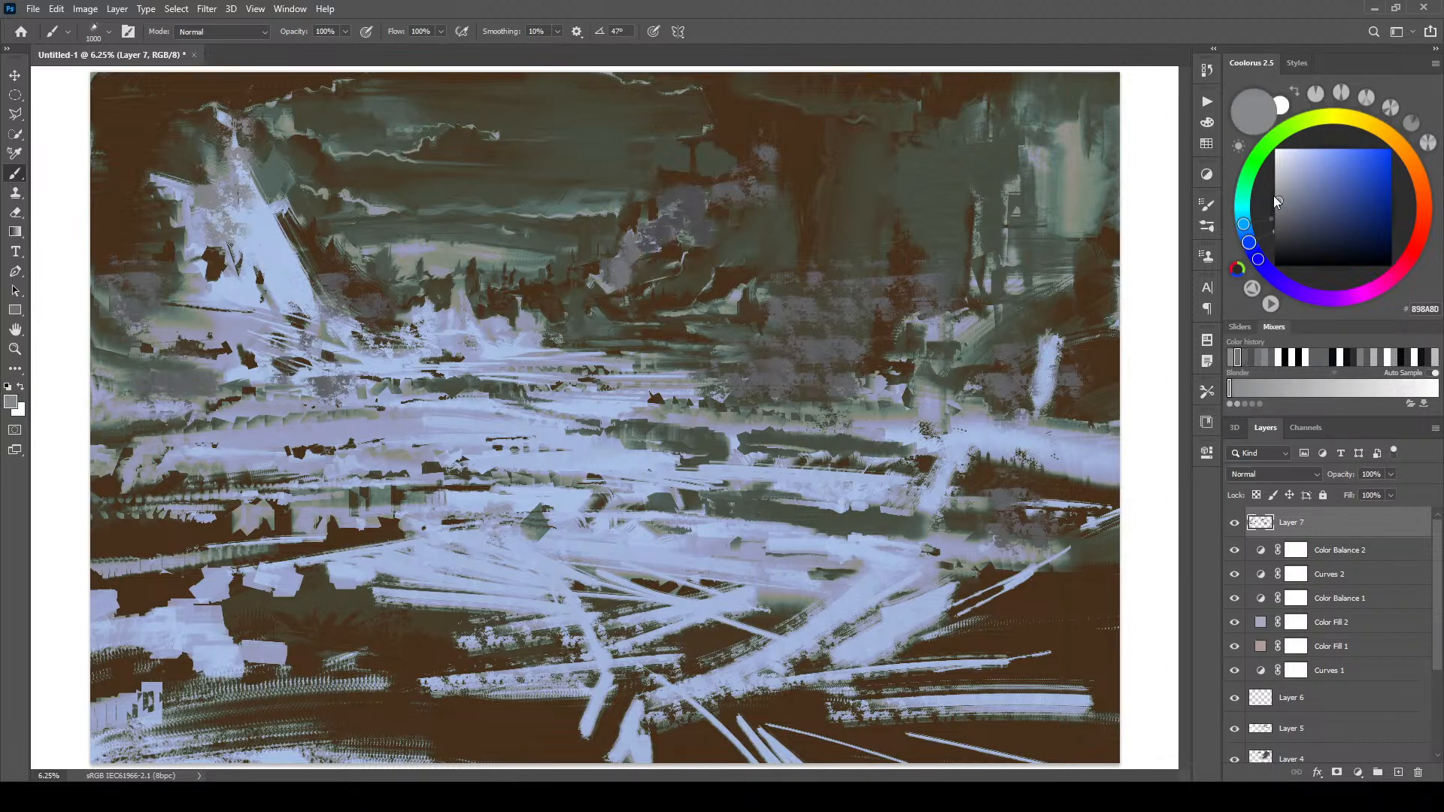
{"action": "mouse_move", "coordinate": [630, 232]}
{"action": "left_mouse_down"}
{"action": "mouse_move", "coordinate": [654, 251]}
{"action": "mouse_move", "coordinate": [647, 227]}
{"action": "mouse_move", "coordinate": [658, 242]}
{"action": "mouse_move", "coordinate": [666, 204]}
{"action": "mouse_move", "coordinate": [670, 233]}
{"action": "mouse_move", "coordinate": [688, 197]}
{"action": "left_mouse_up"}
{"action": "key", "text": "["}
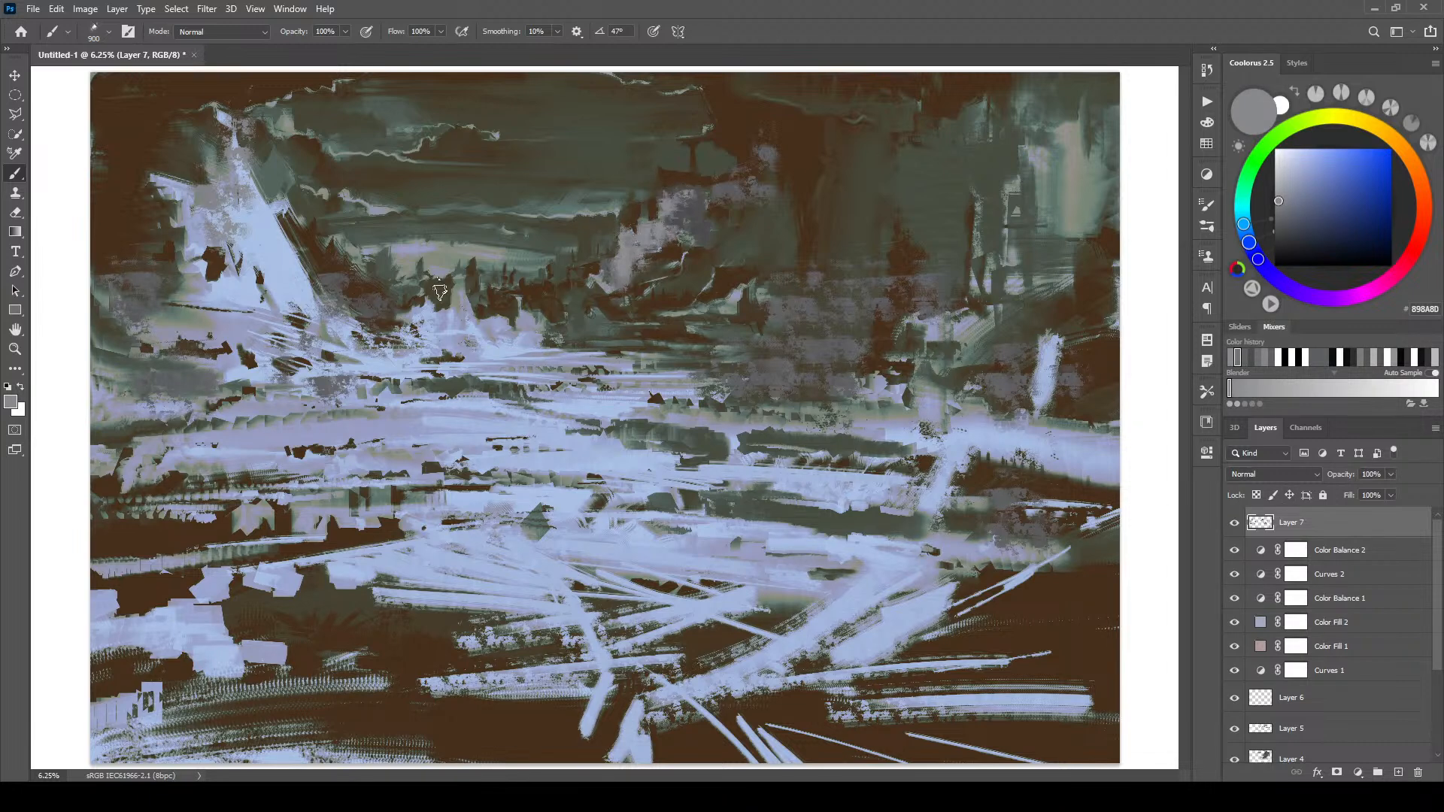
- Reduce the brush to about 400 px and touch up the distant treeline left of centre with grey-green 61776F sampled from the painting
{"action": "key", "text": "bracketleft"}
{"action": "key", "text": "bracketleft"}
{"action": "key", "text": "bracketleft"}
{"action": "key", "text": "bracketleft"}
{"action": "key", "text": "bracketright"}
{"action": "key", "text": "bracketright"}
{"action": "key", "text": "bracketright"}
{"action": "key", "text": "bracketright"}
{"action": "key", "text": "bracketright"}
{"action": "key", "text": "bracketleft"}
{"action": "key", "text": "bracketleft"}
{"action": "key", "text": "bracketleft"}
{"action": "key", "text": "bracketleft"}
{"action": "key", "text": "bracketleft"}
{"action": "key", "text": "bracketleft"}
{"action": "key", "text": "bracketleft"}
{"action": "key", "text": "bracketright"}
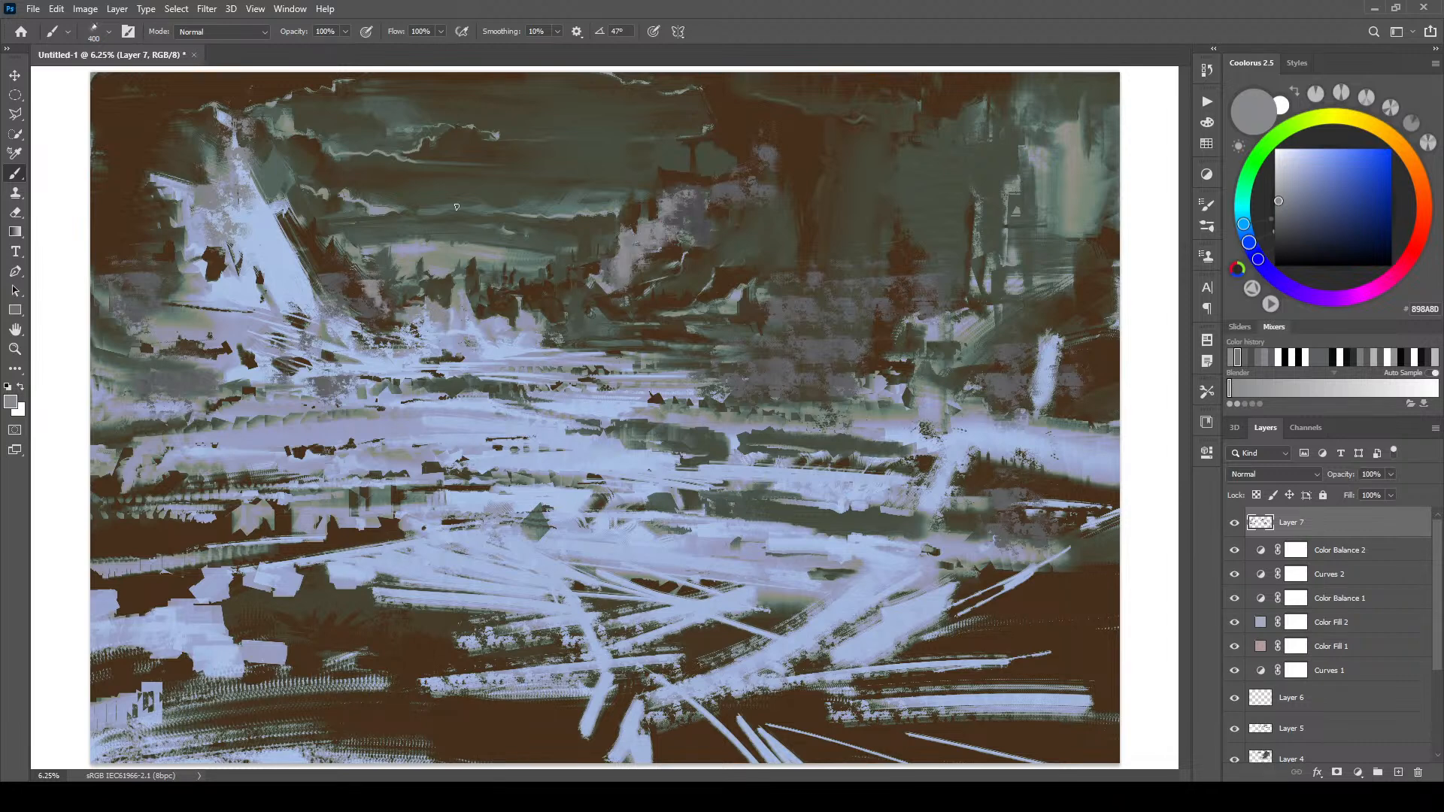
{"action": "left_click", "coordinate": [460, 276], "text": "alt"}
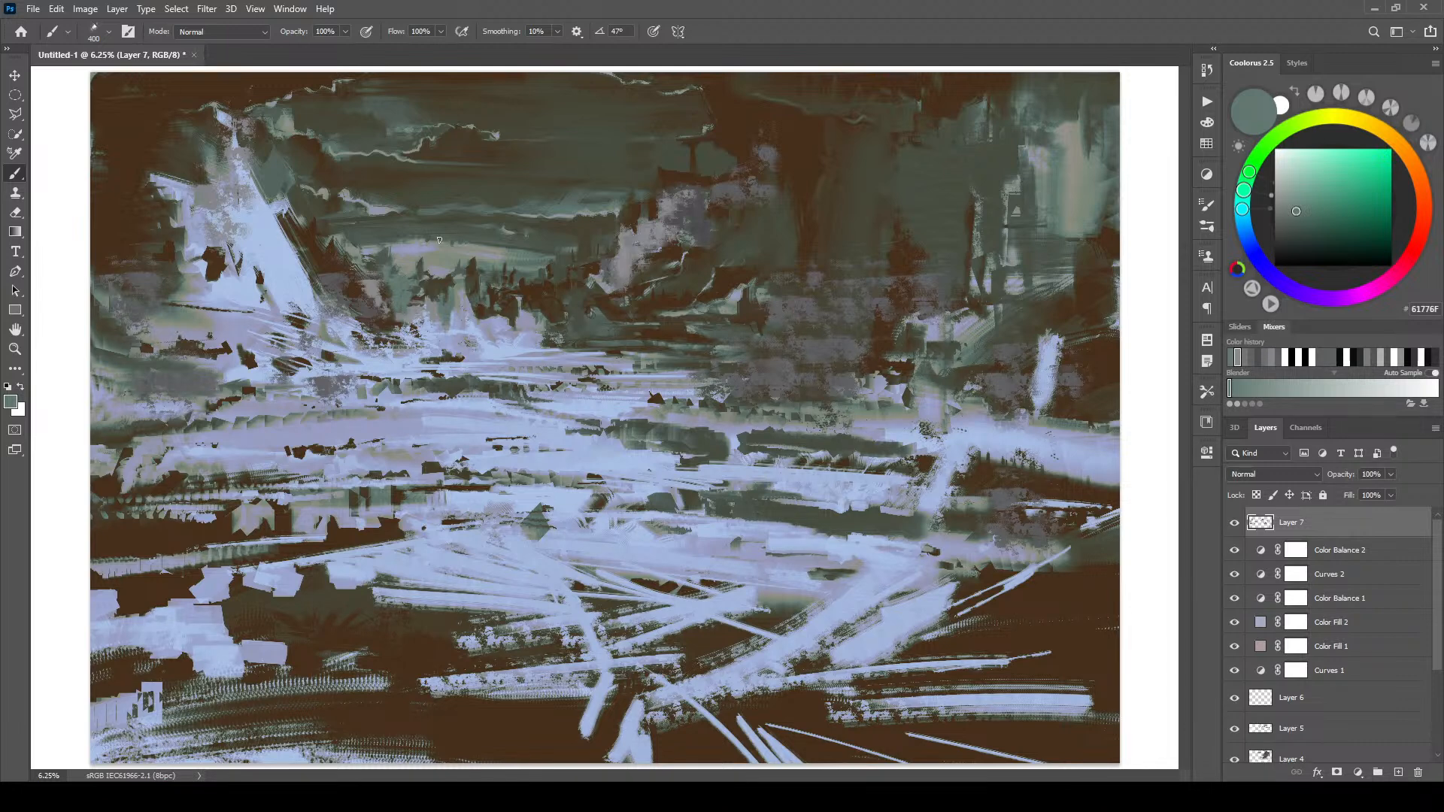
- Add small dark details to the distant treeline left of centre with sampled brown 463724 and dark green 484E40 at about 150 px
{"action": "left_click", "coordinate": [462, 276], "text": "alt"}
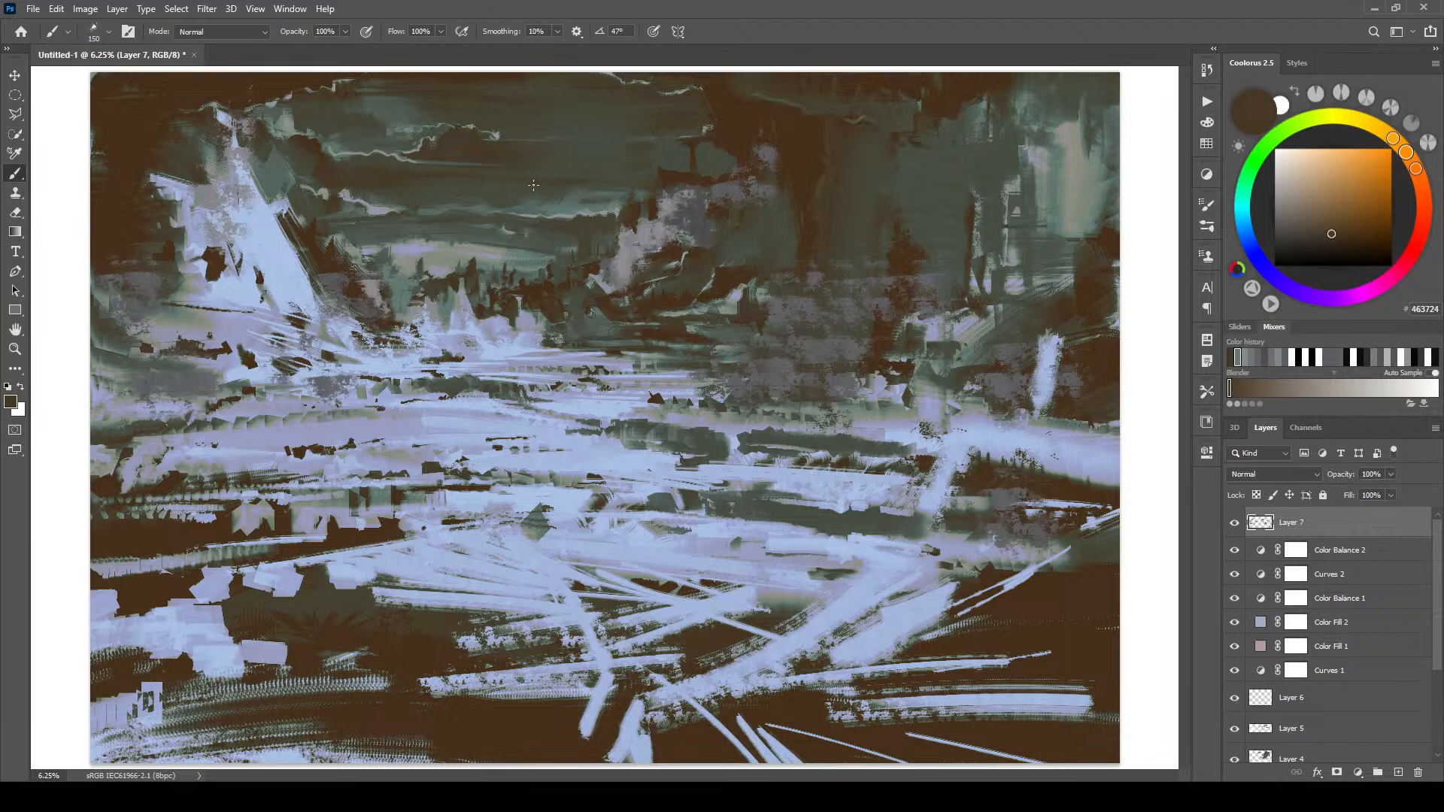
{"action": "left_click", "coordinate": [425, 269], "text": "alt"}
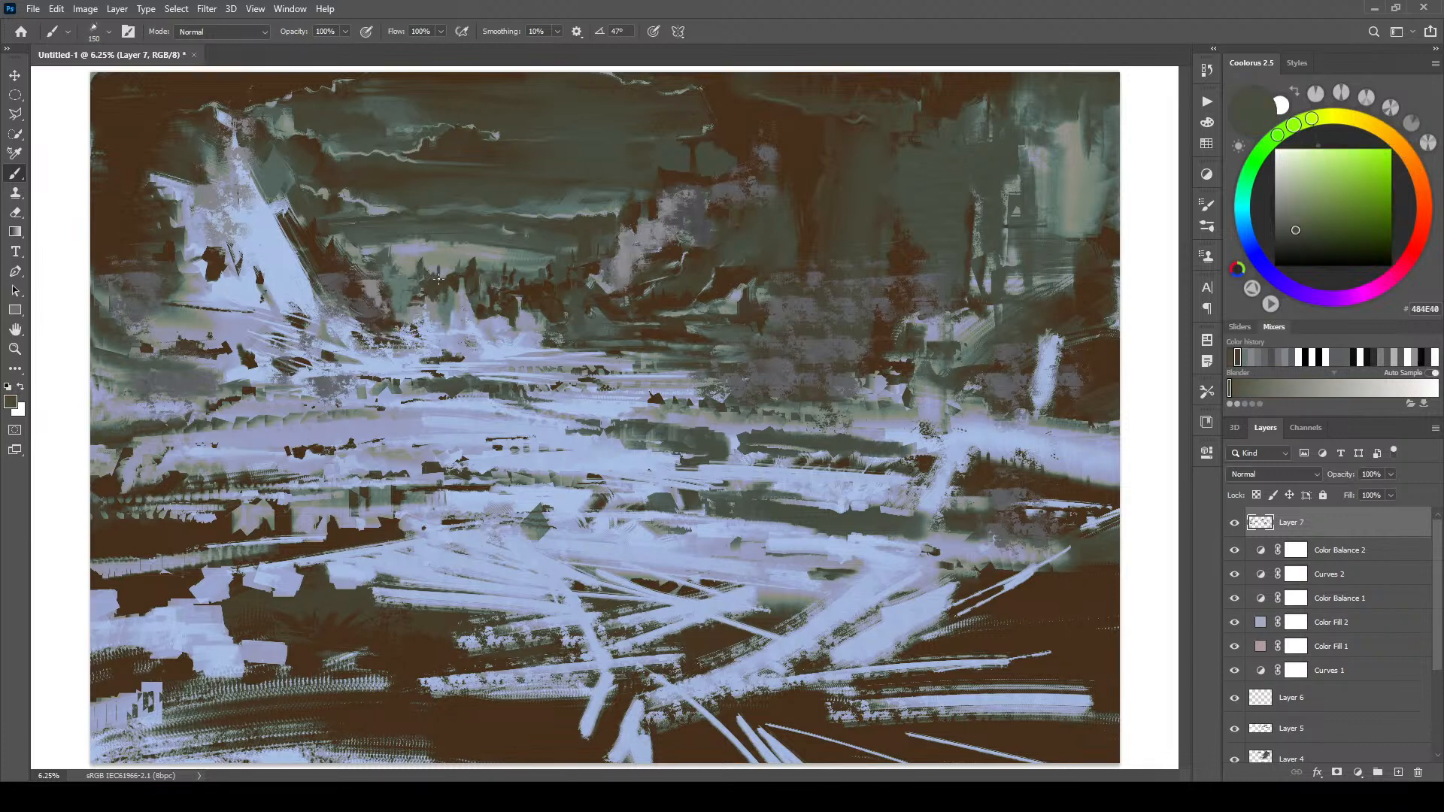
{"action": "key", "text": "]"}
{"action": "key", "text": "]"}
{"action": "key", "text": "]"}
{"action": "key", "text": "]"}
{"action": "key", "text": "]"}
{"action": "key", "text": "]"}
- Refine the gaps between the distant trees with sampled lighter grey-greens, including 637C73, using a brush of about 200 px
{"action": "left_click", "coordinate": [447, 267], "text": "alt"}
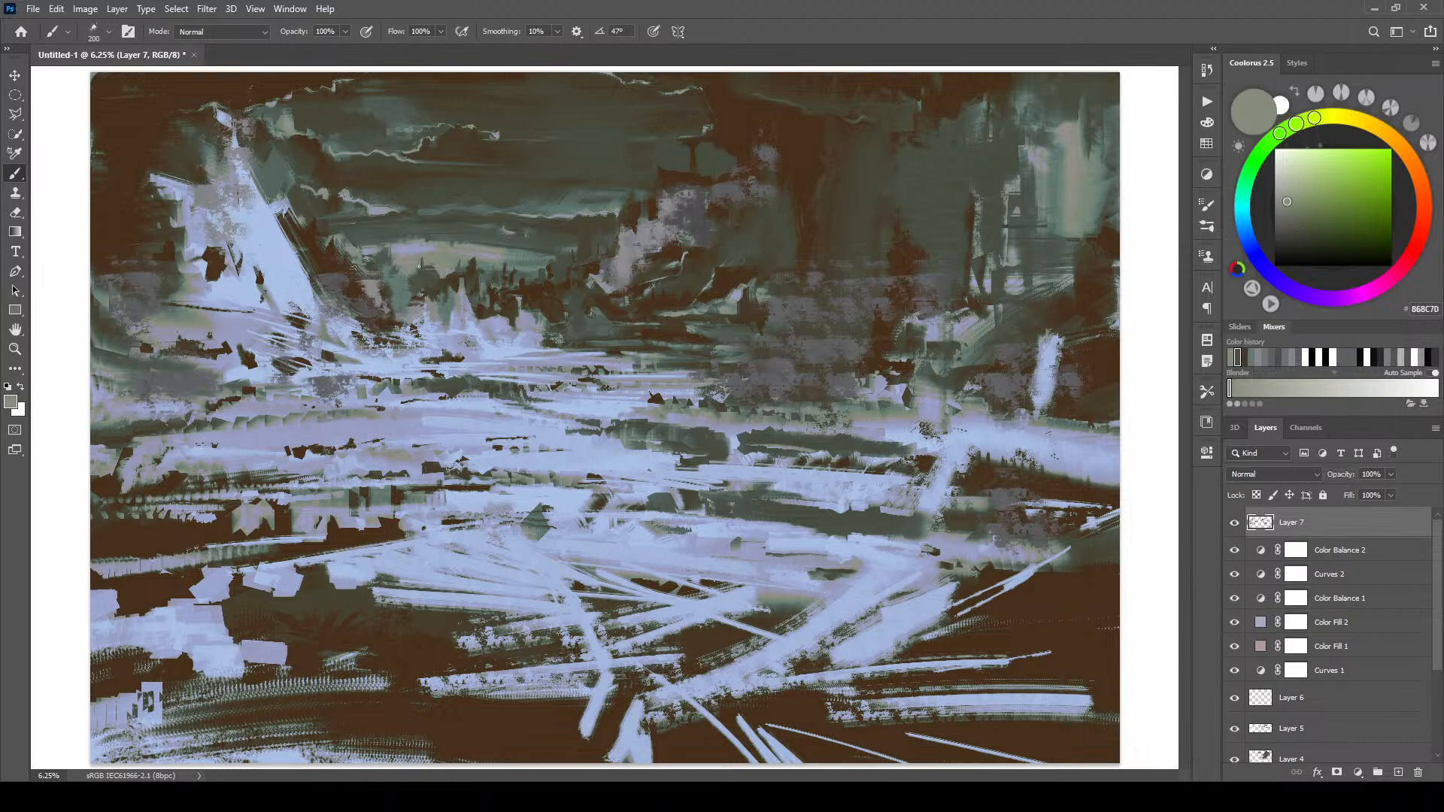
{"action": "left_click", "coordinate": [475, 258], "text": "alt"}
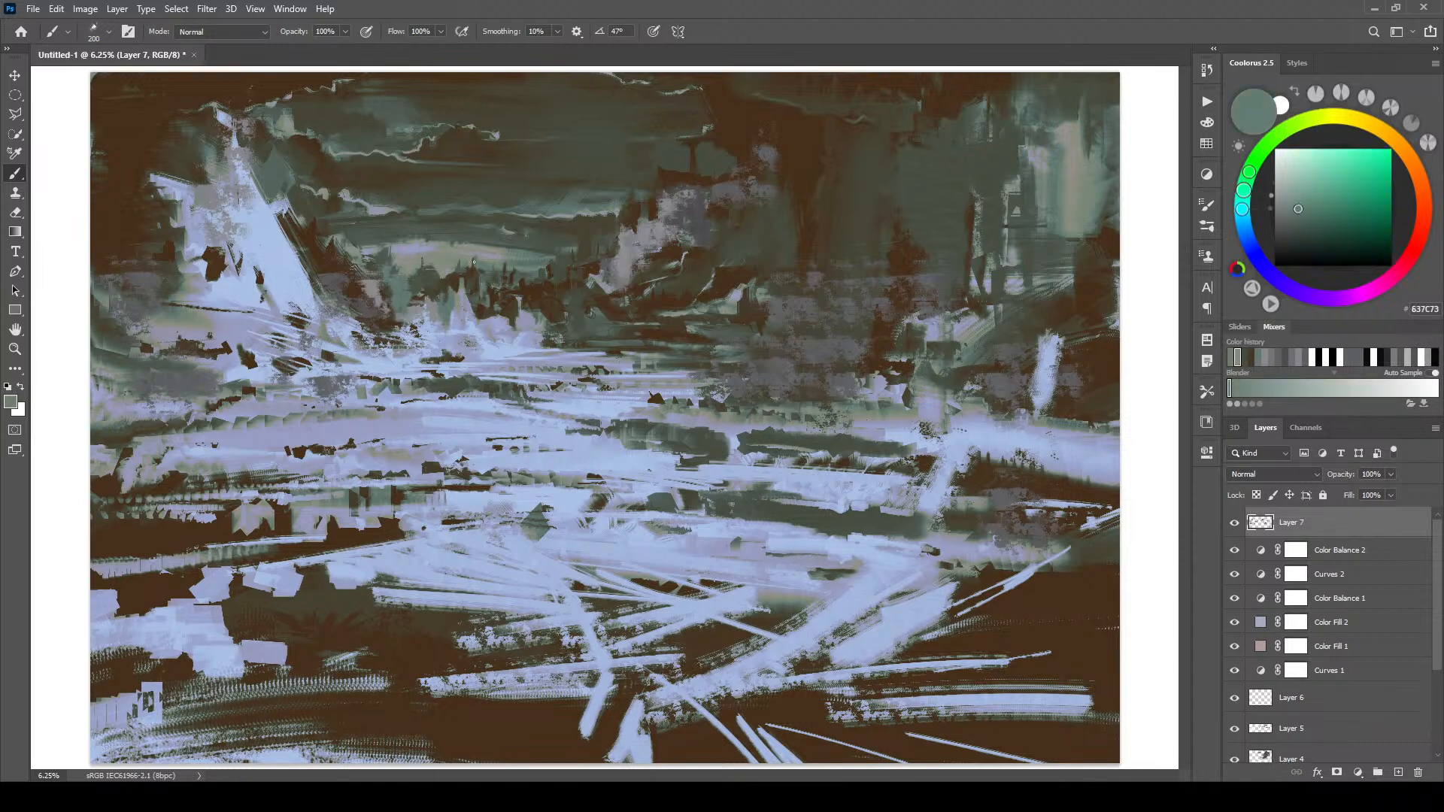
{"action": "left_click", "coordinate": [466, 258], "text": "alt"}
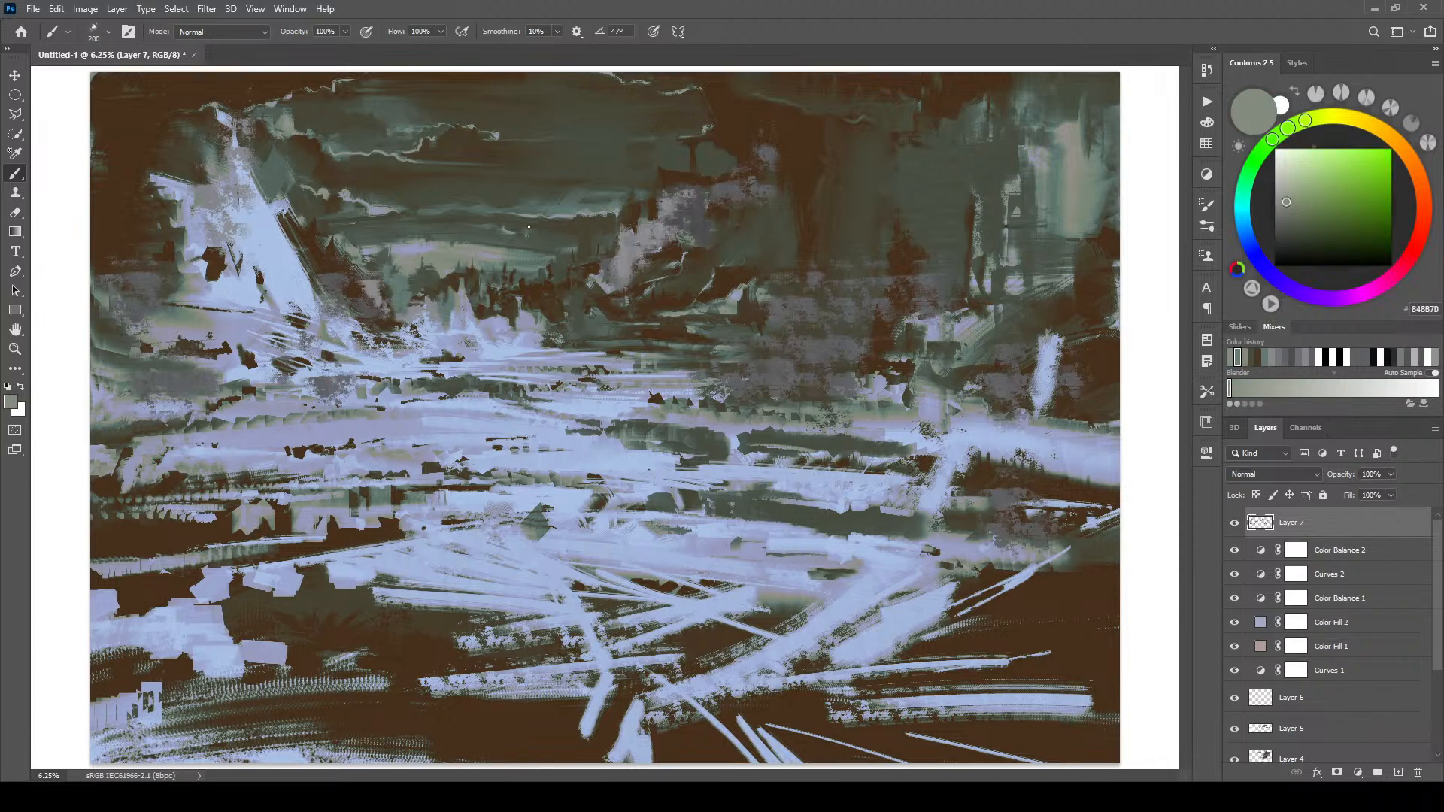
{"action": "left_click", "coordinate": [395, 258], "text": "alt"}
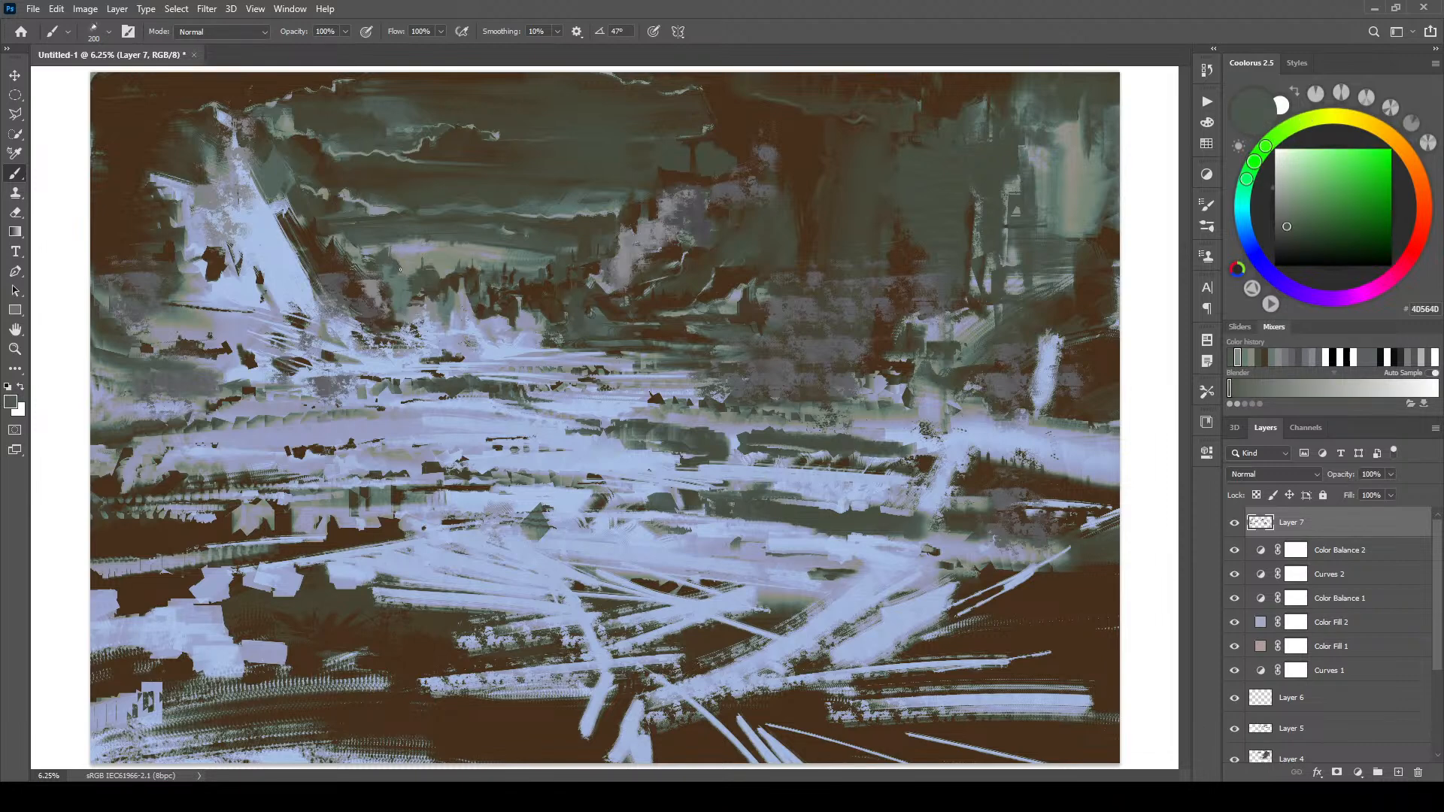
- Detail the left end of the treeline with sampled light and dark grey-greens, reducing the brush to about 90 px
{"action": "left_click", "coordinate": [411, 270], "text": "alt"}
{"action": "key", "text": "bracketleft"}
{"action": "key", "text": "bracketleft"}
{"action": "key", "text": "bracketleft"}
{"action": "key", "text": "bracketleft"}
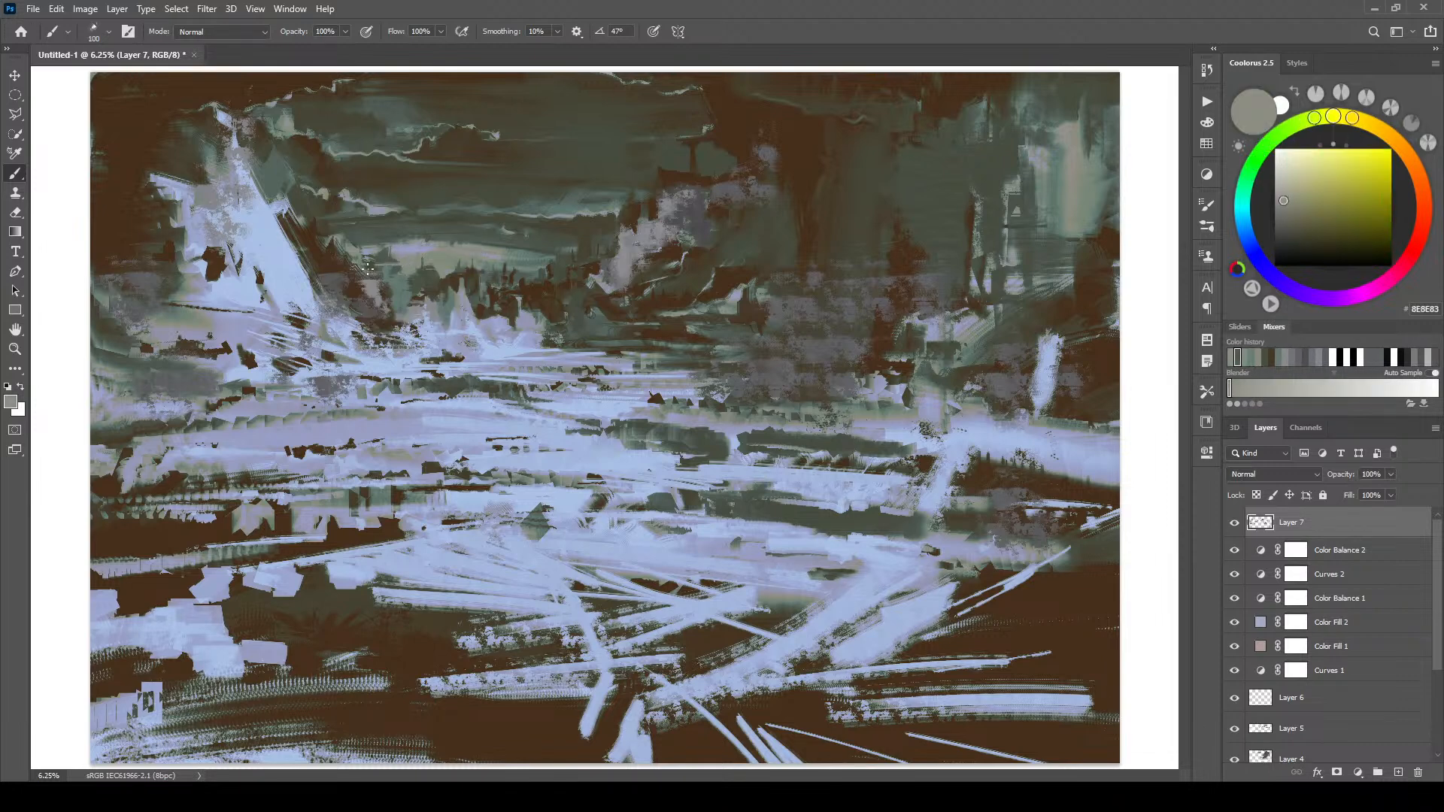
{"action": "left_click", "coordinate": [391, 262], "text": "alt"}
{"action": "key", "text": "bracketleft"}
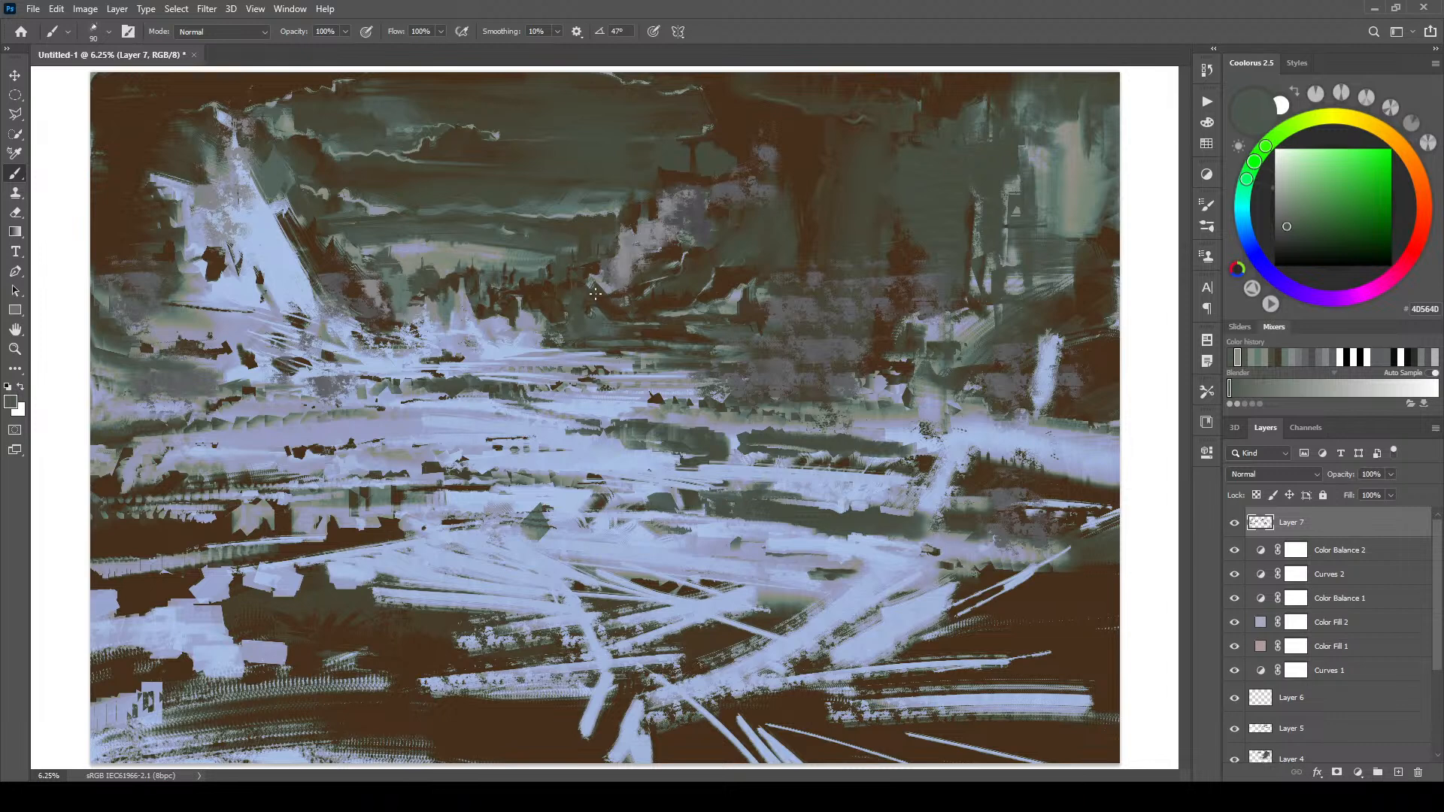
- Define the right end of the treeline below the upper-centre patch with sampled grey-green 738679, brown 462F1B and dark grey
{"action": "left_click", "coordinate": [555, 266], "text": "alt"}
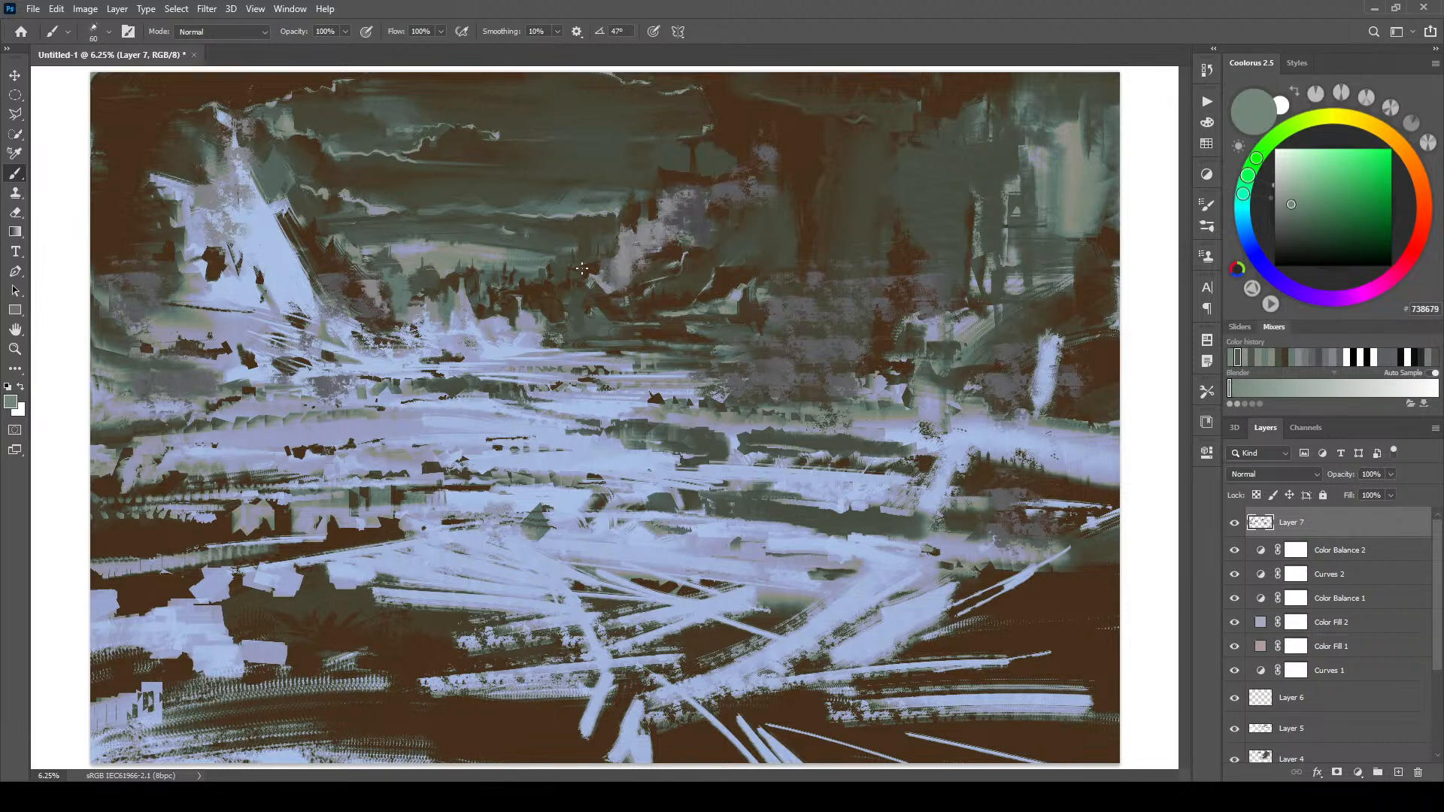
{"action": "left_click", "coordinate": [585, 269], "text": "alt"}
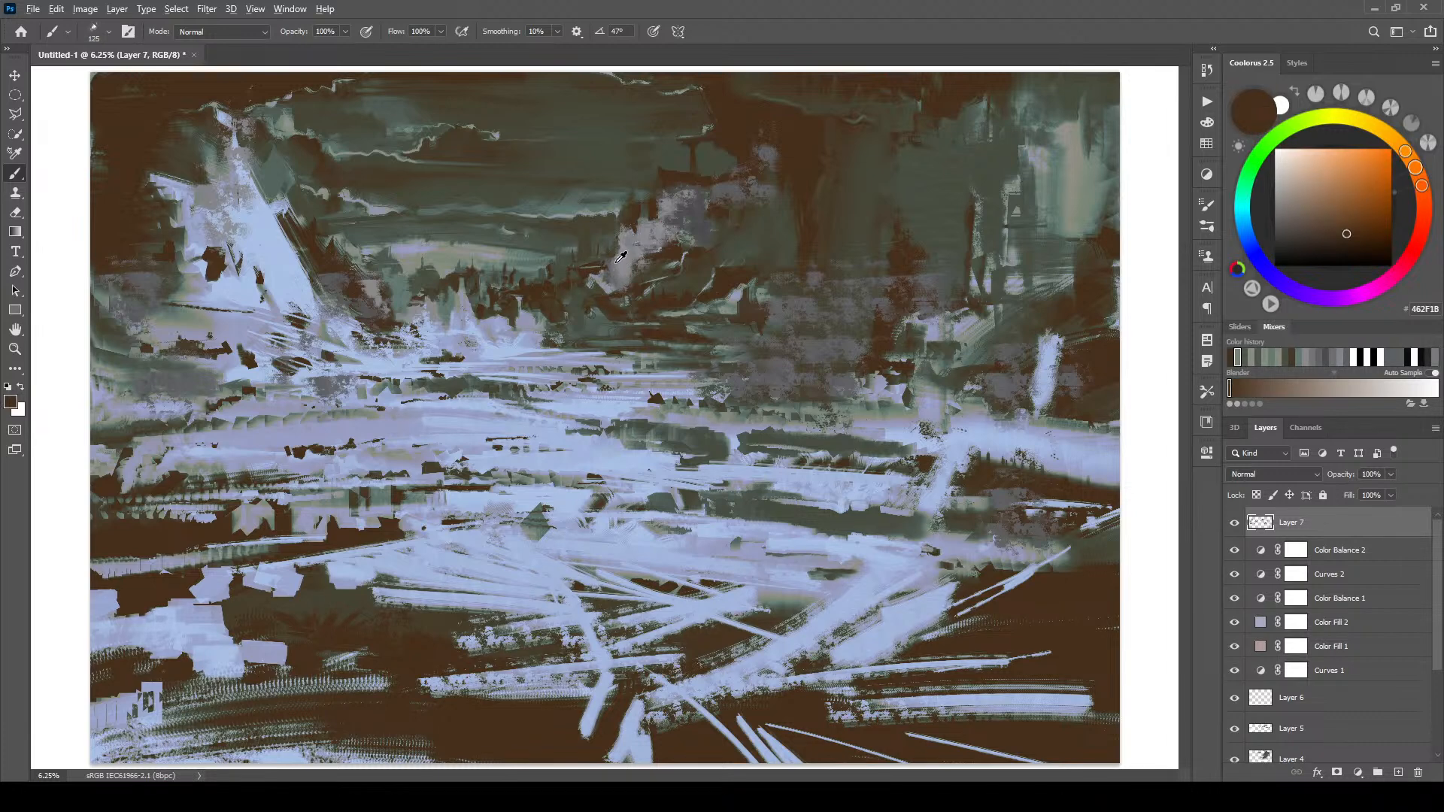
{"action": "left_click", "coordinate": [606, 262], "text": "alt"}
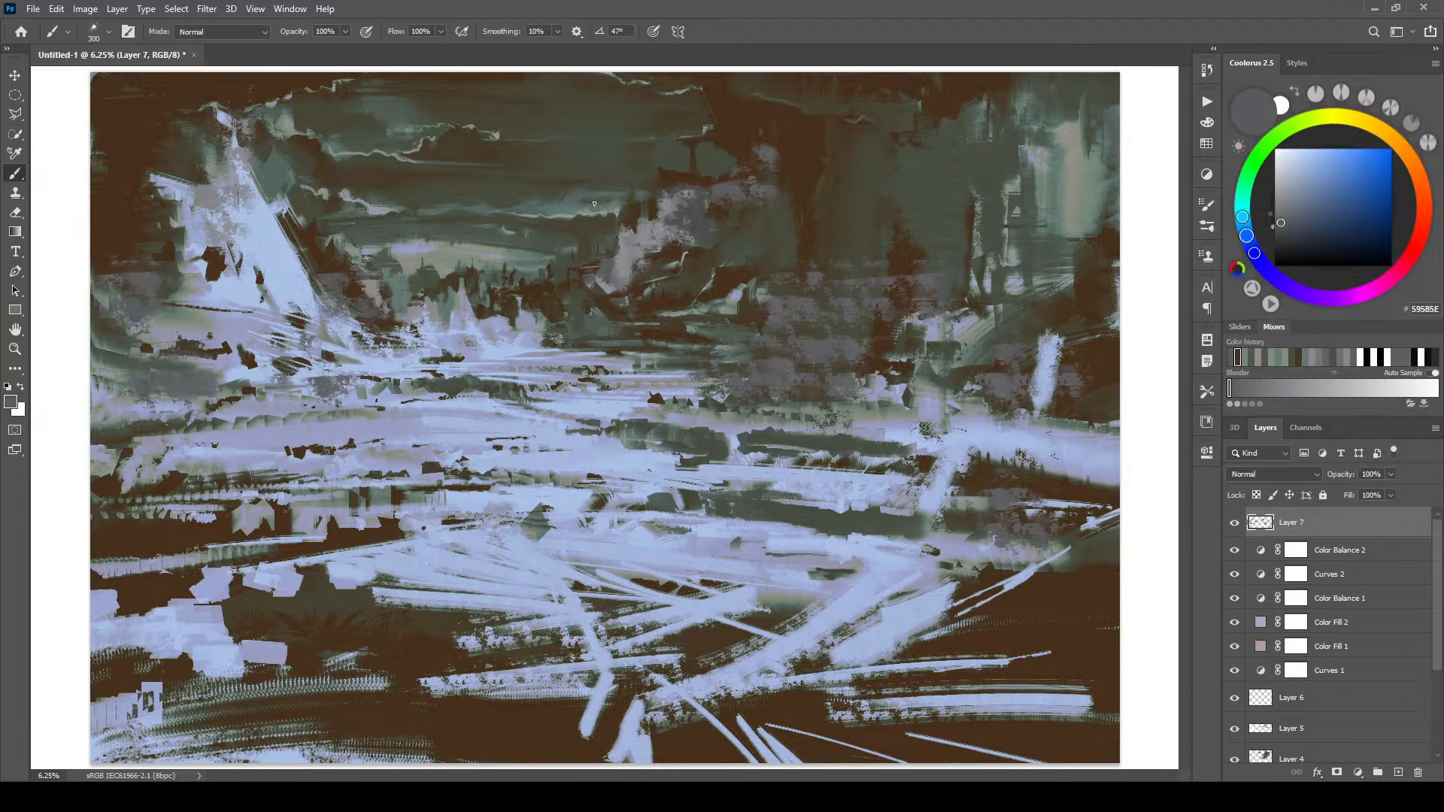
- Rework the middle of the treeline with sampled dark greens 484F43 and 4D5449, varying the brush between about 250 and 100 px
{"action": "left_click", "coordinate": [539, 279], "text": "alt"}
{"action": "key", "text": "bracketright"}
{"action": "key", "text": "bracketright"}
{"action": "key", "text": "bracketright"}
{"action": "key", "text": "bracketright"}
{"action": "key", "text": "bracketright"}
{"action": "left_click", "coordinate": [531, 277], "text": "alt"}
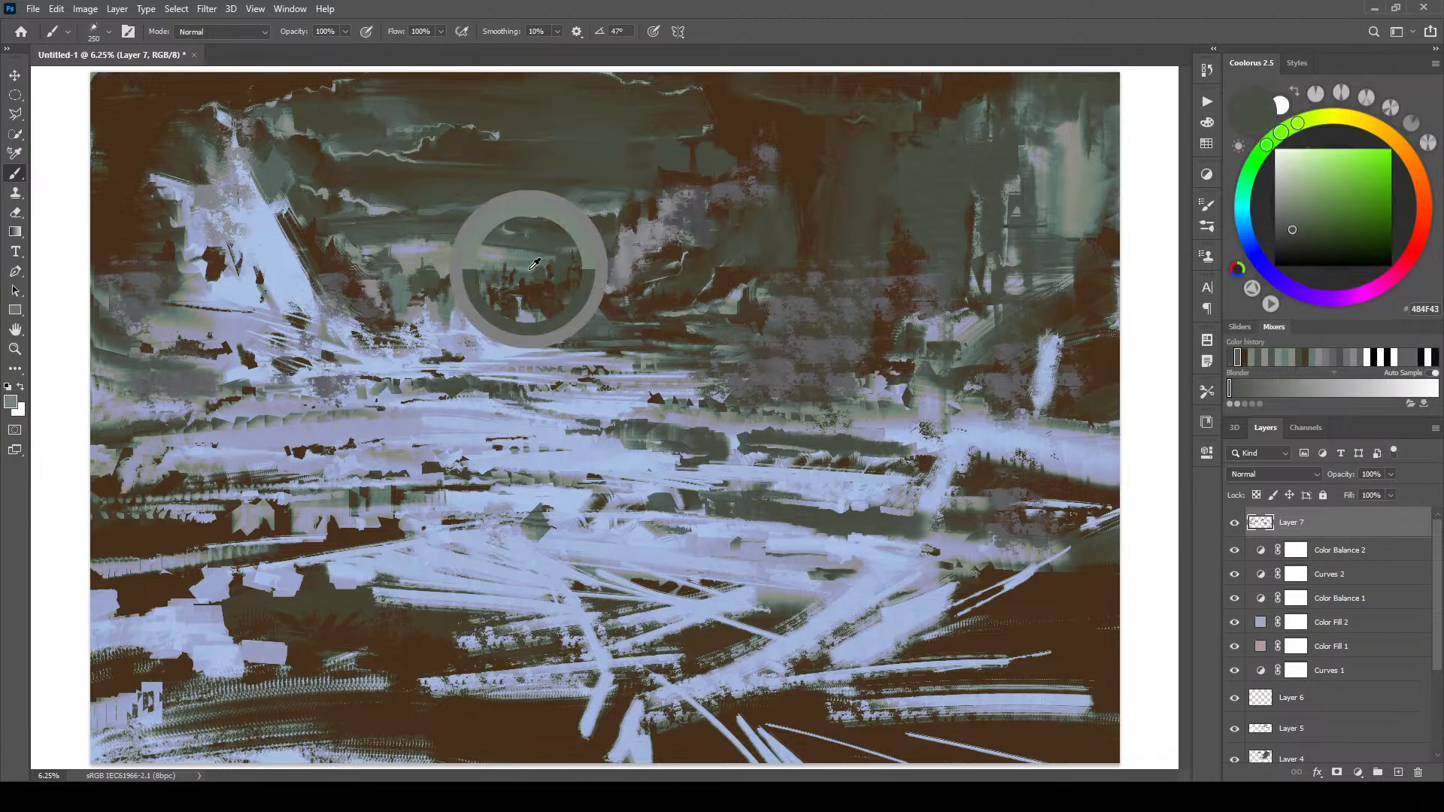
{"action": "key", "text": "bracketleft"}
{"action": "key", "text": "bracketleft"}
{"action": "key", "text": "bracketleft"}
{"action": "key", "text": "bracketleft"}
{"action": "key", "text": "bracketleft"}
{"action": "left_click", "coordinate": [538, 278], "text": "alt"}
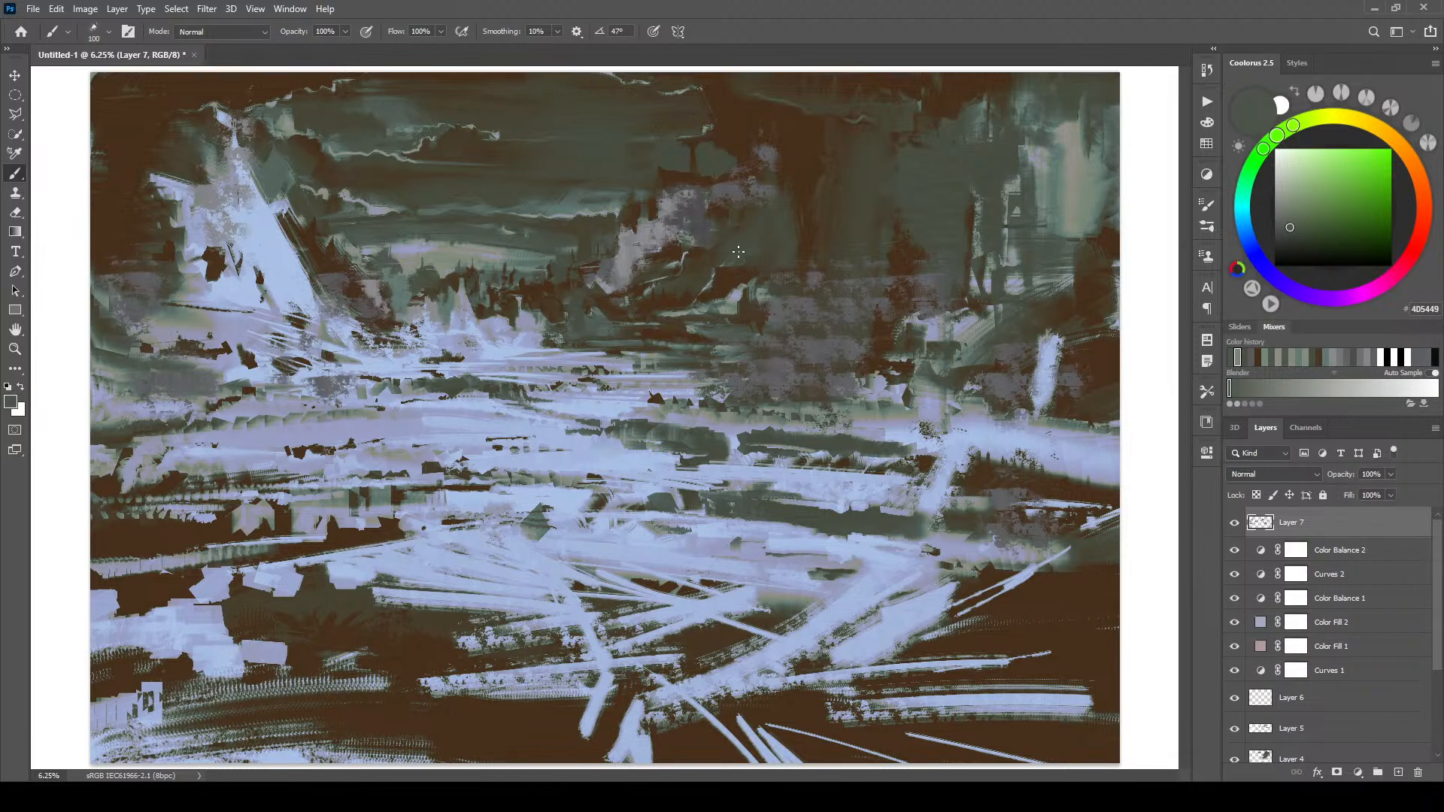
- Sample dark green 4A5348, enlarge the brush and paint horizontal strokes across the pale bands below the treeline
{"action": "left_click", "coordinate": [594, 340], "text": "alt"}
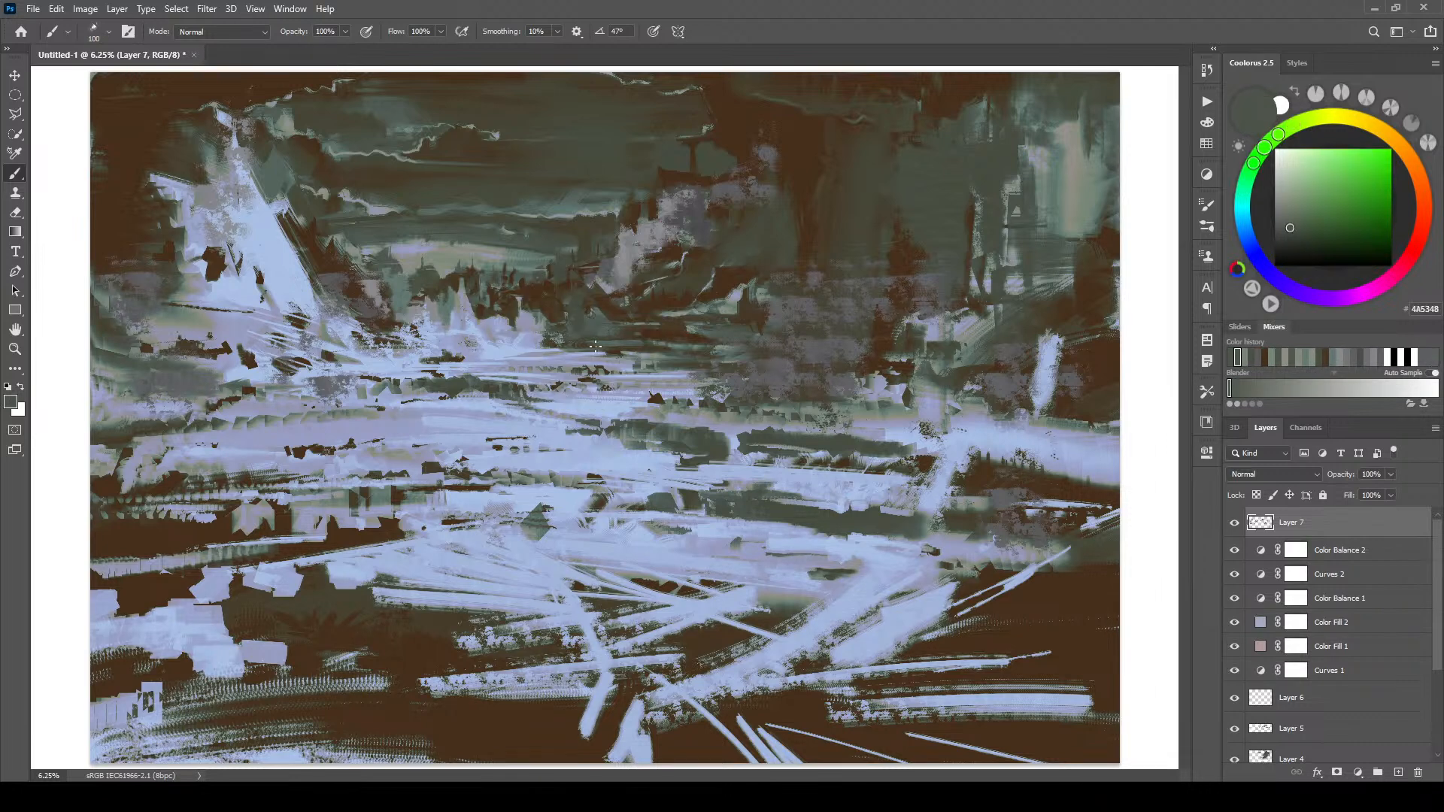
{"action": "key", "text": "bracketright"}
{"action": "key", "text": "bracketright"}
{"action": "key", "text": "bracketright"}
{"action": "key", "text": "bracketright"}
{"action": "key", "text": "bracketright"}
{"action": "key", "text": "bracketright"}
{"action": "mouse_move", "coordinate": [508, 351]}
{"action": "left_mouse_down"}
{"action": "mouse_move", "coordinate": [502, 362]}
{"action": "mouse_move", "coordinate": [579, 366]}
{"action": "mouse_move", "coordinate": [504, 366]}
{"action": "mouse_move", "coordinate": [607, 374]}
{"action": "left_mouse_up"}
{"action": "mouse_move", "coordinate": [496, 370]}
{"action": "left_mouse_down"}
{"action": "mouse_move", "coordinate": [552, 377]}
{"action": "mouse_move", "coordinate": [462, 396]}
{"action": "mouse_move", "coordinate": [500, 398]}
{"action": "left_mouse_up"}
{"action": "left_click_drag", "start_coordinate": [472, 399], "coordinate": [518, 401]}
{"action": "left_click_drag", "start_coordinate": [433, 394], "coordinate": [782, 394]}
- Sample the dark brown right of centre and paint horizontal brown strokes into the middle ground, varying the brush size
{"action": "key", "text": "]"}
{"action": "key", "text": "]"}
{"action": "key", "text": "]"}
{"action": "key", "text": "]"}
{"action": "key", "text": "]"}
{"action": "key", "text": "]"}
{"action": "key", "text": "]"}
{"action": "key", "text": "]"}
{"action": "left_click", "coordinate": [883, 359], "text": "alt"}
{"action": "key", "text": "["}
{"action": "key", "text": "["}
{"action": "key", "text": "["}
{"action": "key", "text": "["}
{"action": "key", "text": "["}
{"action": "key", "text": "["}
{"action": "key", "text": "["}
{"action": "key", "text": "["}
{"action": "key", "text": "["}
{"action": "key", "text": "["}
{"action": "key", "text": "["}
{"action": "mouse_move", "coordinate": [676, 392]}
{"action": "left_mouse_down"}
{"action": "mouse_move", "coordinate": [789, 409]}
{"action": "mouse_move", "coordinate": [524, 399]}
{"action": "mouse_move", "coordinate": [543, 406]}
{"action": "mouse_move", "coordinate": [556, 406]}
{"action": "mouse_move", "coordinate": [506, 386]}
{"action": "mouse_move", "coordinate": [505, 406]}
{"action": "mouse_move", "coordinate": [563, 405]}
{"action": "left_mouse_up"}
- Paint the bands below the small pale spire with colours sampled nearby, using a brush of about 175 px
{"action": "key", "text": "["}
{"action": "left_click", "coordinate": [502, 389], "text": "alt"}
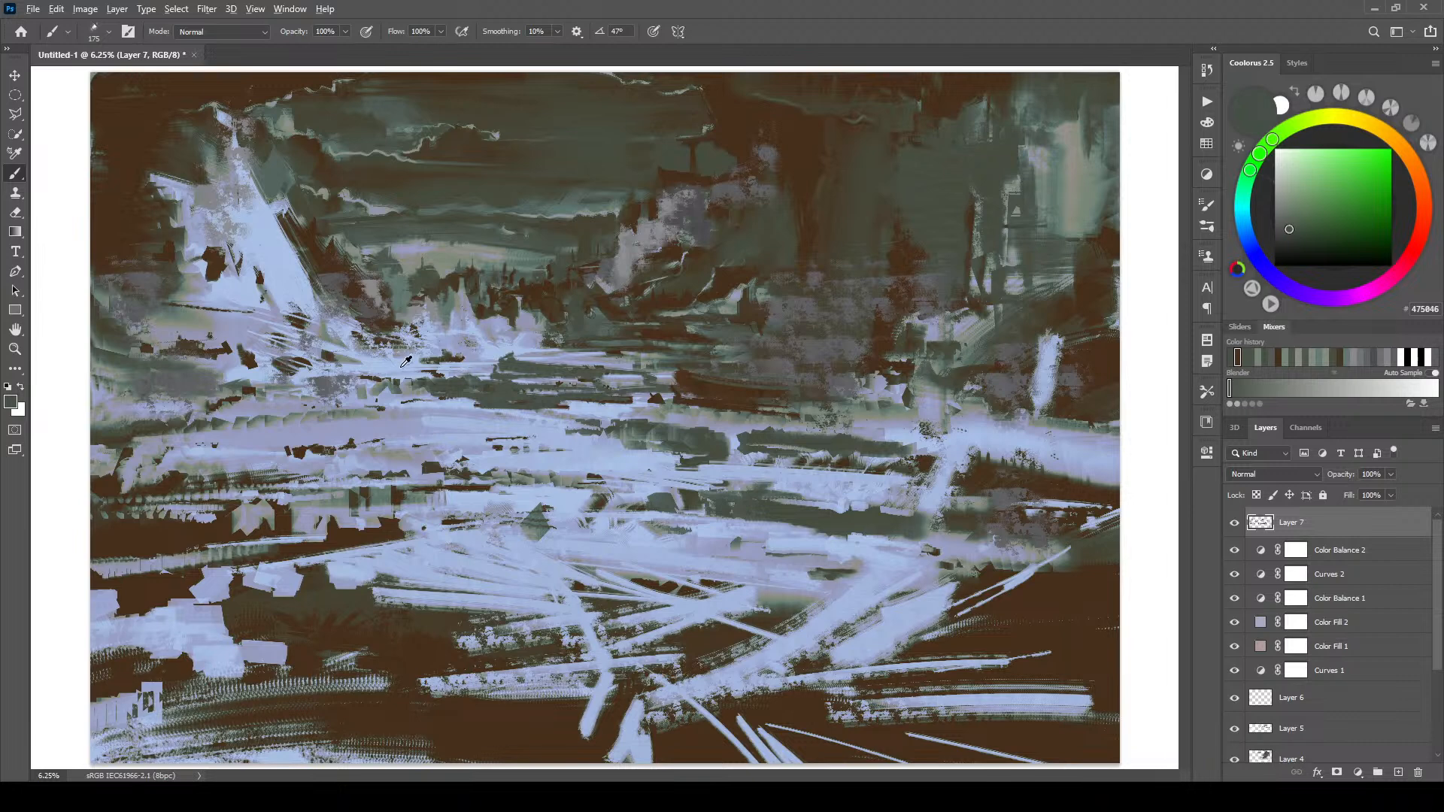
{"action": "left_click", "coordinate": [416, 393], "text": "alt"}
{"action": "left_click", "coordinate": [470, 381], "text": "alt"}
{"action": "mouse_move", "coordinate": [437, 381]}
{"action": "left_mouse_down"}
{"action": "mouse_move", "coordinate": [501, 389]}
{"action": "mouse_move", "coordinate": [503, 357]}
{"action": "mouse_move", "coordinate": [531, 360]}
{"action": "mouse_move", "coordinate": [497, 363]}
{"action": "left_mouse_up"}
- Sample lavender, blue-grey and dark green around the base of the small spire and paint thin horizontal strokes there
{"action": "left_click", "coordinate": [521, 356], "text": "alt"}
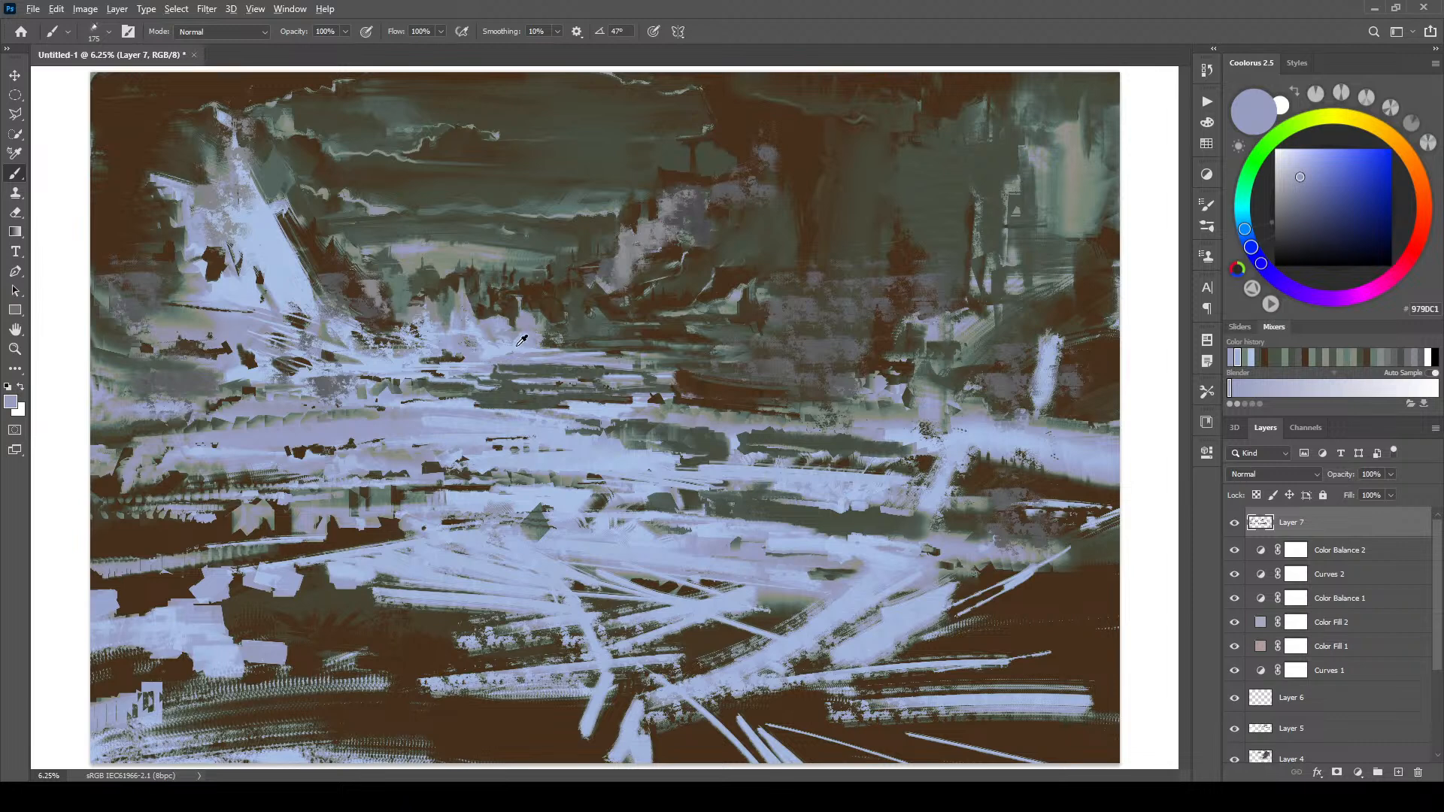
{"action": "left_click", "coordinate": [507, 358], "text": "alt"}
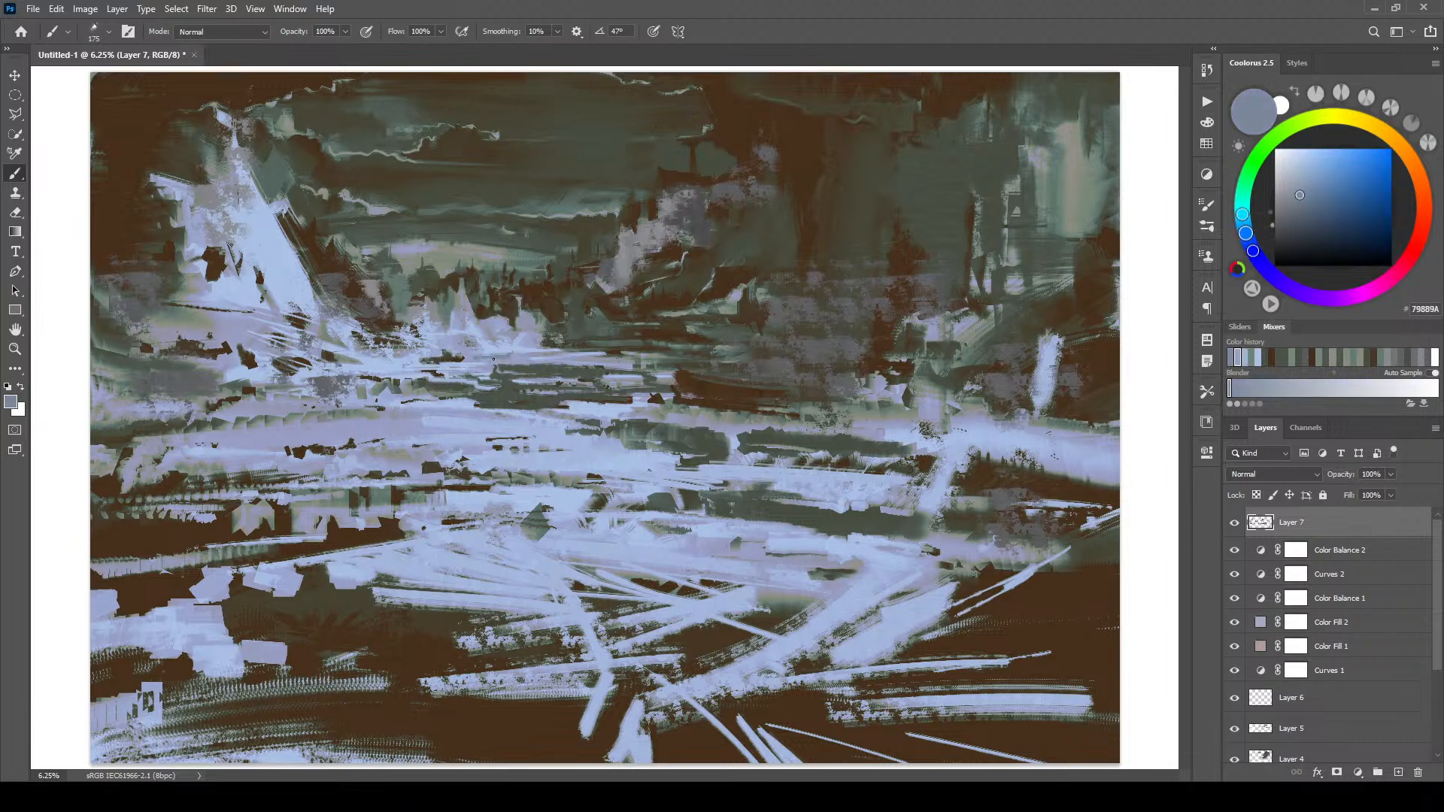
{"action": "left_click", "coordinate": [494, 363], "text": "alt"}
{"action": "left_click_drag", "start_coordinate": [498, 358], "coordinate": [432, 355]}
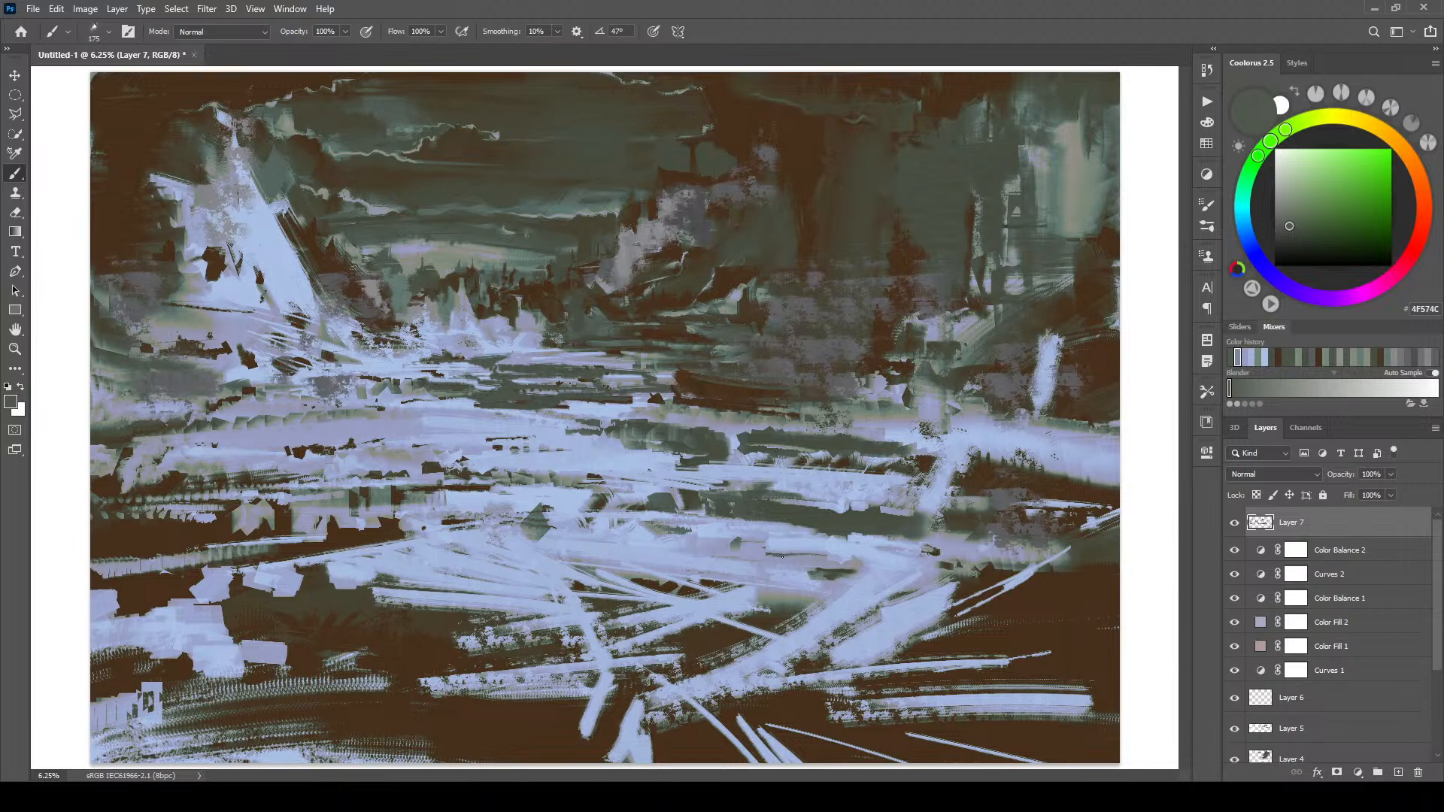
- Soften the pale horizontal bands at the centre with sampled lavender and grey-green 768779, using a brush of about 400 px
{"action": "left_click", "coordinate": [634, 363], "text": "alt"}
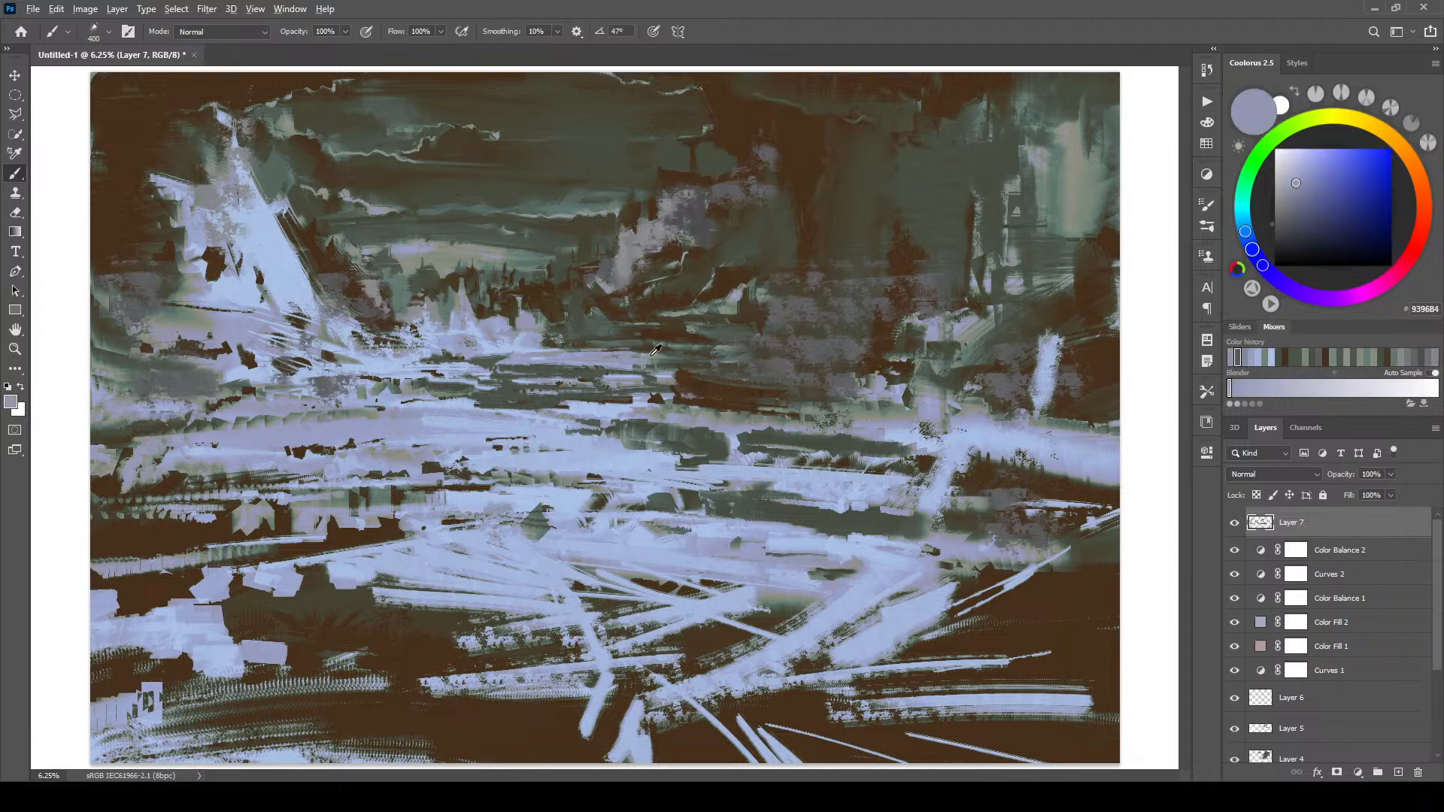
{"action": "left_click", "coordinate": [652, 355], "text": "alt"}
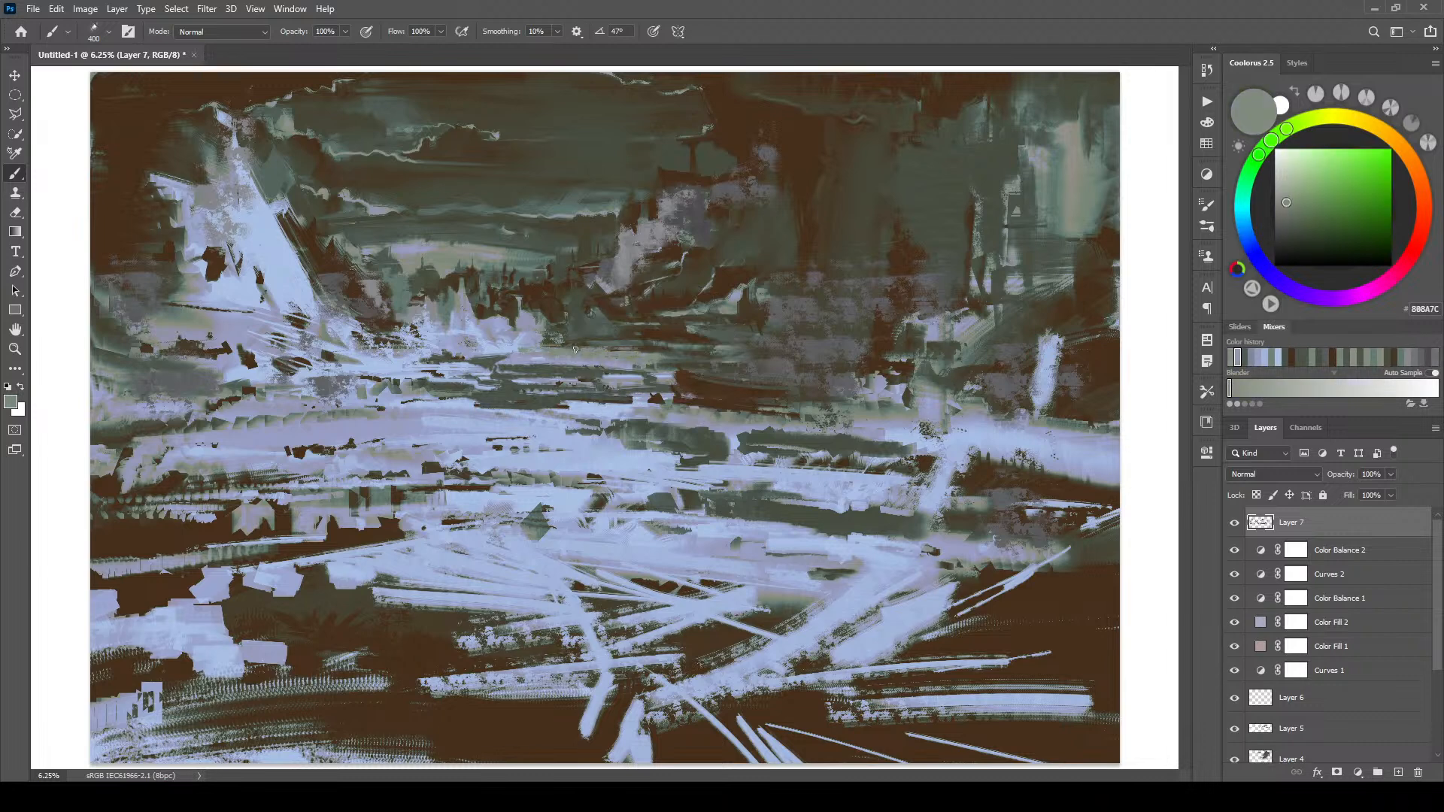
{"action": "left_click", "coordinate": [668, 351], "text": "alt"}
{"action": "left_click_drag", "start_coordinate": [667, 351], "coordinate": [664, 357]}
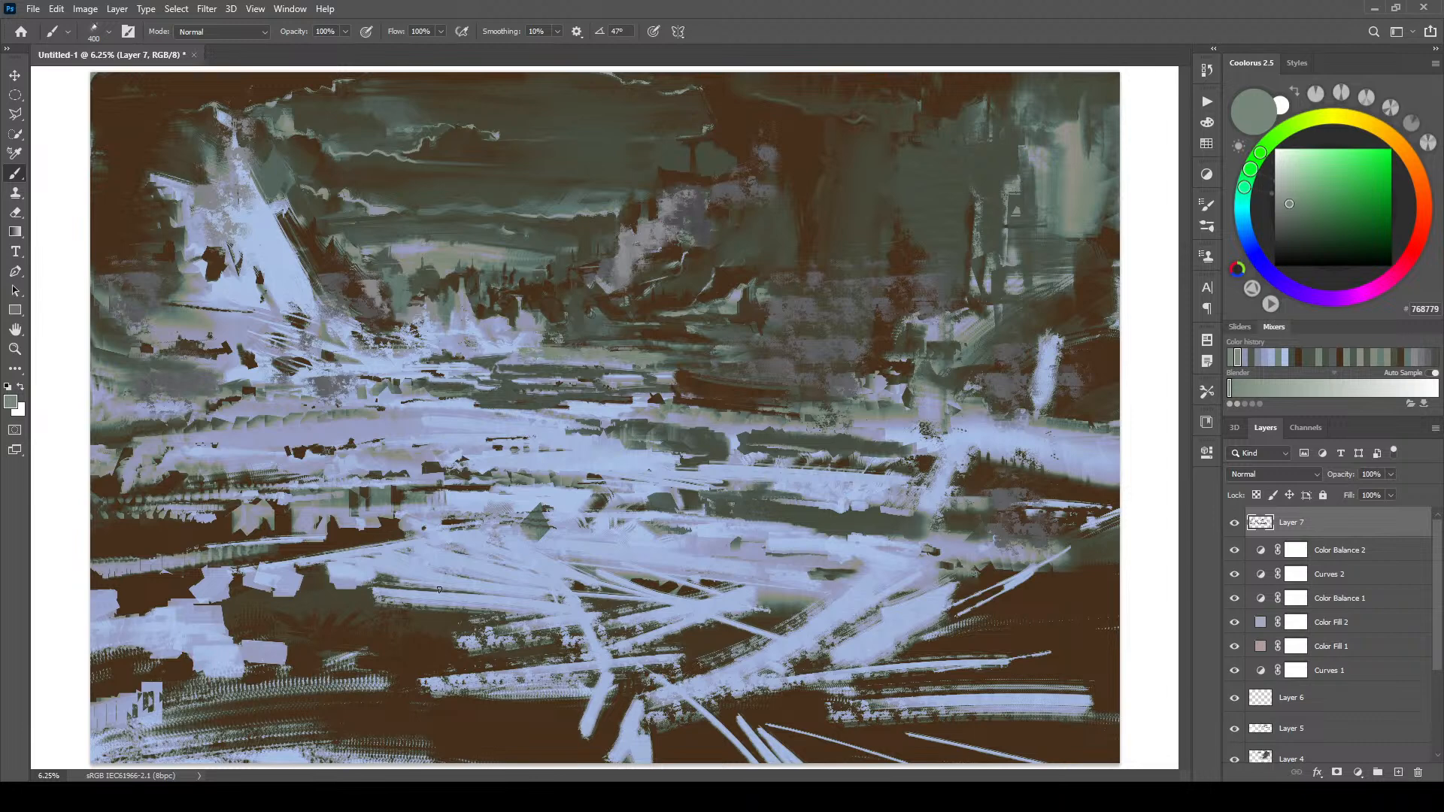
- Break up the upper-centre patch's left and upper edges with sampled grey-green, dark olive 48493E and brown 463B29, reducing the brush to about 175 px
{"action": "key", "text": "]"}
{"action": "key", "text": "]"}
{"action": "mouse_move", "coordinate": [625, 280]}
{"action": "left_mouse_down"}
{"action": "mouse_move", "coordinate": [634, 249]}
{"action": "mouse_move", "coordinate": [617, 279]}
{"action": "mouse_move", "coordinate": [620, 232]}
{"action": "mouse_move", "coordinate": [621, 281]}
{"action": "mouse_move", "coordinate": [632, 216]}
{"action": "mouse_move", "coordinate": [634, 246]}
{"action": "left_mouse_up"}
{"action": "key", "text": "["}
{"action": "key", "text": "["}
{"action": "left_click", "coordinate": [623, 251], "text": "alt"}
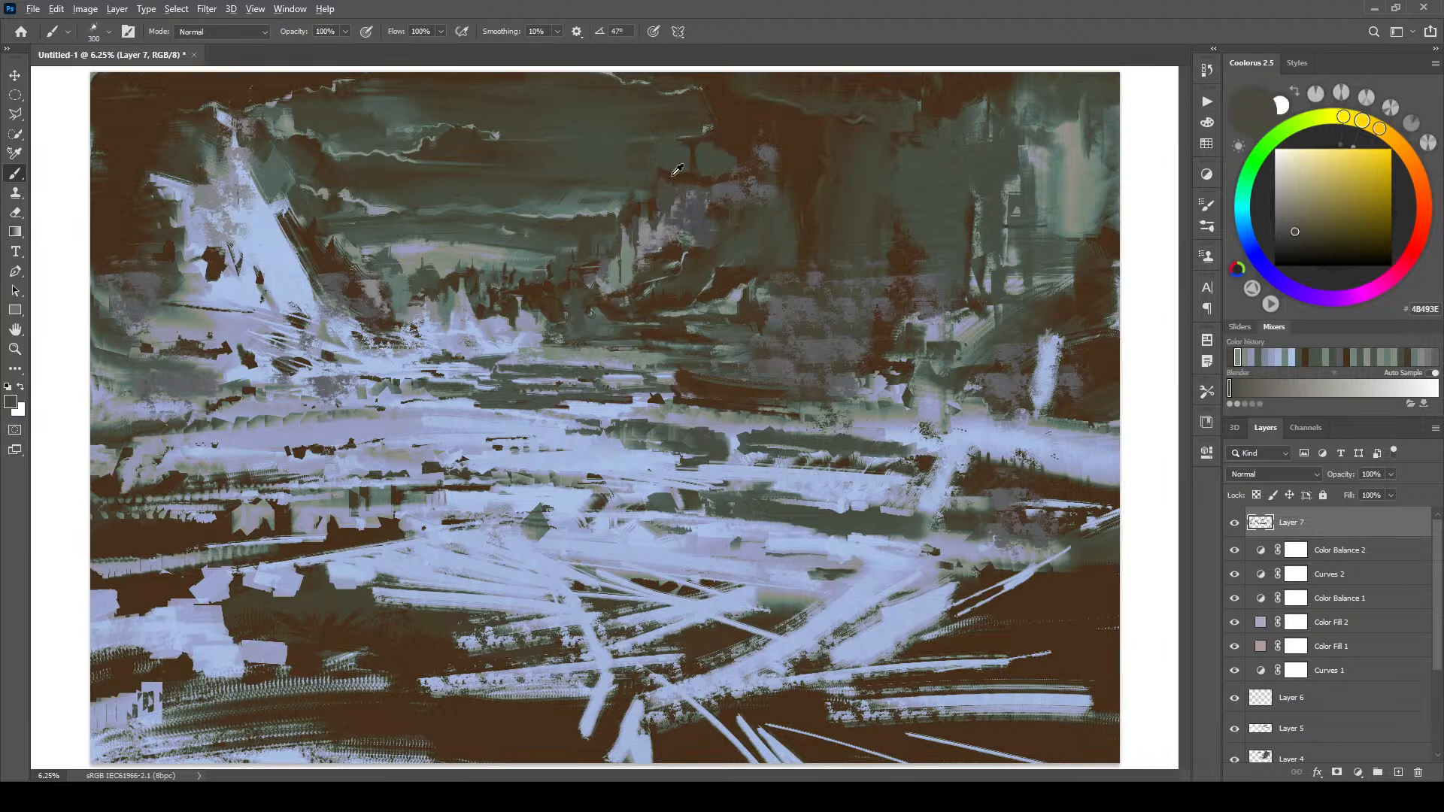
{"action": "left_click", "coordinate": [662, 184], "text": "alt"}
{"action": "left_click", "coordinate": [657, 184], "text": "alt"}
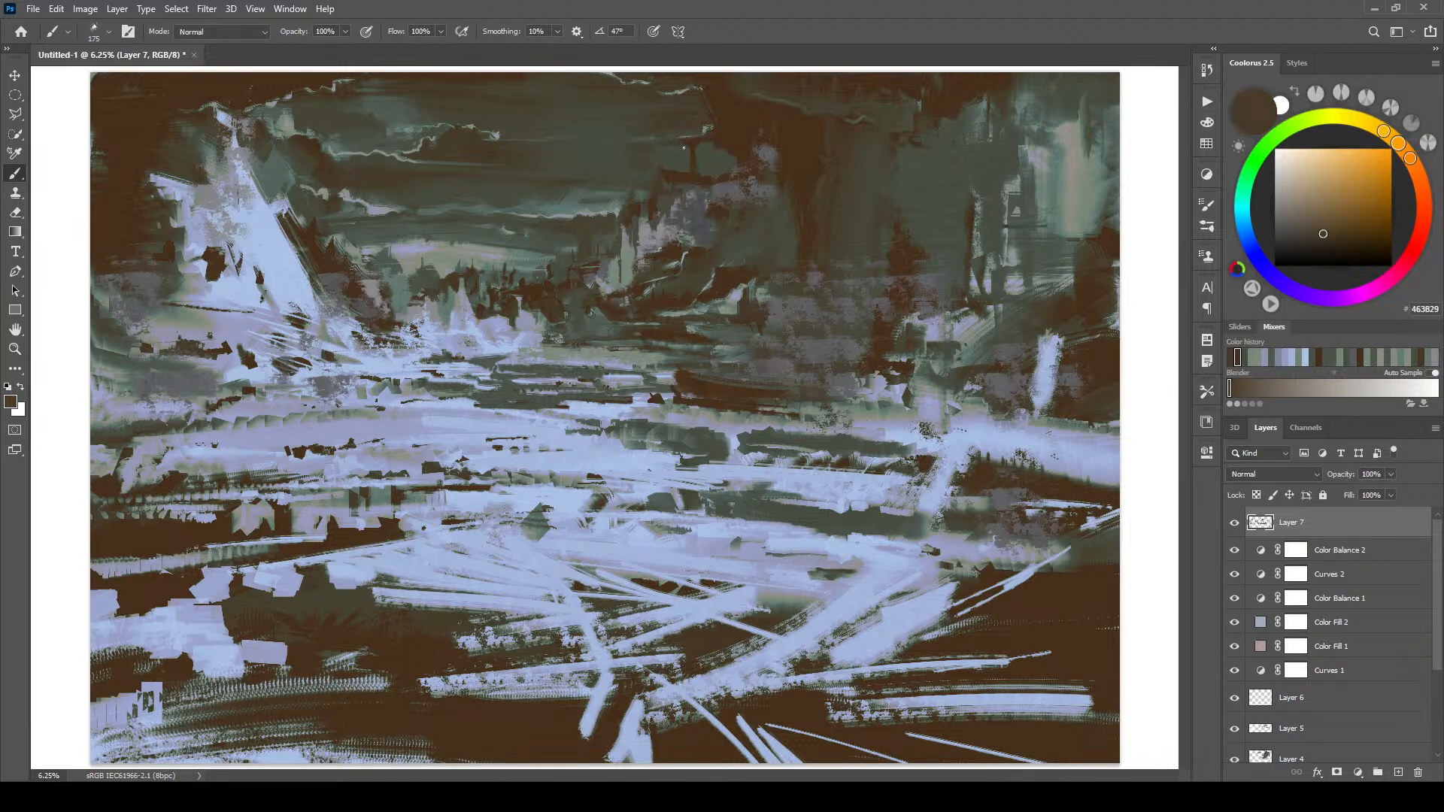
- Darken the left edge of the upper-centre rocky patch with brown 463B29, enlarging the brush between strokes
{"action": "key", "text": "bracketright"}
{"action": "left_click_drag", "start_coordinate": [638, 240], "coordinate": [640, 209]}
{"action": "key", "text": "bracketright"}
{"action": "key", "text": "bracketright"}
{"action": "key", "text": "bracketright"}
{"action": "key", "text": "bracketright"}
{"action": "left_click_drag", "start_coordinate": [626, 232], "coordinate": [623, 269]}
- Sample colours at the large pale spire's base and paint a narrow spire and rough texture near the canvas's left edge
{"action": "key", "text": "bracketleft"}
{"action": "key", "text": "bracketleft"}
{"action": "key", "text": "bracketleft"}
{"action": "key", "text": "bracketleft"}
{"action": "left_click", "coordinate": [236, 332], "text": "alt"}
{"action": "key", "text": "bracketleft"}
{"action": "key", "text": "bracketleft"}
{"action": "key", "text": "bracketleft"}
{"action": "key", "text": "bracketleft"}
{"action": "key", "text": "bracketleft"}
{"action": "key", "text": "bracketleft"}
{"action": "key", "text": "bracketleft"}
{"action": "mouse_move", "coordinate": [156, 355]}
{"action": "left_mouse_down"}
{"action": "mouse_move", "coordinate": [165, 302]}
{"action": "mouse_move", "coordinate": [169, 375]}
{"action": "mouse_move", "coordinate": [227, 299]}
{"action": "mouse_move", "coordinate": [170, 359]}
{"action": "mouse_move", "coordinate": [160, 349]}
{"action": "mouse_move", "coordinate": [179, 384]}
{"action": "left_mouse_up"}
{"action": "left_click", "coordinate": [208, 300], "text": "alt"}
{"action": "key", "text": "bracketright"}
{"action": "key", "text": "bracketright"}
{"action": "key", "text": "bracketright"}
{"action": "key", "text": "bracketright"}
{"action": "key", "text": "bracketright"}
{"action": "mouse_move", "coordinate": [132, 393]}
{"action": "left_mouse_down"}
{"action": "mouse_move", "coordinate": [131, 376]}
{"action": "mouse_move", "coordinate": [105, 410]}
{"action": "mouse_move", "coordinate": [96, 357]}
{"action": "left_mouse_up"}
- Sample dark brown 48311E from the large spire's dark patch and paint it around the narrow spire at the left edge
{"action": "key", "text": "bracketright"}
{"action": "key", "text": "bracketright"}
{"action": "key", "text": "bracketright"}
{"action": "key", "text": "bracketright"}
{"action": "key", "text": "bracketright"}
{"action": "key", "text": "bracketright"}
{"action": "key", "text": "bracketright"}
{"action": "left_click", "coordinate": [214, 268], "text": "alt"}
{"action": "key", "text": "bracketleft"}
{"action": "key", "text": "bracketleft"}
{"action": "key", "text": "bracketleft"}
{"action": "key", "text": "bracketleft"}
{"action": "key", "text": "bracketleft"}
{"action": "key", "text": "bracketleft"}
{"action": "key", "text": "bracketleft"}
{"action": "key", "text": "bracketleft"}
{"action": "key", "text": "bracketleft"}
{"action": "mouse_move", "coordinate": [157, 316]}
{"action": "left_mouse_down"}
{"action": "mouse_move", "coordinate": [148, 387]}
{"action": "mouse_move", "coordinate": [159, 321]}
{"action": "mouse_move", "coordinate": [157, 375]}
{"action": "mouse_move", "coordinate": [158, 322]}
{"action": "mouse_move", "coordinate": [113, 312]}
{"action": "mouse_move", "coordinate": [143, 355]}
{"action": "mouse_move", "coordinate": [137, 368]}
{"action": "mouse_move", "coordinate": [103, 333]}
{"action": "mouse_move", "coordinate": [93, 384]}
{"action": "left_mouse_up"}
- Paint thin dark brown 48311E strokes through the pale bands from left of centre to the middle, using a brush of about 150 px
{"action": "key", "text": "bracketright"}
{"action": "key", "text": "bracketright"}
{"action": "key", "text": "bracketright"}
{"action": "key", "text": "bracketright"}
{"action": "key", "text": "bracketright"}
{"action": "key", "text": "bracketright"}
{"action": "key", "text": "bracketright"}
{"action": "key", "text": "bracketleft"}
{"action": "key", "text": "bracketleft"}
{"action": "key", "text": "bracketleft"}
{"action": "key", "text": "bracketleft"}
{"action": "key", "text": "bracketleft"}
{"action": "key", "text": "bracketleft"}
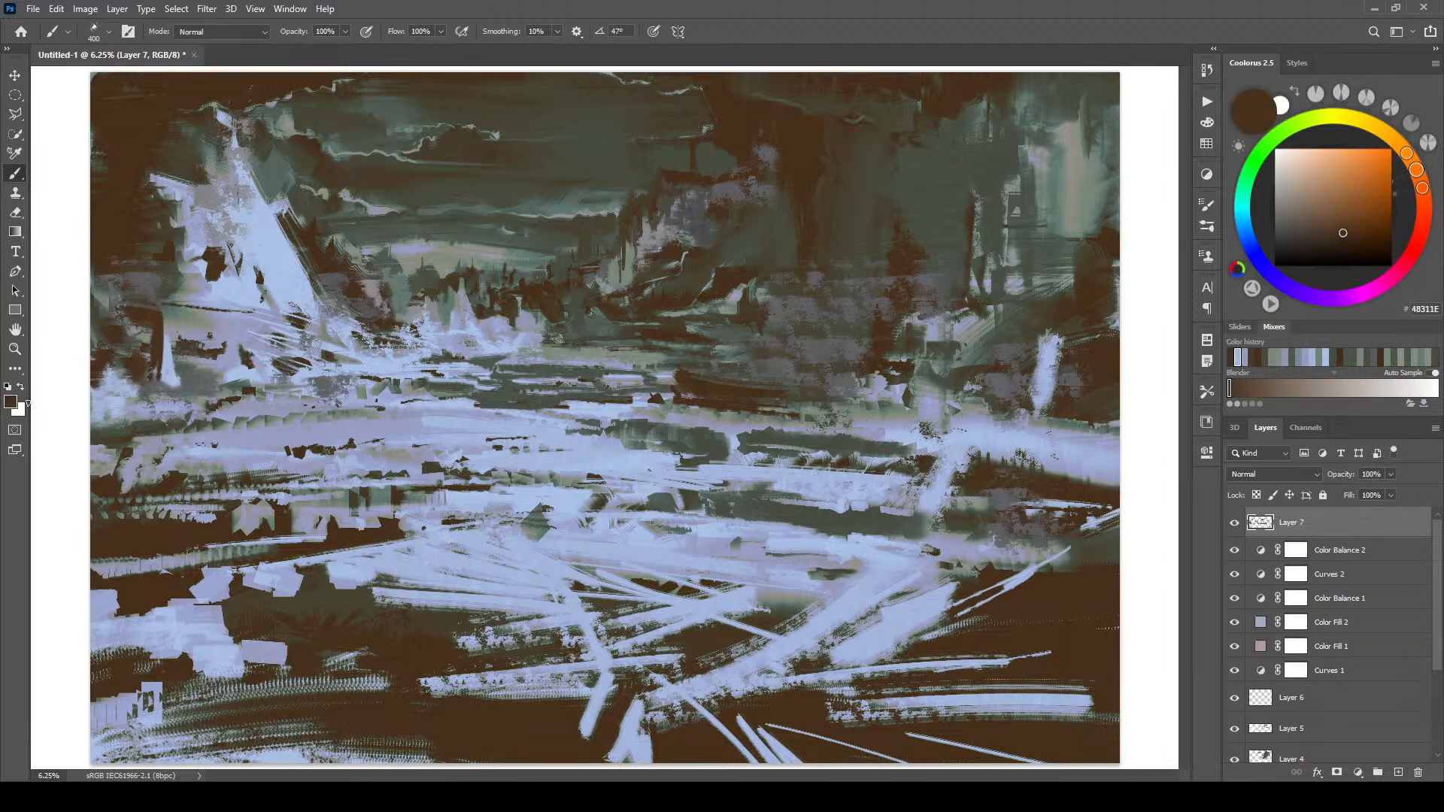
{"action": "mouse_move", "coordinate": [336, 426]}
{"action": "left_mouse_down"}
{"action": "mouse_move", "coordinate": [235, 431]}
{"action": "mouse_move", "coordinate": [386, 412]}
{"action": "mouse_move", "coordinate": [342, 417]}
{"action": "mouse_move", "coordinate": [566, 419]}
{"action": "left_mouse_up"}
{"action": "mouse_move", "coordinate": [352, 405]}
{"action": "left_mouse_down"}
{"action": "mouse_move", "coordinate": [292, 403]}
{"action": "mouse_move", "coordinate": [450, 389]}
{"action": "left_mouse_up"}
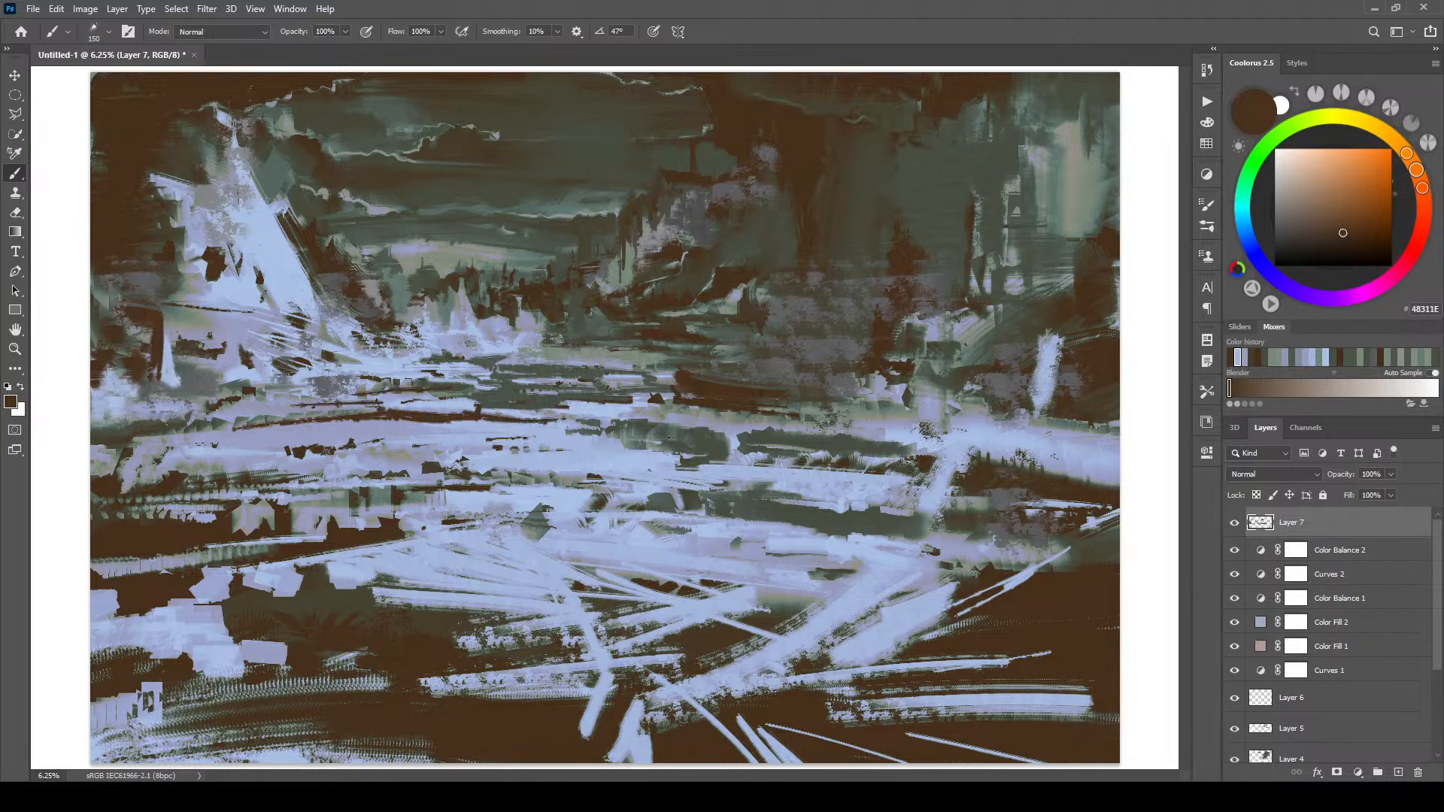
{"action": "mouse_move", "coordinate": [634, 419]}
{"action": "left_mouse_down"}
{"action": "mouse_move", "coordinate": [713, 431]}
{"action": "mouse_move", "coordinate": [716, 451]}
{"action": "left_mouse_up"}
- Add short dark brown 48311E marks along the pale bands right of centre, enlarging the brush to about 175 px and above
{"action": "key", "text": "bracketright"}
{"action": "key", "text": "bracketright"}
{"action": "key", "text": "bracketright"}
{"action": "key", "text": "bracketright"}
{"action": "key", "text": "bracketright"}
{"action": "left_click_drag", "start_coordinate": [779, 438], "coordinate": [788, 432]}
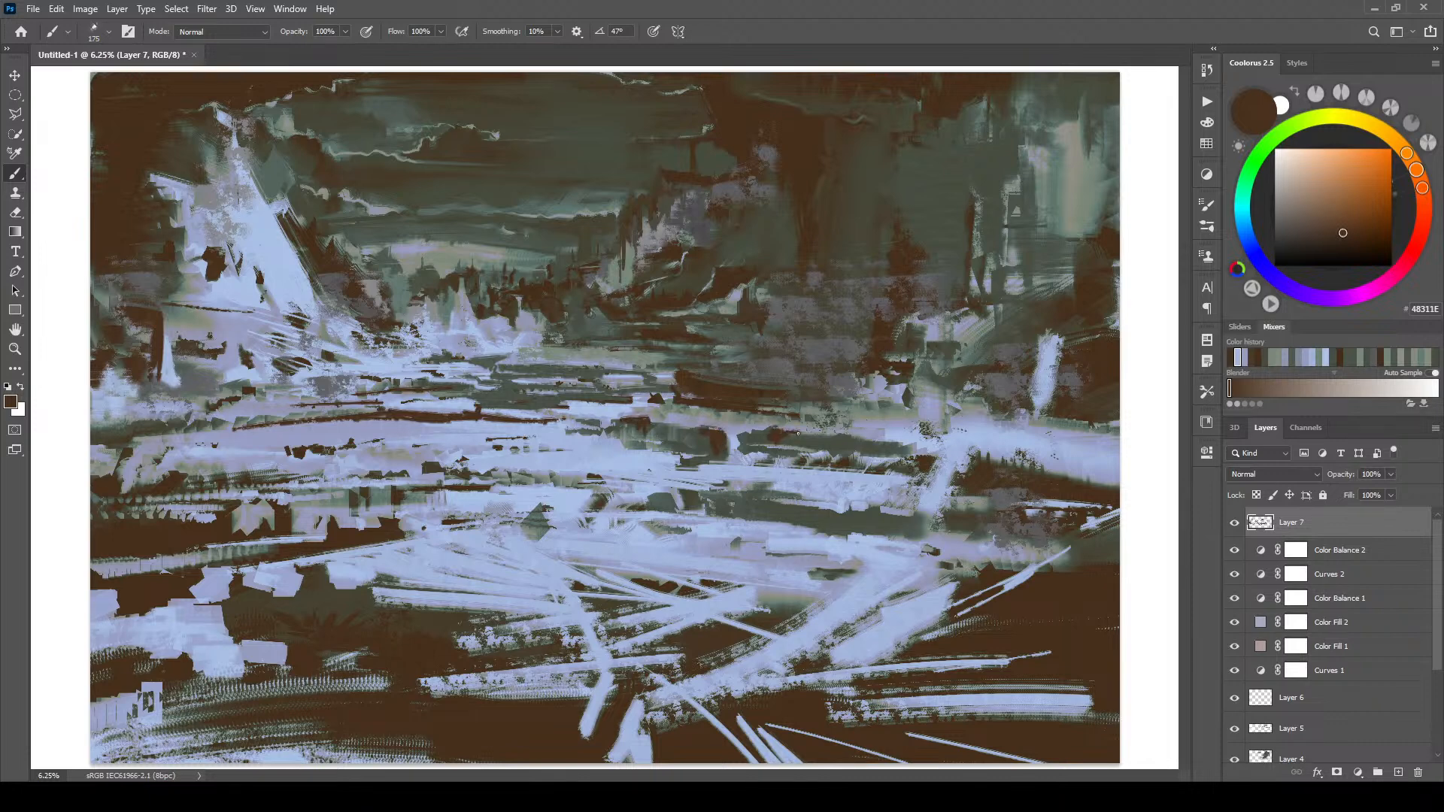
{"action": "key", "text": "bracketright"}
{"action": "key", "text": "bracketright"}
{"action": "key", "text": "bracketright"}
{"action": "left_click", "coordinate": [848, 449]}
{"action": "left_click_drag", "start_coordinate": [850, 443], "coordinate": [870, 442]}
{"action": "key", "text": "bracketleft"}
- Sample dark grey-green 485246 and paint over the bands below the small spire with a brush of about 200 px
{"action": "left_click", "coordinate": [555, 403], "text": "alt"}
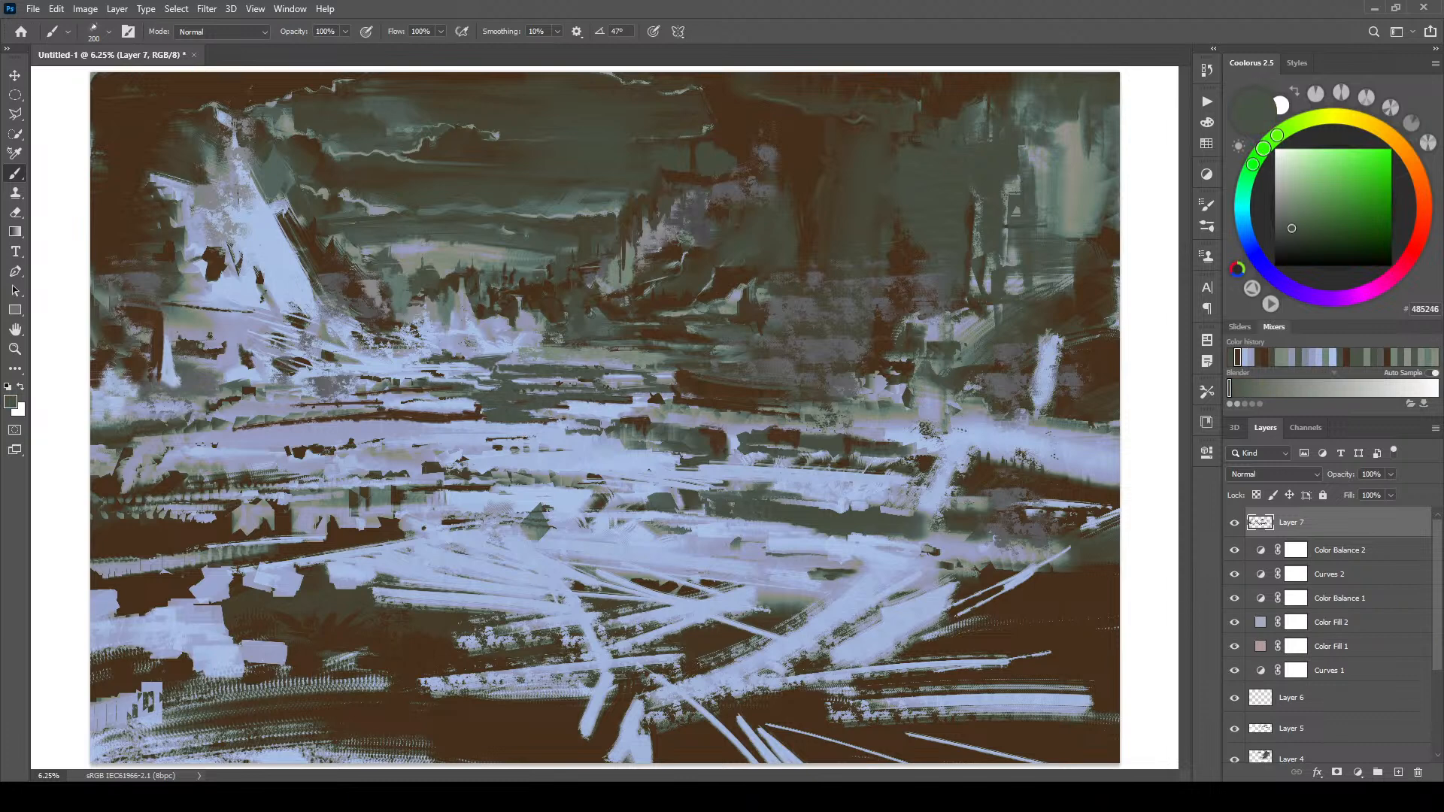
{"action": "mouse_move", "coordinate": [458, 400]}
{"action": "left_mouse_down"}
{"action": "mouse_move", "coordinate": [477, 402]}
{"action": "mouse_move", "coordinate": [430, 399]}
{"action": "mouse_move", "coordinate": [473, 395]}
{"action": "left_mouse_up"}
{"action": "key", "text": "bracketright"}
{"action": "key", "text": "bracketright"}
{"action": "key", "text": "bracketright"}
{"action": "key", "text": "bracketright"}
- Sample grey-greens 7F8E80 and 50584E plus a lavender, and paint a thin horizontal strip below the small spire at about 175 px
{"action": "left_click", "coordinate": [513, 354], "text": "alt"}
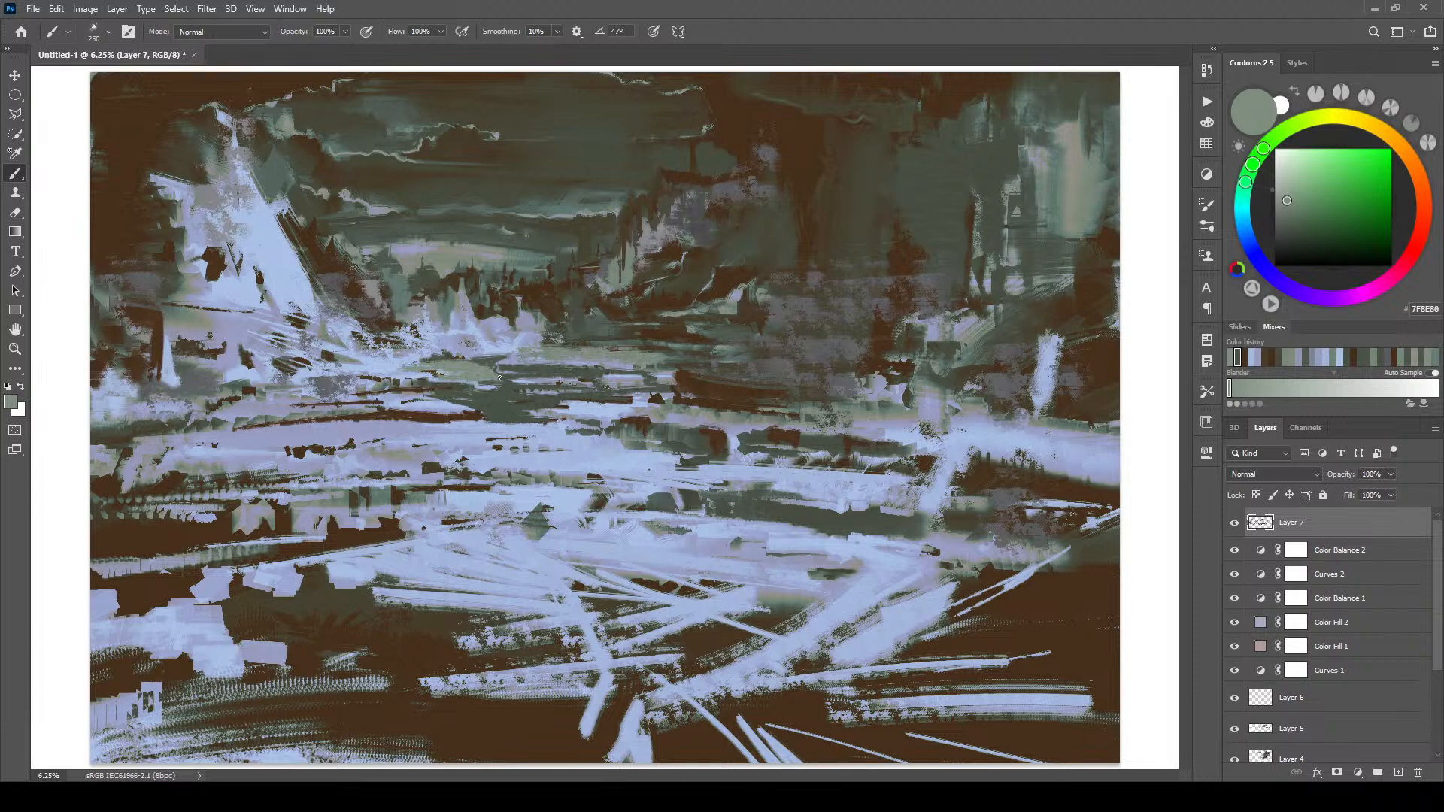
{"action": "left_click", "coordinate": [483, 362], "text": "alt"}
{"action": "key", "text": "bracketleft"}
{"action": "key", "text": "bracketleft"}
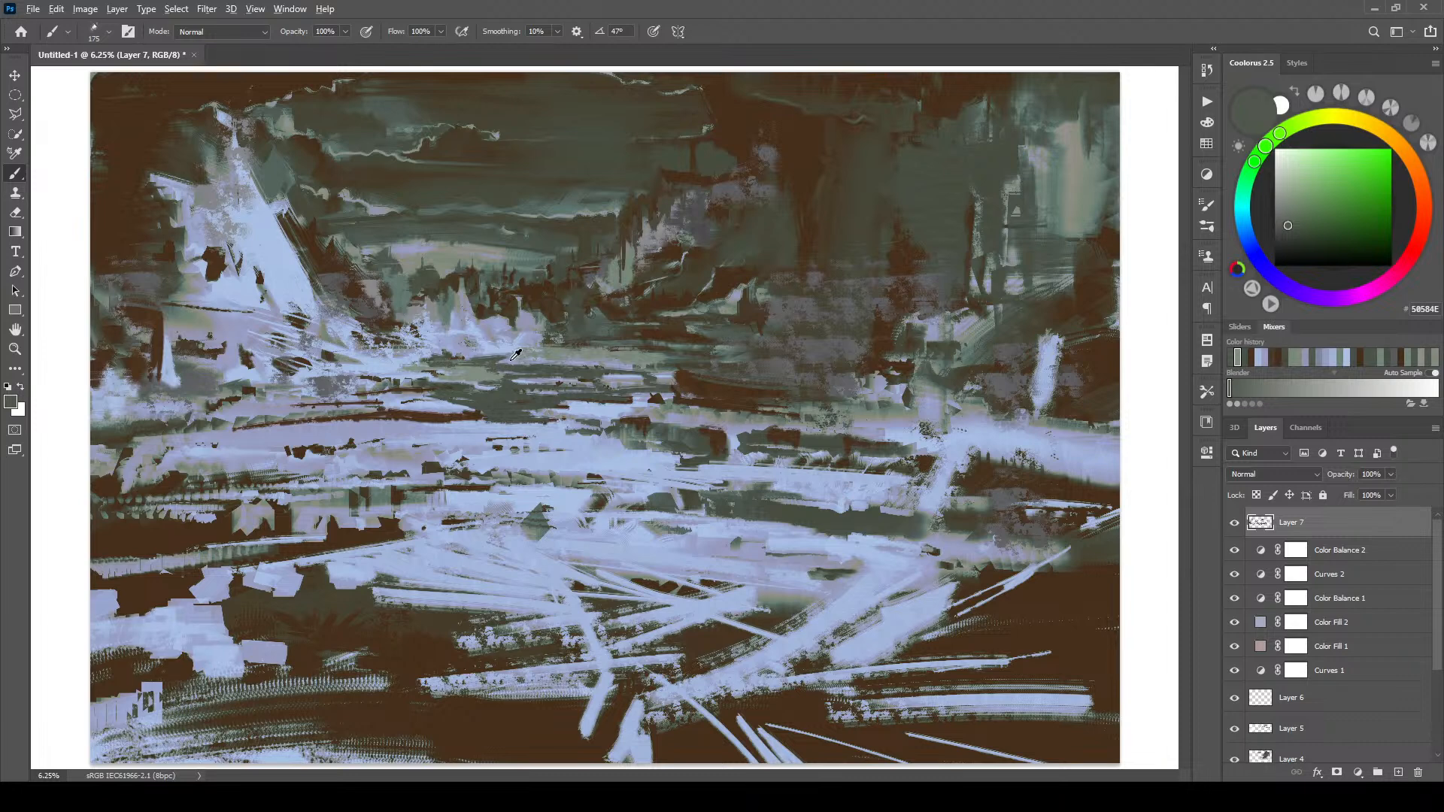
{"action": "left_click", "coordinate": [535, 361], "text": "alt"}
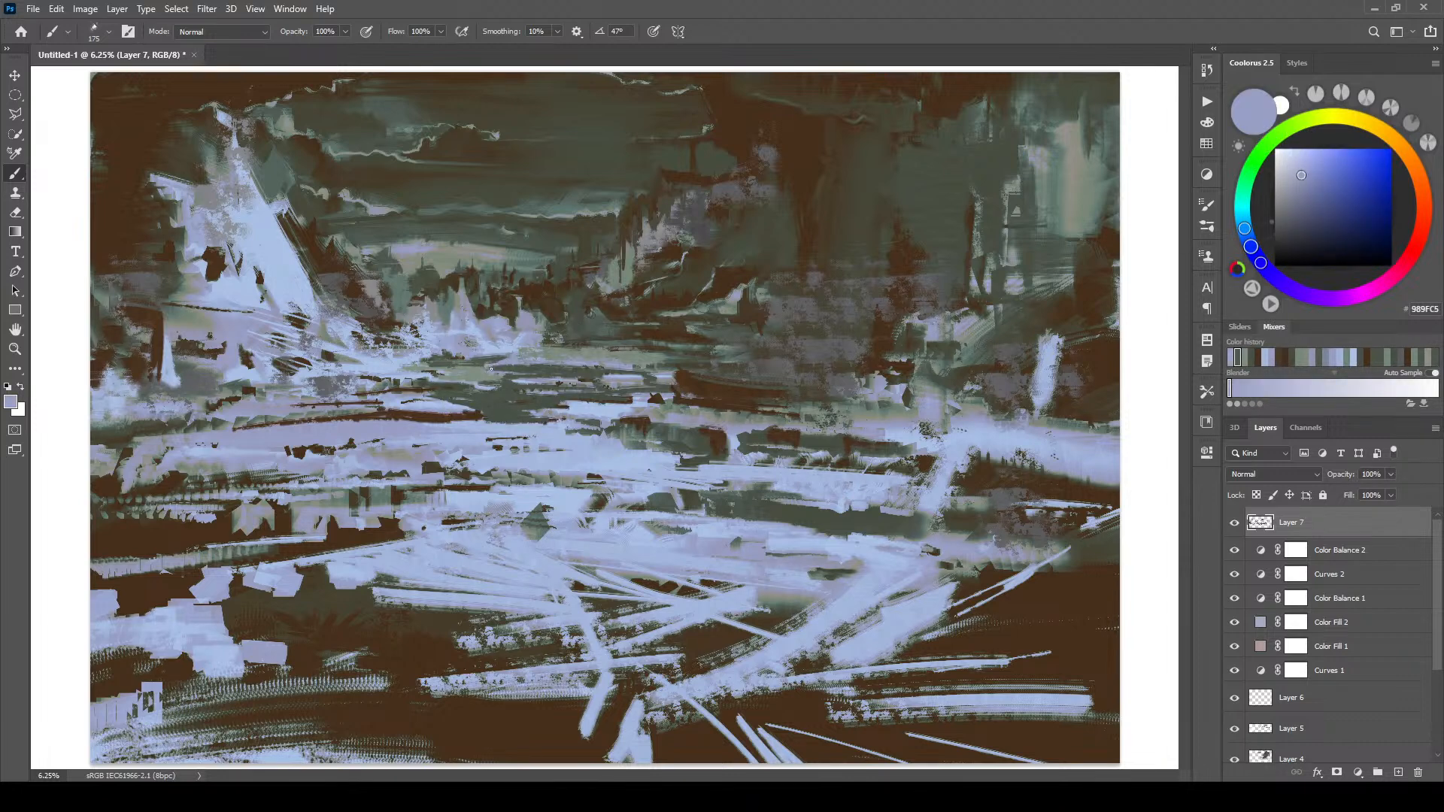
{"action": "left_click_drag", "start_coordinate": [526, 377], "coordinate": [501, 377]}
- Trim the pale shapes beside the small spire's base with sampled dark grey-green, reducing the brush to about 90 px and enlarging it again
{"action": "left_click", "coordinate": [493, 349], "text": "alt"}
{"action": "key", "text": "bracketleft"}
{"action": "key", "text": "bracketleft"}
{"action": "key", "text": "bracketleft"}
{"action": "key", "text": "bracketleft"}
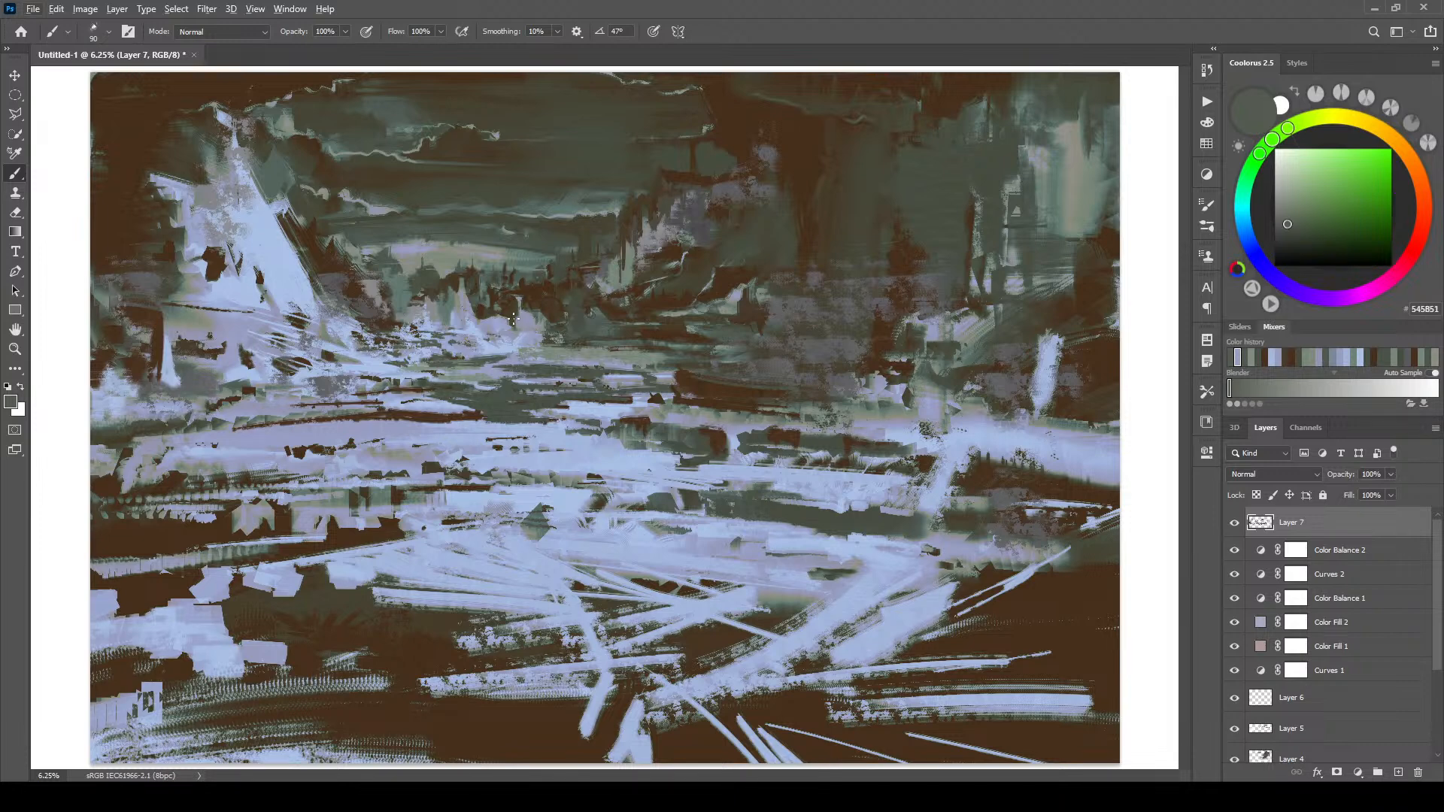
{"action": "key", "text": "bracketright"}
{"action": "key", "text": "bracketright"}
{"action": "key", "text": "bracketright"}
{"action": "key", "text": "bracketright"}
{"action": "key", "text": "bracketright"}
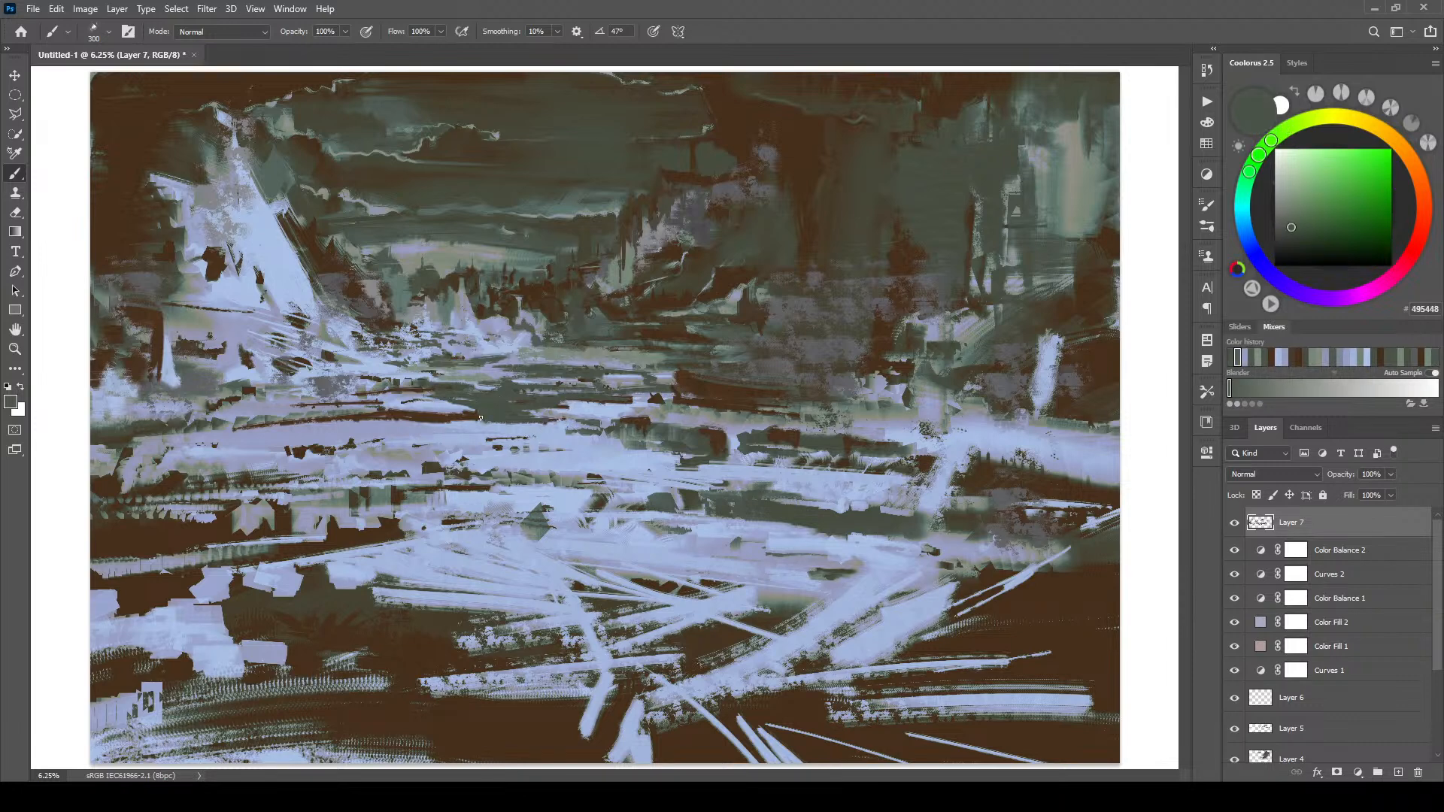
- Refine the end of the long dark brown stroke and the bands above it with sampled light blue, brown 47311F and lavender 99A3C8
{"action": "left_click", "coordinate": [455, 418], "text": "alt"}
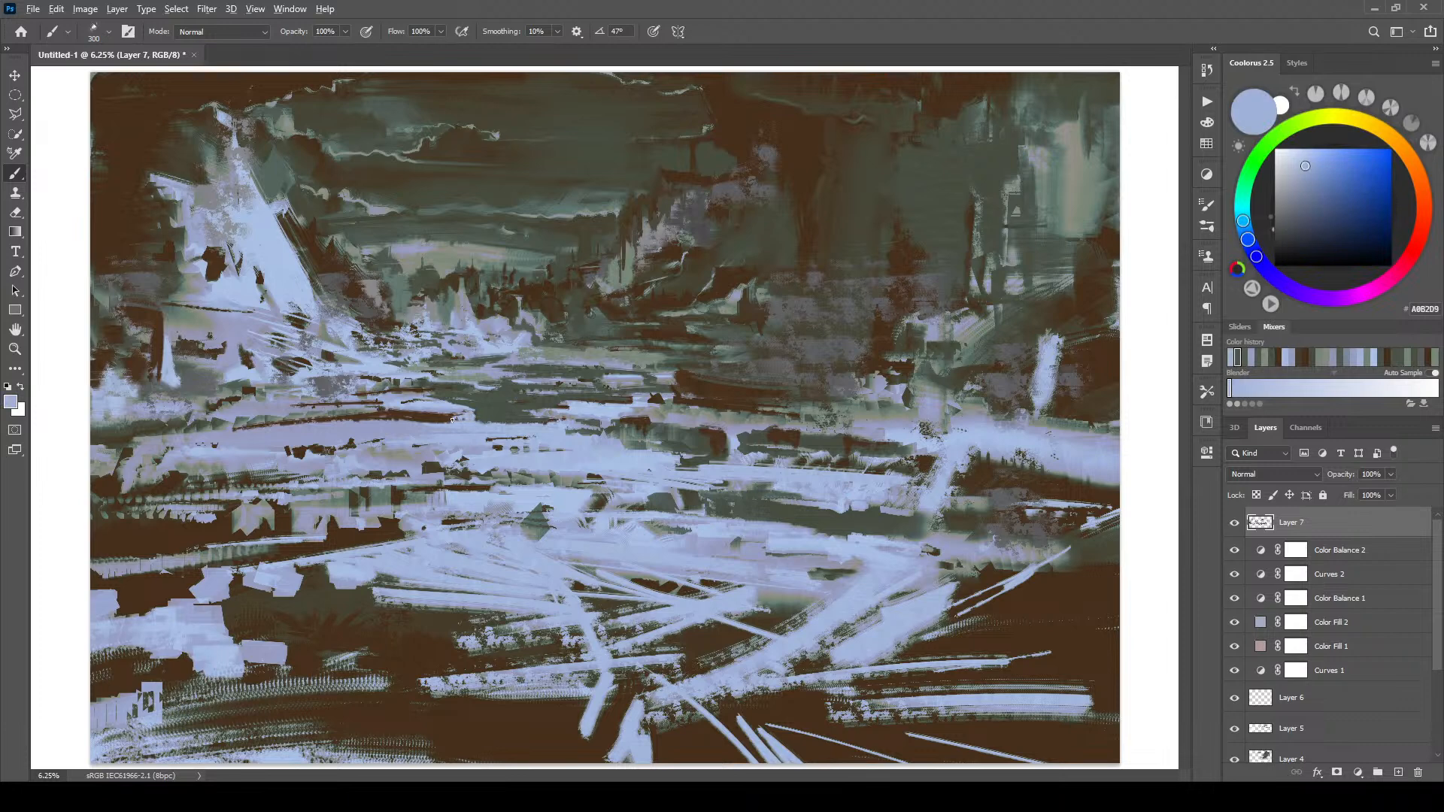
{"action": "left_click", "coordinate": [453, 418], "text": "alt"}
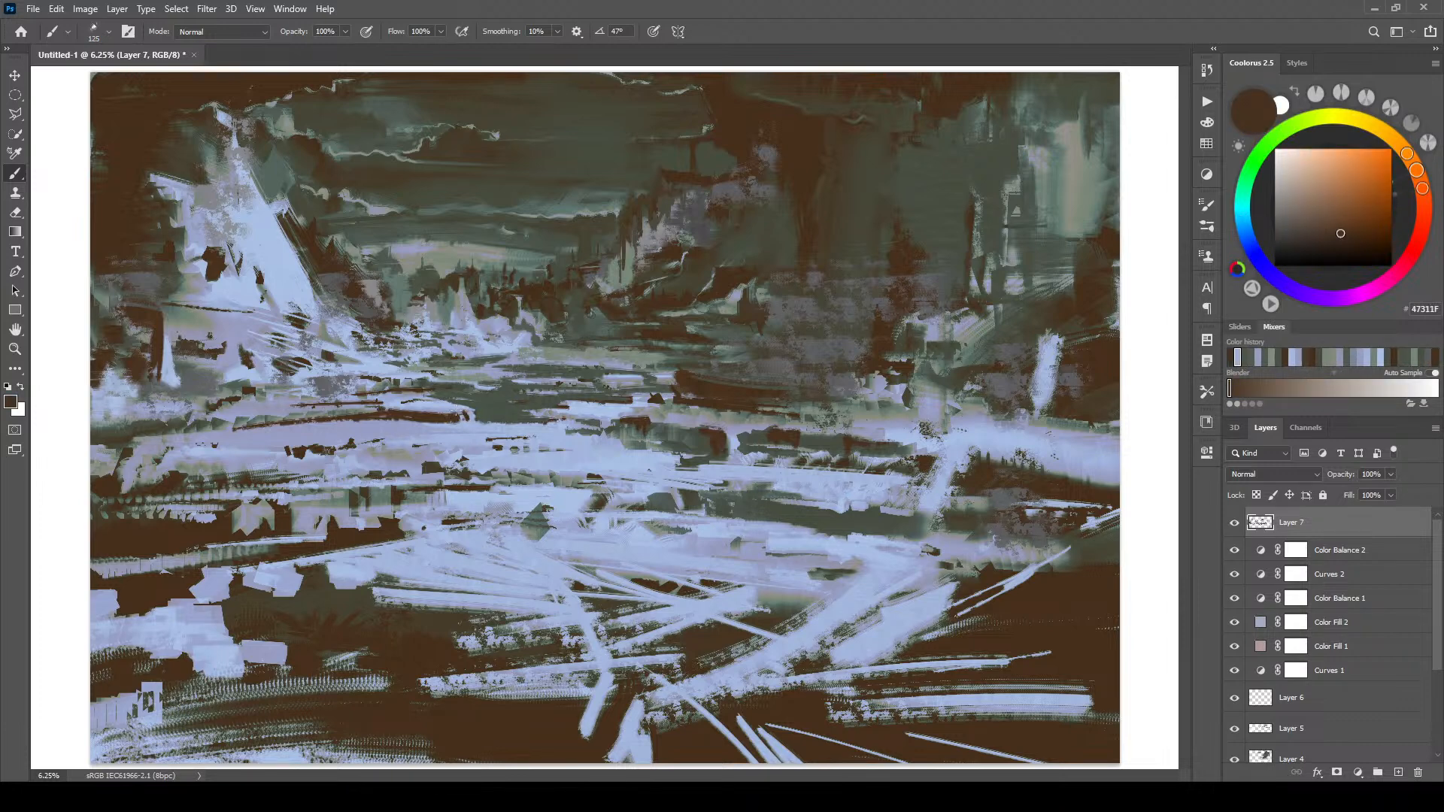
{"action": "left_click", "coordinate": [454, 412], "text": "alt"}
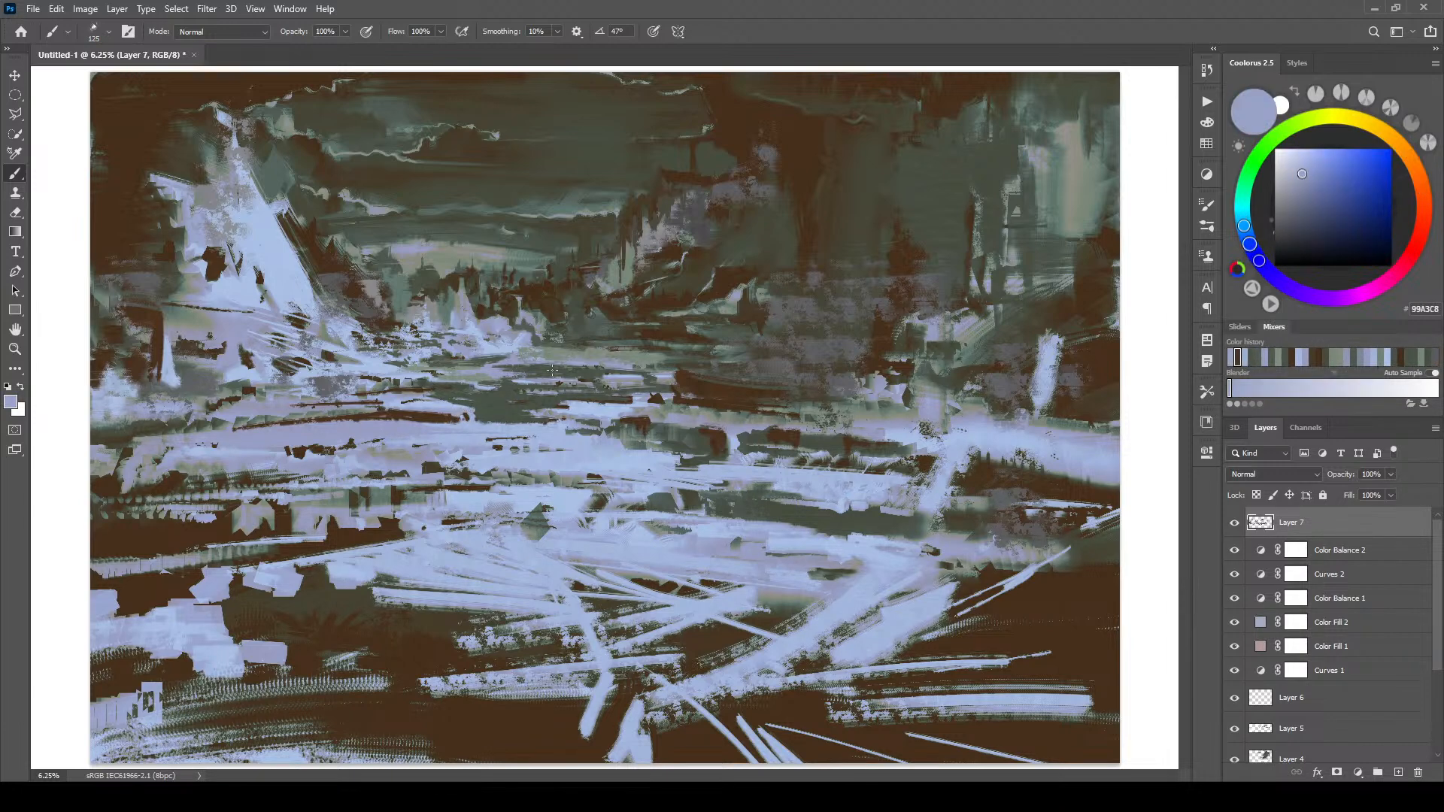
{"action": "left_click", "coordinate": [445, 382], "text": "alt"}
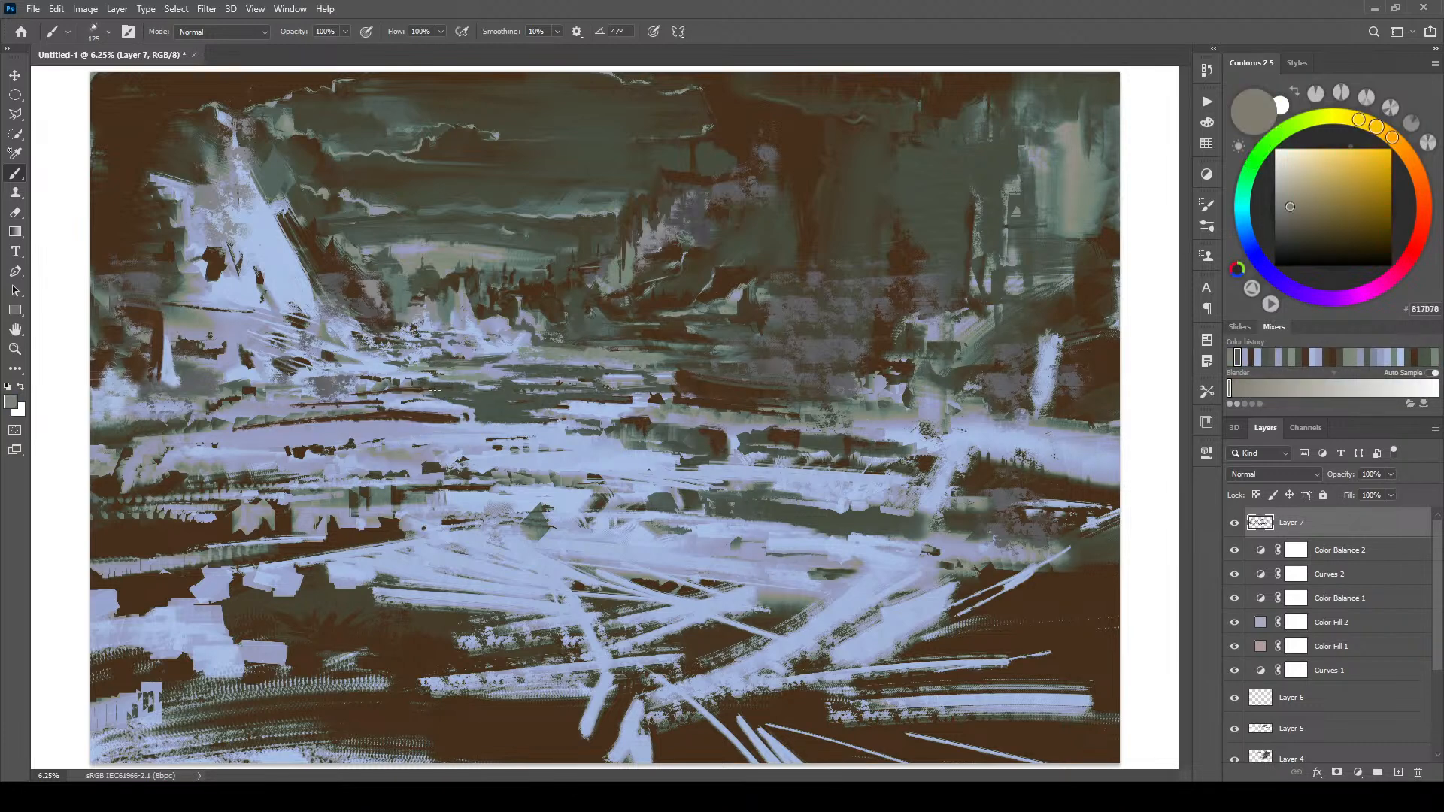
{"action": "left_click", "coordinate": [412, 391], "text": "alt"}
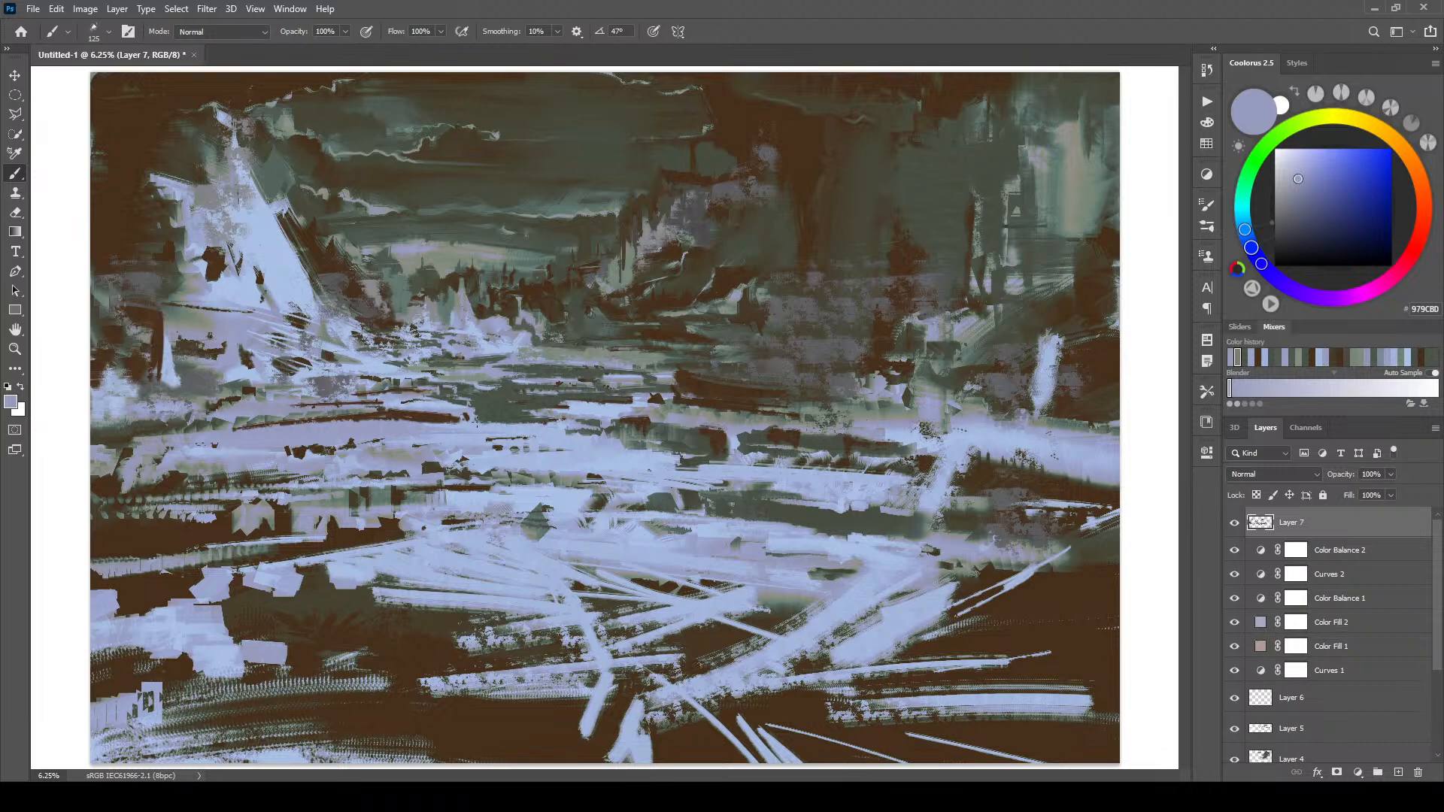
- Sample lavender 9EA7CA and break up the dark strokes left of centre with a brush of about 125 px
{"action": "left_click", "coordinate": [493, 406], "text": "alt"}
{"action": "key", "text": "]"}
{"action": "key", "text": "]"}
{"action": "key", "text": "]"}
{"action": "key", "text": "]"}
{"action": "key", "text": "]"}
{"action": "key", "text": "]"}
{"action": "key", "text": "]"}
{"action": "key", "text": "]"}
{"action": "key", "text": "]"}
{"action": "left_click", "coordinate": [419, 406], "text": "alt"}
{"action": "key", "text": "["}
{"action": "key", "text": "["}
{"action": "key", "text": "["}
{"action": "key", "text": "["}
{"action": "key", "text": "["}
{"action": "left_click_drag", "start_coordinate": [457, 414], "coordinate": [446, 414]}
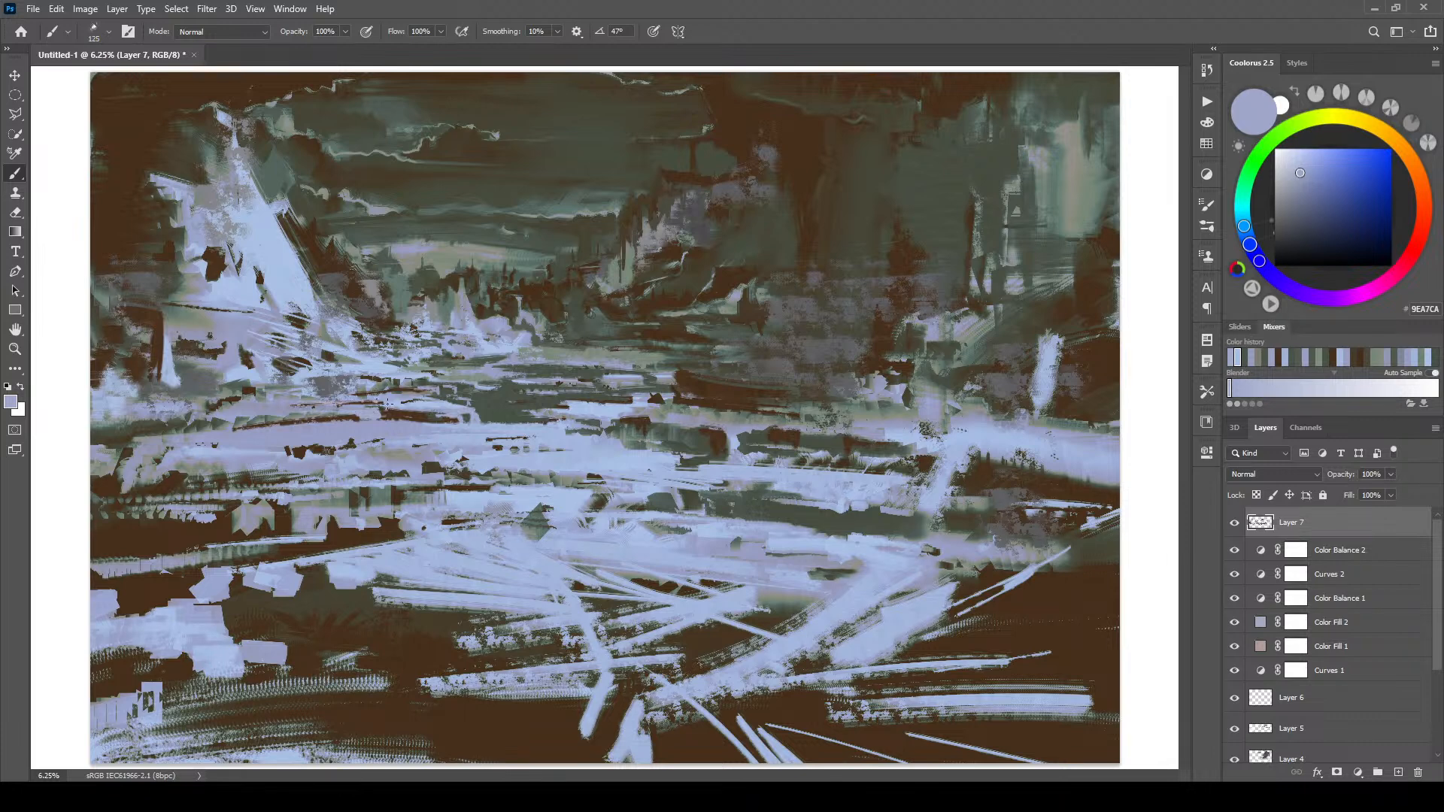
{"action": "mouse_move", "coordinate": [374, 393]}
{"action": "left_mouse_down"}
{"action": "mouse_move", "coordinate": [325, 388]}
{"action": "mouse_move", "coordinate": [366, 388]}
{"action": "left_mouse_up"}
- Cover the pale bands at the canvas centre with a block of sampled dark grey-green, using a brush of about 400 px
{"action": "left_click", "coordinate": [380, 384], "text": "alt"}
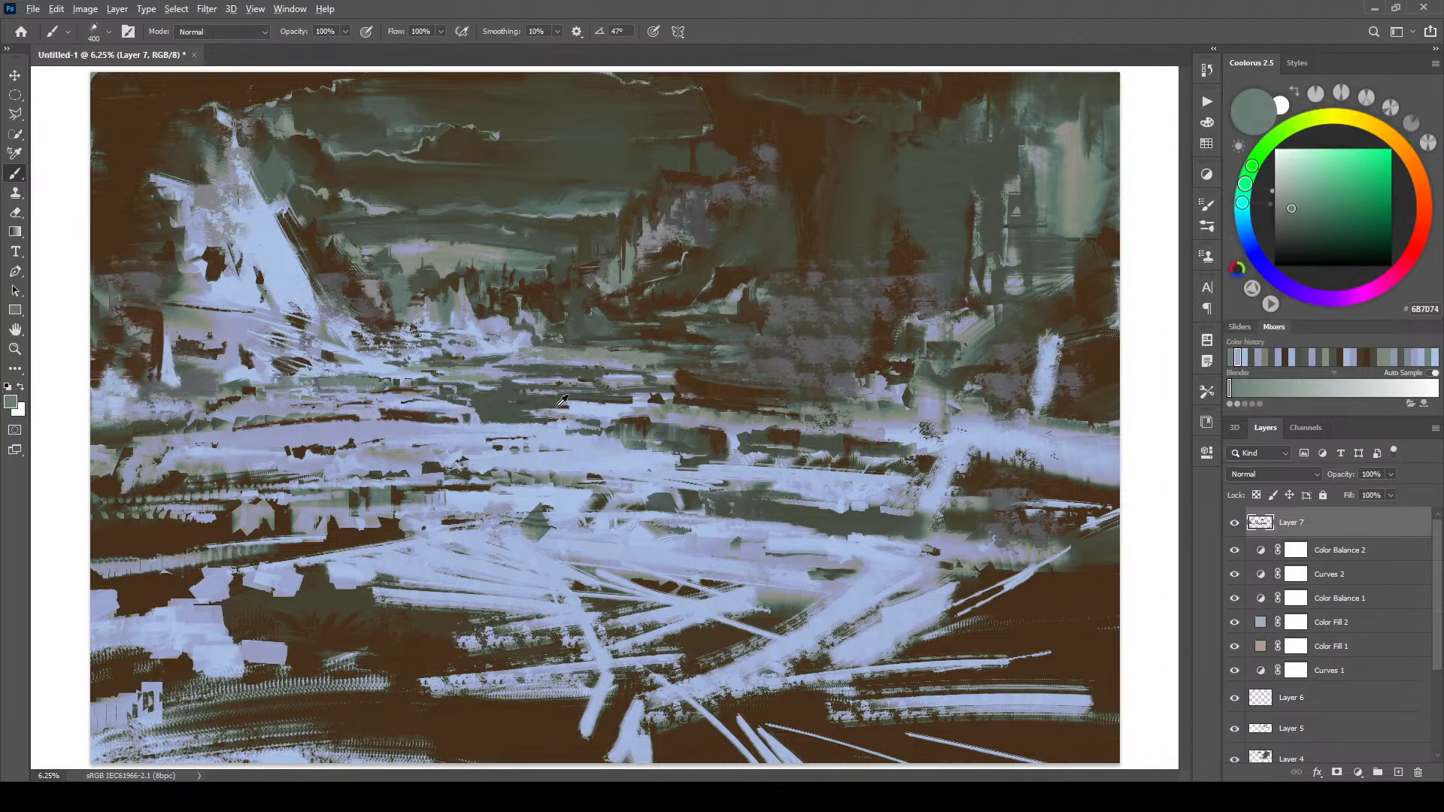
{"action": "left_click", "coordinate": [500, 413], "text": "alt"}
{"action": "mouse_move", "coordinate": [510, 416]}
{"action": "left_mouse_down"}
{"action": "mouse_move", "coordinate": [556, 426]}
{"action": "mouse_move", "coordinate": [543, 444]}
{"action": "mouse_move", "coordinate": [509, 428]}
{"action": "mouse_move", "coordinate": [514, 442]}
{"action": "mouse_move", "coordinate": [626, 444]}
{"action": "mouse_move", "coordinate": [557, 462]}
{"action": "mouse_move", "coordinate": [658, 502]}
{"action": "left_mouse_up"}
{"action": "left_click", "coordinate": [693, 421], "text": "alt"}
{"action": "left_click", "coordinate": [562, 439], "text": "alt"}
{"action": "mouse_move", "coordinate": [556, 465]}
{"action": "left_mouse_down"}
{"action": "mouse_move", "coordinate": [645, 447]}
{"action": "mouse_move", "coordinate": [603, 473]}
{"action": "mouse_move", "coordinate": [580, 467]}
{"action": "mouse_move", "coordinate": [615, 490]}
{"action": "mouse_move", "coordinate": [590, 497]}
{"action": "mouse_move", "coordinate": [660, 500]}
{"action": "mouse_move", "coordinate": [561, 460]}
{"action": "mouse_move", "coordinate": [639, 499]}
{"action": "left_mouse_up"}
- Sample dark brown and paint a large block over the central bands, enlarging the brush to about 1300 px
{"action": "left_click", "coordinate": [719, 440], "text": "alt"}
{"action": "key", "text": "bracketright"}
{"action": "key", "text": "bracketright"}
{"action": "key", "text": "bracketright"}
{"action": "key", "text": "bracketright"}
{"action": "key", "text": "bracketright"}
{"action": "key", "text": "bracketright"}
{"action": "key", "text": "bracketright"}
{"action": "key", "text": "bracketright"}
{"action": "key", "text": "bracketright"}
{"action": "mouse_move", "coordinate": [658, 449]}
{"action": "left_mouse_down"}
{"action": "mouse_move", "coordinate": [706, 507]}
{"action": "mouse_move", "coordinate": [712, 460]}
{"action": "mouse_move", "coordinate": [644, 473]}
{"action": "mouse_move", "coordinate": [701, 501]}
{"action": "mouse_move", "coordinate": [623, 480]}
{"action": "left_mouse_up"}
- Sample dark grey-green and break up the thin pale band above the central dark block, reducing the brush to about 250 px
{"action": "left_click", "coordinate": [615, 456], "text": "alt"}
{"action": "key", "text": "bracketleft"}
{"action": "key", "text": "bracketleft"}
{"action": "key", "text": "bracketleft"}
{"action": "key", "text": "bracketleft"}
{"action": "key", "text": "bracketleft"}
{"action": "key", "text": "bracketleft"}
{"action": "key", "text": "bracketleft"}
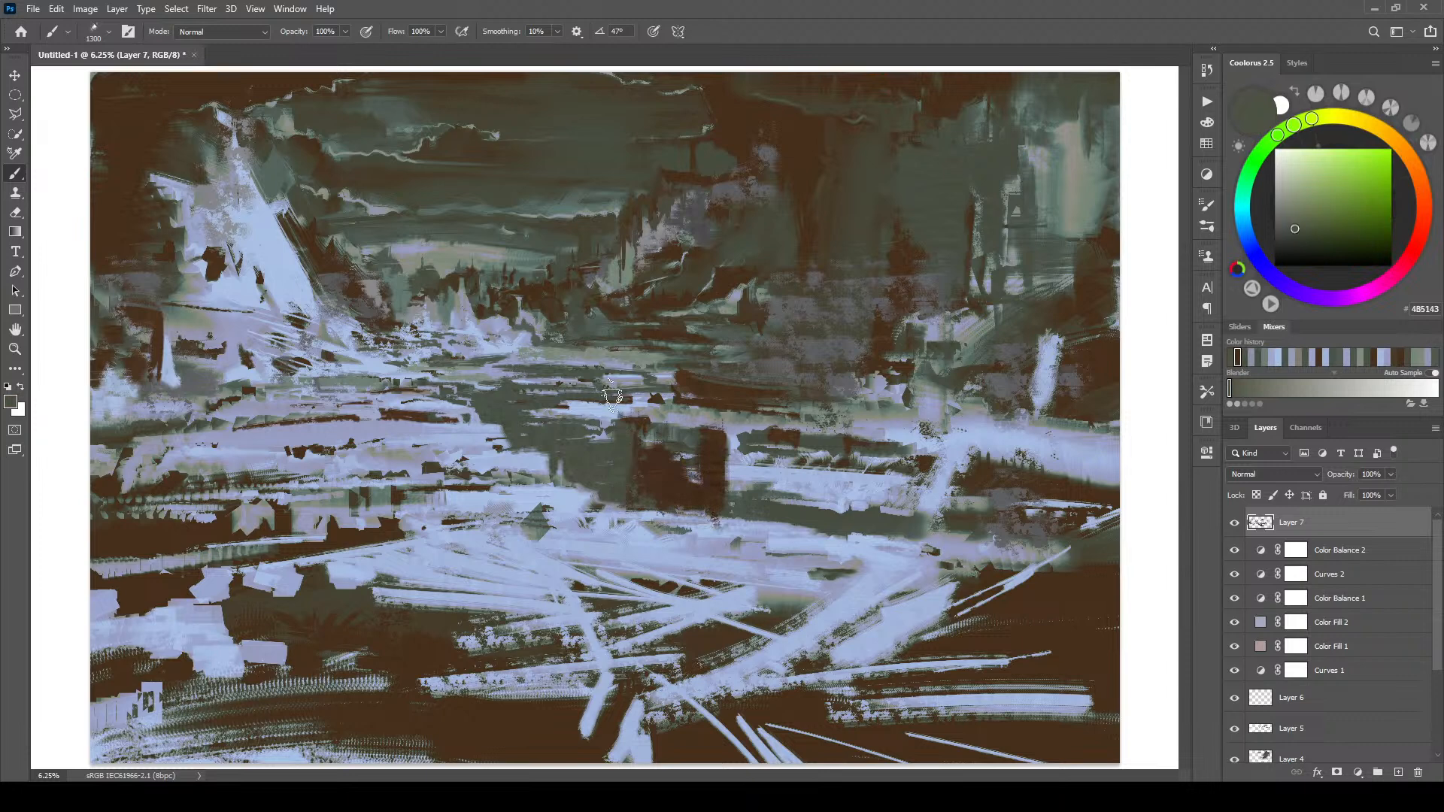
{"action": "key", "text": "bracketleft"}
{"action": "key", "text": "bracketleft"}
{"action": "key", "text": "bracketleft"}
{"action": "key", "text": "bracketleft"}
{"action": "left_click", "coordinate": [608, 385], "text": "alt"}
{"action": "mouse_move", "coordinate": [605, 406]}
{"action": "left_mouse_down"}
{"action": "mouse_move", "coordinate": [555, 411]}
{"action": "mouse_move", "coordinate": [609, 408]}
{"action": "left_mouse_up"}
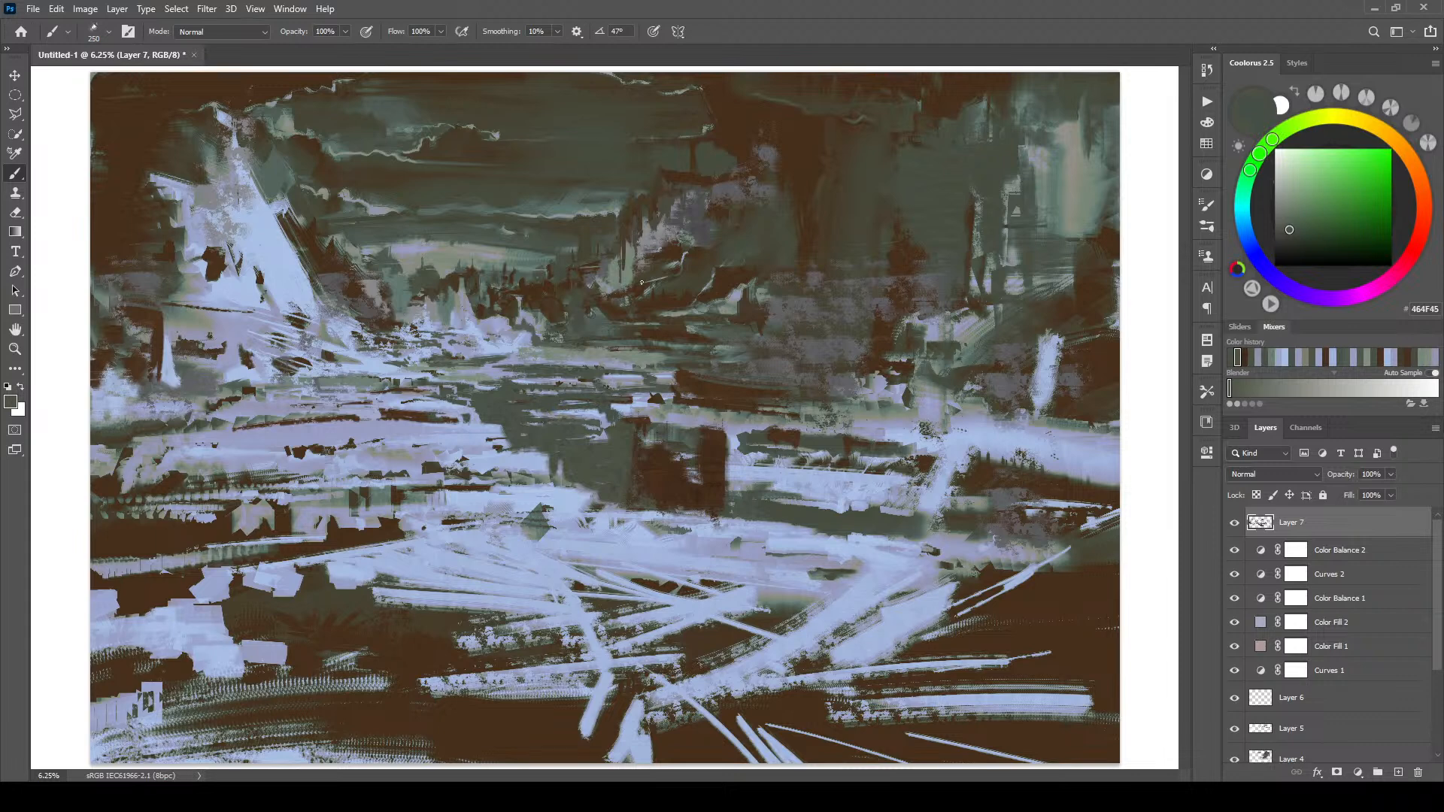
- Extend the central dark block leftward with vertical strokes of sampled dark brown and grey-green, enlarging the brush to about 800 px
{"action": "left_click", "coordinate": [648, 460], "text": "alt"}
{"action": "key", "text": "bracketright"}
{"action": "key", "text": "bracketright"}
{"action": "mouse_move", "coordinate": [625, 416]}
{"action": "left_mouse_down"}
{"action": "mouse_move", "coordinate": [622, 467]}
{"action": "mouse_move", "coordinate": [615, 416]}
{"action": "mouse_move", "coordinate": [615, 441]}
{"action": "mouse_move", "coordinate": [590, 397]}
{"action": "mouse_move", "coordinate": [587, 466]}
{"action": "mouse_move", "coordinate": [587, 430]}
{"action": "mouse_move", "coordinate": [584, 472]}
{"action": "left_mouse_up"}
{"action": "key", "text": "bracketright"}
{"action": "key", "text": "bracketright"}
{"action": "key", "text": "bracketright"}
{"action": "key", "text": "bracketright"}
{"action": "left_click", "coordinate": [585, 453], "text": "alt"}
{"action": "left_click_drag", "start_coordinate": [579, 422], "coordinate": [562, 471]}
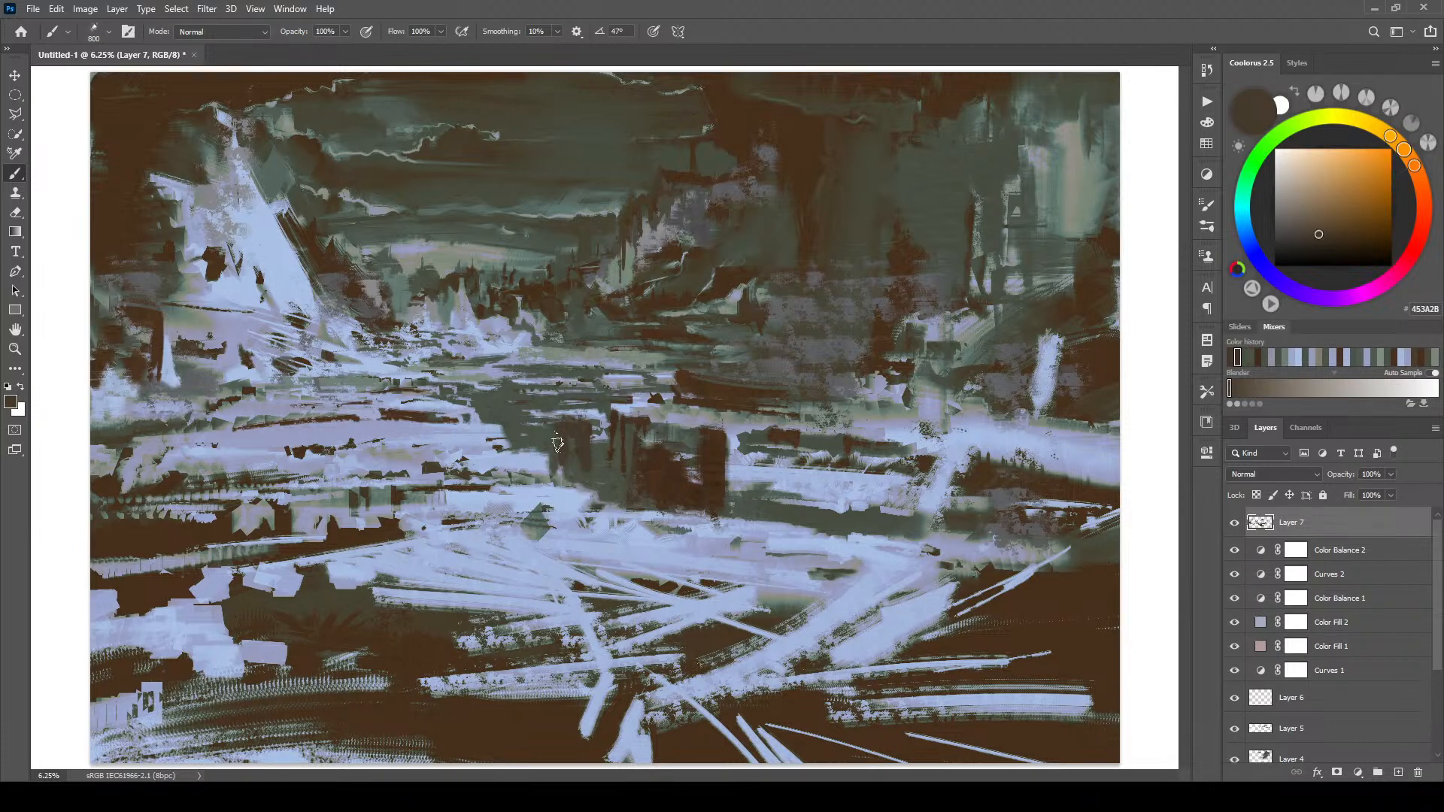
- Rework the thin pale bands above the central dark block with sampled dark grey-green, grey-blue and mid grey-green, reducing the brush to about 250 px
{"action": "key", "text": "bracketleft"}
{"action": "key", "text": "bracketleft"}
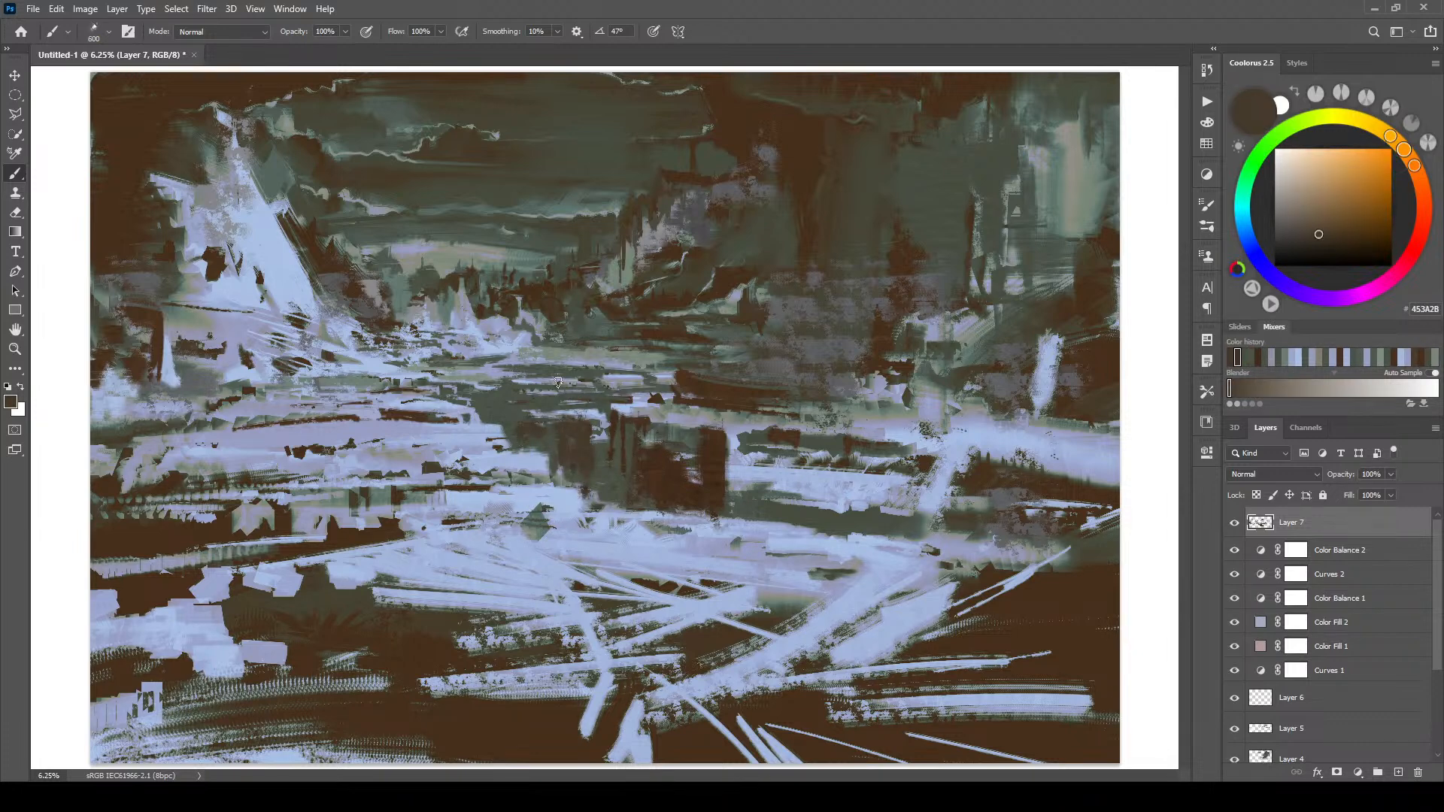
{"action": "left_click", "coordinate": [537, 405], "text": "alt"}
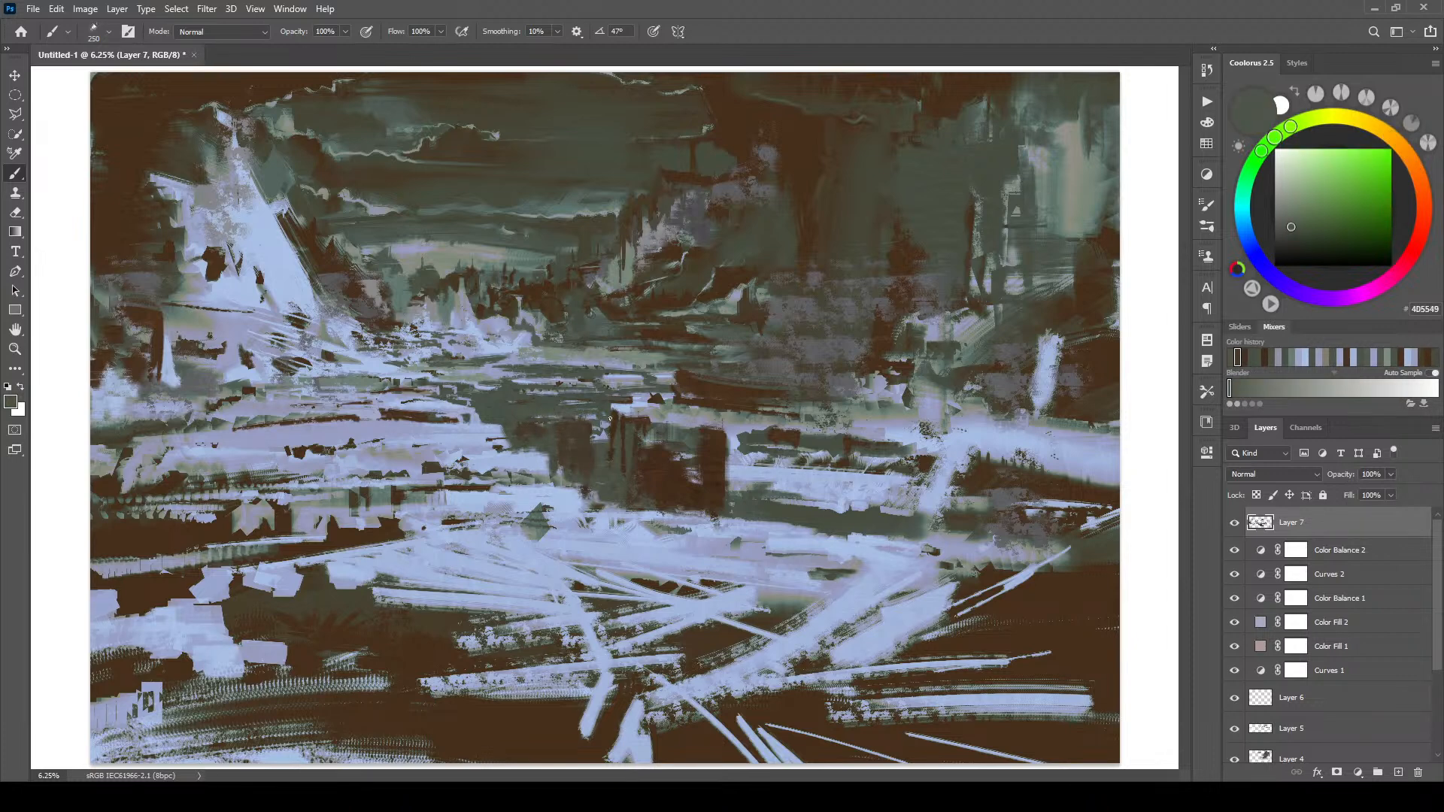
{"action": "left_click", "coordinate": [608, 432], "text": "alt"}
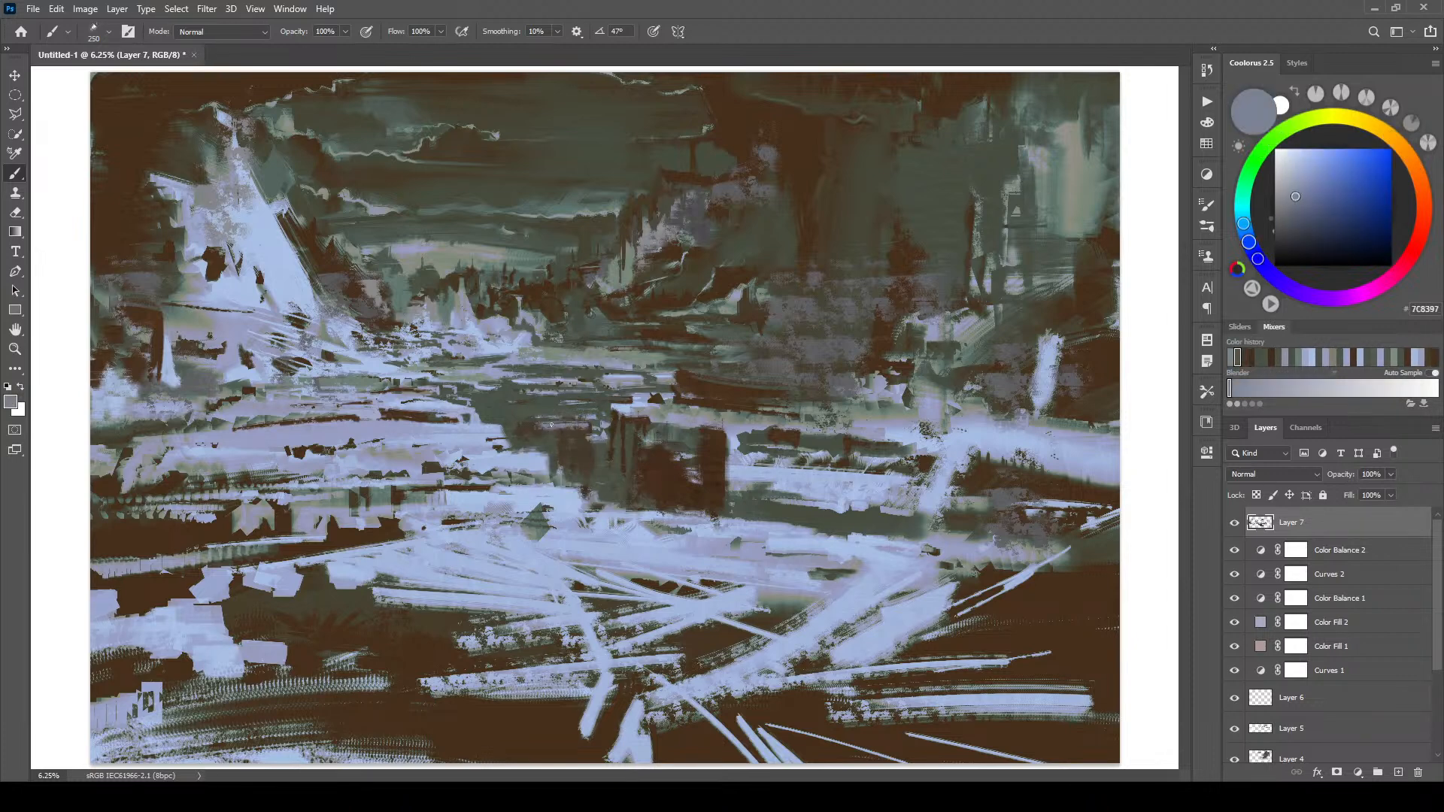
{"action": "left_click", "coordinate": [564, 416], "text": "alt"}
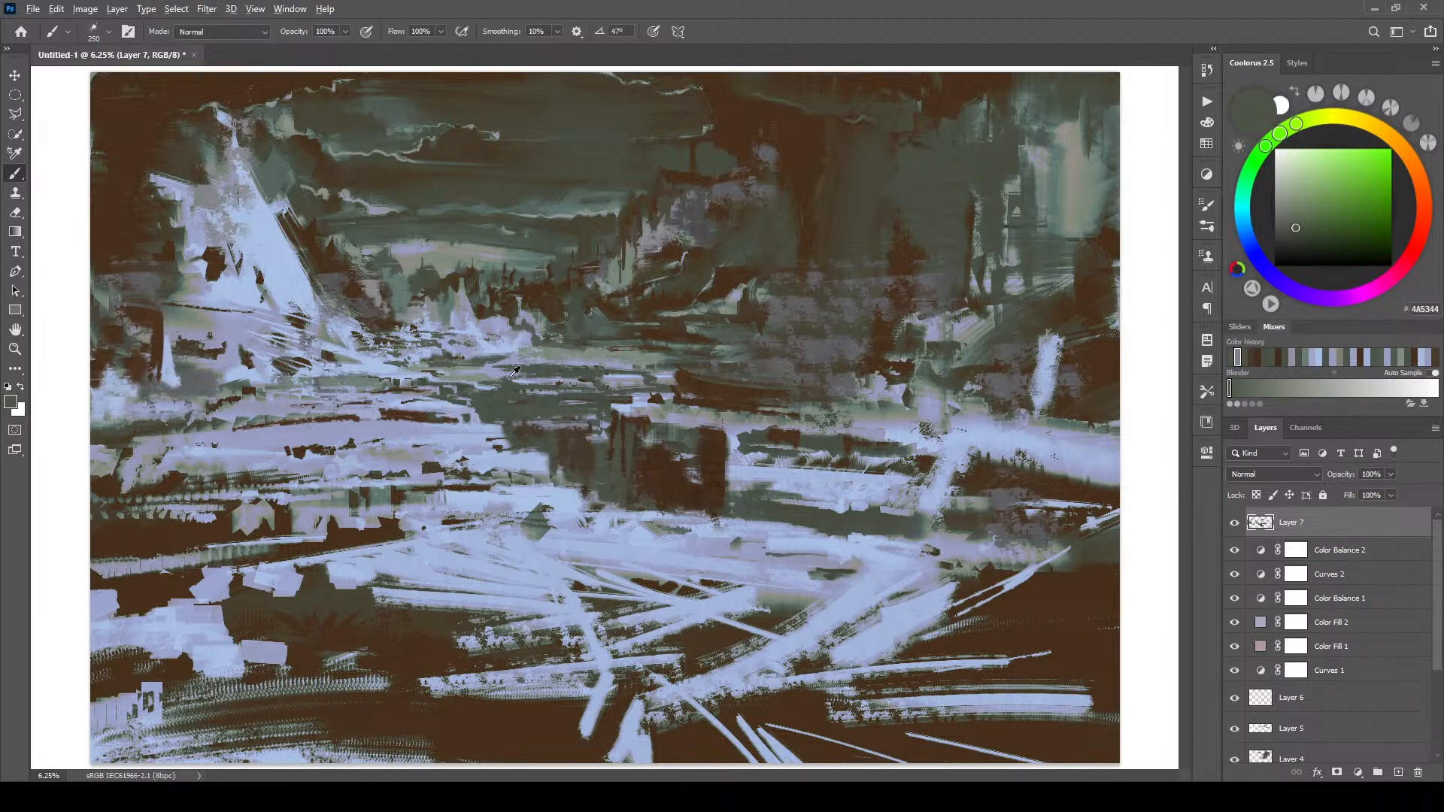
{"action": "left_click", "coordinate": [551, 357], "text": "alt"}
{"action": "key", "text": "bracketright"}
{"action": "key", "text": "bracketright"}
{"action": "key", "text": "bracketleft"}
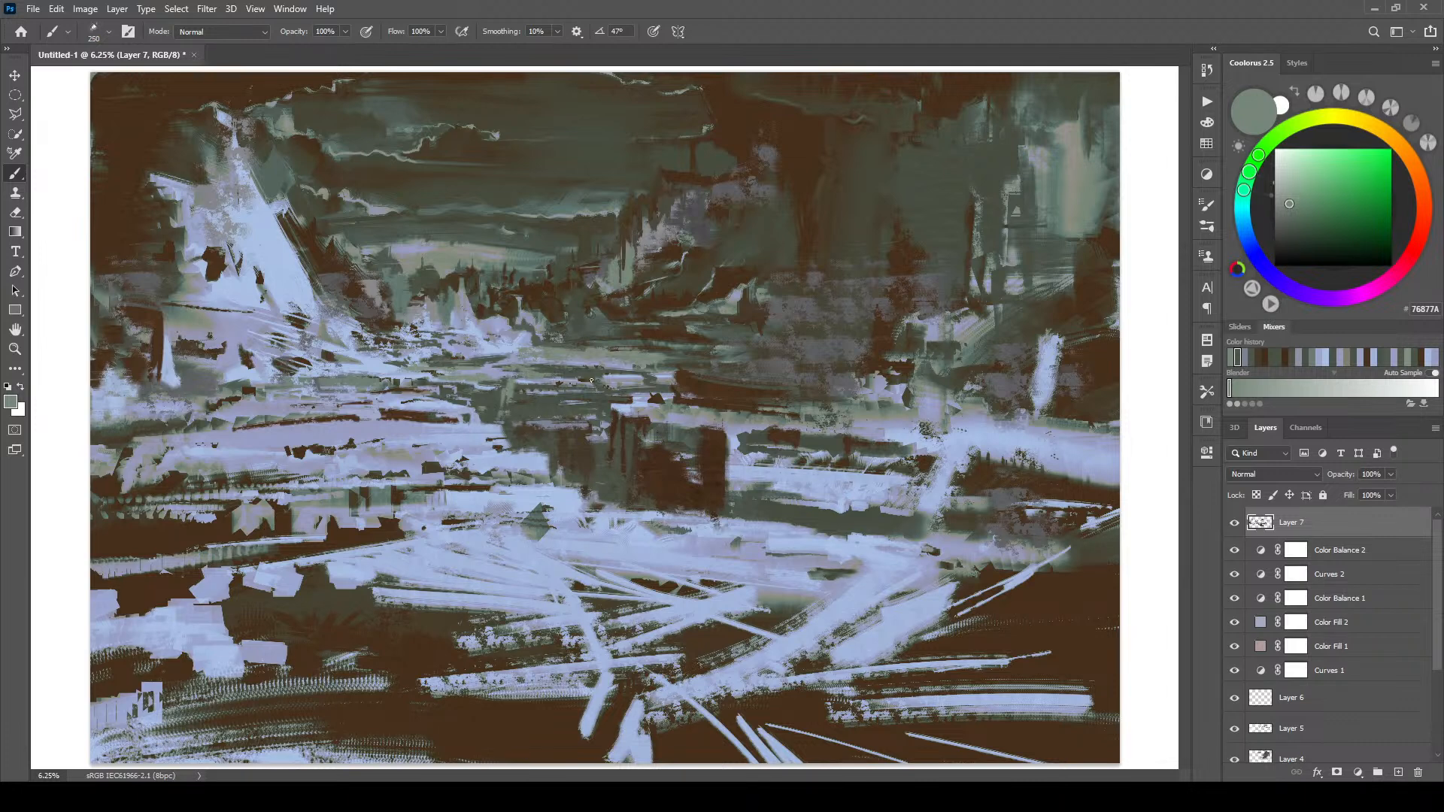
- Add fine strokes of sampled dark grey-green to the bands above the central dark block, reducing the brush to about 125 px
{"action": "left_click", "coordinate": [641, 378], "text": "alt"}
{"action": "key", "text": "bracketleft"}
{"action": "key", "text": "bracketleft"}
{"action": "key", "text": "bracketleft"}
{"action": "key", "text": "bracketleft"}
{"action": "left_click", "coordinate": [587, 377], "text": "alt"}
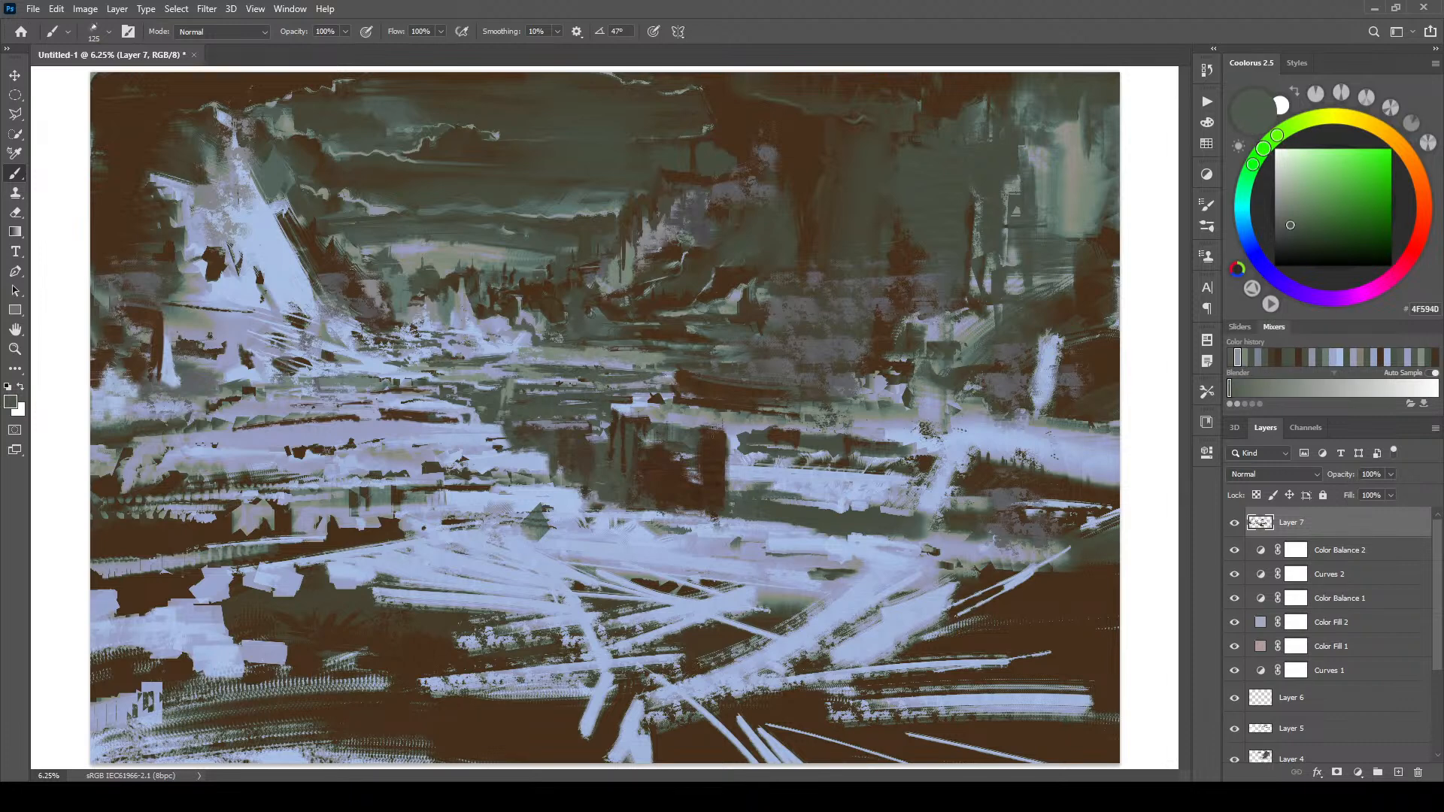
- Break up the upper right edge of the central dark block with sampled dark brown, enlarging the brush to about 250 px
{"action": "key", "text": "bracketright"}
{"action": "key", "text": "bracketright"}
{"action": "key", "text": "bracketright"}
{"action": "left_click", "coordinate": [728, 440], "text": "alt"}
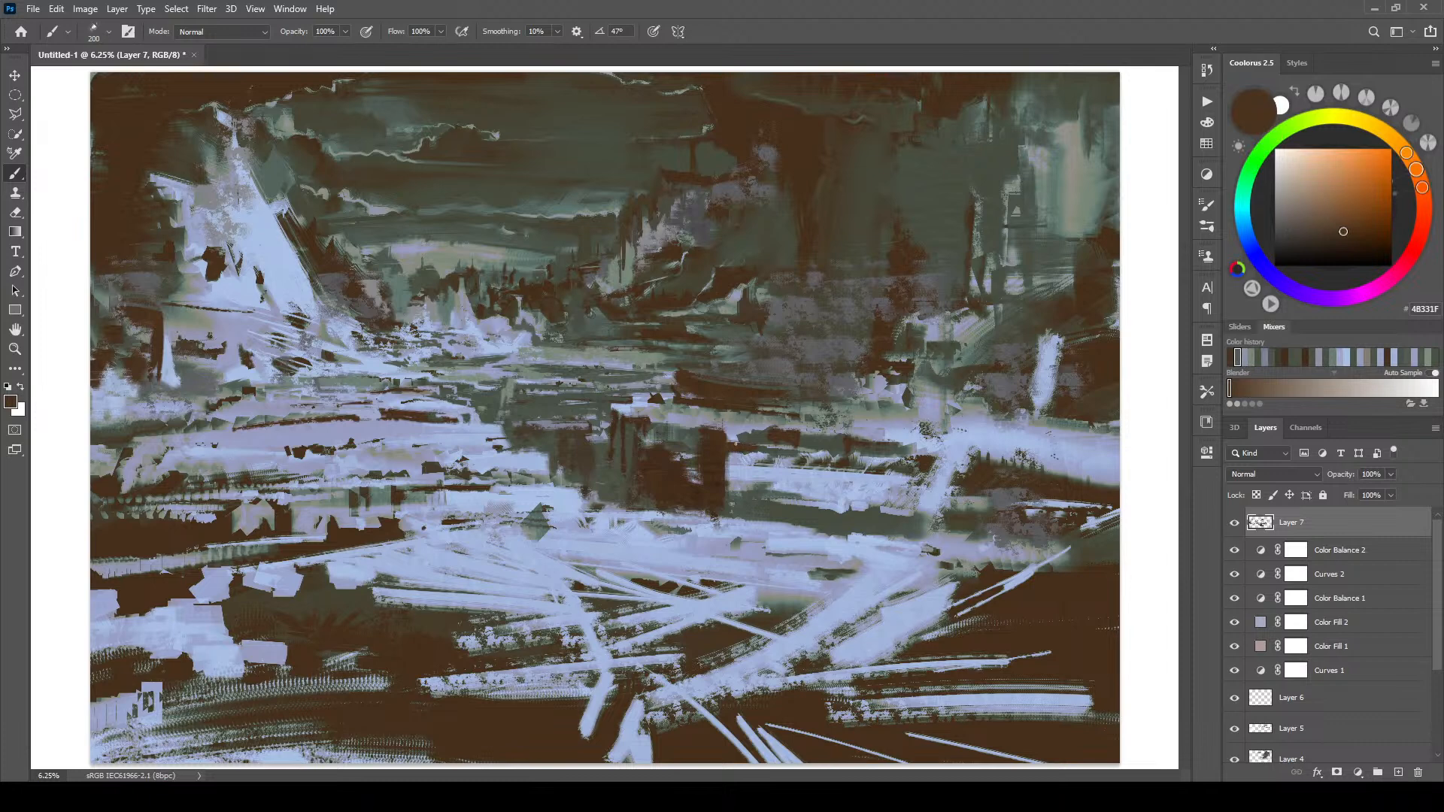
{"action": "left_click", "coordinate": [752, 437], "text": "alt"}
{"action": "key", "text": "bracketright"}
{"action": "key", "text": "bracketright"}
{"action": "key", "text": "bracketright"}
{"action": "mouse_move", "coordinate": [739, 438]}
{"action": "left_mouse_down"}
{"action": "mouse_move", "coordinate": [694, 443]}
{"action": "mouse_move", "coordinate": [770, 443]}
{"action": "mouse_move", "coordinate": [732, 438]}
{"action": "mouse_move", "coordinate": [702, 471]}
{"action": "left_mouse_up"}
{"action": "left_click", "coordinate": [702, 449], "text": "alt"}
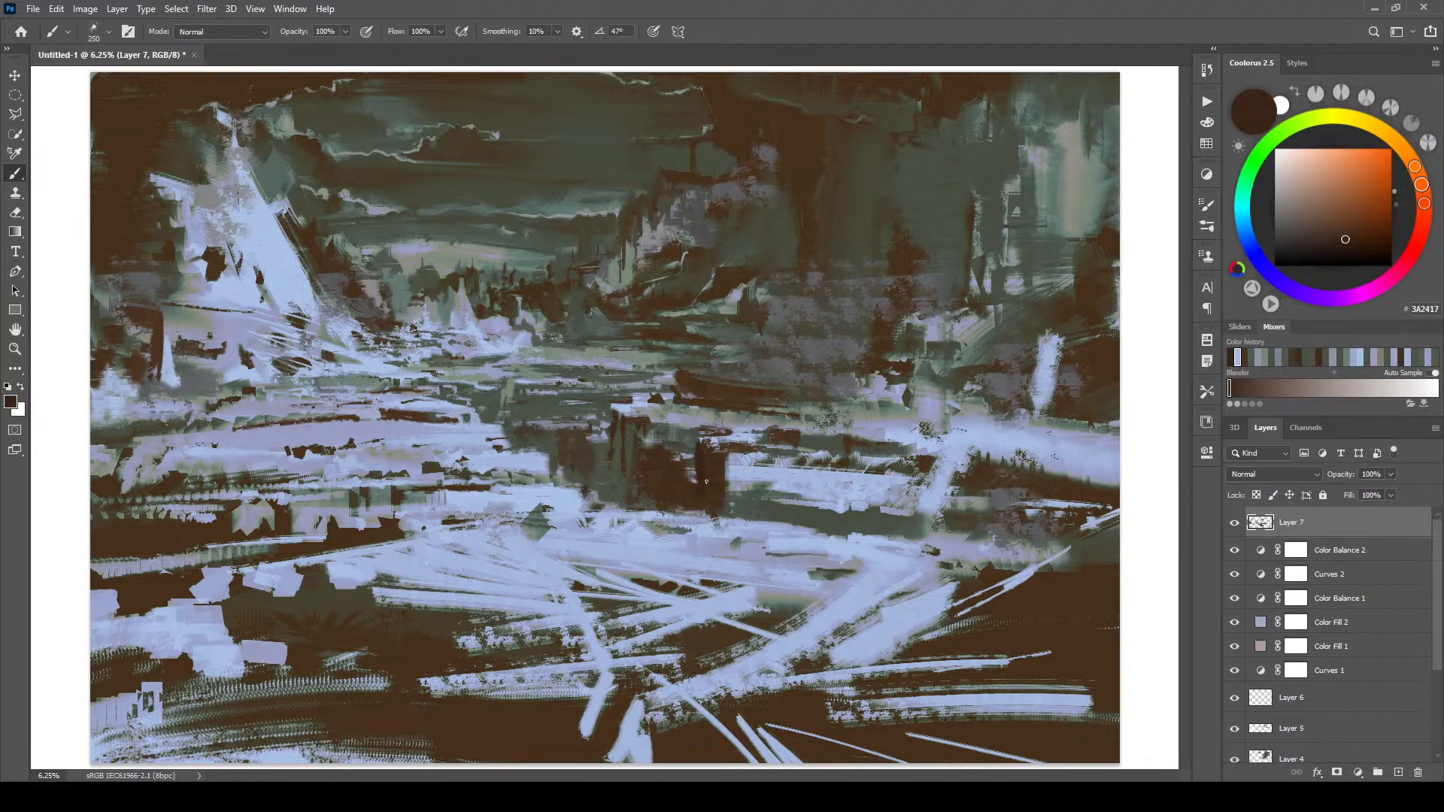
- Extend the central dark block rightward over the pale band with dark brown strokes, enlarging the brush to about 900 px
{"action": "key", "text": "bracketright"}
{"action": "key", "text": "bracketright"}
{"action": "key", "text": "bracketright"}
{"action": "mouse_move", "coordinate": [731, 480]}
{"action": "left_mouse_down"}
{"action": "mouse_move", "coordinate": [730, 508]}
{"action": "mouse_move", "coordinate": [726, 462]}
{"action": "mouse_move", "coordinate": [761, 447]}
{"action": "left_mouse_up"}
{"action": "key", "text": "bracketright"}
{"action": "key", "text": "bracketright"}
{"action": "key", "text": "bracketright"}
{"action": "key", "text": "bracketright"}
{"action": "key", "text": "bracketright"}
{"action": "key", "text": "bracketright"}
{"action": "key", "text": "bracketright"}
{"action": "key", "text": "bracketright"}
{"action": "key", "text": "bracketright"}
{"action": "left_click_drag", "start_coordinate": [764, 500], "coordinate": [760, 523]}
{"action": "left_click", "coordinate": [759, 502], "text": "alt"}
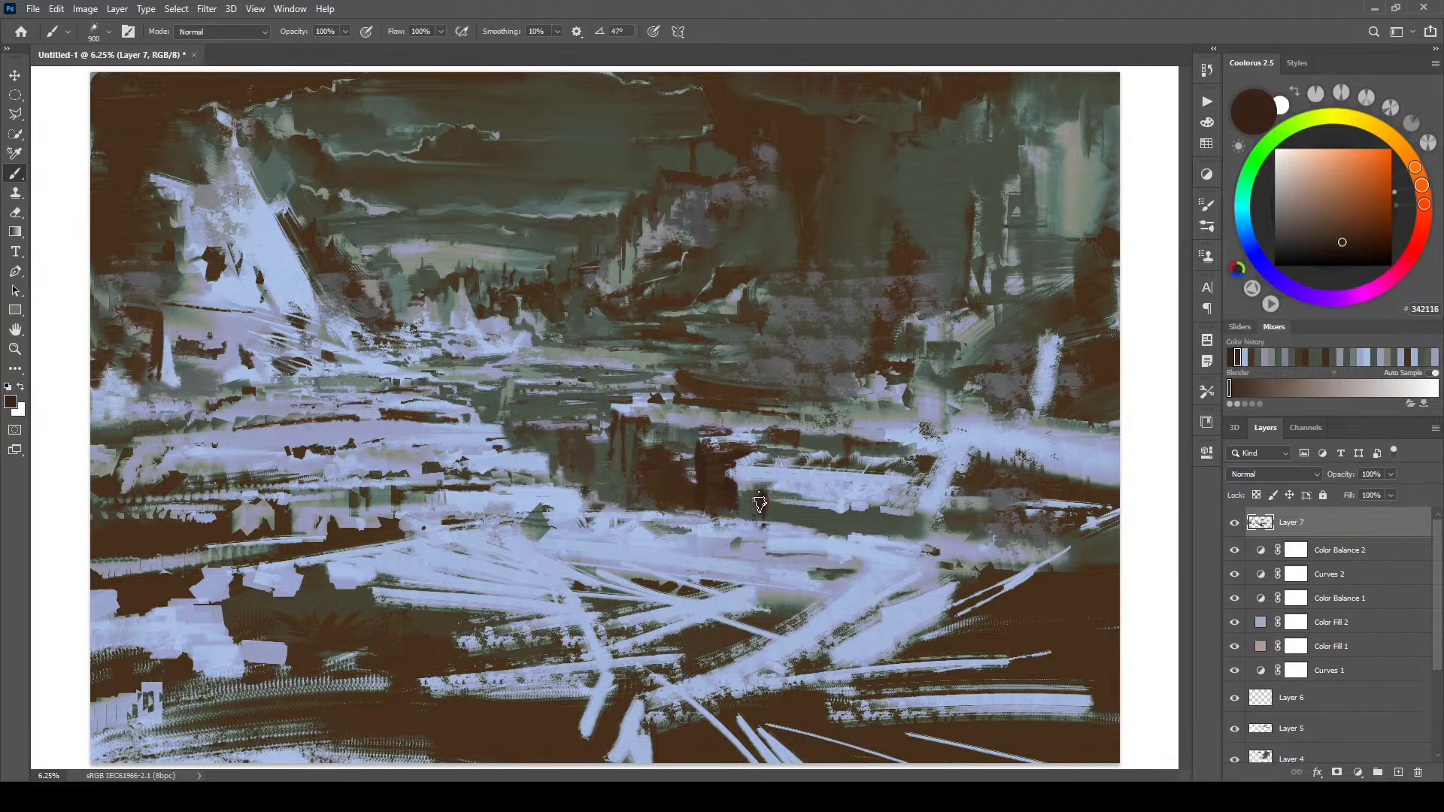
- Sample dark brown and darken the lower right base of the central block with a brush of about 900 px
{"action": "left_click", "coordinate": [758, 508], "text": "alt"}
{"action": "key", "text": "bracketleft"}
{"action": "key", "text": "bracketleft"}
{"action": "key", "text": "bracketleft"}
{"action": "key", "text": "bracketright"}
{"action": "key", "text": "bracketright"}
{"action": "key", "text": "bracketright"}
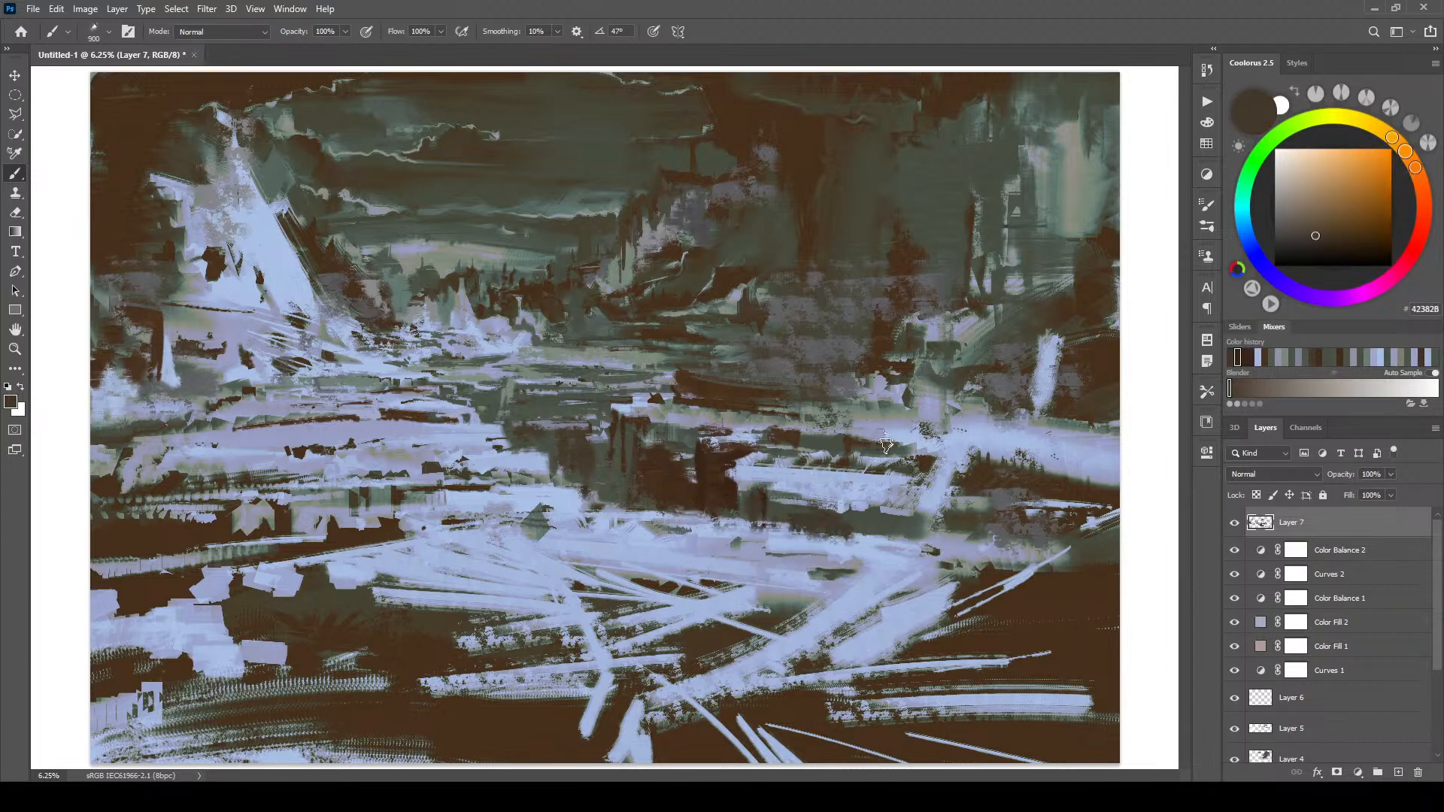
- Sample pale blue and repaint the light band below the dark block's right side, reducing the brush to about 175 px
{"action": "key", "text": "bracketleft"}
{"action": "key", "text": "bracketleft"}
{"action": "key", "text": "bracketleft"}
{"action": "key", "text": "bracketleft"}
{"action": "key", "text": "bracketleft"}
{"action": "key", "text": "bracketleft"}
{"action": "key", "text": "bracketleft"}
{"action": "left_click", "coordinate": [803, 546], "text": "alt"}
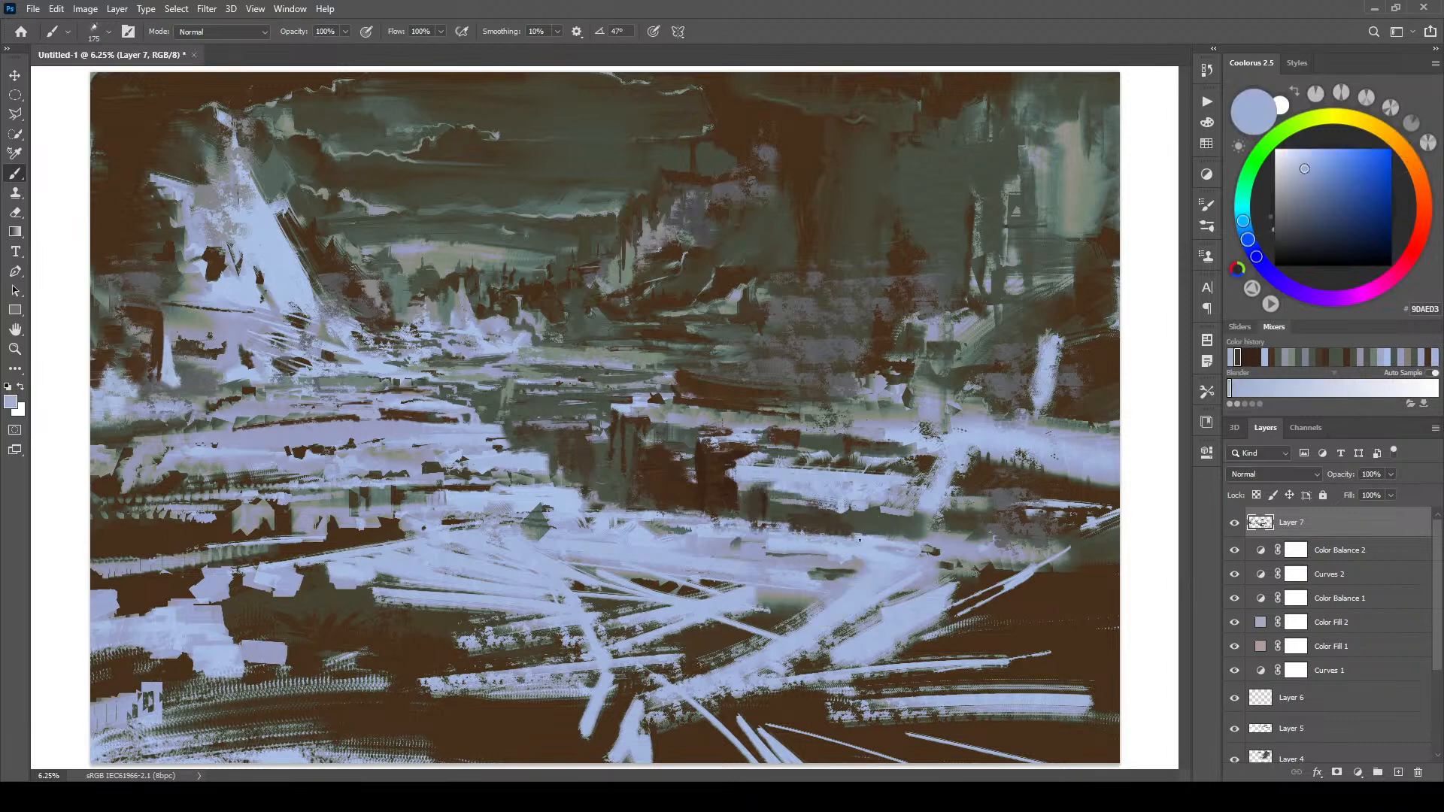
{"action": "left_click_drag", "start_coordinate": [831, 533], "coordinate": [971, 533]}
- Shape the lower edge of the central dark block with strokes of sampled dark brown and dark grey-green
{"action": "left_click", "coordinate": [726, 519], "text": "alt"}
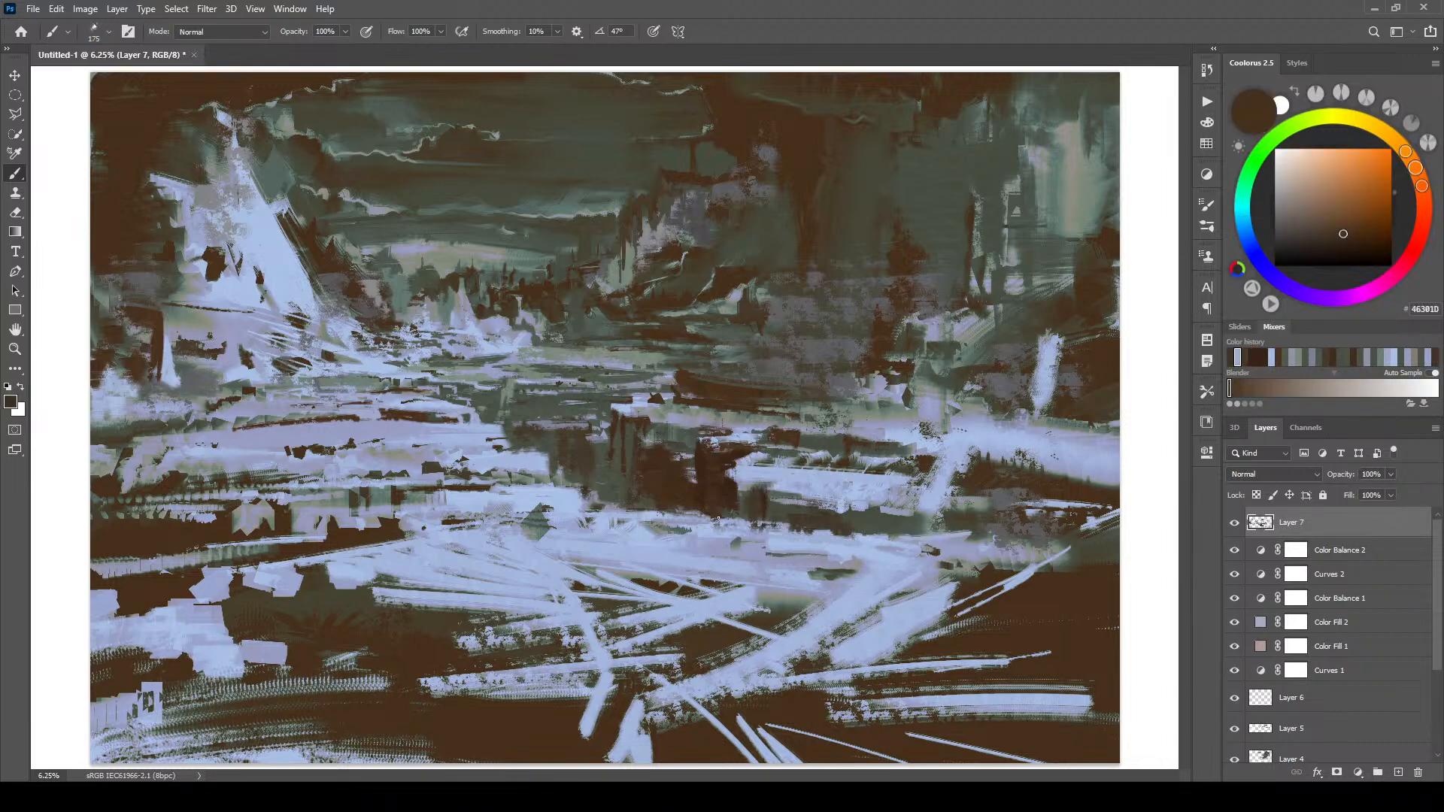
{"action": "left_click", "coordinate": [737, 508], "text": "alt"}
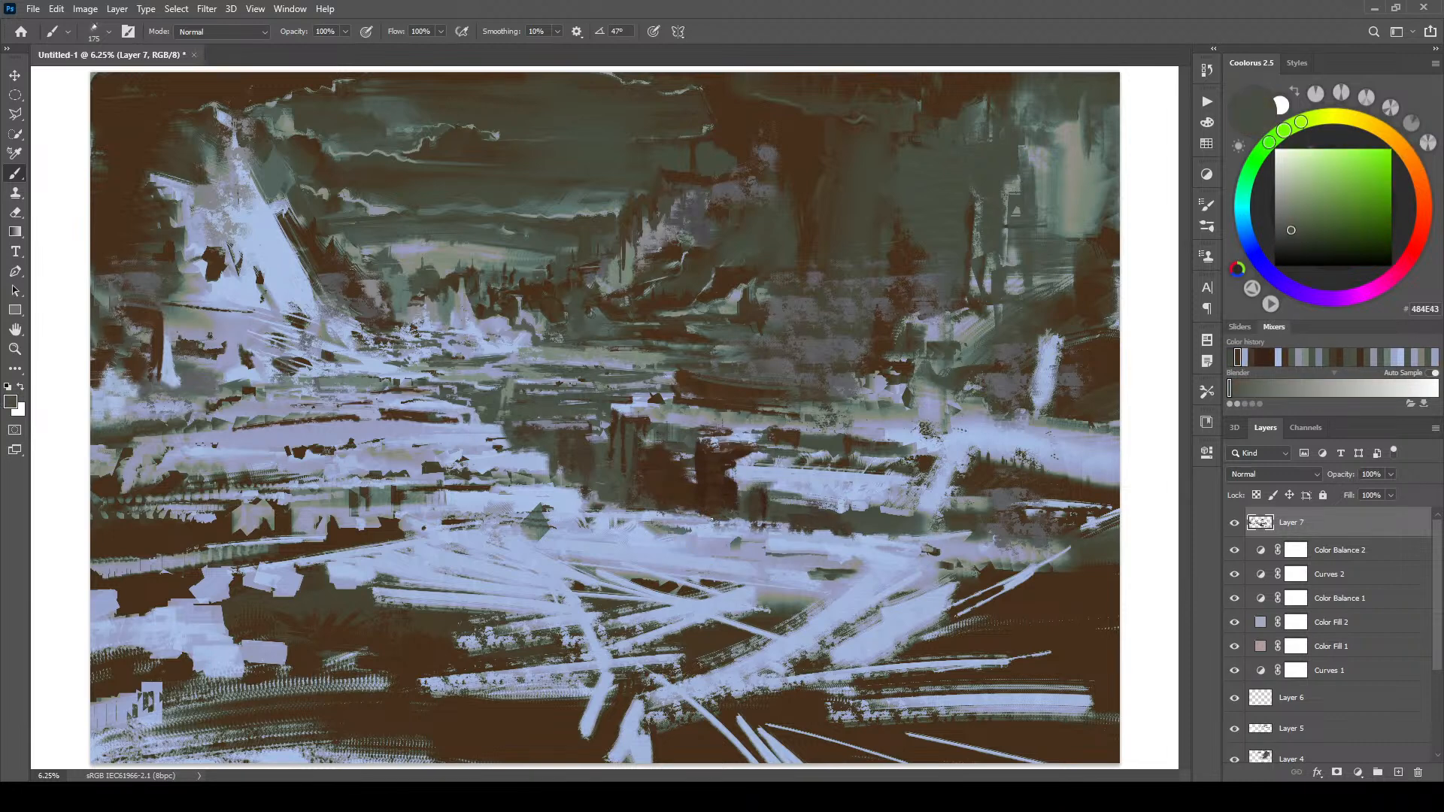
{"action": "left_click_drag", "start_coordinate": [711, 517], "coordinate": [633, 505]}
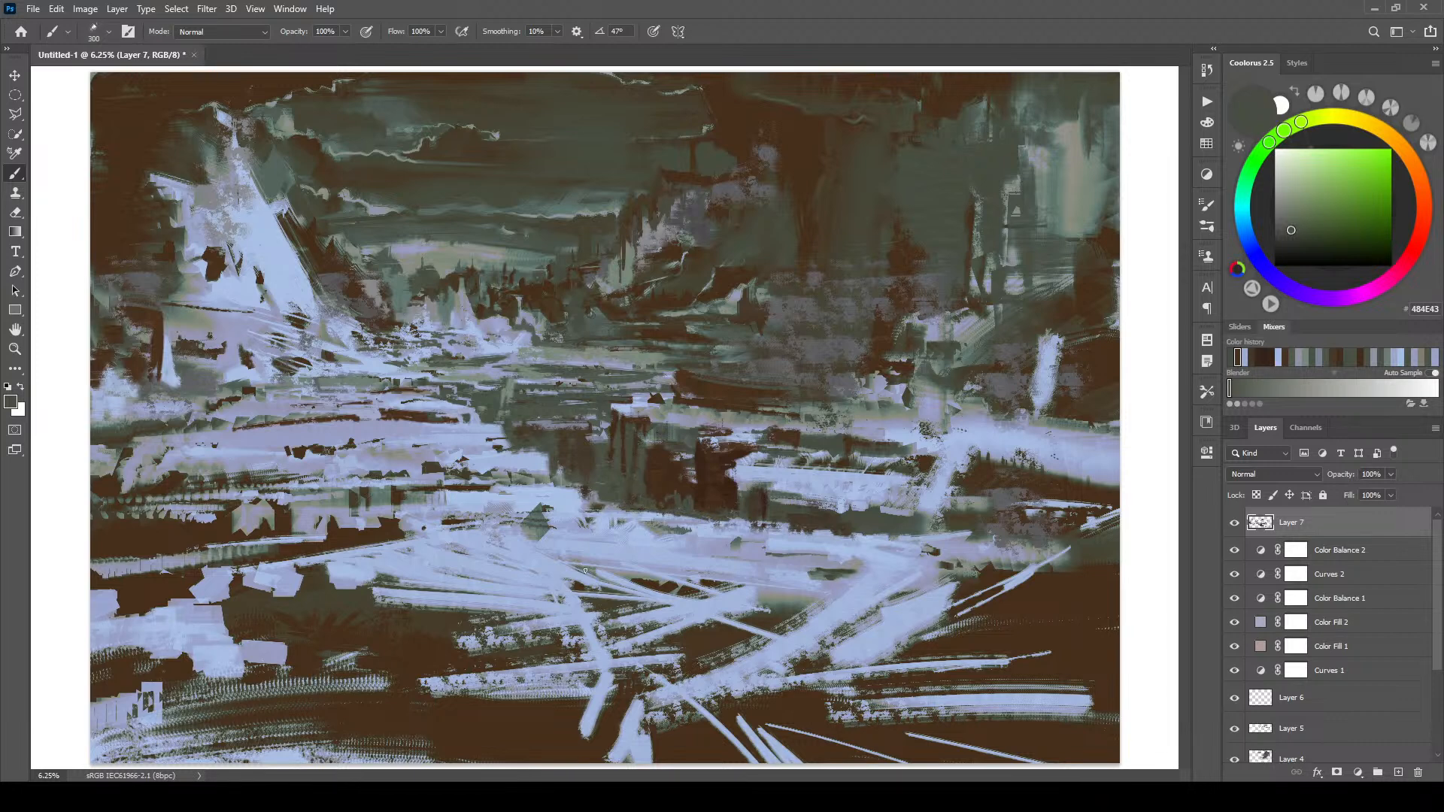
- Refine the left edge of the central dark block with sampled light grey-green and dark grey-green tones
{"action": "left_click", "coordinate": [552, 452], "text": "alt"}
{"action": "left_click", "coordinate": [541, 476], "text": "alt"}
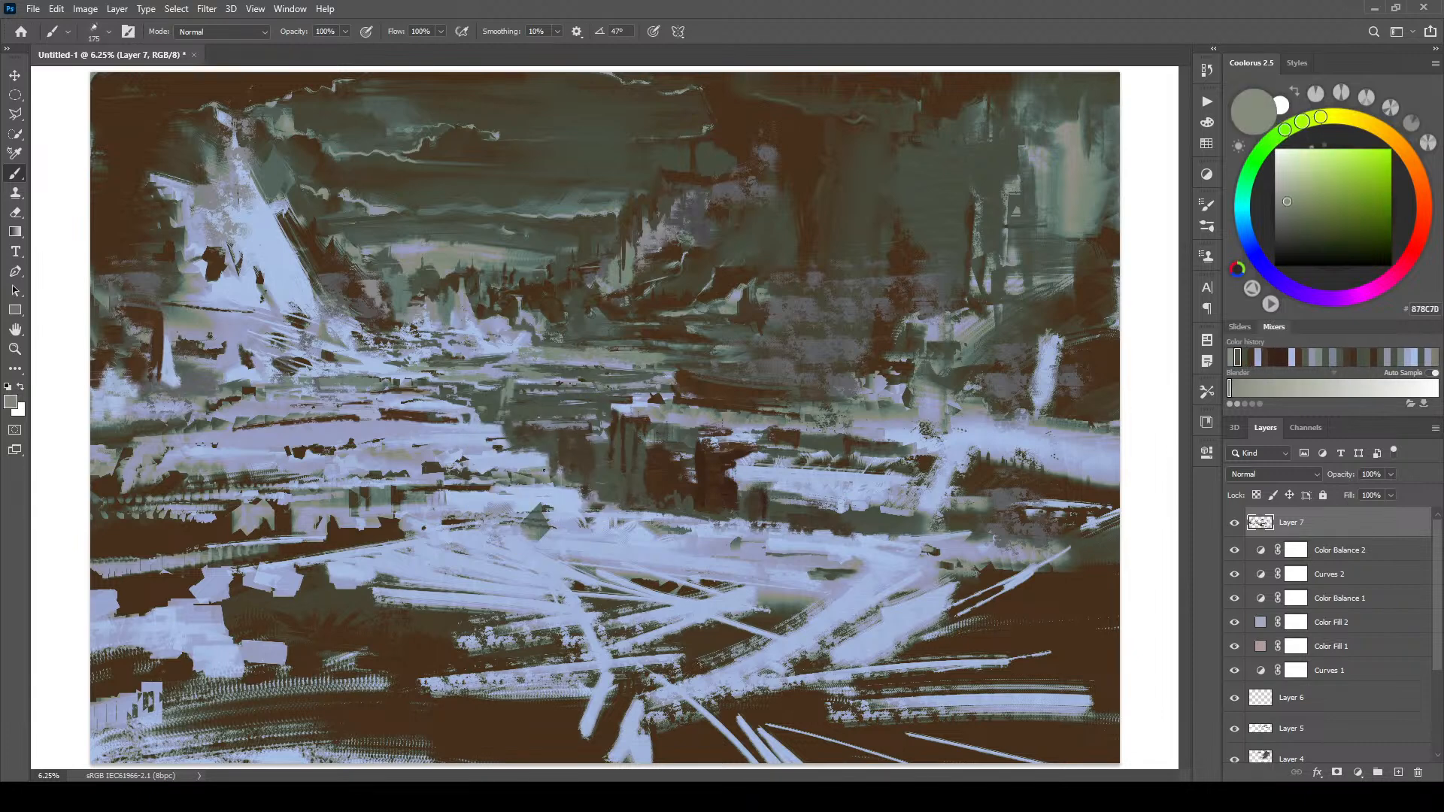
{"action": "left_click", "coordinate": [560, 453], "text": "alt"}
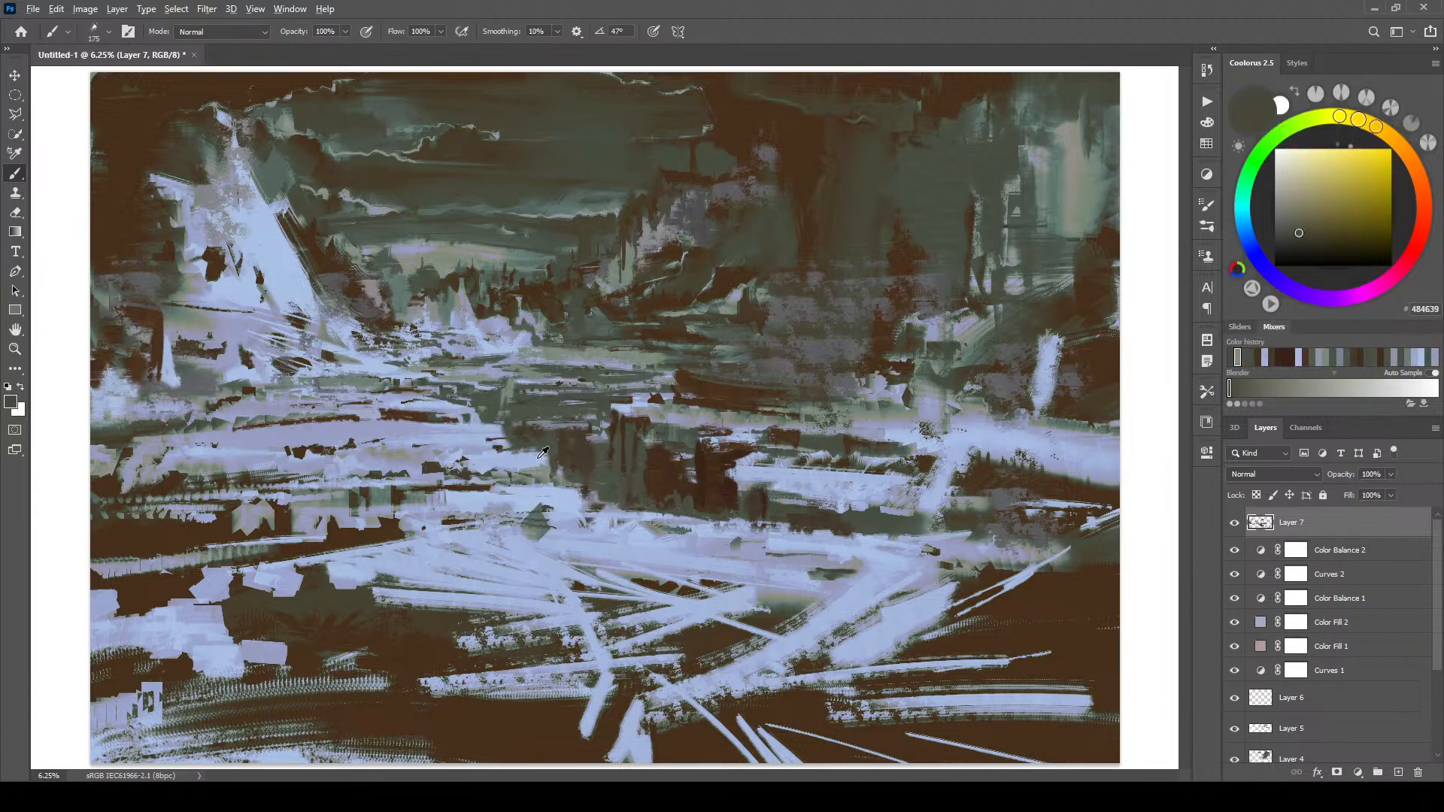
{"action": "left_click", "coordinate": [543, 464], "text": "alt"}
{"action": "left_click", "coordinate": [553, 456], "text": "alt"}
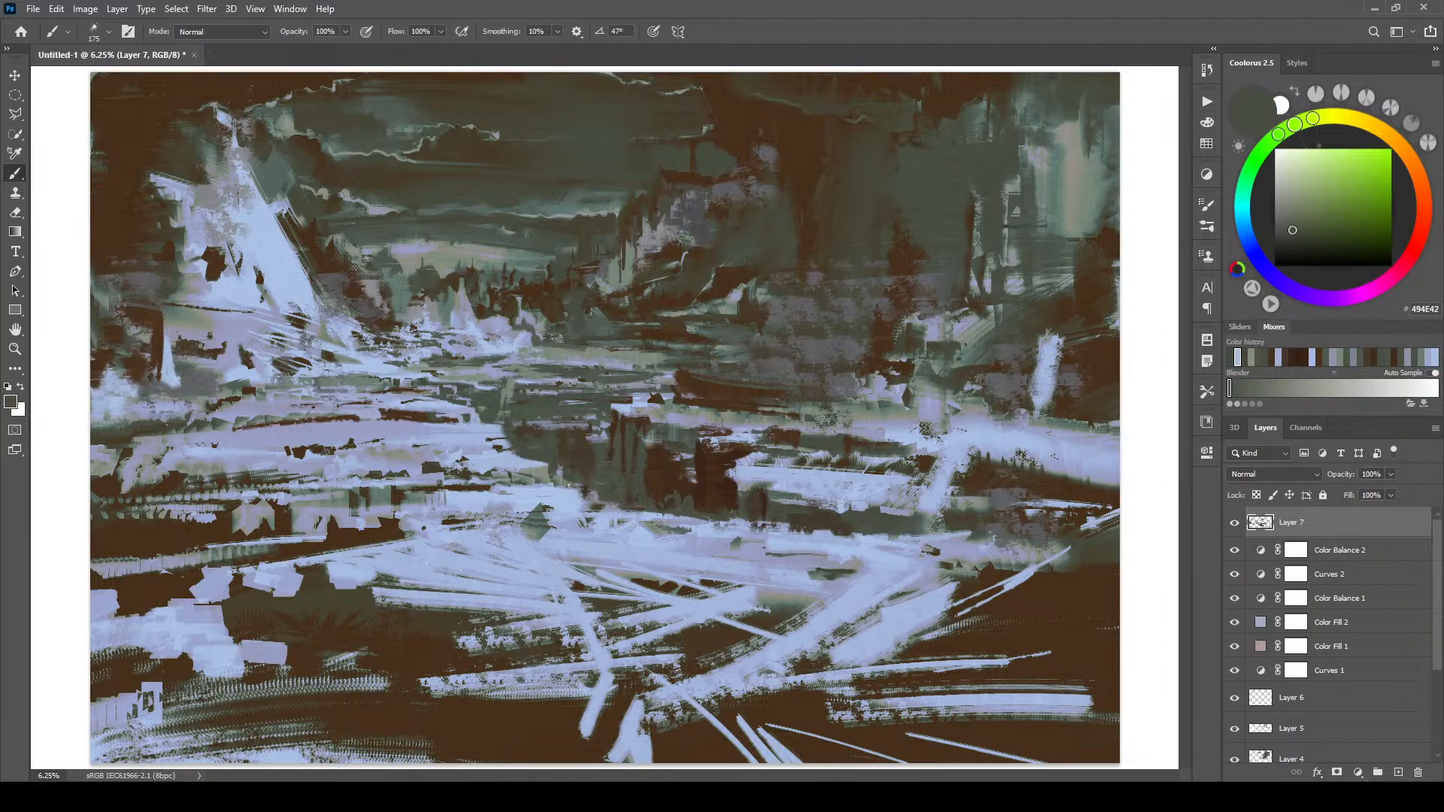
{"action": "left_click", "coordinate": [591, 455], "text": "alt"}
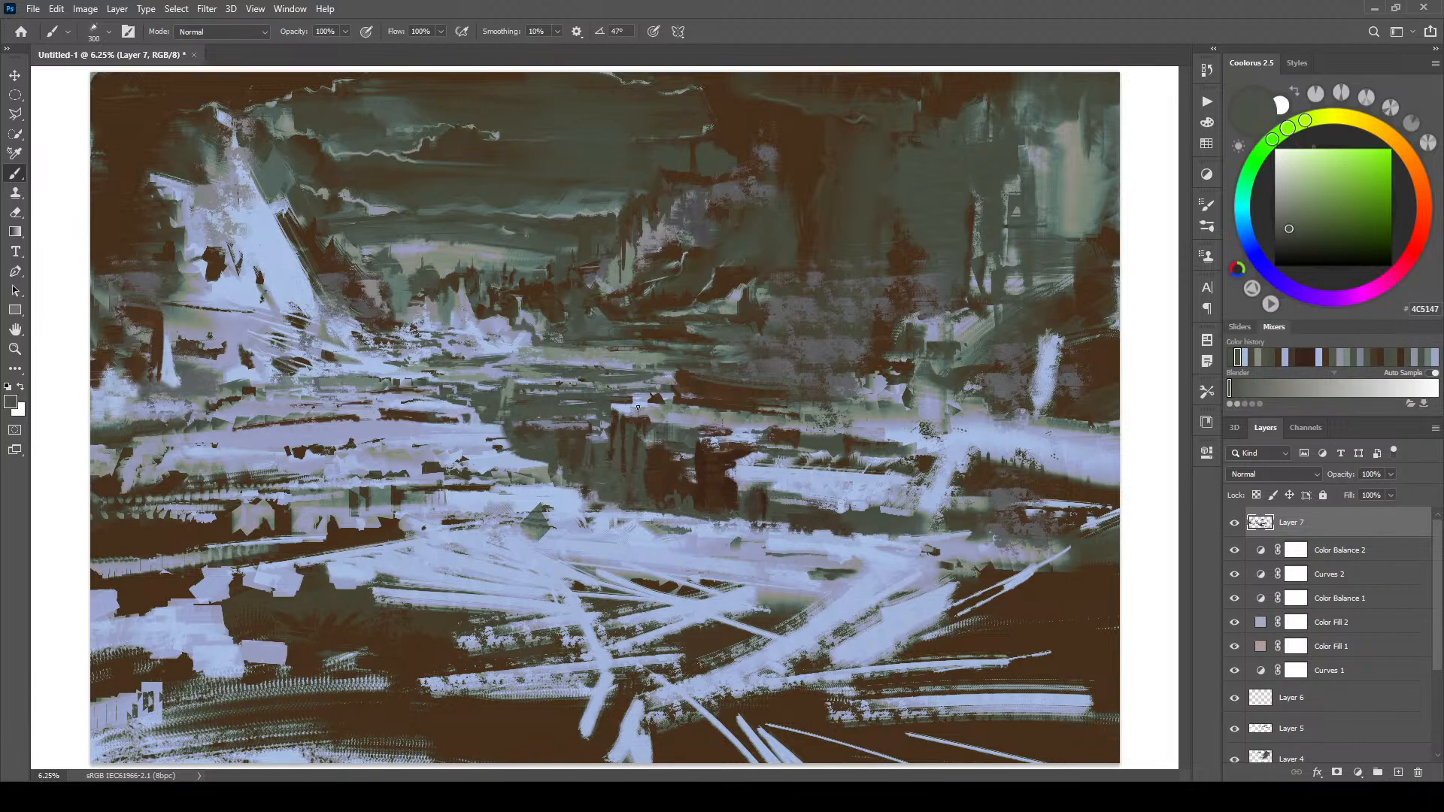
- Rework the base of the central dark block with sampled pale blue, grey-blue and dark grey-green, using a brush of about 250 px
{"action": "left_click", "coordinate": [697, 470], "text": "alt"}
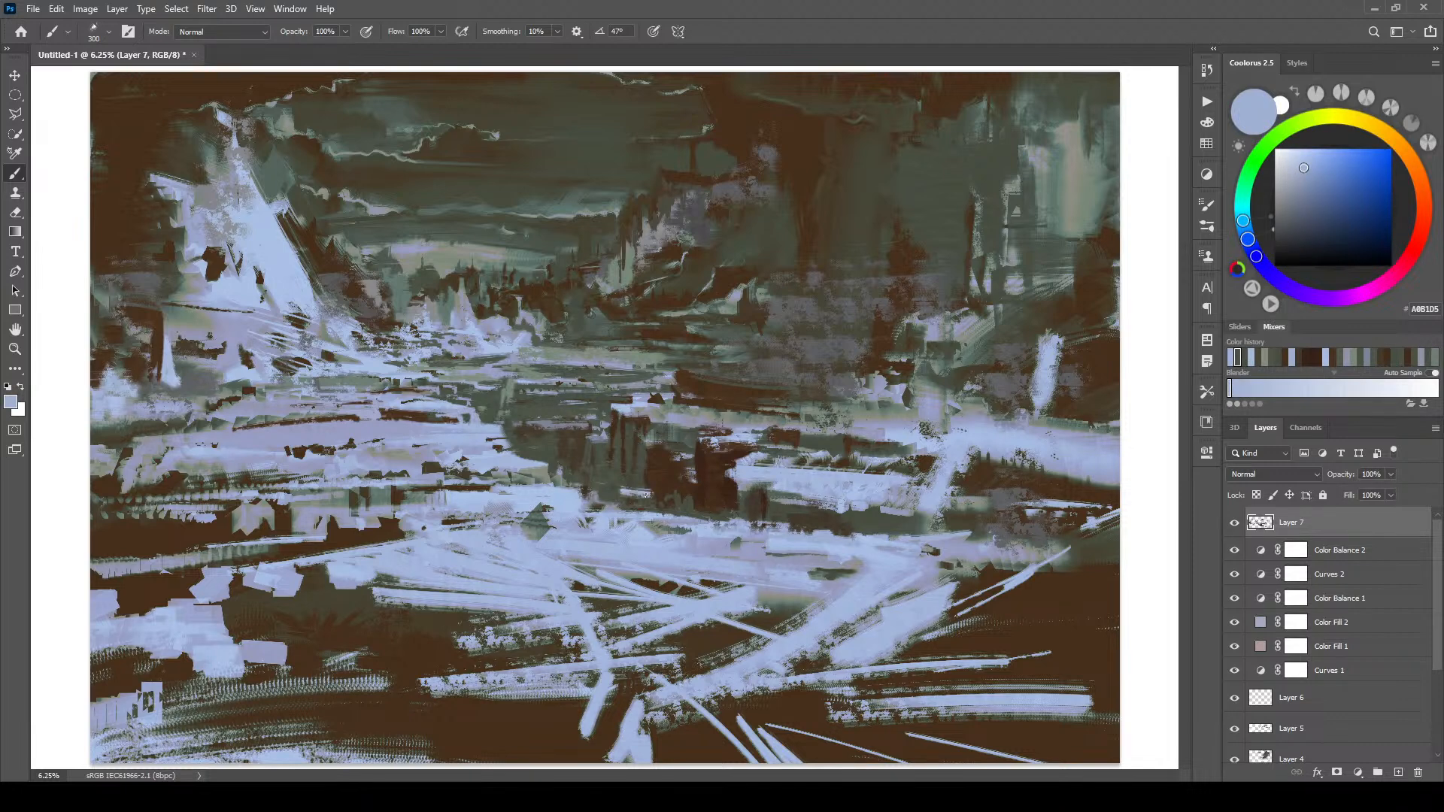
{"action": "left_click", "coordinate": [651, 485], "text": "alt"}
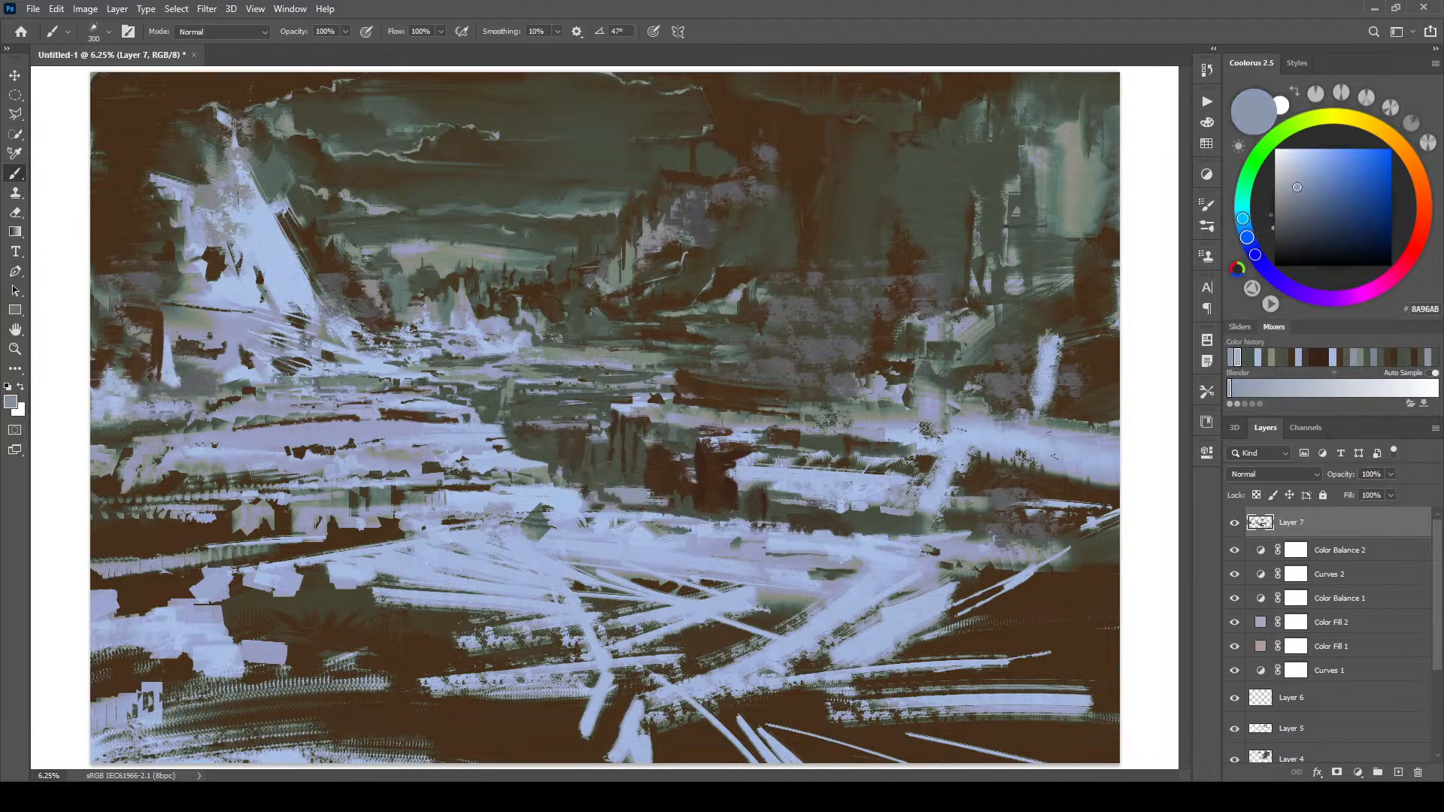
{"action": "left_click", "coordinate": [602, 488], "text": "alt"}
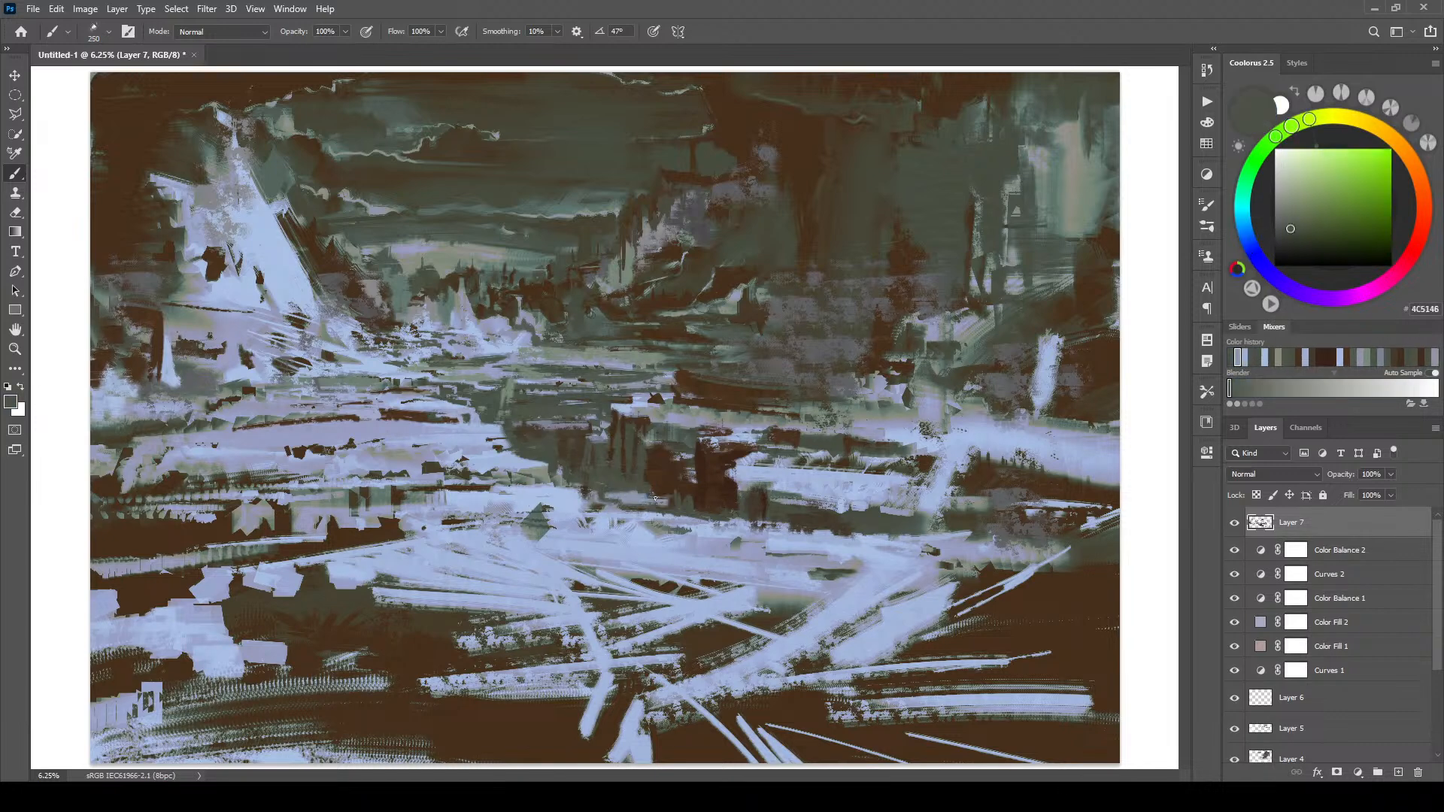
{"action": "left_click", "coordinate": [631, 501], "text": "alt"}
{"action": "left_click_drag", "start_coordinate": [608, 501], "coordinate": [669, 508]}
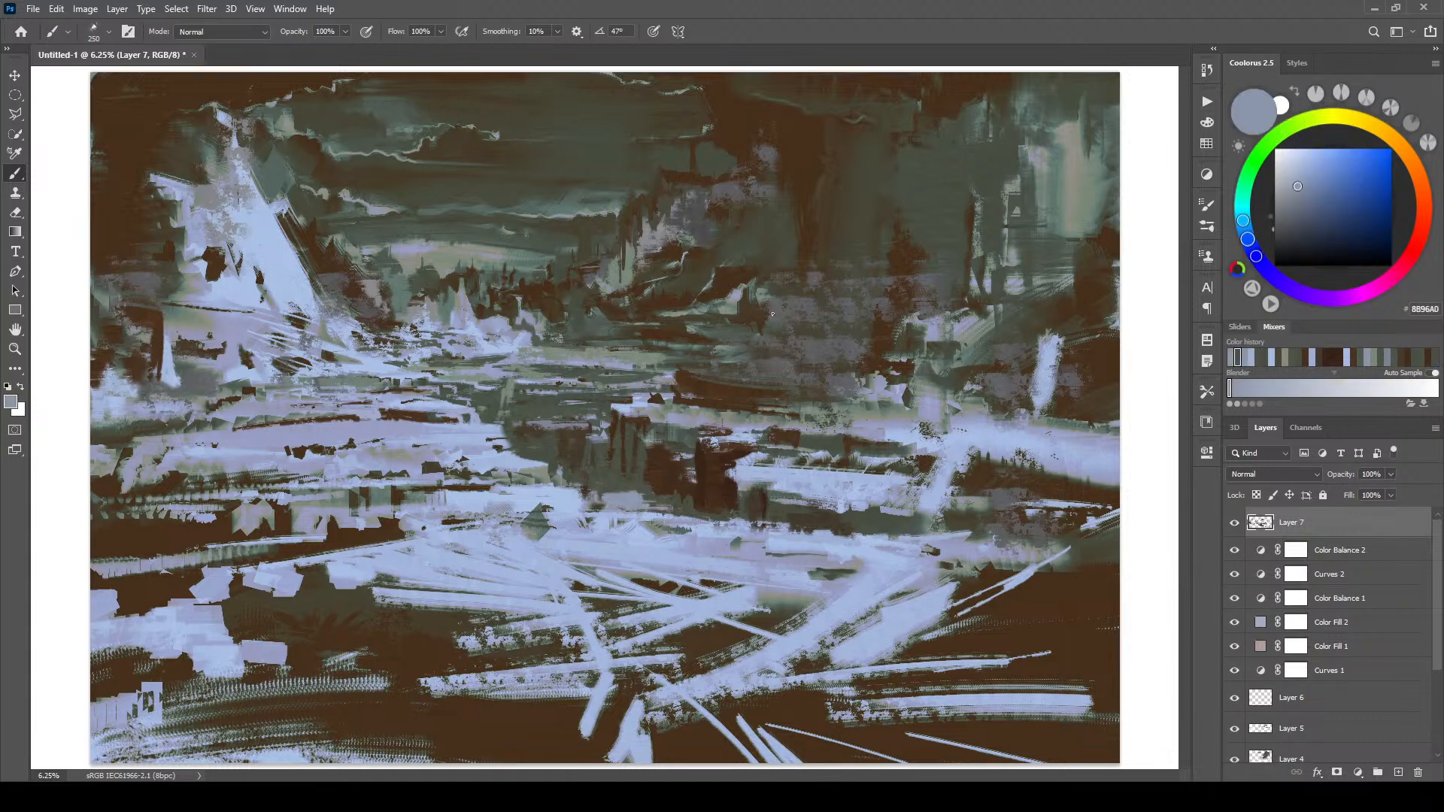
- Choose a dark, desaturated grey-blue and paint it along the dark block's lower left edge with a brush of about 175 px
{"action": "left_click", "coordinate": [1283, 199]}
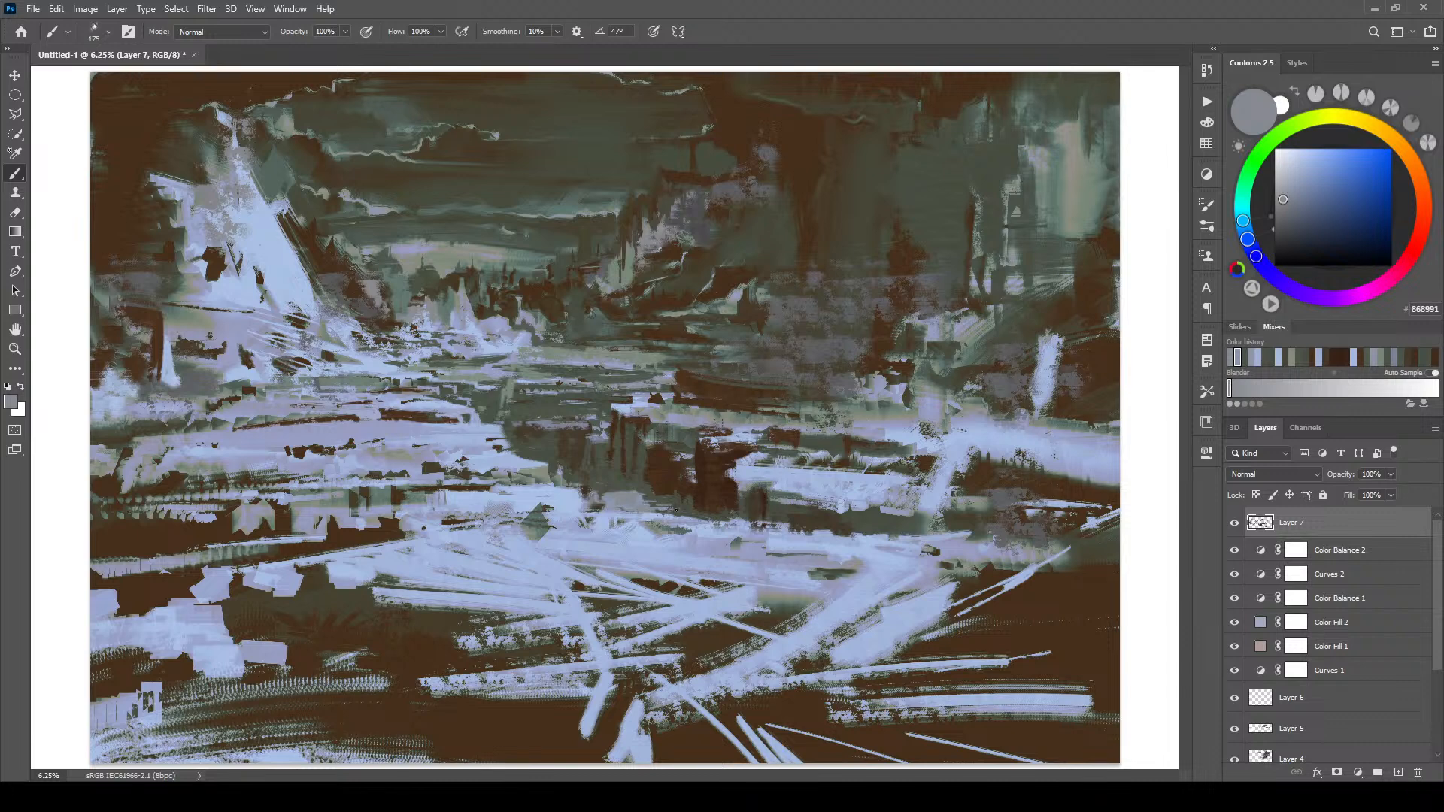
{"action": "left_click", "coordinate": [1285, 220]}
{"action": "mouse_move", "coordinate": [628, 494]}
{"action": "left_mouse_down"}
{"action": "mouse_move", "coordinate": [613, 495]}
{"action": "mouse_move", "coordinate": [675, 510]}
{"action": "left_mouse_up"}
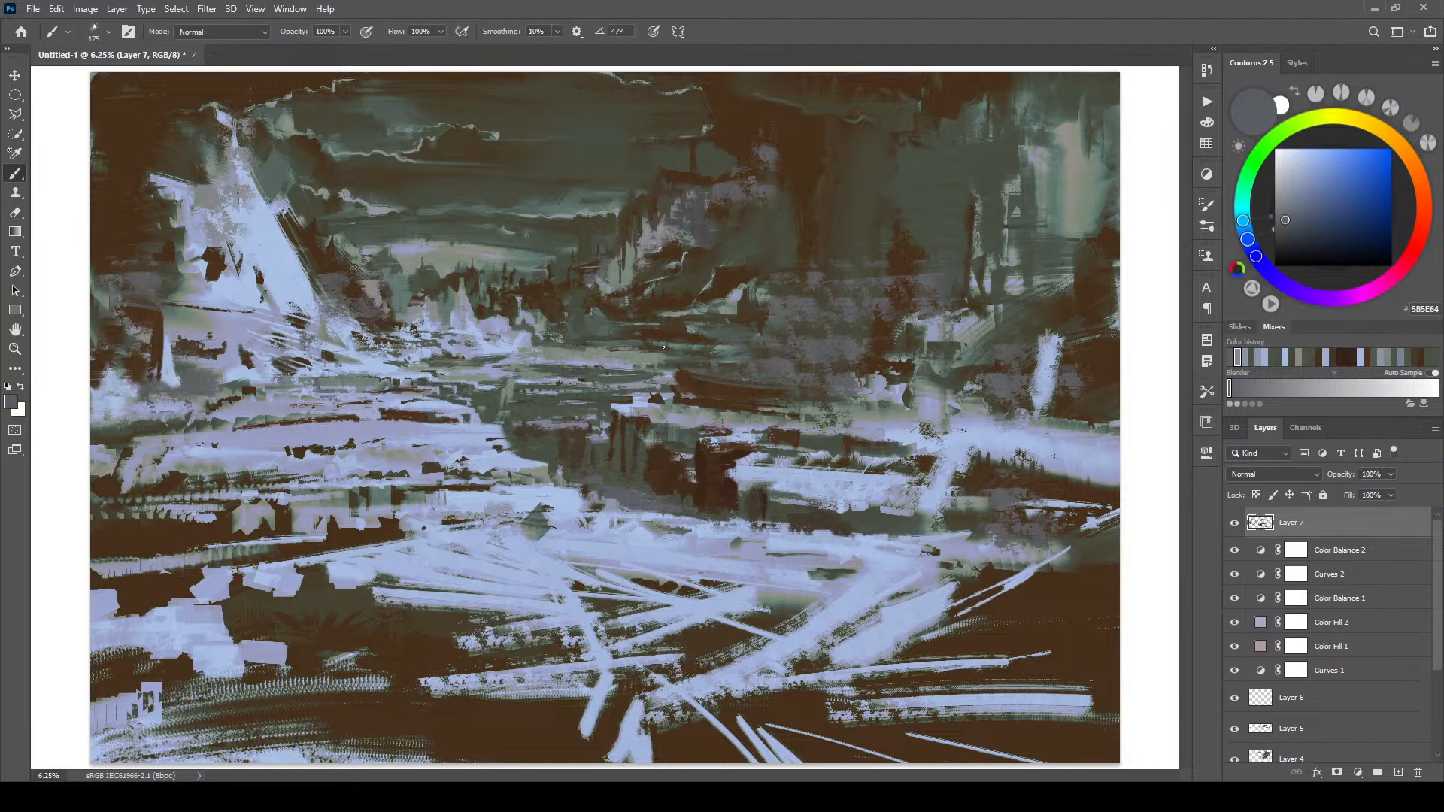
- Blend the dark block's lower left area with sampled dark grey-green, blue-grey and light grey-green
{"action": "left_click", "coordinate": [602, 450], "text": "alt"}
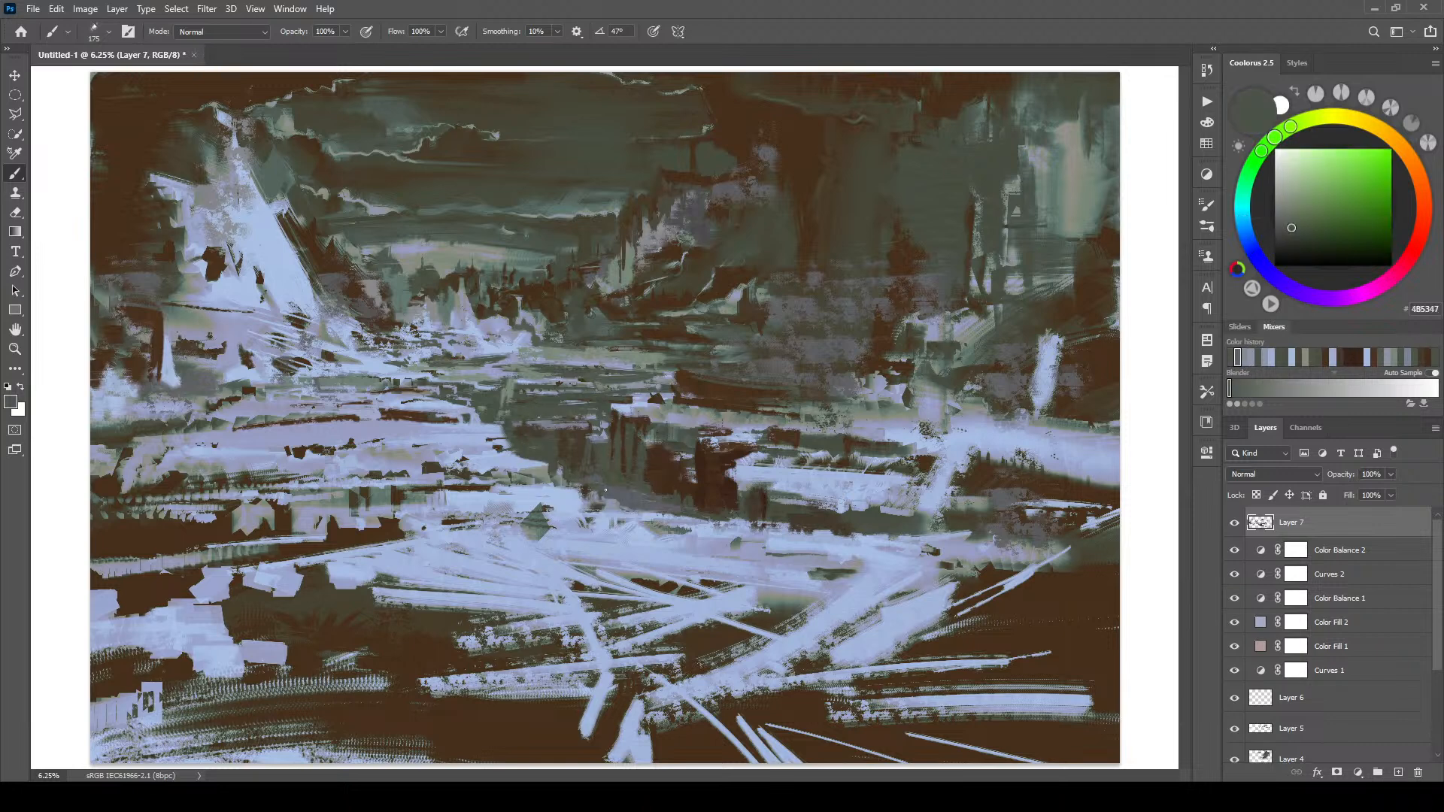
{"action": "left_click", "coordinate": [610, 441], "text": "alt"}
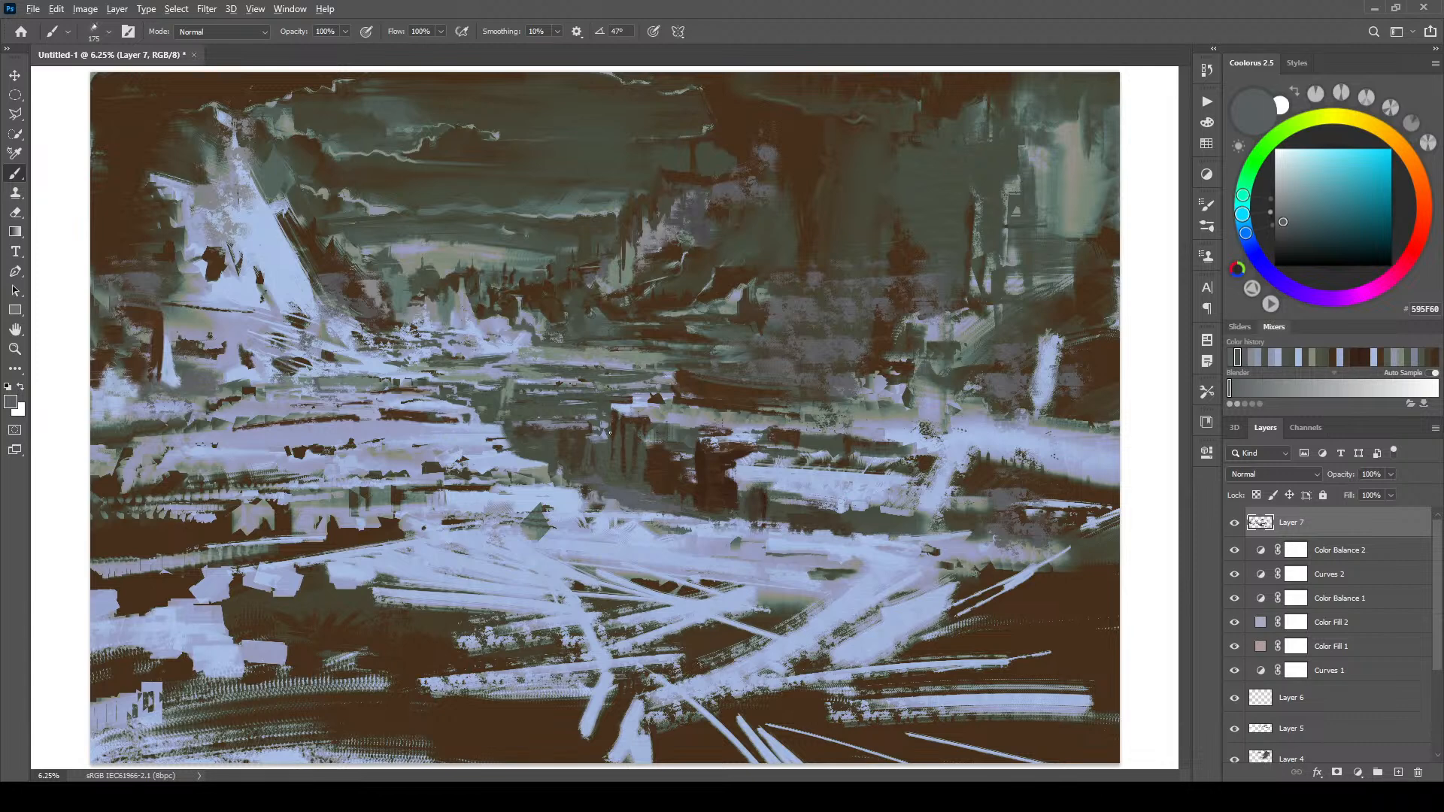
{"action": "left_click", "coordinate": [602, 434], "text": "alt"}
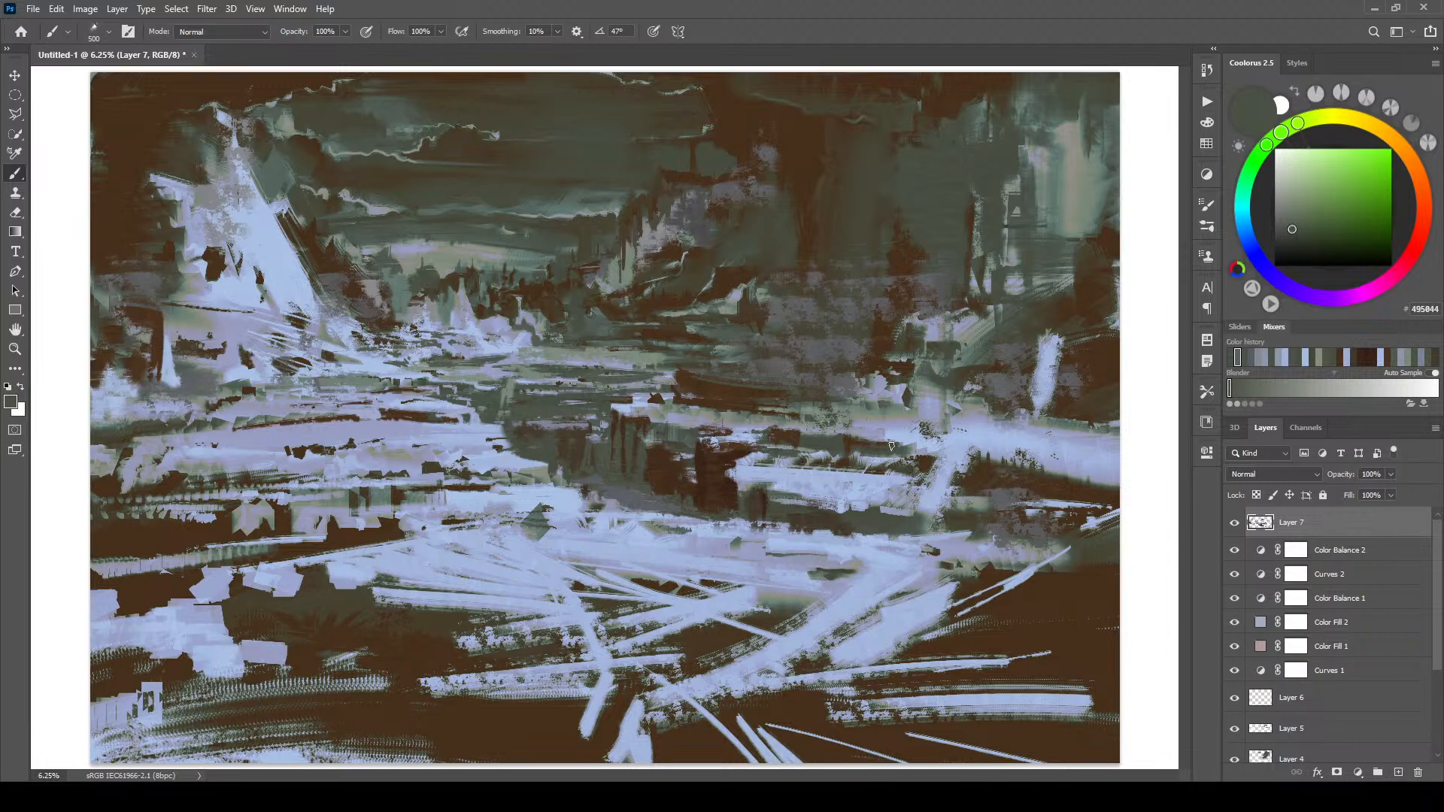
{"action": "left_click", "coordinate": [881, 418], "text": "alt"}
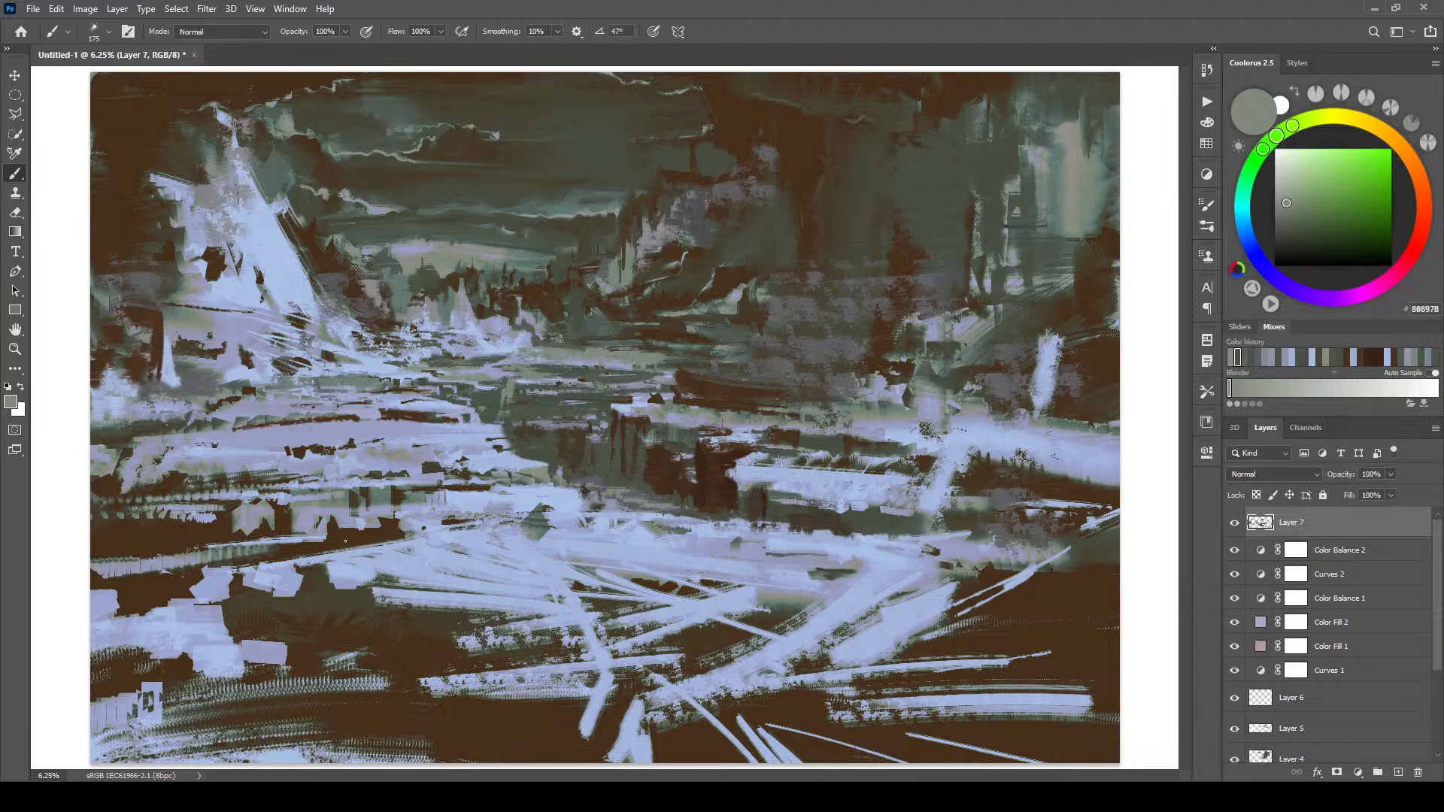
- Add vertical streaks and base accents to the left half of the central dark block with sampled dark olive, dark brown and grey-green
{"action": "left_click", "coordinate": [645, 466], "text": "alt"}
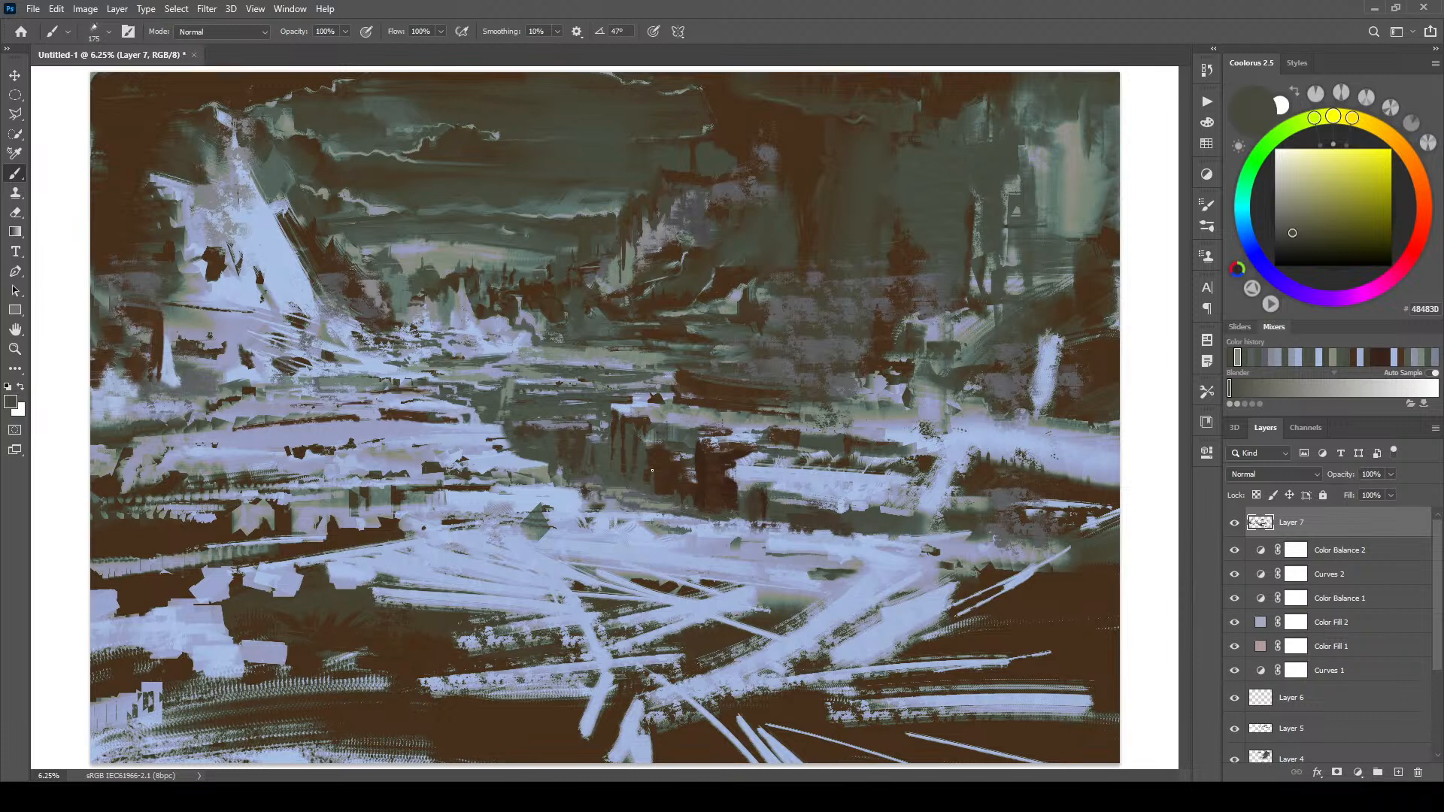
{"action": "left_click", "coordinate": [645, 465], "text": "alt"}
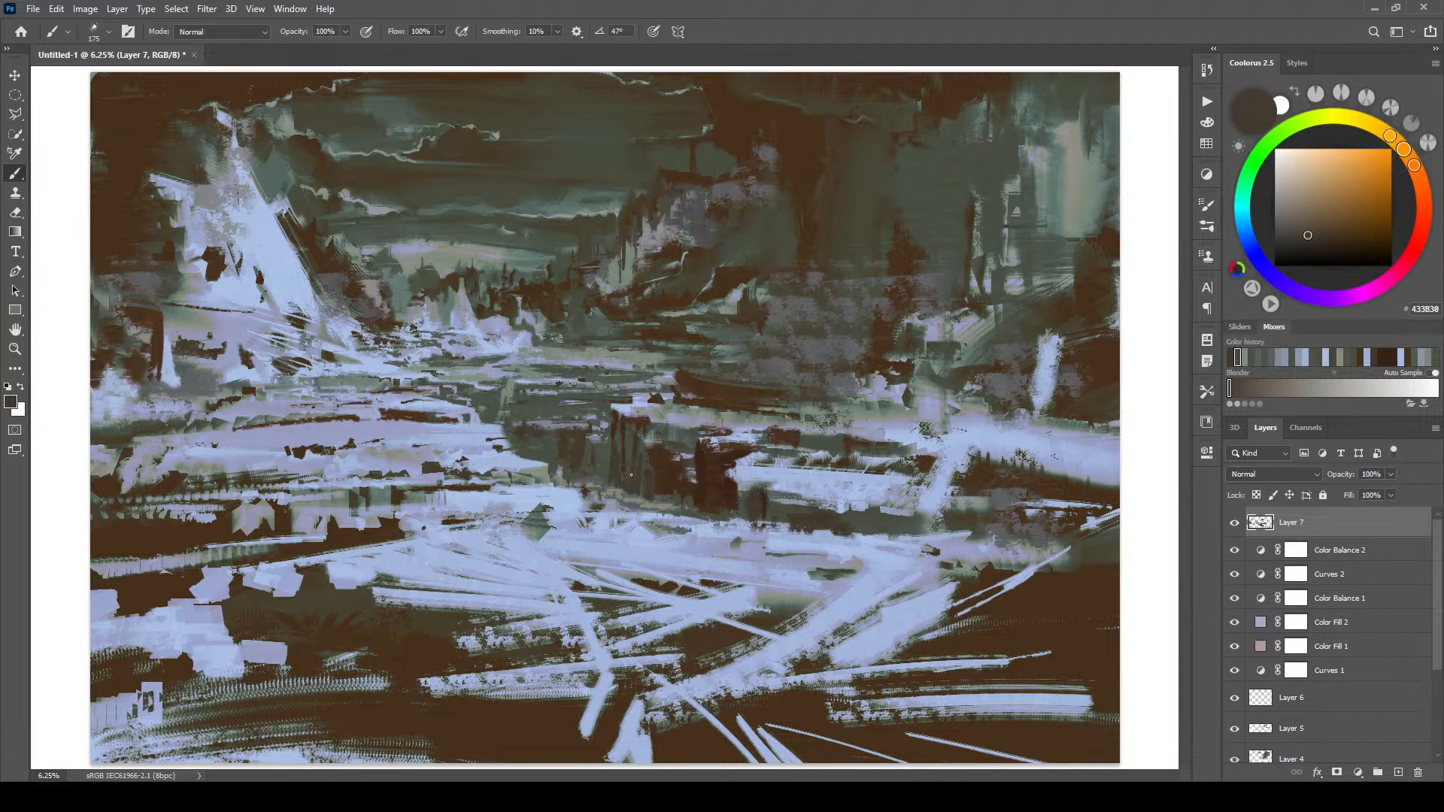
{"action": "left_click", "coordinate": [636, 495], "text": "alt"}
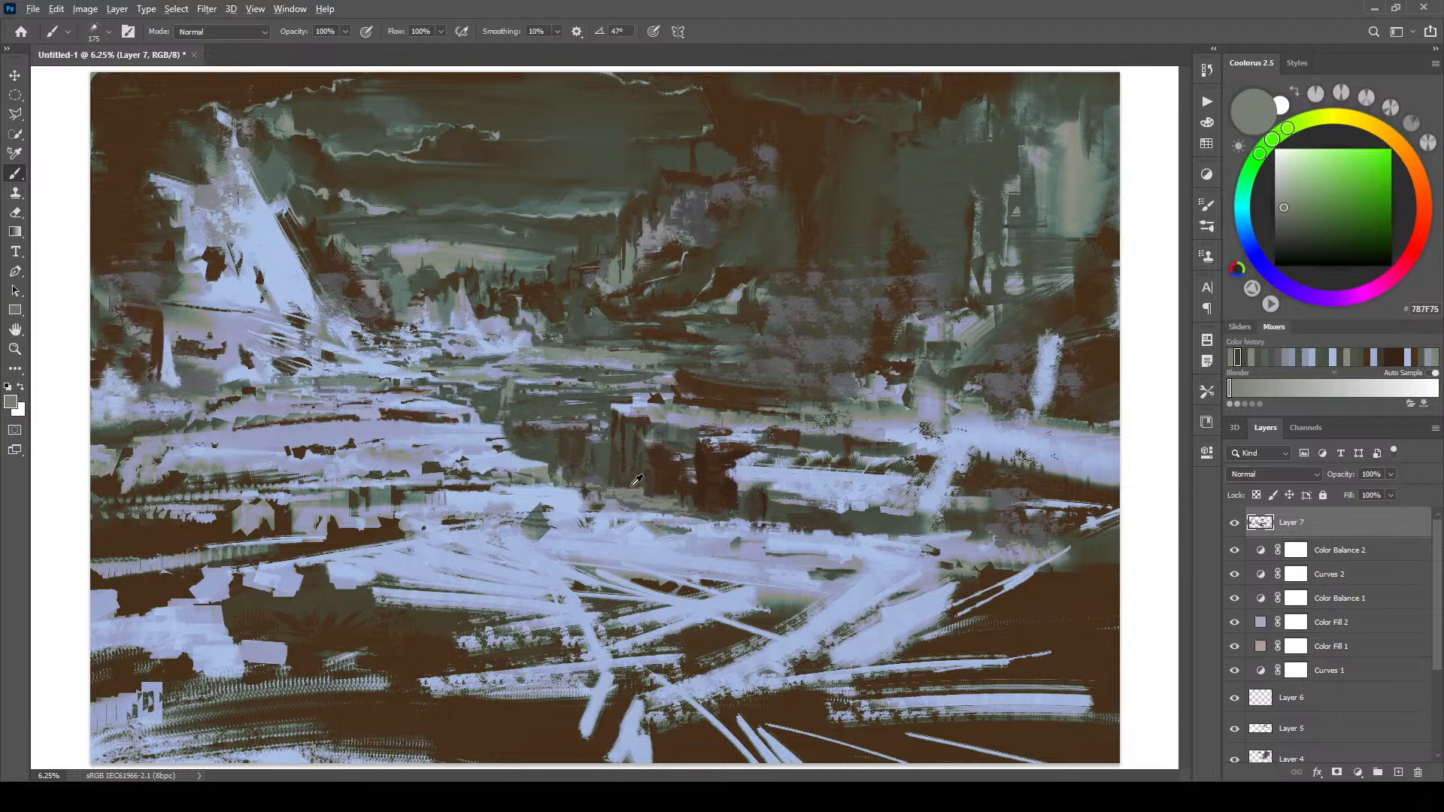
{"action": "left_click", "coordinate": [635, 489], "text": "alt"}
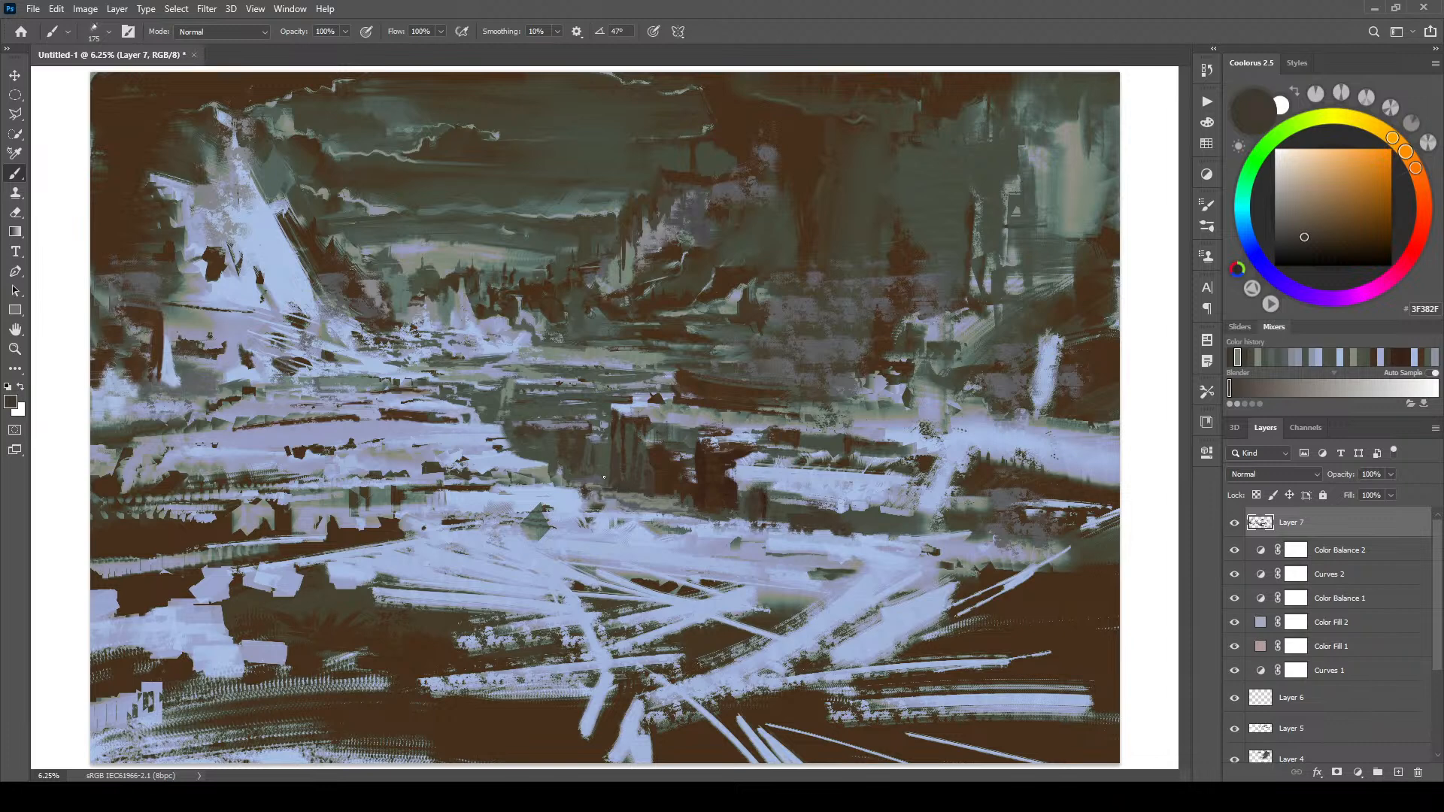
- Touch up the lower edge of the central dark block with sampled dark grey-green and dark brown
{"action": "left_click", "coordinate": [573, 483], "text": "alt"}
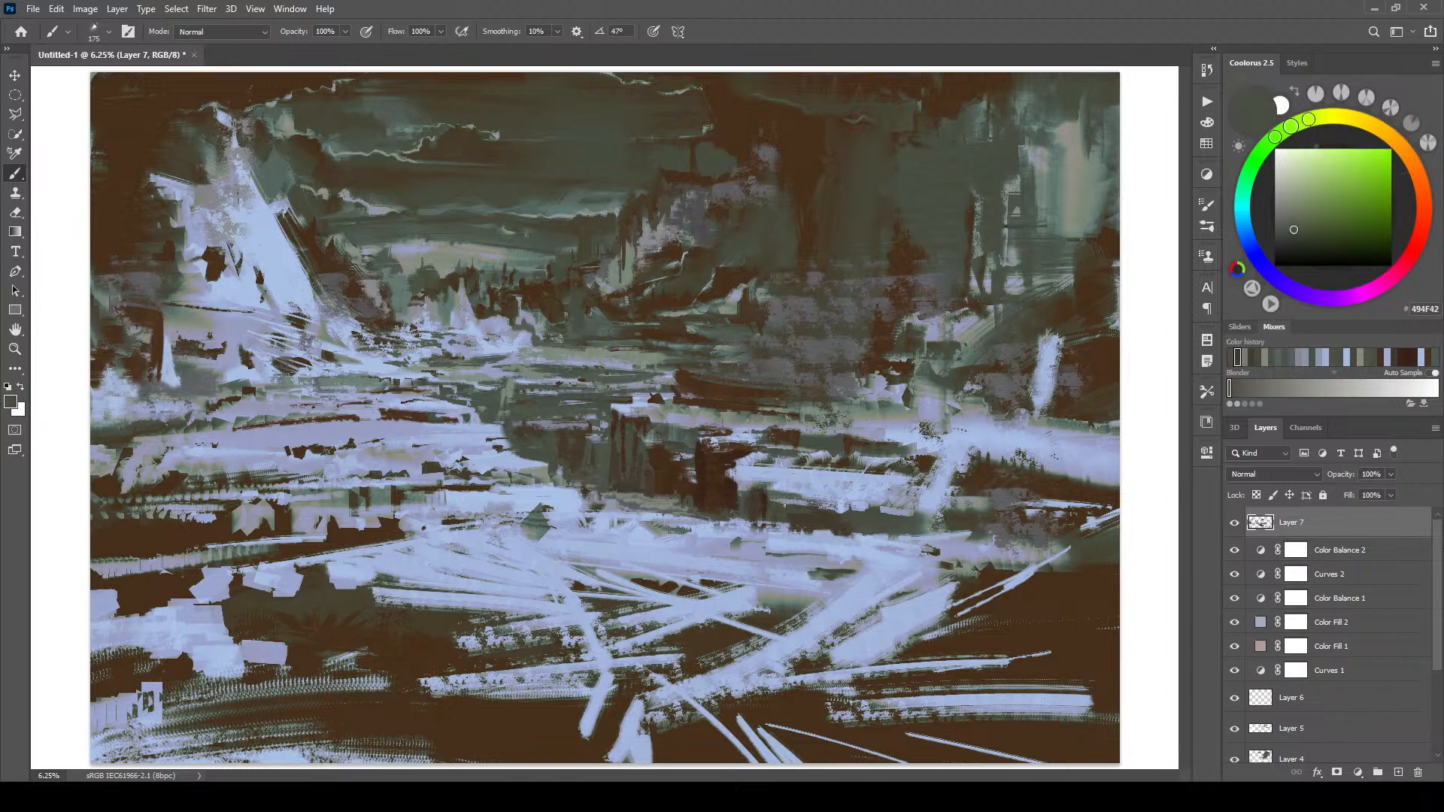
{"action": "left_click", "coordinate": [697, 507], "text": "alt"}
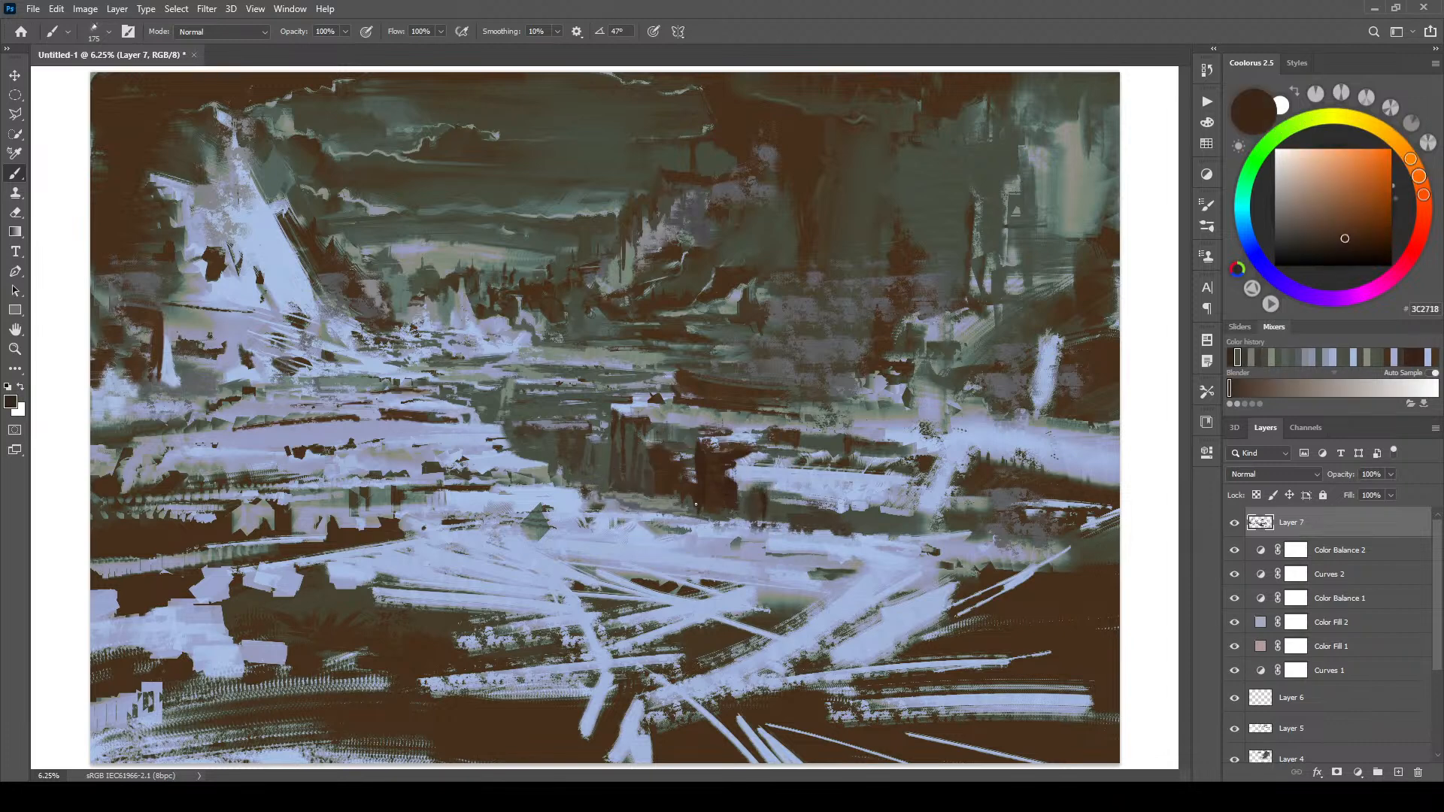
{"action": "left_click", "coordinate": [719, 521], "text": "alt"}
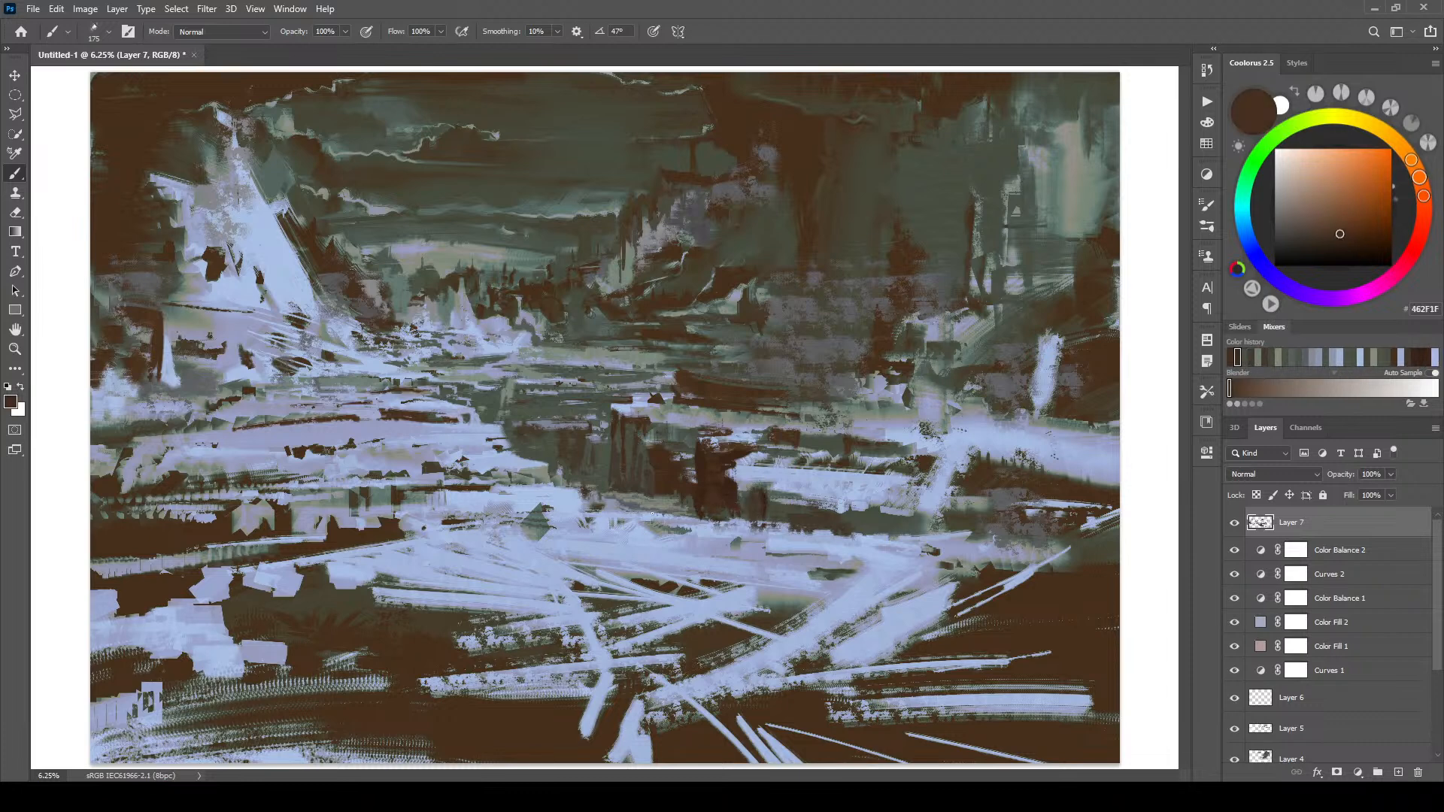
- Touch up the top edge of the central dark block with sampled dark olive, grey-green and lavender-grey, using a 60 to 100 px brush
{"action": "left_click", "coordinate": [688, 463], "text": "alt"}
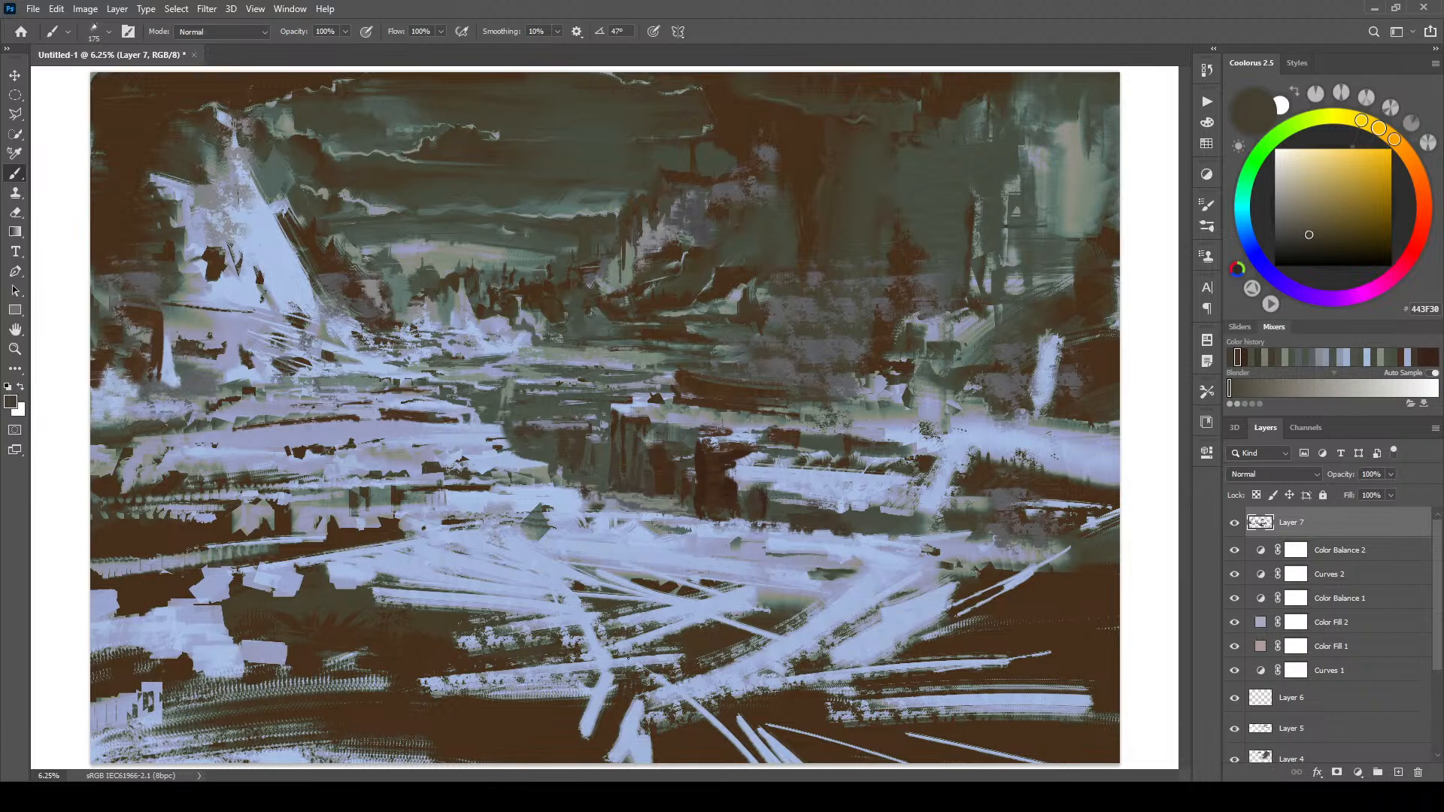
{"action": "key", "text": "bracketleft"}
{"action": "key", "text": "bracketleft"}
{"action": "left_click", "coordinate": [677, 434], "text": "alt"}
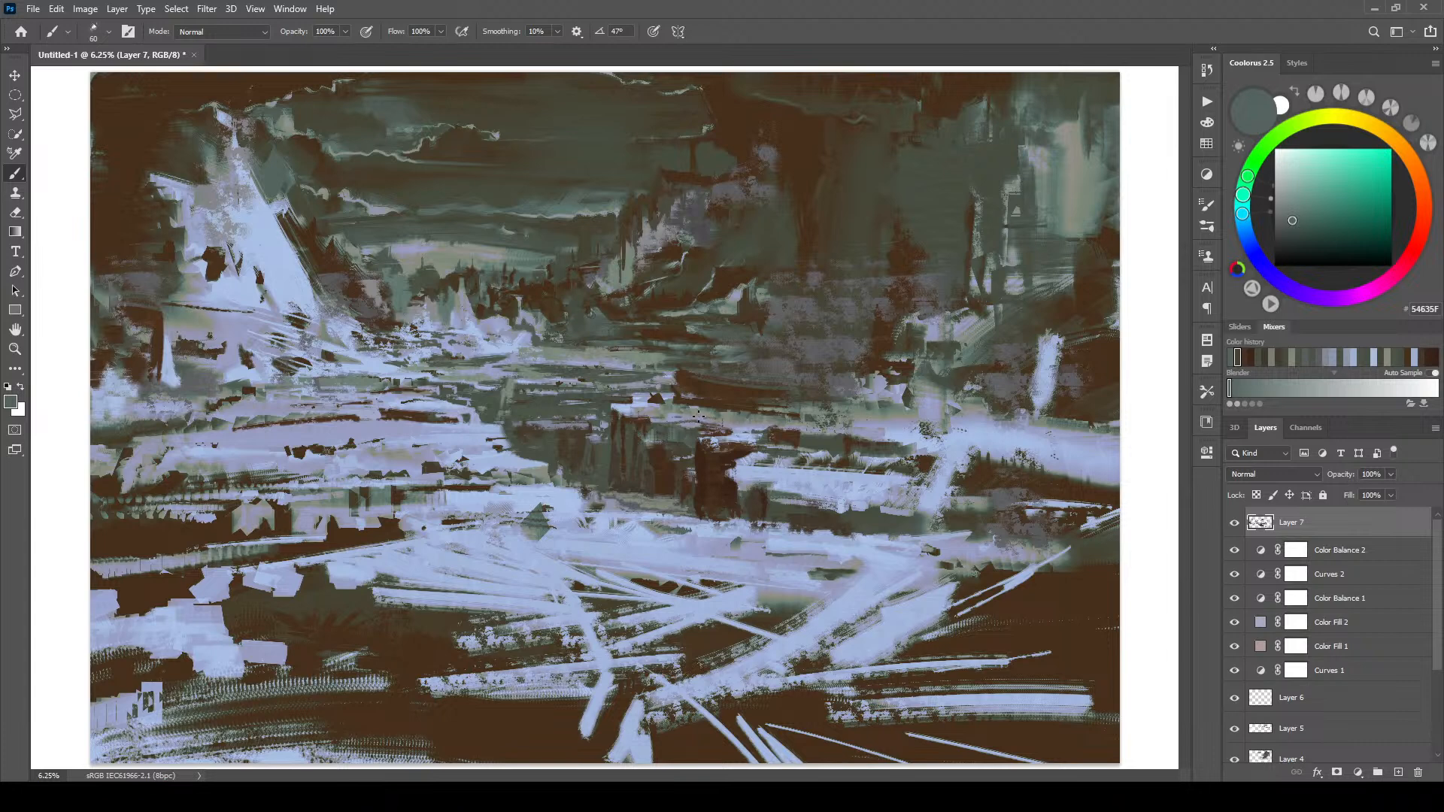
{"action": "key", "text": "bracketright"}
{"action": "key", "text": "bracketright"}
{"action": "key", "text": "bracketright"}
{"action": "key", "text": "bracketright"}
{"action": "left_click", "coordinate": [631, 409], "text": "alt"}
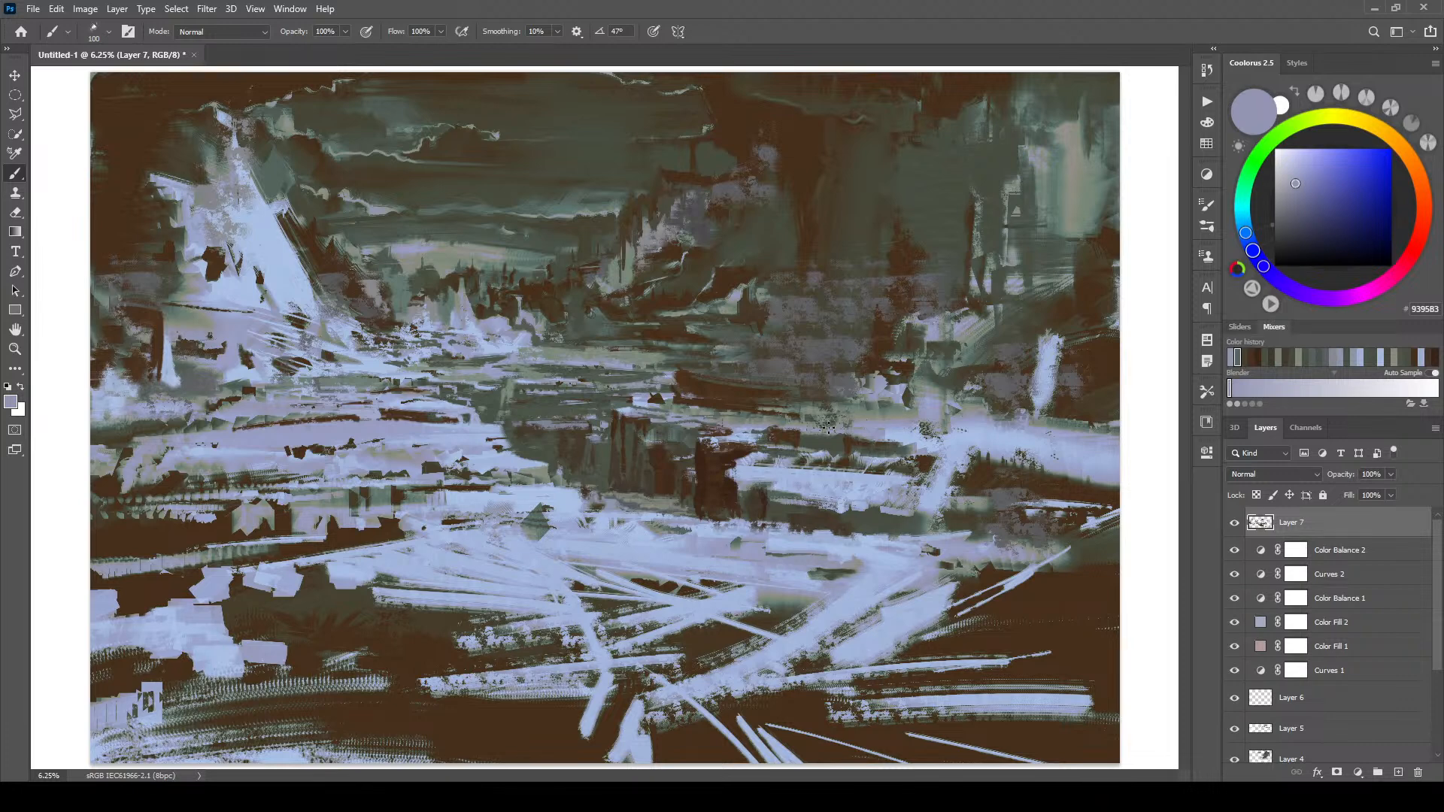
- Refine the upper left corner of the central dark block with sampled dark brown and dark grey-green
{"action": "left_click", "coordinate": [504, 447], "text": "alt"}
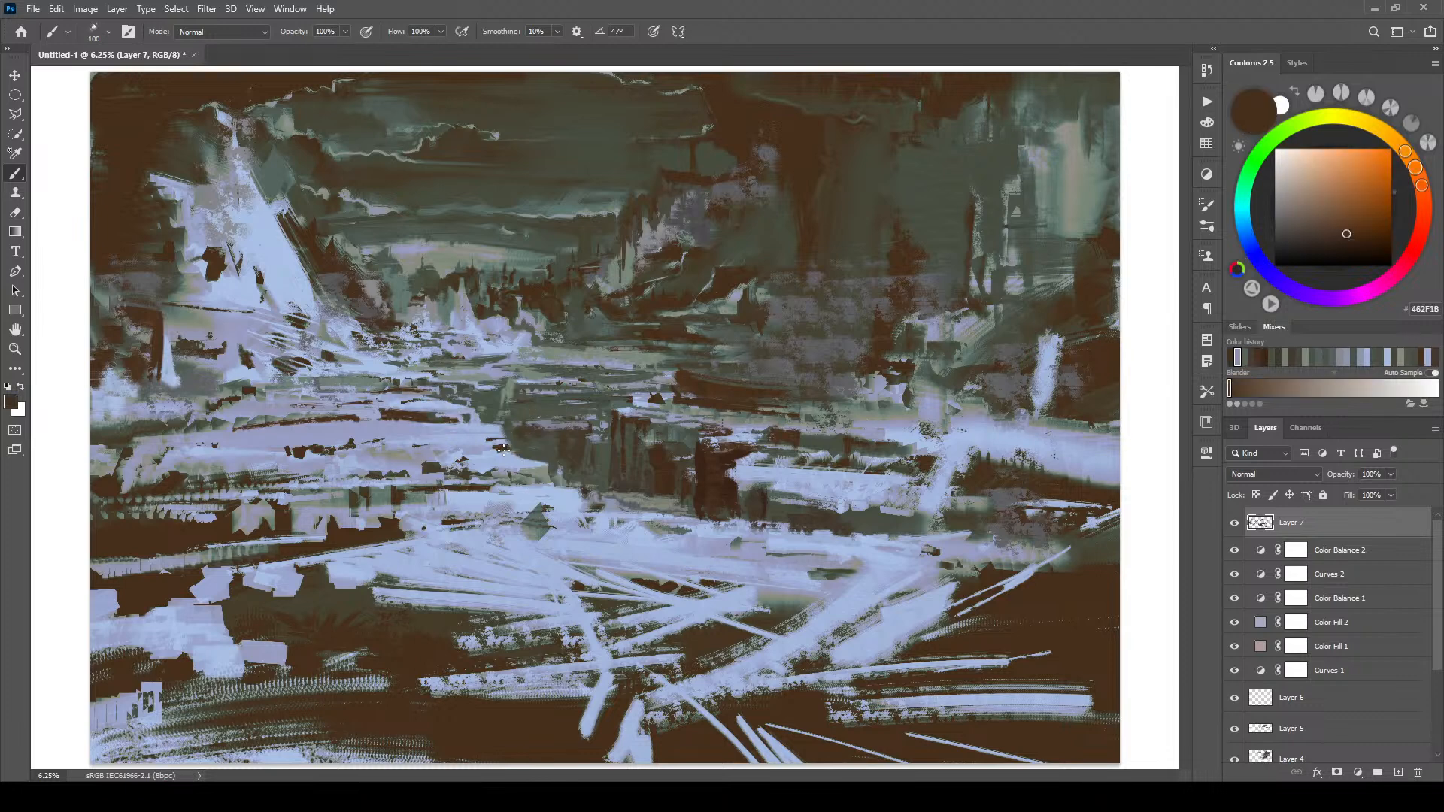
{"action": "left_click", "coordinate": [518, 435], "text": "alt"}
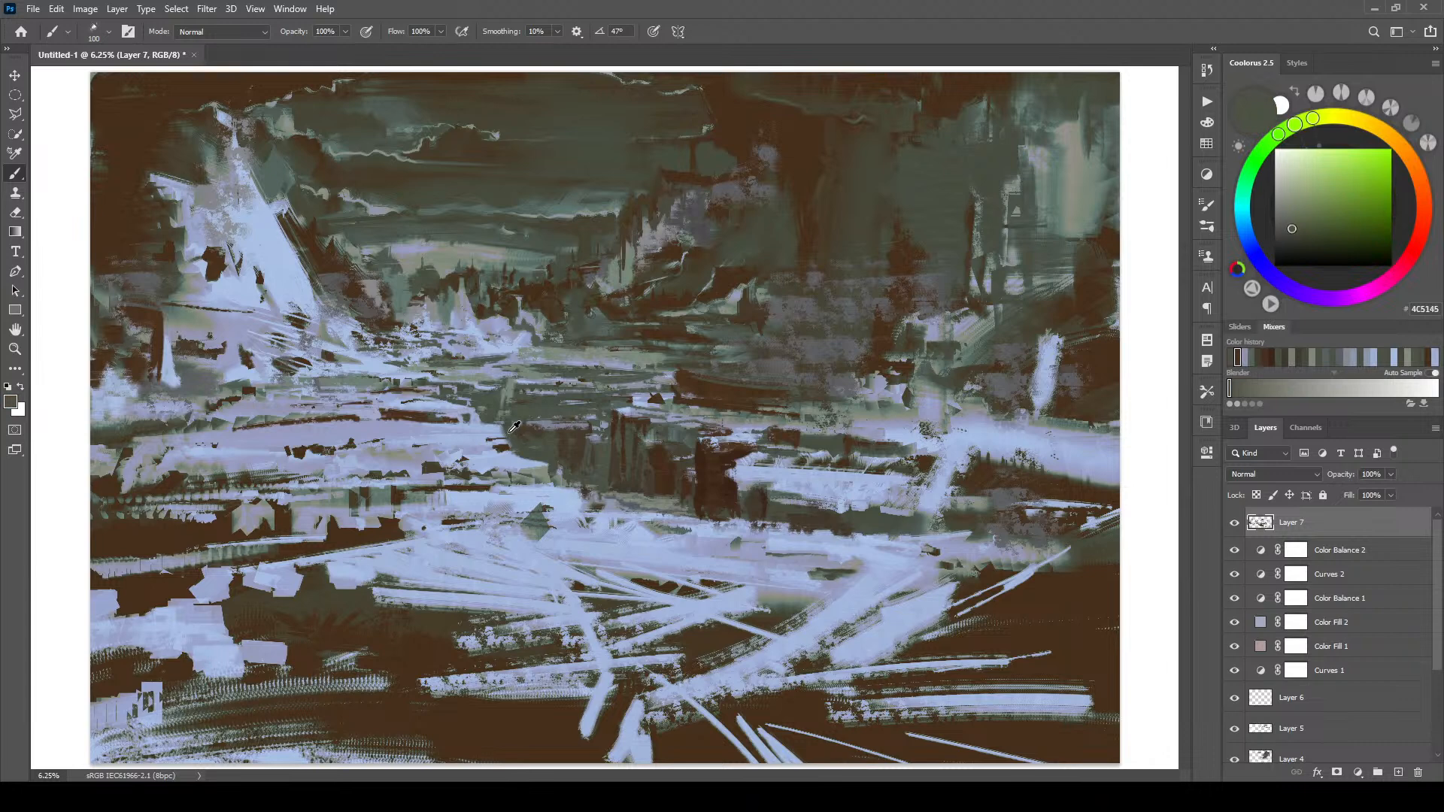
{"action": "left_click", "coordinate": [517, 427], "text": "alt"}
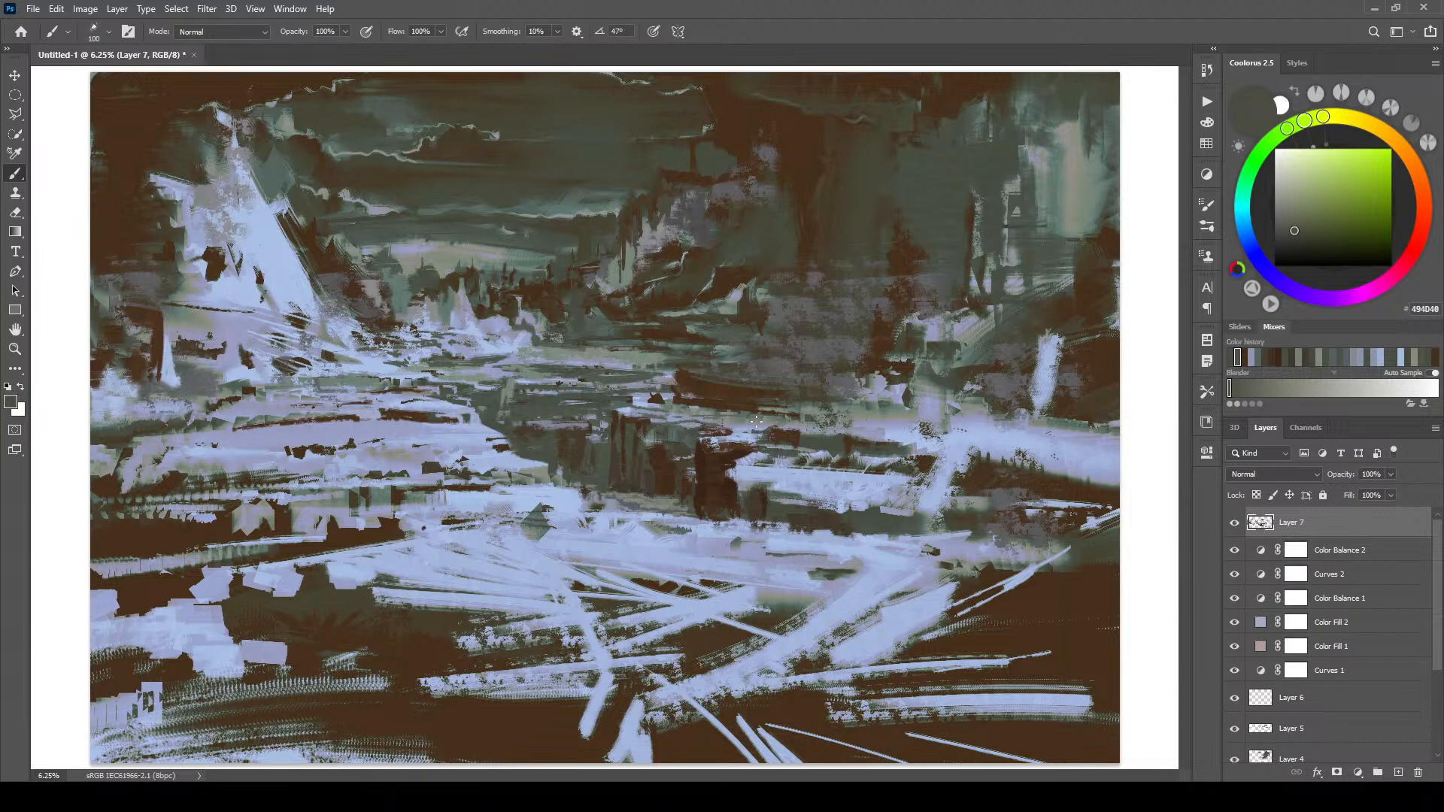
- Break up the right edge of the central dark block with sampled dark brown, lavender-grey and dark green
{"action": "left_click", "coordinate": [749, 459], "text": "alt"}
{"action": "left_click_drag", "start_coordinate": [736, 468], "coordinate": [768, 454]}
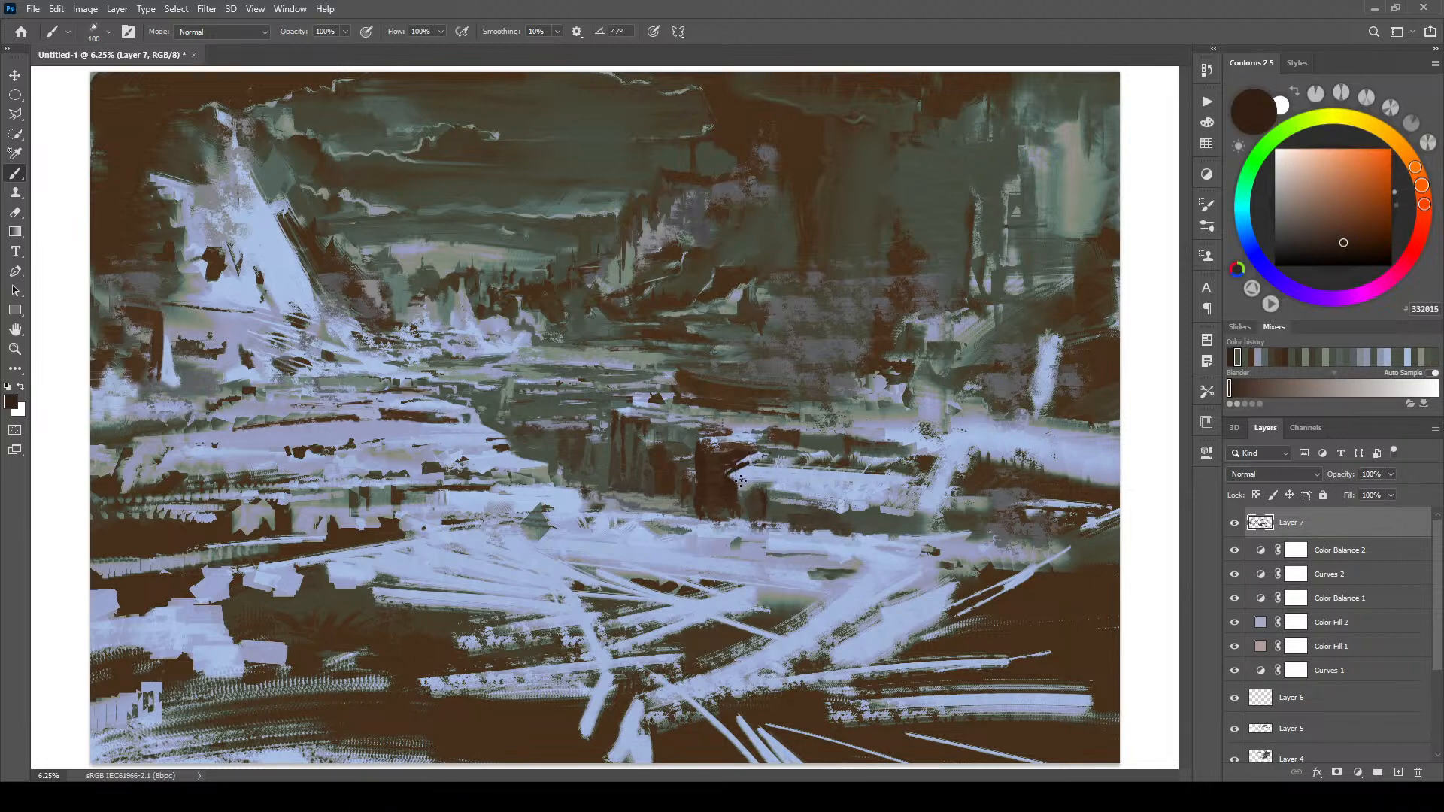
{"action": "left_click", "coordinate": [750, 474], "text": "alt"}
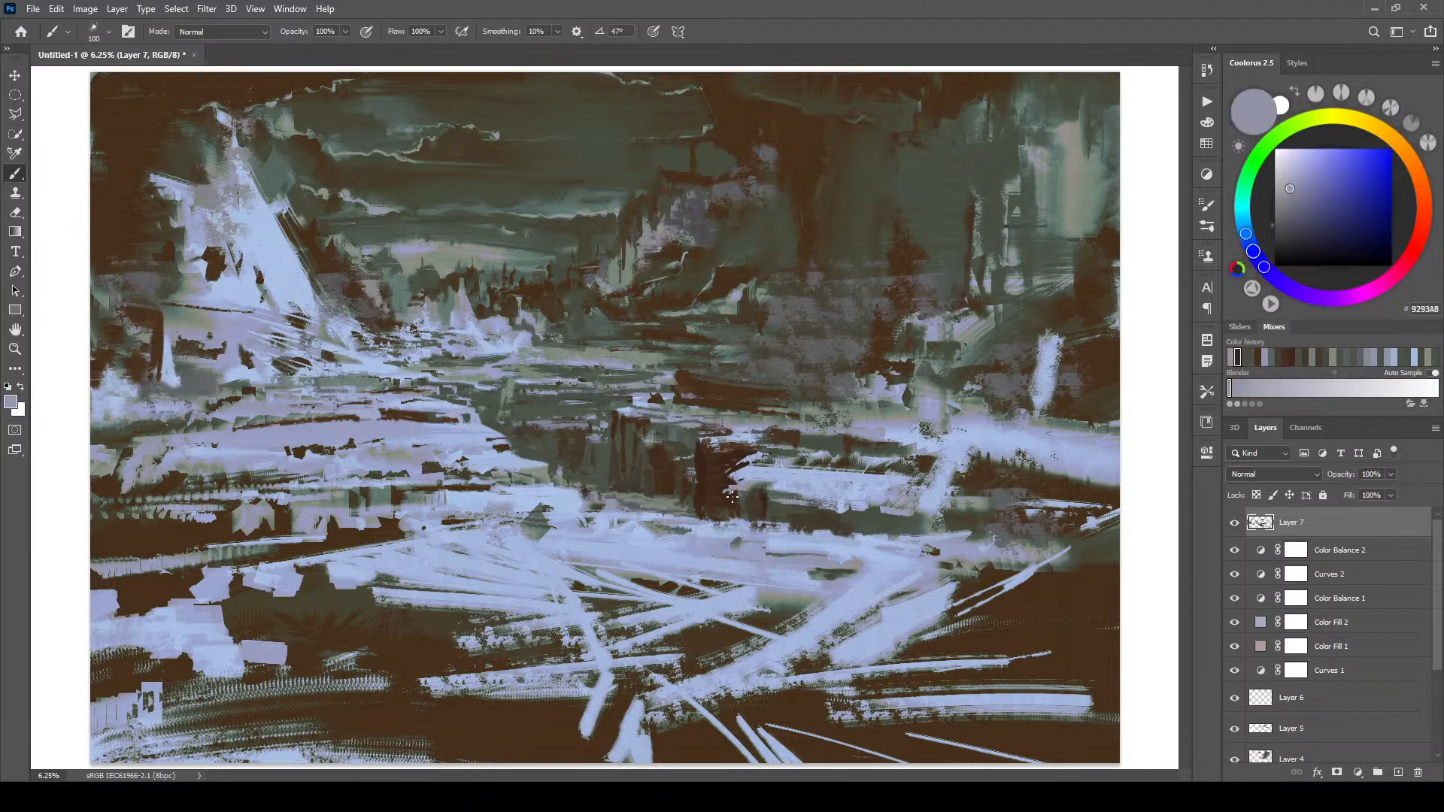
{"action": "left_click", "coordinate": [742, 477], "text": "alt"}
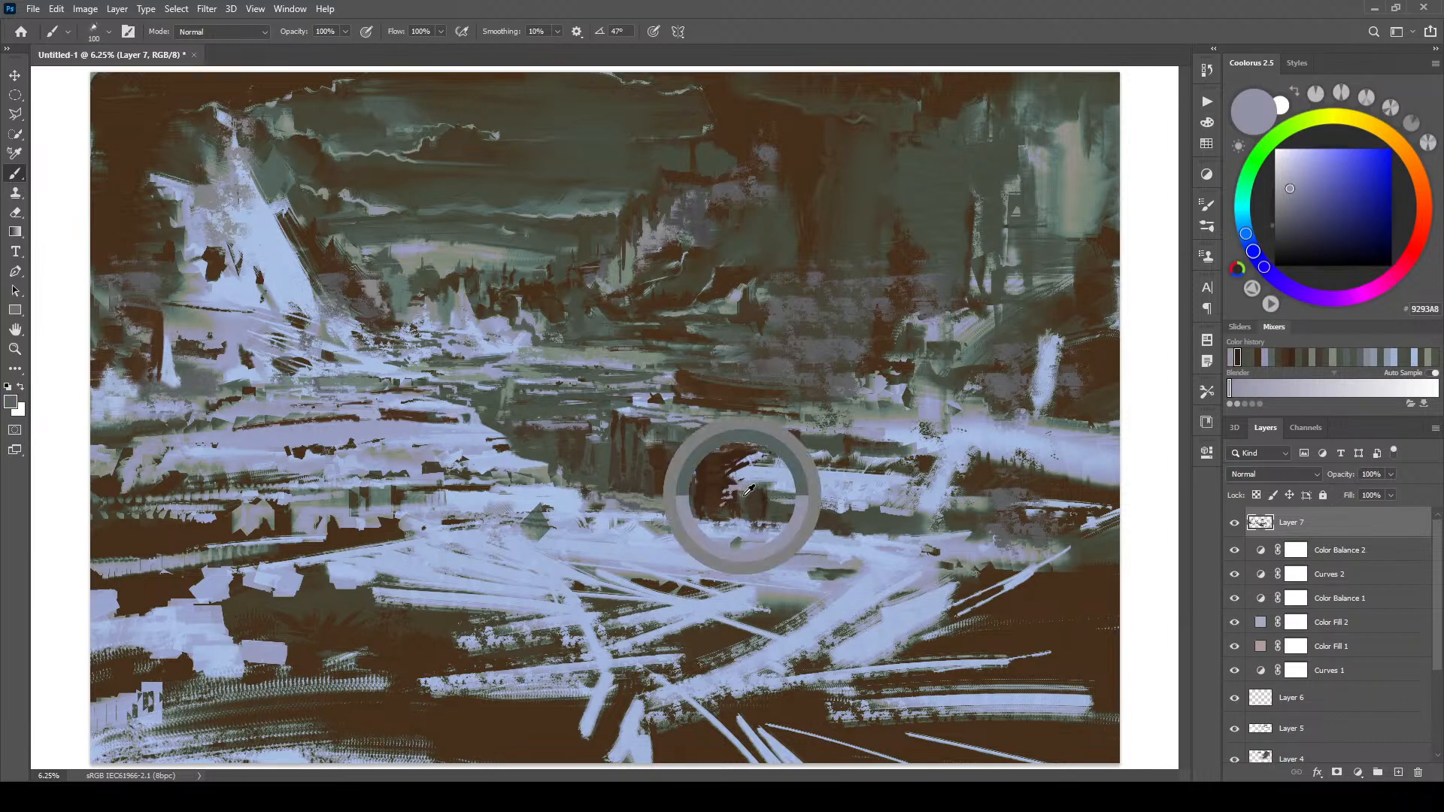
{"action": "key", "text": "bracketright"}
{"action": "key", "text": "bracketright"}
{"action": "key", "text": "bracketright"}
{"action": "key", "text": "bracketright"}
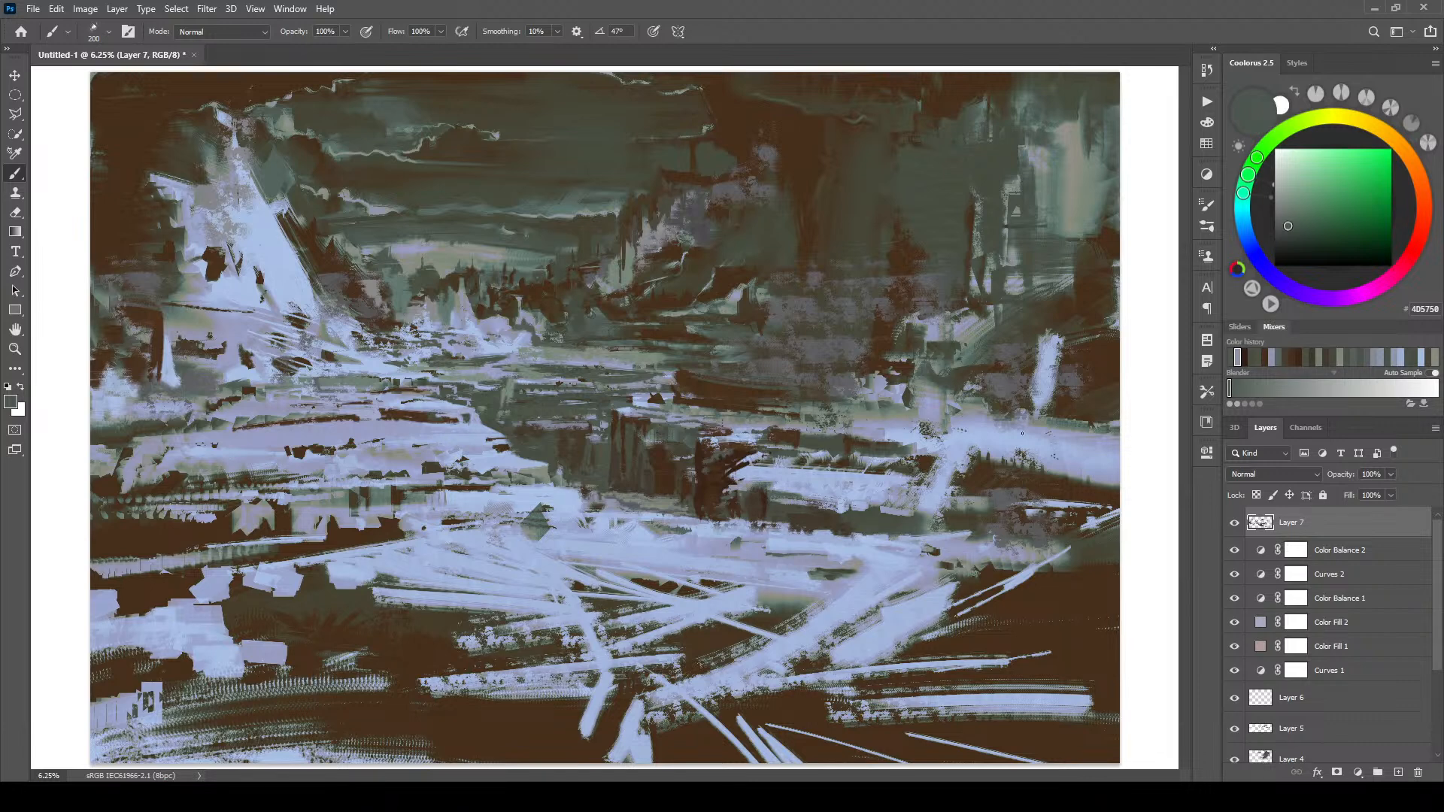
- Paint sampled dark brown vertical streaks down the hazy cliff right of centre with a brush of about 700 px
{"action": "left_click", "coordinate": [814, 229], "text": "alt"}
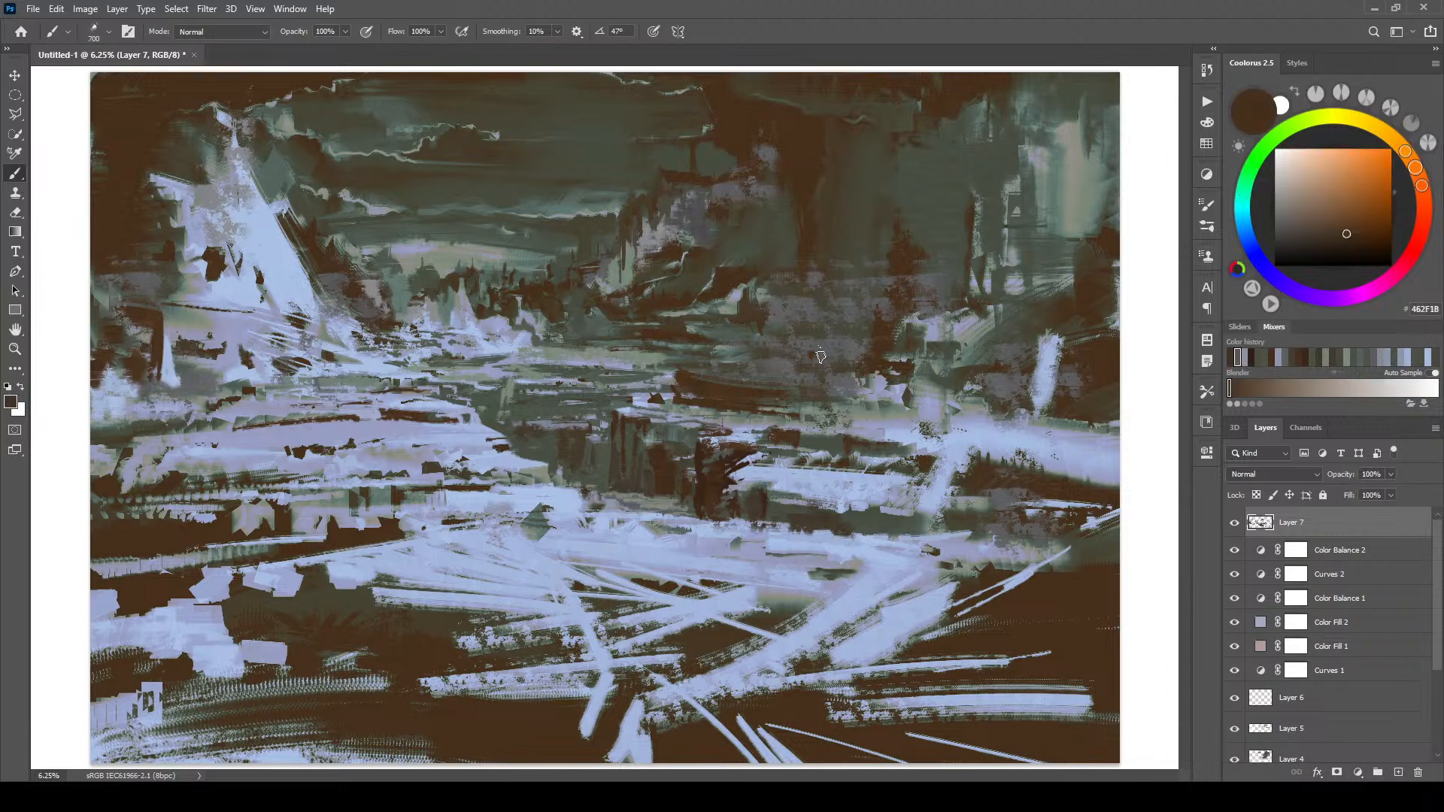
{"action": "mouse_move", "coordinate": [832, 272]}
{"action": "left_mouse_down"}
{"action": "mouse_move", "coordinate": [816, 350]}
{"action": "mouse_move", "coordinate": [783, 366]}
{"action": "left_mouse_up"}
{"action": "key", "text": "["}
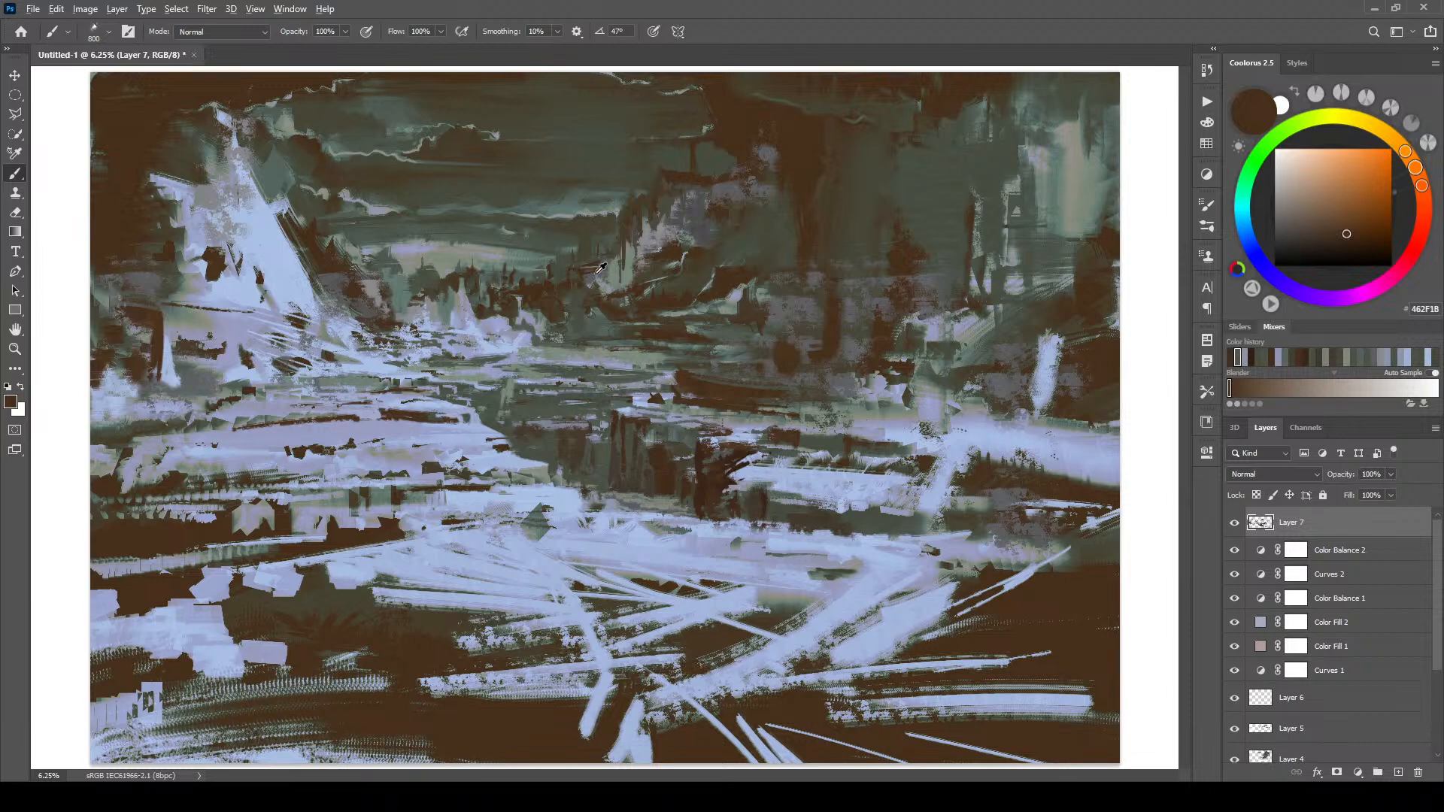
{"action": "left_click", "coordinate": [528, 273], "text": "alt"}
{"action": "key", "text": "]"}
{"action": "key", "text": "]"}
{"action": "key", "text": "]"}
{"action": "key", "text": "]"}
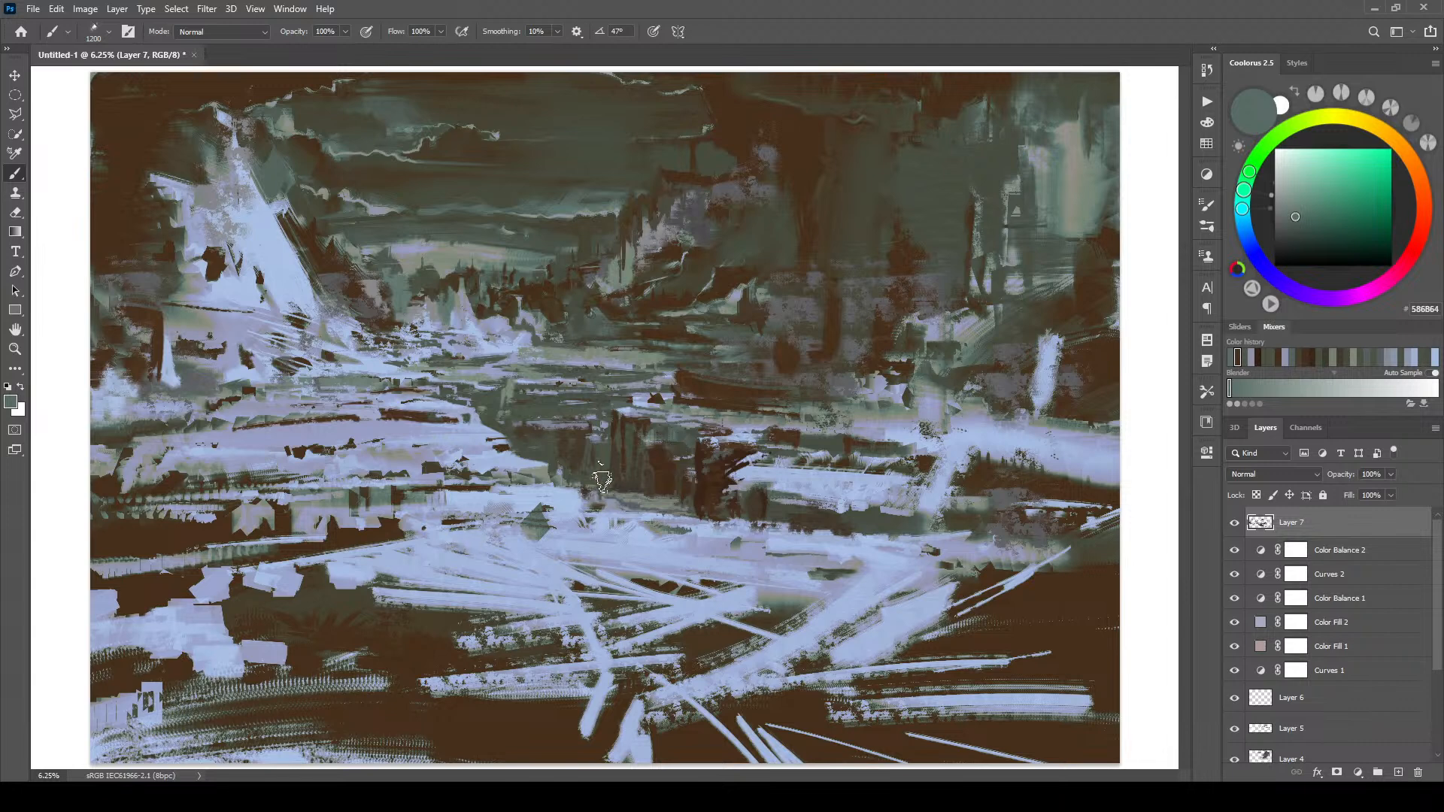
- Paint a sampled dark brown curved rim under the pale foreground shape, starting with a brush of about 500 px
{"action": "left_click", "coordinate": [366, 533], "text": "alt"}
{"action": "key", "text": "bracketleft"}
{"action": "key", "text": "bracketleft"}
{"action": "key", "text": "bracketleft"}
{"action": "key", "text": "bracketleft"}
{"action": "key", "text": "bracketleft"}
{"action": "key", "text": "bracketleft"}
{"action": "key", "text": "bracketleft"}
{"action": "key", "text": "bracketleft"}
{"action": "key", "text": "bracketleft"}
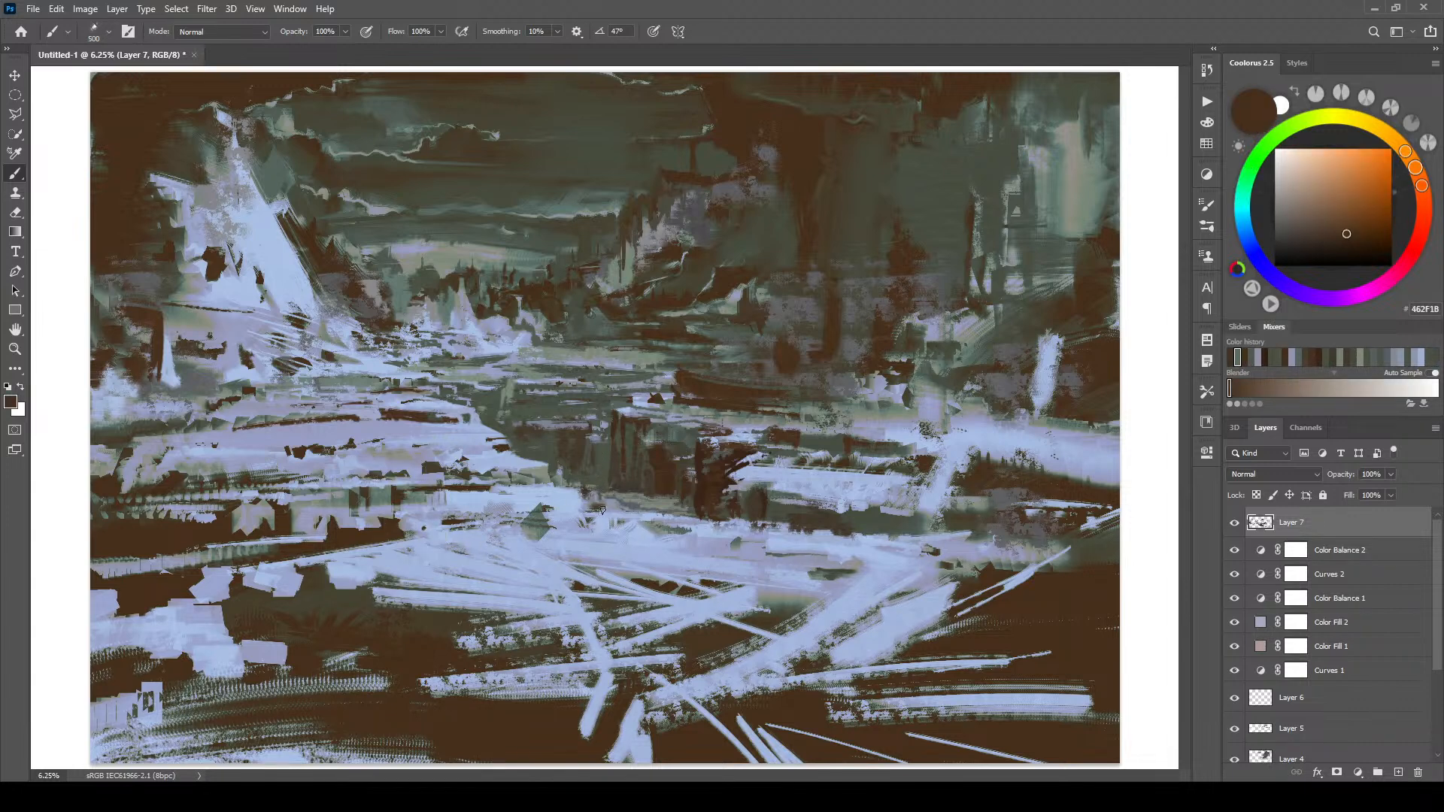
{"action": "mouse_move", "coordinate": [596, 517]}
{"action": "left_mouse_down"}
{"action": "mouse_move", "coordinate": [538, 592]}
{"action": "mouse_move", "coordinate": [466, 610]}
{"action": "left_mouse_up"}
{"action": "key", "text": "bracketright"}
{"action": "key", "text": "bracketright"}
{"action": "key", "text": "bracketright"}
{"action": "key", "text": "bracketright"}
{"action": "key", "text": "bracketright"}
{"action": "key", "text": "bracketright"}
{"action": "key", "text": "bracketright"}
{"action": "key", "text": "bracketright"}
{"action": "left_click_drag", "start_coordinate": [631, 564], "coordinate": [511, 615]}
{"action": "left_click_drag", "start_coordinate": [617, 589], "coordinate": [543, 615]}
- Clean up the right end of the foreground rim with sampled light blue and a brush of about 250 px
{"action": "left_click", "coordinate": [651, 539], "text": "alt"}
{"action": "key", "text": "bracketleft"}
{"action": "key", "text": "bracketleft"}
{"action": "key", "text": "bracketleft"}
{"action": "key", "text": "bracketleft"}
{"action": "key", "text": "bracketleft"}
{"action": "key", "text": "bracketleft"}
{"action": "key", "text": "bracketleft"}
{"action": "key", "text": "bracketleft"}
{"action": "key", "text": "bracketleft"}
{"action": "key", "text": "bracketleft"}
{"action": "left_click_drag", "start_coordinate": [636, 539], "coordinate": [591, 517]}
{"action": "mouse_move", "coordinate": [618, 529]}
{"action": "left_mouse_down"}
{"action": "mouse_move", "coordinate": [640, 557]}
{"action": "mouse_move", "coordinate": [636, 545]}
{"action": "mouse_move", "coordinate": [734, 572]}
{"action": "left_mouse_up"}
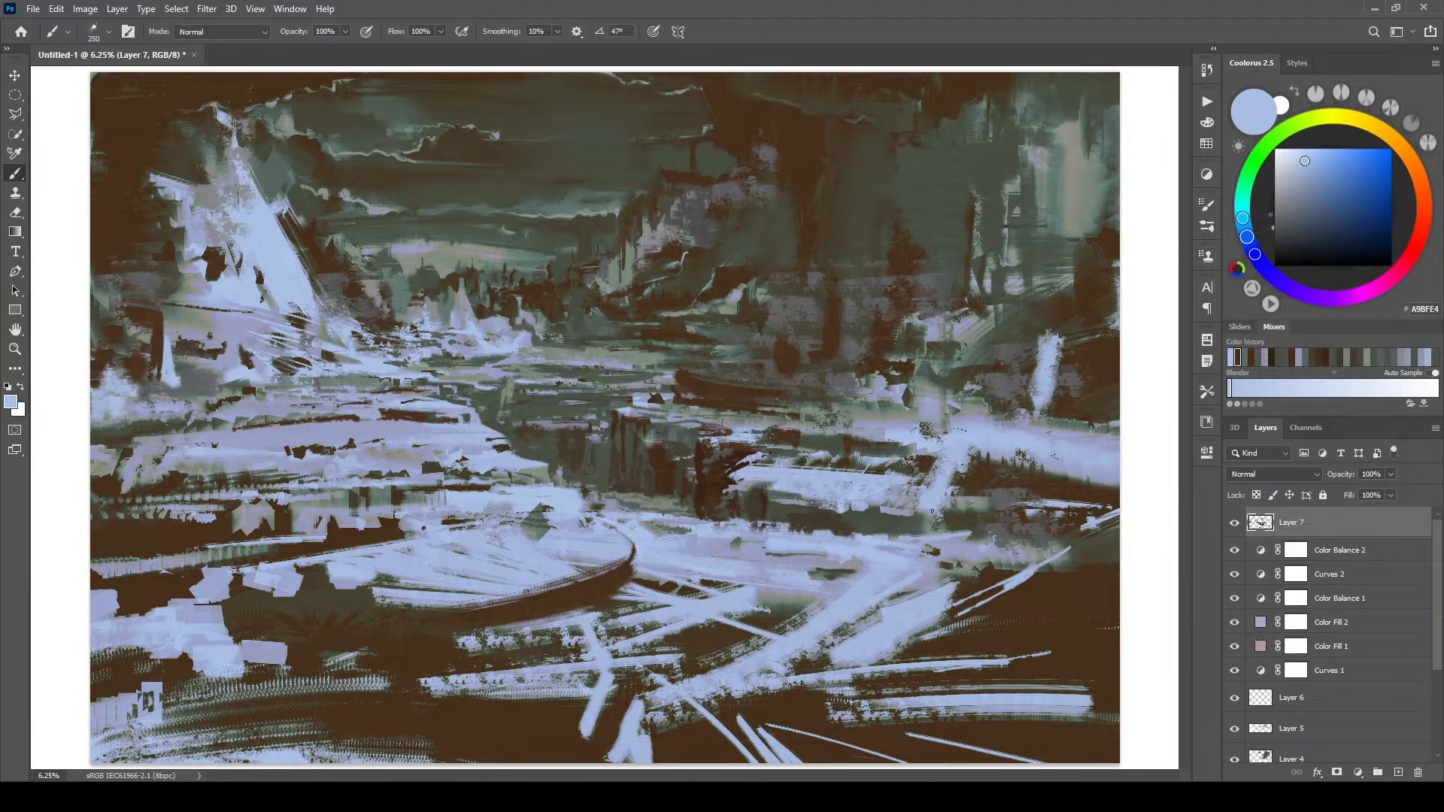
- Add a light blue vertical streak below the foreground rim and darken the area beside it with sampled dark brown
{"action": "left_click", "coordinate": [633, 701], "text": "alt"}
{"action": "key", "text": "bracketright"}
{"action": "key", "text": "bracketright"}
{"action": "key", "text": "bracketright"}
{"action": "key", "text": "bracketright"}
{"action": "mouse_move", "coordinate": [620, 594]}
{"action": "left_mouse_down"}
{"action": "mouse_move", "coordinate": [620, 627]}
{"action": "mouse_move", "coordinate": [647, 752]}
{"action": "left_mouse_up"}
{"action": "left_click", "coordinate": [606, 721], "text": "alt"}
{"action": "mouse_move", "coordinate": [581, 720]}
{"action": "left_mouse_down"}
{"action": "mouse_move", "coordinate": [604, 688]}
{"action": "mouse_move", "coordinate": [583, 722]}
{"action": "mouse_move", "coordinate": [605, 624]}
{"action": "left_mouse_up"}
{"action": "left_click_drag", "start_coordinate": [621, 726], "coordinate": [635, 763]}
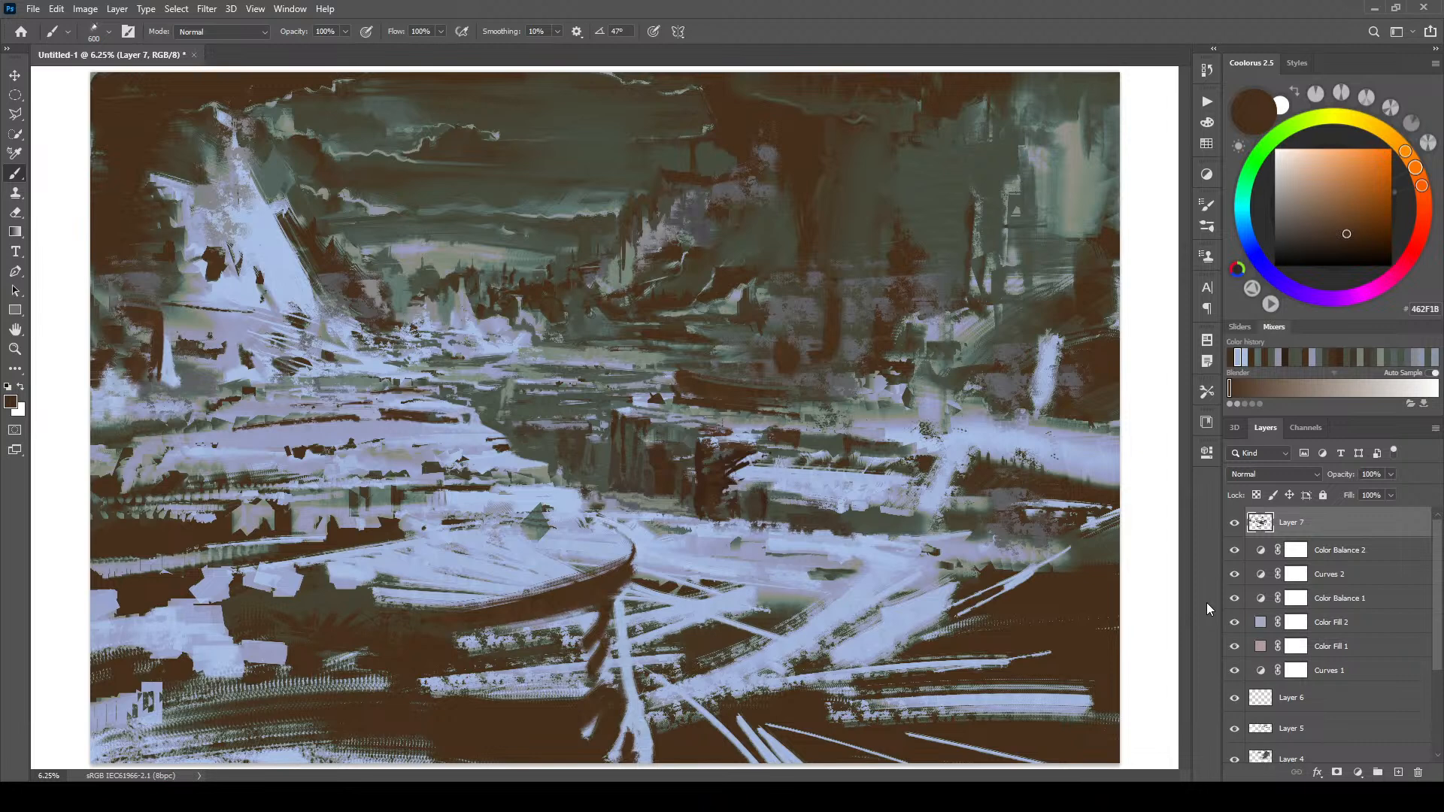
- Paint a small dark brown wedge above the curved foreground shape with a brush of about 300 px
{"action": "left_click", "coordinate": [587, 504], "text": "alt"}
{"action": "key", "text": "bracketleft"}
{"action": "key", "text": "bracketleft"}
{"action": "key", "text": "bracketleft"}
{"action": "key", "text": "bracketleft"}
{"action": "left_click", "coordinate": [589, 485], "text": "alt"}
{"action": "mouse_move", "coordinate": [585, 493]}
{"action": "left_mouse_down"}
{"action": "mouse_move", "coordinate": [565, 508]}
{"action": "mouse_move", "coordinate": [579, 501]}
{"action": "left_mouse_up"}
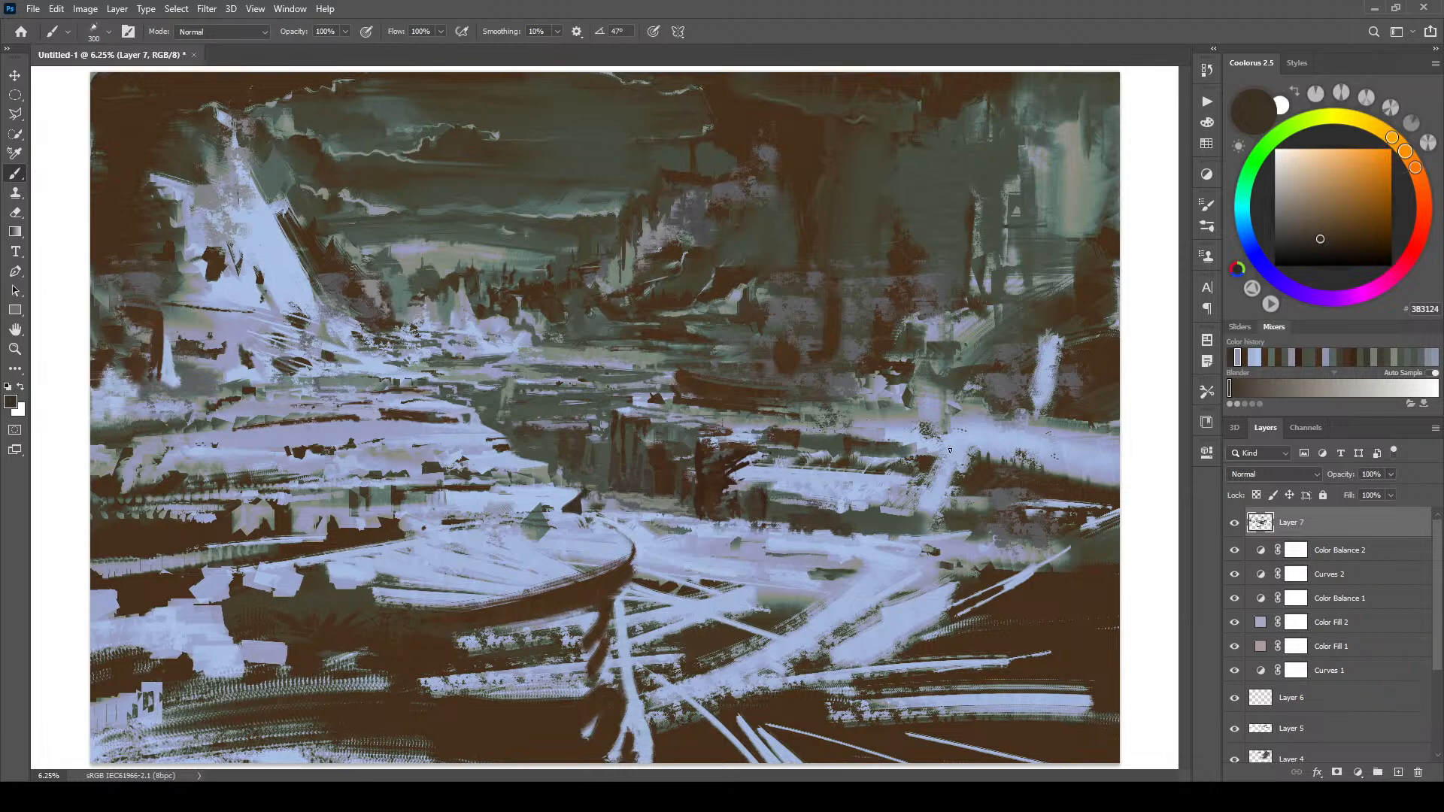
- Shape the band left of the small dark wedge with sampled dark olive, varying the brush between about 200 and 700 px
{"action": "key", "text": "bracketright"}
{"action": "key", "text": "bracketright"}
{"action": "key", "text": "bracketright"}
{"action": "key", "text": "bracketright"}
{"action": "left_click", "coordinate": [490, 484], "text": "alt"}
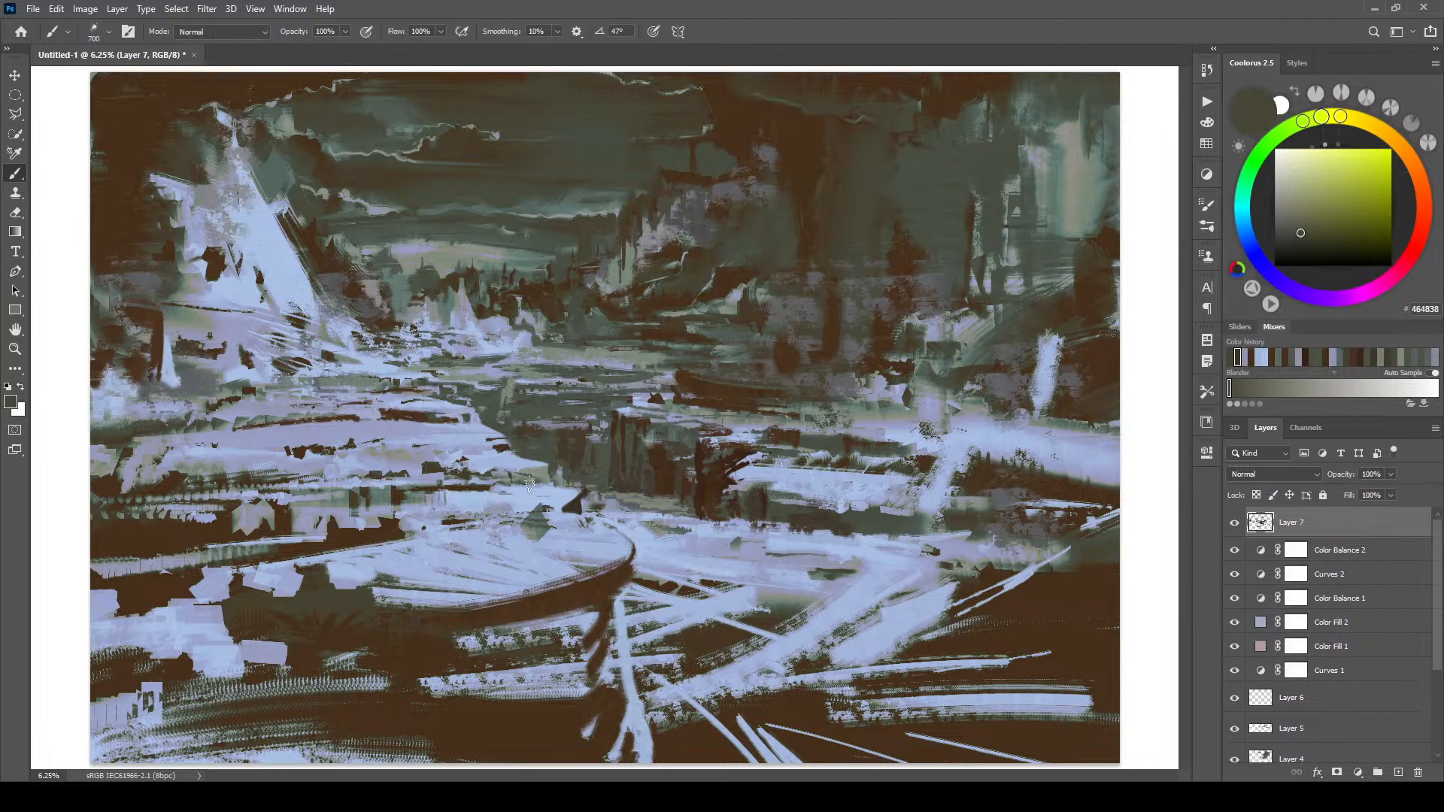
{"action": "key", "text": "bracketleft"}
{"action": "key", "text": "bracketleft"}
{"action": "key", "text": "bracketleft"}
{"action": "key", "text": "bracketleft"}
{"action": "key", "text": "bracketleft"}
{"action": "key", "text": "bracketleft"}
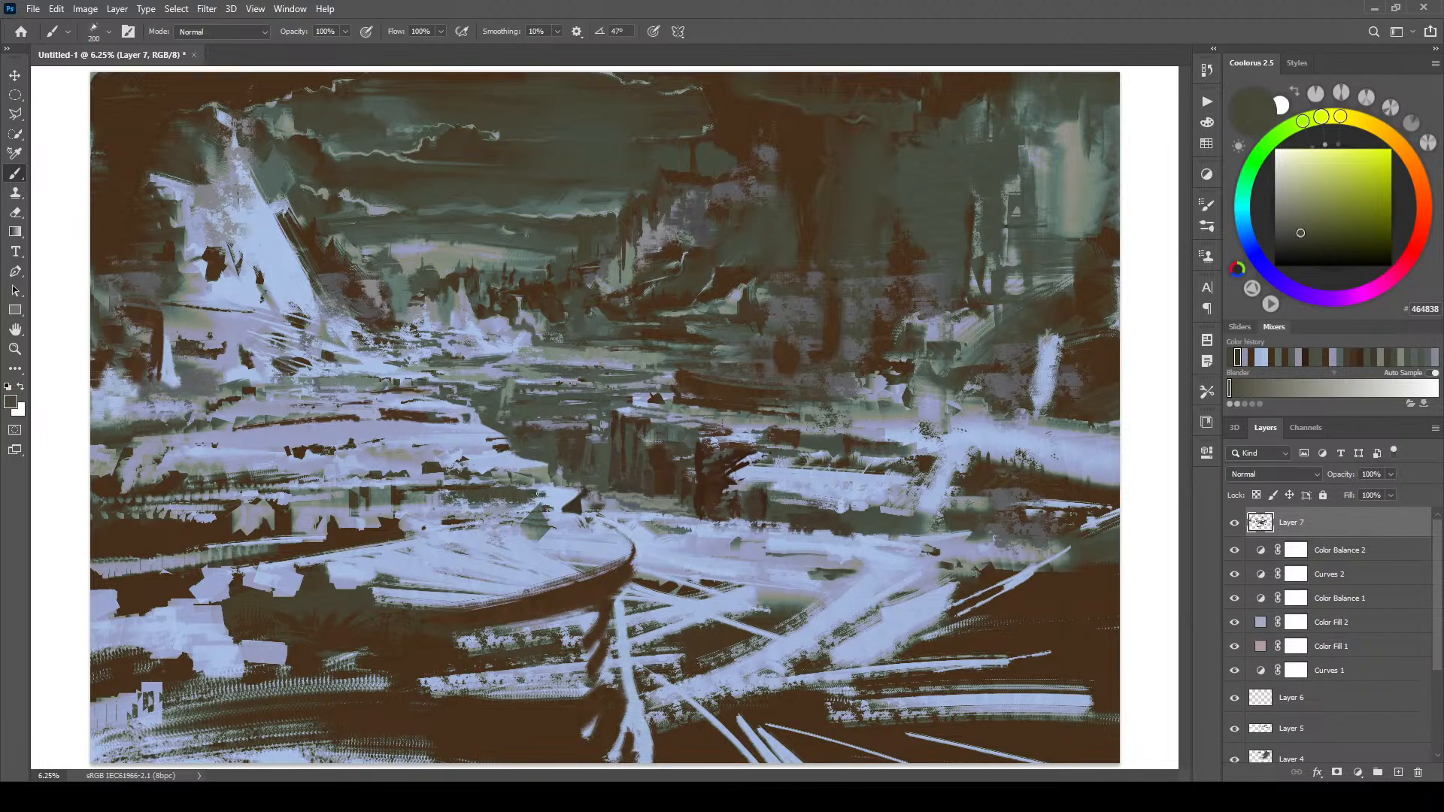
{"action": "key", "text": "bracketright"}
{"action": "key", "text": "bracketright"}
{"action": "key", "text": "bracketright"}
{"action": "key", "text": "bracketright"}
{"action": "key", "text": "bracketright"}
{"action": "key", "text": "bracketleft"}
{"action": "key", "text": "bracketleft"}
{"action": "key", "text": "bracketleft"}
{"action": "key", "text": "bracketleft"}
{"action": "key", "text": "bracketleft"}
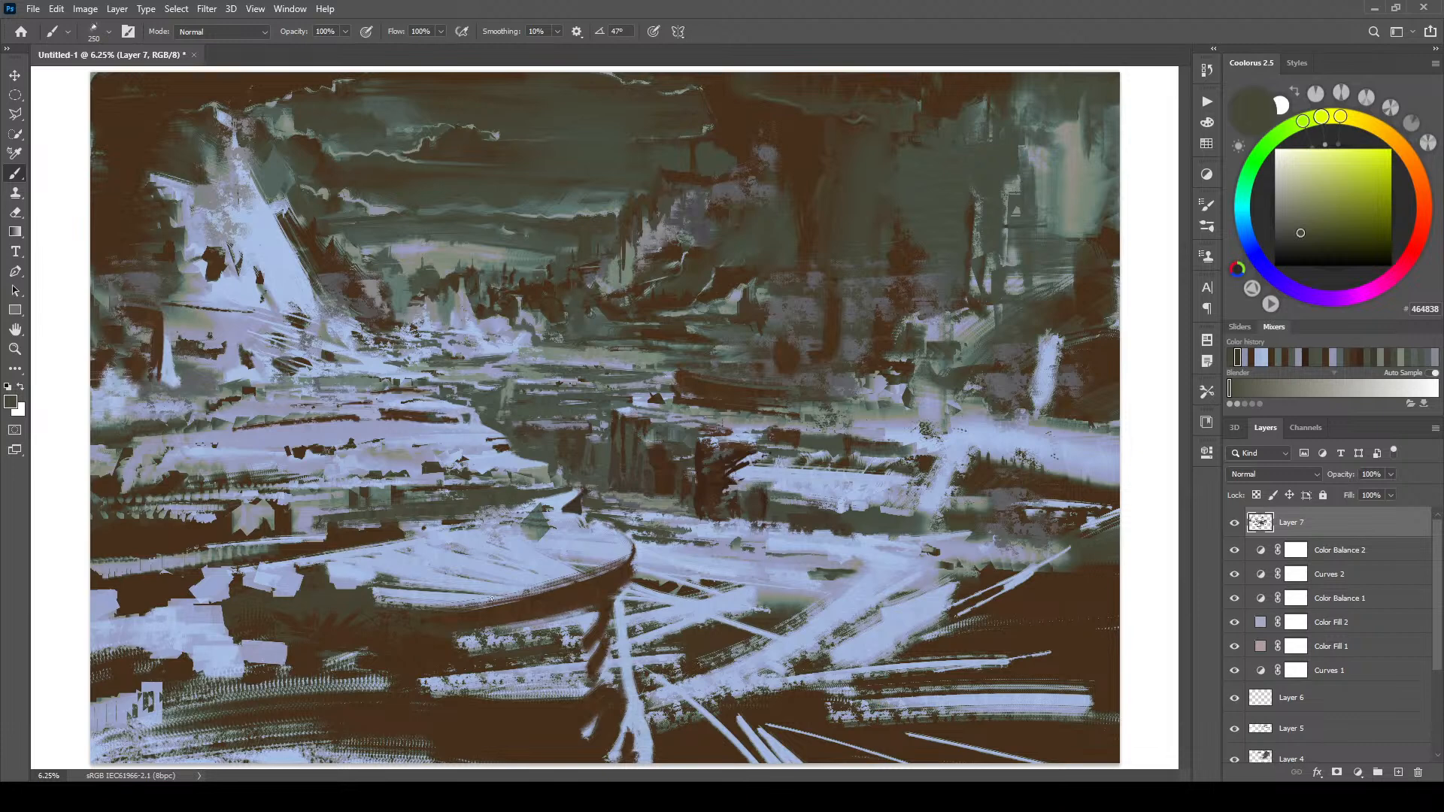
- Sweep sampled light blue strokes across the lower left foreground with a brush of about 500 px
{"action": "left_click", "coordinate": [220, 618], "text": "alt"}
{"action": "key", "text": "]"}
{"action": "key", "text": "]"}
{"action": "key", "text": "]"}
{"action": "key", "text": "]"}
{"action": "key", "text": "]"}
{"action": "key", "text": "]"}
{"action": "key", "text": "]"}
{"action": "key", "text": "]"}
{"action": "key", "text": "]"}
{"action": "key", "text": "]"}
{"action": "key", "text": "]"}
{"action": "key", "text": "]"}
{"action": "key", "text": "]"}
{"action": "key", "text": "]"}
{"action": "key", "text": "]"}
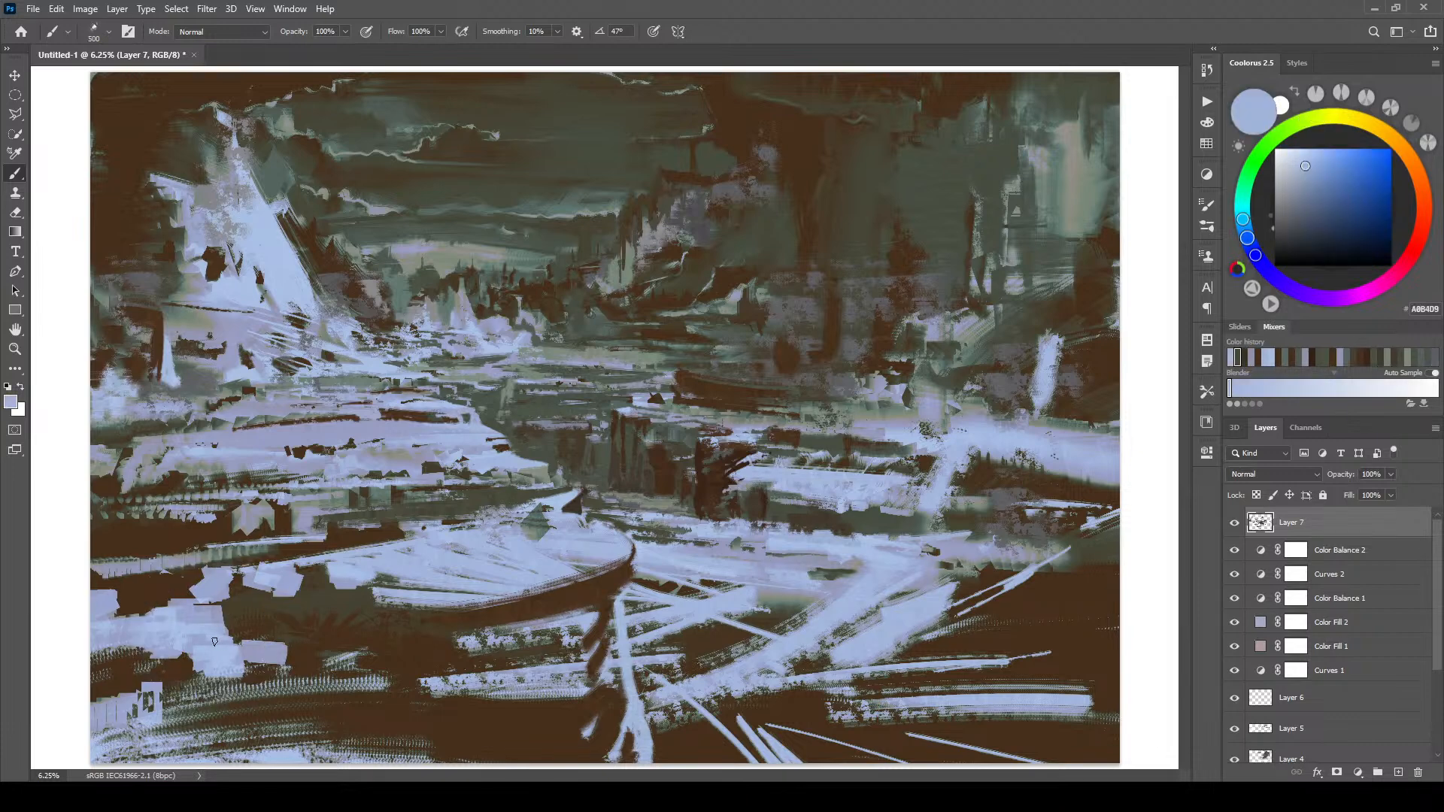
{"action": "left_click_drag", "start_coordinate": [227, 642], "coordinate": [341, 679]}
{"action": "mouse_move", "coordinate": [220, 643]}
{"action": "left_mouse_down"}
{"action": "mouse_move", "coordinate": [354, 673]}
{"action": "mouse_move", "coordinate": [226, 623]}
{"action": "mouse_move", "coordinate": [331, 634]}
{"action": "mouse_move", "coordinate": [262, 615]}
{"action": "mouse_move", "coordinate": [294, 622]}
{"action": "mouse_move", "coordinate": [296, 605]}
{"action": "mouse_move", "coordinate": [152, 591]}
{"action": "mouse_move", "coordinate": [380, 610]}
{"action": "left_mouse_up"}
- Add light blue accents at the upper left end of the curved foreground shape with a smaller brush
{"action": "key", "text": "["}
{"action": "key", "text": "["}
{"action": "key", "text": "["}
{"action": "key", "text": "["}
{"action": "key", "text": "["}
{"action": "key", "text": "["}
{"action": "key", "text": "["}
{"action": "key", "text": "["}
{"action": "key", "text": "["}
{"action": "key", "text": "["}
{"action": "key", "text": "["}
{"action": "key", "text": "["}
{"action": "key", "text": "]"}
{"action": "key", "text": "]"}
{"action": "key", "text": "]"}
{"action": "key", "text": "]"}
{"action": "mouse_move", "coordinate": [406, 541]}
{"action": "left_mouse_down"}
{"action": "mouse_move", "coordinate": [338, 538]}
{"action": "mouse_move", "coordinate": [372, 514]}
{"action": "mouse_move", "coordinate": [493, 512]}
{"action": "mouse_move", "coordinate": [417, 513]}
{"action": "left_mouse_up"}
{"action": "key", "text": "["}
{"action": "key", "text": "["}
{"action": "key", "text": "["}
{"action": "key", "text": "["}
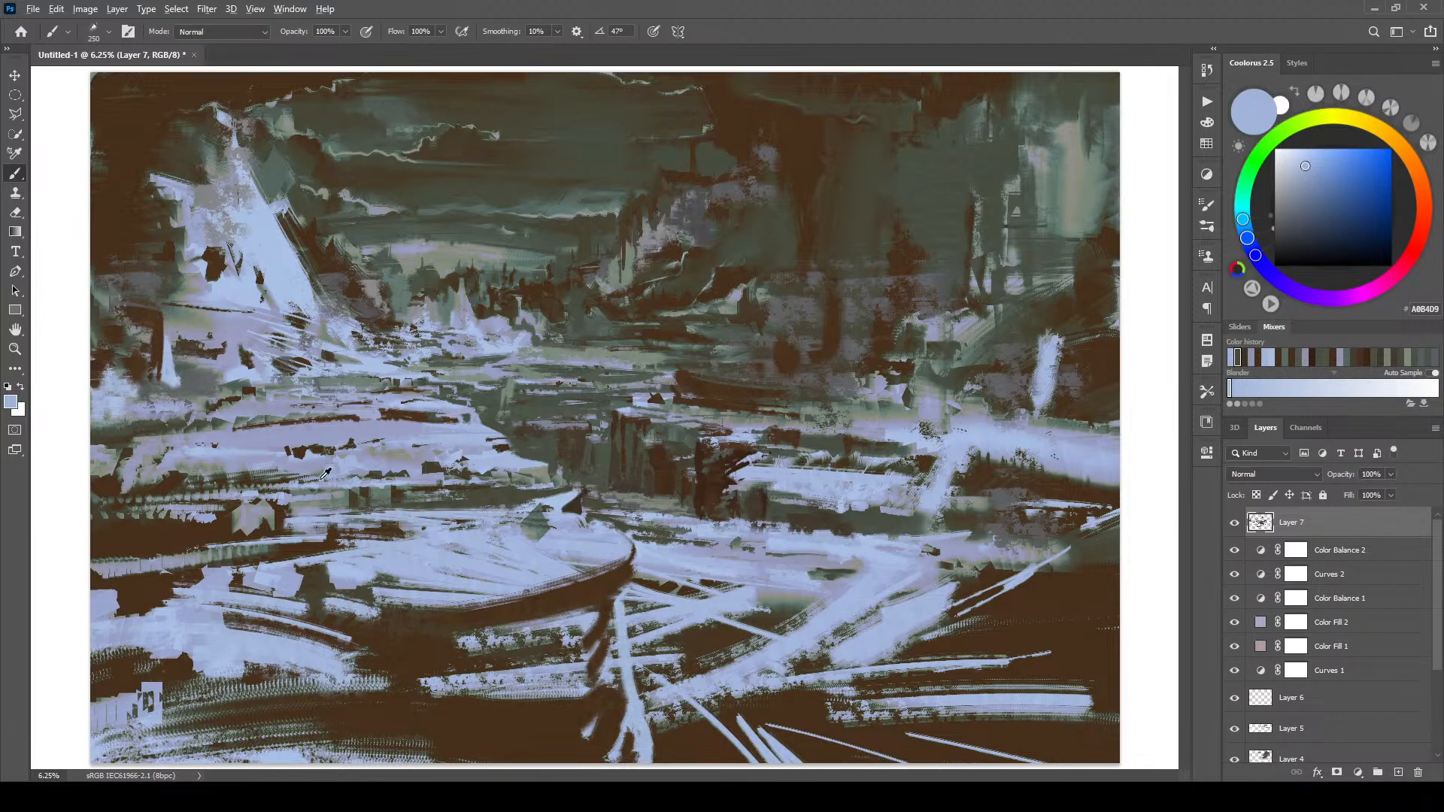
- Paint sampled grey-green over the left middle-ground bands with a brush of about 700 px
{"action": "left_click", "coordinate": [342, 502], "text": "alt"}
{"action": "key", "text": "]"}
{"action": "key", "text": "]"}
{"action": "key", "text": "]"}
{"action": "key", "text": "]"}
{"action": "key", "text": "]"}
{"action": "mouse_move", "coordinate": [302, 460]}
{"action": "left_mouse_down"}
{"action": "mouse_move", "coordinate": [127, 440]}
{"action": "mouse_move", "coordinate": [320, 451]}
{"action": "left_mouse_up"}
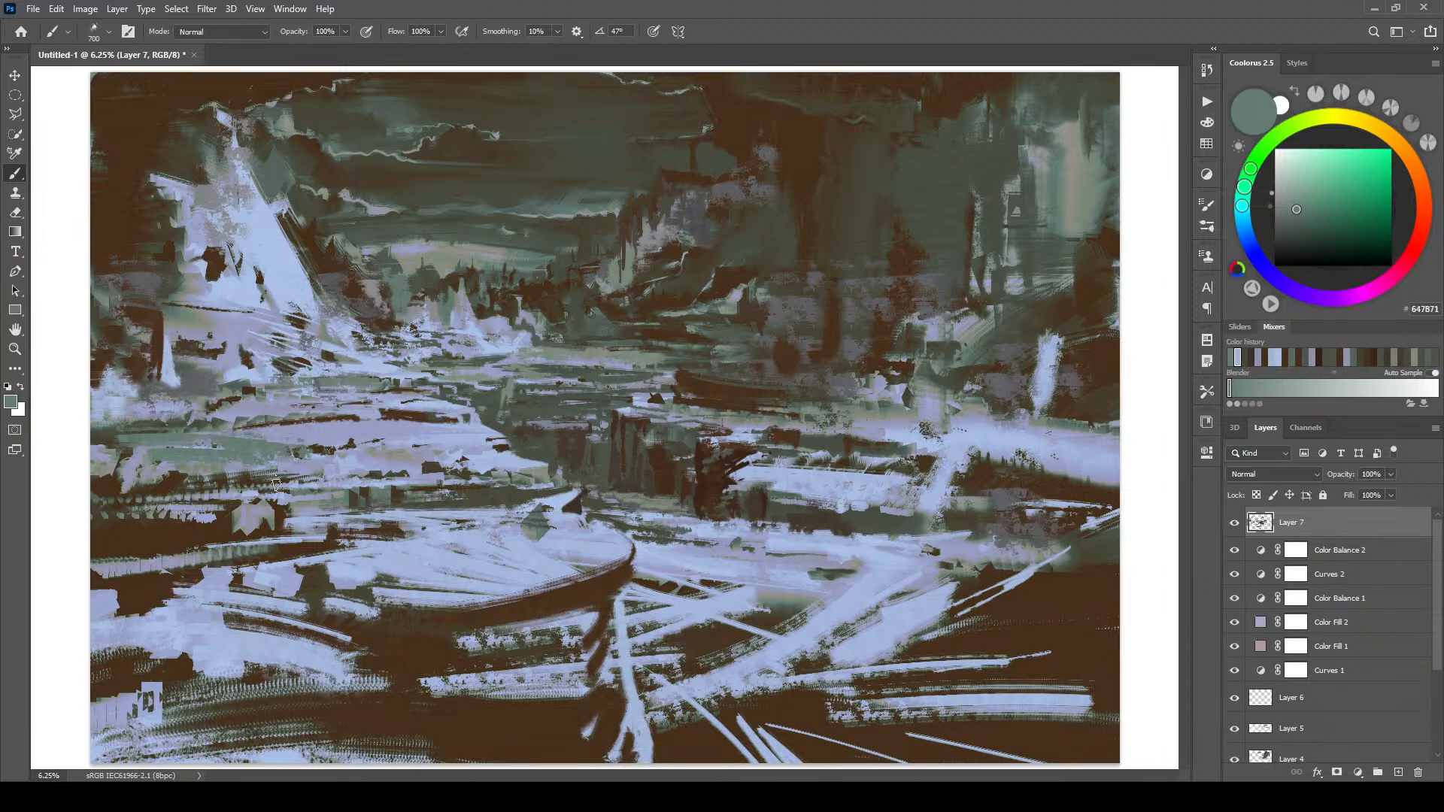
- Paint thin vertical posts in the left middle ground with sampled dark brown
{"action": "left_click", "coordinate": [294, 537], "text": "alt"}
{"action": "key", "text": "["}
{"action": "key", "text": "["}
{"action": "mouse_move", "coordinate": [207, 453]}
{"action": "left_mouse_down"}
{"action": "mouse_move", "coordinate": [194, 535]}
{"action": "mouse_move", "coordinate": [175, 510]}
{"action": "left_mouse_up"}
{"action": "left_click_drag", "start_coordinate": [180, 421], "coordinate": [159, 521]}
- Add small dark brown marks beside the pale house shape and along the curved foreground's upper edge, varying the brush size
{"action": "key", "text": "]"}
{"action": "key", "text": "]"}
{"action": "key", "text": "]"}
{"action": "key", "text": "]"}
{"action": "key", "text": "]"}
{"action": "left_click", "coordinate": [315, 530]}
{"action": "key", "text": "["}
{"action": "key", "text": "["}
{"action": "key", "text": "["}
{"action": "key", "text": "["}
{"action": "key", "text": "["}
{"action": "key", "text": "["}
{"action": "key", "text": "["}
{"action": "mouse_move", "coordinate": [329, 523]}
{"action": "left_mouse_down"}
{"action": "mouse_move", "coordinate": [329, 470]}
{"action": "mouse_move", "coordinate": [355, 512]}
{"action": "mouse_move", "coordinate": [384, 508]}
{"action": "left_mouse_up"}
{"action": "left_click", "coordinate": [432, 514]}
- Block in a beige-grey ledge above the curved foreground shape with sampled colours, using a brush of up to about 500 px
{"action": "left_click", "coordinate": [480, 516], "text": "alt"}
{"action": "mouse_move", "coordinate": [498, 508]}
{"action": "left_mouse_down"}
{"action": "mouse_move", "coordinate": [471, 480]}
{"action": "mouse_move", "coordinate": [427, 482]}
{"action": "mouse_move", "coordinate": [499, 493]}
{"action": "mouse_move", "coordinate": [531, 477]}
{"action": "mouse_move", "coordinate": [508, 493]}
{"action": "mouse_move", "coordinate": [549, 490]}
{"action": "left_mouse_up"}
{"action": "key", "text": "bracketright"}
{"action": "left_click", "coordinate": [473, 481], "text": "alt"}
{"action": "key", "text": "bracketright"}
{"action": "key", "text": "bracketright"}
{"action": "key", "text": "bracketright"}
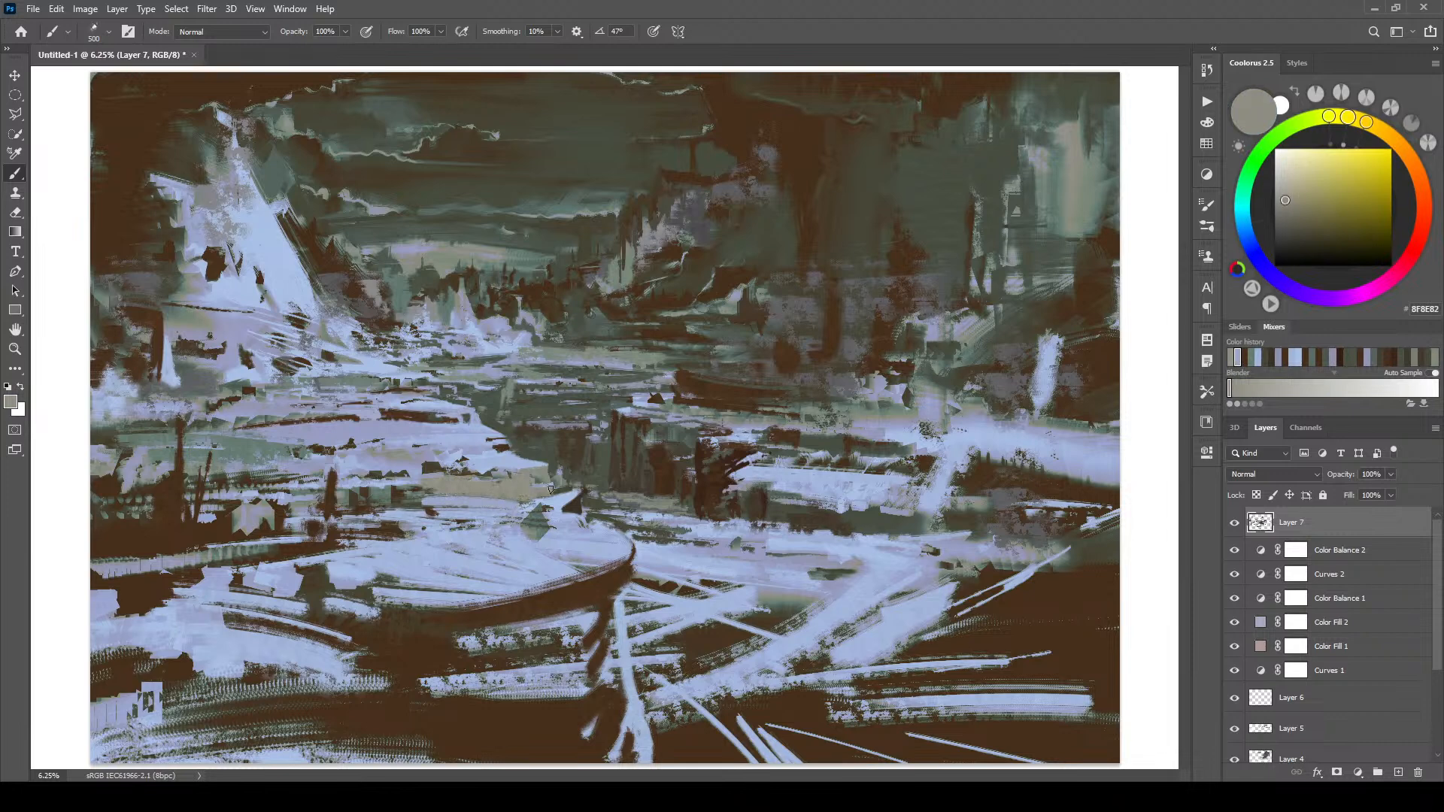
- Reshape the small wedge at the curved foreground's upper end with sampled dark grey-green, reducing the brush to about 175 px
{"action": "left_click", "coordinate": [597, 478], "text": "alt"}
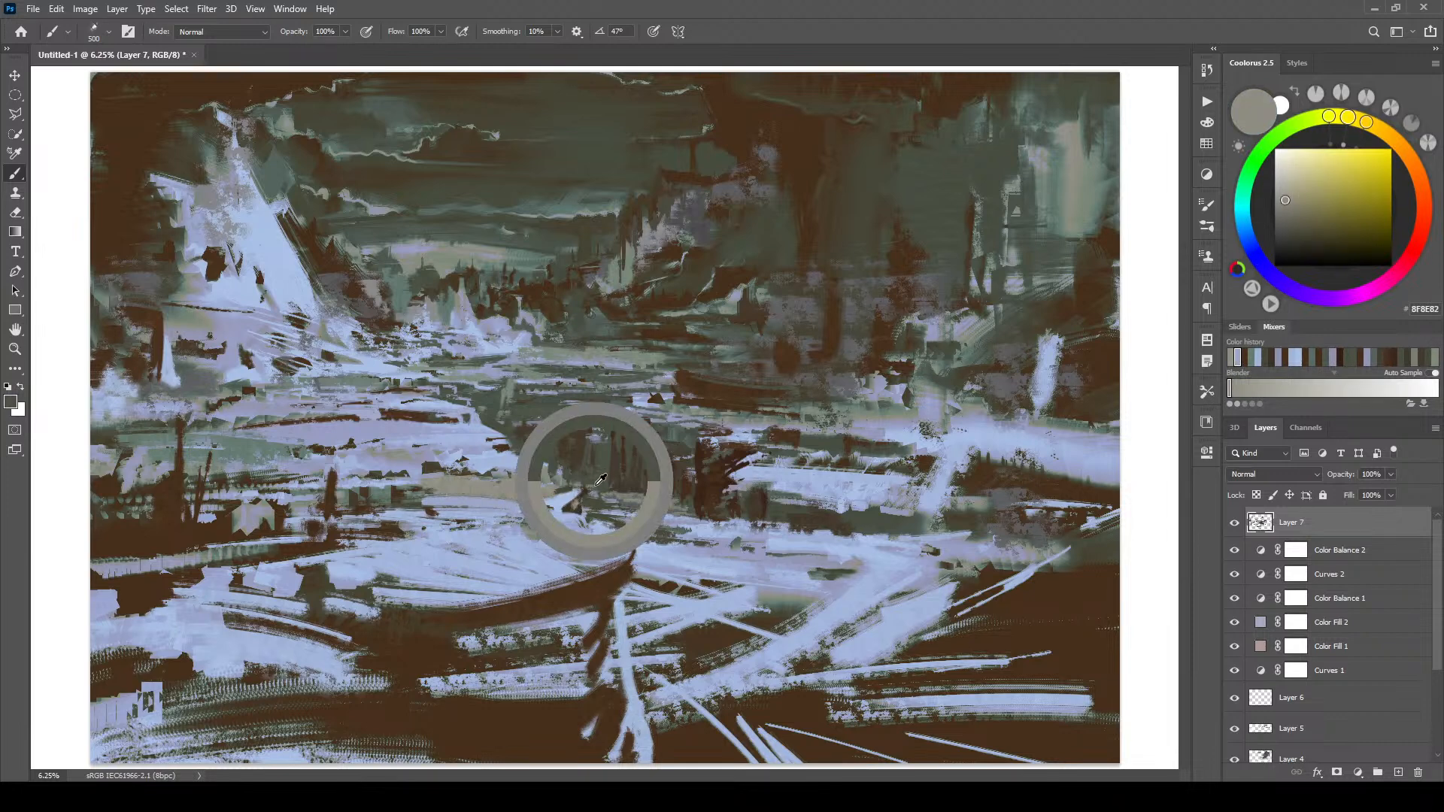
{"action": "mouse_move", "coordinate": [558, 493]}
{"action": "left_mouse_down"}
{"action": "mouse_move", "coordinate": [553, 465]}
{"action": "mouse_move", "coordinate": [549, 497]}
{"action": "mouse_move", "coordinate": [607, 477]}
{"action": "mouse_move", "coordinate": [575, 495]}
{"action": "left_mouse_up"}
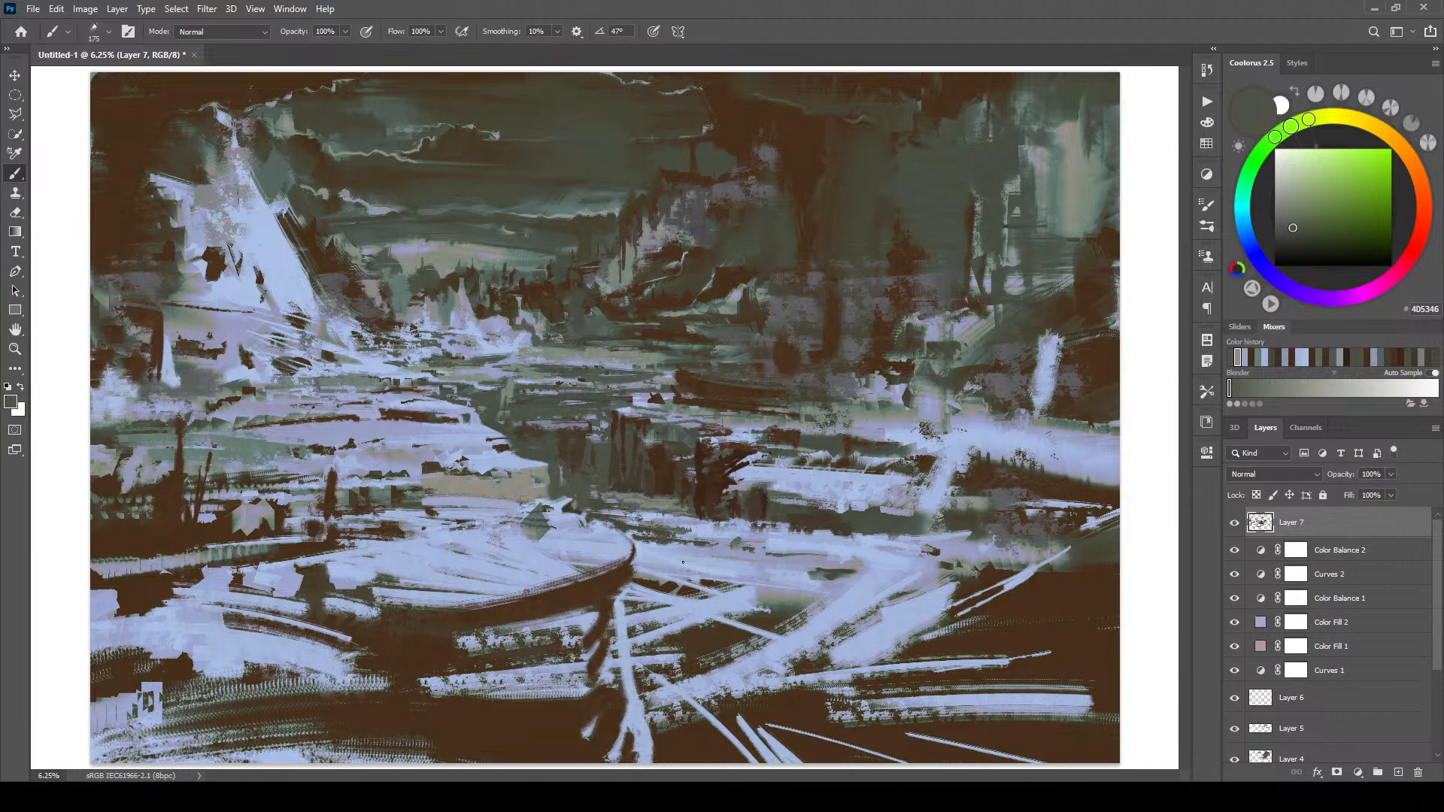
{"action": "key", "text": "bracketleft"}
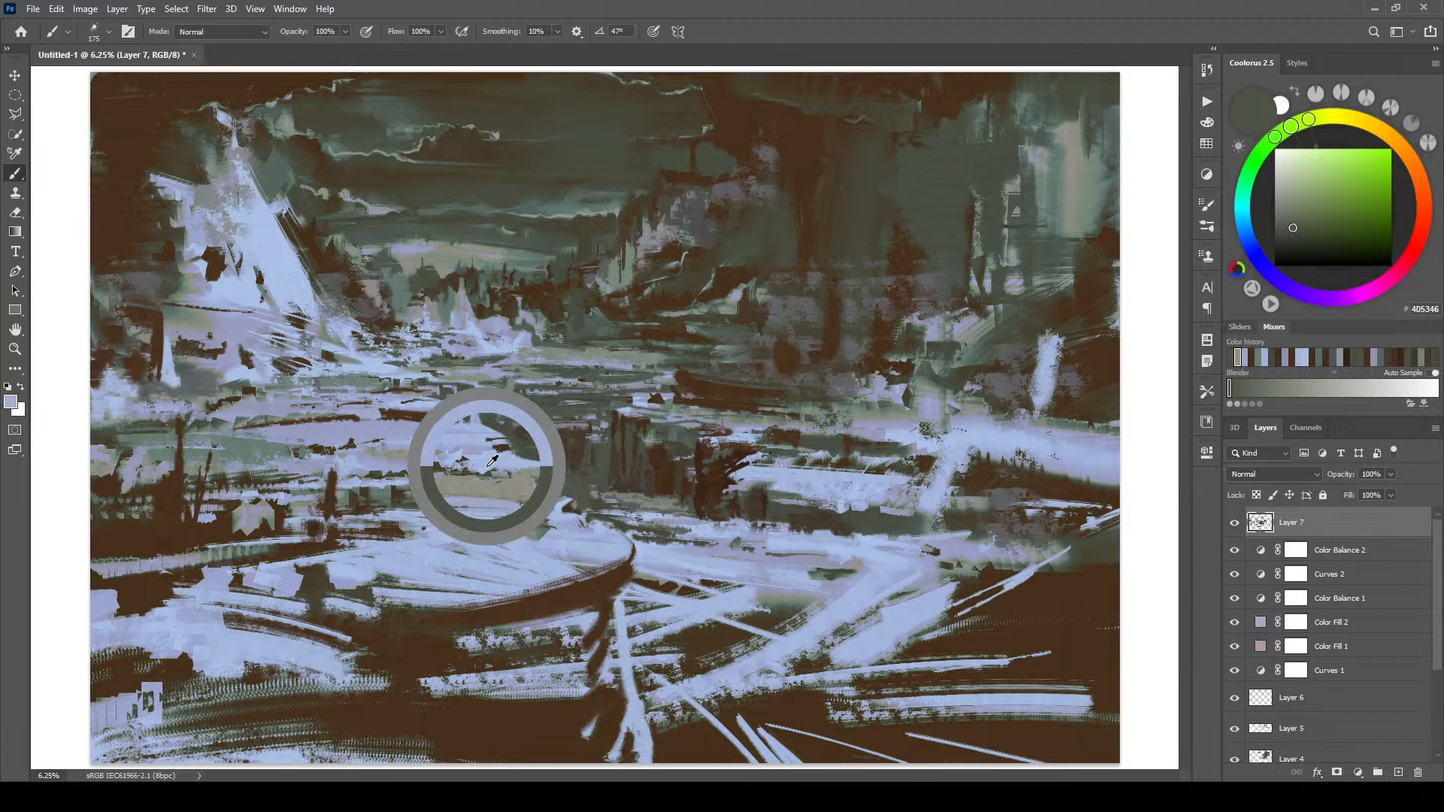
- Break up the left middle-ground ledges with sampled light blue and grey-green strokes, using a brush of about 100 to 150 px
{"action": "left_click", "coordinate": [492, 461], "text": "alt"}
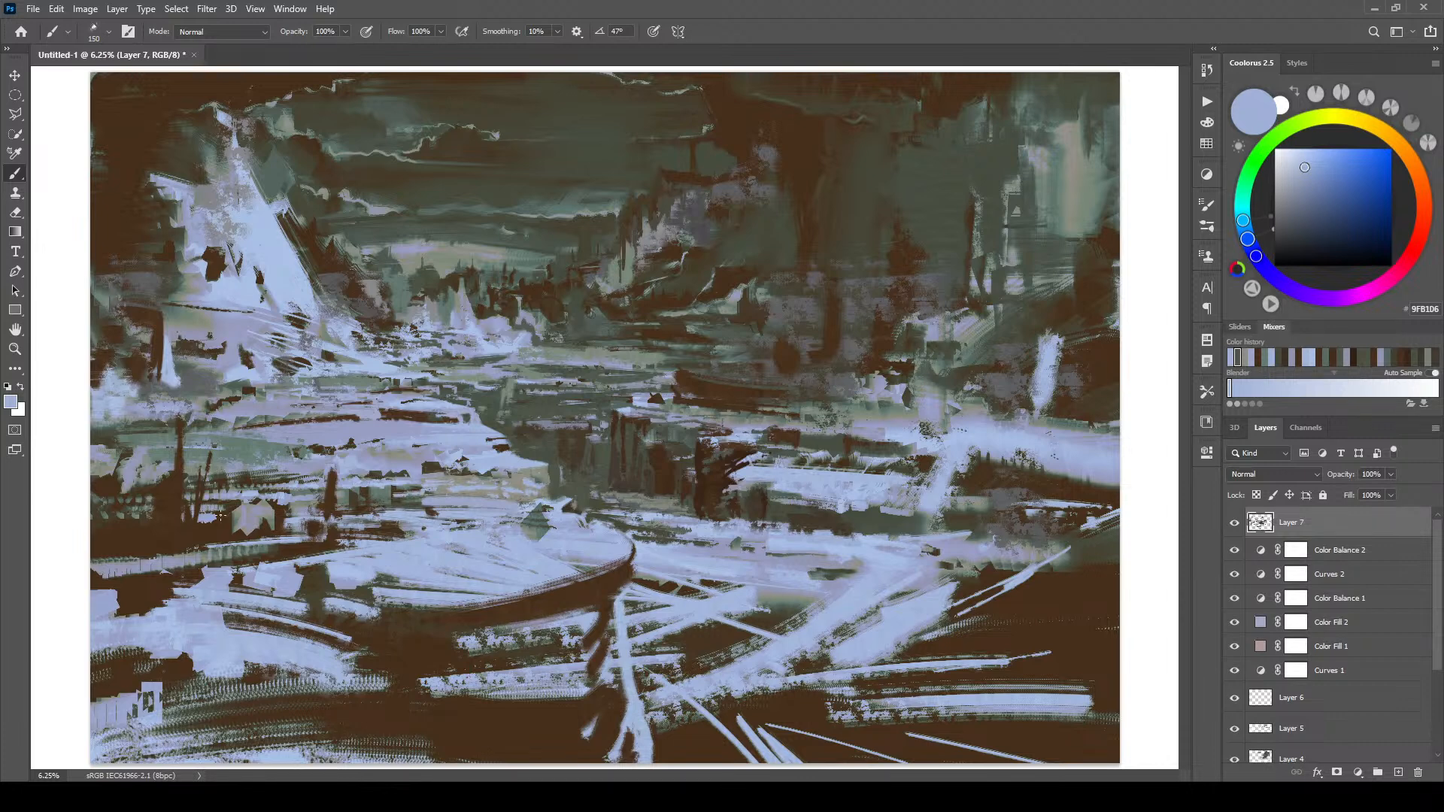
{"action": "left_click", "coordinate": [384, 497], "text": "alt"}
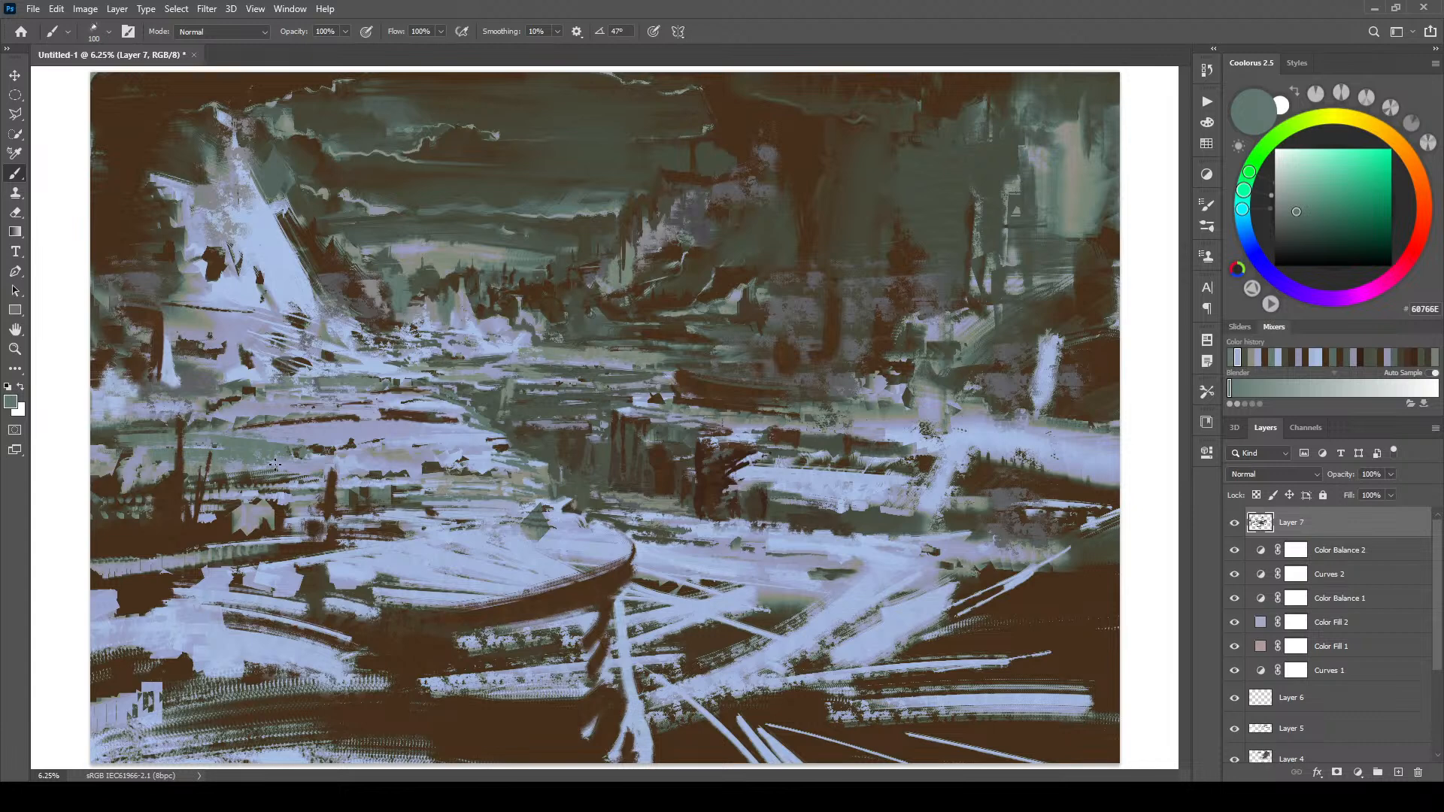
{"action": "key", "text": "]"}
{"action": "key", "text": "]"}
{"action": "key", "text": "]"}
{"action": "key", "text": "]"}
{"action": "key", "text": "]"}
{"action": "key", "text": "]"}
{"action": "left_click_drag", "start_coordinate": [380, 413], "coordinate": [421, 418]}
- Add fine periwinkle touches to the left middle-ground bands with a sampled colour and a brush of about 90 px
{"action": "key", "text": "["}
{"action": "key", "text": "["}
{"action": "key", "text": "["}
{"action": "key", "text": "["}
{"action": "key", "text": "["}
{"action": "key", "text": "["}
{"action": "key", "text": "["}
{"action": "left_click", "coordinate": [292, 438], "text": "alt"}
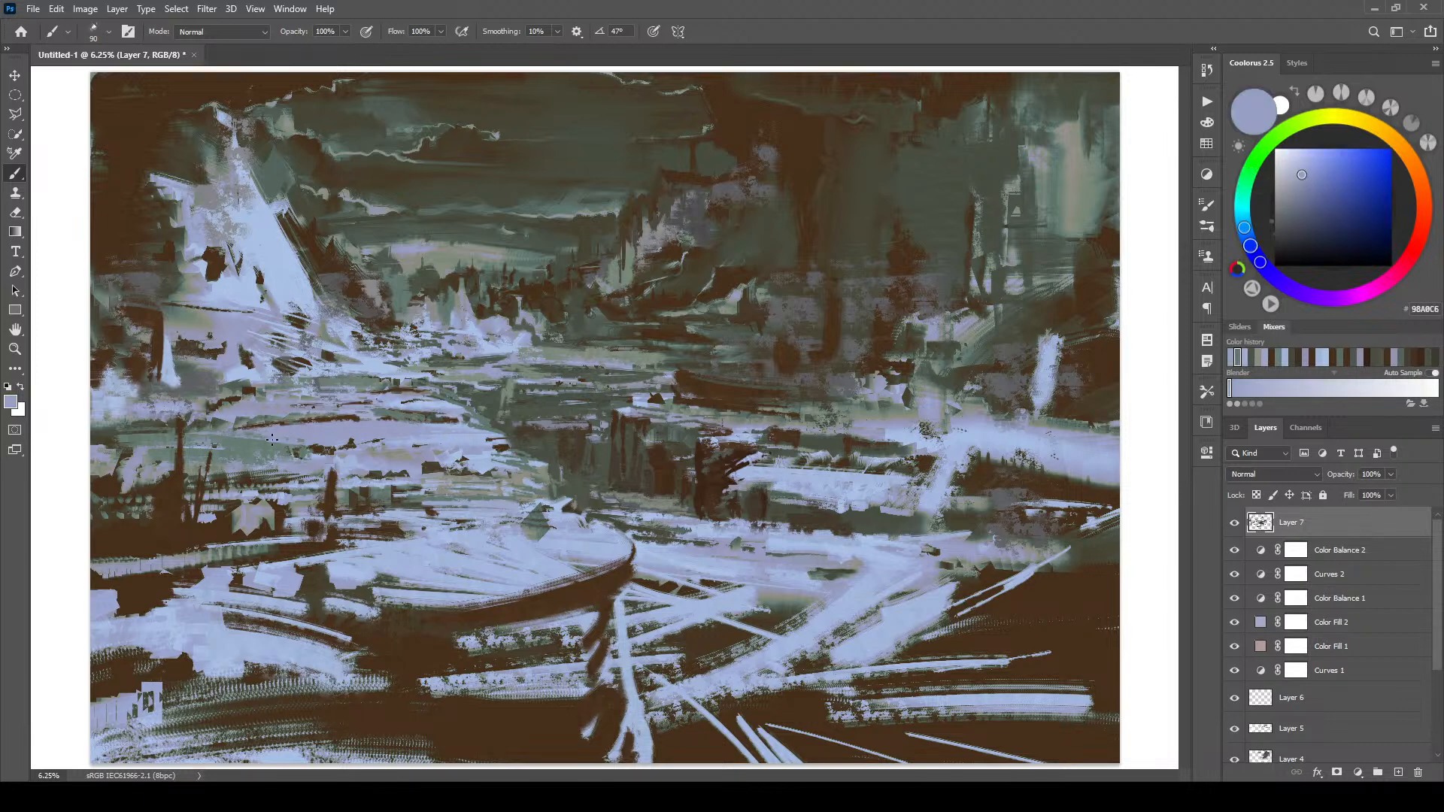
- Paint sampled grey-green along the left edge of the central channel with a brush of about 200 px
{"action": "key", "text": "]"}
{"action": "key", "text": "]"}
{"action": "key", "text": "]"}
{"action": "key", "text": "]"}
{"action": "key", "text": "]"}
{"action": "left_click", "coordinate": [473, 373], "text": "alt"}
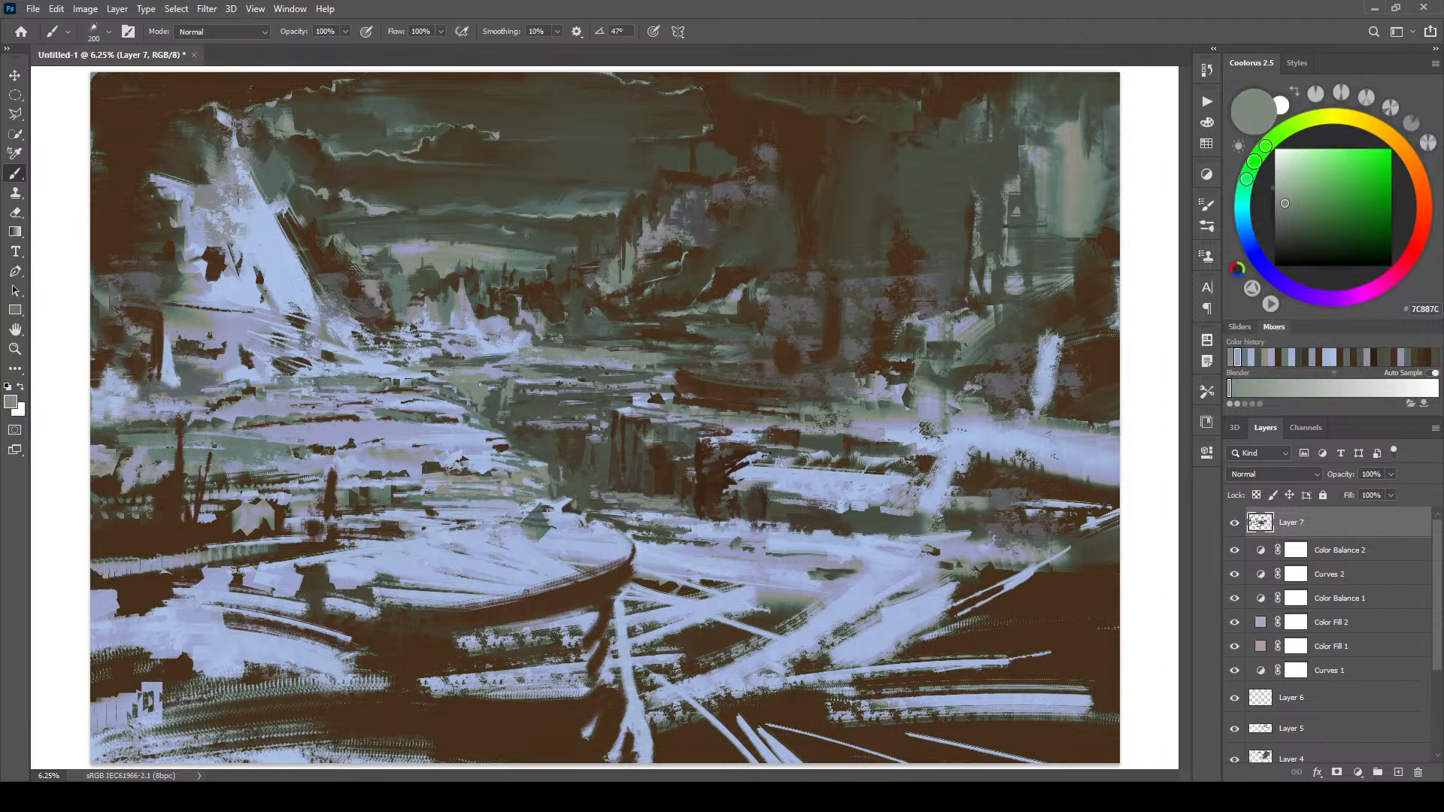
{"action": "left_click_drag", "start_coordinate": [488, 395], "coordinate": [490, 408]}
- Sweep sampled teal-grey across the lower sky above the horizon with a brush of about 1400 to 1500 px
{"action": "left_click", "coordinate": [545, 256], "text": "alt"}
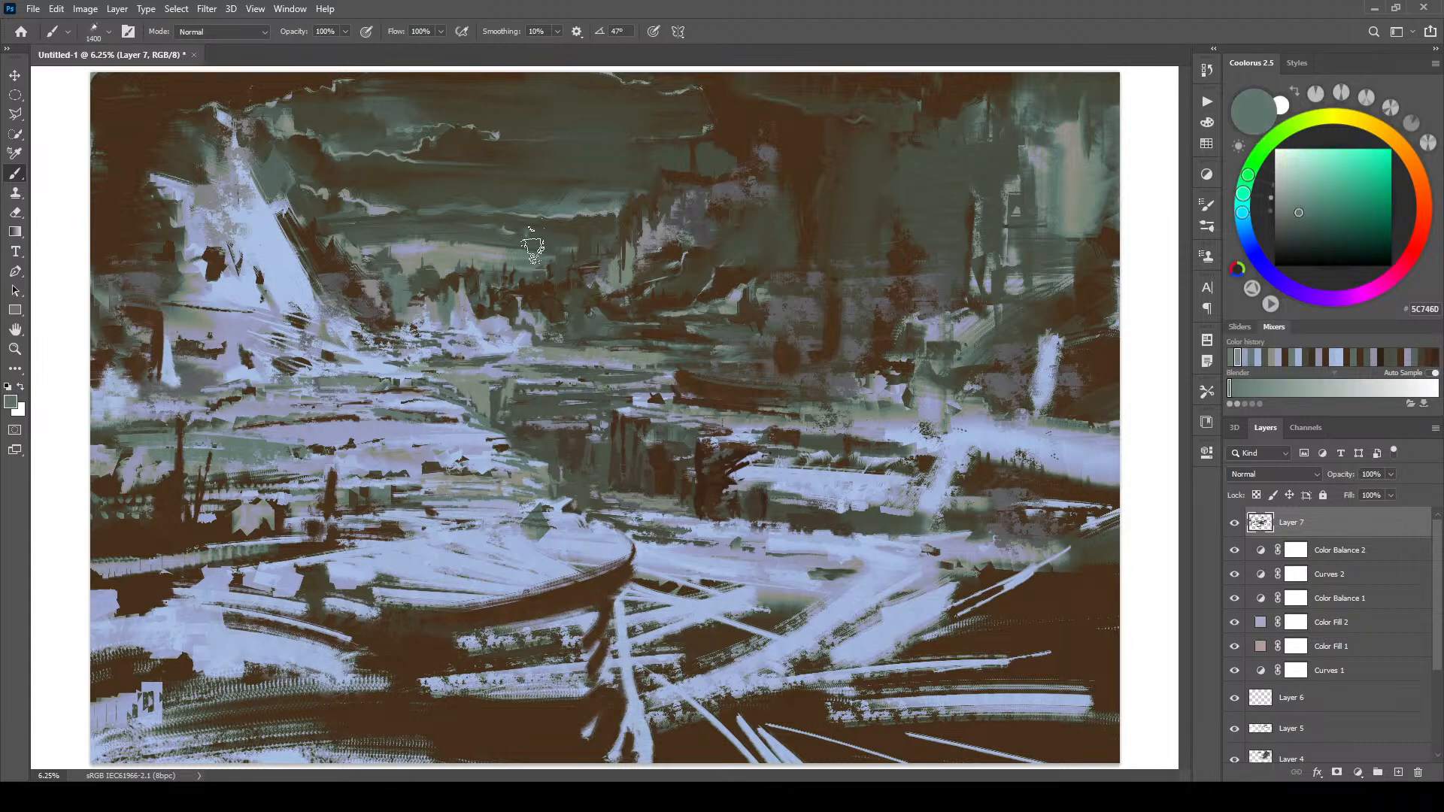
{"action": "mouse_move", "coordinate": [457, 240]}
{"action": "left_mouse_down"}
{"action": "mouse_move", "coordinate": [388, 234]}
{"action": "mouse_move", "coordinate": [582, 226]}
{"action": "left_mouse_up"}
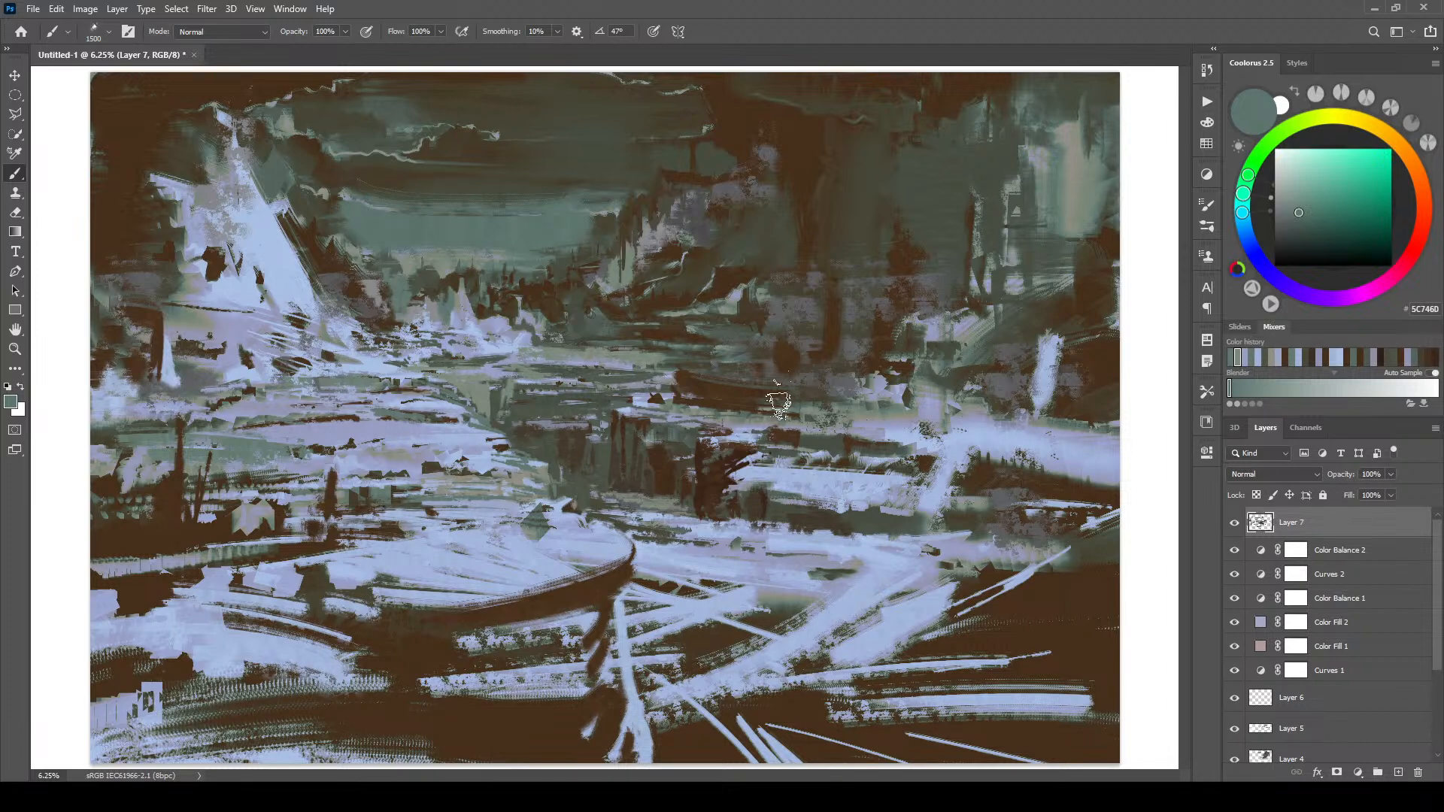
- Touch up the left edge of the central cliff with sampled grey-green and a brush of about 200 px
{"action": "key", "text": "bracketleft"}
{"action": "key", "text": "bracketleft"}
{"action": "key", "text": "bracketleft"}
{"action": "key", "text": "bracketleft"}
{"action": "key", "text": "bracketleft"}
{"action": "key", "text": "bracketleft"}
{"action": "key", "text": "bracketleft"}
{"action": "key", "text": "bracketleft"}
{"action": "key", "text": "bracketleft"}
{"action": "key", "text": "bracketleft"}
{"action": "key", "text": "bracketleft"}
{"action": "key", "text": "bracketleft"}
{"action": "key", "text": "bracketleft"}
{"action": "key", "text": "bracketleft"}
{"action": "key", "text": "]"}
{"action": "key", "text": "]"}
{"action": "key", "text": "]"}
{"action": "key", "text": "]"}
{"action": "key", "text": "]"}
{"action": "key", "text": "]"}
{"action": "left_click", "coordinate": [610, 267], "text": "alt"}
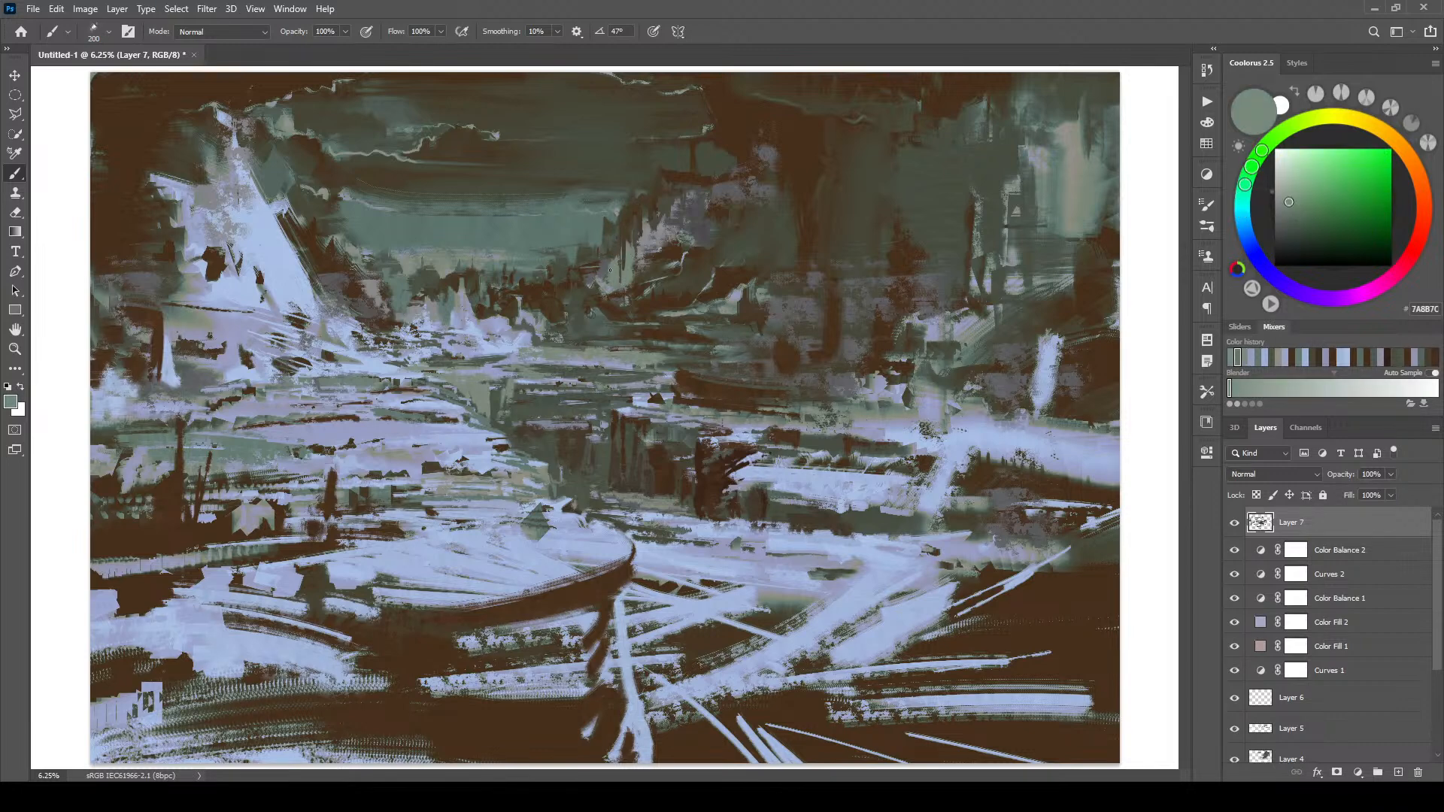
{"action": "left_click_drag", "start_coordinate": [612, 233], "coordinate": [617, 261]}
- Fill the left face of the central cliff with sampled slate grey, enlarging the brush and then reducing it to about 200 px
{"action": "key", "text": "bracketright"}
{"action": "key", "text": "bracketright"}
{"action": "left_click", "coordinate": [619, 254], "text": "alt"}
{"action": "key", "text": "bracketright"}
{"action": "key", "text": "bracketright"}
{"action": "key", "text": "bracketright"}
{"action": "key", "text": "bracketright"}
{"action": "key", "text": "bracketright"}
{"action": "key", "text": "bracketright"}
{"action": "mouse_move", "coordinate": [618, 248]}
{"action": "left_mouse_down"}
{"action": "mouse_move", "coordinate": [613, 276]}
{"action": "mouse_move", "coordinate": [646, 270]}
{"action": "left_mouse_up"}
{"action": "key", "text": "bracketleft"}
{"action": "key", "text": "bracketleft"}
{"action": "key", "text": "bracketleft"}
{"action": "key", "text": "bracketleft"}
{"action": "key", "text": "bracketleft"}
{"action": "key", "text": "bracketleft"}
{"action": "key", "text": "bracketleft"}
{"action": "key", "text": "bracketleft"}
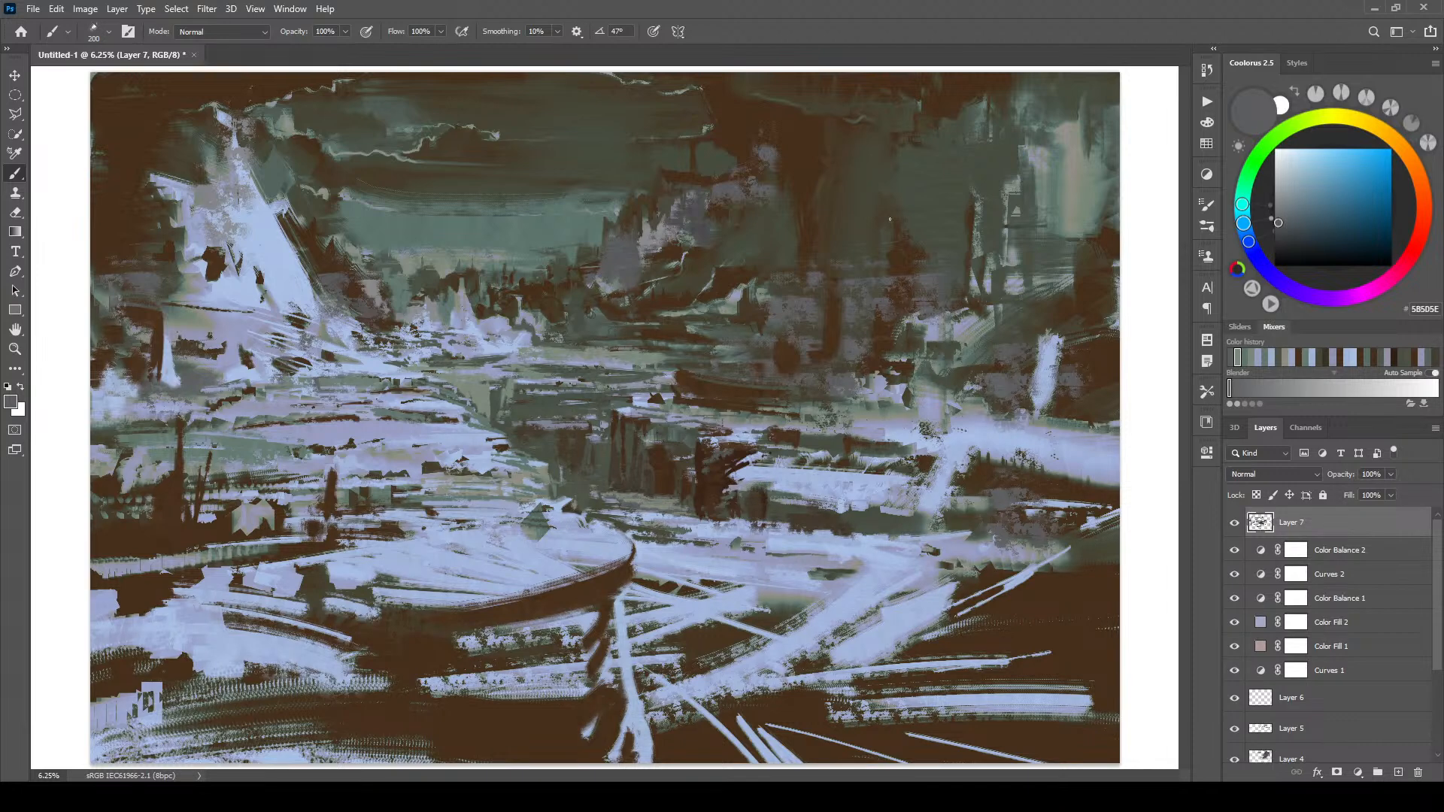
- Sweep sampled dark brown across the upper sky above the cliff with a brush of about 1600 px
{"action": "left_click", "coordinate": [700, 161], "text": "alt"}
{"action": "key", "text": "bracketright"}
{"action": "key", "text": "bracketright"}
{"action": "key", "text": "bracketright"}
{"action": "key", "text": "bracketright"}
{"action": "key", "text": "bracketright"}
{"action": "key", "text": "bracketright"}
{"action": "key", "text": "bracketright"}
{"action": "key", "text": "bracketright"}
{"action": "key", "text": "bracketright"}
{"action": "key", "text": "bracketright"}
{"action": "key", "text": "bracketright"}
{"action": "key", "text": "bracketright"}
{"action": "key", "text": "bracketright"}
{"action": "key", "text": "bracketright"}
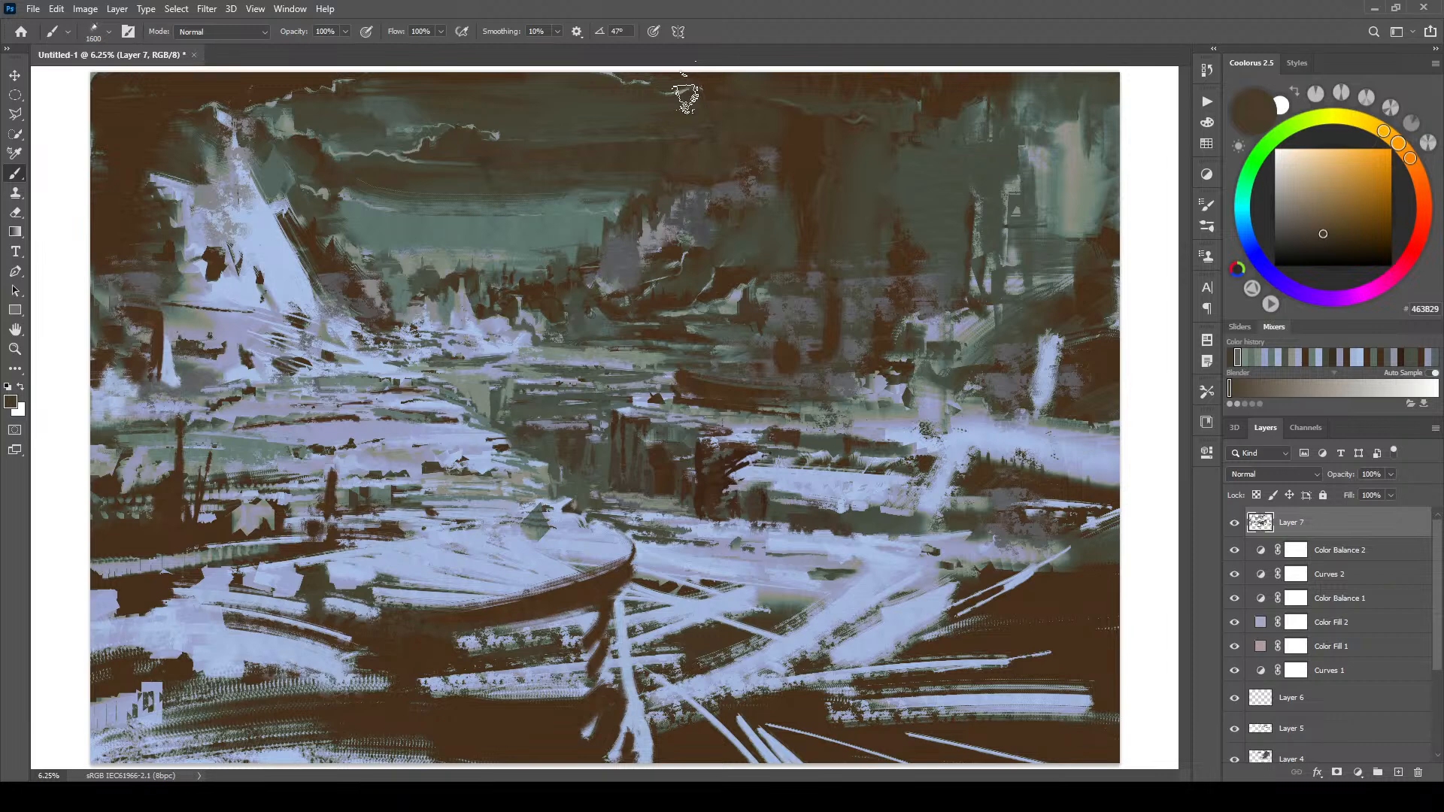
- Refine the central cliff's left edge with sampled dark olive, reducing the brush to about 175 px
{"action": "key", "text": "bracketleft"}
{"action": "key", "text": "bracketleft"}
{"action": "key", "text": "bracketleft"}
{"action": "key", "text": "bracketleft"}
{"action": "key", "text": "bracketleft"}
{"action": "key", "text": "bracketleft"}
{"action": "key", "text": "bracketleft"}
{"action": "key", "text": "bracketleft"}
{"action": "key", "text": "bracketleft"}
{"action": "key", "text": "bracketleft"}
{"action": "key", "text": "bracketleft"}
{"action": "left_click", "coordinate": [605, 235], "text": "alt"}
{"action": "key", "text": "bracketleft"}
{"action": "key", "text": "bracketleft"}
{"action": "key", "text": "bracketleft"}
{"action": "key", "text": "bracketleft"}
{"action": "key", "text": "bracketleft"}
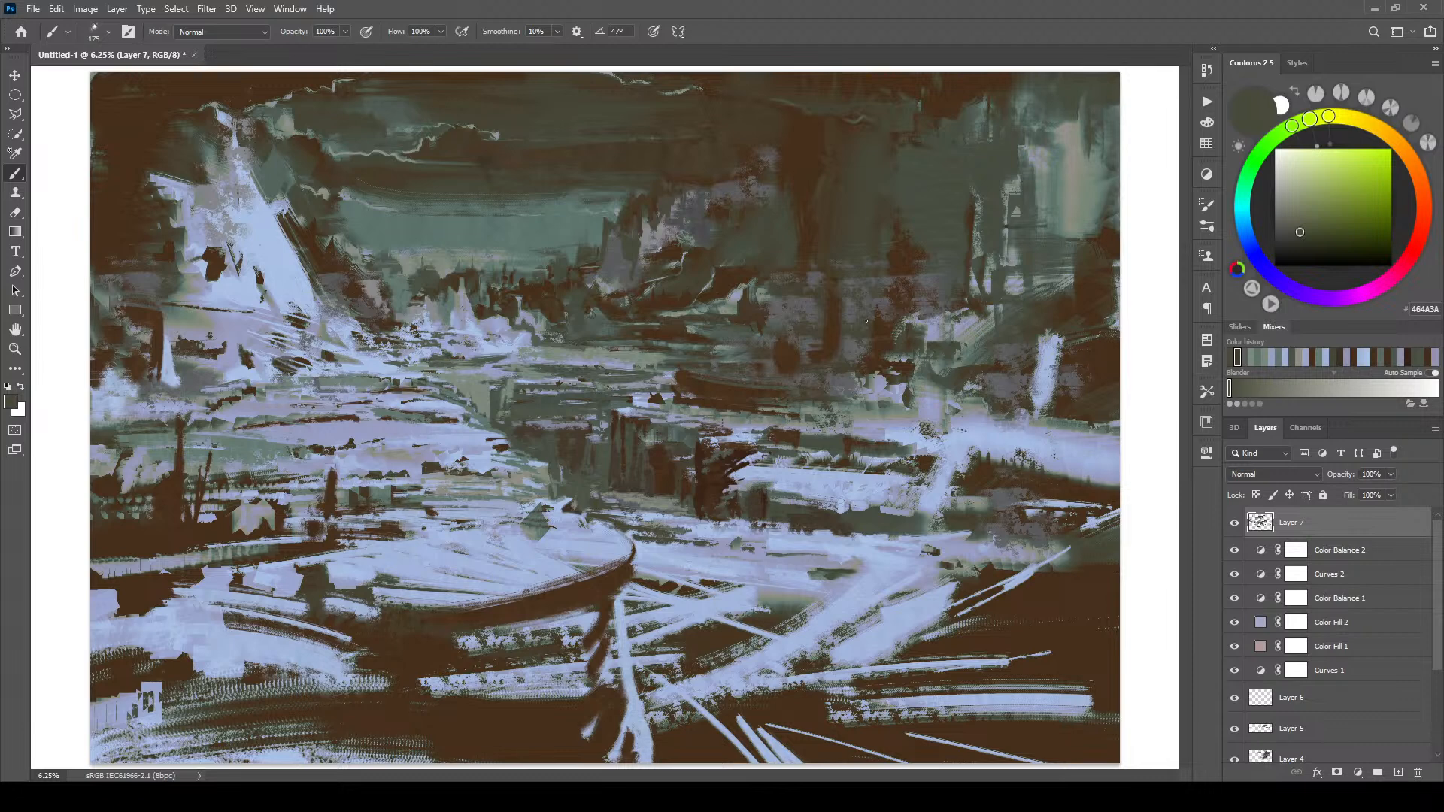
- Darken the right side of the central cliff with sampled dark brown and a brush of about 300 px
{"action": "left_click", "coordinate": [803, 204], "text": "alt"}
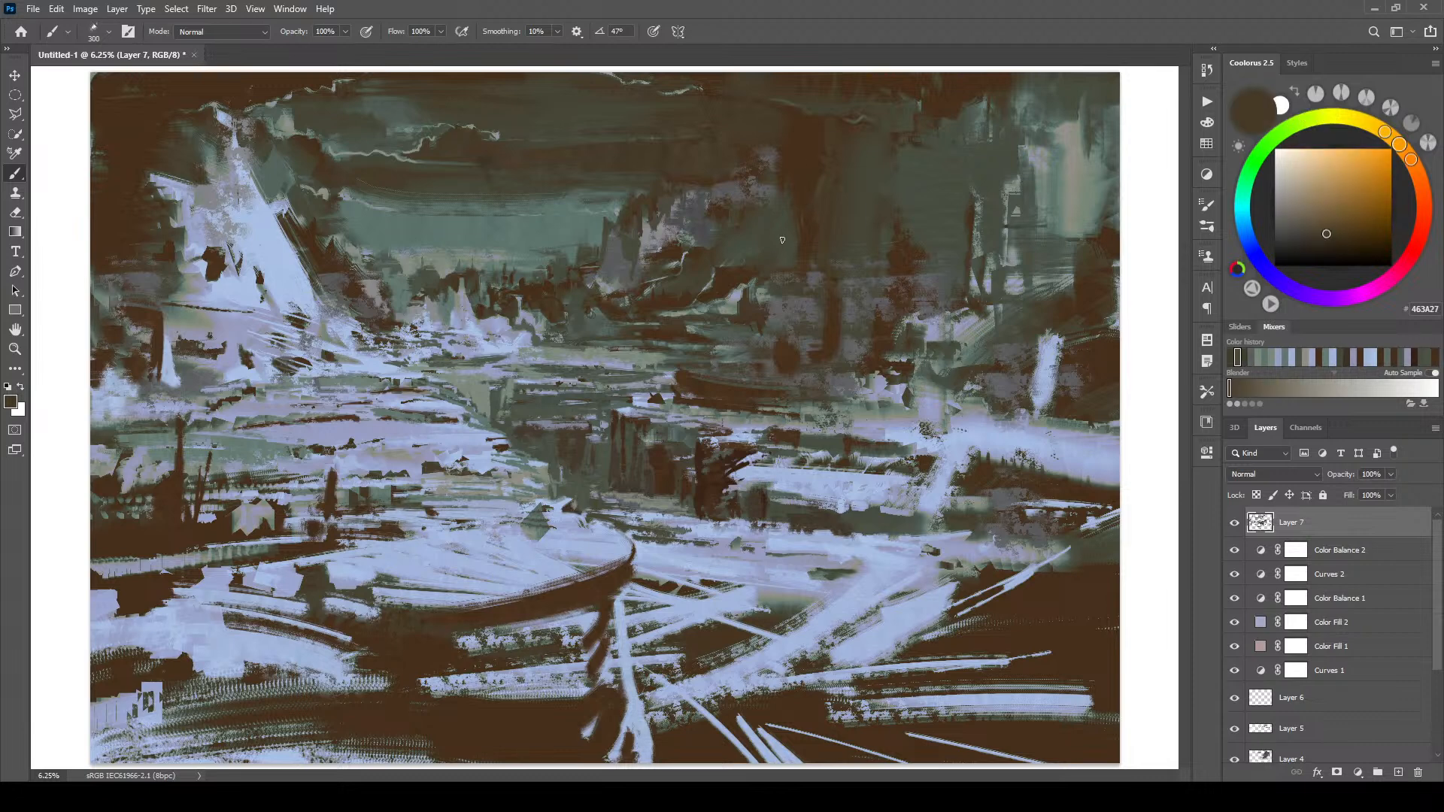
{"action": "key", "text": "bracketleft"}
{"action": "key", "text": "bracketleft"}
{"action": "key", "text": "bracketright"}
{"action": "key", "text": "bracketright"}
{"action": "key", "text": "bracketright"}
{"action": "key", "text": "bracketright"}
- Work sampled dark grey-green into the cliffs on the right with a brush of about 600 to 700 px
{"action": "left_click", "coordinate": [618, 197], "text": "alt"}
{"action": "key", "text": "bracketright"}
{"action": "key", "text": "bracketright"}
{"action": "key", "text": "bracketright"}
{"action": "key", "text": "bracketright"}
{"action": "key", "text": "bracketright"}
{"action": "key", "text": "bracketright"}
{"action": "key", "text": "bracketleft"}
{"action": "key", "text": "bracketleft"}
{"action": "key", "text": "bracketleft"}
{"action": "key", "text": "bracketleft"}
{"action": "key", "text": "bracketleft"}
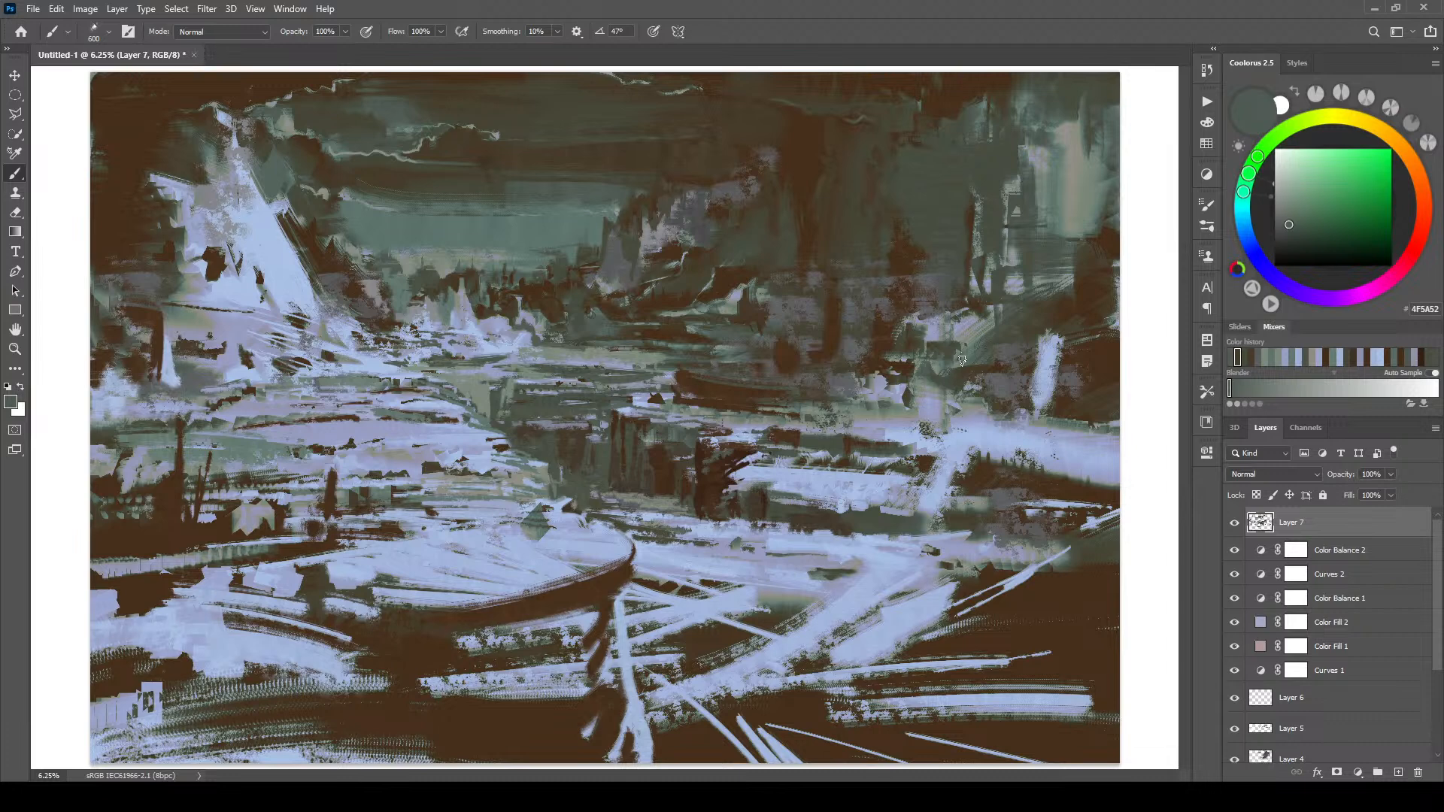
{"action": "key", "text": "bracketright"}
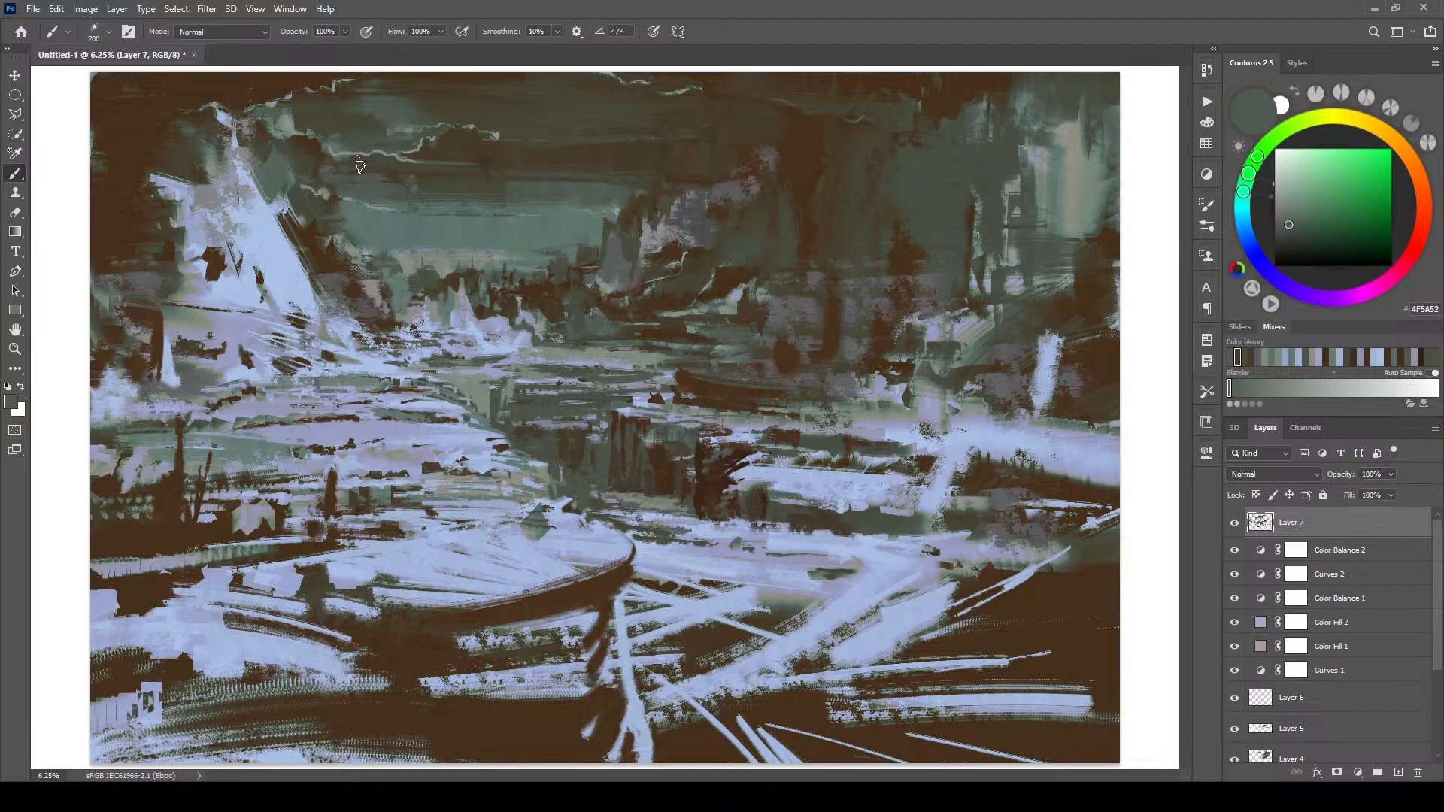
- Brush dark grey-green sampled from the clouds across the upper sky, enlarging the brush to about 900 px
{"action": "key", "text": "bracketleft"}
{"action": "left_click", "coordinate": [378, 134], "text": "alt"}
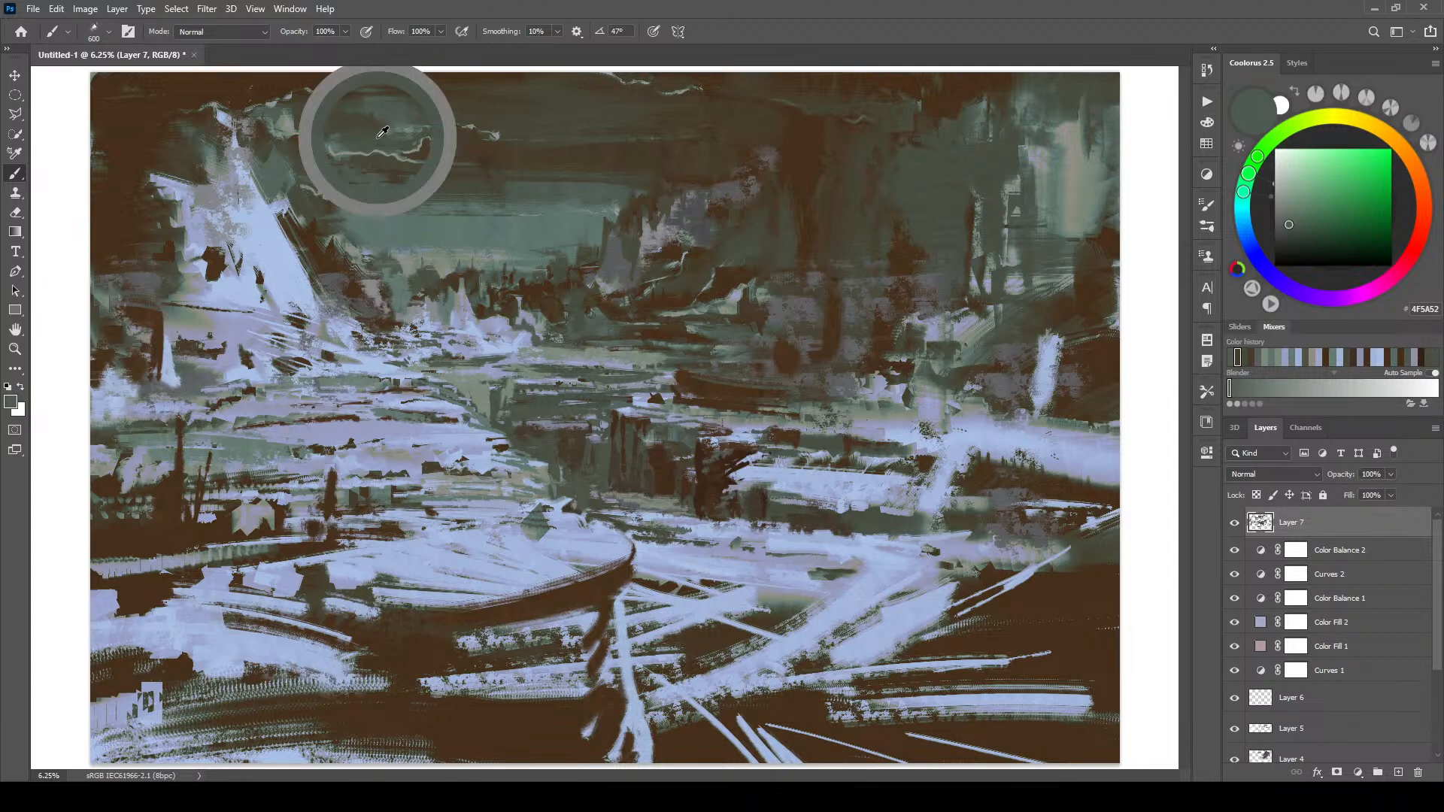
{"action": "key", "text": "bracketright"}
{"action": "key", "text": "bracketright"}
{"action": "key", "text": "bracketright"}
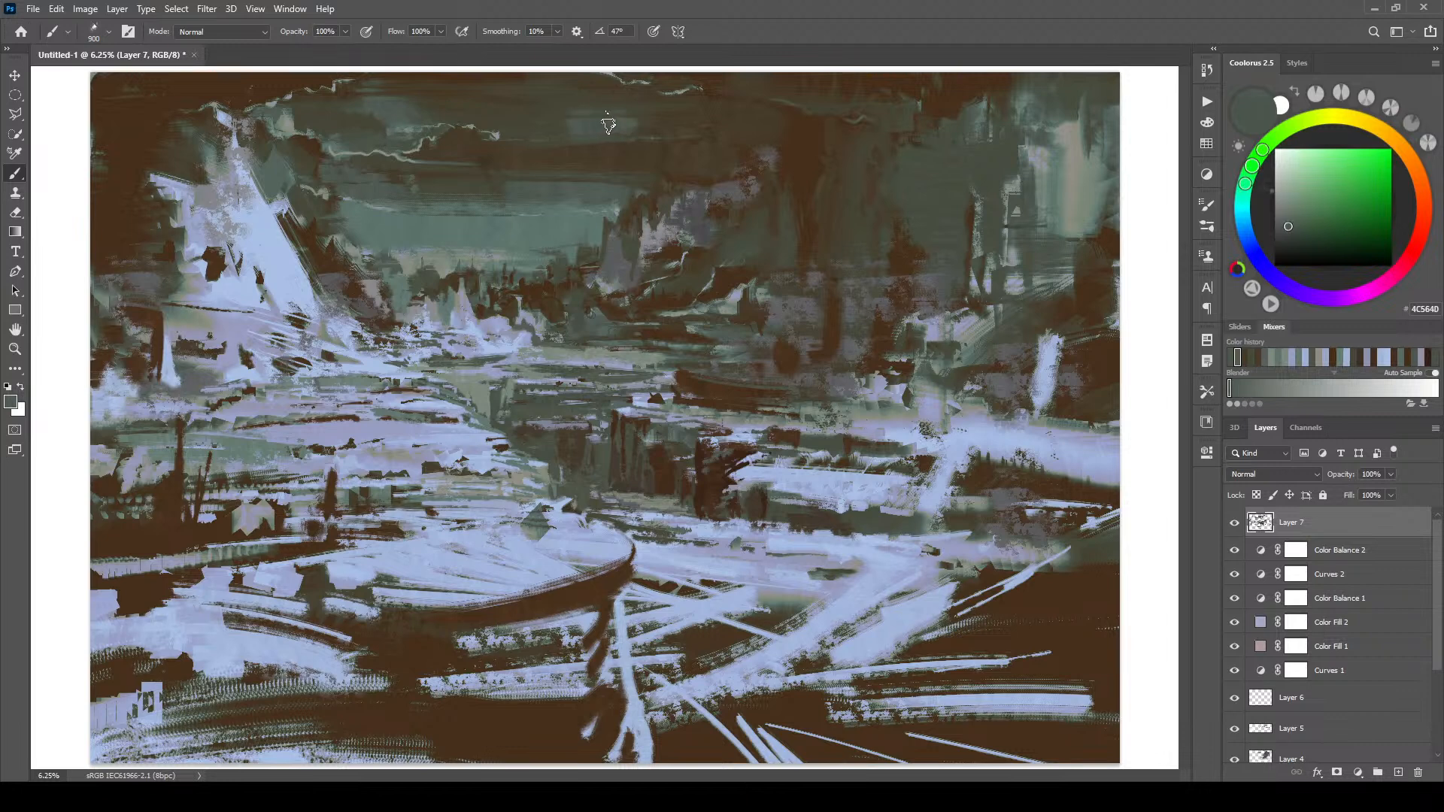
- Blend sampled dark olive into the upper centre of the sky, adjusting the brush size
{"action": "key", "text": "bracketleft"}
{"action": "key", "text": "bracketleft"}
{"action": "key", "text": "bracketleft"}
{"action": "left_click", "coordinate": [525, 124], "text": "alt"}
{"action": "key", "text": "bracketleft"}
{"action": "key", "text": "bracketleft"}
{"action": "key", "text": "bracketleft"}
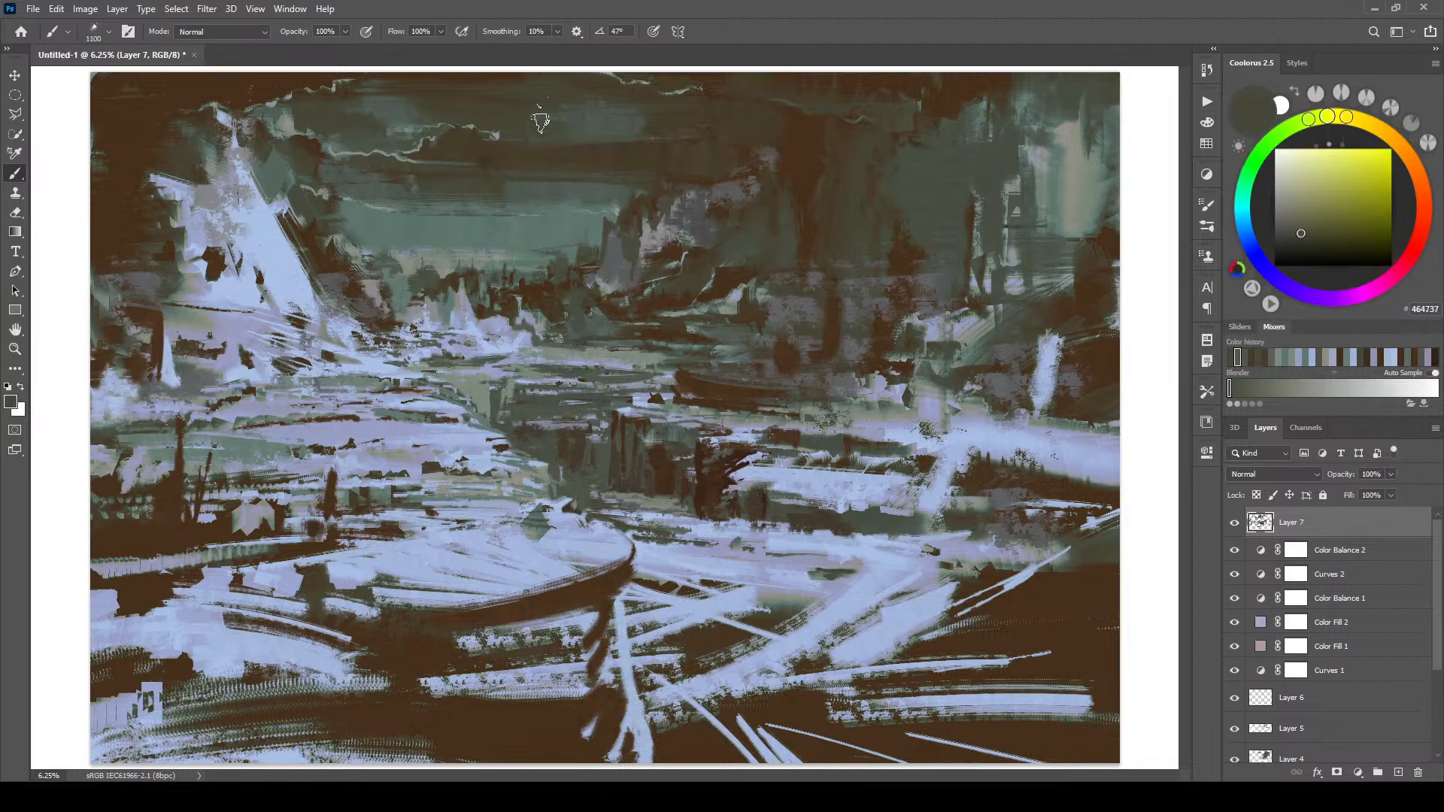
- Paint sampled dark brown over the light rock where the central ledge meets the pale band on the right
{"action": "key", "text": "bracketleft"}
{"action": "key", "text": "bracketleft"}
{"action": "key", "text": "bracketleft"}
{"action": "key", "text": "bracketleft"}
{"action": "key", "text": "bracketleft"}
{"action": "left_click", "coordinate": [722, 442], "text": "alt"}
{"action": "key", "text": "bracketright"}
{"action": "key", "text": "bracketright"}
{"action": "key", "text": "bracketright"}
{"action": "key", "text": "bracketright"}
{"action": "key", "text": "bracketright"}
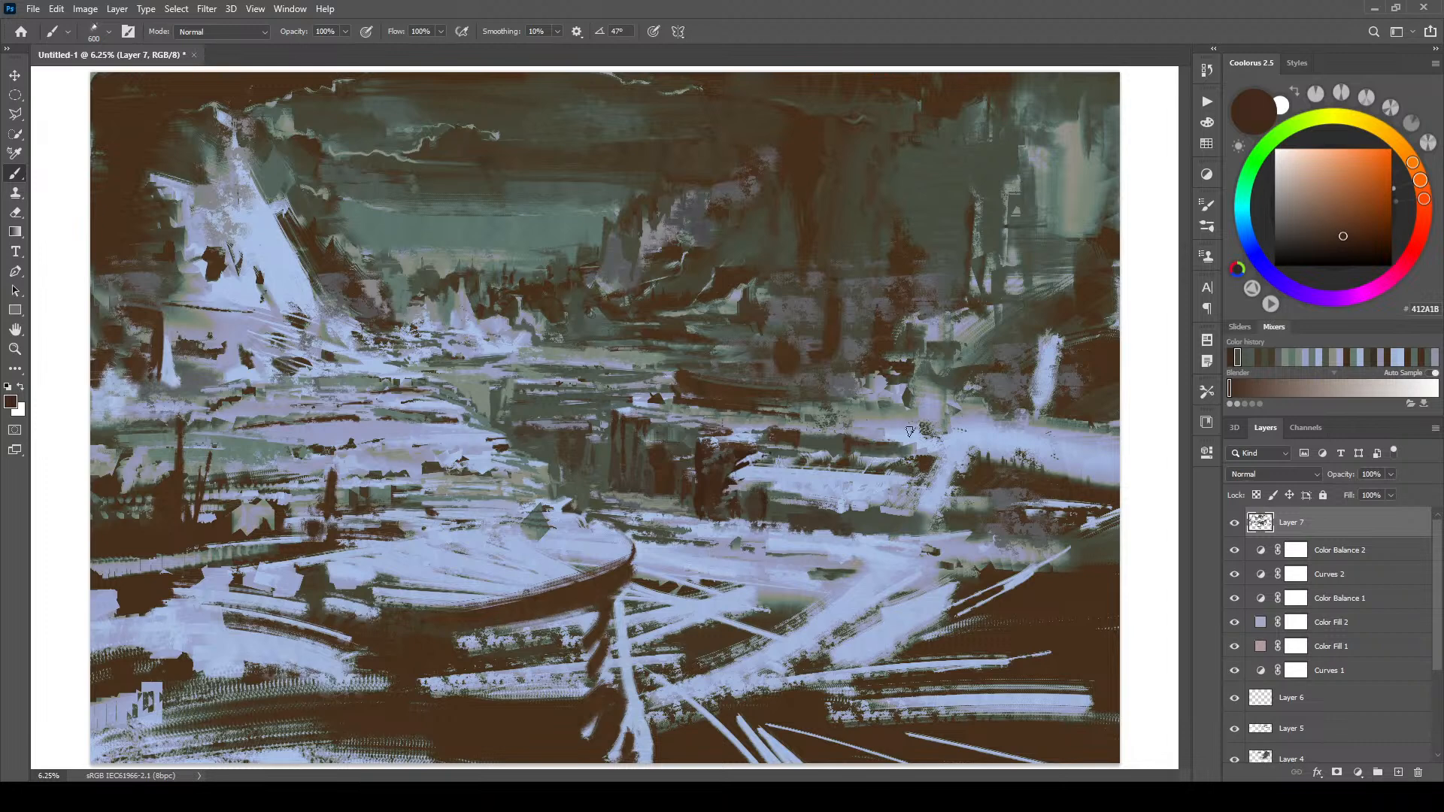
{"action": "left_click", "coordinate": [931, 457], "text": "alt"}
{"action": "key", "text": "bracketleft"}
{"action": "key", "text": "bracketleft"}
{"action": "key", "text": "bracketleft"}
{"action": "mouse_move", "coordinate": [925, 424]}
{"action": "left_mouse_down"}
{"action": "mouse_move", "coordinate": [957, 392]}
{"action": "mouse_move", "coordinate": [931, 388]}
{"action": "mouse_move", "coordinate": [945, 407]}
{"action": "mouse_move", "coordinate": [926, 385]}
{"action": "mouse_move", "coordinate": [951, 392]}
{"action": "mouse_move", "coordinate": [944, 402]}
{"action": "mouse_move", "coordinate": [939, 392]}
{"action": "mouse_move", "coordinate": [973, 382]}
{"action": "mouse_move", "coordinate": [911, 377]}
{"action": "left_mouse_up"}
- Cut a dark brown vertical edge into the right end of the central pale ledge, varying the brush size from about 125 px
{"action": "key", "text": "bracketleft"}
{"action": "key", "text": "bracketleft"}
{"action": "key", "text": "bracketleft"}
{"action": "key", "text": "bracketleft"}
{"action": "key", "text": "bracketright"}
{"action": "key", "text": "bracketright"}
{"action": "key", "text": "bracketright"}
{"action": "key", "text": "bracketright"}
{"action": "key", "text": "bracketleft"}
{"action": "key", "text": "bracketleft"}
{"action": "key", "text": "bracketleft"}
{"action": "key", "text": "bracketleft"}
{"action": "key", "text": "bracketleft"}
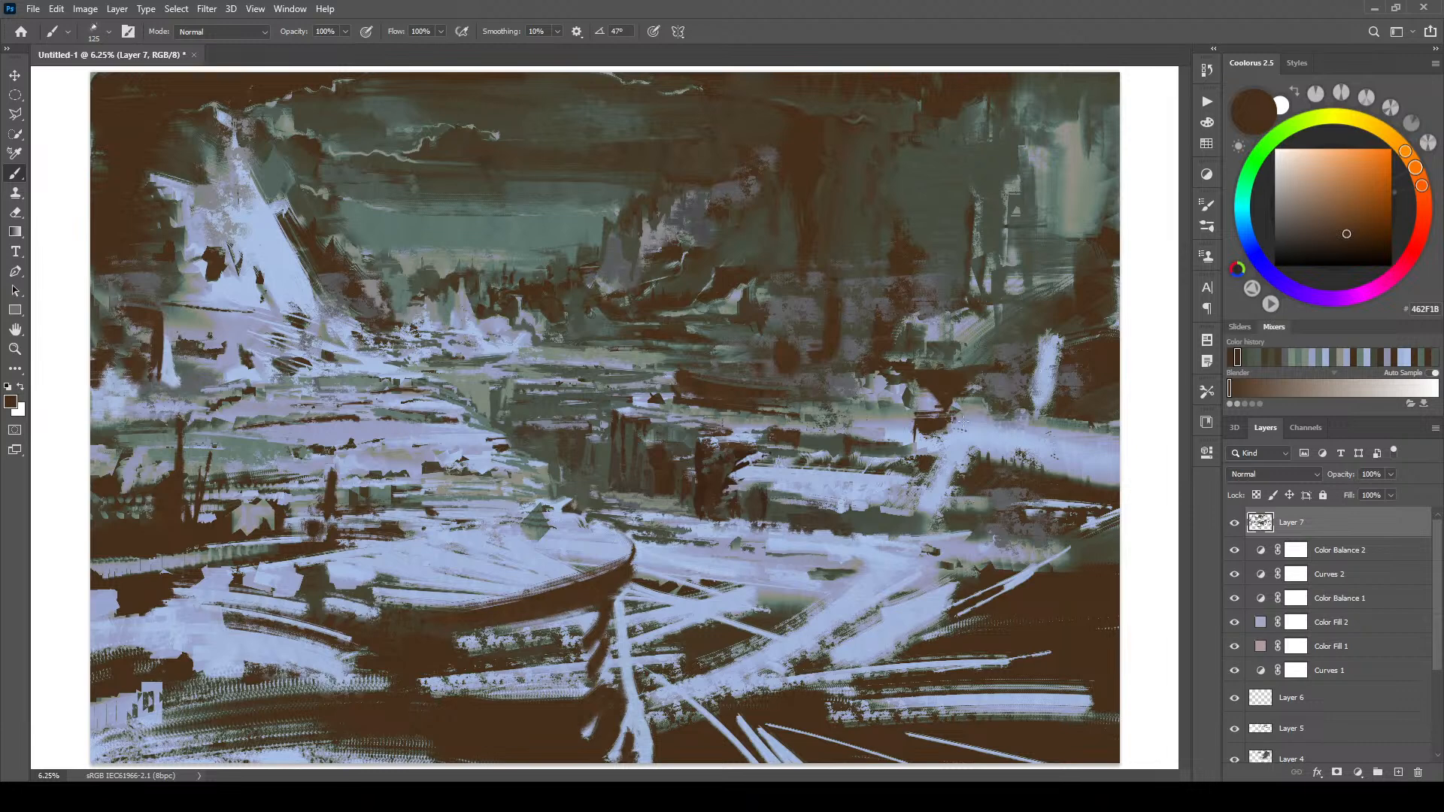
{"action": "mouse_move", "coordinate": [944, 456]}
{"action": "left_mouse_down"}
{"action": "mouse_move", "coordinate": [932, 483]}
{"action": "mouse_move", "coordinate": [969, 455]}
{"action": "mouse_move", "coordinate": [1016, 463]}
{"action": "mouse_move", "coordinate": [968, 454]}
{"action": "mouse_move", "coordinate": [994, 459]}
{"action": "mouse_move", "coordinate": [933, 494]}
{"action": "mouse_move", "coordinate": [970, 481]}
{"action": "mouse_move", "coordinate": [921, 530]}
{"action": "mouse_move", "coordinate": [966, 538]}
{"action": "mouse_move", "coordinate": [921, 477]}
{"action": "left_mouse_up"}
{"action": "key", "text": "bracketright"}
{"action": "key", "text": "bracketright"}
{"action": "key", "text": "bracketright"}
{"action": "key", "text": "bracketright"}
{"action": "key", "text": "bracketright"}
{"action": "key", "text": "bracketright"}
{"action": "key", "text": "bracketright"}
{"action": "key", "text": "bracketleft"}
{"action": "key", "text": "bracketright"}
{"action": "key", "text": "bracketright"}
{"action": "key", "text": "bracketright"}
{"action": "key", "text": "bracketright"}
{"action": "key", "text": "bracketright"}
{"action": "key", "text": "bracketleft"}
{"action": "key", "text": "bracketleft"}
{"action": "key", "text": "bracketleft"}
{"action": "key", "text": "bracketleft"}
{"action": "key", "text": "bracketleft"}
{"action": "key", "text": "bracketleft"}
{"action": "key", "text": "bracketleft"}
{"action": "key", "text": "bracketleft"}
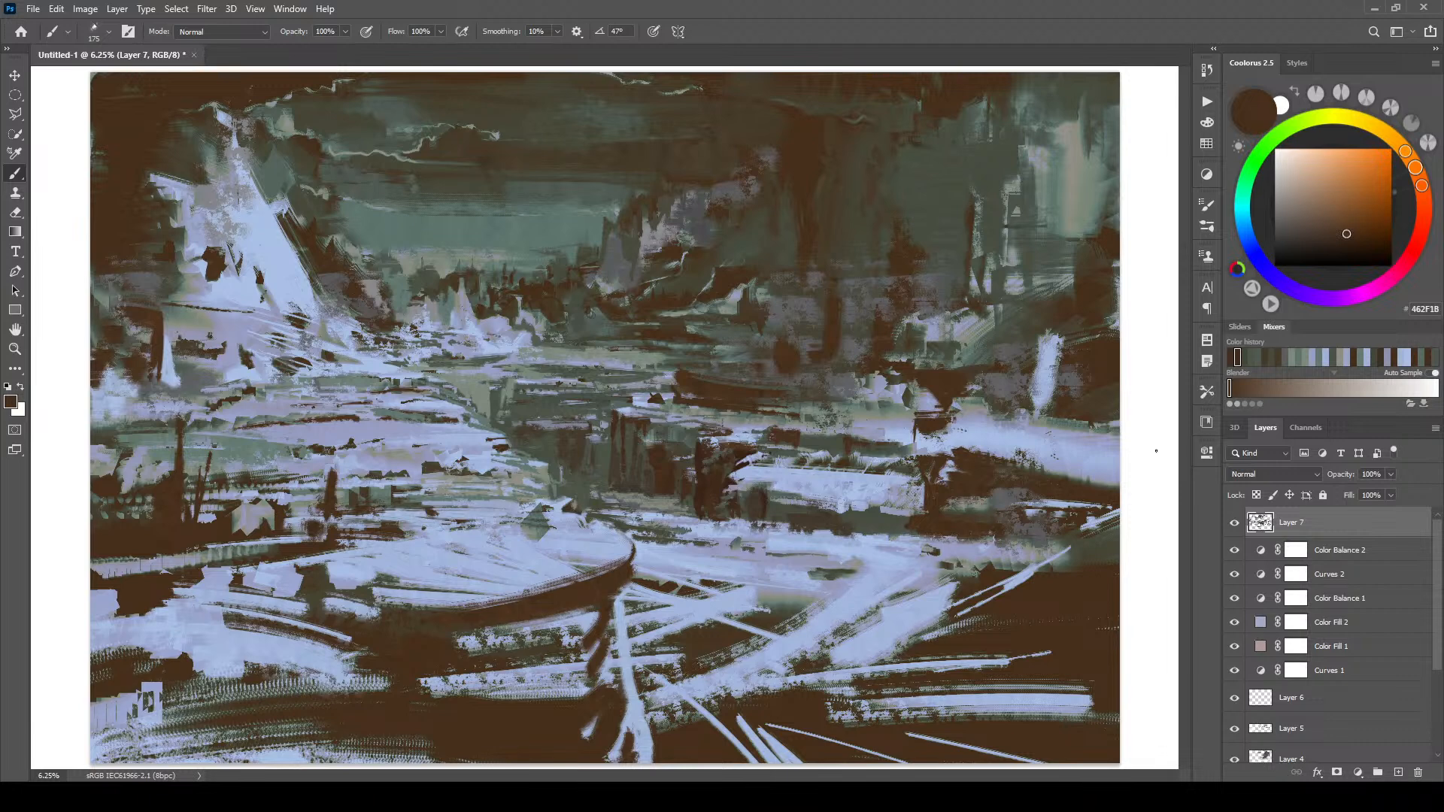
- Narrow the pale spire on the right by painting sampled dark brown and olive along its sides with a brush of about 250 px
{"action": "left_click", "coordinate": [1072, 423], "text": "alt"}
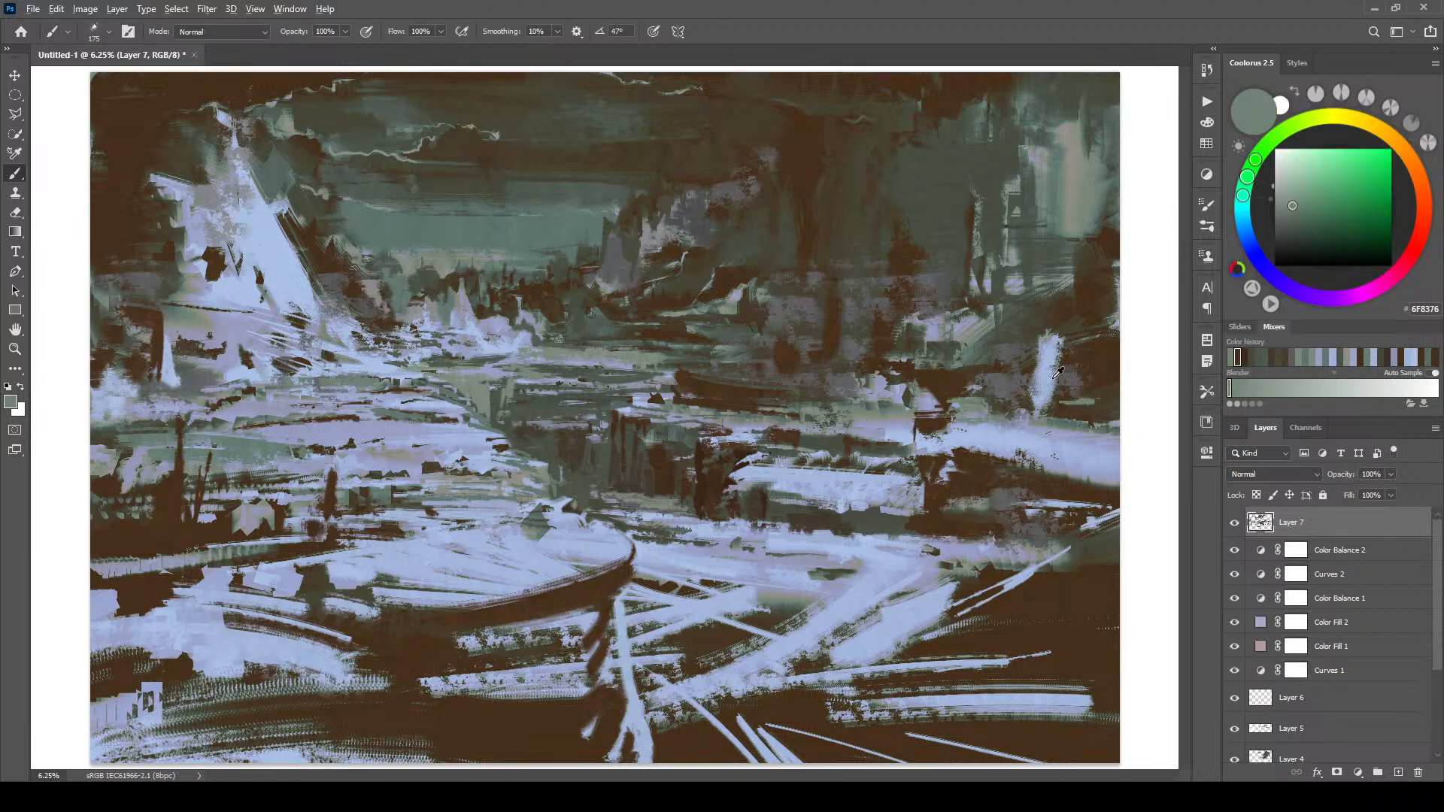
{"action": "left_click", "coordinate": [1078, 382], "text": "alt"}
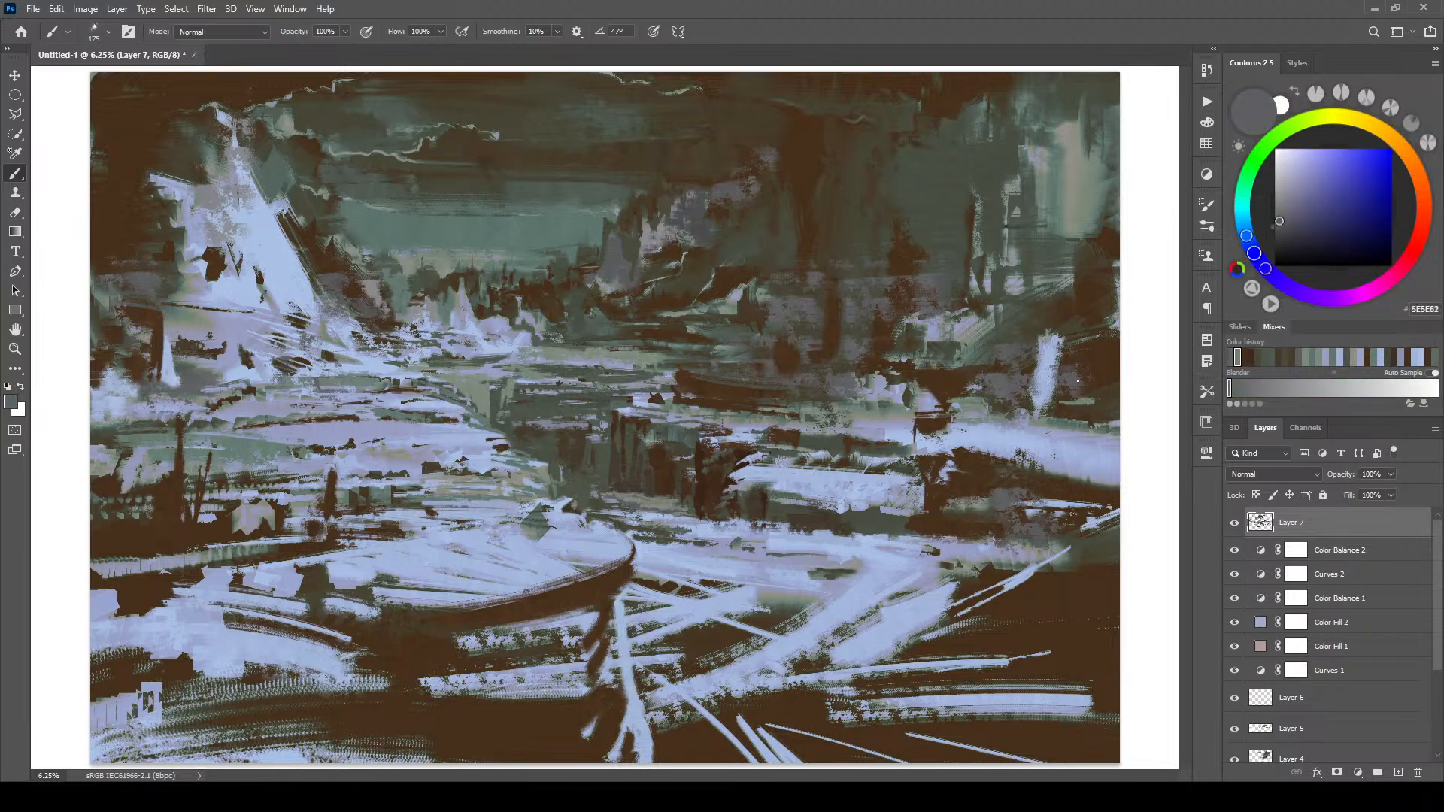
{"action": "left_click", "coordinate": [1049, 325], "text": "alt"}
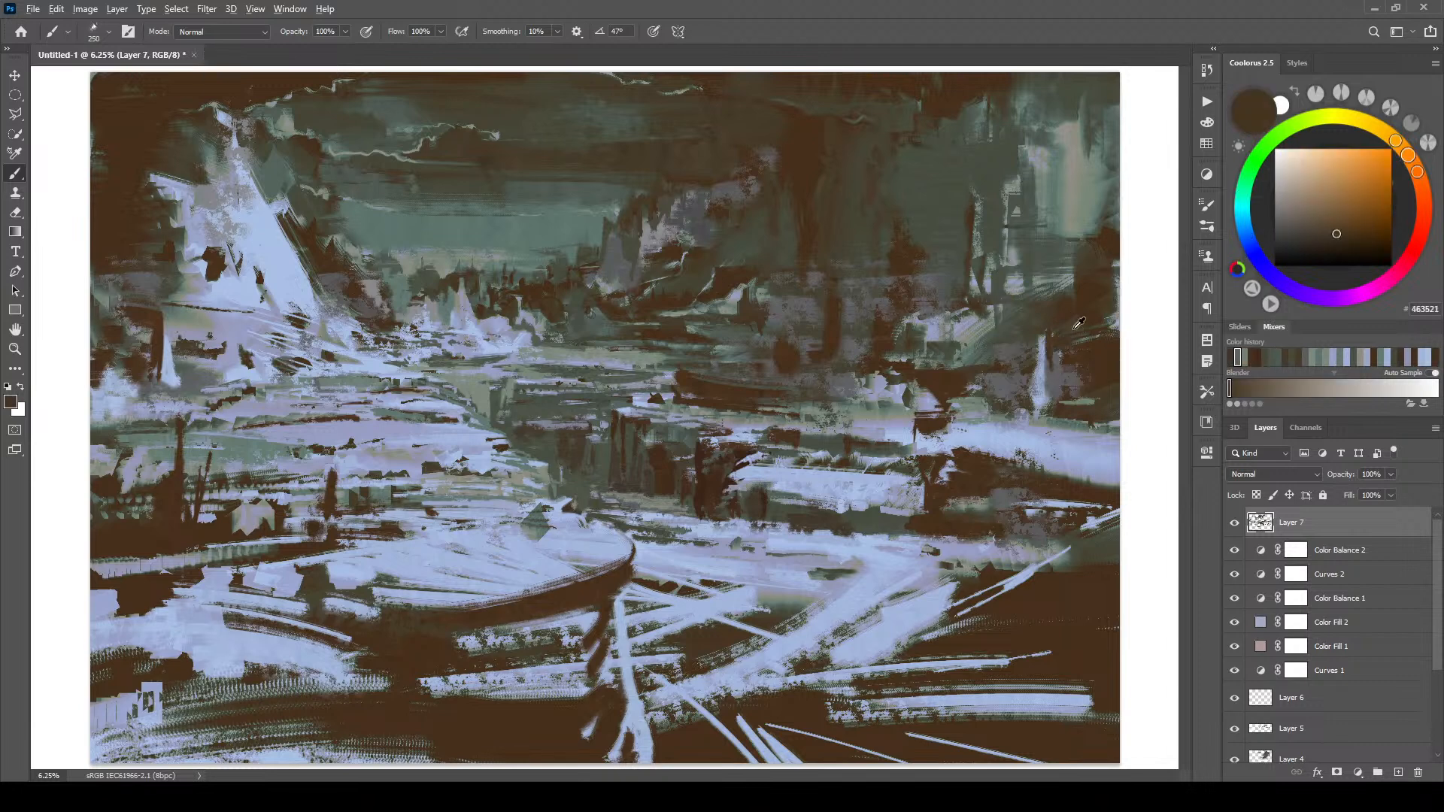
{"action": "left_click", "coordinate": [1067, 338], "text": "alt"}
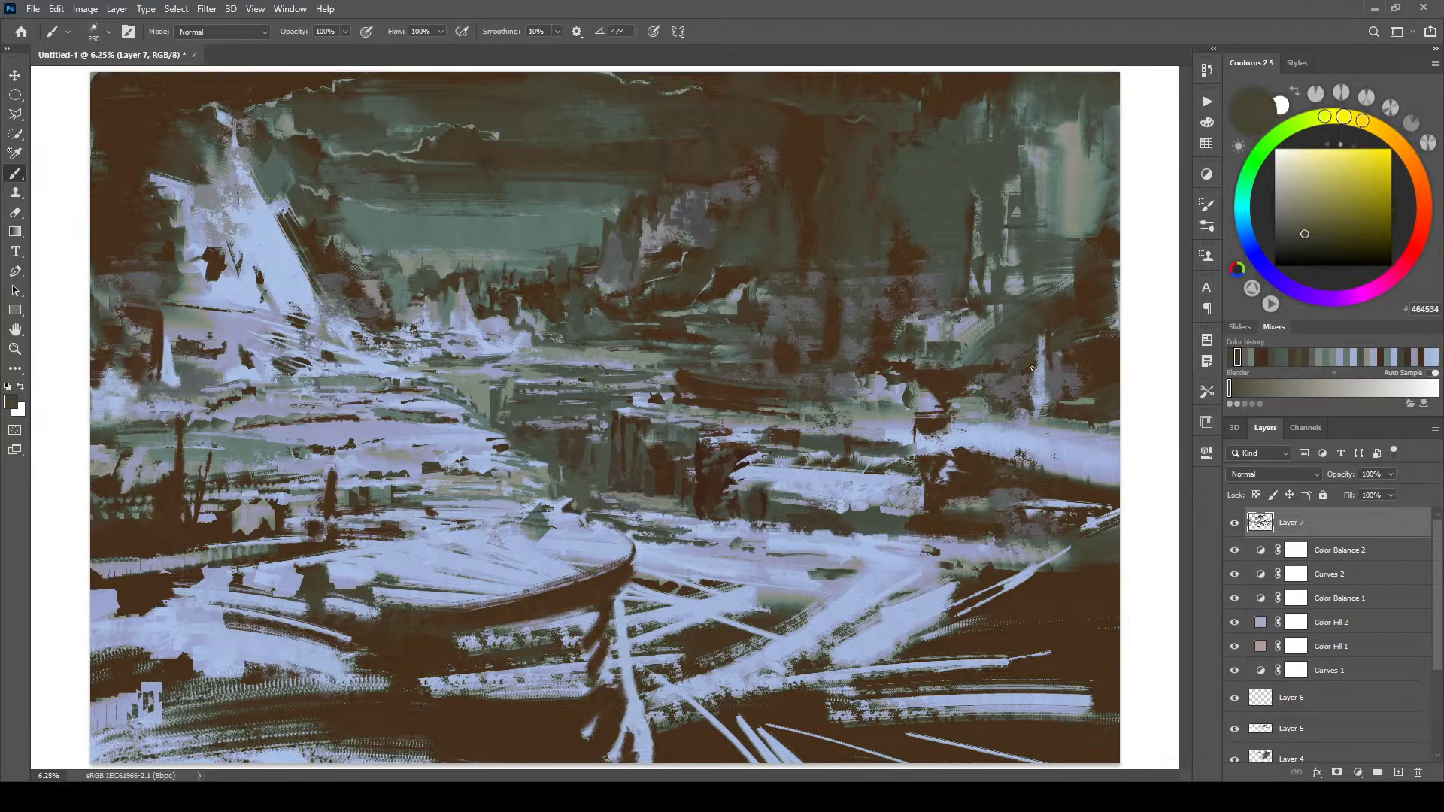
{"action": "left_click", "coordinate": [1033, 386], "text": "alt"}
{"action": "mouse_move", "coordinate": [1034, 382]}
{"action": "left_mouse_down"}
{"action": "mouse_move", "coordinate": [1030, 418]}
{"action": "mouse_move", "coordinate": [958, 421]}
{"action": "left_mouse_up"}
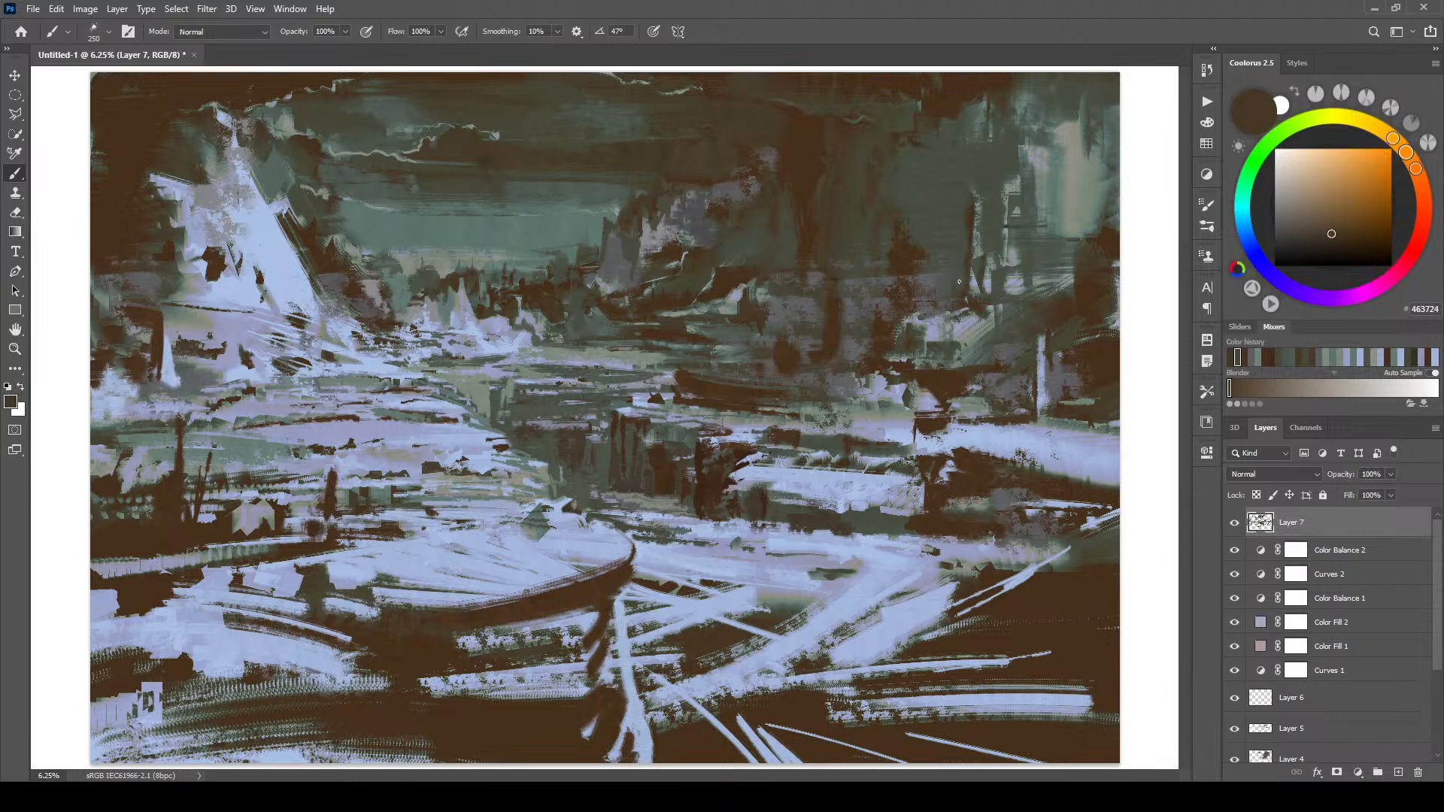
- Darken the base of the right cliffs and the rocks beneath them with sampled dark brown and a brush of about 300 px
{"action": "left_click", "coordinate": [937, 383], "text": "alt"}
{"action": "key", "text": "bracketright"}
{"action": "key", "text": "bracketright"}
{"action": "mouse_move", "coordinate": [961, 310]}
{"action": "left_mouse_down"}
{"action": "mouse_move", "coordinate": [952, 345]}
{"action": "mouse_move", "coordinate": [888, 369]}
{"action": "left_mouse_up"}
{"action": "key", "text": "bracketleft"}
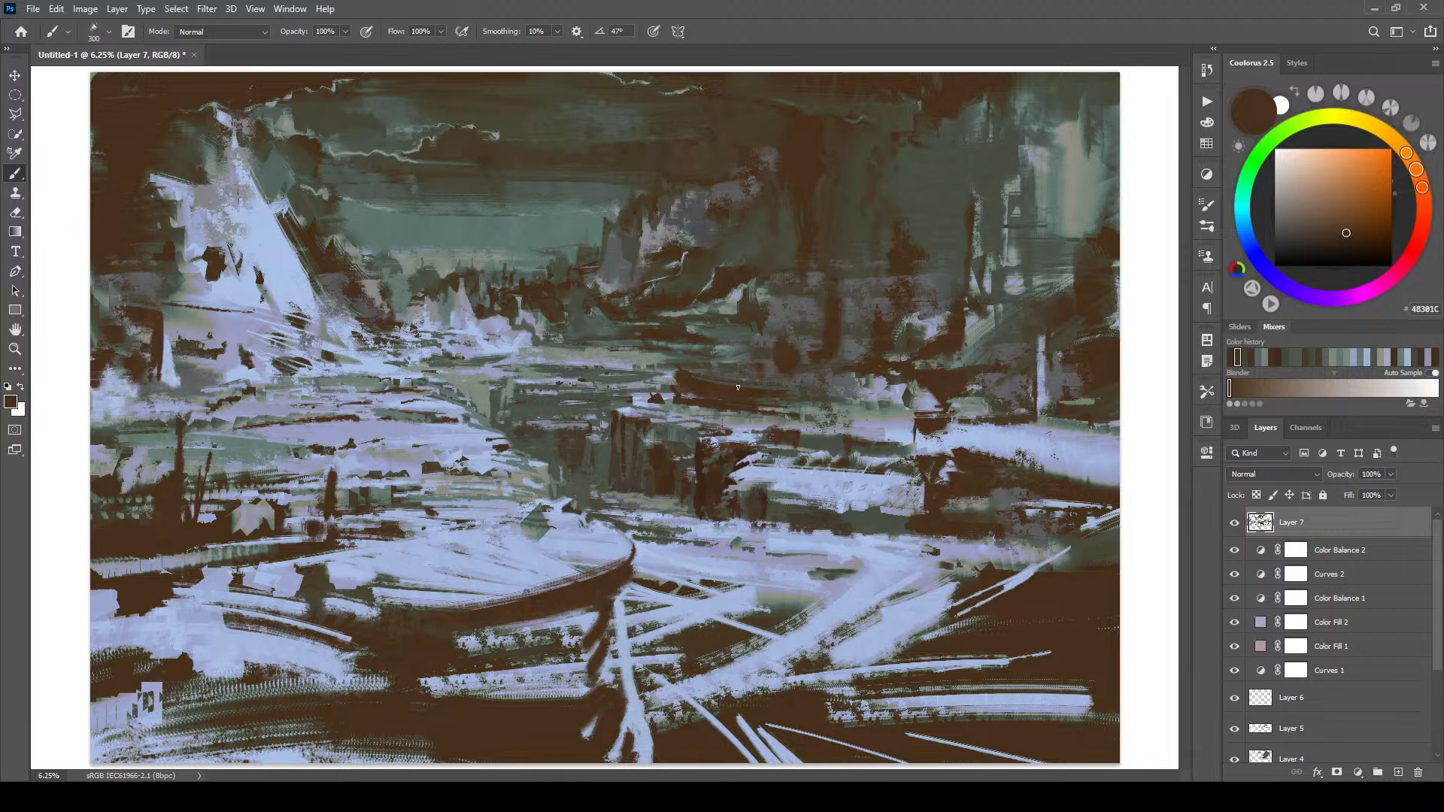
{"action": "left_click_drag", "start_coordinate": [981, 372], "coordinate": [1054, 337]}
{"action": "mouse_move", "coordinate": [913, 384]}
{"action": "left_mouse_down"}
{"action": "mouse_move", "coordinate": [907, 414]}
{"action": "mouse_move", "coordinate": [872, 408]}
{"action": "mouse_move", "coordinate": [904, 396]}
{"action": "mouse_move", "coordinate": [799, 416]}
{"action": "left_mouse_up"}
- Cover the light patch at the inner end of the right pale band with sampled dark brown, using a brush of about 250 px
{"action": "key", "text": "bracketright"}
{"action": "key", "text": "bracketright"}
{"action": "key", "text": "bracketright"}
{"action": "key", "text": "bracketright"}
{"action": "key", "text": "bracketright"}
{"action": "key", "text": "bracketright"}
{"action": "key", "text": "bracketleft"}
{"action": "key", "text": "bracketleft"}
{"action": "key", "text": "bracketleft"}
{"action": "key", "text": "bracketleft"}
{"action": "key", "text": "bracketleft"}
{"action": "key", "text": "bracketleft"}
{"action": "key", "text": "bracketleft"}
{"action": "key", "text": "bracketright"}
{"action": "key", "text": "bracketright"}
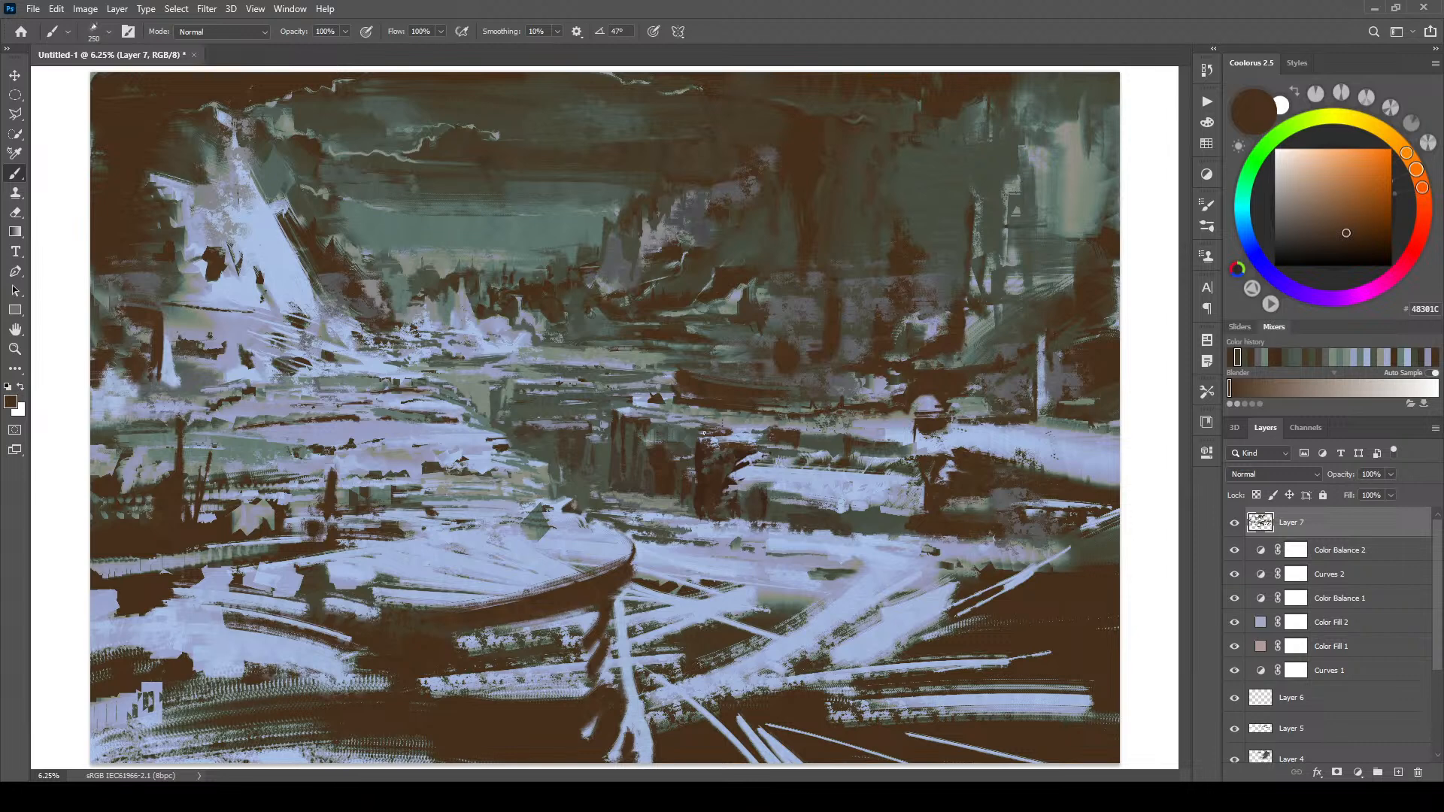
{"action": "left_click", "coordinate": [925, 389], "text": "alt"}
{"action": "left_click_drag", "start_coordinate": [936, 399], "coordinate": [939, 403]}
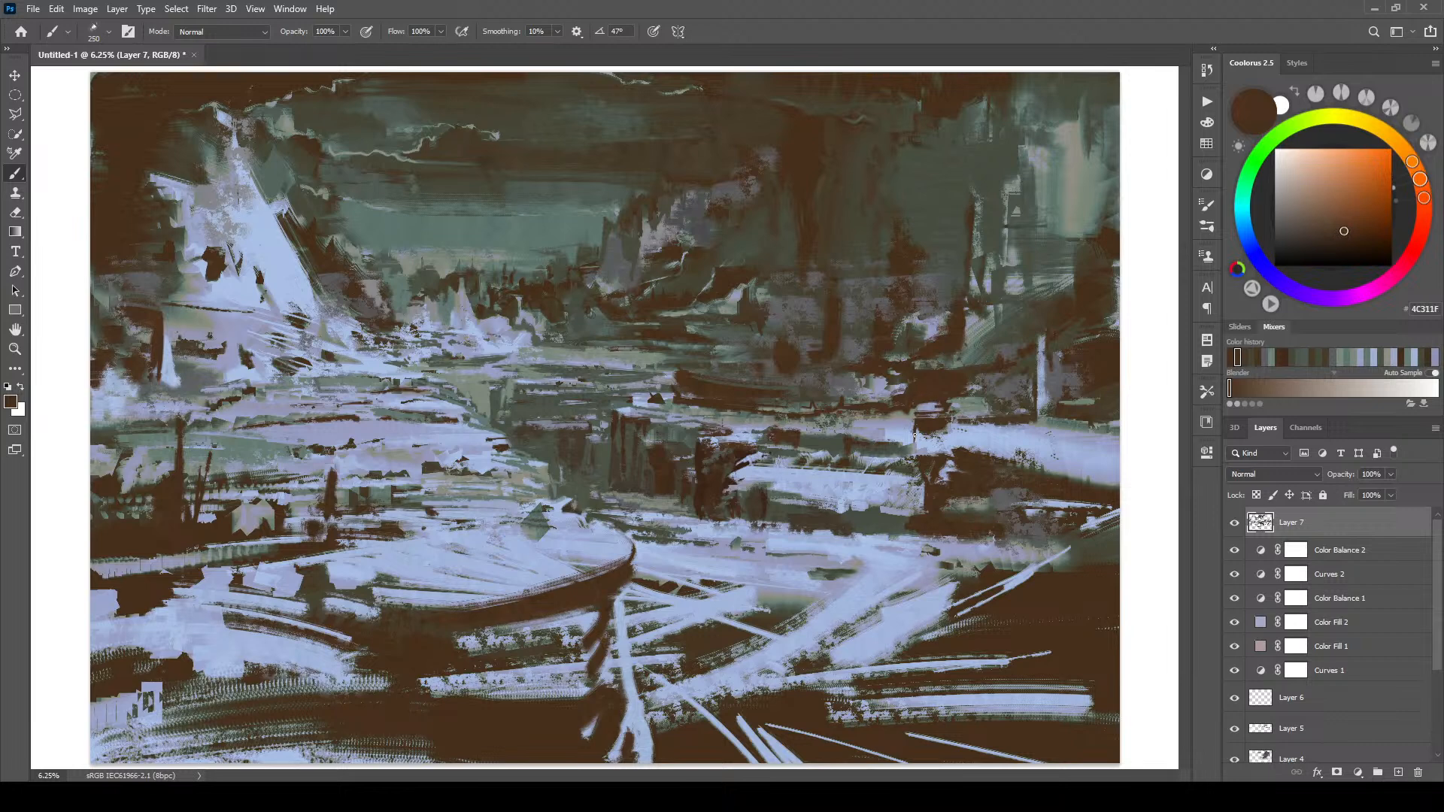
- Brush sampled grey-green over the top surface and pale face of the central ledge, adjusting the brush size
{"action": "left_click", "coordinate": [933, 444], "text": "alt"}
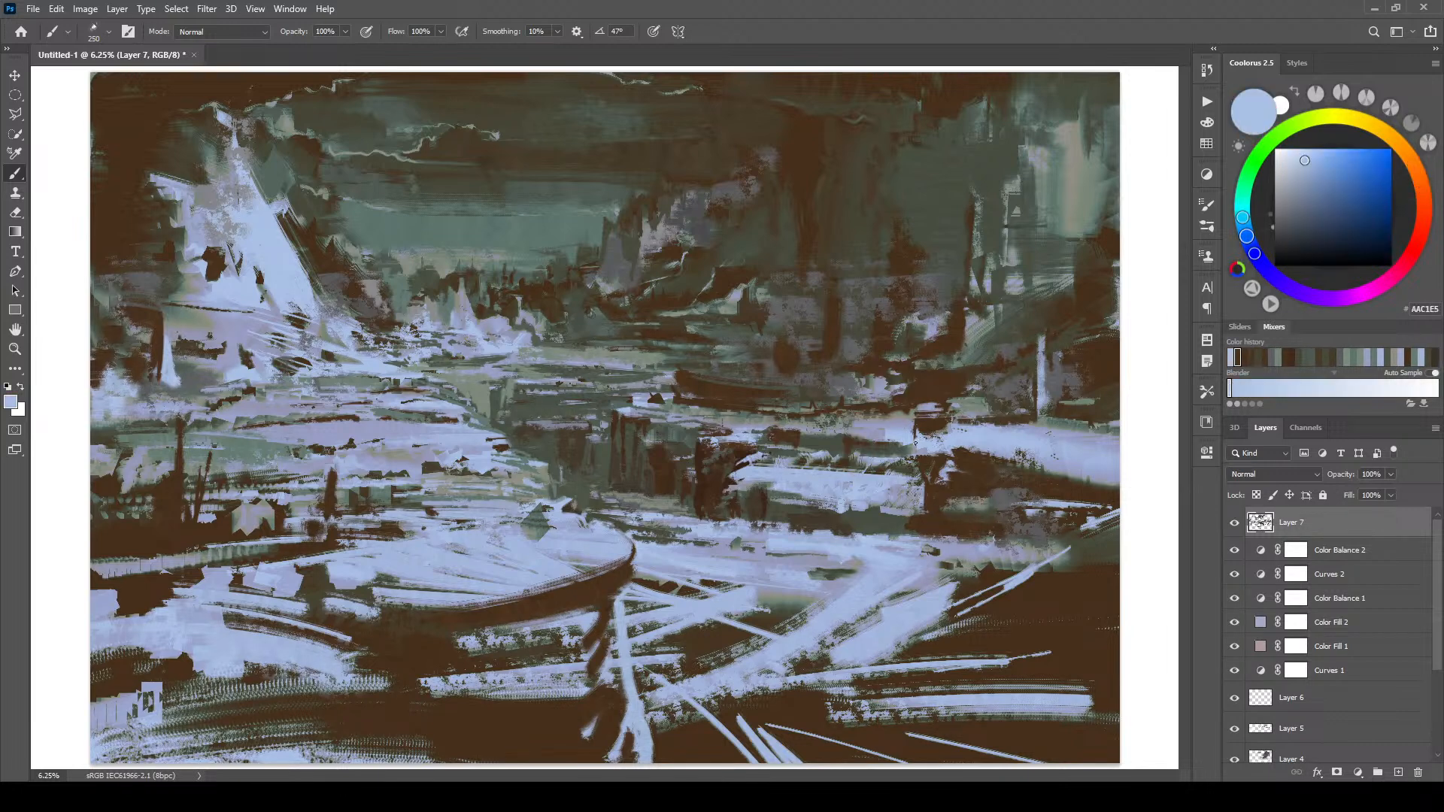
{"action": "left_click", "coordinate": [884, 424], "text": "alt"}
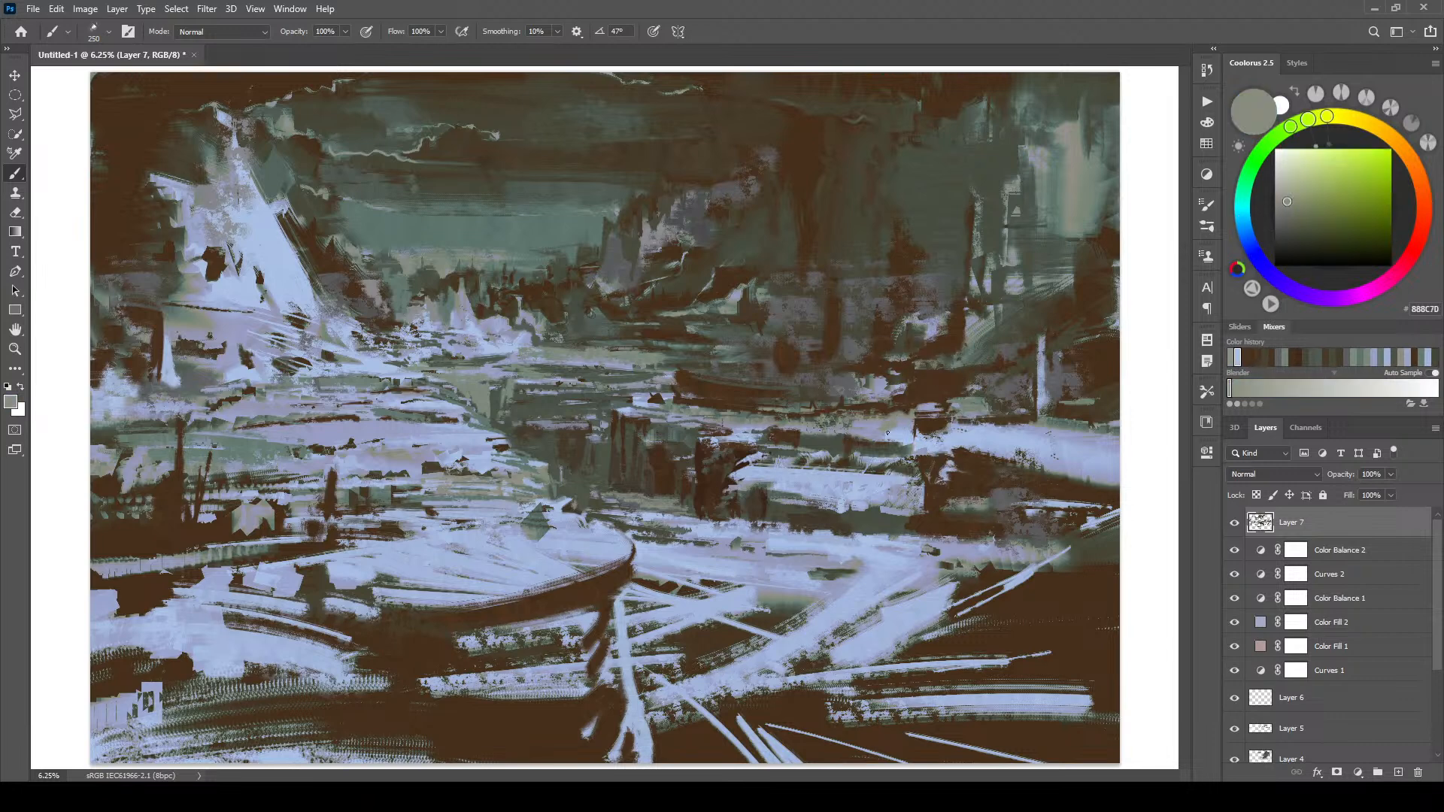
{"action": "mouse_move", "coordinate": [904, 439]}
{"action": "left_mouse_down"}
{"action": "mouse_move", "coordinate": [908, 425]}
{"action": "mouse_move", "coordinate": [877, 436]}
{"action": "left_mouse_up"}
{"action": "key", "text": "bracketright"}
{"action": "key", "text": "bracketright"}
{"action": "key", "text": "bracketright"}
{"action": "key", "text": "bracketright"}
{"action": "mouse_move", "coordinate": [899, 456]}
{"action": "left_mouse_down"}
{"action": "mouse_move", "coordinate": [825, 454]}
{"action": "mouse_move", "coordinate": [901, 484]}
{"action": "mouse_move", "coordinate": [827, 485]}
{"action": "left_mouse_up"}
{"action": "key", "text": "bracketright"}
{"action": "key", "text": "bracketright"}
{"action": "key", "text": "bracketleft"}
{"action": "key", "text": "bracketleft"}
{"action": "key", "text": "bracketleft"}
{"action": "key", "text": "bracketleft"}
{"action": "key", "text": "bracketleft"}
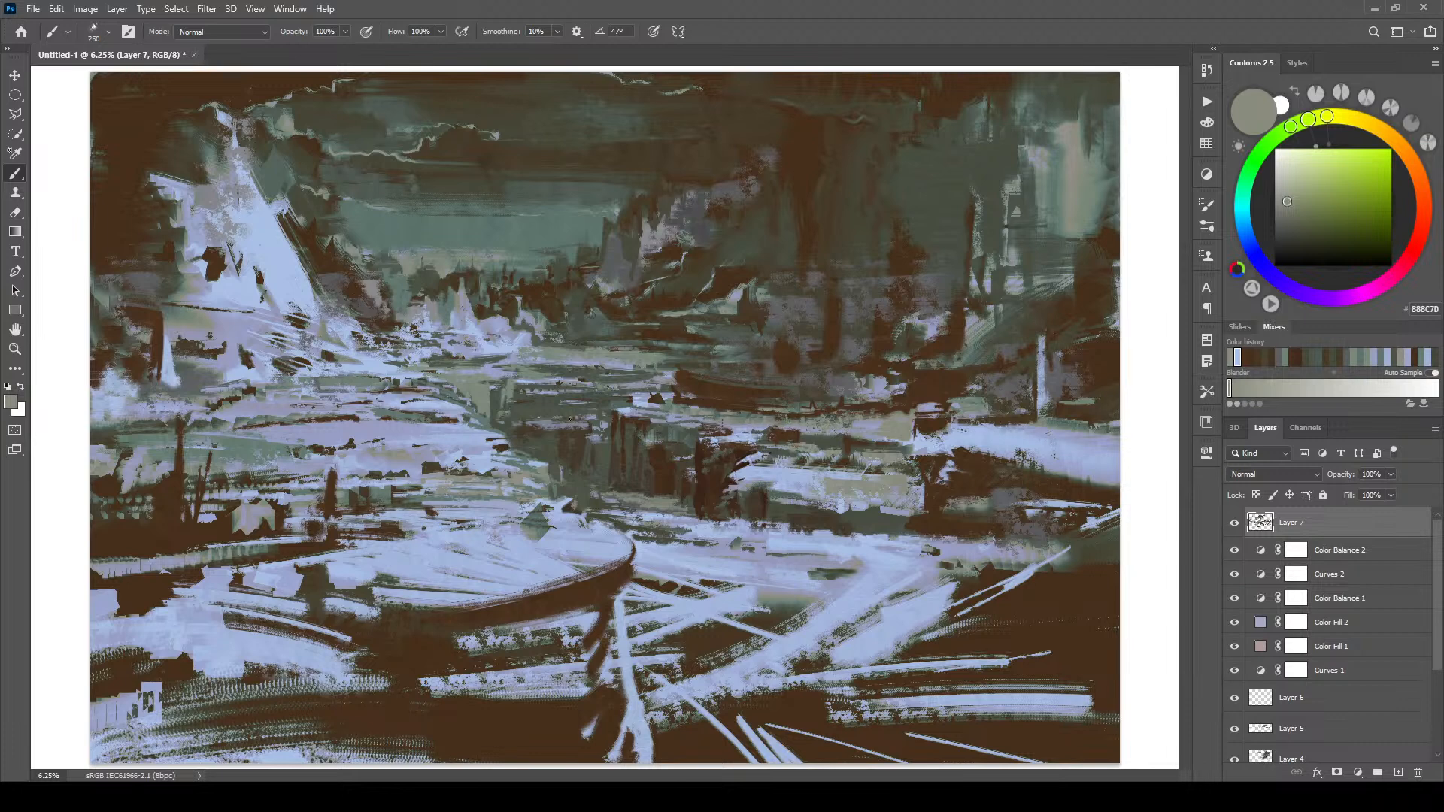
- Add small dark brown marks along the right end of the central ledge top with a brush of about 70 px
{"action": "key", "text": "bracketleft"}
{"action": "key", "text": "bracketleft"}
{"action": "key", "text": "bracketleft"}
{"action": "key", "text": "bracketleft"}
{"action": "left_click", "coordinate": [917, 399], "text": "alt"}
{"action": "mouse_move", "coordinate": [897, 424]}
{"action": "left_mouse_down"}
{"action": "mouse_move", "coordinate": [859, 424]}
{"action": "mouse_move", "coordinate": [895, 432]}
{"action": "left_mouse_up"}
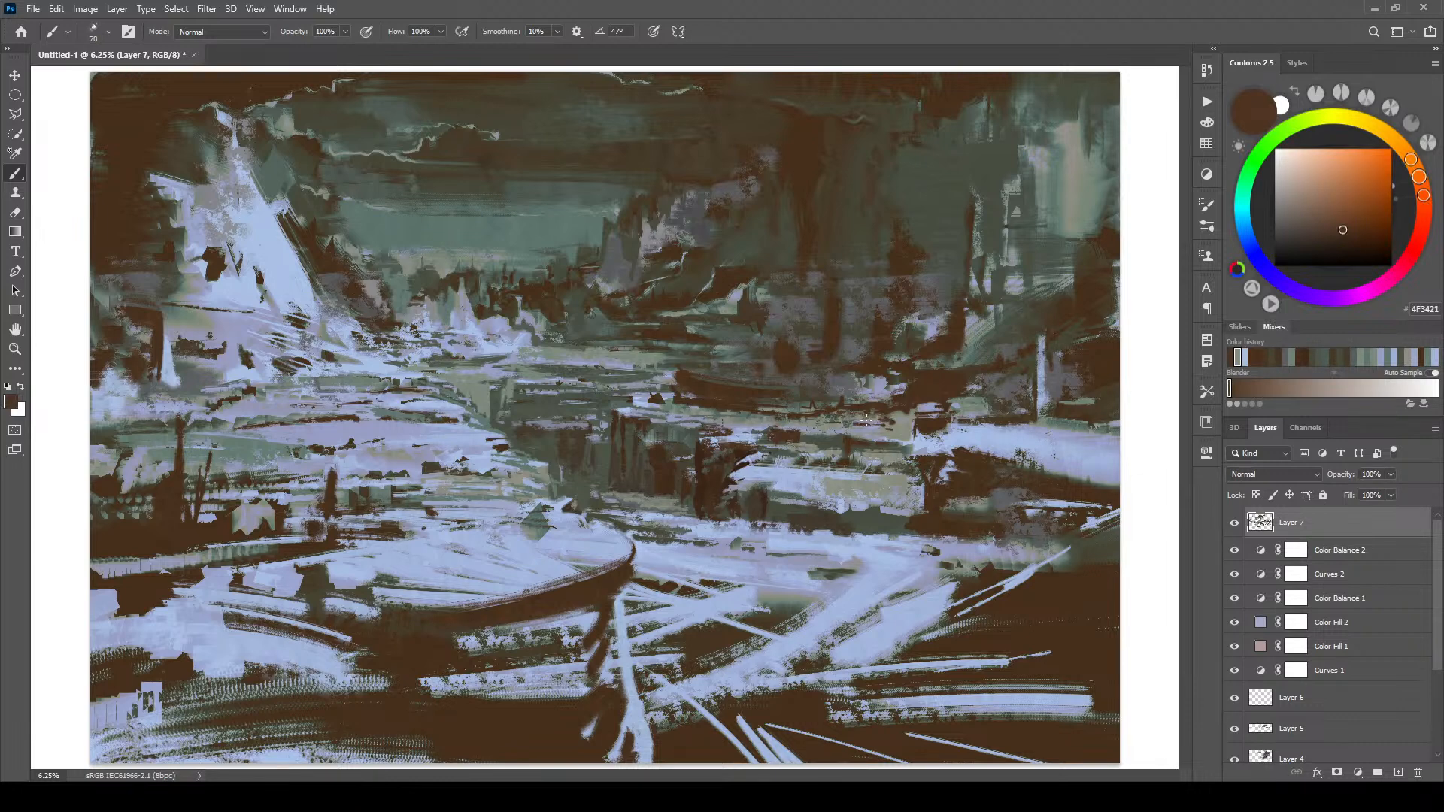
{"action": "left_click", "coordinate": [906, 406], "text": "alt"}
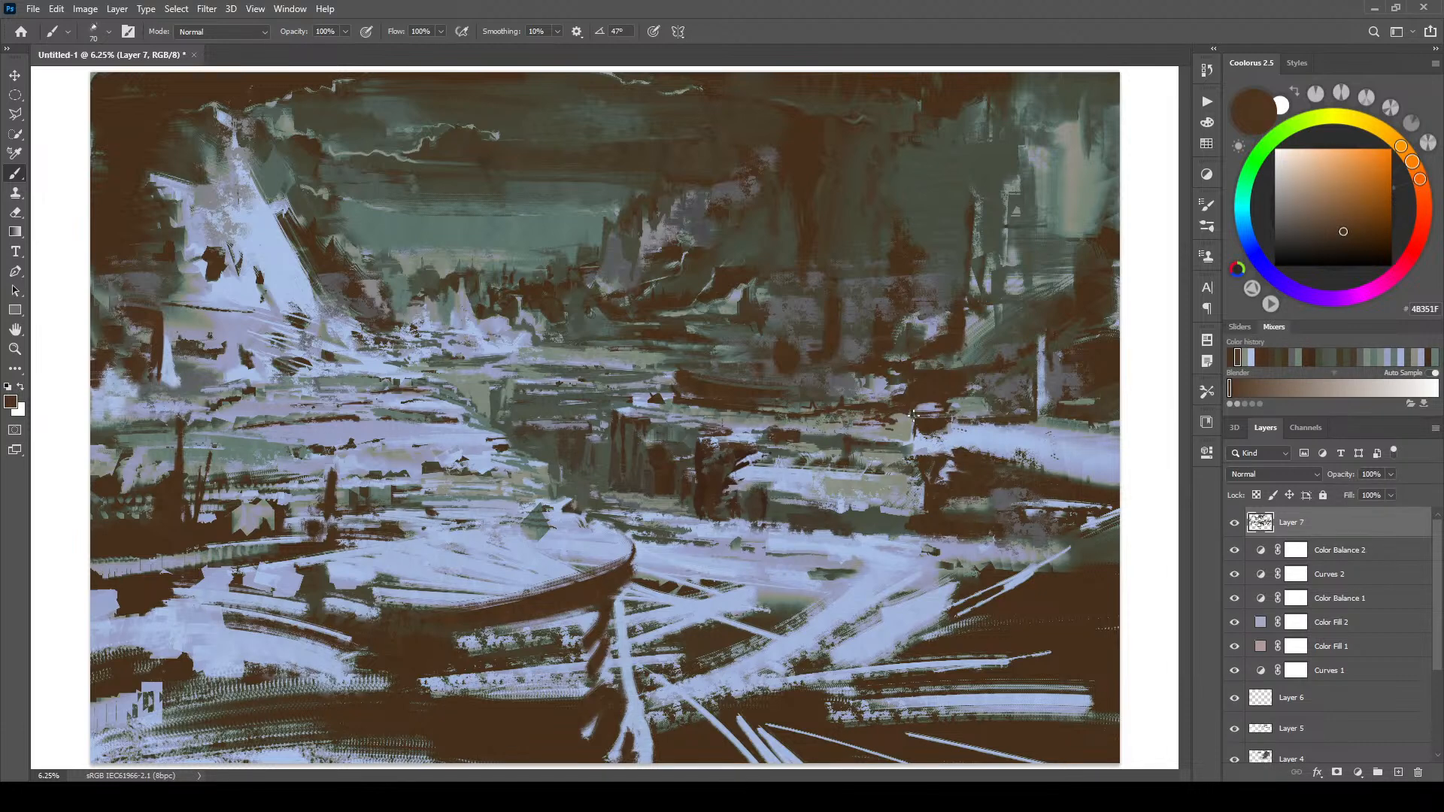
{"action": "left_click_drag", "start_coordinate": [904, 418], "coordinate": [850, 426]}
- Paint out the dark grey-green spot on the rim of the curved foreground with pale blue and a brush of about 150 px
{"action": "key", "text": "bracketright"}
{"action": "key", "text": "bracketright"}
{"action": "key", "text": "bracketright"}
{"action": "mouse_move", "coordinate": [532, 531]}
{"action": "left_mouse_down"}
{"action": "mouse_move", "coordinate": [551, 537]}
{"action": "mouse_move", "coordinate": [529, 516]}
{"action": "mouse_move", "coordinate": [514, 527]}
{"action": "left_mouse_up"}
{"action": "left_click", "coordinate": [562, 527], "text": "alt"}
{"action": "key", "text": "bracketleft"}
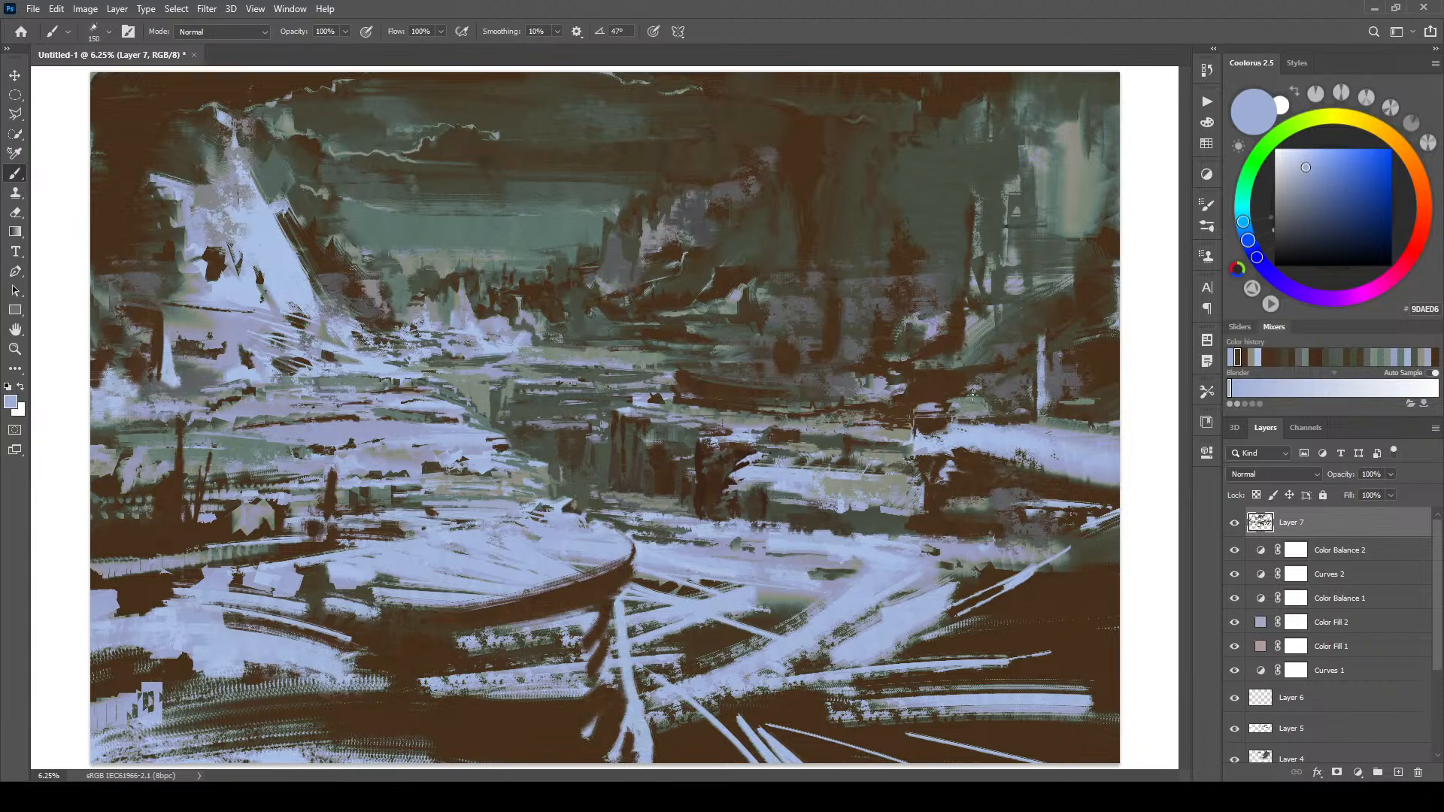
- Refine the small rock at the inner end of the right pale band with sampled pale blue and dark brown at about 175 px
{"action": "left_click", "coordinate": [937, 410], "text": "alt"}
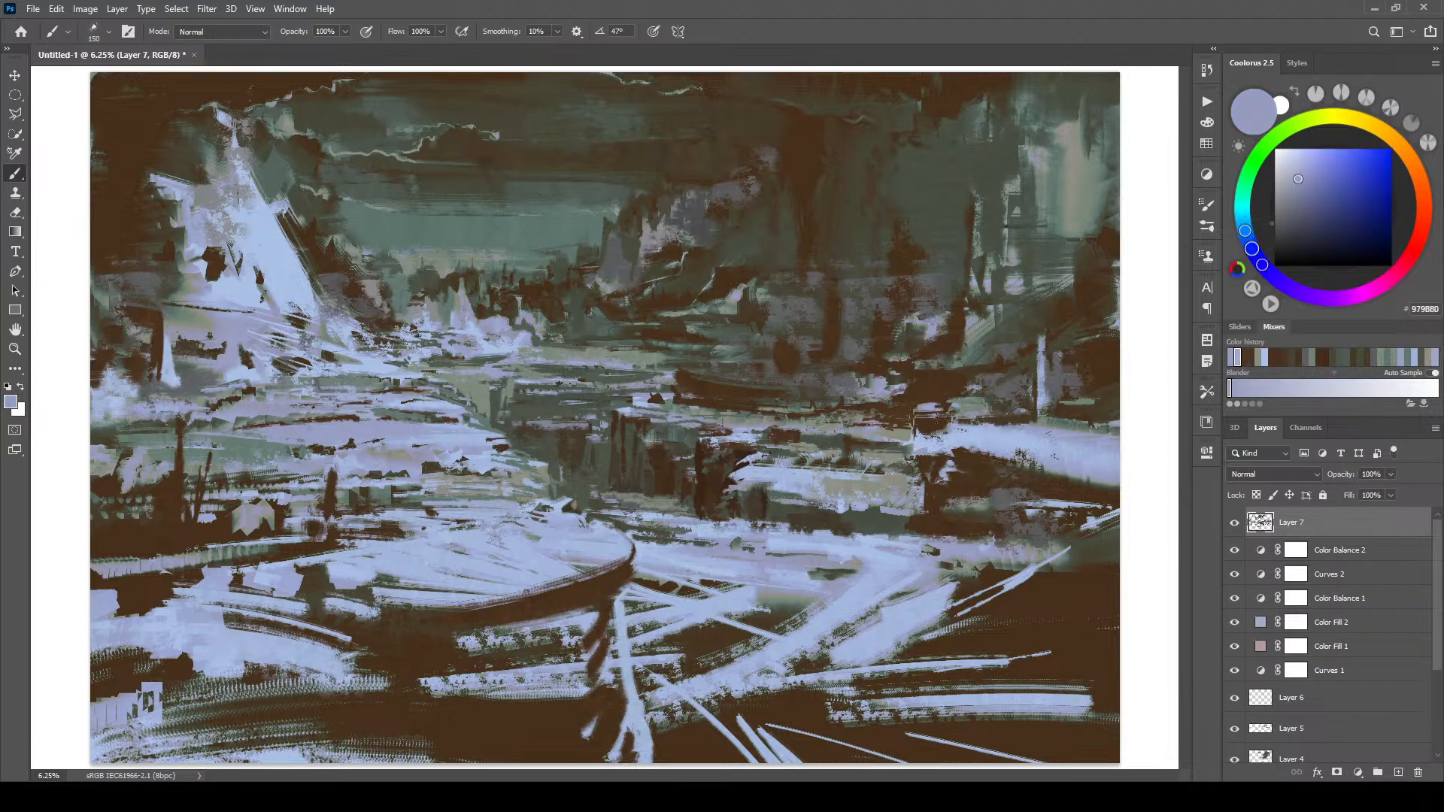
{"action": "left_click_drag", "start_coordinate": [943, 424], "coordinate": [946, 430]}
{"action": "key", "text": "]"}
{"action": "left_click", "coordinate": [946, 426], "text": "alt"}
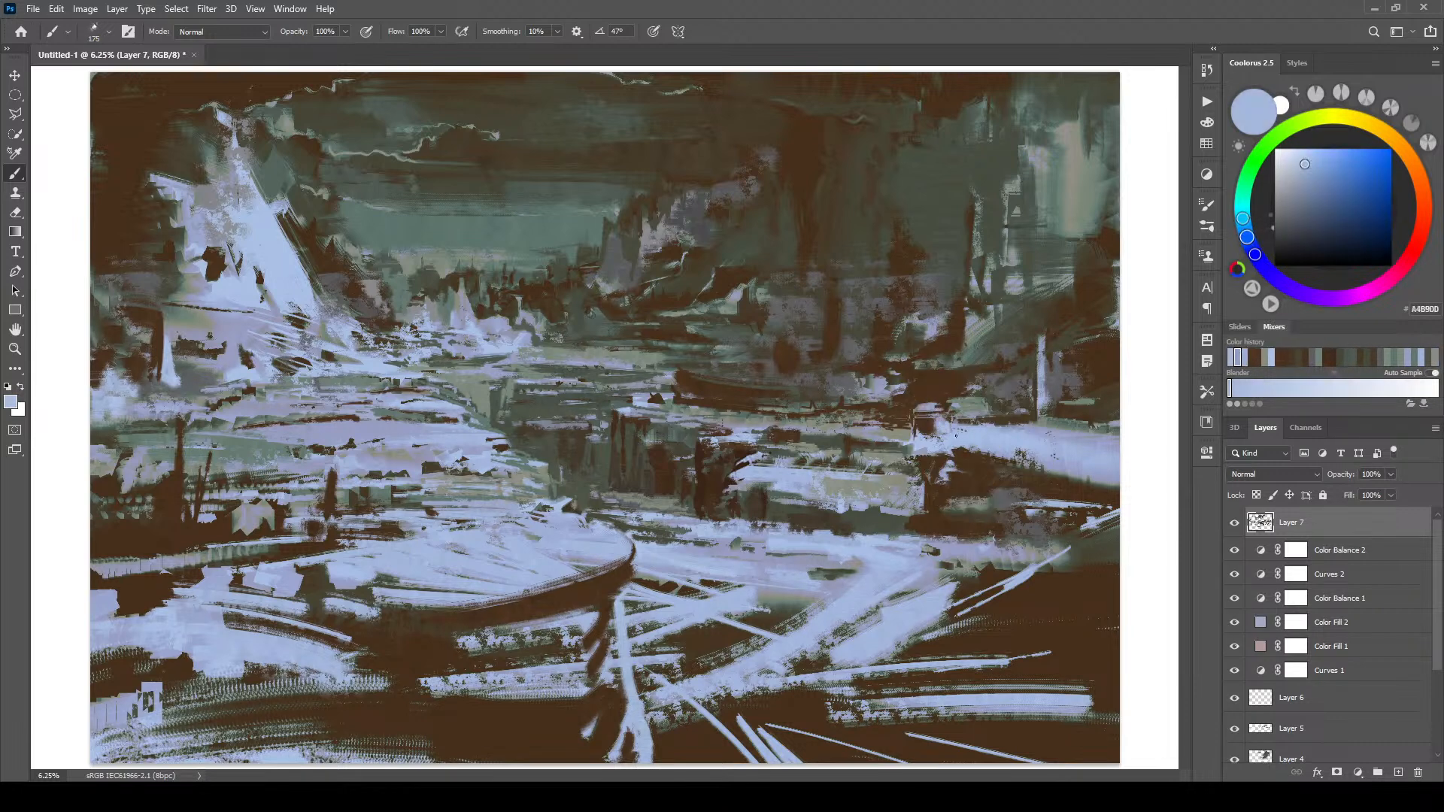
{"action": "left_click", "coordinate": [945, 422], "text": "alt"}
{"action": "mouse_move", "coordinate": [950, 435]}
{"action": "left_mouse_down"}
{"action": "mouse_move", "coordinate": [910, 453]}
{"action": "mouse_move", "coordinate": [938, 424]}
{"action": "left_mouse_up"}
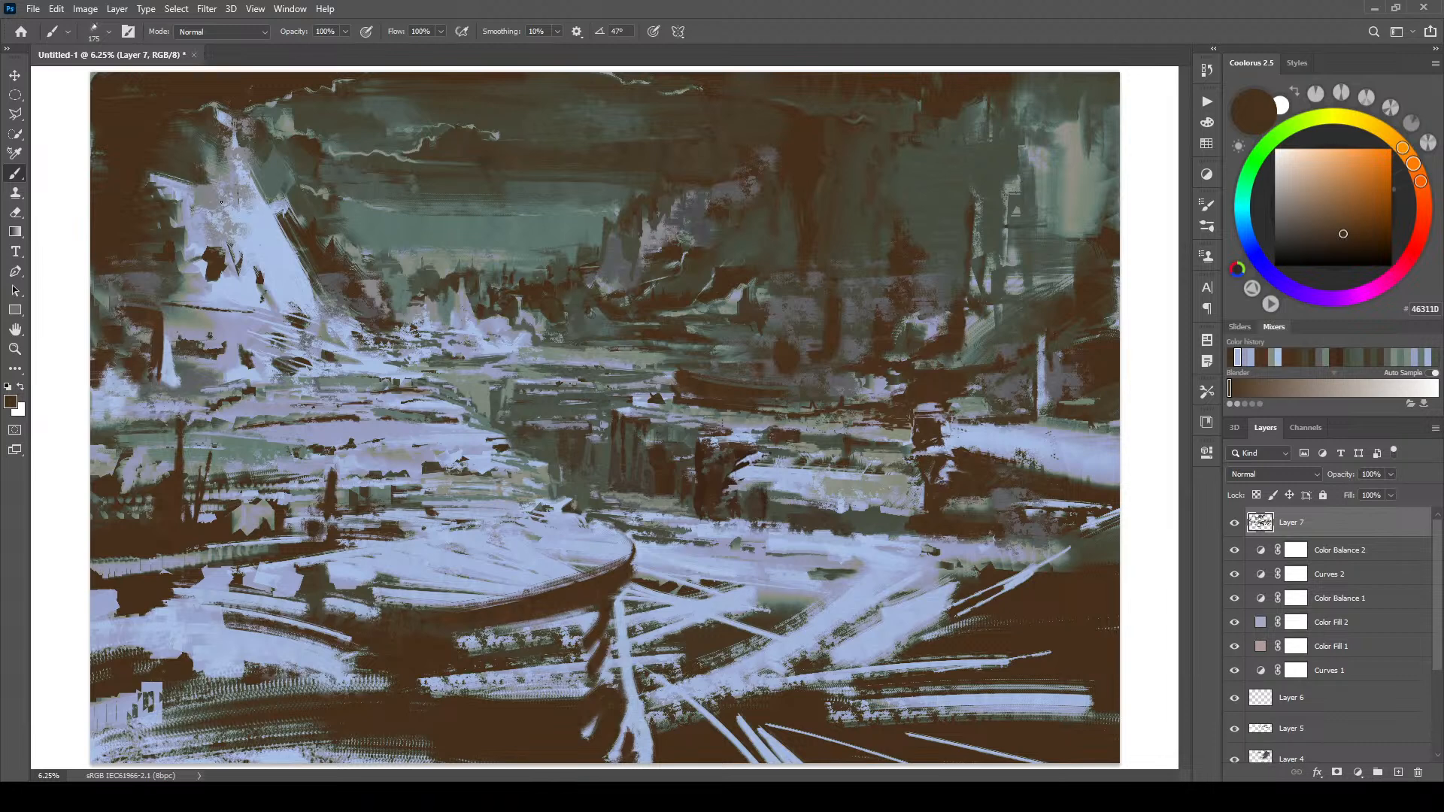
- Reshape the large left spire's upper flank and lower dark gaps with sampled dark olive, brown and pale blue at about 250 px
{"action": "left_click", "coordinate": [204, 156], "text": "alt"}
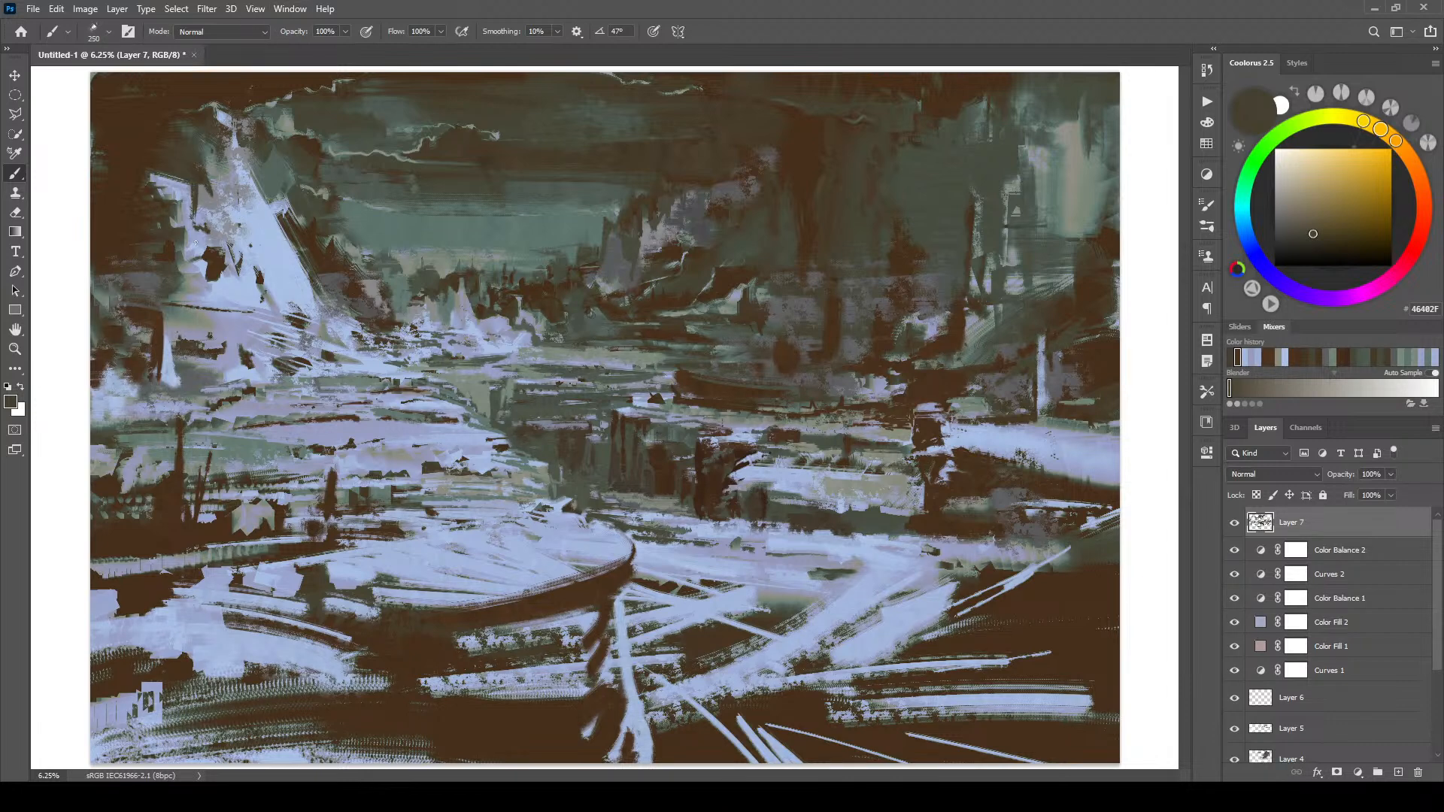
{"action": "left_click", "coordinate": [228, 283], "text": "alt"}
{"action": "left_click_drag", "start_coordinate": [220, 271], "coordinate": [216, 250]}
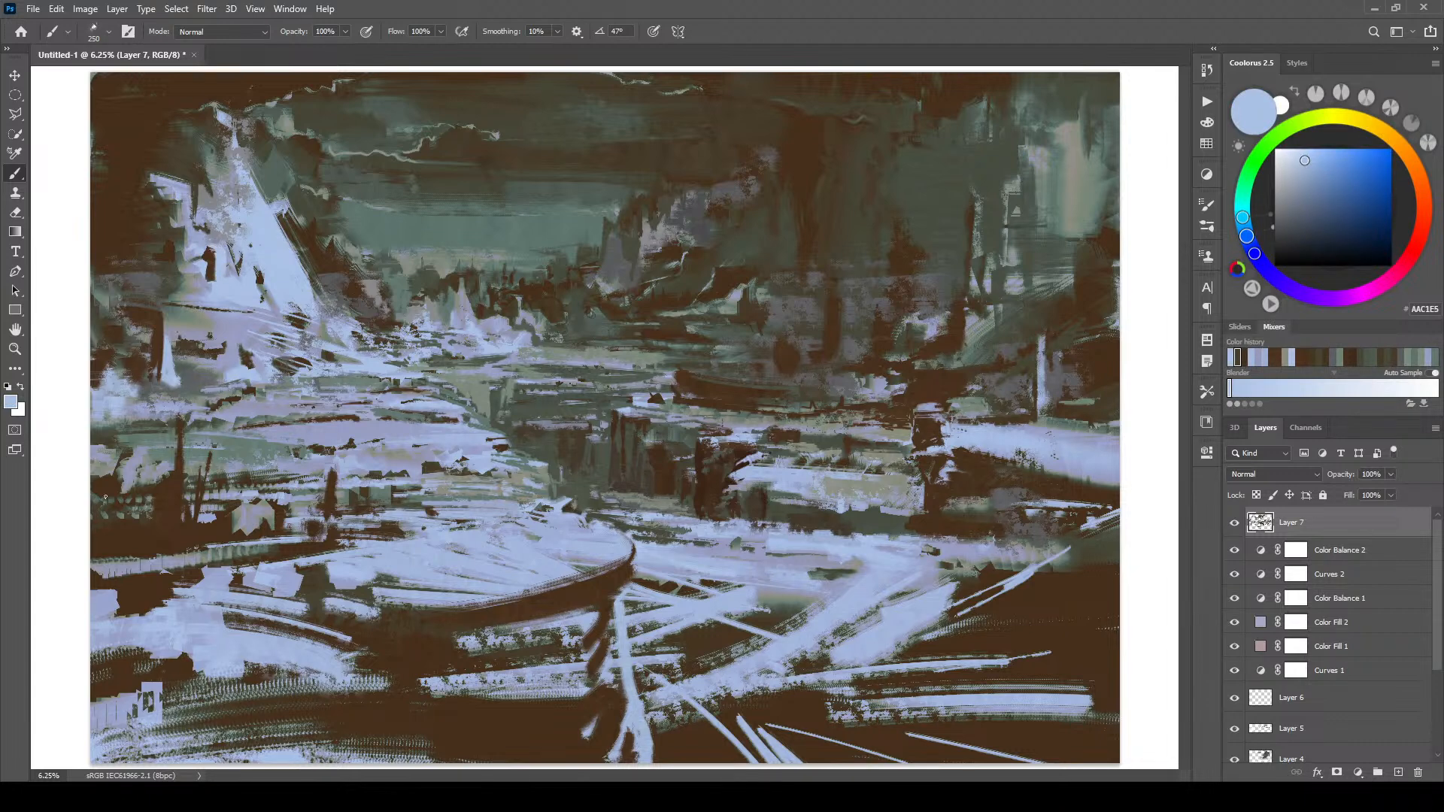
{"action": "left_click", "coordinate": [202, 268], "text": "alt"}
{"action": "left_click_drag", "start_coordinate": [203, 267], "coordinate": [204, 271]}
{"action": "left_click", "coordinate": [214, 254], "text": "alt"}
{"action": "left_click", "coordinate": [204, 267], "text": "alt"}
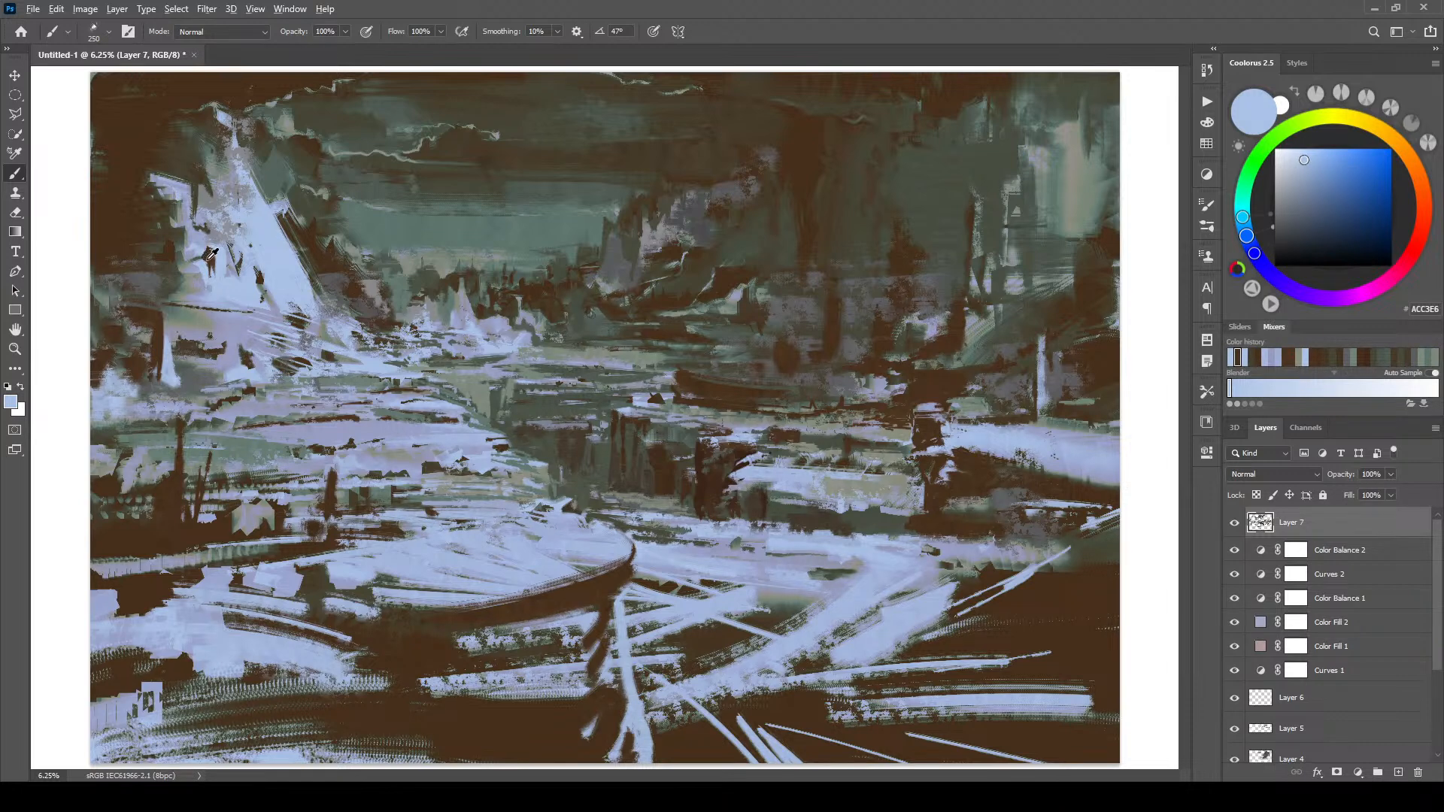
{"action": "left_click", "coordinate": [193, 266], "text": "alt"}
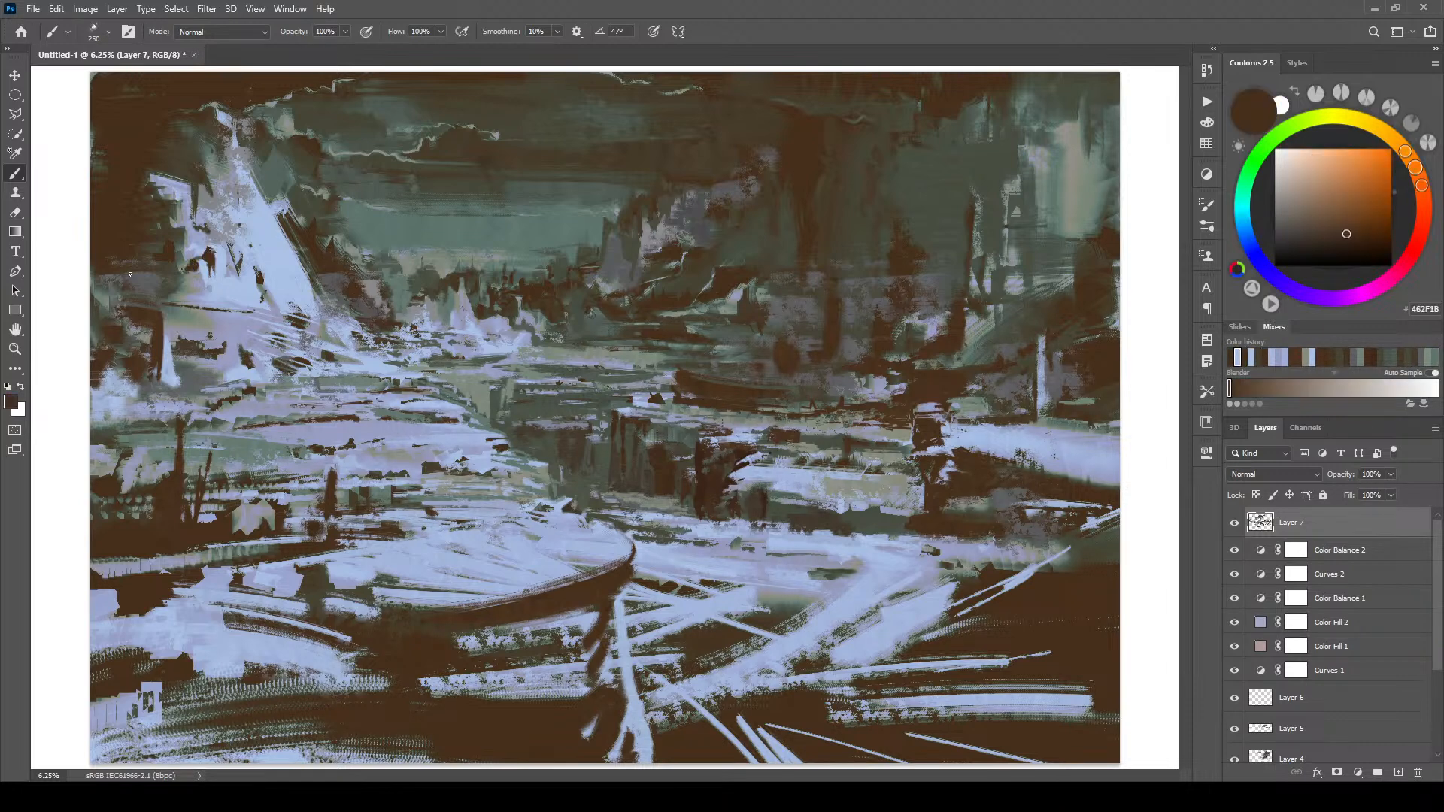
- Break up the lower left flank of the large spire with sampled colours, enlarging the brush for broader strokes
{"action": "mouse_move", "coordinate": [189, 246]}
{"action": "left_mouse_down"}
{"action": "mouse_move", "coordinate": [190, 261]}
{"action": "mouse_move", "coordinate": [149, 266]}
{"action": "left_mouse_up"}
{"action": "left_click", "coordinate": [222, 276], "text": "alt"}
{"action": "key", "text": "]"}
{"action": "key", "text": "]"}
{"action": "key", "text": "]"}
{"action": "key", "text": "]"}
{"action": "key", "text": "]"}
{"action": "key", "text": "]"}
{"action": "key", "text": "]"}
{"action": "left_click_drag", "start_coordinate": [205, 248], "coordinate": [214, 272]}
{"action": "mouse_move", "coordinate": [170, 227]}
{"action": "left_mouse_down"}
{"action": "mouse_move", "coordinate": [195, 266]}
{"action": "mouse_move", "coordinate": [168, 280]}
{"action": "mouse_move", "coordinate": [185, 288]}
{"action": "mouse_move", "coordinate": [163, 279]}
{"action": "left_mouse_up"}
- Flick thin pale blue strokes along and beside the left flank of the large spire with a brush of about 90 px
{"action": "key", "text": "["}
{"action": "key", "text": "["}
{"action": "key", "text": "["}
{"action": "key", "text": "["}
{"action": "left_click", "coordinate": [188, 224], "text": "alt"}
{"action": "key", "text": "["}
{"action": "key", "text": "["}
{"action": "key", "text": "["}
{"action": "key", "text": "["}
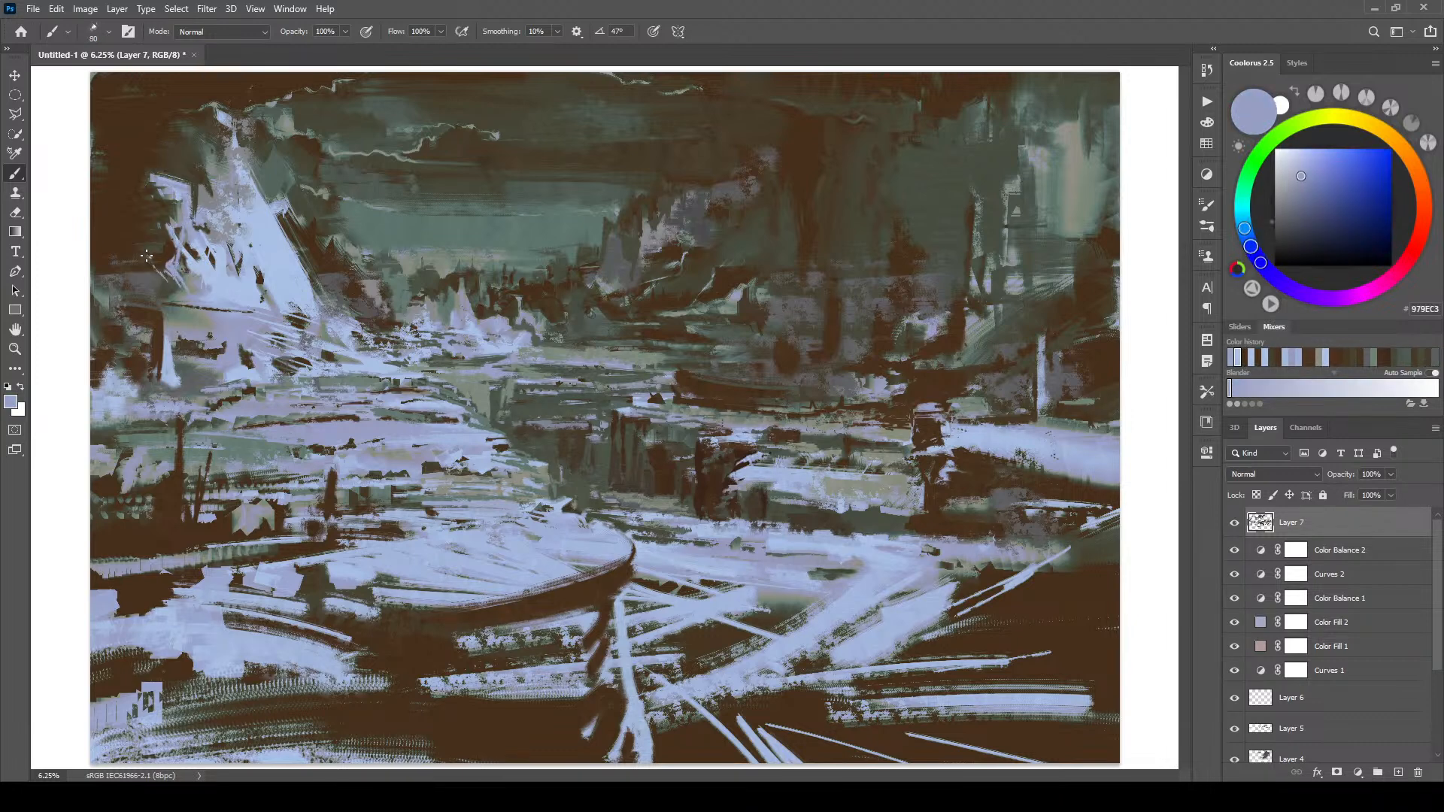
{"action": "mouse_move", "coordinate": [138, 156]}
{"action": "left_mouse_down"}
{"action": "mouse_move", "coordinate": [148, 166]}
{"action": "mouse_move", "coordinate": [140, 145]}
{"action": "left_mouse_up"}
- Rework the upper left edge of the large spire with sampled dark olive and a brush of about 150 px
{"action": "left_click", "coordinate": [172, 150], "text": "alt"}
{"action": "key", "text": "]"}
{"action": "key", "text": "]"}
{"action": "left_click", "coordinate": [170, 158], "text": "alt"}
{"action": "key", "text": "]"}
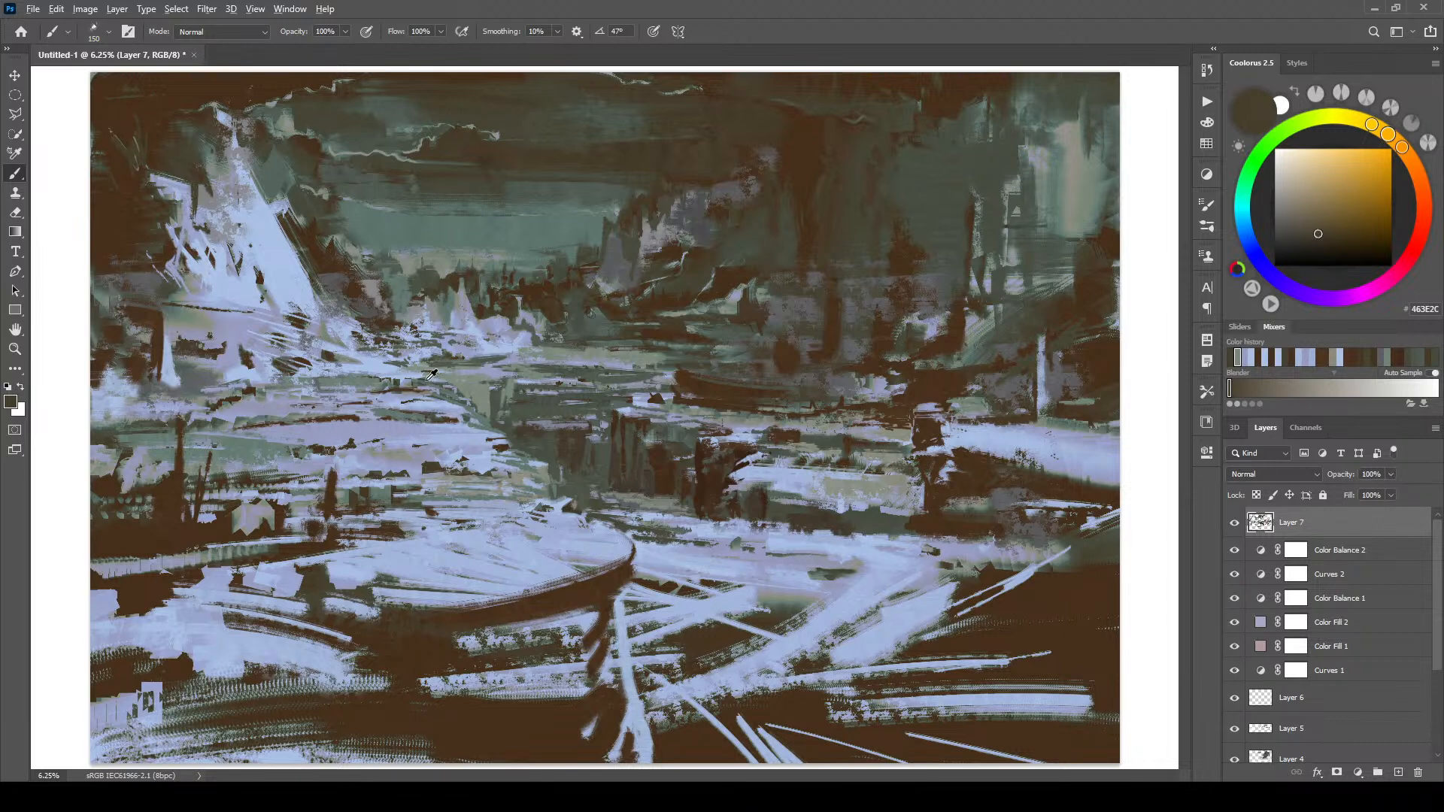
- Touch up the bands below the left spire and along the central cliff top with sampled grey-green and pale blue, reducing the brush to about 90 px
{"action": "left_click", "coordinate": [382, 380], "text": "alt"}
{"action": "left_click_drag", "start_coordinate": [382, 388], "coordinate": [406, 391]}
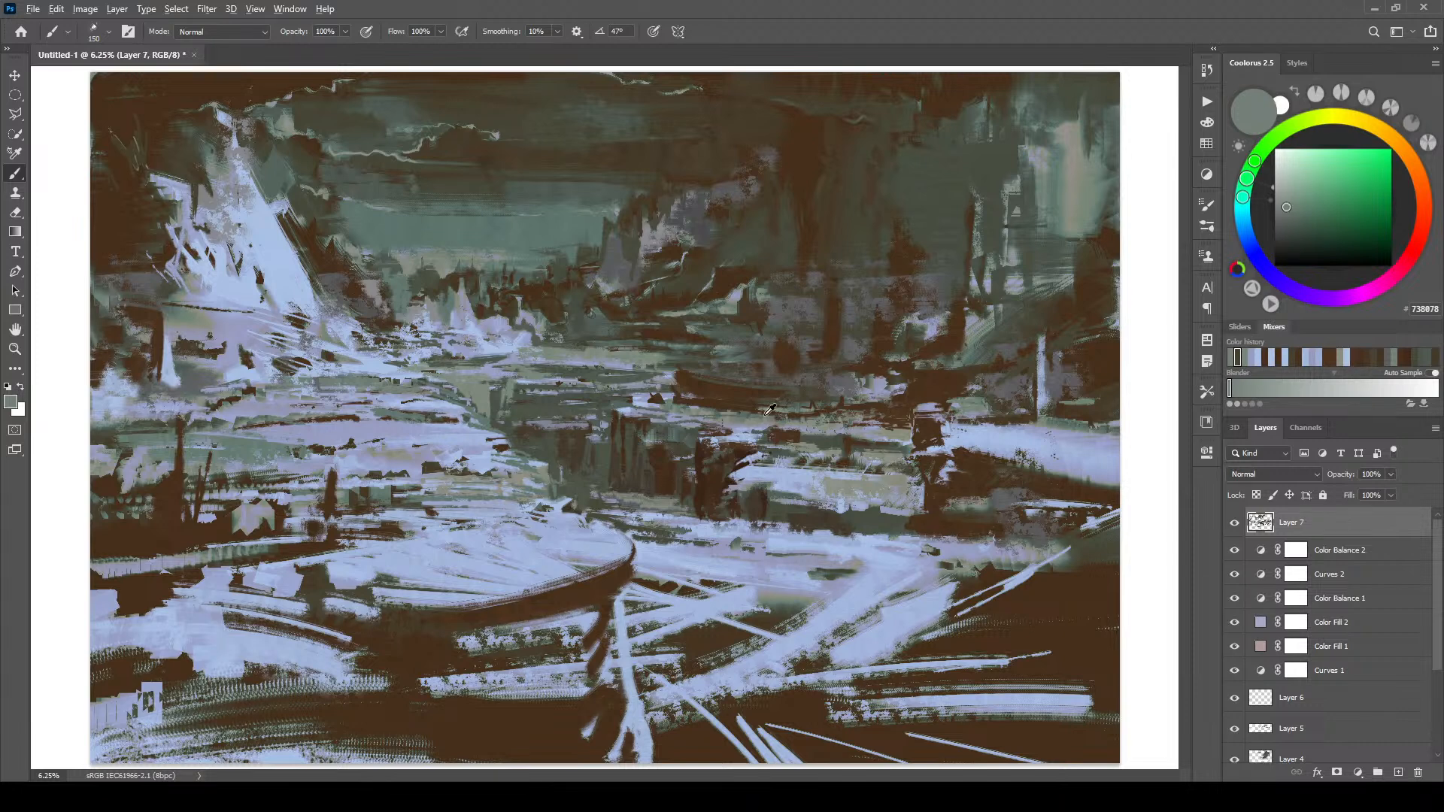
{"action": "left_click", "coordinate": [707, 441], "text": "alt"}
{"action": "key", "text": "bracketleft"}
{"action": "key", "text": "bracketleft"}
{"action": "key", "text": "bracketleft"}
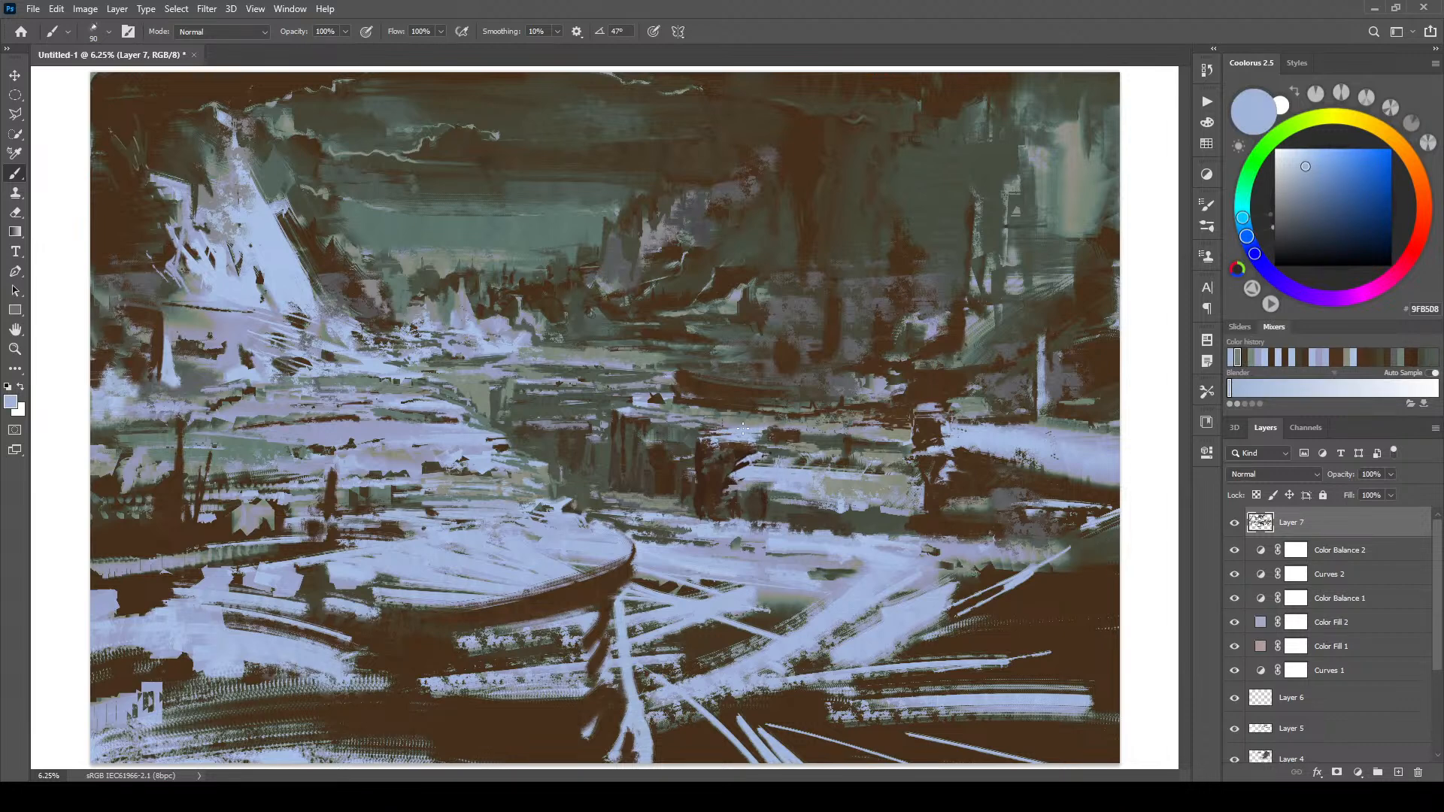
{"action": "left_click", "coordinate": [711, 421], "text": "alt"}
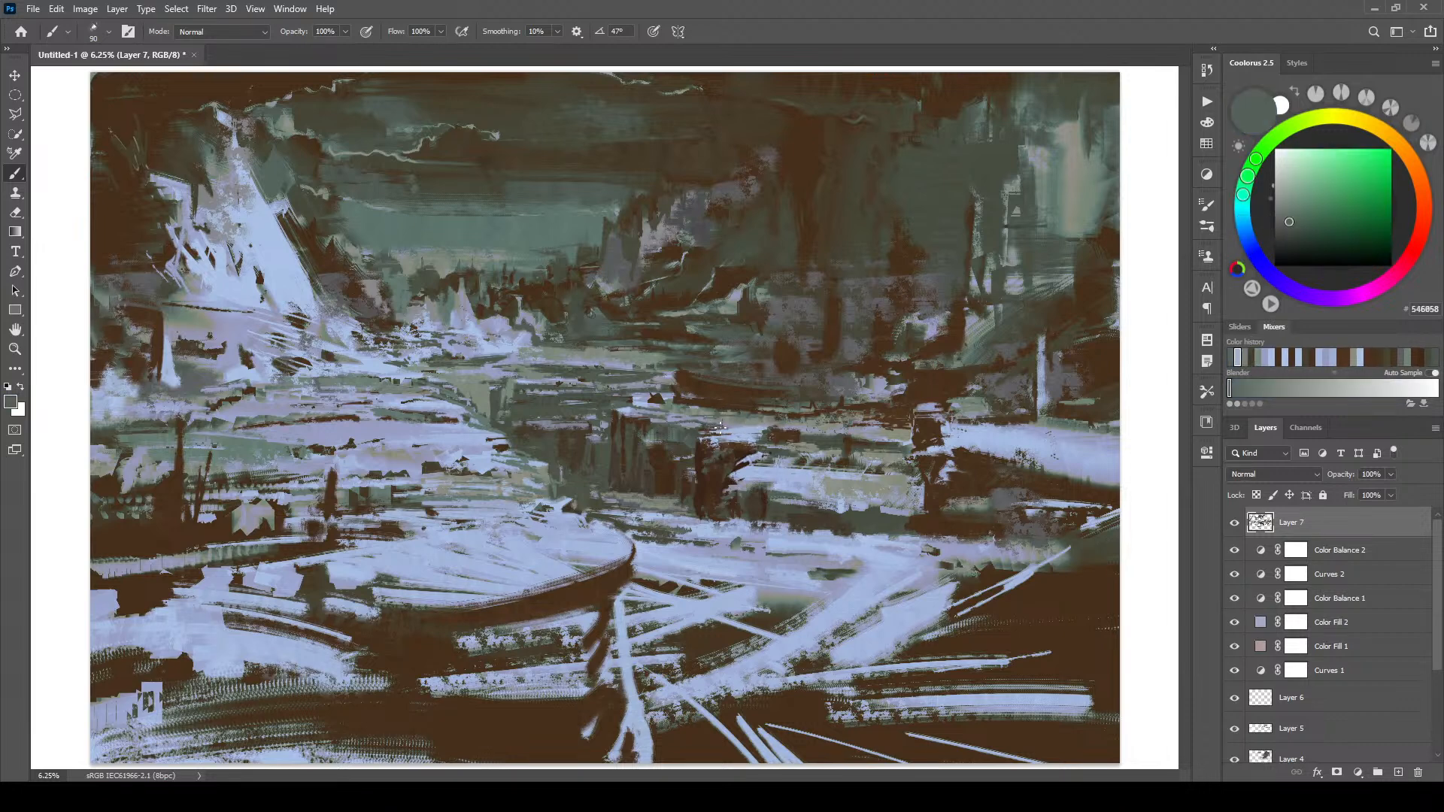
{"action": "left_click", "coordinate": [728, 412], "text": "alt"}
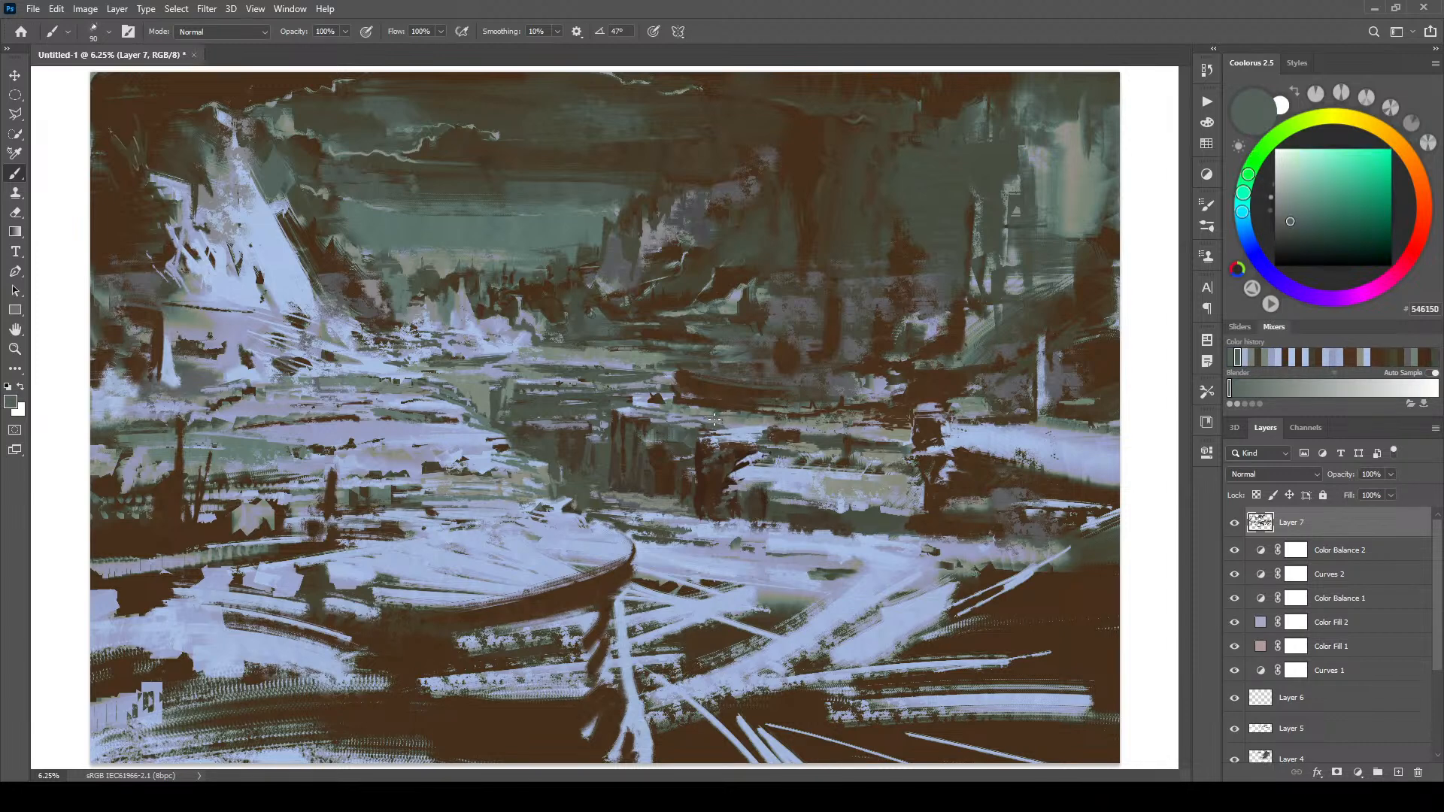
{"action": "left_click", "coordinate": [744, 429], "text": "alt"}
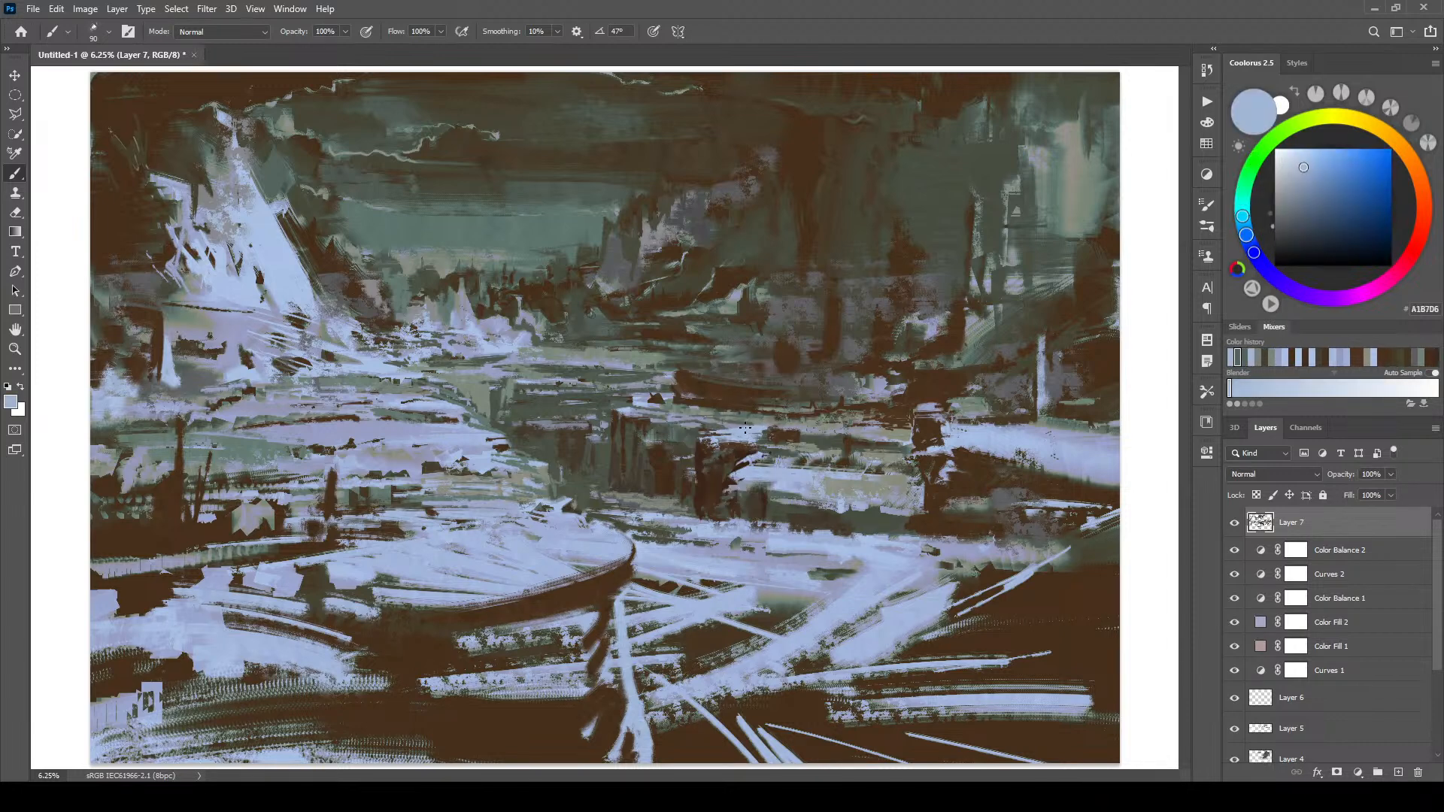
{"action": "left_click", "coordinate": [756, 422], "text": "alt"}
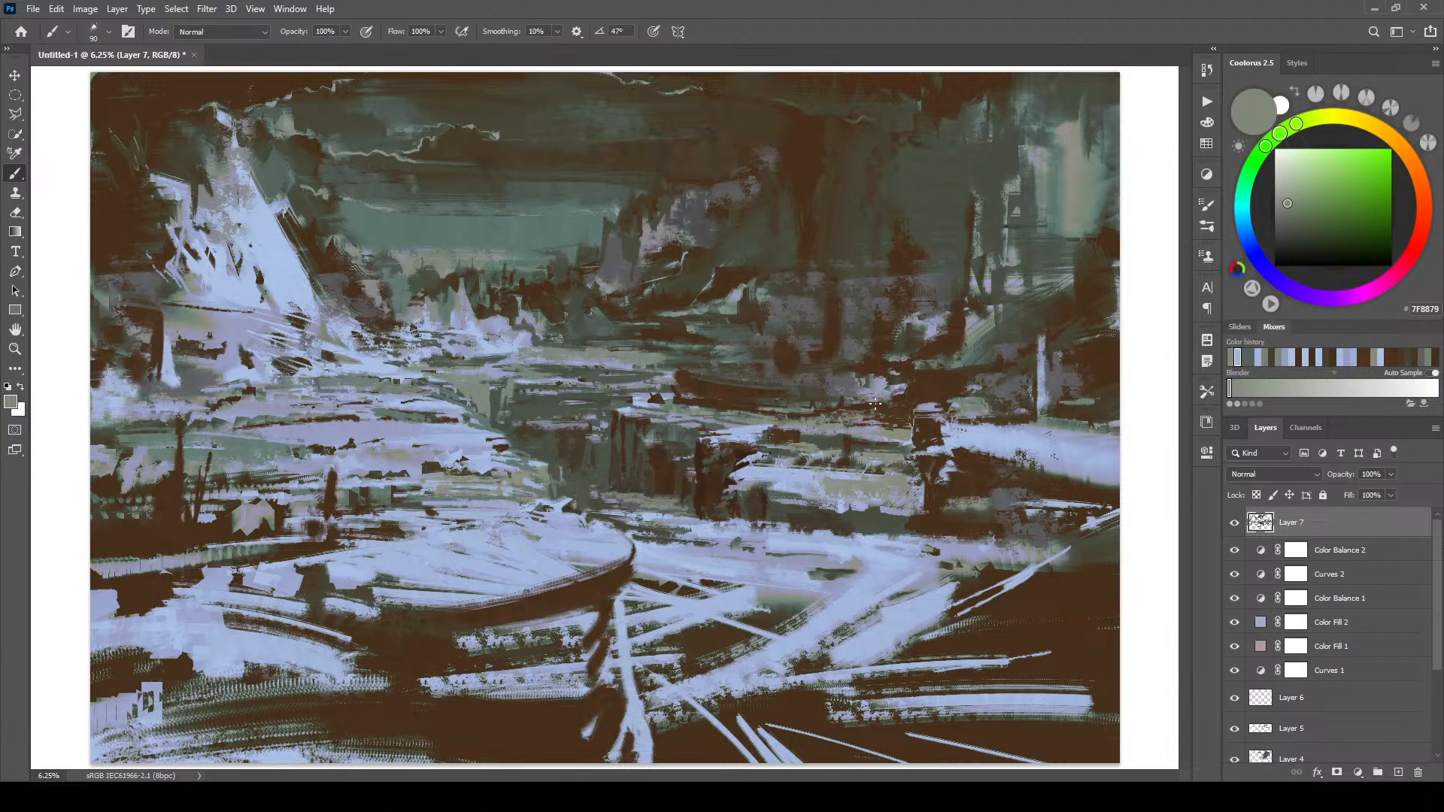
- Stroke sampled muted teal across the dark wedge above the central cliff top, enlarging the brush to about 150 px
{"action": "left_click", "coordinate": [797, 402], "text": "alt"}
{"action": "key", "text": "bracketright"}
{"action": "key", "text": "bracketright"}
{"action": "key", "text": "bracketright"}
{"action": "mouse_move", "coordinate": [741, 401]}
{"action": "left_mouse_down"}
{"action": "mouse_move", "coordinate": [816, 395]}
{"action": "mouse_move", "coordinate": [746, 381]}
{"action": "left_mouse_up"}
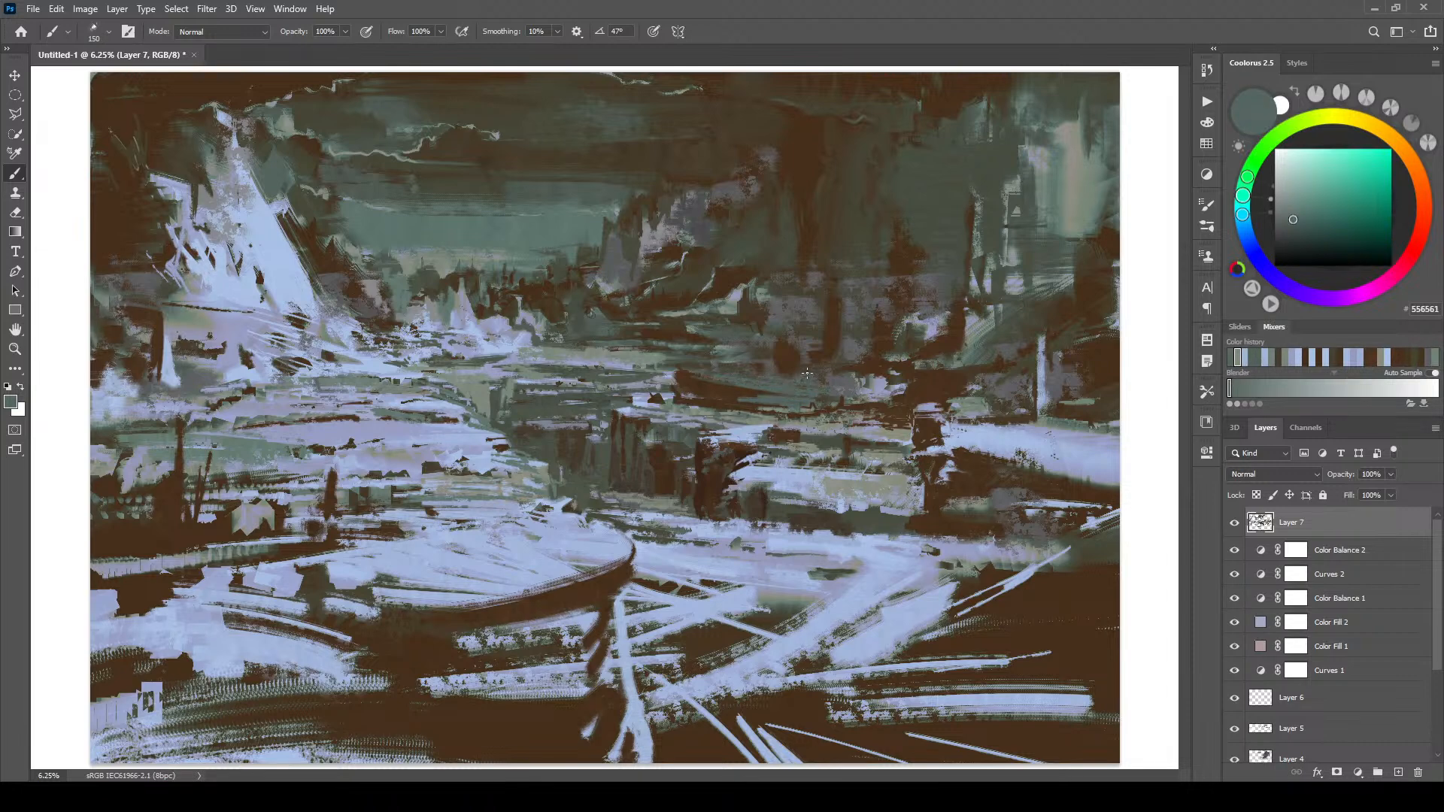
- Draw sampled dark brown lines through the teal area of the central wedge with a brush of about 90 px
{"action": "left_click", "coordinate": [715, 385], "text": "alt"}
{"action": "key", "text": "bracketleft"}
{"action": "key", "text": "bracketleft"}
{"action": "key", "text": "bracketleft"}
{"action": "left_click_drag", "start_coordinate": [755, 377], "coordinate": [789, 384]}
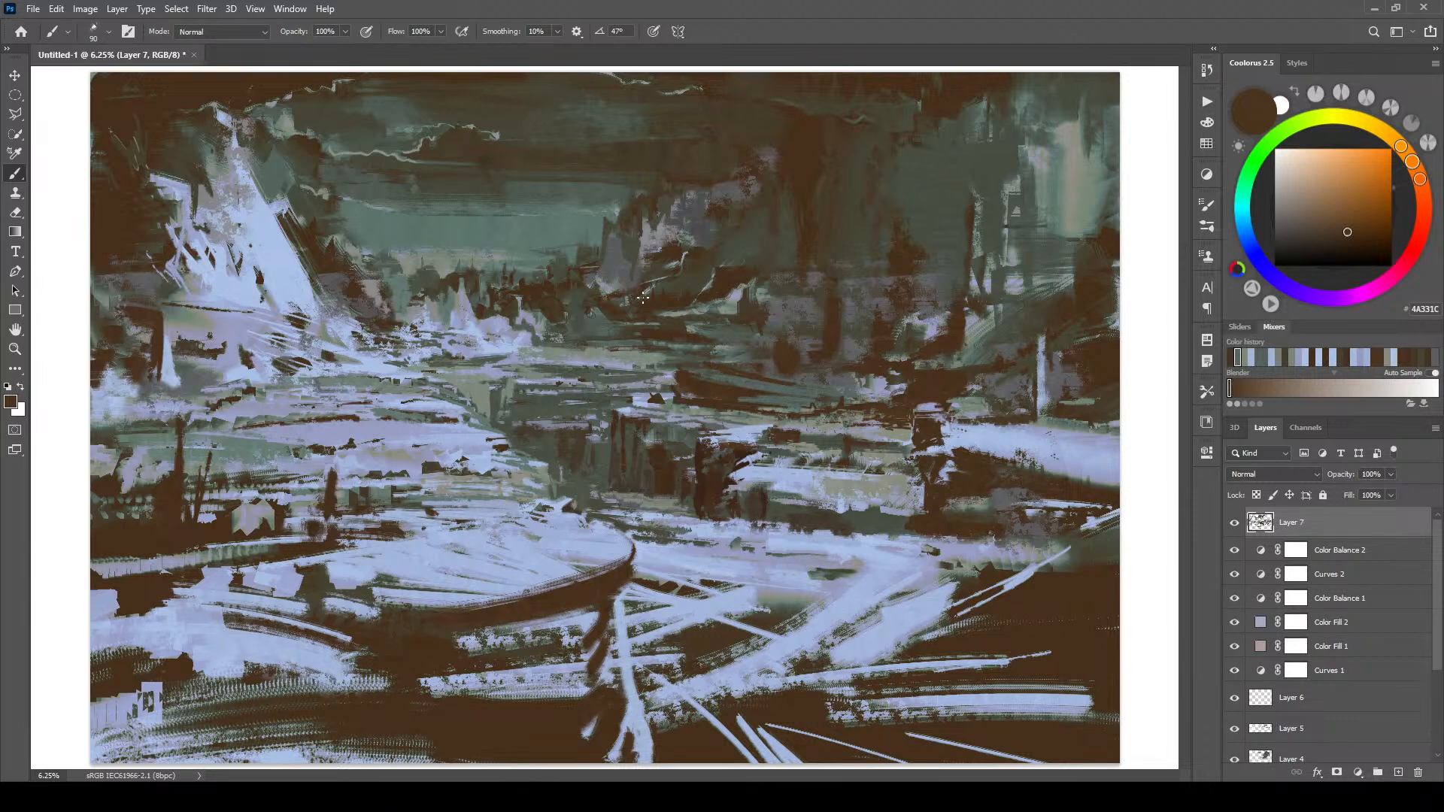
- Reshape the left tip of the central wedge with sampled grey-green, dark brown and muted teal using a brush of about 90 px
{"action": "left_click", "coordinate": [664, 370], "text": "alt"}
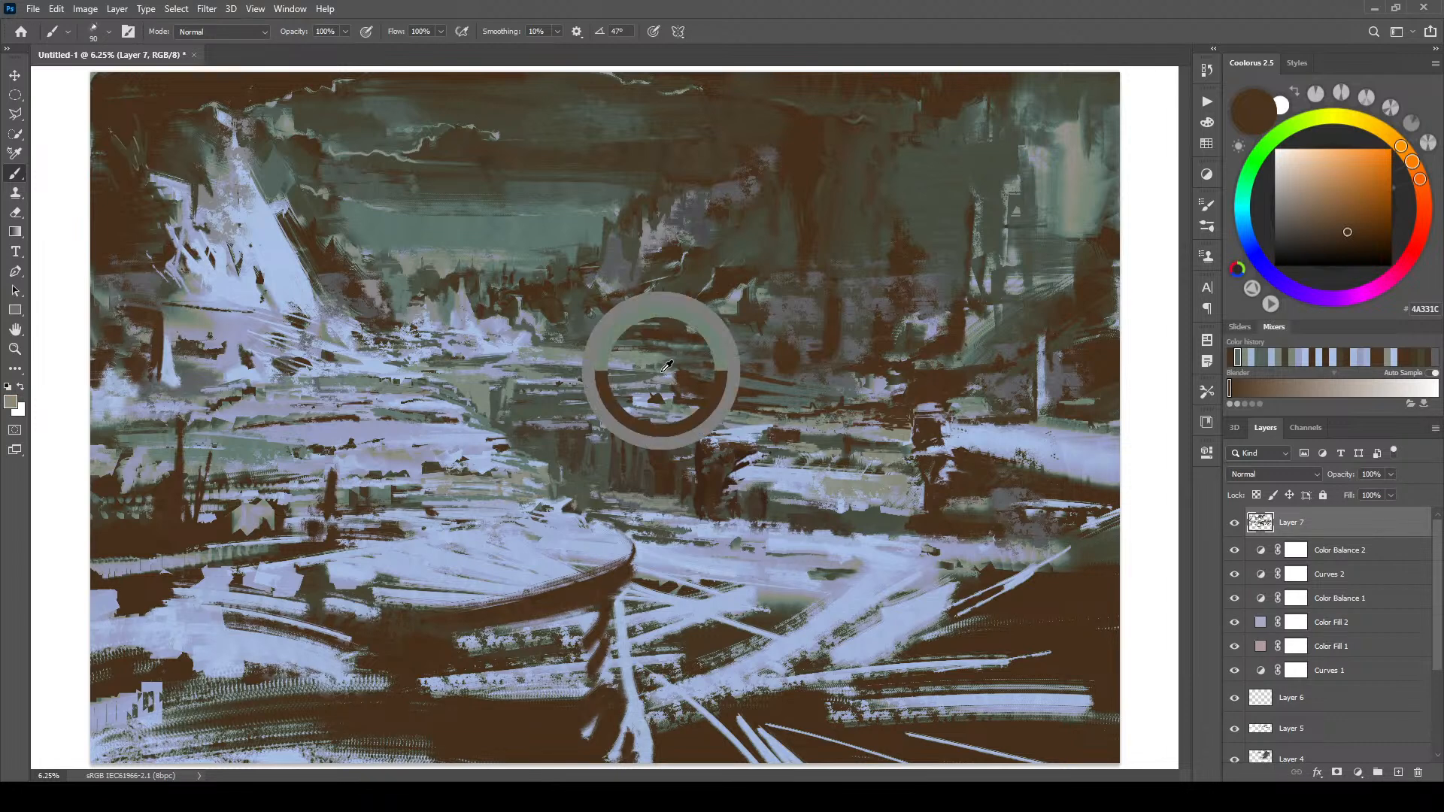
{"action": "left_click", "coordinate": [661, 364], "text": "alt"}
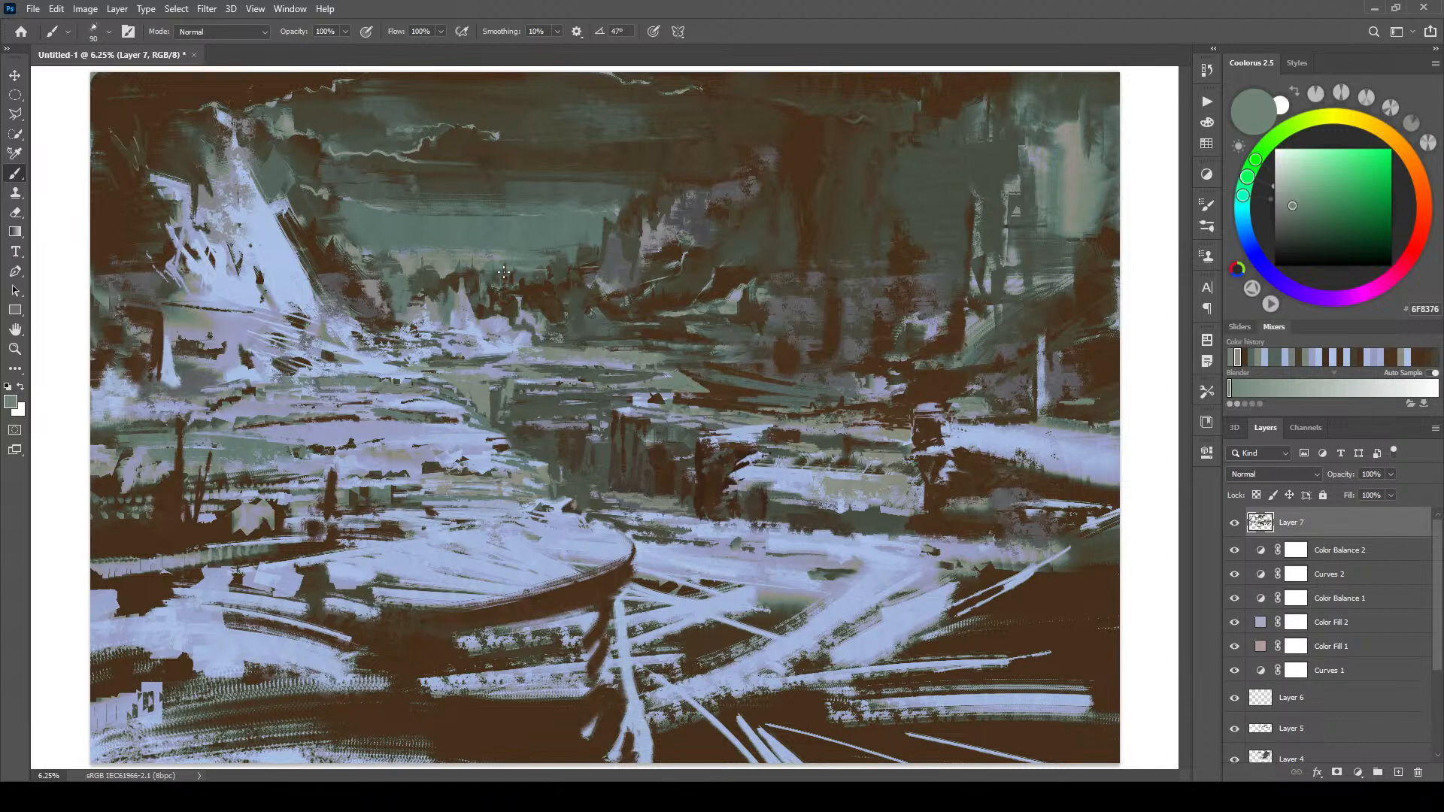
{"action": "left_click", "coordinate": [699, 400], "text": "alt"}
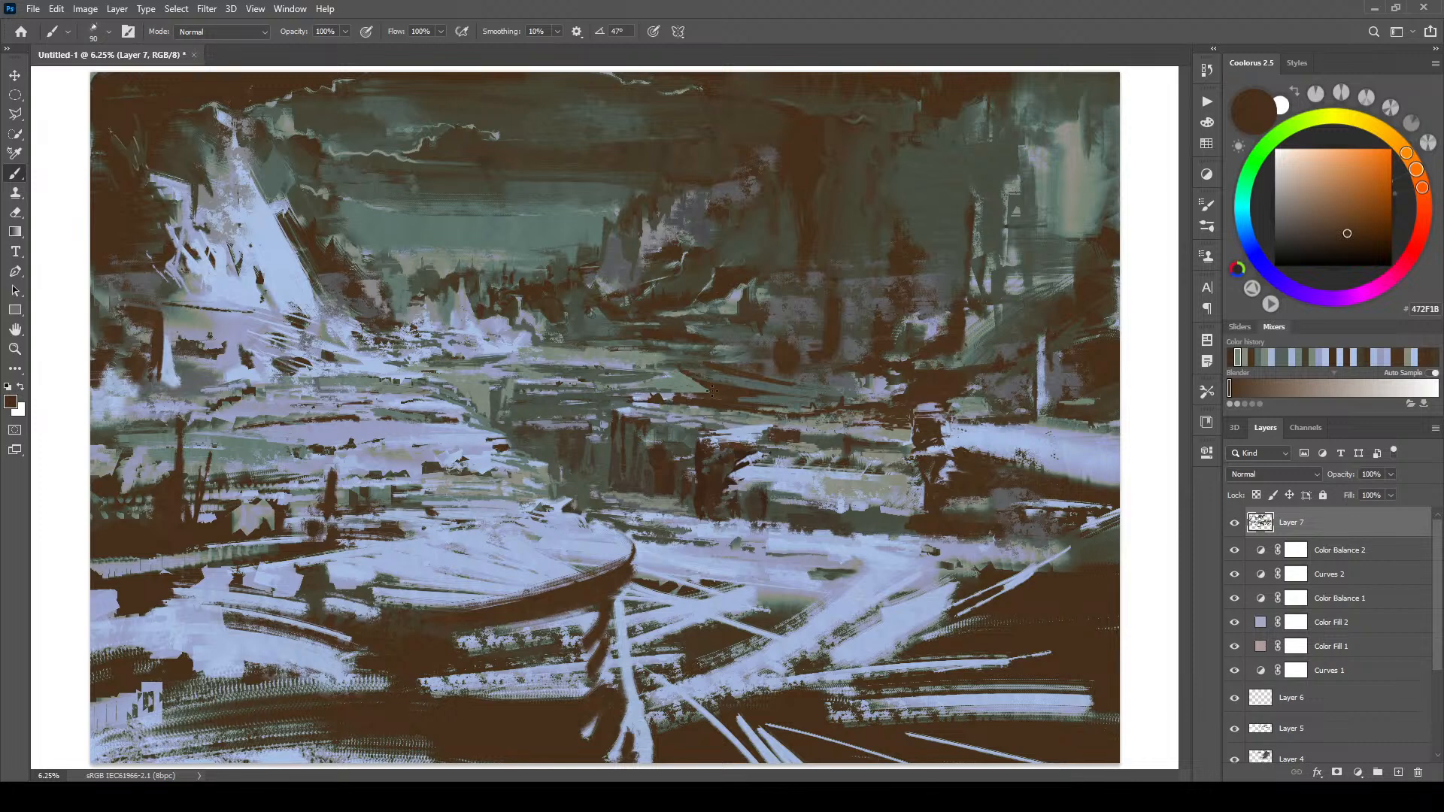
{"action": "left_click", "coordinate": [734, 378], "text": "alt"}
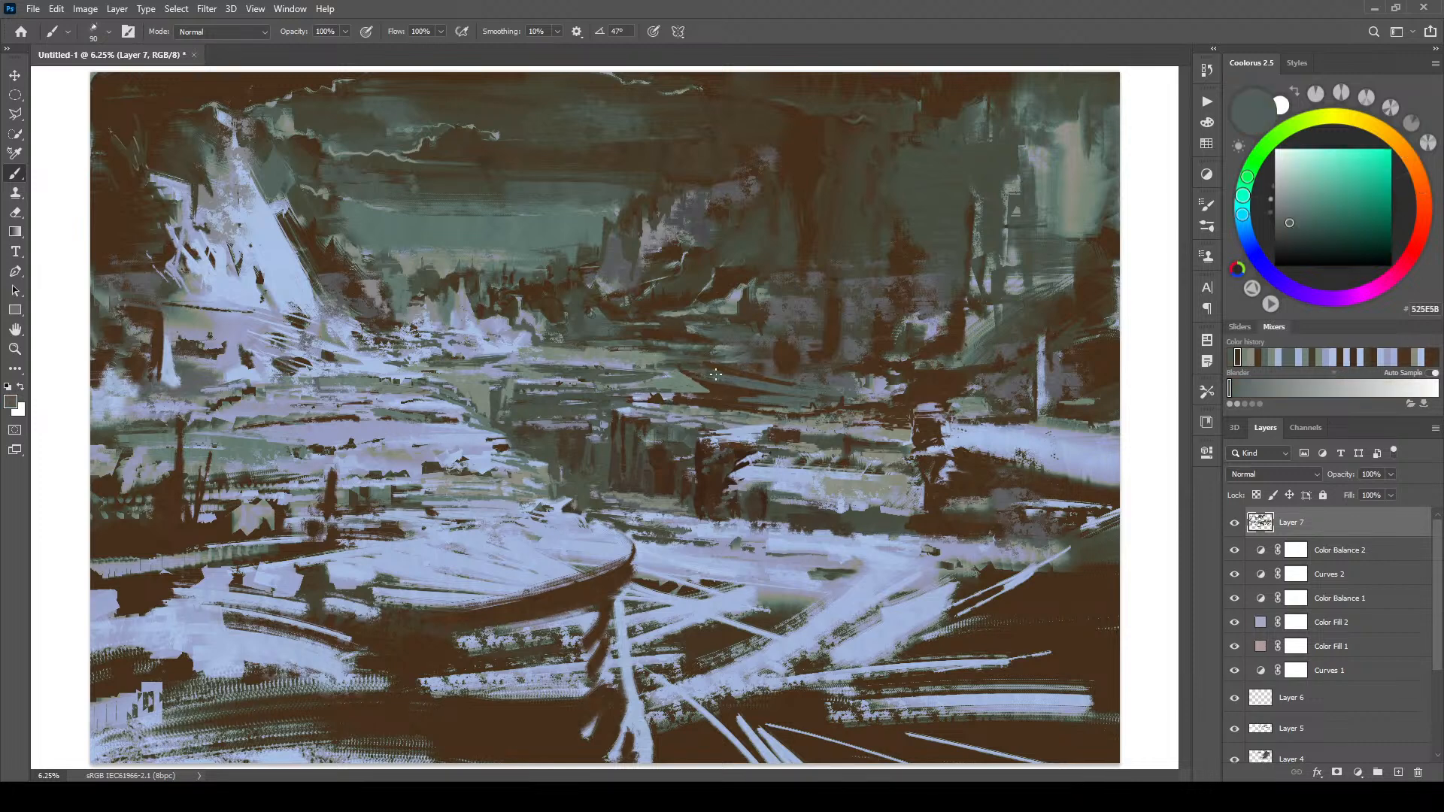
{"action": "left_click", "coordinate": [674, 366], "text": "alt"}
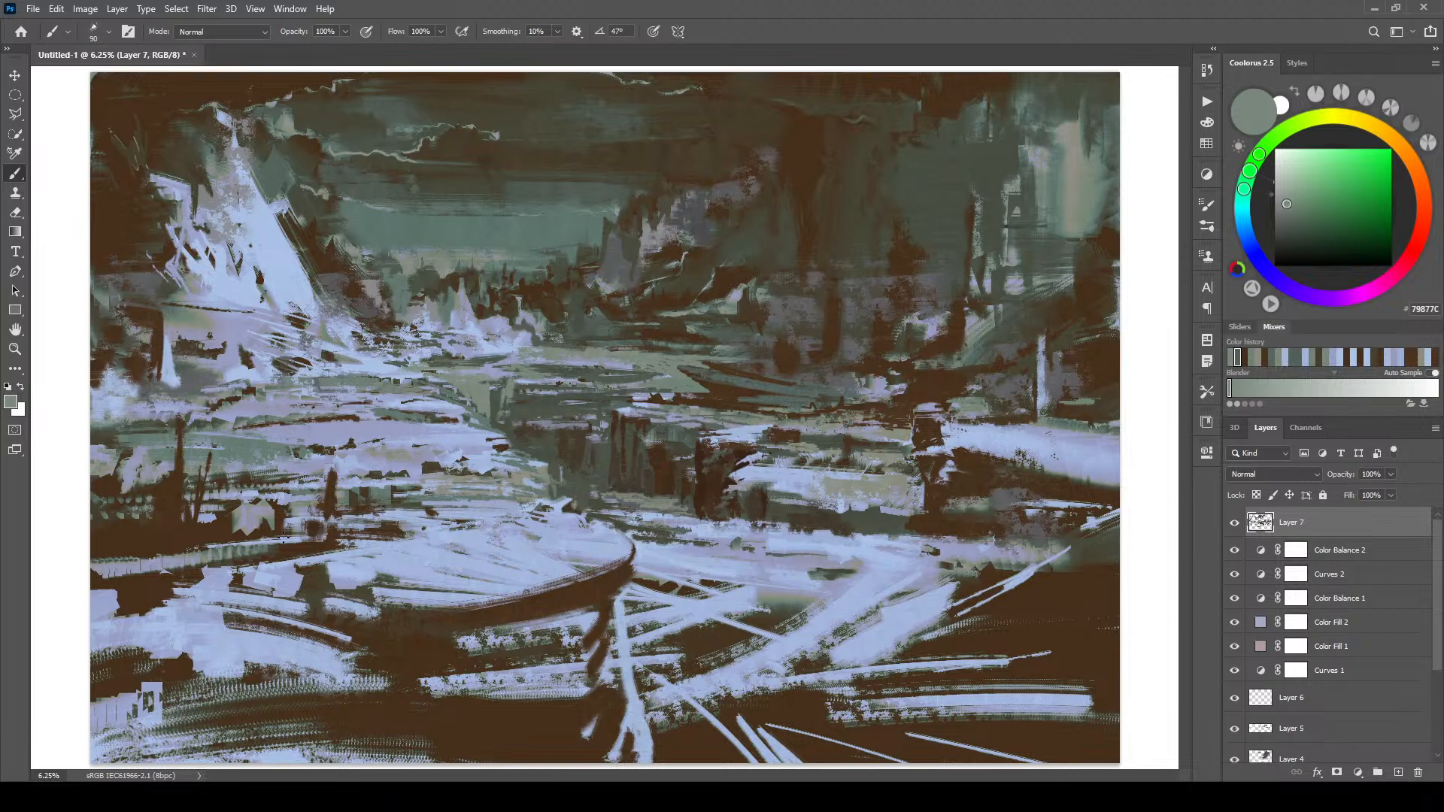
- Stroke sampled olive-grey along the lower right edge of the central wedge with a brush of about 100 px
{"action": "left_click", "coordinate": [785, 411], "text": "alt"}
{"action": "key", "text": "bracketright"}
{"action": "key", "text": "bracketright"}
{"action": "key", "text": "bracketright"}
{"action": "key", "text": "bracketright"}
{"action": "key", "text": "bracketright"}
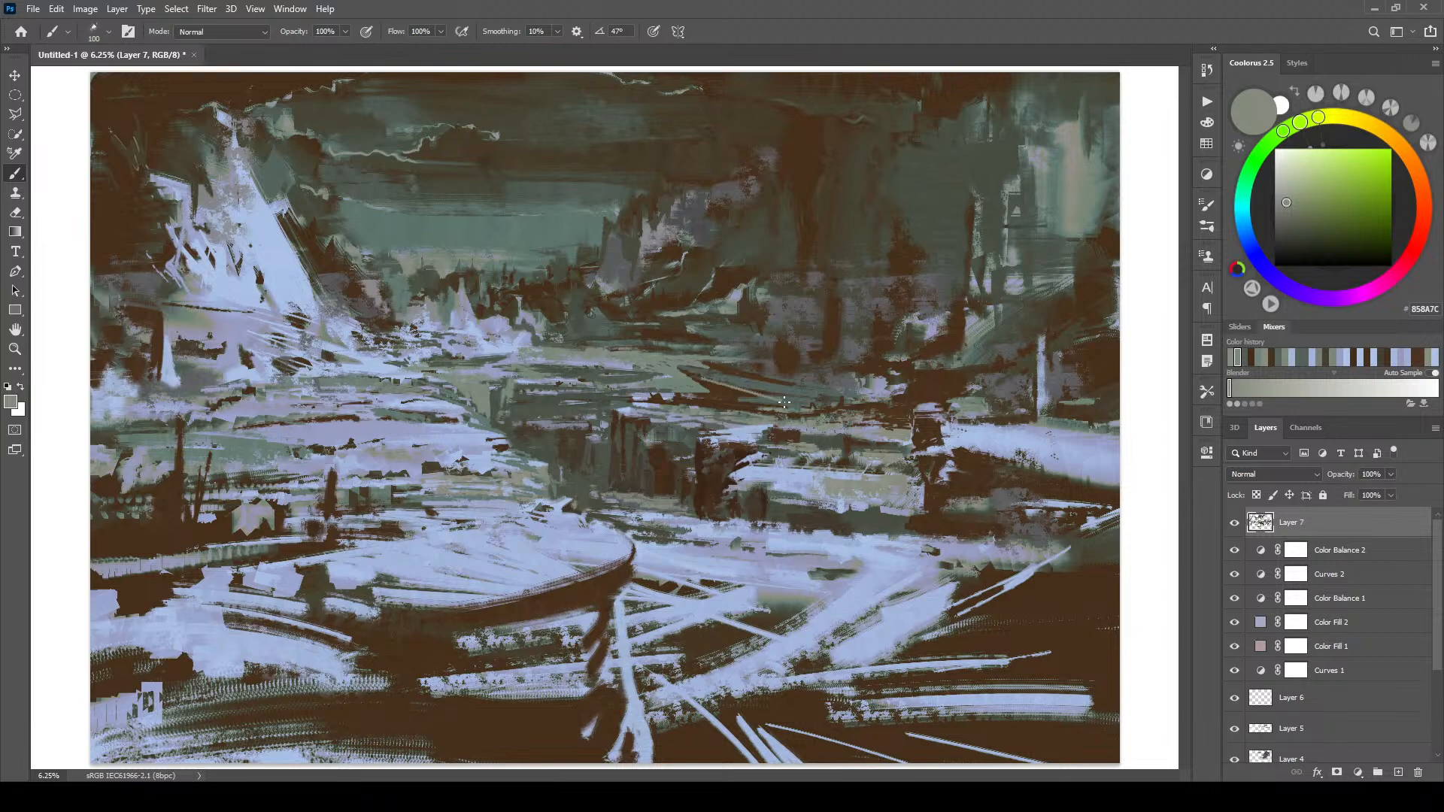
{"action": "left_click_drag", "start_coordinate": [778, 392], "coordinate": [822, 405]}
- Fill the face of the central wedge with sampled muted teal, enlarging the brush to about 250 px
{"action": "left_click", "coordinate": [787, 390], "text": "alt"}
{"action": "key", "text": "bracketright"}
{"action": "key", "text": "bracketright"}
{"action": "key", "text": "bracketright"}
{"action": "key", "text": "bracketright"}
{"action": "key", "text": "bracketright"}
{"action": "key", "text": "bracketright"}
{"action": "left_click_drag", "start_coordinate": [726, 380], "coordinate": [787, 393]}
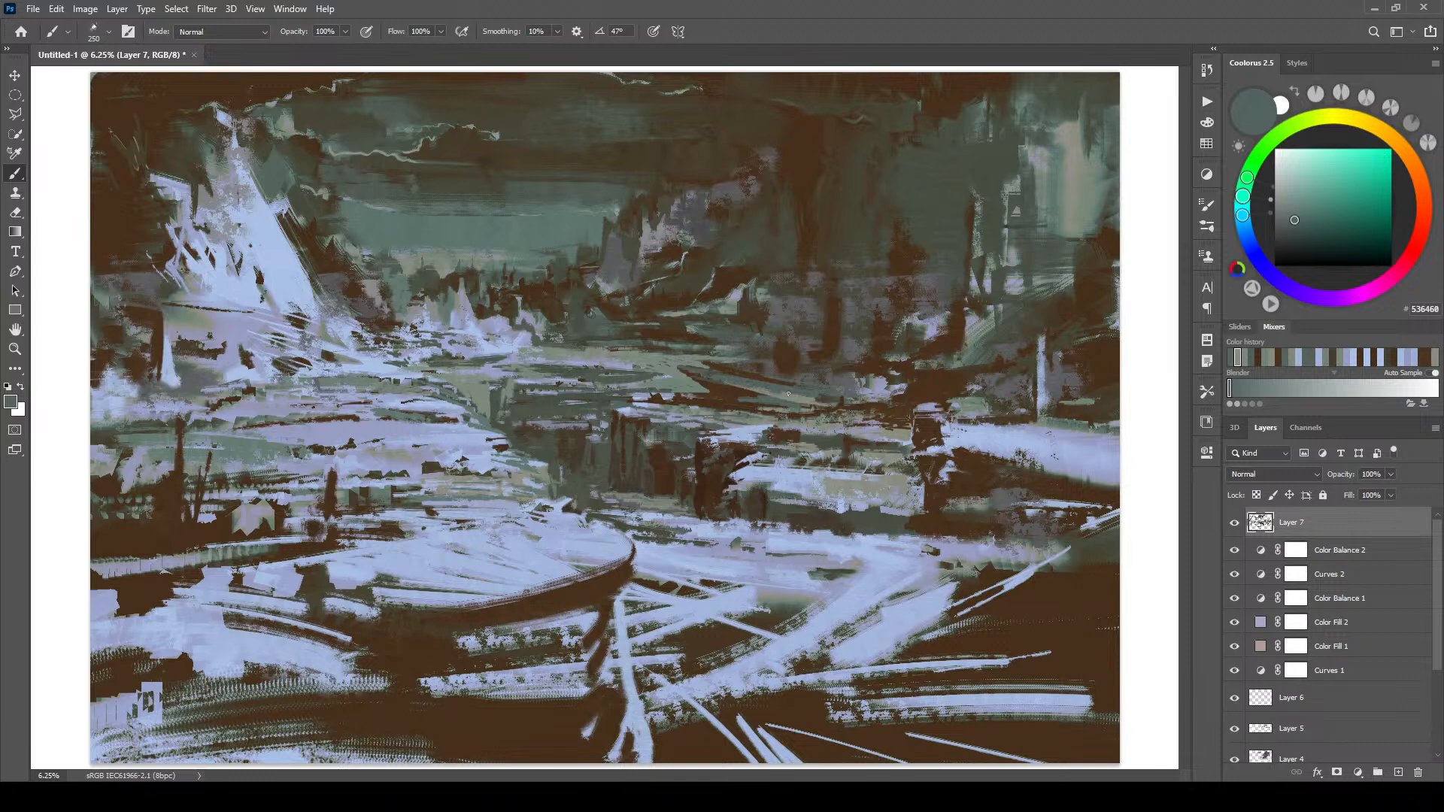
- Darken beneath the central wedge with sampled brown and add sampled grey strokes along the cliff top below it
{"action": "left_click", "coordinate": [736, 398], "text": "alt"}
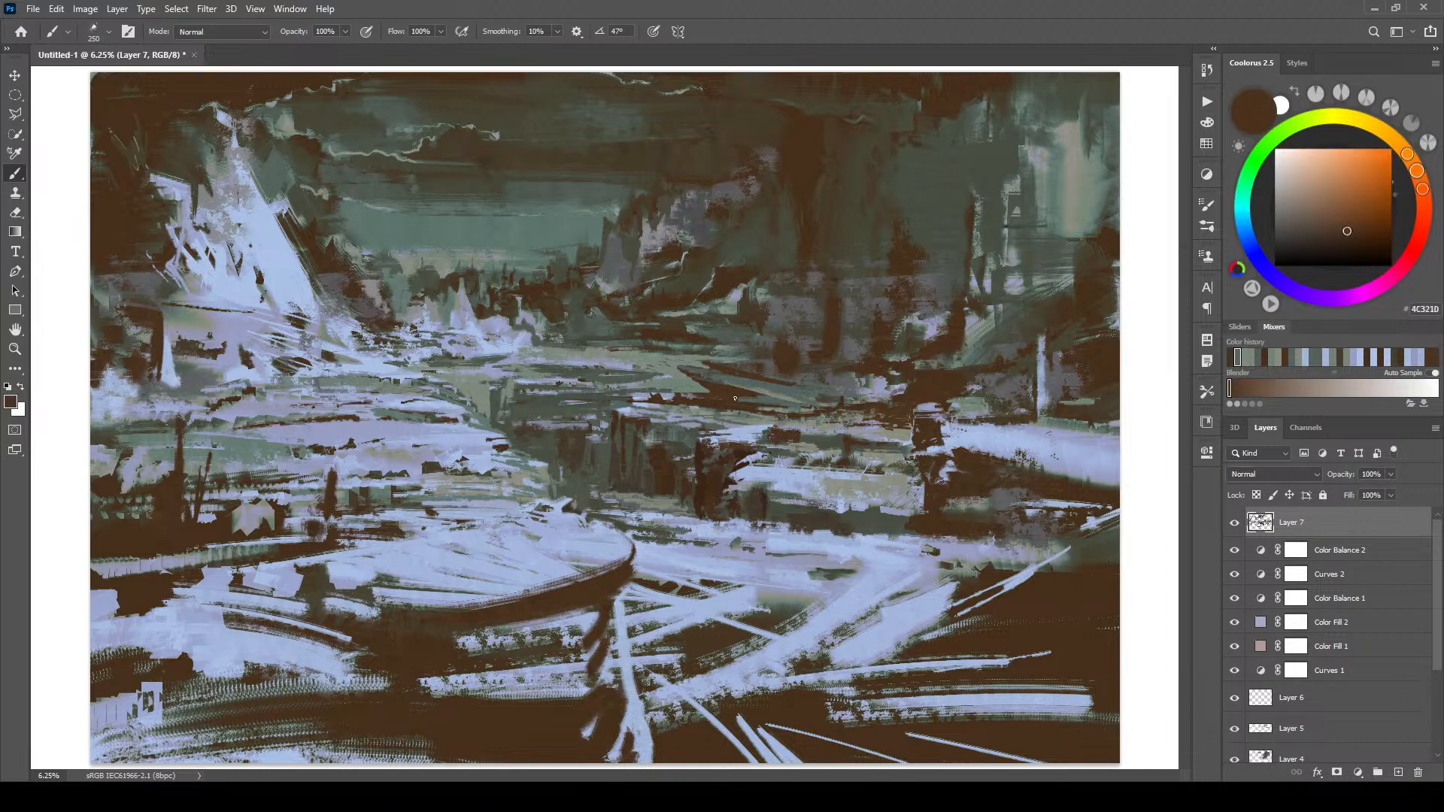
{"action": "left_click_drag", "start_coordinate": [730, 398], "coordinate": [771, 396]}
{"action": "mouse_move", "coordinate": [763, 417]}
{"action": "left_mouse_down"}
{"action": "mouse_move", "coordinate": [784, 421]}
{"action": "mouse_move", "coordinate": [713, 426]}
{"action": "left_mouse_up"}
{"action": "left_click", "coordinate": [809, 422], "text": "alt"}
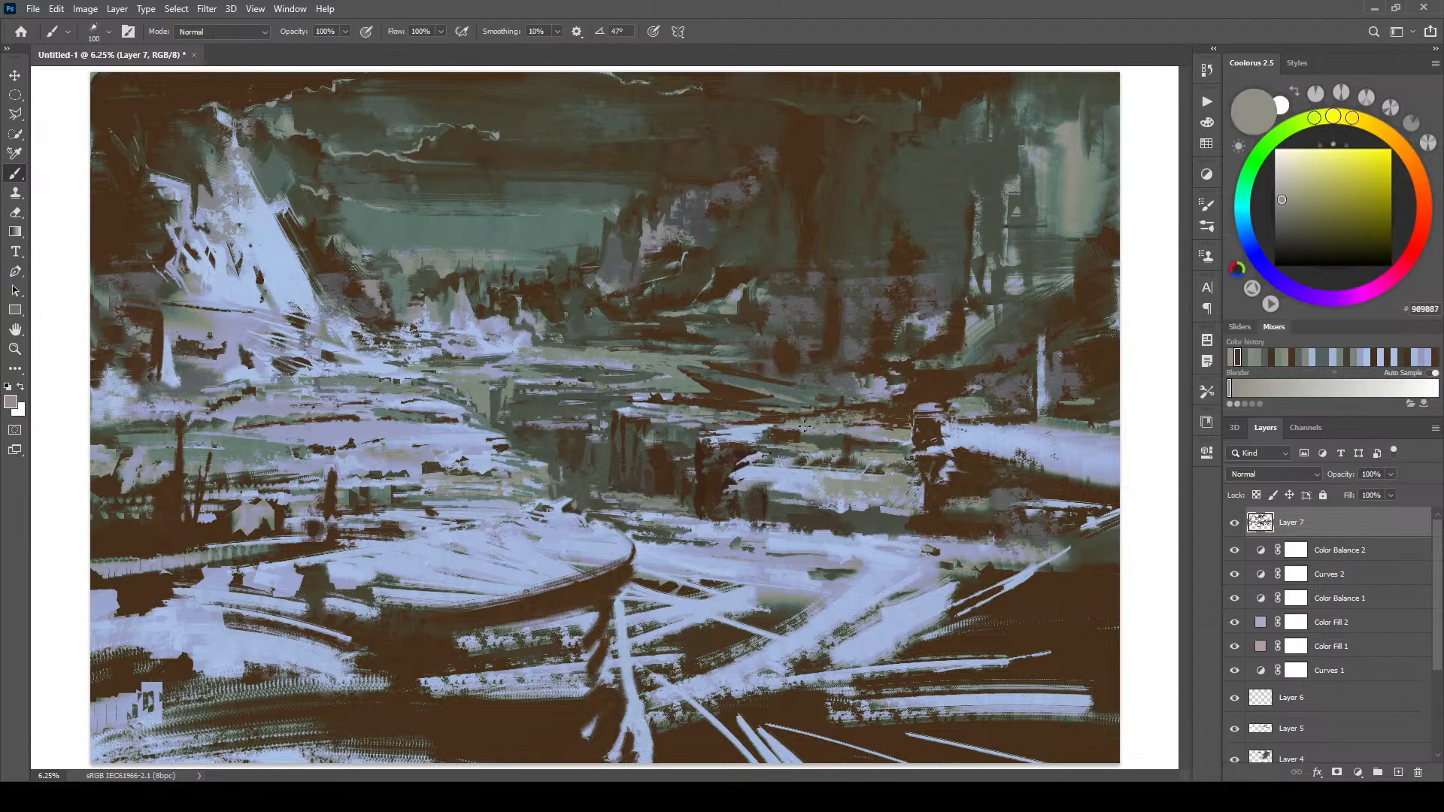
{"action": "mouse_move", "coordinate": [823, 420]}
{"action": "left_mouse_down"}
{"action": "mouse_move", "coordinate": [777, 417]}
{"action": "mouse_move", "coordinate": [846, 418]}
{"action": "mouse_move", "coordinate": [791, 413]}
{"action": "left_mouse_up"}
- Rework the bands below the small central spires with sampled grey-green, slate blue and pale blue using a brush of about 100 px
{"action": "left_click", "coordinate": [531, 320], "text": "alt"}
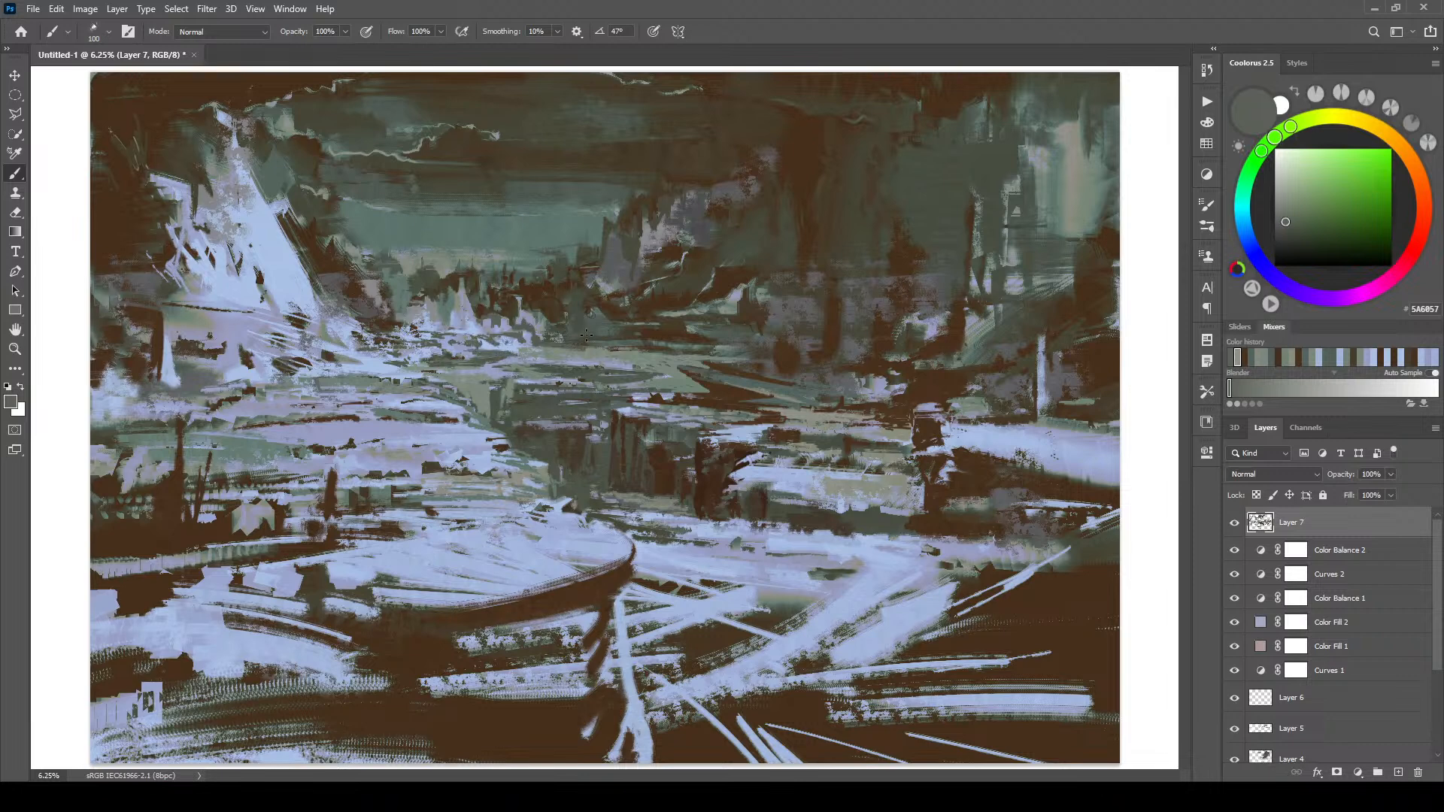
{"action": "left_click", "coordinate": [539, 357], "text": "alt"}
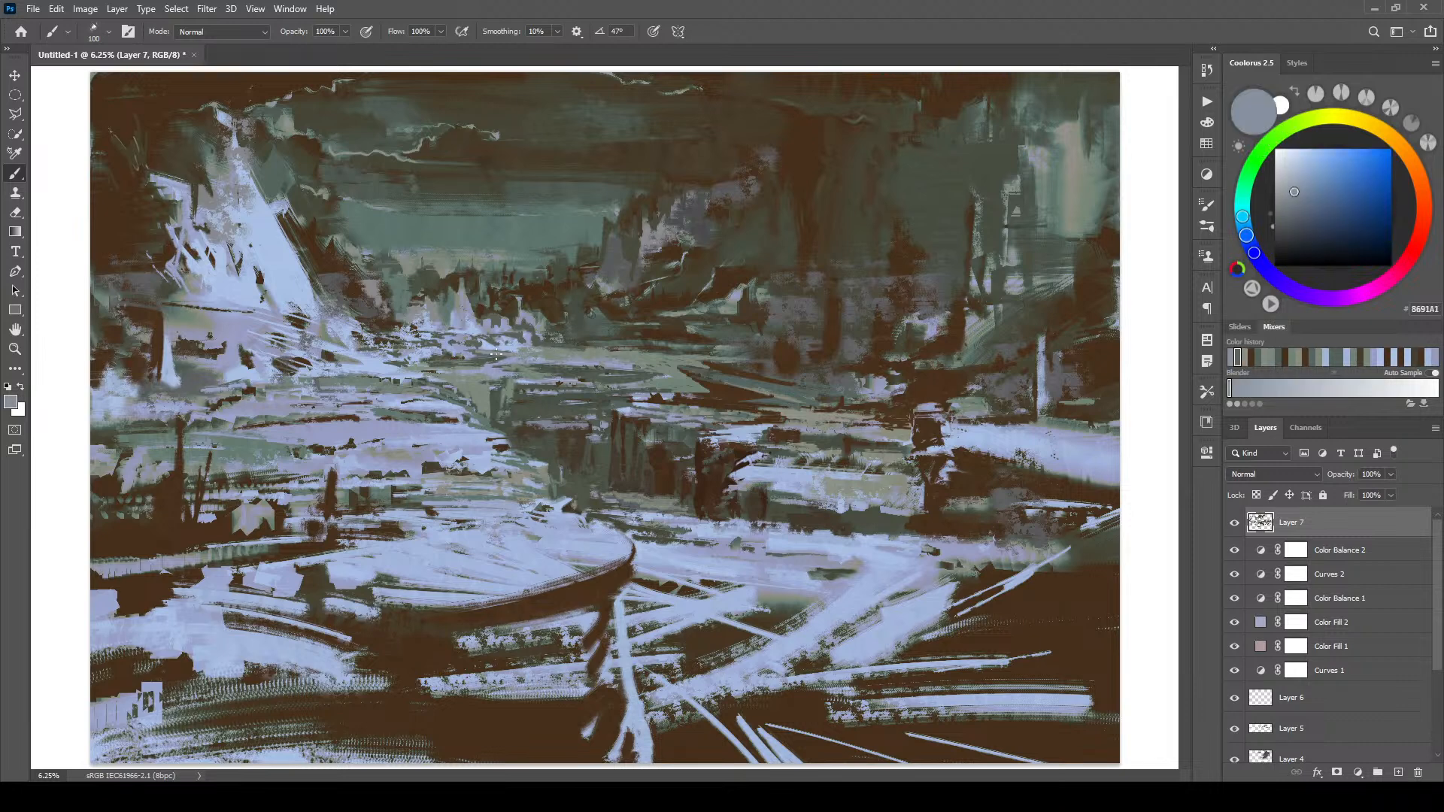
{"action": "mouse_move", "coordinate": [472, 358]}
{"action": "left_mouse_down"}
{"action": "mouse_move", "coordinate": [517, 363]}
{"action": "mouse_move", "coordinate": [429, 360]}
{"action": "mouse_move", "coordinate": [483, 365]}
{"action": "left_mouse_up"}
{"action": "left_click", "coordinate": [479, 343], "text": "alt"}
{"action": "left_click_drag", "start_coordinate": [475, 354], "coordinate": [516, 354]}
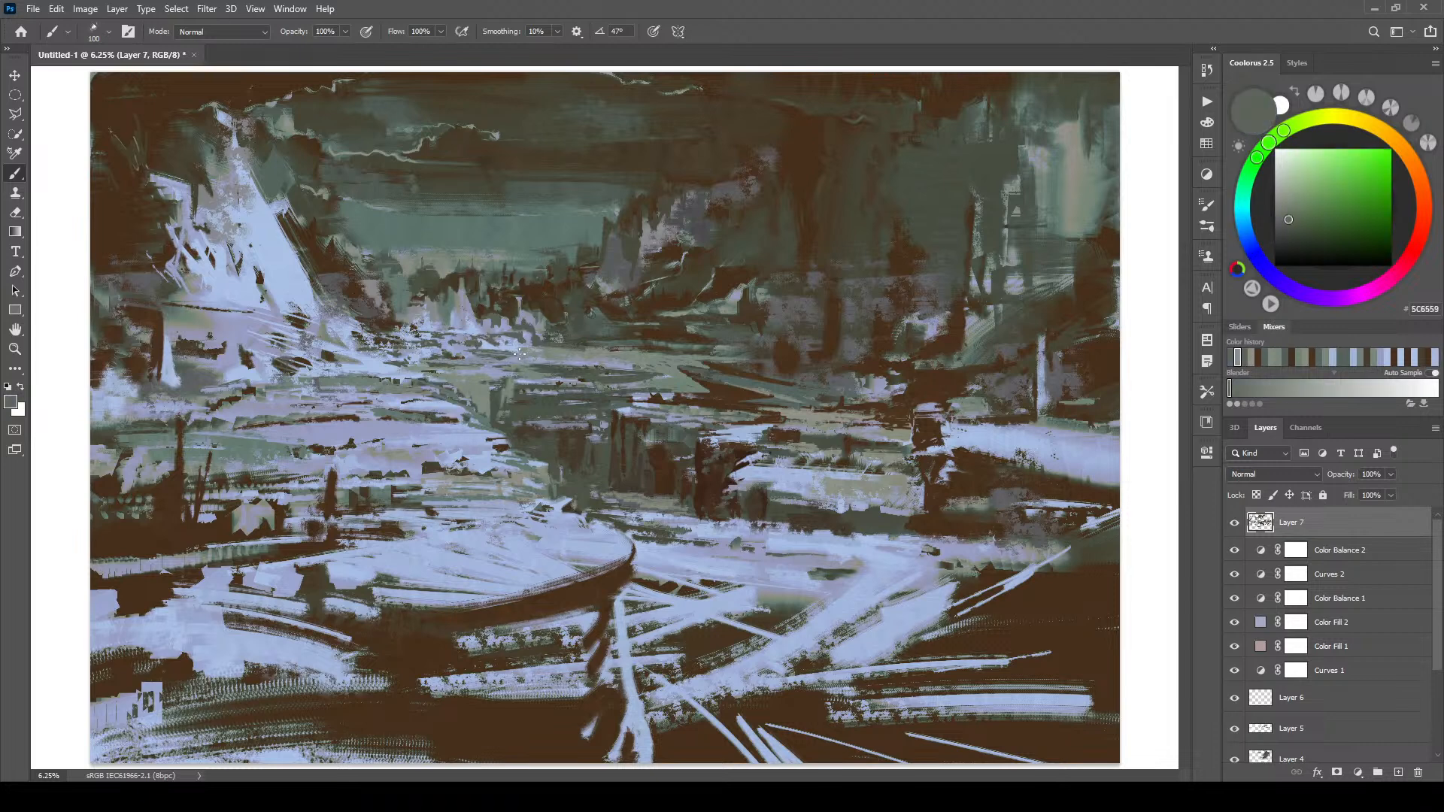
{"action": "left_click", "coordinate": [490, 347], "text": "alt"}
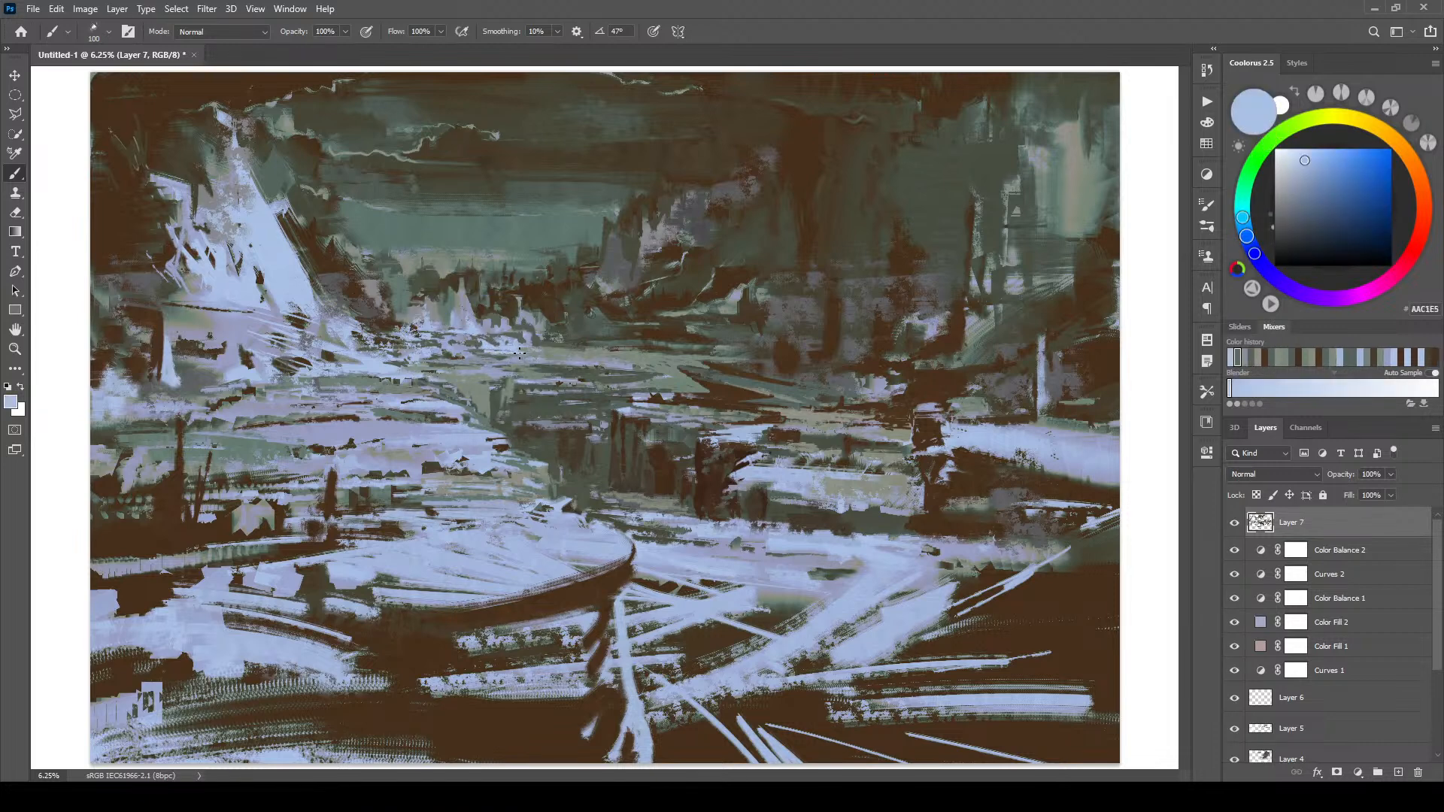
{"action": "left_click_drag", "start_coordinate": [475, 353], "coordinate": [439, 358]}
- Darken the stem beneath the curved foreground rim with sampled dark brown strokes, adjusting the brush to about 200 px
{"action": "left_click", "coordinate": [625, 574], "text": "alt"}
{"action": "key", "text": "bracketright"}
{"action": "key", "text": "bracketright"}
{"action": "key", "text": "bracketright"}
{"action": "key", "text": "bracketright"}
{"action": "left_click_drag", "start_coordinate": [615, 583], "coordinate": [625, 691]}
{"action": "key", "text": "bracketright"}
{"action": "key", "text": "bracketright"}
{"action": "key", "text": "bracketright"}
{"action": "key", "text": "bracketright"}
{"action": "key", "text": "bracketright"}
{"action": "key", "text": "bracketleft"}
{"action": "key", "text": "bracketleft"}
{"action": "key", "text": "bracketleft"}
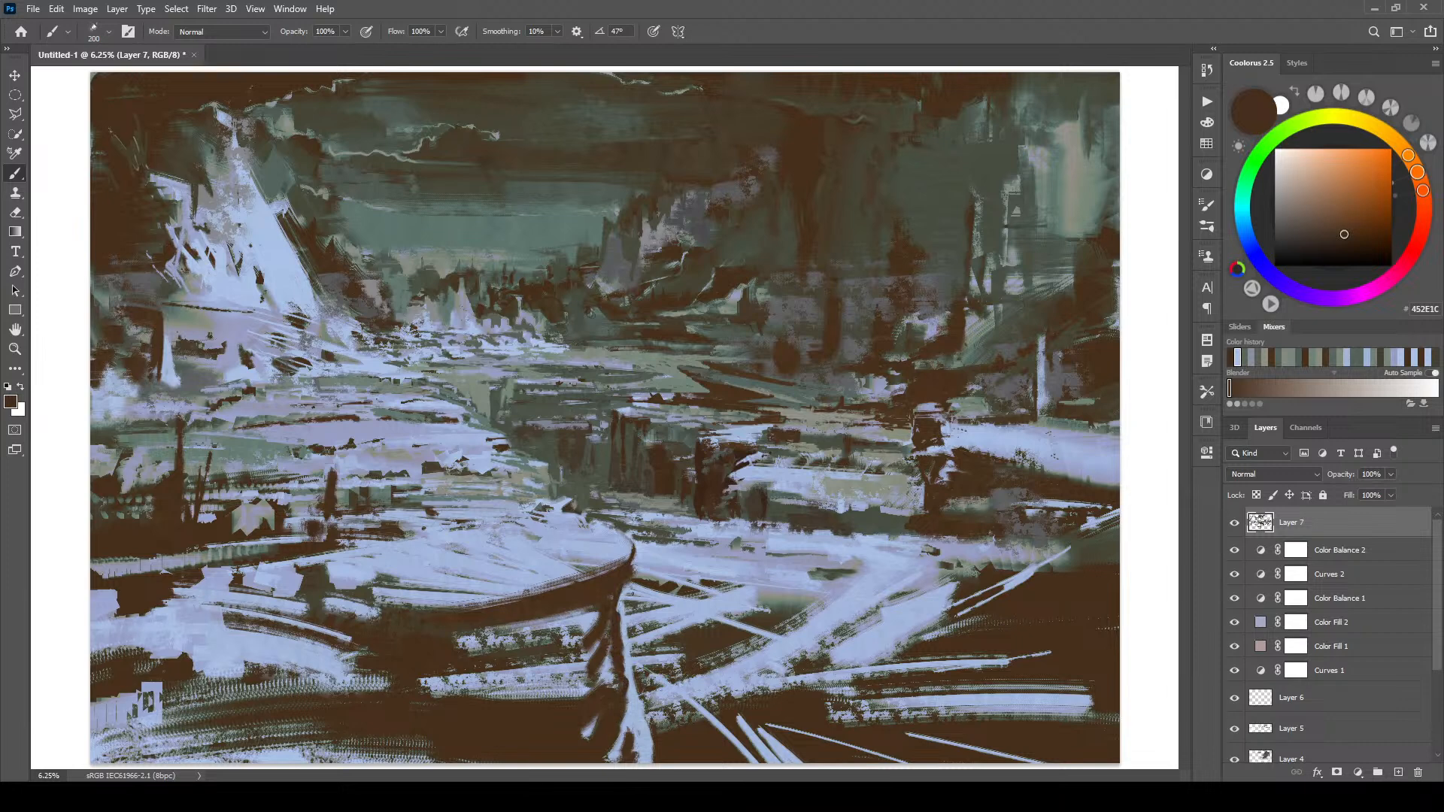
{"action": "left_click_drag", "start_coordinate": [617, 606], "coordinate": [648, 764]}
- Narrow the pale strands at the foot of the stem with sampled dark brown at about 200 px
{"action": "left_click", "coordinate": [652, 737], "text": "alt"}
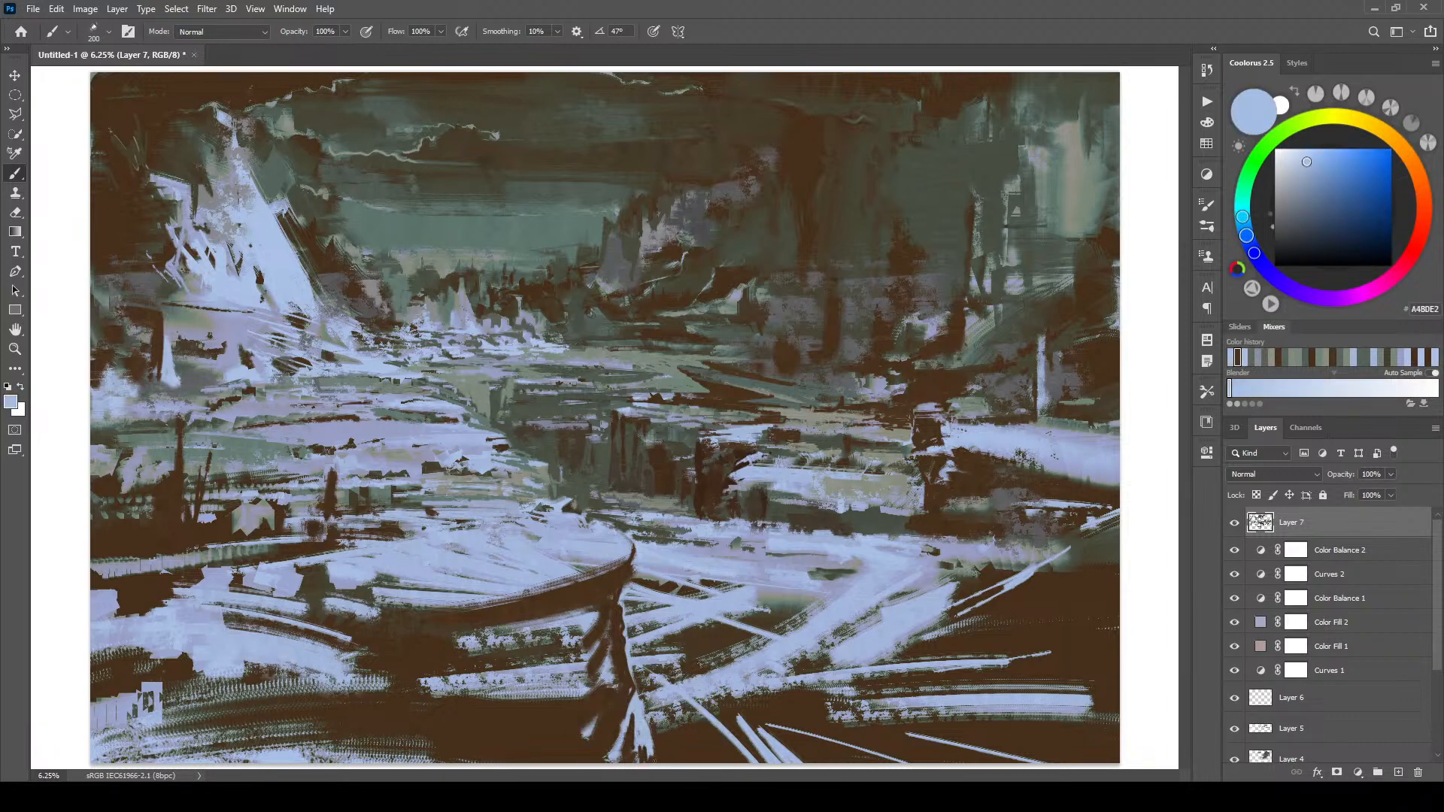
{"action": "left_click", "coordinate": [647, 752], "text": "alt"}
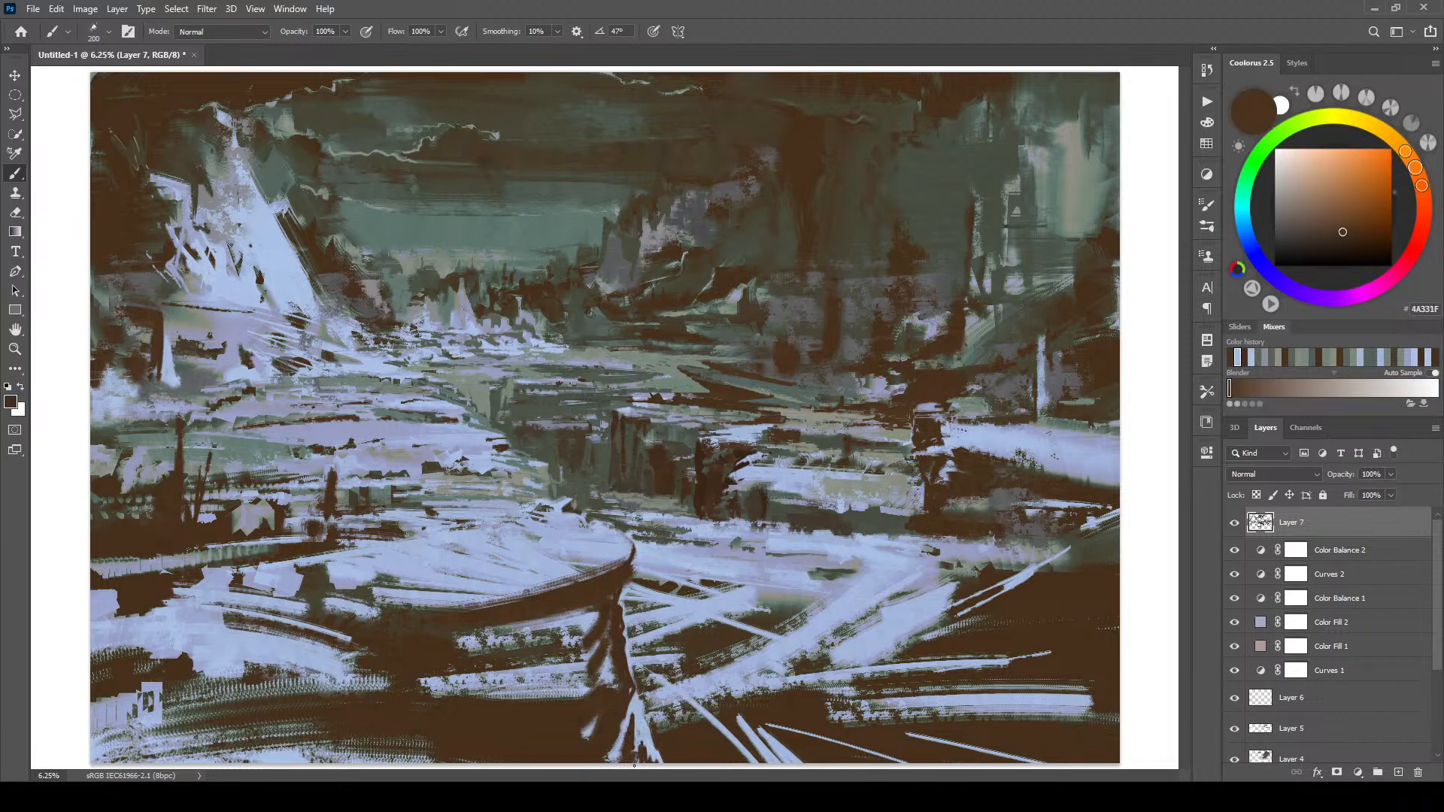
{"action": "mouse_move", "coordinate": [637, 754]}
{"action": "left_mouse_down"}
{"action": "mouse_move", "coordinate": [634, 714]}
{"action": "mouse_move", "coordinate": [636, 743]}
{"action": "mouse_move", "coordinate": [616, 760]}
{"action": "mouse_move", "coordinate": [630, 718]}
{"action": "mouse_move", "coordinate": [651, 767]}
{"action": "left_mouse_up"}
{"action": "left_click_drag", "start_coordinate": [647, 716], "coordinate": [658, 759]}
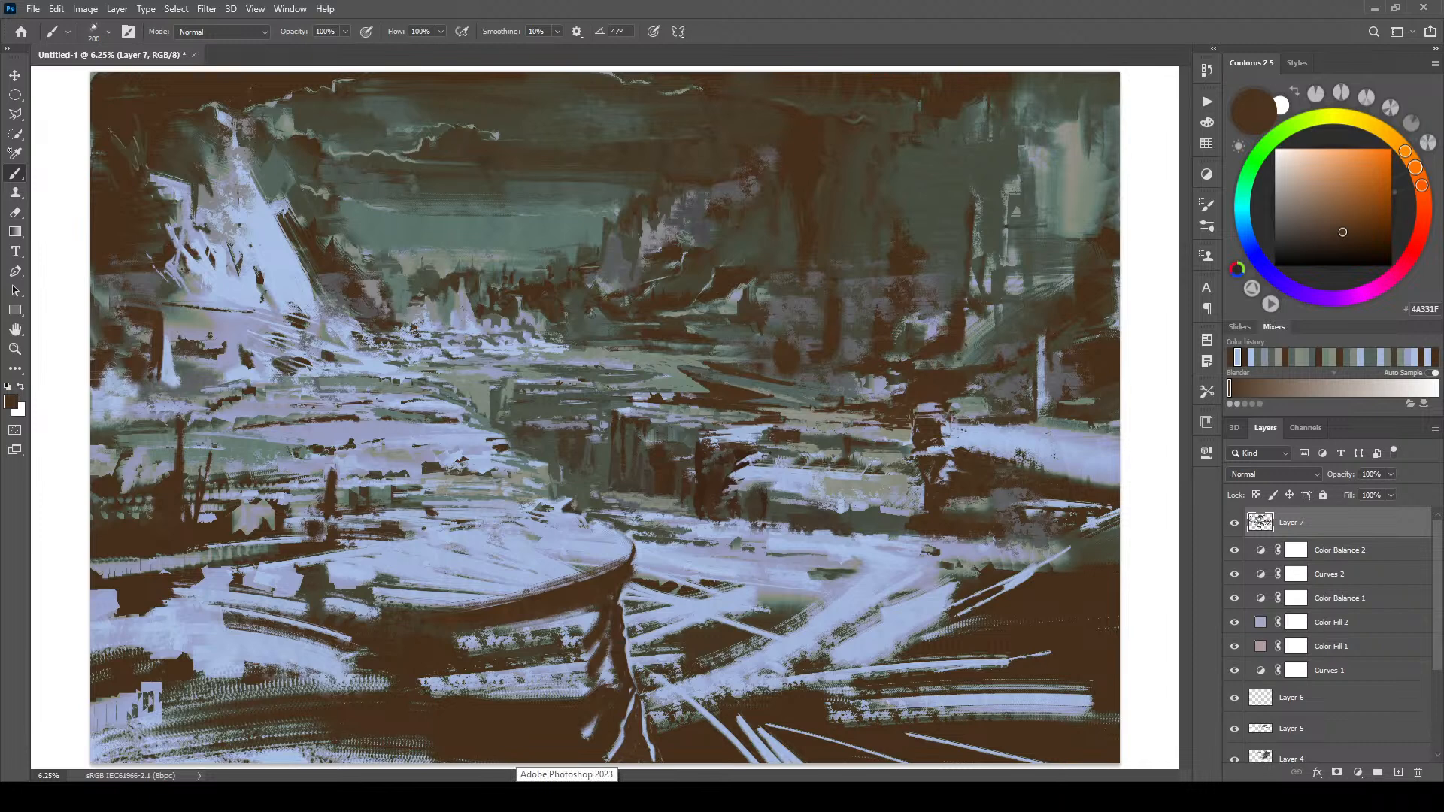
- Flare the left side of the stem outward with sweeping sampled dark brown strokes, enlarging the brush to about 300 px
{"action": "left_click", "coordinate": [547, 602], "text": "alt"}
{"action": "key", "text": "bracketleft"}
{"action": "key", "text": "bracketright"}
{"action": "key", "text": "bracketright"}
{"action": "key", "text": "bracketright"}
{"action": "key", "text": "bracketright"}
{"action": "mouse_move", "coordinate": [600, 614]}
{"action": "left_mouse_down"}
{"action": "mouse_move", "coordinate": [569, 660]}
{"action": "mouse_move", "coordinate": [593, 657]}
{"action": "mouse_move", "coordinate": [529, 697]}
{"action": "left_mouse_up"}
{"action": "mouse_move", "coordinate": [570, 669]}
{"action": "left_mouse_down"}
{"action": "mouse_move", "coordinate": [504, 697]}
{"action": "mouse_move", "coordinate": [593, 655]}
{"action": "mouse_move", "coordinate": [605, 683]}
{"action": "left_mouse_up"}
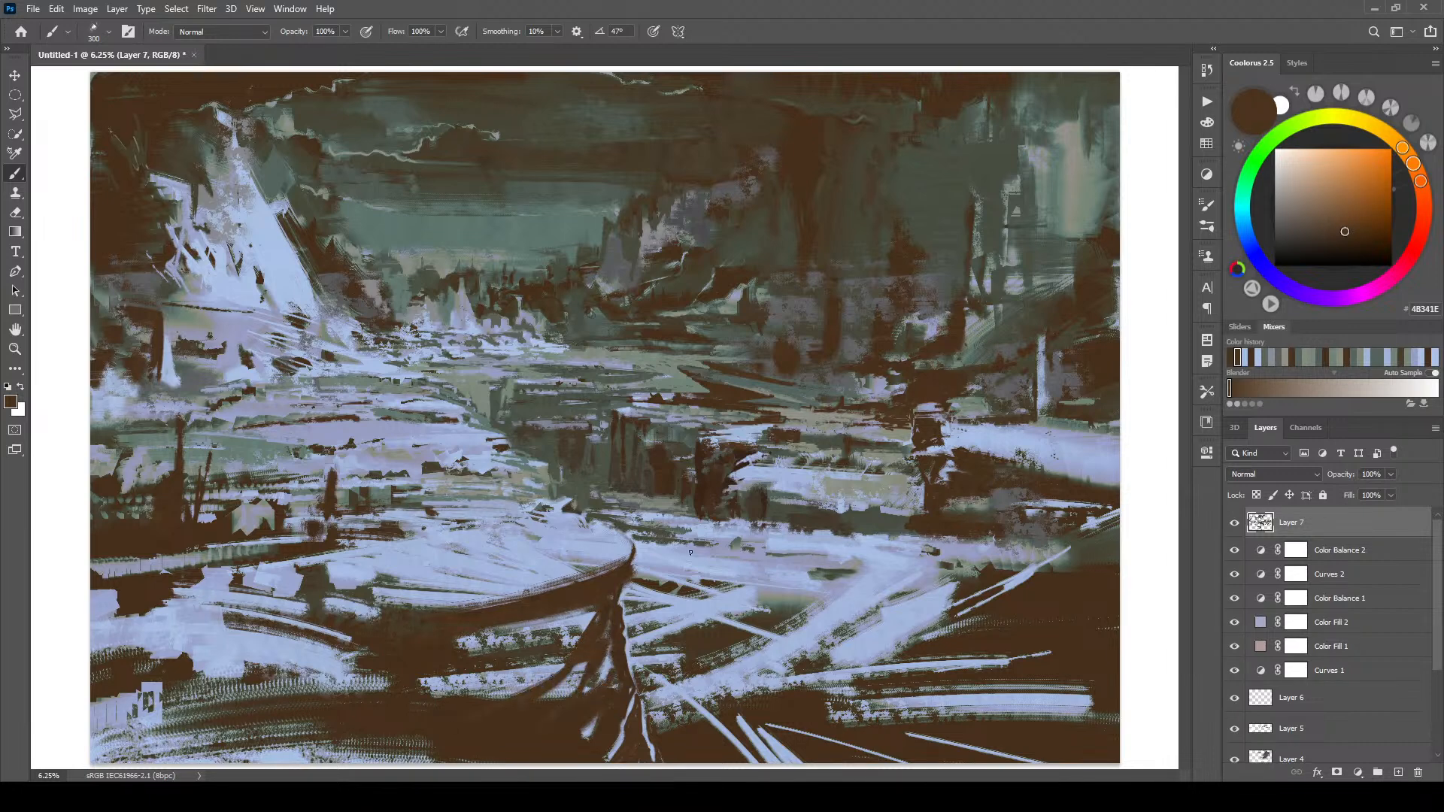
- Edge the underside of the curved foreground rim with sampled pale blue and undo the last stroke
{"action": "left_click", "coordinate": [600, 591], "text": "alt"}
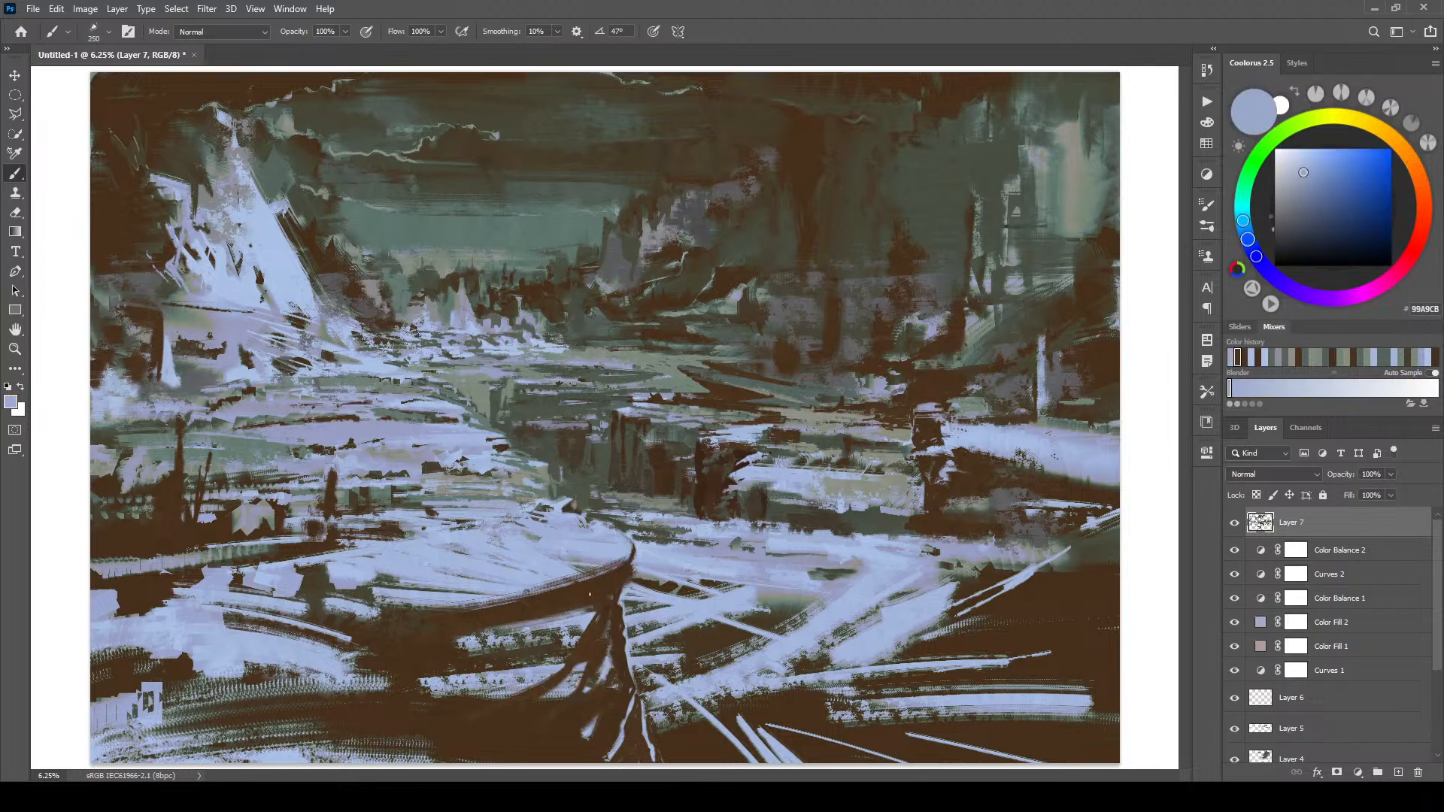
{"action": "mouse_move", "coordinate": [561, 594]}
{"action": "left_mouse_down"}
{"action": "mouse_move", "coordinate": [615, 571]}
{"action": "mouse_move", "coordinate": [557, 600]}
{"action": "mouse_move", "coordinate": [615, 584]}
{"action": "mouse_move", "coordinate": [628, 560]}
{"action": "mouse_move", "coordinate": [617, 599]}
{"action": "left_mouse_up"}
{"action": "key", "text": "ctrl+z"}
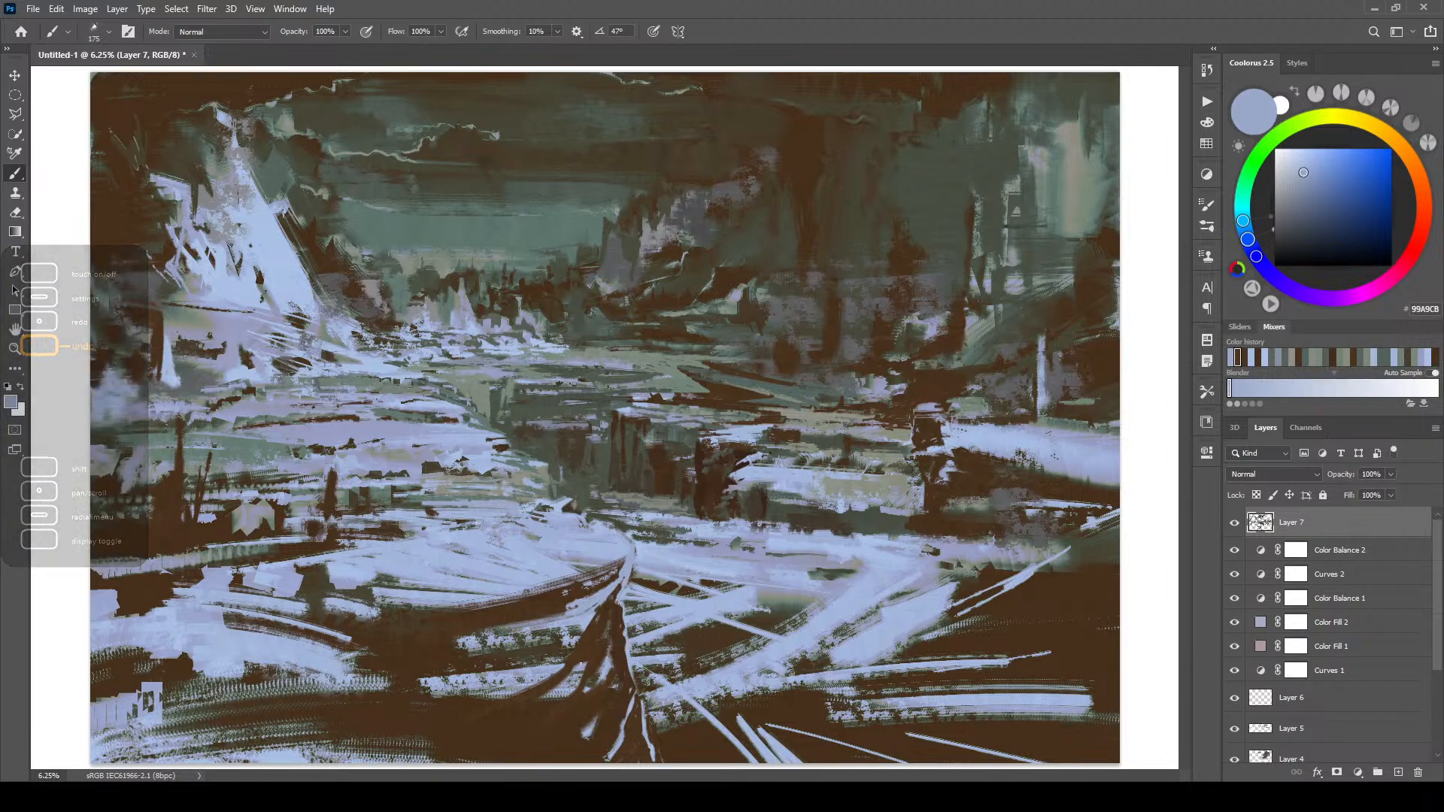
- Lay pale blue patches in the dark area left of the stem's foot with a greatly enlarged brush
{"action": "key", "text": "bracketright"}
{"action": "key", "text": "bracketright"}
{"action": "key", "text": "bracketright"}
{"action": "key", "text": "bracketright"}
{"action": "key", "text": "bracketright"}
{"action": "key", "text": "bracketright"}
{"action": "key", "text": "bracketright"}
{"action": "key", "text": "bracketright"}
{"action": "key", "text": "bracketright"}
{"action": "key", "text": "bracketright"}
{"action": "key", "text": "bracketright"}
{"action": "key", "text": "bracketright"}
{"action": "key", "text": "bracketright"}
{"action": "mouse_move", "coordinate": [498, 716]}
{"action": "left_mouse_down"}
{"action": "mouse_move", "coordinate": [460, 733]}
{"action": "mouse_move", "coordinate": [509, 734]}
{"action": "mouse_move", "coordinate": [426, 744]}
{"action": "mouse_move", "coordinate": [501, 714]}
{"action": "left_mouse_up"}
- Carve the pale patches left of the stem's foot into slanting strips with sampled dark brown, reducing the brush to about 150 px
{"action": "left_click", "coordinate": [447, 700], "text": "alt"}
{"action": "key", "text": "bracketleft"}
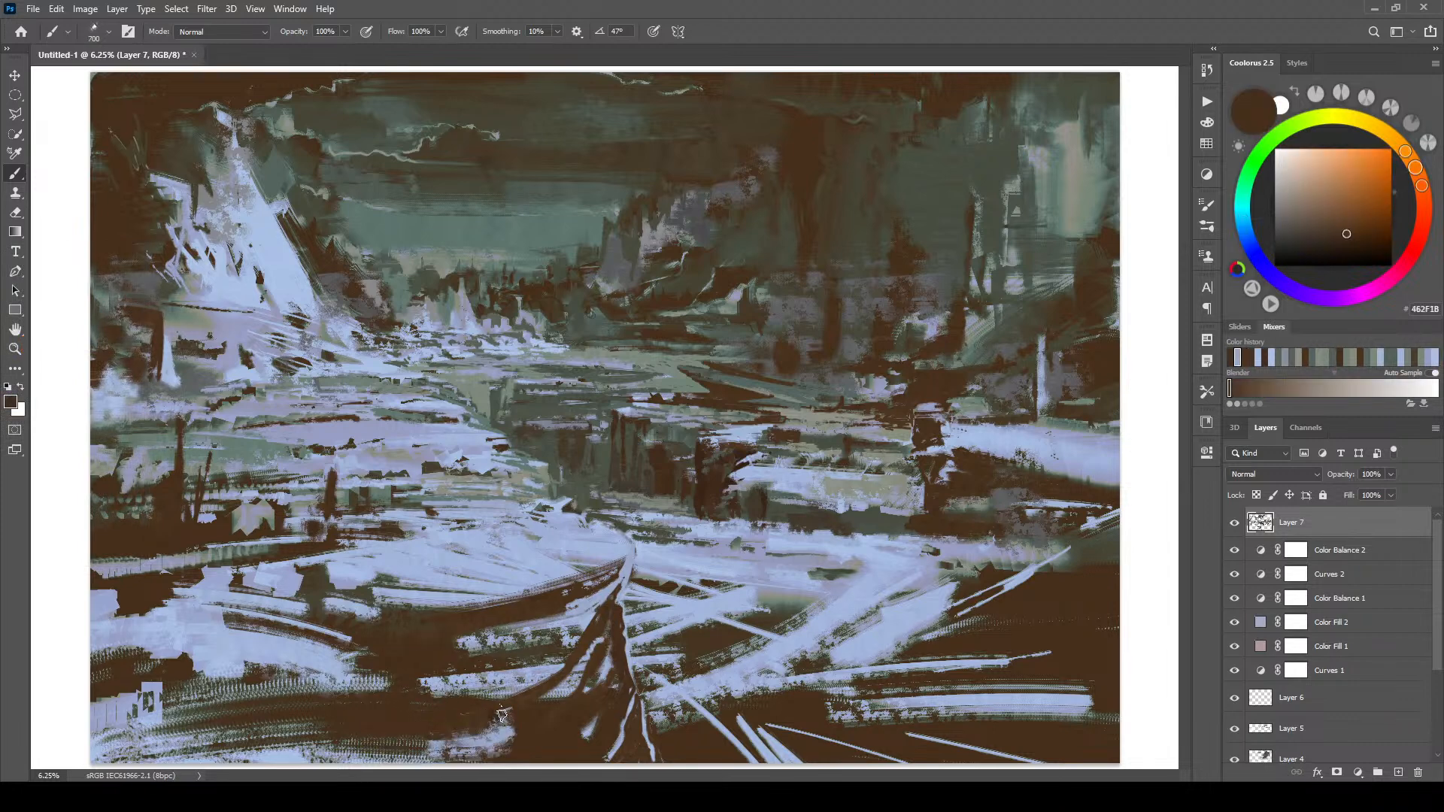
{"action": "mouse_move", "coordinate": [418, 748]}
{"action": "left_mouse_down"}
{"action": "mouse_move", "coordinate": [478, 741]}
{"action": "mouse_move", "coordinate": [525, 697]}
{"action": "mouse_move", "coordinate": [495, 733]}
{"action": "mouse_move", "coordinate": [537, 728]}
{"action": "mouse_move", "coordinate": [471, 760]}
{"action": "left_mouse_up"}
{"action": "key", "text": "bracketleft"}
{"action": "key", "text": "bracketleft"}
{"action": "key", "text": "bracketleft"}
{"action": "key", "text": "bracketleft"}
{"action": "key", "text": "bracketleft"}
{"action": "left_click", "coordinate": [498, 727], "text": "alt"}
{"action": "left_click", "coordinate": [532, 720], "text": "alt"}
{"action": "key", "text": "bracketleft"}
{"action": "key", "text": "bracketleft"}
{"action": "key", "text": "bracketleft"}
{"action": "key", "text": "bracketleft"}
{"action": "key", "text": "bracketleft"}
{"action": "left_click_drag", "start_coordinate": [534, 723], "coordinate": [446, 759]}
{"action": "mouse_move", "coordinate": [494, 736]}
{"action": "left_mouse_down"}
{"action": "mouse_move", "coordinate": [535, 736]}
{"action": "mouse_move", "coordinate": [448, 745]}
{"action": "left_mouse_up"}
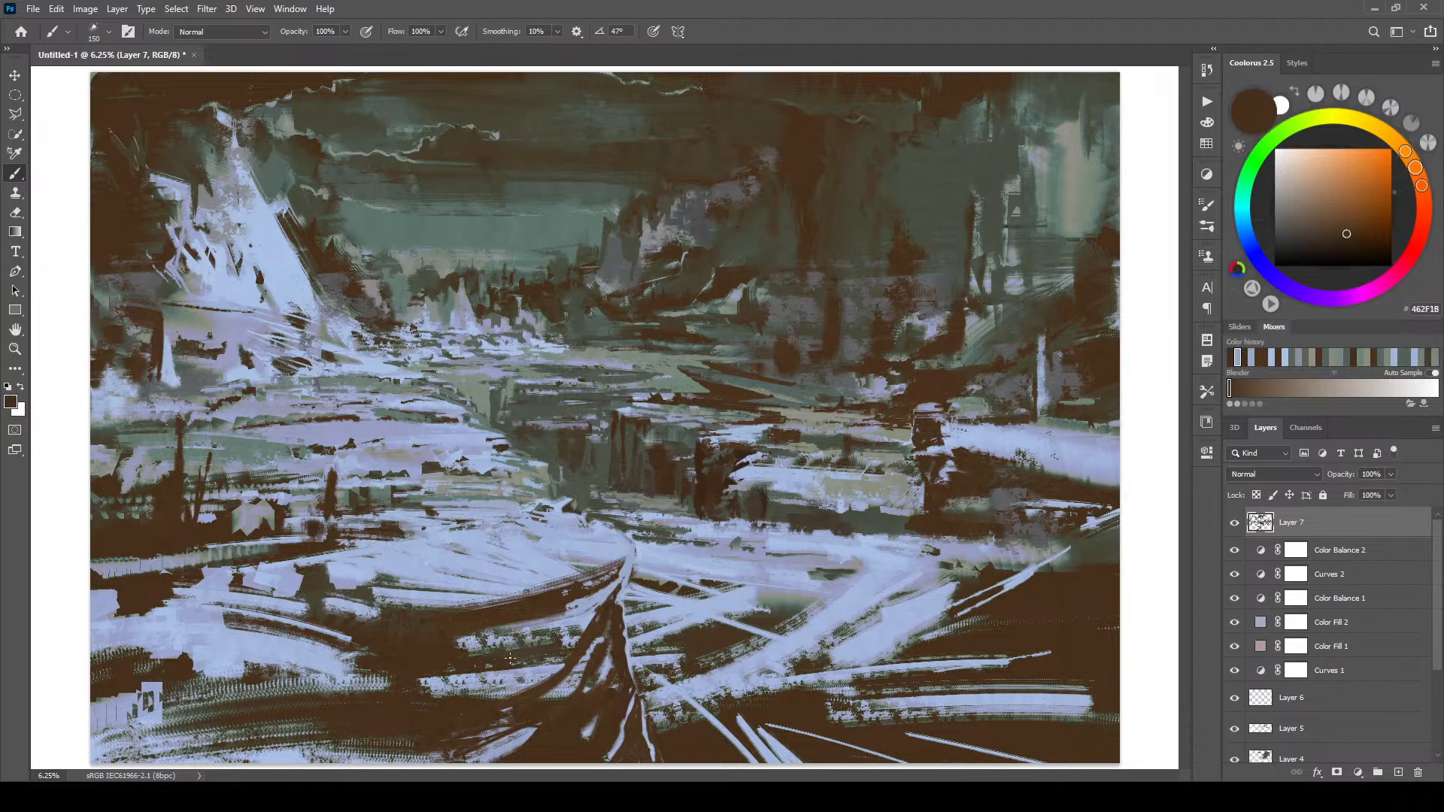
- Draw sampled dark olive contour lines along the underside and across the top of the curved foreground ledge
{"action": "key", "text": "bracketleft"}
{"action": "key", "text": "bracketleft"}
{"action": "left_click", "coordinate": [357, 597], "text": "alt"}
{"action": "mouse_move", "coordinate": [331, 608]}
{"action": "left_mouse_down"}
{"action": "mouse_move", "coordinate": [382, 621]}
{"action": "mouse_move", "coordinate": [501, 602]}
{"action": "left_mouse_up"}
{"action": "left_click_drag", "start_coordinate": [376, 576], "coordinate": [474, 584]}
{"action": "mouse_move", "coordinate": [385, 579]}
{"action": "left_mouse_down"}
{"action": "mouse_move", "coordinate": [441, 576]}
{"action": "mouse_move", "coordinate": [452, 573]}
{"action": "mouse_move", "coordinate": [431, 564]}
{"action": "mouse_move", "coordinate": [605, 543]}
{"action": "left_mouse_up"}
{"action": "mouse_move", "coordinate": [422, 554]}
{"action": "left_mouse_down"}
{"action": "mouse_move", "coordinate": [322, 568]}
{"action": "mouse_move", "coordinate": [366, 578]}
{"action": "mouse_move", "coordinate": [337, 584]}
{"action": "mouse_move", "coordinate": [411, 585]}
{"action": "left_mouse_up"}
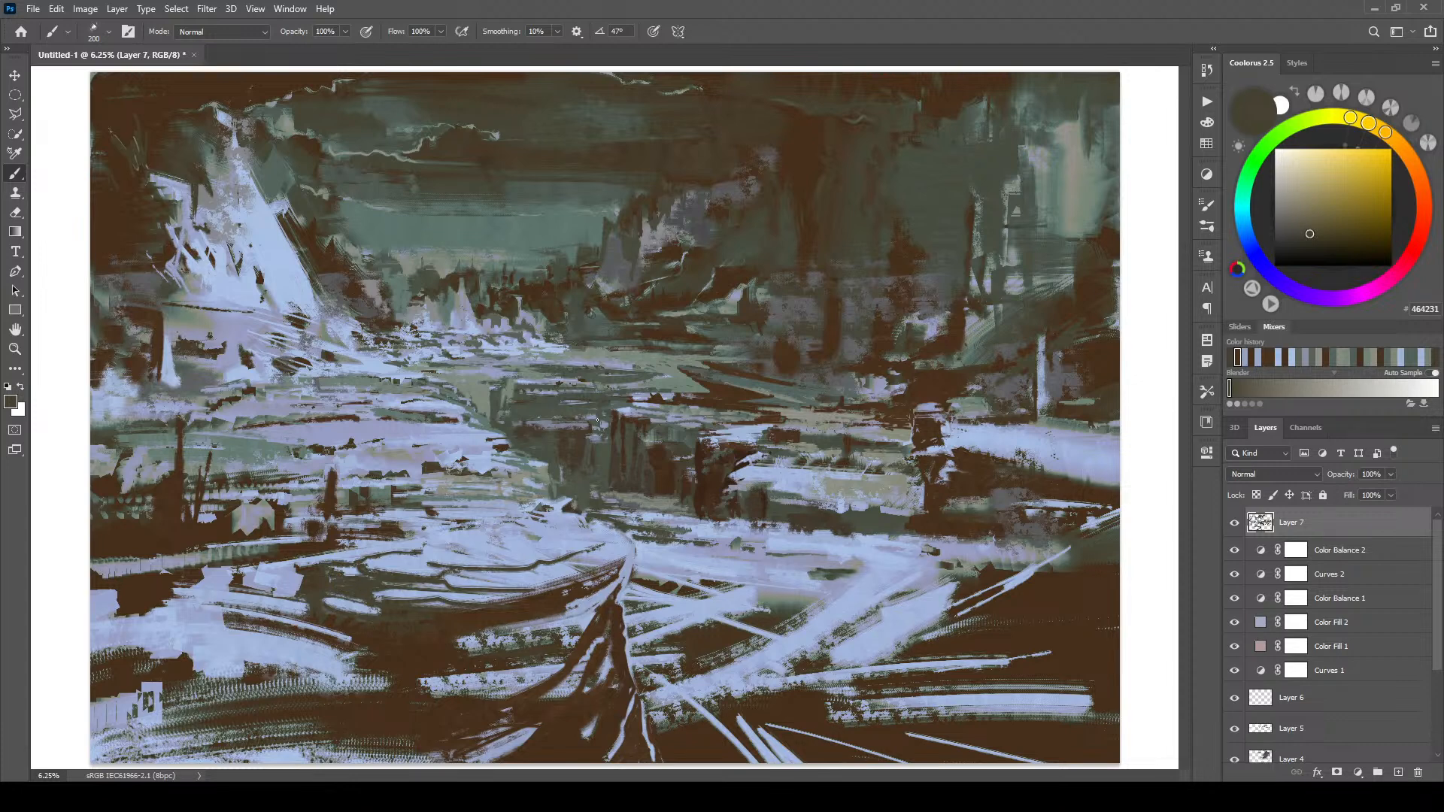
- Add short dark olive contour marks near the back of the curved foreground ledge with a brush of about 90 px
{"action": "key", "text": "bracketleft"}
{"action": "key", "text": "bracketleft"}
{"action": "key", "text": "bracketleft"}
{"action": "mouse_move", "coordinate": [510, 533]}
{"action": "left_mouse_down"}
{"action": "mouse_move", "coordinate": [493, 531]}
{"action": "mouse_move", "coordinate": [515, 547]}
{"action": "mouse_move", "coordinate": [535, 535]}
{"action": "left_mouse_up"}
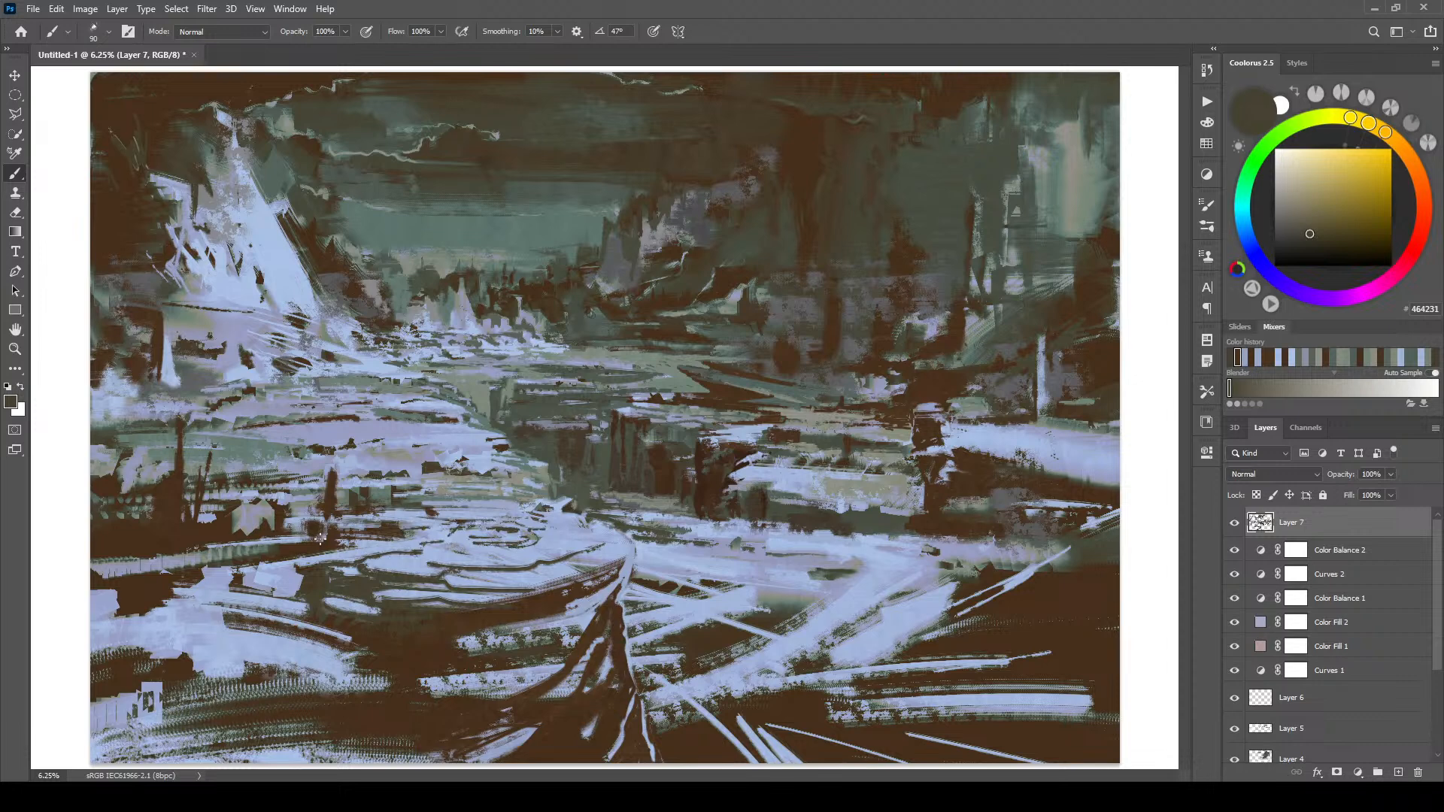
- Sweep dark olive around the end of the lower left pale band, setting the brush to about 300 px
{"action": "mouse_move", "coordinate": [319, 632]}
{"action": "left_mouse_down"}
{"action": "mouse_move", "coordinate": [365, 645]}
{"action": "mouse_move", "coordinate": [322, 683]}
{"action": "mouse_move", "coordinate": [226, 700]}
{"action": "mouse_move", "coordinate": [282, 713]}
{"action": "left_mouse_up"}
{"action": "key", "text": "]"}
{"action": "key", "text": "]"}
{"action": "key", "text": "]"}
{"action": "key", "text": "]"}
{"action": "key", "text": "]"}
{"action": "key", "text": "]"}
{"action": "key", "text": "]"}
{"action": "key", "text": "]"}
{"action": "key", "text": "]"}
{"action": "key", "text": "]"}
{"action": "key", "text": "]"}
{"action": "key", "text": "]"}
{"action": "key", "text": "]"}
{"action": "key", "text": "]"}
{"action": "key", "text": "]"}
{"action": "key", "text": "["}
{"action": "key", "text": "["}
{"action": "key", "text": "["}
{"action": "key", "text": "["}
{"action": "key", "text": "["}
{"action": "key", "text": "["}
{"action": "key", "text": "["}
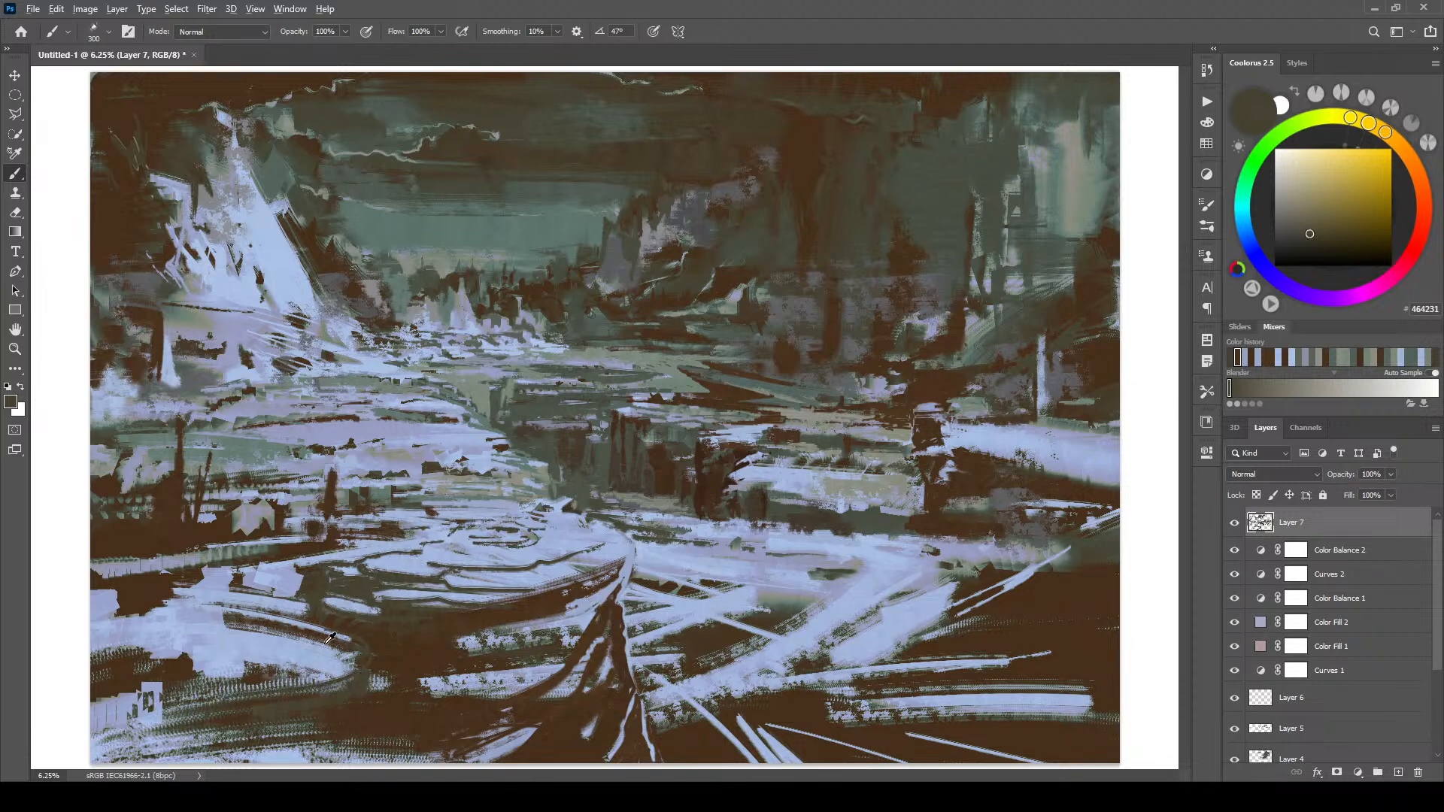
- Draw winding sampled grey-brown lines across the dark foreground left of the stem and at its foot, undoing one stroke
{"action": "left_click", "coordinate": [258, 601], "text": "alt"}
{"action": "left_click_drag", "start_coordinate": [253, 608], "coordinate": [238, 628]}
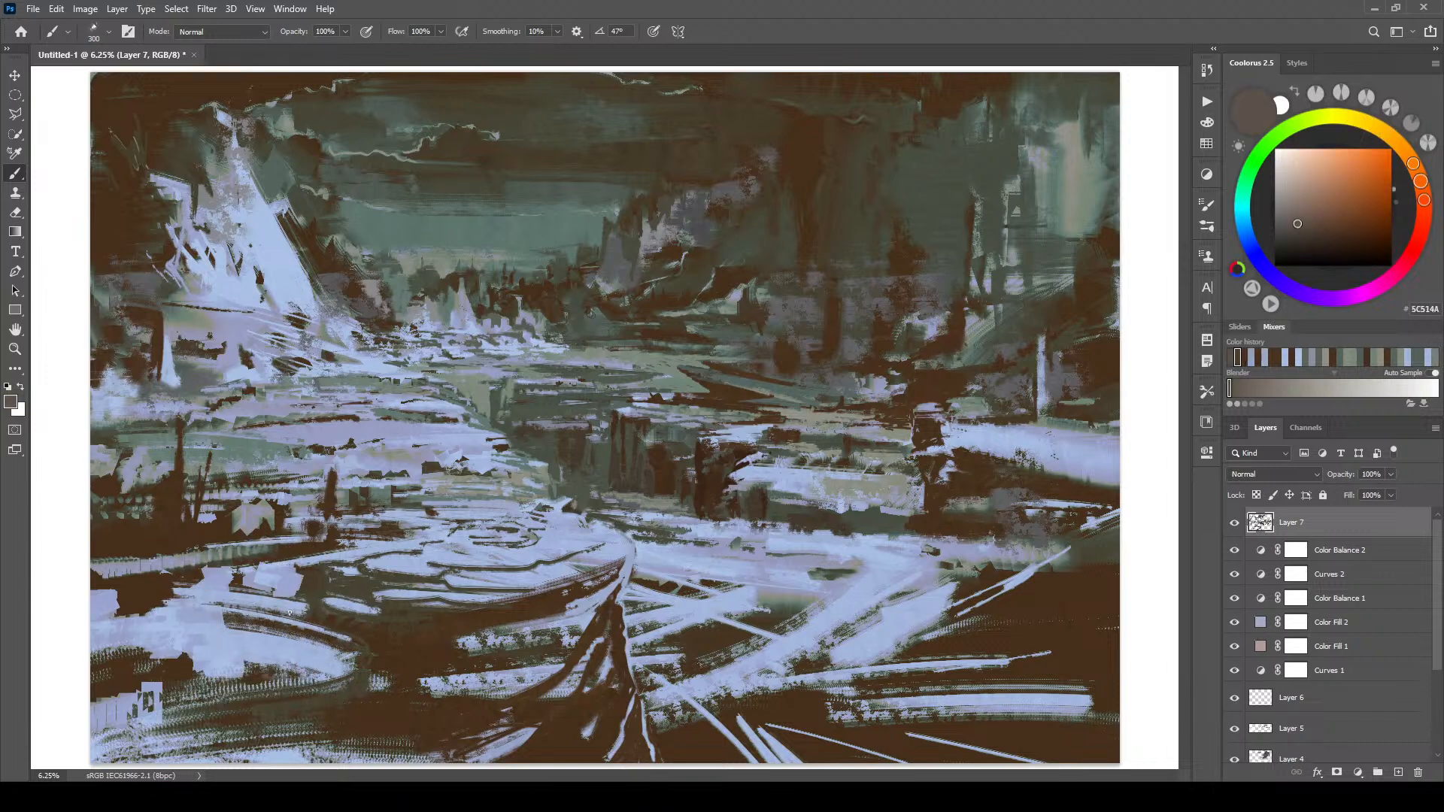
{"action": "mouse_move", "coordinate": [339, 627]}
{"action": "left_mouse_down"}
{"action": "mouse_move", "coordinate": [418, 646]}
{"action": "mouse_move", "coordinate": [418, 664]}
{"action": "mouse_move", "coordinate": [322, 689]}
{"action": "mouse_move", "coordinate": [421, 664]}
{"action": "mouse_move", "coordinate": [339, 692]}
{"action": "left_mouse_up"}
{"action": "mouse_move", "coordinate": [412, 634]}
{"action": "left_mouse_down"}
{"action": "mouse_move", "coordinate": [408, 676]}
{"action": "mouse_move", "coordinate": [500, 618]}
{"action": "left_mouse_up"}
{"action": "mouse_move", "coordinate": [436, 658]}
{"action": "left_mouse_down"}
{"action": "mouse_move", "coordinate": [454, 652]}
{"action": "mouse_move", "coordinate": [334, 715]}
{"action": "mouse_move", "coordinate": [436, 744]}
{"action": "mouse_move", "coordinate": [493, 729]}
{"action": "left_mouse_up"}
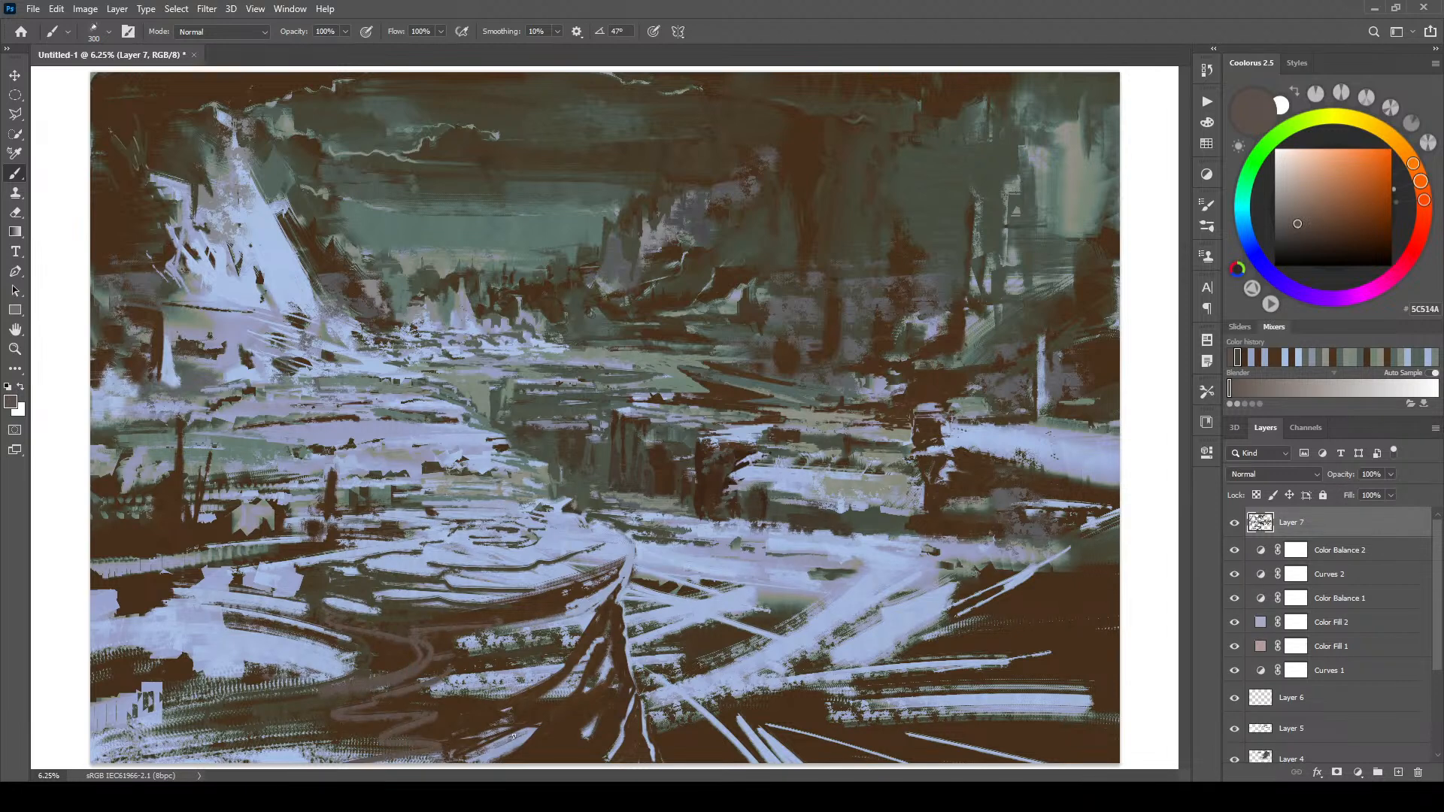
{"action": "key", "text": "ctrl+z"}
{"action": "mouse_move", "coordinate": [400, 716]}
{"action": "left_mouse_down"}
{"action": "mouse_move", "coordinate": [424, 720]}
{"action": "mouse_move", "coordinate": [414, 756]}
{"action": "mouse_move", "coordinate": [339, 761]}
{"action": "mouse_move", "coordinate": [376, 761]}
{"action": "left_mouse_up"}
{"action": "mouse_move", "coordinate": [573, 728]}
{"action": "left_mouse_down"}
{"action": "mouse_move", "coordinate": [513, 761]}
{"action": "mouse_move", "coordinate": [609, 698]}
{"action": "mouse_move", "coordinate": [589, 763]}
{"action": "left_mouse_up"}
- Paint sampled dark brown over parts of the winding foreground lines toward the lower left band with an enlarged brush
{"action": "left_click", "coordinate": [407, 700], "text": "alt"}
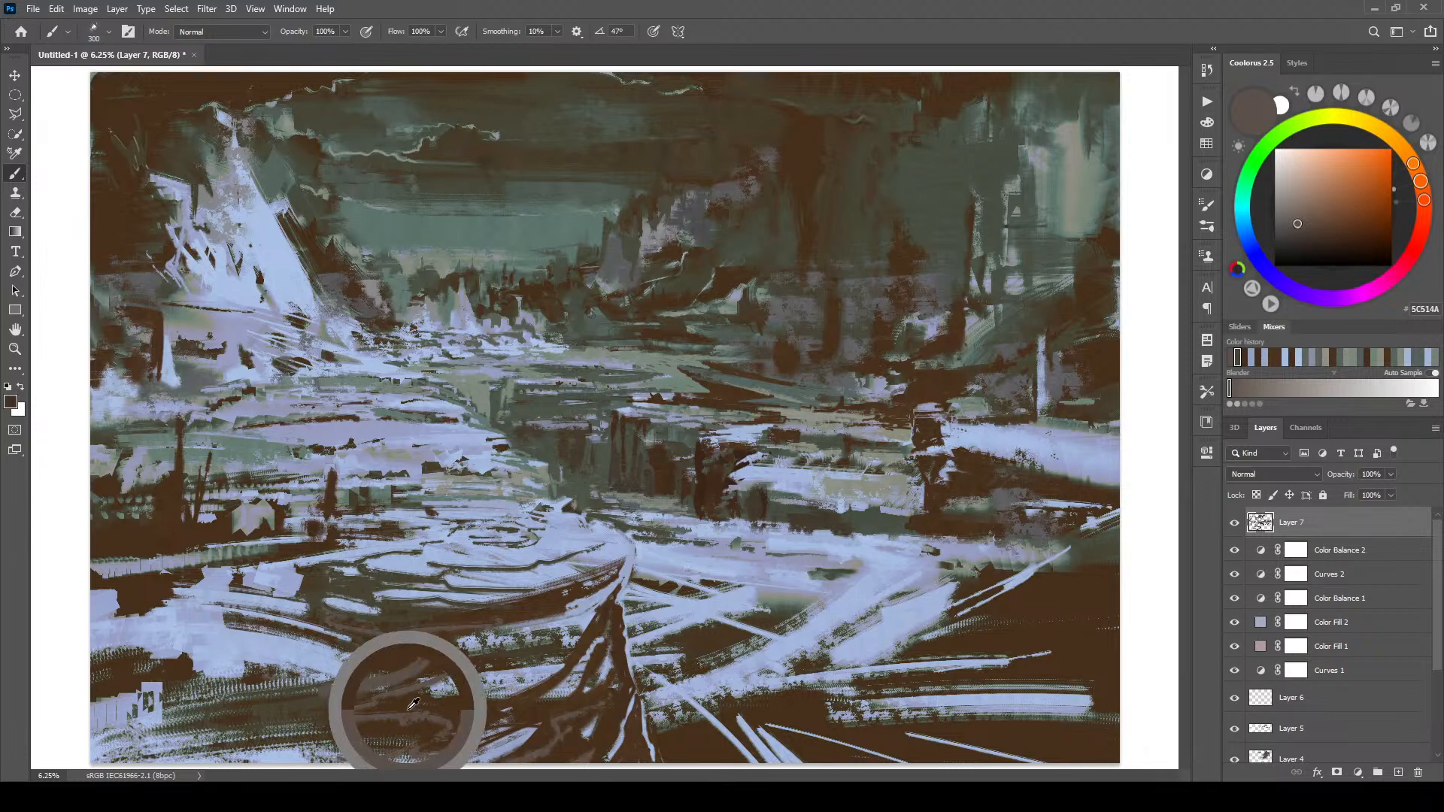
{"action": "key", "text": "bracketright"}
{"action": "key", "text": "bracketright"}
{"action": "key", "text": "bracketright"}
{"action": "key", "text": "bracketright"}
{"action": "key", "text": "bracketright"}
{"action": "mouse_move", "coordinate": [402, 686]}
{"action": "left_mouse_down"}
{"action": "mouse_move", "coordinate": [288, 698]}
{"action": "mouse_move", "coordinate": [312, 707]}
{"action": "mouse_move", "coordinate": [177, 694]}
{"action": "left_mouse_up"}
{"action": "key", "text": "bracketleft"}
{"action": "key", "text": "bracketleft"}
{"action": "key", "text": "bracketleft"}
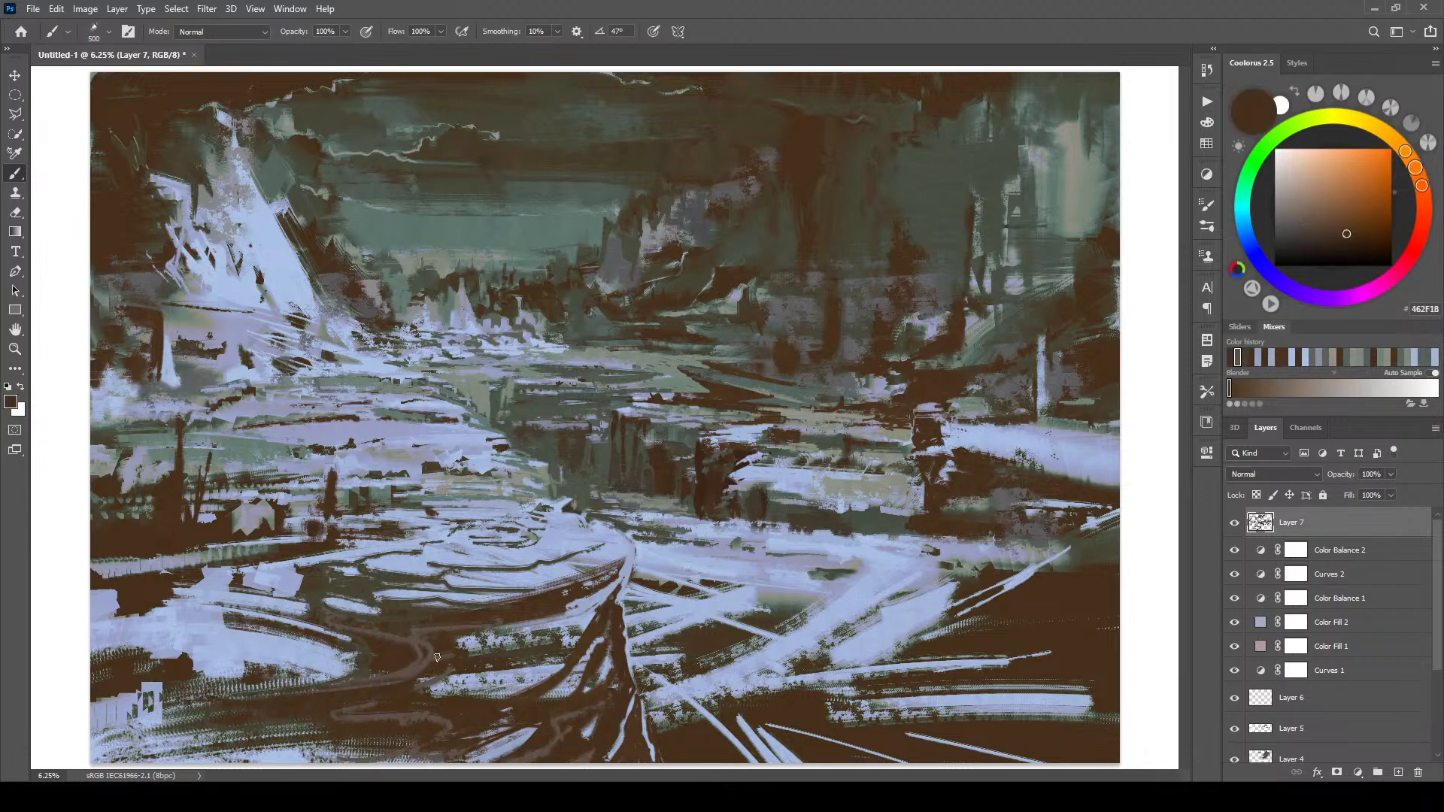
- Trim the winding foreground lines with dark brown and strengthen their lower bends with sampled grey-brown
{"action": "mouse_move", "coordinate": [432, 676]}
{"action": "left_mouse_down"}
{"action": "mouse_move", "coordinate": [425, 645]}
{"action": "mouse_move", "coordinate": [431, 659]}
{"action": "mouse_move", "coordinate": [397, 683]}
{"action": "mouse_move", "coordinate": [469, 629]}
{"action": "mouse_move", "coordinate": [404, 630]}
{"action": "mouse_move", "coordinate": [514, 618]}
{"action": "left_mouse_up"}
{"action": "mouse_move", "coordinate": [384, 703]}
{"action": "left_mouse_down"}
{"action": "mouse_move", "coordinate": [326, 715]}
{"action": "mouse_move", "coordinate": [384, 701]}
{"action": "left_mouse_up"}
{"action": "mouse_move", "coordinate": [384, 637]}
{"action": "left_mouse_down"}
{"action": "mouse_move", "coordinate": [316, 618]}
{"action": "mouse_move", "coordinate": [414, 638]}
{"action": "mouse_move", "coordinate": [397, 630]}
{"action": "mouse_move", "coordinate": [504, 613]}
{"action": "mouse_move", "coordinate": [421, 641]}
{"action": "left_mouse_up"}
{"action": "left_click", "coordinate": [413, 644], "text": "alt"}
{"action": "mouse_move", "coordinate": [359, 714]}
{"action": "left_mouse_down"}
{"action": "mouse_move", "coordinate": [277, 747]}
{"action": "mouse_move", "coordinate": [423, 678]}
{"action": "mouse_move", "coordinate": [357, 729]}
{"action": "mouse_move", "coordinate": [427, 724]}
{"action": "mouse_move", "coordinate": [432, 740]}
{"action": "mouse_move", "coordinate": [391, 760]}
{"action": "left_mouse_up"}
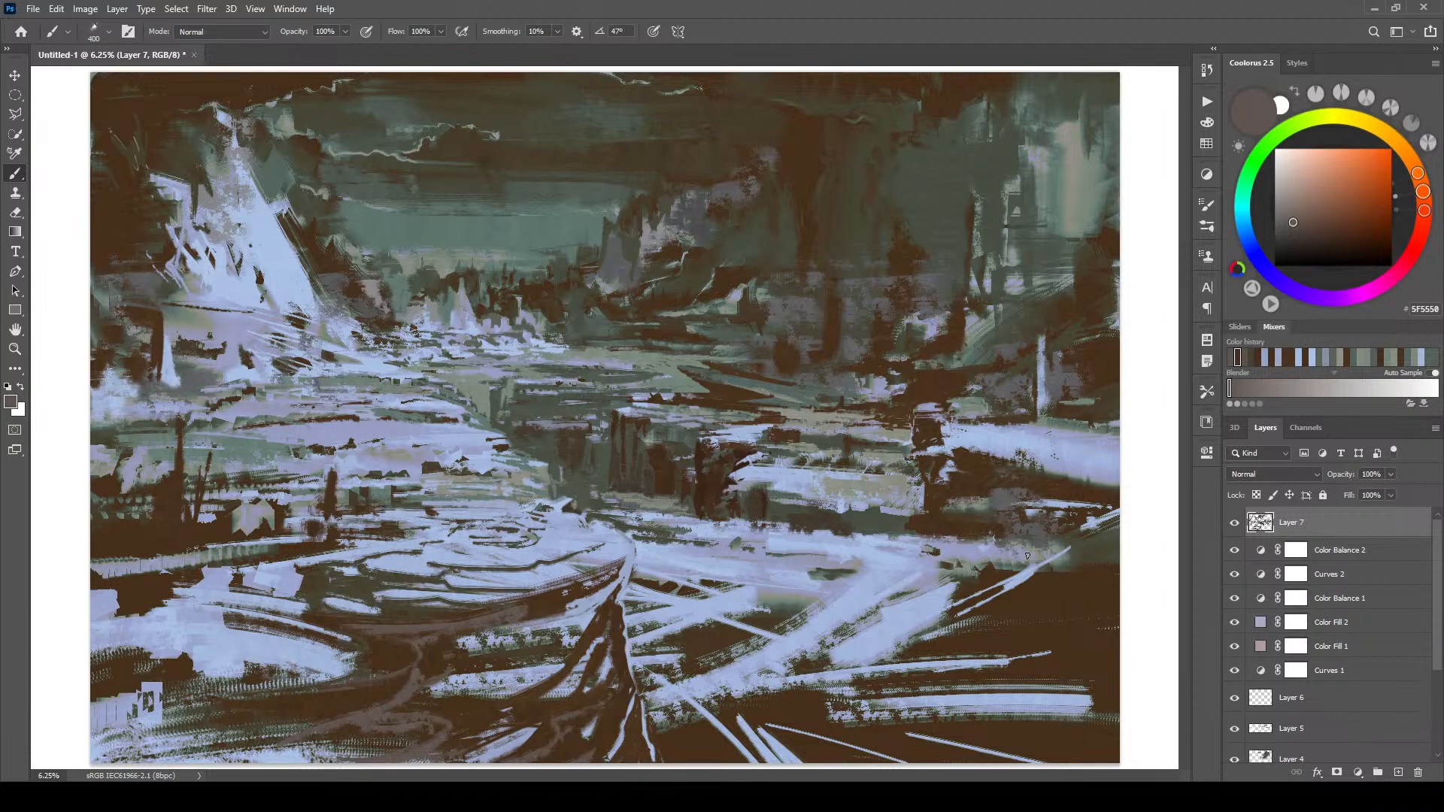
- Add a new layer and choose the EE W-Head Flat brush, enlarged to 1600 px
{"action": "left_click", "coordinate": [1400, 774]}
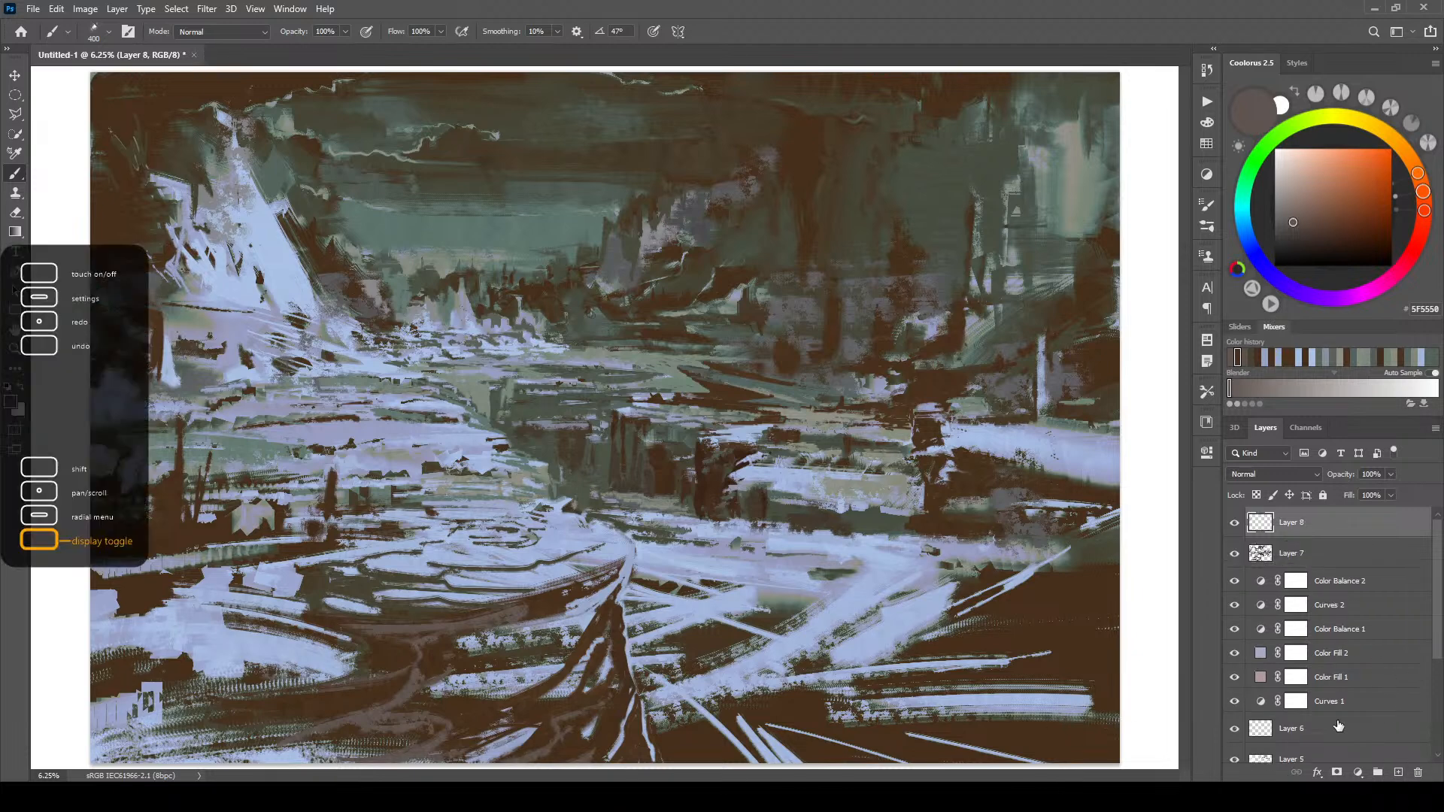
{"action": "right_click", "coordinate": [599, 366]}
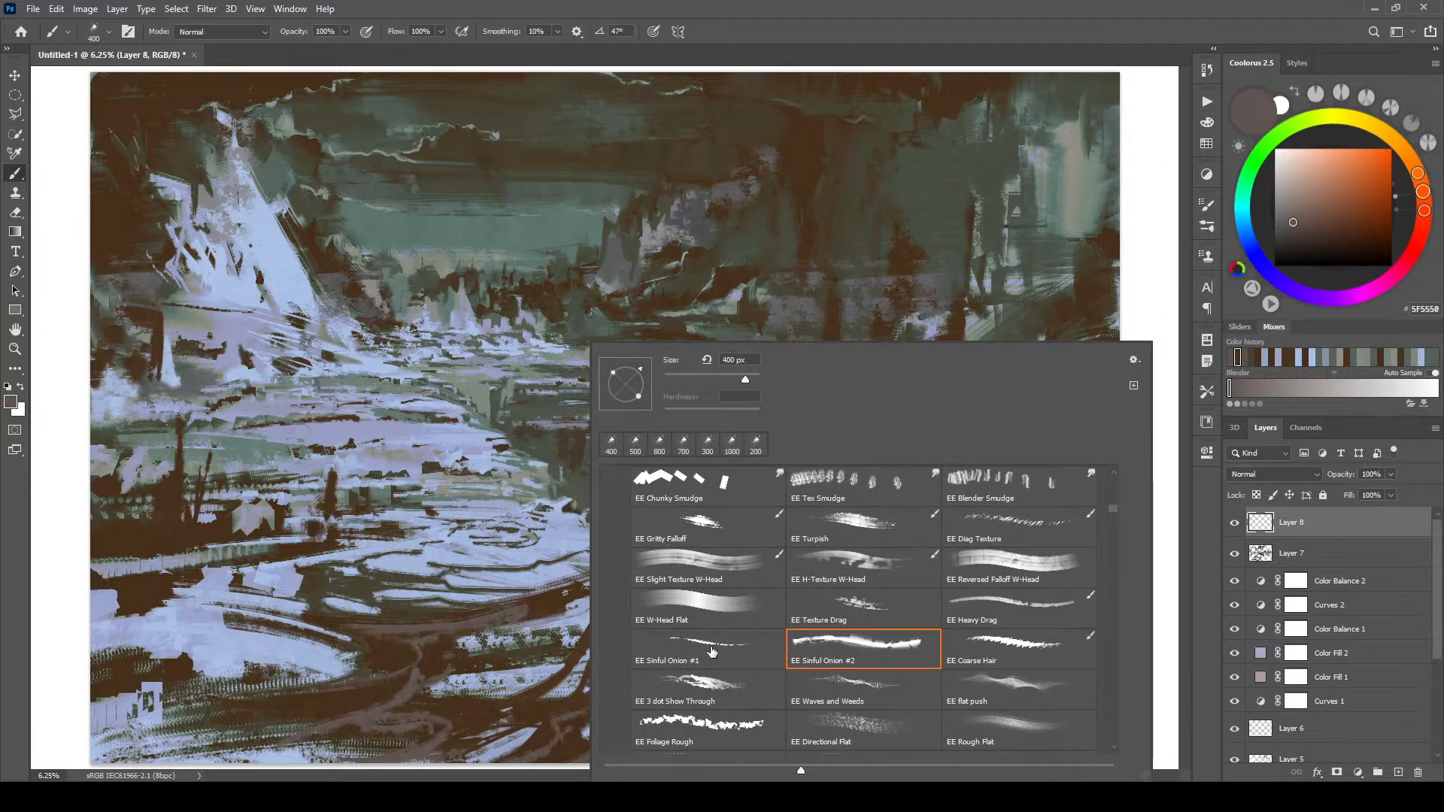
{"action": "left_click", "coordinate": [723, 618]}
{"action": "left_click", "coordinate": [788, 33]}
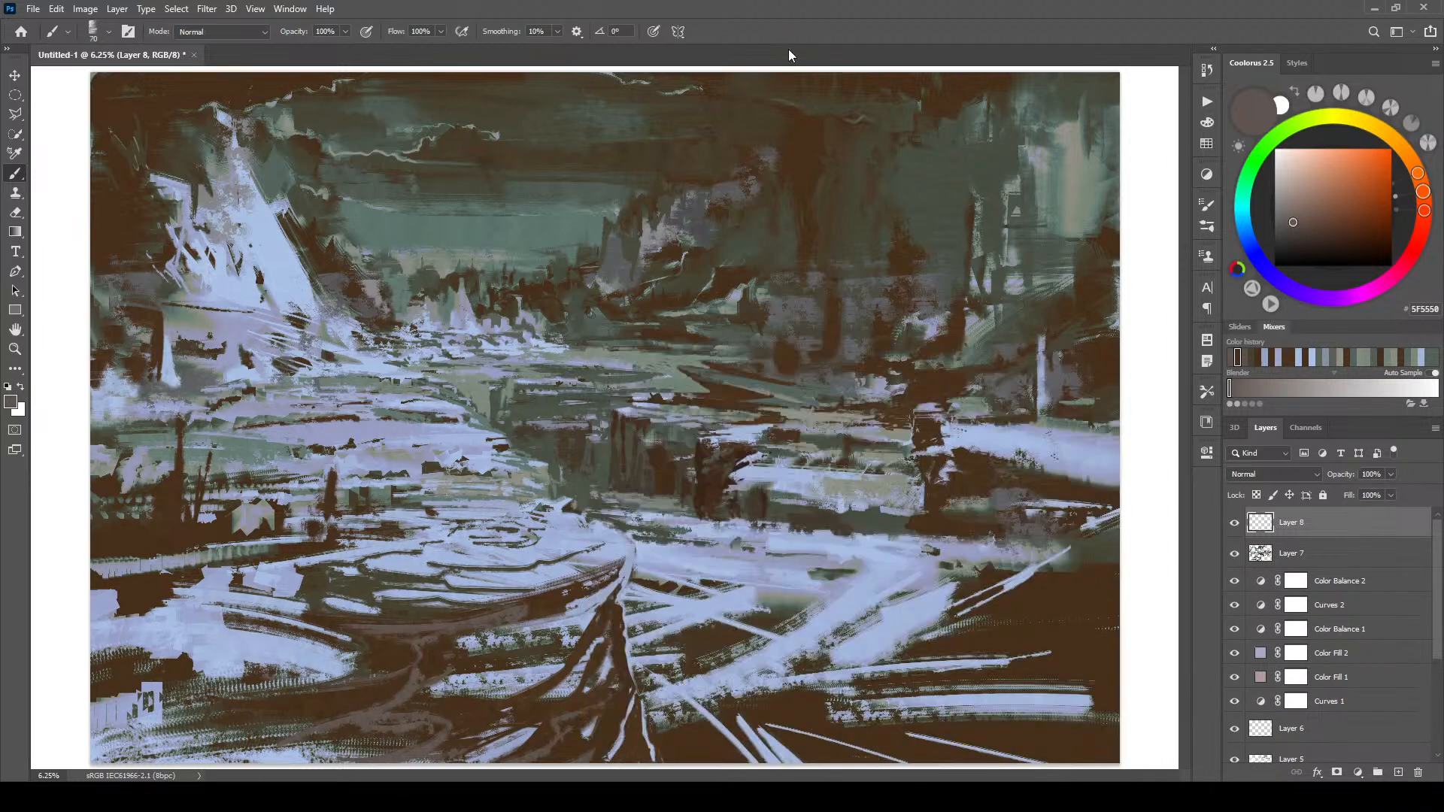
{"action": "key", "text": "bracketright"}
{"action": "key", "text": "bracketright"}
{"action": "key", "text": "bracketright"}
{"action": "key", "text": "bracketright"}
{"action": "key", "text": "bracketright"}
{"action": "key", "text": "bracketright"}
{"action": "key", "text": "bracketright"}
{"action": "key", "text": "bracketright"}
{"action": "key", "text": "bracketright"}
{"action": "key", "text": "bracketright"}
{"action": "key", "text": "bracketright"}
{"action": "key", "text": "bracketright"}
{"action": "key", "text": "bracketright"}
{"action": "key", "text": "bracketright"}
{"action": "key", "text": "bracketright"}
{"action": "key", "text": "bracketright"}
{"action": "key", "text": "bracketright"}
{"action": "key", "text": "bracketright"}
{"action": "key", "text": "bracketright"}
{"action": "key", "text": "bracketright"}
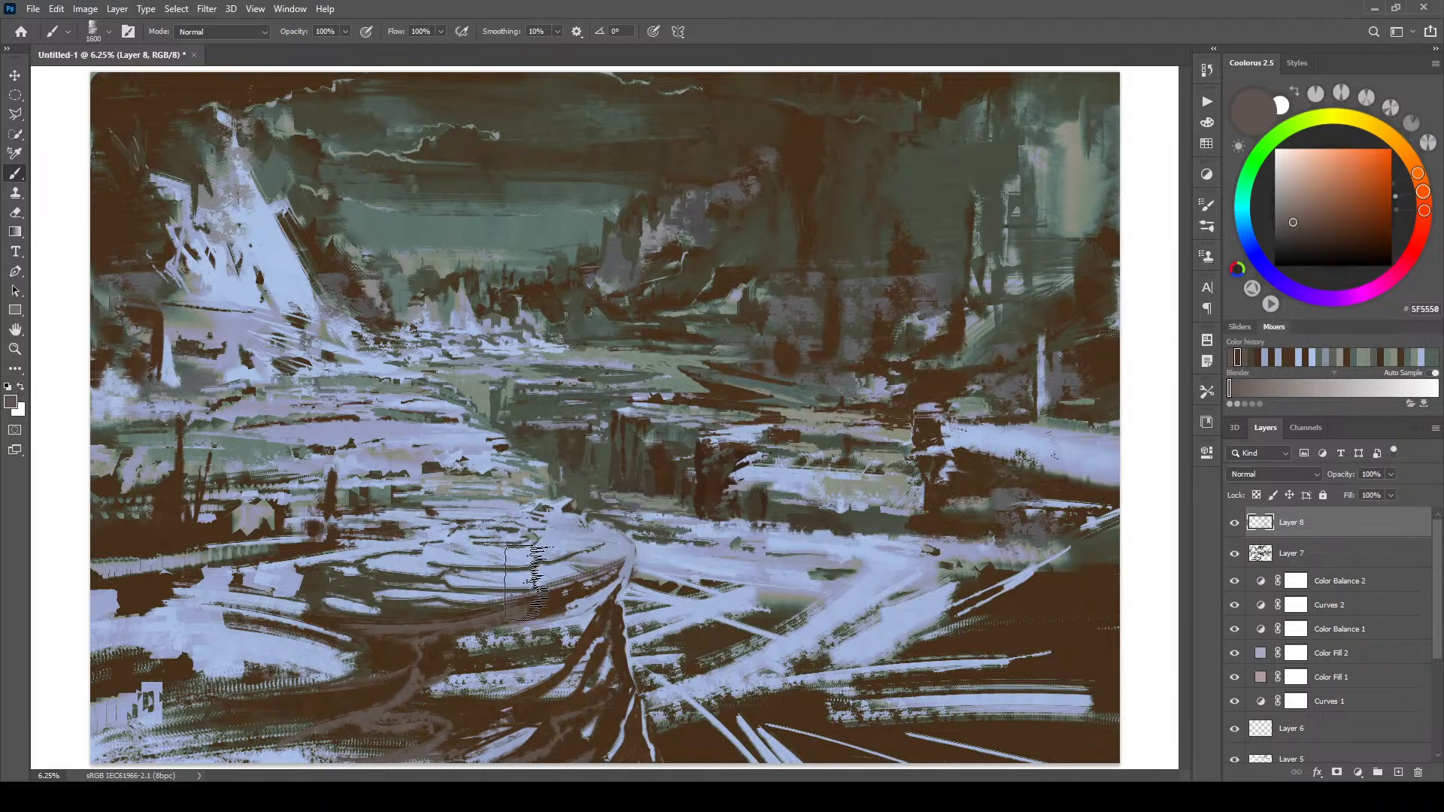
- Soften the pale striped bands left of the central cliff with grey-brown, reducing the brush to 300 px
{"action": "key", "text": "bracketleft"}
{"action": "key", "text": "bracketleft"}
{"action": "key", "text": "bracketleft"}
{"action": "key", "text": "bracketleft"}
{"action": "key", "text": "bracketleft"}
{"action": "key", "text": "bracketleft"}
{"action": "key", "text": "bracketleft"}
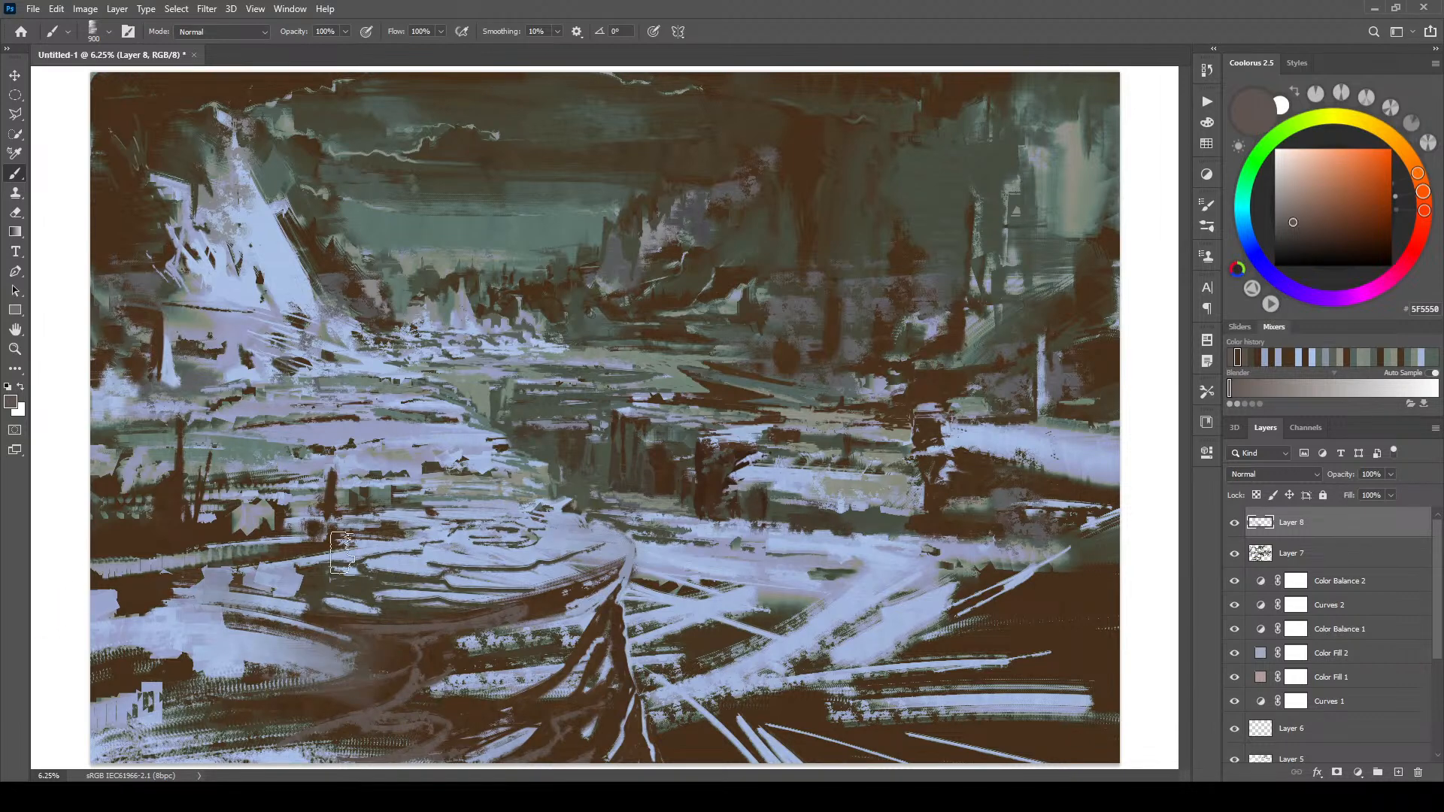
{"action": "key", "text": "bracketleft"}
{"action": "key", "text": "bracketleft"}
{"action": "key", "text": "bracketleft"}
{"action": "key", "text": "bracketleft"}
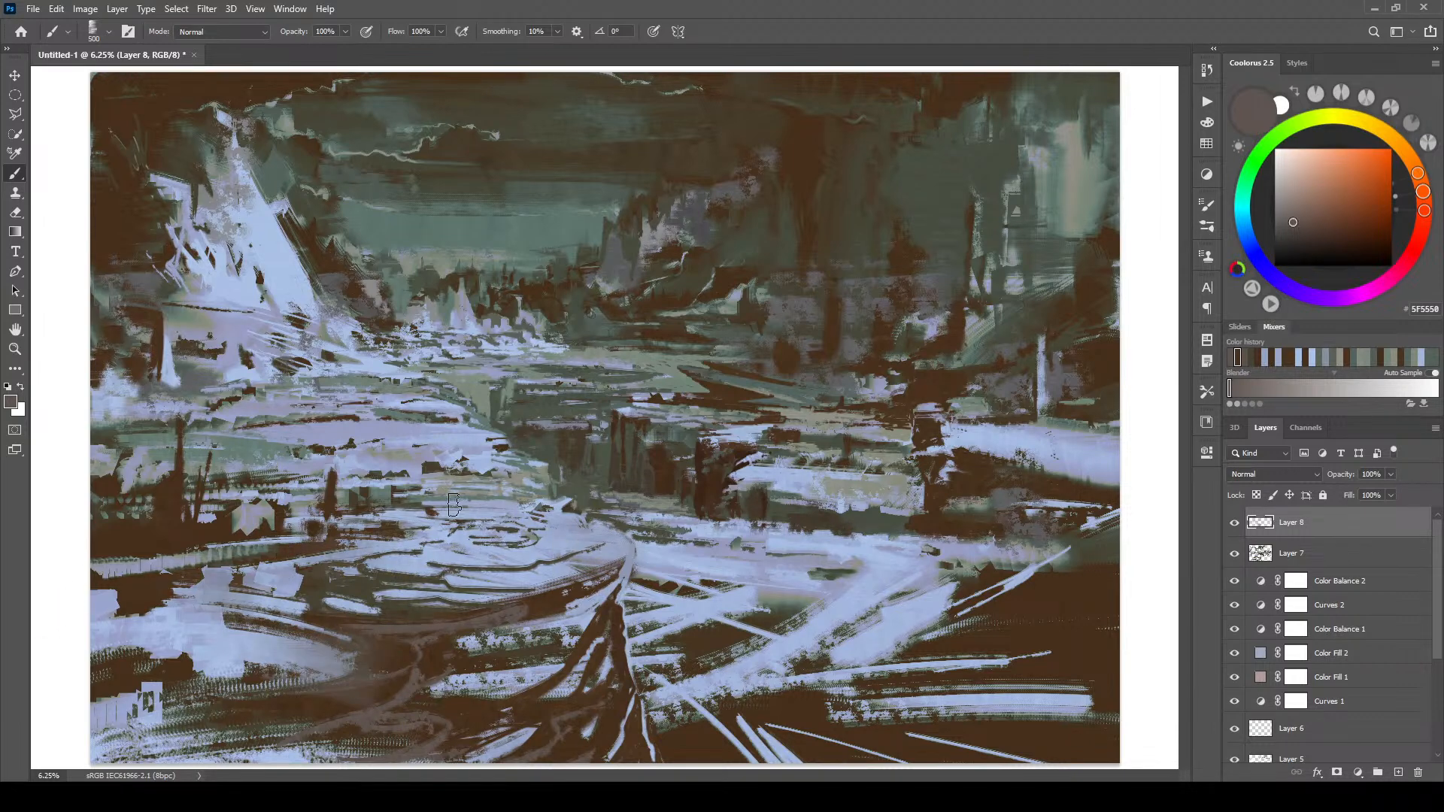
{"action": "key", "text": "bracketright"}
{"action": "key", "text": "bracketright"}
{"action": "key", "text": "bracketleft"}
{"action": "key", "text": "bracketleft"}
{"action": "key", "text": "bracketleft"}
{"action": "key", "text": "bracketleft"}
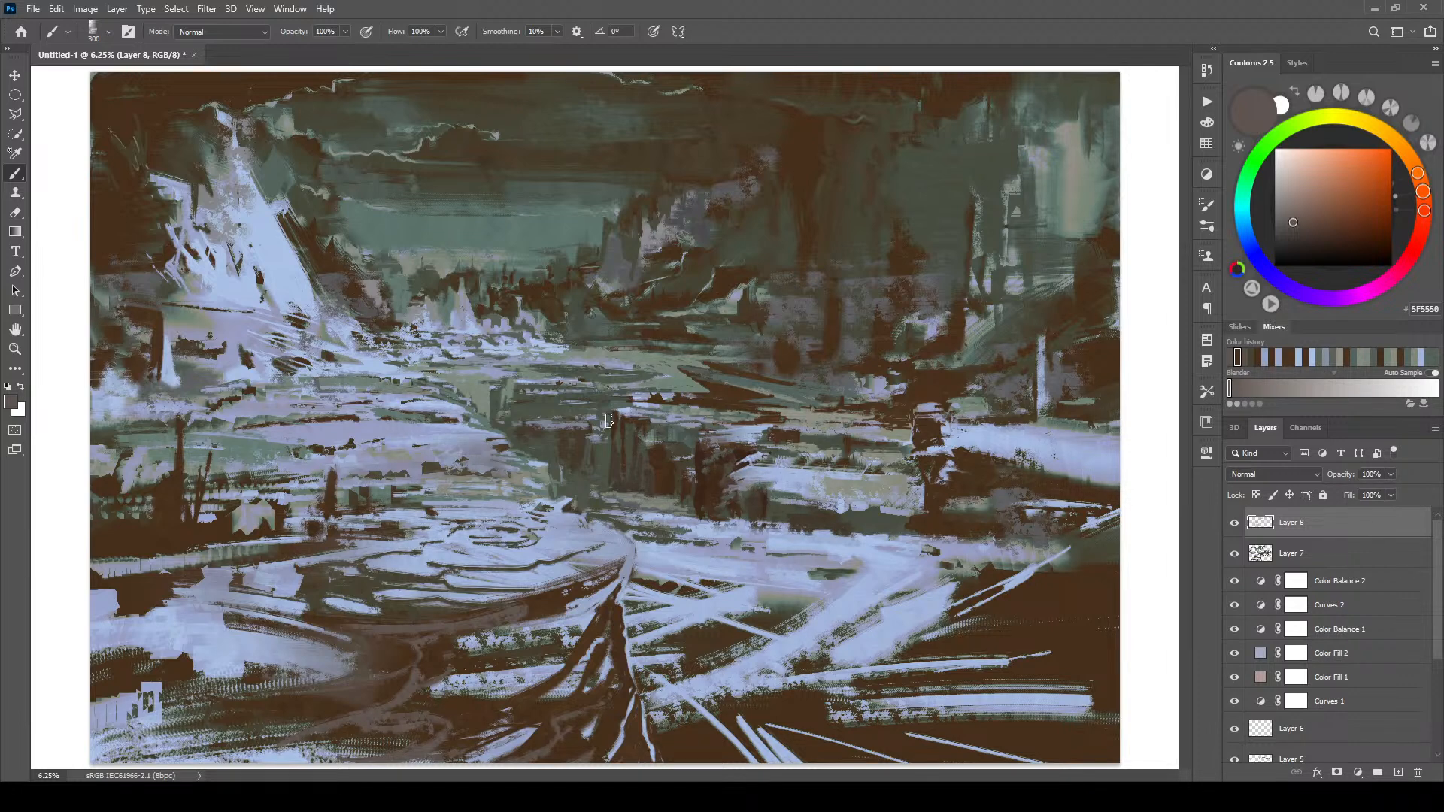
- Sweep grey-brown along the lower part of the pale band at the far right with a 600 px brush
{"action": "key", "text": "bracketright"}
{"action": "key", "text": "bracketright"}
{"action": "key", "text": "bracketright"}
{"action": "mouse_move", "coordinate": [933, 456]}
{"action": "left_mouse_down"}
{"action": "mouse_move", "coordinate": [1056, 443]}
{"action": "mouse_move", "coordinate": [962, 466]}
{"action": "mouse_move", "coordinate": [1064, 465]}
{"action": "left_mouse_up"}
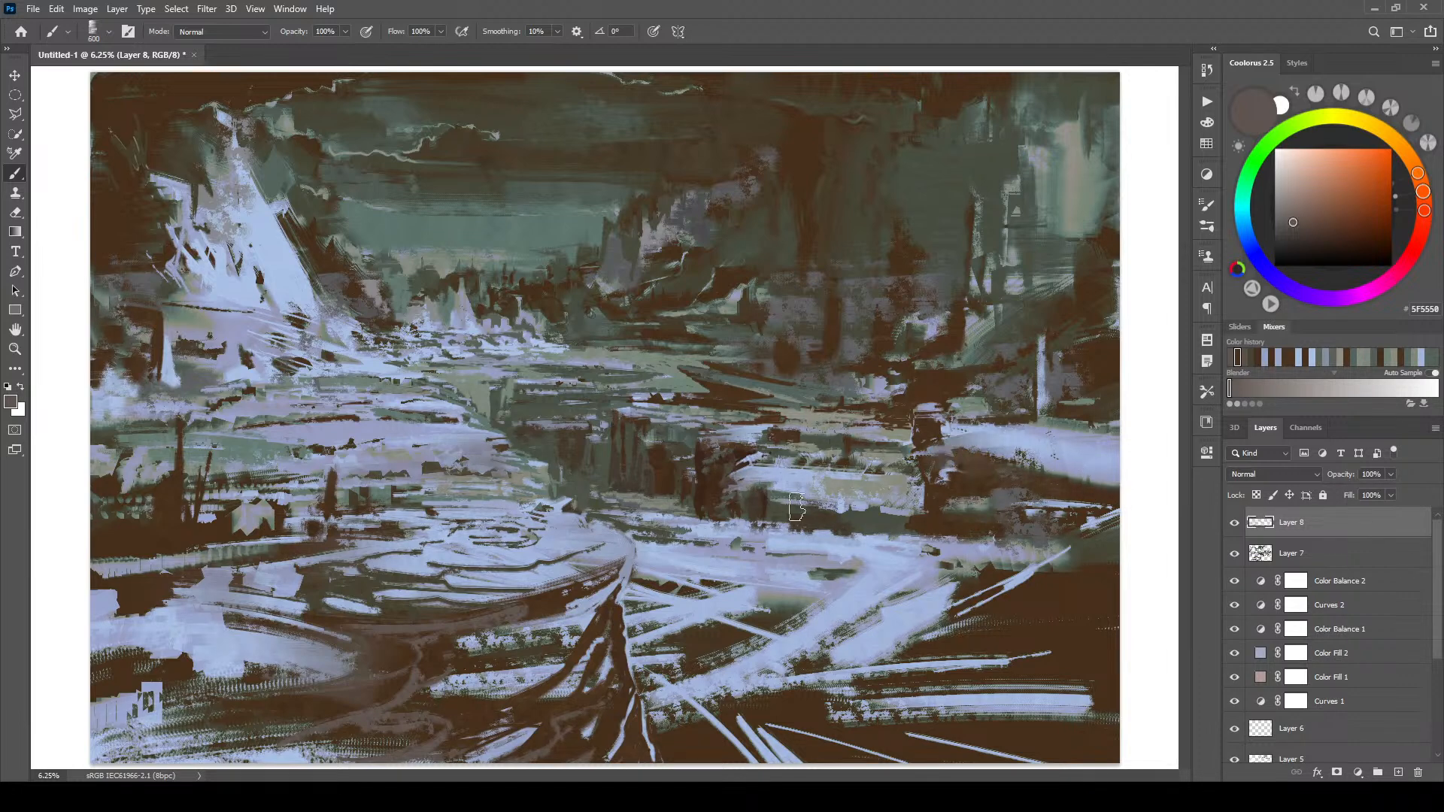
- Paint grey-brown over the small pale spire and the ground below the large spire, varying the brush size
{"action": "key", "text": "bracketright"}
{"action": "key", "text": "bracketright"}
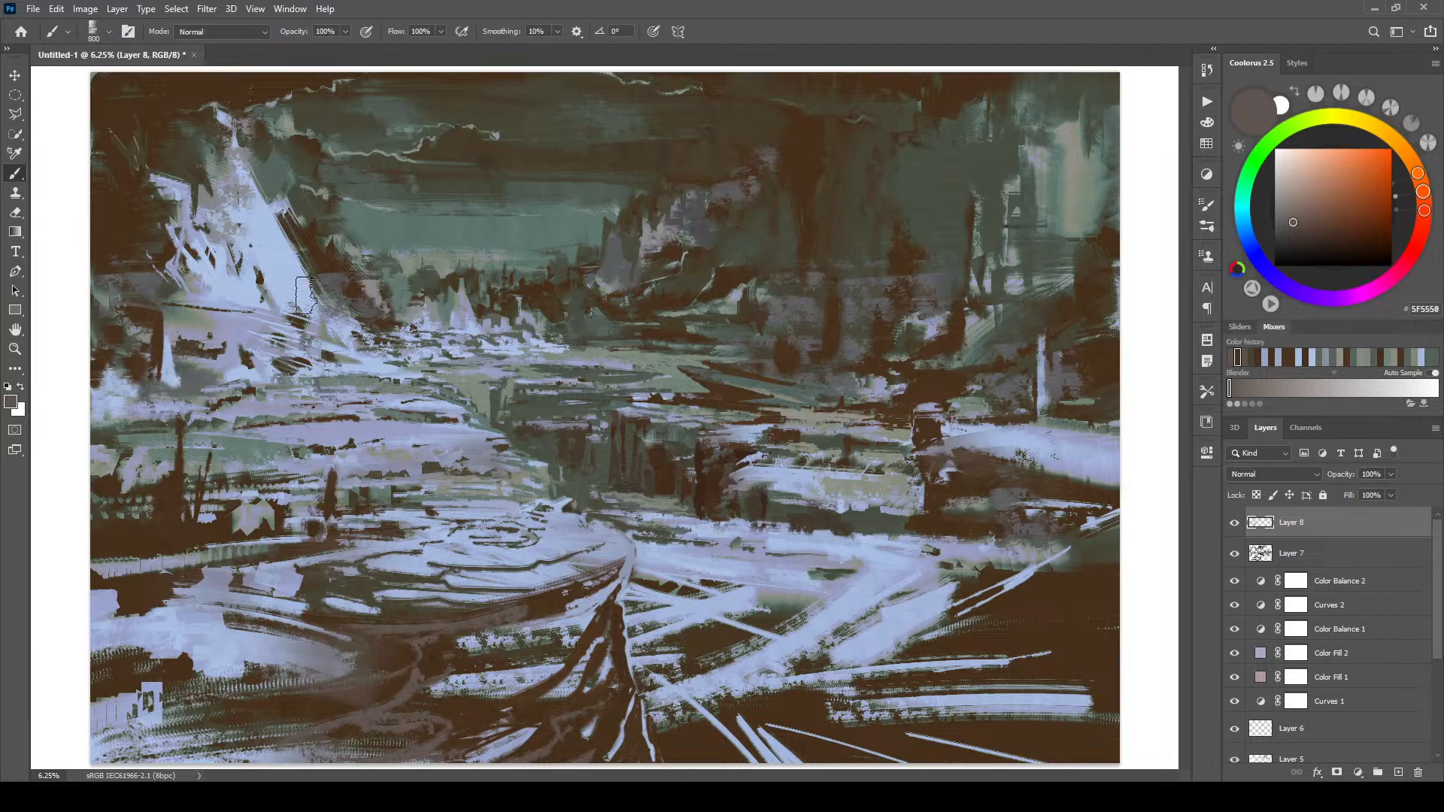
{"action": "key", "text": "bracketleft"}
{"action": "key", "text": "bracketleft"}
{"action": "key", "text": "bracketleft"}
{"action": "key", "text": "bracketleft"}
{"action": "key", "text": "bracketleft"}
{"action": "key", "text": "bracketleft"}
{"action": "key", "text": "bracketright"}
{"action": "key", "text": "bracketright"}
{"action": "key", "text": "bracketright"}
{"action": "key", "text": "bracketright"}
{"action": "key", "text": "bracketright"}
{"action": "mouse_move", "coordinate": [181, 379]}
{"action": "left_mouse_down"}
{"action": "mouse_move", "coordinate": [157, 278]}
{"action": "mouse_move", "coordinate": [178, 379]}
{"action": "left_mouse_up"}
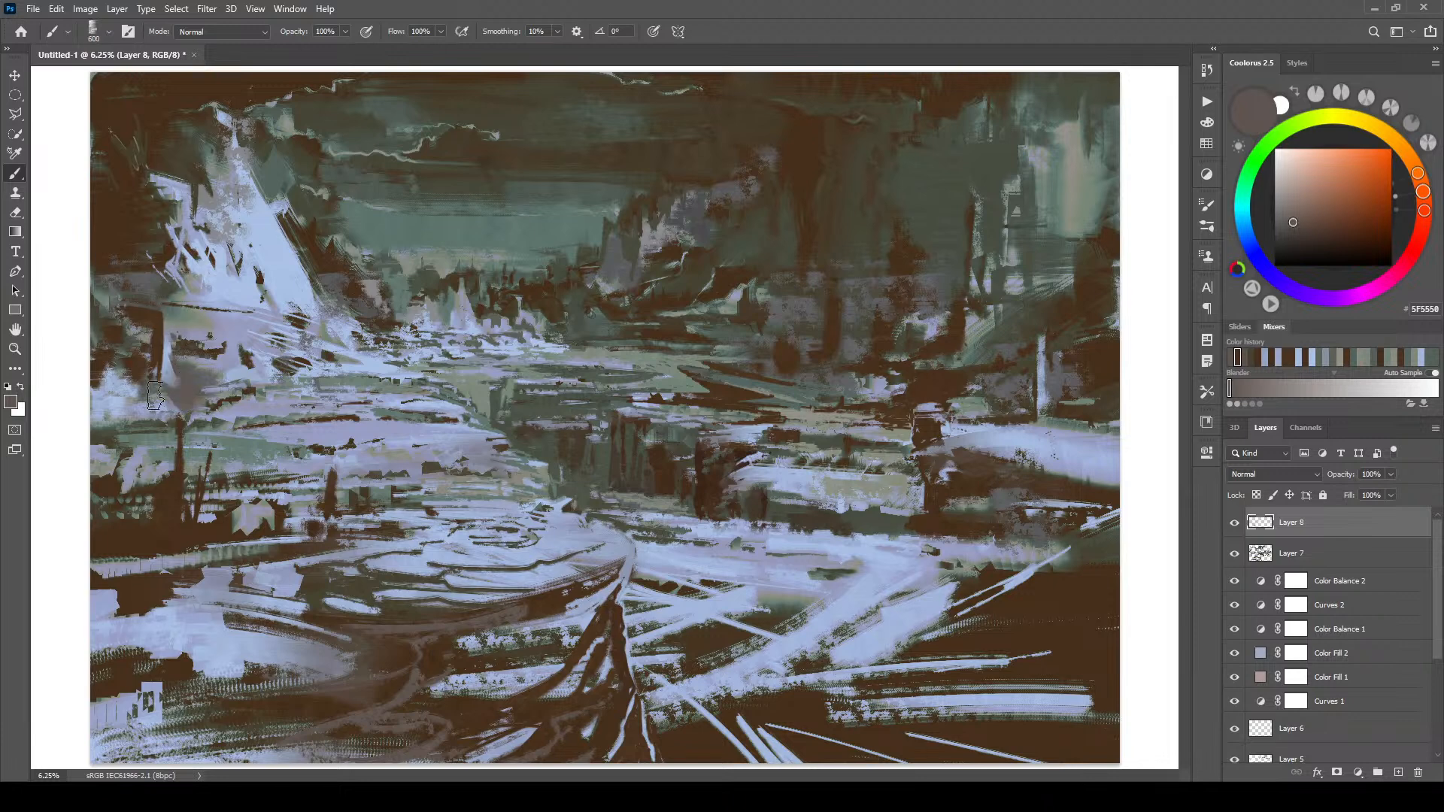
- Add small dark marks to the large pale spire, resizing the brush between marks up to 900 px
{"action": "key", "text": "bracketleft"}
{"action": "key", "text": "bracketleft"}
{"action": "key", "text": "bracketleft"}
{"action": "key", "text": "bracketleft"}
{"action": "key", "text": "bracketleft"}
{"action": "key", "text": "bracketleft"}
{"action": "key", "text": "bracketright"}
{"action": "key", "text": "bracketright"}
{"action": "key", "text": "bracketright"}
{"action": "key", "text": "bracketright"}
{"action": "key", "text": "bracketright"}
{"action": "key", "text": "bracketright"}
{"action": "key", "text": "bracketright"}
{"action": "key", "text": "bracketright"}
{"action": "key", "text": "bracketright"}
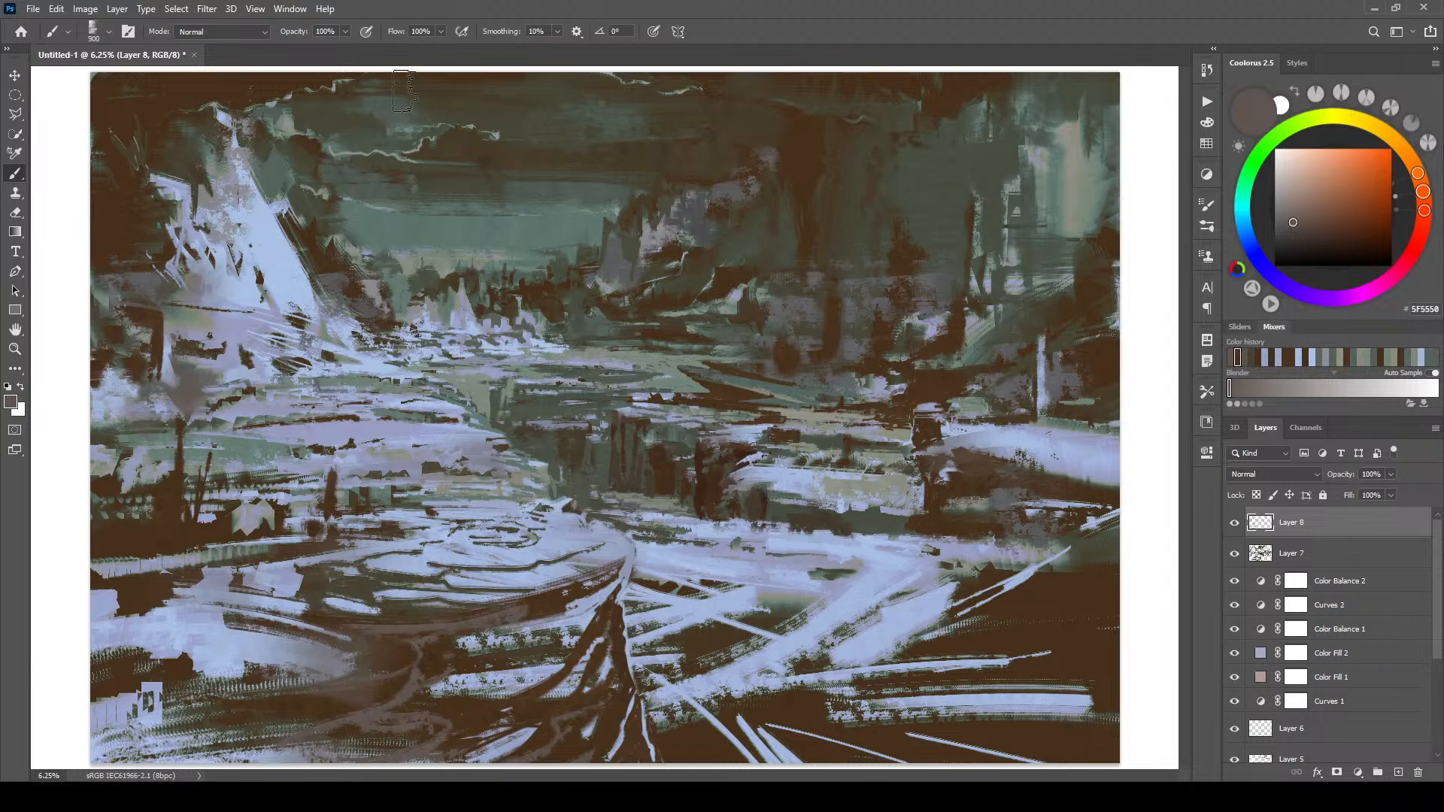
- Work sampled dark brown and dark olive into the strip beneath the central pale ledge, reducing the brush to 250 px
{"action": "key", "text": "bracketleft"}
{"action": "key", "text": "bracketleft"}
{"action": "key", "text": "bracketleft"}
{"action": "key", "text": "bracketleft"}
{"action": "key", "text": "bracketleft"}
{"action": "left_click", "coordinate": [931, 526], "text": "alt"}
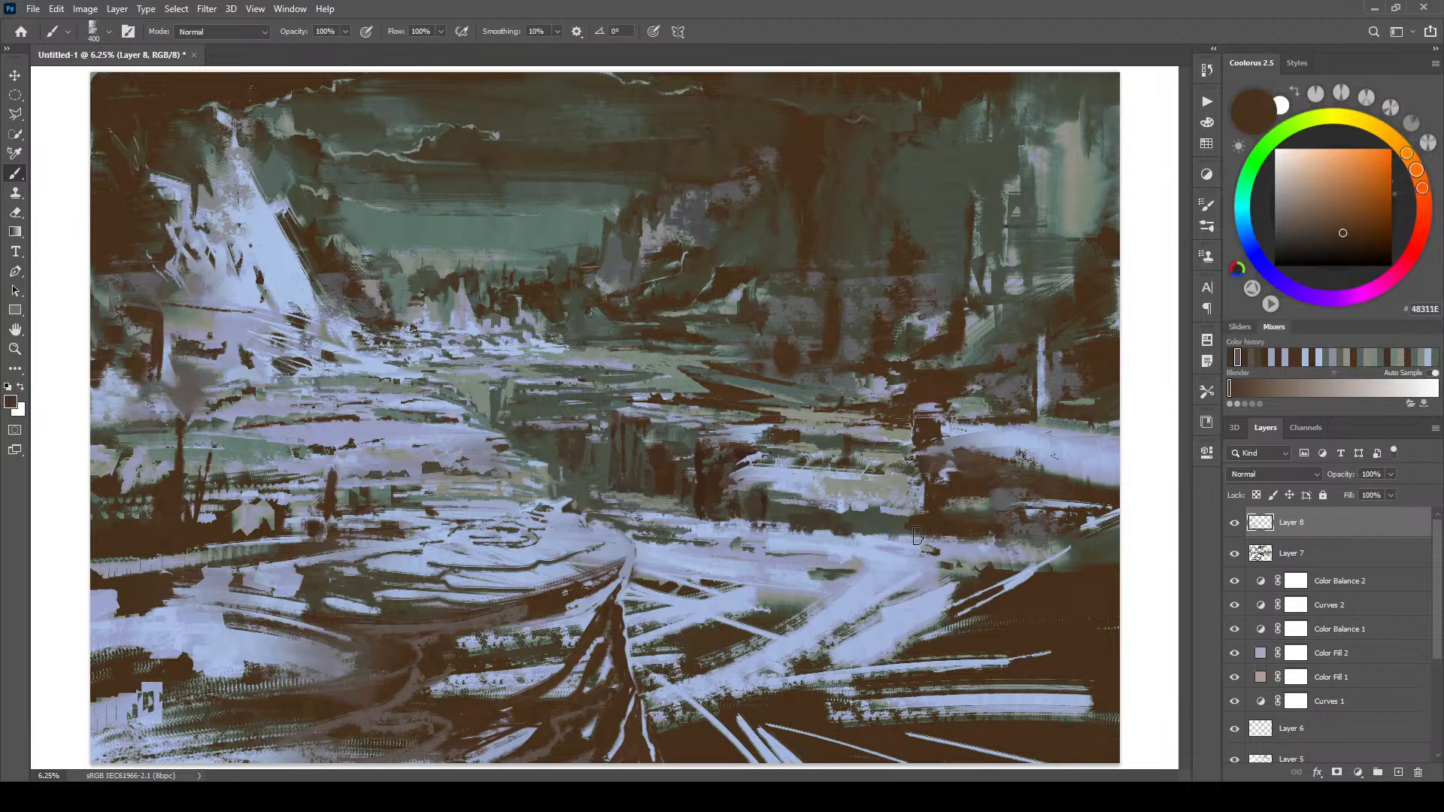
{"action": "left_click", "coordinate": [783, 522], "text": "alt"}
{"action": "key", "text": "bracketleft"}
{"action": "key", "text": "bracketleft"}
{"action": "left_click", "coordinate": [878, 511], "text": "alt"}
{"action": "key", "text": "bracketleft"}
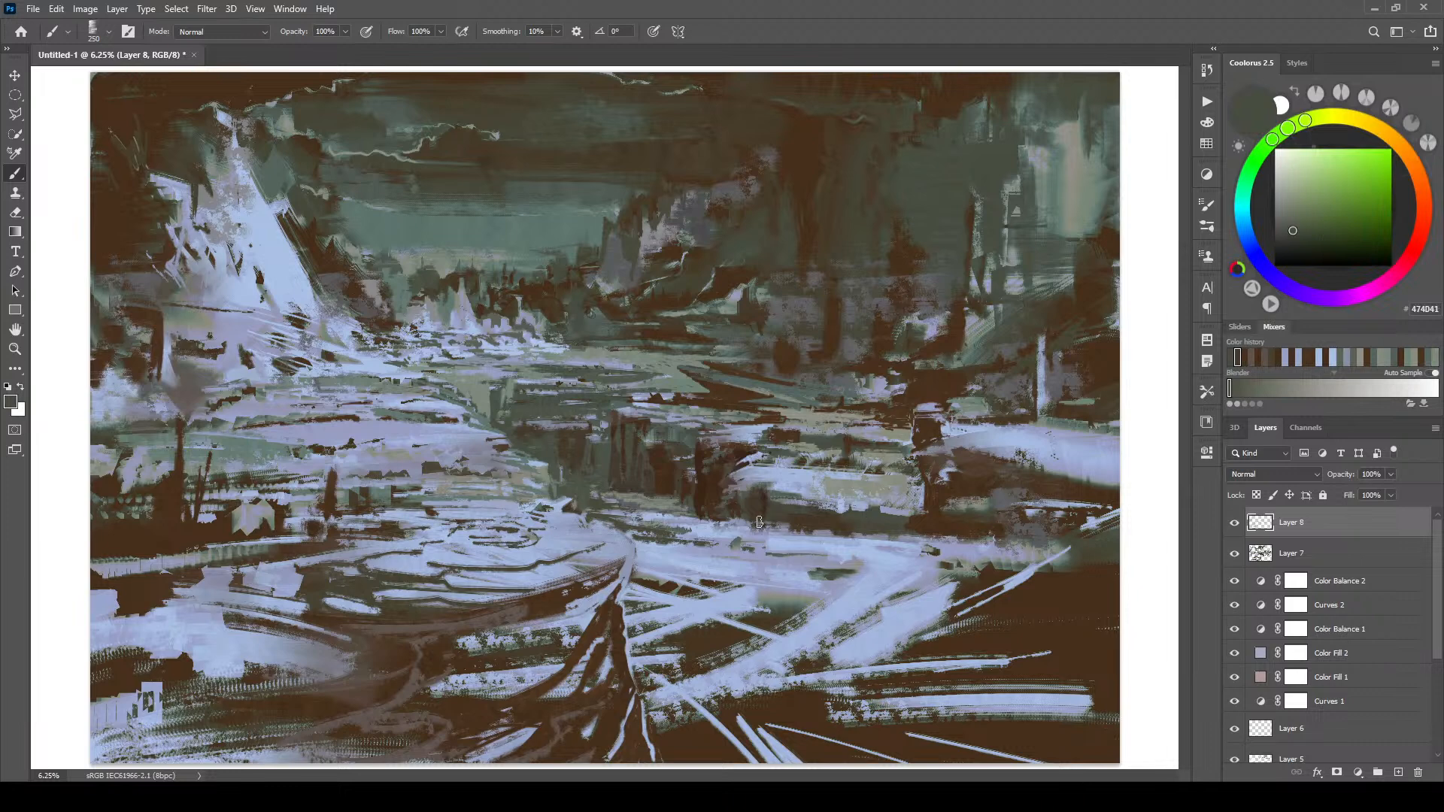
- Sweep dark olive across the right end of the pale foreground band with a greatly enlarged brush
{"action": "key", "text": "bracketright"}
{"action": "key", "text": "bracketright"}
{"action": "key", "text": "bracketright"}
{"action": "key", "text": "bracketright"}
{"action": "key", "text": "bracketright"}
{"action": "key", "text": "bracketright"}
{"action": "key", "text": "bracketright"}
{"action": "key", "text": "bracketright"}
{"action": "key", "text": "bracketright"}
{"action": "key", "text": "bracketright"}
{"action": "key", "text": "bracketright"}
{"action": "key", "text": "bracketright"}
{"action": "key", "text": "bracketright"}
{"action": "key", "text": "bracketright"}
{"action": "key", "text": "bracketright"}
{"action": "key", "text": "bracketright"}
{"action": "left_click_drag", "start_coordinate": [1082, 569], "coordinate": [850, 580]}
{"action": "key", "text": "bracketleft"}
{"action": "key", "text": "bracketleft"}
{"action": "key", "text": "bracketleft"}
{"action": "key", "text": "bracketleft"}
{"action": "mouse_move", "coordinate": [950, 555]}
{"action": "left_mouse_down"}
{"action": "mouse_move", "coordinate": [852, 548]}
{"action": "mouse_move", "coordinate": [842, 559]}
{"action": "left_mouse_up"}
- Blend sampled dark brown into the darkened right end of the foreground band, finishing with a 200 px brush
{"action": "left_click", "coordinate": [1086, 618], "text": "alt"}
{"action": "key", "text": "bracketleft"}
{"action": "key", "text": "bracketleft"}
{"action": "key", "text": "bracketleft"}
{"action": "left_click", "coordinate": [954, 526], "text": "alt"}
{"action": "key", "text": "bracketleft"}
{"action": "key", "text": "bracketleft"}
{"action": "key", "text": "bracketleft"}
{"action": "key", "text": "bracketleft"}
{"action": "key", "text": "bracketleft"}
{"action": "left_click_drag", "start_coordinate": [1003, 539], "coordinate": [923, 552]}
{"action": "key", "text": "bracketright"}
{"action": "key", "text": "bracketright"}
{"action": "key", "text": "bracketright"}
{"action": "key", "text": "bracketright"}
{"action": "key", "text": "bracketright"}
{"action": "left_click_drag", "start_coordinate": [1025, 548], "coordinate": [947, 561]}
{"action": "key", "text": "bracketleft"}
{"action": "key", "text": "bracketleft"}
{"action": "key", "text": "bracketleft"}
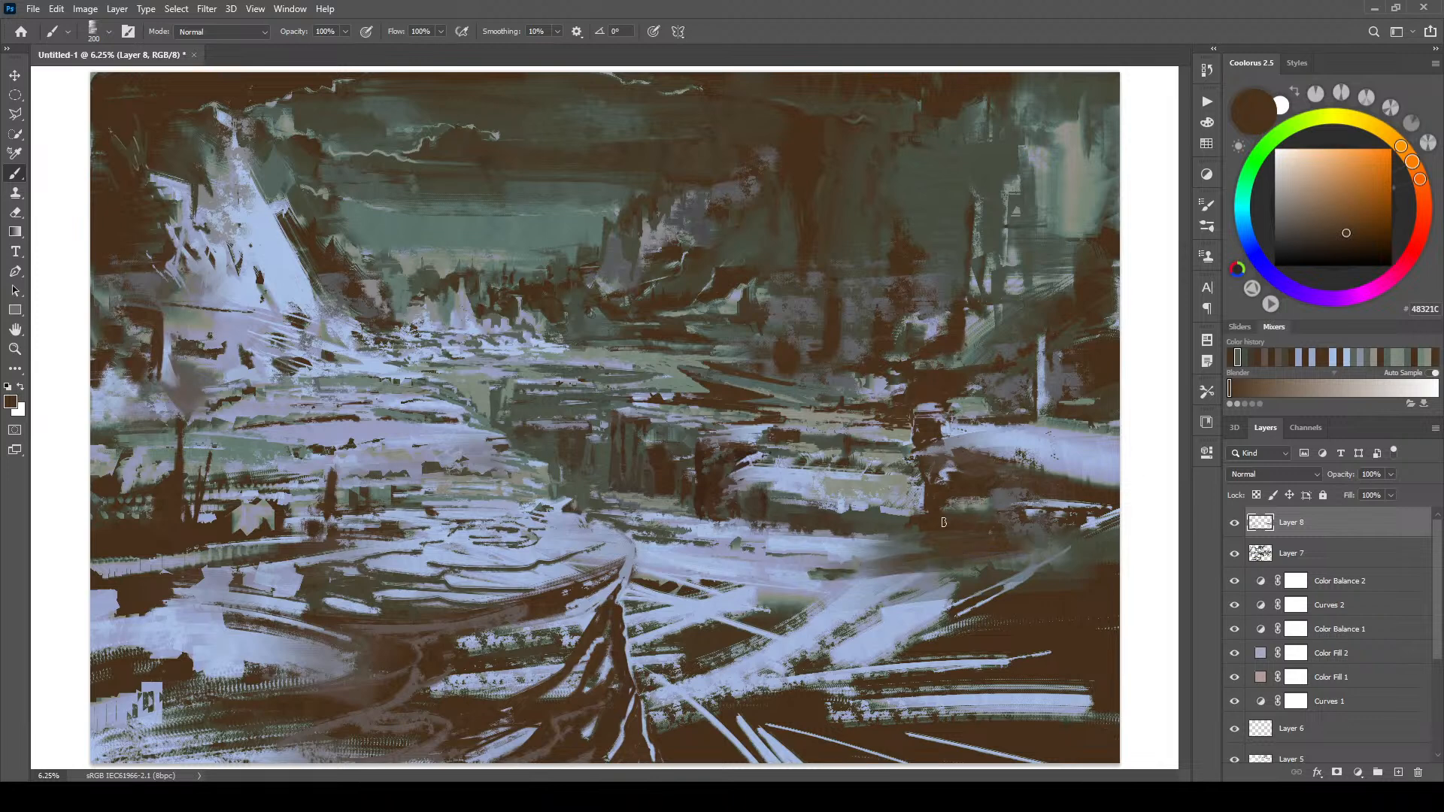
- Restore a pale blue edge along the right tip of the foreground band beneath the darkened area
{"action": "left_click_drag", "start_coordinate": [856, 569], "coordinate": [952, 579]}
{"action": "key", "text": "bracketright"}
{"action": "key", "text": "bracketright"}
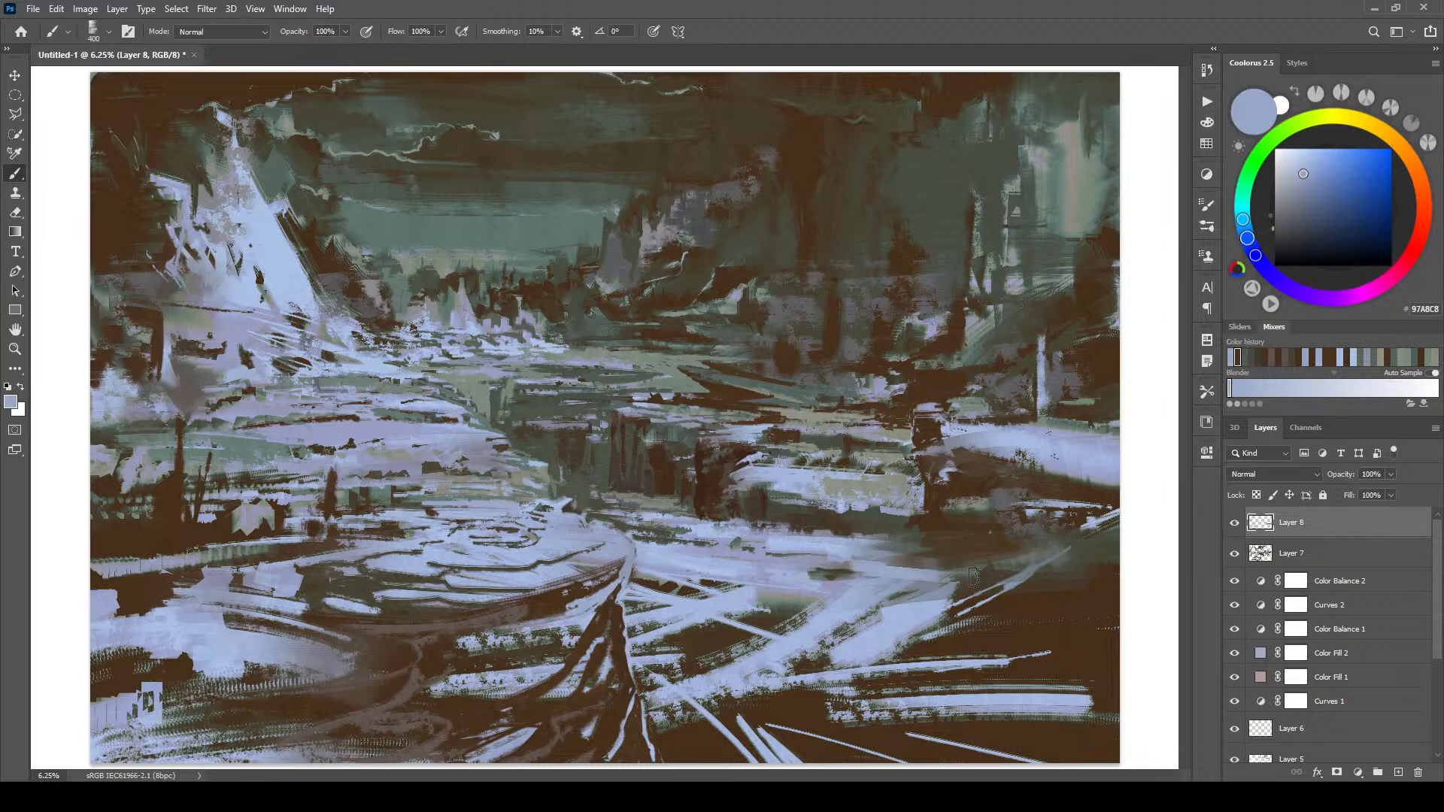
{"action": "key", "text": "bracketleft"}
{"action": "key", "text": "bracketleft"}
{"action": "key", "text": "bracketleft"}
{"action": "key", "text": "bracketleft"}
{"action": "key", "text": "bracketleft"}
{"action": "key", "text": "bracketleft"}
{"action": "key", "text": "bracketleft"}
{"action": "key", "text": "bracketleft"}
- Brush sampled muted grey-blue over the pale diagonal wedge below the band's right tip with a 600 px brush
{"action": "left_click", "coordinate": [952, 588], "text": "alt"}
{"action": "key", "text": "bracketright"}
{"action": "key", "text": "bracketright"}
{"action": "key", "text": "bracketright"}
{"action": "key", "text": "bracketright"}
{"action": "key", "text": "bracketright"}
{"action": "key", "text": "bracketright"}
{"action": "key", "text": "bracketright"}
{"action": "key", "text": "bracketright"}
{"action": "key", "text": "bracketright"}
{"action": "key", "text": "bracketright"}
{"action": "key", "text": "bracketright"}
{"action": "left_click_drag", "start_coordinate": [940, 618], "coordinate": [829, 629]}
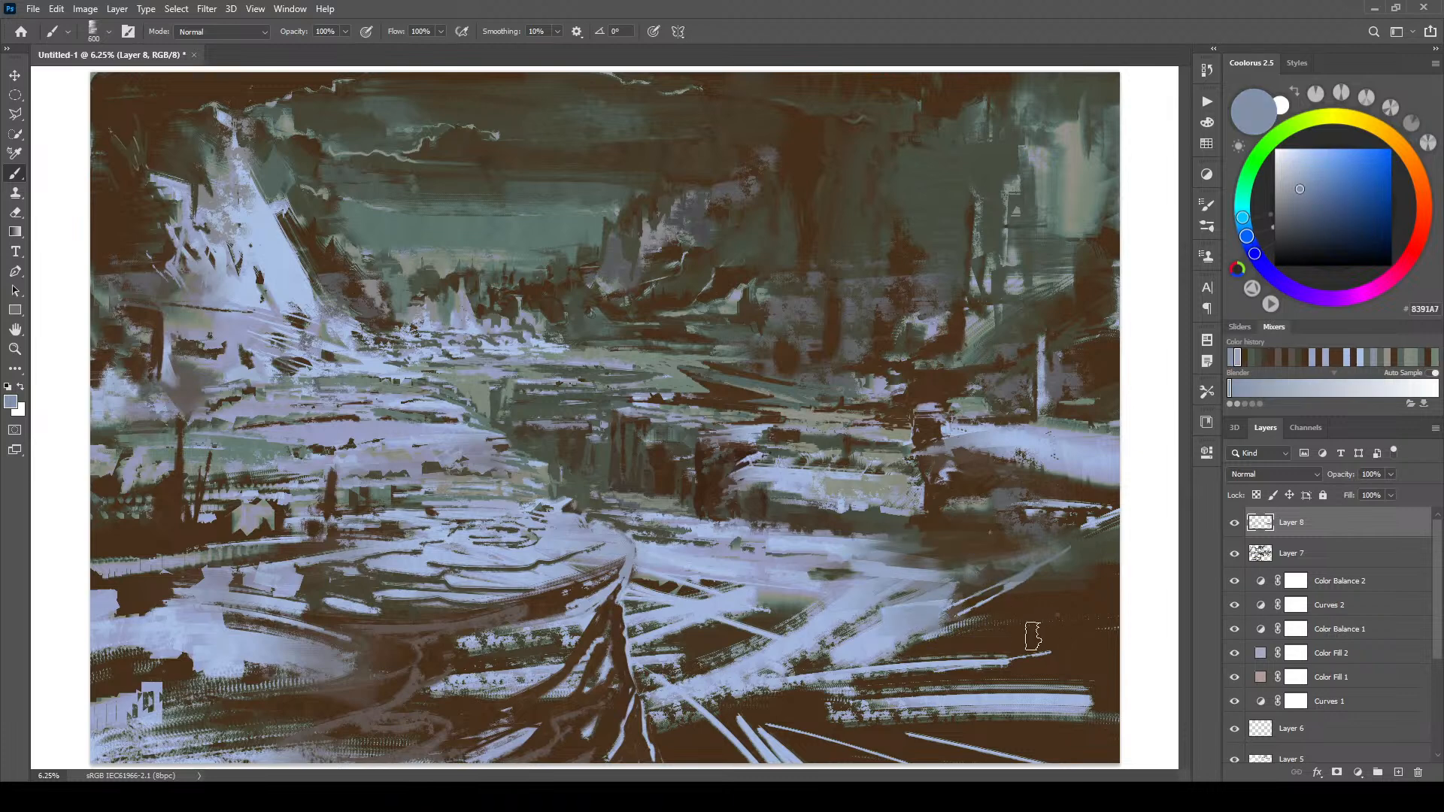
- Brush muted grey-blue over the horizontal pale streaks in the lower-right foreground with the 600 px brush
{"action": "left_click_drag", "start_coordinate": [1038, 638], "coordinate": [921, 642]}
{"action": "left_click_drag", "start_coordinate": [1074, 678], "coordinate": [994, 681]}
{"action": "mouse_move", "coordinate": [1093, 722]}
{"action": "left_mouse_down"}
{"action": "mouse_move", "coordinate": [869, 722]}
{"action": "mouse_move", "coordinate": [873, 735]}
{"action": "left_mouse_up"}
- Sweep sampled dark brown with an enlarged brush over the right ends of the foreground streaks and the diagonal wedge
{"action": "left_click", "coordinate": [1090, 553], "text": "alt"}
{"action": "key", "text": "bracketright"}
{"action": "key", "text": "bracketright"}
{"action": "key", "text": "bracketright"}
{"action": "key", "text": "bracketright"}
{"action": "key", "text": "bracketright"}
{"action": "key", "text": "bracketright"}
{"action": "key", "text": "bracketright"}
{"action": "mouse_move", "coordinate": [1095, 716]}
{"action": "left_mouse_down"}
{"action": "mouse_move", "coordinate": [966, 717]}
{"action": "mouse_move", "coordinate": [952, 701]}
{"action": "mouse_move", "coordinate": [1072, 693]}
{"action": "mouse_move", "coordinate": [857, 684]}
{"action": "left_mouse_up"}
{"action": "mouse_move", "coordinate": [1046, 648]}
{"action": "left_mouse_down"}
{"action": "mouse_move", "coordinate": [853, 612]}
{"action": "mouse_move", "coordinate": [928, 594]}
{"action": "mouse_move", "coordinate": [926, 579]}
{"action": "mouse_move", "coordinate": [790, 593]}
{"action": "left_mouse_up"}
{"action": "left_click_drag", "start_coordinate": [906, 585], "coordinate": [824, 569]}
- Shade down the right side of the pale diagonal wedge with a sampled dark tone and a much smaller brush
{"action": "key", "text": "bracketleft"}
{"action": "key", "text": "bracketleft"}
{"action": "key", "text": "bracketleft"}
{"action": "key", "text": "bracketleft"}
{"action": "key", "text": "bracketleft"}
{"action": "key", "text": "bracketleft"}
{"action": "key", "text": "bracketleft"}
{"action": "left_click", "coordinate": [935, 531], "text": "alt"}
{"action": "key", "text": "bracketleft"}
{"action": "key", "text": "bracketleft"}
{"action": "key", "text": "bracketleft"}
{"action": "key", "text": "bracketleft"}
{"action": "key", "text": "bracketleft"}
{"action": "key", "text": "bracketleft"}
{"action": "key", "text": "bracketleft"}
{"action": "mouse_move", "coordinate": [944, 554]}
{"action": "left_mouse_down"}
{"action": "mouse_move", "coordinate": [996, 556]}
{"action": "mouse_move", "coordinate": [947, 572]}
{"action": "mouse_move", "coordinate": [1026, 547]}
{"action": "mouse_move", "coordinate": [924, 592]}
{"action": "mouse_move", "coordinate": [996, 562]}
{"action": "mouse_move", "coordinate": [897, 623]}
{"action": "mouse_move", "coordinate": [1008, 485]}
{"action": "mouse_move", "coordinate": [916, 443]}
{"action": "mouse_move", "coordinate": [947, 498]}
{"action": "mouse_move", "coordinate": [928, 596]}
{"action": "mouse_move", "coordinate": [885, 607]}
{"action": "mouse_move", "coordinate": [884, 625]}
{"action": "mouse_move", "coordinate": [909, 599]}
{"action": "mouse_move", "coordinate": [918, 617]}
{"action": "mouse_move", "coordinate": [872, 640]}
{"action": "left_mouse_up"}
- Darken the left tip of the pale band on the far right with dark brown, using a brush of about 100 px
{"action": "key", "text": "bracketright"}
{"action": "key", "text": "bracketright"}
{"action": "key", "text": "bracketright"}
{"action": "key", "text": "bracketright"}
{"action": "key", "text": "bracketright"}
{"action": "key", "text": "bracketright"}
{"action": "key", "text": "bracketright"}
{"action": "key", "text": "bracketright"}
{"action": "key", "text": "bracketright"}
{"action": "key", "text": "bracketright"}
{"action": "key", "text": "bracketleft"}
{"action": "key", "text": "bracketleft"}
{"action": "key", "text": "bracketleft"}
{"action": "key", "text": "bracketleft"}
{"action": "key", "text": "bracketleft"}
{"action": "key", "text": "bracketleft"}
{"action": "key", "text": "bracketleft"}
{"action": "key", "text": "bracketleft"}
{"action": "key", "text": "bracketleft"}
{"action": "key", "text": "bracketleft"}
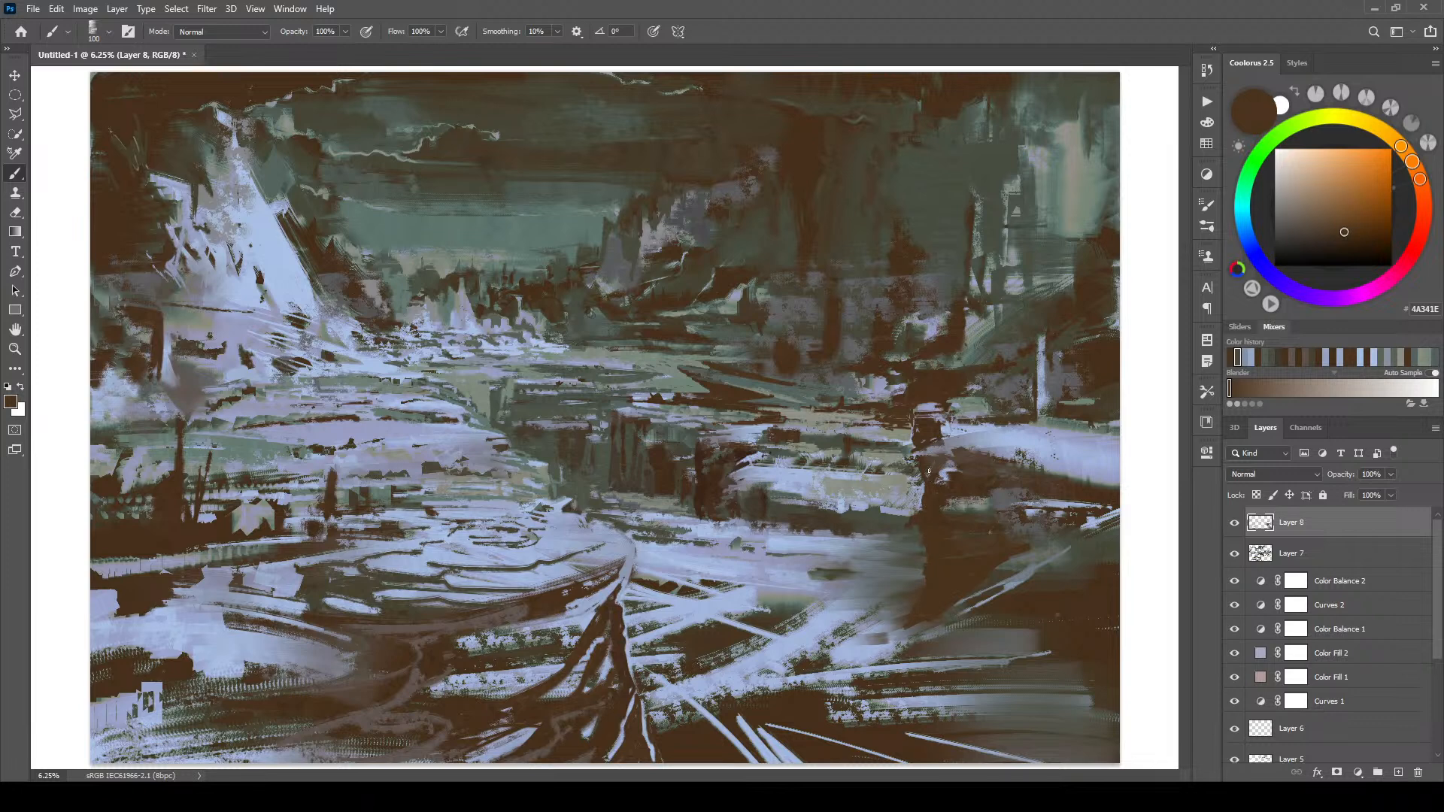
{"action": "left_click_drag", "start_coordinate": [927, 446], "coordinate": [959, 466]}
- Reshape the rounded right tip of the oval foreground mound with sampled pale lavender and dark surrounding tones
{"action": "left_click", "coordinate": [711, 598], "text": "alt"}
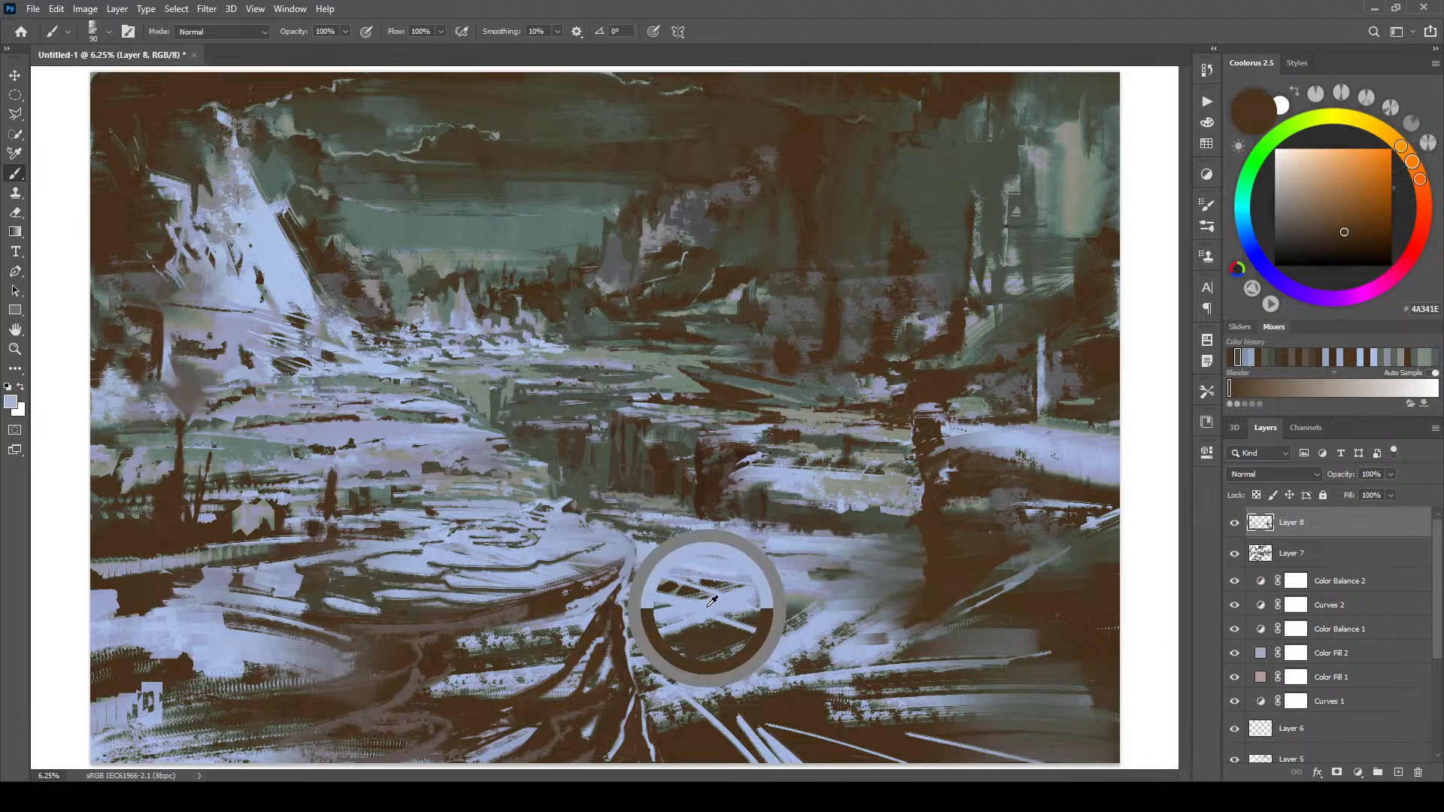
{"action": "left_click", "coordinate": [664, 575], "text": "alt"}
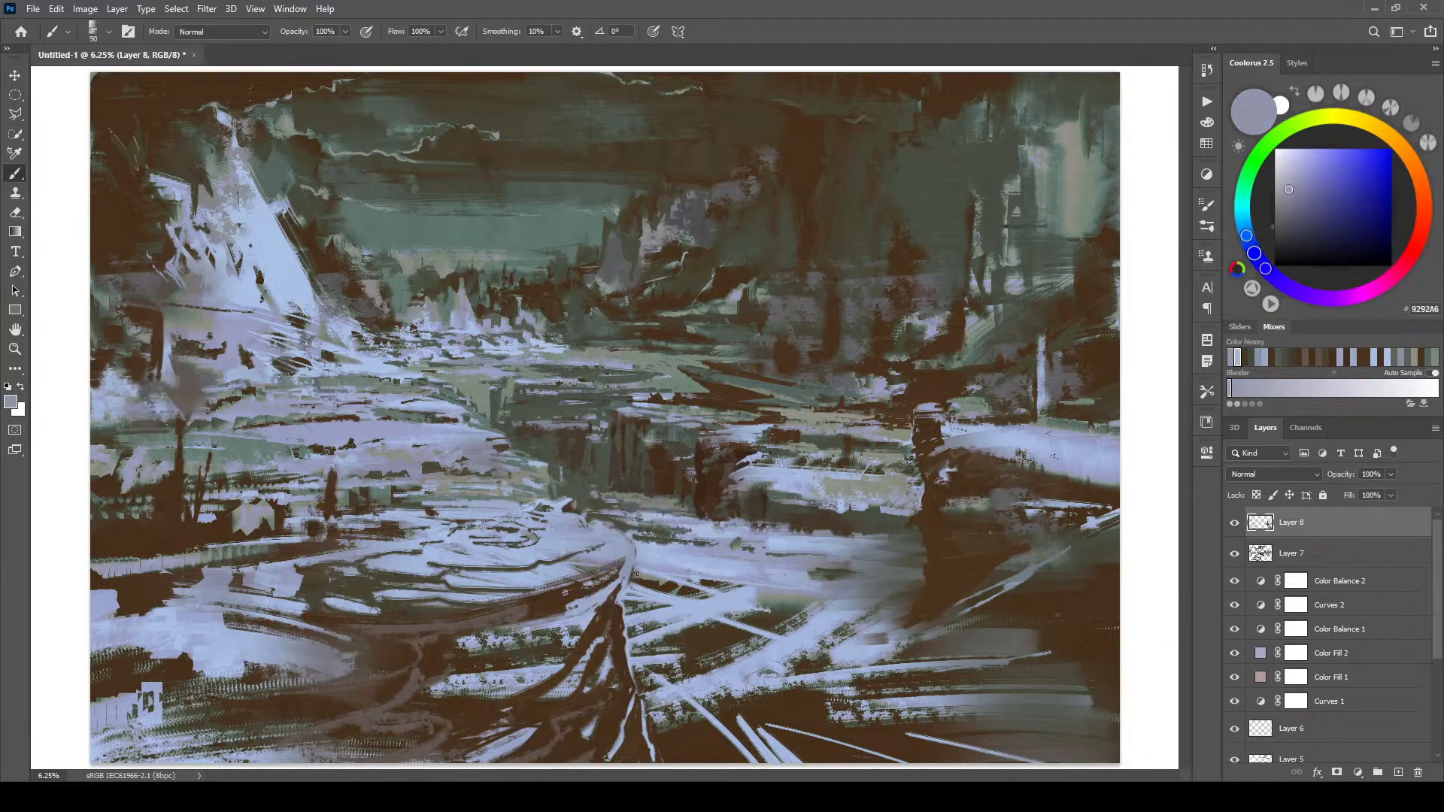
{"action": "left_click", "coordinate": [659, 560], "text": "alt"}
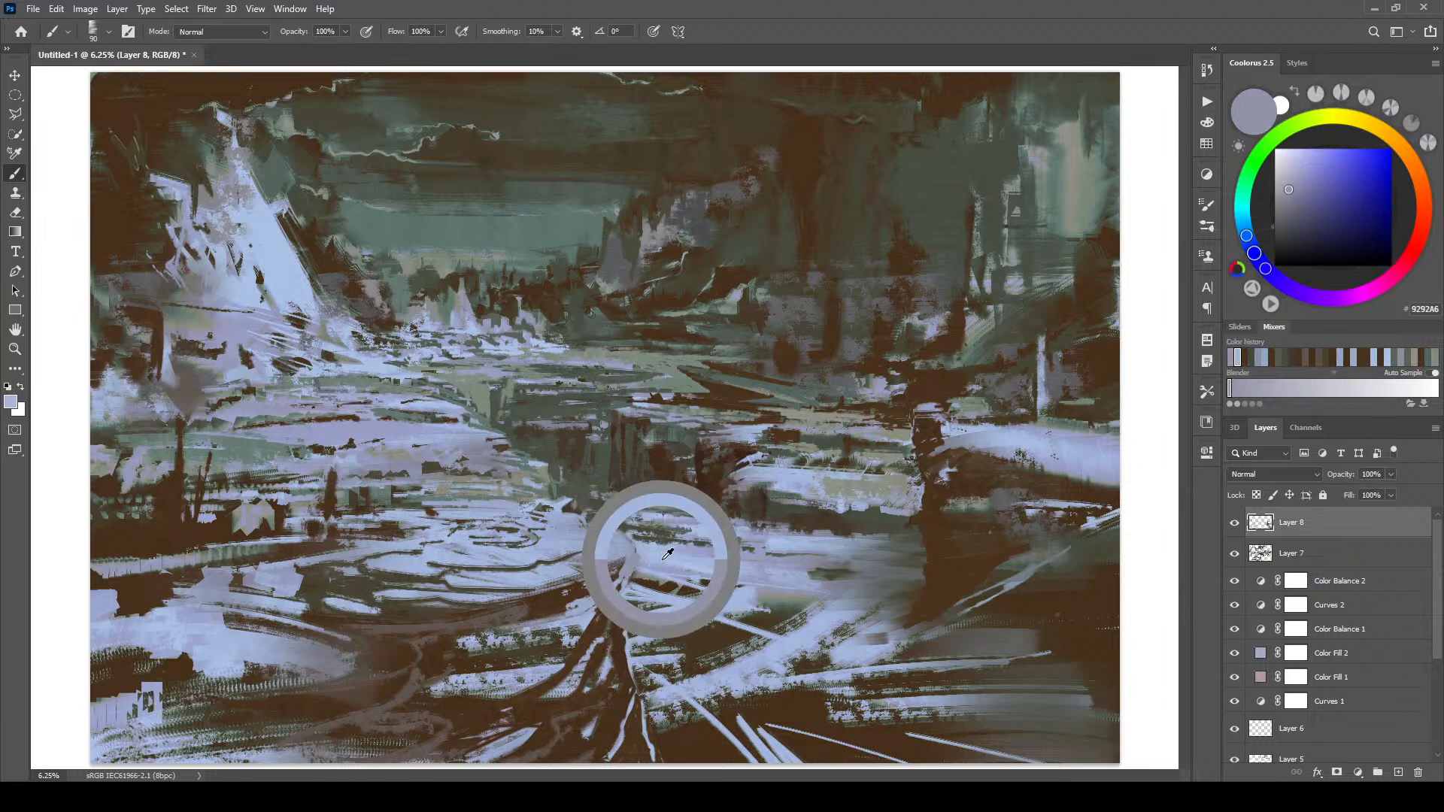
{"action": "mouse_move", "coordinate": [636, 551]}
{"action": "left_mouse_down"}
{"action": "mouse_move", "coordinate": [624, 584]}
{"action": "mouse_move", "coordinate": [649, 568]}
{"action": "mouse_move", "coordinate": [612, 527]}
{"action": "left_mouse_up"}
{"action": "key", "text": "bracketleft"}
{"action": "left_click", "coordinate": [621, 530], "text": "alt"}
{"action": "mouse_move", "coordinate": [629, 534]}
{"action": "left_mouse_down"}
{"action": "mouse_move", "coordinate": [607, 523]}
{"action": "mouse_move", "coordinate": [621, 536]}
{"action": "left_mouse_up"}
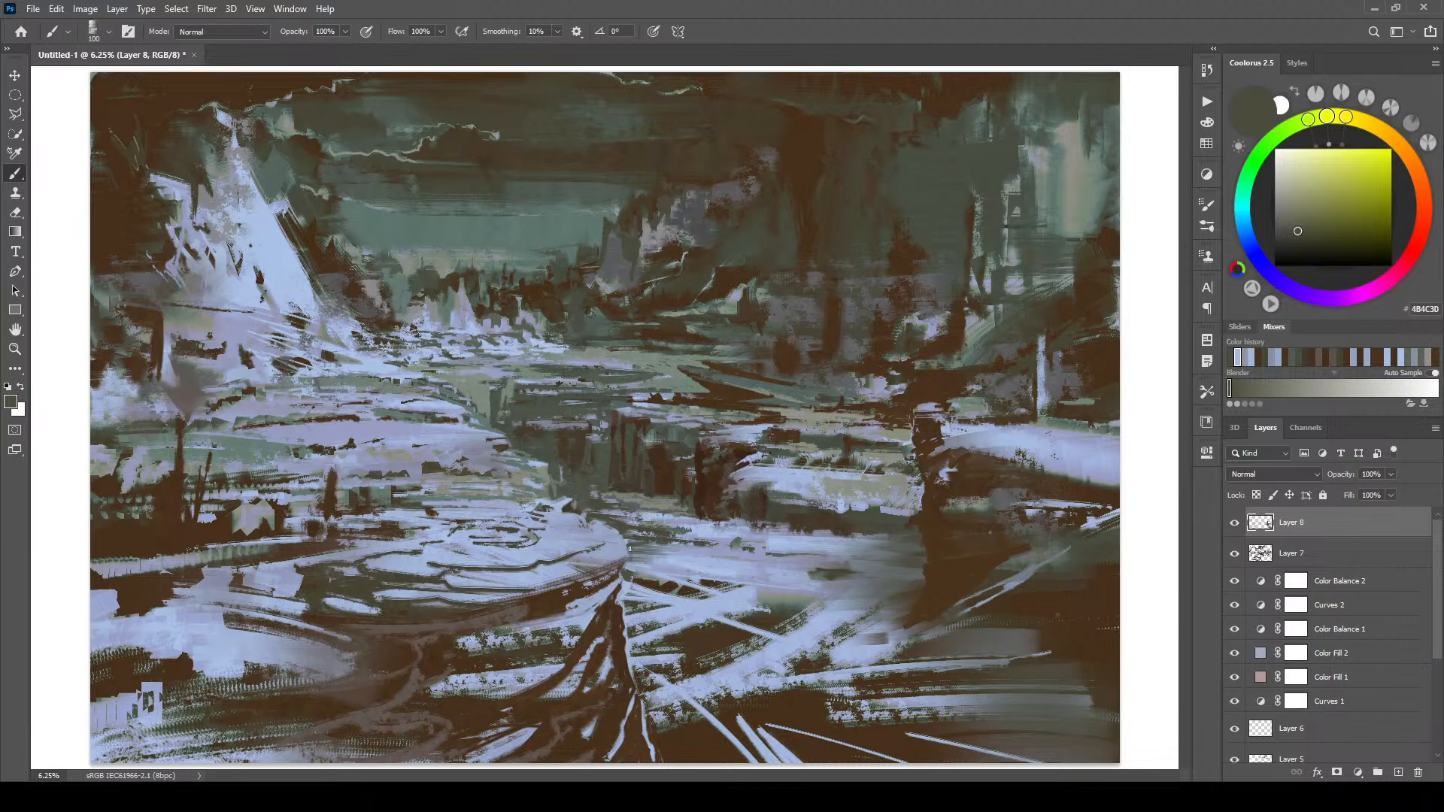
- Touch up the base of the central cliff above the oval mound with sampled green tones, using a 60 px brush
{"action": "key", "text": "bracketleft"}
{"action": "key", "text": "bracketleft"}
{"action": "key", "text": "bracketleft"}
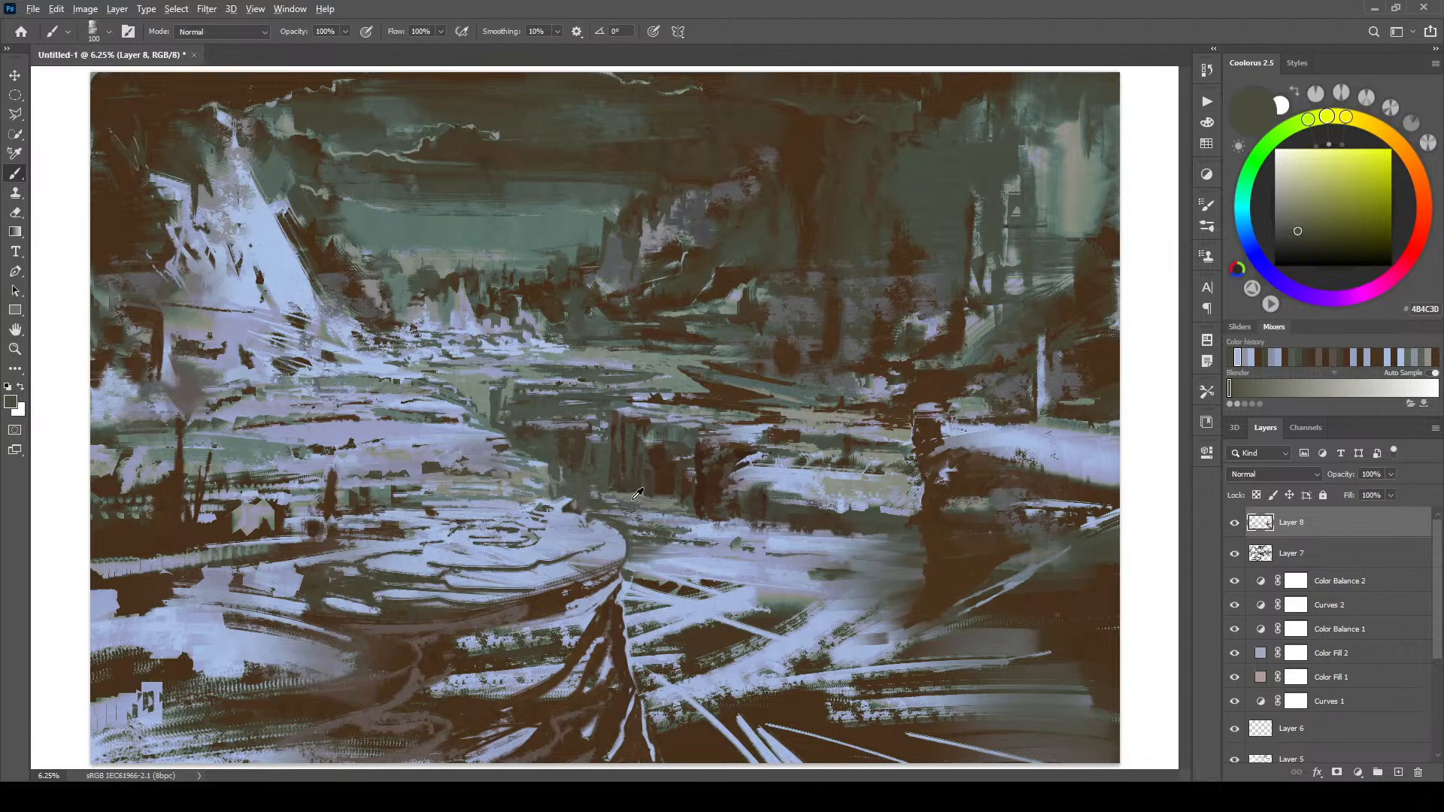
{"action": "left_click", "coordinate": [575, 495], "text": "alt"}
{"action": "mouse_move", "coordinate": [592, 496]}
{"action": "left_mouse_down"}
{"action": "mouse_move", "coordinate": [562, 495]}
{"action": "mouse_move", "coordinate": [576, 501]}
{"action": "left_mouse_up"}
{"action": "left_click", "coordinate": [554, 474], "text": "alt"}
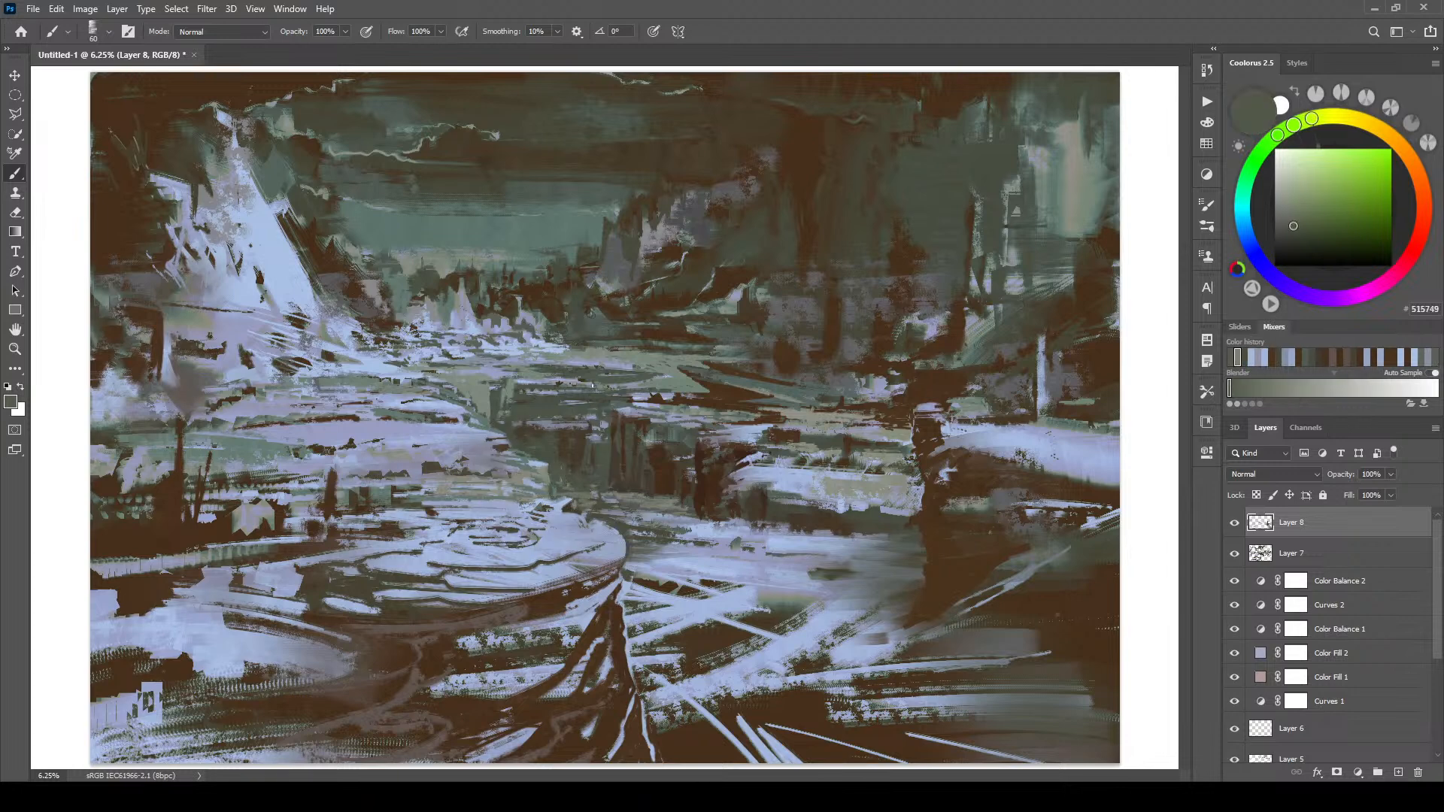
- Darken the left part of the central cliff face with sampled dark brown, using a 150 px brush
{"action": "left_click", "coordinate": [576, 454], "text": "alt"}
{"action": "key", "text": "]"}
{"action": "key", "text": "]"}
{"action": "key", "text": "]"}
{"action": "key", "text": "]"}
{"action": "key", "text": "]"}
{"action": "key", "text": "]"}
{"action": "mouse_move", "coordinate": [562, 451]}
{"action": "left_mouse_down"}
{"action": "mouse_move", "coordinate": [562, 483]}
{"action": "mouse_move", "coordinate": [588, 467]}
{"action": "left_mouse_up"}
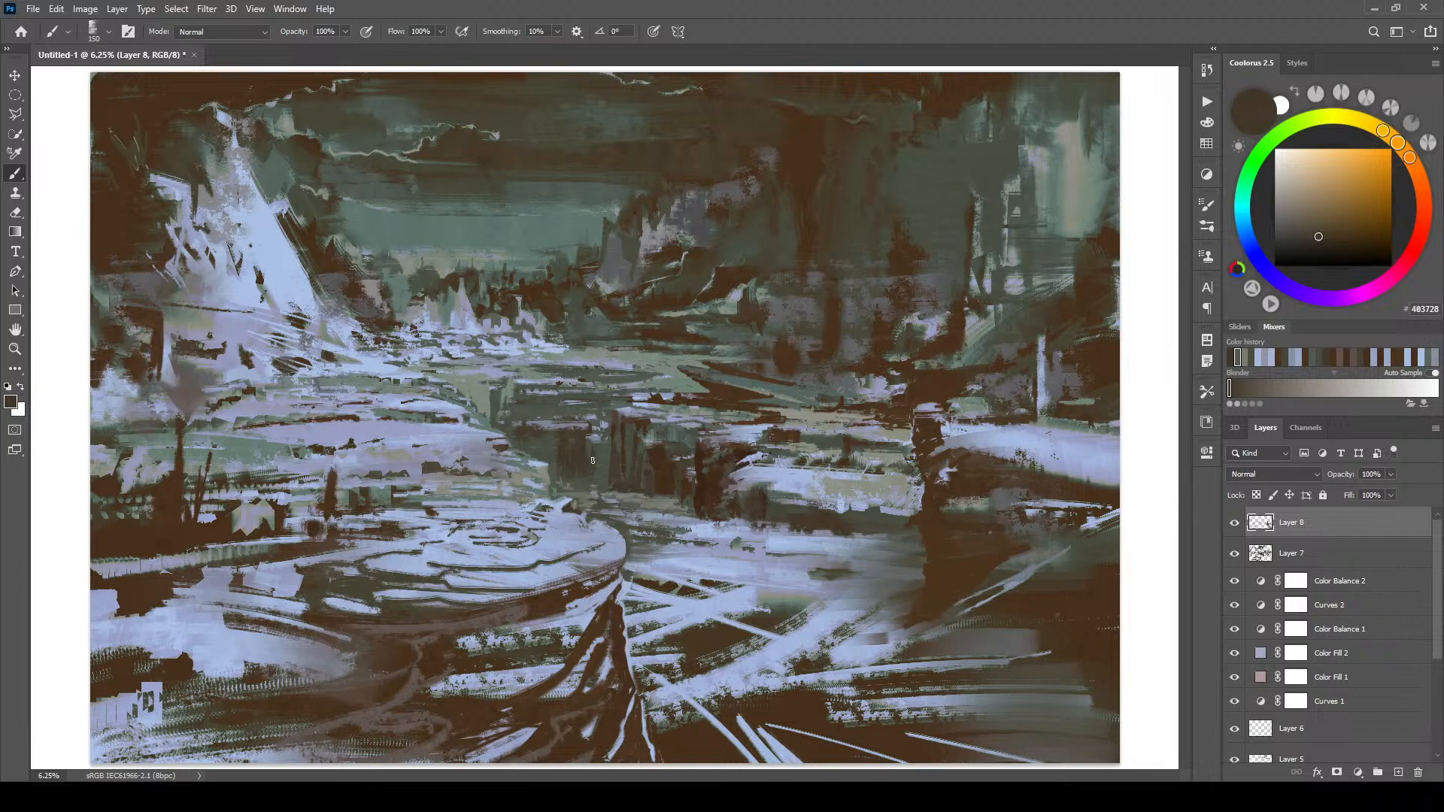
- Deepen the vertical shadow on the central cliff face with sampled reddish dark brown, starting at 100 px
{"action": "left_click", "coordinate": [624, 430], "text": "alt"}
{"action": "key", "text": "["}
{"action": "key", "text": "["}
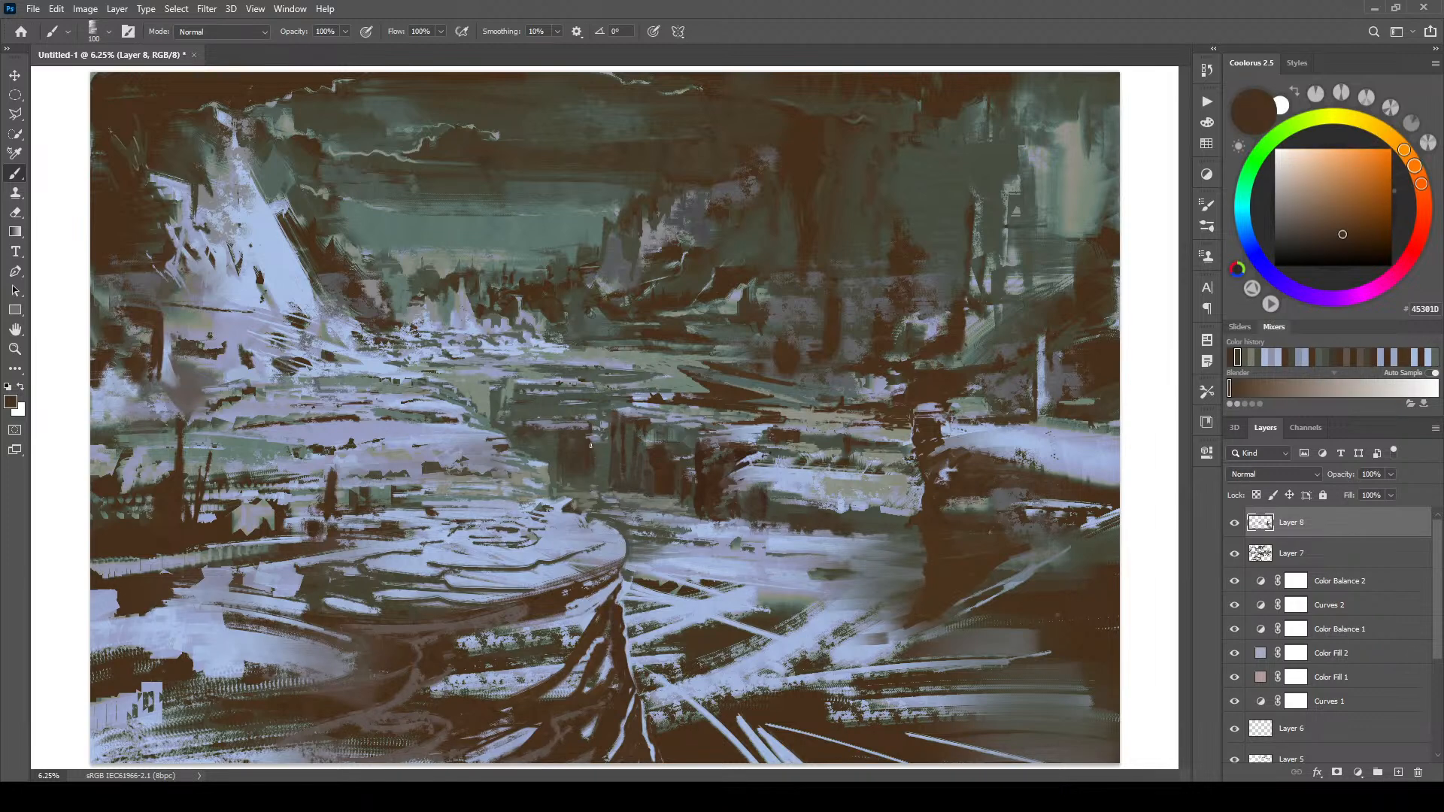
{"action": "left_click_drag", "start_coordinate": [594, 443], "coordinate": [593, 468]}
{"action": "key", "text": "bracketleft"}
{"action": "key", "text": "bracketleft"}
{"action": "left_click", "coordinate": [587, 433], "text": "alt"}
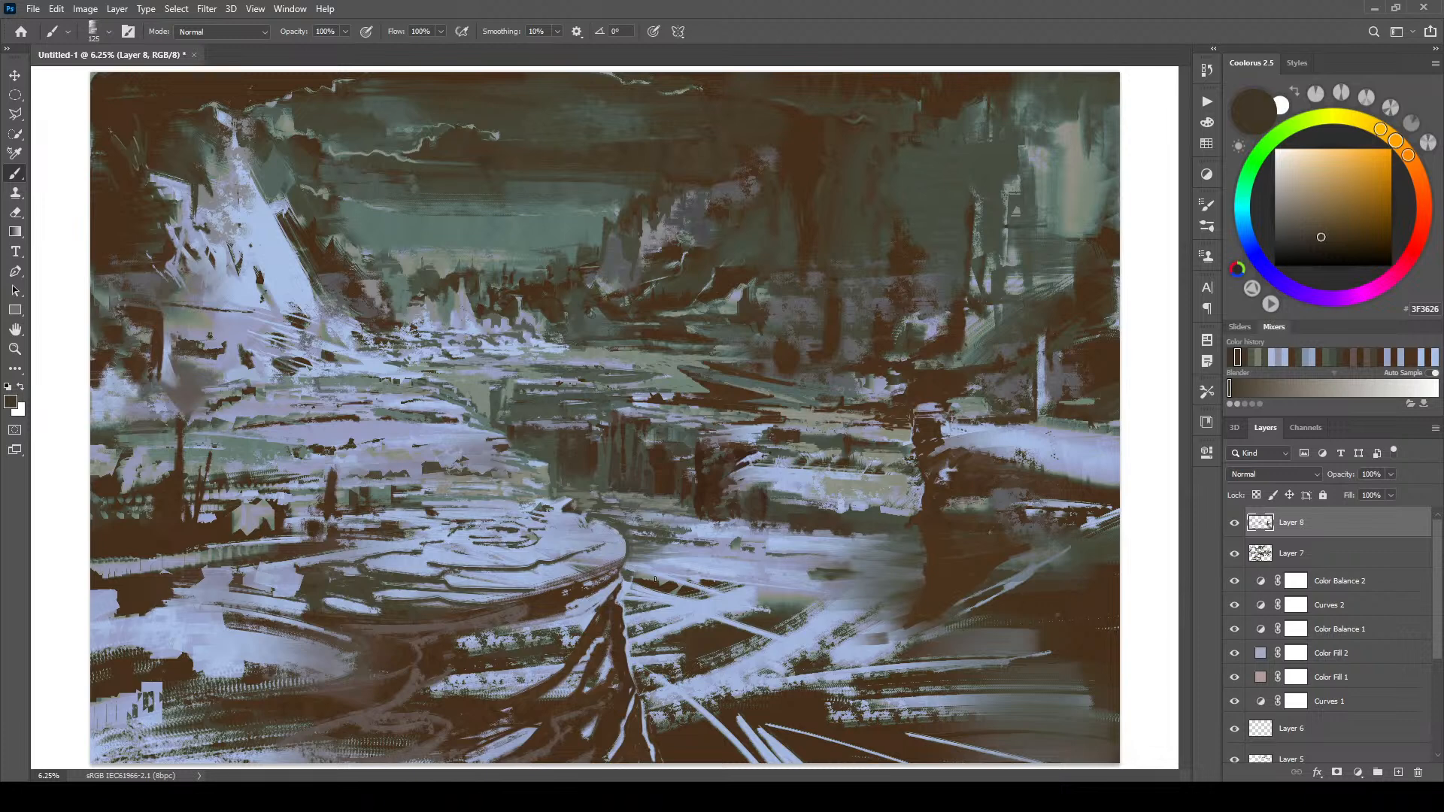
- Touch sampled pale blue accents onto the flat bands above the central cliff, reducing the brush to 60 px
{"action": "left_click", "coordinate": [620, 400], "text": "alt"}
{"action": "key", "text": "bracketleft"}
{"action": "key", "text": "bracketleft"}
{"action": "key", "text": "bracketleft"}
{"action": "key", "text": "bracketleft"}
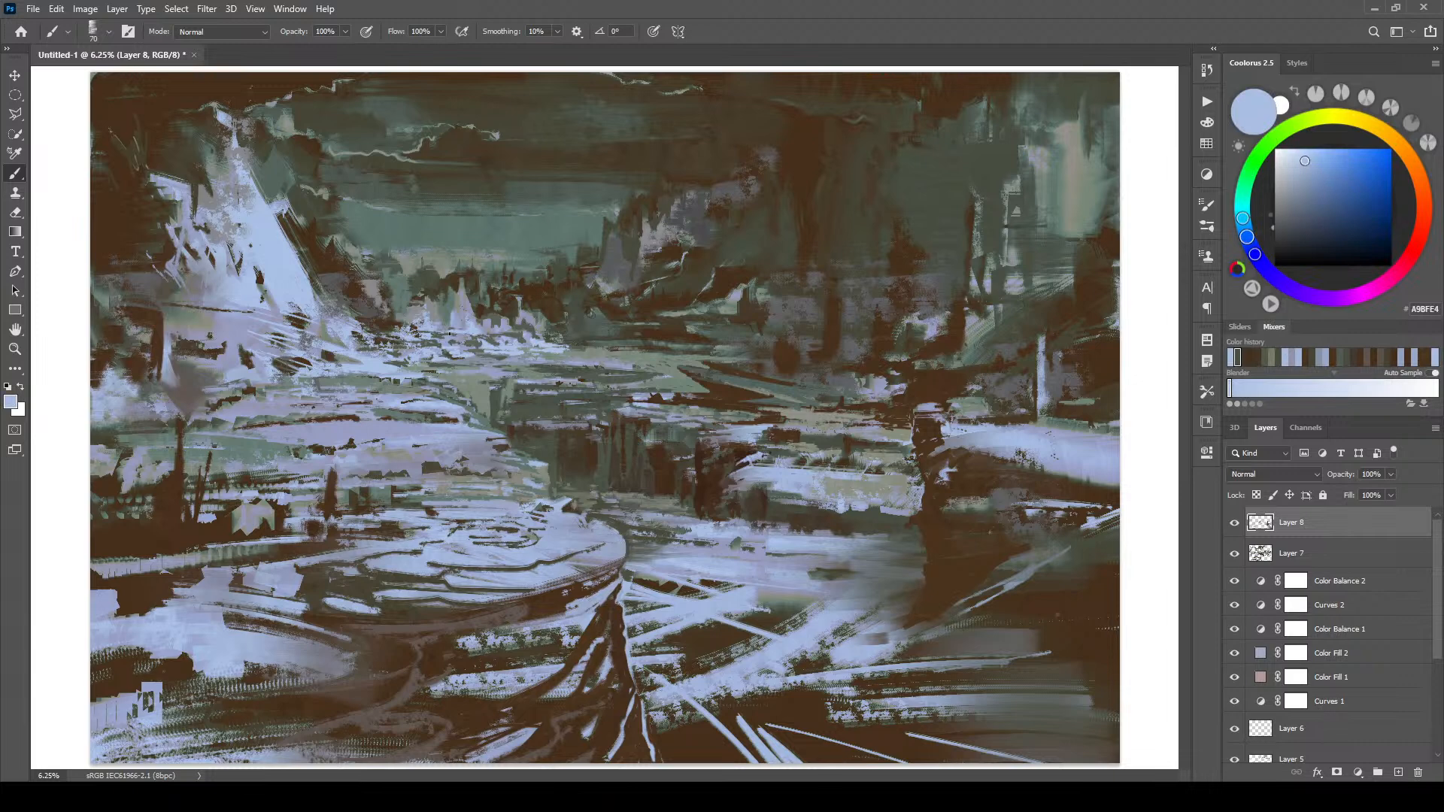
{"action": "key", "text": "bracketleft"}
- Define the right edge of the layered terrace with sampled brown and muted grey-blue, using a 50 px brush
{"action": "left_click", "coordinate": [517, 430], "text": "alt"}
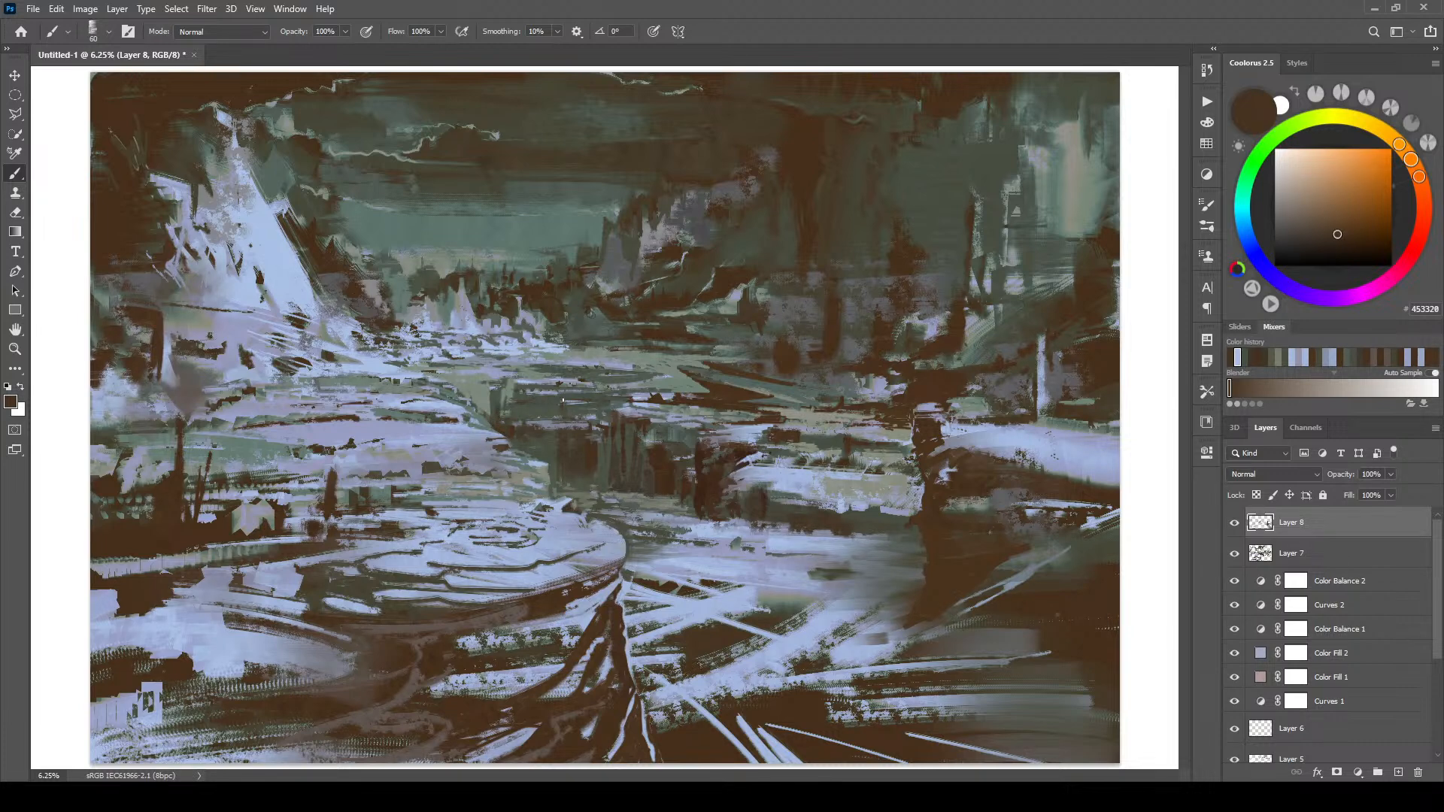
{"action": "key", "text": "bracketleft"}
{"action": "left_click", "coordinate": [506, 439], "text": "alt"}
{"action": "left_click", "coordinate": [493, 451], "text": "alt"}
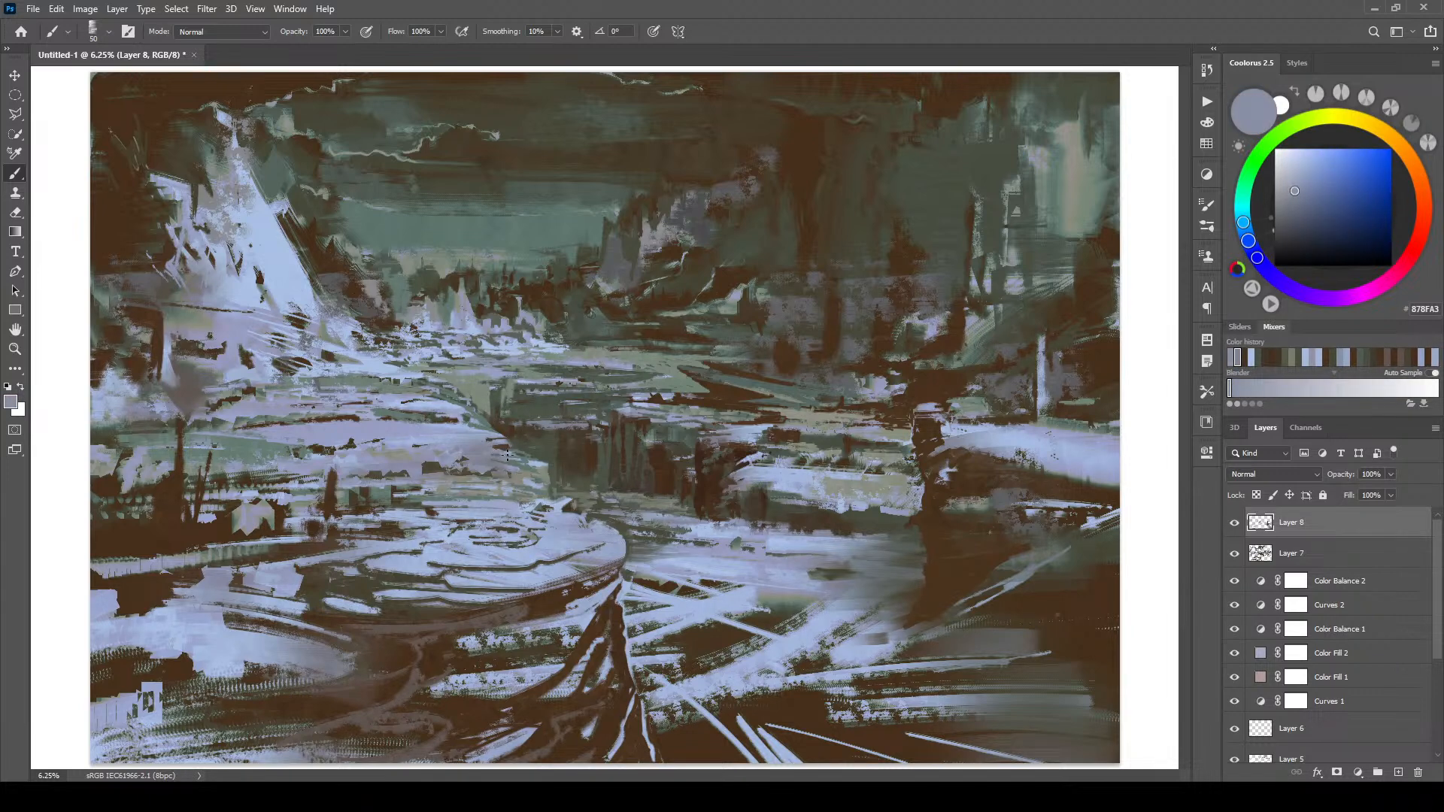
{"action": "left_click", "coordinate": [511, 443], "text": "alt"}
{"action": "left_click", "coordinate": [502, 446], "text": "alt"}
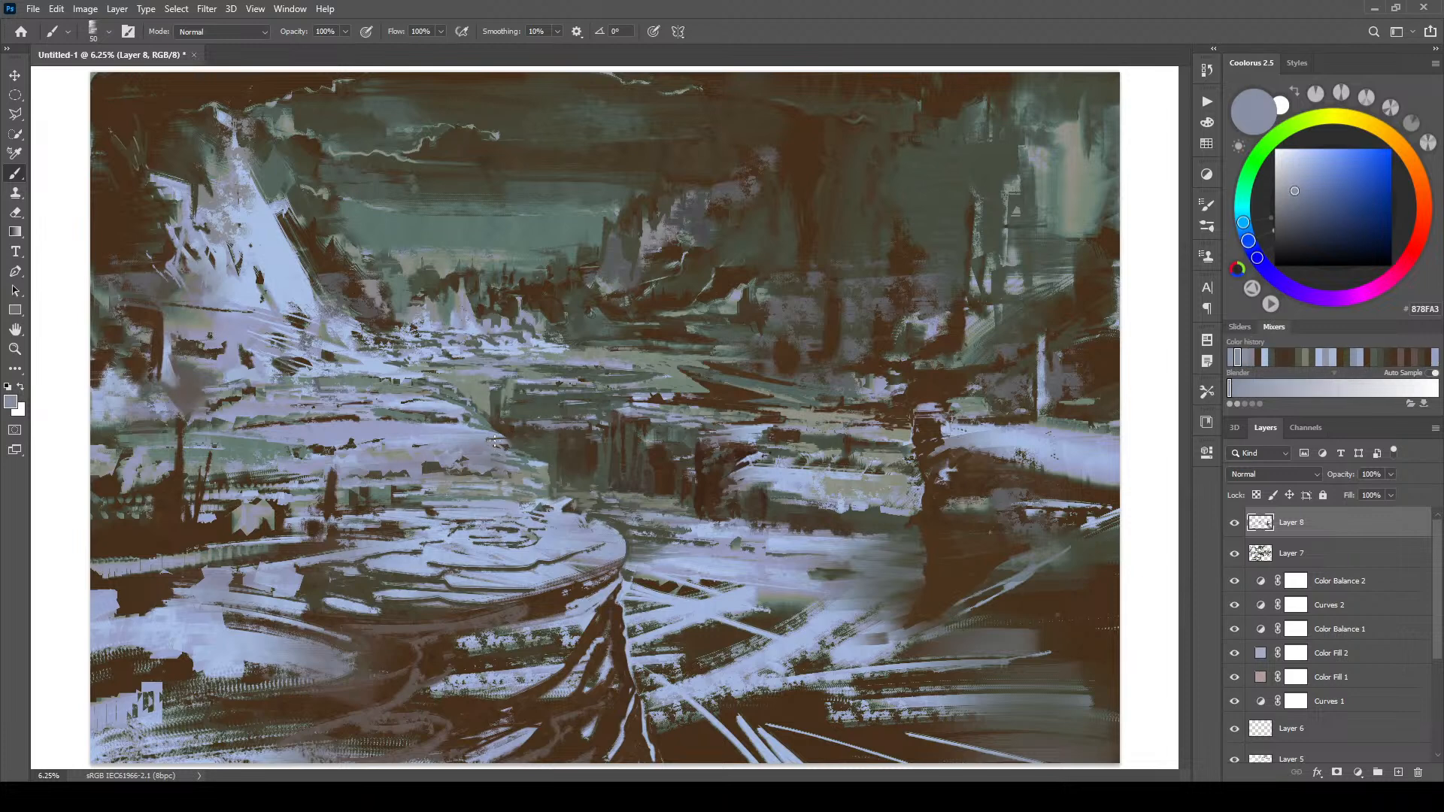
{"action": "left_click", "coordinate": [510, 444], "text": "alt"}
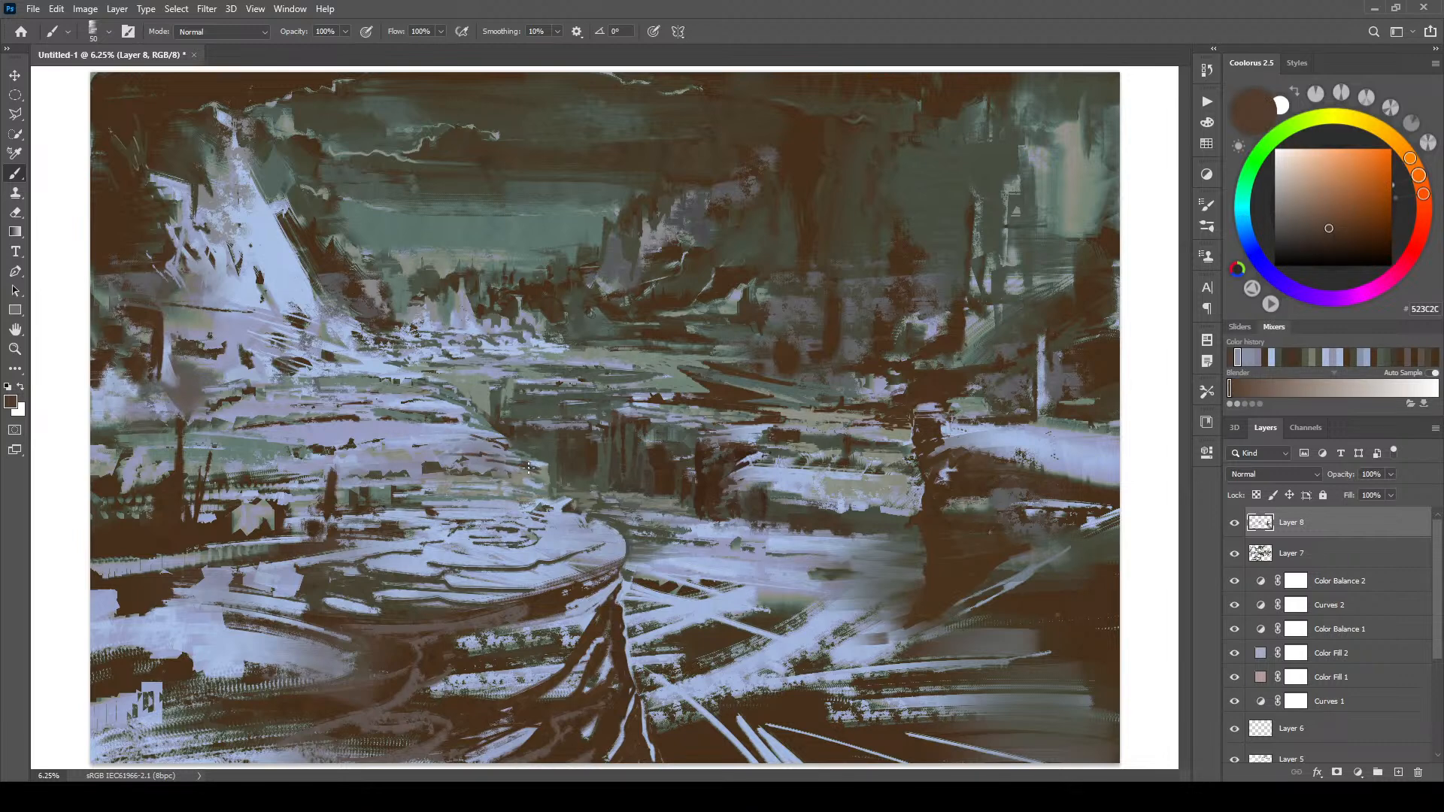
- Refine the terrace's lower right edge with sampled dark green, pale blue and violet-grey, enlarging the brush to 100 px
{"action": "left_click", "coordinate": [556, 454], "text": "alt"}
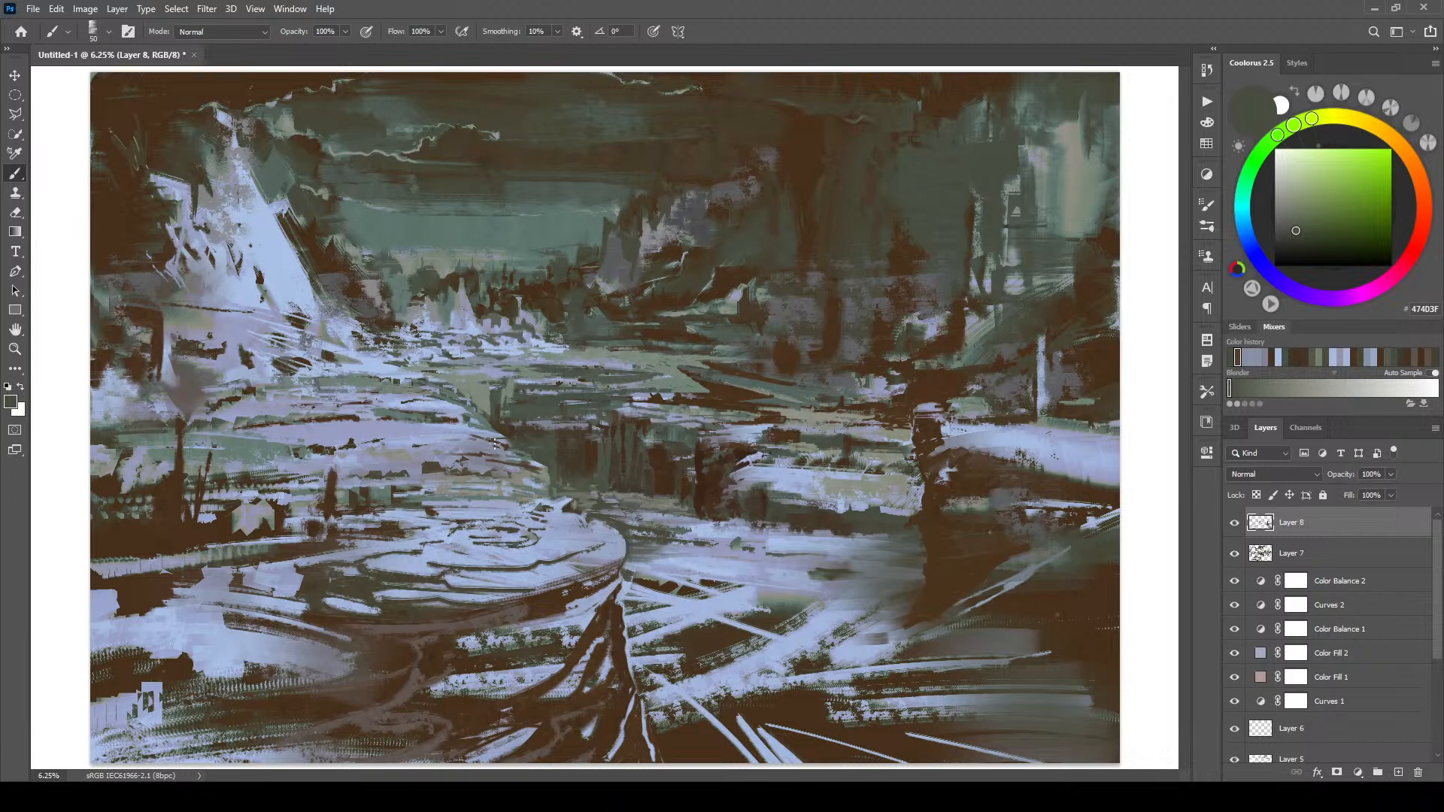
{"action": "left_click", "coordinate": [536, 460], "text": "alt"}
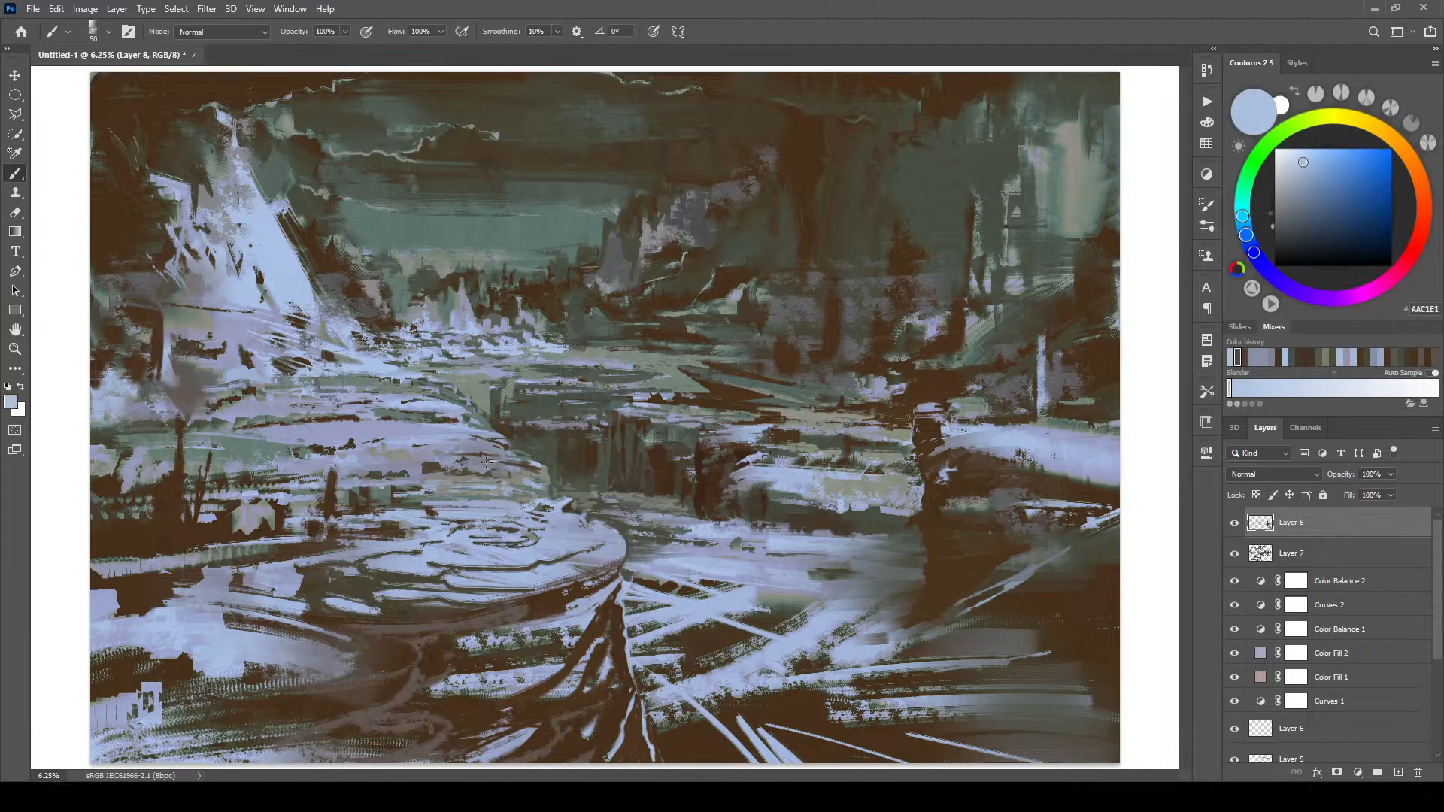
{"action": "key", "text": "bracketright"}
{"action": "key", "text": "bracketright"}
{"action": "key", "text": "bracketright"}
{"action": "key", "text": "bracketright"}
{"action": "key", "text": "bracketright"}
{"action": "left_click", "coordinate": [492, 462], "text": "alt"}
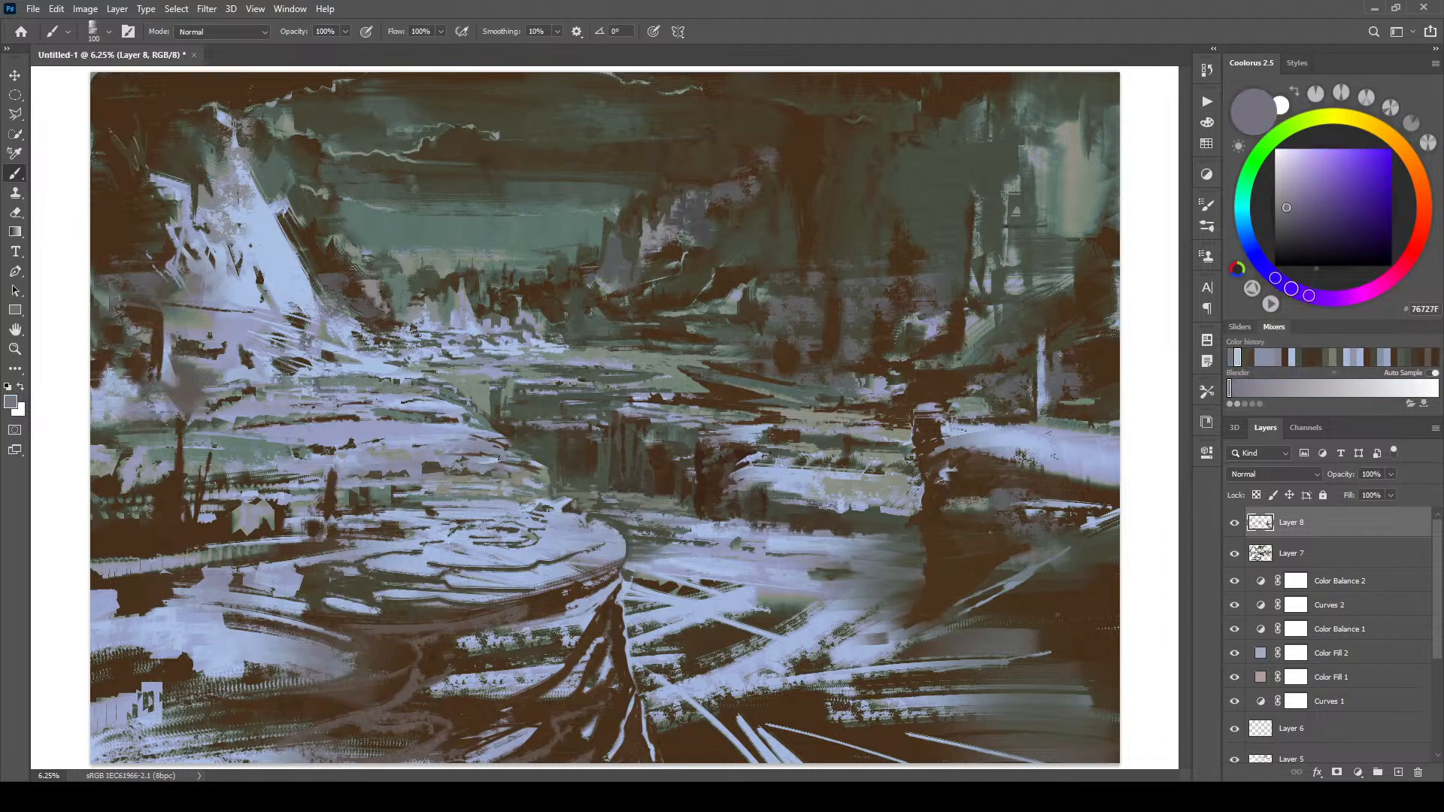
- Blend sampled pale blue and warm grey into the terrace layers near their right end
{"action": "left_click", "coordinate": [464, 428], "text": "alt"}
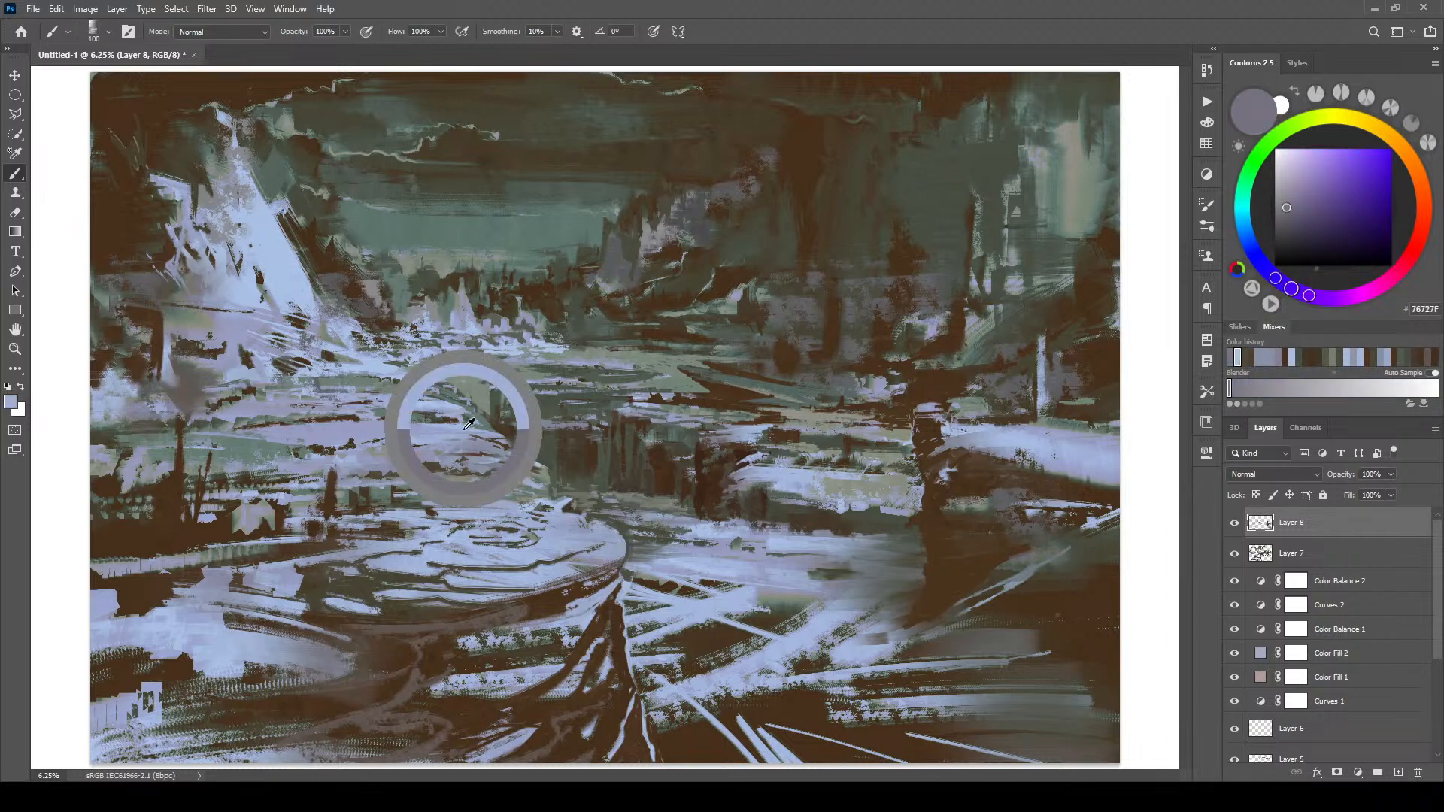
{"action": "key", "text": "bracketleft"}
{"action": "key", "text": "bracketleft"}
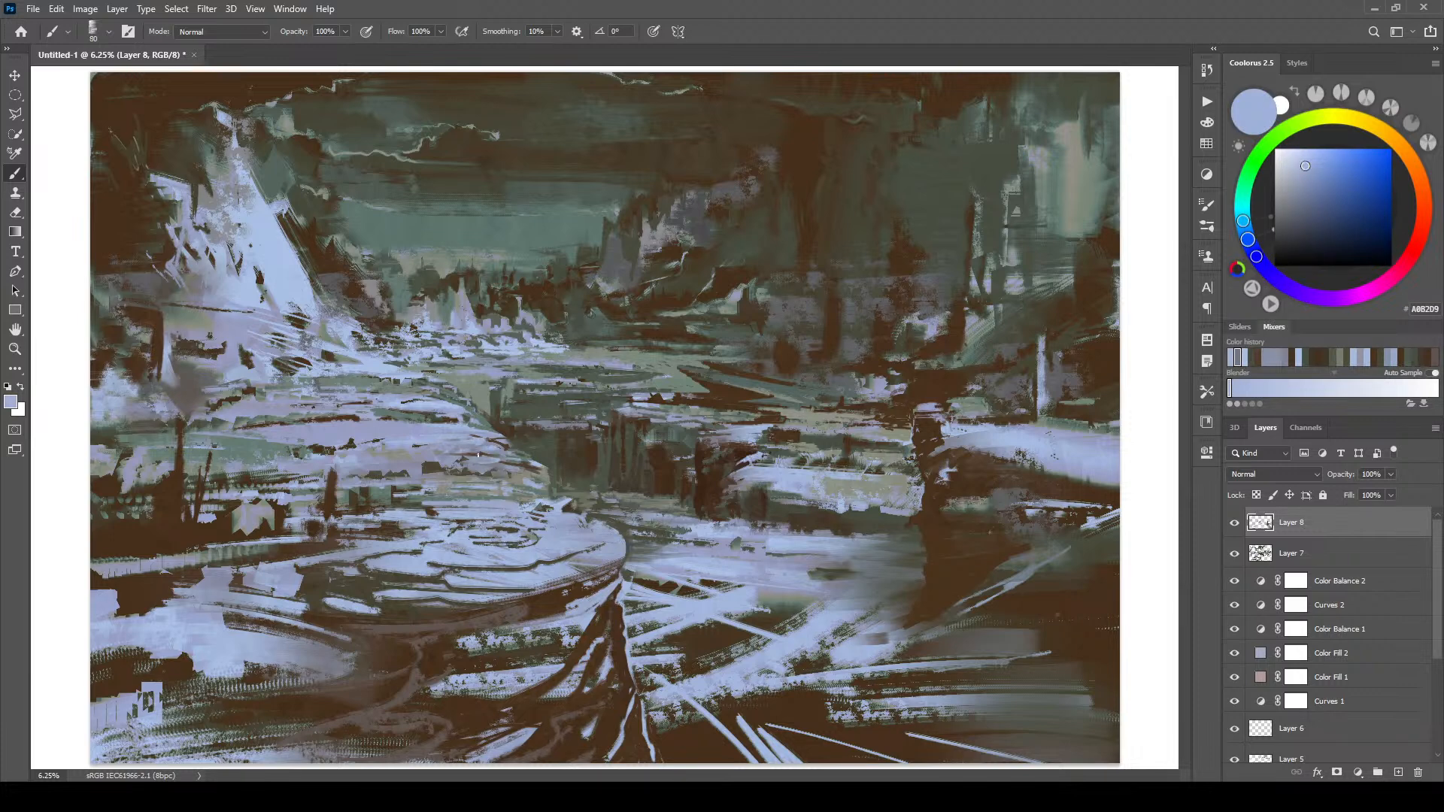
{"action": "key", "text": "bracketright"}
{"action": "key", "text": "bracketright"}
{"action": "left_click", "coordinate": [490, 462], "text": "alt"}
{"action": "left_click_drag", "start_coordinate": [461, 449], "coordinate": [480, 451]}
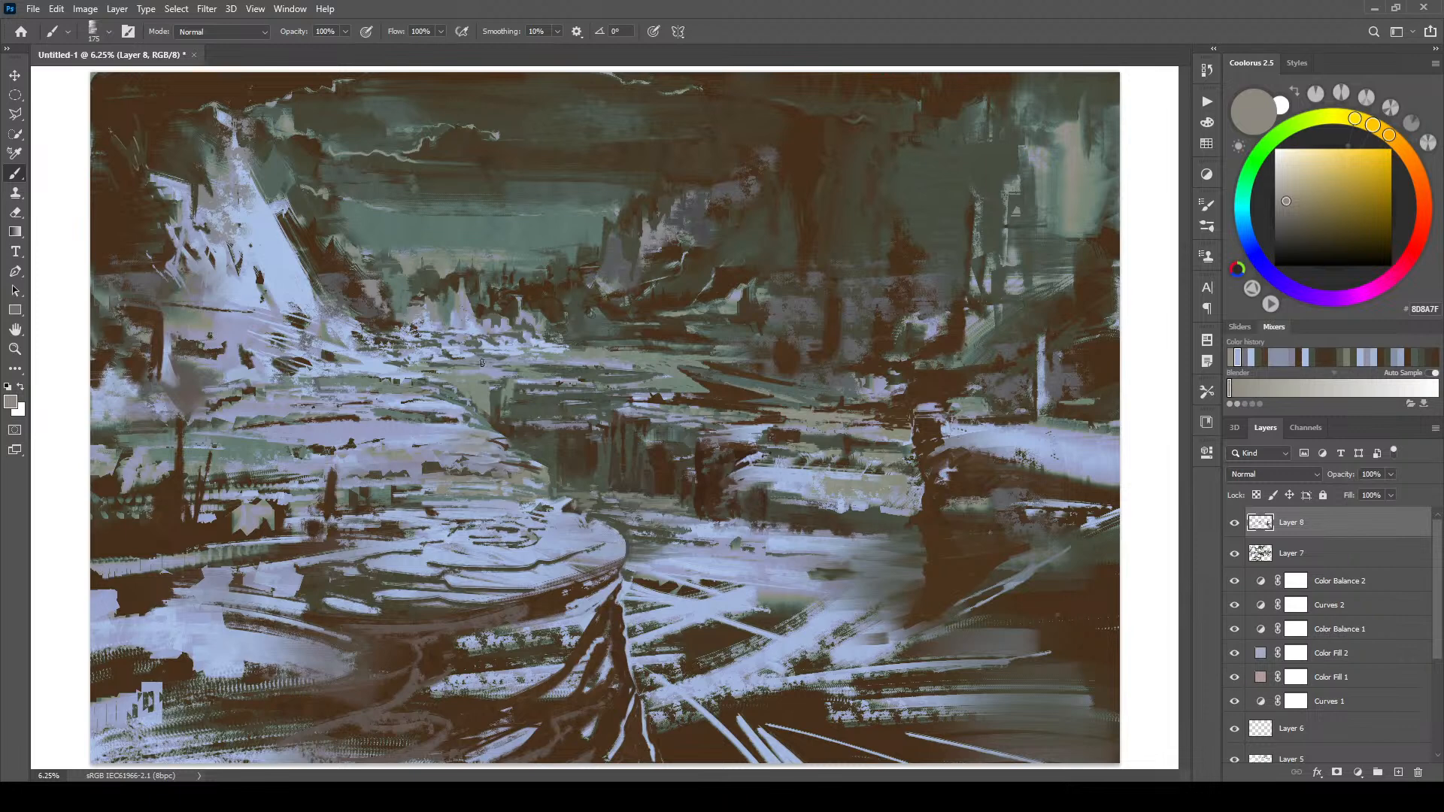
- Brush sampled sage green along the dark gap at the terrace's upper right edge, finishing with a 150 px brush
{"action": "left_click", "coordinate": [485, 405], "text": "alt"}
{"action": "key", "text": "bracketleft"}
{"action": "key", "text": "bracketleft"}
{"action": "key", "text": "bracketleft"}
{"action": "key", "text": "bracketleft"}
{"action": "key", "text": "bracketleft"}
{"action": "key", "text": "bracketleft"}
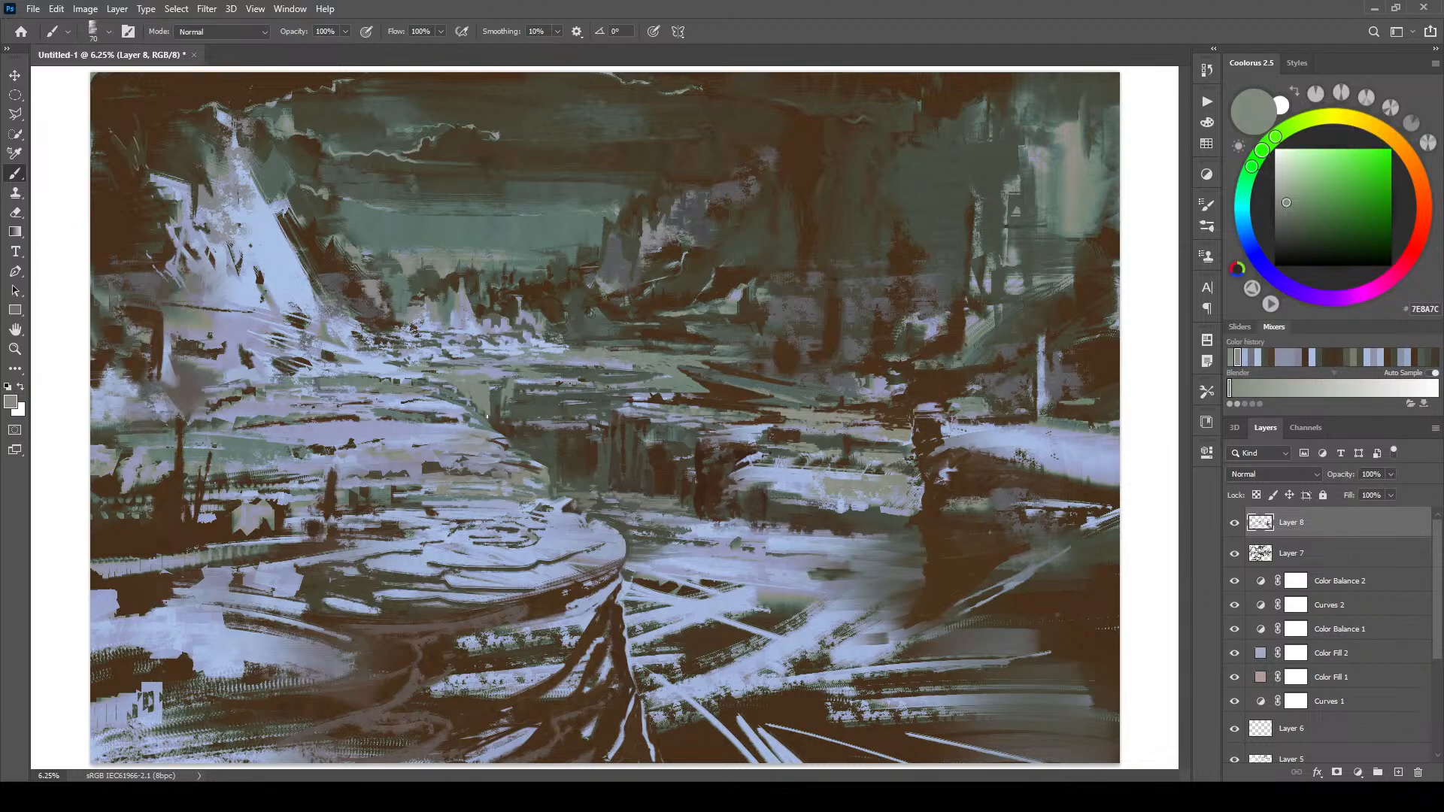
{"action": "key", "text": "bracketright"}
{"action": "key", "text": "bracketright"}
{"action": "key", "text": "bracketright"}
{"action": "key", "text": "bracketright"}
{"action": "key", "text": "bracketright"}
{"action": "key", "text": "bracketright"}
{"action": "key", "text": "bracketright"}
{"action": "key", "text": "bracketright"}
{"action": "key", "text": "bracketright"}
{"action": "key", "text": "["}
{"action": "key", "text": "["}
{"action": "key", "text": "["}
{"action": "key", "text": "bracketleft"}
{"action": "key", "text": "bracketleft"}
{"action": "key", "text": "bracketleft"}
{"action": "key", "text": "bracketleft"}
{"action": "key", "text": "bracketleft"}
{"action": "key", "text": "bracketleft"}
{"action": "key", "text": "bracketleft"}
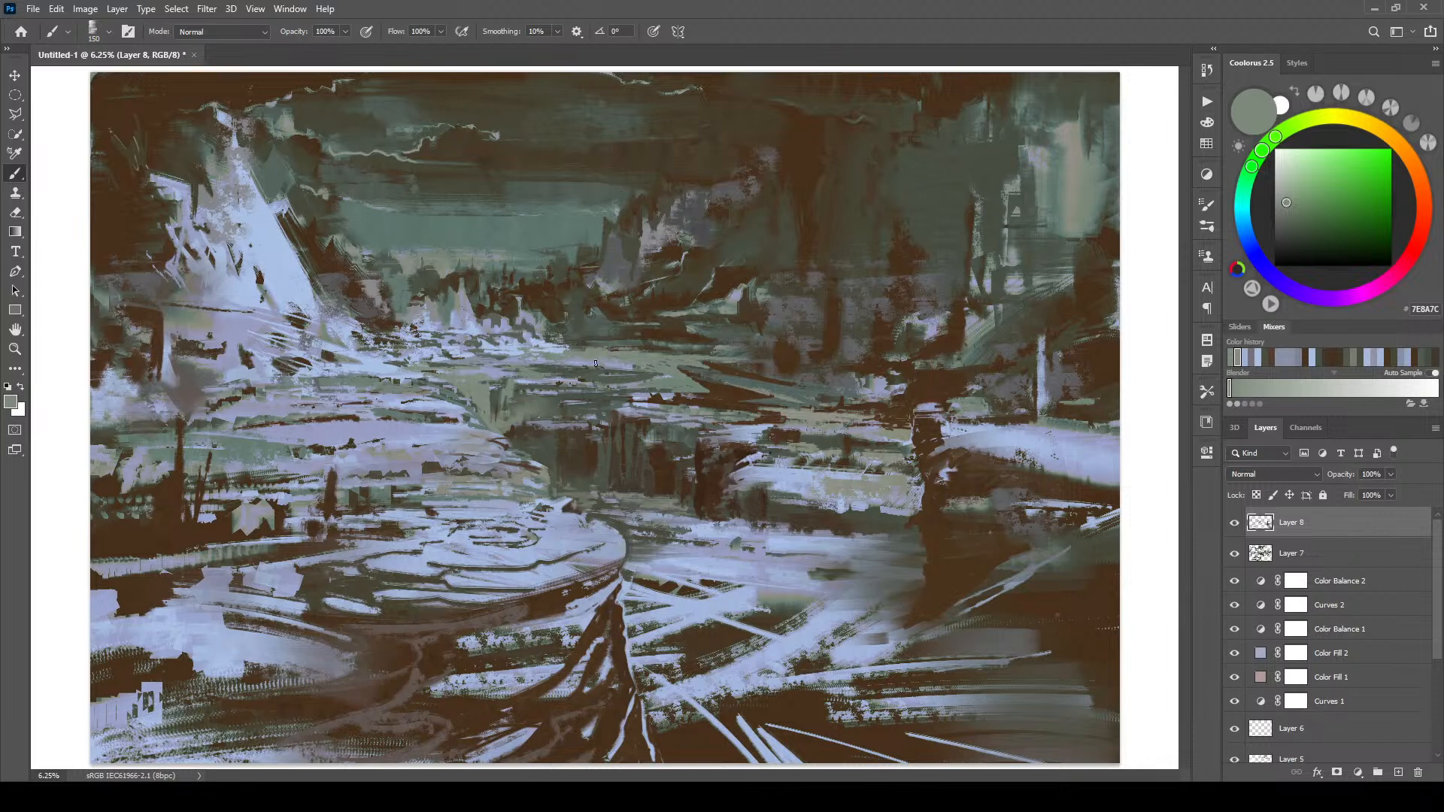
- Sample a slightly darker sage green beside the terrace edge and reduce the brush to 90 px for touch-ups
{"action": "left_click", "coordinate": [519, 412], "text": "alt"}
{"action": "key", "text": "bracketleft"}
{"action": "key", "text": "bracketleft"}
{"action": "key", "text": "bracketleft"}
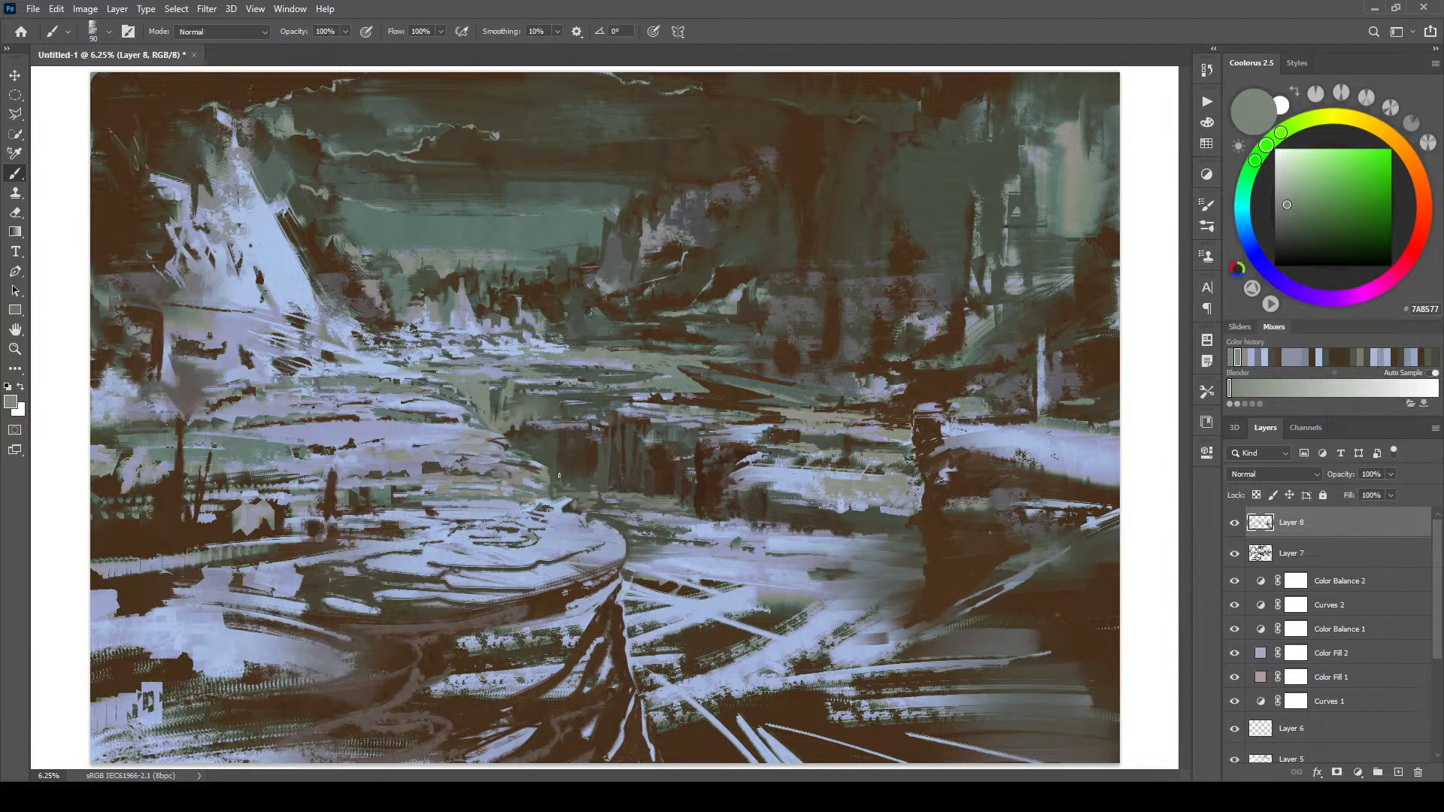
- Touch up the base of the central cliff with sampled grey-green and dark brown tones, enlarging the brush to 200 px
{"action": "left_click", "coordinate": [548, 470], "text": "alt"}
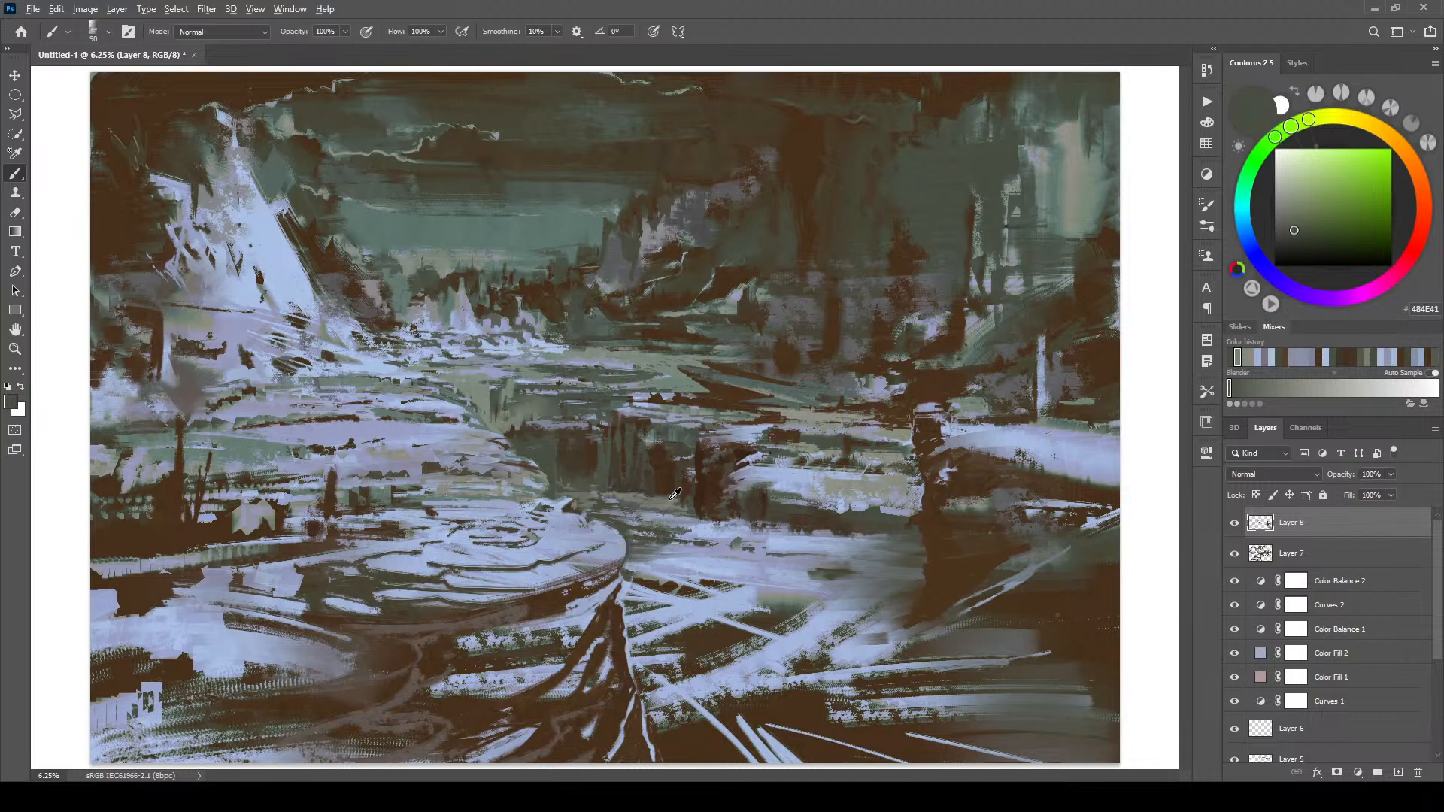
{"action": "left_click", "coordinate": [641, 494], "text": "alt"}
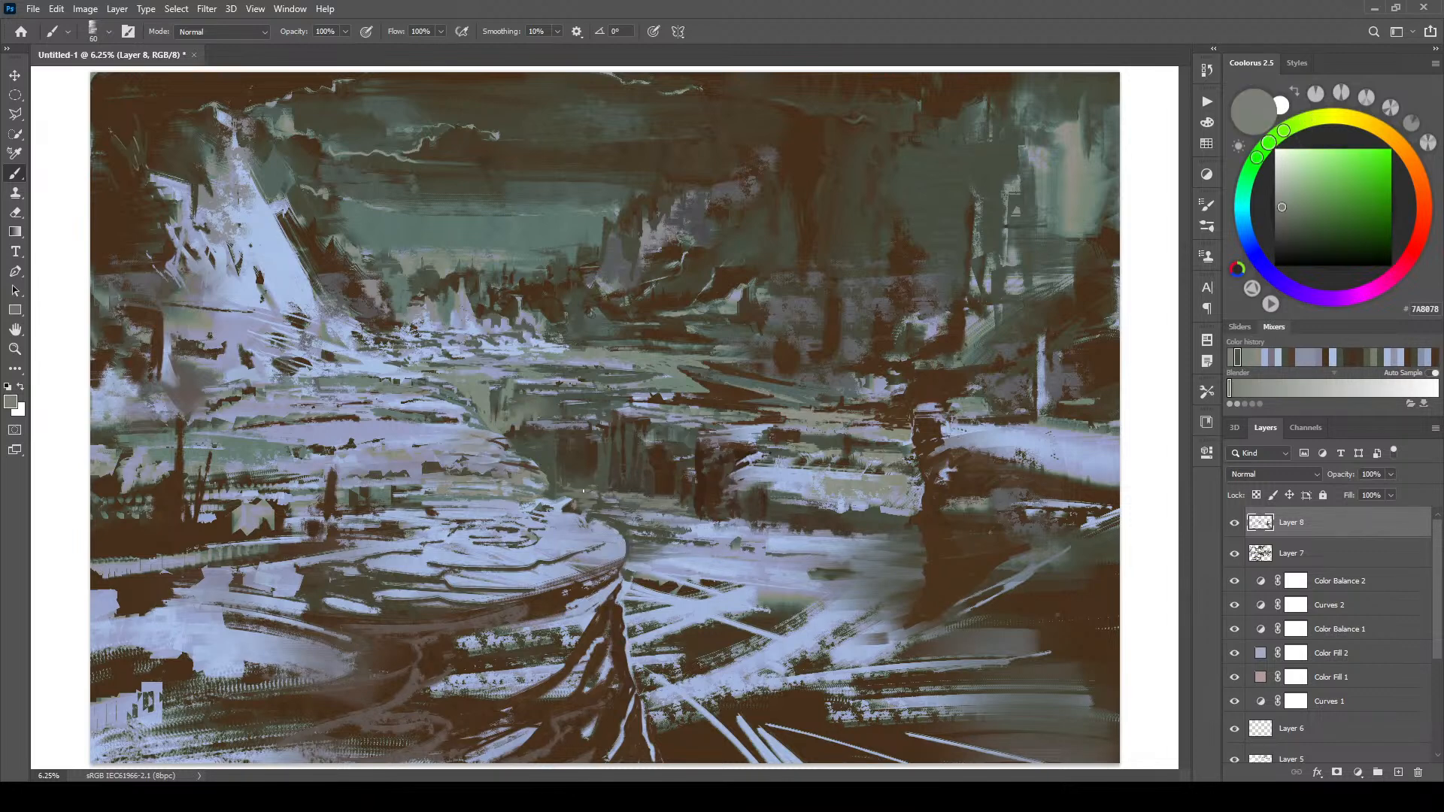
{"action": "left_click", "coordinate": [629, 495], "text": "alt"}
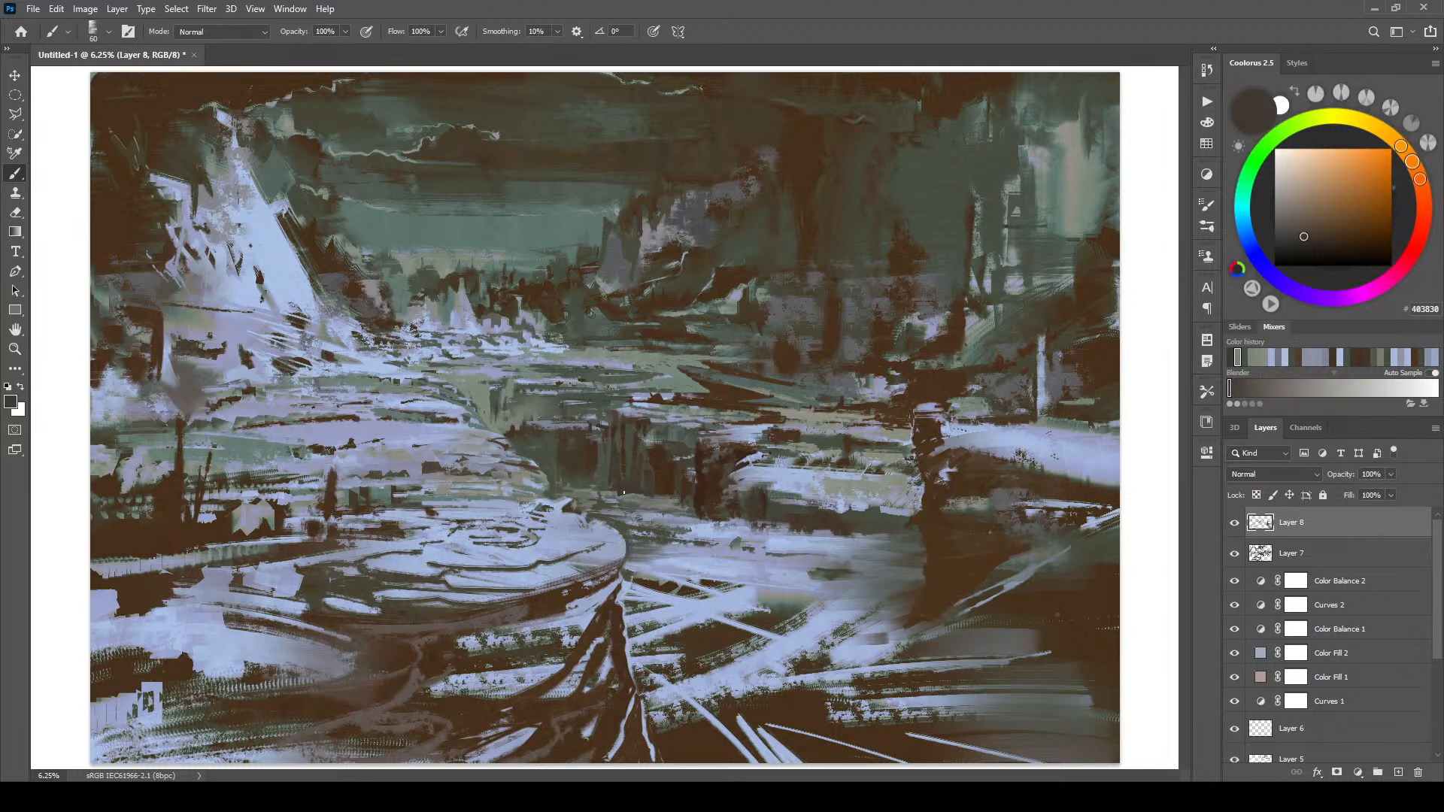
{"action": "left_click", "coordinate": [667, 496], "text": "alt"}
{"action": "key", "text": "]"}
{"action": "key", "text": "]"}
{"action": "key", "text": "]"}
{"action": "key", "text": "]"}
{"action": "key", "text": "]"}
{"action": "key", "text": "]"}
{"action": "key", "text": "]"}
{"action": "key", "text": "]"}
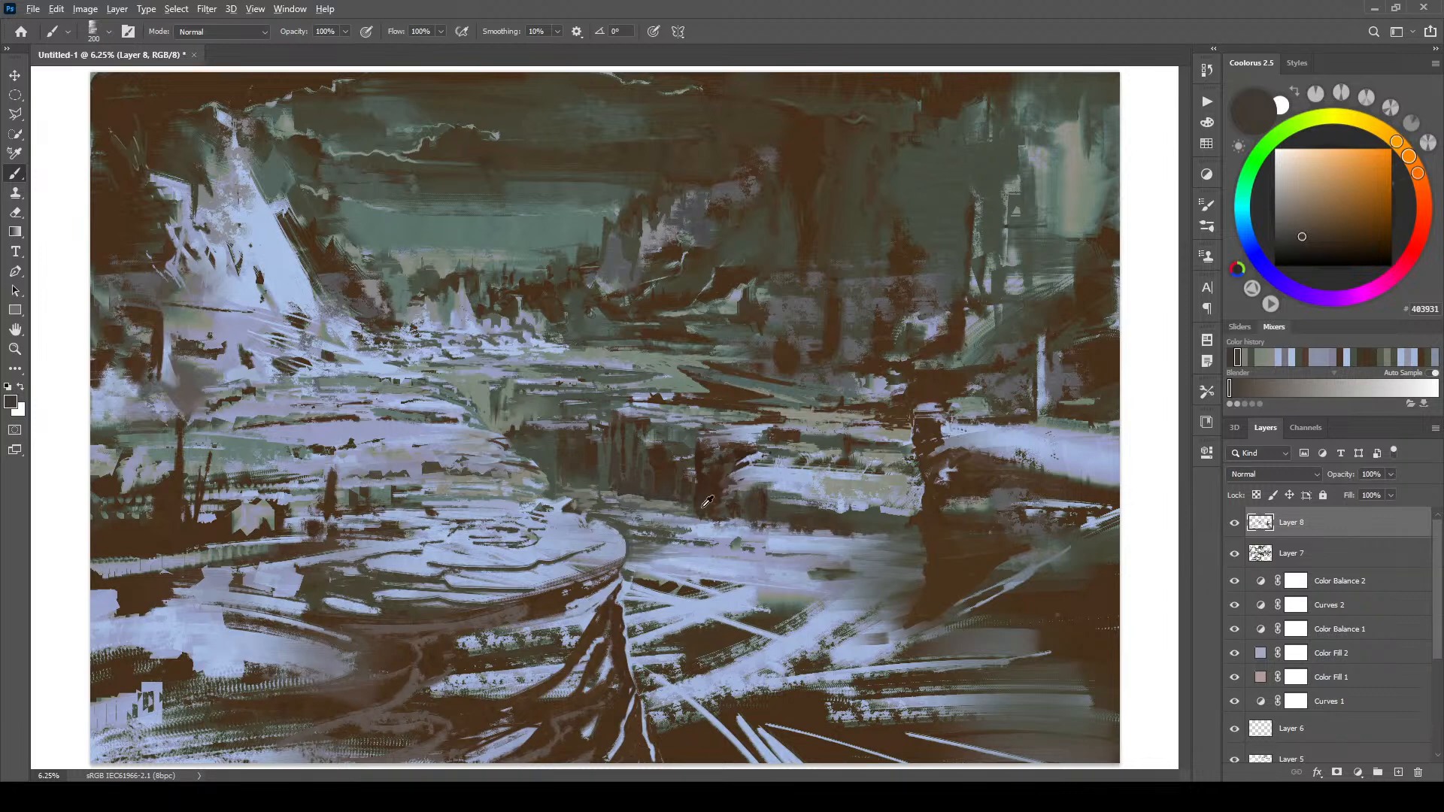
- Sample a tone from the dark foot of the small central rock and reduce the brush to 70 px
{"action": "left_click", "coordinate": [676, 503], "text": "alt"}
{"action": "key", "text": "bracketleft"}
{"action": "key", "text": "bracketleft"}
{"action": "key", "text": "bracketleft"}
{"action": "key", "text": "bracketleft"}
{"action": "key", "text": "bracketleft"}
{"action": "key", "text": "bracketleft"}
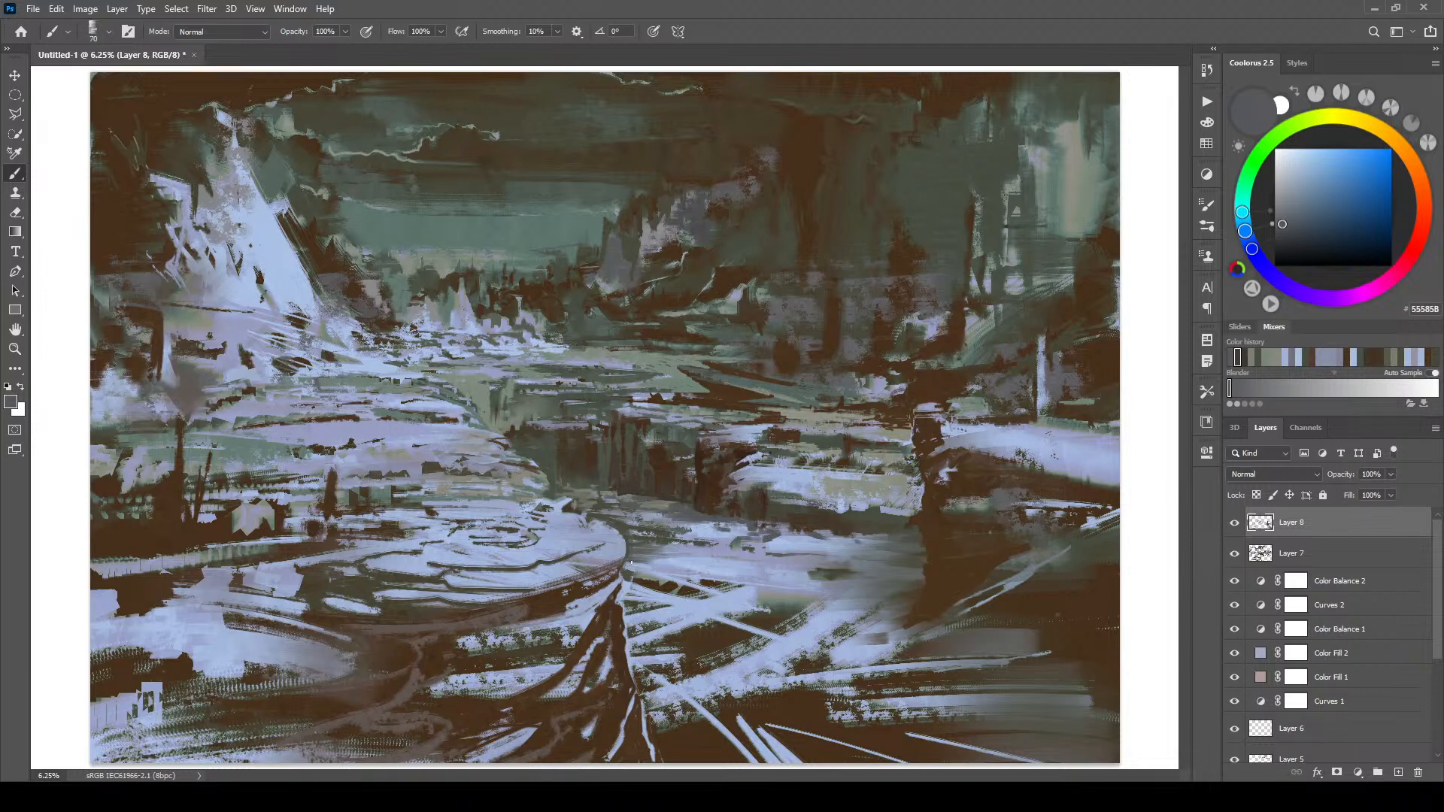
- Blend sampled blue-grey, dark olive and lavender tones into the snowy ground between the round mound and the right rock pillar
{"action": "left_click", "coordinate": [631, 549], "text": "alt"}
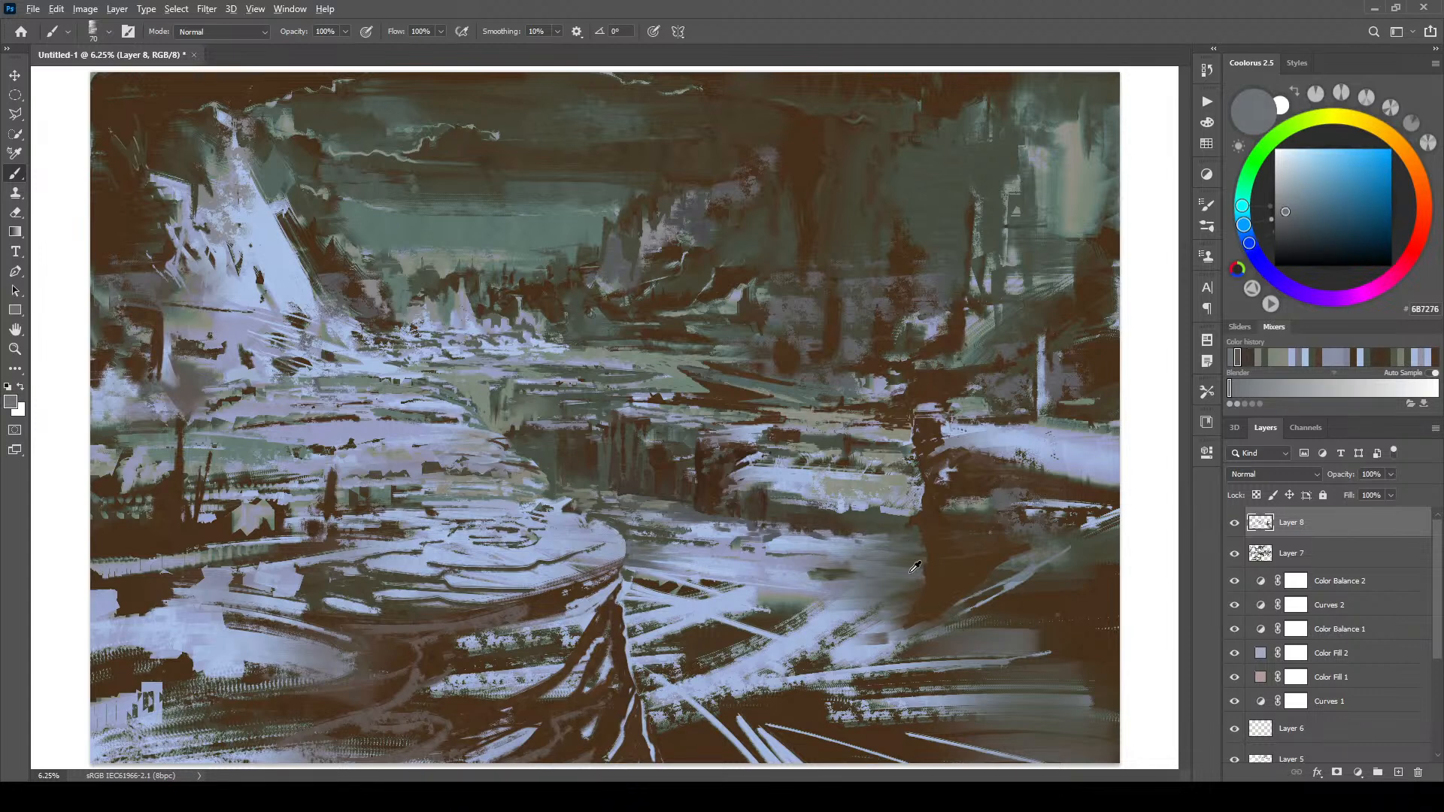
{"action": "left_click", "coordinate": [880, 574], "text": "alt"}
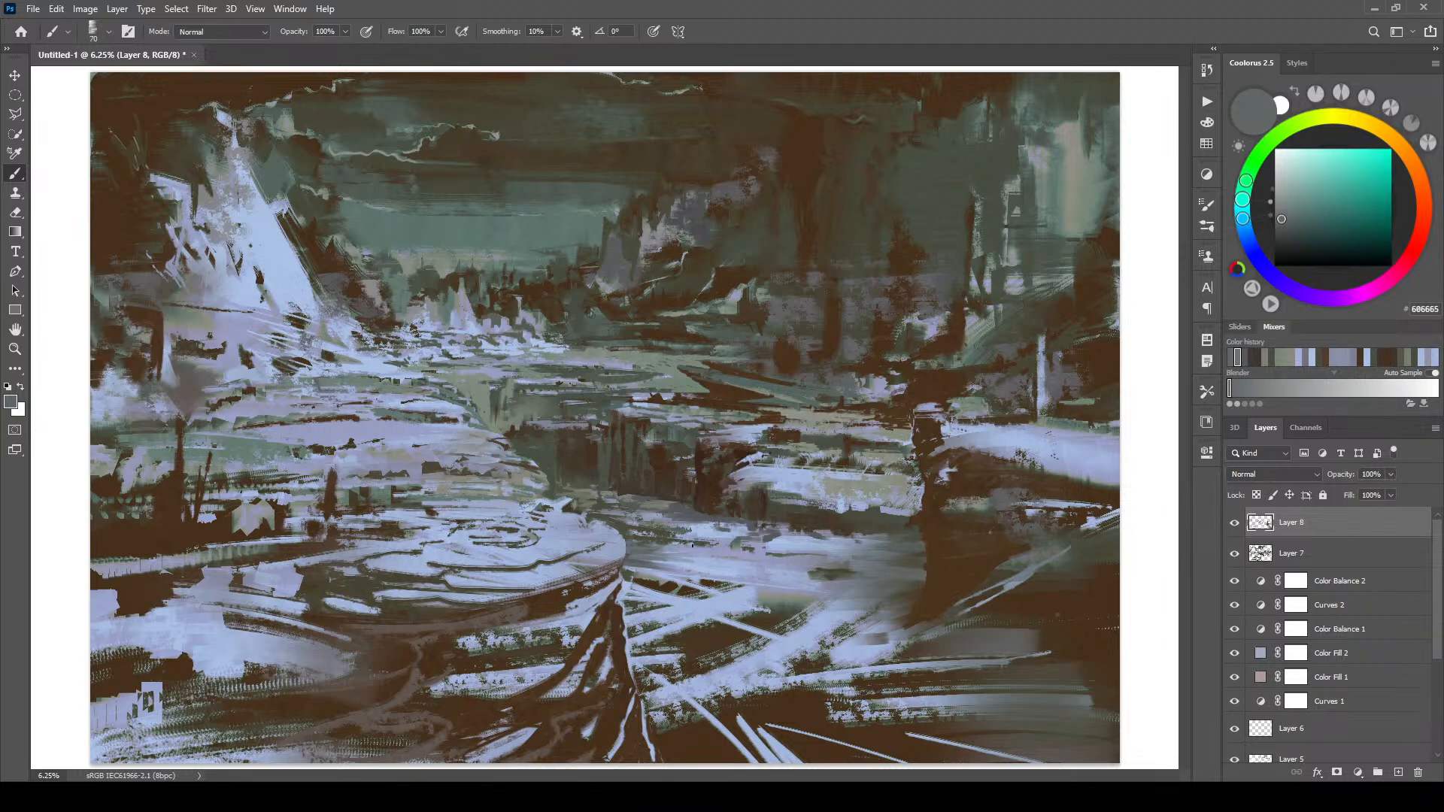
{"action": "left_click", "coordinate": [884, 524], "text": "alt"}
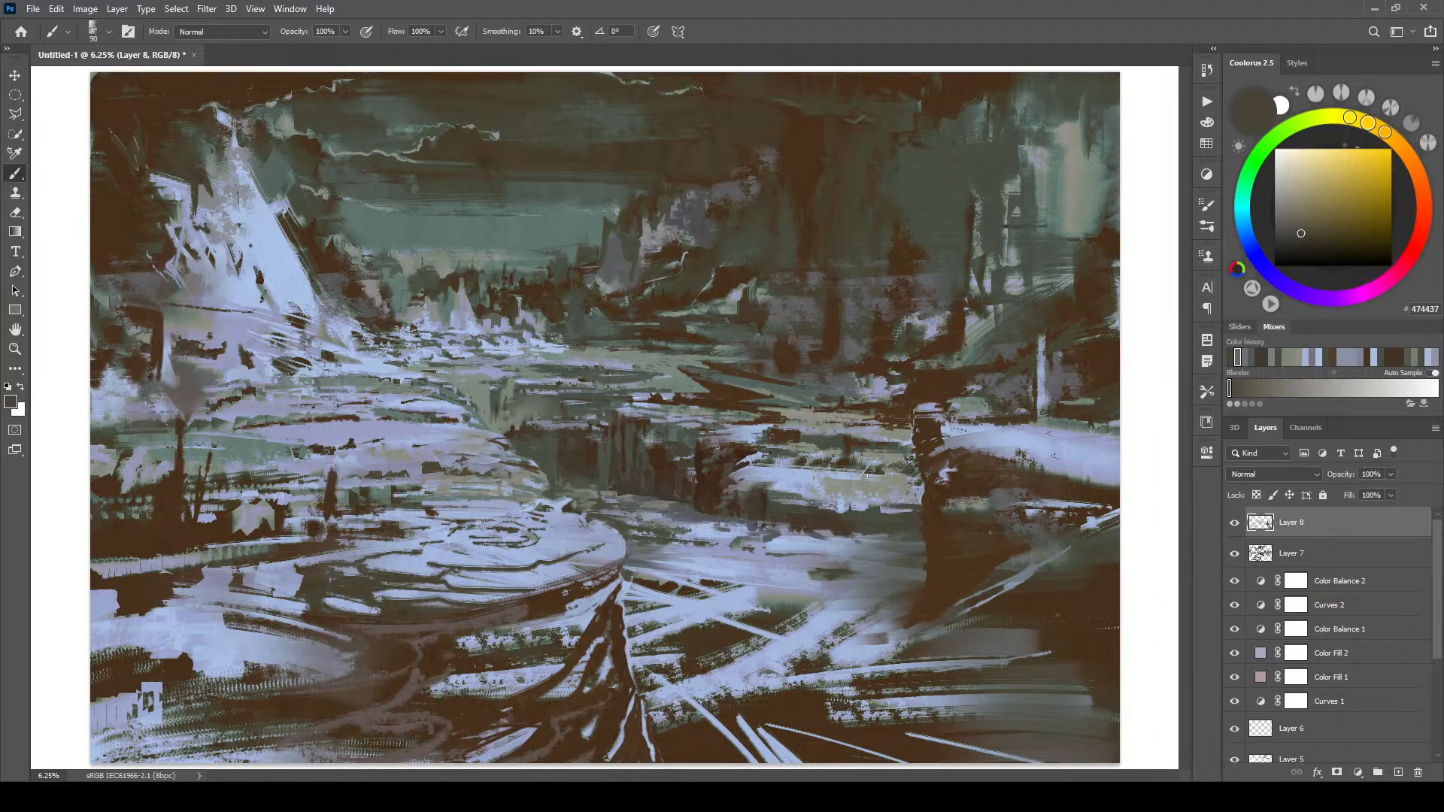
{"action": "left_click", "coordinate": [870, 516], "text": "alt"}
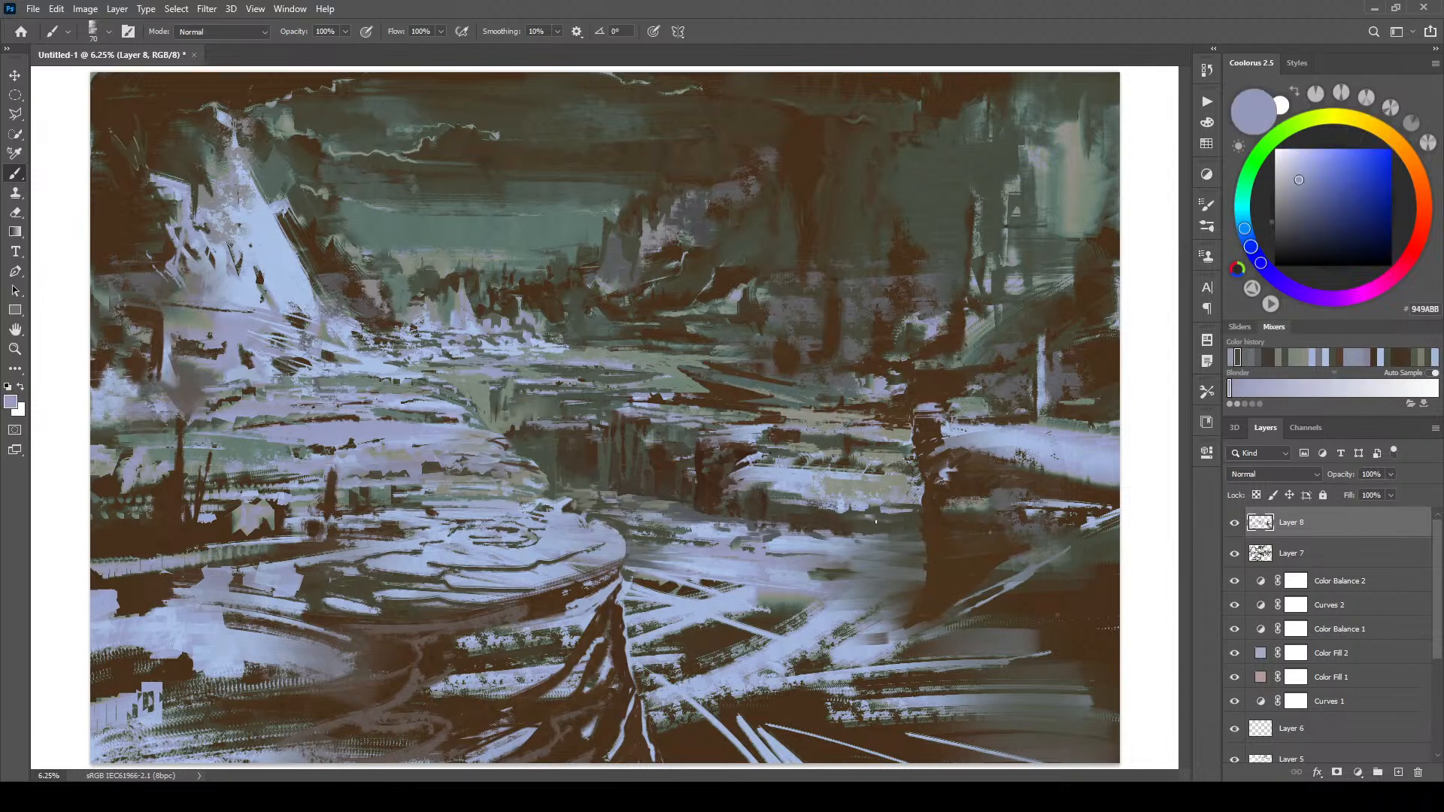
{"action": "left_click_drag", "start_coordinate": [877, 522], "coordinate": [862, 522]}
- Retouch the snow patch below the small central rock with sampled dark brown, slate and pale blue strokes
{"action": "left_click", "coordinate": [724, 483], "text": "alt"}
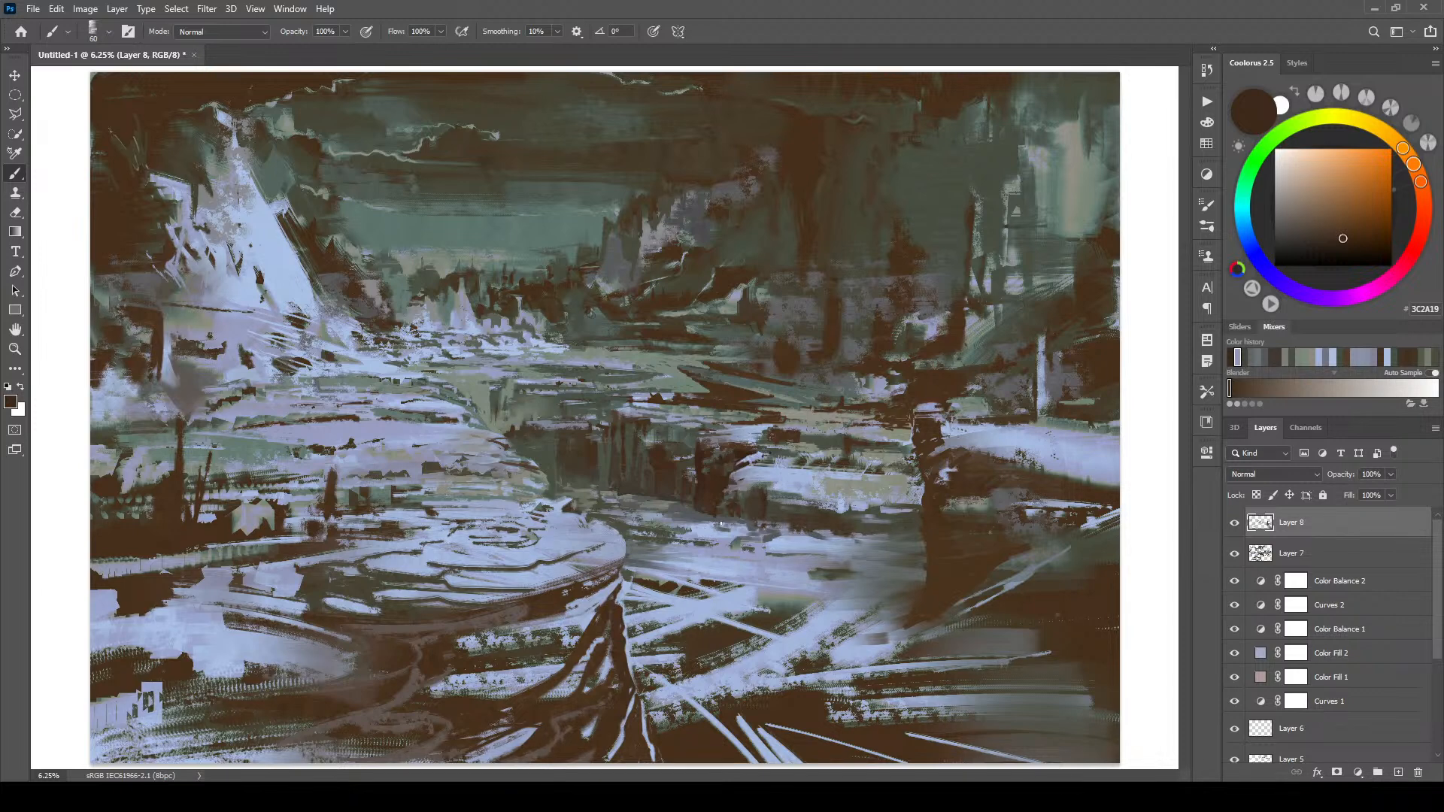
{"action": "left_click", "coordinate": [731, 519], "text": "alt"}
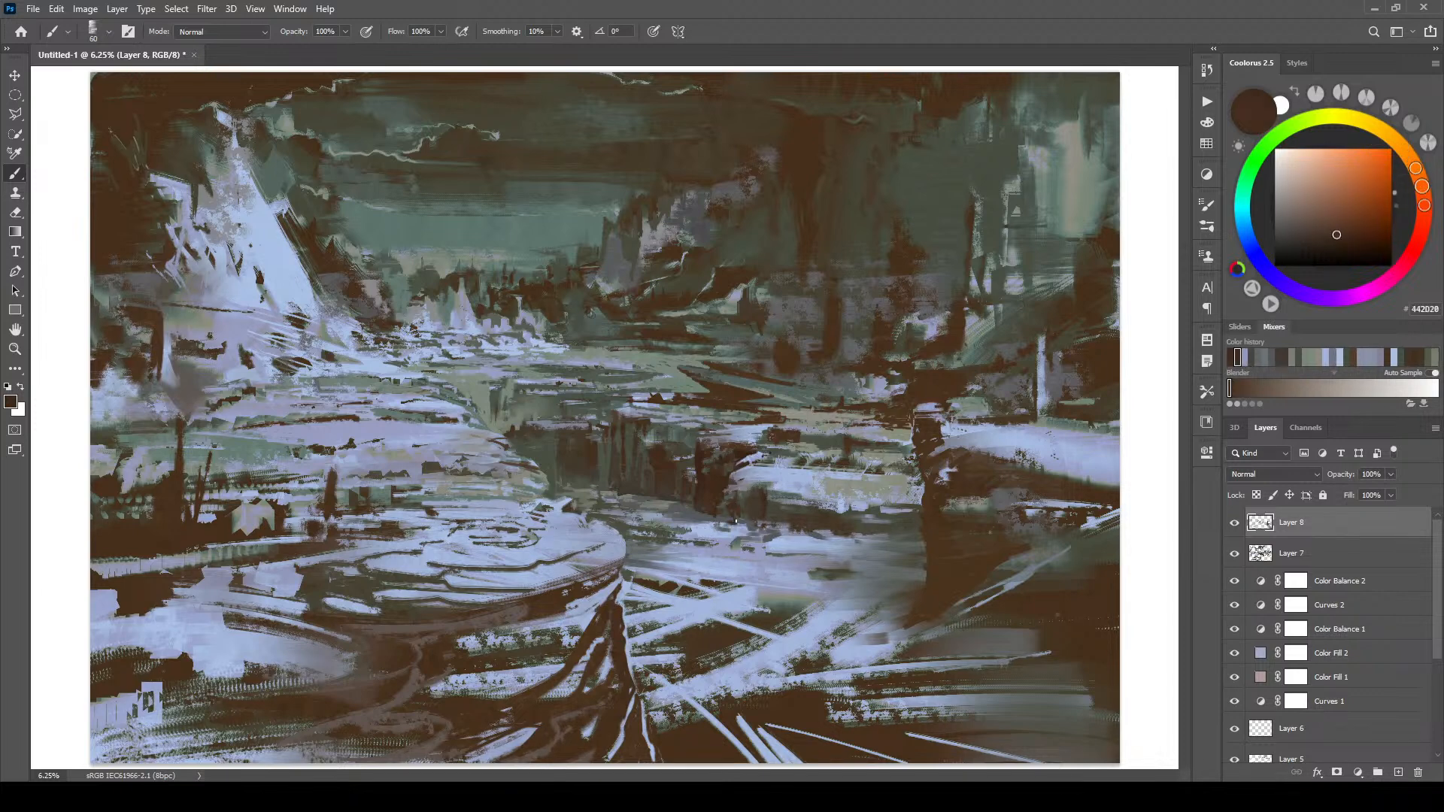
{"action": "left_click", "coordinate": [745, 527], "text": "alt"}
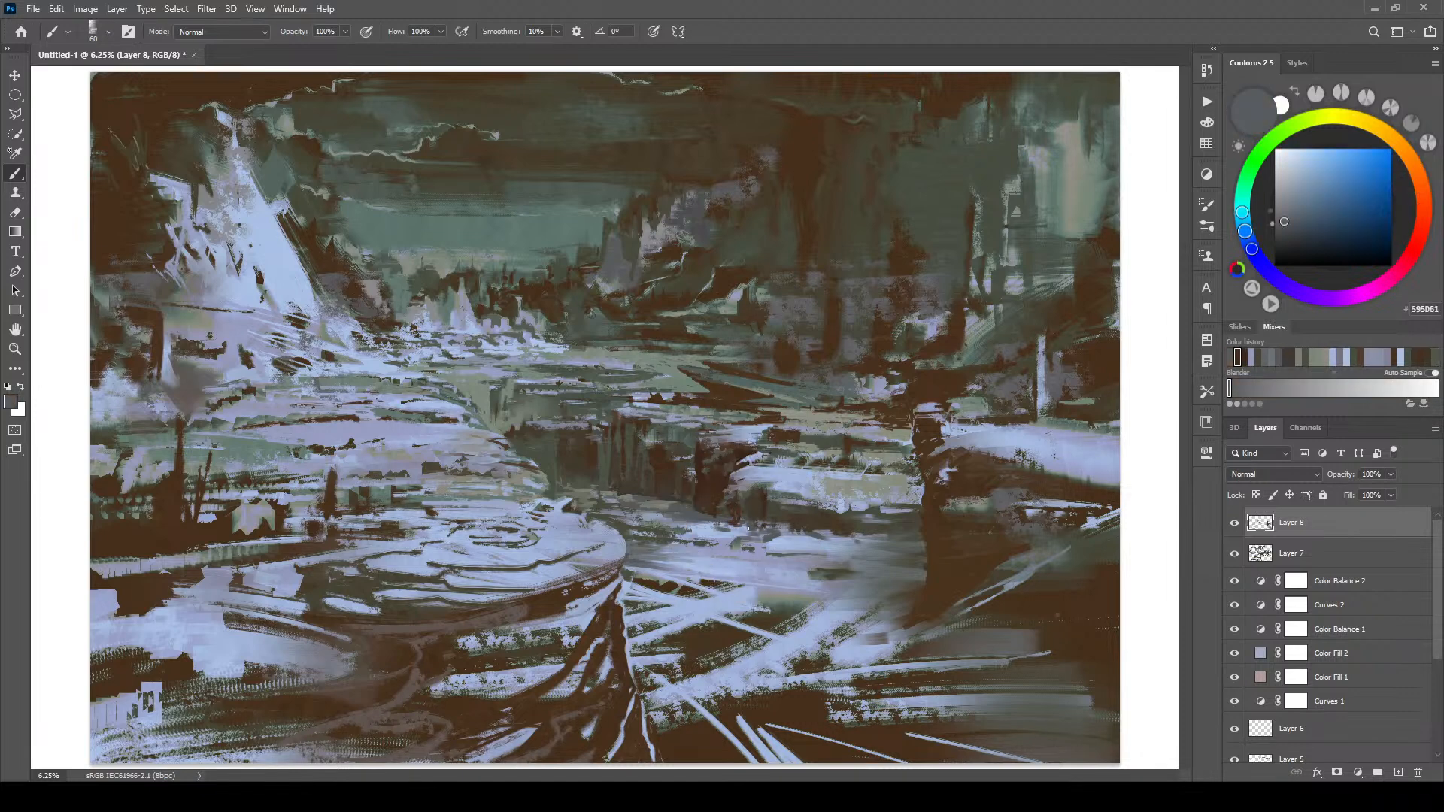
{"action": "left_click", "coordinate": [739, 529], "text": "alt"}
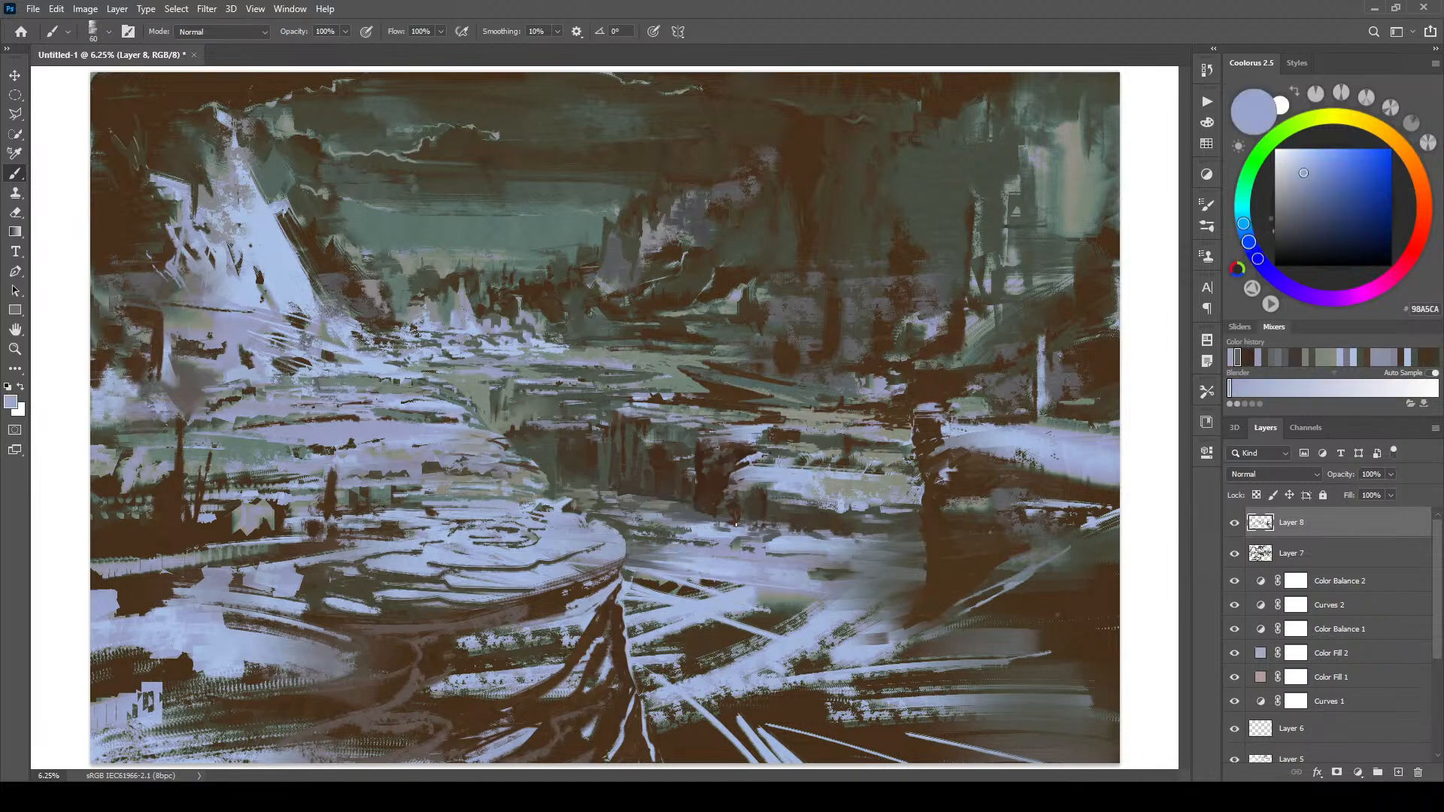
{"action": "left_click_drag", "start_coordinate": [732, 523], "coordinate": [737, 522]}
- Sample the slate grey beneath the small central rock and enlarge the brush to 100 px
{"action": "left_click", "coordinate": [761, 517], "text": "alt"}
{"action": "key", "text": "bracketright"}
{"action": "key", "text": "bracketright"}
{"action": "key", "text": "bracketright"}
{"action": "key", "text": "bracketright"}
{"action": "key", "text": "bracketright"}
{"action": "key", "text": "bracketright"}
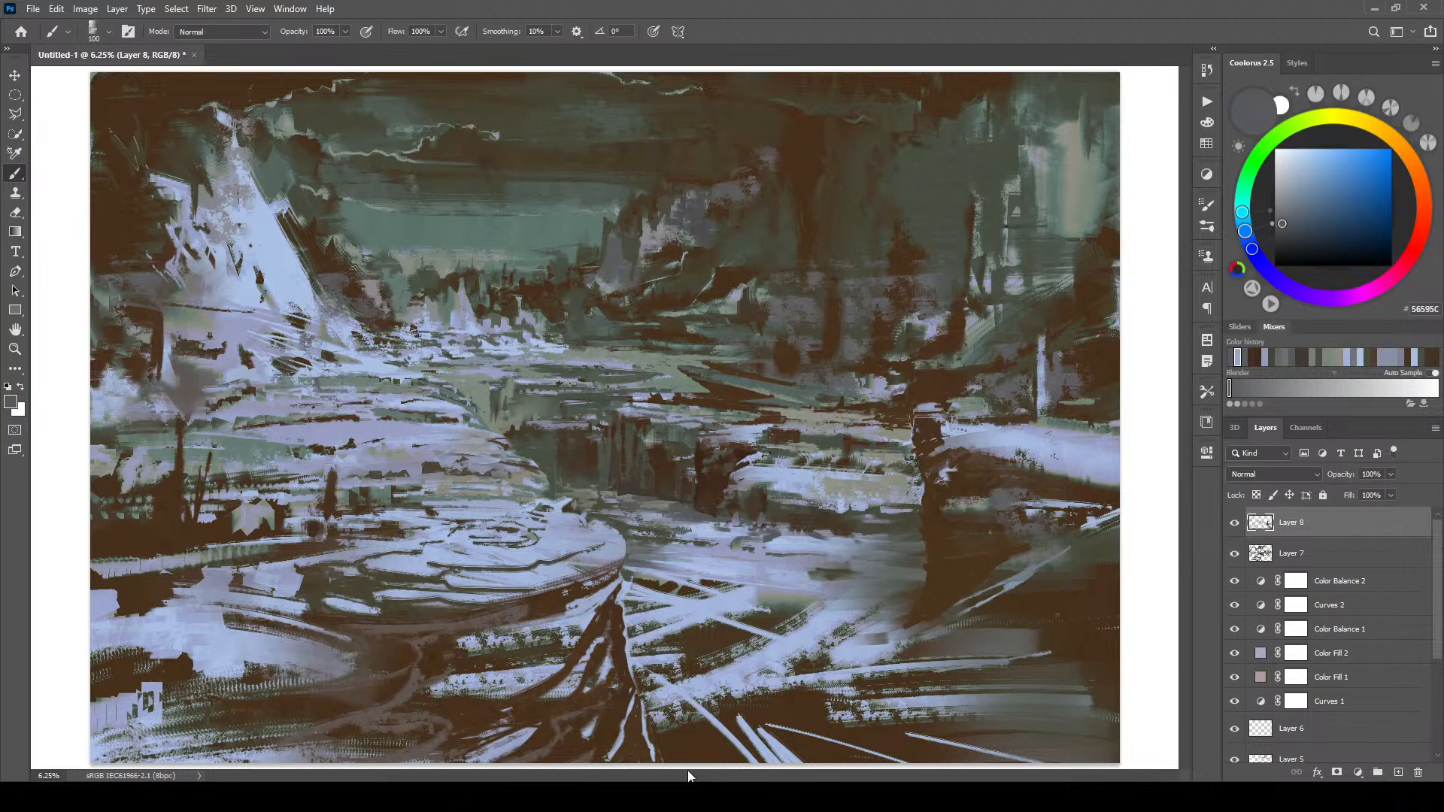
- Sample the tone beside the right rock pillar's base and adjust the brush size back to 100 px
{"action": "left_click", "coordinate": [907, 527], "text": "alt"}
{"action": "key", "text": "bracketleft"}
{"action": "key", "text": "bracketleft"}
{"action": "key", "text": "bracketleft"}
{"action": "key", "text": "bracketleft"}
{"action": "key", "text": "bracketright"}
{"action": "key", "text": "bracketright"}
{"action": "key", "text": "bracketright"}
{"action": "key", "text": "bracketright"}
- Reshape the top of the right rock pillar with strokes of dark olive and dark brown sampled around it
{"action": "left_click", "coordinate": [899, 473], "text": "alt"}
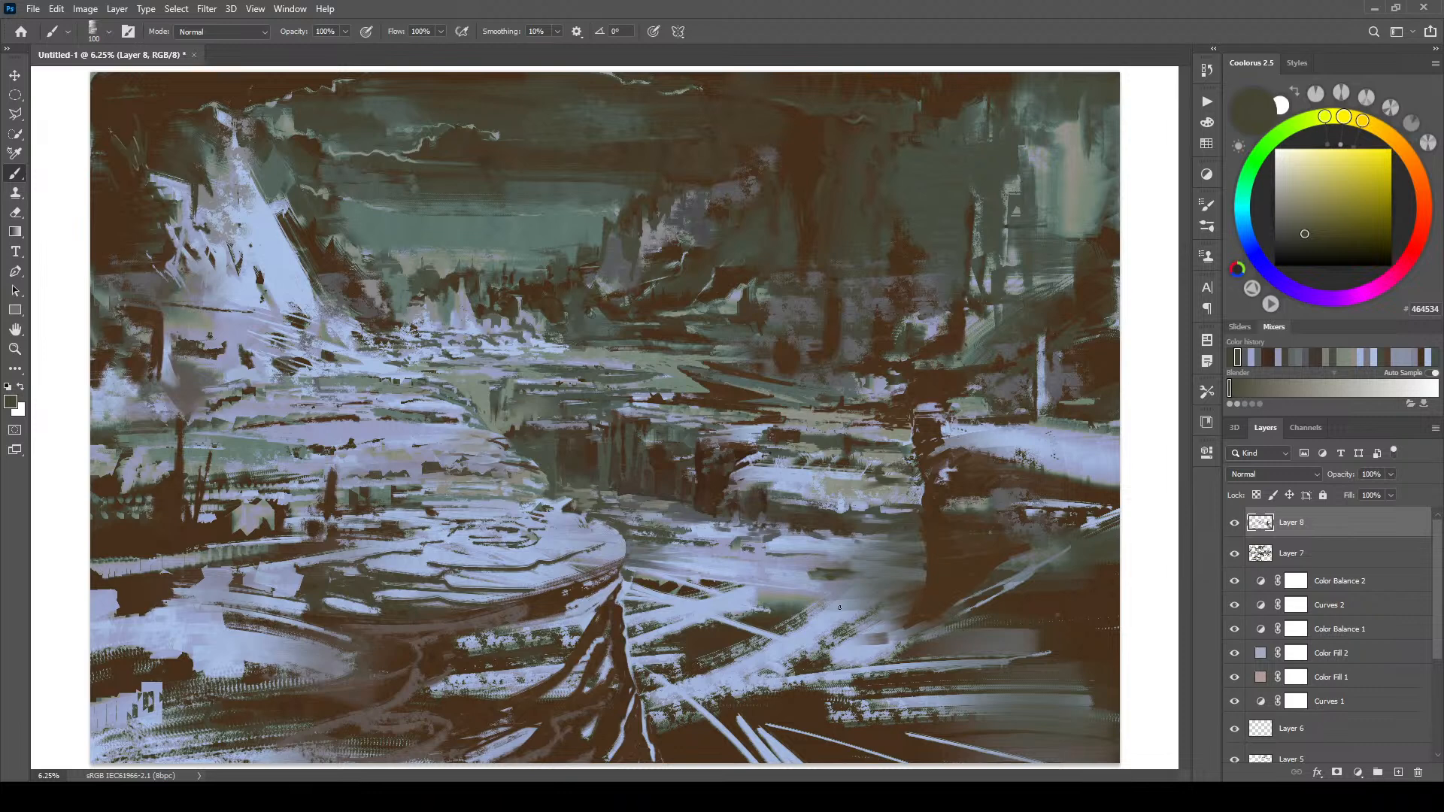
{"action": "left_click", "coordinate": [914, 427], "text": "alt"}
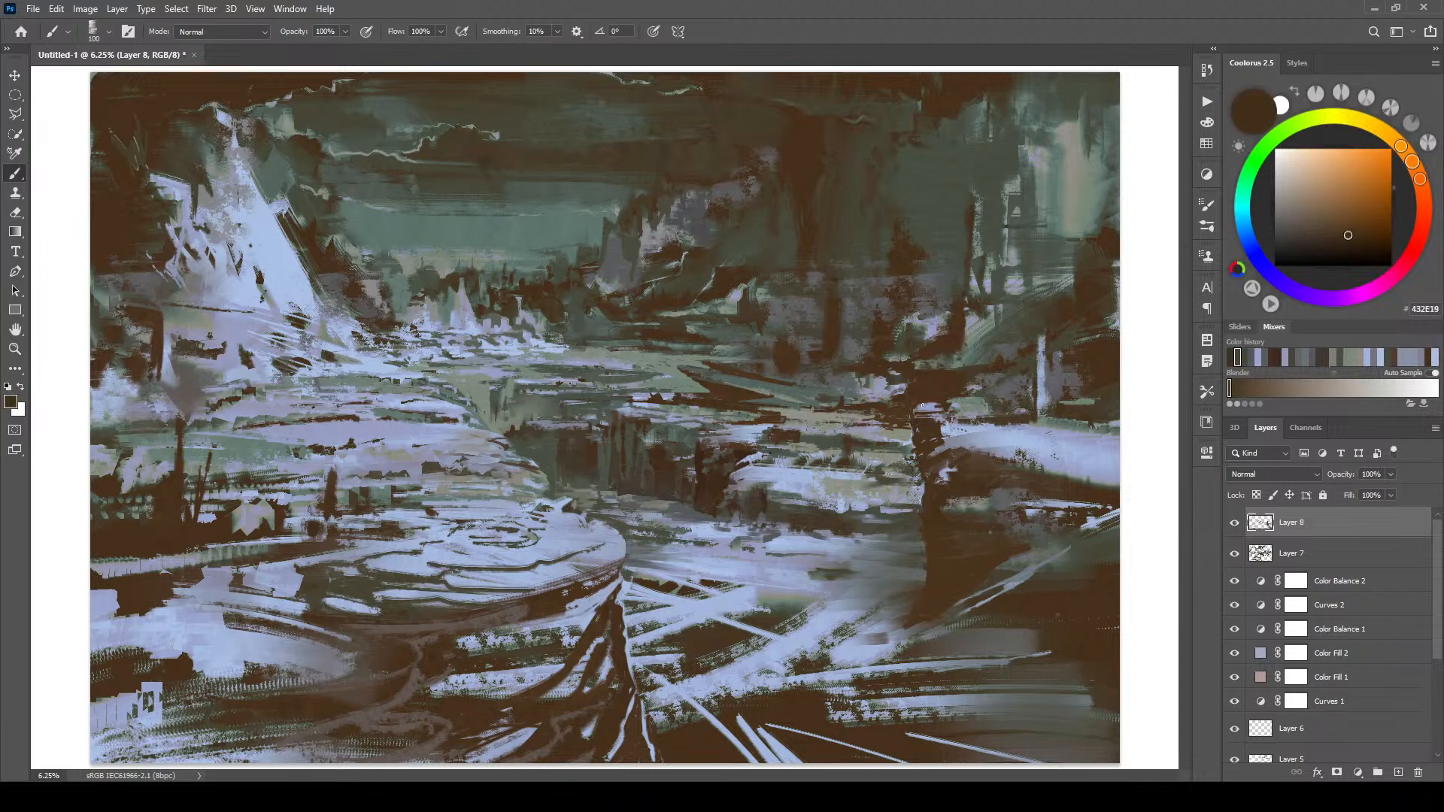
{"action": "left_click", "coordinate": [910, 414], "text": "alt"}
{"action": "left_click_drag", "start_coordinate": [911, 411], "coordinate": [926, 404]}
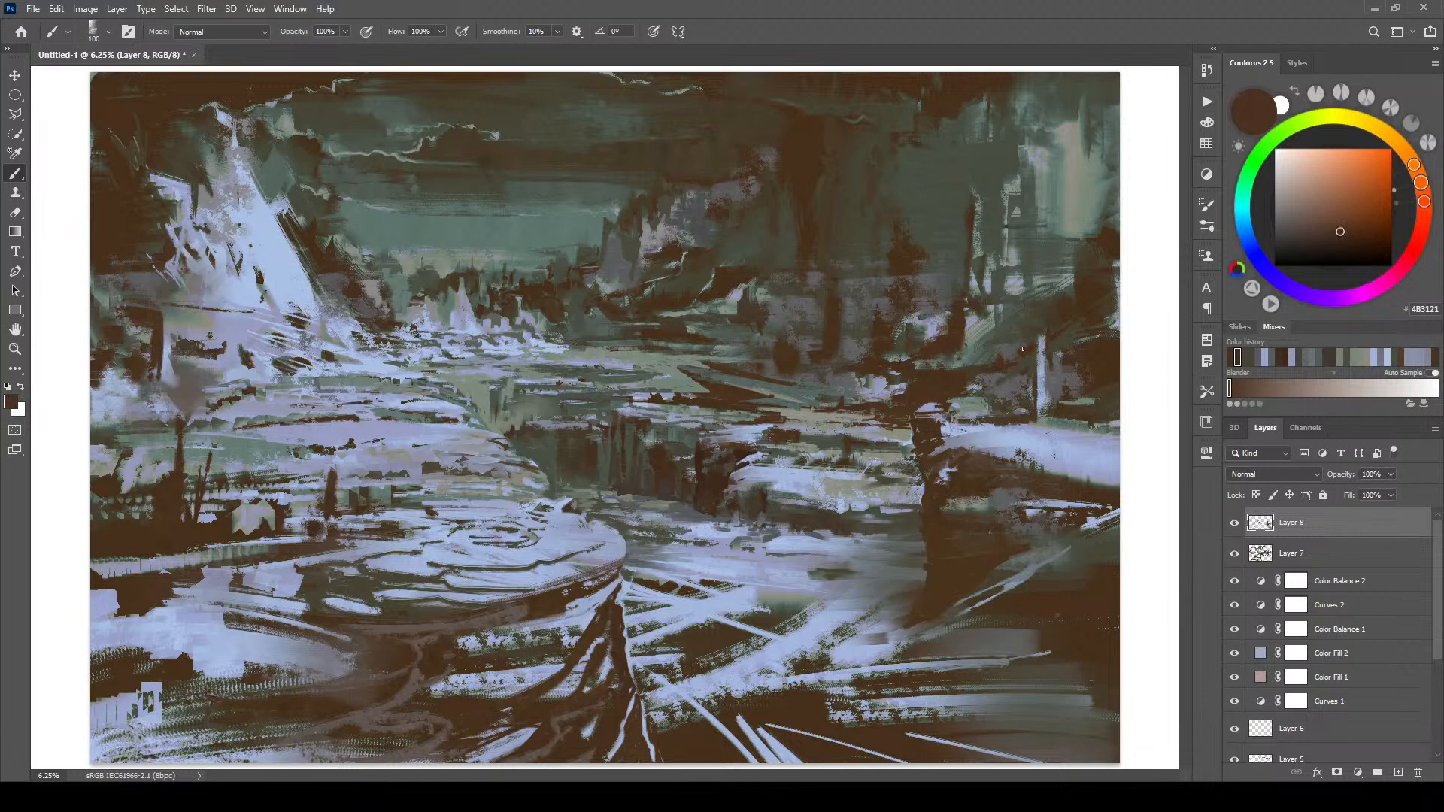
- Rework the area above the right snow ledge with sampled teal-grey and dark olive tones, reducing the brush to 90 px
{"action": "left_click", "coordinate": [965, 402], "text": "alt"}
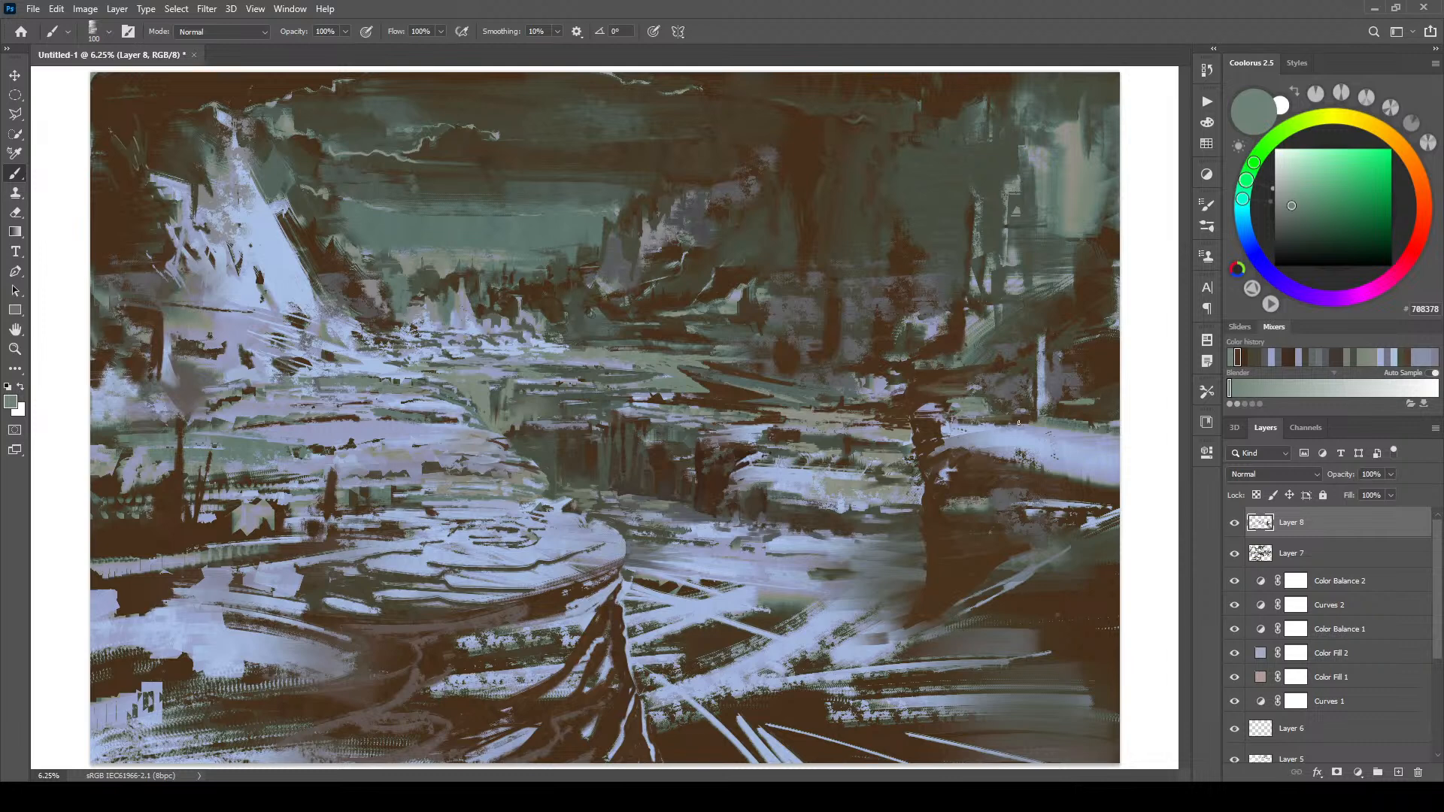
{"action": "left_click", "coordinate": [1000, 419], "text": "alt"}
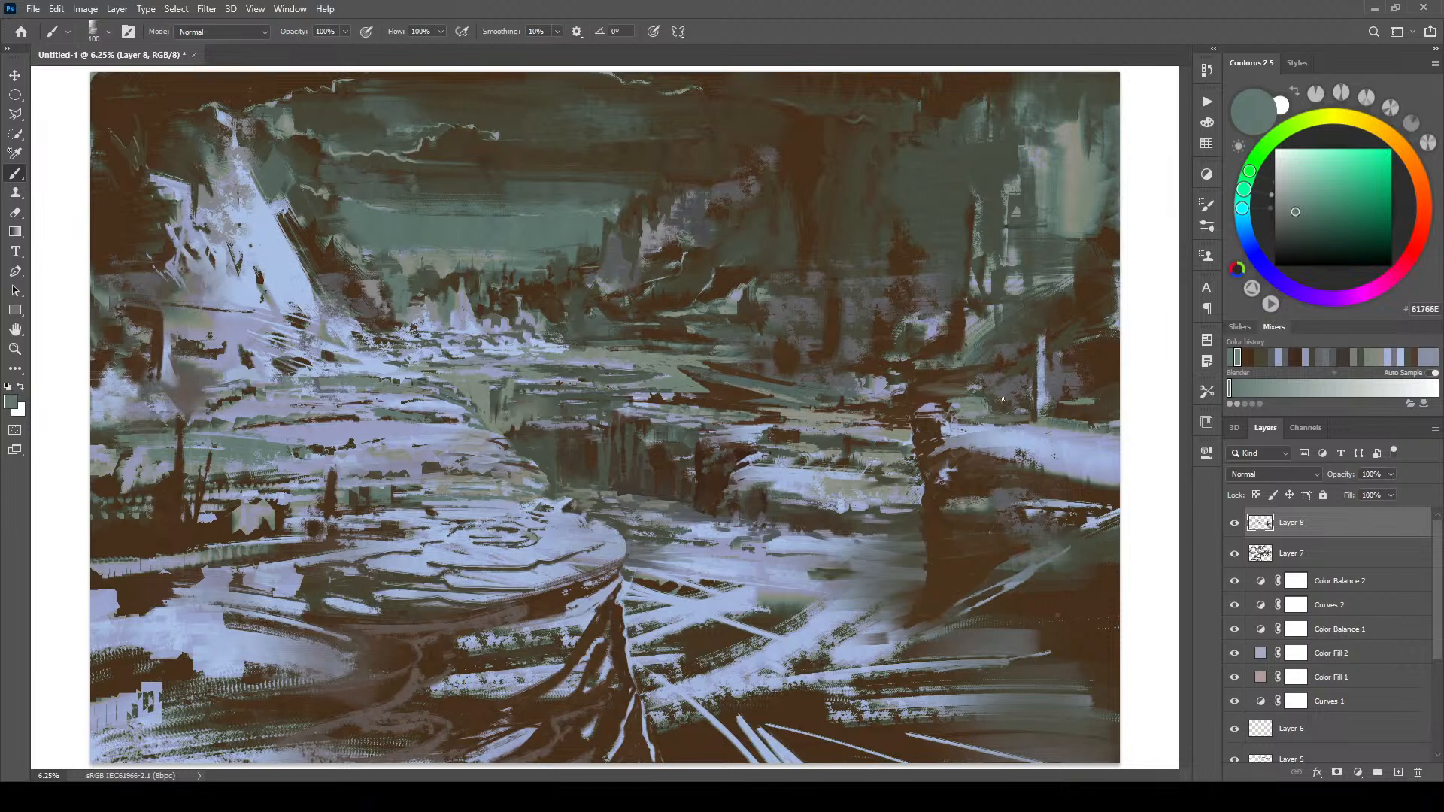
{"action": "left_click", "coordinate": [994, 403], "text": "alt"}
{"action": "key", "text": "bracketleft"}
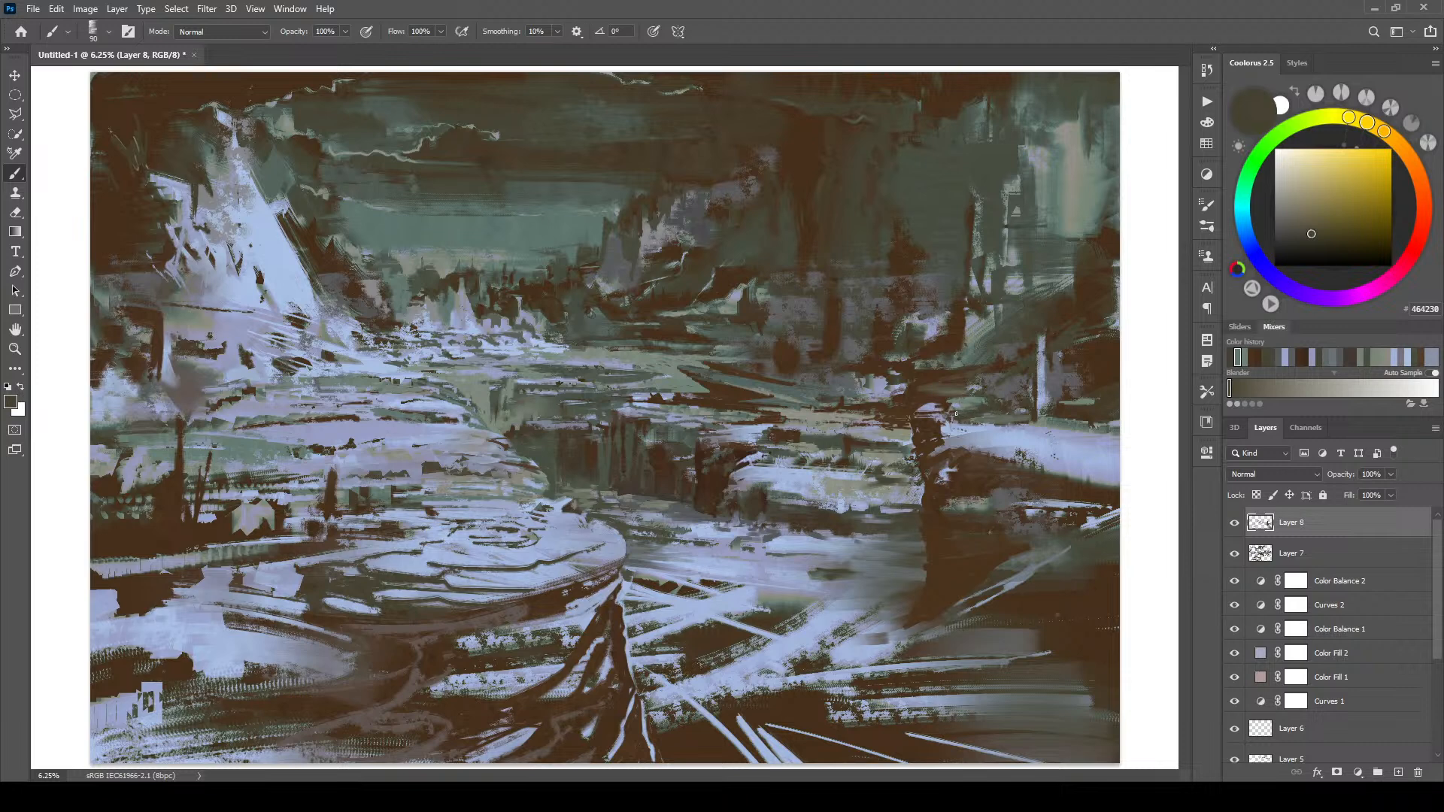
- Touch up the snow cap of the right rock pillar with sampled lavender and pale blue, enlarging the brush one increment
{"action": "left_click", "coordinate": [949, 397], "text": "alt"}
{"action": "left_click", "coordinate": [941, 406], "text": "alt"}
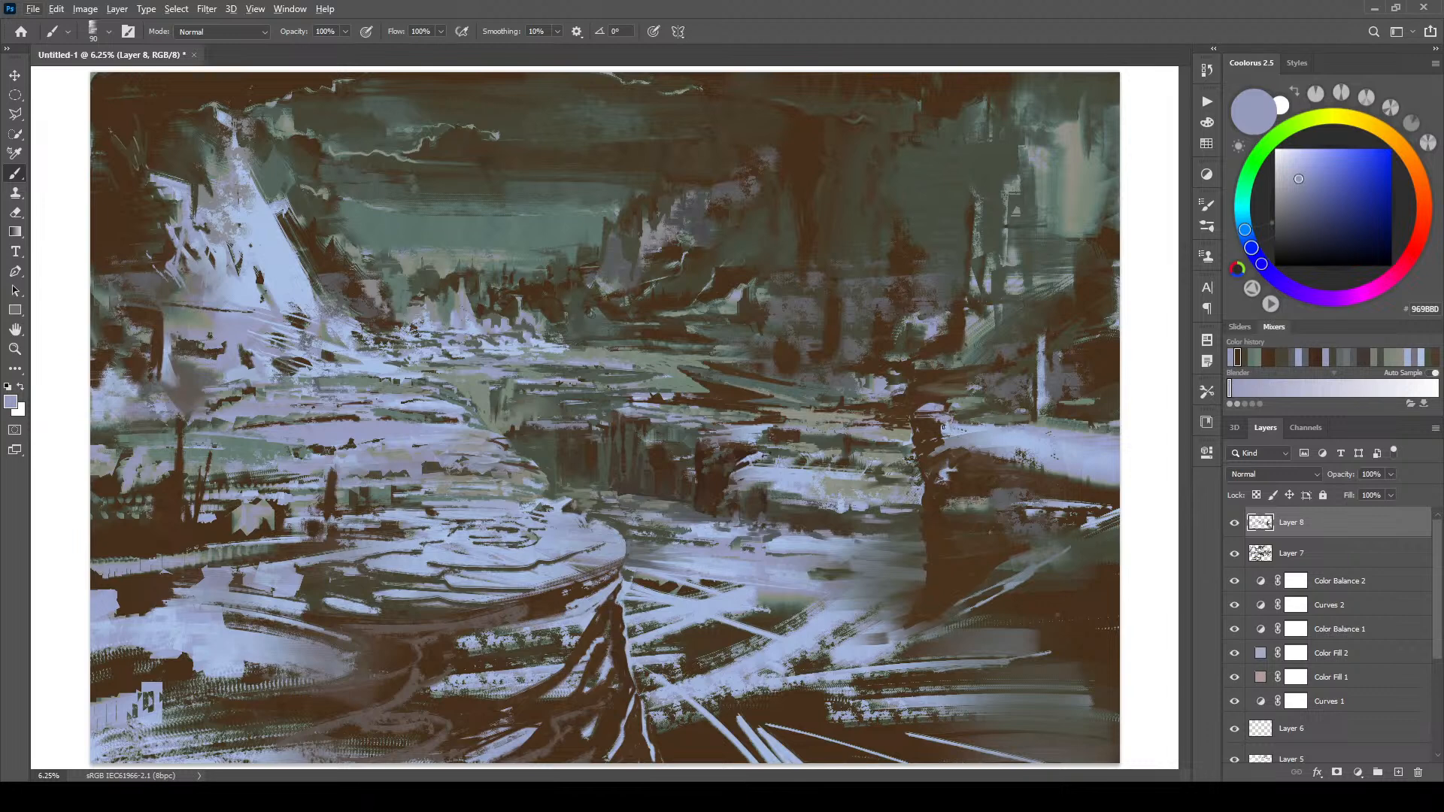
{"action": "left_click", "coordinate": [941, 426], "text": "alt"}
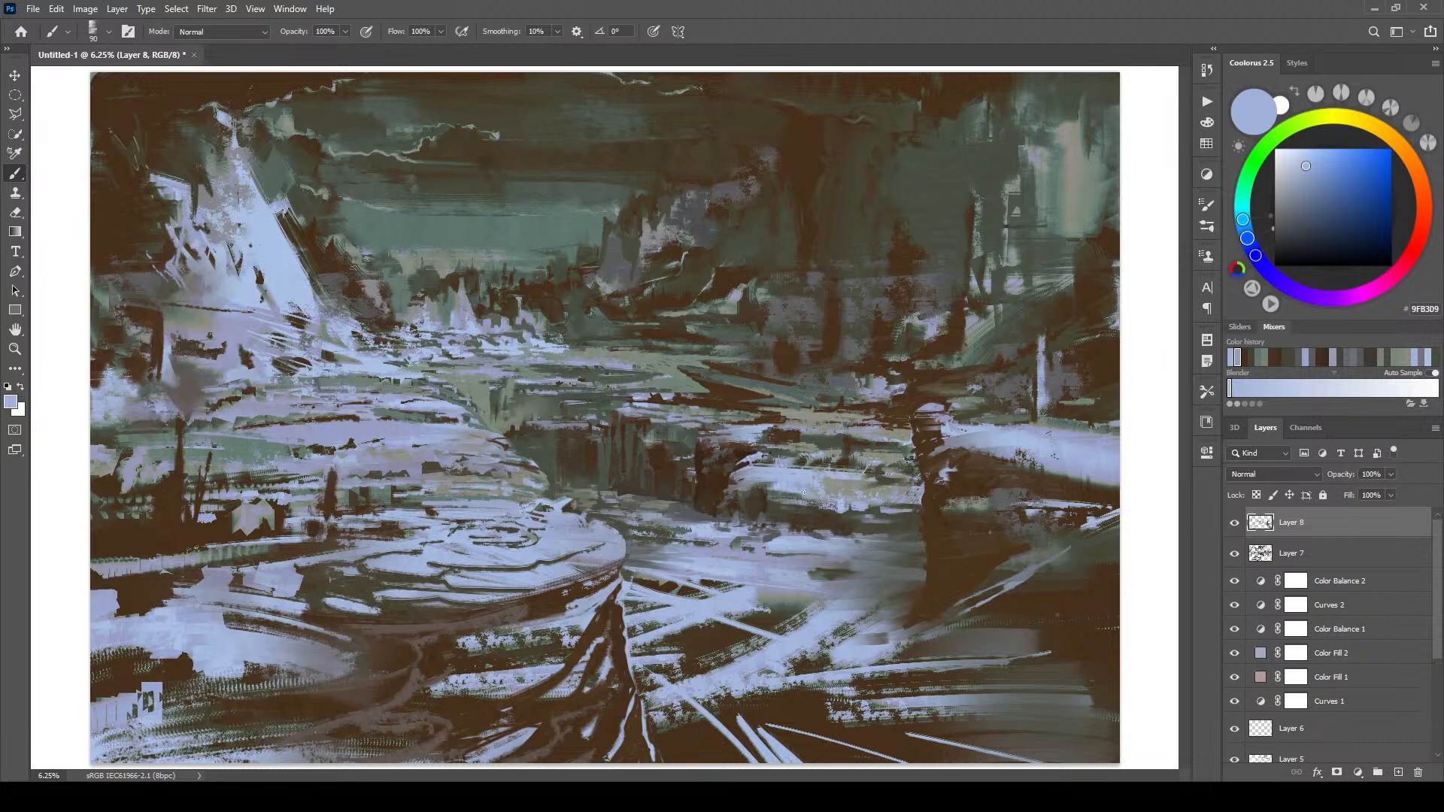
{"action": "key", "text": "bracketright"}
- Sample tones along the rim of the upper snow terrace and reduce the brush to 60 px
{"action": "left_click", "coordinate": [485, 391], "text": "alt"}
{"action": "key", "text": "bracketleft"}
{"action": "key", "text": "bracketleft"}
{"action": "key", "text": "bracketleft"}
{"action": "key", "text": "bracketleft"}
{"action": "key", "text": "bracketleft"}
{"action": "key", "text": "bracketleft"}
{"action": "left_click", "coordinate": [487, 388], "text": "alt"}
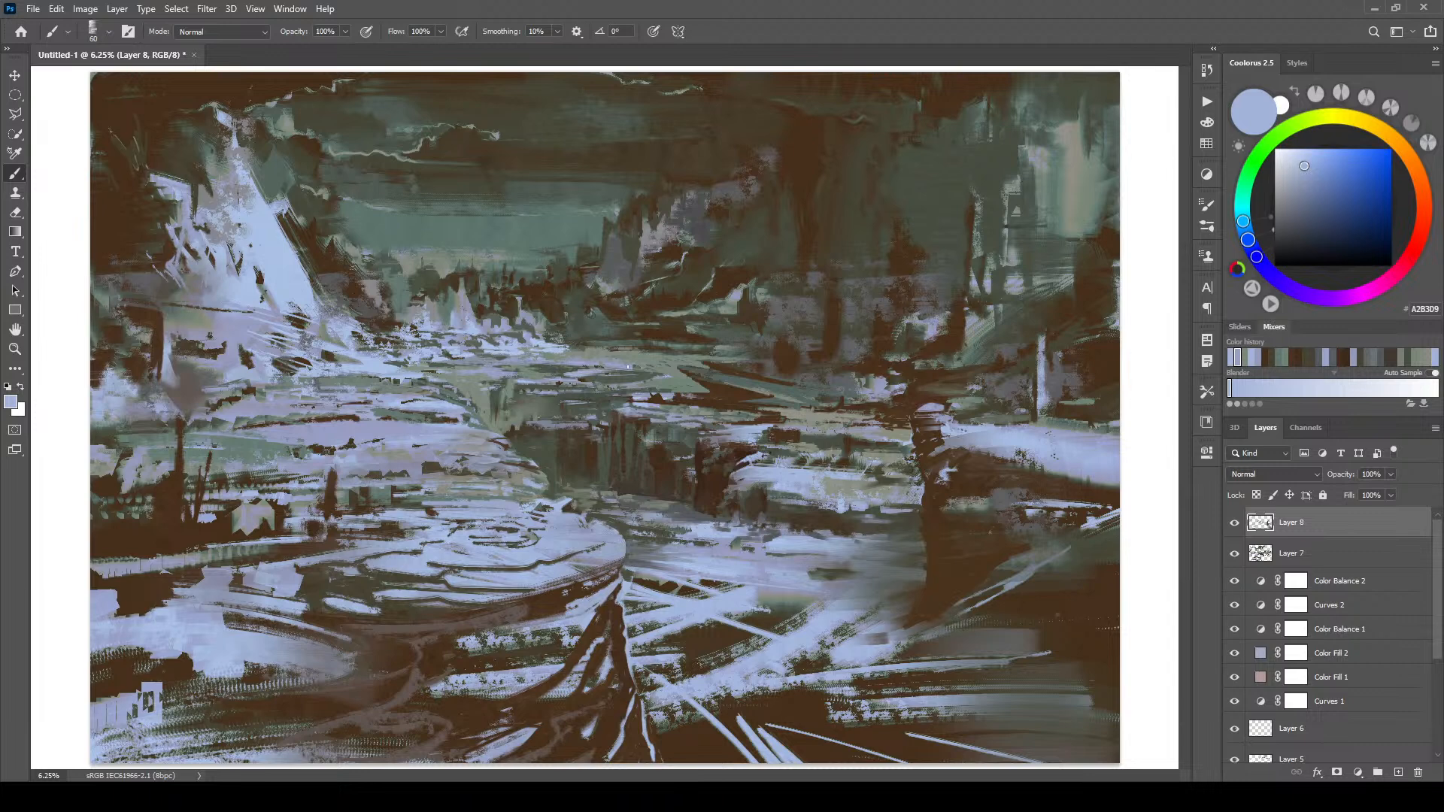
- Paint thin horizontal streaks across the flat ground above the central cliff with sampled grey-green tones
{"action": "left_click", "coordinate": [628, 363], "text": "alt"}
{"action": "left_click_drag", "start_coordinate": [594, 374], "coordinate": [615, 374]}
{"action": "left_click", "coordinate": [560, 376], "text": "alt"}
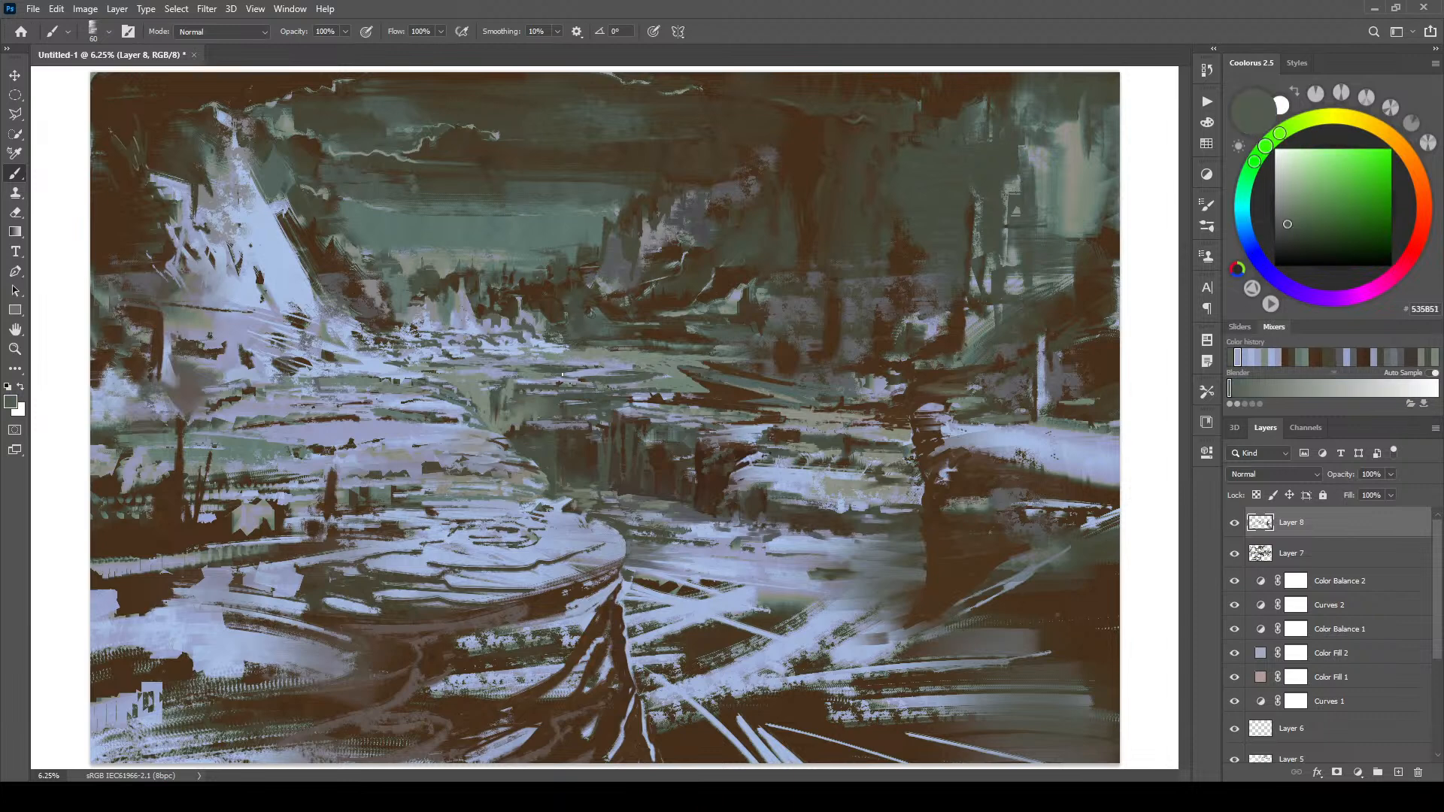
{"action": "left_click_drag", "start_coordinate": [572, 373], "coordinate": [611, 370]}
- Retouch the snow at the tip of the dark foreground peak with sampled pale blue and dark tones
{"action": "left_click", "coordinate": [629, 578], "text": "alt"}
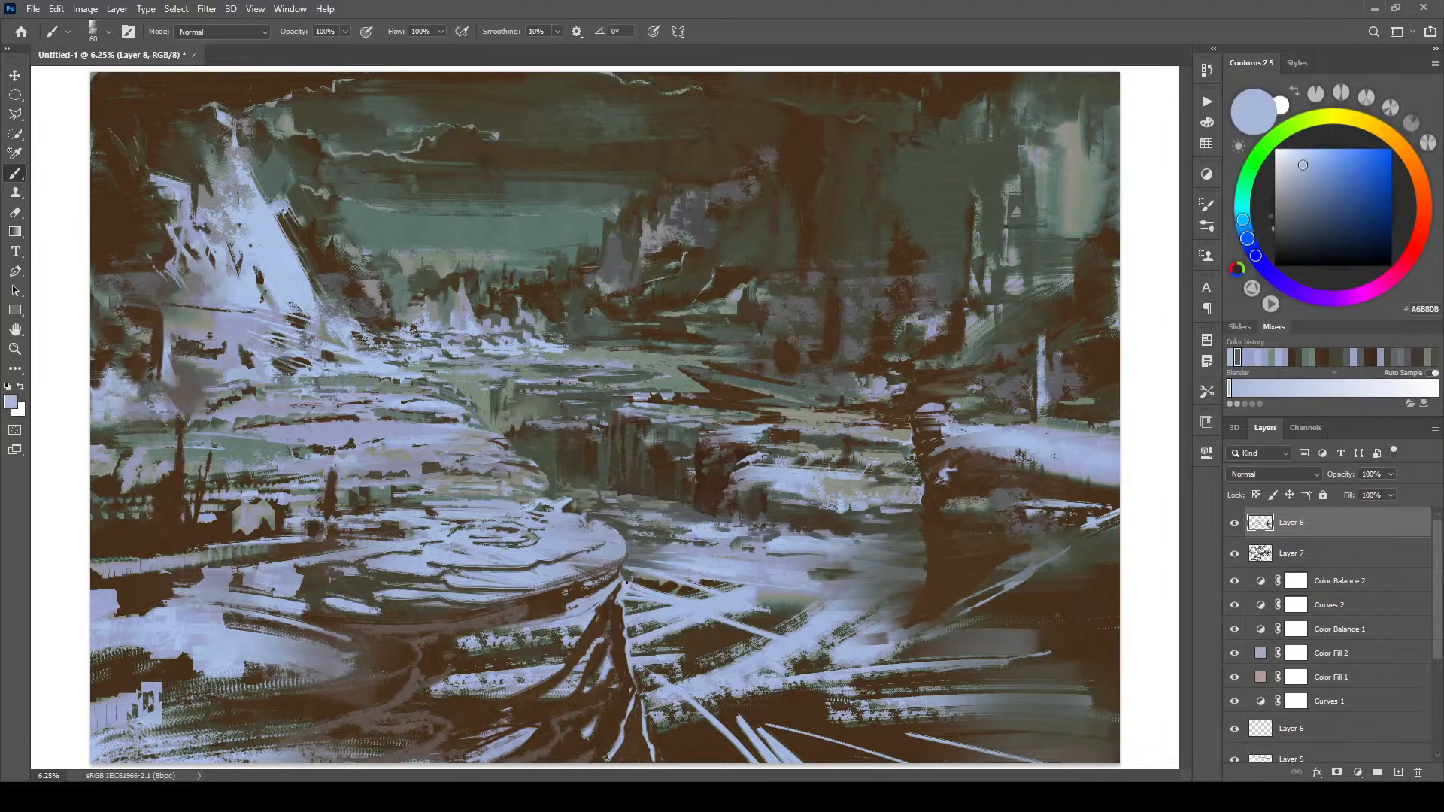
{"action": "left_click", "coordinate": [632, 584], "text": "alt"}
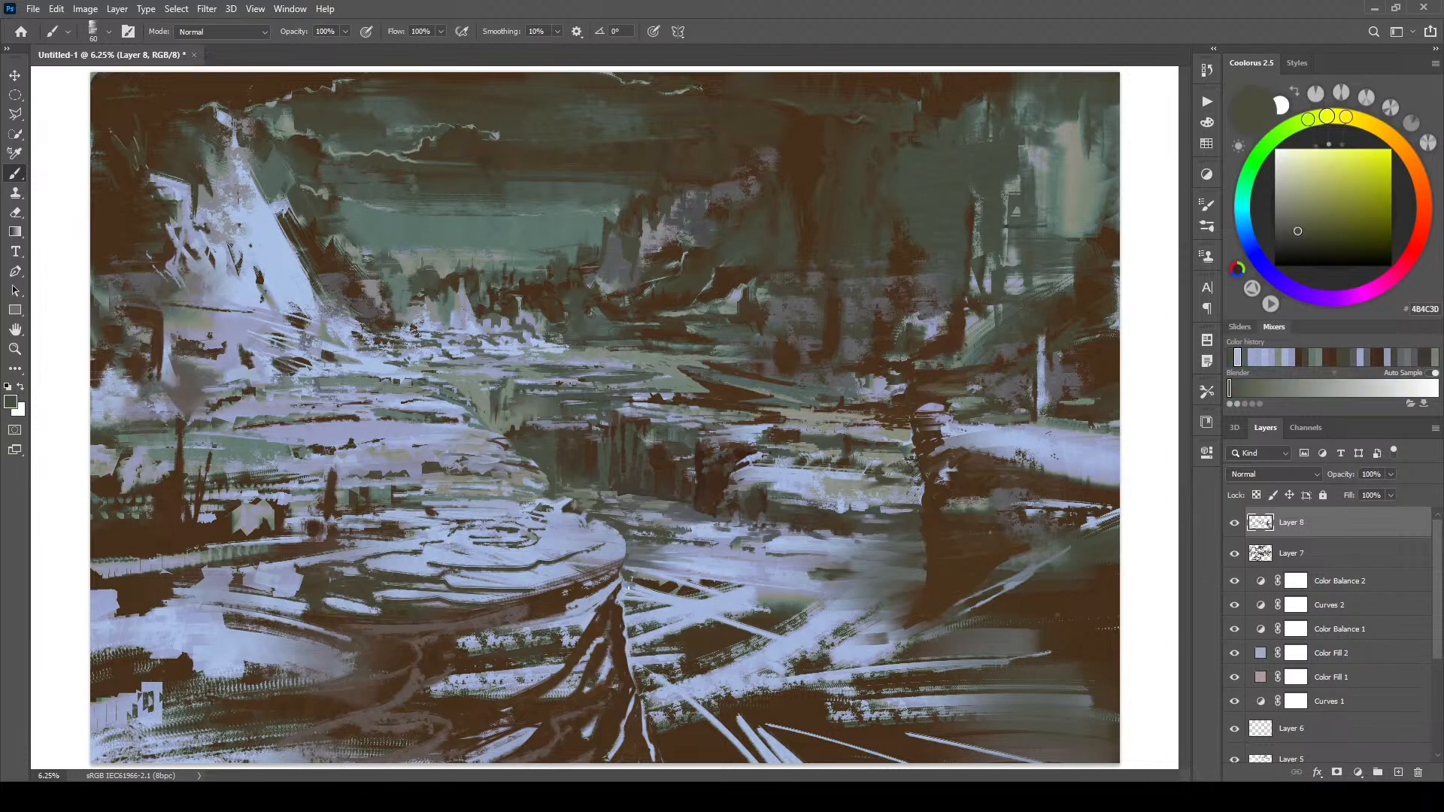
{"action": "left_click", "coordinate": [633, 578], "text": "alt"}
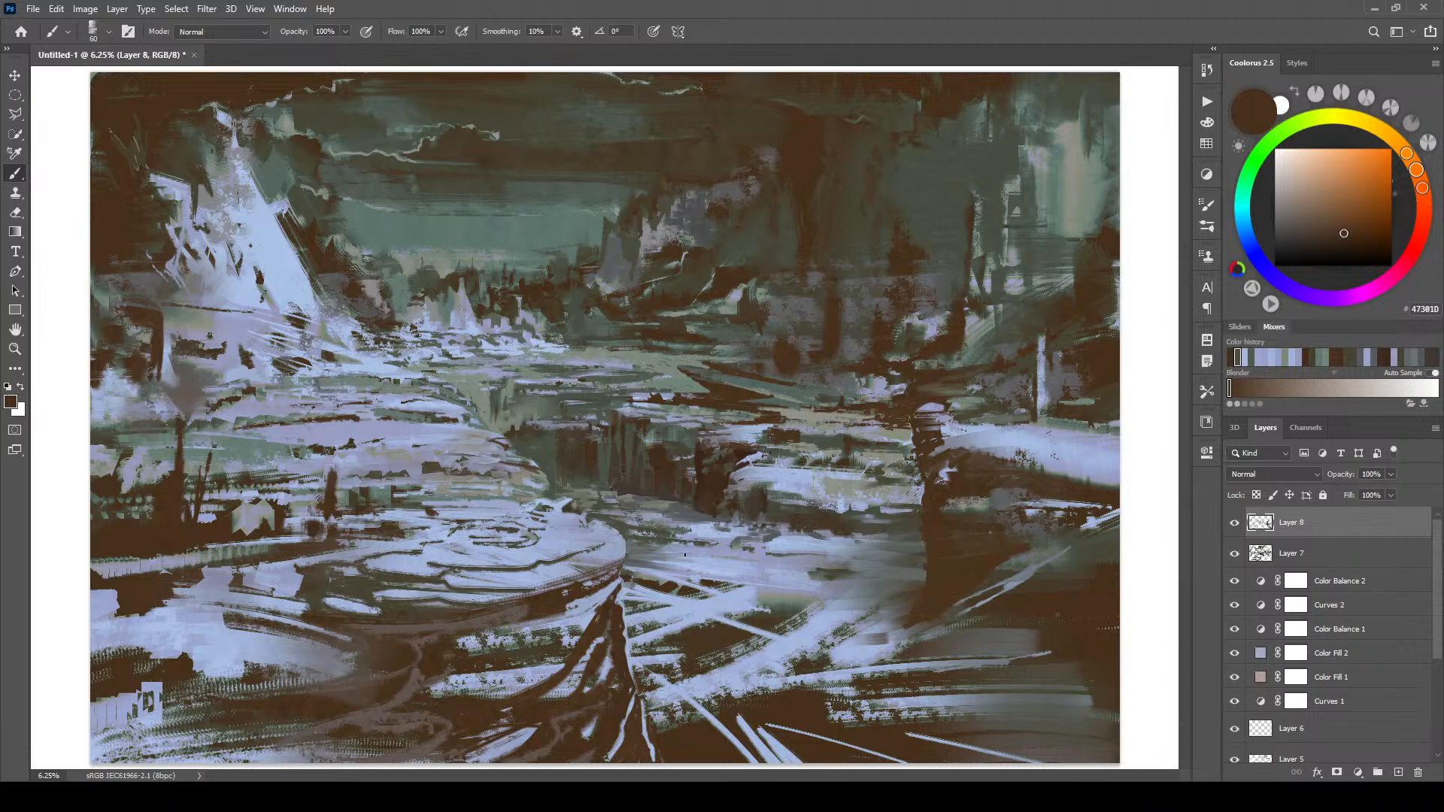
- Refine the diagonal foreground streaks and the round snow mound with sampled dark brown and pale blue strokes, using a 50 px brush
{"action": "mouse_move", "coordinate": [712, 608]}
{"action": "left_mouse_down"}
{"action": "mouse_move", "coordinate": [724, 599]}
{"action": "mouse_move", "coordinate": [714, 607]}
{"action": "left_mouse_up"}
{"action": "left_click", "coordinate": [716, 608], "text": "alt"}
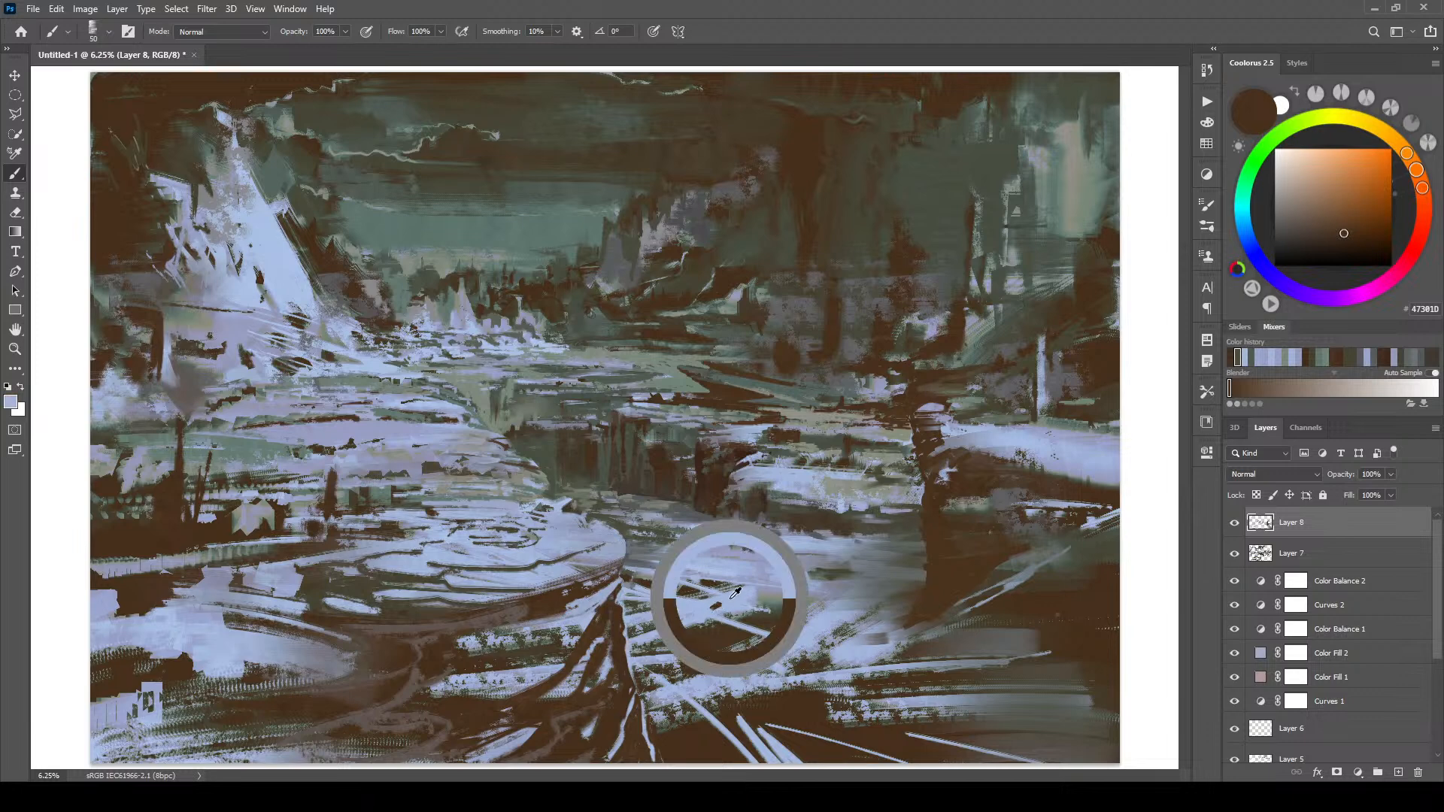
{"action": "left_click_drag", "start_coordinate": [726, 603], "coordinate": [719, 601]}
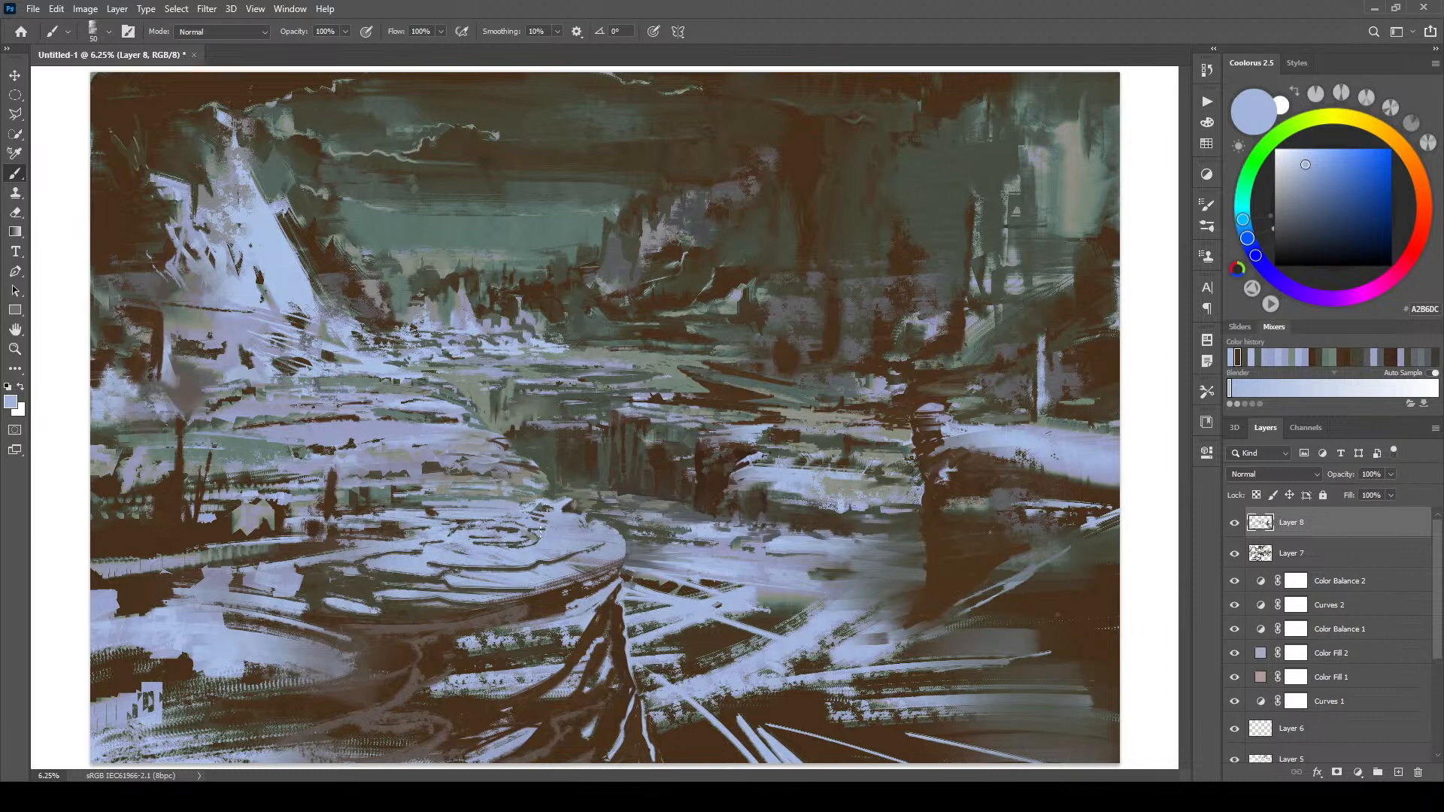
{"action": "left_click", "coordinate": [537, 555], "text": "alt"}
{"action": "left_click", "coordinate": [538, 560], "text": "alt"}
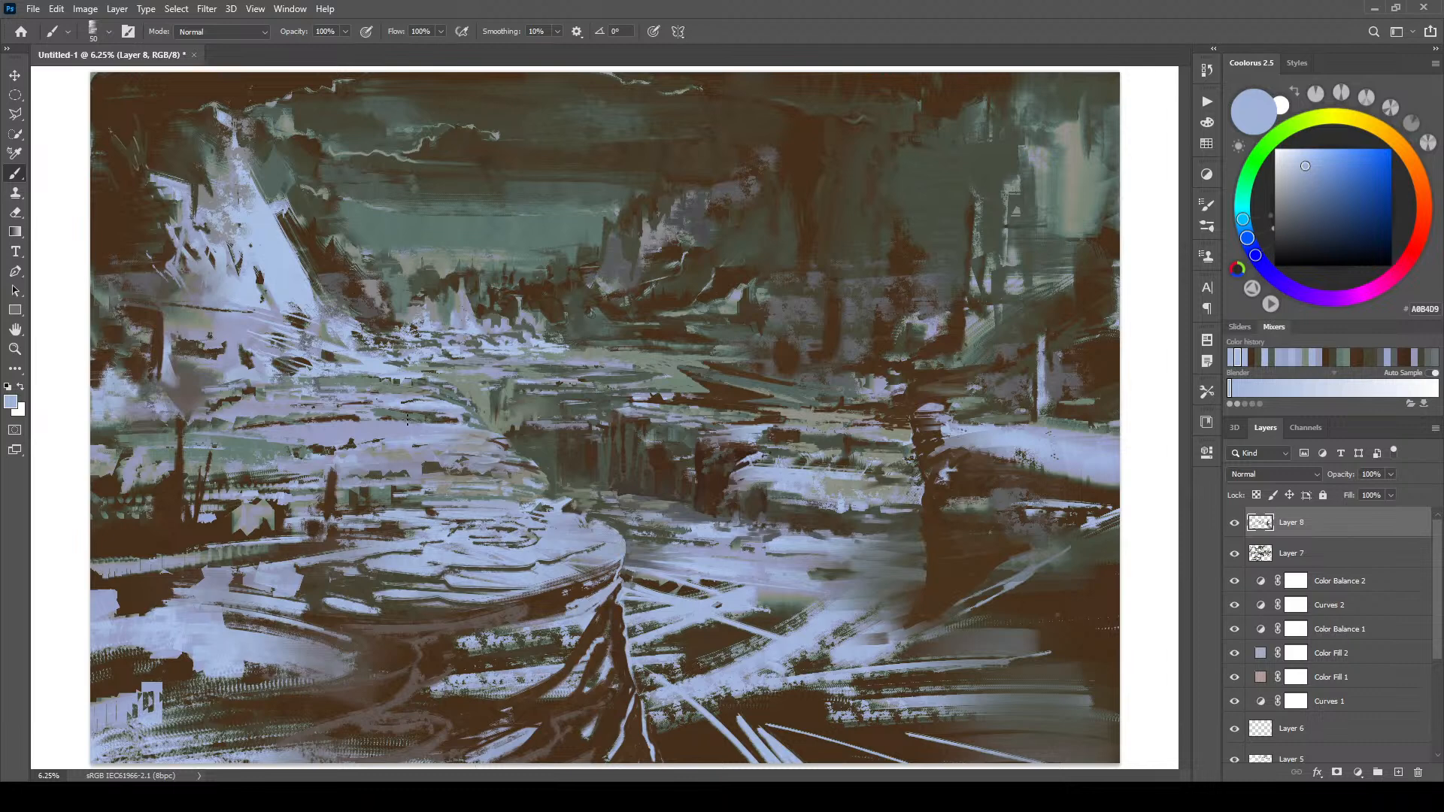
- Paint a thin dark brown post beside the existing post on the snow terrace and resample brown with the brush at 60 px
{"action": "left_click", "coordinate": [331, 473], "text": "alt"}
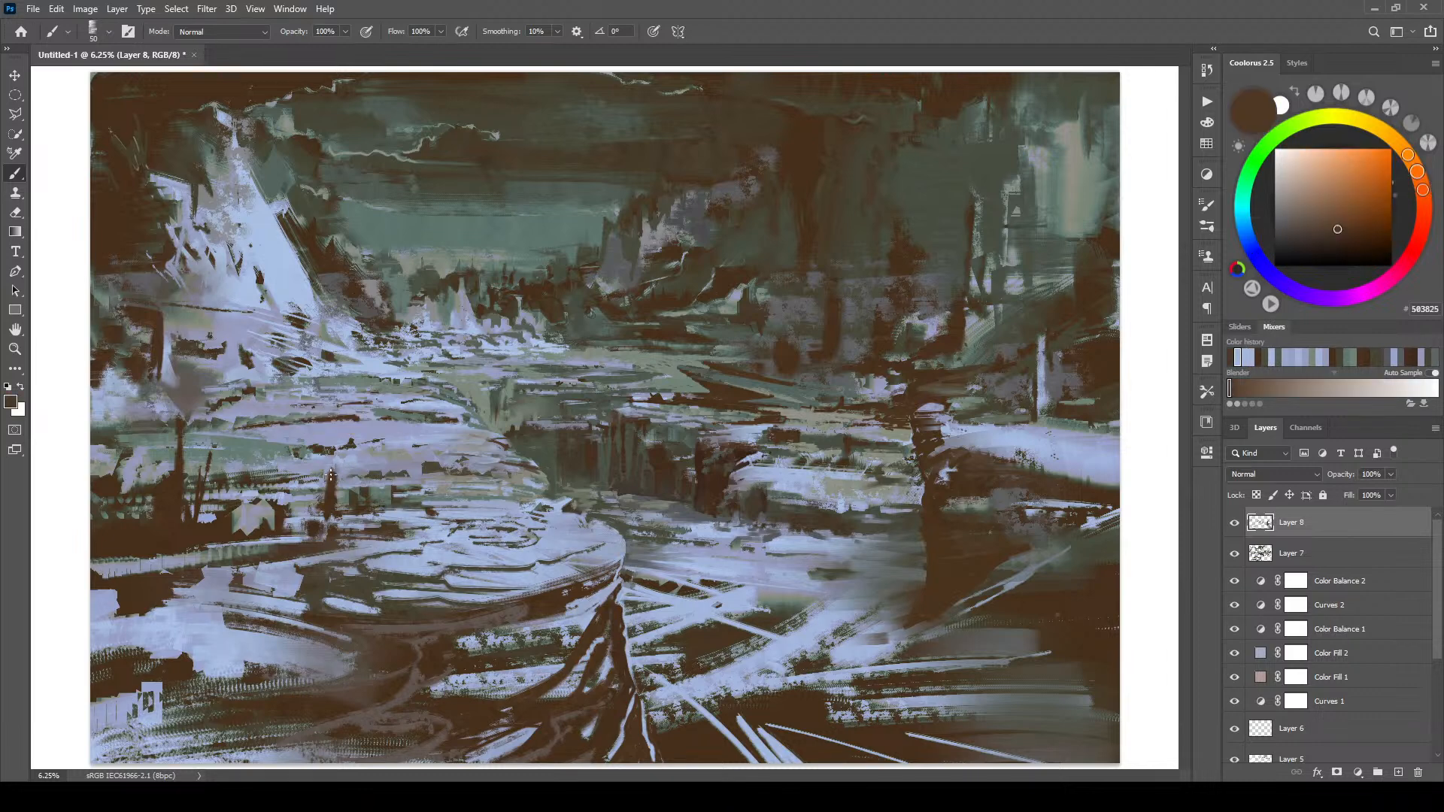
{"action": "left_click_drag", "start_coordinate": [331, 471], "coordinate": [349, 461]}
{"action": "left_click_drag", "start_coordinate": [350, 461], "coordinate": [350, 492]}
{"action": "key", "text": "bracketright"}
{"action": "key", "text": "bracketright"}
{"action": "key", "text": "bracketright"}
{"action": "key", "text": "bracketright"}
{"action": "left_click", "coordinate": [278, 514], "text": "alt"}
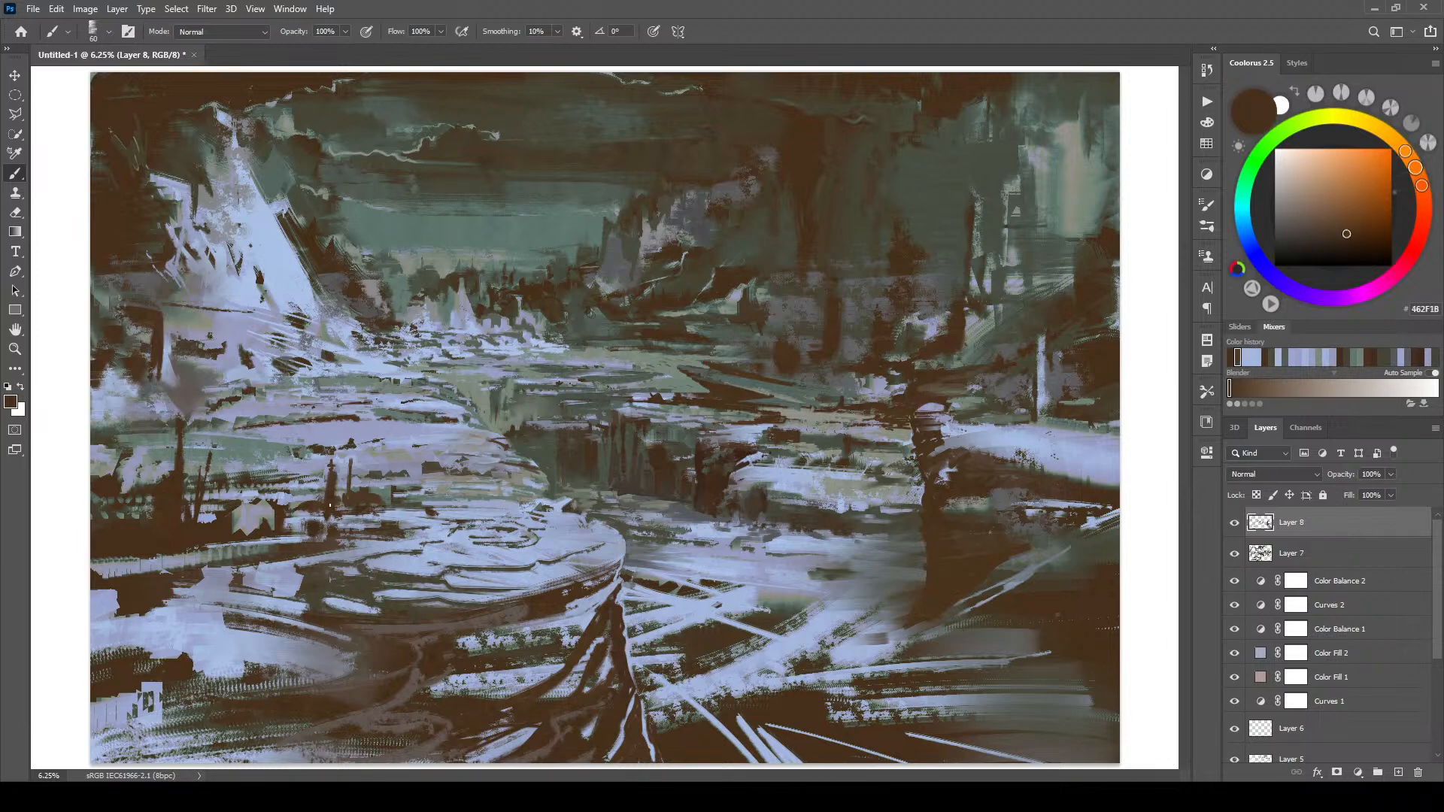
- Sample lavender and pale blue from the snow terrace and enlarge the brush to 100 px for its snow tones
{"action": "left_click", "coordinate": [337, 476], "text": "alt"}
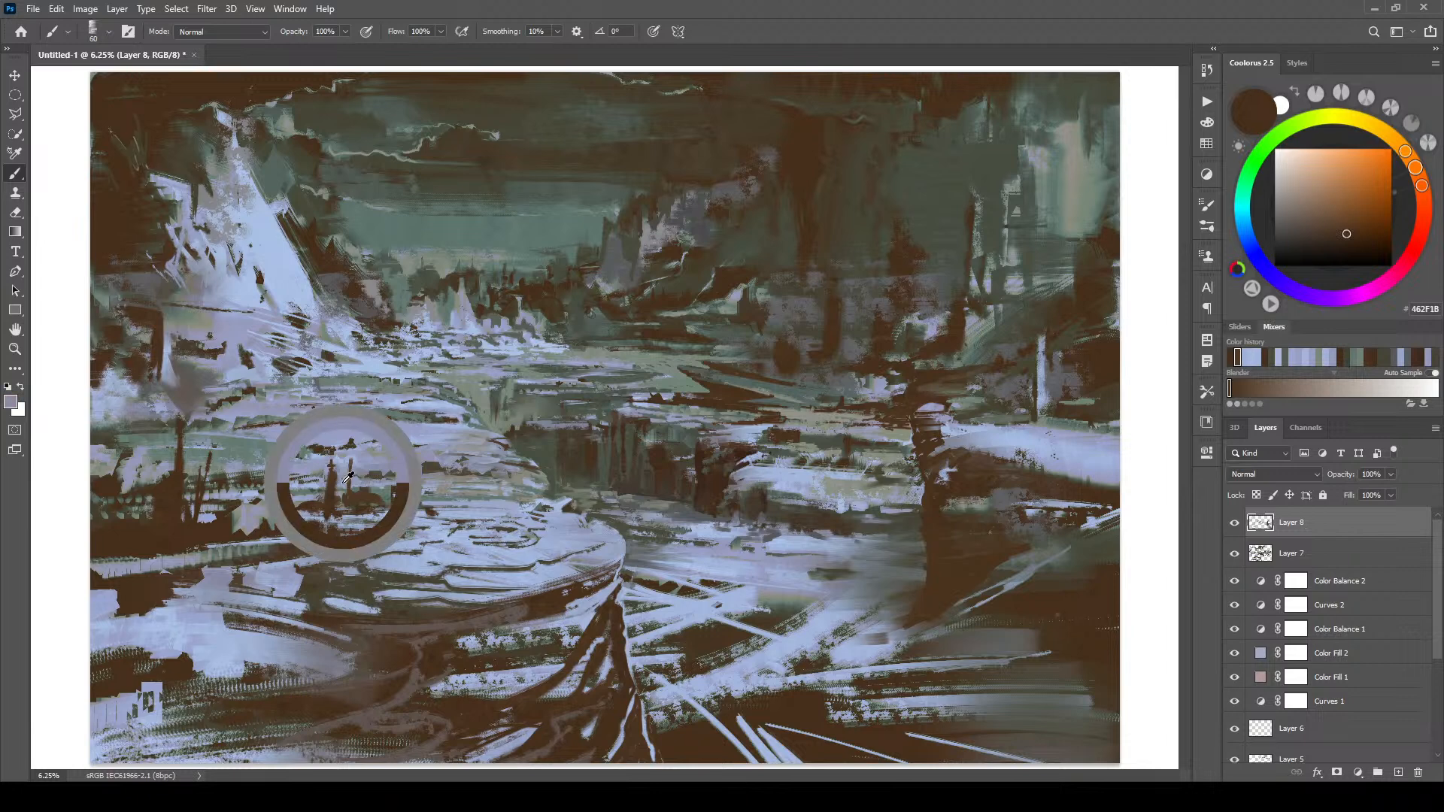
{"action": "key", "text": "bracketright"}
{"action": "key", "text": "bracketright"}
{"action": "key", "text": "bracketright"}
{"action": "key", "text": "bracketright"}
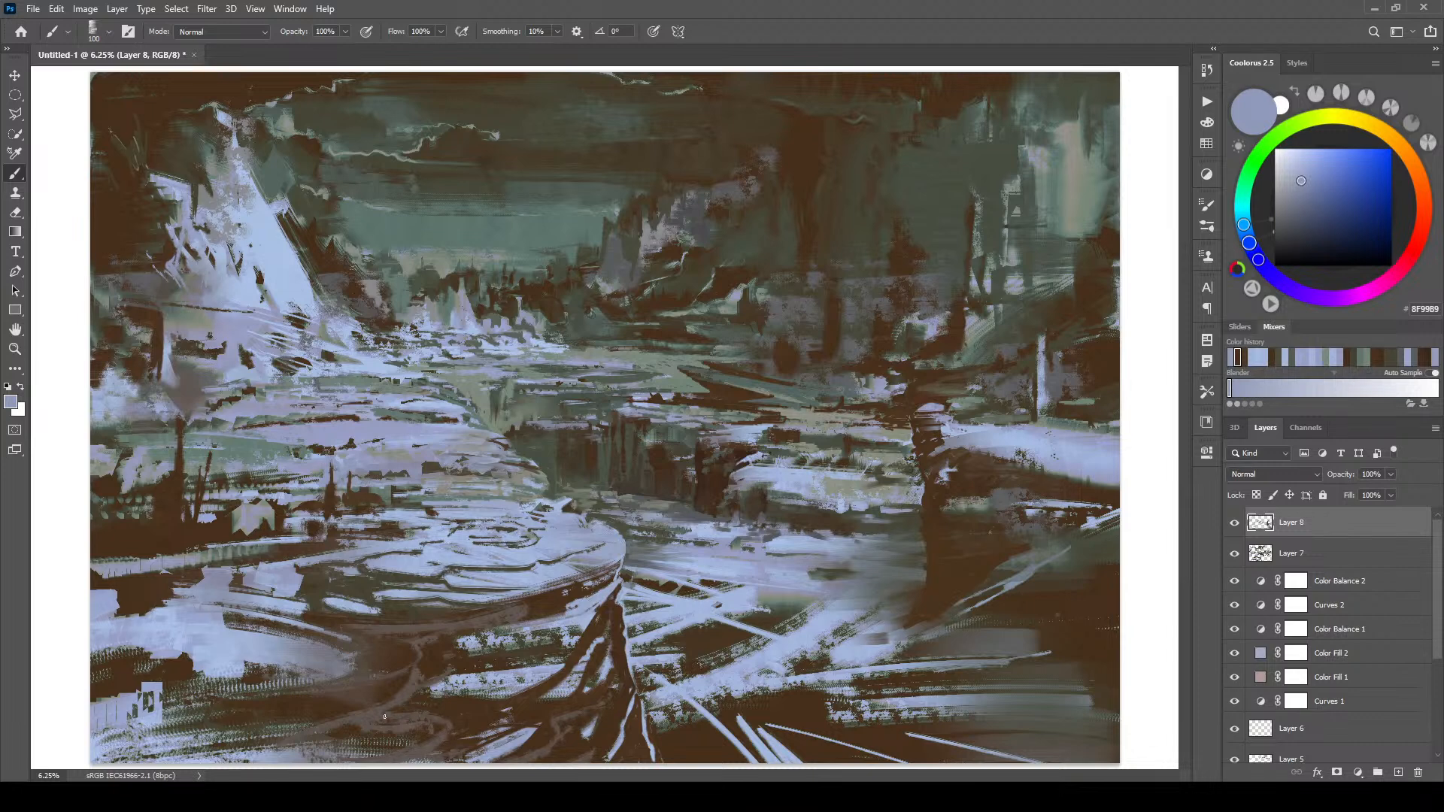
{"action": "left_click", "coordinate": [272, 380], "text": "alt"}
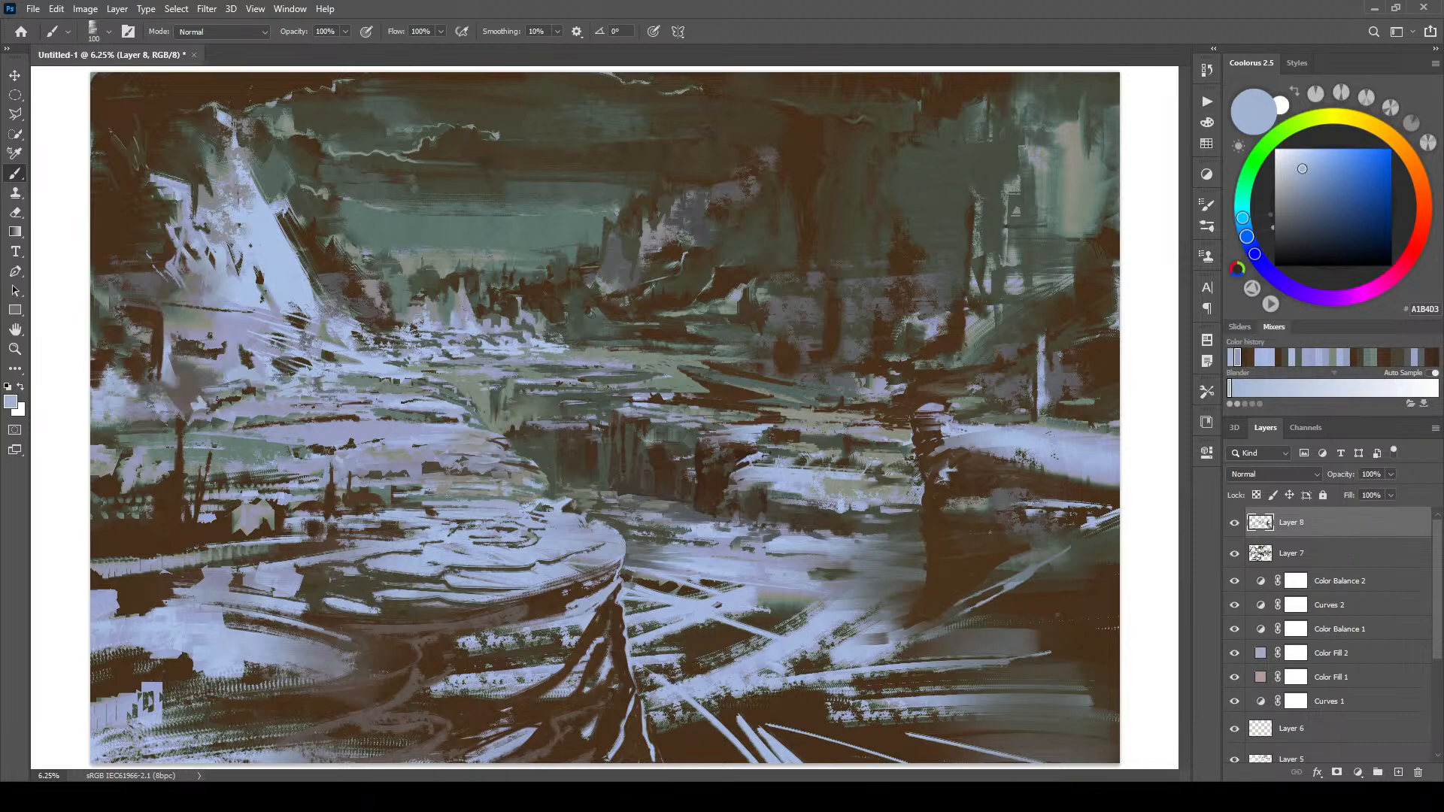
- Touch up the snow terrace with sampled lavender and brown tones, starting at the thin dark post and reducing the brush to 70 px
{"action": "key", "text": "bracketright"}
{"action": "key", "text": "bracketright"}
{"action": "key", "text": "bracketright"}
{"action": "key", "text": "bracketright"}
{"action": "key", "text": "bracketright"}
{"action": "left_click_drag", "start_coordinate": [177, 410], "coordinate": [182, 386]}
{"action": "left_click", "coordinate": [434, 459], "text": "alt"}
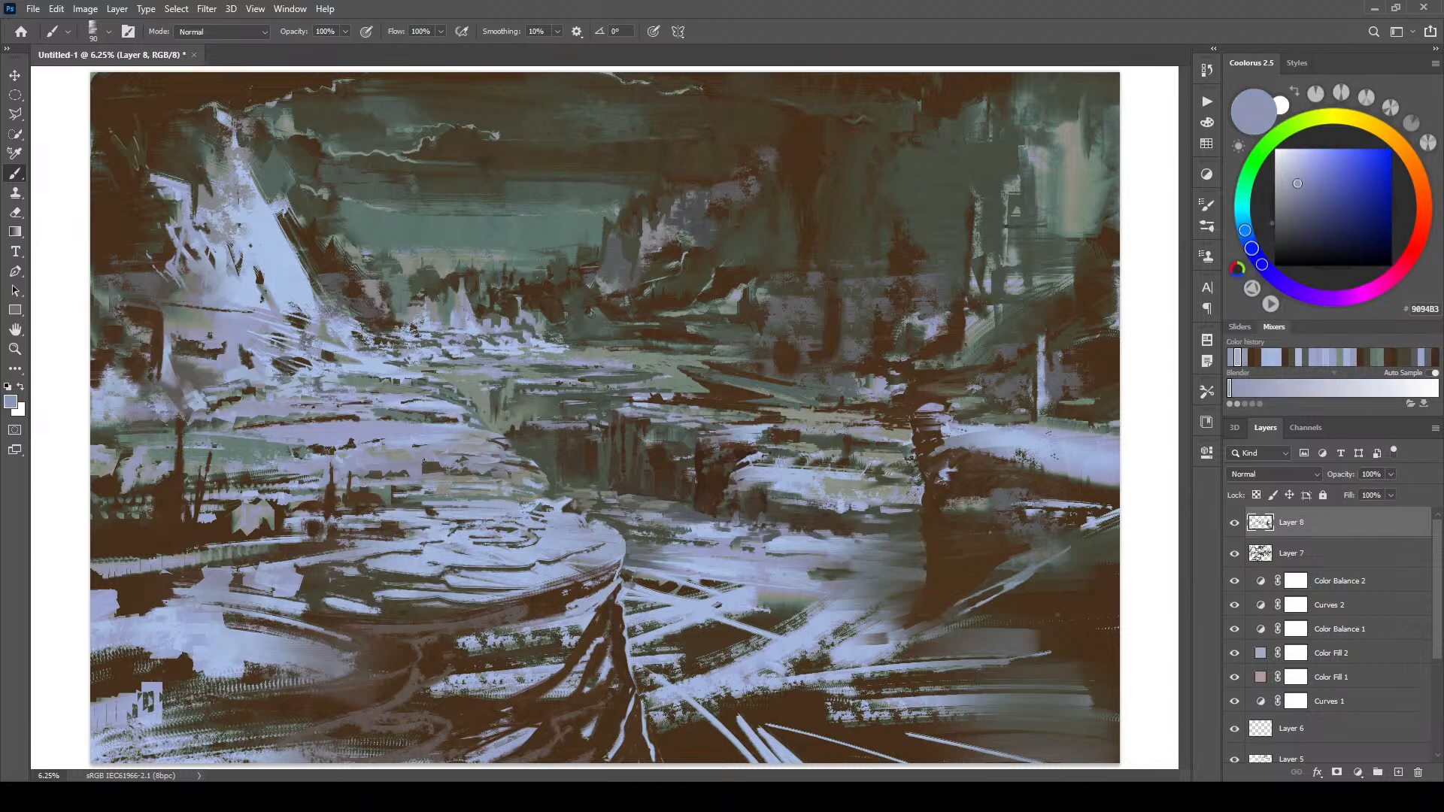
{"action": "left_click", "coordinate": [464, 460], "text": "alt"}
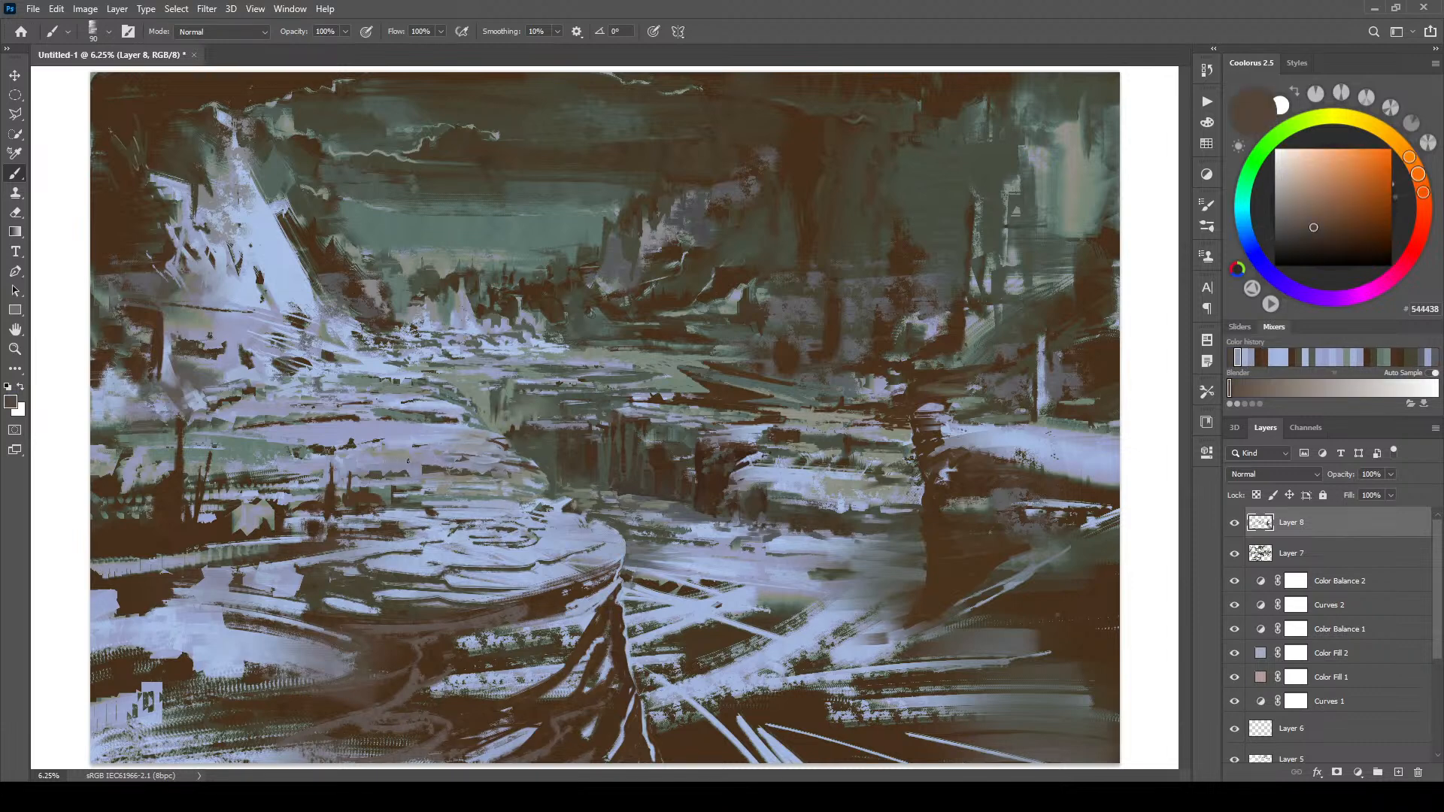
{"action": "left_click", "coordinate": [426, 457], "text": "alt"}
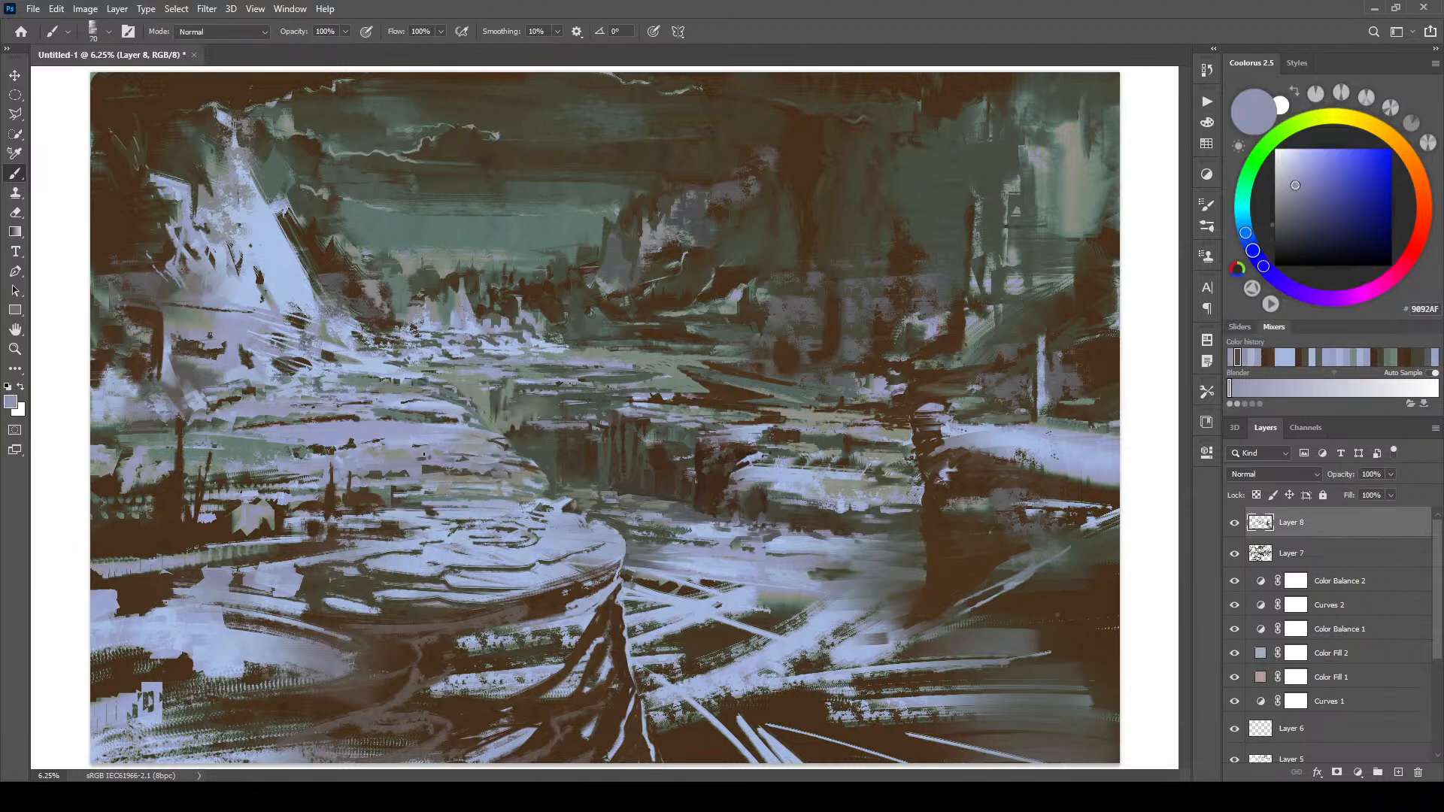
{"action": "left_click", "coordinate": [465, 459], "text": "alt"}
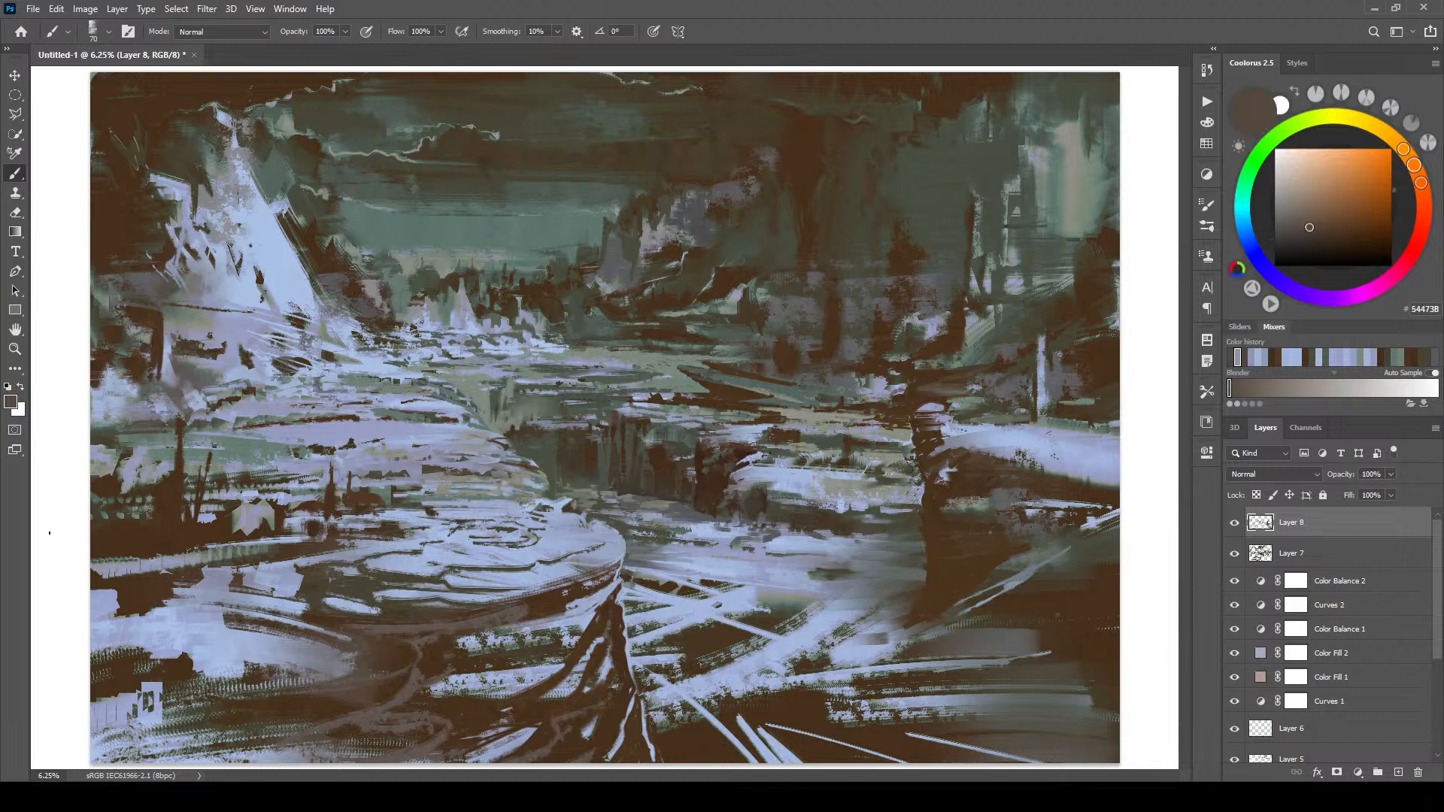
- Brush curved dark brown strokes into the pale foreground snow below the terrace hut
{"action": "key", "text": "bracketleft"}
{"action": "left_click_drag", "start_coordinate": [254, 572], "coordinate": [253, 581]}
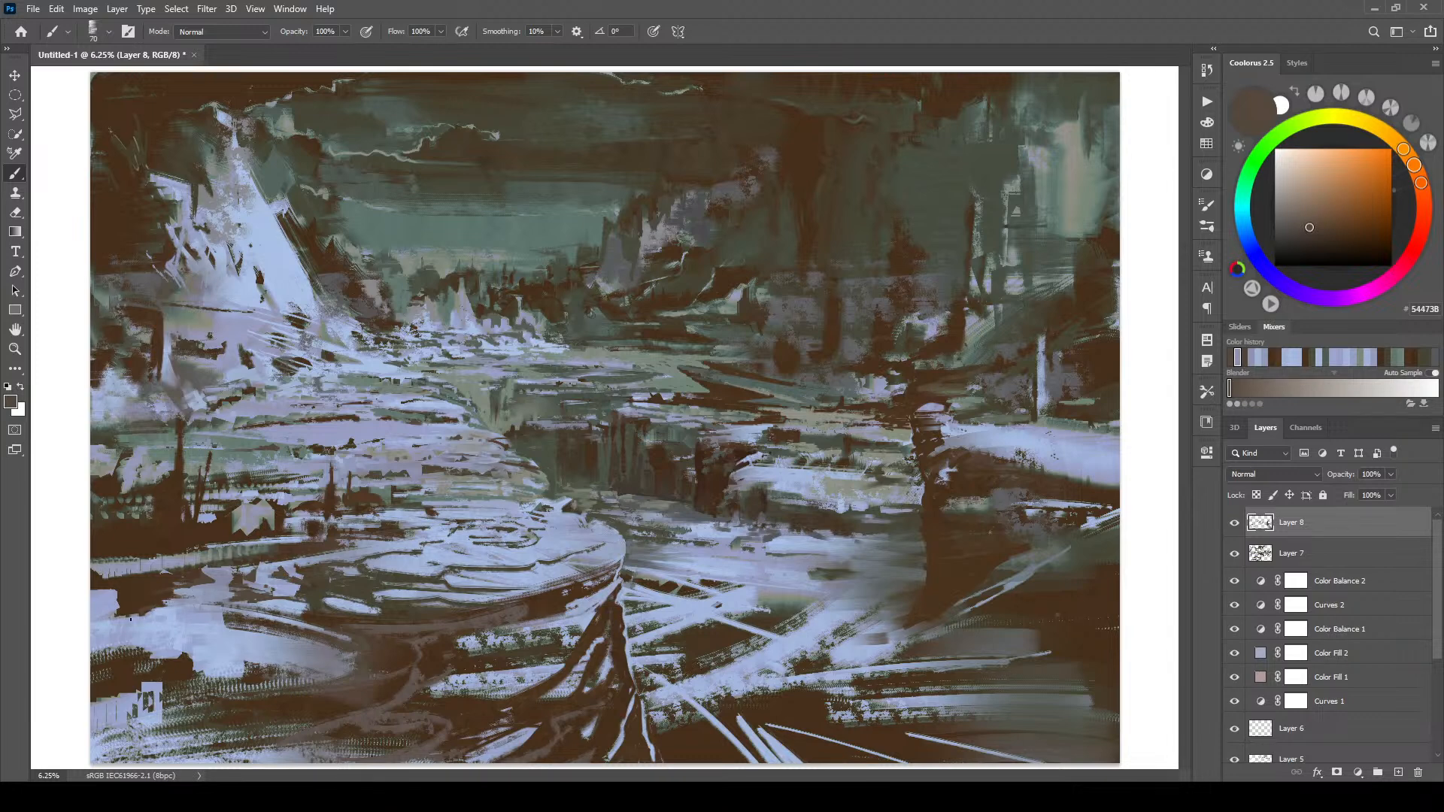
{"action": "mouse_move", "coordinate": [142, 624]}
{"action": "left_mouse_down"}
{"action": "mouse_move", "coordinate": [170, 644]}
{"action": "mouse_move", "coordinate": [128, 655]}
{"action": "left_mouse_up"}
{"action": "key", "text": "bracketright"}
{"action": "key", "text": "bracketleft"}
{"action": "key", "text": "bracketleft"}
{"action": "key", "text": "bracketleft"}
{"action": "key", "text": "bracketleft"}
{"action": "key", "text": "bracketleft"}
{"action": "key", "text": "bracketleft"}
{"action": "left_click_drag", "start_coordinate": [140, 621], "coordinate": [153, 635]}
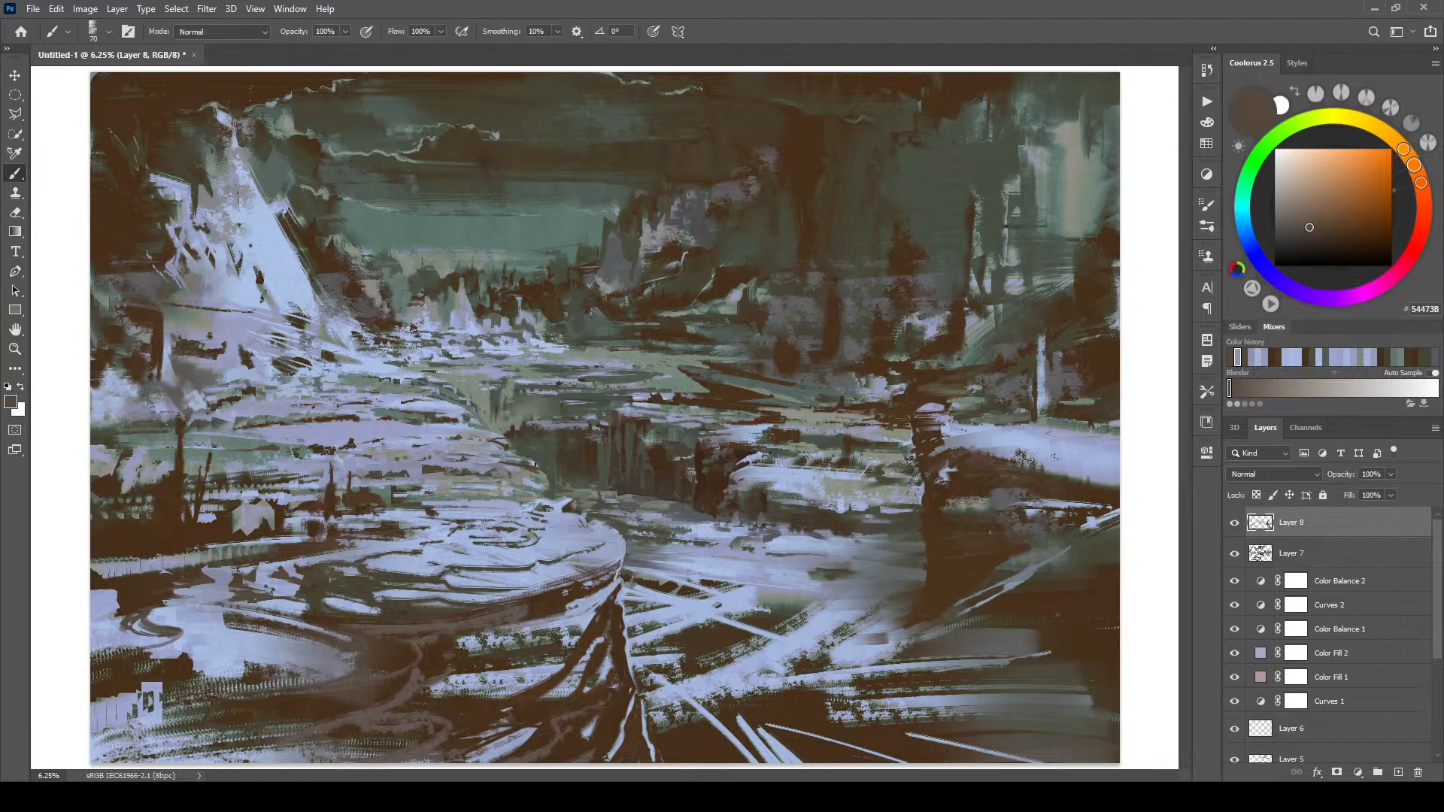
- Sample dark olive from the sky and darken the summit and outer shoulder of the snow peak with a large brush
{"action": "left_click", "coordinate": [305, 152], "text": "alt"}
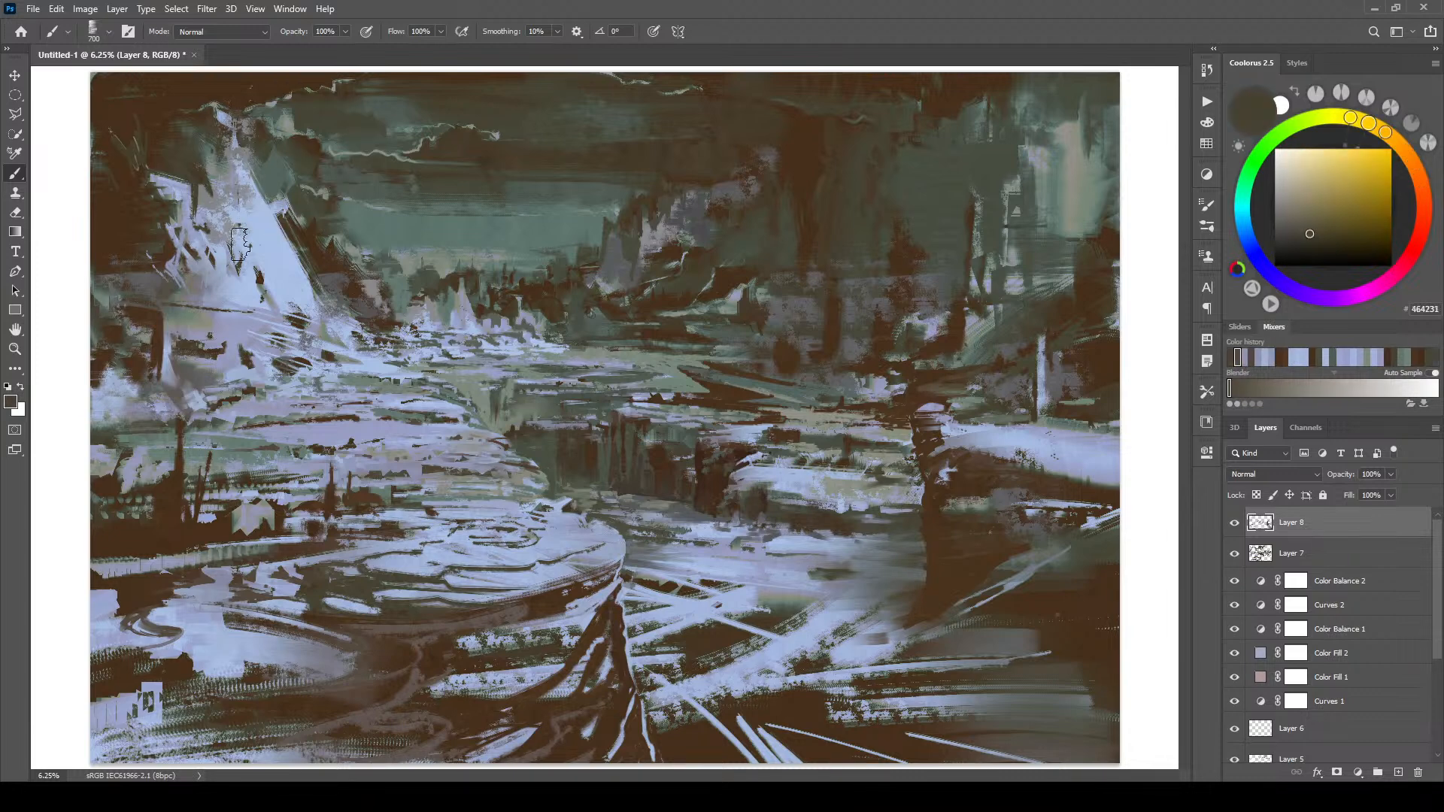
{"action": "mouse_move", "coordinate": [226, 124]}
{"action": "left_mouse_down"}
{"action": "mouse_move", "coordinate": [239, 175]}
{"action": "mouse_move", "coordinate": [167, 182]}
{"action": "mouse_move", "coordinate": [181, 192]}
{"action": "mouse_move", "coordinate": [157, 182]}
{"action": "left_mouse_up"}
{"action": "key", "text": "["}
{"action": "key", "text": "["}
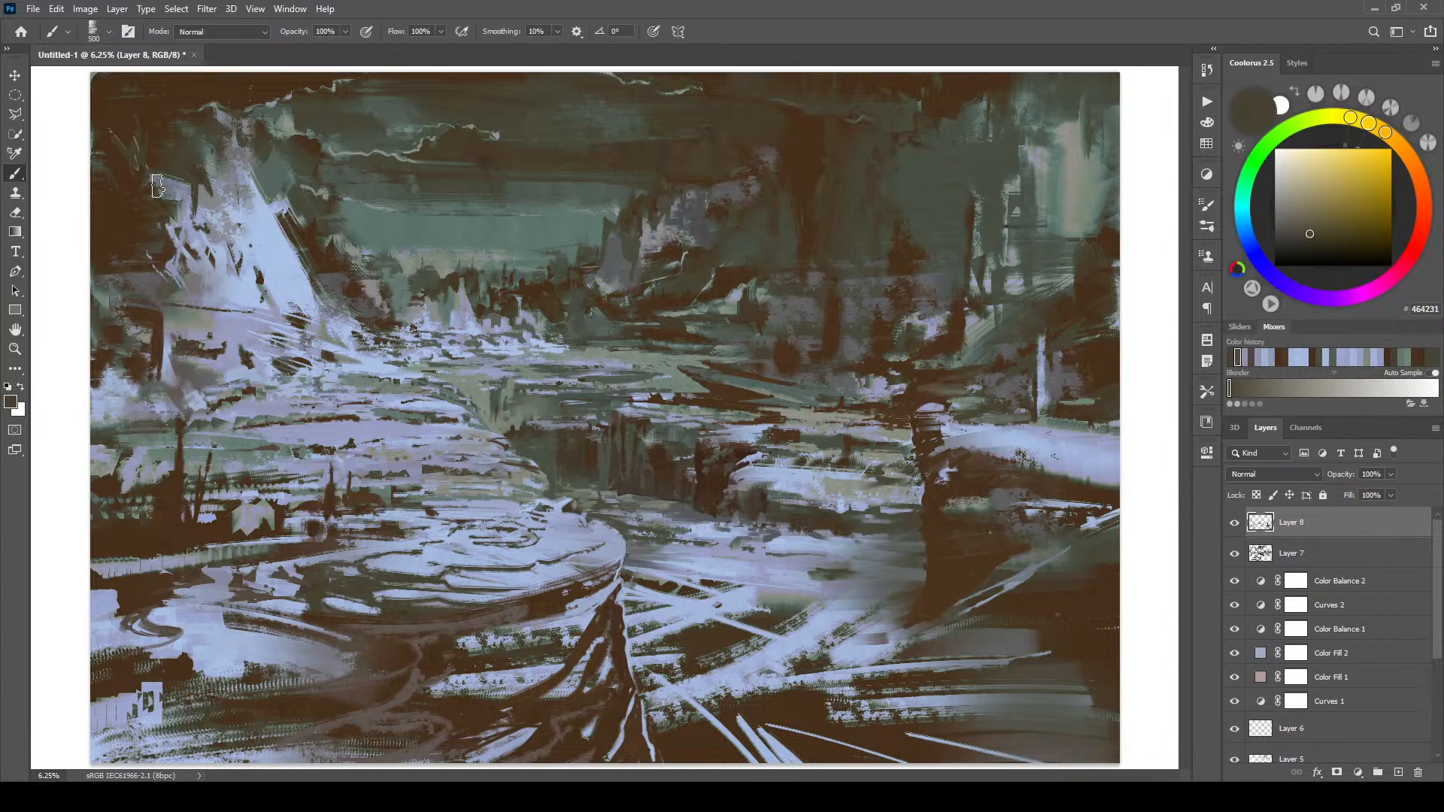
{"action": "key", "text": "bracketleft"}
{"action": "key", "text": "bracketleft"}
- Sample grey-green beside the snow peak and set the brush to 600 px for broad background strokes
{"action": "left_click", "coordinate": [298, 203], "text": "alt"}
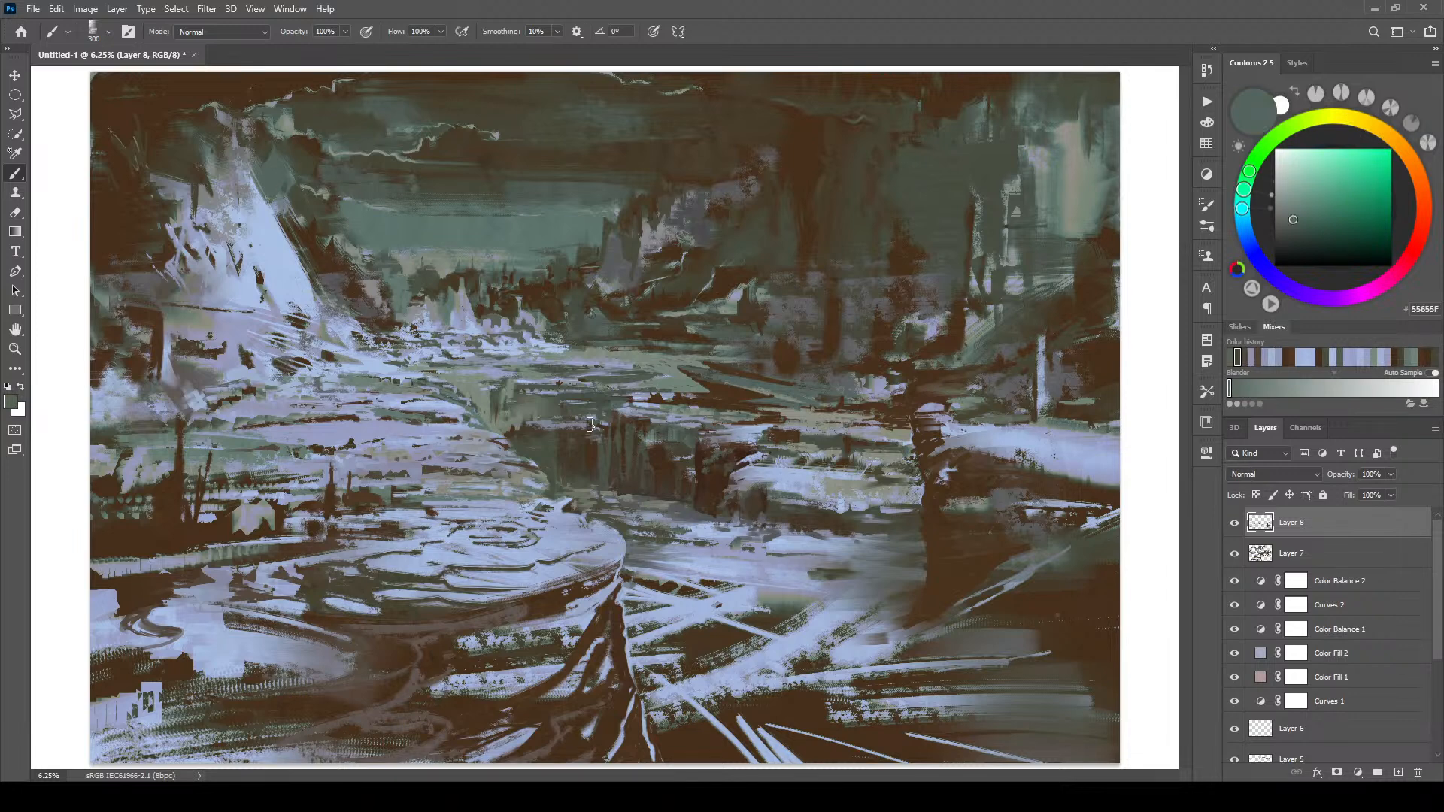
{"action": "key", "text": "bracketright"}
{"action": "key", "text": "bracketright"}
{"action": "key", "text": "bracketright"}
{"action": "key", "text": "bracketright"}
{"action": "key", "text": "bracketright"}
{"action": "key", "text": "bracketright"}
{"action": "key", "text": "bracketright"}
{"action": "key", "text": "bracketright"}
{"action": "key", "text": "bracketright"}
{"action": "key", "text": "bracketright"}
{"action": "key", "text": "bracketright"}
{"action": "key", "text": "bracketleft"}
{"action": "key", "text": "bracketleft"}
{"action": "key", "text": "bracketleft"}
{"action": "key", "text": "bracketleft"}
{"action": "key", "text": "bracketleft"}
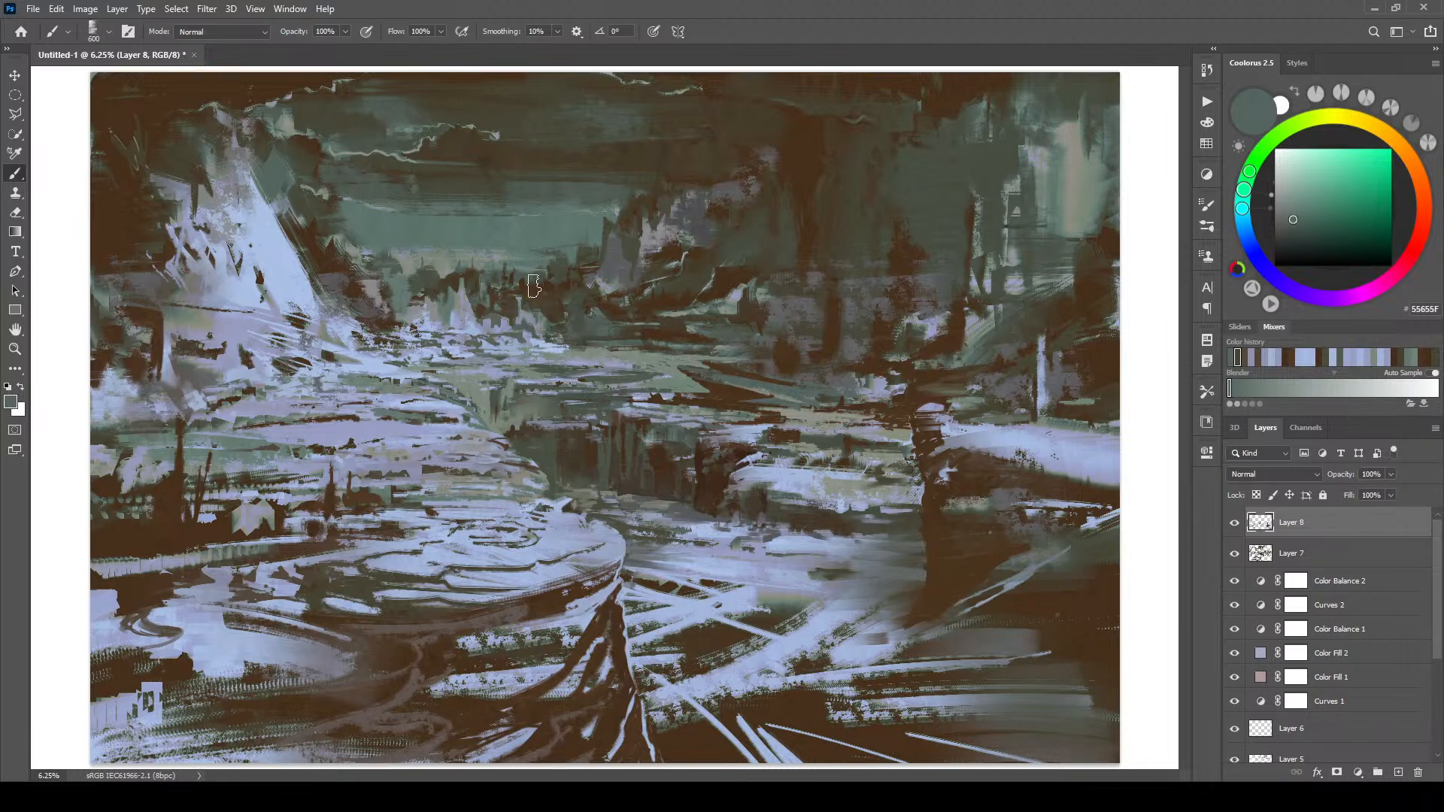
- Sample dark brown from the rock pillar and glaze it over the pale diagonal foreground streaks with the brush enlarged to 500 px
{"action": "key", "text": "bracketleft"}
{"action": "key", "text": "bracketleft"}
{"action": "key", "text": "bracketleft"}
{"action": "key", "text": "bracketleft"}
{"action": "key", "text": "bracketleft"}
{"action": "key", "text": "bracketleft"}
{"action": "key", "text": "bracketleft"}
{"action": "key", "text": "bracketleft"}
{"action": "left_click", "coordinate": [987, 561], "text": "alt"}
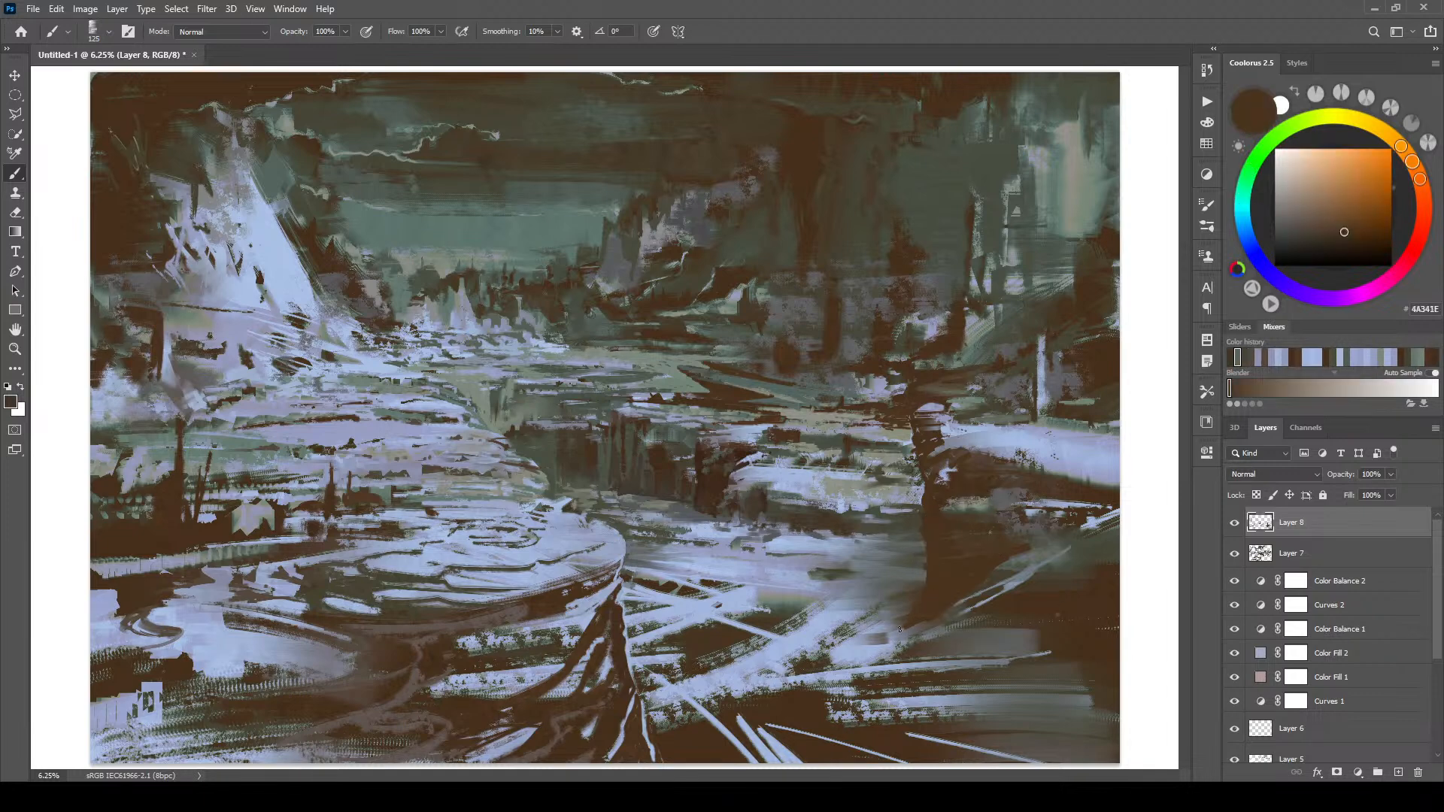
{"action": "key", "text": "bracketright"}
{"action": "key", "text": "bracketright"}
{"action": "key", "text": "bracketright"}
{"action": "key", "text": "bracketright"}
{"action": "key", "text": "bracketright"}
{"action": "key", "text": "bracketright"}
{"action": "key", "text": "bracketright"}
{"action": "key", "text": "bracketleft"}
{"action": "key", "text": "bracketleft"}
{"action": "key", "text": "bracketleft"}
{"action": "key", "text": "bracketleft"}
{"action": "key", "text": "bracketright"}
{"action": "key", "text": "bracketright"}
{"action": "key", "text": "bracketright"}
{"action": "key", "text": "bracketright"}
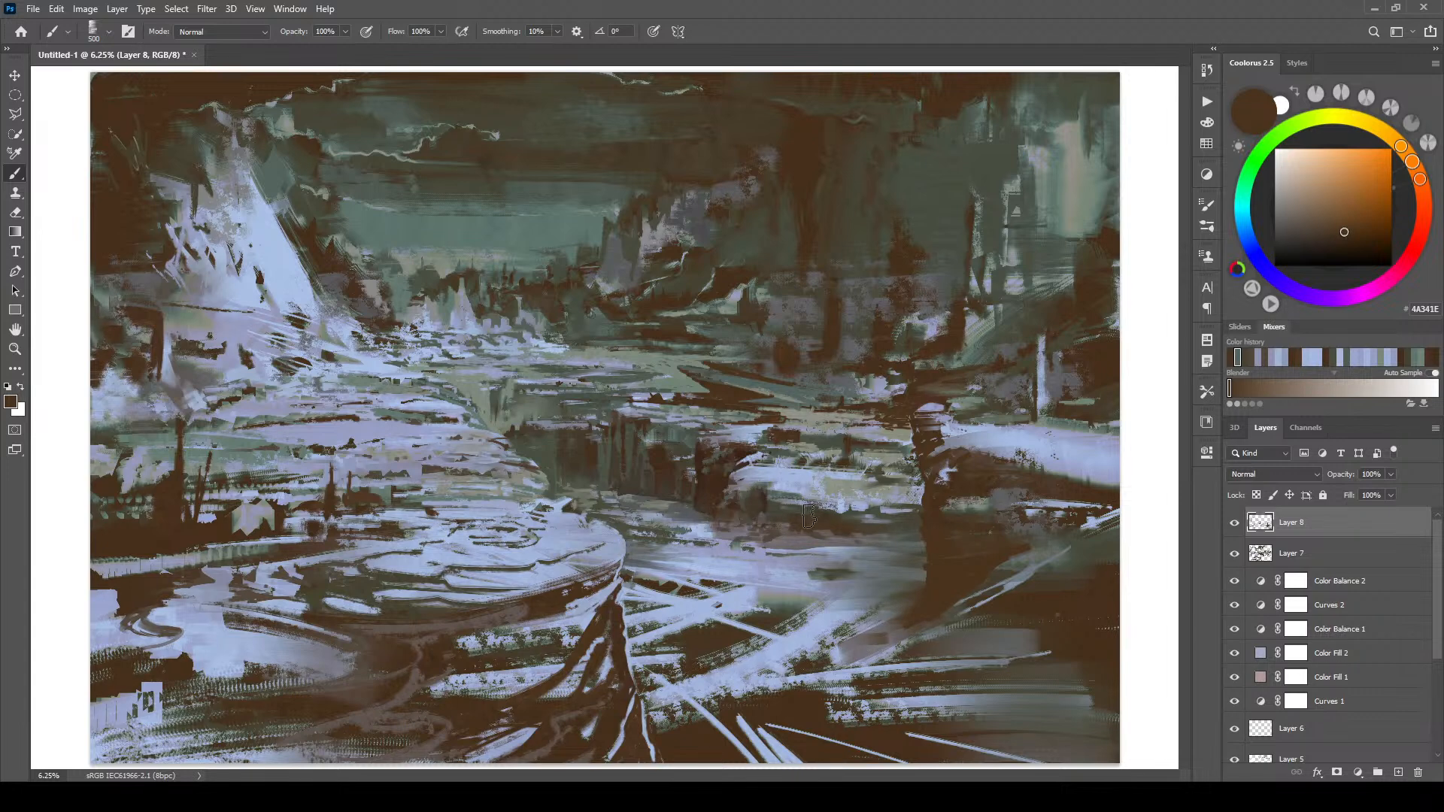
- Sample dark olive from the frozen river and work it in beside the round snow mound with a 200 px brush
{"action": "left_click", "coordinate": [795, 512], "text": "alt"}
{"action": "key", "text": "bracketleft"}
{"action": "key", "text": "bracketleft"}
{"action": "key", "text": "bracketleft"}
{"action": "key", "text": "bracketleft"}
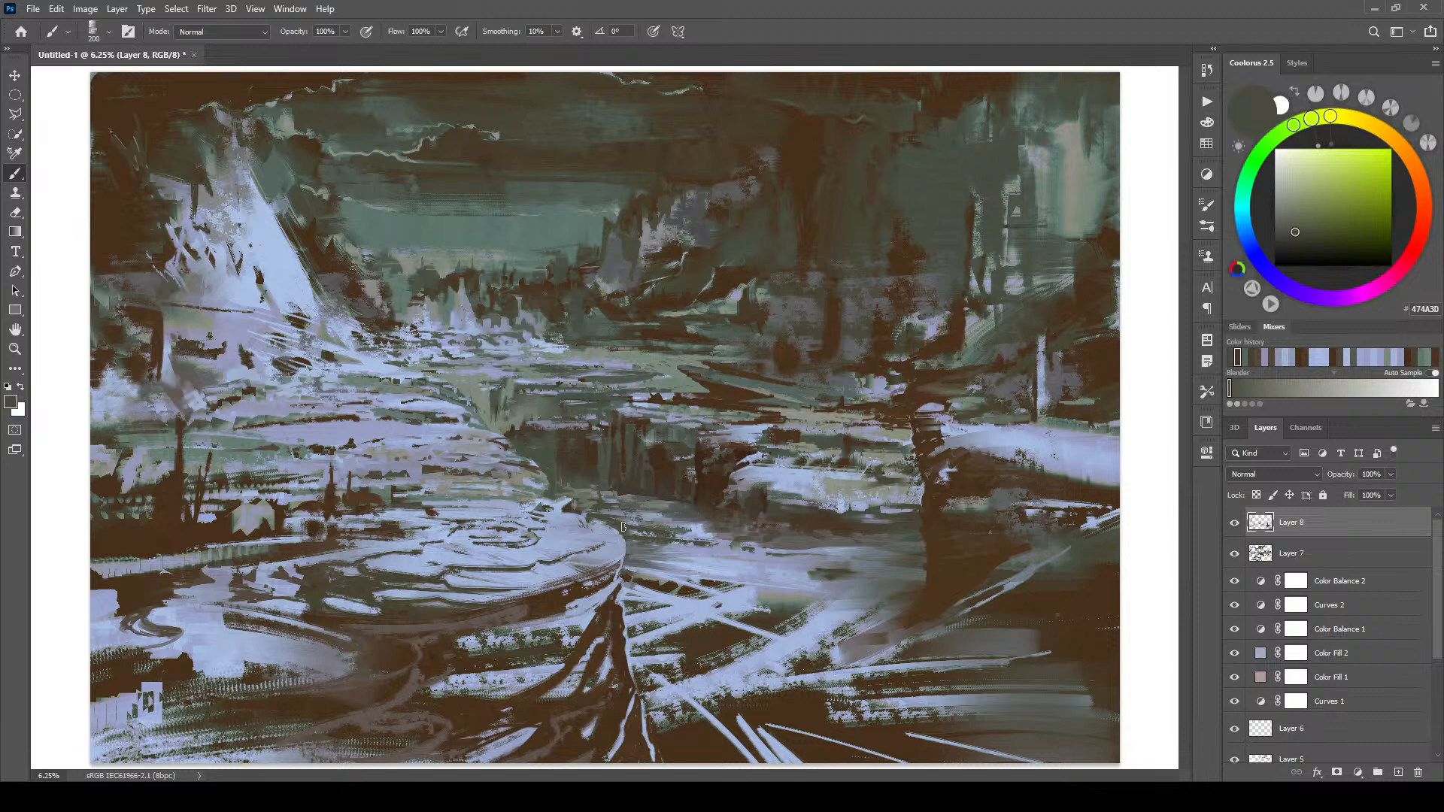
- Darken the layered snow terrace with broad dark olive strokes using a 500 px brush, then reduce it to 200 px
{"action": "key", "text": "bracketright"}
{"action": "key", "text": "bracketright"}
{"action": "key", "text": "bracketright"}
{"action": "key", "text": "bracketright"}
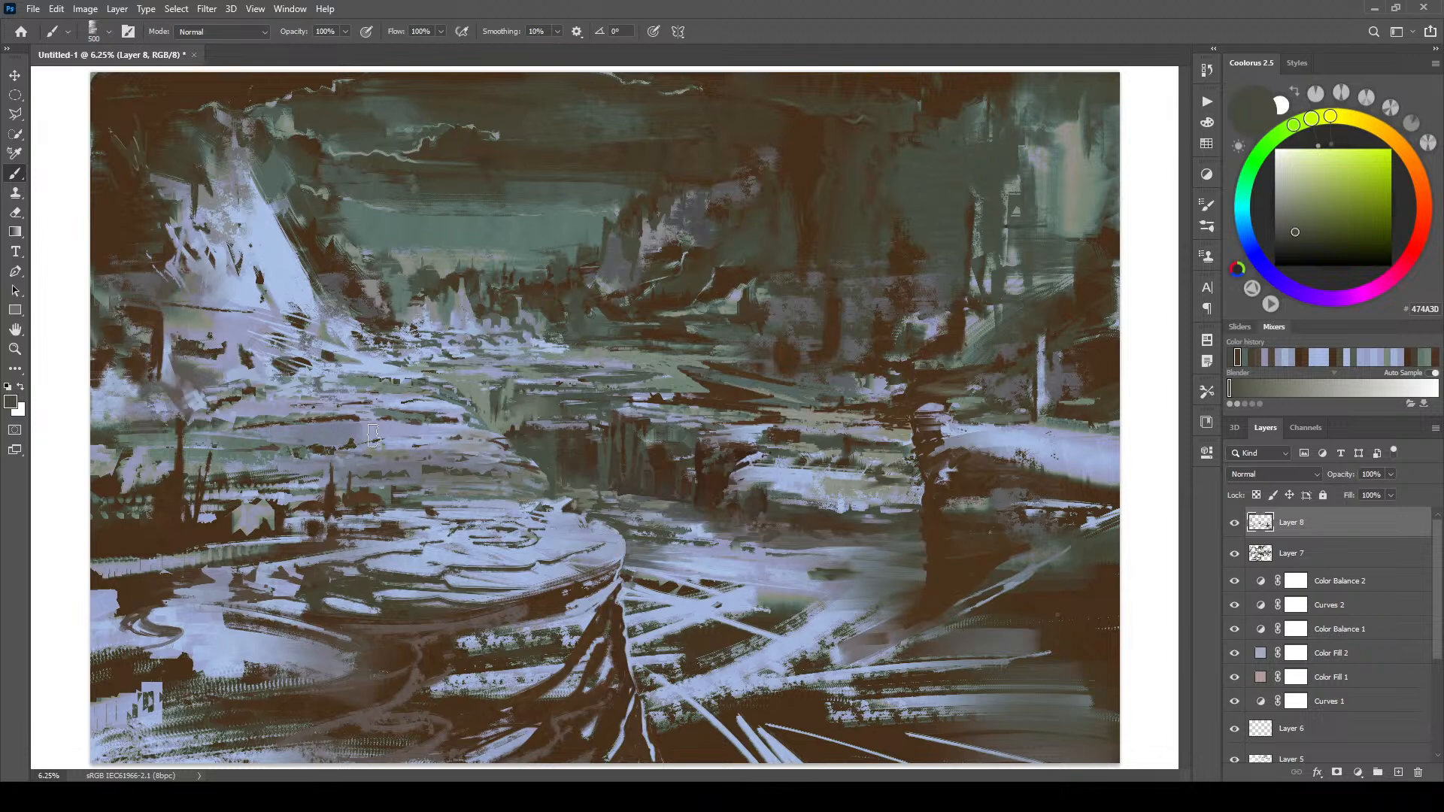
{"action": "left_click_drag", "start_coordinate": [223, 410], "coordinate": [335, 401]}
{"action": "key", "text": "["}
{"action": "key", "text": "["}
{"action": "key", "text": "["}
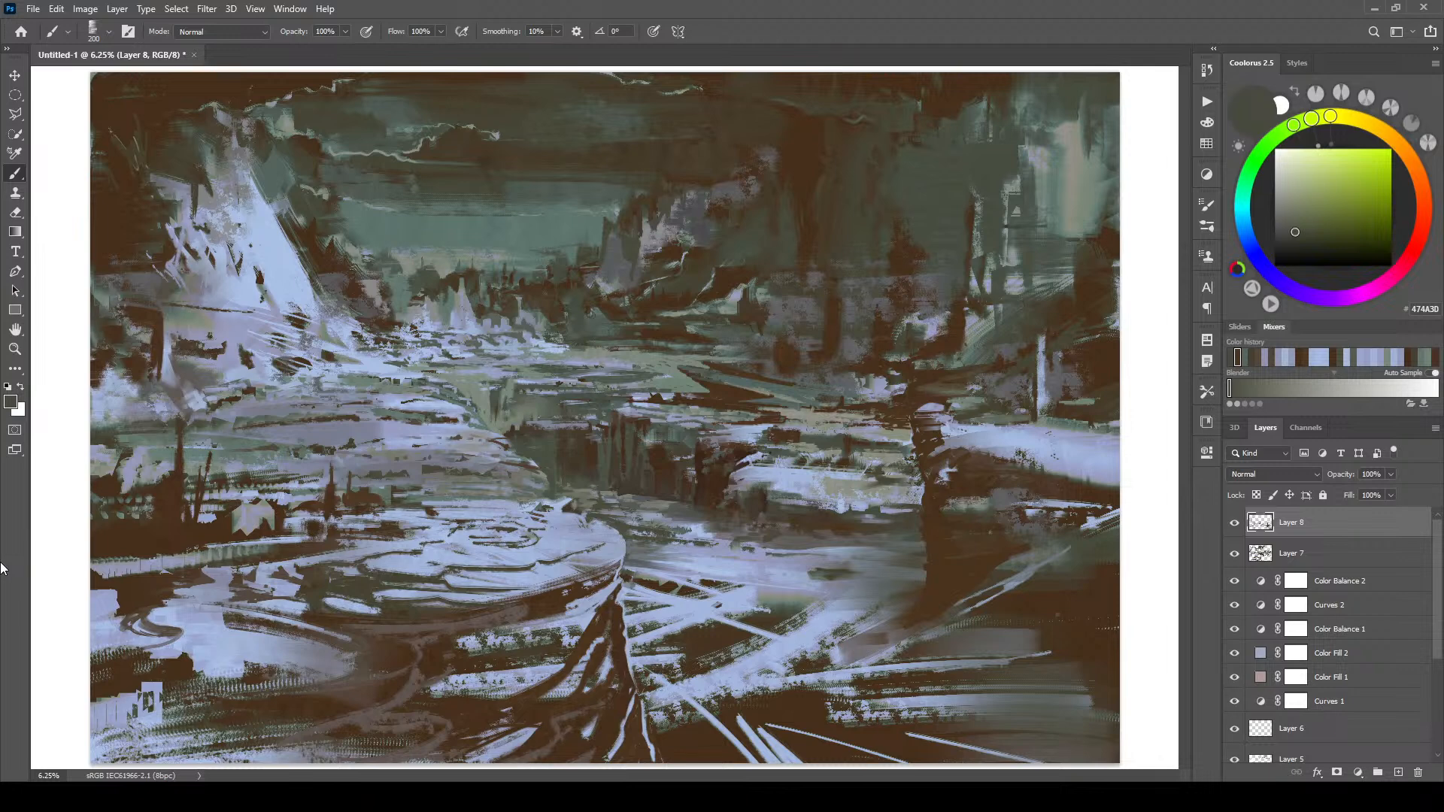
- Refine the far edge of the snow terrace with small strokes of sampled pale blue, grey-green and dark green
{"action": "key", "text": "bracketleft"}
{"action": "key", "text": "bracketleft"}
{"action": "key", "text": "bracketleft"}
{"action": "key", "text": "bracketleft"}
{"action": "key", "text": "bracketleft"}
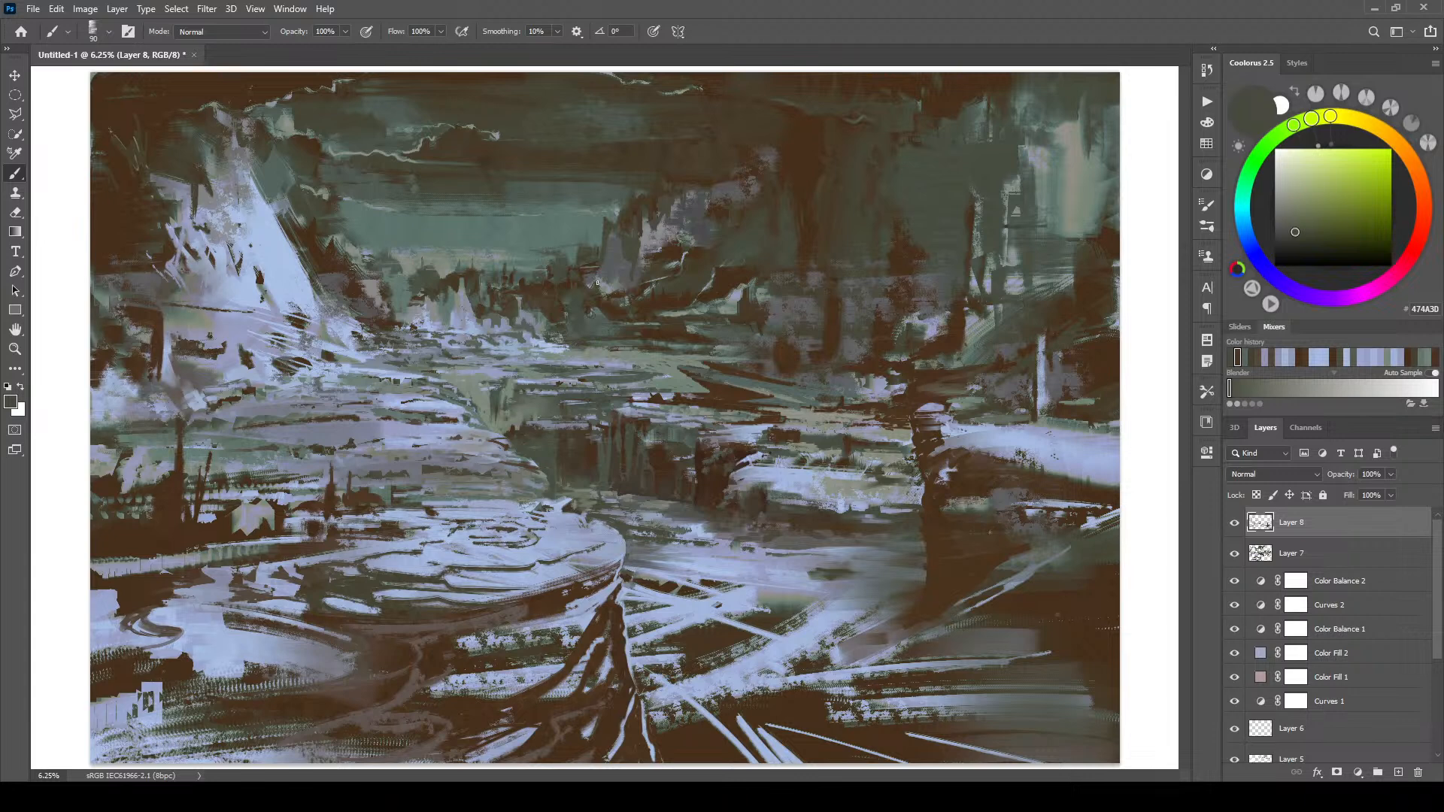
{"action": "left_click", "coordinate": [444, 367], "text": "alt"}
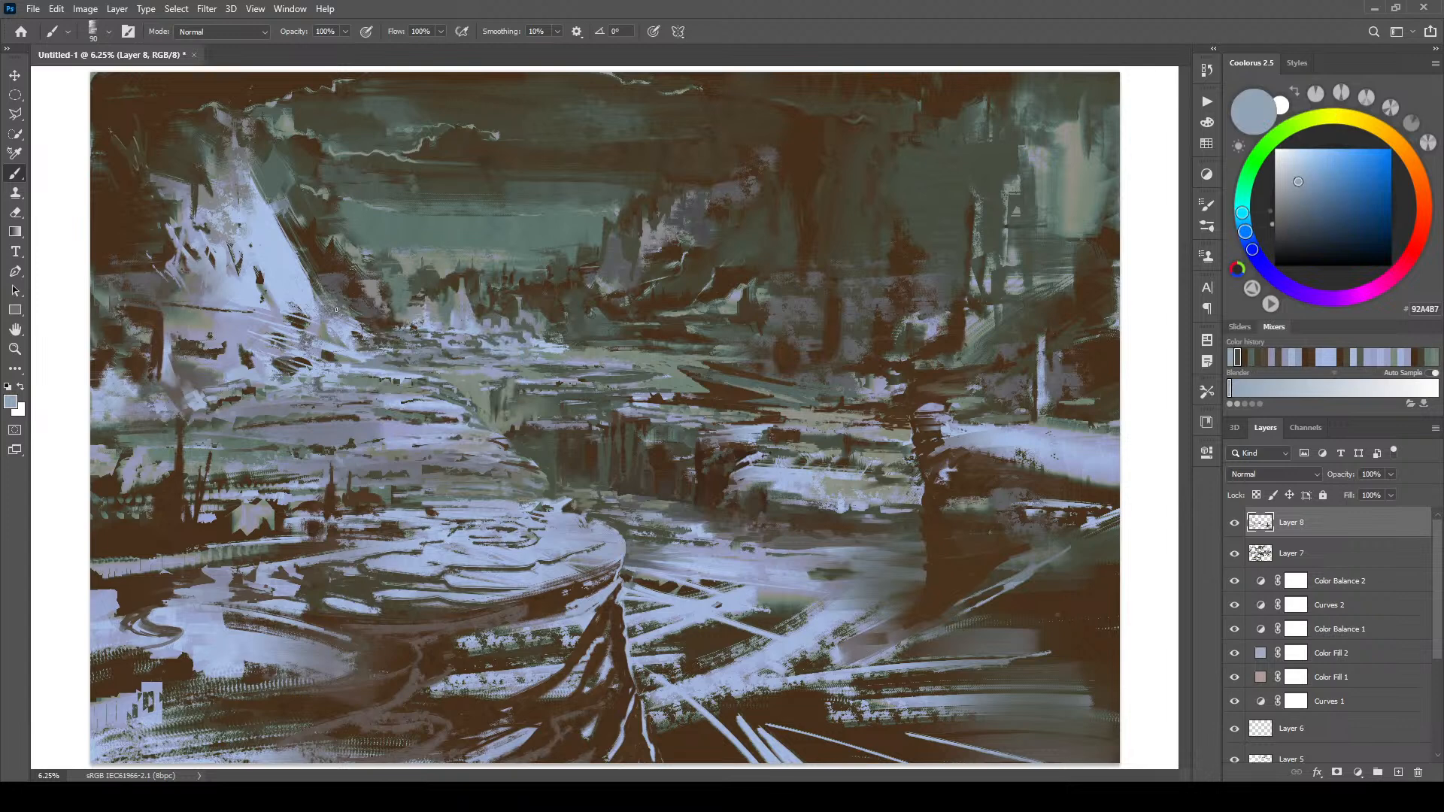
{"action": "left_click", "coordinate": [452, 377], "text": "alt"}
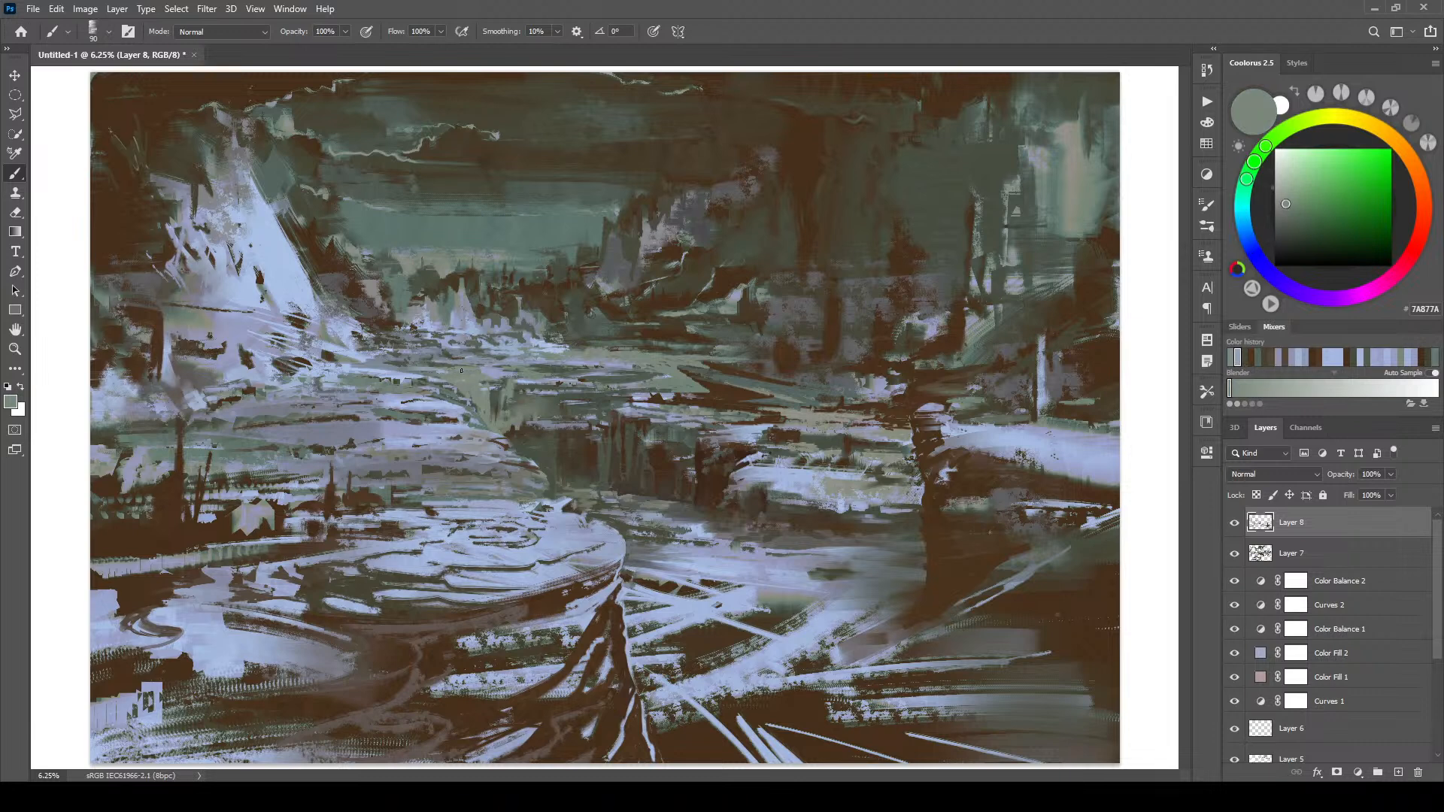
{"action": "left_click", "coordinate": [463, 367], "text": "alt"}
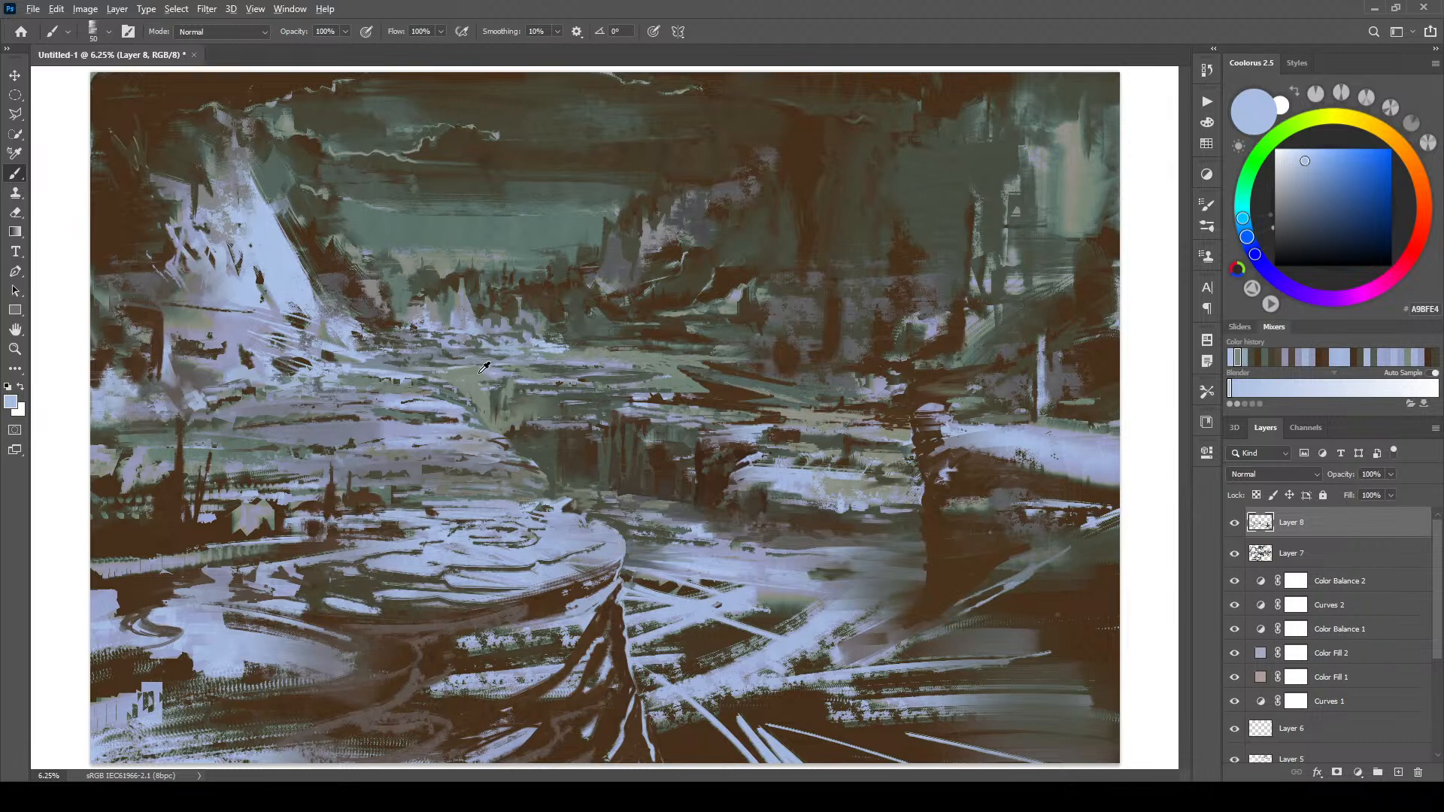
{"action": "left_click", "coordinate": [500, 376], "text": "alt"}
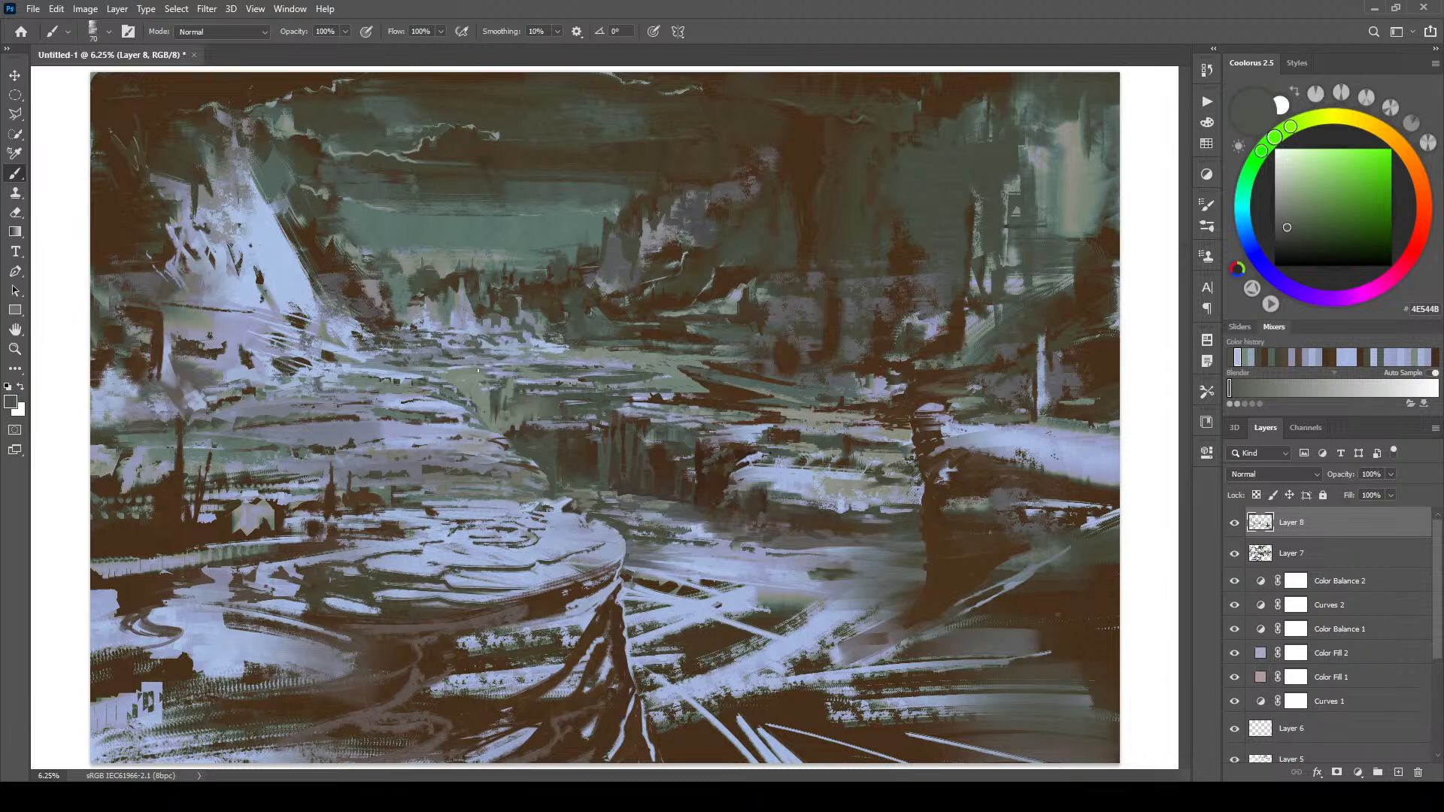
{"action": "left_click_drag", "start_coordinate": [510, 374], "coordinate": [492, 373]}
- Rework the terrace's lower edge above the round mound with sampled dark green, grey-green, slate and olive tones at 100 px
{"action": "left_click", "coordinate": [539, 454], "text": "alt"}
{"action": "left_click_drag", "start_coordinate": [423, 503], "coordinate": [442, 503]}
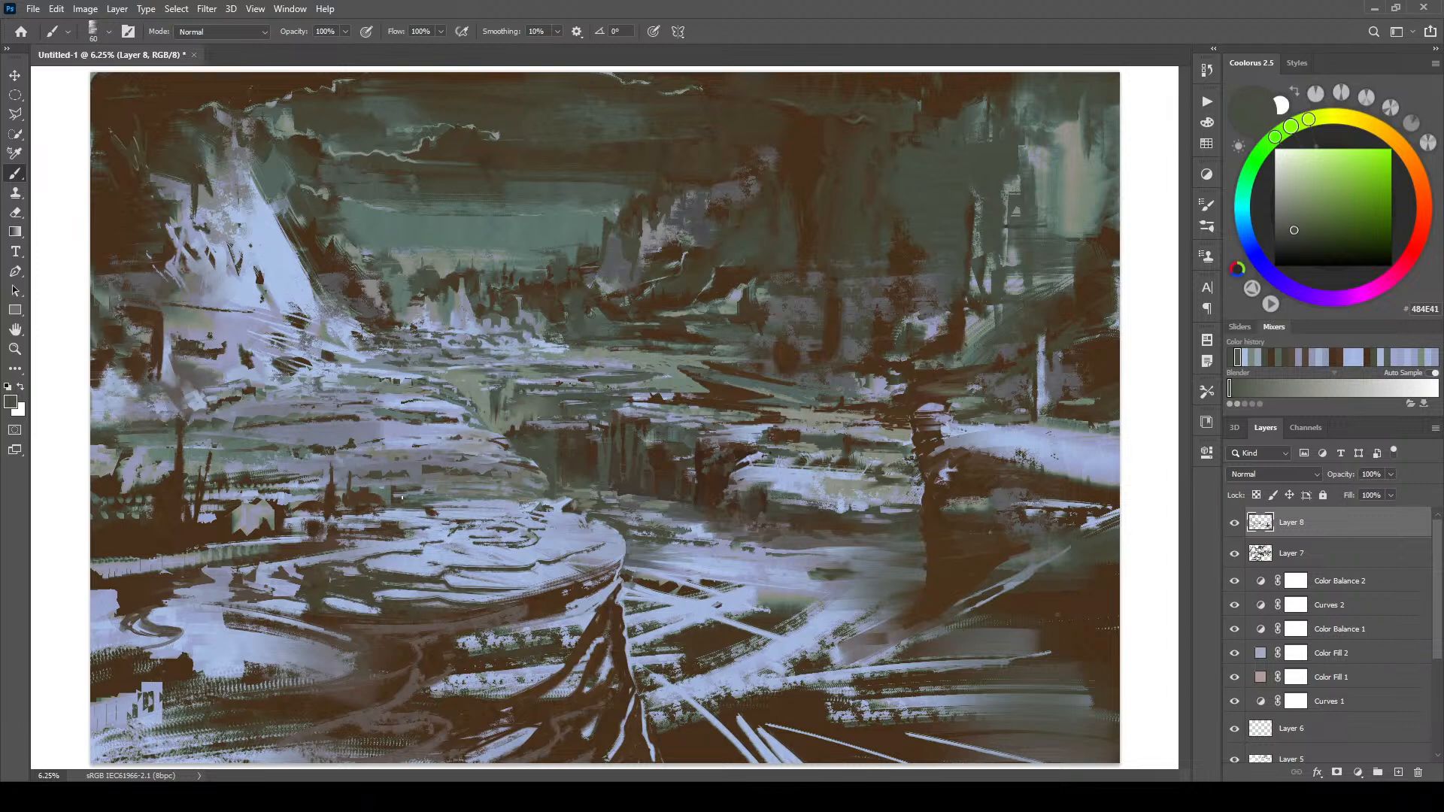
{"action": "key", "text": "bracketright"}
{"action": "key", "text": "bracketright"}
{"action": "key", "text": "bracketright"}
{"action": "key", "text": "bracketright"}
{"action": "left_click", "coordinate": [406, 482], "text": "alt"}
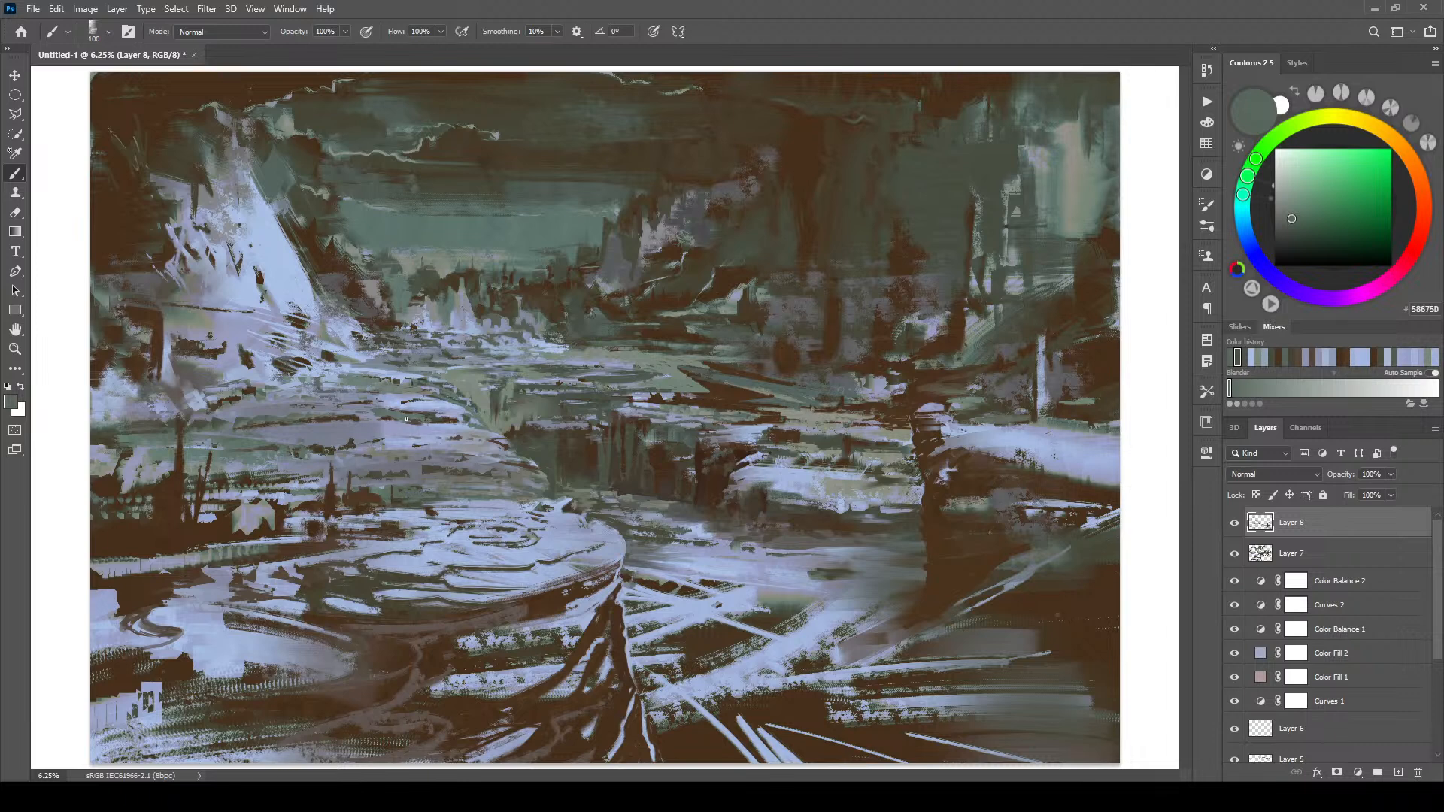
{"action": "left_click", "coordinate": [422, 472], "text": "alt"}
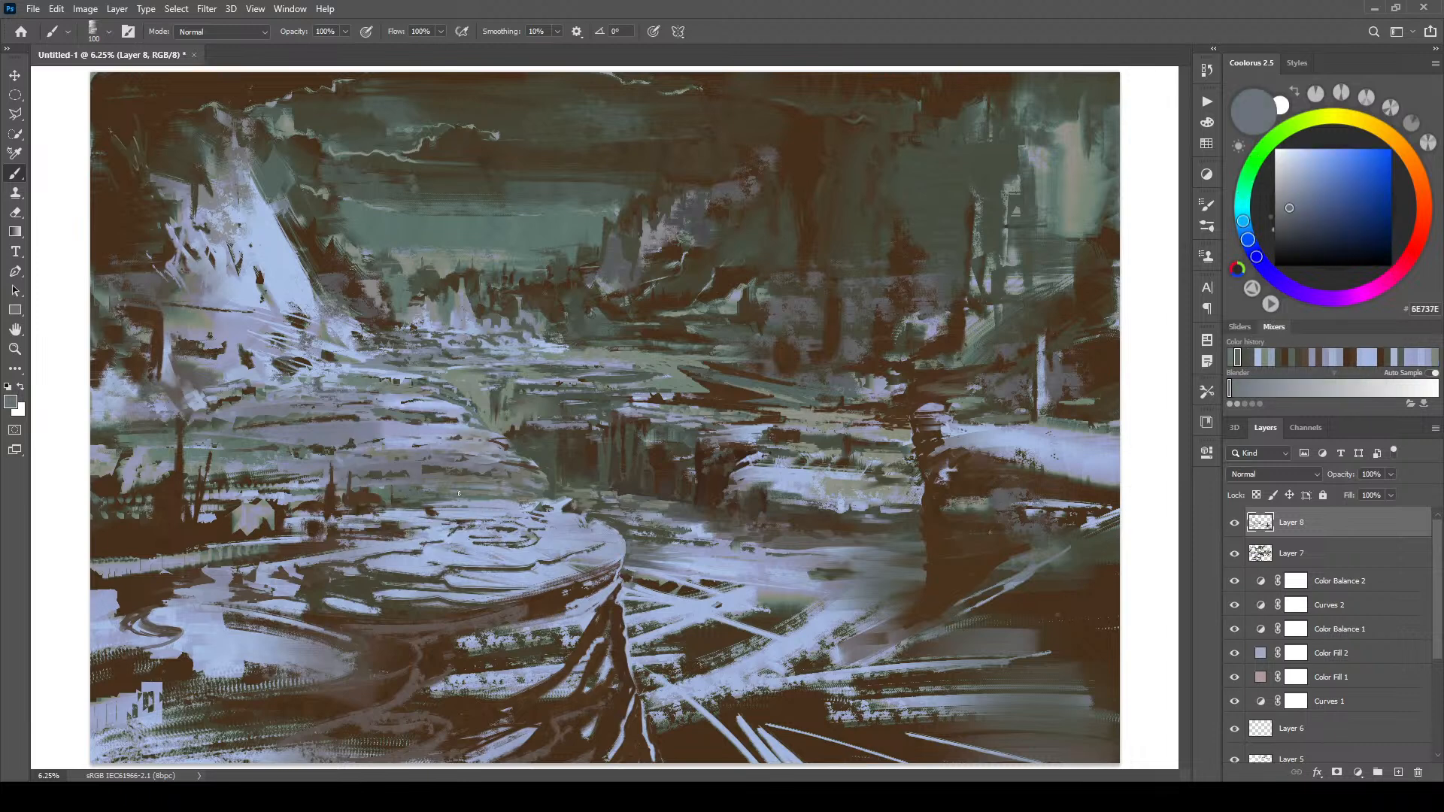
{"action": "left_click", "coordinate": [403, 491], "text": "alt"}
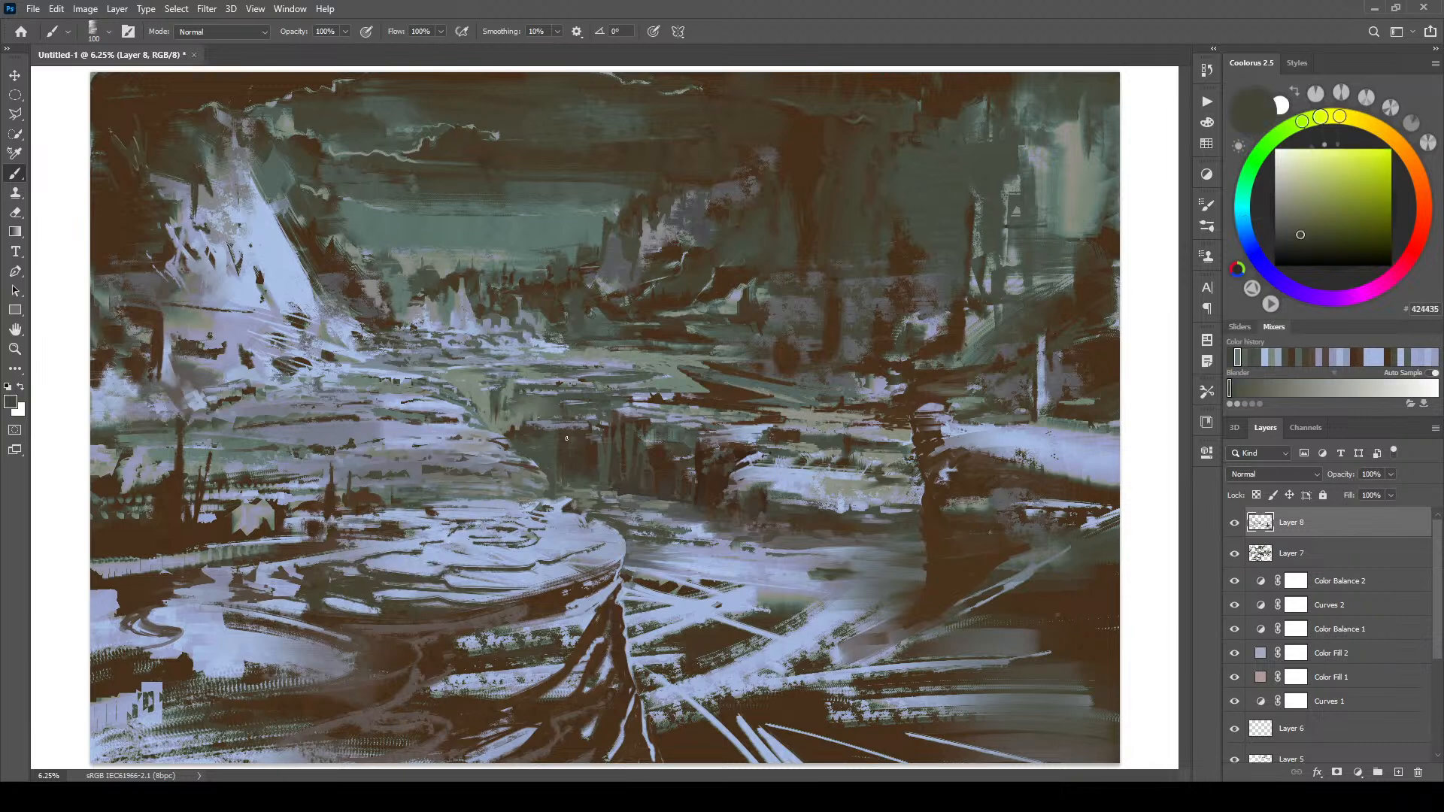
- Shade the cliff edge beside the terrace with sampled dark green and brown, using the brush between 70 and 100 px
{"action": "left_click", "coordinate": [538, 466], "text": "alt"}
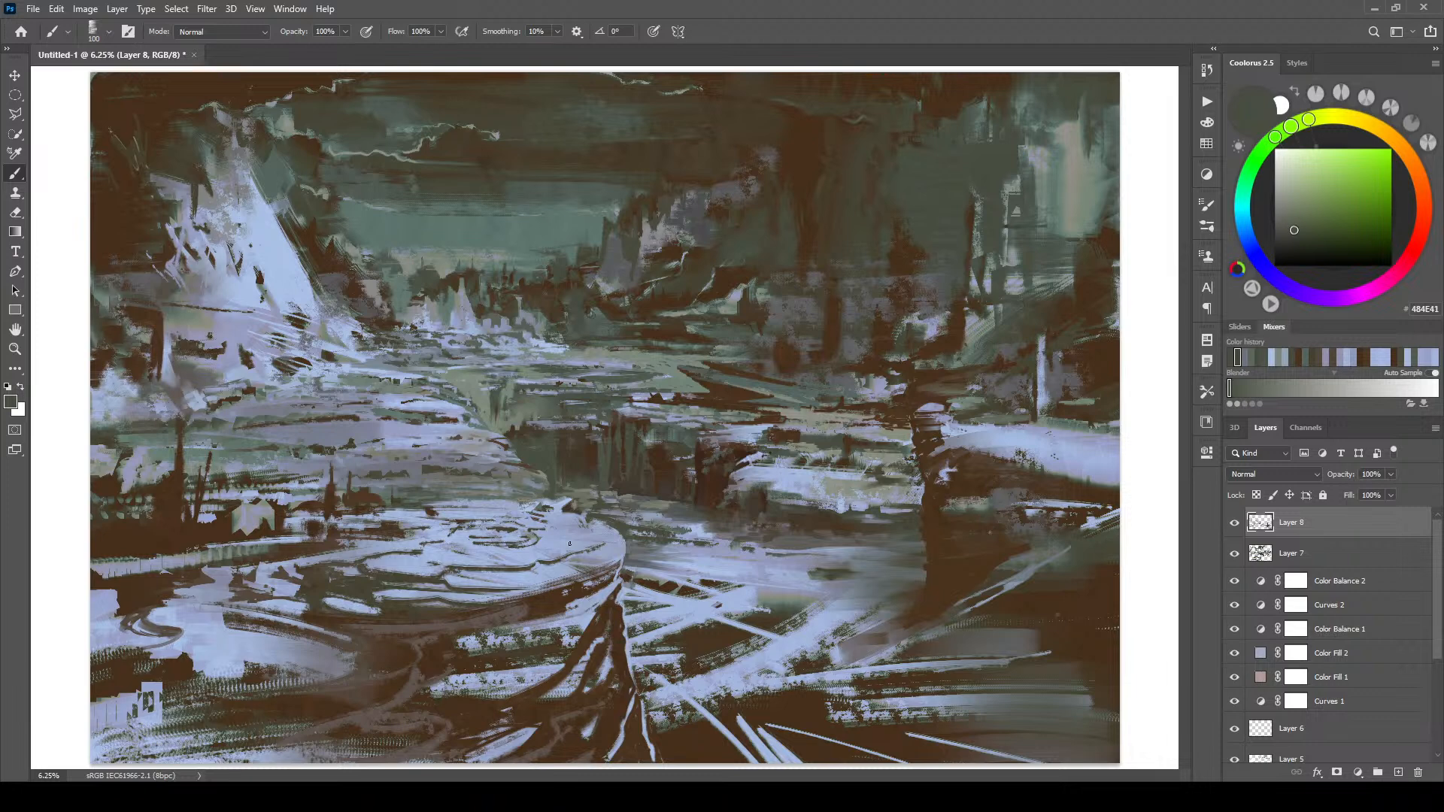
{"action": "left_click", "coordinate": [512, 425], "text": "alt"}
{"action": "key", "text": "bracketleft"}
{"action": "key", "text": "bracketleft"}
{"action": "key", "text": "bracketleft"}
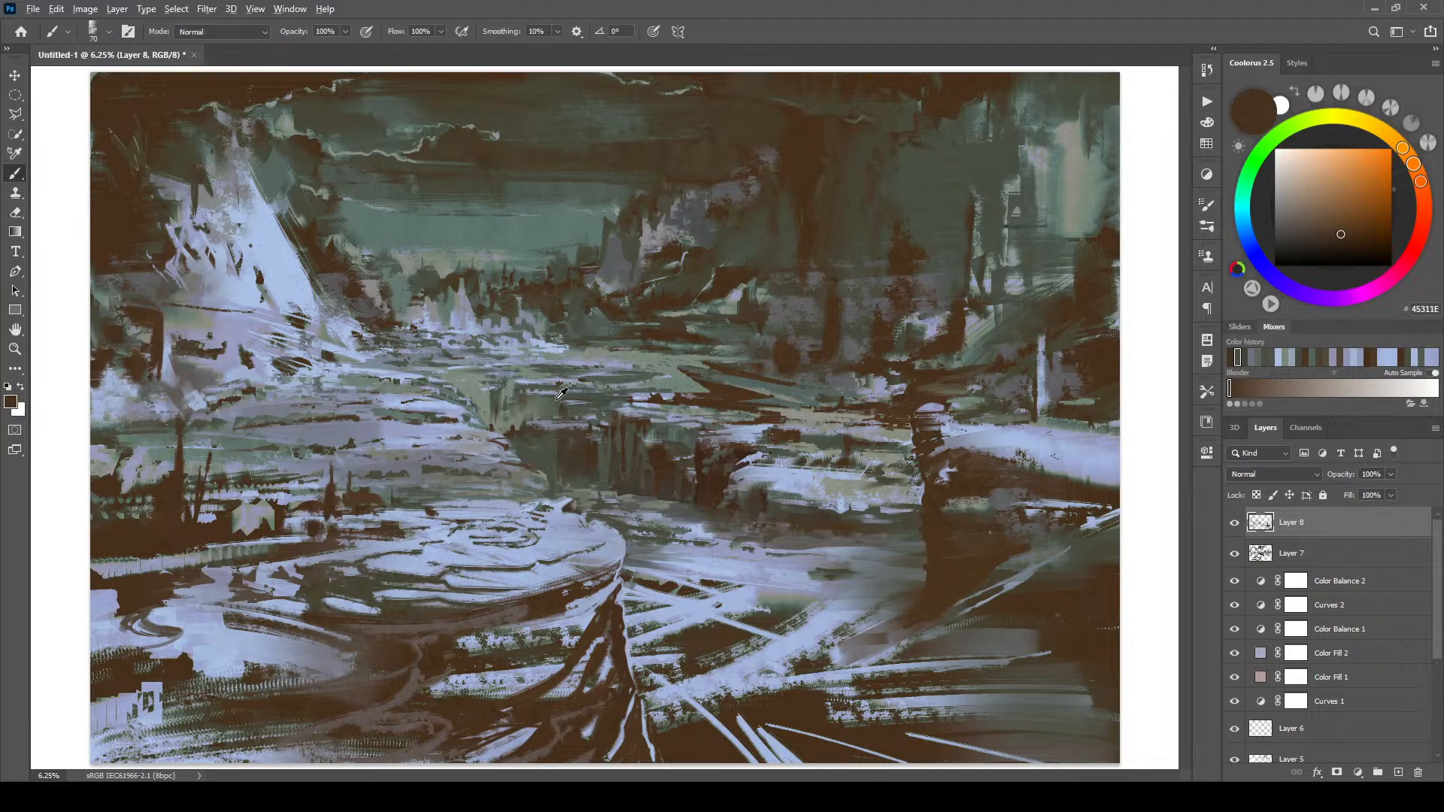
{"action": "left_click", "coordinate": [521, 399], "text": "alt"}
{"action": "key", "text": "bracketright"}
{"action": "key", "text": "bracketright"}
{"action": "key", "text": "bracketright"}
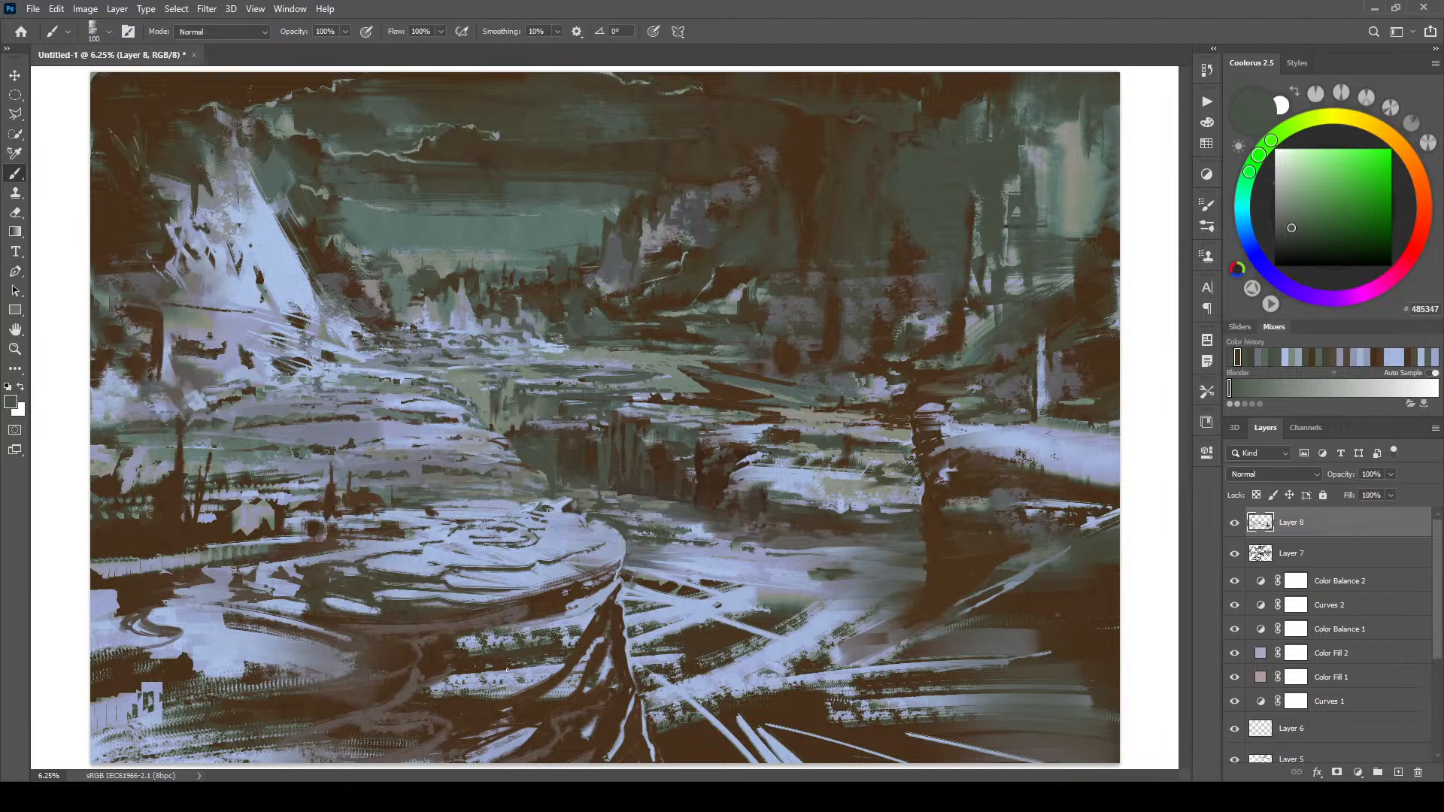
- Sample dark green and dark brown around the rock pillar and tone down its snow cap with a smaller brush
{"action": "left_click", "coordinate": [989, 506], "text": "alt"}
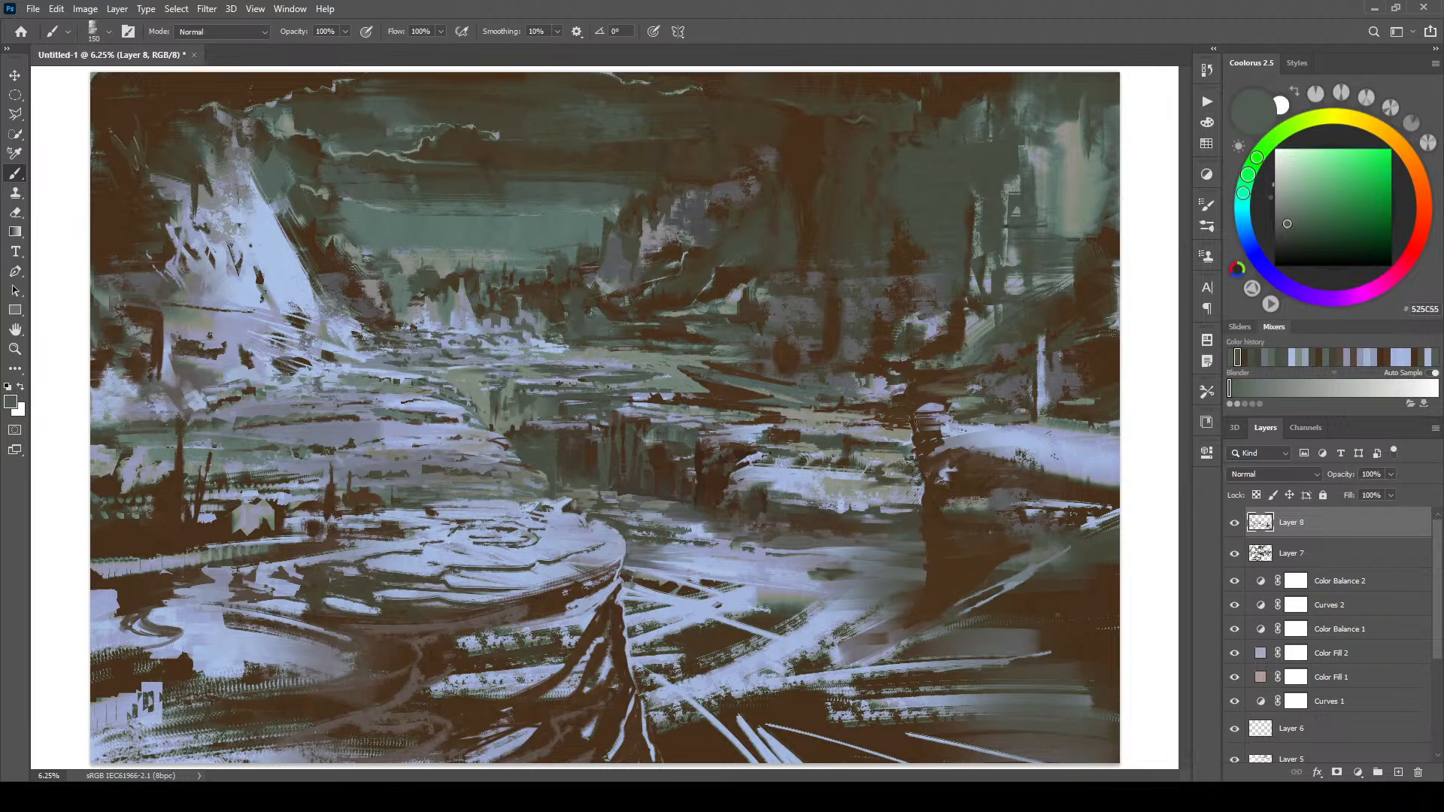
{"action": "left_click", "coordinate": [928, 422], "text": "alt"}
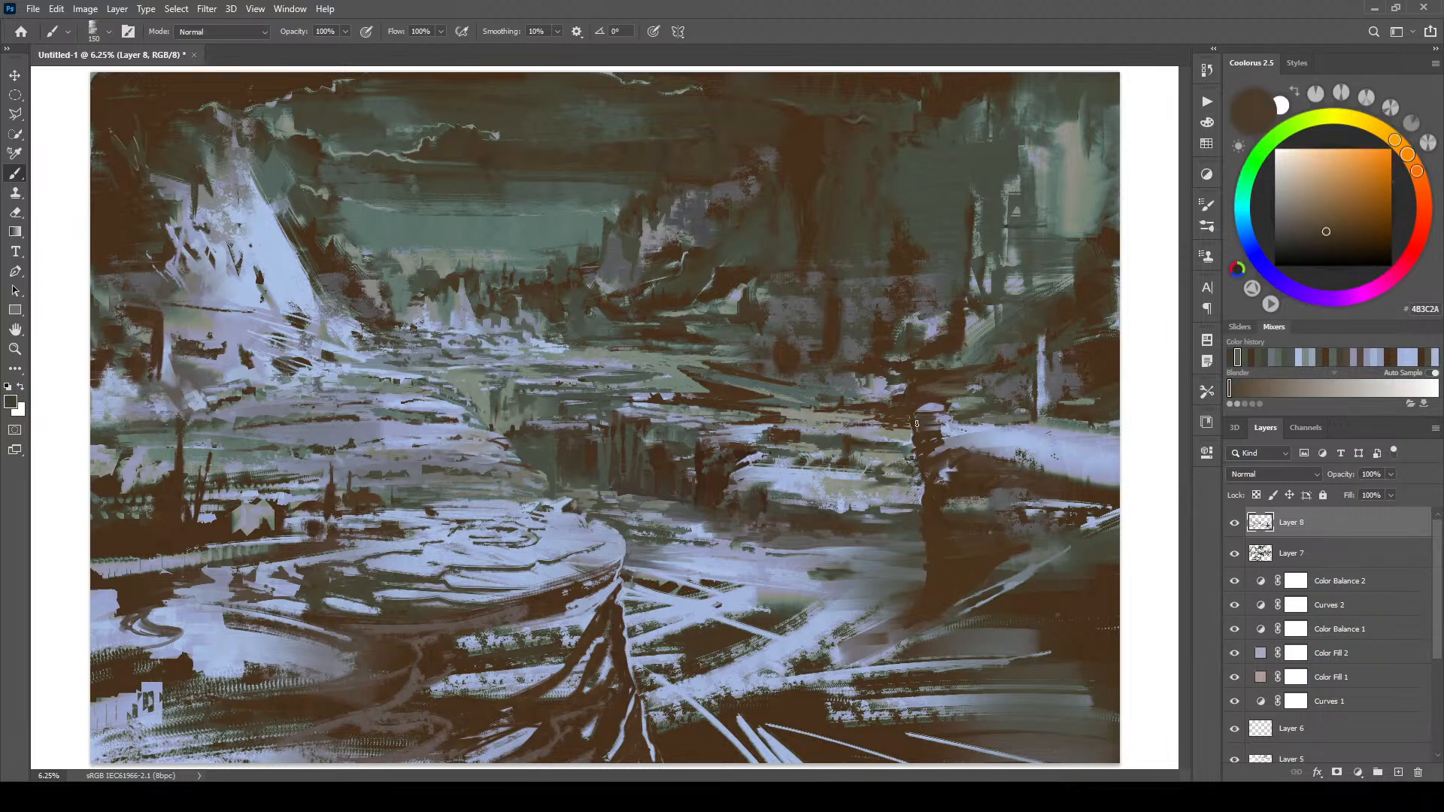
{"action": "key", "text": "bracketleft"}
{"action": "key", "text": "bracketleft"}
{"action": "key", "text": "bracketleft"}
{"action": "key", "text": "bracketleft"}
{"action": "key", "text": "bracketright"}
{"action": "key", "text": "bracketright"}
{"action": "key", "text": "bracketright"}
- Reshape the rock pillar's top with sampled brown, grey-blue, dark olive and grey-green strokes at 70 px
{"action": "left_click", "coordinate": [966, 431], "text": "alt"}
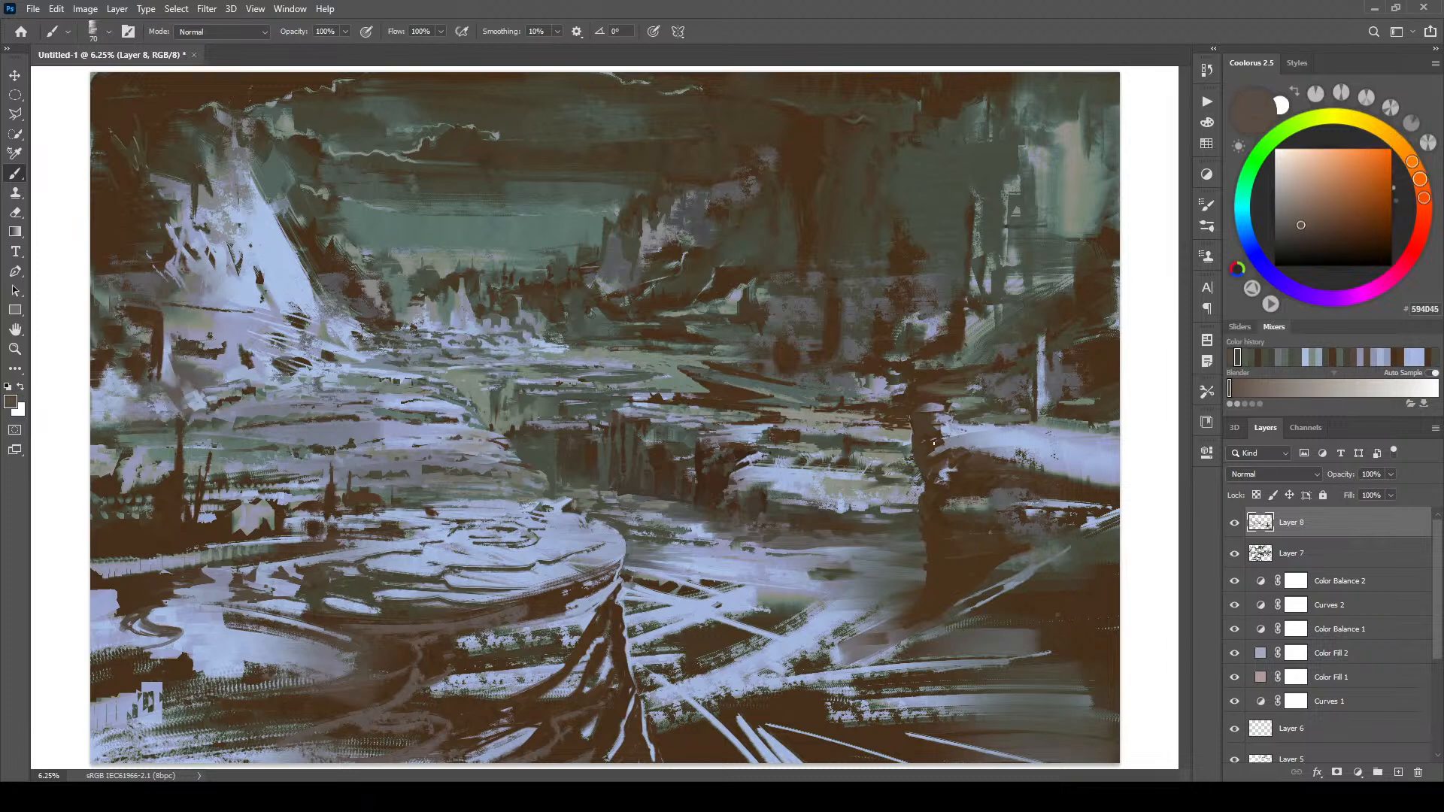
{"action": "left_click", "coordinate": [958, 439], "text": "alt"}
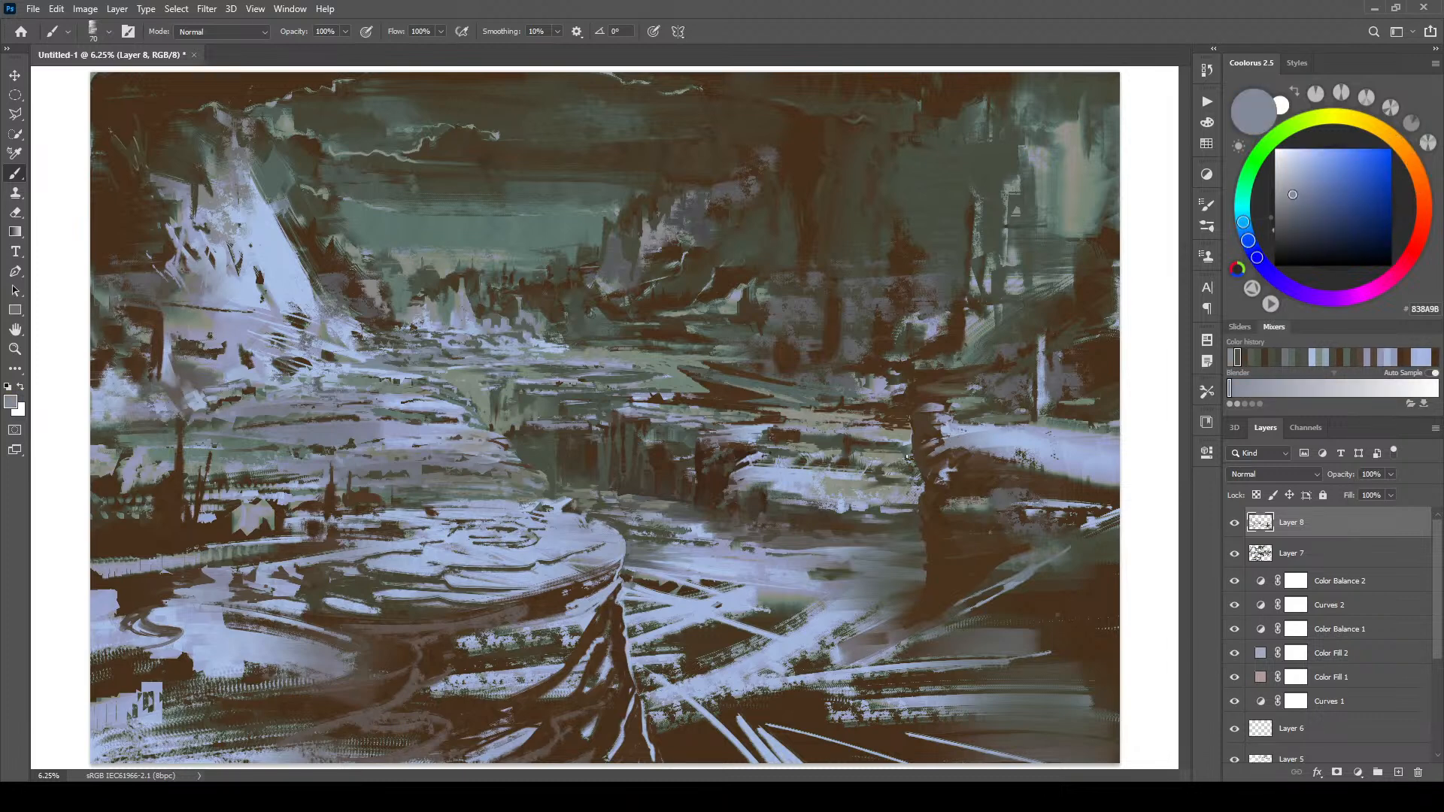
{"action": "left_click", "coordinate": [966, 416], "text": "alt"}
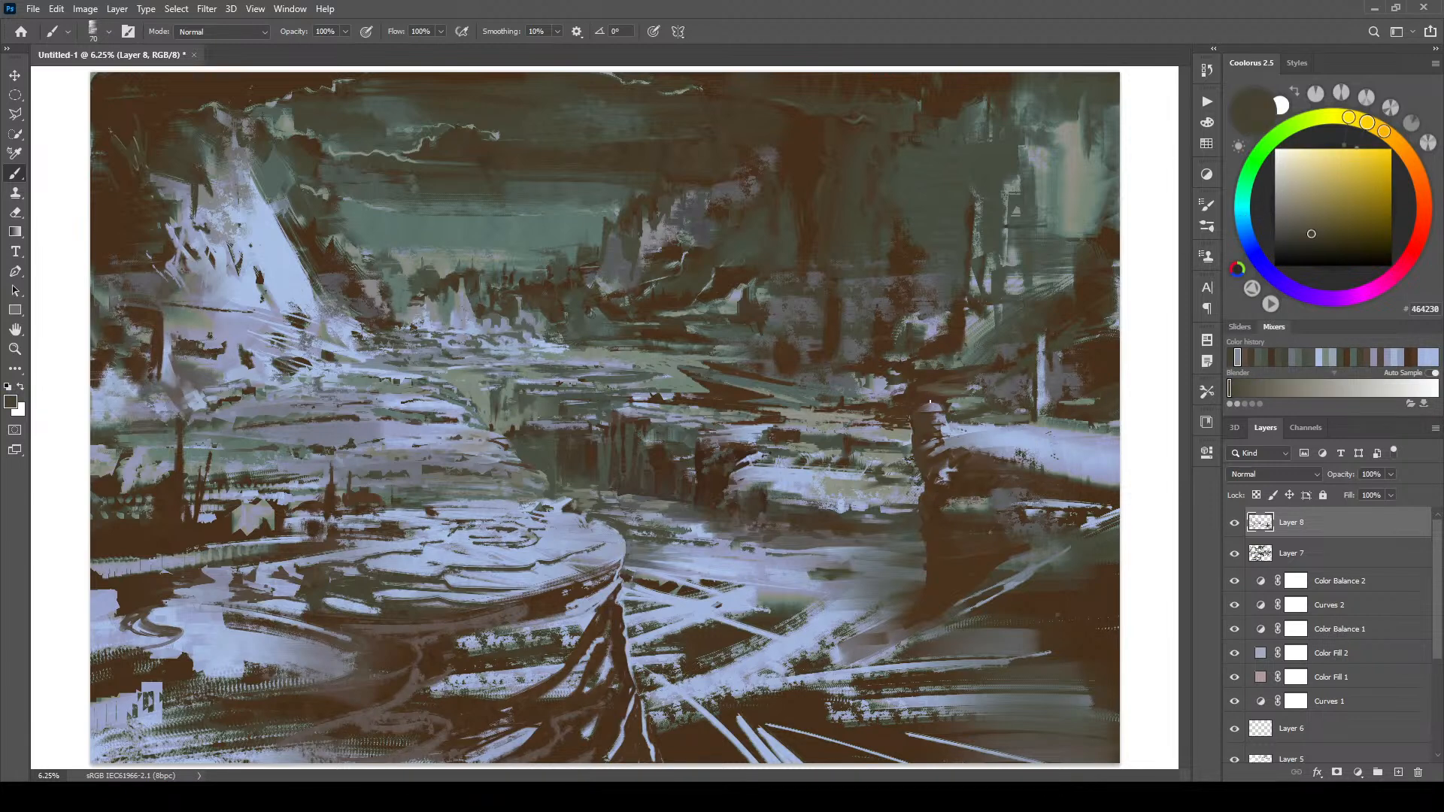
{"action": "left_click_drag", "start_coordinate": [920, 406], "coordinate": [938, 404]}
{"action": "left_click", "coordinate": [980, 399], "text": "alt"}
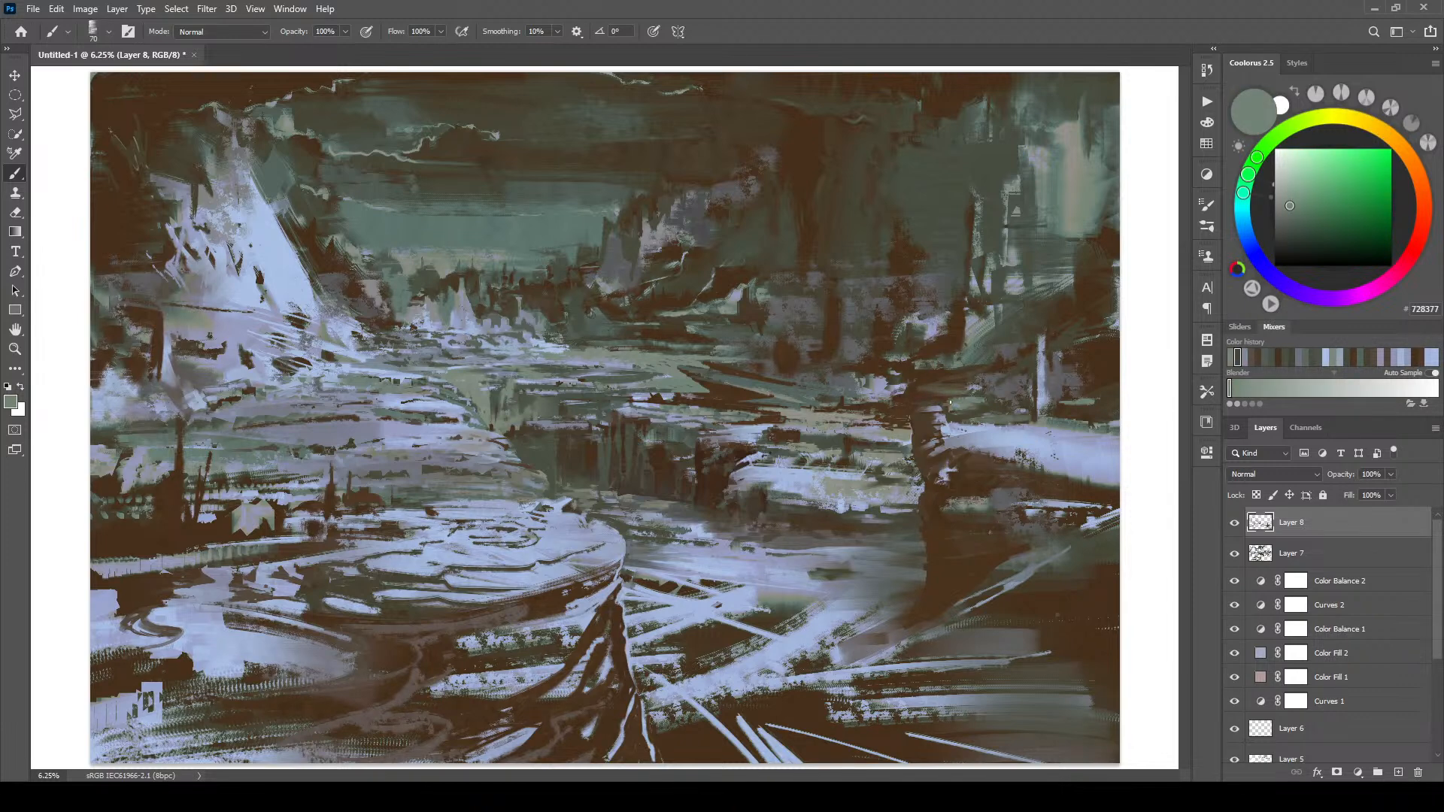
{"action": "left_click_drag", "start_coordinate": [923, 398], "coordinate": [937, 394]}
- Sample olive brown and dark brown near the rock pillar and stroke across its top edge with an 80 px brush
{"action": "key", "text": "bracketright"}
{"action": "key", "text": "bracketright"}
{"action": "key", "text": "bracketright"}
{"action": "left_click", "coordinate": [955, 386], "text": "alt"}
{"action": "key", "text": "bracketleft"}
{"action": "key", "text": "bracketleft"}
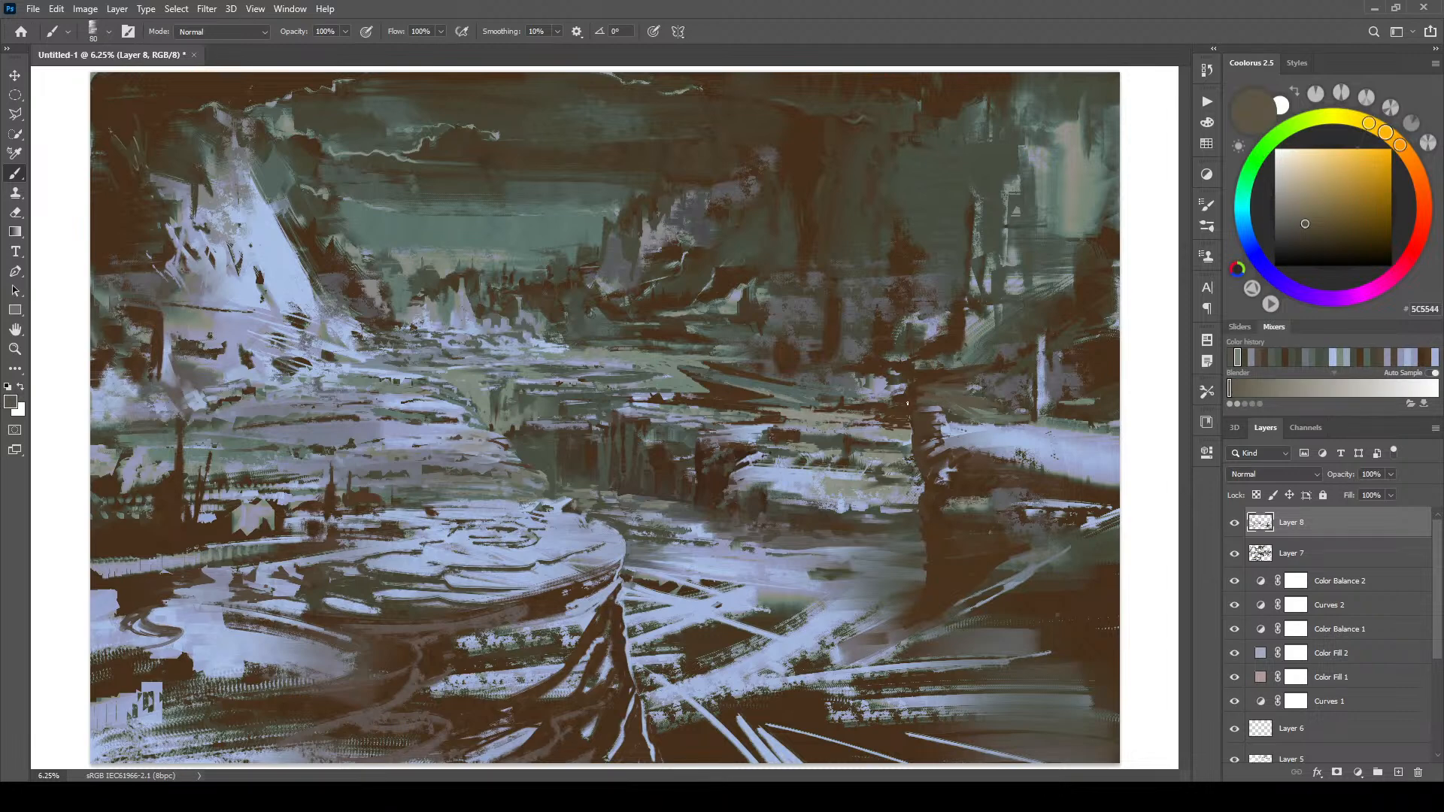
{"action": "left_click", "coordinate": [924, 402], "text": "alt"}
{"action": "left_click_drag", "start_coordinate": [919, 404], "coordinate": [949, 414]}
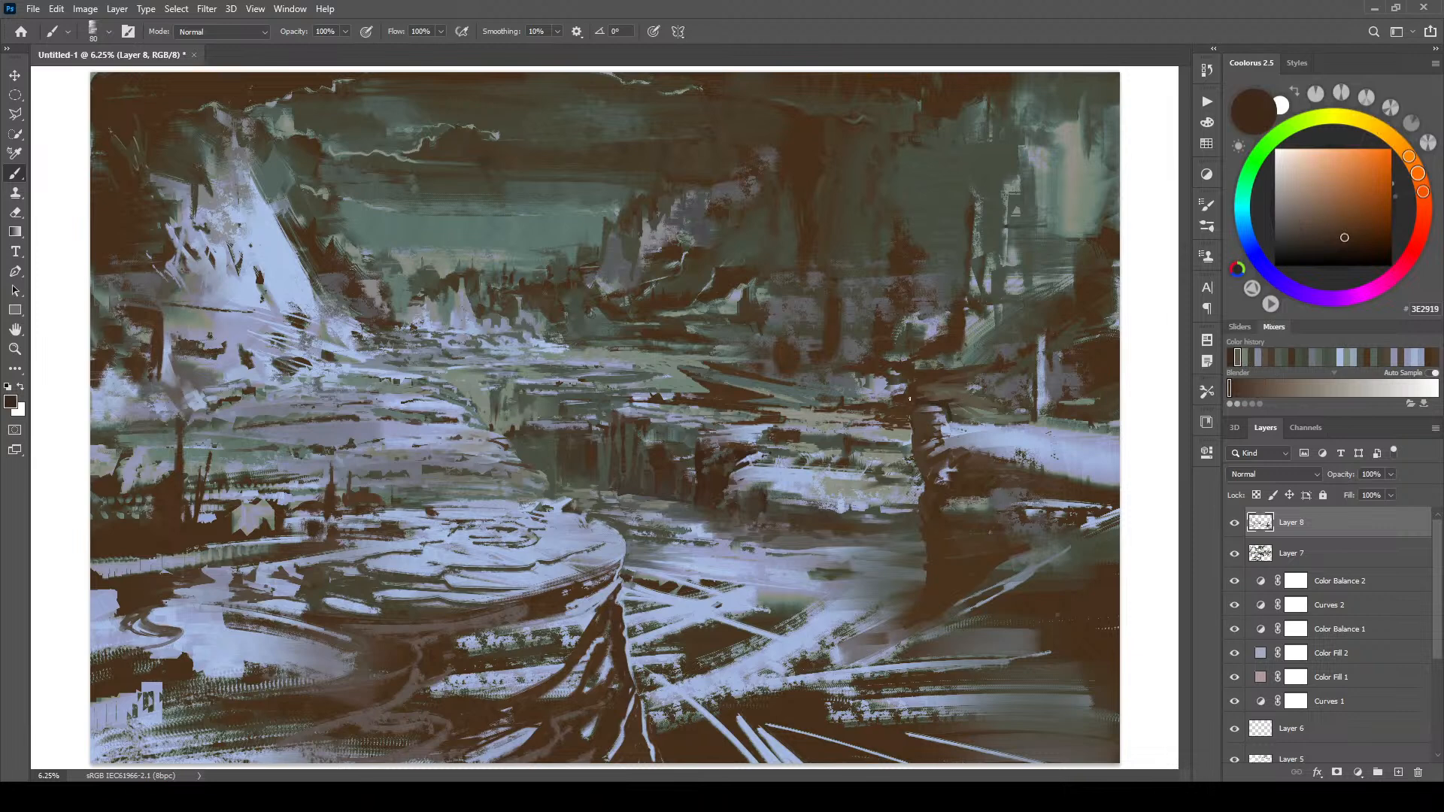
- Reshape the rock pillar's top edge with sampled olive-grey and dark brown strokes using the 80 px brush
{"action": "left_click", "coordinate": [970, 399], "text": "alt"}
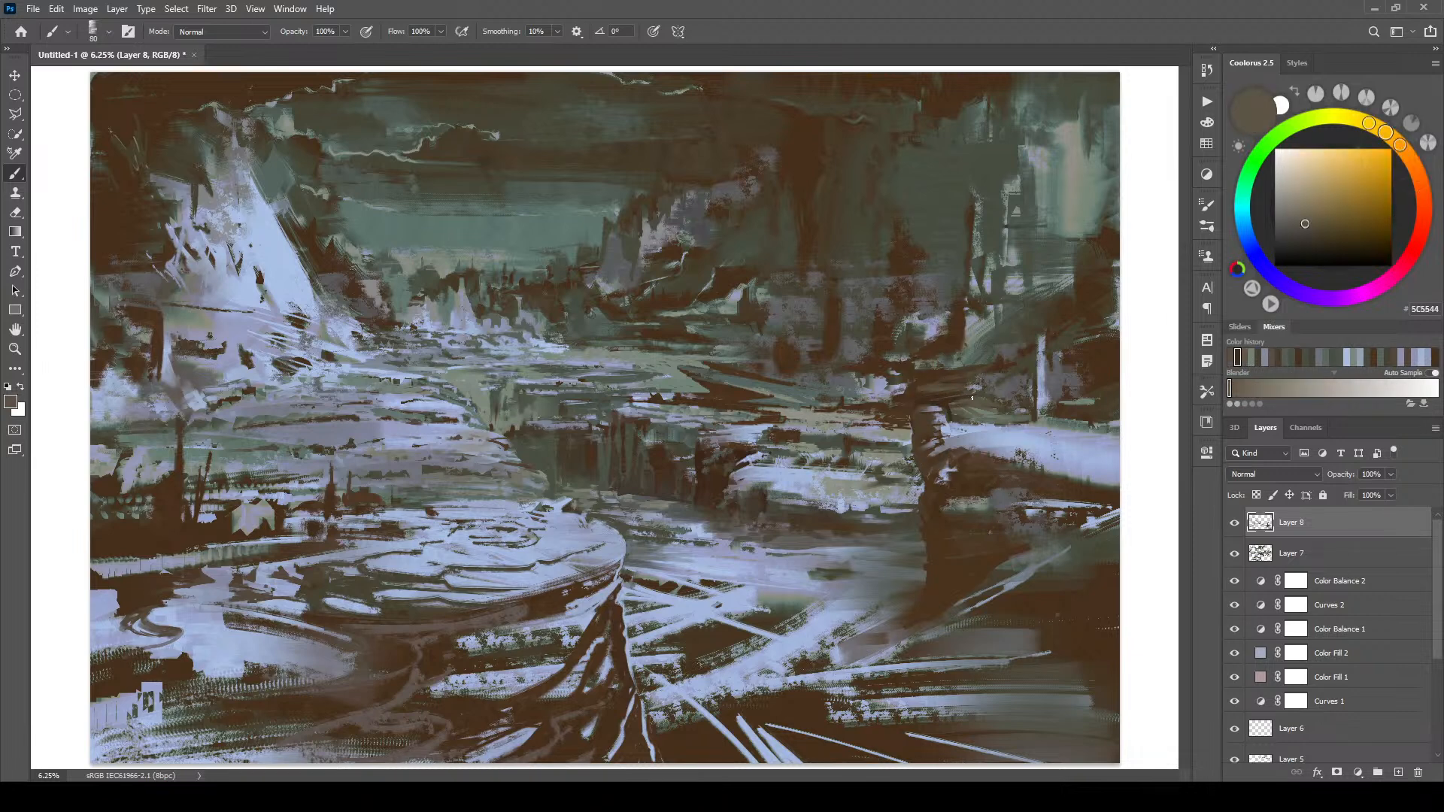
{"action": "mouse_move", "coordinate": [915, 396]}
{"action": "left_mouse_down"}
{"action": "mouse_move", "coordinate": [958, 392]}
{"action": "mouse_move", "coordinate": [897, 408]}
{"action": "left_mouse_up"}
{"action": "left_click", "coordinate": [935, 441], "text": "alt"}
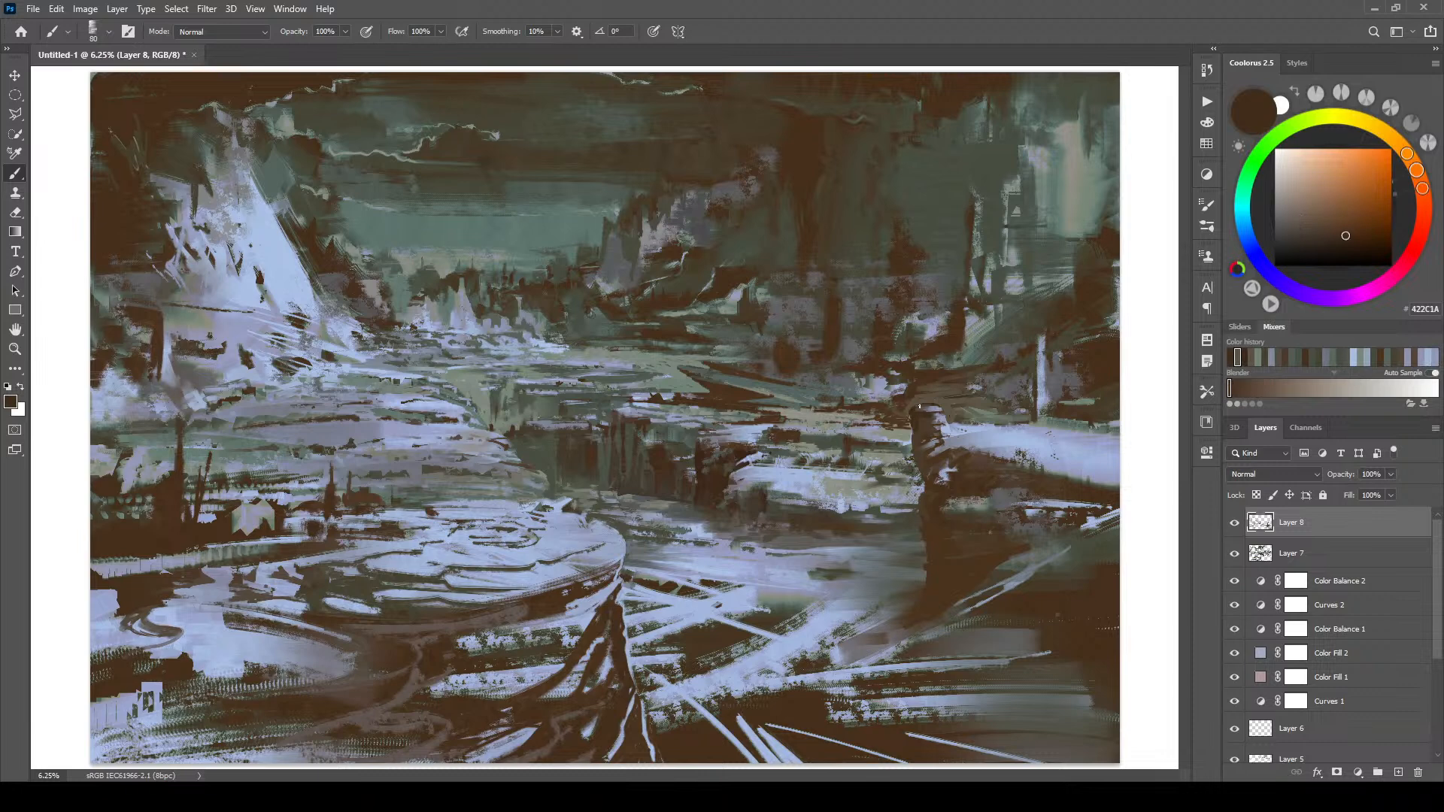
{"action": "left_click_drag", "start_coordinate": [932, 408], "coordinate": [923, 416]}
- Touch up the snowy ledge and the light vertical streak behind the rock pillar with sampled light blue and dark brown at 50 px
{"action": "left_click", "coordinate": [960, 411], "text": "alt"}
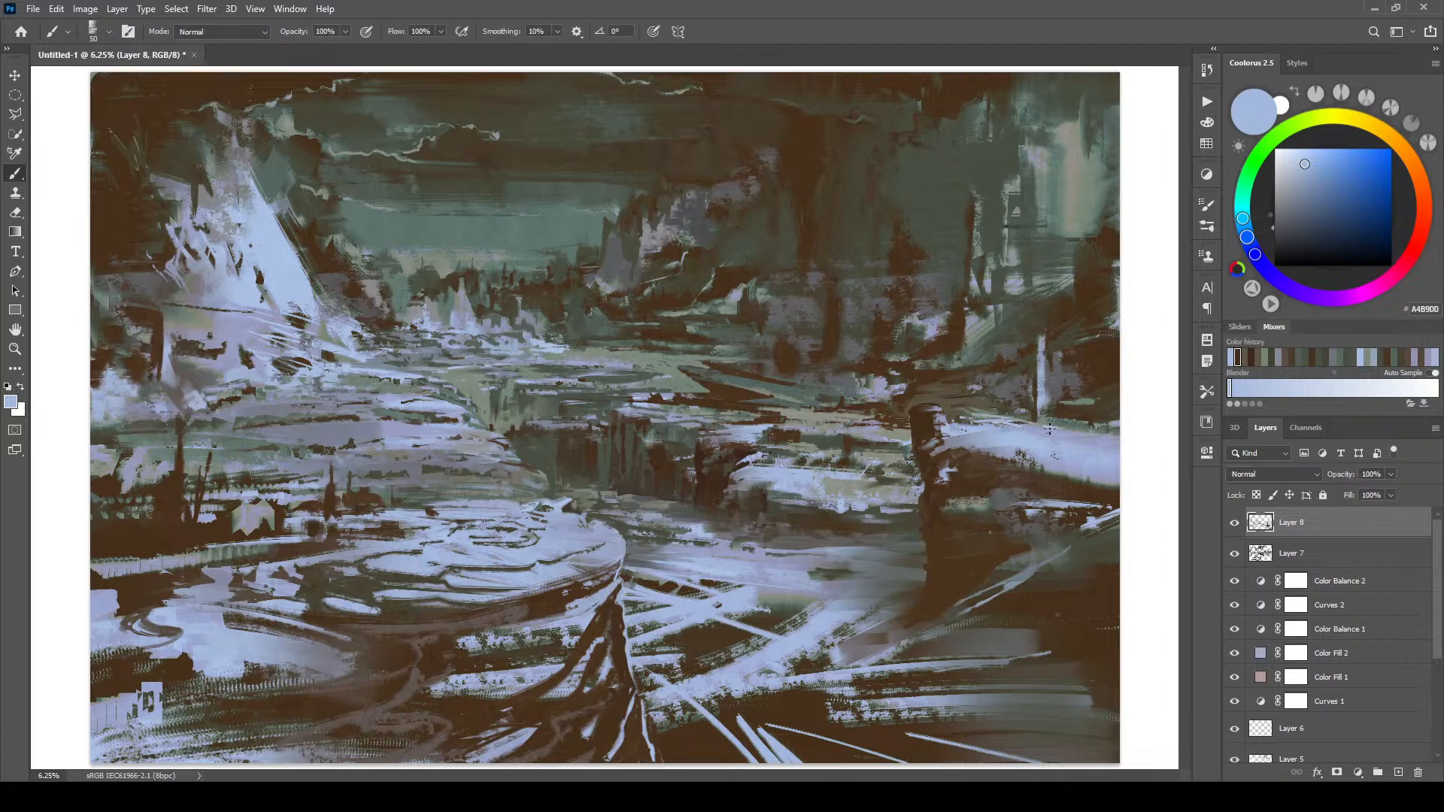
{"action": "left_click", "coordinate": [1038, 418], "text": "alt"}
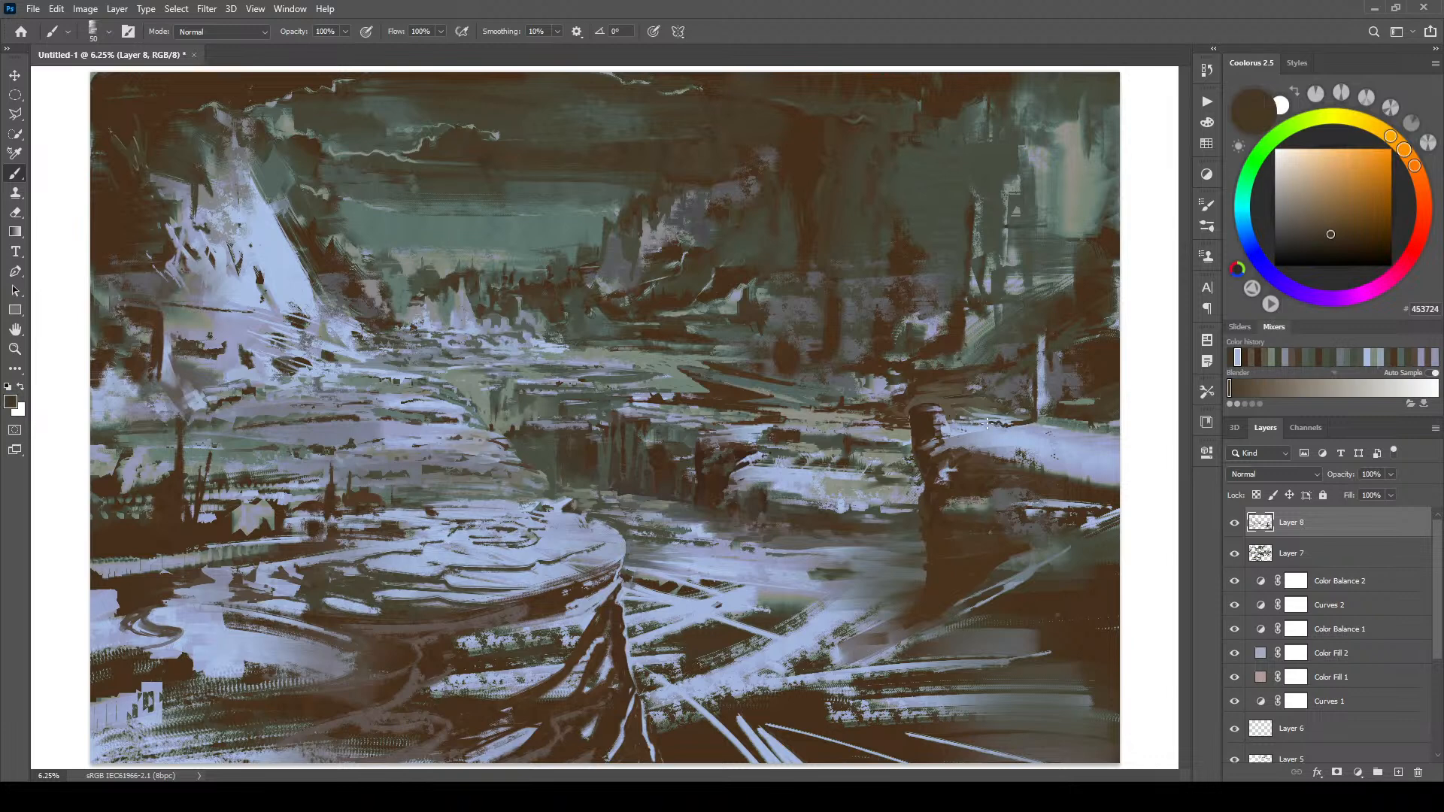
{"action": "left_click_drag", "start_coordinate": [981, 427], "coordinate": [1021, 428]}
{"action": "mouse_move", "coordinate": [1052, 381]}
{"action": "left_mouse_down"}
{"action": "mouse_move", "coordinate": [1054, 362]}
{"action": "mouse_move", "coordinate": [1053, 385]}
{"action": "left_mouse_up"}
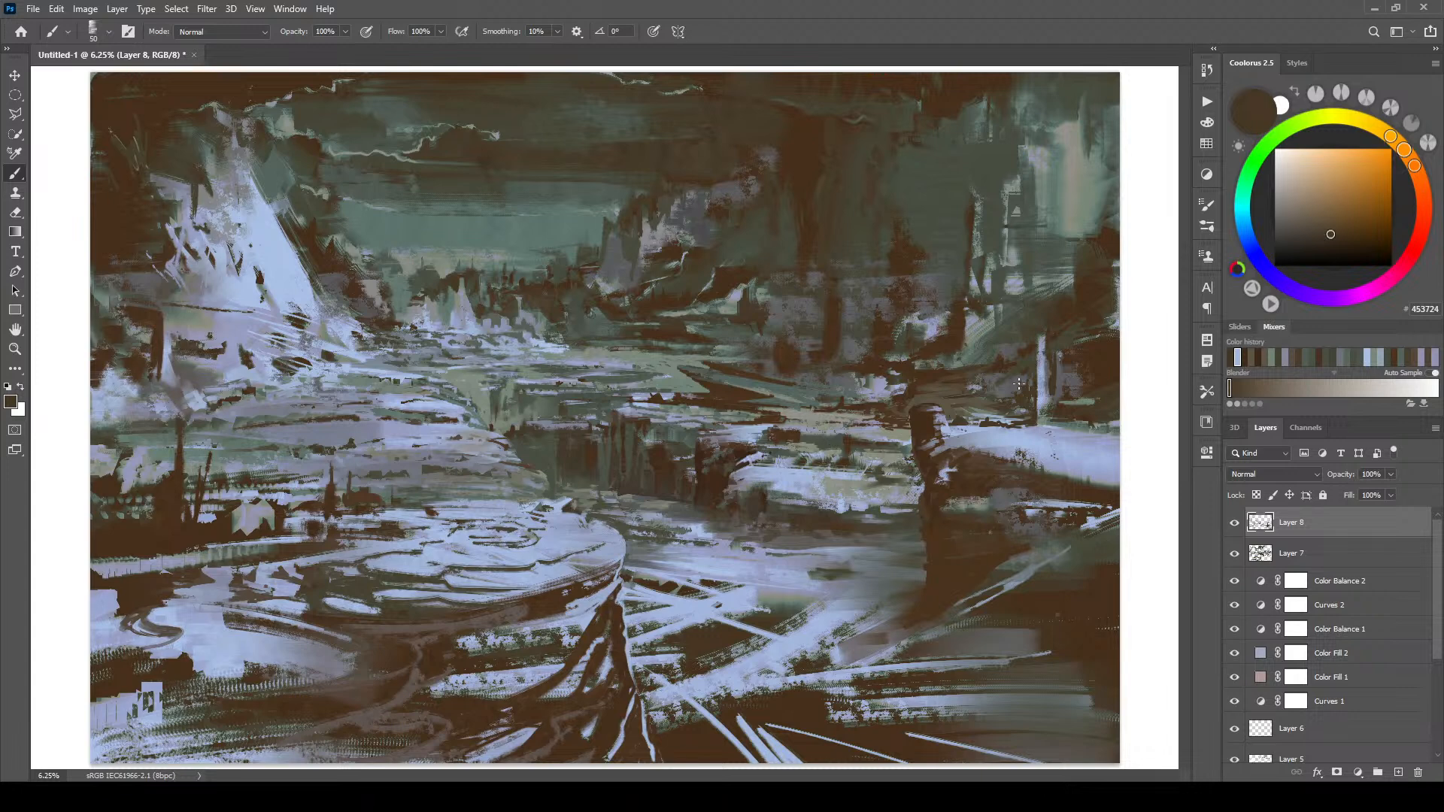
- Enlarge the brush to 400 px and darken the cliff face above the rock pillar with sampled dark brown
{"action": "key", "text": "bracketright"}
{"action": "key", "text": "bracketright"}
{"action": "key", "text": "bracketleft"}
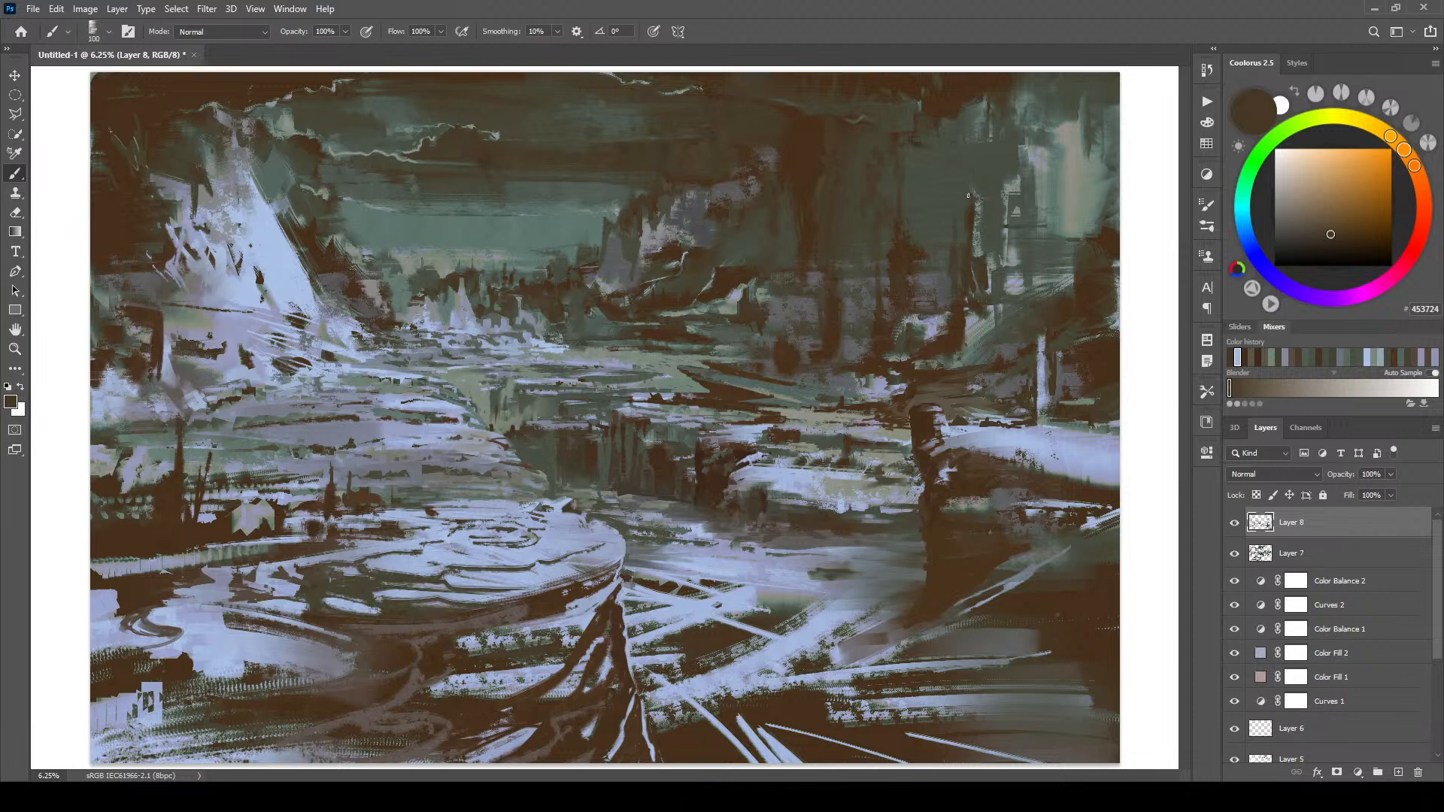
{"action": "key", "text": "bracketright"}
{"action": "key", "text": "bracketright"}
{"action": "key", "text": "bracketright"}
{"action": "key", "text": "bracketright"}
{"action": "key", "text": "bracketright"}
{"action": "key", "text": "bracketright"}
{"action": "left_click", "coordinate": [940, 169], "text": "alt"}
{"action": "left_click", "coordinate": [962, 215], "text": "alt"}
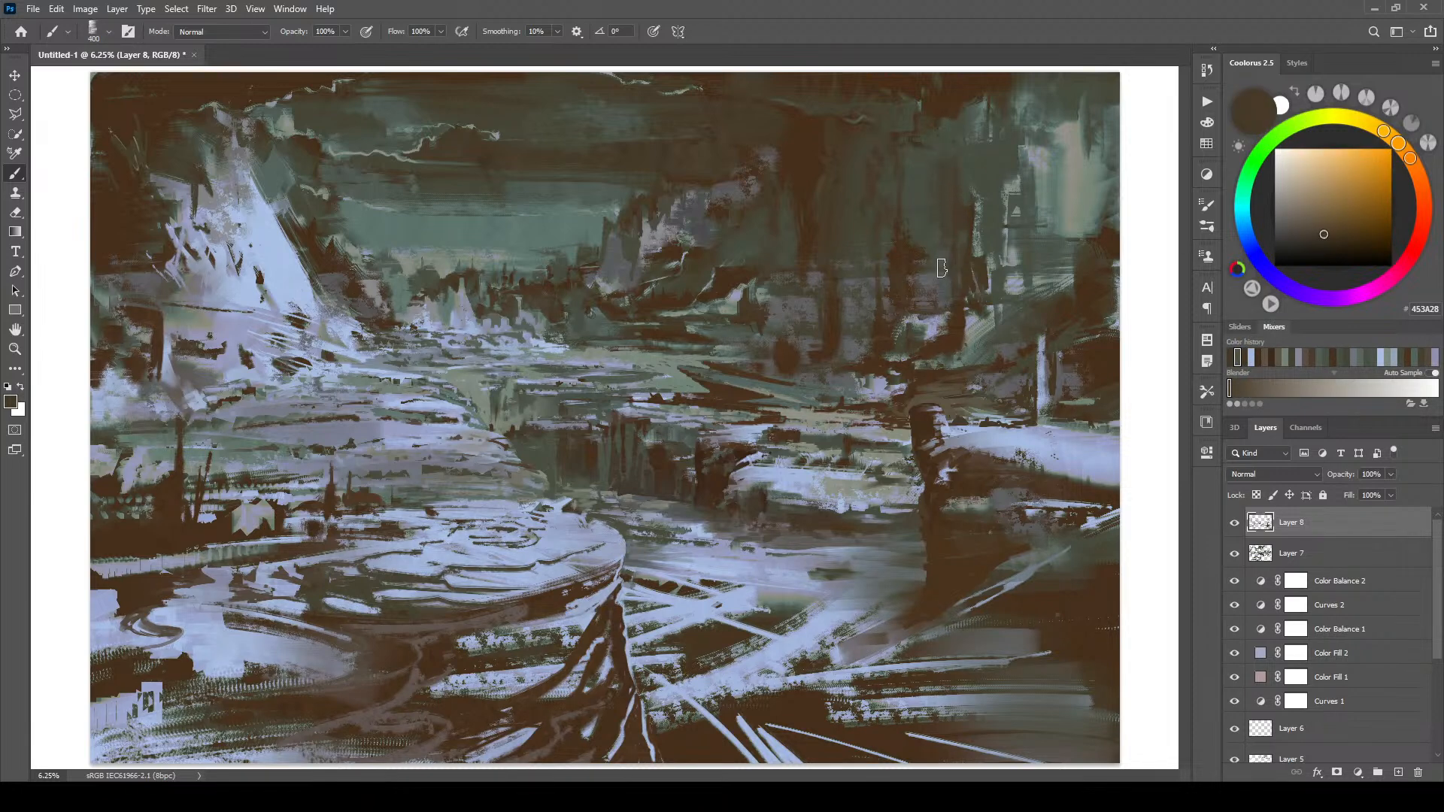
- Blend sampled dark olive tones into the cliff face above the pillar, reducing the brush to 175 px
{"action": "left_click", "coordinate": [952, 121], "text": "alt"}
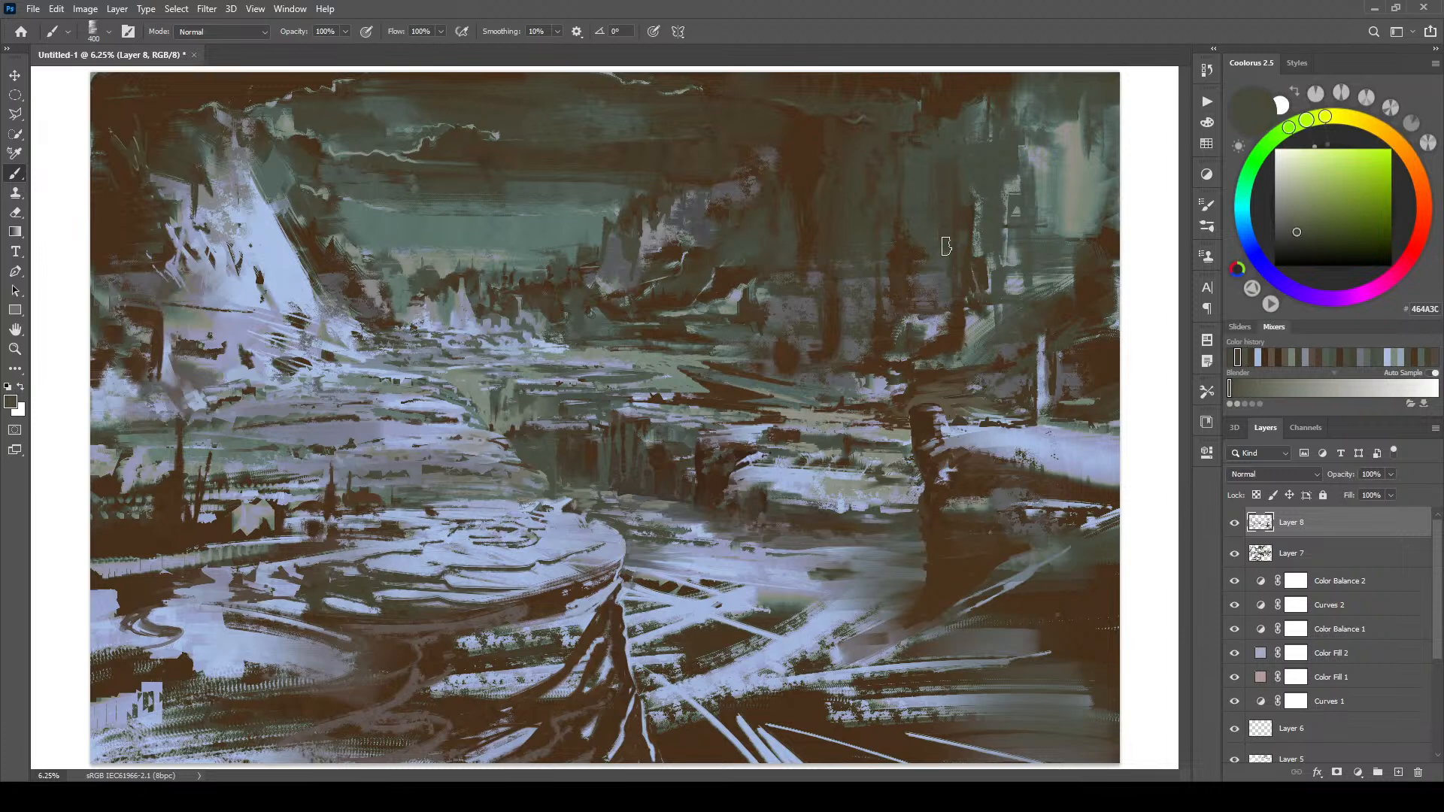
{"action": "left_click", "coordinate": [970, 181], "text": "alt"}
{"action": "key", "text": "bracketleft"}
{"action": "key", "text": "bracketleft"}
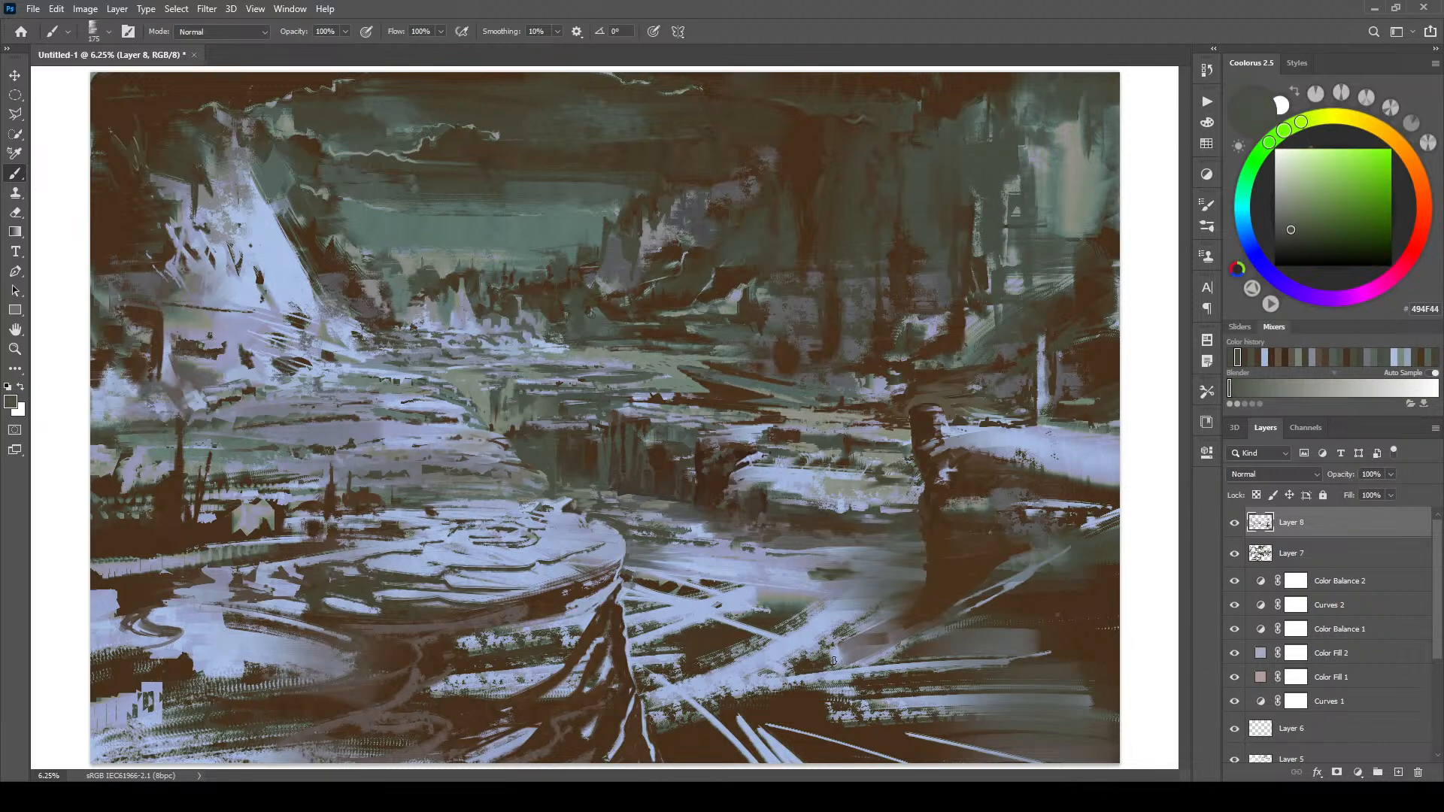
- Sample dark browns on the central cliff and stroke them down its face with a 500 px brush
{"action": "left_click", "coordinate": [778, 215], "text": "alt"}
{"action": "key", "text": "bracketright"}
{"action": "key", "text": "bracketright"}
{"action": "key", "text": "bracketright"}
{"action": "key", "text": "bracketright"}
{"action": "key", "text": "bracketright"}
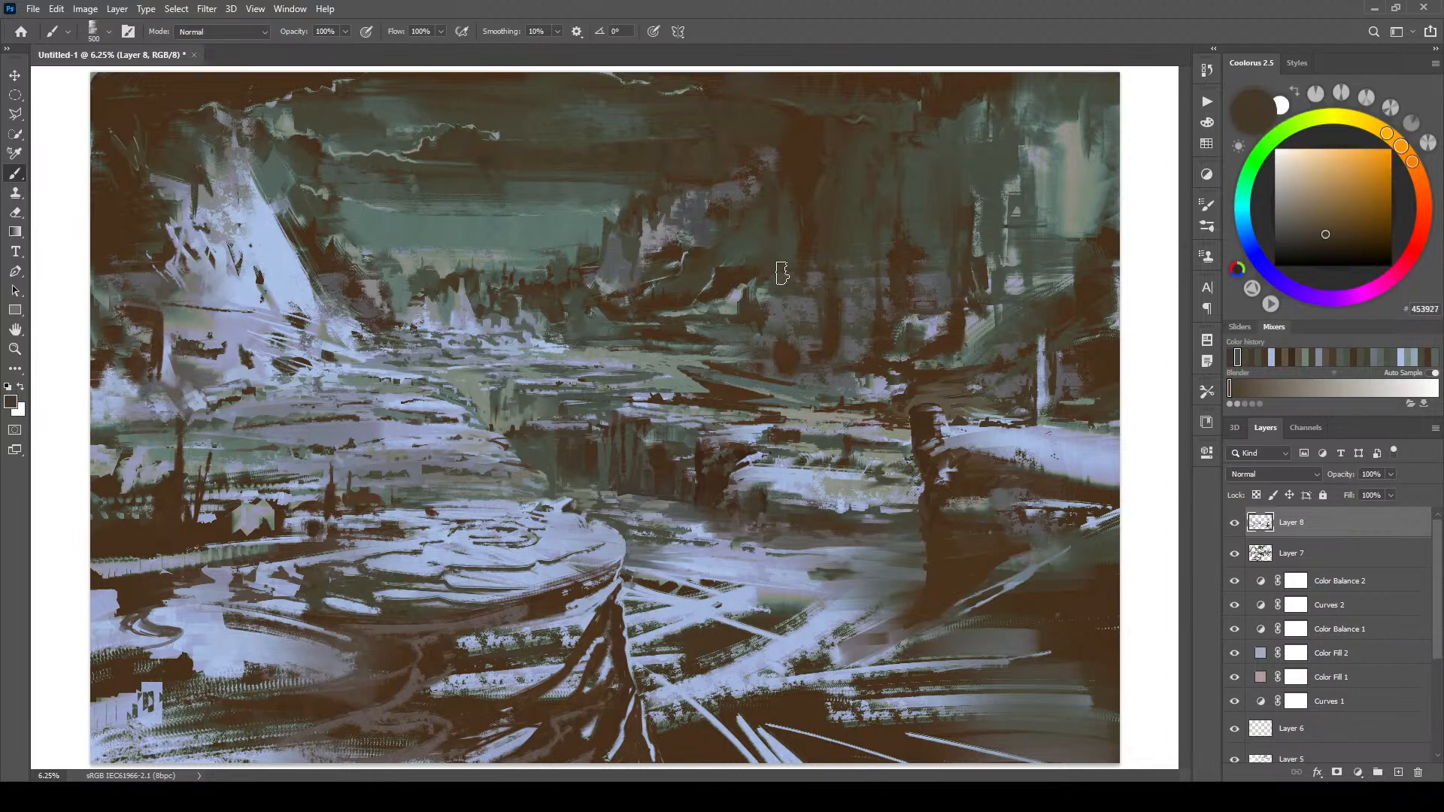
{"action": "left_click", "coordinate": [793, 179], "text": "alt"}
{"action": "left_click", "coordinate": [795, 213], "text": "alt"}
{"action": "key", "text": "bracketleft"}
{"action": "key", "text": "bracketleft"}
{"action": "key", "text": "bracketleft"}
{"action": "key", "text": "bracketleft"}
{"action": "key", "text": "bracketleft"}
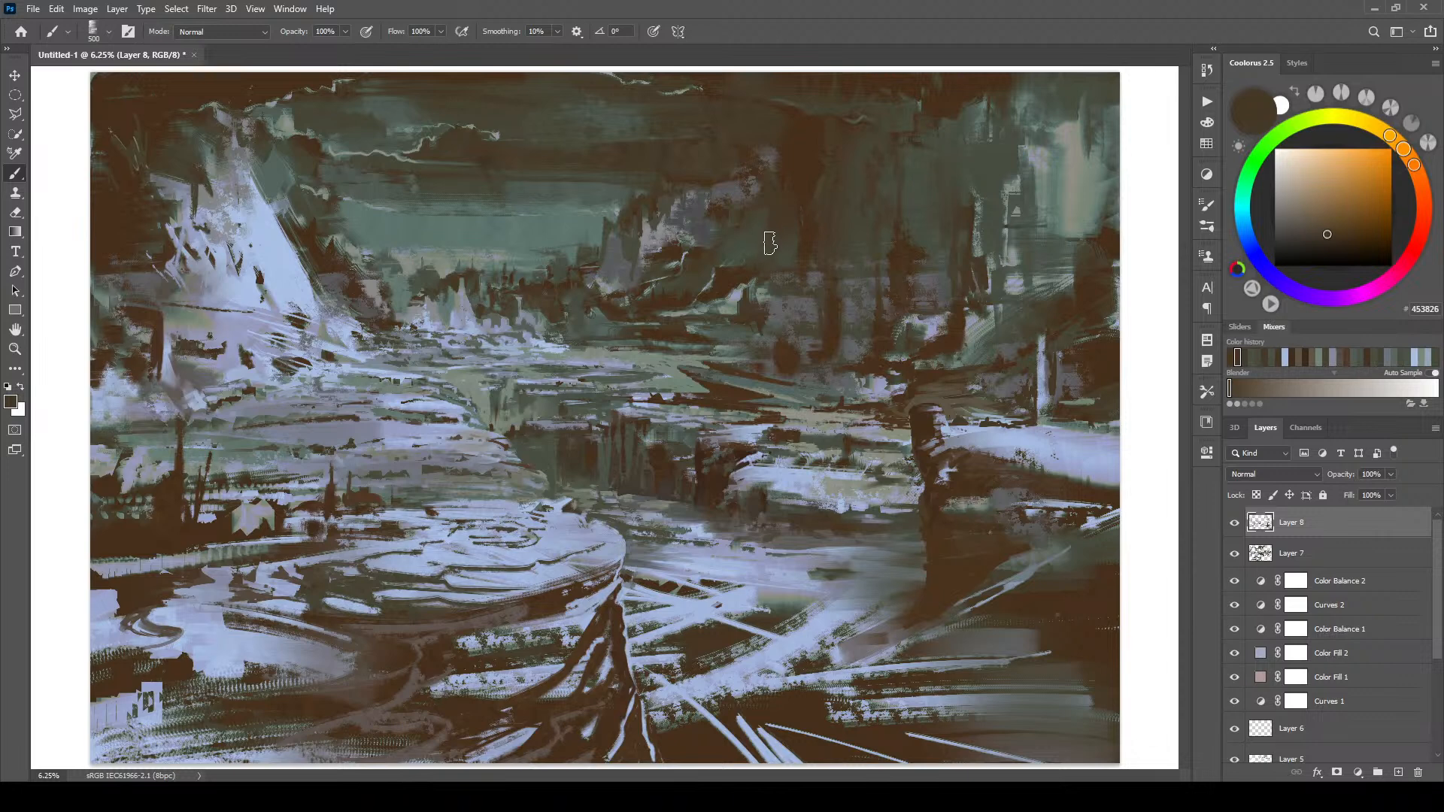
- Sample dark olive from the central cliff and refine its lower face with an 80 px brush
{"action": "left_click", "coordinate": [798, 262], "text": "alt"}
{"action": "key", "text": "bracketleft"}
{"action": "key", "text": "bracketleft"}
{"action": "key", "text": "bracketleft"}
{"action": "key", "text": "bracketleft"}
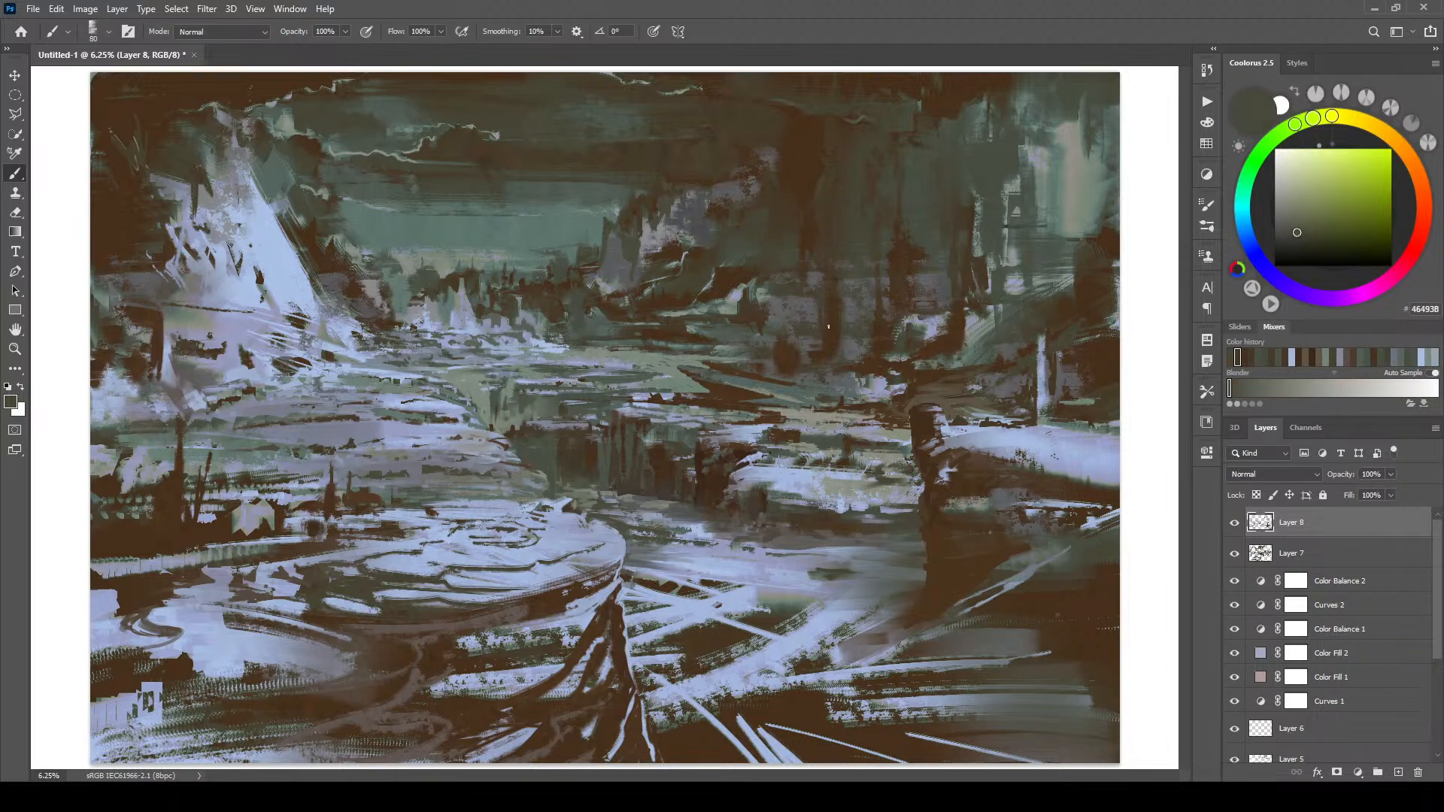
- Add a new layer above Layer 8 and prepare a 1000 px brush with a darker grey-green
{"action": "key", "text": "bracketright"}
{"action": "key", "text": "bracketright"}
{"action": "key", "text": "bracketright"}
{"action": "key", "text": "bracketright"}
{"action": "key", "text": "bracketright"}
{"action": "key", "text": "bracketright"}
{"action": "key", "text": "bracketright"}
{"action": "key", "text": "bracketright"}
{"action": "key", "text": "bracketright"}
{"action": "key", "text": "bracketright"}
{"action": "key", "text": "bracketright"}
{"action": "key", "text": "bracketright"}
{"action": "key", "text": "bracketright"}
{"action": "key", "text": "bracketright"}
{"action": "key", "text": "bracketright"}
{"action": "left_click", "coordinate": [1399, 773]}
{"action": "left_click", "coordinate": [1284, 244]}
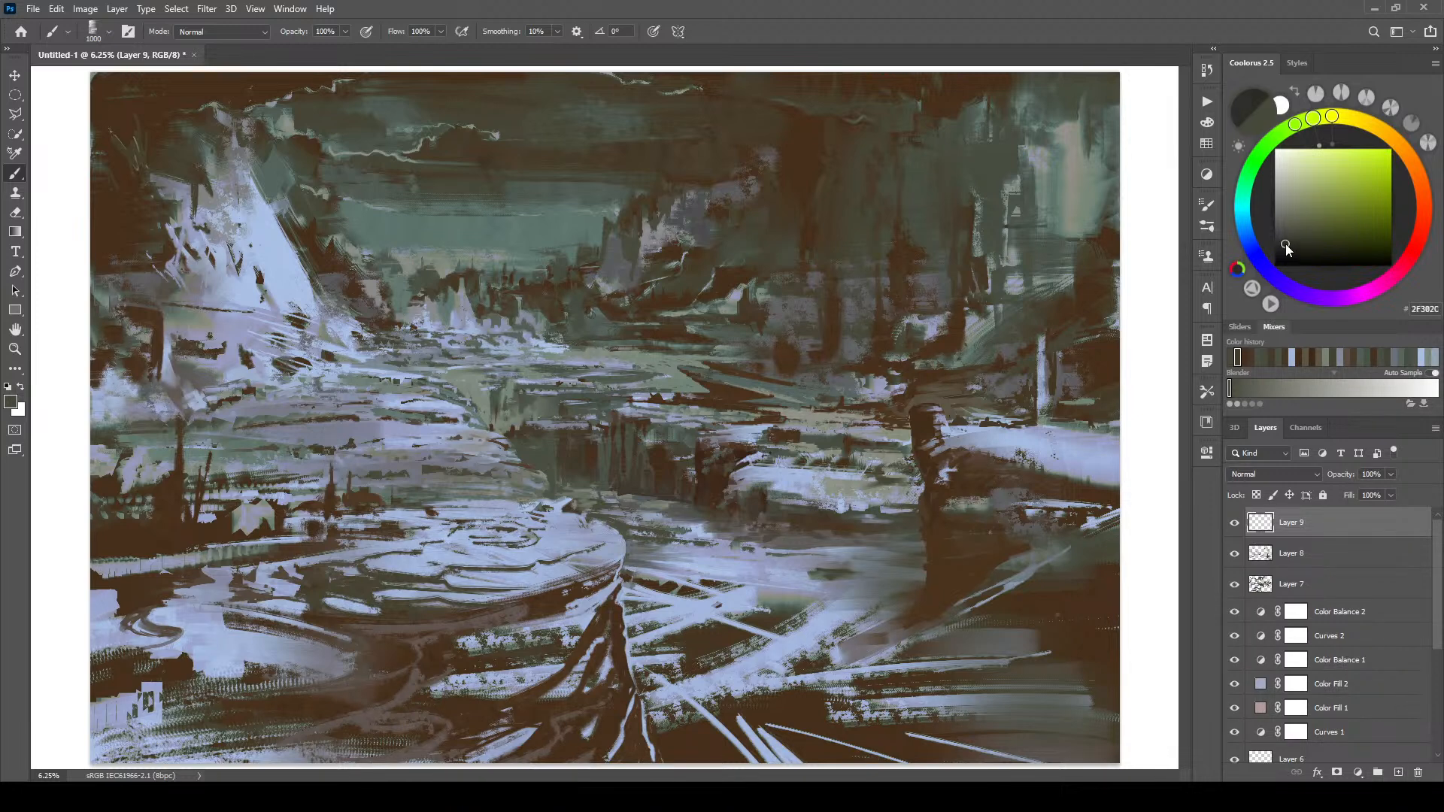
- Choose a neutral dark grey and brush over the sky's upper edge, varying the size between 1500 and 1100 px
{"action": "key", "text": "bracketright"}
{"action": "key", "text": "bracketright"}
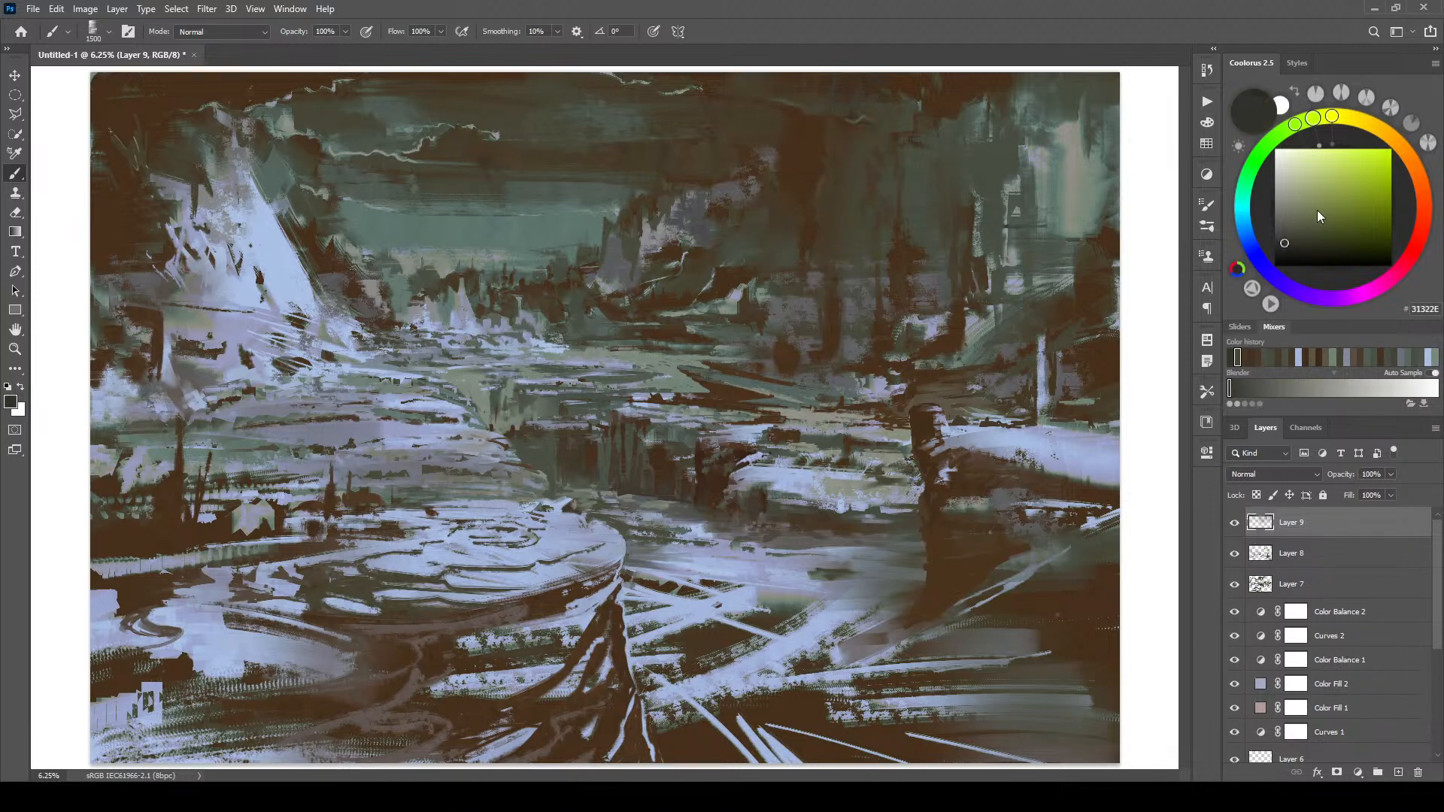
{"action": "left_click", "coordinate": [1278, 245]}
{"action": "key", "text": "bracketleft"}
{"action": "key", "text": "bracketleft"}
{"action": "key", "text": "bracketleft"}
{"action": "key", "text": "bracketleft"}
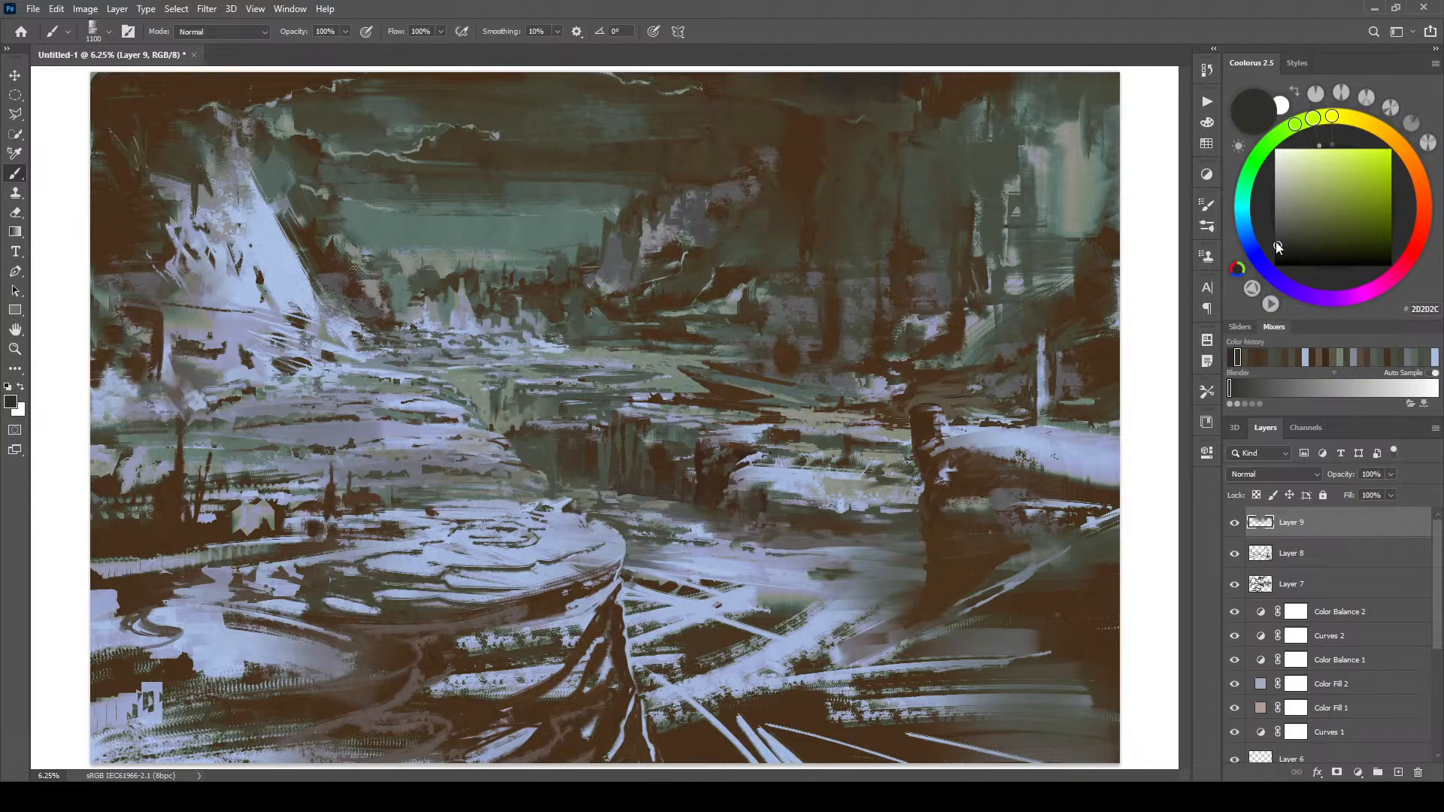
- Shift the brush color's hue to red-orange and darken it to near-black #1E1B1A
{"action": "left_click_drag", "start_coordinate": [1320, 123], "coordinate": [1422, 211]}
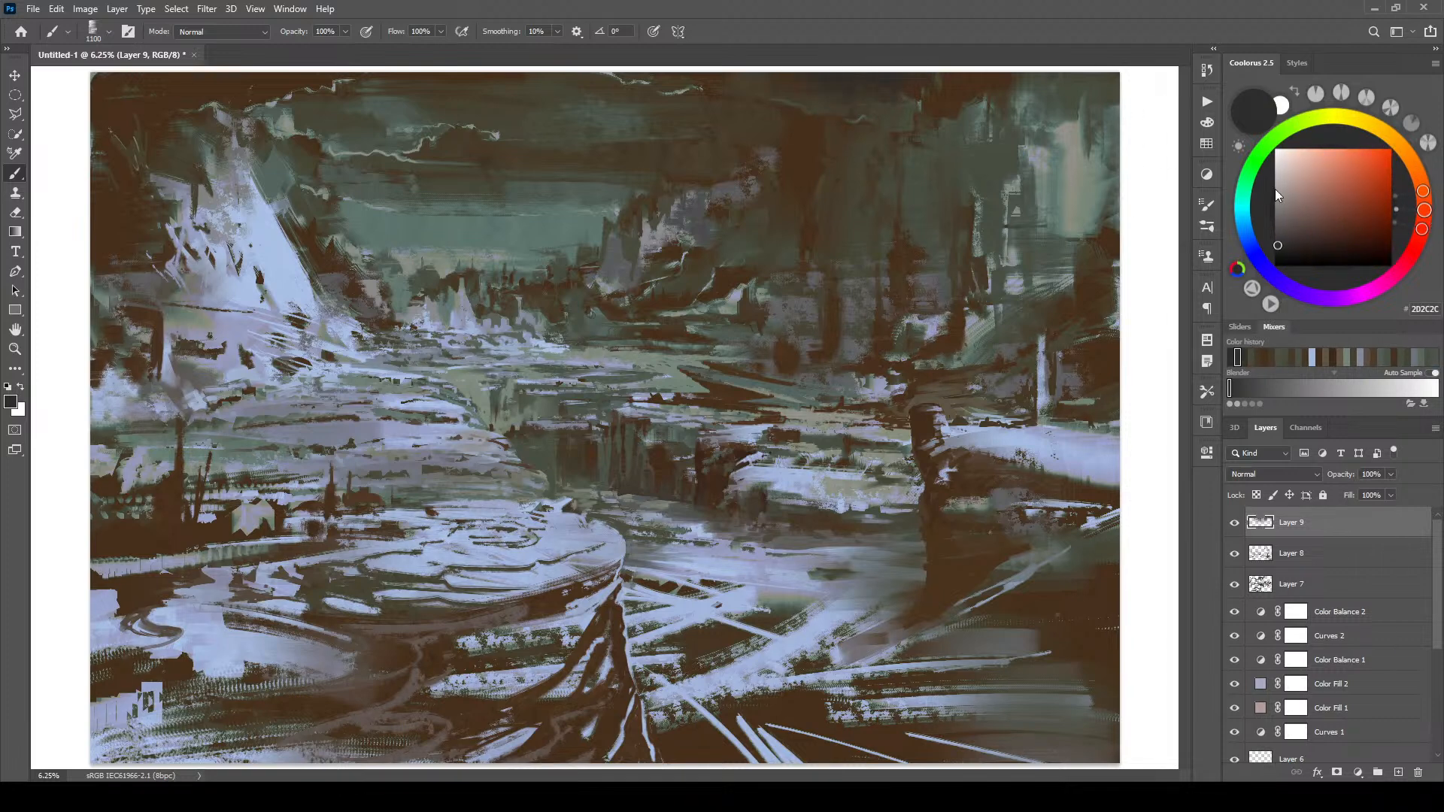
{"action": "left_click", "coordinate": [1283, 245]}
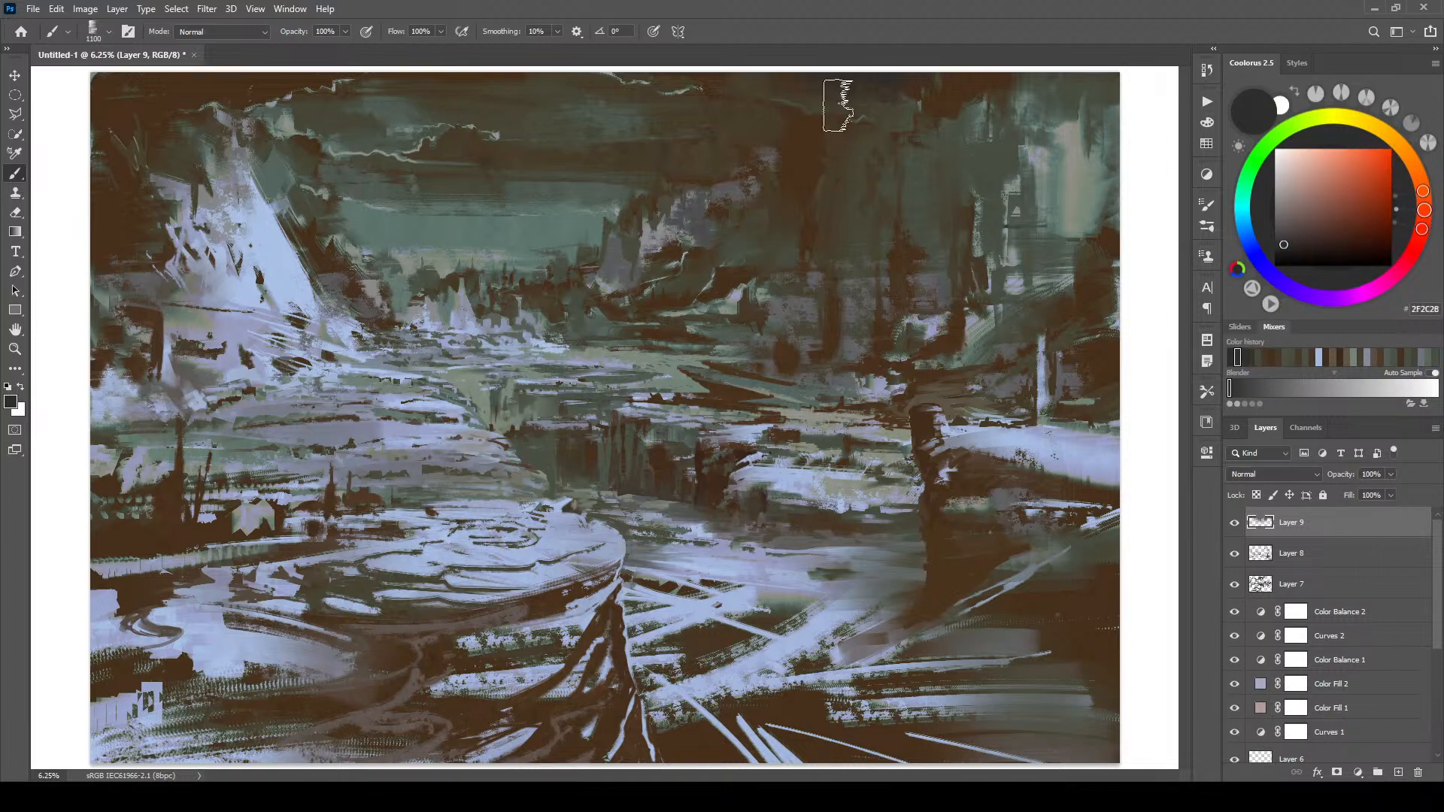
{"action": "left_click", "coordinate": [1293, 253]}
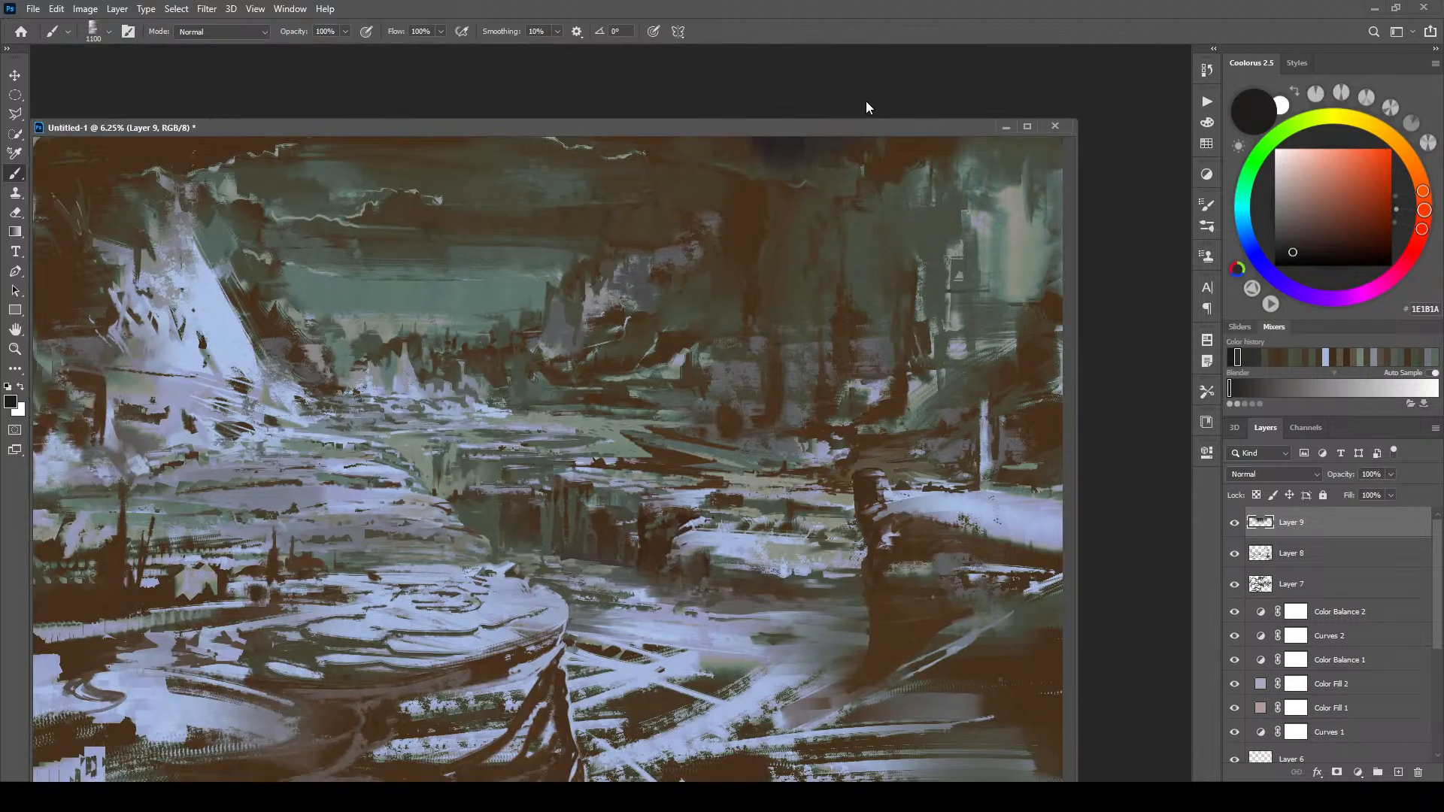
- Dock the floating document window again and switch to full-screen mode
{"action": "left_click_drag", "start_coordinate": [882, 124], "coordinate": [911, 63]}
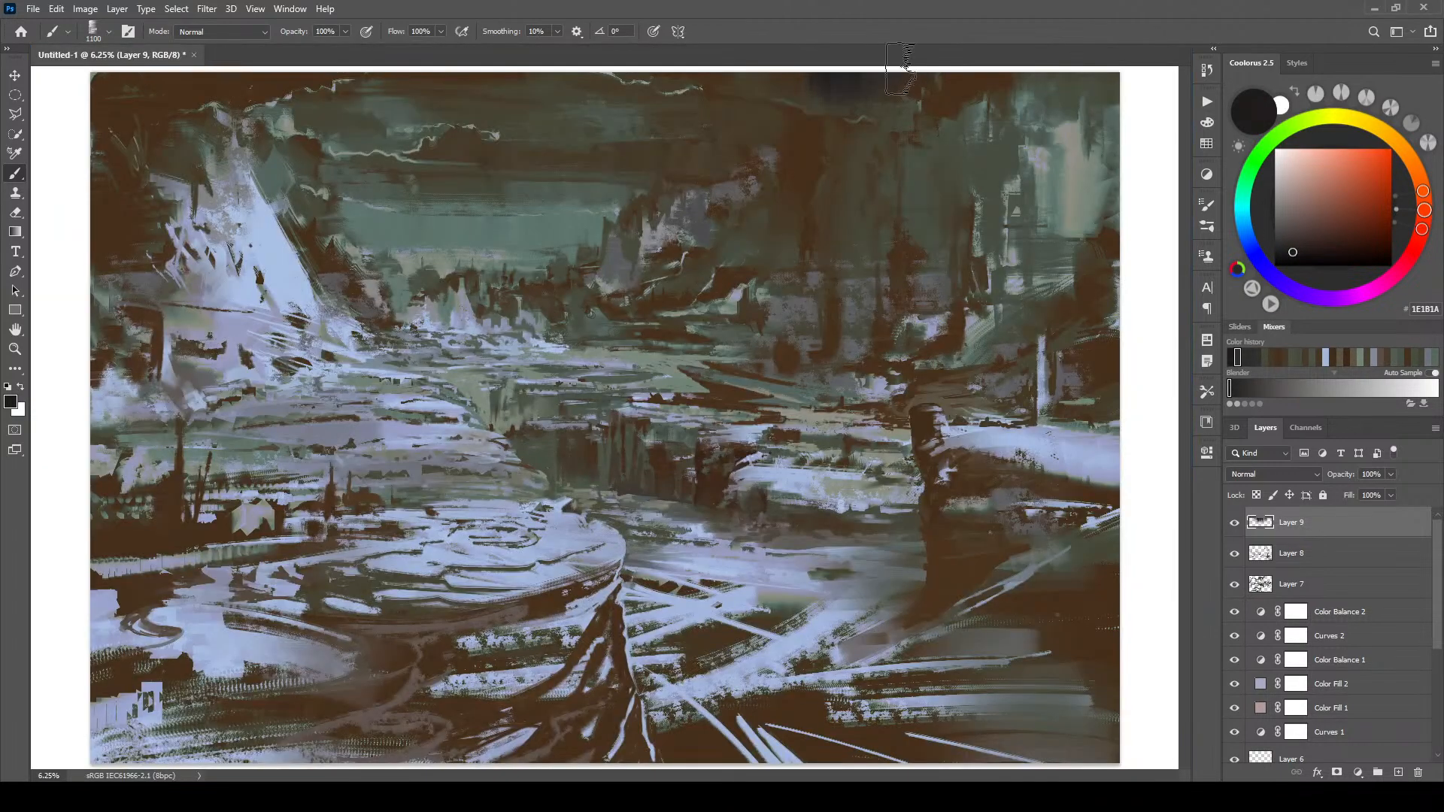
{"action": "key", "text": "f"}
{"action": "left_click_drag", "start_coordinate": [886, 145], "coordinate": [771, 101]}
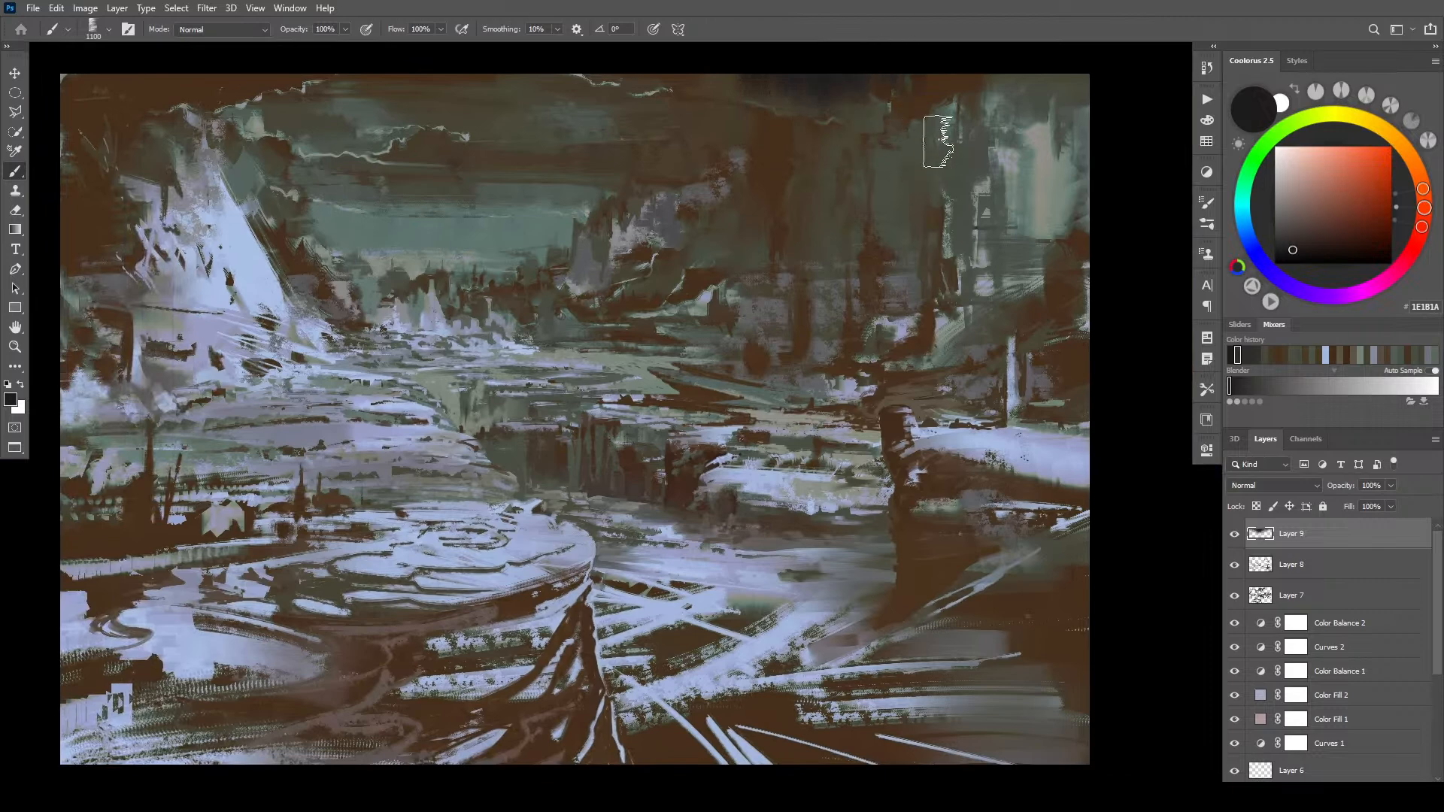
- Darken the painting's upper edge and the central cliff's top with near-black strokes at about 1000 to 1100 px
{"action": "key", "text": "bracketleft"}
{"action": "key", "text": "bracketleft"}
{"action": "key", "text": "bracketleft"}
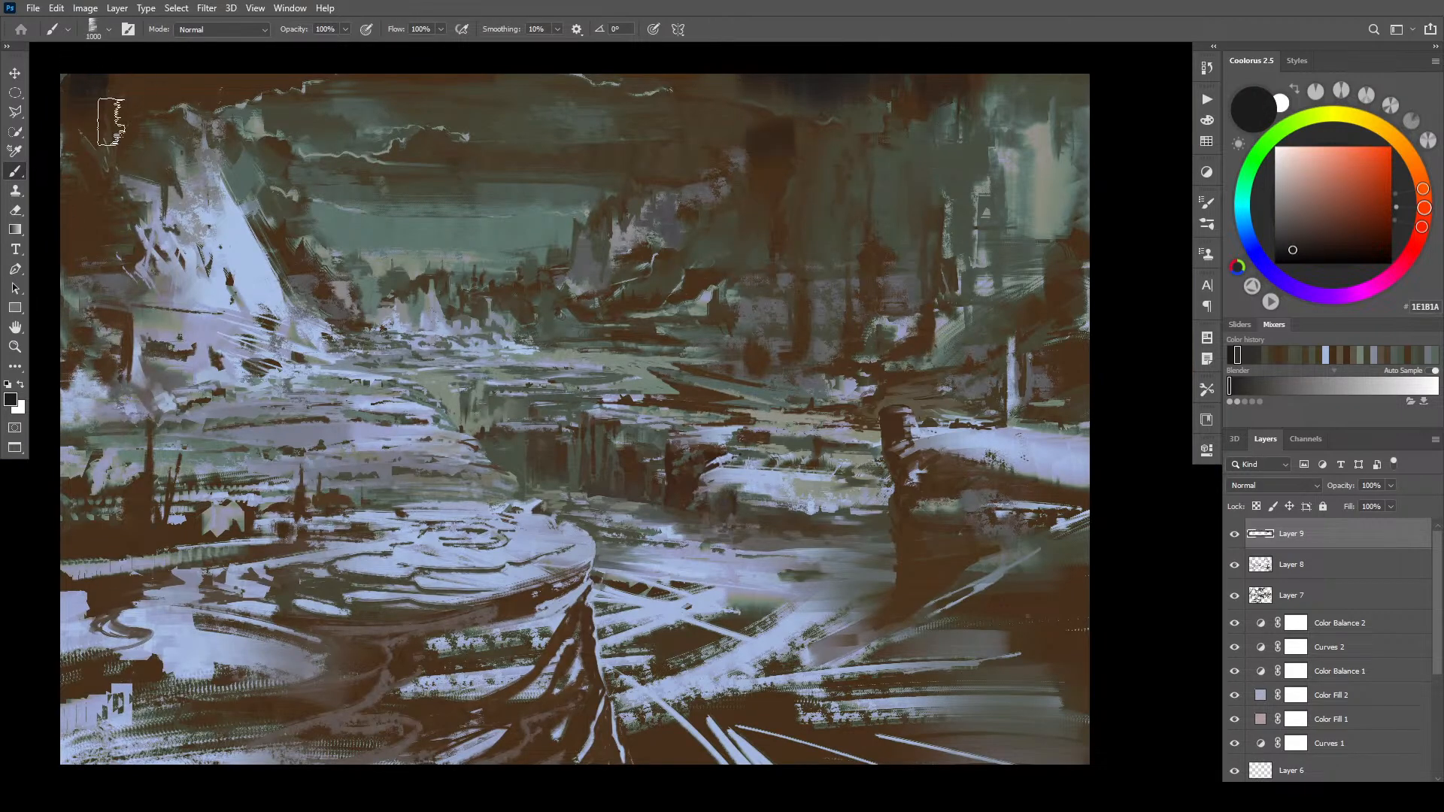
{"action": "key", "text": "bracketright"}
{"action": "key", "text": "bracketright"}
{"action": "key", "text": "bracketright"}
{"action": "key", "text": "bracketleft"}
{"action": "key", "text": "bracketleft"}
{"action": "key", "text": "bracketleft"}
{"action": "key", "text": "bracketleft"}
{"action": "key", "text": "bracketleft"}
{"action": "key", "text": "bracketleft"}
{"action": "key", "text": "bracketleft"}
{"action": "key", "text": "bracketleft"}
{"action": "key", "text": "bracketleft"}
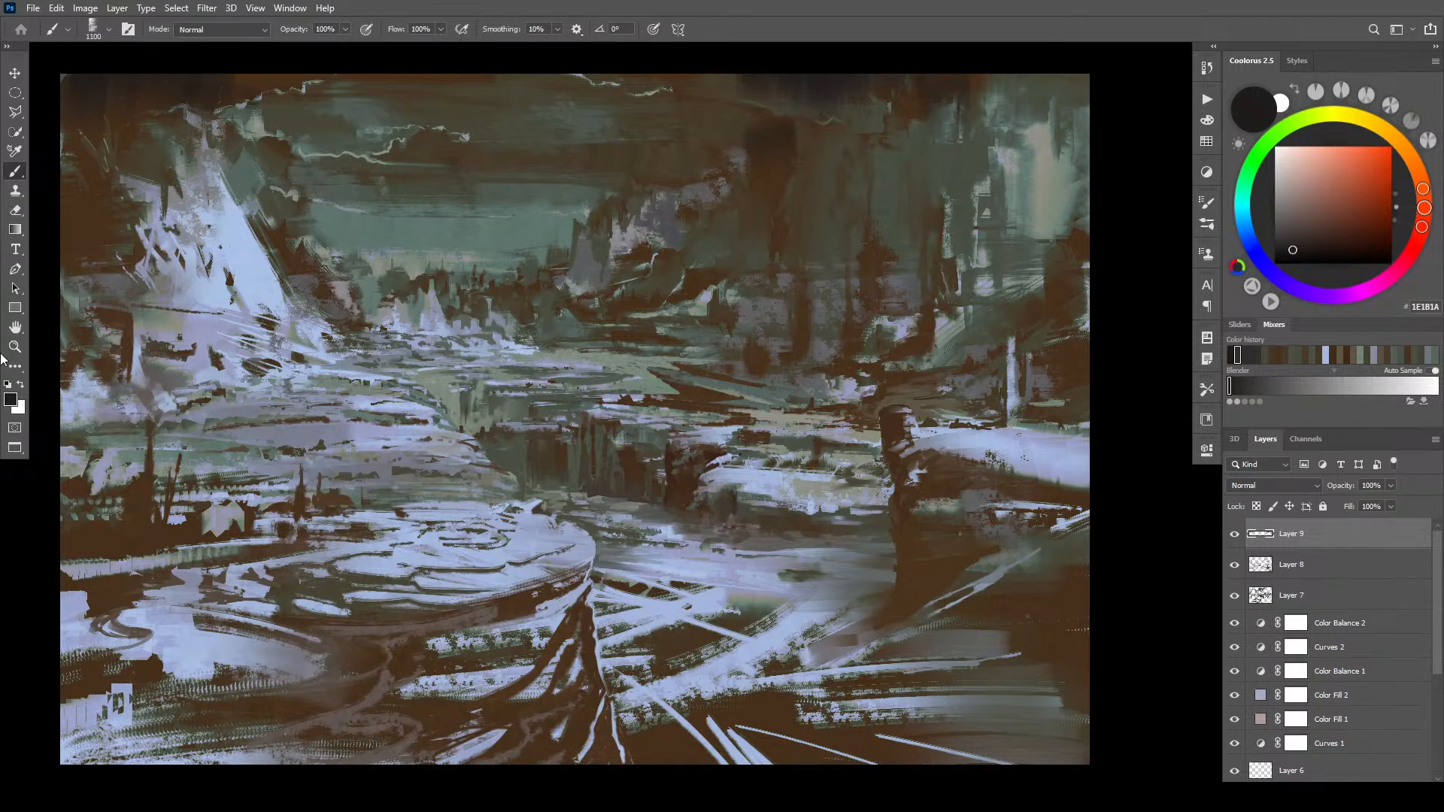
- Try darkening the foreground's lower-left corner with broad near-black strokes, enlarging the brush to 2200 px
{"action": "key", "text": "bracketright"}
{"action": "key", "text": "bracketright"}
{"action": "key", "text": "bracketright"}
{"action": "key", "text": "bracketright"}
{"action": "key", "text": "bracketright"}
{"action": "key", "text": "bracketright"}
{"action": "key", "text": "bracketright"}
{"action": "key", "text": "bracketright"}
{"action": "key", "text": "bracketright"}
{"action": "key", "text": "bracketright"}
{"action": "key", "text": "bracketright"}
{"action": "key", "text": "bracketright"}
{"action": "key", "text": "bracketright"}
{"action": "key", "text": "bracketright"}
{"action": "key", "text": "bracketright"}
{"action": "key", "text": "bracketright"}
{"action": "key", "text": "bracketright"}
{"action": "mouse_move", "coordinate": [230, 753]}
{"action": "left_mouse_down"}
{"action": "mouse_move", "coordinate": [66, 746]}
{"action": "mouse_move", "coordinate": [397, 716]}
{"action": "left_mouse_up"}
{"action": "key", "text": "bracketright"}
{"action": "key", "text": "bracketright"}
{"action": "key", "text": "bracketright"}
{"action": "left_click_drag", "start_coordinate": [154, 752], "coordinate": [464, 743]}
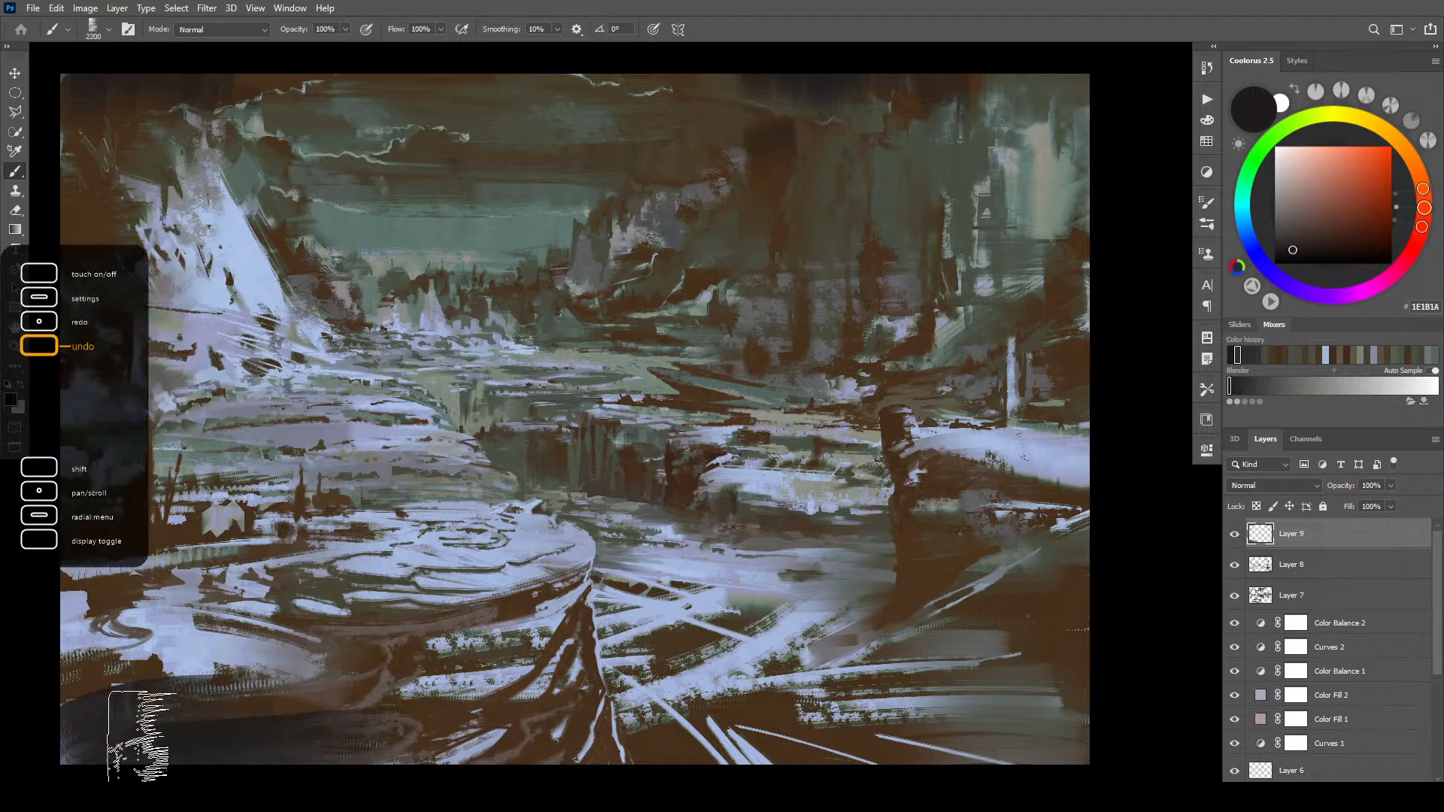
- Extend the near-black shading across the lower-left foreground and reduce the brush to 1700 px
{"action": "left_click_drag", "start_coordinate": [293, 701], "coordinate": [94, 718]}
{"action": "left_click_drag", "start_coordinate": [94, 718], "coordinate": [357, 739]}
{"action": "left_click_drag", "start_coordinate": [533, 731], "coordinate": [376, 730]}
{"action": "key", "text": "bracketleft"}
{"action": "key", "text": "bracketleft"}
{"action": "key", "text": "bracketleft"}
{"action": "key", "text": "bracketleft"}
{"action": "key", "text": "bracketleft"}
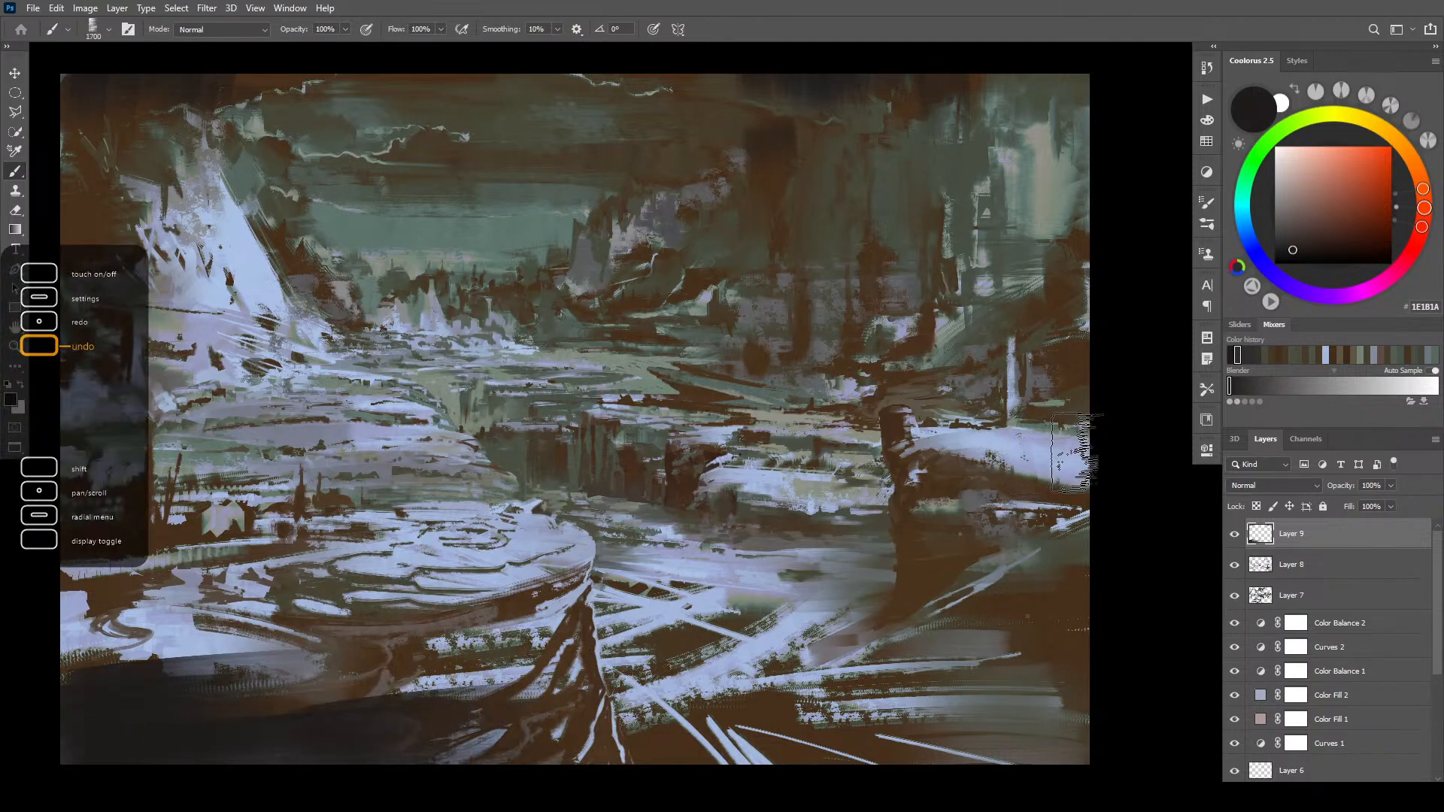
- Undo the near-black strokes over the lower-left foreground
{"action": "key", "text": "ctrl+z"}
{"action": "key", "text": "ctrl+z"}
{"action": "key", "text": "ctrl+z"}
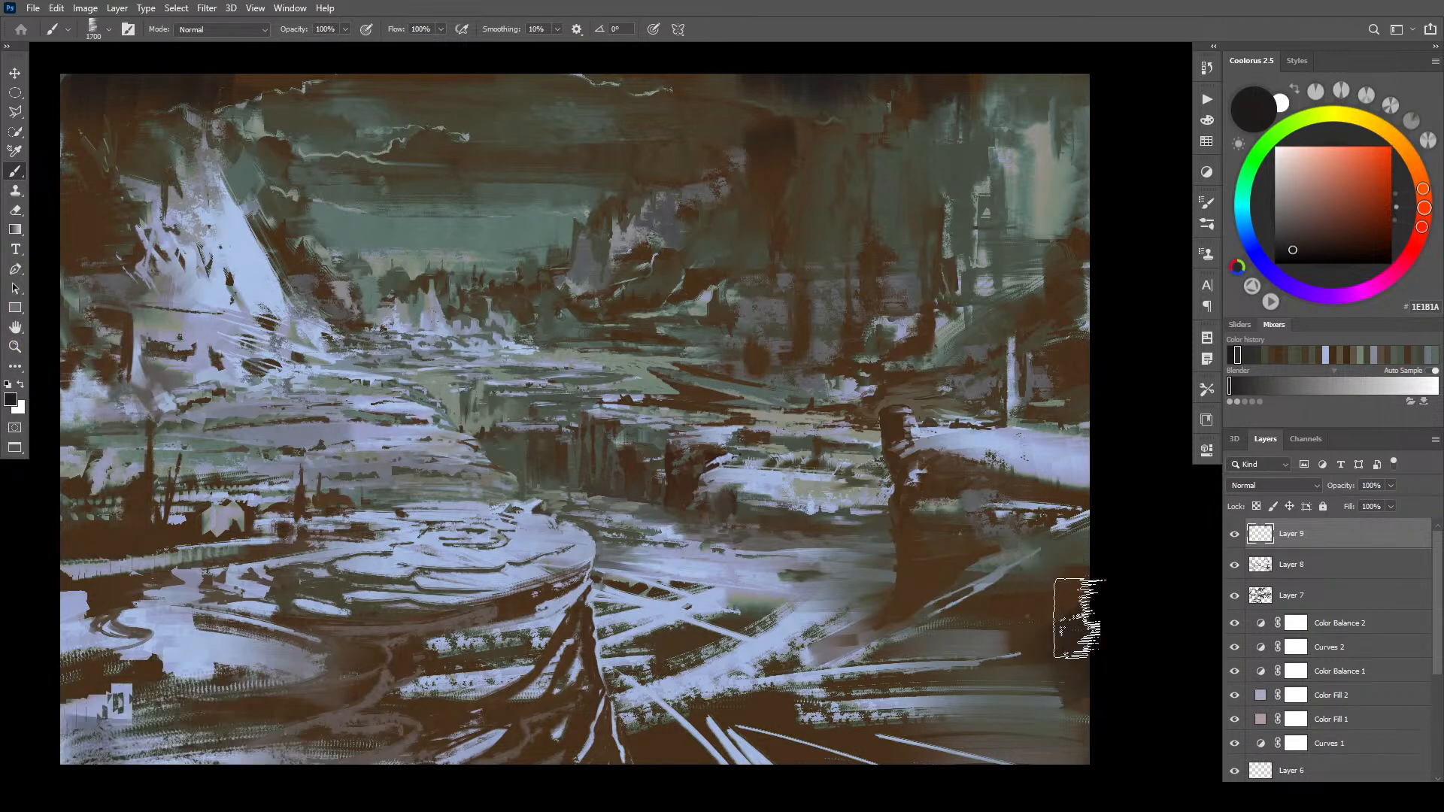
- Darken the painting's lower-right corner with broad near-black strokes at 1700 px
{"action": "mouse_move", "coordinate": [1061, 703]}
{"action": "left_mouse_down"}
{"action": "mouse_move", "coordinate": [872, 703]}
{"action": "mouse_move", "coordinate": [872, 686]}
{"action": "mouse_move", "coordinate": [903, 744]}
{"action": "left_mouse_up"}
{"action": "key", "text": "bracketleft"}
{"action": "key", "text": "bracketleft"}
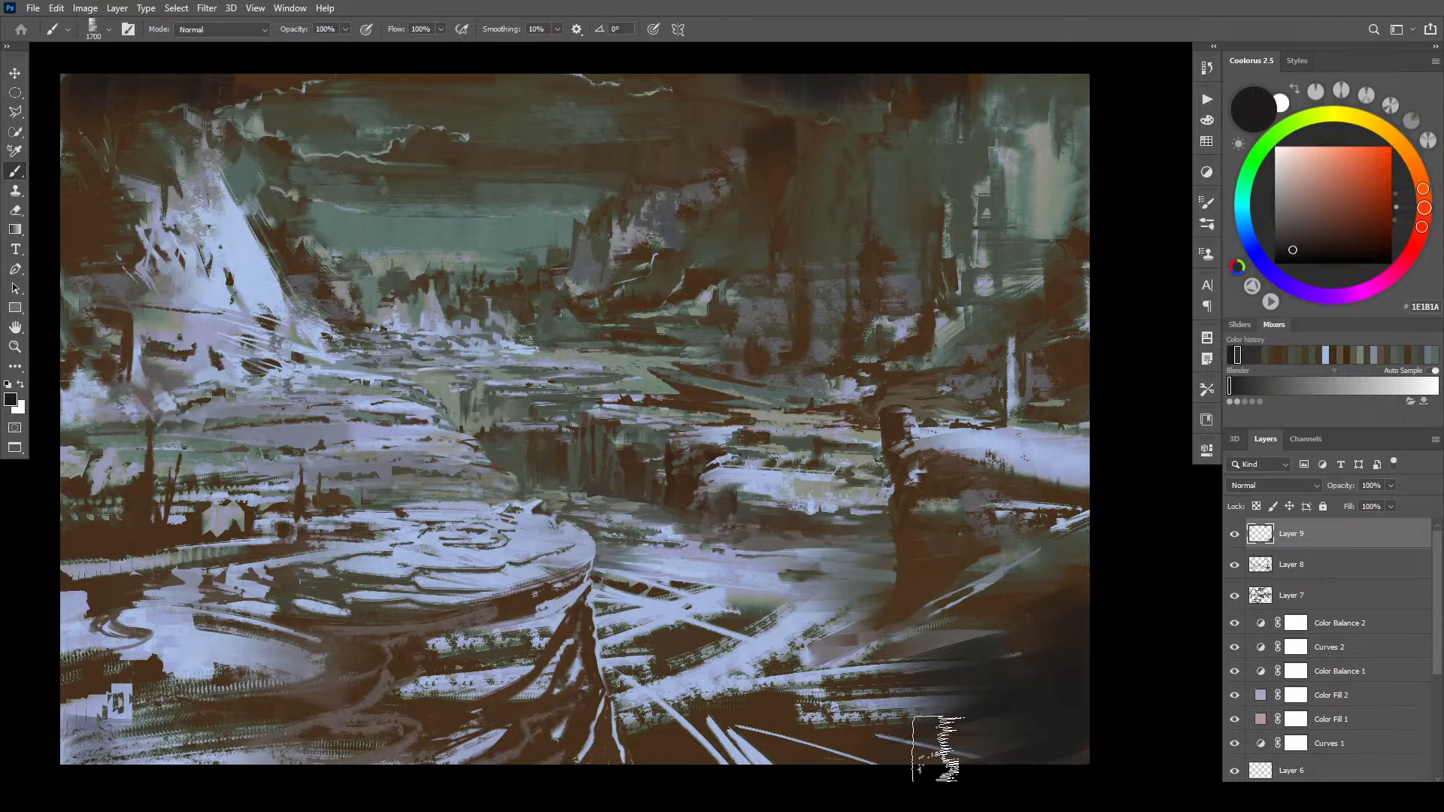
- Reduce the brush to about 100 px and paint near-black horizontal strokes across the upper edge of the layered terrace
{"action": "key", "text": "bracketleft"}
{"action": "key", "text": "bracketleft"}
{"action": "key", "text": "bracketleft"}
{"action": "key", "text": "bracketleft"}
{"action": "key", "text": "bracketleft"}
{"action": "key", "text": "bracketleft"}
{"action": "key", "text": "bracketleft"}
{"action": "key", "text": "bracketleft"}
{"action": "key", "text": "bracketleft"}
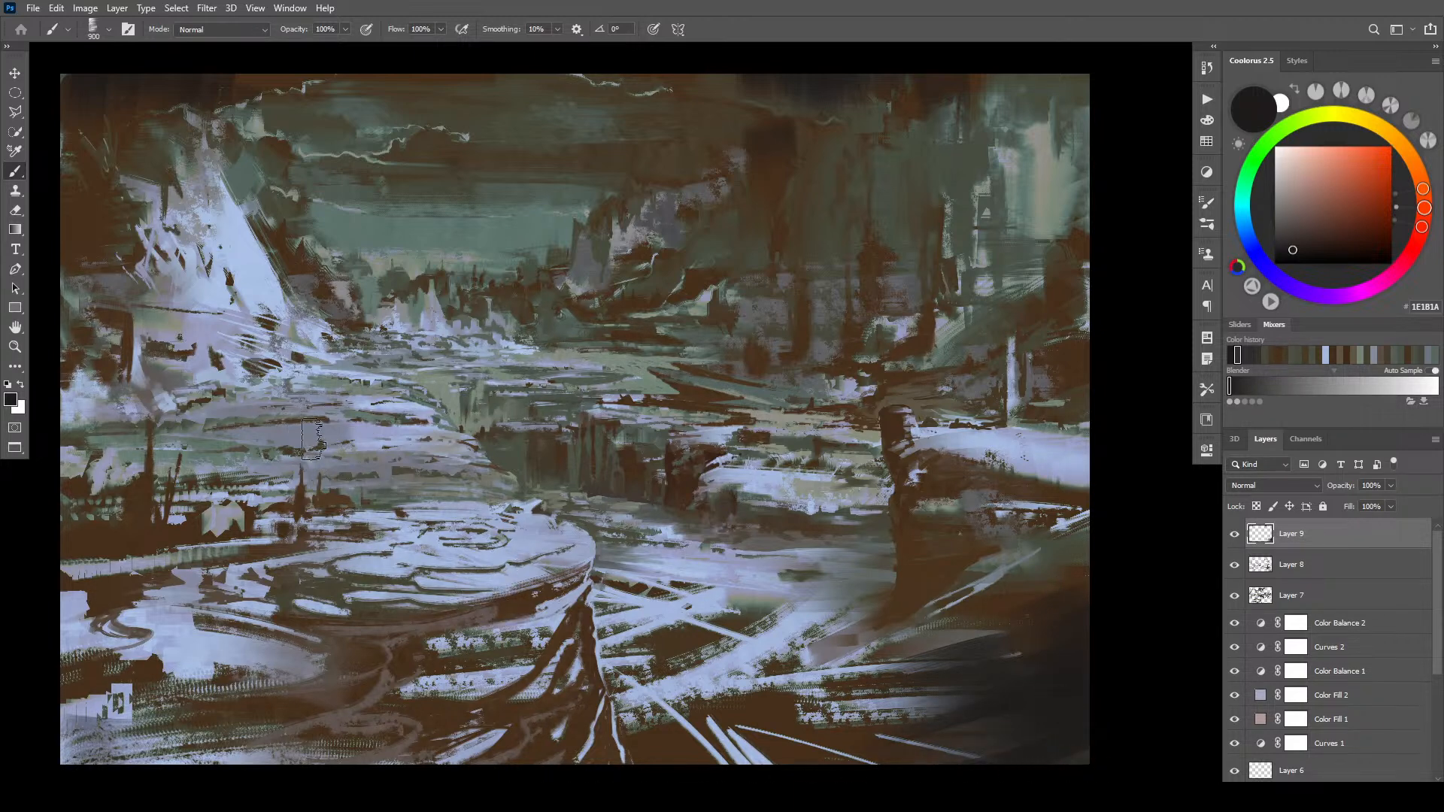
{"action": "key", "text": "bracketleft"}
{"action": "key", "text": "bracketleft"}
{"action": "key", "text": "bracketleft"}
{"action": "key", "text": "bracketleft"}
{"action": "key", "text": "bracketleft"}
{"action": "key", "text": "bracketleft"}
{"action": "key", "text": "bracketleft"}
{"action": "key", "text": "bracketleft"}
{"action": "key", "text": "bracketleft"}
{"action": "key", "text": "bracketleft"}
{"action": "mouse_move", "coordinate": [287, 416]}
{"action": "left_mouse_down"}
{"action": "mouse_move", "coordinate": [397, 408]}
{"action": "mouse_move", "coordinate": [324, 403]}
{"action": "mouse_move", "coordinate": [380, 398]}
{"action": "mouse_move", "coordinate": [364, 397]}
{"action": "mouse_move", "coordinate": [346, 400]}
{"action": "mouse_move", "coordinate": [425, 408]}
{"action": "mouse_move", "coordinate": [325, 418]}
{"action": "mouse_move", "coordinate": [389, 398]}
{"action": "mouse_move", "coordinate": [336, 390]}
{"action": "left_mouse_up"}
{"action": "key", "text": "bracketright"}
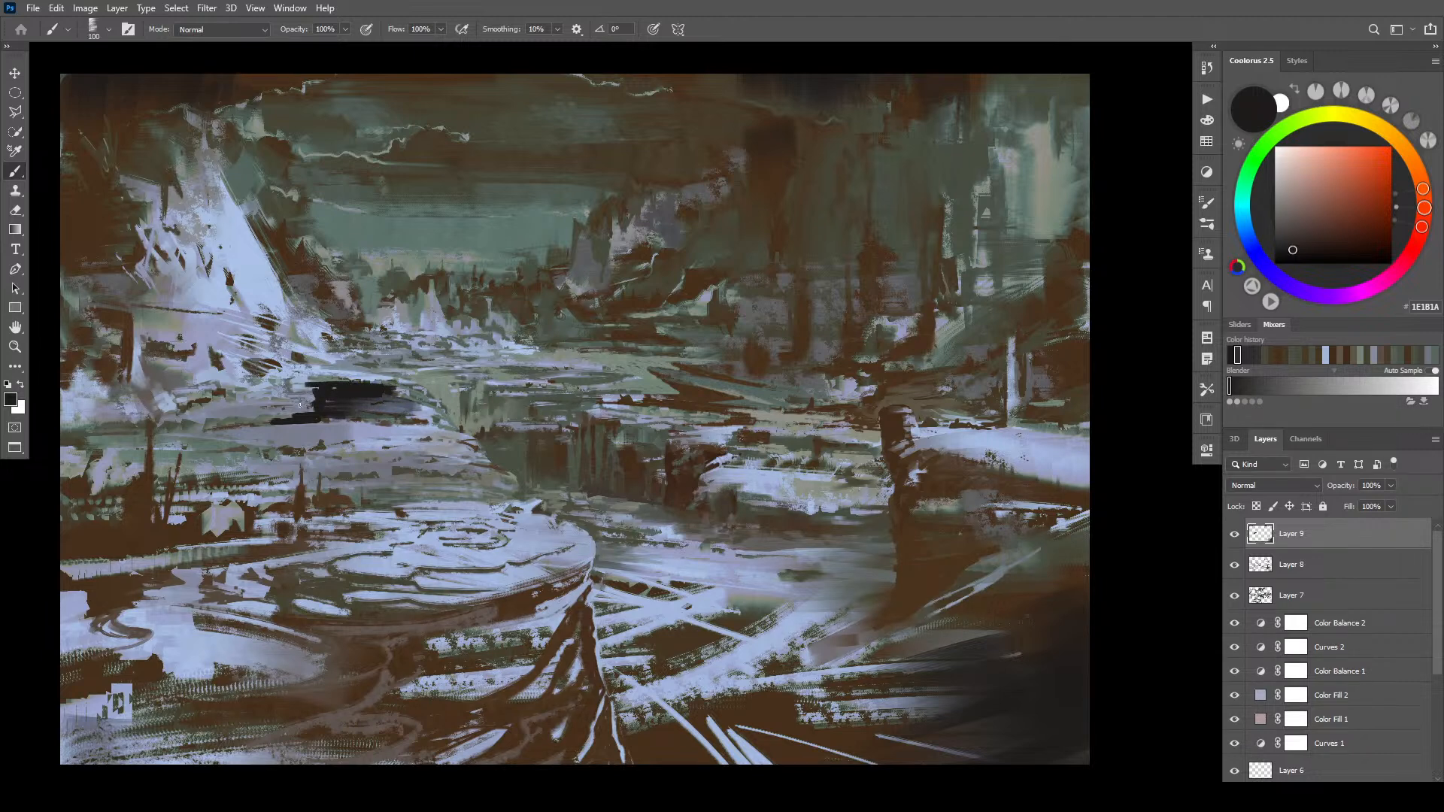
- Extend the near-black shadow along the terrace toward the snowy peak's base with strokes at about 90 px
{"action": "mouse_move", "coordinate": [237, 422]}
{"action": "left_mouse_down"}
{"action": "mouse_move", "coordinate": [312, 411]}
{"action": "mouse_move", "coordinate": [194, 409]}
{"action": "mouse_move", "coordinate": [314, 421]}
{"action": "left_mouse_up"}
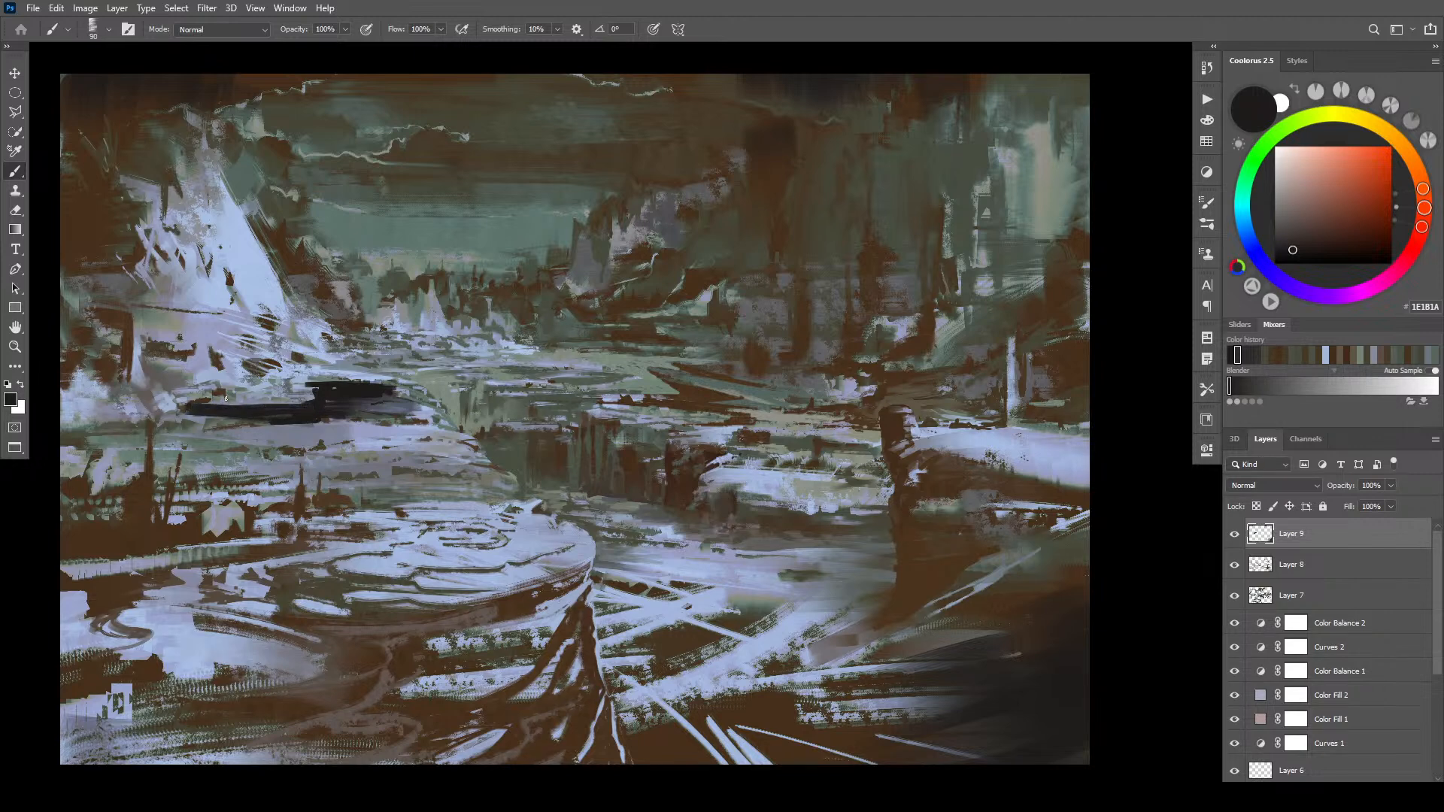
{"action": "mouse_move", "coordinate": [233, 392]}
{"action": "left_mouse_down"}
{"action": "mouse_move", "coordinate": [158, 362]}
{"action": "mouse_move", "coordinate": [113, 397]}
{"action": "left_mouse_up"}
{"action": "key", "text": "]"}
{"action": "key", "text": "]"}
{"action": "key", "text": "]"}
{"action": "key", "text": "]"}
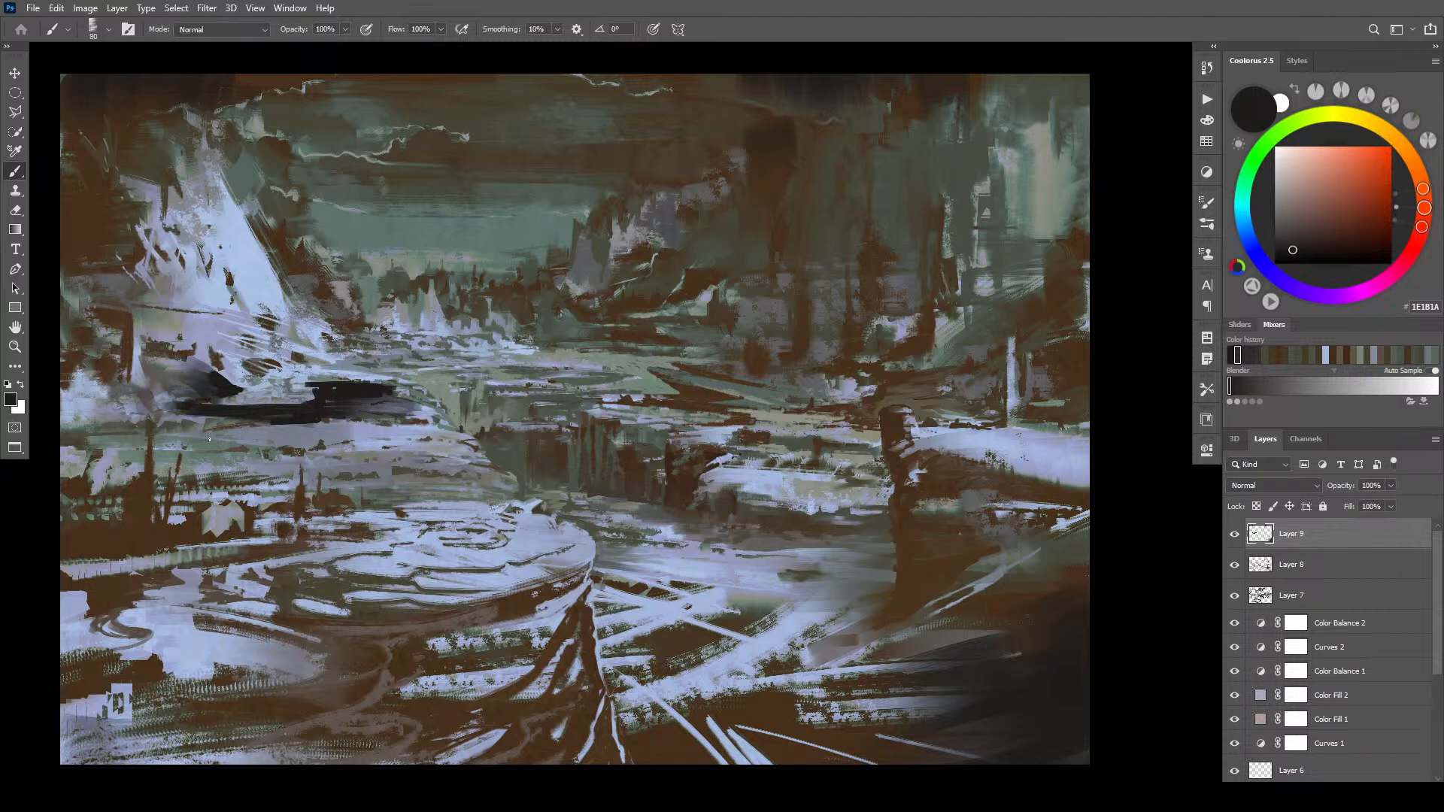
- Add thin near-black streaks across the terrace below the main shadow, out to the painting's left edge
{"action": "left_click_drag", "start_coordinate": [210, 437], "coordinate": [253, 436]}
{"action": "key", "text": "bracketright"}
{"action": "key", "text": "bracketright"}
{"action": "key", "text": "bracketright"}
{"action": "key", "text": "bracketright"}
{"action": "left_click_drag", "start_coordinate": [139, 435], "coordinate": [50, 439]}
- Soften the near-black terrace shadow with dark gray #383331 strokes, starting at 500 px and reducing the brush to 175 px
{"action": "key", "text": "bracketright"}
{"action": "key", "text": "bracketright"}
{"action": "key", "text": "bracketright"}
{"action": "key", "text": "bracketright"}
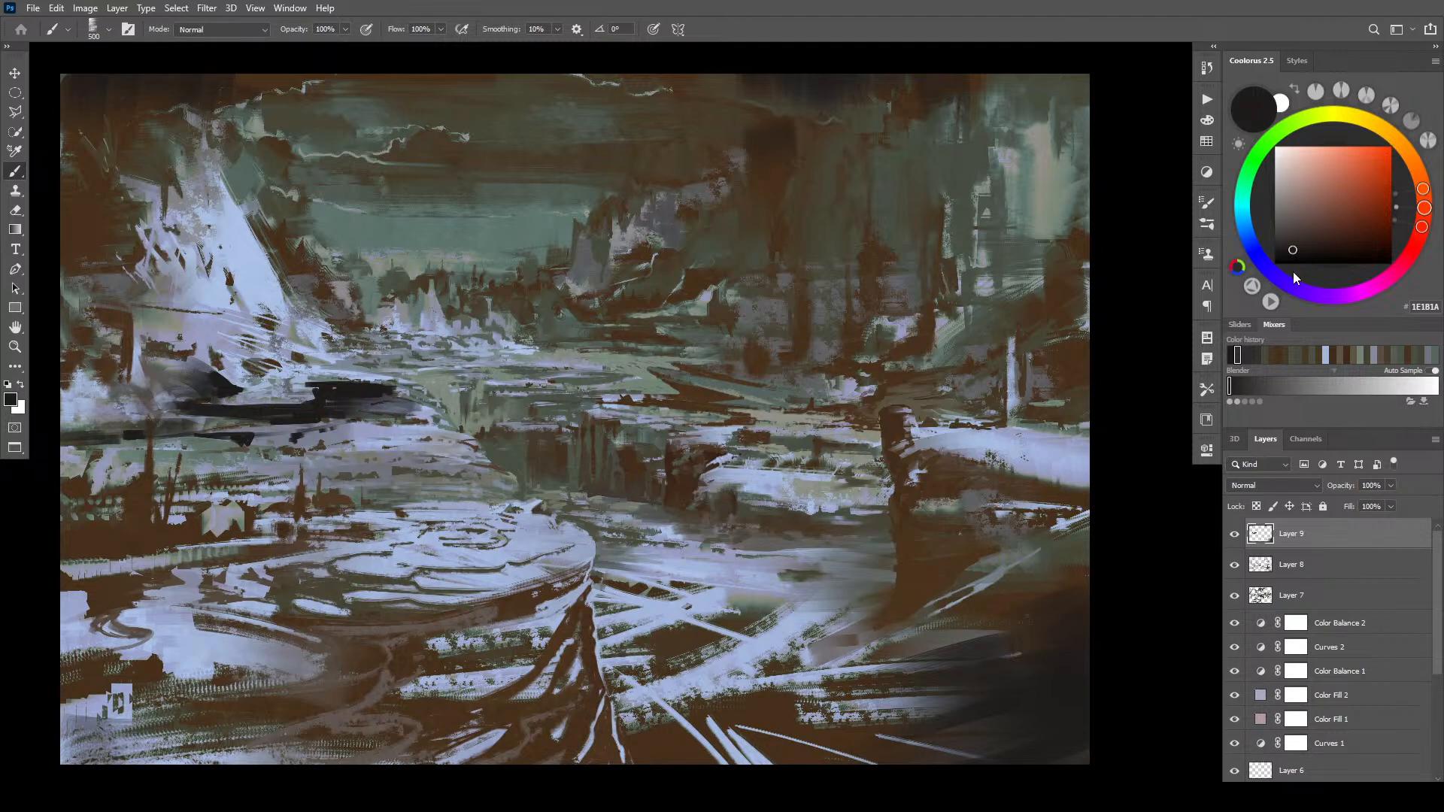
{"action": "left_click_drag", "start_coordinate": [1284, 248], "coordinate": [1282, 234]}
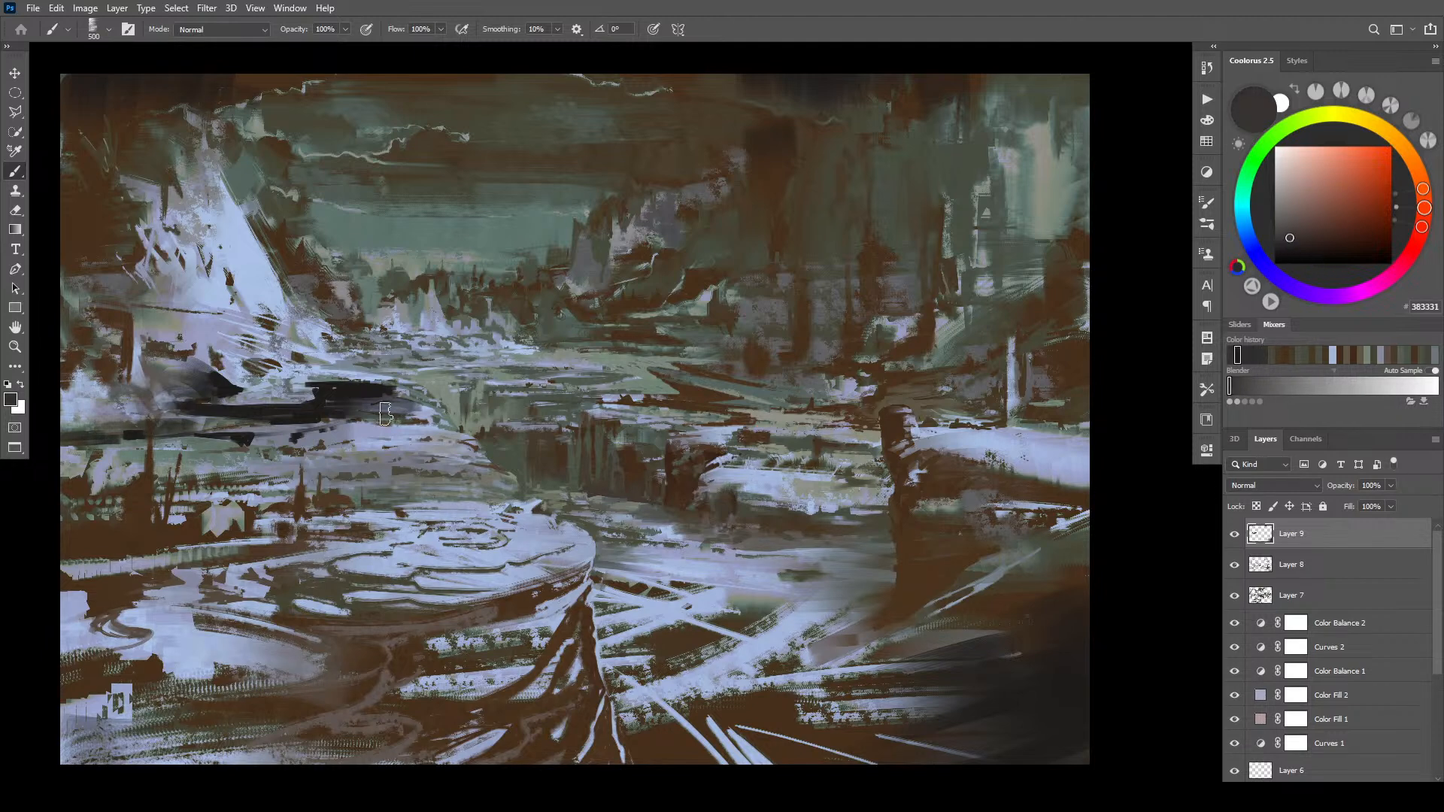
{"action": "left_click_drag", "start_coordinate": [354, 391], "coordinate": [421, 412]}
{"action": "key", "text": "bracketleft"}
{"action": "key", "text": "bracketleft"}
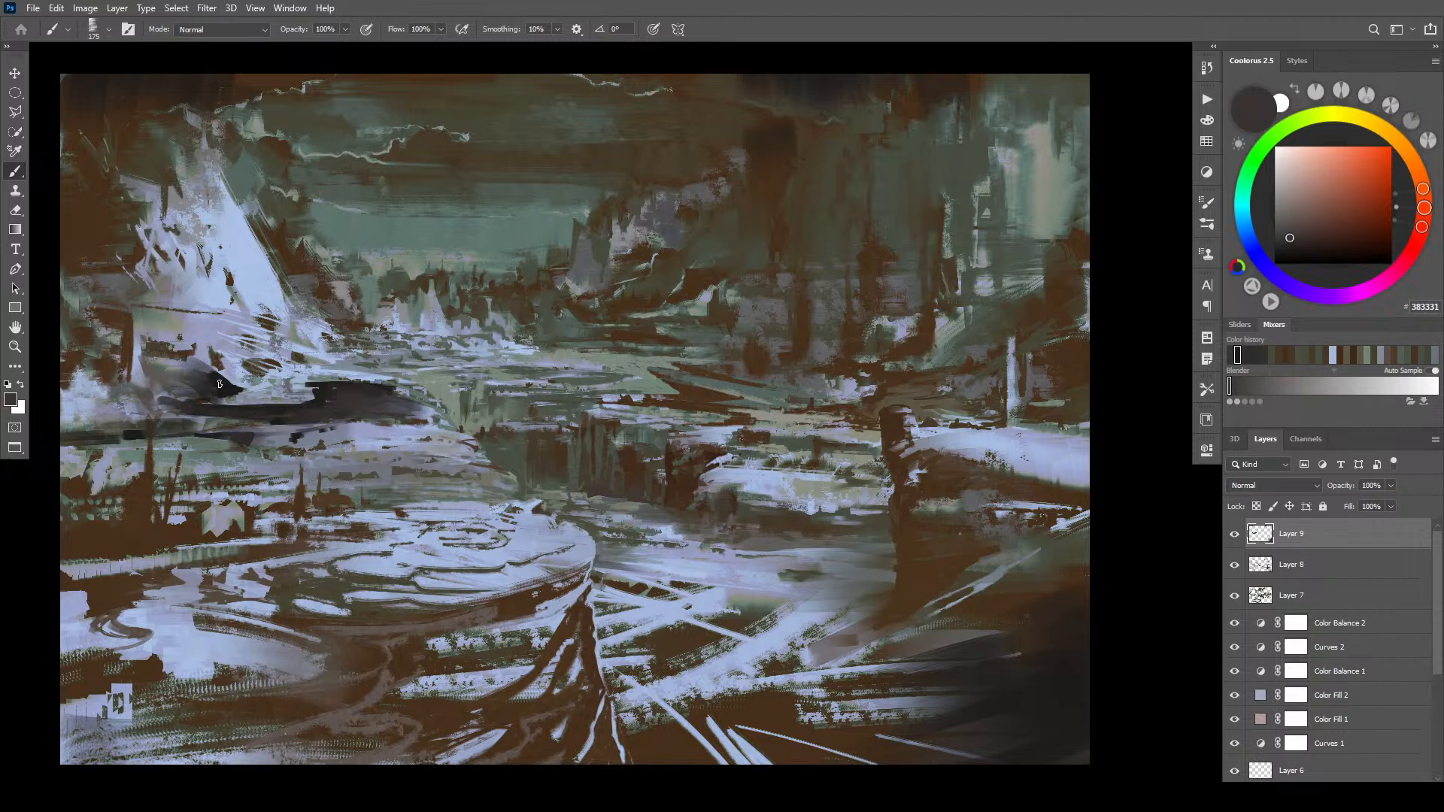
- Paint dark gray strokes along the terrace's lower edge, where it ends above the swirled ice disc, with a brush around 200 px
{"action": "key", "text": "bracketright"}
{"action": "key", "text": "bracketright"}
{"action": "key", "text": "bracketright"}
{"action": "key", "text": "bracketright"}
{"action": "key", "text": "bracketright"}
{"action": "key", "text": "bracketleft"}
{"action": "key", "text": "bracketleft"}
{"action": "key", "text": "bracketleft"}
{"action": "key", "text": "bracketleft"}
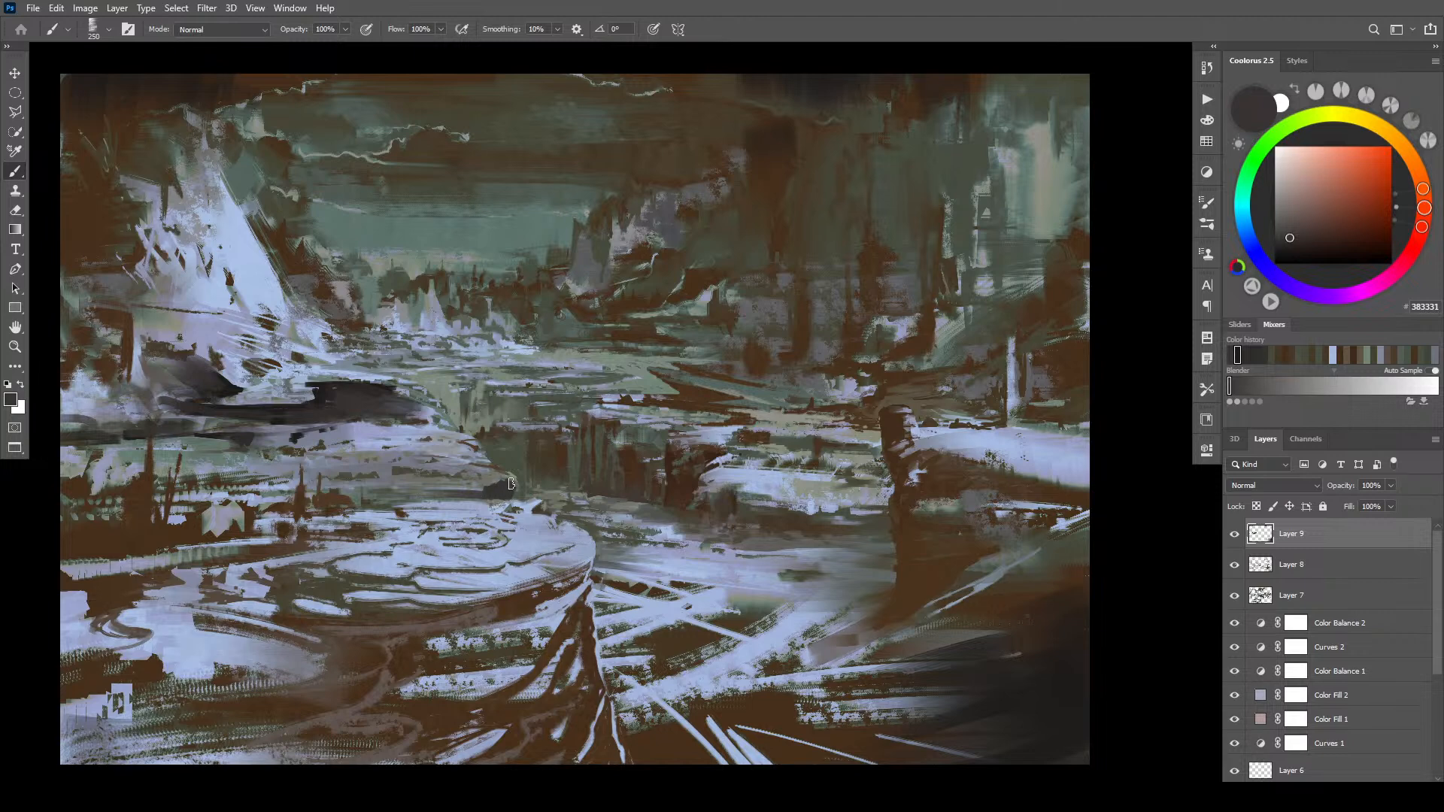
{"action": "left_click_drag", "start_coordinate": [498, 482], "coordinate": [455, 485]}
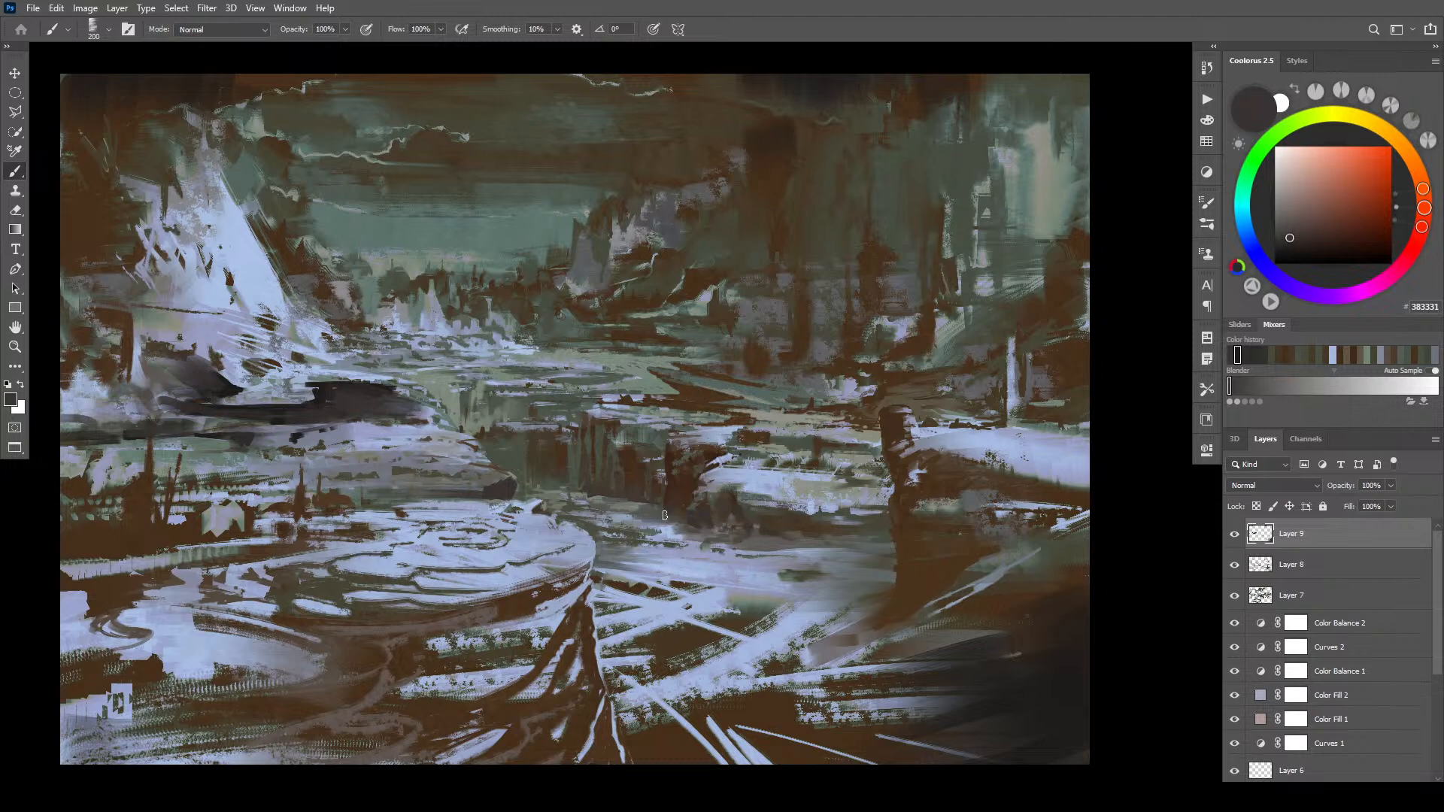
- Sample dark olive tones around the central cliff and brush over its face and base at up to 500 px
{"action": "left_click", "coordinate": [663, 505], "text": "alt"}
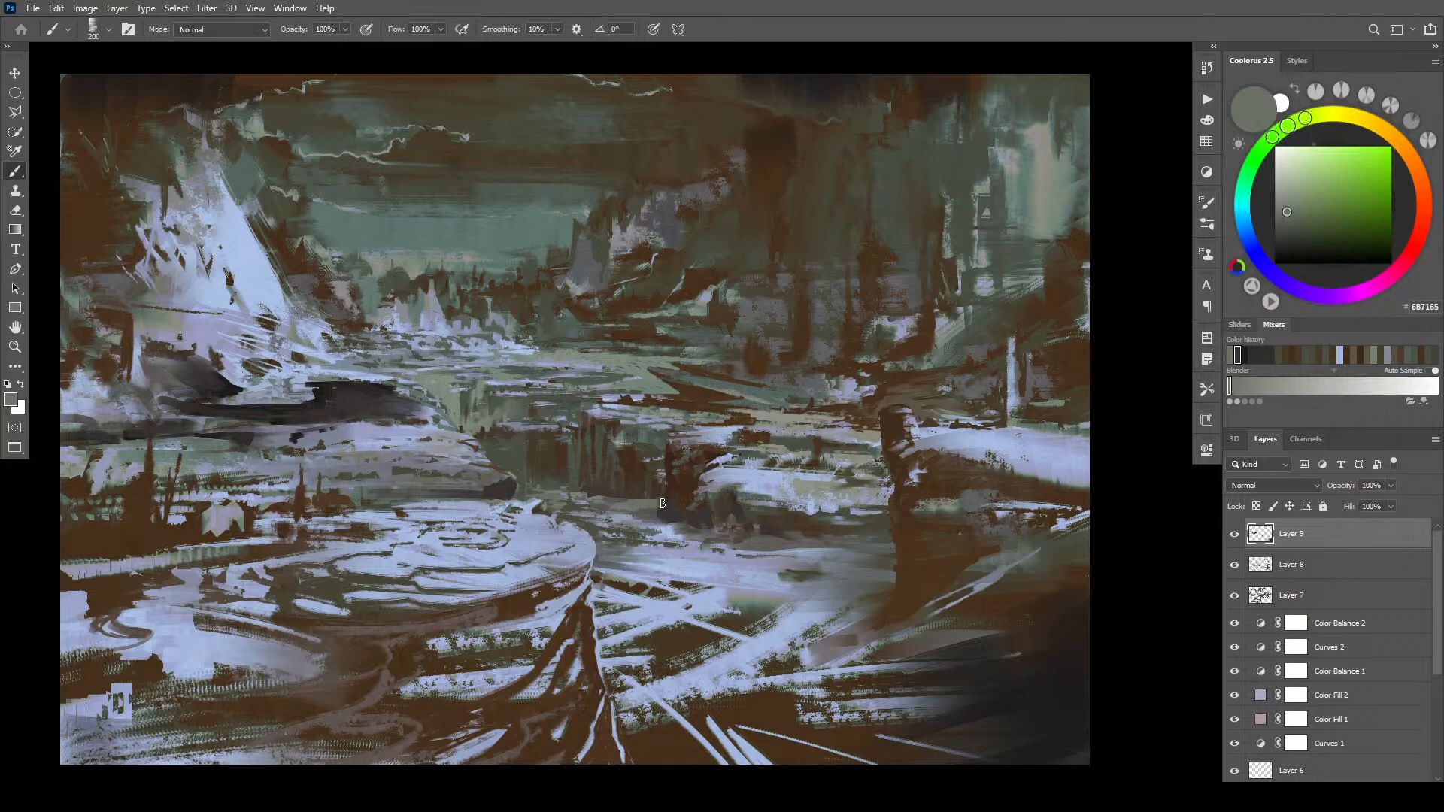
{"action": "left_click", "coordinate": [626, 485], "text": "alt"}
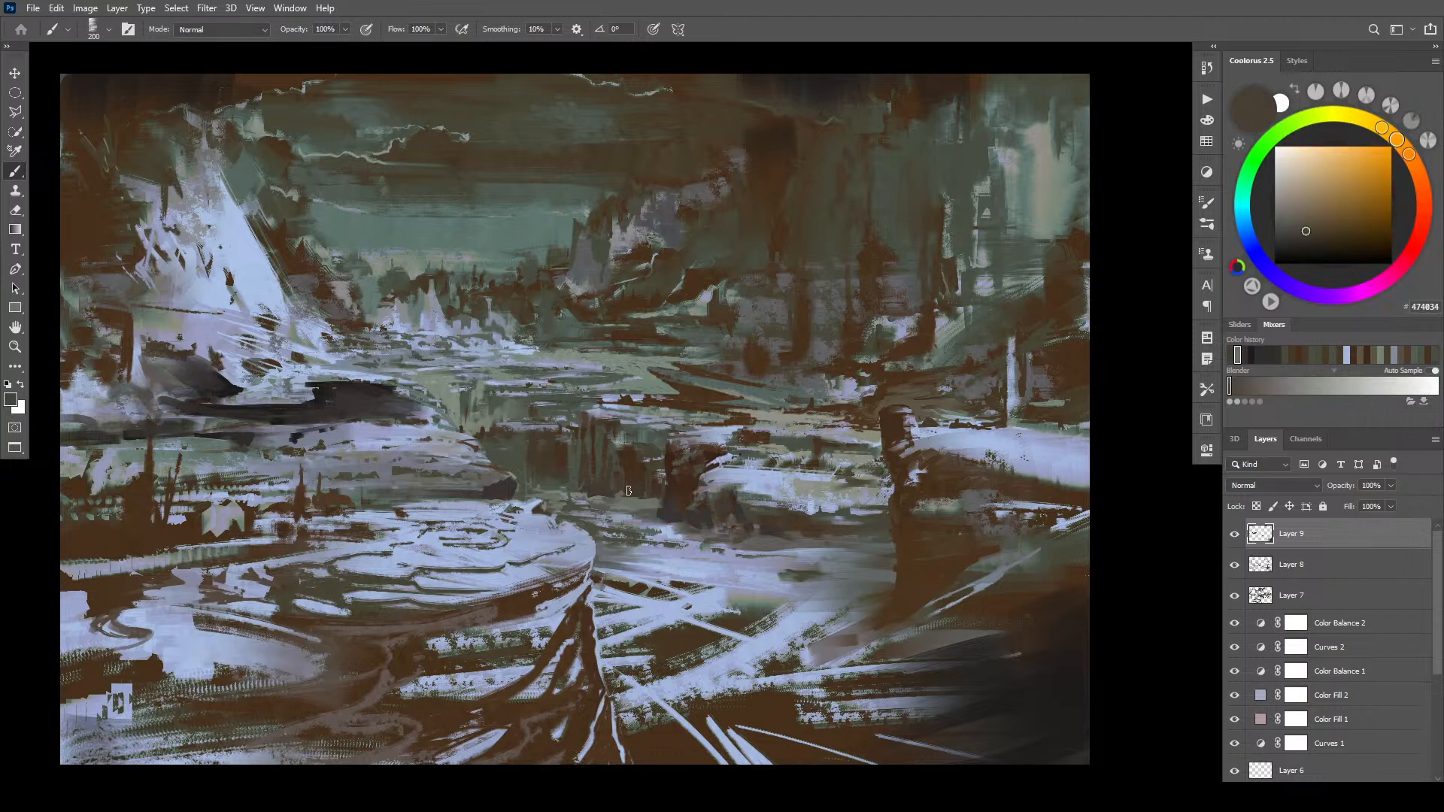
{"action": "left_click", "coordinate": [527, 461], "text": "alt"}
{"action": "key", "text": "bracketright"}
{"action": "key", "text": "bracketright"}
{"action": "key", "text": "bracketright"}
{"action": "key", "text": "bracketright"}
{"action": "key", "text": "bracketright"}
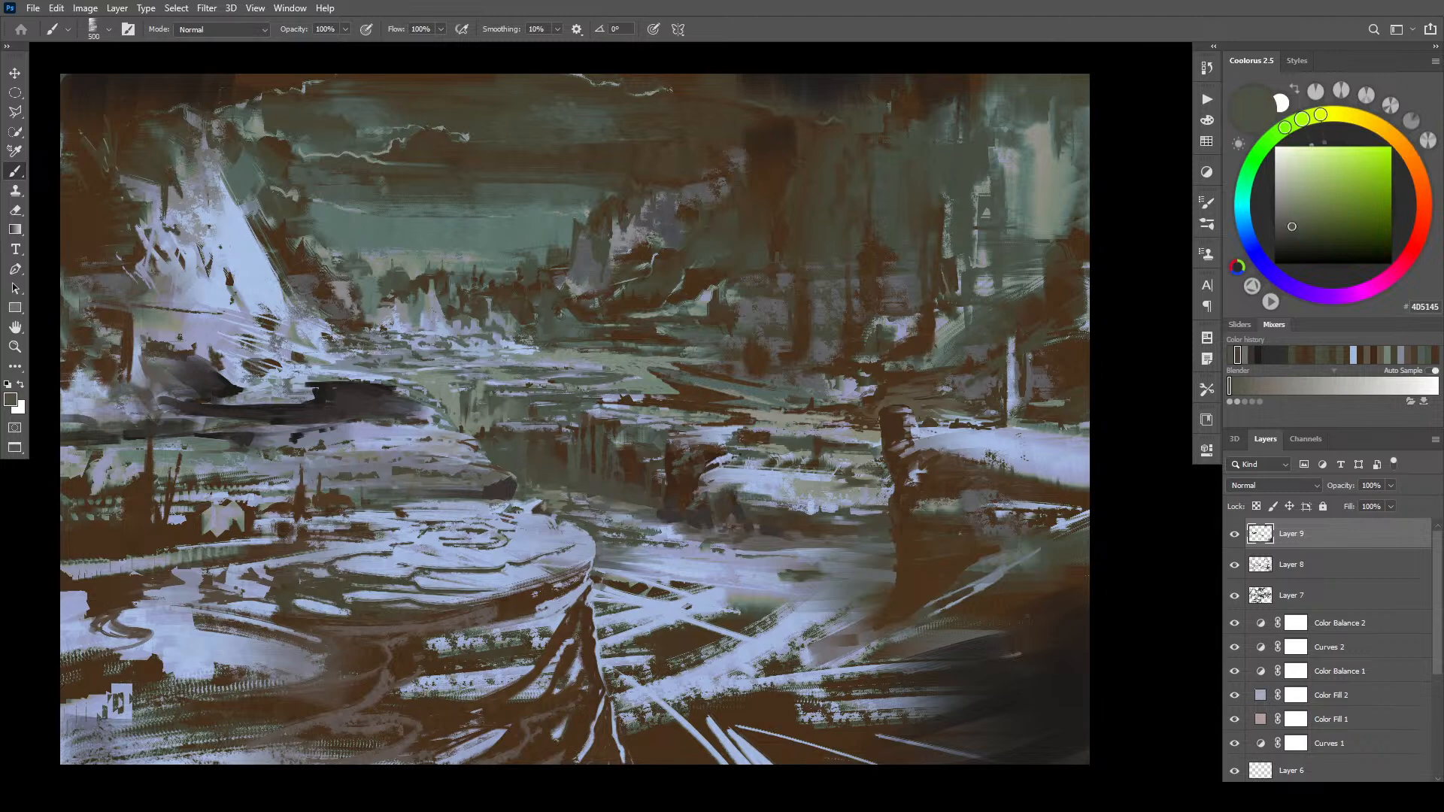
- Add a new layer and paint light gray #A9A8A5 mist at the central cliff's base with a brush around 600 px
{"action": "key", "text": "ctrl+shift+alt+n"}
{"action": "left_click_drag", "start_coordinate": [1283, 195], "coordinate": [1278, 185]}
{"action": "key", "text": "bracketleft"}
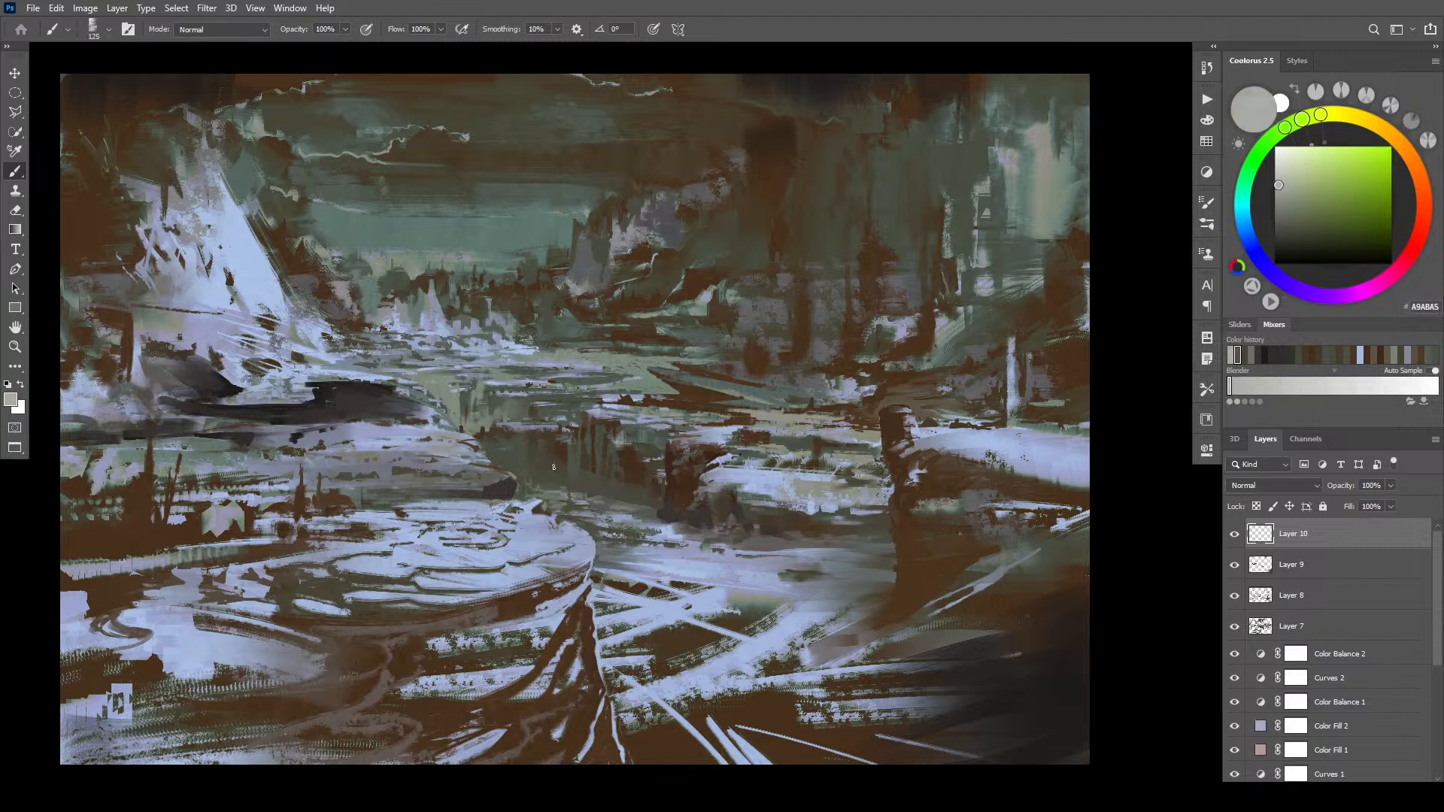
{"action": "key", "text": "bracketright"}
{"action": "key", "text": "bracketright"}
{"action": "key", "text": "bracketright"}
{"action": "left_click_drag", "start_coordinate": [580, 492], "coordinate": [589, 498]}
{"action": "mouse_move", "coordinate": [616, 569]}
{"action": "left_mouse_down"}
{"action": "mouse_move", "coordinate": [611, 521]}
{"action": "mouse_move", "coordinate": [610, 549]}
{"action": "left_mouse_up"}
{"action": "mouse_move", "coordinate": [617, 610]}
{"action": "left_mouse_down"}
{"action": "mouse_move", "coordinate": [624, 517]}
{"action": "mouse_move", "coordinate": [550, 487]}
{"action": "left_mouse_up"}
{"action": "key", "text": "bracketleft"}
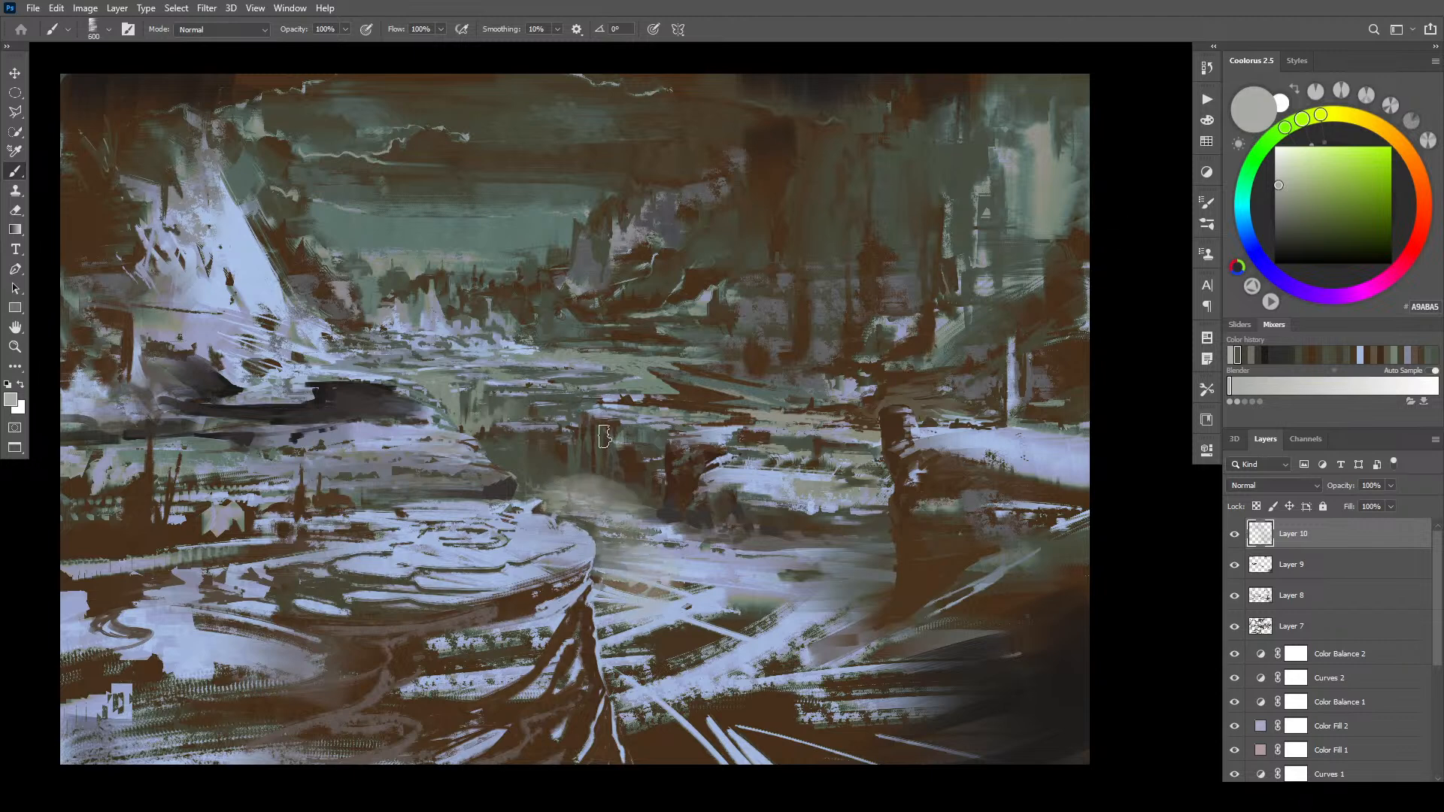
- Undo the light gray mist and repaint it in blue-gray #848D97 across the central cliff and its base
{"action": "left_click_drag", "start_coordinate": [1284, 179], "coordinate": [1289, 195]}
{"action": "left_click", "coordinate": [1245, 230]}
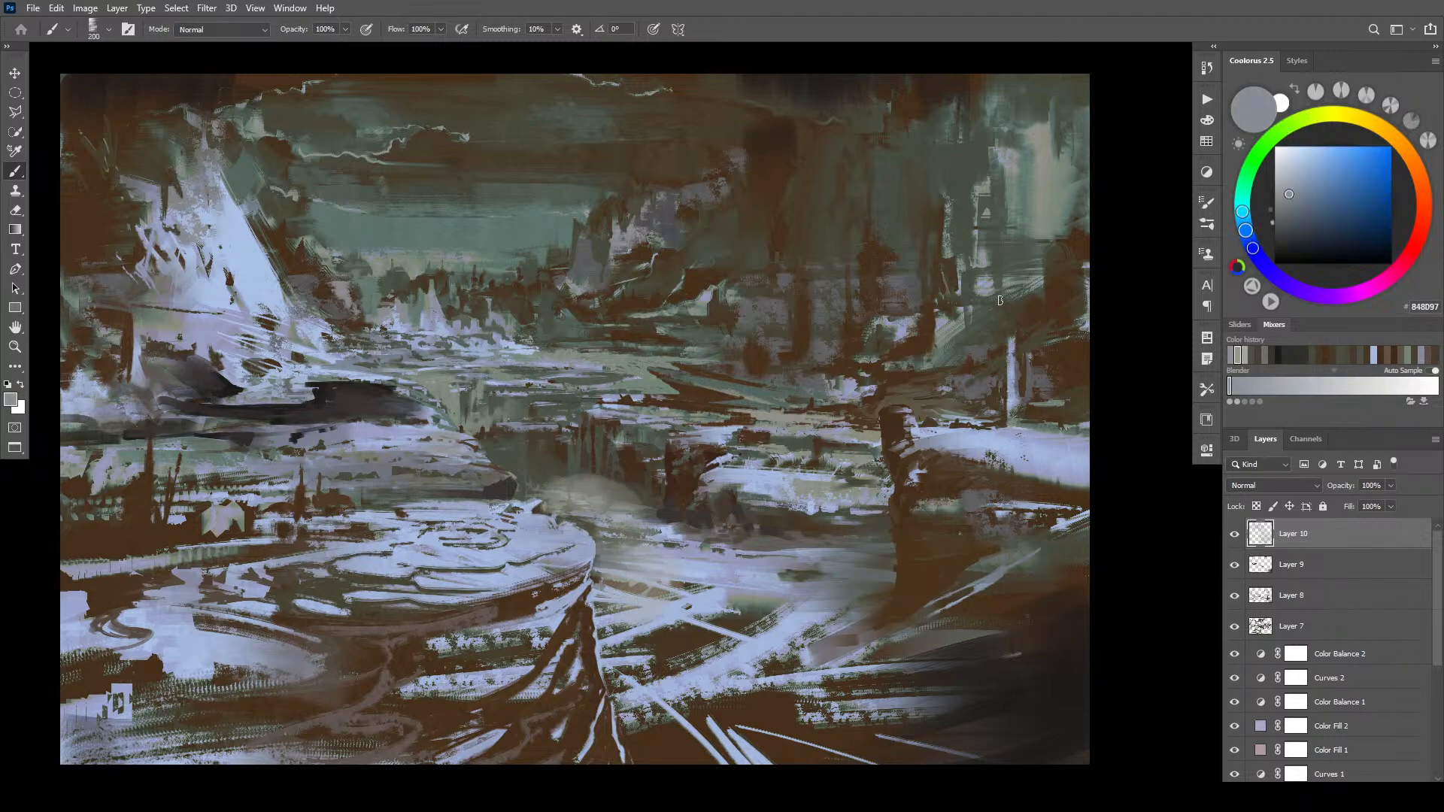
{"action": "key", "text": "bracketright"}
{"action": "key", "text": "bracketright"}
{"action": "key", "text": "bracketright"}
{"action": "key", "text": "bracketright"}
{"action": "key", "text": "bracketright"}
{"action": "key", "text": "ctrl+z"}
{"action": "mouse_move", "coordinate": [630, 608]}
{"action": "left_mouse_down"}
{"action": "mouse_move", "coordinate": [598, 497]}
{"action": "mouse_move", "coordinate": [546, 479]}
{"action": "mouse_move", "coordinate": [572, 471]}
{"action": "mouse_move", "coordinate": [543, 479]}
{"action": "left_mouse_up"}
{"action": "key", "text": "bracketleft"}
{"action": "key", "text": "bracketleft"}
{"action": "key", "text": "bracketleft"}
{"action": "key", "text": "bracketleft"}
{"action": "key", "text": "bracketleft"}
{"action": "key", "text": "bracketleft"}
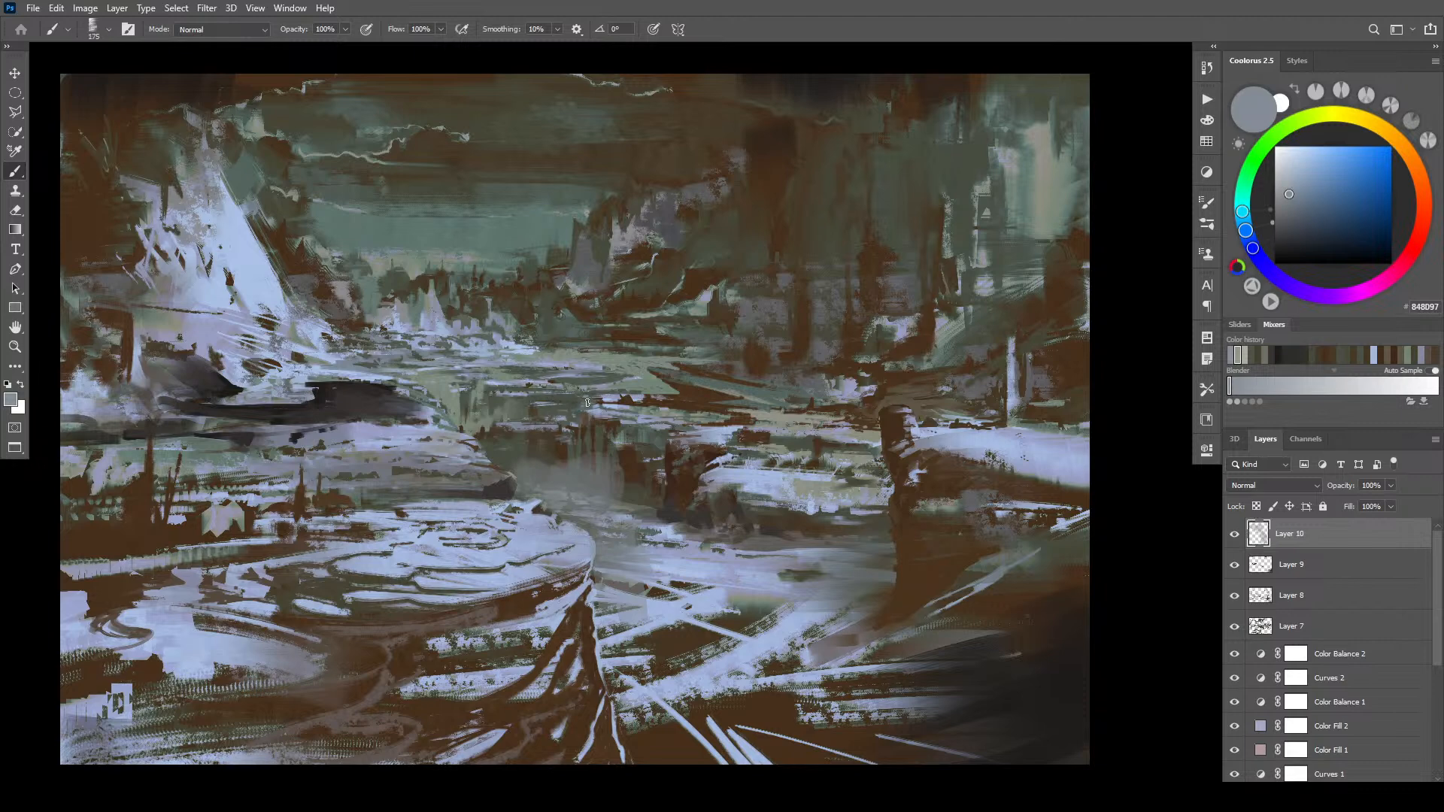
- Spread the blue-gray mist over the distant snowfield and tree bases beside the snowy peak, varying the brush up to 1400 px
{"action": "key", "text": "bracketright"}
{"action": "key", "text": "bracketright"}
{"action": "key", "text": "bracketright"}
{"action": "key", "text": "bracketright"}
{"action": "key", "text": "bracketright"}
{"action": "key", "text": "bracketright"}
{"action": "key", "text": "bracketright"}
{"action": "key", "text": "bracketleft"}
{"action": "key", "text": "bracketleft"}
{"action": "key", "text": "bracketleft"}
{"action": "key", "text": "bracketleft"}
{"action": "key", "text": "bracketright"}
{"action": "key", "text": "bracketright"}
{"action": "key", "text": "bracketright"}
{"action": "key", "text": "bracketright"}
{"action": "key", "text": "bracketright"}
{"action": "key", "text": "bracketright"}
{"action": "key", "text": "bracketright"}
{"action": "key", "text": "bracketright"}
{"action": "key", "text": "bracketright"}
{"action": "key", "text": "bracketright"}
{"action": "key", "text": "bracketright"}
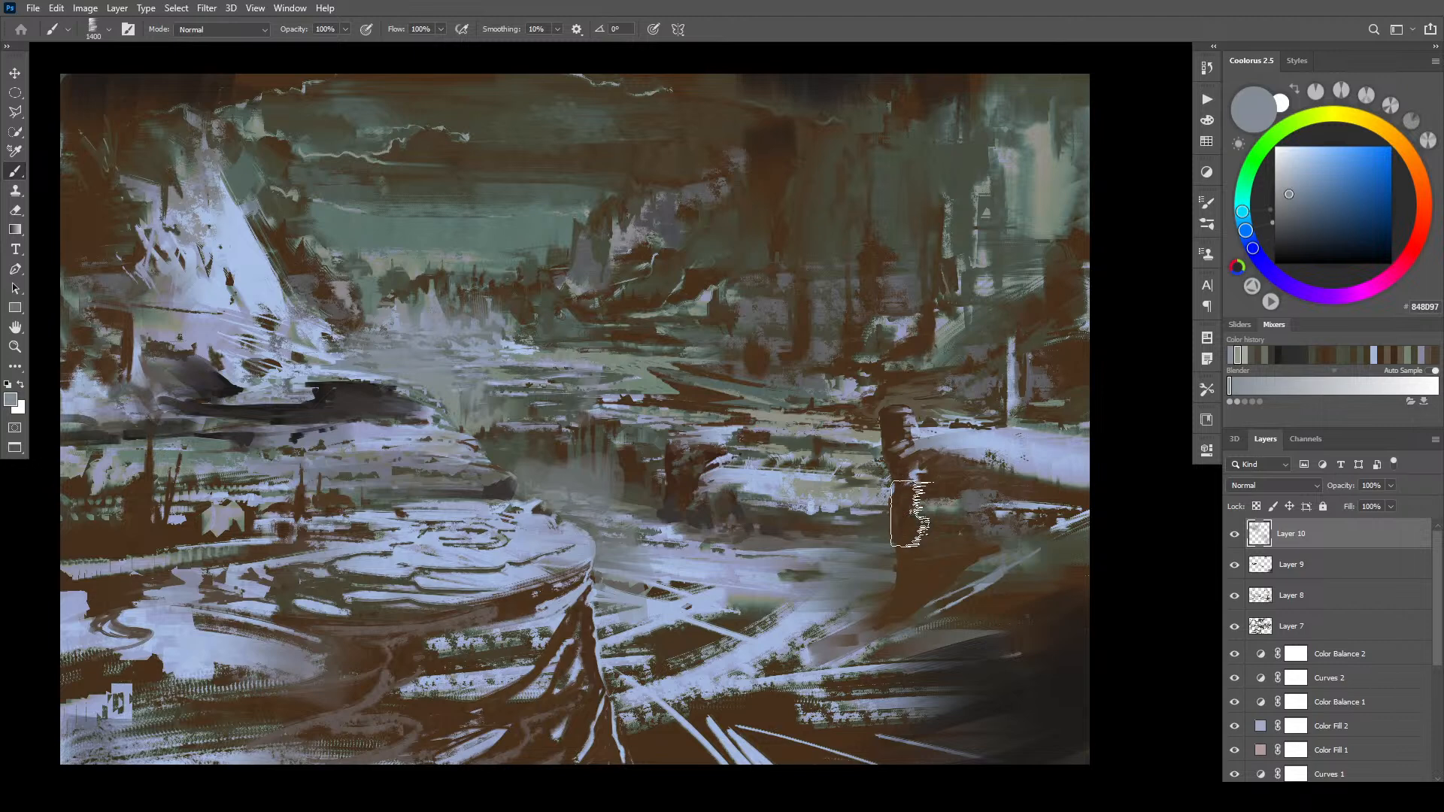
- Brush faint blue-gray mist over the snowy rock shelf beside the dark pillar, varying the brush between 200 and 800 px
{"action": "key", "text": "bracketleft"}
{"action": "key", "text": "bracketleft"}
{"action": "key", "text": "bracketleft"}
{"action": "key", "text": "bracketleft"}
{"action": "key", "text": "bracketleft"}
{"action": "key", "text": "bracketleft"}
{"action": "key", "text": "bracketleft"}
{"action": "key", "text": "bracketleft"}
{"action": "key", "text": "bracketleft"}
{"action": "key", "text": "bracketleft"}
{"action": "key", "text": "bracketleft"}
{"action": "key", "text": "bracketleft"}
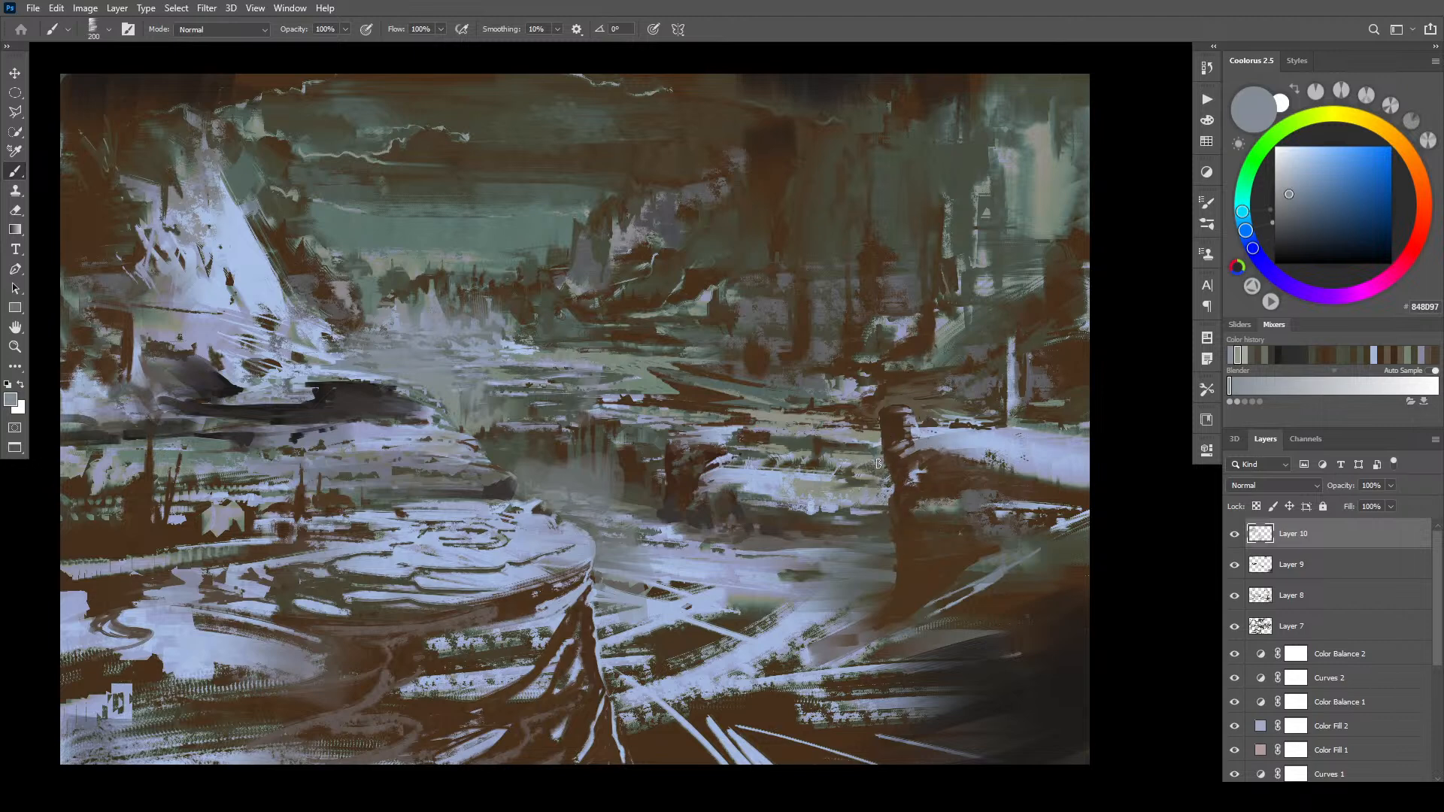
{"action": "key", "text": "bracketright"}
{"action": "key", "text": "bracketright"}
{"action": "key", "text": "bracketright"}
{"action": "key", "text": "bracketright"}
{"action": "key", "text": "bracketright"}
{"action": "key", "text": "bracketright"}
{"action": "key", "text": "bracketright"}
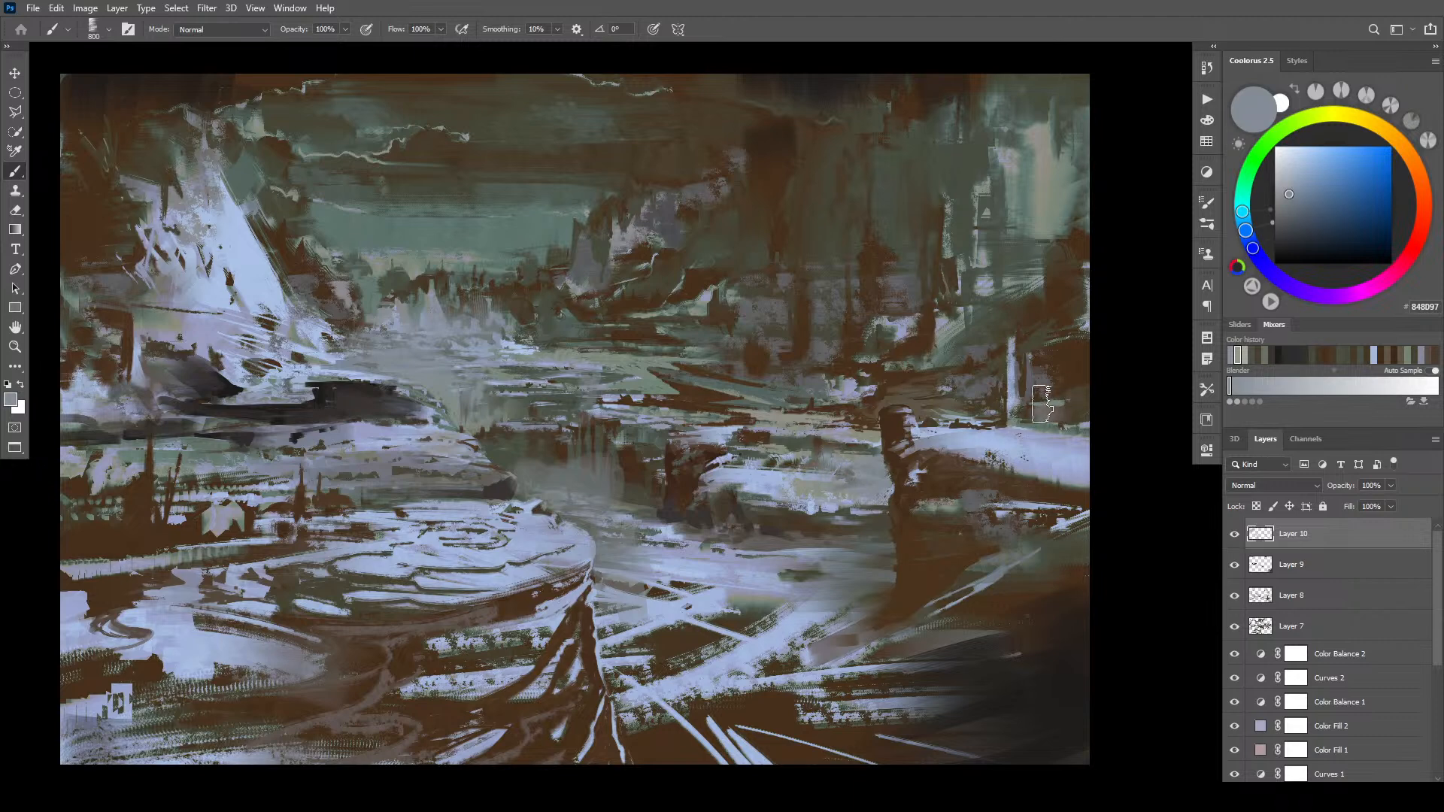
{"action": "key", "text": "bracketleft"}
{"action": "key", "text": "bracketleft"}
{"action": "key", "text": "bracketleft"}
{"action": "key", "text": "bracketleft"}
{"action": "key", "text": "bracketleft"}
{"action": "key", "text": "bracketleft"}
{"action": "key", "text": "bracketleft"}
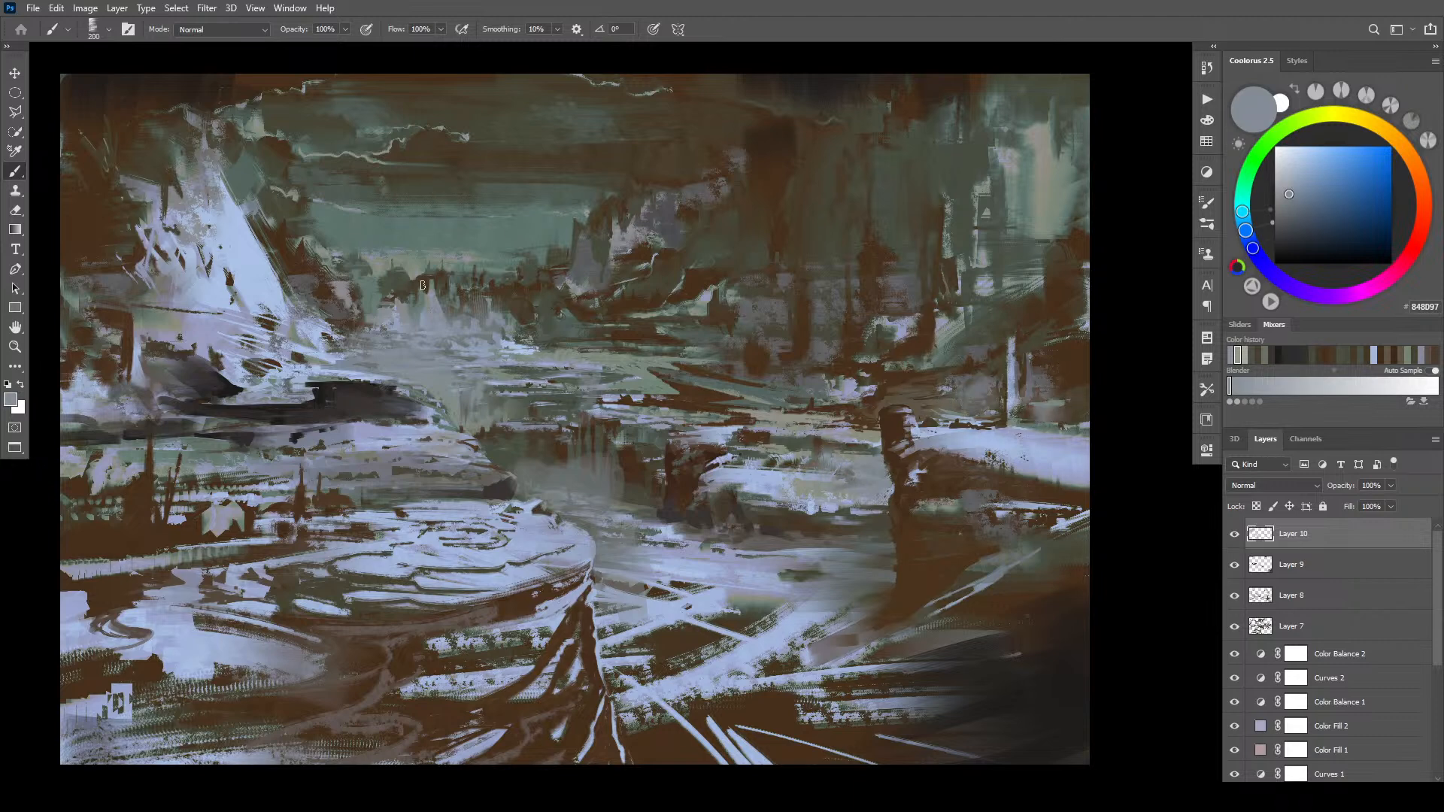
- Switch to darker blue-gray #4F565E and paint over the small snowy spires in the distance, starting at 1100 px
{"action": "left_click", "coordinate": [1294, 220]}
{"action": "key", "text": "bracketright"}
{"action": "key", "text": "bracketright"}
{"action": "key", "text": "bracketright"}
{"action": "key", "text": "bracketright"}
{"action": "key", "text": "bracketright"}
{"action": "key", "text": "bracketright"}
{"action": "key", "text": "bracketright"}
{"action": "key", "text": "bracketright"}
{"action": "key", "text": "bracketright"}
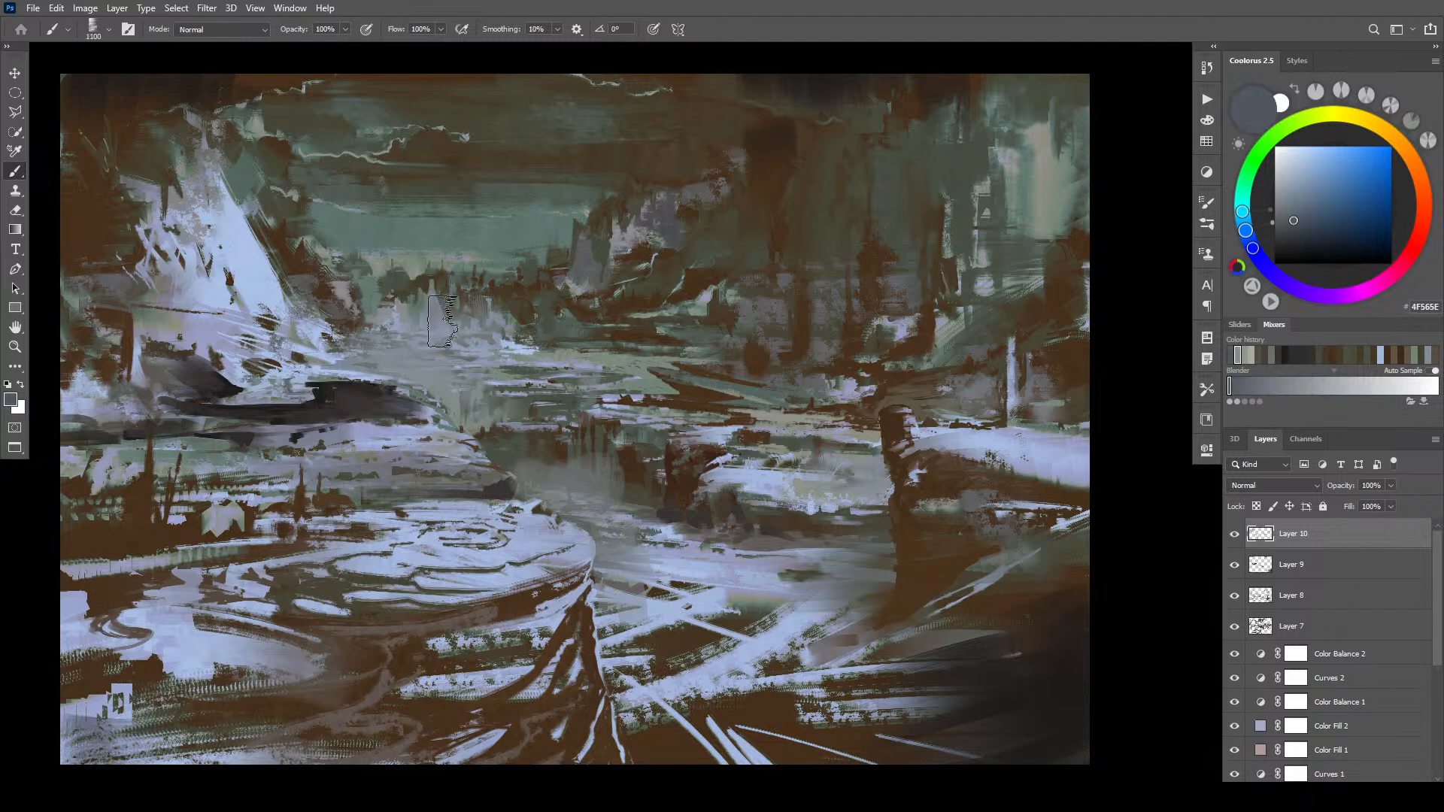
{"action": "key", "text": "bracketleft"}
{"action": "key", "text": "bracketleft"}
{"action": "key", "text": "bracketleft"}
{"action": "key", "text": "bracketleft"}
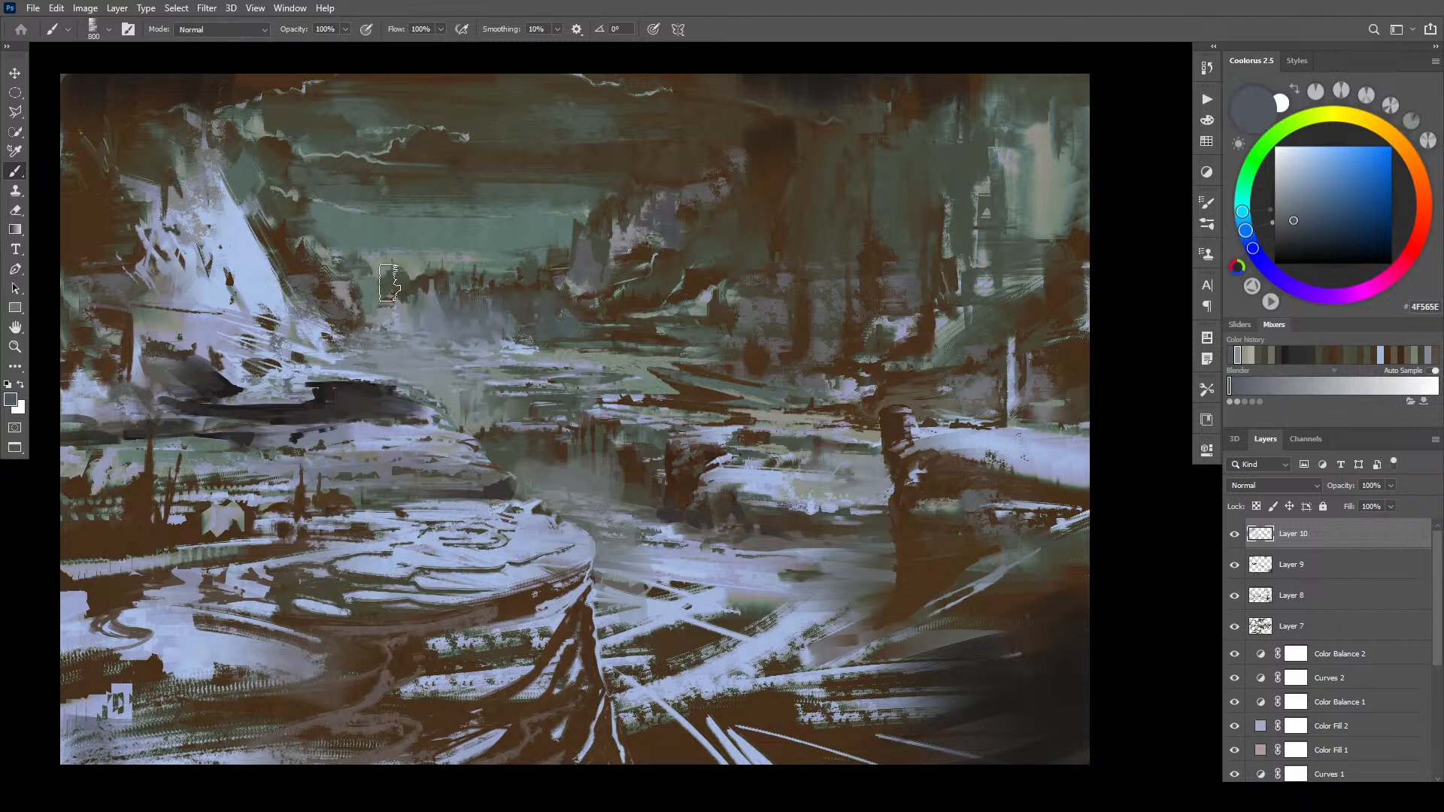
- Extend the dark blue-gray haze along the distant treeline, reducing the brush to 300 px
{"action": "left_click_drag", "start_coordinate": [400, 280], "coordinate": [536, 286]}
{"action": "key", "text": "bracketleft"}
{"action": "key", "text": "bracketleft"}
{"action": "key", "text": "bracketleft"}
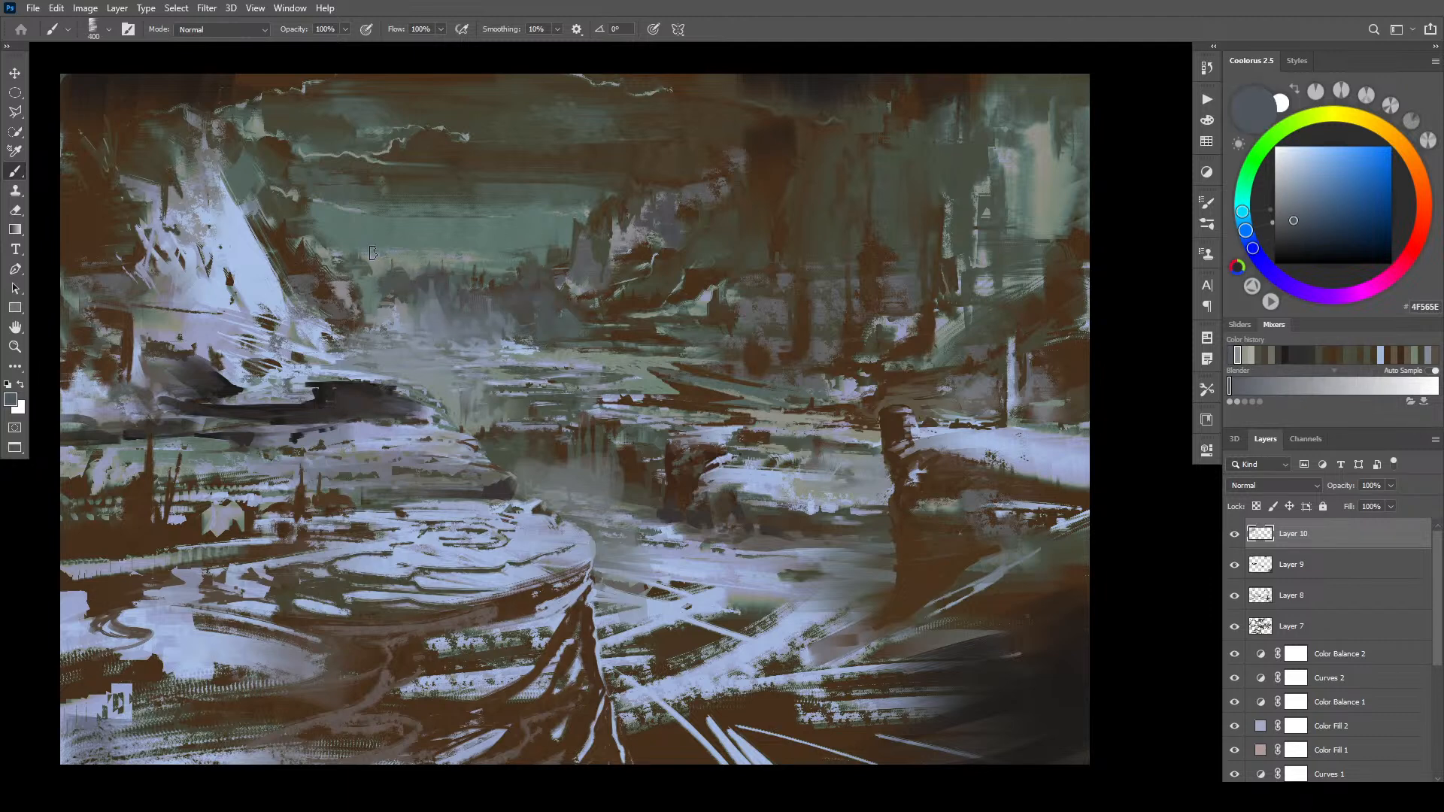
{"action": "key", "text": "bracketleft"}
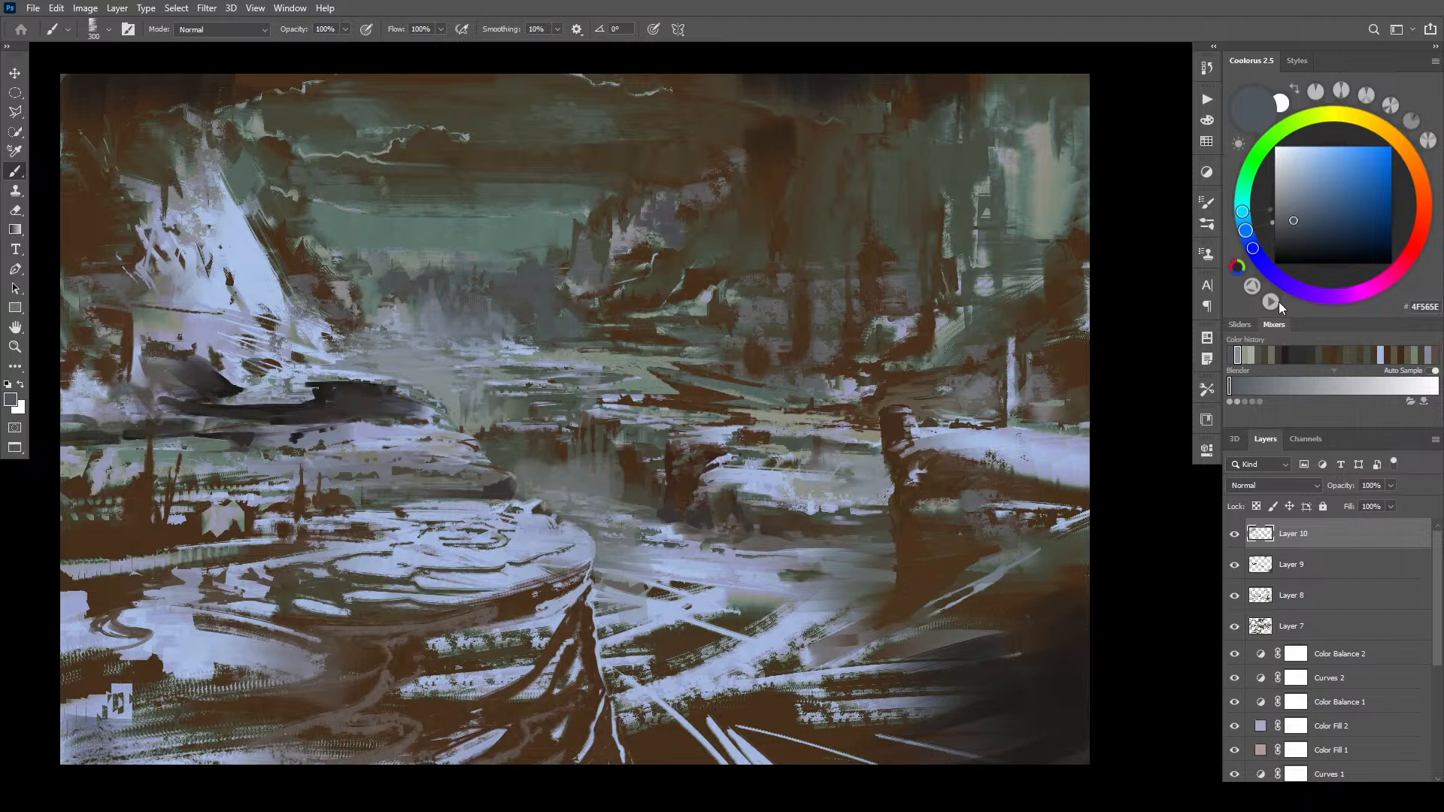
- Shade the rocky outcrop beside the distant treeline with a darker blue, and set the color to blue-gray #4E5761
{"action": "left_click", "coordinate": [1309, 245]}
{"action": "left_click_drag", "start_coordinate": [564, 306], "coordinate": [671, 220]}
{"action": "left_click", "coordinate": [1297, 218]}
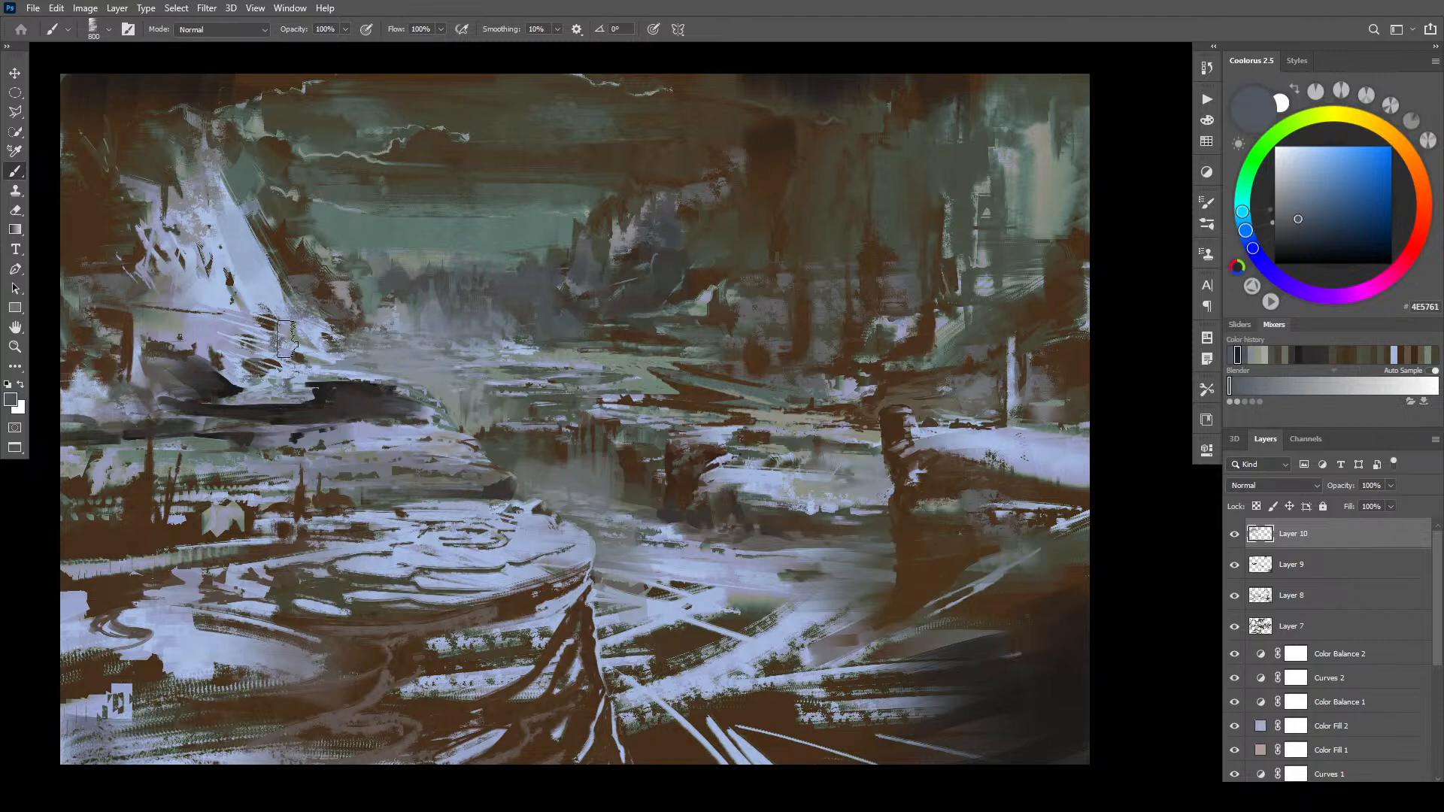
- Paint broad blue-gray #4E5761 strokes down the snowy peak's slope, over its tip and onto its lower face
{"action": "left_click_drag", "start_coordinate": [249, 264], "coordinate": [202, 126]}
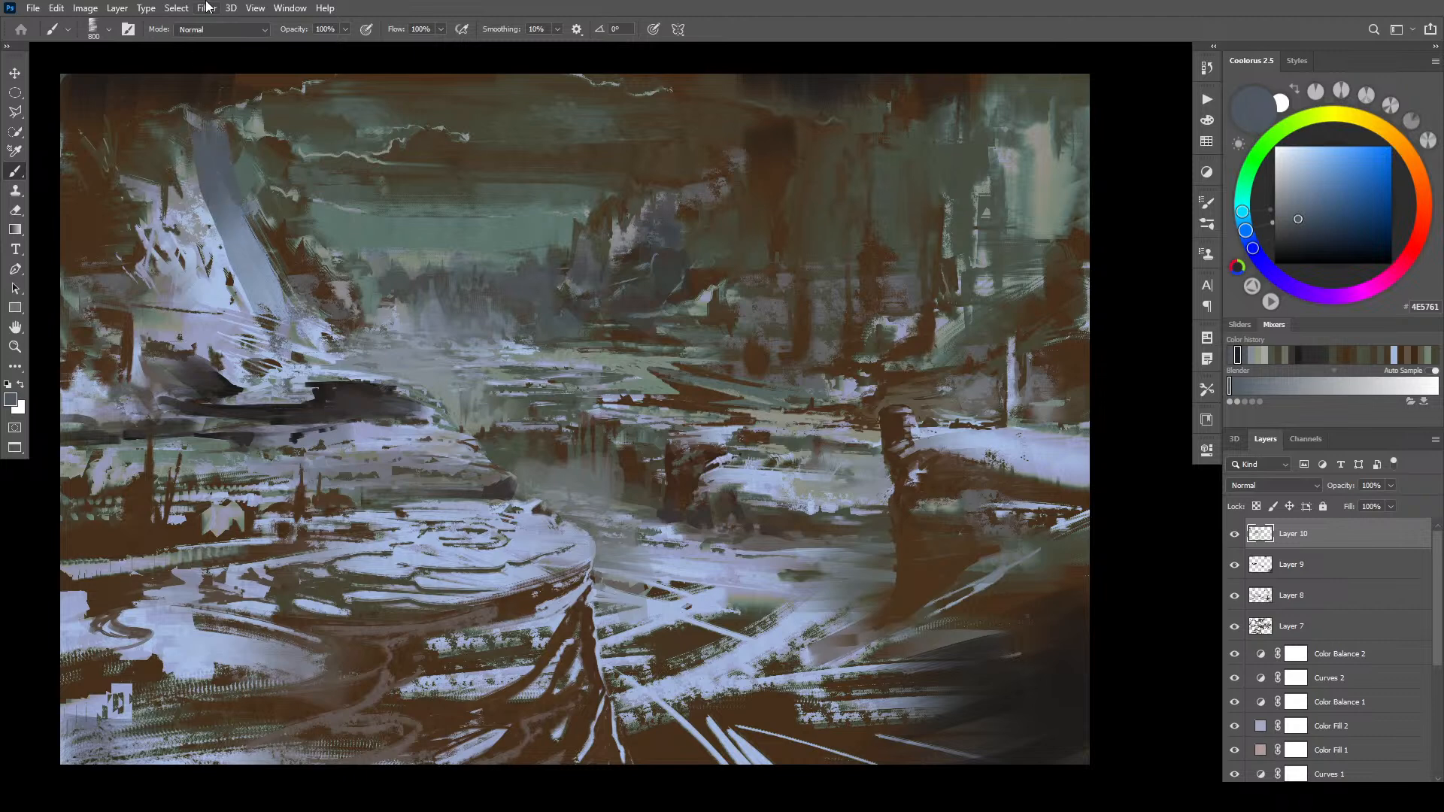
{"action": "key", "text": "bracketright"}
{"action": "mouse_move", "coordinate": [177, 198]}
{"action": "left_mouse_down"}
{"action": "mouse_move", "coordinate": [176, 168]}
{"action": "mouse_move", "coordinate": [181, 184]}
{"action": "left_mouse_up"}
{"action": "key", "text": "bracketleft"}
{"action": "left_click_drag", "start_coordinate": [202, 305], "coordinate": [215, 371]}
- Tint the dark terrace shadow below the snowy peak with blue-gray, undoing one stroke and continuing at 175 to 250 px
{"action": "key", "text": "bracketleft"}
{"action": "key", "text": "bracketleft"}
{"action": "key", "text": "bracketleft"}
{"action": "key", "text": "bracketleft"}
{"action": "key", "text": "bracketright"}
{"action": "key", "text": "bracketright"}
{"action": "key", "text": "bracketright"}
{"action": "mouse_move", "coordinate": [351, 398]}
{"action": "left_mouse_down"}
{"action": "mouse_move", "coordinate": [317, 395]}
{"action": "mouse_move", "coordinate": [387, 400]}
{"action": "mouse_move", "coordinate": [300, 379]}
{"action": "left_mouse_up"}
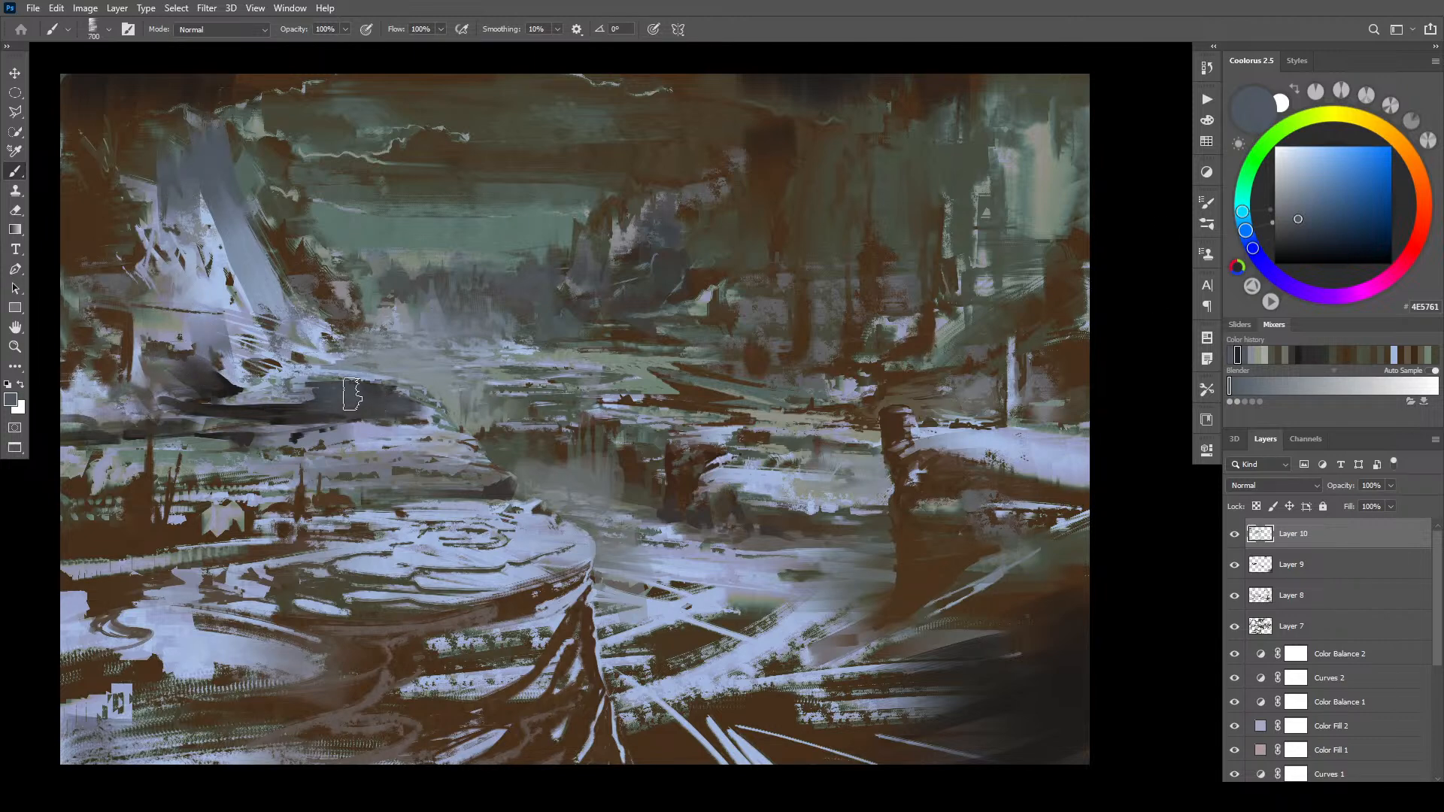
{"action": "key", "text": "bracketleft"}
{"action": "key", "text": "bracketleft"}
{"action": "key", "text": "bracketleft"}
{"action": "key", "text": "bracketleft"}
{"action": "key", "text": "ctrl+z"}
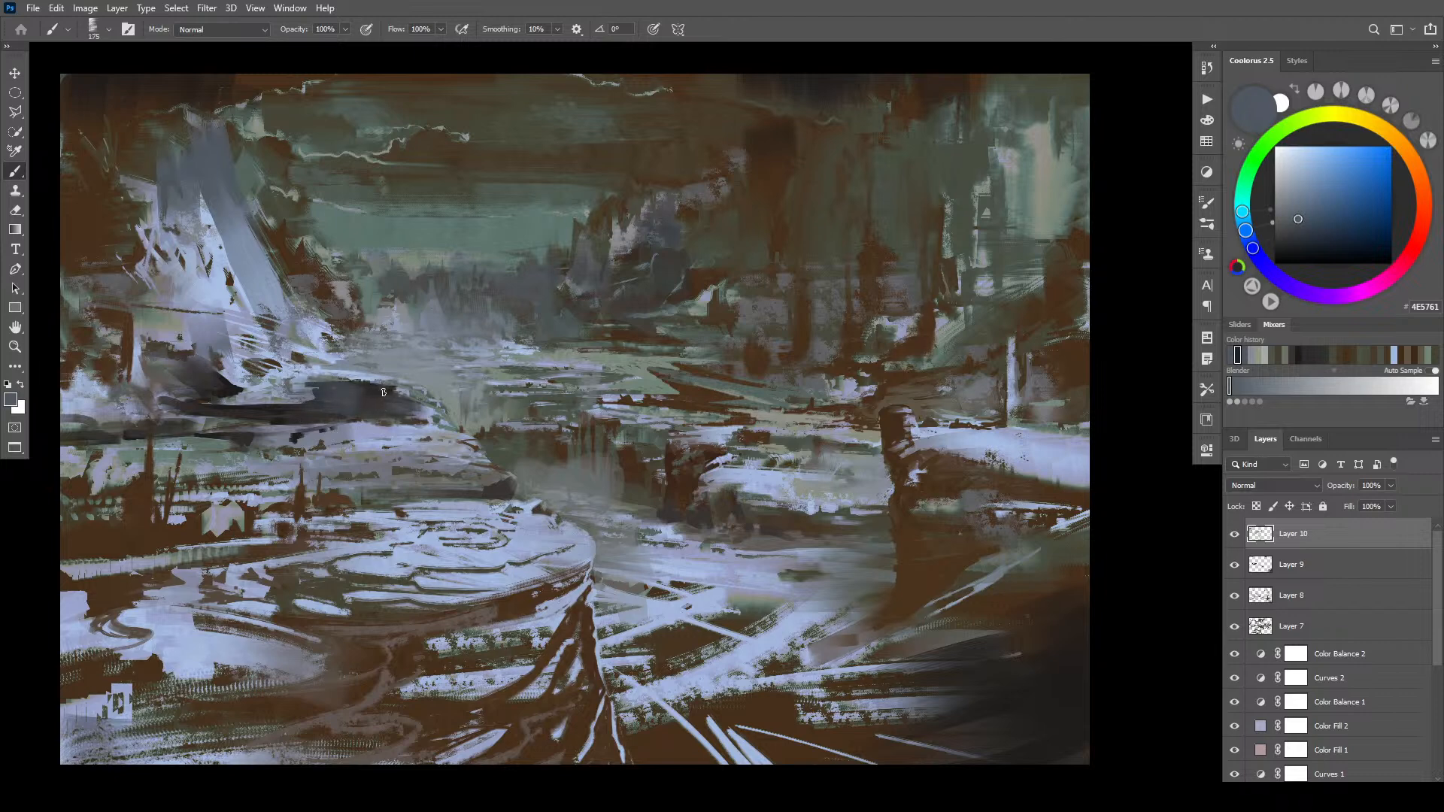
{"action": "key", "text": "bracketright"}
{"action": "key", "text": "bracketright"}
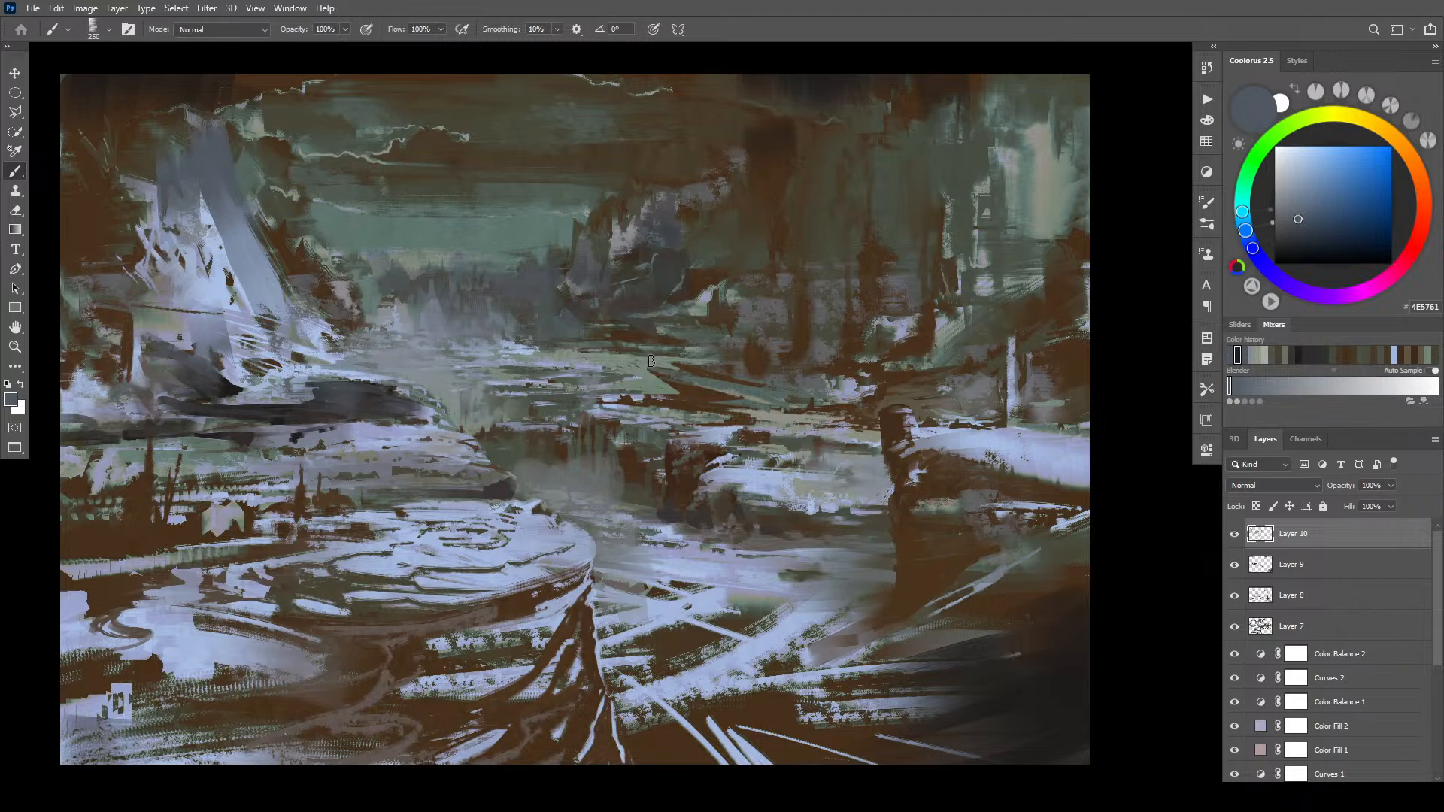
- Shade the dark pillar's top and the adjoining snowbank with blue-gray strokes, undoing one stroke and continuing around 300 px
{"action": "left_click_drag", "start_coordinate": [896, 435], "coordinate": [892, 420]}
{"action": "key", "text": "bracketleft"}
{"action": "key", "text": "bracketleft"}
{"action": "key", "text": "bracketleft"}
{"action": "left_click_drag", "start_coordinate": [915, 446], "coordinate": [964, 437]}
{"action": "key", "text": "ctrl+z"}
{"action": "key", "text": "bracketright"}
{"action": "key", "text": "bracketright"}
{"action": "key", "text": "bracketleft"}
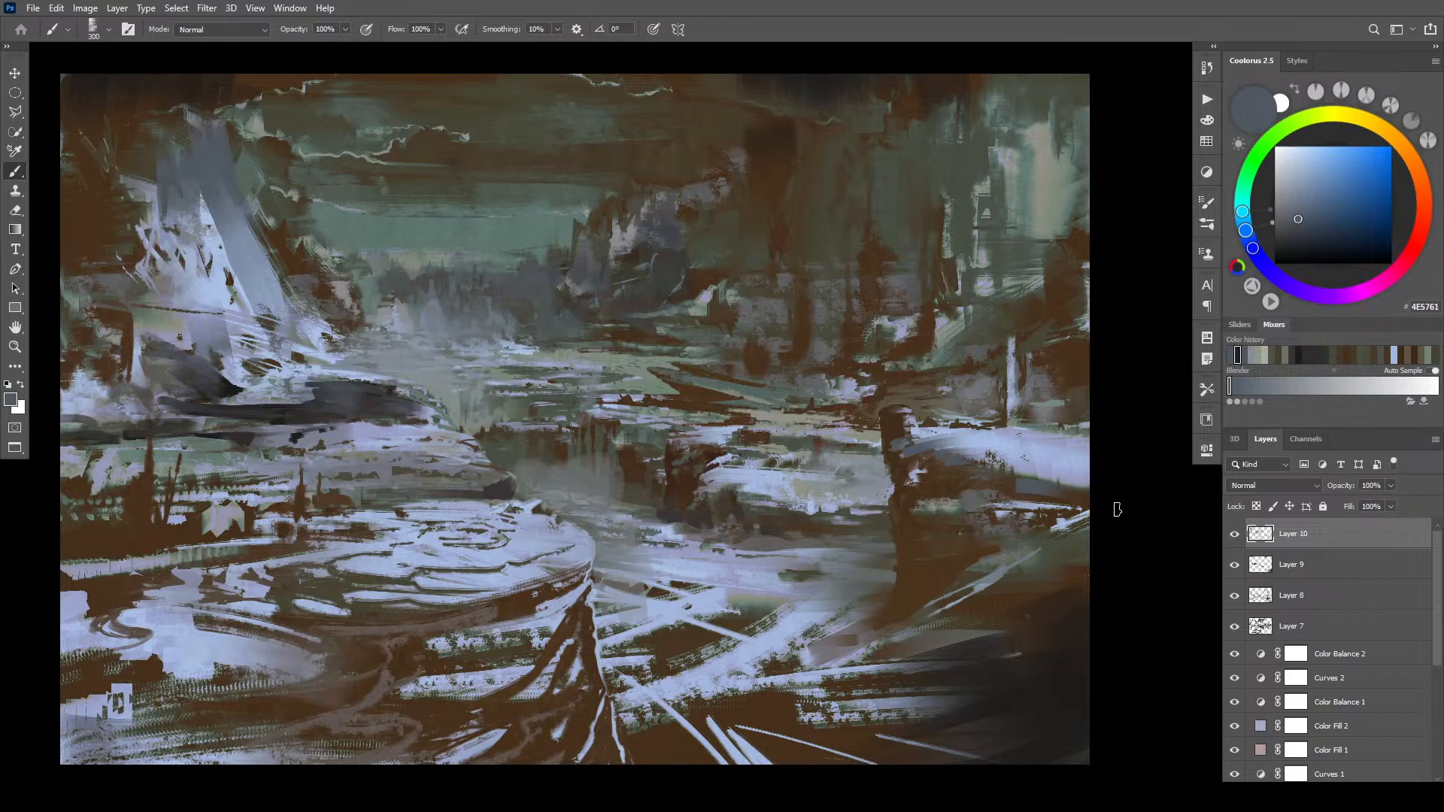
- Set the color to near-black blue #222528 and dab it along the dark pillar's top at 250 px
{"action": "key", "text": "bracketright"}
{"action": "key", "text": "bracketright"}
{"action": "key", "text": "bracketright"}
{"action": "key", "text": "bracketright"}
{"action": "left_click", "coordinate": [1292, 245]}
{"action": "key", "text": "bracketleft"}
{"action": "key", "text": "bracketleft"}
{"action": "key", "text": "bracketleft"}
{"action": "key", "text": "bracketleft"}
{"action": "left_click_drag", "start_coordinate": [888, 423], "coordinate": [889, 431]}
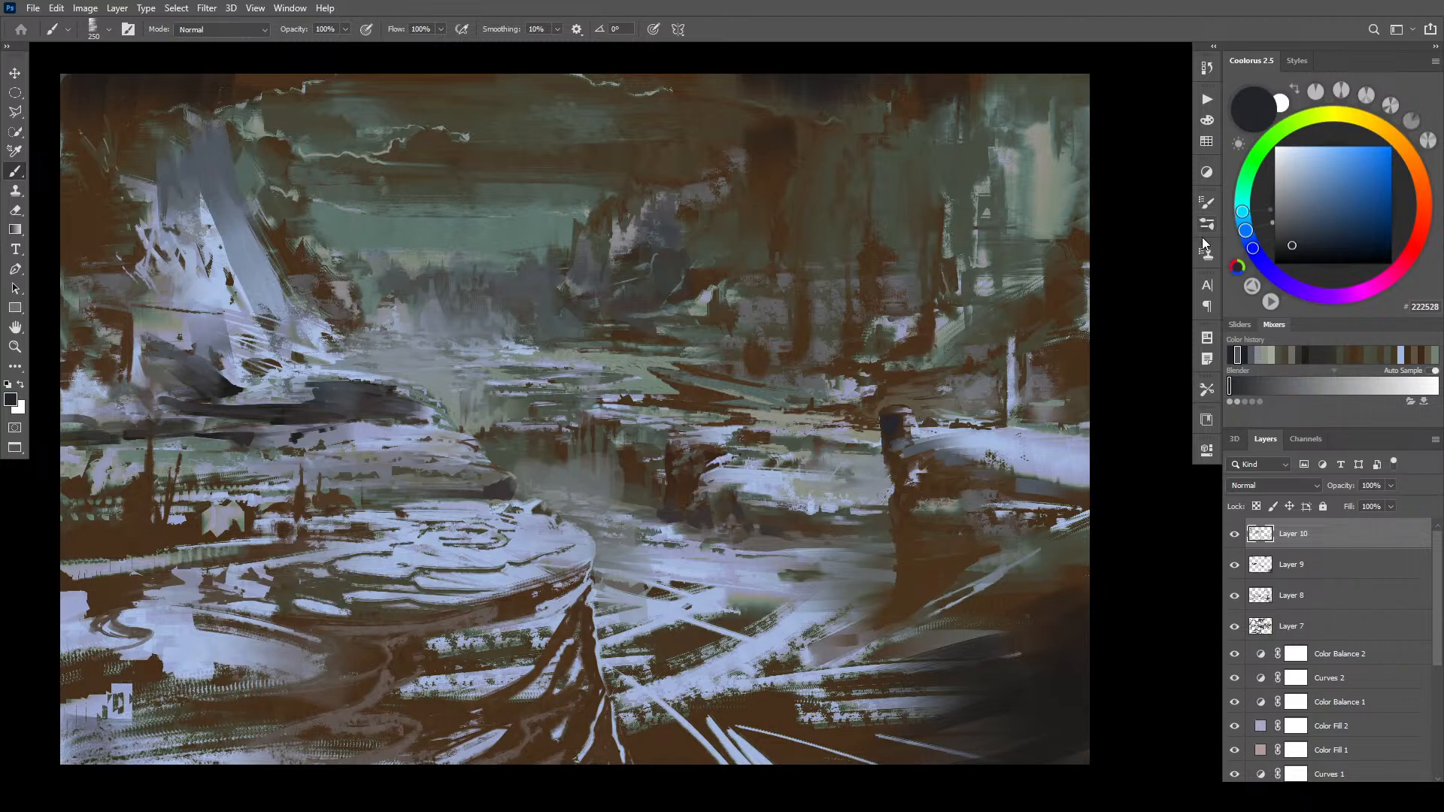
- Shift the color to near-black brown #1B1412 and darken the pillar's upper side with a 300 px stroke
{"action": "left_click", "coordinate": [1429, 212]}
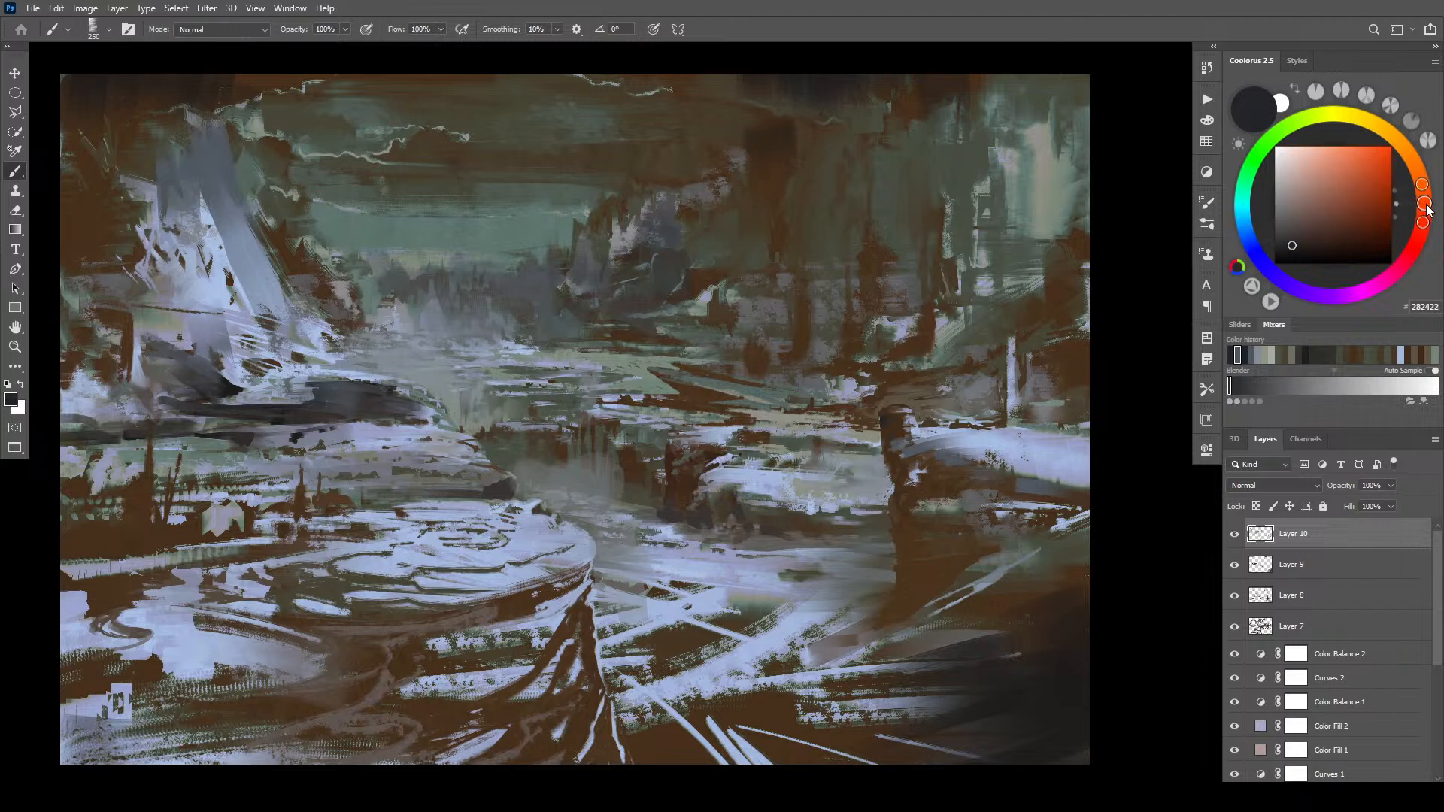
{"action": "key", "text": "bracketleft"}
{"action": "key", "text": "bracketleft"}
{"action": "key", "text": "bracketleft"}
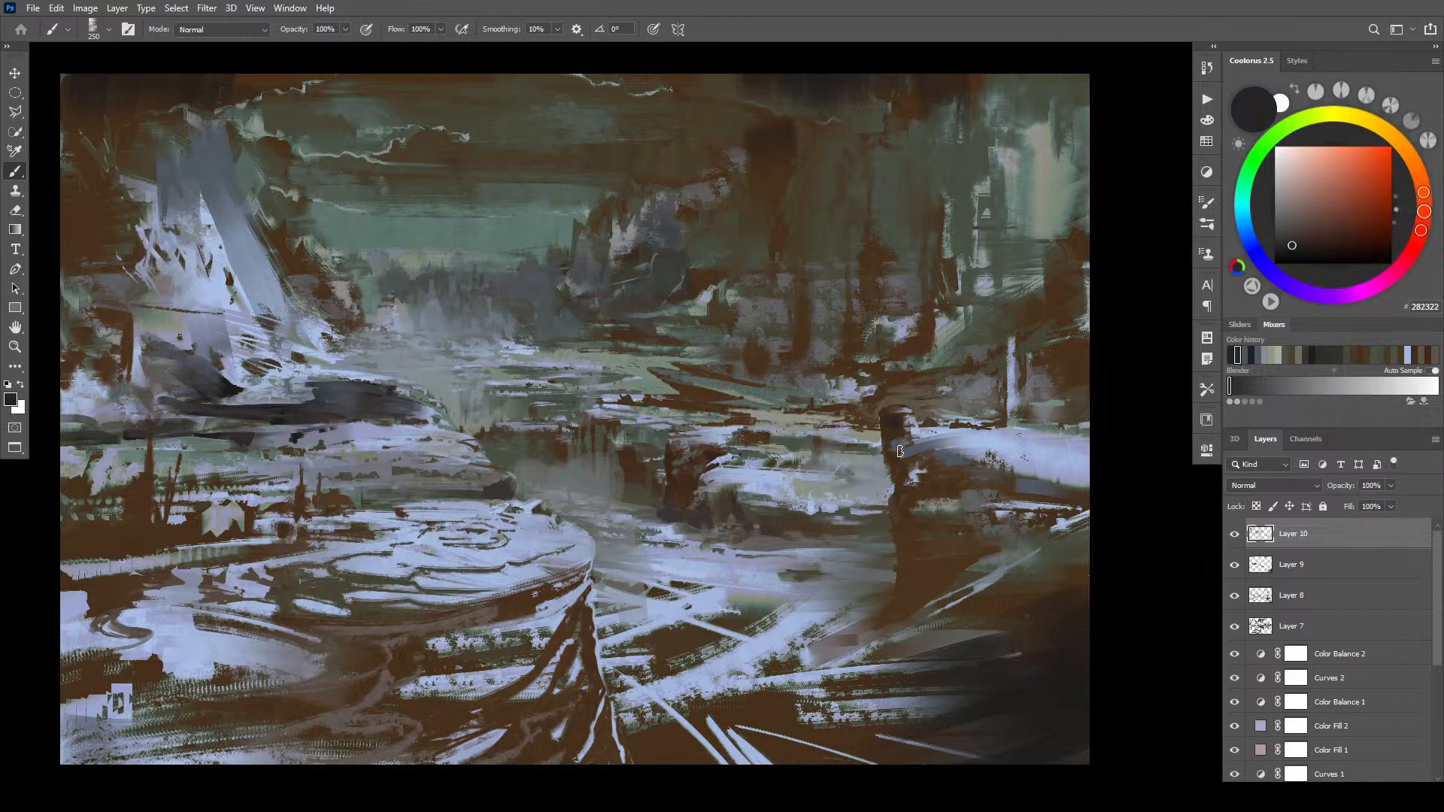
{"action": "left_click", "coordinate": [1313, 241]}
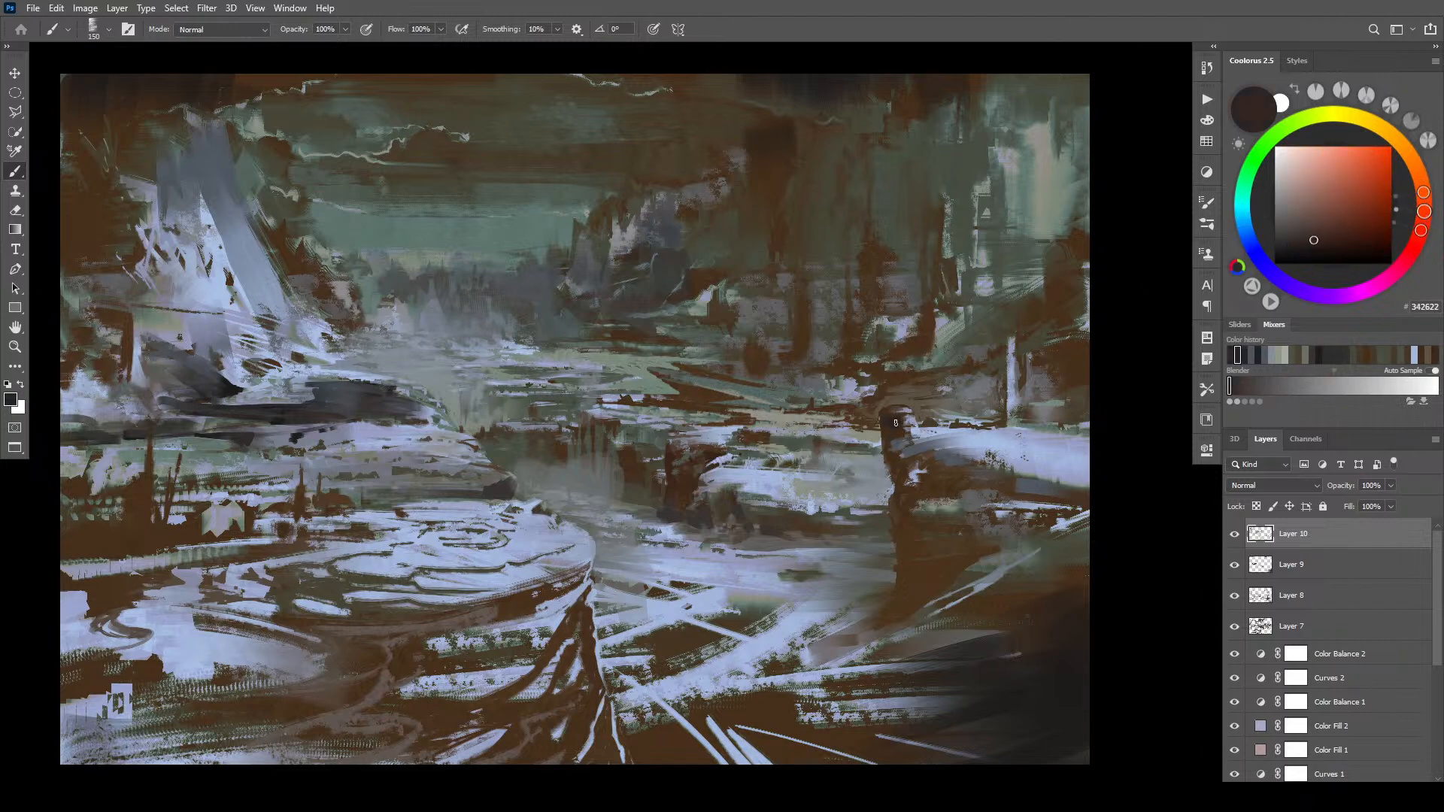
{"action": "left_click", "coordinate": [1314, 252]}
{"action": "key", "text": "bracketright"}
{"action": "key", "text": "bracketright"}
{"action": "key", "text": "bracketright"}
{"action": "key", "text": "bracketright"}
{"action": "left_click_drag", "start_coordinate": [889, 421], "coordinate": [892, 442]}
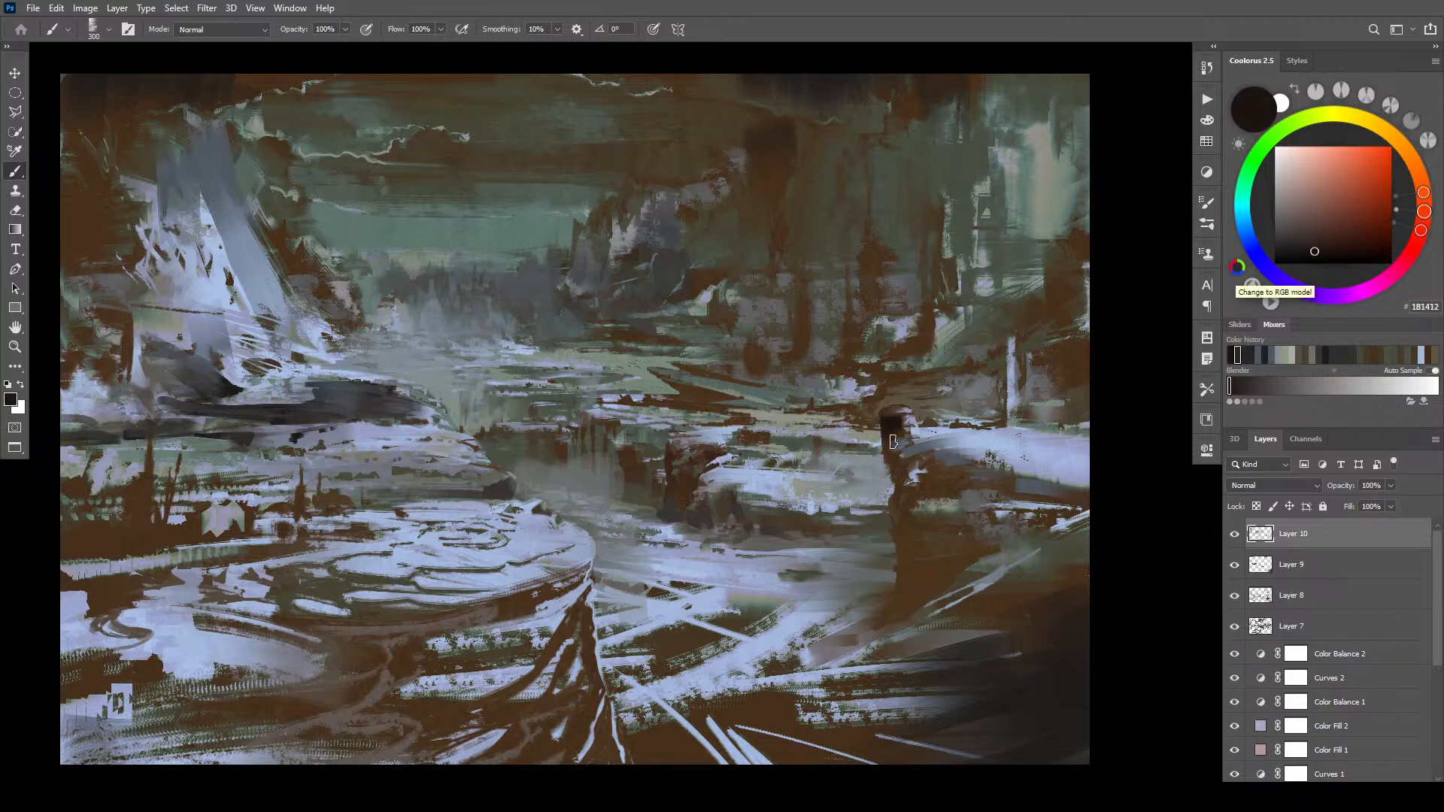
- Extend the shading up the pillar's shadowed side with a slightly lighter dark brown
{"action": "left_click", "coordinate": [1318, 246]}
{"action": "left_click_drag", "start_coordinate": [887, 443], "coordinate": [888, 420]}
{"action": "key", "text": "bracketleft"}
{"action": "key", "text": "bracketleft"}
{"action": "key", "text": "bracketleft"}
{"action": "key", "text": "bracketleft"}
{"action": "key", "text": "bracketleft"}
{"action": "key", "text": "bracketright"}
{"action": "key", "text": "bracketright"}
{"action": "key", "text": "bracketright"}
{"action": "key", "text": "bracketright"}
{"action": "key", "text": "bracketright"}
- Set the color to dark reddish brown #35231E and paint it down the cliff face below the pillar
{"action": "left_click", "coordinate": [1323, 241]}
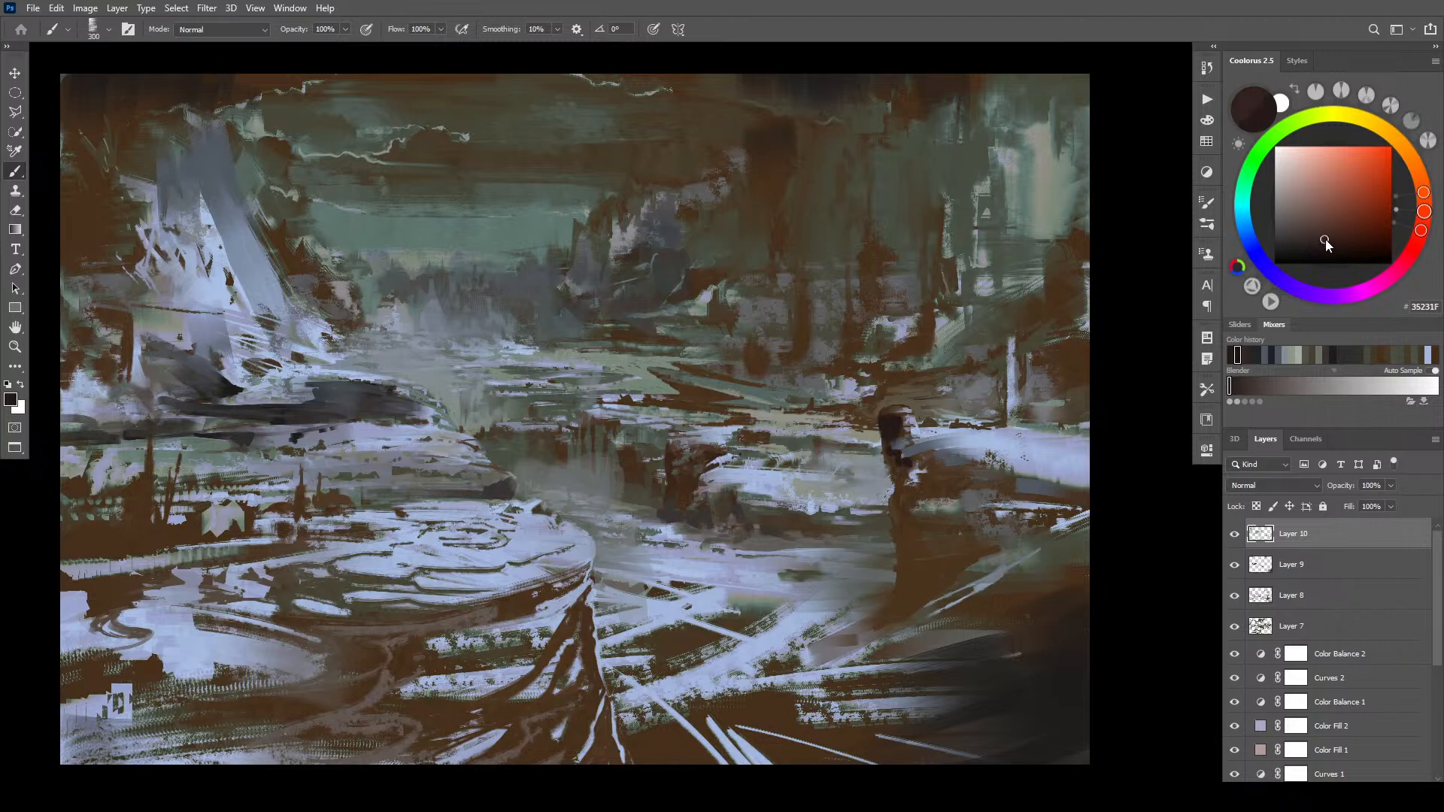
{"action": "left_click", "coordinate": [1327, 240]}
{"action": "key", "text": "bracketleft"}
{"action": "key", "text": "bracketleft"}
{"action": "key", "text": "bracketleft"}
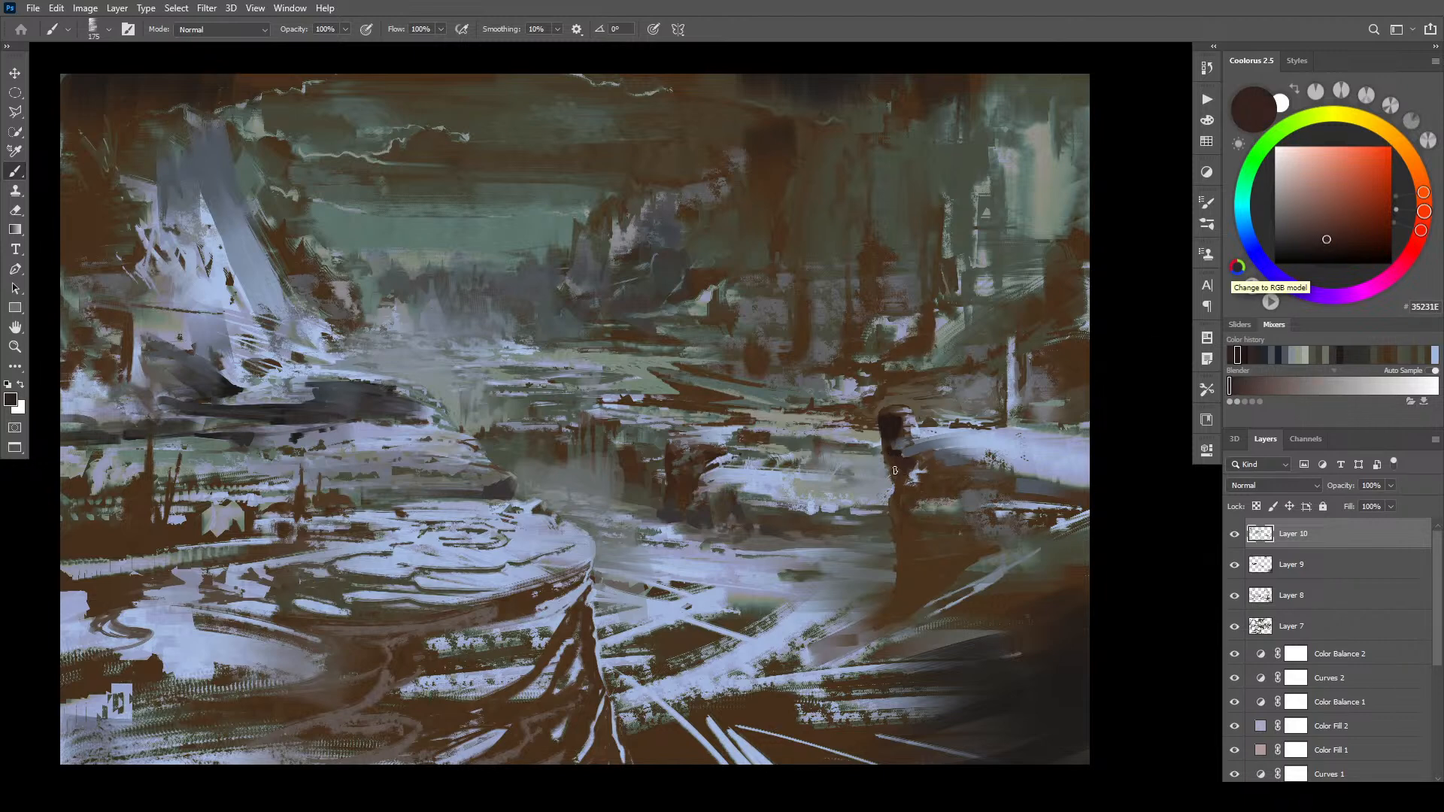
{"action": "key", "text": "bracketright"}
{"action": "key", "text": "bracketright"}
{"action": "key", "text": "bracketright"}
{"action": "key", "text": "bracketright"}
{"action": "key", "text": "bracketright"}
{"action": "mouse_move", "coordinate": [895, 512]}
{"action": "left_mouse_down"}
{"action": "mouse_move", "coordinate": [955, 539]}
{"action": "mouse_move", "coordinate": [911, 585]}
{"action": "left_mouse_up"}
{"action": "key", "text": "bracketleft"}
{"action": "key", "text": "bracketleft"}
{"action": "key", "text": "bracketright"}
- Shade the rock under the snowbank beside the pillar with dark brown #35231E, reducing the brush to 60 px
{"action": "mouse_move", "coordinate": [951, 474]}
{"action": "left_mouse_down"}
{"action": "mouse_move", "coordinate": [939, 479]}
{"action": "mouse_move", "coordinate": [950, 501]}
{"action": "left_mouse_up"}
{"action": "key", "text": "bracketleft"}
{"action": "key", "text": "bracketleft"}
{"action": "key", "text": "bracketleft"}
{"action": "key", "text": "bracketright"}
{"action": "key", "text": "bracketleft"}
{"action": "key", "text": "bracketleft"}
{"action": "key", "text": "bracketleft"}
{"action": "key", "text": "bracketleft"}
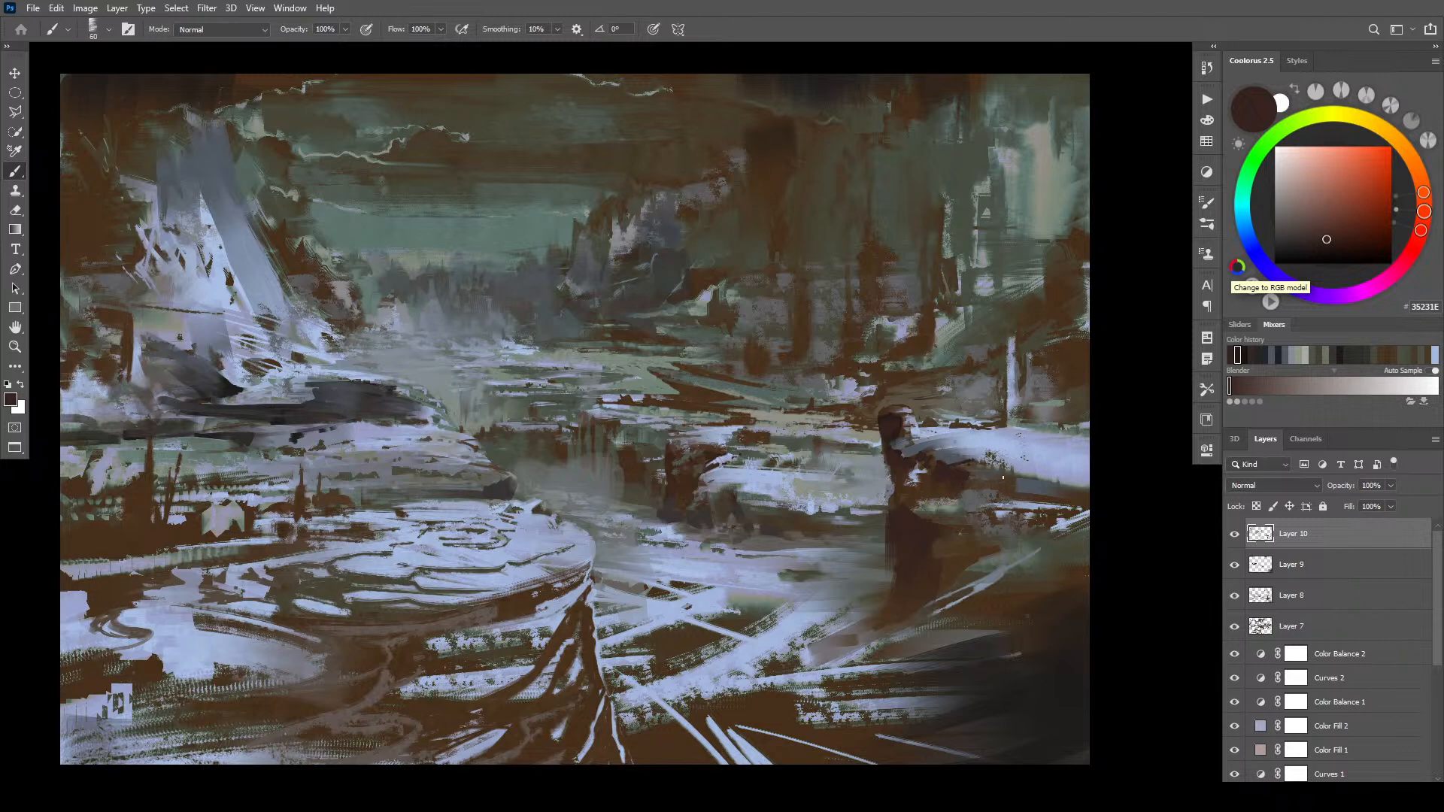
- Set the color to very dark brown #221612 and shade the slope of the foreground rock spur
{"action": "key", "text": "bracketright"}
{"action": "key", "text": "bracketright"}
{"action": "key", "text": "bracketright"}
{"action": "key", "text": "bracketright"}
{"action": "key", "text": "bracketright"}
{"action": "key", "text": "bracketright"}
{"action": "key", "text": "bracketright"}
{"action": "key", "text": "bracketright"}
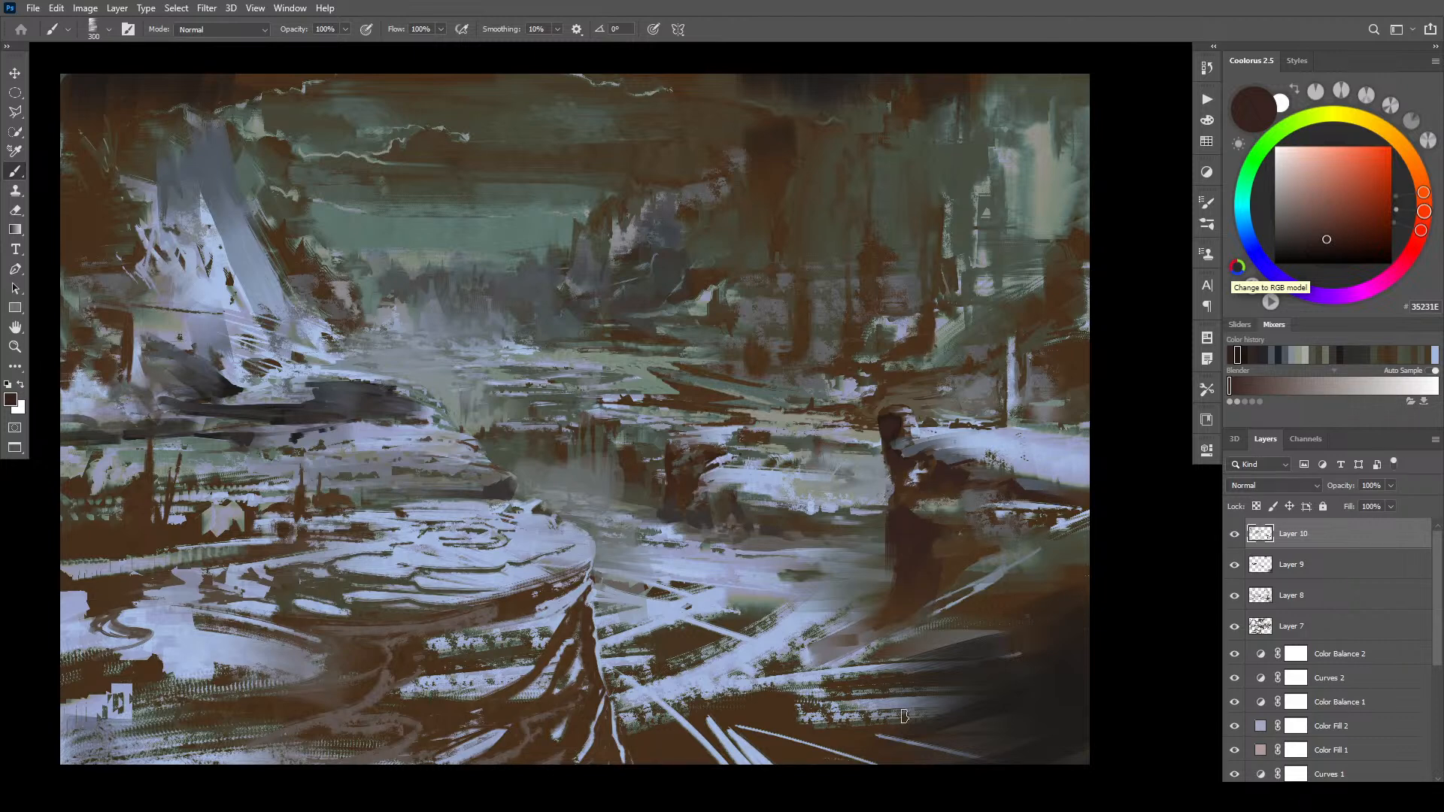
{"action": "key", "text": "bracketright"}
{"action": "key", "text": "bracketright"}
{"action": "left_click", "coordinate": [1329, 252]}
{"action": "left_click_drag", "start_coordinate": [1329, 251], "coordinate": [1327, 249]}
{"action": "key", "text": "bracketleft"}
{"action": "key", "text": "bracketleft"}
{"action": "key", "text": "bracketleft"}
{"action": "key", "text": "bracketleft"}
{"action": "key", "text": "bracketleft"}
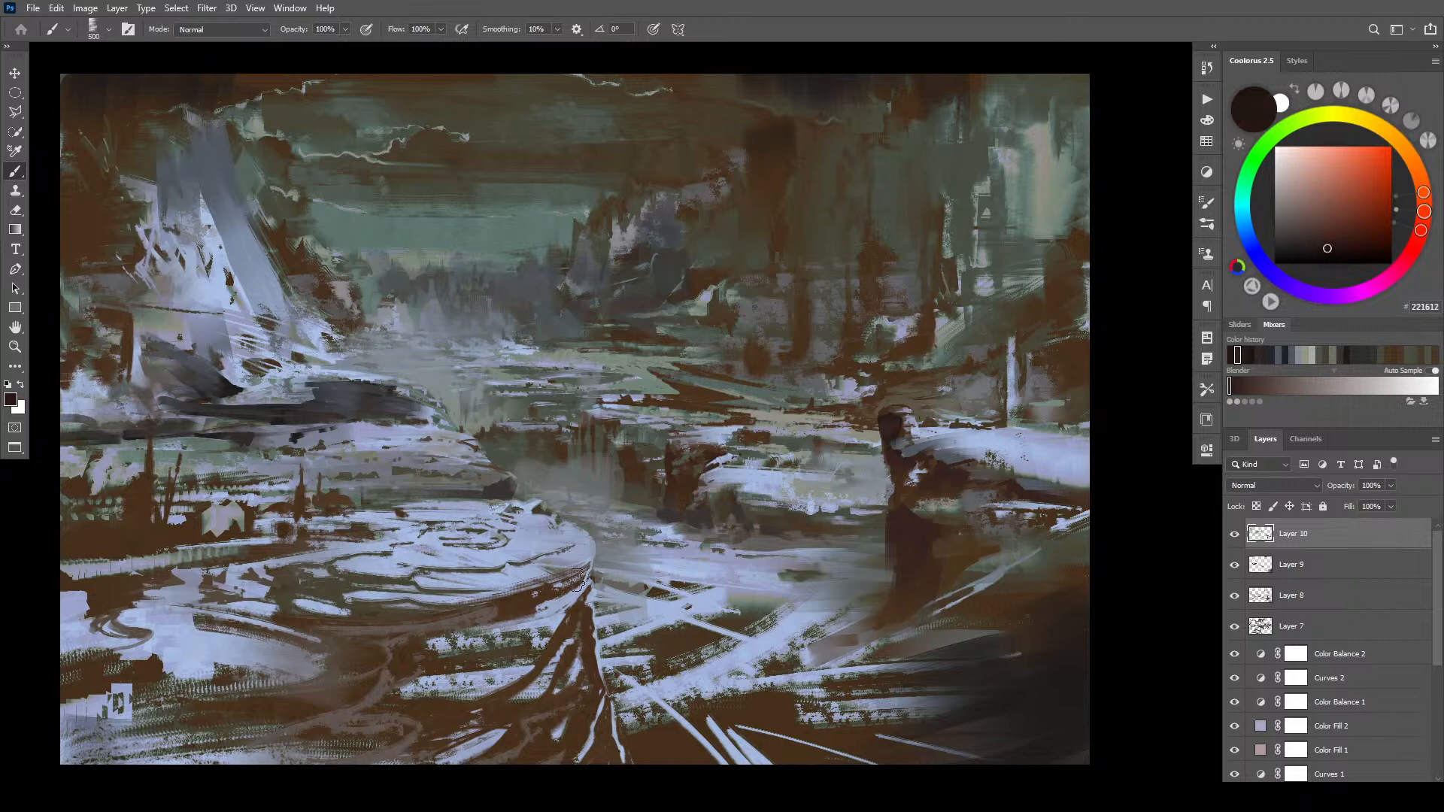
{"action": "mouse_move", "coordinate": [516, 707]}
{"action": "left_mouse_down"}
{"action": "mouse_move", "coordinate": [543, 696]}
{"action": "mouse_move", "coordinate": [521, 745]}
{"action": "mouse_move", "coordinate": [532, 727]}
{"action": "mouse_move", "coordinate": [533, 763]}
{"action": "mouse_move", "coordinate": [541, 669]}
{"action": "mouse_move", "coordinate": [483, 717]}
{"action": "mouse_move", "coordinate": [561, 655]}
{"action": "left_mouse_up"}
- Paint a dark brown #221612 shadow along the underside of the snowy foreground terrace
{"action": "key", "text": "bracketright"}
{"action": "key", "text": "bracketright"}
{"action": "key", "text": "bracketright"}
{"action": "key", "text": "bracketright"}
{"action": "key", "text": "bracketright"}
{"action": "key", "text": "bracketright"}
{"action": "key", "text": "bracketright"}
{"action": "key", "text": "bracketright"}
{"action": "key", "text": "bracketright"}
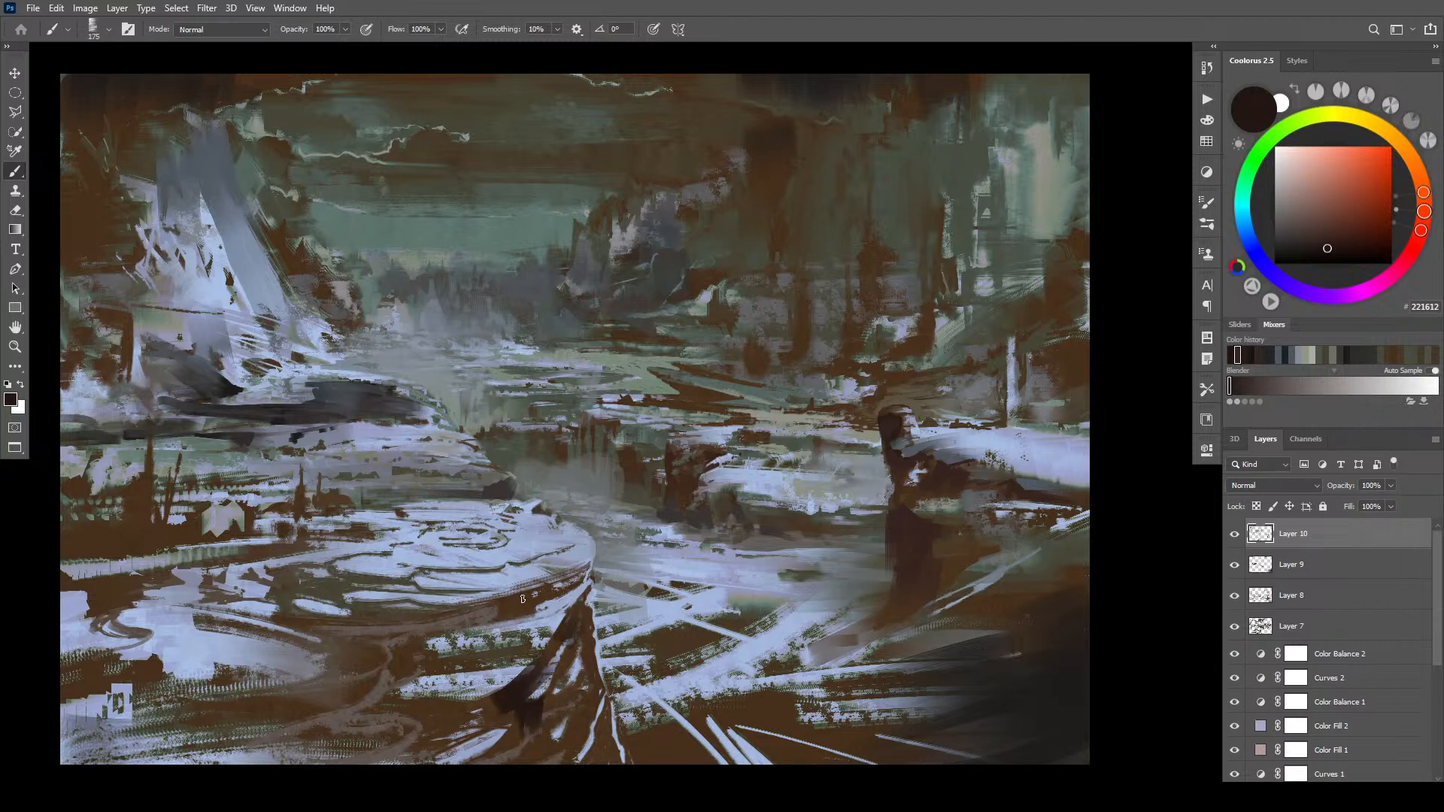
{"action": "left_click_drag", "start_coordinate": [533, 595], "coordinate": [387, 644]}
- Fill the base and interior of the foreground rock spur with broad dark brown strokes around 700 px
{"action": "key", "text": "bracketright"}
{"action": "key", "text": "bracketright"}
{"action": "key", "text": "bracketright"}
{"action": "key", "text": "bracketright"}
{"action": "key", "text": "bracketright"}
{"action": "key", "text": "bracketright"}
{"action": "left_click_drag", "start_coordinate": [537, 716], "coordinate": [530, 752]}
{"action": "key", "text": "bracketleft"}
{"action": "key", "text": "bracketleft"}
{"action": "key", "text": "bracketleft"}
{"action": "key", "text": "bracketleft"}
{"action": "key", "text": "bracketleft"}
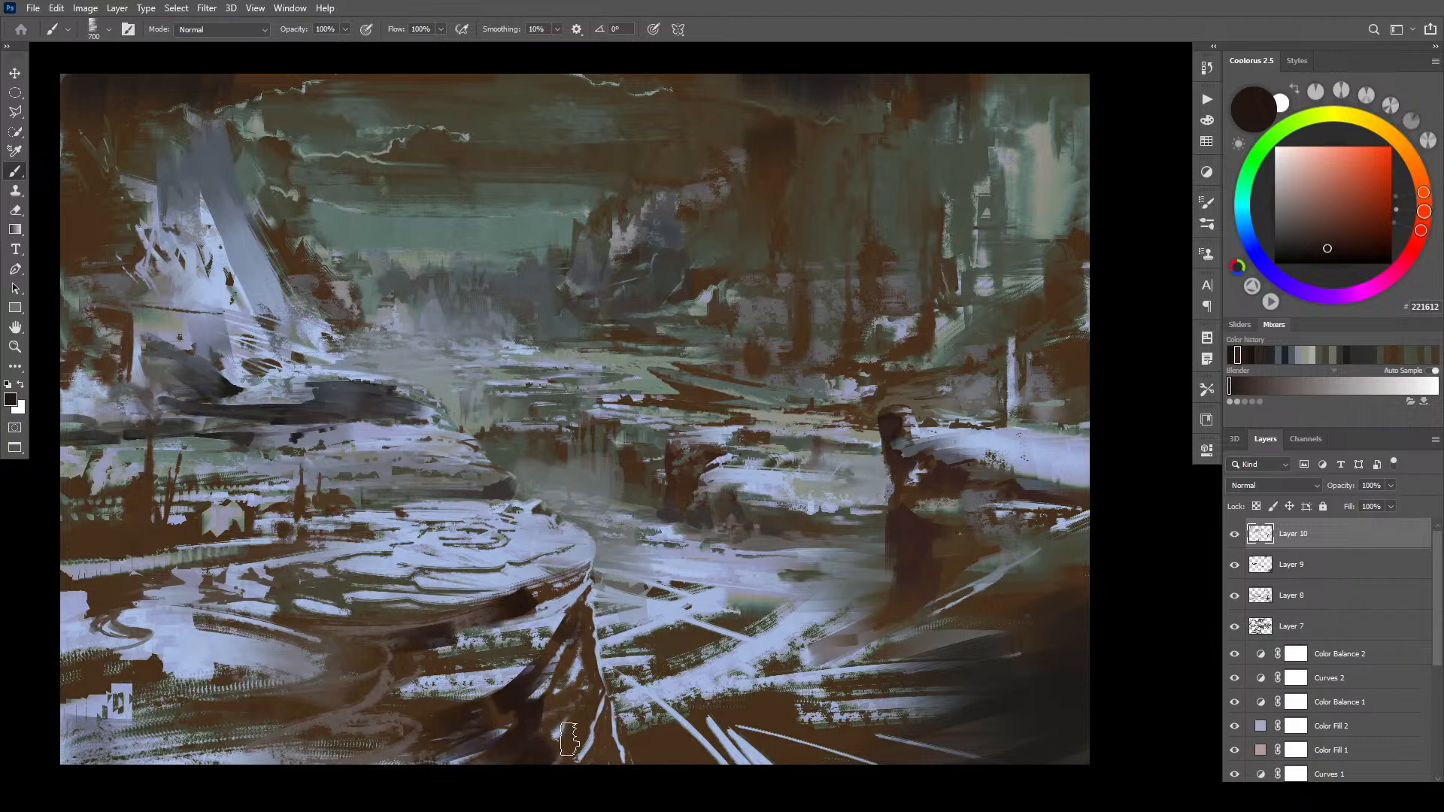
{"action": "mouse_move", "coordinate": [562, 688]}
{"action": "left_mouse_down"}
{"action": "mouse_move", "coordinate": [543, 734]}
{"action": "mouse_move", "coordinate": [562, 735]}
{"action": "left_mouse_up"}
- Draw thin dark contour curves on the foreground ground beside the rock spur, undoing the first stroke and continuing around 130 px
{"action": "key", "text": "bracketleft"}
{"action": "key", "text": "bracketleft"}
{"action": "key", "text": "bracketleft"}
{"action": "key", "text": "bracketleft"}
{"action": "key", "text": "bracketleft"}
{"action": "key", "text": "bracketleft"}
{"action": "key", "text": "bracketleft"}
{"action": "key", "text": "bracketleft"}
{"action": "key", "text": "bracketleft"}
{"action": "key", "text": "bracketleft"}
{"action": "key", "text": "bracketleft"}
{"action": "key", "text": "bracketleft"}
{"action": "key", "text": "bracketleft"}
{"action": "mouse_move", "coordinate": [348, 754]}
{"action": "left_mouse_down"}
{"action": "mouse_move", "coordinate": [383, 748]}
{"action": "mouse_move", "coordinate": [385, 666]}
{"action": "left_mouse_up"}
{"action": "key", "text": "ctrl+z"}
{"action": "key", "text": "bracketright"}
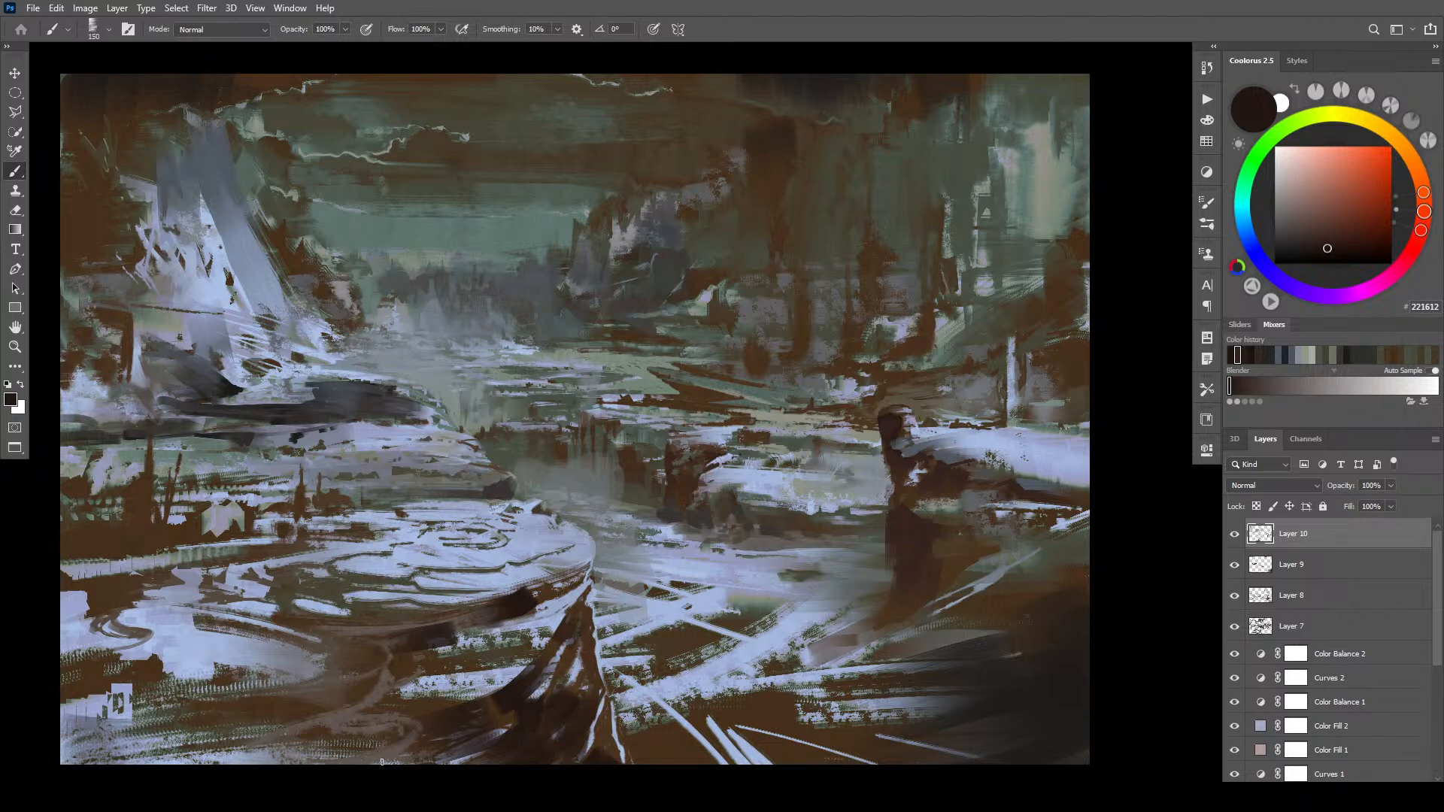
{"action": "mouse_move", "coordinate": [363, 758]}
{"action": "left_mouse_down"}
{"action": "mouse_move", "coordinate": [410, 727]}
{"action": "mouse_move", "coordinate": [347, 721]}
{"action": "left_mouse_up"}
{"action": "left_click_drag", "start_coordinate": [254, 701], "coordinate": [390, 660]}
{"action": "mouse_move", "coordinate": [301, 701]}
{"action": "left_mouse_down"}
{"action": "mouse_move", "coordinate": [385, 661]}
{"action": "mouse_move", "coordinate": [326, 694]}
{"action": "mouse_move", "coordinate": [358, 688]}
{"action": "mouse_move", "coordinate": [375, 652]}
{"action": "mouse_move", "coordinate": [352, 697]}
{"action": "left_mouse_up"}
- Outline the foreground terrace's ledges and snowy ripples with thin dark brown lines at 100 to 60 px
{"action": "mouse_move", "coordinate": [331, 641]}
{"action": "left_mouse_down"}
{"action": "mouse_move", "coordinate": [401, 621]}
{"action": "mouse_move", "coordinate": [361, 605]}
{"action": "mouse_move", "coordinate": [429, 575]}
{"action": "left_mouse_up"}
{"action": "mouse_move", "coordinate": [342, 583]}
{"action": "left_mouse_down"}
{"action": "mouse_move", "coordinate": [390, 581]}
{"action": "mouse_move", "coordinate": [323, 596]}
{"action": "mouse_move", "coordinate": [339, 619]}
{"action": "mouse_move", "coordinate": [349, 607]}
{"action": "mouse_move", "coordinate": [329, 623]}
{"action": "mouse_move", "coordinate": [354, 629]}
{"action": "mouse_move", "coordinate": [408, 605]}
{"action": "mouse_move", "coordinate": [399, 613]}
{"action": "mouse_move", "coordinate": [418, 587]}
{"action": "mouse_move", "coordinate": [374, 616]}
{"action": "mouse_move", "coordinate": [429, 618]}
{"action": "mouse_move", "coordinate": [476, 597]}
{"action": "mouse_move", "coordinate": [412, 580]}
{"action": "mouse_move", "coordinate": [470, 594]}
{"action": "left_mouse_up"}
{"action": "left_click_drag", "start_coordinate": [355, 583], "coordinate": [463, 566]}
{"action": "left_click_drag", "start_coordinate": [354, 586], "coordinate": [381, 588]}
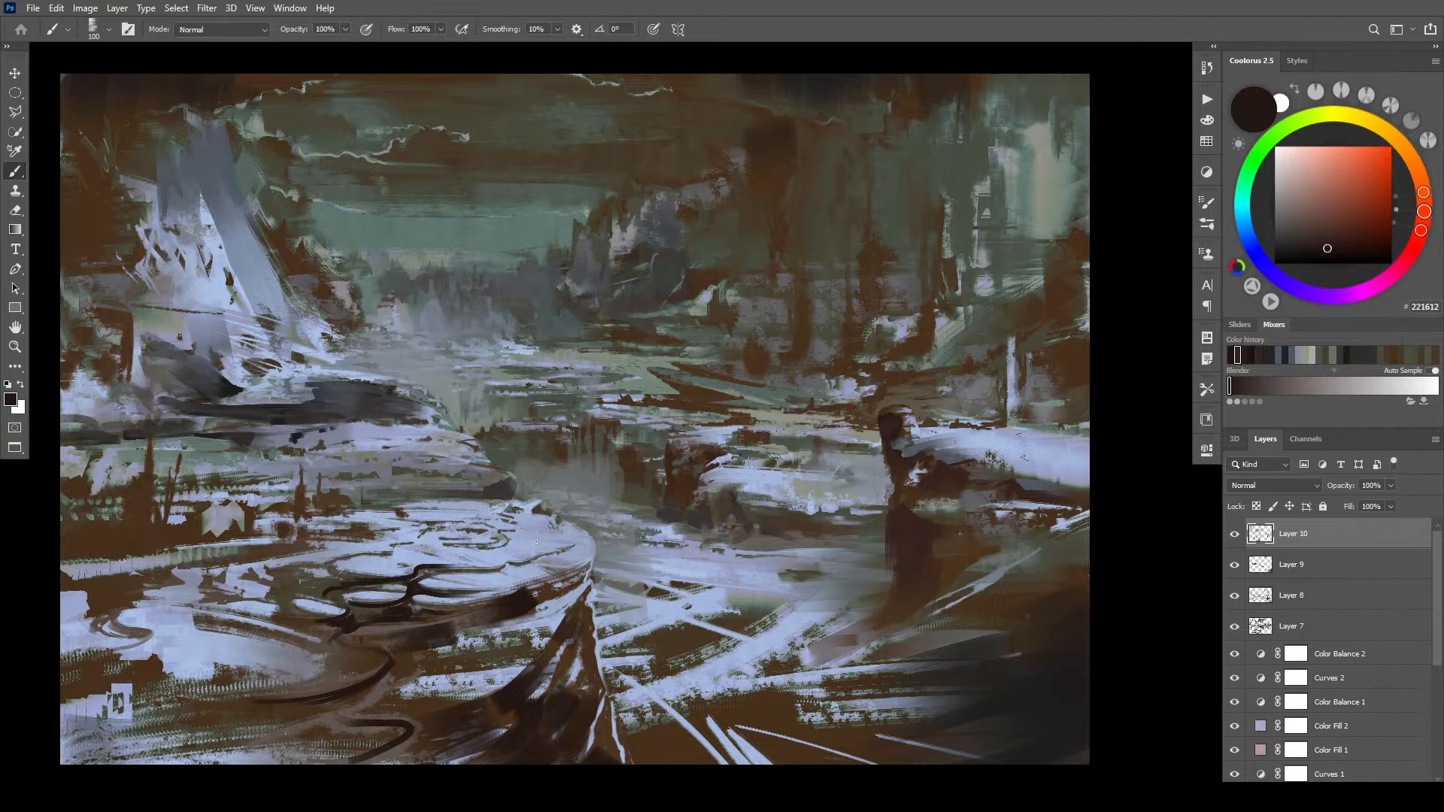
{"action": "mouse_move", "coordinate": [528, 566]}
{"action": "left_mouse_down"}
{"action": "mouse_move", "coordinate": [551, 562]}
{"action": "mouse_move", "coordinate": [474, 577]}
{"action": "mouse_move", "coordinate": [553, 567]}
{"action": "left_mouse_up"}
{"action": "mouse_move", "coordinate": [459, 554]}
{"action": "left_mouse_down"}
{"action": "mouse_move", "coordinate": [527, 535]}
{"action": "mouse_move", "coordinate": [504, 558]}
{"action": "mouse_move", "coordinate": [558, 531]}
{"action": "left_mouse_up"}
{"action": "mouse_move", "coordinate": [329, 551]}
{"action": "left_mouse_down"}
{"action": "mouse_move", "coordinate": [271, 569]}
{"action": "mouse_move", "coordinate": [273, 588]}
{"action": "left_mouse_up"}
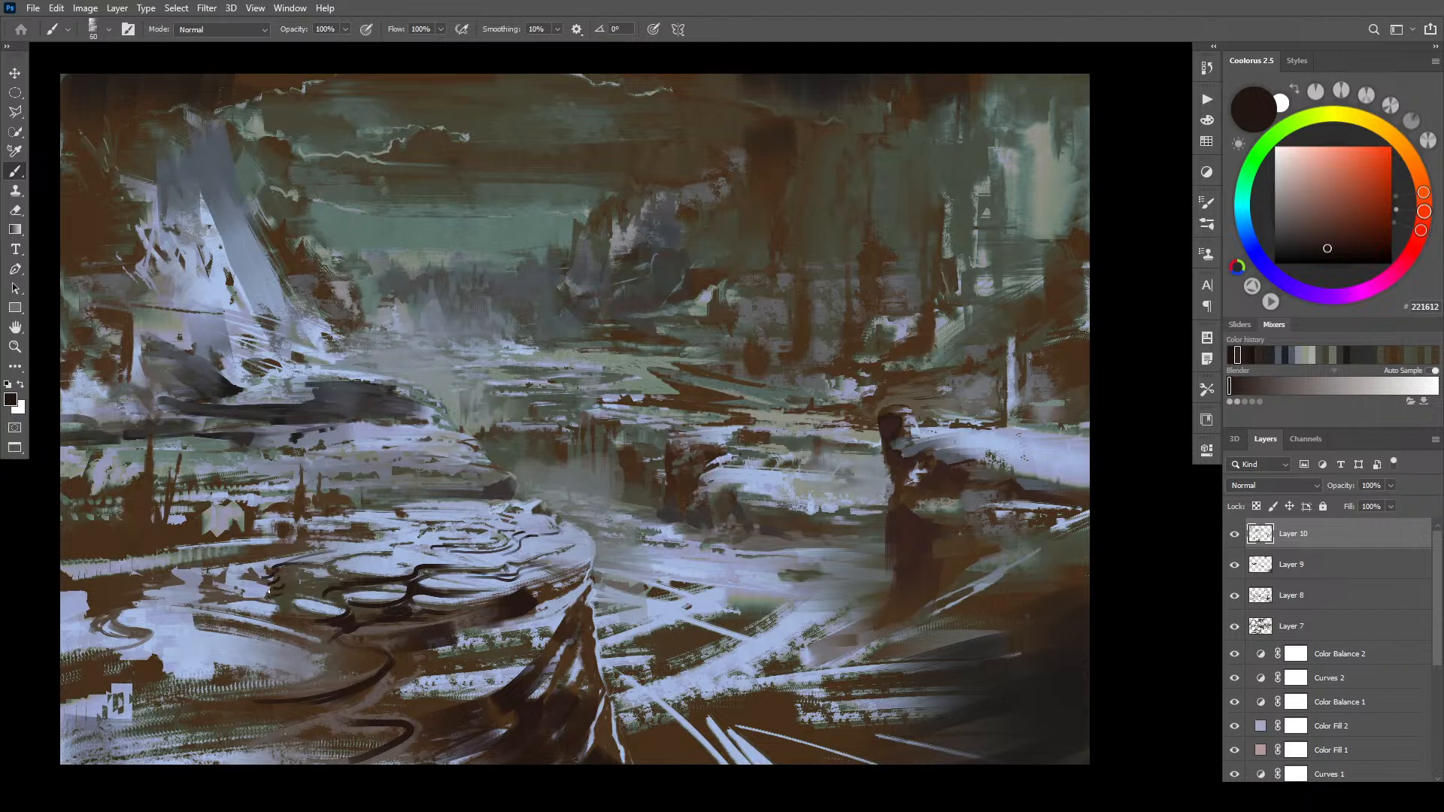
- Extend the dark contour lines from the terrace's ripples across the snowy ground toward the near corner at 100 px
{"action": "key", "text": "bracketright"}
{"action": "key", "text": "bracketright"}
{"action": "key", "text": "bracketright"}
{"action": "key", "text": "bracketright"}
{"action": "mouse_move", "coordinate": [275, 599]}
{"action": "left_mouse_down"}
{"action": "mouse_move", "coordinate": [300, 579]}
{"action": "mouse_move", "coordinate": [289, 615]}
{"action": "left_mouse_up"}
{"action": "mouse_move", "coordinate": [192, 602]}
{"action": "left_mouse_down"}
{"action": "mouse_move", "coordinate": [207, 593]}
{"action": "mouse_move", "coordinate": [216, 606]}
{"action": "mouse_move", "coordinate": [197, 614]}
{"action": "mouse_move", "coordinate": [239, 633]}
{"action": "mouse_move", "coordinate": [155, 692]}
{"action": "left_mouse_up"}
{"action": "mouse_move", "coordinate": [248, 675]}
{"action": "left_mouse_down"}
{"action": "mouse_move", "coordinate": [292, 662]}
{"action": "mouse_move", "coordinate": [171, 688]}
{"action": "mouse_move", "coordinate": [210, 715]}
{"action": "mouse_move", "coordinate": [191, 729]}
{"action": "left_mouse_up"}
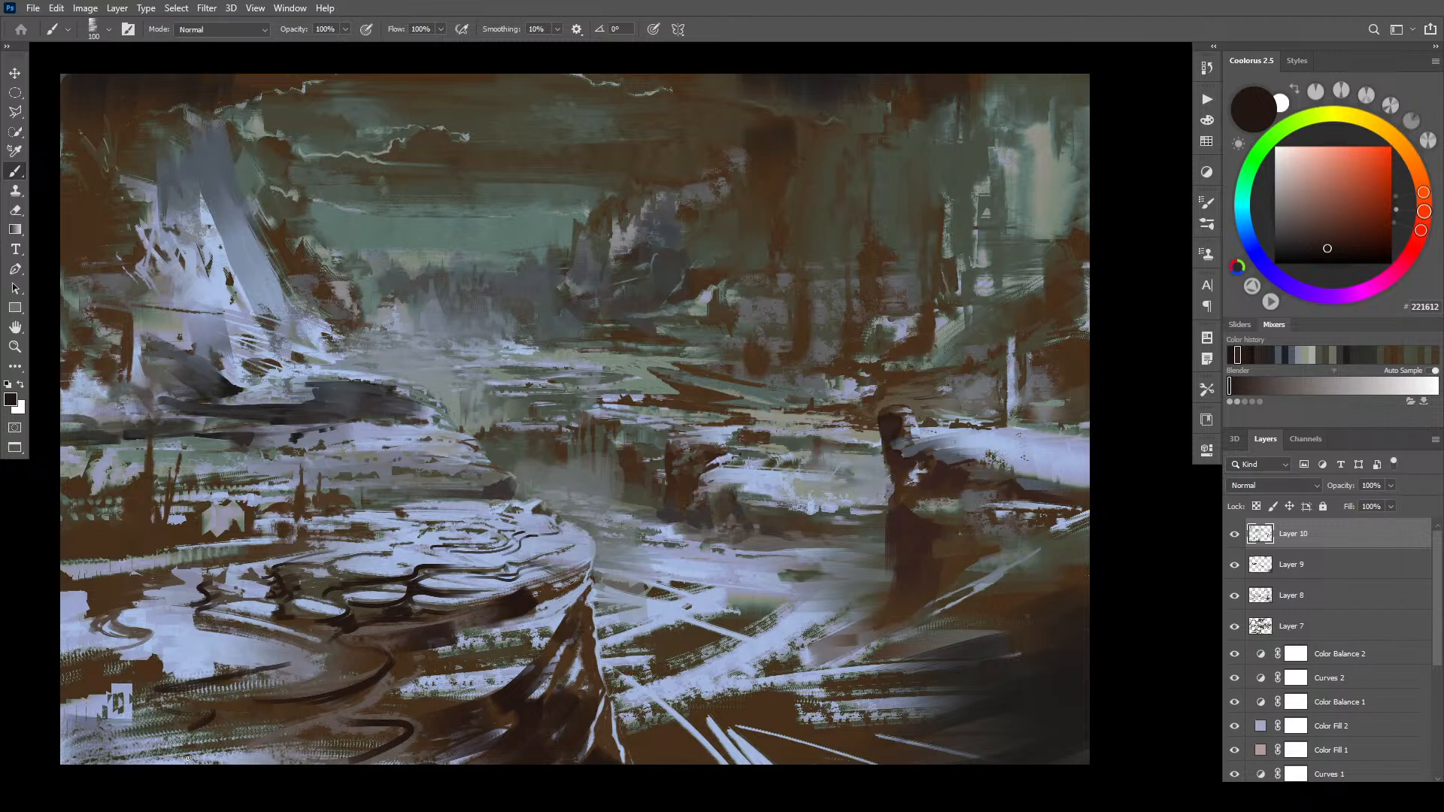
- Draw a dark curved line down the foreground ground beside the rock spur's base and enlarge the brush to 175 px
{"action": "key", "text": "bracketleft"}
{"action": "key", "text": "bracketleft"}
{"action": "mouse_move", "coordinate": [389, 711]}
{"action": "left_mouse_down"}
{"action": "mouse_move", "coordinate": [467, 747]}
{"action": "mouse_move", "coordinate": [428, 752]}
{"action": "mouse_move", "coordinate": [415, 739]}
{"action": "mouse_move", "coordinate": [385, 765]}
{"action": "mouse_move", "coordinate": [413, 725]}
{"action": "mouse_move", "coordinate": [433, 759]}
{"action": "mouse_move", "coordinate": [413, 728]}
{"action": "mouse_move", "coordinate": [431, 761]}
{"action": "left_mouse_up"}
{"action": "key", "text": "]"}
{"action": "key", "text": "]"}
{"action": "key", "text": "]"}
{"action": "key", "text": "]"}
{"action": "key", "text": "]"}
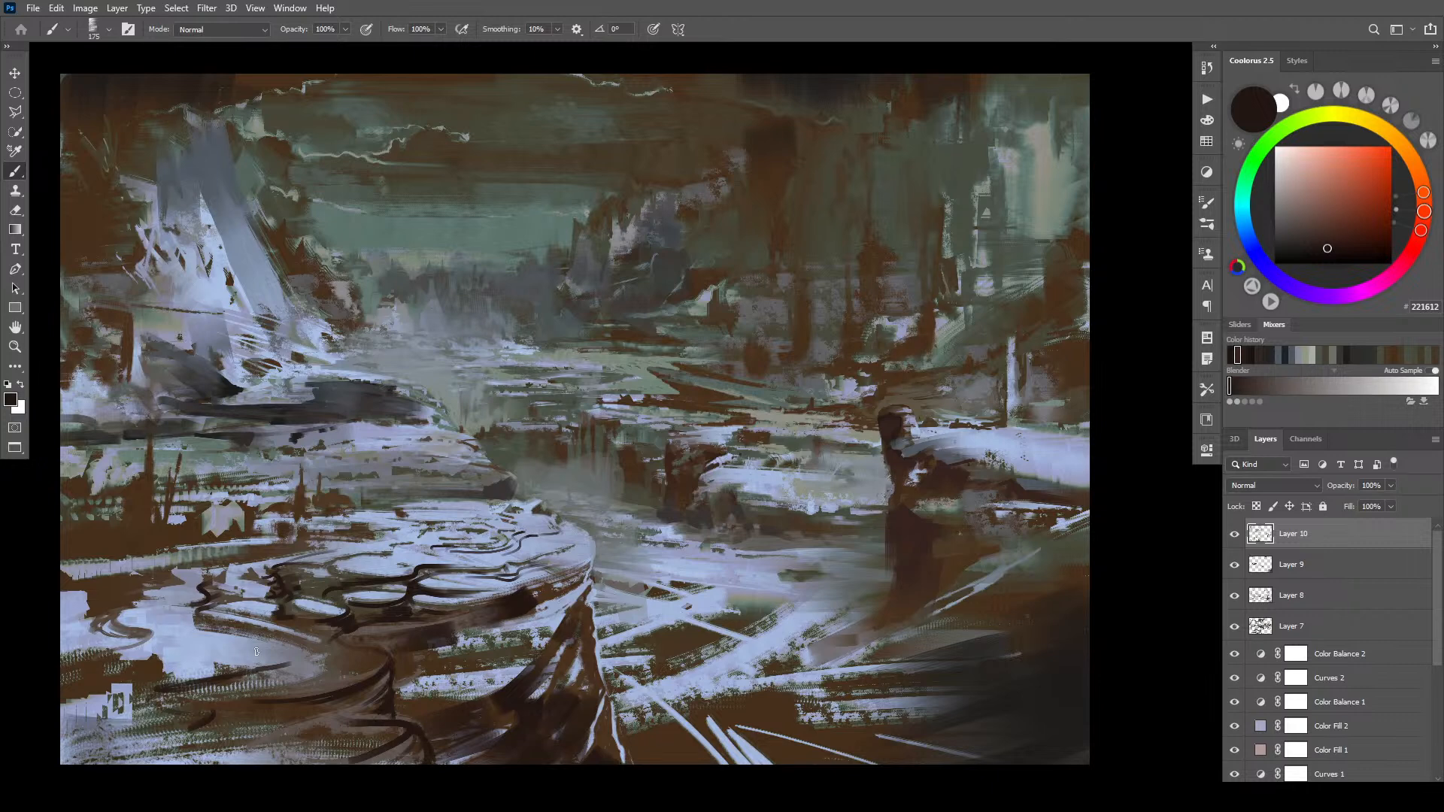
- Draw winding dark contour lines across the near snow patch around the small square shape at about 70 px
{"action": "key", "text": "bracketleft"}
{"action": "key", "text": "bracketleft"}
{"action": "key", "text": "bracketleft"}
{"action": "key", "text": "bracketleft"}
{"action": "mouse_move", "coordinate": [220, 708]}
{"action": "left_mouse_down"}
{"action": "mouse_move", "coordinate": [263, 723]}
{"action": "mouse_move", "coordinate": [304, 714]}
{"action": "left_mouse_up"}
{"action": "mouse_move", "coordinate": [103, 718]}
{"action": "left_mouse_down"}
{"action": "mouse_move", "coordinate": [177, 647]}
{"action": "mouse_move", "coordinate": [215, 621]}
{"action": "mouse_move", "coordinate": [225, 631]}
{"action": "left_mouse_up"}
{"action": "left_click_drag", "start_coordinate": [164, 668], "coordinate": [224, 633]}
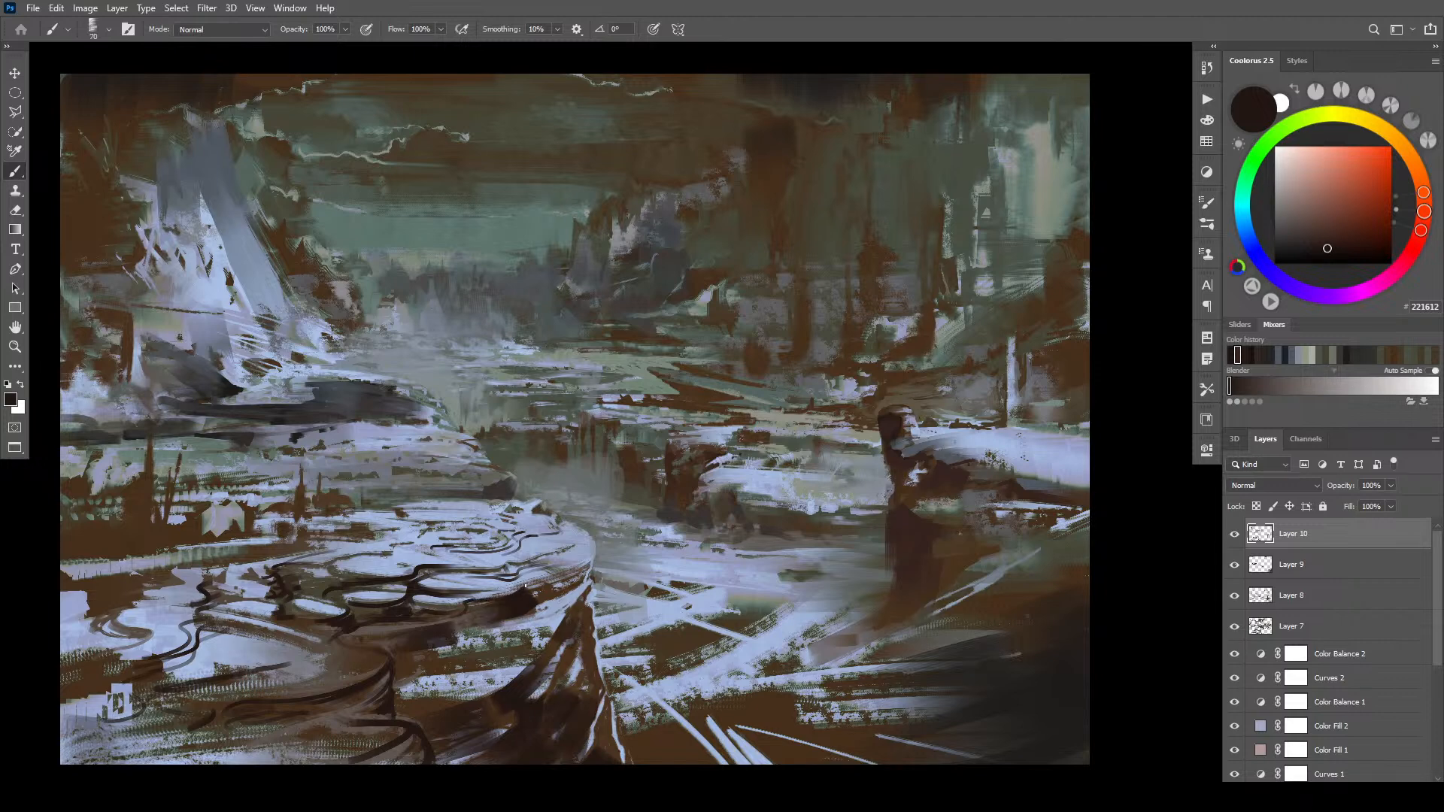
- Define the terrace's front rim and the rock layers beneath it with 70 px dark brown lines, undoing trial strokes
{"action": "left_click_drag", "start_coordinate": [534, 576], "coordinate": [591, 555]}
{"action": "mouse_move", "coordinate": [533, 595]}
{"action": "left_mouse_down"}
{"action": "mouse_move", "coordinate": [529, 582]}
{"action": "mouse_move", "coordinate": [460, 642]}
{"action": "mouse_move", "coordinate": [489, 645]}
{"action": "mouse_move", "coordinate": [476, 651]}
{"action": "left_mouse_up"}
{"action": "mouse_move", "coordinate": [416, 653]}
{"action": "left_mouse_down"}
{"action": "mouse_move", "coordinate": [455, 644]}
{"action": "mouse_move", "coordinate": [461, 668]}
{"action": "mouse_move", "coordinate": [458, 653]}
{"action": "mouse_move", "coordinate": [529, 625]}
{"action": "left_mouse_up"}
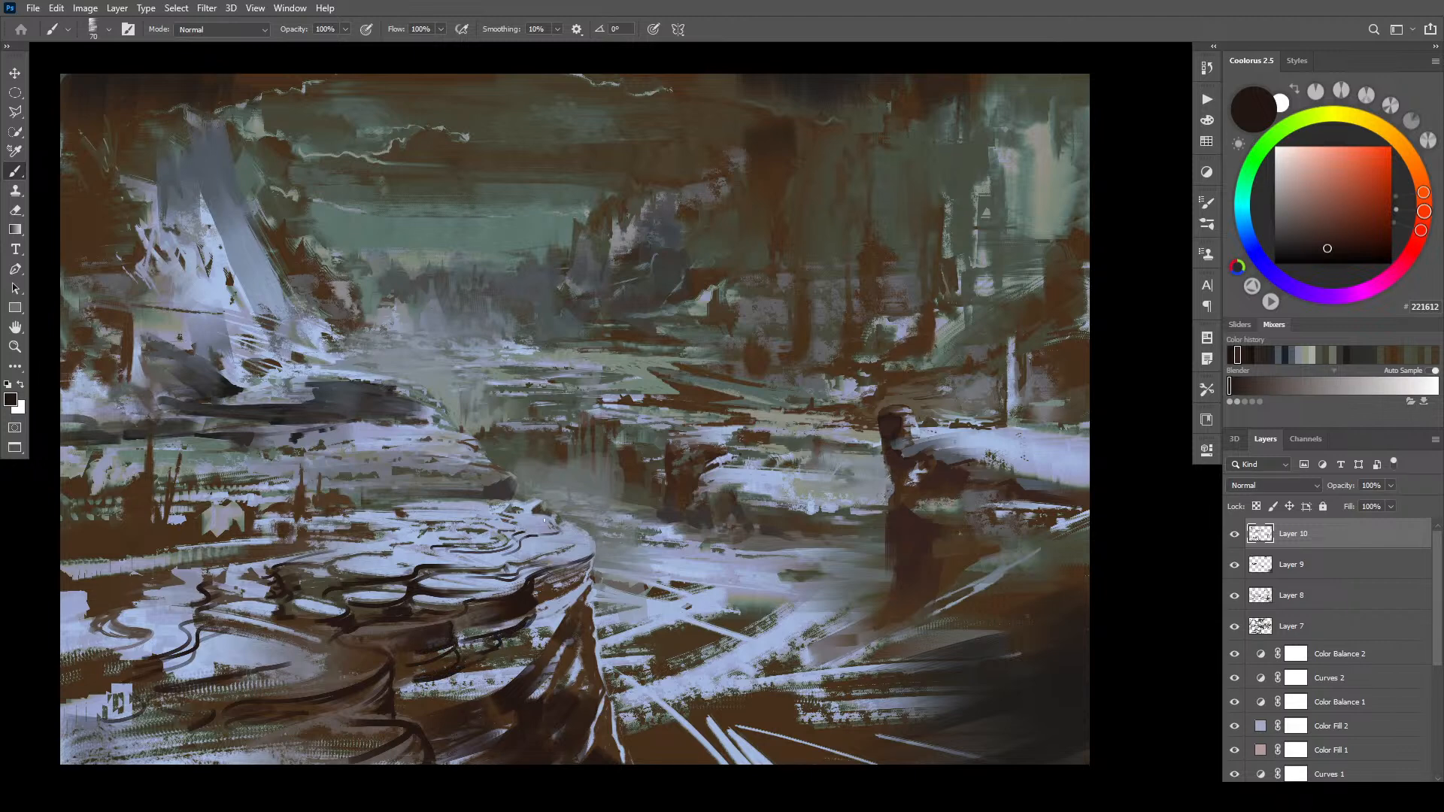
{"action": "mouse_move", "coordinate": [467, 601]}
{"action": "left_mouse_down"}
{"action": "mouse_move", "coordinate": [542, 568]}
{"action": "mouse_move", "coordinate": [581, 594]}
{"action": "mouse_move", "coordinate": [516, 646]}
{"action": "mouse_move", "coordinate": [547, 637]}
{"action": "mouse_move", "coordinate": [525, 659]}
{"action": "mouse_move", "coordinate": [575, 614]}
{"action": "left_mouse_up"}
{"action": "key", "text": "ctrl+z"}
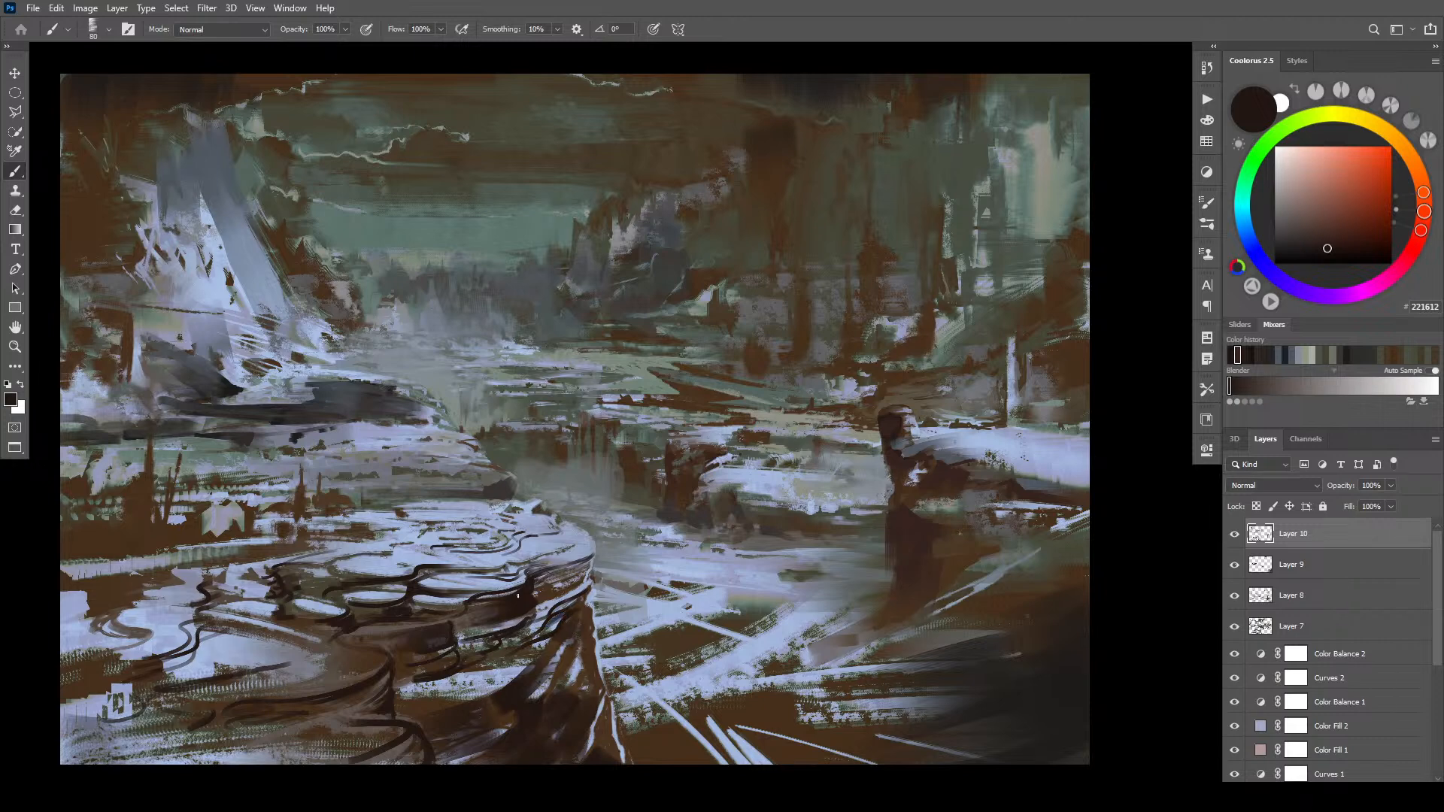
{"action": "key", "text": "ctrl+z"}
- Paint dark cracks and layered shadows down the rock spur's side to its outer edge at about 90 px
{"action": "left_click_drag", "start_coordinate": [555, 617], "coordinate": [533, 661]}
{"action": "mouse_move", "coordinate": [402, 703]}
{"action": "left_mouse_down"}
{"action": "mouse_move", "coordinate": [505, 676]}
{"action": "mouse_move", "coordinate": [408, 705]}
{"action": "left_mouse_up"}
{"action": "left_click_drag", "start_coordinate": [493, 684], "coordinate": [538, 663]}
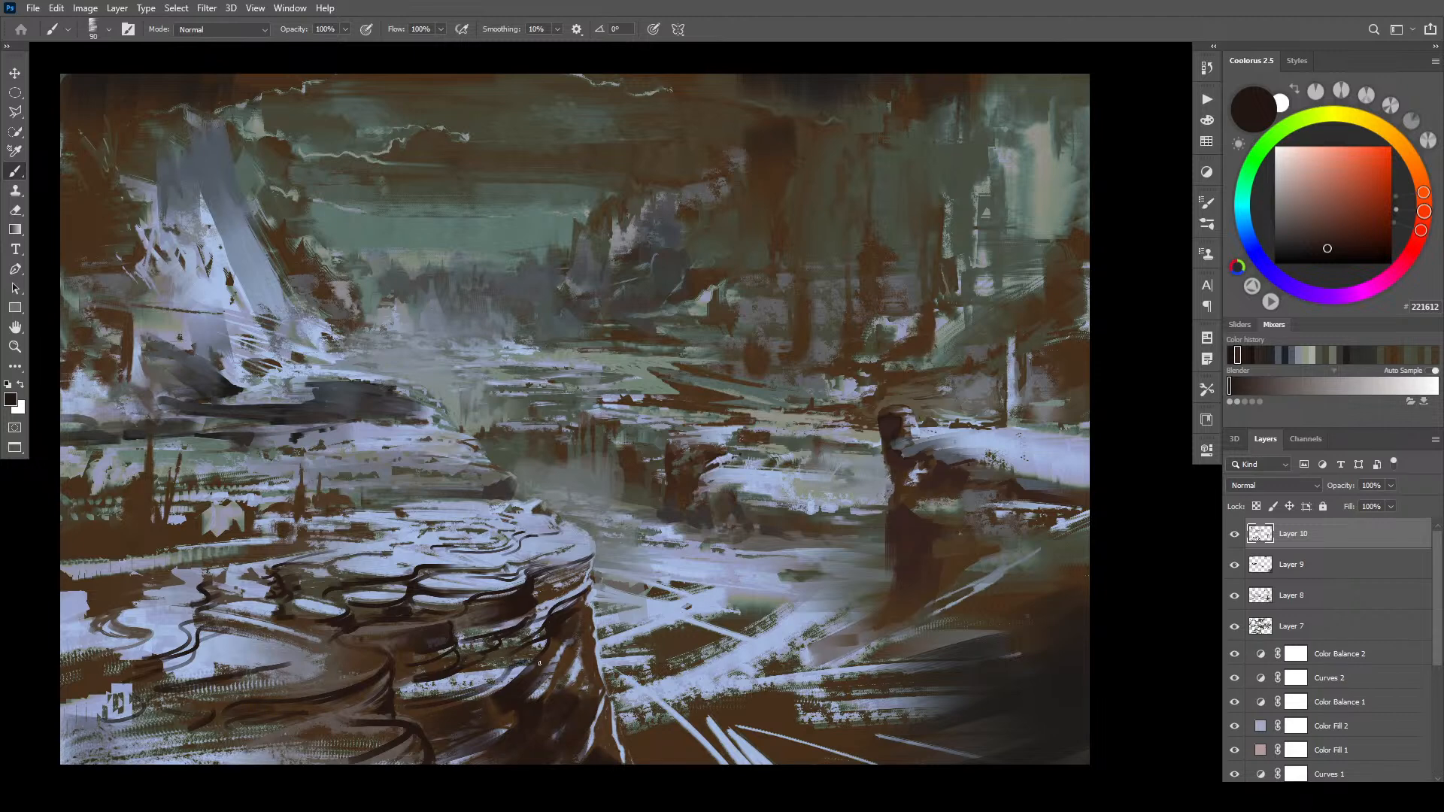
{"action": "left_click_drag", "start_coordinate": [402, 696], "coordinate": [492, 660]}
{"action": "left_click_drag", "start_coordinate": [546, 692], "coordinate": [587, 659]}
{"action": "left_click_drag", "start_coordinate": [601, 751], "coordinate": [607, 720]}
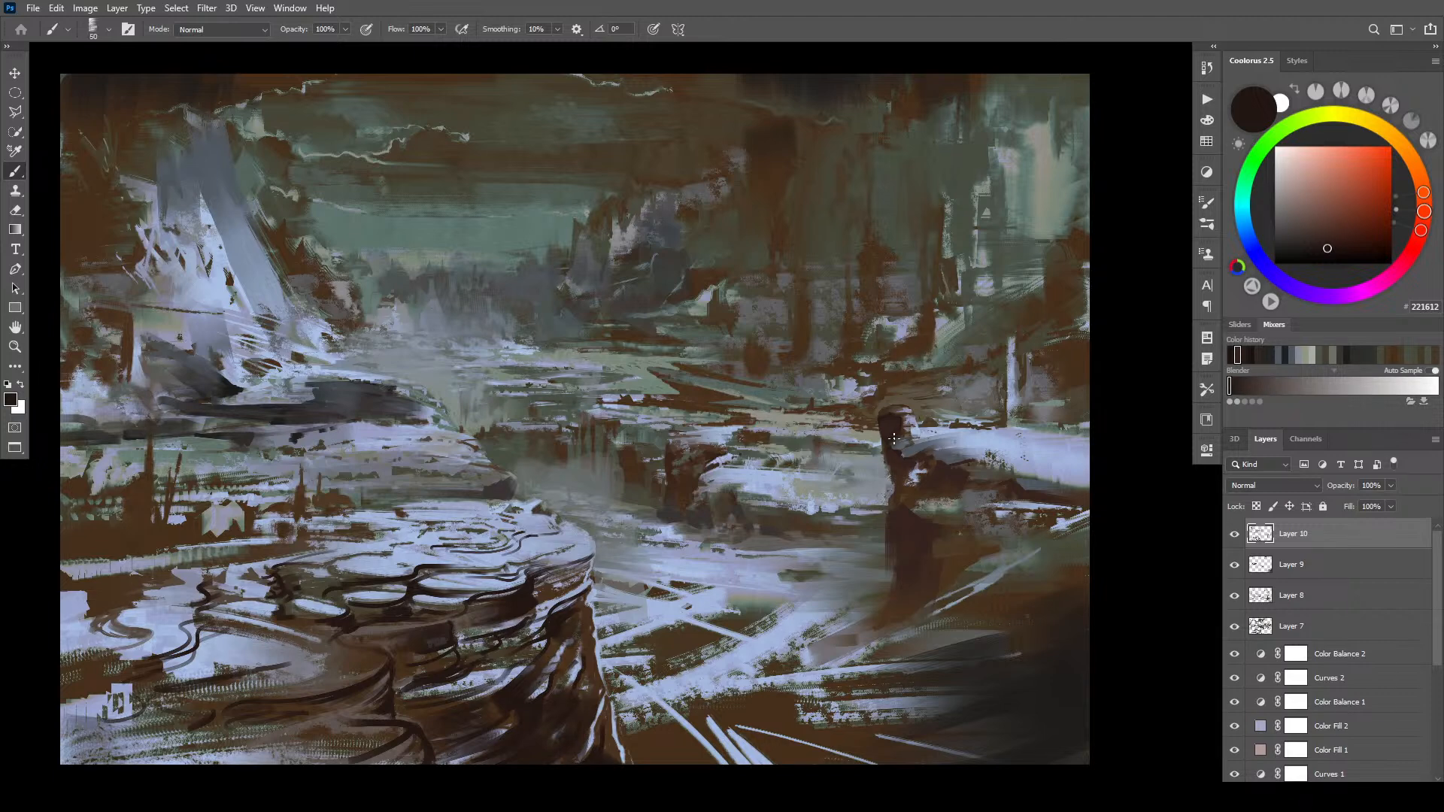
- Shade the ledge beside the pillar's top with a slightly lighter sampled dark brown, enlarging the brush to 125 px
{"action": "left_click_drag", "start_coordinate": [900, 440], "coordinate": [926, 450]}
{"action": "key", "text": "bracketright"}
{"action": "key", "text": "bracketright"}
{"action": "key", "text": "bracketright"}
{"action": "key", "text": "bracketright"}
{"action": "key", "text": "bracketright"}
{"action": "key", "text": "bracketright"}
{"action": "left_click", "coordinate": [953, 472], "text": "alt"}
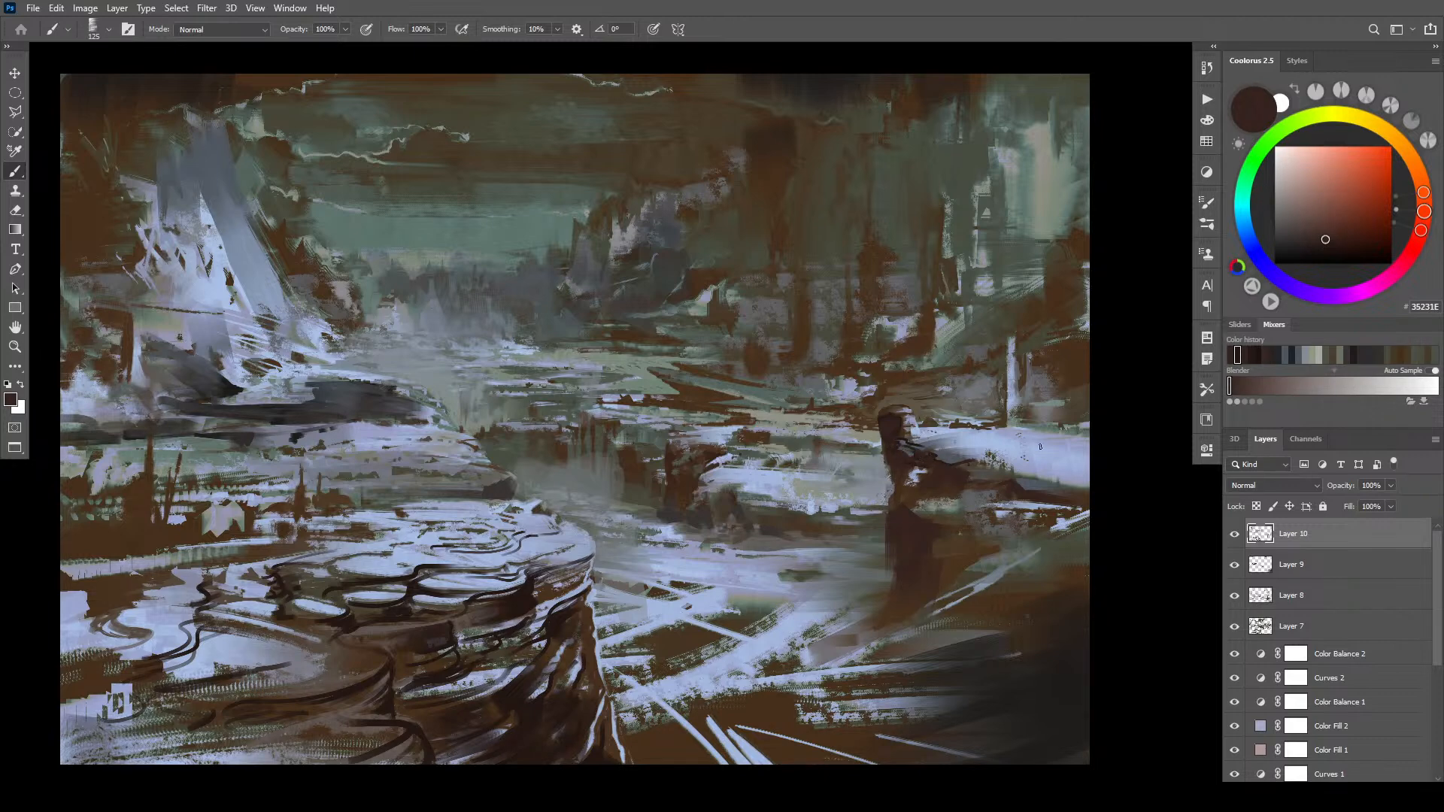
{"action": "left_click_drag", "start_coordinate": [935, 454], "coordinate": [1002, 461]}
- Paint dark brown contour lines and shadows across the snowy ledge from the pillar to the canvas edge at about 80 px
{"action": "key", "text": "bracketleft"}
{"action": "key", "text": "bracketleft"}
{"action": "key", "text": "bracketleft"}
{"action": "key", "text": "bracketleft"}
{"action": "left_click_drag", "start_coordinate": [982, 461], "coordinate": [1089, 482]}
{"action": "key", "text": "bracketright"}
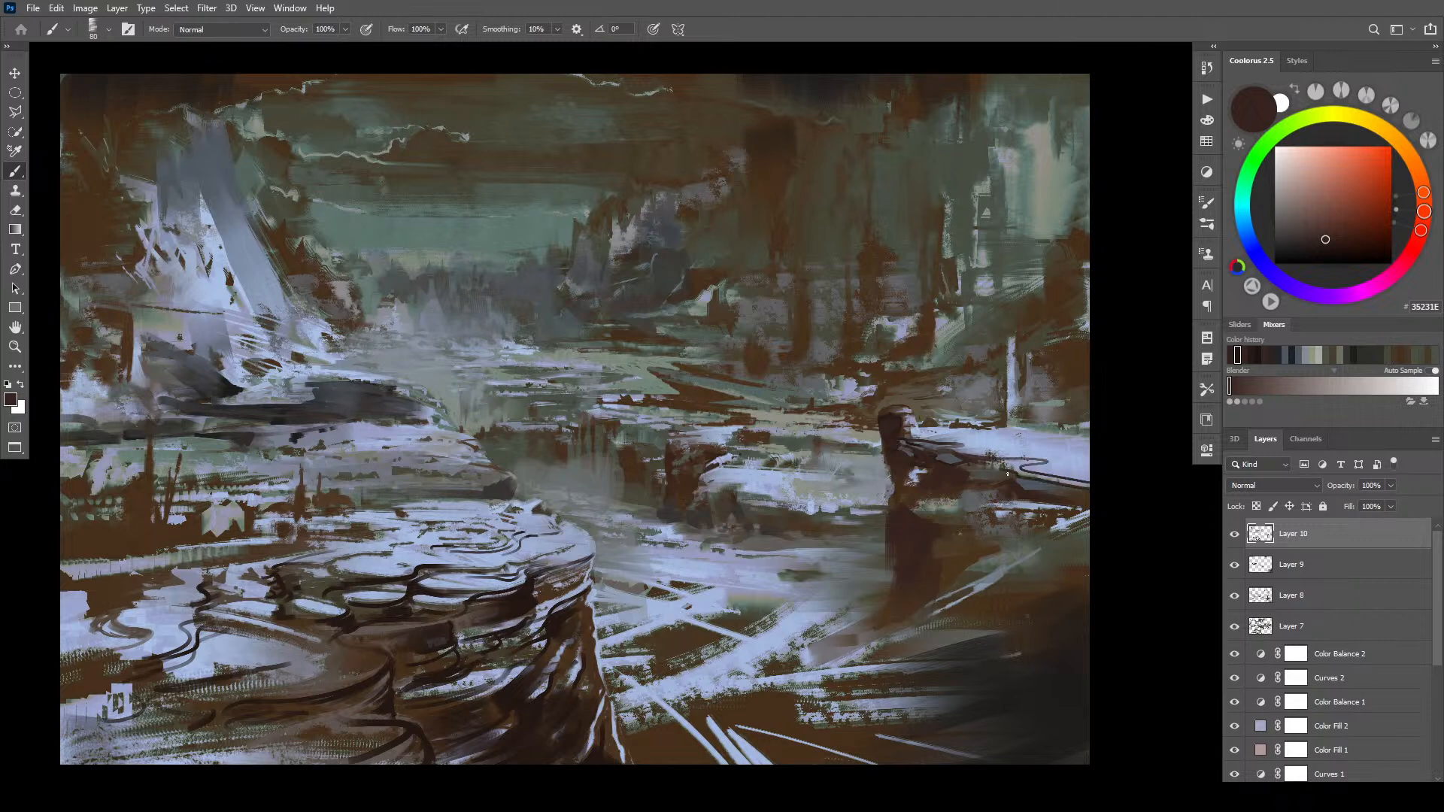
{"action": "key", "text": "bracketright"}
{"action": "left_click_drag", "start_coordinate": [994, 467], "coordinate": [1101, 500]}
{"action": "key", "text": "bracketleft"}
{"action": "key", "text": "bracketleft"}
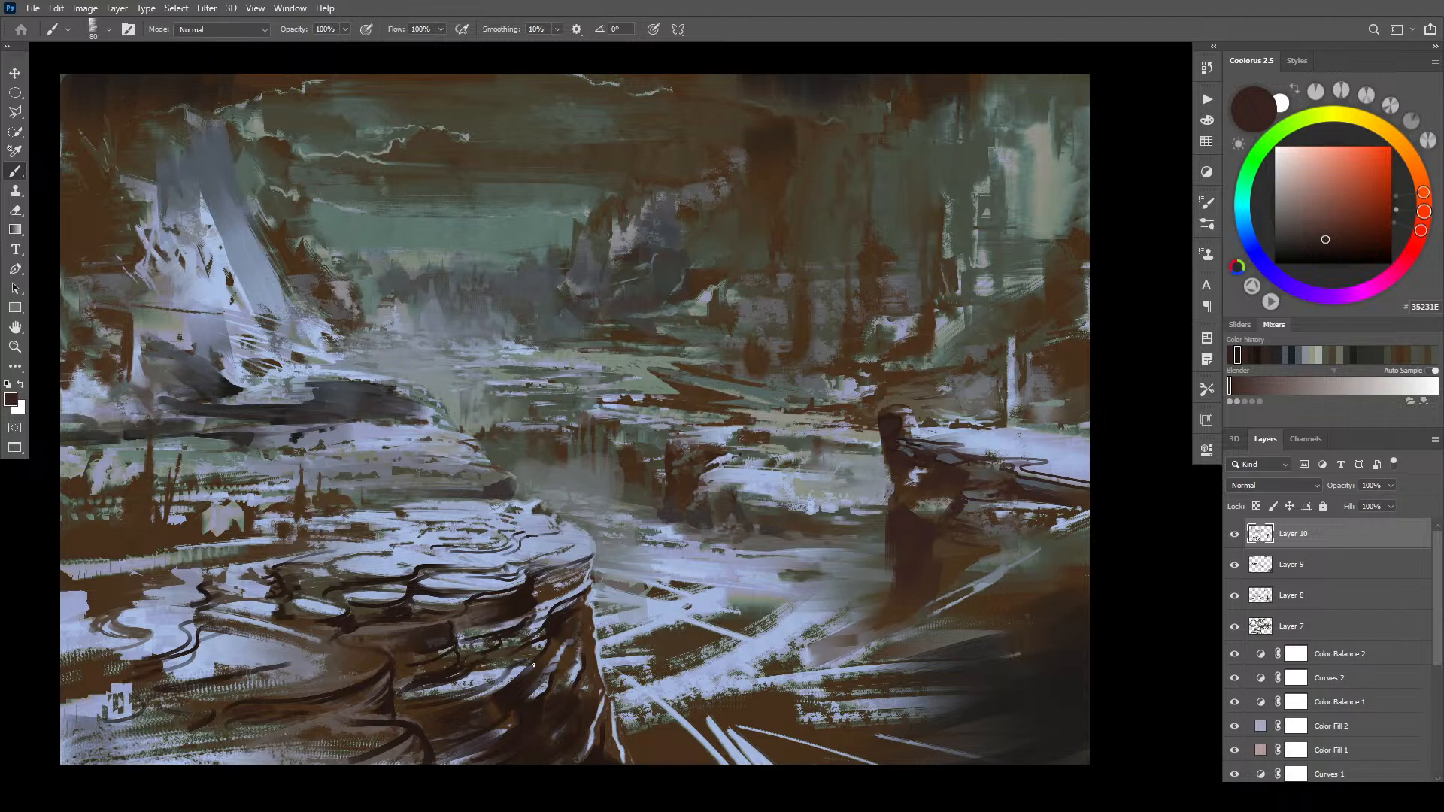
{"action": "left_click_drag", "start_coordinate": [970, 432], "coordinate": [1122, 454]}
- Draw dark lines down the slope from beneath the ledge to the pillar's foot, undoing the first trial stroke
{"action": "mouse_move", "coordinate": [975, 542]}
{"action": "left_mouse_down"}
{"action": "mouse_move", "coordinate": [1028, 545]}
{"action": "mouse_move", "coordinate": [967, 562]}
{"action": "mouse_move", "coordinate": [1051, 527]}
{"action": "mouse_move", "coordinate": [956, 581]}
{"action": "mouse_move", "coordinate": [1028, 567]}
{"action": "mouse_move", "coordinate": [1028, 552]}
{"action": "mouse_move", "coordinate": [993, 550]}
{"action": "mouse_move", "coordinate": [1092, 594]}
{"action": "left_mouse_up"}
{"action": "key", "text": "ctrl+z"}
{"action": "mouse_move", "coordinate": [1024, 560]}
{"action": "left_mouse_down"}
{"action": "mouse_move", "coordinate": [1012, 600]}
{"action": "mouse_move", "coordinate": [958, 620]}
{"action": "mouse_move", "coordinate": [996, 609]}
{"action": "mouse_move", "coordinate": [1037, 552]}
{"action": "mouse_move", "coordinate": [979, 620]}
{"action": "mouse_move", "coordinate": [918, 631]}
{"action": "left_mouse_up"}
{"action": "left_click_drag", "start_coordinate": [1025, 554], "coordinate": [1038, 549]}
{"action": "mouse_move", "coordinate": [887, 636]}
{"action": "left_mouse_down"}
{"action": "mouse_move", "coordinate": [937, 621]}
{"action": "mouse_move", "coordinate": [818, 658]}
{"action": "left_mouse_up"}
- Soften the lower end of the slope's dark lines with a larger brush in brown sampled below the pillar
{"action": "key", "text": "bracketright"}
{"action": "key", "text": "bracketright"}
{"action": "key", "text": "bracketright"}
{"action": "key", "text": "bracketright"}
{"action": "key", "text": "bracketright"}
{"action": "key", "text": "bracketright"}
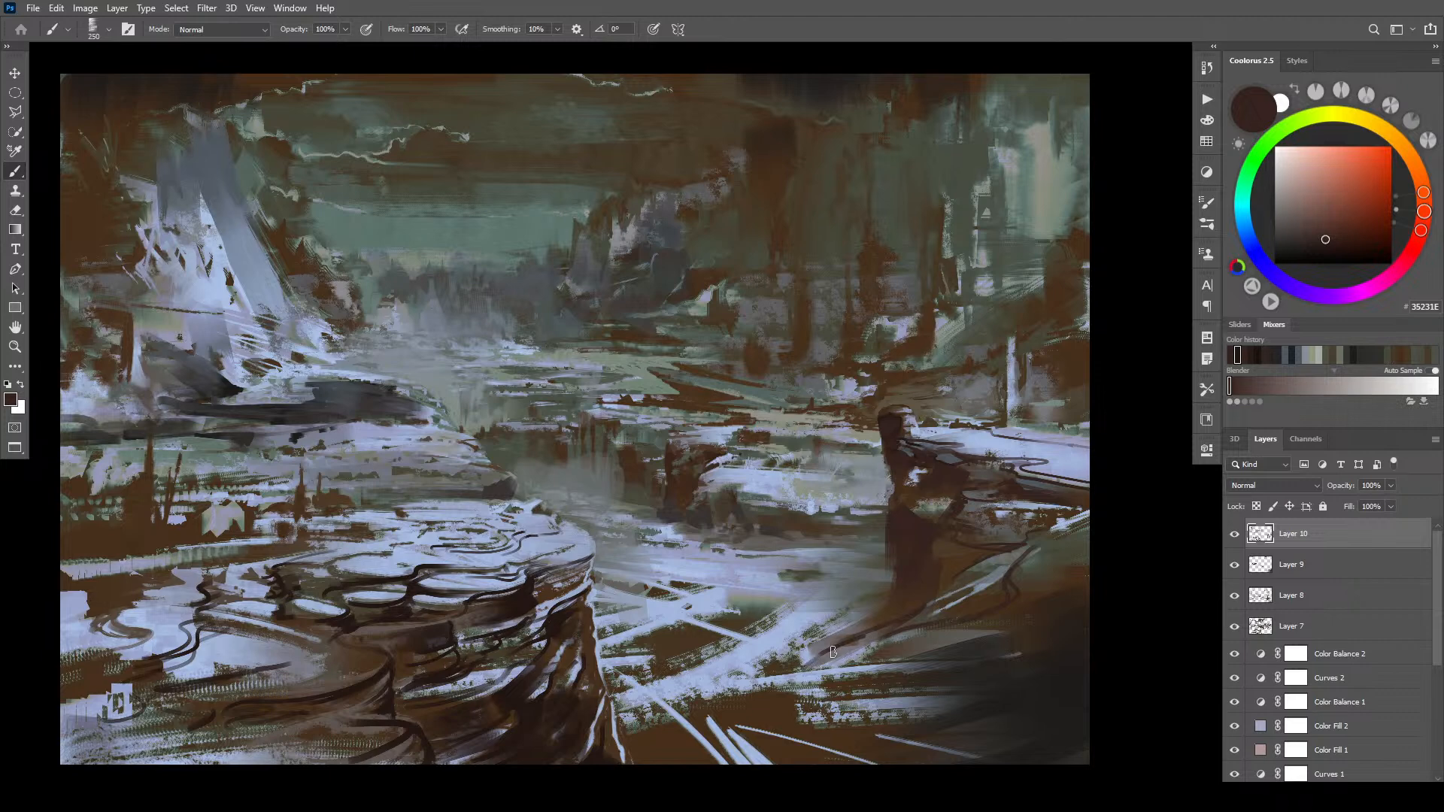
{"action": "key", "text": "bracketleft"}
{"action": "key", "text": "bracketleft"}
{"action": "key", "text": "bracketleft"}
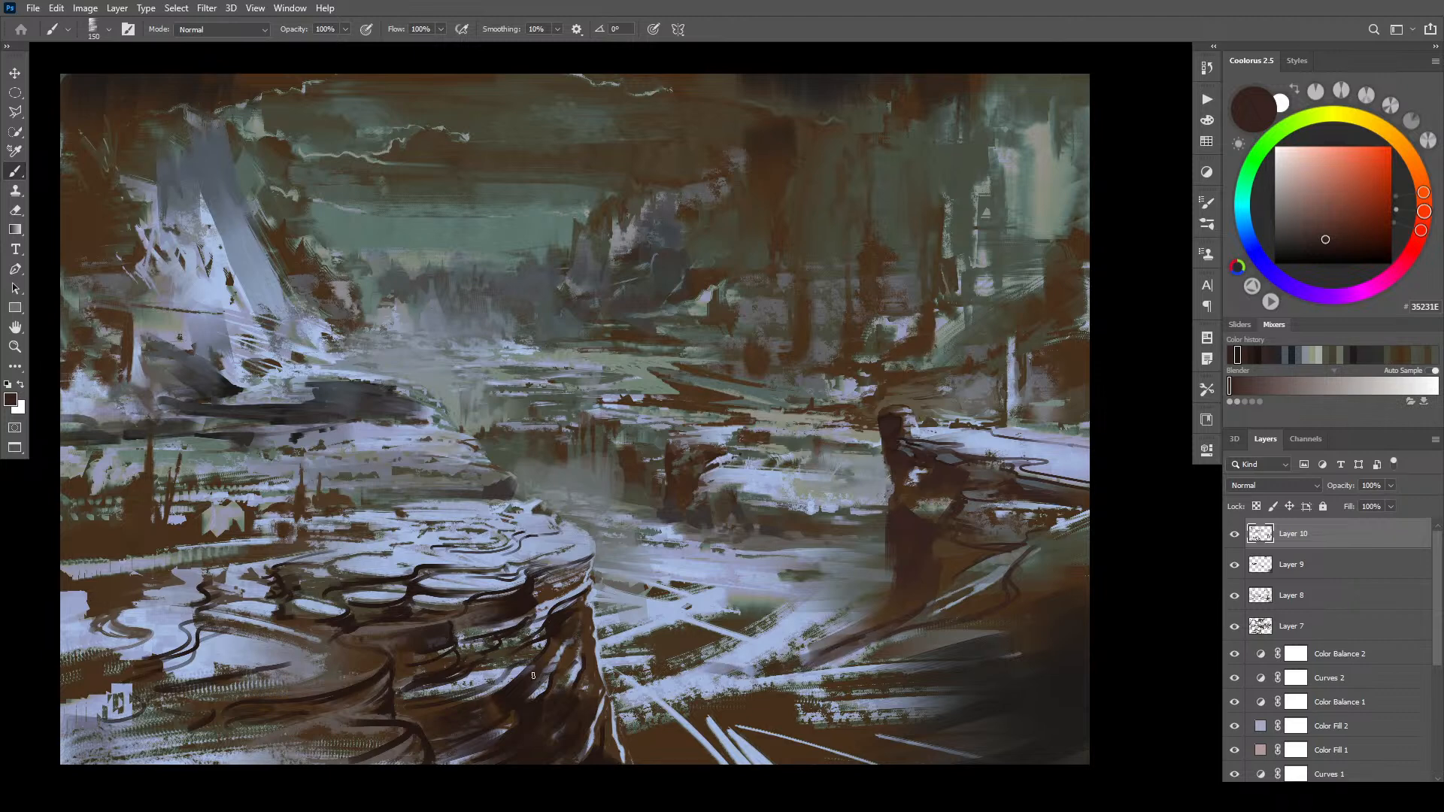
{"action": "left_click", "coordinate": [904, 591], "text": "alt"}
{"action": "key", "text": "bracketright"}
{"action": "key", "text": "bracketright"}
{"action": "key", "text": "bracketright"}
{"action": "mouse_move", "coordinate": [796, 658]}
{"action": "left_mouse_down"}
{"action": "mouse_move", "coordinate": [869, 623]}
{"action": "mouse_move", "coordinate": [745, 673]}
{"action": "mouse_move", "coordinate": [882, 632]}
{"action": "mouse_move", "coordinate": [869, 638]}
{"action": "left_mouse_up"}
- Paint sampled light blue snow strokes at about 90 px over the lower end of the slope's dark lines
{"action": "left_click", "coordinate": [841, 662], "text": "alt"}
{"action": "key", "text": "bracketleft"}
{"action": "key", "text": "bracketleft"}
{"action": "key", "text": "bracketleft"}
{"action": "key", "text": "bracketleft"}
{"action": "key", "text": "bracketleft"}
{"action": "key", "text": "bracketleft"}
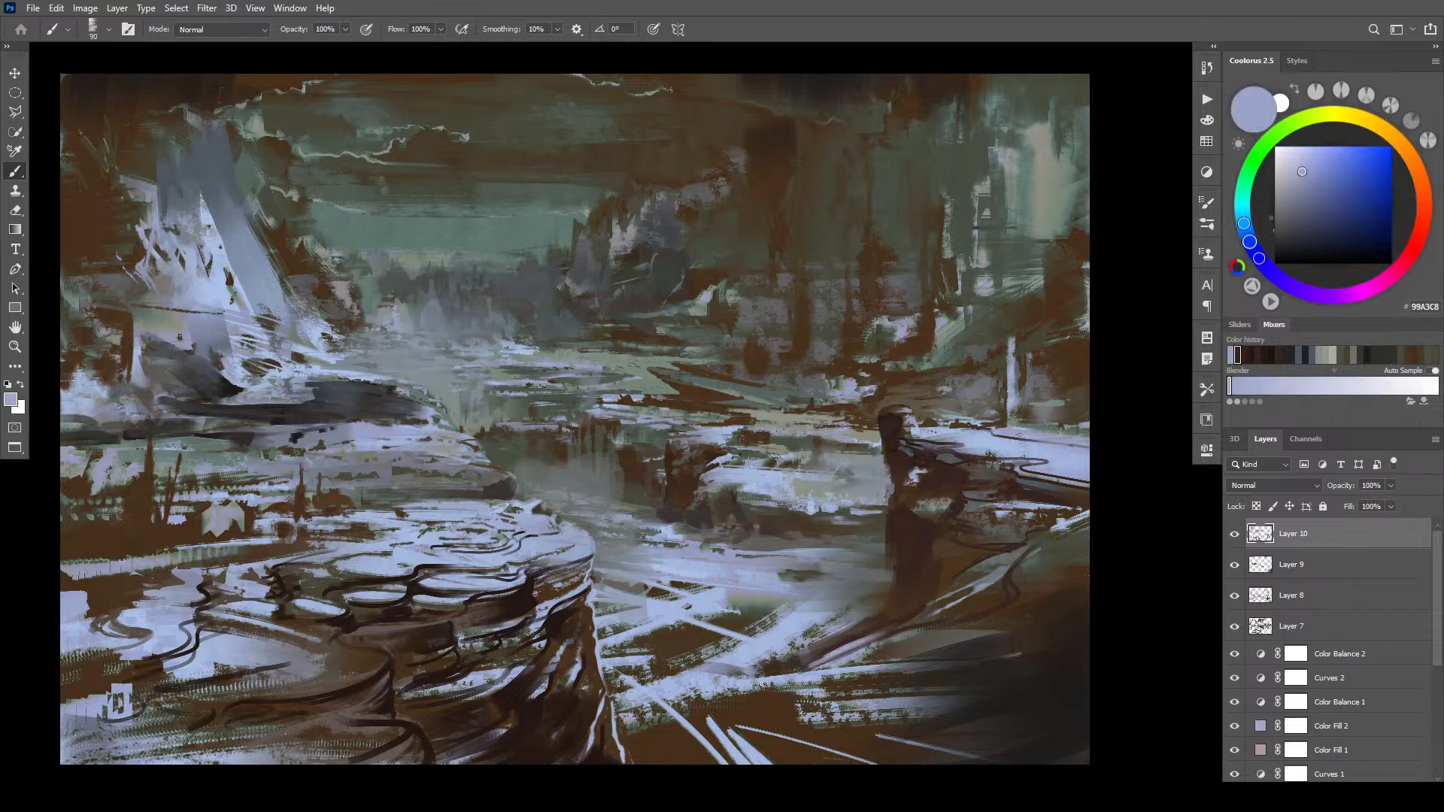
{"action": "left_click", "coordinate": [754, 651], "text": "alt"}
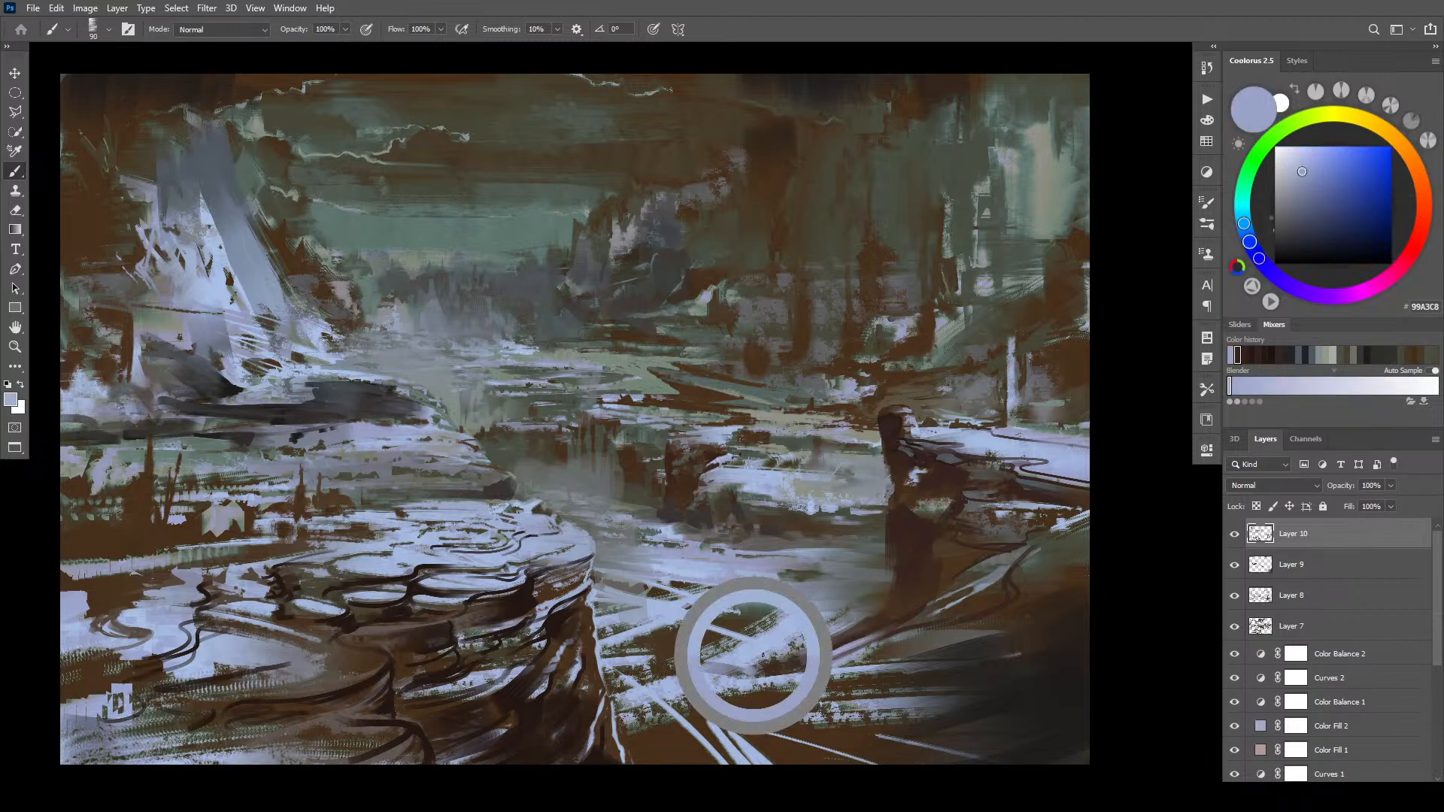
{"action": "mouse_move", "coordinate": [786, 670]}
{"action": "left_mouse_down"}
{"action": "mouse_move", "coordinate": [755, 677]}
{"action": "mouse_move", "coordinate": [837, 643]}
{"action": "mouse_move", "coordinate": [802, 665]}
{"action": "mouse_move", "coordinate": [836, 648]}
{"action": "left_mouse_up"}
{"action": "left_click_drag", "start_coordinate": [806, 662], "coordinate": [861, 619]}
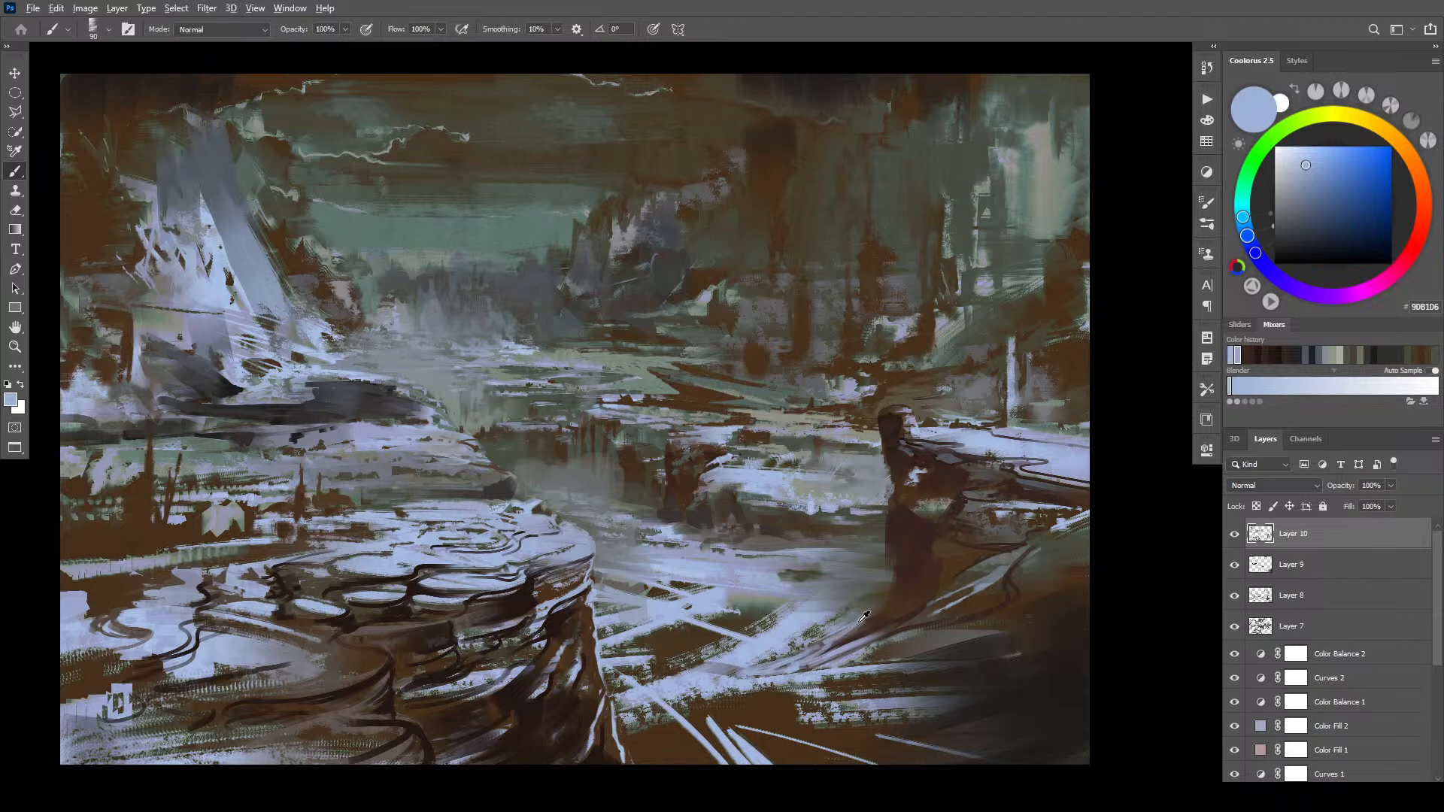
- Brush sampled snow tones with a larger brush from the pillar's foot across the streaked ground toward the rock spur
{"action": "left_click", "coordinate": [867, 619], "text": "alt"}
{"action": "key", "text": "bracketright"}
{"action": "key", "text": "bracketright"}
{"action": "key", "text": "bracketright"}
{"action": "key", "text": "bracketright"}
{"action": "left_click", "coordinate": [872, 608], "text": "alt"}
{"action": "mouse_move", "coordinate": [864, 621]}
{"action": "left_mouse_down"}
{"action": "mouse_move", "coordinate": [703, 671]}
{"action": "mouse_move", "coordinate": [733, 675]}
{"action": "mouse_move", "coordinate": [624, 644]}
{"action": "left_mouse_up"}
{"action": "left_click", "coordinate": [719, 673], "text": "alt"}
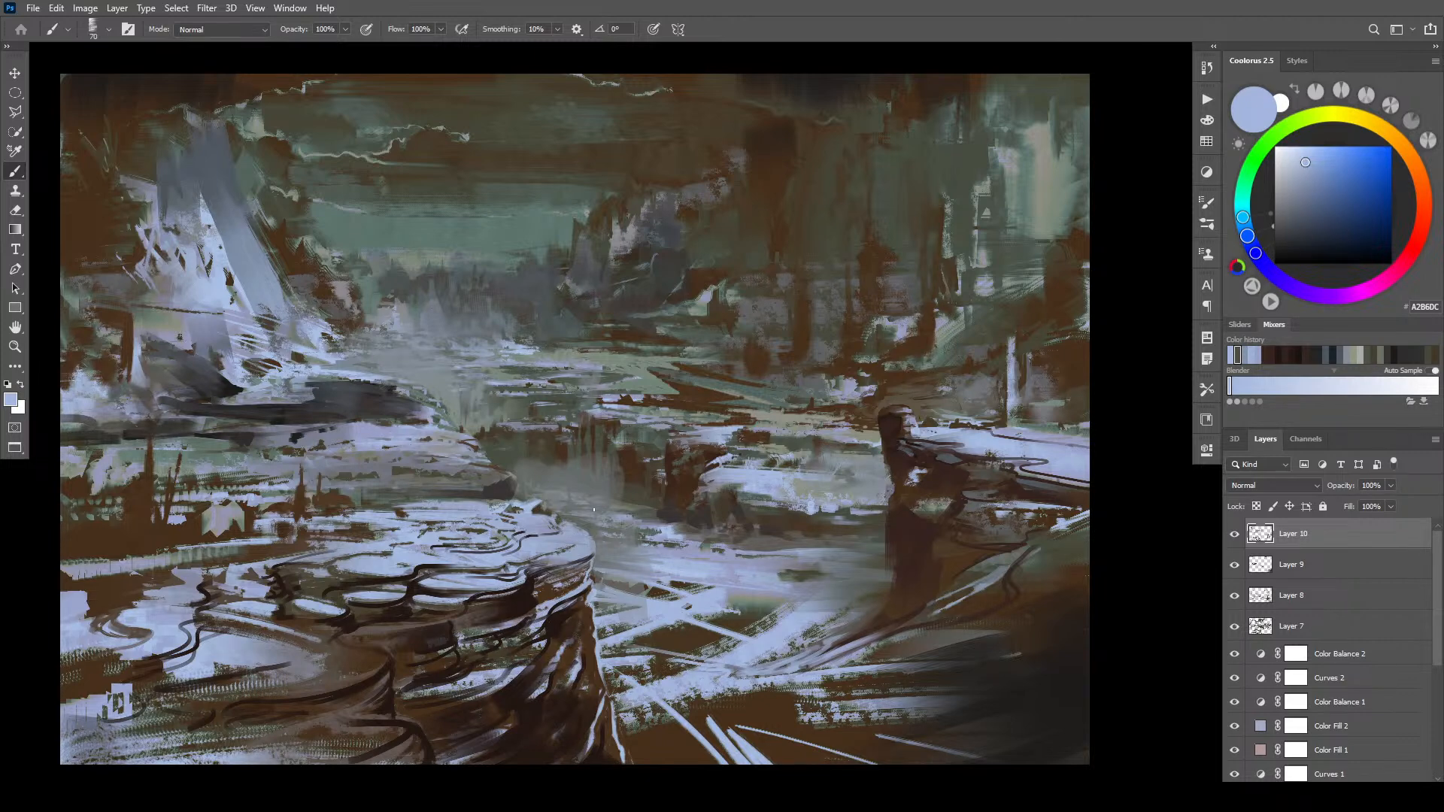
- Paint a sampled snow-tone stroke along the middle-distance rock shelf below the dark mound and sample its grey-blue with a smaller brush
{"action": "key", "text": "bracketleft"}
{"action": "left_click", "coordinate": [342, 434], "text": "alt"}
{"action": "left_click_drag", "start_coordinate": [314, 437], "coordinate": [412, 412]}
{"action": "key", "text": "["}
{"action": "key", "text": "["}
{"action": "key", "text": "["}
{"action": "left_click", "coordinate": [423, 407], "text": "alt"}
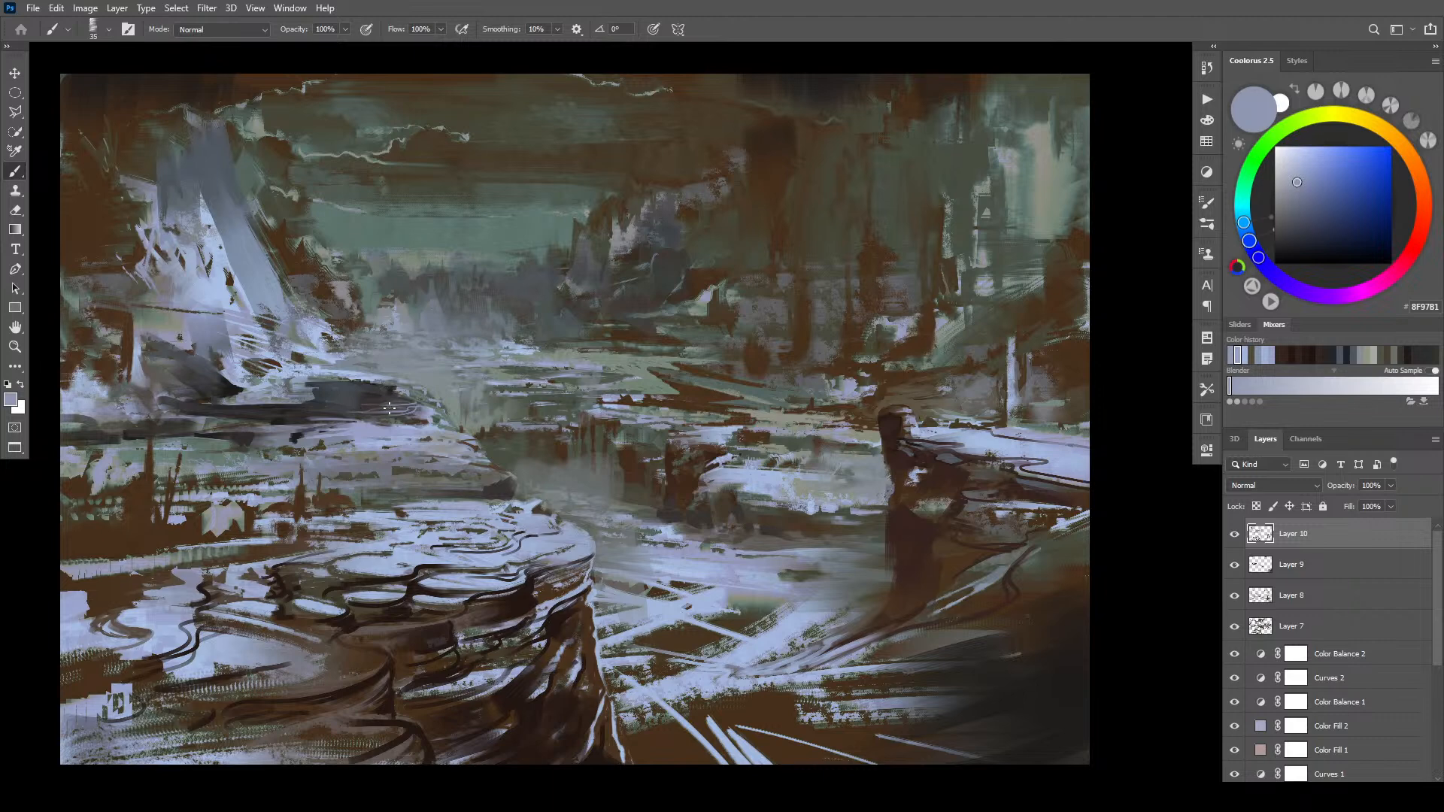
- Add fine grey-blue striations across the dark mound at about 30 px
{"action": "key", "text": "bracketright"}
{"action": "key", "text": "bracketleft"}
{"action": "key", "text": "bracketleft"}
{"action": "key", "text": "bracketleft"}
{"action": "key", "text": "bracketright"}
{"action": "key", "text": "bracketright"}
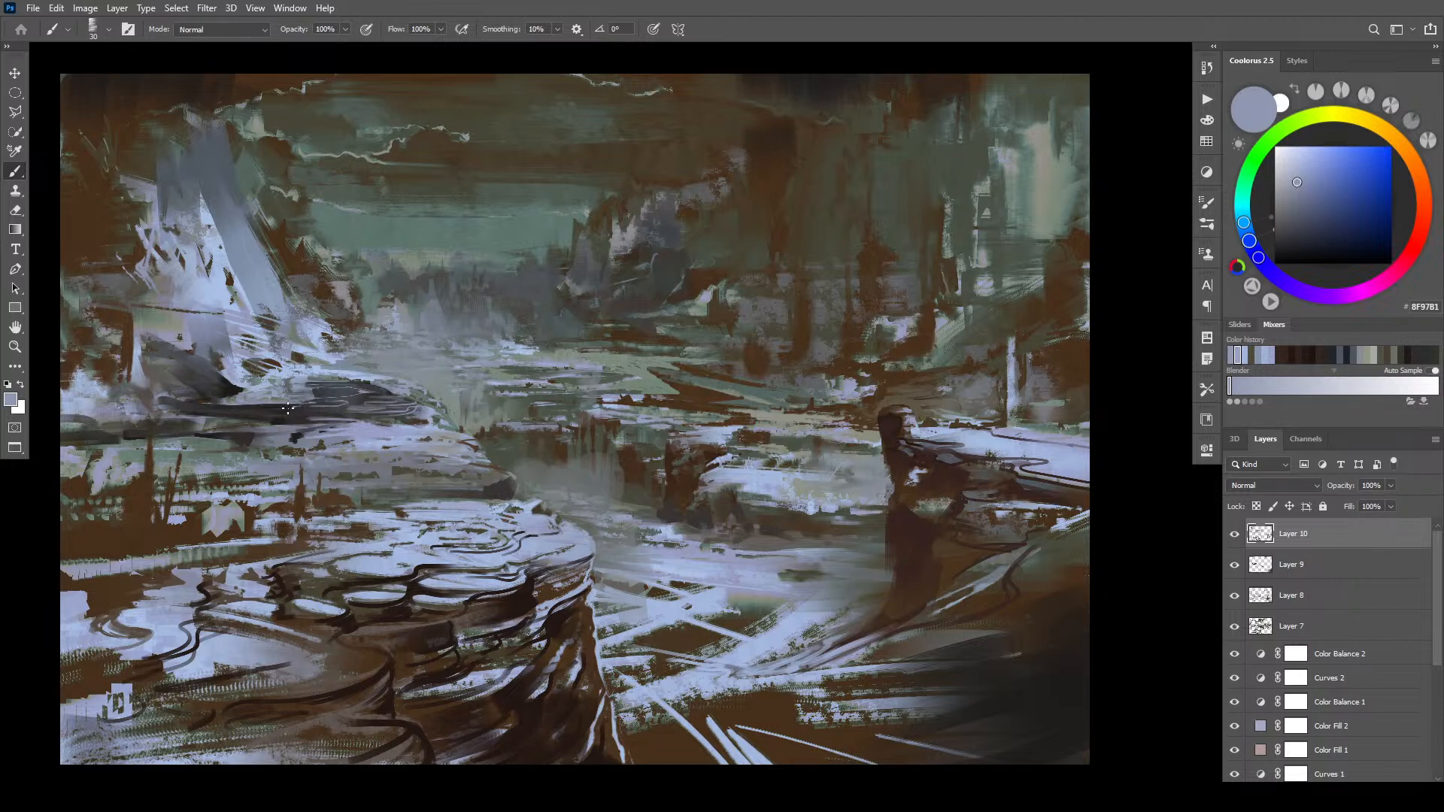
{"action": "key", "text": "bracketleft"}
{"action": "key", "text": "bracketright"}
- Refine the mound's lower edge with sampled dark grey and light lavender tones, enlarging the brush to about 40 px
{"action": "left_click", "coordinate": [314, 415], "text": "alt"}
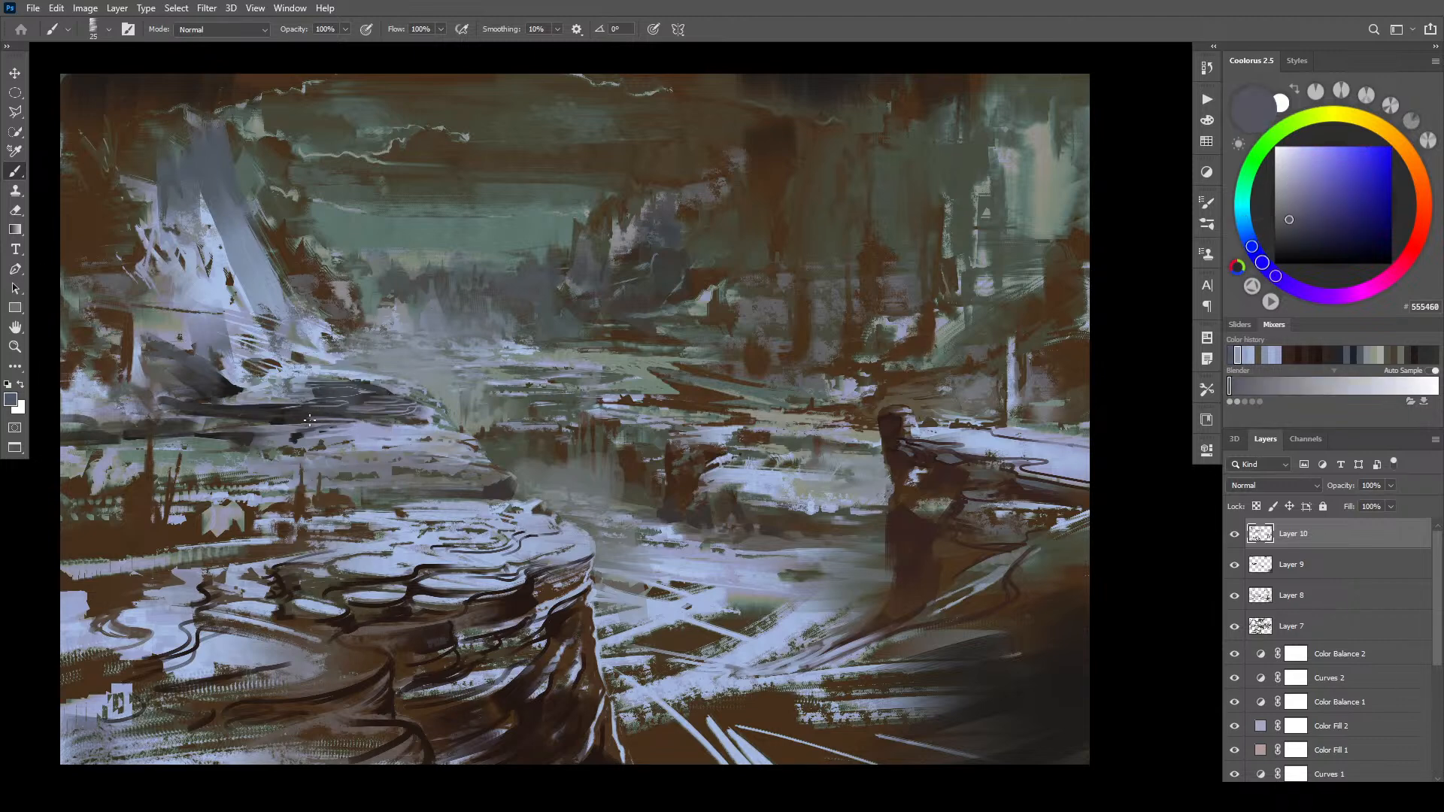
{"action": "key", "text": "bracketright"}
{"action": "key", "text": "bracketright"}
{"action": "key", "text": "bracketright"}
{"action": "left_click", "coordinate": [397, 425], "text": "alt"}
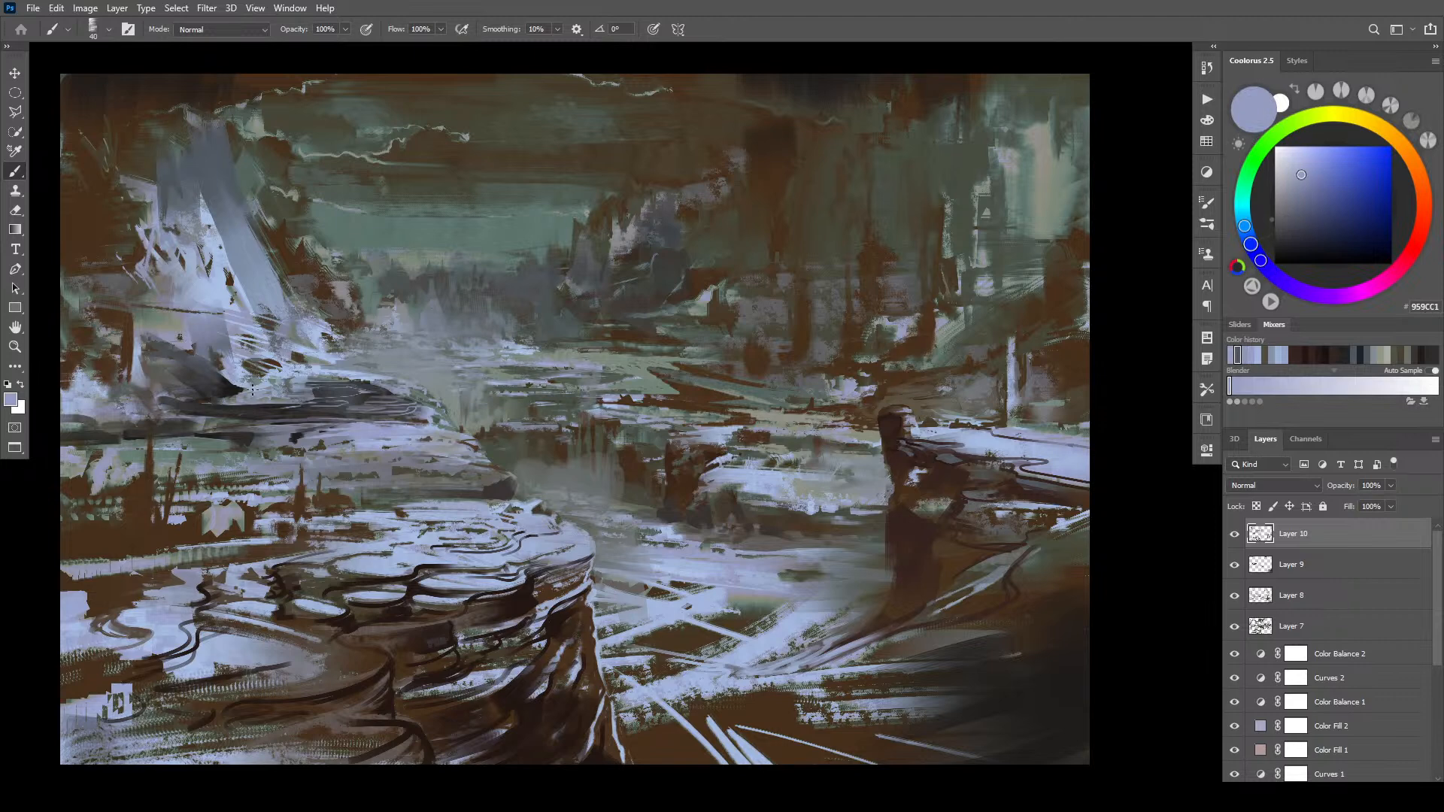
- Add muted grey-green accents along the dark mound at about 45 to 50 px
{"action": "left_click", "coordinate": [225, 398], "text": "alt"}
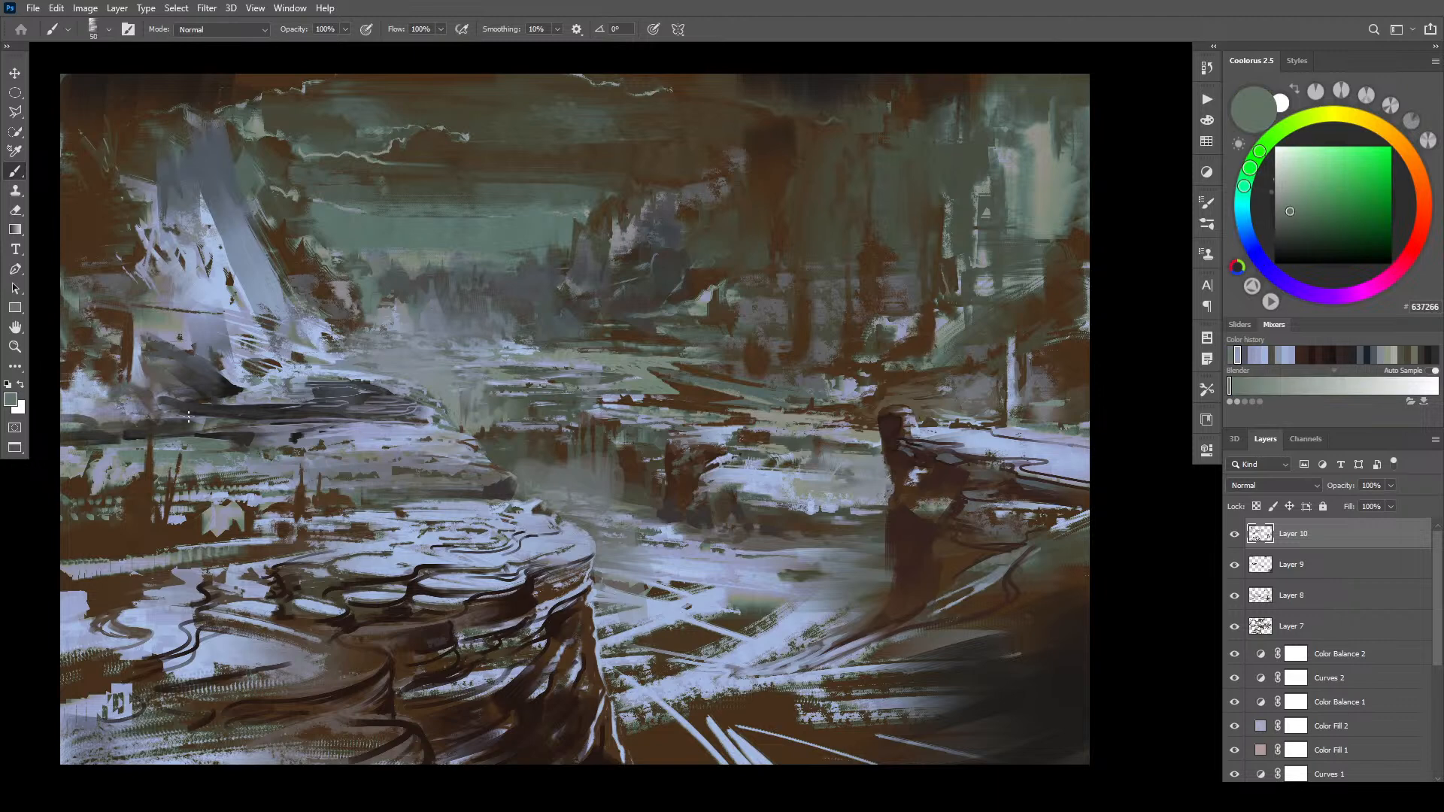
{"action": "key", "text": "bracketright"}
{"action": "key", "text": "bracketright"}
{"action": "key", "text": "bracketleft"}
{"action": "key", "text": "bracketleft"}
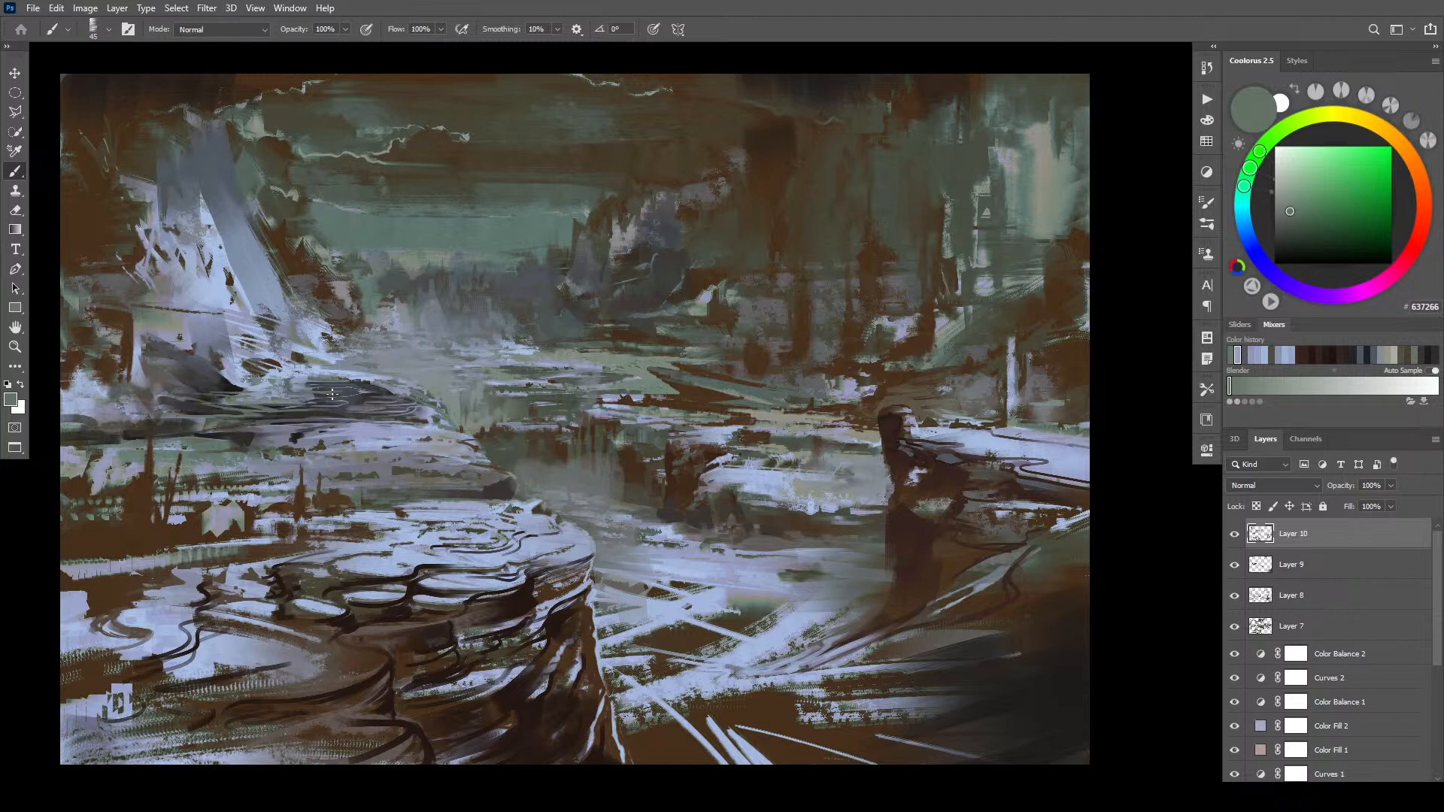
{"action": "key", "text": "bracketleft"}
- Paint small dark slate and grey-green touches along the dark mound's upper edge at about 35 px
{"action": "left_click", "coordinate": [353, 387], "text": "alt"}
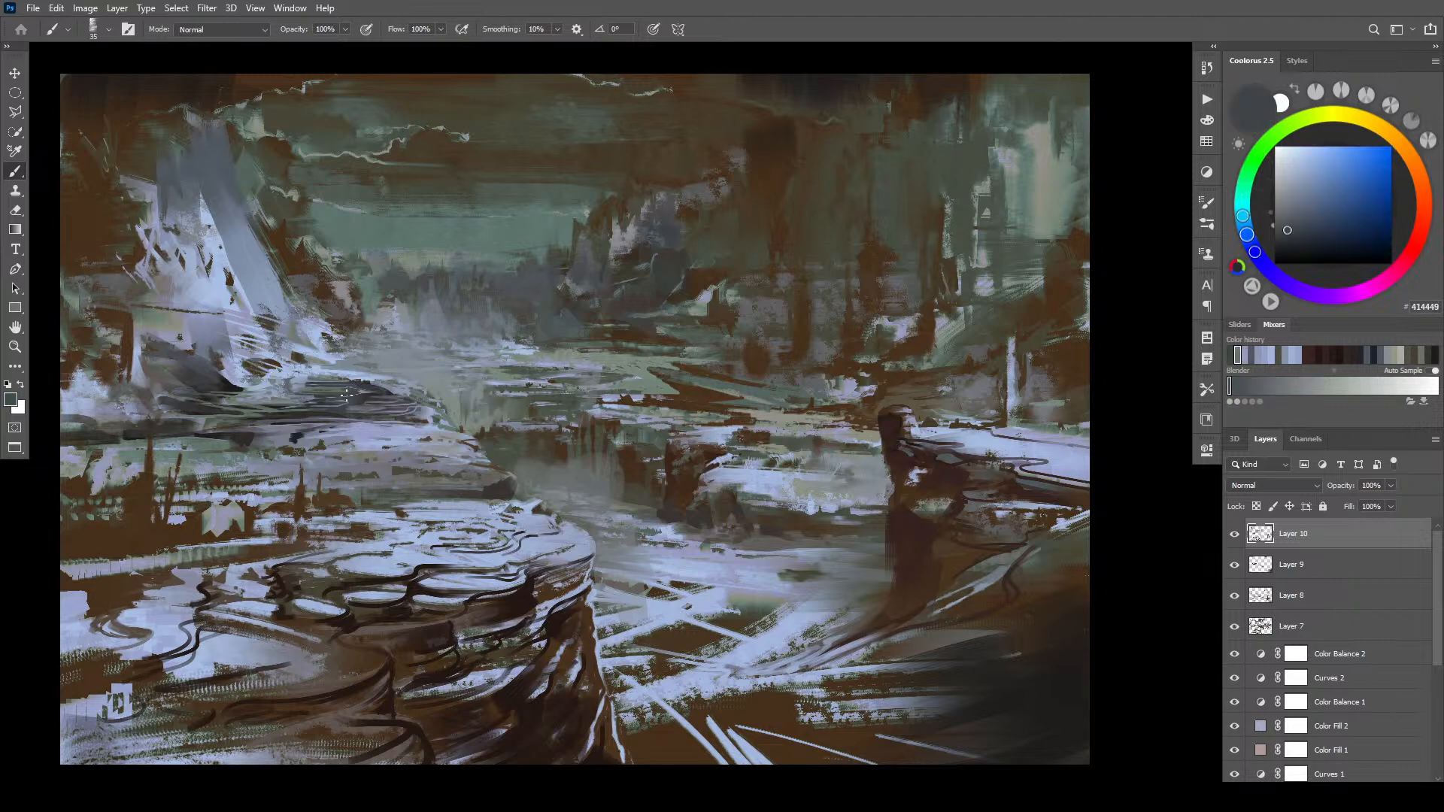
{"action": "mouse_move", "coordinate": [346, 390]}
{"action": "left_mouse_down"}
{"action": "mouse_move", "coordinate": [299, 388]}
{"action": "mouse_move", "coordinate": [344, 384]}
{"action": "left_mouse_up"}
{"action": "left_click", "coordinate": [303, 388], "text": "alt"}
{"action": "left_click_drag", "start_coordinate": [309, 390], "coordinate": [352, 392]}
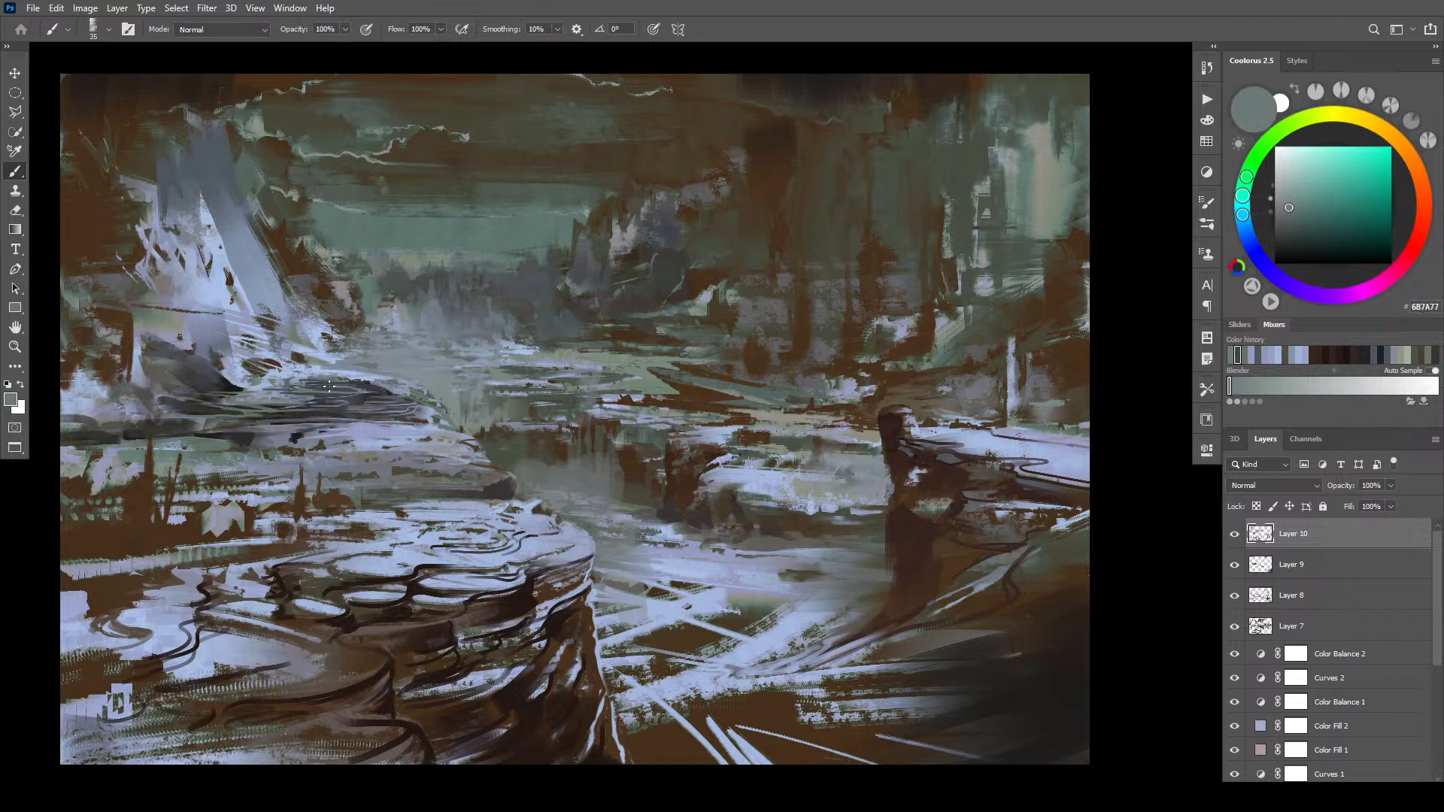
{"action": "left_click_drag", "start_coordinate": [333, 386], "coordinate": [324, 384]}
- Layer sampled purple-grey and near-black strokes over the middle of the dark mound at about 40 px
{"action": "left_click", "coordinate": [400, 396], "text": "alt"}
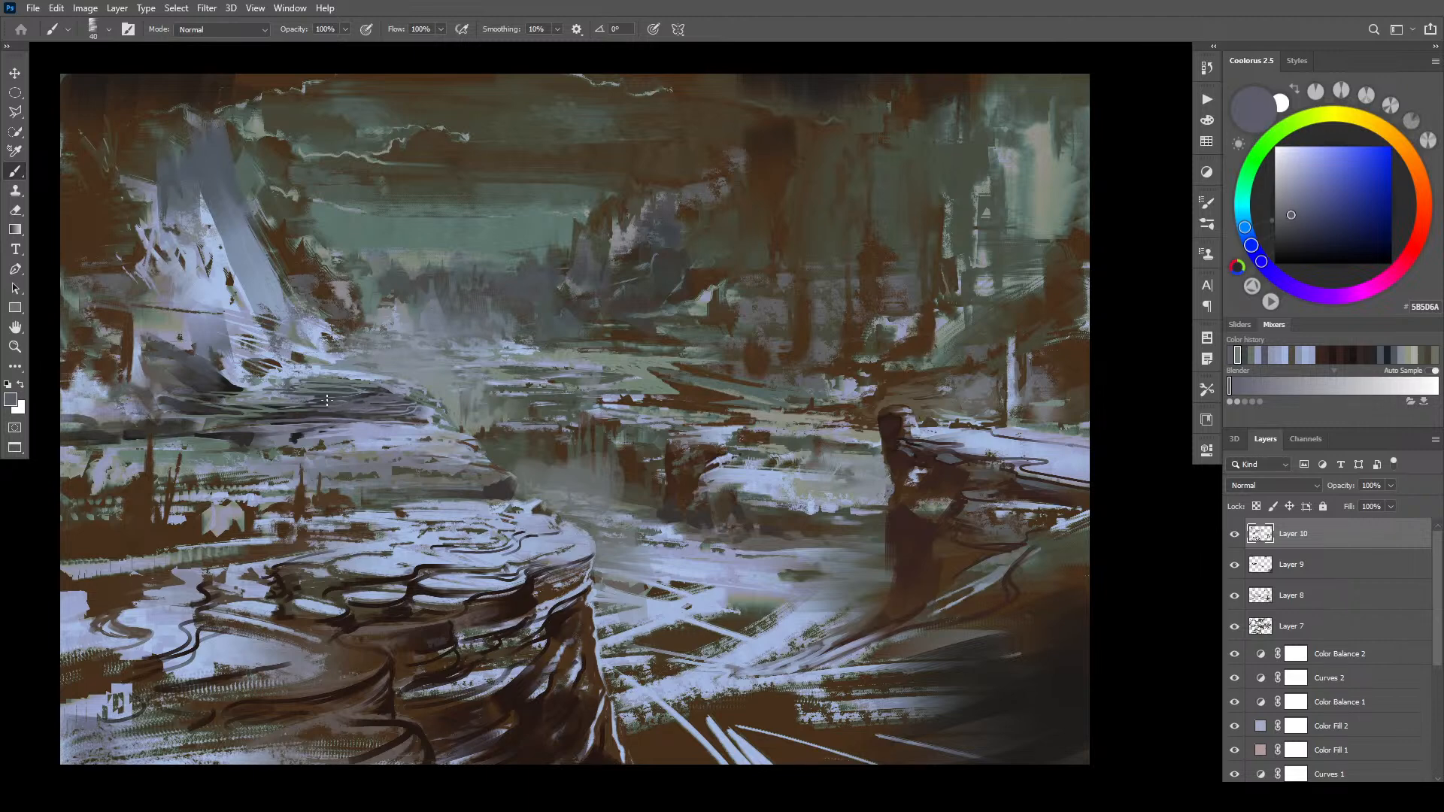
{"action": "left_click", "coordinate": [353, 393], "text": "alt"}
{"action": "left_click_drag", "start_coordinate": [363, 390], "coordinate": [329, 411]}
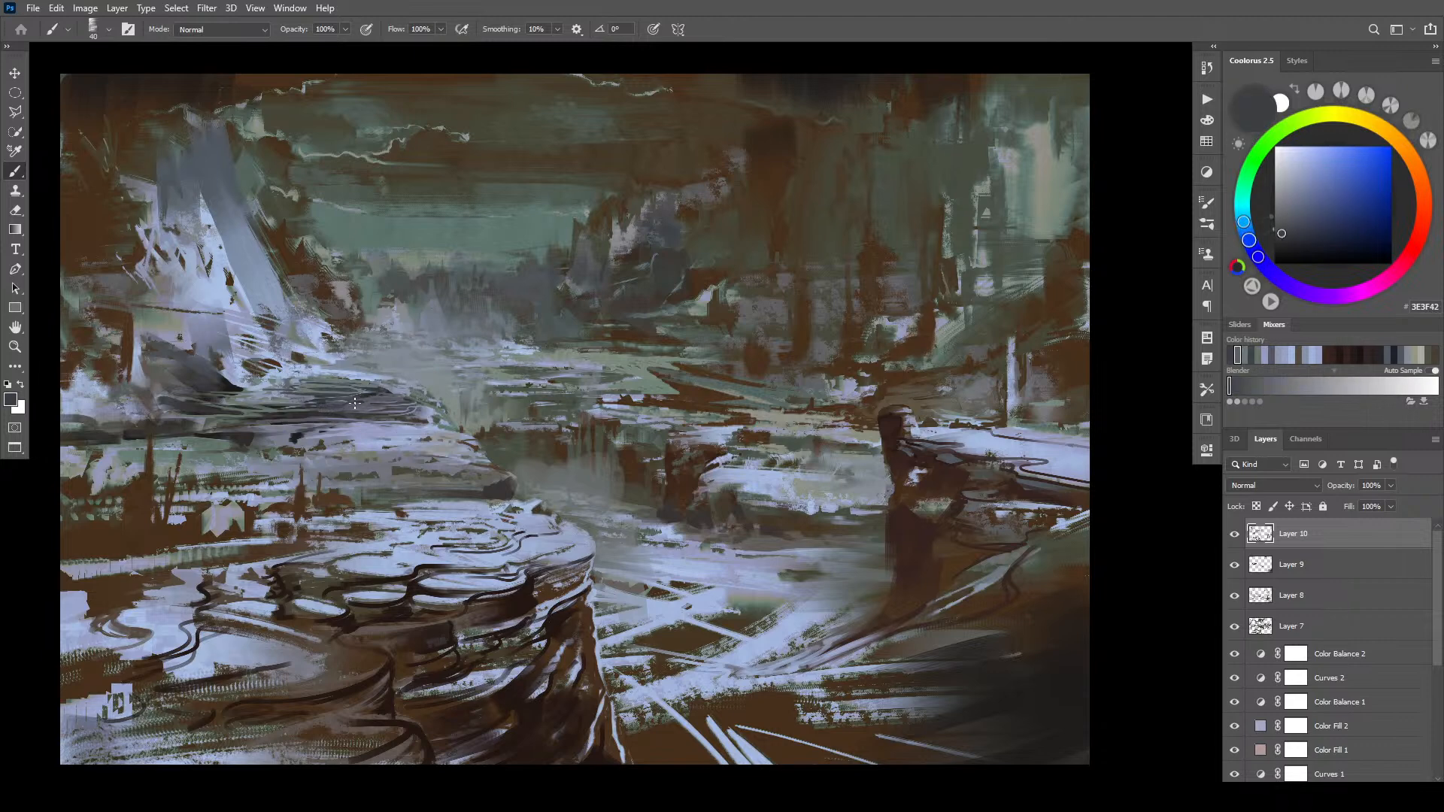
{"action": "left_click", "coordinate": [324, 405], "text": "alt"}
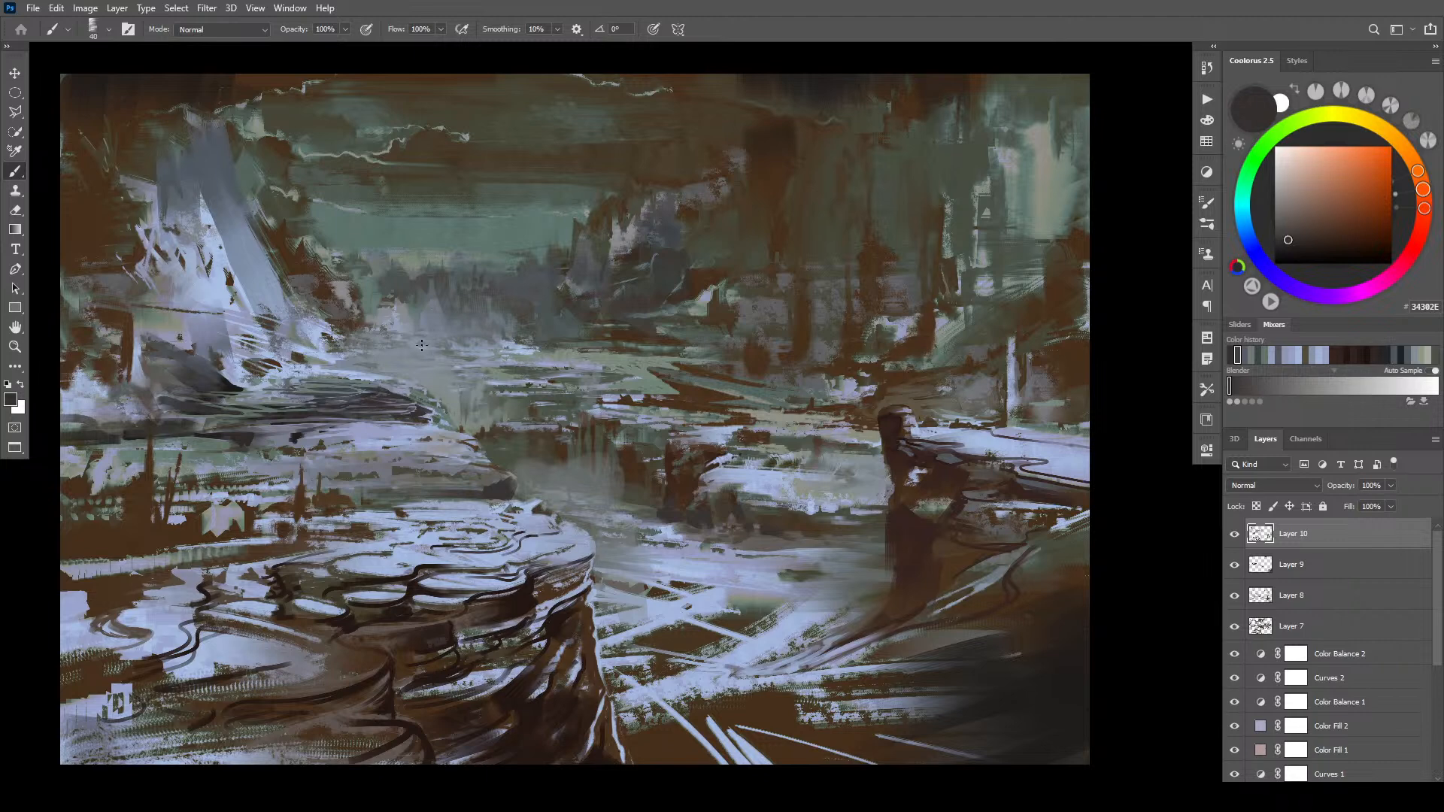
- Refine the mound's outer tip with sampled slate and grey-green tones at about 40 px
{"action": "left_click", "coordinate": [415, 406], "text": "alt"}
{"action": "left_click", "coordinate": [416, 402], "text": "alt"}
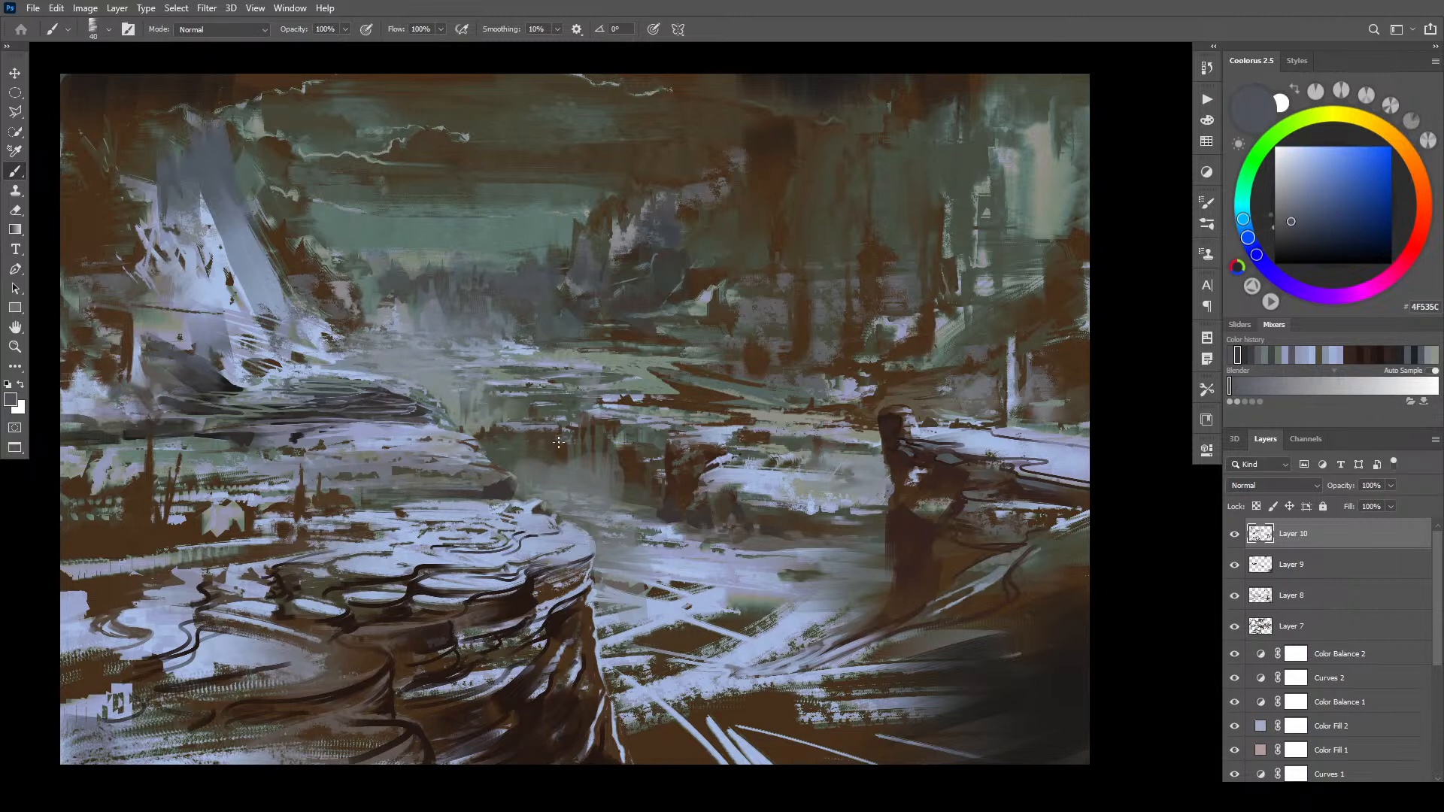
{"action": "left_click", "coordinate": [425, 408], "text": "alt"}
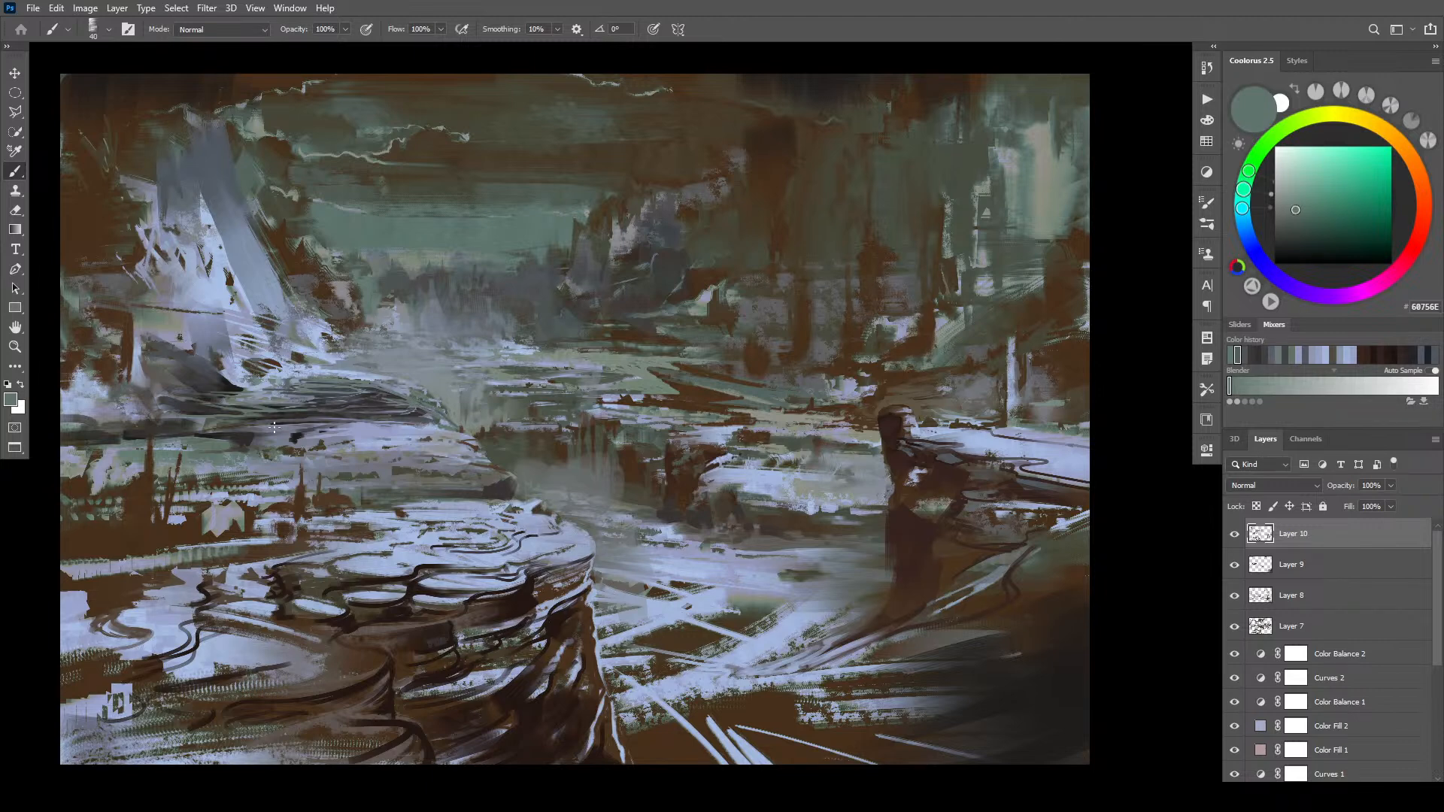
- Paint light blue snow strokes along the shelf beneath the dark mound and grey-blue over the mound's near end
{"action": "left_click", "coordinate": [425, 427], "text": "alt"}
{"action": "left_click_drag", "start_coordinate": [363, 425], "coordinate": [433, 429]}
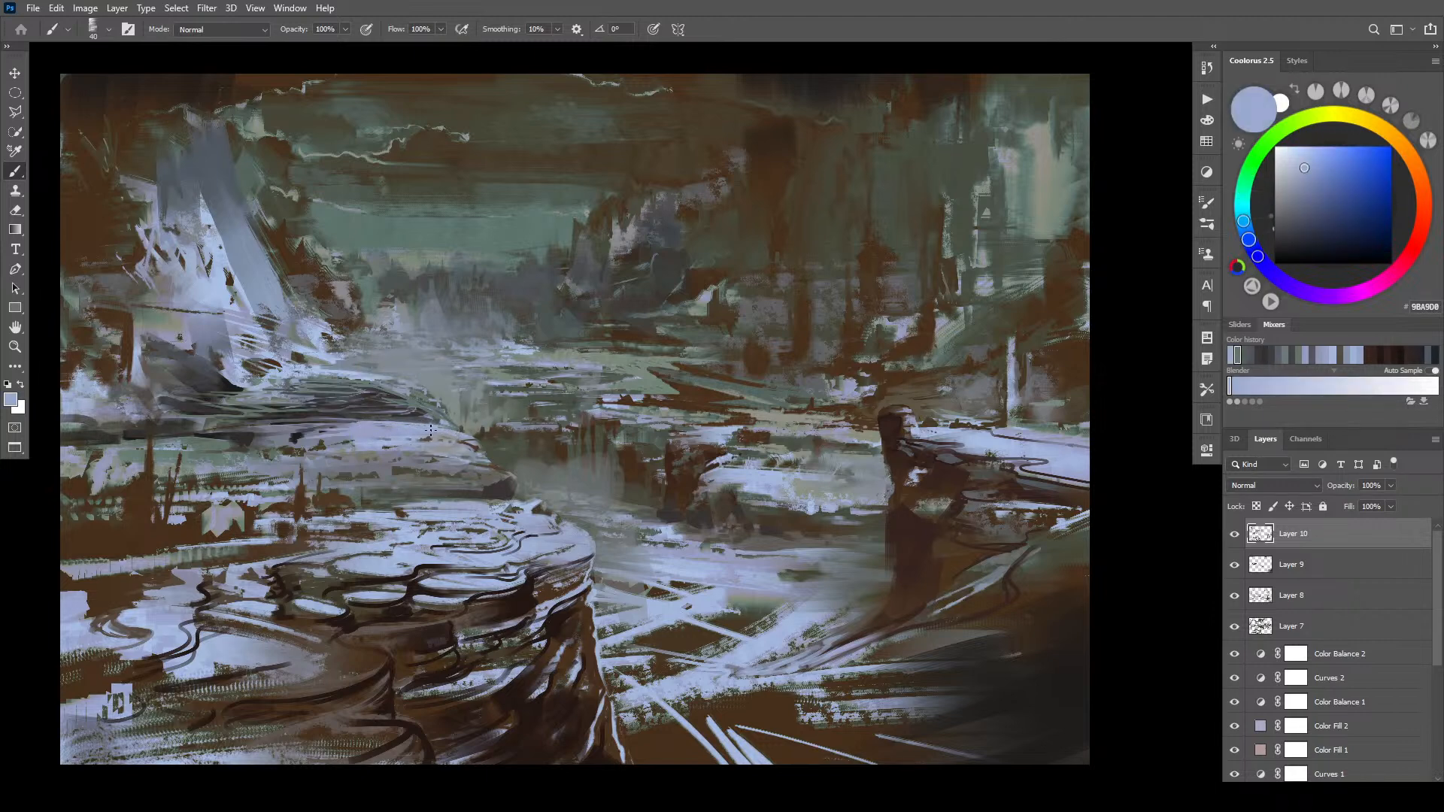
{"action": "left_click_drag", "start_coordinate": [355, 425], "coordinate": [237, 424]}
{"action": "left_click", "coordinate": [263, 393], "text": "alt"}
{"action": "mouse_move", "coordinate": [266, 388]}
{"action": "left_mouse_down"}
{"action": "mouse_move", "coordinate": [265, 419]}
{"action": "mouse_move", "coordinate": [191, 429]}
{"action": "mouse_move", "coordinate": [228, 433]}
{"action": "mouse_move", "coordinate": [194, 432]}
{"action": "mouse_move", "coordinate": [264, 418]}
{"action": "mouse_move", "coordinate": [156, 435]}
{"action": "mouse_move", "coordinate": [301, 417]}
{"action": "mouse_move", "coordinate": [239, 429]}
{"action": "left_mouse_up"}
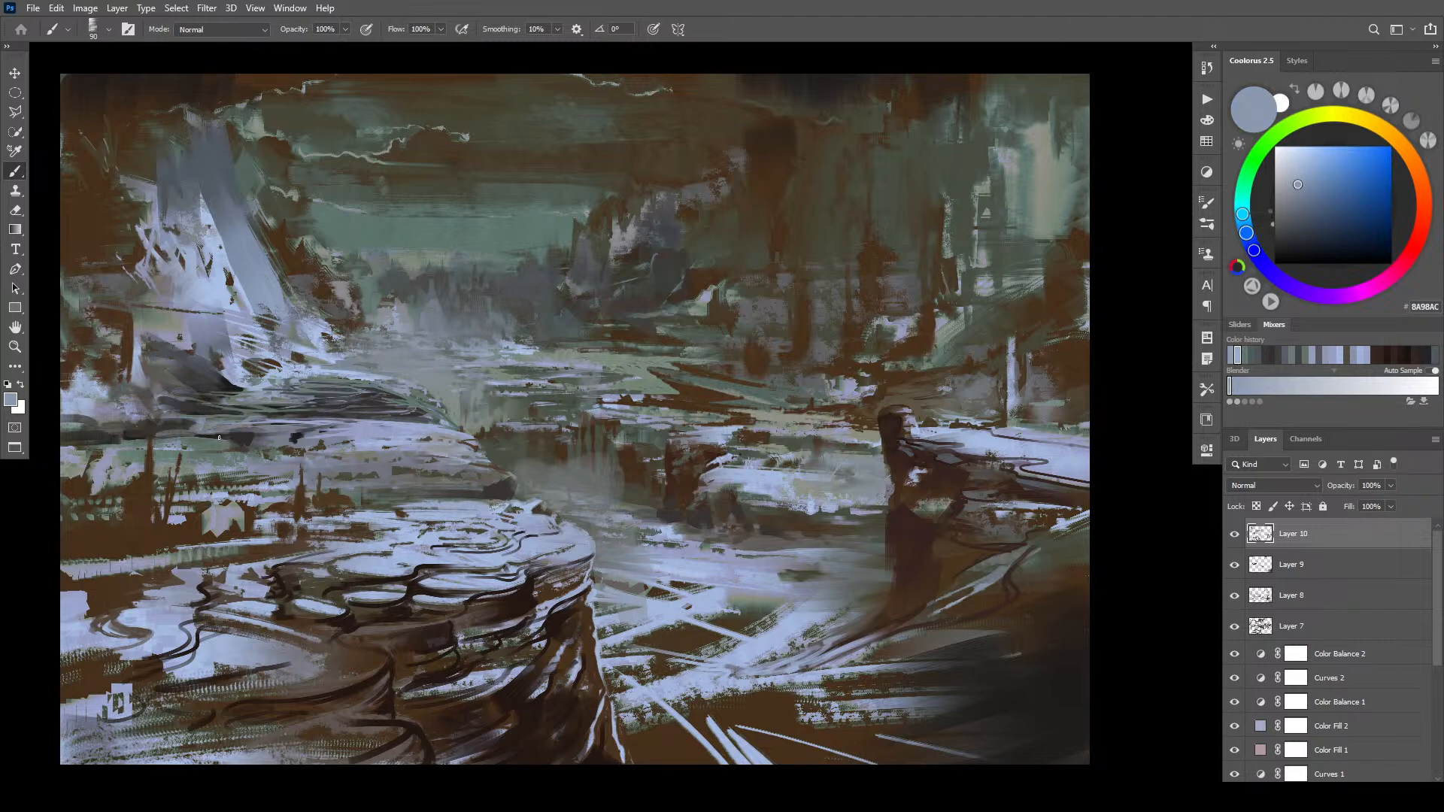
- Paint light blue horizontal snow streaks across the middle-distance shelf below the mound at about 45 px
{"action": "left_click", "coordinate": [213, 437], "text": "alt"}
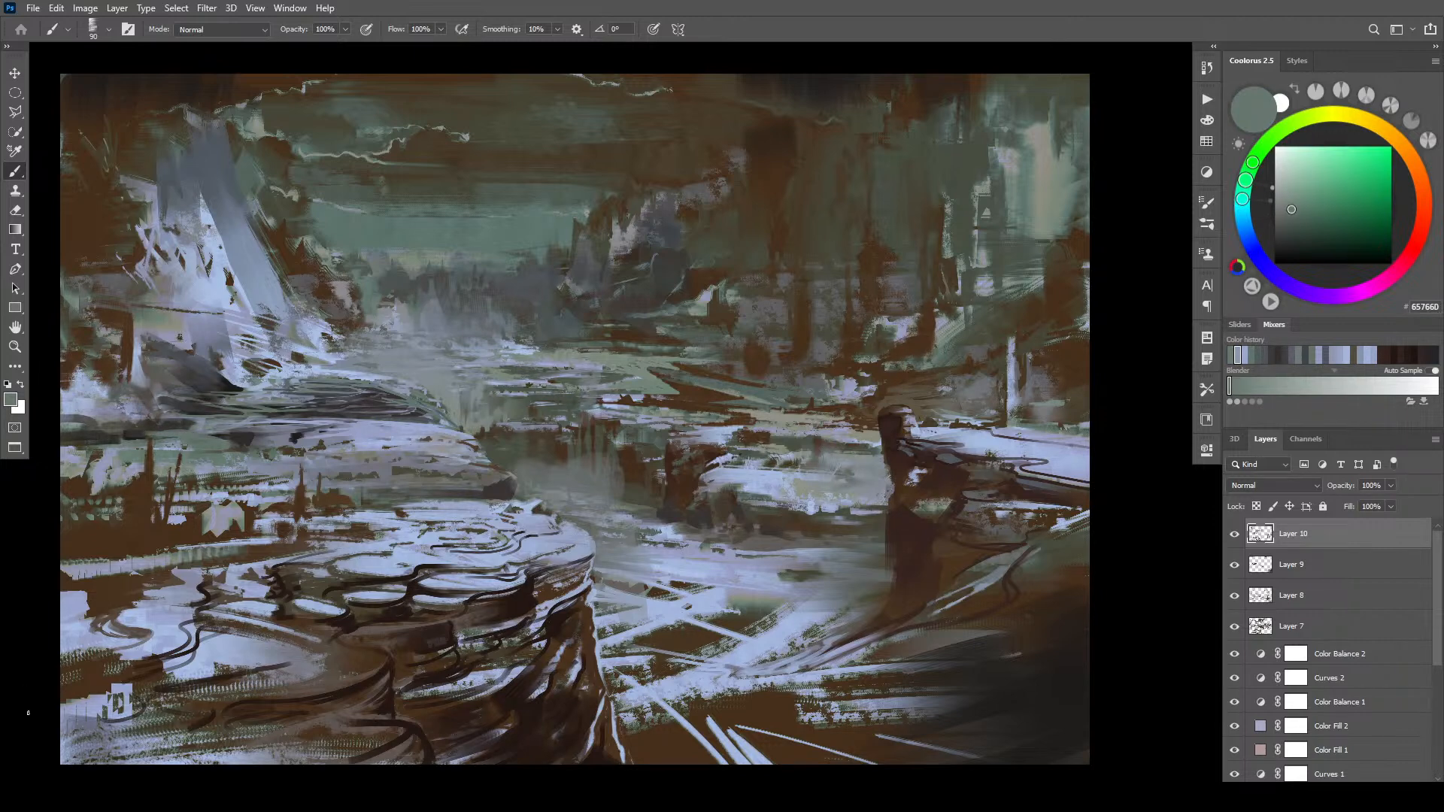
{"action": "left_click", "coordinate": [395, 445], "text": "alt"}
{"action": "key", "text": "bracketleft"}
{"action": "key", "text": "bracketleft"}
{"action": "key", "text": "bracketleft"}
{"action": "key", "text": "bracketleft"}
{"action": "key", "text": "bracketleft"}
{"action": "left_click_drag", "start_coordinate": [385, 465], "coordinate": [440, 468]}
{"action": "mouse_move", "coordinate": [376, 476]}
{"action": "left_mouse_down"}
{"action": "mouse_move", "coordinate": [435, 475]}
{"action": "mouse_move", "coordinate": [373, 477]}
{"action": "mouse_move", "coordinate": [472, 475]}
{"action": "left_mouse_up"}
{"action": "mouse_move", "coordinate": [386, 481]}
{"action": "left_mouse_down"}
{"action": "mouse_move", "coordinate": [463, 476]}
{"action": "mouse_move", "coordinate": [472, 460]}
{"action": "mouse_move", "coordinate": [424, 447]}
{"action": "mouse_move", "coordinate": [470, 444]}
{"action": "mouse_move", "coordinate": [487, 470]}
{"action": "left_mouse_up"}
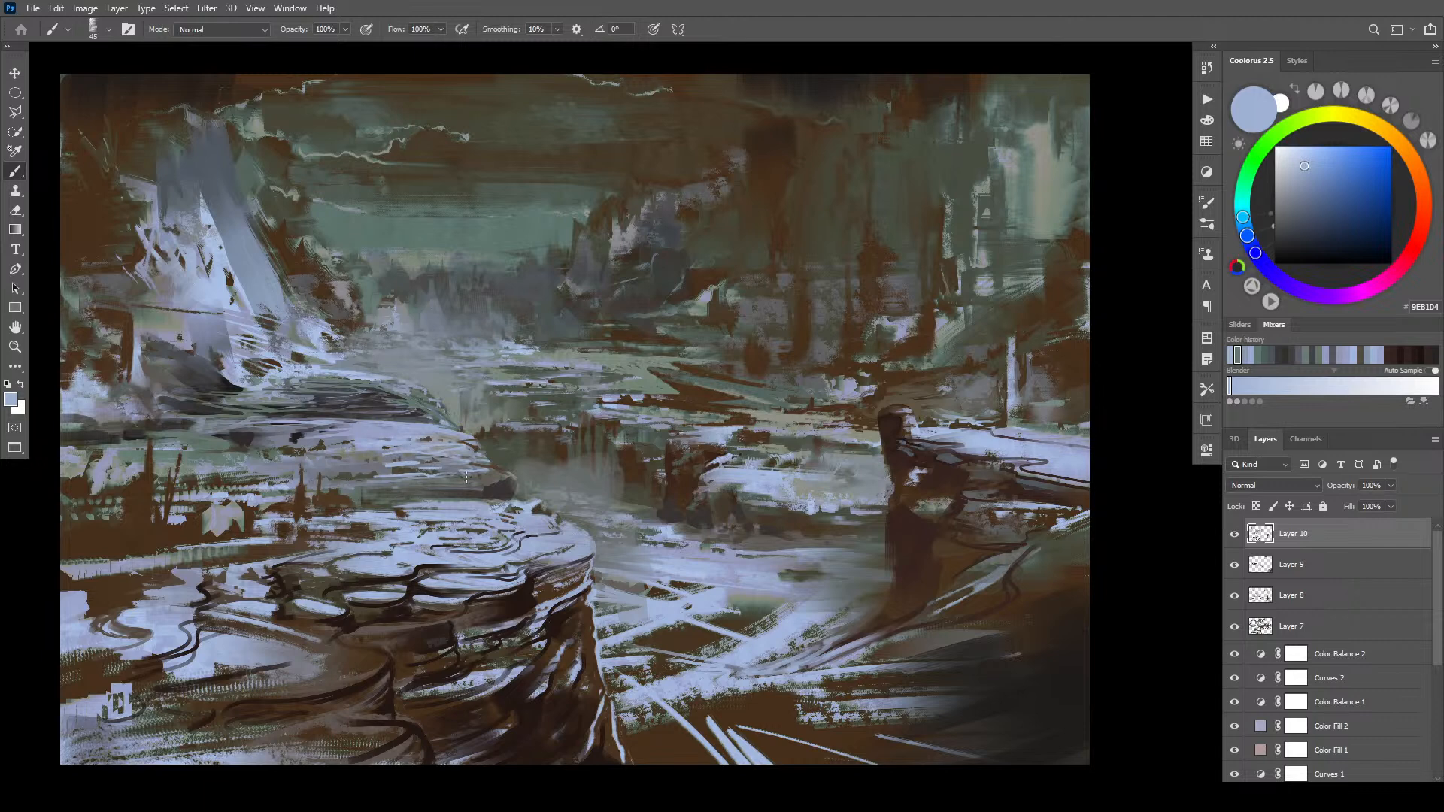
- Draw thin dark grey-green cracks through the shelf's snow at about 25 px
{"action": "left_click", "coordinate": [397, 488], "text": "alt"}
{"action": "mouse_move", "coordinate": [352, 424]}
{"action": "left_mouse_down"}
{"action": "mouse_move", "coordinate": [432, 431]}
{"action": "mouse_move", "coordinate": [344, 443]}
{"action": "mouse_move", "coordinate": [329, 450]}
{"action": "mouse_move", "coordinate": [348, 455]}
{"action": "mouse_move", "coordinate": [277, 474]}
{"action": "left_mouse_up"}
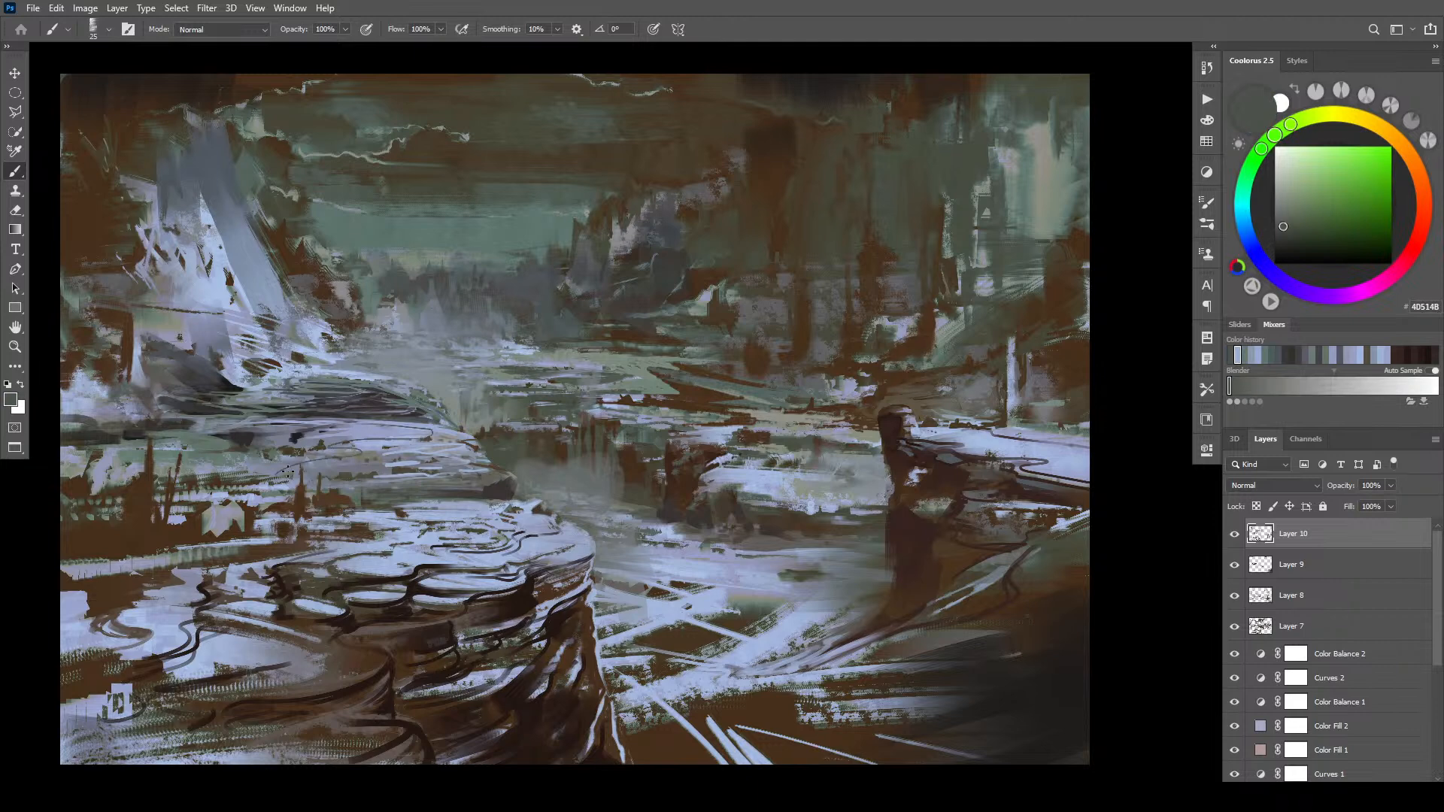
{"action": "left_click_drag", "start_coordinate": [334, 430], "coordinate": [420, 430]}
{"action": "left_click", "coordinate": [439, 431], "text": "alt"}
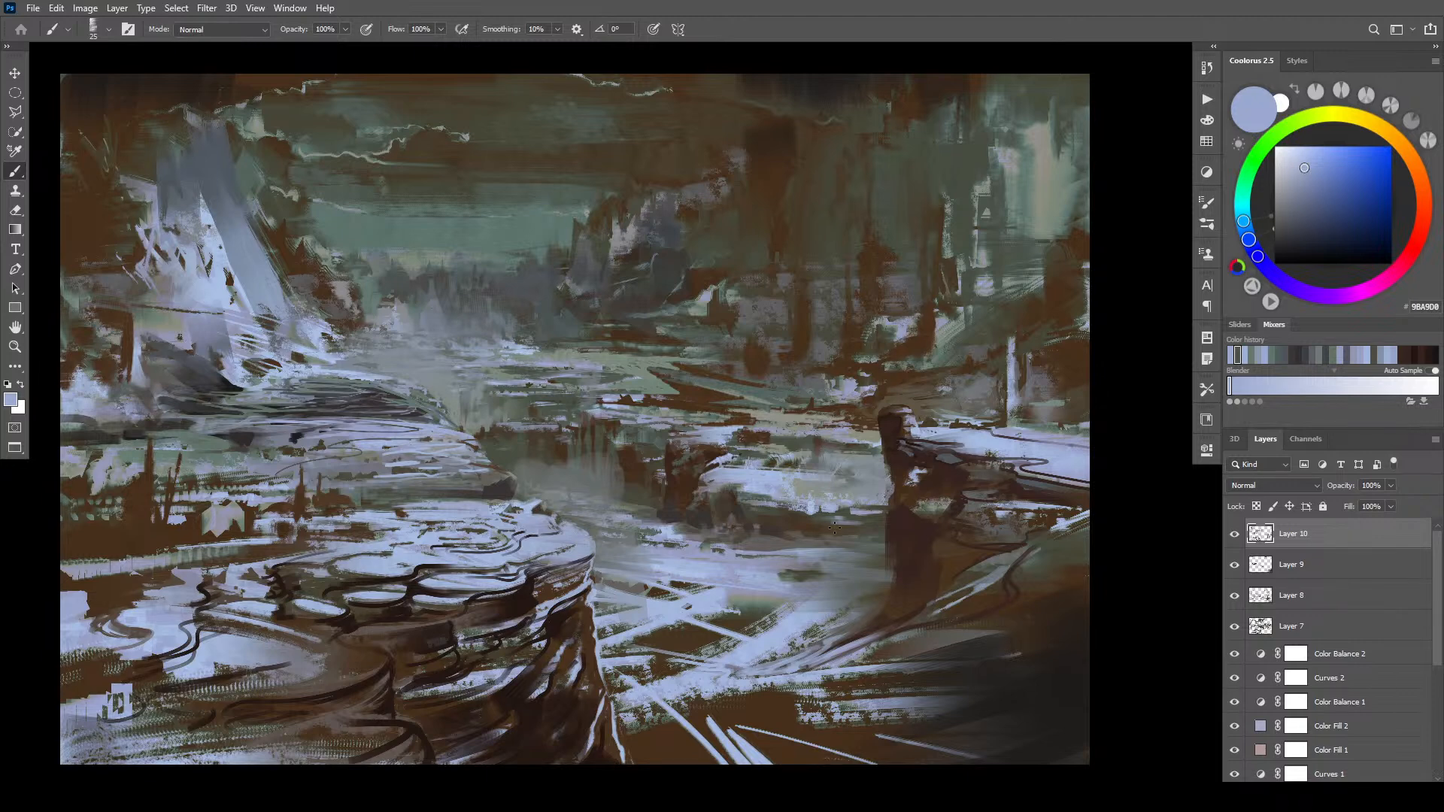
- Paint light blue snow strokes over the brown ground beside the rock spur's base with a progressively larger brush
{"action": "key", "text": "bracketright"}
{"action": "left_click", "coordinate": [731, 707], "text": "alt"}
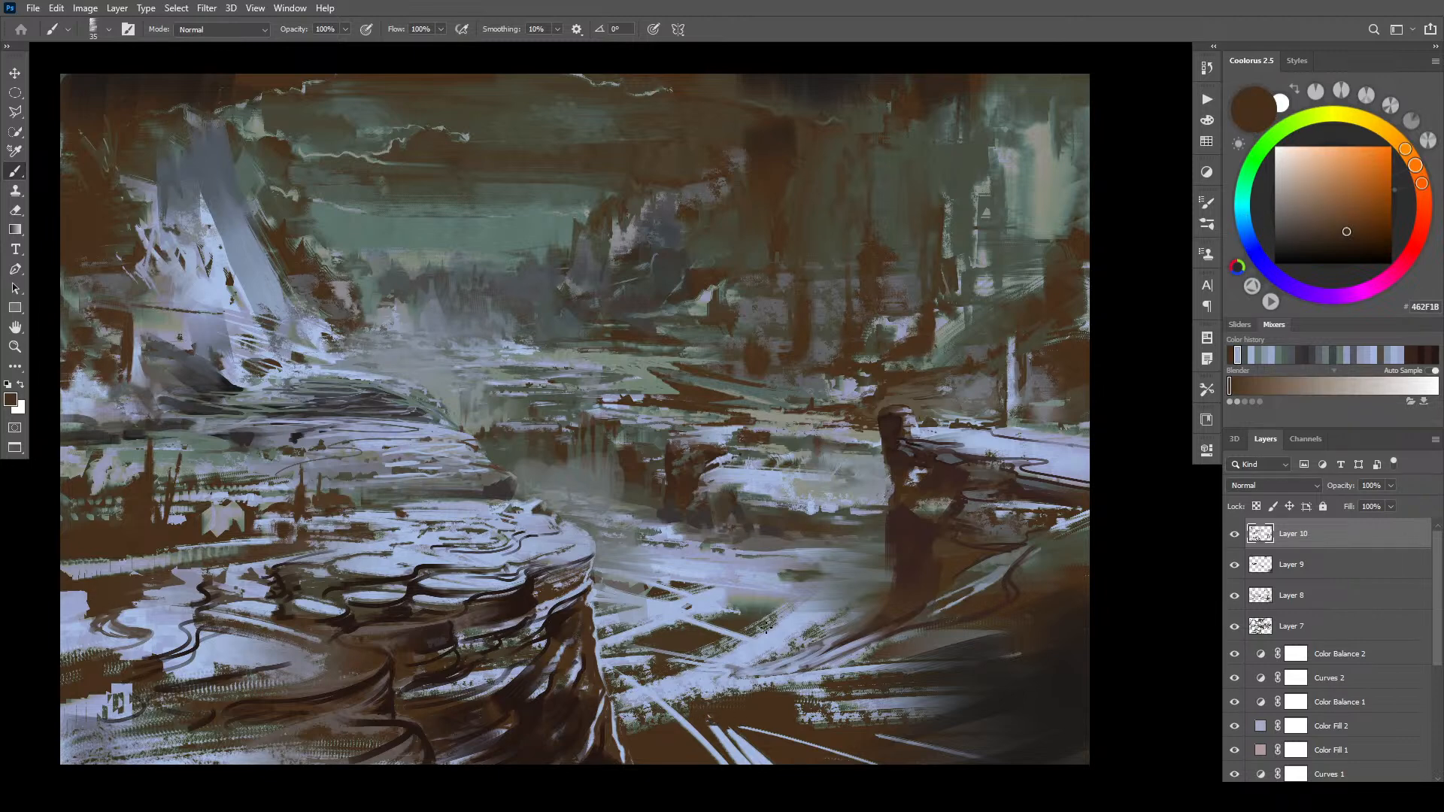
{"action": "left_click", "coordinate": [713, 690], "text": "alt"}
{"action": "mouse_move", "coordinate": [738, 691]}
{"action": "left_mouse_down"}
{"action": "mouse_move", "coordinate": [697, 708]}
{"action": "mouse_move", "coordinate": [767, 693]}
{"action": "mouse_move", "coordinate": [772, 705]}
{"action": "mouse_move", "coordinate": [694, 722]}
{"action": "left_mouse_up"}
{"action": "left_click_drag", "start_coordinate": [770, 702], "coordinate": [698, 716]}
{"action": "key", "text": "bracketright"}
{"action": "key", "text": "bracketright"}
{"action": "key", "text": "bracketright"}
{"action": "key", "text": "bracketright"}
{"action": "key", "text": "bracketright"}
{"action": "key", "text": "bracketright"}
{"action": "mouse_move", "coordinate": [661, 730]}
{"action": "left_mouse_down"}
{"action": "mouse_move", "coordinate": [701, 723]}
{"action": "mouse_move", "coordinate": [685, 725]}
{"action": "left_mouse_up"}
{"action": "mouse_move", "coordinate": [627, 735]}
{"action": "left_mouse_down"}
{"action": "mouse_move", "coordinate": [730, 722]}
{"action": "mouse_move", "coordinate": [770, 695]}
{"action": "left_mouse_up"}
- Fill out the snow patch beside the rock spur's base with broad light blue strokes at 1000 px
{"action": "key", "text": "bracketright"}
{"action": "key", "text": "bracketright"}
{"action": "key", "text": "bracketright"}
{"action": "key", "text": "bracketright"}
{"action": "key", "text": "bracketright"}
{"action": "key", "text": "bracketright"}
{"action": "key", "text": "bracketright"}
{"action": "key", "text": "bracketright"}
{"action": "mouse_move", "coordinate": [651, 726]}
{"action": "left_mouse_down"}
{"action": "mouse_move", "coordinate": [620, 735]}
{"action": "mouse_move", "coordinate": [695, 707]}
{"action": "left_mouse_up"}
{"action": "left_click_drag", "start_coordinate": [771, 679], "coordinate": [691, 713]}
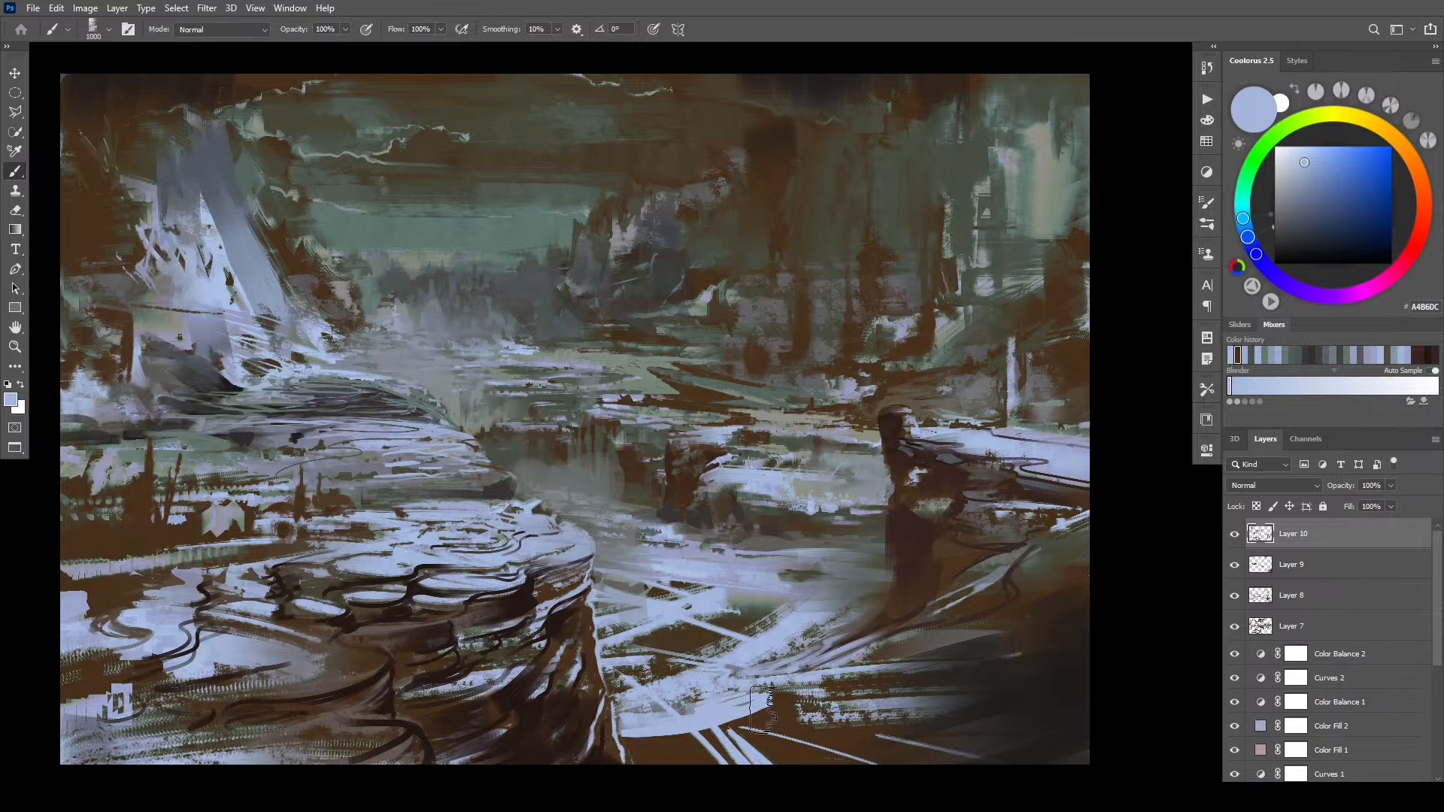
- Darken the snow patch's outer end and the light streaks below it with dark grey, reducing the brush to 175 px
{"action": "left_click", "coordinate": [968, 645], "text": "alt"}
{"action": "mouse_move", "coordinate": [734, 715]}
{"action": "left_mouse_down"}
{"action": "mouse_move", "coordinate": [786, 711]}
{"action": "mouse_move", "coordinate": [711, 731]}
{"action": "mouse_move", "coordinate": [791, 725]}
{"action": "left_mouse_up"}
{"action": "key", "text": "bracketleft"}
{"action": "key", "text": "bracketleft"}
{"action": "key", "text": "bracketleft"}
{"action": "key", "text": "bracketleft"}
{"action": "key", "text": "bracketleft"}
{"action": "key", "text": "bracketleft"}
{"action": "key", "text": "bracketleft"}
{"action": "key", "text": "bracketleft"}
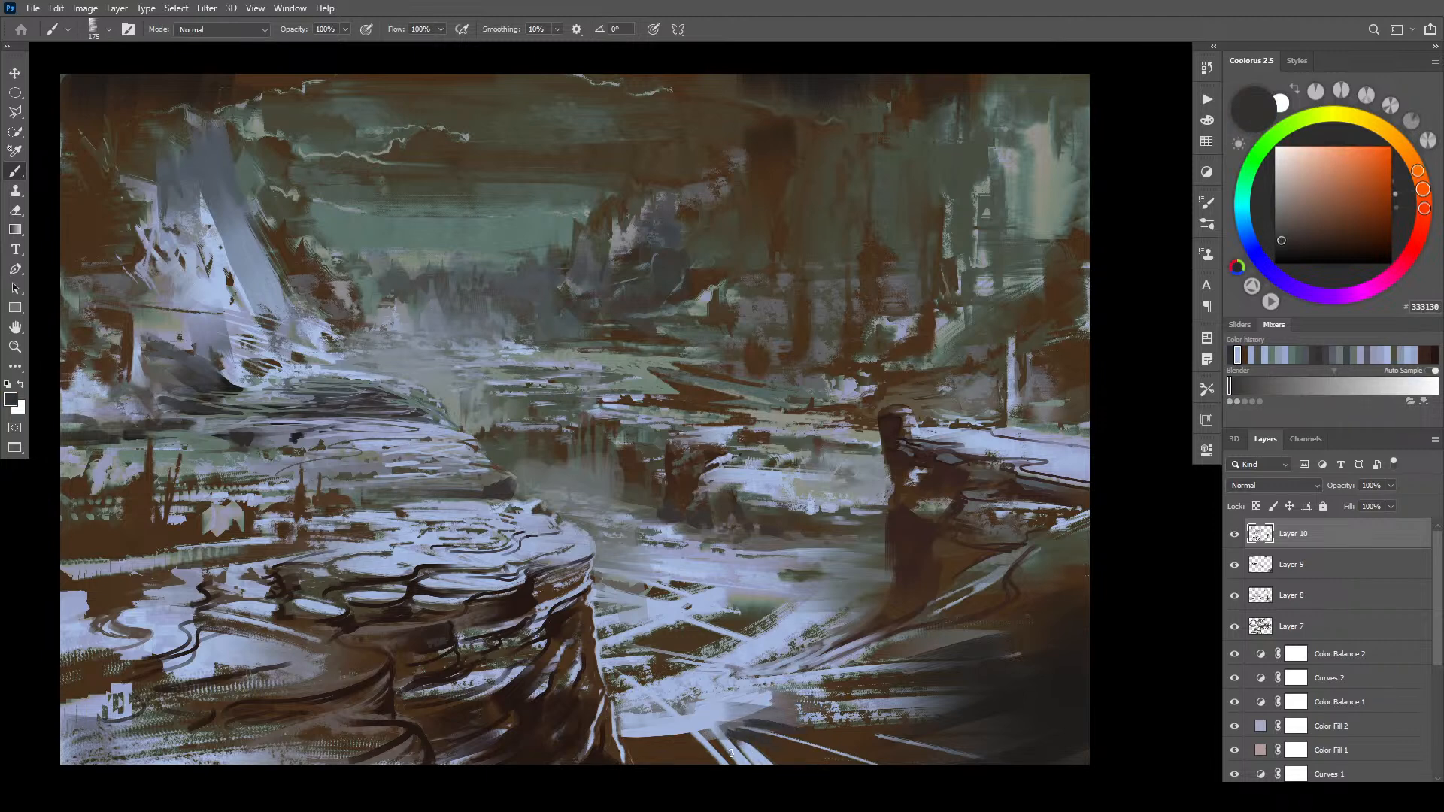
{"action": "left_click_drag", "start_coordinate": [693, 731], "coordinate": [701, 756]}
- Extend the snow patch's lower edge with broad light blue strokes and sample dark brown from the ground above
{"action": "left_click", "coordinate": [709, 711], "text": "alt"}
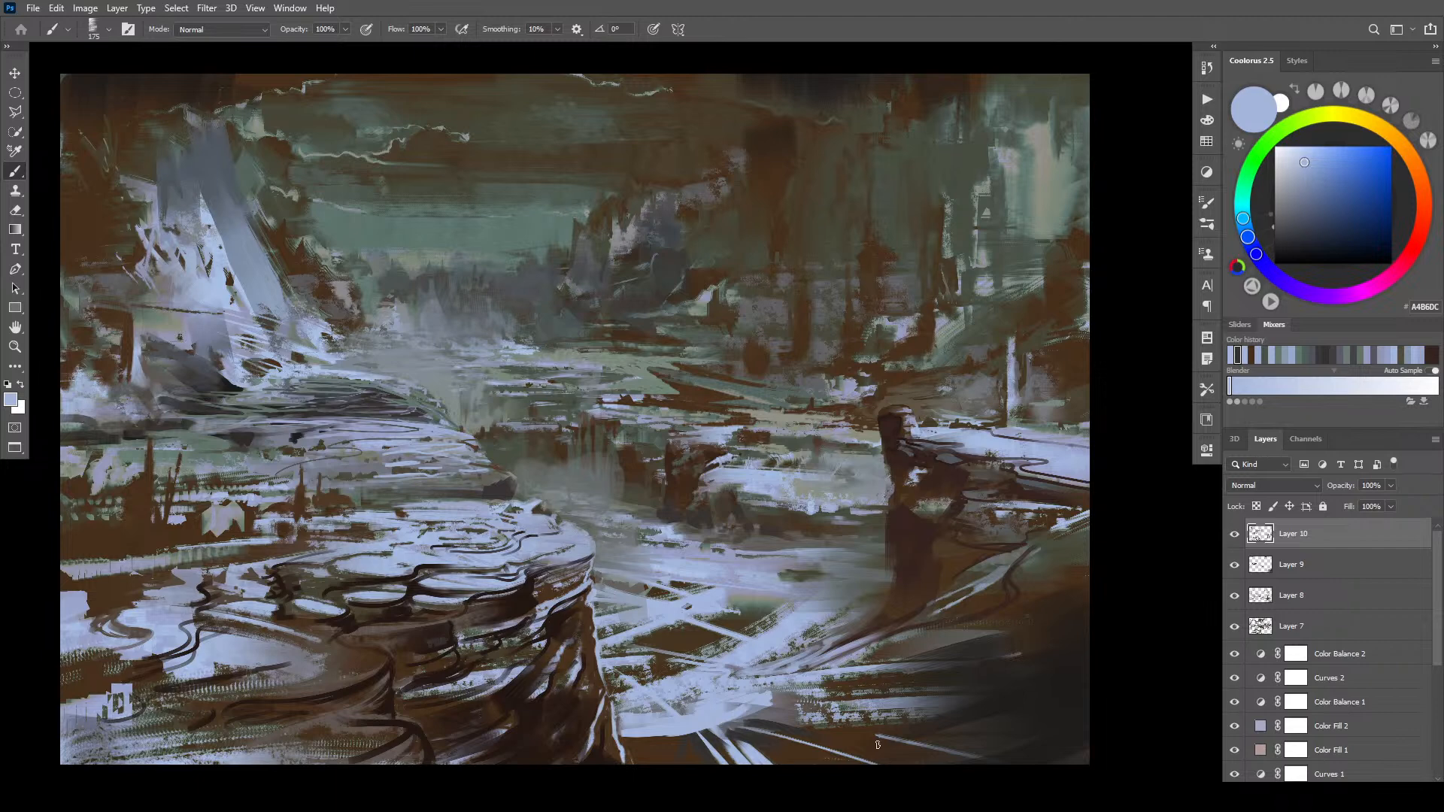
{"action": "left_click_drag", "start_coordinate": [628, 741], "coordinate": [821, 762]}
{"action": "key", "text": "bracketright"}
{"action": "key", "text": "bracketright"}
{"action": "key", "text": "bracketright"}
{"action": "left_click_drag", "start_coordinate": [675, 738], "coordinate": [791, 731]}
{"action": "left_click_drag", "start_coordinate": [703, 739], "coordinate": [789, 729]}
{"action": "key", "text": "bracketleft"}
{"action": "key", "text": "bracketleft"}
{"action": "key", "text": "bracketleft"}
{"action": "left_click", "coordinate": [706, 653], "text": "alt"}
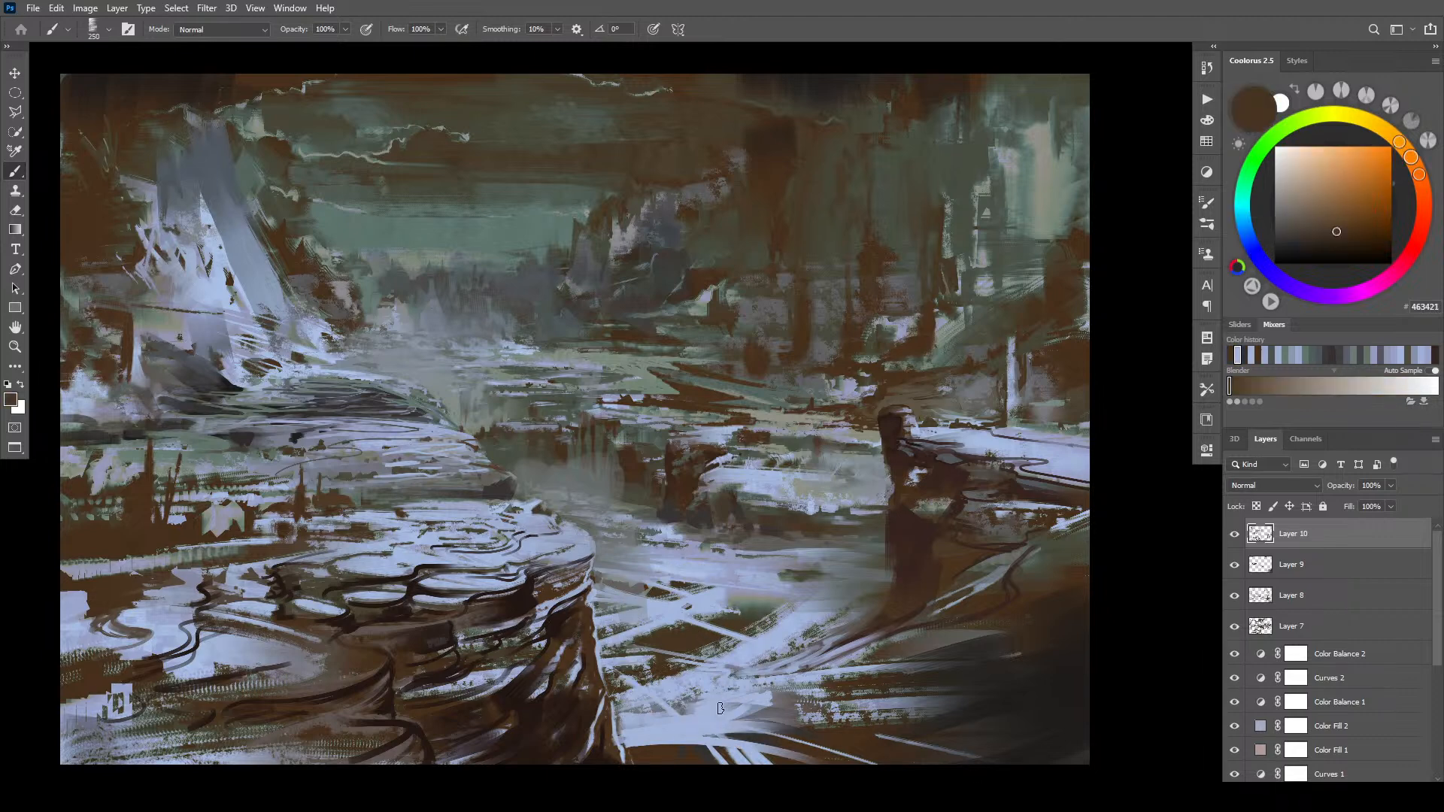
- Paint dark brown strokes over the lower edge of the foreground snow channel, enlarging the brush to 800 px
{"action": "left_click_drag", "start_coordinate": [727, 712], "coordinate": [677, 726]}
{"action": "mouse_move", "coordinate": [808, 665]}
{"action": "left_mouse_down"}
{"action": "mouse_move", "coordinate": [715, 719]}
{"action": "mouse_move", "coordinate": [778, 693]}
{"action": "mouse_move", "coordinate": [835, 641]}
{"action": "left_mouse_up"}
{"action": "key", "text": "bracketright"}
{"action": "key", "text": "bracketright"}
{"action": "key", "text": "bracketright"}
{"action": "key", "text": "bracketright"}
{"action": "key", "text": "bracketright"}
{"action": "key", "text": "bracketright"}
{"action": "key", "text": "bracketright"}
{"action": "key", "text": "bracketright"}
{"action": "key", "text": "bracketright"}
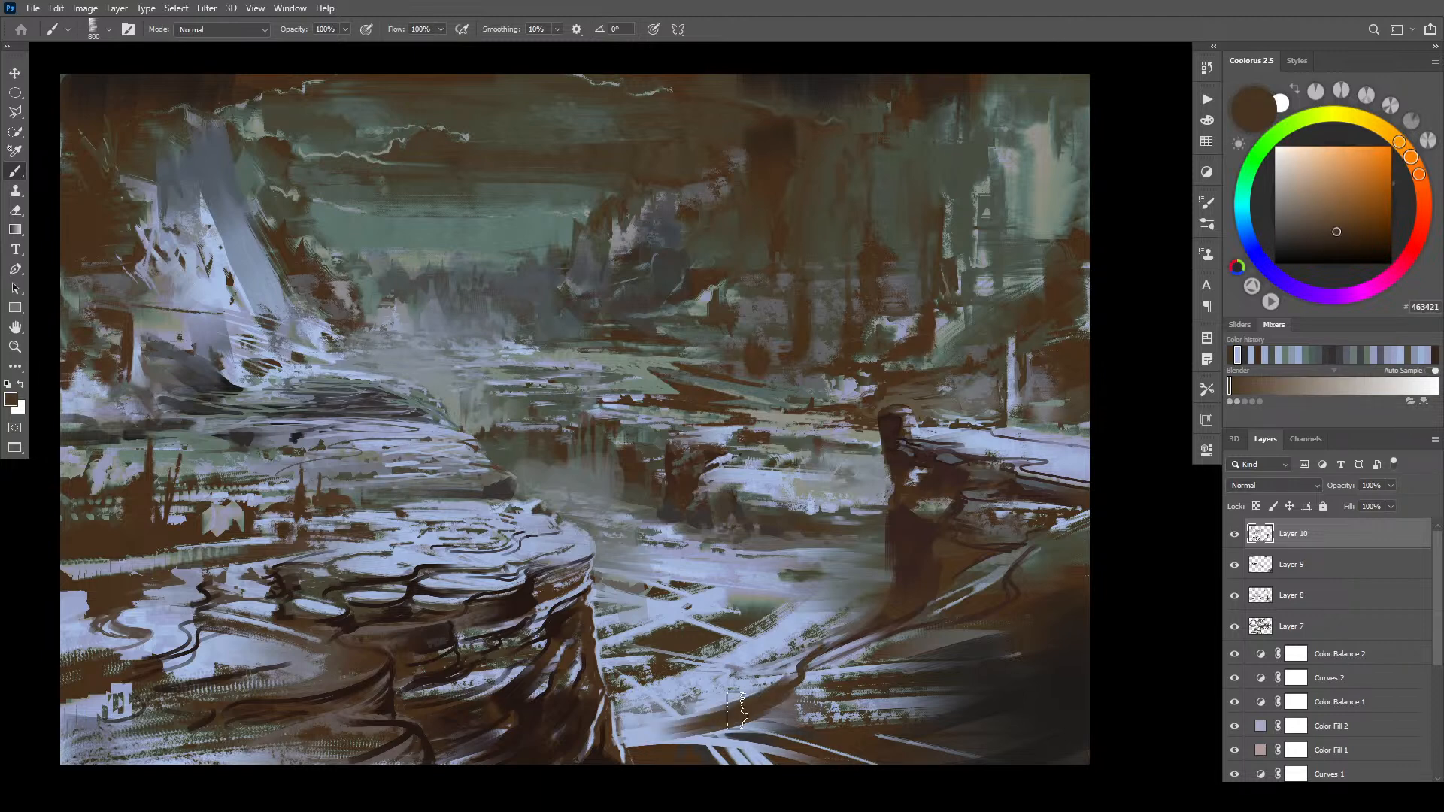
{"action": "left_click_drag", "start_coordinate": [756, 696], "coordinate": [744, 701]}
- Reduce the brush to 250 px and extend the dark brown ground over the snow below the middle-distance mound
{"action": "key", "text": "bracketleft"}
{"action": "key", "text": "bracketleft"}
{"action": "key", "text": "bracketleft"}
{"action": "key", "text": "bracketleft"}
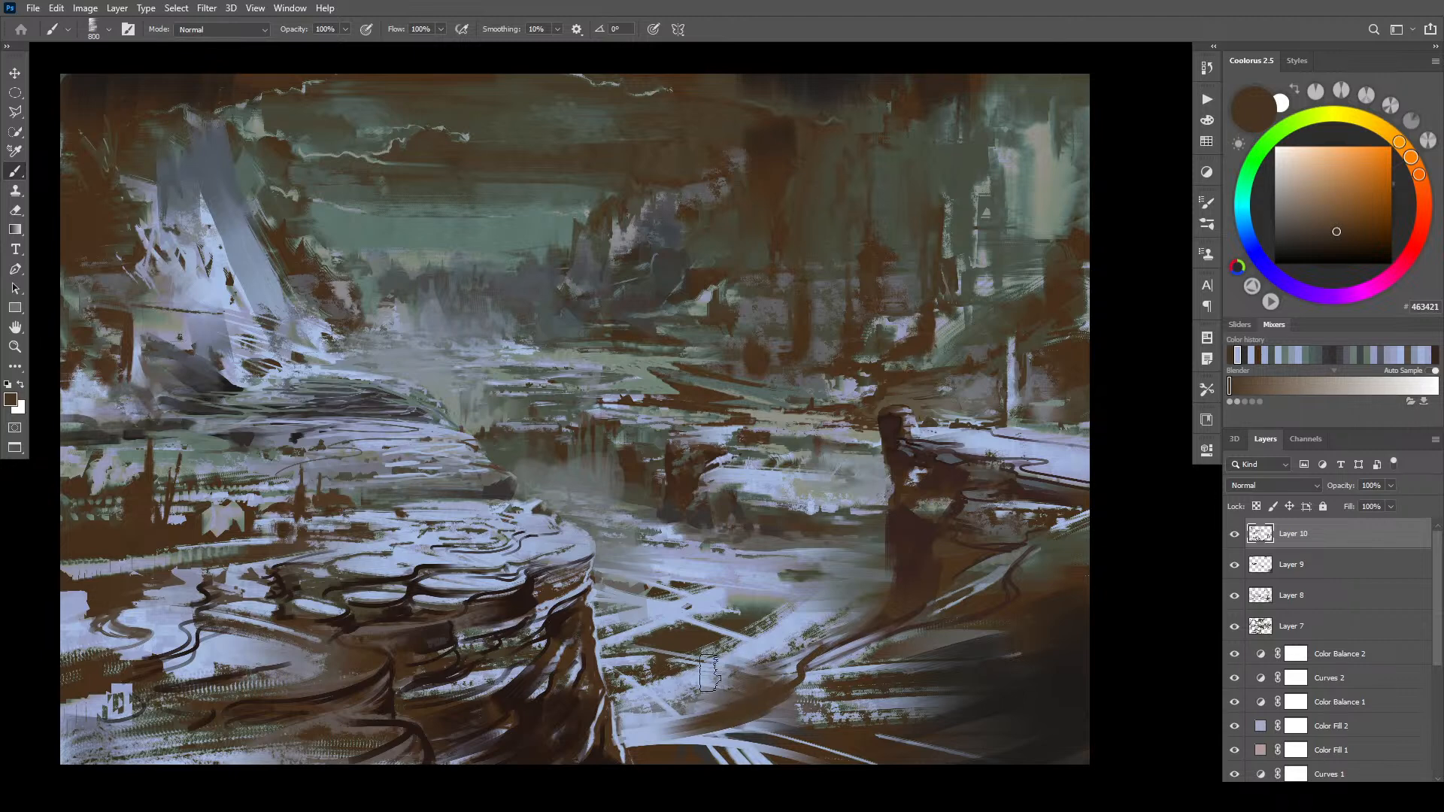
{"action": "key", "text": "bracketleft"}
{"action": "key", "text": "bracketleft"}
{"action": "key", "text": "bracketleft"}
{"action": "mouse_move", "coordinate": [865, 622]}
{"action": "left_mouse_down"}
{"action": "mouse_move", "coordinate": [791, 684]}
{"action": "mouse_move", "coordinate": [792, 661]}
{"action": "mouse_move", "coordinate": [870, 612]}
{"action": "mouse_move", "coordinate": [833, 596]}
{"action": "mouse_move", "coordinate": [877, 578]}
{"action": "mouse_move", "coordinate": [875, 605]}
{"action": "mouse_move", "coordinate": [851, 586]}
{"action": "mouse_move", "coordinate": [889, 572]}
{"action": "mouse_move", "coordinate": [876, 582]}
{"action": "mouse_move", "coordinate": [800, 557]}
{"action": "mouse_move", "coordinate": [841, 563]}
{"action": "mouse_move", "coordinate": [803, 552]}
{"action": "mouse_move", "coordinate": [870, 547]}
{"action": "mouse_move", "coordinate": [878, 577]}
{"action": "mouse_move", "coordinate": [855, 534]}
{"action": "mouse_move", "coordinate": [822, 533]}
{"action": "left_mouse_up"}
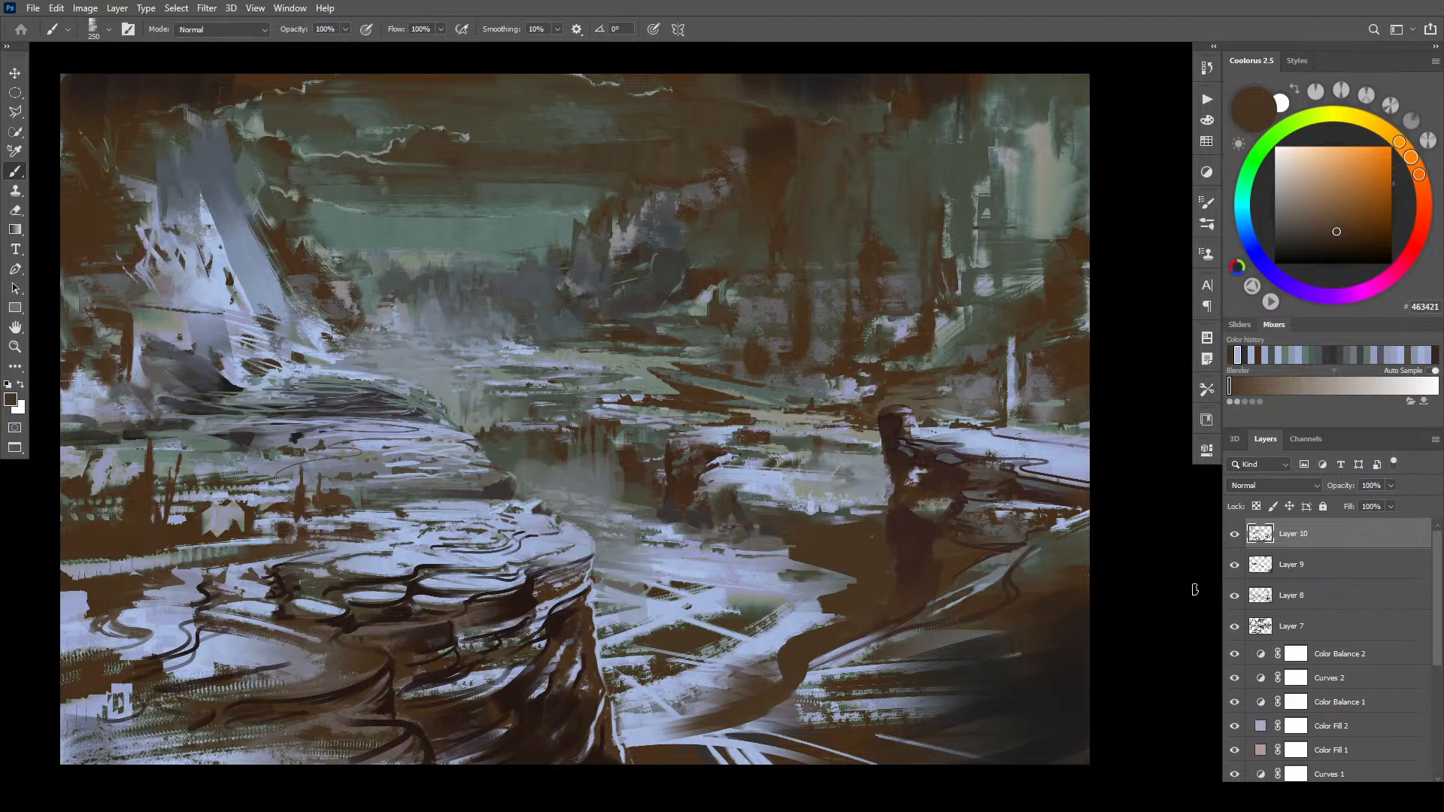
- Refine the pointed tip of the snow bank below the mound with a smaller brush in sampled grey and dark brown
{"action": "key", "text": "bracketleft"}
{"action": "key", "text": "bracketleft"}
{"action": "key", "text": "bracketleft"}
{"action": "key", "text": "bracketleft"}
{"action": "key", "text": "bracketleft"}
{"action": "key", "text": "bracketleft"}
{"action": "key", "text": "bracketleft"}
{"action": "left_click", "coordinate": [790, 561], "text": "alt"}
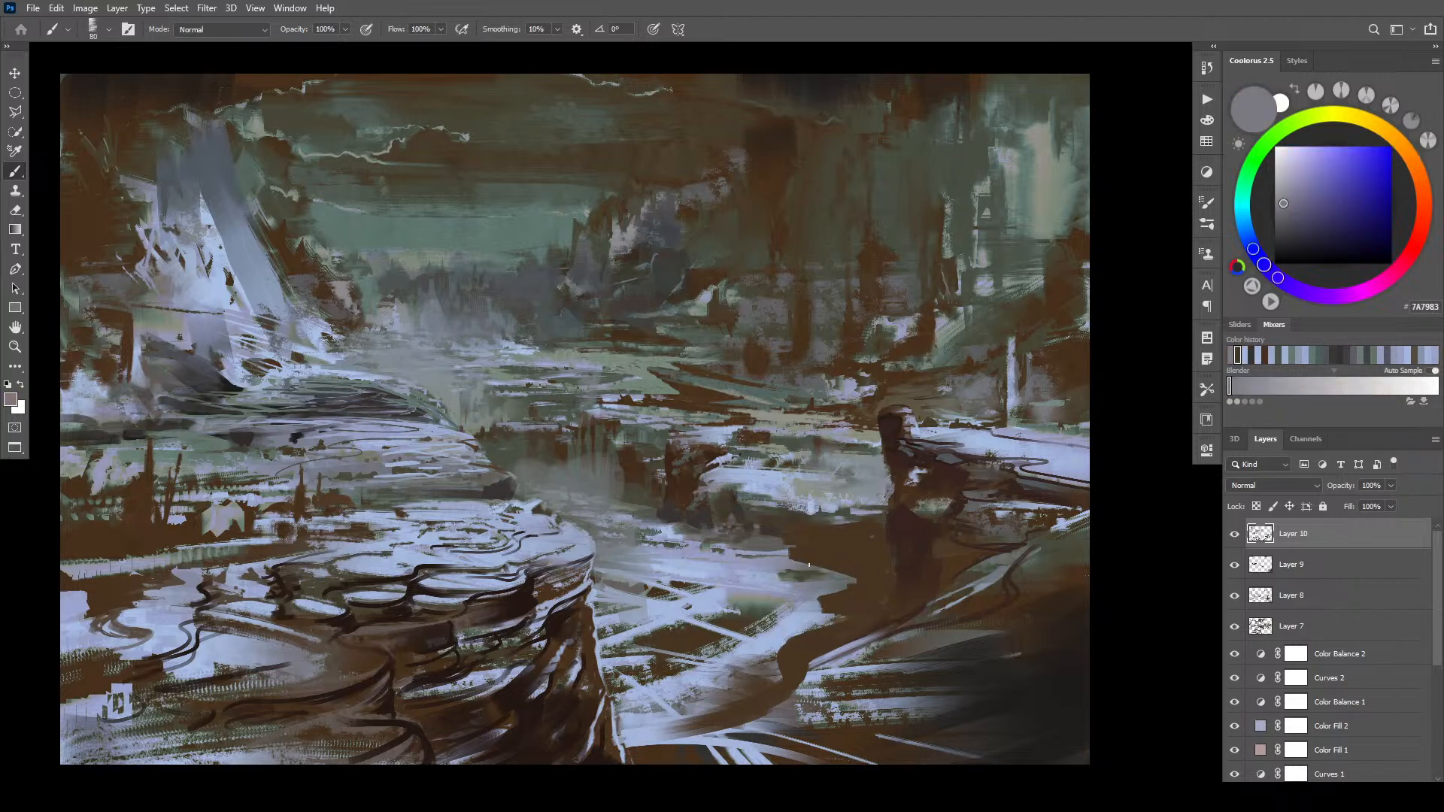
{"action": "left_click", "coordinate": [804, 547], "text": "alt"}
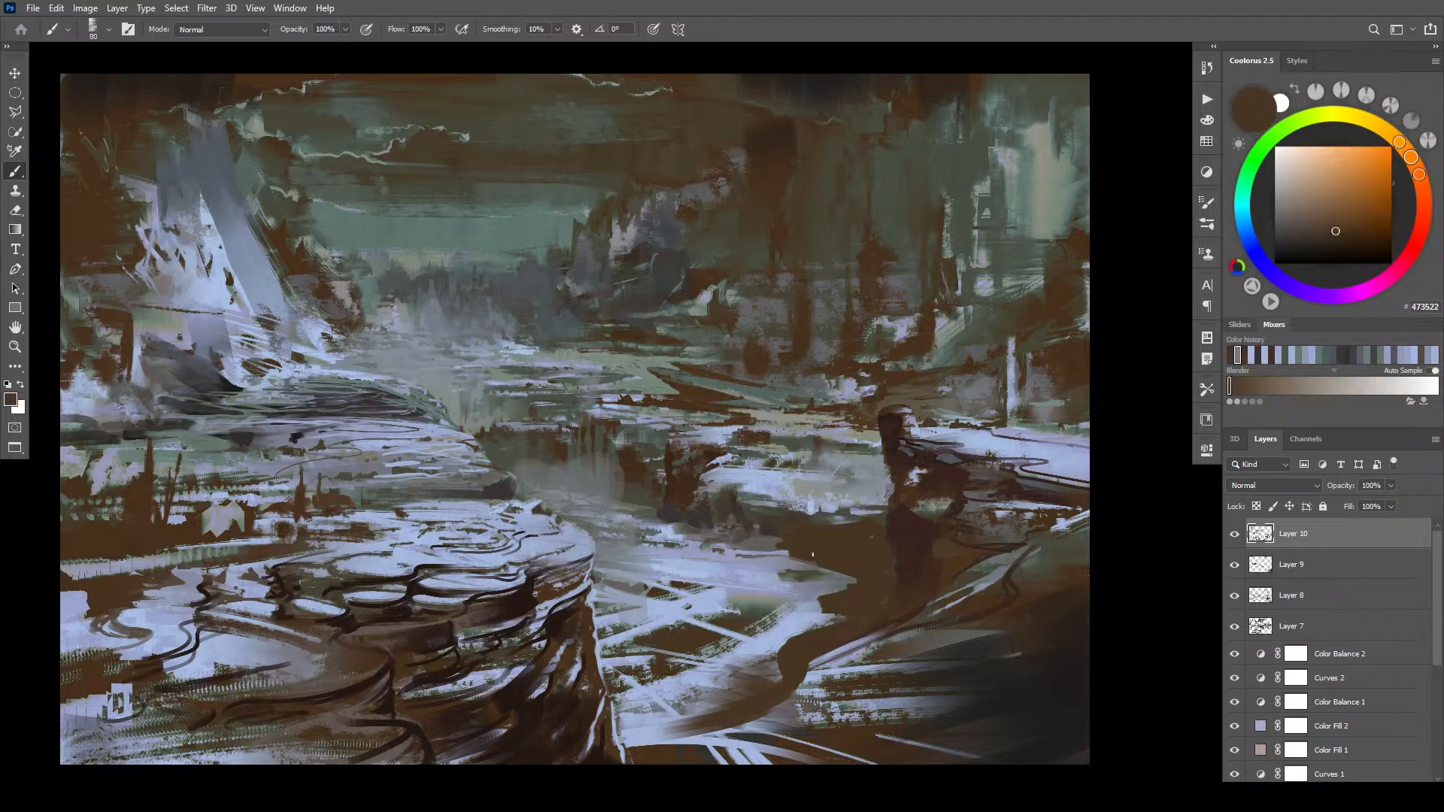
{"action": "left_click_drag", "start_coordinate": [788, 560], "coordinate": [809, 567]}
- Shape the snow bank's jagged edge with sampled blue-grey strokes and darken the ground along the mound's base with brown
{"action": "left_click", "coordinate": [827, 591], "text": "alt"}
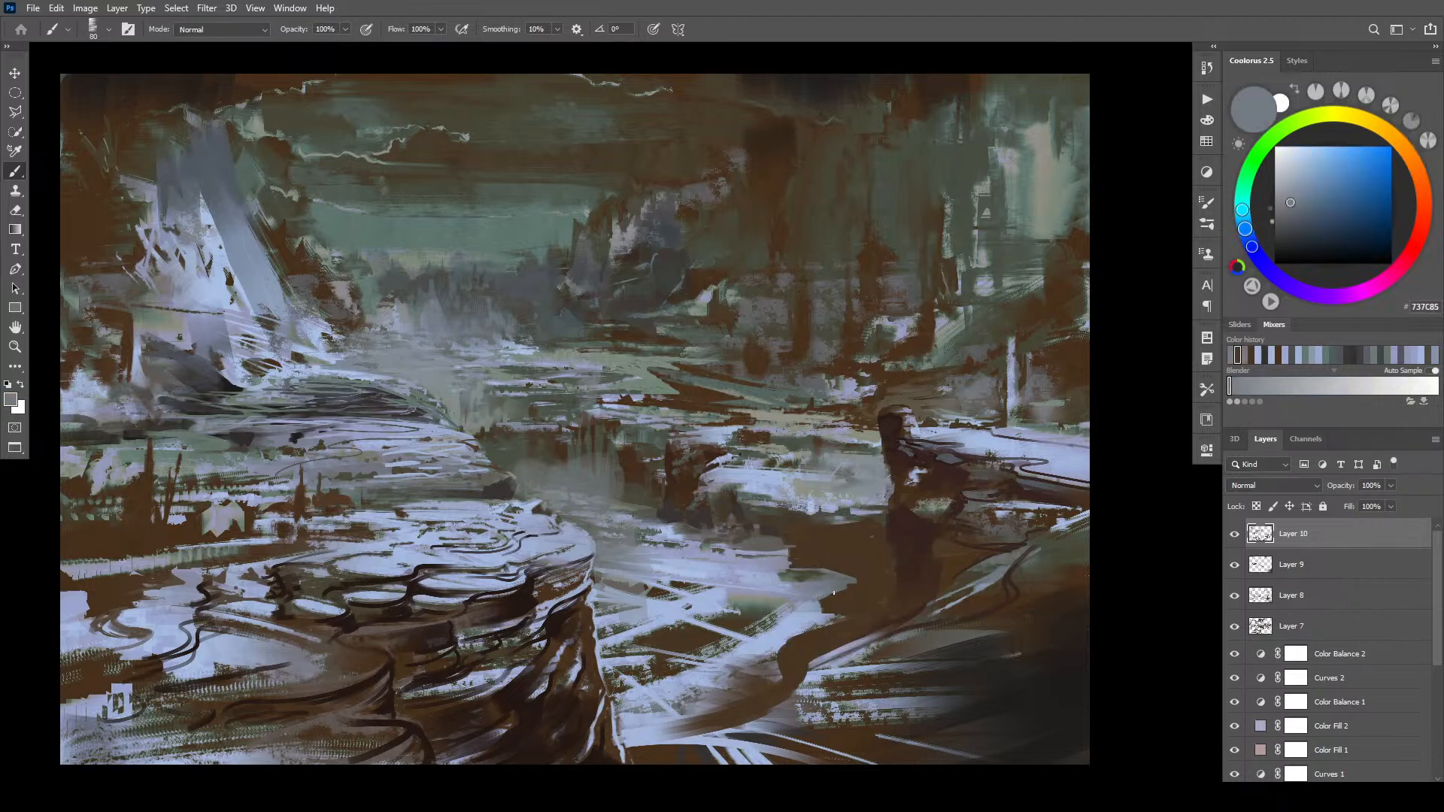
{"action": "mouse_move", "coordinate": [826, 612]}
{"action": "left_mouse_down"}
{"action": "mouse_move", "coordinate": [844, 613]}
{"action": "mouse_move", "coordinate": [850, 585]}
{"action": "mouse_move", "coordinate": [795, 562]}
{"action": "mouse_move", "coordinate": [852, 579]}
{"action": "mouse_move", "coordinate": [776, 548]}
{"action": "mouse_move", "coordinate": [810, 550]}
{"action": "mouse_move", "coordinate": [791, 561]}
{"action": "mouse_move", "coordinate": [823, 571]}
{"action": "left_mouse_up"}
{"action": "key", "text": "ctrl+z"}
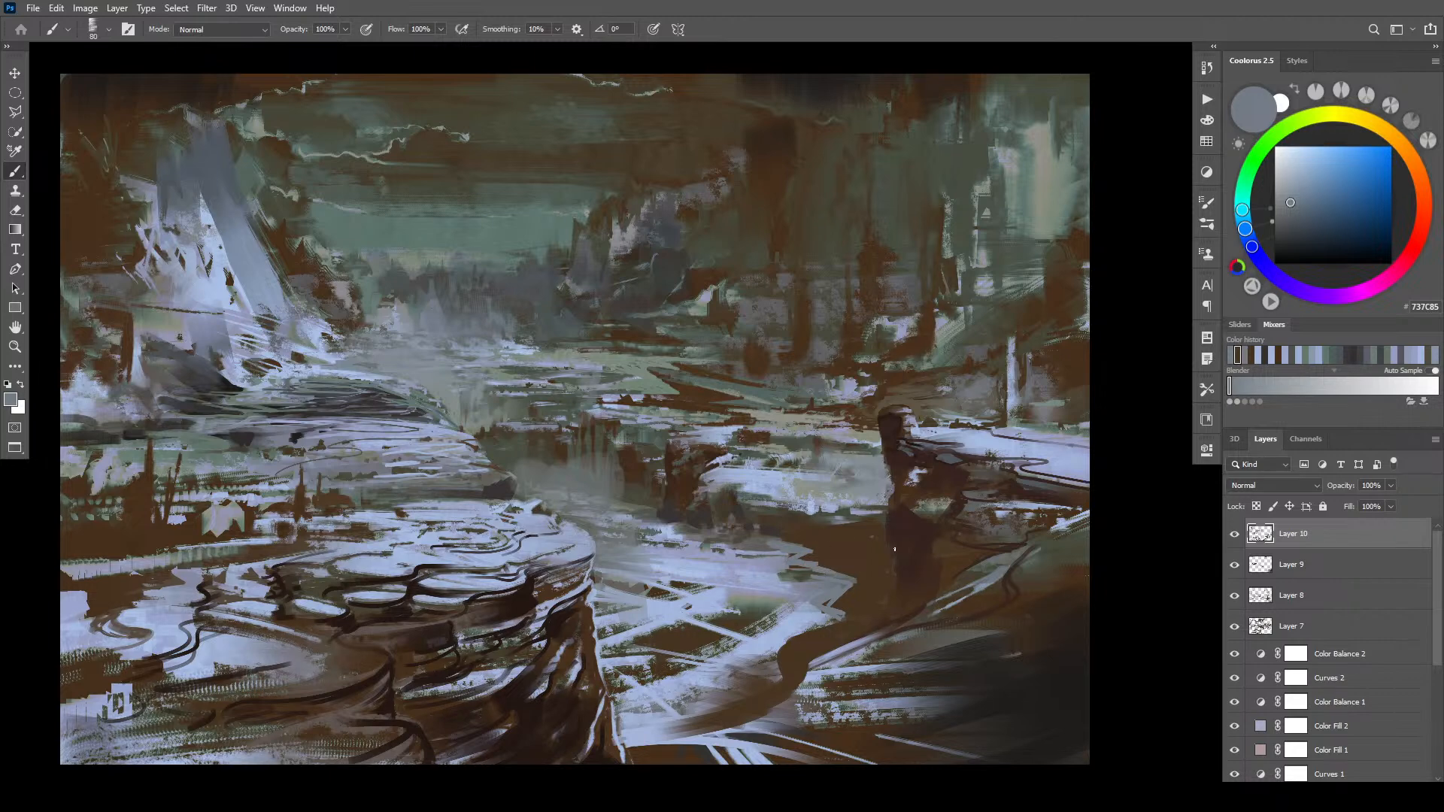
{"action": "left_click", "coordinate": [831, 613], "text": "alt"}
{"action": "mouse_move", "coordinate": [831, 620]}
{"action": "left_mouse_down"}
{"action": "mouse_move", "coordinate": [871, 628]}
{"action": "mouse_move", "coordinate": [785, 639]}
{"action": "mouse_move", "coordinate": [859, 635]}
{"action": "mouse_move", "coordinate": [805, 648]}
{"action": "mouse_move", "coordinate": [883, 627]}
{"action": "mouse_move", "coordinate": [820, 649]}
{"action": "mouse_move", "coordinate": [891, 630]}
{"action": "left_mouse_up"}
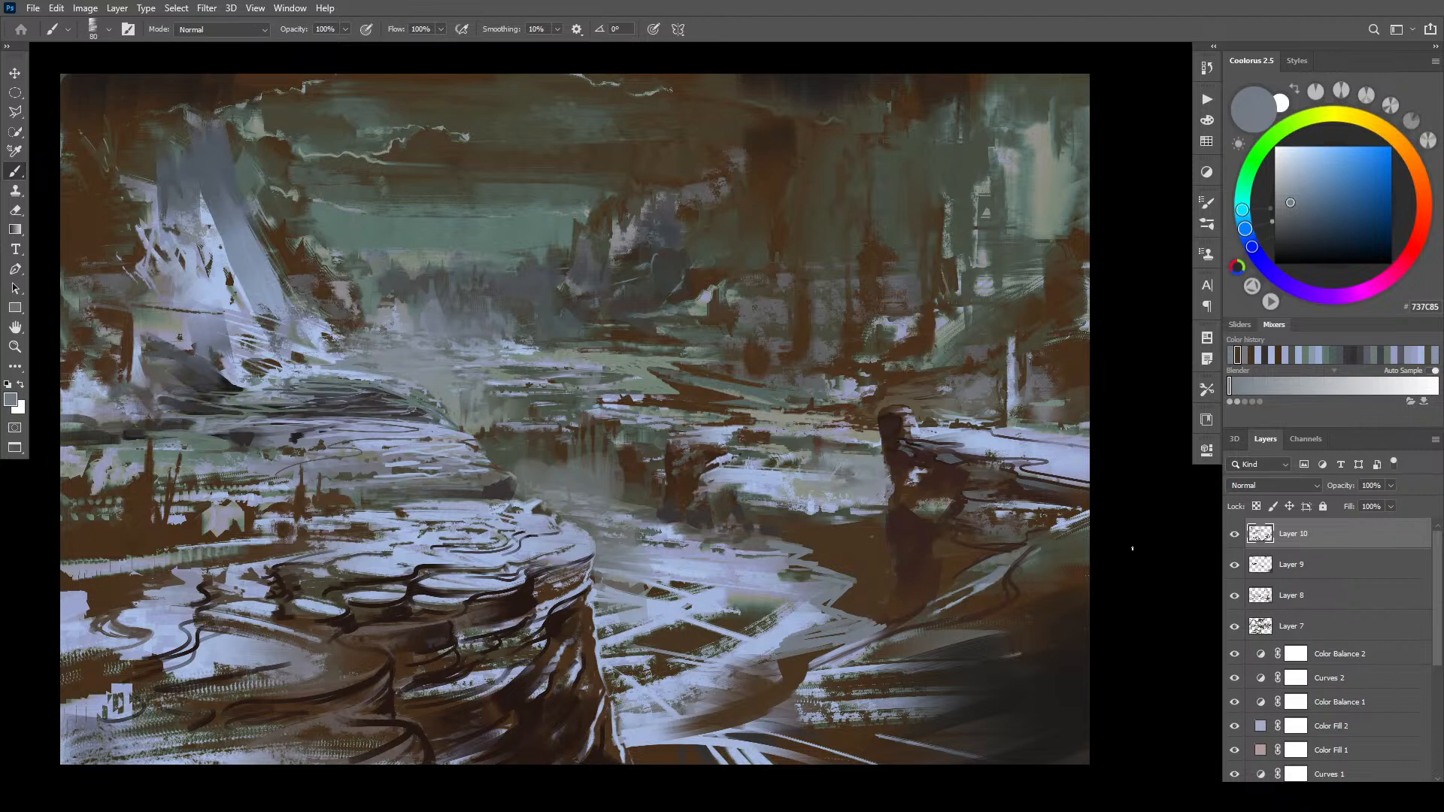
{"action": "left_click", "coordinate": [809, 531], "text": "alt"}
{"action": "mouse_move", "coordinate": [716, 538]}
{"action": "left_mouse_down"}
{"action": "mouse_move", "coordinate": [692, 549]}
{"action": "mouse_move", "coordinate": [782, 541]}
{"action": "mouse_move", "coordinate": [722, 552]}
{"action": "mouse_move", "coordinate": [699, 549]}
{"action": "mouse_move", "coordinate": [718, 536]}
{"action": "mouse_move", "coordinate": [671, 542]}
{"action": "mouse_move", "coordinate": [670, 526]}
{"action": "left_mouse_up"}
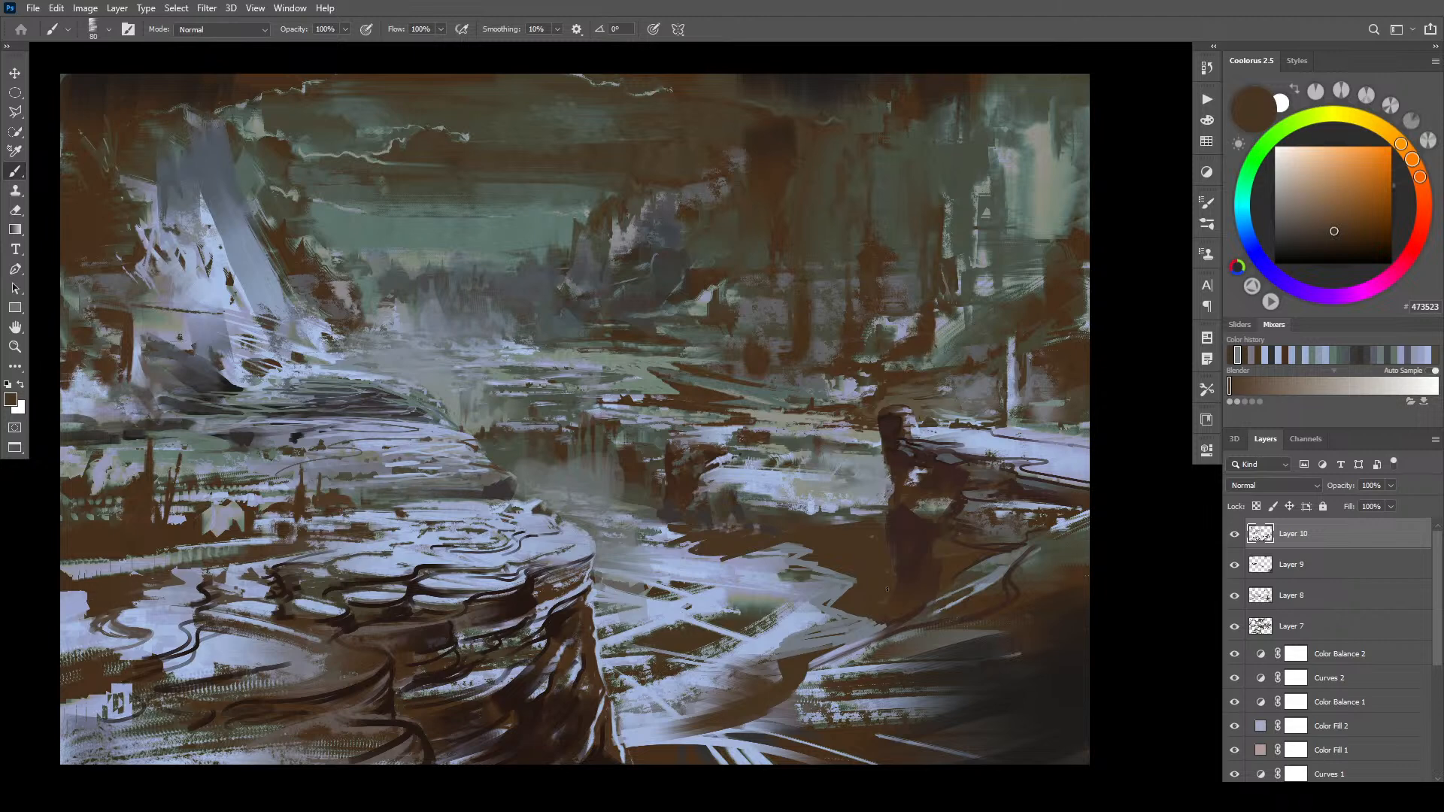
- Cover the snow bank's tip with dark brown and fill the channel below with broad light blue strokes at 500 px
{"action": "left_click", "coordinate": [850, 561], "text": "alt"}
{"action": "key", "text": "bracketright"}
{"action": "key", "text": "bracketright"}
{"action": "key", "text": "bracketright"}
{"action": "key", "text": "bracketright"}
{"action": "key", "text": "bracketright"}
{"action": "key", "text": "bracketright"}
{"action": "key", "text": "bracketright"}
{"action": "key", "text": "bracketright"}
{"action": "key", "text": "bracketright"}
{"action": "key", "text": "bracketright"}
{"action": "key", "text": "bracketright"}
{"action": "key", "text": "bracketright"}
{"action": "mouse_move", "coordinate": [861, 580]}
{"action": "left_mouse_down"}
{"action": "mouse_move", "coordinate": [799, 613]}
{"action": "mouse_move", "coordinate": [855, 568]}
{"action": "mouse_move", "coordinate": [803, 583]}
{"action": "mouse_move", "coordinate": [792, 550]}
{"action": "mouse_move", "coordinate": [870, 585]}
{"action": "mouse_move", "coordinate": [769, 561]}
{"action": "mouse_move", "coordinate": [873, 585]}
{"action": "mouse_move", "coordinate": [834, 573]}
{"action": "mouse_move", "coordinate": [790, 627]}
{"action": "mouse_move", "coordinate": [873, 609]}
{"action": "mouse_move", "coordinate": [803, 645]}
{"action": "mouse_move", "coordinate": [835, 634]}
{"action": "mouse_move", "coordinate": [798, 588]}
{"action": "mouse_move", "coordinate": [815, 580]}
{"action": "mouse_move", "coordinate": [751, 683]}
{"action": "mouse_move", "coordinate": [760, 695]}
{"action": "mouse_move", "coordinate": [809, 637]}
{"action": "mouse_move", "coordinate": [833, 639]}
{"action": "mouse_move", "coordinate": [754, 694]}
{"action": "mouse_move", "coordinate": [711, 699]}
{"action": "left_mouse_up"}
{"action": "left_click", "coordinate": [784, 645], "text": "alt"}
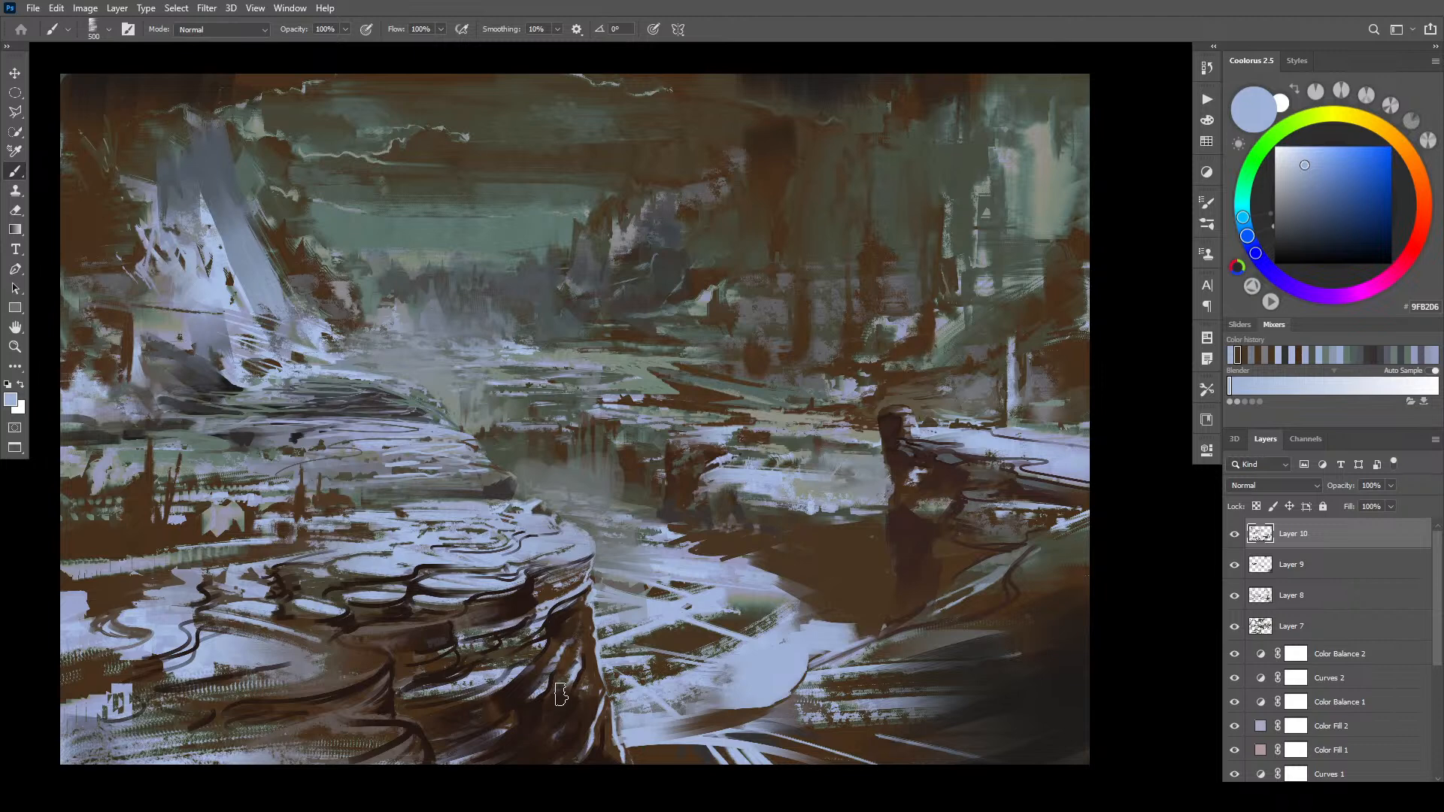
- Reduce the brush to 250 px and paint light blue snow strokes just below the mound's base
{"action": "key", "text": "bracketleft"}
{"action": "key", "text": "bracketleft"}
{"action": "key", "text": "bracketleft"}
{"action": "key", "text": "bracketleft"}
{"action": "key", "text": "bracketleft"}
{"action": "left_click_drag", "start_coordinate": [670, 537], "coordinate": [733, 532]}
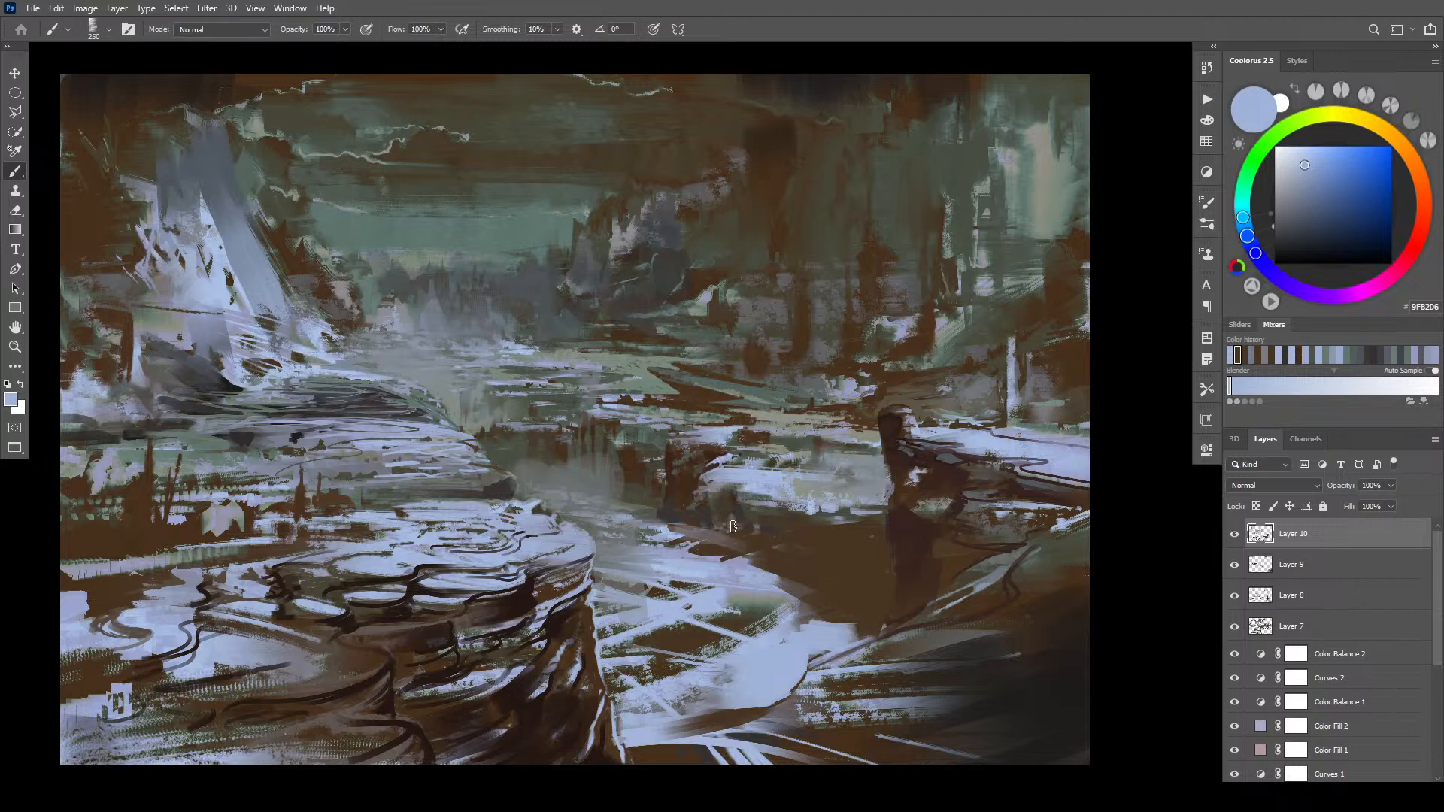
- Try to paint dark grey-green strokes across the snowy face of the middle-distance mound, enlarging the brush to 300 px
{"action": "key", "text": "bracketleft"}
{"action": "key", "text": "bracketleft"}
{"action": "key", "text": "bracketleft"}
{"action": "key", "text": "bracketleft"}
{"action": "key", "text": "bracketleft"}
{"action": "left_click", "coordinate": [734, 495], "text": "alt"}
{"action": "mouse_move", "coordinate": [821, 482]}
{"action": "left_mouse_down"}
{"action": "mouse_move", "coordinate": [718, 497]}
{"action": "mouse_move", "coordinate": [831, 480]}
{"action": "mouse_move", "coordinate": [736, 470]}
{"action": "left_mouse_up"}
{"action": "mouse_move", "coordinate": [736, 470]}
{"action": "left_mouse_down"}
{"action": "mouse_move", "coordinate": [815, 479]}
{"action": "mouse_move", "coordinate": [744, 463]}
{"action": "mouse_move", "coordinate": [790, 445]}
{"action": "mouse_move", "coordinate": [776, 445]}
{"action": "mouse_move", "coordinate": [782, 464]}
{"action": "mouse_move", "coordinate": [733, 456]}
{"action": "mouse_move", "coordinate": [799, 462]}
{"action": "mouse_move", "coordinate": [802, 445]}
{"action": "mouse_move", "coordinate": [810, 469]}
{"action": "mouse_move", "coordinate": [810, 445]}
{"action": "mouse_move", "coordinate": [808, 463]}
{"action": "mouse_move", "coordinate": [734, 451]}
{"action": "left_mouse_up"}
{"action": "key", "text": "bracketright"}
{"action": "key", "text": "bracketright"}
{"action": "key", "text": "bracketright"}
{"action": "key", "text": "bracketright"}
{"action": "key", "text": "bracketright"}
{"action": "key", "text": "bracketright"}
{"action": "left_click", "coordinate": [782, 446], "text": "alt"}
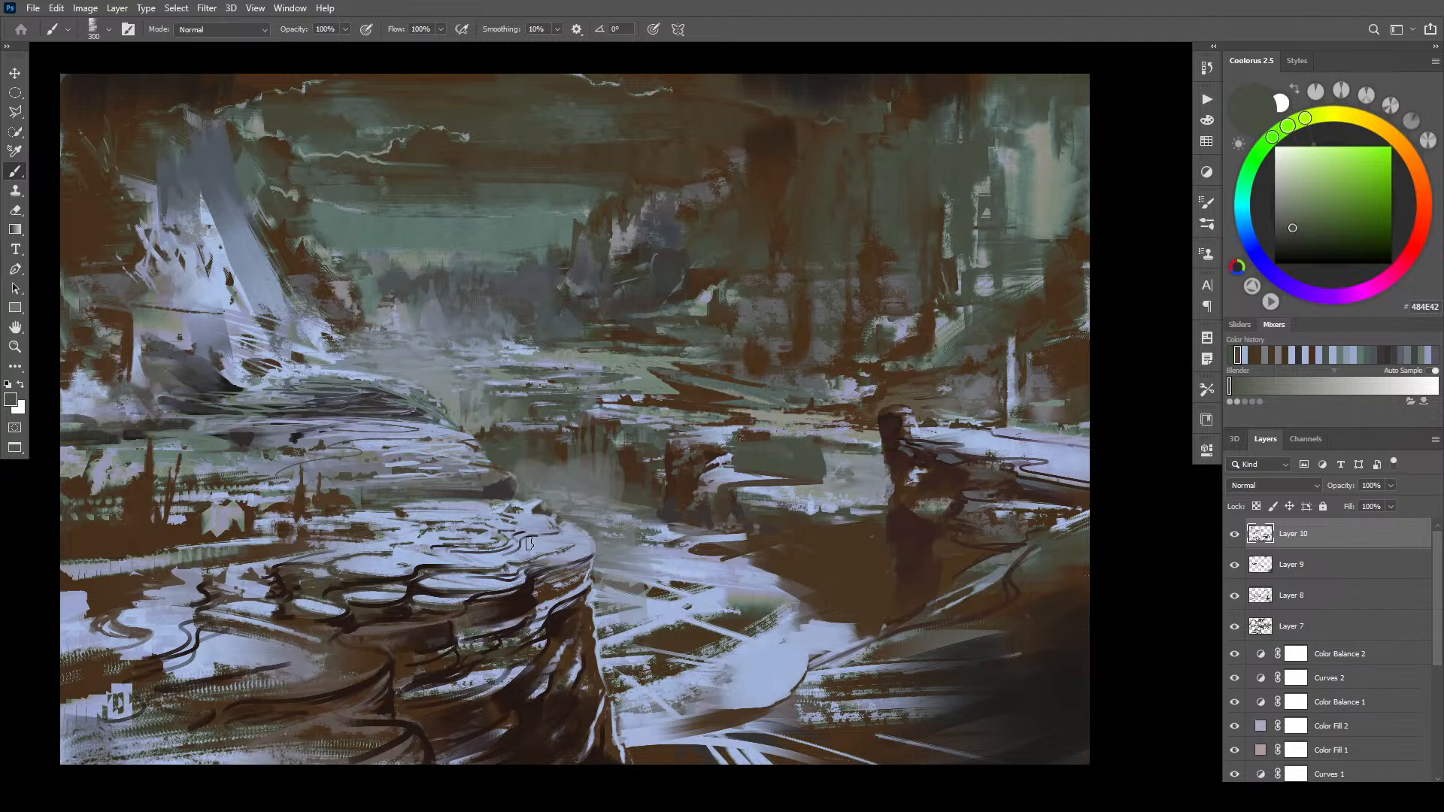
{"action": "key", "text": "ctrl+z"}
{"action": "key", "text": "ctrl+z"}
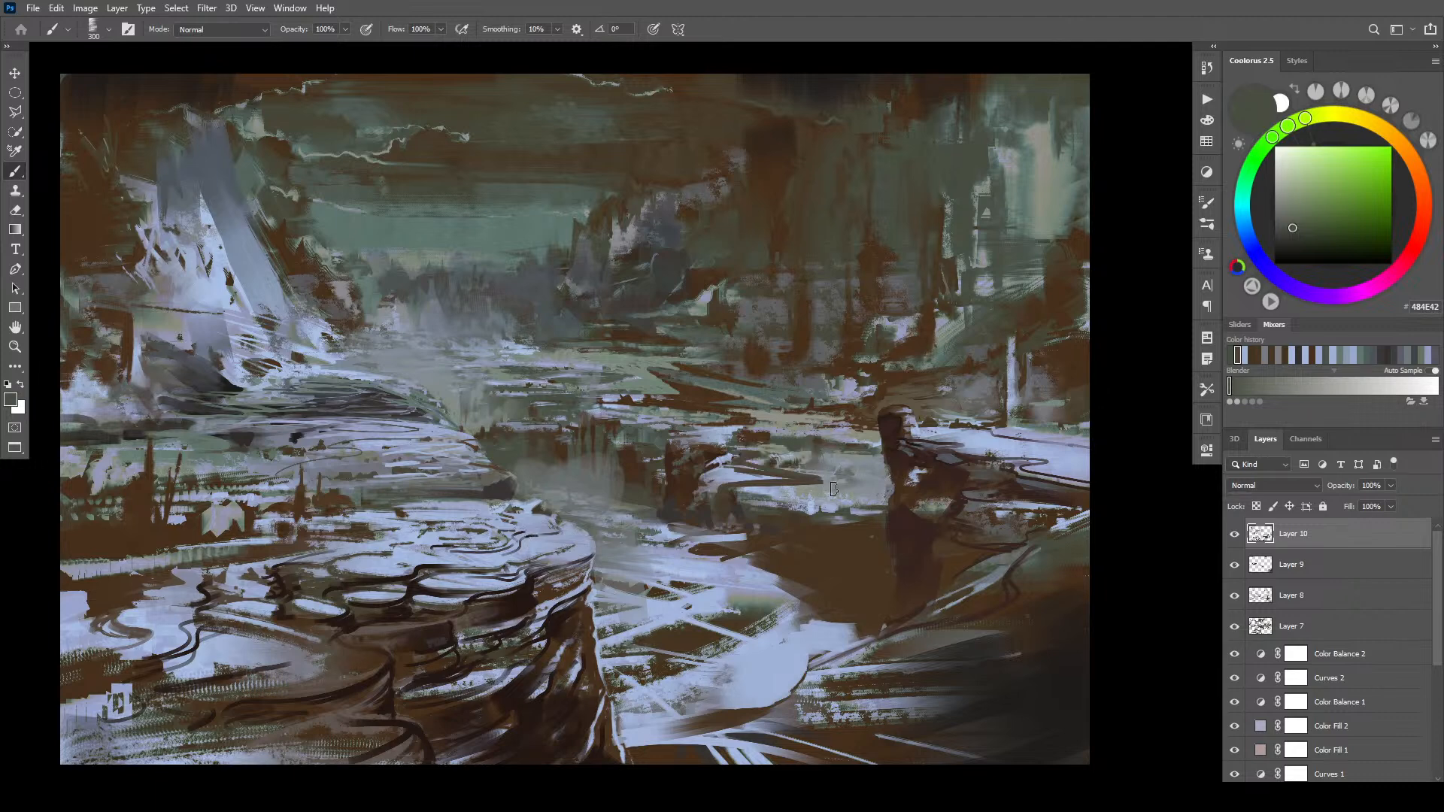
{"action": "key", "text": "ctrl+z"}
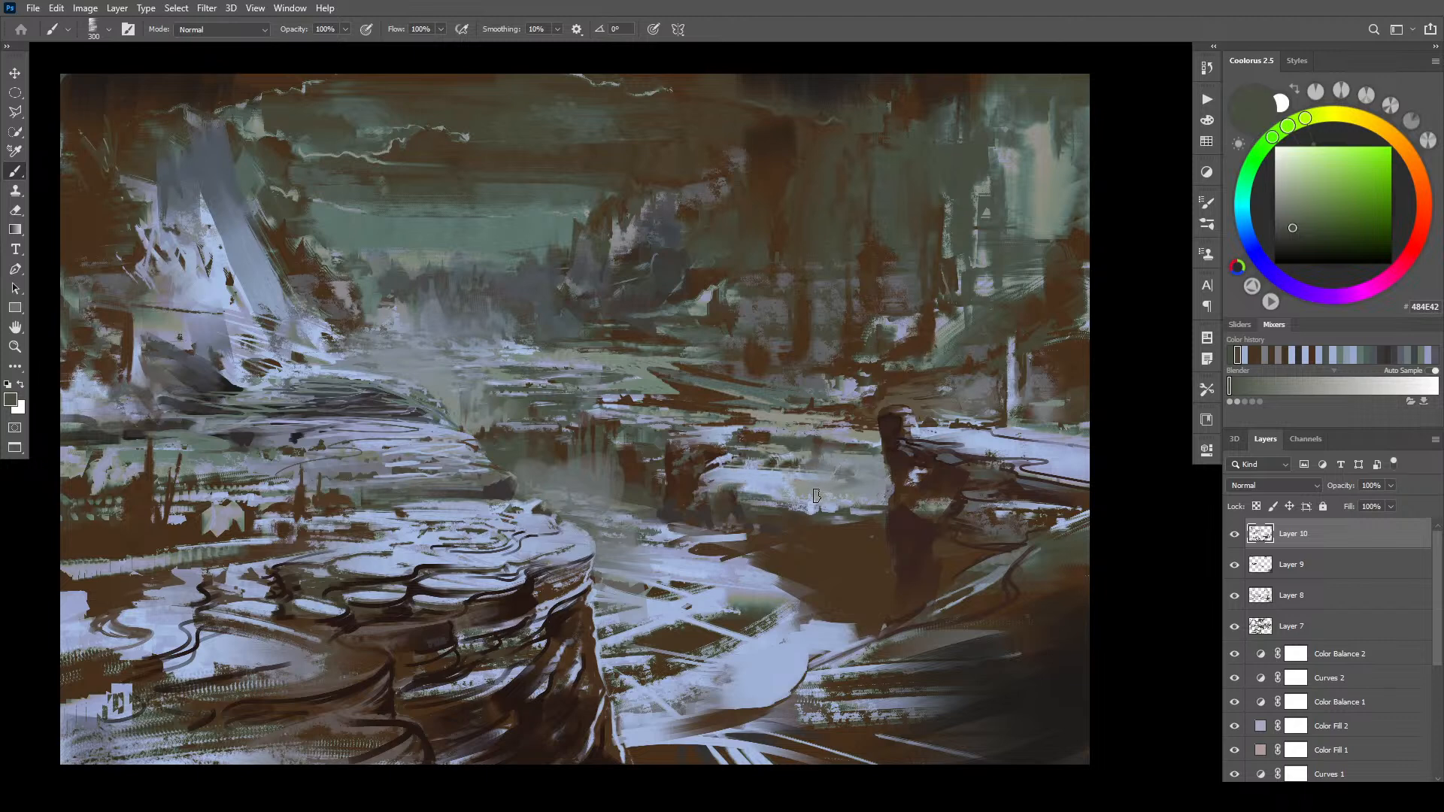
- Sample light blue from the snow and paint a thin snow strip across the brown ground toward the rock spur's base
{"action": "left_click", "coordinate": [740, 570], "text": "alt"}
{"action": "key", "text": "bracketleft"}
{"action": "key", "text": "bracketleft"}
{"action": "key", "text": "bracketleft"}
{"action": "key", "text": "bracketleft"}
{"action": "key", "text": "bracketleft"}
{"action": "key", "text": "bracketleft"}
{"action": "mouse_move", "coordinate": [889, 573]}
{"action": "left_mouse_down"}
{"action": "mouse_move", "coordinate": [844, 590]}
{"action": "mouse_move", "coordinate": [885, 602]}
{"action": "mouse_move", "coordinate": [889, 573]}
{"action": "mouse_move", "coordinate": [881, 588]}
{"action": "mouse_move", "coordinate": [812, 593]}
{"action": "mouse_move", "coordinate": [884, 598]}
{"action": "mouse_move", "coordinate": [882, 585]}
{"action": "mouse_move", "coordinate": [695, 616]}
{"action": "mouse_move", "coordinate": [883, 582]}
{"action": "mouse_move", "coordinate": [831, 595]}
{"action": "left_mouse_up"}
- Blend the new snow strip into the snow channel with strokes of sampled light blue
{"action": "key", "text": "bracketright"}
{"action": "key", "text": "bracketright"}
{"action": "key", "text": "bracketright"}
{"action": "key", "text": "bracketright"}
{"action": "left_click", "coordinate": [801, 594], "text": "alt"}
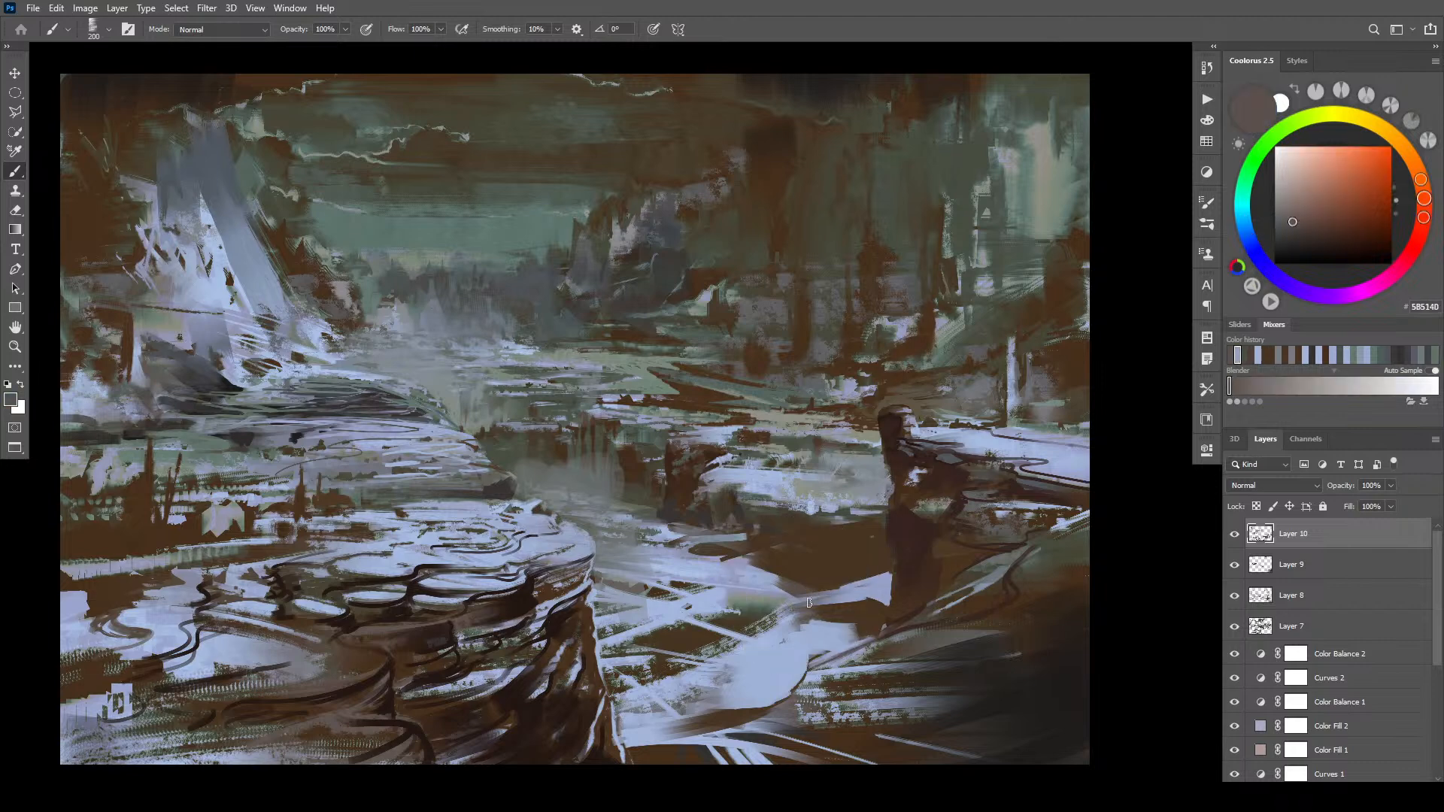
{"action": "left_click", "coordinate": [774, 622], "text": "alt"}
{"action": "mouse_move", "coordinate": [718, 623]}
{"action": "left_mouse_down"}
{"action": "mouse_move", "coordinate": [792, 610]}
{"action": "mouse_move", "coordinate": [795, 628]}
{"action": "mouse_move", "coordinate": [825, 631]}
{"action": "mouse_move", "coordinate": [782, 608]}
{"action": "left_mouse_up"}
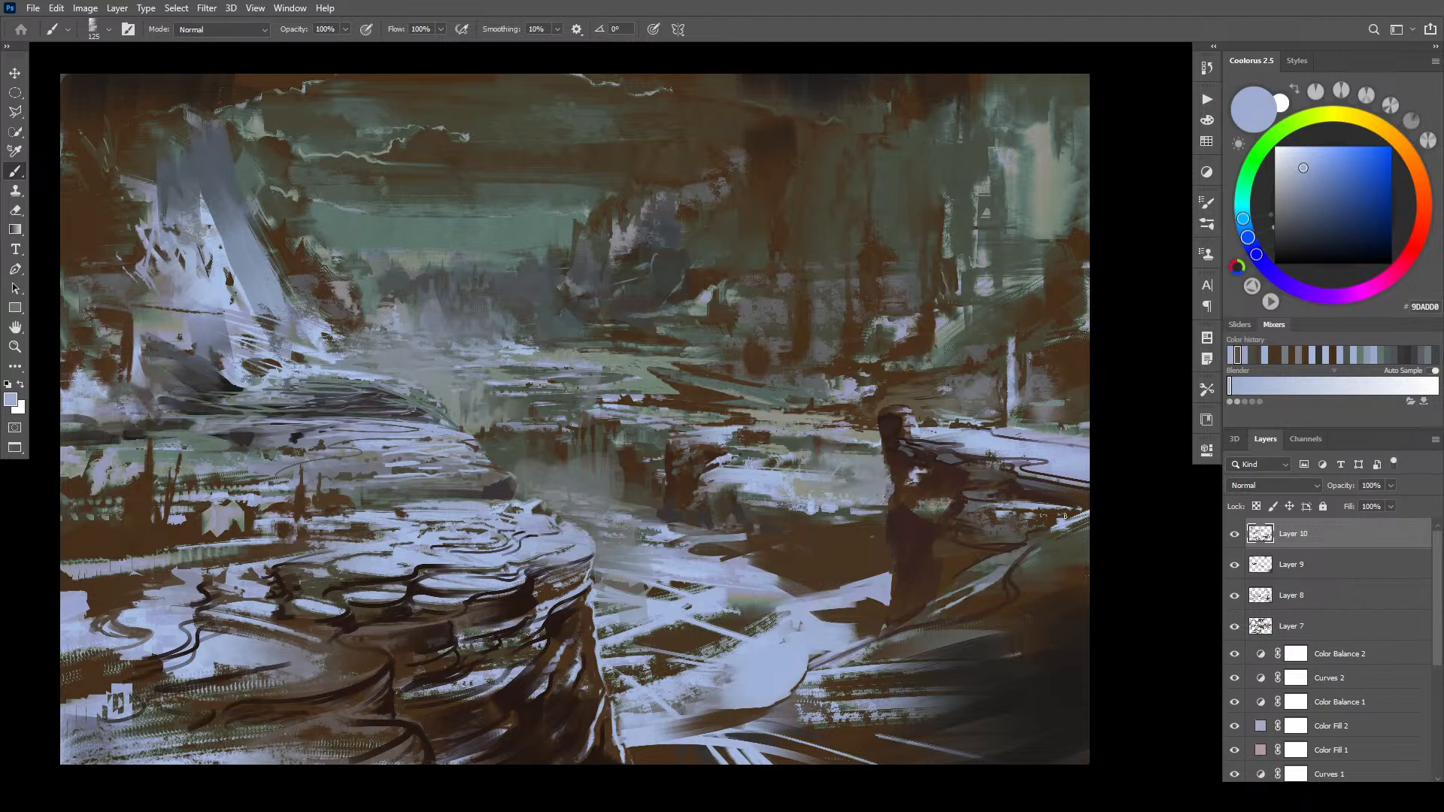
- Sample dark brown from the ground and darken the outer edge of the snow channel at 200 px
{"action": "left_click", "coordinate": [871, 613], "text": "alt"}
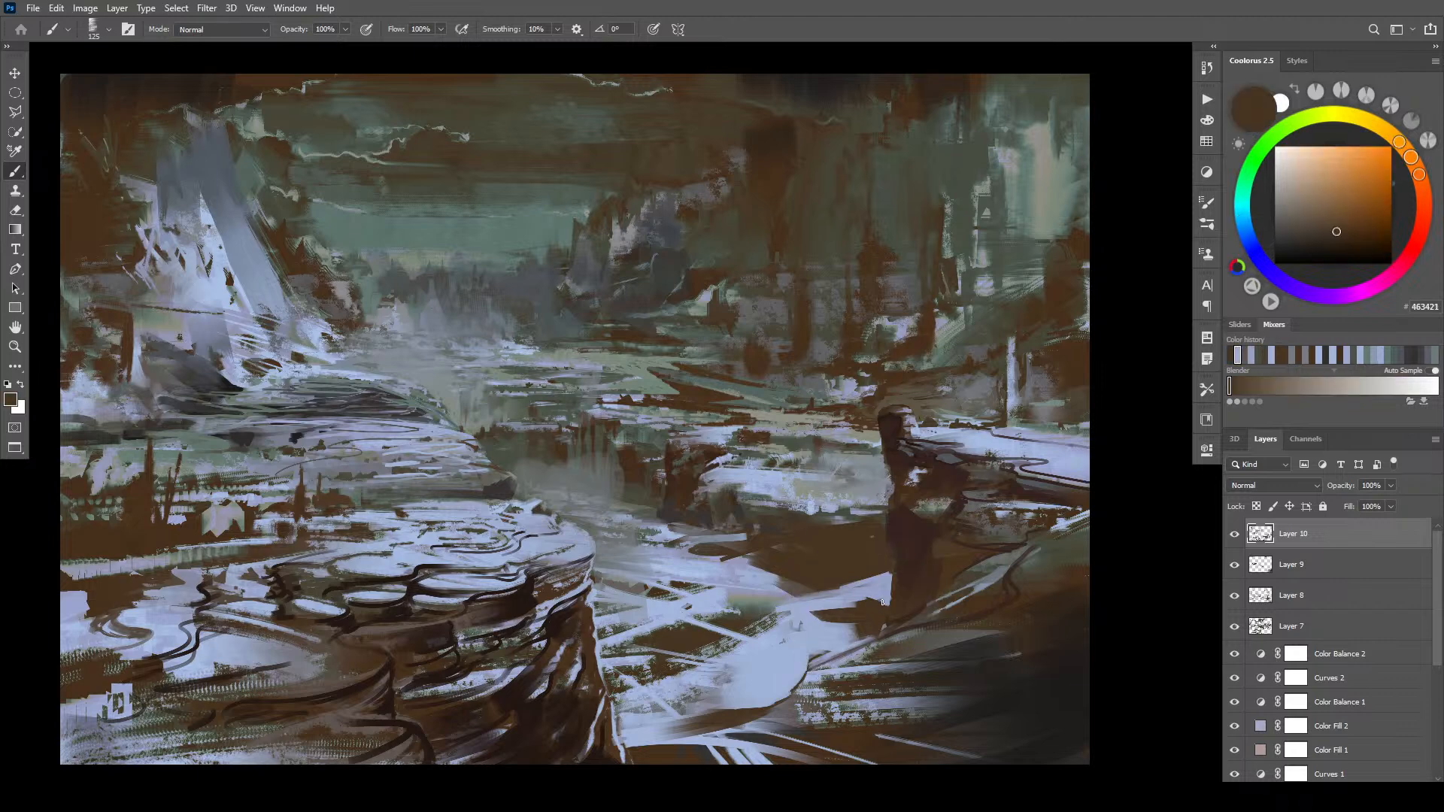
{"action": "key", "text": "]"}
{"action": "key", "text": "]"}
{"action": "key", "text": "]"}
{"action": "mouse_move", "coordinate": [858, 627]}
{"action": "left_mouse_down"}
{"action": "mouse_move", "coordinate": [851, 650]}
{"action": "mouse_move", "coordinate": [883, 621]}
{"action": "mouse_move", "coordinate": [823, 671]}
{"action": "left_mouse_up"}
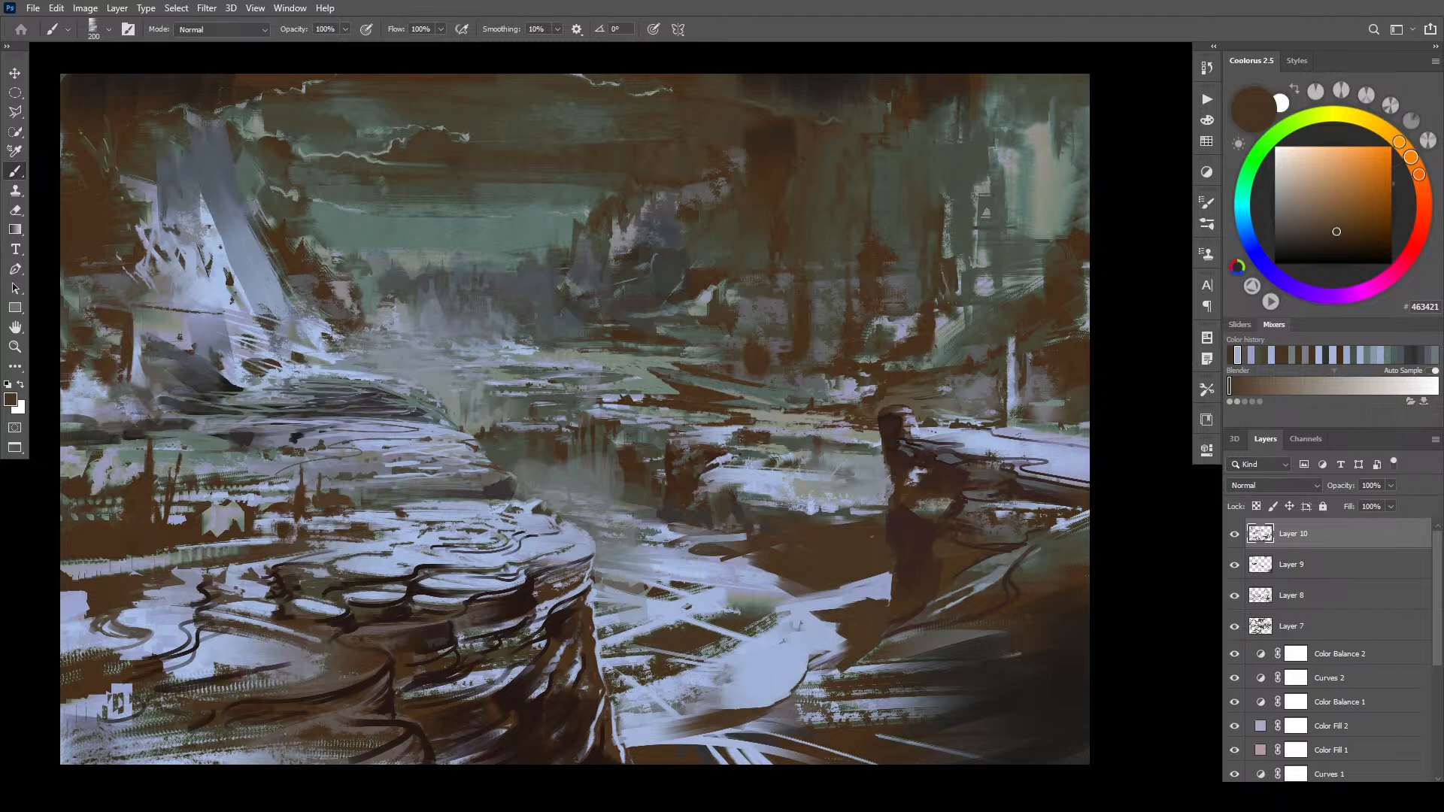
- Paint a small dark brown rock in the middle of the snow channel, then enlarge the brush to 175 px
{"action": "key", "text": "bracketleft"}
{"action": "key", "text": "bracketleft"}
{"action": "key", "text": "bracketleft"}
{"action": "key", "text": "bracketleft"}
{"action": "key", "text": "bracketleft"}
{"action": "mouse_move", "coordinate": [744, 604]}
{"action": "left_mouse_down"}
{"action": "mouse_move", "coordinate": [718, 567]}
{"action": "mouse_move", "coordinate": [732, 599]}
{"action": "mouse_move", "coordinate": [753, 597]}
{"action": "mouse_move", "coordinate": [721, 591]}
{"action": "mouse_move", "coordinate": [736, 624]}
{"action": "left_mouse_up"}
{"action": "key", "text": "bracketright"}
{"action": "key", "text": "bracketright"}
{"action": "key", "text": "bracketright"}
{"action": "key", "text": "bracketright"}
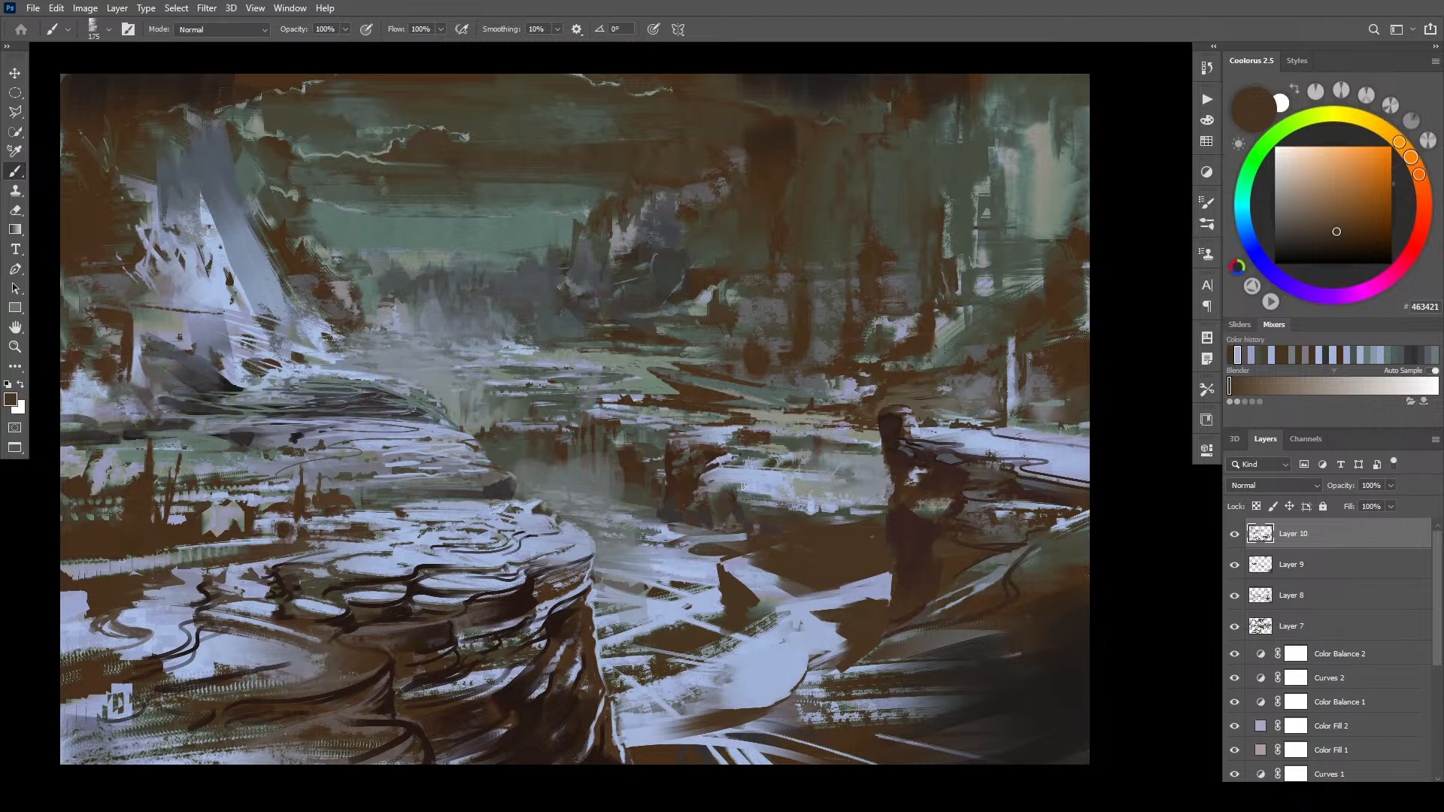
- Touch up the snow around the small brown rock with sampled light blue and grey-green, finishing with a smaller brush
{"action": "left_click", "coordinate": [726, 556], "text": "alt"}
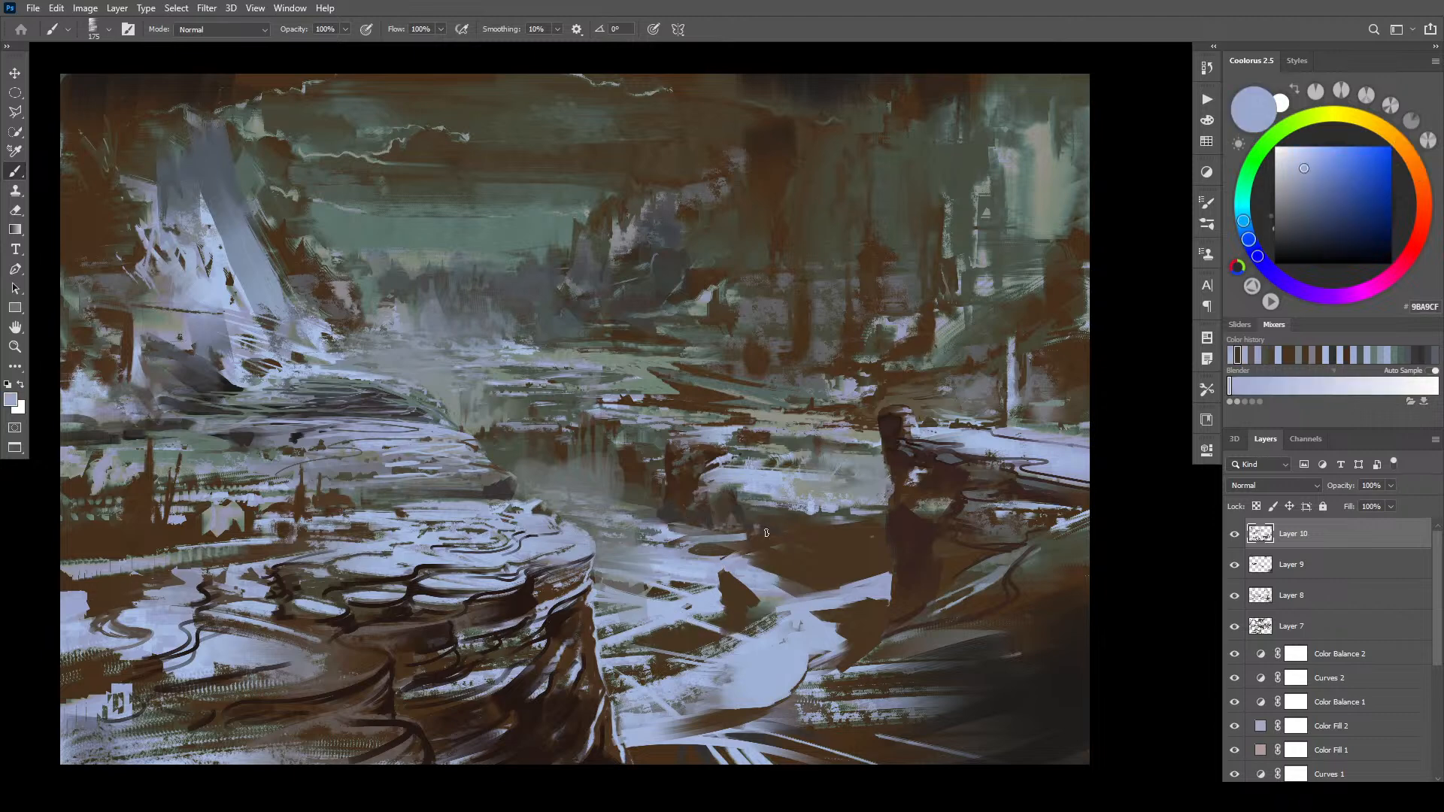
{"action": "left_click", "coordinate": [758, 601], "text": "alt"}
{"action": "key", "text": "bracketright"}
{"action": "key", "text": "bracketright"}
{"action": "key", "text": "bracketright"}
{"action": "key", "text": "bracketright"}
{"action": "key", "text": "bracketleft"}
{"action": "key", "text": "bracketleft"}
{"action": "key", "text": "bracketleft"}
{"action": "key", "text": "bracketleft"}
{"action": "key", "text": "bracketleft"}
{"action": "key", "text": "bracketleft"}
{"action": "key", "text": "bracketleft"}
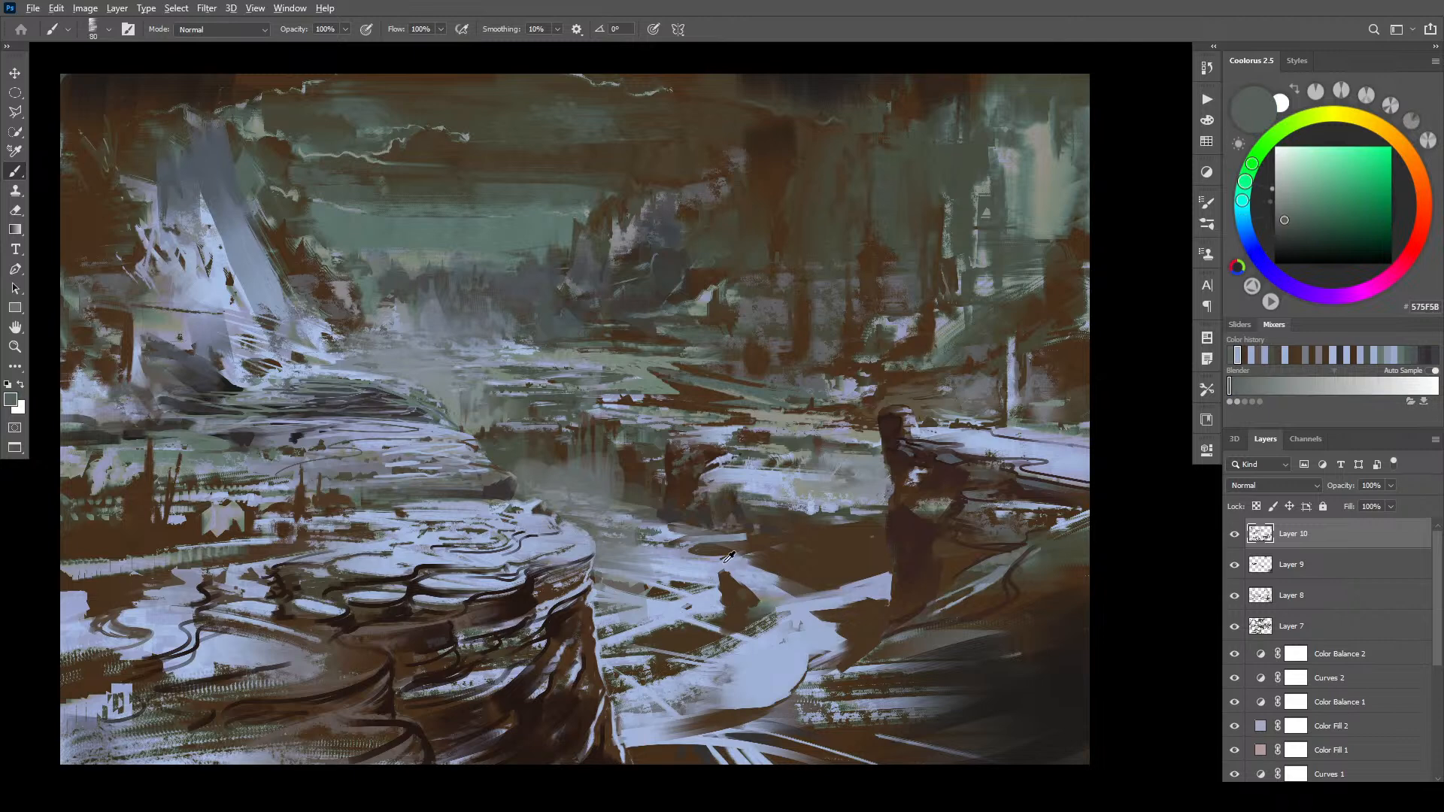
- Sample dark brown and refine the shadow edges above the small rock, enlarging the brush to 100 px
{"action": "left_click", "coordinate": [731, 553], "text": "alt"}
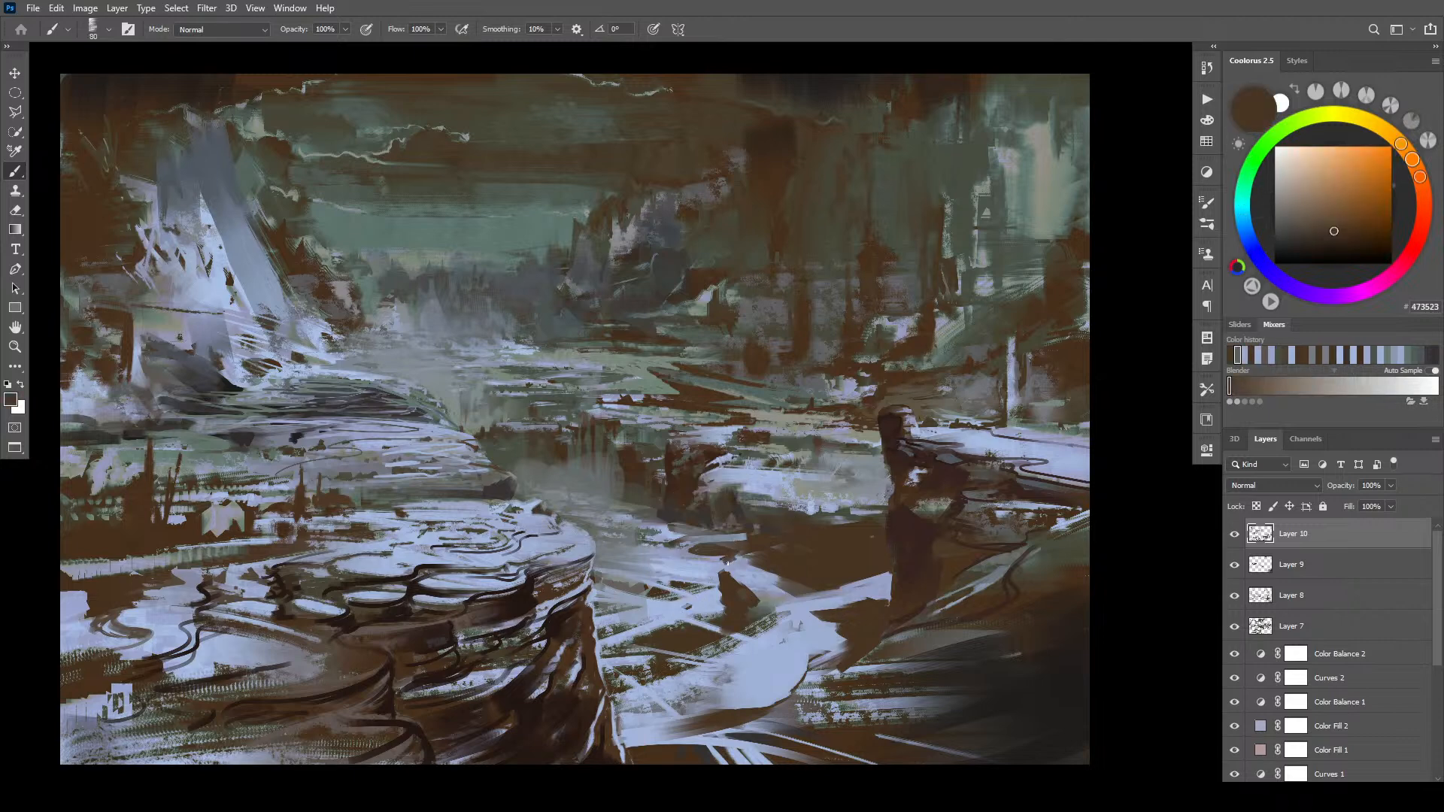
{"action": "key", "text": "bracketright"}
{"action": "key", "text": "bracketright"}
{"action": "key", "text": "bracketright"}
{"action": "key", "text": "bracketright"}
{"action": "key", "text": "bracketright"}
- Detail the snow's upper edge below the mound with fine strokes of sampled light blue and blue-grey
{"action": "left_click", "coordinate": [681, 535], "text": "alt"}
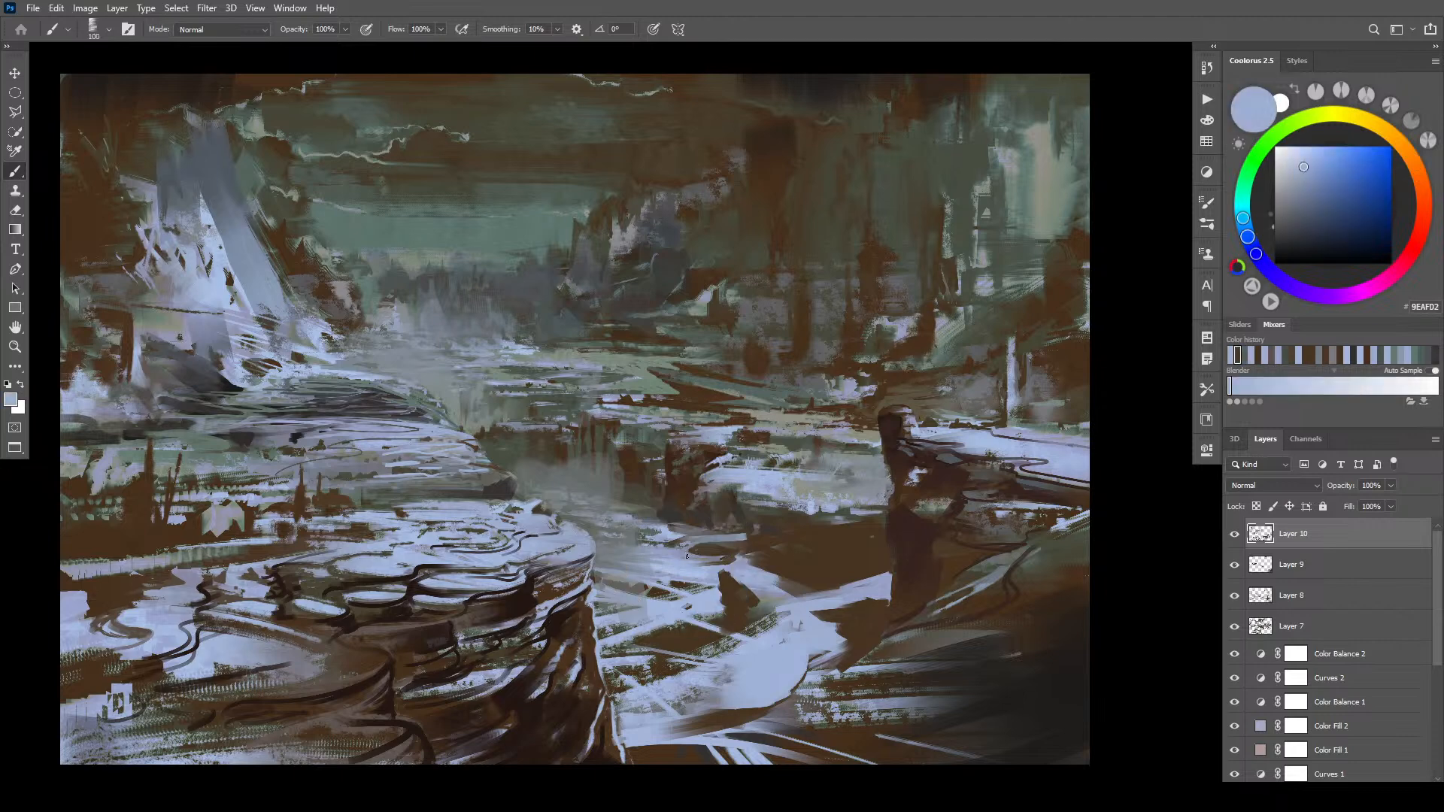
{"action": "key", "text": "bracketleft"}
{"action": "key", "text": "bracketleft"}
{"action": "key", "text": "bracketleft"}
{"action": "key", "text": "bracketleft"}
{"action": "key", "text": "bracketleft"}
{"action": "key", "text": "bracketleft"}
{"action": "left_click", "coordinate": [719, 536], "text": "alt"}
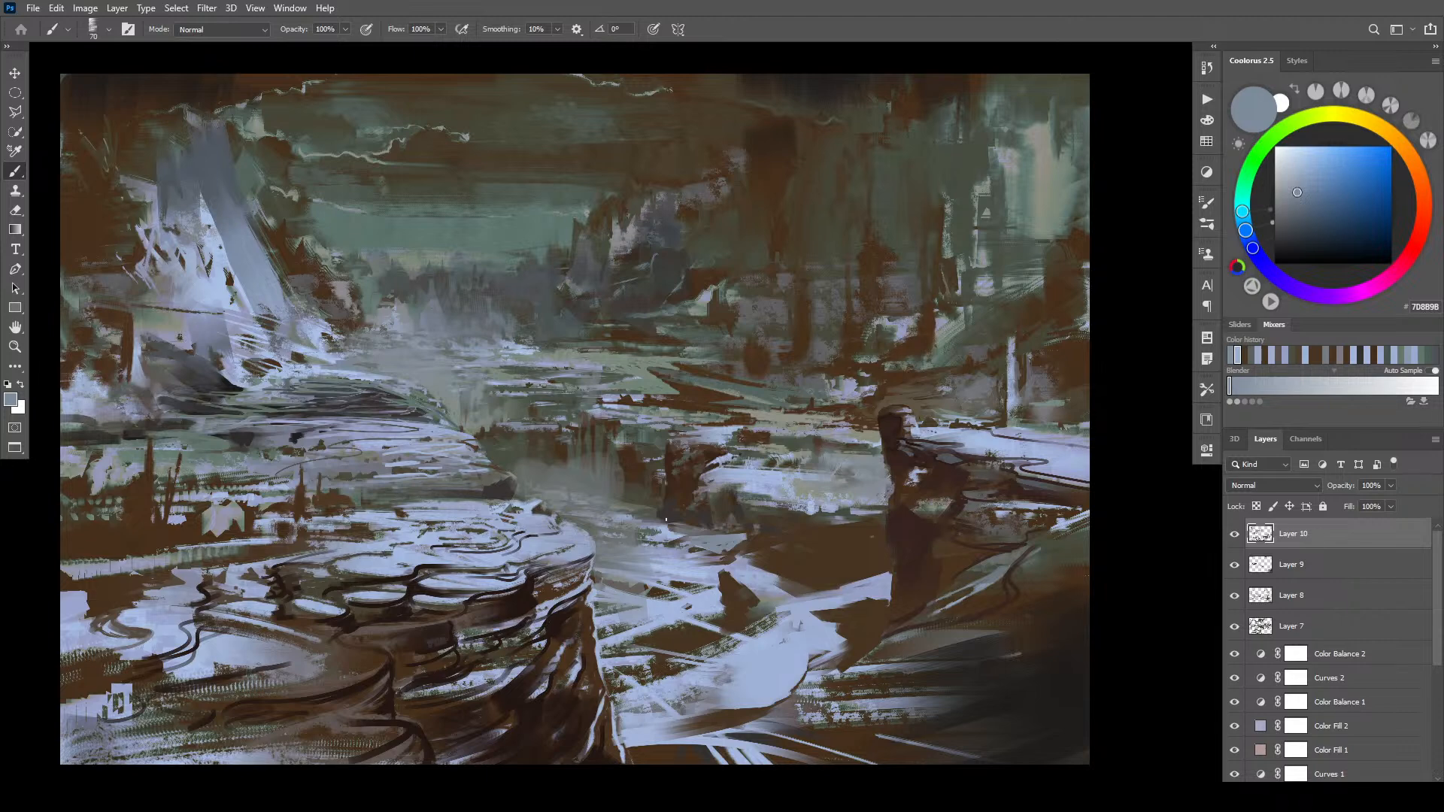
- Sample grey from the mist and soften the end of the middle ledge and the foreground ledge's upper rim, varying the brush size
{"action": "left_click", "coordinate": [544, 477], "text": "alt"}
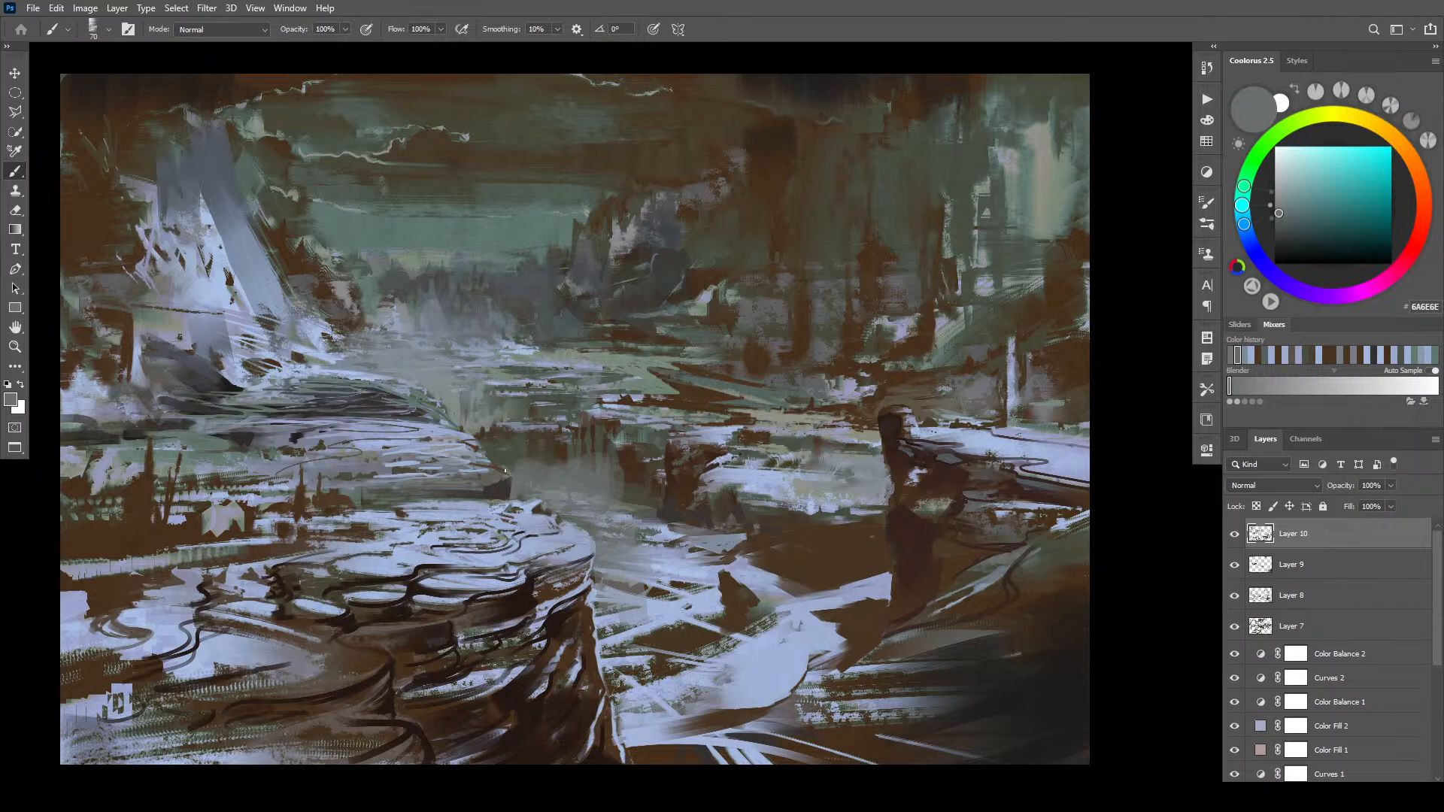
{"action": "key", "text": "bracketright"}
{"action": "key", "text": "bracketright"}
{"action": "key", "text": "bracketright"}
{"action": "key", "text": "bracketright"}
{"action": "key", "text": "bracketright"}
{"action": "key", "text": "bracketright"}
{"action": "key", "text": "bracketright"}
{"action": "key", "text": "bracketright"}
{"action": "key", "text": "bracketright"}
{"action": "key", "text": "bracketleft"}
{"action": "key", "text": "bracketleft"}
{"action": "key", "text": "bracketleft"}
{"action": "key", "text": "bracketleft"}
{"action": "key", "text": "bracketleft"}
{"action": "key", "text": "bracketleft"}
{"action": "key", "text": "bracketleft"}
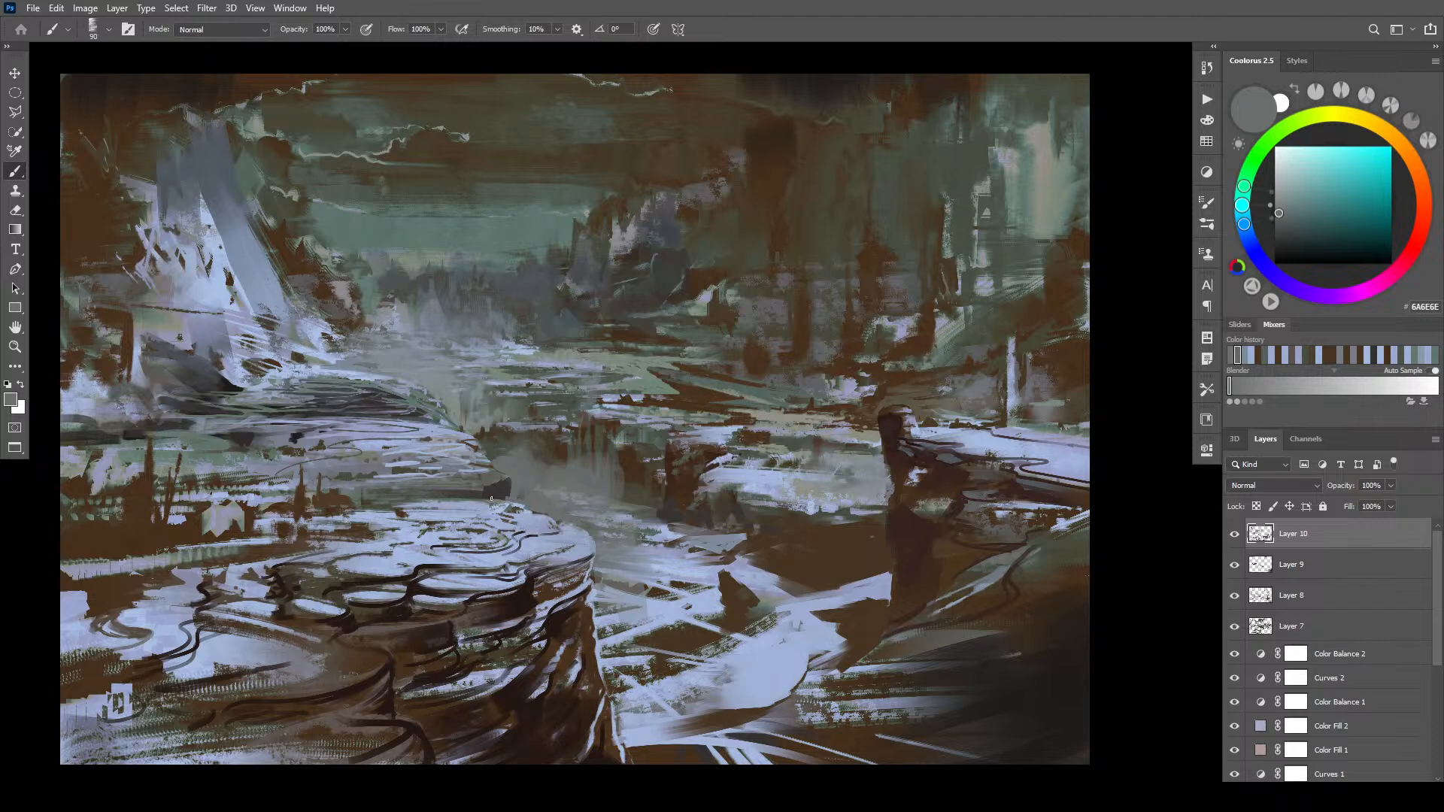
- Shade the underside of the middle ledge's tip with sampled dark grey and olive-grey tones, reducing the brush from 125 px
{"action": "key", "text": "]"}
{"action": "key", "text": "]"}
{"action": "key", "text": "]"}
{"action": "key", "text": "]"}
{"action": "left_click", "coordinate": [504, 491], "text": "alt"}
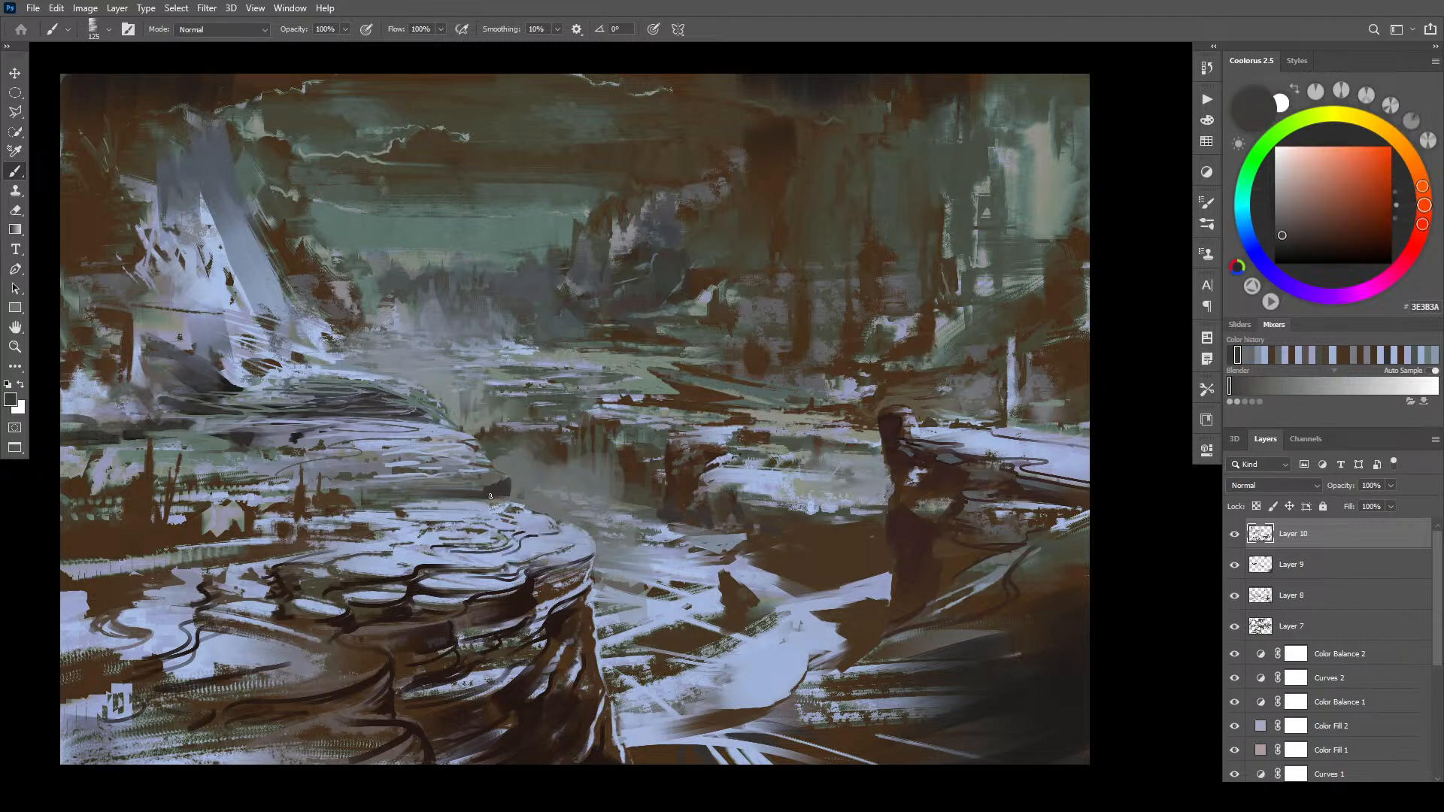
{"action": "key", "text": "bracketleft"}
{"action": "key", "text": "bracketleft"}
{"action": "left_click", "coordinate": [463, 479], "text": "alt"}
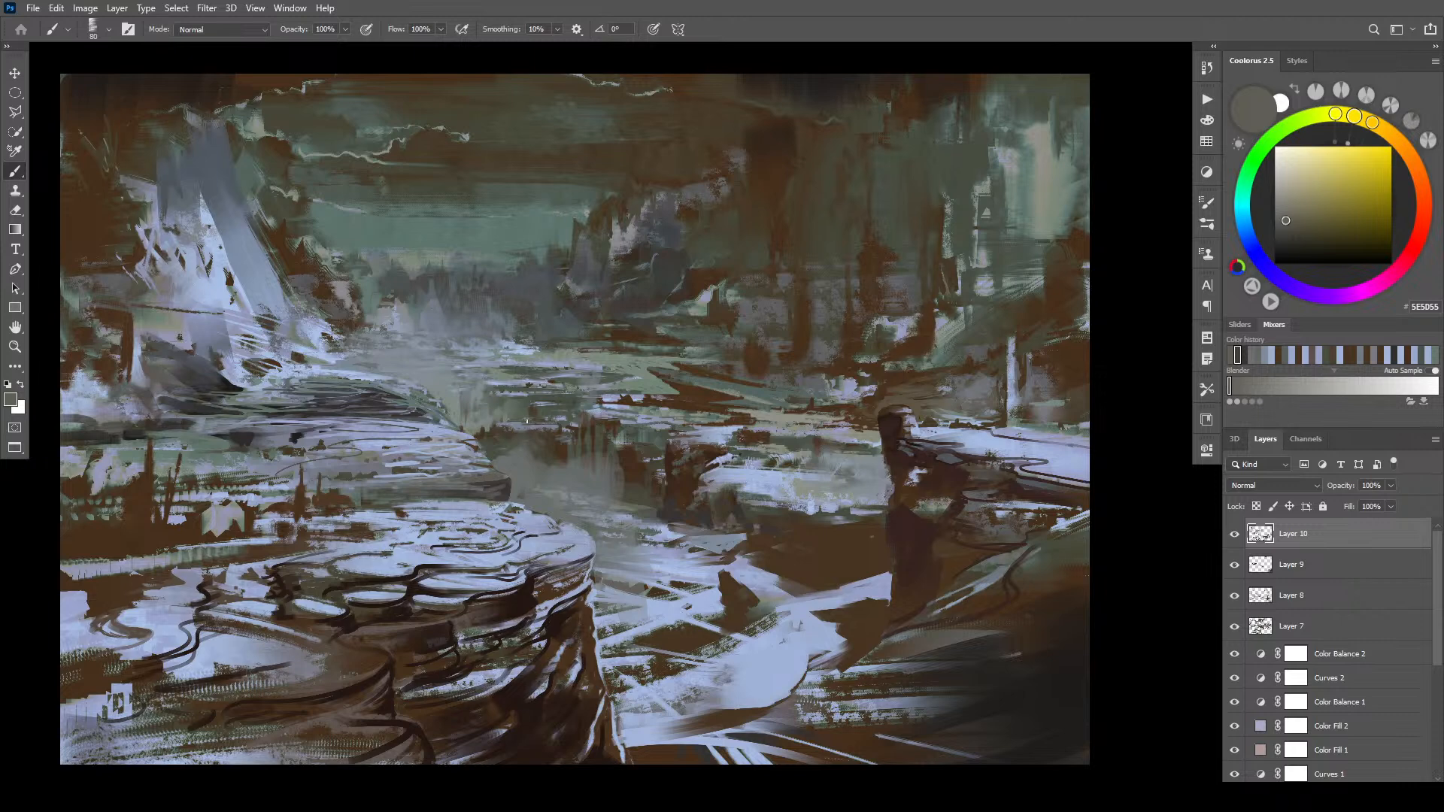
{"action": "left_click", "coordinate": [506, 488], "text": "alt"}
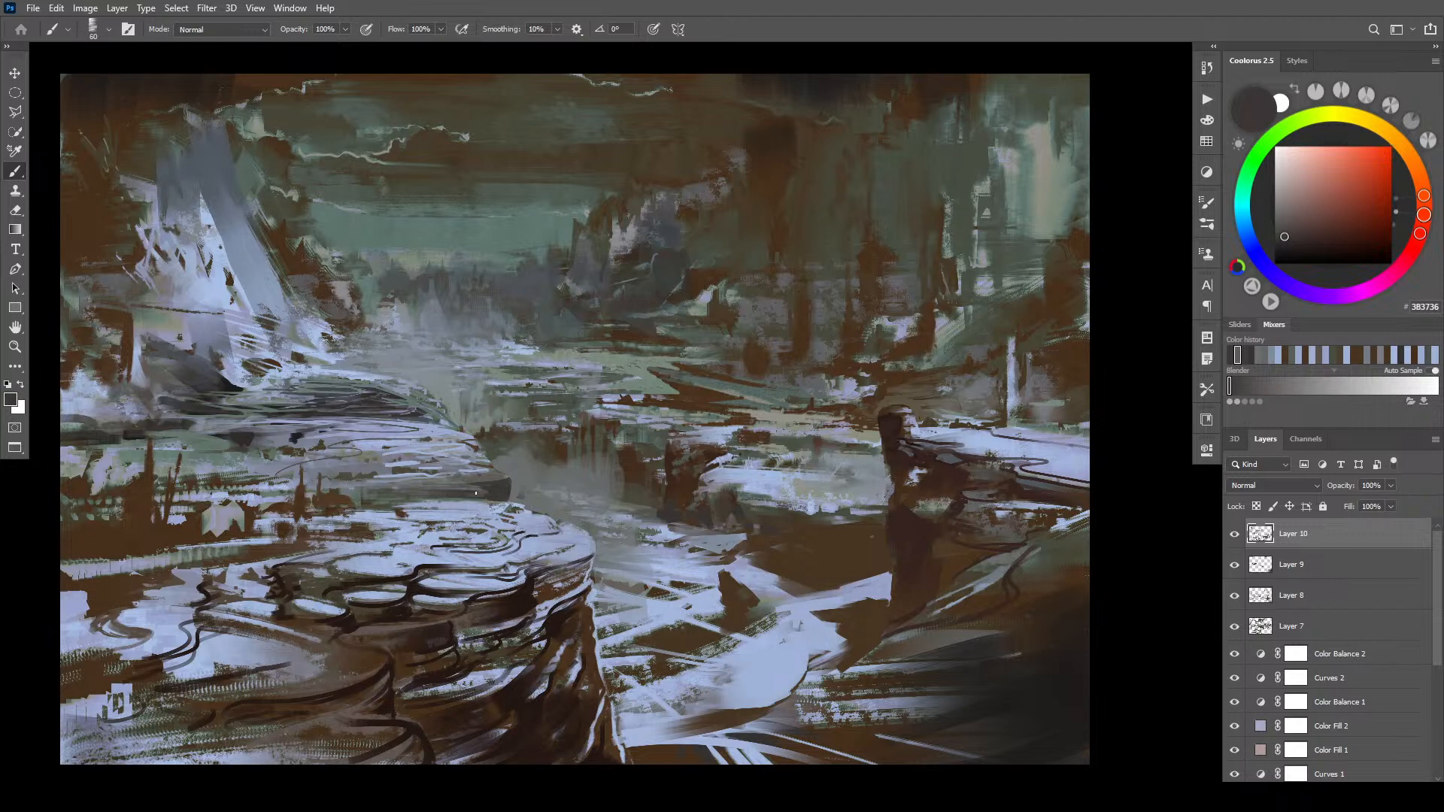
- Refine the shadow shapes under the middle ledge's tip with sampled dark grey and olive-grey, using a 45 px brush
{"action": "left_click", "coordinate": [470, 493], "text": "alt"}
{"action": "left_click", "coordinate": [477, 494], "text": "alt"}
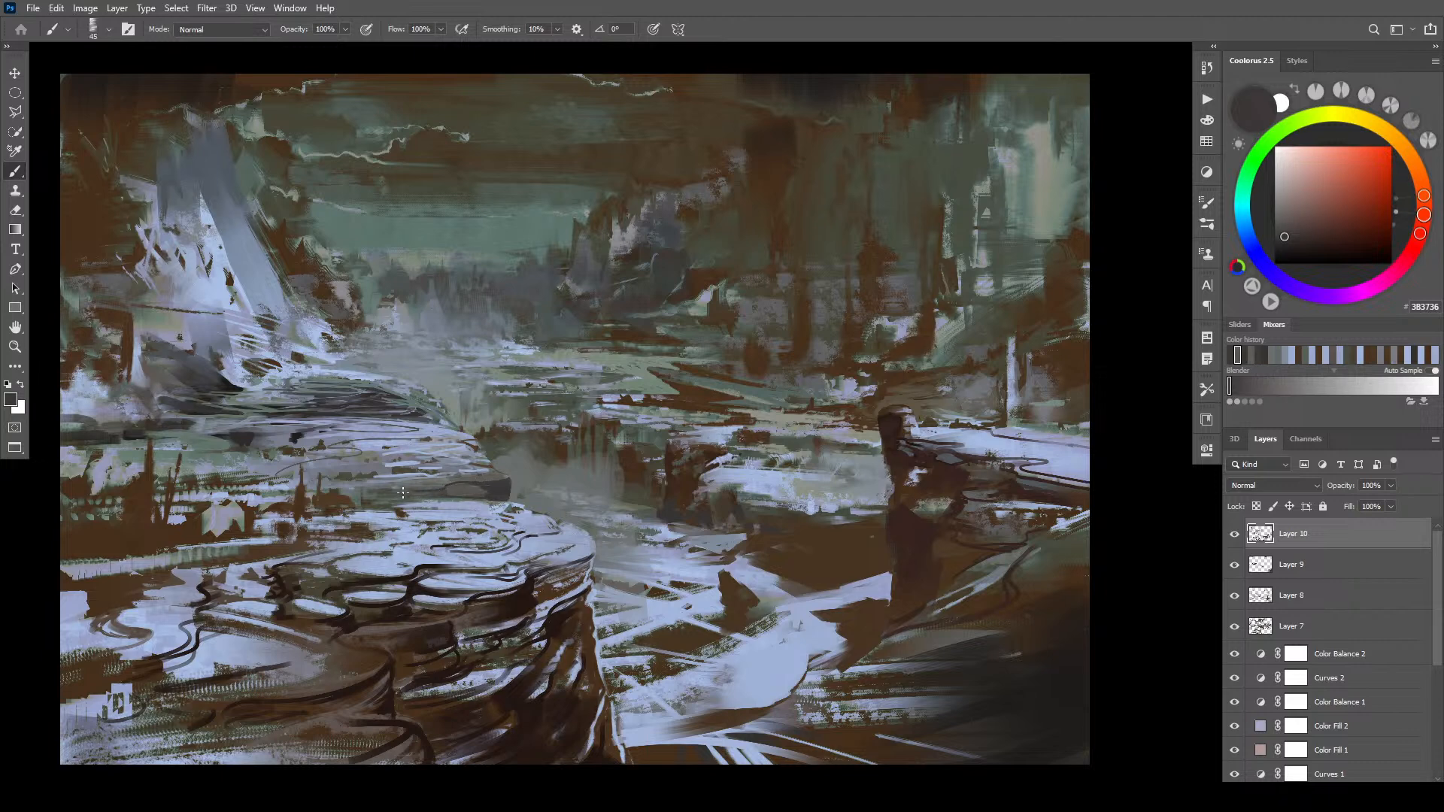
{"action": "left_click", "coordinate": [446, 495], "text": "alt"}
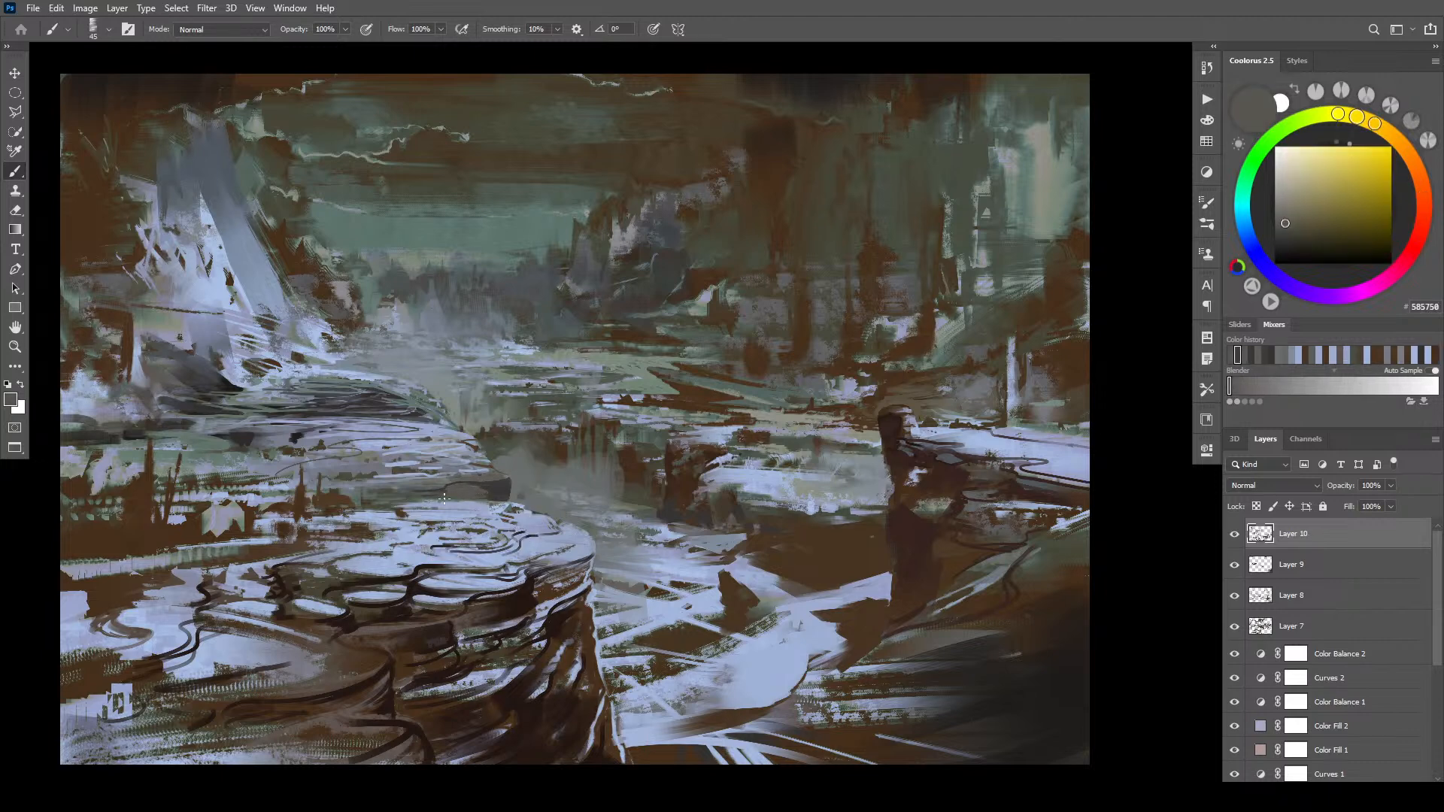
{"action": "left_click", "coordinate": [484, 487], "text": "alt"}
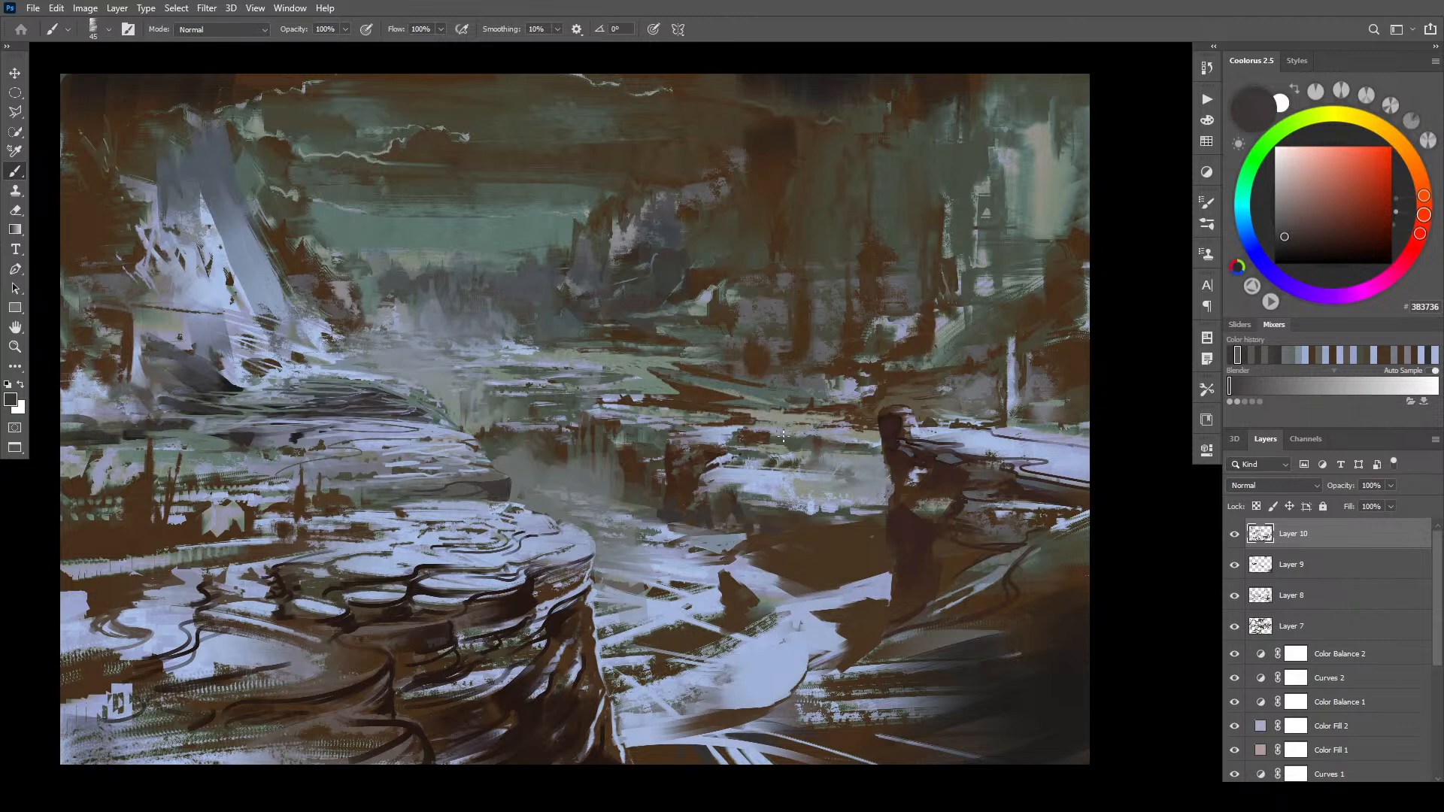
- Sample light blue and olive-grey and stroke fine bands across the middle ledge's snowy face, varying the brush size
{"action": "left_click", "coordinate": [403, 420], "text": "alt"}
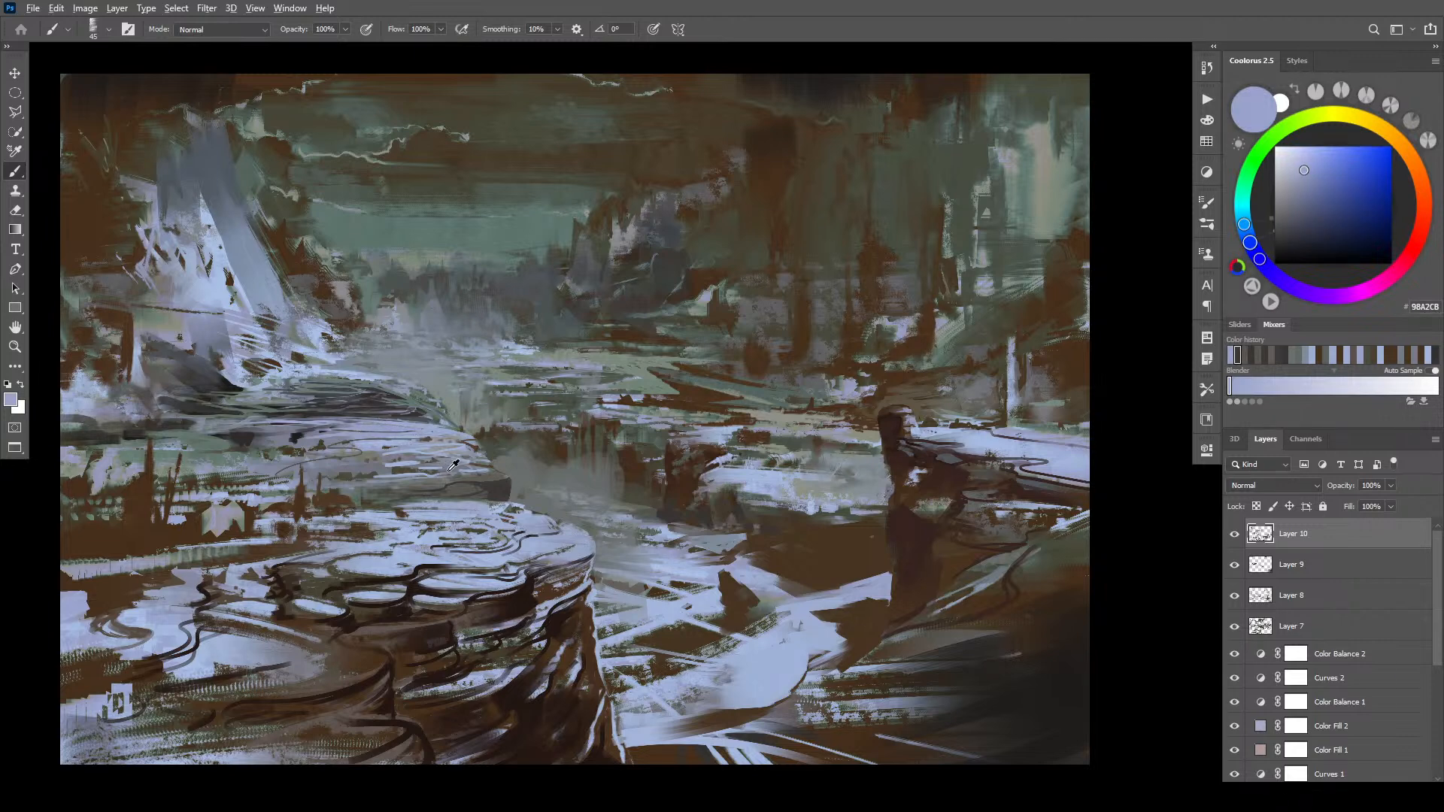
{"action": "left_click", "coordinate": [371, 440], "text": "alt"}
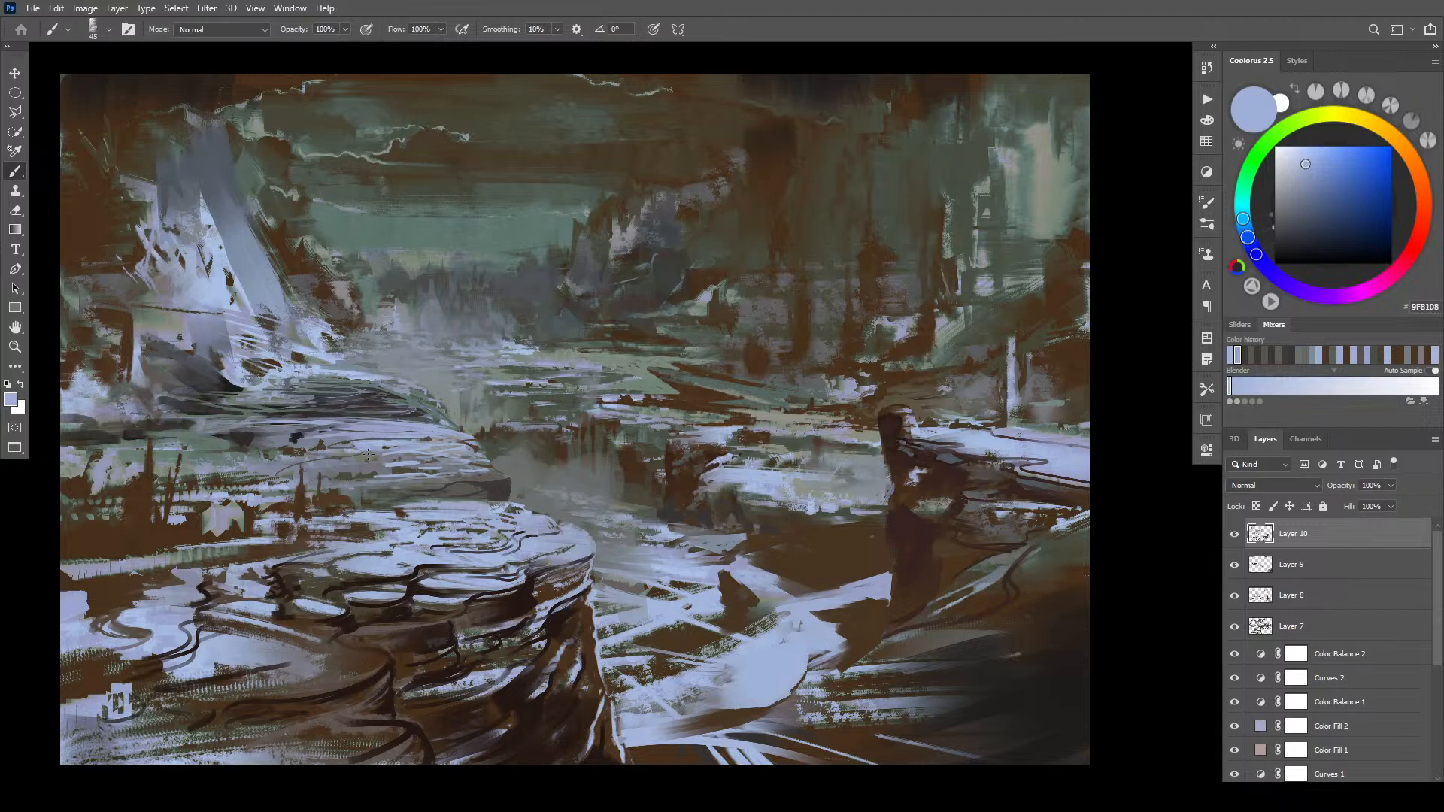
{"action": "key", "text": "bracketright"}
{"action": "key", "text": "bracketright"}
{"action": "key", "text": "bracketright"}
{"action": "key", "text": "bracketright"}
{"action": "key", "text": "bracketright"}
{"action": "key", "text": "bracketright"}
{"action": "key", "text": "bracketright"}
{"action": "left_click", "coordinate": [496, 473], "text": "alt"}
{"action": "key", "text": "bracketleft"}
{"action": "key", "text": "bracketleft"}
{"action": "key", "text": "bracketleft"}
{"action": "key", "text": "bracketleft"}
{"action": "key", "text": "bracketleft"}
{"action": "key", "text": "bracketleft"}
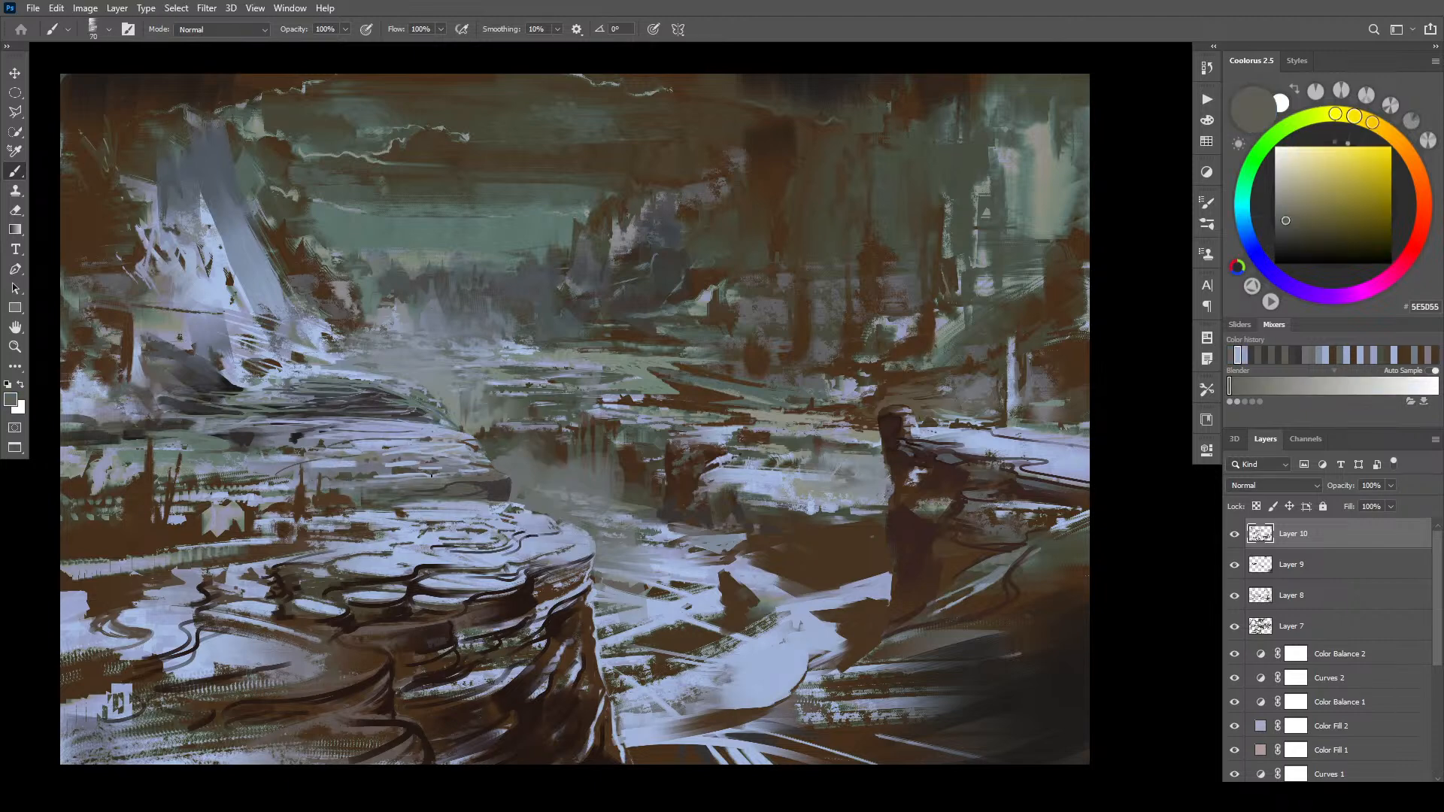
{"action": "key", "text": "bracketleft"}
{"action": "left_click_drag", "start_coordinate": [383, 466], "coordinate": [462, 443]}
{"action": "left_click_drag", "start_coordinate": [421, 456], "coordinate": [451, 449]}
- Sample light blue at the middle ledge's edge and sweep it across the ledge's lower face with a 200 px brush
{"action": "left_click", "coordinate": [492, 462], "text": "alt"}
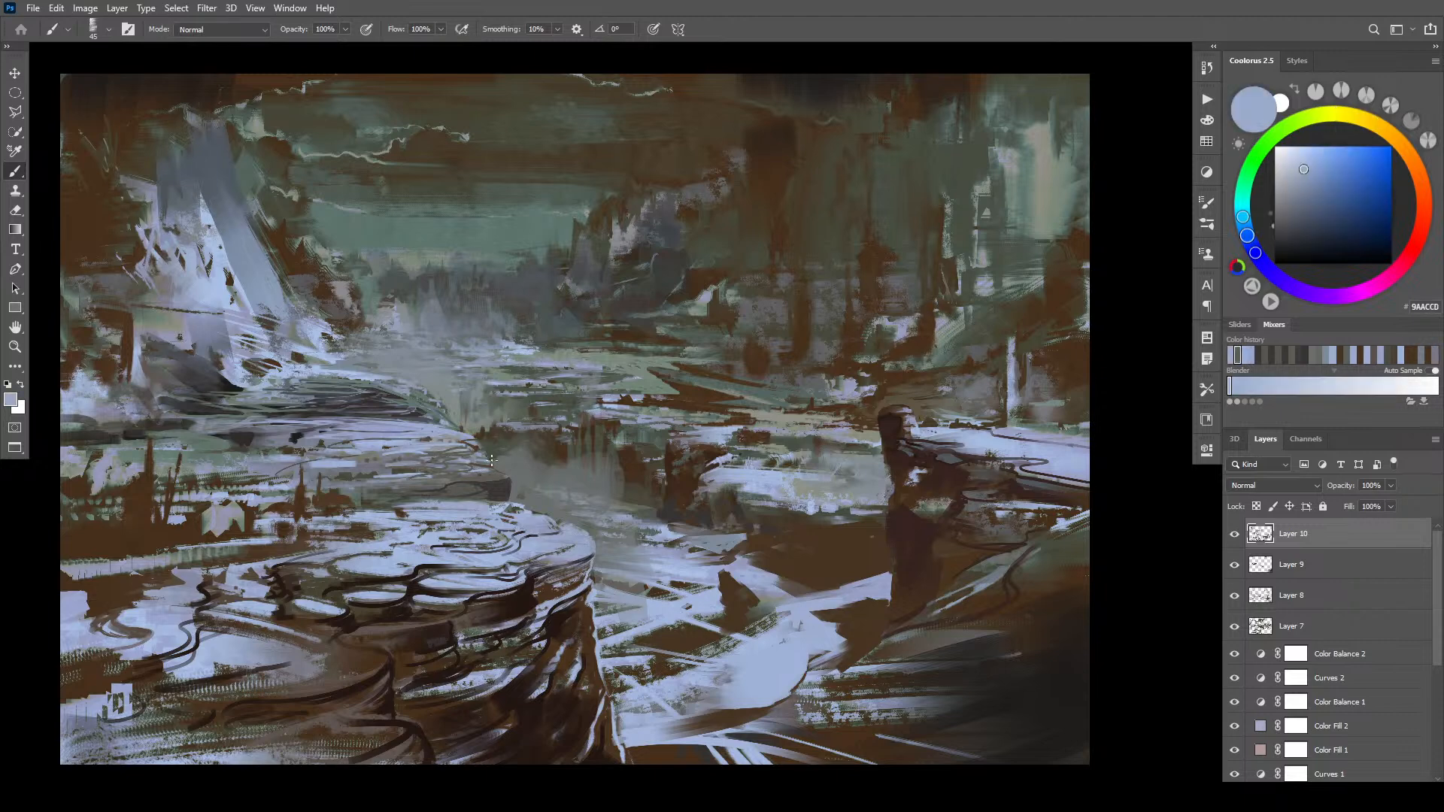
{"action": "key", "text": "]"}
{"action": "key", "text": "]"}
{"action": "key", "text": "]"}
{"action": "key", "text": "]"}
{"action": "key", "text": "]"}
{"action": "key", "text": "]"}
{"action": "key", "text": "]"}
{"action": "key", "text": "]"}
{"action": "key", "text": "]"}
{"action": "key", "text": "]"}
{"action": "mouse_move", "coordinate": [476, 468]}
{"action": "left_mouse_down"}
{"action": "mouse_move", "coordinate": [418, 454]}
{"action": "mouse_move", "coordinate": [460, 468]}
{"action": "mouse_move", "coordinate": [410, 469]}
{"action": "left_mouse_up"}
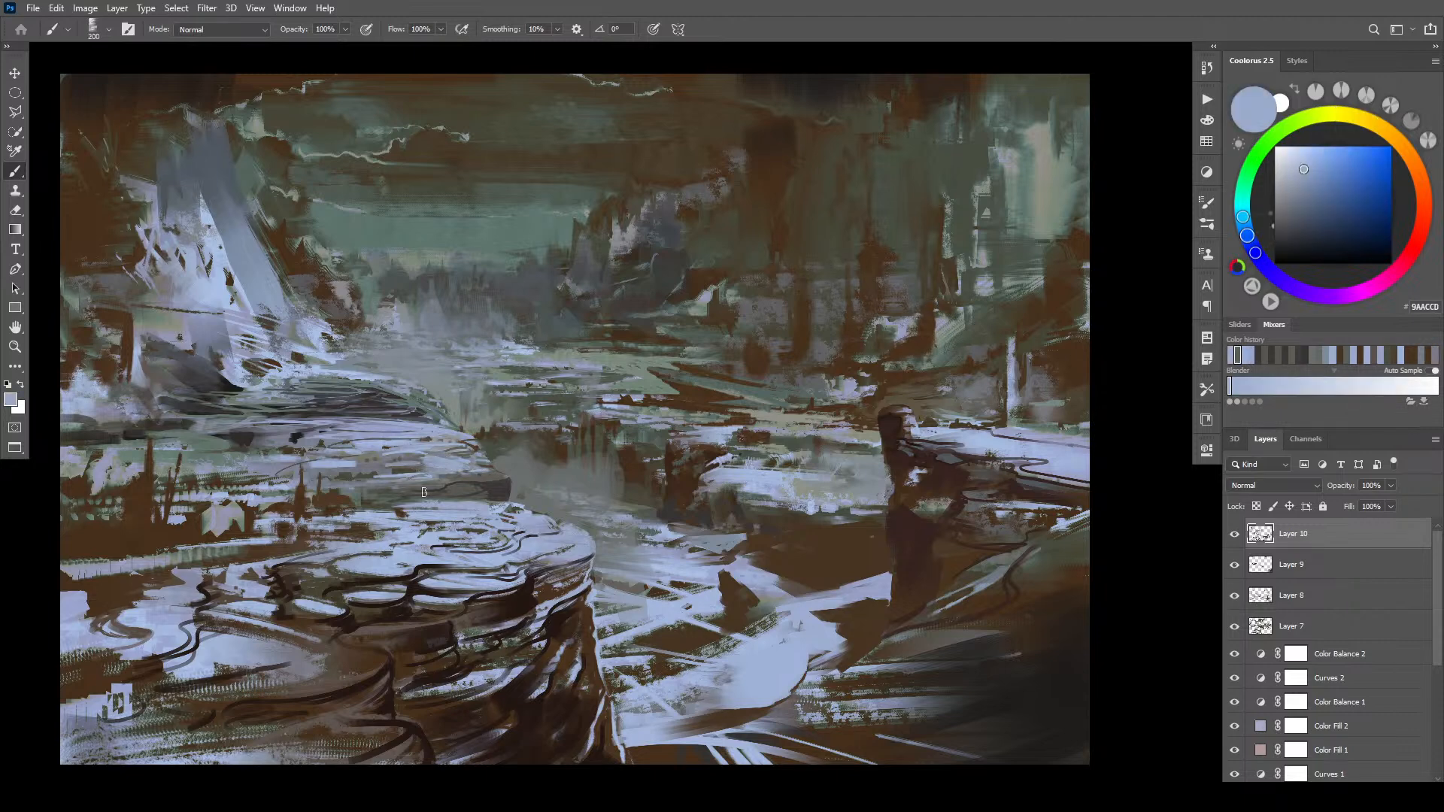
- Reduce the brush to 125 px and soften the lower face of the middle ledge with sampled blue-greys
{"action": "left_click", "coordinate": [416, 458], "text": "alt"}
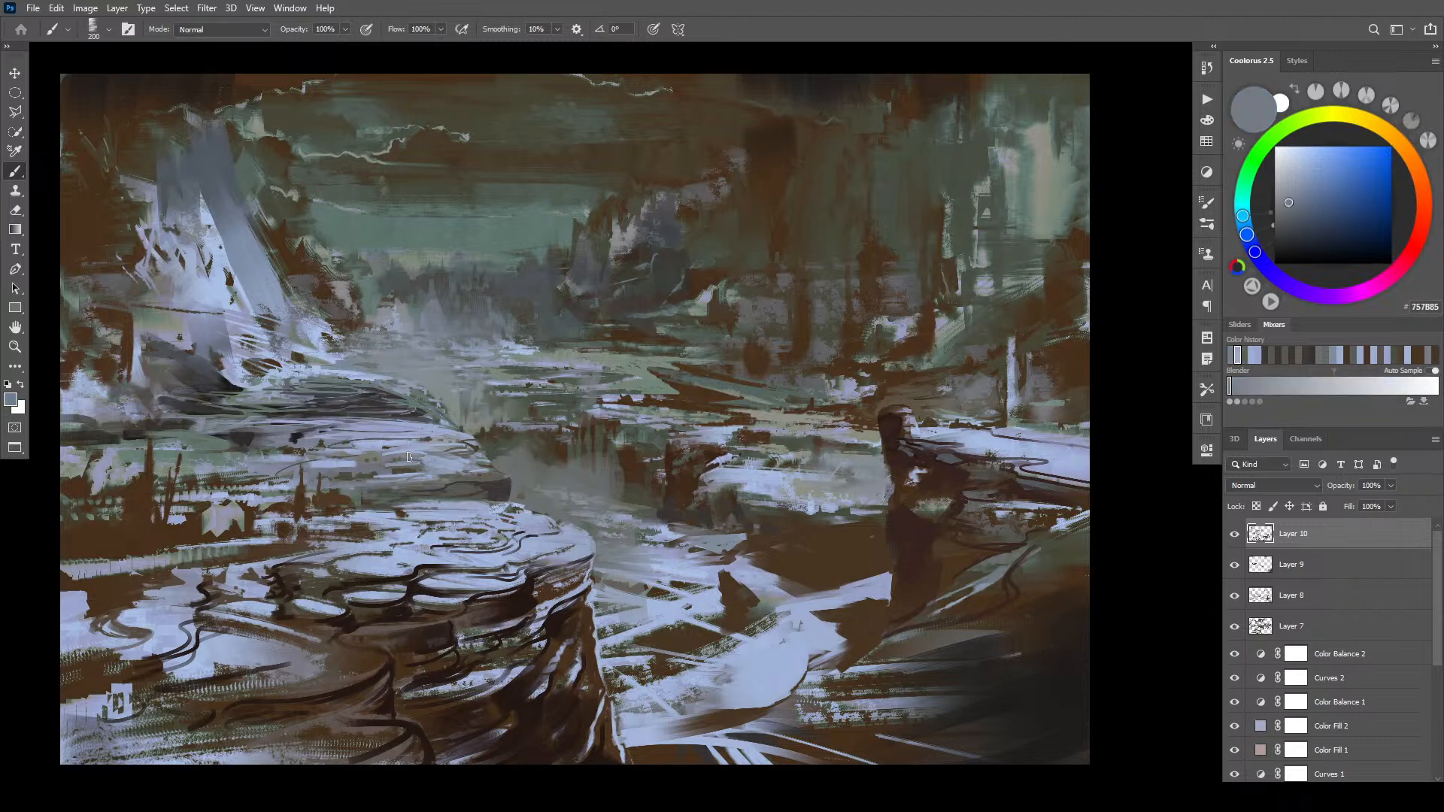
{"action": "key", "text": "["}
{"action": "key", "text": "["}
{"action": "key", "text": "["}
{"action": "left_click", "coordinate": [455, 486], "text": "alt"}
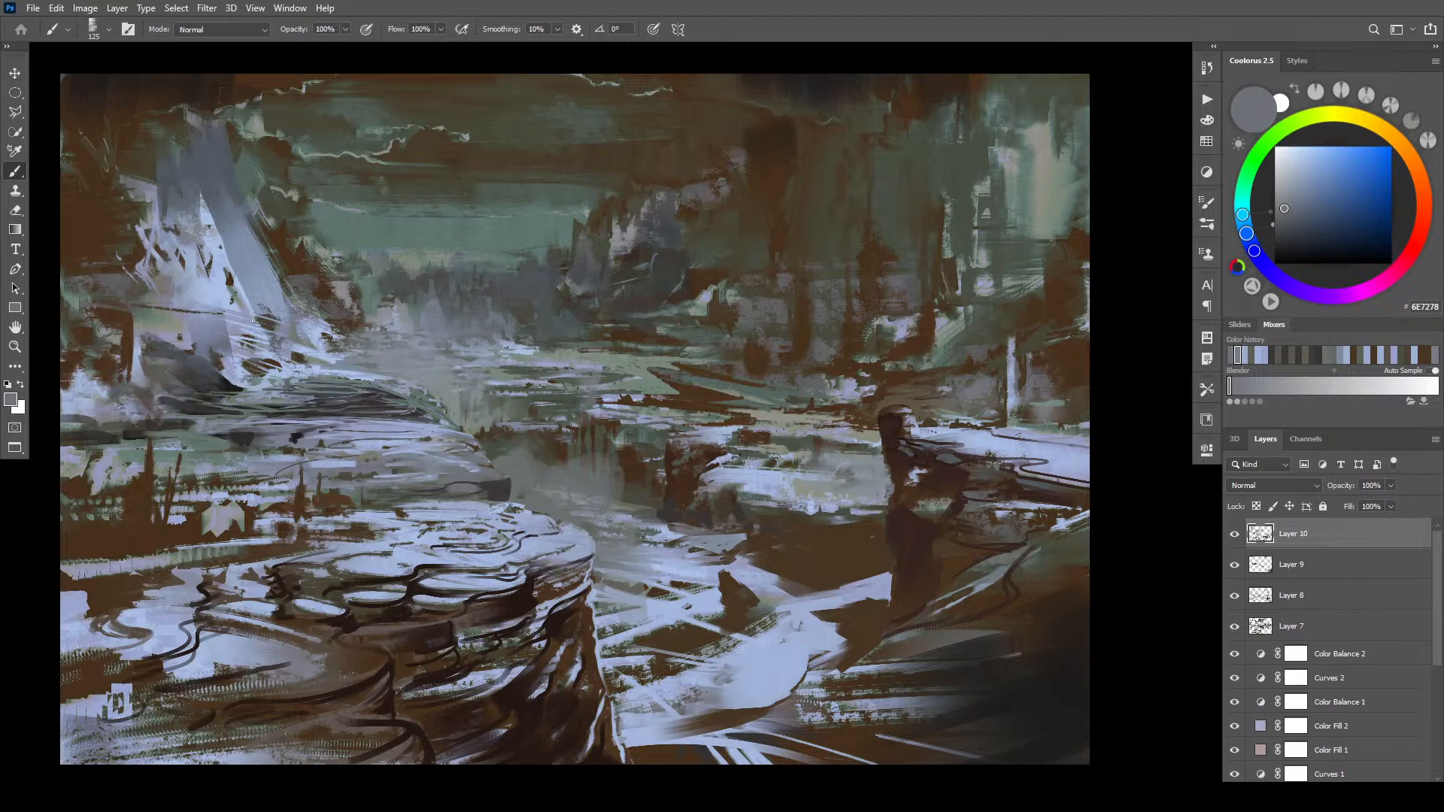
- Sample dark grey and darken the band along the middle ledge's upper edge with a 150 px brush
{"action": "left_click", "coordinate": [309, 430], "text": "alt"}
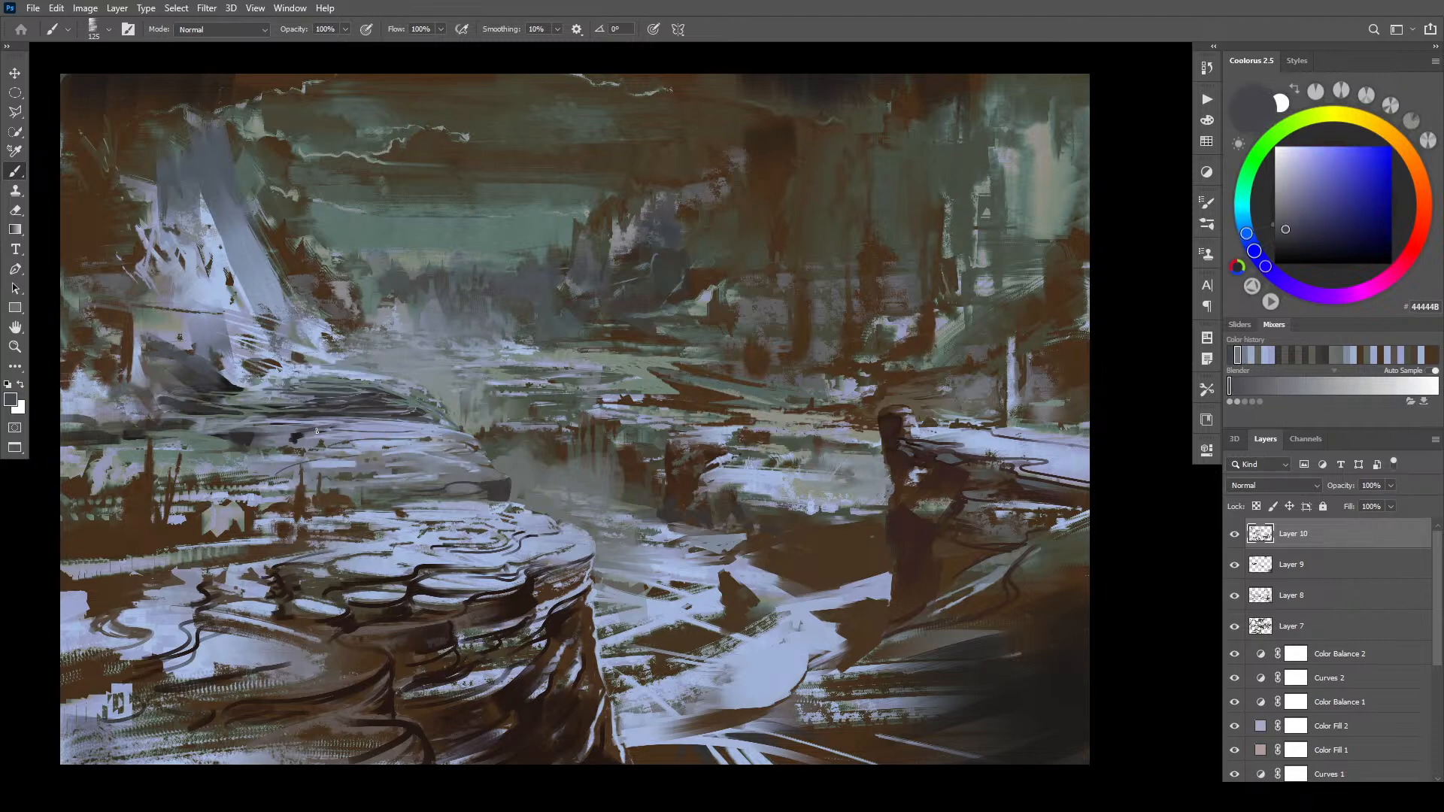
{"action": "key", "text": "bracketleft"}
{"action": "key", "text": "bracketright"}
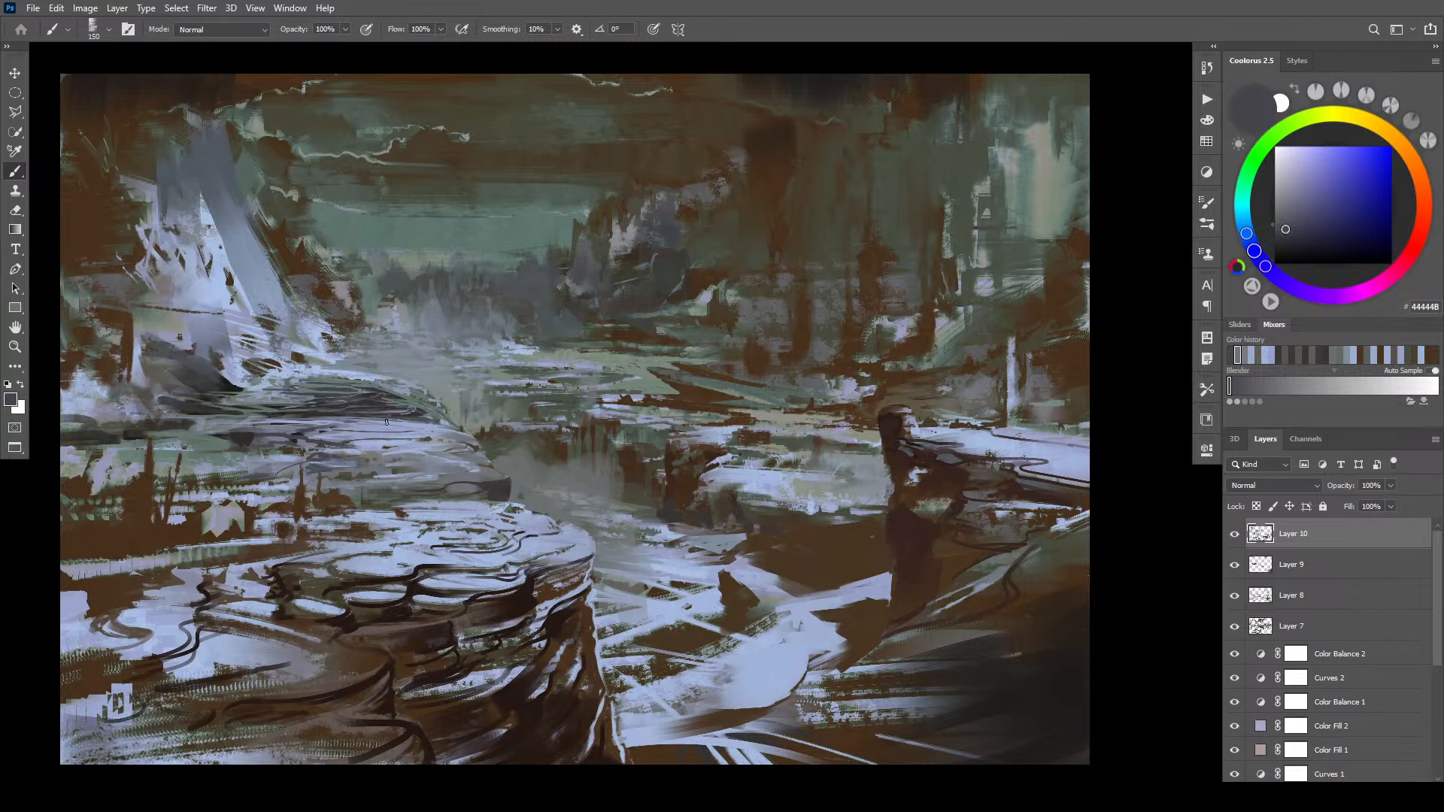
- Sample light blue from the middle ledge and lay a snow streak on the ground below the mound with a smaller brush
{"action": "left_click", "coordinate": [397, 472], "text": "alt"}
{"action": "key", "text": "bracketleft"}
{"action": "key", "text": "bracketleft"}
{"action": "key", "text": "bracketleft"}
{"action": "key", "text": "bracketleft"}
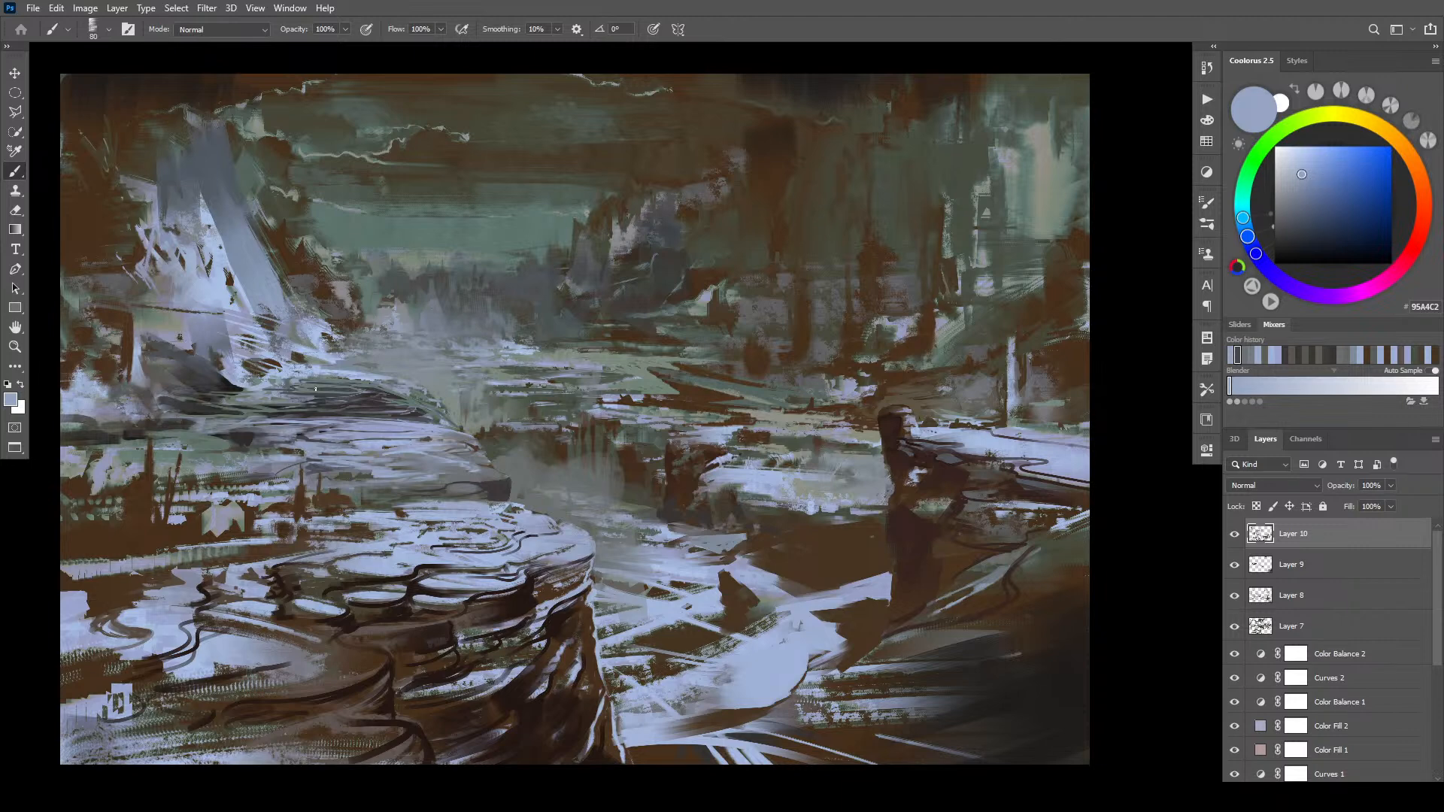
{"action": "key", "text": "bracketleft"}
{"action": "left_click_drag", "start_coordinate": [166, 436], "coordinate": [214, 435]}
- Extend the light blue snow highlights between the mound and the middle ledge, adjusting the brush size between strokes
{"action": "key", "text": "bracketleft"}
{"action": "key", "text": "bracketleft"}
{"action": "key", "text": "bracketleft"}
{"action": "key", "text": "bracketleft"}
{"action": "key", "text": "bracketright"}
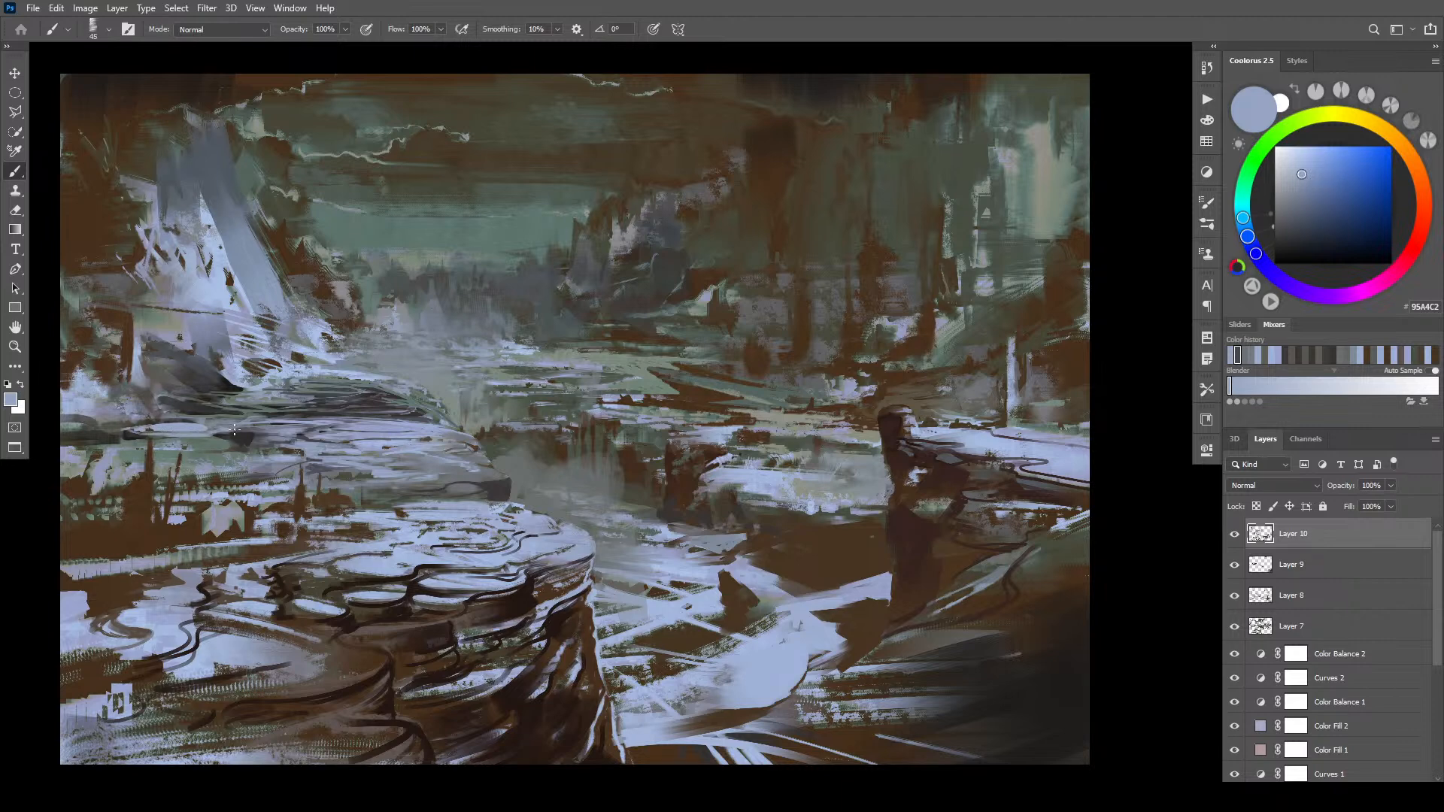
{"action": "key", "text": "bracketright"}
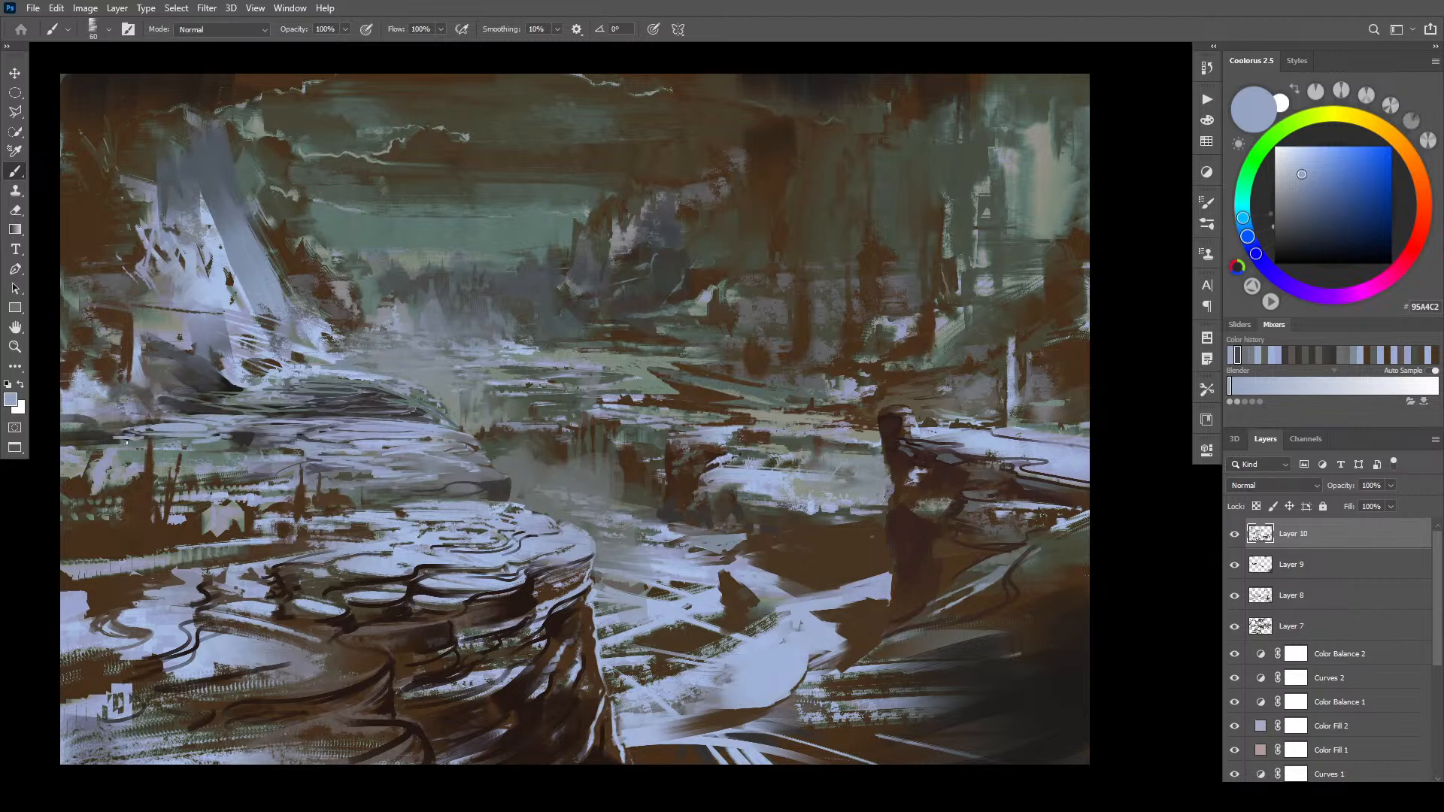
{"action": "key", "text": "bracketright"}
{"action": "key", "text": "bracketright"}
{"action": "key", "text": "bracketright"}
{"action": "key", "text": "bracketright"}
{"action": "key", "text": "bracketright"}
{"action": "key", "text": "bracketright"}
{"action": "key", "text": "bracketright"}
{"action": "key", "text": "bracketleft"}
{"action": "key", "text": "bracketleft"}
- Sample dark brown-grey and paint the shadow beneath the snow streak at the middle ledge's inner end, varying the brush size
{"action": "left_click", "coordinate": [254, 431], "text": "alt"}
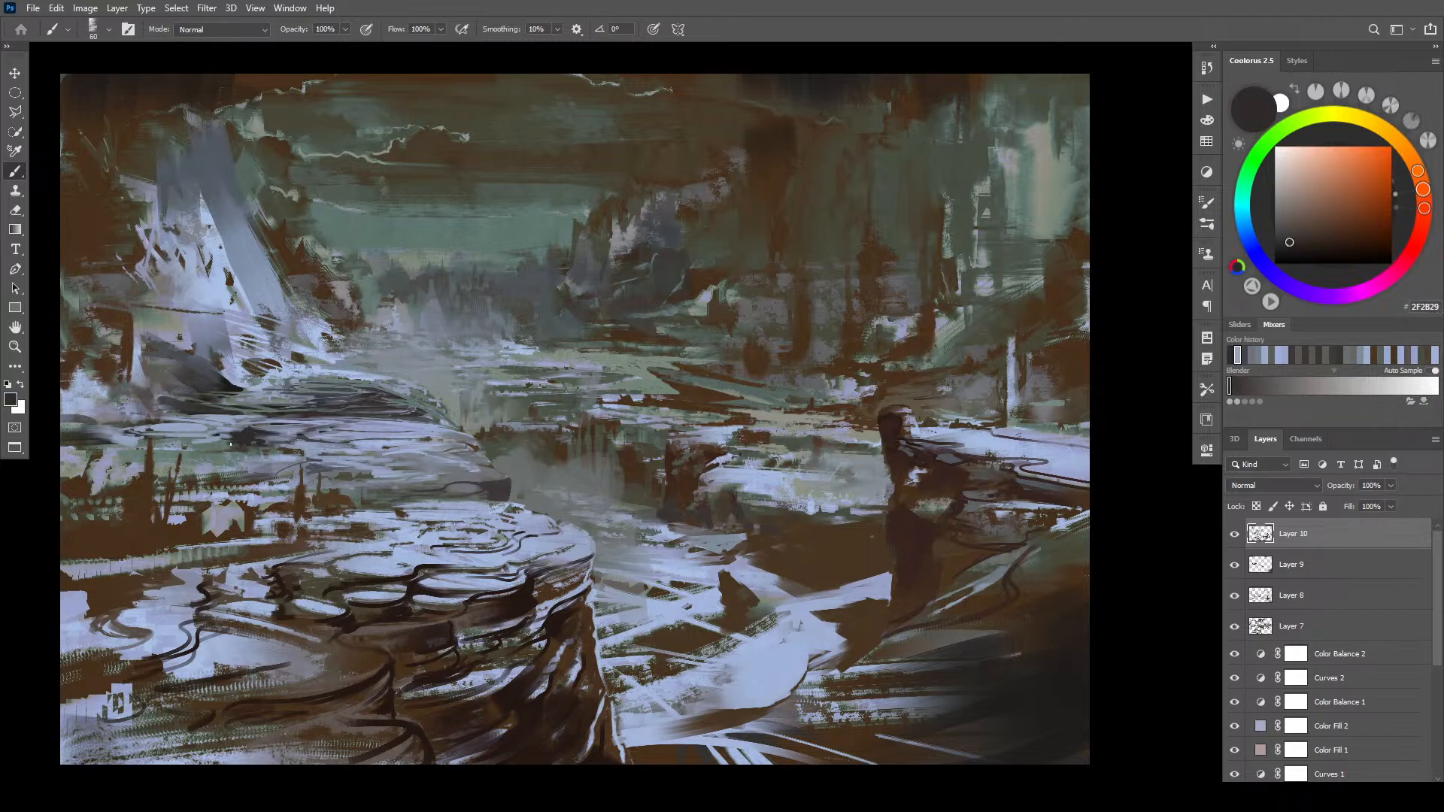
{"action": "left_click_drag", "start_coordinate": [241, 449], "coordinate": [214, 451]}
{"action": "key", "text": "bracketright"}
{"action": "key", "text": "bracketright"}
{"action": "key", "text": "bracketright"}
{"action": "key", "text": "bracketright"}
{"action": "key", "text": "bracketright"}
{"action": "key", "text": "bracketright"}
{"action": "key", "text": "bracketleft"}
{"action": "key", "text": "bracketleft"}
{"action": "key", "text": "bracketleft"}
{"action": "key", "text": "bracketleft"}
{"action": "key", "text": "bracketleft"}
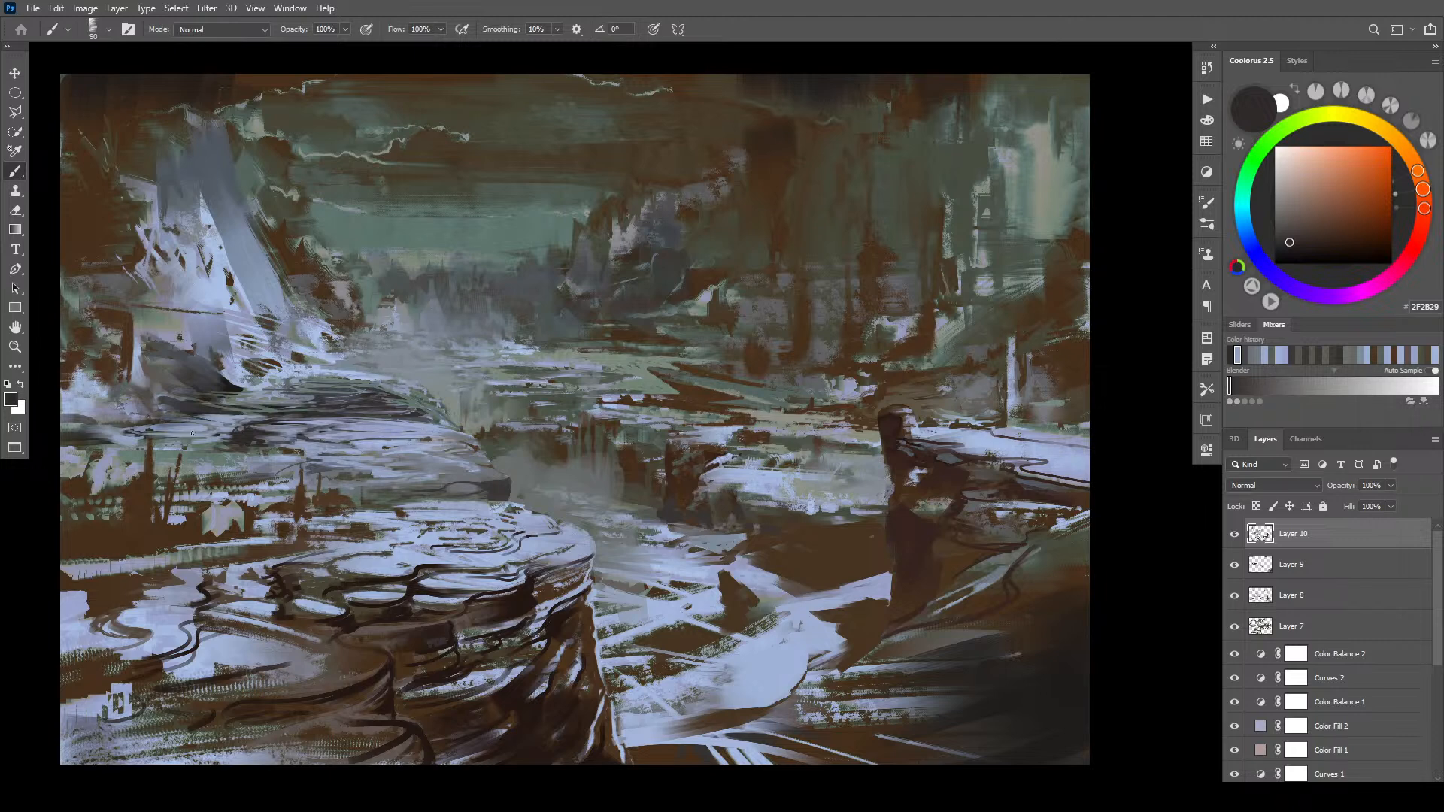
{"action": "key", "text": "bracketleft"}
- Rework the snow bands below the mound with sampled blue-grey, light blue and dark grey, enlarging the brush to 175 px
{"action": "left_click", "coordinate": [286, 421], "text": "alt"}
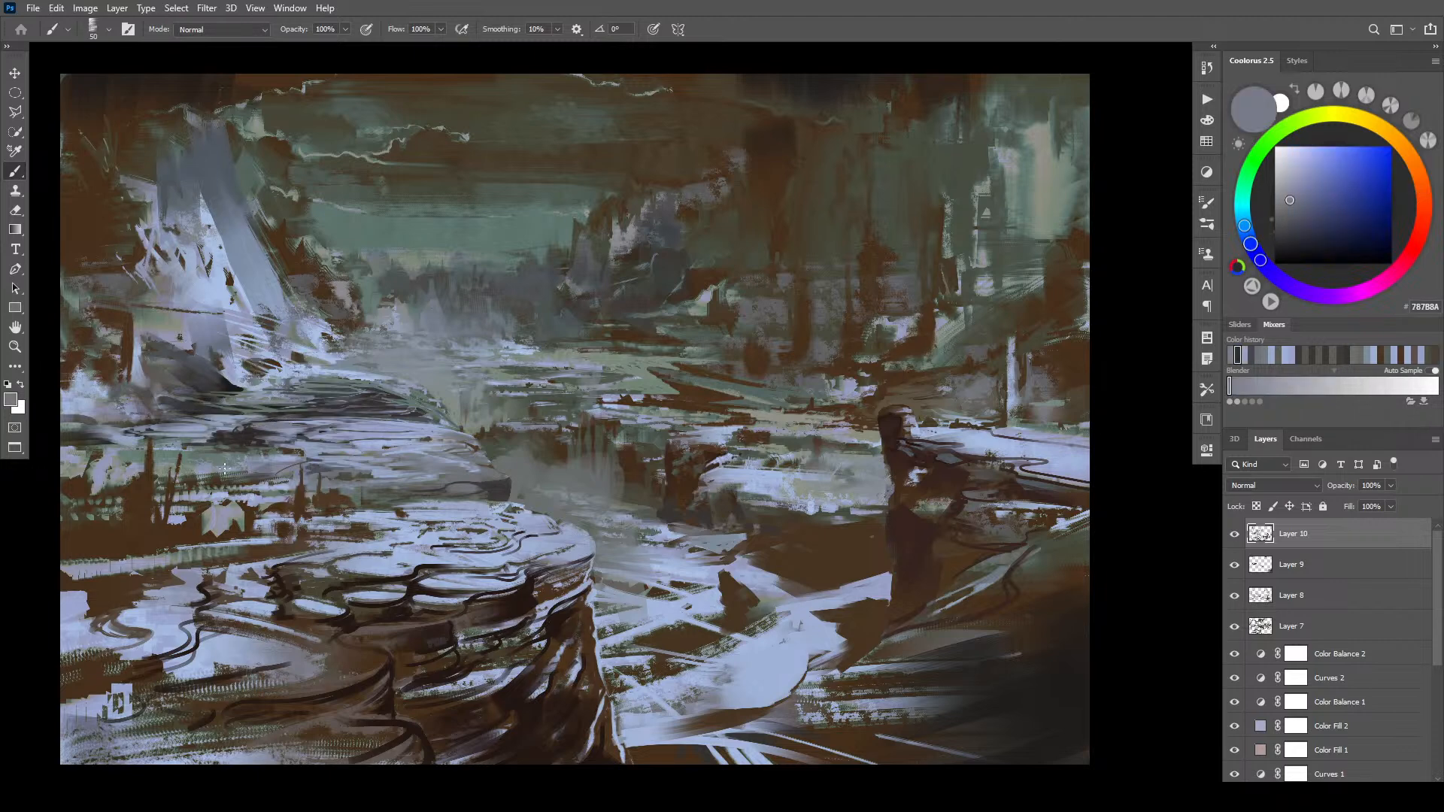
{"action": "left_click", "coordinate": [240, 419], "text": "alt"}
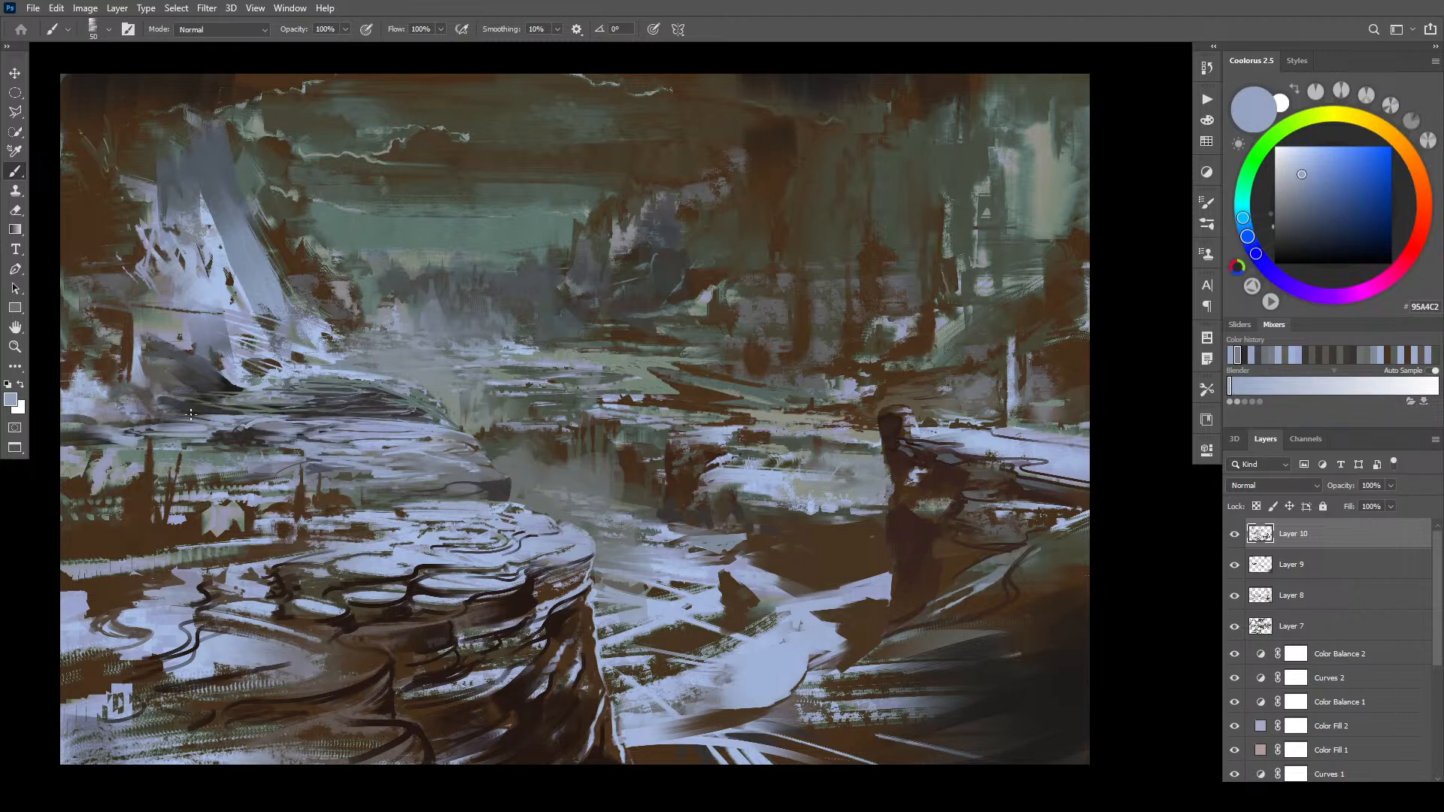
{"action": "left_click", "coordinate": [292, 409], "text": "alt"}
{"action": "key", "text": "bracketright"}
{"action": "key", "text": "bracketright"}
{"action": "key", "text": "bracketright"}
{"action": "key", "text": "bracketright"}
{"action": "key", "text": "bracketright"}
{"action": "key", "text": "bracketright"}
{"action": "key", "text": "bracketright"}
{"action": "key", "text": "bracketright"}
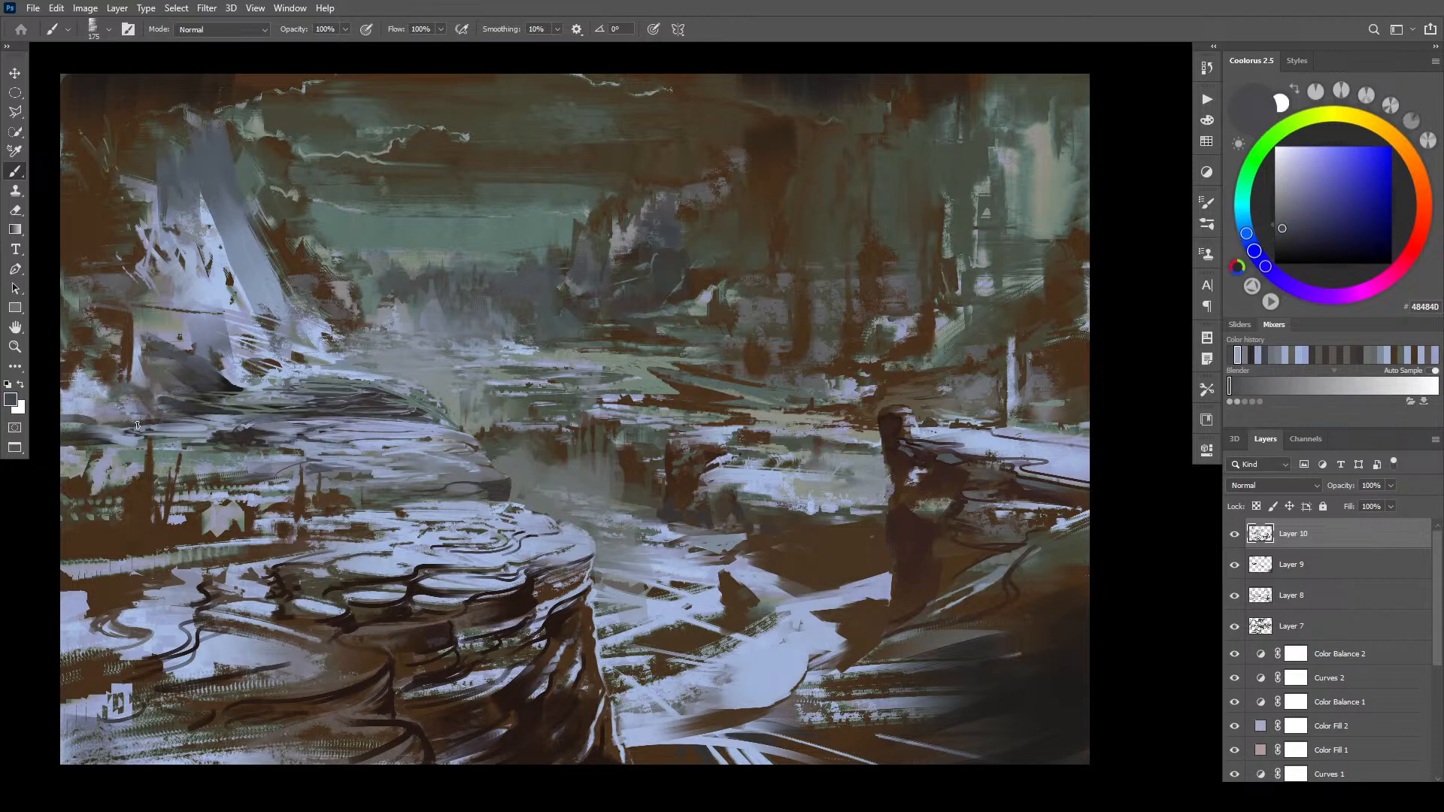
- Blend the middle ledge's inner upper edge with sampled light blue, blue-grey and dark grey, reducing the brush from 90 to 60 px
{"action": "left_click", "coordinate": [276, 421], "text": "alt"}
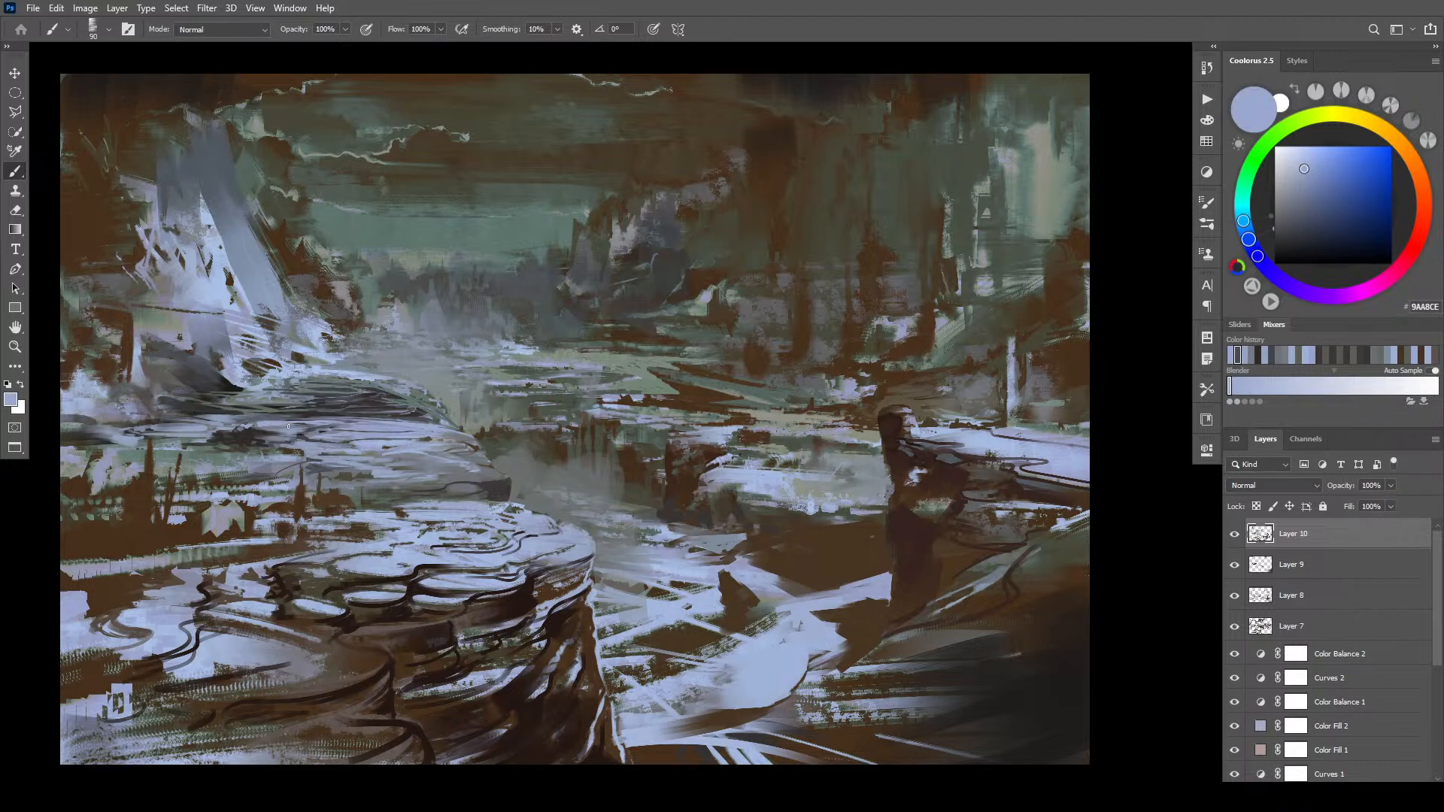
{"action": "left_click", "coordinate": [289, 423], "text": "alt"}
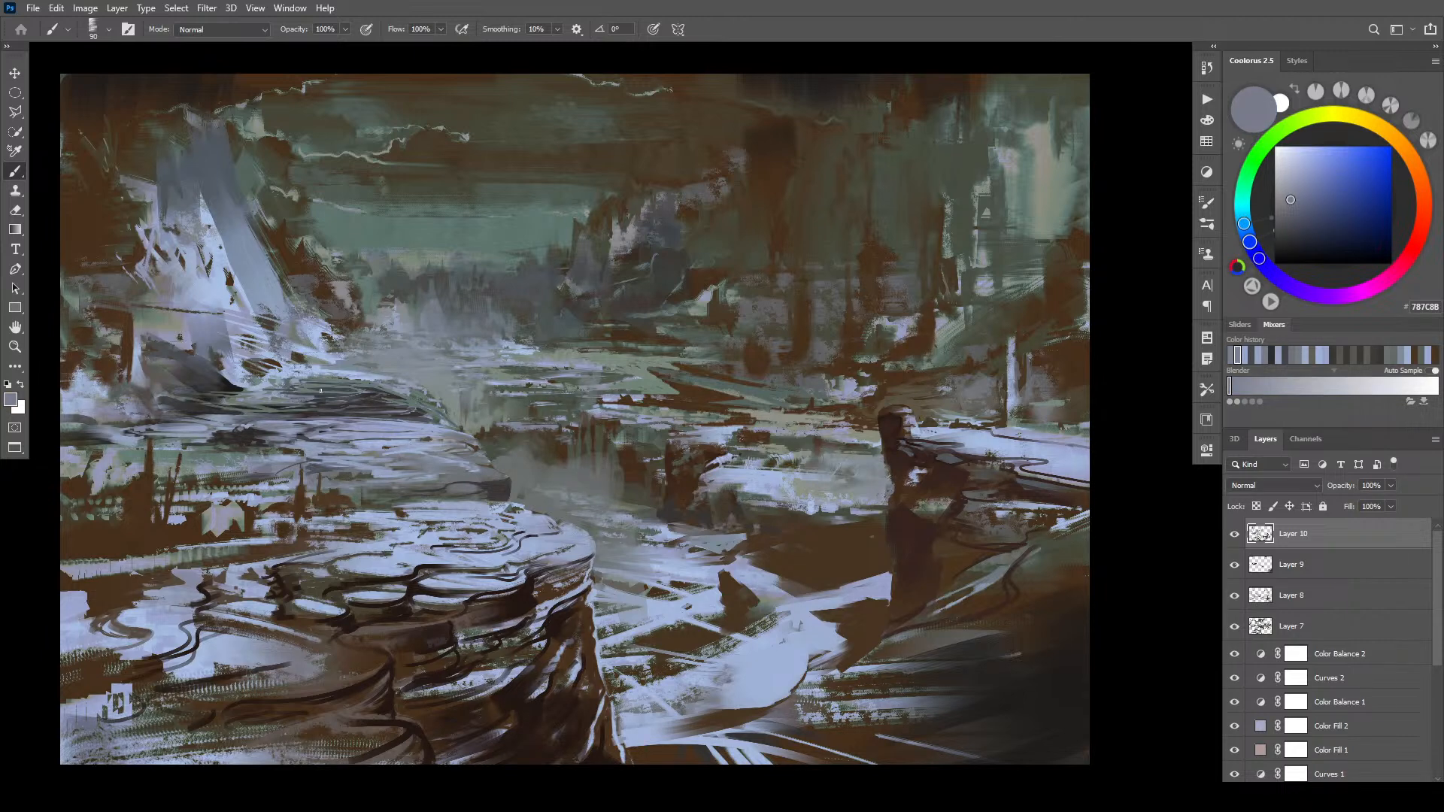
{"action": "left_click", "coordinate": [296, 414], "text": "alt"}
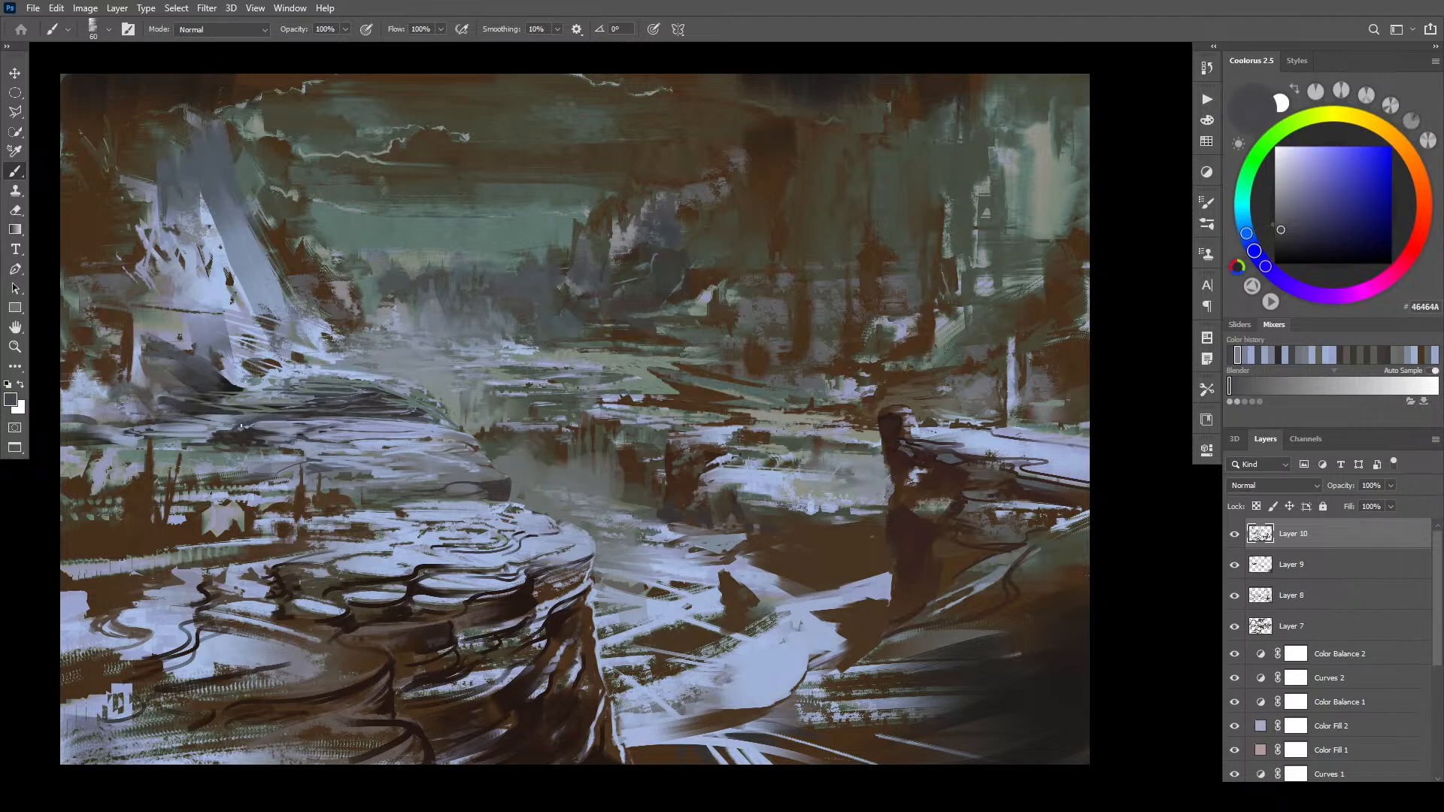
- Model the small shadow below the mound with sampled blue-grey and dark brown-grey, using a brush of up to 125 px
{"action": "key", "text": "bracketright"}
{"action": "key", "text": "bracketright"}
{"action": "key", "text": "bracketright"}
{"action": "key", "text": "bracketright"}
{"action": "key", "text": "bracketright"}
{"action": "left_click", "coordinate": [213, 431], "text": "alt"}
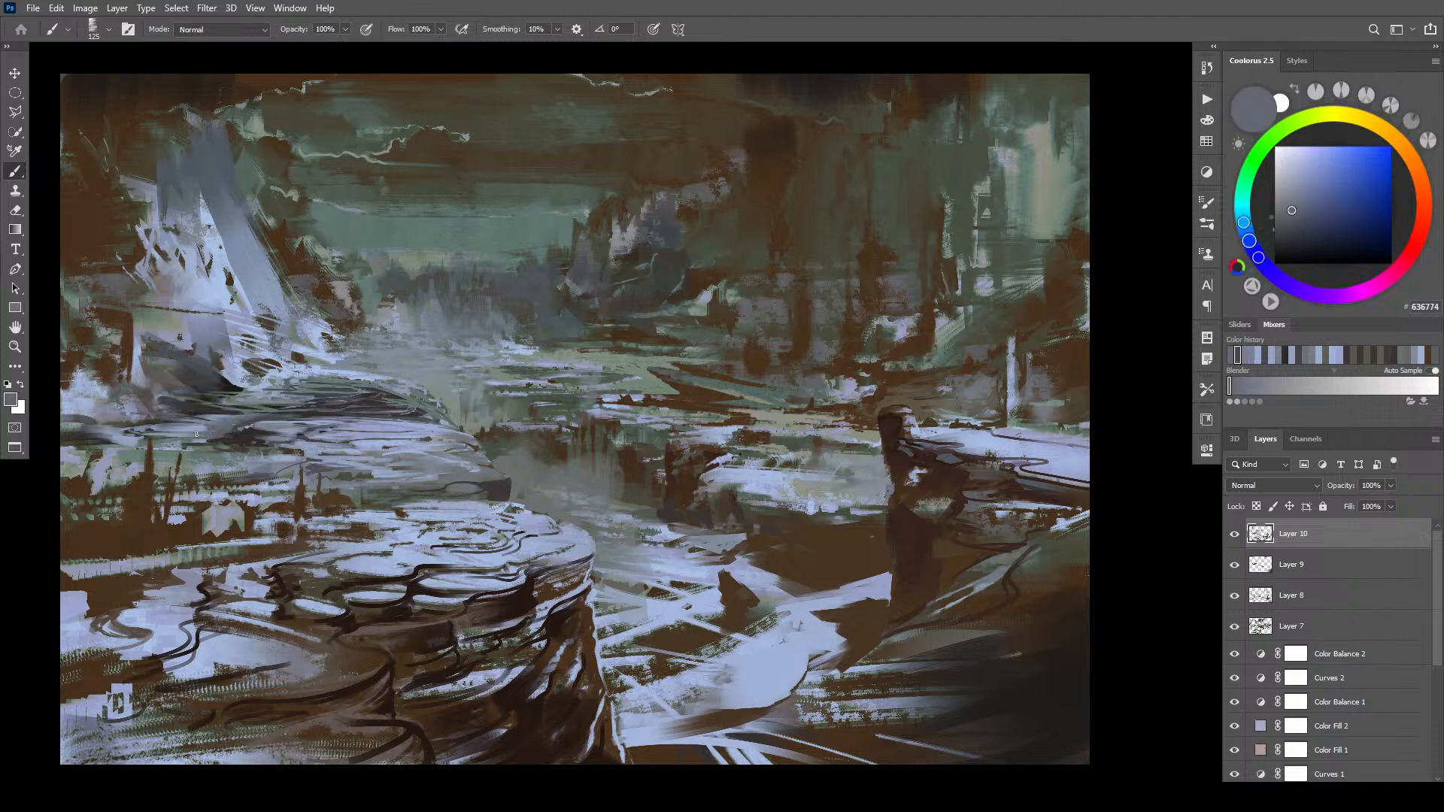
{"action": "left_click", "coordinate": [240, 434], "text": "alt"}
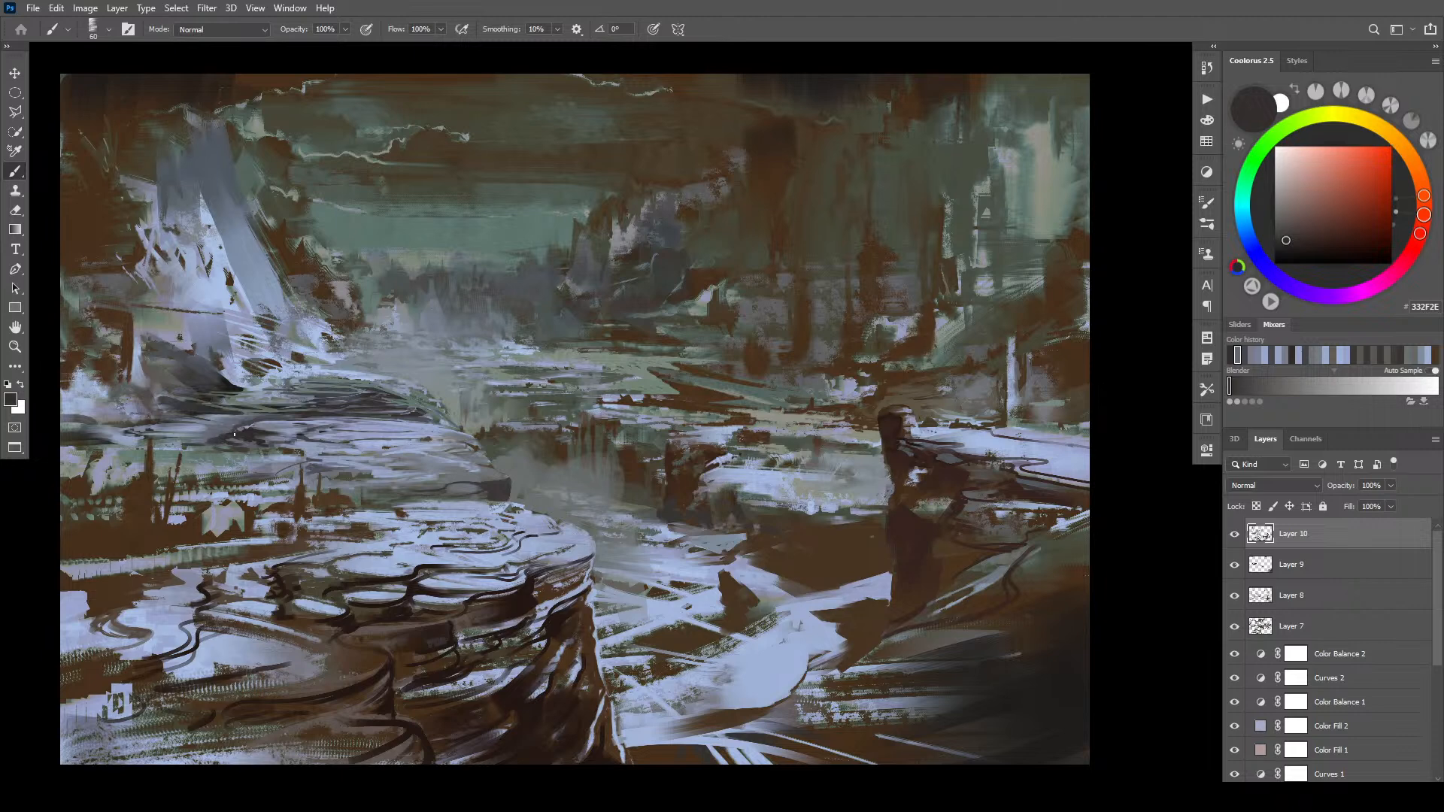
{"action": "left_click", "coordinate": [244, 424], "text": "alt"}
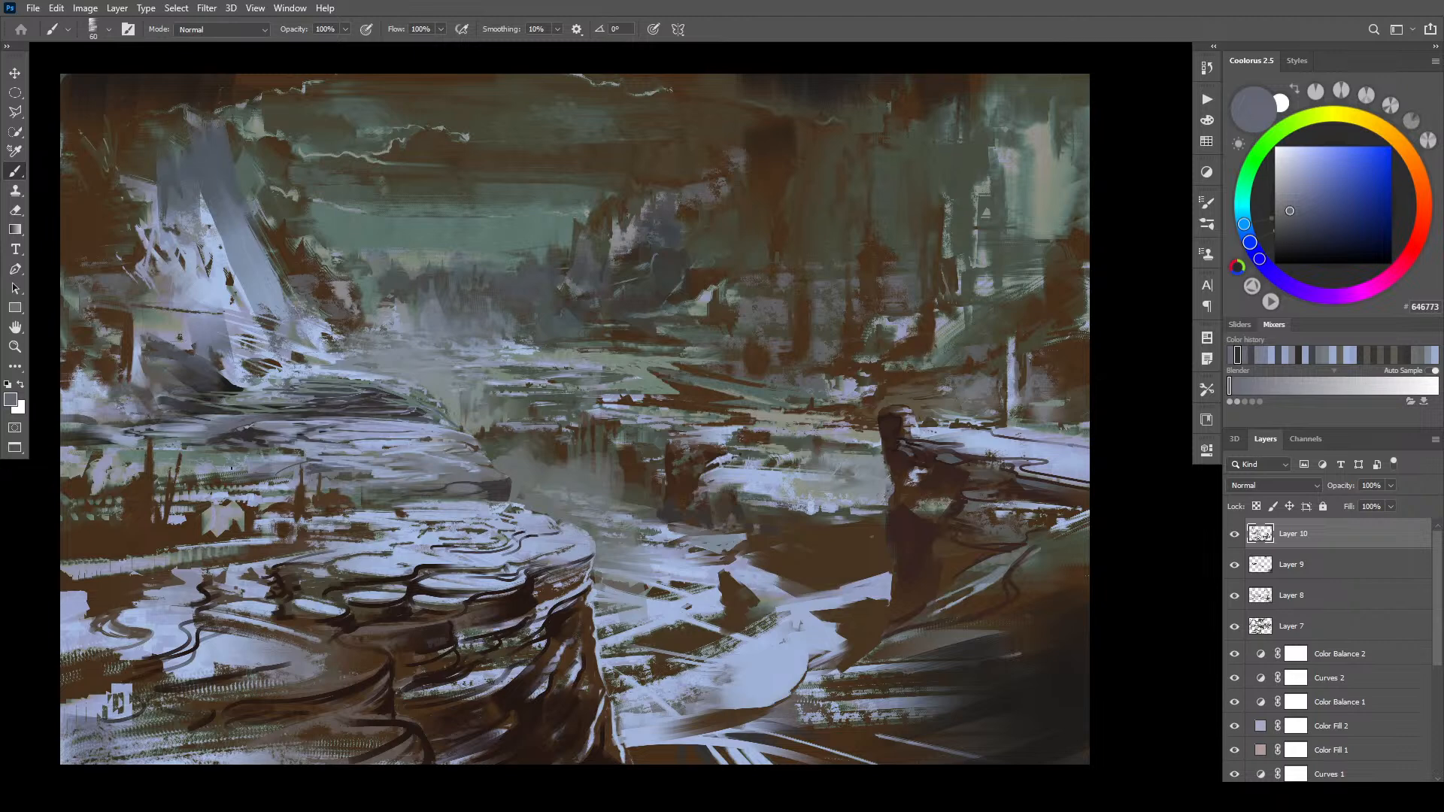
- Reduce the brush to 35 px and add fine near-black accents to the cracks below the mound
{"action": "key", "text": "bracketleft"}
{"action": "key", "text": "bracketleft"}
{"action": "key", "text": "bracketleft"}
{"action": "key", "text": "bracketleft"}
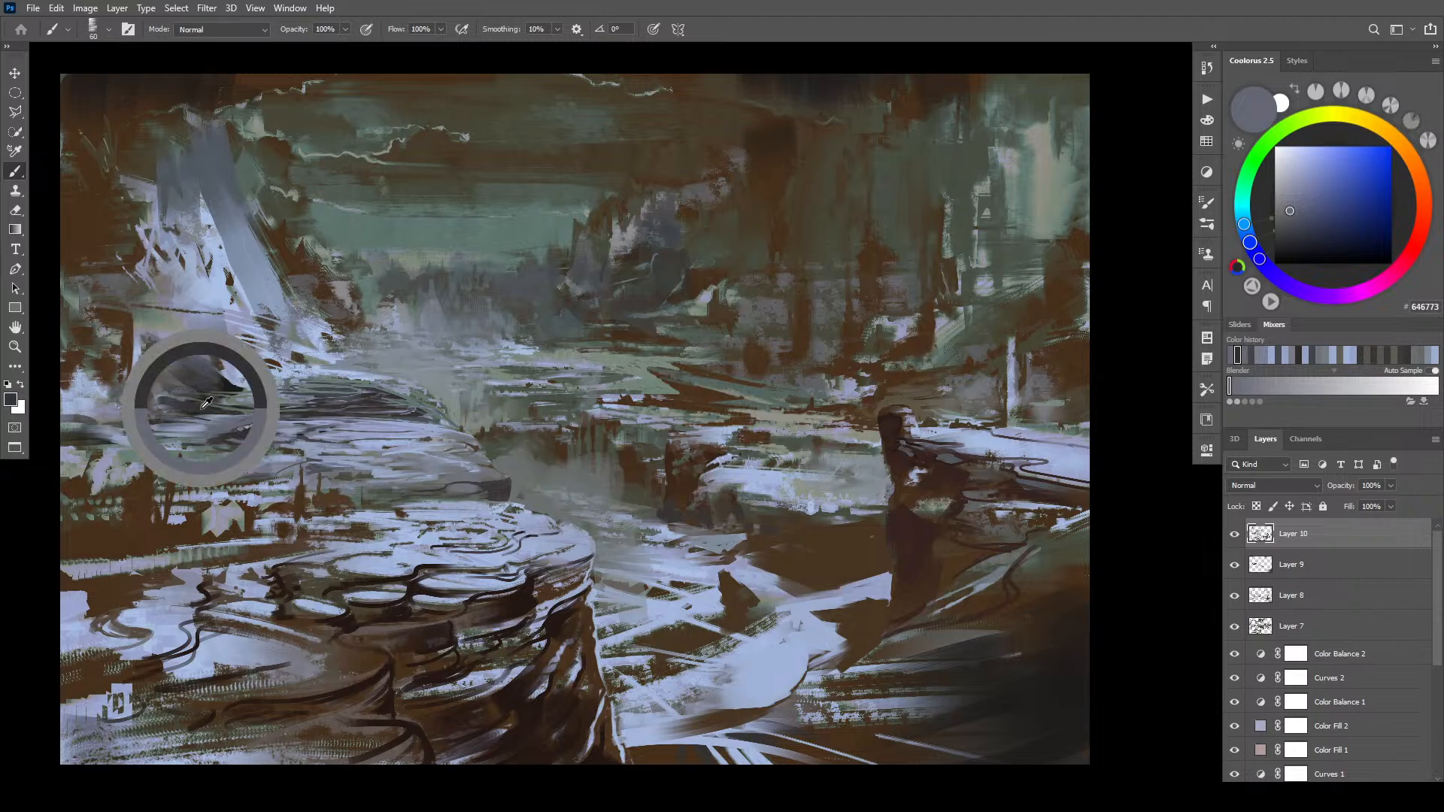
{"action": "left_click", "coordinate": [226, 423], "text": "alt"}
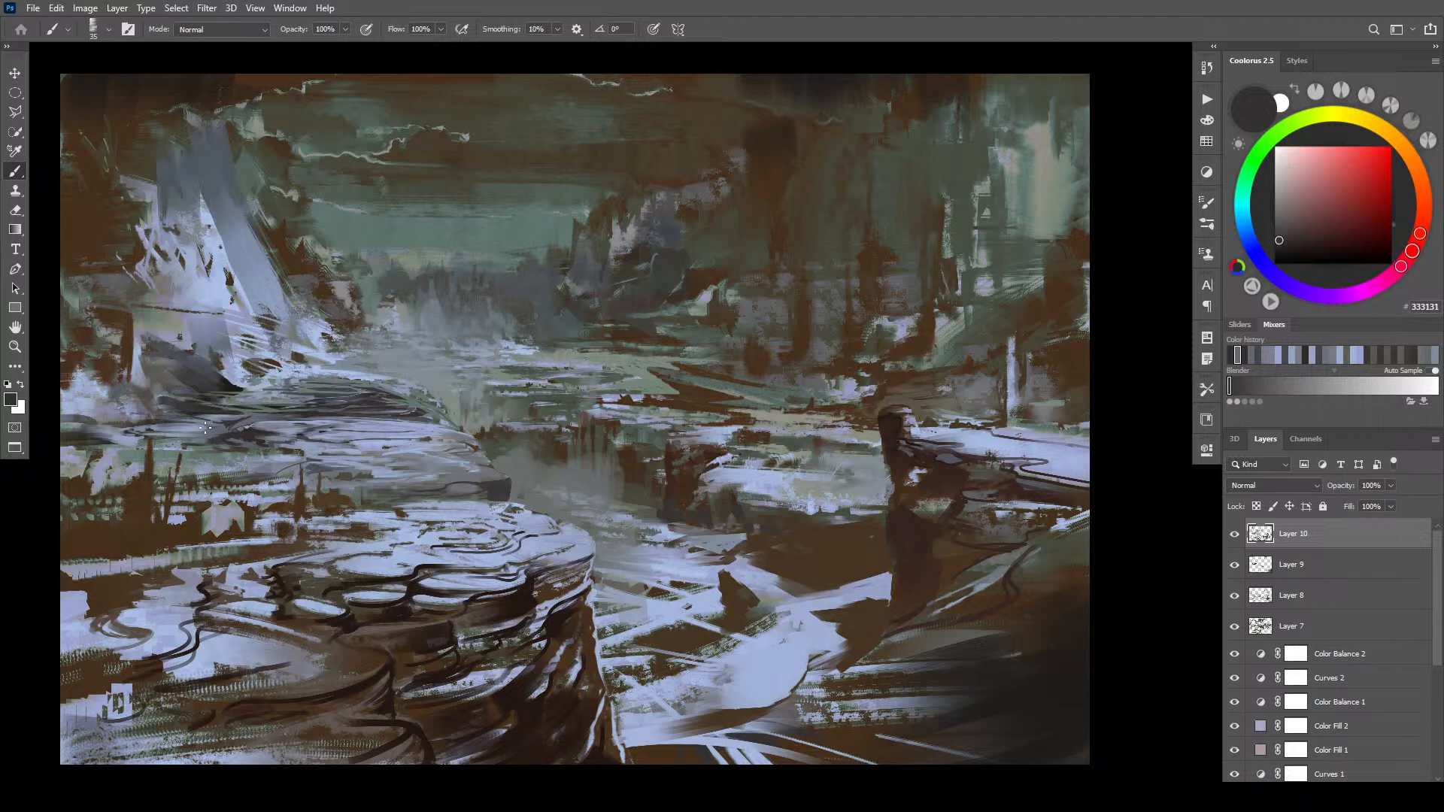
{"action": "key", "text": "bracketright"}
- Sample blue-grey beside the cracks below the mound and soften them with a larger brush of about 100 px
{"action": "left_click", "coordinate": [218, 428], "text": "alt"}
{"action": "key", "text": "bracketright"}
{"action": "key", "text": "bracketright"}
{"action": "key", "text": "bracketright"}
{"action": "key", "text": "bracketright"}
{"action": "key", "text": "bracketright"}
{"action": "key", "text": "bracketright"}
{"action": "key", "text": "bracketright"}
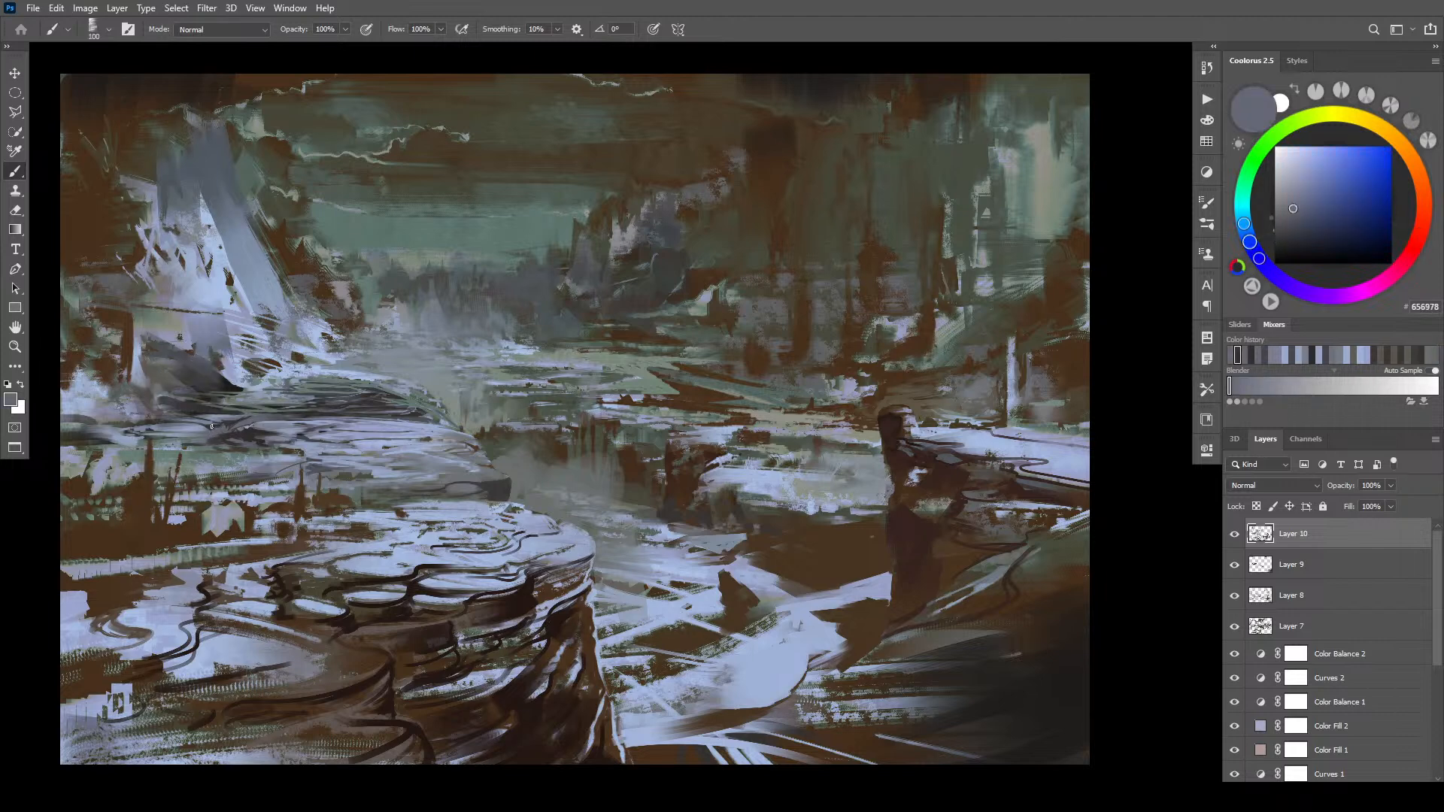
- Deepen the crack shadows below the mound with sampled dark greys, reducing the brush from 150 to 50 px
{"action": "left_click", "coordinate": [210, 427], "text": "alt"}
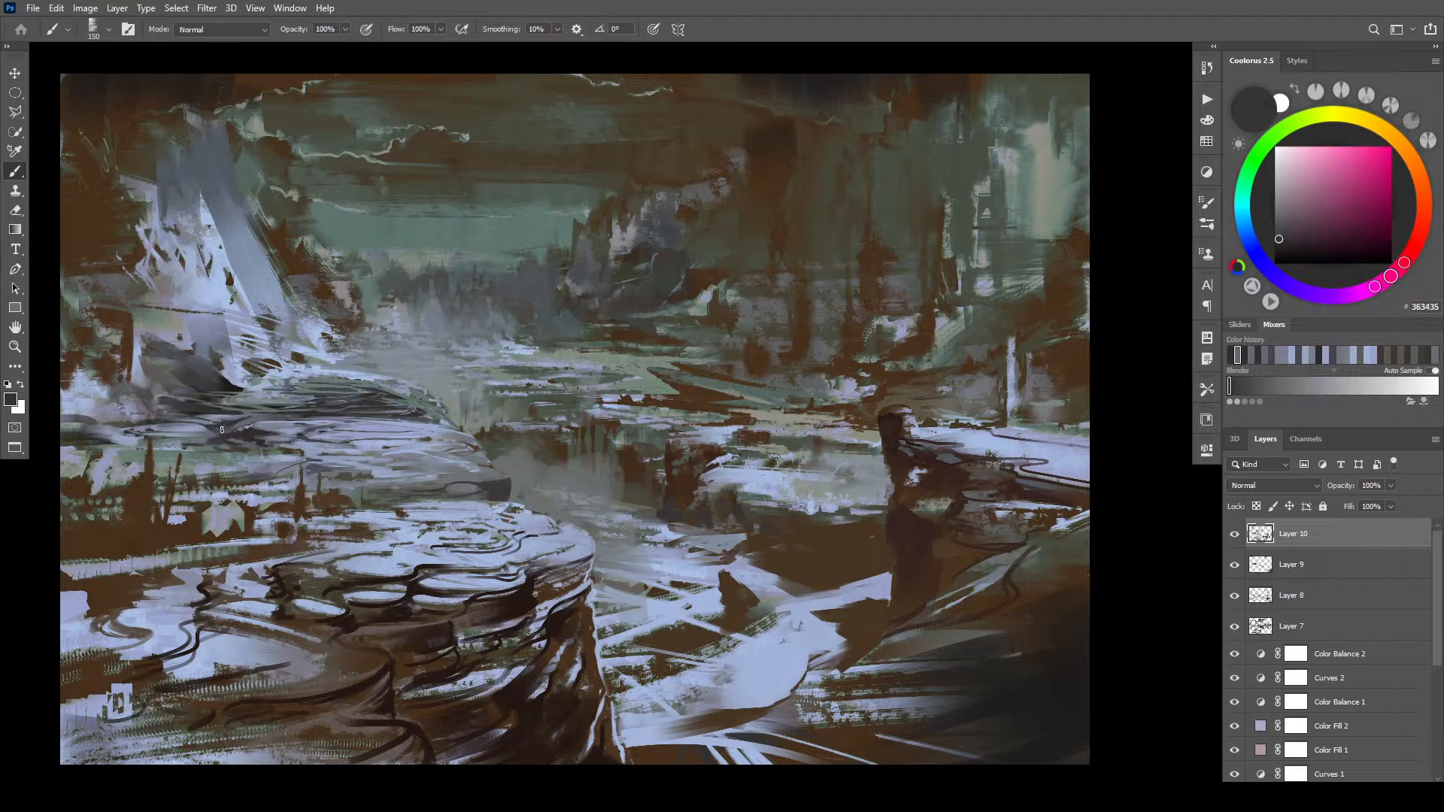
{"action": "key", "text": "bracketleft"}
{"action": "left_click", "coordinate": [250, 414], "text": "alt"}
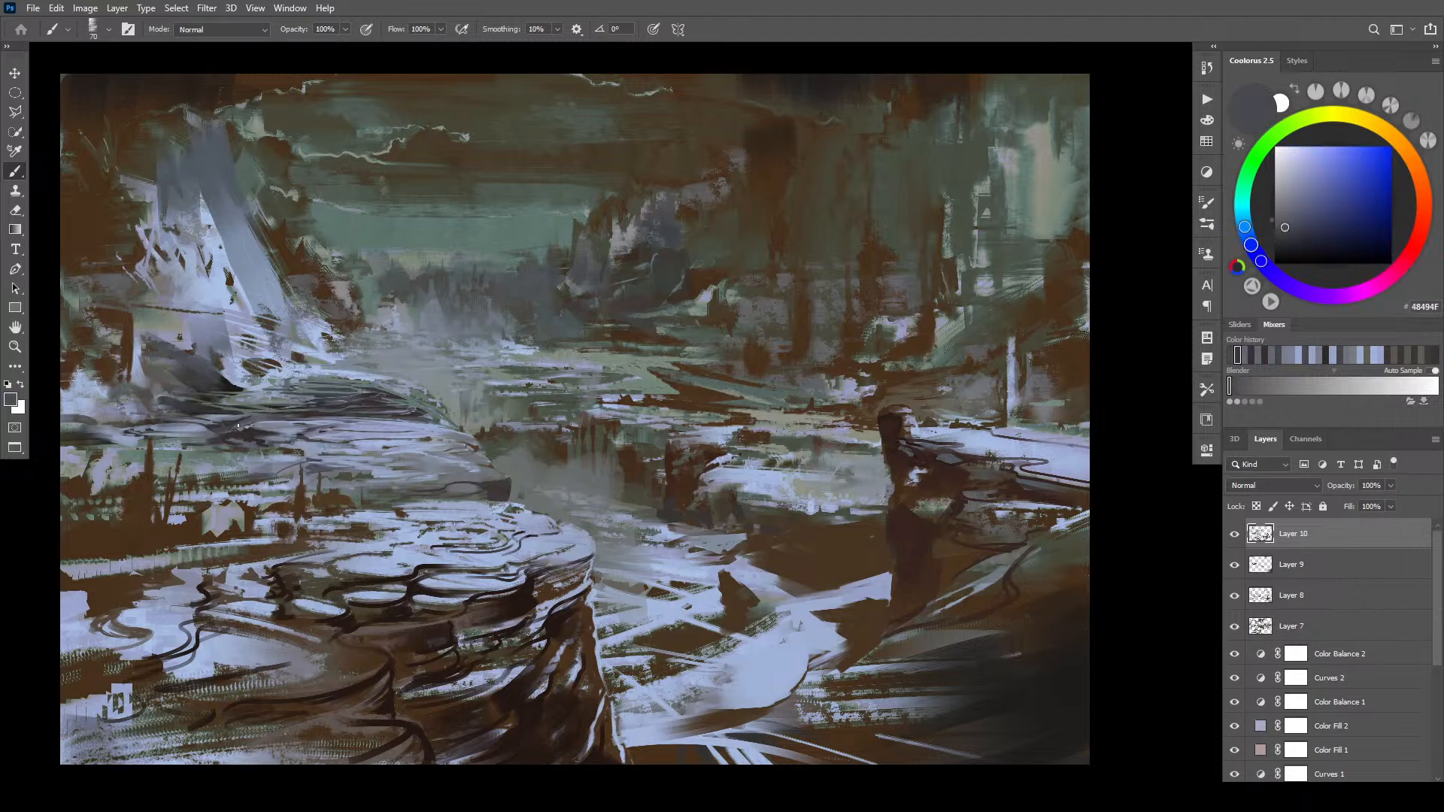
{"action": "left_click", "coordinate": [203, 433], "text": "alt"}
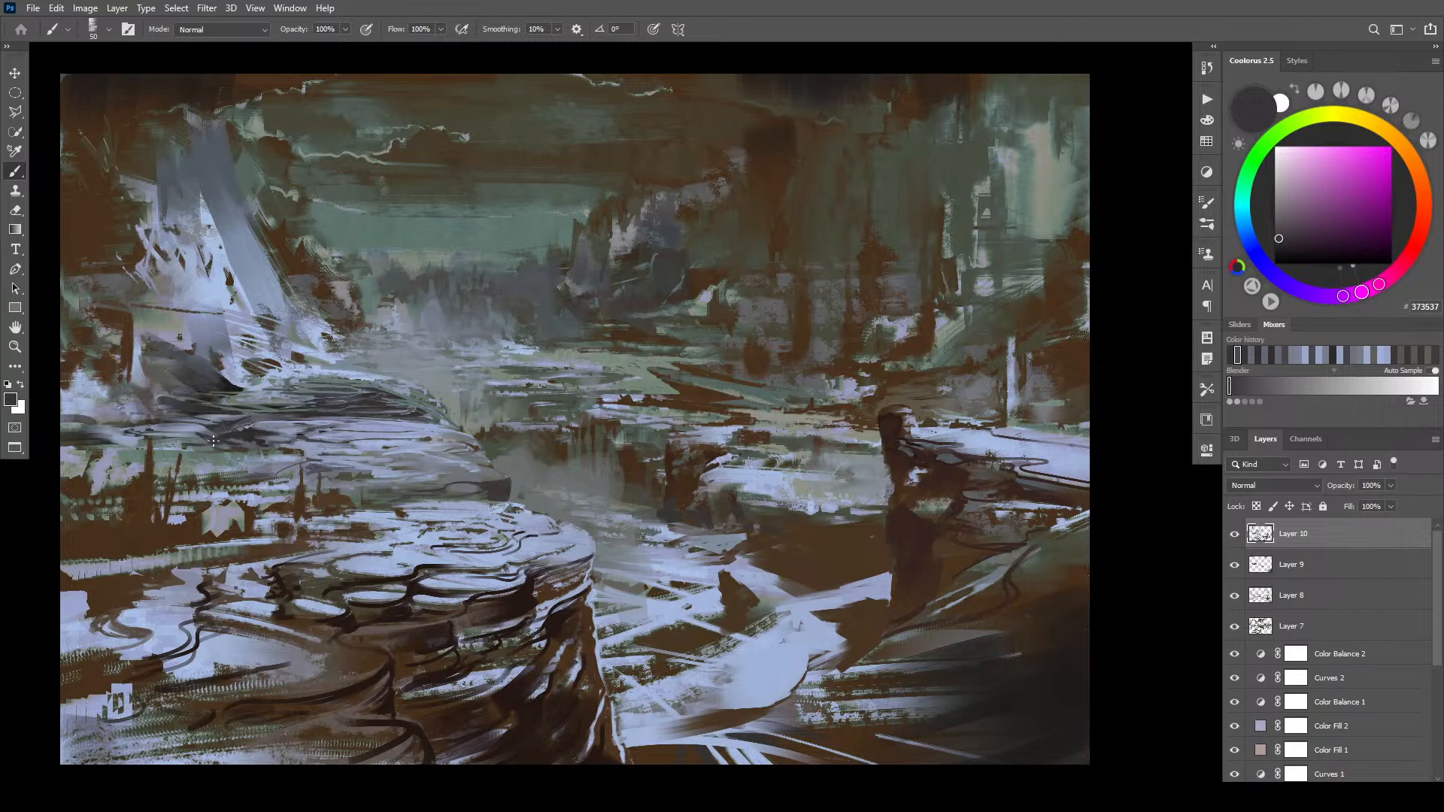
- Finish the shadow's lower edge below the mound with sampled blue-grey and dark violet-grey, setting the brush to 80 px
{"action": "left_click", "coordinate": [199, 434], "text": "alt"}
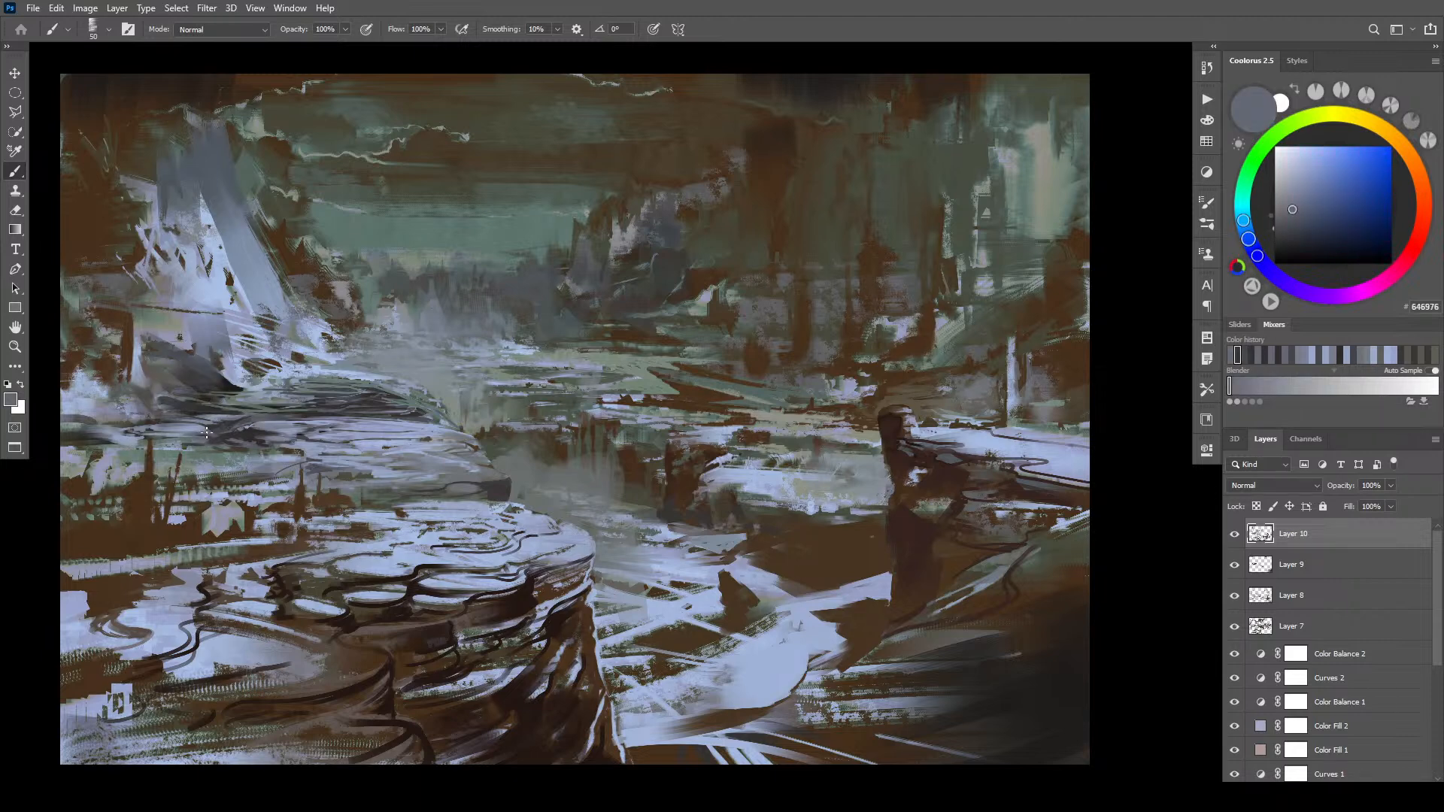
{"action": "left_click", "coordinate": [218, 438], "text": "alt"}
{"action": "key", "text": "bracketright"}
{"action": "key", "text": "bracketright"}
{"action": "key", "text": "bracketright"}
{"action": "key", "text": "bracketright"}
{"action": "key", "text": "bracketright"}
{"action": "key", "text": "bracketright"}
{"action": "key", "text": "bracketright"}
{"action": "key", "text": "bracketleft"}
{"action": "key", "text": "bracketleft"}
{"action": "key", "text": "bracketleft"}
{"action": "key", "text": "bracketleft"}
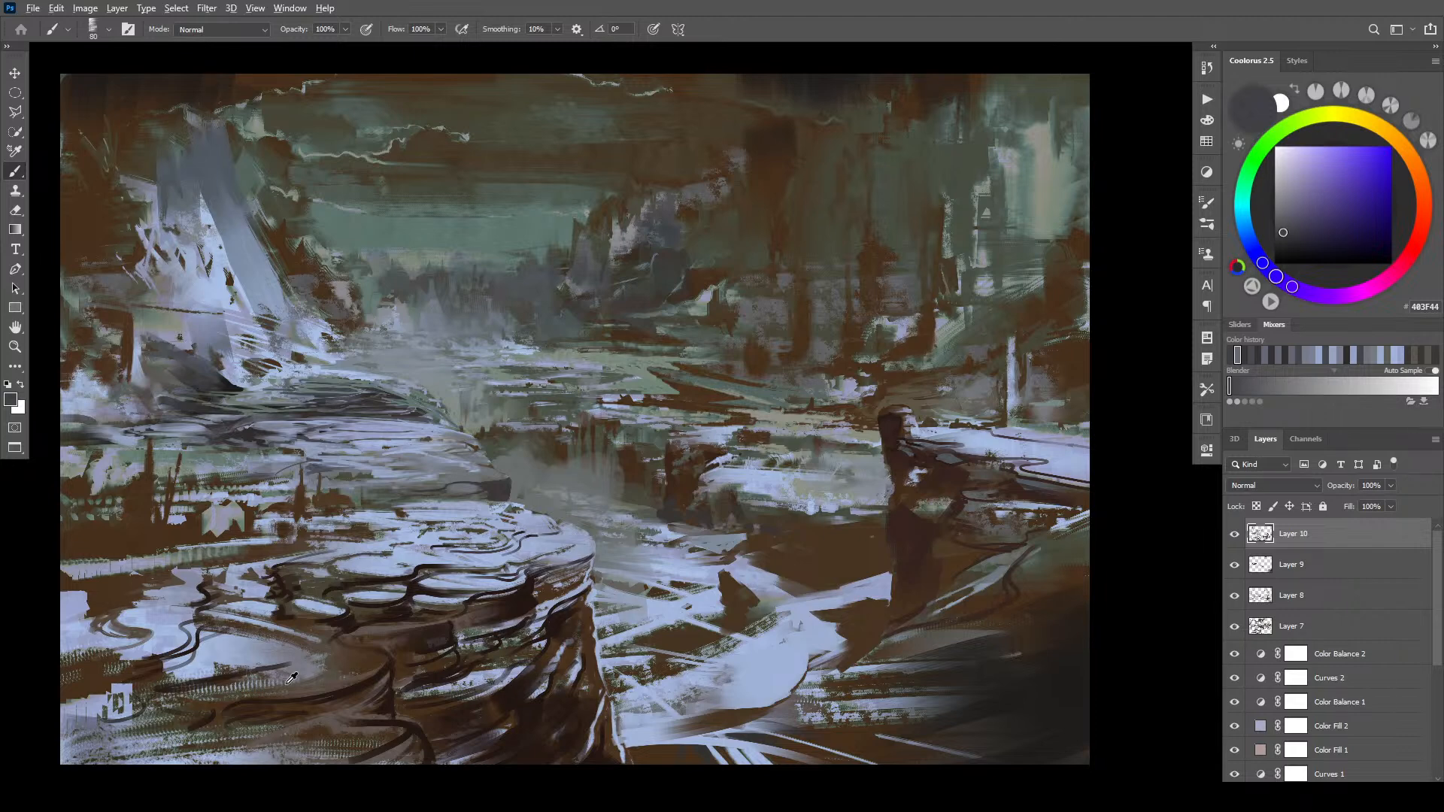
- Sample mid grey from the lower-left ledge, dab it over the snow's shaded edge, and enlarge the brush to 100 px
{"action": "left_click", "coordinate": [280, 654], "text": "alt"}
{"action": "mouse_move", "coordinate": [285, 667]}
{"action": "left_mouse_down"}
{"action": "mouse_move", "coordinate": [272, 670]}
{"action": "mouse_move", "coordinate": [288, 665]}
{"action": "left_mouse_up"}
{"action": "key", "text": "bracketright"}
{"action": "key", "text": "bracketright"}
{"action": "key", "text": "bracketright"}
{"action": "key", "text": "bracketright"}
{"action": "key", "text": "bracketright"}
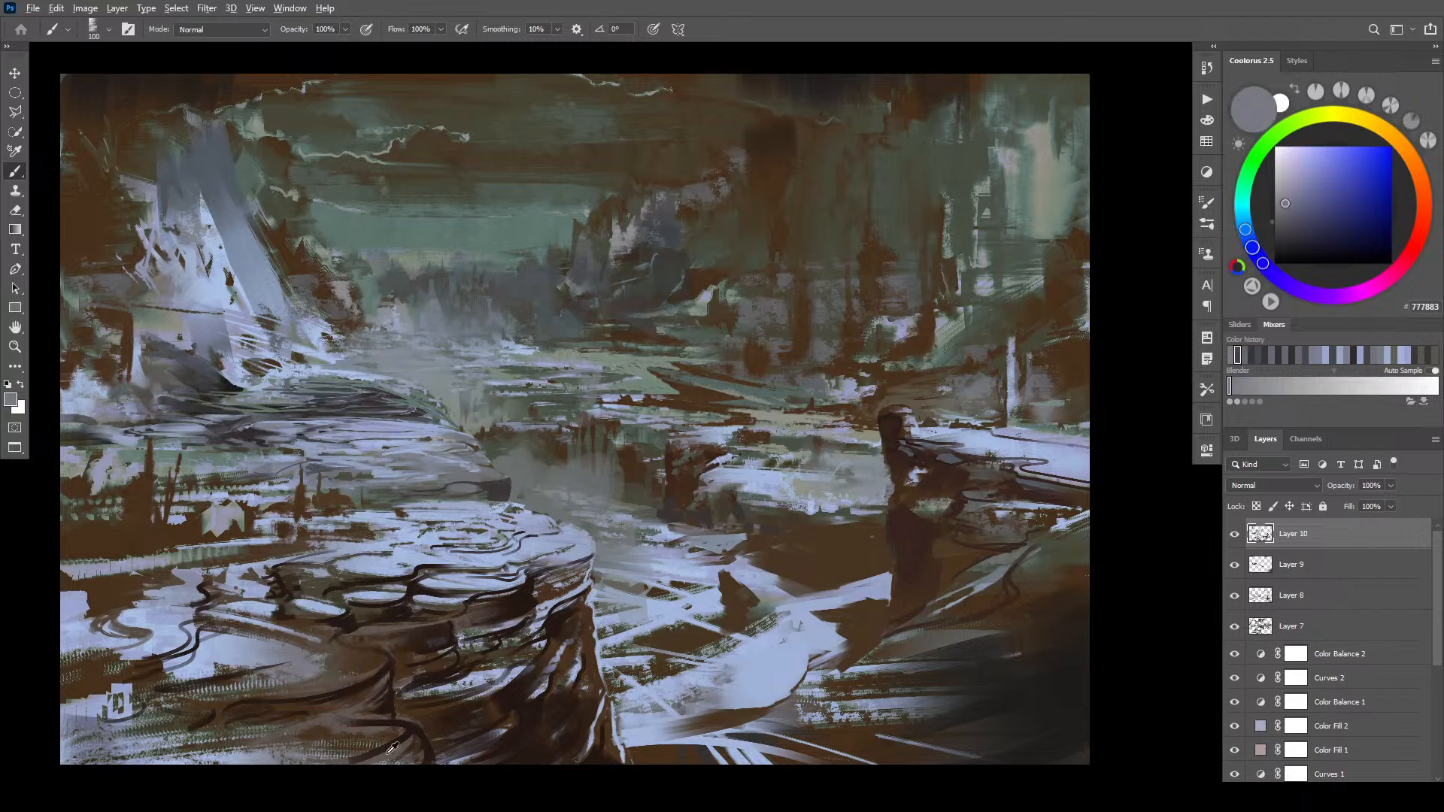
- Sample violet-greys along the foreground's lower edge and brush a pale rounded snow patch there at about 250 px
{"action": "left_click", "coordinate": [384, 748], "text": "alt"}
{"action": "left_click", "coordinate": [310, 749], "text": "alt"}
{"action": "key", "text": "bracketright"}
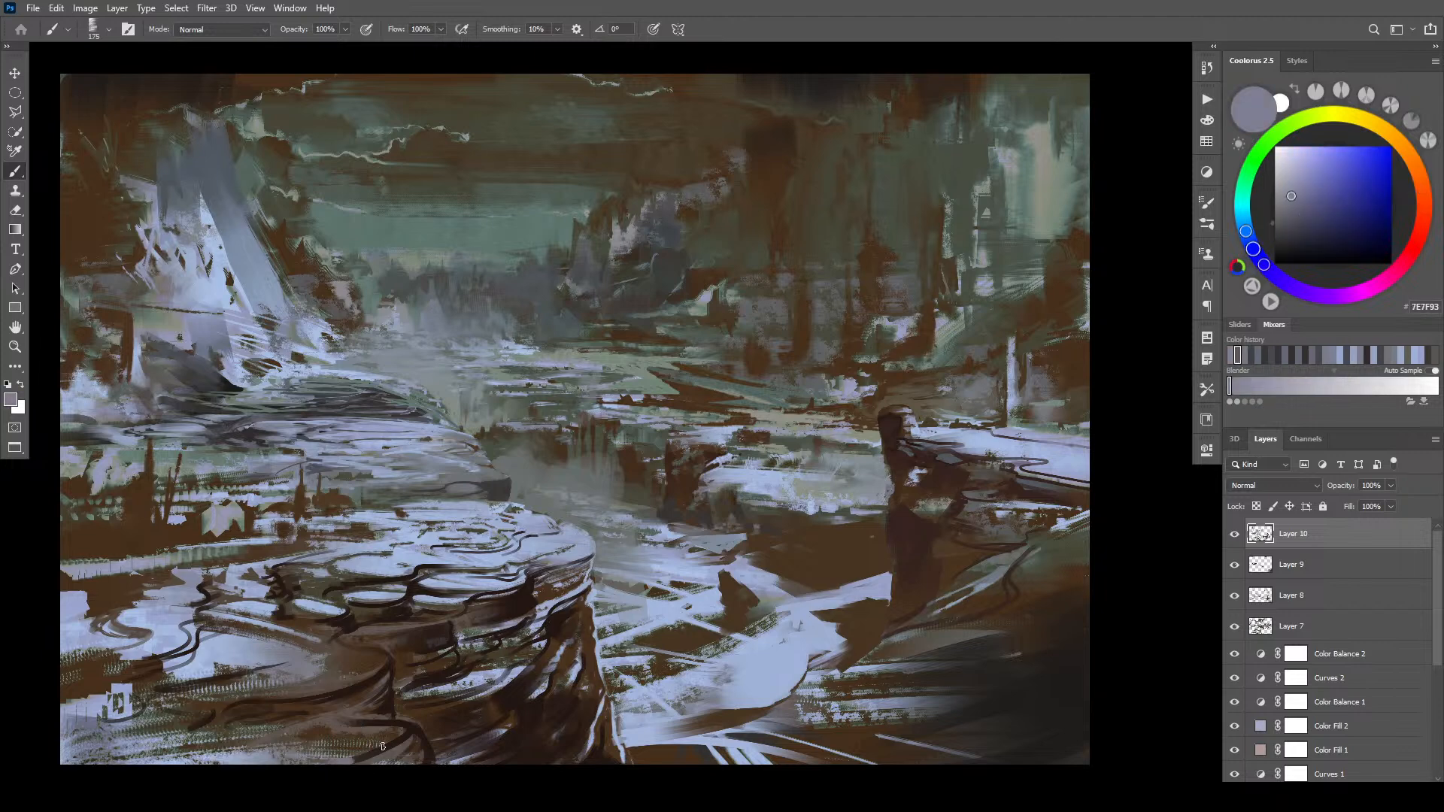
{"action": "key", "text": "bracketright"}
{"action": "key", "text": "bracketright"}
{"action": "left_click", "coordinate": [359, 733], "text": "alt"}
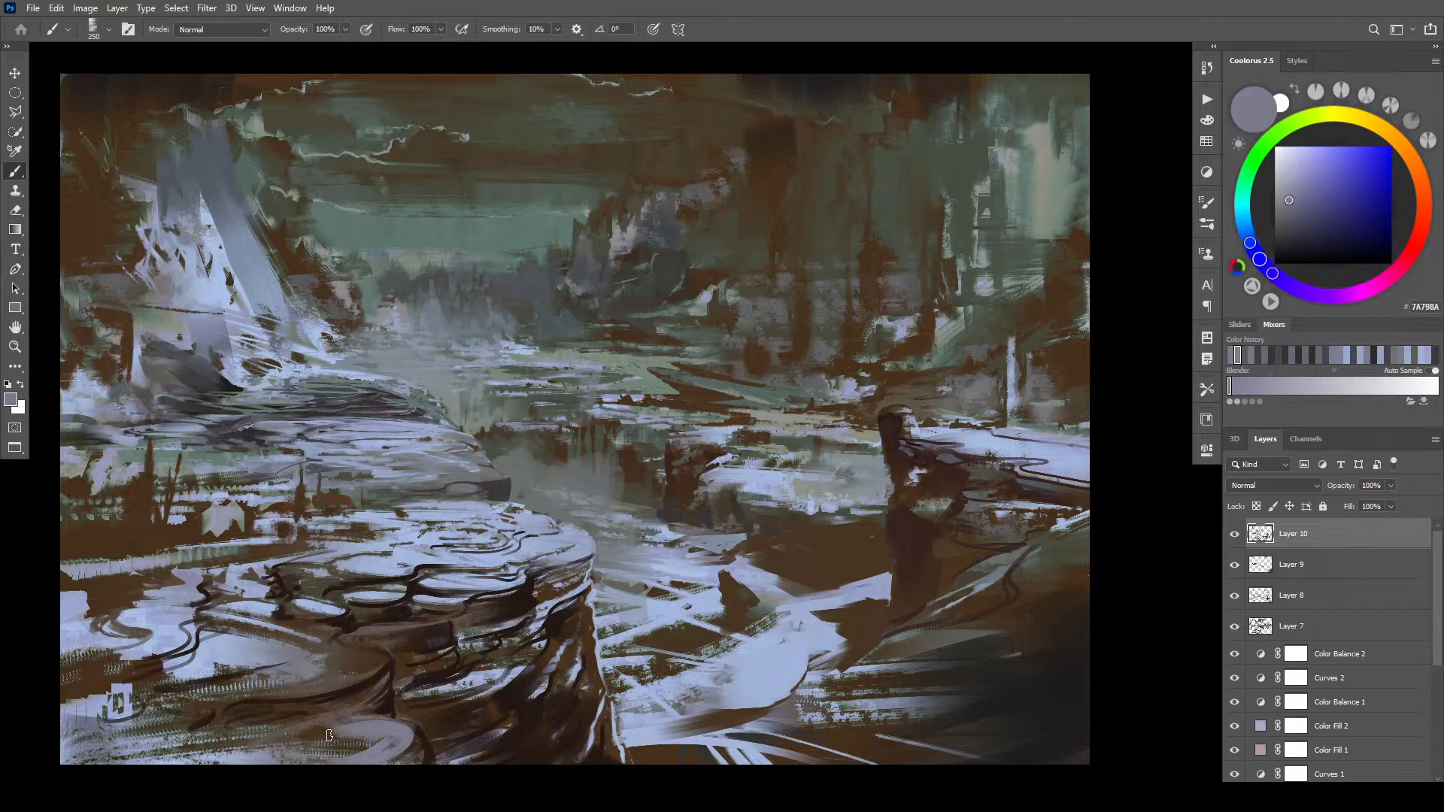
- Darken the curved crack above the rounded foreground patch with sampled dark browns, reducing the brush from 125 to 70 px
{"action": "key", "text": "bracketleft"}
{"action": "key", "text": "bracketleft"}
{"action": "key", "text": "bracketleft"}
{"action": "key", "text": "bracketleft"}
{"action": "left_click", "coordinate": [378, 665], "text": "alt"}
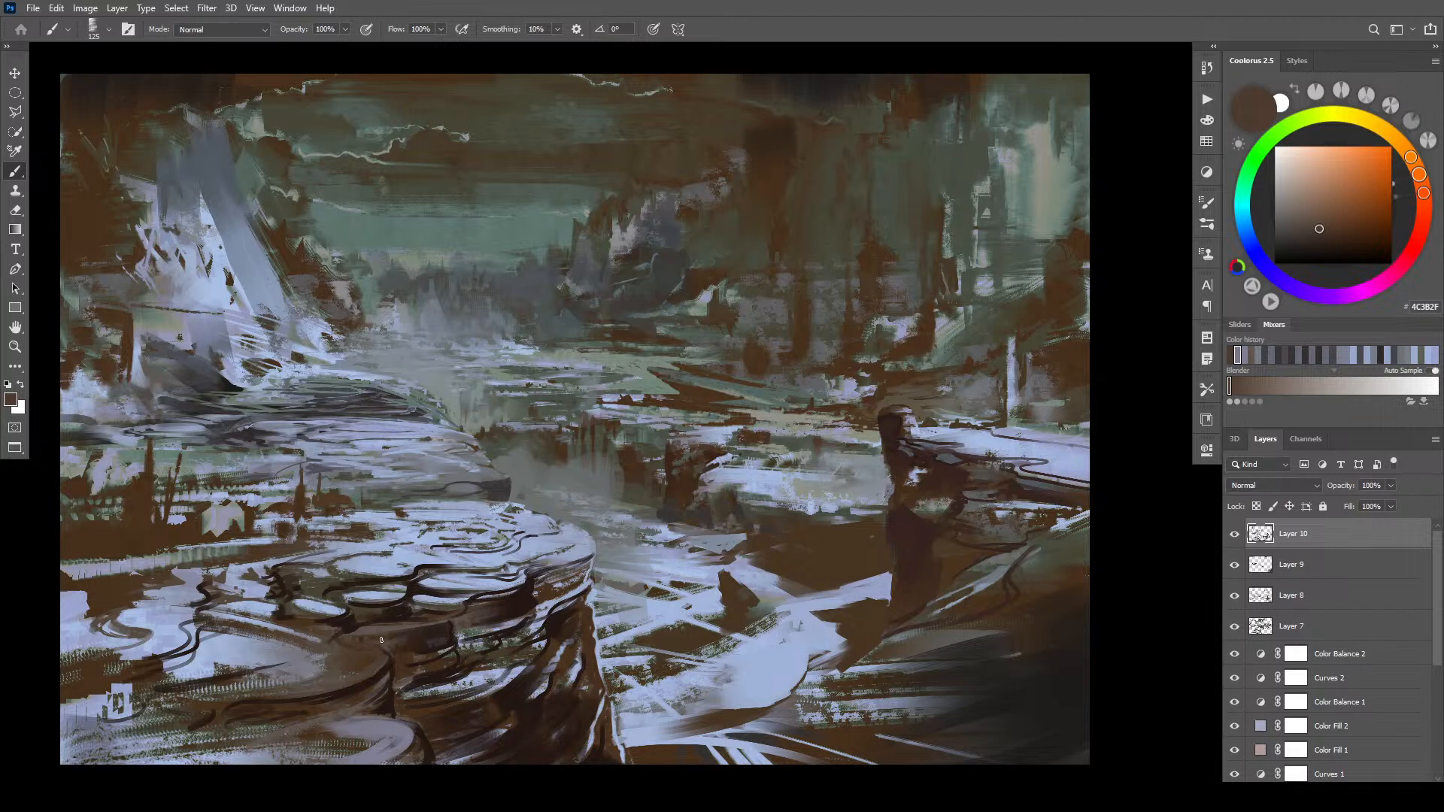
{"action": "key", "text": "bracketleft"}
{"action": "key", "text": "bracketleft"}
{"action": "key", "text": "bracketleft"}
{"action": "left_click", "coordinate": [385, 665], "text": "alt"}
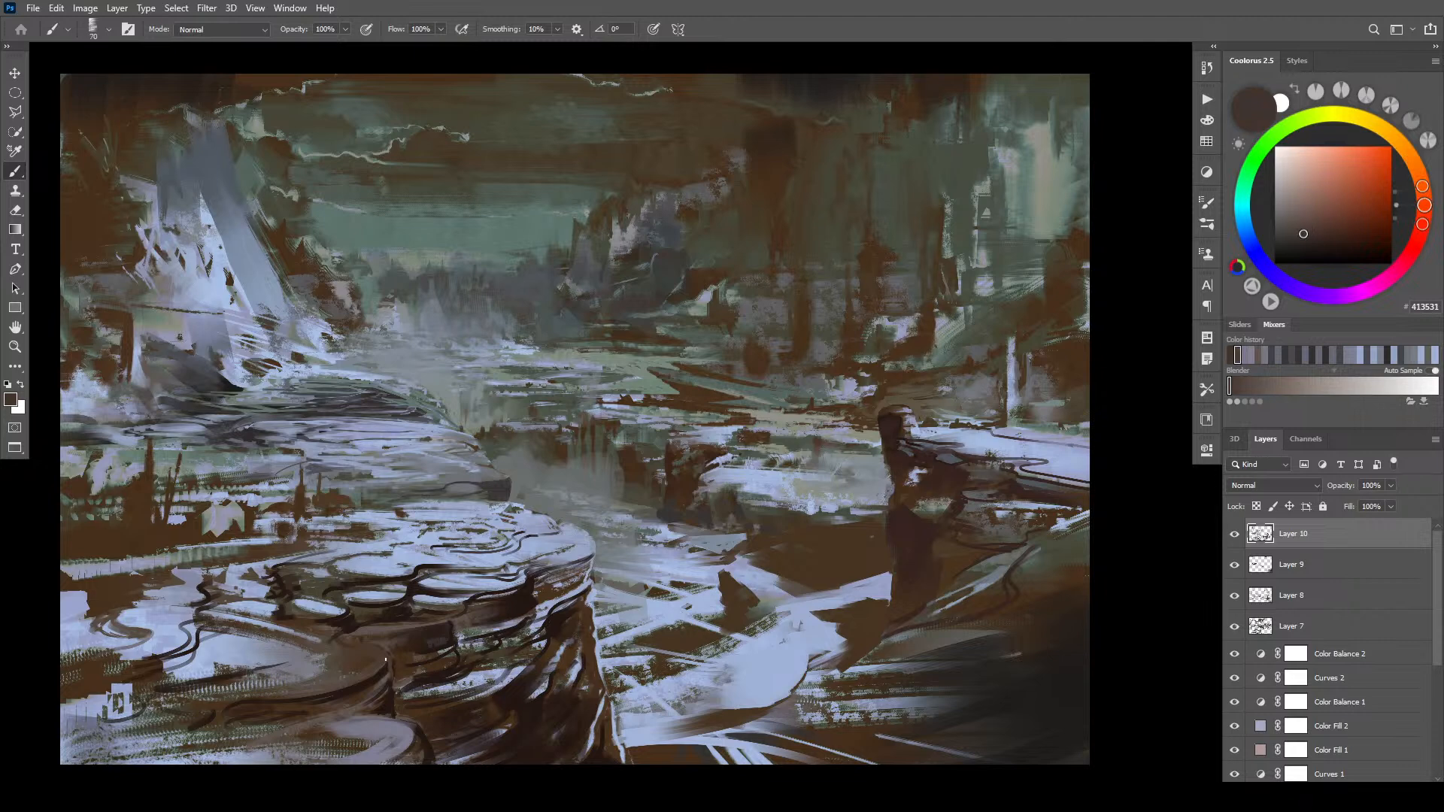
- Sample a deeper brown beside the curved crack and shade the rock next to it with a 100 px brush
{"action": "left_click", "coordinate": [406, 650], "text": "alt"}
{"action": "key", "text": "bracketright"}
{"action": "key", "text": "bracketright"}
{"action": "key", "text": "bracketright"}
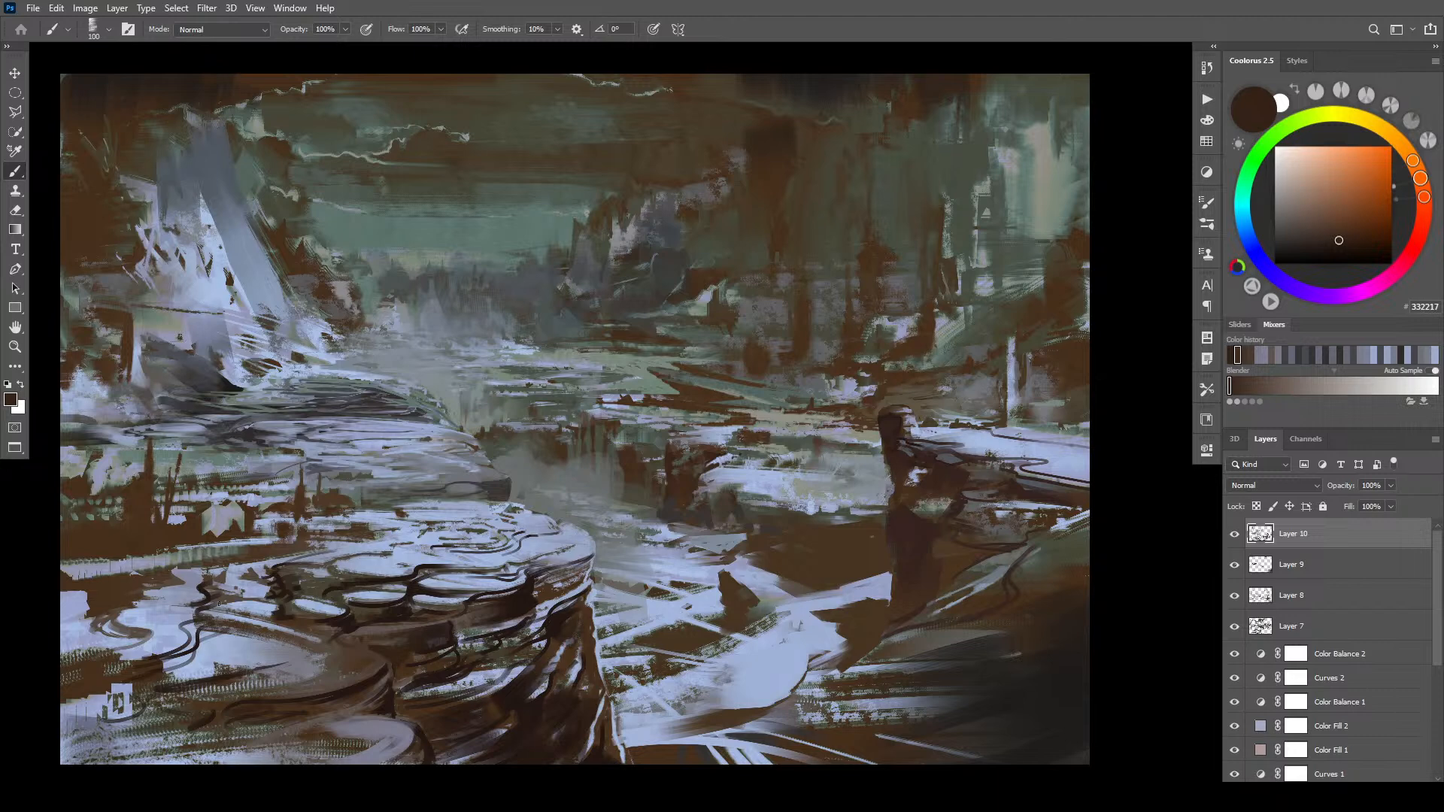
- Brush sampled light and muted blues over the winding snow bands on the lower-left ground at 100 px
{"action": "left_click", "coordinate": [190, 639], "text": "alt"}
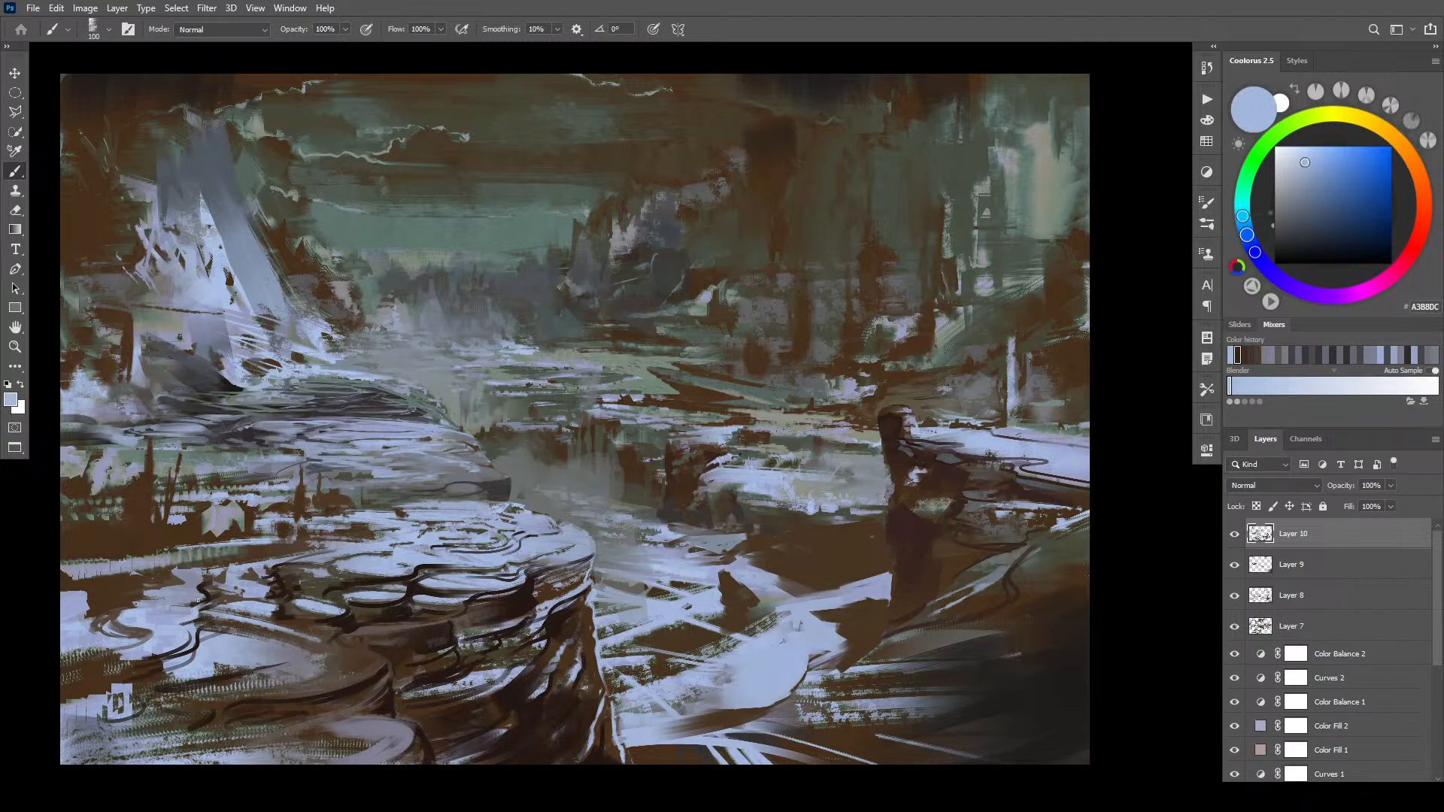
{"action": "left_click", "coordinate": [185, 594], "text": "alt"}
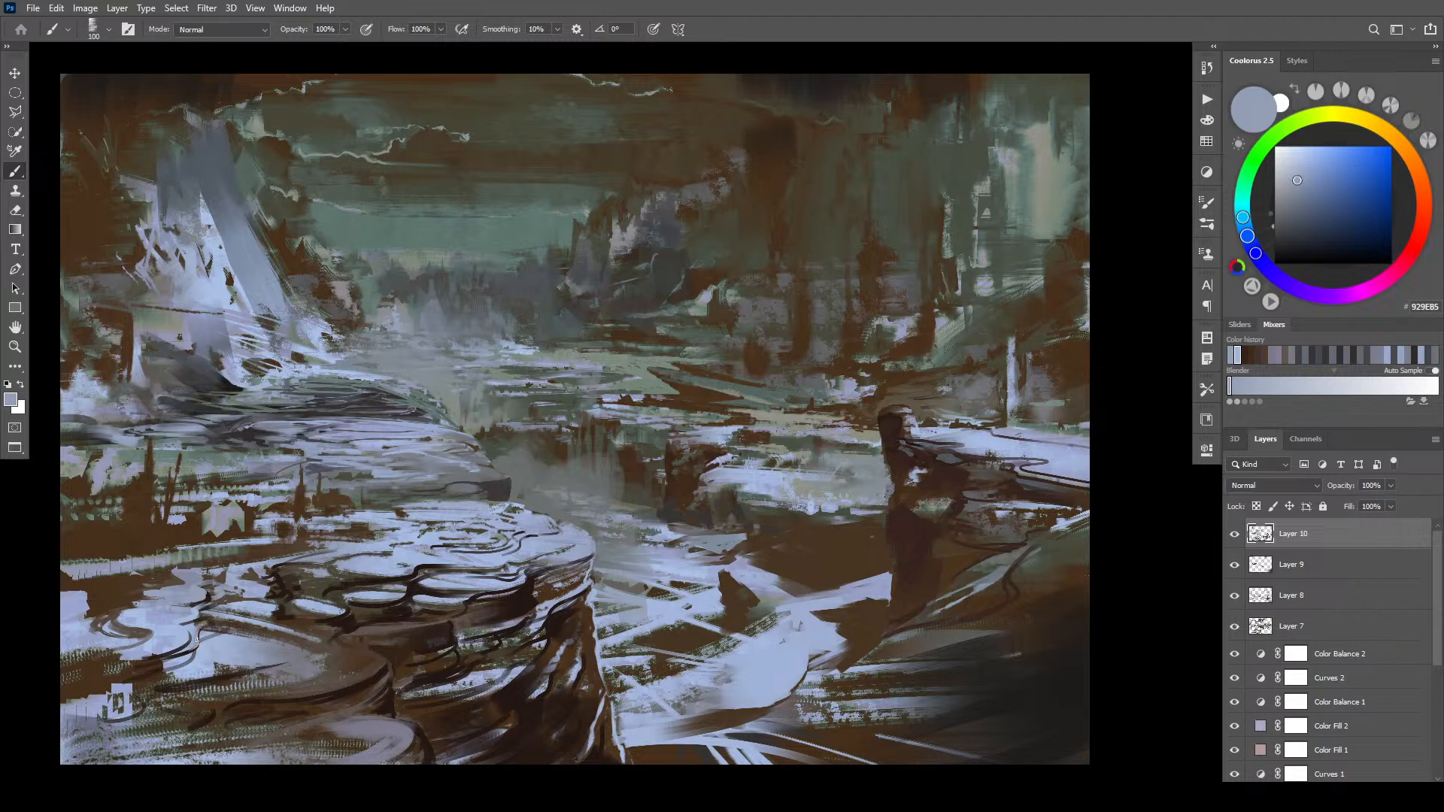
{"action": "left_click_drag", "start_coordinate": [202, 636], "coordinate": [248, 626]}
{"action": "left_click", "coordinate": [183, 660], "text": "alt"}
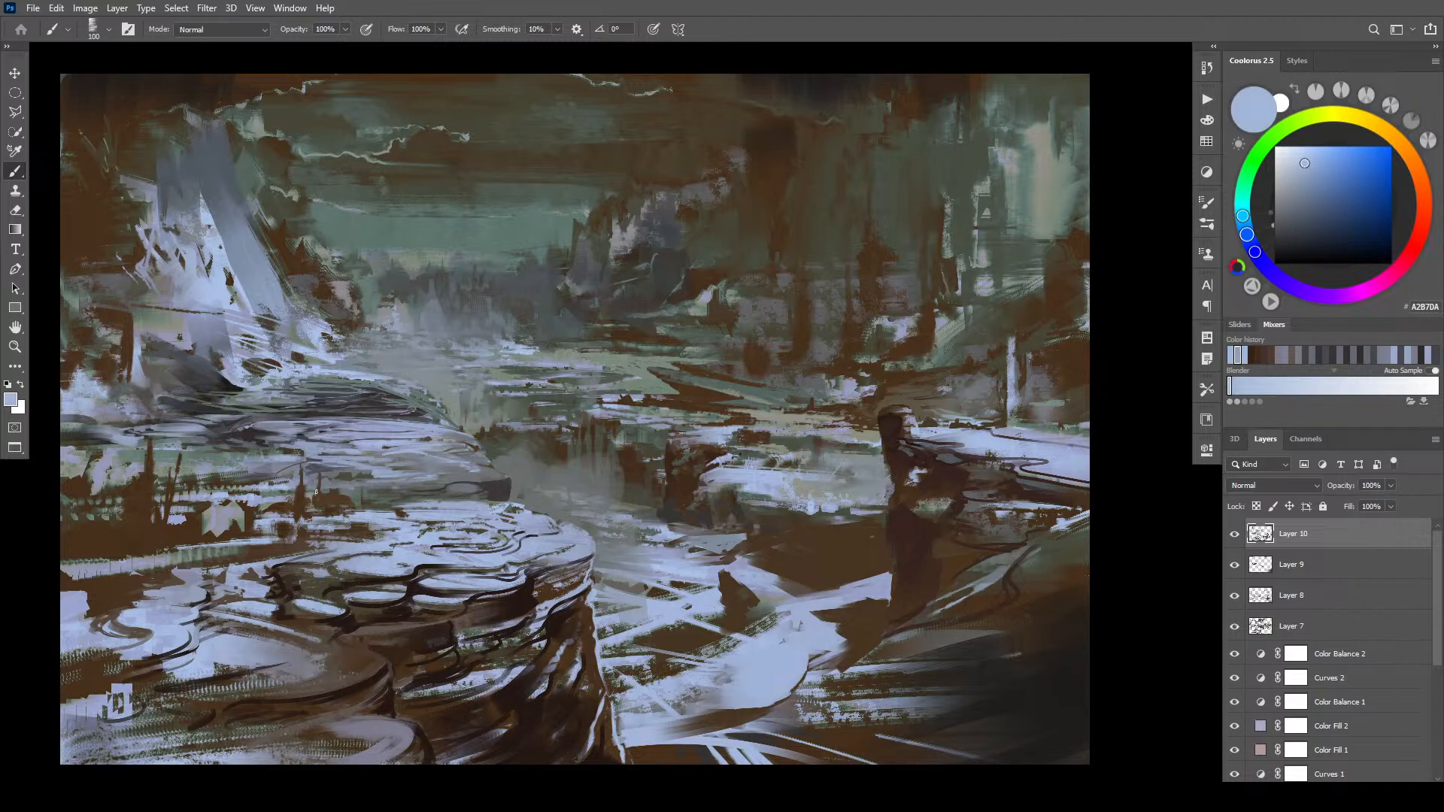
- Paint sampled grey-brown over the ground above the winding snow bands, using a brush of 175 px and then 150 px
{"action": "key", "text": "bracketleft"}
{"action": "key", "text": "bracketright"}
{"action": "key", "text": "bracketright"}
{"action": "key", "text": "bracketright"}
{"action": "key", "text": "bracketright"}
{"action": "left_click", "coordinate": [120, 593], "text": "alt"}
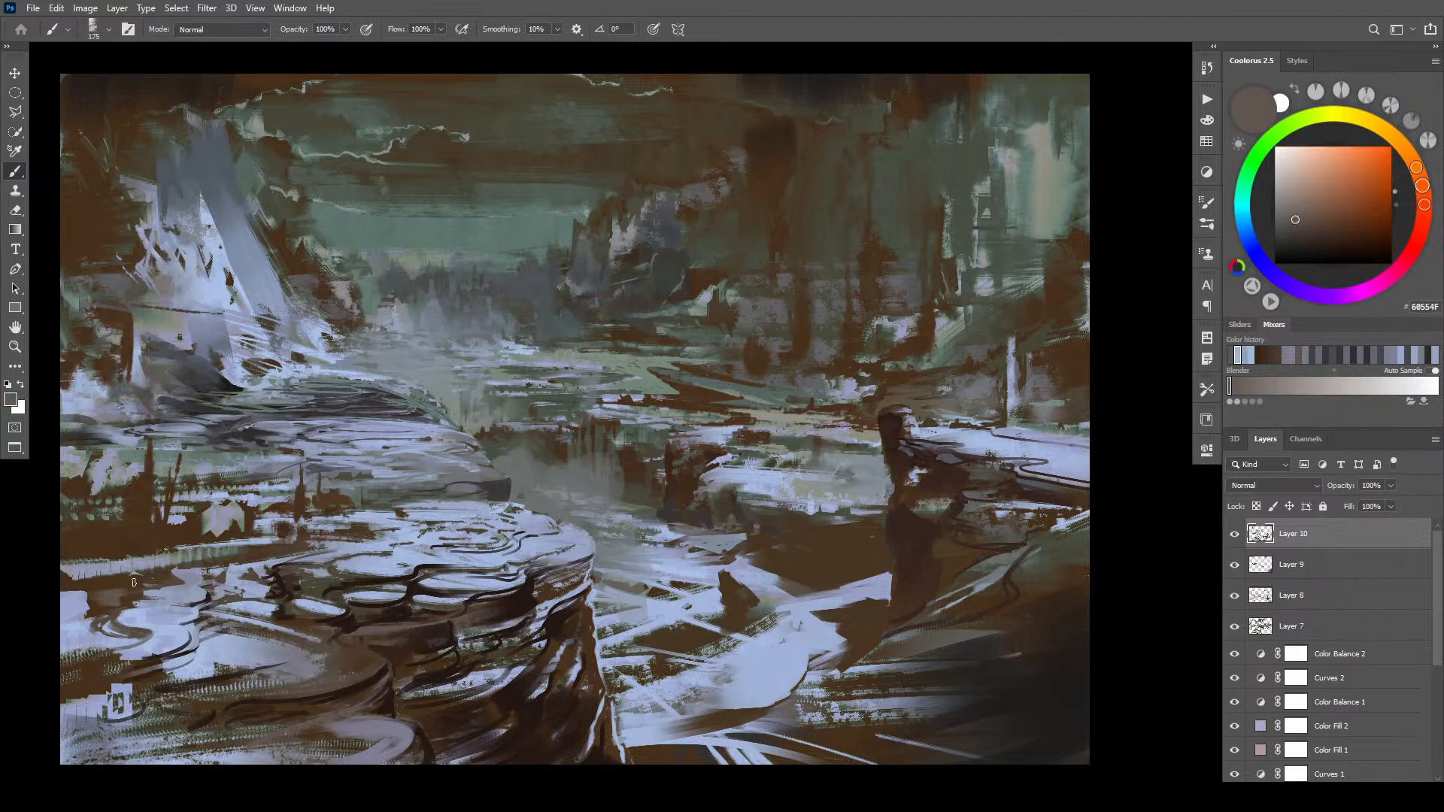
{"action": "left_click", "coordinate": [154, 576], "text": "alt"}
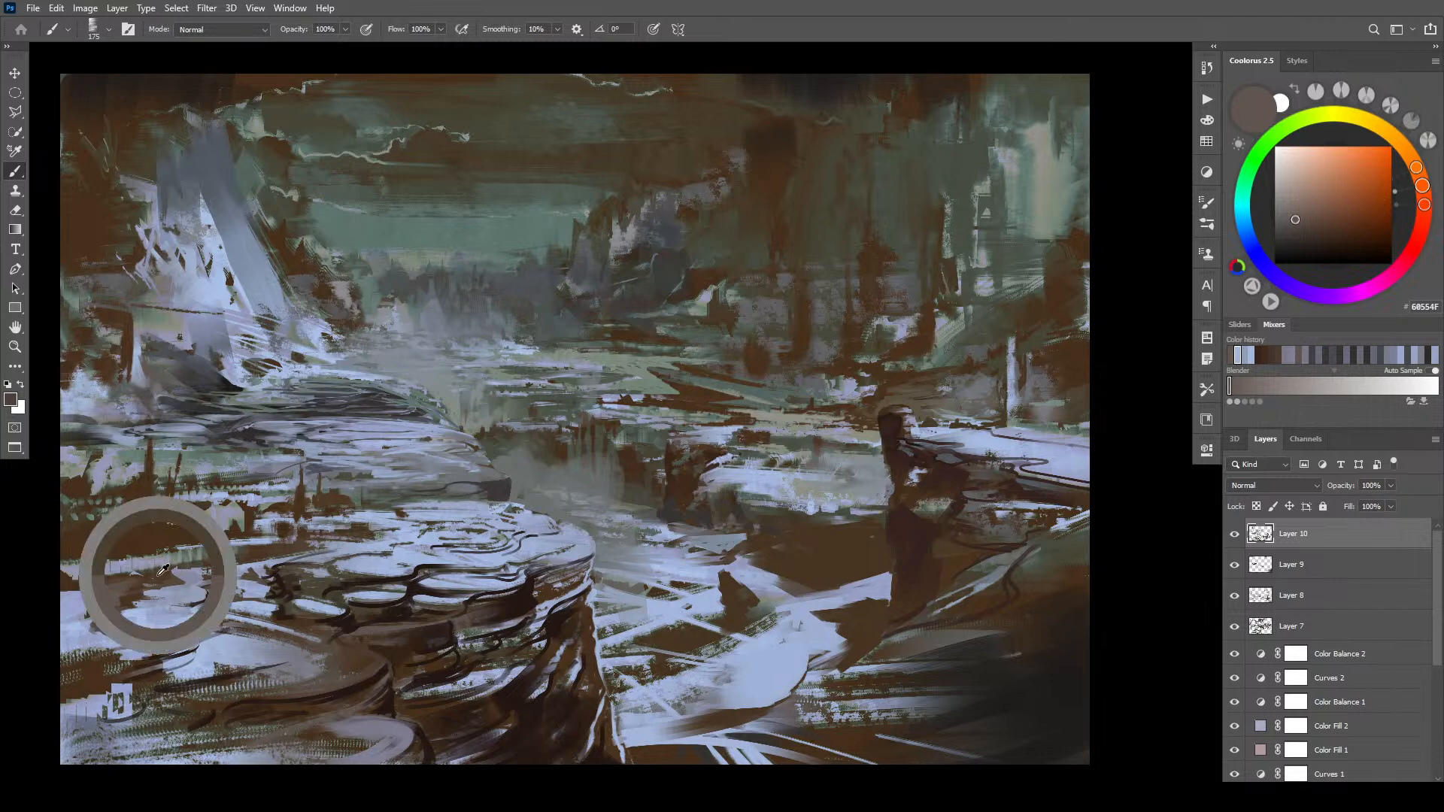
{"action": "key", "text": "bracketleft"}
- Rework the mound's left end with sampled blue and dark brown, and sample light blue from the snow patches below it
{"action": "left_click", "coordinate": [290, 555], "text": "alt"}
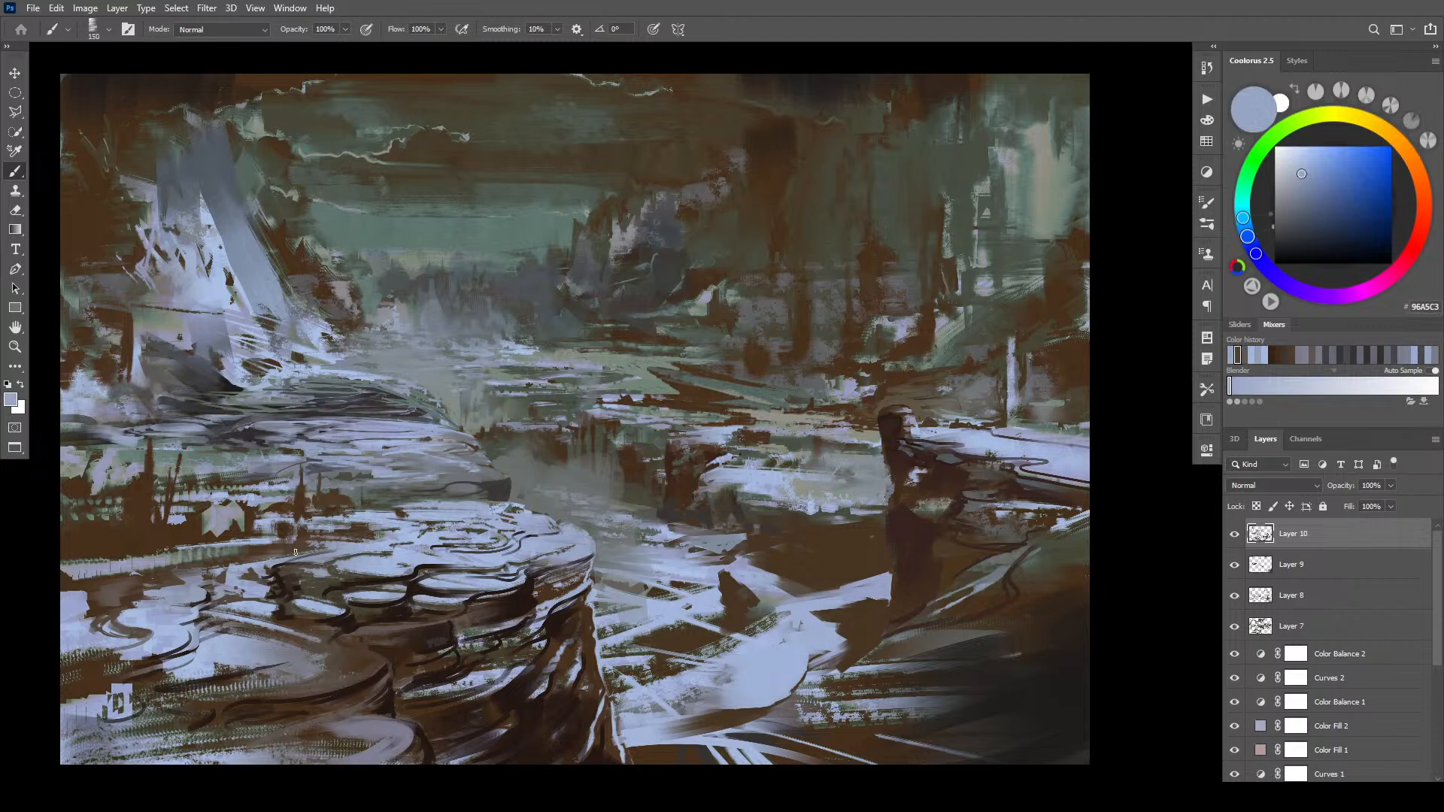
{"action": "left_click", "coordinate": [247, 551], "text": "alt"}
{"action": "left_click_drag", "start_coordinate": [256, 553], "coordinate": [283, 544]}
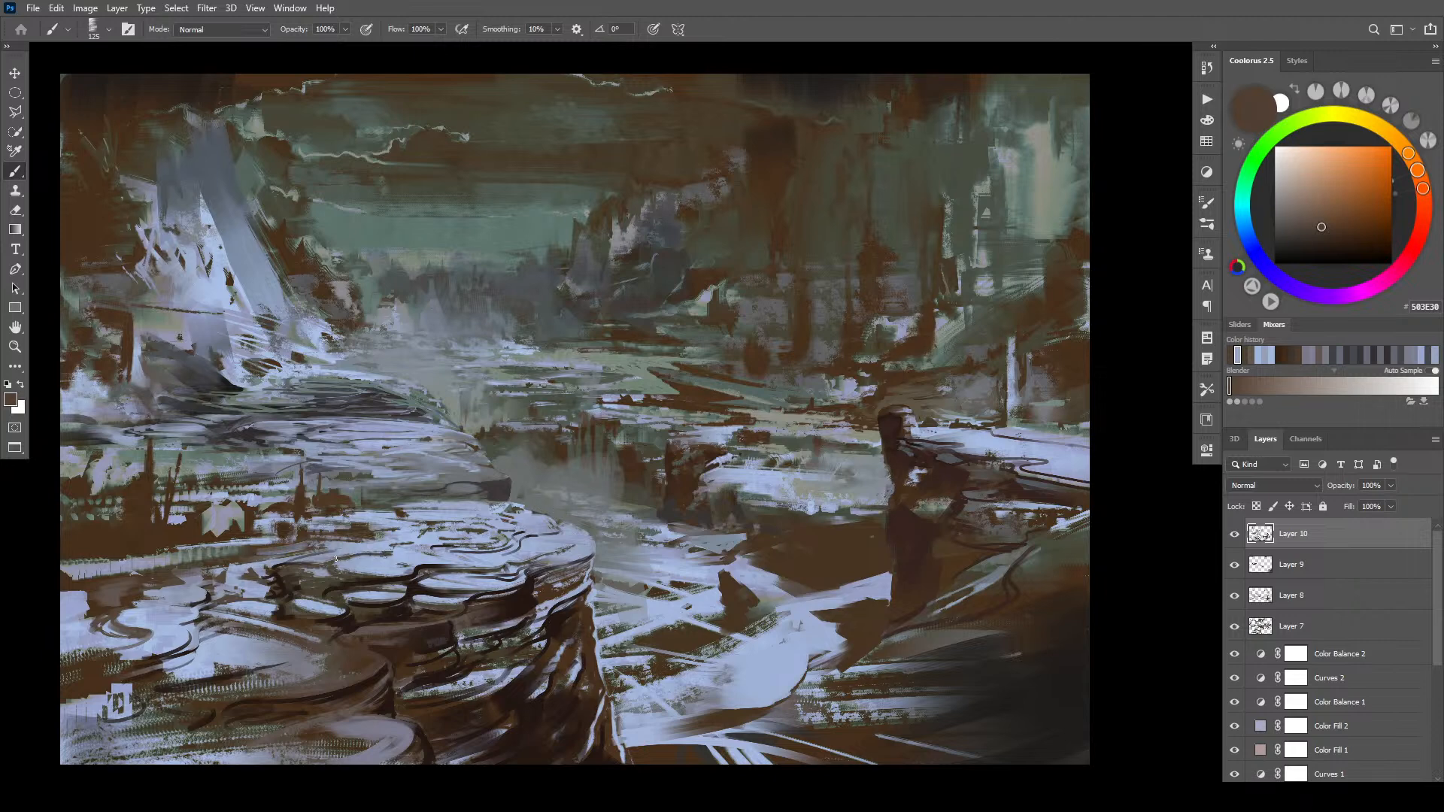
{"action": "left_click", "coordinate": [340, 609], "text": "alt"}
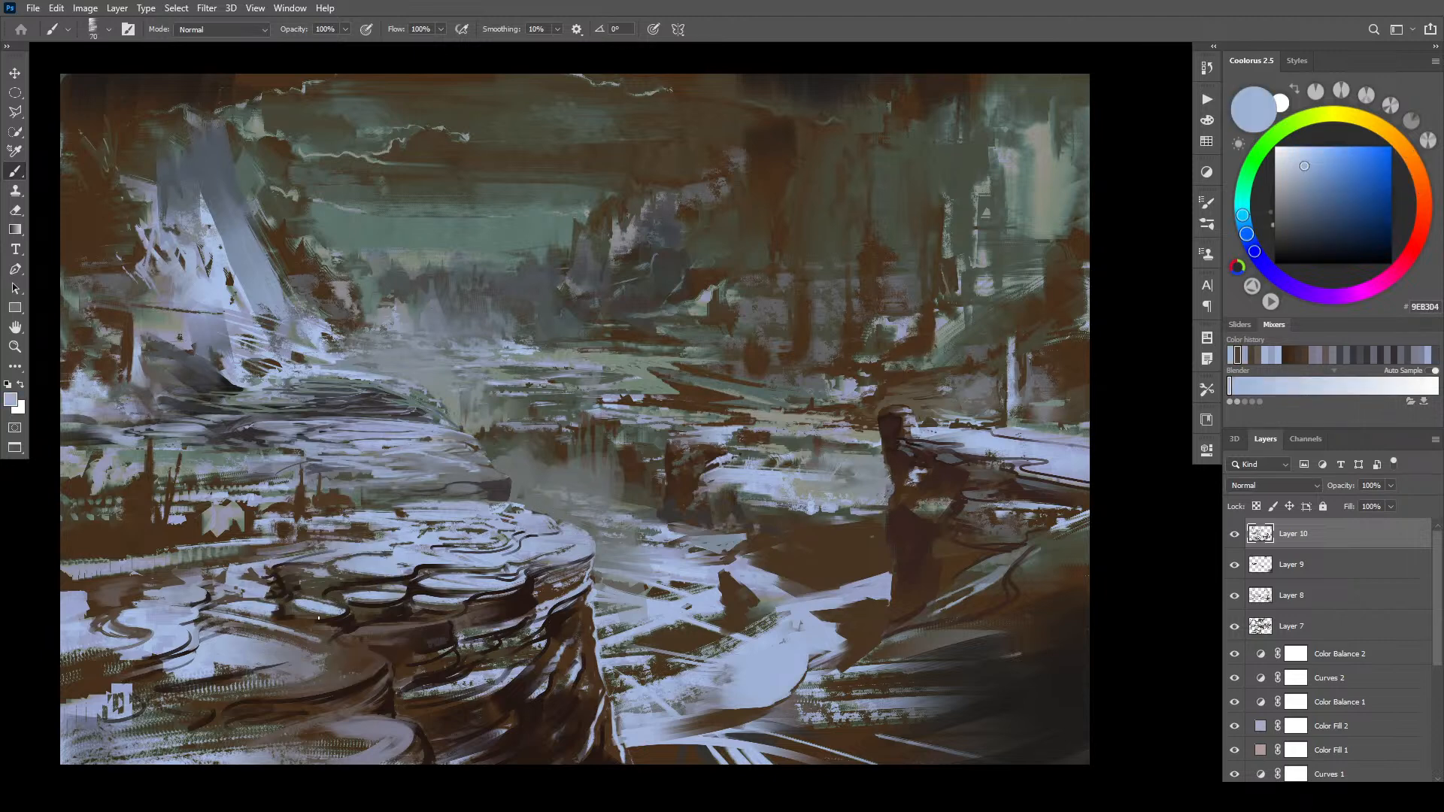
- Enlarge the brush to 200 px and tone down the ground beside the small snow patches with sampled warm grey
{"action": "key", "text": "bracketright"}
{"action": "key", "text": "bracketright"}
{"action": "key", "text": "bracketright"}
{"action": "key", "text": "bracketright"}
{"action": "key", "text": "bracketright"}
{"action": "key", "text": "bracketright"}
{"action": "key", "text": "bracketright"}
{"action": "left_click", "coordinate": [309, 618], "text": "alt"}
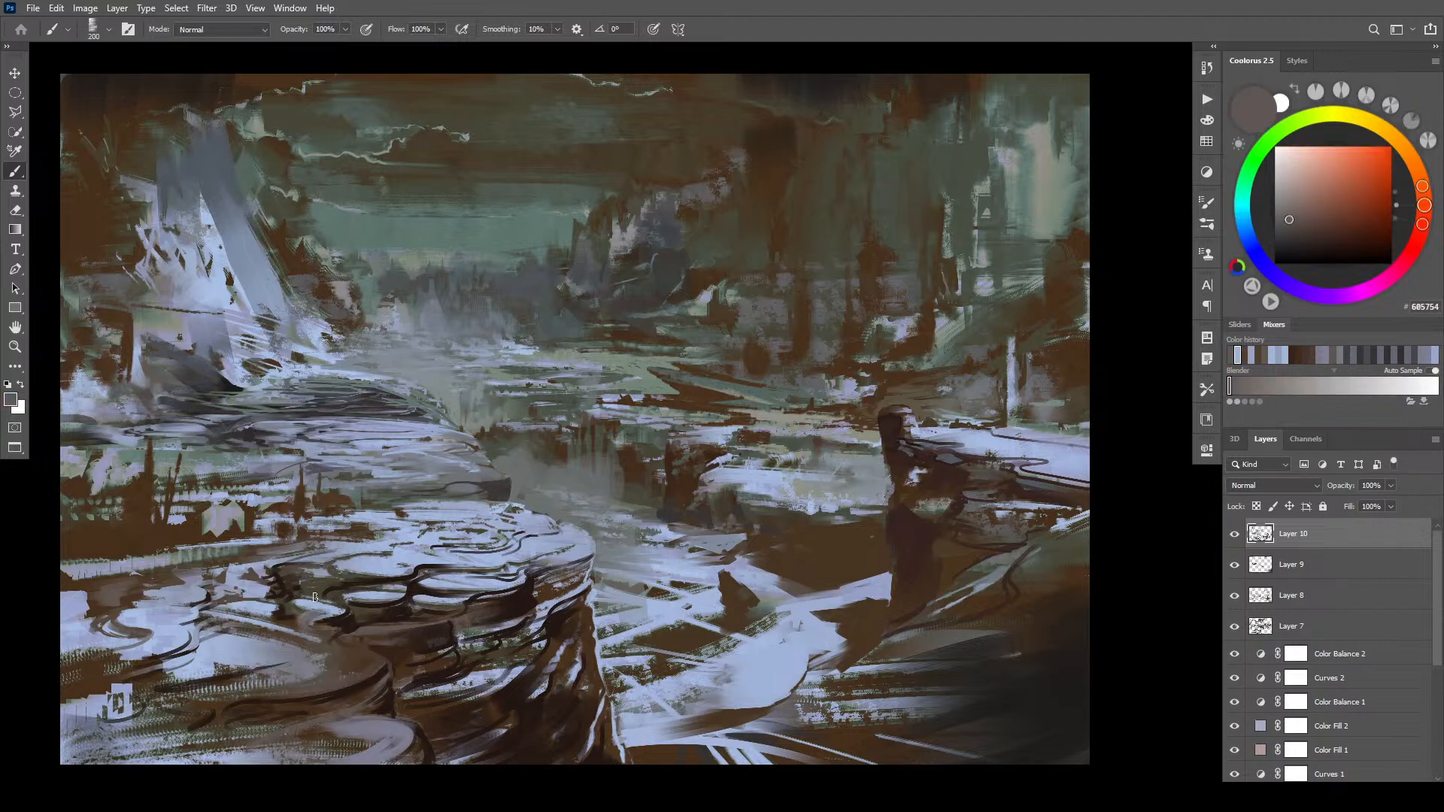
- Glaze sampled dark olive across the small snow patches on the mound's left side, reducing the brush to 90 px
{"action": "left_click", "coordinate": [314, 598], "text": "alt"}
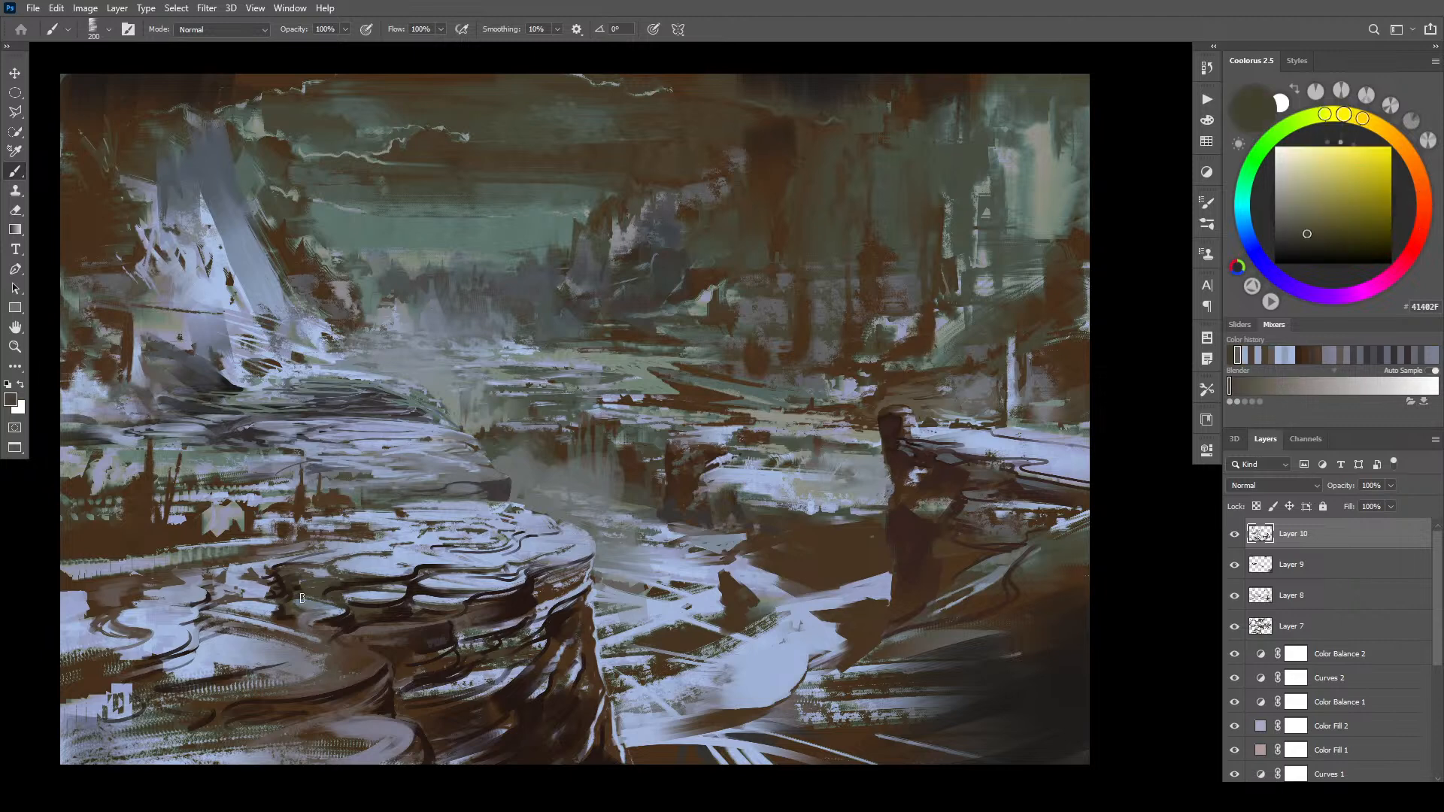
{"action": "key", "text": "bracketleft"}
{"action": "left_click_drag", "start_coordinate": [406, 593], "coordinate": [359, 595]}
{"action": "key", "text": "bracketleft"}
{"action": "key", "text": "bracketleft"}
{"action": "key", "text": "bracketleft"}
{"action": "key", "text": "bracketleft"}
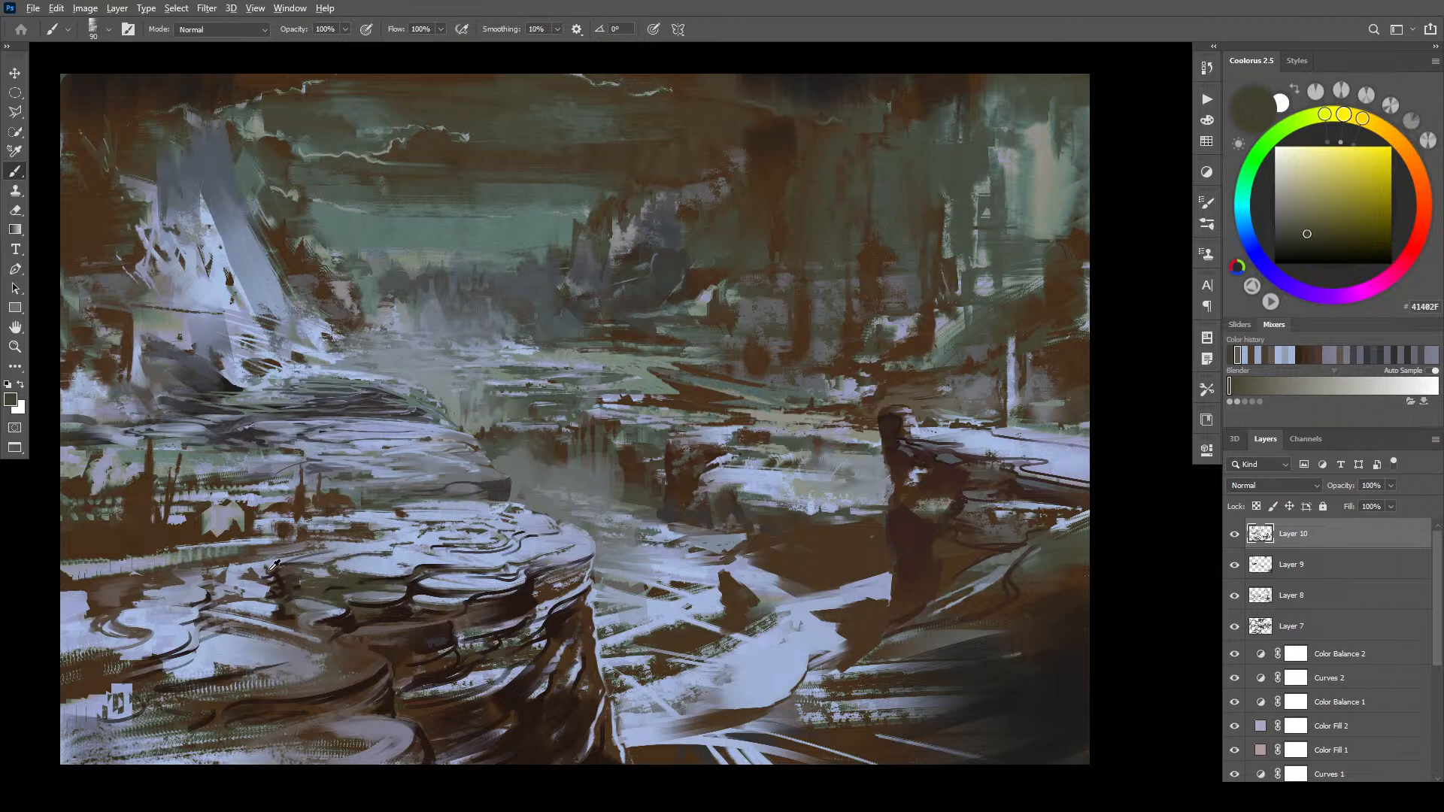
- Refine the mound's left cracks and top rim with sampled violet-grey, dark brown, light blue and dark grey at 50–60 px
{"action": "left_click", "coordinate": [275, 575], "text": "alt"}
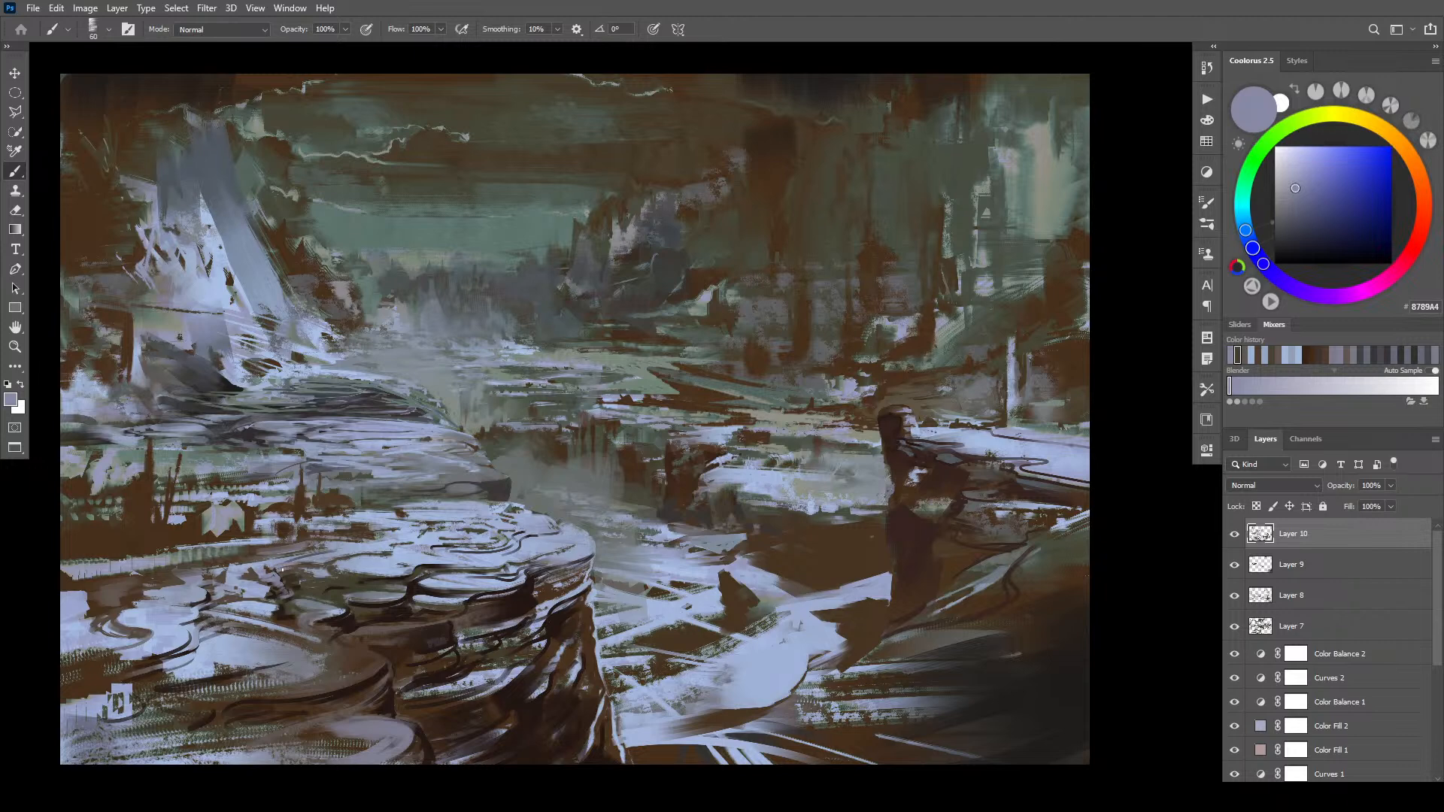
{"action": "left_click", "coordinate": [304, 571], "text": "alt"}
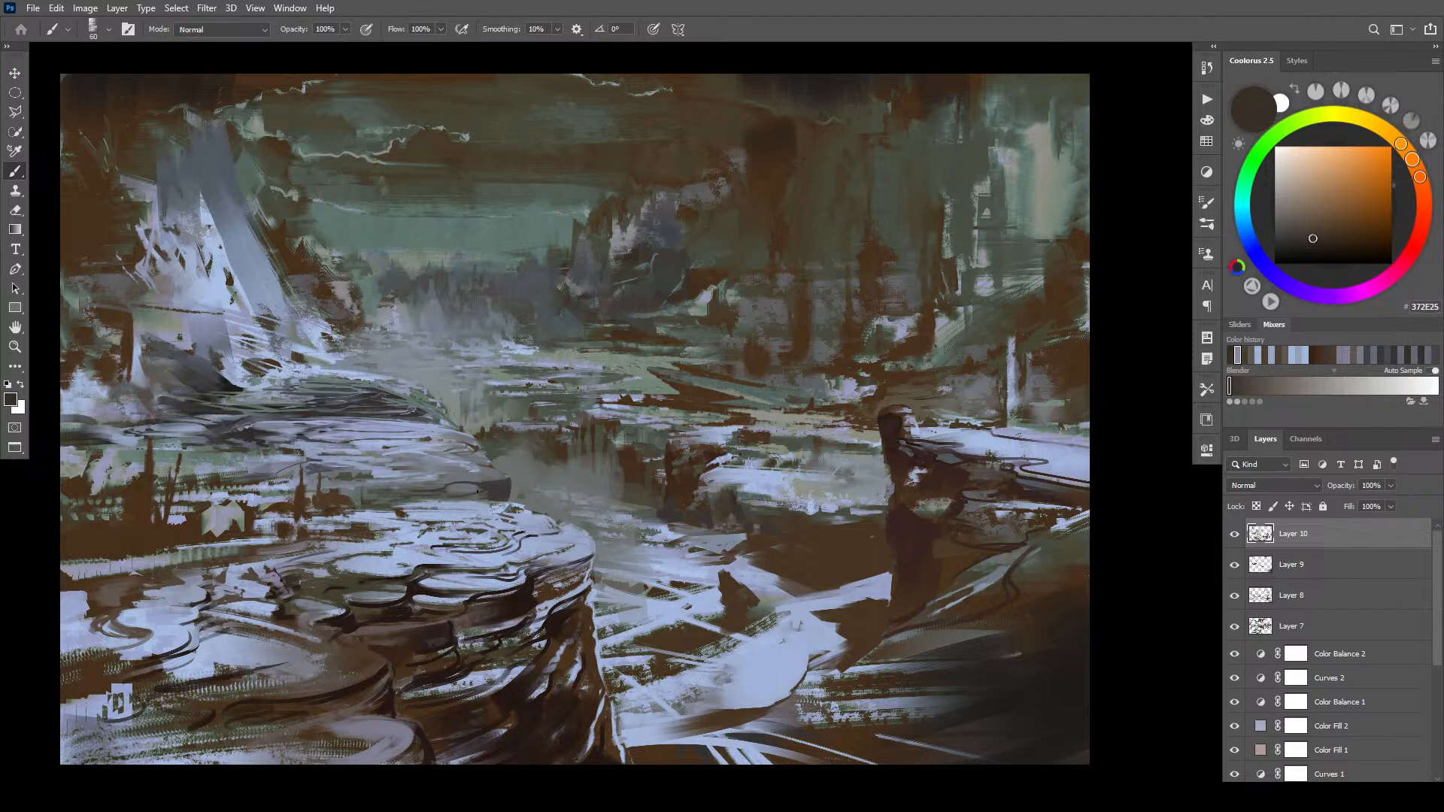
{"action": "left_click", "coordinate": [490, 499], "text": "alt"}
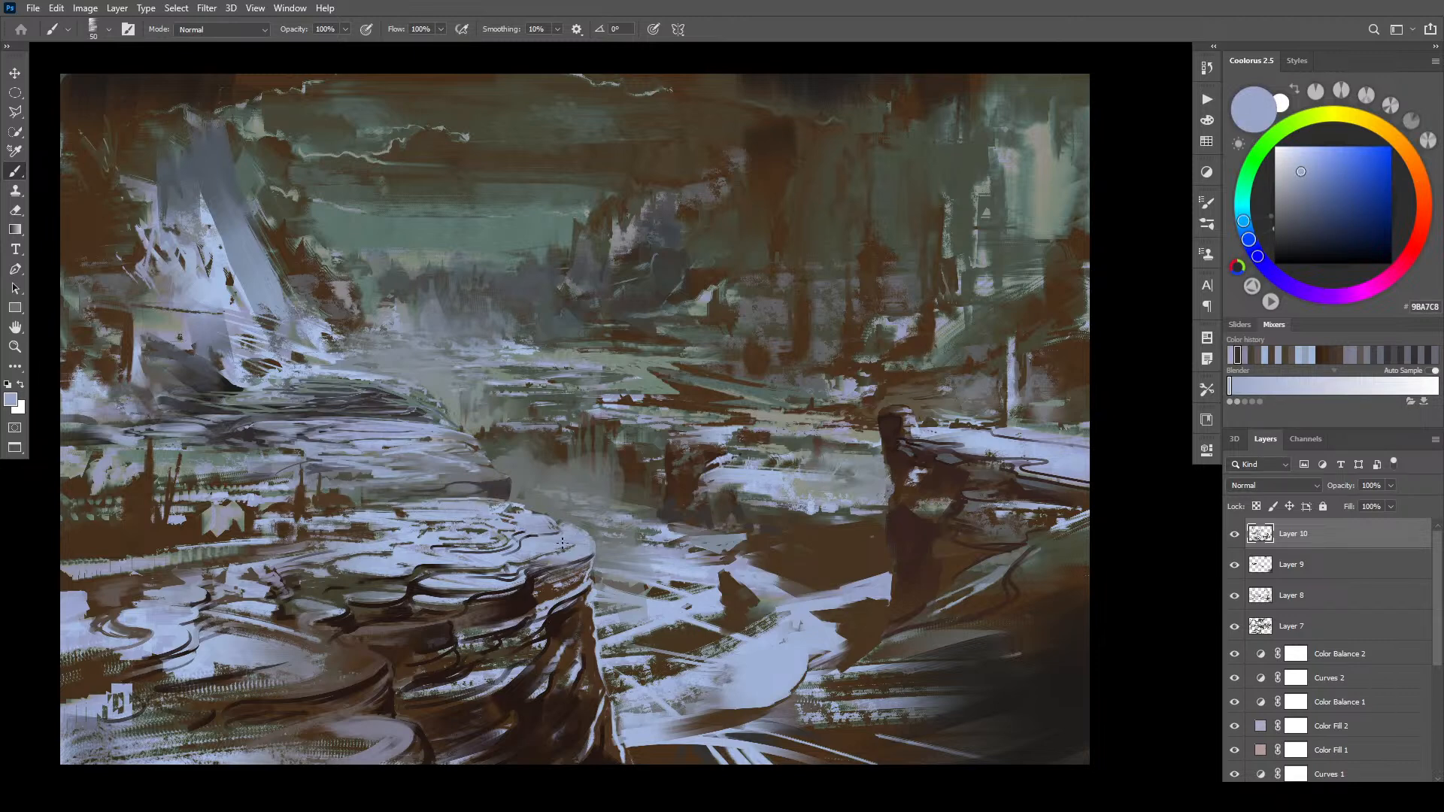
{"action": "left_click", "coordinate": [499, 485], "text": "alt"}
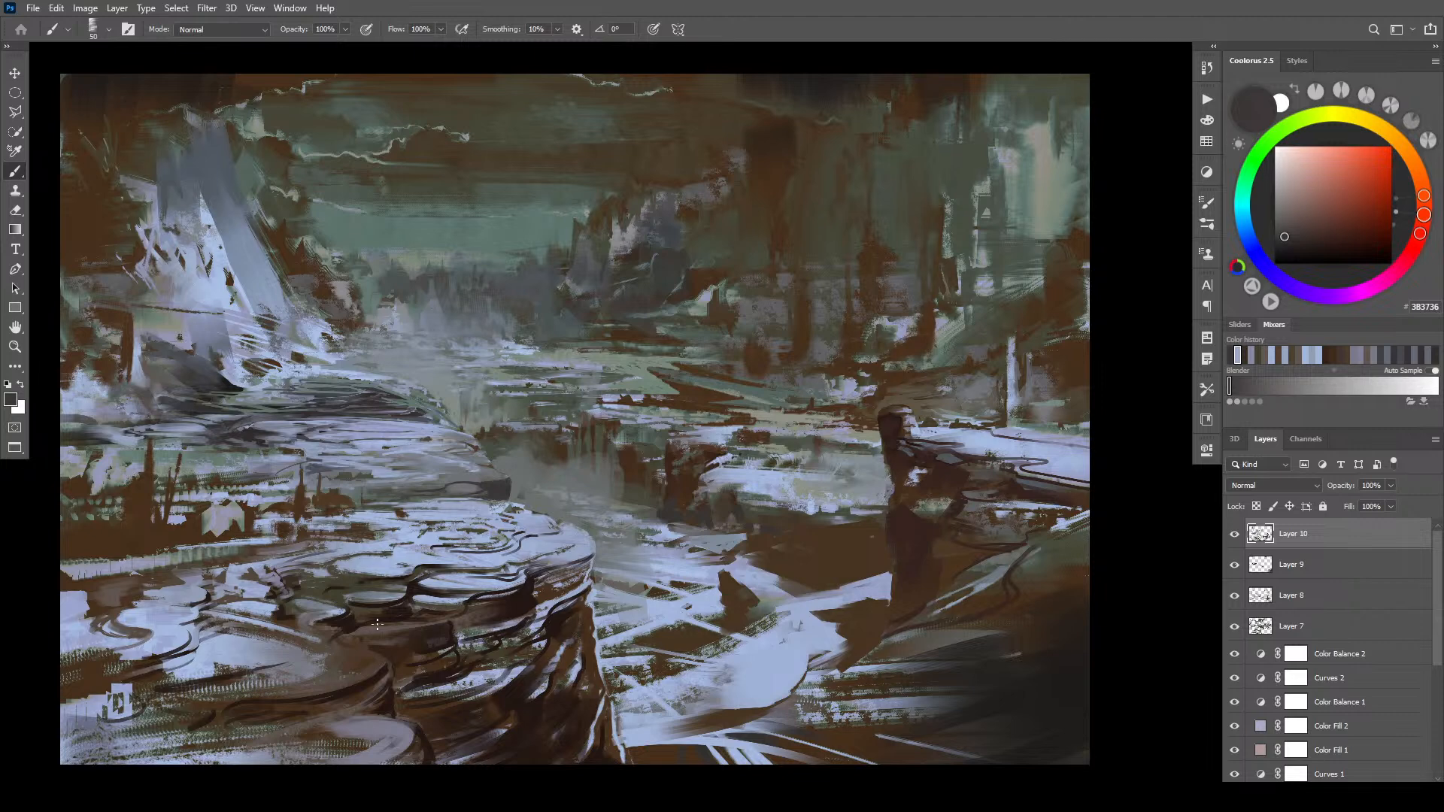
- Sample browns from the rounded foreground patch and darken its upper edge, enlarging the brush from 60 to 200 px
{"action": "left_click", "coordinate": [345, 728], "text": "alt"}
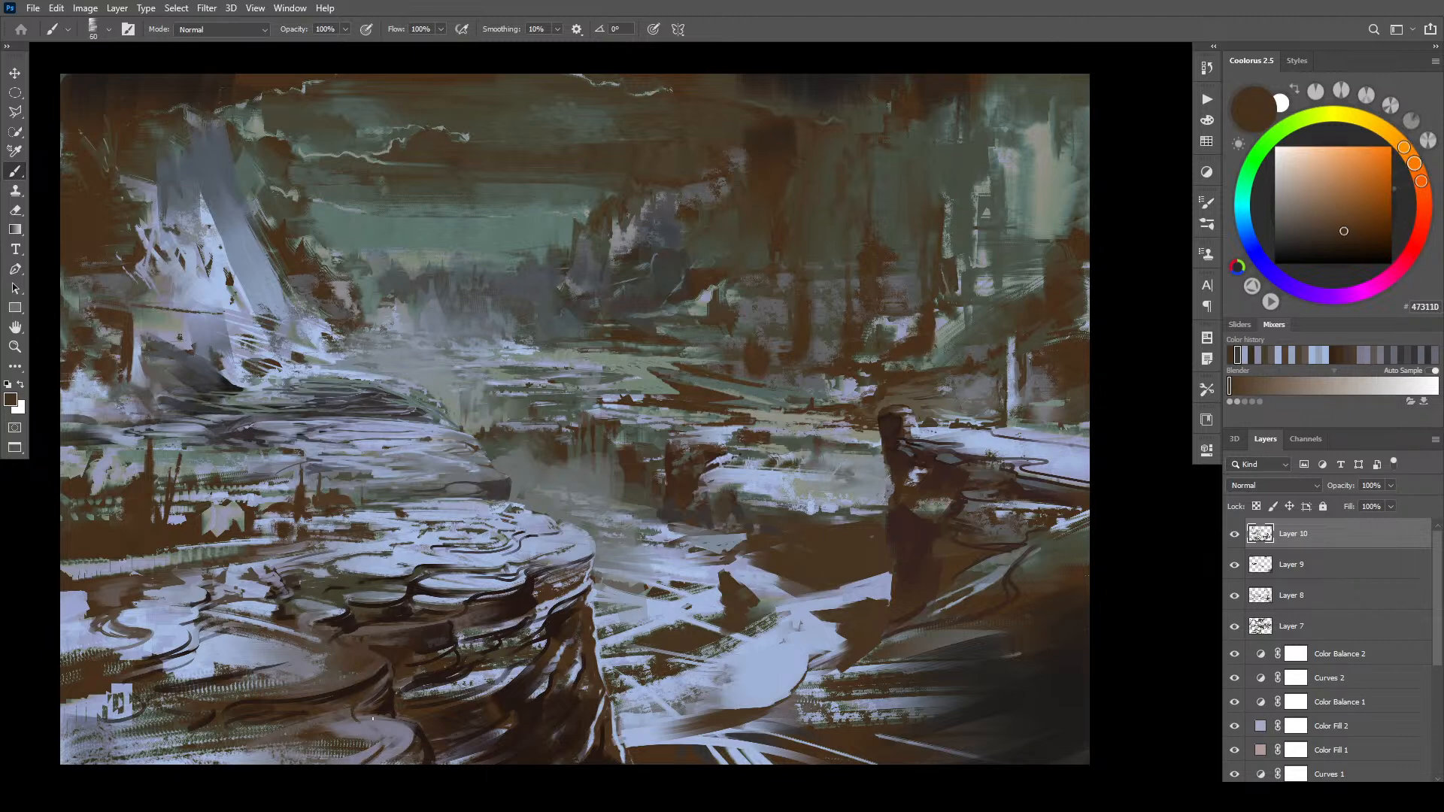
{"action": "left_click", "coordinate": [326, 727], "text": "alt"}
{"action": "key", "text": "bracketright"}
{"action": "key", "text": "bracketright"}
{"action": "key", "text": "bracketright"}
{"action": "key", "text": "bracketright"}
{"action": "key", "text": "bracketright"}
{"action": "key", "text": "bracketright"}
{"action": "key", "text": "bracketright"}
{"action": "key", "text": "bracketright"}
{"action": "key", "text": "bracketright"}
{"action": "key", "text": "bracketright"}
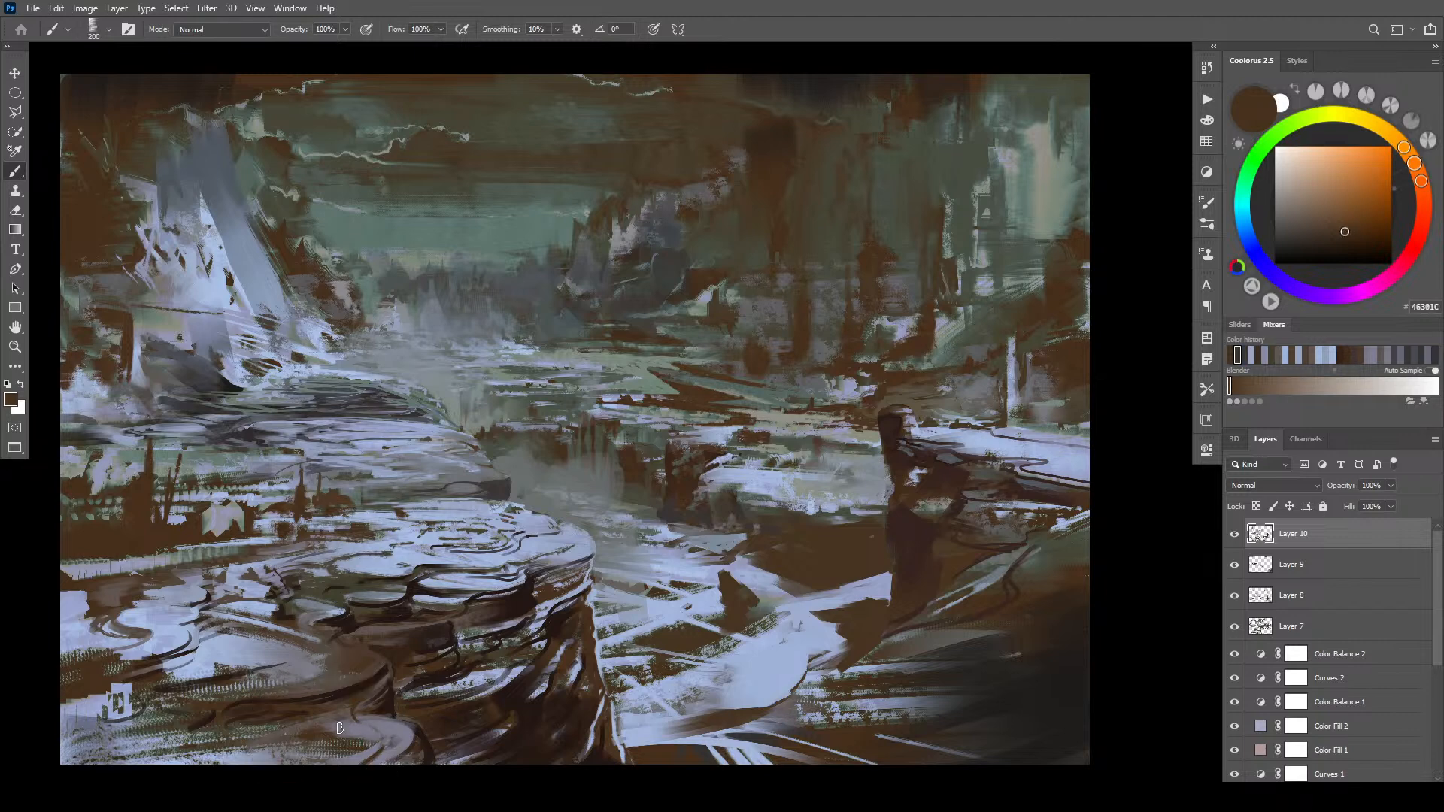
- Sample light blue from the mound's rocky side and reduce the brush to 80 px for highlights there
{"action": "key", "text": "bracketleft"}
{"action": "key", "text": "bracketleft"}
{"action": "key", "text": "bracketleft"}
{"action": "left_click", "coordinate": [549, 640], "text": "alt"}
{"action": "key", "text": "bracketleft"}
{"action": "key", "text": "bracketleft"}
{"action": "key", "text": "bracketleft"}
{"action": "key", "text": "bracketleft"}
{"action": "key", "text": "bracketleft"}
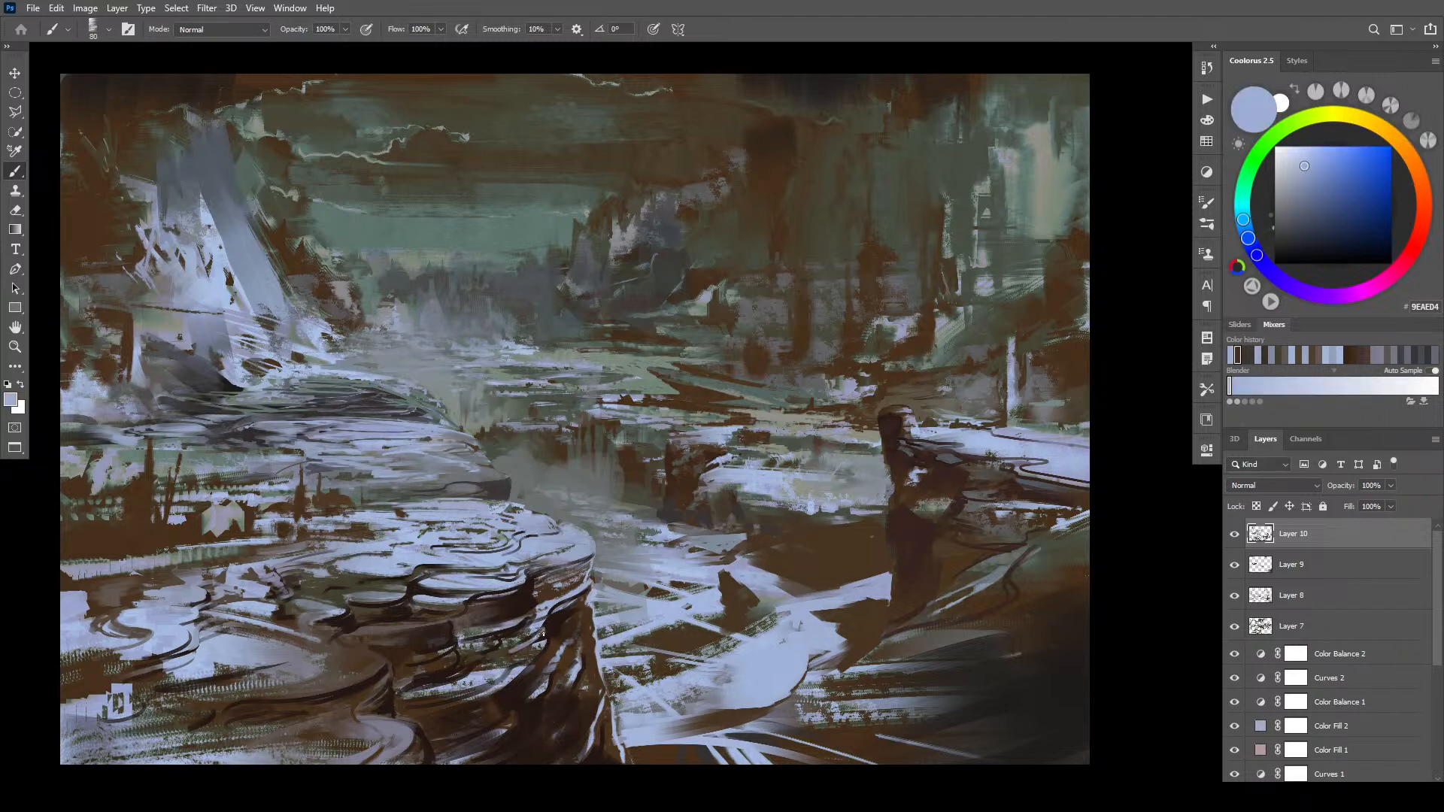
- Stroke sampled green-grey along the mound's right edge, and sample muted blue from the nearby rim with a 175 px brush
{"action": "left_click", "coordinate": [533, 640], "text": "alt"}
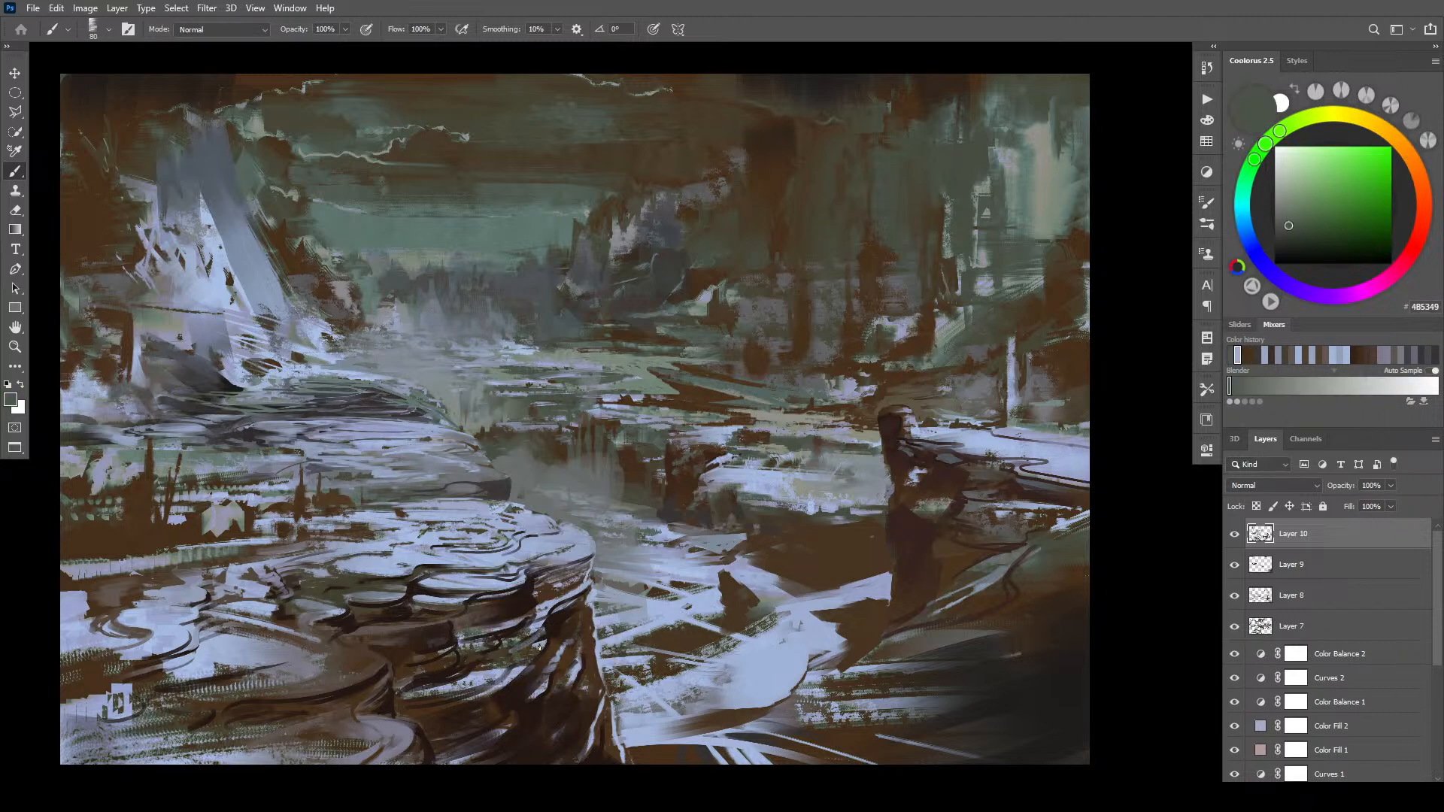
{"action": "left_click_drag", "start_coordinate": [545, 608], "coordinate": [586, 587]}
{"action": "key", "text": "bracketright"}
{"action": "key", "text": "bracketright"}
{"action": "key", "text": "bracketright"}
{"action": "key", "text": "bracketright"}
{"action": "left_click", "coordinate": [525, 580], "text": "alt"}
{"action": "key", "text": "bracketright"}
{"action": "key", "text": "bracketright"}
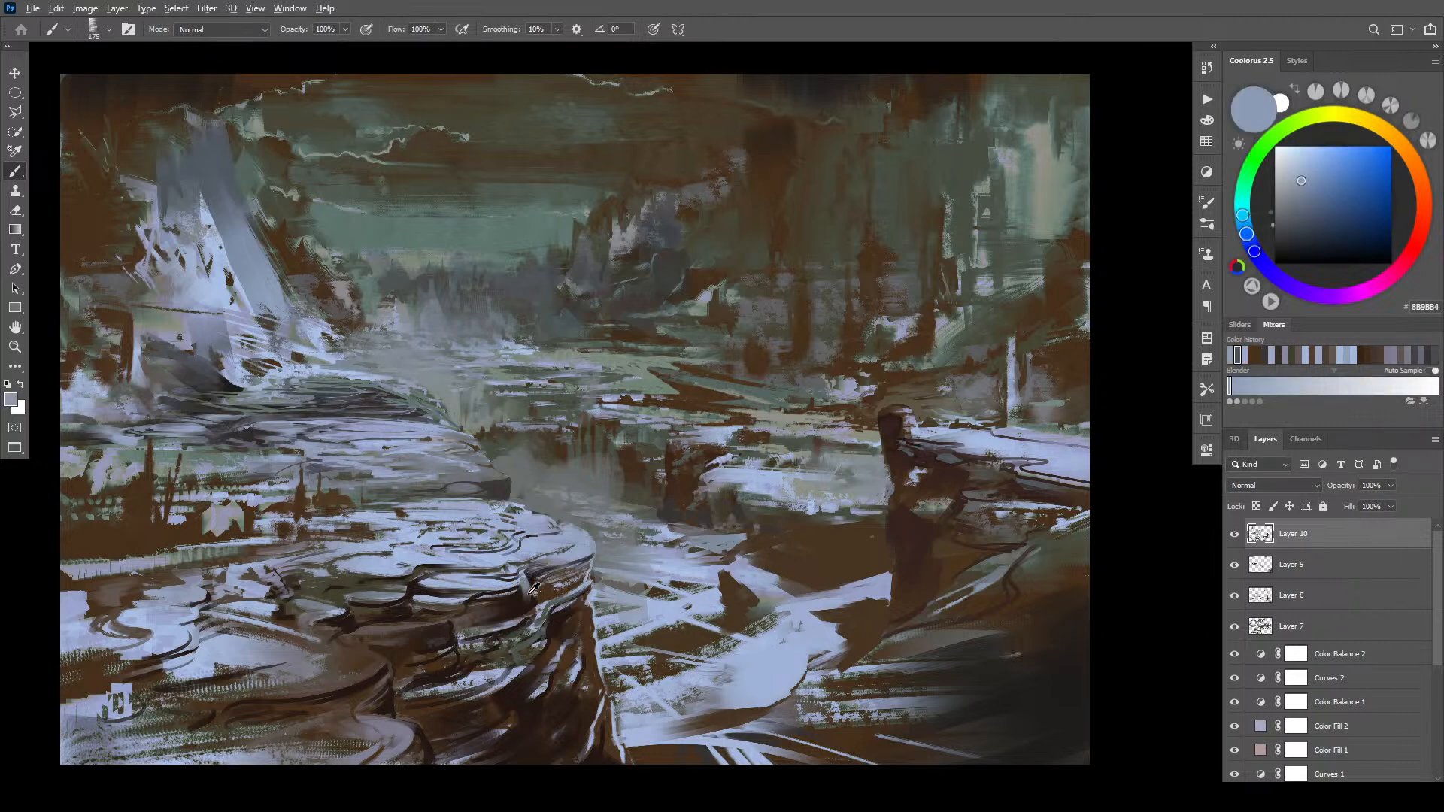
- Sample dark blue-grey below the mound's rim and soften the shadow there, reducing the brush to 125 px
{"action": "left_click", "coordinate": [530, 590], "text": "alt"}
{"action": "key", "text": "bracketleft"}
{"action": "key", "text": "bracketleft"}
{"action": "key", "text": "bracketleft"}
{"action": "key", "text": "bracketleft"}
{"action": "key", "text": "bracketleft"}
{"action": "key", "text": "bracketleft"}
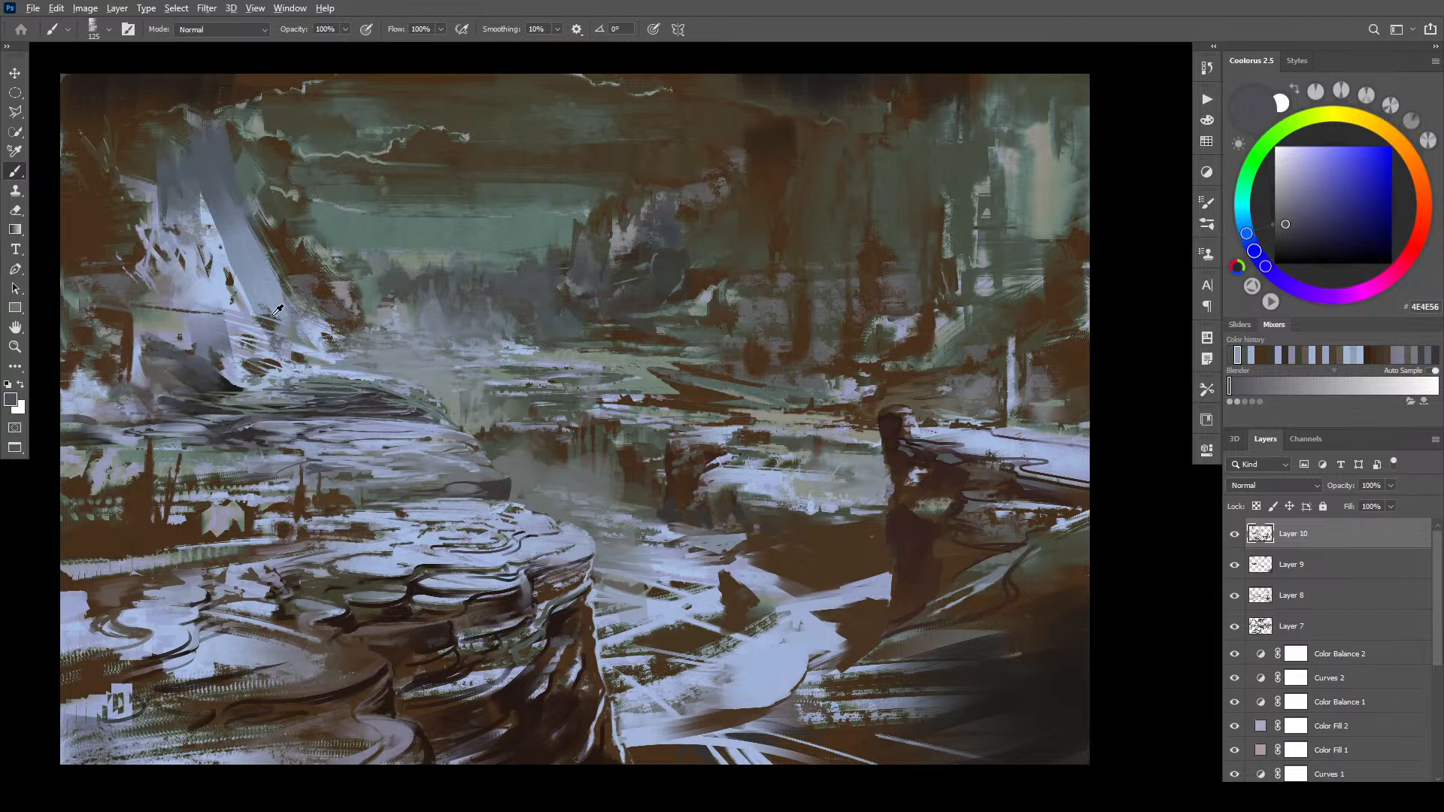
- Sample dark grey beside the ice cone's right slope and work on its edge with a 50 px brush
{"action": "left_click", "coordinate": [308, 276], "text": "alt"}
{"action": "key", "text": "bracketleft"}
{"action": "key", "text": "bracketleft"}
{"action": "key", "text": "bracketleft"}
{"action": "key", "text": "bracketleft"}
{"action": "key", "text": "bracketleft"}
{"action": "key", "text": "bracketleft"}
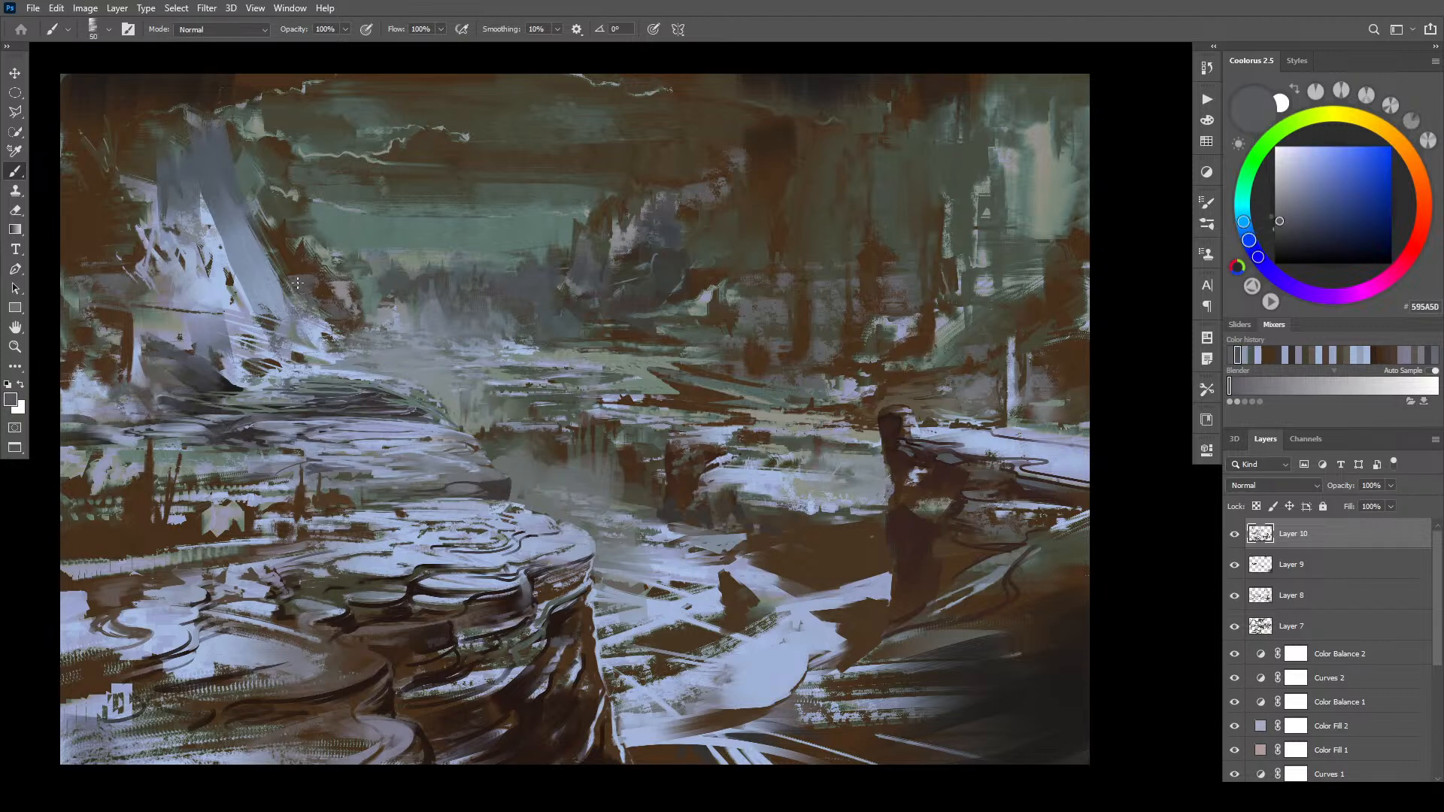
- Sample muted blue from the ice cone and extend its right slope outward with strokes over the dark trees
{"action": "key", "text": "bracketright"}
{"action": "key", "text": "bracketright"}
{"action": "key", "text": "bracketright"}
{"action": "key", "text": "bracketright"}
{"action": "key", "text": "bracketright"}
{"action": "key", "text": "bracketright"}
{"action": "key", "text": "bracketright"}
{"action": "key", "text": "bracketright"}
{"action": "left_click", "coordinate": [260, 280], "text": "alt"}
{"action": "key", "text": "bracketleft"}
{"action": "left_click_drag", "start_coordinate": [280, 296], "coordinate": [319, 304]}
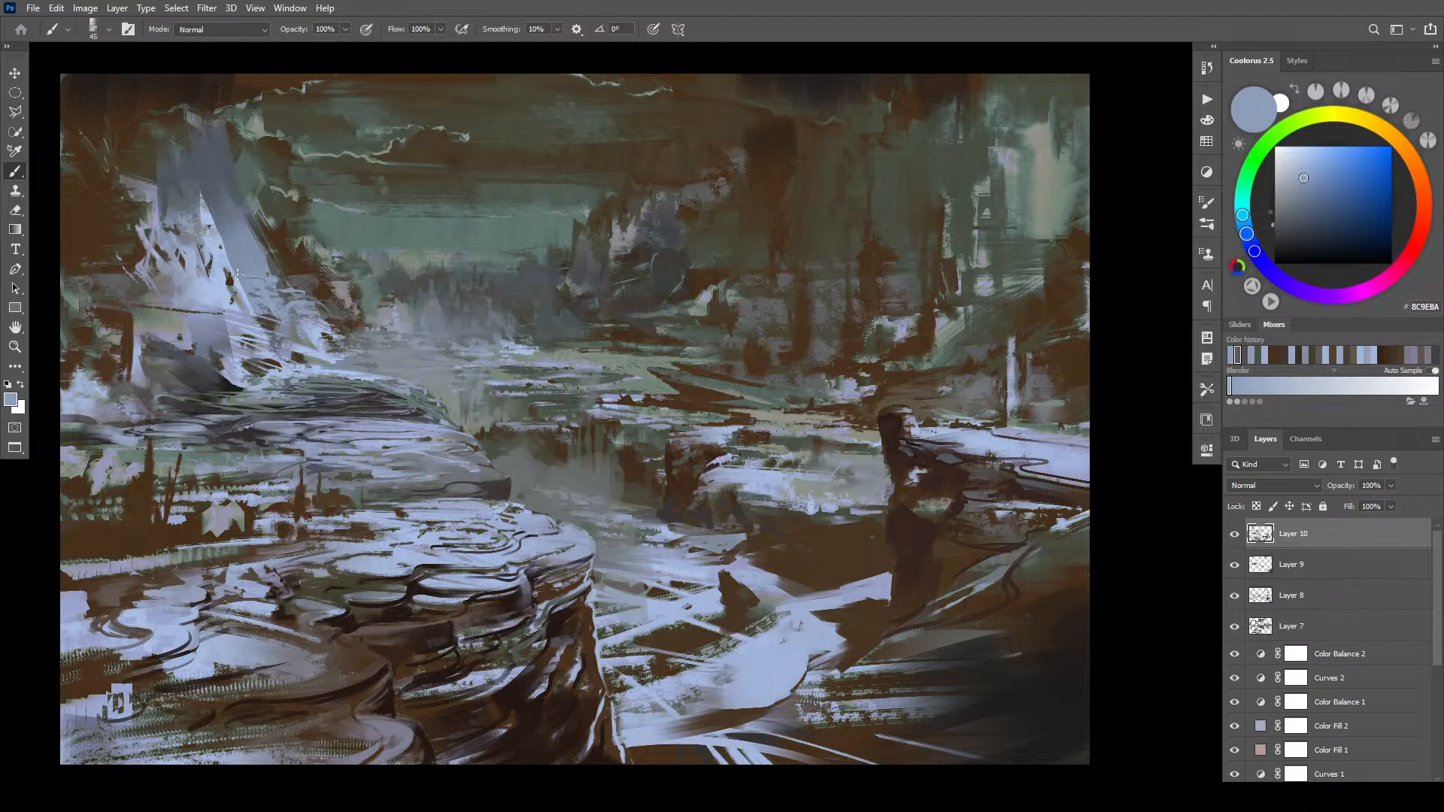
- Sample light blue from the ice cone and add thin highlight strokes across its upper left side
{"action": "left_click", "coordinate": [218, 263], "text": "alt"}
{"action": "mouse_move", "coordinate": [179, 230]}
{"action": "left_mouse_down"}
{"action": "mouse_move", "coordinate": [198, 234]}
{"action": "mouse_move", "coordinate": [163, 223]}
{"action": "left_mouse_up"}
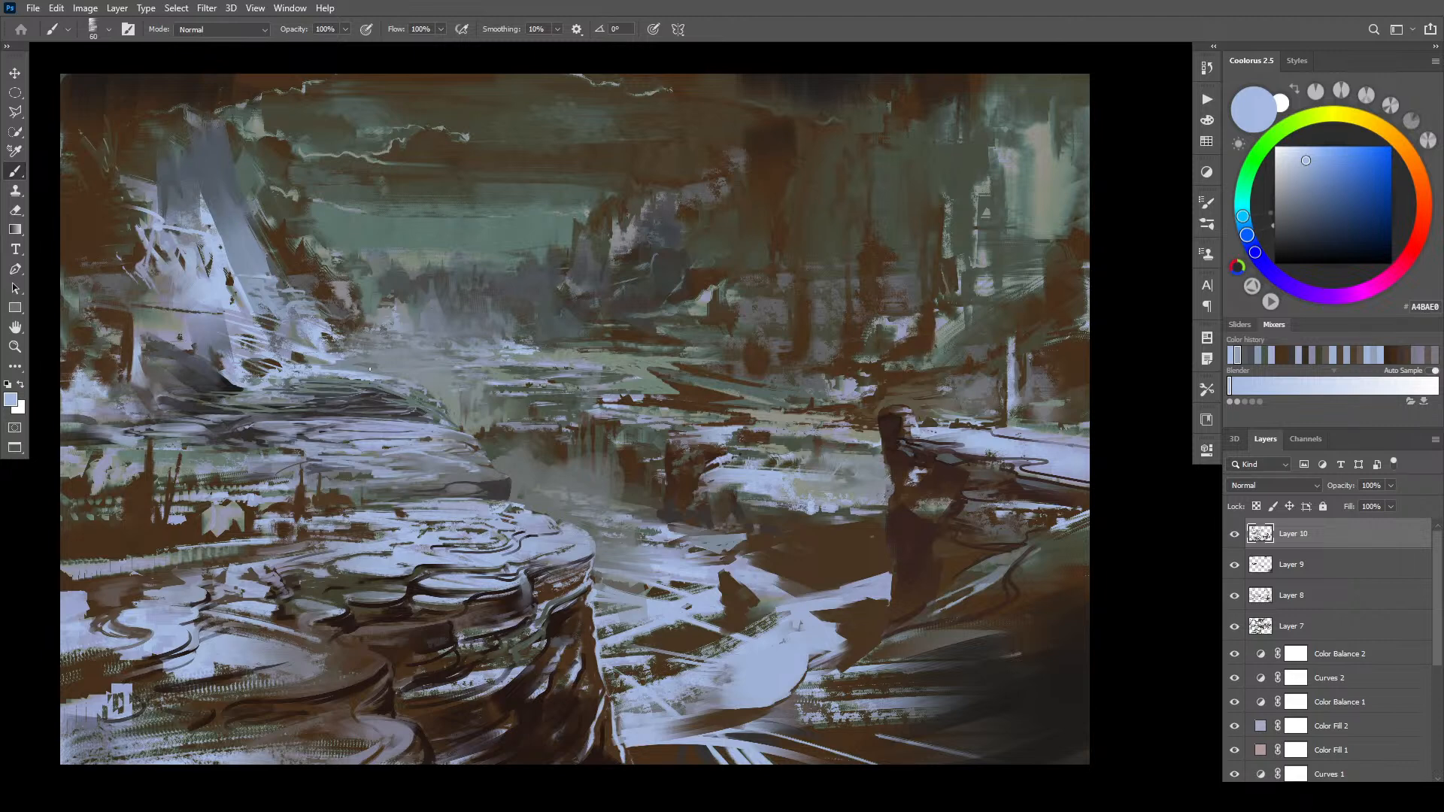
- Sample grey and green-grey around the ledge below the ice cone and soften its surface with a 125 px brush
{"action": "left_click", "coordinate": [387, 372], "text": "alt"}
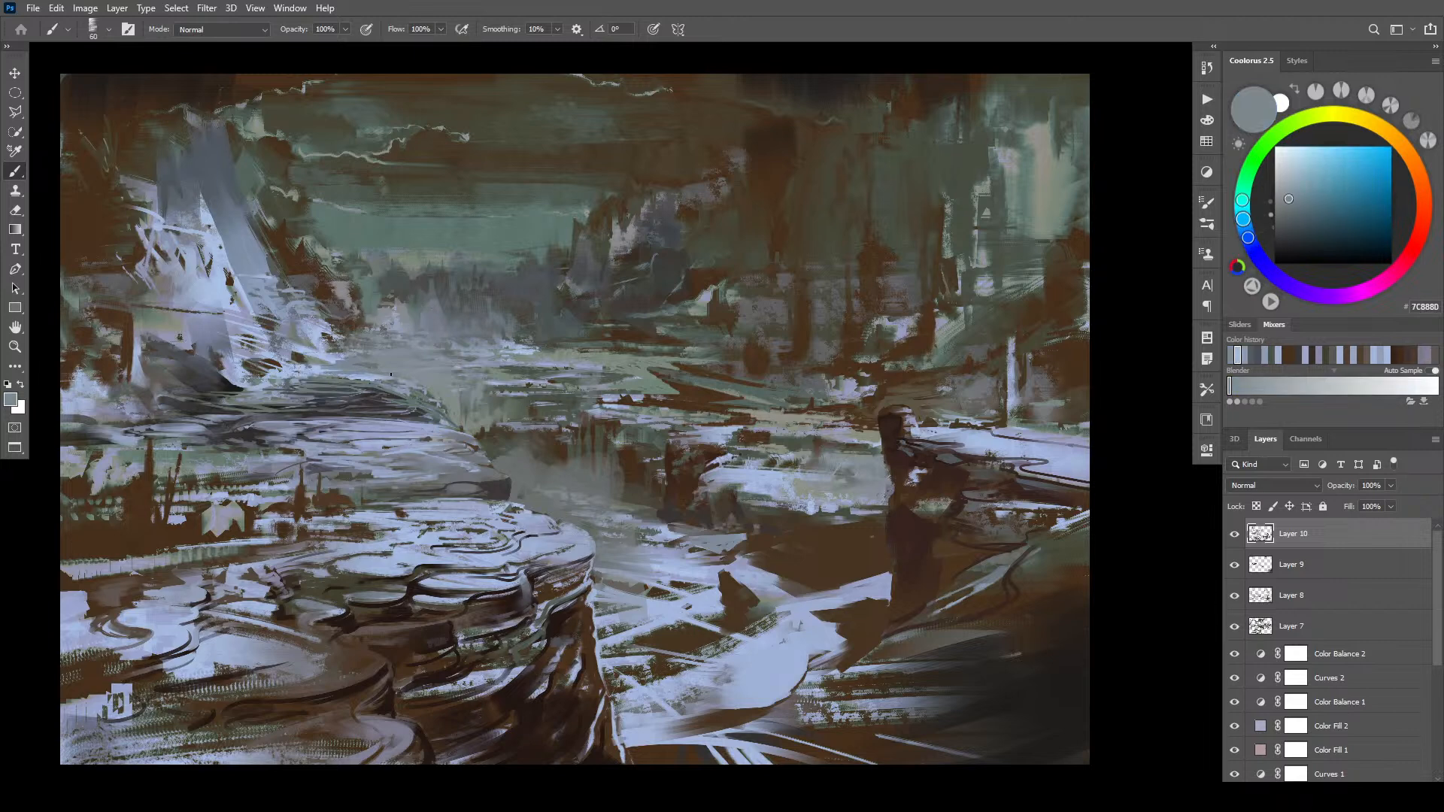
{"action": "key", "text": "bracketright"}
{"action": "key", "text": "bracketright"}
{"action": "key", "text": "bracketright"}
{"action": "key", "text": "bracketright"}
{"action": "key", "text": "bracketright"}
{"action": "left_click", "coordinate": [390, 398], "text": "alt"}
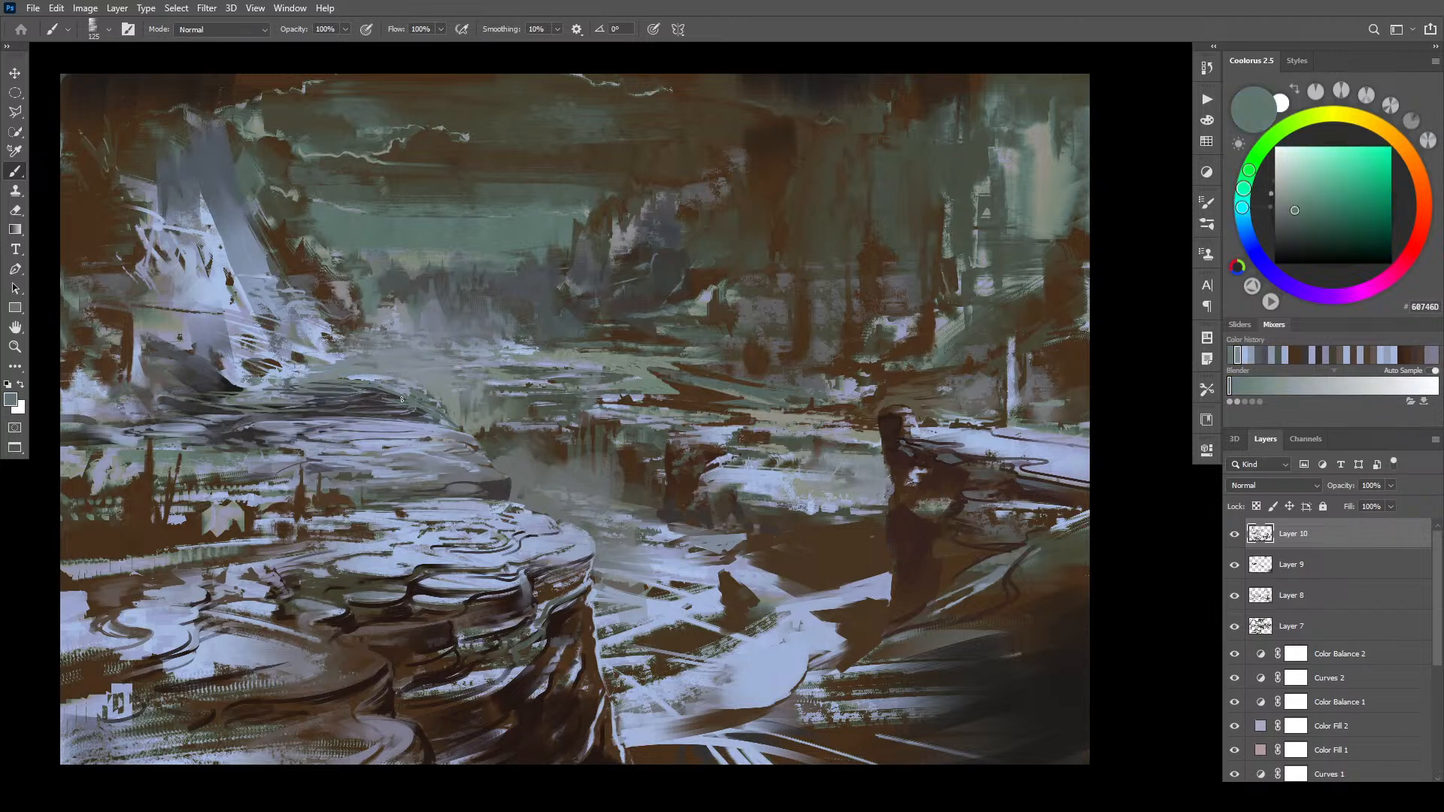
- Reduce the brush, sample the snow at the ice cone's base and pull a streak down onto the ledge
{"action": "key", "text": "bracketleft"}
{"action": "key", "text": "bracketleft"}
{"action": "key", "text": "bracketleft"}
{"action": "key", "text": "bracketleft"}
{"action": "key", "text": "bracketleft"}
{"action": "key", "text": "bracketleft"}
{"action": "left_click", "coordinate": [279, 384], "text": "alt"}
{"action": "mouse_move", "coordinate": [280, 388]}
{"action": "left_mouse_down"}
{"action": "mouse_move", "coordinate": [330, 412]}
{"action": "mouse_move", "coordinate": [280, 413]}
{"action": "mouse_move", "coordinate": [295, 406]}
{"action": "left_mouse_up"}
- Enlarge the brush and sweep a broad stroke across the left side of the ice cone's base
{"action": "key", "text": "bracketright"}
{"action": "key", "text": "bracketright"}
{"action": "key", "text": "bracketright"}
{"action": "key", "text": "bracketright"}
{"action": "key", "text": "bracketright"}
{"action": "key", "text": "bracketright"}
{"action": "key", "text": "bracketright"}
{"action": "key", "text": "bracketright"}
{"action": "mouse_move", "coordinate": [252, 402]}
{"action": "left_mouse_down"}
{"action": "mouse_move", "coordinate": [289, 405]}
{"action": "mouse_move", "coordinate": [265, 388]}
{"action": "mouse_move", "coordinate": [198, 386]}
{"action": "left_mouse_up"}
- Sample dark blue-grey from the ledge below the ice cone and stroke its shadow up toward the cone's base at 125 px
{"action": "key", "text": "bracketright"}
{"action": "left_click", "coordinate": [338, 411], "text": "alt"}
{"action": "key", "text": "bracketleft"}
{"action": "key", "text": "bracketleft"}
{"action": "key", "text": "bracketleft"}
{"action": "key", "text": "bracketleft"}
{"action": "key", "text": "bracketleft"}
{"action": "left_click_drag", "start_coordinate": [337, 414], "coordinate": [282, 388]}
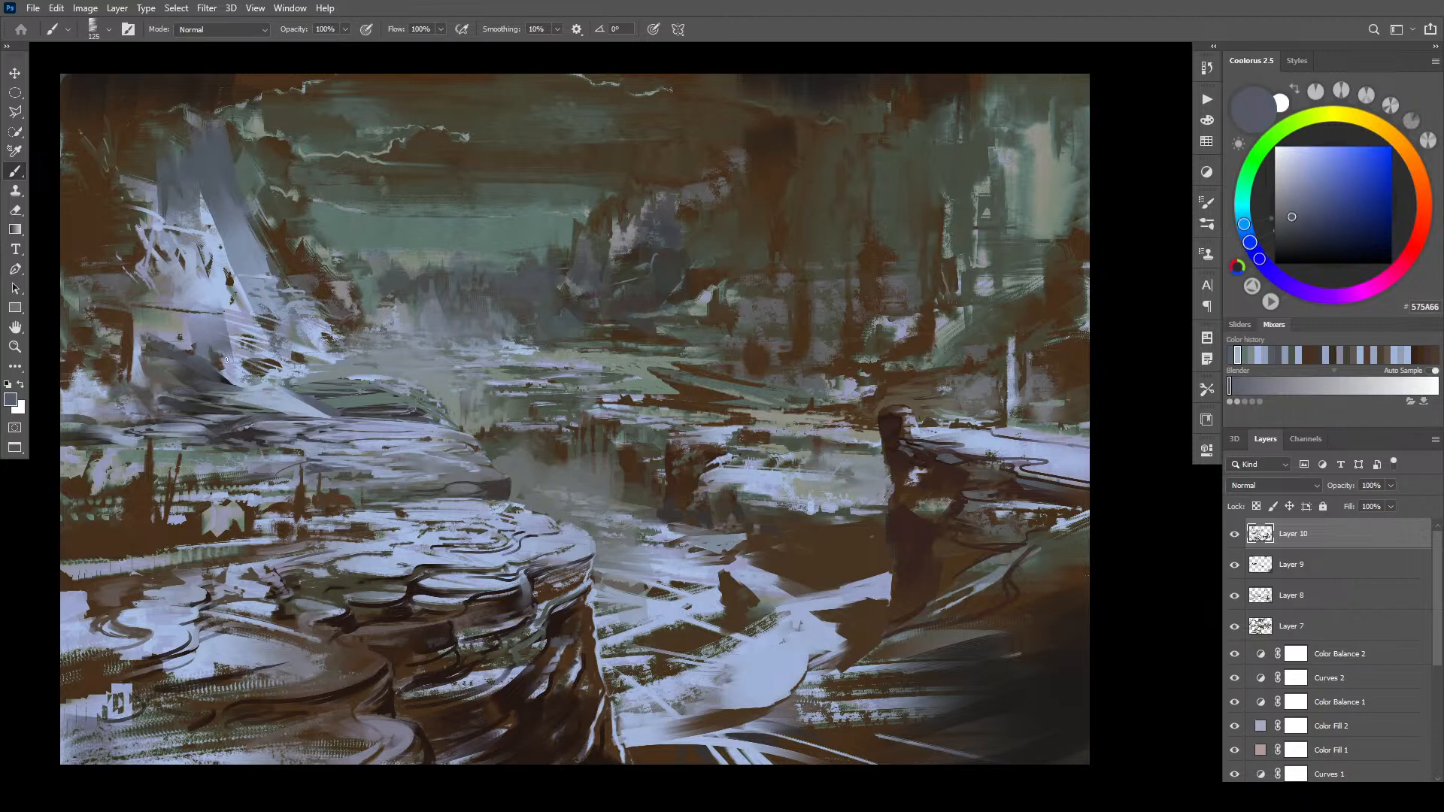
- Spread sampled light blue snow along the ledge under the ice cone with a smaller brush, and sample paler blue beside it
{"action": "left_click", "coordinate": [275, 400], "text": "alt"}
{"action": "key", "text": "bracketleft"}
{"action": "key", "text": "bracketleft"}
{"action": "mouse_move", "coordinate": [227, 415]}
{"action": "left_mouse_down"}
{"action": "mouse_move", "coordinate": [313, 419]}
{"action": "mouse_move", "coordinate": [281, 415]}
{"action": "left_mouse_up"}
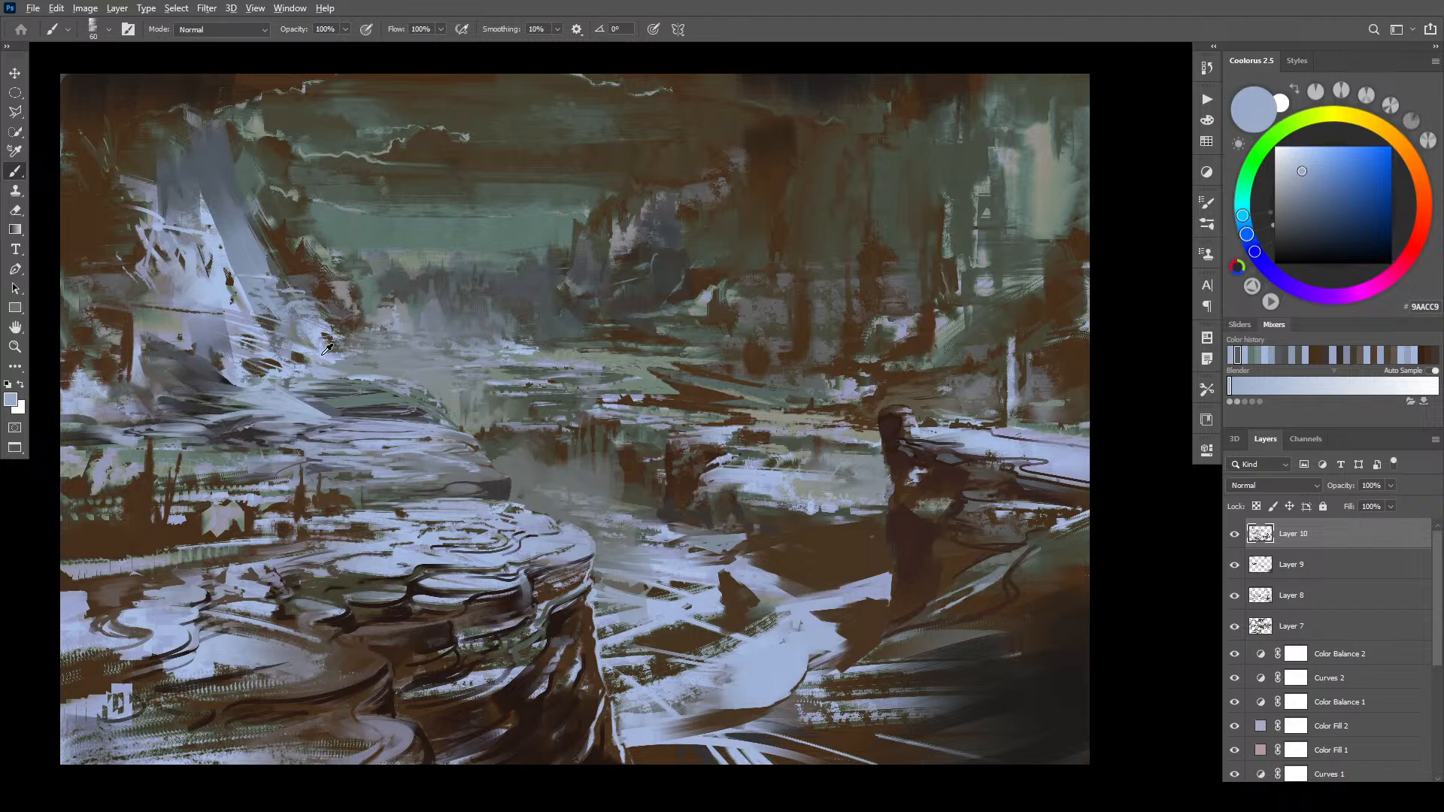
{"action": "left_click", "coordinate": [317, 362], "text": "alt"}
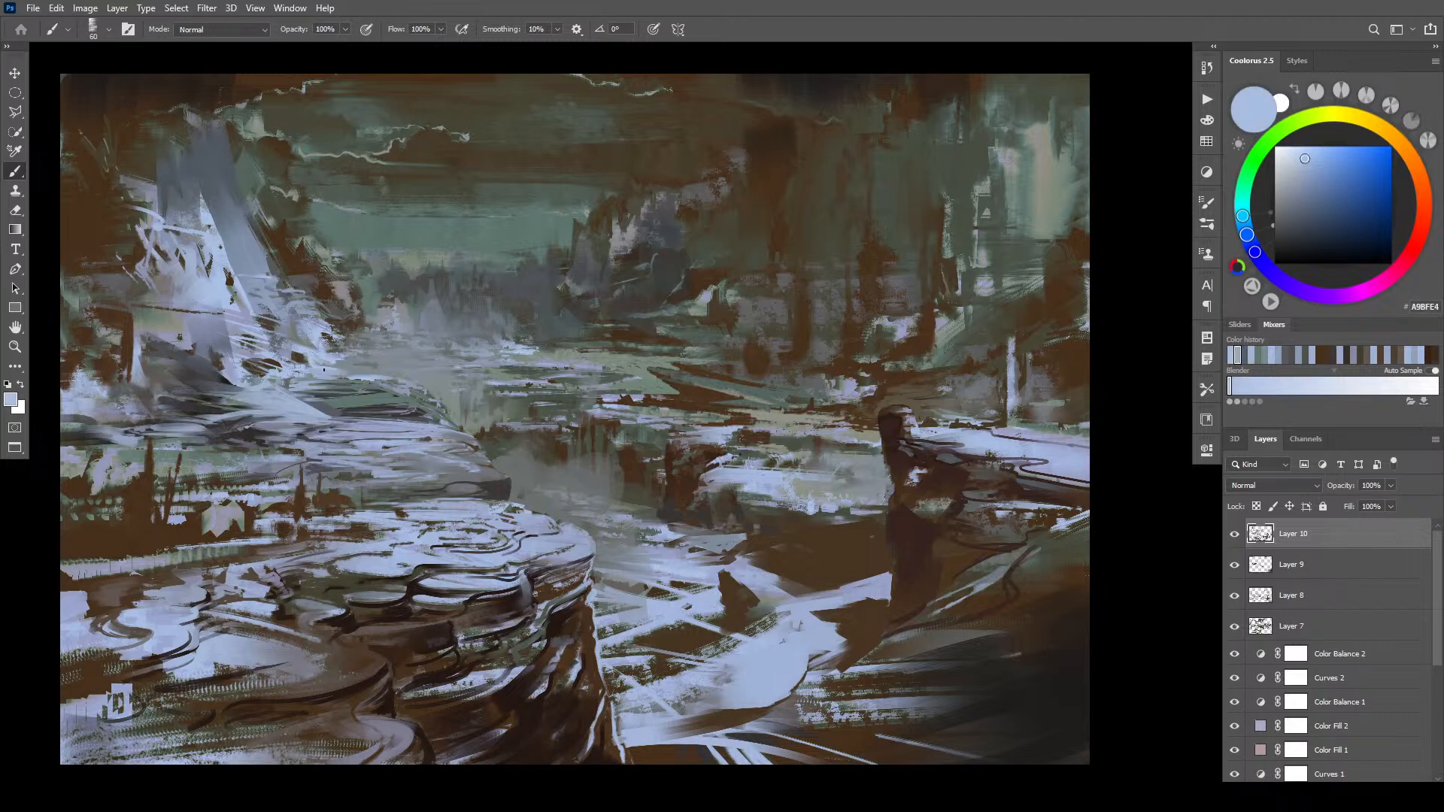
- Brush light blue snow over the ledge and the left foot of the ice cone, enlarging the brush to 125 px
{"action": "mouse_move", "coordinate": [415, 374]}
{"action": "left_mouse_down"}
{"action": "mouse_move", "coordinate": [454, 377]}
{"action": "mouse_move", "coordinate": [352, 351]}
{"action": "mouse_move", "coordinate": [421, 362]}
{"action": "left_mouse_up"}
{"action": "left_click_drag", "start_coordinate": [166, 385], "coordinate": [203, 392]}
{"action": "key", "text": "bracketright"}
{"action": "key", "text": "bracketright"}
{"action": "key", "text": "bracketright"}
{"action": "key", "text": "bracketright"}
{"action": "key", "text": "bracketright"}
{"action": "key", "text": "bracketright"}
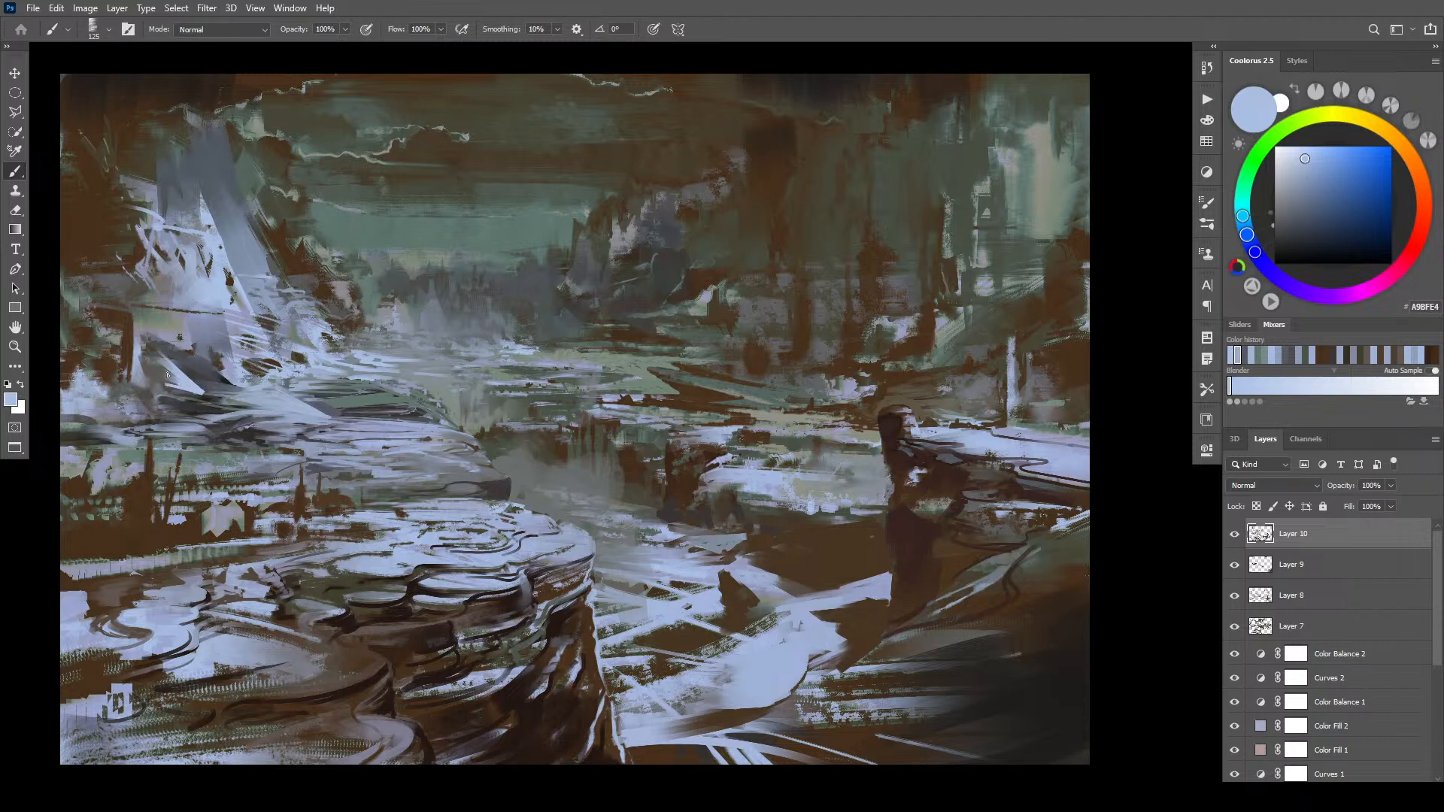
{"action": "left_click_drag", "start_coordinate": [172, 354], "coordinate": [201, 386]}
- Sample muted blue from the ledge under the ice cone and set the brush to 250 px
{"action": "key", "text": "bracketleft"}
{"action": "key", "text": "bracketleft"}
{"action": "key", "text": "bracketleft"}
{"action": "key", "text": "bracketleft"}
{"action": "key", "text": "bracketleft"}
{"action": "key", "text": "bracketleft"}
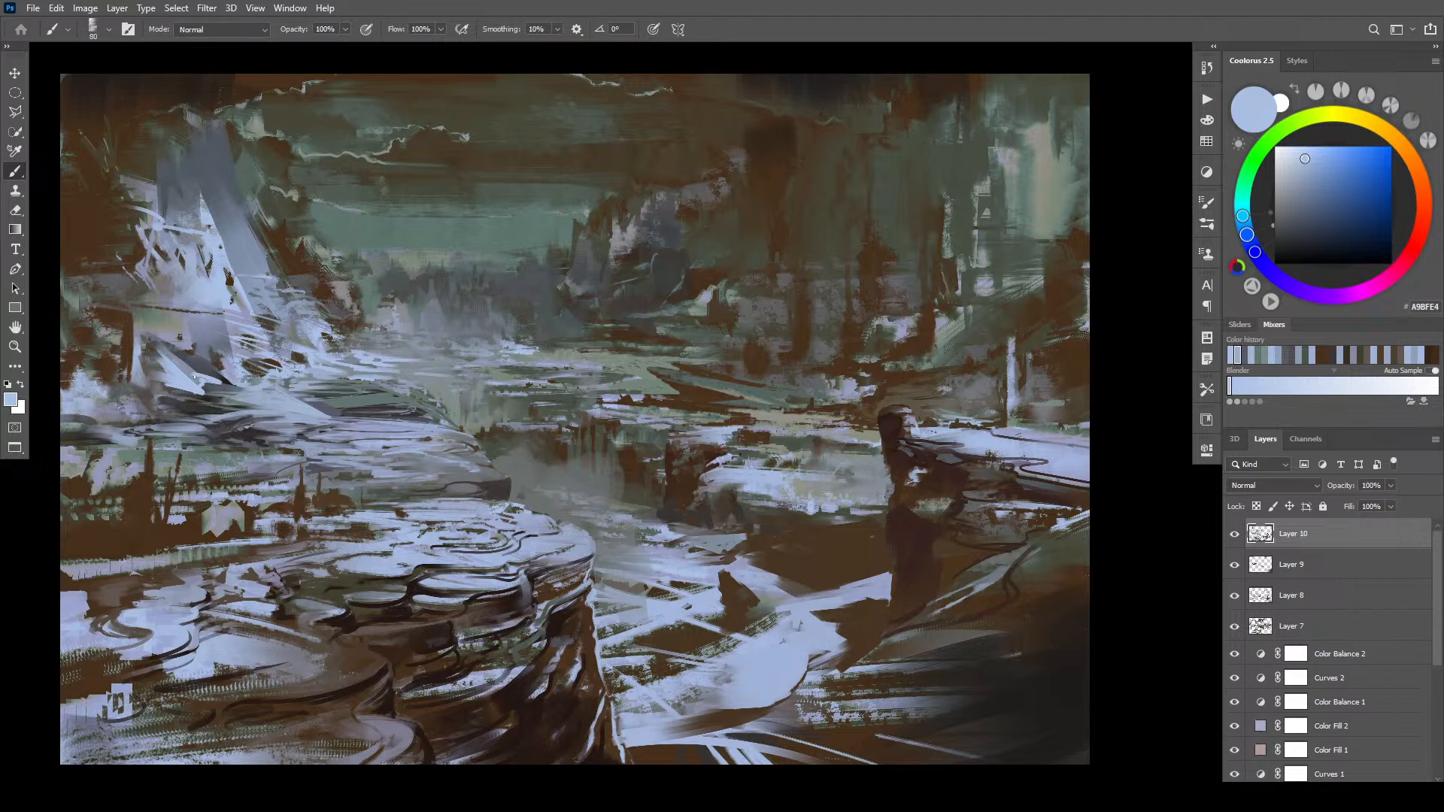
{"action": "left_click", "coordinate": [272, 404], "text": "alt"}
{"action": "key", "text": "bracketright"}
{"action": "key", "text": "bracketright"}
{"action": "key", "text": "bracketright"}
{"action": "key", "text": "bracketright"}
{"action": "key", "text": "bracketright"}
{"action": "key", "text": "bracketright"}
{"action": "key", "text": "bracketright"}
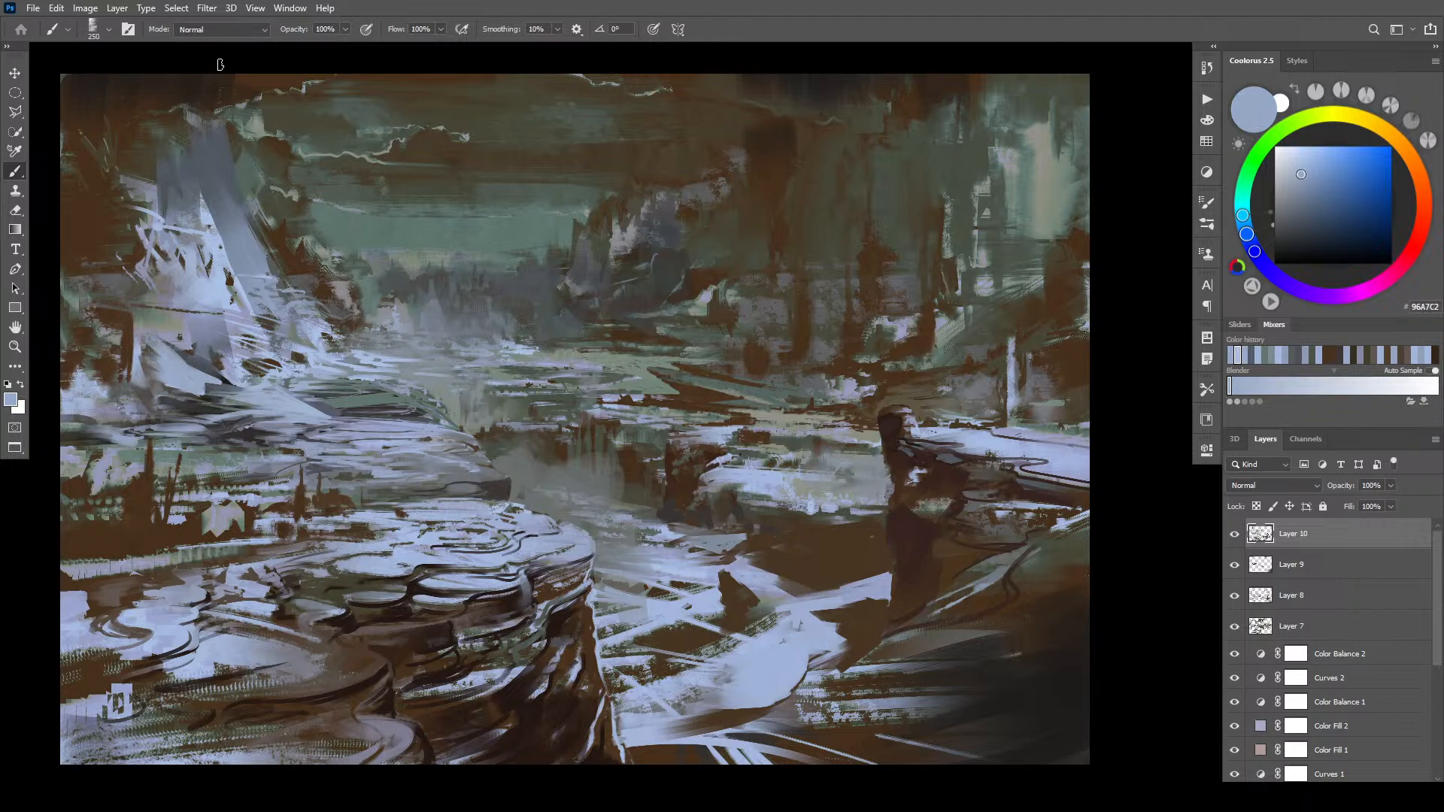
{"action": "key", "text": "bracketleft"}
{"action": "key", "text": "bracketleft"}
{"action": "key", "text": "bracketleft"}
{"action": "key", "text": "bracketright"}
{"action": "key", "text": "bracketright"}
{"action": "key", "text": "bracketright"}
{"action": "key", "text": "bracketright"}
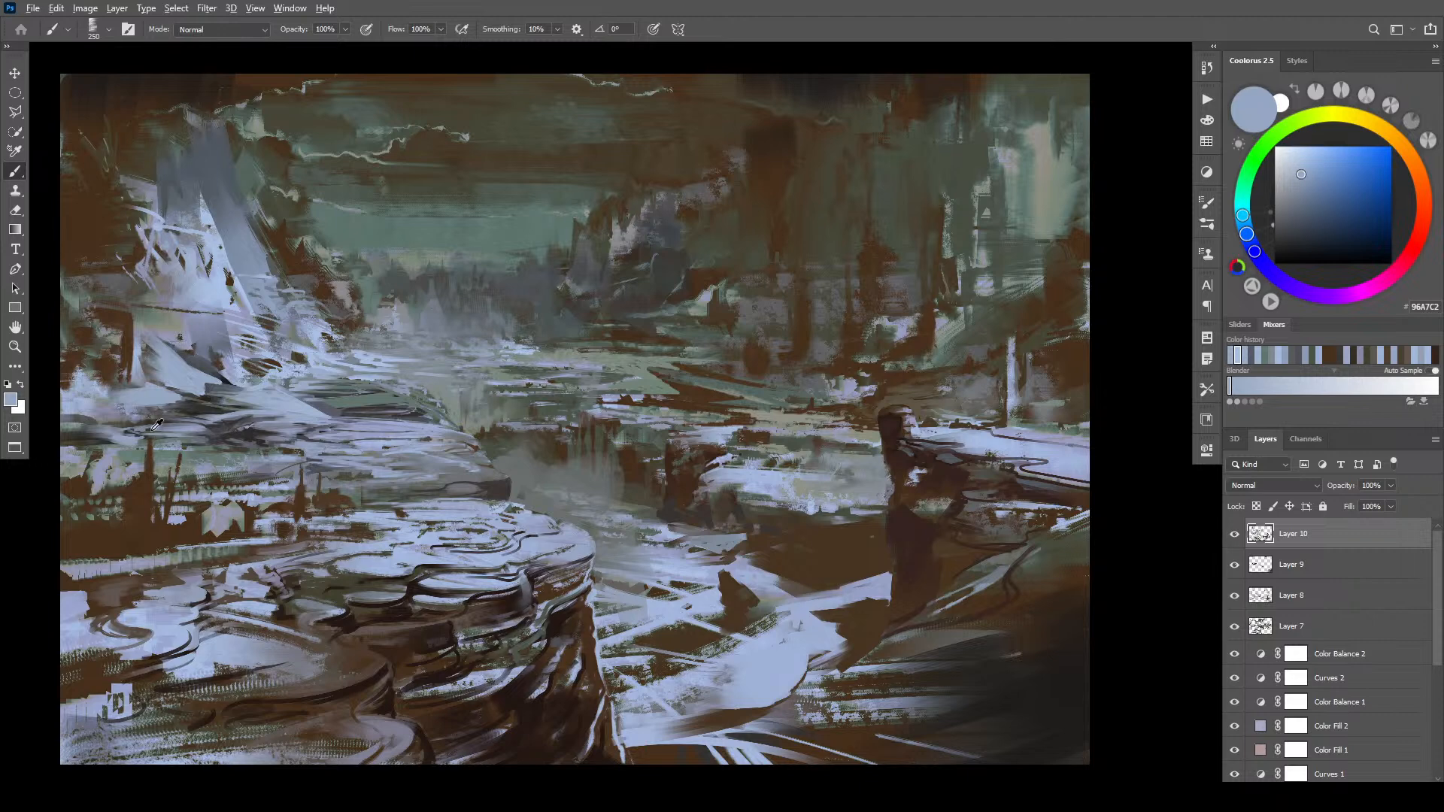
- Sample dark brown from the far-left ledge and sweep a broad shadow up the ice cone's left foot with an enlarged brush
{"action": "left_click", "coordinate": [95, 435], "text": "alt"}
{"action": "key", "text": "bracketright"}
{"action": "key", "text": "bracketright"}
{"action": "key", "text": "bracketright"}
{"action": "key", "text": "bracketright"}
{"action": "key", "text": "bracketright"}
{"action": "key", "text": "bracketright"}
{"action": "key", "text": "bracketright"}
{"action": "key", "text": "bracketright"}
{"action": "mouse_move", "coordinate": [155, 414]}
{"action": "left_mouse_down"}
{"action": "mouse_move", "coordinate": [113, 376]}
{"action": "mouse_move", "coordinate": [122, 349]}
{"action": "mouse_move", "coordinate": [192, 379]}
{"action": "mouse_move", "coordinate": [143, 310]}
{"action": "left_mouse_up"}
{"action": "key", "text": "bracketleft"}
{"action": "key", "text": "bracketleft"}
{"action": "key", "text": "bracketleft"}
{"action": "key", "text": "bracketleft"}
{"action": "key", "text": "bracketleft"}
{"action": "key", "text": "bracketleft"}
{"action": "key", "text": "bracketleft"}
{"action": "key", "text": "bracketleft"}
{"action": "key", "text": "bracketleft"}
{"action": "key", "text": "bracketleft"}
{"action": "key", "text": "bracketleft"}
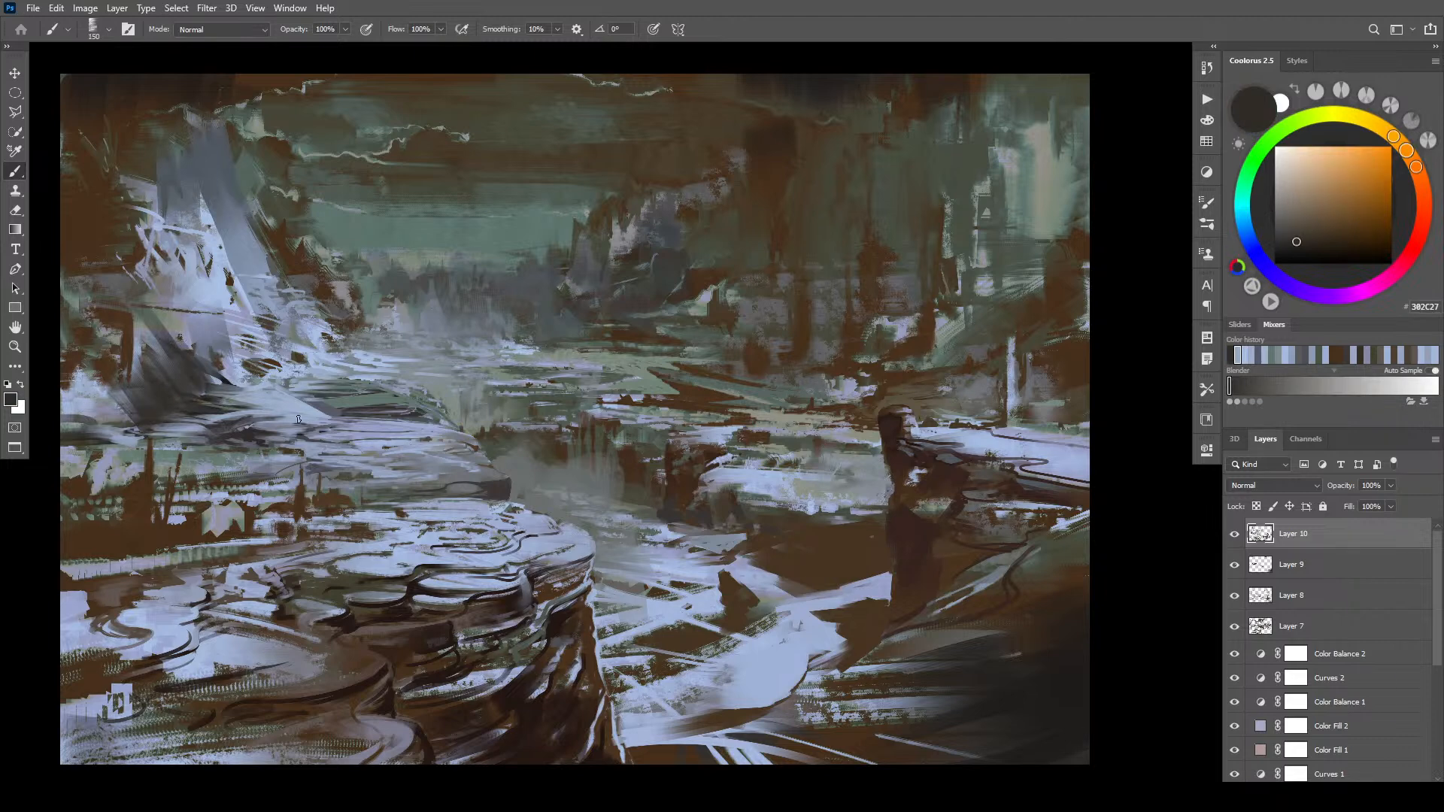
- Sample neutral grey from the right side of the ice cone and set the brush to 125 px
{"action": "key", "text": "bracketright"}
{"action": "key", "text": "bracketright"}
{"action": "key", "text": "bracketright"}
{"action": "key", "text": "bracketright"}
{"action": "key", "text": "bracketright"}
{"action": "key", "text": "bracketright"}
{"action": "key", "text": "bracketright"}
{"action": "key", "text": "bracketright"}
{"action": "key", "text": "bracketright"}
{"action": "key", "text": "bracketright"}
{"action": "key", "text": "bracketright"}
{"action": "left_click", "coordinate": [292, 325], "text": "alt"}
{"action": "key", "text": "bracketleft"}
{"action": "key", "text": "bracketleft"}
{"action": "key", "text": "bracketleft"}
{"action": "key", "text": "bracketleft"}
{"action": "key", "text": "bracketleft"}
{"action": "key", "text": "bracketleft"}
{"action": "key", "text": "bracketleft"}
{"action": "key", "text": "bracketleft"}
{"action": "key", "text": "bracketleft"}
{"action": "key", "text": "bracketleft"}
{"action": "key", "text": "bracketleft"}
{"action": "key", "text": "bracketleft"}
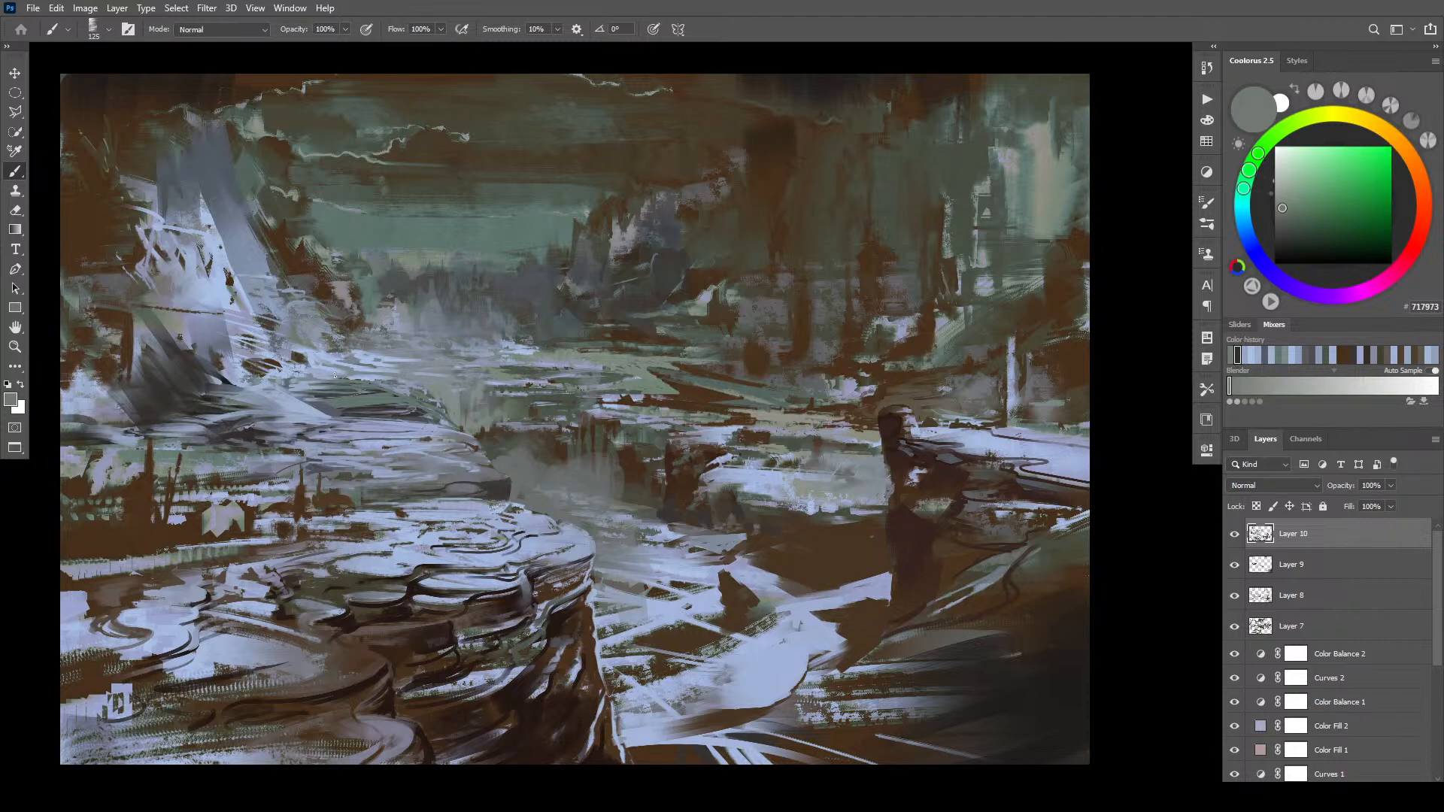
- Sample grey-green from the ledge, stroke it toward the ice cone's base, and enlarge the brush to 600 px
{"action": "left_click", "coordinate": [301, 392], "text": "alt"}
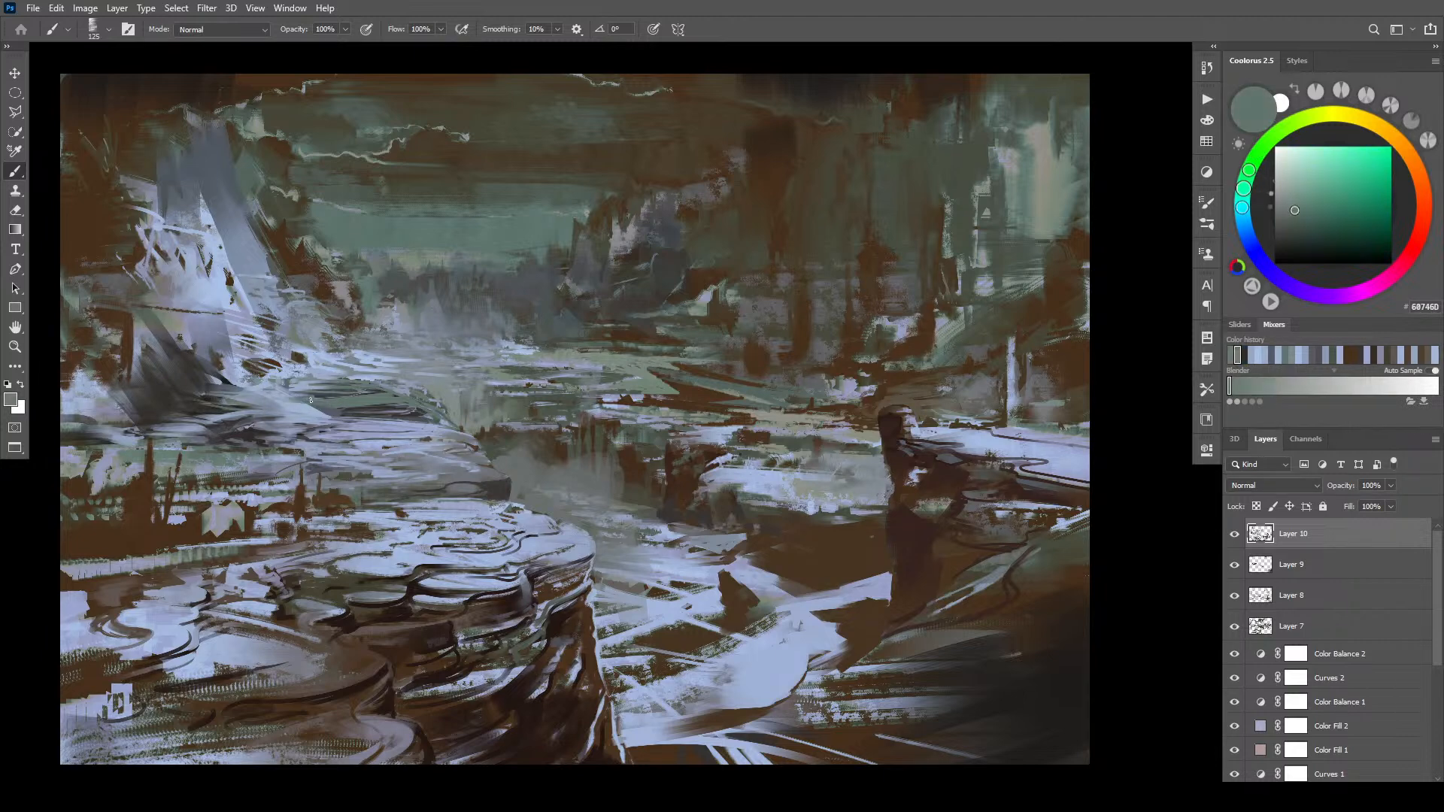
{"action": "key", "text": "bracketright"}
{"action": "key", "text": "bracketright"}
{"action": "key", "text": "bracketright"}
{"action": "left_click_drag", "start_coordinate": [330, 400], "coordinate": [204, 390]}
{"action": "key", "text": "bracketleft"}
{"action": "key", "text": "bracketleft"}
{"action": "key", "text": "bracketright"}
{"action": "key", "text": "bracketright"}
{"action": "key", "text": "bracketright"}
{"action": "key", "text": "bracketright"}
{"action": "key", "text": "bracketright"}
{"action": "key", "text": "bracketright"}
{"action": "key", "text": "bracketright"}
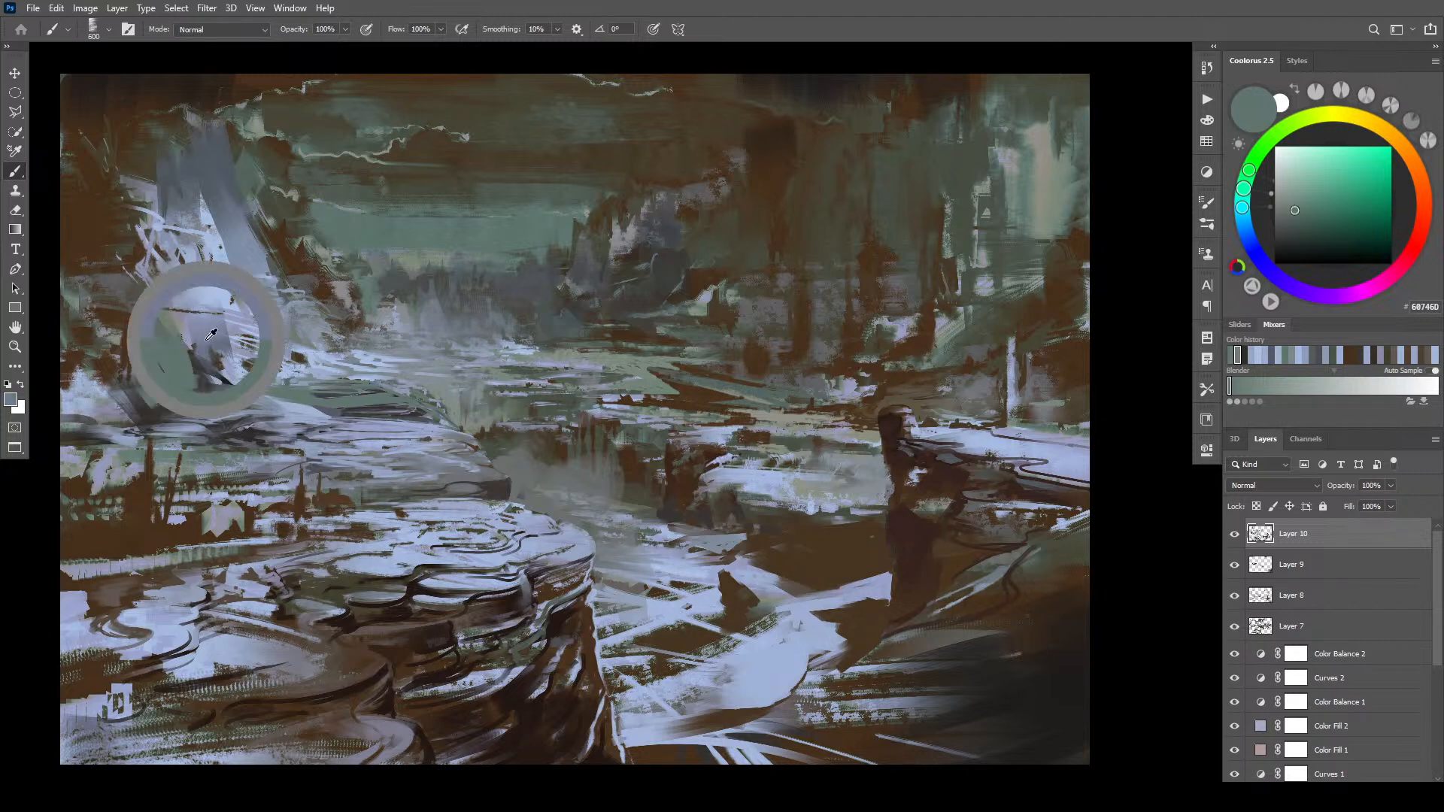
- Blend the shadow on the ice cone's left foot with sampled blue-grey and dark grey-brown using a very large brush
{"action": "left_click", "coordinate": [162, 383], "text": "alt"}
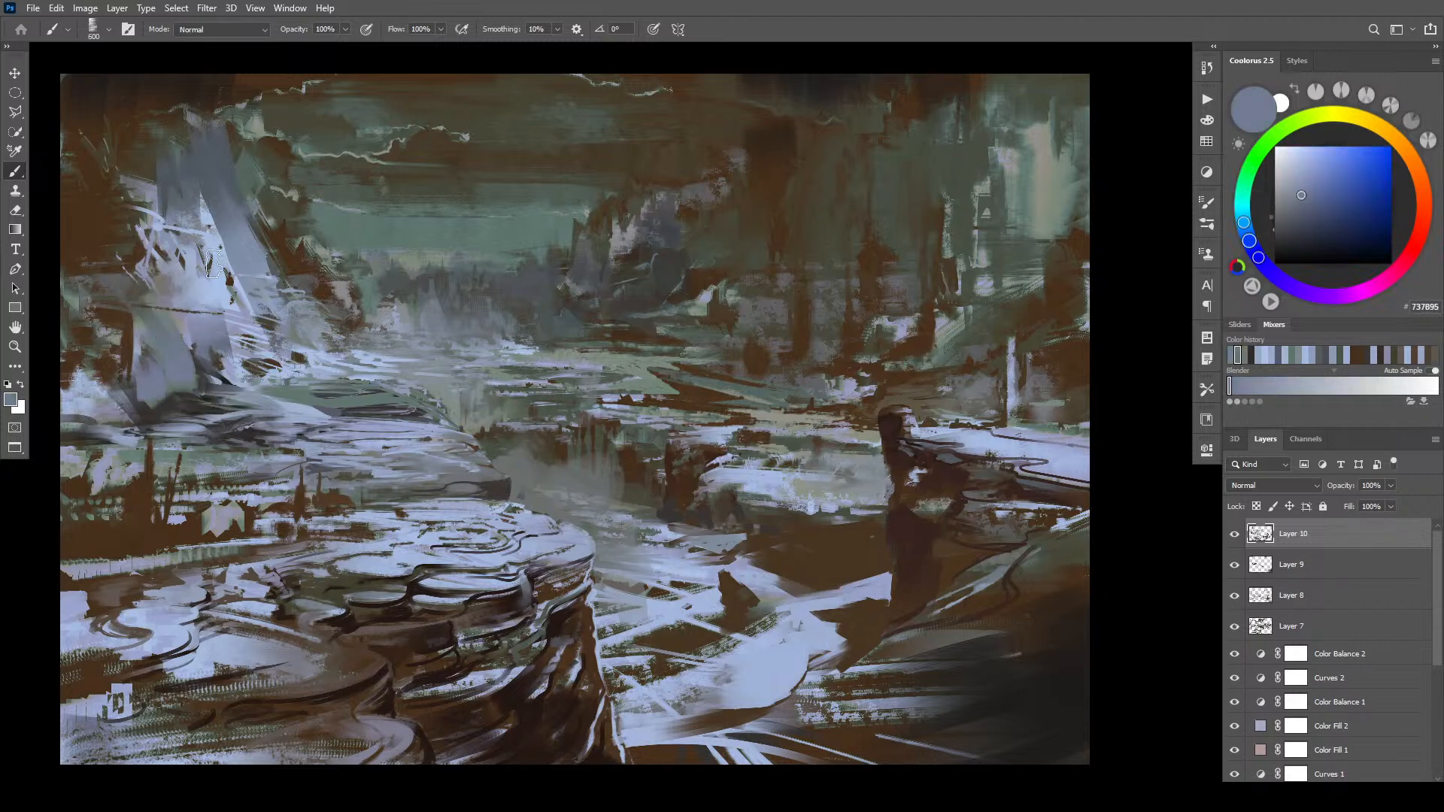
{"action": "left_click", "coordinate": [158, 387], "text": "alt"}
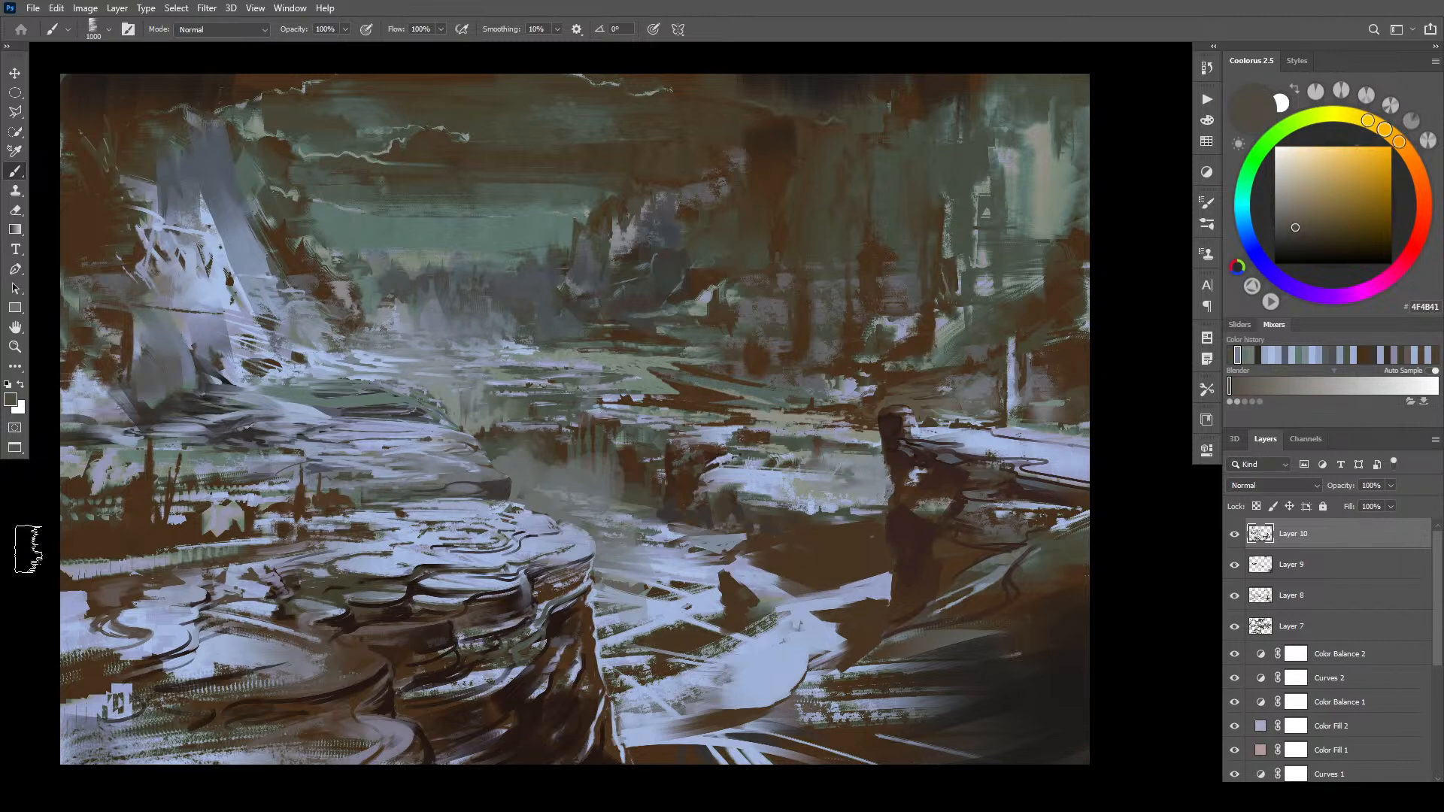
{"action": "key", "text": "bracketleft"}
{"action": "key", "text": "bracketleft"}
{"action": "key", "text": "bracketleft"}
- Soften the ice cone's right slope into the background with sampled blue-grey and brown tones, enlarging the brush to 500 px
{"action": "left_click", "coordinate": [267, 290], "text": "alt"}
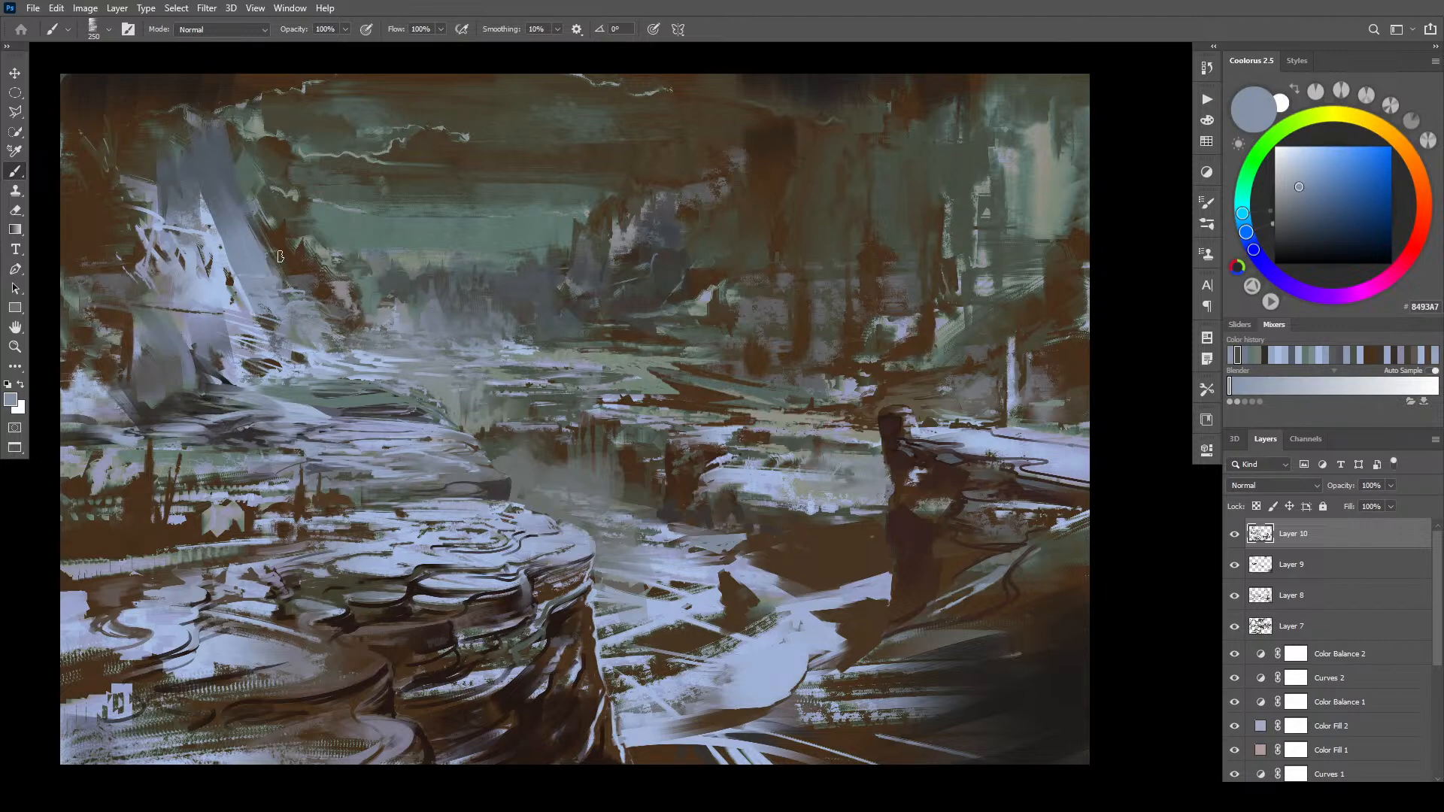
{"action": "left_click", "coordinate": [298, 285], "text": "alt"}
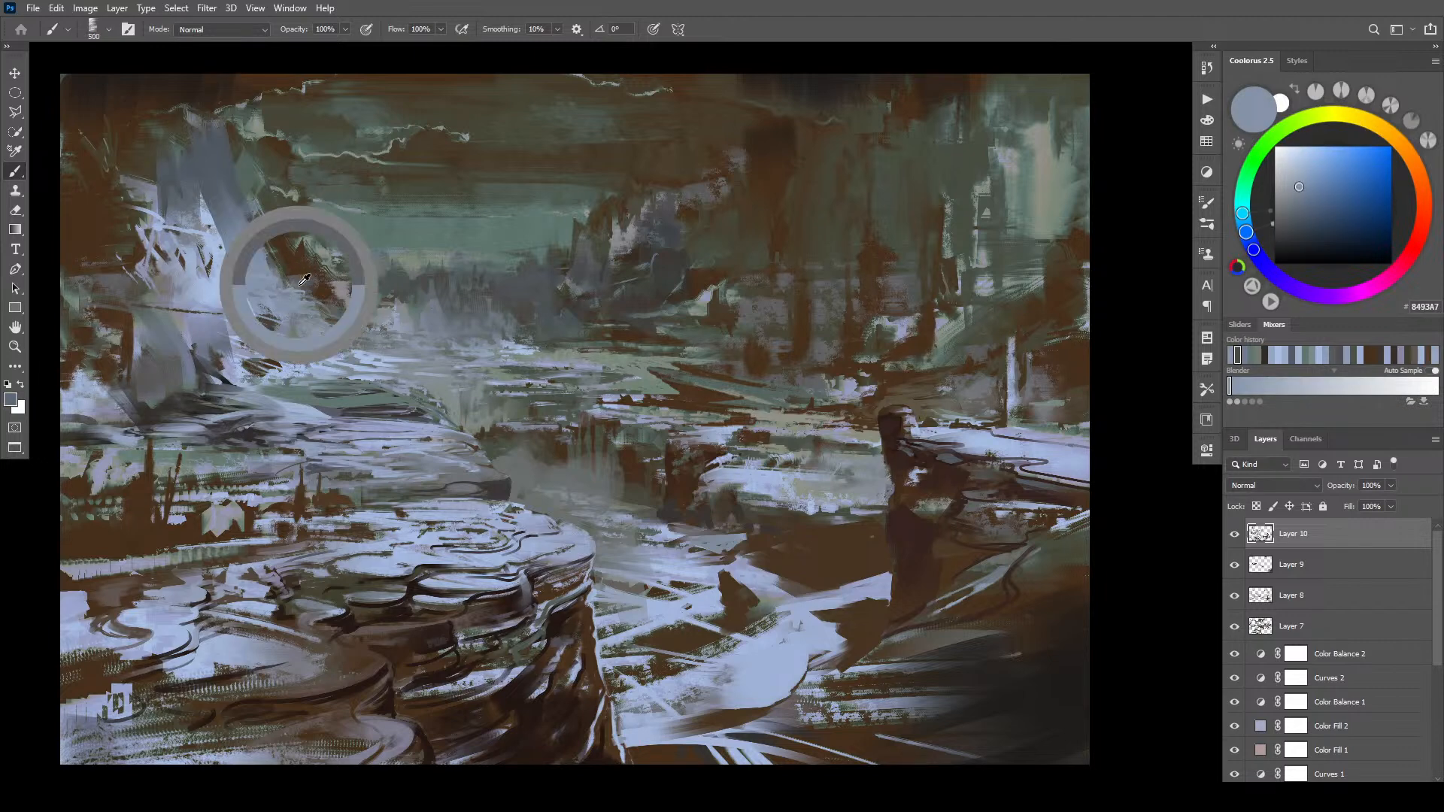
{"action": "left_click", "coordinate": [287, 246], "text": "alt"}
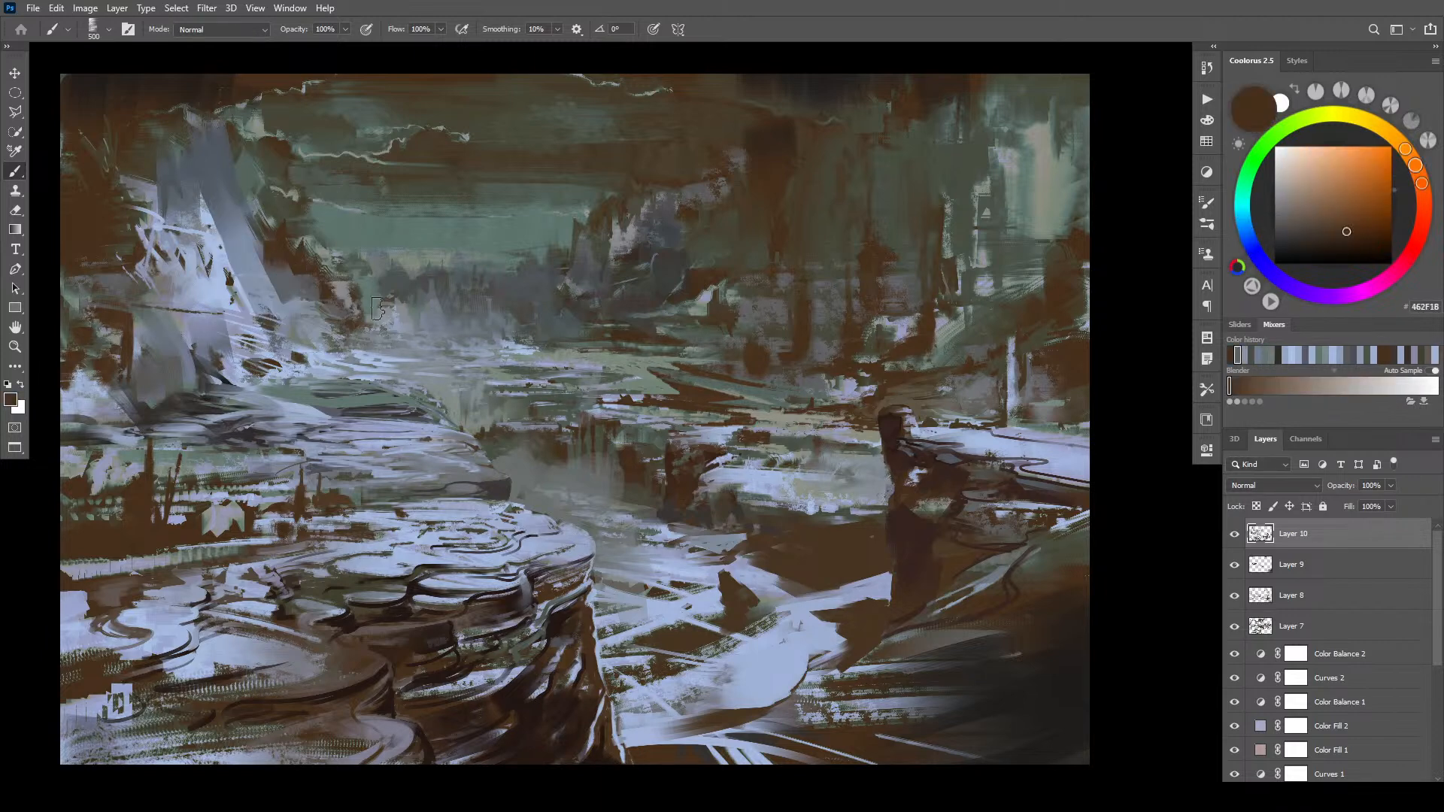
{"action": "left_click", "coordinate": [286, 273], "text": "alt"}
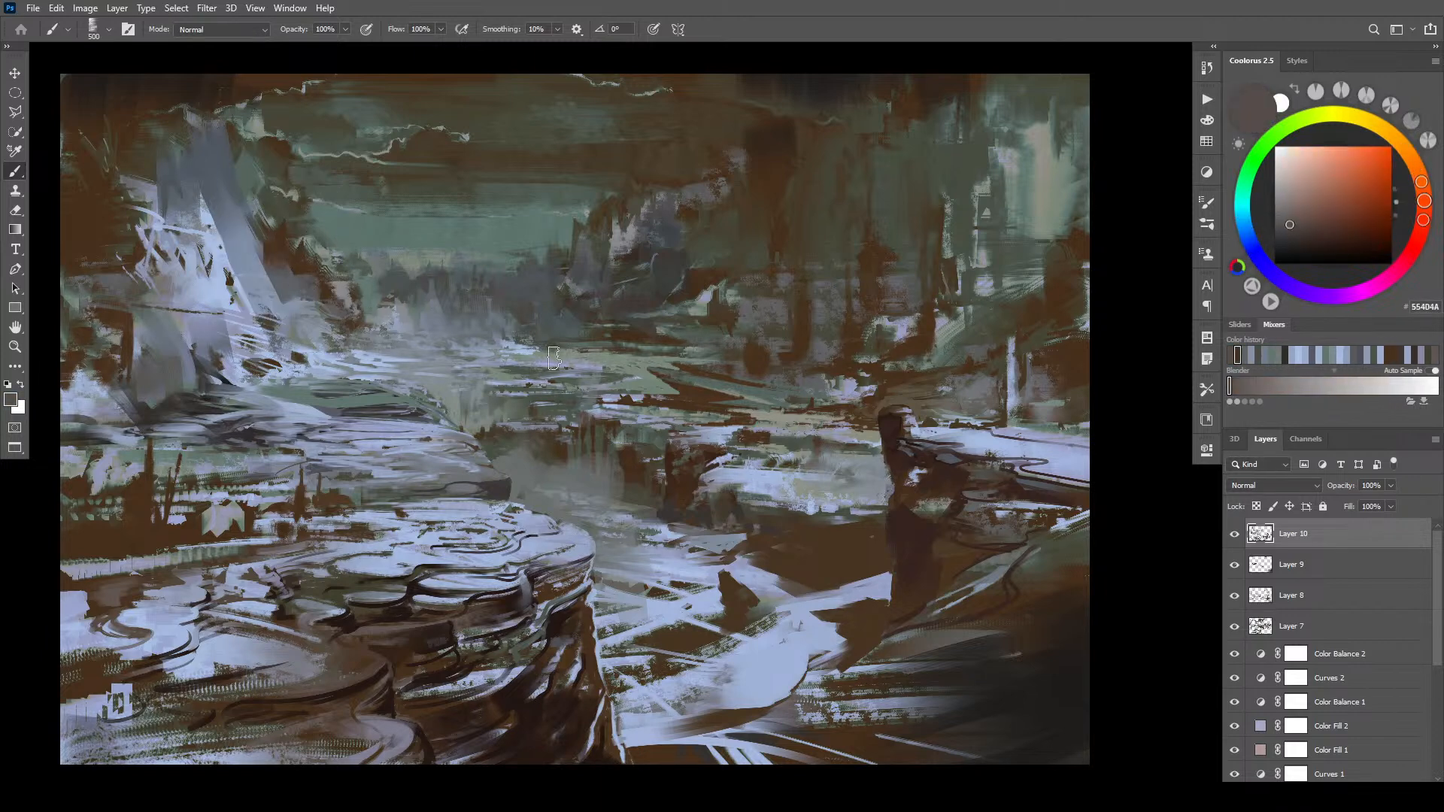
- Sample near-black brown above the ice cone and darken the column at its peak with 500 px strokes
{"action": "left_click", "coordinate": [198, 94], "text": "alt"}
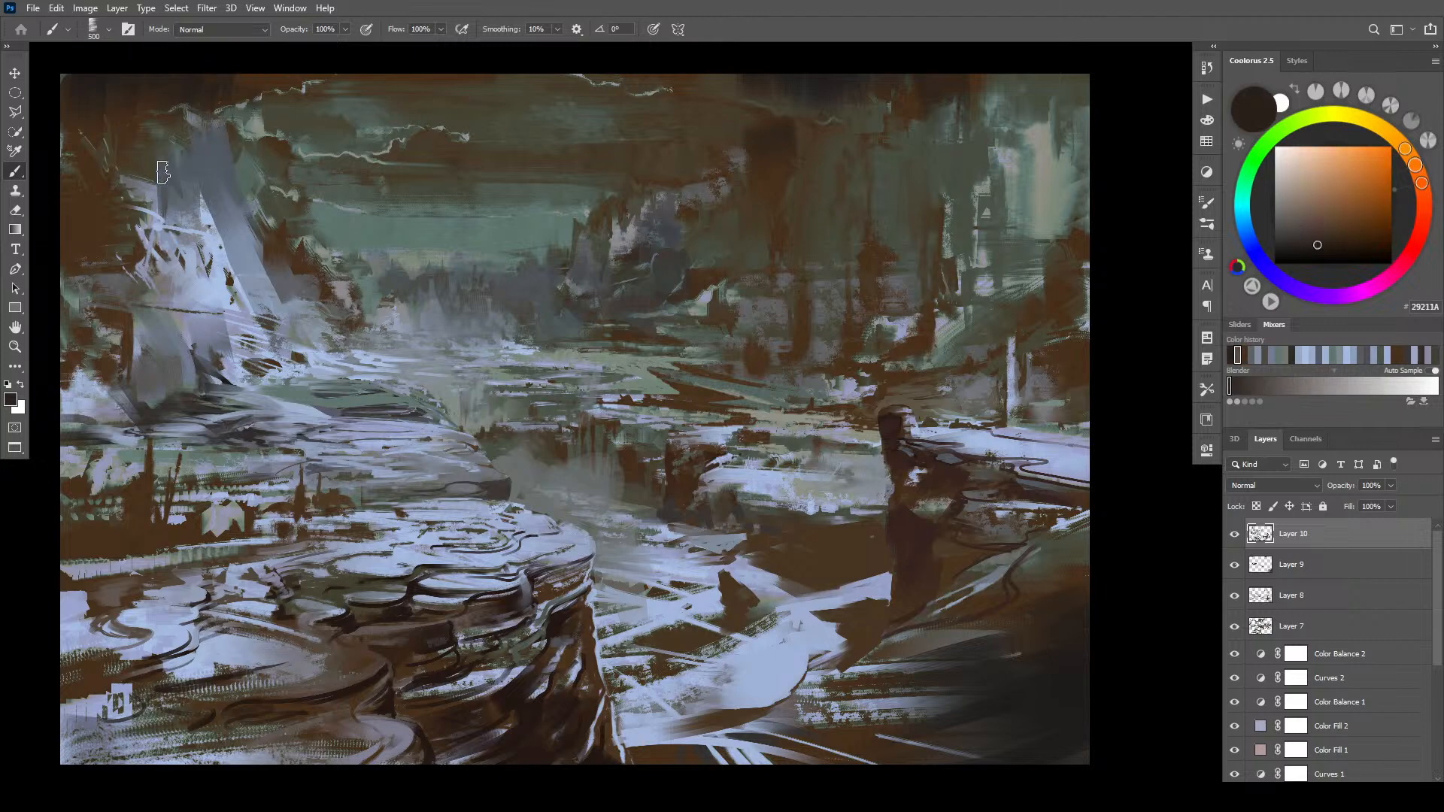
{"action": "mouse_move", "coordinate": [206, 151]}
{"action": "left_mouse_down"}
{"action": "mouse_move", "coordinate": [219, 222]}
{"action": "mouse_move", "coordinate": [219, 113]}
{"action": "mouse_move", "coordinate": [224, 197]}
{"action": "left_mouse_up"}
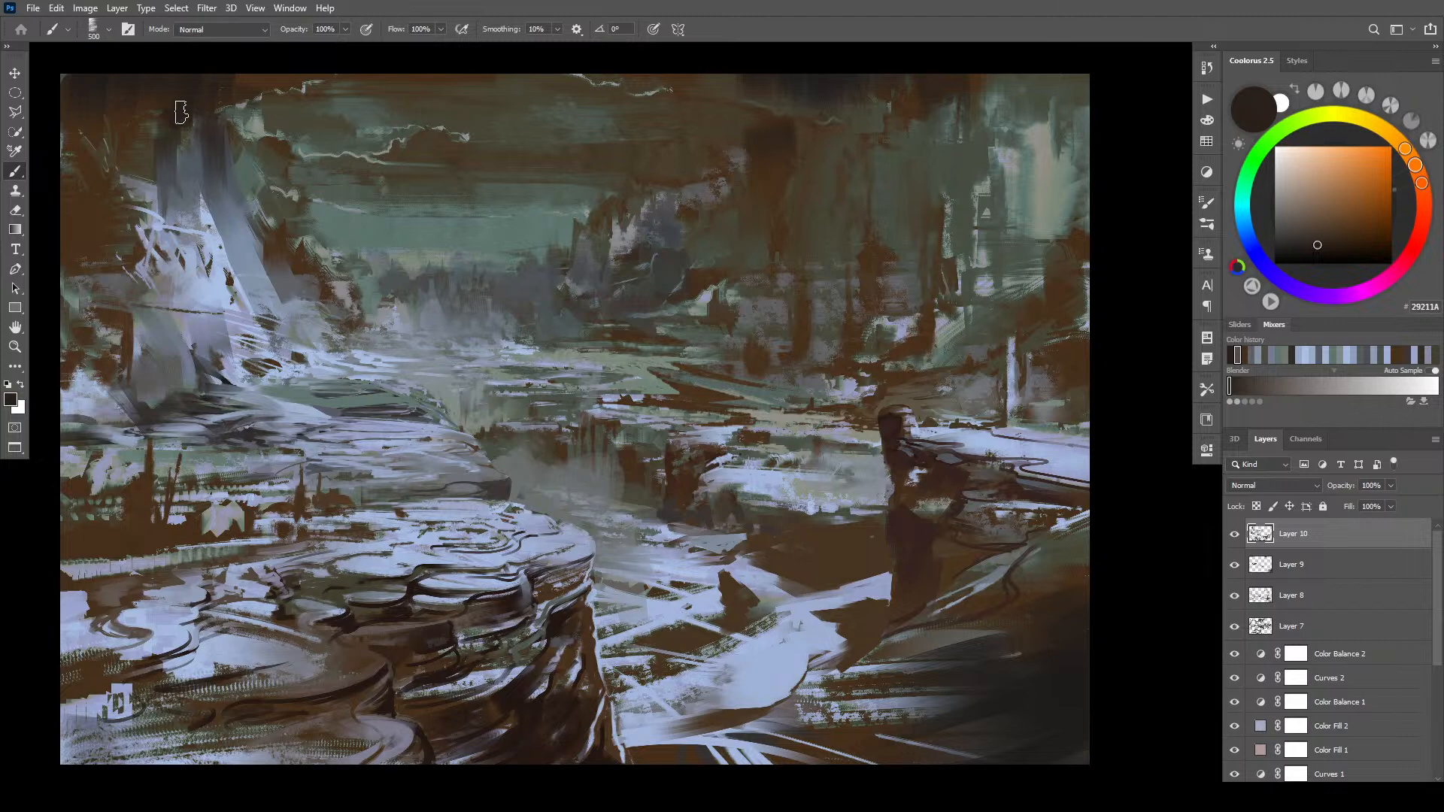
{"action": "mouse_move", "coordinate": [158, 143]}
{"action": "left_mouse_down"}
{"action": "mouse_move", "coordinate": [188, 221]}
{"action": "mouse_move", "coordinate": [194, 132]}
{"action": "left_mouse_up"}
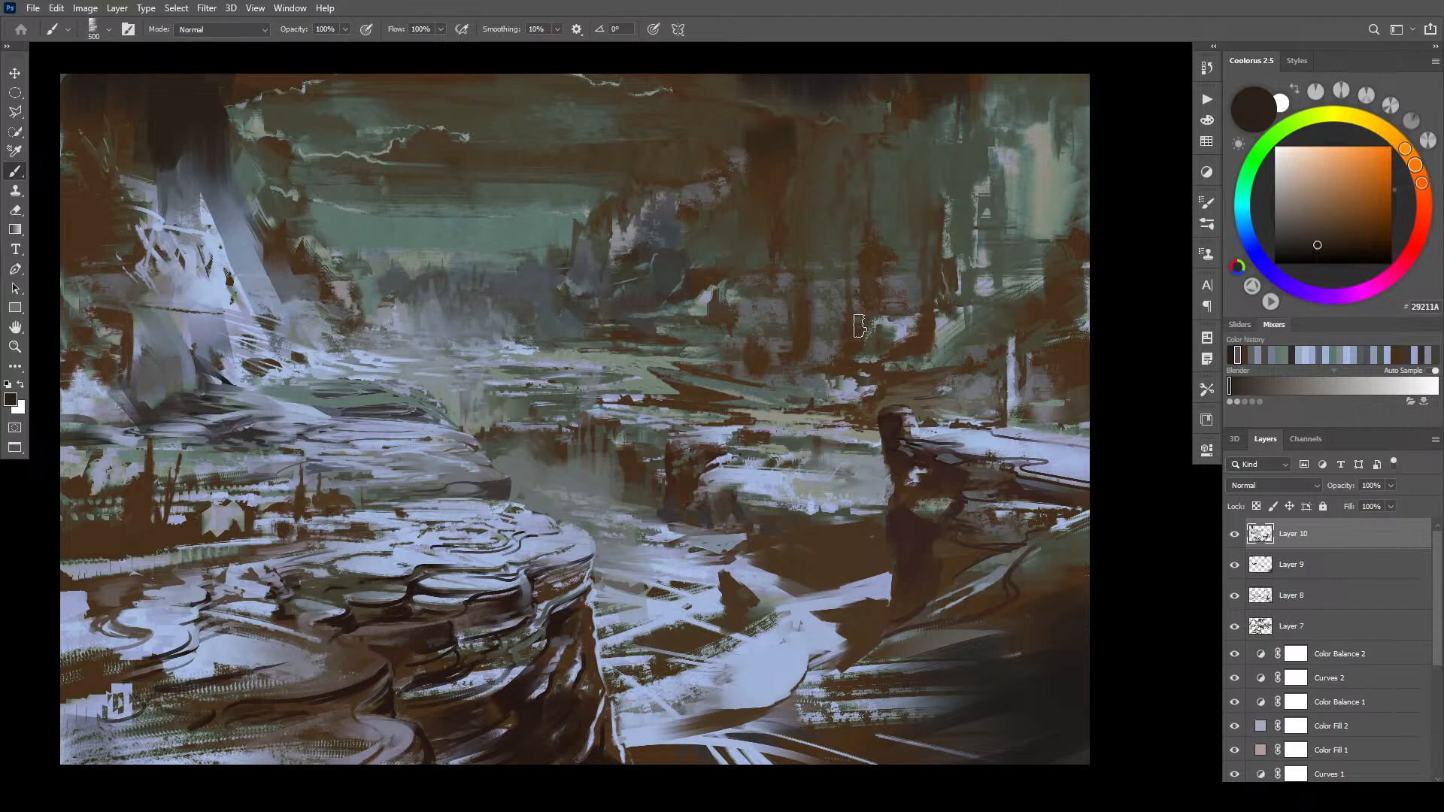
- Darken the upper part of the central background trunk with 600 px strokes and sample dark brown beside it
{"action": "left_click_drag", "start_coordinate": [754, 86], "coordinate": [768, 167]}
{"action": "key", "text": "bracketright"}
{"action": "mouse_move", "coordinate": [772, 104]}
{"action": "left_mouse_down"}
{"action": "mouse_move", "coordinate": [770, 100]}
{"action": "mouse_move", "coordinate": [776, 145]}
{"action": "mouse_move", "coordinate": [752, 85]}
{"action": "mouse_move", "coordinate": [724, 93]}
{"action": "left_mouse_up"}
{"action": "left_click", "coordinate": [821, 84], "text": "alt"}
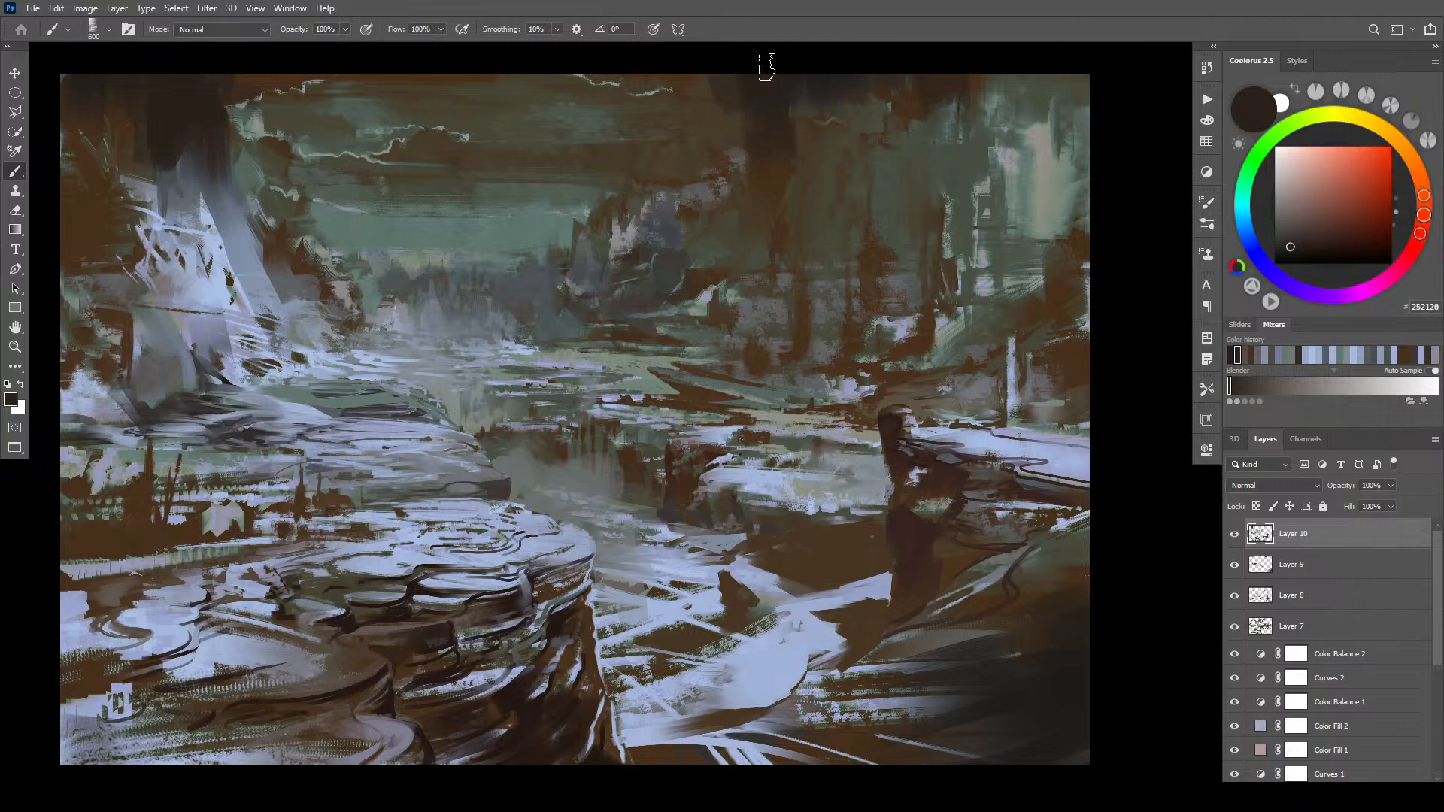
- Rework the left edge of the central background trunk with sampled browns and a much larger brush, ending on near-black at 900 px
{"action": "left_click", "coordinate": [737, 116], "text": "alt"}
{"action": "key", "text": "bracketleft"}
{"action": "key", "text": "bracketleft"}
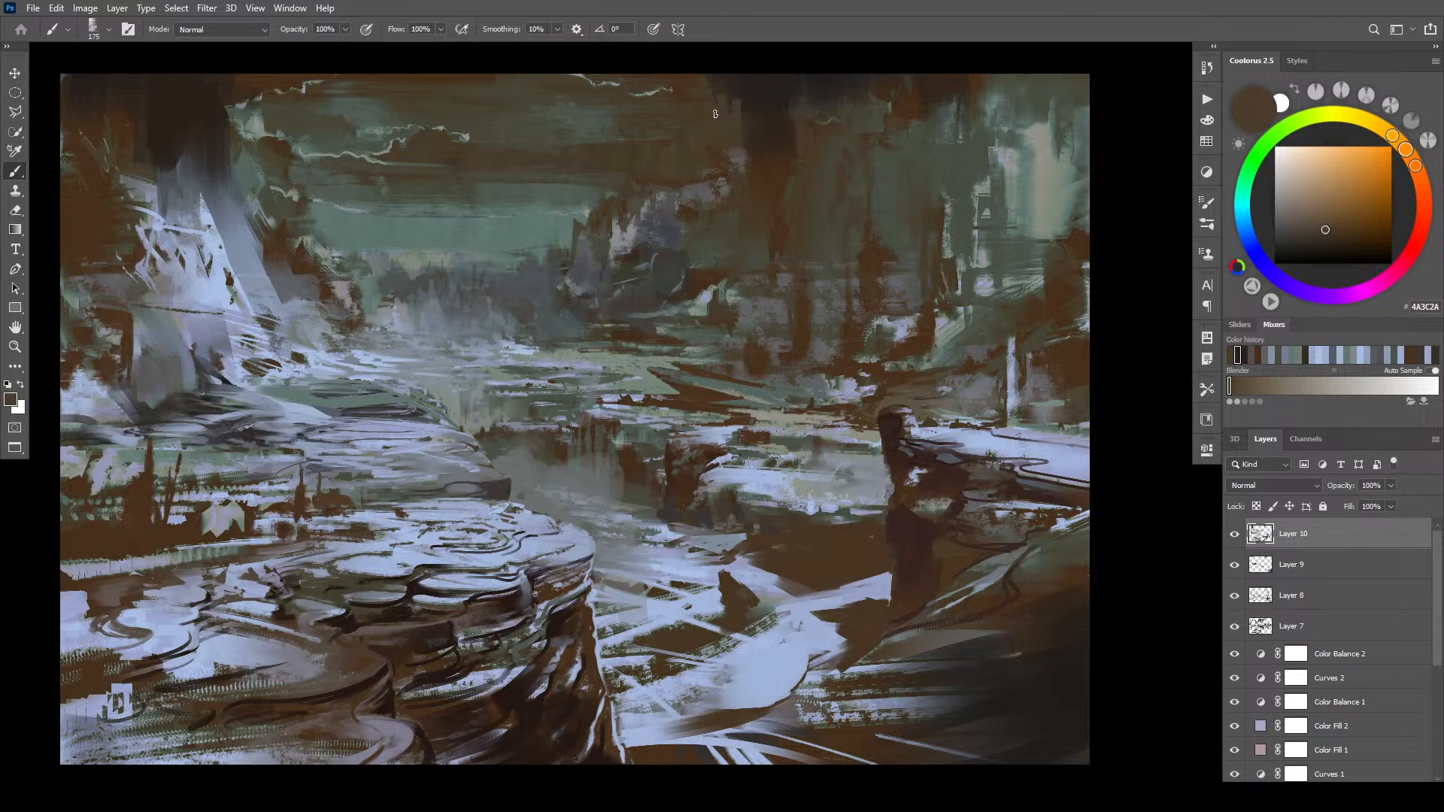
{"action": "left_click", "coordinate": [756, 107], "text": "alt"}
{"action": "key", "text": "bracketright"}
{"action": "key", "text": "bracketright"}
{"action": "key", "text": "bracketright"}
{"action": "key", "text": "bracketright"}
{"action": "key", "text": "bracketright"}
{"action": "key", "text": "bracketright"}
{"action": "key", "text": "bracketright"}
{"action": "key", "text": "bracketright"}
{"action": "key", "text": "bracketright"}
{"action": "key", "text": "bracketright"}
{"action": "key", "text": "bracketright"}
{"action": "key", "text": "bracketright"}
{"action": "key", "text": "bracketright"}
{"action": "key", "text": "bracketright"}
{"action": "key", "text": "bracketright"}
{"action": "mouse_move", "coordinate": [731, 92]}
{"action": "left_mouse_down"}
{"action": "mouse_move", "coordinate": [751, 234]}
{"action": "mouse_move", "coordinate": [741, 110]}
{"action": "left_mouse_up"}
{"action": "left_click", "coordinate": [759, 129], "text": "alt"}
{"action": "key", "text": "bracketleft"}
{"action": "key", "text": "bracketleft"}
{"action": "key", "text": "bracketleft"}
{"action": "key", "text": "bracketleft"}
{"action": "key", "text": "bracketleft"}
{"action": "key", "text": "bracketleft"}
{"action": "key", "text": "bracketleft"}
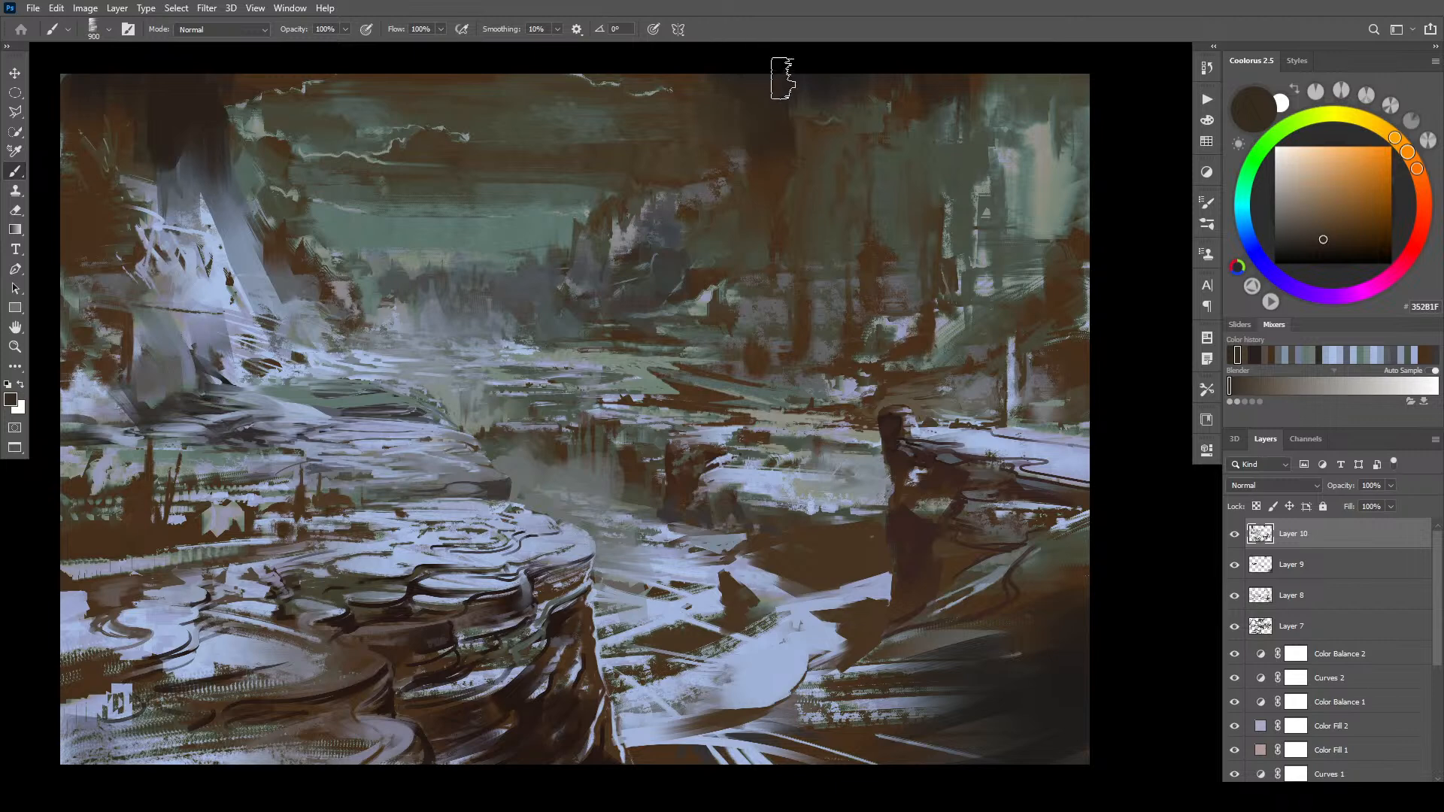
{"action": "left_click", "coordinate": [774, 86], "text": "alt"}
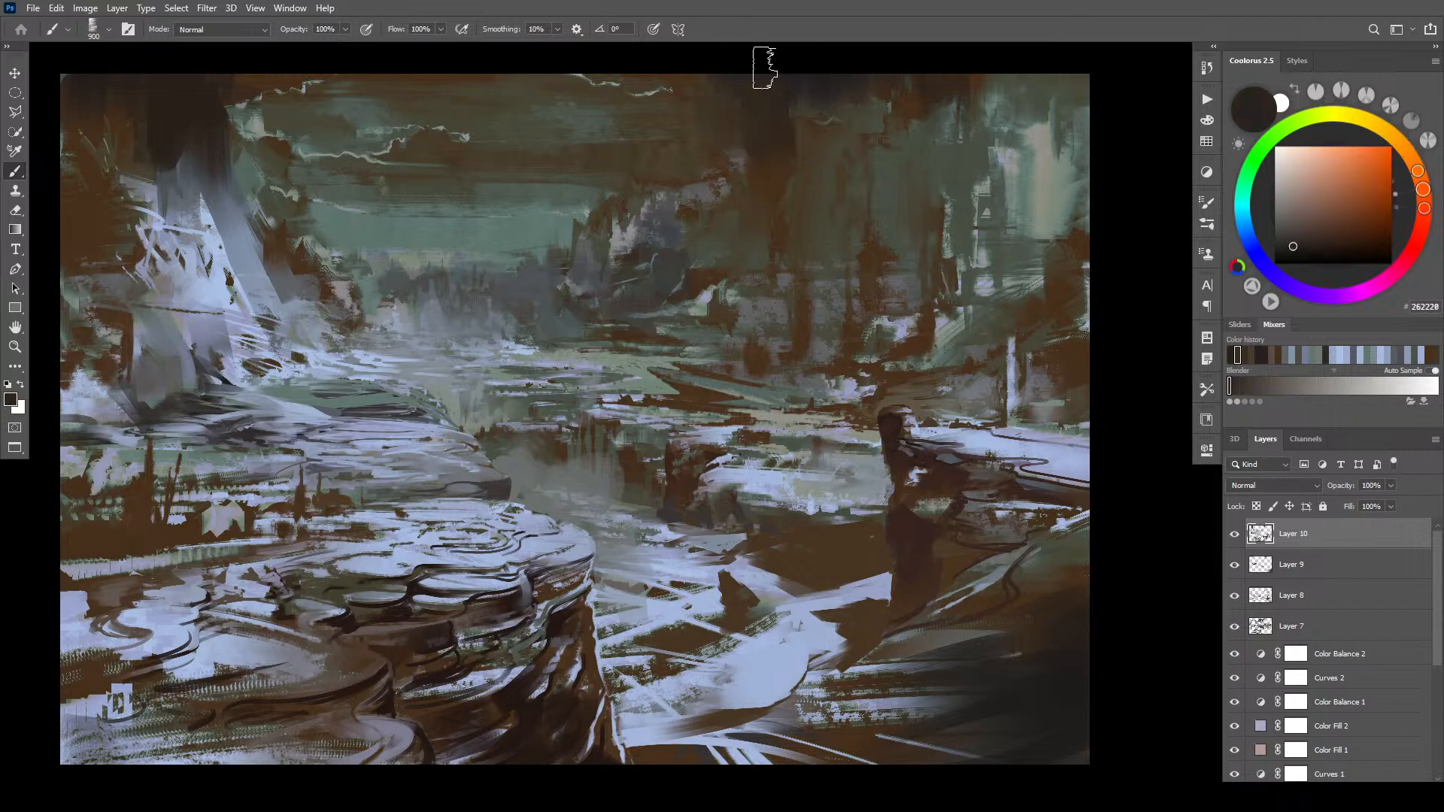
- Refine the dark column above the ice cone with sampled browns at 200 px, and sample dark blue-grey for a 600 px brush
{"action": "left_click", "coordinate": [228, 129], "text": "alt"}
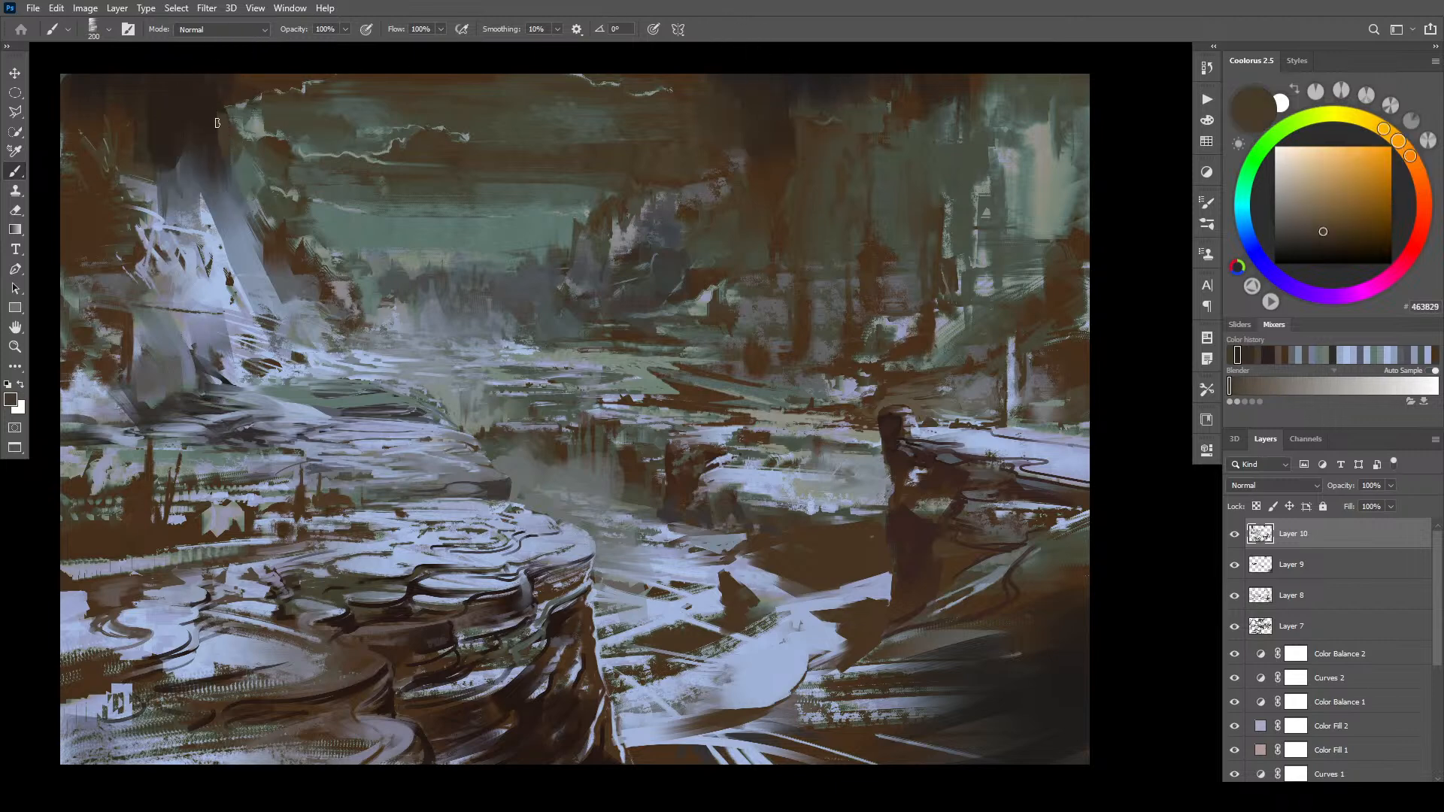
{"action": "left_click", "coordinate": [246, 95], "text": "alt"}
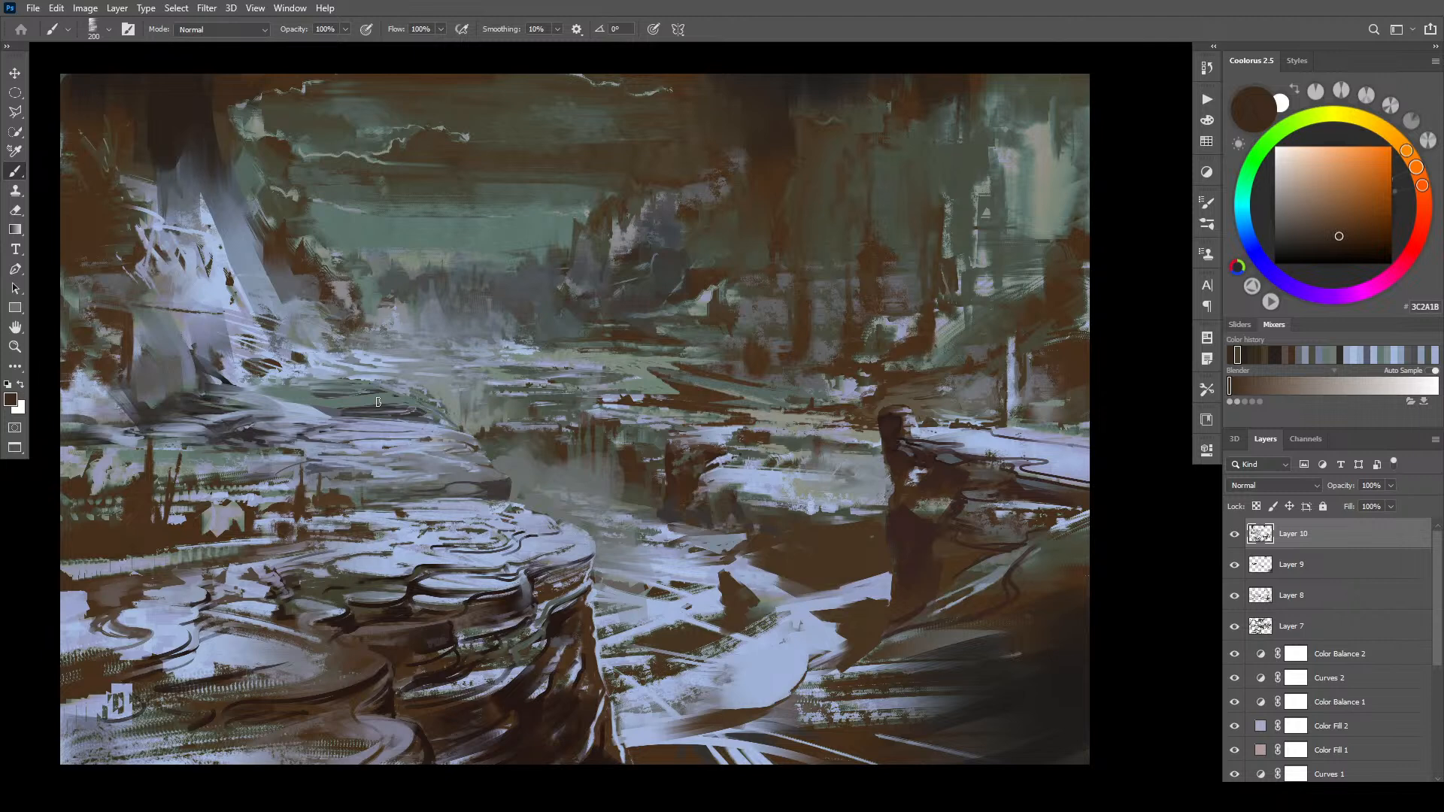
{"action": "left_click", "coordinate": [232, 184], "text": "alt"}
{"action": "key", "text": "bracketright"}
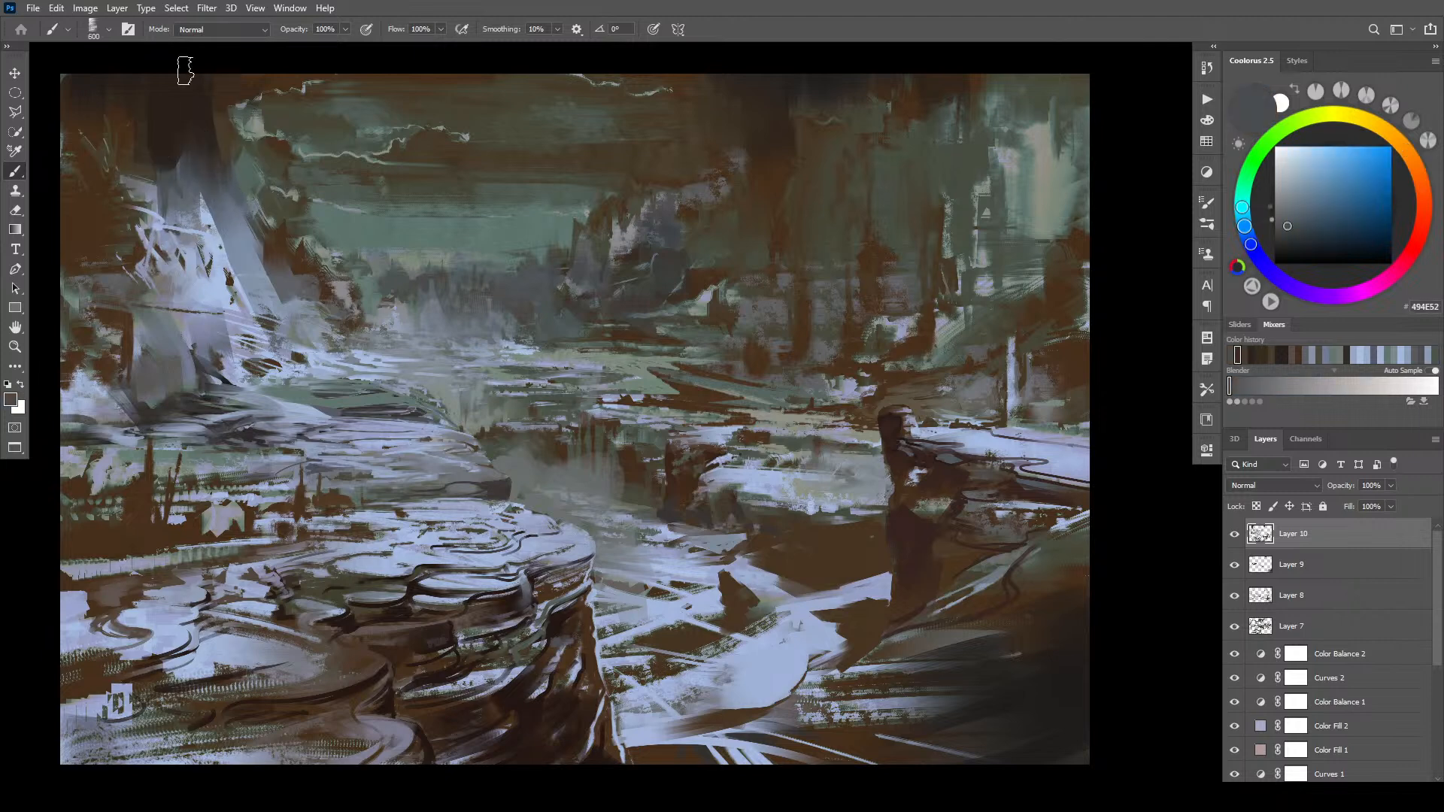
- Sample dark brown and blue-grey tones from the big tree trunk and paint its upper part darker on Layer 10
{"action": "left_click", "coordinate": [202, 109], "text": "alt"}
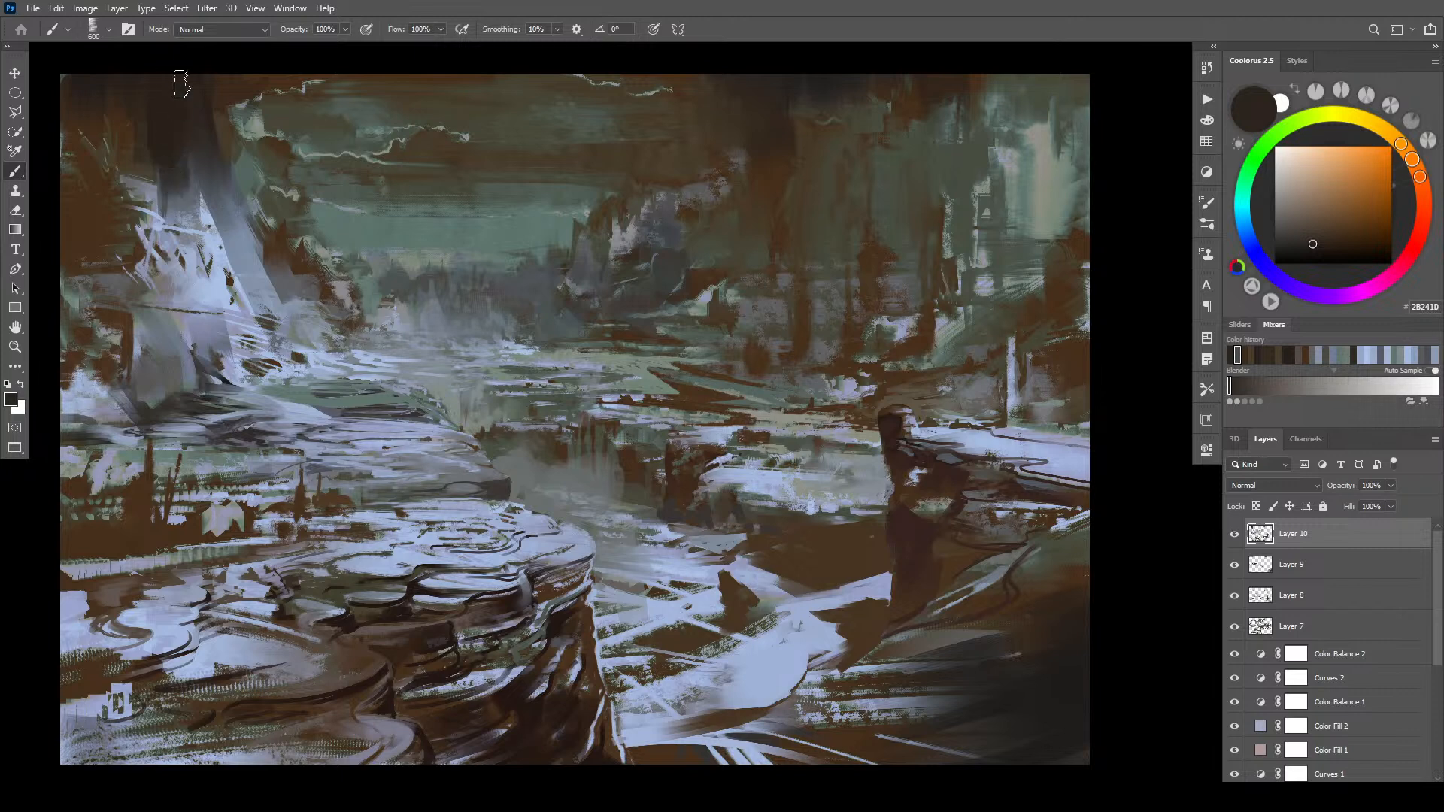
{"action": "left_click", "coordinate": [183, 178], "text": "alt"}
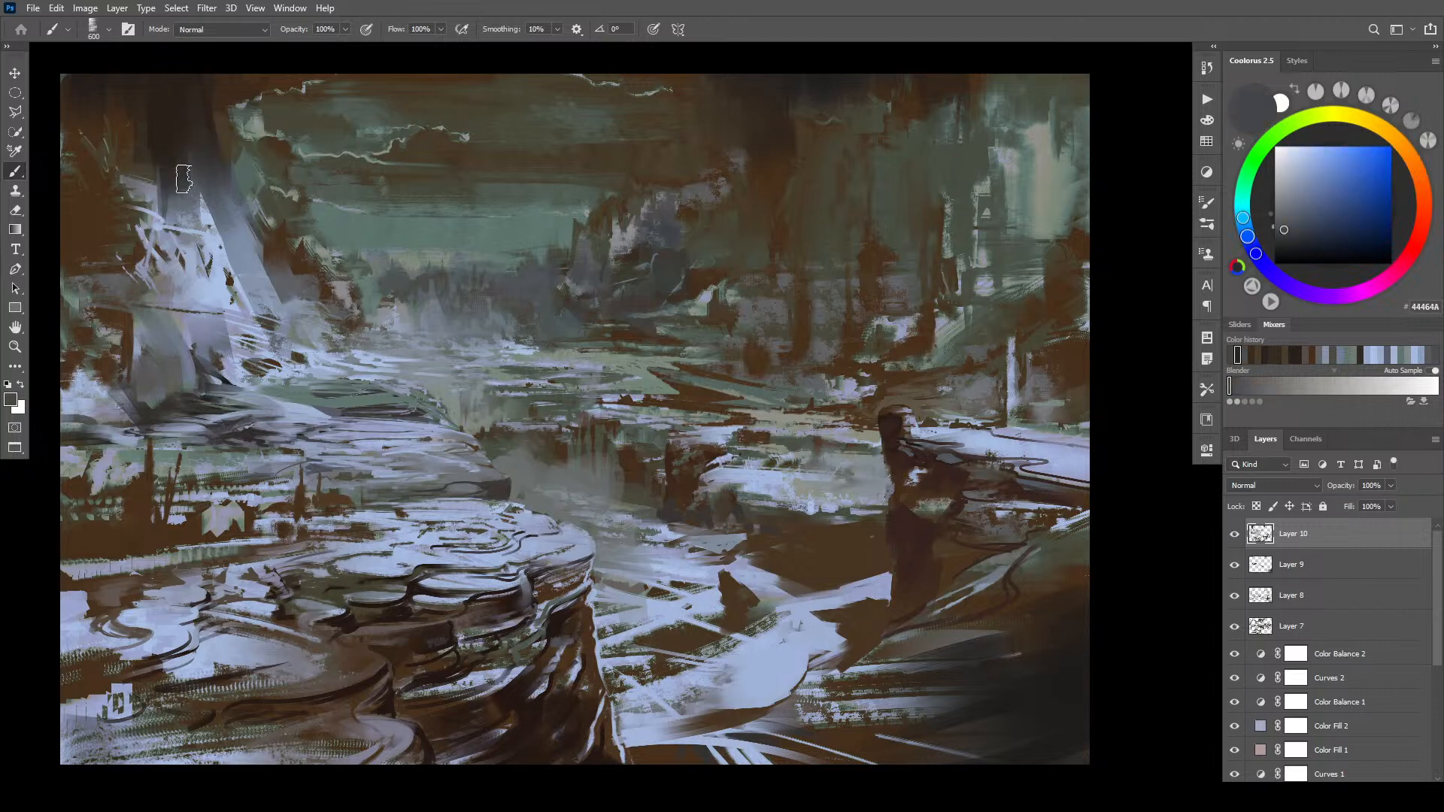
{"action": "left_click", "coordinate": [172, 100], "text": "alt"}
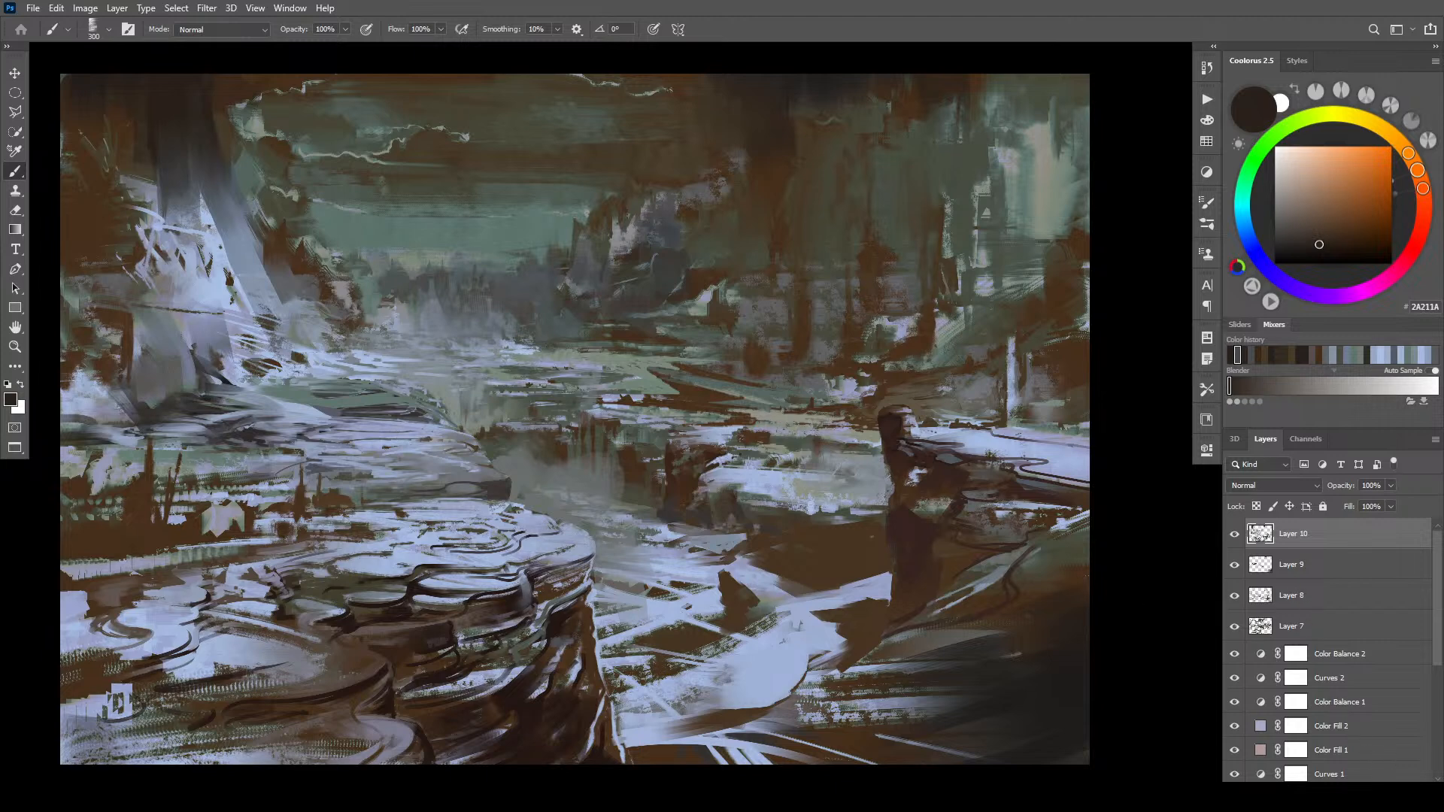
- Add a new layer above Layer 10 and set its blend mode to Overlay
{"action": "key", "text": "ctrl+shift+alt+n"}
{"action": "left_click", "coordinate": [1256, 489]}
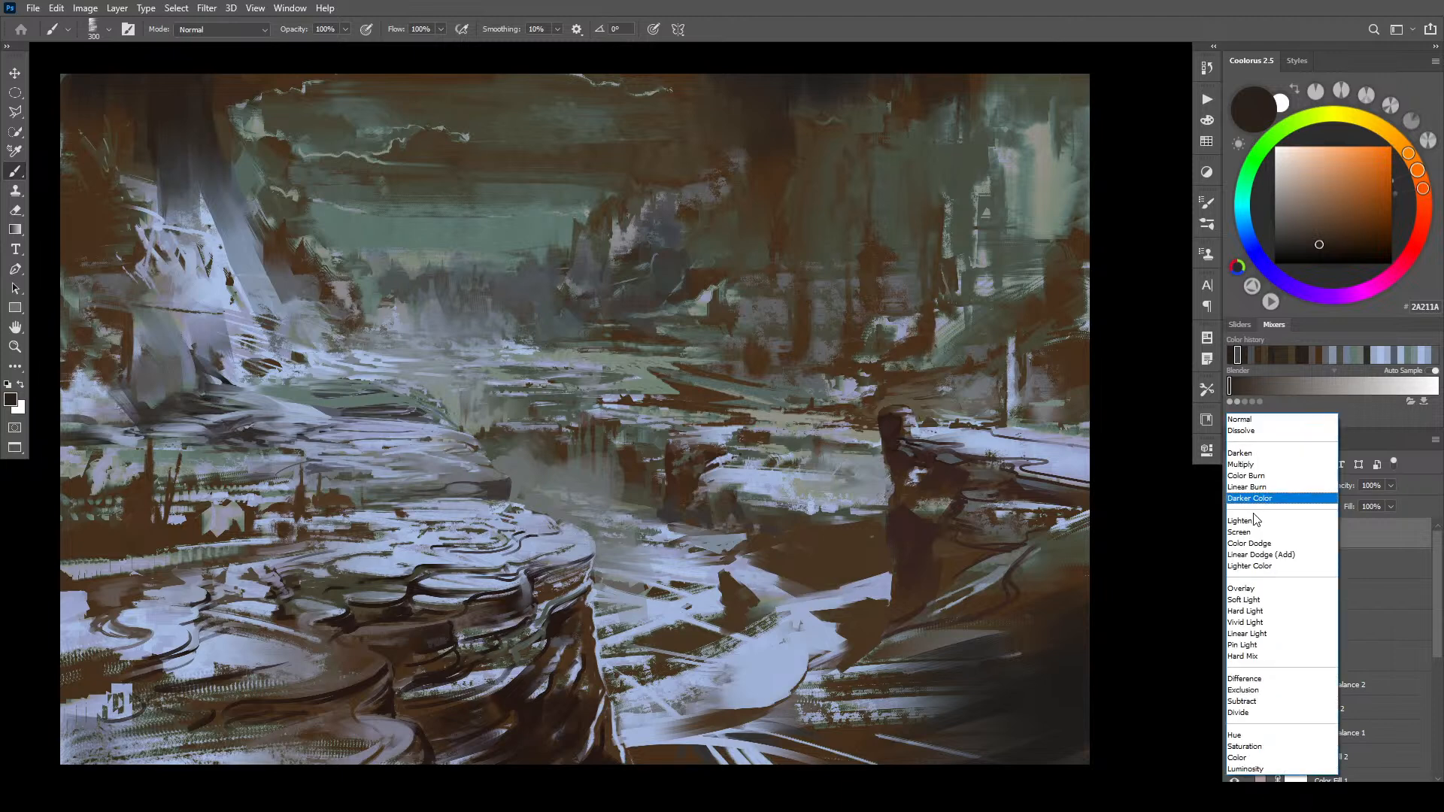
{"action": "left_click", "coordinate": [1256, 596]}
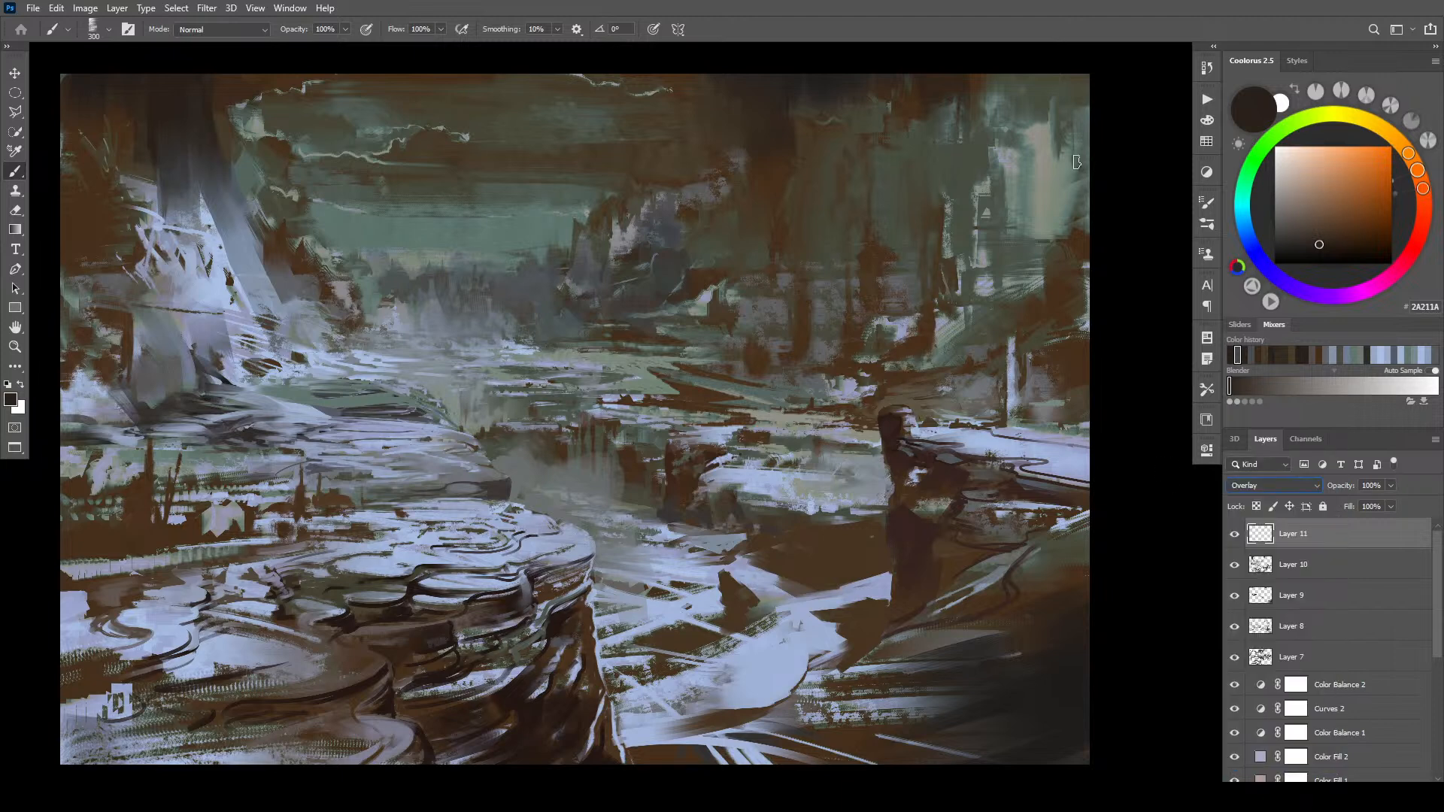
- Set one paint colour to dark brown 413832 and the other to muted pink A28D8D
{"action": "left_click", "coordinate": [1301, 234]}
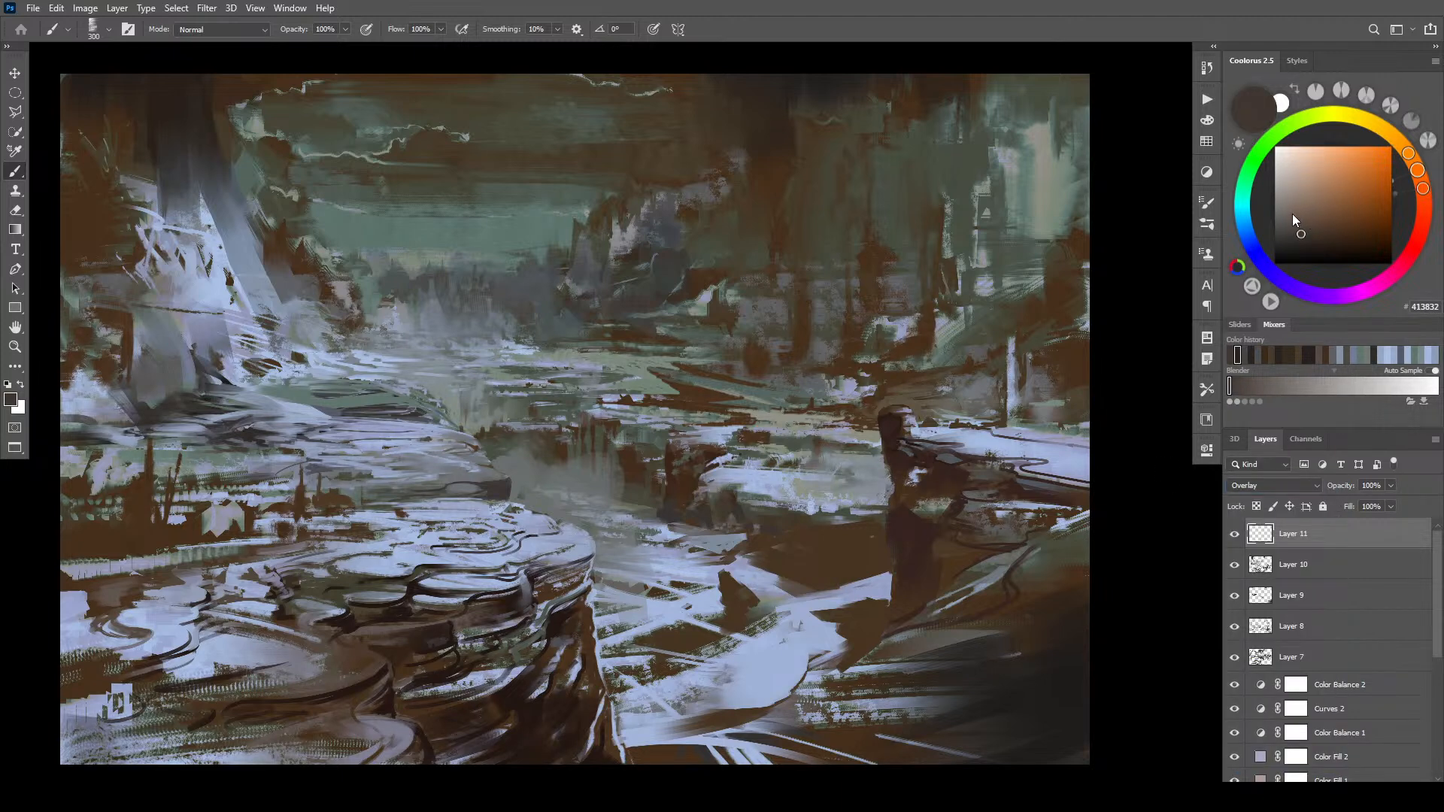
{"action": "key", "text": "x"}
{"action": "mouse_move", "coordinate": [1301, 203]}
{"action": "left_mouse_down"}
{"action": "mouse_move", "coordinate": [1304, 181]}
{"action": "mouse_move", "coordinate": [1285, 189]}
{"action": "left_mouse_up"}
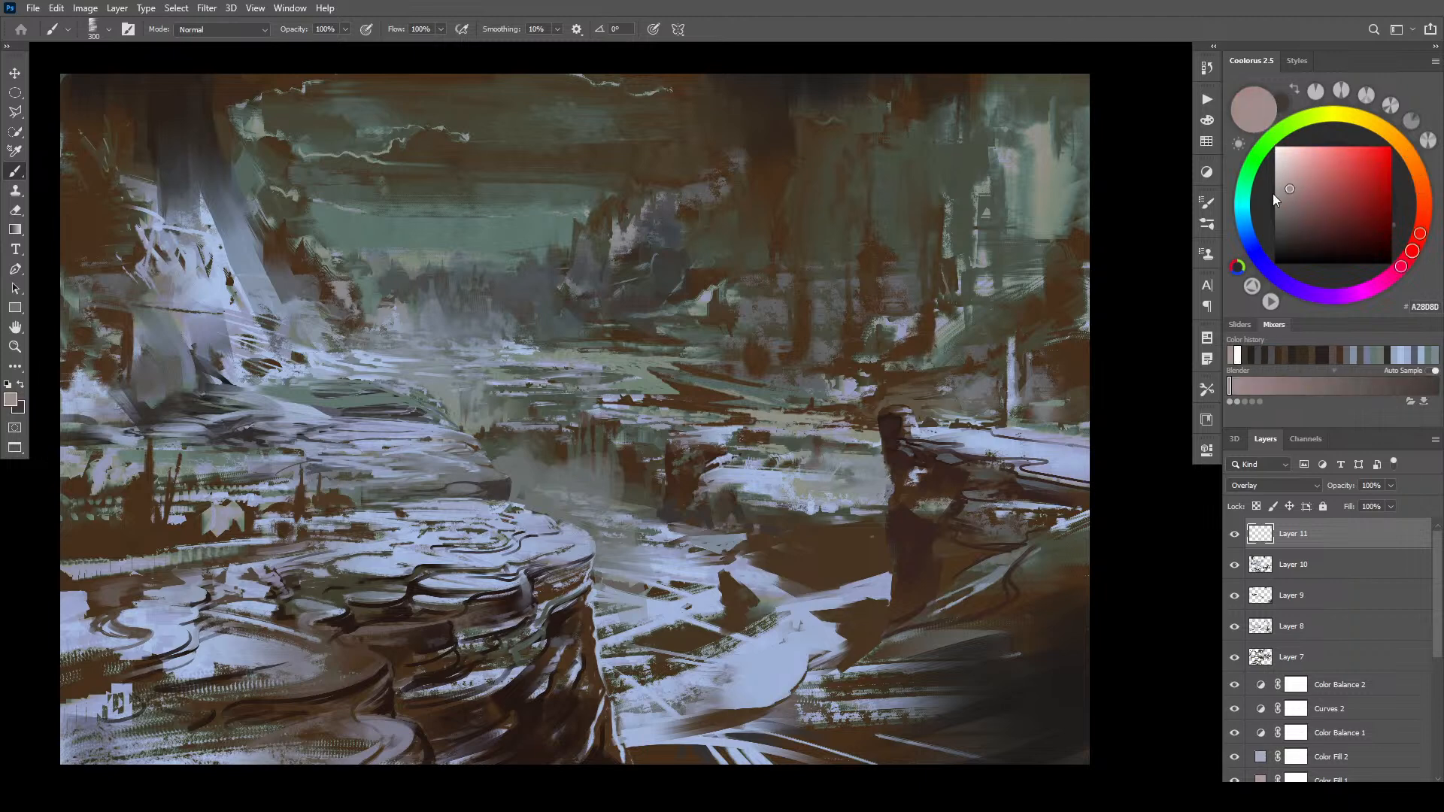
- Enlarge the brush to 1000 and stroke the light colour across the rock ledge on the far right of the scene
{"action": "key", "text": "]"}
{"action": "key", "text": "]"}
{"action": "key", "text": "]"}
{"action": "key", "text": "]"}
{"action": "key", "text": "]"}
{"action": "key", "text": "]"}
{"action": "key", "text": "]"}
{"action": "key", "text": "]"}
{"action": "key", "text": "]"}
{"action": "mouse_move", "coordinate": [909, 451]}
{"action": "left_mouse_down"}
{"action": "mouse_move", "coordinate": [949, 558]}
{"action": "mouse_move", "coordinate": [908, 445]}
{"action": "mouse_move", "coordinate": [942, 462]}
{"action": "mouse_move", "coordinate": [1050, 470]}
{"action": "left_mouse_up"}
- Shift the paint colour to blue-grey 8D91A2 and tint the background trees right of centre, with brush sizes up to 1300
{"action": "left_click", "coordinate": [1260, 261]}
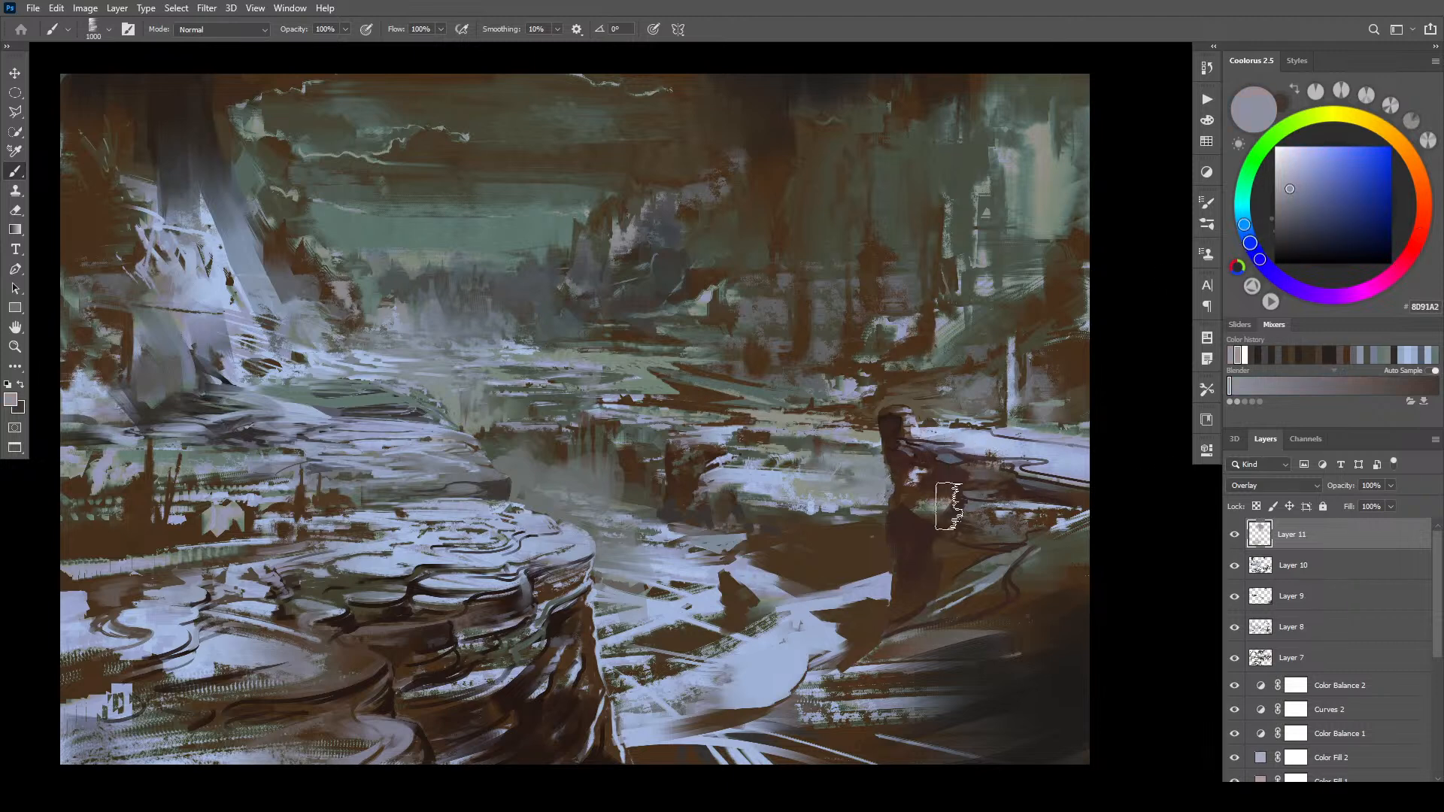
{"action": "key", "text": "]"}
{"action": "key", "text": "]"}
{"action": "key", "text": "]"}
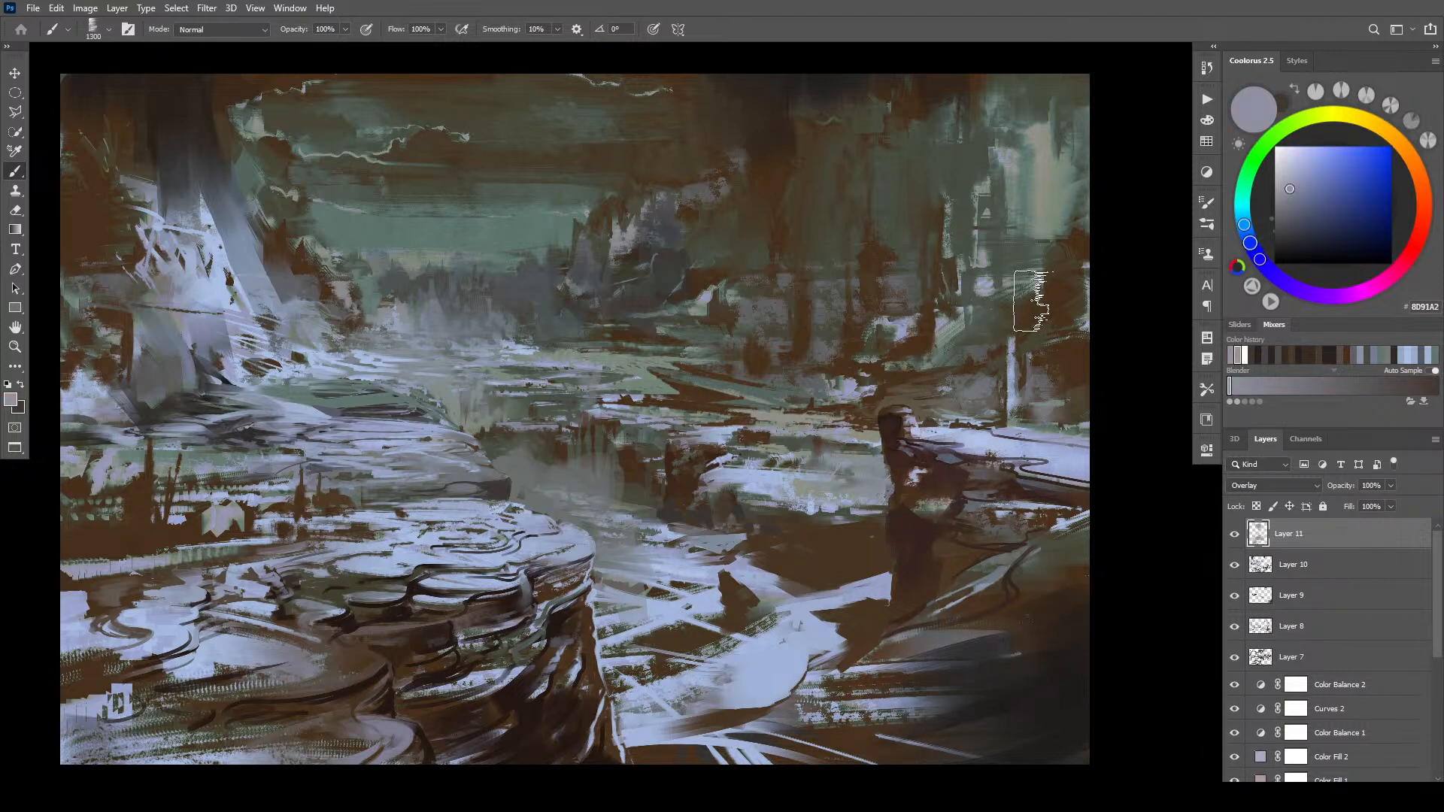
{"action": "key", "text": "["}
{"action": "key", "text": "["}
{"action": "key", "text": "["}
{"action": "key", "text": "["}
{"action": "key", "text": "["}
{"action": "key", "text": "["}
{"action": "key", "text": "]"}
{"action": "key", "text": "]"}
{"action": "key", "text": "]"}
{"action": "key", "text": "]"}
{"action": "key", "text": "]"}
{"action": "key", "text": "]"}
{"action": "key", "text": "["}
{"action": "key", "text": "["}
{"action": "key", "text": "["}
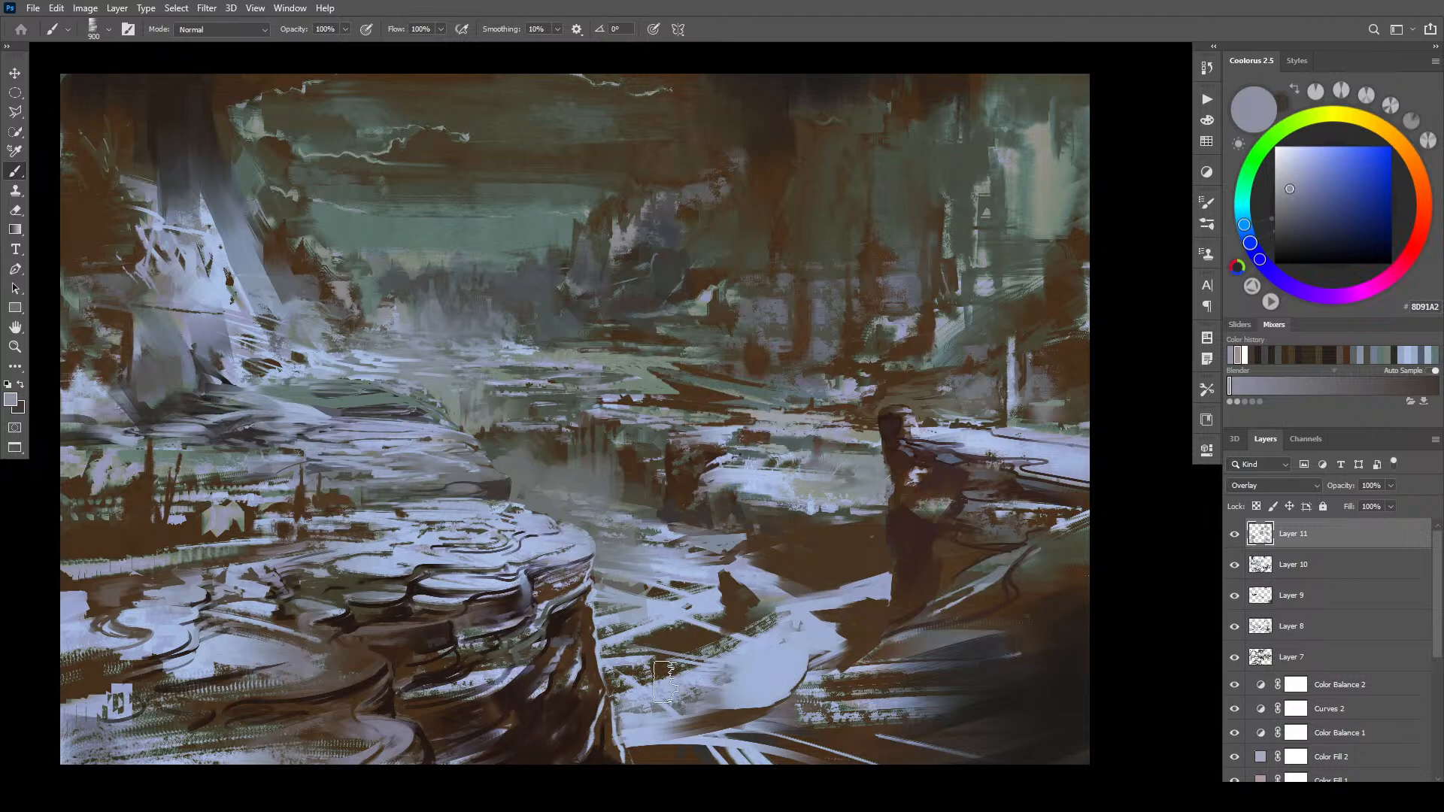
- Brush Overlay strokes along the stream between the two cliffs with a larger brush to deepen its blue tint
{"action": "left_click", "coordinate": [655, 707], "text": "alt"}
{"action": "key", "text": "]"}
{"action": "key", "text": "]"}
{"action": "key", "text": "]"}
{"action": "key", "text": "]"}
{"action": "key", "text": "]"}
{"action": "mouse_move", "coordinate": [654, 693]}
{"action": "left_mouse_down"}
{"action": "mouse_move", "coordinate": [825, 661]}
{"action": "mouse_move", "coordinate": [662, 728]}
{"action": "mouse_move", "coordinate": [718, 698]}
{"action": "mouse_move", "coordinate": [719, 657]}
{"action": "mouse_move", "coordinate": [881, 601]}
{"action": "mouse_move", "coordinate": [709, 628]}
{"action": "mouse_move", "coordinate": [654, 589]}
{"action": "mouse_move", "coordinate": [704, 569]}
{"action": "mouse_move", "coordinate": [670, 552]}
{"action": "mouse_move", "coordinate": [606, 568]}
{"action": "mouse_move", "coordinate": [641, 677]}
{"action": "mouse_move", "coordinate": [588, 515]}
{"action": "mouse_move", "coordinate": [835, 544]}
{"action": "mouse_move", "coordinate": [756, 533]}
{"action": "mouse_move", "coordinate": [863, 535]}
{"action": "mouse_move", "coordinate": [788, 581]}
{"action": "mouse_move", "coordinate": [831, 618]}
{"action": "left_mouse_up"}
- Darken the right cliff face and the area under its ledge with dark brown 413832, using a smaller brush
{"action": "key", "text": "bracketleft"}
{"action": "key", "text": "bracketleft"}
{"action": "key", "text": "bracketleft"}
{"action": "key", "text": "bracketleft"}
{"action": "key", "text": "bracketleft"}
{"action": "key", "text": "bracketleft"}
{"action": "key", "text": "bracketleft"}
{"action": "key", "text": "bracketleft"}
{"action": "mouse_move", "coordinate": [894, 419]}
{"action": "left_mouse_down"}
{"action": "mouse_move", "coordinate": [901, 463]}
{"action": "mouse_move", "coordinate": [895, 442]}
{"action": "mouse_move", "coordinate": [918, 471]}
{"action": "mouse_move", "coordinate": [906, 464]}
{"action": "mouse_move", "coordinate": [958, 466]}
{"action": "mouse_move", "coordinate": [920, 514]}
{"action": "mouse_move", "coordinate": [909, 508]}
{"action": "mouse_move", "coordinate": [906, 572]}
{"action": "left_mouse_up"}
{"action": "mouse_move", "coordinate": [973, 519]}
{"action": "left_mouse_down"}
{"action": "mouse_move", "coordinate": [990, 538]}
{"action": "mouse_move", "coordinate": [947, 549]}
{"action": "mouse_move", "coordinate": [952, 496]}
{"action": "mouse_move", "coordinate": [997, 527]}
{"action": "mouse_move", "coordinate": [1087, 511]}
{"action": "left_mouse_up"}
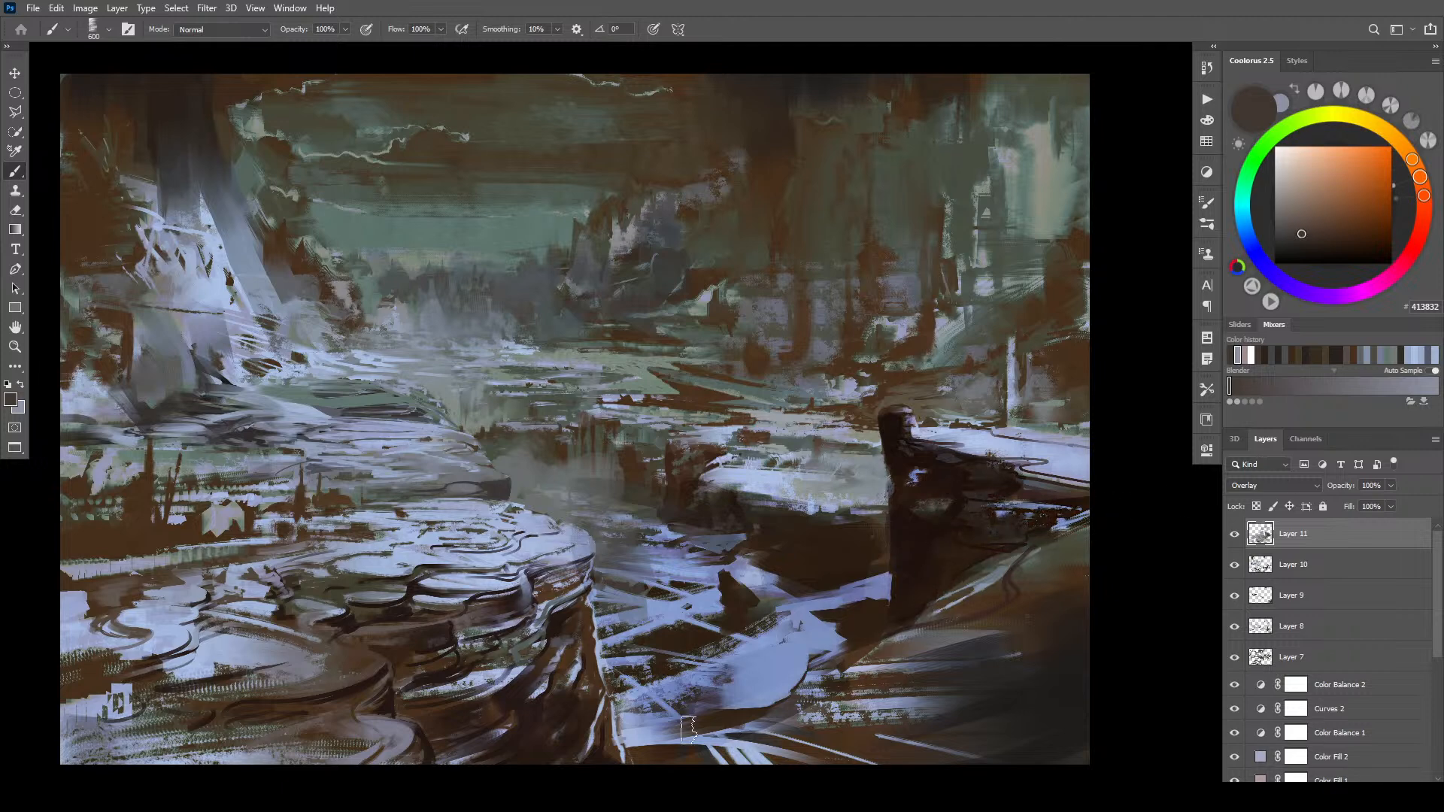
- Darken the lower part of the left foreground cliff with dark brown, enlarging the brush to 1700
{"action": "key", "text": "bracketright"}
{"action": "key", "text": "bracketright"}
{"action": "key", "text": "bracketright"}
{"action": "mouse_move", "coordinate": [282, 709]}
{"action": "left_mouse_down"}
{"action": "mouse_move", "coordinate": [458, 638]}
{"action": "mouse_move", "coordinate": [250, 691]}
{"action": "mouse_move", "coordinate": [437, 641]}
{"action": "mouse_move", "coordinate": [399, 688]}
{"action": "mouse_move", "coordinate": [474, 755]}
{"action": "mouse_move", "coordinate": [506, 725]}
{"action": "mouse_move", "coordinate": [561, 758]}
{"action": "left_mouse_up"}
{"action": "key", "text": "bracketright"}
{"action": "key", "text": "bracketright"}
{"action": "key", "text": "bracketright"}
{"action": "key", "text": "bracketright"}
{"action": "key", "text": "bracketright"}
{"action": "key", "text": "bracketright"}
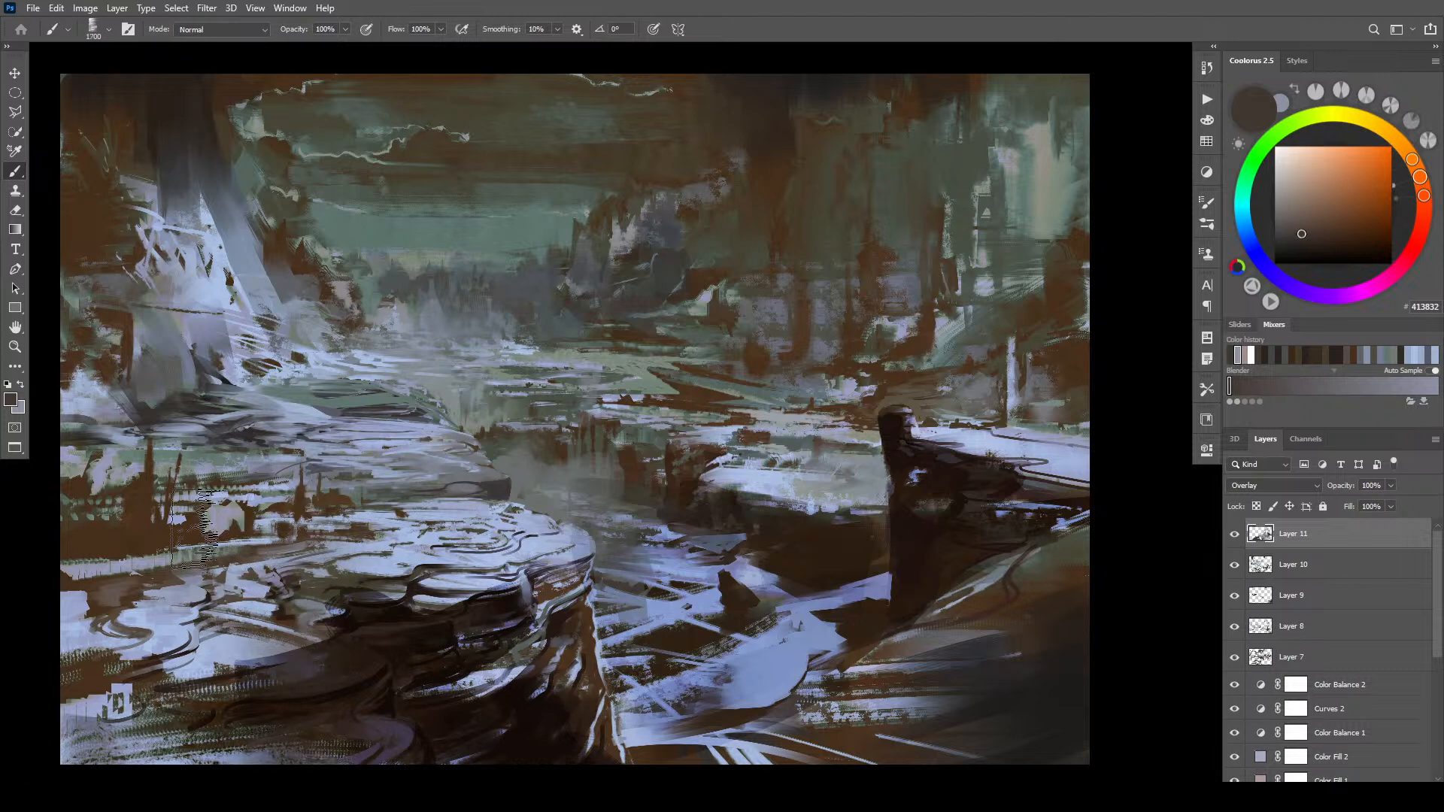
- Darken the reeds on the left bank and the base of the big tree, with brush sizes up to 2400
{"action": "key", "text": "bracketright"}
{"action": "key", "text": "bracketright"}
{"action": "key", "text": "bracketright"}
{"action": "key", "text": "bracketright"}
{"action": "key", "text": "bracketright"}
{"action": "key", "text": "bracketright"}
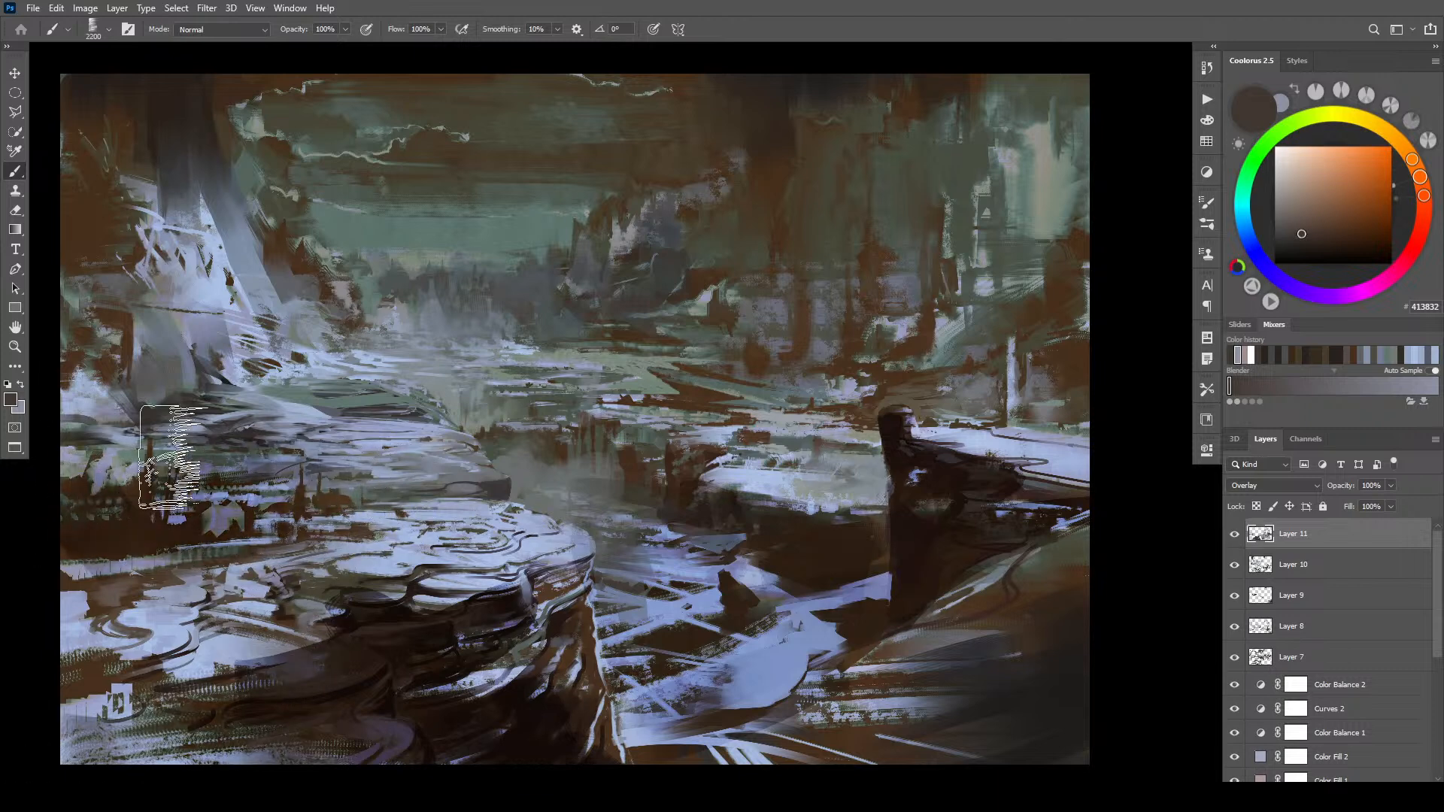
{"action": "key", "text": "bracketleft"}
{"action": "key", "text": "bracketleft"}
{"action": "key", "text": "bracketleft"}
{"action": "key", "text": "bracketleft"}
{"action": "key", "text": "bracketleft"}
{"action": "key", "text": "bracketleft"}
{"action": "key", "text": "bracketleft"}
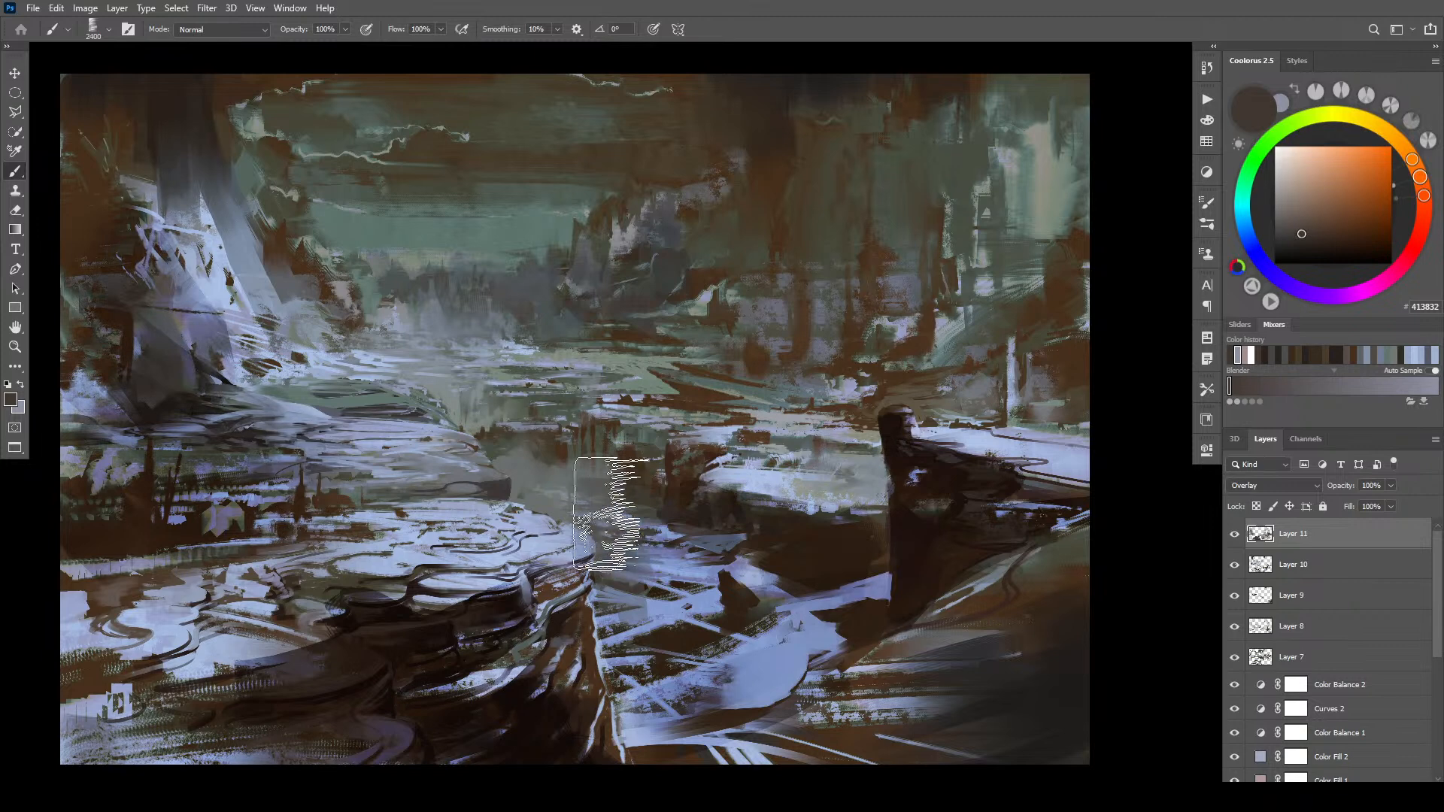
{"action": "key", "text": "bracketright"}
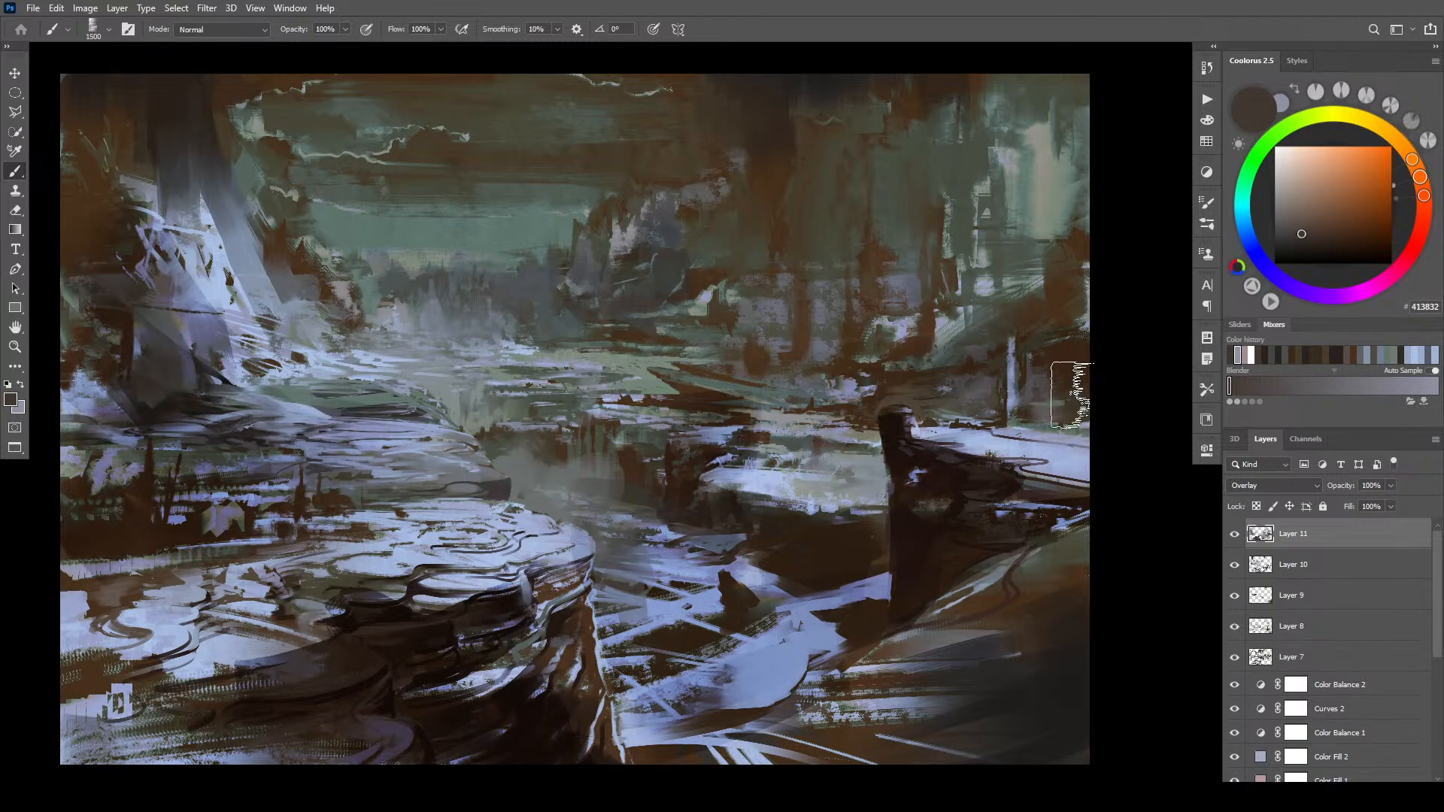
- Reduce the brush size and darken the far bank and a thin tree trunk in the background above the right cliff
{"action": "key", "text": "bracketleft"}
{"action": "key", "text": "bracketleft"}
{"action": "key", "text": "bracketleft"}
{"action": "key", "text": "bracketleft"}
{"action": "key", "text": "bracketleft"}
{"action": "key", "text": "bracketleft"}
{"action": "key", "text": "bracketleft"}
{"action": "key", "text": "bracketleft"}
{"action": "key", "text": "bracketleft"}
{"action": "key", "text": "bracketleft"}
{"action": "key", "text": "bracketleft"}
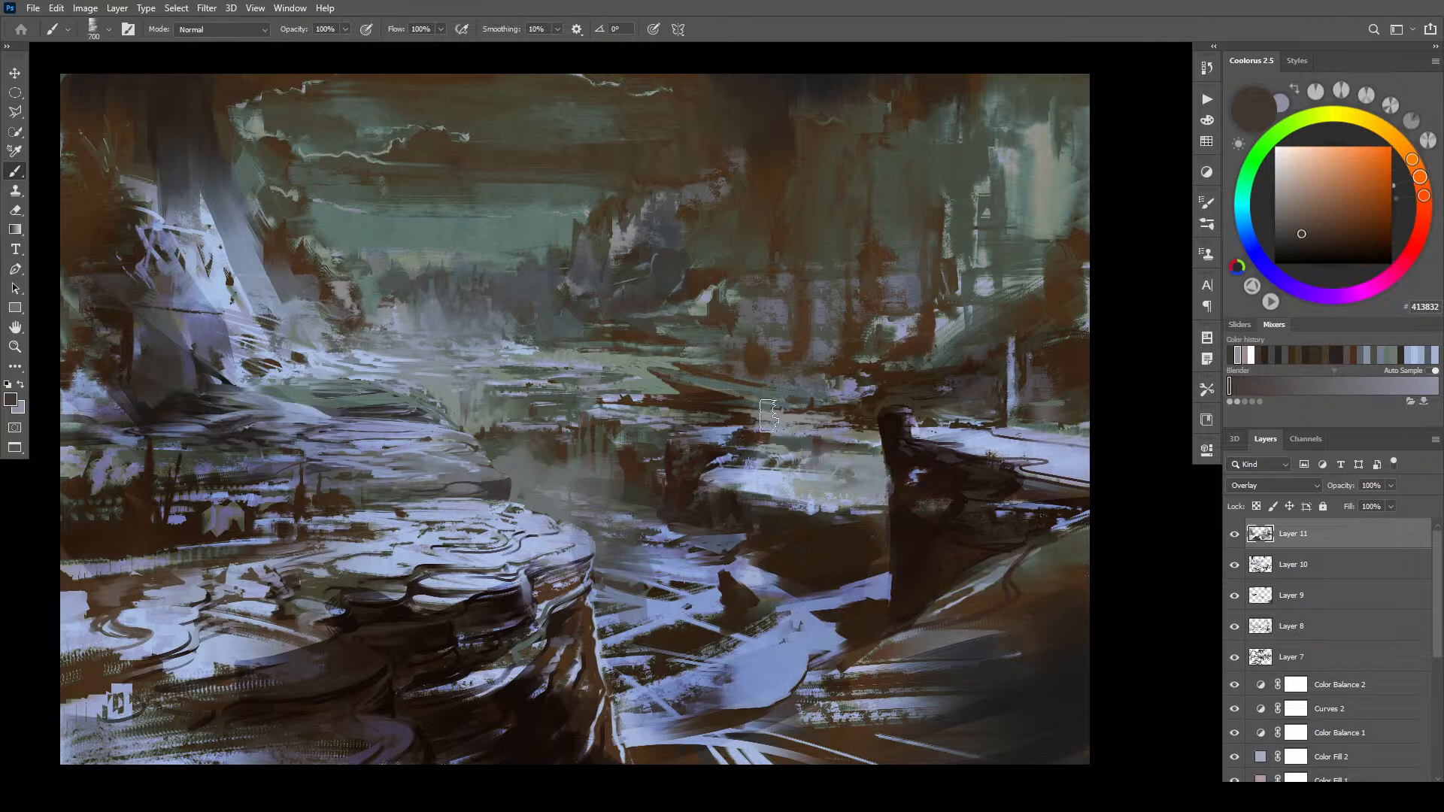
{"action": "key", "text": "bracketleft"}
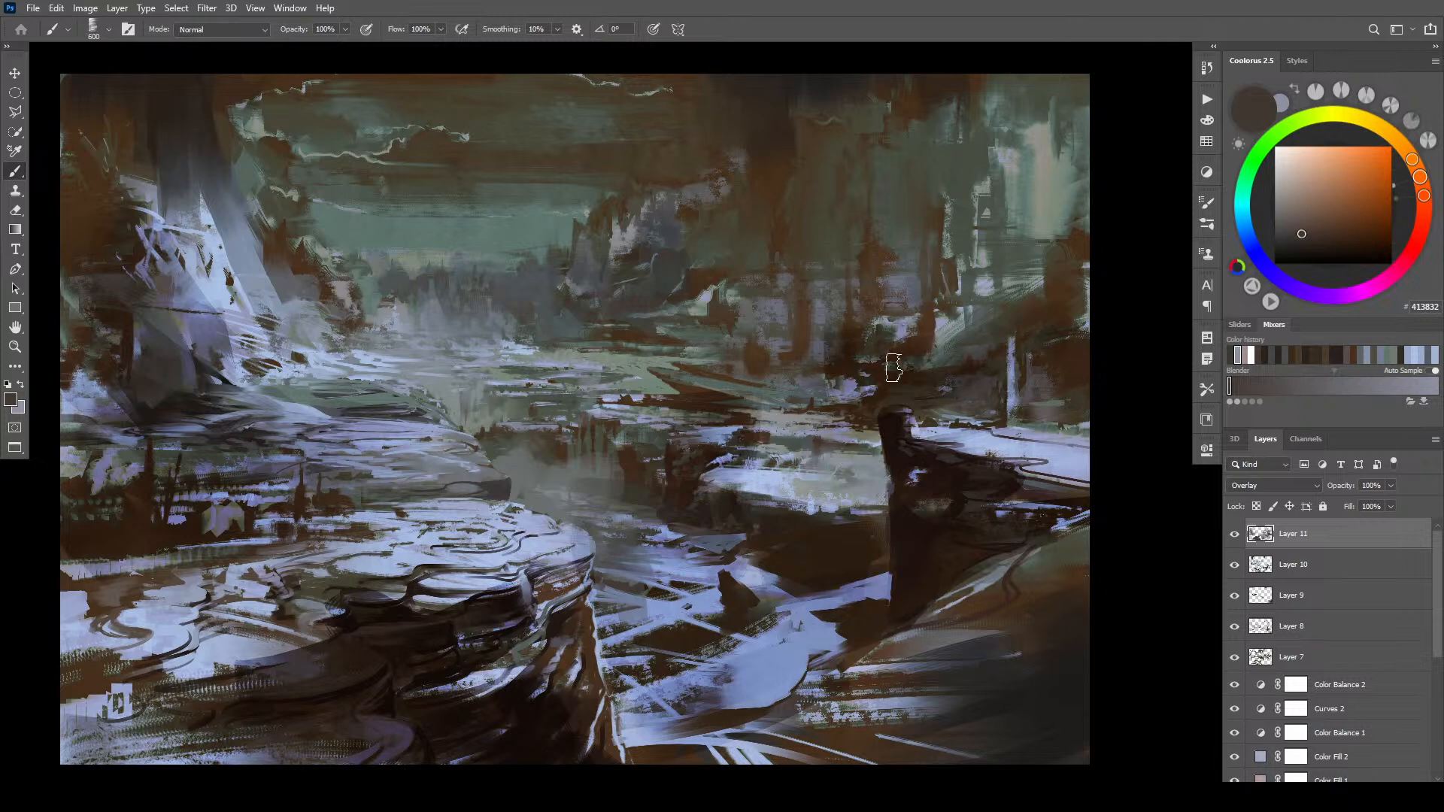
{"action": "left_click_drag", "start_coordinate": [816, 374], "coordinate": [745, 369]}
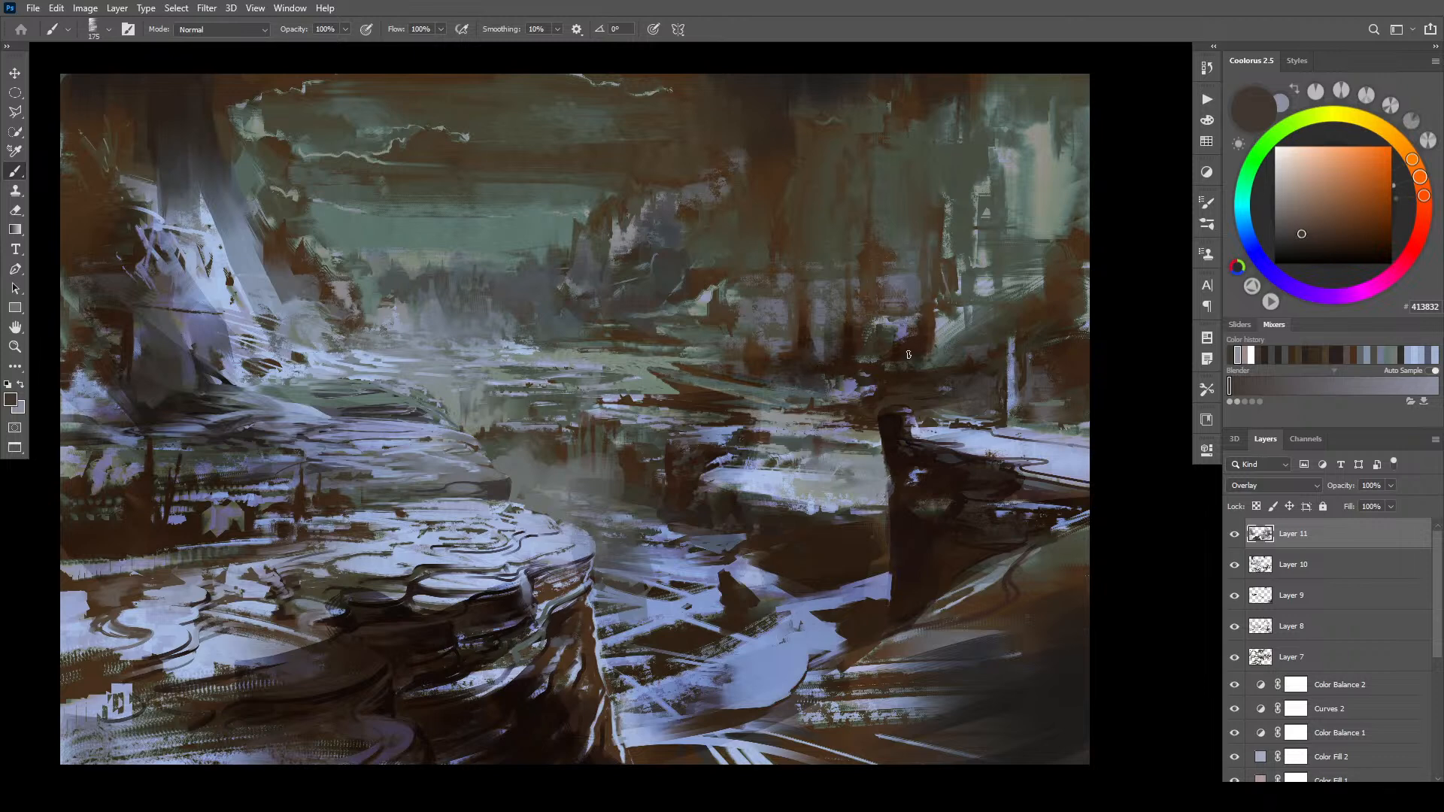
{"action": "left_click_drag", "start_coordinate": [934, 286], "coordinate": [932, 325]}
- Enlarge the brush to 1100 and darken the rock ledge in the middle distance left of the right cliff
{"action": "key", "text": "bracketright"}
{"action": "key", "text": "bracketright"}
{"action": "key", "text": "bracketright"}
{"action": "key", "text": "bracketright"}
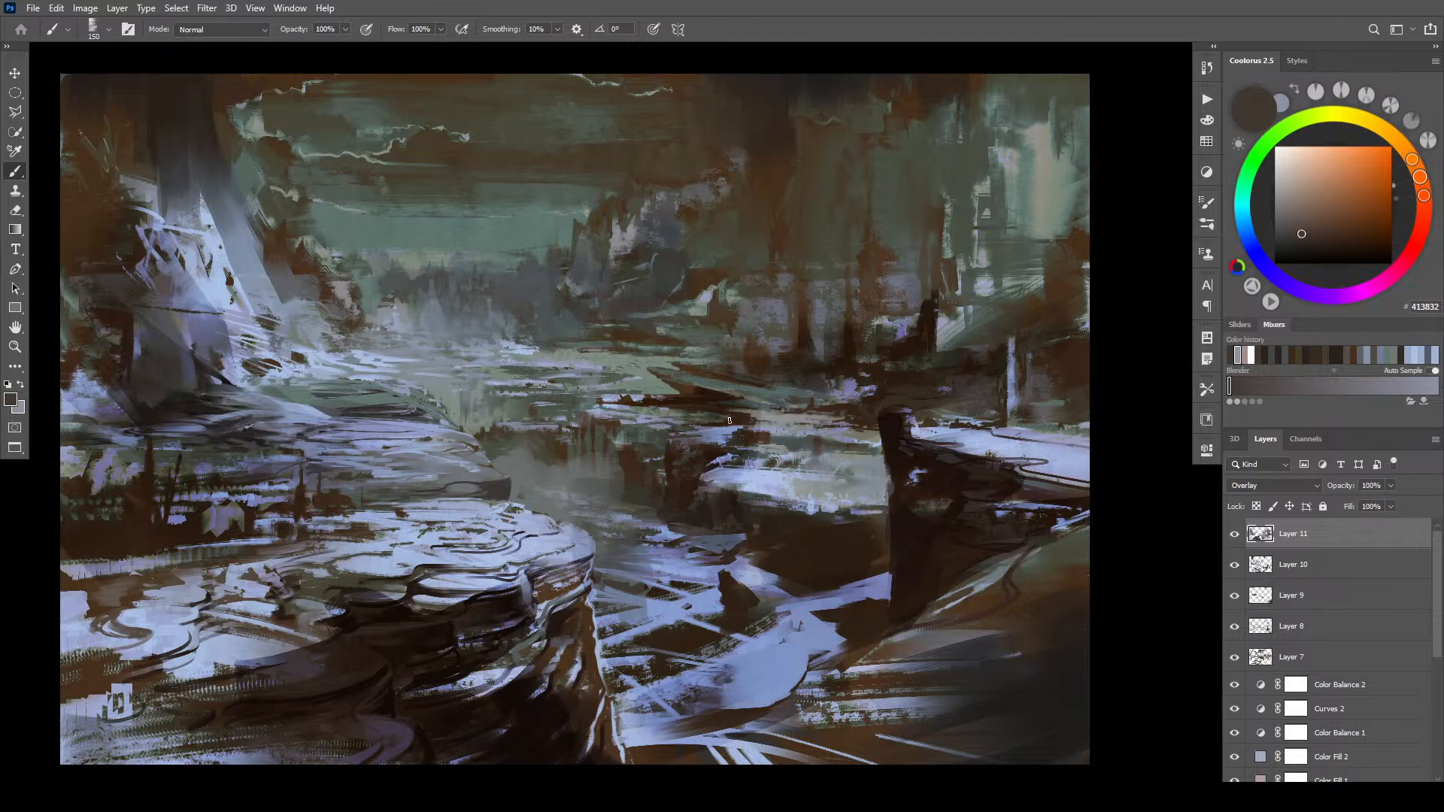
{"action": "key", "text": "bracketright"}
{"action": "key", "text": "bracketright"}
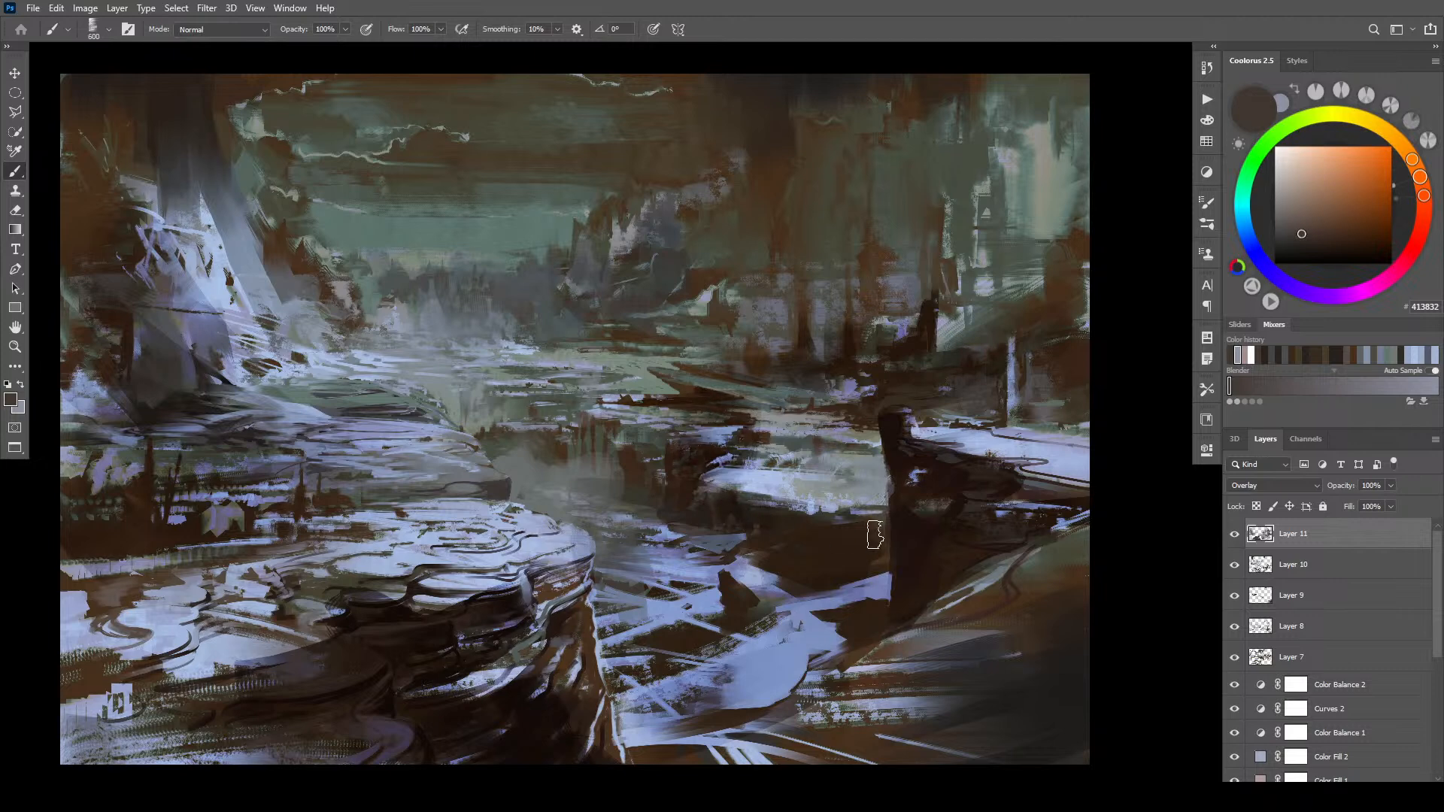
{"action": "key", "text": "bracketright"}
{"action": "key", "text": "bracketright"}
{"action": "key", "text": "bracketright"}
{"action": "key", "text": "bracketright"}
{"action": "key", "text": "bracketright"}
{"action": "left_click_drag", "start_coordinate": [872, 502], "coordinate": [707, 485]}
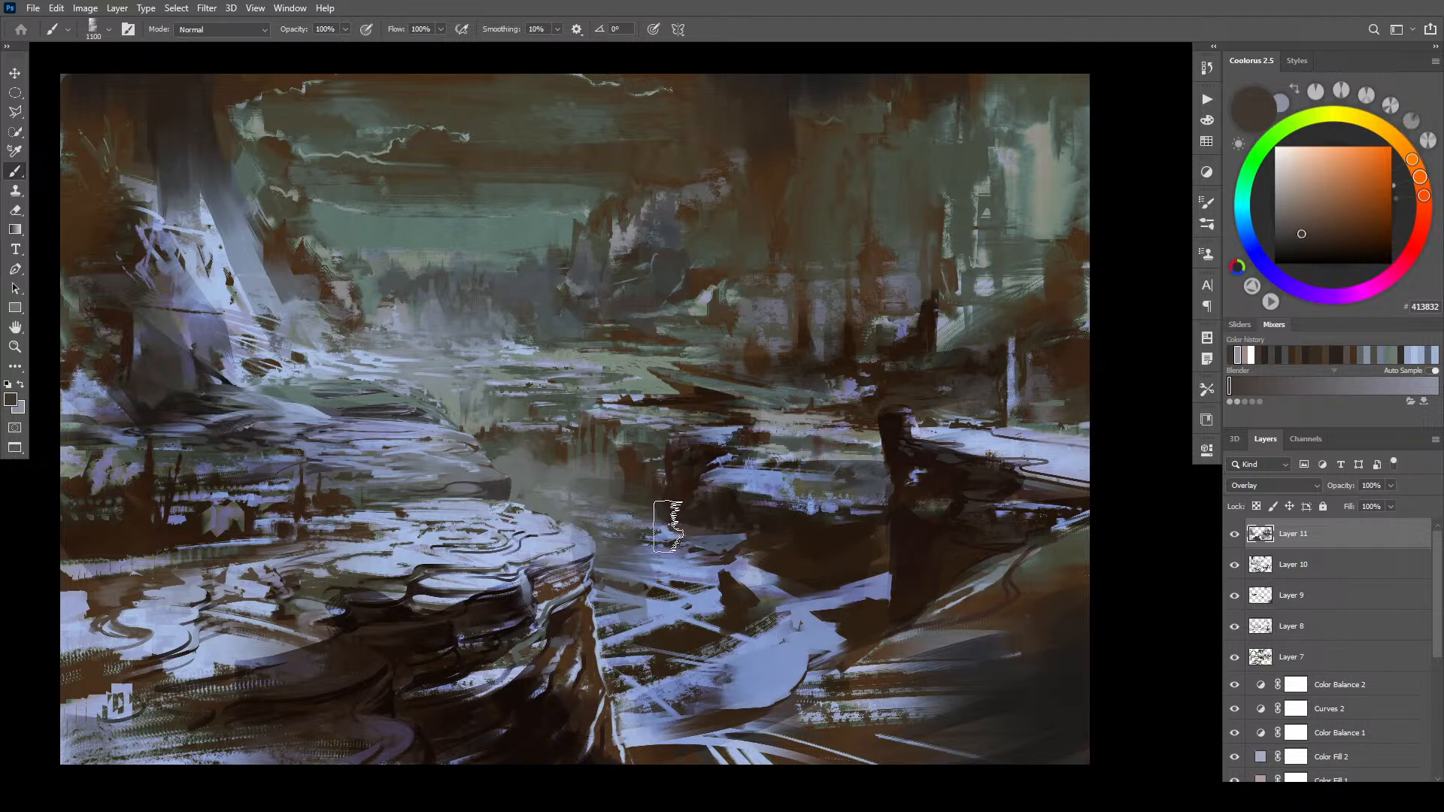
- Reduce the brush to 600 and darken the small rock wall at the centre of the scene
{"action": "key", "text": "bracketleft"}
{"action": "key", "text": "bracketleft"}
{"action": "key", "text": "bracketleft"}
{"action": "key", "text": "bracketleft"}
{"action": "key", "text": "bracketleft"}
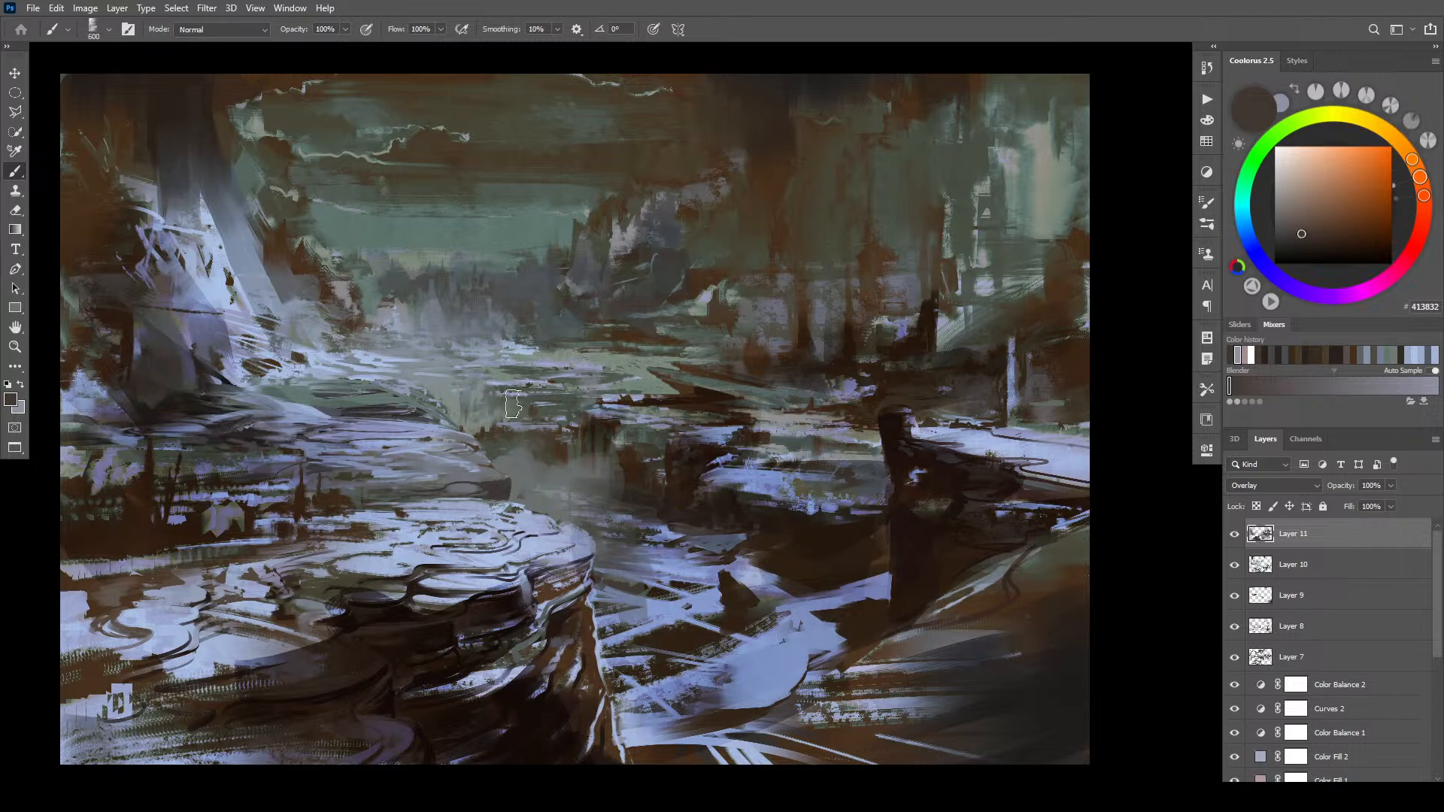
- Darken the distant hillside and the background forest to its right, enlarging the brush from 900 to 1300
{"action": "key", "text": "bracketright"}
{"action": "key", "text": "bracketright"}
{"action": "key", "text": "bracketright"}
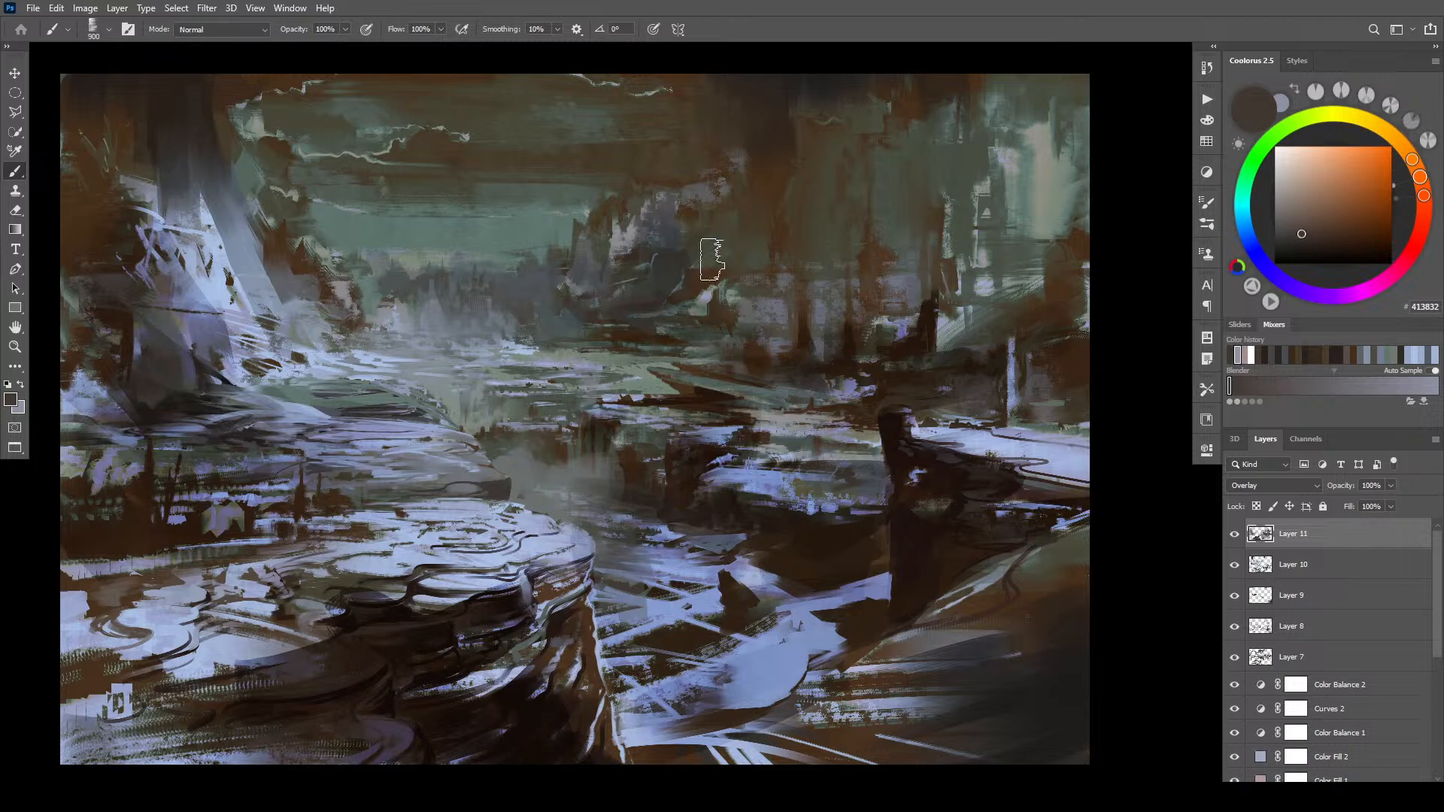
{"action": "key", "text": "bracketright"}
{"action": "key", "text": "bracketright"}
{"action": "key", "text": "bracketright"}
{"action": "key", "text": "bracketright"}
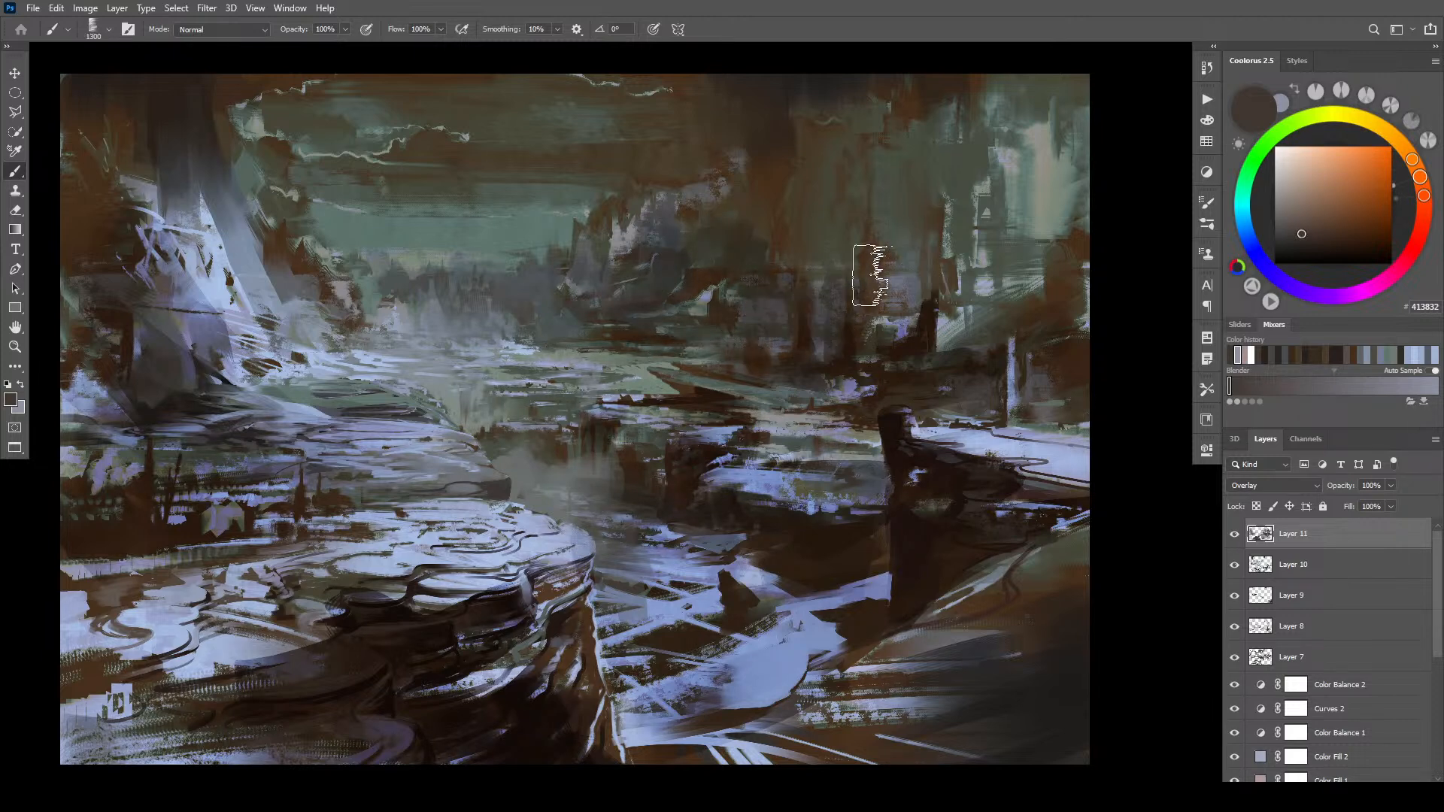
- Darken the distant tree line, far water and shoreline left of centre with the brush at size 900
{"action": "key", "text": "bracketleft"}
{"action": "key", "text": "bracketleft"}
{"action": "key", "text": "bracketleft"}
{"action": "key", "text": "bracketleft"}
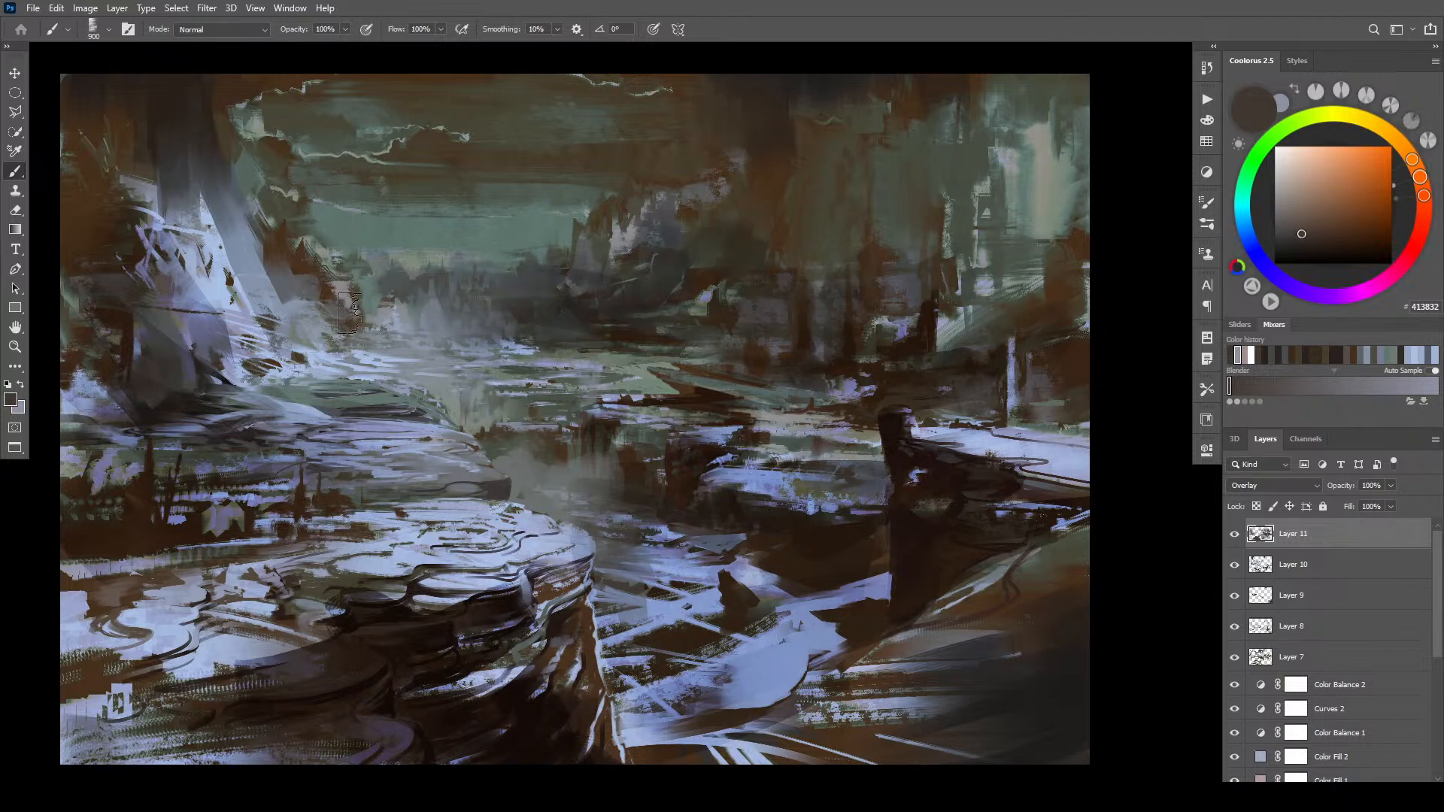
{"action": "mouse_move", "coordinate": [423, 382]}
{"action": "left_mouse_down"}
{"action": "mouse_move", "coordinate": [217, 275]}
{"action": "mouse_move", "coordinate": [227, 104]}
{"action": "mouse_move", "coordinate": [460, 255]}
{"action": "mouse_move", "coordinate": [445, 339]}
{"action": "mouse_move", "coordinate": [354, 317]}
{"action": "mouse_move", "coordinate": [474, 322]}
{"action": "left_mouse_up"}
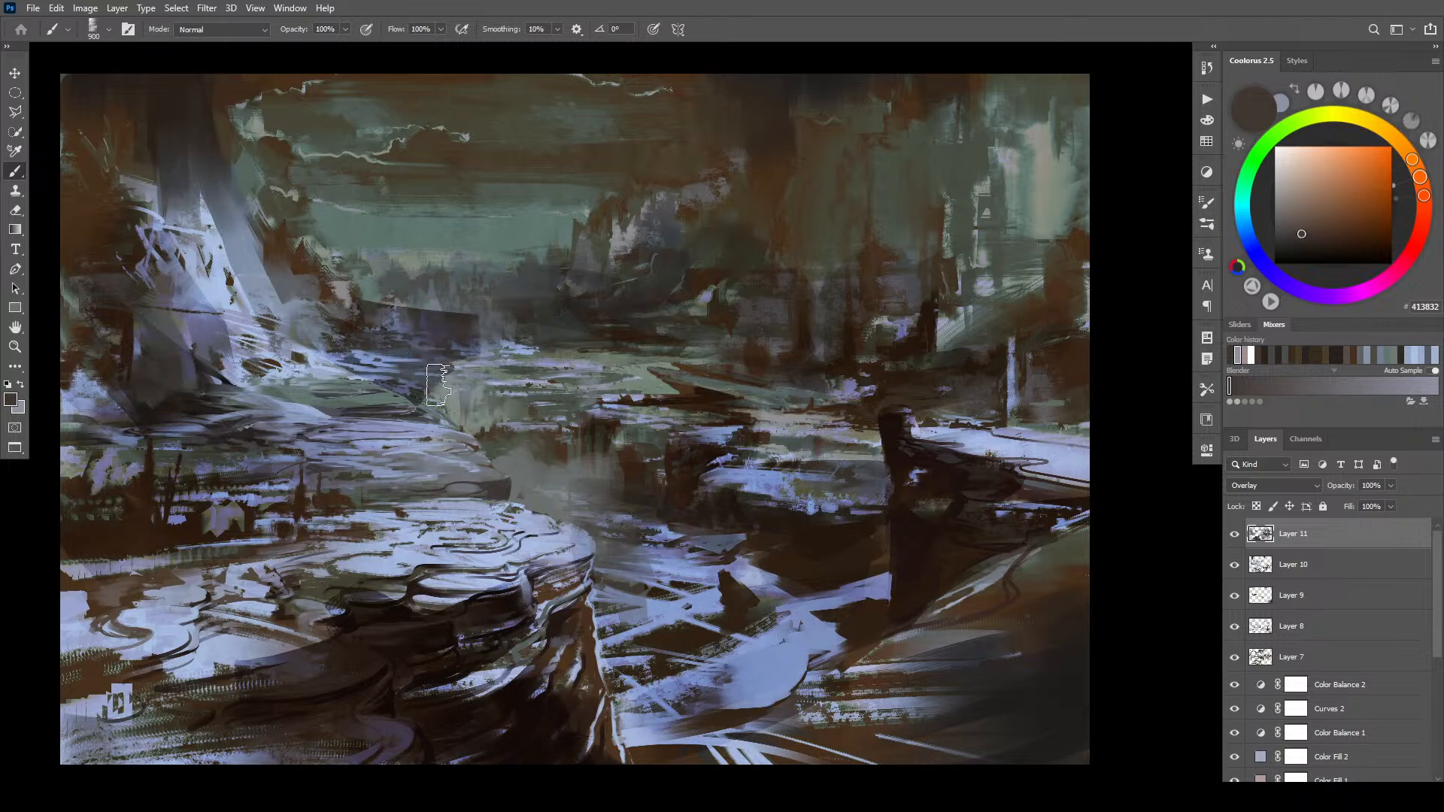
{"action": "mouse_move", "coordinate": [453, 372]}
{"action": "left_mouse_down"}
{"action": "mouse_move", "coordinate": [497, 342]}
{"action": "mouse_move", "coordinate": [617, 344]}
{"action": "mouse_move", "coordinate": [440, 383]}
{"action": "left_mouse_up"}
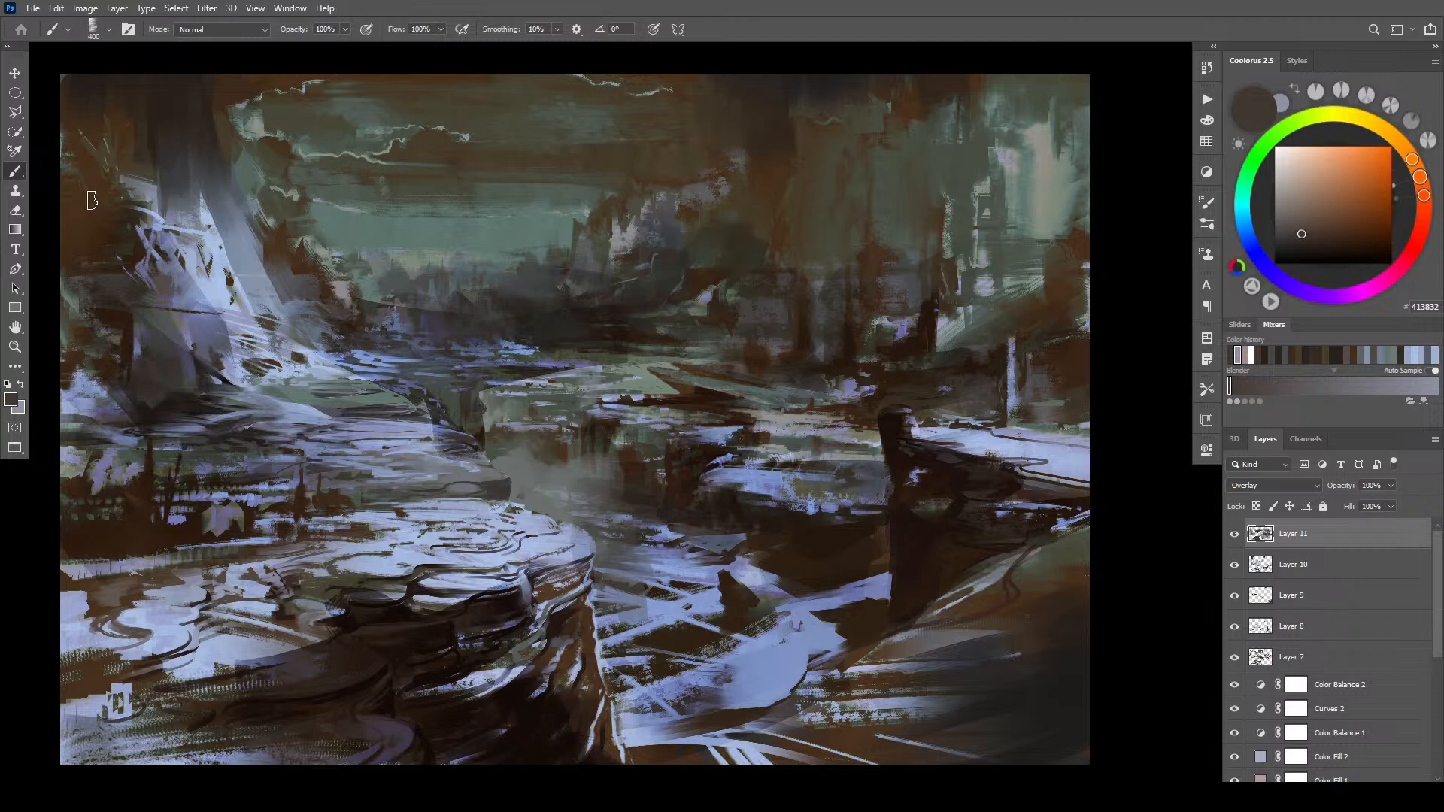
- Darken both edges of the big tree trunk from its top down to the roots with dark brown Overlay strokes
{"action": "left_click_drag", "start_coordinate": [171, 154], "coordinate": [205, 354]}
{"action": "key", "text": "bracketright"}
{"action": "key", "text": "bracketright"}
{"action": "key", "text": "bracketright"}
{"action": "key", "text": "bracketright"}
{"action": "key", "text": "bracketright"}
{"action": "mouse_move", "coordinate": [166, 237]}
{"action": "left_mouse_down"}
{"action": "mouse_move", "coordinate": [146, 88]}
{"action": "mouse_move", "coordinate": [120, 119]}
{"action": "left_mouse_up"}
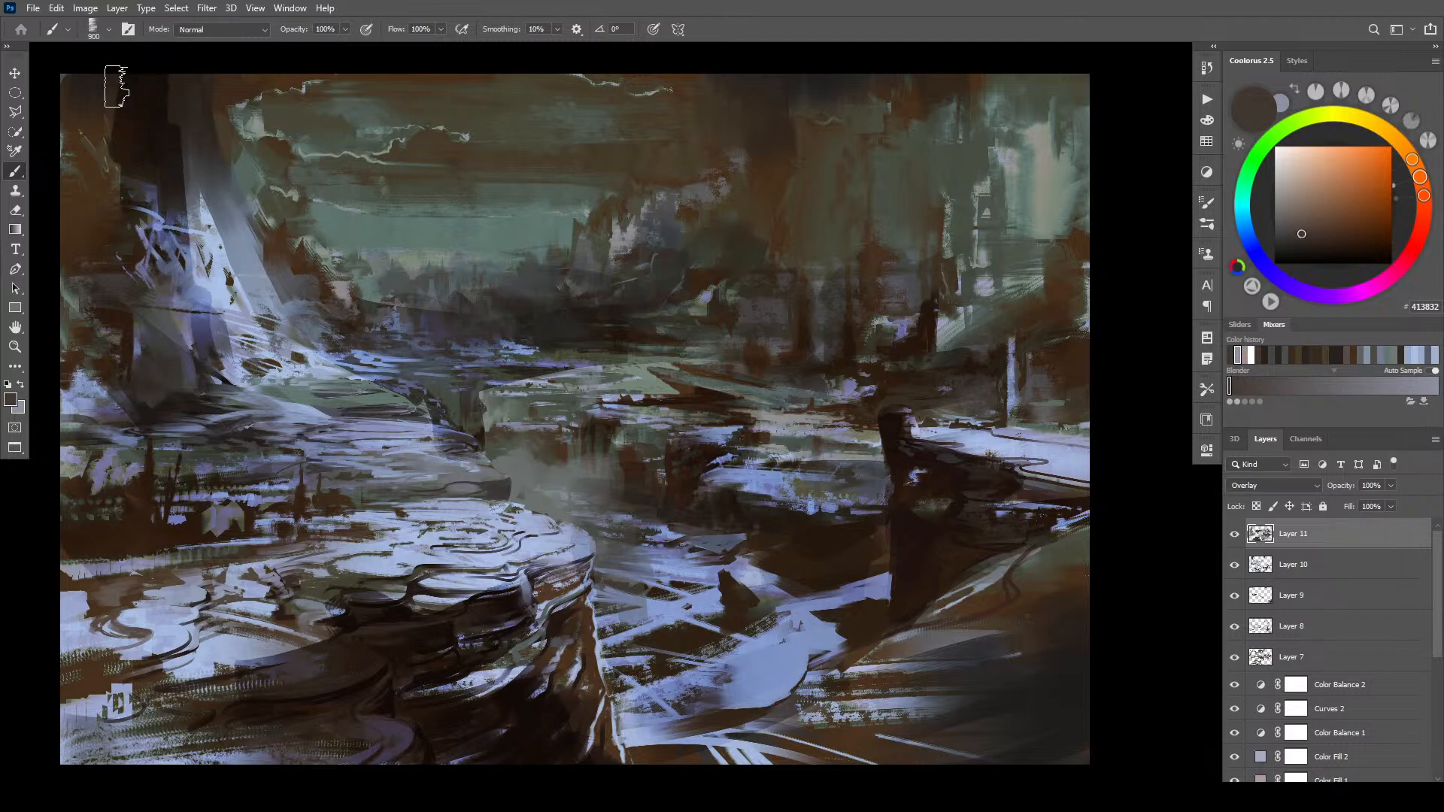
{"action": "mouse_move", "coordinate": [225, 155]}
{"action": "left_mouse_down"}
{"action": "mouse_move", "coordinate": [220, 249]}
{"action": "mouse_move", "coordinate": [263, 294]}
{"action": "mouse_move", "coordinate": [236, 229]}
{"action": "mouse_move", "coordinate": [297, 349]}
{"action": "left_mouse_up"}
{"action": "left_click_drag", "start_coordinate": [243, 220], "coordinate": [337, 345]}
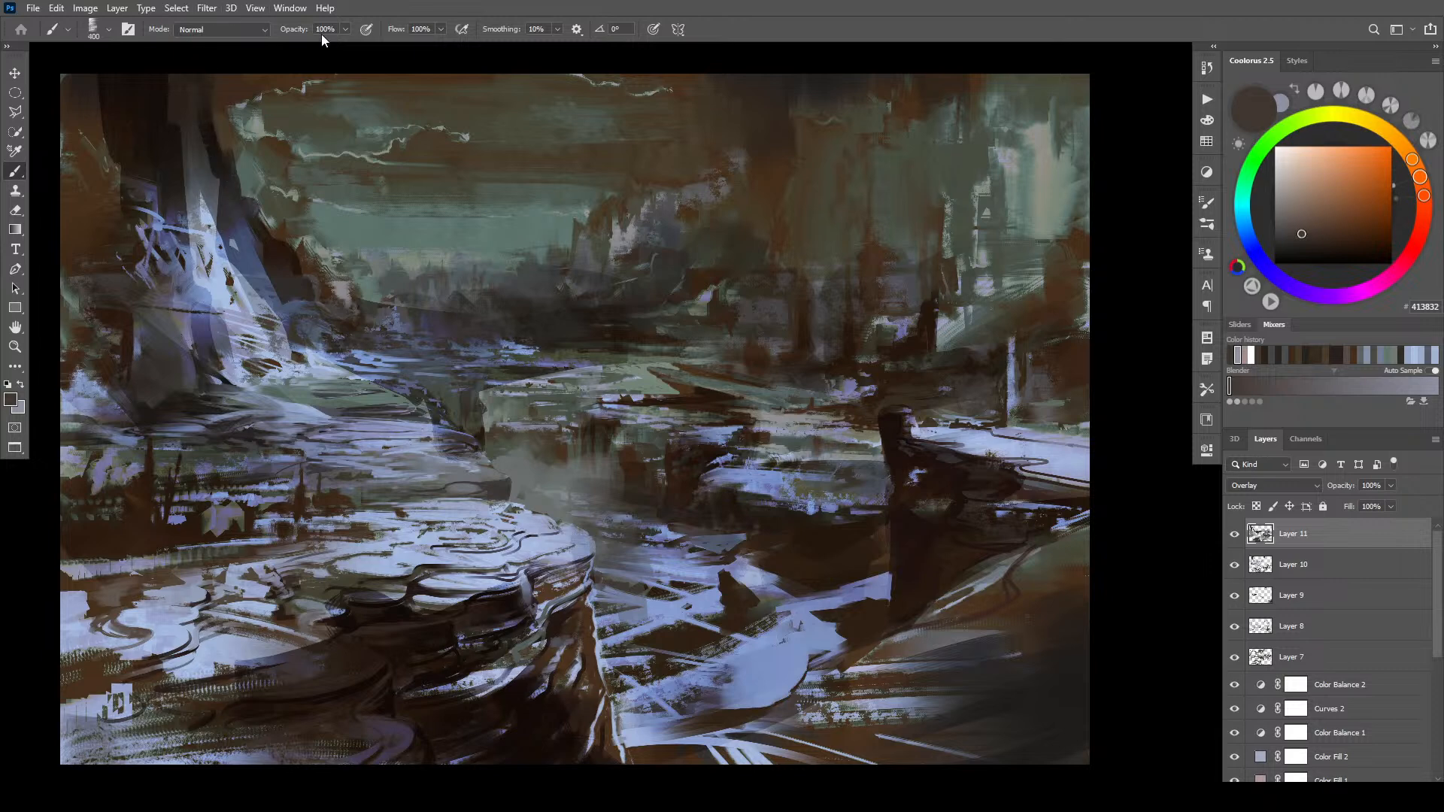
- Enlarge the brush to 1200 and darken the middle of the big tree trunk with downward strokes
{"action": "key", "text": "bracketright"}
{"action": "key", "text": "bracketright"}
{"action": "key", "text": "bracketright"}
{"action": "key", "text": "bracketright"}
{"action": "key", "text": "bracketright"}
{"action": "key", "text": "bracketright"}
{"action": "key", "text": "bracketright"}
{"action": "key", "text": "bracketright"}
{"action": "left_click_drag", "start_coordinate": [184, 89], "coordinate": [196, 280]}
{"action": "left_click_drag", "start_coordinate": [192, 188], "coordinate": [214, 352]}
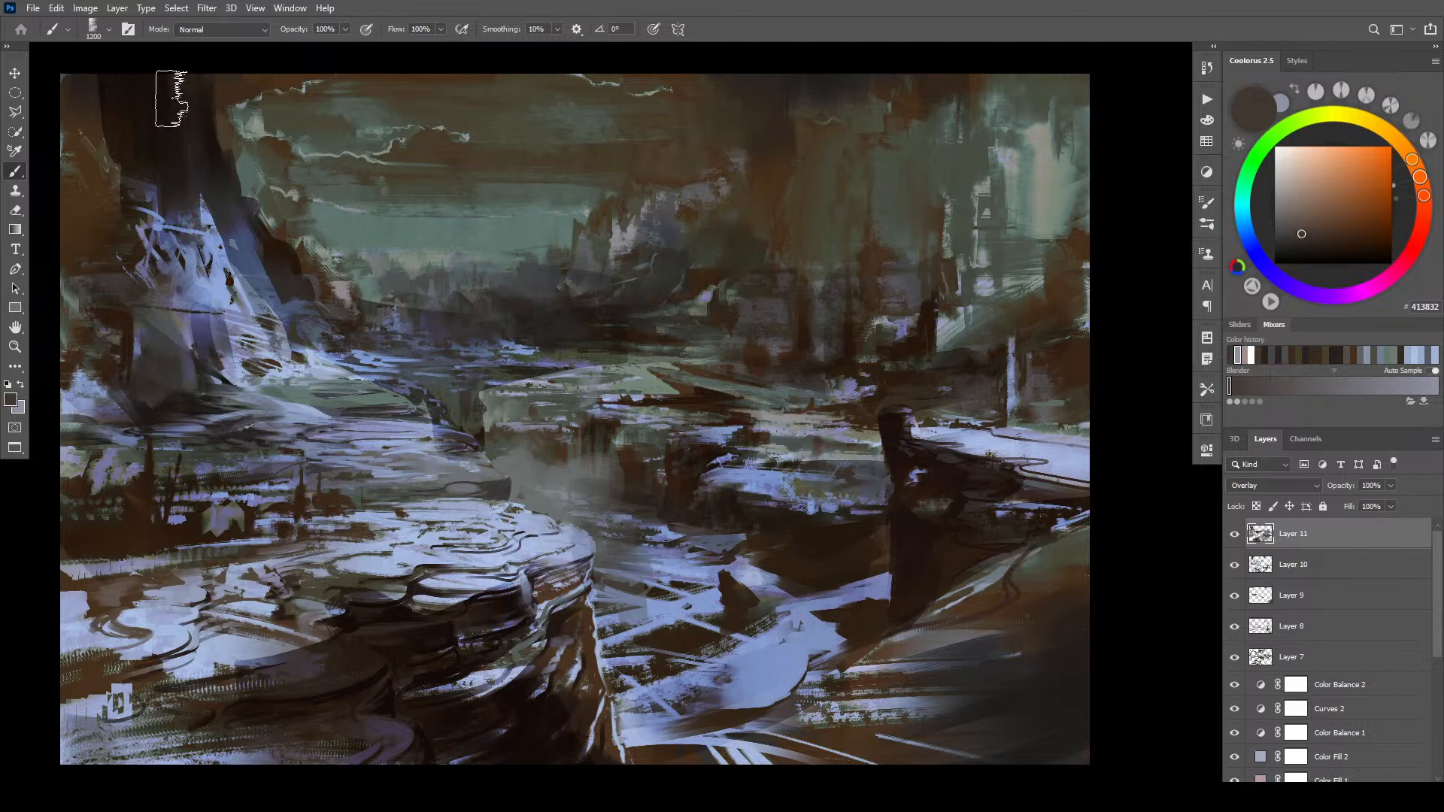
- Enlarge the brush to 2400 and darken the foreground rock ledge and the slope in the lower right corner with dark brown strokes
{"action": "key", "text": "bracketleft"}
{"action": "key", "text": "bracketleft"}
{"action": "key", "text": "bracketleft"}
{"action": "key", "text": "bracketleft"}
{"action": "key", "text": "bracketleft"}
{"action": "key", "text": "bracketleft"}
{"action": "key", "text": "bracketleft"}
{"action": "key", "text": "bracketright"}
{"action": "key", "text": "bracketright"}
{"action": "key", "text": "bracketright"}
{"action": "key", "text": "bracketright"}
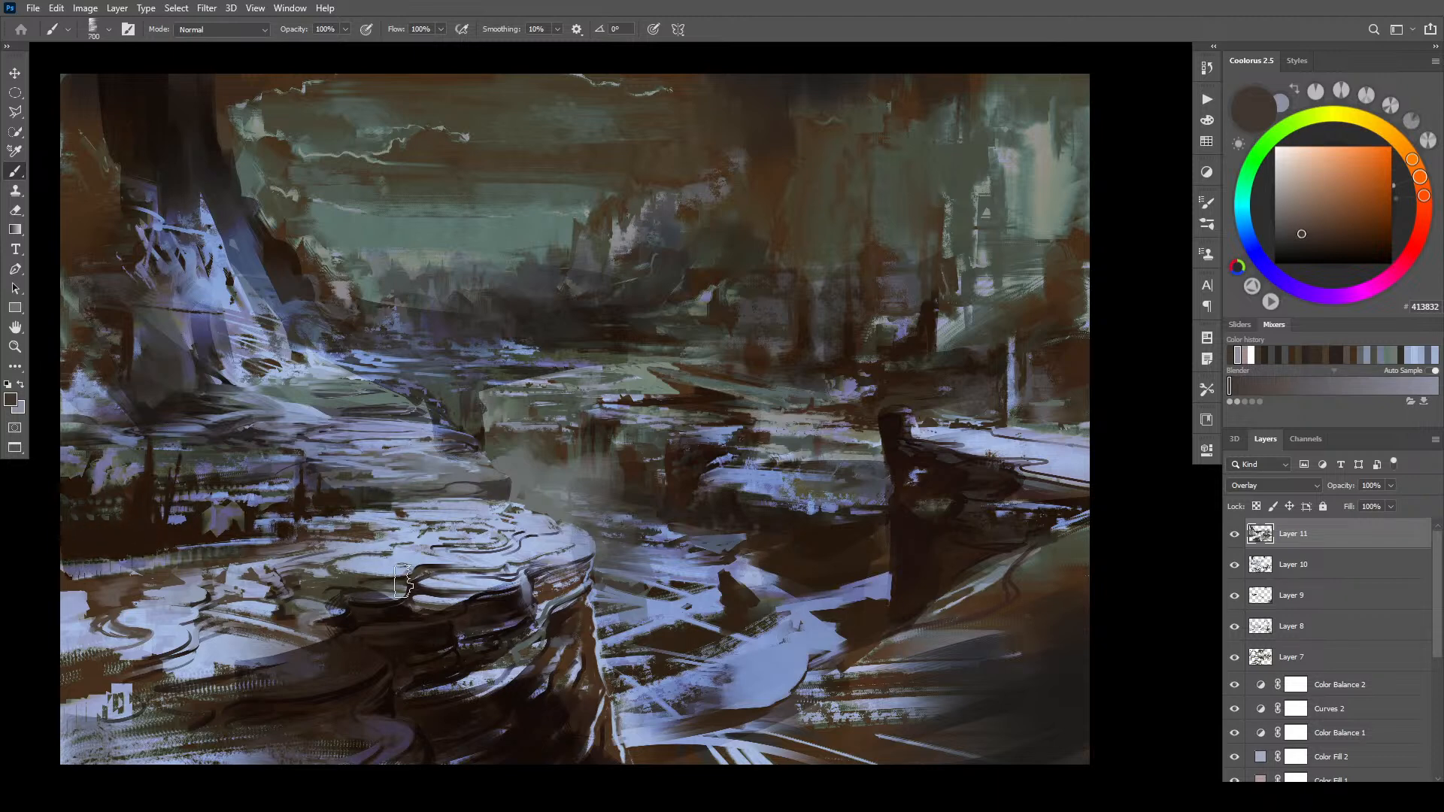
{"action": "key", "text": "bracketright"}
{"action": "key", "text": "bracketright"}
{"action": "key", "text": "bracketright"}
{"action": "key", "text": "bracketright"}
{"action": "key", "text": "bracketright"}
{"action": "key", "text": "bracketright"}
{"action": "key", "text": "bracketright"}
{"action": "key", "text": "bracketright"}
{"action": "key", "text": "bracketright"}
{"action": "key", "text": "bracketright"}
{"action": "key", "text": "bracketright"}
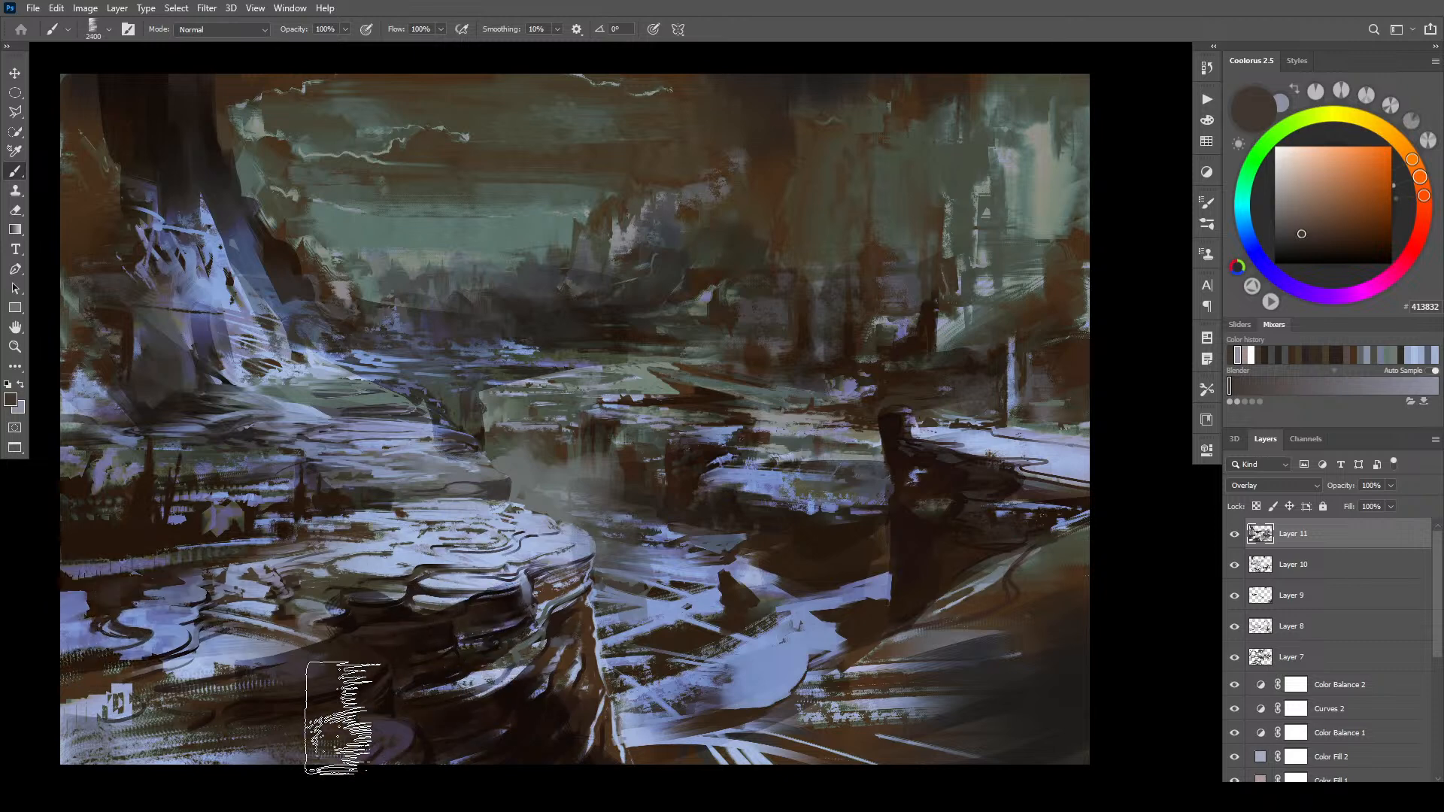
{"action": "left_click_drag", "start_coordinate": [230, 590], "coordinate": [366, 583]}
{"action": "left_click_drag", "start_coordinate": [158, 724], "coordinate": [242, 725]}
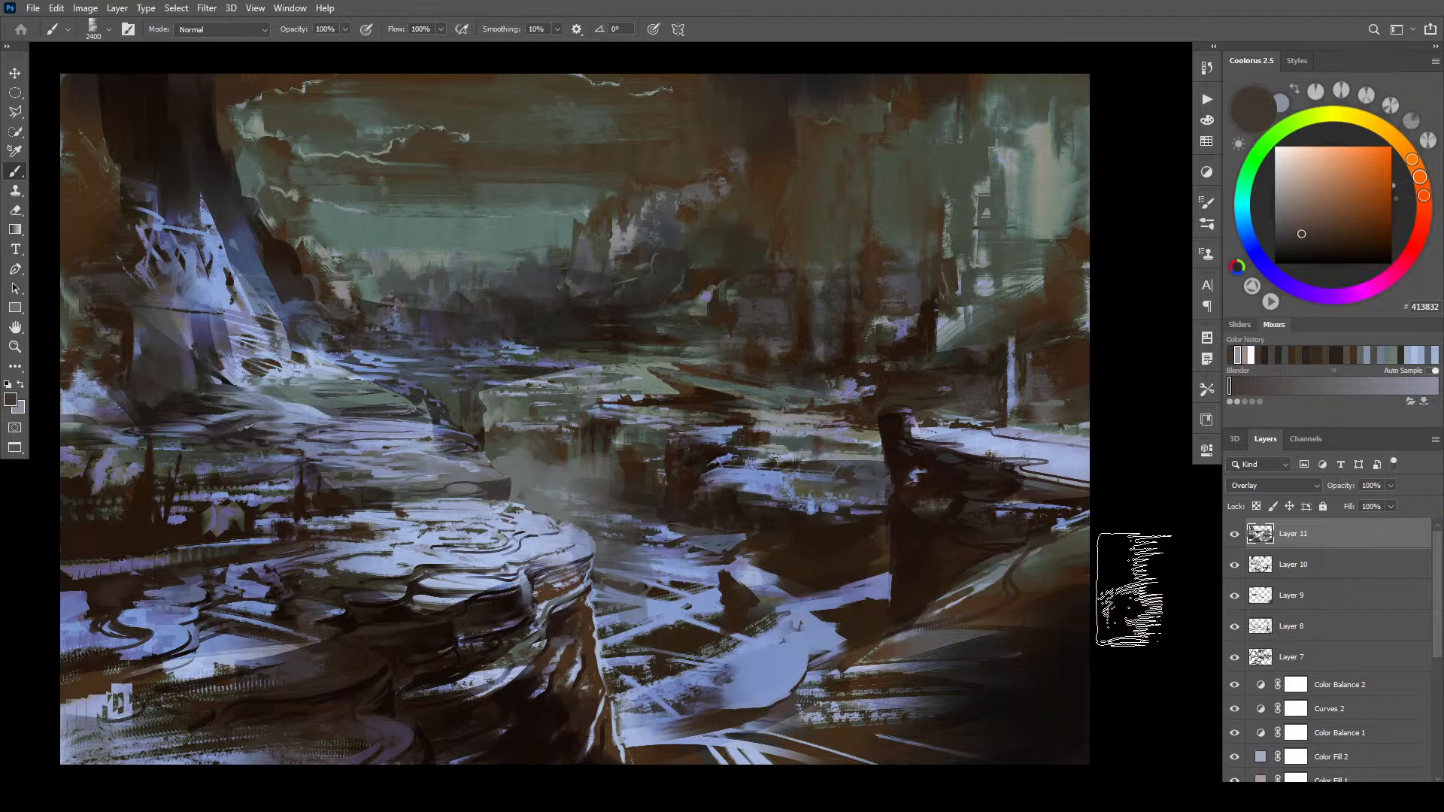
- Reduce the brush to 900 and darken the rocky bank beside the broken stump, undoing the stroke along its upper part
{"action": "key", "text": "bracketleft"}
{"action": "key", "text": "bracketleft"}
{"action": "key", "text": "bracketleft"}
{"action": "key", "text": "bracketleft"}
{"action": "key", "text": "bracketleft"}
{"action": "key", "text": "bracketleft"}
{"action": "key", "text": "bracketleft"}
{"action": "key", "text": "bracketleft"}
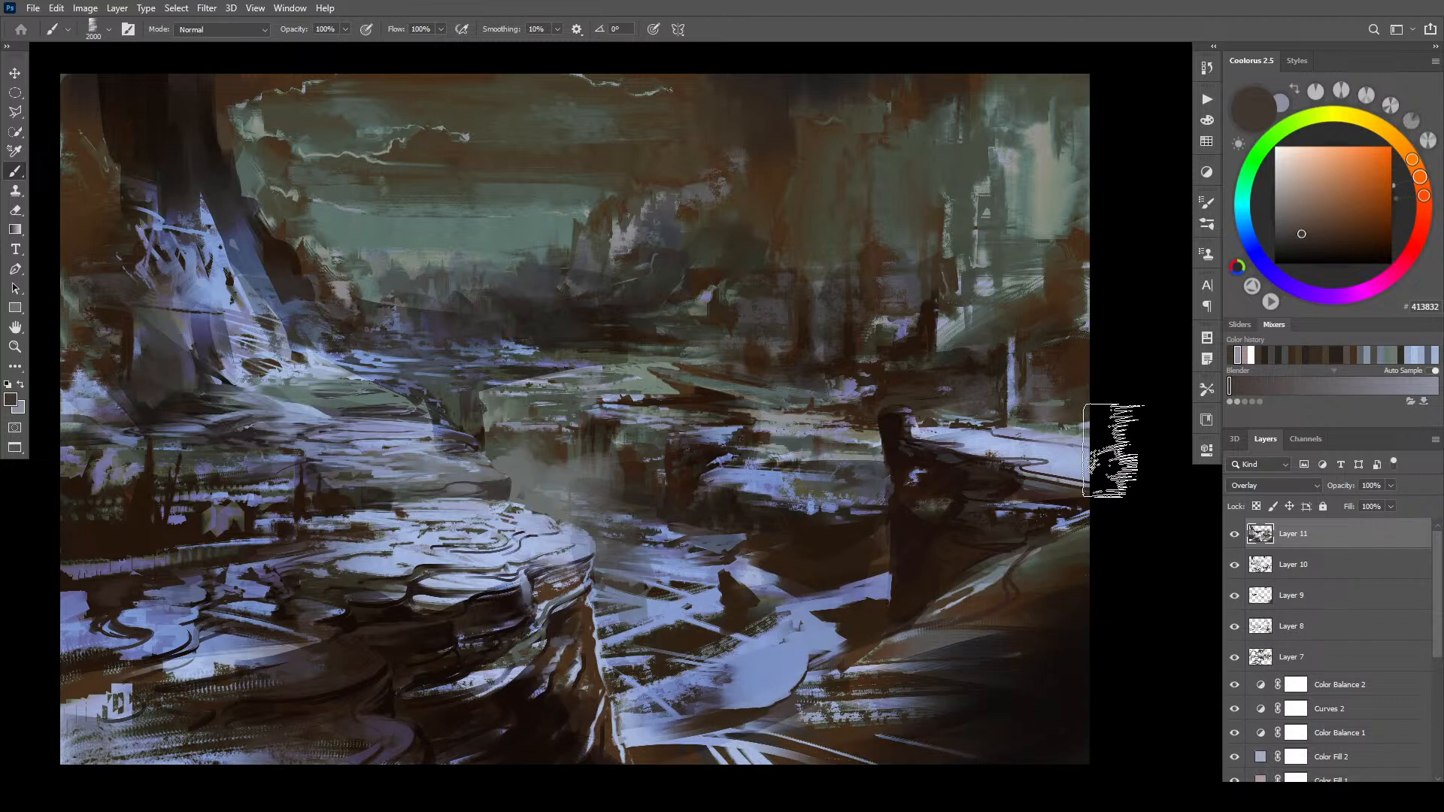
{"action": "key", "text": "bracketleft"}
{"action": "key", "text": "bracketleft"}
{"action": "key", "text": "bracketleft"}
{"action": "key", "text": "bracketleft"}
{"action": "key", "text": "bracketleft"}
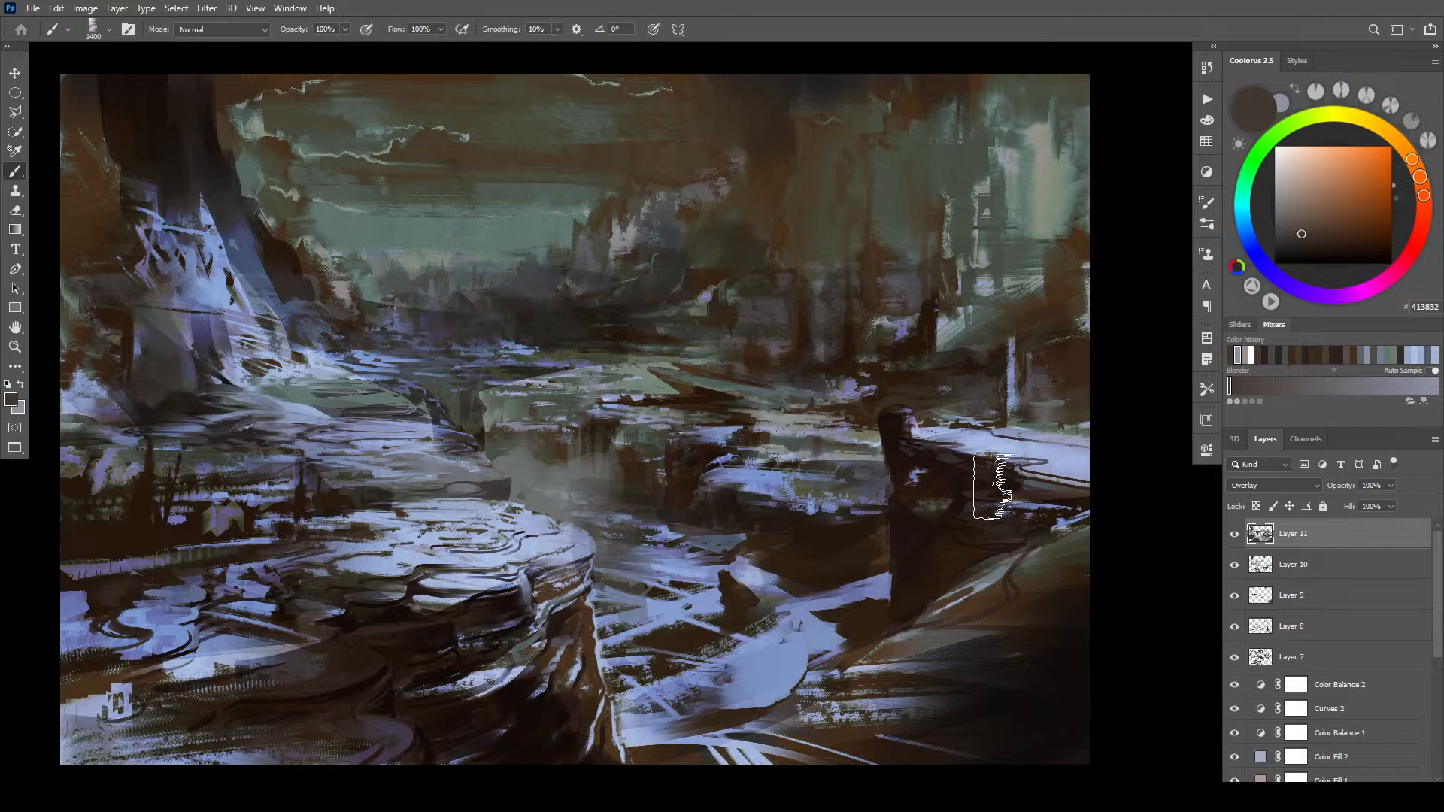
{"action": "key", "text": "bracketleft"}
{"action": "key", "text": "bracketleft"}
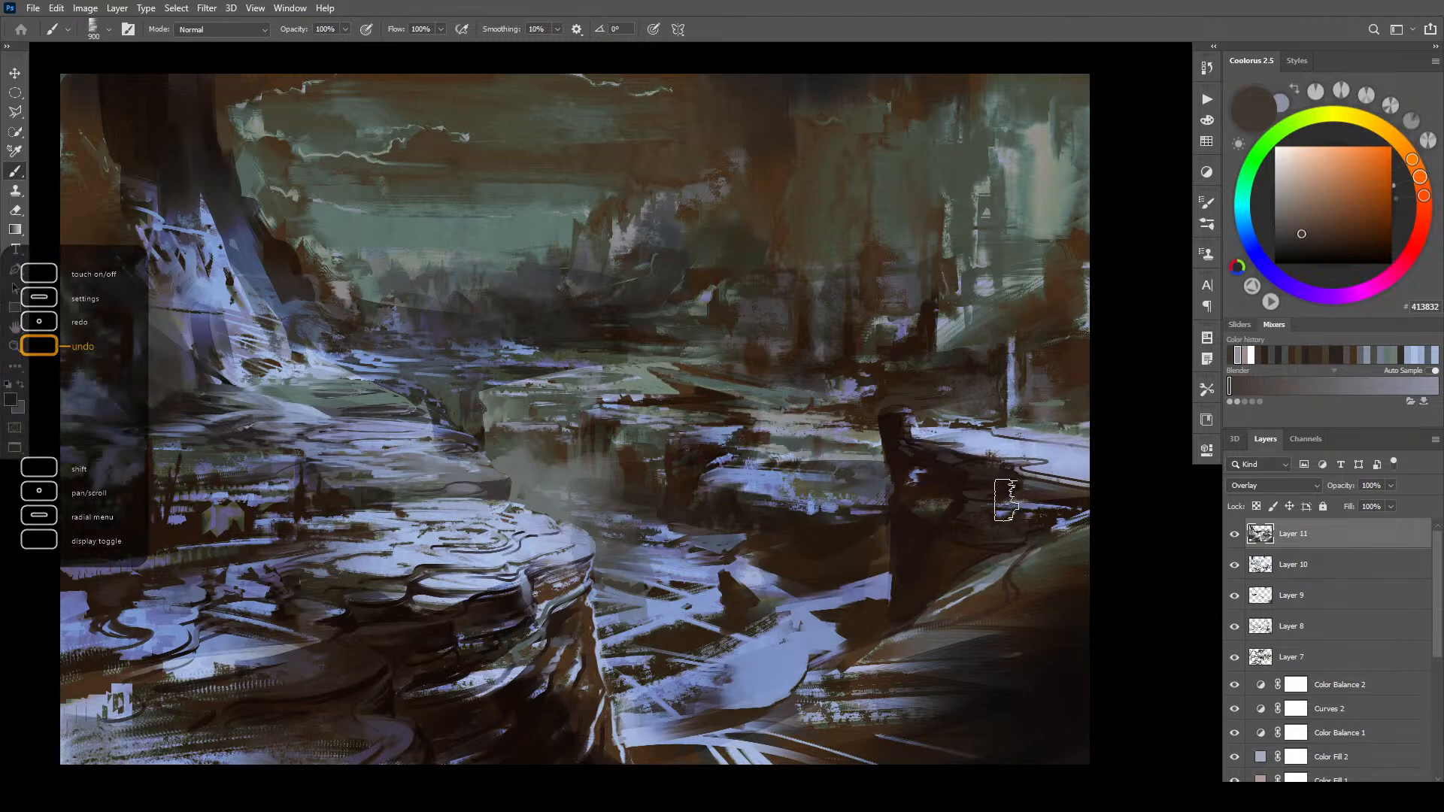
{"action": "left_click_drag", "start_coordinate": [1004, 500], "coordinate": [1089, 487]}
{"action": "key", "text": "ctrl+z"}
{"action": "mouse_move", "coordinate": [1009, 535]}
{"action": "left_mouse_down"}
{"action": "mouse_move", "coordinate": [1111, 512]}
{"action": "mouse_move", "coordinate": [989, 560]}
{"action": "left_mouse_up"}
- Try darkening the stone ledge beside the gorge mist with the brush at size 700, and undo the stroke
{"action": "key", "text": "bracketleft"}
{"action": "key", "text": "bracketleft"}
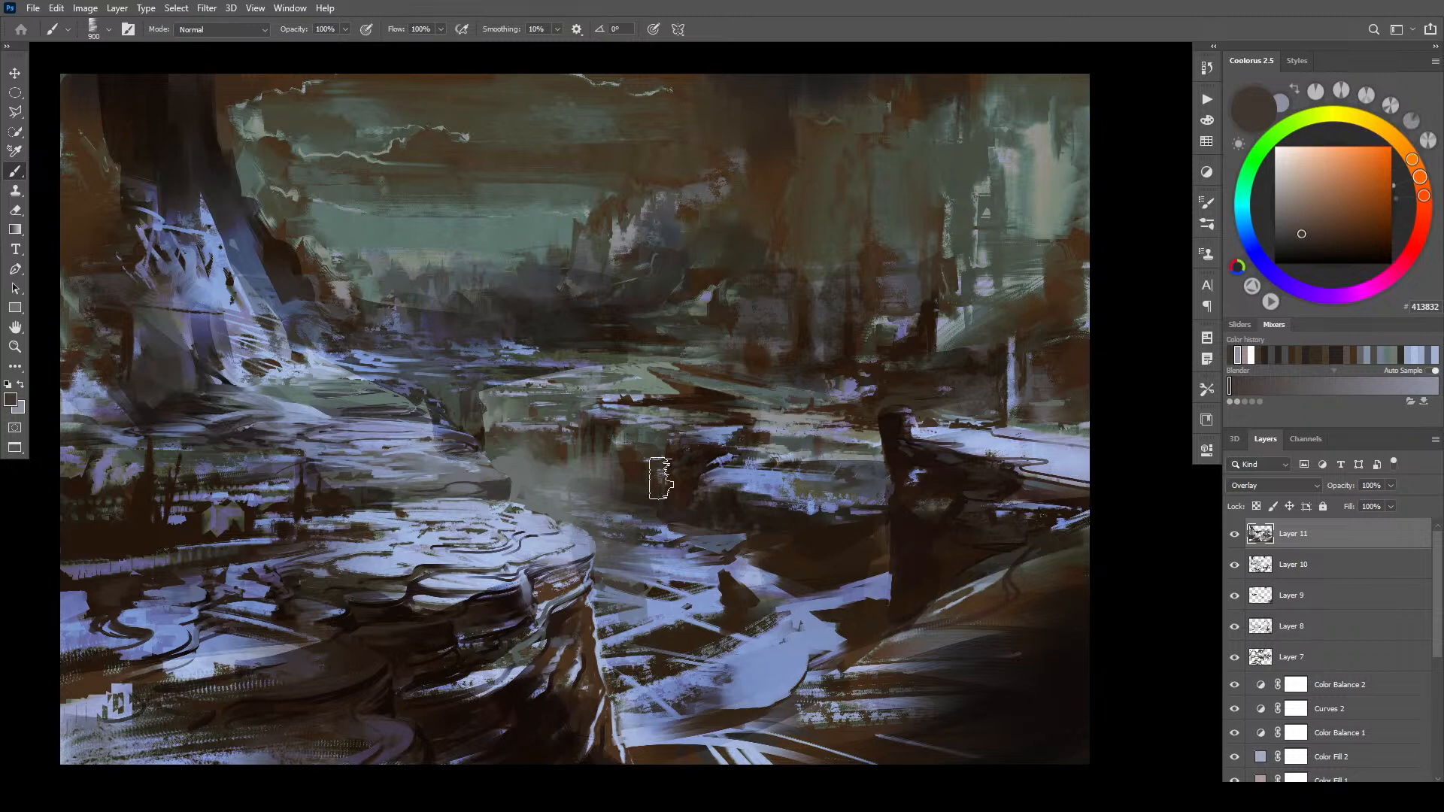
{"action": "left_click_drag", "start_coordinate": [505, 486], "coordinate": [280, 510]}
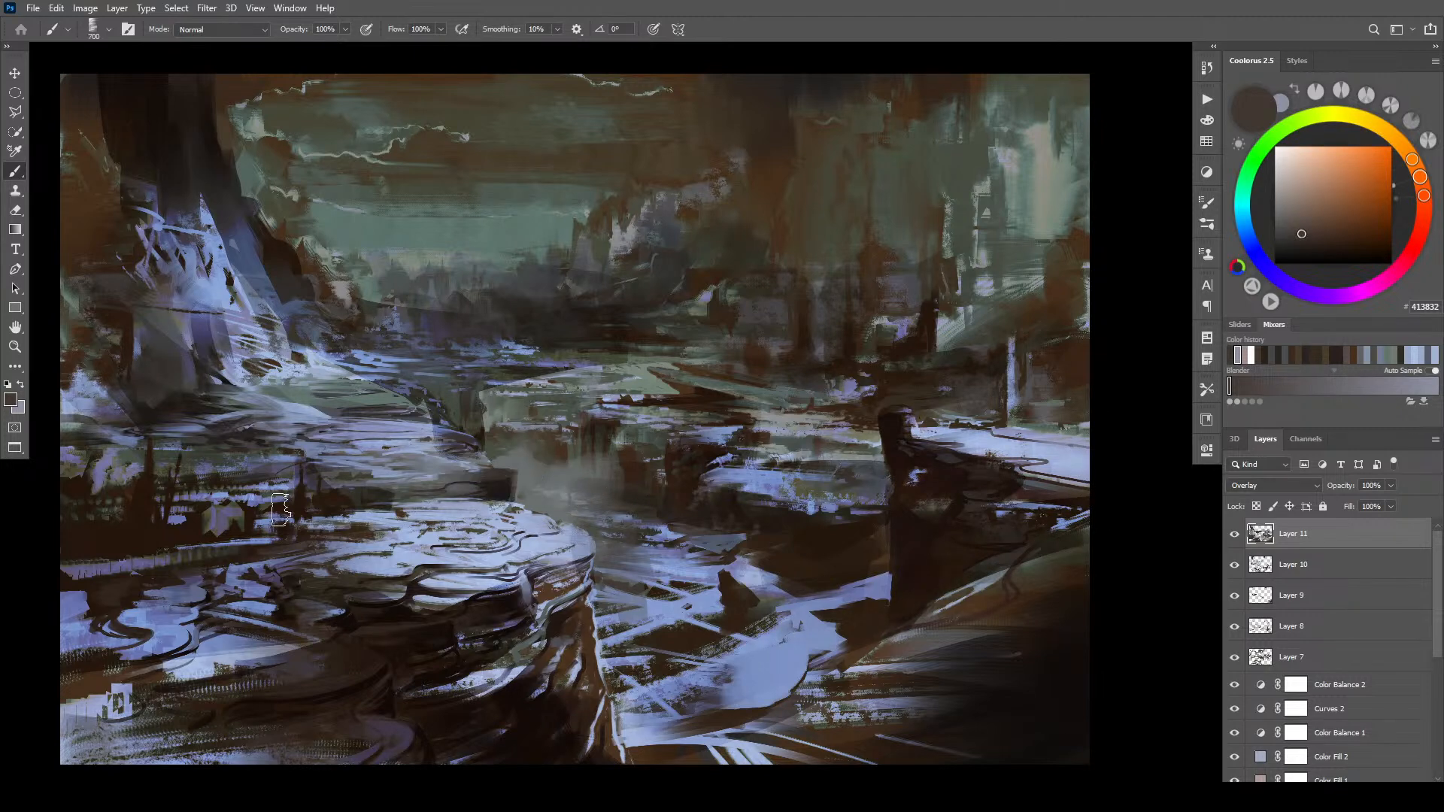
{"action": "key", "text": "ctrl+z"}
- Darken the misty gap and rock faces in the middle of the gorge with the brush at size 900
{"action": "key", "text": "bracketright"}
{"action": "key", "text": "bracketright"}
{"action": "mouse_move", "coordinate": [627, 508]}
{"action": "left_mouse_down"}
{"action": "mouse_move", "coordinate": [484, 506]}
{"action": "mouse_move", "coordinate": [612, 557]}
{"action": "mouse_move", "coordinate": [610, 578]}
{"action": "mouse_move", "coordinate": [599, 514]}
{"action": "mouse_move", "coordinate": [552, 496]}
{"action": "mouse_move", "coordinate": [612, 533]}
{"action": "mouse_move", "coordinate": [531, 483]}
{"action": "mouse_move", "coordinate": [603, 488]}
{"action": "mouse_move", "coordinate": [575, 461]}
{"action": "mouse_move", "coordinate": [595, 442]}
{"action": "mouse_move", "coordinate": [618, 470]}
{"action": "mouse_move", "coordinate": [635, 448]}
{"action": "mouse_move", "coordinate": [660, 481]}
{"action": "mouse_move", "coordinate": [807, 558]}
{"action": "left_mouse_up"}
{"action": "key", "text": "bracketleft"}
{"action": "key", "text": "bracketleft"}
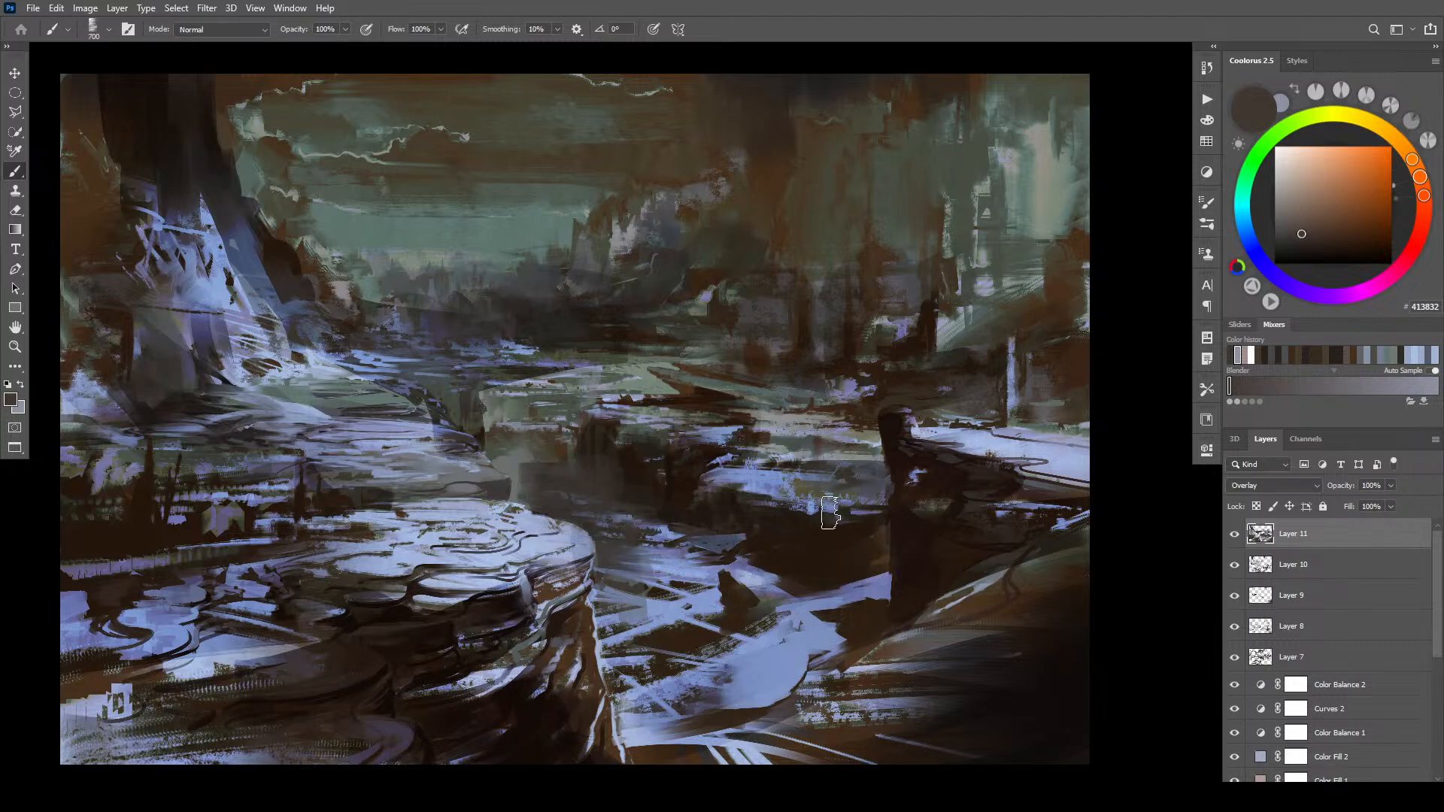
- Switch to the blue-grey colour 8D91A2 and lighten the mist beside the ledge, undoing the last stroke over the ledge
{"action": "left_click", "coordinate": [495, 525], "text": "alt"}
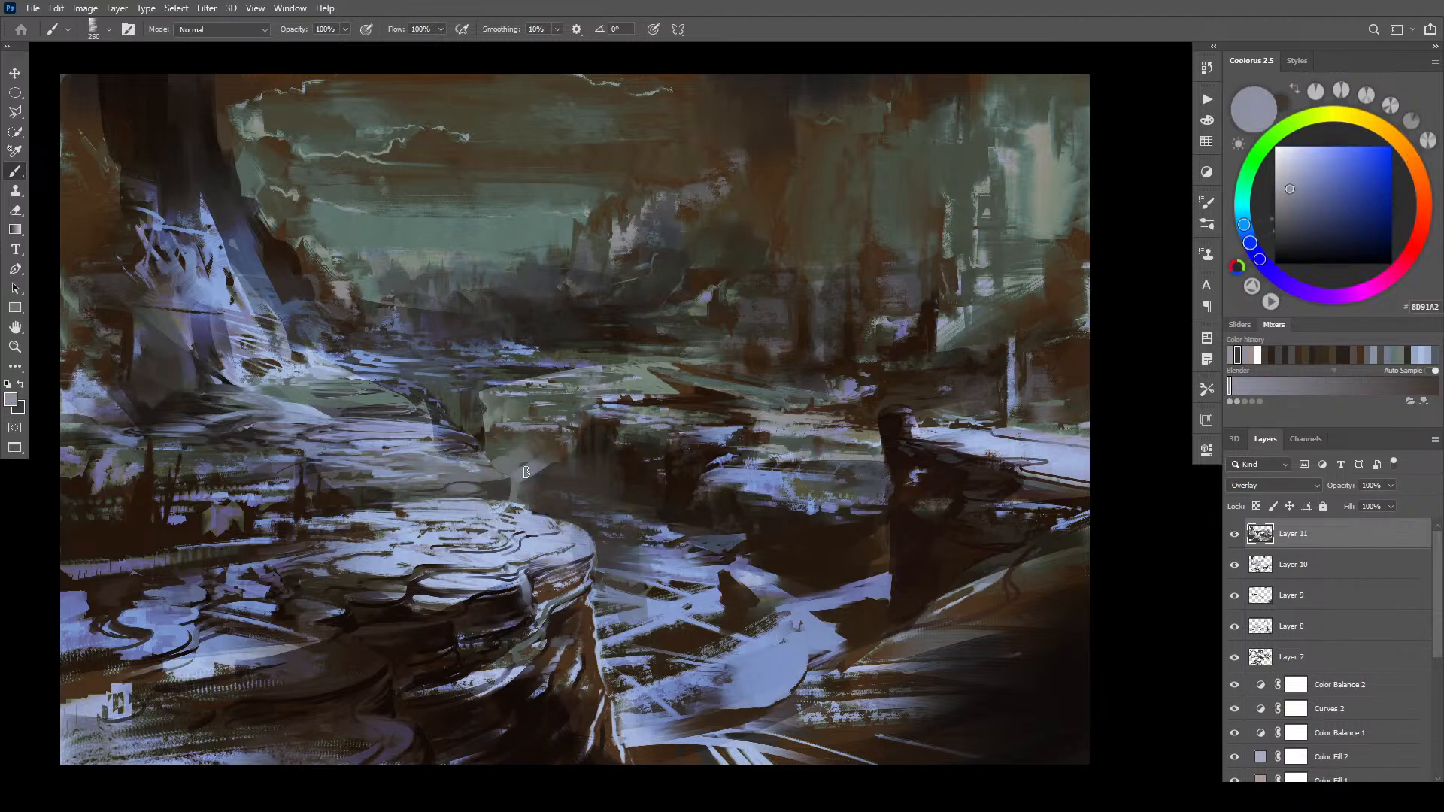
{"action": "left_click_drag", "start_coordinate": [571, 455], "coordinate": [523, 477]}
{"action": "left_click_drag", "start_coordinate": [586, 460], "coordinate": [519, 501]}
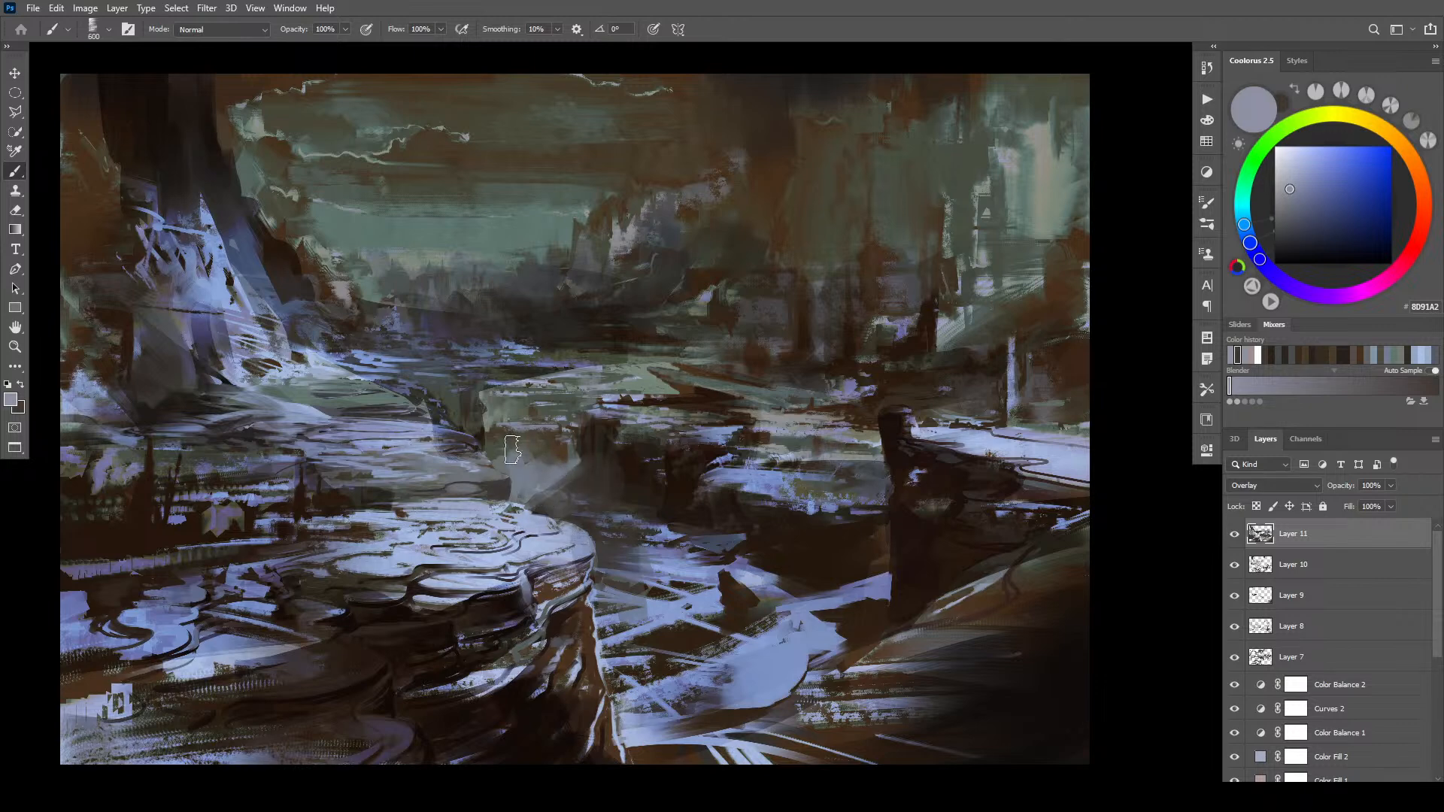
{"action": "mouse_move", "coordinate": [512, 481]}
{"action": "left_mouse_down"}
{"action": "mouse_move", "coordinate": [449, 452]}
{"action": "mouse_move", "coordinate": [438, 422]}
{"action": "left_mouse_up"}
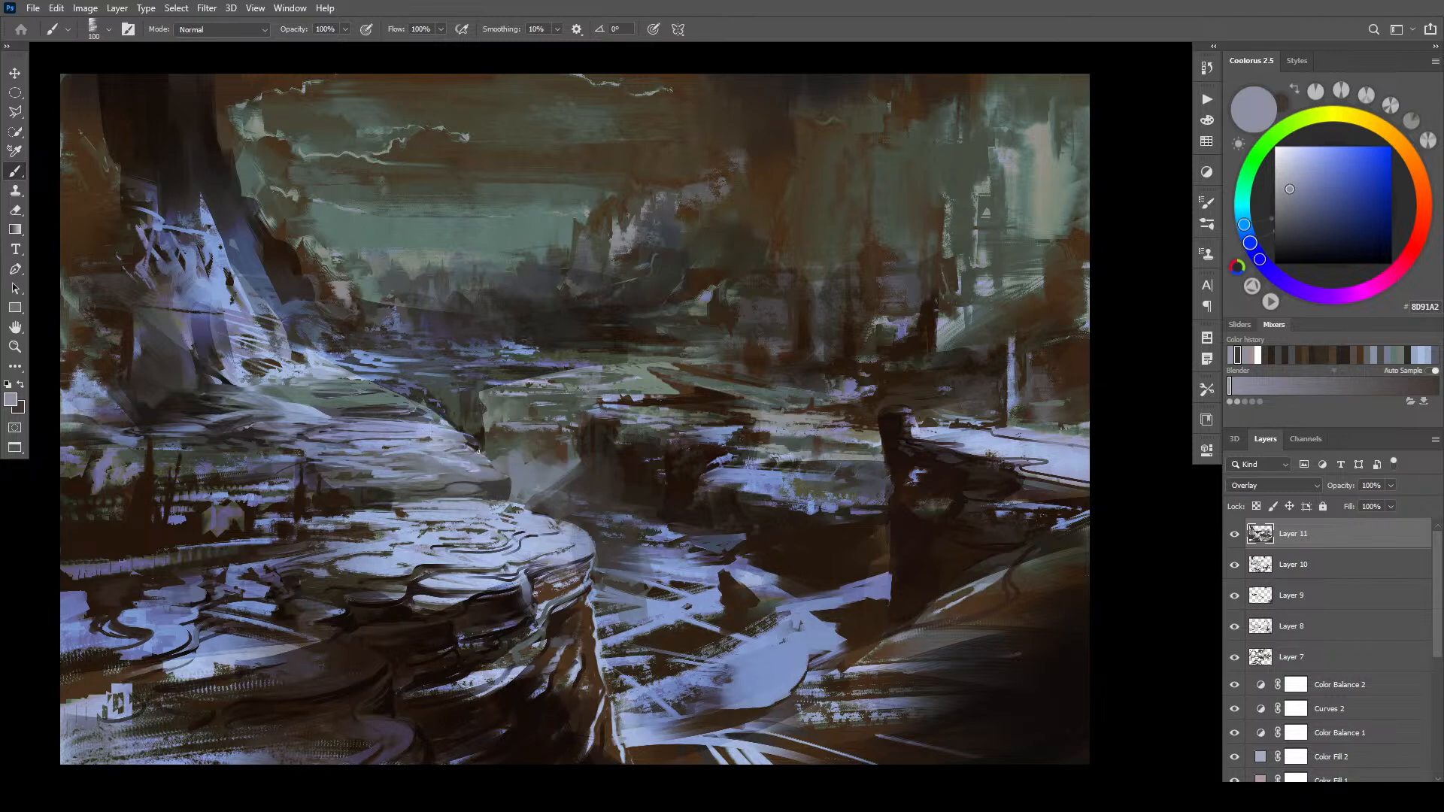
{"action": "key", "text": "ctrl+z"}
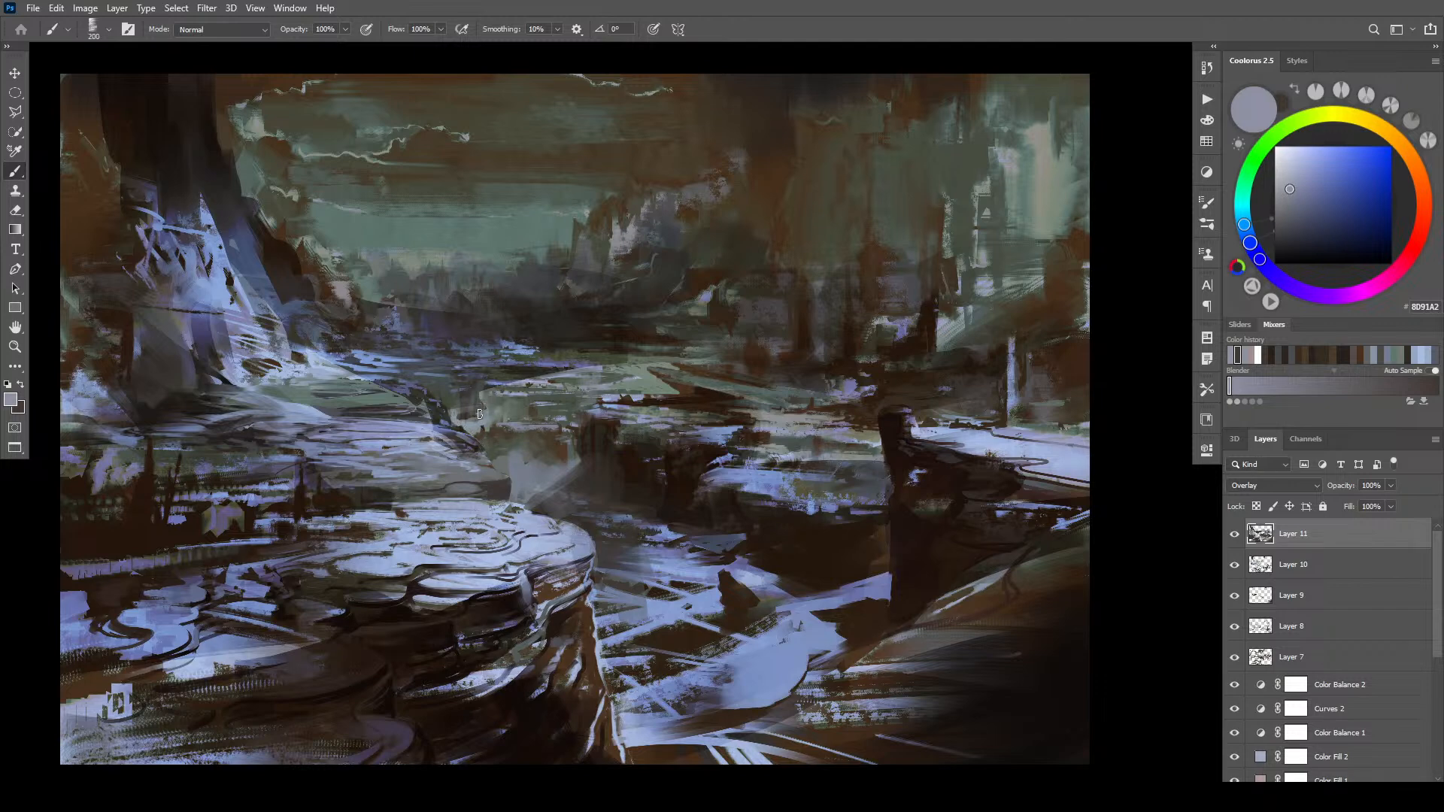
- Lighten the green bank beyond the upper ledge and the stones near the tree roots with small blue-grey strokes
{"action": "left_click", "coordinate": [469, 406]}
{"action": "key", "text": "bracketright"}
{"action": "key", "text": "bracketright"}
{"action": "left_click_drag", "start_coordinate": [283, 410], "coordinate": [351, 438]}
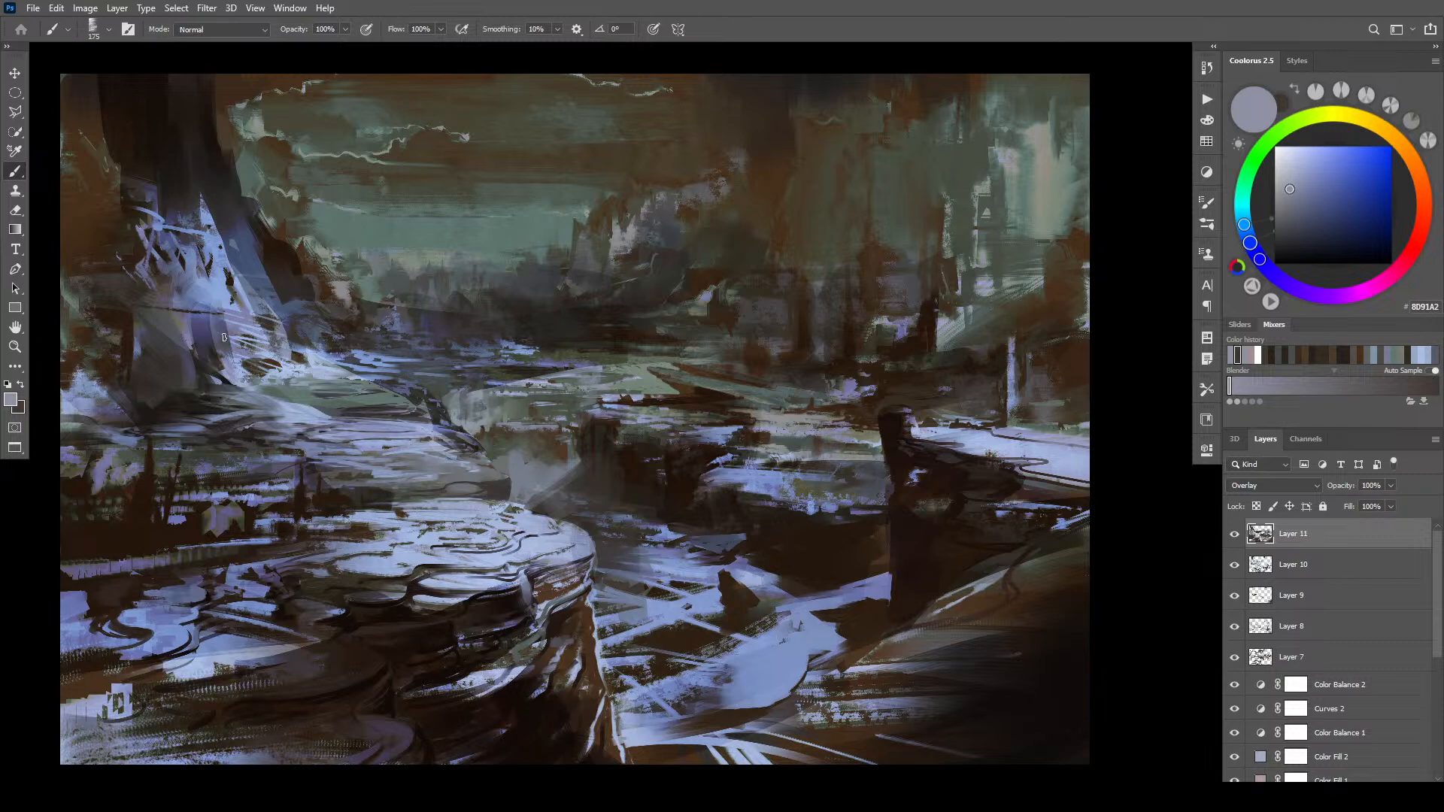
- Enlarge the brush to 700 and lighten the base of the big tree trunk with blue-grey strokes
{"action": "key", "text": "bracketright"}
{"action": "key", "text": "bracketright"}
{"action": "key", "text": "bracketright"}
{"action": "key", "text": "bracketright"}
{"action": "key", "text": "bracketright"}
{"action": "key", "text": "bracketright"}
{"action": "key", "text": "bracketright"}
{"action": "left_click_drag", "start_coordinate": [185, 336], "coordinate": [259, 402]}
{"action": "left_click_drag", "start_coordinate": [185, 308], "coordinate": [202, 324]}
{"action": "left_click_drag", "start_coordinate": [181, 322], "coordinate": [154, 278]}
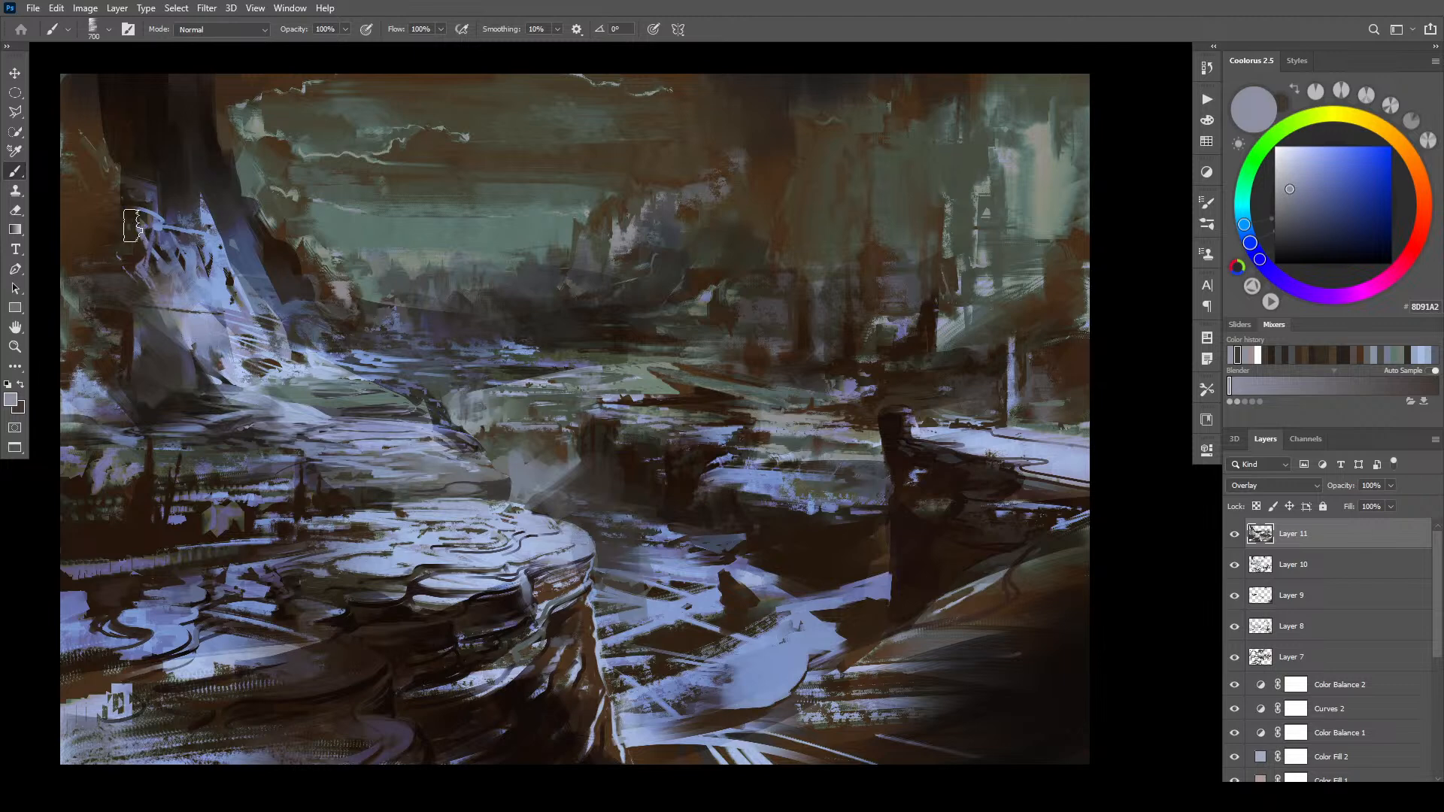
- Lighten the ground below the big tree's roots and the flared root edge beside the water in blue-grey
{"action": "mouse_move", "coordinate": [204, 392]}
{"action": "left_mouse_down"}
{"action": "mouse_move", "coordinate": [203, 438]}
{"action": "mouse_move", "coordinate": [324, 468]}
{"action": "mouse_move", "coordinate": [278, 456]}
{"action": "mouse_move", "coordinate": [322, 452]}
{"action": "left_mouse_up"}
{"action": "key", "text": "bracketright"}
{"action": "key", "text": "bracketright"}
{"action": "key", "text": "bracketright"}
{"action": "key", "text": "bracketleft"}
{"action": "key", "text": "bracketleft"}
{"action": "mouse_move", "coordinate": [282, 320]}
{"action": "left_mouse_down"}
{"action": "mouse_move", "coordinate": [299, 346]}
{"action": "mouse_move", "coordinate": [355, 361]}
{"action": "left_mouse_up"}
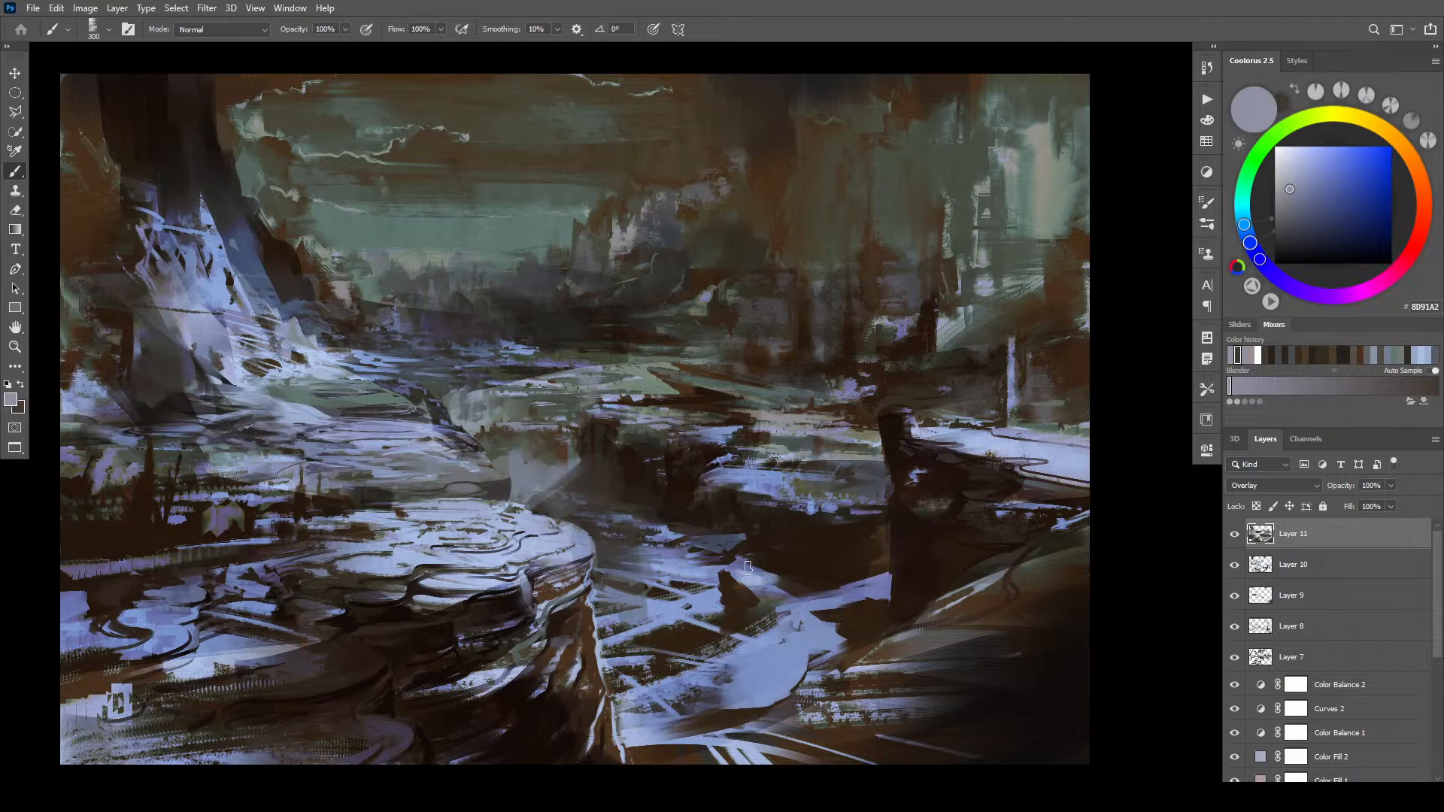
- Switch to dark brown 413832 and darken the upper ledge below the tree roots with the brush at size 500
{"action": "left_click", "coordinate": [350, 457], "text": "alt"}
{"action": "mouse_move", "coordinate": [361, 444]}
{"action": "left_mouse_down"}
{"action": "mouse_move", "coordinate": [421, 436]}
{"action": "mouse_move", "coordinate": [376, 451]}
{"action": "mouse_move", "coordinate": [459, 477]}
{"action": "mouse_move", "coordinate": [481, 468]}
{"action": "left_mouse_up"}
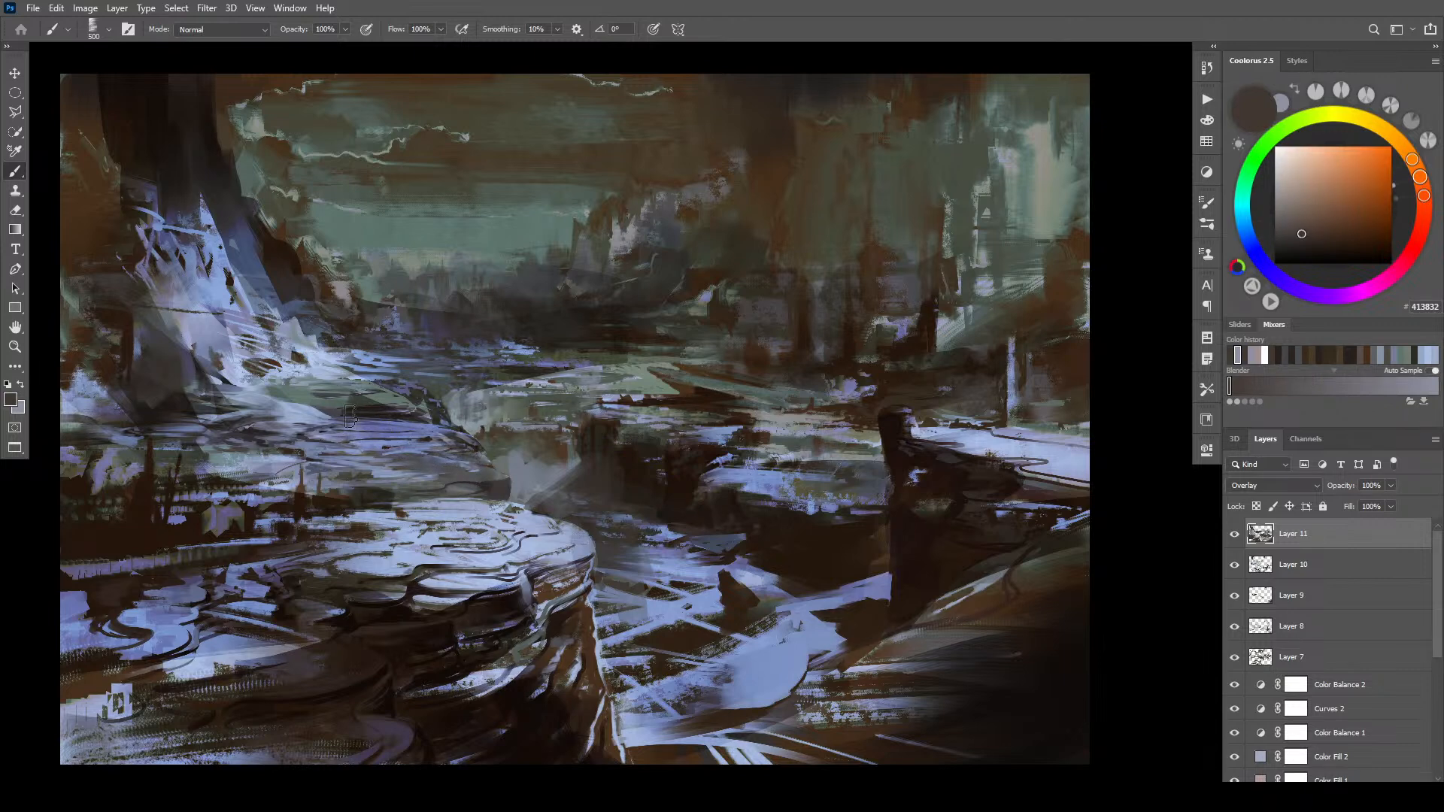
{"action": "left_click_drag", "start_coordinate": [331, 412], "coordinate": [290, 399]}
- Try darkening the lower trunk of the big tree with the brush at size 1100, and undo the strokes
{"action": "key", "text": "bracketright"}
{"action": "key", "text": "bracketright"}
{"action": "key", "text": "bracketright"}
{"action": "mouse_move", "coordinate": [185, 317]}
{"action": "left_mouse_down"}
{"action": "mouse_move", "coordinate": [416, 337]}
{"action": "mouse_move", "coordinate": [294, 352]}
{"action": "mouse_move", "coordinate": [337, 344]}
{"action": "mouse_move", "coordinate": [282, 334]}
{"action": "mouse_move", "coordinate": [272, 279]}
{"action": "mouse_move", "coordinate": [255, 341]}
{"action": "mouse_move", "coordinate": [230, 254]}
{"action": "mouse_move", "coordinate": [252, 376]}
{"action": "mouse_move", "coordinate": [209, 343]}
{"action": "mouse_move", "coordinate": [202, 278]}
{"action": "mouse_move", "coordinate": [233, 384]}
{"action": "mouse_move", "coordinate": [194, 268]}
{"action": "mouse_move", "coordinate": [190, 384]}
{"action": "mouse_move", "coordinate": [155, 287]}
{"action": "mouse_move", "coordinate": [160, 237]}
{"action": "left_mouse_up"}
{"action": "key", "text": "ctrl+z"}
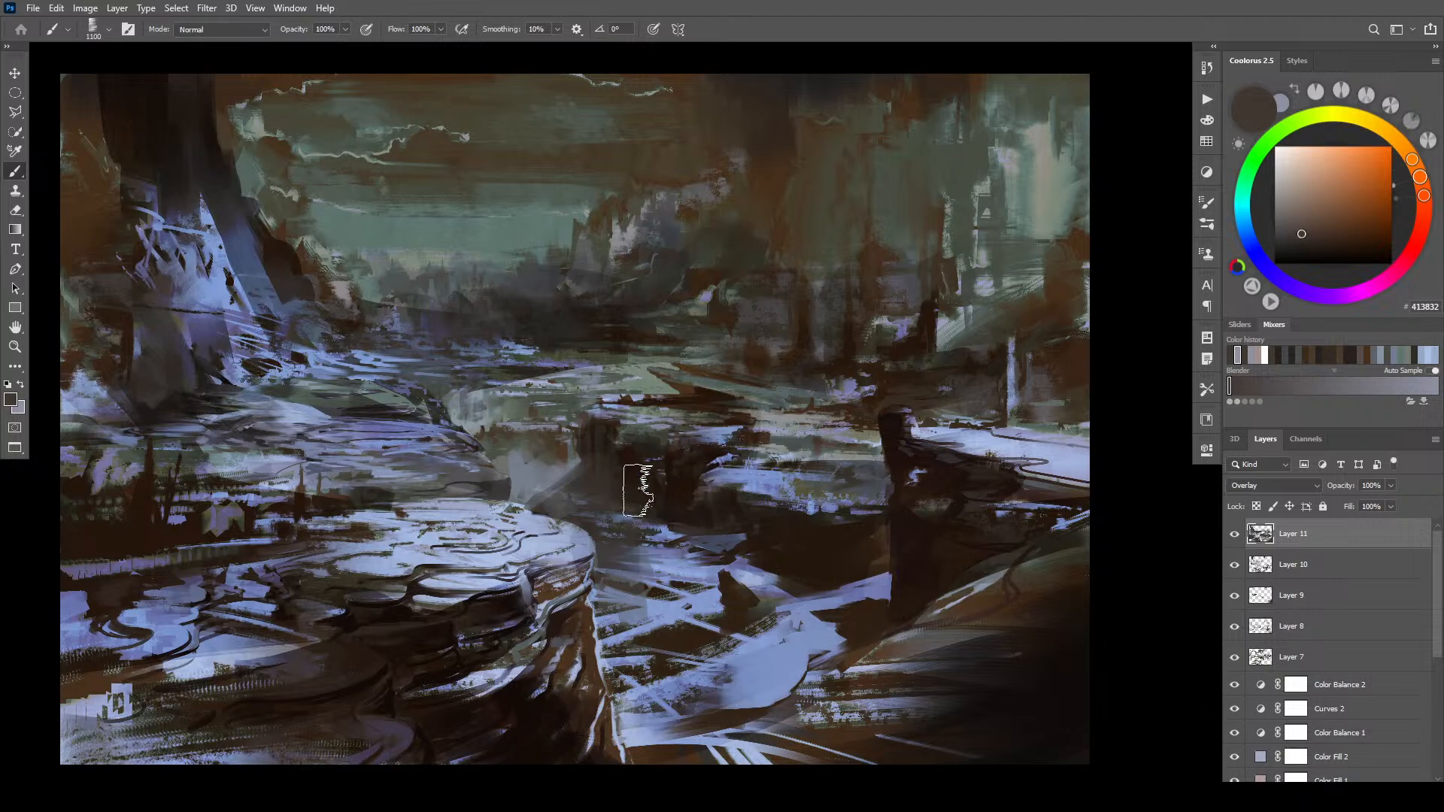
{"action": "key", "text": "ctrl+z"}
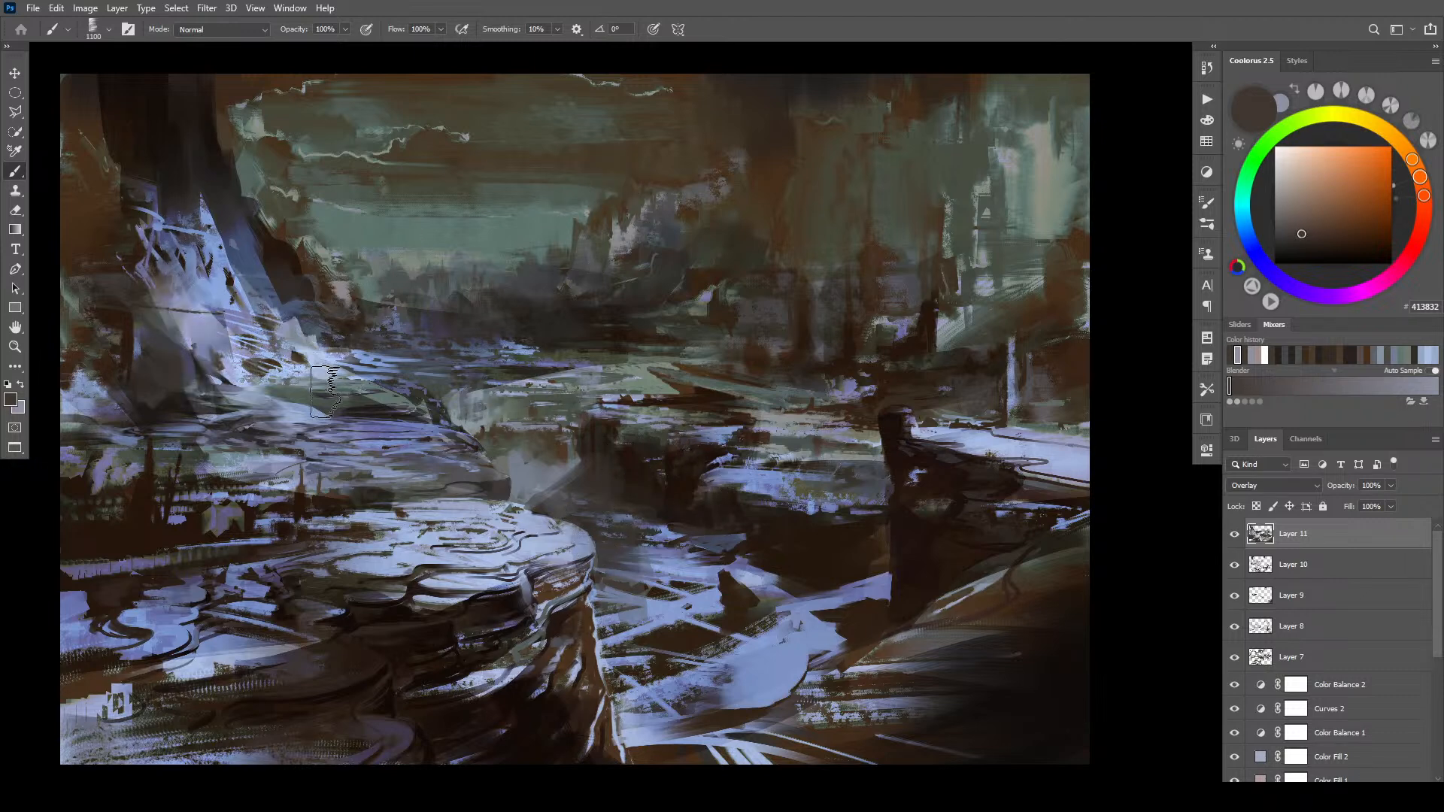
- Reduce the brush to 800, darken the foreground ledge's edge and lighten the stone surfaces up to the roots in blue-grey
{"action": "key", "text": "bracketleft"}
{"action": "key", "text": "bracketleft"}
{"action": "key", "text": "bracketleft"}
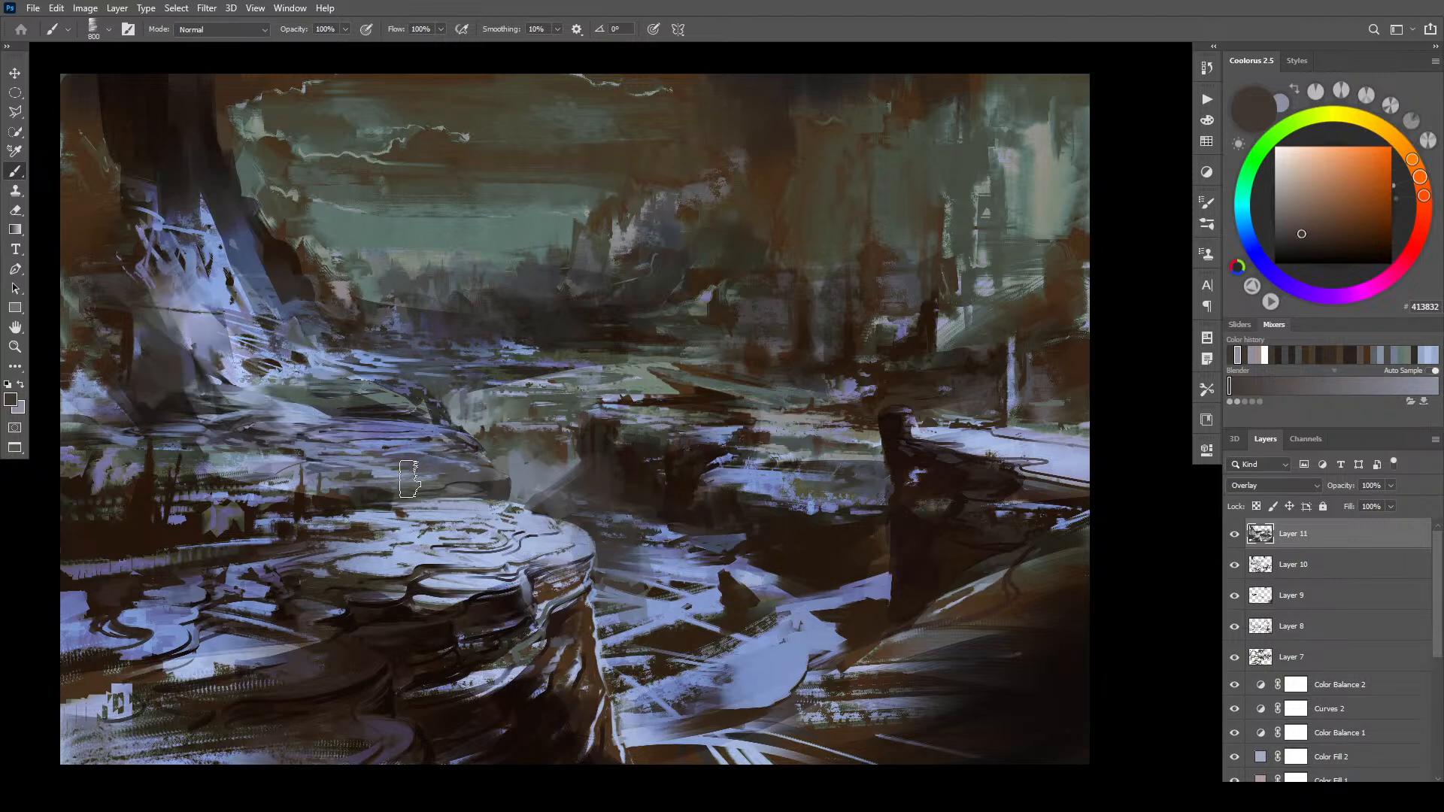
{"action": "left_click", "coordinate": [372, 481], "text": "alt"}
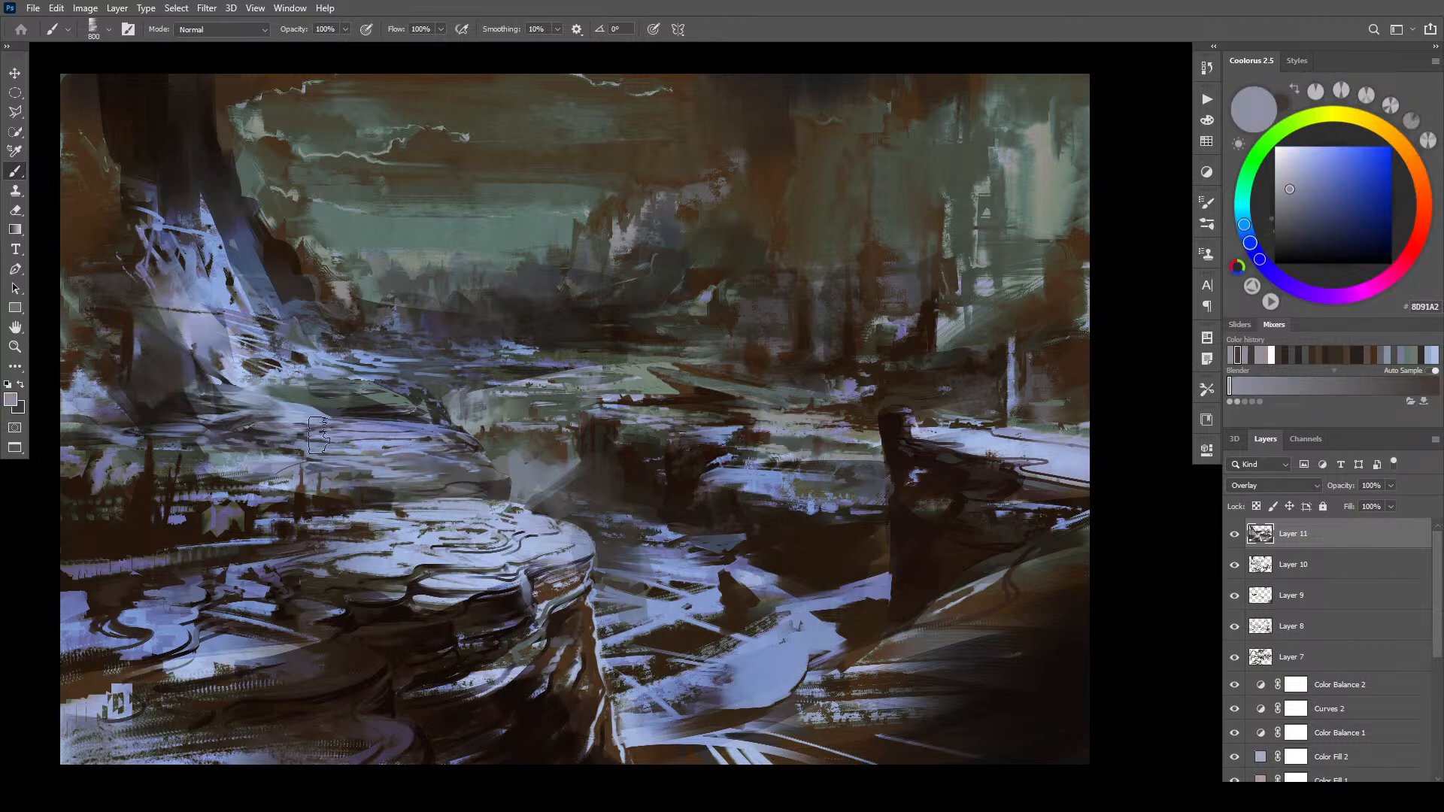
{"action": "key", "text": "x"}
{"action": "mouse_move", "coordinate": [566, 541]}
{"action": "left_mouse_down"}
{"action": "mouse_move", "coordinate": [474, 530]}
{"action": "mouse_move", "coordinate": [530, 594]}
{"action": "left_mouse_up"}
{"action": "key", "text": "x"}
{"action": "mouse_move", "coordinate": [482, 526]}
{"action": "left_mouse_down"}
{"action": "mouse_move", "coordinate": [579, 549]}
{"action": "mouse_move", "coordinate": [519, 598]}
{"action": "mouse_move", "coordinate": [451, 496]}
{"action": "mouse_move", "coordinate": [466, 474]}
{"action": "mouse_move", "coordinate": [406, 463]}
{"action": "mouse_move", "coordinate": [447, 482]}
{"action": "mouse_move", "coordinate": [453, 459]}
{"action": "mouse_move", "coordinate": [421, 438]}
{"action": "mouse_move", "coordinate": [303, 421]}
{"action": "left_mouse_up"}
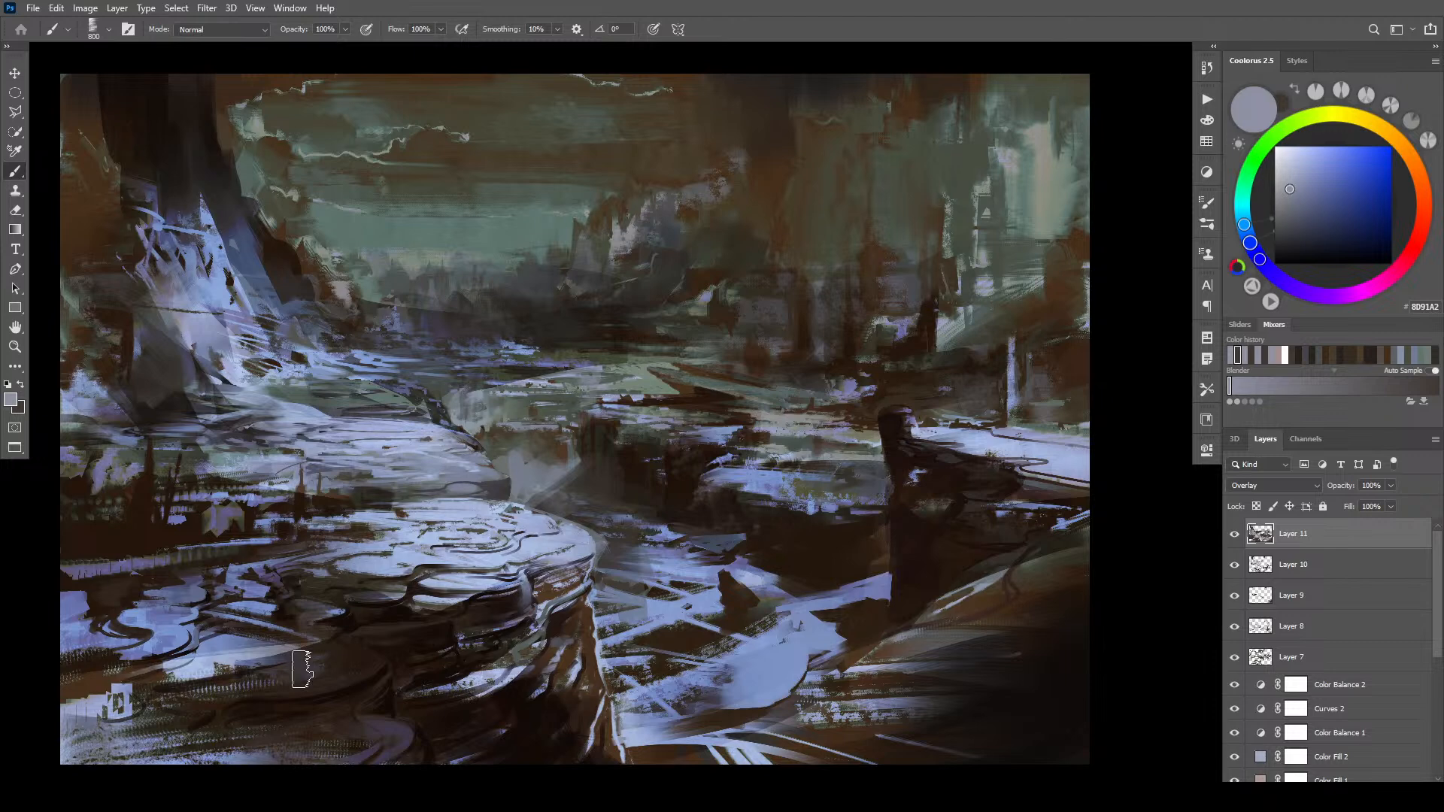
- Darken the stone ledges between the big tree and the gorge in dark brown, and enlarge the brush to 1200
{"action": "left_click", "coordinate": [387, 398], "text": "alt"}
{"action": "mouse_move", "coordinate": [427, 429]}
{"action": "left_mouse_down"}
{"action": "mouse_move", "coordinate": [343, 442]}
{"action": "mouse_move", "coordinate": [355, 419]}
{"action": "mouse_move", "coordinate": [275, 424]}
{"action": "mouse_move", "coordinate": [482, 500]}
{"action": "mouse_move", "coordinate": [320, 517]}
{"action": "mouse_move", "coordinate": [532, 527]}
{"action": "mouse_move", "coordinate": [417, 521]}
{"action": "mouse_move", "coordinate": [515, 542]}
{"action": "mouse_move", "coordinate": [299, 583]}
{"action": "mouse_move", "coordinate": [459, 549]}
{"action": "mouse_move", "coordinate": [372, 553]}
{"action": "mouse_move", "coordinate": [360, 575]}
{"action": "mouse_move", "coordinate": [483, 573]}
{"action": "mouse_move", "coordinate": [359, 598]}
{"action": "mouse_move", "coordinate": [555, 578]}
{"action": "mouse_move", "coordinate": [356, 537]}
{"action": "mouse_move", "coordinate": [550, 553]}
{"action": "left_mouse_up"}
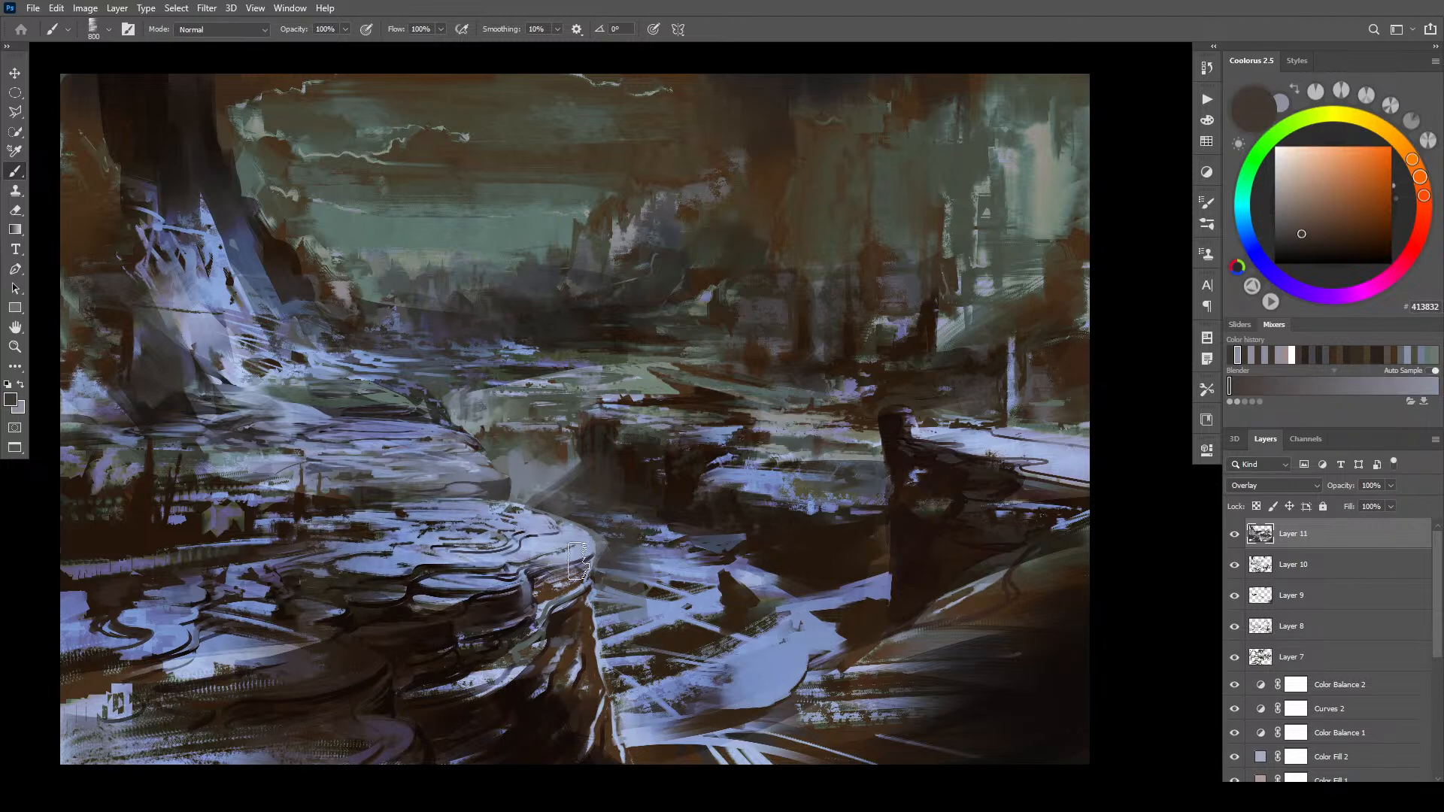
{"action": "left_click", "coordinate": [410, 455], "text": "alt"}
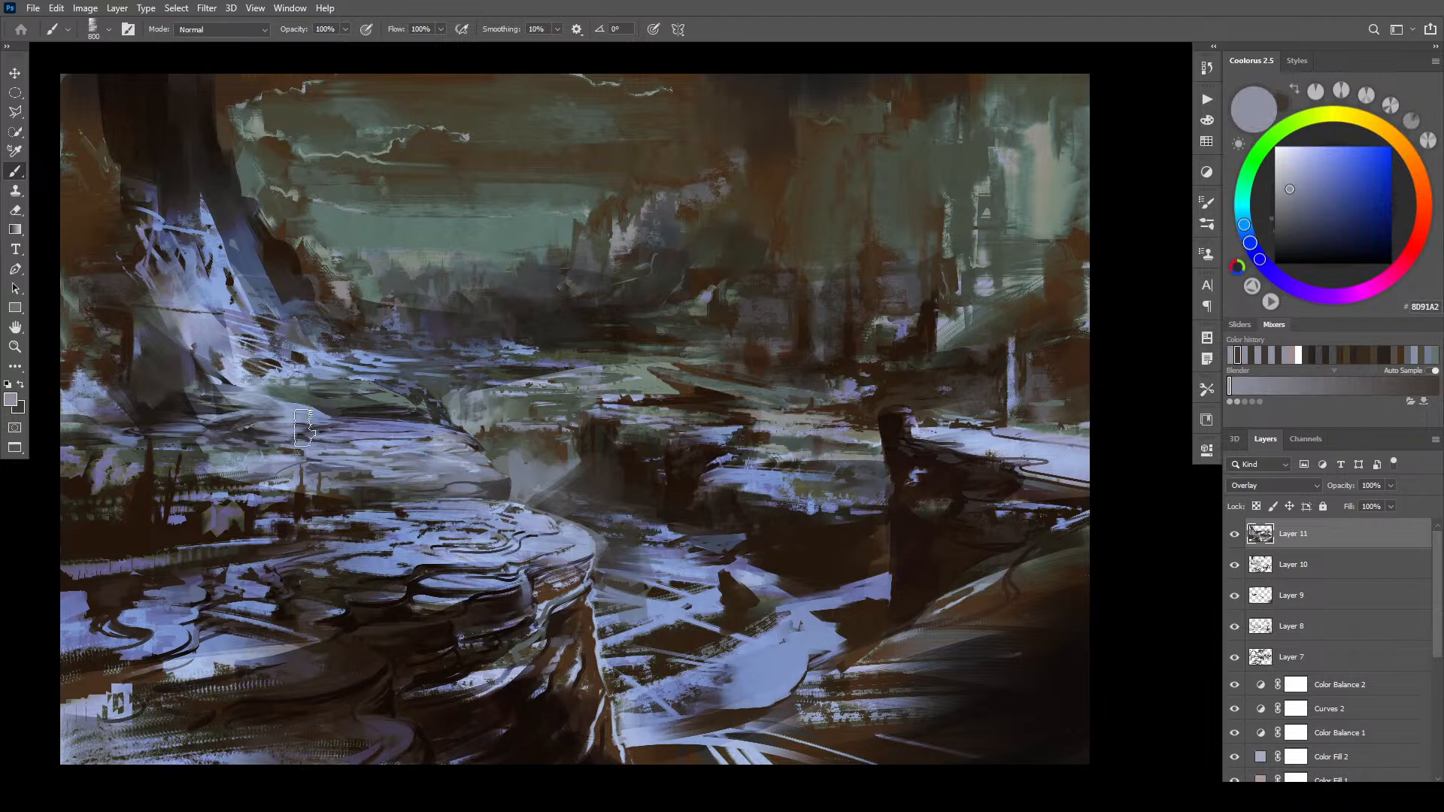
{"action": "key", "text": "x"}
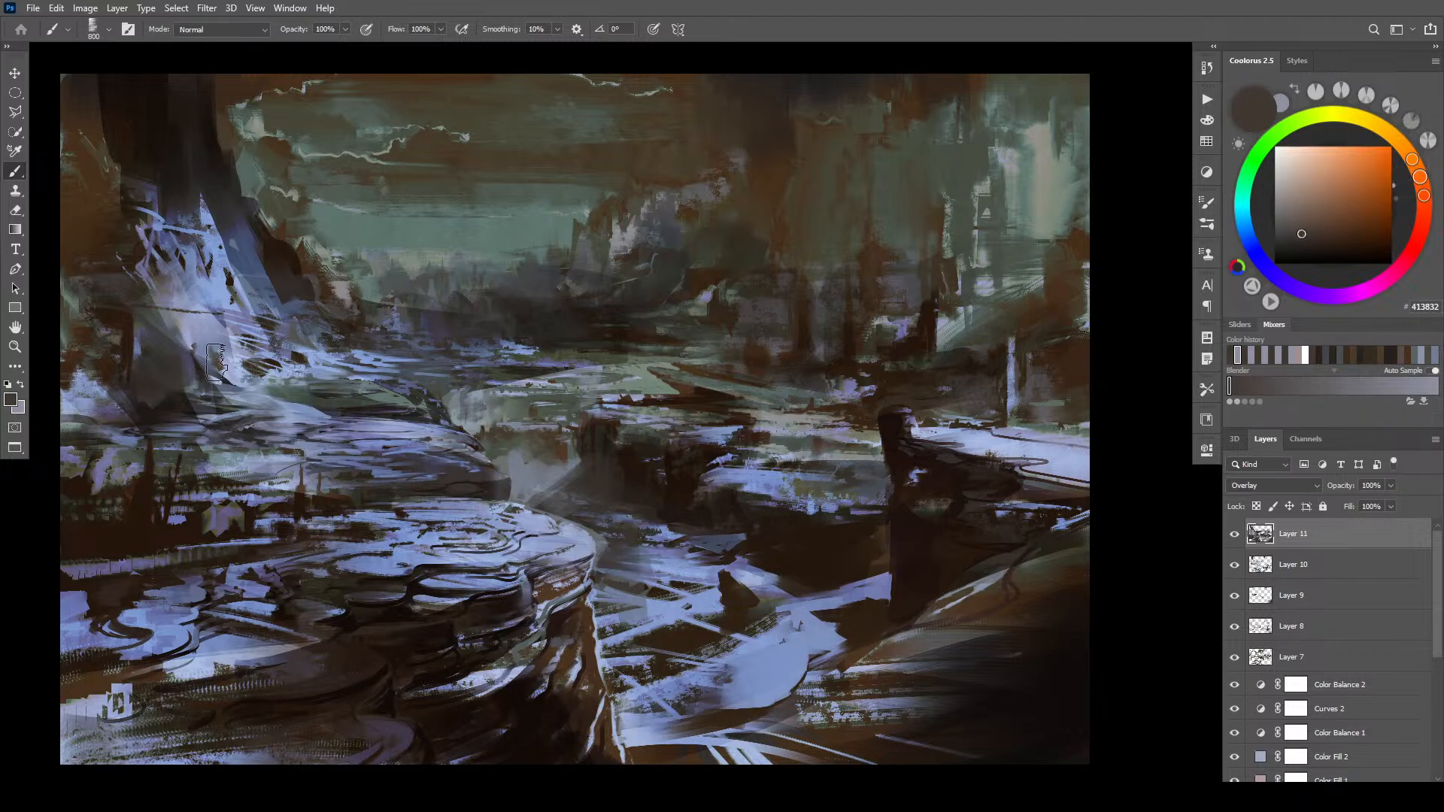
{"action": "key", "text": "bracketleft"}
{"action": "key", "text": "bracketleft"}
{"action": "key", "text": "bracketright"}
{"action": "key", "text": "bracketright"}
{"action": "key", "text": "bracketright"}
{"action": "key", "text": "bracketright"}
{"action": "key", "text": "bracketright"}
{"action": "key", "text": "bracketright"}
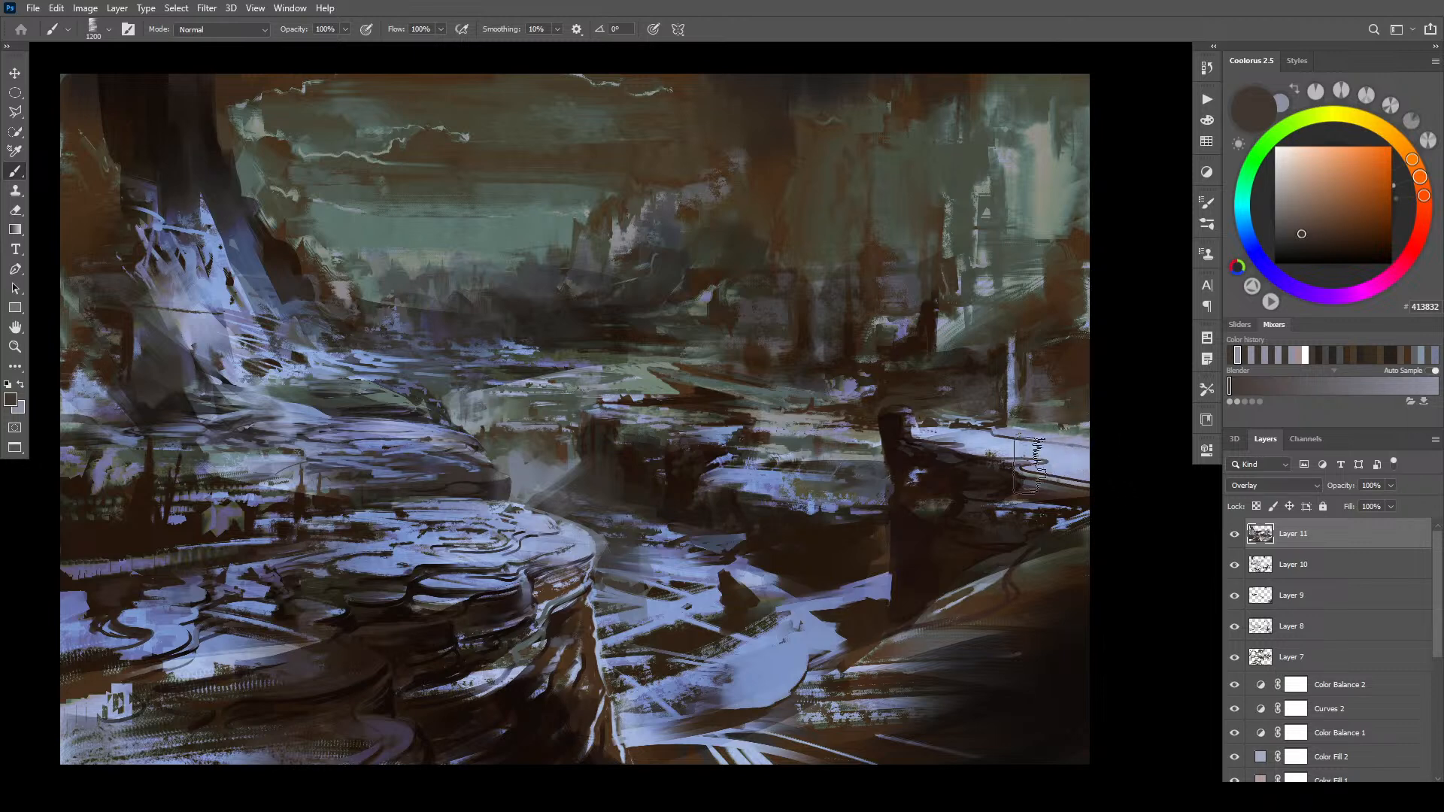
- Switch to blue-grey, reduce the brush to 150 and lighten the pale bank behind the stump and the midground banks
{"action": "left_click", "coordinate": [1029, 462], "text": "alt"}
{"action": "key", "text": "bracketleft"}
{"action": "key", "text": "bracketleft"}
{"action": "key", "text": "bracketleft"}
{"action": "key", "text": "bracketleft"}
{"action": "key", "text": "bracketleft"}
{"action": "key", "text": "bracketleft"}
{"action": "key", "text": "bracketleft"}
{"action": "key", "text": "bracketleft"}
{"action": "key", "text": "bracketleft"}
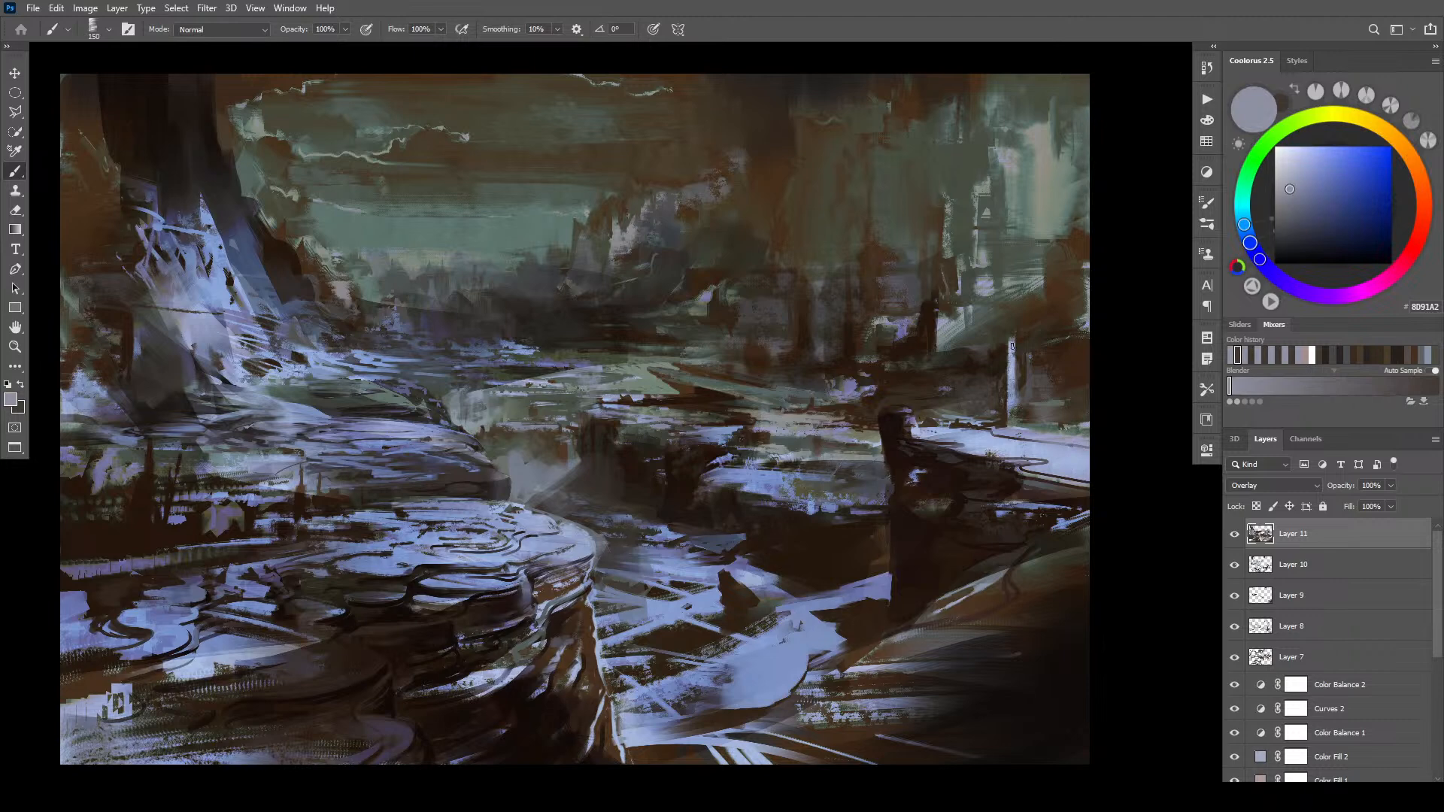
{"action": "left_click_drag", "start_coordinate": [986, 440], "coordinate": [1076, 464]}
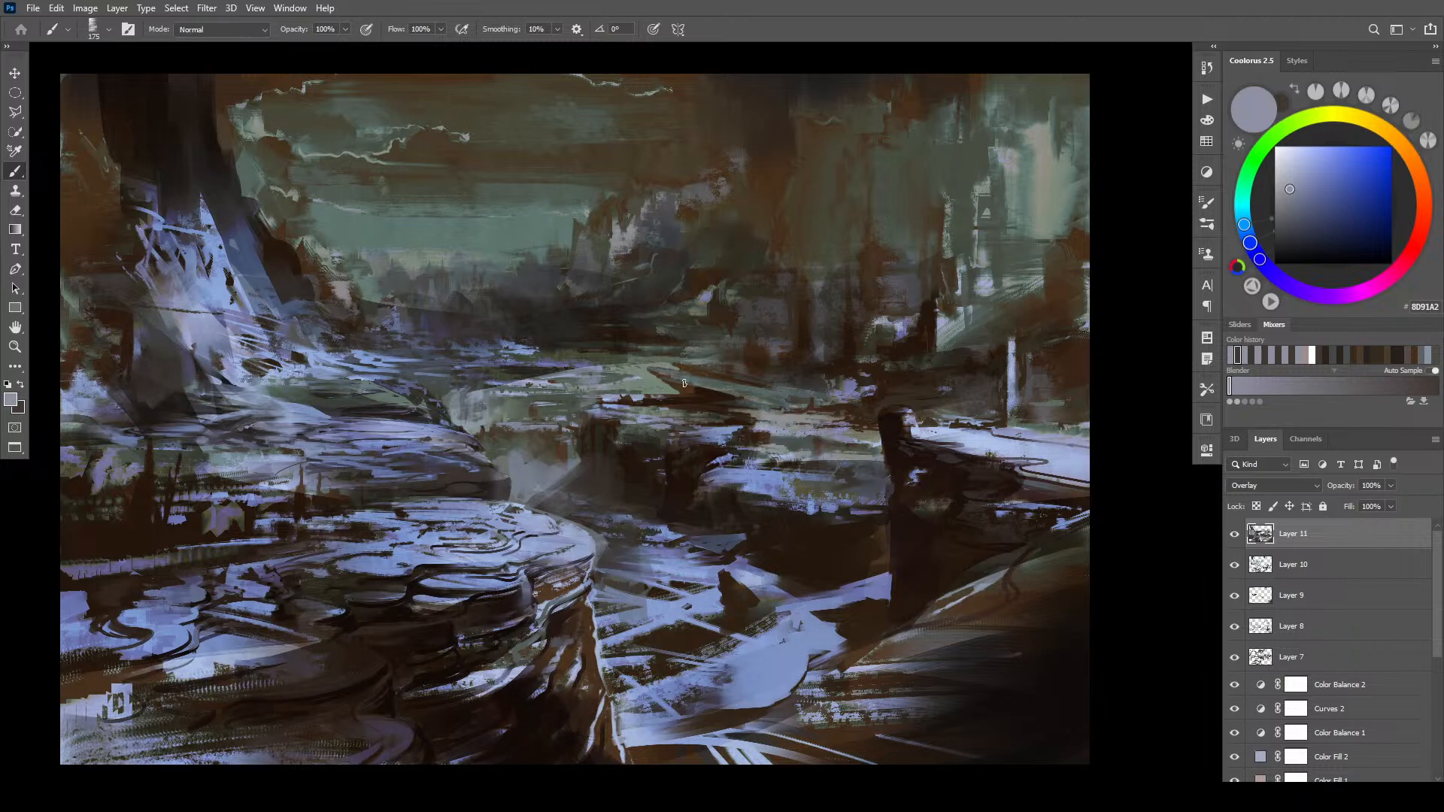
{"action": "key", "text": "bracketright"}
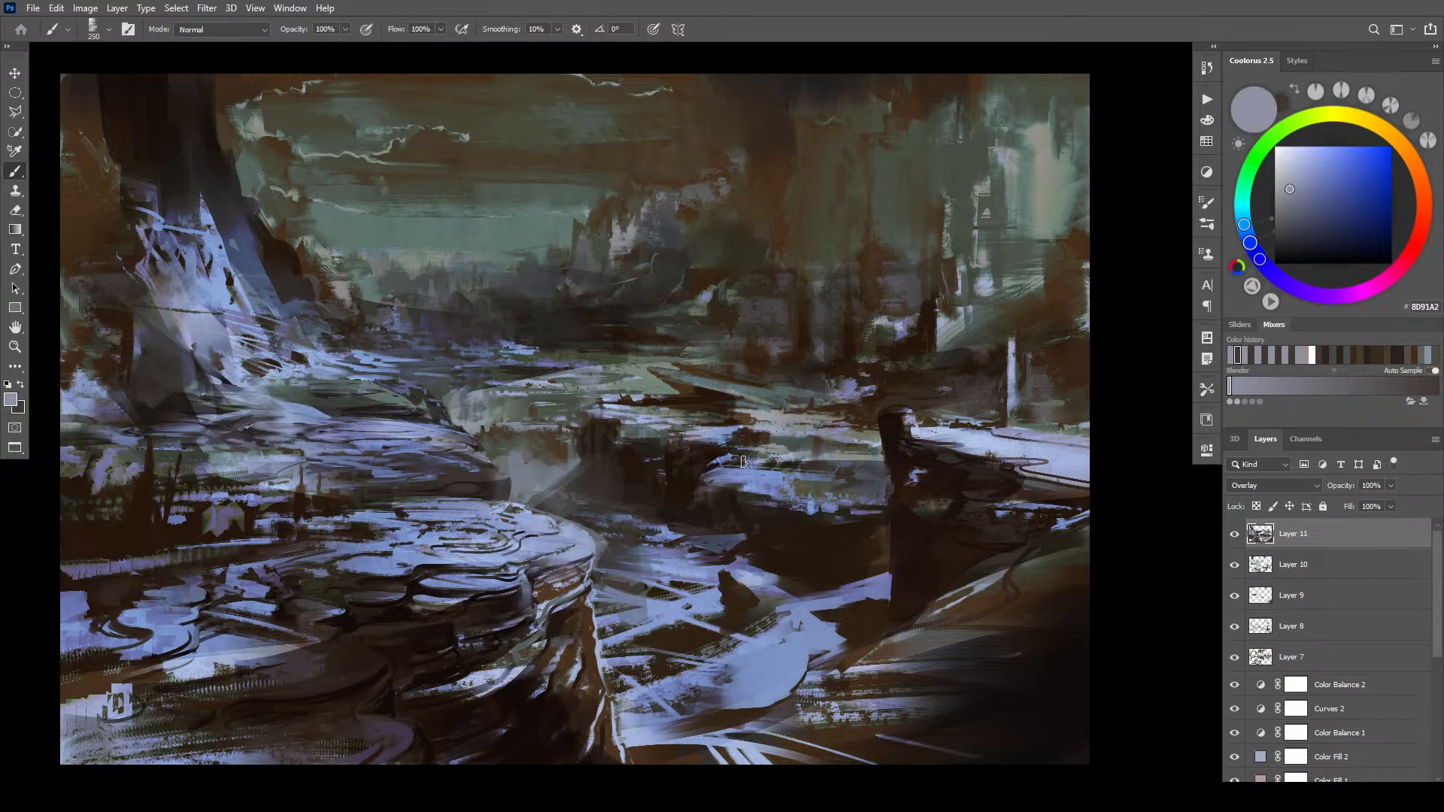
{"action": "key", "text": "bracketright"}
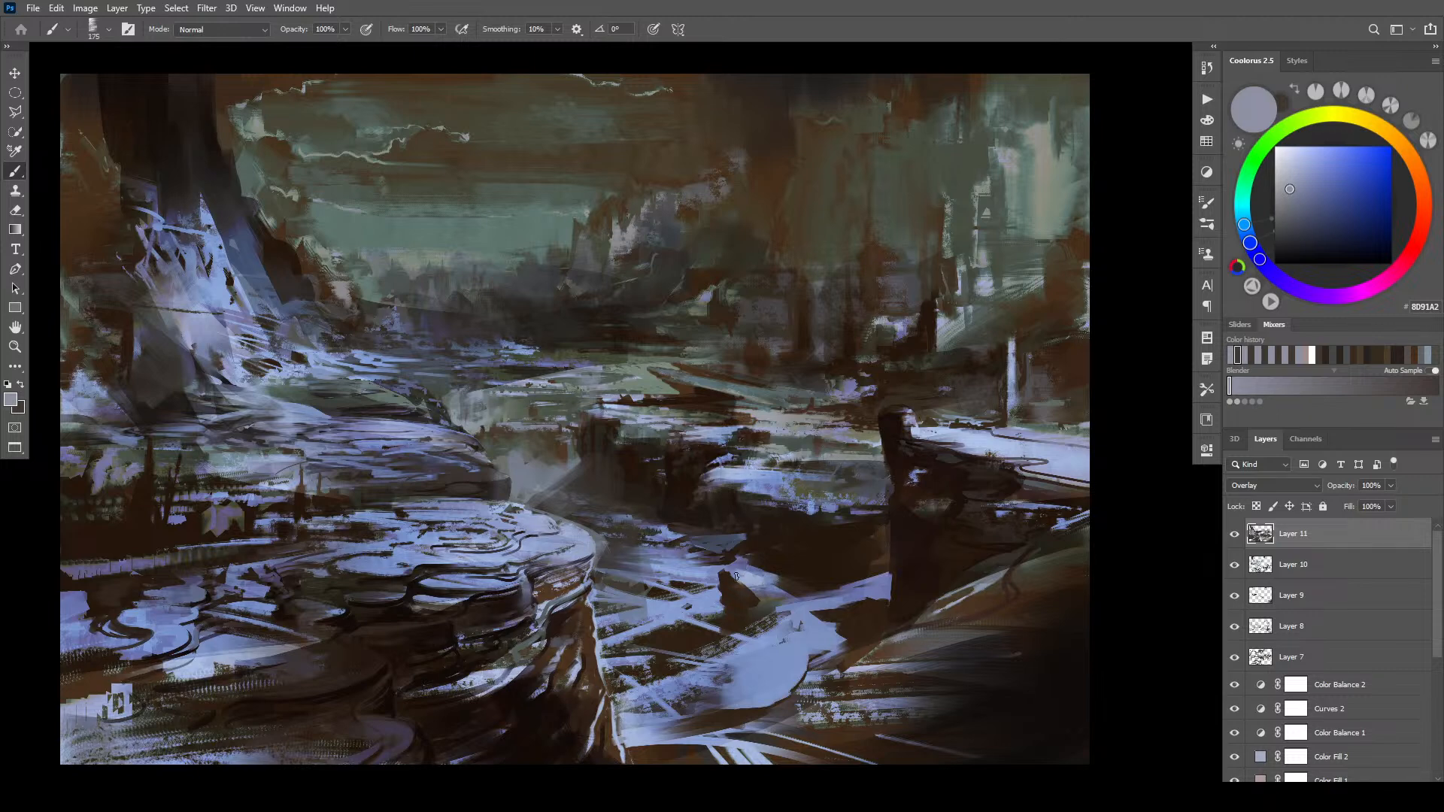
- Enlarge the brush and lighten the stream water at the bottom of the gorge with blue-grey strokes
{"action": "key", "text": "bracketright"}
{"action": "key", "text": "bracketright"}
{"action": "key", "text": "bracketright"}
{"action": "key", "text": "bracketright"}
{"action": "mouse_move", "coordinate": [758, 592]}
{"action": "left_mouse_down"}
{"action": "mouse_move", "coordinate": [778, 623]}
{"action": "mouse_move", "coordinate": [805, 624]}
{"action": "mouse_move", "coordinate": [782, 640]}
{"action": "mouse_move", "coordinate": [814, 648]}
{"action": "mouse_move", "coordinate": [744, 649]}
{"action": "mouse_move", "coordinate": [766, 648]}
{"action": "mouse_move", "coordinate": [634, 687]}
{"action": "mouse_move", "coordinate": [780, 658]}
{"action": "mouse_move", "coordinate": [670, 636]}
{"action": "mouse_move", "coordinate": [720, 628]}
{"action": "mouse_move", "coordinate": [604, 642]}
{"action": "mouse_move", "coordinate": [640, 679]}
{"action": "left_mouse_up"}
- Set the brush to 700, switch to dark brown and darken parts of the stream with diagonal strokes
{"action": "key", "text": "bracketright"}
{"action": "key", "text": "bracketright"}
{"action": "key", "text": "bracketright"}
{"action": "key", "text": "bracketright"}
{"action": "key", "text": "bracketright"}
{"action": "key", "text": "bracketright"}
{"action": "key", "text": "bracketleft"}
{"action": "key", "text": "bracketleft"}
{"action": "key", "text": "bracketleft"}
{"action": "key", "text": "bracketleft"}
{"action": "key", "text": "bracketleft"}
{"action": "key", "text": "bracketleft"}
{"action": "key", "text": "bracketleft"}
{"action": "key", "text": "bracketright"}
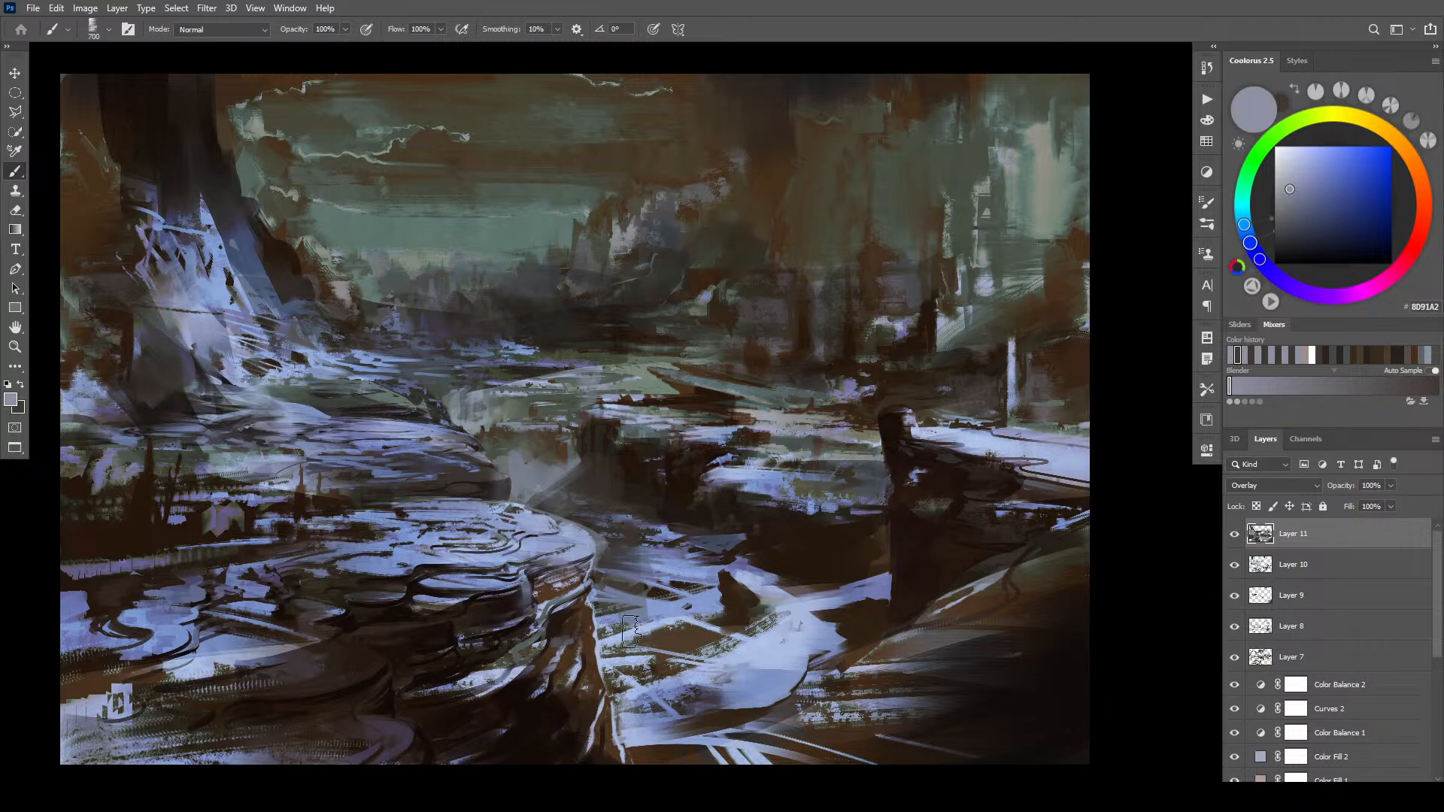
{"action": "left_click", "coordinate": [690, 568], "text": "alt"}
{"action": "mouse_move", "coordinate": [818, 607]}
{"action": "left_mouse_down"}
{"action": "mouse_move", "coordinate": [619, 622]}
{"action": "mouse_move", "coordinate": [833, 621]}
{"action": "mouse_move", "coordinate": [636, 649]}
{"action": "mouse_move", "coordinate": [829, 630]}
{"action": "mouse_move", "coordinate": [636, 662]}
{"action": "left_mouse_up"}
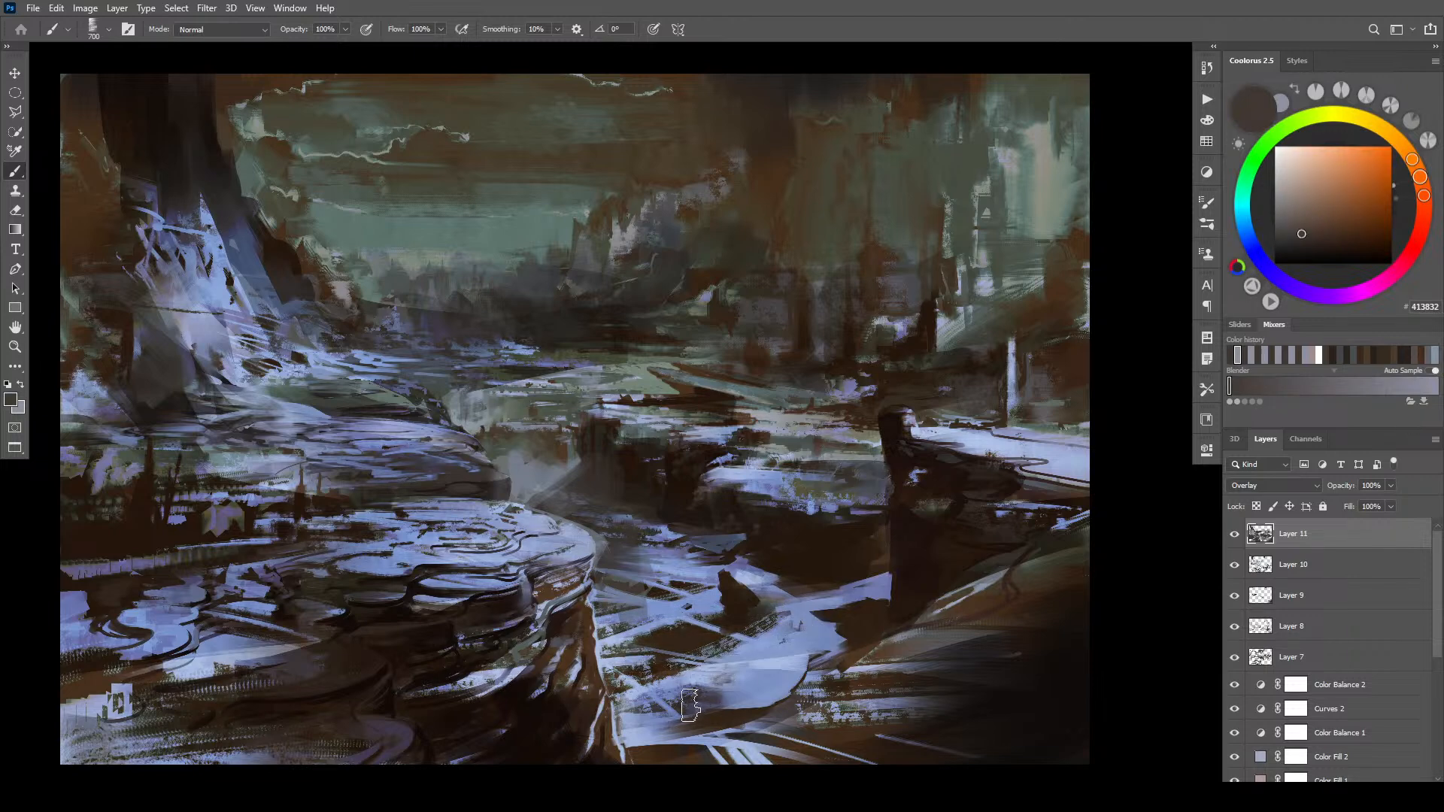
- Switch back to blue-grey and lighten the foreground ledge's tip and the mist rising beside it in the gorge
{"action": "left_click", "coordinate": [564, 546], "text": "alt"}
{"action": "mouse_move", "coordinate": [560, 543]}
{"action": "left_mouse_down"}
{"action": "mouse_move", "coordinate": [516, 523]}
{"action": "mouse_move", "coordinate": [566, 545]}
{"action": "mouse_move", "coordinate": [523, 523]}
{"action": "mouse_move", "coordinate": [564, 544]}
{"action": "mouse_move", "coordinate": [557, 532]}
{"action": "mouse_move", "coordinate": [594, 526]}
{"action": "mouse_move", "coordinate": [535, 498]}
{"action": "mouse_move", "coordinate": [591, 525]}
{"action": "mouse_move", "coordinate": [609, 560]}
{"action": "left_mouse_up"}
{"action": "left_click", "coordinate": [557, 532], "text": "alt"}
{"action": "left_click", "coordinate": [571, 530], "text": "alt"}
{"action": "mouse_move", "coordinate": [563, 490]}
{"action": "left_mouse_down"}
{"action": "mouse_move", "coordinate": [540, 481]}
{"action": "mouse_move", "coordinate": [560, 464]}
{"action": "mouse_move", "coordinate": [530, 504]}
{"action": "mouse_move", "coordinate": [617, 459]}
{"action": "left_mouse_up"}
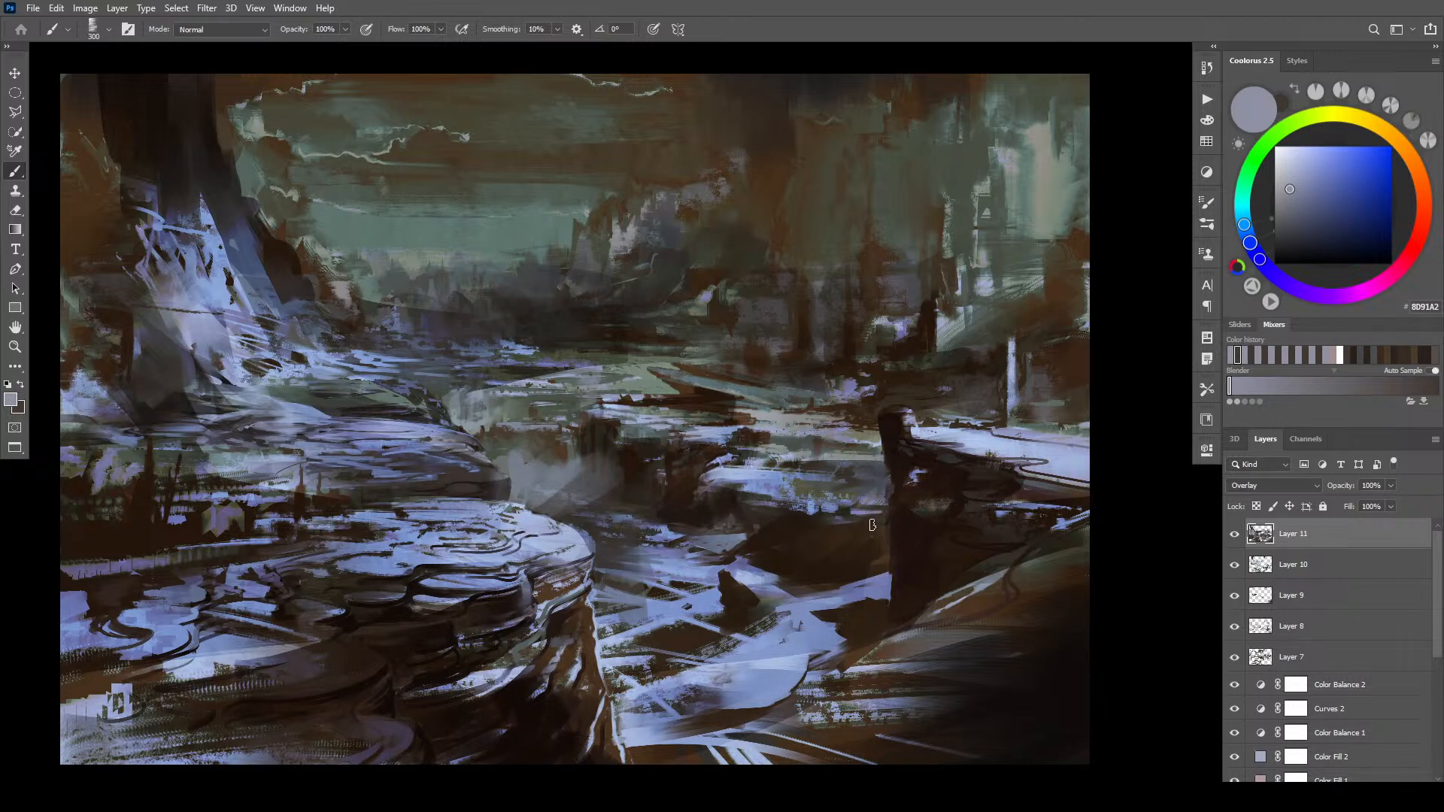
- Lighten the dark slope beside the stump's base with an enlarged blue-grey brush, and reduce the brush to 175
{"action": "key", "text": "bracketright"}
{"action": "key", "text": "bracketright"}
{"action": "key", "text": "bracketright"}
{"action": "key", "text": "bracketright"}
{"action": "key", "text": "bracketright"}
{"action": "key", "text": "bracketright"}
{"action": "mouse_move", "coordinate": [871, 528]}
{"action": "left_mouse_down"}
{"action": "mouse_move", "coordinate": [752, 619]}
{"action": "mouse_move", "coordinate": [861, 545]}
{"action": "mouse_move", "coordinate": [825, 551]}
{"action": "mouse_move", "coordinate": [857, 554]}
{"action": "left_mouse_up"}
{"action": "key", "text": "bracketleft"}
{"action": "key", "text": "bracketleft"}
{"action": "key", "text": "bracketleft"}
{"action": "key", "text": "bracketleft"}
{"action": "key", "text": "bracketleft"}
{"action": "key", "text": "bracketleft"}
{"action": "key", "text": "bracketleft"}
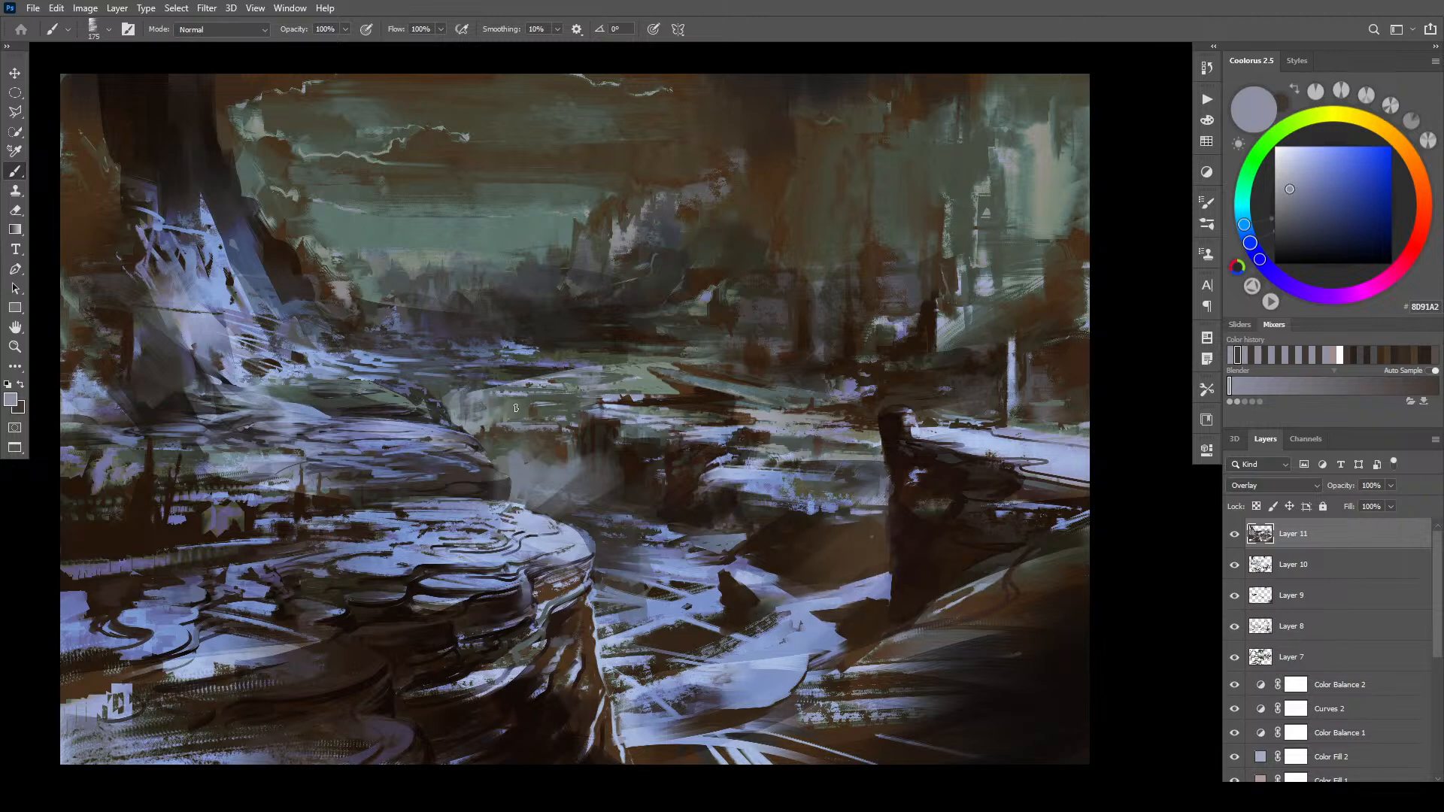
- Set the brush to 500 and rework the mist and dark rock wall in the middle of the gorge with dark brown and blue-grey strokes
{"action": "key", "text": "bracketright"}
{"action": "key", "text": "]"}
{"action": "key", "text": "]"}
{"action": "key", "text": "]"}
{"action": "key", "text": "]"}
{"action": "key", "text": "]"}
{"action": "key", "text": "]"}
{"action": "key", "text": "]"}
{"action": "key", "text": "]"}
{"action": "key", "text": "]"}
{"action": "key", "text": "]"}
{"action": "key", "text": "["}
{"action": "key", "text": "["}
{"action": "key", "text": "["}
{"action": "key", "text": "["}
{"action": "key", "text": "]"}
{"action": "key", "text": "]"}
{"action": "key", "text": "]"}
{"action": "key", "text": "]"}
{"action": "key", "text": "]"}
{"action": "key", "text": "]"}
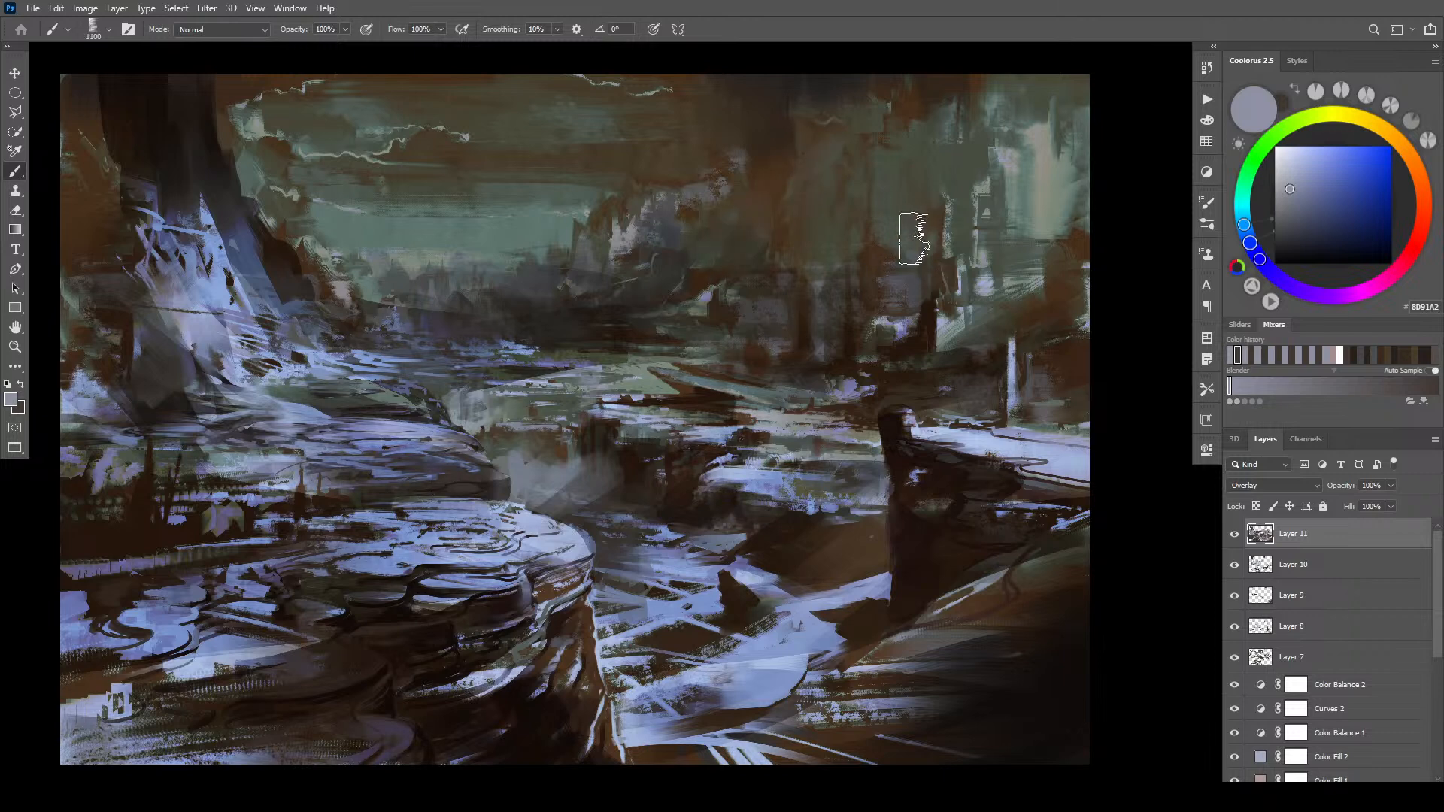
{"action": "key", "text": "["}
{"action": "key", "text": "["}
{"action": "key", "text": "["}
{"action": "key", "text": "["}
{"action": "key", "text": "["}
{"action": "key", "text": "["}
{"action": "key", "text": "["}
{"action": "key", "text": "["}
{"action": "key", "text": "["}
{"action": "key", "text": "["}
{"action": "key", "text": "["}
{"action": "key", "text": "["}
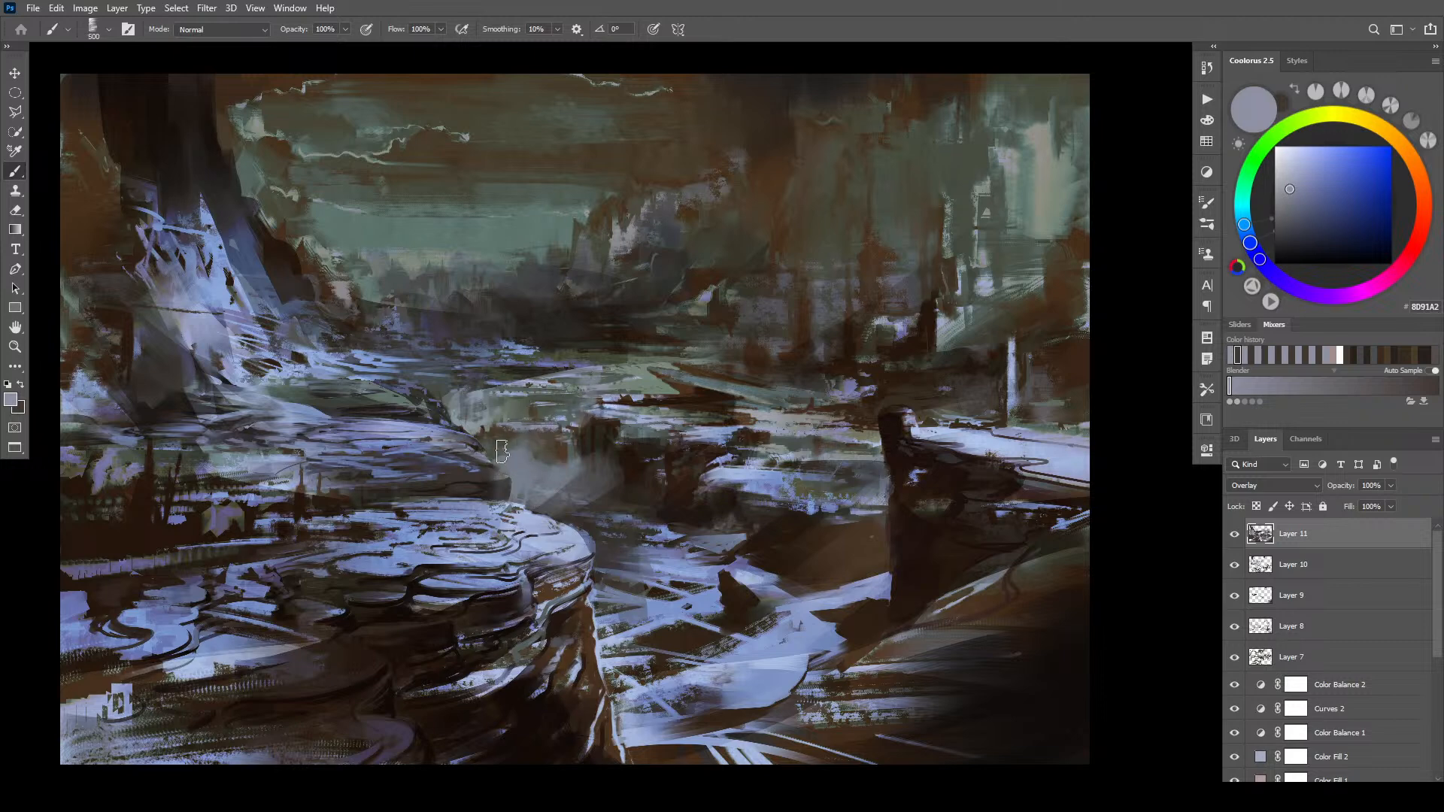
{"action": "left_click", "coordinate": [590, 448], "text": "alt"}
{"action": "mouse_move", "coordinate": [561, 474]}
{"action": "left_mouse_down"}
{"action": "mouse_move", "coordinate": [584, 445]}
{"action": "mouse_move", "coordinate": [545, 474]}
{"action": "left_mouse_up"}
{"action": "key", "text": "x"}
{"action": "mouse_move", "coordinate": [615, 437]}
{"action": "left_mouse_down"}
{"action": "mouse_move", "coordinate": [608, 418]}
{"action": "mouse_move", "coordinate": [613, 437]}
{"action": "left_mouse_up"}
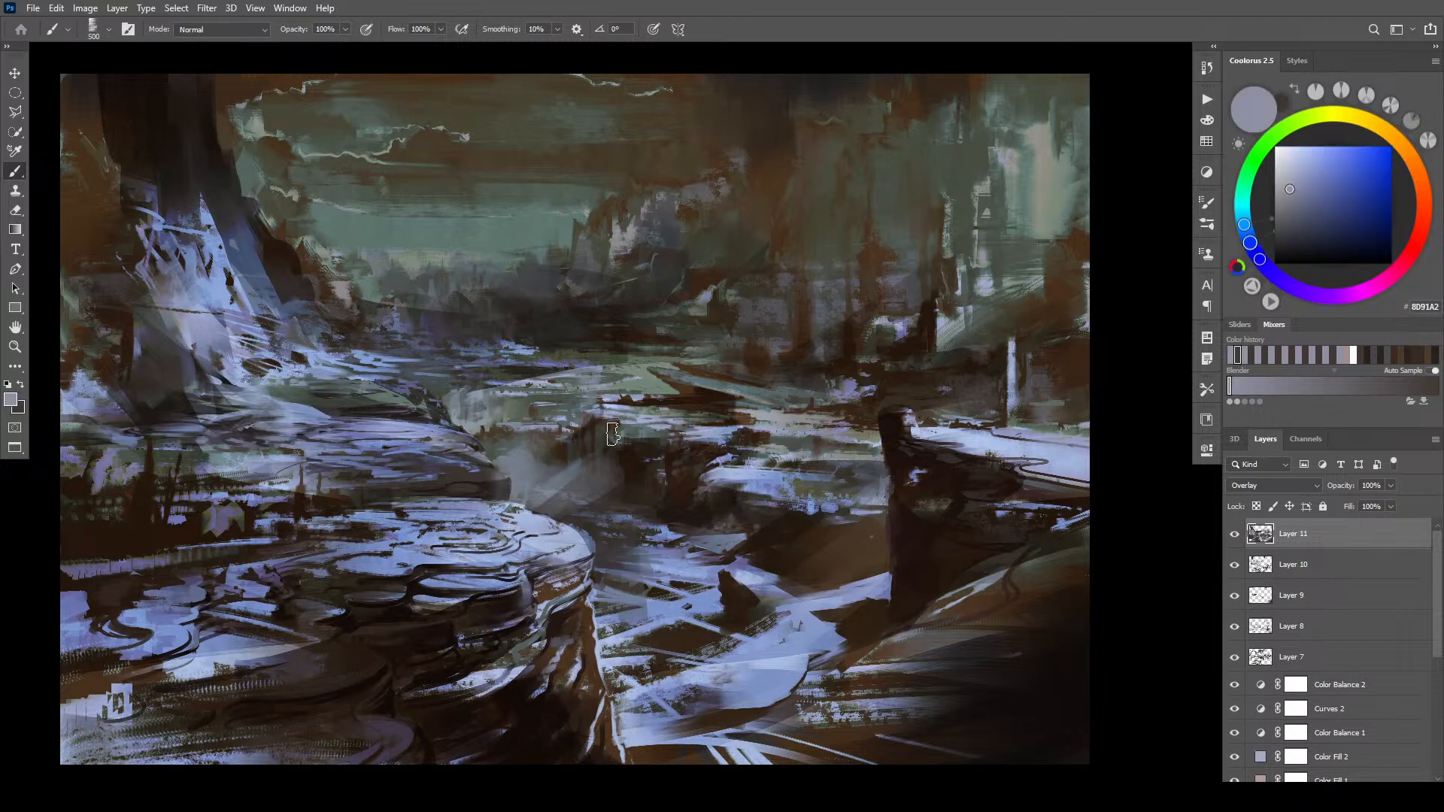
- Alternate dark brown and blue-grey strokes along the bank above the mist at the head of the gorge
{"action": "key", "text": "x"}
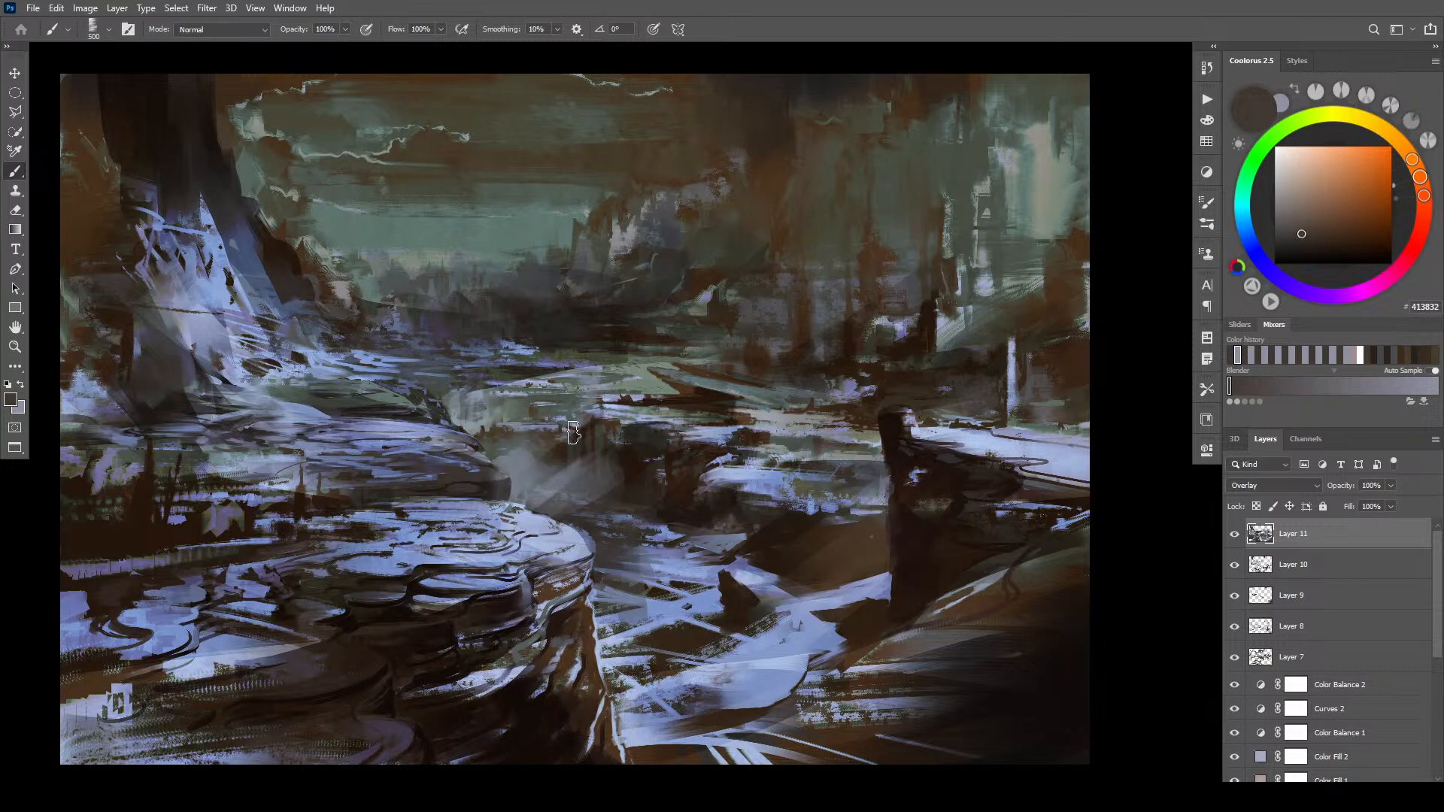
{"action": "key", "text": "x"}
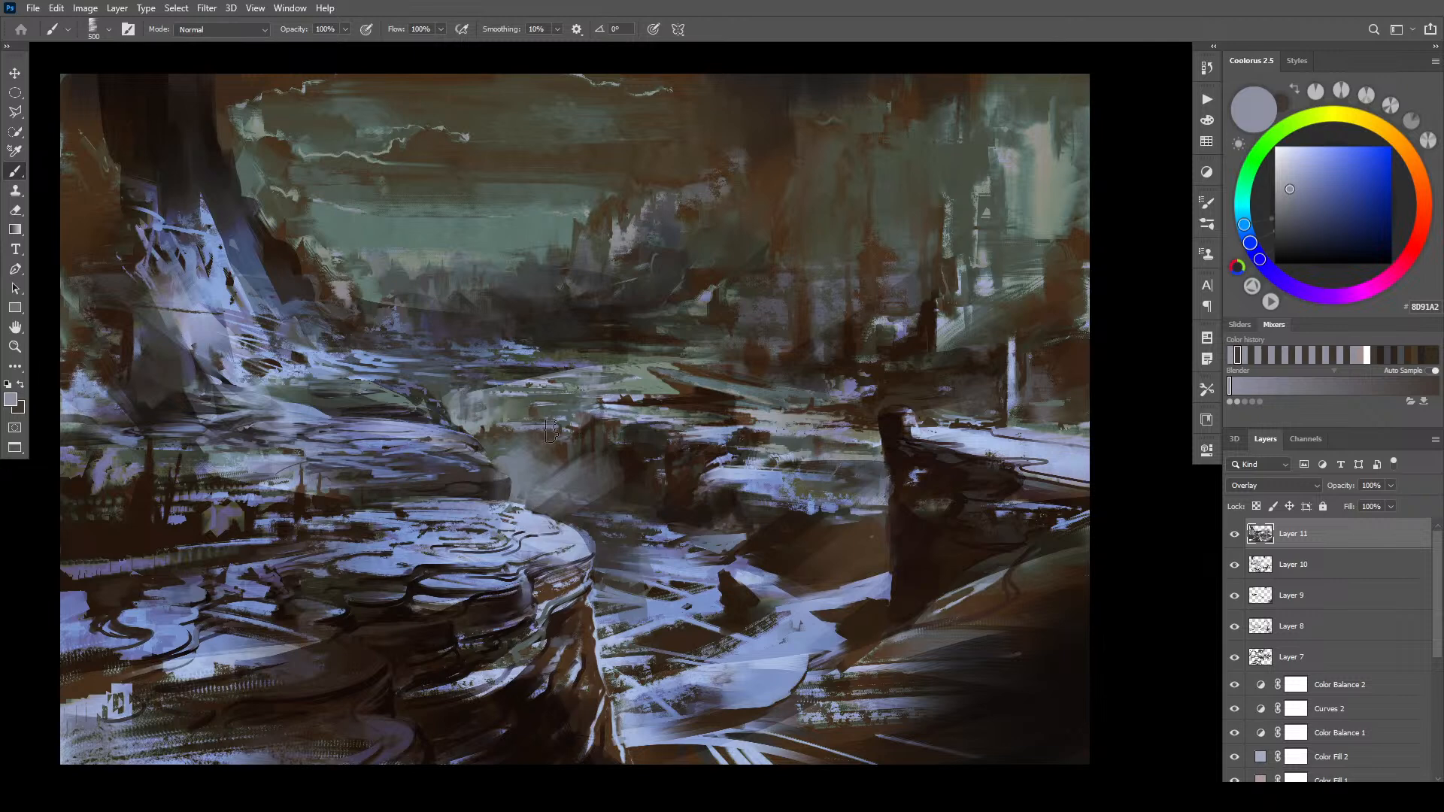
{"action": "key", "text": "x"}
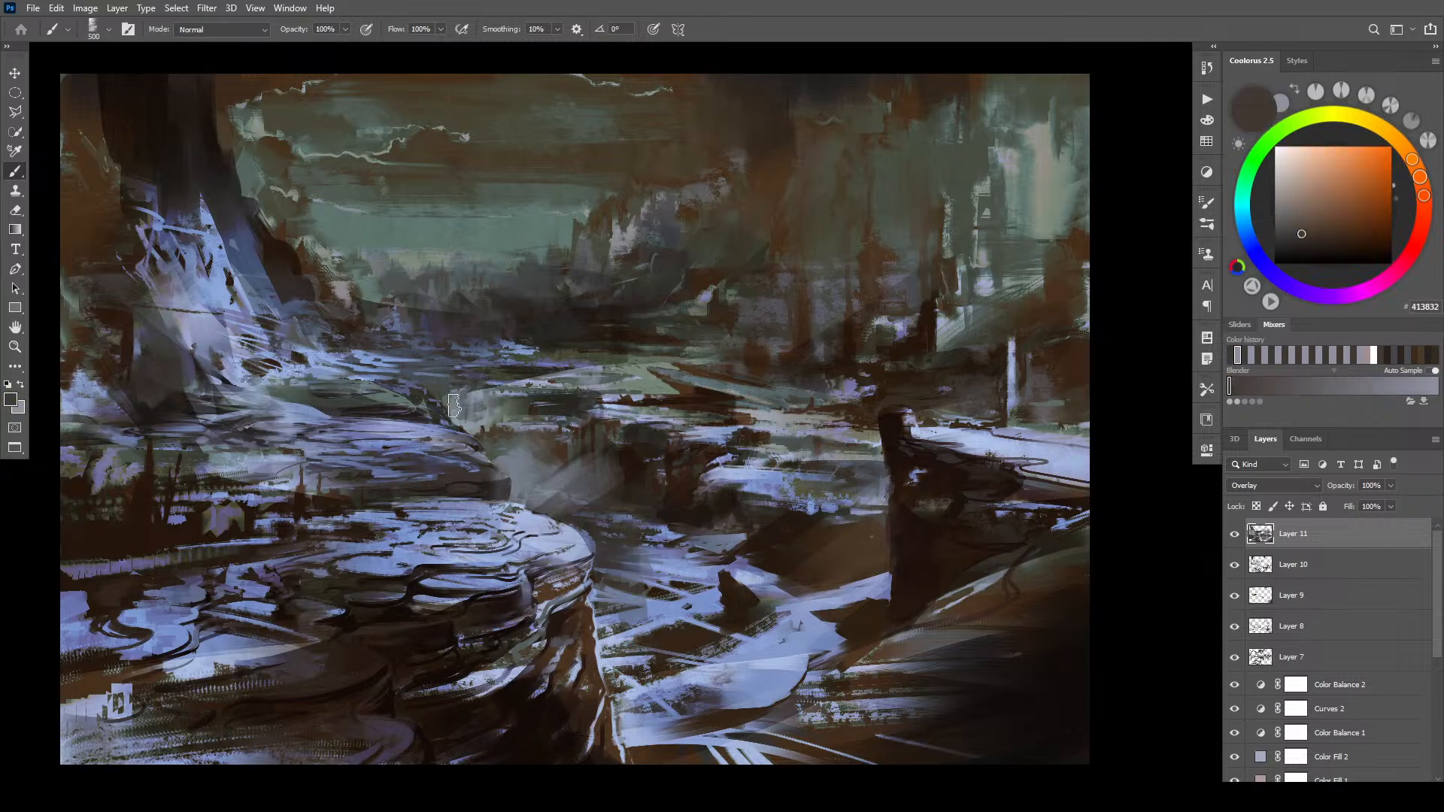
{"action": "key", "text": "x"}
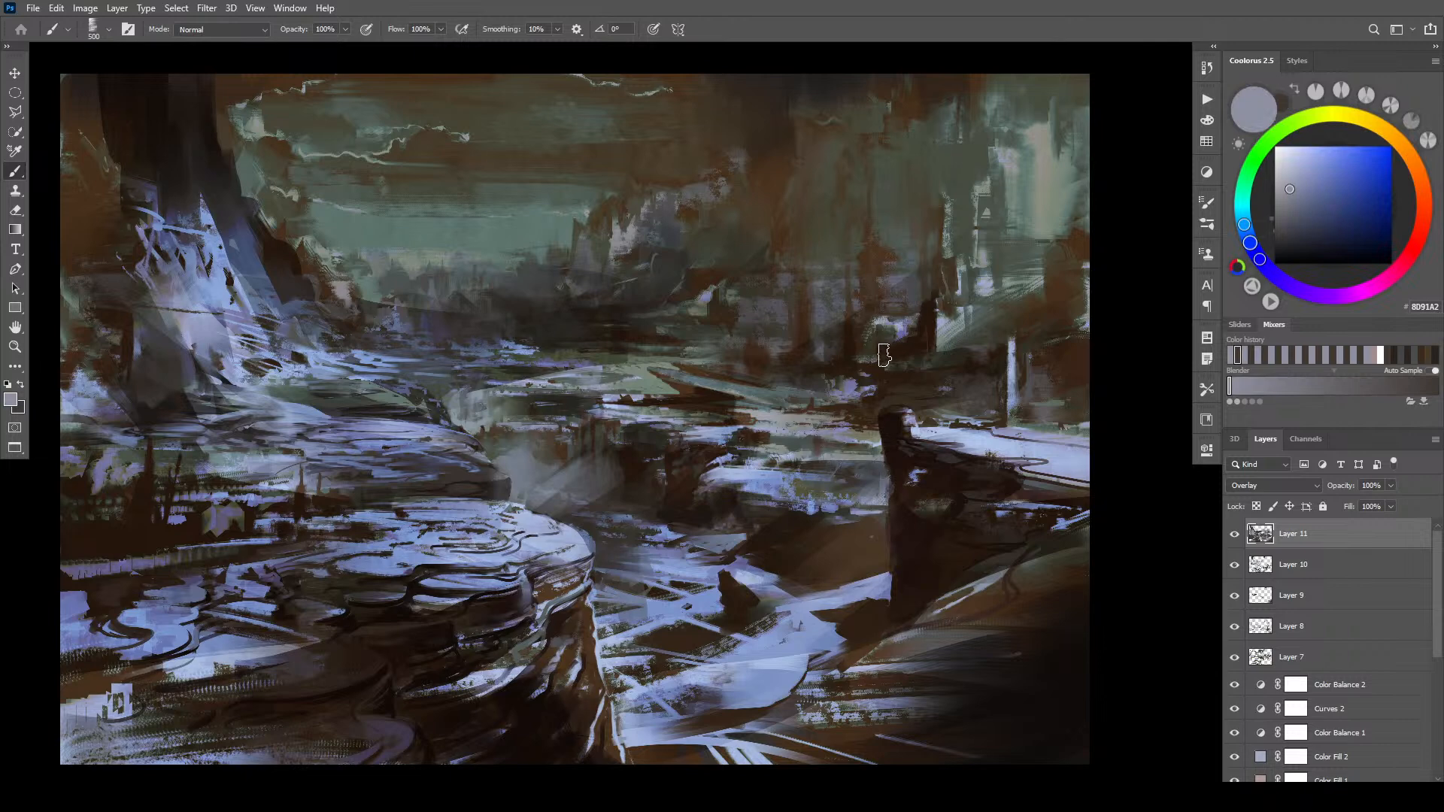
{"action": "left_click_drag", "start_coordinate": [516, 417], "coordinate": [547, 417]}
- Reduce the brush to 125, switch to dark brown and darken the back edge of the middle rock ledge
{"action": "key", "text": "["}
{"action": "key", "text": "["}
{"action": "key", "text": "["}
{"action": "key", "text": "["}
{"action": "key", "text": "["}
{"action": "key", "text": "["}
{"action": "key", "text": "["}
{"action": "key", "text": "["}
{"action": "key", "text": "["}
{"action": "key", "text": "["}
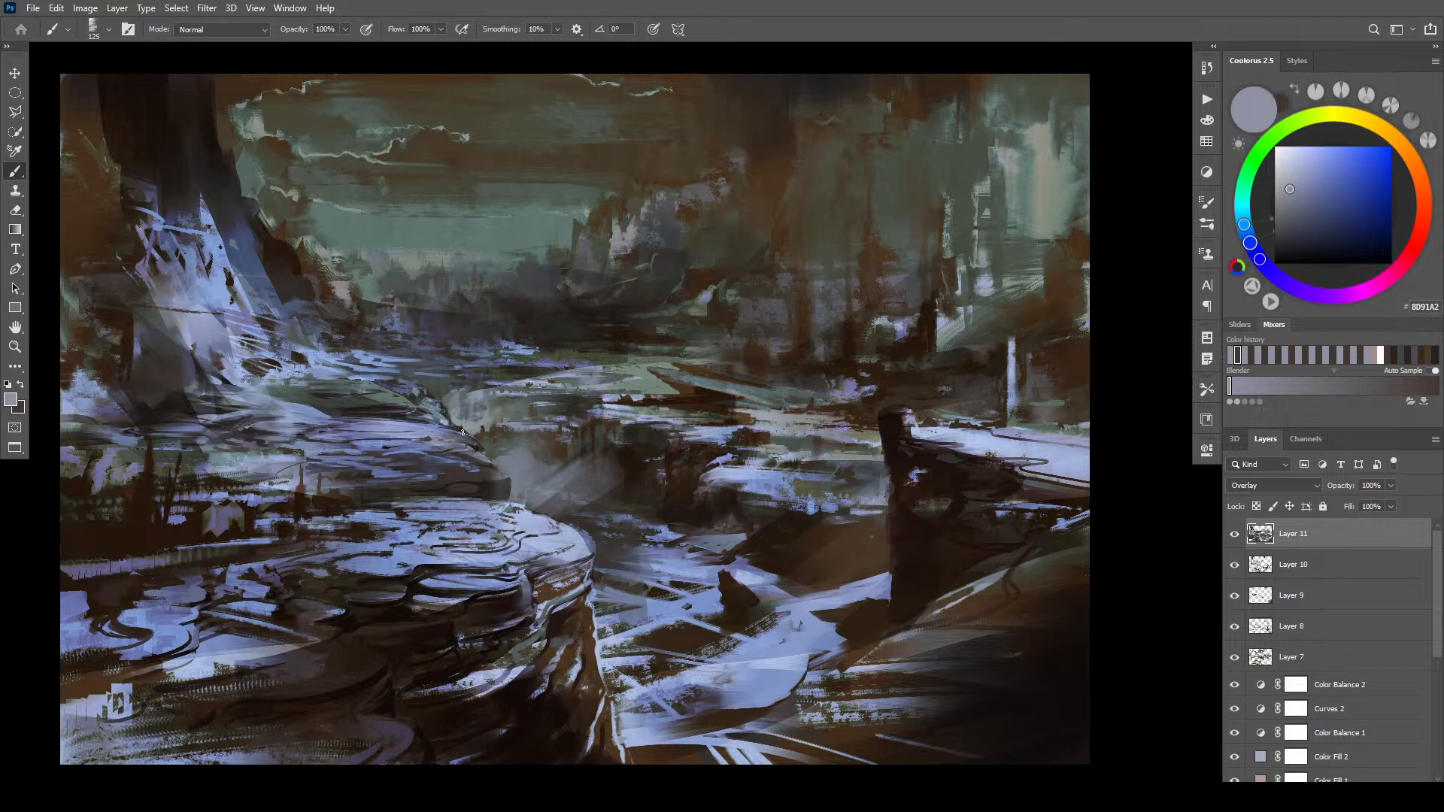
{"action": "left_click", "coordinate": [439, 406], "text": "alt"}
{"action": "key", "text": "["}
{"action": "mouse_move", "coordinate": [421, 414]}
{"action": "left_mouse_down"}
{"action": "mouse_move", "coordinate": [450, 424]}
{"action": "mouse_move", "coordinate": [381, 400]}
{"action": "left_mouse_up"}
- Switch back to blue-grey, lighten the ground behind the middle ledge and enlarge the brush to 400
{"action": "key", "text": "]"}
{"action": "key", "text": "]"}
{"action": "key", "text": "]"}
{"action": "key", "text": "]"}
{"action": "key", "text": "]"}
{"action": "key", "text": "]"}
{"action": "key", "text": "]"}
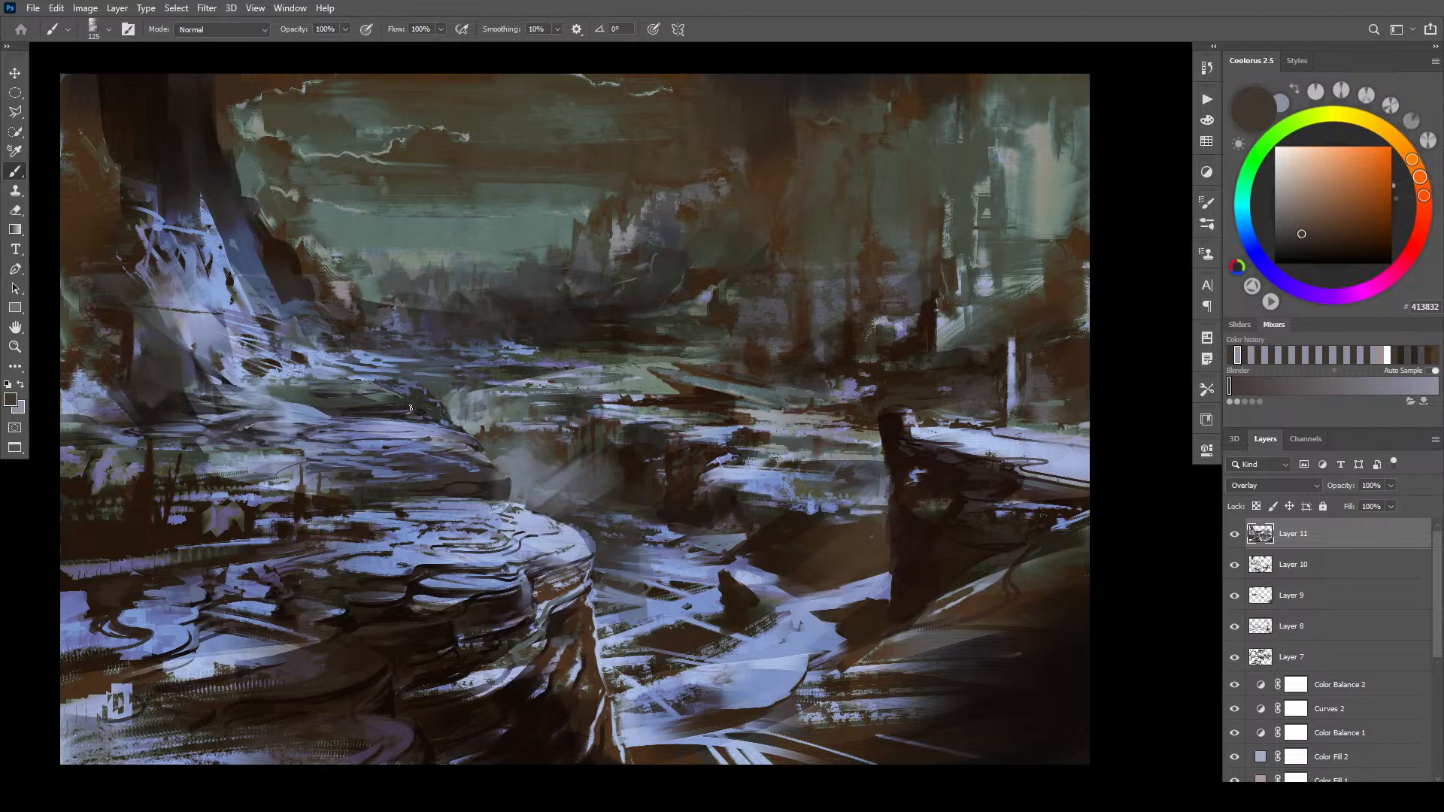
{"action": "key", "text": "x"}
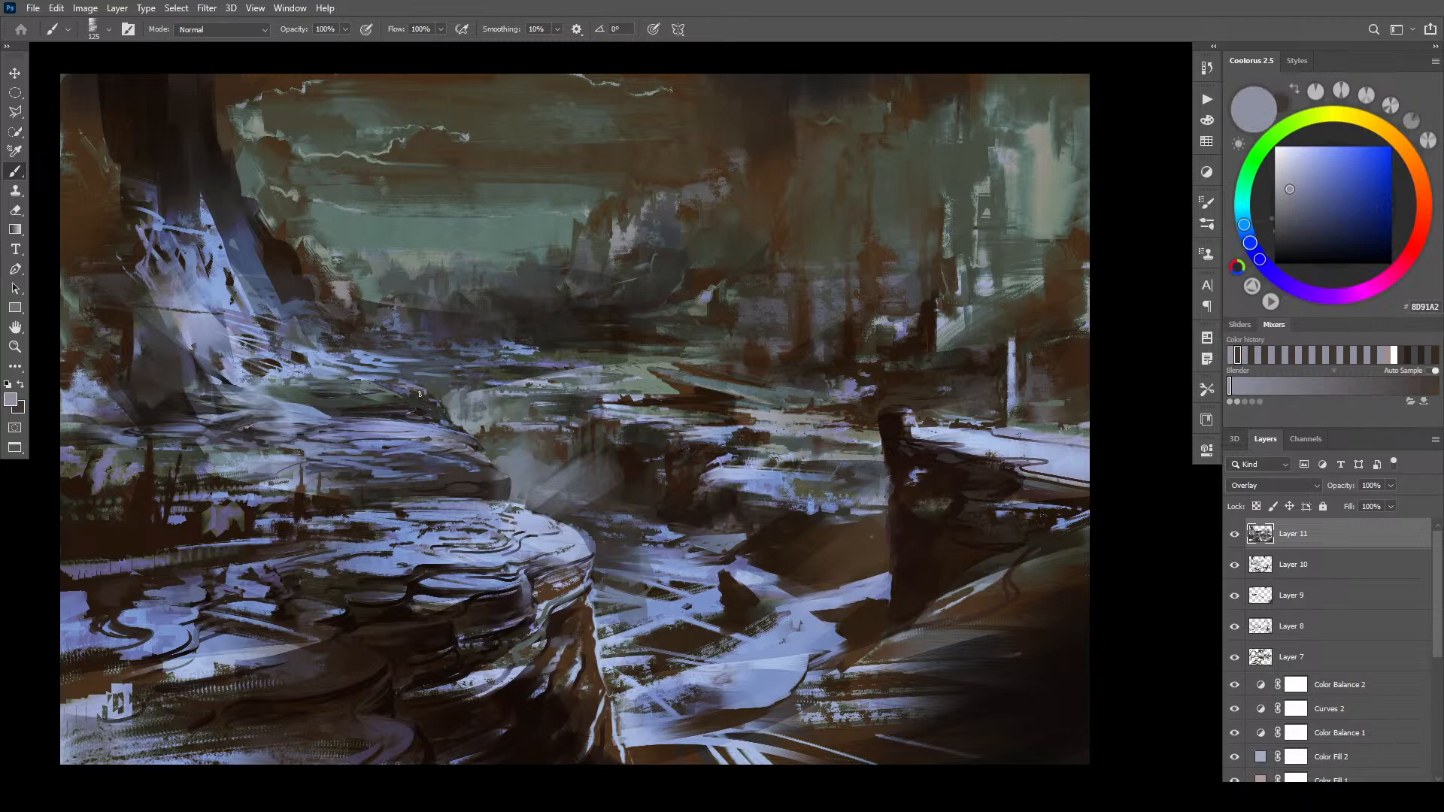
{"action": "left_click_drag", "start_coordinate": [354, 373], "coordinate": [383, 379]}
{"action": "key", "text": "]"}
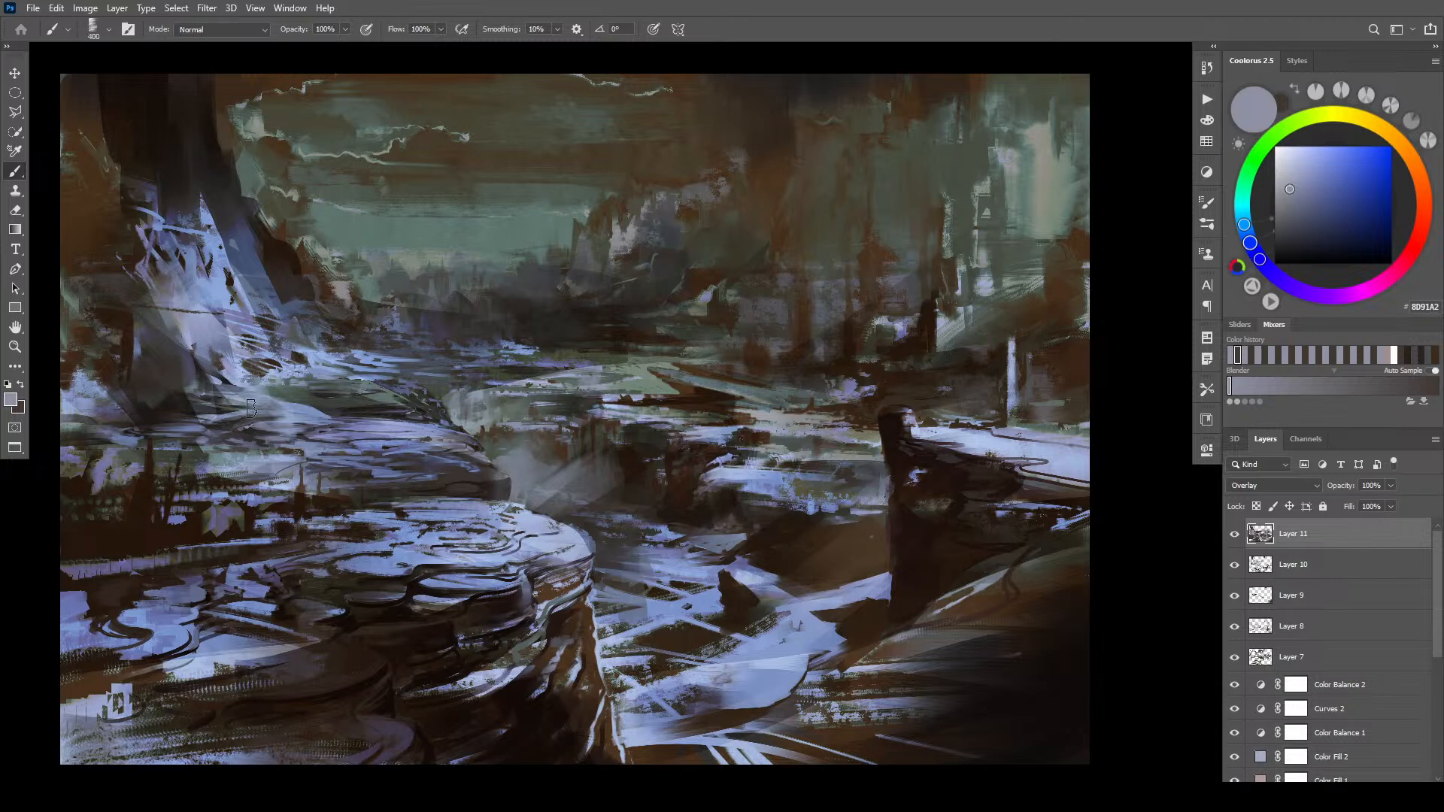
- Lighten the top of the middle ledge and the foreground ledge's tip with blue-grey strokes, enlarging the brush to 800
{"action": "left_click_drag", "start_coordinate": [239, 402], "coordinate": [474, 475]}
{"action": "key", "text": "]"}
{"action": "key", "text": "]"}
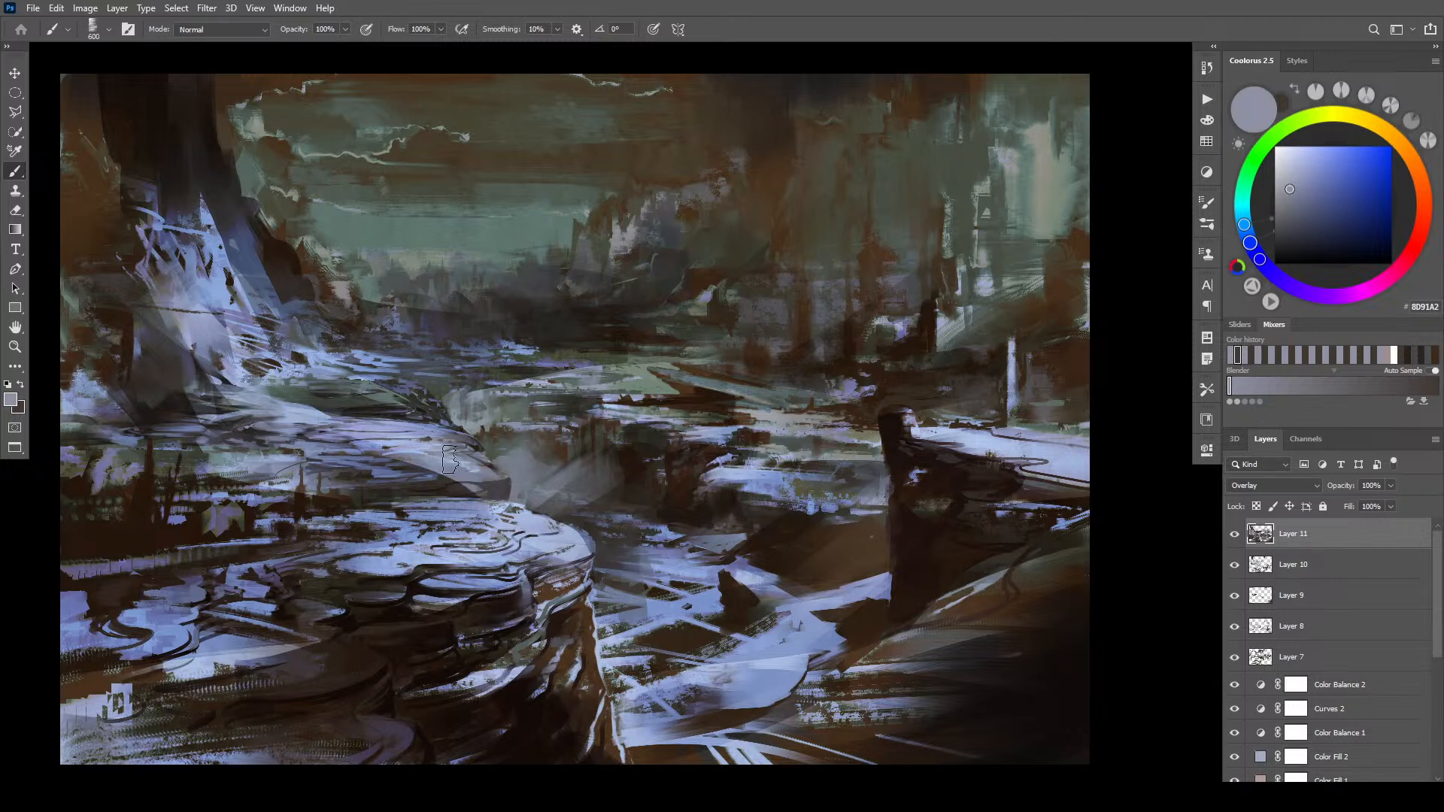
{"action": "key", "text": "]"}
{"action": "key", "text": "]"}
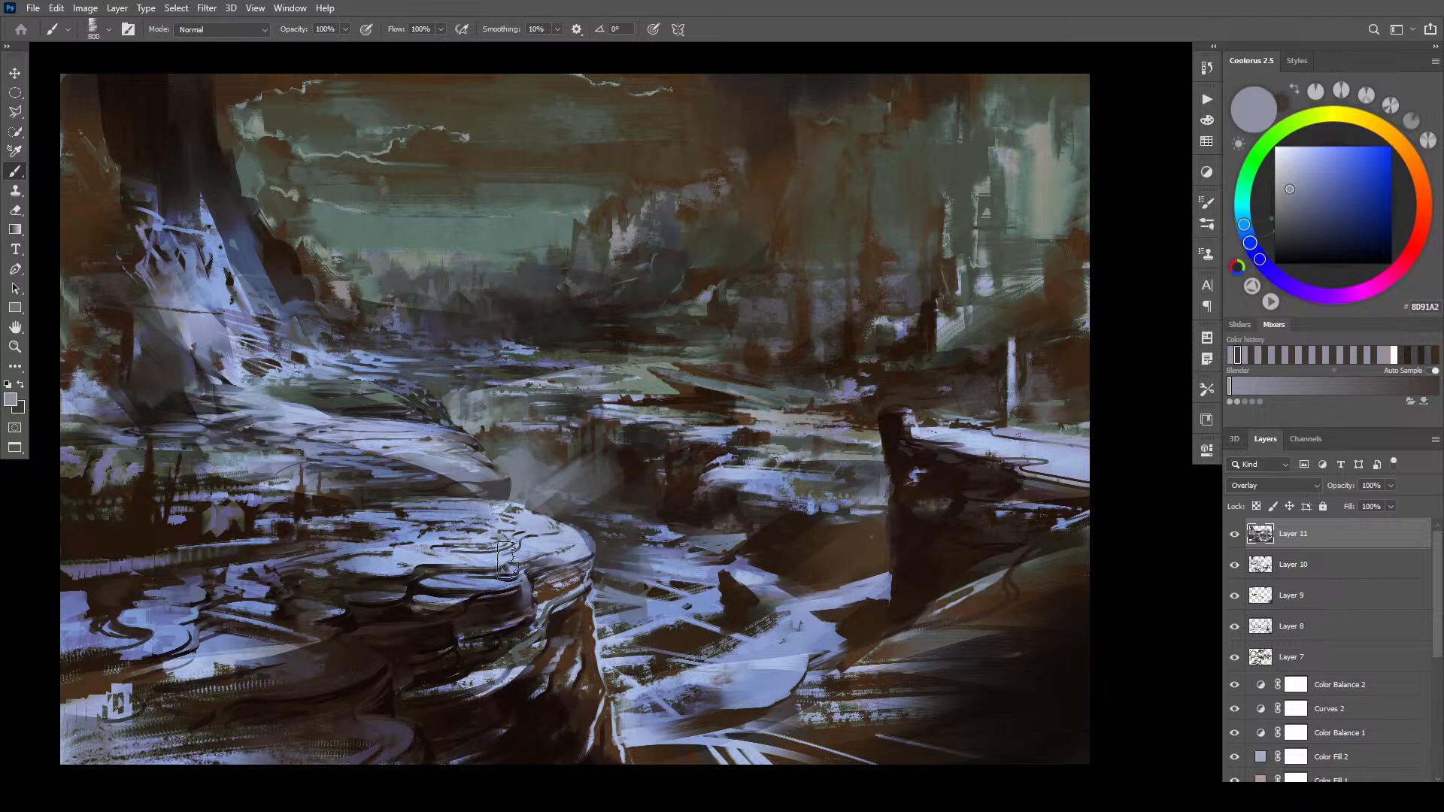
{"action": "key", "text": "bracketleft"}
{"action": "key", "text": "bracketleft"}
{"action": "key", "text": "bracketleft"}
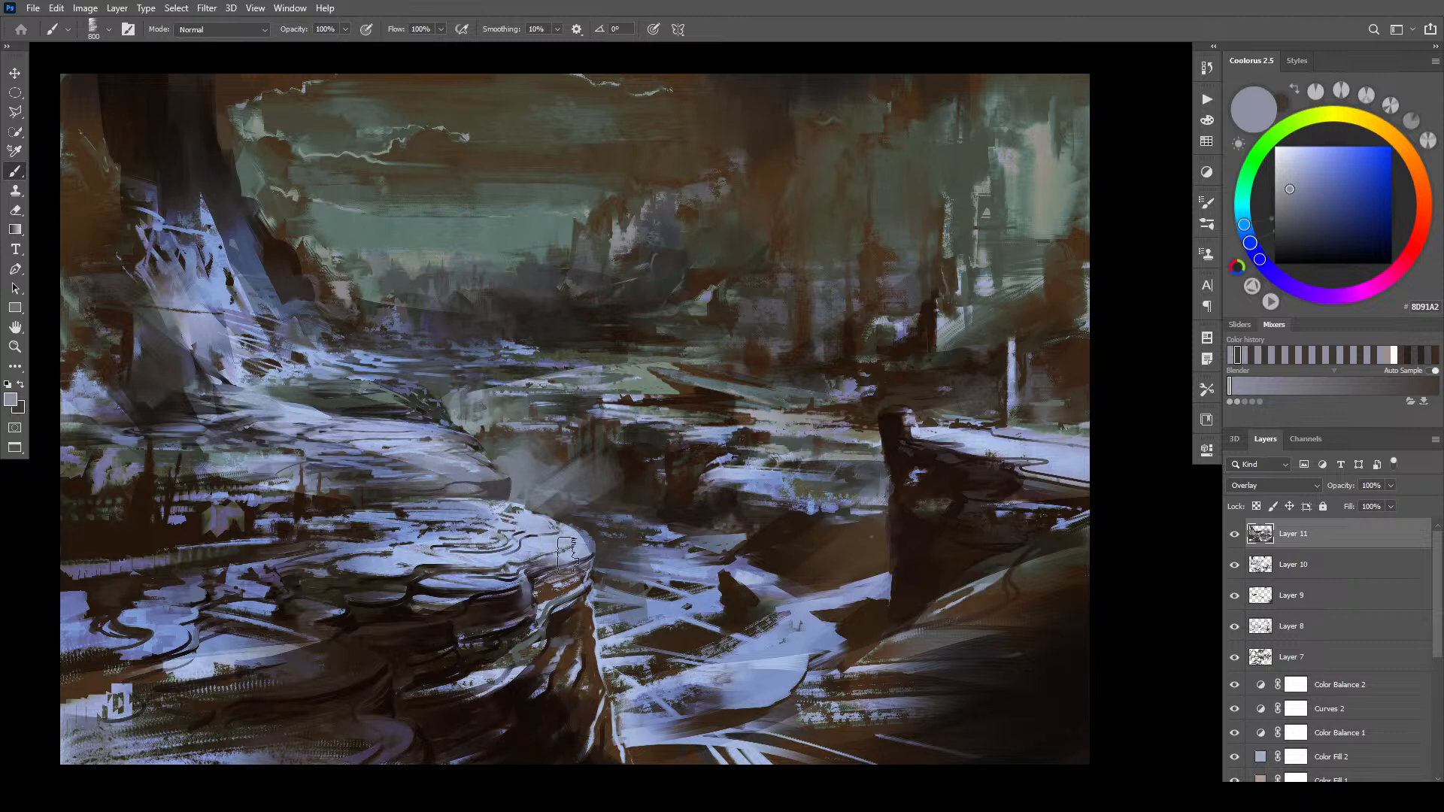
- Set the brush to 600, darken the middle ledge with dark brown strokes, and compare the painting with and without Layer 11
{"action": "key", "text": "bracketleft"}
{"action": "key", "text": "bracketleft"}
{"action": "key", "text": "x"}
{"action": "key", "text": "bracketright"}
{"action": "key", "text": "bracketright"}
{"action": "key", "text": "bracketright"}
{"action": "left_click_drag", "start_coordinate": [339, 417], "coordinate": [239, 406]}
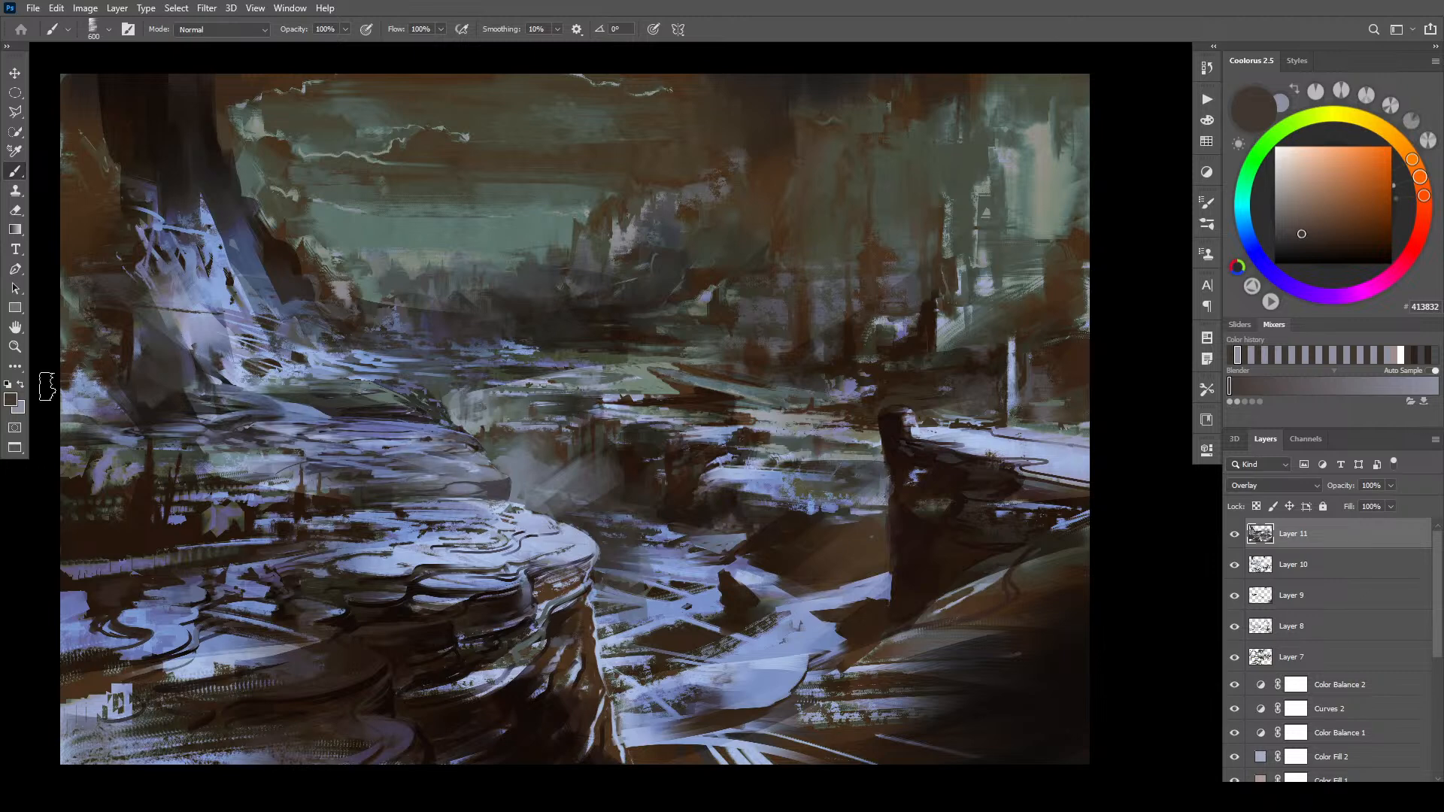
{"action": "left_click", "coordinate": [1234, 535]}
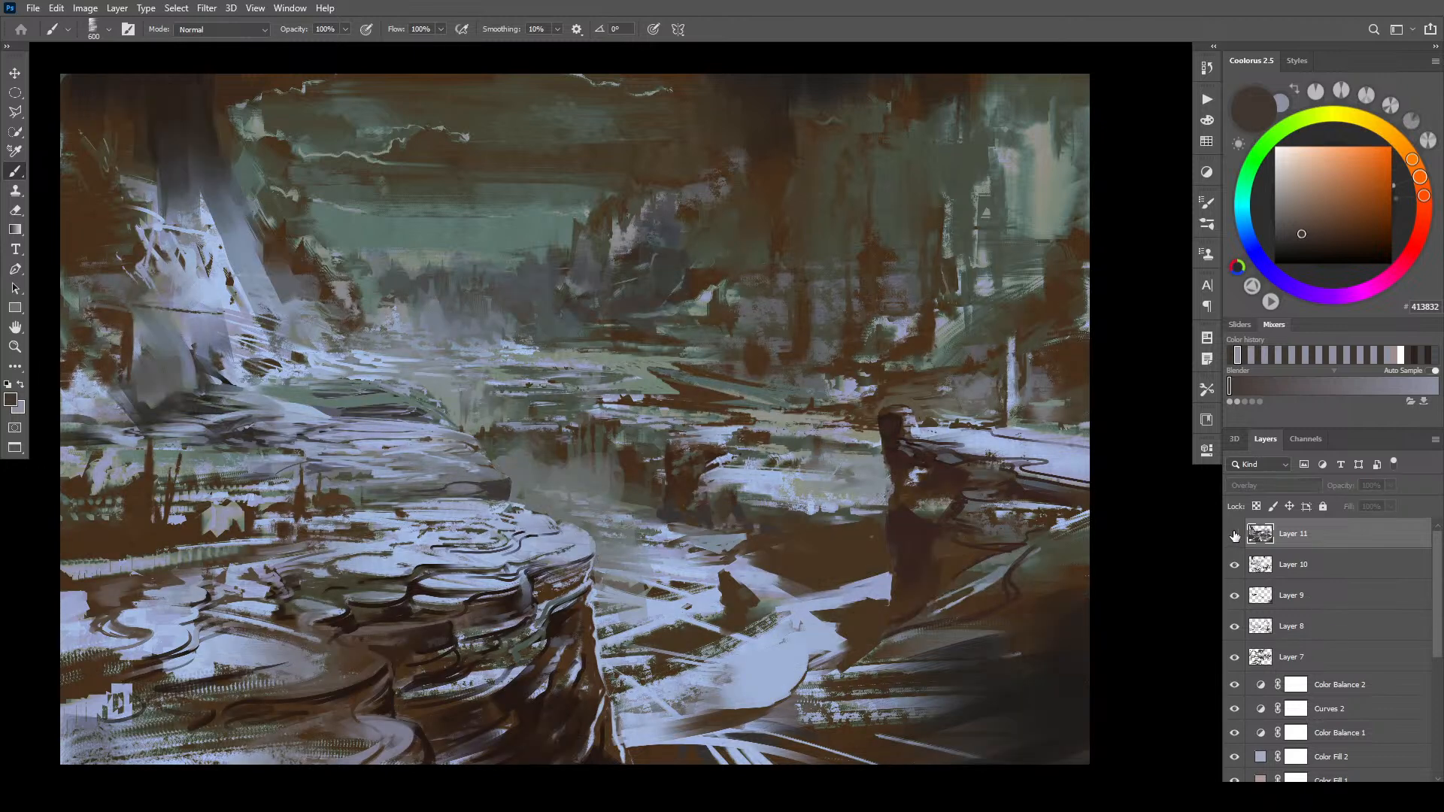
{"action": "left_click", "coordinate": [1234, 535]}
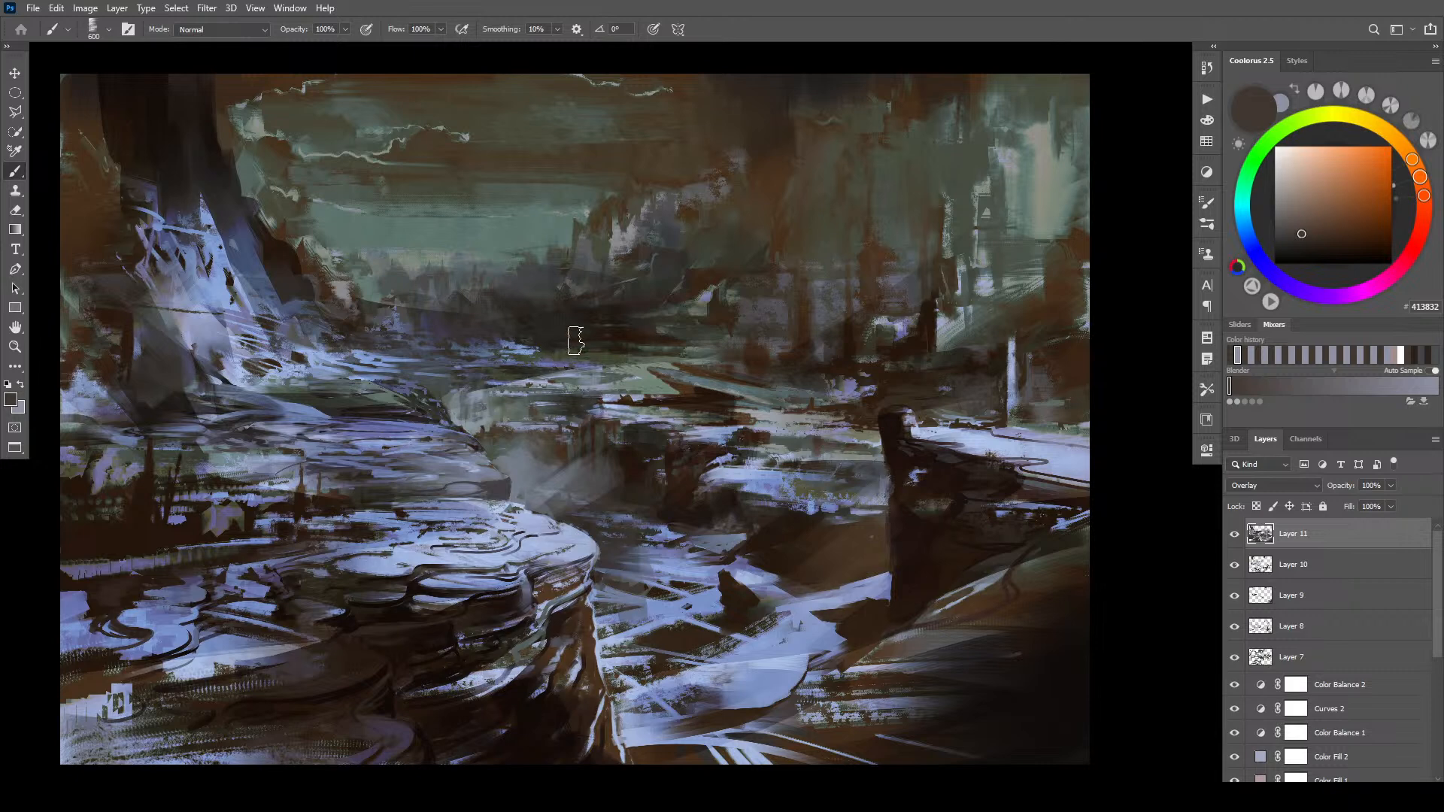
- Darken the distant tree line beyond the stream with dark brown strokes, adjusting the brush size up to 600
{"action": "key", "text": "bracketleft"}
{"action": "key", "text": "bracketleft"}
{"action": "key", "text": "bracketleft"}
{"action": "key", "text": "bracketleft"}
{"action": "key", "text": "bracketright"}
{"action": "key", "text": "bracketright"}
{"action": "key", "text": "bracketright"}
{"action": "left_click_drag", "start_coordinate": [395, 298], "coordinate": [494, 311]}
{"action": "key", "text": "bracketleft"}
{"action": "key", "text": "bracketleft"}
{"action": "key", "text": "bracketleft"}
{"action": "key", "text": "bracketleft"}
{"action": "key", "text": "bracketright"}
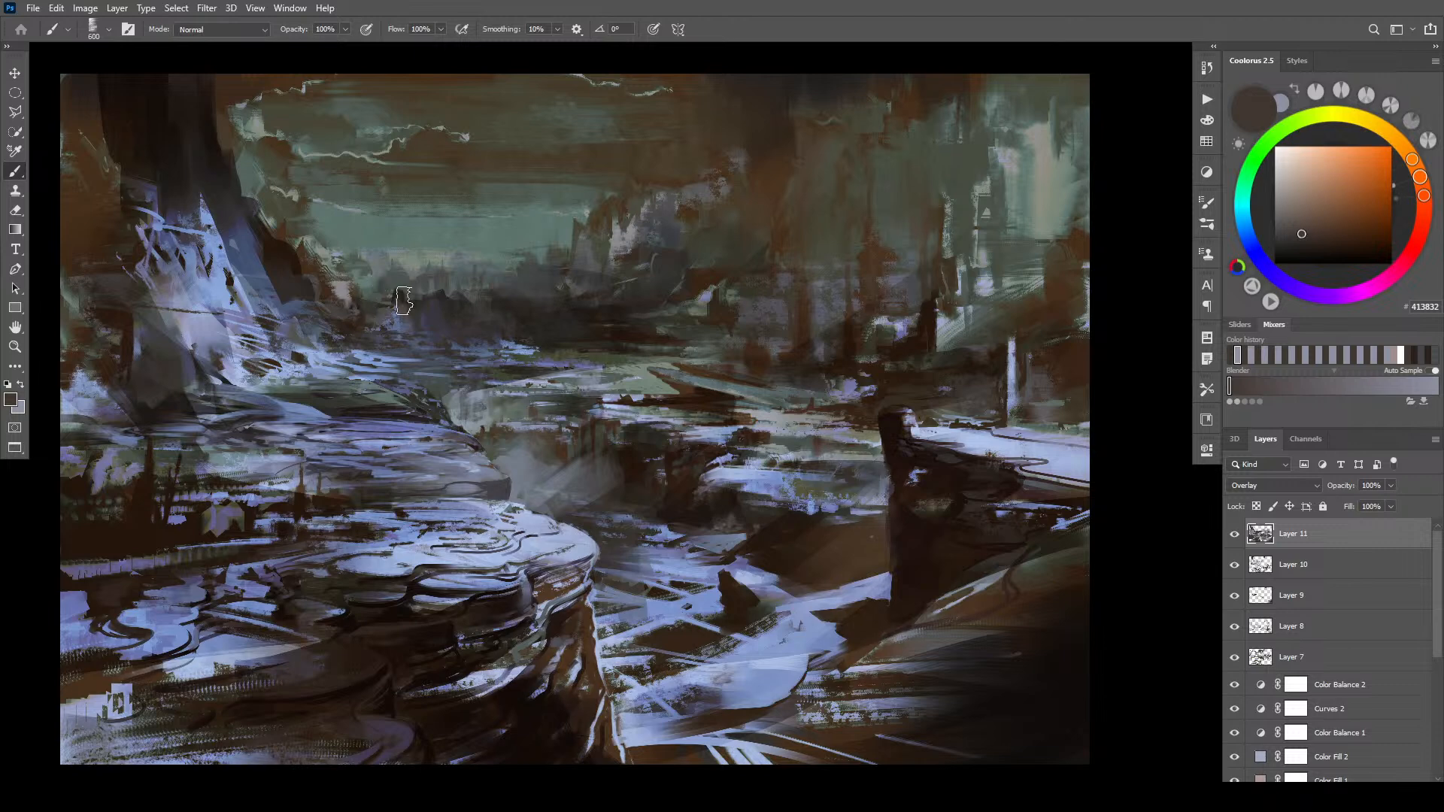
- Extend the dark tree line toward the base of the distant rock tower with dark brown strokes and a 500 brush
{"action": "key", "text": "bracketleft"}
{"action": "key", "text": "bracketleft"}
{"action": "key", "text": "bracketright"}
{"action": "key", "text": "bracketright"}
{"action": "key", "text": "bracketright"}
{"action": "key", "text": "bracketright"}
{"action": "key", "text": "bracketright"}
{"action": "key", "text": "bracketright"}
{"action": "key", "text": "bracketright"}
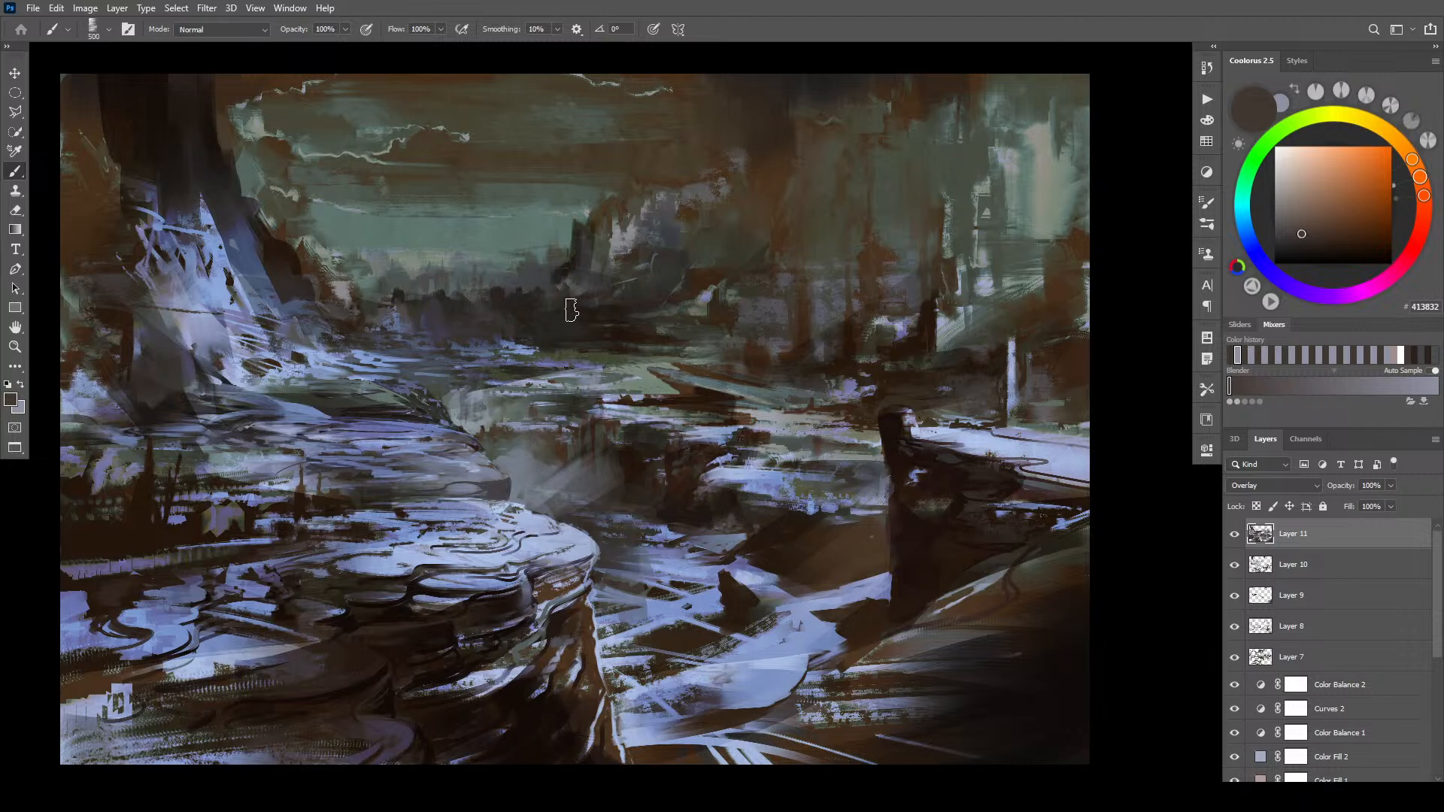
- Darken the face of the distant rock tower with dark brown strokes and reduce the brush to 125
{"action": "left_click_drag", "start_coordinate": [598, 250], "coordinate": [618, 264]}
{"action": "mouse_move", "coordinate": [639, 207]}
{"action": "left_mouse_down"}
{"action": "mouse_move", "coordinate": [629, 270]}
{"action": "mouse_move", "coordinate": [653, 241]}
{"action": "left_mouse_up"}
{"action": "key", "text": "bracketleft"}
{"action": "key", "text": "bracketleft"}
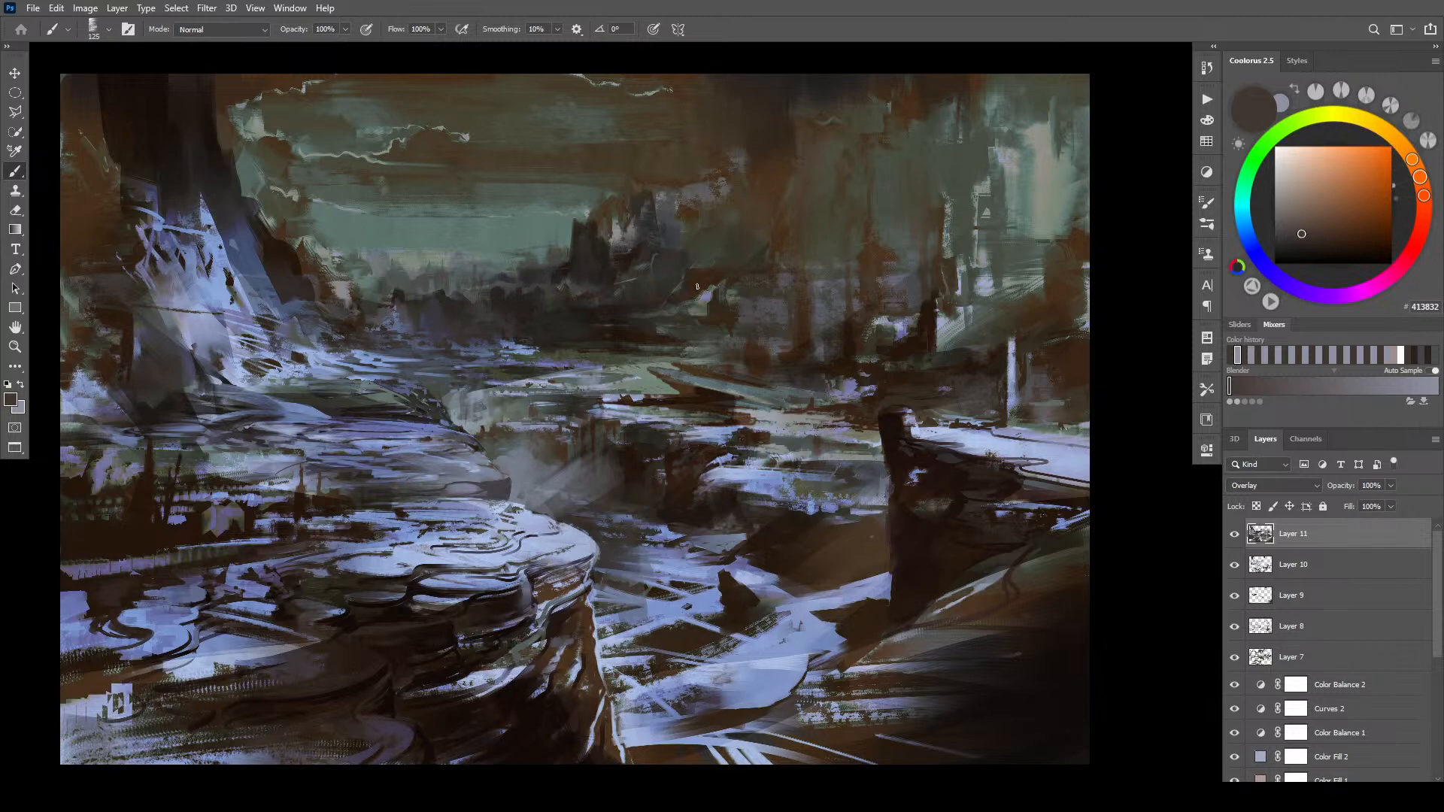
- Switch to blue-grey and paint highlights on the distant rock tower's face with the brush enlarged up to 400
{"action": "left_click", "coordinate": [686, 306], "text": "alt"}
{"action": "key", "text": "bracketright"}
{"action": "key", "text": "bracketright"}
{"action": "key", "text": "bracketright"}
{"action": "key", "text": "bracketright"}
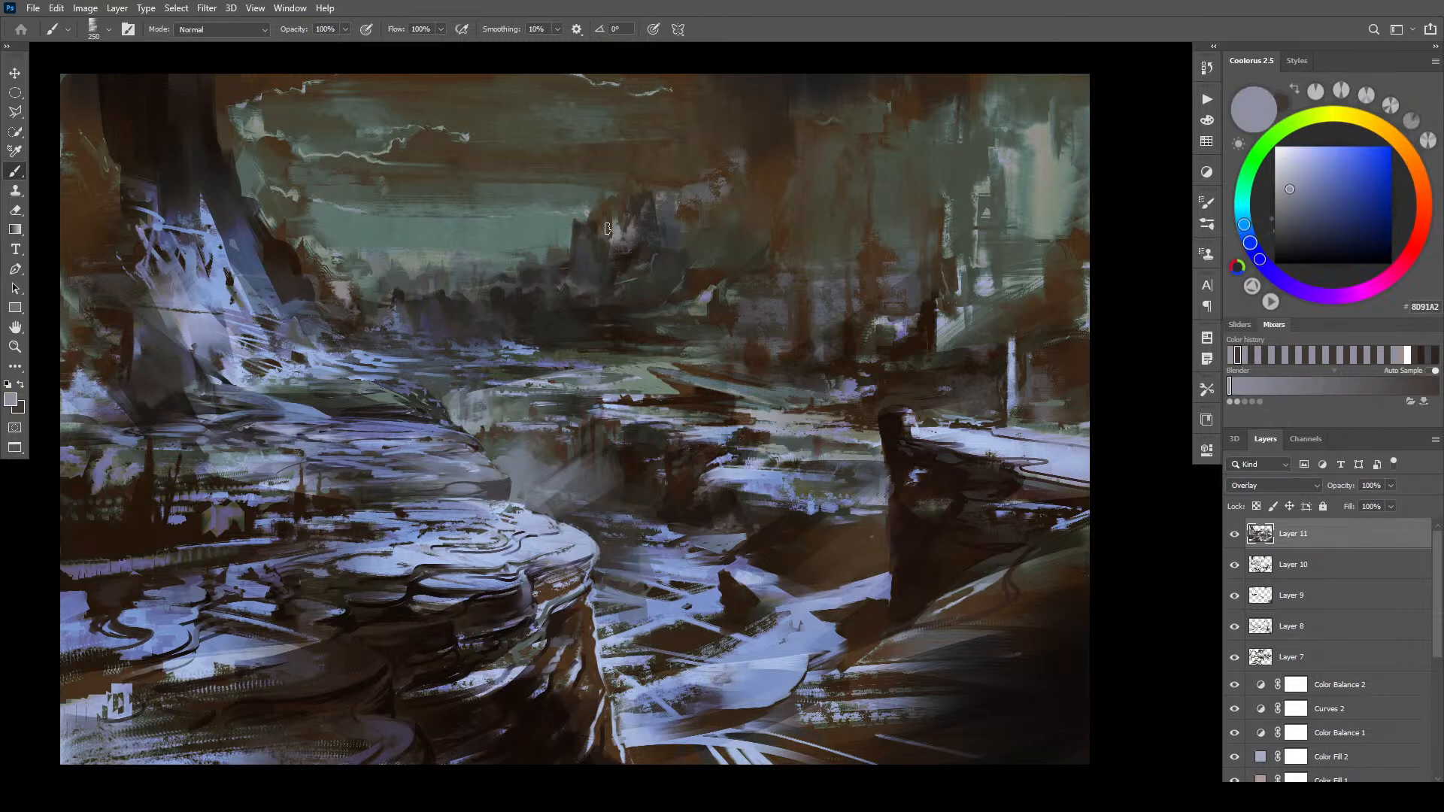
{"action": "key", "text": "bracketleft"}
{"action": "key", "text": "bracketleft"}
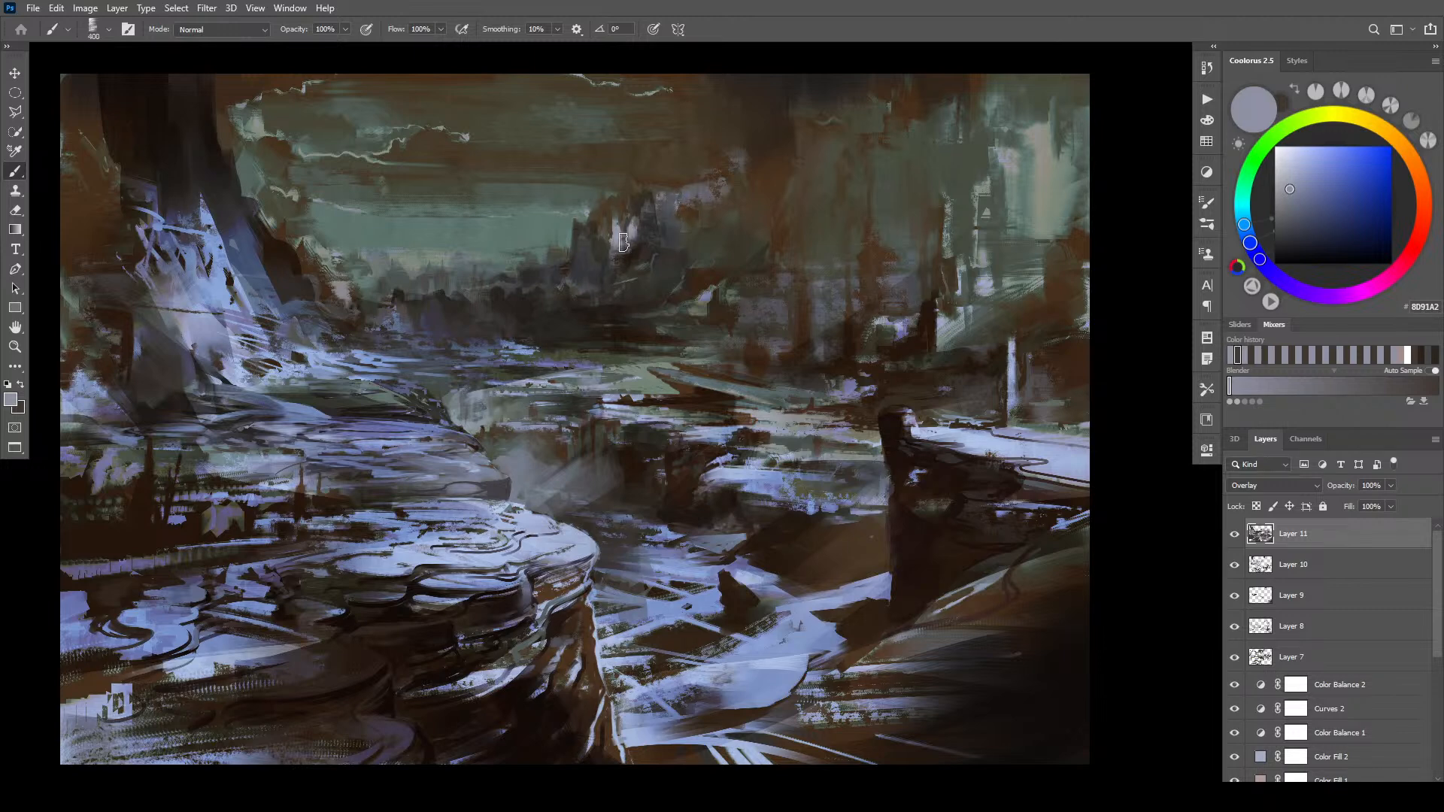
- Refine the rock tower's highlights with a 175 blue-grey brush and switch to dark brown for its shadows
{"action": "key", "text": "bracketleft"}
{"action": "key", "text": "bracketleft"}
{"action": "key", "text": "bracketleft"}
{"action": "key", "text": "bracketleft"}
{"action": "key", "text": "bracketleft"}
{"action": "key", "text": "bracketleft"}
{"action": "key", "text": "bracketleft"}
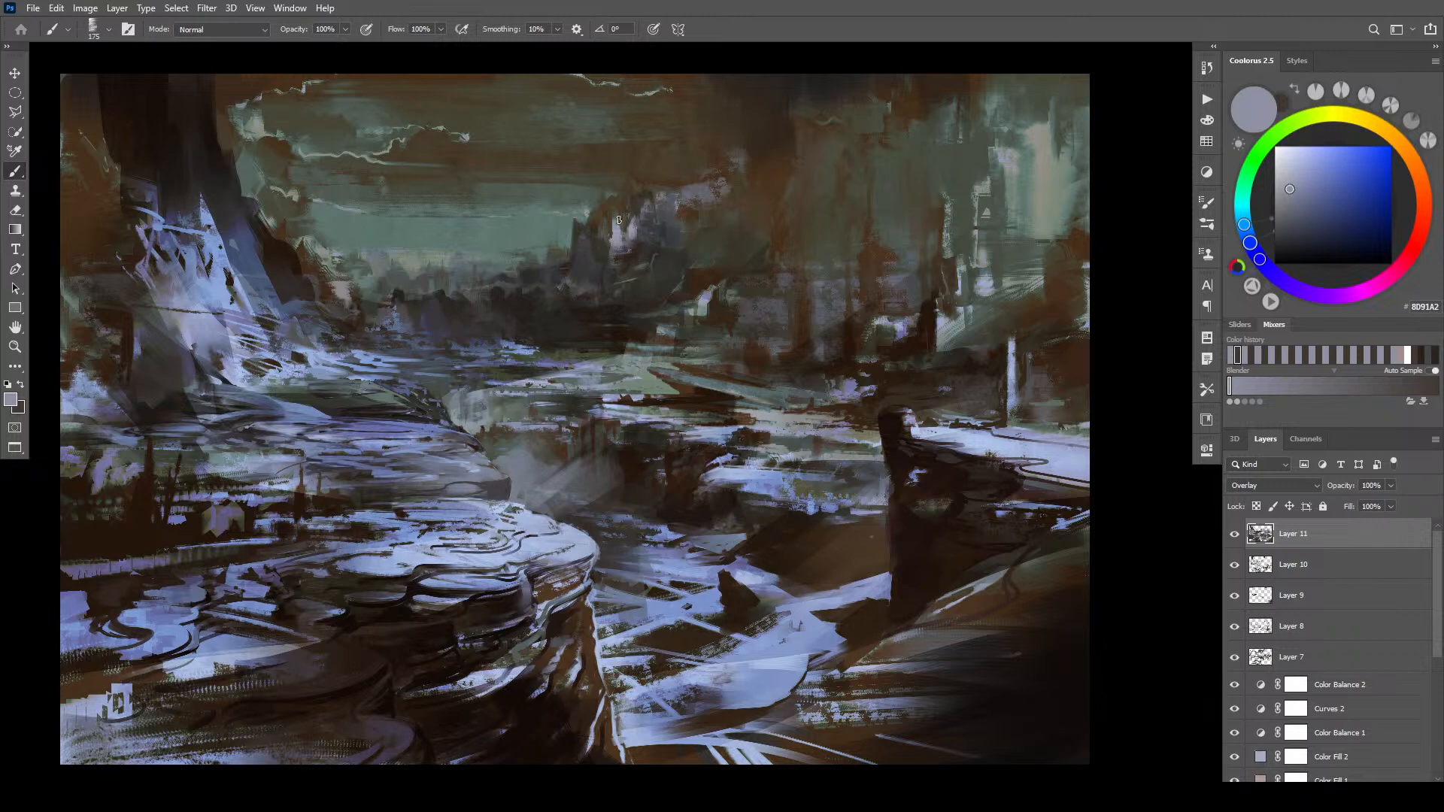
{"action": "left_click", "coordinate": [636, 309], "text": "alt"}
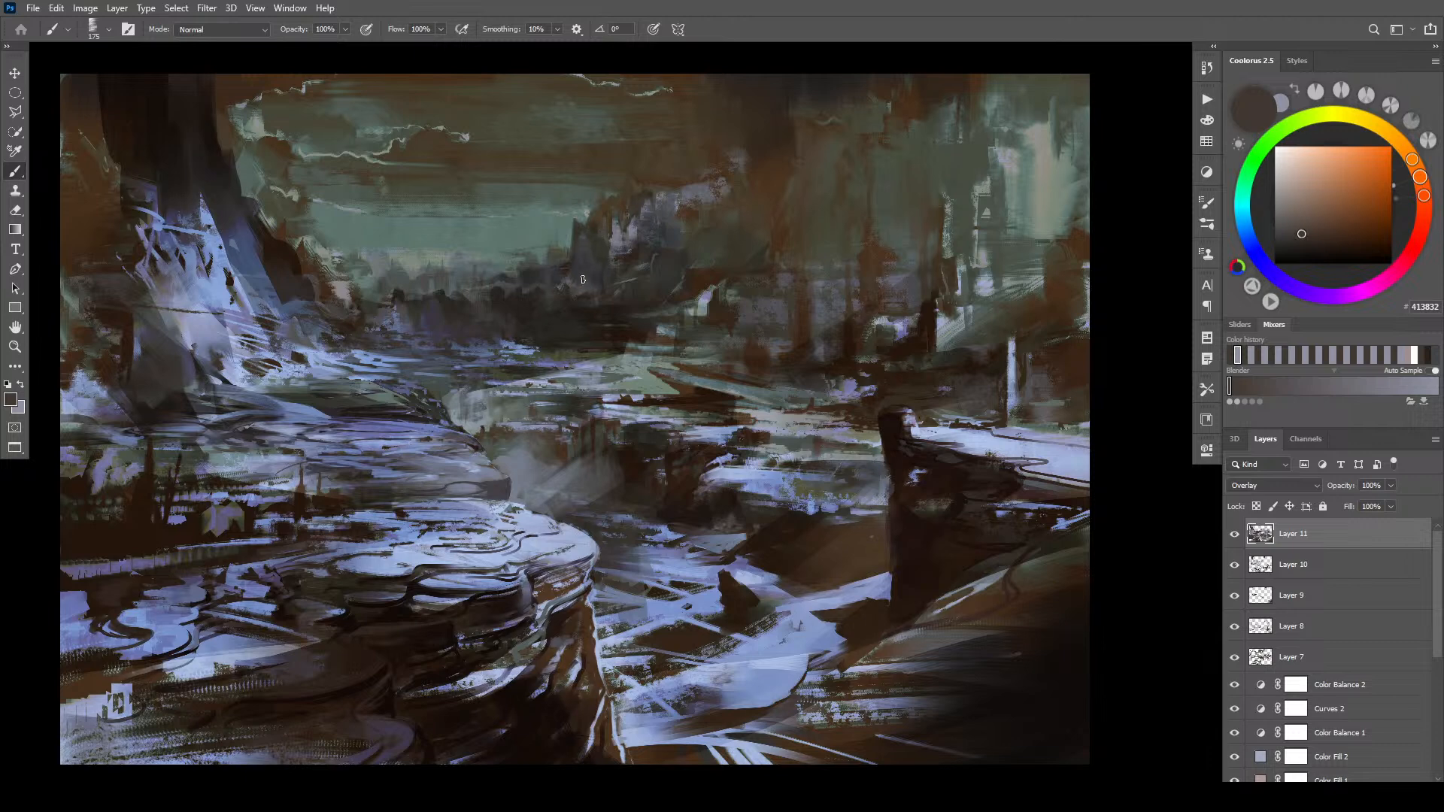
- Switch to blue-grey and lighten the sky band above the distant tree line, enlarging the brush to 700
{"action": "key", "text": "x"}
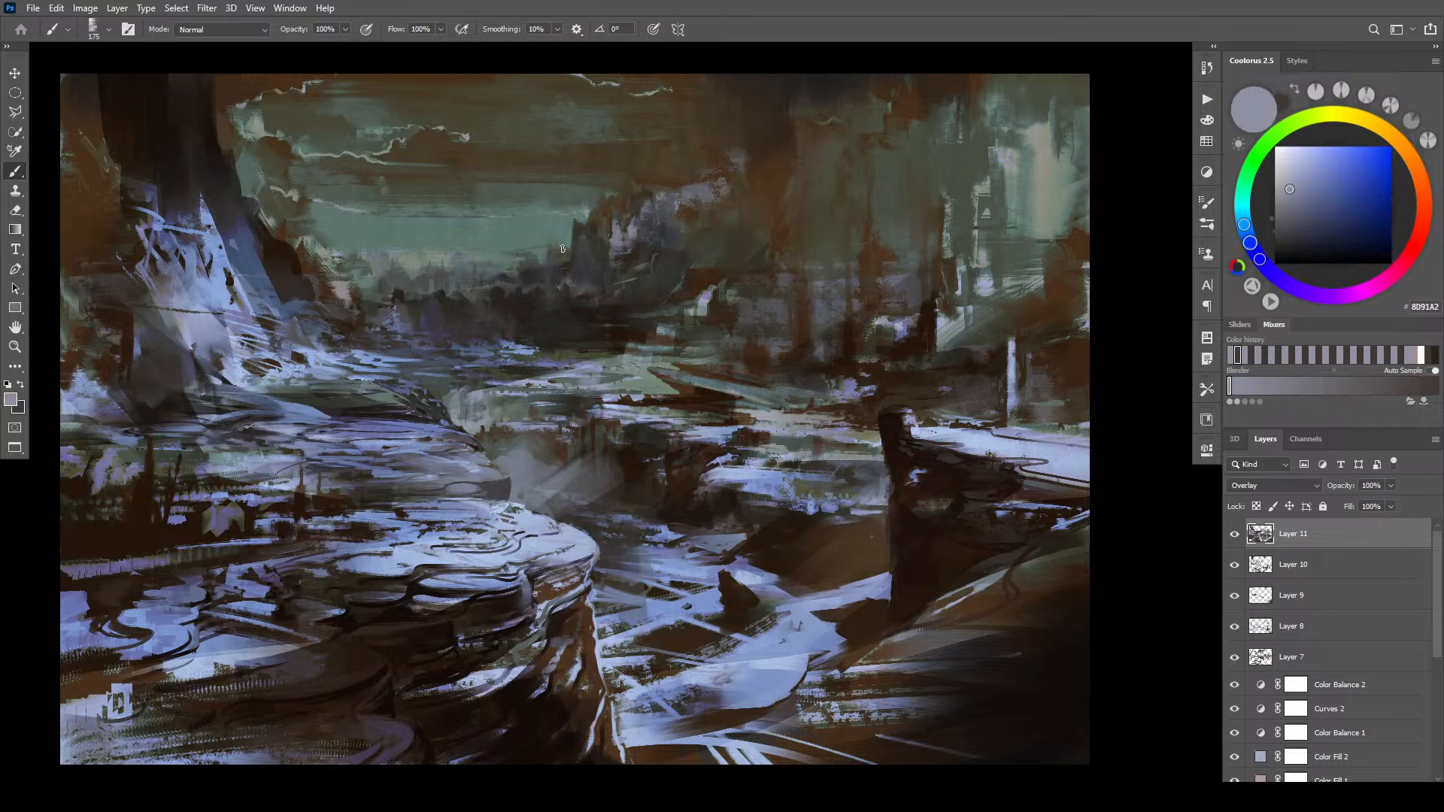
{"action": "key", "text": "bracketright"}
{"action": "key", "text": "bracketright"}
{"action": "key", "text": "bracketright"}
{"action": "key", "text": "bracketright"}
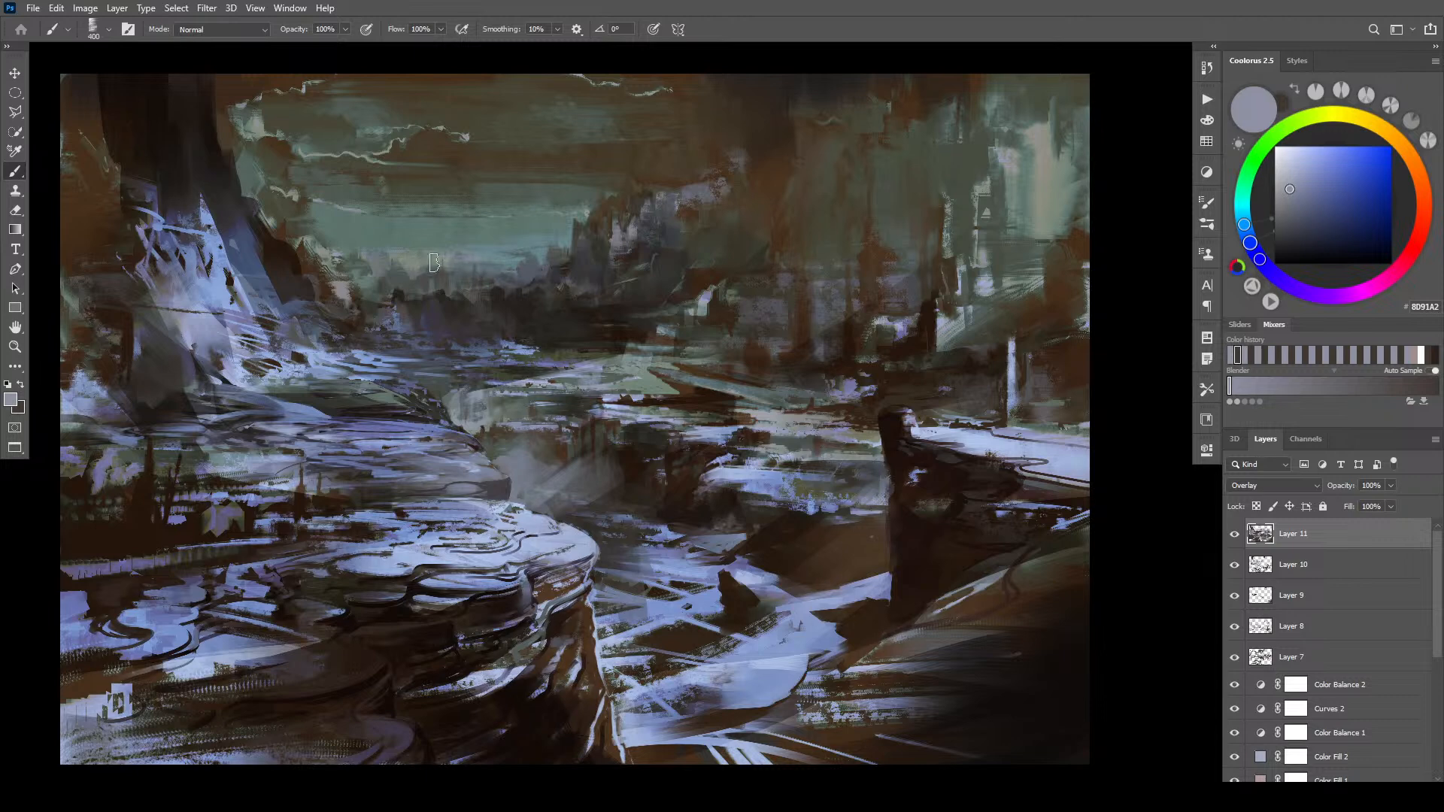
{"action": "key", "text": "bracketright"}
{"action": "key", "text": "bracketright"}
{"action": "key", "text": "bracketright"}
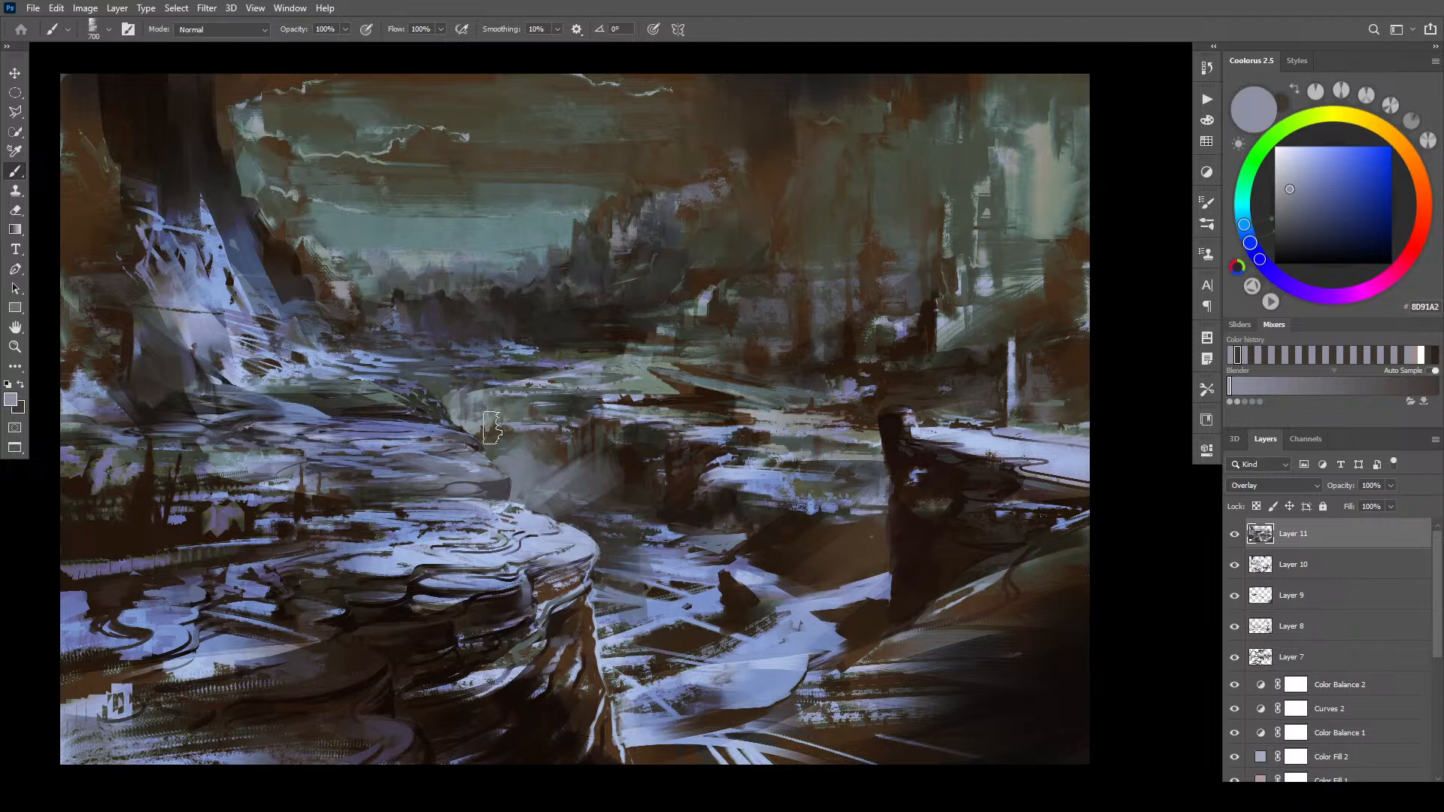
- Paint a dark brown ridge rising to the distant rock tower with a 125 brush, and compare with Layer 11 hidden
{"action": "left_click", "coordinate": [467, 463], "text": "alt"}
{"action": "key", "text": "bracketleft"}
{"action": "key", "text": "bracketleft"}
{"action": "key", "text": "bracketleft"}
{"action": "key", "text": "bracketleft"}
{"action": "key", "text": "bracketleft"}
{"action": "key", "text": "bracketleft"}
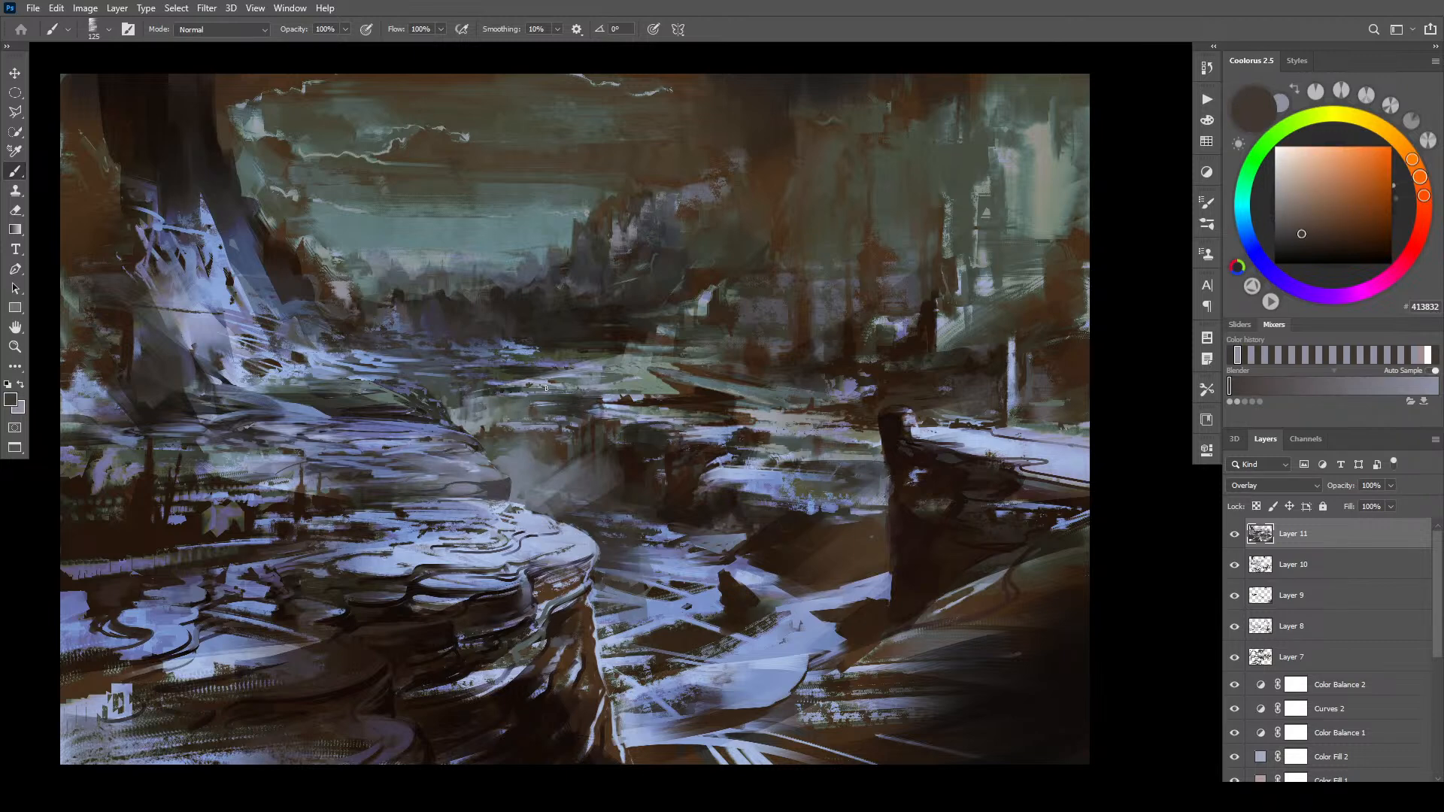
{"action": "key", "text": "bracketright"}
{"action": "key", "text": "bracketright"}
{"action": "mouse_move", "coordinate": [471, 293]}
{"action": "left_mouse_down"}
{"action": "mouse_move", "coordinate": [591, 294]}
{"action": "mouse_move", "coordinate": [474, 288]}
{"action": "mouse_move", "coordinate": [565, 271]}
{"action": "mouse_move", "coordinate": [470, 288]}
{"action": "mouse_move", "coordinate": [545, 270]}
{"action": "mouse_move", "coordinate": [533, 282]}
{"action": "mouse_move", "coordinate": [569, 285]}
{"action": "mouse_move", "coordinate": [577, 231]}
{"action": "left_mouse_up"}
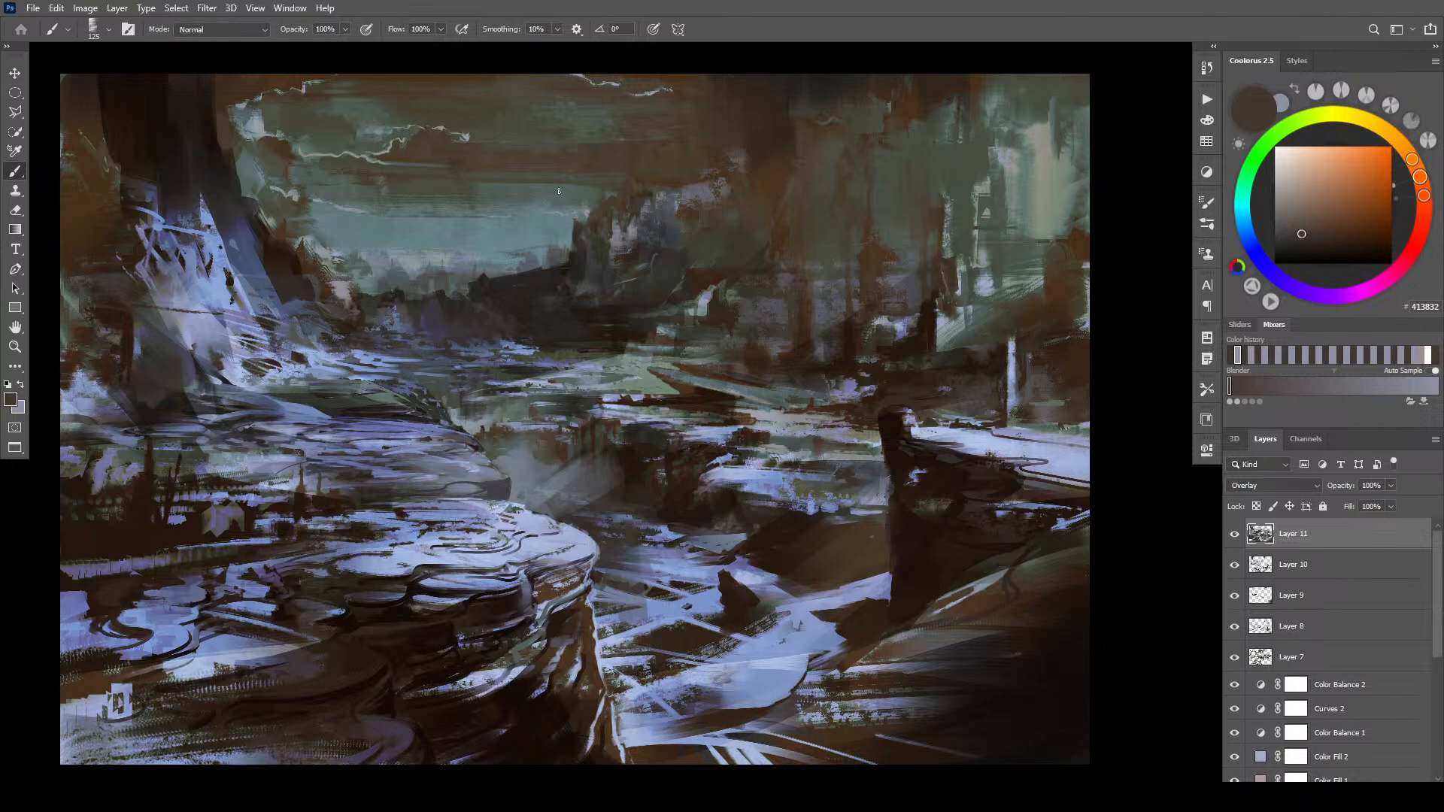
{"action": "left_click", "coordinate": [1234, 535]}
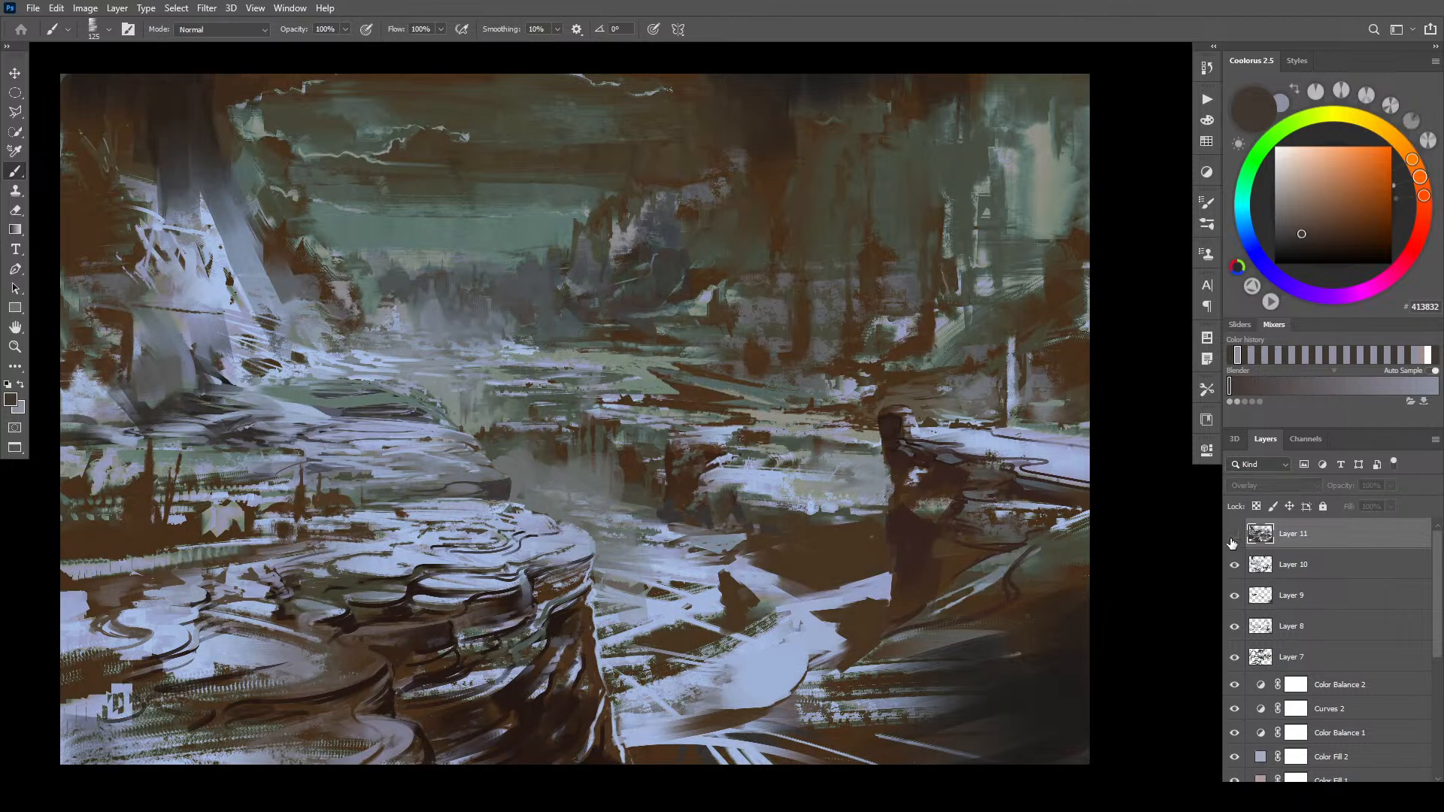
{"action": "left_click", "coordinate": [1231, 538]}
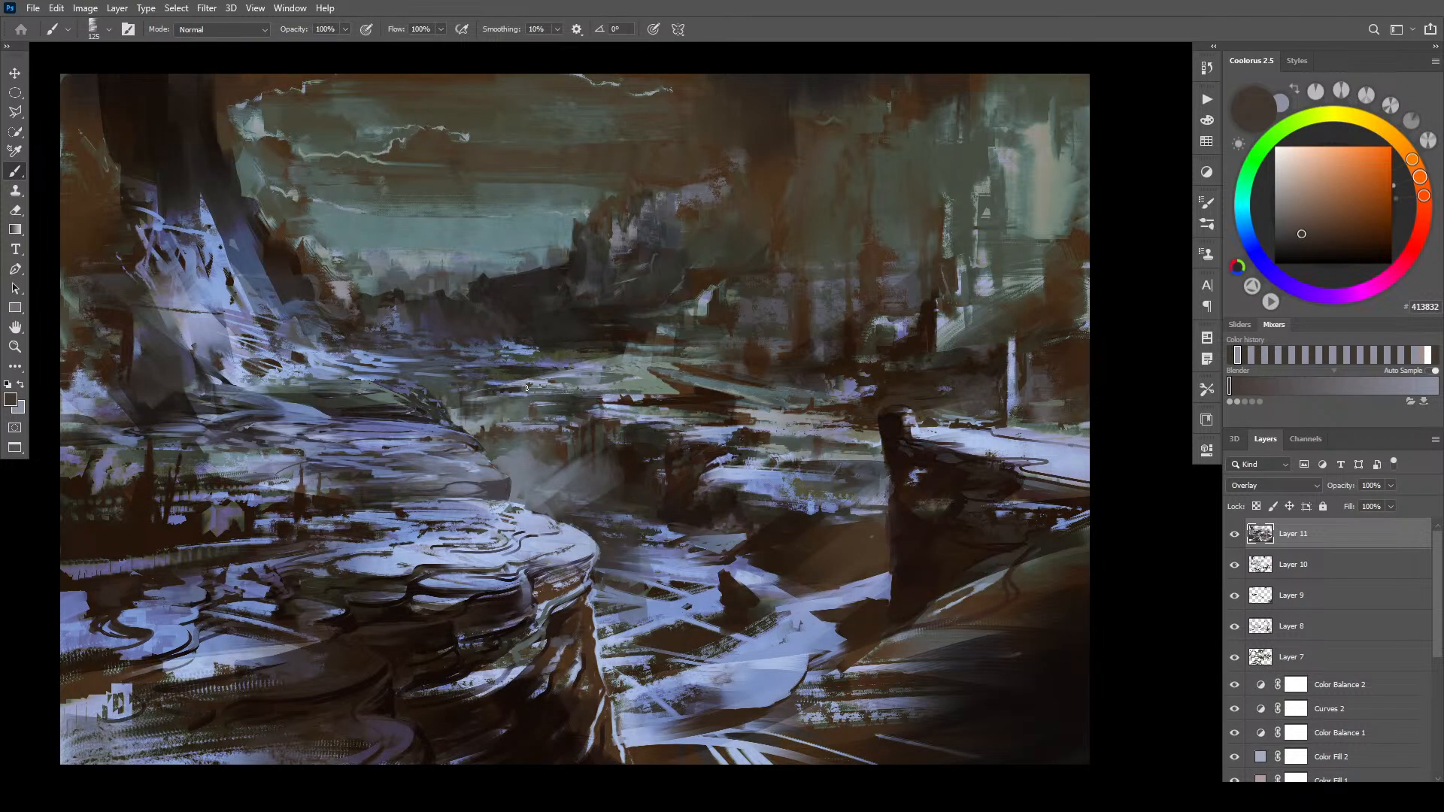
- Switch to blue-grey, paint small highlights on the distant cliffs below the dark ridge, and undo the last stroke
{"action": "left_click", "coordinate": [510, 344], "text": "alt"}
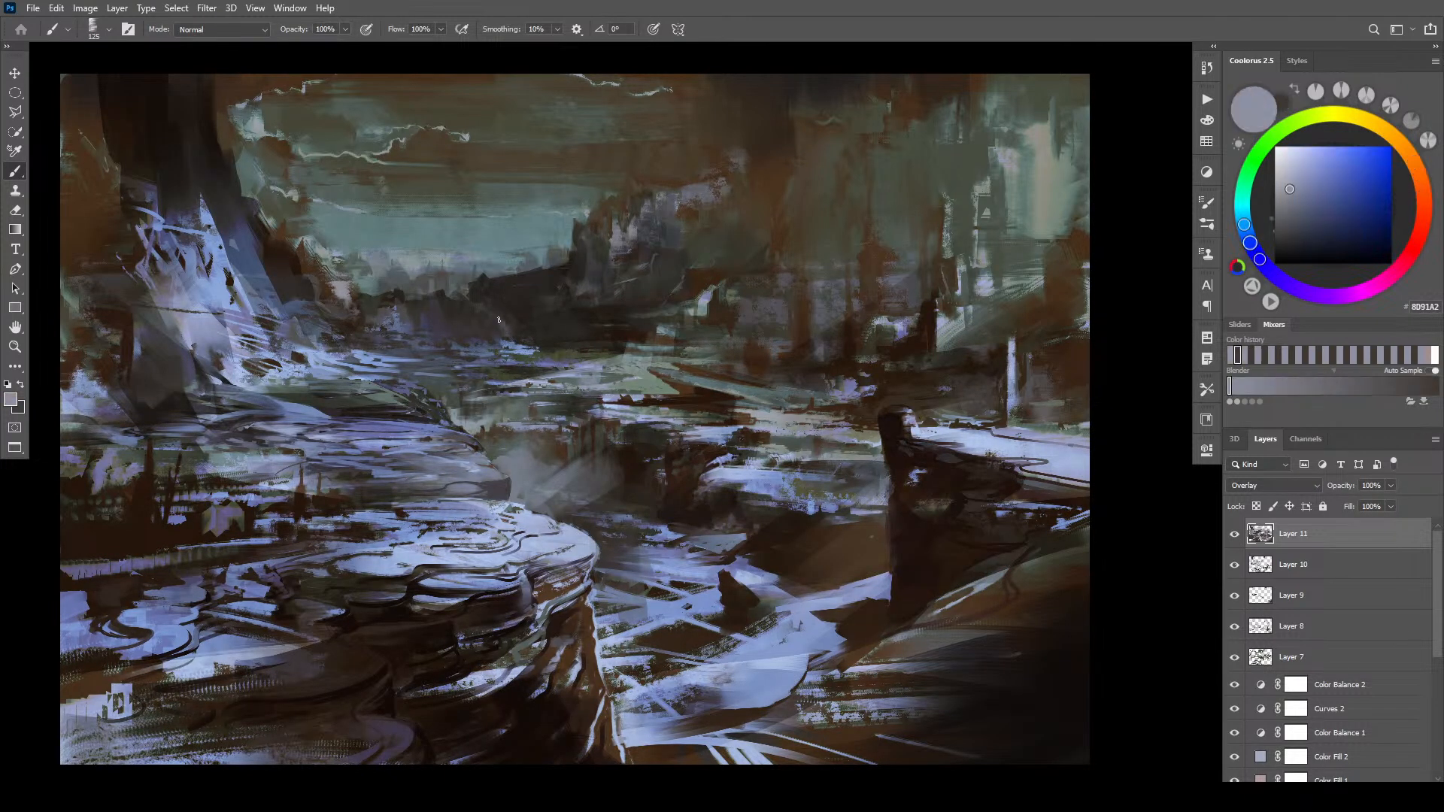
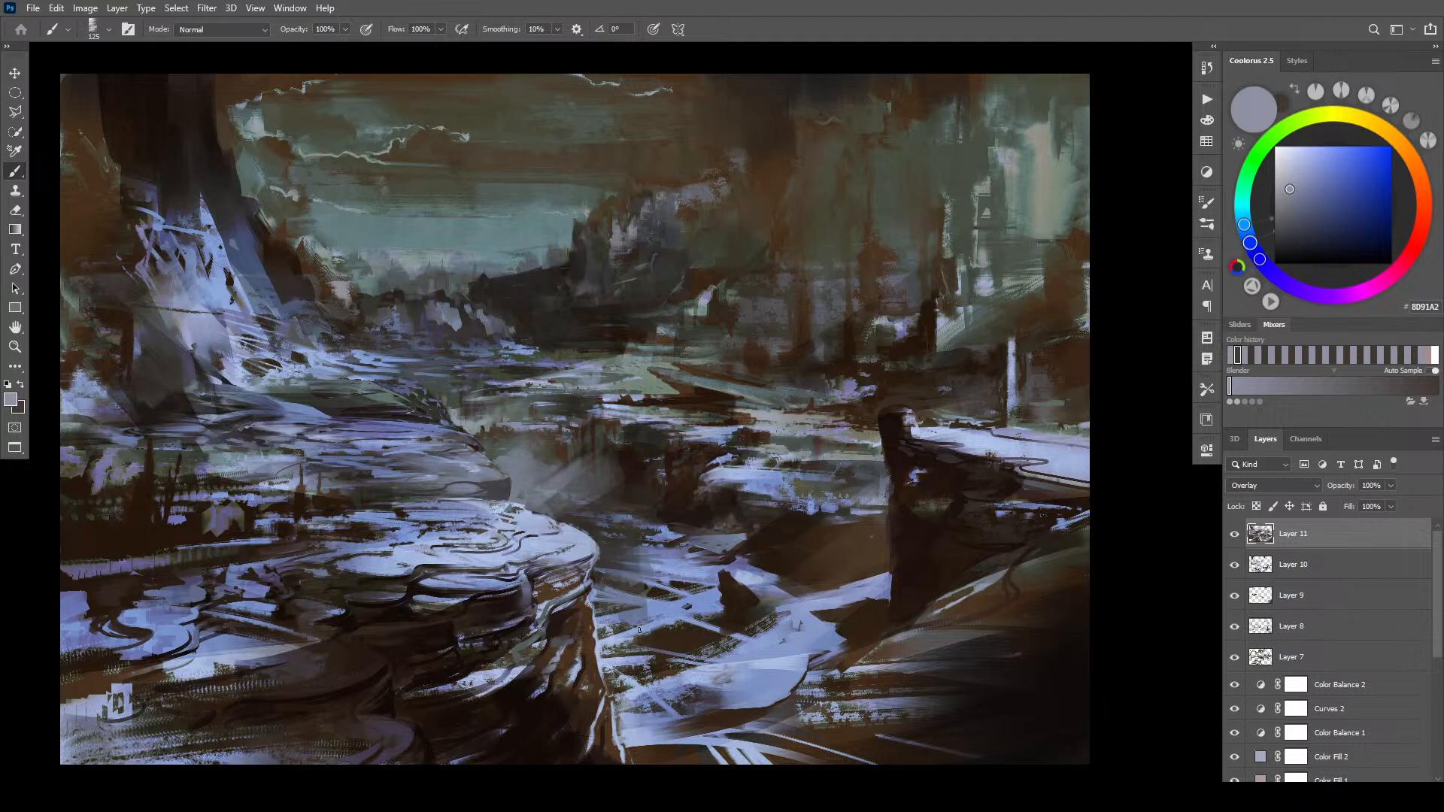
{"action": "left_click_drag", "start_coordinate": [486, 316], "coordinate": [552, 332]}
{"action": "key", "text": "ctrl+z"}
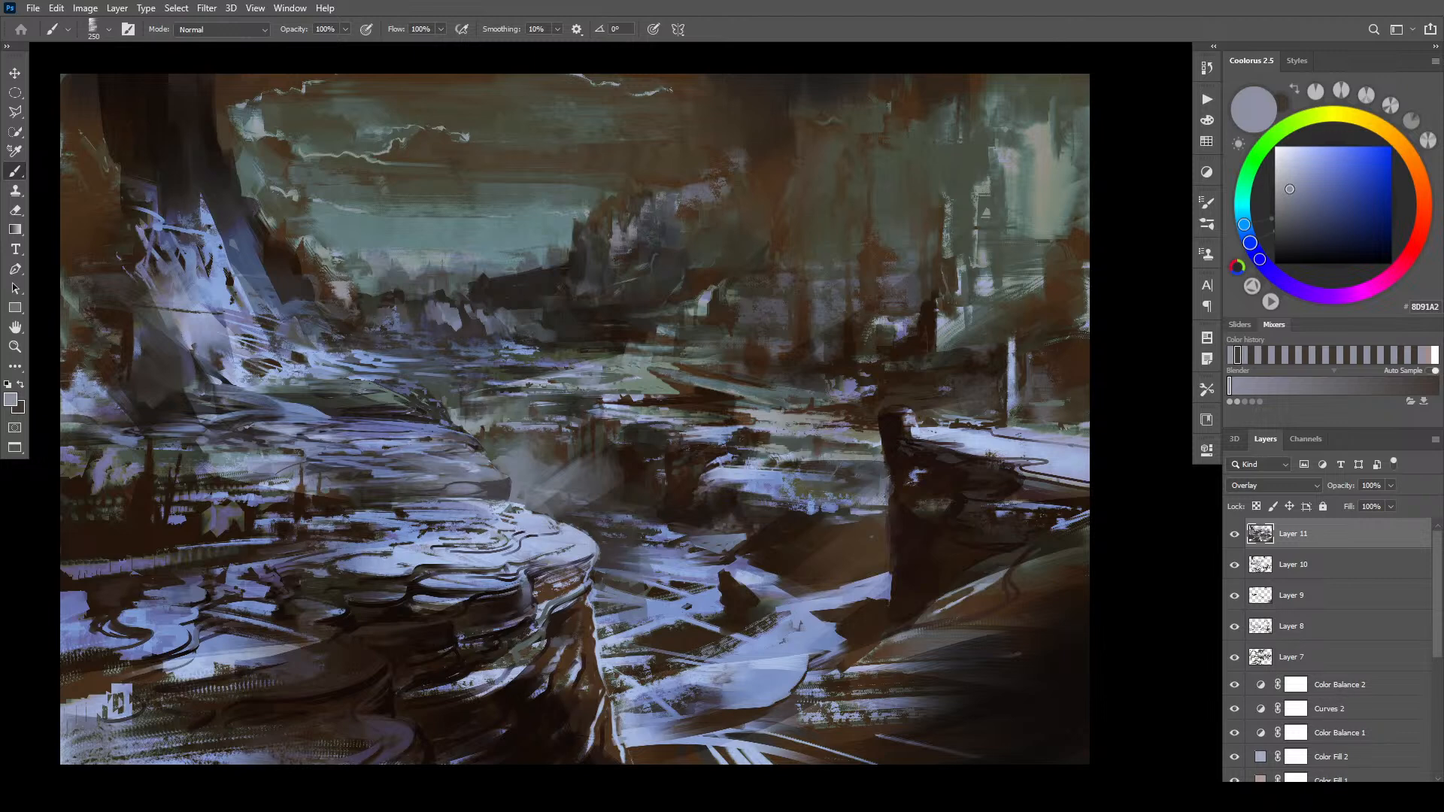
- Add a layer mask to Layer 11
{"action": "left_click", "coordinate": [1328, 788]}
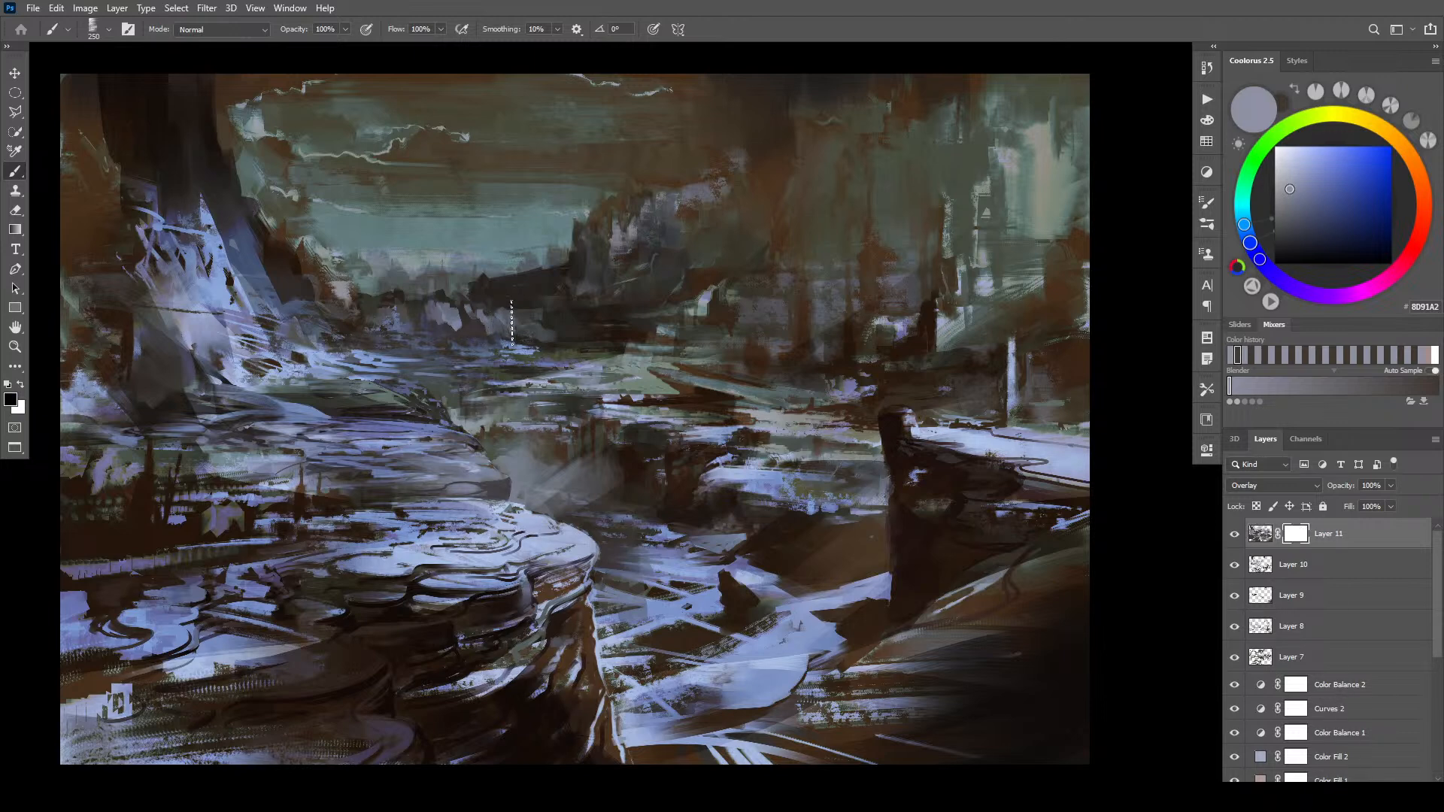
- Paint on Layer 11's mask over the distant tree line and dark ridge to fade them into haze, enlarging the brush for the final stroke
{"action": "key", "text": "x"}
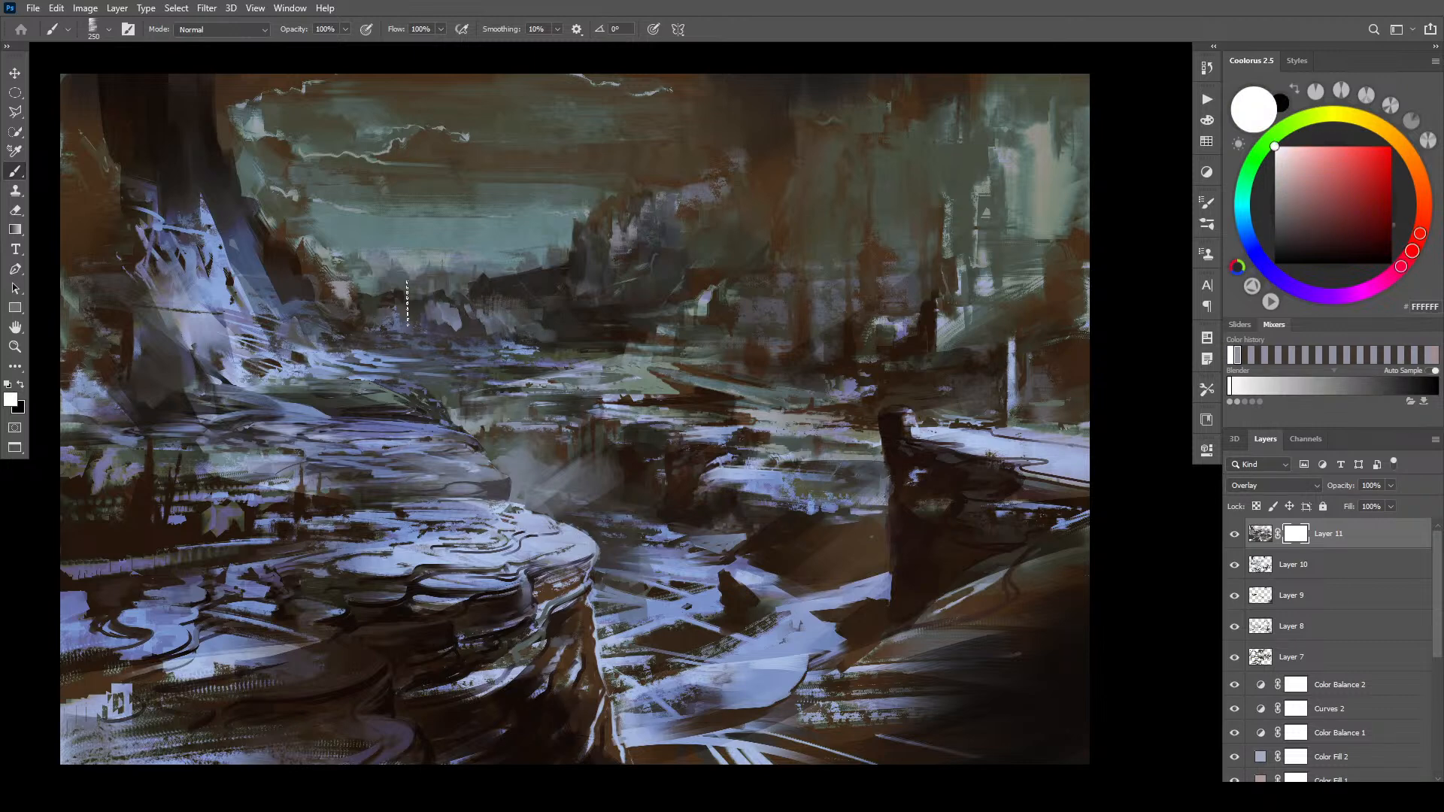
{"action": "mouse_move", "coordinate": [466, 327]}
{"action": "left_mouse_down"}
{"action": "mouse_move", "coordinate": [430, 310]}
{"action": "mouse_move", "coordinate": [437, 346]}
{"action": "mouse_move", "coordinate": [372, 308]}
{"action": "mouse_move", "coordinate": [420, 325]}
{"action": "mouse_move", "coordinate": [462, 314]}
{"action": "mouse_move", "coordinate": [369, 328]}
{"action": "mouse_move", "coordinate": [307, 267]}
{"action": "mouse_move", "coordinate": [498, 273]}
{"action": "mouse_move", "coordinate": [495, 251]}
{"action": "mouse_move", "coordinate": [513, 255]}
{"action": "mouse_move", "coordinate": [463, 254]}
{"action": "mouse_move", "coordinate": [516, 240]}
{"action": "mouse_move", "coordinate": [402, 248]}
{"action": "mouse_move", "coordinate": [444, 236]}
{"action": "mouse_move", "coordinate": [490, 274]}
{"action": "left_mouse_up"}
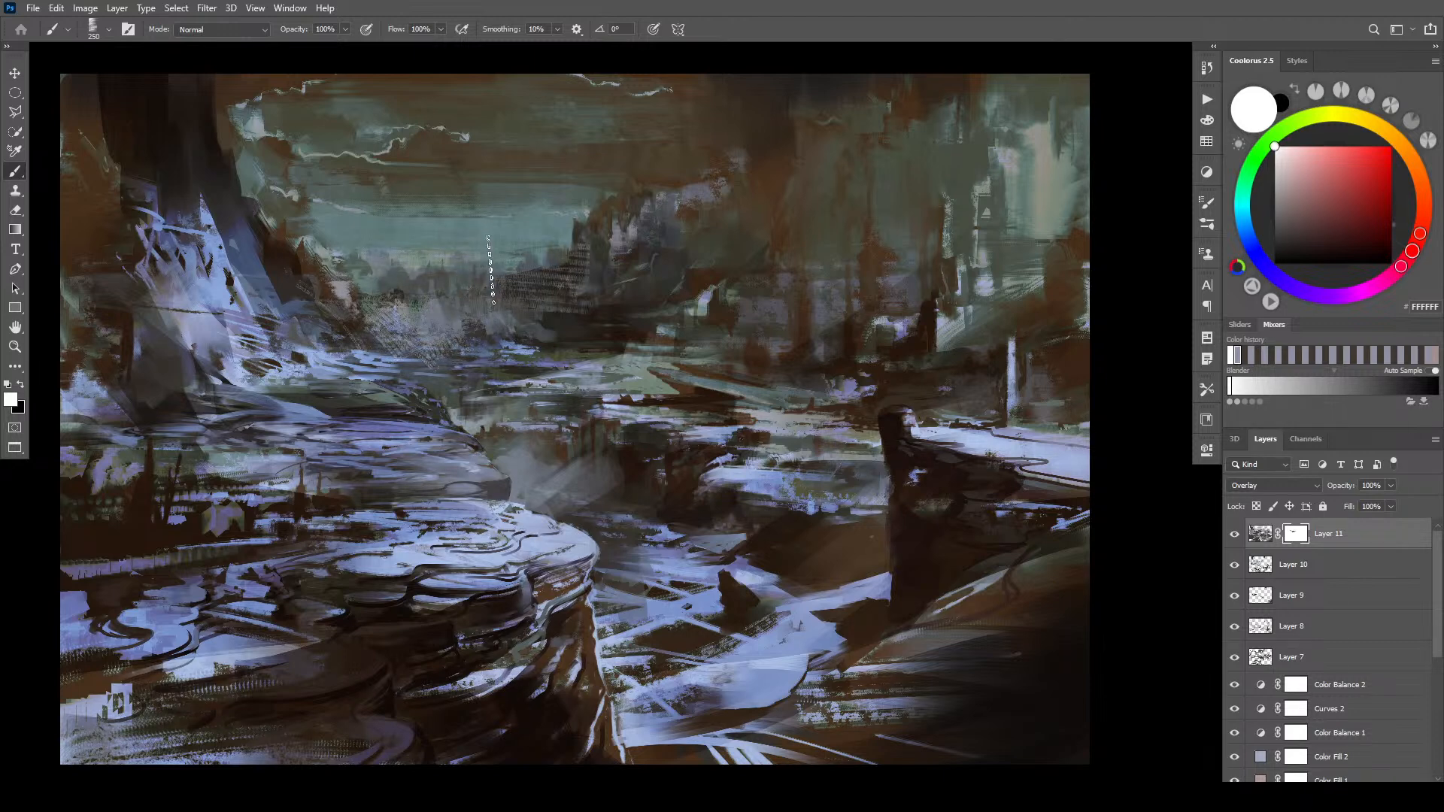
{"action": "left_click_drag", "start_coordinate": [535, 319], "coordinate": [548, 302]}
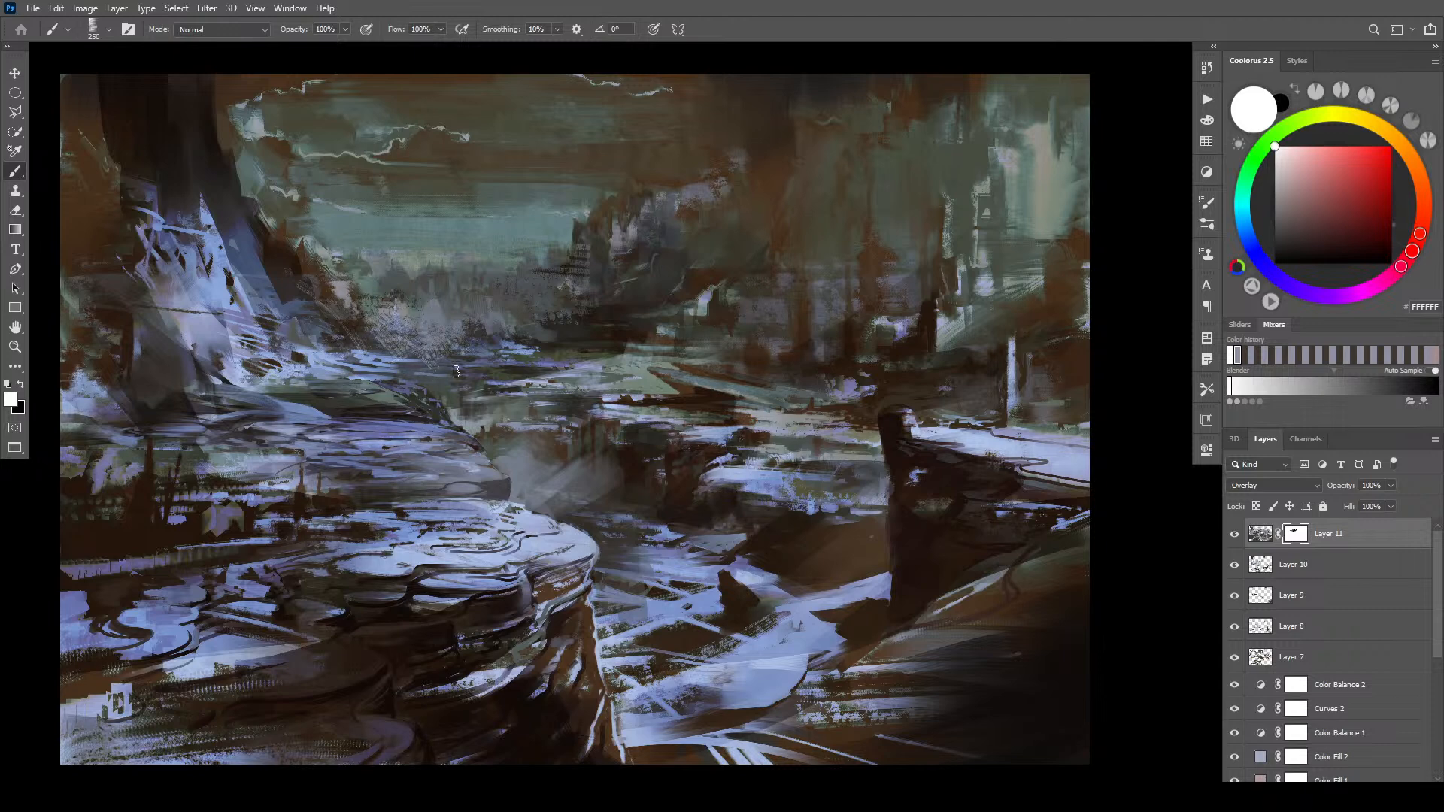
{"action": "key", "text": "bracketright"}
{"action": "key", "text": "bracketright"}
{"action": "key", "text": "bracketright"}
{"action": "key", "text": "bracketright"}
{"action": "key", "text": "bracketright"}
{"action": "key", "text": "bracketright"}
{"action": "key", "text": "bracketright"}
{"action": "key", "text": "bracketright"}
{"action": "key", "text": "bracketright"}
{"action": "key", "text": "bracketright"}
{"action": "key", "text": "bracketright"}
{"action": "mouse_move", "coordinate": [443, 339]}
{"action": "left_mouse_down"}
{"action": "mouse_move", "coordinate": [317, 337]}
{"action": "mouse_move", "coordinate": [340, 310]}
{"action": "mouse_move", "coordinate": [530, 308]}
{"action": "left_mouse_up"}
- Rework Layer 11's mask with a smaller brush to bring back the distant tree silhouettes and ridge, reducing the brush to 250
{"action": "key", "text": "bracketleft"}
{"action": "key", "text": "bracketleft"}
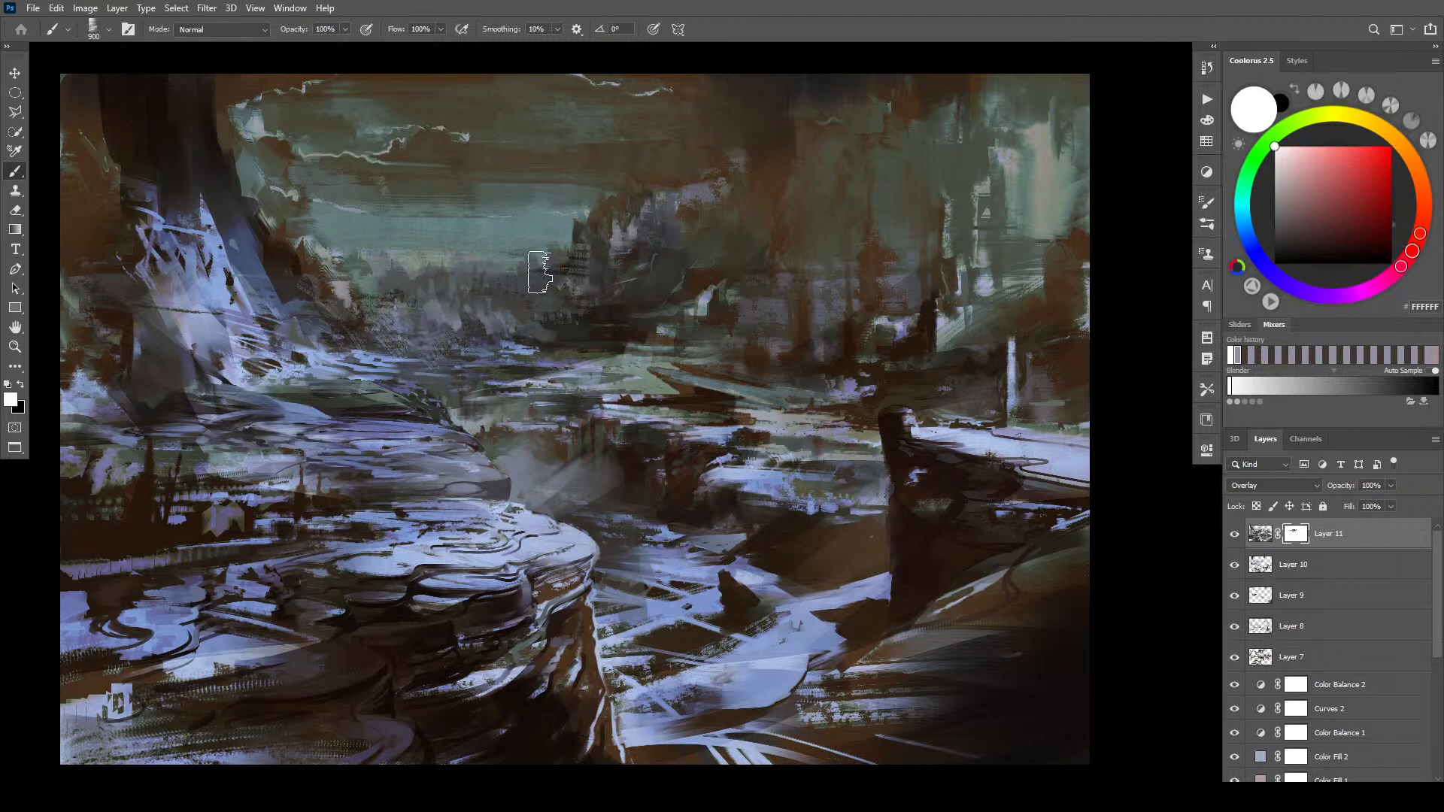
{"action": "key", "text": "bracketleft"}
{"action": "key", "text": "bracketleft"}
{"action": "key", "text": "bracketleft"}
{"action": "key", "text": "bracketleft"}
{"action": "mouse_move", "coordinate": [441, 294]}
{"action": "left_mouse_down"}
{"action": "mouse_move", "coordinate": [452, 317]}
{"action": "mouse_move", "coordinate": [514, 332]}
{"action": "left_mouse_up"}
{"action": "key", "text": "bracketleft"}
{"action": "key", "text": "bracketleft"}
{"action": "key", "text": "bracketleft"}
{"action": "key", "text": "bracketleft"}
{"action": "key", "text": "bracketleft"}
{"action": "key", "text": "bracketleft"}
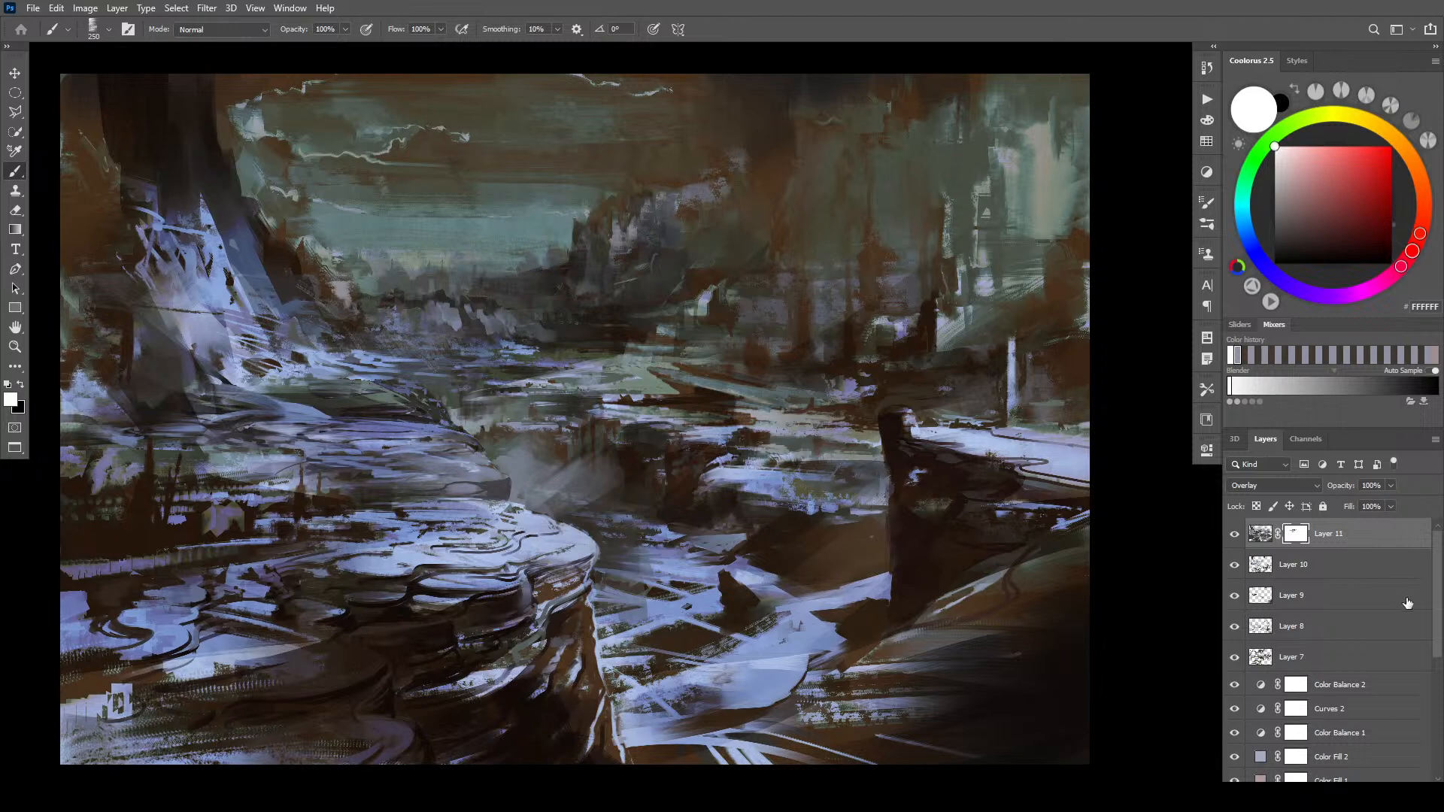
- Add a new layer above Layer 11 and cover the blue highlights on the riverbank beyond the foreground rock with dark grey-green strokes
{"action": "key", "text": "ctrl+shift+alt+n"}
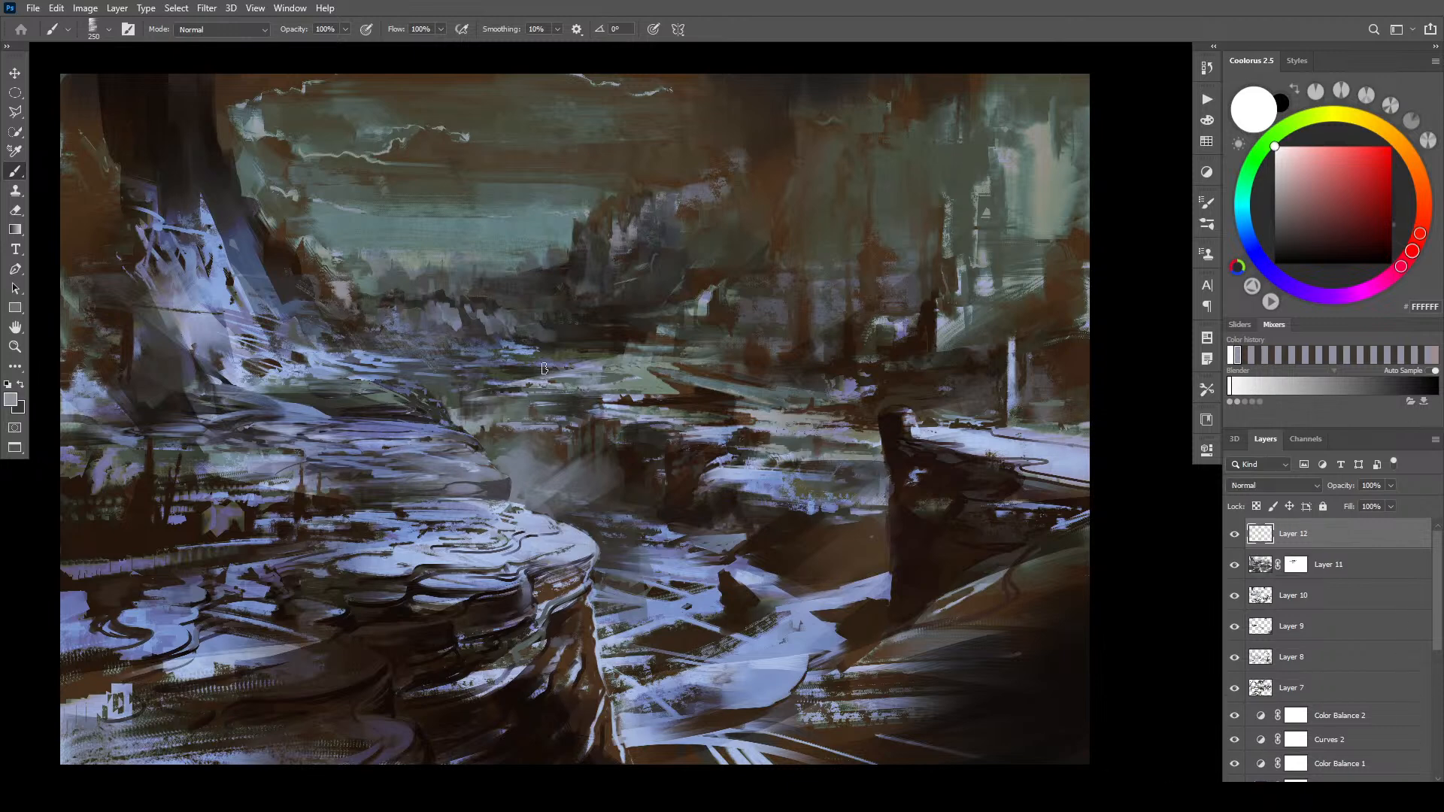
{"action": "left_click", "coordinate": [375, 395], "text": "alt"}
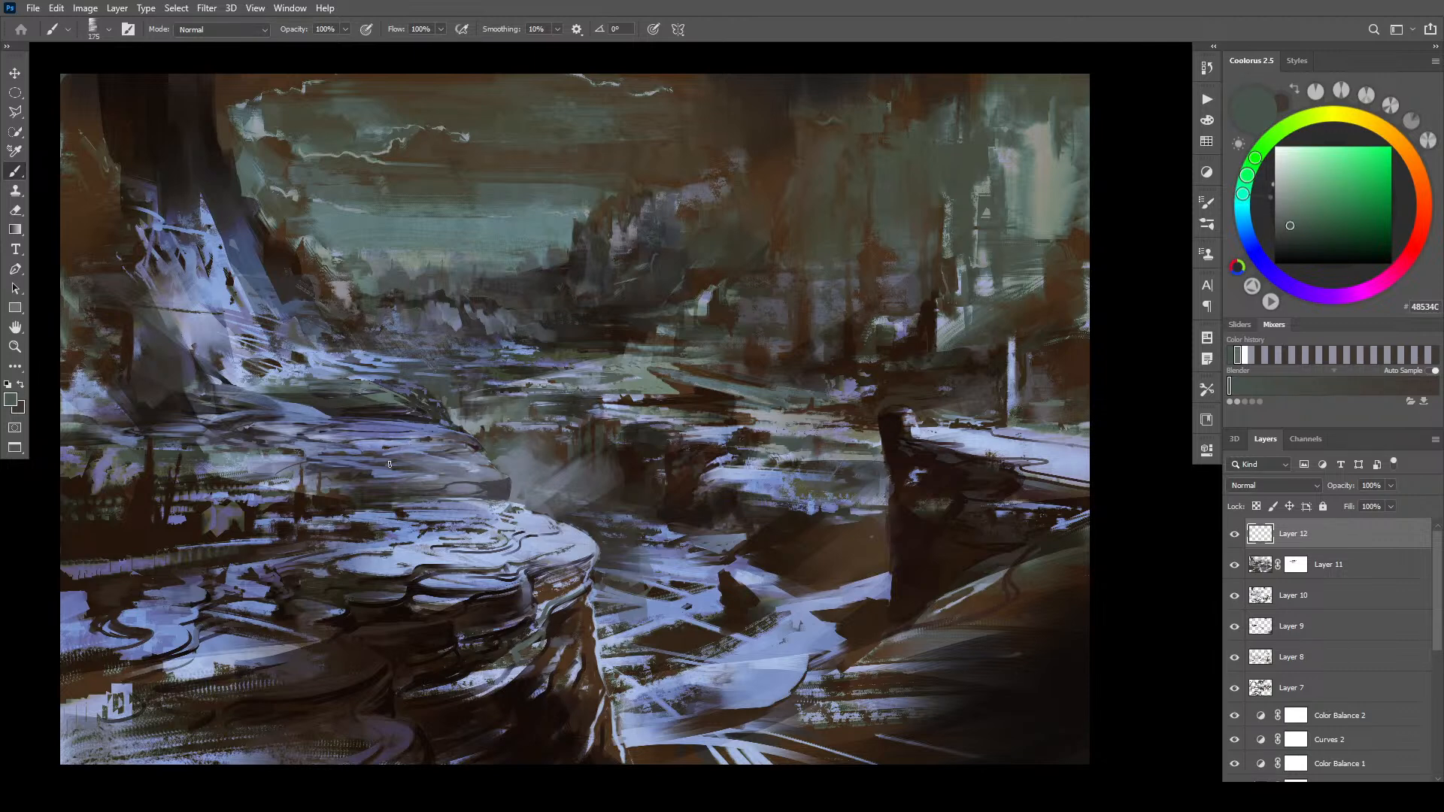
{"action": "mouse_move", "coordinate": [489, 473]}
{"action": "left_mouse_down"}
{"action": "mouse_move", "coordinate": [348, 420]}
{"action": "mouse_move", "coordinate": [182, 456]}
{"action": "left_mouse_up"}
{"action": "key", "text": "]"}
{"action": "mouse_move", "coordinate": [269, 463]}
{"action": "left_mouse_down"}
{"action": "mouse_move", "coordinate": [236, 466]}
{"action": "mouse_move", "coordinate": [329, 467]}
{"action": "mouse_move", "coordinate": [185, 441]}
{"action": "left_mouse_up"}
{"action": "key", "text": "["}
{"action": "key", "text": "["}
{"action": "key", "text": "["}
{"action": "key", "text": "["}
{"action": "mouse_move", "coordinate": [322, 401]}
{"action": "left_mouse_down"}
{"action": "mouse_move", "coordinate": [251, 400]}
{"action": "mouse_move", "coordinate": [212, 374]}
{"action": "left_mouse_up"}
{"action": "mouse_move", "coordinate": [308, 414]}
{"action": "left_mouse_down"}
{"action": "mouse_move", "coordinate": [321, 421]}
{"action": "mouse_move", "coordinate": [295, 442]}
{"action": "mouse_move", "coordinate": [310, 443]}
{"action": "mouse_move", "coordinate": [290, 441]}
{"action": "mouse_move", "coordinate": [322, 462]}
{"action": "left_mouse_up"}
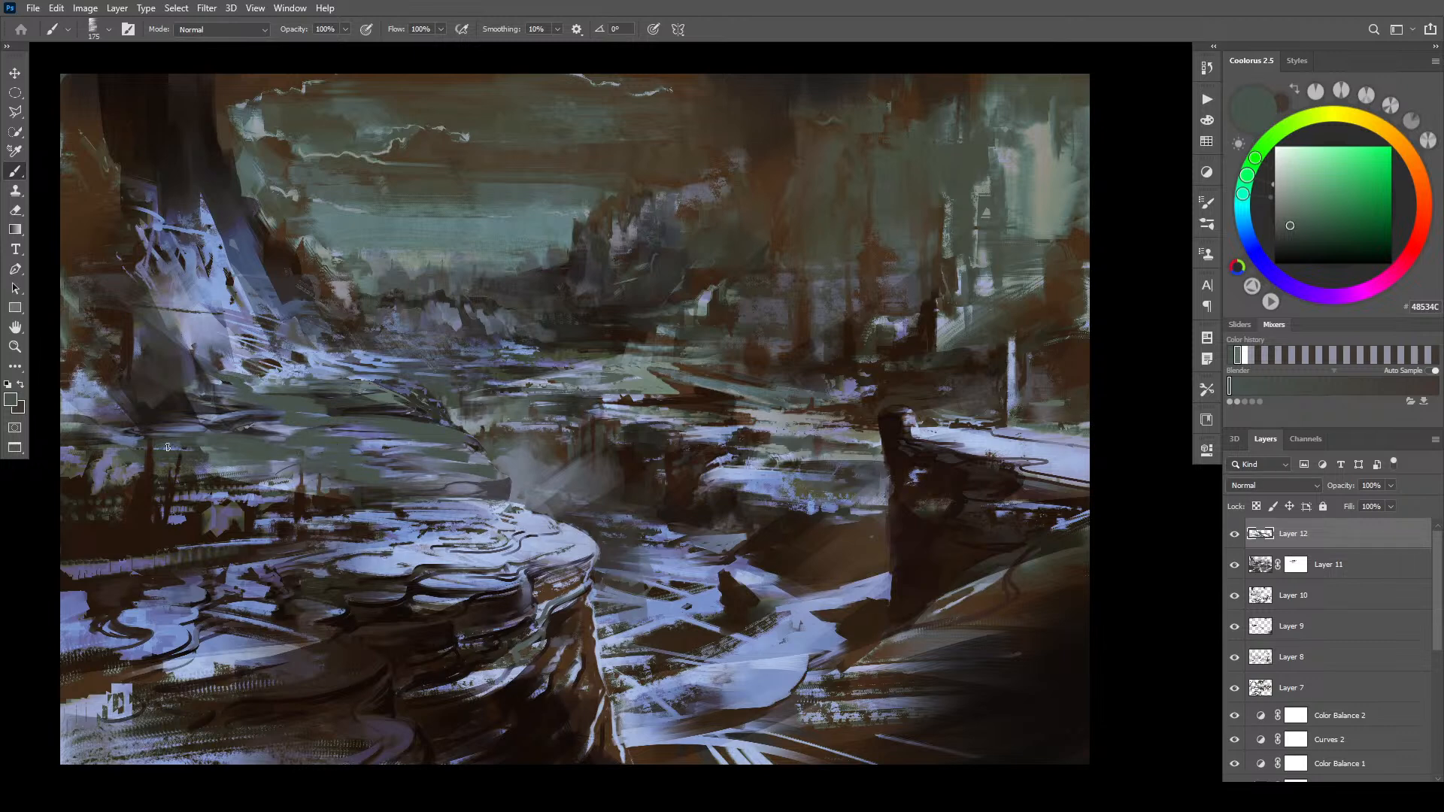
- Sample a dark brown from beside the large trunk and paint dark streaks through the blue highlights at its base
{"action": "key", "text": "]"}
{"action": "key", "text": "]"}
{"action": "key", "text": "]"}
{"action": "key", "text": "]"}
{"action": "key", "text": "]"}
{"action": "key", "text": "]"}
{"action": "key", "text": "]"}
{"action": "left_click", "coordinate": [139, 253], "text": "alt"}
{"action": "key", "text": "["}
{"action": "key", "text": "["}
{"action": "left_click_drag", "start_coordinate": [160, 268], "coordinate": [242, 377]}
{"action": "key", "text": "]"}
{"action": "key", "text": "]"}
{"action": "key", "text": "["}
{"action": "key", "text": "["}
{"action": "key", "text": "["}
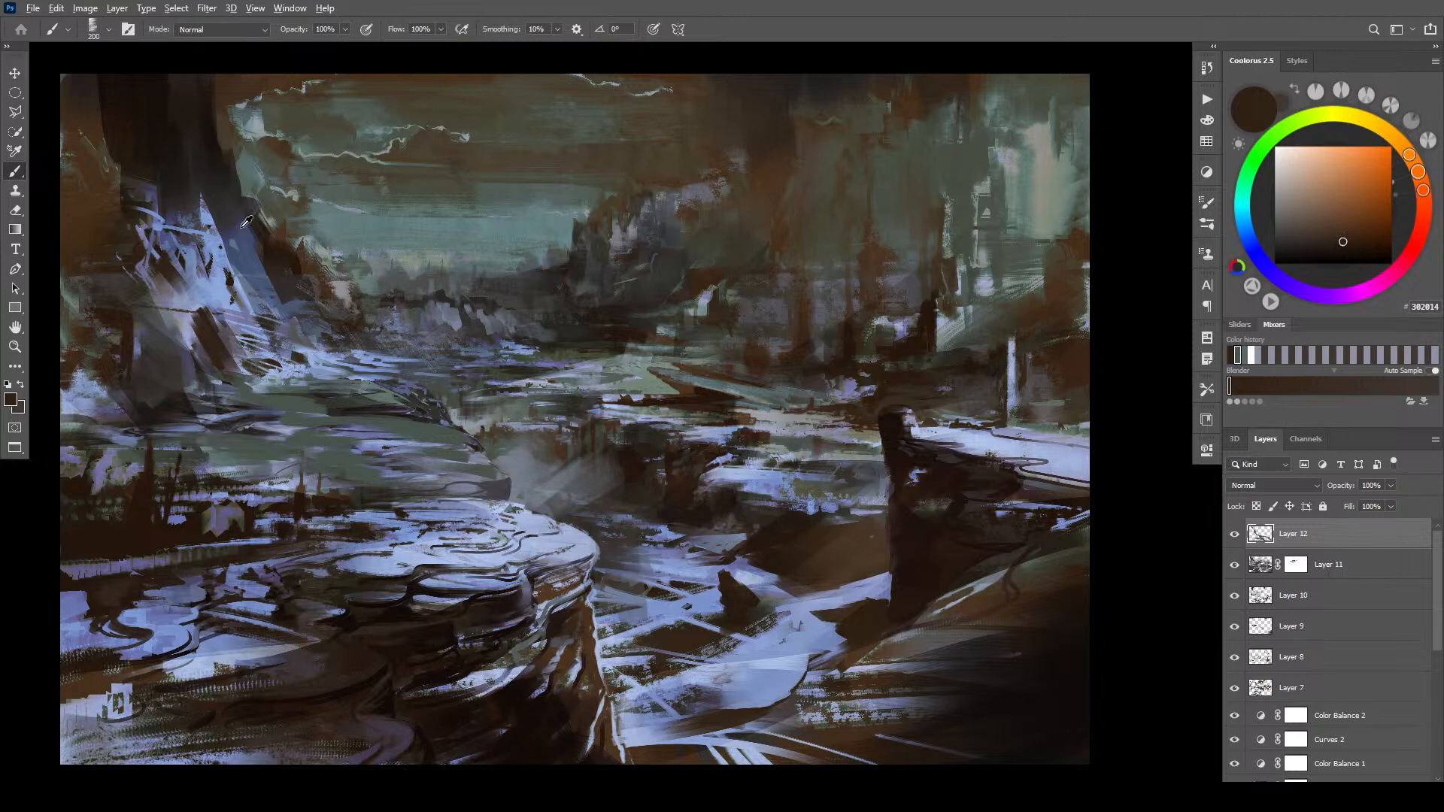
- Sample a dark grey-brown around the trunk's right edge, reselect Layer 12 and paint over the blue sliver running up that edge
{"action": "left_click", "coordinate": [246, 221], "text": "alt"}
{"action": "key", "text": "]"}
{"action": "key", "text": "]"}
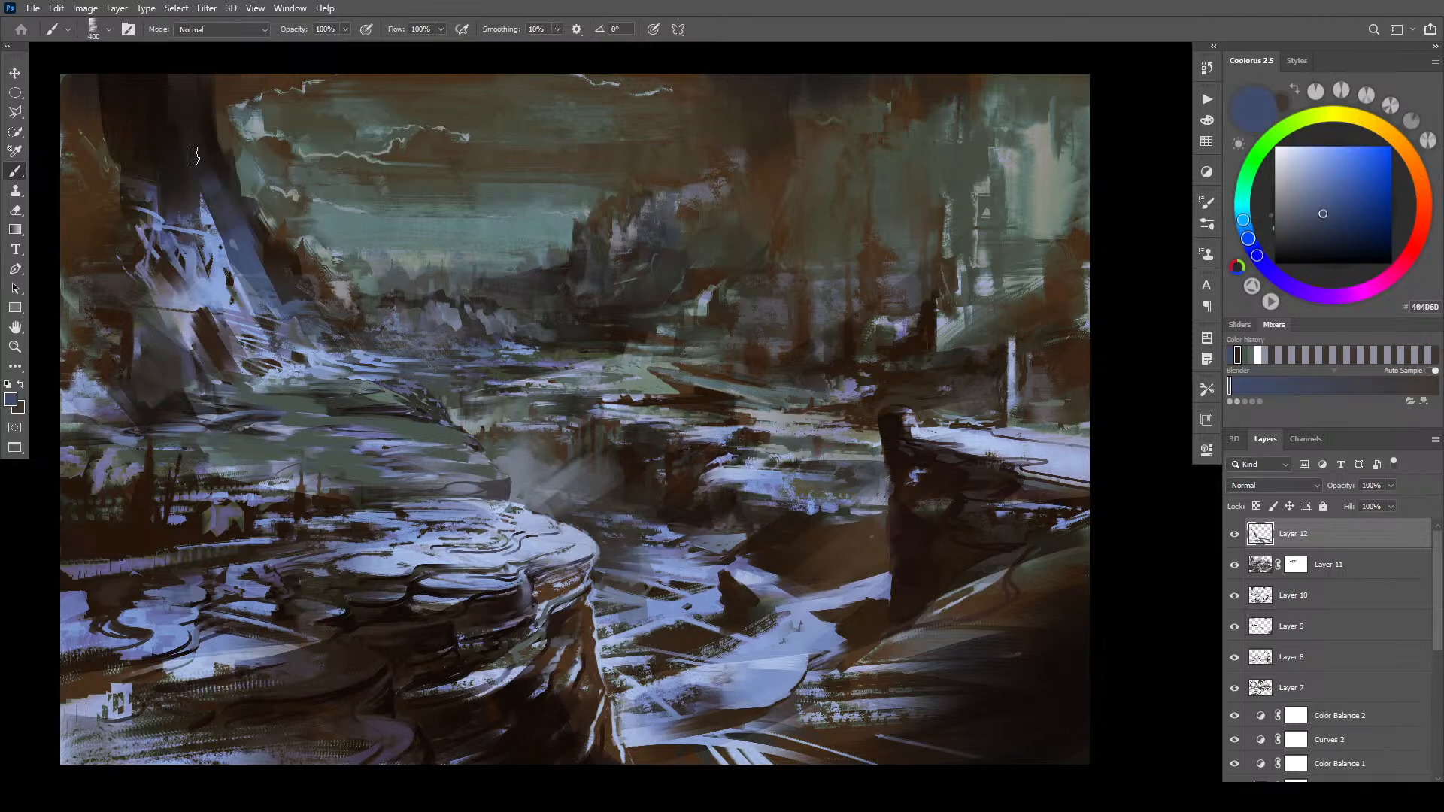
{"action": "left_click", "coordinate": [275, 258], "text": "alt"}
{"action": "key", "text": "alt+["}
{"action": "left_click", "coordinate": [287, 288], "text": "alt"}
{"action": "key", "text": "["}
{"action": "key", "text": "["}
{"action": "key", "text": "["}
{"action": "key", "text": "["}
{"action": "key", "text": "["}
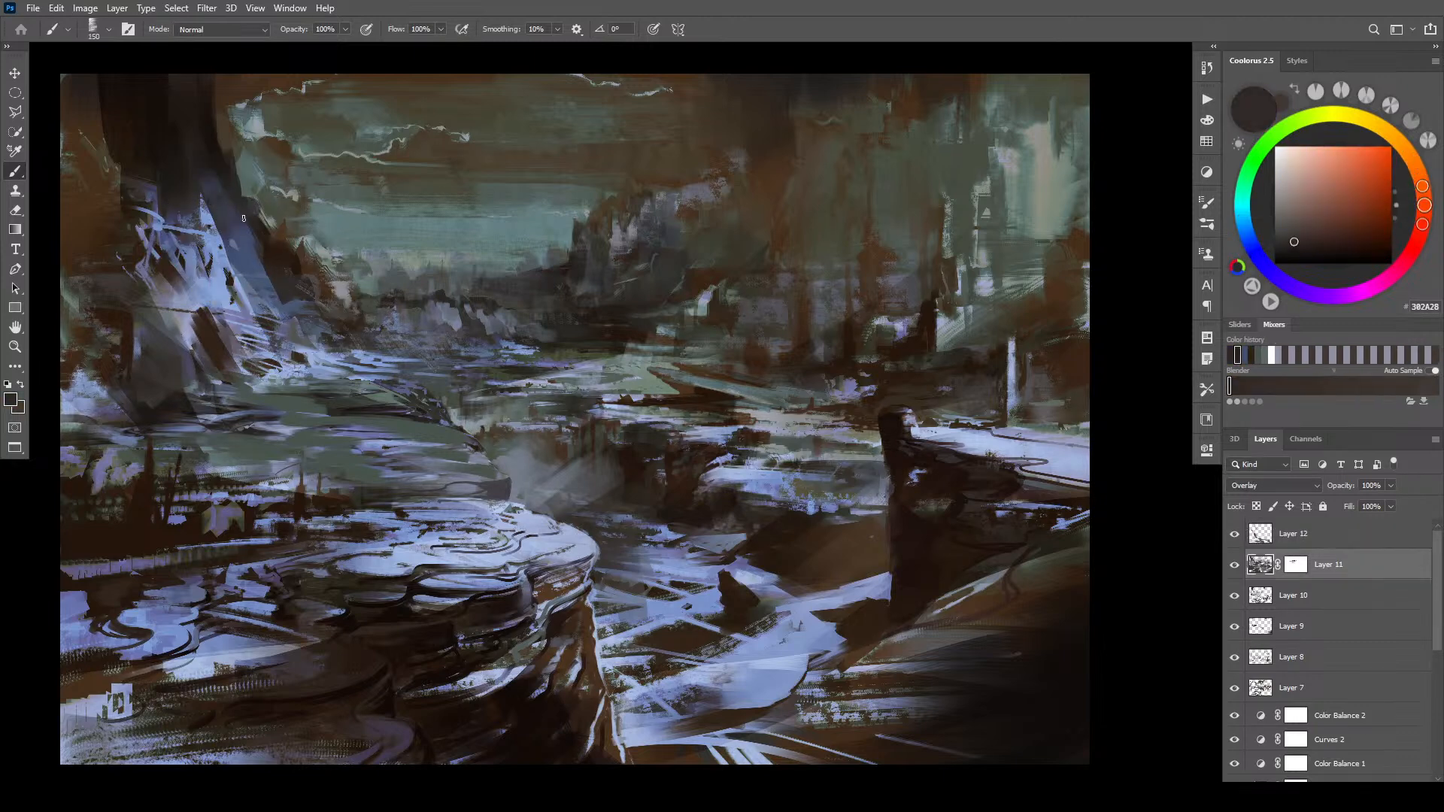
{"action": "left_click", "coordinate": [269, 283], "text": "alt"}
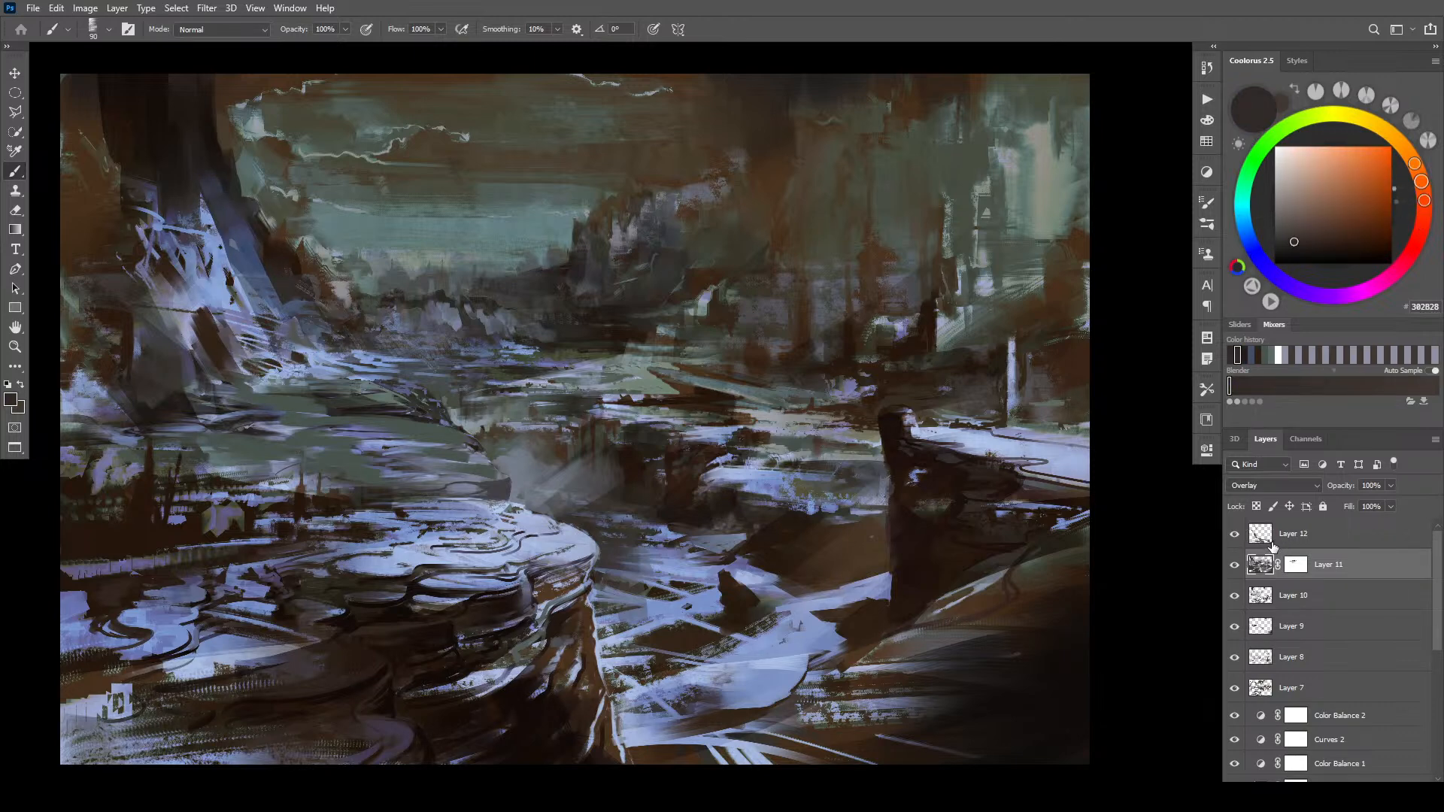
{"action": "left_click", "coordinate": [1270, 540]}
{"action": "mouse_move", "coordinate": [255, 255]}
{"action": "left_mouse_down"}
{"action": "mouse_move", "coordinate": [270, 289]}
{"action": "mouse_move", "coordinate": [203, 166]}
{"action": "left_mouse_up"}
- Adjust the brush size and add a short dark stroke to the trunk's right flank beside the blue highlights
{"action": "key", "text": "bracketright"}
{"action": "key", "text": "bracketright"}
{"action": "key", "text": "bracketright"}
{"action": "key", "text": "bracketright"}
{"action": "key", "text": "bracketright"}
{"action": "key", "text": "bracketright"}
{"action": "key", "text": "bracketright"}
{"action": "key", "text": "bracketright"}
{"action": "key", "text": "bracketright"}
{"action": "key", "text": "bracketright"}
{"action": "key", "text": "bracketright"}
{"action": "key", "text": "bracketright"}
{"action": "key", "text": "bracketright"}
{"action": "key", "text": "bracketleft"}
{"action": "key", "text": "bracketleft"}
{"action": "key", "text": "bracketleft"}
{"action": "key", "text": "bracketleft"}
{"action": "key", "text": "bracketleft"}
{"action": "key", "text": "bracketleft"}
{"action": "key", "text": "bracketleft"}
{"action": "key", "text": "bracketleft"}
{"action": "key", "text": "bracketleft"}
{"action": "key", "text": "bracketleft"}
{"action": "key", "text": "bracketleft"}
{"action": "key", "text": "bracketleft"}
{"action": "key", "text": "bracketleft"}
{"action": "left_click_drag", "start_coordinate": [229, 248], "coordinate": [230, 268]}
- Sample the trunk colour and use a larger brush to darken the top and right side of the blue highlights at its base
{"action": "left_click", "coordinate": [202, 210], "text": "alt"}
{"action": "key", "text": "bracketright"}
{"action": "key", "text": "bracketright"}
{"action": "key", "text": "bracketright"}
{"action": "key", "text": "bracketright"}
{"action": "key", "text": "bracketright"}
{"action": "key", "text": "bracketright"}
{"action": "key", "text": "bracketright"}
{"action": "key", "text": "bracketright"}
{"action": "key", "text": "bracketright"}
{"action": "key", "text": "bracketright"}
{"action": "key", "text": "bracketright"}
{"action": "left_click_drag", "start_coordinate": [167, 188], "coordinate": [189, 309]}
{"action": "key", "text": "bracketleft"}
{"action": "key", "text": "bracketleft"}
{"action": "left_click_drag", "start_coordinate": [238, 256], "coordinate": [263, 346]}
- Touch up the left edge of the blue highlights on the trunk with a much smaller brush
{"action": "key", "text": "bracketleft"}
{"action": "key", "text": "bracketleft"}
{"action": "key", "text": "bracketleft"}
{"action": "key", "text": "bracketleft"}
{"action": "key", "text": "bracketleft"}
{"action": "key", "text": "bracketleft"}
{"action": "key", "text": "bracketleft"}
{"action": "mouse_move", "coordinate": [153, 284]}
{"action": "left_mouse_down"}
{"action": "mouse_move", "coordinate": [187, 368]}
{"action": "mouse_move", "coordinate": [139, 271]}
{"action": "left_mouse_up"}
- Paint a broad dark grey-brown diagonal root along the trunk's left side with an enlarged brush, then reduce the brush to 175
{"action": "key", "text": "bracketright"}
{"action": "key", "text": "bracketright"}
{"action": "key", "text": "bracketright"}
{"action": "key", "text": "bracketright"}
{"action": "key", "text": "bracketright"}
{"action": "key", "text": "bracketright"}
{"action": "key", "text": "bracketright"}
{"action": "left_click_drag", "start_coordinate": [162, 346], "coordinate": [102, 221]}
{"action": "left_click", "coordinate": [163, 375], "text": "alt"}
{"action": "left_click_drag", "start_coordinate": [134, 310], "coordinate": [101, 219]}
{"action": "key", "text": "bracketleft"}
{"action": "key", "text": "bracketleft"}
{"action": "key", "text": "bracketleft"}
{"action": "key", "text": "bracketleft"}
{"action": "key", "text": "bracketleft"}
{"action": "key", "text": "bracketleft"}
{"action": "key", "text": "bracketleft"}
{"action": "key", "text": "bracketleft"}
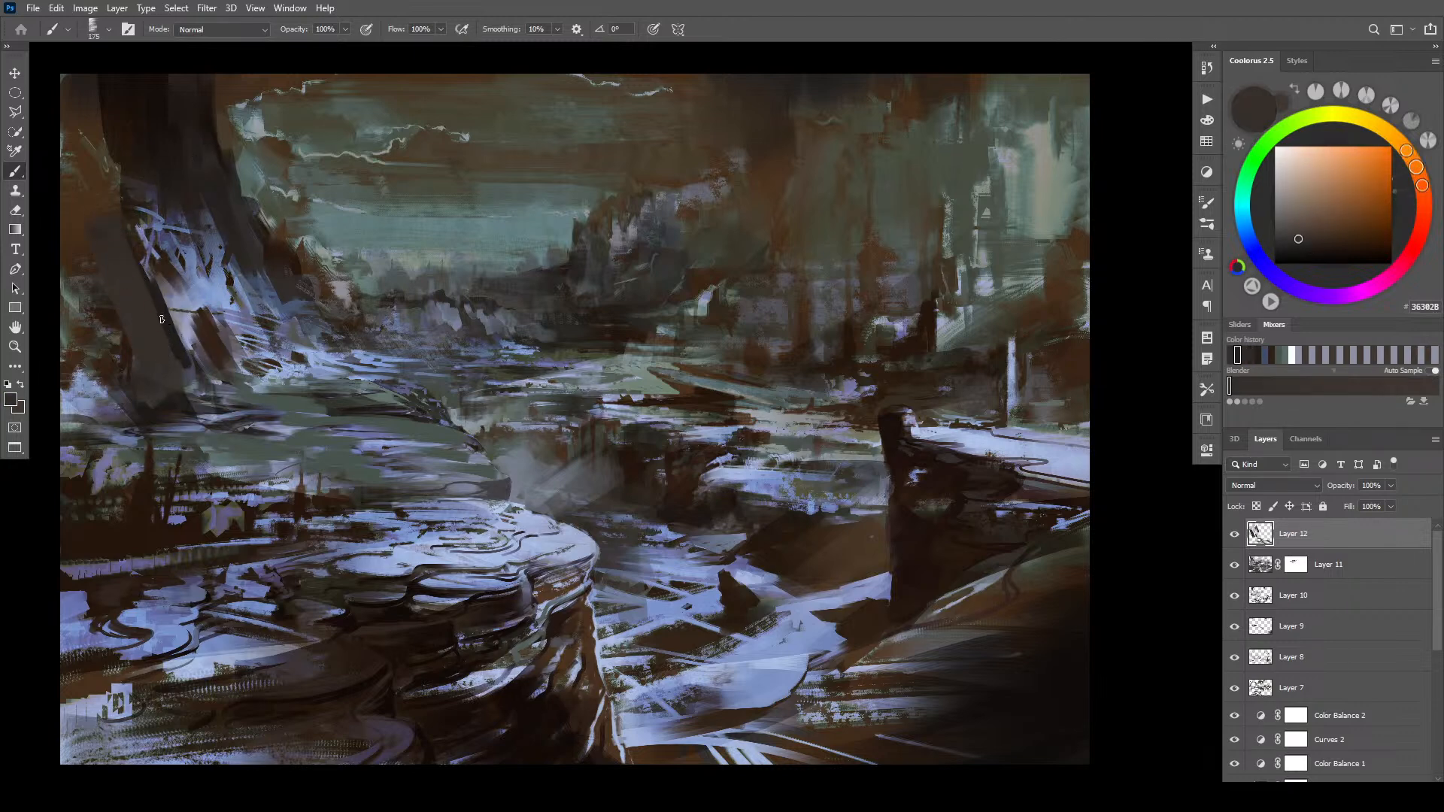
- Sample a dark brown and blend the outer left side of the new root into the shadows with a larger brush
{"action": "left_click", "coordinate": [97, 197], "text": "alt"}
{"action": "key", "text": "bracketright"}
{"action": "key", "text": "bracketright"}
{"action": "key", "text": "bracketright"}
{"action": "key", "text": "bracketright"}
{"action": "key", "text": "bracketright"}
{"action": "key", "text": "bracketright"}
{"action": "key", "text": "bracketright"}
{"action": "key", "text": "bracketright"}
{"action": "left_click", "coordinate": [110, 319], "text": "alt"}
{"action": "left_click_drag", "start_coordinate": [115, 322], "coordinate": [102, 288]}
{"action": "key", "text": "bracketleft"}
{"action": "key", "text": "bracketleft"}
{"action": "key", "text": "bracketleft"}
{"action": "key", "text": "bracketleft"}
{"action": "key", "text": "bracketleft"}
{"action": "key", "text": "bracketleft"}
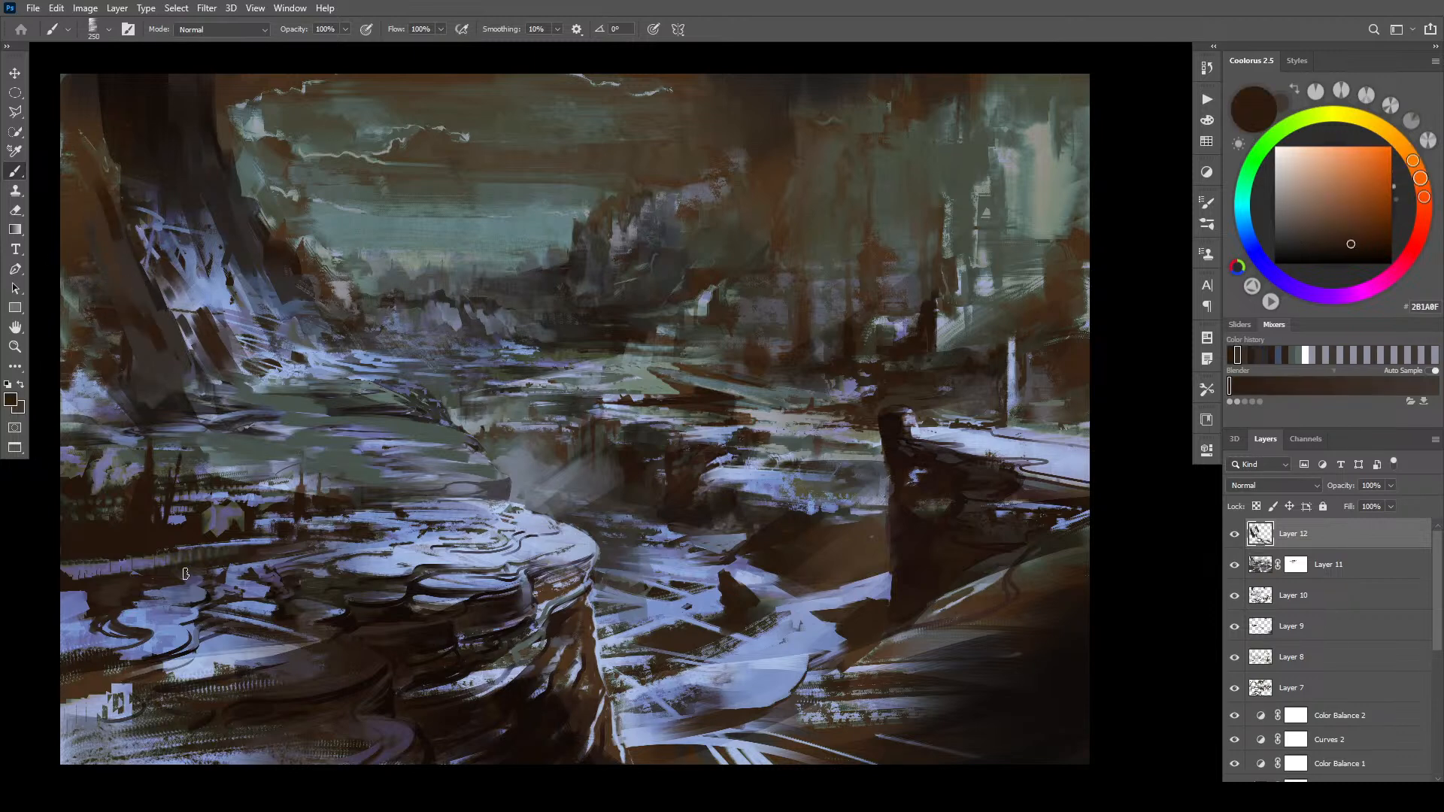
- Sample the dark grey-brown of the large trunk and cover the left part of its blue highlights with a larger brush
{"action": "left_click", "coordinate": [164, 192], "text": "alt"}
{"action": "key", "text": "bracketright"}
{"action": "key", "text": "bracketright"}
{"action": "key", "text": "bracketright"}
{"action": "key", "text": "bracketright"}
{"action": "key", "text": "bracketright"}
- Paint dark strokes down the canvas's left edge beside the large trunk with the brush reduced to 200
{"action": "key", "text": "bracketleft"}
{"action": "key", "text": "bracketleft"}
{"action": "key", "text": "bracketleft"}
{"action": "key", "text": "bracketleft"}
{"action": "key", "text": "bracketleft"}
{"action": "key", "text": "bracketleft"}
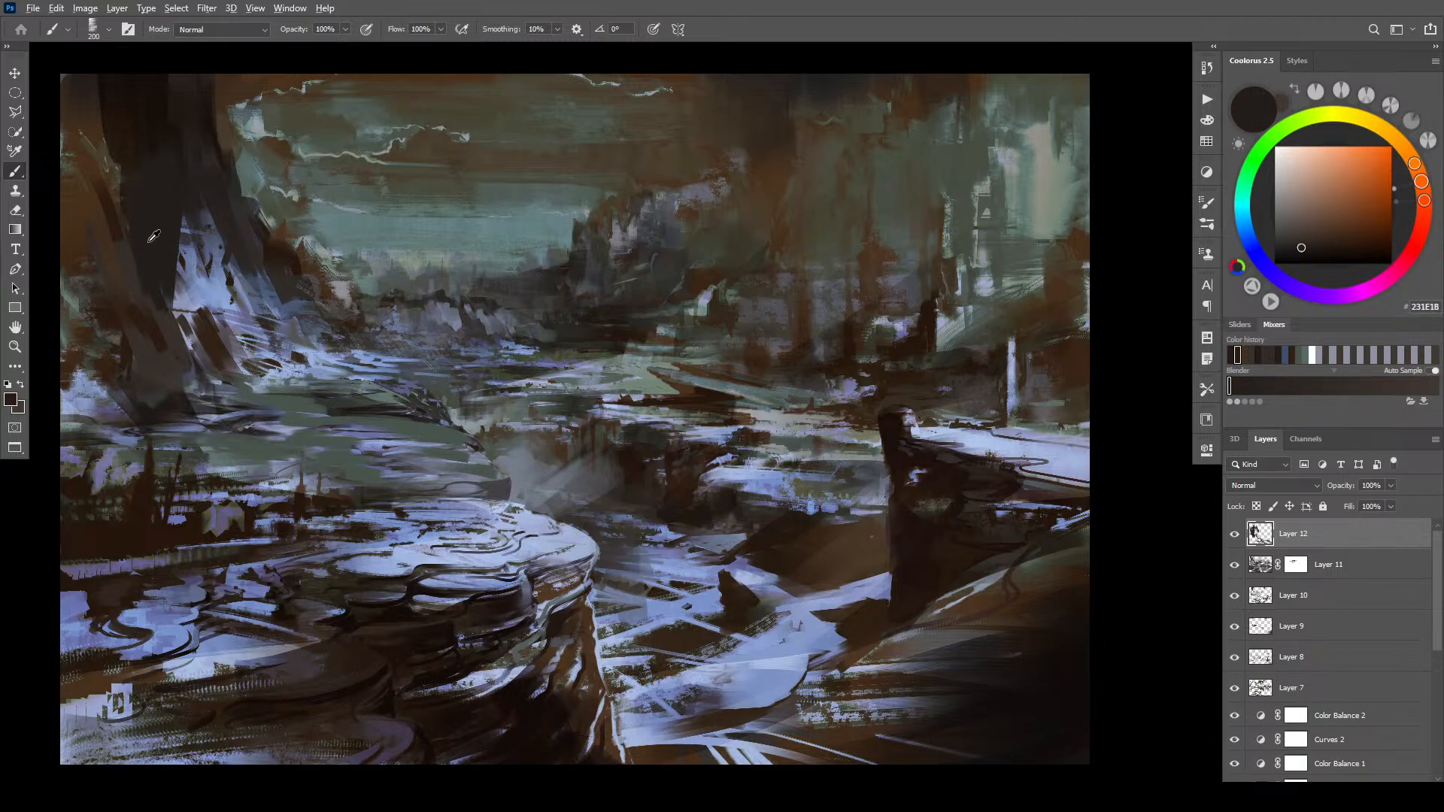
{"action": "mouse_move", "coordinate": [105, 339]}
{"action": "left_mouse_down"}
{"action": "mouse_move", "coordinate": [67, 261]}
{"action": "mouse_move", "coordinate": [89, 347]}
{"action": "left_mouse_up"}
{"action": "mouse_move", "coordinate": [64, 272]}
{"action": "left_mouse_down"}
{"action": "mouse_move", "coordinate": [83, 323]}
{"action": "mouse_move", "coordinate": [60, 216]}
{"action": "left_mouse_up"}
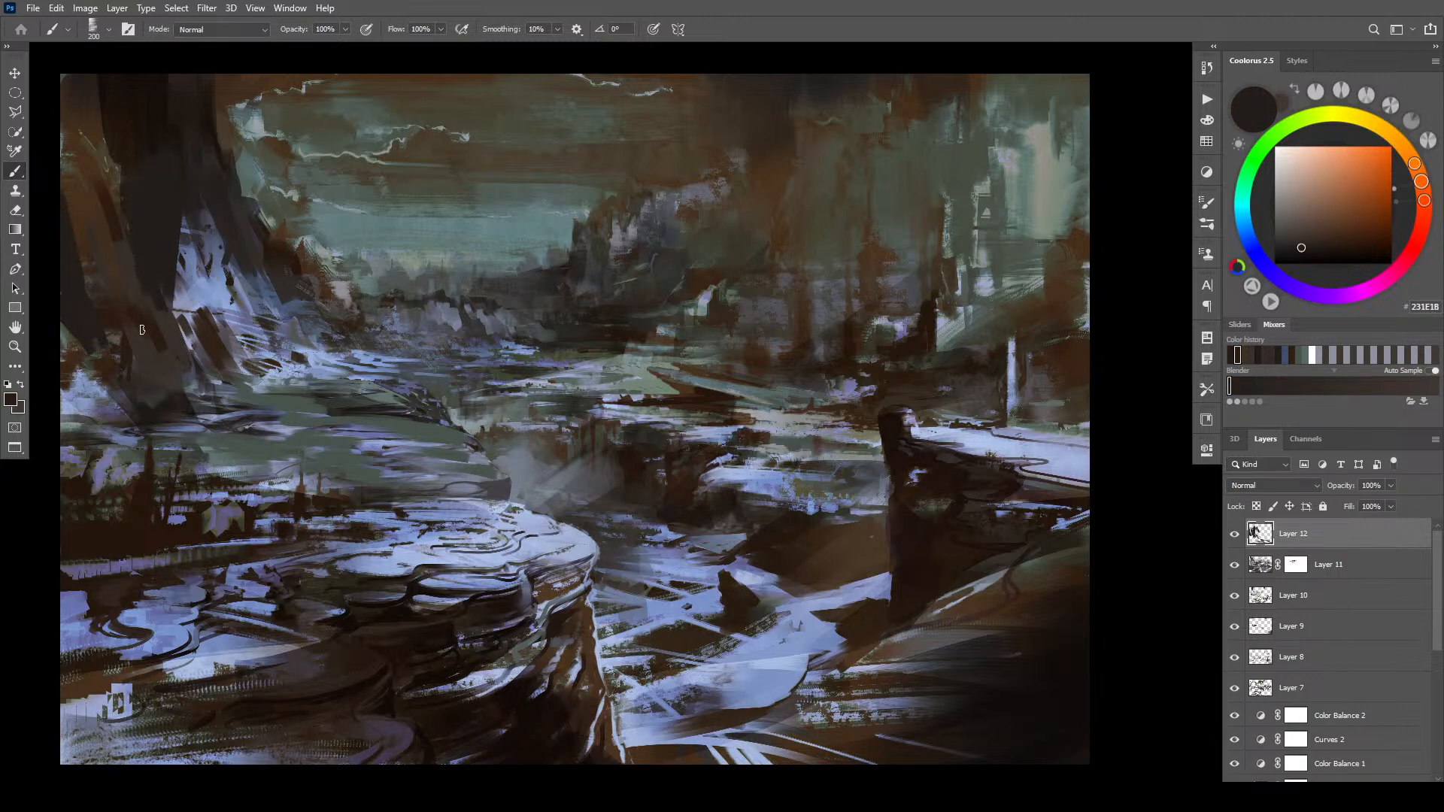
- Add a small sampled grey patch at the trunk's base and paint dark shadow strokes across the green ground beside it
{"action": "left_click", "coordinate": [103, 393], "text": "alt"}
{"action": "mouse_move", "coordinate": [148, 418]}
{"action": "left_mouse_down"}
{"action": "mouse_move", "coordinate": [155, 430]}
{"action": "mouse_move", "coordinate": [124, 424]}
{"action": "mouse_move", "coordinate": [150, 433]}
{"action": "left_mouse_up"}
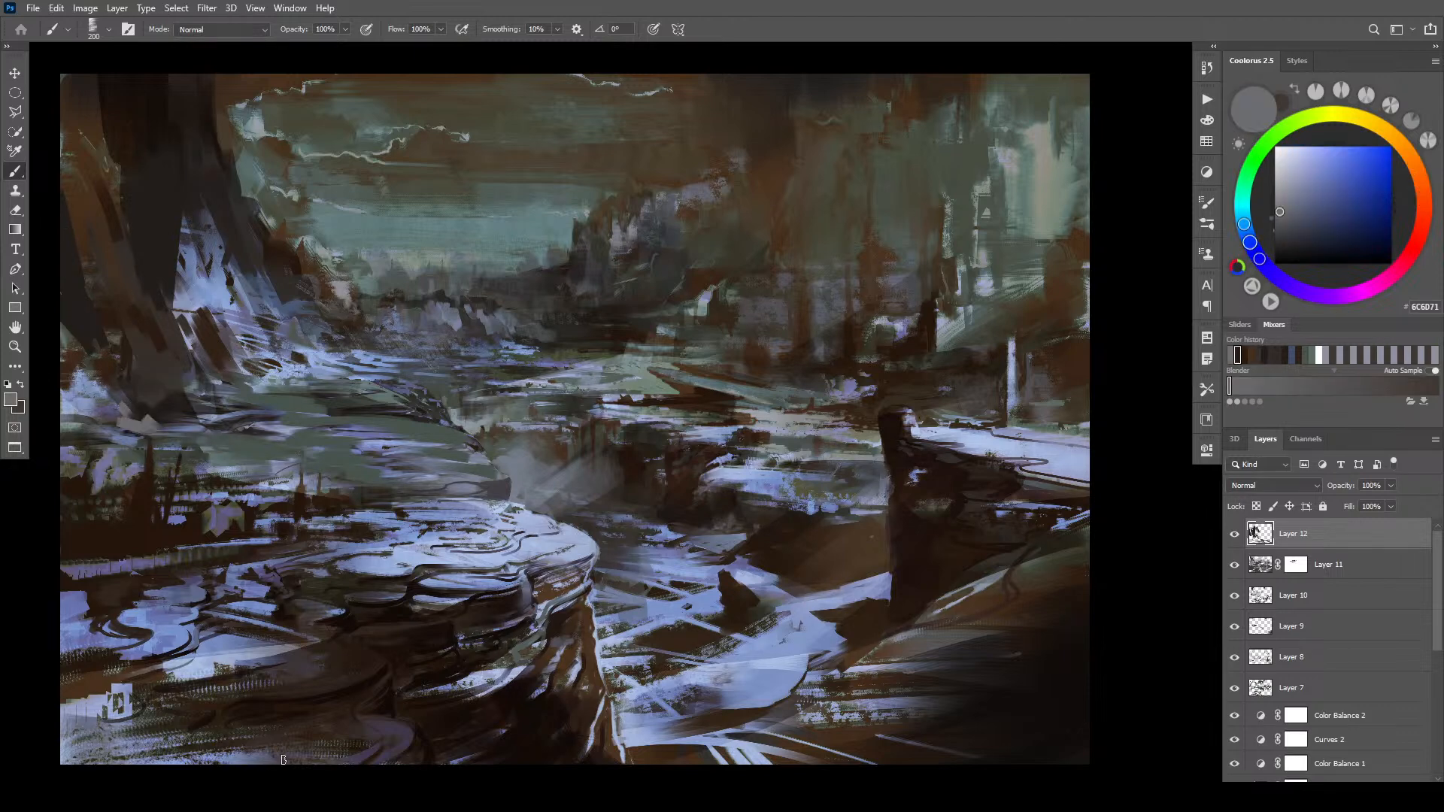
{"action": "left_click", "coordinate": [194, 417], "text": "alt"}
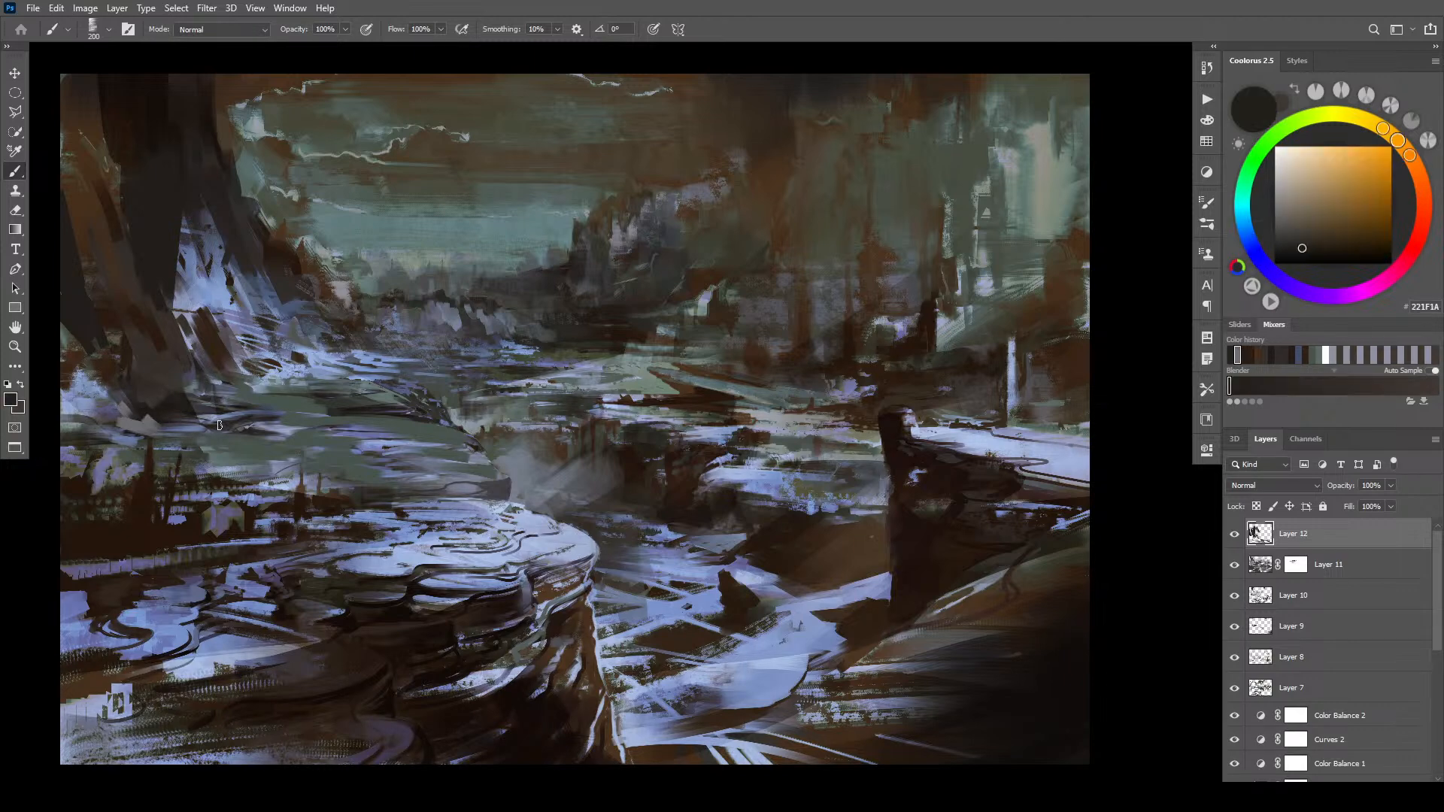
{"action": "left_click_drag", "start_coordinate": [186, 435], "coordinate": [331, 457]}
{"action": "left_click_drag", "start_coordinate": [218, 456], "coordinate": [271, 454]}
{"action": "left_click_drag", "start_coordinate": [158, 404], "coordinate": [225, 408]}
- Lock Layer 12's transparent pixels and brush over the ledge strokes beyond the trunk with the brush enlarged to 1100
{"action": "left_click", "coordinate": [1256, 506]}
{"action": "key", "text": "bracketright"}
{"action": "key", "text": "bracketright"}
{"action": "key", "text": "bracketright"}
{"action": "key", "text": "bracketright"}
{"action": "key", "text": "bracketright"}
{"action": "key", "text": "bracketright"}
{"action": "key", "text": "bracketright"}
{"action": "key", "text": "bracketright"}
{"action": "key", "text": "bracketright"}
{"action": "key", "text": "bracketright"}
{"action": "key", "text": "bracketright"}
{"action": "key", "text": "bracketright"}
{"action": "left_click_drag", "start_coordinate": [473, 451], "coordinate": [398, 432]}
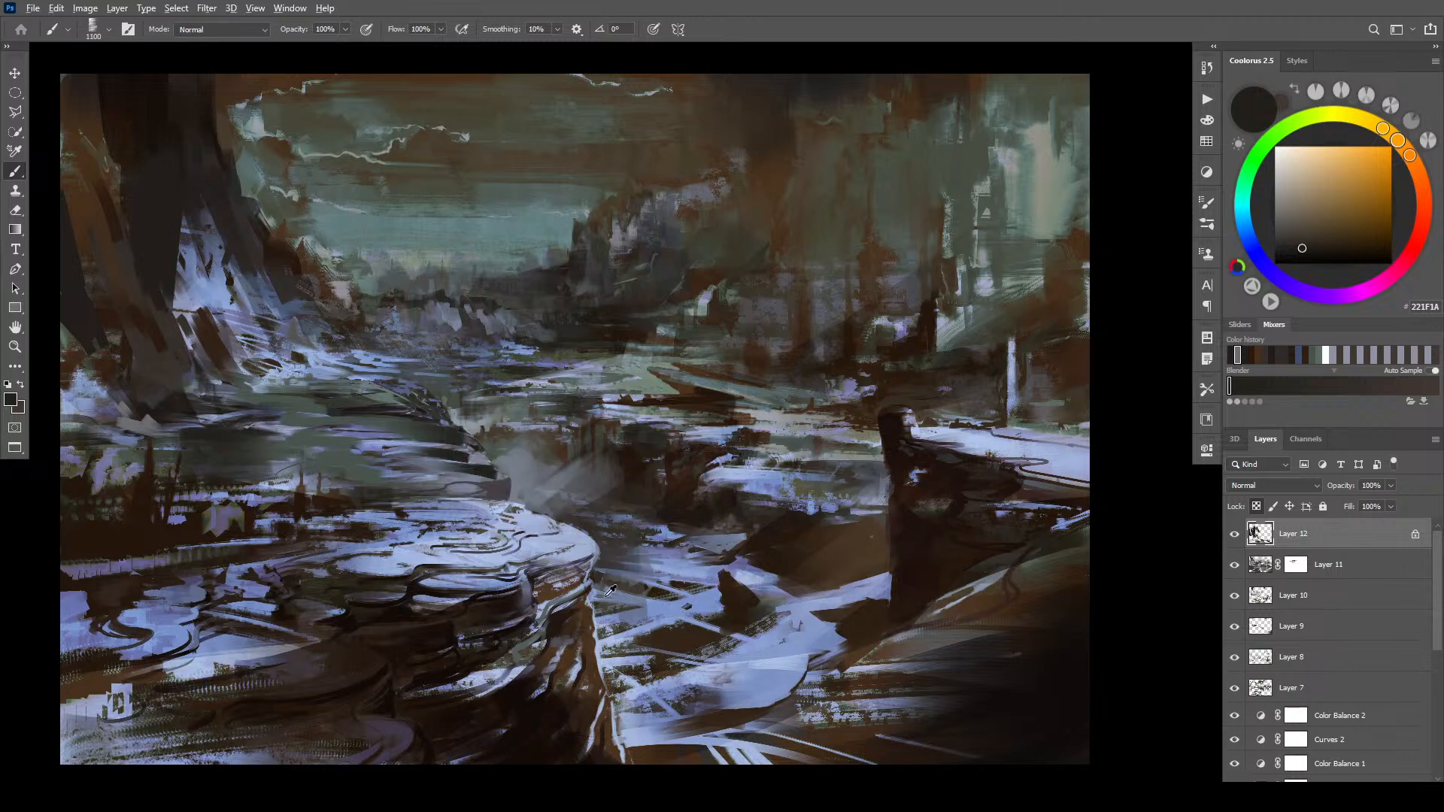
- Tint the locked ledge strokes with sampled grey-green, and warm their outer end with brown sampled near the fallen log
{"action": "left_click", "coordinate": [648, 385], "text": "alt"}
{"action": "left_click_drag", "start_coordinate": [505, 468], "coordinate": [294, 447]}
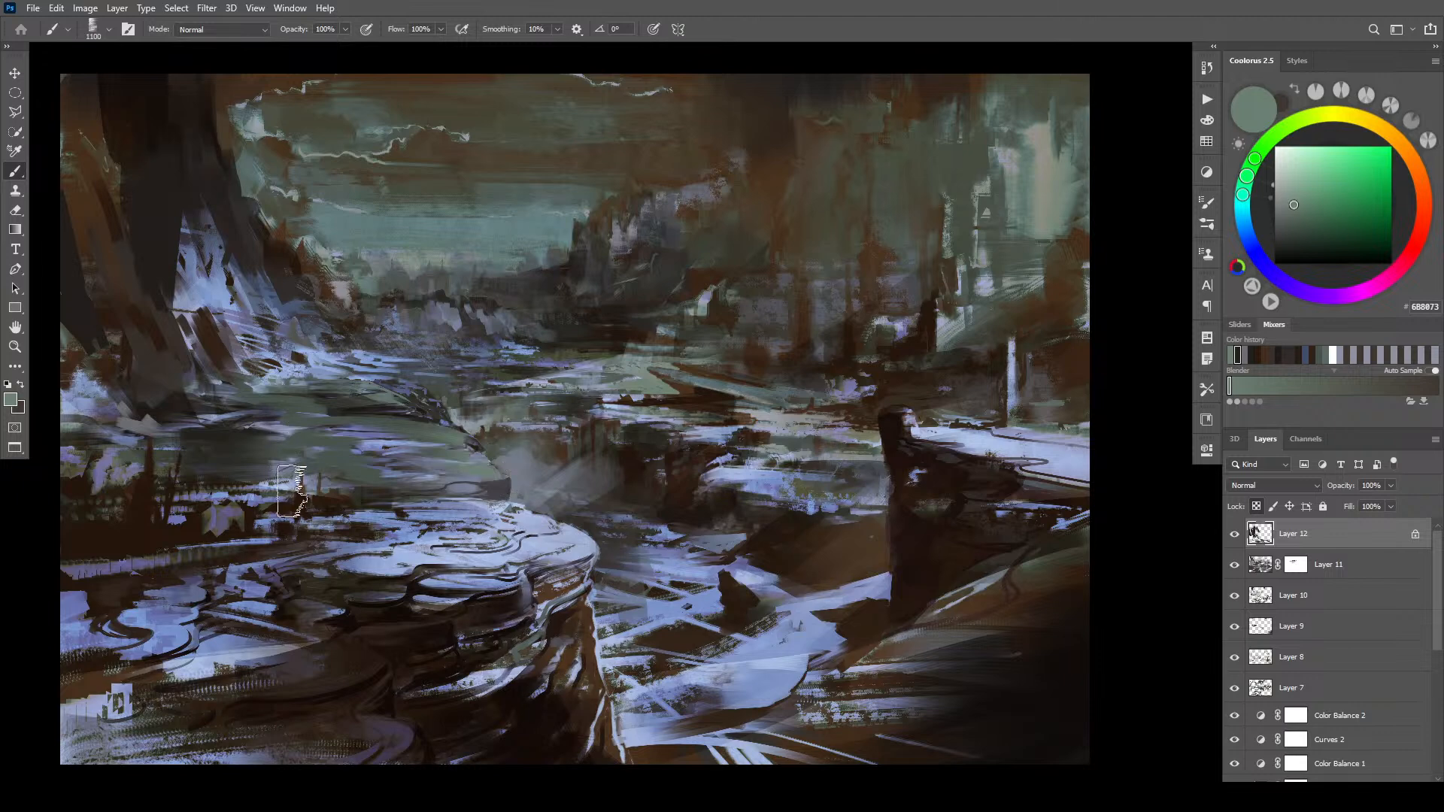
{"action": "left_click", "coordinate": [699, 397], "text": "alt"}
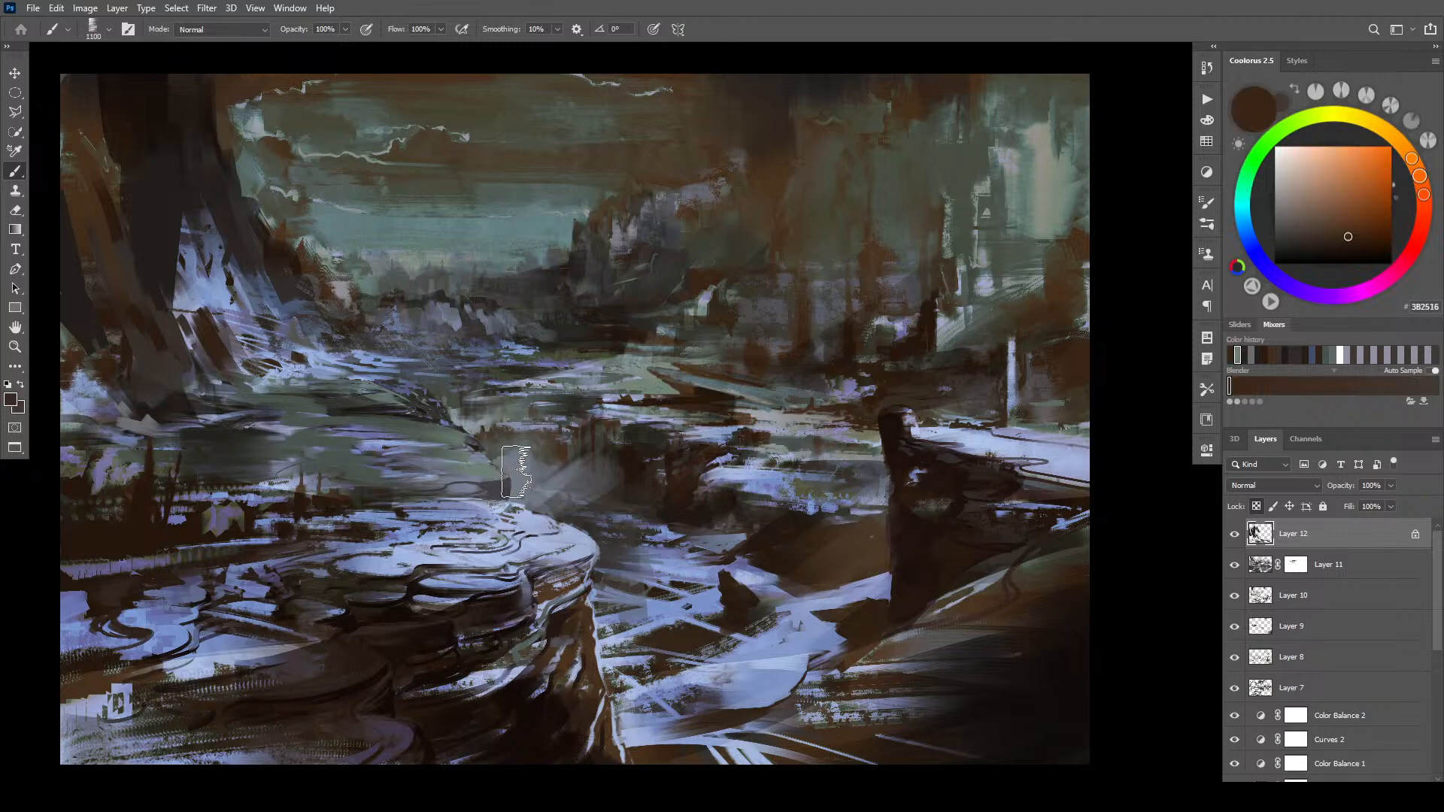
{"action": "left_click", "coordinate": [699, 385], "text": "alt"}
{"action": "left_click", "coordinate": [690, 385], "text": "alt"}
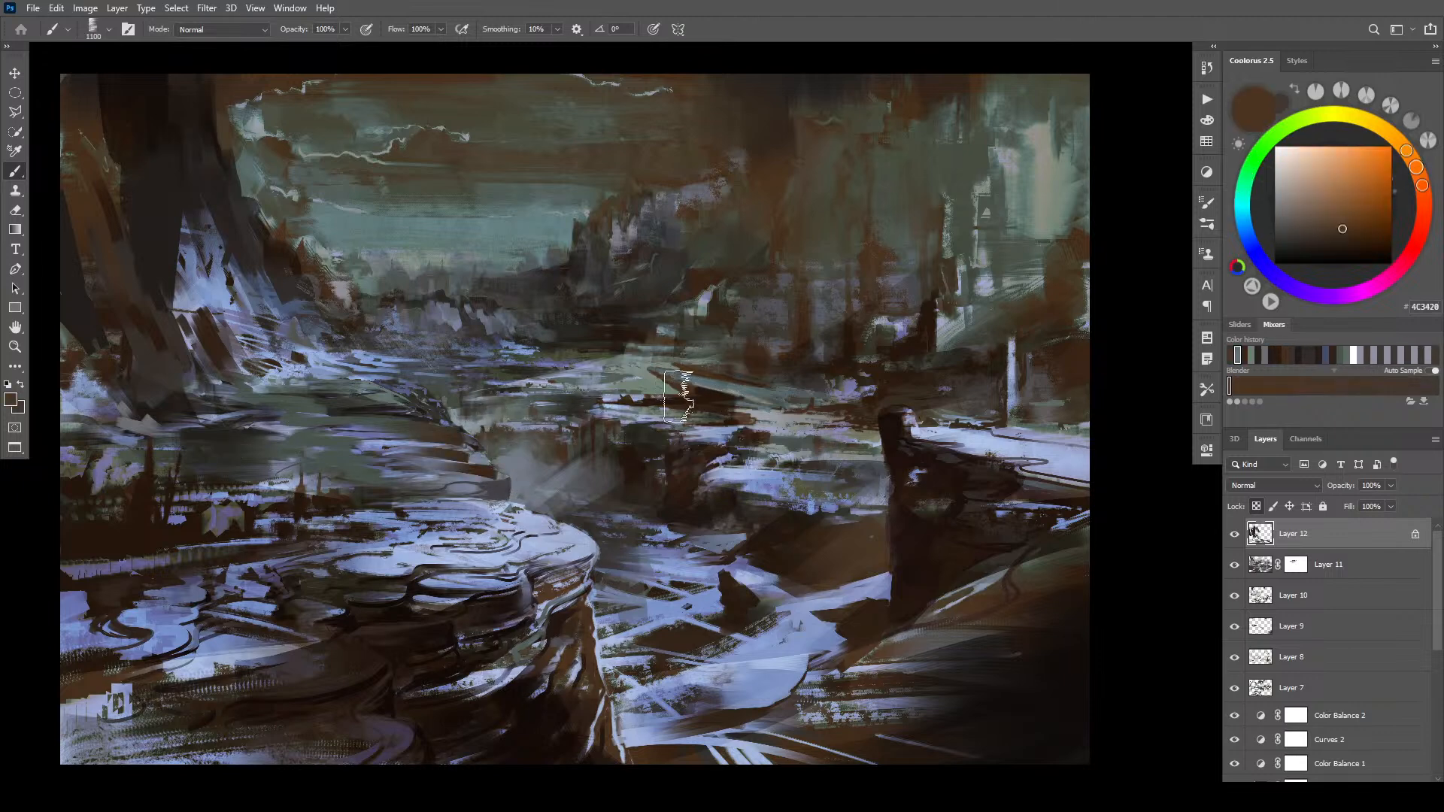
{"action": "left_click_drag", "start_coordinate": [462, 452], "coordinate": [482, 452]}
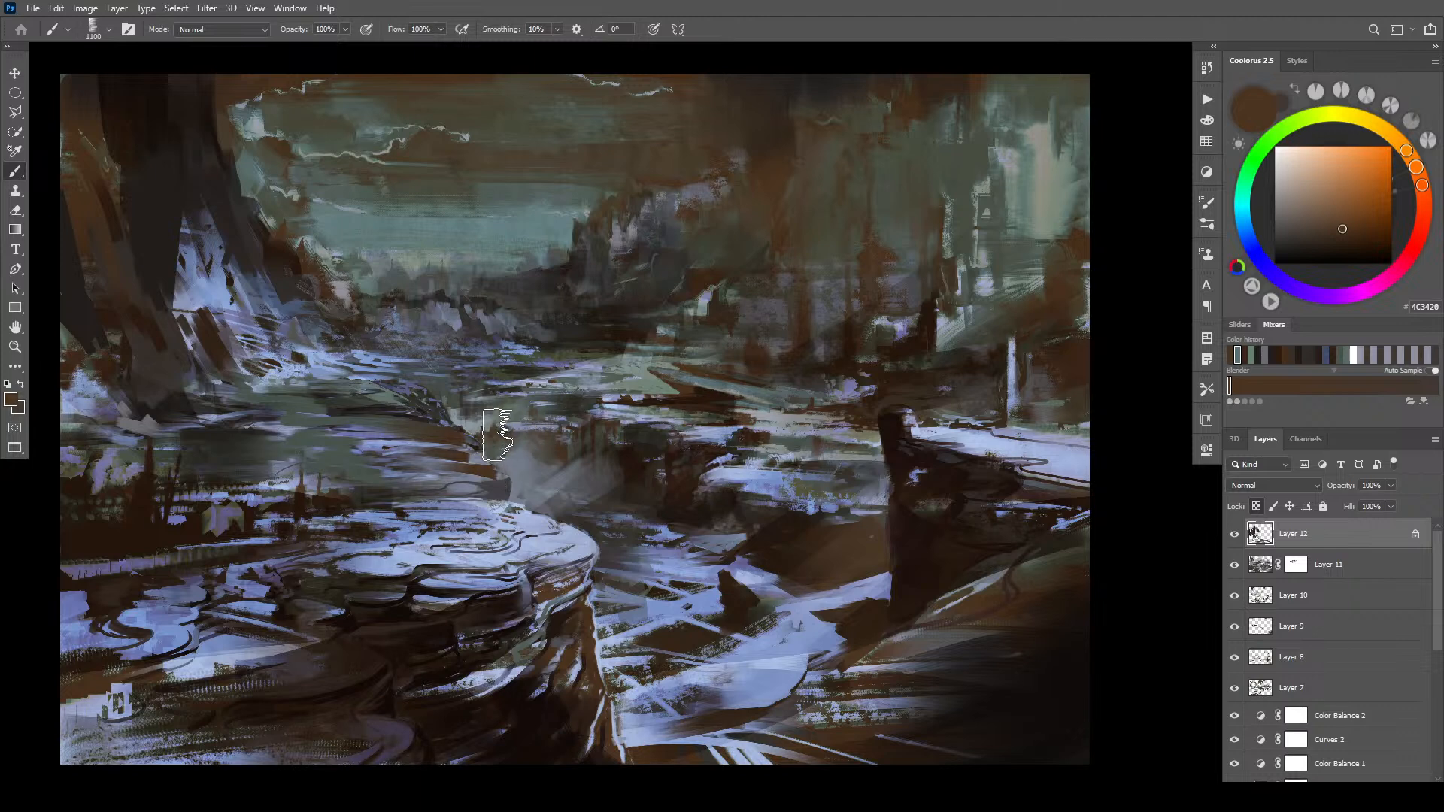
- Blend the ledge strokes with sampled near-black and muted green tones, and reduce the brush to 300
{"action": "left_click", "coordinate": [373, 404], "text": "alt"}
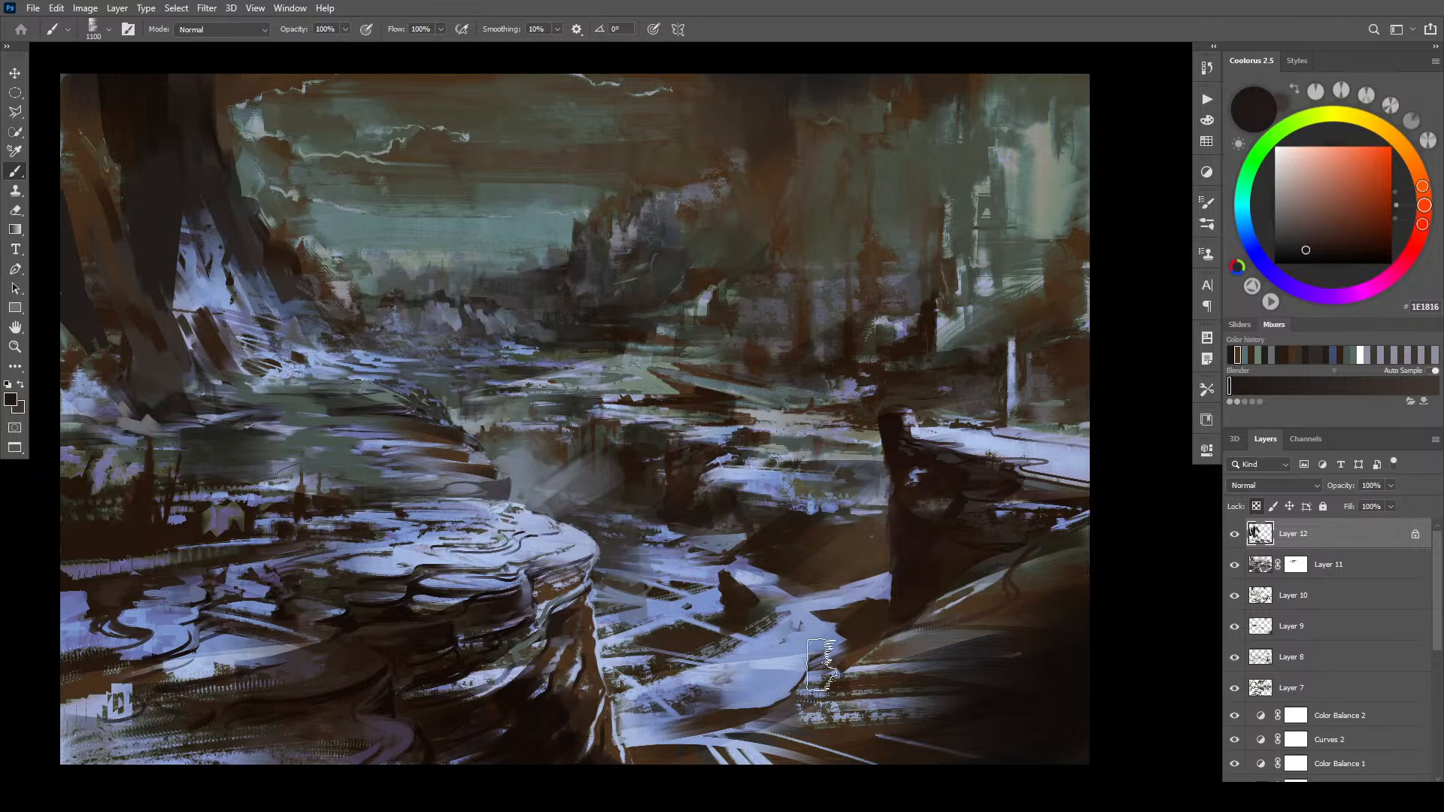
{"action": "left_click", "coordinate": [349, 418], "text": "alt"}
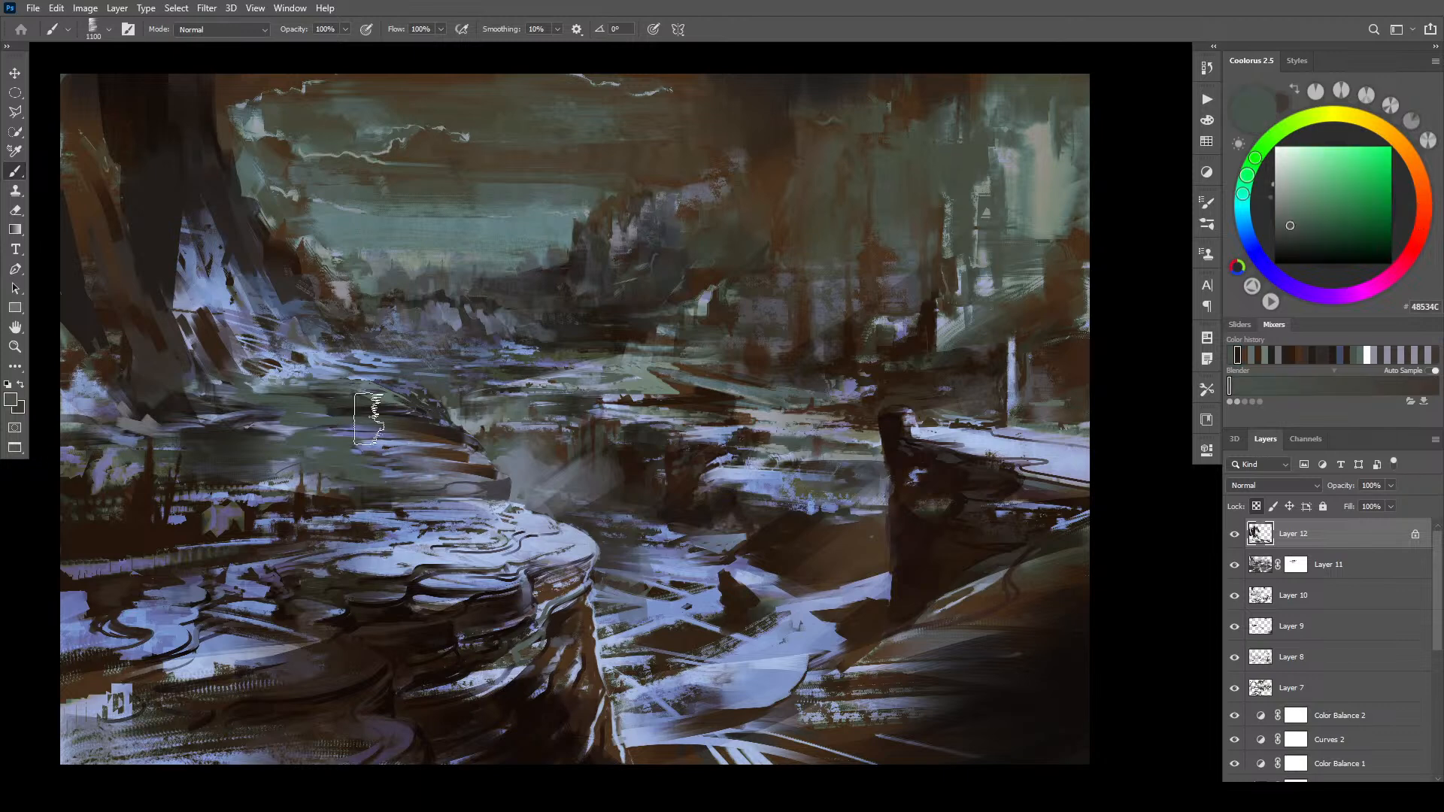
{"action": "key", "text": "bracketleft"}
{"action": "key", "text": "bracketleft"}
{"action": "key", "text": "bracketleft"}
{"action": "key", "text": "bracketleft"}
{"action": "key", "text": "bracketleft"}
{"action": "key", "text": "bracketleft"}
{"action": "key", "text": "bracketleft"}
{"action": "key", "text": "bracketleft"}
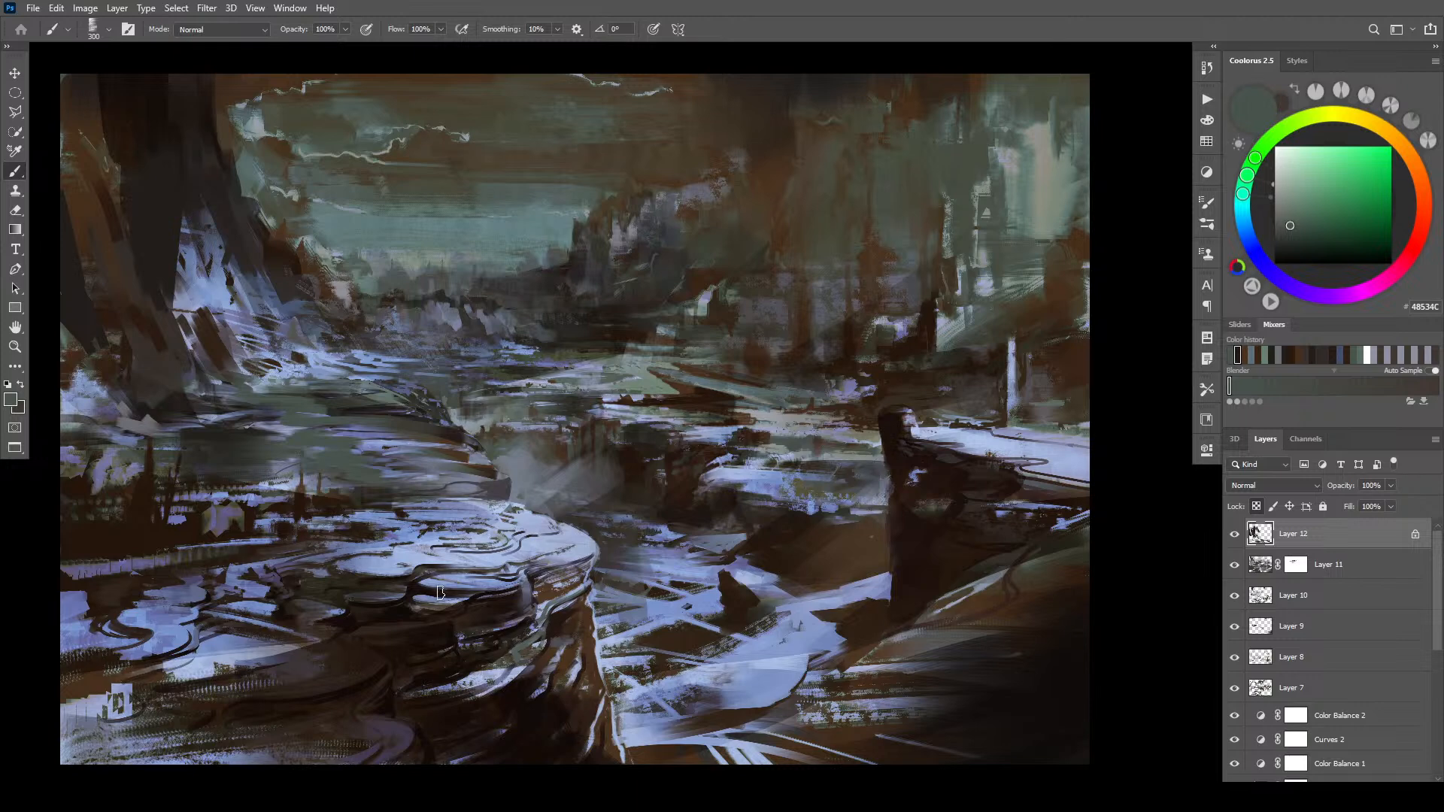
- Unlock Layer 12's transparent pixels and paint fine strokes across the distant ground in a lightened blue-grey with a much smaller brush
{"action": "left_click", "coordinate": [1256, 507]}
{"action": "left_click", "coordinate": [437, 372], "text": "alt"}
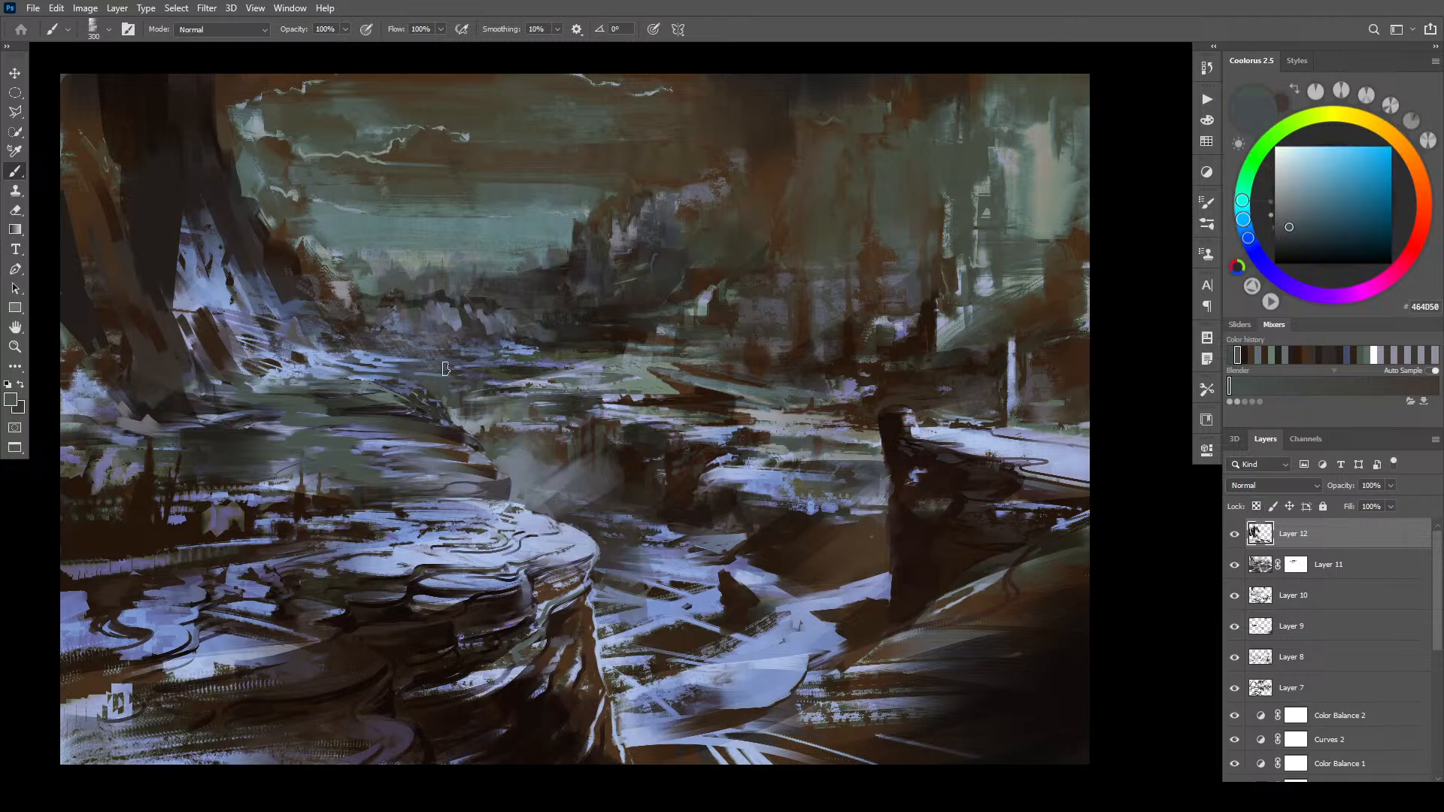
{"action": "left_click", "coordinate": [1283, 218]}
{"action": "key", "text": "bracketleft"}
{"action": "key", "text": "bracketleft"}
{"action": "key", "text": "bracketleft"}
{"action": "key", "text": "bracketleft"}
{"action": "key", "text": "bracketleft"}
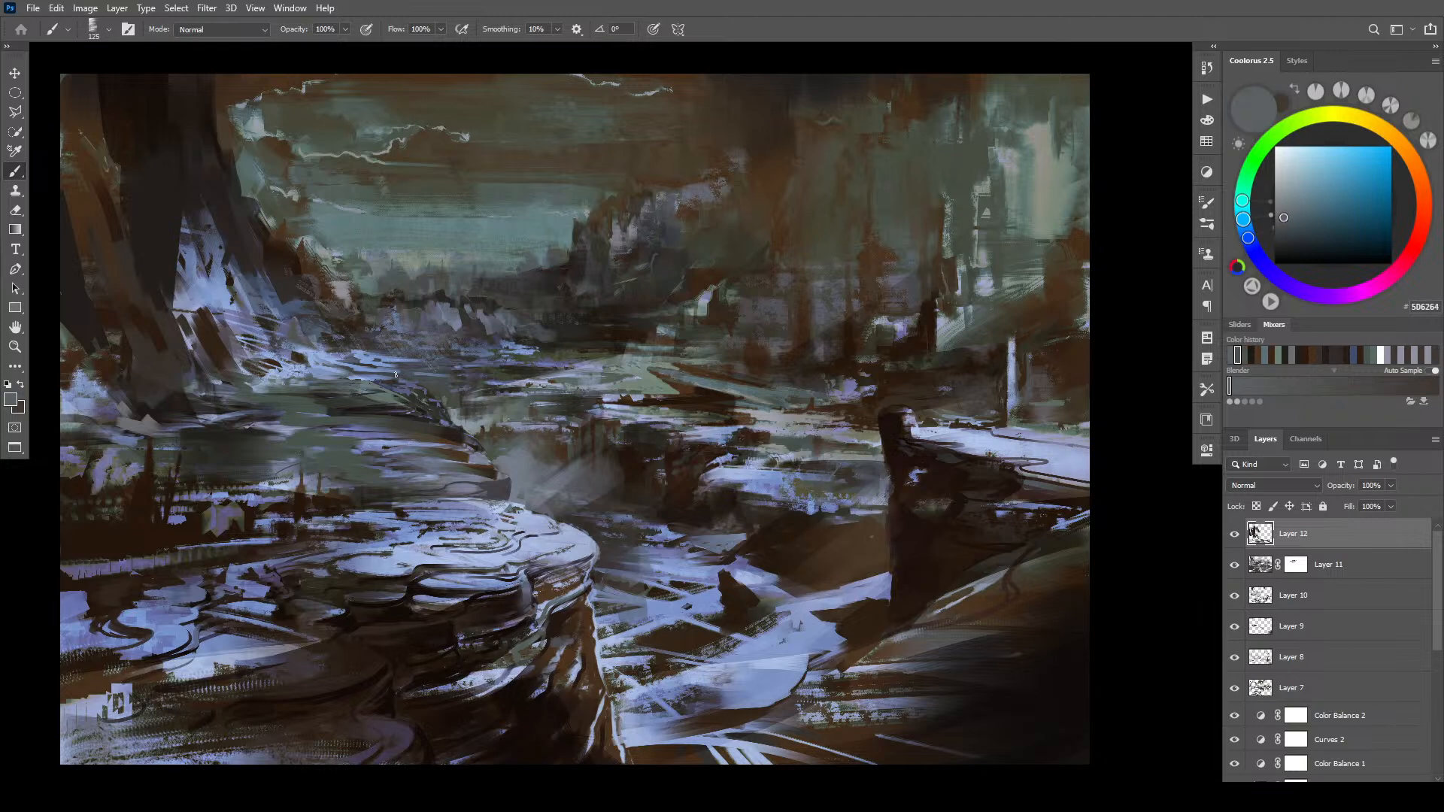
{"action": "key", "text": "bracketleft"}
{"action": "key", "text": "bracketleft"}
{"action": "key", "text": "bracketleft"}
{"action": "key", "text": "bracketleft"}
{"action": "key", "text": "bracketleft"}
- Tone down the light patches on the far bank with sampled olive, dark and grey-green tones at brush size 100
{"action": "left_click", "coordinate": [548, 351], "text": "alt"}
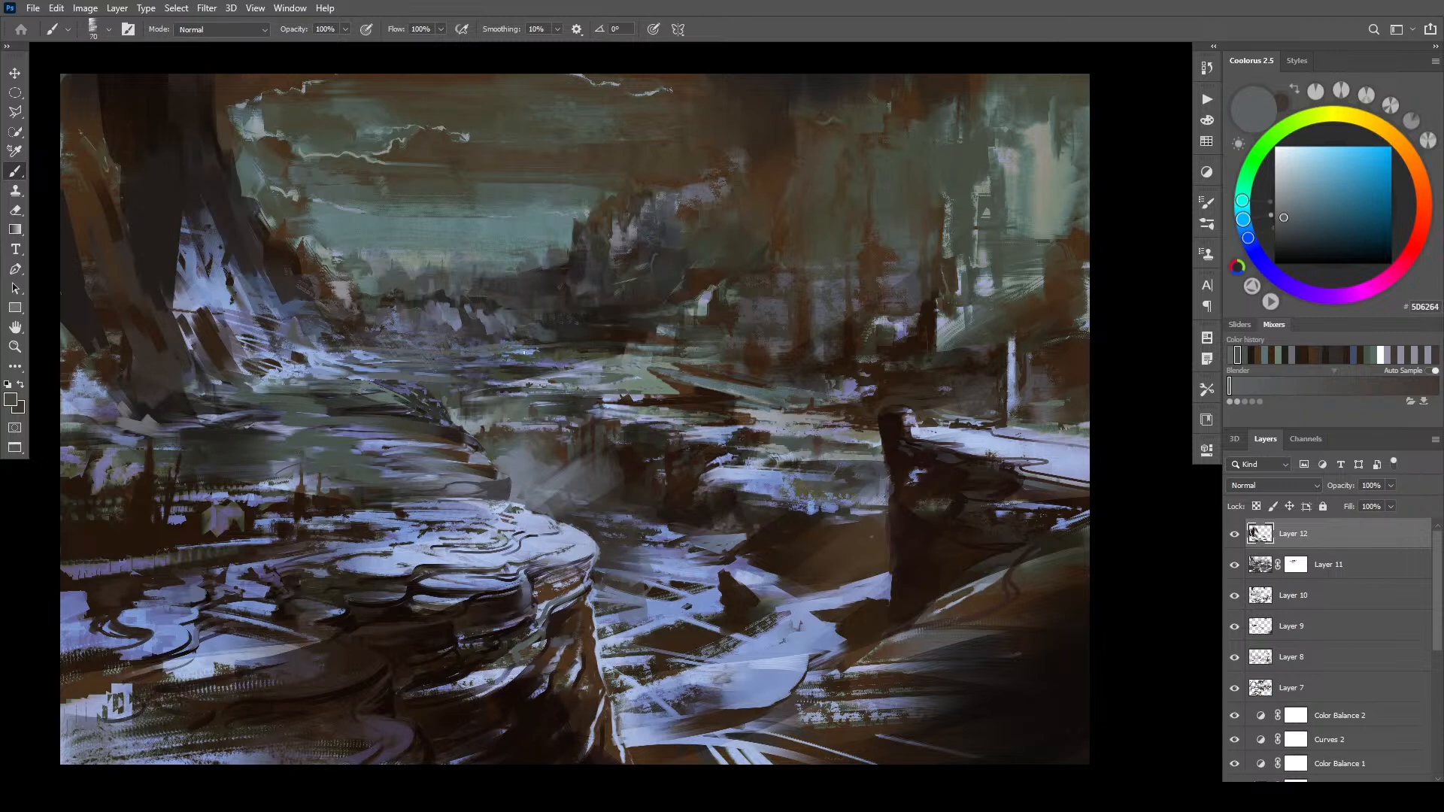
{"action": "key", "text": "bracketright"}
{"action": "key", "text": "bracketright"}
{"action": "key", "text": "bracketright"}
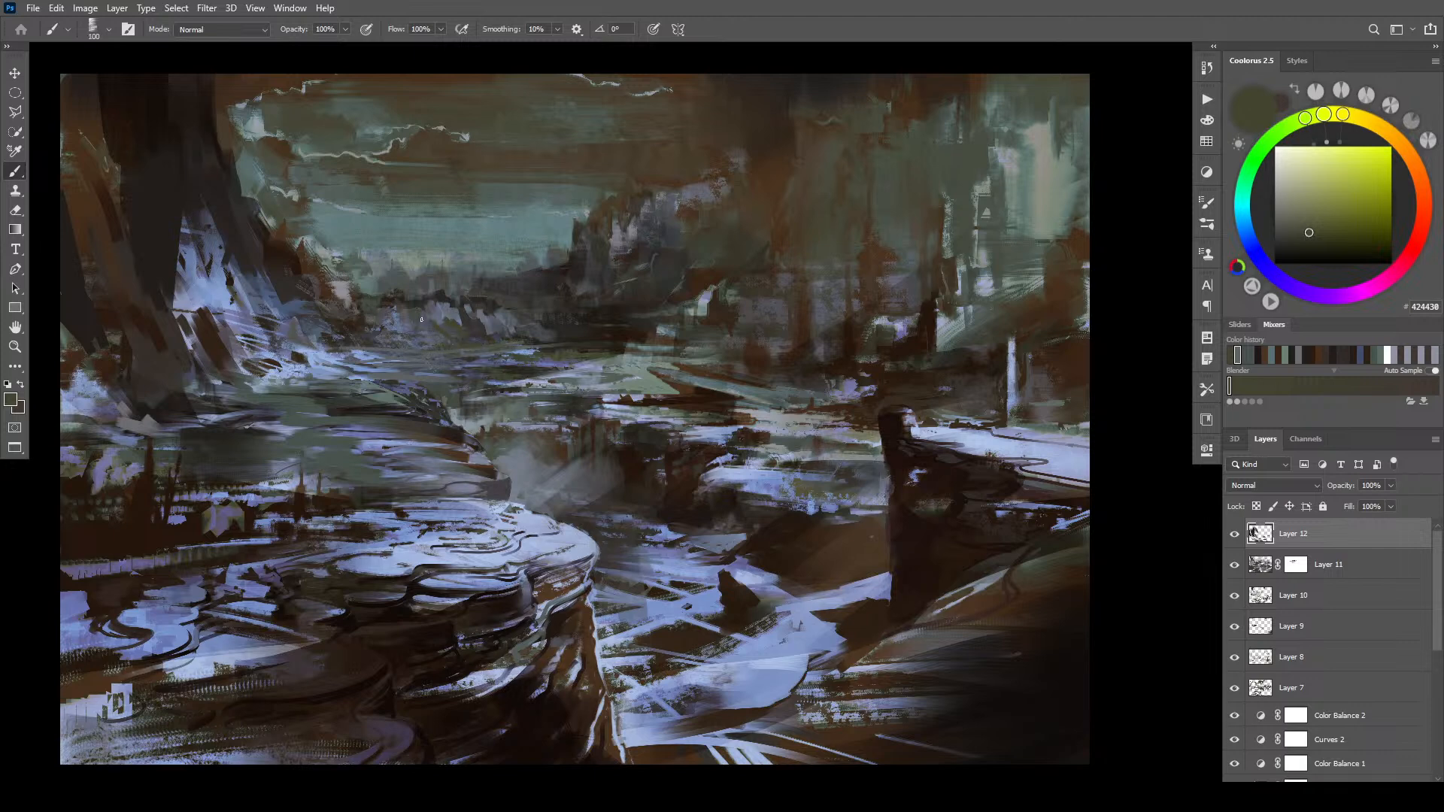
{"action": "left_click", "coordinate": [444, 322], "text": "alt"}
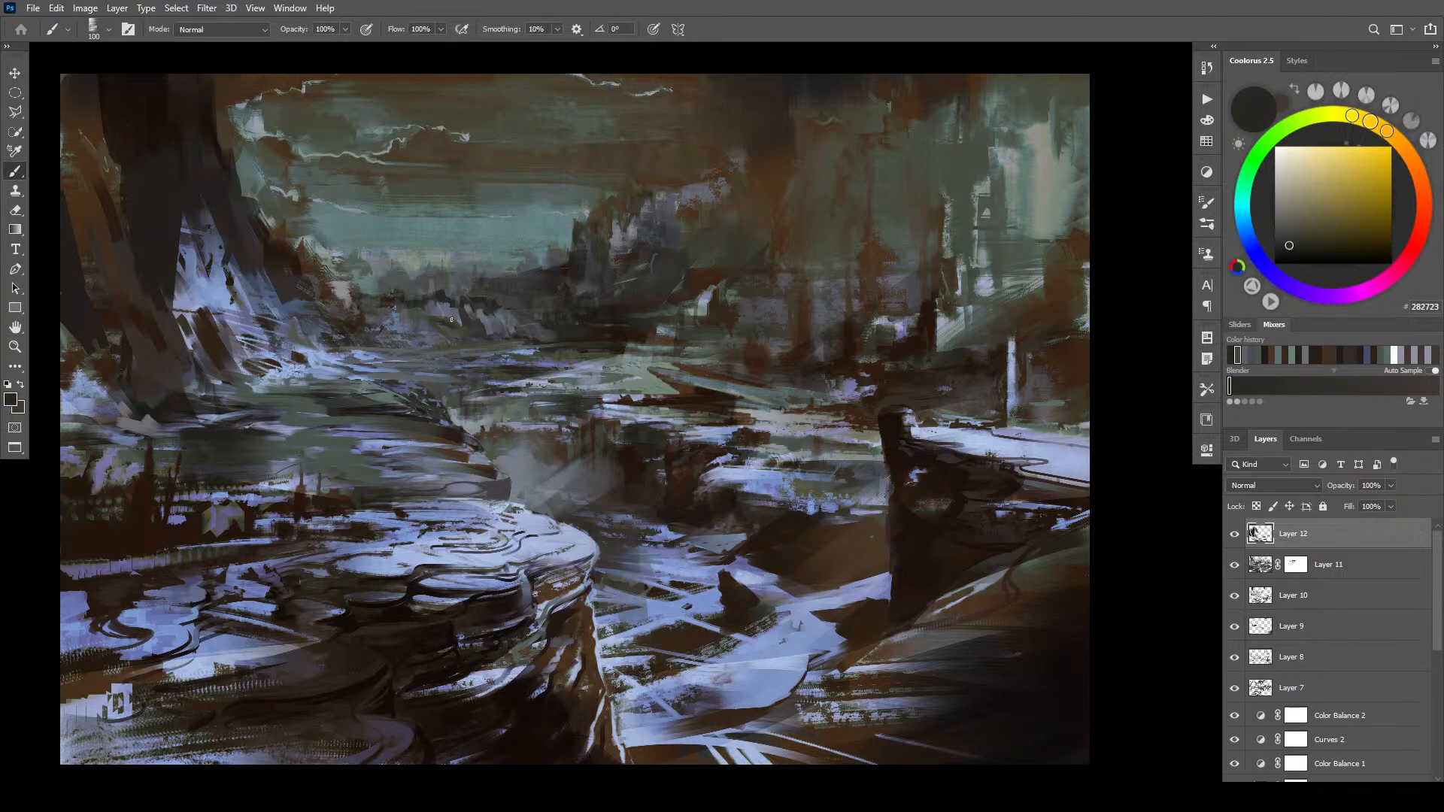
{"action": "left_click", "coordinate": [423, 309], "text": "alt"}
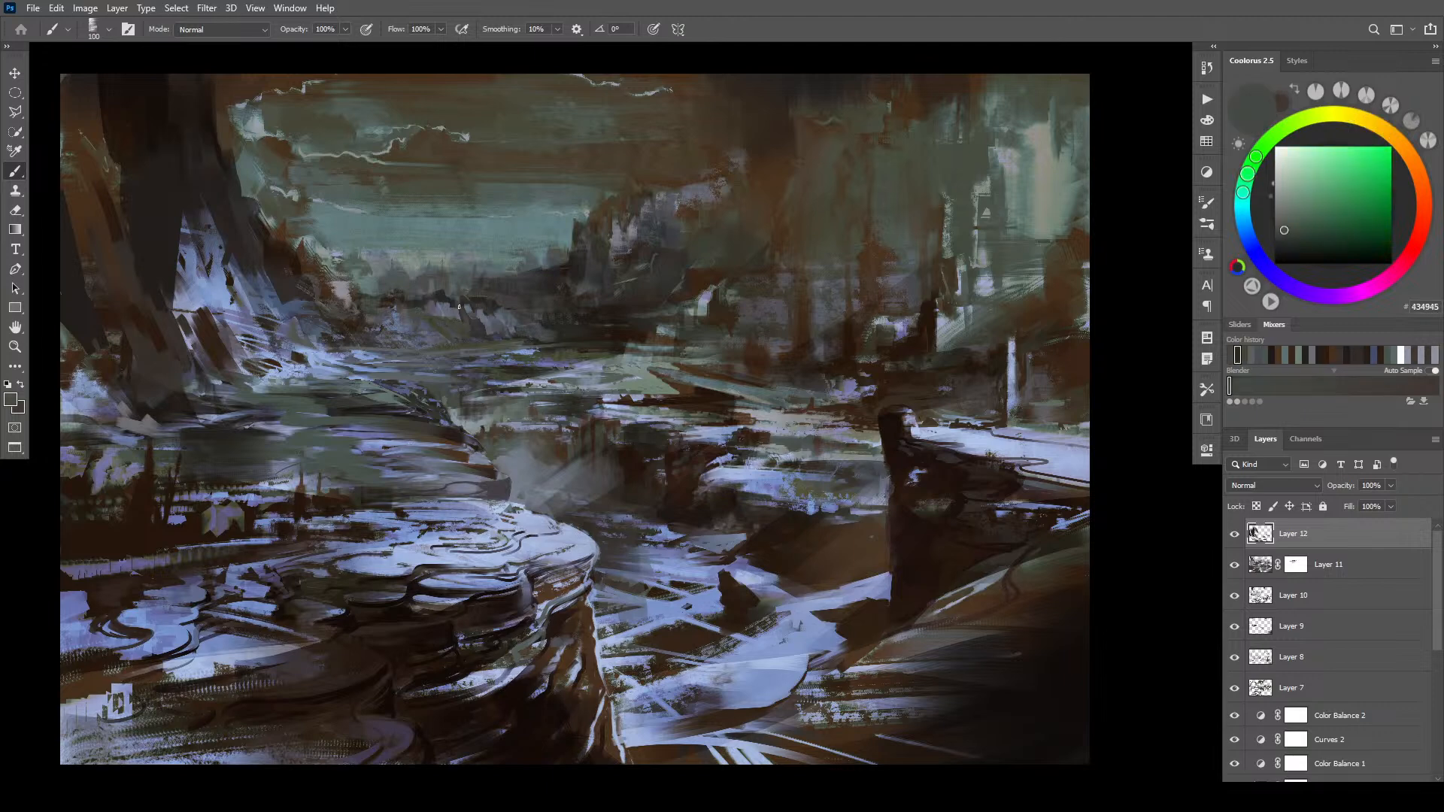
{"action": "left_click_drag", "start_coordinate": [433, 309], "coordinate": [450, 314]}
- Extend the dark foot of the distant hillside over the far bank with sampled dark tones at brush size 125
{"action": "left_click", "coordinate": [540, 264], "text": "alt"}
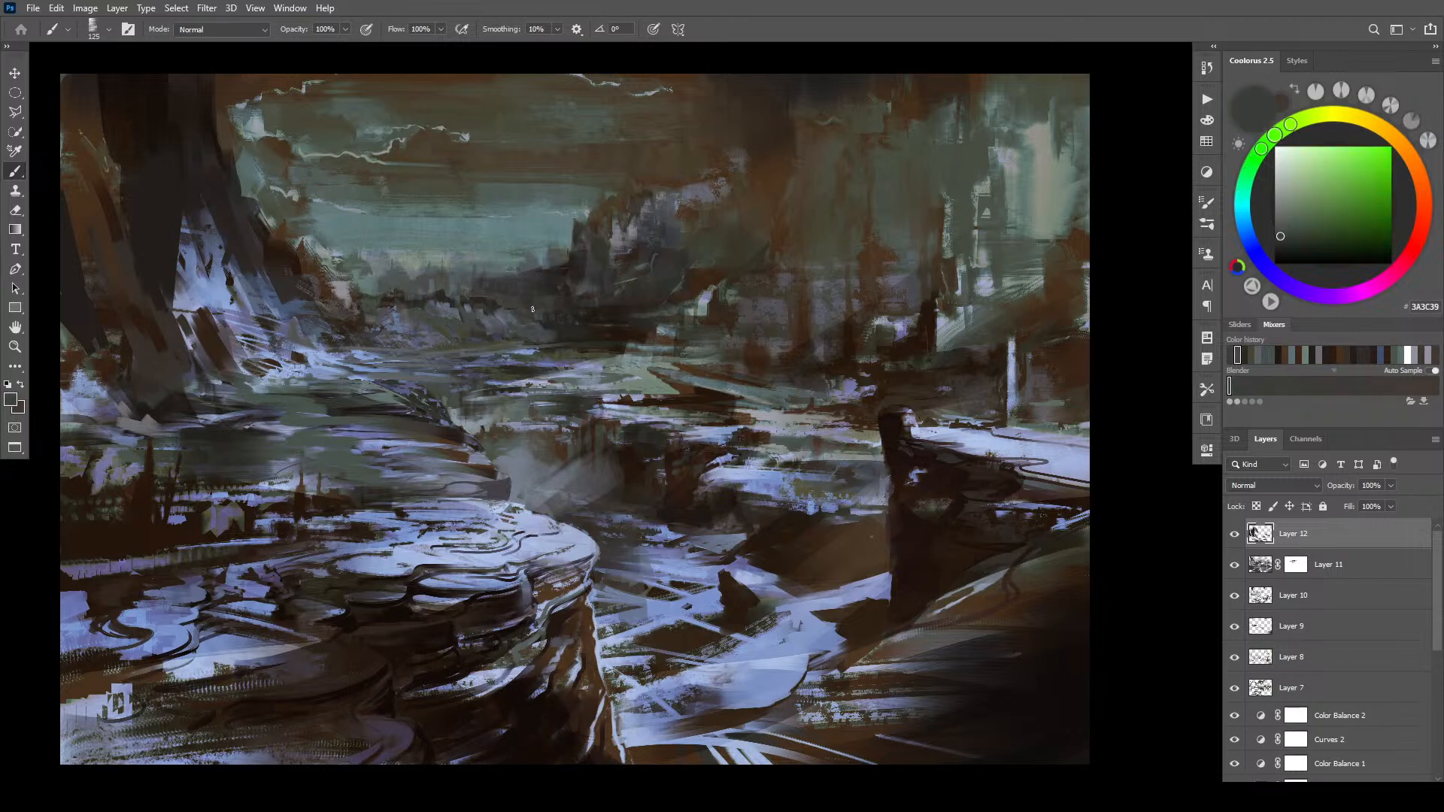
{"action": "left_click", "coordinate": [560, 277], "text": "alt"}
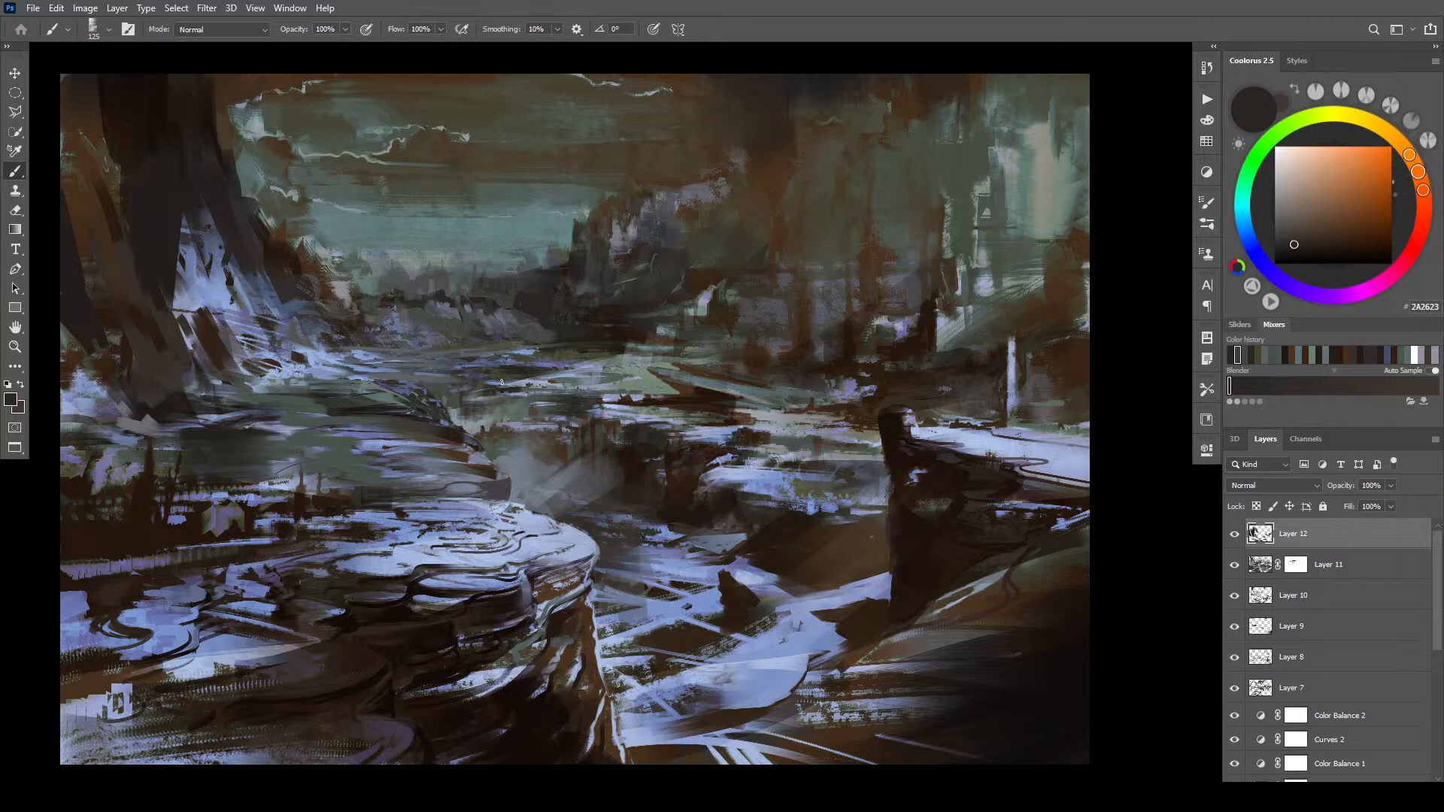
{"action": "key", "text": "bracketright"}
{"action": "key", "text": "bracketright"}
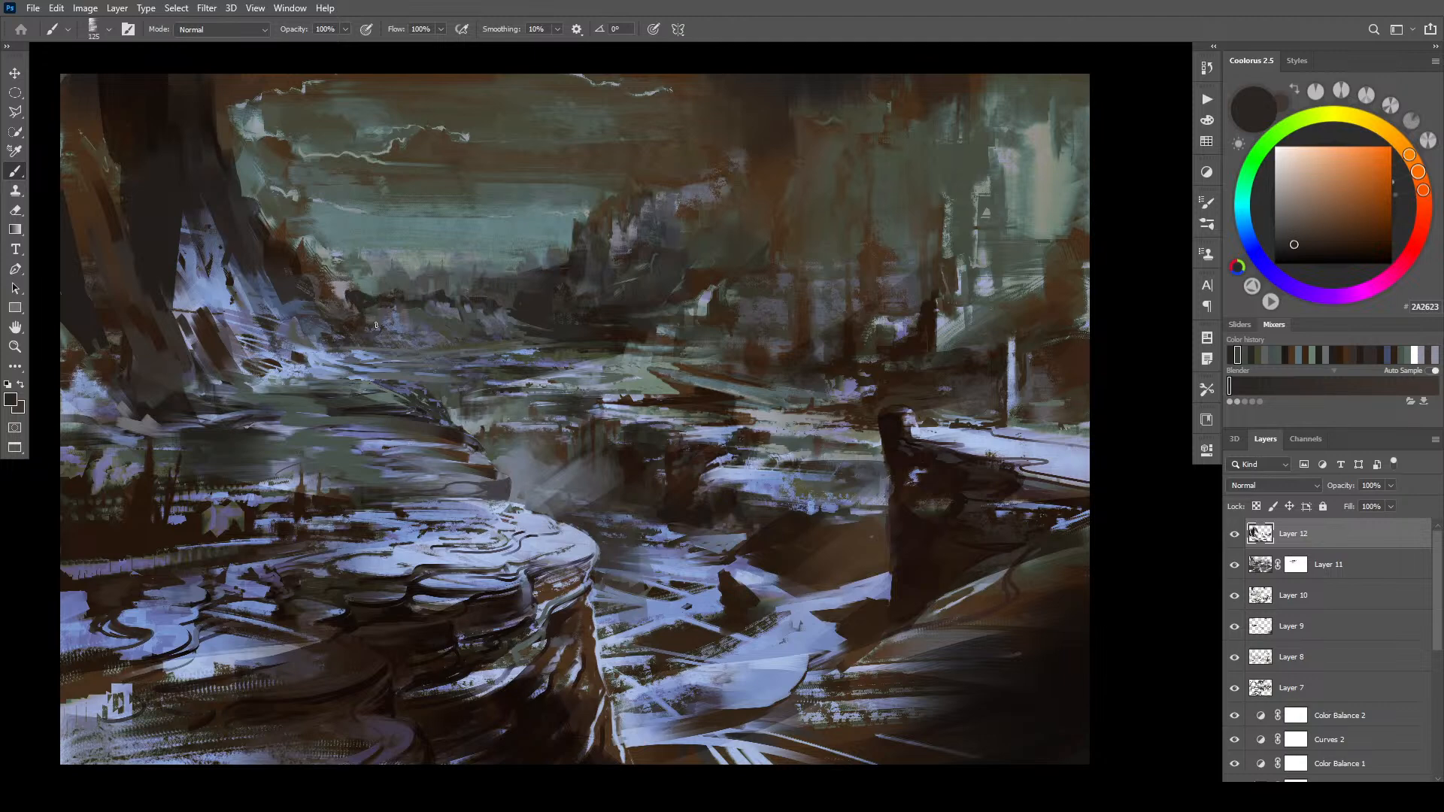
- Undo a trial stroke on the foliage right of the large trunk and touch up the far bank there with sampled tones
{"action": "left_click_drag", "start_coordinate": [344, 301], "coordinate": [330, 266]}
{"action": "key", "text": "ctrl+z"}
{"action": "left_click", "coordinate": [361, 299], "text": "alt"}
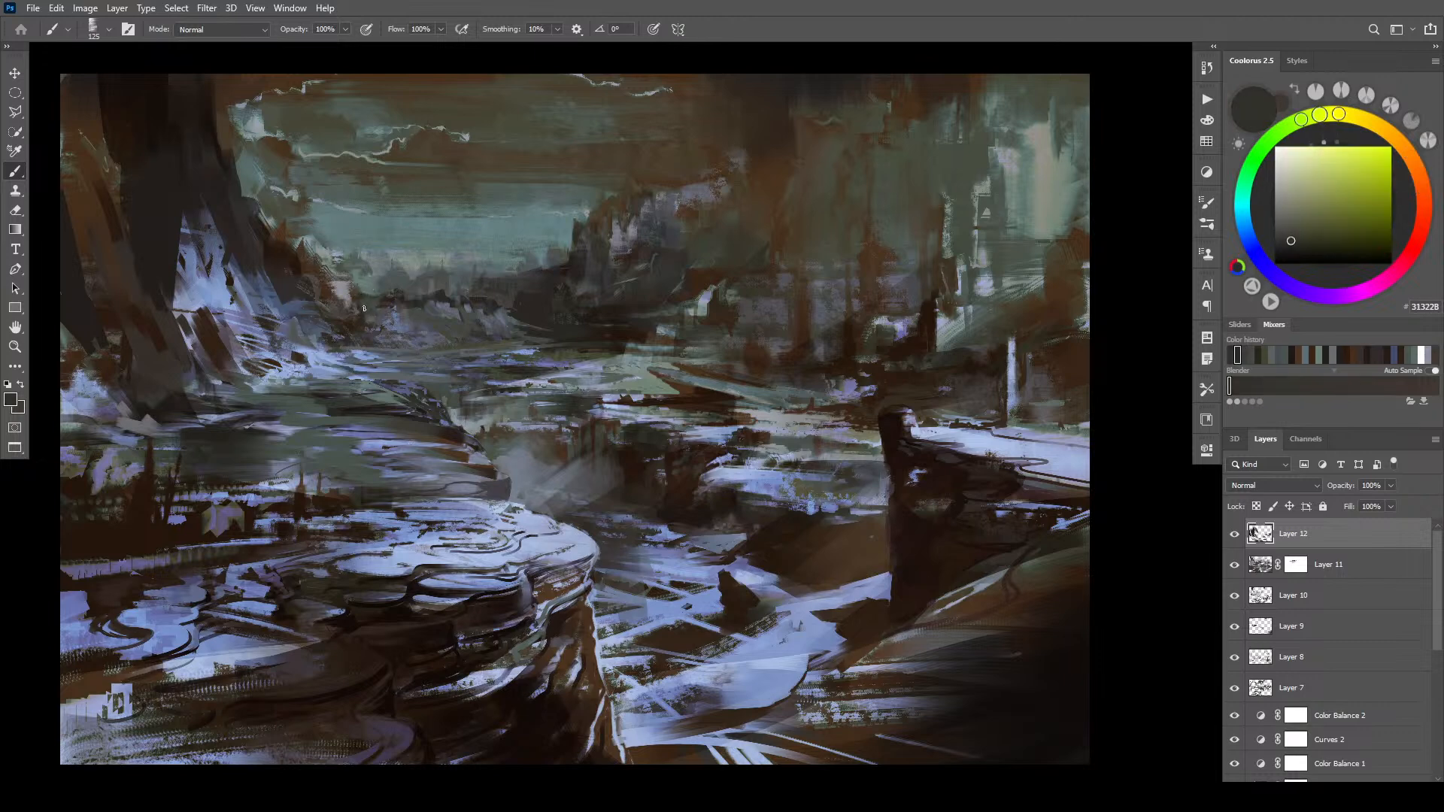
{"action": "left_click", "coordinate": [355, 281], "text": "alt"}
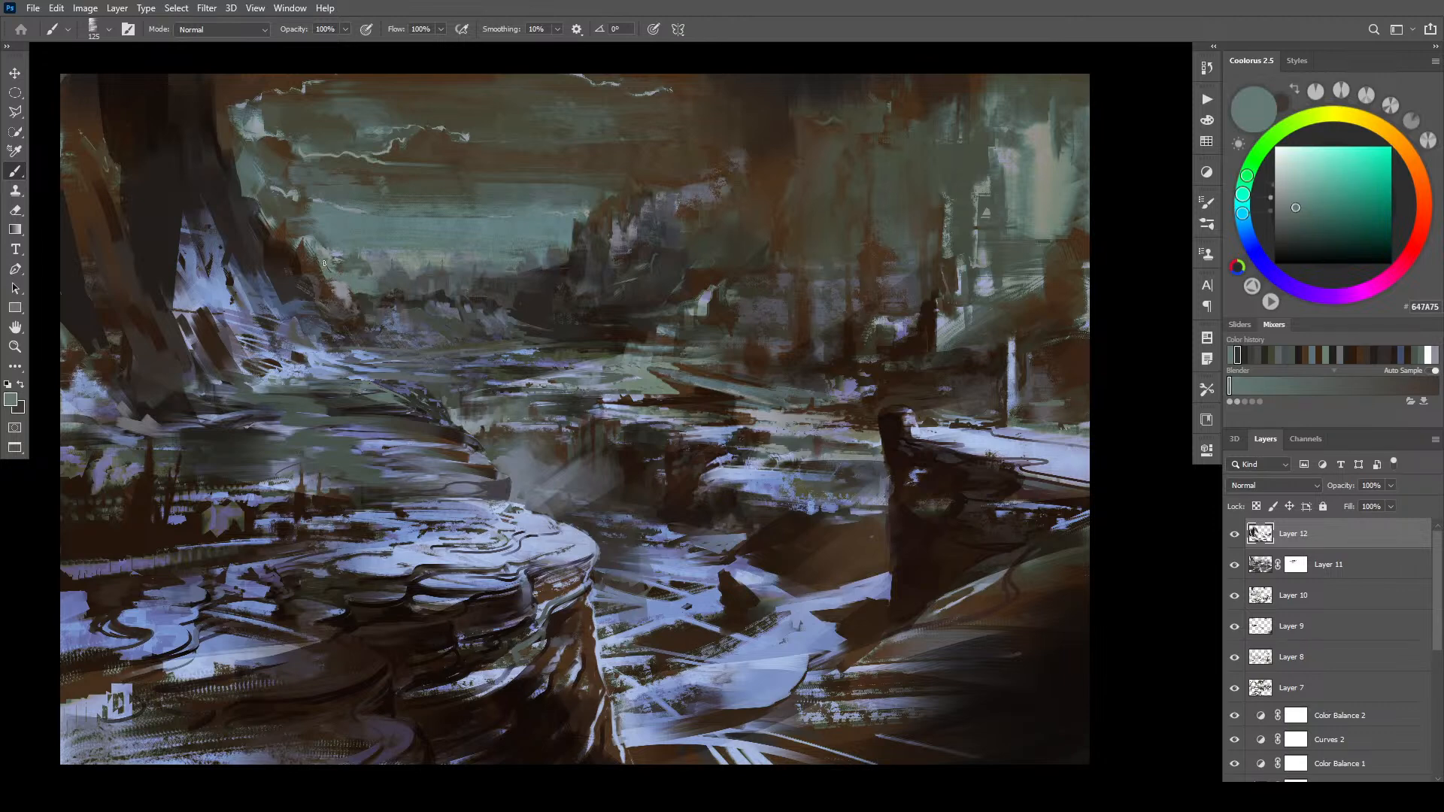
- Sample a muted teal from the distance and soften the foliage edge right of the large trunk with an enlarged brush
{"action": "left_click", "coordinate": [355, 263], "text": "alt"}
{"action": "key", "text": "bracketright"}
{"action": "key", "text": "bracketright"}
{"action": "key", "text": "bracketright"}
{"action": "key", "text": "bracketright"}
{"action": "key", "text": "bracketright"}
{"action": "key", "text": "bracketright"}
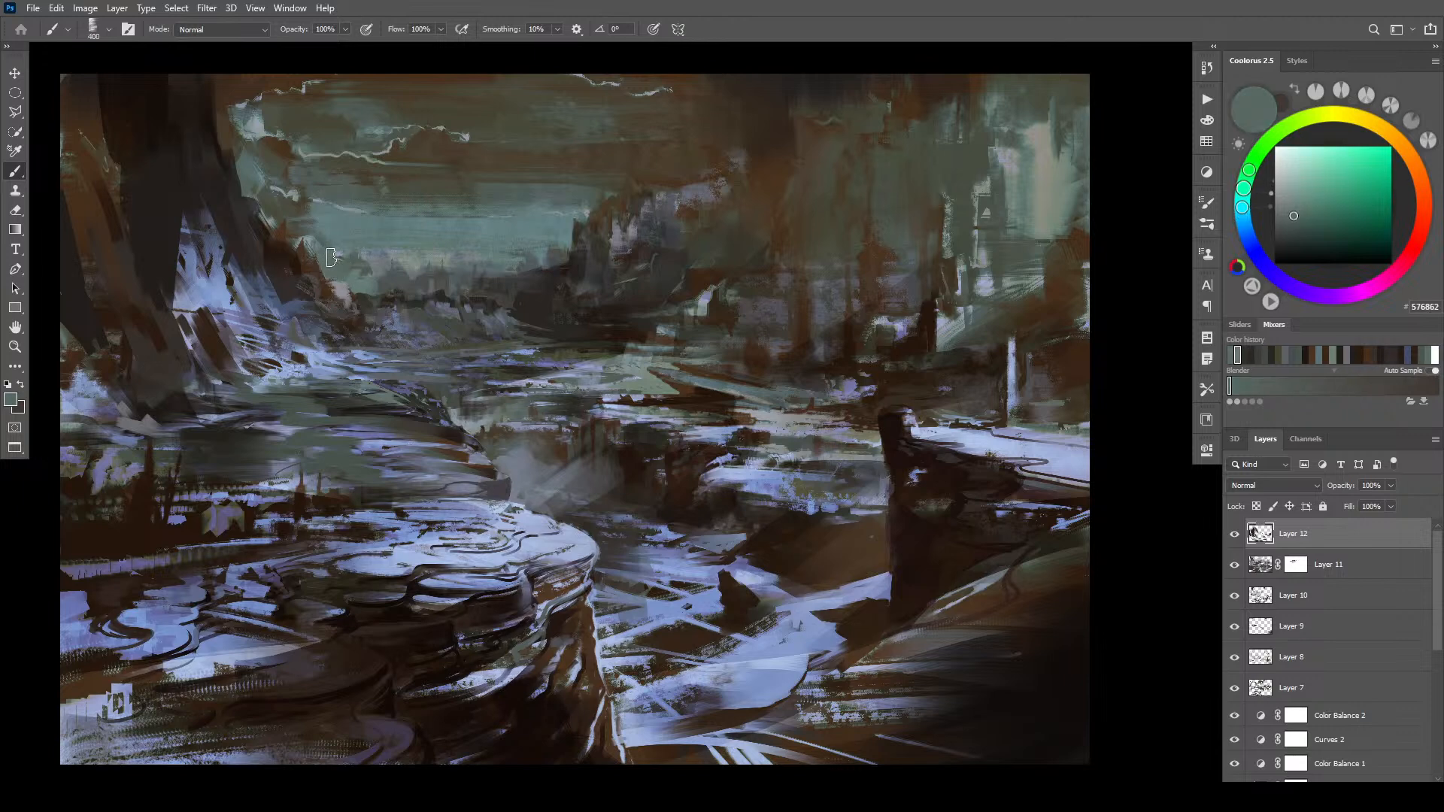
{"action": "key", "text": "bracketright"}
- Paint small tree silhouettes on the distant horizon with sampled background tones and a reduced brush
{"action": "left_click", "coordinate": [418, 279], "text": "alt"}
{"action": "left_click", "coordinate": [413, 257], "text": "alt"}
{"action": "key", "text": "bracketleft"}
{"action": "key", "text": "bracketleft"}
{"action": "key", "text": "bracketleft"}
{"action": "key", "text": "bracketleft"}
{"action": "key", "text": "bracketleft"}
{"action": "key", "text": "bracketleft"}
{"action": "mouse_move", "coordinate": [389, 275]}
{"action": "left_mouse_down"}
{"action": "mouse_move", "coordinate": [388, 254]}
{"action": "mouse_move", "coordinate": [404, 268]}
{"action": "left_mouse_up"}
- Blend the sky behind the distant treeline with sampled teal, enlarging the brush to 600
{"action": "key", "text": "bracketright"}
{"action": "key", "text": "bracketright"}
{"action": "key", "text": "bracketright"}
{"action": "key", "text": "bracketright"}
{"action": "key", "text": "bracketright"}
{"action": "key", "text": "bracketright"}
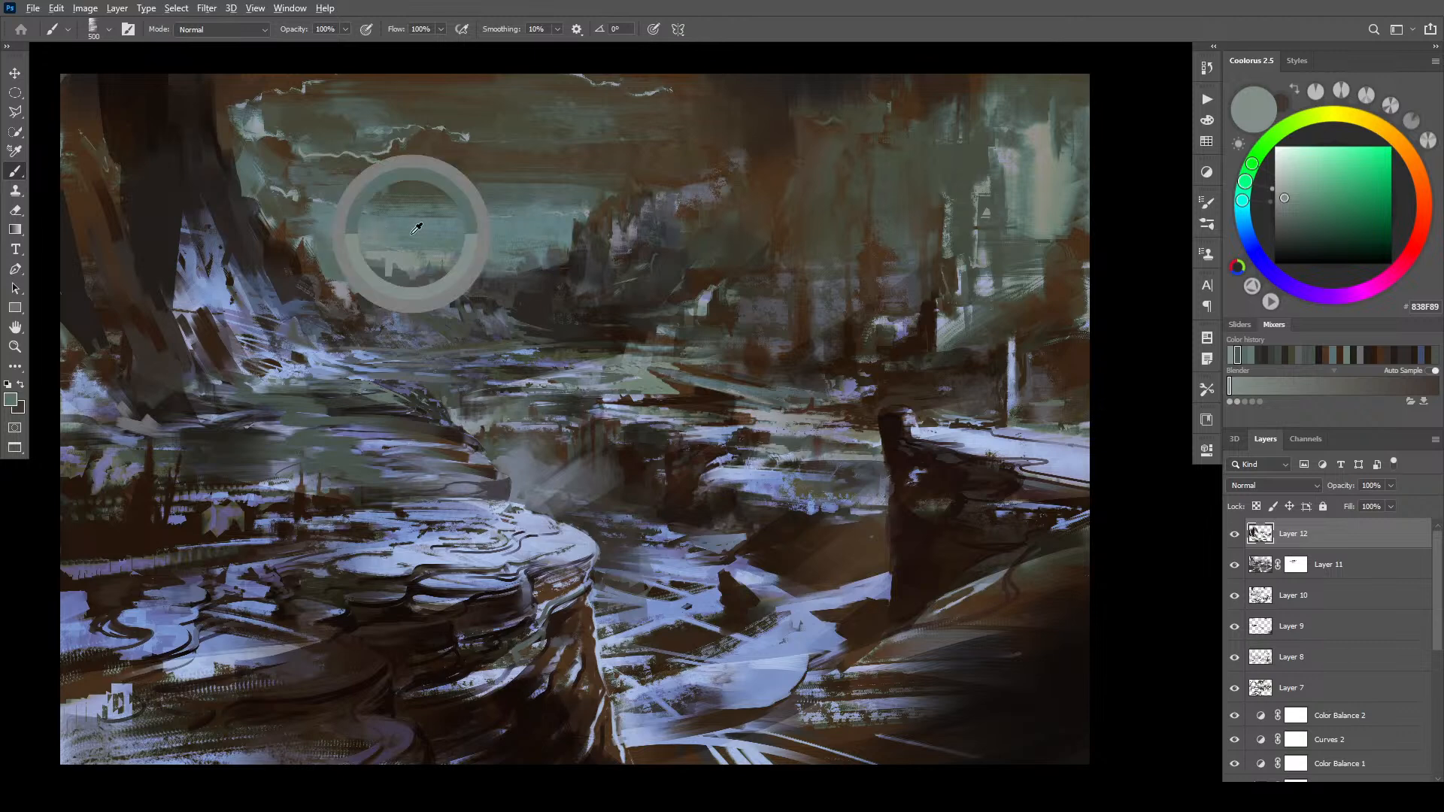
{"action": "left_click", "coordinate": [389, 239], "text": "alt"}
{"action": "key", "text": "bracketright"}
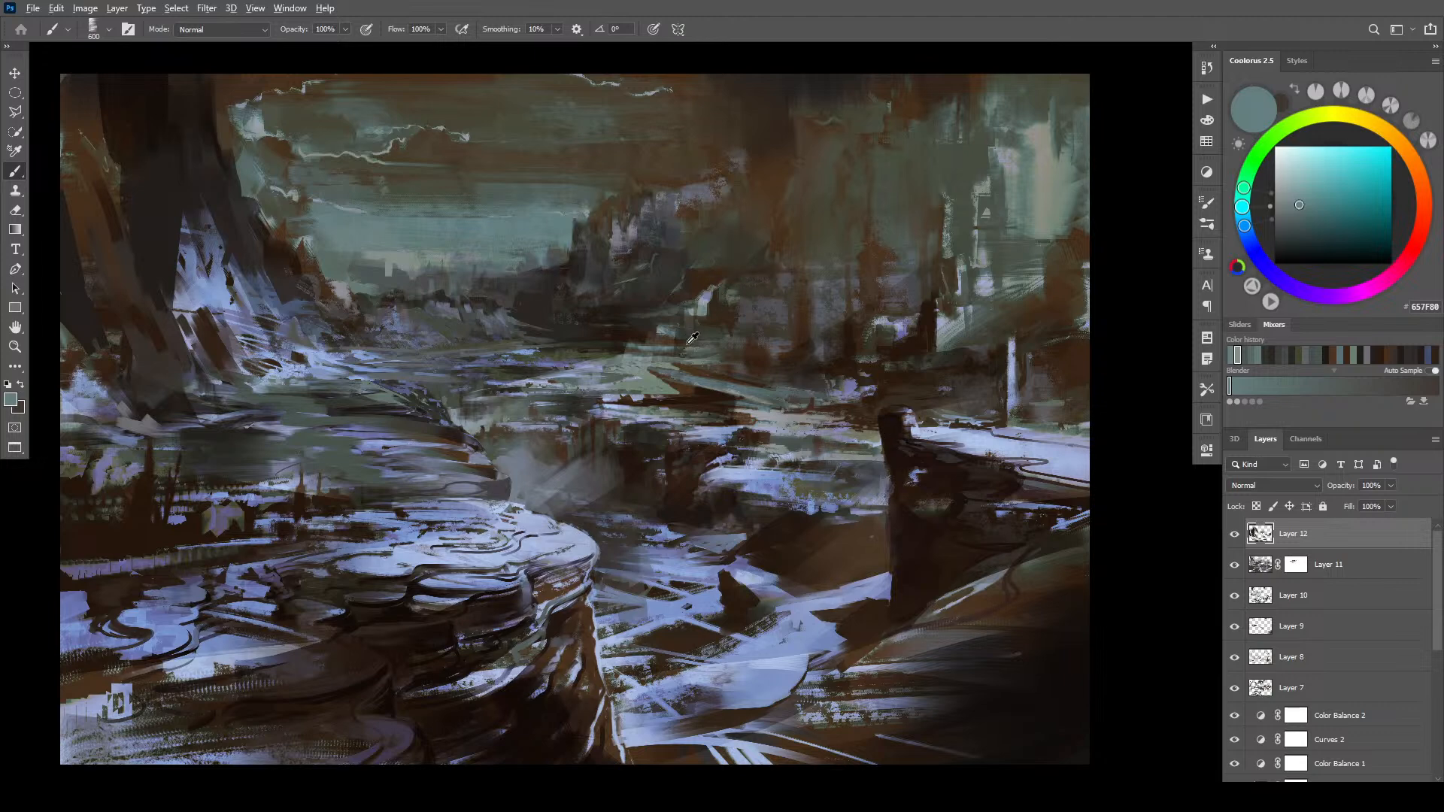
- Paint fine grey-green and grey-blue strokes on the middle ground above the fallen log with the brush reduced to 60
{"action": "left_click", "coordinate": [662, 366], "text": "alt"}
{"action": "key", "text": "bracketleft"}
{"action": "key", "text": "bracketleft"}
{"action": "key", "text": "bracketleft"}
{"action": "key", "text": "bracketleft"}
{"action": "key", "text": "bracketleft"}
{"action": "key", "text": "bracketleft"}
{"action": "key", "text": "bracketleft"}
{"action": "key", "text": "bracketleft"}
{"action": "key", "text": "bracketleft"}
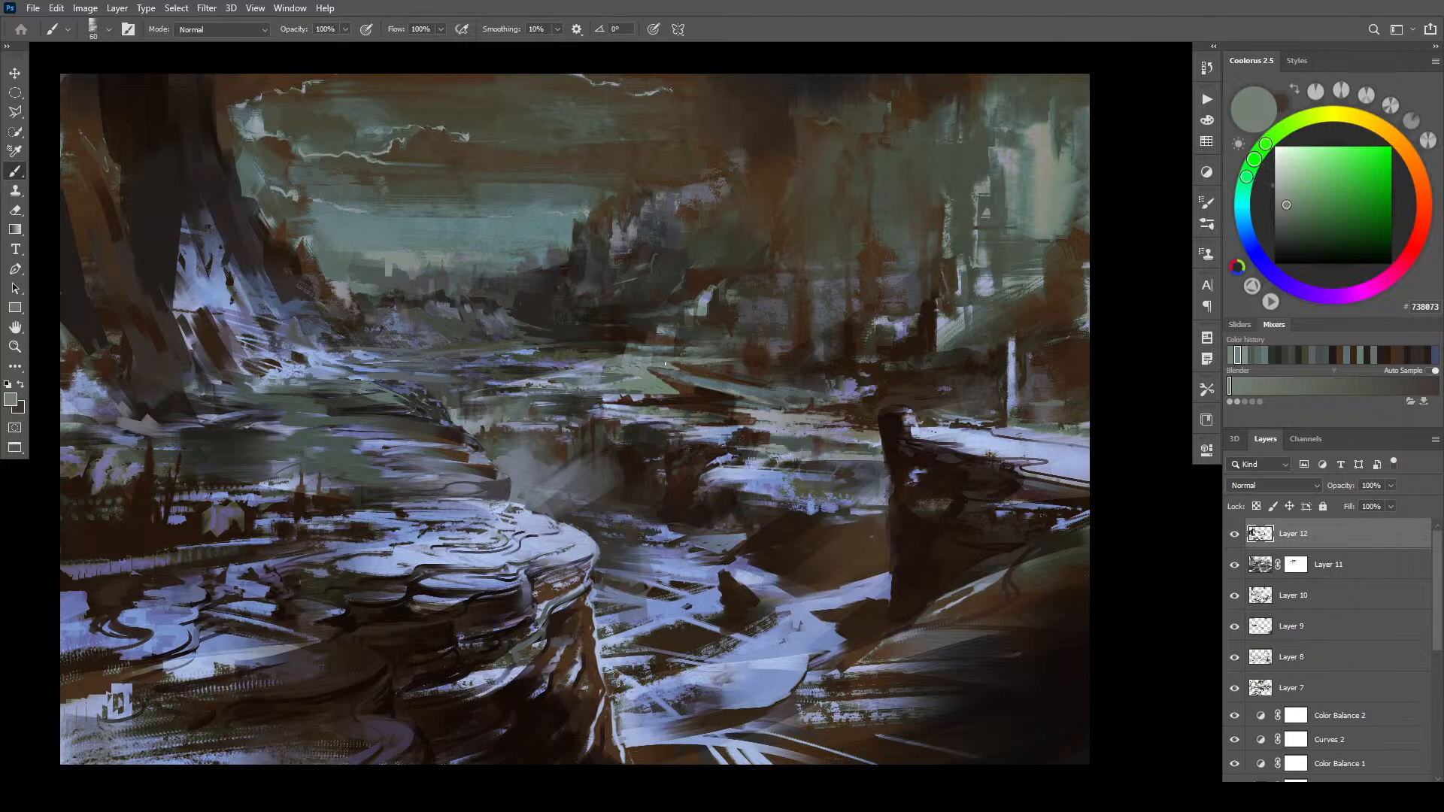
{"action": "left_click", "coordinate": [647, 357], "text": "alt"}
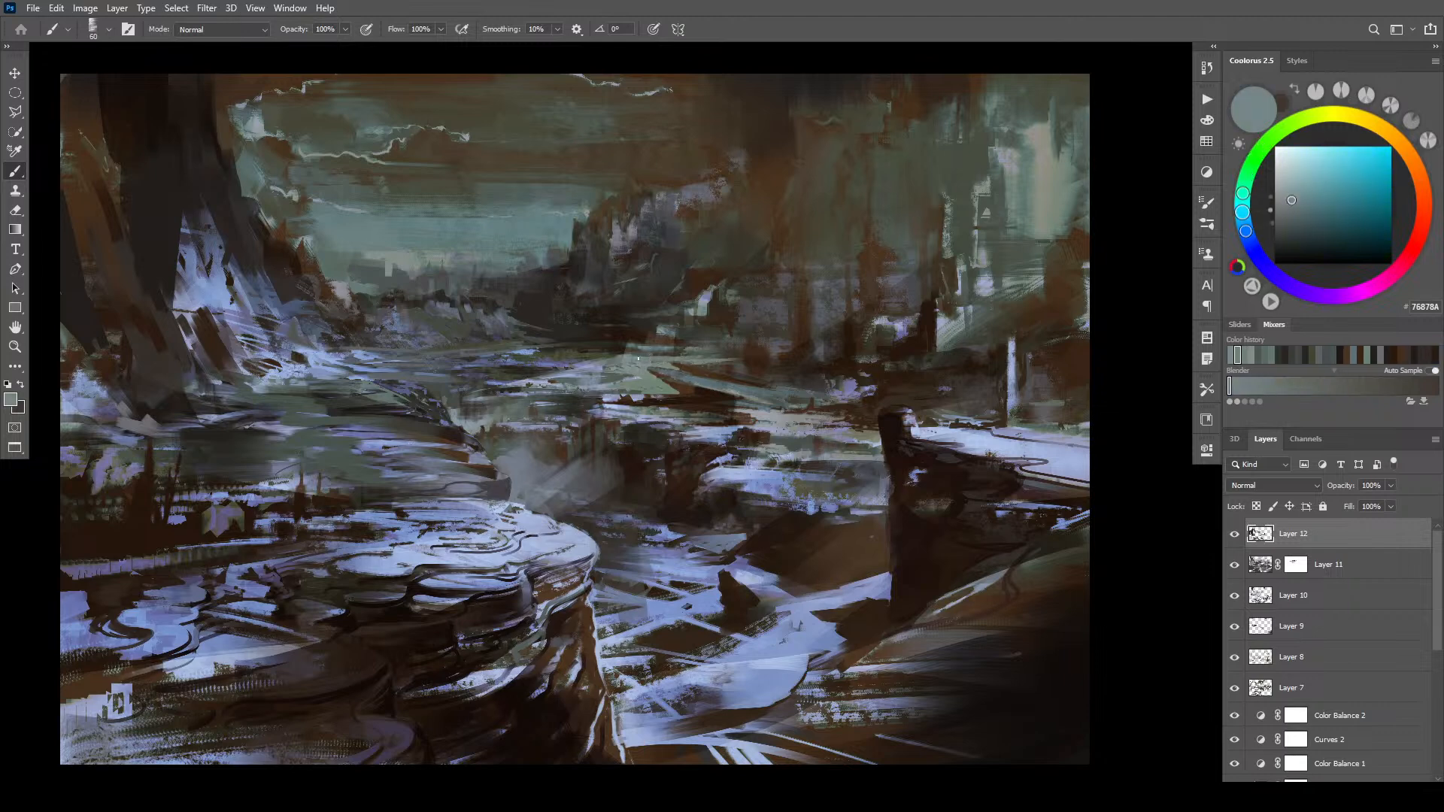
- Define the bases of the mid-distance tree trunks with small grey-blue and sampled dark brown strokes
{"action": "left_click_drag", "start_coordinate": [810, 350], "coordinate": [821, 348]}
{"action": "left_click", "coordinate": [804, 355], "text": "alt"}
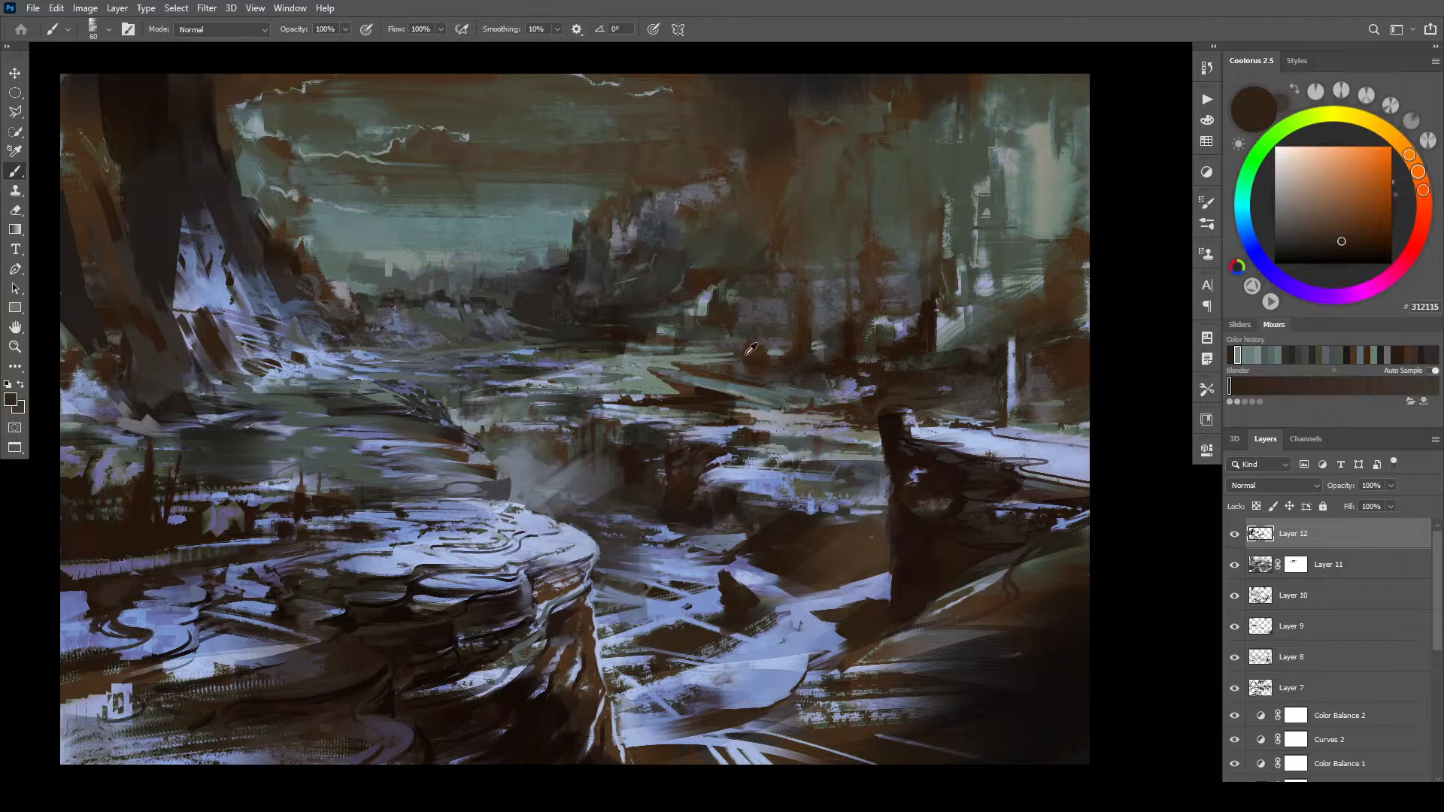
{"action": "left_click", "coordinate": [755, 358], "text": "alt"}
{"action": "left_click_drag", "start_coordinate": [733, 352], "coordinate": [719, 353]}
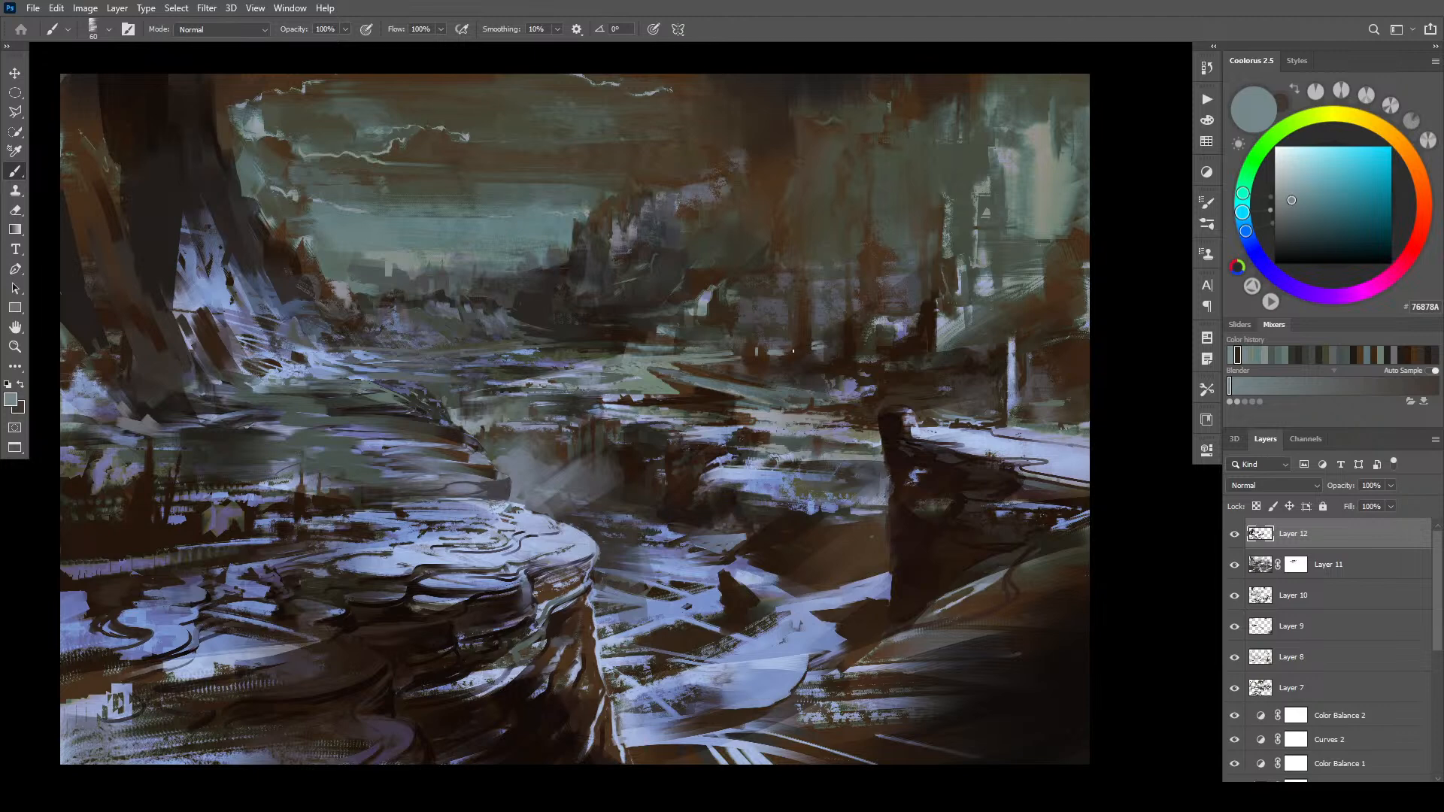
- Paint flat muted teal strokes on the ground beneath the mid-distance trees, and sample dark brown from their bases
{"action": "left_click", "coordinate": [786, 387], "text": "alt"}
{"action": "mouse_move", "coordinate": [722, 368]}
{"action": "left_mouse_down"}
{"action": "mouse_move", "coordinate": [802, 378]}
{"action": "mouse_move", "coordinate": [827, 370]}
{"action": "mouse_move", "coordinate": [781, 366]}
{"action": "mouse_move", "coordinate": [815, 357]}
{"action": "left_mouse_up"}
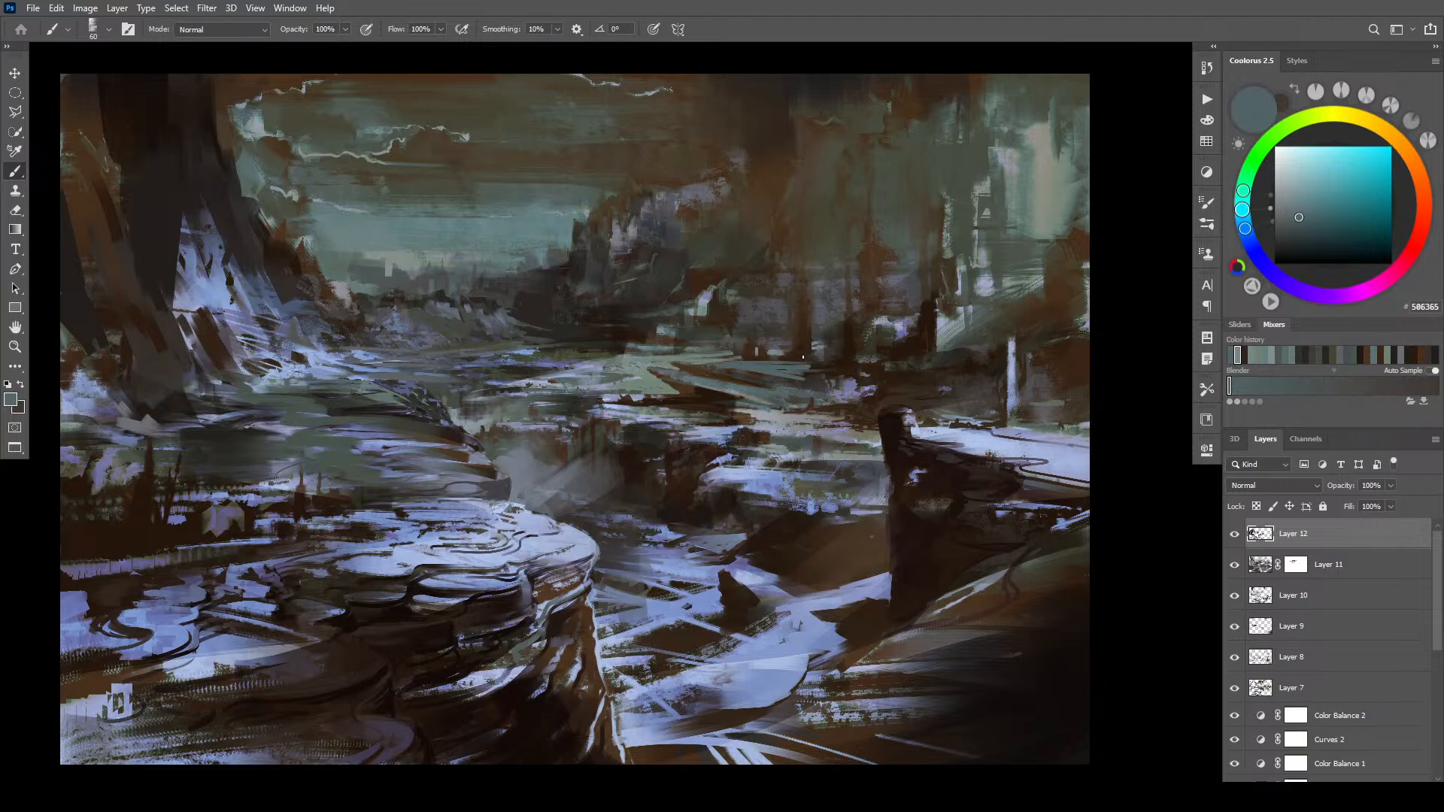
{"action": "left_click", "coordinate": [741, 342], "text": "alt"}
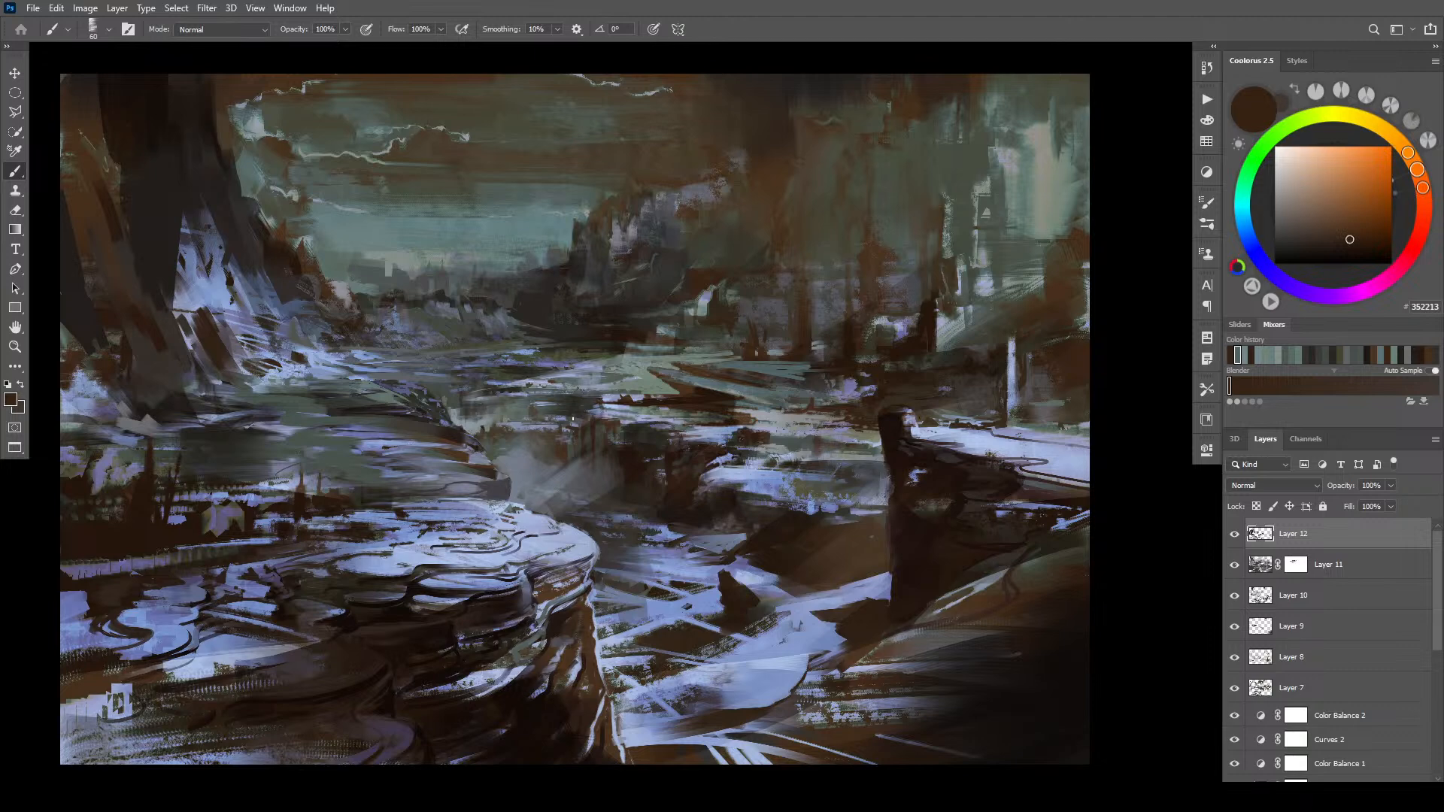
- Sharpen the fallen log's dark edges with sampled dark brown strokes, and sample the blue-grey beside them
{"action": "left_click", "coordinate": [621, 428], "text": "alt"}
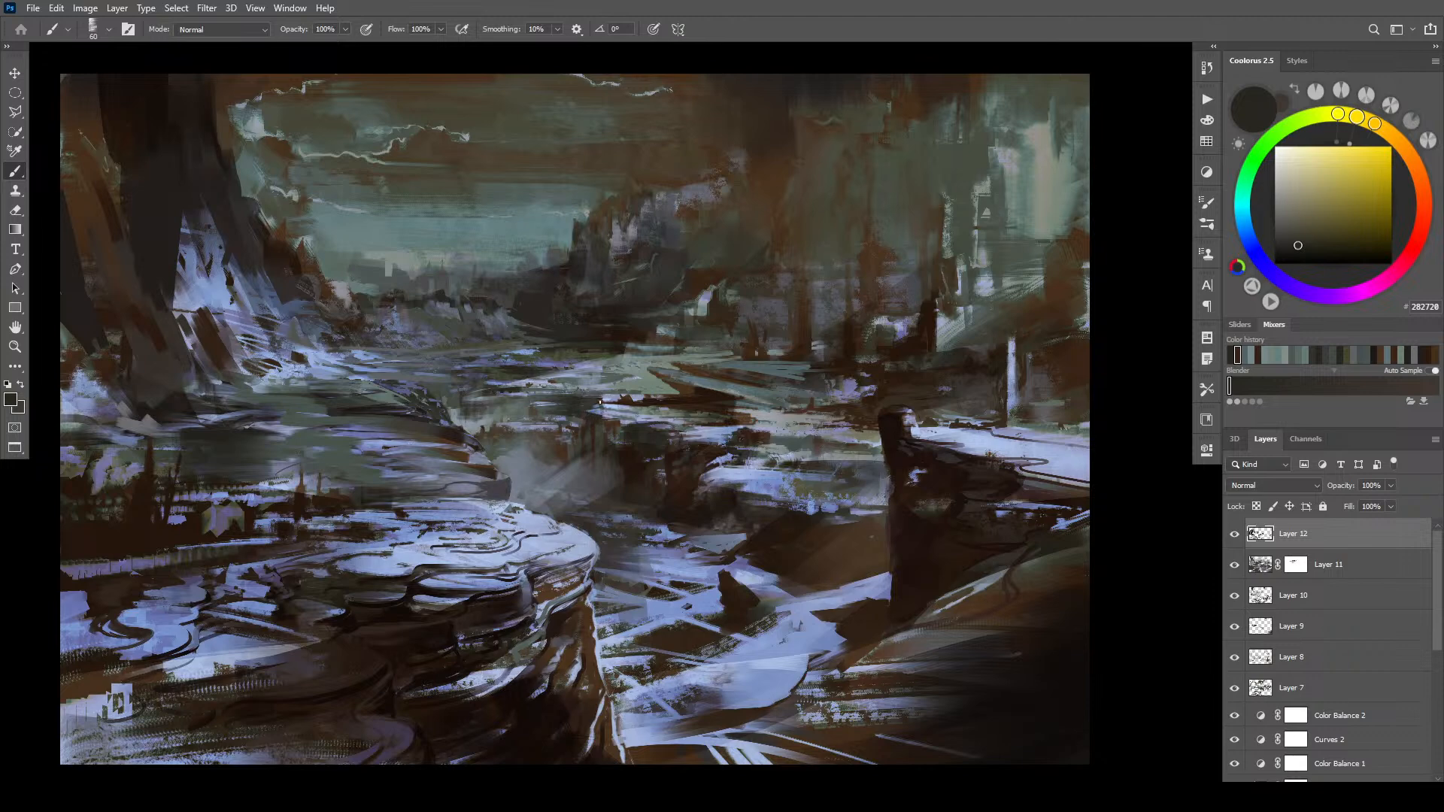
{"action": "left_click", "coordinate": [701, 389], "text": "alt"}
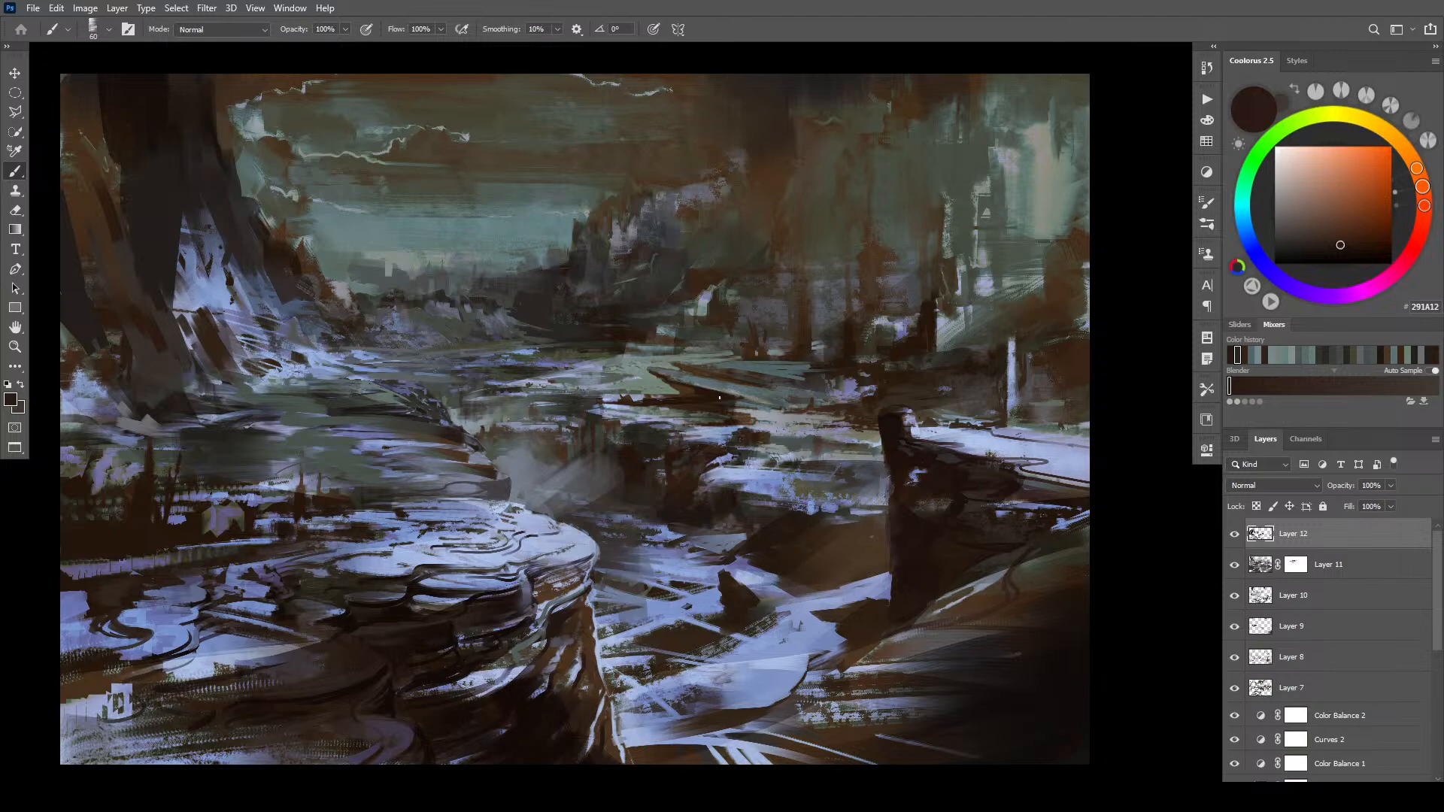
{"action": "left_click_drag", "start_coordinate": [693, 367], "coordinate": [750, 380]}
{"action": "left_click", "coordinate": [728, 376], "text": "alt"}
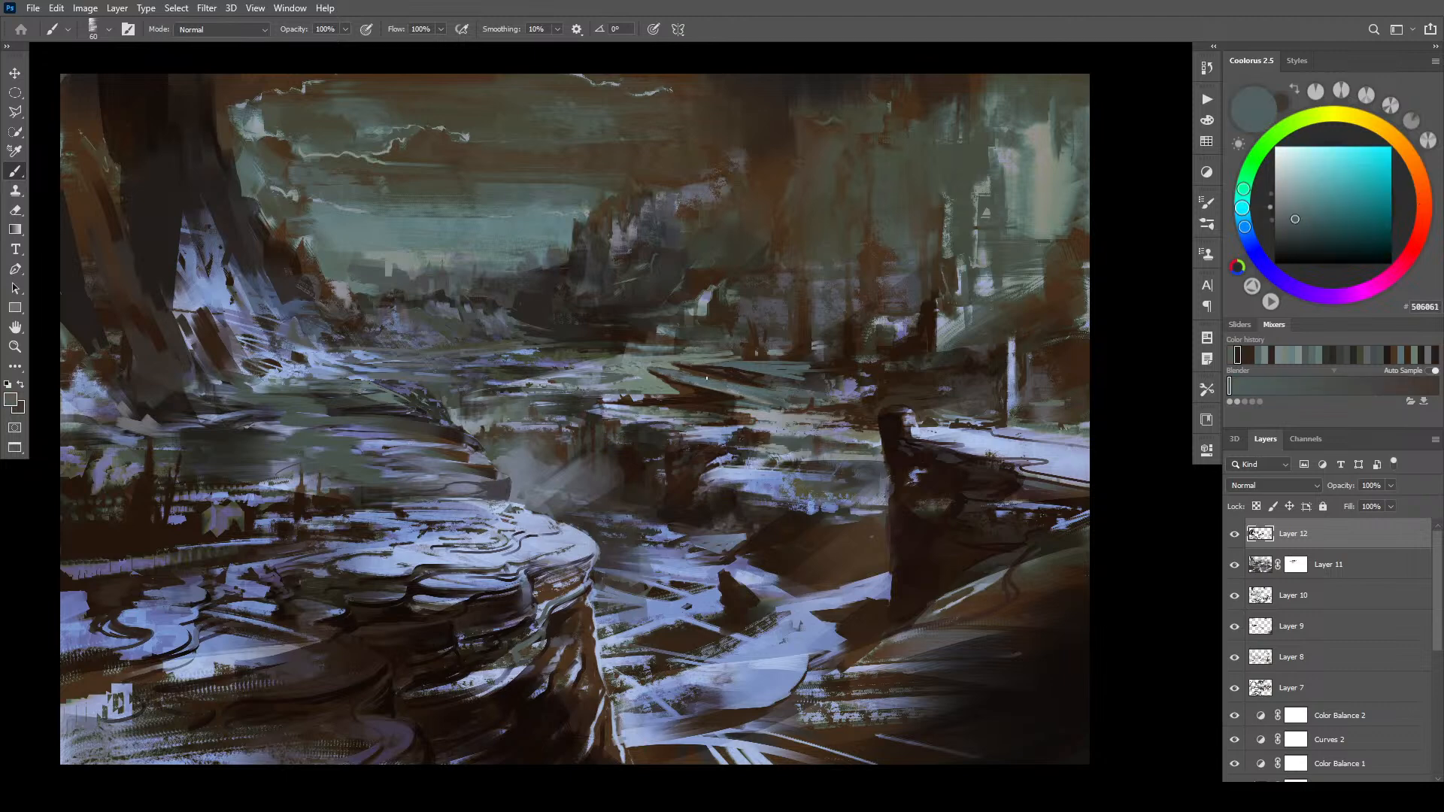
- Paint muted grey-teal and dark brown strokes along the fallen log's upper surface with sampled colours
{"action": "left_click_drag", "start_coordinate": [736, 375], "coordinate": [776, 386]}
{"action": "left_click", "coordinate": [735, 371], "text": "alt"}
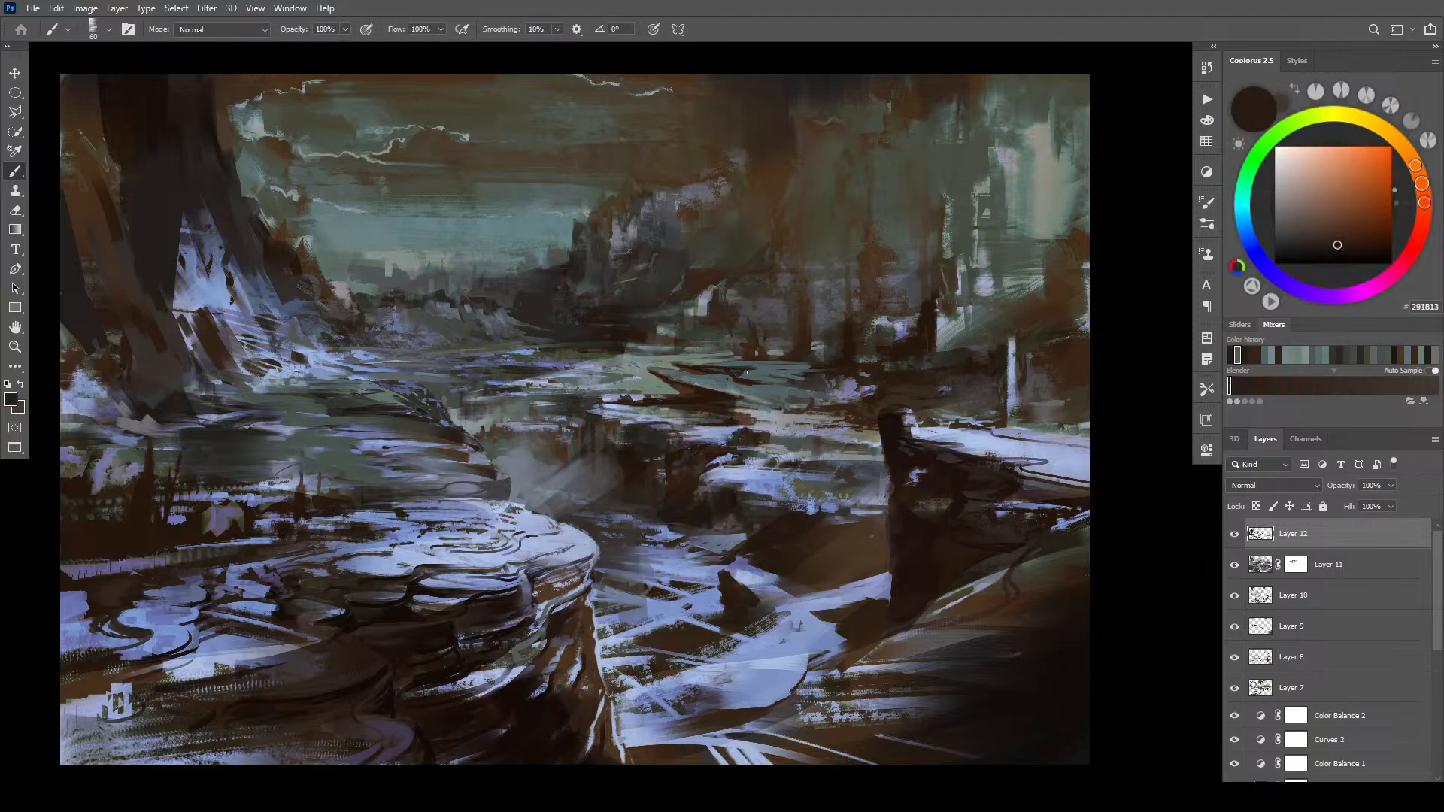
{"action": "left_click", "coordinate": [728, 374], "text": "alt"}
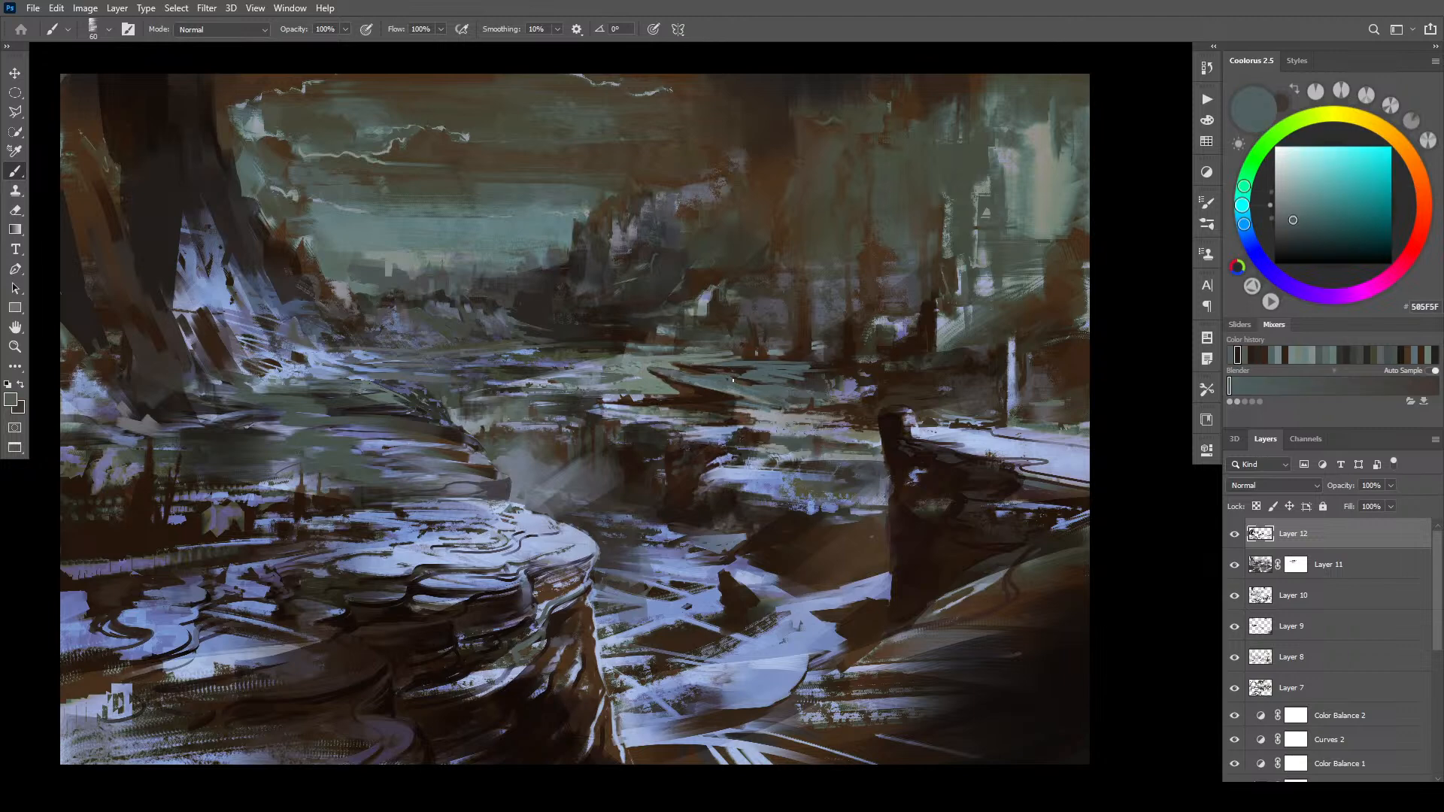
{"action": "left_click_drag", "start_coordinate": [739, 370], "coordinate": [684, 370]}
- Add sampled blue-violet strokes around the fallen log's far end, and touch up its pointed tip with dark brown
{"action": "left_click", "coordinate": [849, 389], "text": "alt"}
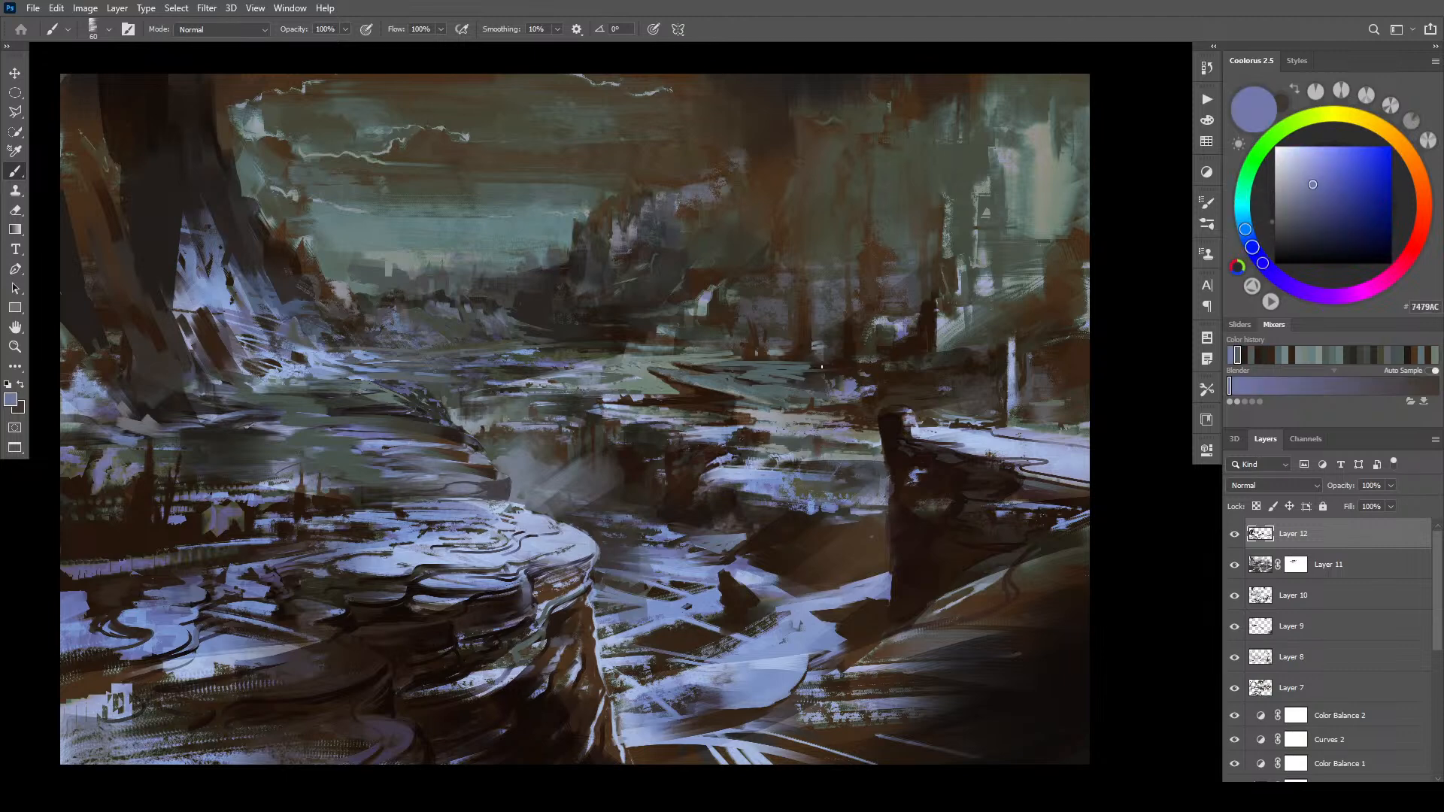
{"action": "left_click_drag", "start_coordinate": [824, 367], "coordinate": [769, 379]}
{"action": "left_click_drag", "start_coordinate": [863, 367], "coordinate": [908, 367]}
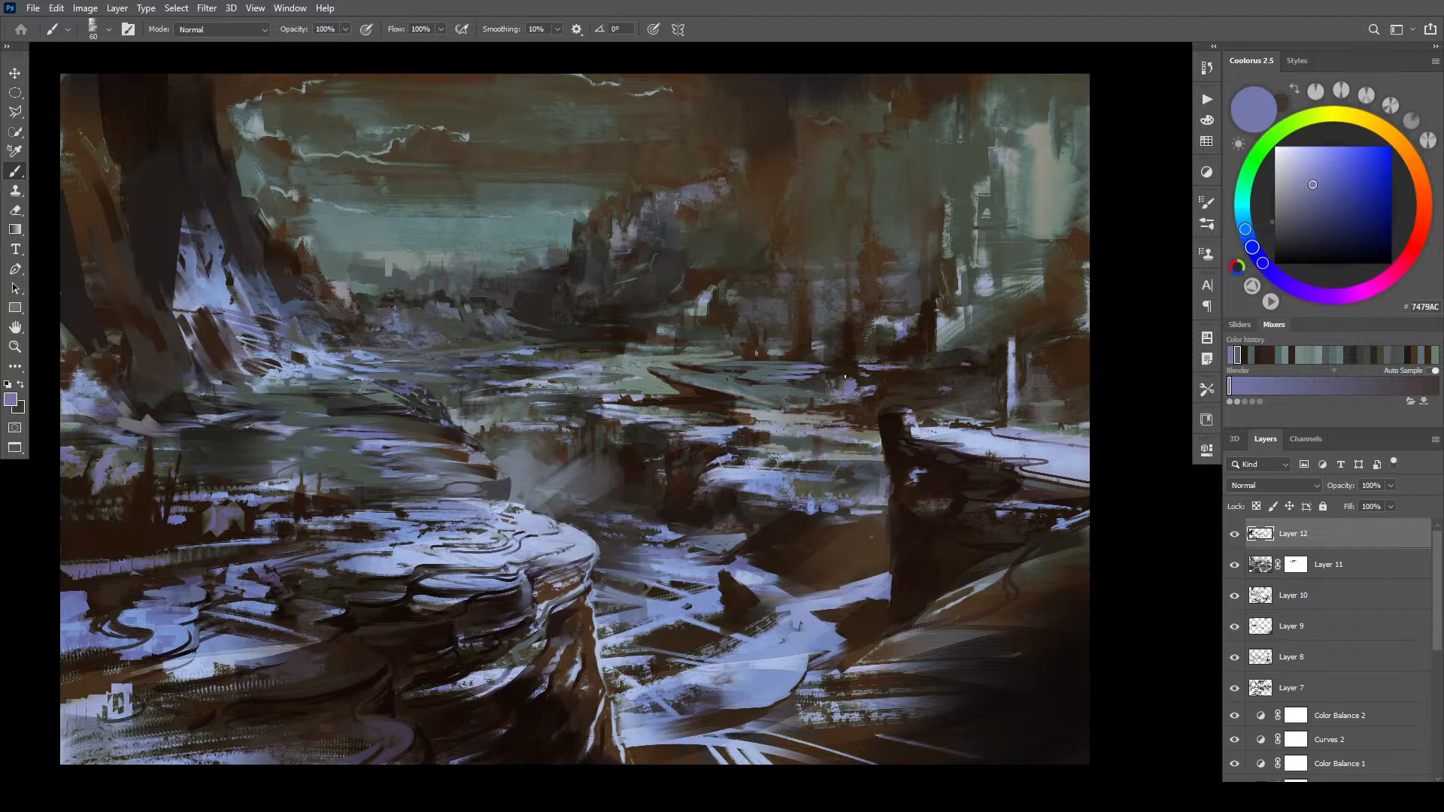
{"action": "left_click", "coordinate": [666, 385], "text": "alt"}
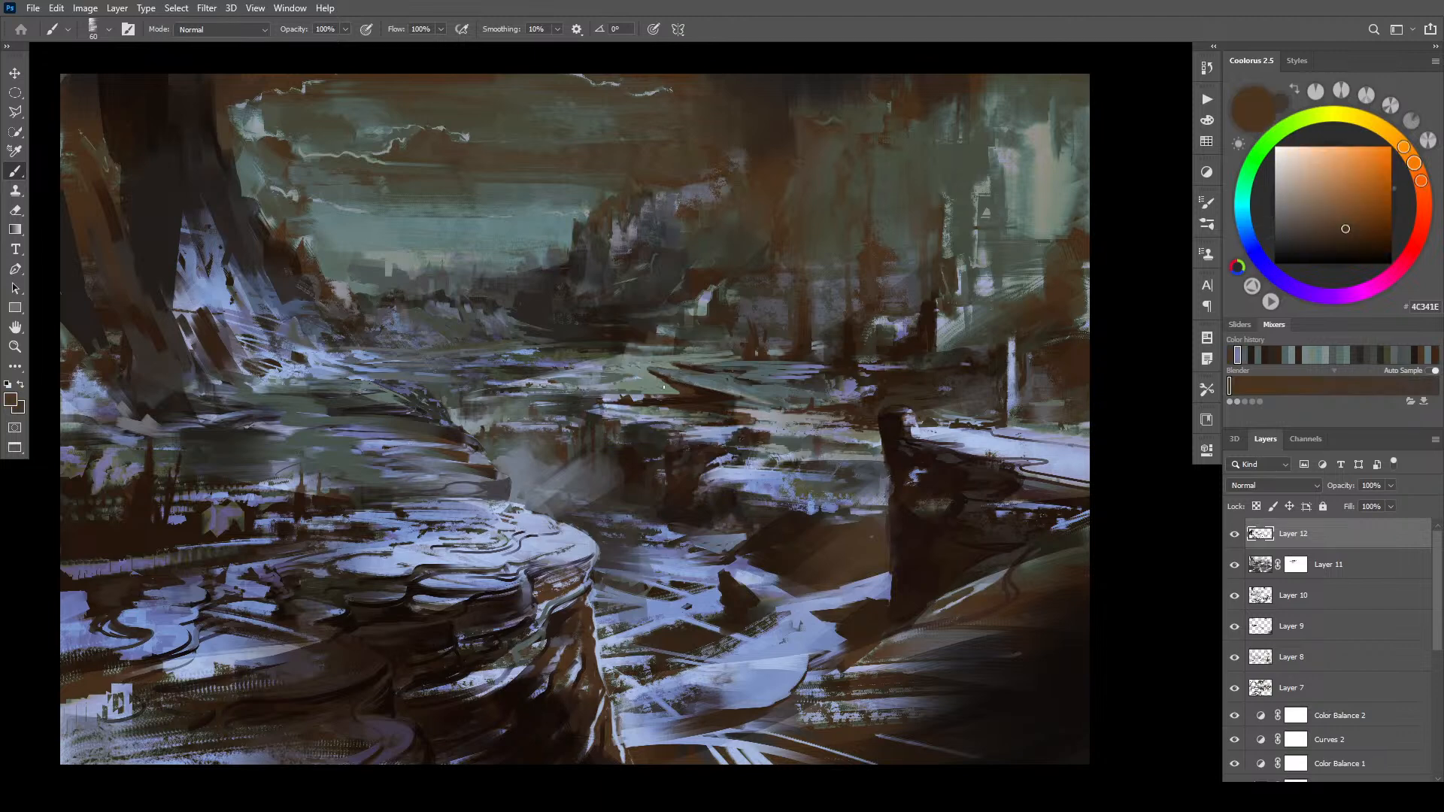
{"action": "left_click_drag", "start_coordinate": [664, 385], "coordinate": [675, 392]}
{"action": "left_click", "coordinate": [679, 383], "text": "alt"}
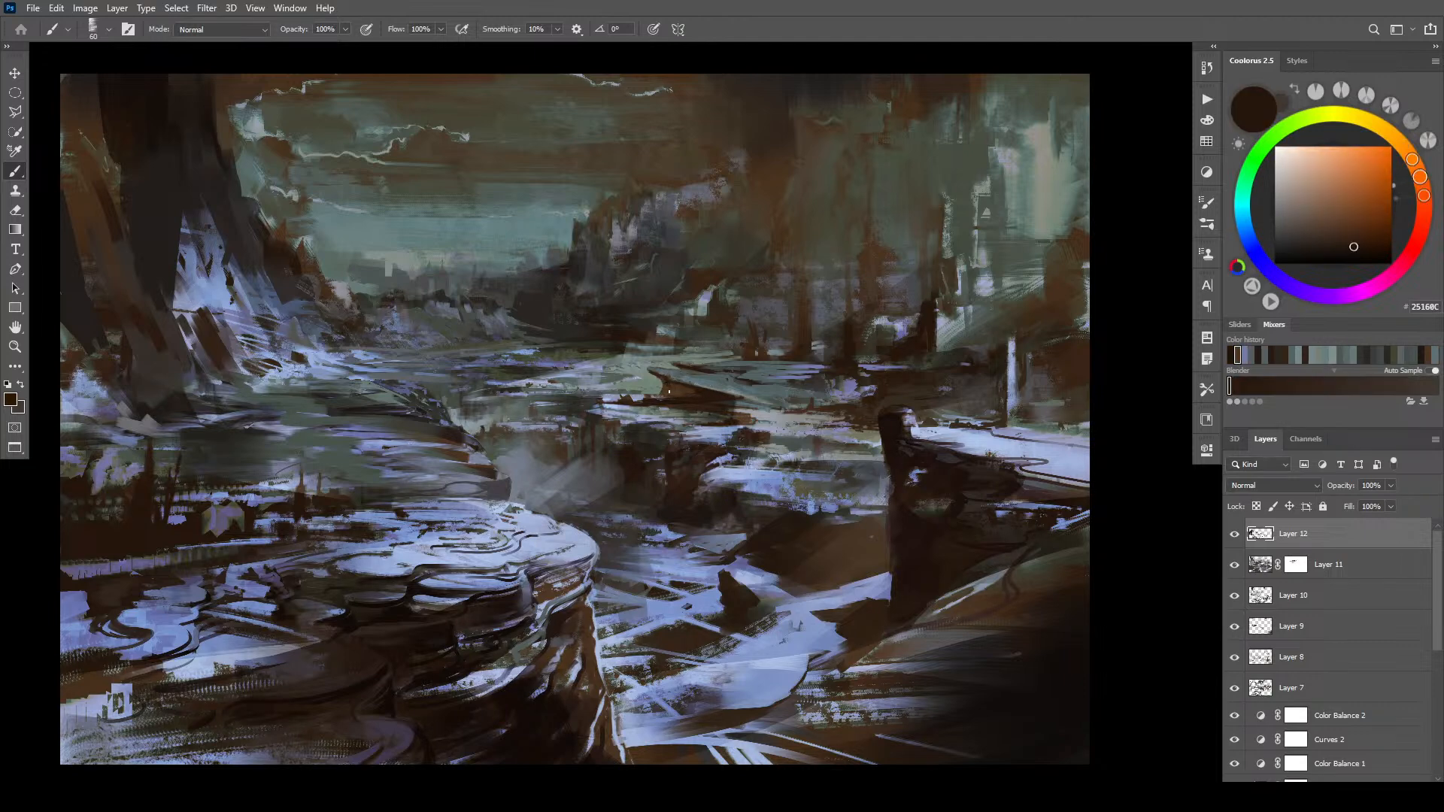
- Refine the edge of the left middle ledge beside the mist with fine sampled grey-blue and grey-green strokes
{"action": "key", "text": "bracketright"}
{"action": "key", "text": "bracketright"}
{"action": "key", "text": "bracketright"}
{"action": "left_click", "coordinate": [520, 481], "text": "alt"}
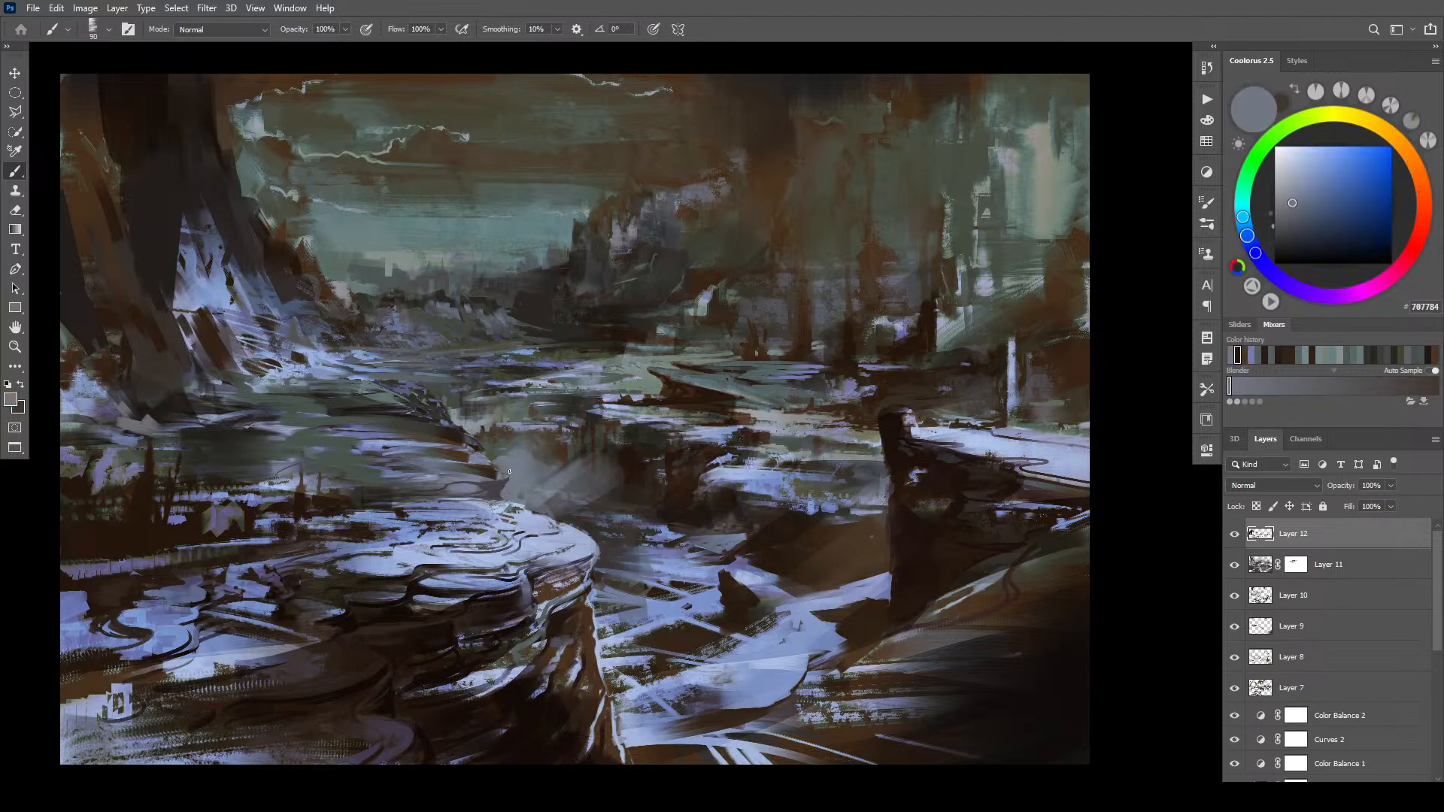
{"action": "left_click", "coordinate": [533, 437], "text": "alt"}
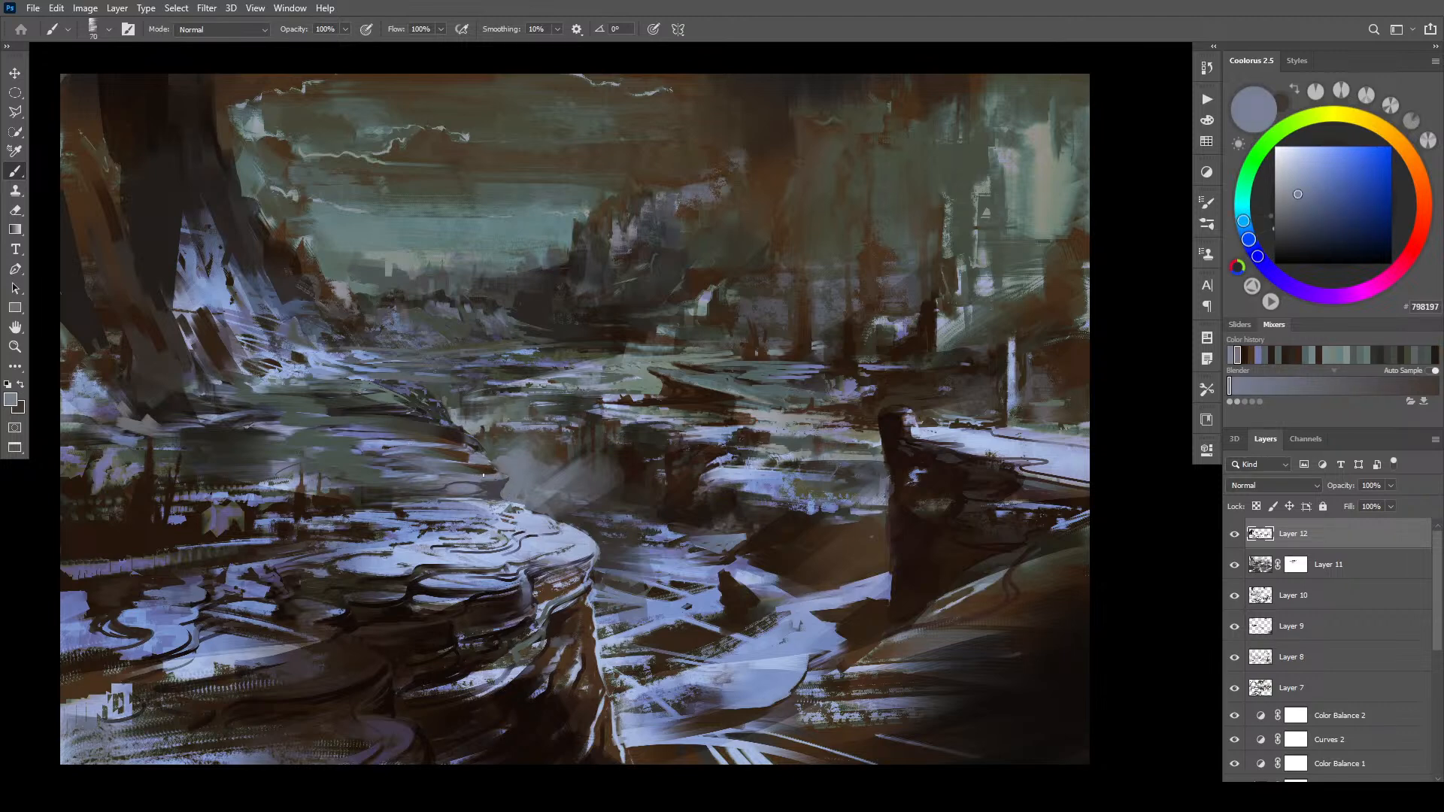
{"action": "left_click", "coordinate": [498, 465], "text": "alt"}
{"action": "left_click", "coordinate": [483, 450], "text": "alt"}
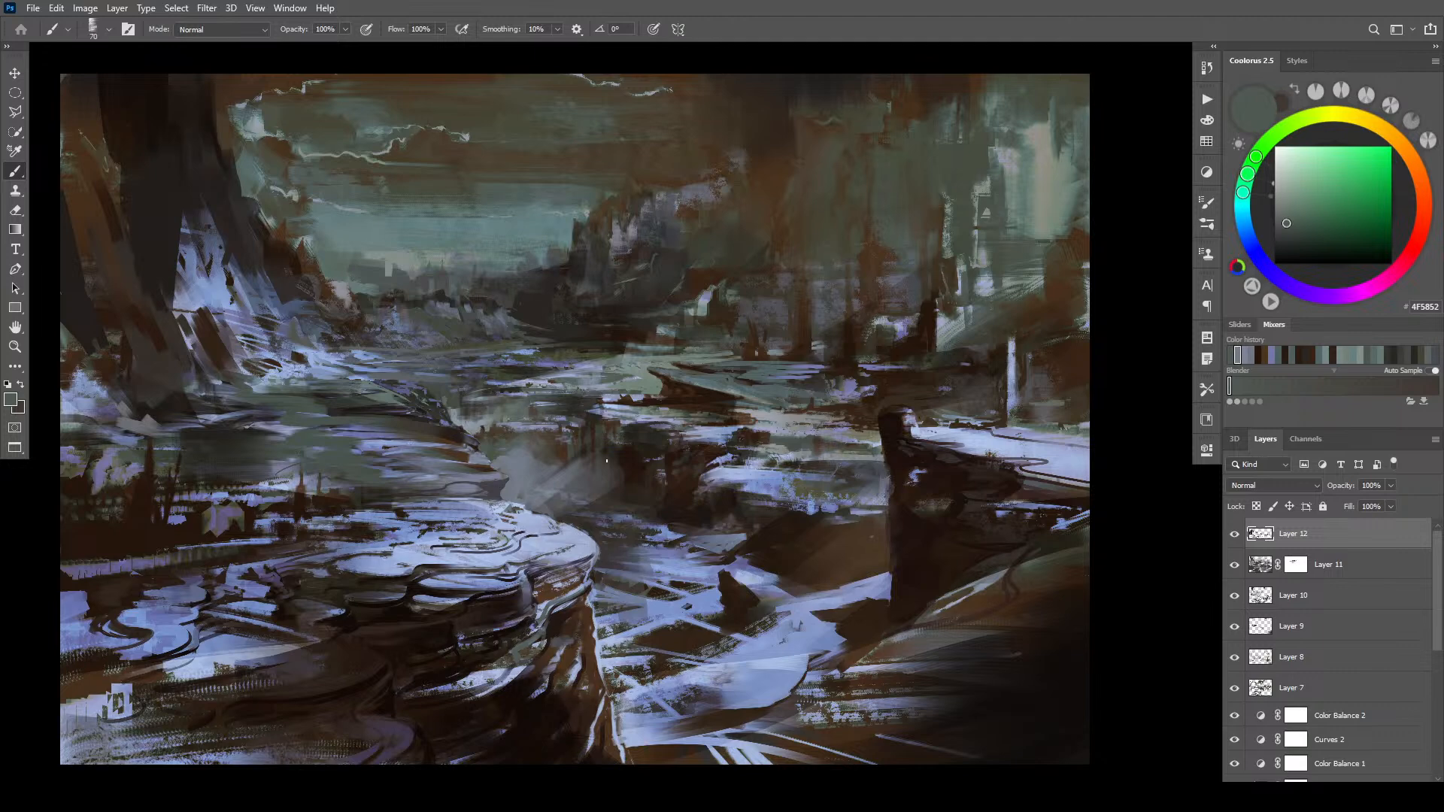
{"action": "left_click", "coordinate": [452, 442], "text": "alt"}
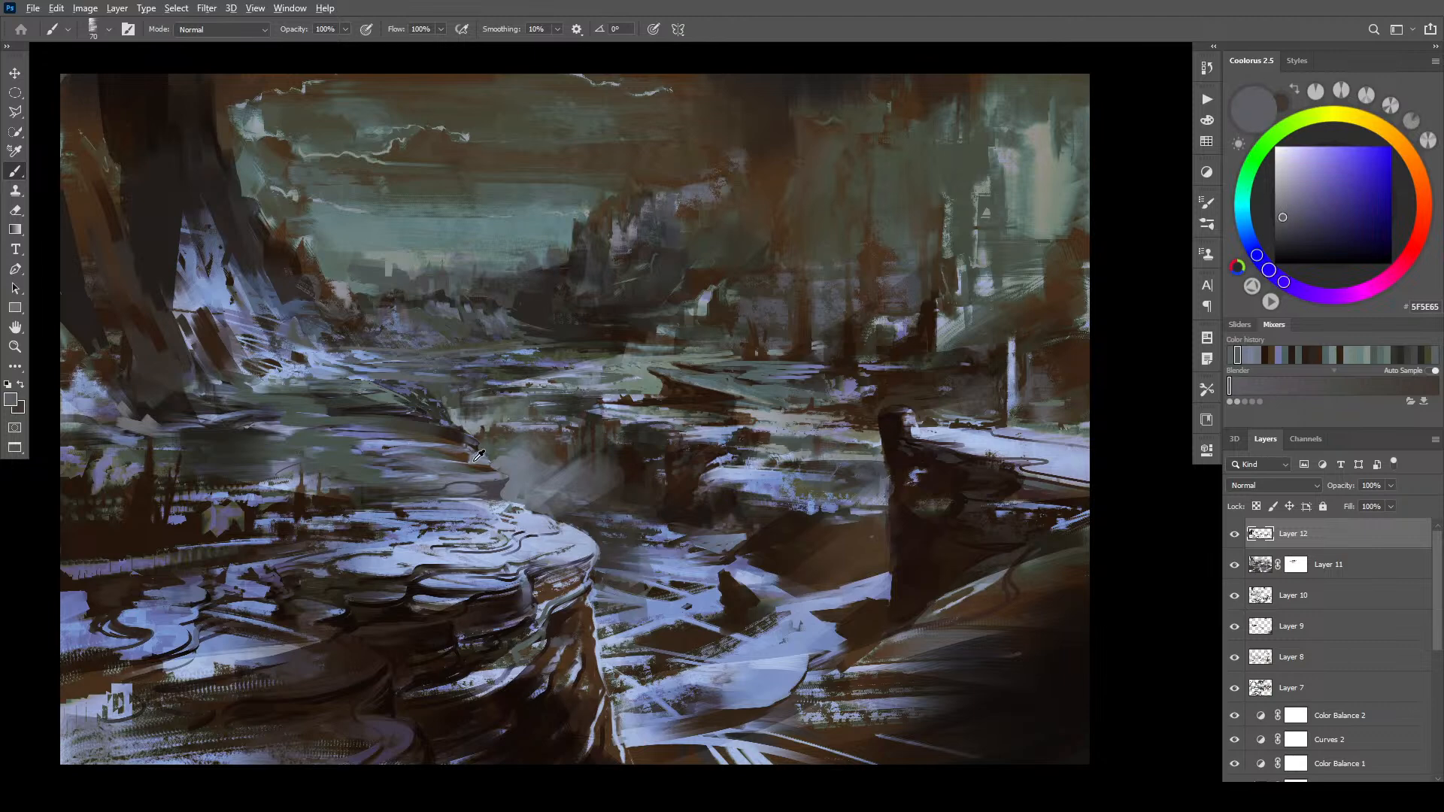
{"action": "left_click", "coordinate": [418, 451], "text": "alt"}
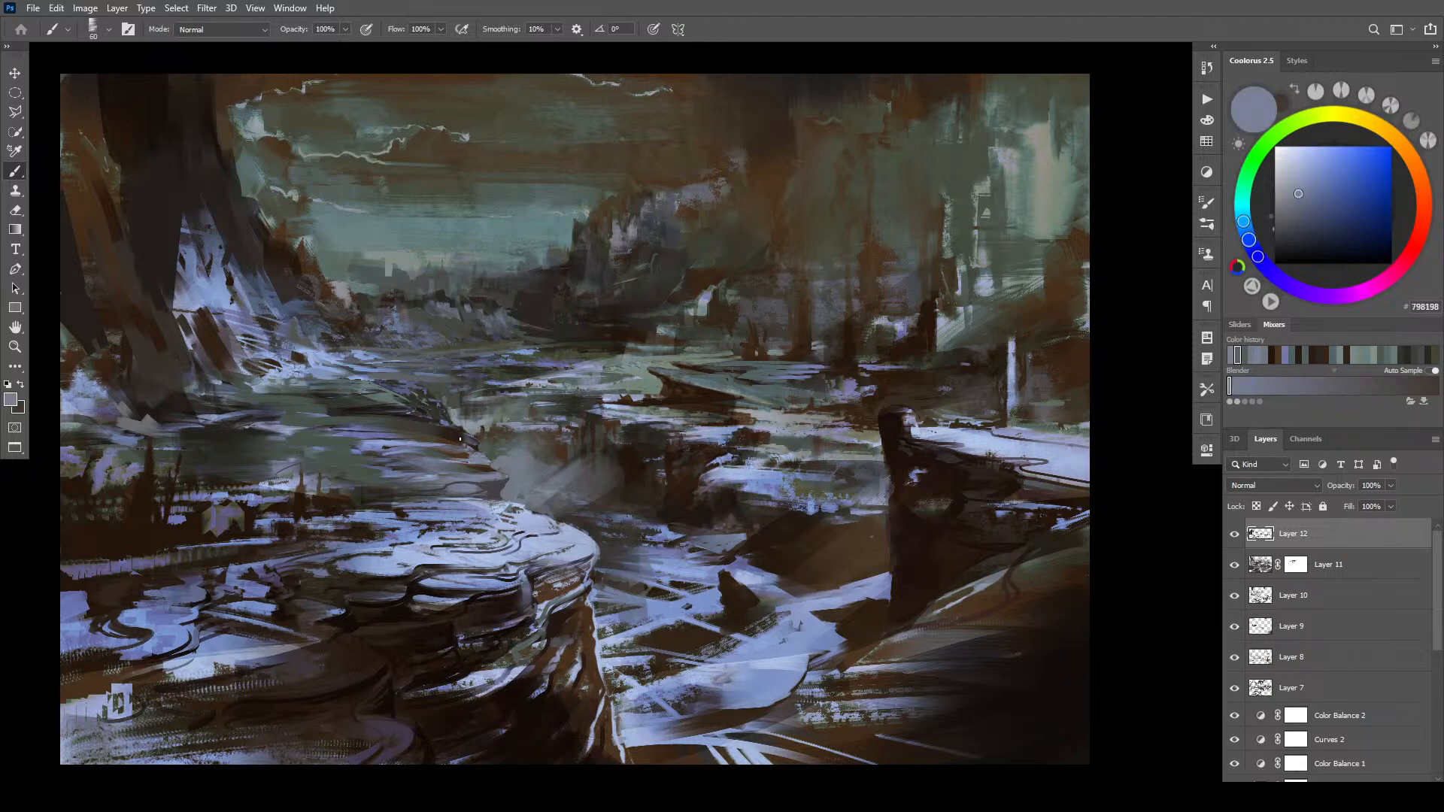
{"action": "mouse_move", "coordinate": [459, 433]}
{"action": "left_mouse_down"}
{"action": "mouse_move", "coordinate": [415, 430]}
{"action": "mouse_move", "coordinate": [429, 431]}
{"action": "left_mouse_up"}
- Darken the rim of the left middle ledge with sampled dark grey strokes at brush size 90
{"action": "key", "text": "]"}
{"action": "key", "text": "]"}
{"action": "key", "text": "]"}
{"action": "key", "text": "]"}
{"action": "left_click", "coordinate": [467, 437], "text": "alt"}
{"action": "left_click", "coordinate": [473, 437], "text": "alt"}
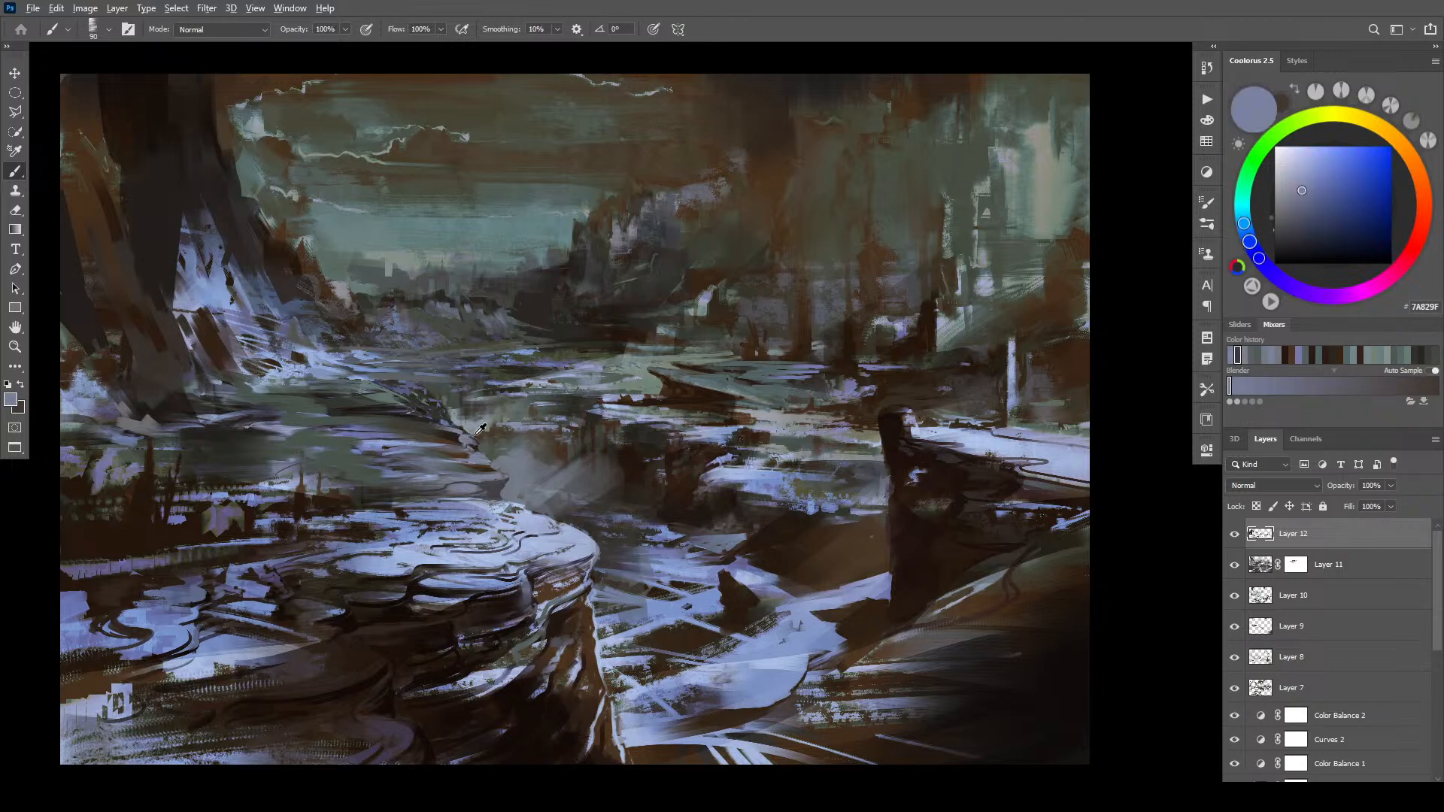
{"action": "left_click", "coordinate": [476, 442], "text": "alt"}
{"action": "left_click_drag", "start_coordinate": [476, 442], "coordinate": [457, 430]}
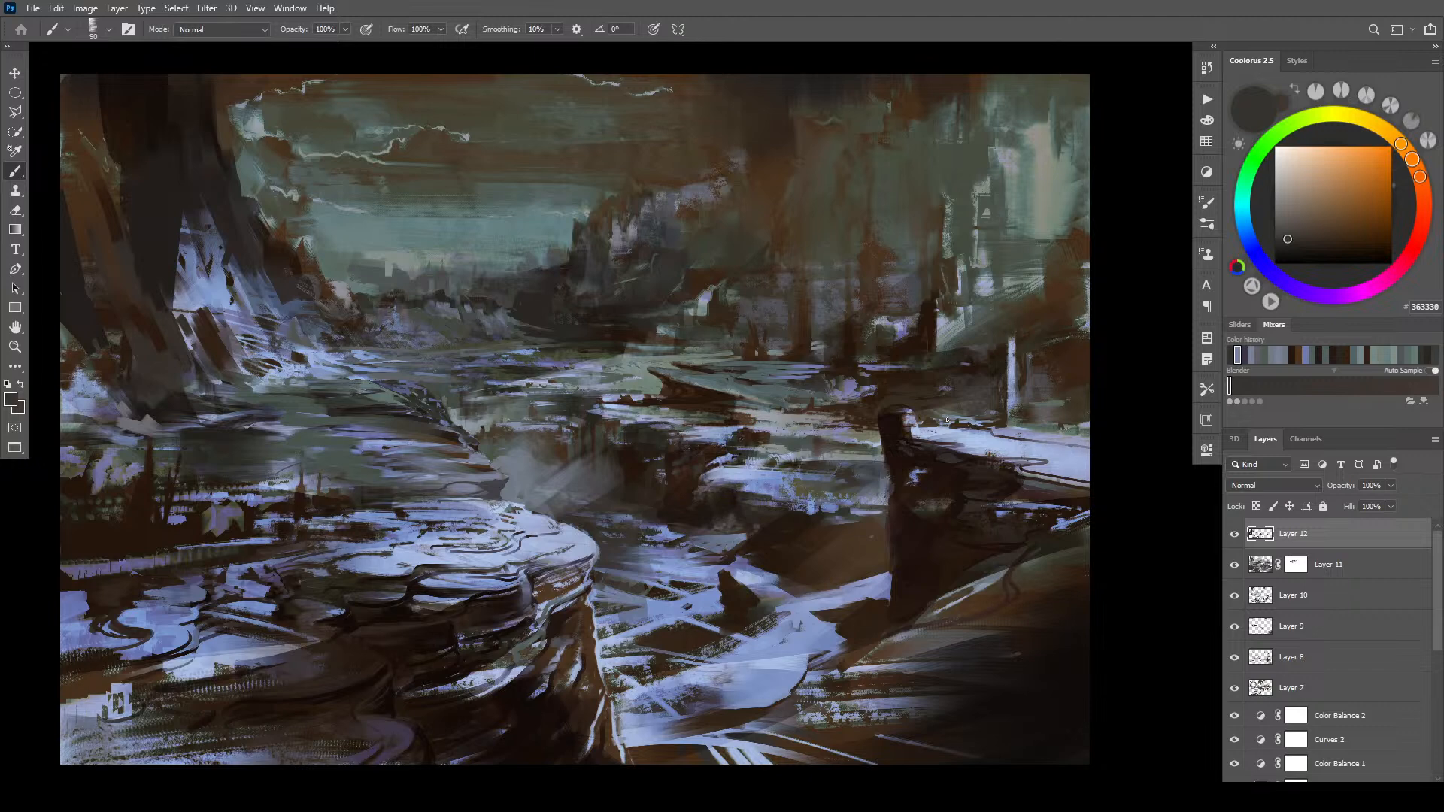
- Tone the bright snow on the right-hand cliff top with sampled pale grey-blue, enlarging the brush to 300
{"action": "left_click", "coordinate": [1007, 425], "text": "alt"}
{"action": "key", "text": "bracketright"}
{"action": "key", "text": "bracketright"}
{"action": "key", "text": "bracketright"}
{"action": "key", "text": "bracketright"}
{"action": "key", "text": "bracketright"}
{"action": "key", "text": "bracketright"}
{"action": "key", "text": "bracketright"}
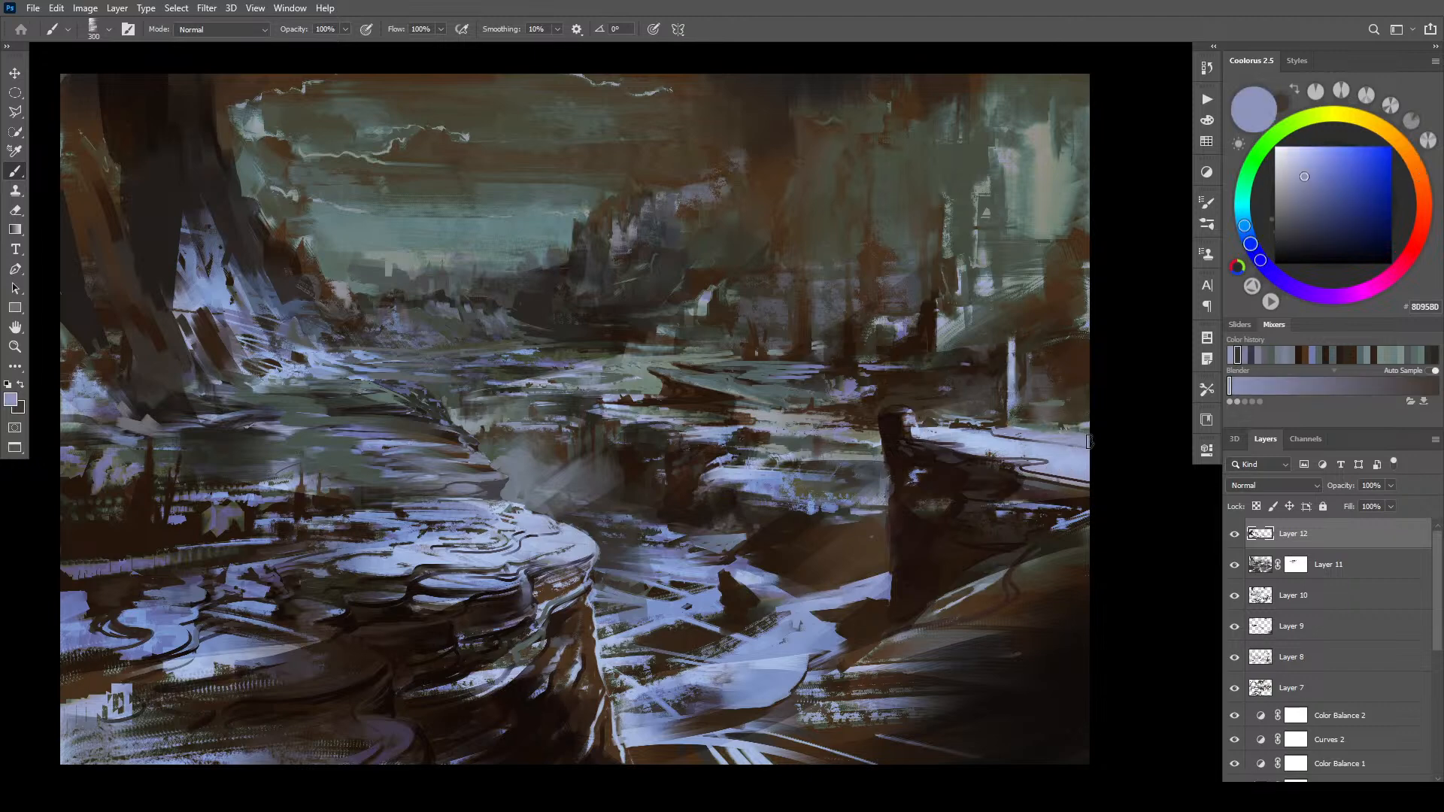
- Subdue the right-hand cliff top with darker blue (#666E94) strokes at brush size 300, and reduce the brush to 90
{"action": "left_click", "coordinate": [1310, 196]}
{"action": "key", "text": "bracketleft"}
{"action": "key", "text": "bracketleft"}
{"action": "key", "text": "bracketleft"}
{"action": "key", "text": "bracketright"}
{"action": "key", "text": "bracketright"}
{"action": "key", "text": "bracketright"}
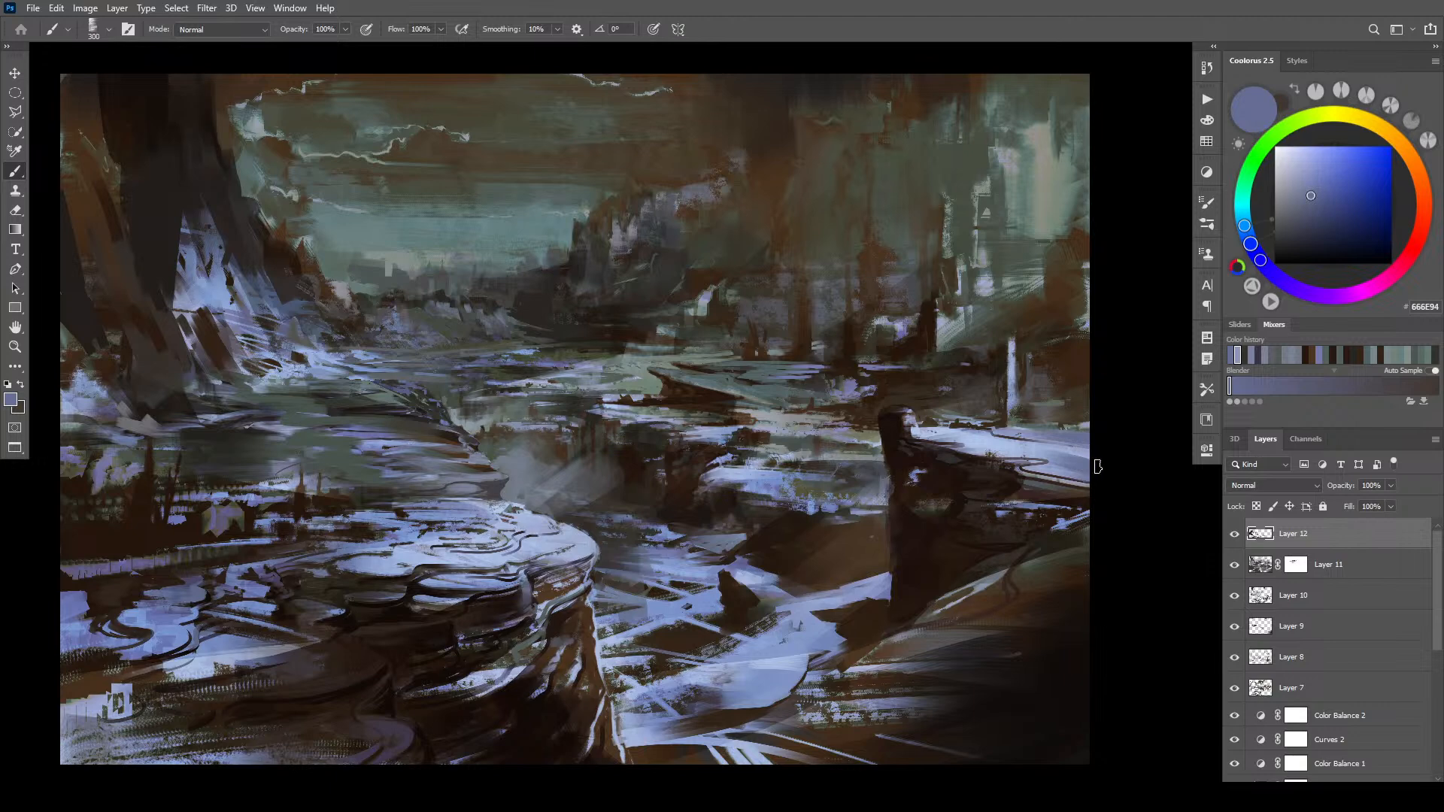
{"action": "key", "text": "bracketleft"}
{"action": "key", "text": "bracketleft"}
{"action": "key", "text": "bracketleft"}
{"action": "key", "text": "bracketleft"}
{"action": "key", "text": "bracketleft"}
{"action": "key", "text": "bracketleft"}
{"action": "key", "text": "bracketleft"}
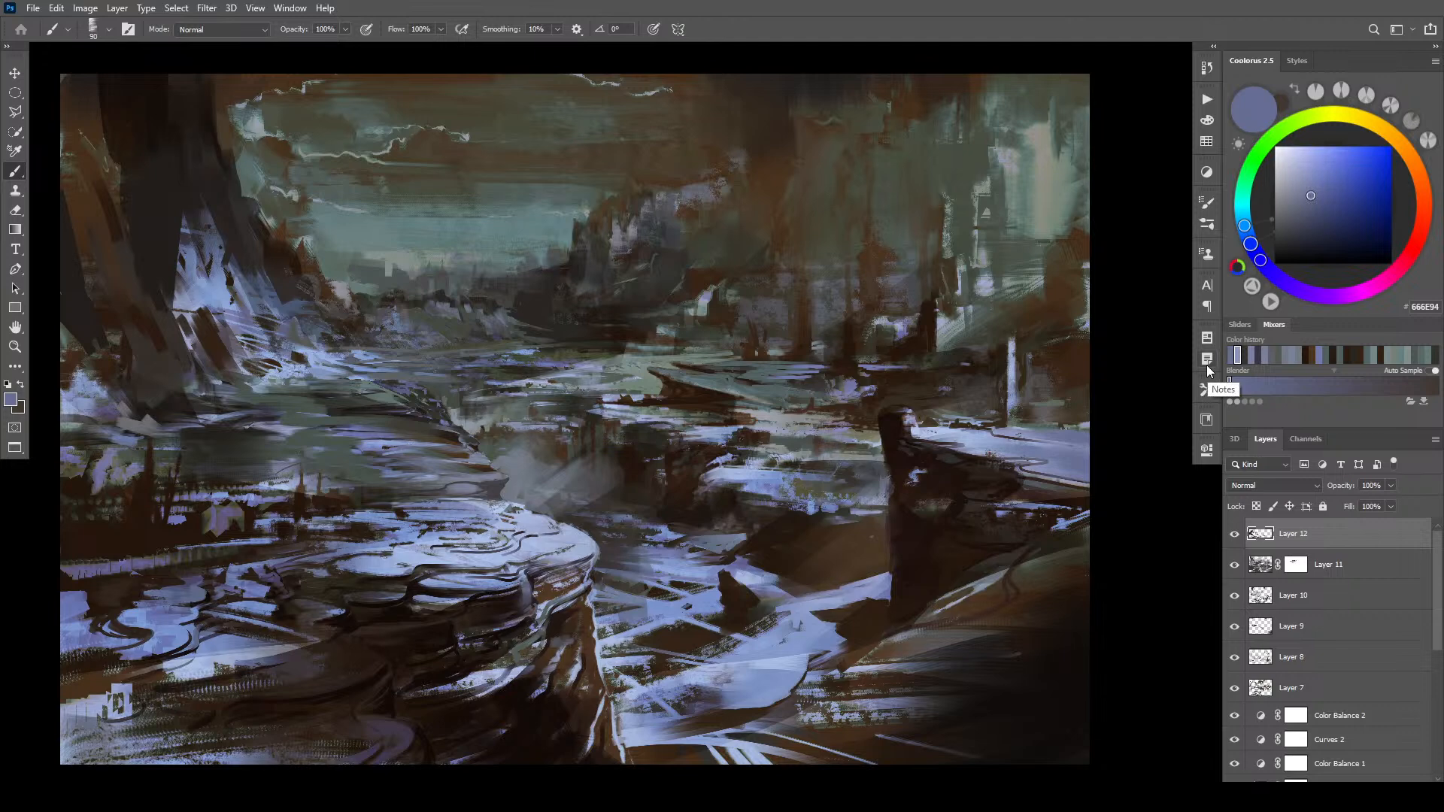
- Paint sampled dark grey over the blue patches on the central ledge's cliff face with the brush at 175
{"action": "key", "text": "bracketright"}
{"action": "key", "text": "bracketright"}
{"action": "key", "text": "bracketright"}
{"action": "key", "text": "bracketright"}
{"action": "key", "text": "bracketright"}
{"action": "key", "text": "bracketright"}
{"action": "key", "text": "bracketright"}
{"action": "key", "text": "bracketleft"}
{"action": "key", "text": "bracketleft"}
{"action": "key", "text": "bracketleft"}
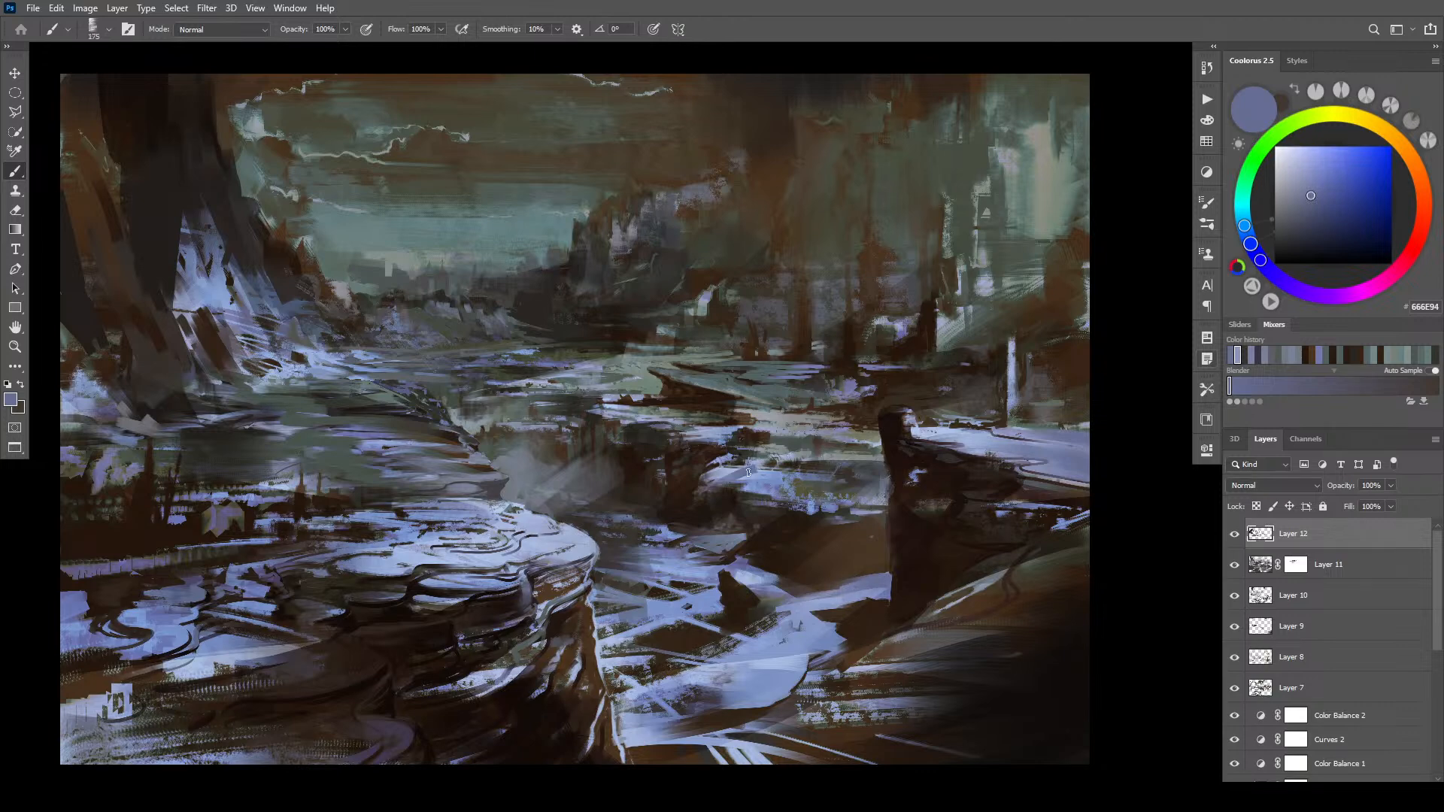
{"action": "left_click", "coordinate": [696, 473], "text": "alt"}
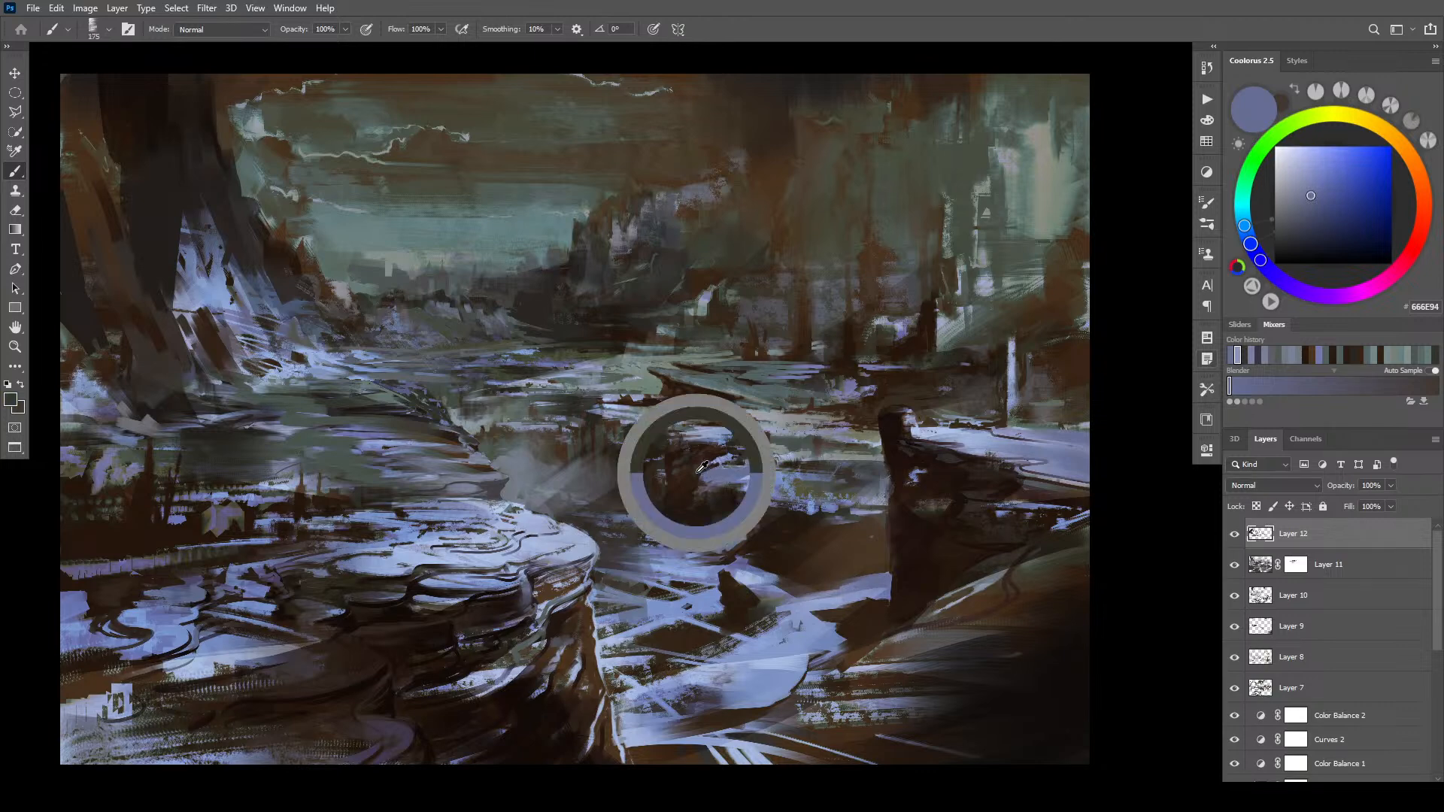
{"action": "left_click_drag", "start_coordinate": [696, 482], "coordinate": [839, 459]}
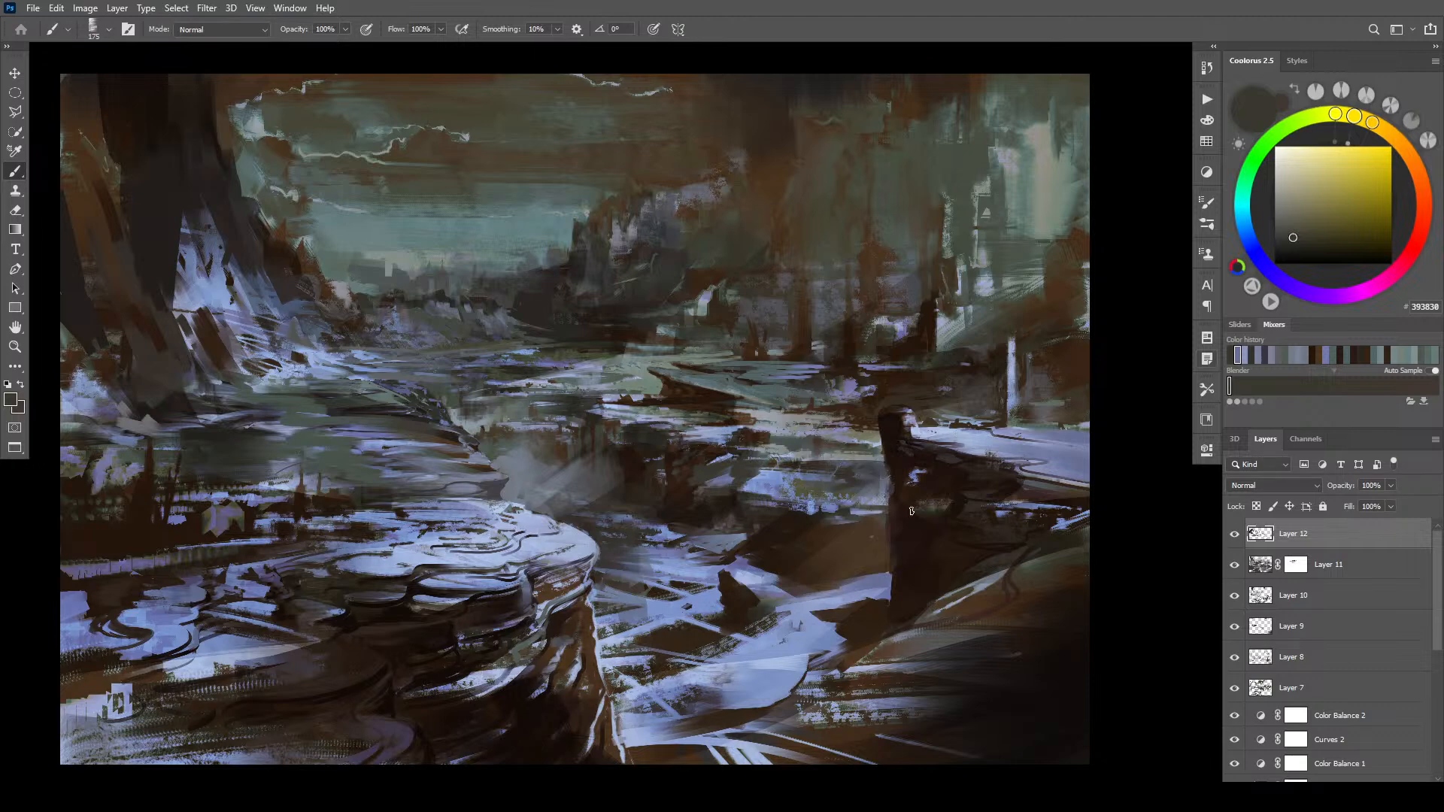
- Rework the snowy slope of the central ledge with sampled light blue strokes using a smaller brush, and sample pale grey
{"action": "left_click", "coordinate": [771, 469], "text": "alt"}
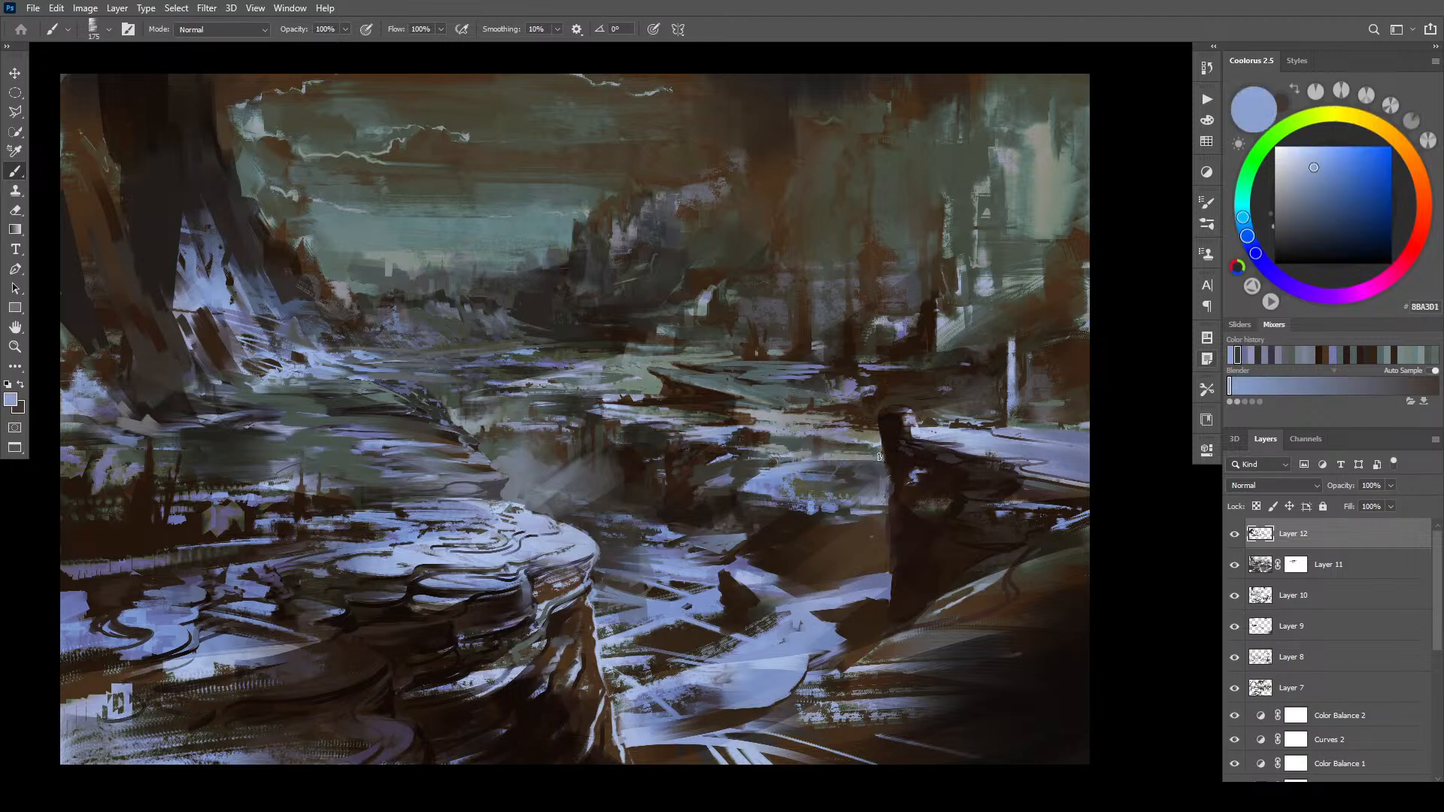
{"action": "key", "text": "bracketleft"}
{"action": "key", "text": "bracketleft"}
{"action": "left_click_drag", "start_coordinate": [747, 485], "coordinate": [795, 493]}
{"action": "left_click", "coordinate": [776, 457], "text": "alt"}
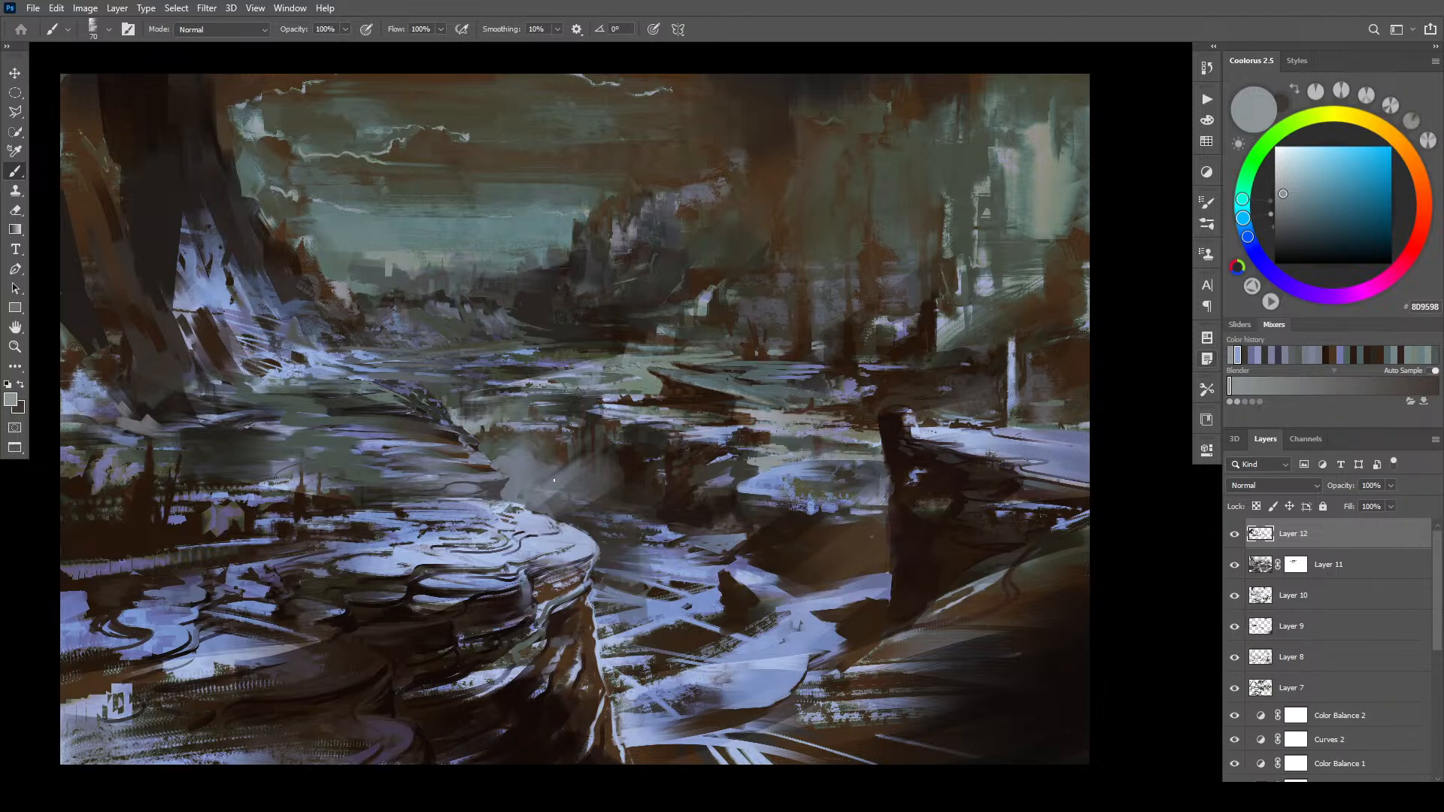
- Block in a dark grey cliff face over the gorge mist with sampled colour and the brush enlarged to 600
{"action": "left_click", "coordinate": [543, 440], "text": "alt"}
{"action": "key", "text": "bracketright"}
{"action": "key", "text": "bracketright"}
{"action": "key", "text": "bracketright"}
{"action": "key", "text": "bracketright"}
{"action": "key", "text": "bracketright"}
{"action": "key", "text": "bracketright"}
{"action": "key", "text": "bracketright"}
{"action": "key", "text": "bracketright"}
{"action": "key", "text": "bracketright"}
{"action": "key", "text": "bracketright"}
{"action": "key", "text": "bracketright"}
{"action": "key", "text": "bracketright"}
{"action": "key", "text": "bracketright"}
{"action": "key", "text": "bracketright"}
{"action": "left_click_drag", "start_coordinate": [534, 458], "coordinate": [543, 494]}
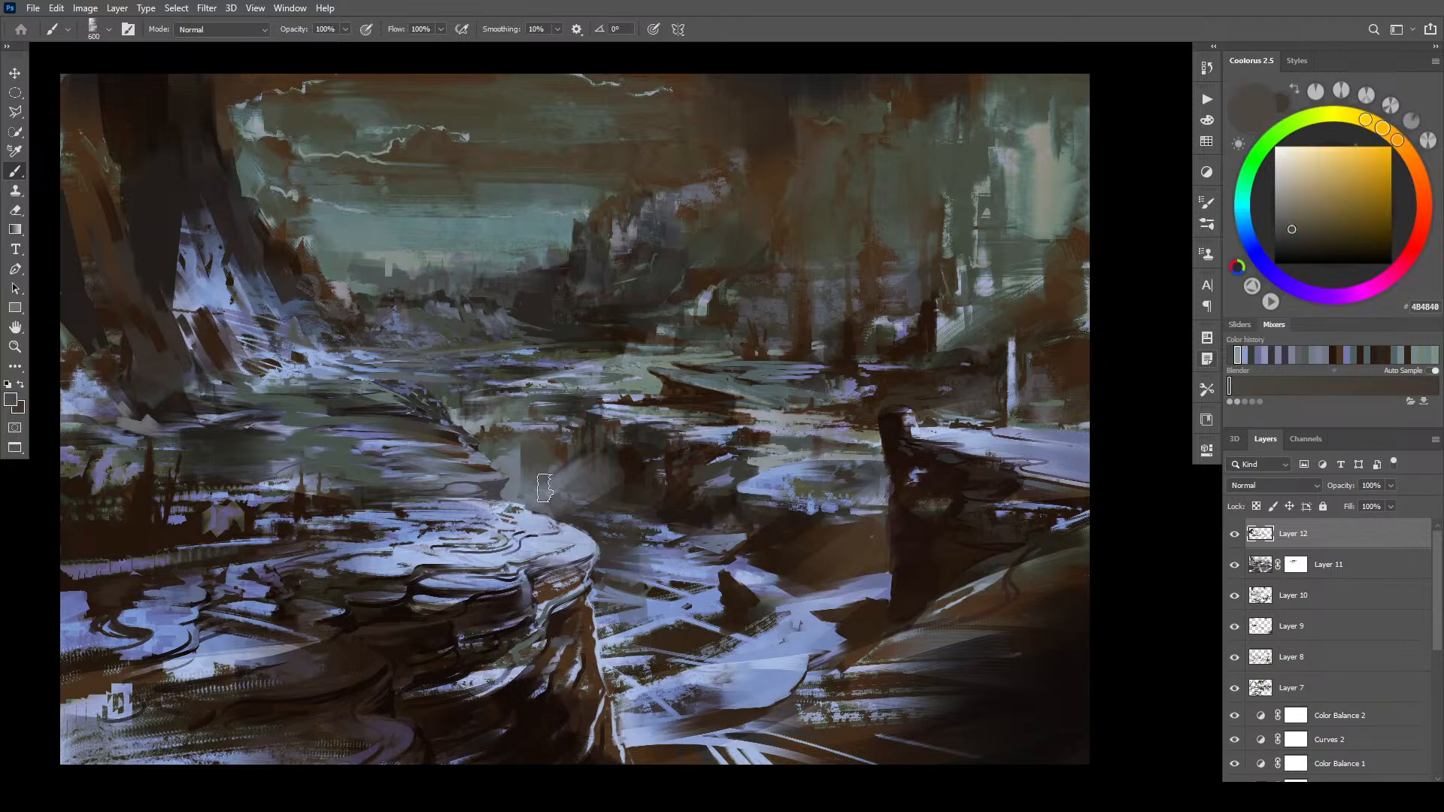
- Deepen the cliff shadow beside the gorge mist with sampled dark brown strokes, and reduce the brush to 175
{"action": "left_click", "coordinate": [632, 462], "text": "alt"}
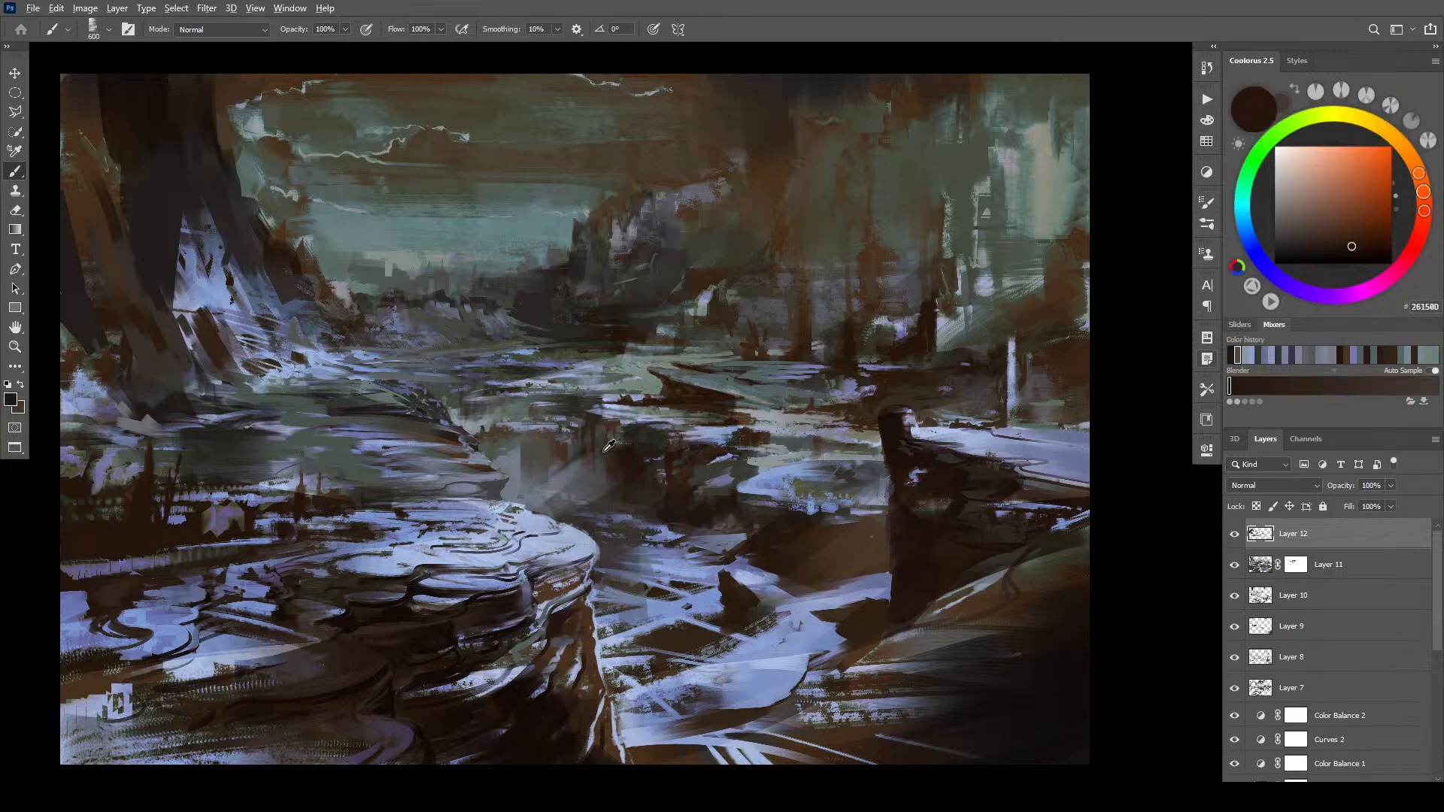
{"action": "left_click_drag", "start_coordinate": [606, 470], "coordinate": [583, 492]}
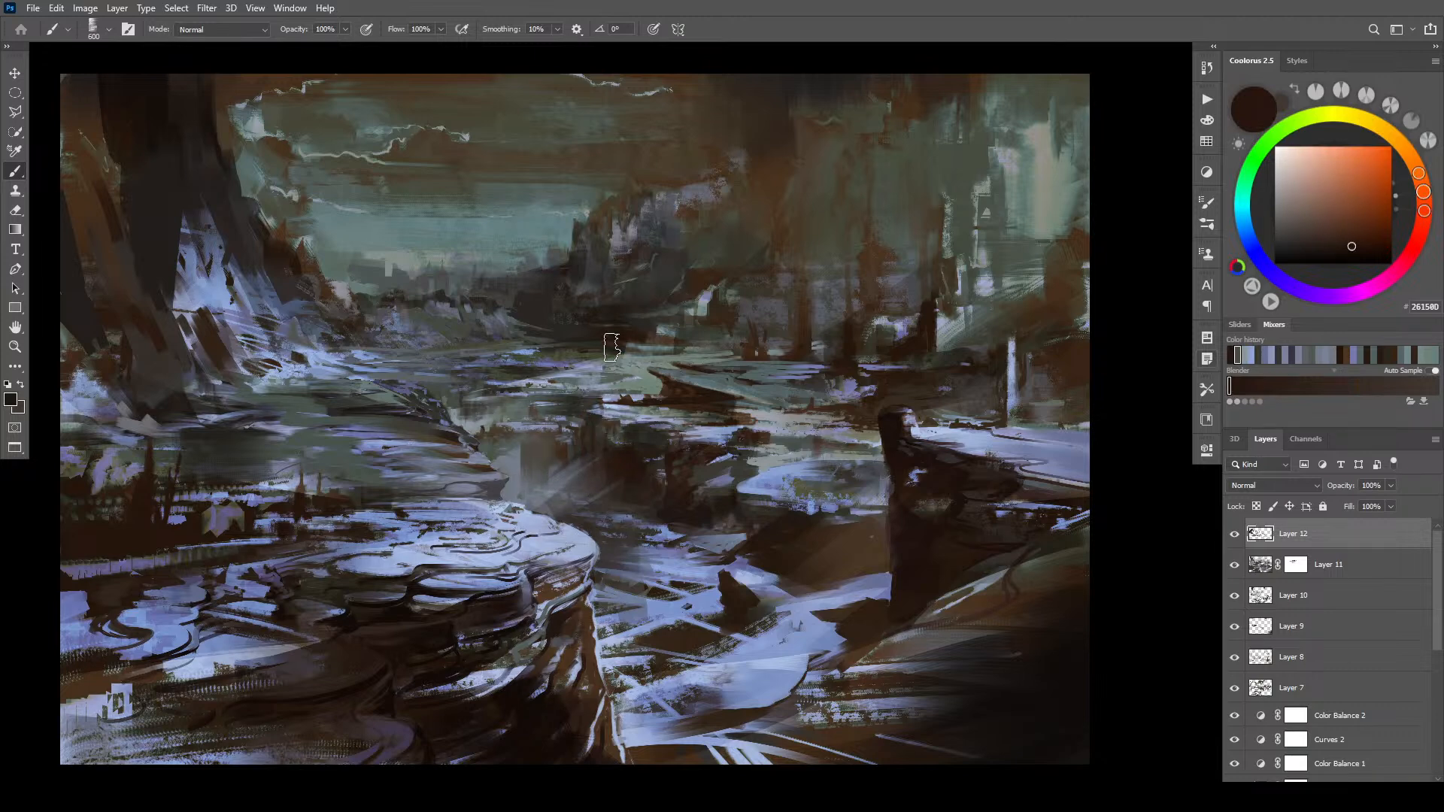
{"action": "key", "text": "bracketleft"}
{"action": "key", "text": "bracketleft"}
{"action": "key", "text": "bracketleft"}
{"action": "key", "text": "bracketleft"}
{"action": "key", "text": "bracketleft"}
{"action": "key", "text": "bracketleft"}
{"action": "left_click", "coordinate": [580, 443], "text": "alt"}
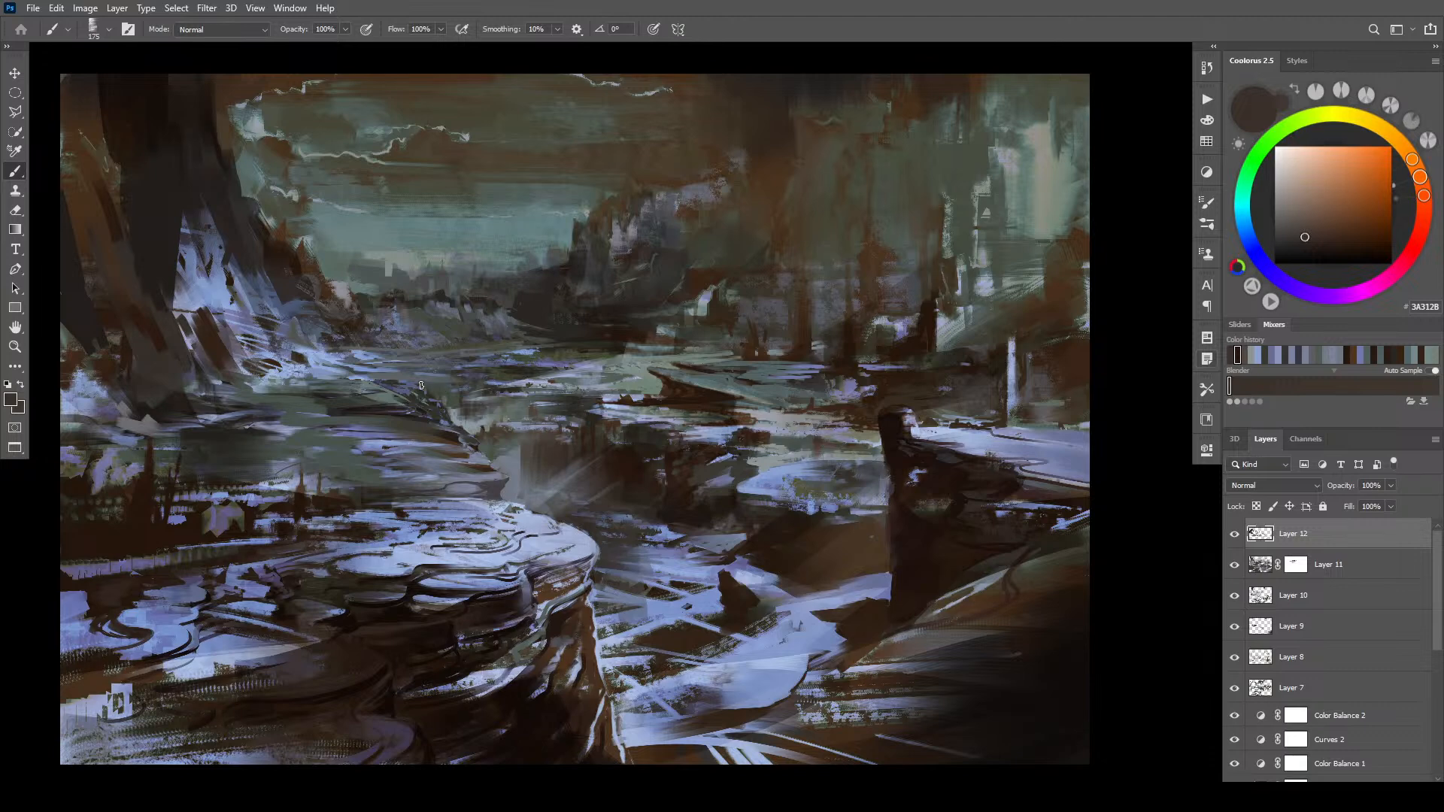
- Paint muted blue strokes on the left middle ledge's far rim with the brush at 90, sampling from its edge
{"action": "left_click", "coordinate": [418, 382], "text": "alt"}
{"action": "key", "text": "bracketleft"}
{"action": "key", "text": "bracketleft"}
{"action": "key", "text": "bracketleft"}
{"action": "key", "text": "bracketleft"}
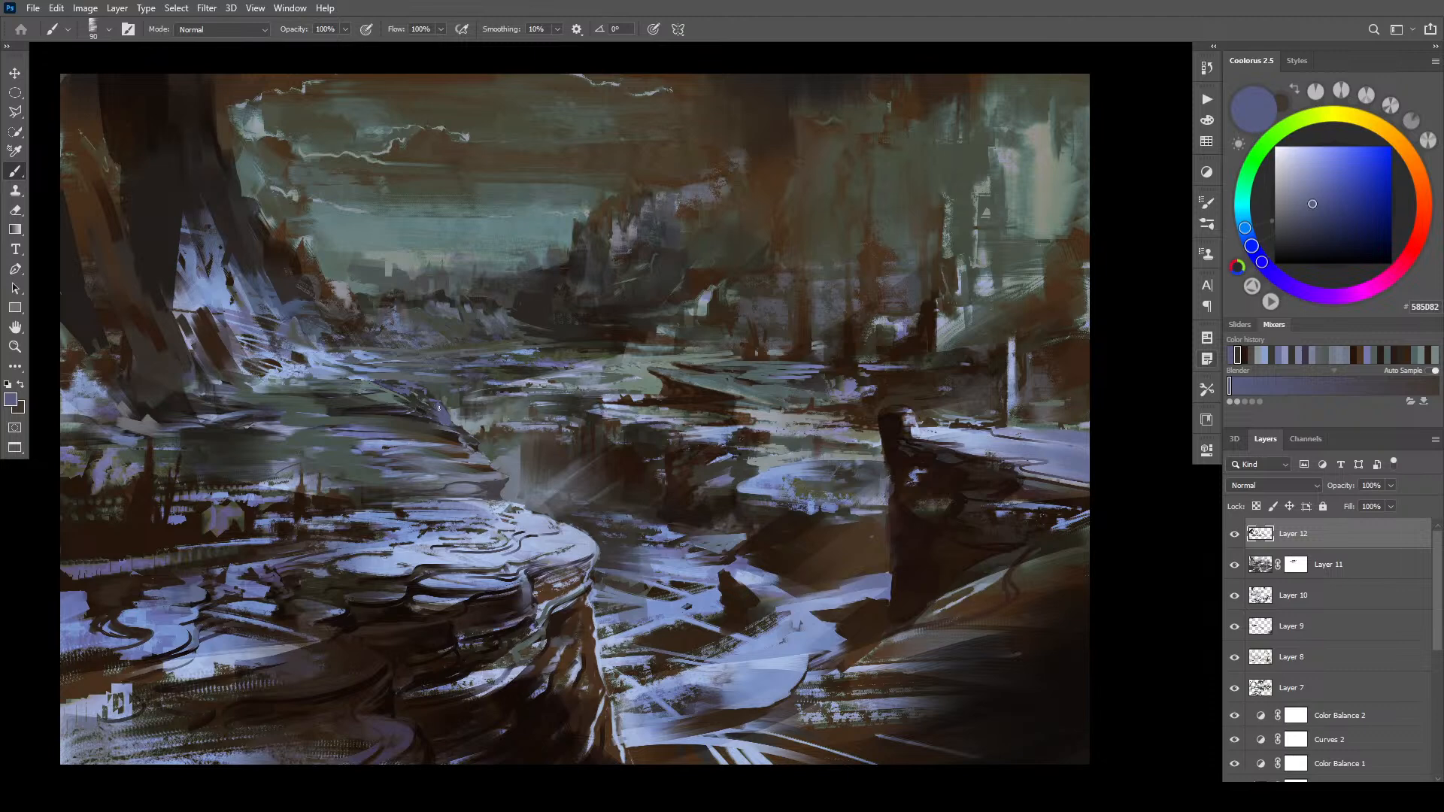
{"action": "left_click", "coordinate": [450, 410], "text": "alt"}
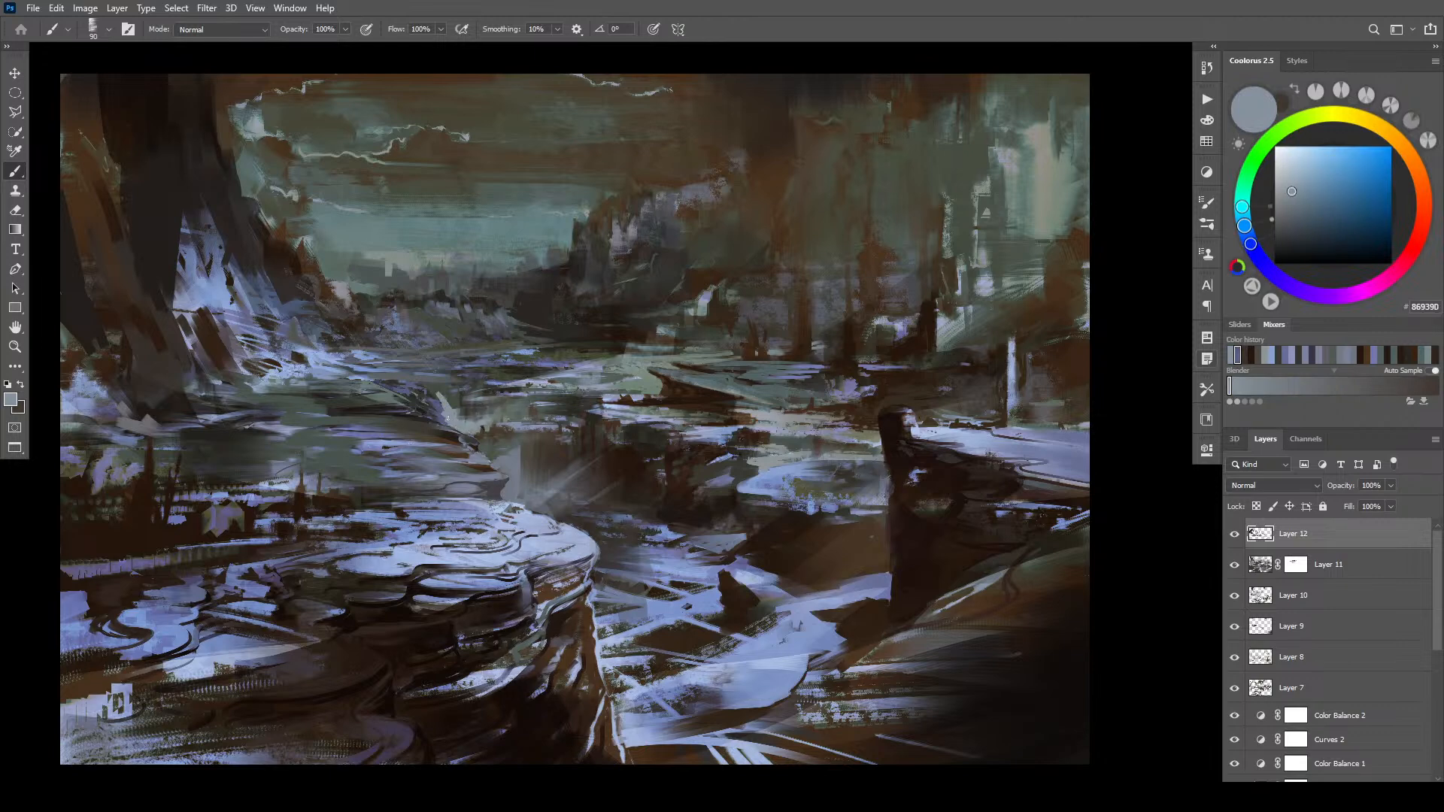
- Paint a pale grey-blue waterfall shape spilling past the left middle ledge's far rim with a larger brush
{"action": "mouse_move", "coordinate": [438, 400]}
{"action": "left_mouse_down"}
{"action": "mouse_move", "coordinate": [421, 376]}
{"action": "mouse_move", "coordinate": [444, 396]}
{"action": "mouse_move", "coordinate": [471, 397]}
{"action": "mouse_move", "coordinate": [448, 385]}
{"action": "mouse_move", "coordinate": [462, 387]}
{"action": "left_mouse_up"}
{"action": "key", "text": "bracketright"}
{"action": "key", "text": "bracketright"}
{"action": "left_click", "coordinate": [461, 390], "text": "alt"}
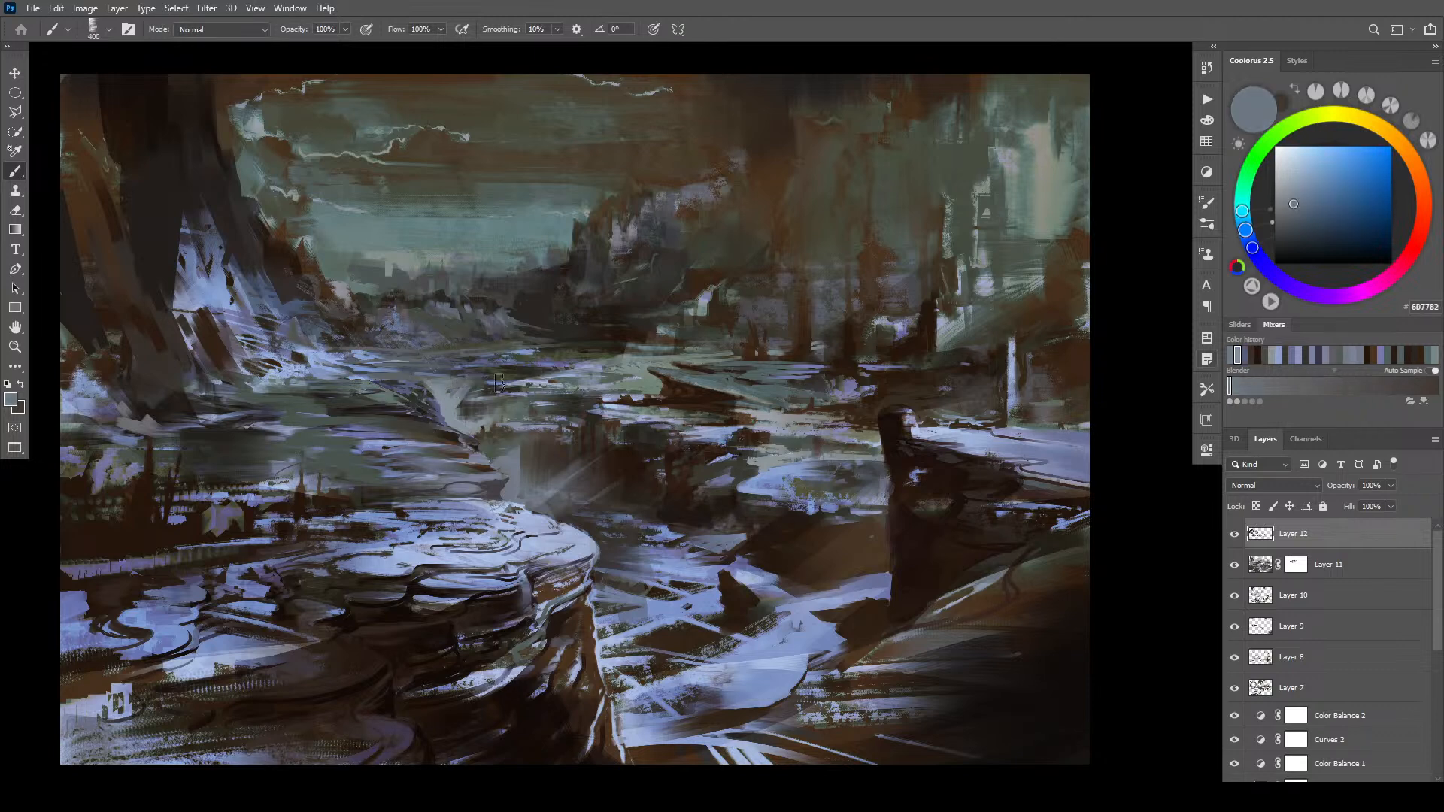
- Spread soft grey-blue mist over the distant waterfall beyond the left ledge with large brush sizes
{"action": "key", "text": "bracketleft"}
{"action": "key", "text": "bracketright"}
{"action": "key", "text": "bracketright"}
{"action": "key", "text": "bracketright"}
{"action": "key", "text": "bracketright"}
{"action": "key", "text": "bracketright"}
{"action": "key", "text": "bracketleft"}
{"action": "key", "text": "bracketleft"}
{"action": "key", "text": "bracketleft"}
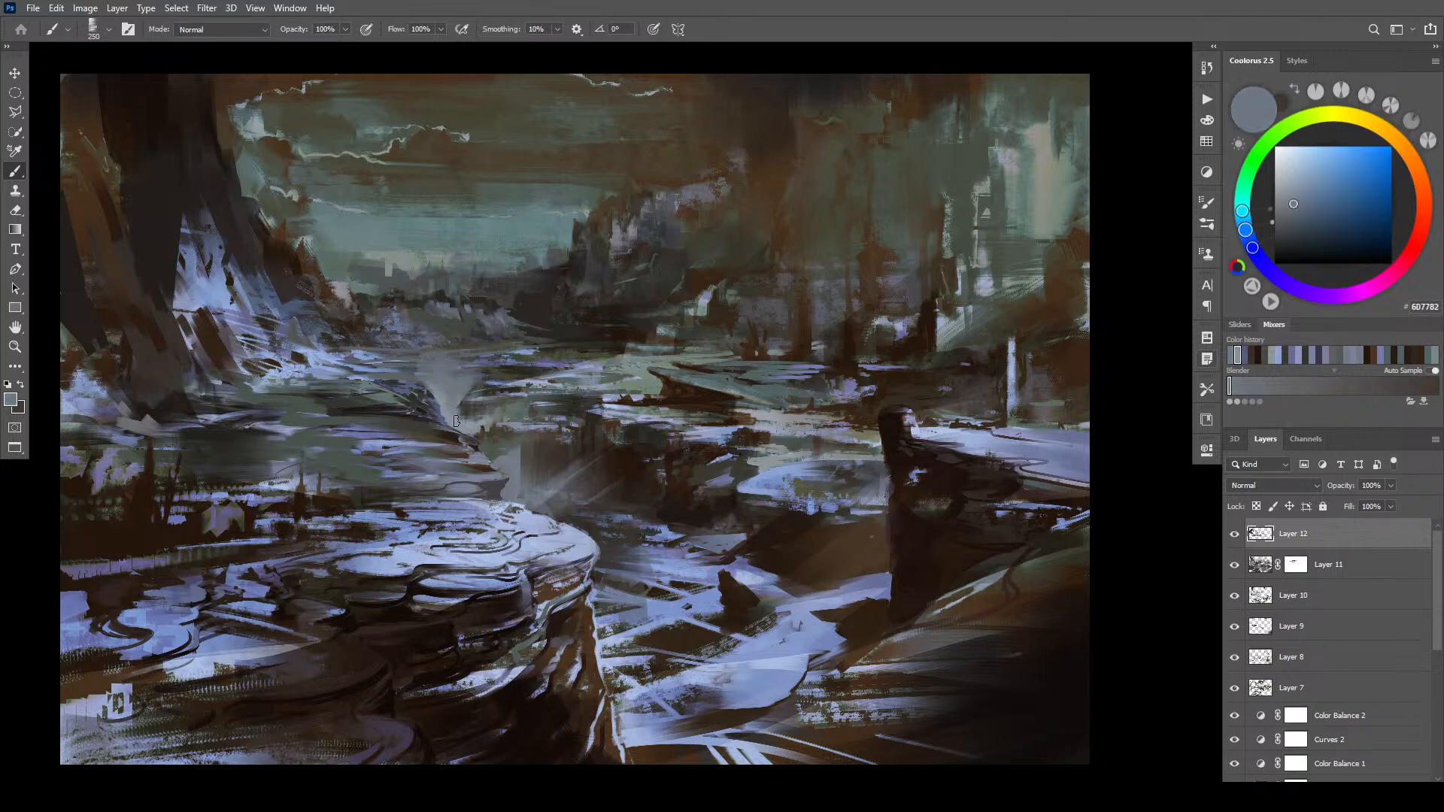
- Narrow the distant waterfall's mist with sampled dark strokes along its sides, and restore its grey-blue tone
{"action": "key", "text": "bracketleft"}
{"action": "key", "text": "bracketleft"}
{"action": "key", "text": "bracketleft"}
{"action": "left_click", "coordinate": [471, 402], "text": "alt"}
{"action": "key", "text": "bracketright"}
{"action": "key", "text": "bracketright"}
{"action": "key", "text": "bracketright"}
{"action": "key", "text": "bracketright"}
{"action": "key", "text": "bracketright"}
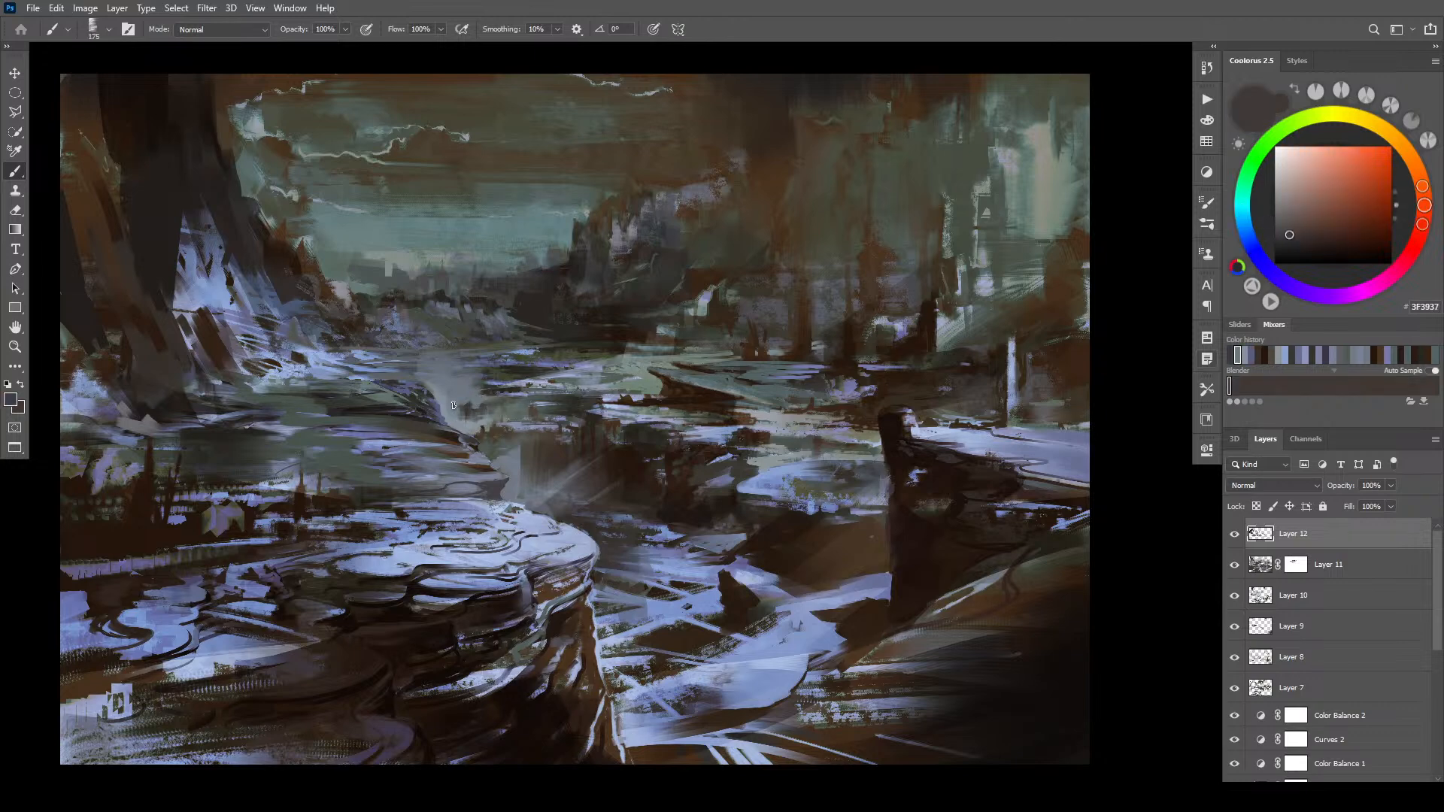
{"action": "key", "text": "bracketleft"}
{"action": "left_click", "coordinate": [462, 392], "text": "alt"}
{"action": "key", "text": "bracketleft"}
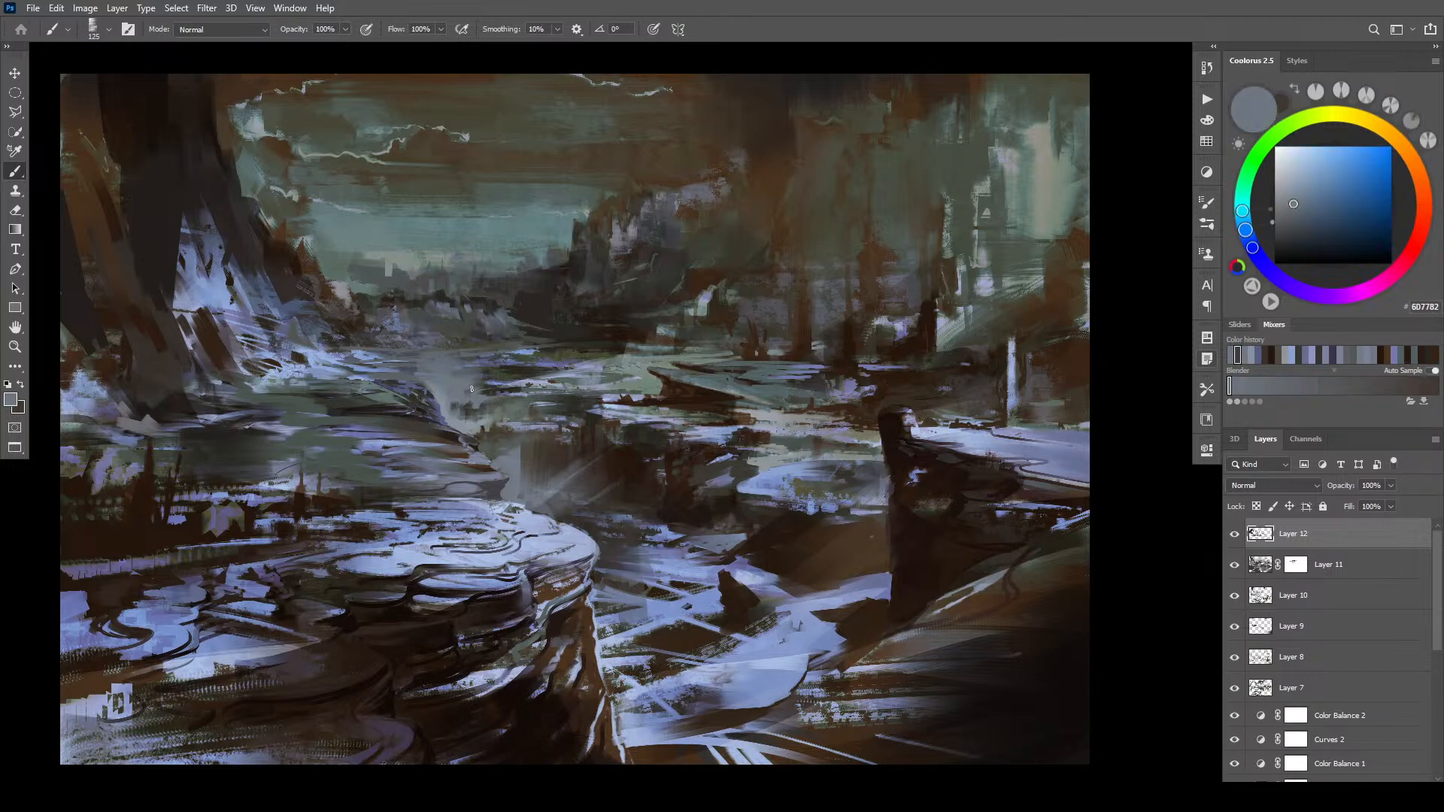
- Add vertical grey-blue and dark grey strokes at the foot of the distant waterfall with the brush at 175
{"action": "key", "text": "bracketleft"}
{"action": "key", "text": "bracketright"}
{"action": "key", "text": "bracketright"}
{"action": "key", "text": "bracketright"}
{"action": "key", "text": "bracketright"}
{"action": "left_click", "coordinate": [471, 413], "text": "alt"}
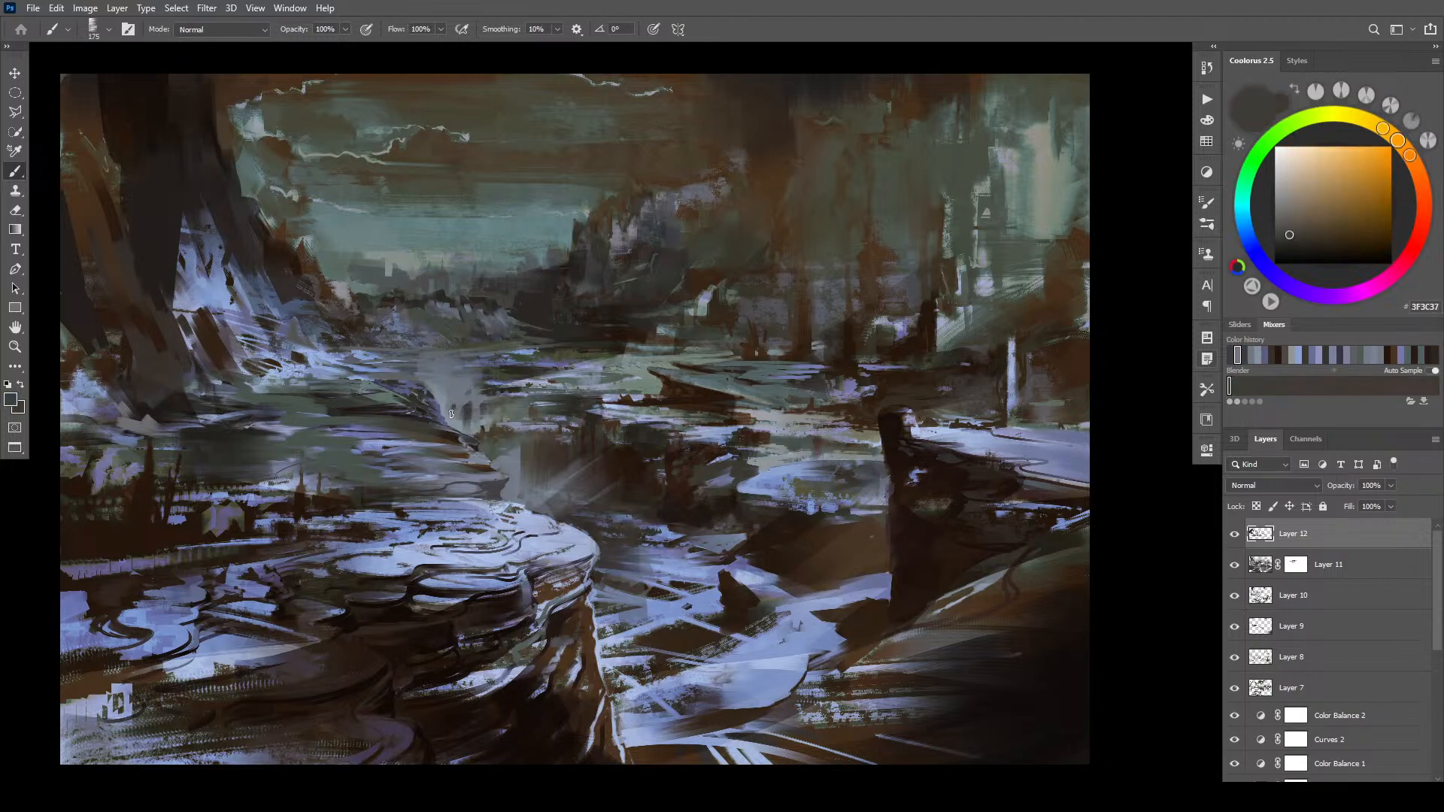
- Break up the waterfall's base with small dark marks, and soften them with sampled grey-blue at brush size 200
{"action": "key", "text": "bracketleft"}
{"action": "left_click", "coordinate": [470, 417], "text": "alt"}
{"action": "key", "text": "bracketright"}
{"action": "key", "text": "bracketright"}
{"action": "key", "text": "bracketright"}
{"action": "key", "text": "bracketright"}
{"action": "key", "text": "bracketright"}
{"action": "left_click", "coordinate": [474, 413], "text": "alt"}
{"action": "left_click", "coordinate": [474, 413], "text": "alt"}
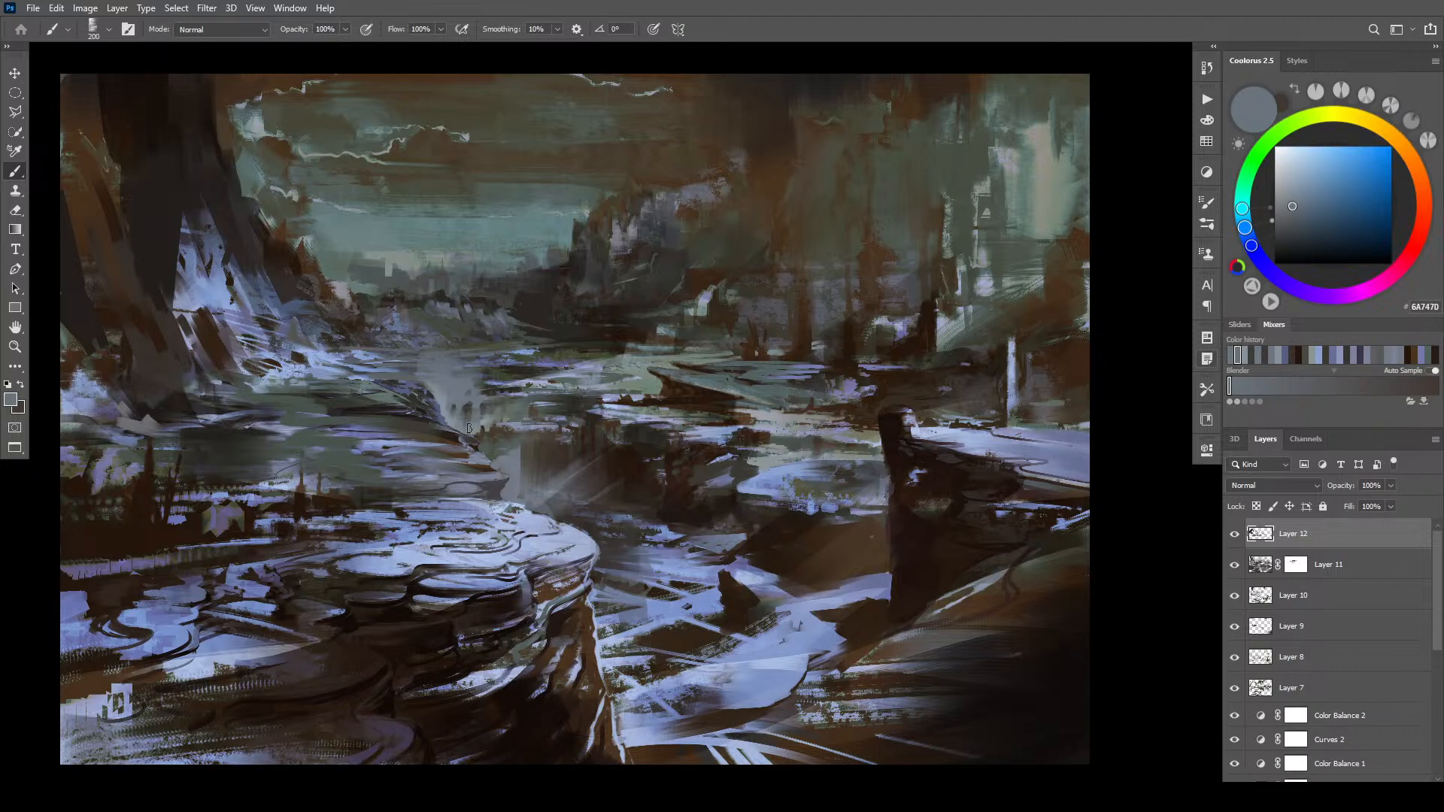
- Refine the bank beside the distant waterfall with sampled brown and grey-blue strokes at brush size 90
{"action": "key", "text": "bracketleft"}
{"action": "key", "text": "bracketleft"}
{"action": "key", "text": "bracketleft"}
{"action": "left_click", "coordinate": [519, 429], "text": "alt"}
{"action": "key", "text": "bracketleft"}
{"action": "key", "text": "bracketleft"}
{"action": "key", "text": "bracketleft"}
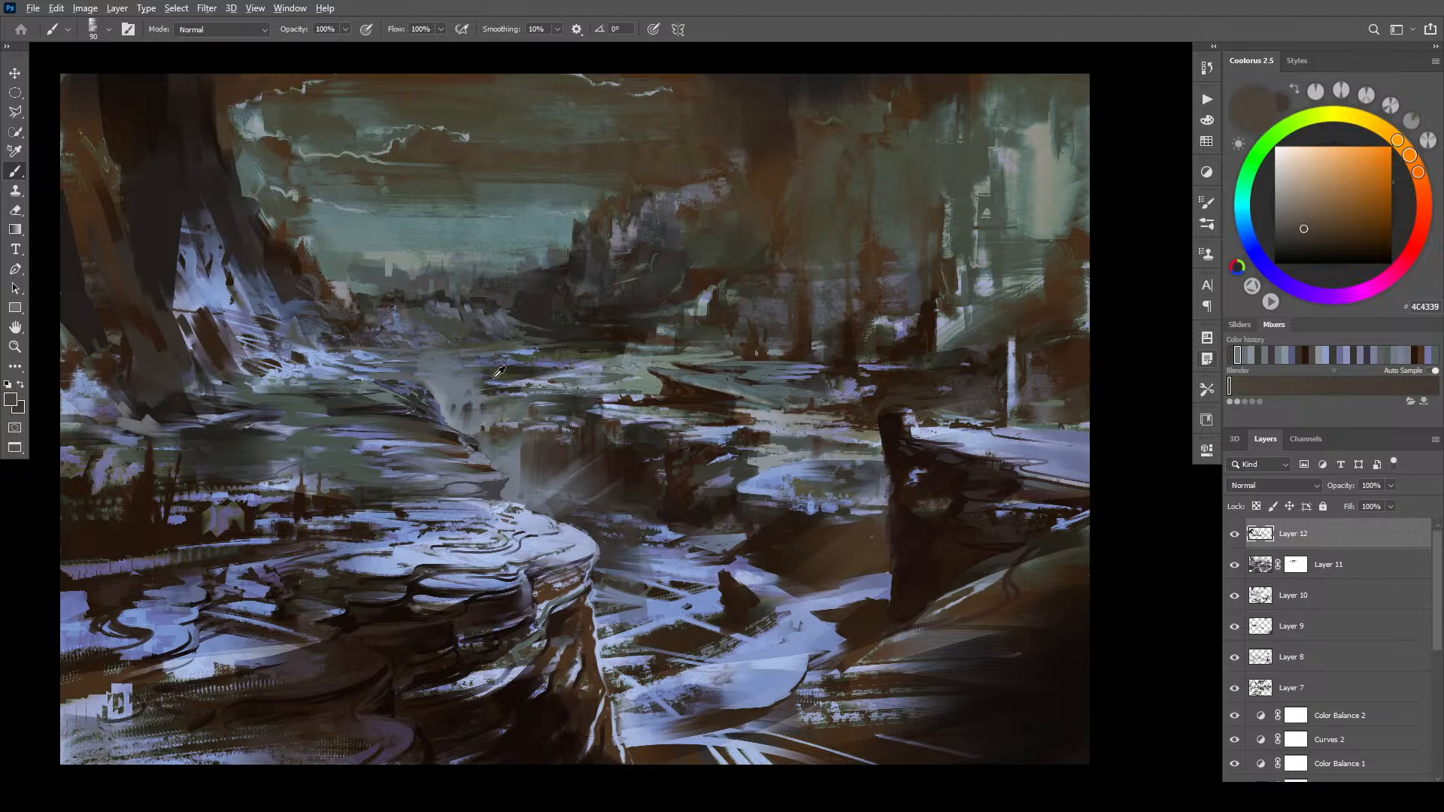
{"action": "left_click", "coordinate": [468, 383], "text": "alt"}
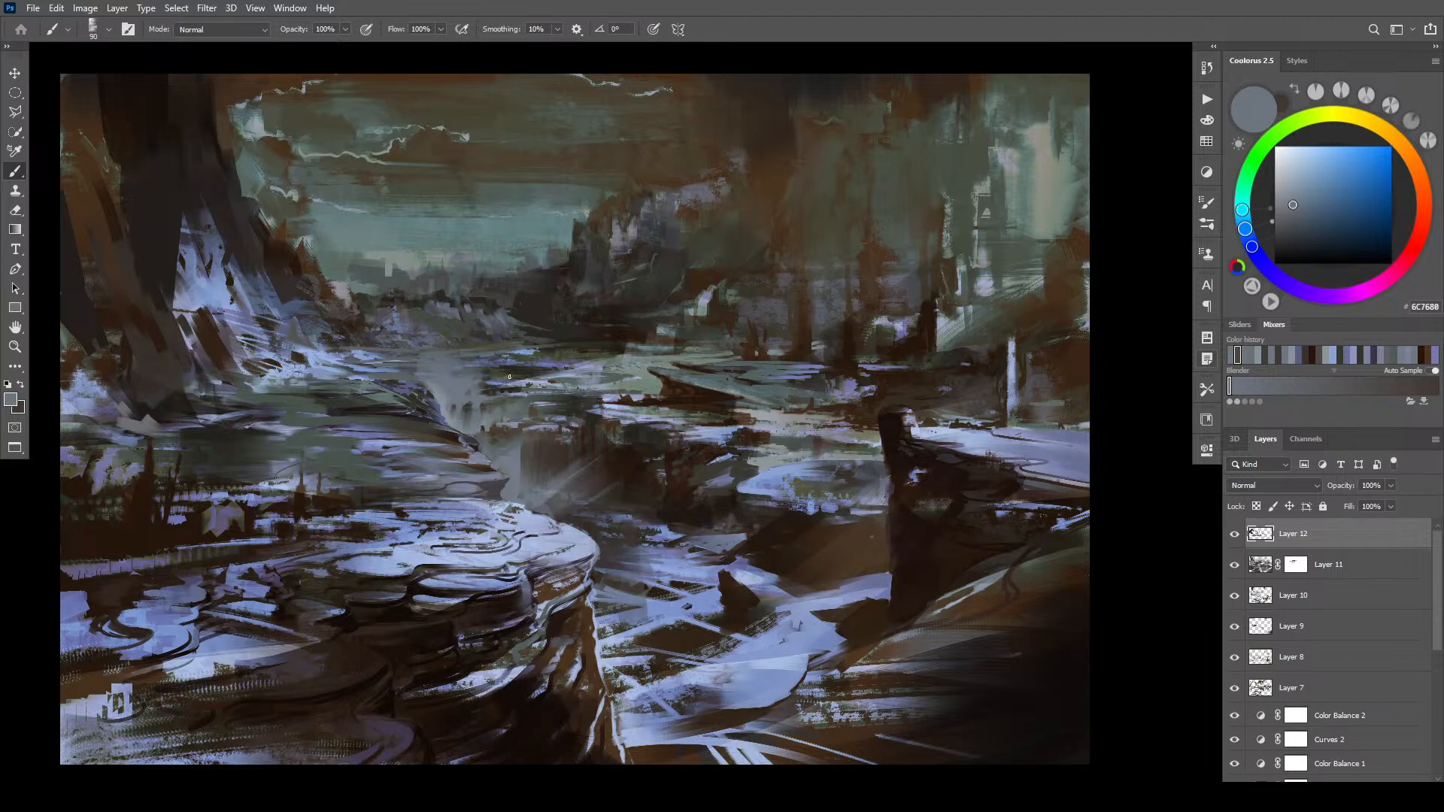
- Refine the banks beside the distant waterfall with sampled dark grey, pale grey and blue strokes at brush size 50
{"action": "left_click", "coordinate": [490, 386], "text": "alt"}
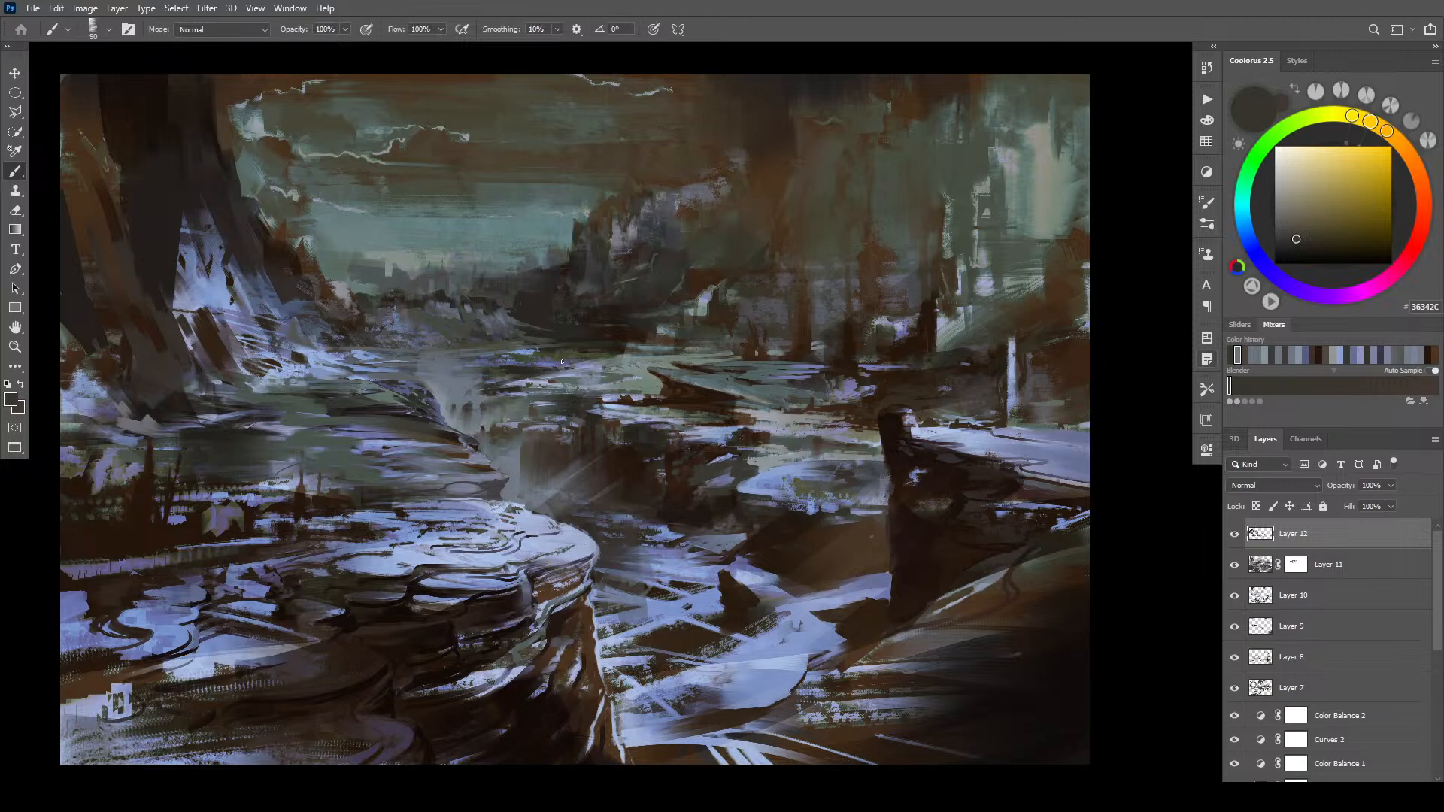
{"action": "left_click", "coordinate": [486, 382], "text": "alt"}
{"action": "left_click", "coordinate": [490, 382], "text": "alt"}
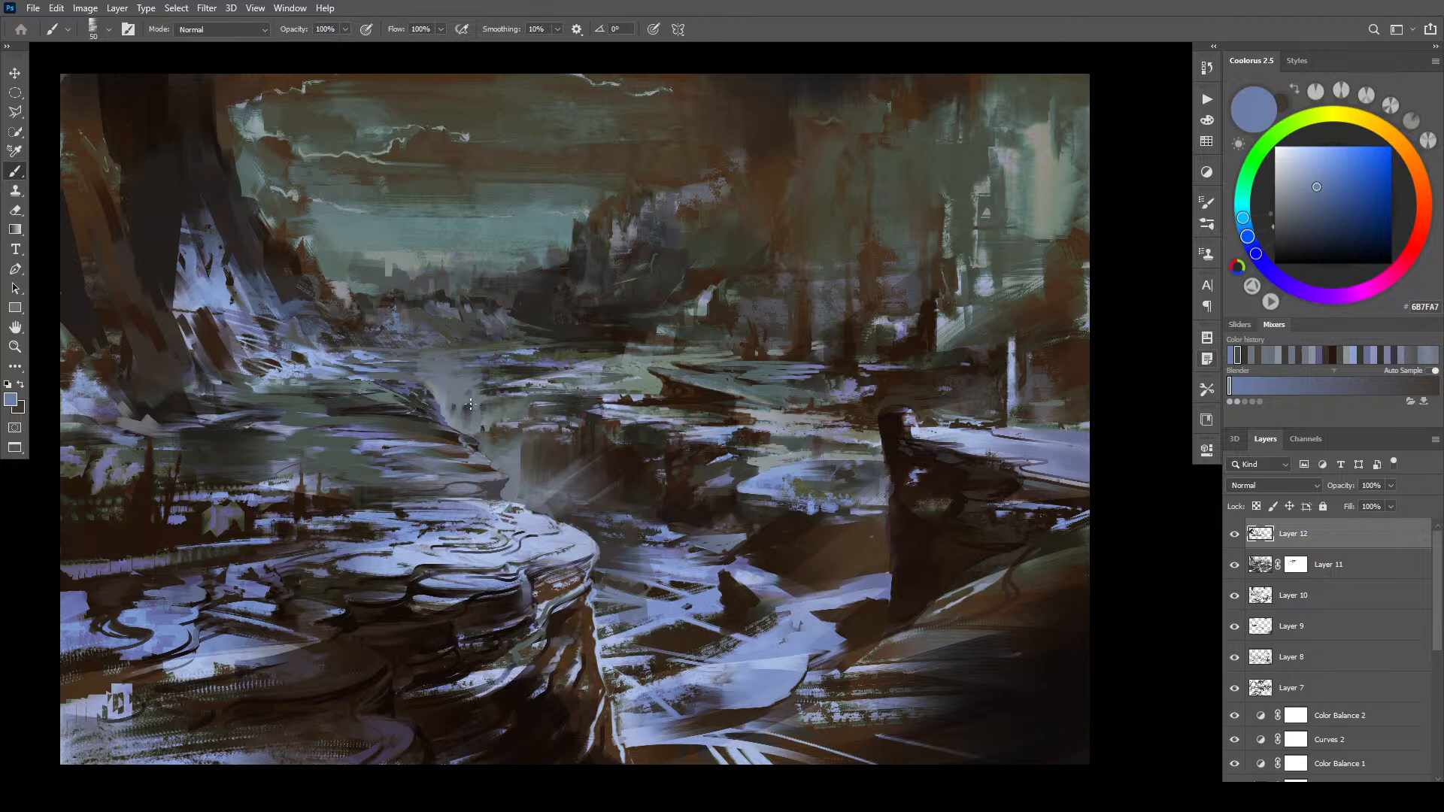
{"action": "left_click", "coordinate": [527, 380], "text": "alt"}
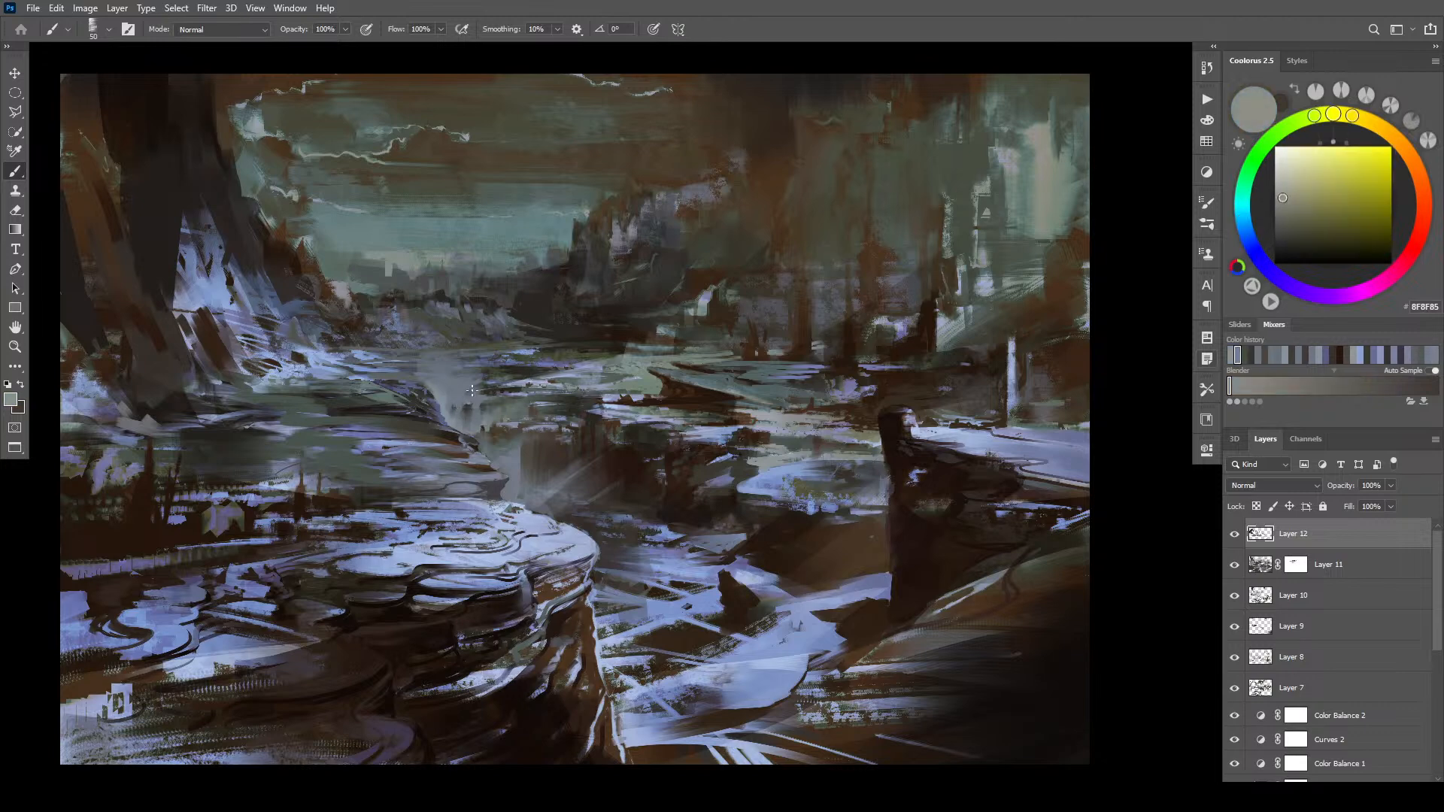
{"action": "left_click", "coordinate": [497, 376], "text": "alt"}
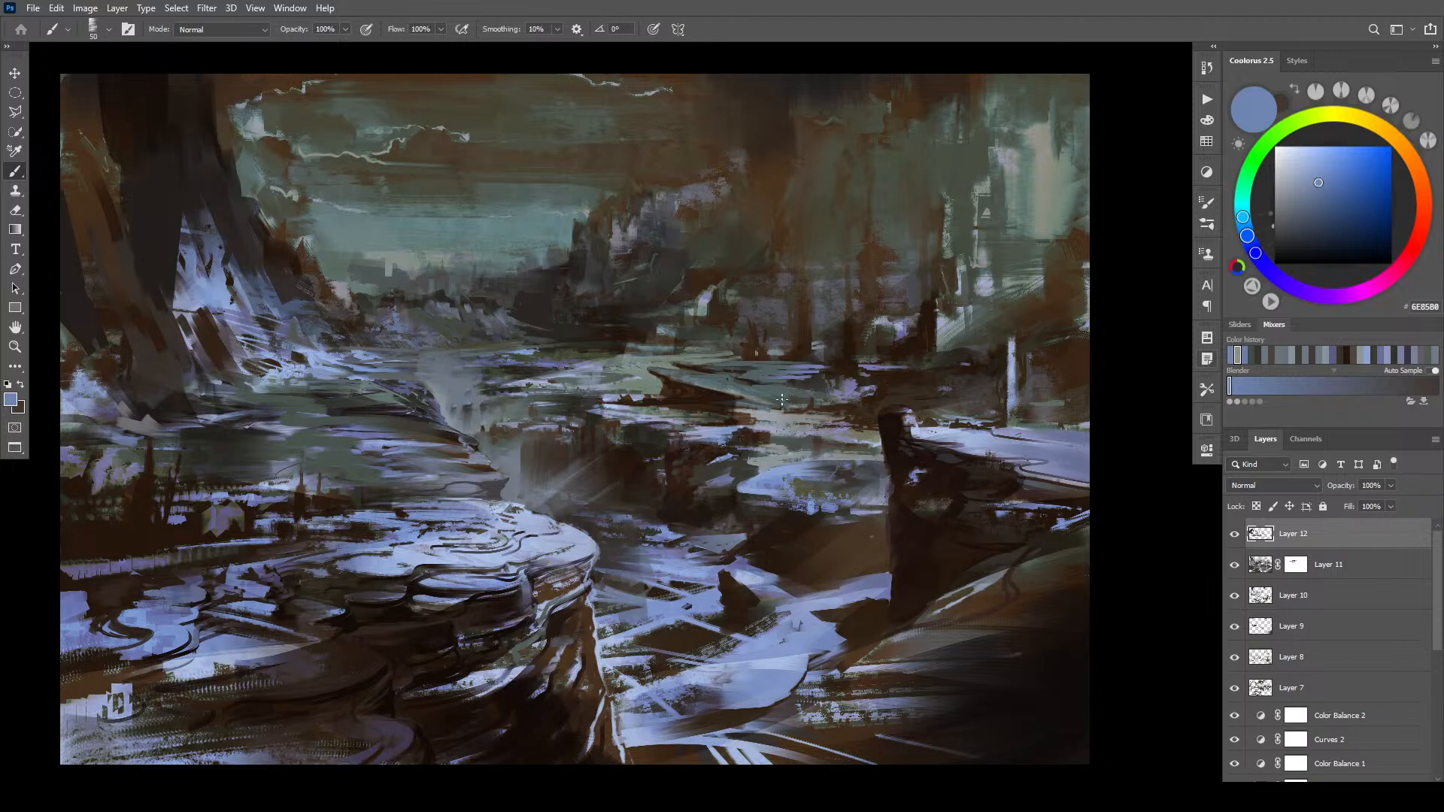
{"action": "left_click", "coordinate": [425, 383], "text": "alt"}
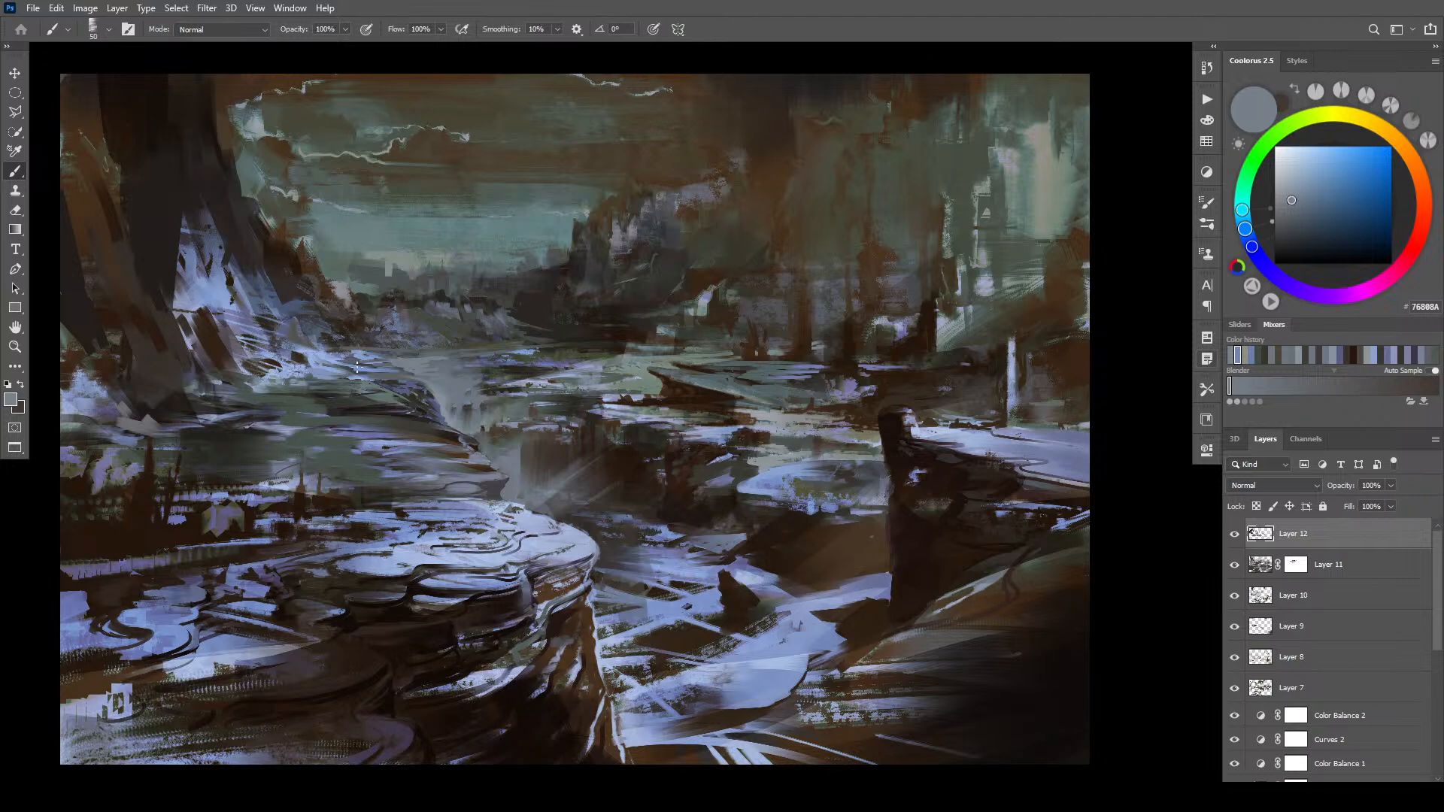
{"action": "left_click", "coordinate": [389, 358], "text": "alt"}
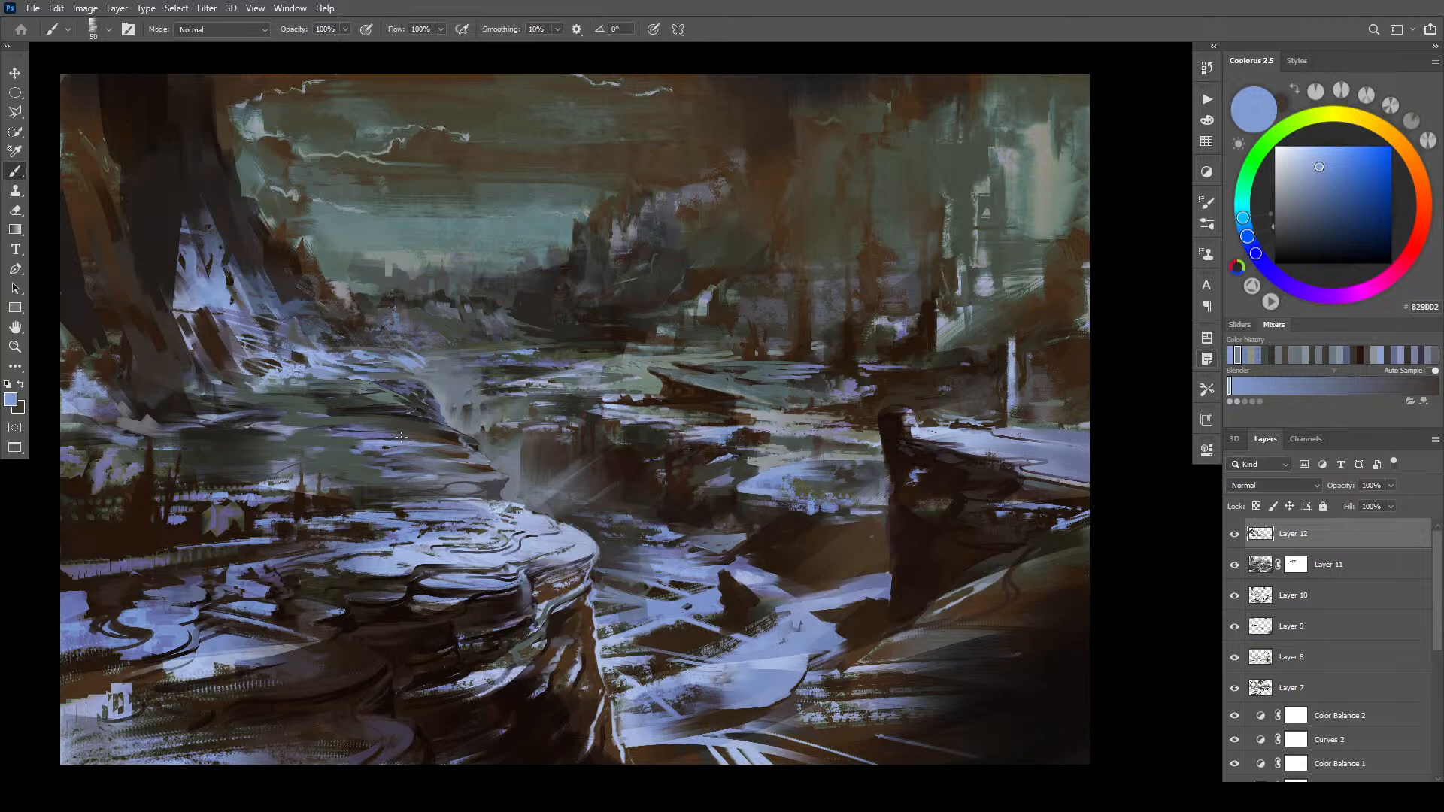
- Add horizontal strokes in sampled slate blue across the mid-ground ledge between the large tree and the distant waterfall
{"action": "left_click_drag", "start_coordinate": [304, 413], "coordinate": [385, 421]}
{"action": "left_click", "coordinate": [353, 418], "text": "alt"}
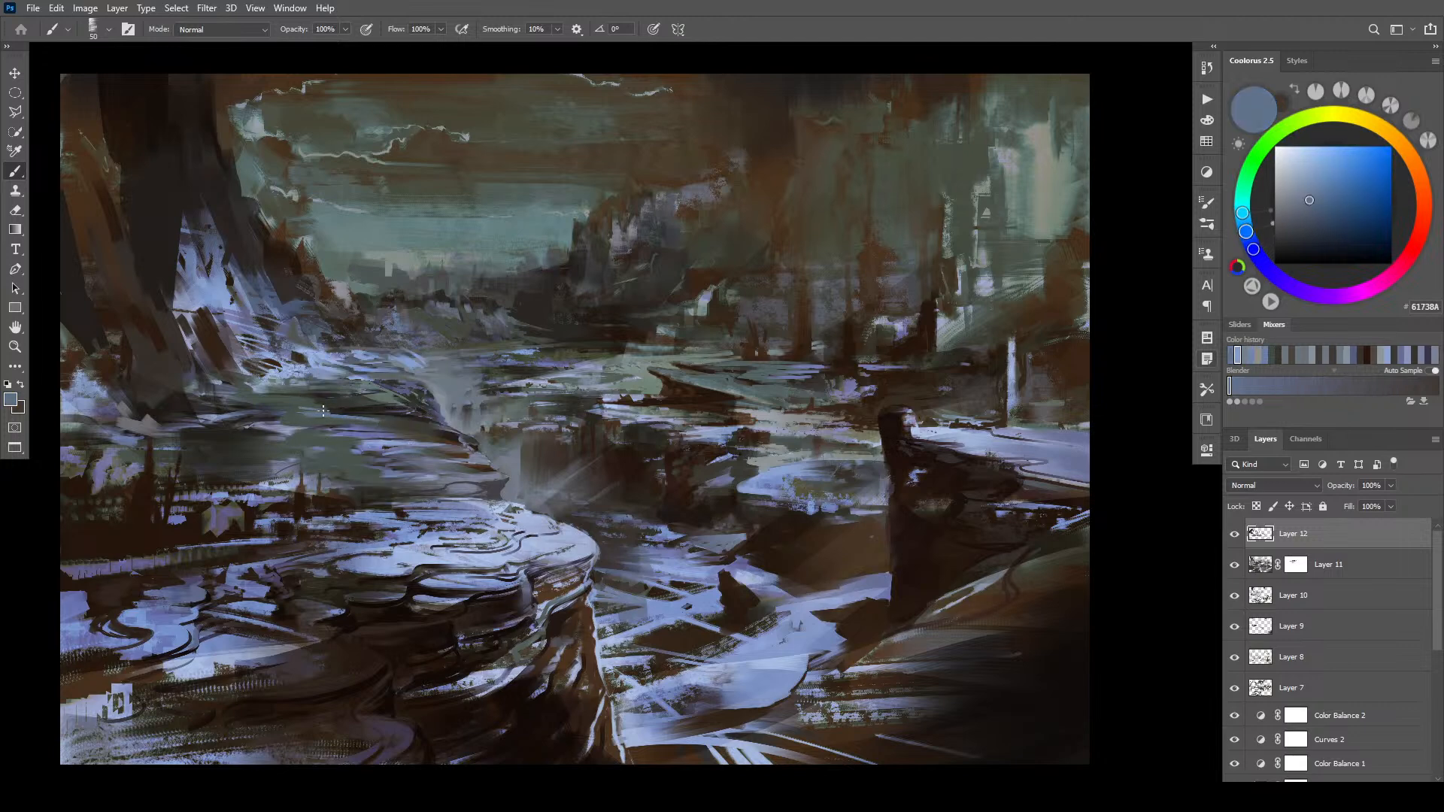
{"action": "key", "text": "bracketright"}
{"action": "key", "text": "bracketright"}
{"action": "key", "text": "bracketright"}
{"action": "key", "text": "bracketright"}
{"action": "key", "text": "bracketright"}
{"action": "key", "text": "bracketright"}
{"action": "left_click_drag", "start_coordinate": [376, 418], "coordinate": [300, 408]}
{"action": "key", "text": "bracketleft"}
{"action": "key", "text": "bracketleft"}
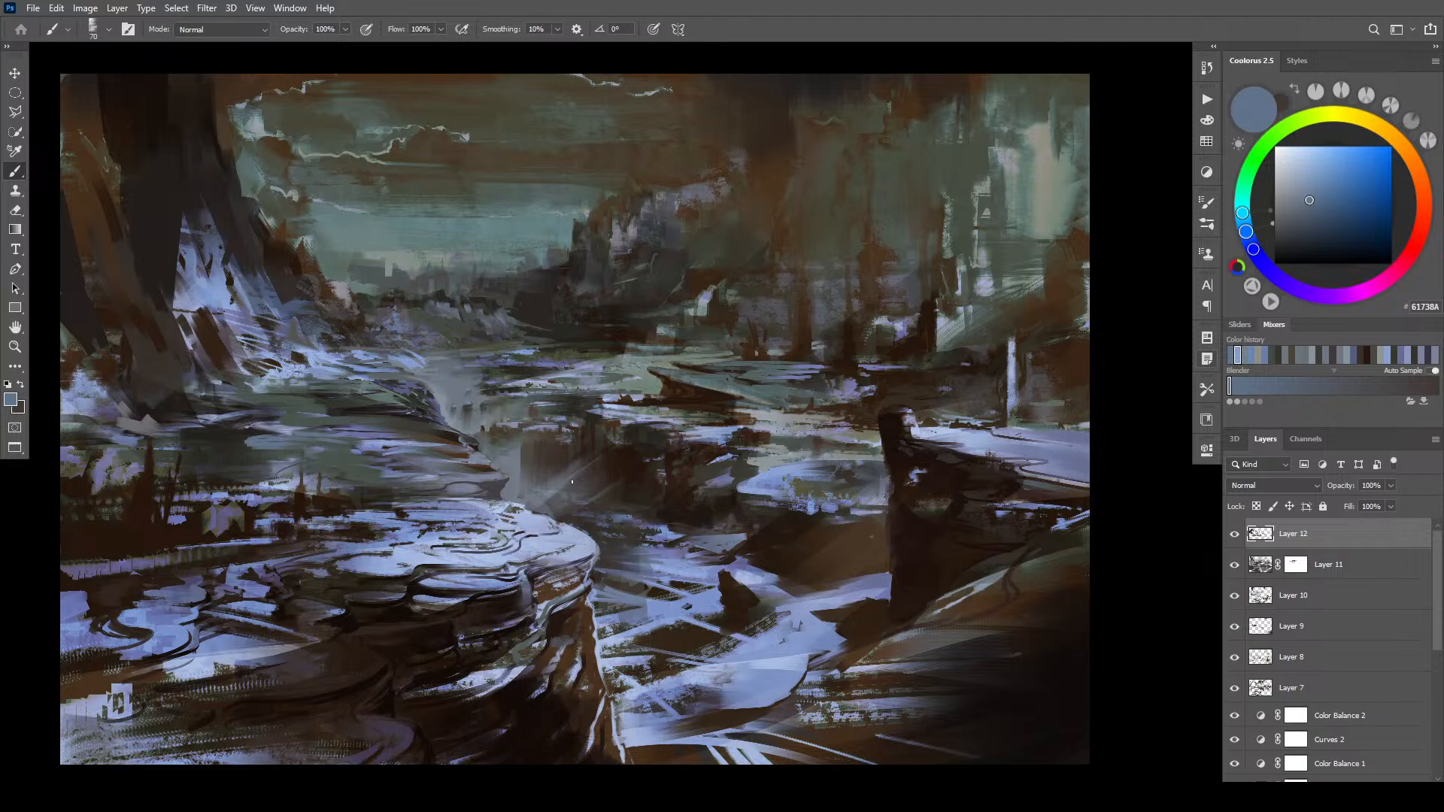
- Paint slanting dark brown and light blue strokes down the lit roots of the large tree at brush size 70
{"action": "mouse_move", "coordinate": [221, 353]}
{"action": "left_mouse_down"}
{"action": "mouse_move", "coordinate": [239, 372]}
{"action": "mouse_move", "coordinate": [216, 352]}
{"action": "left_mouse_up"}
{"action": "left_click", "coordinate": [203, 331], "text": "alt"}
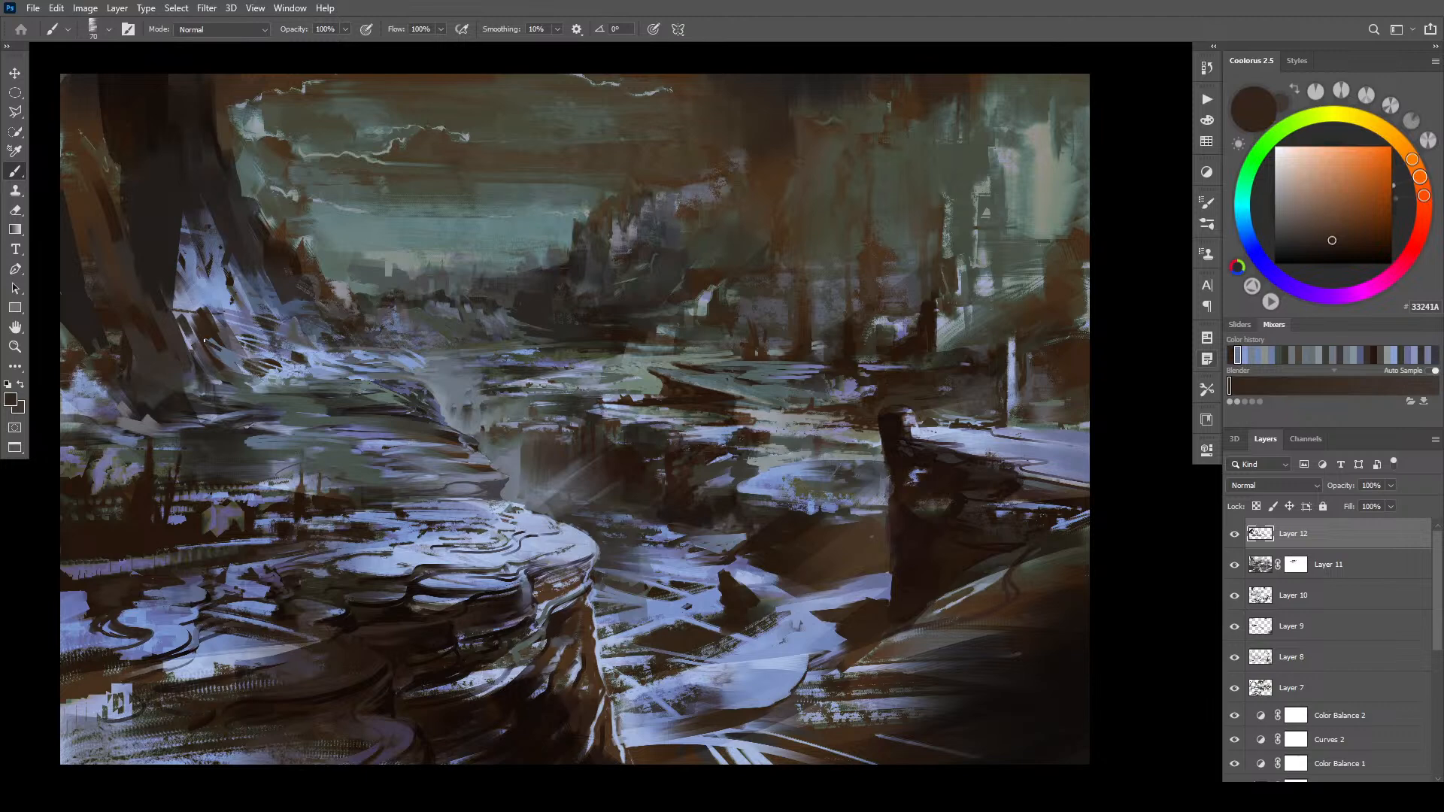
{"action": "left_click", "coordinate": [200, 301], "text": "alt"}
{"action": "left_click_drag", "start_coordinate": [205, 306], "coordinate": [229, 346]}
{"action": "left_click_drag", "start_coordinate": [207, 306], "coordinate": [230, 353]}
{"action": "left_click_drag", "start_coordinate": [192, 309], "coordinate": [237, 367]}
{"action": "left_click_drag", "start_coordinate": [216, 338], "coordinate": [231, 385]}
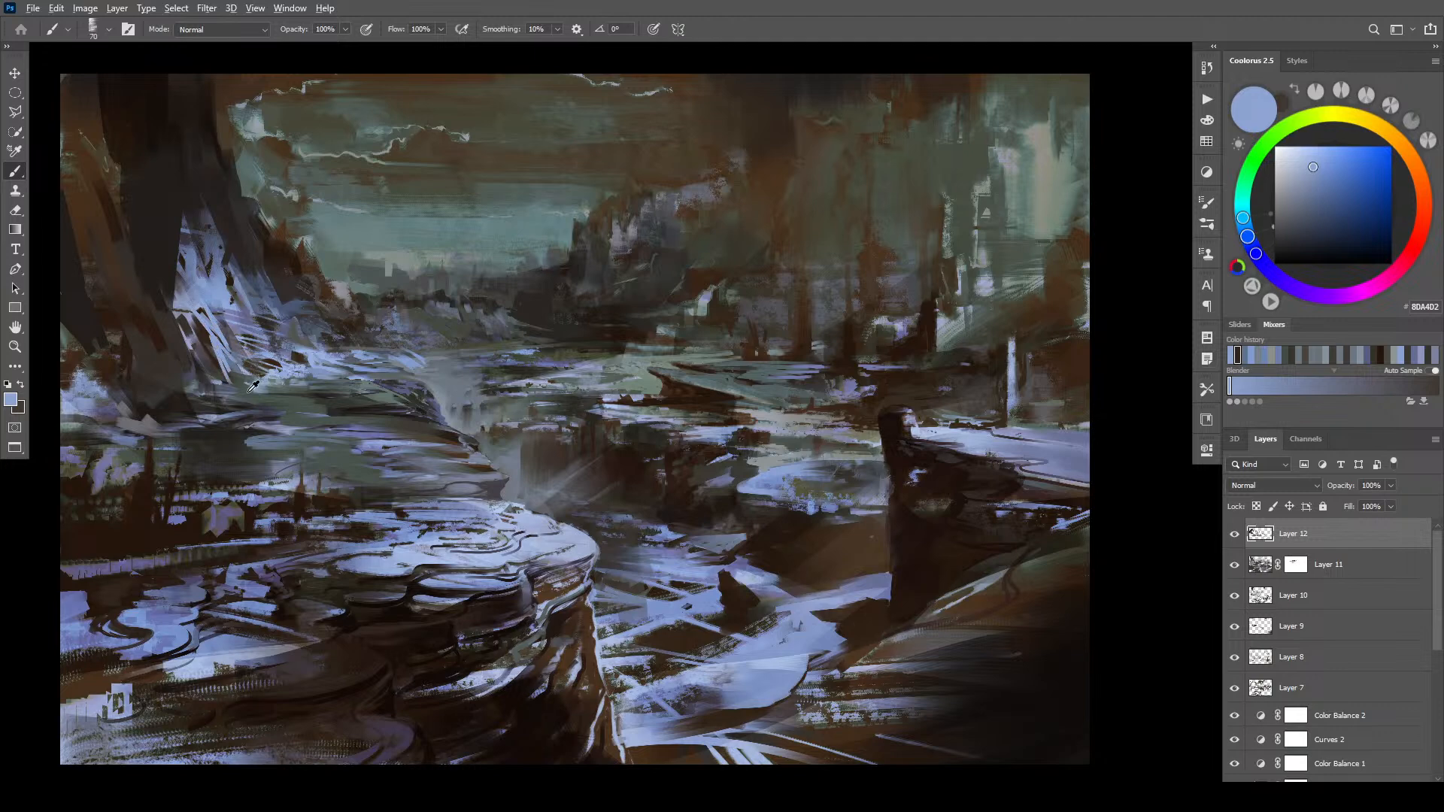
- Break up the light at the foot of the large tree with a sampled tone and a wider brush
{"action": "left_click", "coordinate": [239, 372], "text": "alt"}
{"action": "key", "text": "bracketright"}
{"action": "key", "text": "bracketright"}
{"action": "key", "text": "bracketright"}
{"action": "key", "text": "bracketright"}
{"action": "mouse_move", "coordinate": [204, 363]}
{"action": "left_mouse_down"}
{"action": "mouse_move", "coordinate": [246, 359]}
{"action": "mouse_move", "coordinate": [200, 336]}
{"action": "mouse_move", "coordinate": [235, 339]}
{"action": "mouse_move", "coordinate": [212, 320]}
{"action": "mouse_move", "coordinate": [267, 297]}
{"action": "mouse_move", "coordinate": [250, 271]}
{"action": "mouse_move", "coordinate": [249, 320]}
{"action": "left_mouse_up"}
{"action": "key", "text": "bracketleft"}
{"action": "key", "text": "bracketleft"}
{"action": "key", "text": "bracketleft"}
{"action": "key", "text": "bracketleft"}
- Rework the shadow edge of the large tree's lit trunk down to its roots with sampled tones, including dark grey
{"action": "left_click", "coordinate": [248, 271], "text": "alt"}
{"action": "mouse_move", "coordinate": [256, 279]}
{"action": "left_mouse_down"}
{"action": "mouse_move", "coordinate": [247, 322]}
{"action": "mouse_move", "coordinate": [249, 309]}
{"action": "mouse_move", "coordinate": [300, 339]}
{"action": "mouse_move", "coordinate": [271, 339]}
{"action": "left_mouse_up"}
{"action": "left_click", "coordinate": [299, 340], "text": "alt"}
{"action": "mouse_move", "coordinate": [245, 310]}
{"action": "left_mouse_down"}
{"action": "mouse_move", "coordinate": [266, 343]}
{"action": "mouse_move", "coordinate": [275, 311]}
{"action": "mouse_move", "coordinate": [257, 299]}
{"action": "mouse_move", "coordinate": [264, 335]}
{"action": "mouse_move", "coordinate": [290, 324]}
{"action": "mouse_move", "coordinate": [320, 350]}
{"action": "left_mouse_up"}
{"action": "left_click", "coordinate": [258, 264], "text": "alt"}
{"action": "left_click", "coordinate": [260, 248], "text": "alt"}
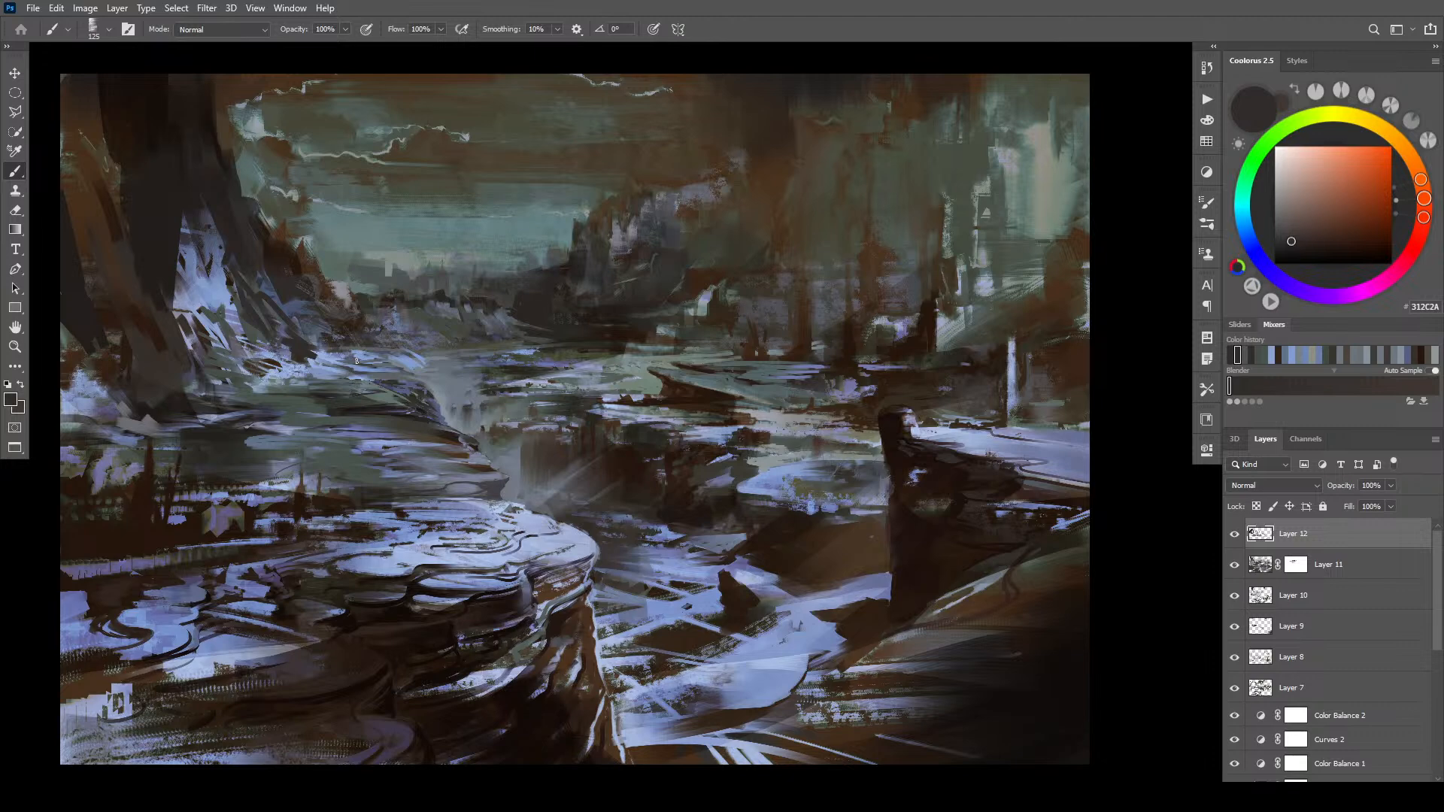
- Soften the large tree's roots with sampled slate blue, and trim the lit bark with dark grey at brush size 80
{"action": "left_click", "coordinate": [322, 331], "text": "alt"}
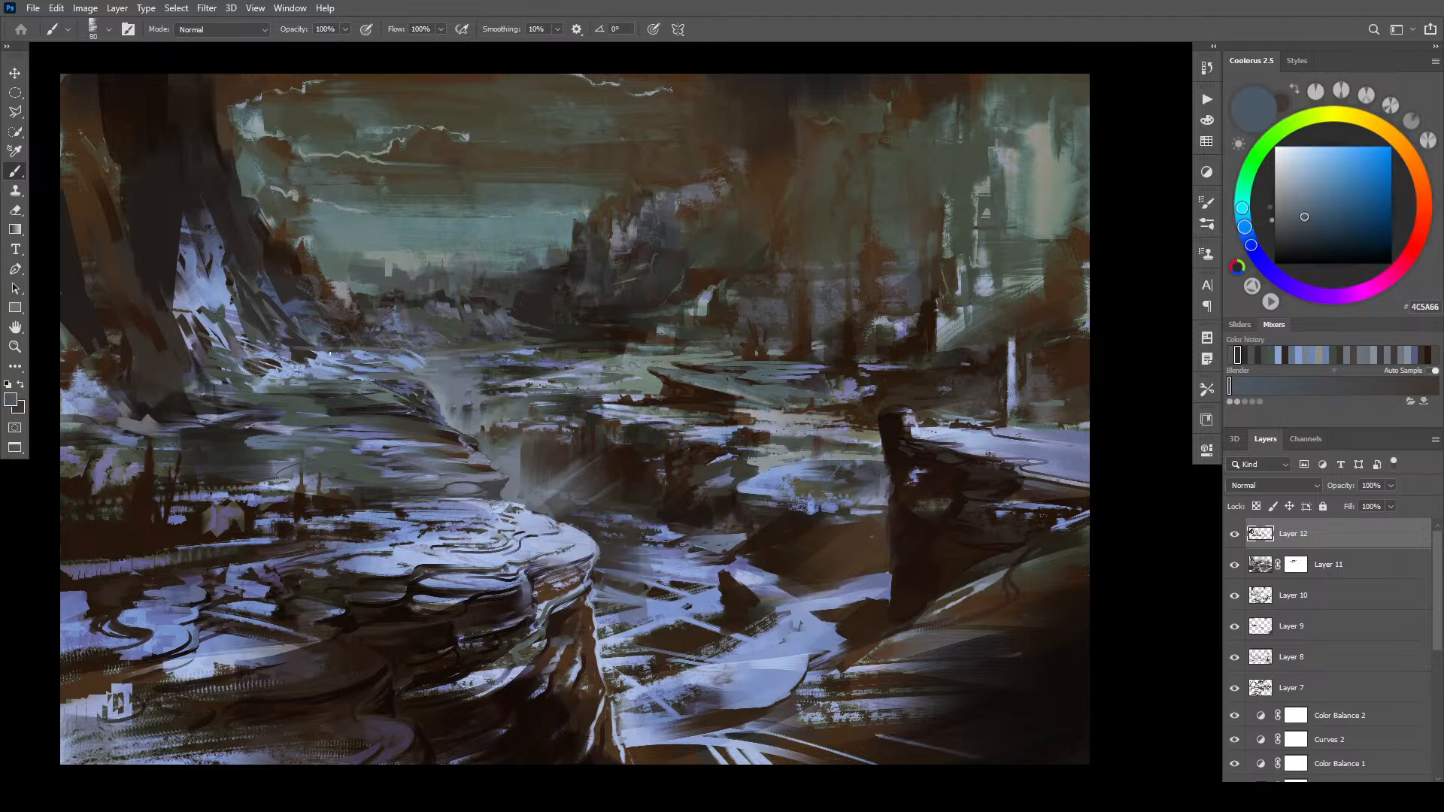
{"action": "mouse_move", "coordinate": [282, 351]}
{"action": "left_mouse_down"}
{"action": "mouse_move", "coordinate": [324, 357]}
{"action": "mouse_move", "coordinate": [259, 293]}
{"action": "left_mouse_up"}
{"action": "left_click", "coordinate": [353, 411], "text": "alt"}
{"action": "mouse_move", "coordinate": [265, 394]}
{"action": "left_mouse_down"}
{"action": "mouse_move", "coordinate": [301, 405]}
{"action": "mouse_move", "coordinate": [220, 382]}
{"action": "mouse_move", "coordinate": [222, 366]}
{"action": "mouse_move", "coordinate": [224, 389]}
{"action": "left_mouse_up"}
{"action": "left_click_drag", "start_coordinate": [225, 390], "coordinate": [206, 373]}
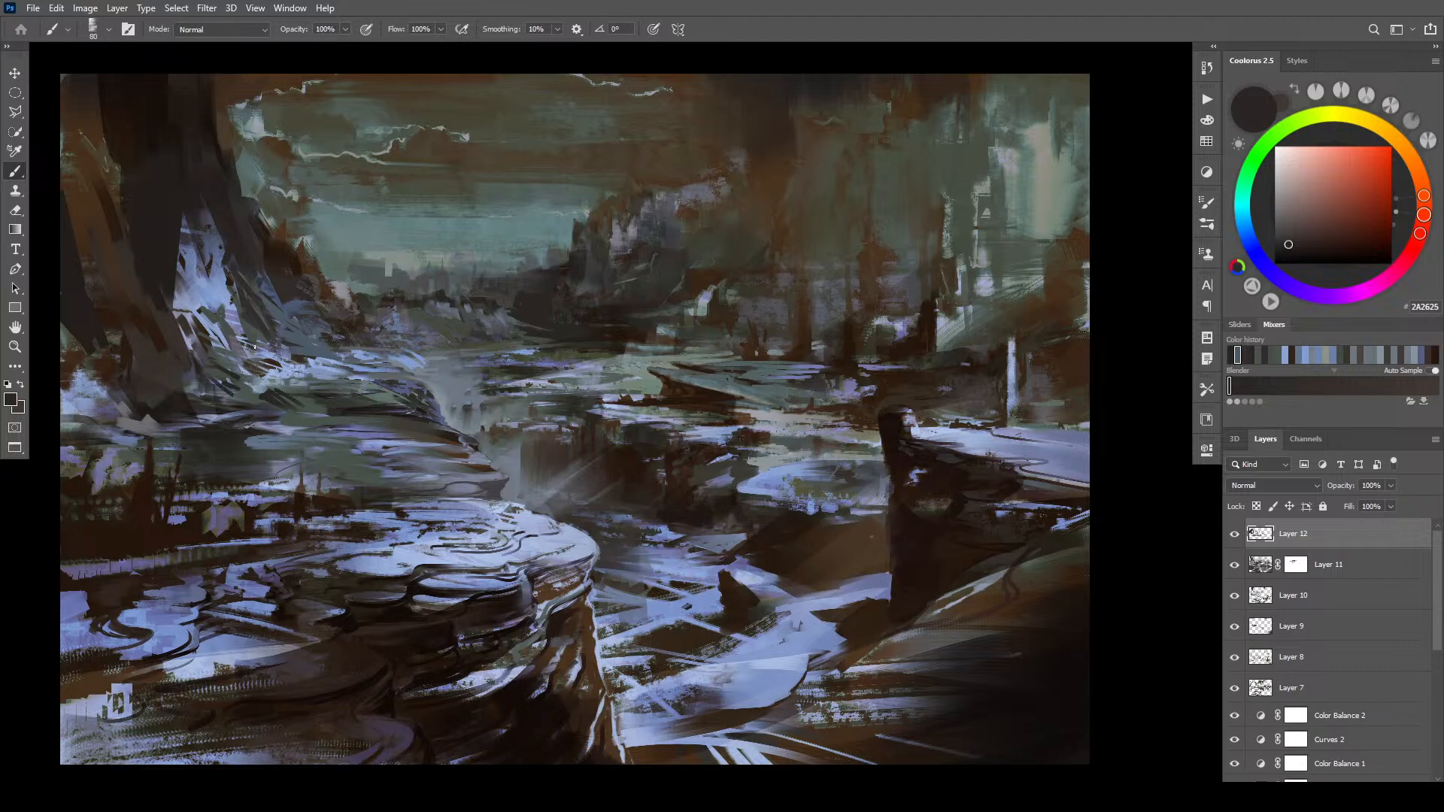
{"action": "left_click_drag", "start_coordinate": [176, 280], "coordinate": [192, 303]}
- Paint dark stumps and shadow strokes along the bank below the large tree in sampled near-black at brush size 90
{"action": "mouse_move", "coordinate": [388, 481]}
{"action": "left_mouse_down"}
{"action": "mouse_move", "coordinate": [345, 487]}
{"action": "mouse_move", "coordinate": [388, 485]}
{"action": "mouse_move", "coordinate": [322, 470]}
{"action": "mouse_move", "coordinate": [300, 485]}
{"action": "mouse_move", "coordinate": [299, 471]}
{"action": "mouse_move", "coordinate": [318, 478]}
{"action": "left_mouse_up"}
{"action": "left_click", "coordinate": [322, 474], "text": "alt"}
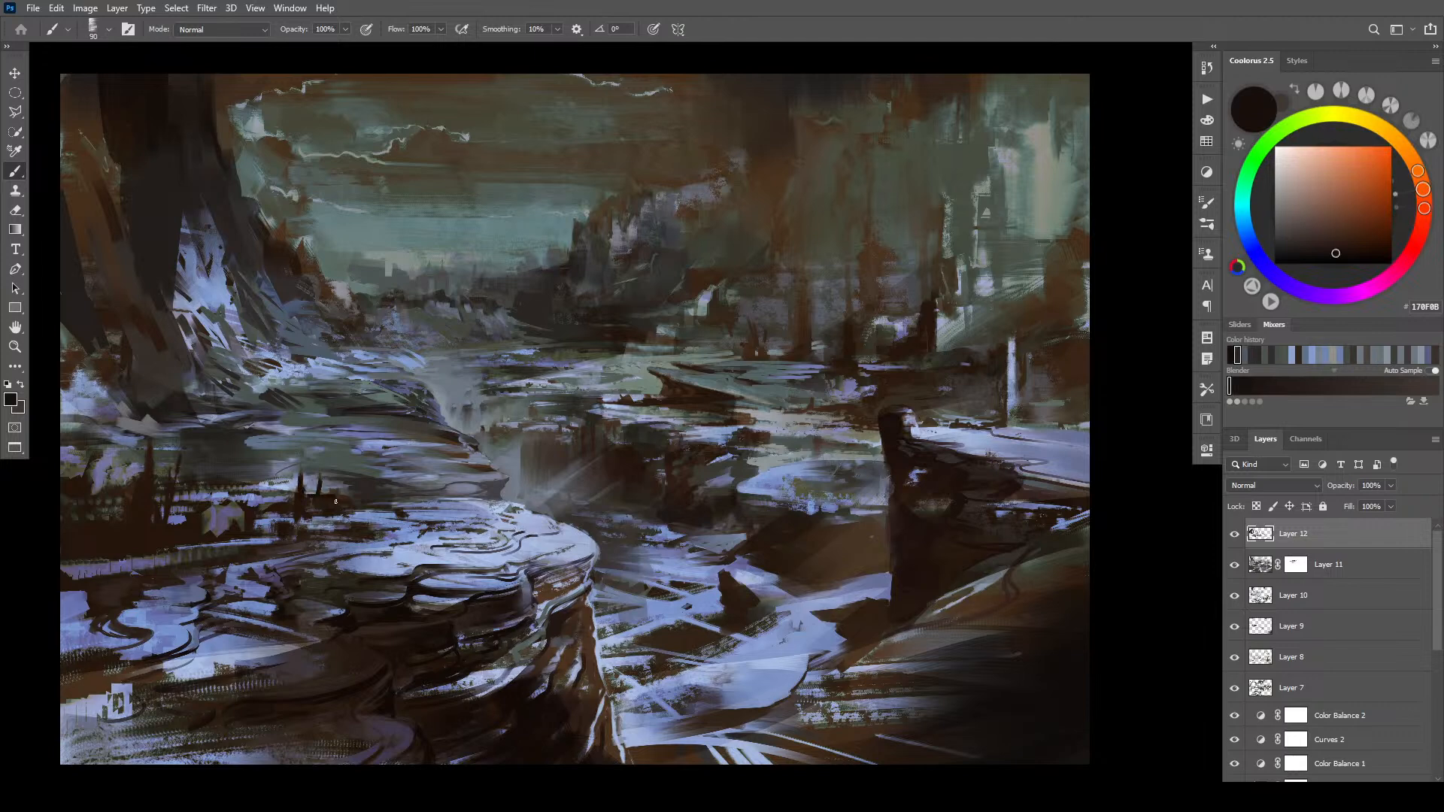
{"action": "mouse_move", "coordinate": [161, 525]}
{"action": "left_mouse_down"}
{"action": "mouse_move", "coordinate": [146, 452]}
{"action": "mouse_move", "coordinate": [148, 527]}
{"action": "mouse_move", "coordinate": [134, 485]}
{"action": "mouse_move", "coordinate": [106, 516]}
{"action": "left_mouse_up"}
- Add small near-black marks along the back edge of the bright foreground ledge, undo the last two strokes, and set the brush to 70
{"action": "key", "text": "bracketright"}
{"action": "key", "text": "bracketright"}
{"action": "key", "text": "bracketright"}
{"action": "key", "text": "bracketright"}
{"action": "key", "text": "bracketright"}
{"action": "key", "text": "bracketright"}
{"action": "key", "text": "bracketright"}
{"action": "key", "text": "bracketright"}
{"action": "key", "text": "bracketright"}
{"action": "key", "text": "bracketright"}
{"action": "key", "text": "bracketright"}
{"action": "key", "text": "bracketleft"}
{"action": "key", "text": "bracketleft"}
{"action": "key", "text": "bracketleft"}
{"action": "key", "text": "bracketleft"}
{"action": "key", "text": "bracketleft"}
{"action": "key", "text": "bracketleft"}
{"action": "left_click_drag", "start_coordinate": [398, 503], "coordinate": [435, 494]}
{"action": "key", "text": "bracketleft"}
{"action": "key", "text": "bracketleft"}
{"action": "key", "text": "ctrl+z"}
{"action": "key", "text": "ctrl+z"}
{"action": "key", "text": "bracketright"}
{"action": "key", "text": "bracketright"}
{"action": "key", "text": "bracketright"}
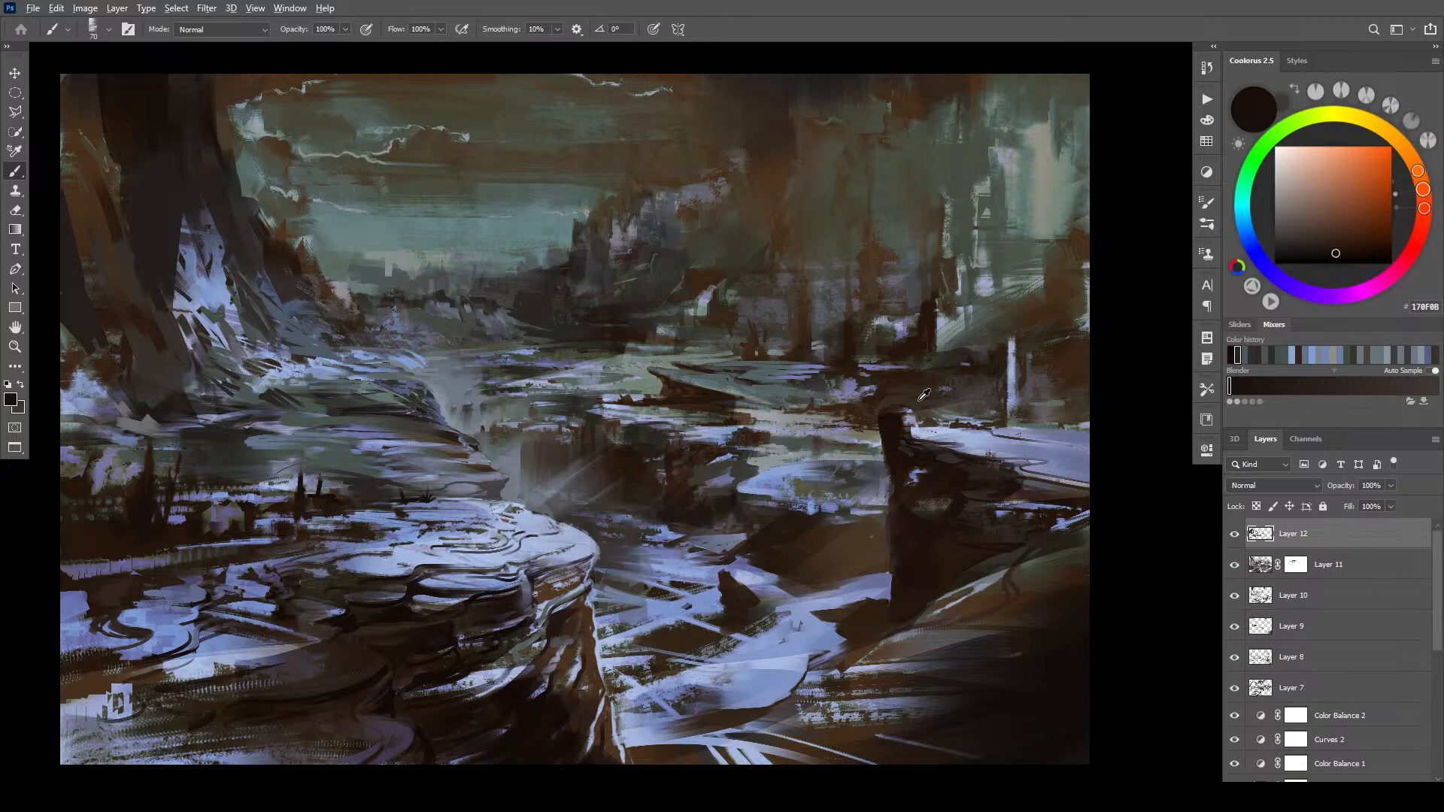
- Reshape the head of the dark pillar at the right cliff's edge with sampled brown and olive-grey strokes
{"action": "left_click", "coordinate": [922, 416], "text": "alt"}
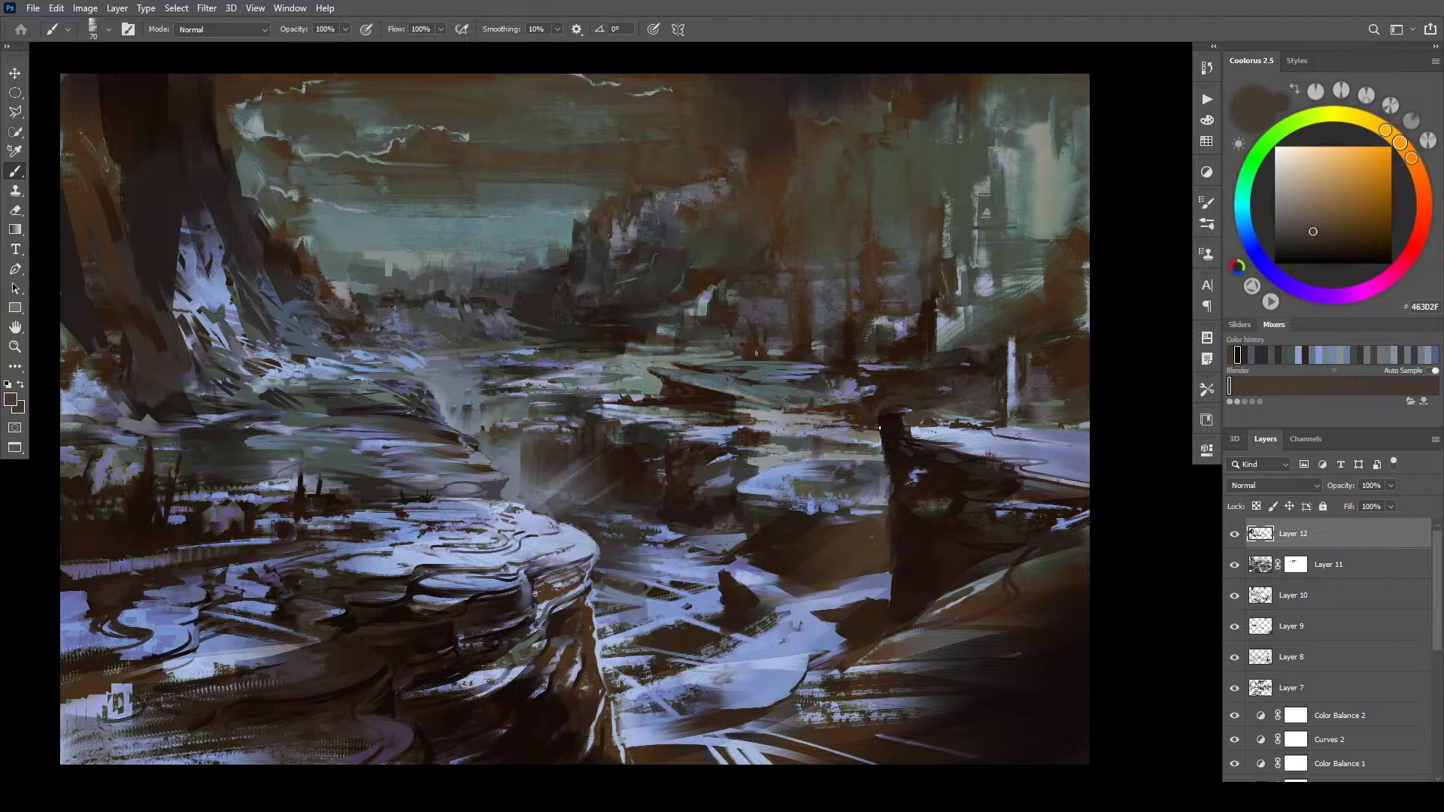
{"action": "left_click", "coordinate": [879, 434], "text": "alt"}
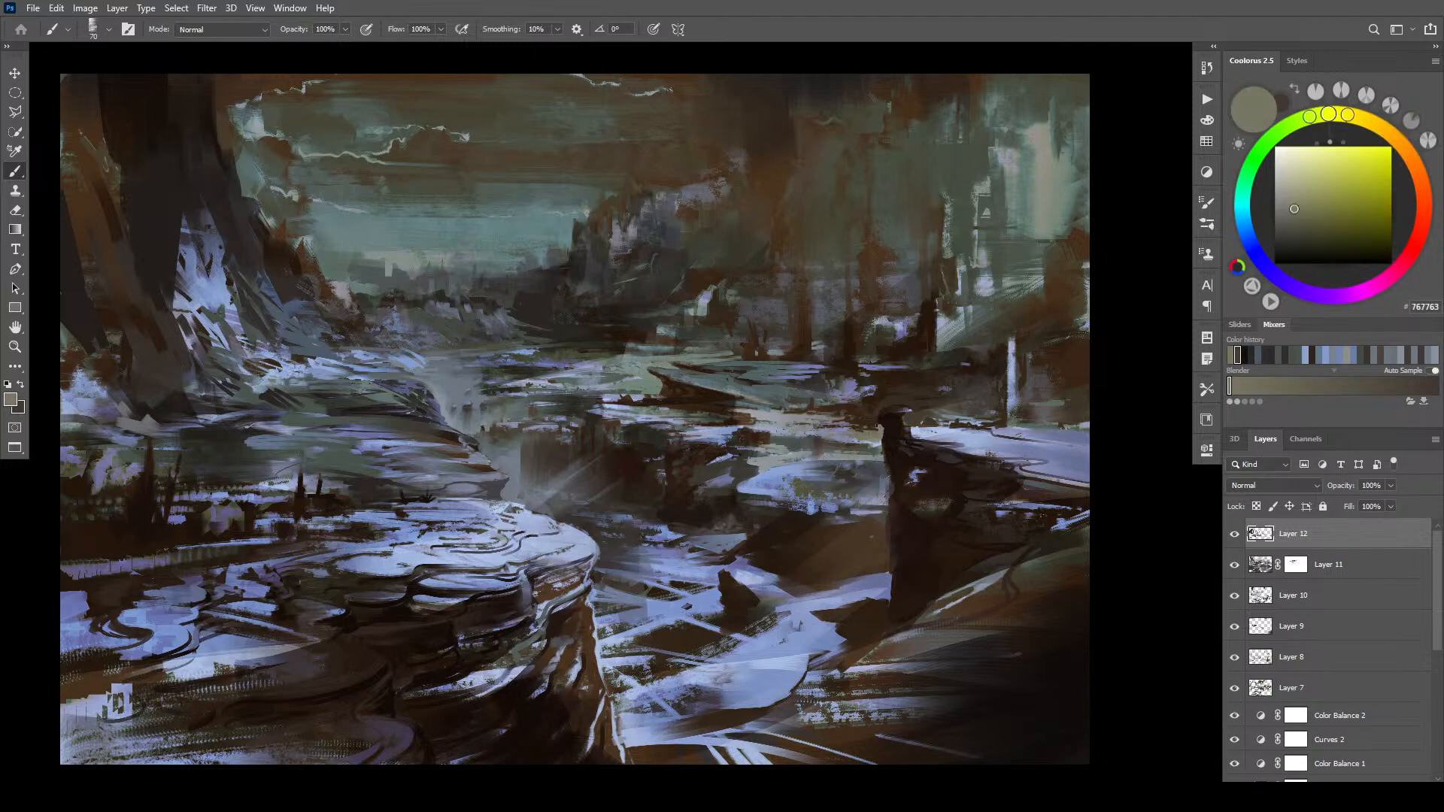
{"action": "left_click", "coordinate": [888, 406], "text": "alt"}
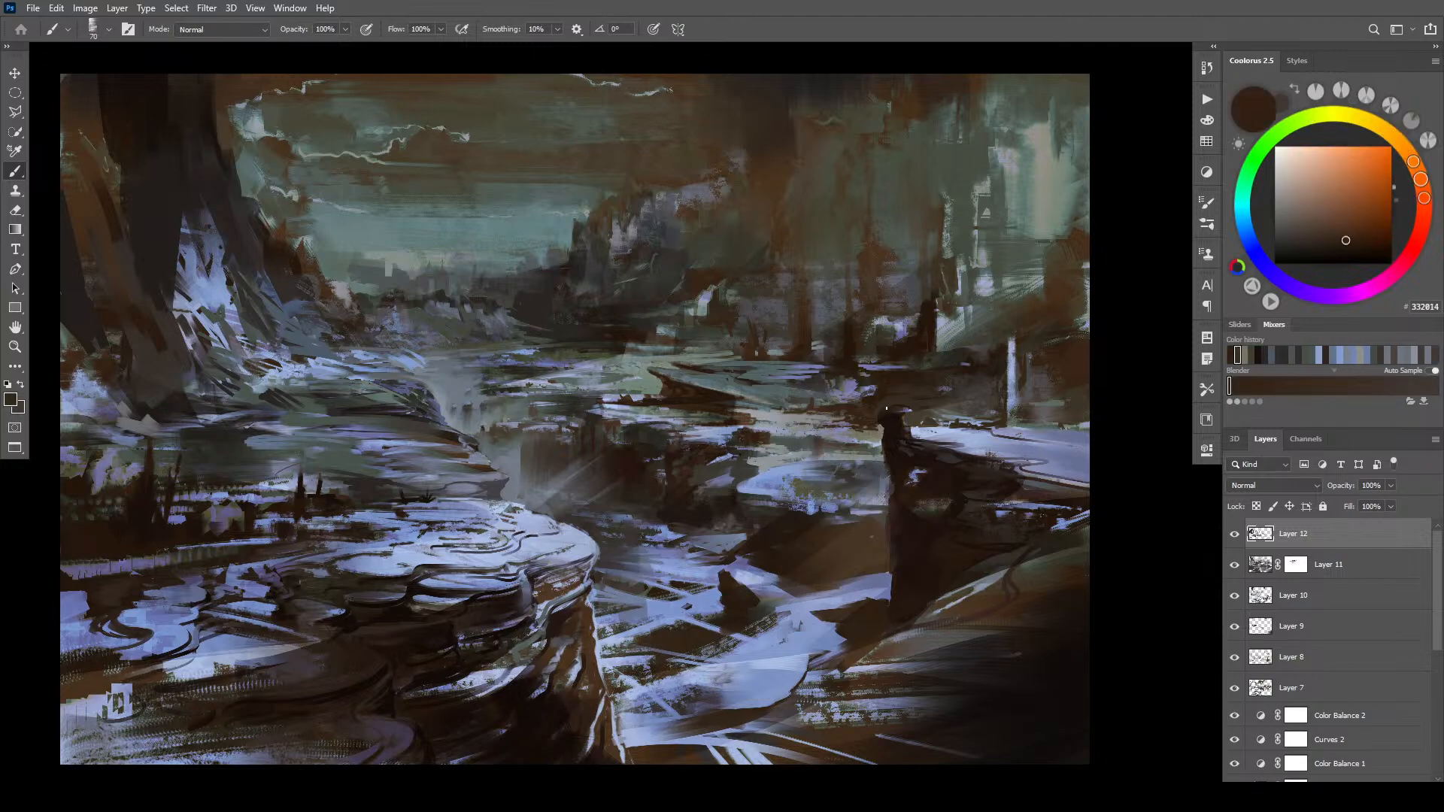
{"action": "left_click", "coordinate": [881, 429], "text": "alt"}
{"action": "left_click", "coordinate": [873, 428], "text": "alt"}
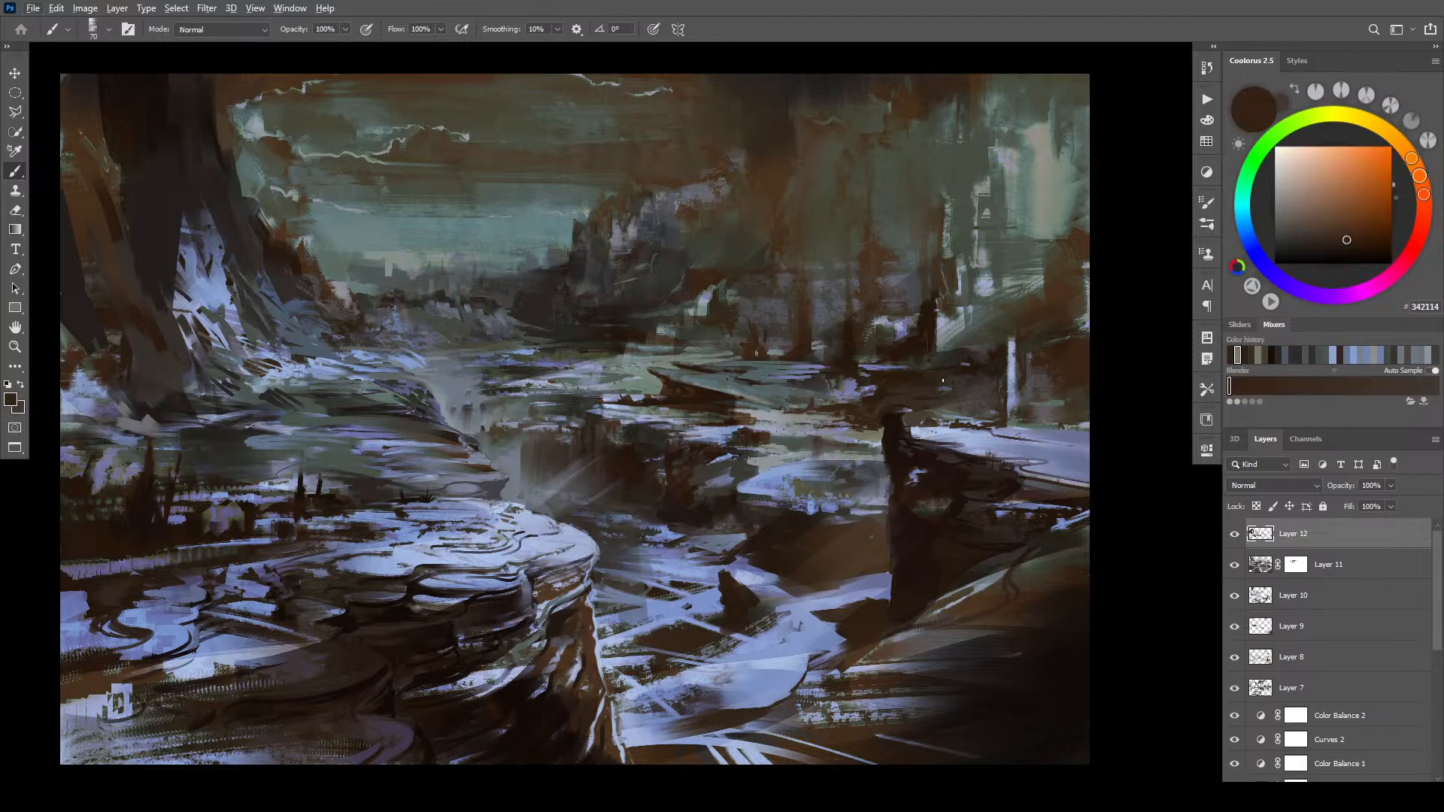
{"action": "left_click", "coordinate": [909, 409], "text": "alt"}
{"action": "left_click_drag", "start_coordinate": [911, 411], "coordinate": [926, 426]}
{"action": "key", "text": "ctrl+z"}
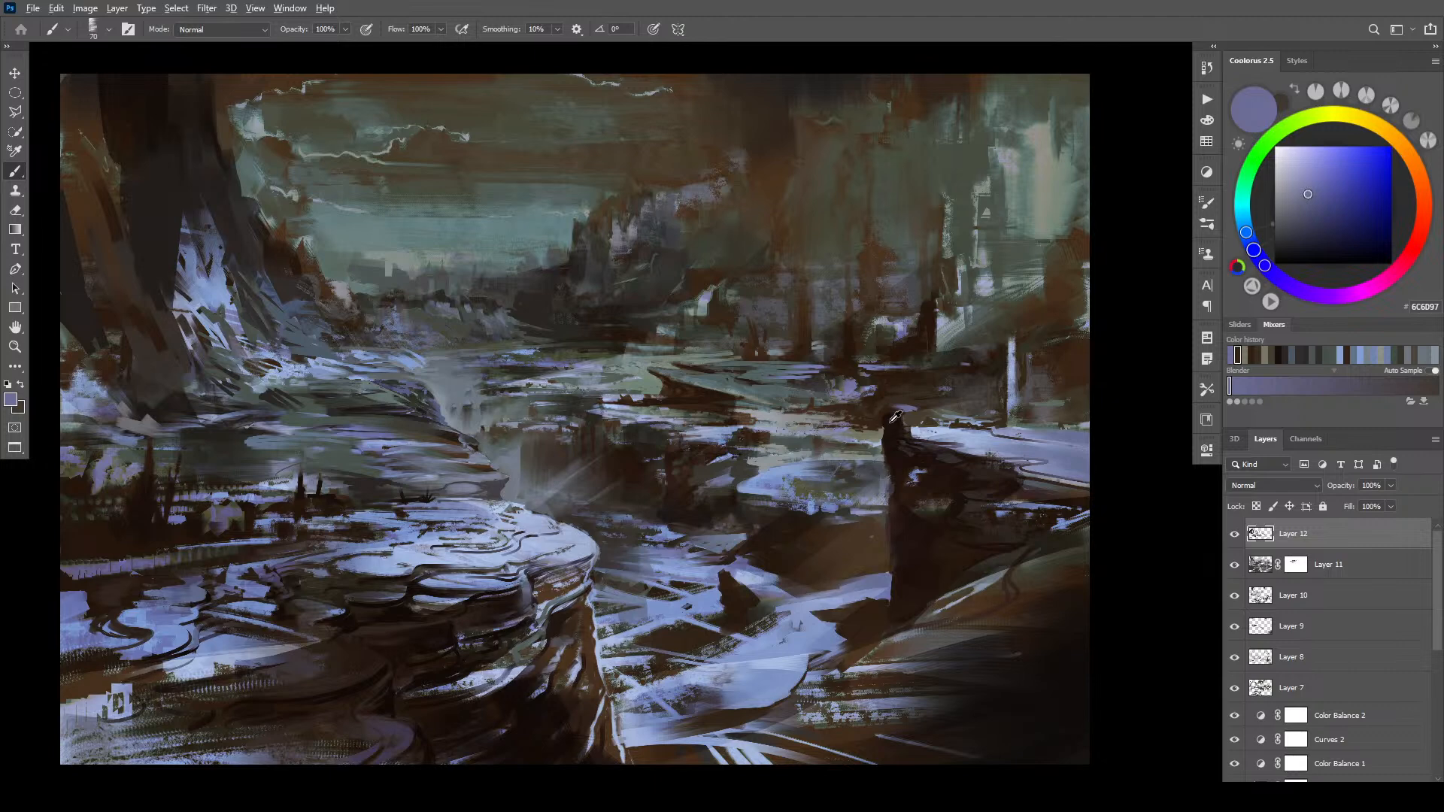
- Define the pillar's head and outer edge with sampled near-black strokes
{"action": "left_click", "coordinate": [886, 419], "text": "alt"}
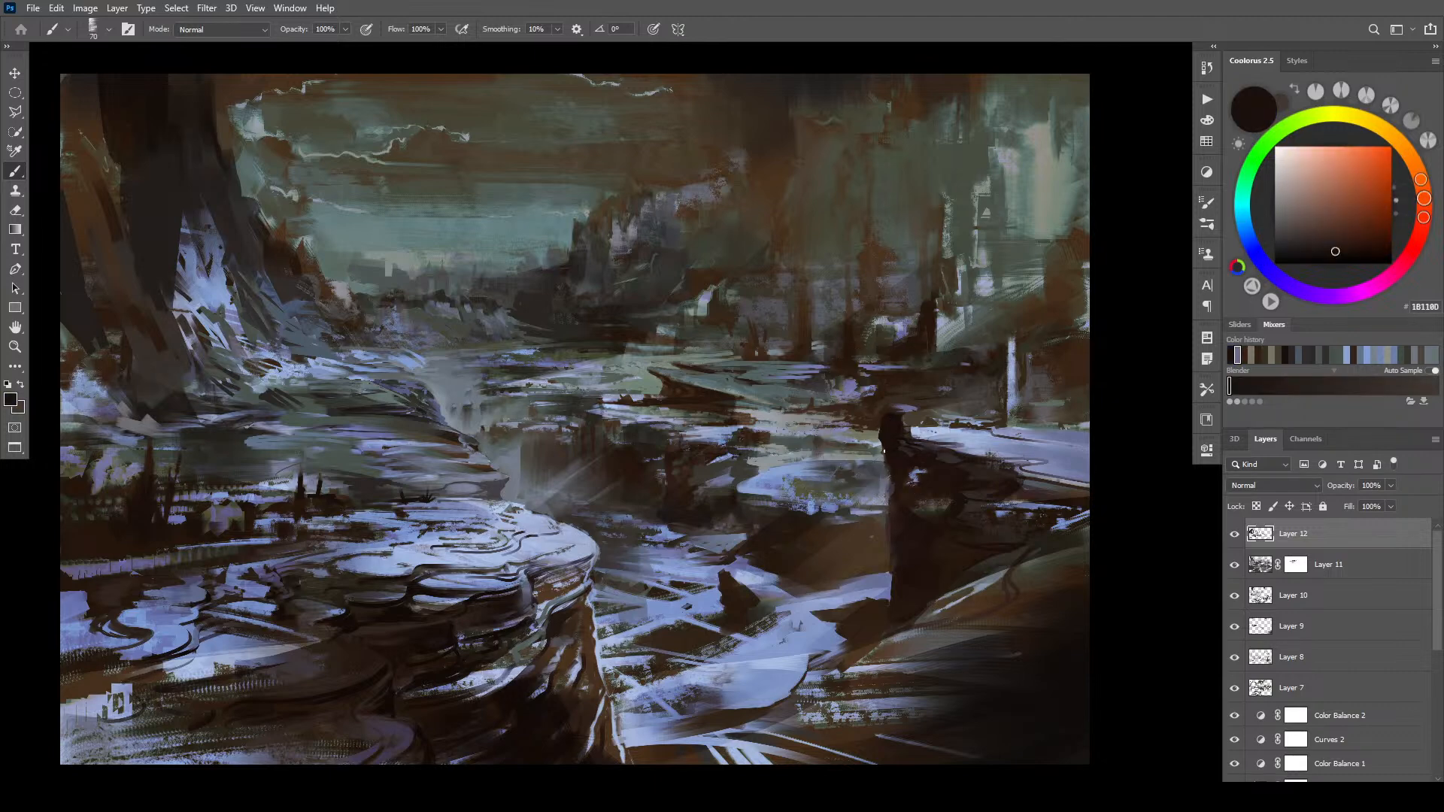
{"action": "left_click_drag", "start_coordinate": [883, 467], "coordinate": [888, 481]}
{"action": "key", "text": "bracketright"}
{"action": "key", "text": "bracketright"}
{"action": "key", "text": "bracketright"}
{"action": "key", "text": "bracketright"}
{"action": "key", "text": "bracketright"}
{"action": "key", "text": "bracketleft"}
- Rework the cliff top beside the pillar with sampled light blue, violet and dark strokes at brush sizes 90 and 100
{"action": "left_click", "coordinate": [914, 436], "text": "alt"}
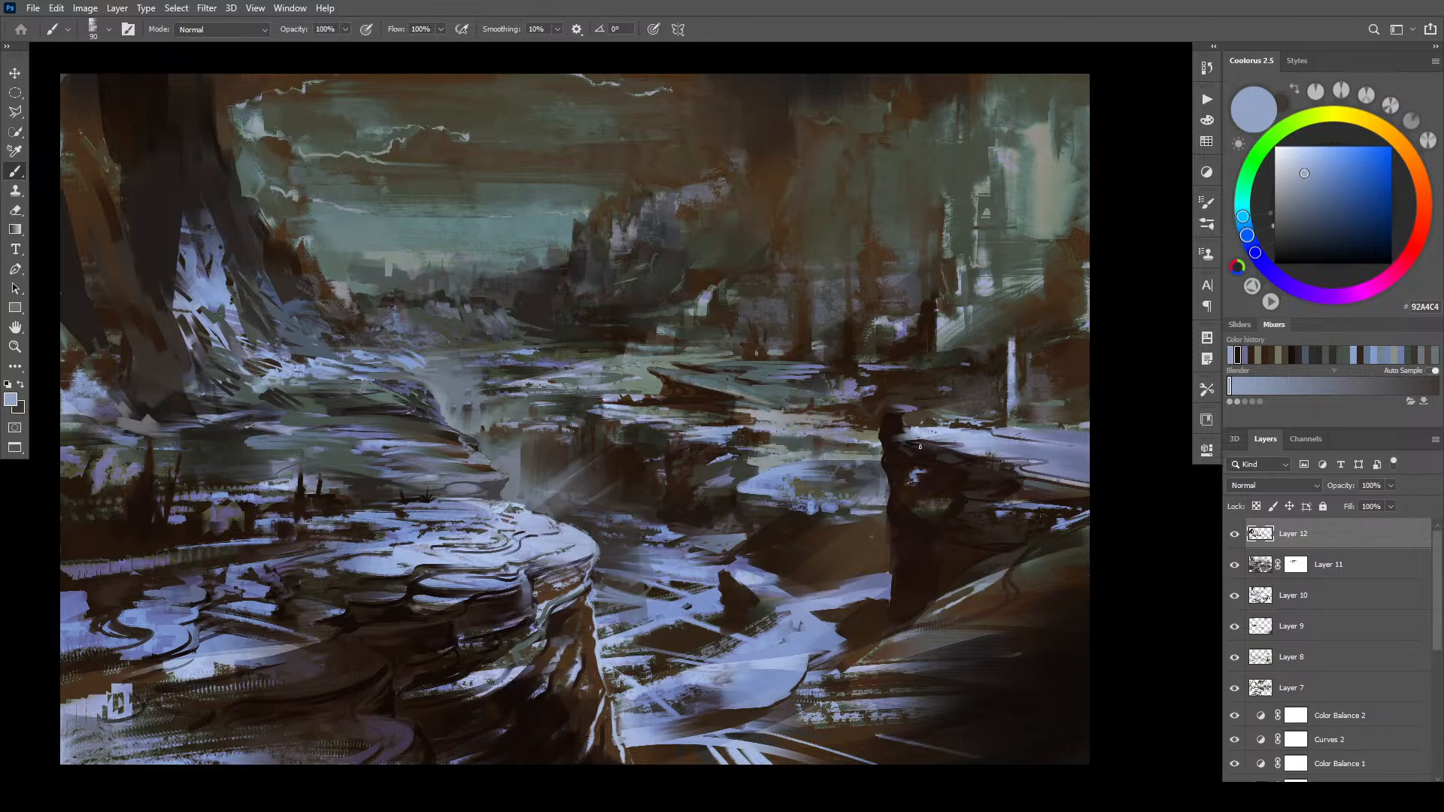
{"action": "left_click", "coordinate": [916, 449], "text": "alt"}
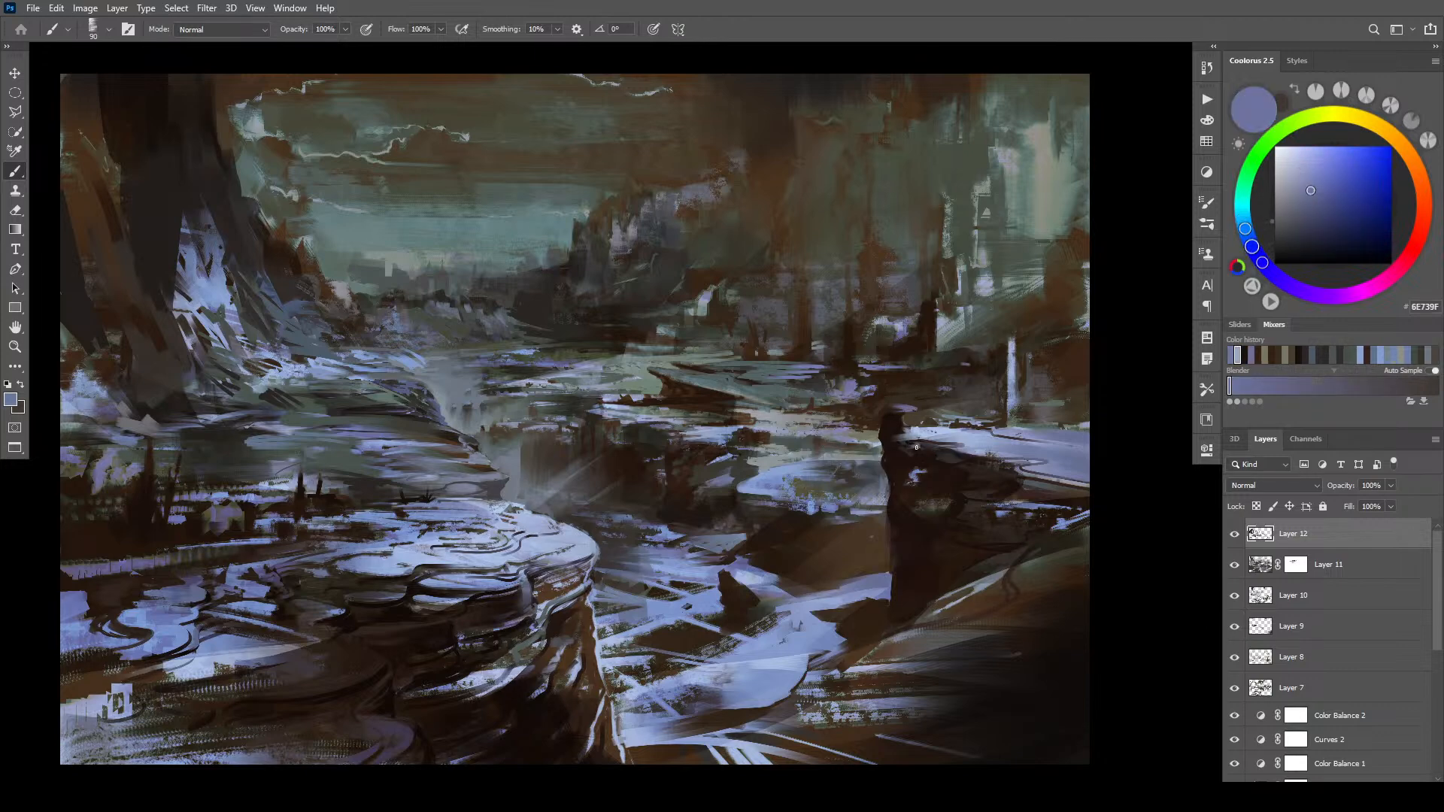
{"action": "left_click", "coordinate": [924, 448], "text": "alt"}
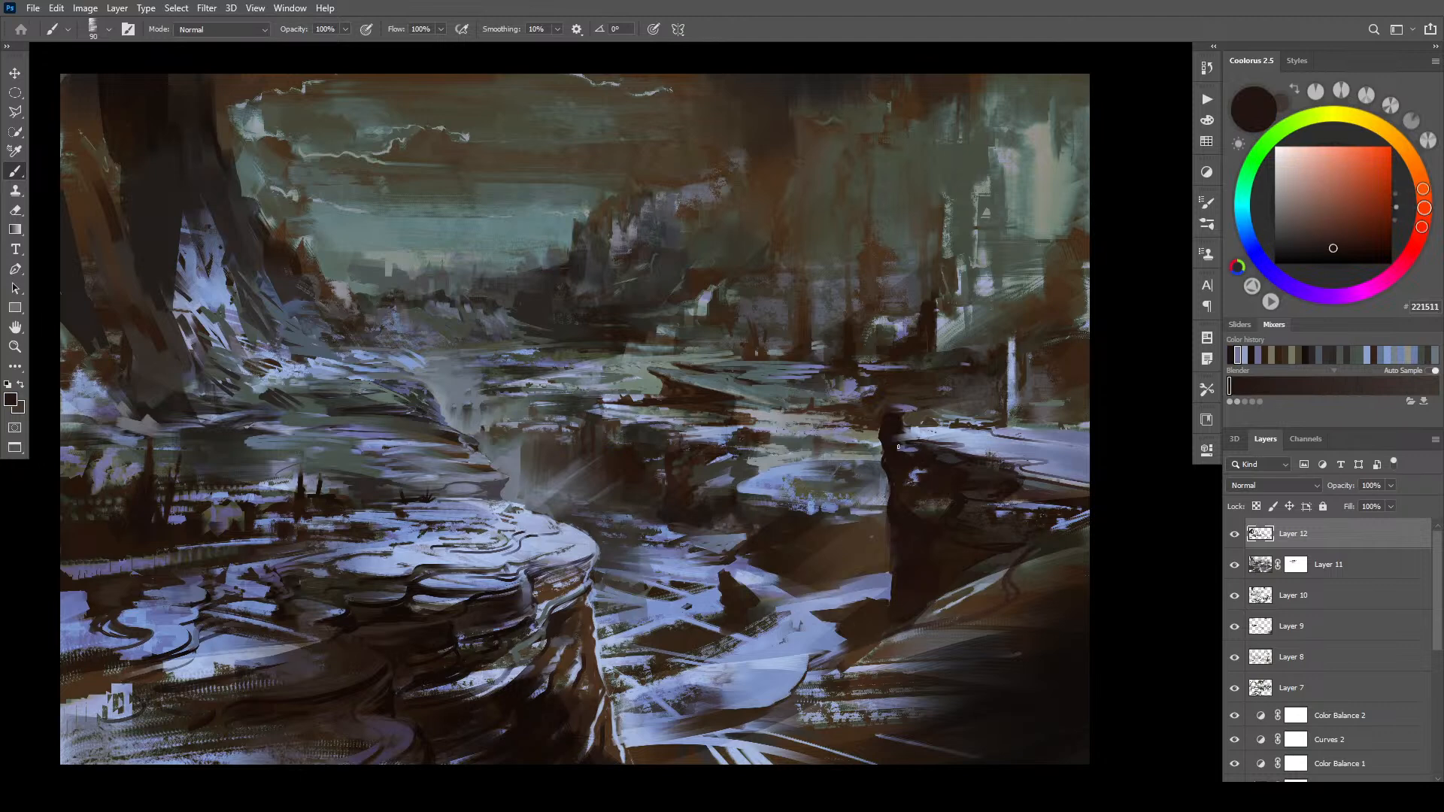
{"action": "left_click", "coordinate": [904, 449], "text": "alt"}
{"action": "key", "text": "bracketright"}
{"action": "left_click", "coordinate": [921, 454], "text": "alt"}
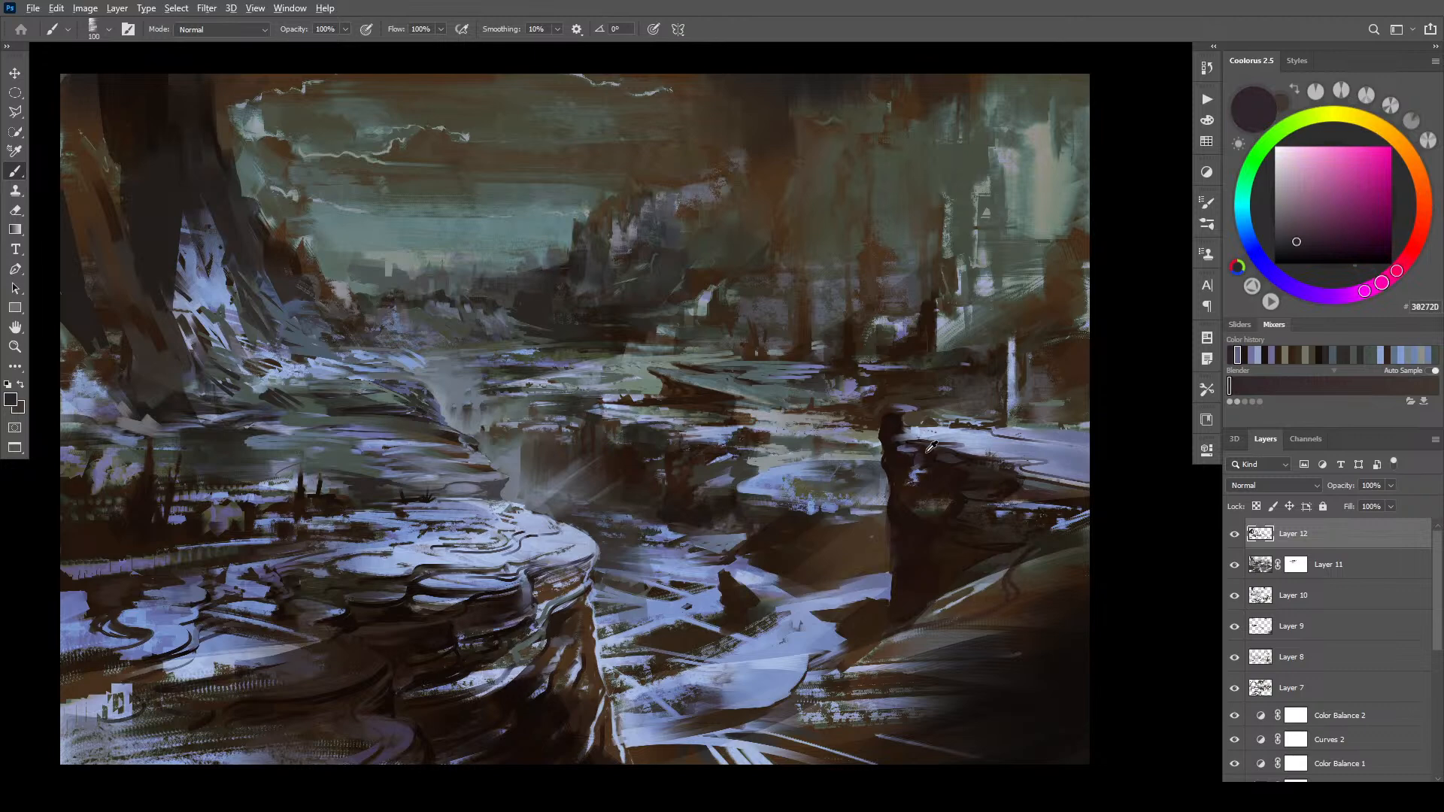
- Cover the light marks on the cliff face beside the pillar with sampled dark brown using a larger brush
{"action": "left_click", "coordinate": [926, 453], "text": "alt"}
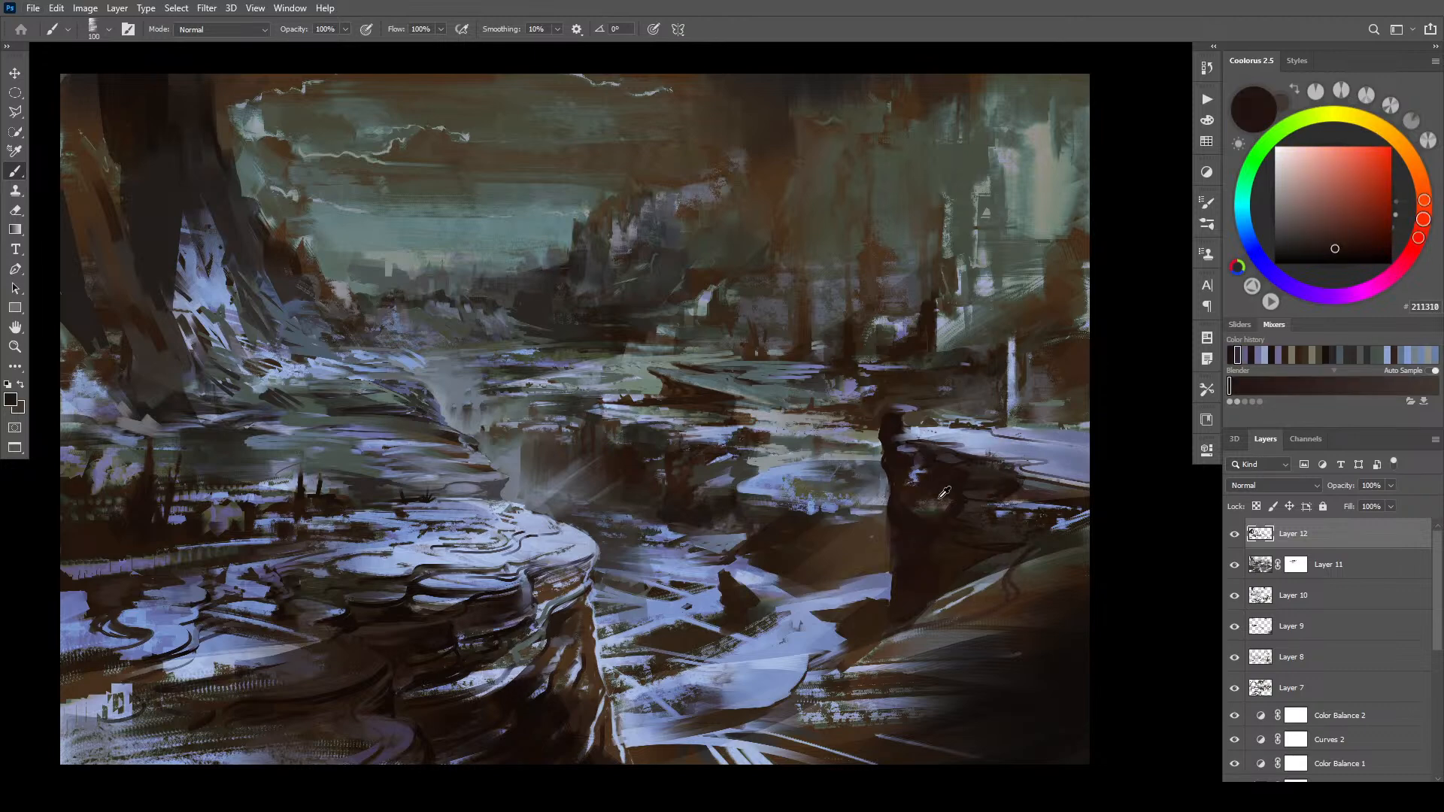
{"action": "left_click", "coordinate": [936, 482], "text": "alt"}
{"action": "key", "text": "bracketright"}
{"action": "key", "text": "bracketright"}
{"action": "key", "text": "bracketright"}
{"action": "key", "text": "bracketright"}
{"action": "left_click_drag", "start_coordinate": [922, 471], "coordinate": [904, 486]}
{"action": "key", "text": "bracketleft"}
{"action": "key", "text": "bracketleft"}
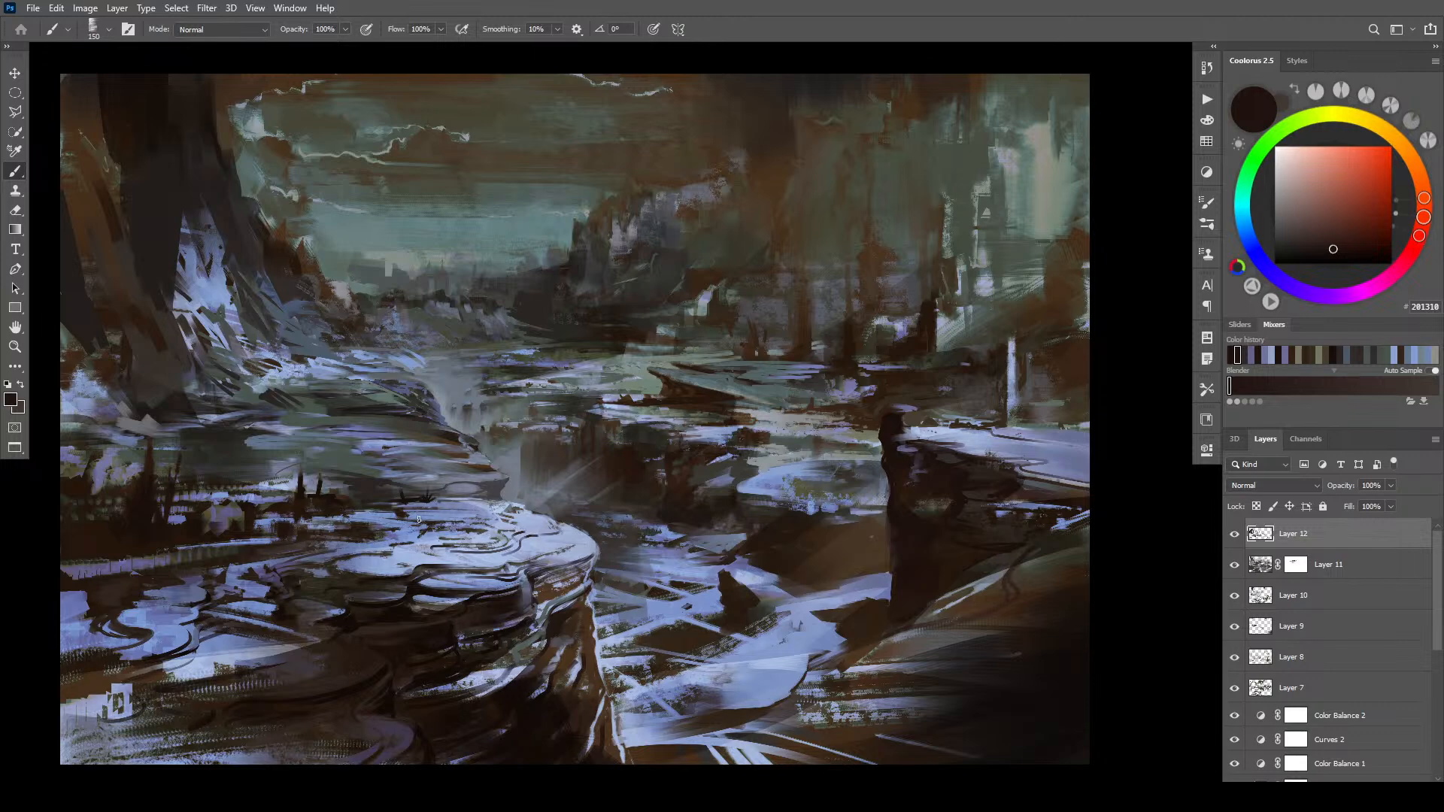
- Darken the bright top of the foreground ledge with horizontal strokes in sampled dark brown, up to brush size 175
{"action": "left_click", "coordinate": [429, 519], "text": "alt"}
{"action": "left_click_drag", "start_coordinate": [361, 527], "coordinate": [453, 546]}
{"action": "key", "text": "bracketright"}
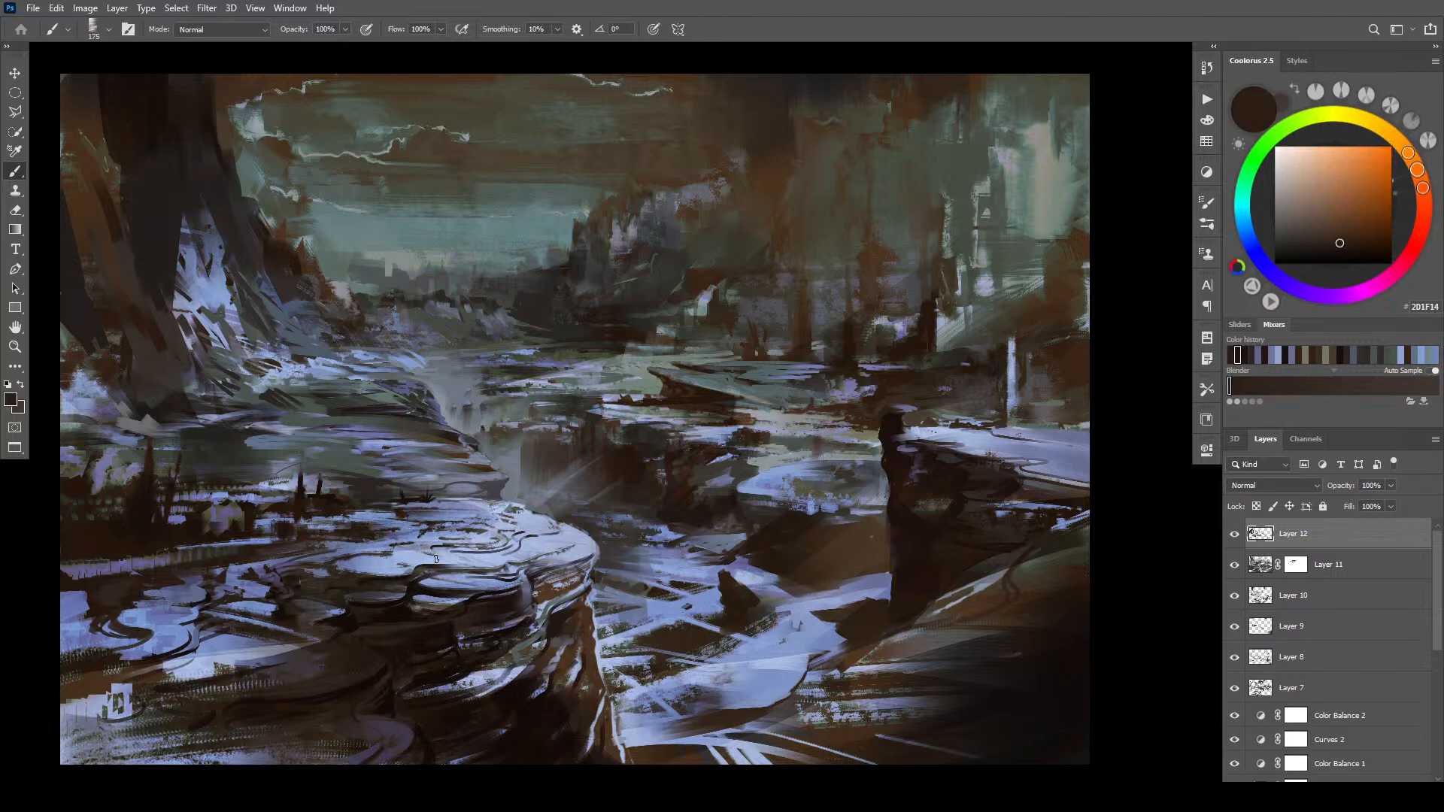
{"action": "mouse_move", "coordinate": [352, 563]}
{"action": "left_mouse_down"}
{"action": "mouse_move", "coordinate": [408, 559]}
{"action": "mouse_move", "coordinate": [391, 563]}
{"action": "left_mouse_up"}
{"action": "mouse_move", "coordinate": [435, 554]}
{"action": "left_mouse_down"}
{"action": "mouse_move", "coordinate": [490, 559]}
{"action": "mouse_move", "coordinate": [569, 526]}
{"action": "left_mouse_up"}
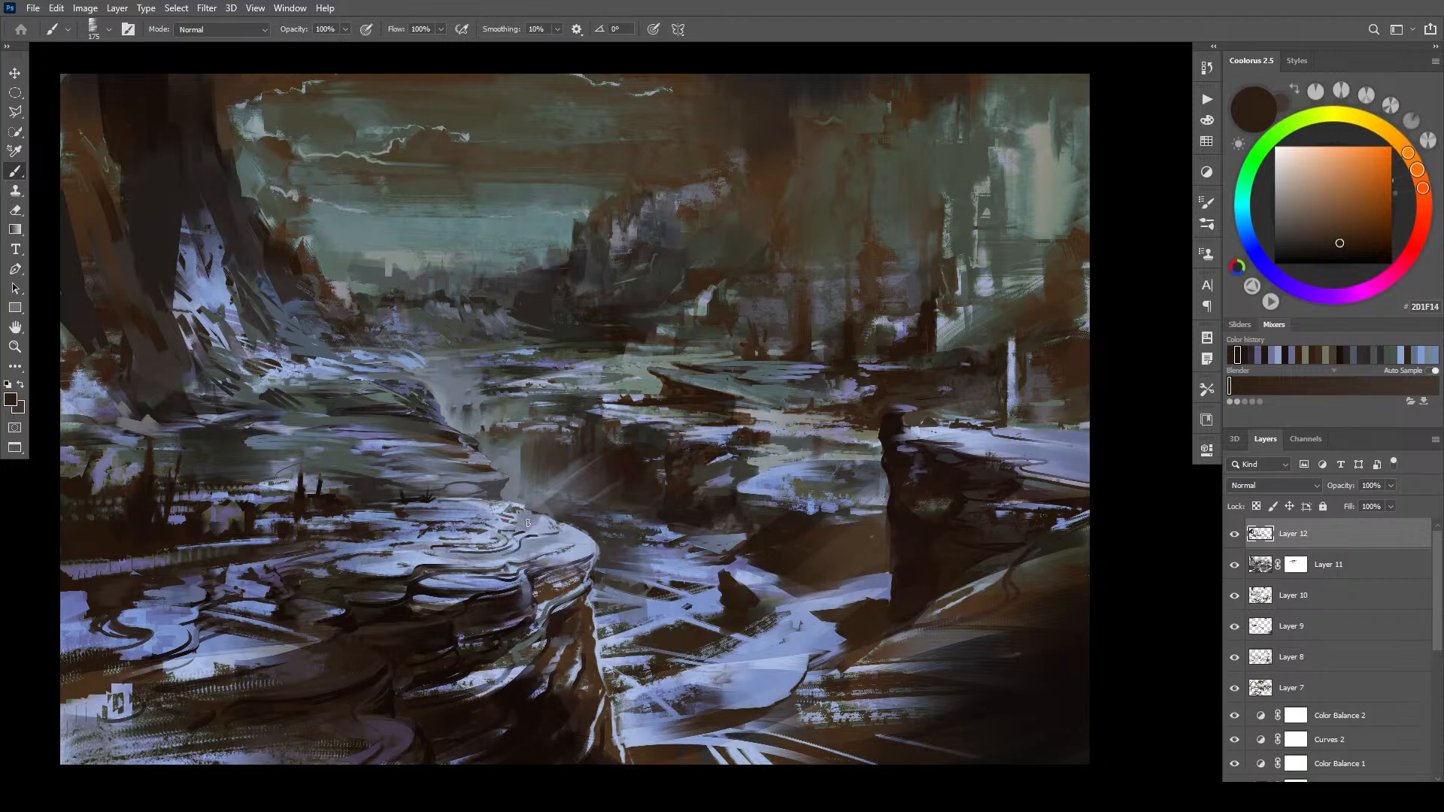
- Break up the back edge of the bright foreground ledge with finer dark brown strokes at brush size 80
{"action": "key", "text": "bracketleft"}
{"action": "key", "text": "bracketleft"}
{"action": "key", "text": "bracketleft"}
{"action": "key", "text": "bracketleft"}
{"action": "key", "text": "["}
{"action": "mouse_move", "coordinate": [504, 512]}
{"action": "left_mouse_down"}
{"action": "mouse_move", "coordinate": [492, 509]}
{"action": "mouse_move", "coordinate": [516, 508]}
{"action": "mouse_move", "coordinate": [485, 514]}
{"action": "mouse_move", "coordinate": [502, 519]}
{"action": "mouse_move", "coordinate": [464, 503]}
{"action": "left_mouse_up"}
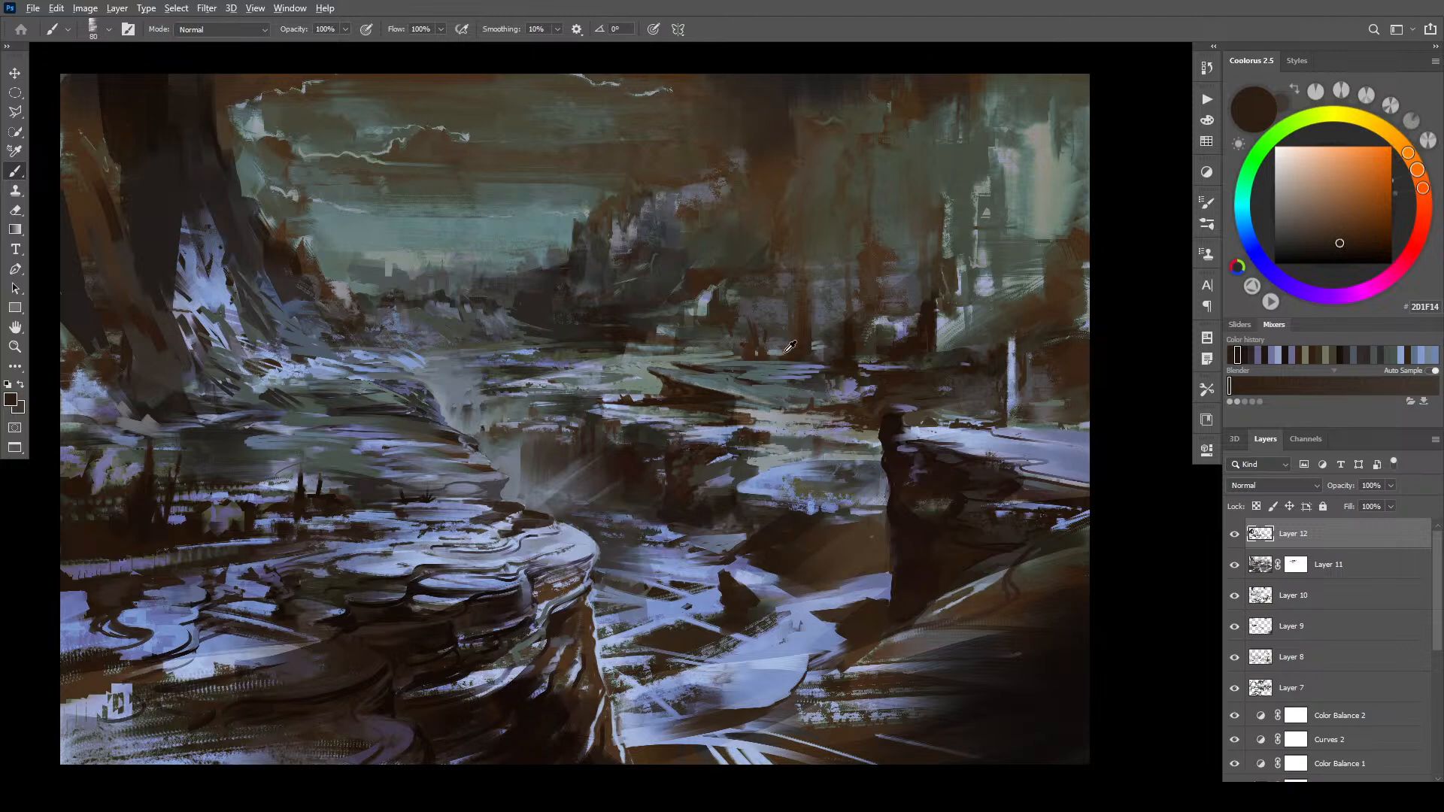
- Touch up the distant tree line and skyline with sampled dark brown and grey-green
{"action": "left_click", "coordinate": [777, 349], "text": "alt"}
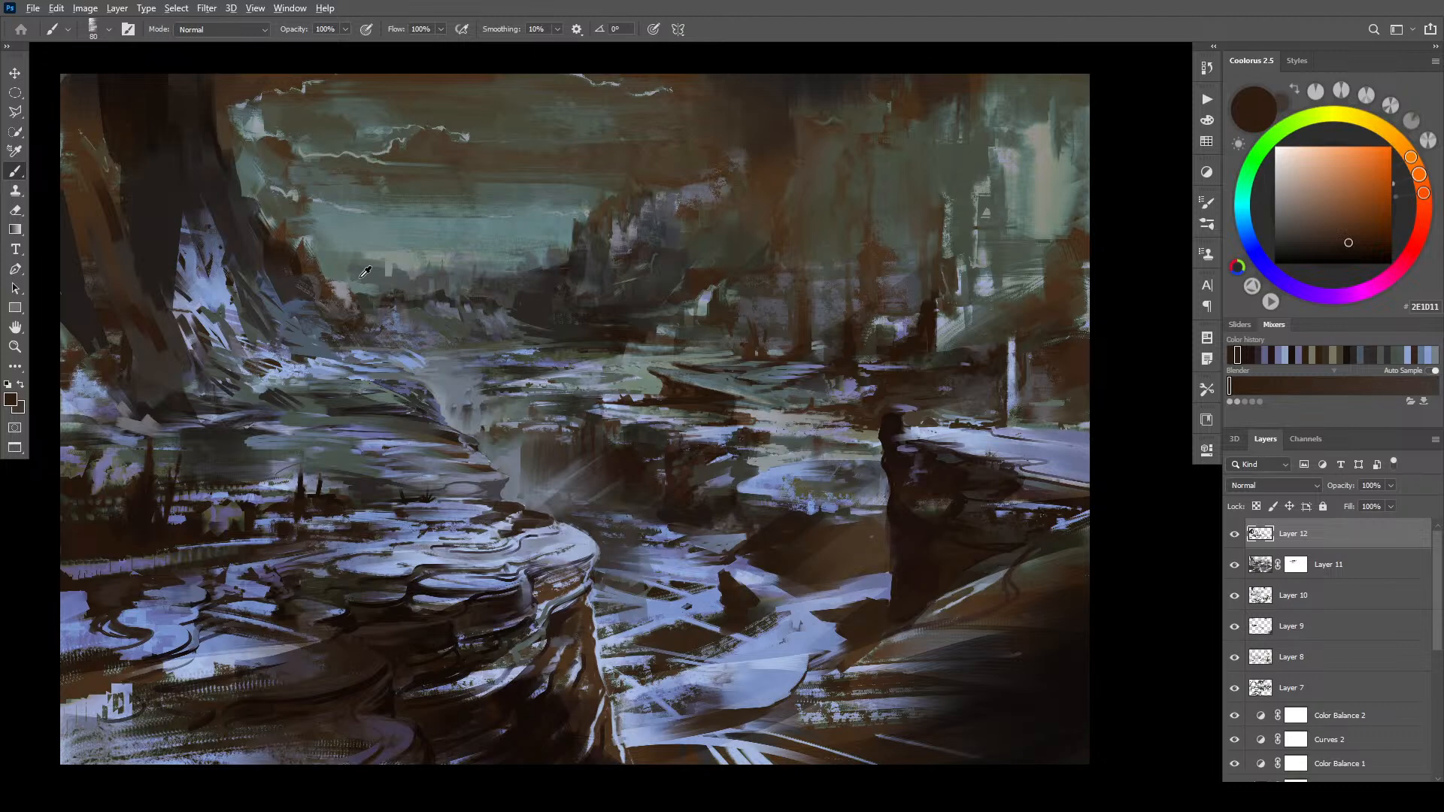
{"action": "left_click", "coordinate": [369, 275], "text": "alt"}
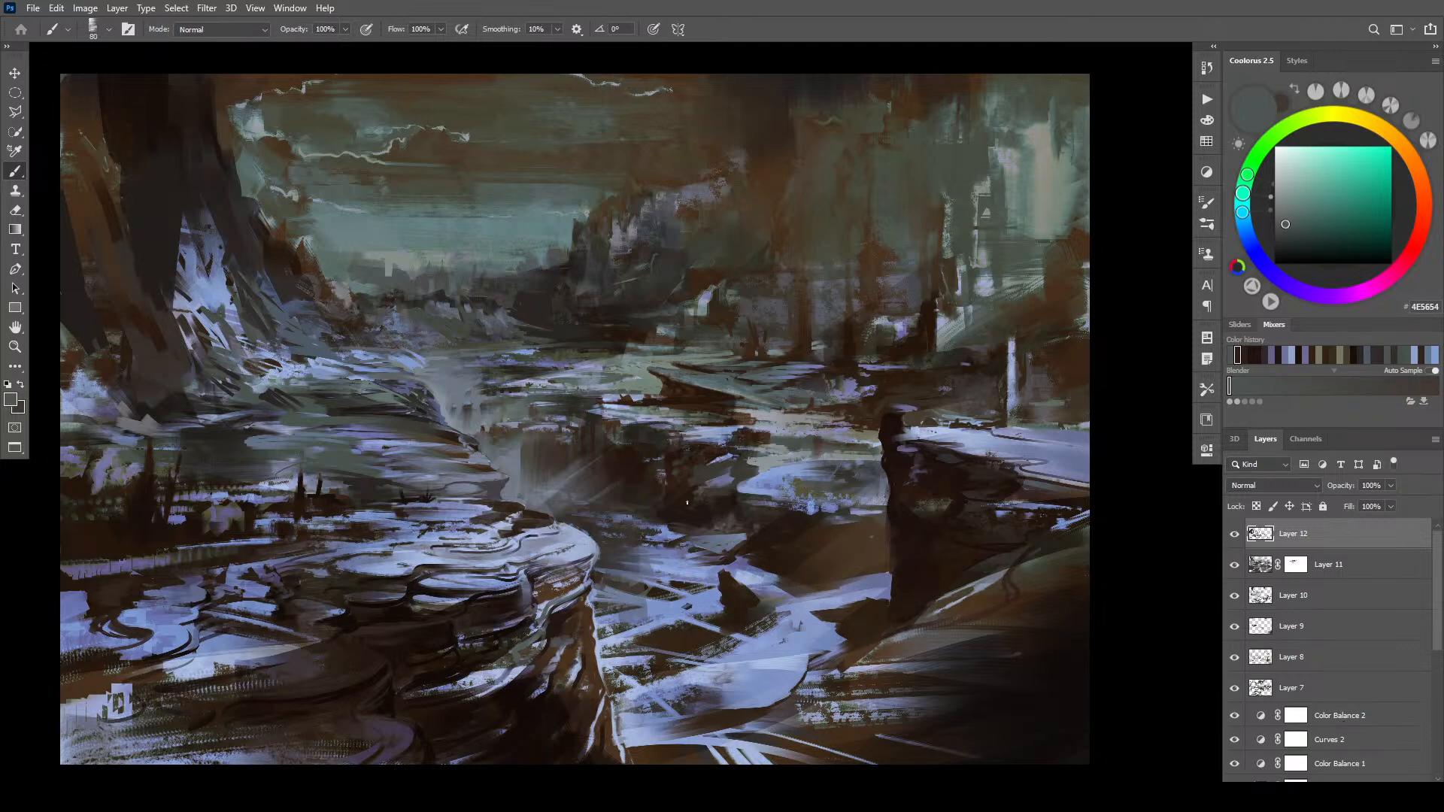
- Add a Color Balance adjustment above Layer 12 and rebalance its midtones and shadows, pushing the shadows toward red and magenta
{"action": "left_click", "coordinate": [1325, 788]}
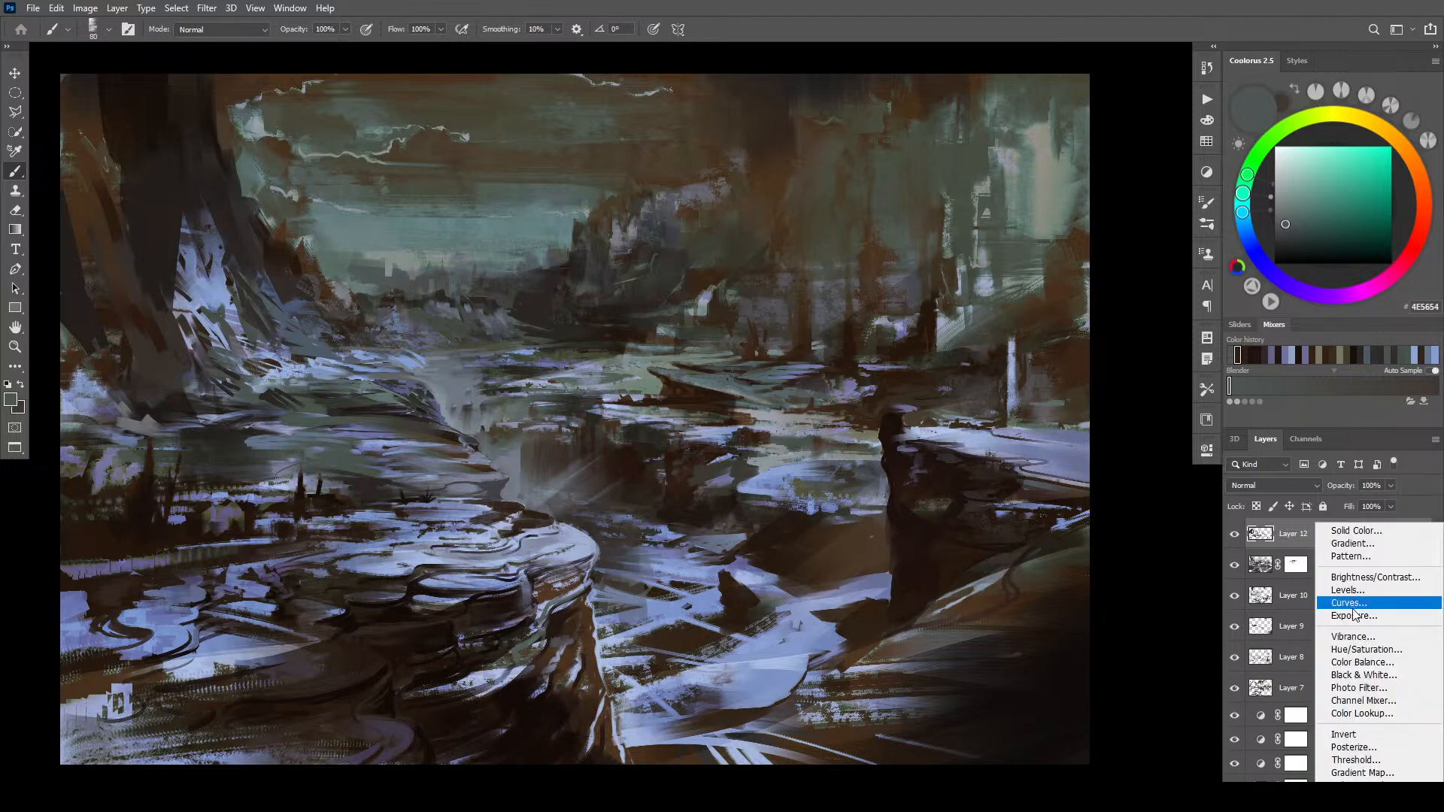
{"action": "left_click", "coordinate": [1367, 664]}
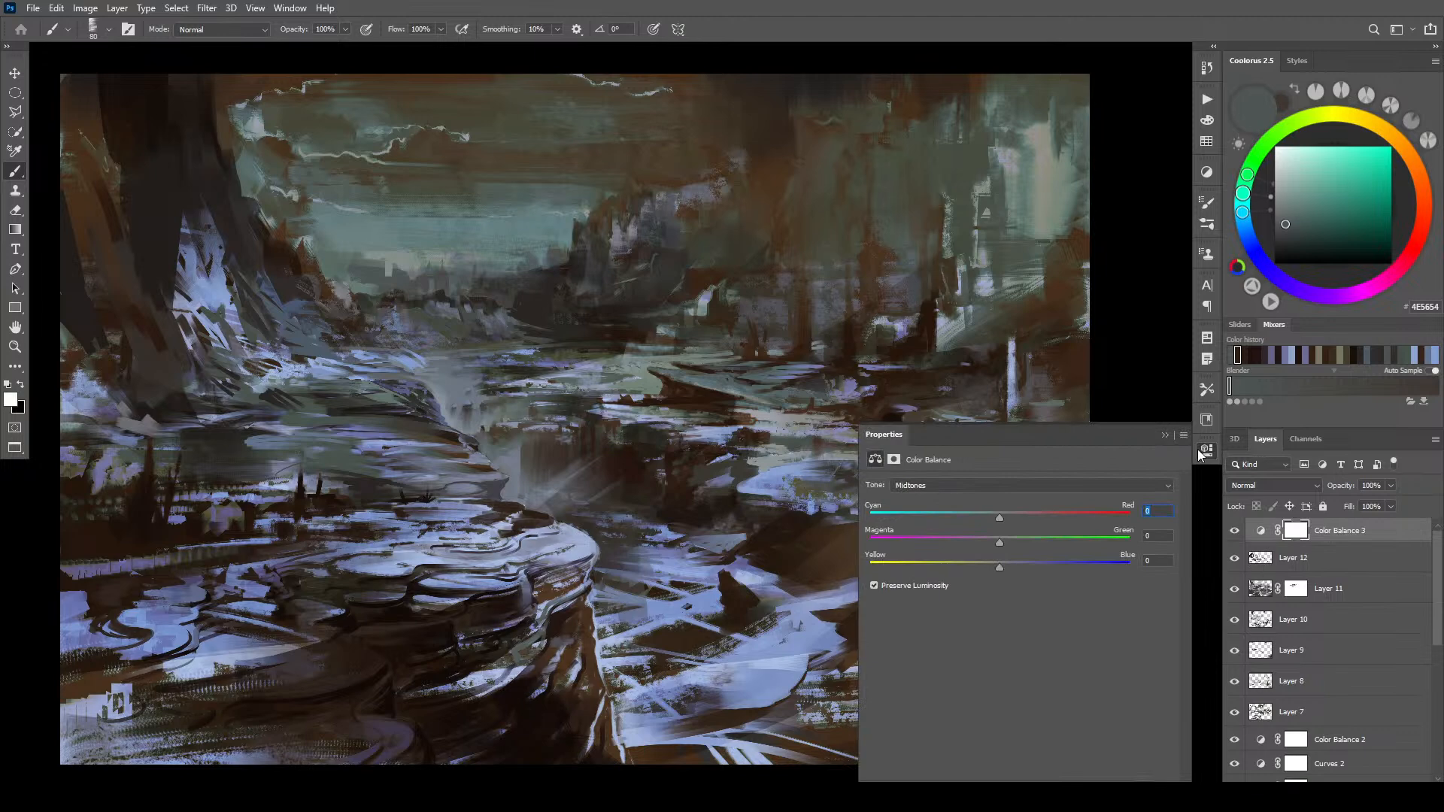
{"action": "mouse_move", "coordinate": [999, 517]}
{"action": "left_mouse_down"}
{"action": "mouse_move", "coordinate": [973, 515]}
{"action": "mouse_move", "coordinate": [1025, 518]}
{"action": "mouse_move", "coordinate": [977, 541]}
{"action": "mouse_move", "coordinate": [1014, 540]}
{"action": "mouse_move", "coordinate": [1025, 566]}
{"action": "mouse_move", "coordinate": [985, 569]}
{"action": "left_mouse_up"}
{"action": "left_click", "coordinate": [959, 491]}
{"action": "left_click", "coordinate": [994, 508]}
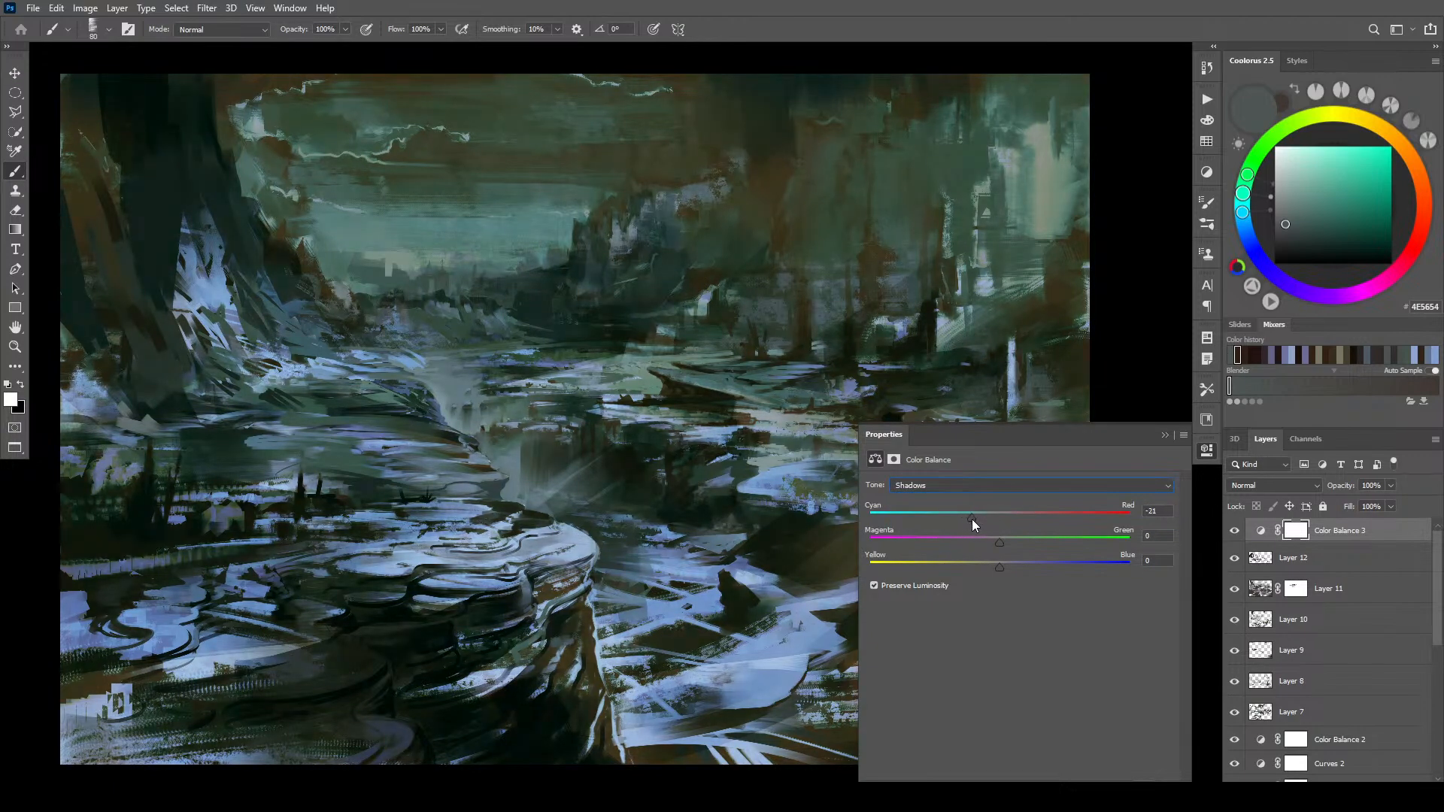
{"action": "mouse_move", "coordinate": [971, 519]}
{"action": "left_mouse_down"}
{"action": "mouse_move", "coordinate": [1031, 517]}
{"action": "mouse_move", "coordinate": [1014, 519]}
{"action": "left_mouse_up"}
{"action": "left_click_drag", "start_coordinate": [1013, 546], "coordinate": [993, 546]}
{"action": "left_click_drag", "start_coordinate": [995, 565], "coordinate": [981, 566]}
{"action": "left_click_drag", "start_coordinate": [997, 569], "coordinate": [999, 567]}
- Set the Color Balance highlights to about -4 cyan-red, -3 magenta-green and +1 yellow-blue, and compare the painting without the adjustment
{"action": "left_click", "coordinate": [978, 485]}
{"action": "left_click", "coordinate": [932, 518]}
{"action": "mouse_move", "coordinate": [991, 517]}
{"action": "left_mouse_down"}
{"action": "mouse_move", "coordinate": [962, 517]}
{"action": "mouse_move", "coordinate": [1039, 522]}
{"action": "left_mouse_up"}
{"action": "mouse_move", "coordinate": [1000, 568]}
{"action": "left_mouse_down"}
{"action": "mouse_move", "coordinate": [955, 568]}
{"action": "mouse_move", "coordinate": [1040, 540]}
{"action": "mouse_move", "coordinate": [977, 543]}
{"action": "mouse_move", "coordinate": [1014, 569]}
{"action": "mouse_move", "coordinate": [972, 565]}
{"action": "left_mouse_up"}
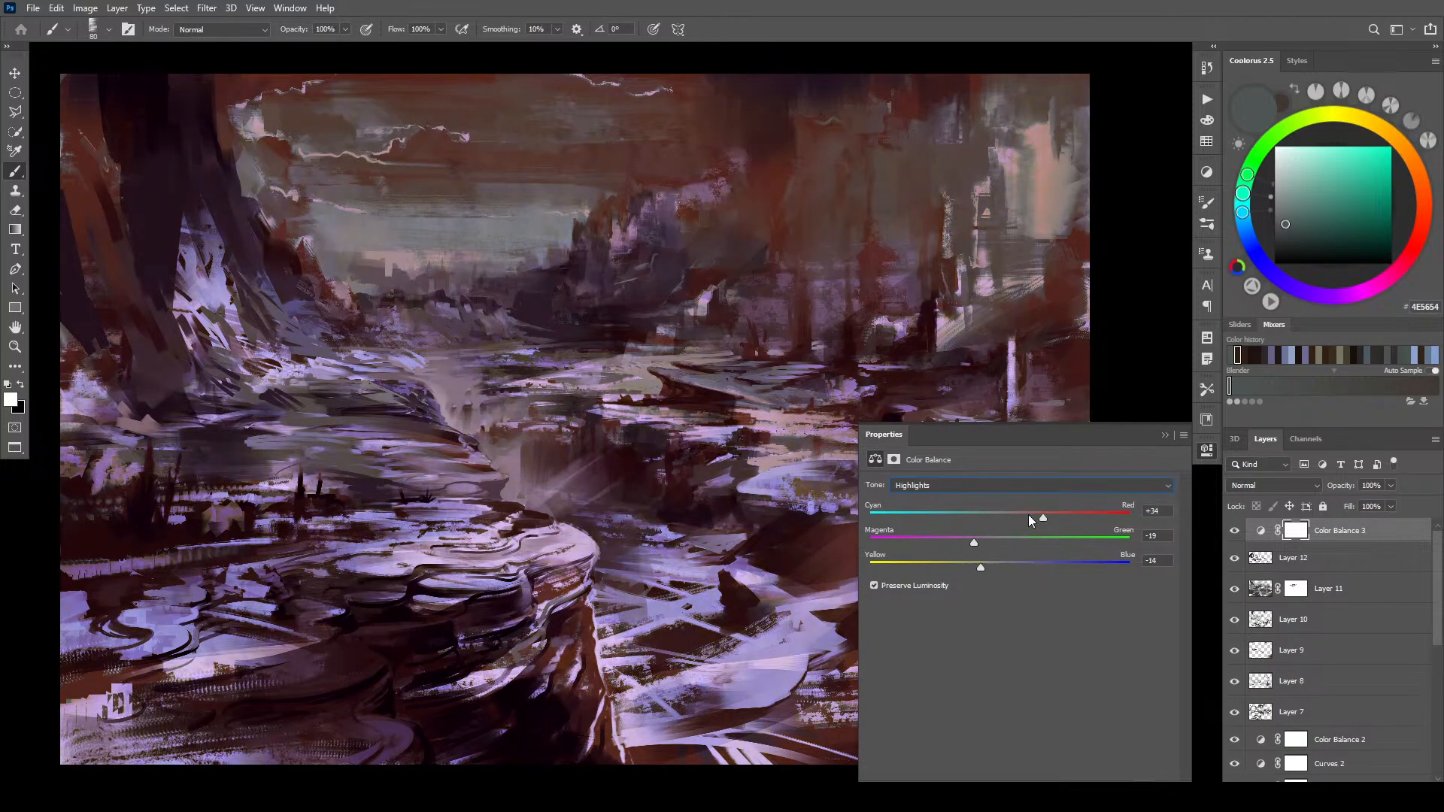
{"action": "left_click_drag", "start_coordinate": [1042, 522], "coordinate": [996, 523]}
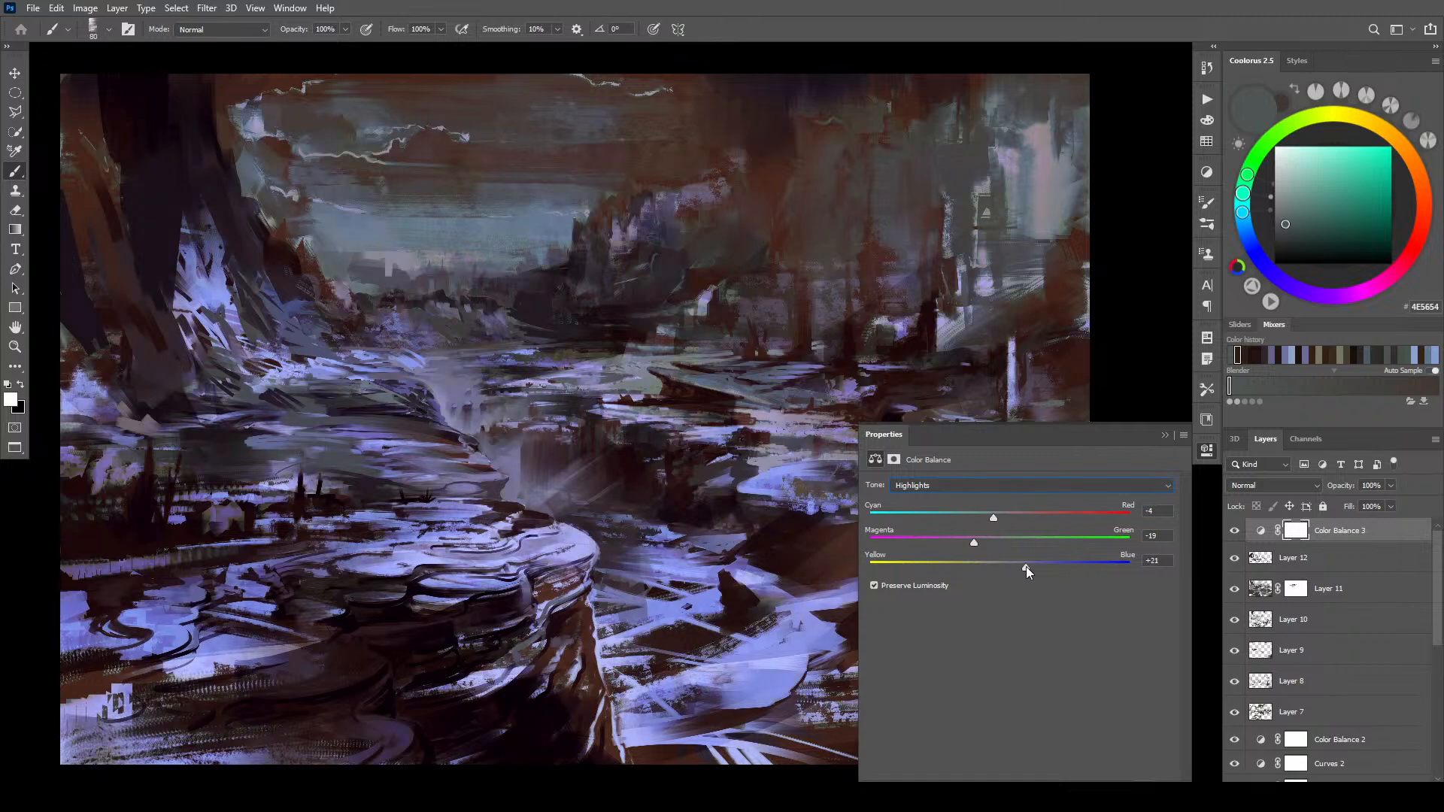
{"action": "mouse_move", "coordinate": [986, 540]}
{"action": "left_mouse_down"}
{"action": "mouse_move", "coordinate": [1036, 543]}
{"action": "mouse_move", "coordinate": [981, 544]}
{"action": "left_mouse_up"}
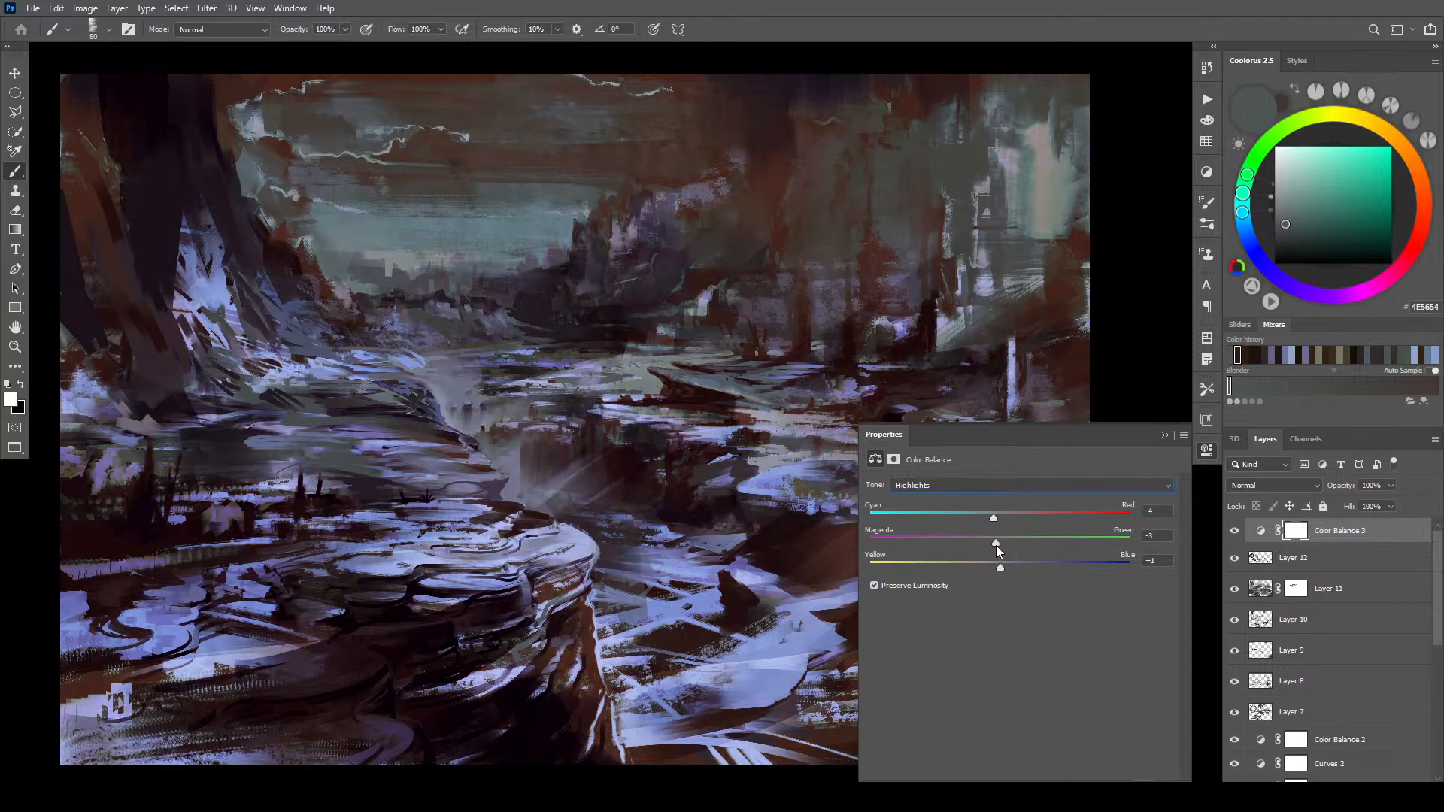
{"action": "left_click", "coordinate": [1164, 436]}
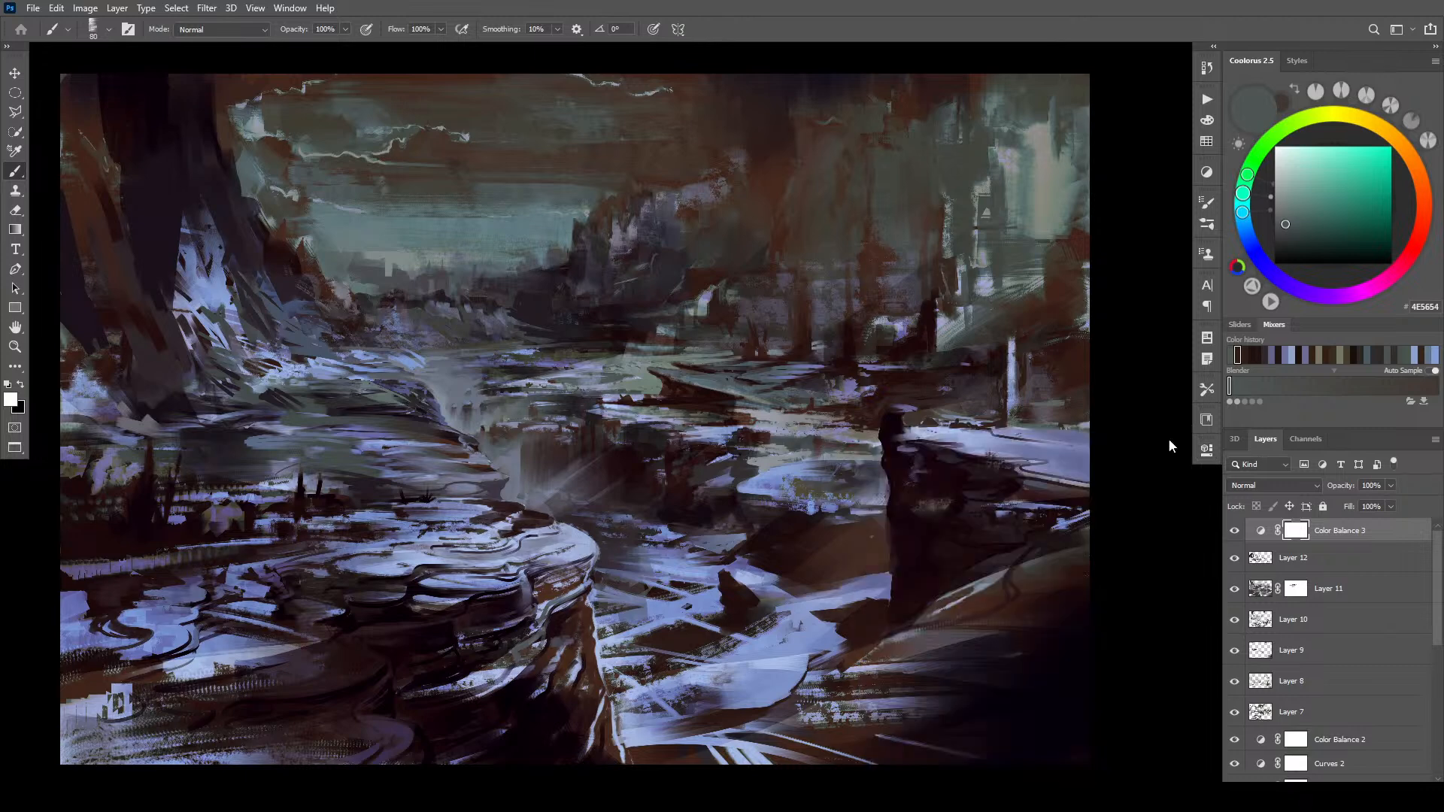
{"action": "left_click", "coordinate": [1234, 531]}
{"action": "left_click", "coordinate": [1234, 531]}
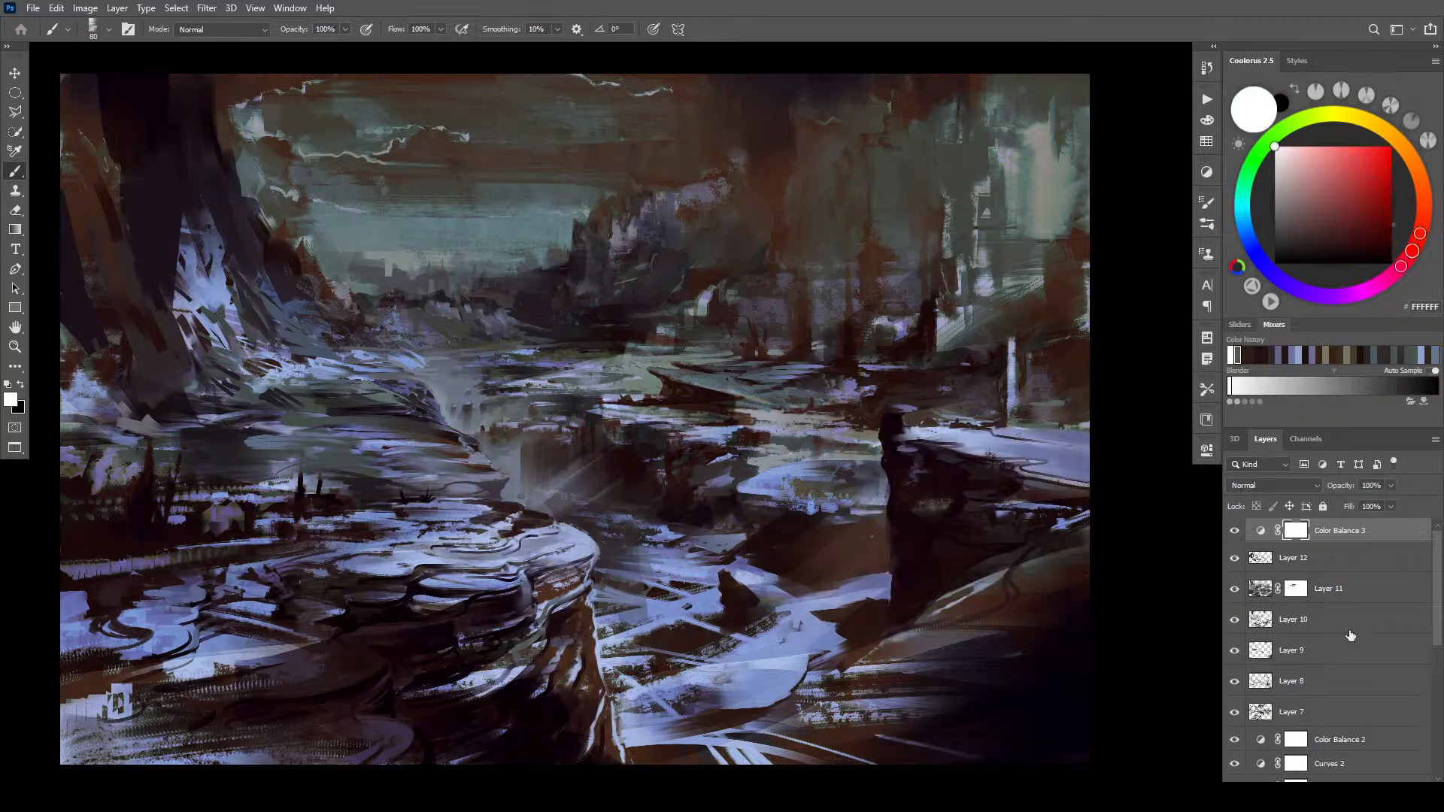
- Add a Curves adjustment and lift the highlights, with an upper point at input 187, output 216
{"action": "left_click", "coordinate": [1365, 778]}
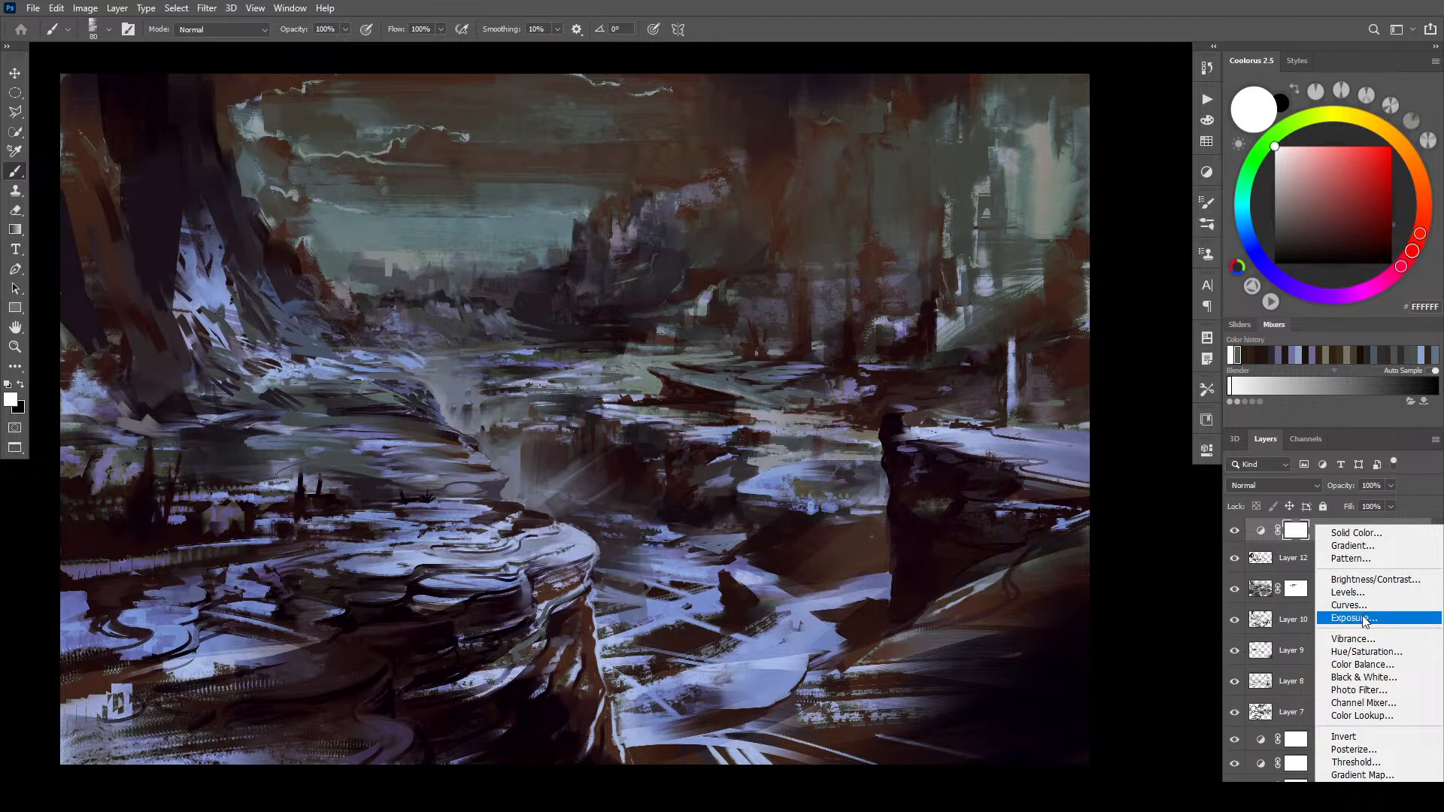
{"action": "left_click", "coordinate": [1365, 606]}
{"action": "mouse_move", "coordinate": [998, 648]}
{"action": "left_mouse_down"}
{"action": "mouse_move", "coordinate": [999, 666]}
{"action": "mouse_move", "coordinate": [1001, 638]}
{"action": "left_mouse_up"}
{"action": "left_click_drag", "start_coordinate": [966, 686], "coordinate": [965, 685]}
{"action": "mouse_move", "coordinate": [1102, 540]}
{"action": "left_mouse_down"}
{"action": "mouse_move", "coordinate": [1115, 549]}
{"action": "mouse_move", "coordinate": [1105, 529]}
{"action": "mouse_move", "coordinate": [1074, 588]}
{"action": "left_mouse_up"}
{"action": "mouse_move", "coordinate": [1103, 533]}
{"action": "left_mouse_down"}
{"action": "mouse_move", "coordinate": [1096, 543]}
{"action": "mouse_move", "coordinate": [1099, 530]}
{"action": "left_mouse_up"}
{"action": "left_click_drag", "start_coordinate": [1074, 588], "coordinate": [1078, 550]}
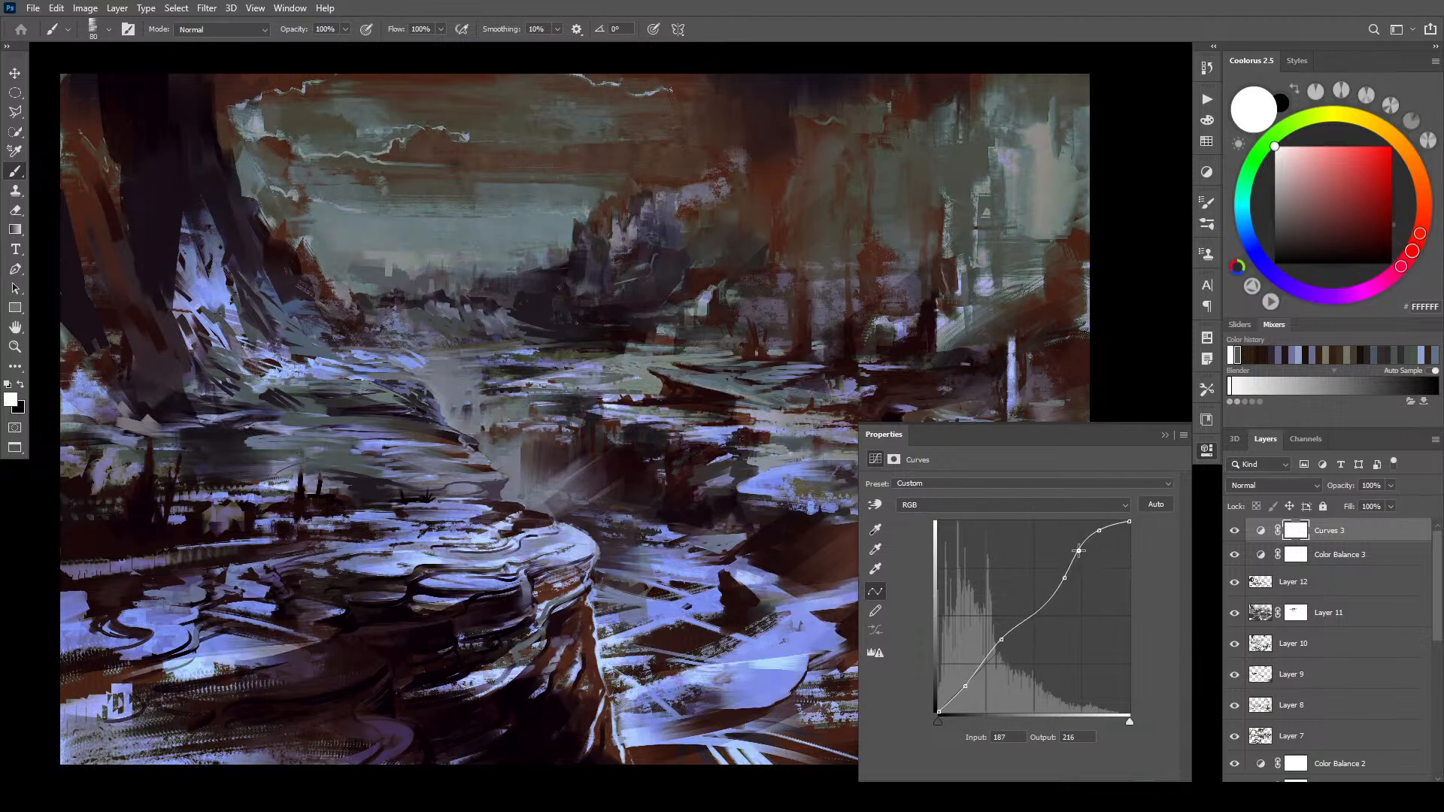
- Refine the lower part of the curve to lift the shadows slightly, adding a point at input 49, output 56
{"action": "mouse_move", "coordinate": [1001, 640]}
{"action": "left_mouse_down"}
{"action": "mouse_move", "coordinate": [1011, 653]}
{"action": "mouse_move", "coordinate": [1032, 622]}
{"action": "mouse_move", "coordinate": [1001, 640]}
{"action": "left_mouse_up"}
{"action": "left_click", "coordinate": [1005, 644]}
{"action": "left_click", "coordinate": [965, 686]}
{"action": "left_click_drag", "start_coordinate": [964, 686], "coordinate": [961, 679]}
{"action": "left_click", "coordinate": [976, 672]}
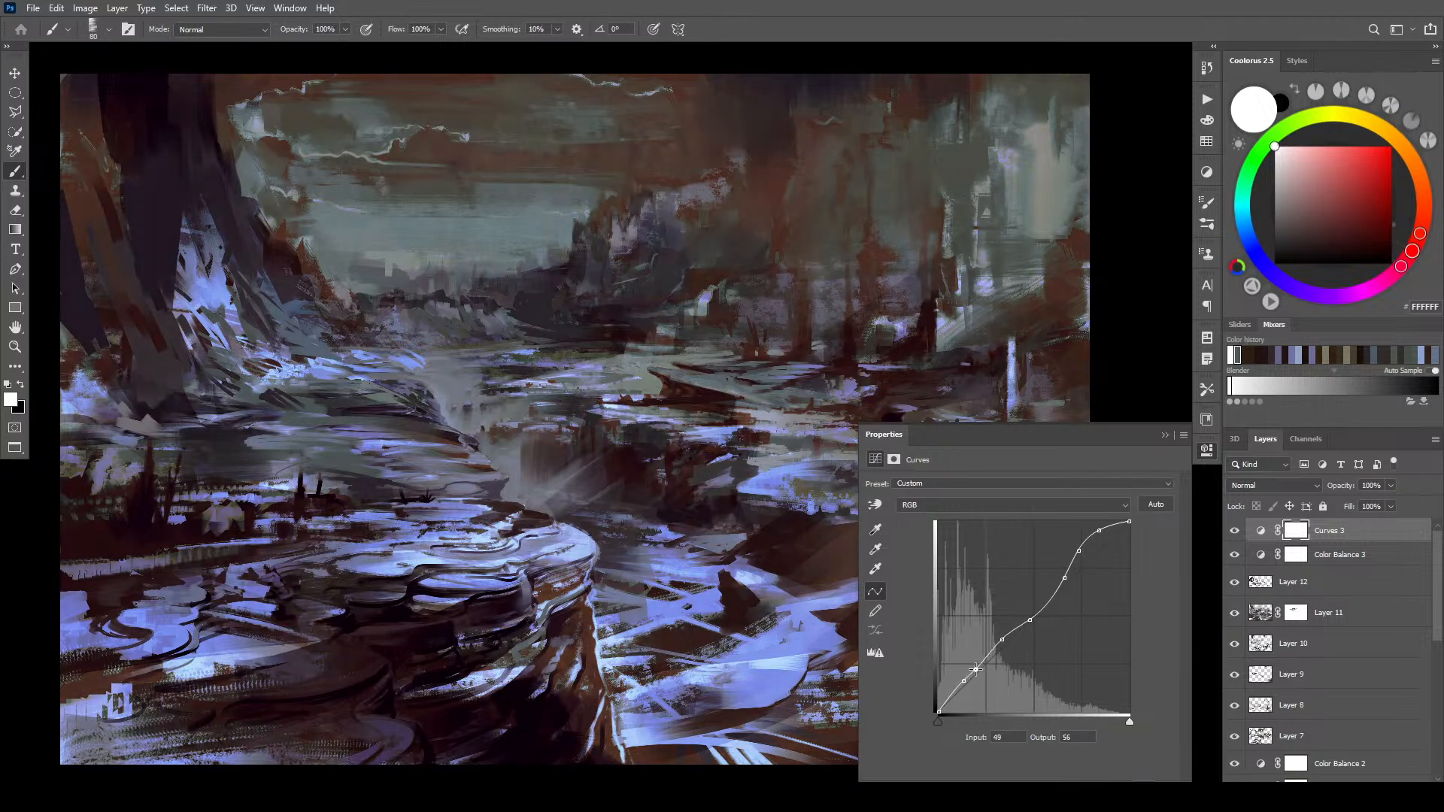
{"action": "left_click_drag", "start_coordinate": [948, 698], "coordinate": [949, 700]}
{"action": "left_click", "coordinate": [937, 712]}
- Lower the curve's midtone and highlight points slightly, and compare the painting with the Curves adjustment off and on
{"action": "left_click_drag", "start_coordinate": [1002, 639], "coordinate": [1006, 647]}
{"action": "left_click_drag", "start_coordinate": [1006, 647], "coordinate": [1060, 578]}
{"action": "mouse_move", "coordinate": [1098, 531]}
{"action": "left_mouse_down"}
{"action": "mouse_move", "coordinate": [1084, 564]}
{"action": "mouse_move", "coordinate": [1100, 541]}
{"action": "left_mouse_up"}
{"action": "left_click", "coordinate": [1080, 555]}
{"action": "left_click", "coordinate": [1165, 435]}
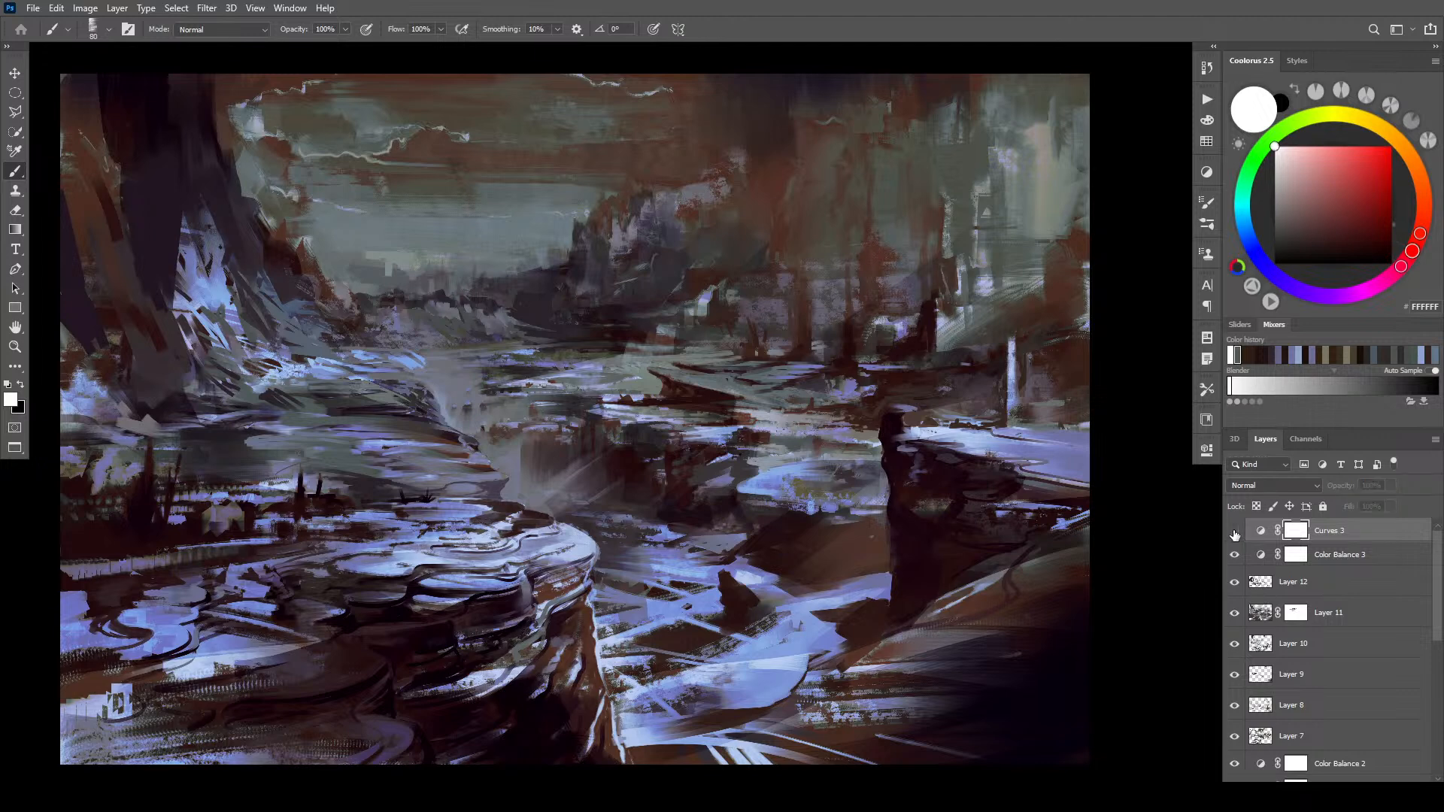
{"action": "left_click", "coordinate": [1234, 532]}
{"action": "left_click", "coordinate": [1232, 534]}
- Add a Solid Color fill layer in muted yellow 918d6b on top and set its blend mode to Overlay
{"action": "left_click", "coordinate": [1314, 775]}
{"action": "left_click", "coordinate": [1373, 535]}
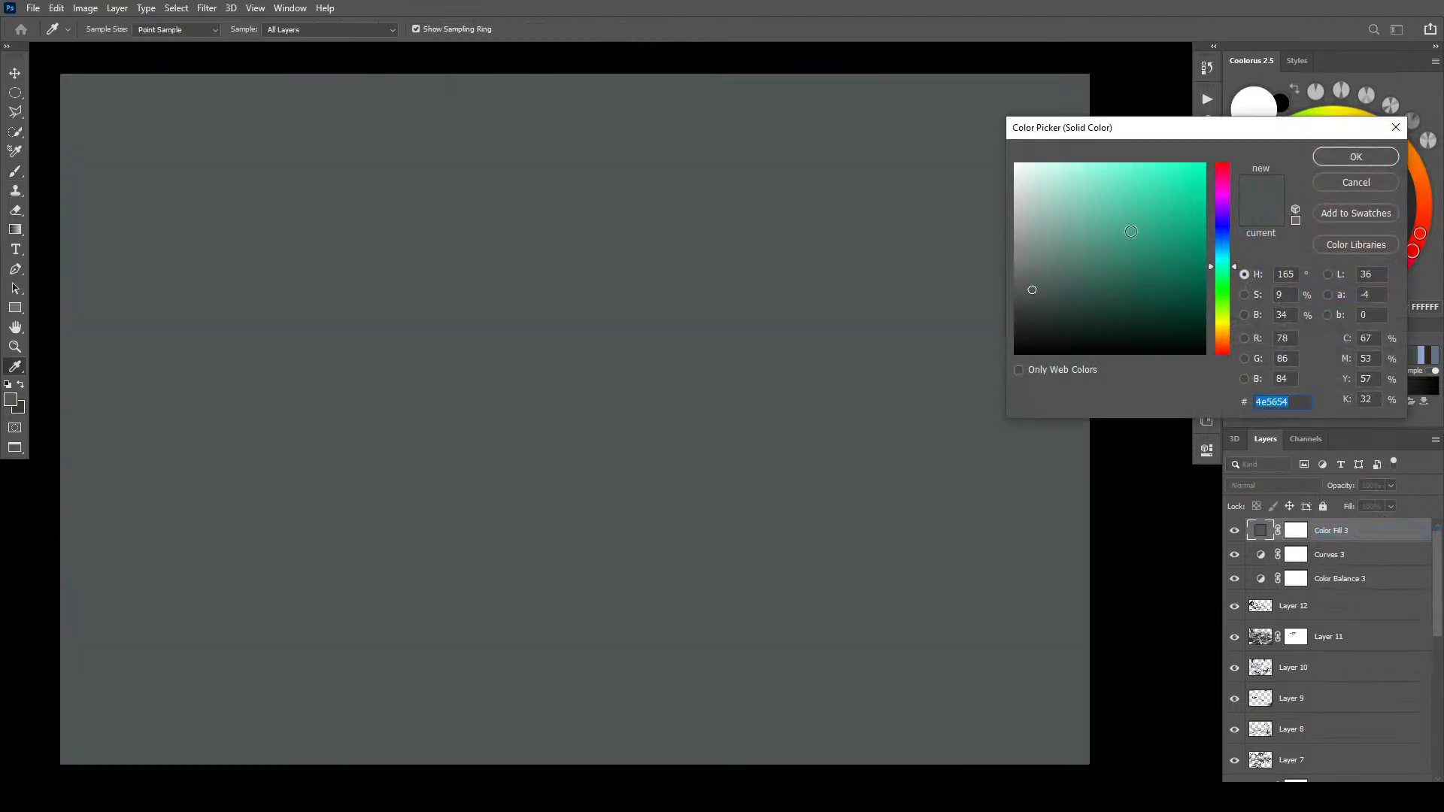
{"action": "left_click", "coordinate": [1226, 327]}
{"action": "left_click", "coordinate": [1066, 243]}
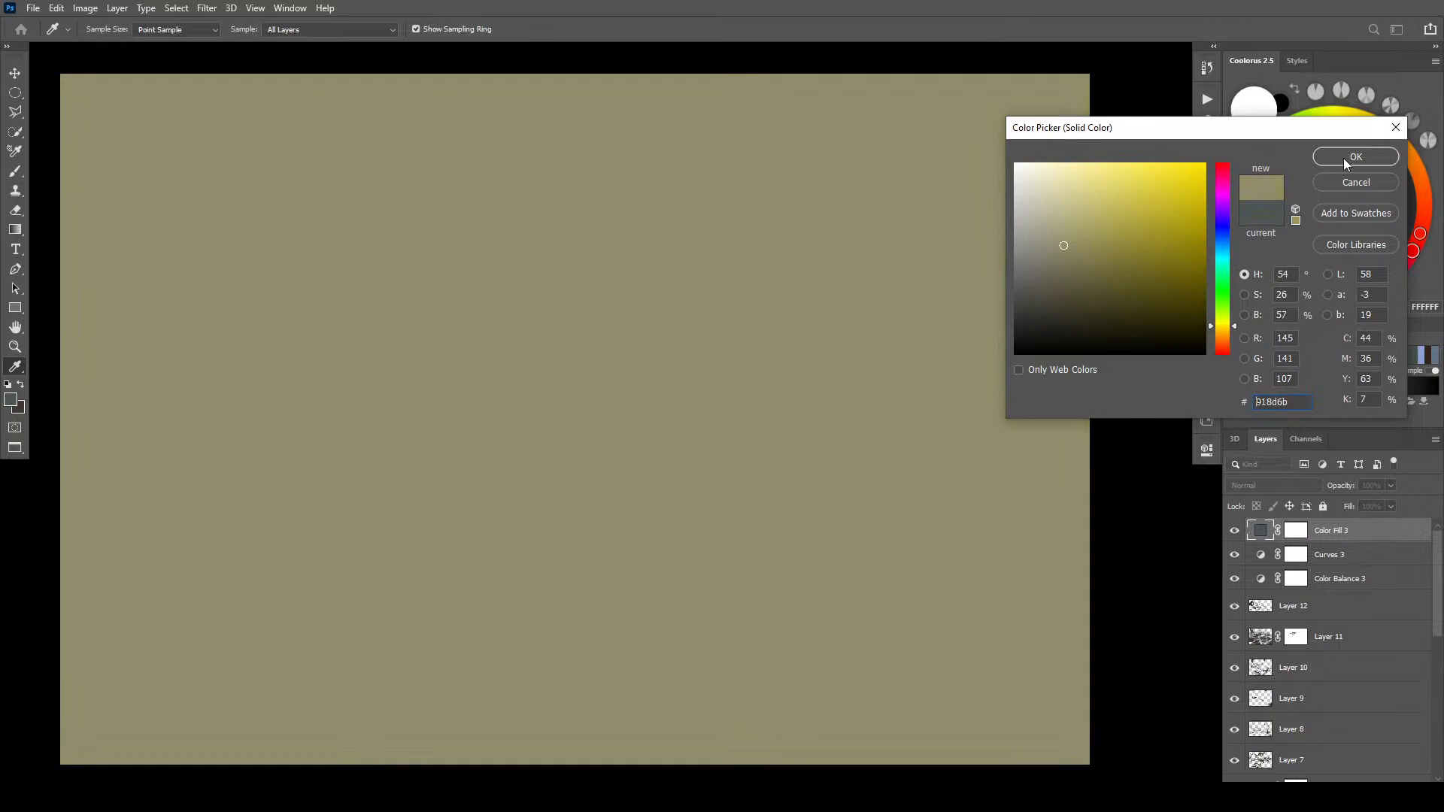
{"action": "left_click", "coordinate": [1346, 157]}
{"action": "left_click", "coordinate": [1274, 486]}
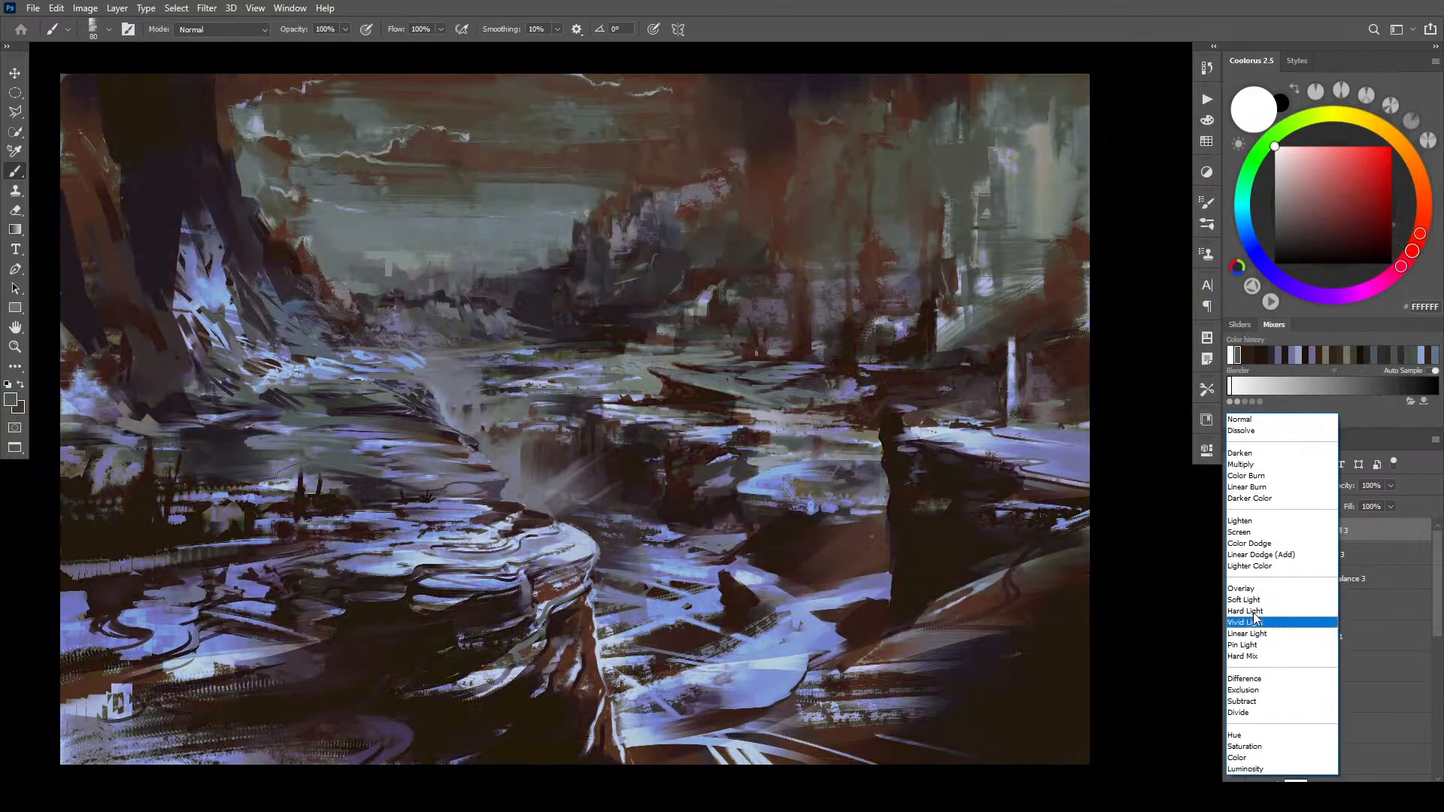
{"action": "left_click", "coordinate": [1263, 594]}
- Try dark olive, blue and violet tints for the Overlay fill, and settle on the muted olive 7f7f65
{"action": "double_click", "coordinate": [1260, 532]}
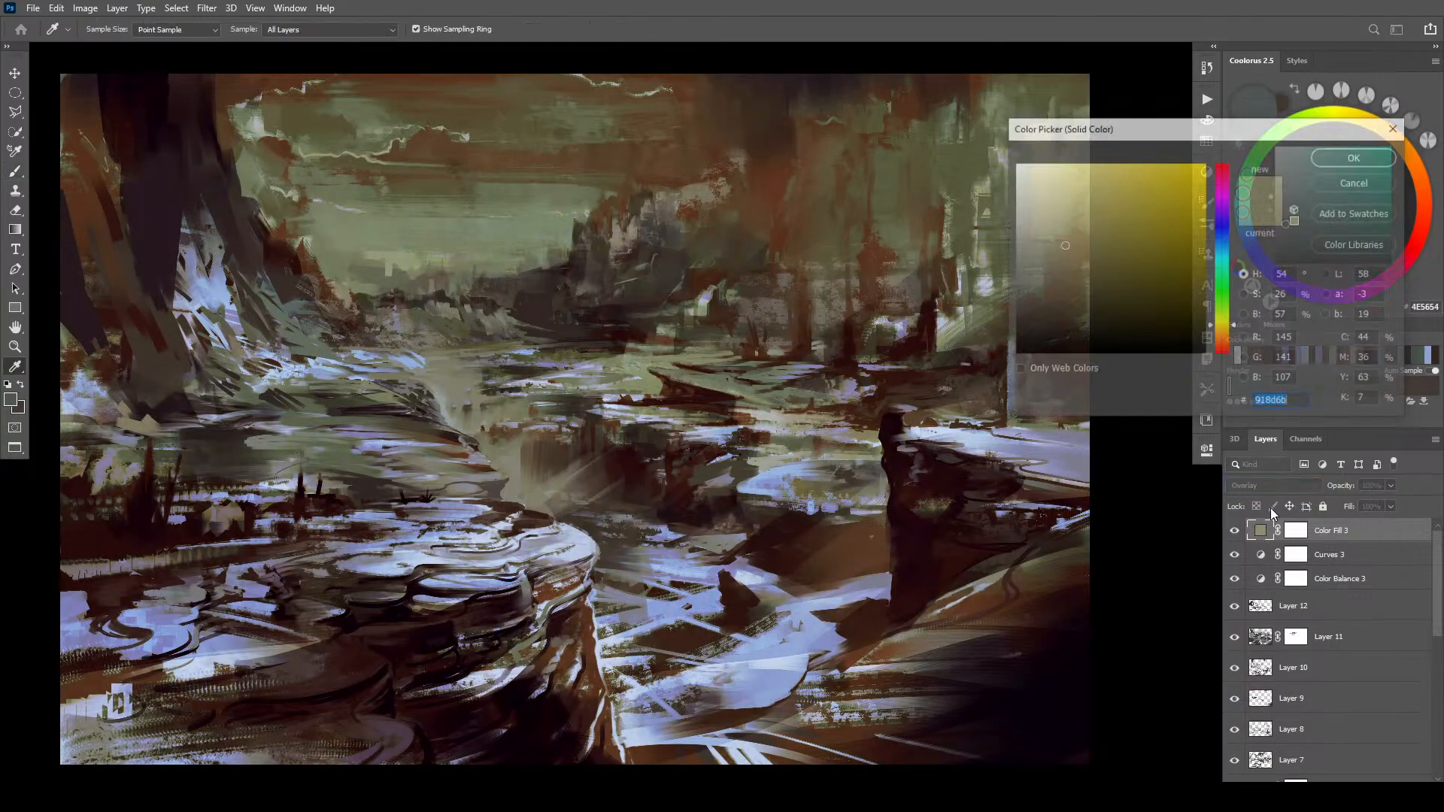
{"action": "left_click", "coordinate": [1064, 233]}
{"action": "mouse_move", "coordinate": [1064, 232]}
{"action": "left_mouse_down"}
{"action": "mouse_move", "coordinate": [1011, 237]}
{"action": "mouse_move", "coordinate": [1016, 305]}
{"action": "mouse_move", "coordinate": [1019, 268]}
{"action": "mouse_move", "coordinate": [1023, 289]}
{"action": "mouse_move", "coordinate": [1104, 272]}
{"action": "left_mouse_up"}
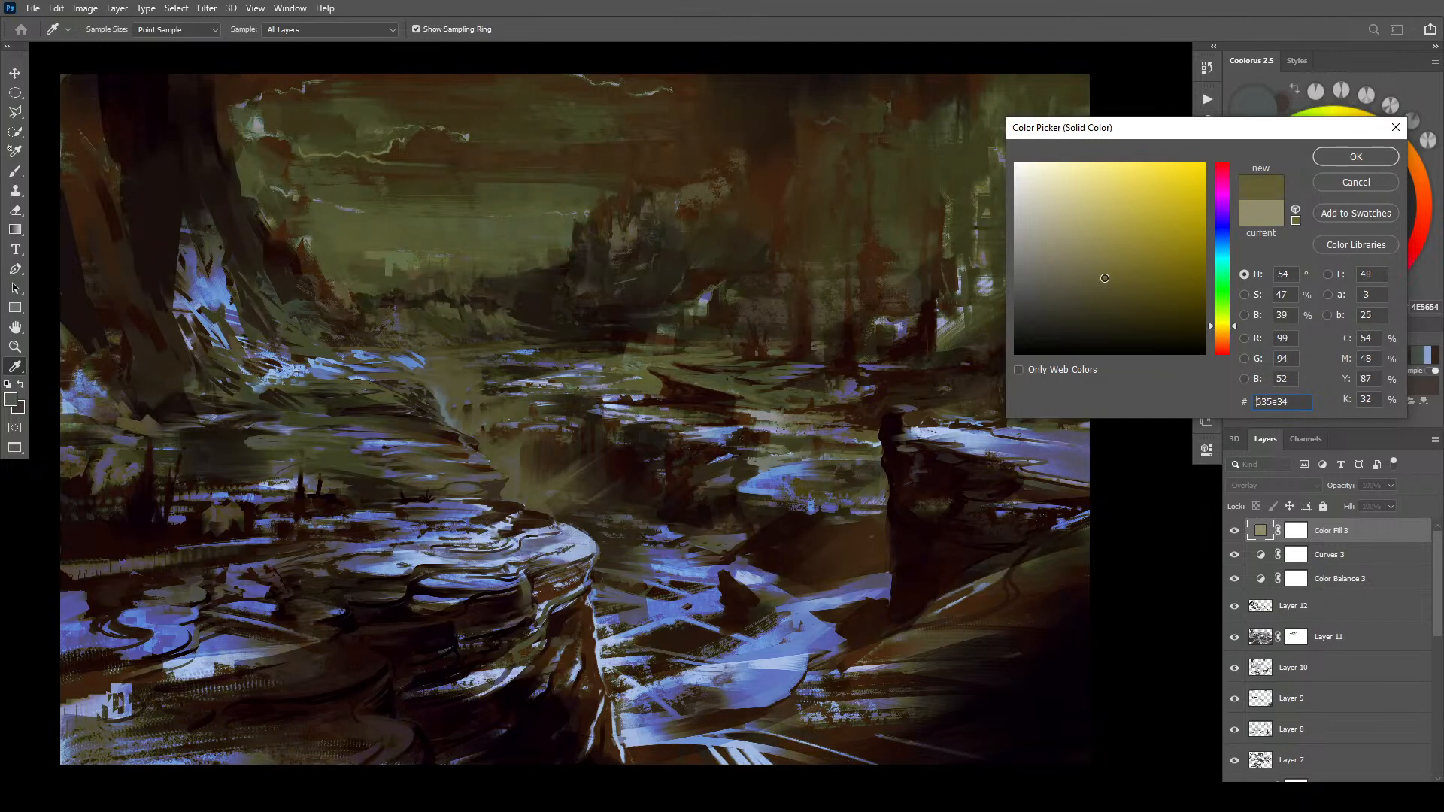
{"action": "left_click_drag", "start_coordinate": [1227, 343], "coordinate": [1232, 256]}
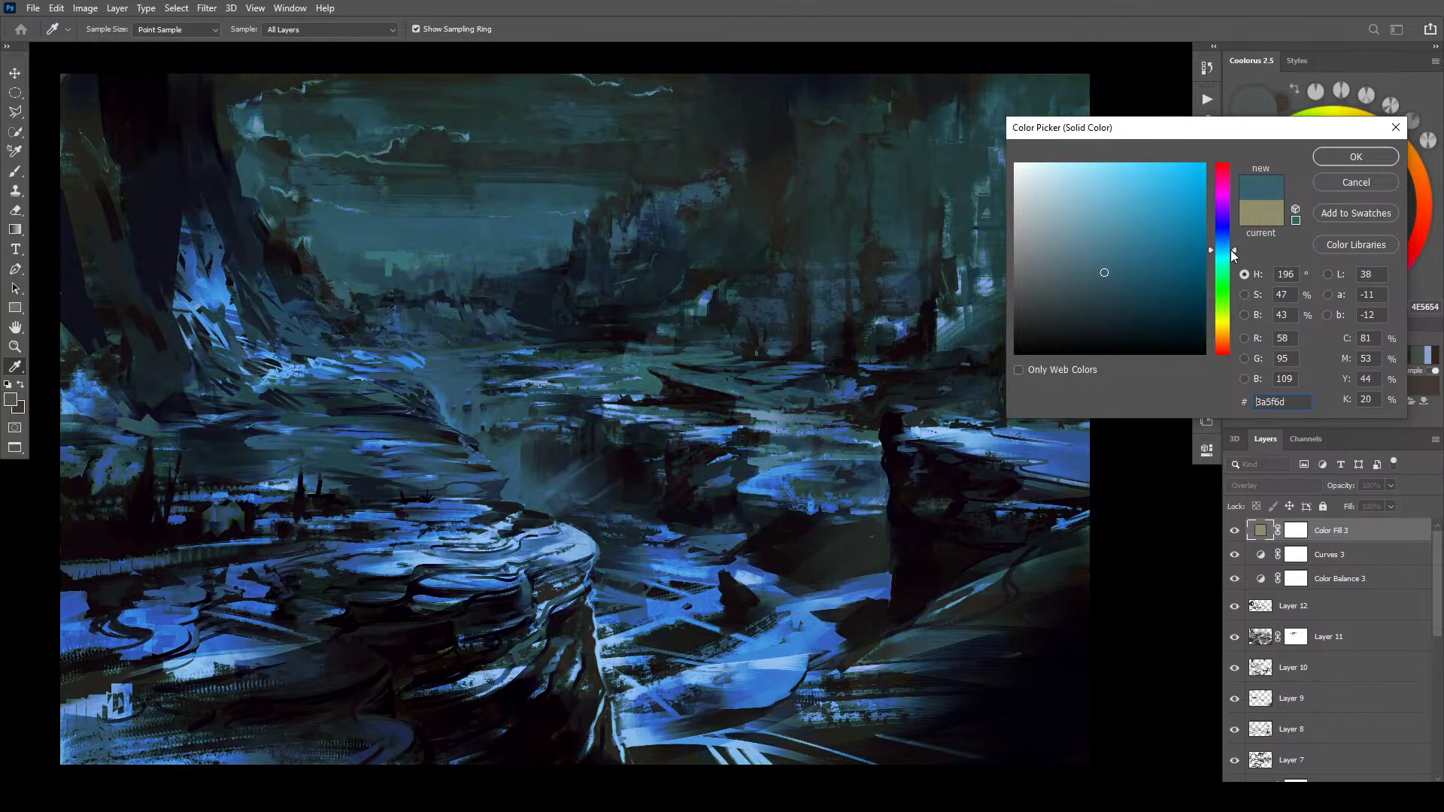
{"action": "left_click", "coordinate": [1057, 250]}
{"action": "mouse_move", "coordinate": [1057, 249]}
{"action": "left_mouse_down"}
{"action": "mouse_move", "coordinate": [1033, 255]}
{"action": "mouse_move", "coordinate": [1068, 278]}
{"action": "mouse_move", "coordinate": [1096, 221]}
{"action": "mouse_move", "coordinate": [1118, 276]}
{"action": "mouse_move", "coordinate": [1074, 268]}
{"action": "left_mouse_up"}
{"action": "left_click_drag", "start_coordinate": [1214, 267], "coordinate": [1228, 212]}
{"action": "left_click_drag", "start_coordinate": [1053, 226], "coordinate": [1048, 256]}
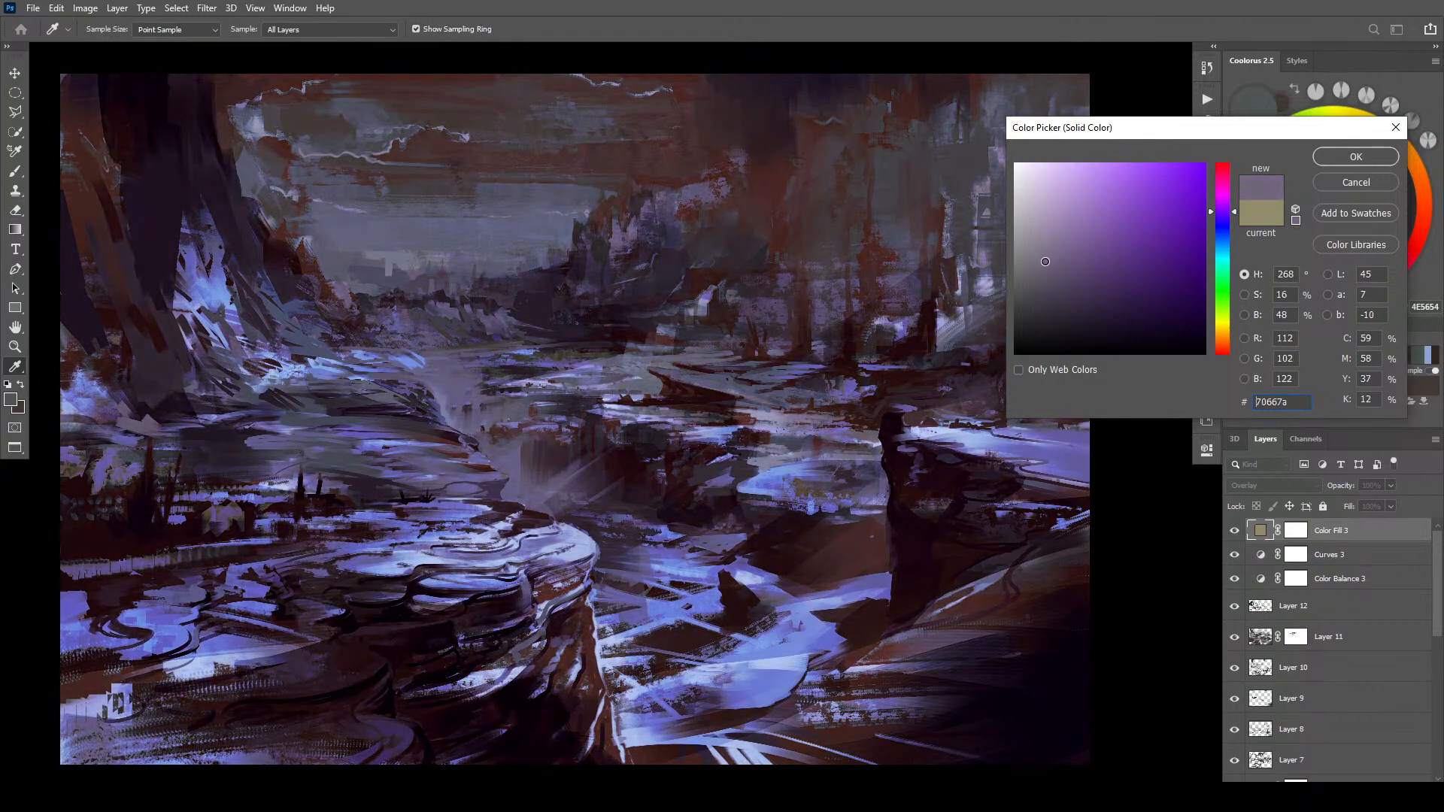
{"action": "left_click_drag", "start_coordinate": [1225, 213], "coordinate": [1215, 322]}
{"action": "mouse_move", "coordinate": [1091, 281]}
{"action": "left_mouse_down"}
{"action": "mouse_move", "coordinate": [1147, 263]}
{"action": "mouse_move", "coordinate": [1143, 237]}
{"action": "mouse_move", "coordinate": [1073, 251]}
{"action": "mouse_move", "coordinate": [1062, 281]}
{"action": "mouse_move", "coordinate": [1034, 258]}
{"action": "mouse_move", "coordinate": [1052, 276]}
{"action": "mouse_move", "coordinate": [1054, 260]}
{"action": "left_mouse_up"}
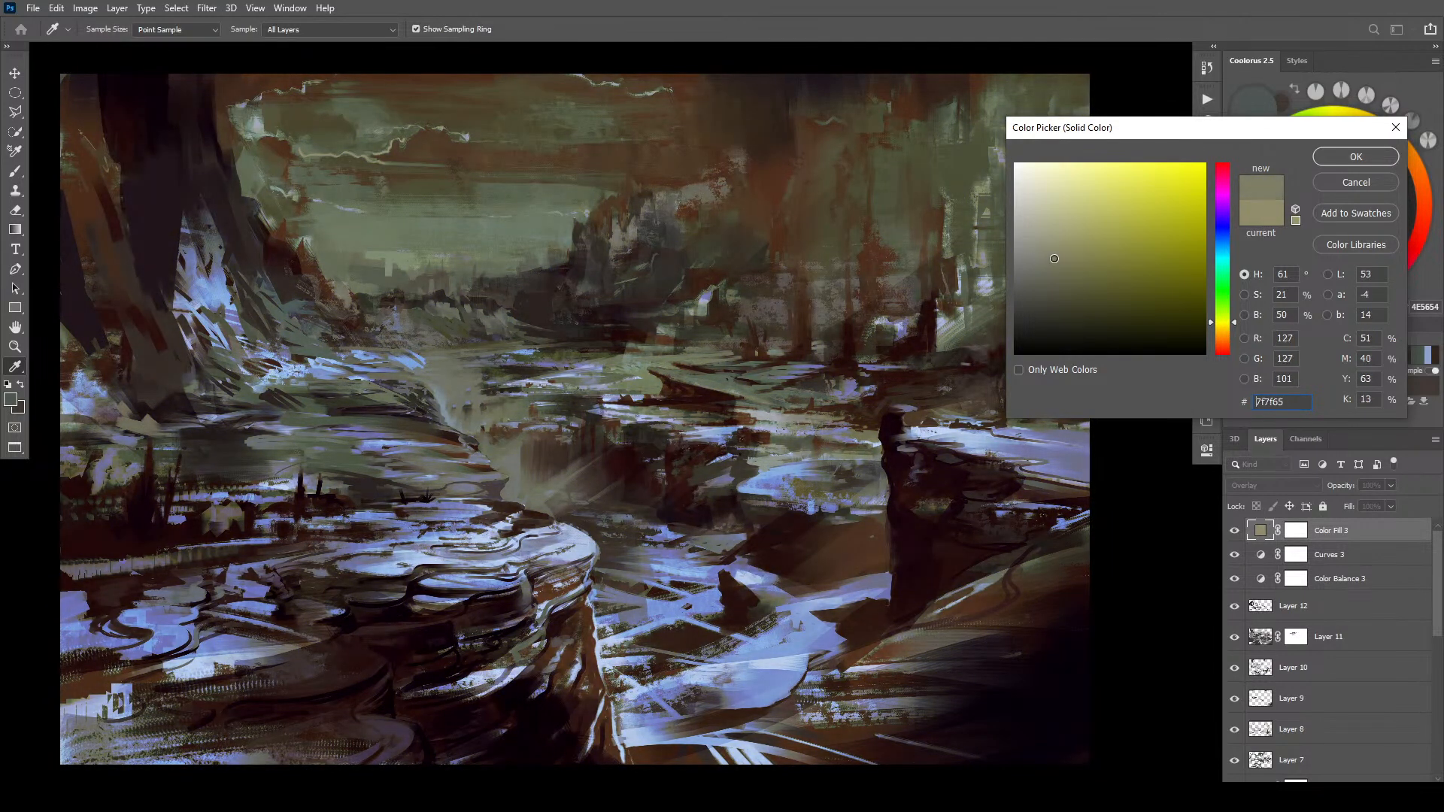
{"action": "left_click", "coordinate": [1356, 157]}
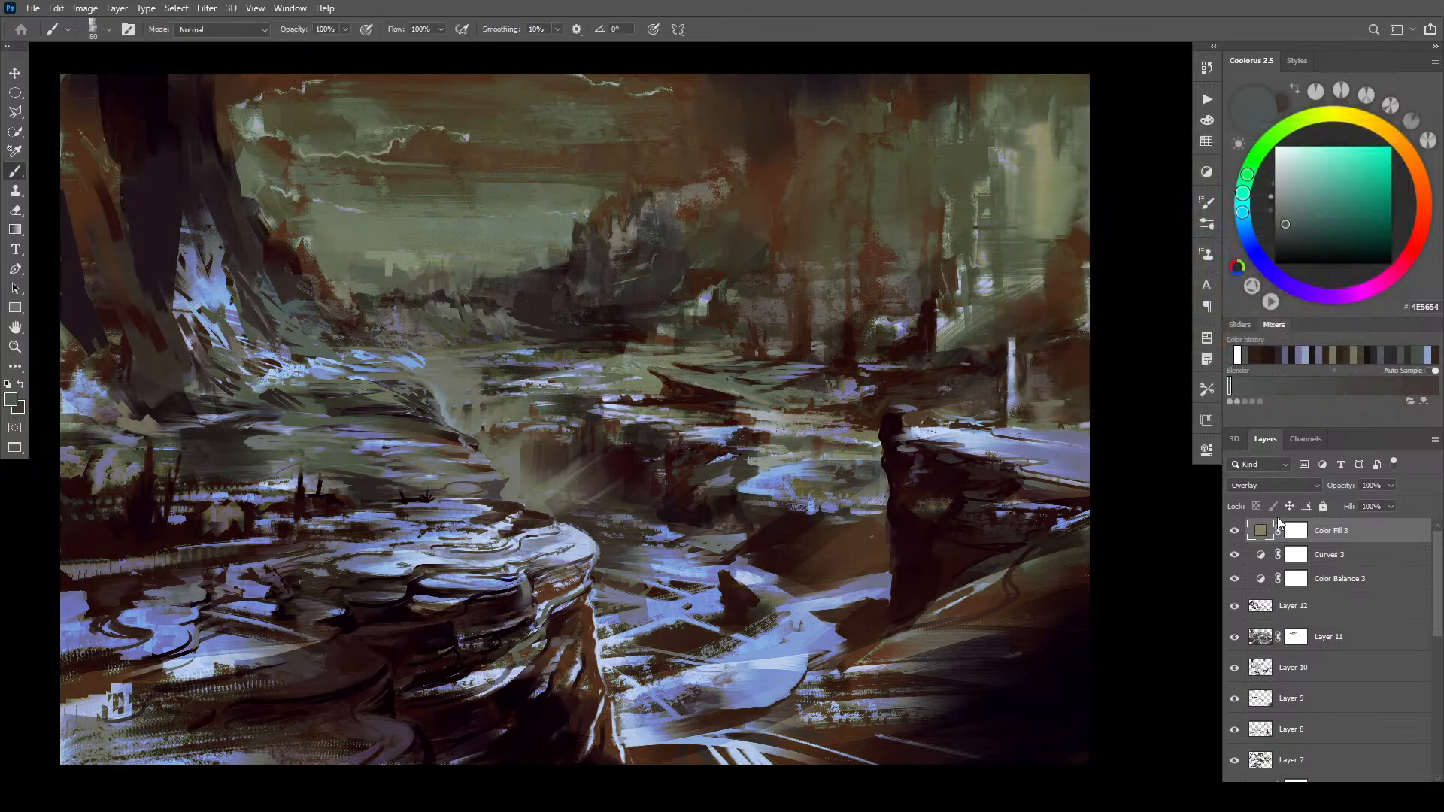
- Try the colour fill beneath the Color Balance adjustment, compare it off and on, and return it to the top
{"action": "left_click", "coordinate": [1233, 532]}
{"action": "left_click_drag", "start_coordinate": [1350, 534], "coordinate": [1354, 595]}
{"action": "left_click", "coordinate": [1234, 578]}
{"action": "left_click", "coordinate": [1234, 579]}
{"action": "left_click_drag", "start_coordinate": [1343, 584], "coordinate": [1344, 528]}
- Duplicate the Overlay colour fill, recolour the copy dark blue-grey, and compare the painting with the copy off and on
{"action": "key", "text": "ctrl+j"}
{"action": "double_click", "coordinate": [1261, 533]}
{"action": "mouse_move", "coordinate": [1124, 248]}
{"action": "left_mouse_down"}
{"action": "mouse_move", "coordinate": [1125, 231]}
{"action": "mouse_move", "coordinate": [1122, 250]}
{"action": "mouse_move", "coordinate": [1144, 253]}
{"action": "left_mouse_up"}
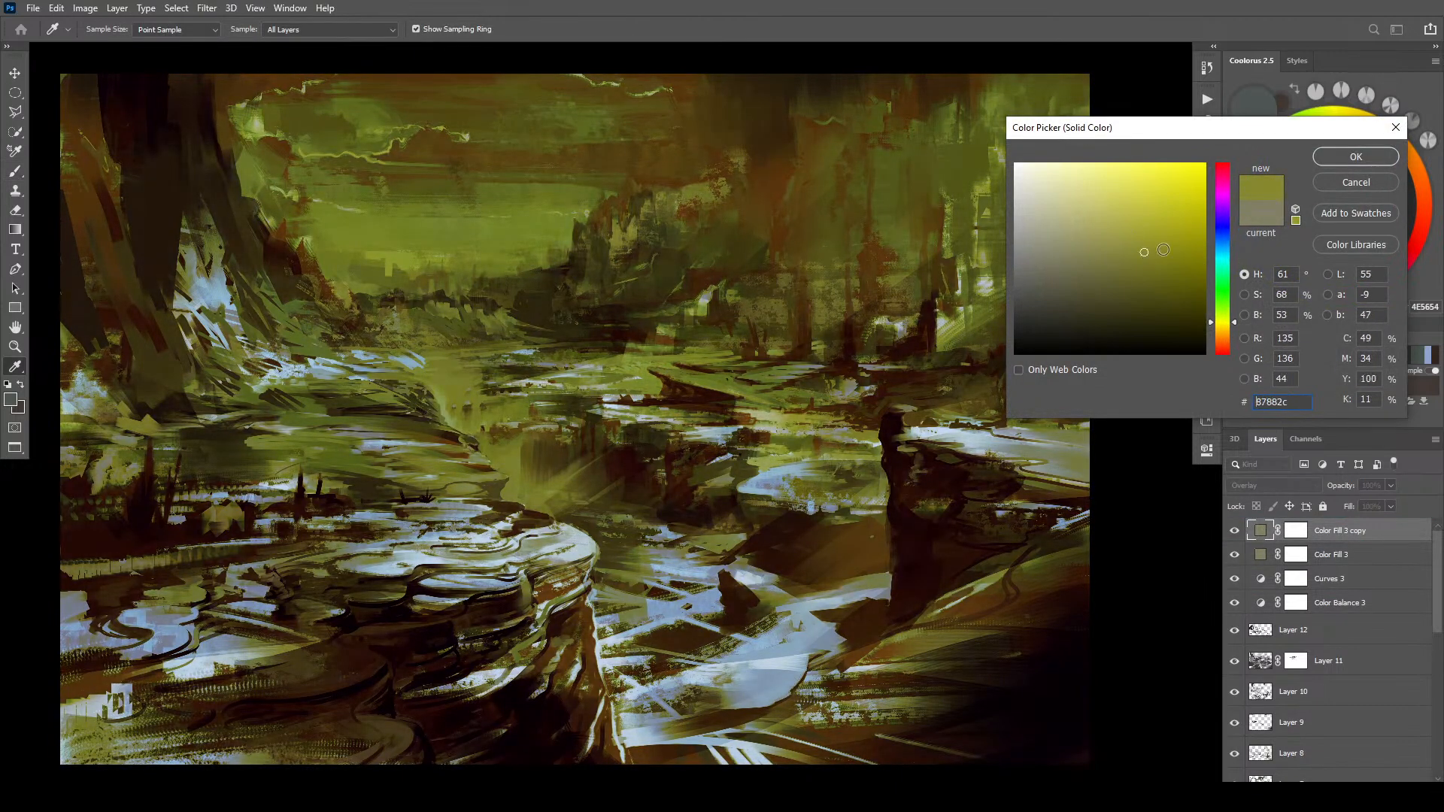
{"action": "left_click", "coordinate": [1216, 333]}
{"action": "left_click_drag", "start_coordinate": [1216, 332], "coordinate": [1058, 283]}
{"action": "left_click", "coordinate": [1342, 158]}
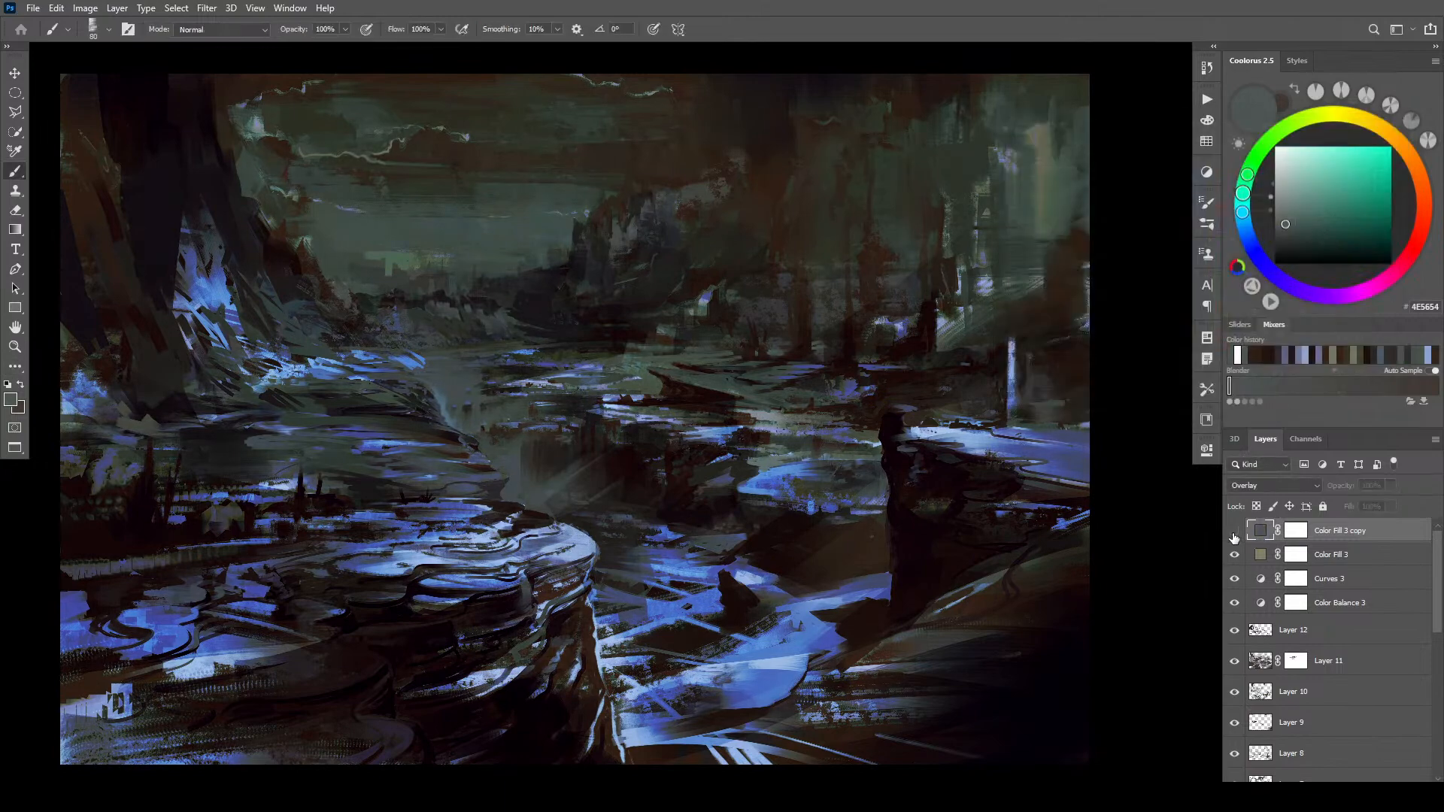
{"action": "left_click", "coordinate": [1234, 530]}
{"action": "left_click", "coordinate": [1234, 530]}
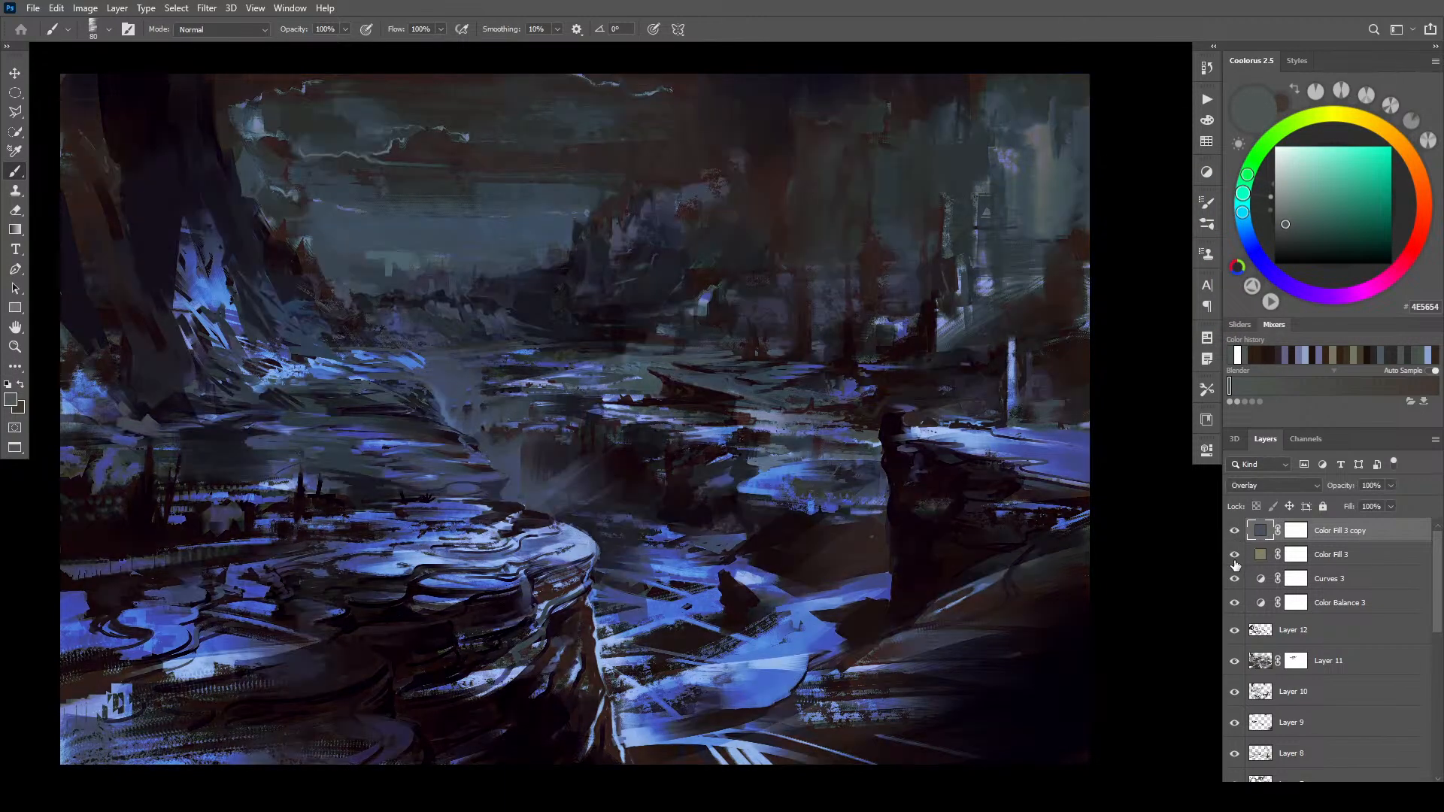
- Place the blue-grey fill copy between the Curves and Color Balance adjustments at about 58% opacity, and compare the upper layers' effect
{"action": "left_click_drag", "start_coordinate": [1350, 556], "coordinate": [1339, 586]}
{"action": "mouse_move", "coordinate": [1390, 485]}
{"action": "left_mouse_down"}
{"action": "mouse_move", "coordinate": [1325, 506]}
{"action": "mouse_move", "coordinate": [1370, 499]}
{"action": "left_mouse_up"}
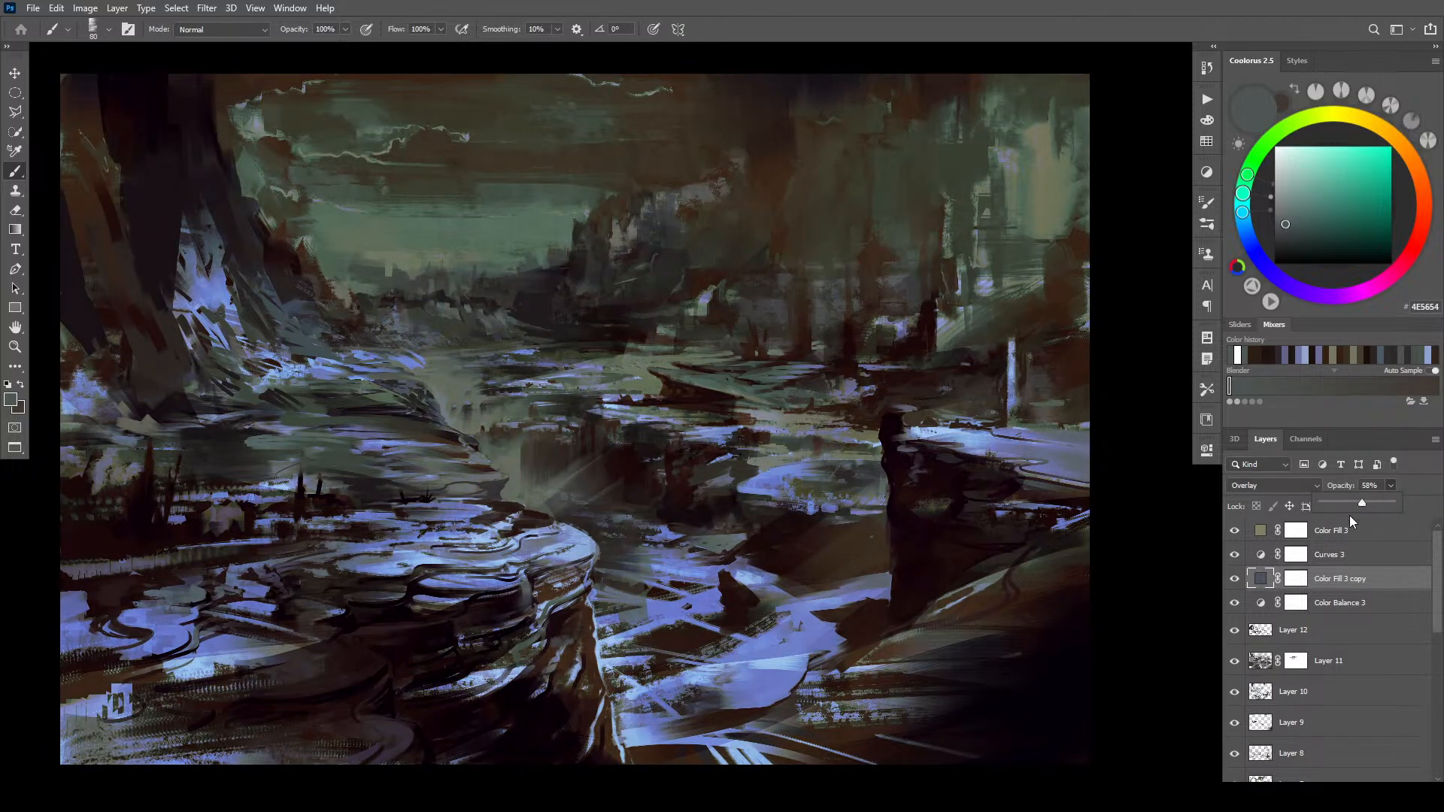
{"action": "left_click", "coordinate": [1234, 531]}
{"action": "left_click", "coordinate": [1235, 554]}
{"action": "left_click", "coordinate": [1235, 555]}
- Add a Hue/Saturation adjustment above the olive fill, set the Reds hue to -27, and adjust their saturation and lightness
{"action": "left_click", "coordinate": [1325, 554]}
{"action": "left_click", "coordinate": [1332, 531]}
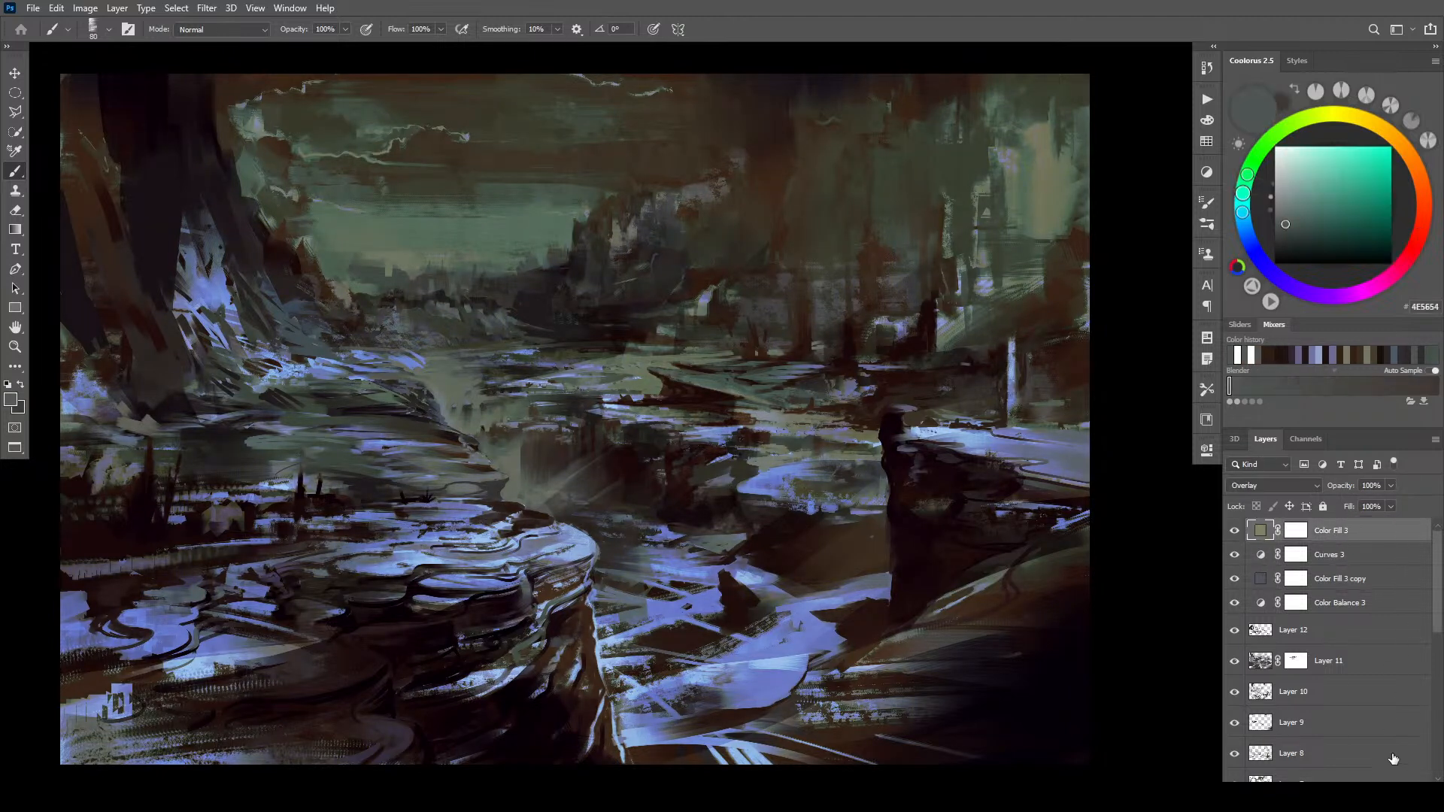
{"action": "left_click", "coordinate": [1364, 790]}
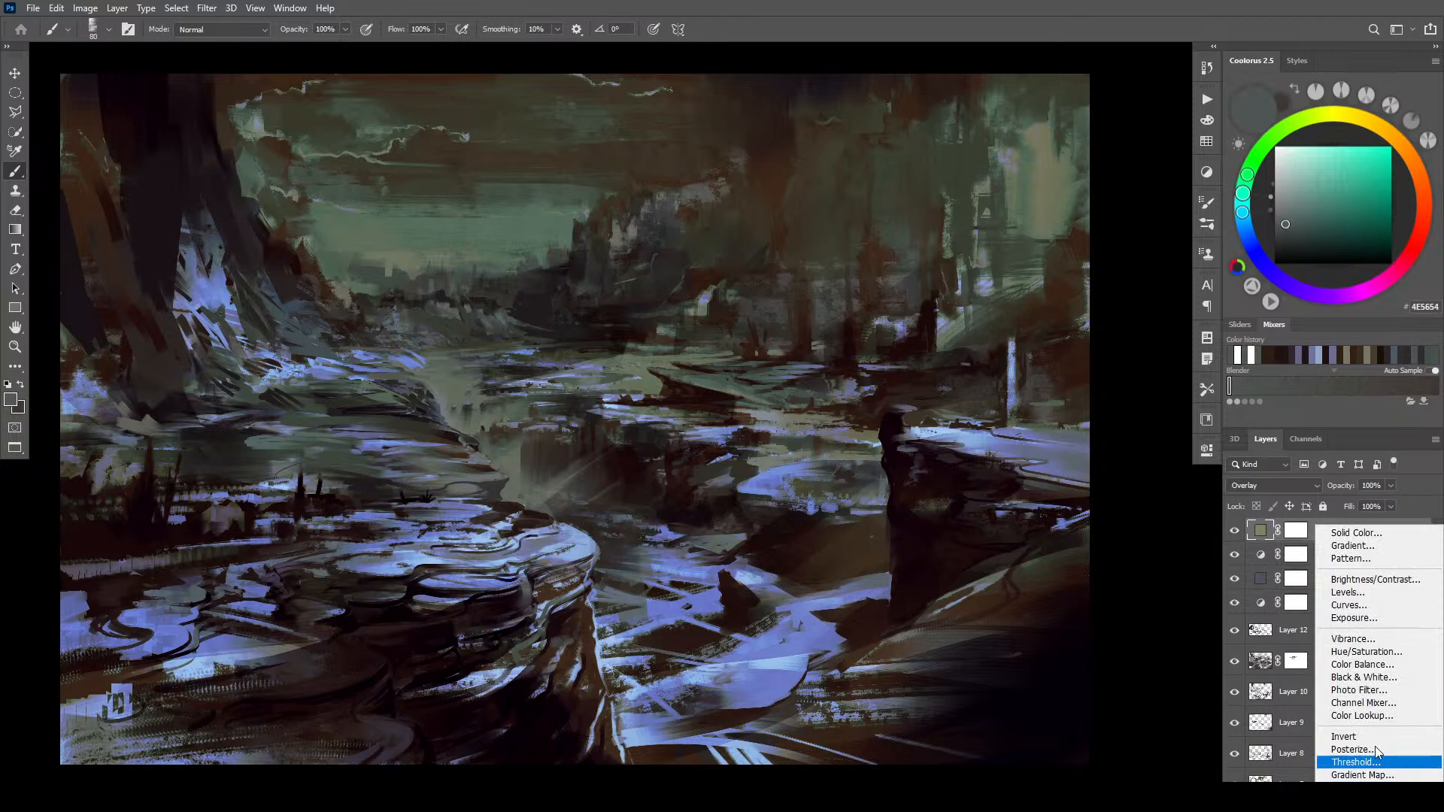
{"action": "left_click", "coordinate": [1366, 651]}
{"action": "left_click", "coordinate": [935, 505]}
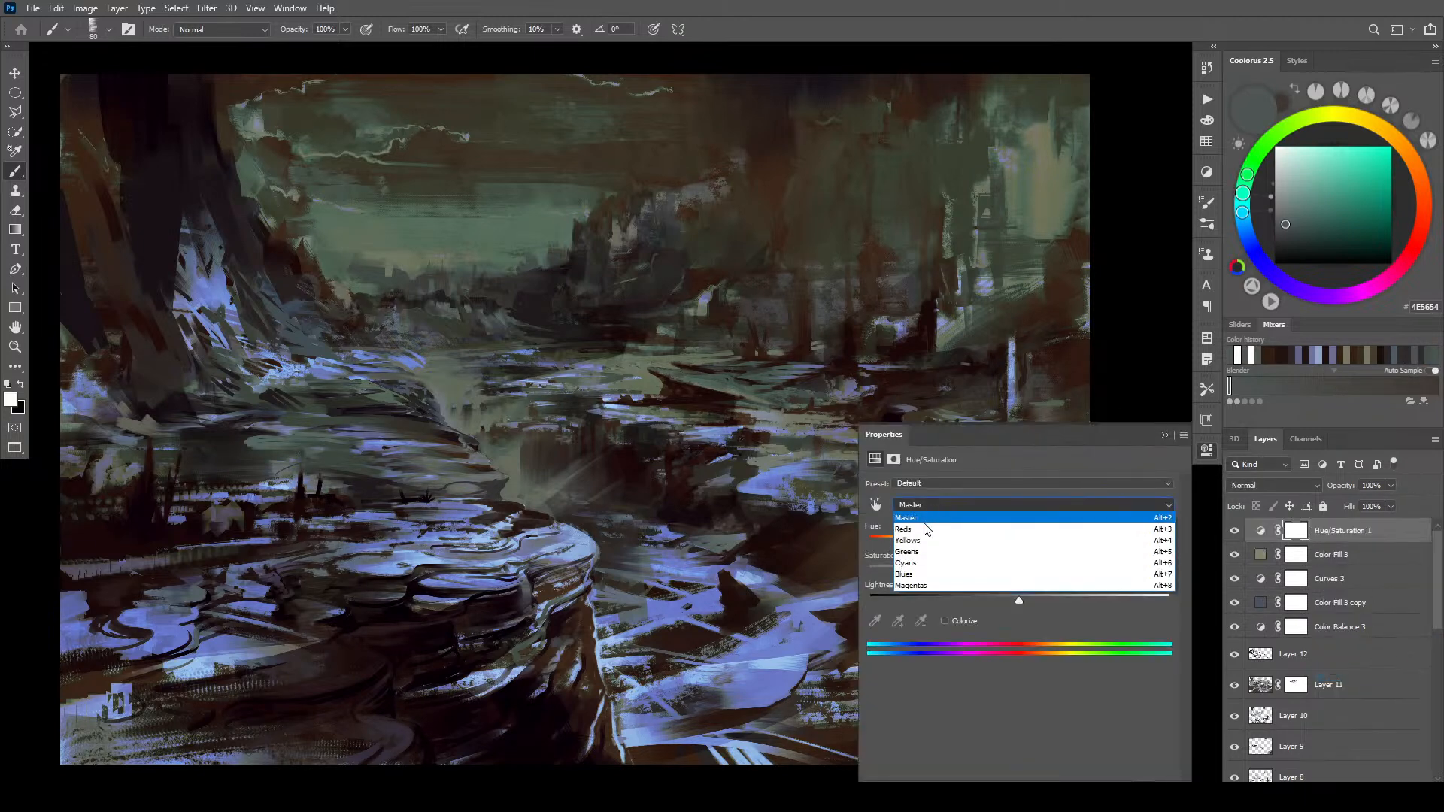
{"action": "left_click", "coordinate": [930, 531]}
{"action": "left_click_drag", "start_coordinate": [1018, 572], "coordinate": [1144, 568]}
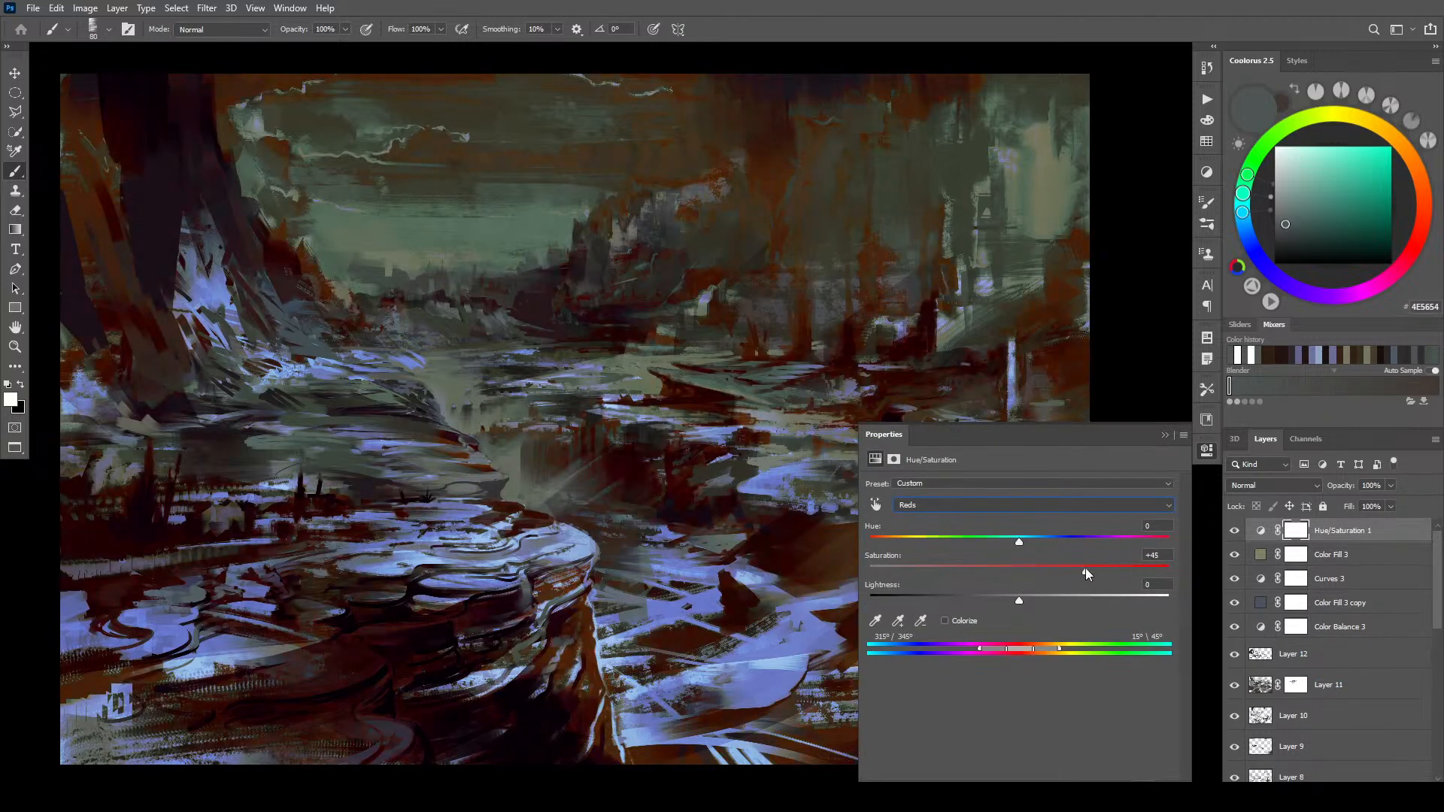
{"action": "left_click_drag", "start_coordinate": [1017, 543], "coordinate": [974, 542]}
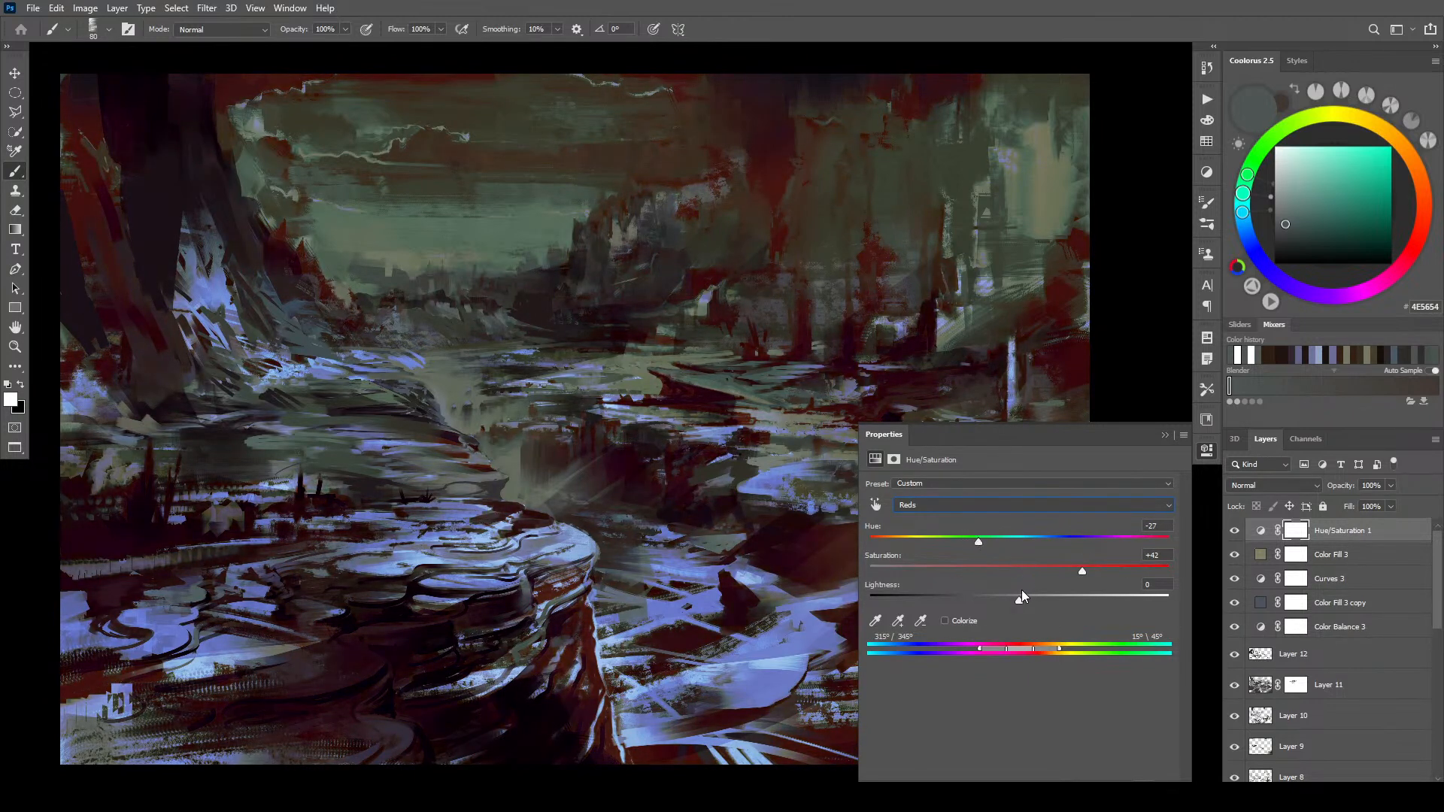
{"action": "left_click_drag", "start_coordinate": [1003, 603], "coordinate": [950, 568]}
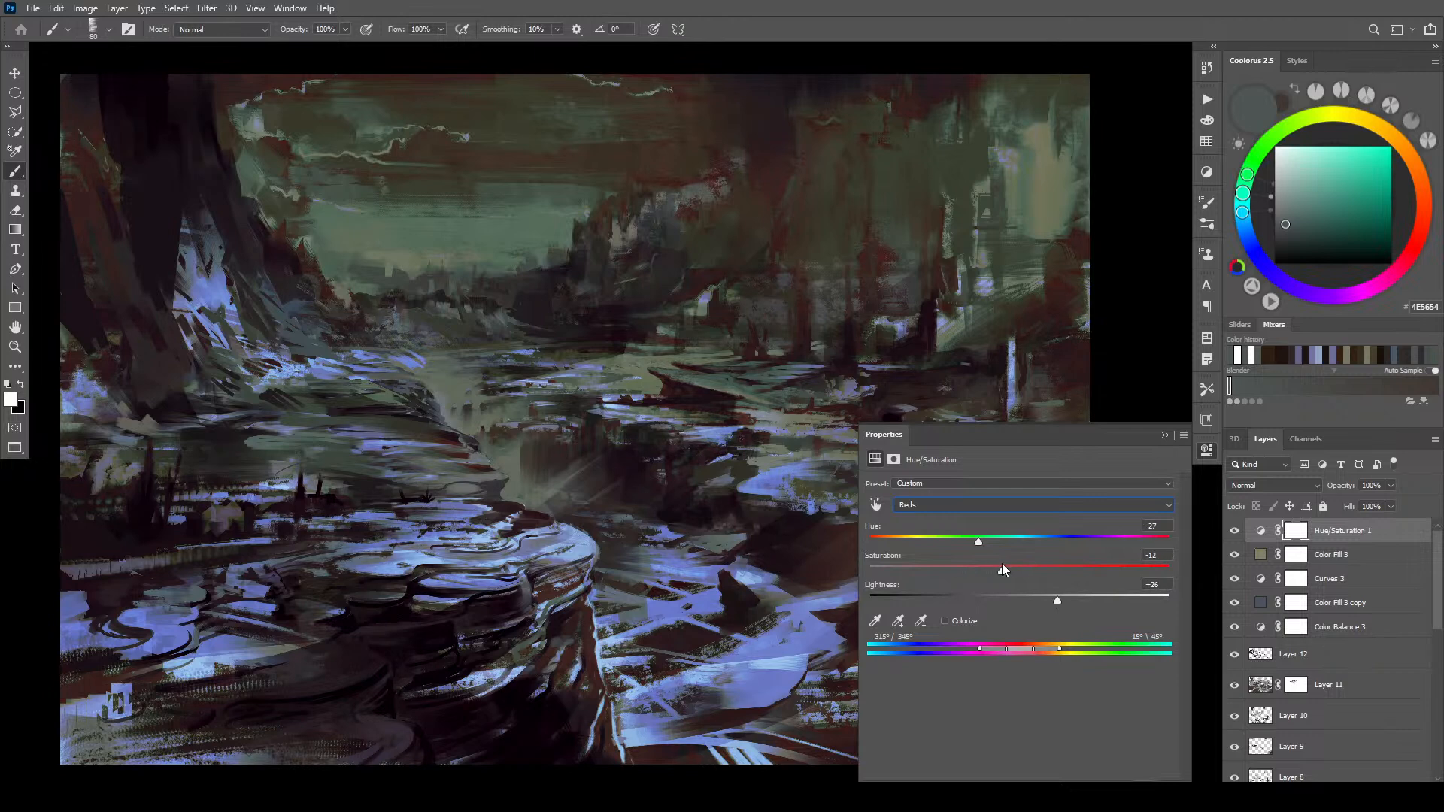
{"action": "left_click_drag", "start_coordinate": [1058, 601], "coordinate": [1015, 600]}
- Set the Yellows hue to +9, move their range to 77°/87°–111°/119° in the greens, and raise its saturation to +100
{"action": "left_click", "coordinate": [964, 506]}
{"action": "left_click", "coordinate": [944, 540]}
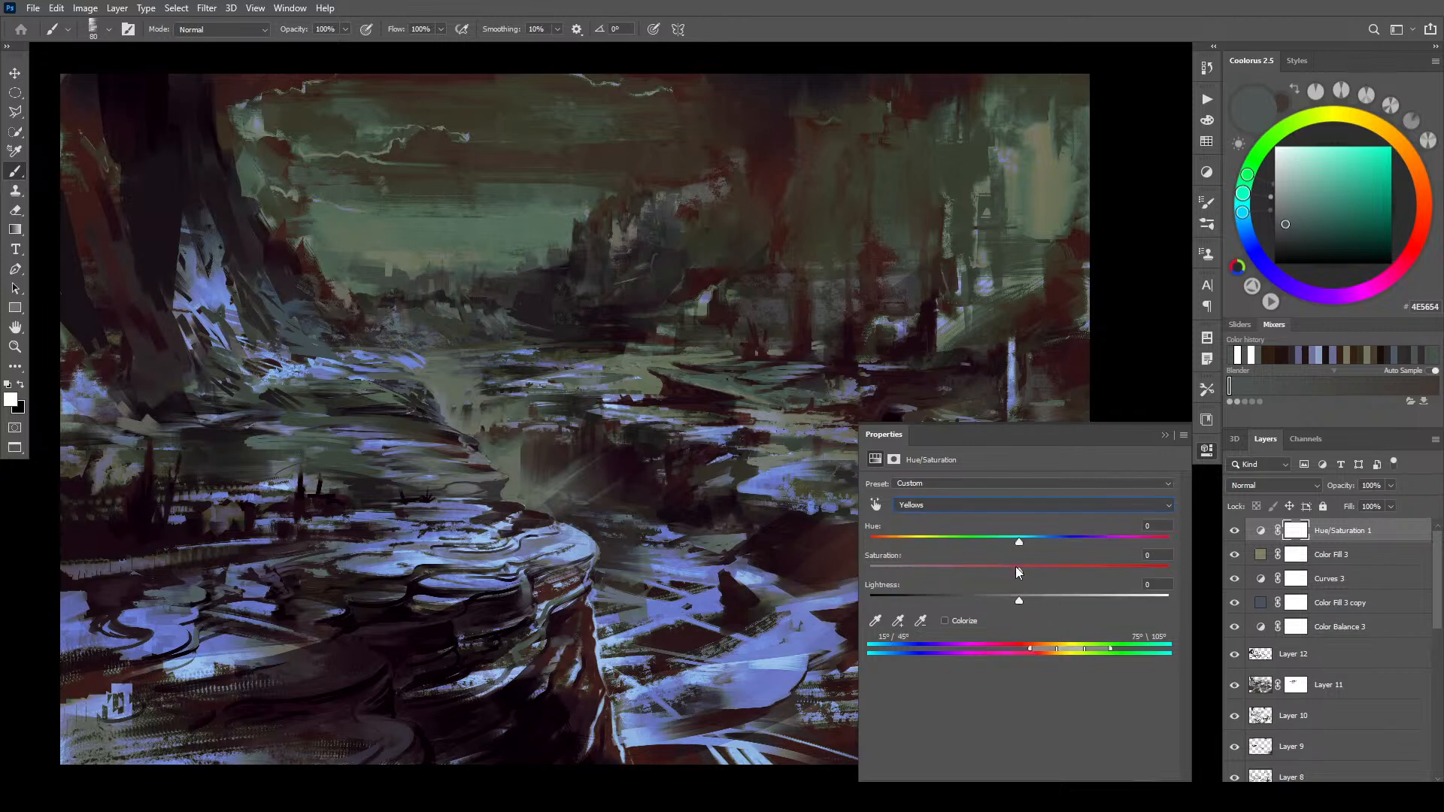
{"action": "left_click_drag", "start_coordinate": [1038, 575], "coordinate": [1118, 573]}
{"action": "mouse_move", "coordinate": [1017, 544]}
{"action": "left_mouse_down"}
{"action": "mouse_move", "coordinate": [992, 538]}
{"action": "mouse_move", "coordinate": [1032, 543]}
{"action": "left_mouse_up"}
{"action": "left_click_drag", "start_coordinate": [1032, 650], "coordinate": [1103, 646]}
{"action": "left_click_drag", "start_coordinate": [1121, 584], "coordinate": [1173, 578]}
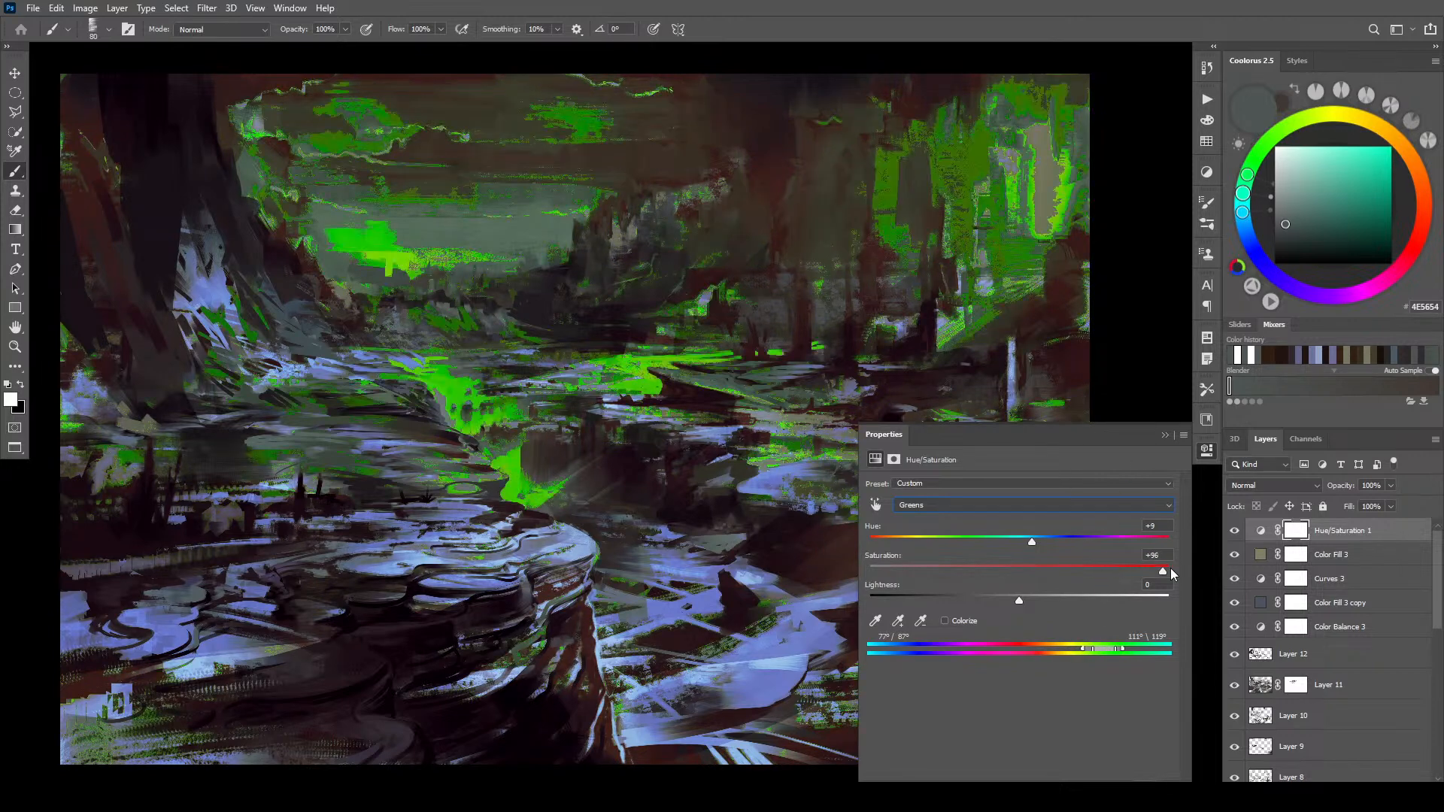
- Set the Greens hue to -35, saturation to about +39 and lightness to about +5
{"action": "left_click_drag", "start_coordinate": [1042, 600], "coordinate": [1009, 600]}
{"action": "left_click_drag", "start_coordinate": [1031, 542], "coordinate": [967, 534]}
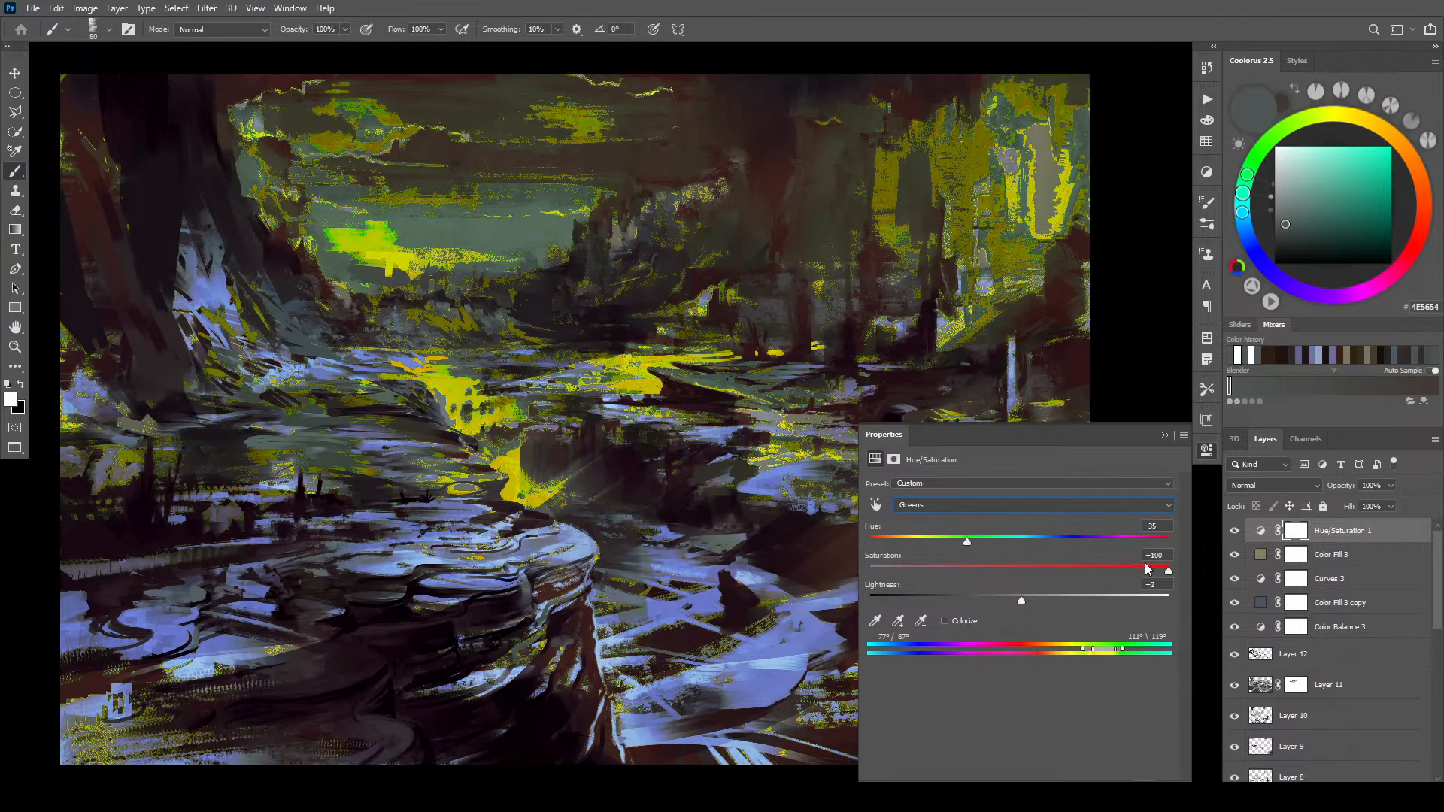
{"action": "left_click_drag", "start_coordinate": [1168, 570], "coordinate": [1061, 570]}
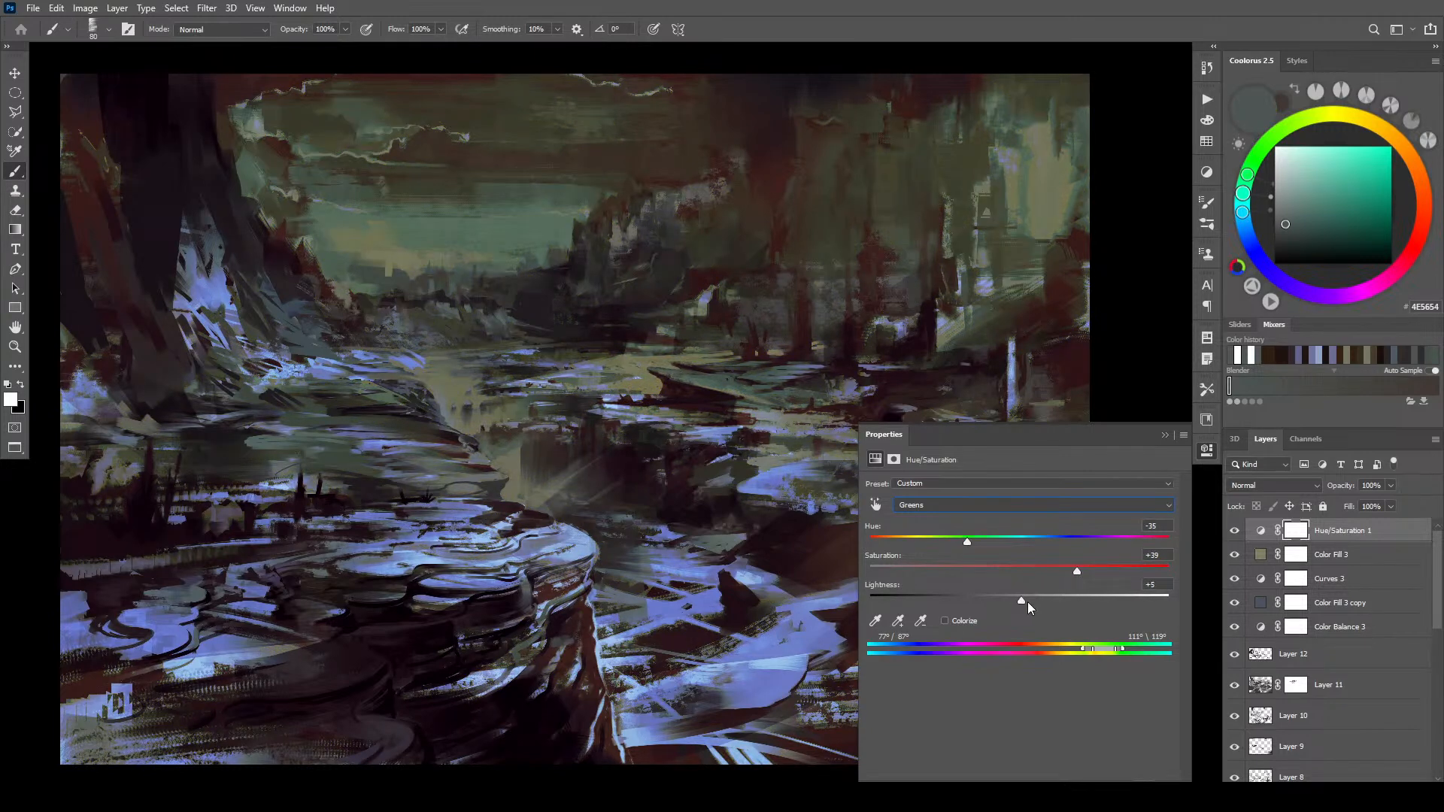
- Move the Greens 2 range to 97°/114°–169°/188° in the Hue/Saturation adjustment and raise its saturation to +84
{"action": "left_click", "coordinate": [1000, 504]}
{"action": "left_click", "coordinate": [946, 554]}
{"action": "left_click_drag", "start_coordinate": [1018, 568], "coordinate": [1144, 570]}
{"action": "left_click_drag", "start_coordinate": [1080, 648], "coordinate": [1180, 650]}
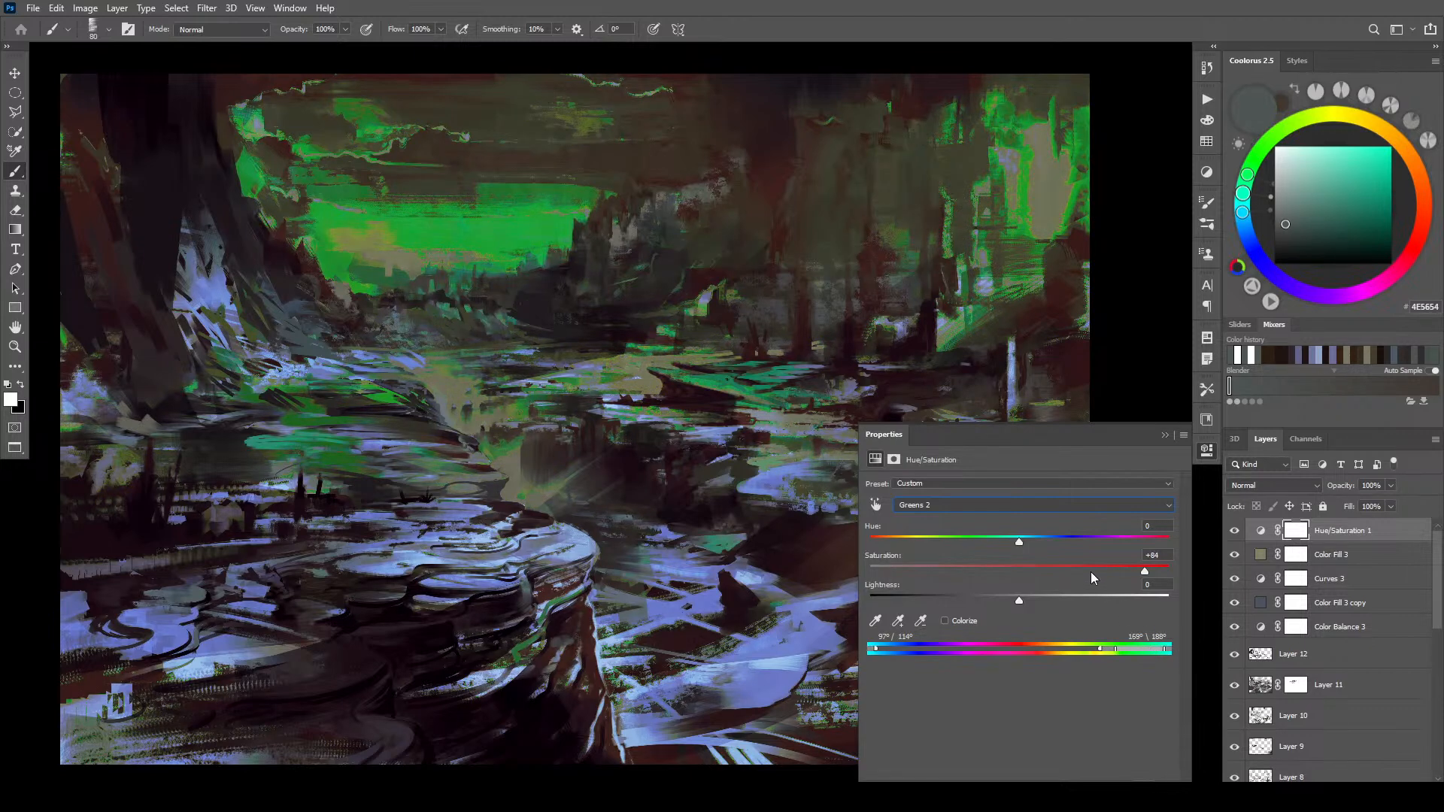
- Shift the Greens 2 hue past +23 toward blue, with saturation at about -11 and lightness at about +37
{"action": "left_click_drag", "start_coordinate": [1054, 539], "coordinate": [1053, 540]}
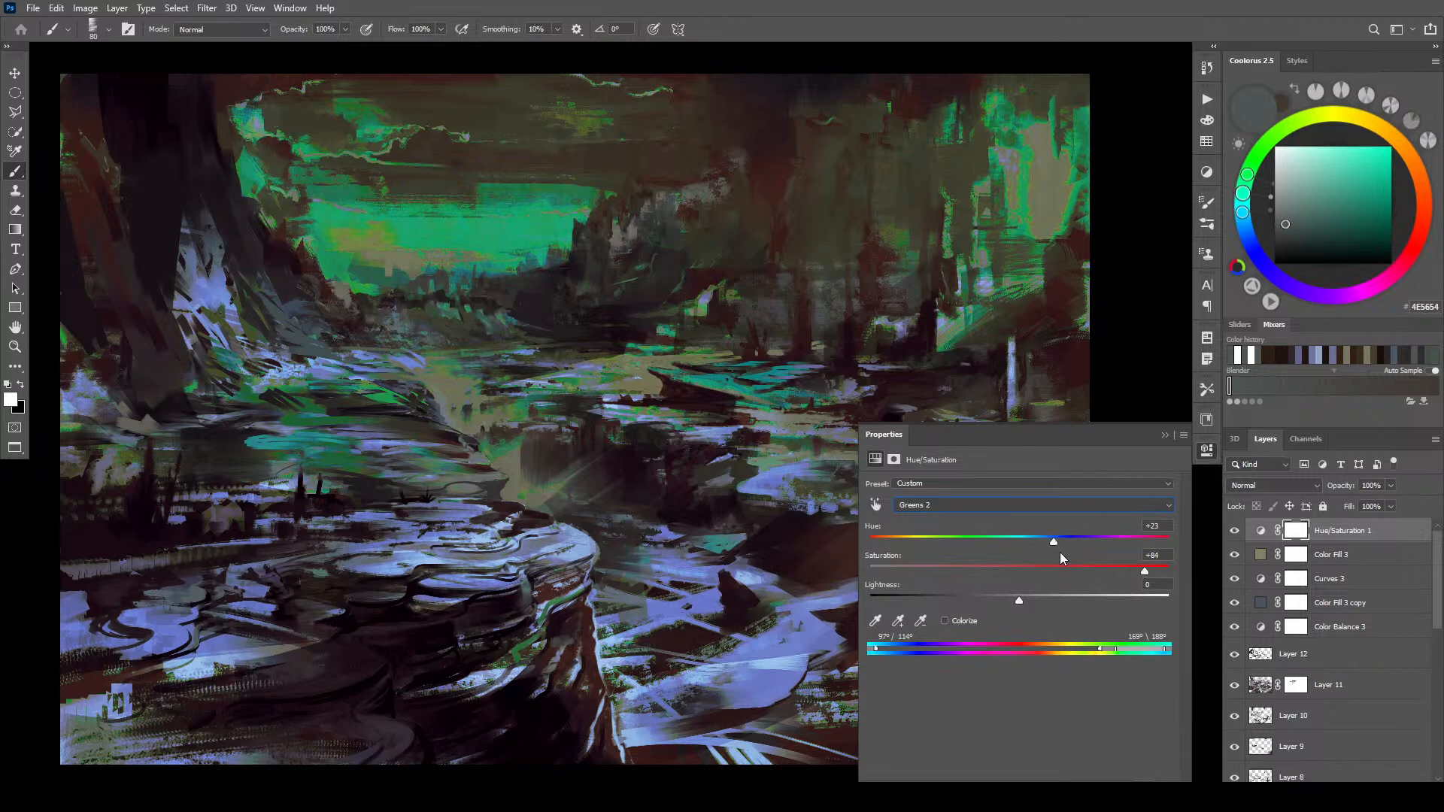
{"action": "left_click_drag", "start_coordinate": [1143, 572], "coordinate": [1050, 571]}
{"action": "left_click_drag", "start_coordinate": [1052, 572], "coordinate": [1014, 576]}
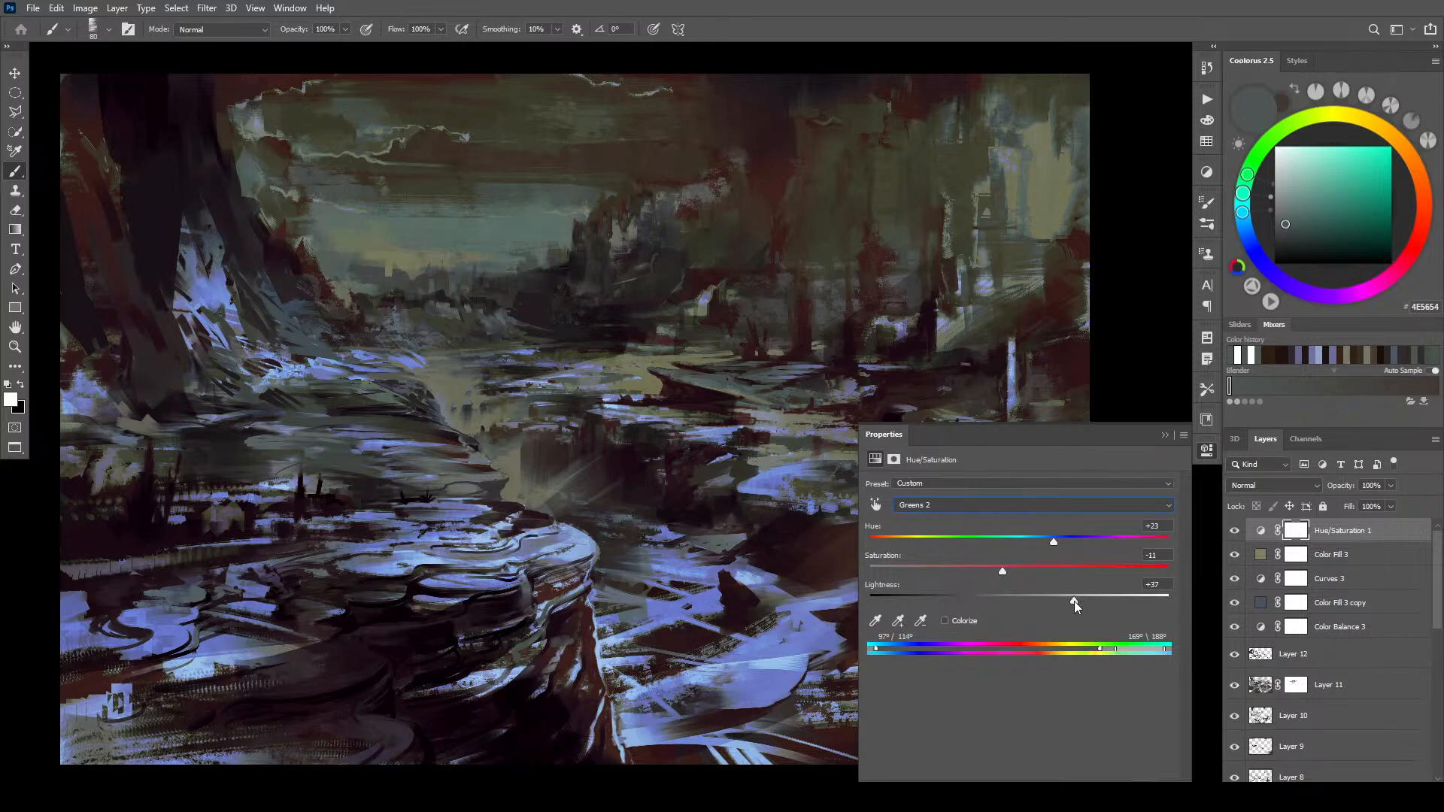
{"action": "mouse_move", "coordinate": [1053, 541]}
{"action": "left_mouse_down"}
{"action": "mouse_move", "coordinate": [955, 545]}
{"action": "mouse_move", "coordinate": [1069, 543]}
{"action": "left_mouse_up"}
- Set the Blues hue to about +9, lower their lightness, and fine-tune their saturation to a slight boost
{"action": "left_click", "coordinate": [979, 507]}
{"action": "left_click", "coordinate": [932, 575]}
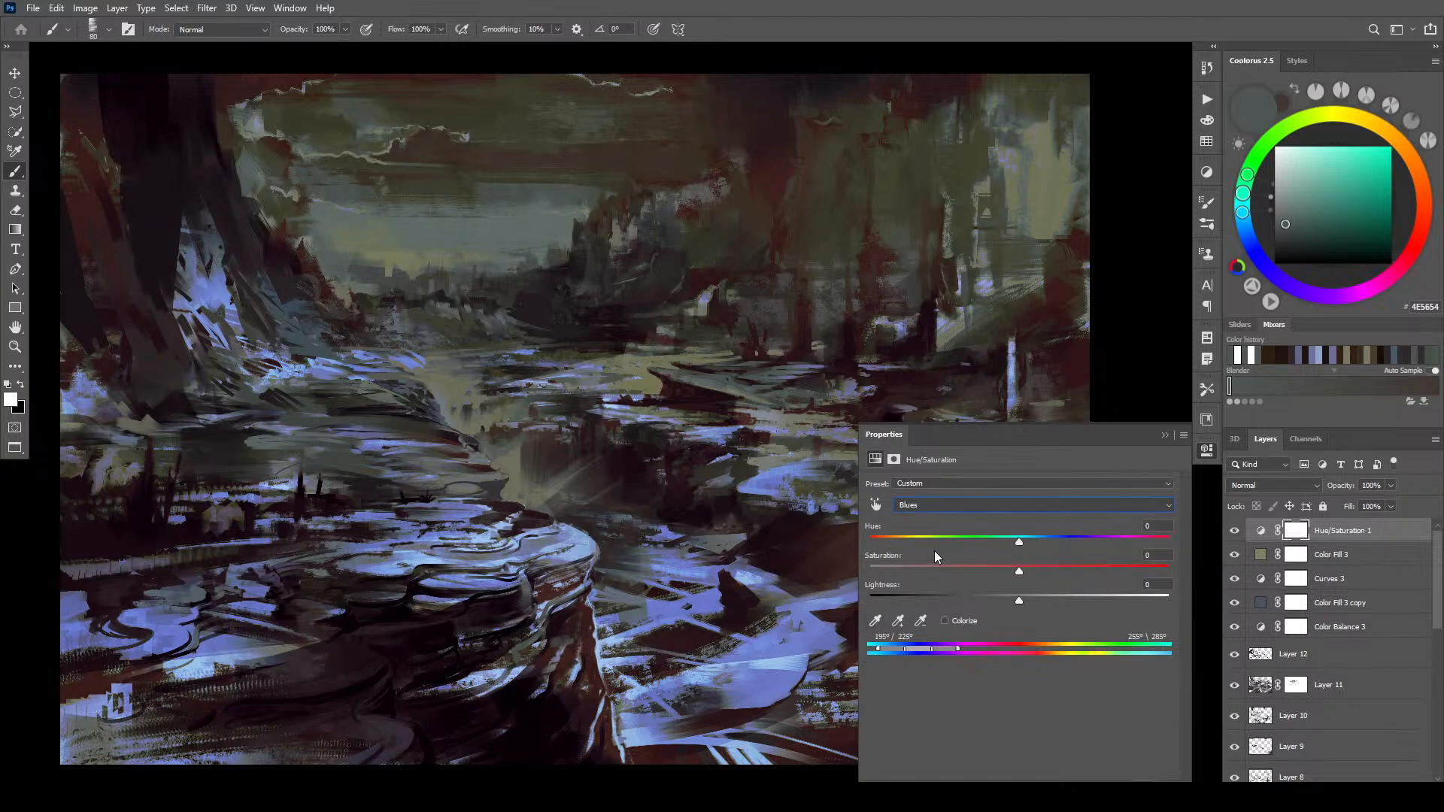
{"action": "mouse_move", "coordinate": [1019, 571]}
{"action": "left_mouse_down"}
{"action": "mouse_move", "coordinate": [1135, 568]}
{"action": "mouse_move", "coordinate": [900, 583]}
{"action": "mouse_move", "coordinate": [842, 570]}
{"action": "mouse_move", "coordinate": [1076, 576]}
{"action": "mouse_move", "coordinate": [988, 538]}
{"action": "mouse_move", "coordinate": [1030, 544]}
{"action": "left_mouse_up"}
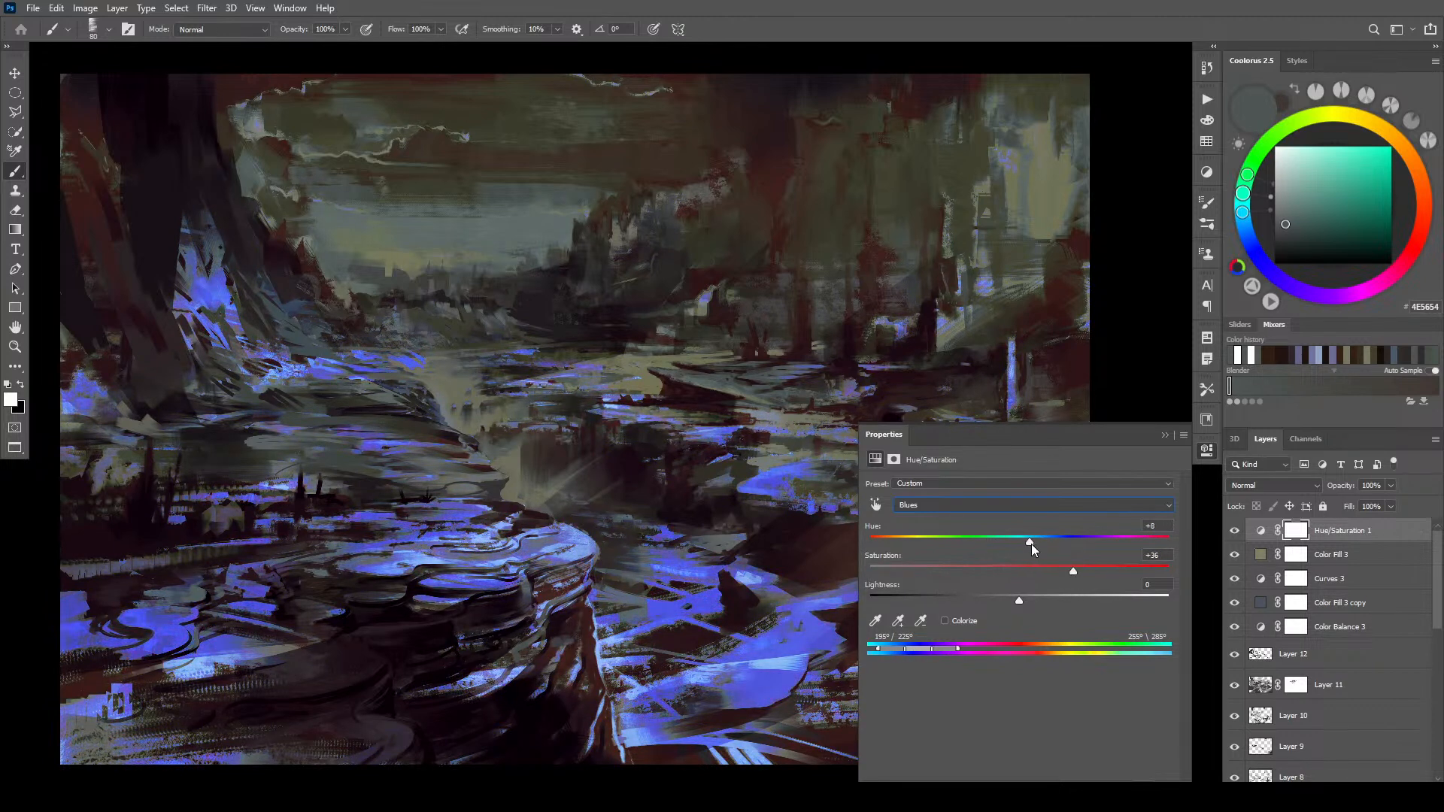
{"action": "mouse_move", "coordinate": [1019, 600]}
{"action": "left_mouse_down"}
{"action": "mouse_move", "coordinate": [1051, 600]}
{"action": "mouse_move", "coordinate": [1044, 570]}
{"action": "mouse_move", "coordinate": [1026, 598]}
{"action": "left_mouse_up"}
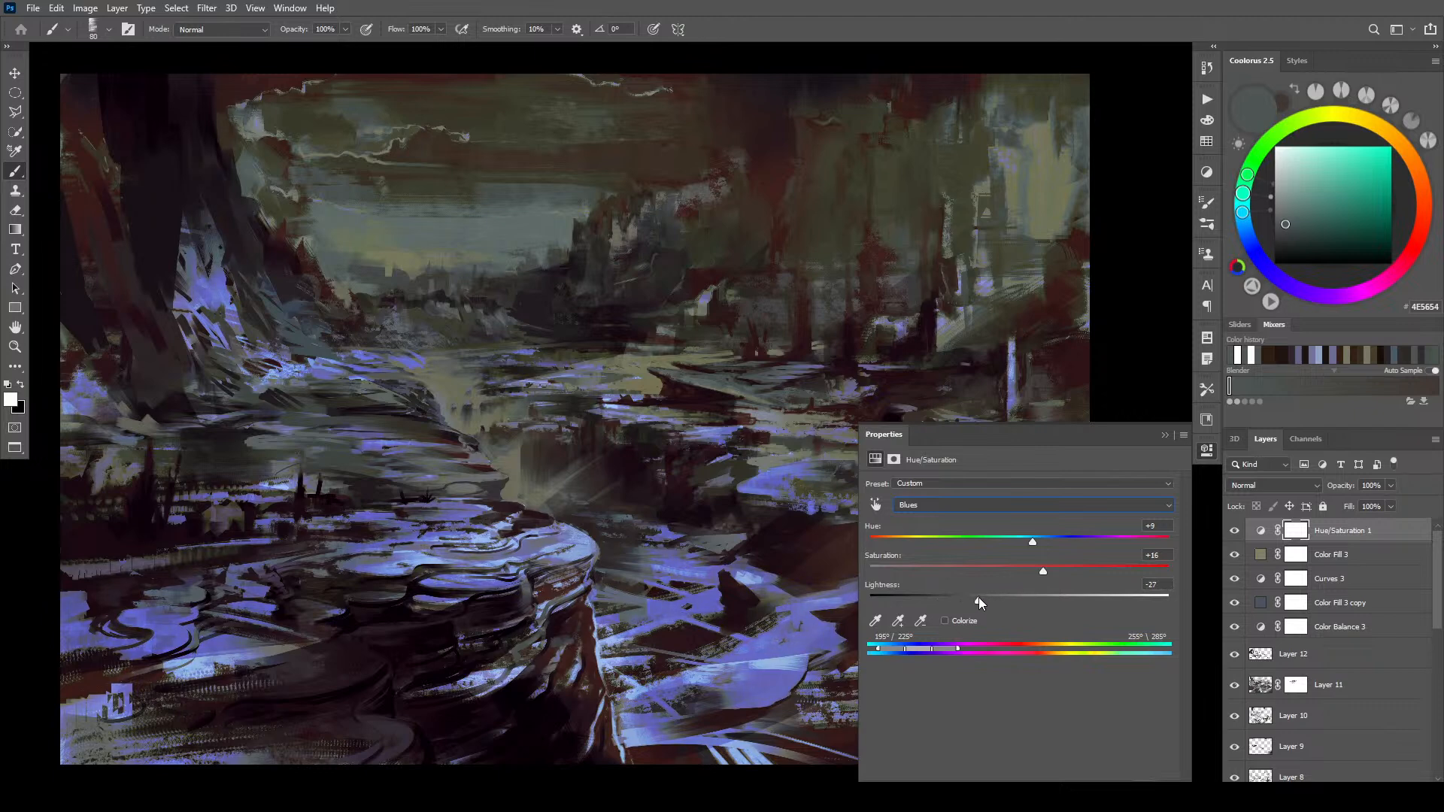
{"action": "mouse_move", "coordinate": [1048, 571]}
{"action": "left_mouse_down"}
{"action": "mouse_move", "coordinate": [1011, 568]}
{"action": "mouse_move", "coordinate": [1025, 567]}
{"action": "left_mouse_up"}
- Hide and show the Hue/Saturation adjustment to compare the painting with and without it
{"action": "left_click", "coordinate": [1165, 434]}
{"action": "left_click", "coordinate": [1234, 530]}
{"action": "left_click", "coordinate": [1234, 530]}
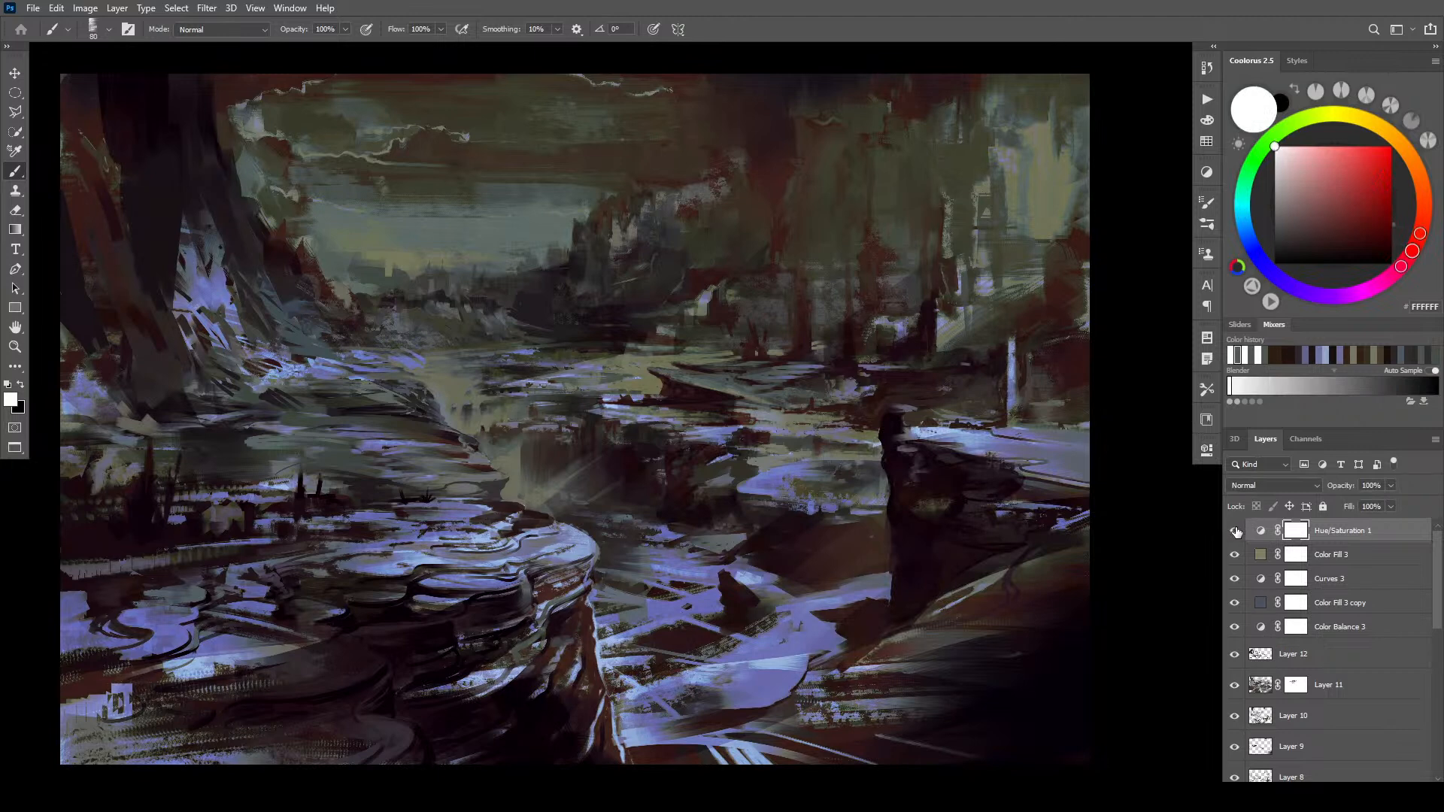
{"action": "left_click", "coordinate": [1231, 533]}
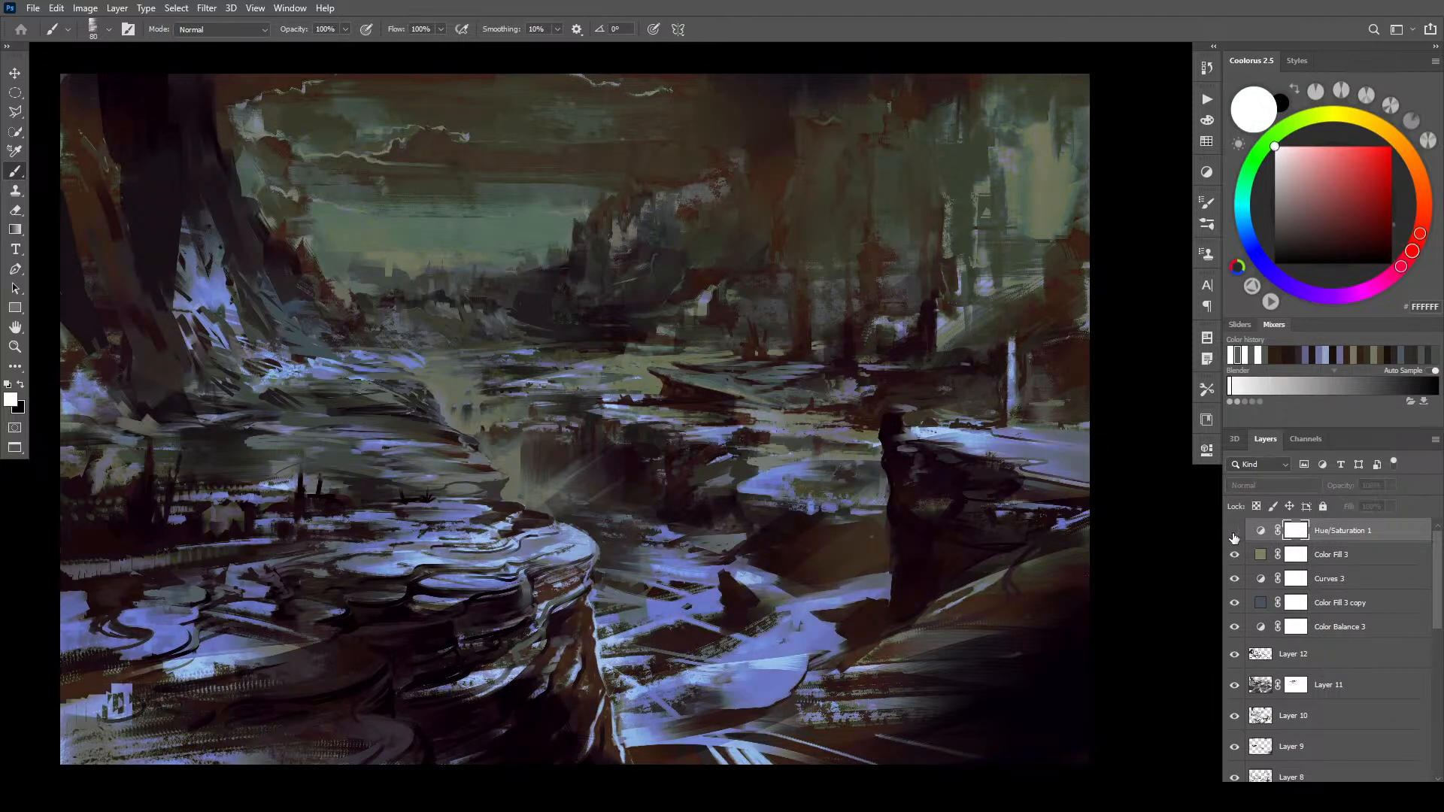
{"action": "left_click", "coordinate": [1232, 532]}
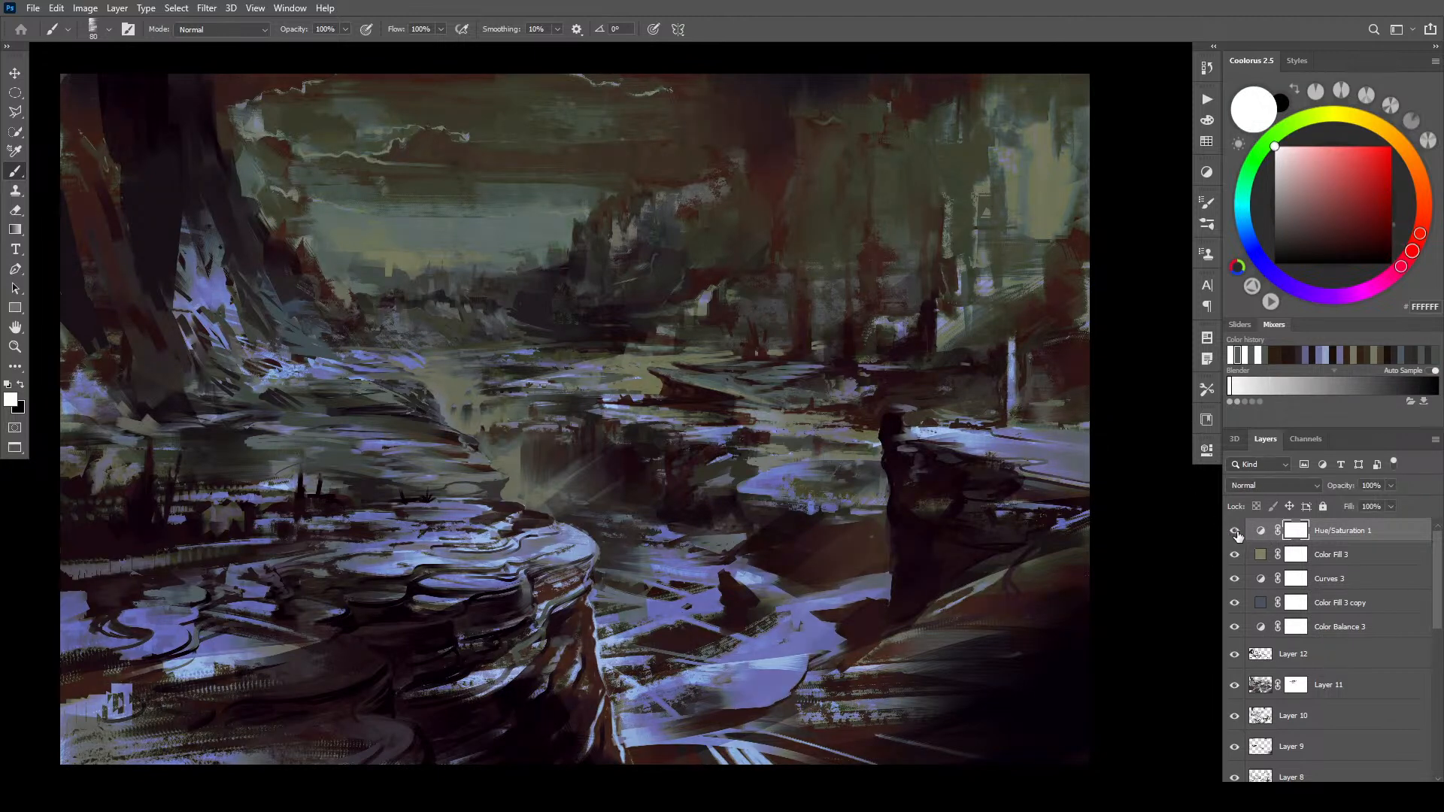
- Reopen the Hue/Saturation adjustment and strongly desaturate the Reds
{"action": "double_click", "coordinate": [1260, 533]}
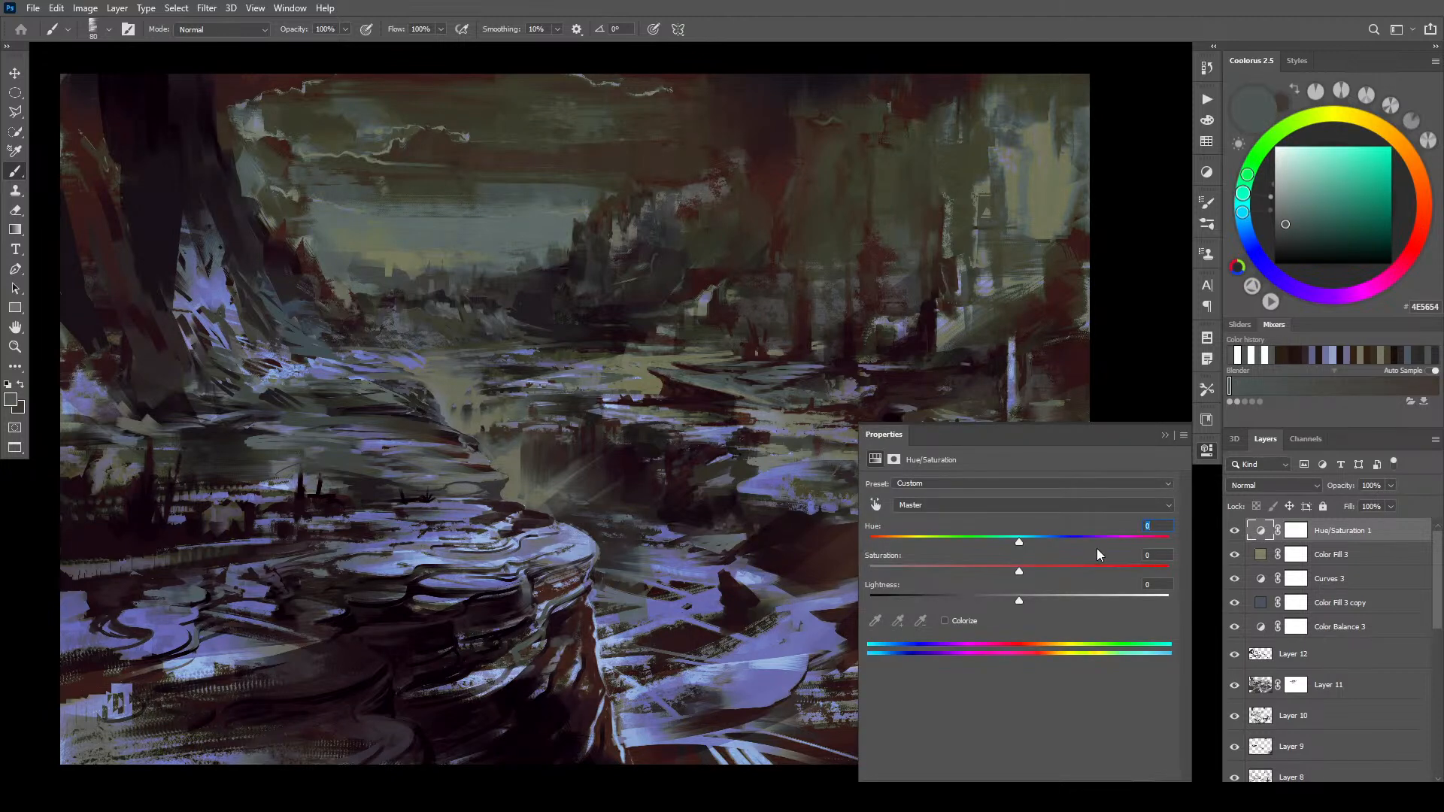
{"action": "left_click", "coordinate": [954, 505]}
{"action": "left_click", "coordinate": [949, 529]}
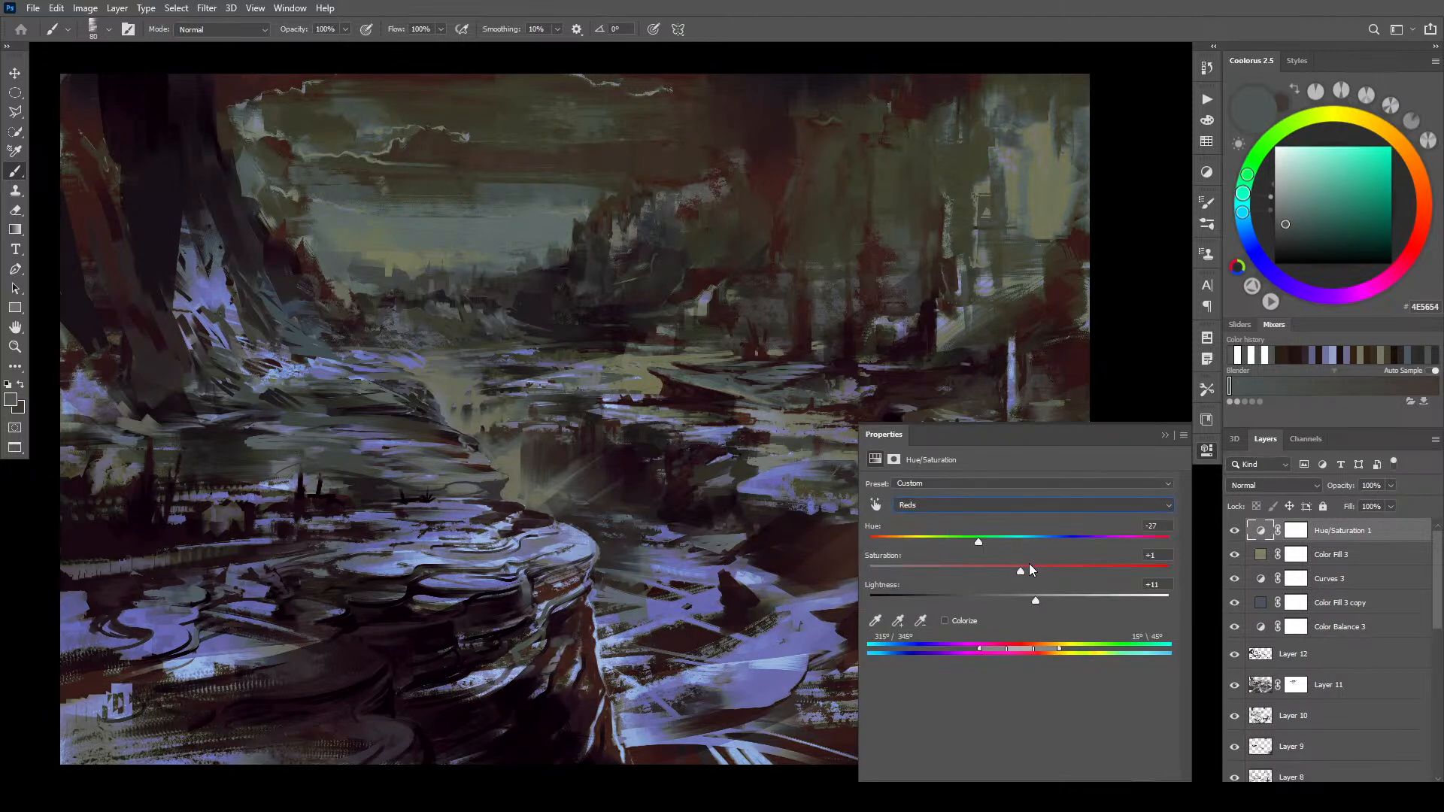
{"action": "left_click_drag", "start_coordinate": [1016, 568], "coordinate": [953, 564]}
{"action": "left_click", "coordinate": [1170, 436]}
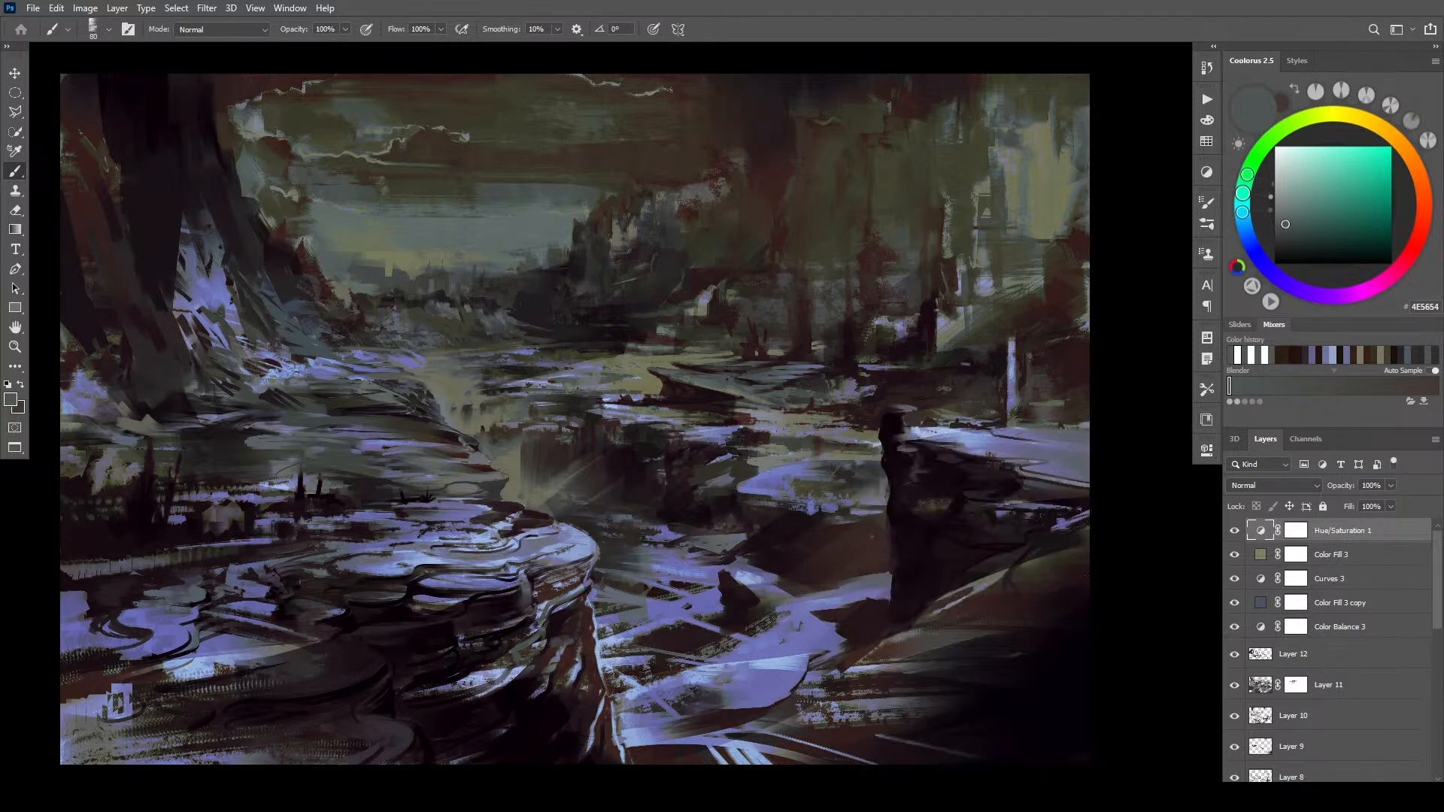
- Add a Color Balance adjustment above Hue/Saturation, adjust its midtones, and shift its shadows slightly toward cyan and magenta
{"action": "left_click", "coordinate": [1342, 789]}
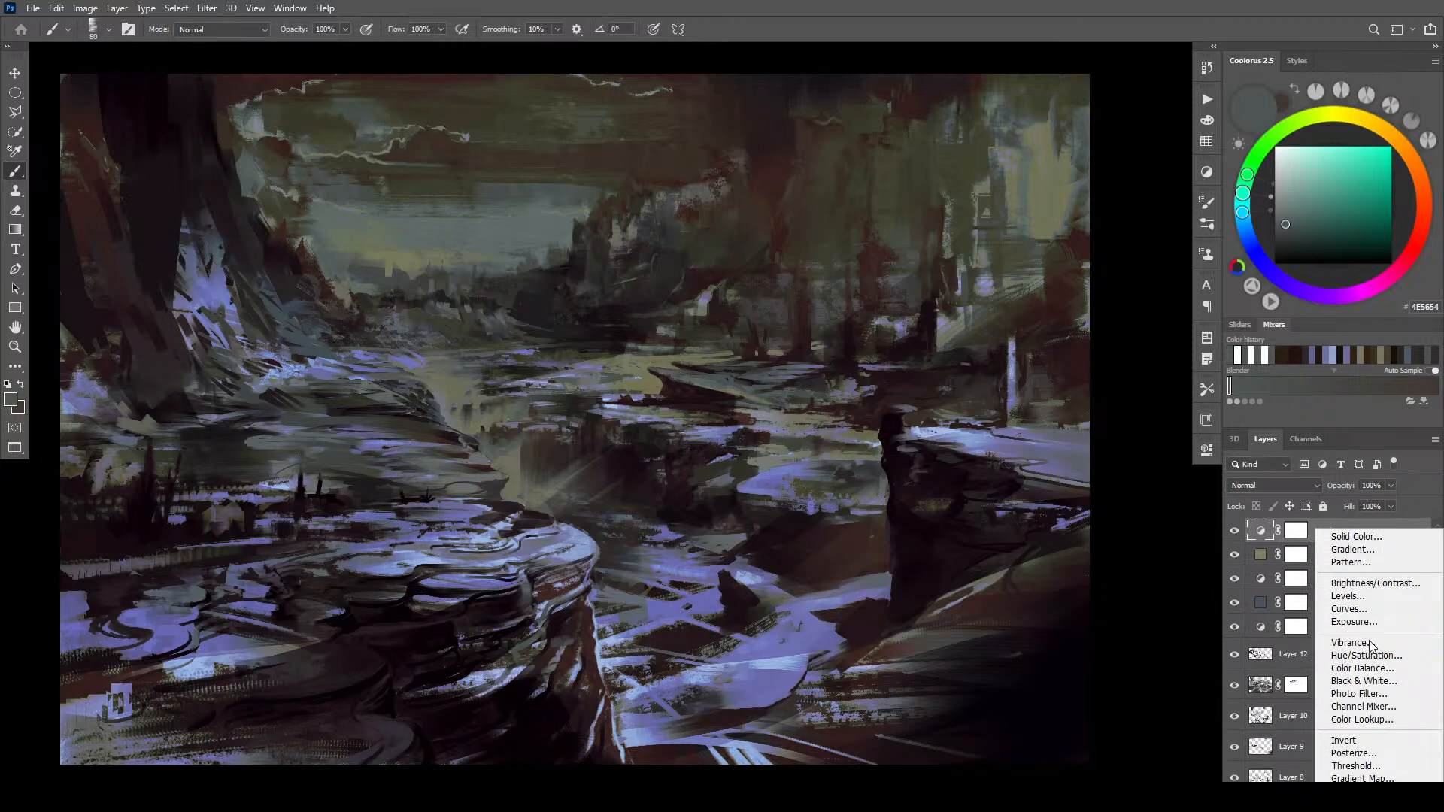
{"action": "left_click", "coordinate": [1363, 668]}
{"action": "left_click_drag", "start_coordinate": [998, 522], "coordinate": [1004, 570]}
{"action": "left_click", "coordinate": [951, 485]}
{"action": "left_click", "coordinate": [932, 493]}
{"action": "left_click_drag", "start_coordinate": [986, 517], "coordinate": [991, 567]}
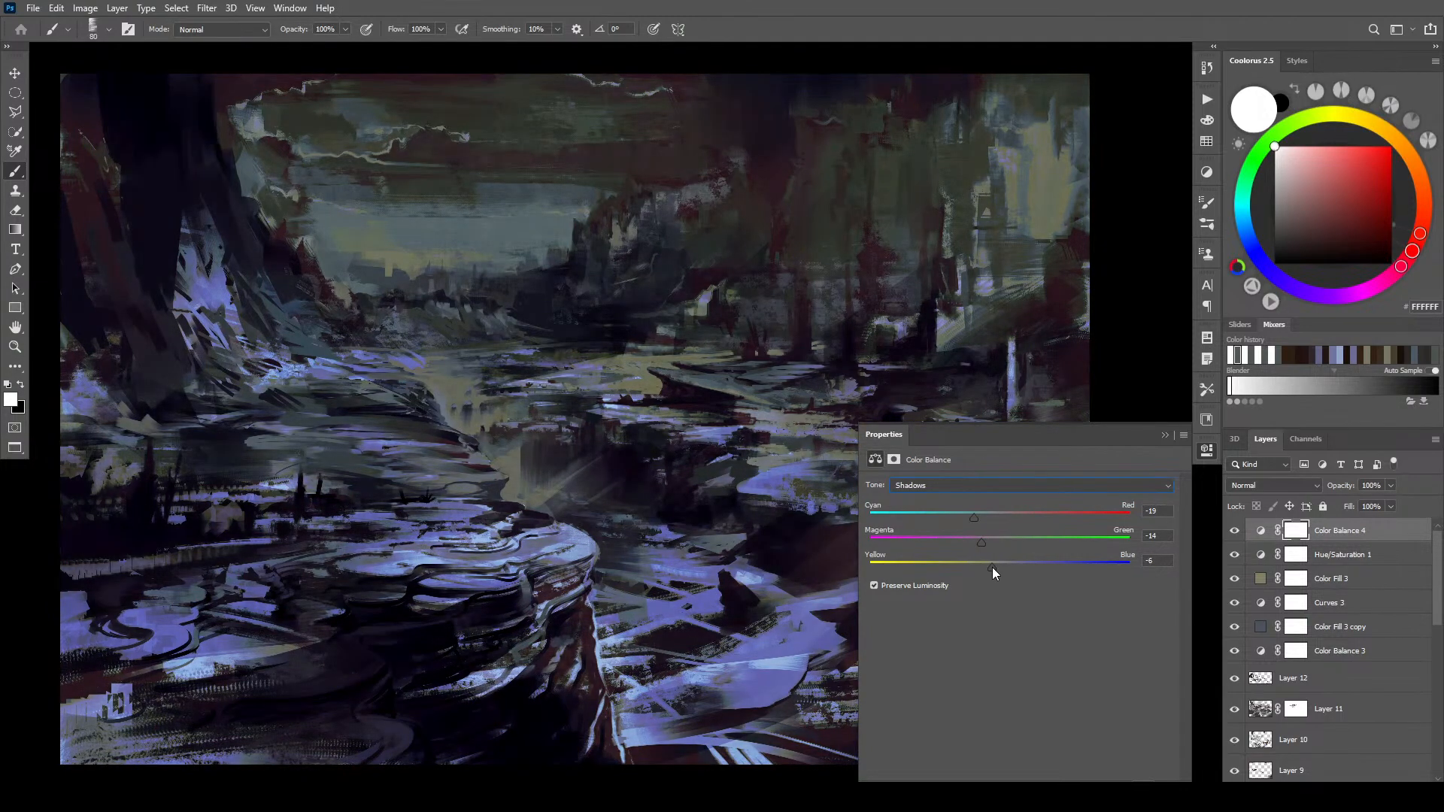
{"action": "mouse_move", "coordinate": [974, 518]}
{"action": "left_mouse_down"}
{"action": "mouse_move", "coordinate": [1030, 522]}
{"action": "mouse_move", "coordinate": [993, 520]}
{"action": "left_mouse_up"}
{"action": "mouse_move", "coordinate": [982, 543]}
{"action": "left_mouse_down"}
{"action": "mouse_move", "coordinate": [1003, 544]}
{"action": "mouse_move", "coordinate": [979, 570]}
{"action": "mouse_move", "coordinate": [1013, 570]}
{"action": "mouse_move", "coordinate": [981, 570]}
{"action": "mouse_move", "coordinate": [988, 543]}
{"action": "mouse_move", "coordinate": [992, 569]}
{"action": "left_mouse_up"}
- Shift the Color Balance highlights to about -35 toward magenta and -69 toward yellow, and nudge them toward cyan
{"action": "left_click", "coordinate": [954, 484]}
{"action": "left_click", "coordinate": [951, 506]}
{"action": "left_click", "coordinate": [949, 488]}
{"action": "left_click", "coordinate": [940, 516]}
{"action": "left_click_drag", "start_coordinate": [992, 519], "coordinate": [909, 569]}
{"action": "left_click_drag", "start_coordinate": [996, 543], "coordinate": [953, 545]}
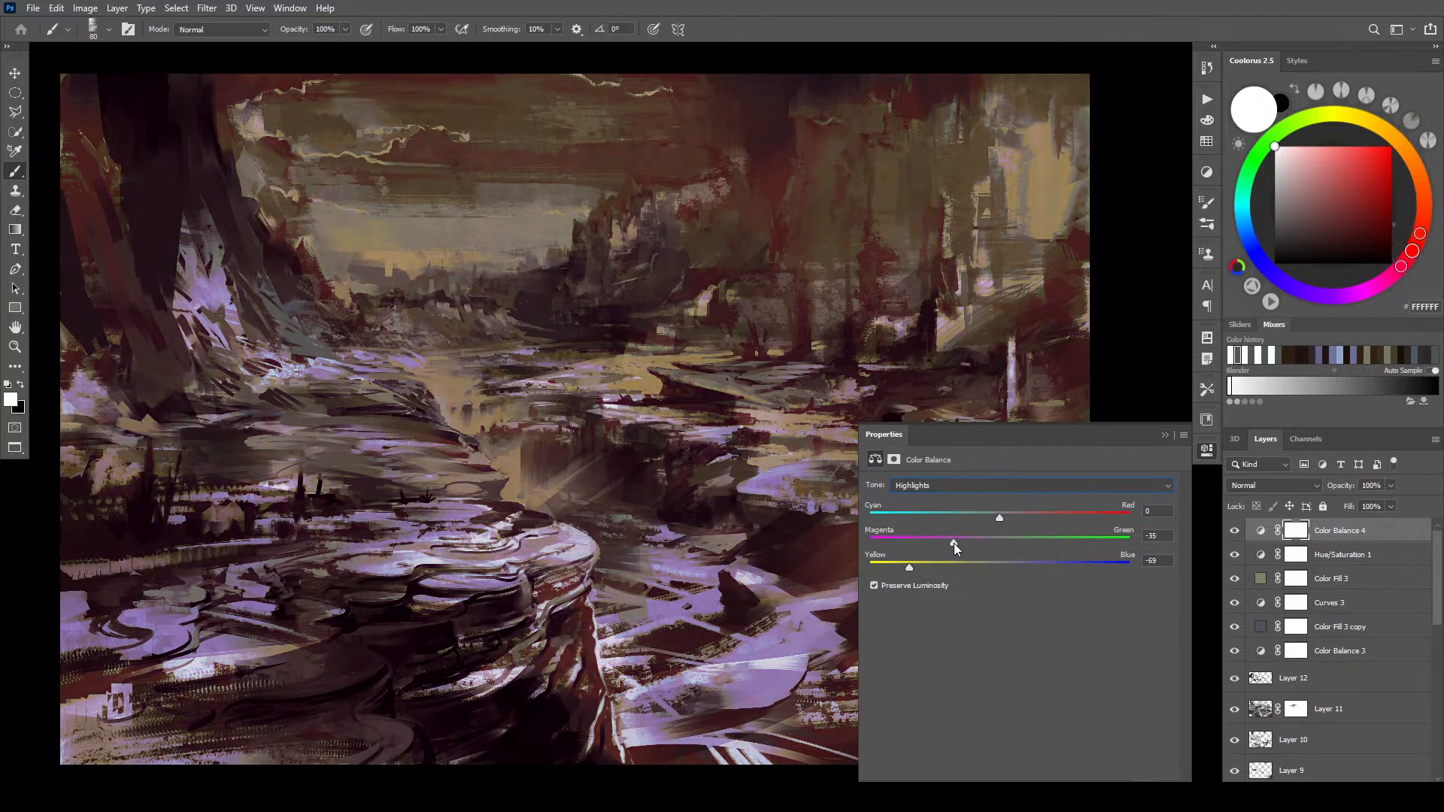
{"action": "left_click", "coordinate": [986, 517]}
- Set the Color Balance midtones to -6 cyan–red, -10 magenta–green and +7 yellow–blue
{"action": "left_click", "coordinate": [958, 488]}
{"action": "left_click", "coordinate": [970, 511]}
{"action": "mouse_move", "coordinate": [1000, 517]}
{"action": "left_mouse_down"}
{"action": "mouse_move", "coordinate": [1026, 521]}
{"action": "mouse_move", "coordinate": [985, 520]}
{"action": "mouse_move", "coordinate": [1017, 546]}
{"action": "mouse_move", "coordinate": [969, 543]}
{"action": "mouse_move", "coordinate": [1005, 548]}
{"action": "mouse_move", "coordinate": [1012, 573]}
{"action": "mouse_move", "coordinate": [1018, 544]}
{"action": "mouse_move", "coordinate": [987, 543]}
{"action": "left_mouse_up"}
- Compare the painting with and without the new Color Balance adjustment and the Hue/Saturation adjustment below it
{"action": "left_click", "coordinate": [1234, 531]}
{"action": "left_click", "coordinate": [1234, 531]}
{"action": "left_click", "coordinate": [1234, 555]}
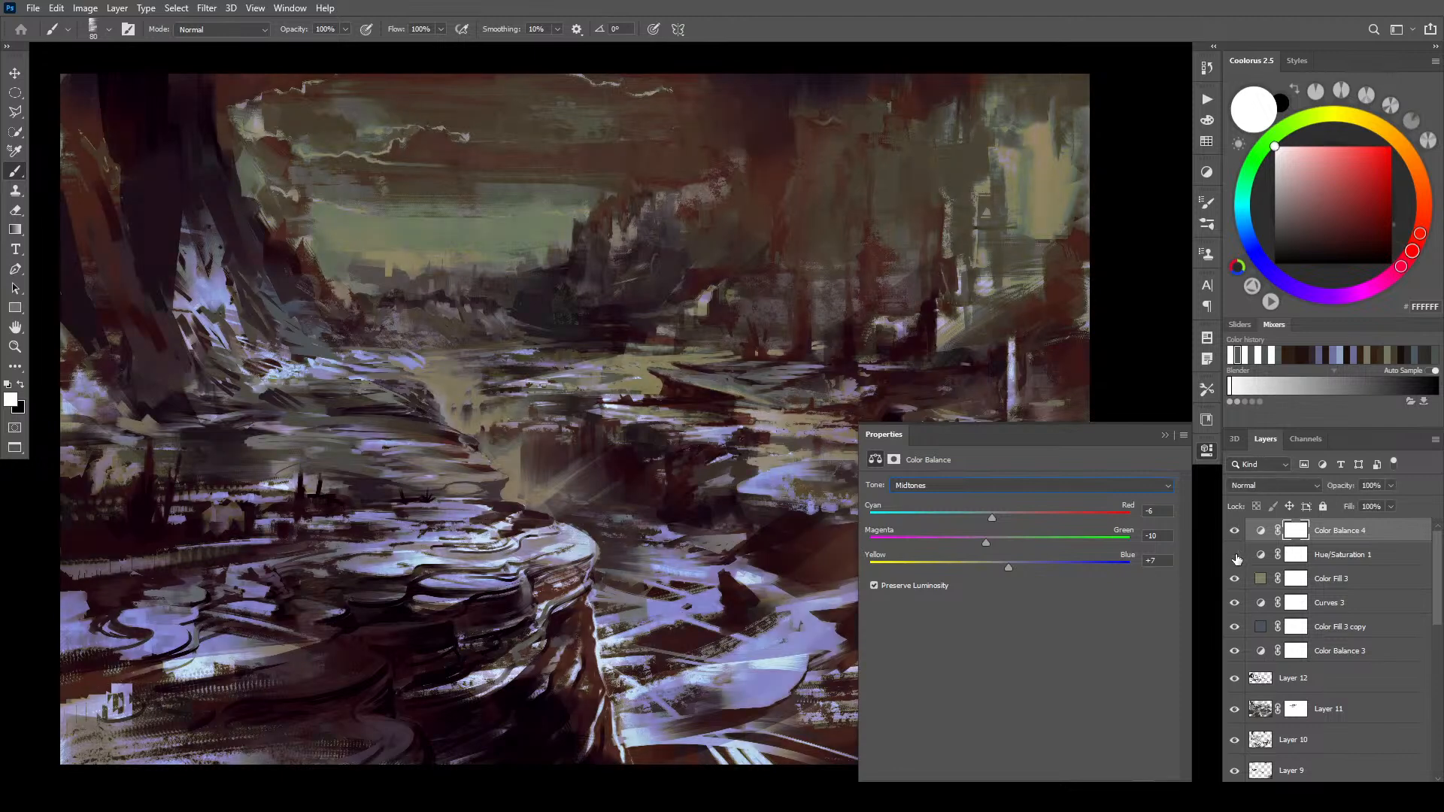
{"action": "left_click", "coordinate": [1234, 557]}
{"action": "left_click", "coordinate": [1234, 556]}
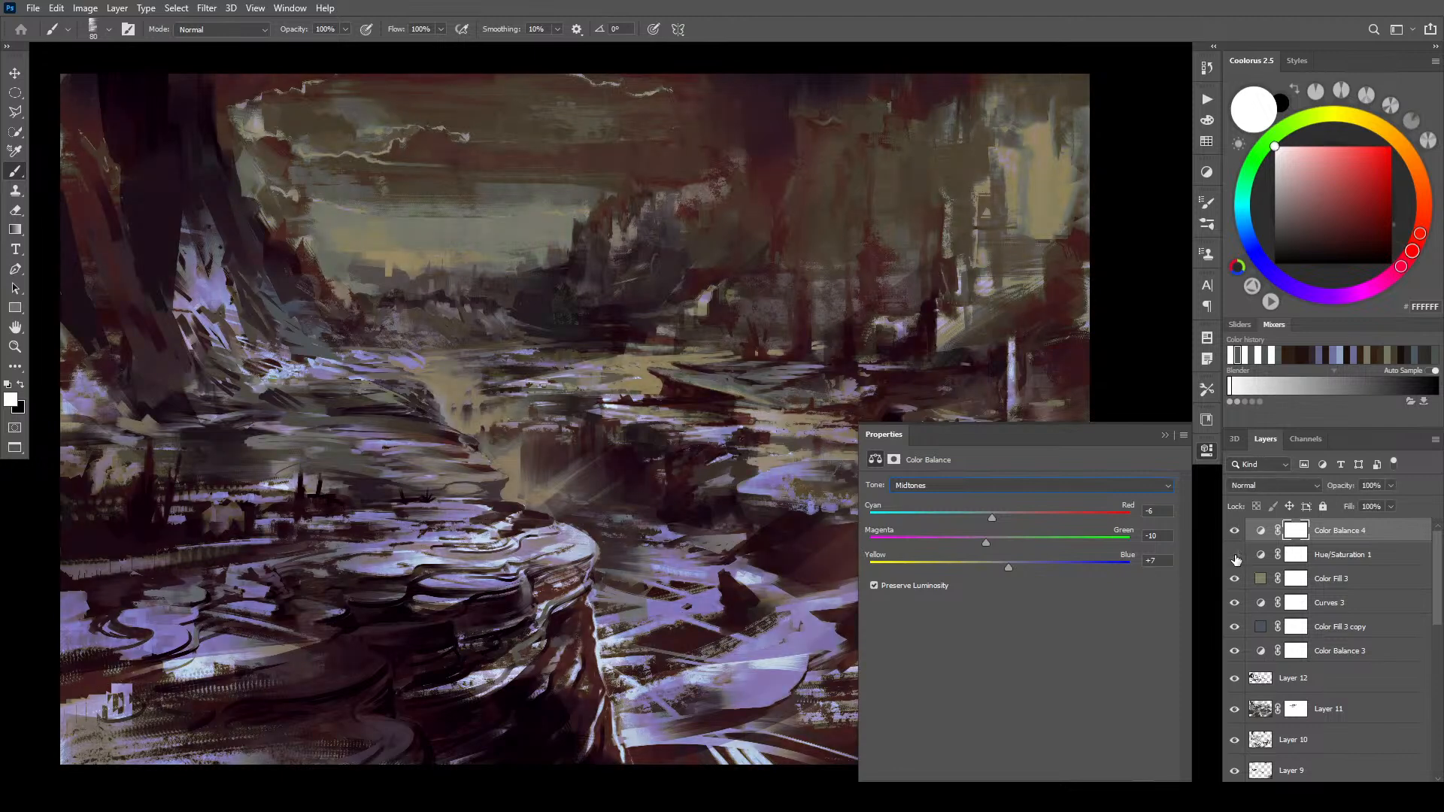
{"action": "mouse_move", "coordinate": [1352, 558]}
{"action": "left_mouse_down"}
{"action": "mouse_move", "coordinate": [1354, 531]}
{"action": "mouse_move", "coordinate": [1349, 564]}
{"action": "left_mouse_up"}
- Hide the Color Balance, Hue/Saturation and olive fill layers together and show them again to judge their combined effect
{"action": "left_click", "coordinate": [1234, 531]}
{"action": "left_click", "coordinate": [1234, 558]}
{"action": "left_click", "coordinate": [1234, 579]}
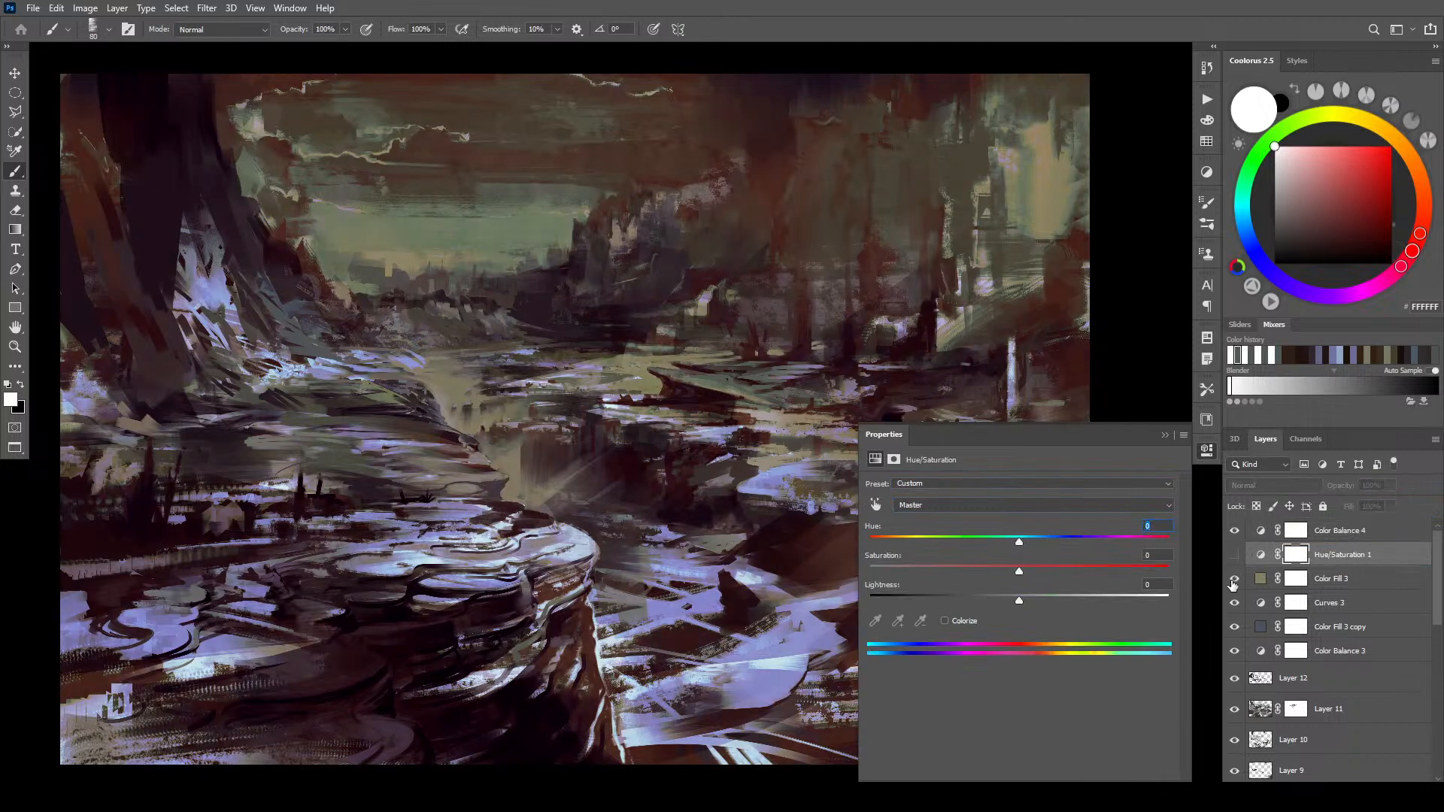
{"action": "left_click", "coordinate": [1235, 531]}
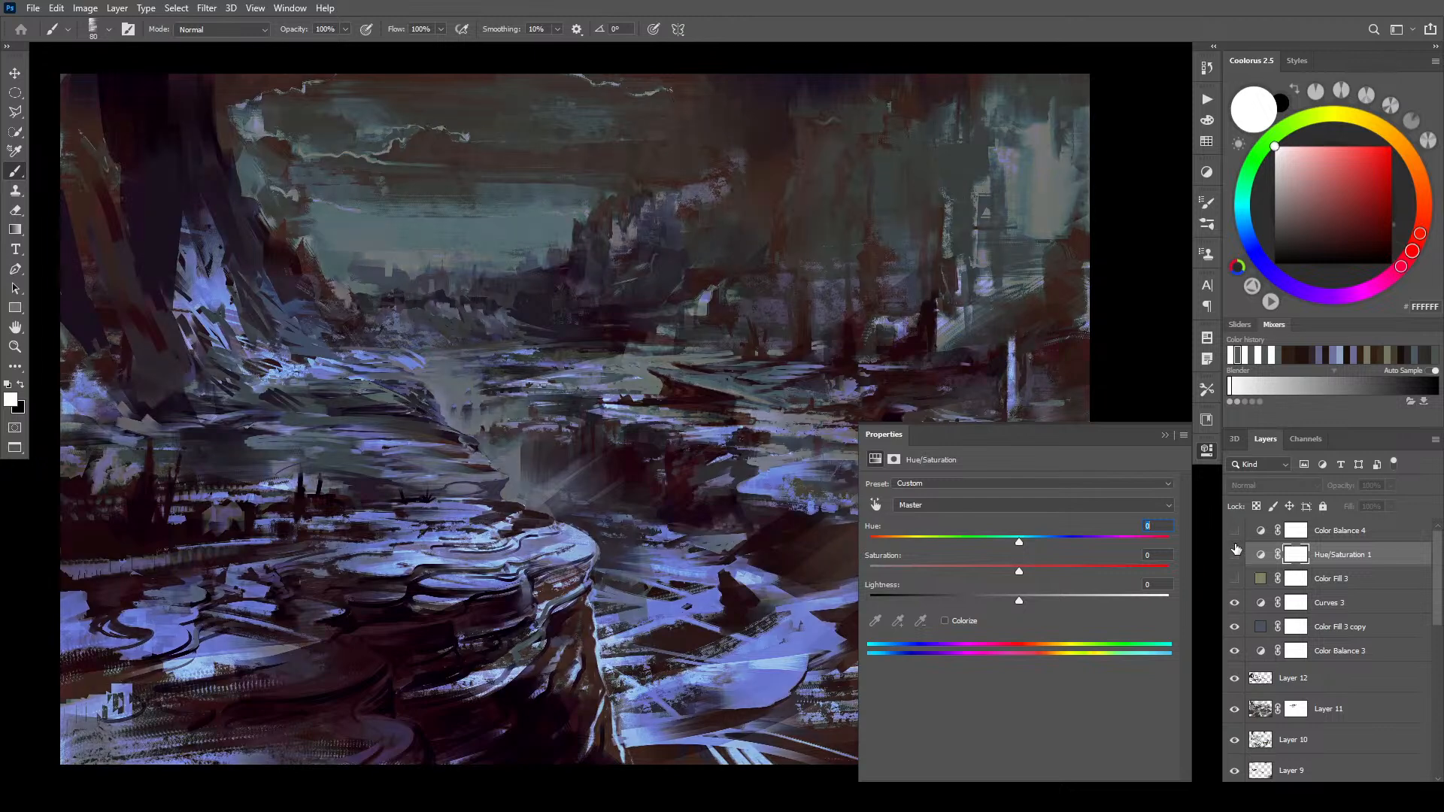
{"action": "left_click", "coordinate": [1233, 556]}
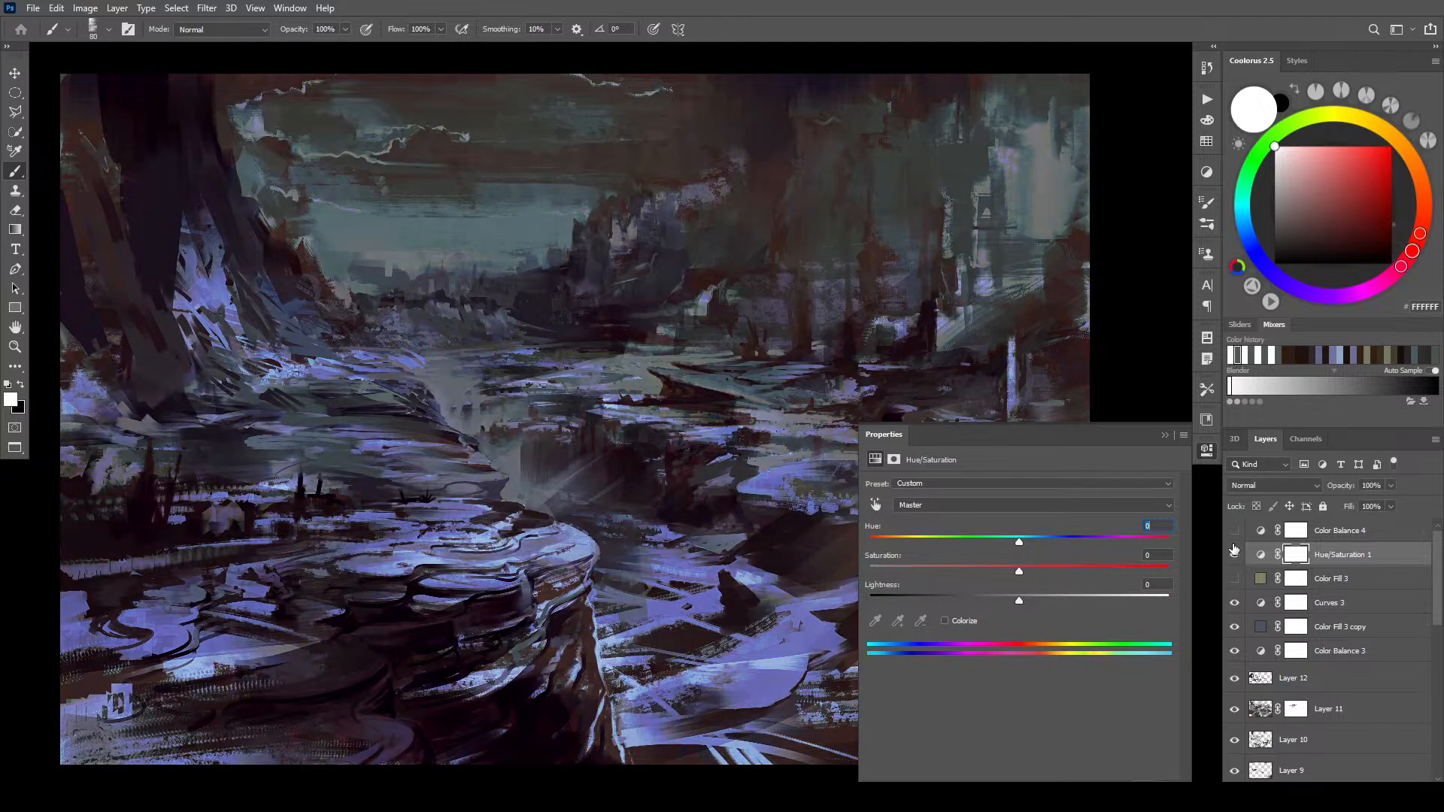
{"action": "left_click", "coordinate": [1234, 578]}
{"action": "left_click", "coordinate": [1235, 532]}
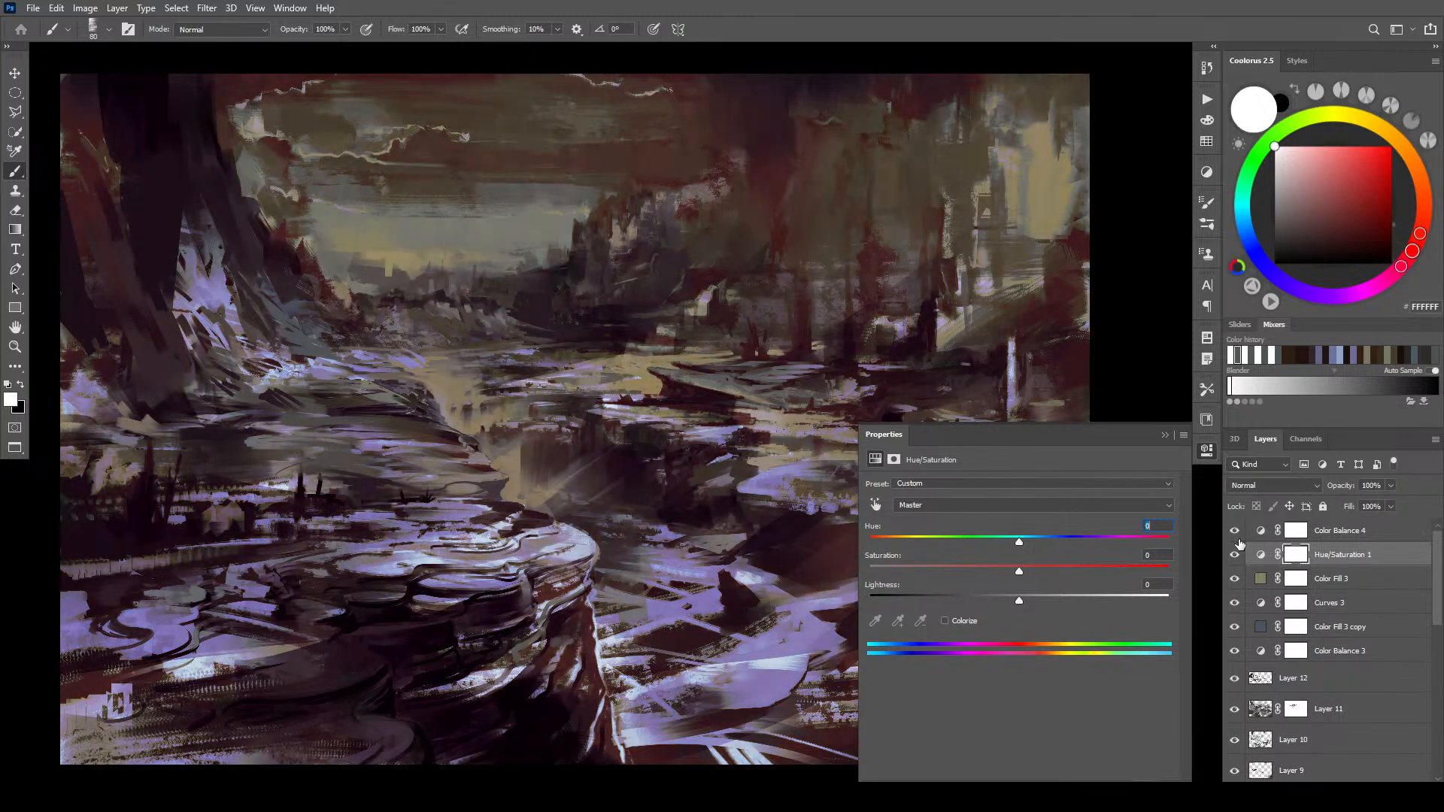
- Toggle the Hue/Saturation and top Color Balance layers one at a time to judge each one's contribution
{"action": "left_click", "coordinate": [1234, 555]}
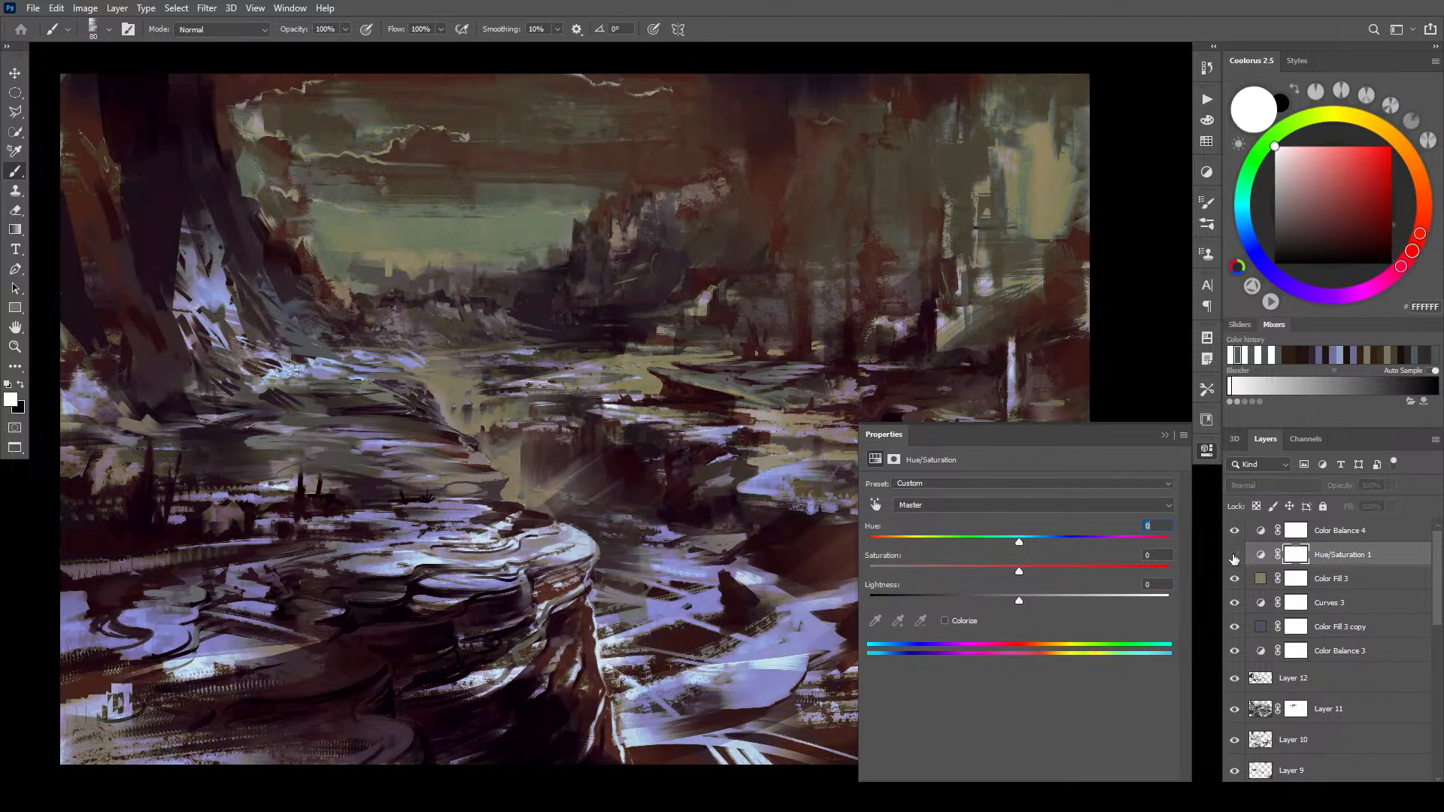
{"action": "left_click", "coordinate": [1232, 556]}
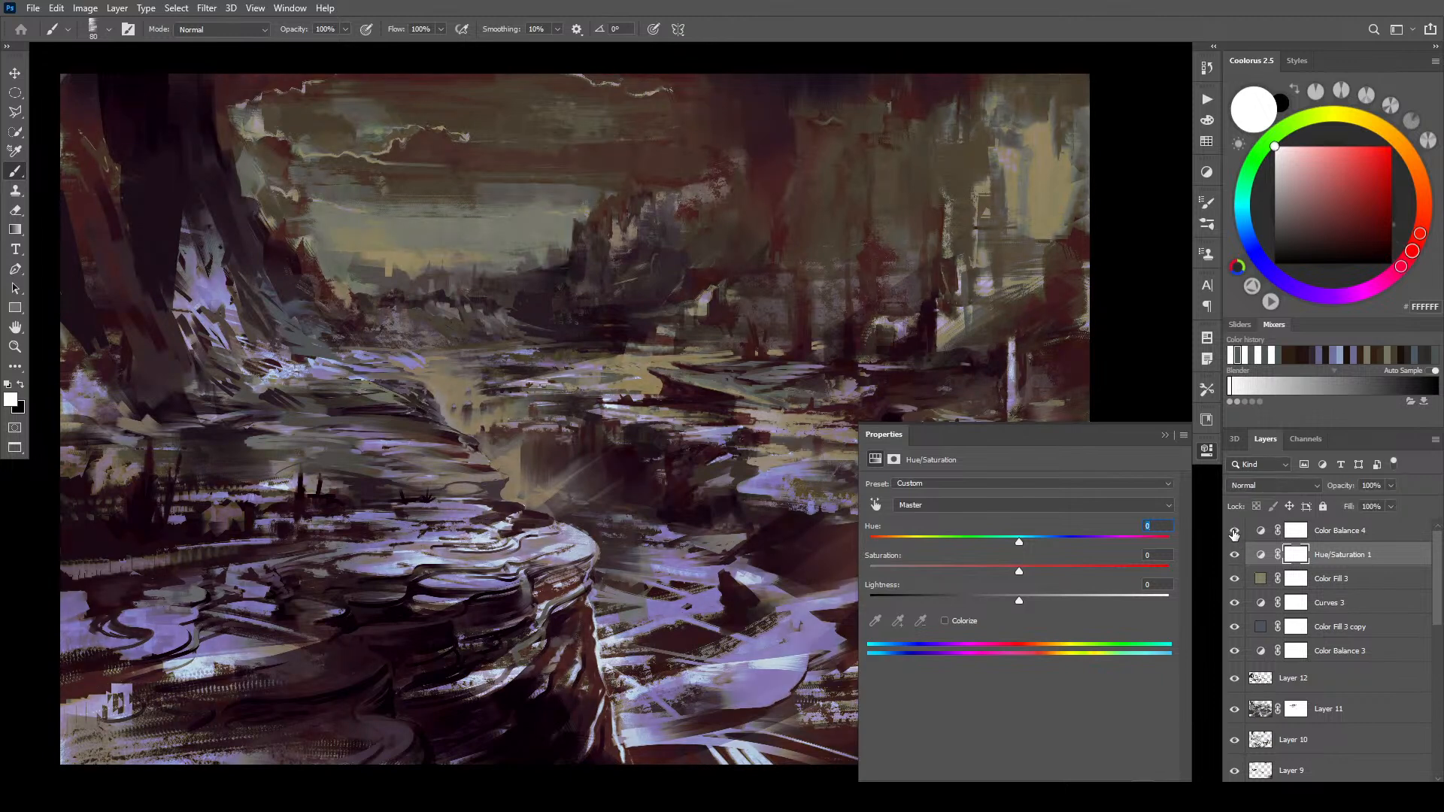
{"action": "left_click", "coordinate": [1231, 531]}
{"action": "left_click", "coordinate": [1233, 532]}
{"action": "left_click", "coordinate": [1232, 564]}
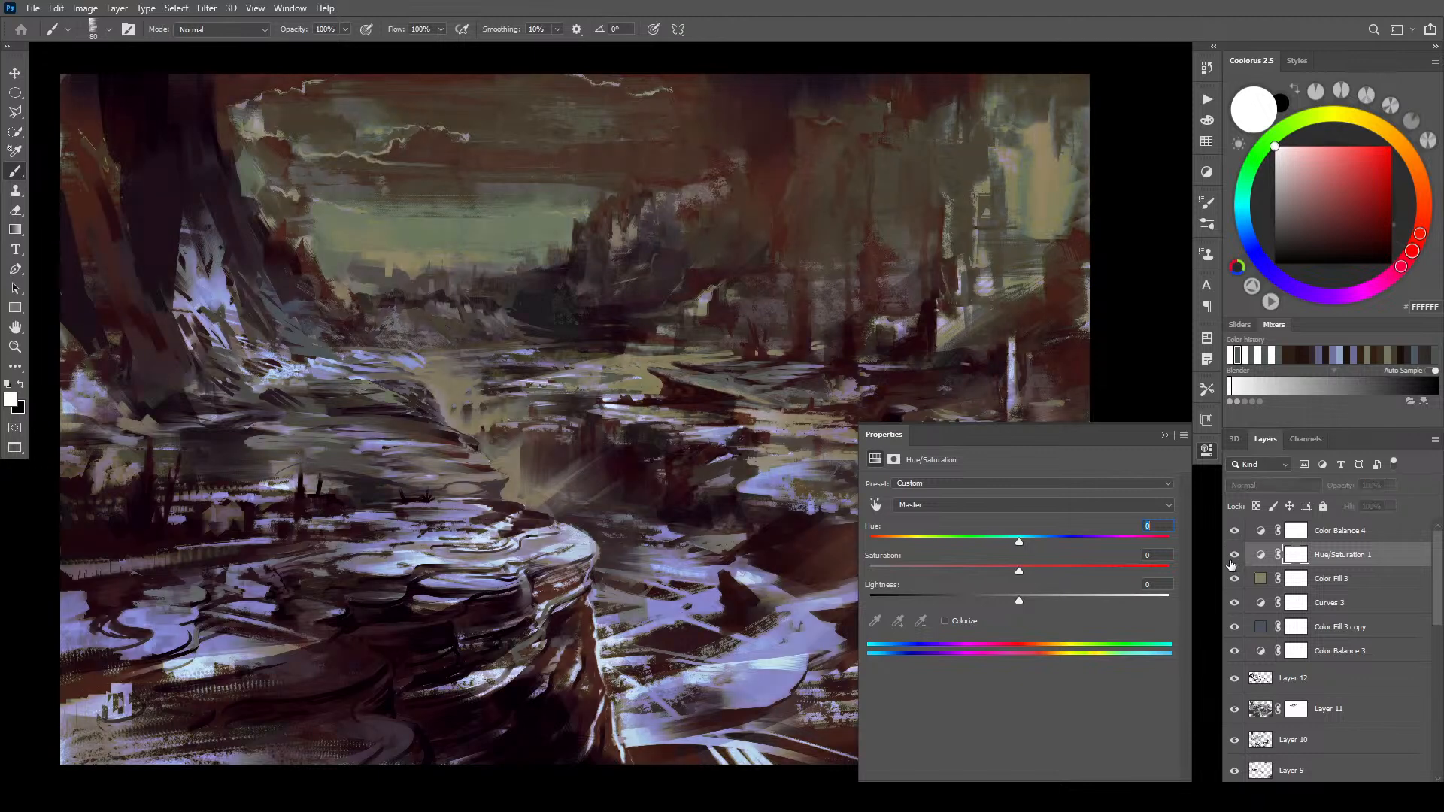
{"action": "left_click", "coordinate": [1231, 556]}
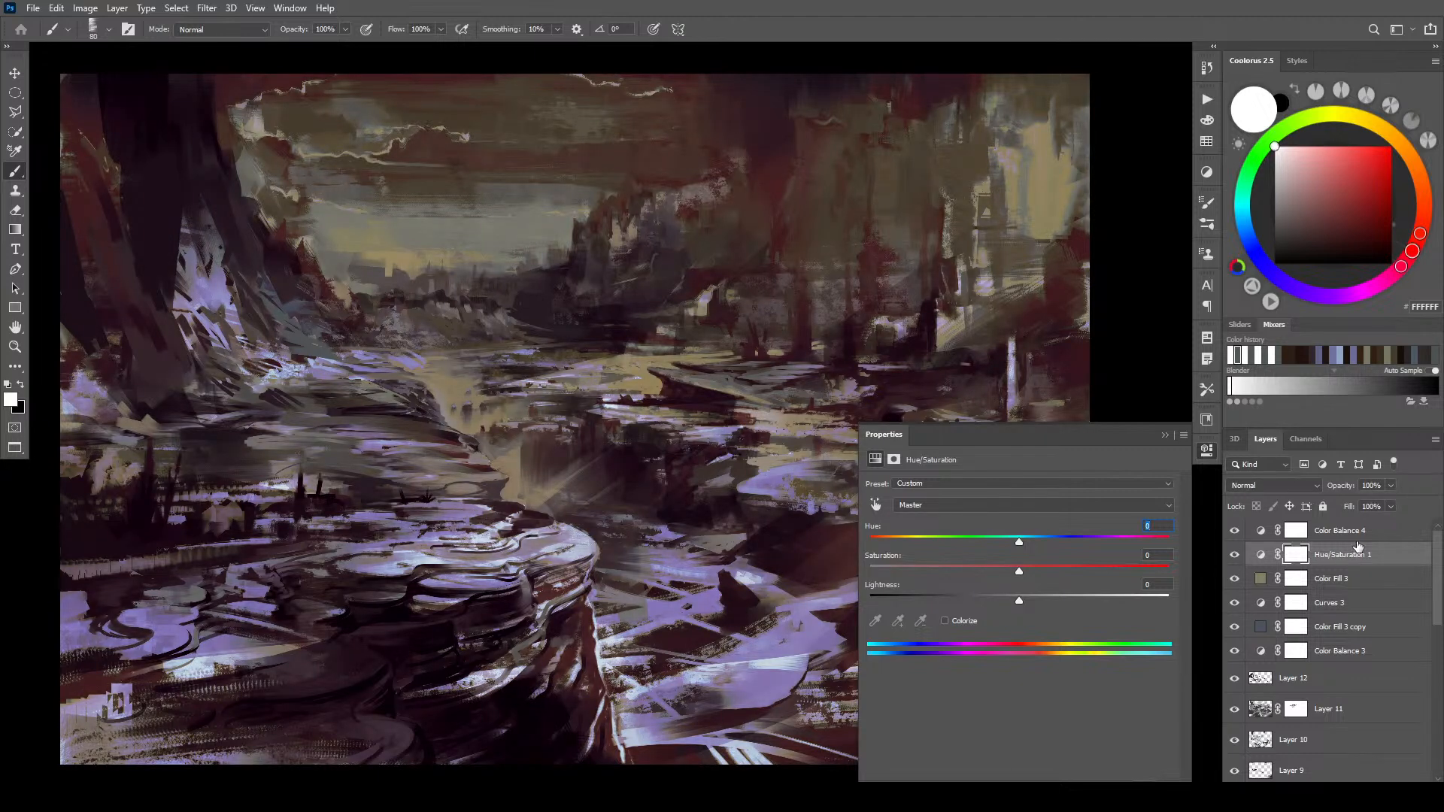
- Lower the top Color Balance adjustment's opacity to 88%
{"action": "left_click", "coordinate": [1390, 506]}
{"action": "left_click", "coordinate": [1368, 529]}
{"action": "left_click", "coordinate": [1391, 488]}
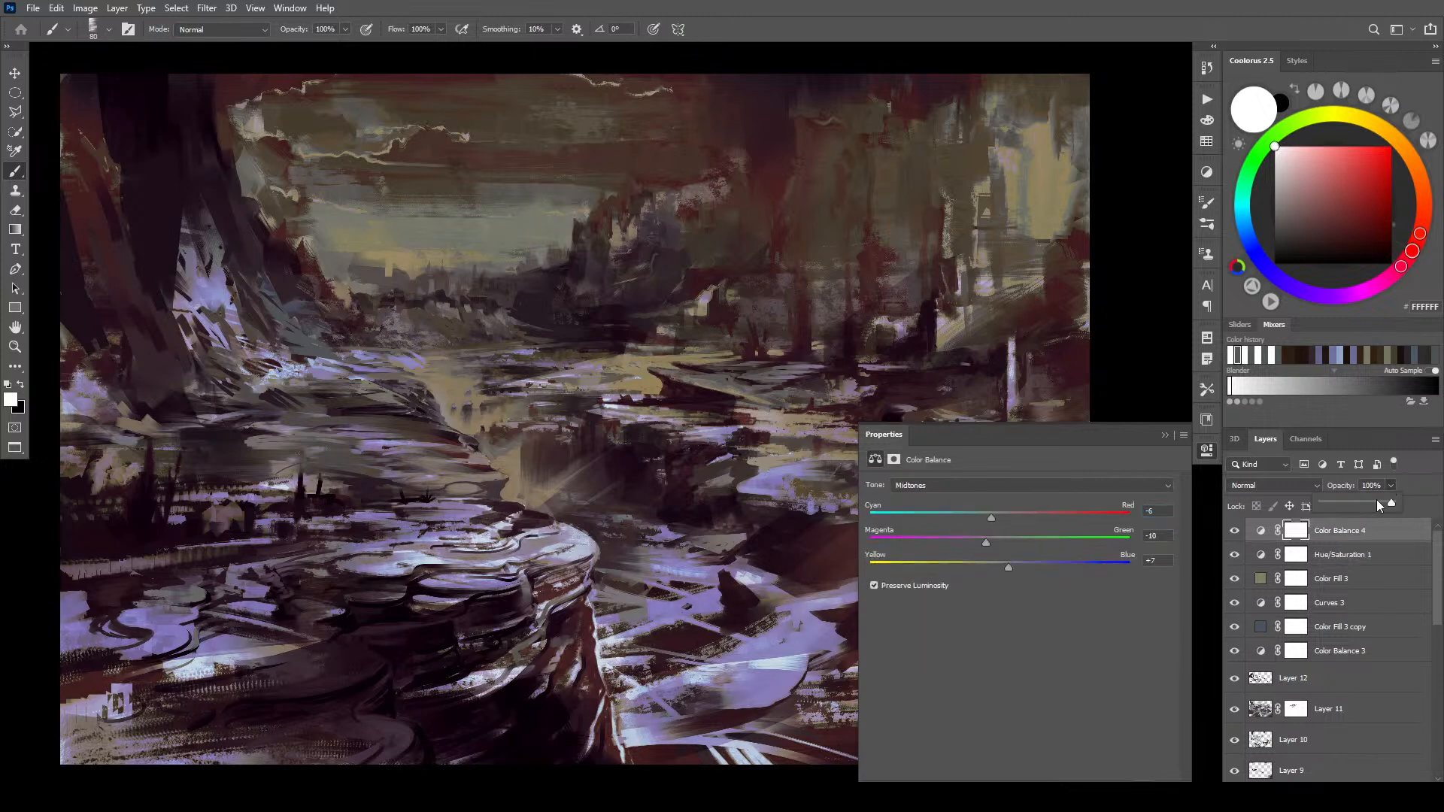
{"action": "left_click_drag", "start_coordinate": [1373, 505], "coordinate": [1383, 504]}
- Toggle the visibility of the olive fill, the Curves adjustment and the blue-grey fill copy to check their effects
{"action": "left_click", "coordinate": [1236, 580]}
{"action": "left_click", "coordinate": [1234, 581]}
{"action": "left_click", "coordinate": [1234, 603]}
{"action": "left_click", "coordinate": [1234, 602]}
{"action": "left_click", "coordinate": [1234, 627]}
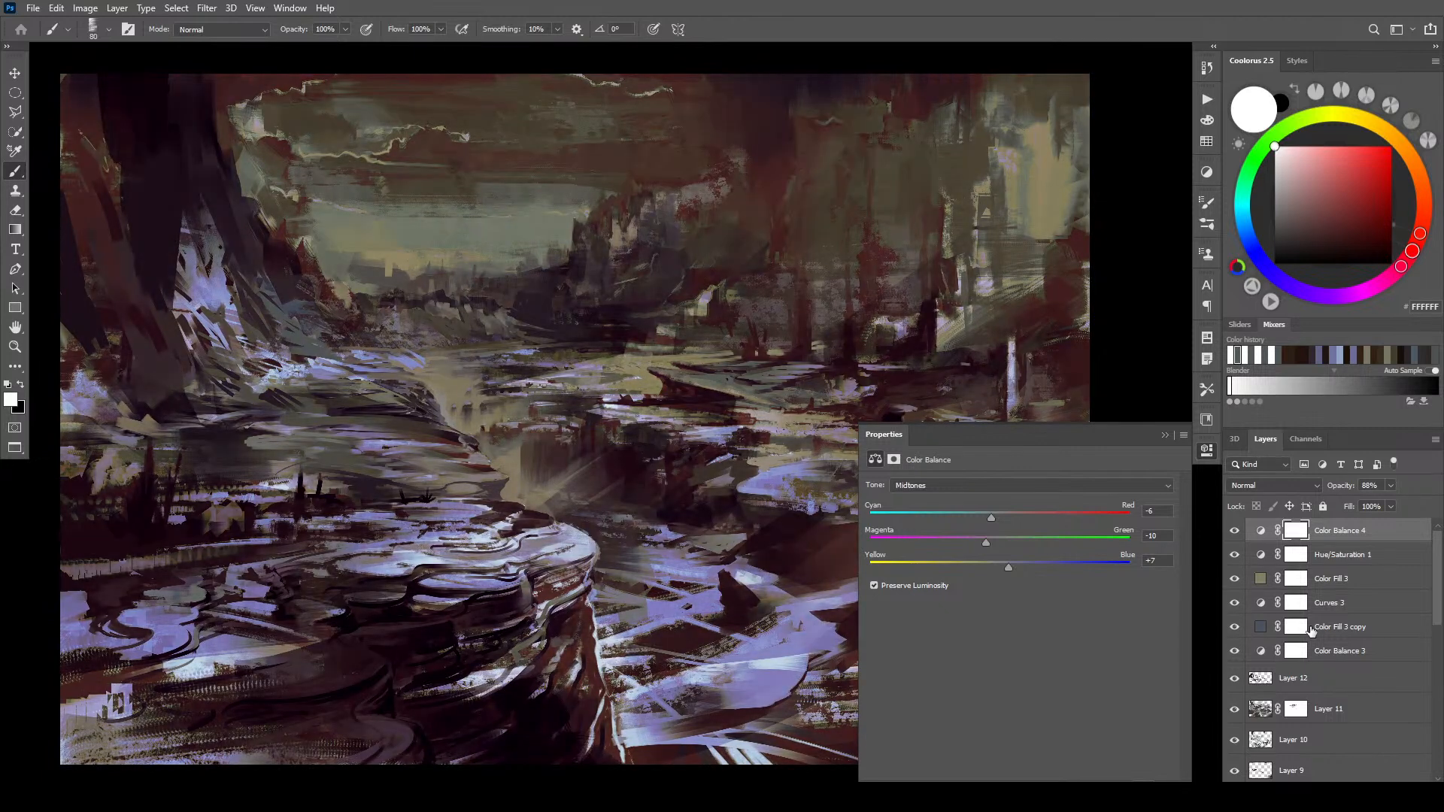
- Set the blue-grey Overlay fill copy's opacity to 67%
{"action": "left_click", "coordinate": [1335, 628]}
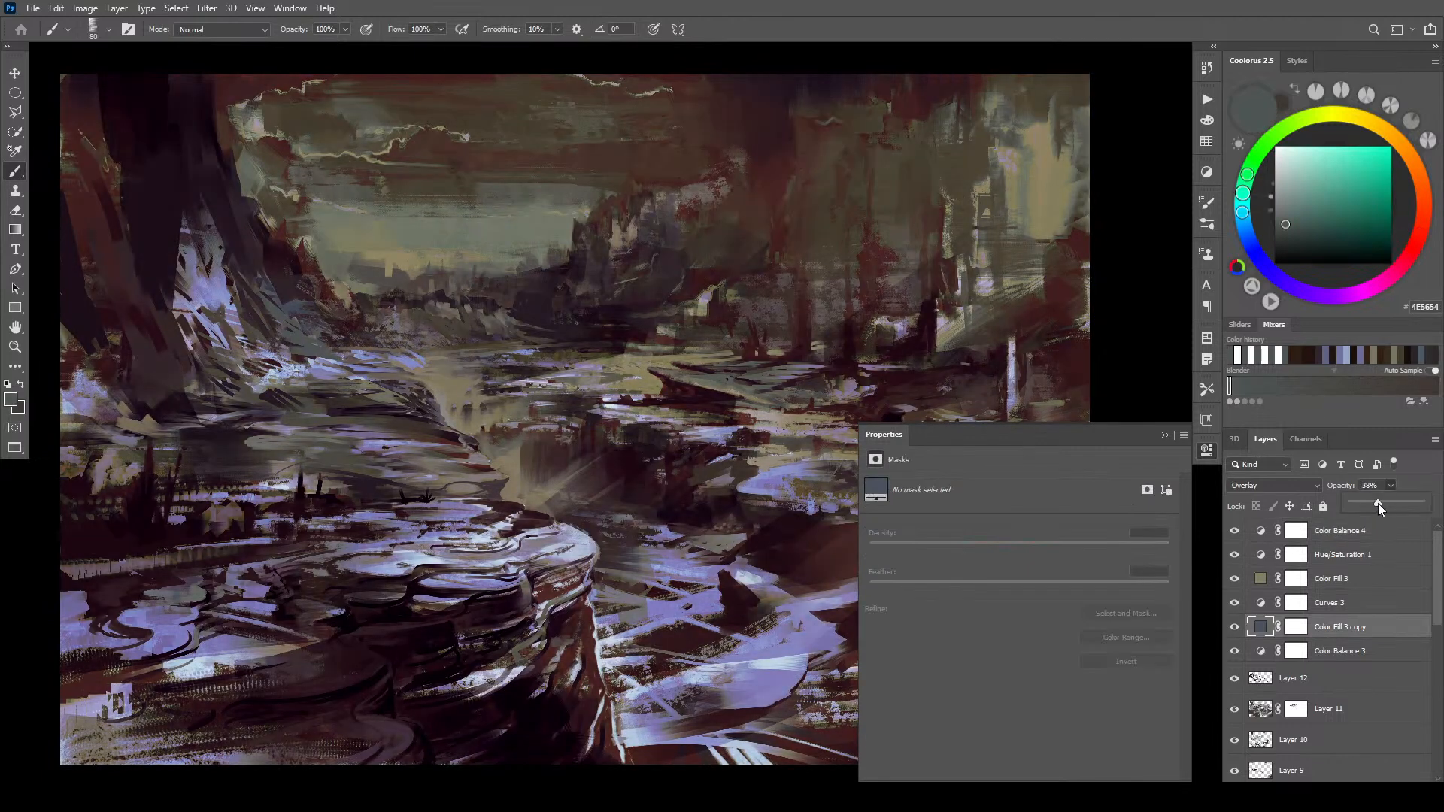
{"action": "mouse_move", "coordinate": [1380, 502]}
{"action": "left_mouse_down"}
{"action": "mouse_move", "coordinate": [1409, 503]}
{"action": "mouse_move", "coordinate": [1394, 507]}
{"action": "left_mouse_up"}
{"action": "left_click_drag", "start_coordinate": [1396, 507], "coordinate": [1401, 506]}
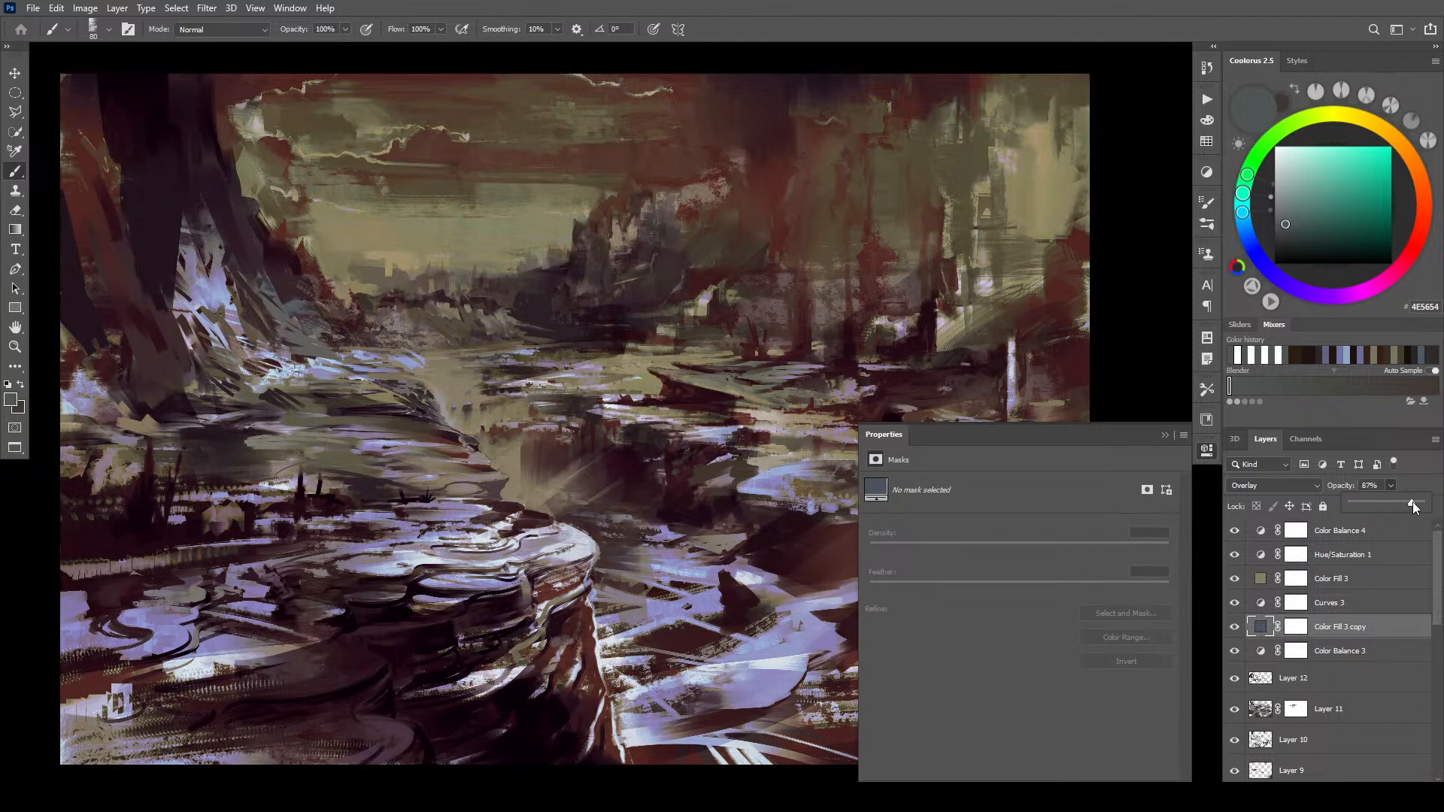
{"action": "left_click_drag", "start_coordinate": [1392, 502], "coordinate": [1411, 502]}
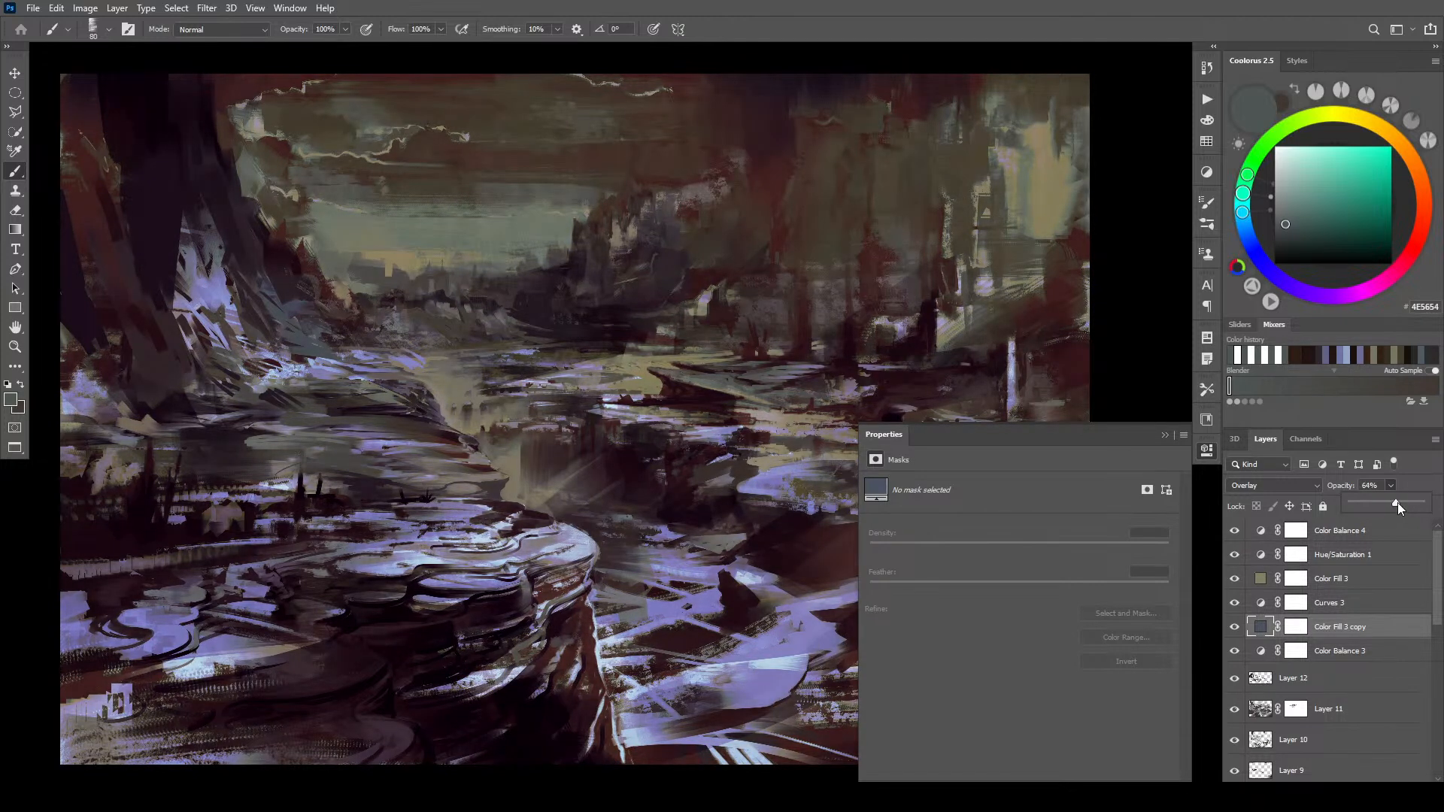
{"action": "left_click", "coordinate": [1165, 435]}
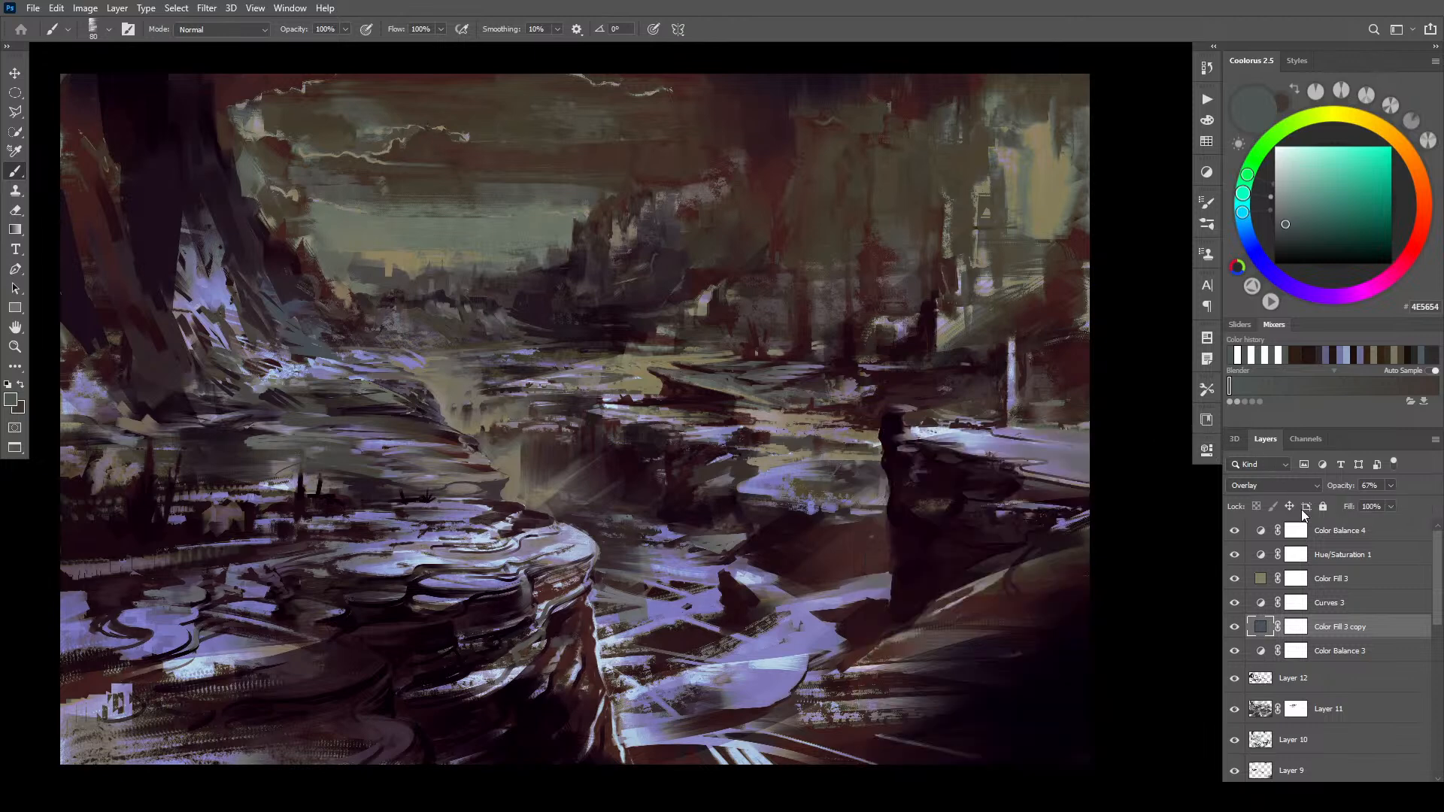
- Add a Curves adjustment above the top Color Balance layer and place points that lower the RGB curve's darker tones
{"action": "left_click", "coordinate": [1331, 533]}
{"action": "left_click", "coordinate": [1333, 790]}
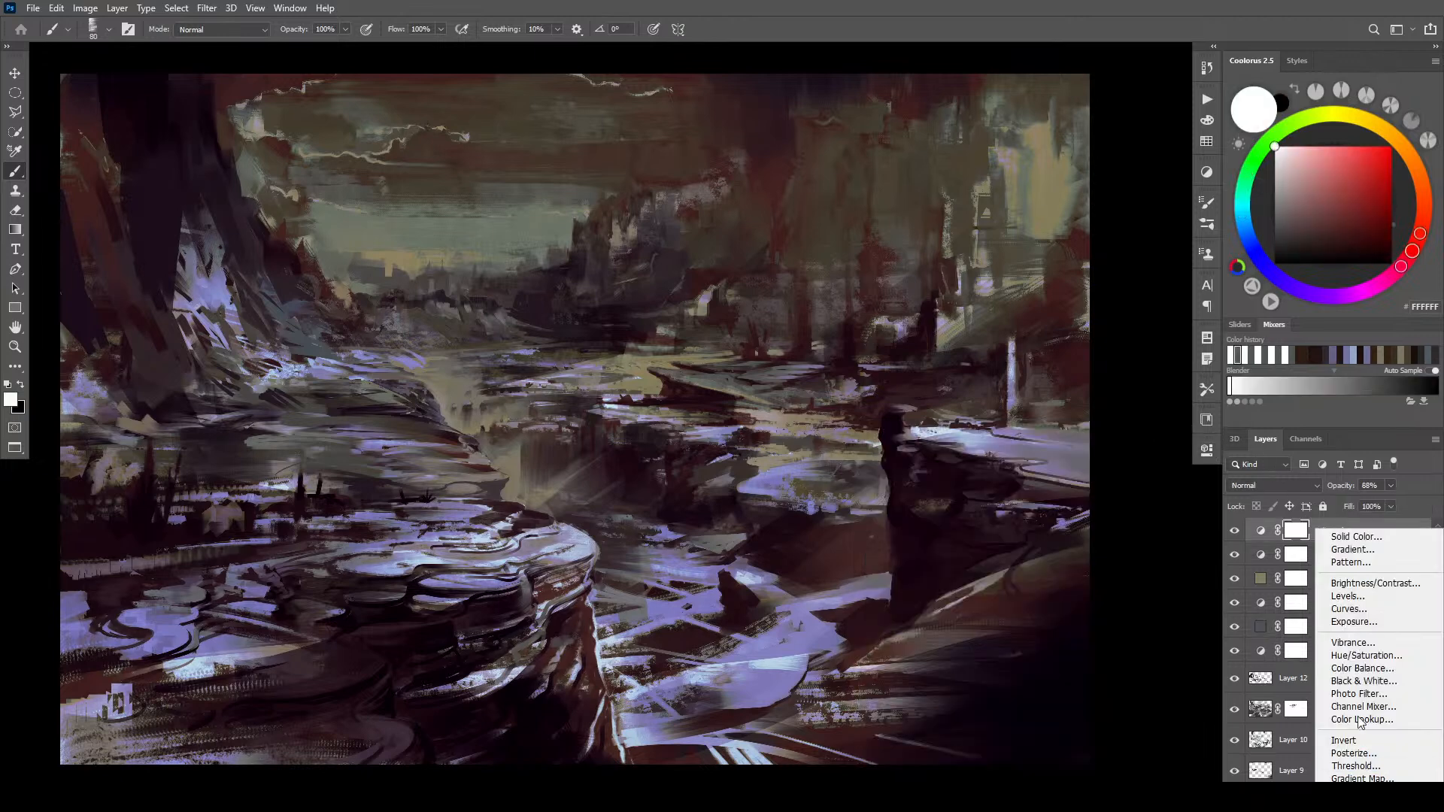
{"action": "left_click", "coordinate": [1350, 609]}
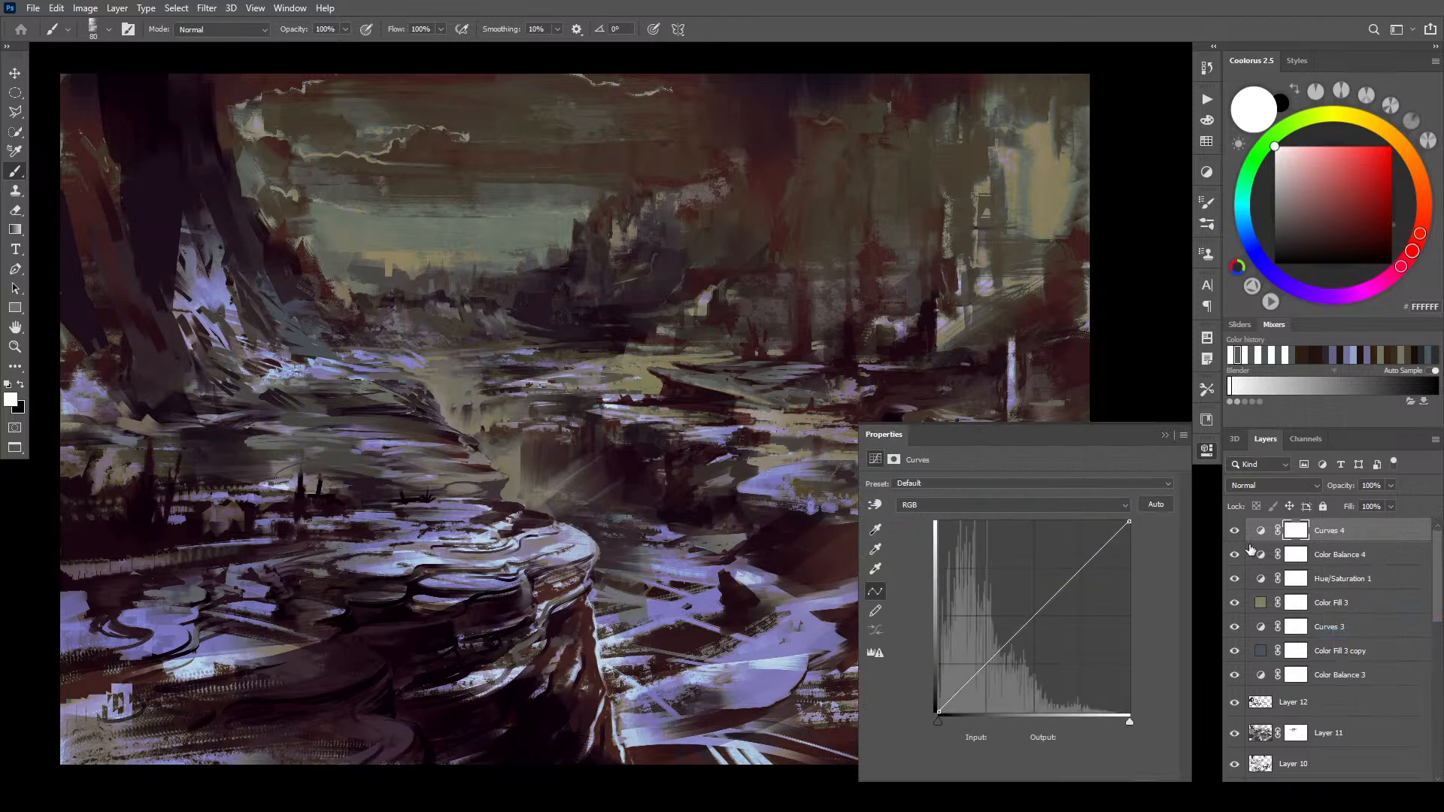
{"action": "left_click_drag", "start_coordinate": [983, 666], "coordinate": [1015, 663]}
{"action": "mouse_move", "coordinate": [1075, 602]}
{"action": "left_mouse_down"}
{"action": "mouse_move", "coordinate": [1063, 584]}
{"action": "mouse_move", "coordinate": [1081, 606]}
{"action": "mouse_move", "coordinate": [1106, 526]}
{"action": "mouse_move", "coordinate": [1074, 598]}
{"action": "mouse_move", "coordinate": [1098, 569]}
{"action": "mouse_move", "coordinate": [1071, 590]}
{"action": "left_mouse_up"}
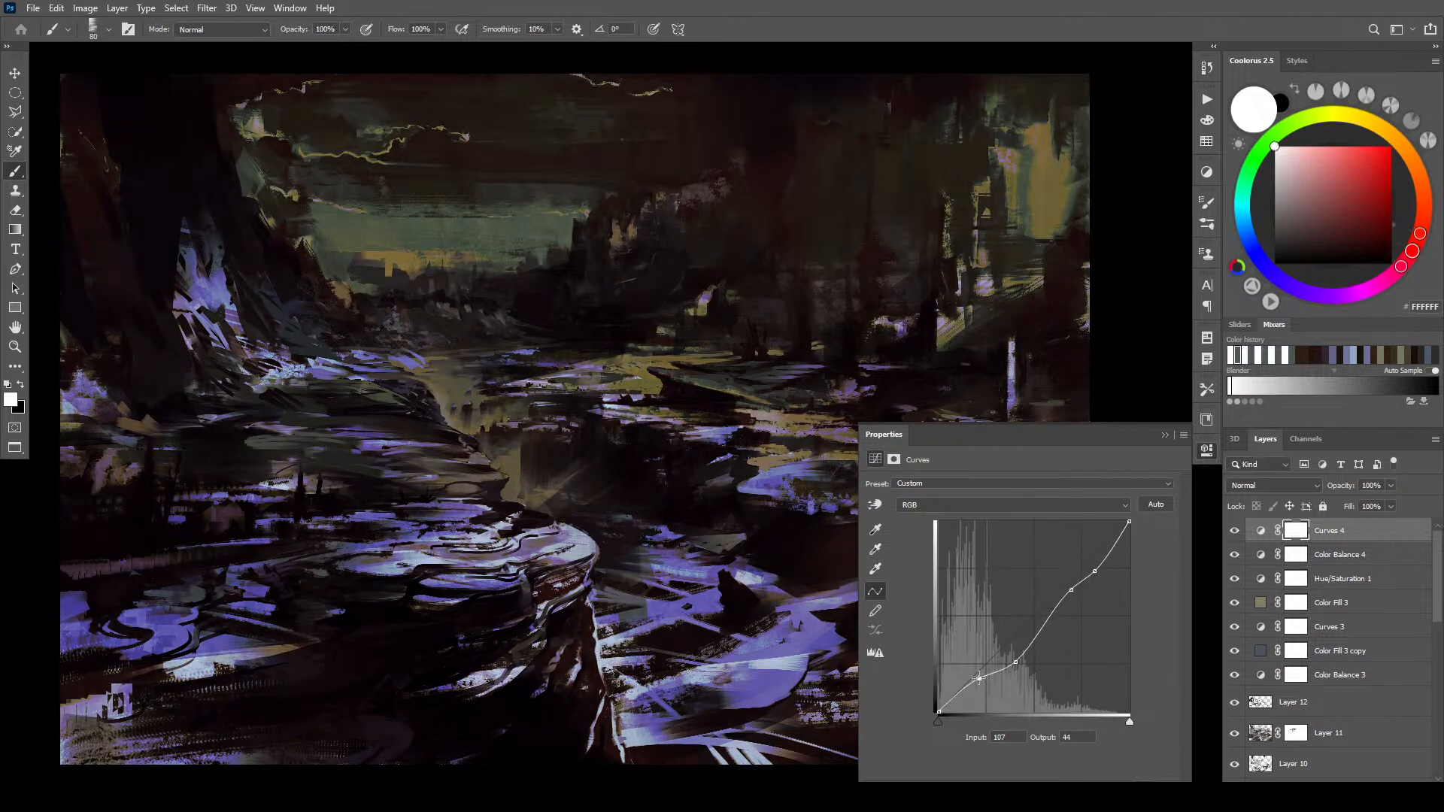
- Reshape the lower half of the RGB curve, lifting the lower midtones while keeping the deepest shadows dark
{"action": "left_click", "coordinate": [978, 673]}
{"action": "left_click_drag", "start_coordinate": [977, 673], "coordinate": [1019, 651]}
{"action": "left_click", "coordinate": [969, 670]}
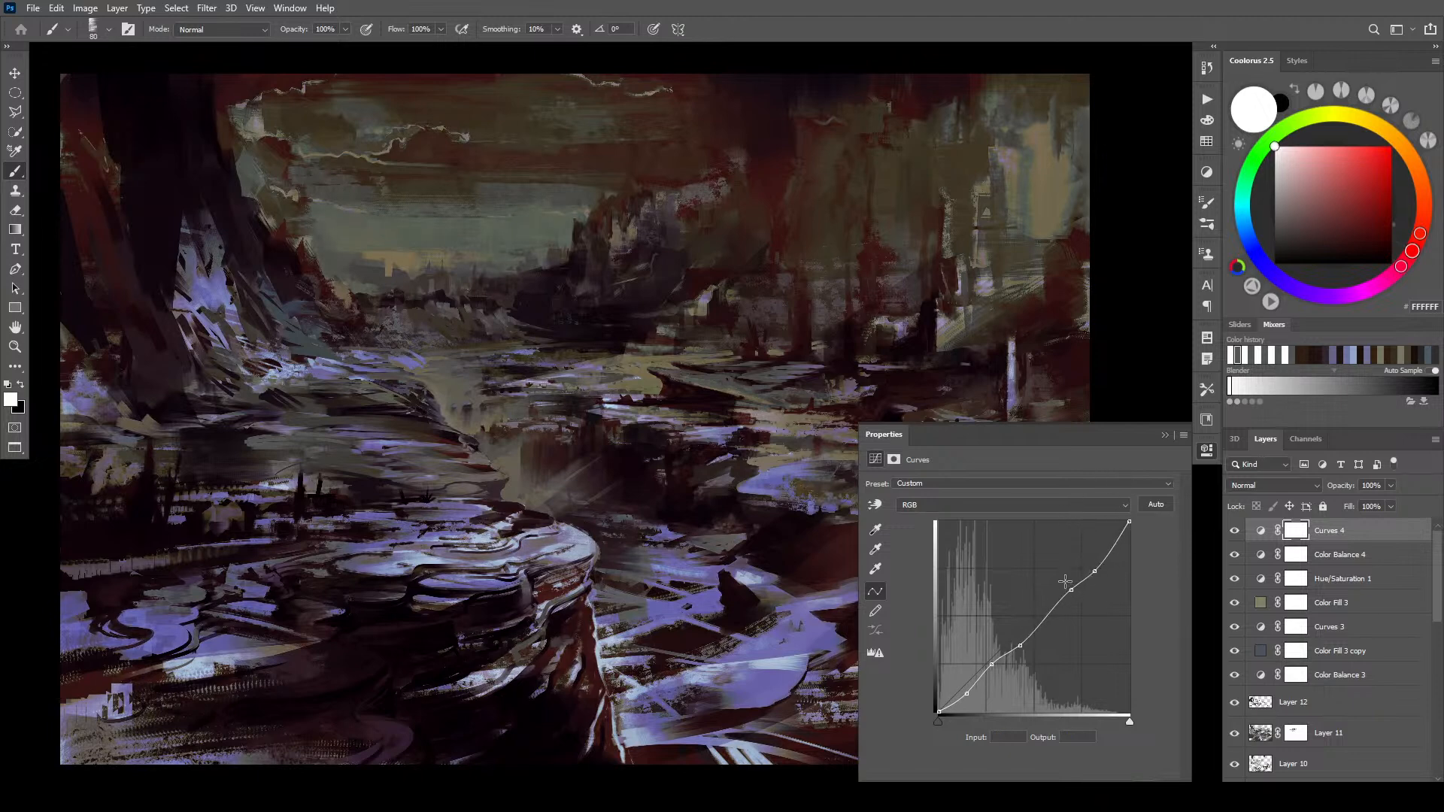
- Raise the upper midtones of the top Curves adjustment's RGB curve and set that layer's opacity to 64%
{"action": "left_click_drag", "start_coordinate": [1071, 590], "coordinate": [1093, 561]}
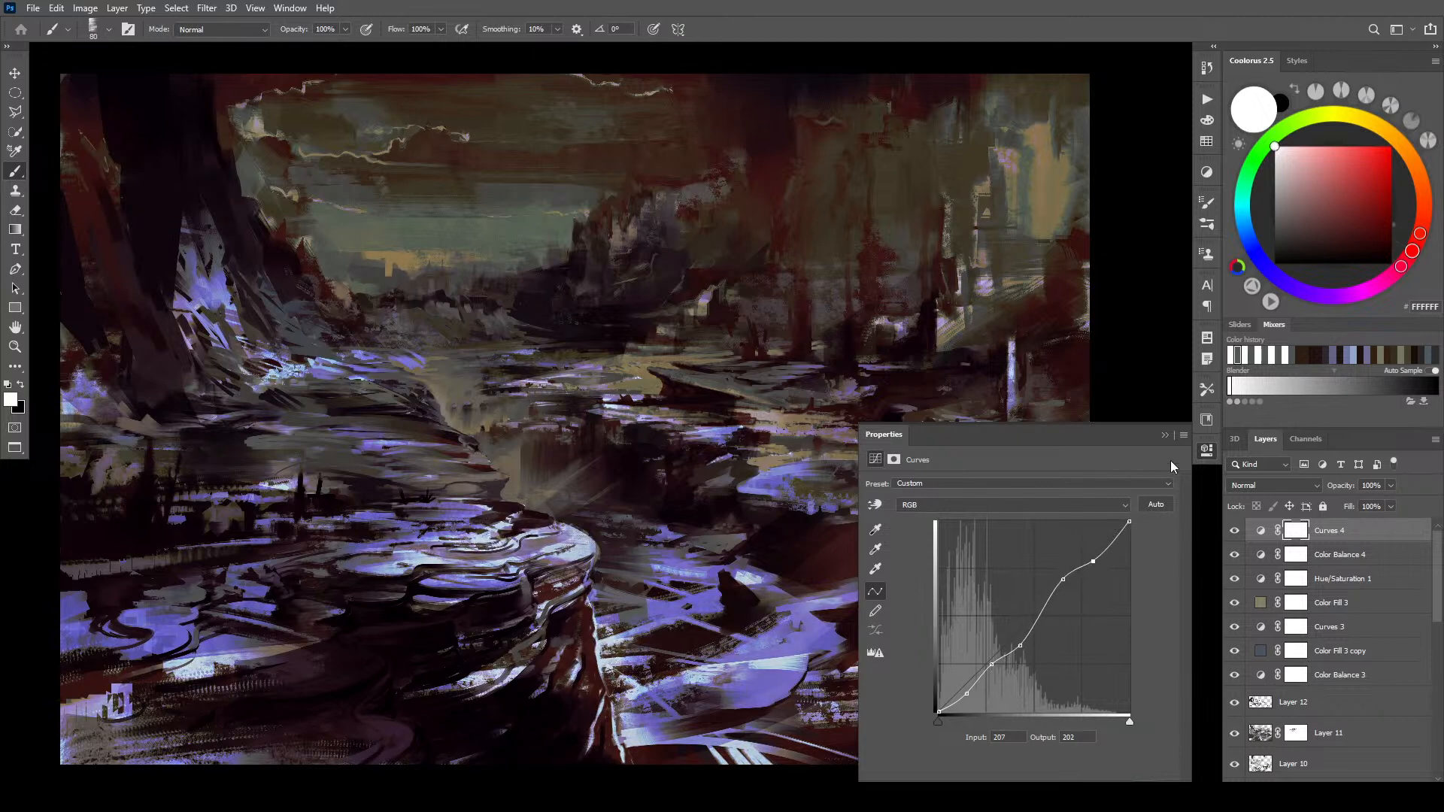
{"action": "left_click", "coordinate": [1165, 435]}
{"action": "left_click", "coordinate": [1233, 531]}
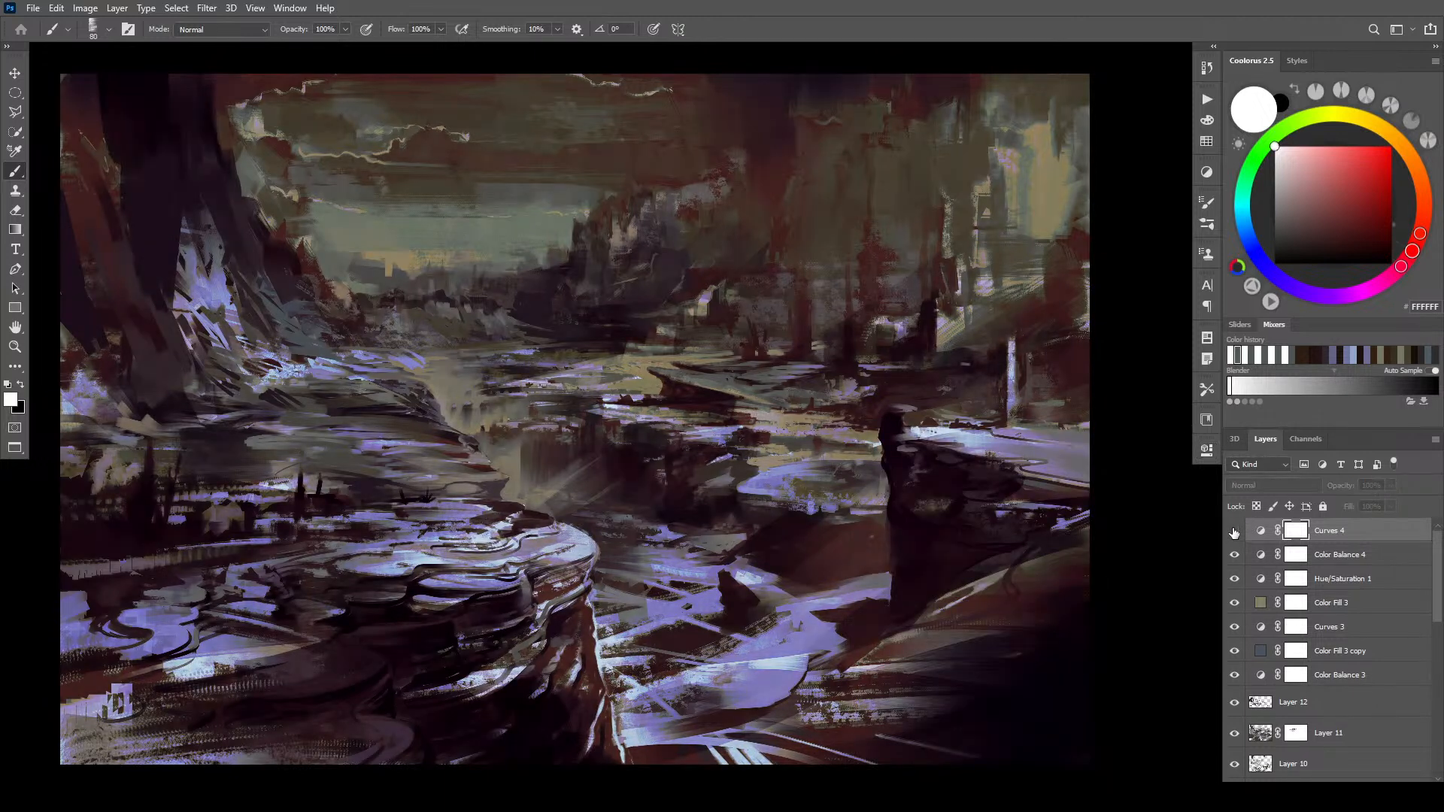
{"action": "left_click", "coordinate": [1233, 531]}
{"action": "left_click", "coordinate": [1391, 486]}
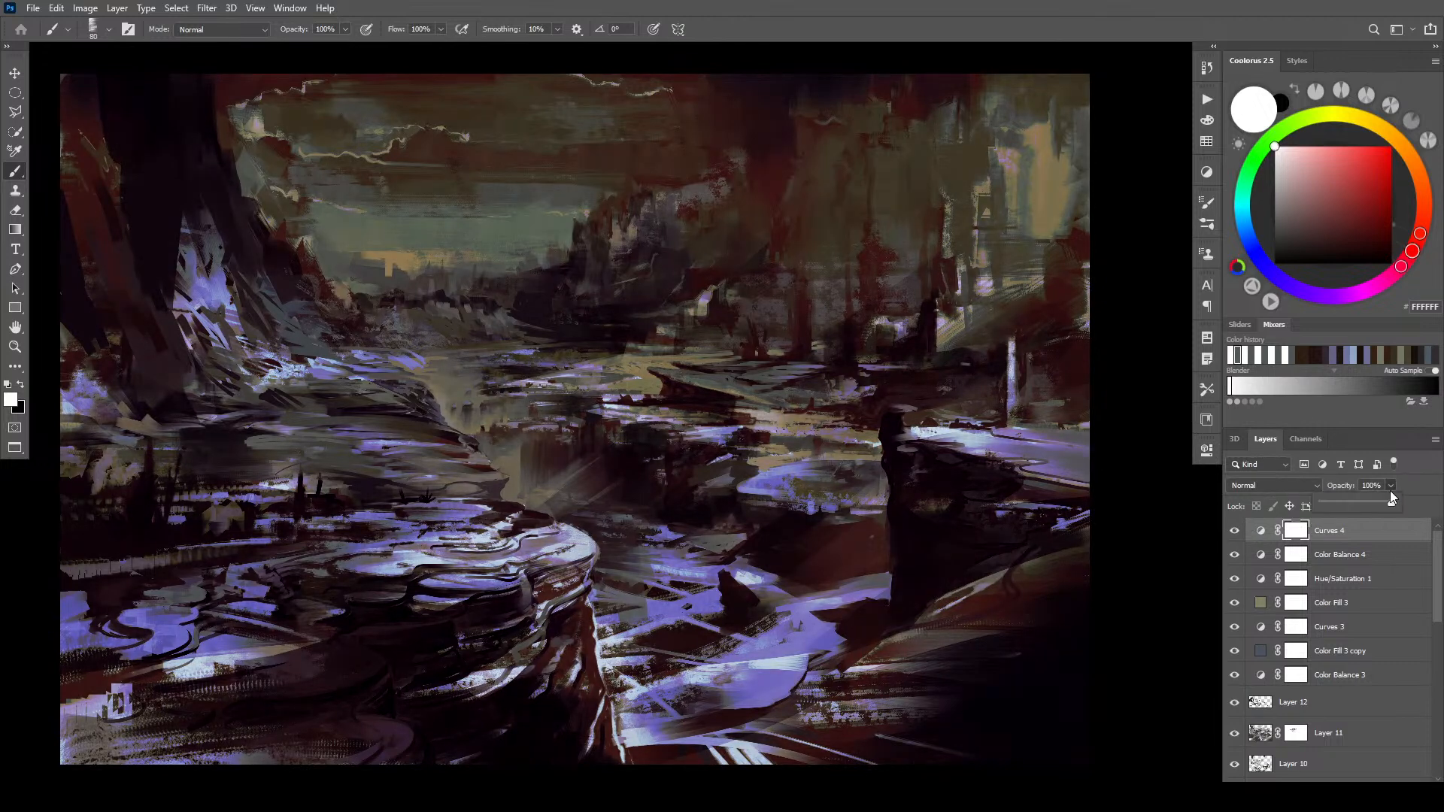
{"action": "mouse_move", "coordinate": [1369, 505]}
{"action": "left_mouse_down"}
{"action": "mouse_move", "coordinate": [1326, 504]}
{"action": "mouse_move", "coordinate": [1393, 504]}
{"action": "mouse_move", "coordinate": [1367, 508]}
{"action": "left_mouse_up"}
- Compare the painting with and without the top Color Balance adjustment, and reduce that layer's opacity
{"action": "left_click", "coordinate": [1234, 556]}
{"action": "left_click", "coordinate": [1235, 557]}
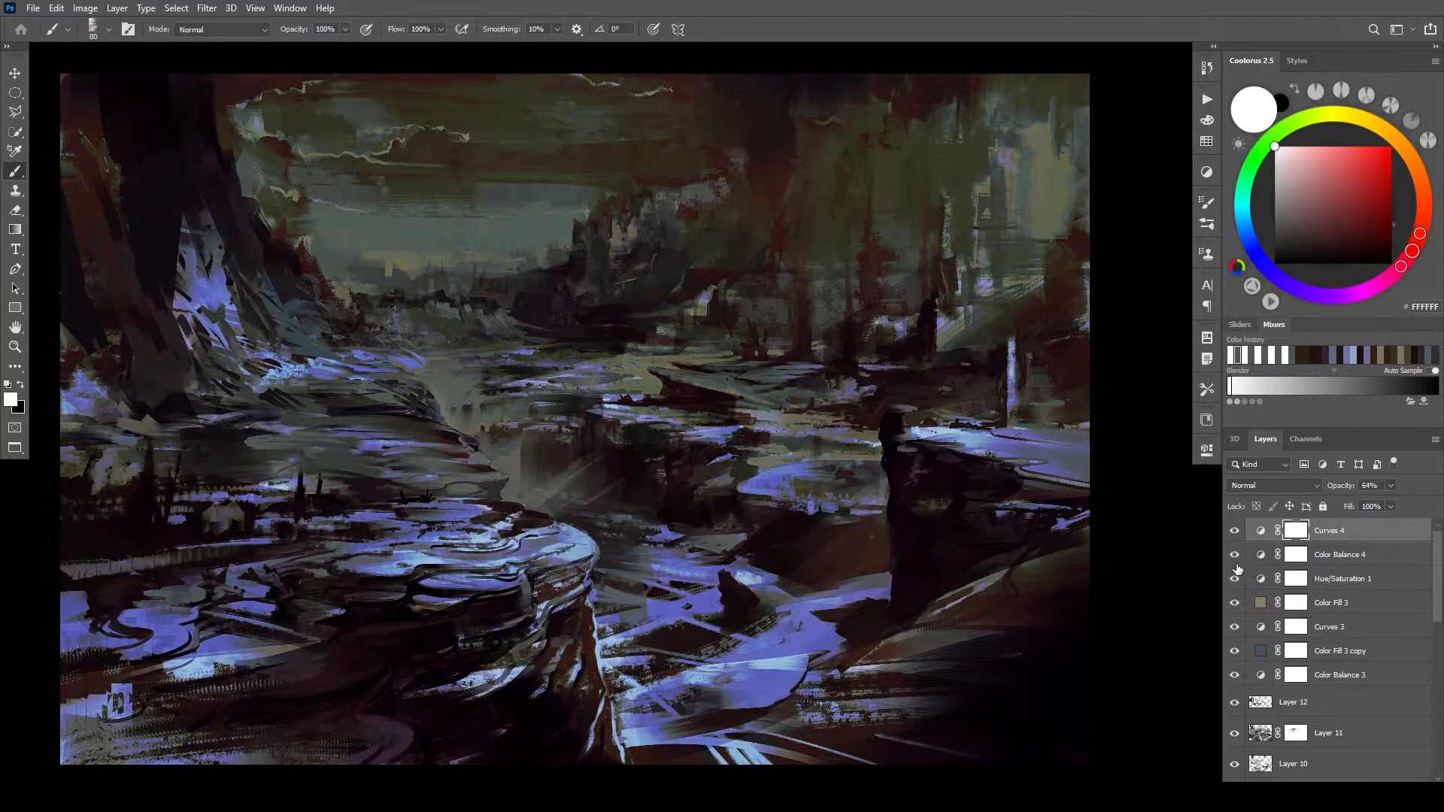
{"action": "left_click", "coordinate": [1236, 557]}
{"action": "left_click", "coordinate": [1236, 556]}
{"action": "left_click", "coordinate": [1320, 556]}
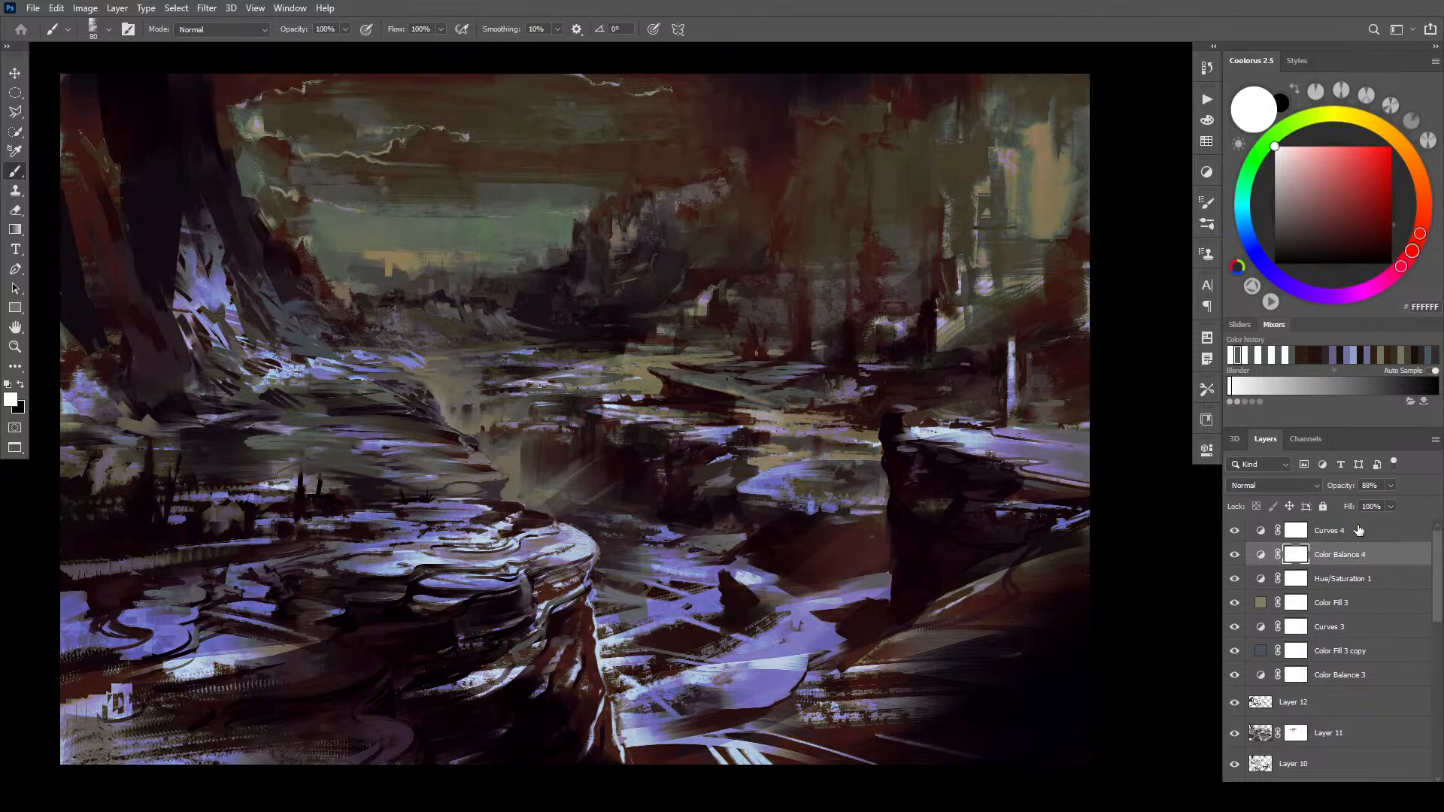
{"action": "left_click", "coordinate": [1392, 485]}
{"action": "left_click_drag", "start_coordinate": [1360, 504], "coordinate": [1366, 508]}
- Check the effects of the Hue/Saturation adjustment and the olive Overlay fill, and set the olive fill's opacity to 72%
{"action": "left_click", "coordinate": [1235, 579]}
{"action": "left_click", "coordinate": [1235, 578]}
{"action": "left_click", "coordinate": [1235, 602]}
{"action": "left_click", "coordinate": [1235, 603]}
{"action": "left_click", "coordinate": [1235, 626]}
{"action": "left_click", "coordinate": [1320, 606]}
{"action": "left_click", "coordinate": [1391, 506]}
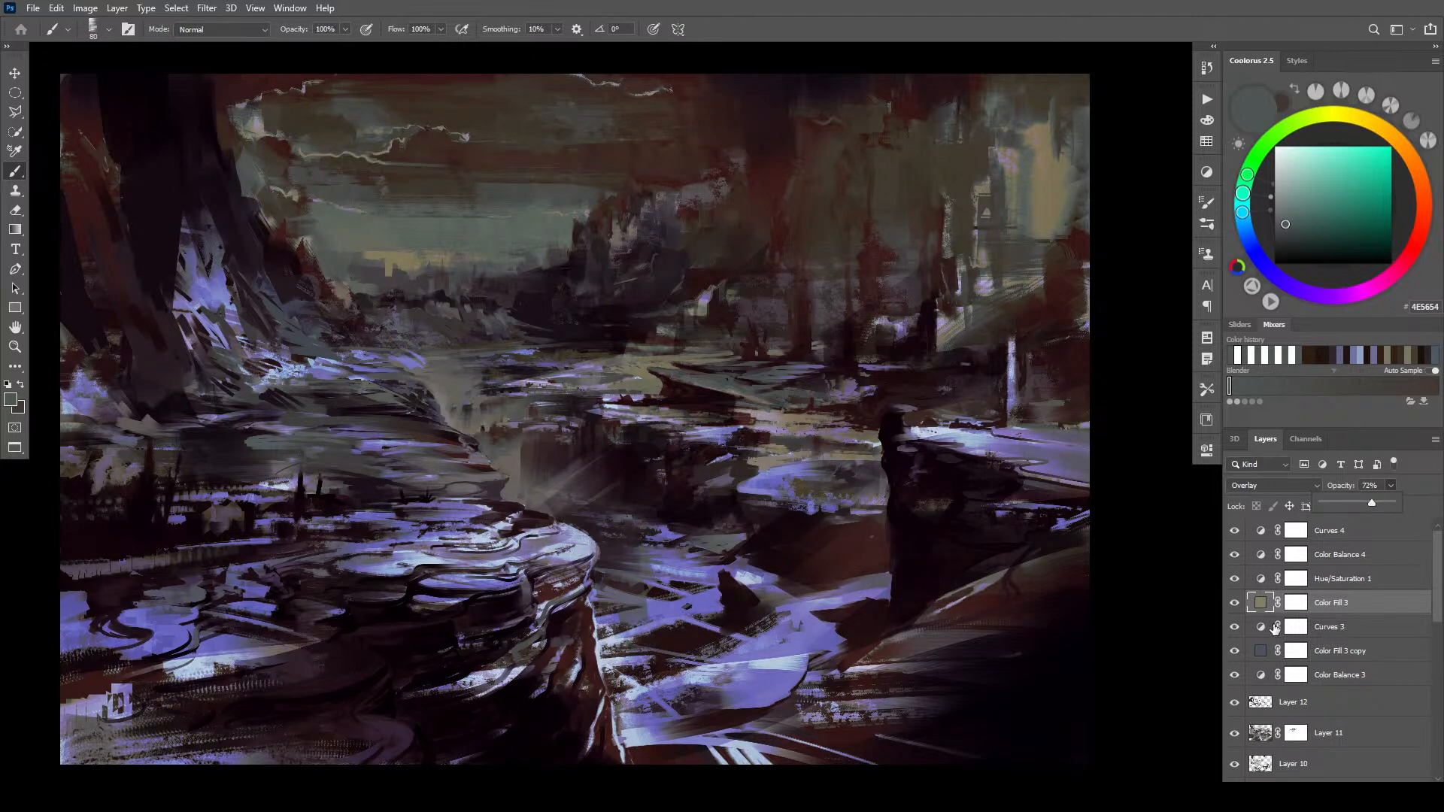
- Check the effects of the lower Curves adjustment and the blue-grey fill copy, and set the fill copy's opacity to 65%
{"action": "left_click", "coordinate": [1234, 626]}
{"action": "left_click", "coordinate": [1234, 627]}
{"action": "left_click", "coordinate": [1234, 650]}
{"action": "left_click", "coordinate": [1234, 651]}
{"action": "left_click", "coordinate": [1234, 651]}
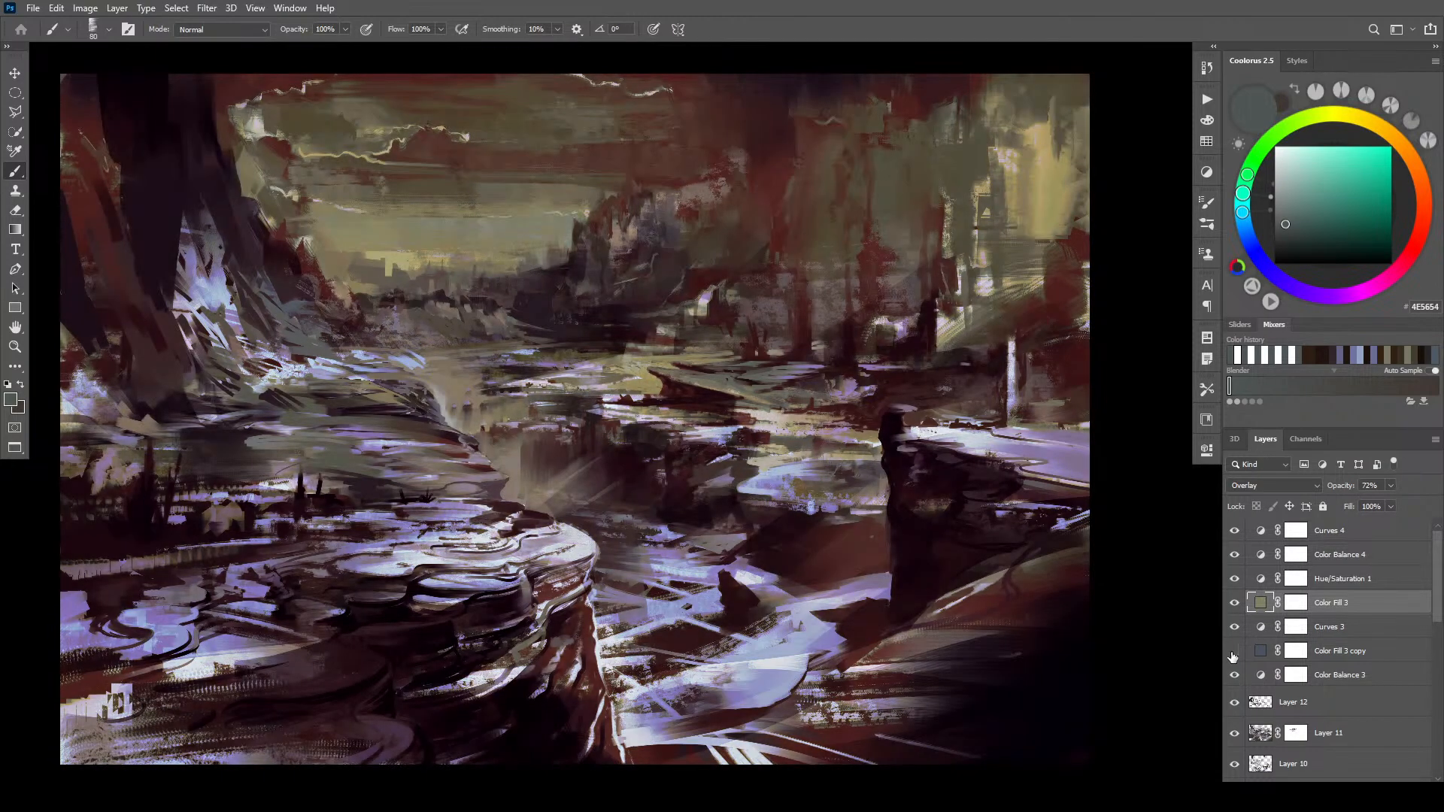
{"action": "left_click", "coordinate": [1234, 652]}
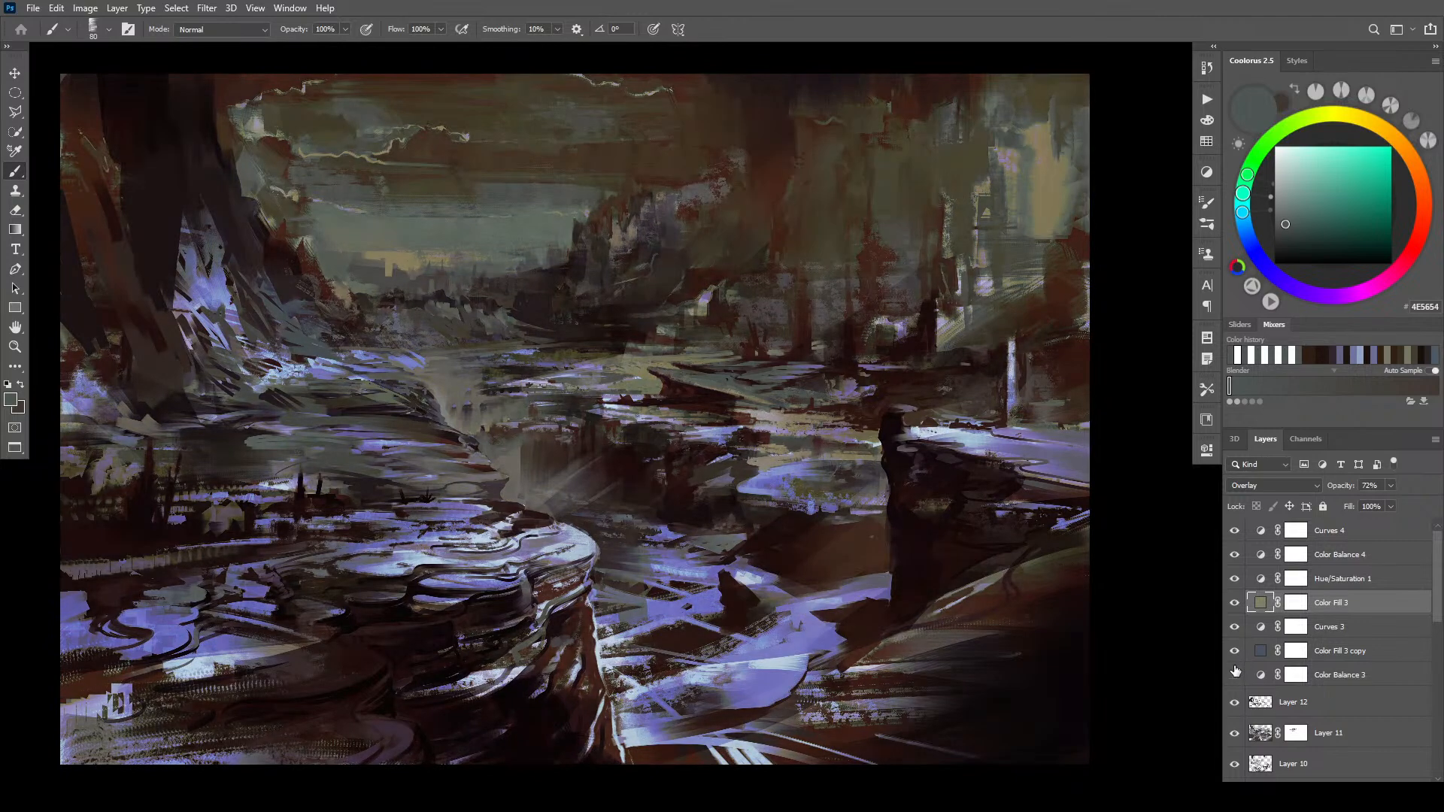
{"action": "left_click", "coordinate": [1335, 651]}
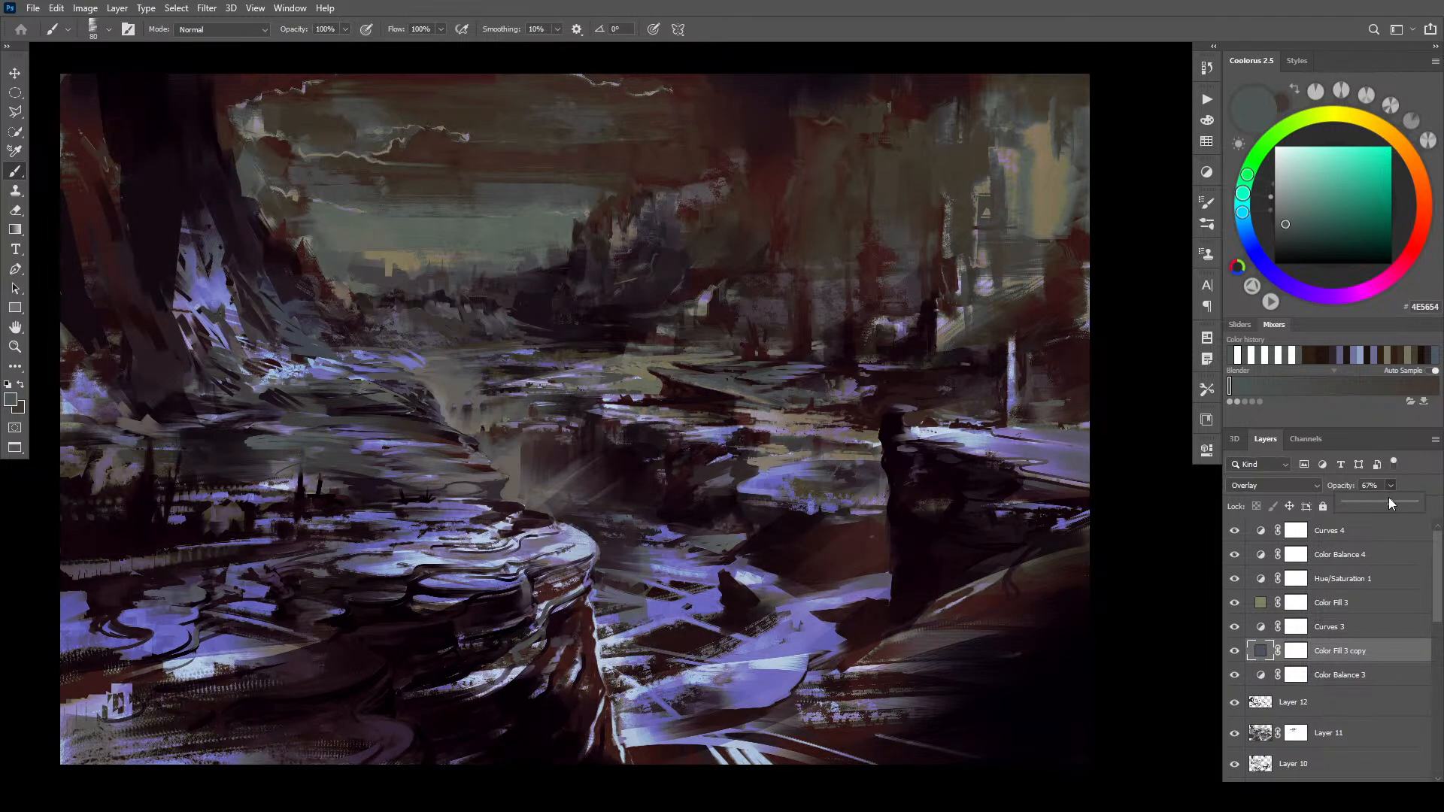
{"action": "left_click_drag", "start_coordinate": [1381, 504], "coordinate": [1411, 505]}
- Toggle the visibility of the top and lower Curves adjustments to compare their effects on the painting, leaving both visible
{"action": "left_click", "coordinate": [1241, 681]}
{"action": "left_click", "coordinate": [1232, 533]}
{"action": "left_click", "coordinate": [1231, 532]}
{"action": "left_click", "coordinate": [1231, 533]}
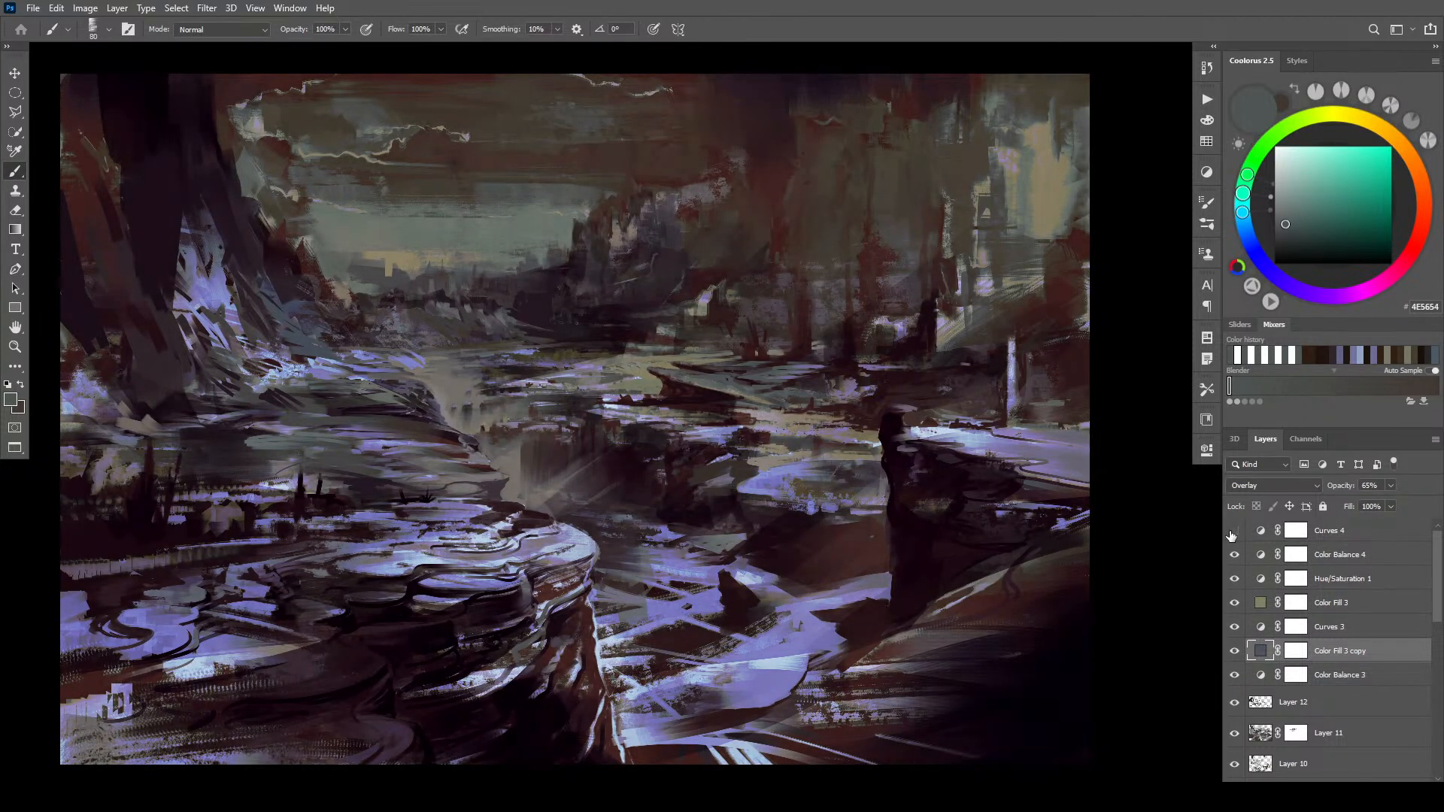
{"action": "left_click", "coordinate": [1231, 534]}
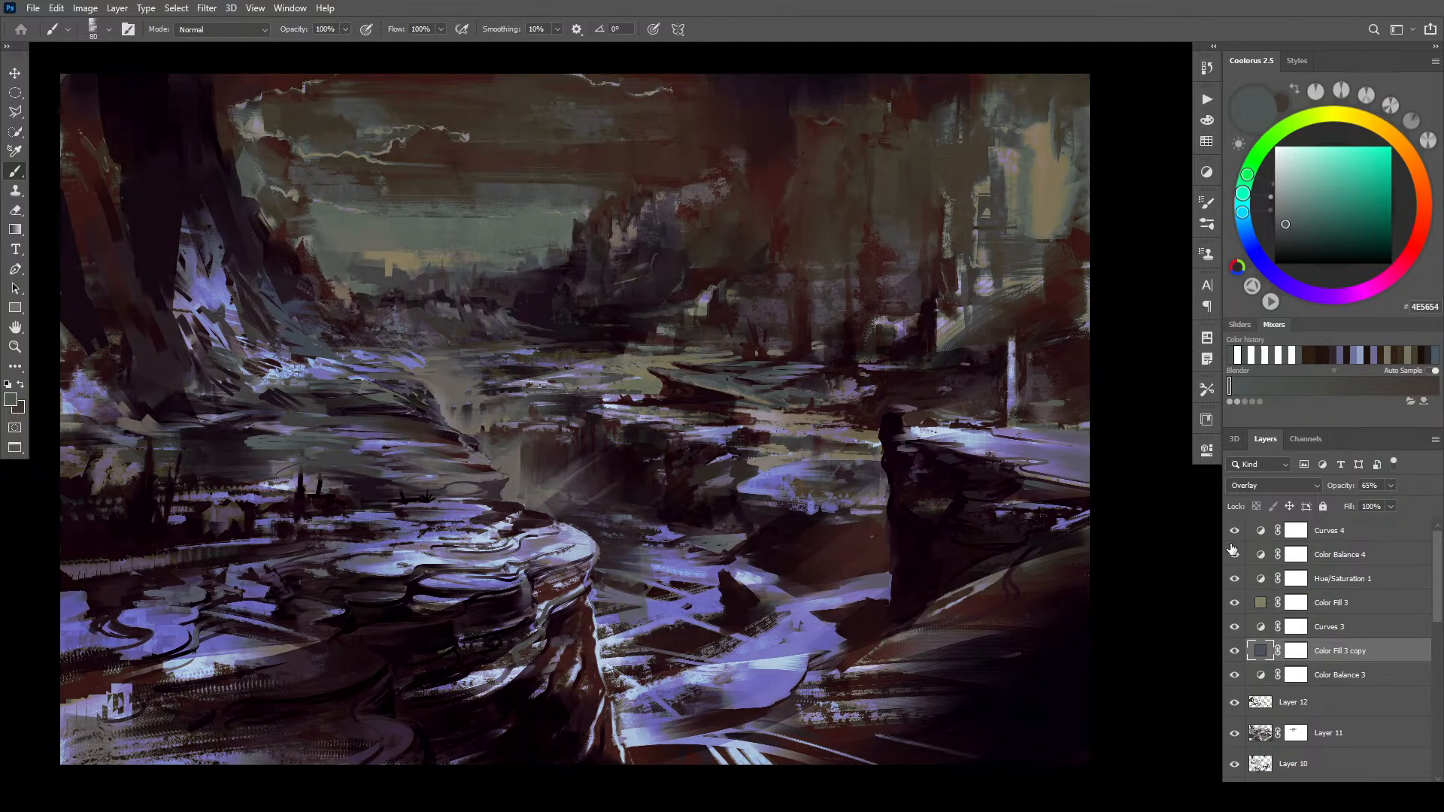
{"action": "left_click", "coordinate": [1234, 629]}
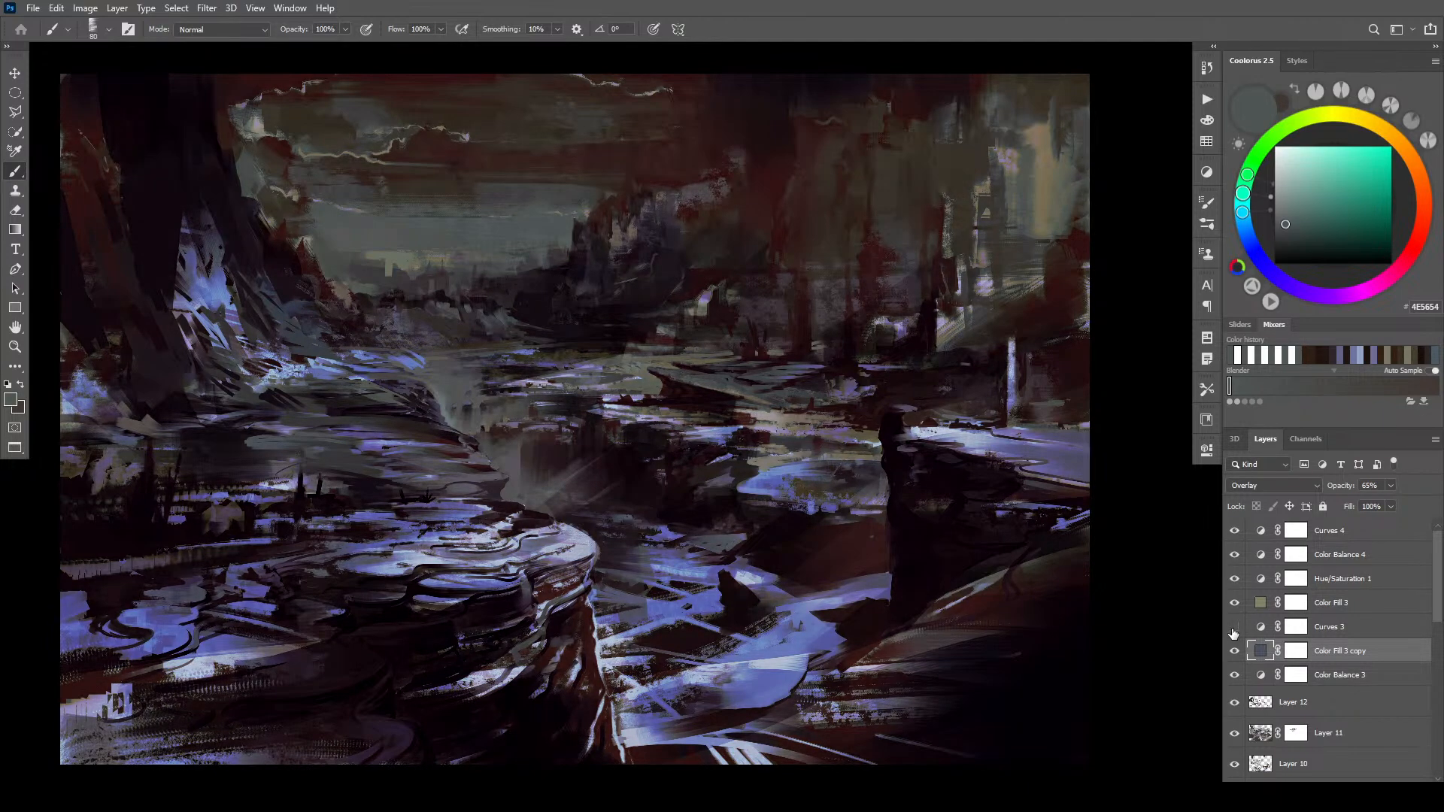
{"action": "left_click", "coordinate": [1234, 533]}
{"action": "left_click", "coordinate": [1234, 533]}
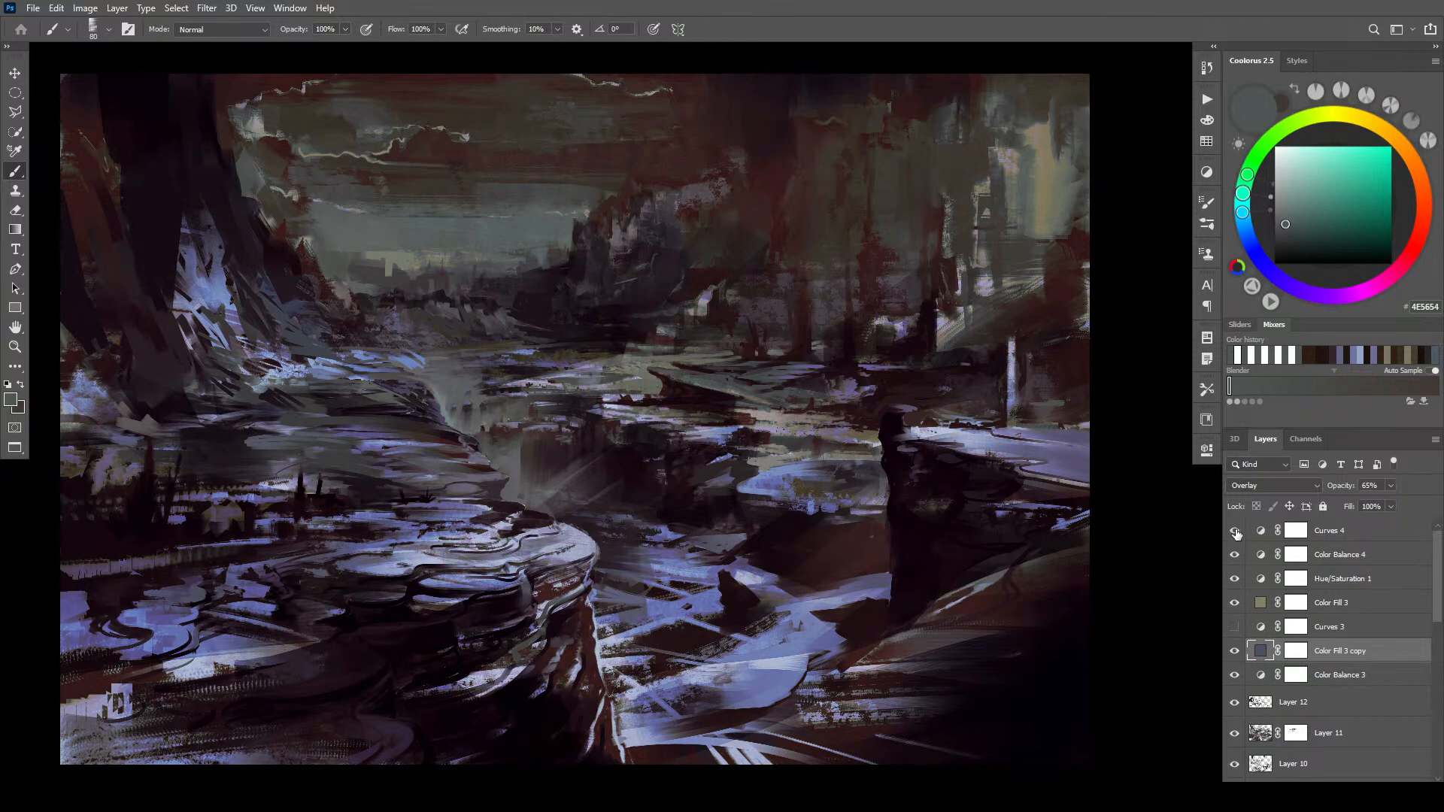
{"action": "left_click", "coordinate": [1234, 628]}
{"action": "left_click", "coordinate": [1233, 629]}
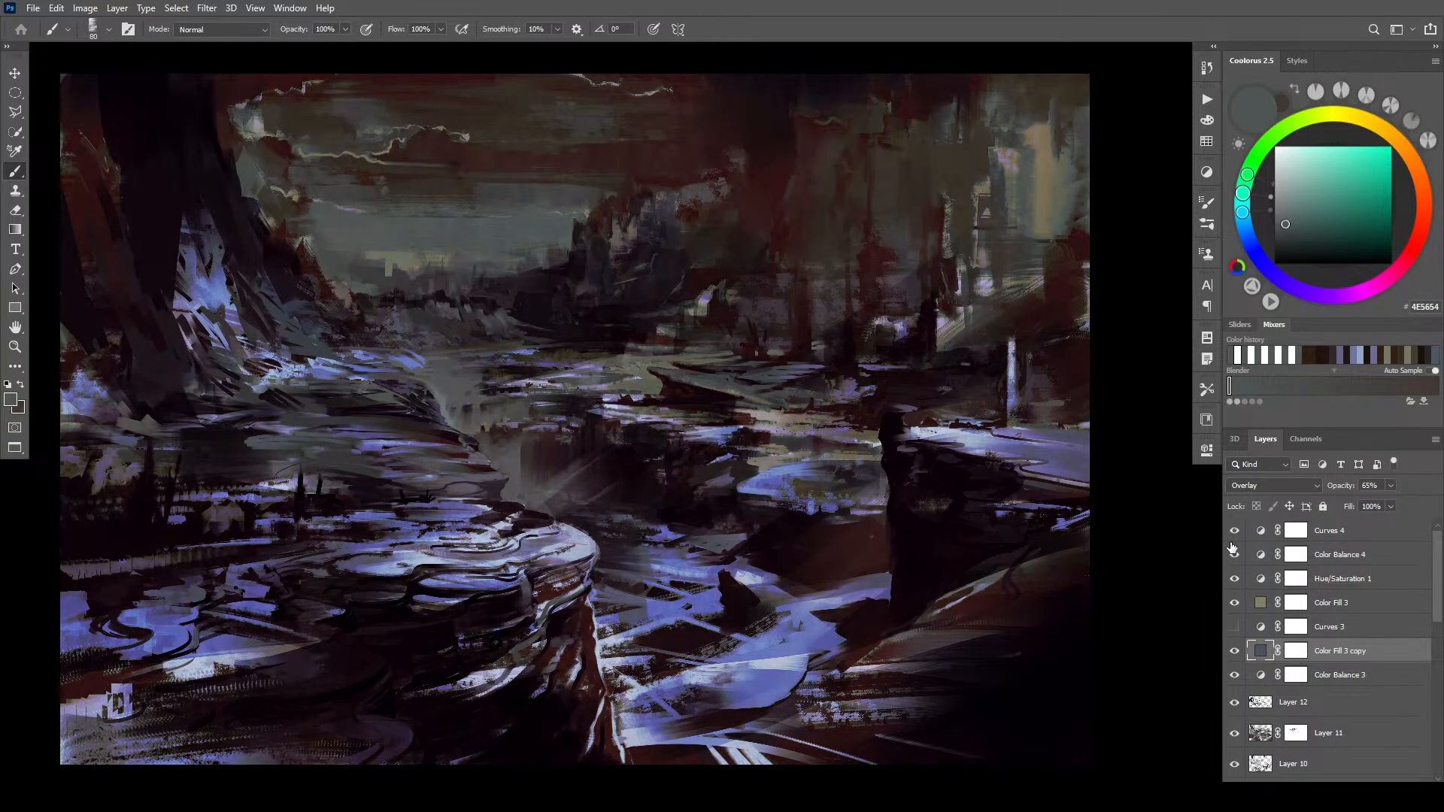
{"action": "left_click", "coordinate": [1234, 531]}
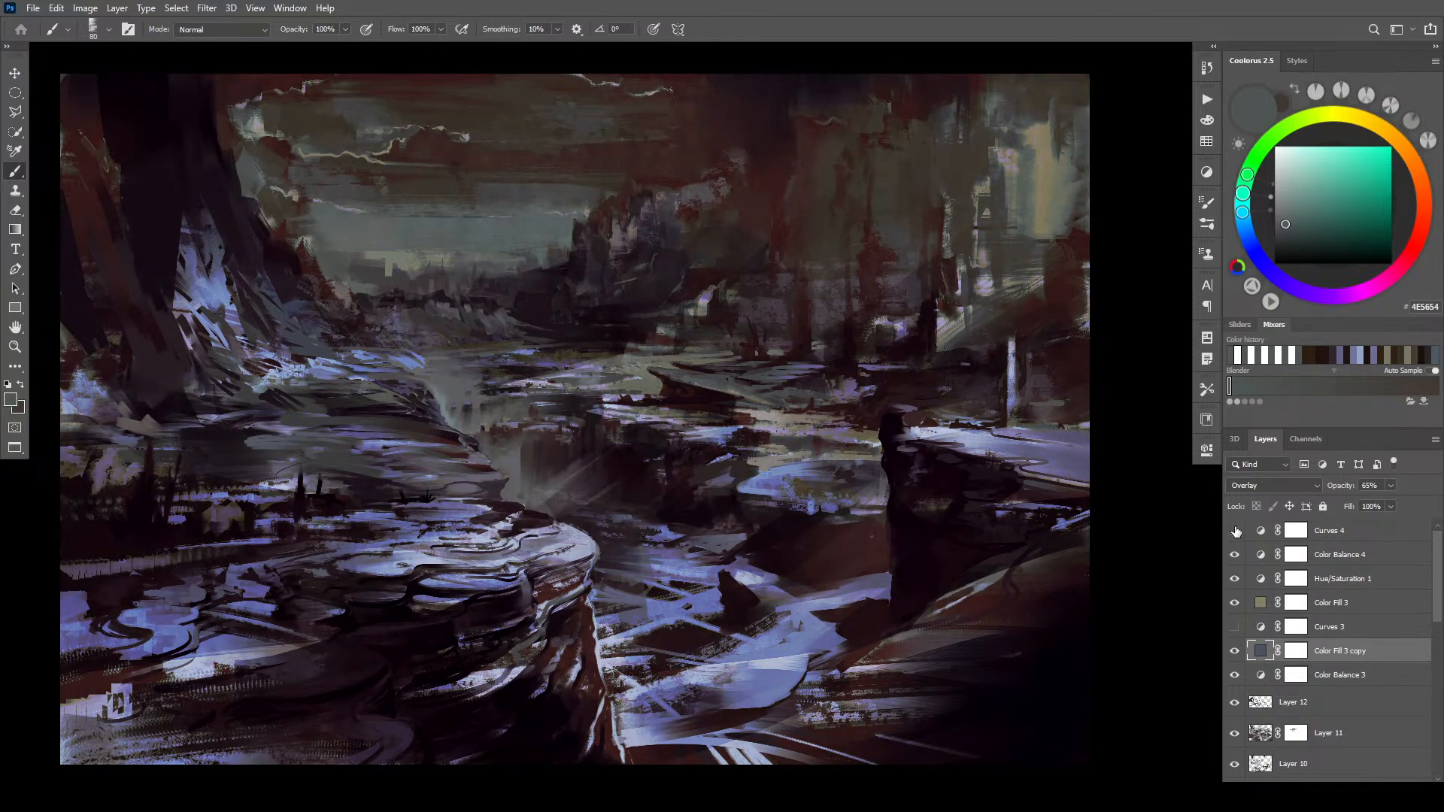
{"action": "left_click", "coordinate": [1234, 532]}
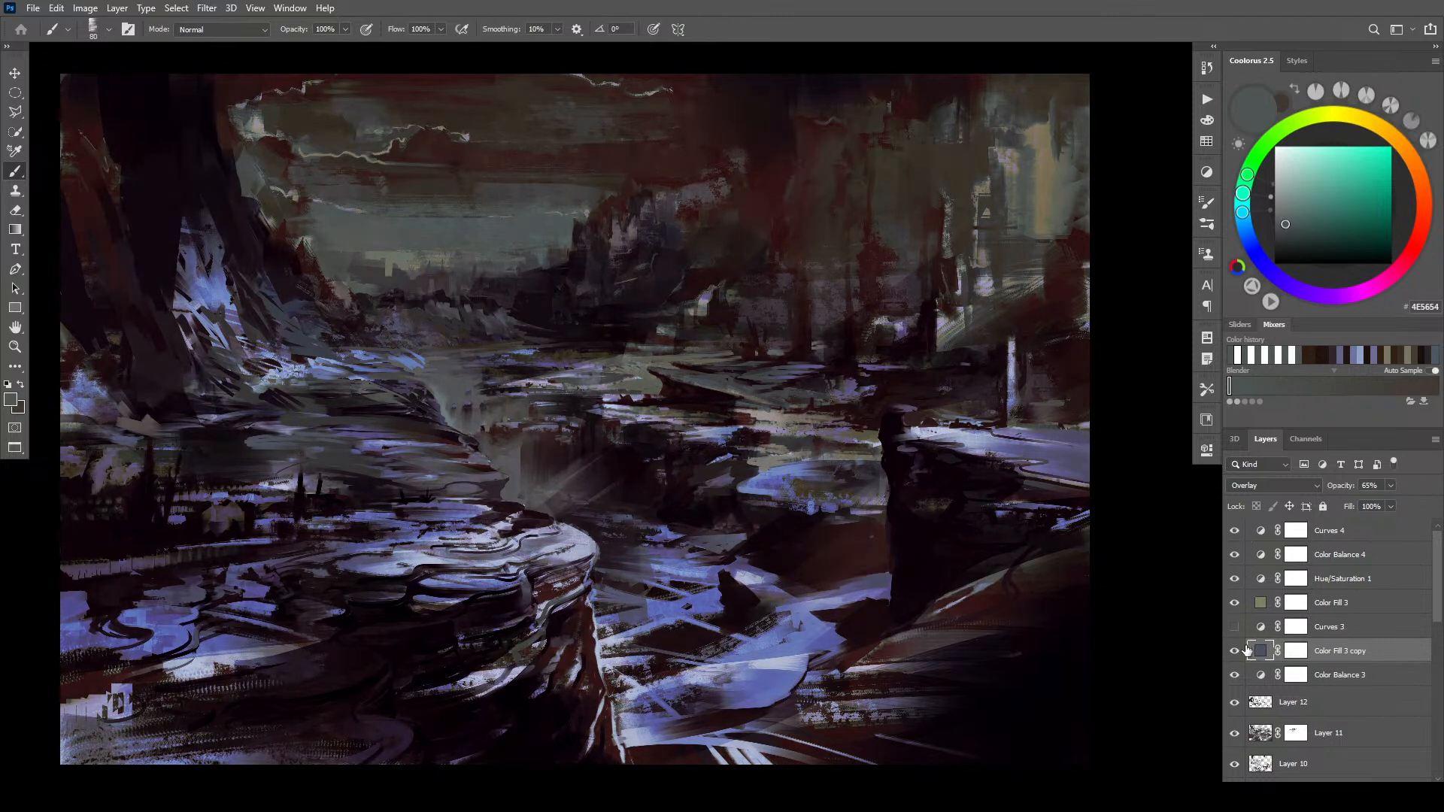
{"action": "left_click", "coordinate": [1234, 626]}
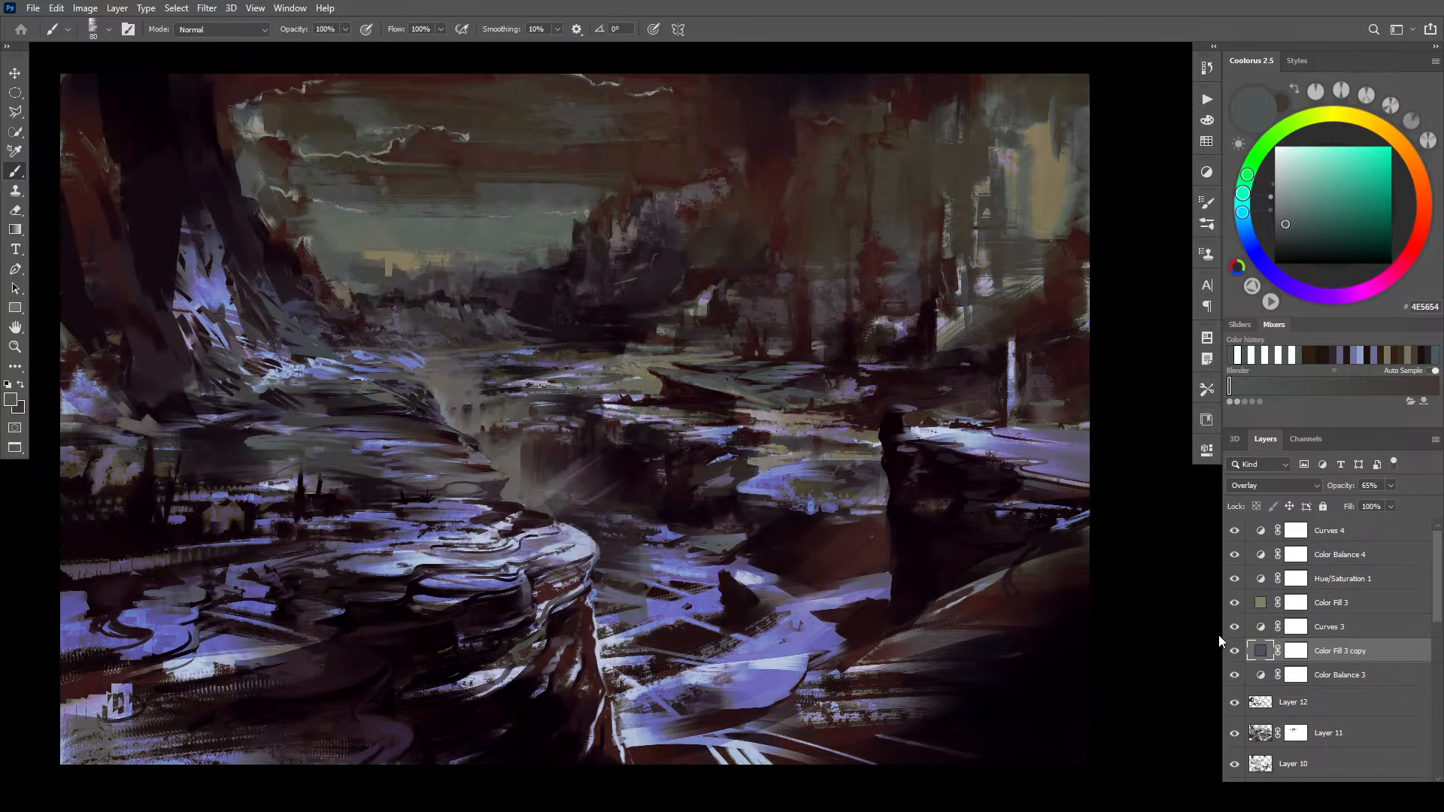